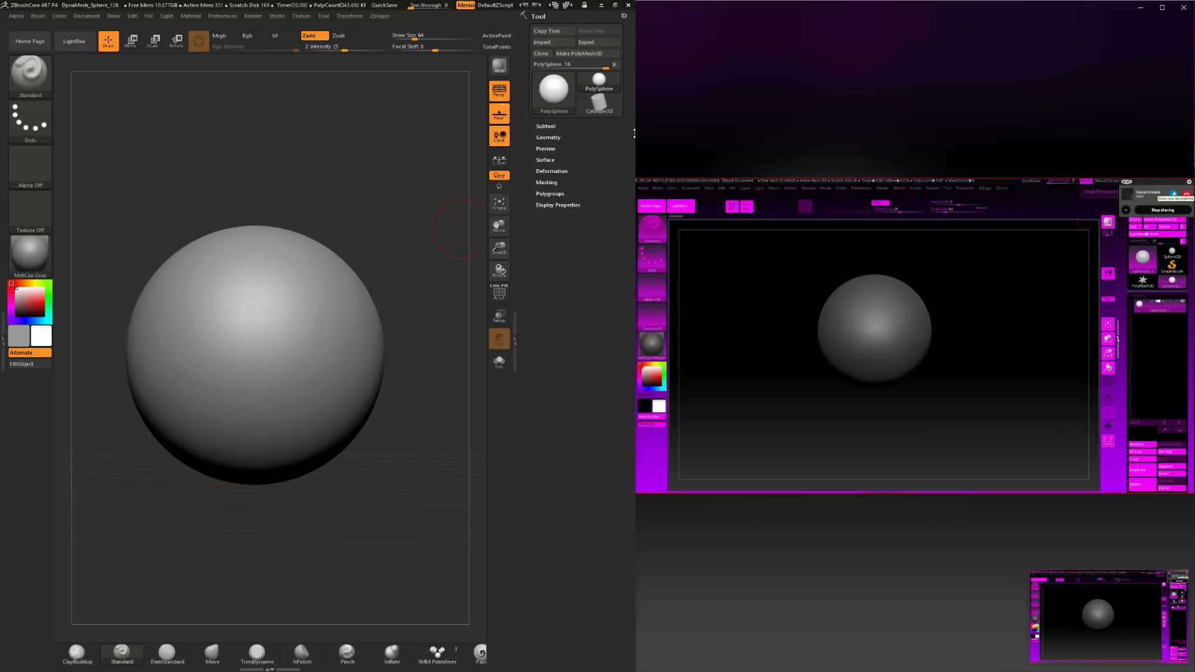
Pull the sphere's underside down into a tapered egg-shaped head using the Move brush at draw size 187.
{"action": "left_click", "coordinate": [645, 153]}
{"action": "mouse_move", "coordinate": [421, 287]}
{"action": "left_mouse_down", "text": "alt"}
{"action": "mouse_move", "coordinate": [315, 290]}
{"action": "mouse_move", "coordinate": [428, 291]}
{"action": "left_mouse_up", "text": "alt"}
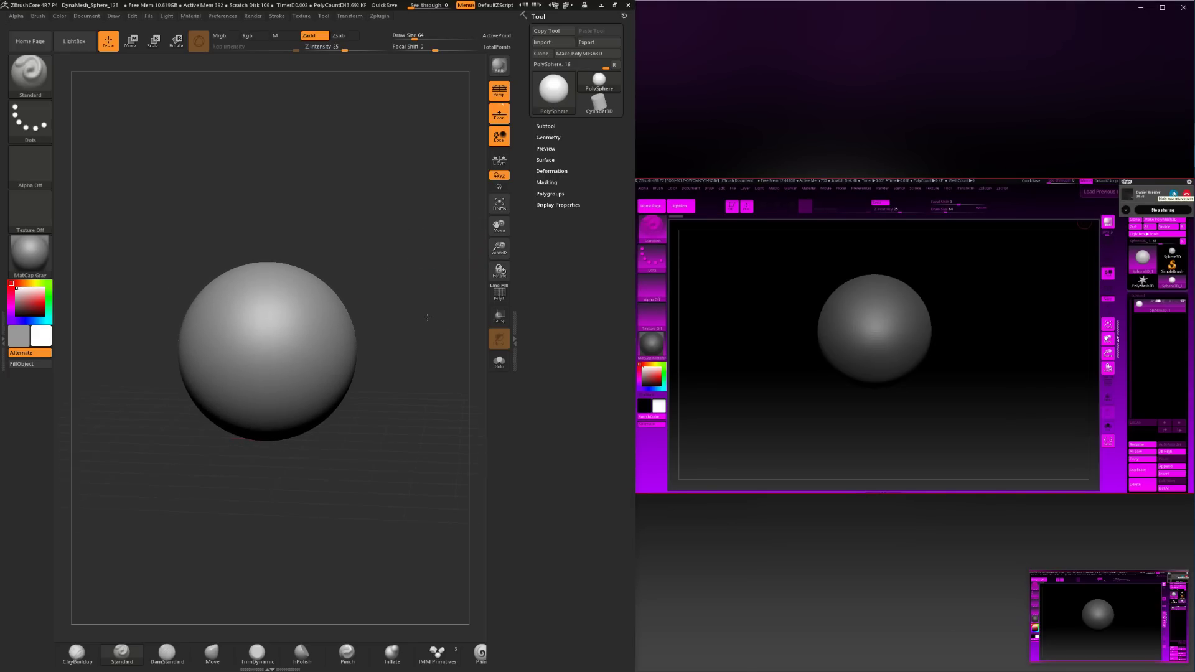
{"action": "mouse_move", "coordinate": [413, 392]}
{"action": "left_mouse_down", "text": "alt"}
{"action": "mouse_move", "coordinate": [408, 419]}
{"action": "mouse_move", "coordinate": [408, 406]}
{"action": "left_mouse_up", "text": "alt"}
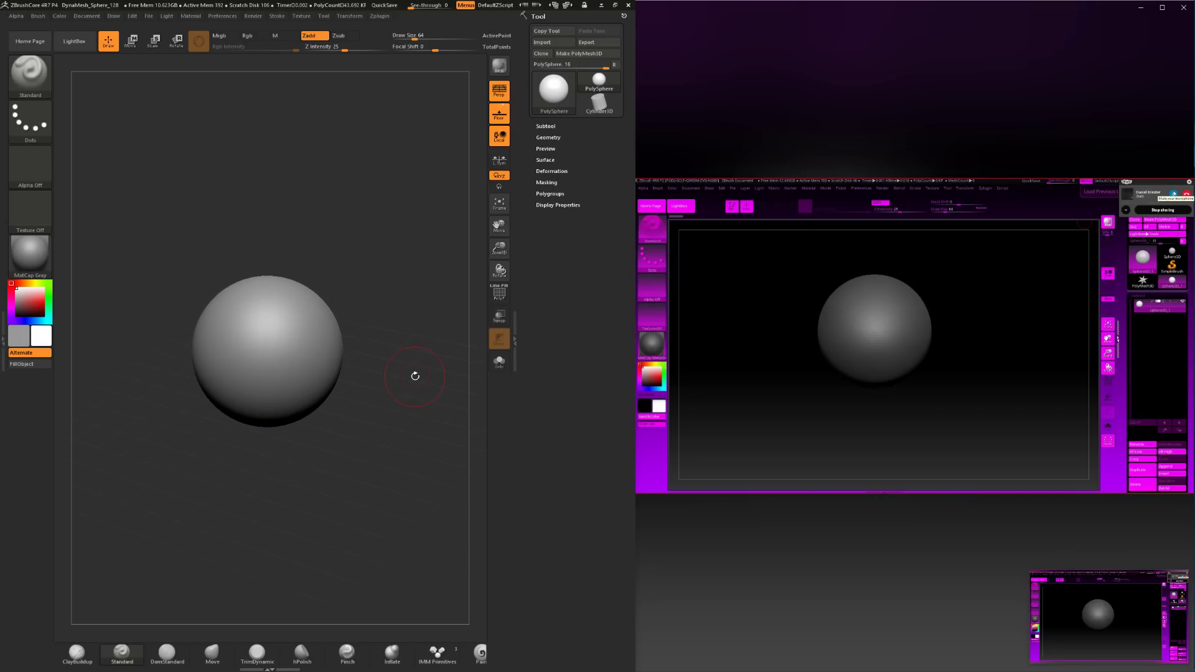
{"action": "left_click_drag", "start_coordinate": [409, 376], "coordinate": [403, 349], "text": "alt"}
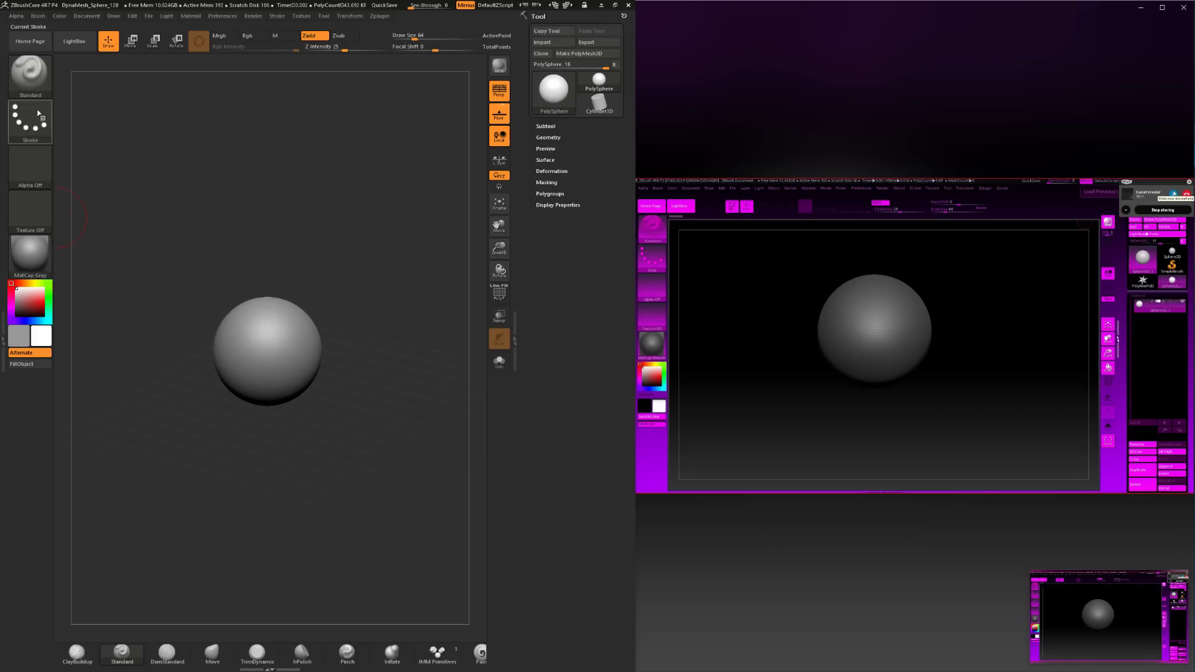
{"action": "left_click", "coordinate": [30, 73]}
{"action": "left_click", "coordinate": [358, 110]}
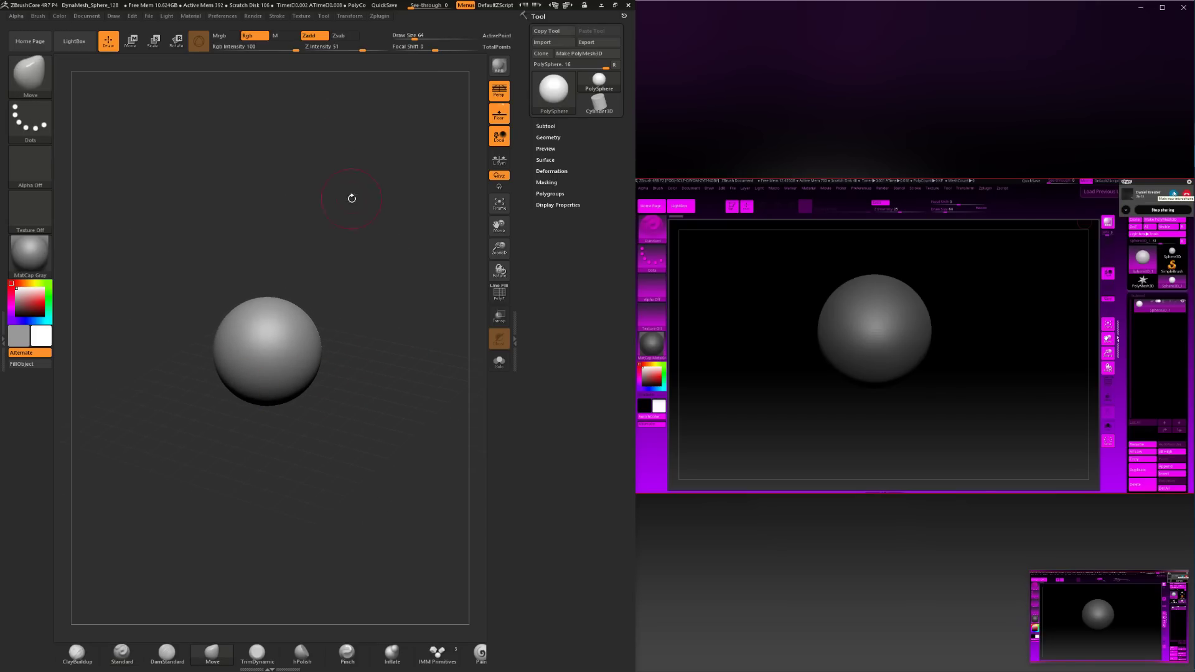
{"action": "key", "text": "space"}
{"action": "left_click", "coordinate": [369, 324]}
{"action": "left_click_drag", "start_coordinate": [271, 401], "coordinate": [274, 463]}
{"action": "mouse_move", "coordinate": [285, 421]}
{"action": "left_mouse_down"}
{"action": "mouse_move", "coordinate": [295, 439]}
{"action": "mouse_move", "coordinate": [311, 401]}
{"action": "left_mouse_up"}
{"action": "left_click_drag", "start_coordinate": [395, 369], "coordinate": [297, 378]}
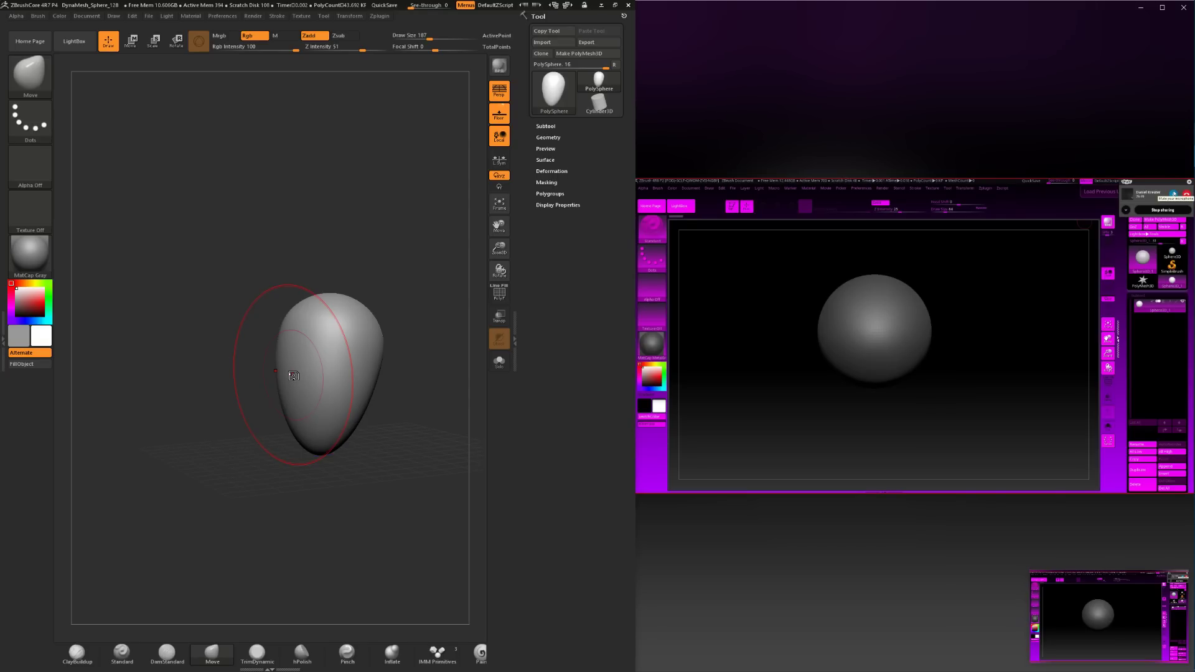
{"action": "mouse_move", "coordinate": [341, 479]}
{"action": "left_mouse_down", "text": "shift"}
{"action": "mouse_move", "coordinate": [400, 507]}
{"action": "mouse_move", "coordinate": [405, 468]}
{"action": "mouse_move", "coordinate": [371, 408]}
{"action": "left_mouse_up", "text": "shift"}
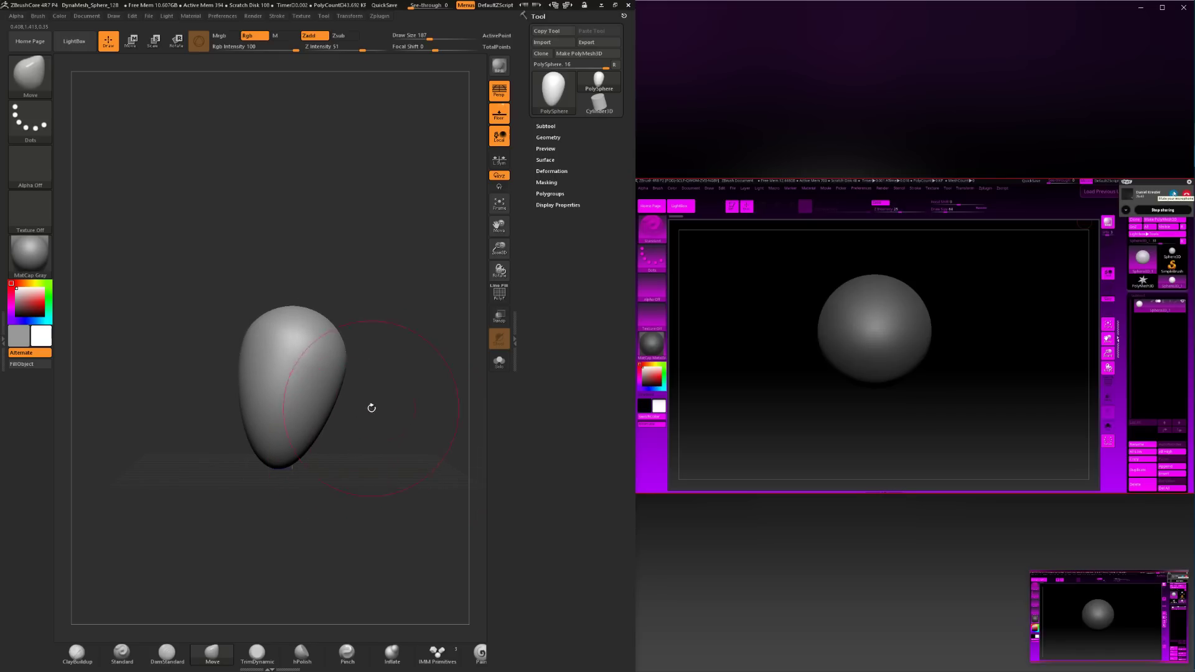
Apply Mirror And Weld to the head mesh and show its subtool list.
{"action": "left_click", "coordinate": [550, 138]}
{"action": "left_click", "coordinate": [557, 229]}
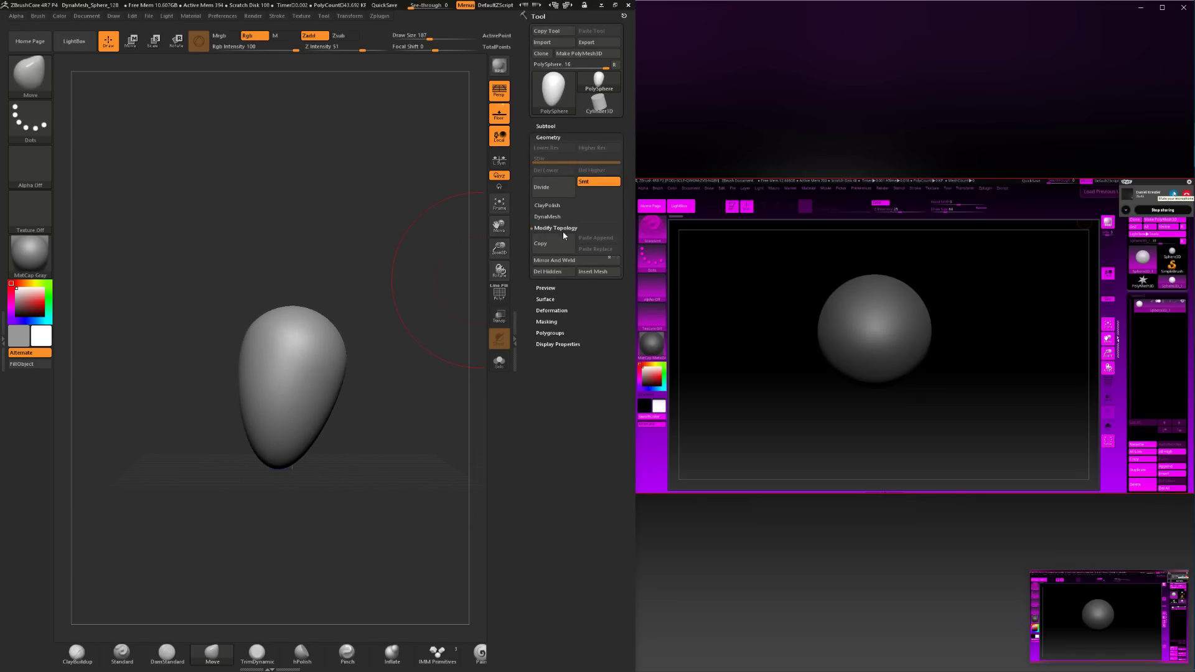
{"action": "left_click", "coordinate": [548, 261]}
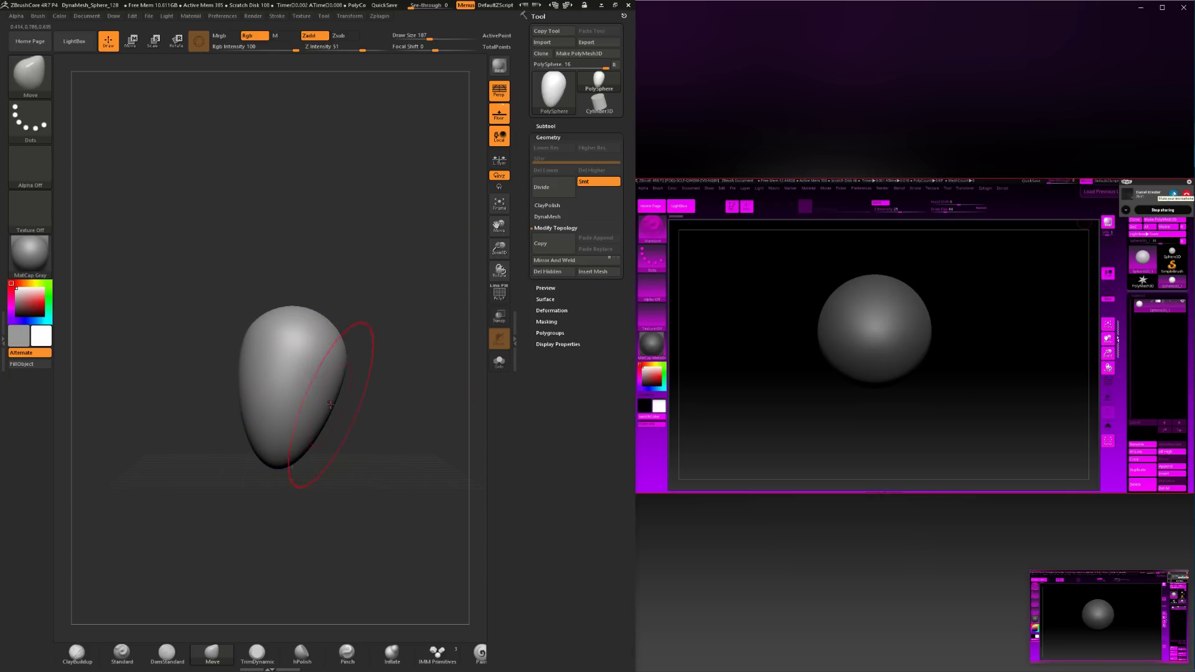
{"action": "left_click_drag", "start_coordinate": [341, 414], "coordinate": [353, 438]}
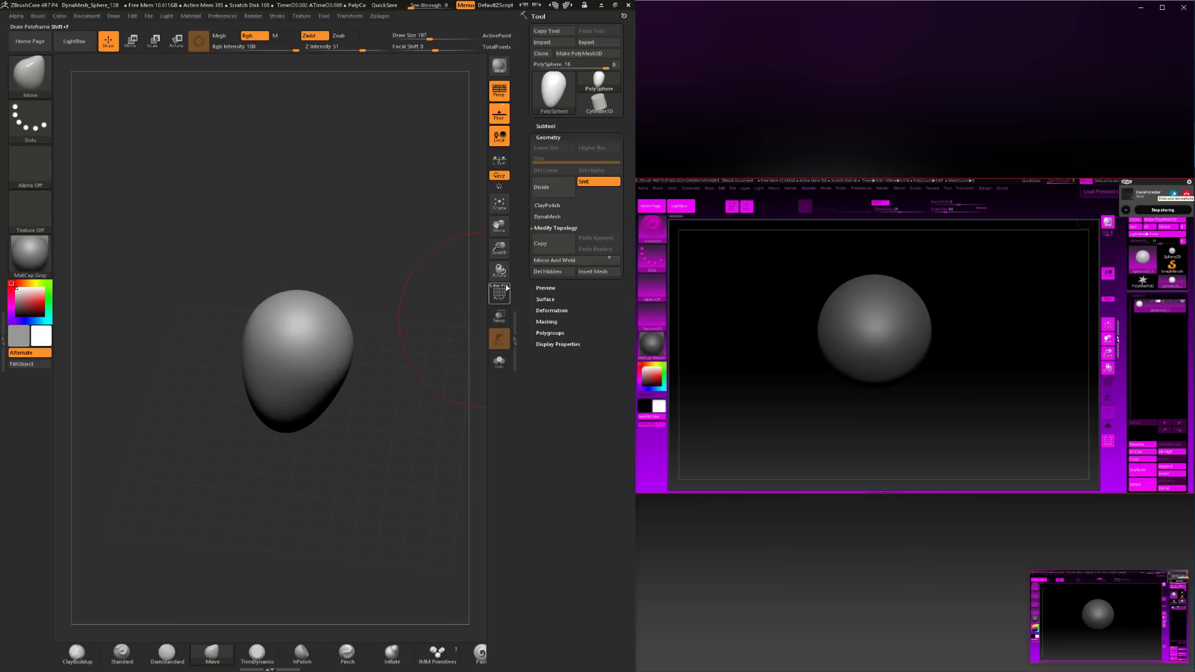
{"action": "left_click", "coordinate": [546, 125]}
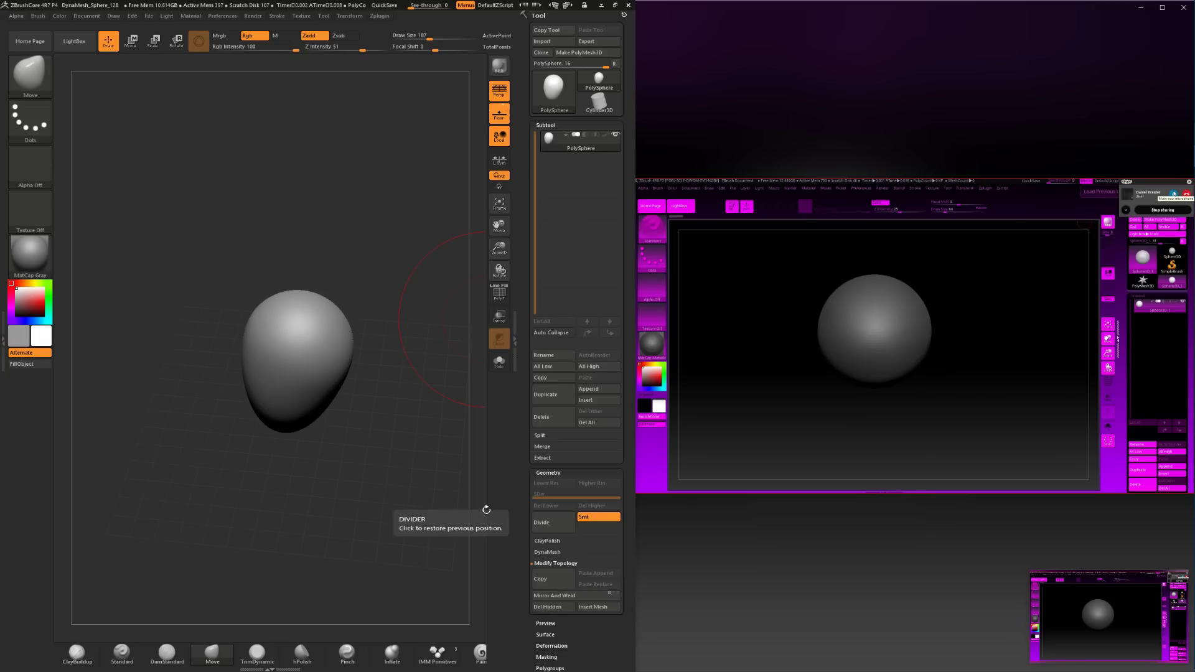
Reduce the Move brush's draw size and reshape the front and lower part of the head into a longer face.
{"action": "right_click_drag", "start_coordinate": [313, 394], "coordinate": [331, 417]}
{"action": "key", "text": "space"}
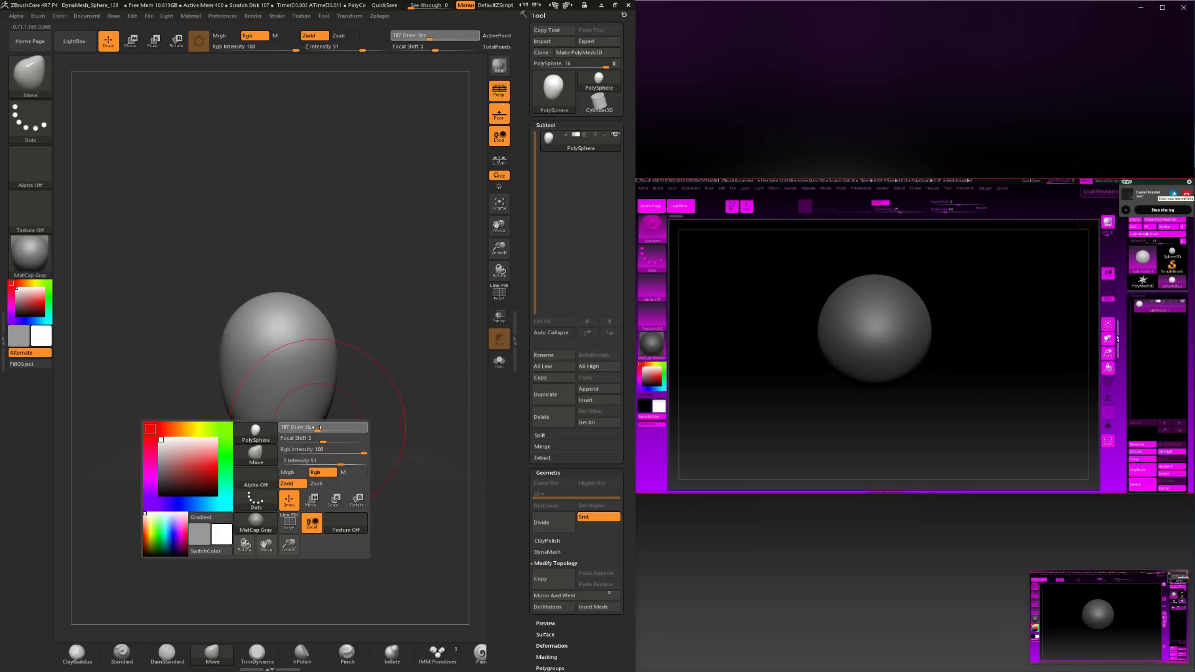
{"action": "left_click_drag", "start_coordinate": [318, 429], "coordinate": [312, 428]}
{"action": "mouse_move", "coordinate": [326, 429]}
{"action": "right_mouse_down"}
{"action": "mouse_move", "coordinate": [341, 478]}
{"action": "mouse_move", "coordinate": [322, 483]}
{"action": "mouse_move", "coordinate": [336, 424]}
{"action": "mouse_move", "coordinate": [333, 453]}
{"action": "right_mouse_up"}
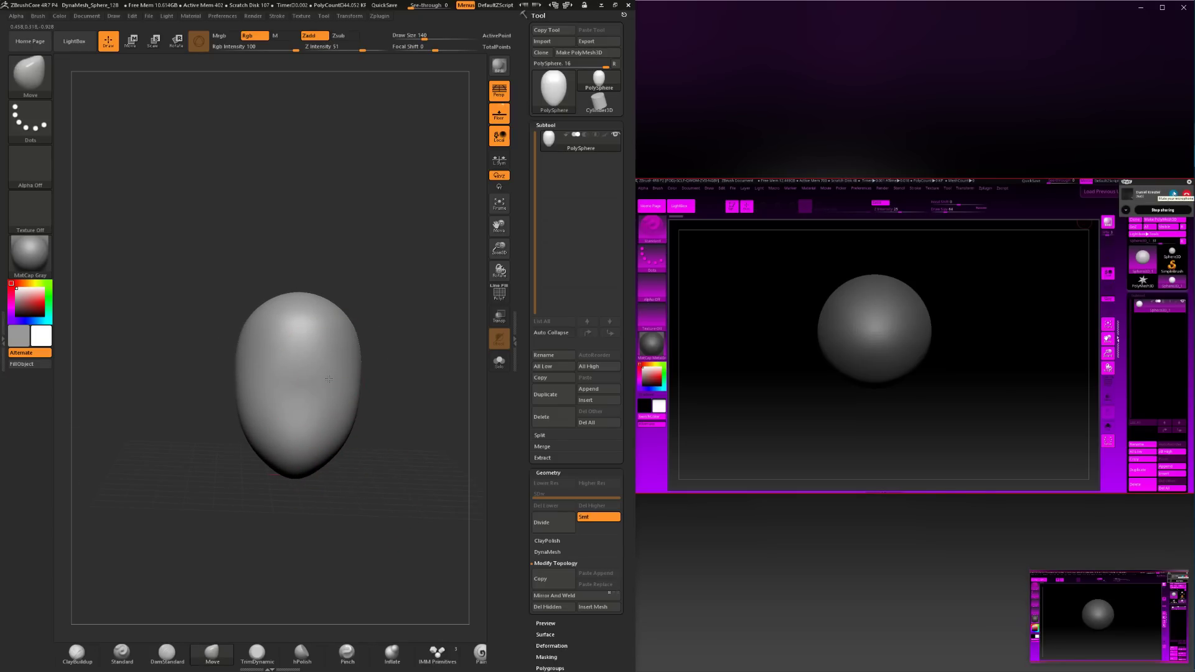
Pull the back of the skull outward and round it in profile using the Move brush at draw size 234.
{"action": "mouse_move", "coordinate": [349, 399]}
{"action": "right_mouse_down"}
{"action": "mouse_move", "coordinate": [359, 360]}
{"action": "mouse_move", "coordinate": [413, 362]}
{"action": "mouse_move", "coordinate": [343, 349]}
{"action": "right_mouse_up"}
{"action": "key", "text": "space"}
{"action": "left_click_drag", "start_coordinate": [343, 350], "coordinate": [313, 349]}
{"action": "left_click_drag", "start_coordinate": [219, 368], "coordinate": [205, 371]}
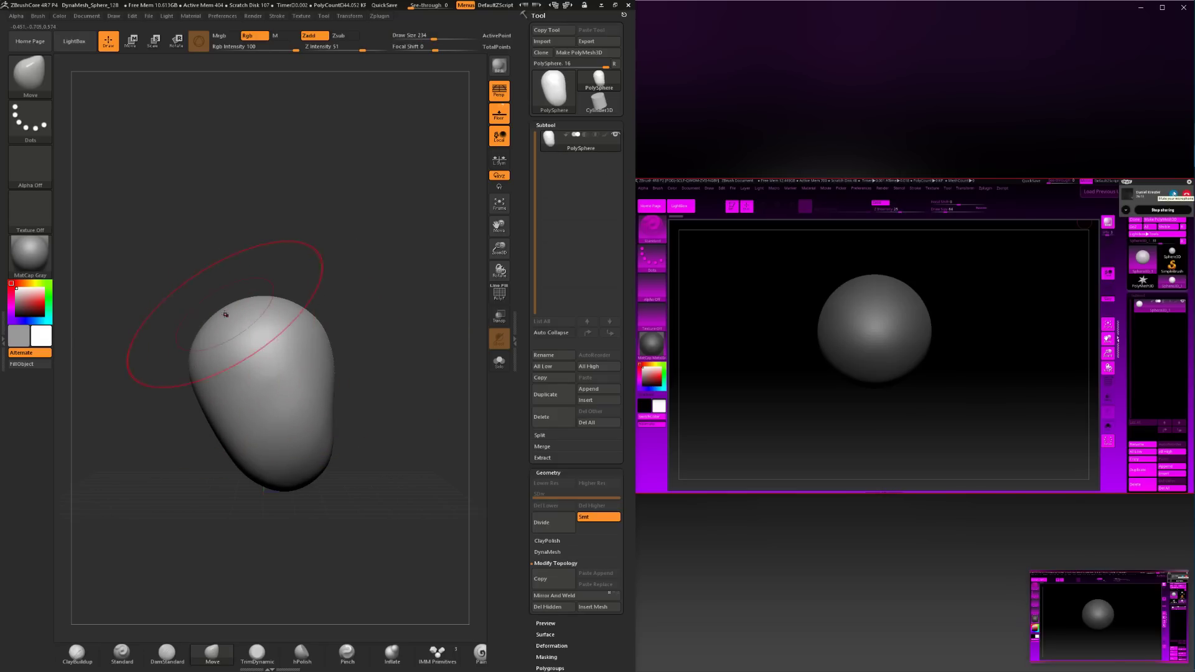
{"action": "left_click_drag", "start_coordinate": [227, 317], "coordinate": [222, 311]}
{"action": "left_click_drag", "start_coordinate": [214, 389], "coordinate": [203, 395]}
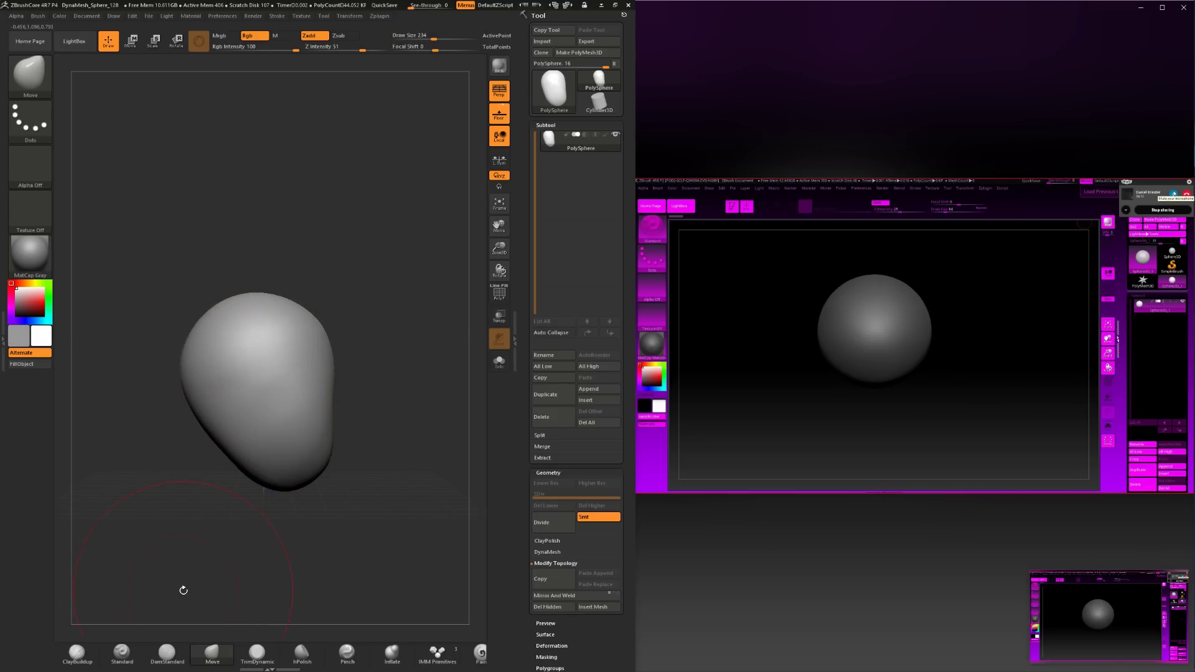
{"action": "left_click_drag", "start_coordinate": [392, 405], "coordinate": [364, 422]}
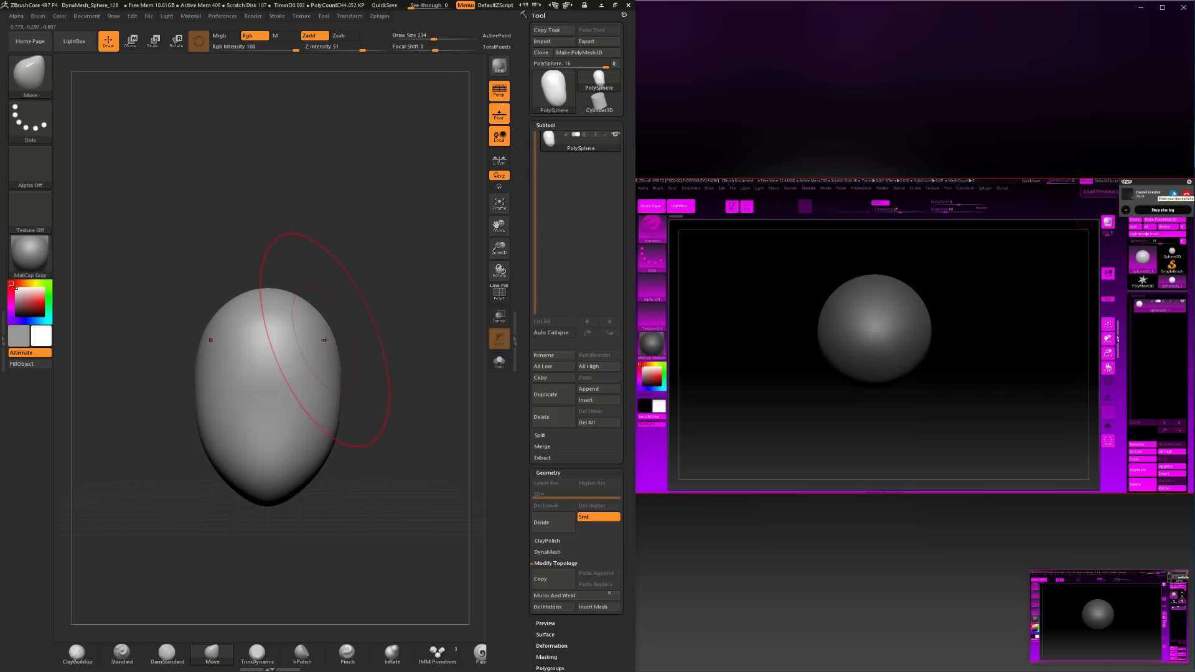
Adjust the width of the head's sides symmetrically from the front using the Move brush at draw size 207.
{"action": "key", "text": "space"}
{"action": "left_click_drag", "start_coordinate": [325, 341], "coordinate": [324, 363]}
{"action": "key", "text": "space"}
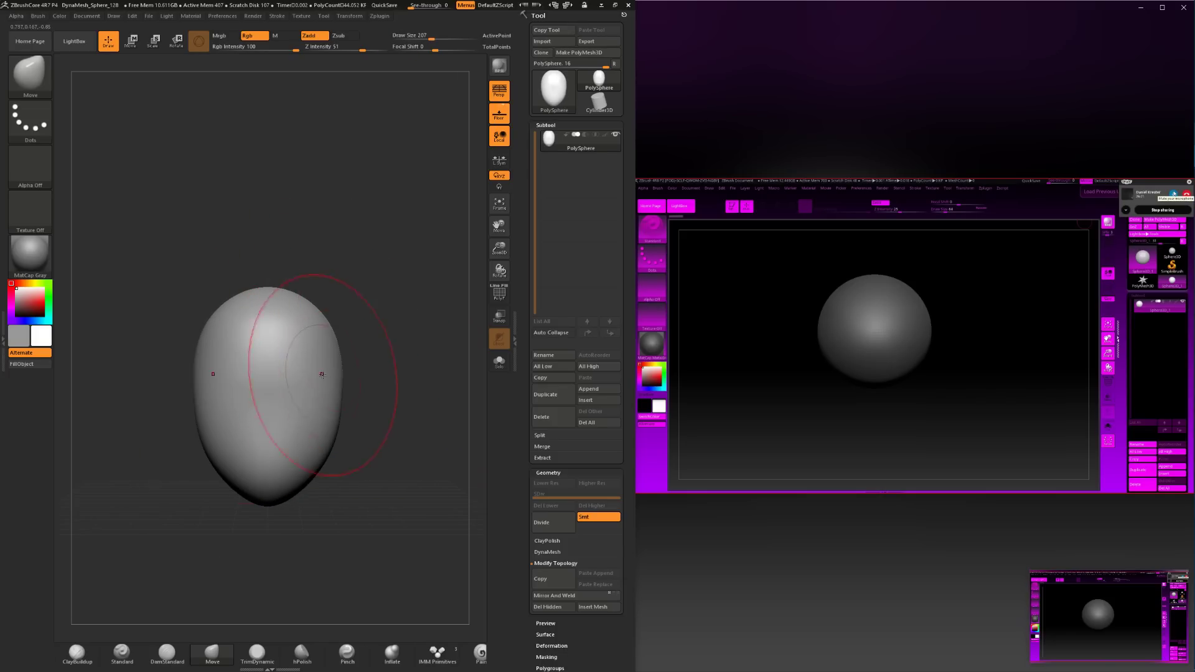
{"action": "mouse_move", "coordinate": [294, 494]}
{"action": "left_mouse_down"}
{"action": "mouse_move", "coordinate": [320, 447]}
{"action": "mouse_move", "coordinate": [340, 447]}
{"action": "mouse_move", "coordinate": [309, 449]}
{"action": "mouse_move", "coordinate": [333, 453]}
{"action": "mouse_move", "coordinate": [379, 427]}
{"action": "left_mouse_up"}
Refine the chin and lower jaw contour with a smaller Move brush.
{"action": "key", "text": "space"}
{"action": "mouse_move", "coordinate": [357, 484]}
{"action": "left_mouse_down"}
{"action": "mouse_move", "coordinate": [371, 492]}
{"action": "mouse_move", "coordinate": [295, 509]}
{"action": "left_mouse_up"}
{"action": "mouse_move", "coordinate": [301, 504]}
{"action": "left_mouse_down"}
{"action": "mouse_move", "coordinate": [253, 460]}
{"action": "mouse_move", "coordinate": [307, 491]}
{"action": "left_mouse_up"}
{"action": "left_click_drag", "start_coordinate": [319, 518], "coordinate": [450, 497]}
{"action": "left_click_drag", "start_coordinate": [346, 557], "coordinate": [352, 550]}
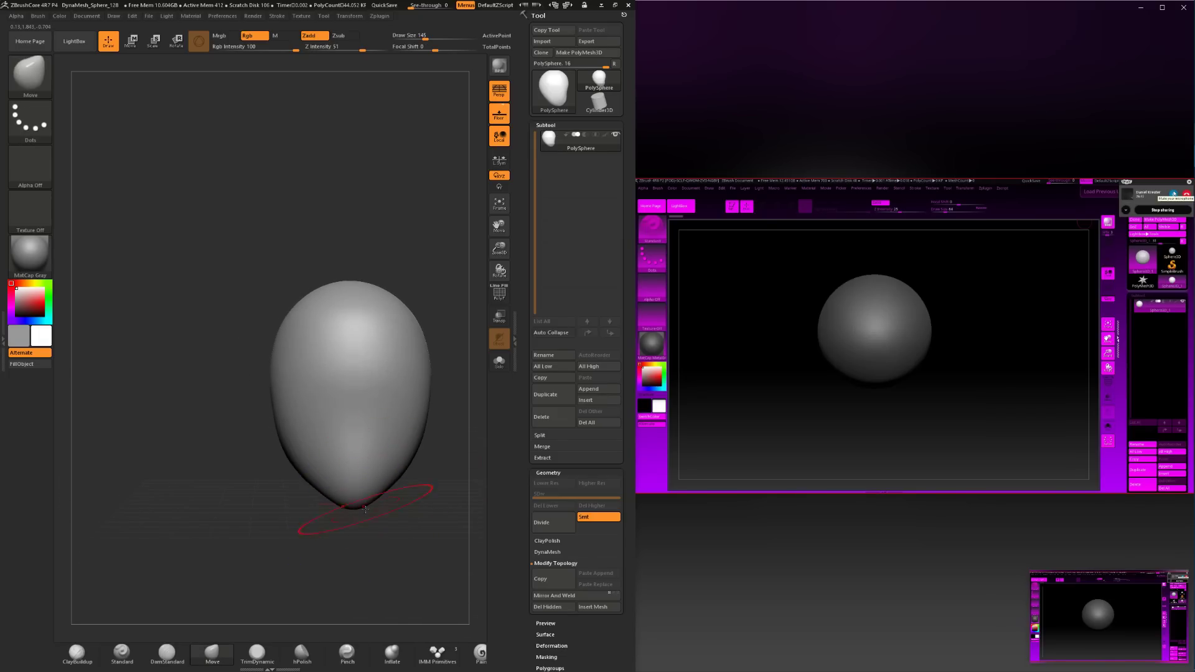
{"action": "left_click", "coordinate": [77, 652]}
{"action": "left_click_drag", "start_coordinate": [296, 600], "coordinate": [351, 578]}
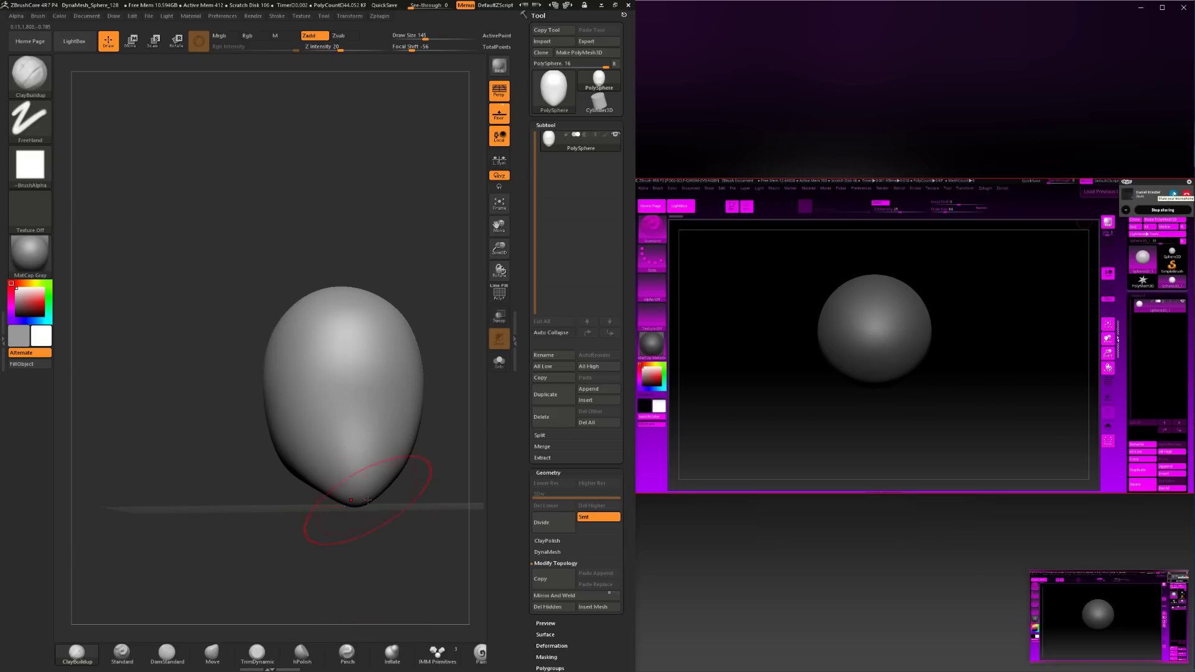
{"action": "mouse_move", "coordinate": [395, 525]}
{"action": "left_mouse_down", "text": "shift"}
{"action": "mouse_move", "coordinate": [411, 537]}
{"action": "mouse_move", "coordinate": [362, 549]}
{"action": "mouse_move", "coordinate": [352, 507]}
{"action": "mouse_move", "coordinate": [380, 481]}
{"action": "left_mouse_up", "text": "shift"}
Flatten the underside of the head behind the chin using the TrimDynamic brush at draw size 245.
{"action": "left_click", "coordinate": [257, 653]}
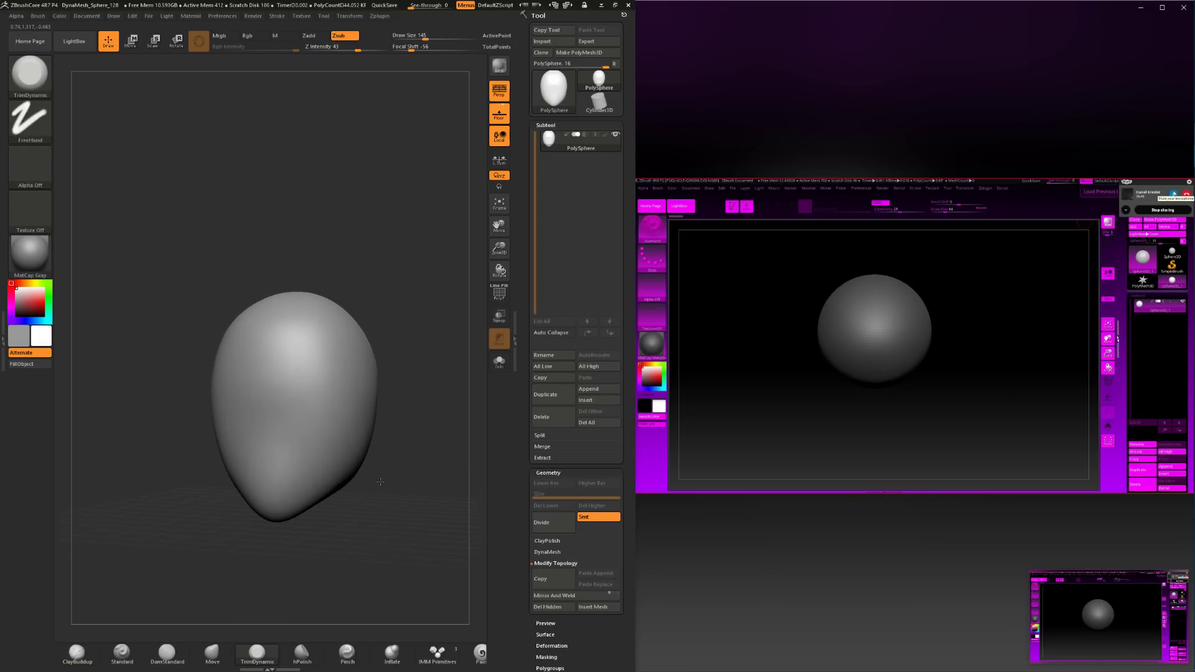
{"action": "key", "text": "space"}
{"action": "left_click", "coordinate": [386, 484]}
{"action": "mouse_move", "coordinate": [363, 415]}
{"action": "left_mouse_down"}
{"action": "mouse_move", "coordinate": [355, 488]}
{"action": "mouse_move", "coordinate": [380, 456]}
{"action": "left_mouse_up"}
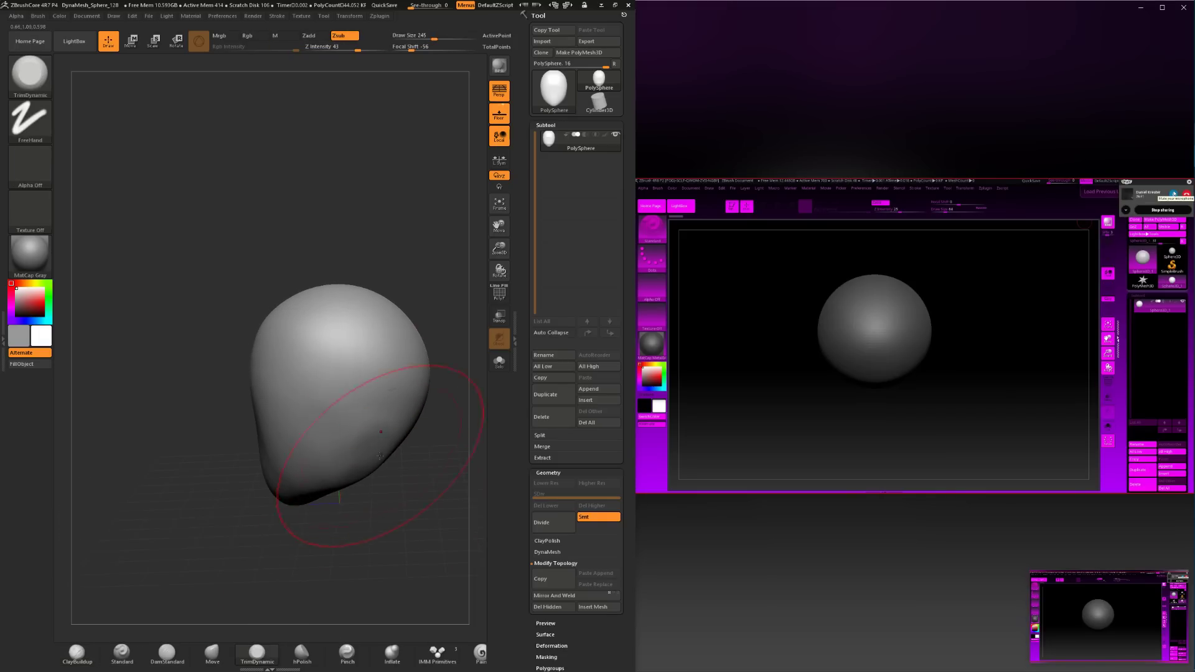
{"action": "mouse_move", "coordinate": [342, 512]}
{"action": "left_mouse_down"}
{"action": "mouse_move", "coordinate": [344, 492]}
{"action": "mouse_move", "coordinate": [398, 463]}
{"action": "left_mouse_up"}
{"action": "left_click_drag", "start_coordinate": [364, 558], "coordinate": [351, 576], "text": "shift"}
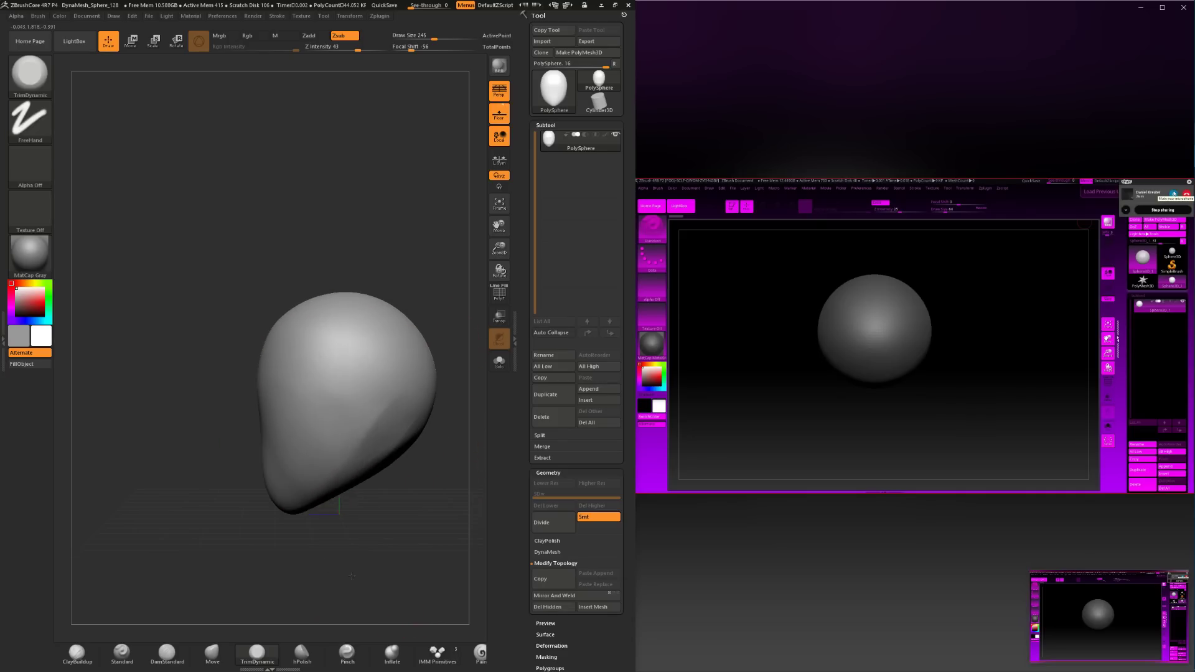
Push in the eye line across the face and shape the profile using the Move brush at draw size 112.
{"action": "left_click", "coordinate": [213, 653]}
{"action": "mouse_move", "coordinate": [271, 485]}
{"action": "left_mouse_down"}
{"action": "mouse_move", "coordinate": [266, 501]}
{"action": "mouse_move", "coordinate": [253, 497]}
{"action": "mouse_move", "coordinate": [267, 457]}
{"action": "mouse_move", "coordinate": [247, 445]}
{"action": "mouse_move", "coordinate": [240, 416]}
{"action": "mouse_move", "coordinate": [215, 423]}
{"action": "mouse_move", "coordinate": [256, 425]}
{"action": "mouse_move", "coordinate": [248, 403]}
{"action": "left_mouse_up"}
{"action": "key", "text": "space"}
{"action": "key", "text": "space"}
{"action": "key", "text": "space"}
{"action": "left_click_drag", "start_coordinate": [217, 461], "coordinate": [199, 533]}
Build up the middle of the face below the eye line with the ClayBuildup brush and smooth it.
{"action": "left_click", "coordinate": [78, 653]}
{"action": "left_click_drag", "start_coordinate": [123, 555], "coordinate": [186, 540], "text": "shift"}
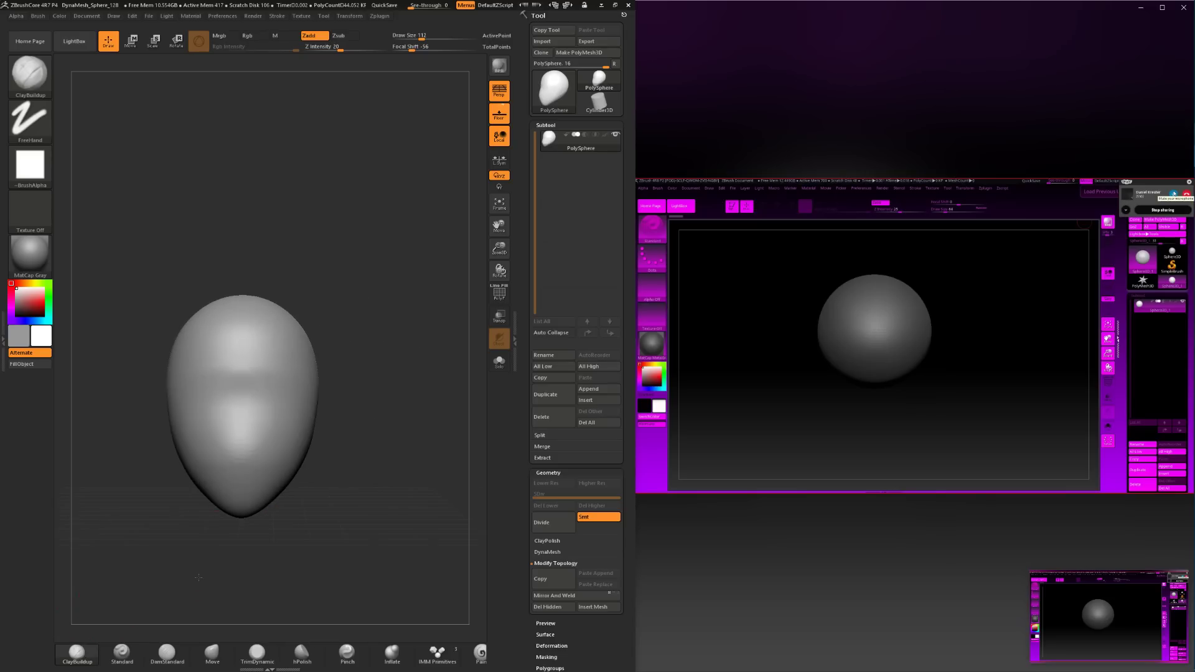
{"action": "mouse_move", "coordinate": [248, 429]}
{"action": "left_mouse_down"}
{"action": "mouse_move", "coordinate": [249, 482]}
{"action": "mouse_move", "coordinate": [256, 423]}
{"action": "left_mouse_up"}
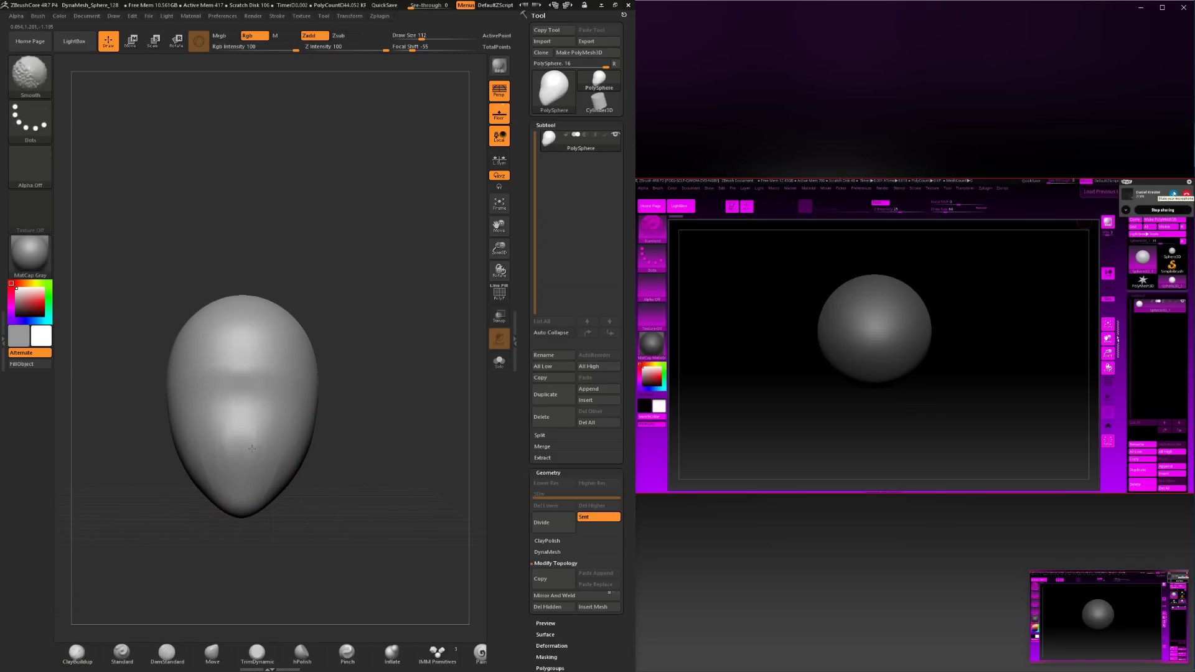
{"action": "left_click_drag", "start_coordinate": [334, 454], "coordinate": [283, 455]}
{"action": "mouse_move", "coordinate": [326, 455]}
{"action": "left_mouse_down"}
{"action": "mouse_move", "coordinate": [308, 496]}
{"action": "mouse_move", "coordinate": [319, 476]}
{"action": "mouse_move", "coordinate": [423, 460]}
{"action": "mouse_move", "coordinate": [330, 478]}
{"action": "mouse_move", "coordinate": [333, 449]}
{"action": "left_mouse_up"}
{"action": "mouse_move", "coordinate": [344, 447]}
{"action": "left_mouse_down"}
{"action": "mouse_move", "coordinate": [312, 484]}
{"action": "mouse_move", "coordinate": [334, 495]}
{"action": "mouse_move", "coordinate": [306, 495]}
{"action": "mouse_move", "coordinate": [316, 483]}
{"action": "left_mouse_up"}
Shape the cheek area with the ClayBuildup brush at draw size 94 and smooth the side of the face.
{"action": "key", "text": "space"}
{"action": "left_click_drag", "start_coordinate": [329, 476], "coordinate": [333, 443], "text": "shift"}
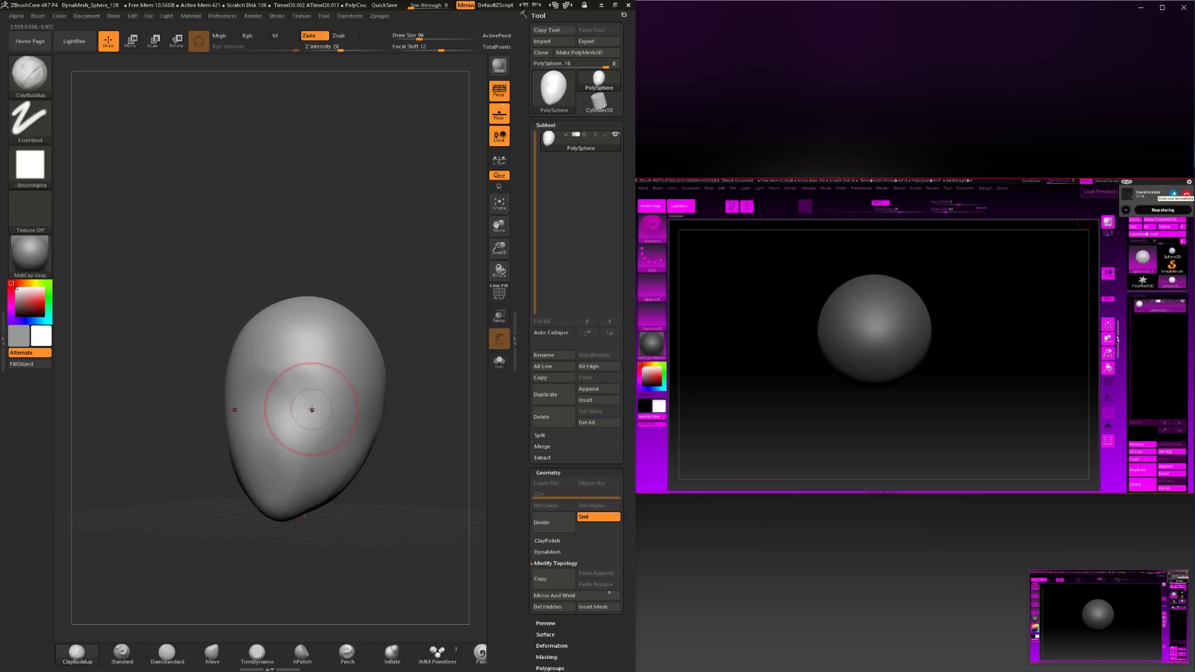
{"action": "left_click_drag", "start_coordinate": [350, 512], "coordinate": [368, 550], "text": "shift"}
{"action": "left_click_drag", "start_coordinate": [340, 425], "coordinate": [327, 482], "text": "shift"}
{"action": "left_click_drag", "start_coordinate": [342, 540], "coordinate": [303, 509]}
Refine the chin with a smaller ClayBuildup brush and smooth the transition beneath the jaw.
{"action": "key", "text": "space"}
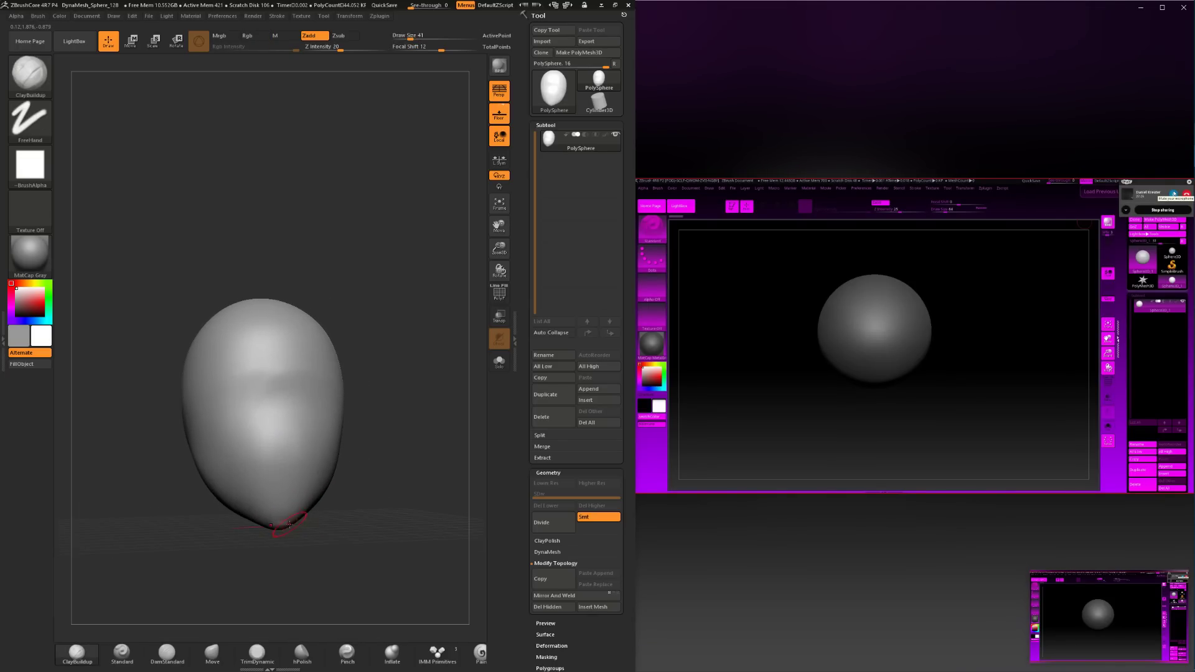
{"action": "key", "text": "shift"}
{"action": "mouse_move", "coordinate": [316, 534]}
{"action": "left_mouse_down"}
{"action": "mouse_move", "coordinate": [303, 361]}
{"action": "mouse_move", "coordinate": [267, 399]}
{"action": "mouse_move", "coordinate": [320, 496]}
{"action": "mouse_move", "coordinate": [343, 486]}
{"action": "mouse_move", "coordinate": [306, 404]}
{"action": "left_mouse_up"}
{"action": "right_click", "coordinate": [343, 486]}
{"action": "key", "text": "shift"}
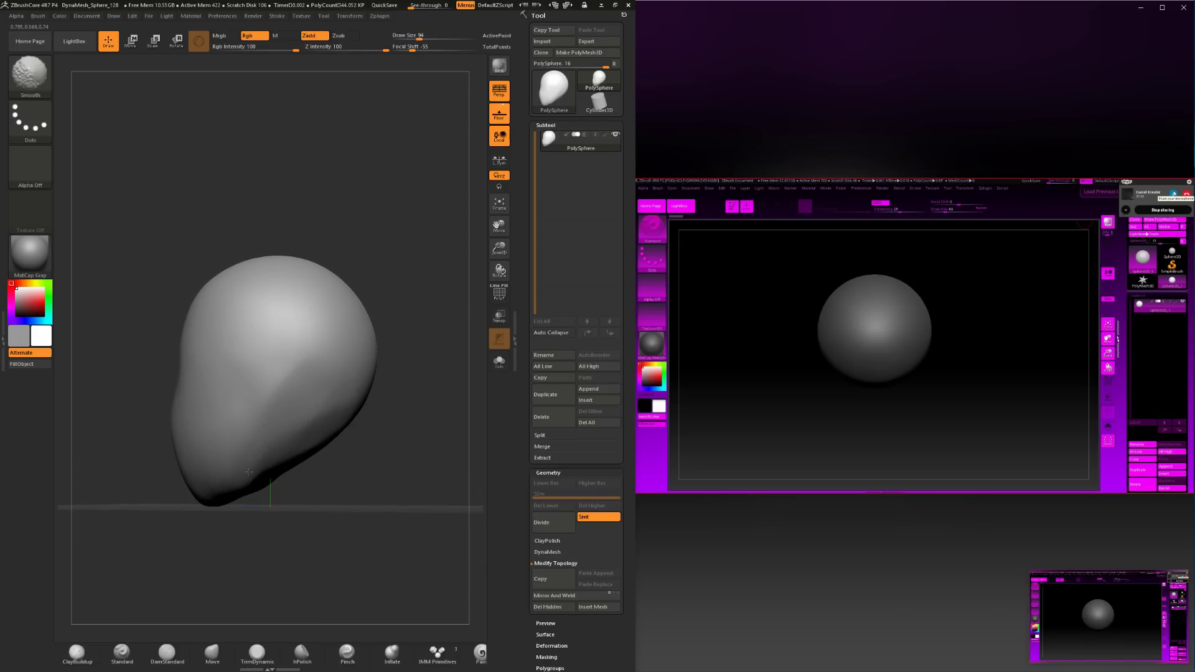
{"action": "left_click_drag", "start_coordinate": [249, 472], "coordinate": [261, 482]}
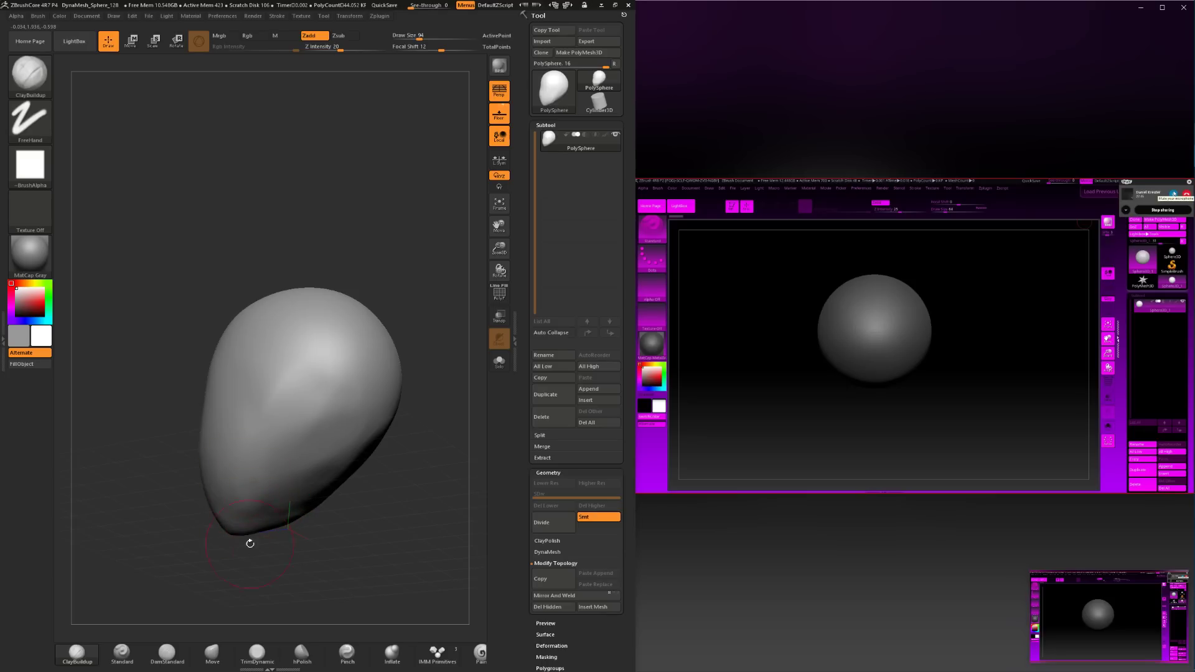
Build up the jawline from the cheek toward the chin using the ClayBuildup brush at draw size 94.
{"action": "left_click_drag", "start_coordinate": [250, 543], "coordinate": [242, 524]}
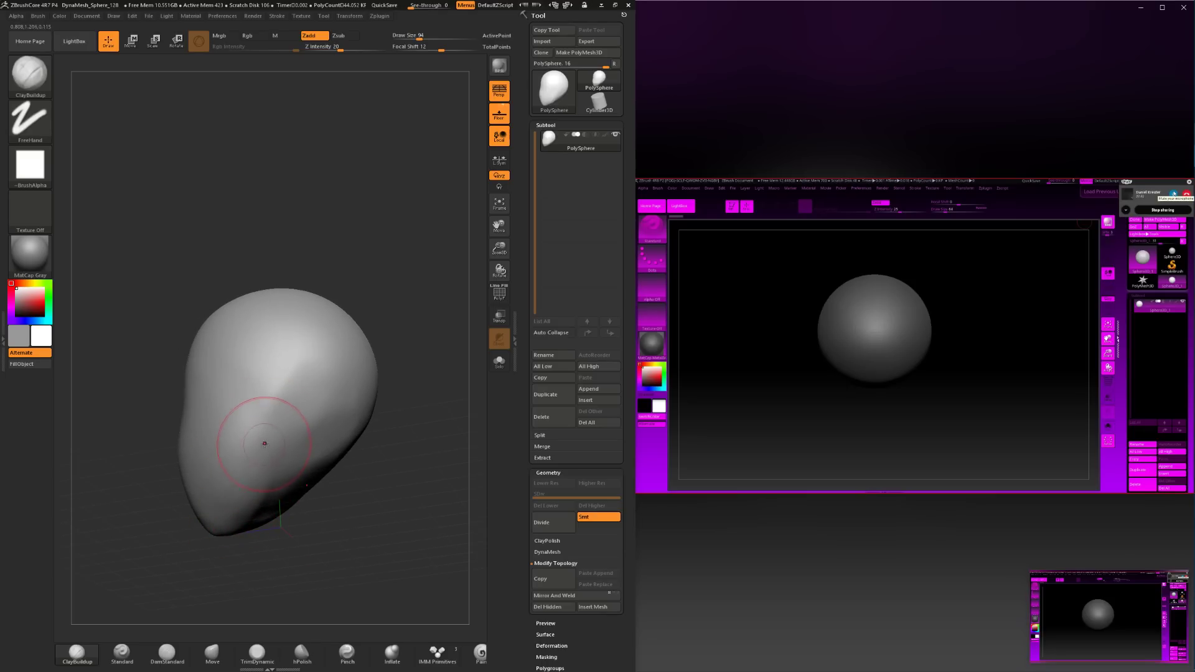
{"action": "left_click_drag", "start_coordinate": [265, 444], "coordinate": [227, 475]}
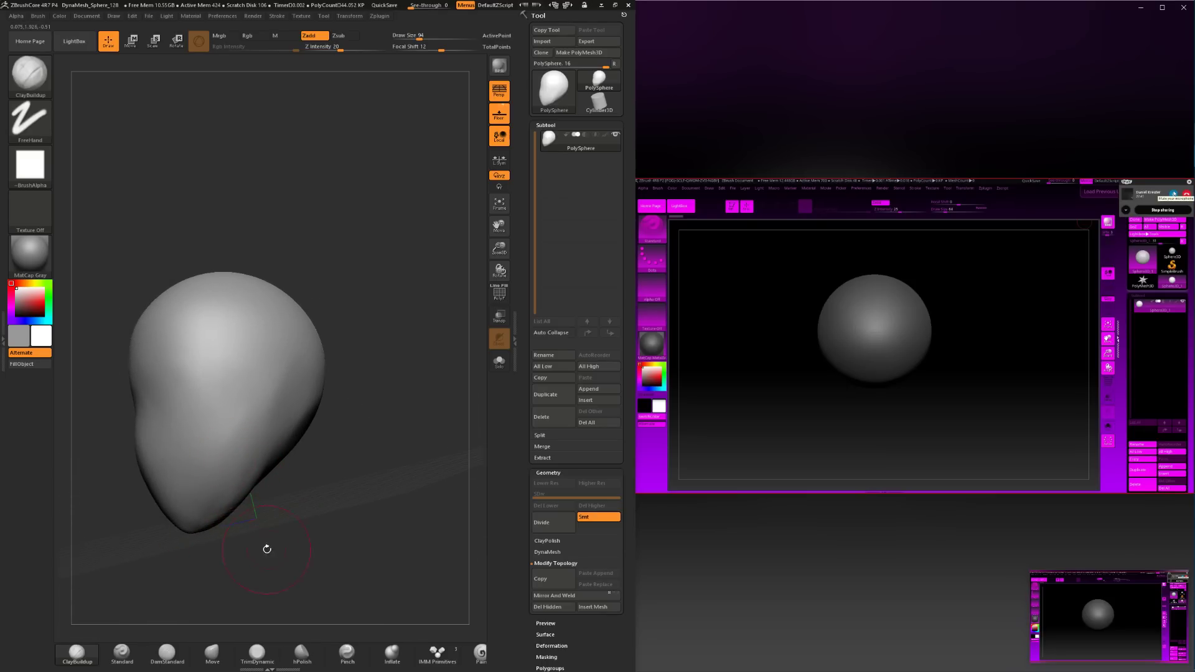
{"action": "left_click_drag", "start_coordinate": [267, 548], "coordinate": [277, 468]}
{"action": "mouse_move", "coordinate": [346, 400]}
{"action": "left_mouse_down"}
{"action": "mouse_move", "coordinate": [275, 493]}
{"action": "mouse_move", "coordinate": [308, 495]}
{"action": "left_mouse_up"}
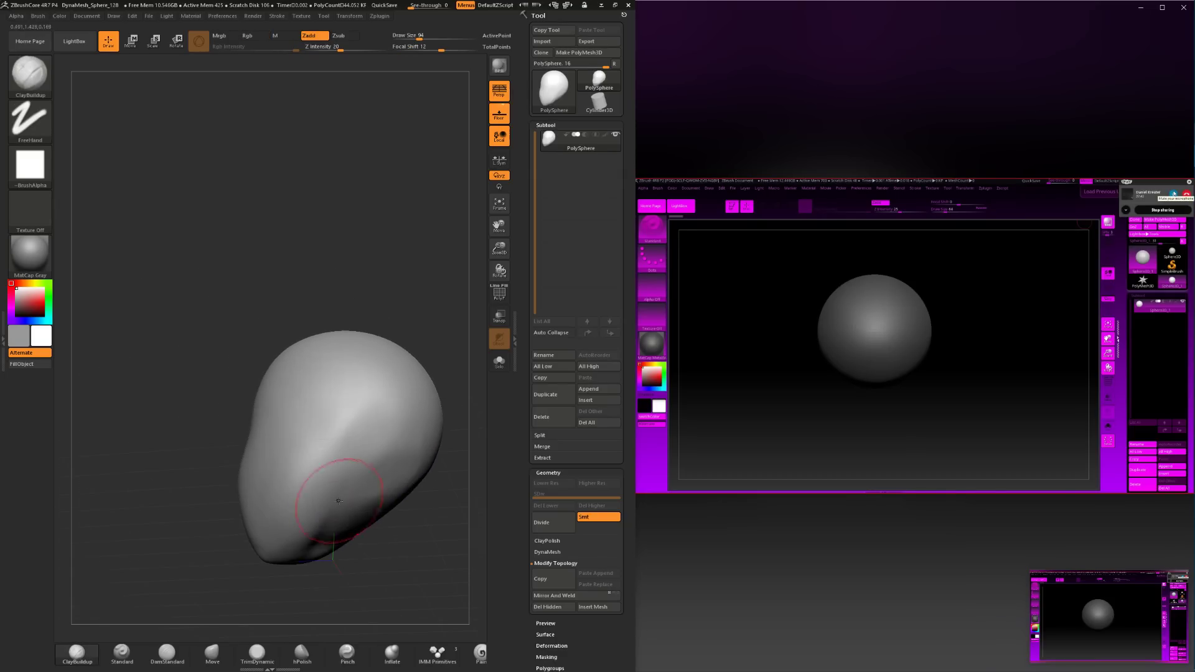
Add clay along the underside of the jaw and smooth the jaw and cheek surfaces.
{"action": "left_click_drag", "start_coordinate": [299, 592], "coordinate": [286, 534]}
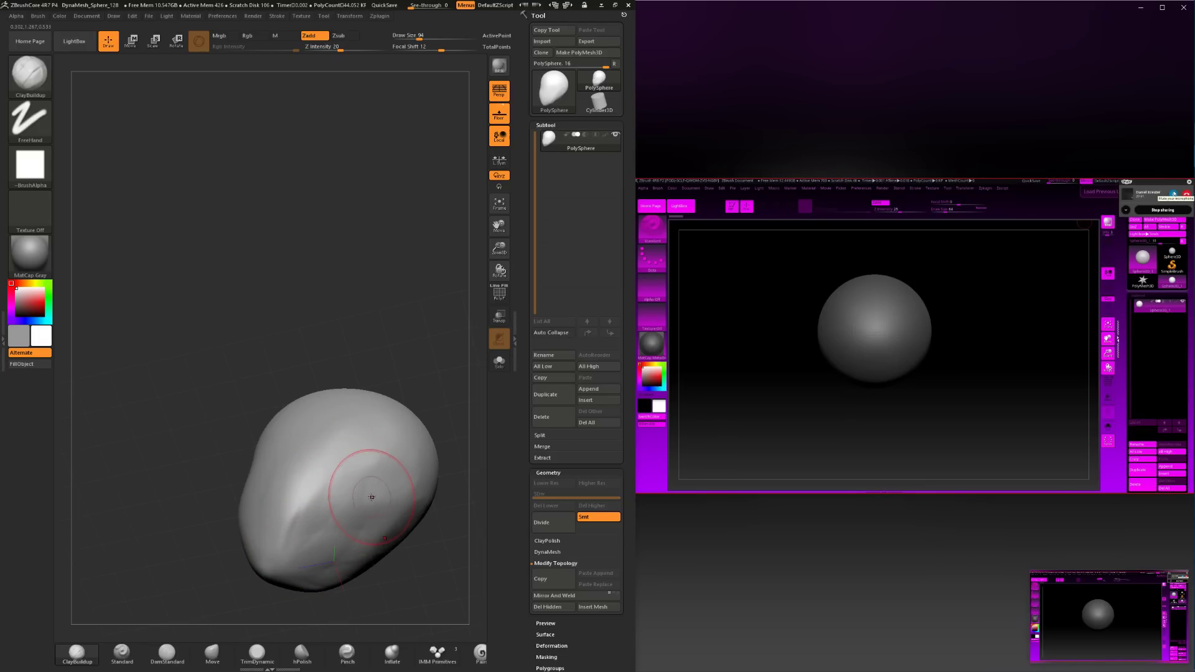
{"action": "key", "text": "shift"}
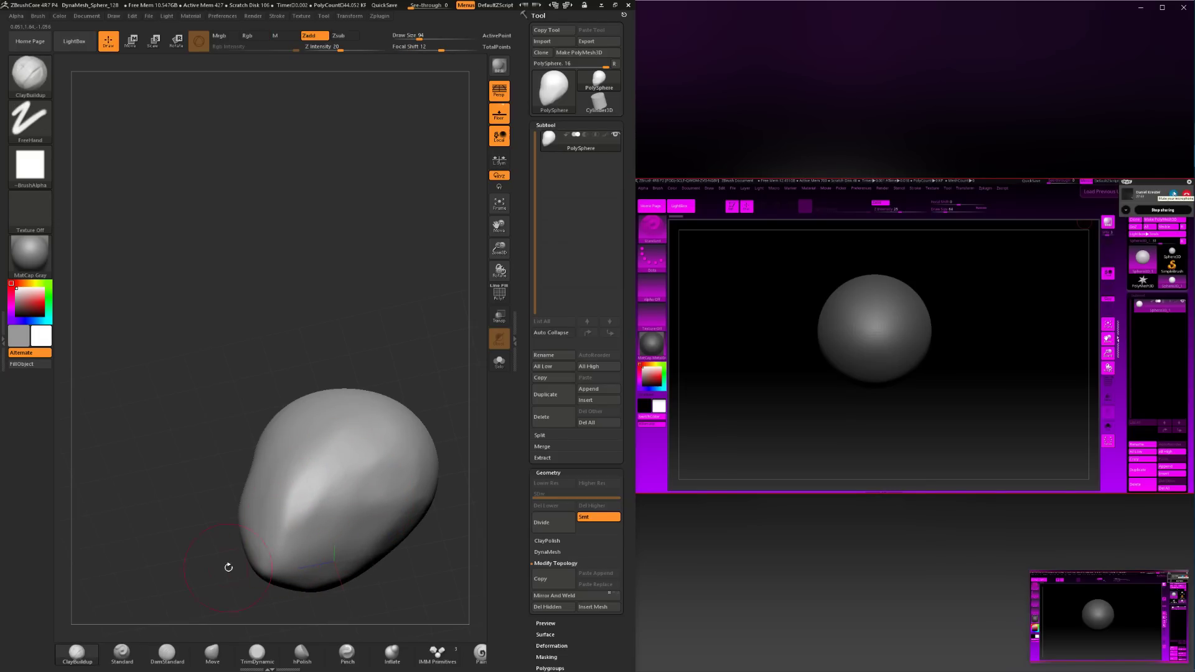
{"action": "mouse_move", "coordinate": [229, 568]}
{"action": "left_mouse_down"}
{"action": "mouse_move", "coordinate": [210, 618]}
{"action": "mouse_move", "coordinate": [334, 536]}
{"action": "mouse_move", "coordinate": [293, 448]}
{"action": "left_mouse_up"}
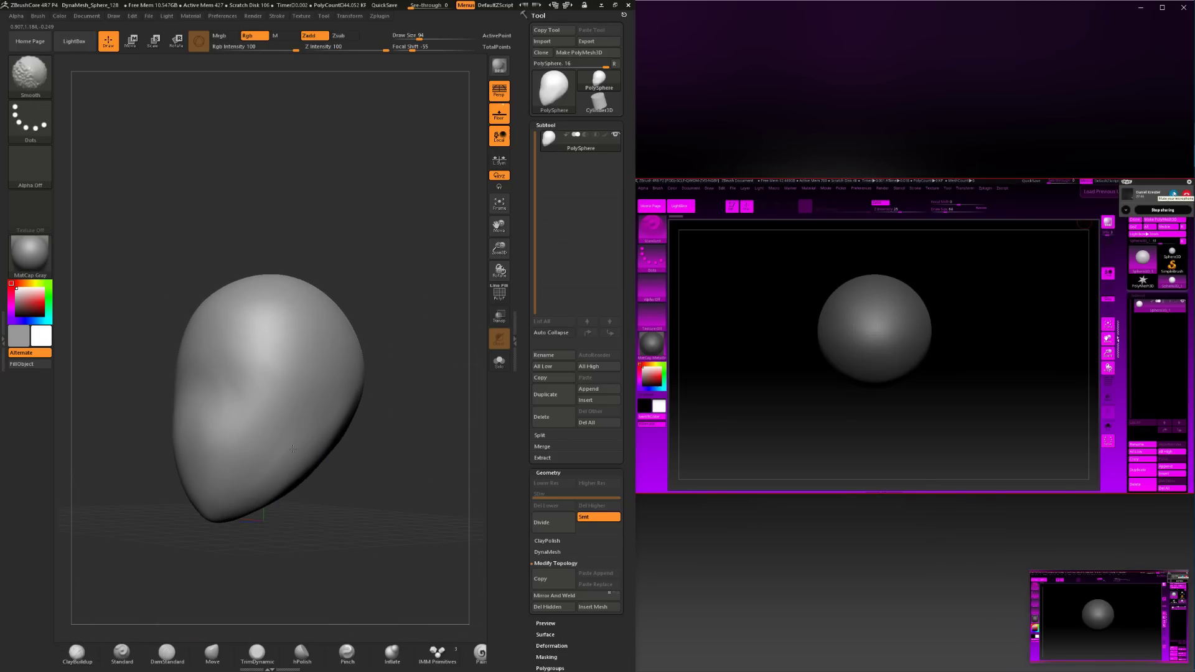
{"action": "left_click_drag", "start_coordinate": [307, 573], "coordinate": [327, 581]}
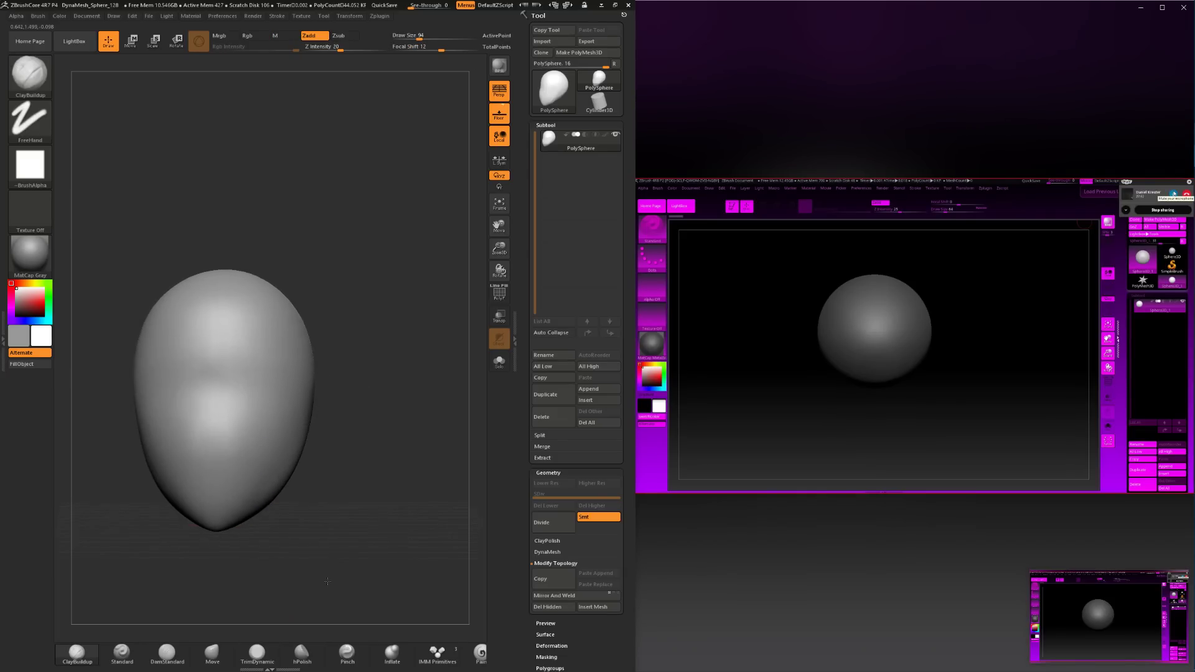
{"action": "left_click_drag", "start_coordinate": [367, 472], "coordinate": [373, 458]}
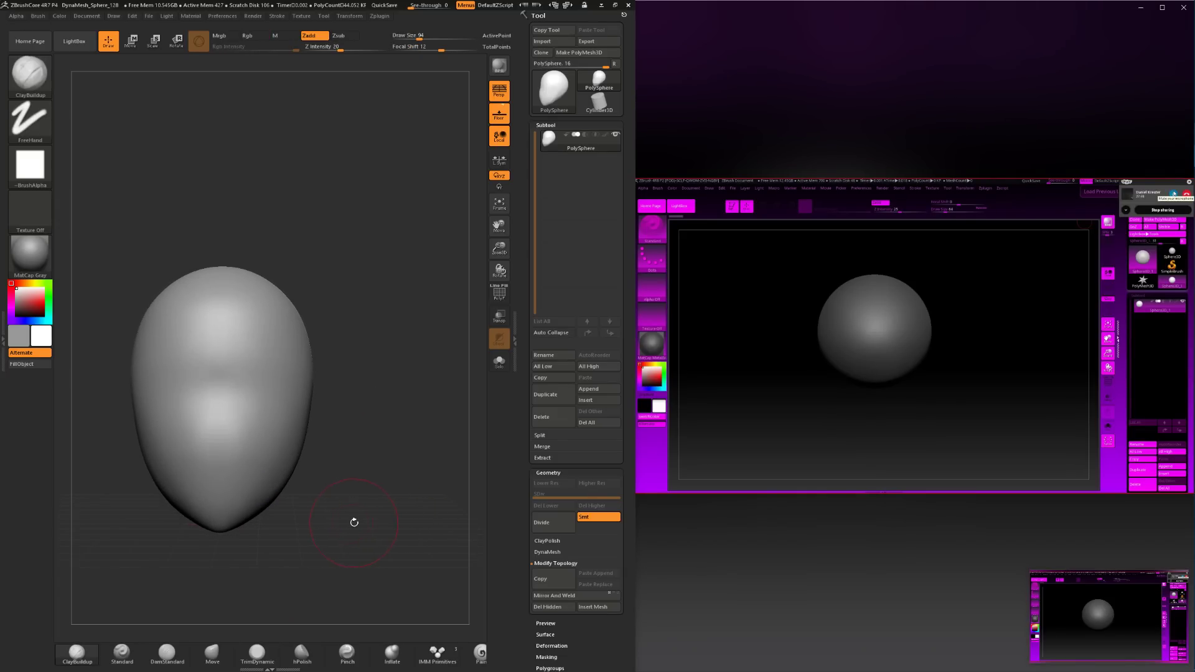
Smooth the upper part of the head from the front view.
{"action": "left_click_drag", "start_coordinate": [355, 520], "coordinate": [376, 442]}
{"action": "key", "text": "shift"}
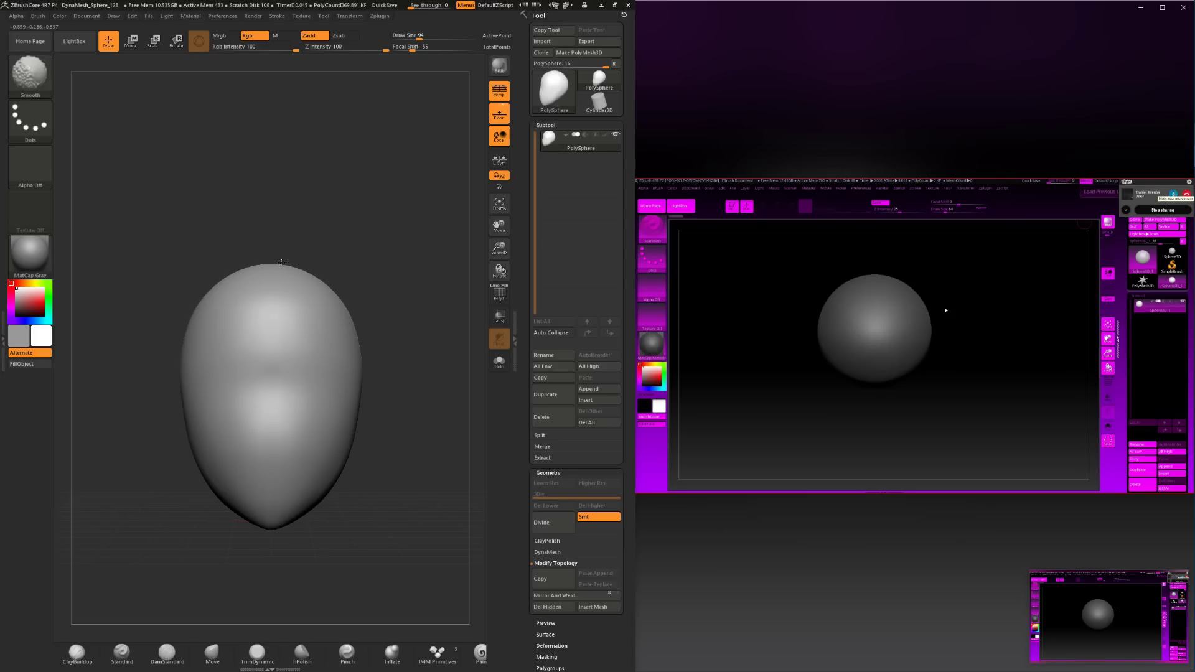
{"action": "mouse_move", "coordinate": [320, 541]}
{"action": "left_mouse_down"}
{"action": "mouse_move", "coordinate": [343, 557]}
{"action": "mouse_move", "coordinate": [351, 520]}
{"action": "left_mouse_up"}
Adjust the skull and face profile in side view using the Move brush with a larger draw size.
{"action": "left_click", "coordinate": [229, 655]}
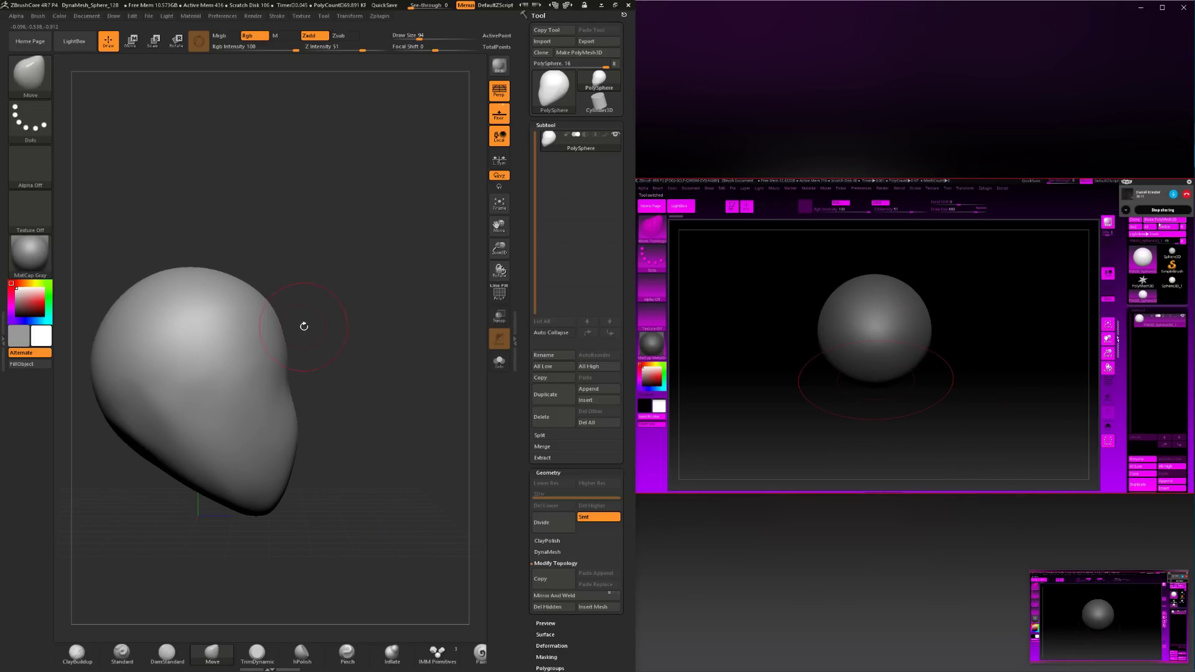
{"action": "left_click_drag", "start_coordinate": [304, 325], "coordinate": [364, 333], "text": "alt"}
{"action": "key", "text": "space"}
{"action": "mouse_move", "coordinate": [187, 319]}
{"action": "left_mouse_down"}
{"action": "mouse_move", "coordinate": [216, 319]}
{"action": "mouse_move", "coordinate": [192, 299]}
{"action": "mouse_move", "coordinate": [228, 301]}
{"action": "left_mouse_up"}
{"action": "key", "text": "space"}
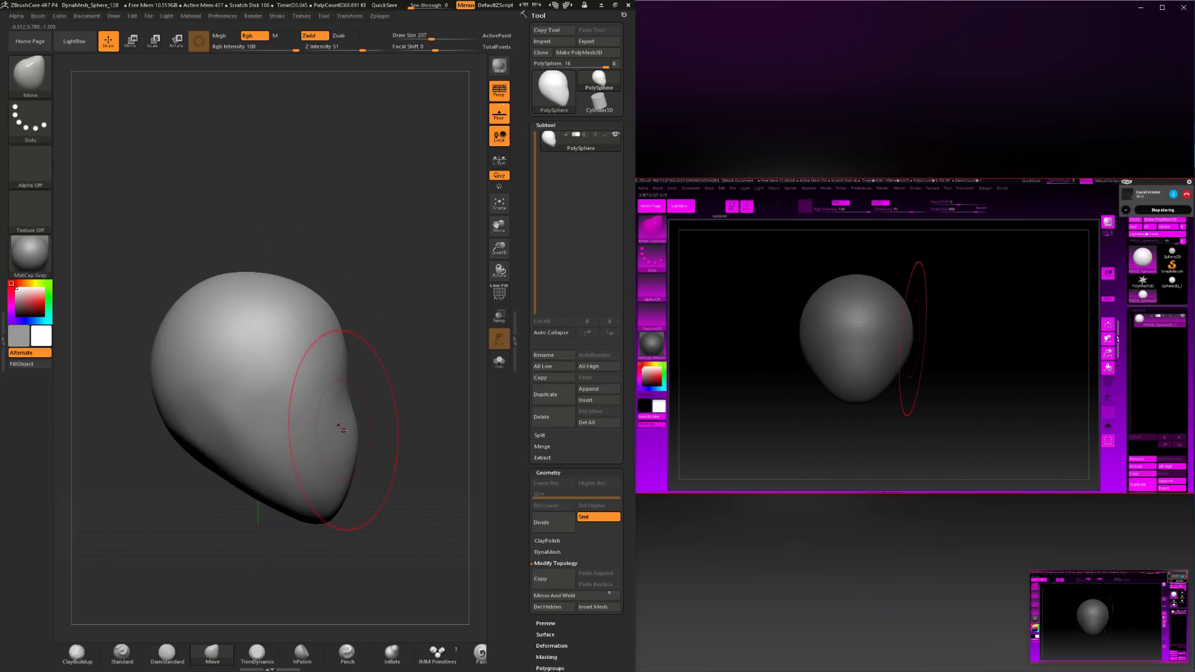
{"action": "key", "text": "s"}
{"action": "left_click_drag", "start_coordinate": [344, 428], "coordinate": [338, 428]}
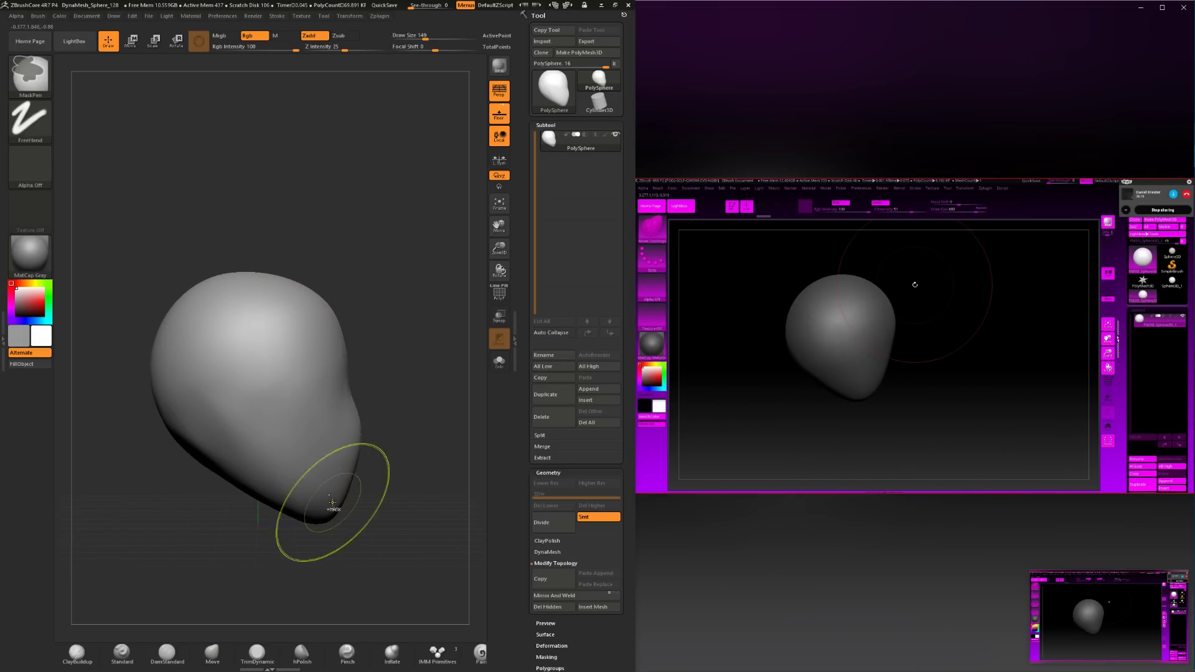
Reshape the chin and the underside of the jaw with the Move brush in side view.
{"action": "key", "text": "s"}
{"action": "mouse_move", "coordinate": [322, 514]}
{"action": "left_mouse_down"}
{"action": "mouse_move", "coordinate": [296, 537]}
{"action": "mouse_move", "coordinate": [302, 526]}
{"action": "left_mouse_up"}
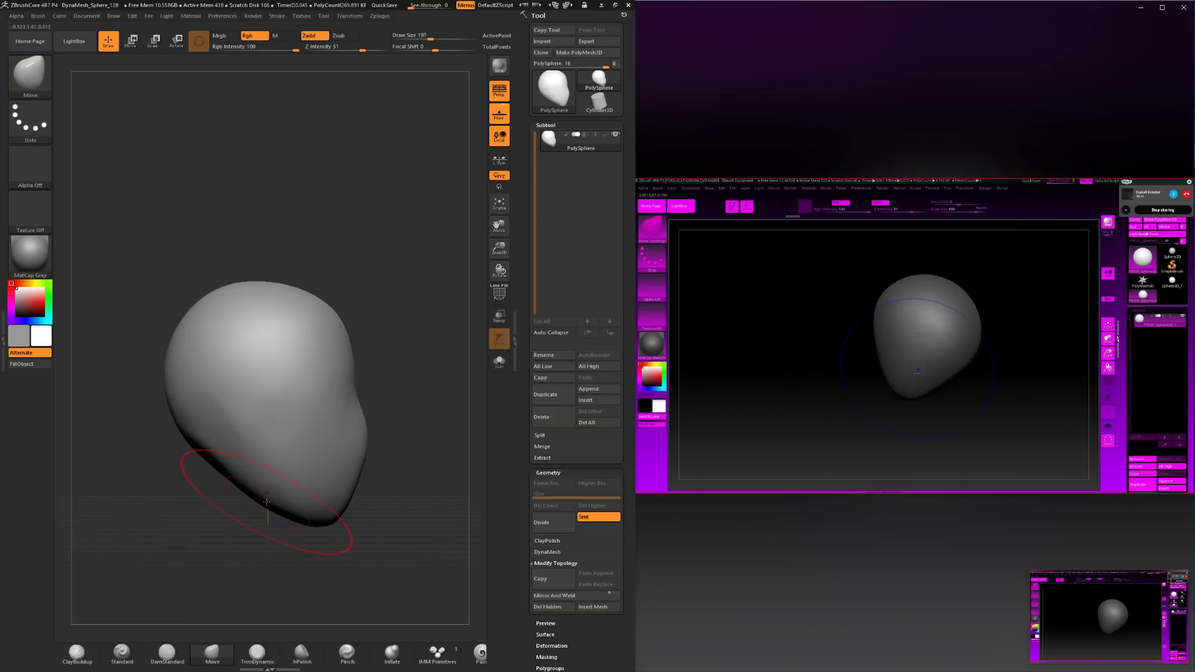
{"action": "left_click_drag", "start_coordinate": [265, 546], "coordinate": [266, 515]}
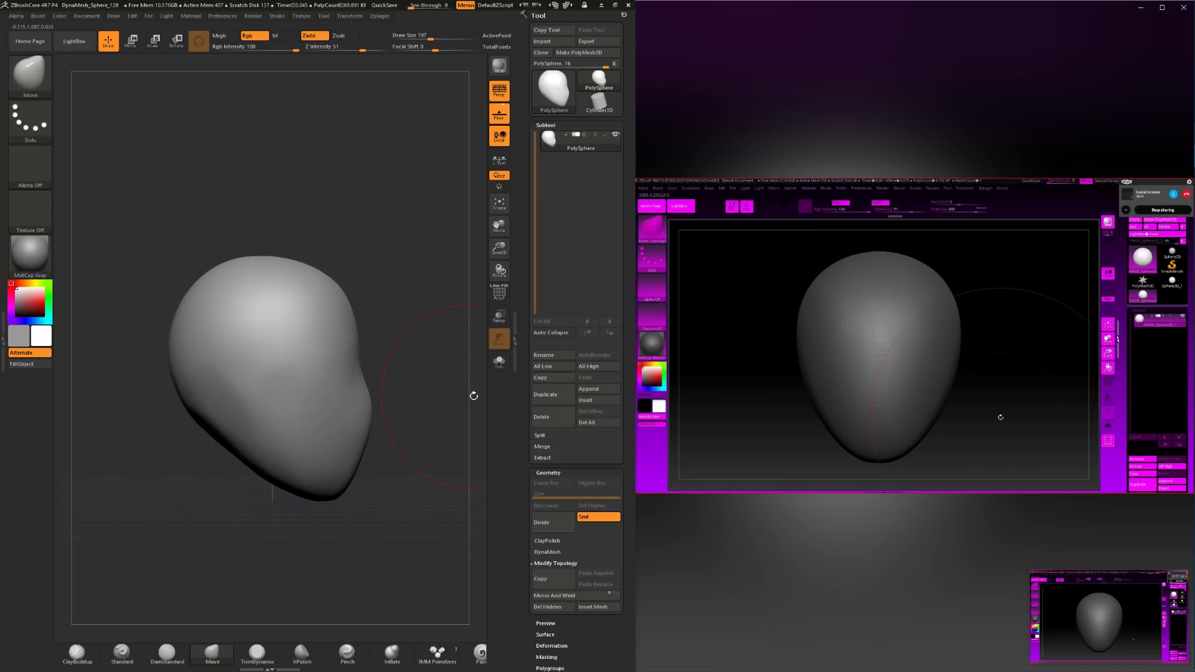
Resize the Move brush and shape the sides of the face and jaw from the front.
{"action": "left_click_drag", "start_coordinate": [473, 396], "coordinate": [403, 425]}
{"action": "key", "text": "space"}
{"action": "left_click_drag", "start_coordinate": [422, 345], "coordinate": [427, 348]}
{"action": "key", "text": "space"}
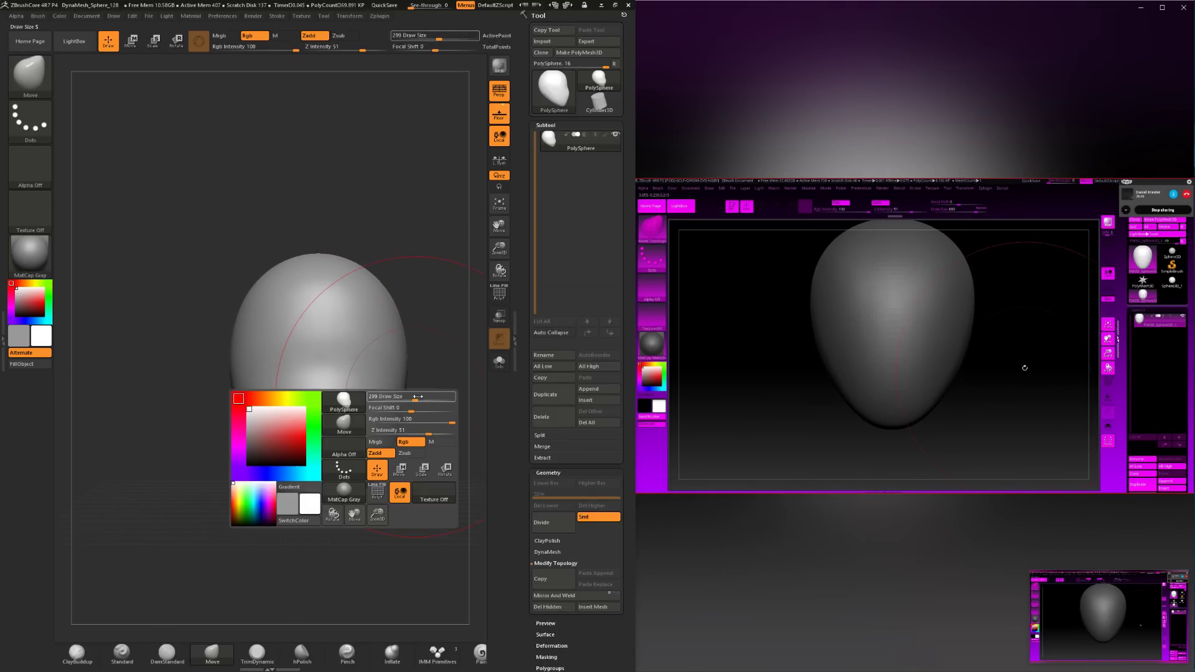
{"action": "left_click_drag", "start_coordinate": [421, 396], "coordinate": [408, 394]}
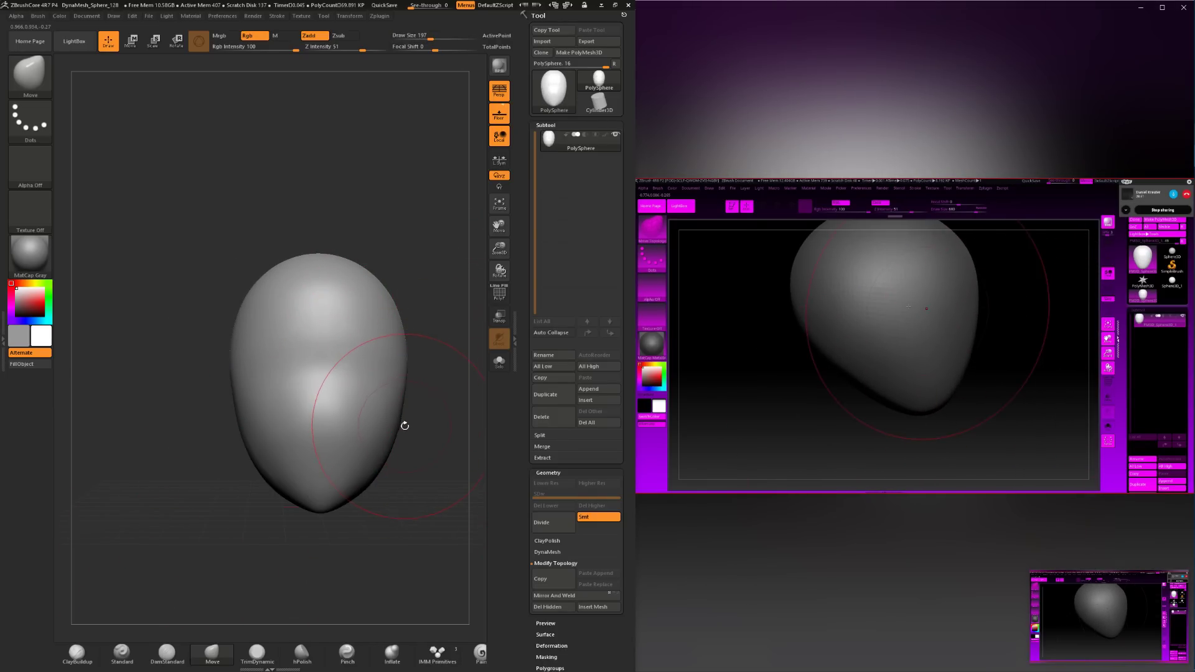
{"action": "key", "text": "space"}
{"action": "mouse_move", "coordinate": [398, 470]}
{"action": "left_mouse_down"}
{"action": "mouse_move", "coordinate": [377, 469]}
{"action": "mouse_move", "coordinate": [393, 455]}
{"action": "mouse_move", "coordinate": [406, 469]}
{"action": "mouse_move", "coordinate": [400, 439]}
{"action": "mouse_move", "coordinate": [421, 533]}
{"action": "mouse_move", "coordinate": [312, 560]}
{"action": "left_mouse_up"}
{"action": "key", "text": "space"}
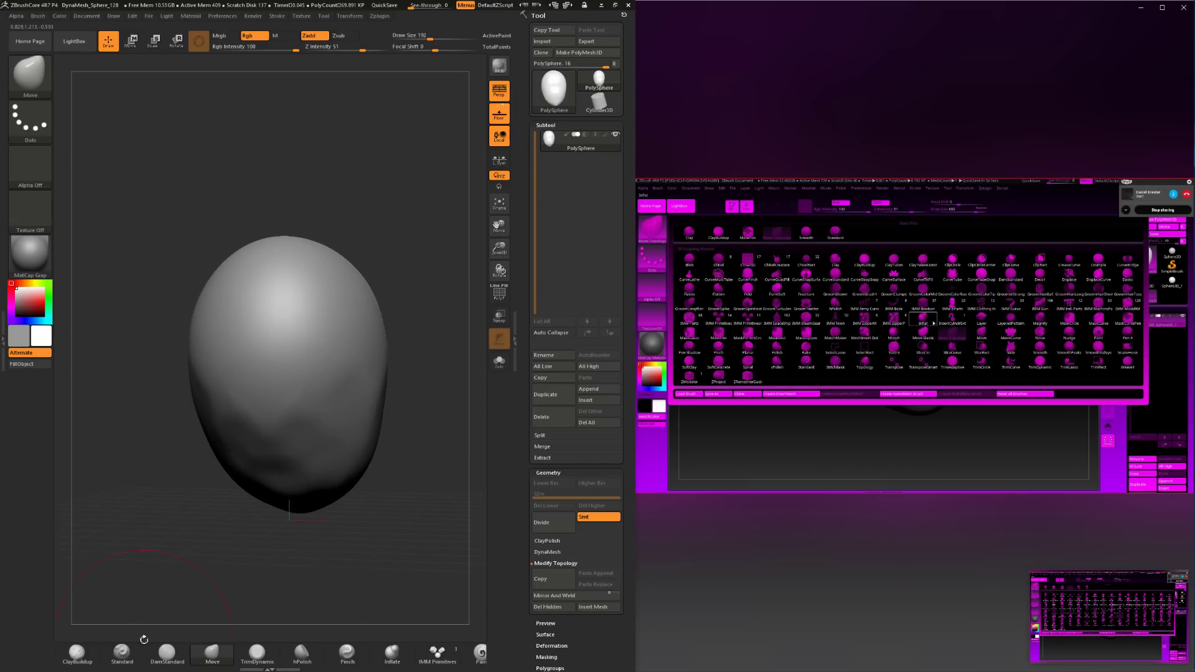
Flatten the underside of the jaw with the TrimDynamic brush and smooth the surface.
{"action": "left_click", "coordinate": [76, 652]}
{"action": "left_click", "coordinate": [257, 652]}
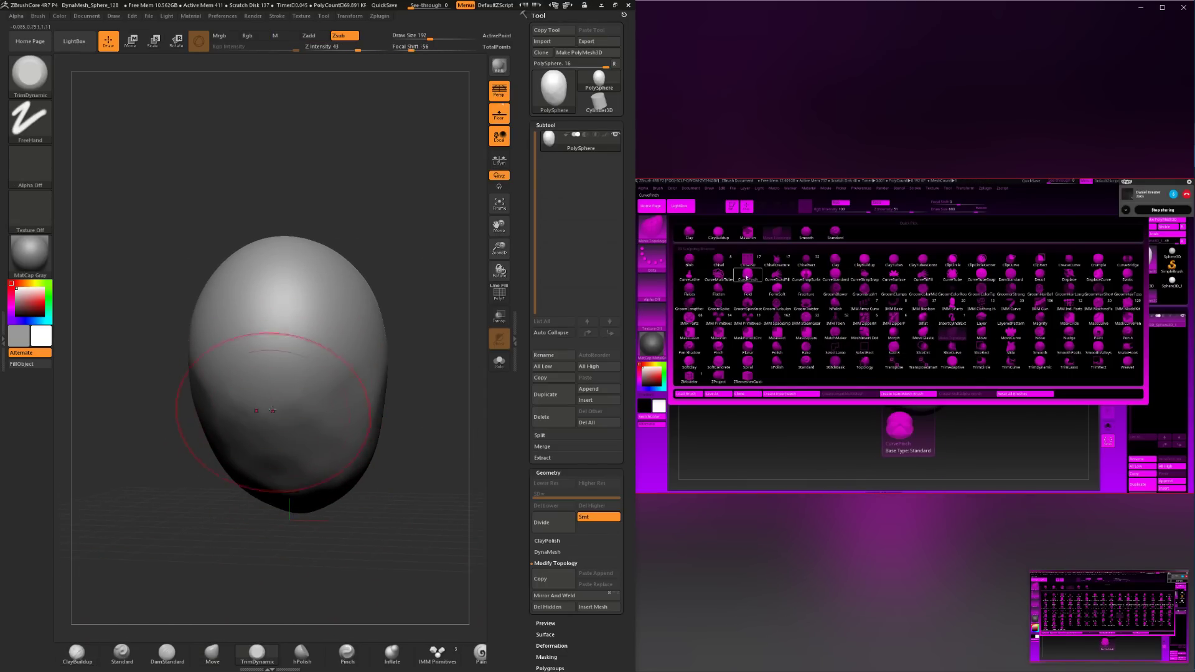
{"action": "key", "text": "shift"}
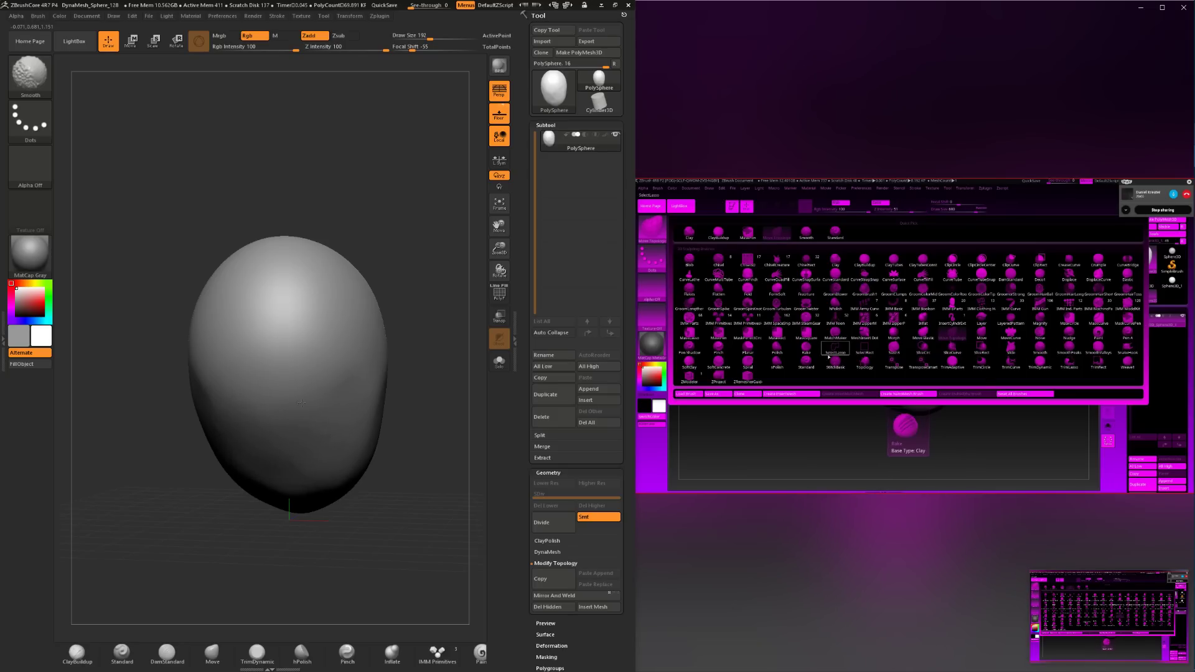
{"action": "mouse_move", "coordinate": [347, 493]}
{"action": "left_mouse_down"}
{"action": "mouse_move", "coordinate": [384, 506]}
{"action": "mouse_move", "coordinate": [303, 492]}
{"action": "left_mouse_up"}
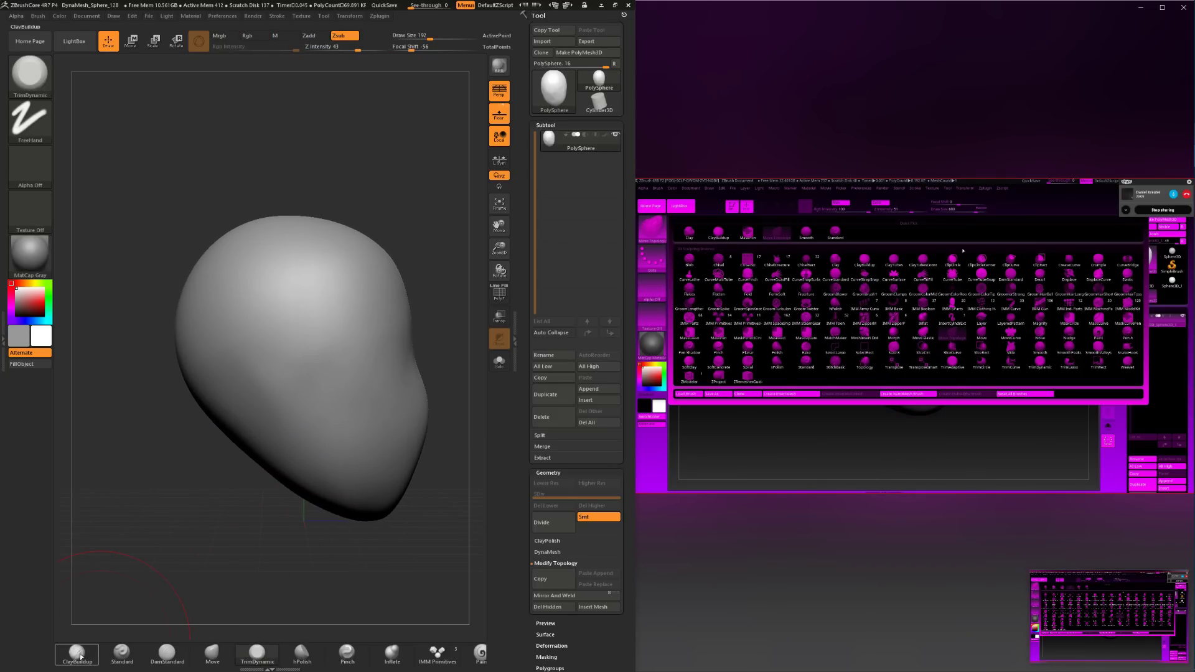
Build up the side and back of the skull with large ClayBuildup strokes.
{"action": "left_click", "coordinate": [77, 652]}
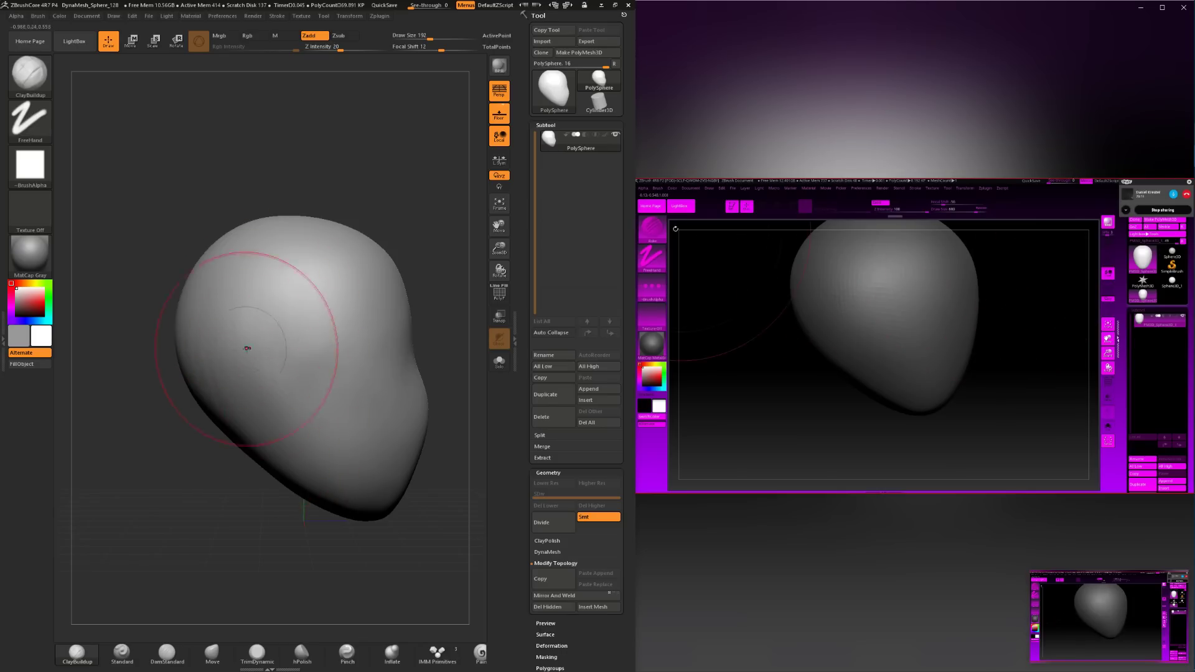
{"action": "left_click_drag", "start_coordinate": [193, 473], "coordinate": [377, 377]}
{"action": "mouse_move", "coordinate": [253, 543]}
{"action": "left_mouse_down", "text": "alt"}
{"action": "mouse_move", "coordinate": [181, 479]}
{"action": "mouse_move", "coordinate": [187, 461]}
{"action": "mouse_move", "coordinate": [200, 528]}
{"action": "mouse_move", "coordinate": [218, 498]}
{"action": "left_mouse_up", "text": "alt"}
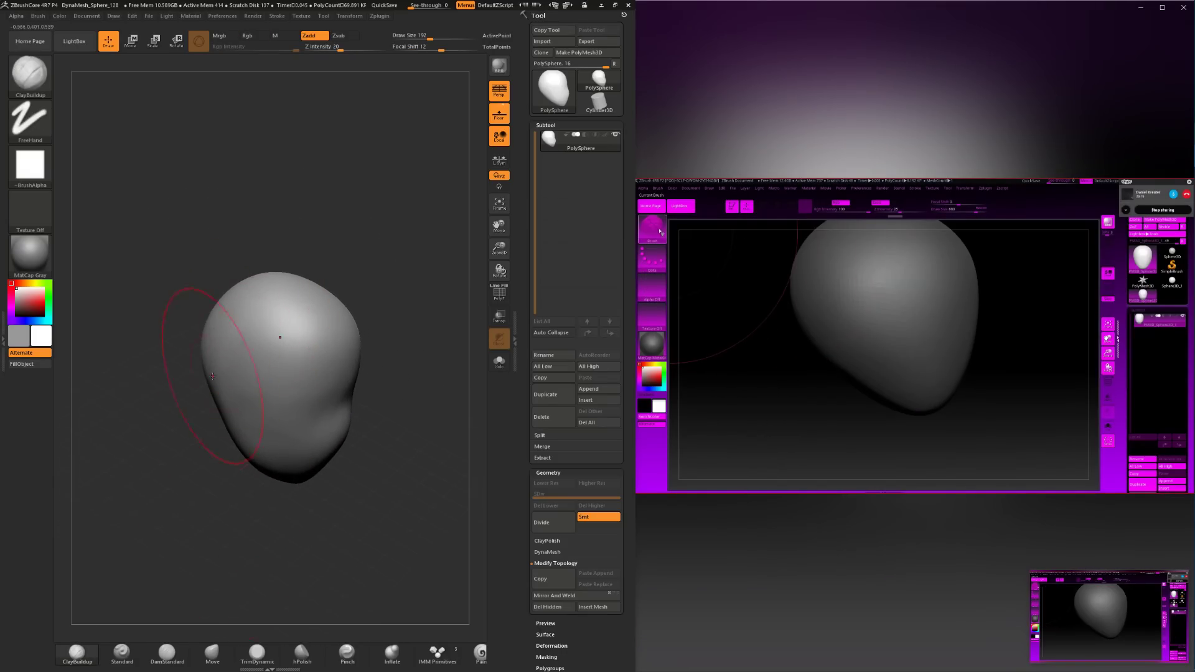
{"action": "left_click_drag", "start_coordinate": [212, 376], "coordinate": [248, 318]}
{"action": "left_click_drag", "start_coordinate": [178, 465], "coordinate": [205, 431]}
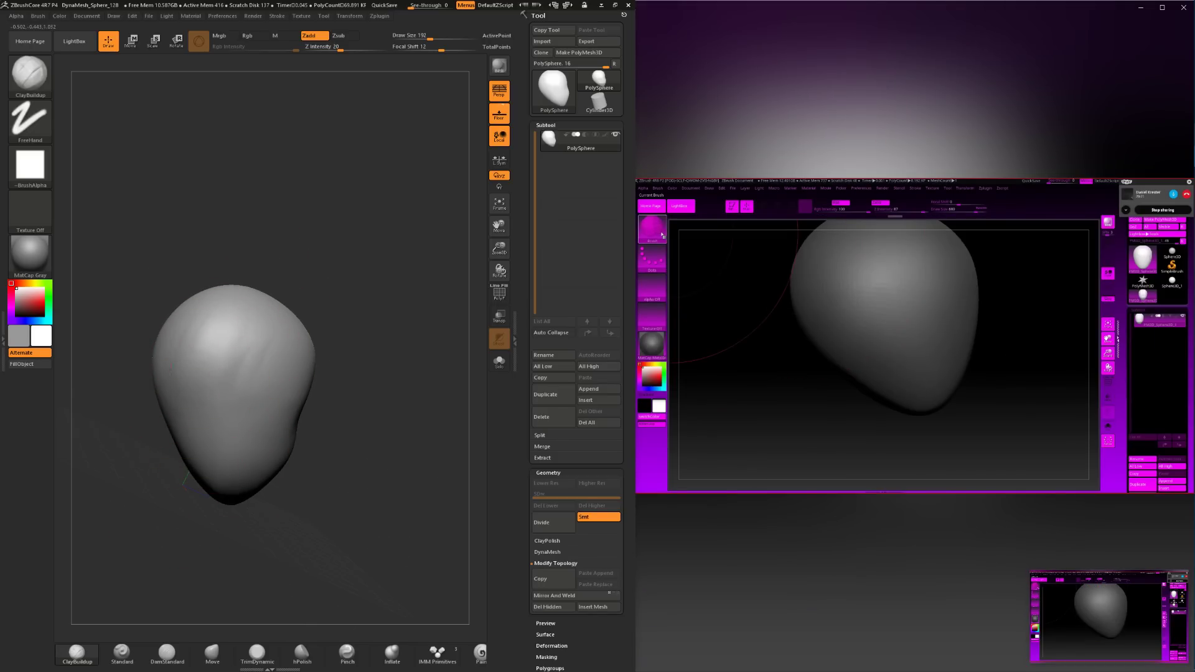
{"action": "left_click_drag", "start_coordinate": [146, 398], "coordinate": [168, 485]}
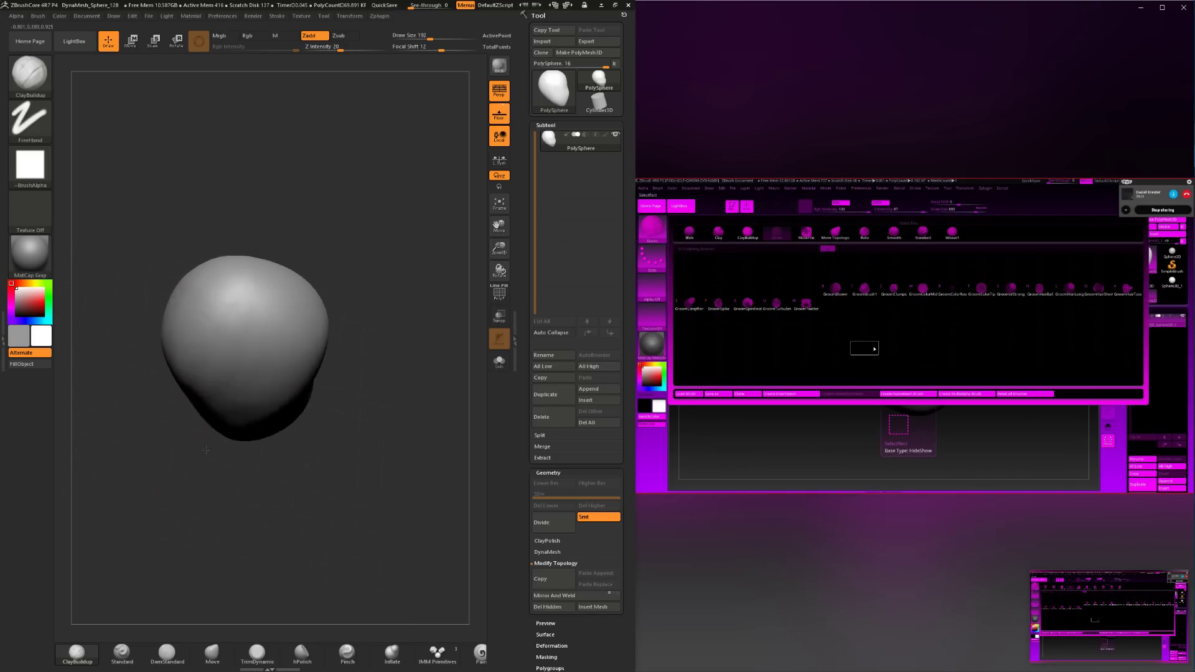
{"action": "left_click_drag", "start_coordinate": [192, 344], "coordinate": [180, 394]}
Add volume to the back of the skull from the opposite side and smooth the added clay.
{"action": "mouse_move", "coordinate": [348, 293]}
{"action": "left_mouse_down"}
{"action": "mouse_move", "coordinate": [380, 282]}
{"action": "mouse_move", "coordinate": [374, 269]}
{"action": "mouse_move", "coordinate": [373, 336]}
{"action": "mouse_move", "coordinate": [283, 305]}
{"action": "left_mouse_up"}
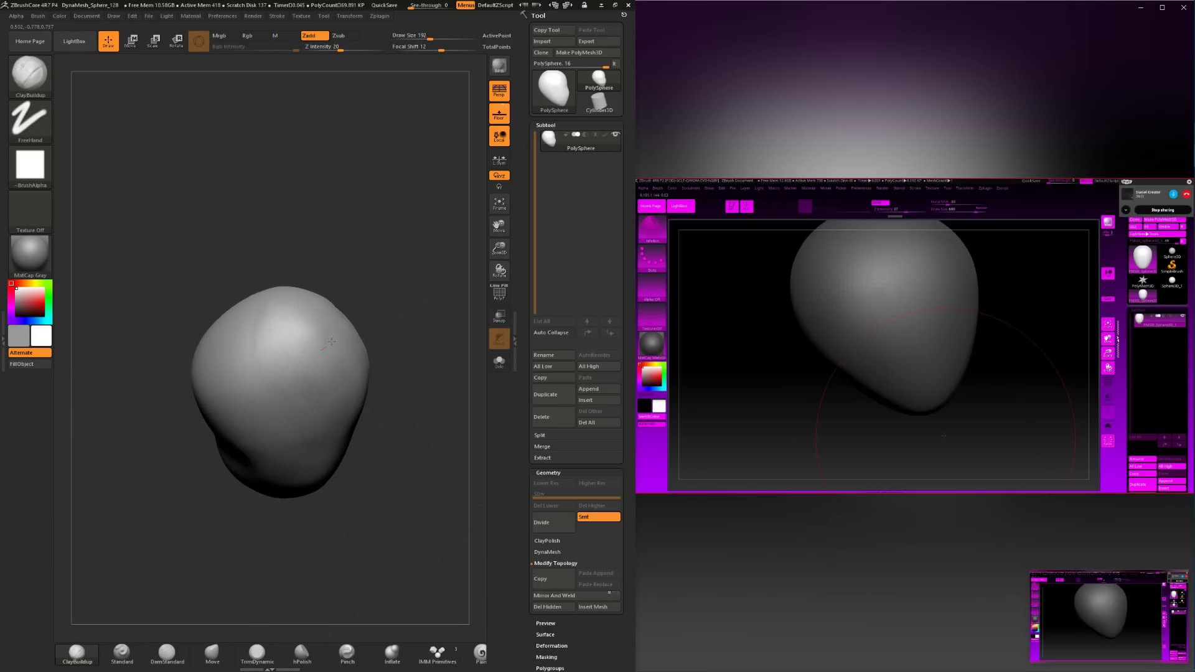
{"action": "left_click_drag", "start_coordinate": [398, 299], "coordinate": [368, 267]}
{"action": "left_click_drag", "start_coordinate": [305, 348], "coordinate": [293, 324], "text": "shift"}
{"action": "mouse_move", "coordinate": [389, 293]}
{"action": "left_mouse_down"}
{"action": "mouse_move", "coordinate": [341, 301]}
{"action": "mouse_move", "coordinate": [348, 312]}
{"action": "left_mouse_up"}
{"action": "mouse_move", "coordinate": [290, 368]}
{"action": "left_mouse_down", "text": "shift"}
{"action": "mouse_move", "coordinate": [319, 376]}
{"action": "mouse_move", "coordinate": [368, 334]}
{"action": "left_mouse_up", "text": "shift"}
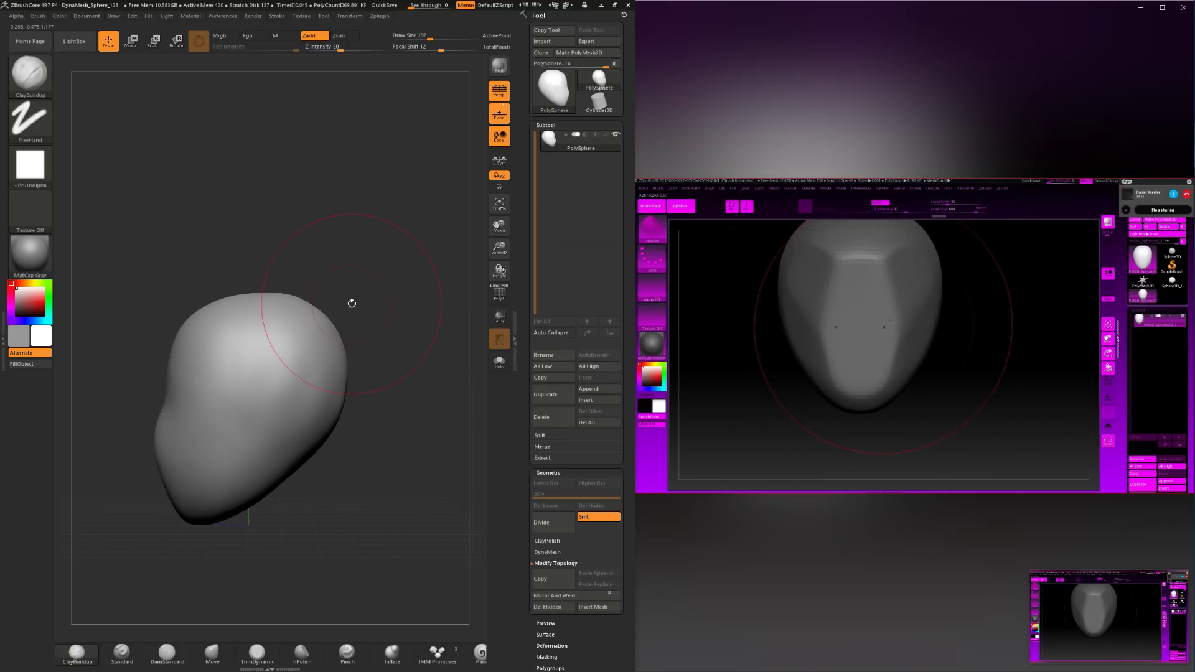
{"action": "mouse_move", "coordinate": [372, 290]}
{"action": "left_mouse_down"}
{"action": "mouse_move", "coordinate": [342, 293]}
{"action": "mouse_move", "coordinate": [329, 312]}
{"action": "left_mouse_up"}
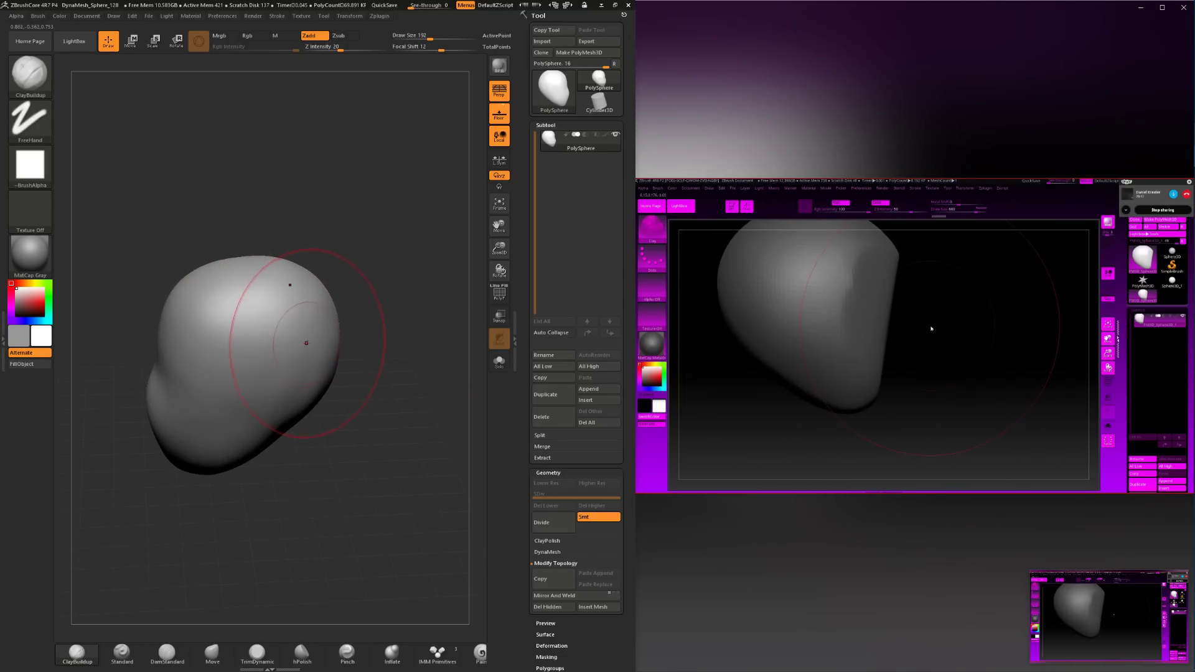
Set the ClayBuildup draw size to 177 and fill out the top and back of the skull.
{"action": "key", "text": "space"}
{"action": "mouse_move", "coordinate": [327, 326]}
{"action": "left_mouse_down"}
{"action": "mouse_move", "coordinate": [337, 326]}
{"action": "mouse_move", "coordinate": [324, 314]}
{"action": "left_mouse_up"}
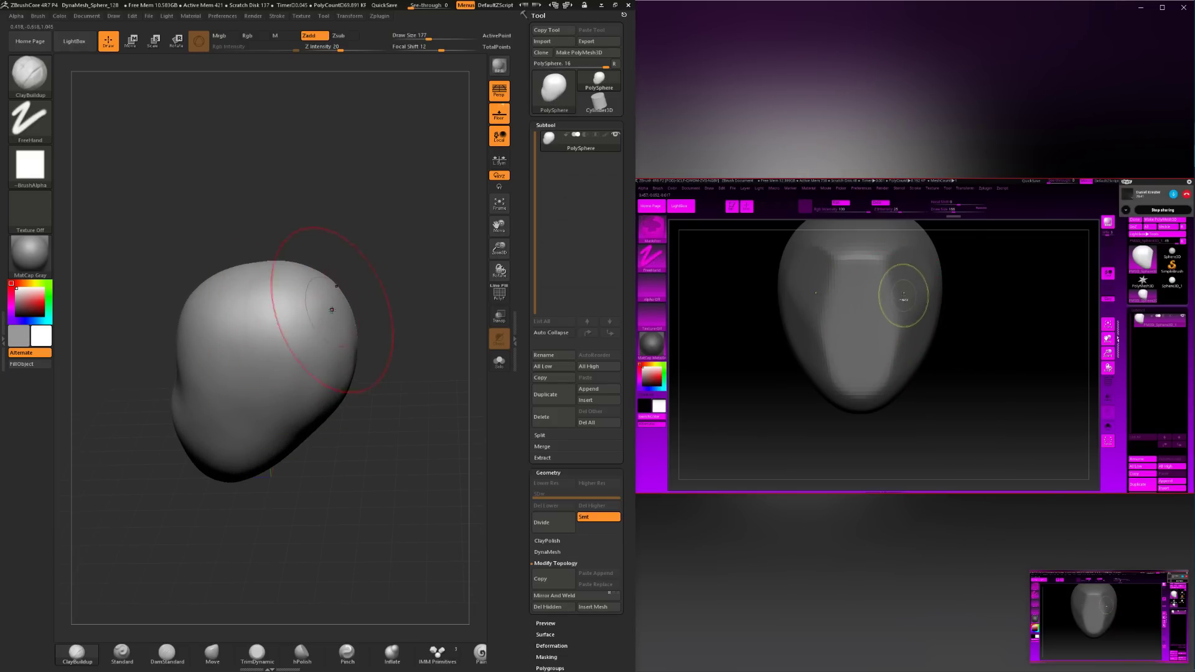
{"action": "mouse_move", "coordinate": [387, 252]}
{"action": "left_mouse_down"}
{"action": "mouse_move", "coordinate": [374, 278]}
{"action": "mouse_move", "coordinate": [320, 297]}
{"action": "mouse_move", "coordinate": [308, 319]}
{"action": "mouse_move", "coordinate": [301, 311]}
{"action": "left_mouse_up"}
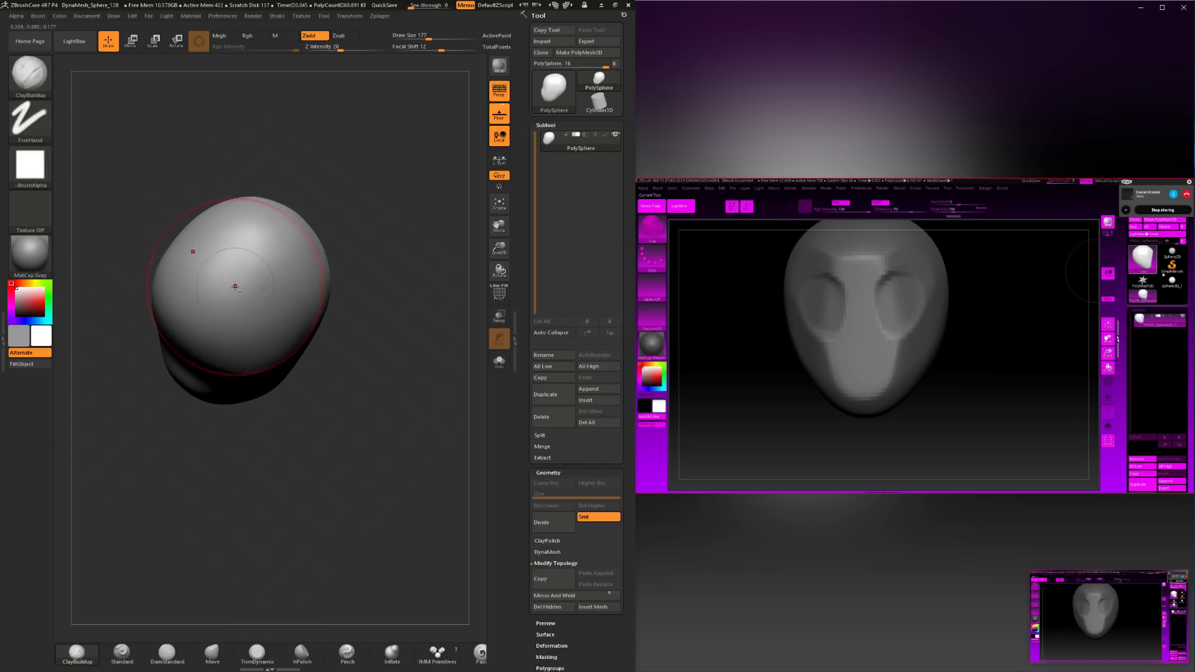
{"action": "mouse_move", "coordinate": [339, 261]}
{"action": "left_mouse_down"}
{"action": "mouse_move", "coordinate": [353, 224]}
{"action": "mouse_move", "coordinate": [315, 192]}
{"action": "left_mouse_up"}
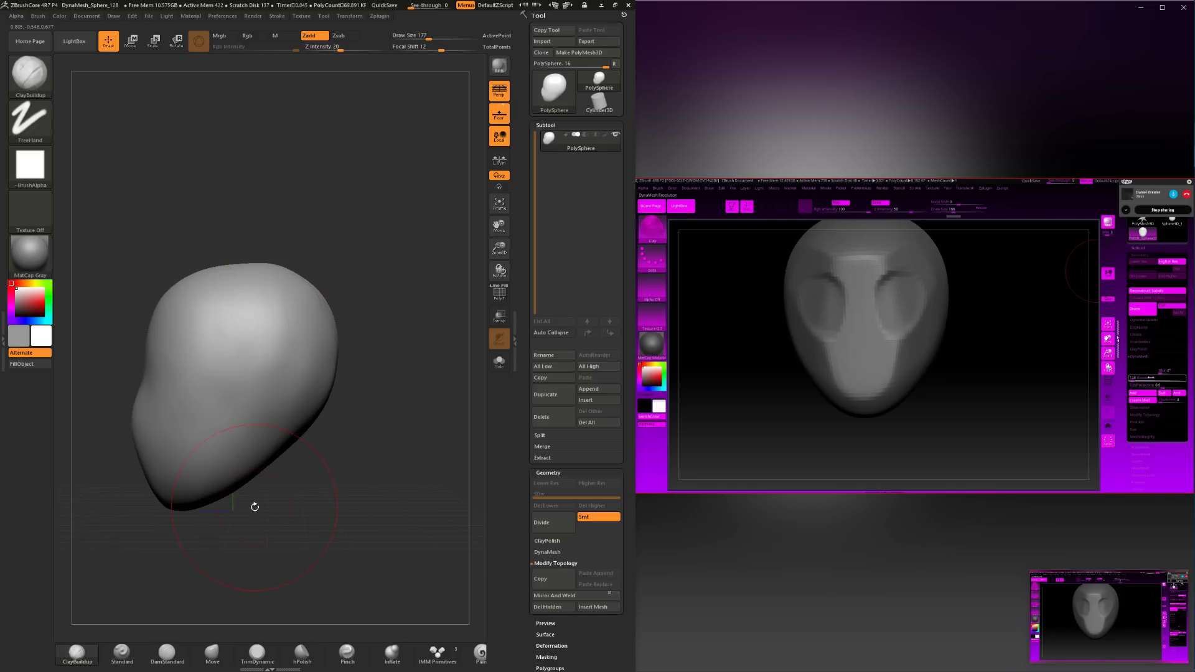
{"action": "left_click_drag", "start_coordinate": [315, 242], "coordinate": [278, 278]}
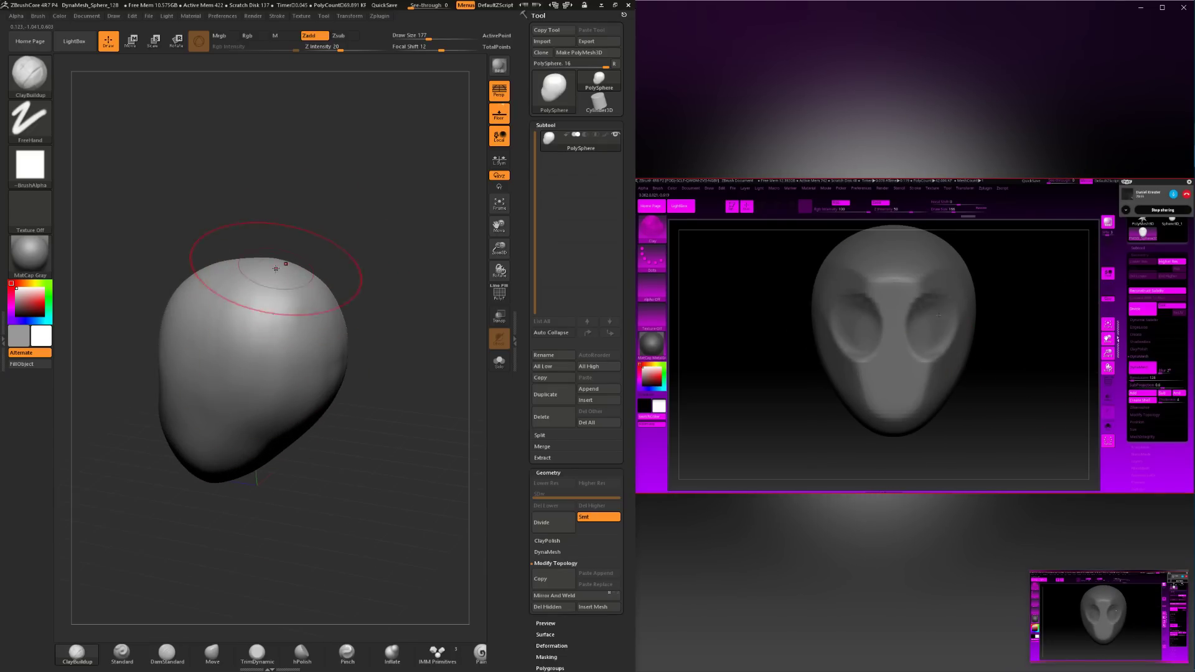
{"action": "mouse_move", "coordinate": [275, 268]}
{"action": "right_mouse_down"}
{"action": "mouse_move", "coordinate": [336, 453]}
{"action": "mouse_move", "coordinate": [312, 523]}
{"action": "mouse_move", "coordinate": [342, 515]}
{"action": "right_mouse_up"}
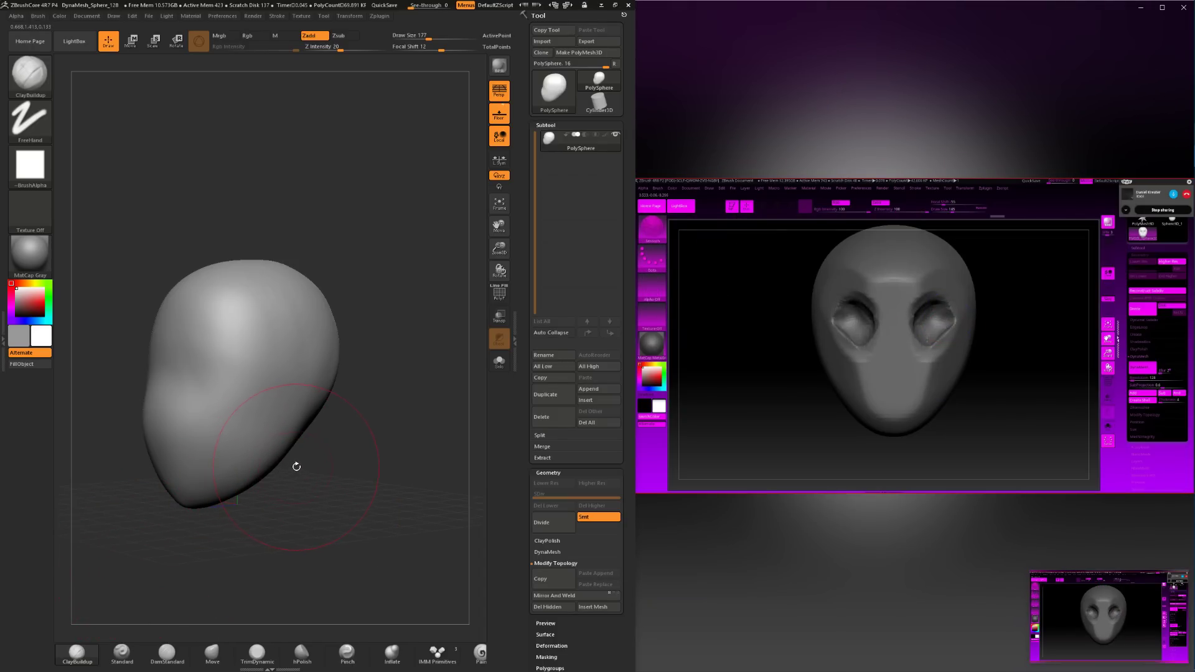
Enlarge the ClayBuildup brush to draw size 234, then build up and smooth the upper sides of the head.
{"action": "right_click_drag", "start_coordinate": [395, 350], "coordinate": [413, 354], "text": "shift"}
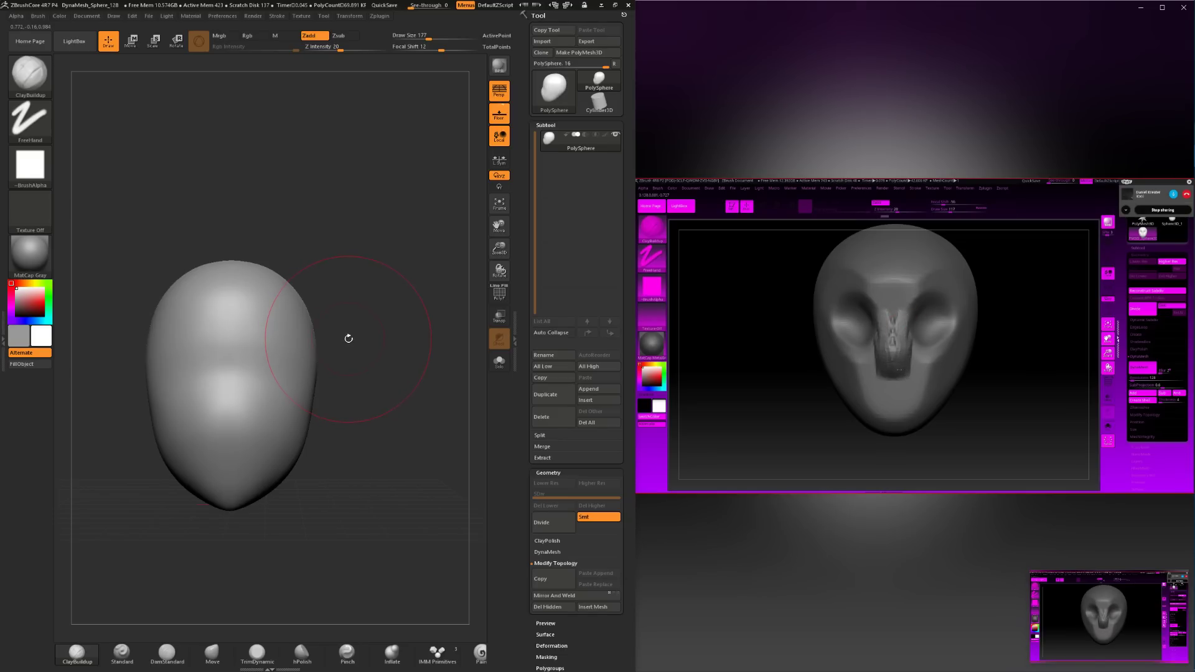
{"action": "left_click_drag", "start_coordinate": [331, 306], "coordinate": [322, 304], "text": "shift"}
{"action": "key", "text": "bracketright"}
{"action": "key", "text": "bracketright"}
{"action": "key", "text": "bracketright"}
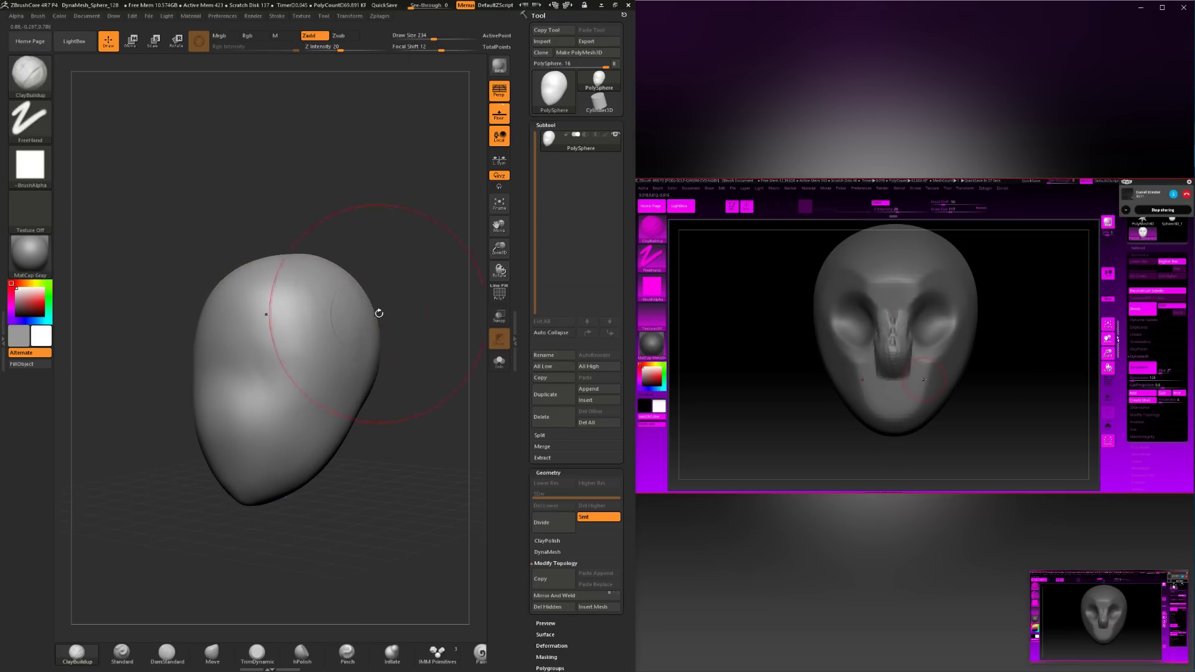
{"action": "right_click_drag", "start_coordinate": [393, 354], "coordinate": [344, 295], "text": "shift"}
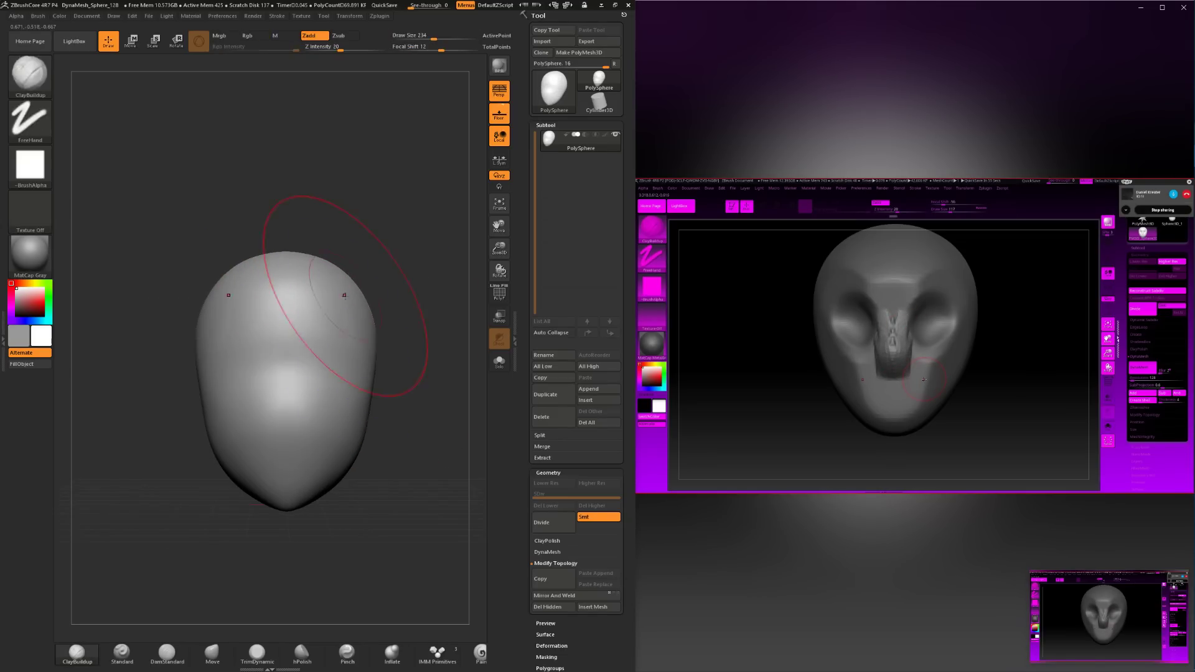
{"action": "right_click_drag", "start_coordinate": [373, 355], "coordinate": [381, 378]}
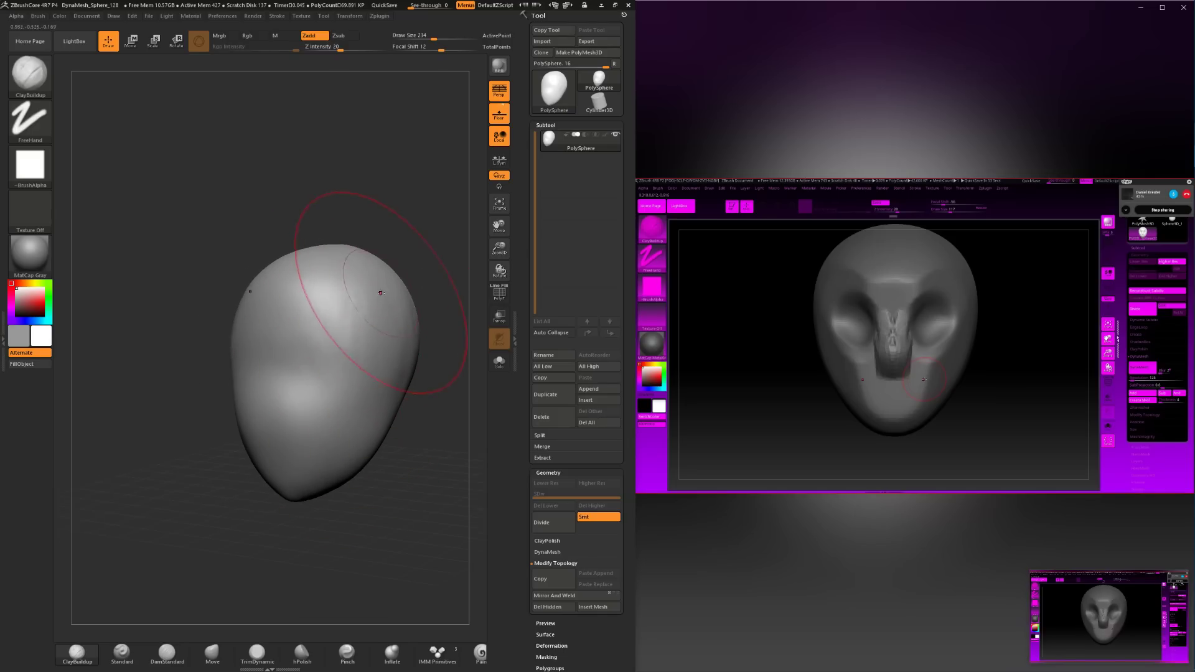
{"action": "key", "text": "shift"}
{"action": "right_click_drag", "start_coordinate": [418, 389], "coordinate": [427, 343], "text": "shift"}
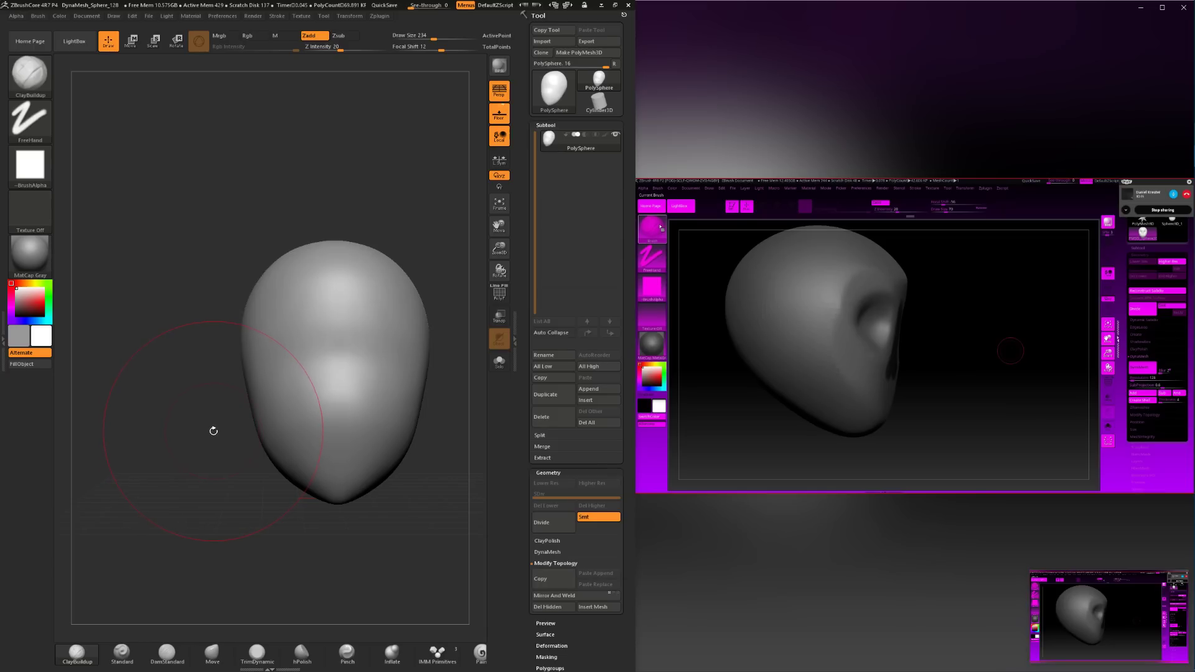
Round out the crown and rear sides of the skull with ClayBuildup at draw size 234 and smooth them.
{"action": "mouse_move", "coordinate": [198, 445]}
{"action": "left_mouse_down"}
{"action": "mouse_move", "coordinate": [354, 216]}
{"action": "mouse_move", "coordinate": [405, 278]}
{"action": "mouse_move", "coordinate": [326, 333]}
{"action": "left_mouse_up"}
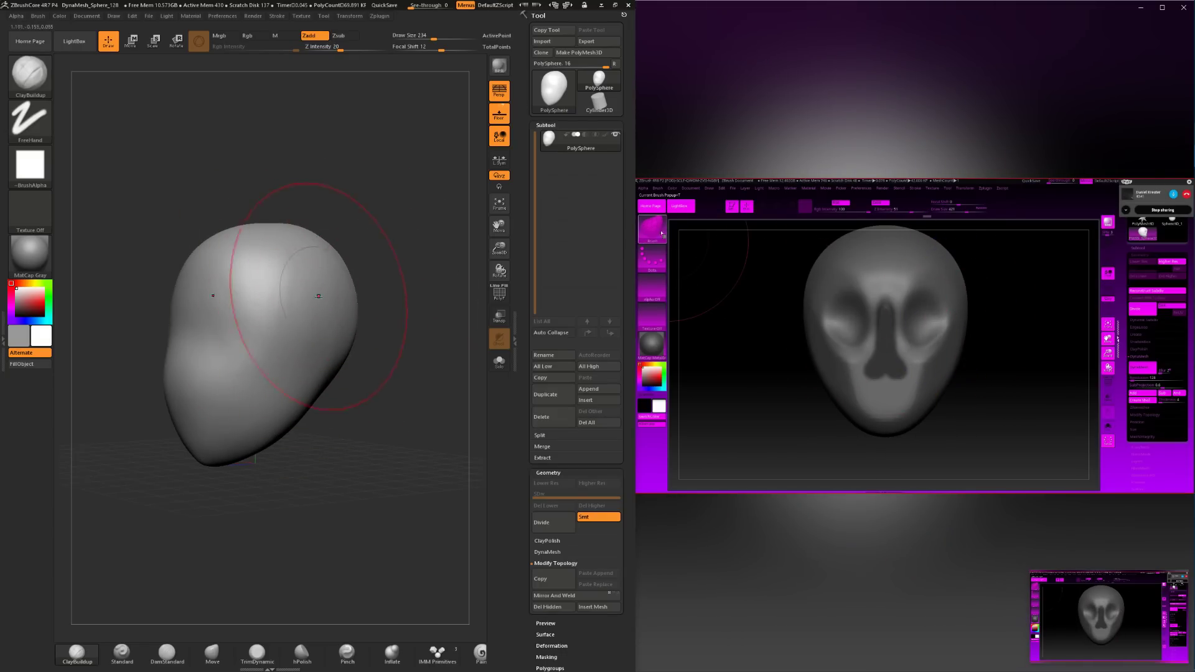
{"action": "left_click_drag", "start_coordinate": [378, 300], "coordinate": [371, 298], "text": "shift"}
{"action": "mouse_move", "coordinate": [346, 258]}
{"action": "left_mouse_down"}
{"action": "mouse_move", "coordinate": [351, 298]}
{"action": "mouse_move", "coordinate": [379, 330]}
{"action": "mouse_move", "coordinate": [401, 263]}
{"action": "left_mouse_up"}
{"action": "mouse_move", "coordinate": [409, 319]}
{"action": "left_mouse_down"}
{"action": "mouse_move", "coordinate": [313, 218]}
{"action": "mouse_move", "coordinate": [323, 269]}
{"action": "left_mouse_up"}
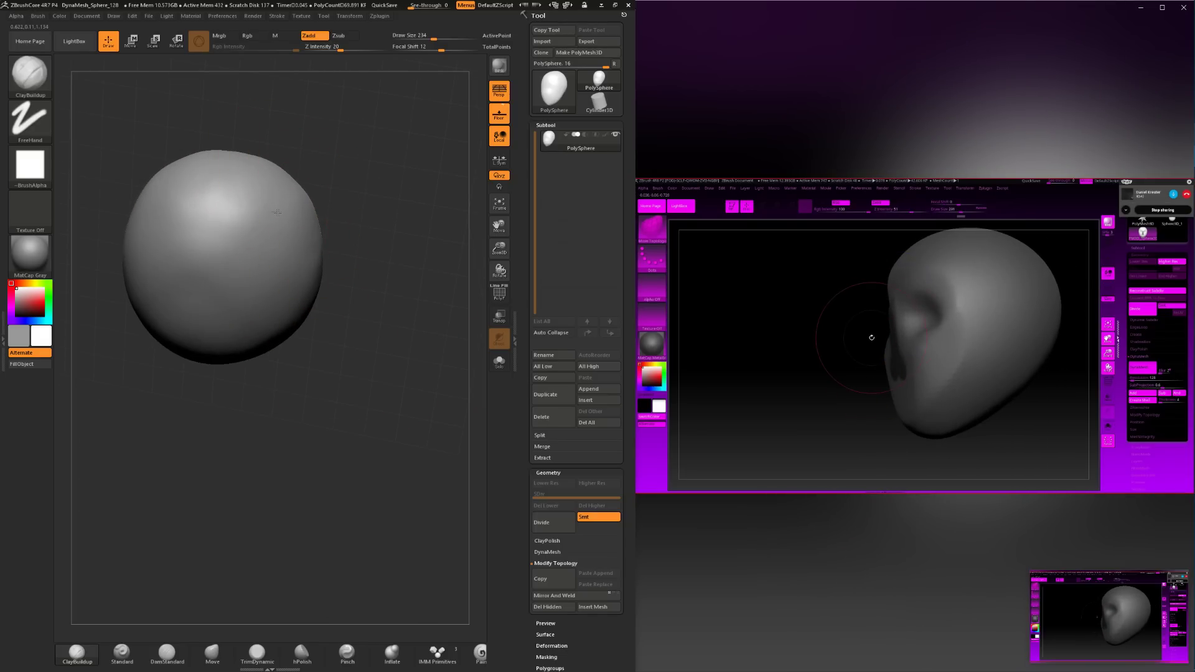
{"action": "left_click_drag", "start_coordinate": [365, 219], "coordinate": [286, 187]}
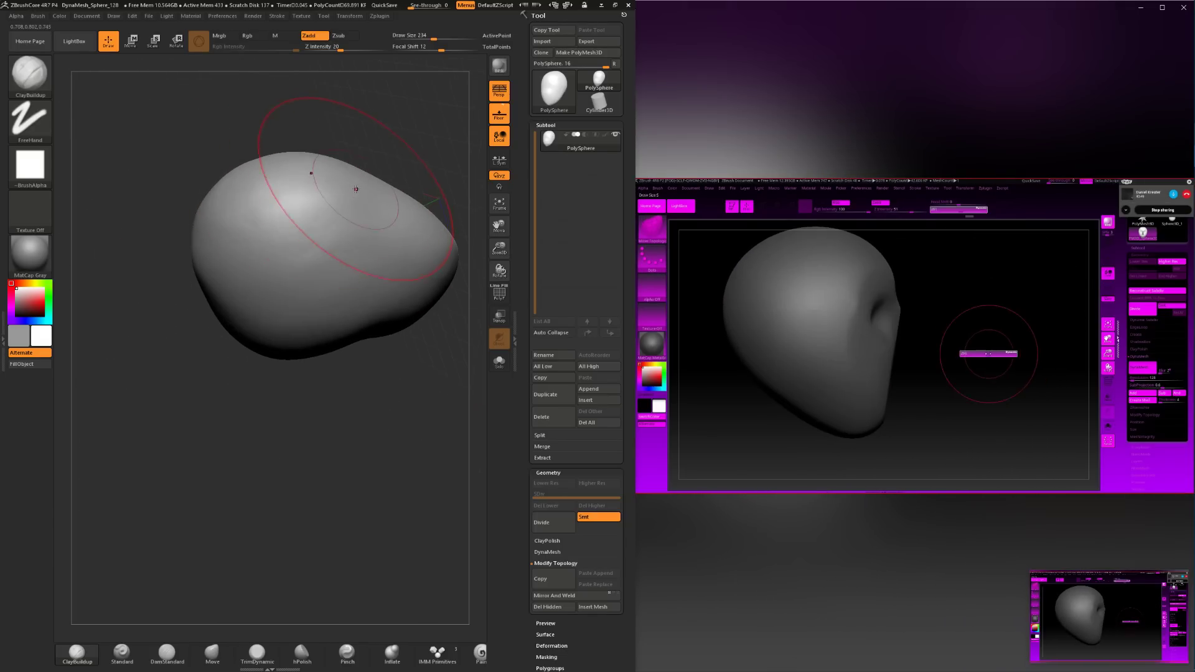
{"action": "mouse_move", "coordinate": [261, 435]}
{"action": "left_mouse_down"}
{"action": "mouse_move", "coordinate": [244, 499]}
{"action": "mouse_move", "coordinate": [315, 471]}
{"action": "mouse_move", "coordinate": [284, 245]}
{"action": "left_mouse_up"}
{"action": "key", "text": "shift"}
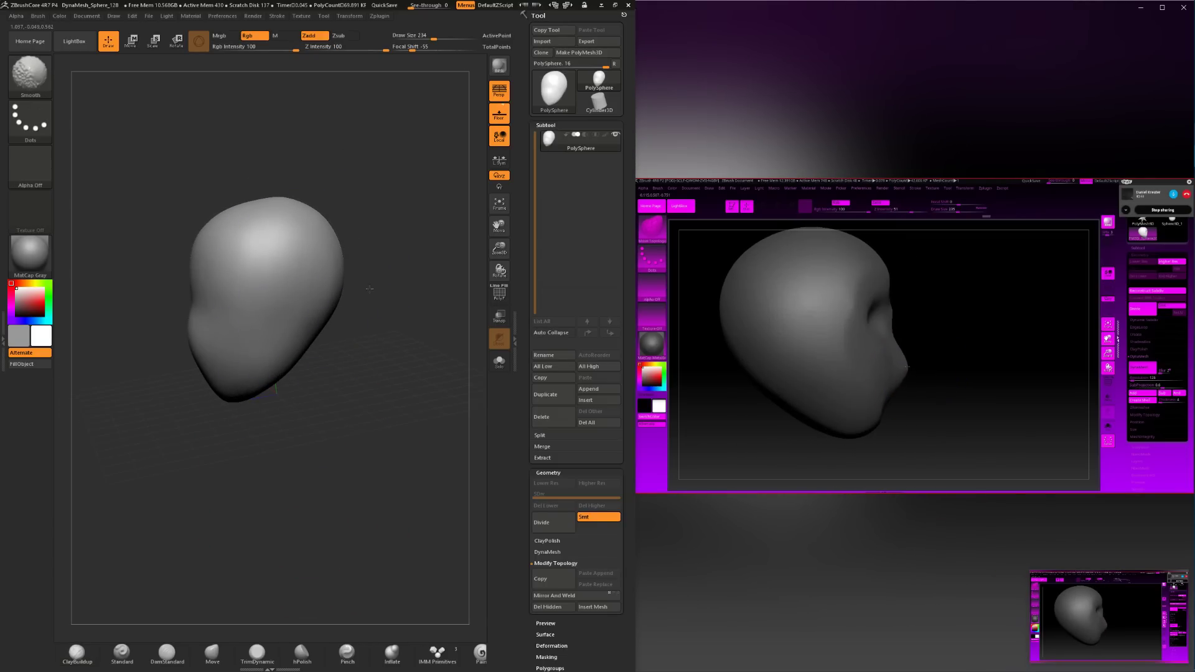
Adjust the head's side profile using the Move brush at draw size 237.
{"action": "left_click_drag", "start_coordinate": [370, 288], "coordinate": [217, 424]}
{"action": "left_click", "coordinate": [212, 653]}
{"action": "key", "text": "space"}
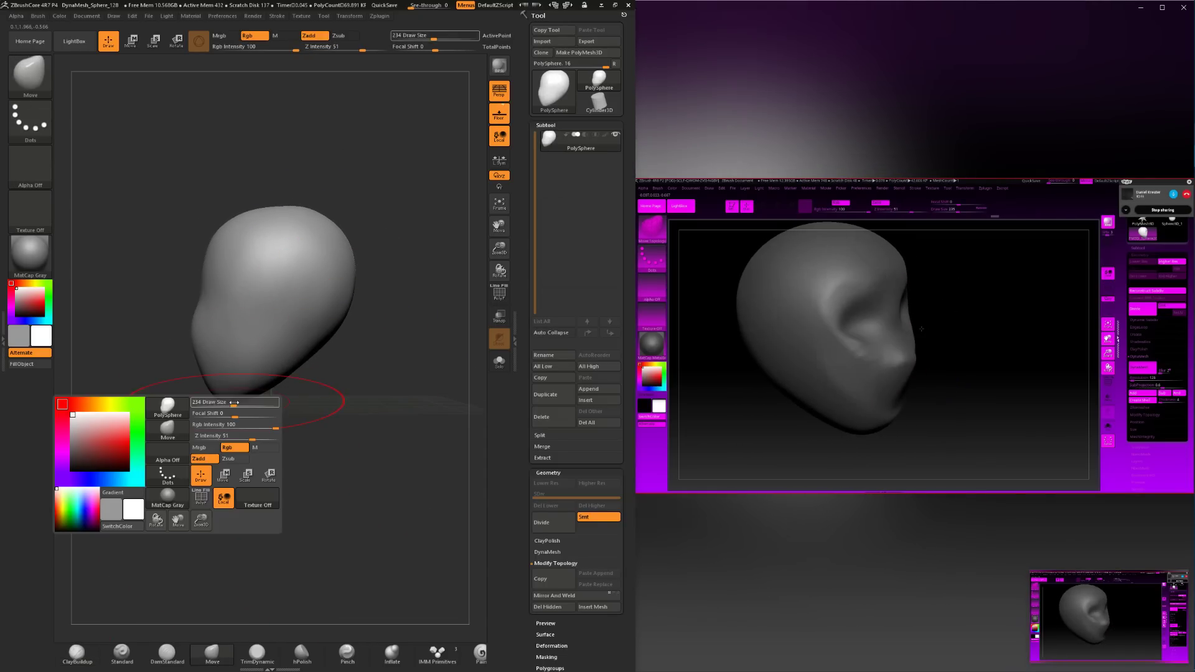
{"action": "mouse_move", "coordinate": [218, 383]}
{"action": "left_mouse_down"}
{"action": "mouse_move", "coordinate": [222, 403]}
{"action": "mouse_move", "coordinate": [306, 453]}
{"action": "left_mouse_up"}
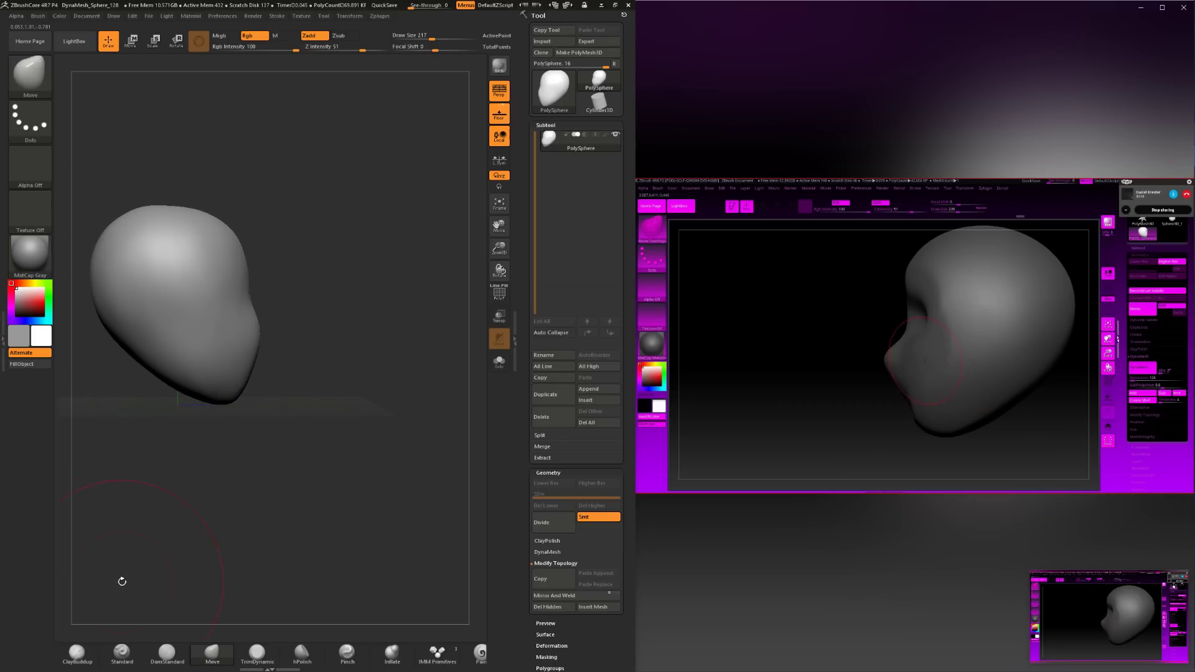
Add clay to the cheek area with ClayBuildup at draw size 49 and smooth it.
{"action": "left_click", "coordinate": [78, 650]}
{"action": "left_click_drag", "start_coordinate": [186, 485], "coordinate": [274, 427]}
{"action": "key", "text": "space"}
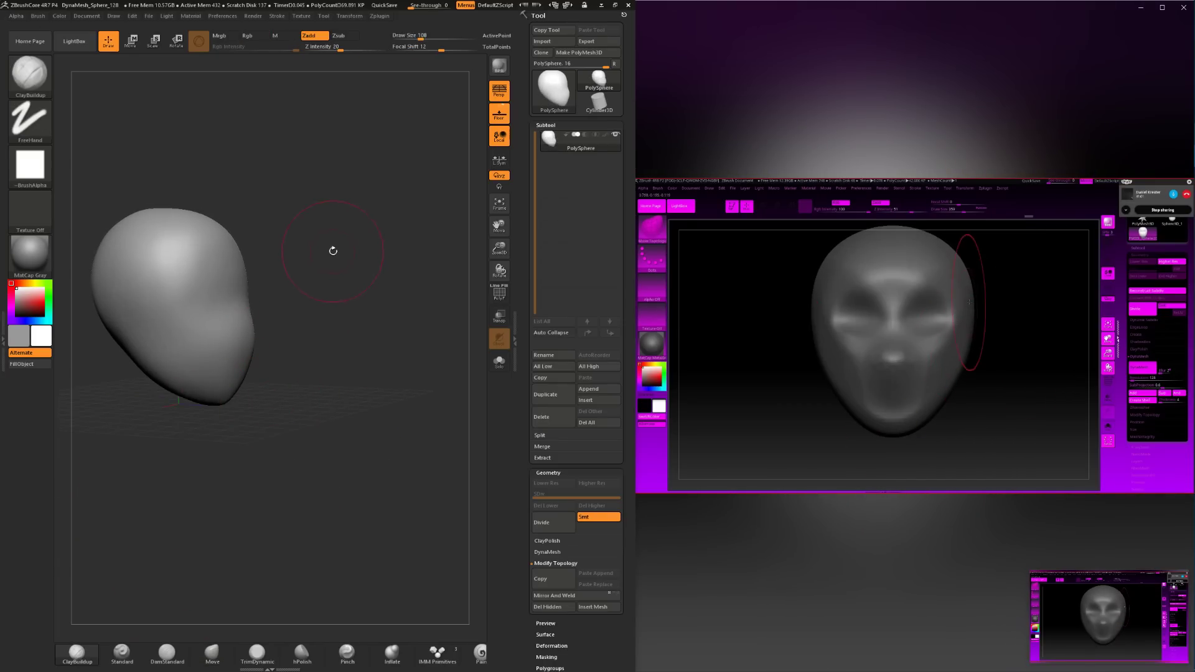
{"action": "mouse_move", "coordinate": [333, 248]}
{"action": "left_mouse_down"}
{"action": "mouse_move", "coordinate": [318, 392]}
{"action": "mouse_move", "coordinate": [354, 440]}
{"action": "mouse_move", "coordinate": [286, 405]}
{"action": "left_mouse_up"}
{"action": "key", "text": "space"}
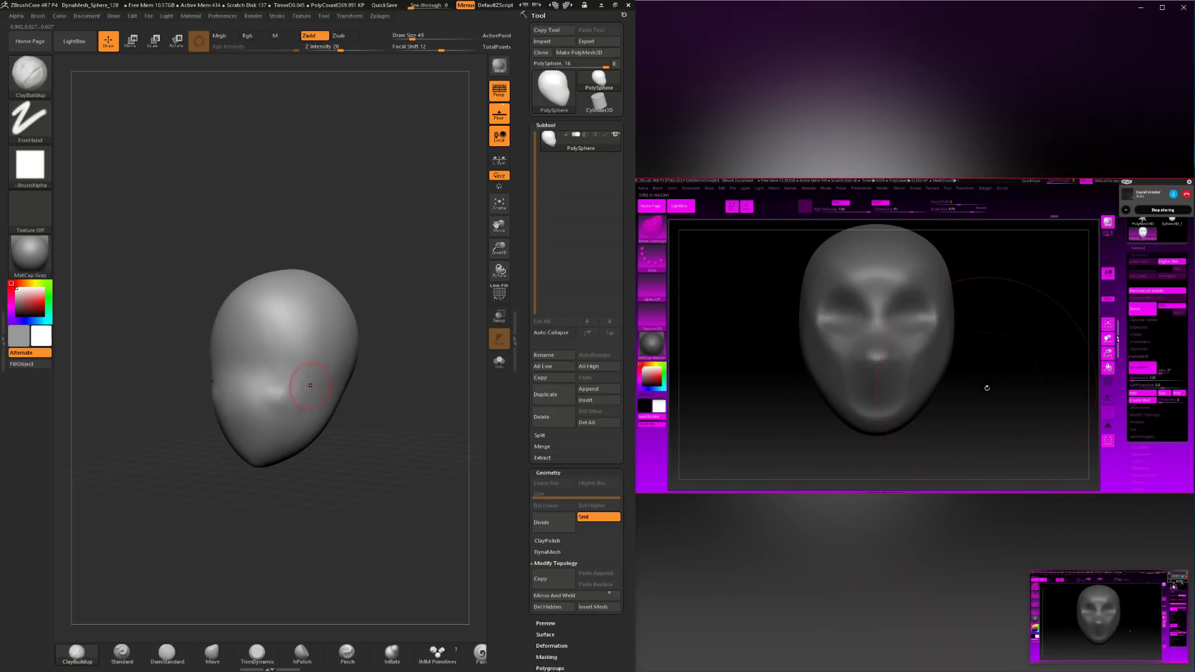
{"action": "key", "text": "shift"}
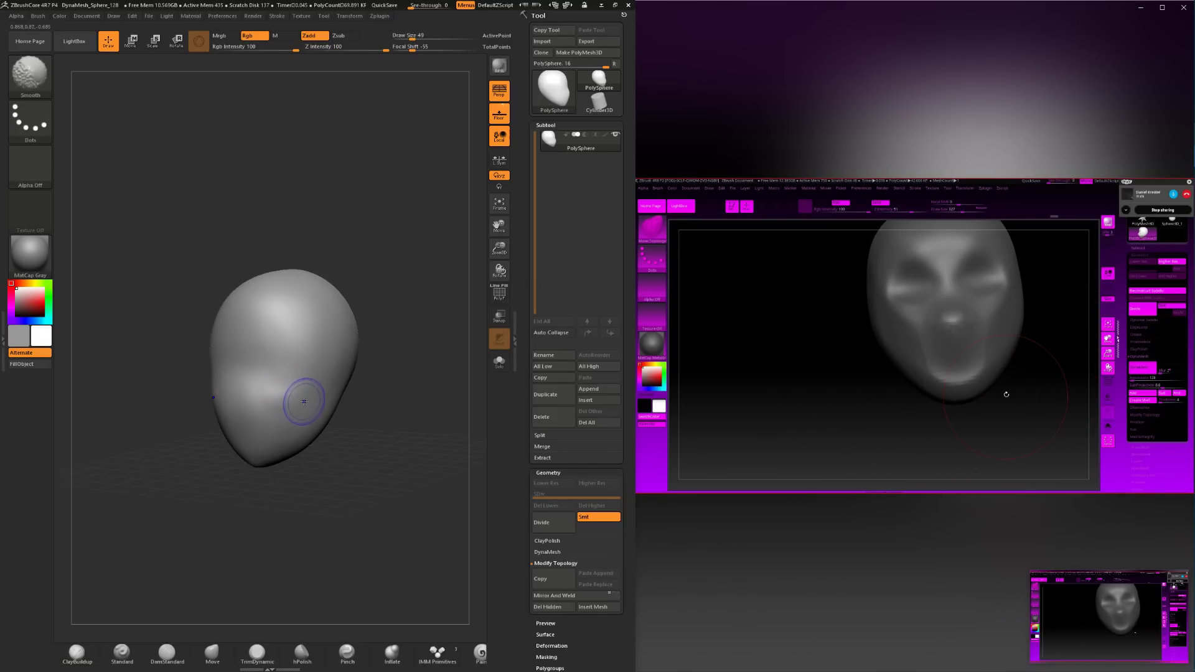
Build up the lower cheeks and mouth area with the ClayBuildup brush and blend them by smoothing.
{"action": "left_click_drag", "start_coordinate": [323, 483], "coordinate": [343, 459]}
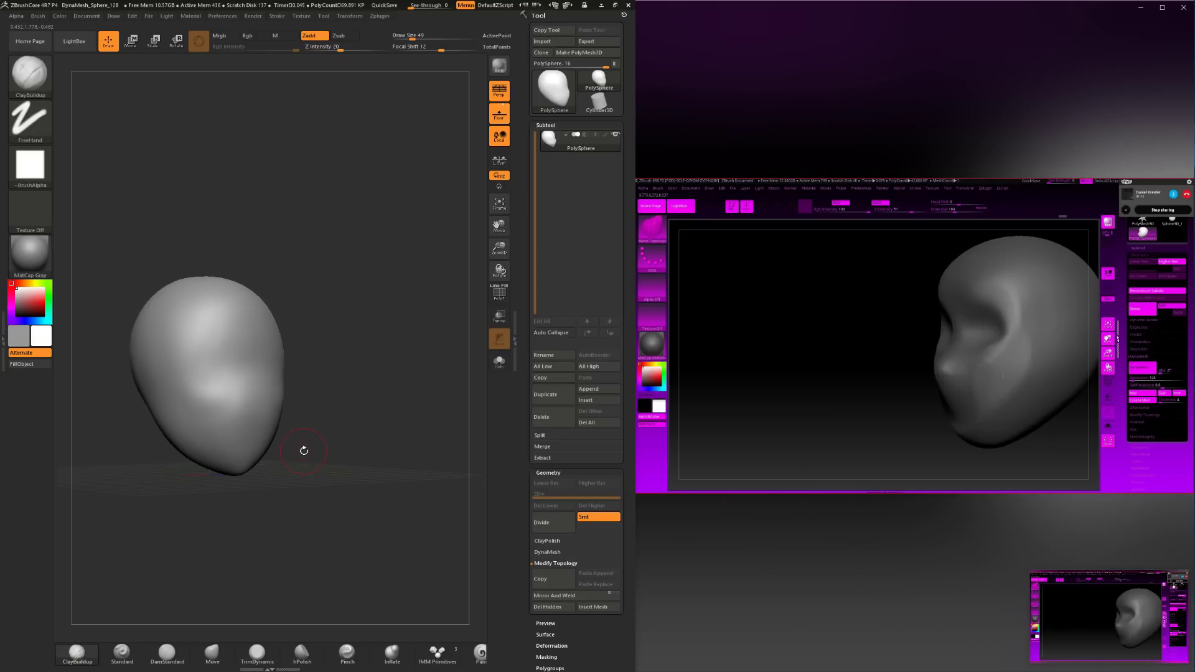
{"action": "mouse_move", "coordinate": [315, 467]}
{"action": "left_mouse_down"}
{"action": "mouse_move", "coordinate": [255, 481]}
{"action": "mouse_move", "coordinate": [287, 476]}
{"action": "mouse_move", "coordinate": [270, 438]}
{"action": "left_mouse_up"}
{"action": "key", "text": "shift"}
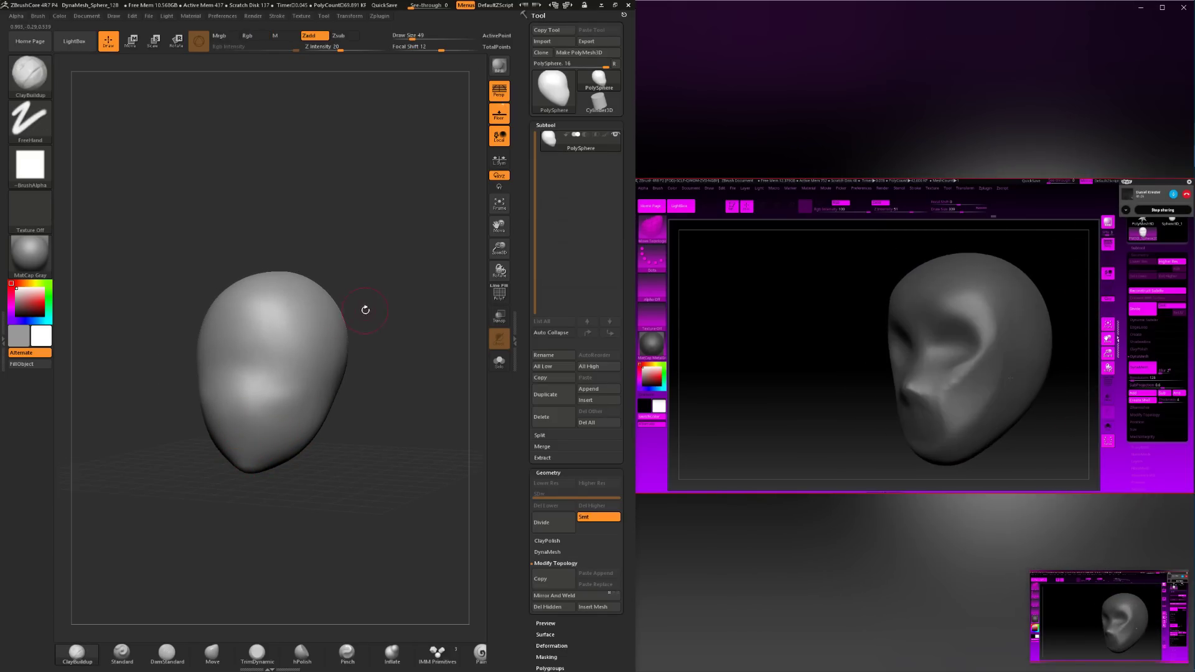
{"action": "left_click_drag", "start_coordinate": [271, 446], "coordinate": [347, 463]}
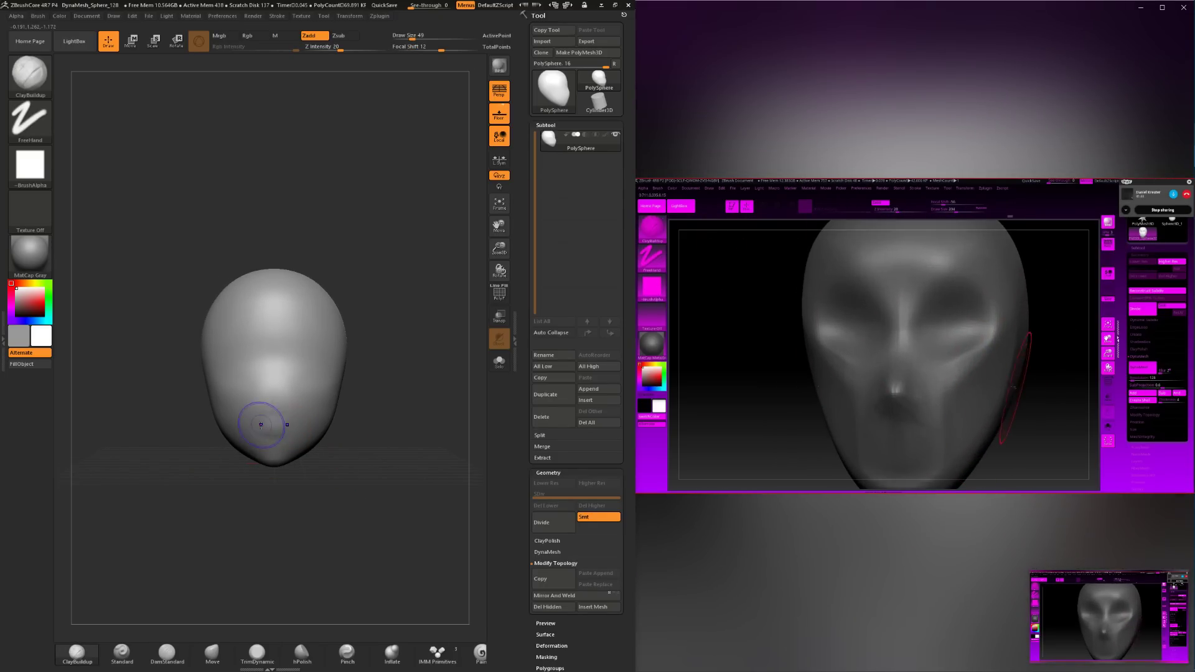
{"action": "key", "text": "shift"}
{"action": "left_click_drag", "start_coordinate": [339, 481], "coordinate": [258, 468]}
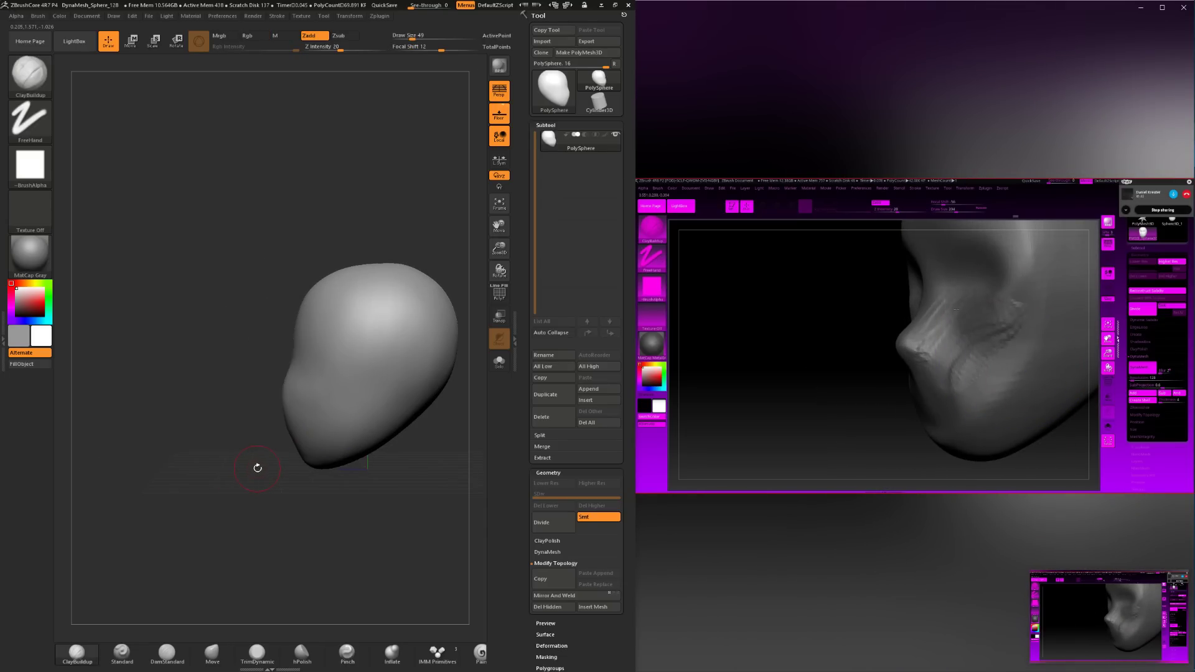
Refine the chin and the area below the mouth with ClayBuildup strokes and smooth both sides of the chin.
{"action": "left_click_drag", "start_coordinate": [268, 474], "coordinate": [271, 476]}
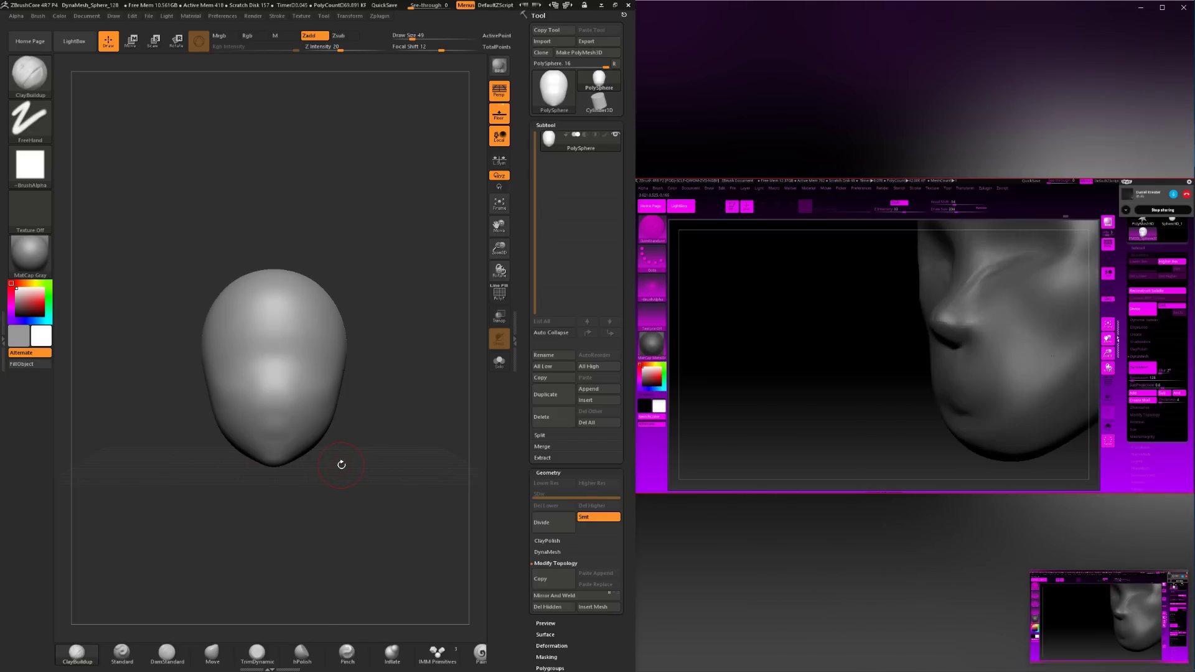
{"action": "key", "text": "shift"}
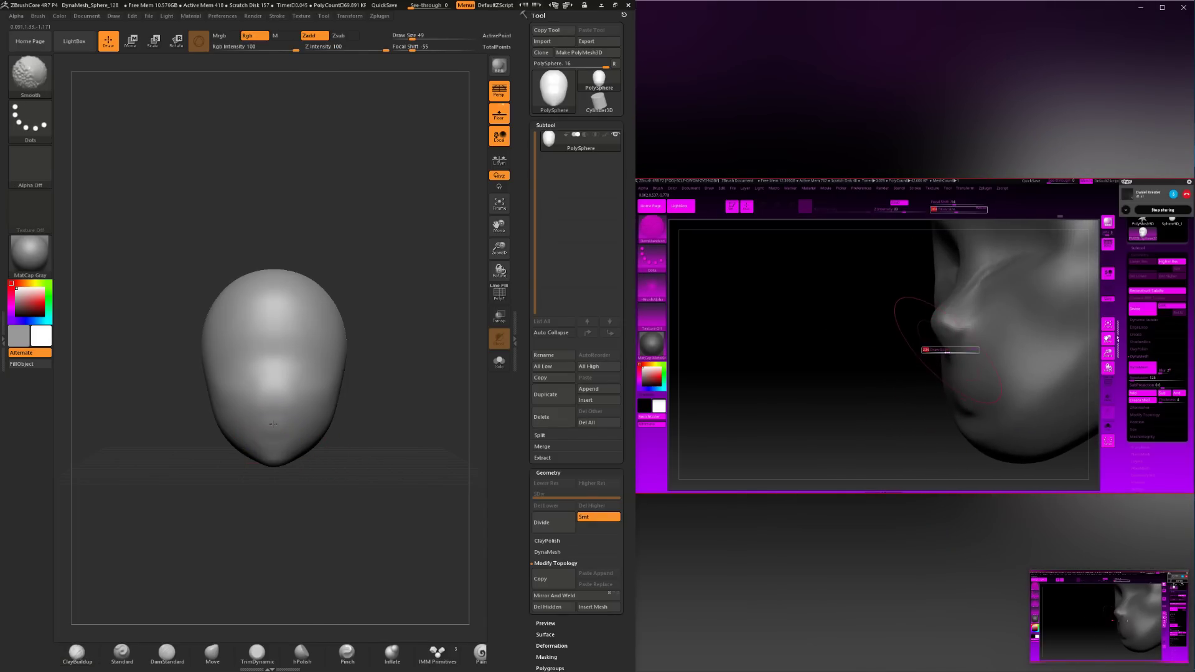
{"action": "key", "text": "shift"}
{"action": "left_click_drag", "start_coordinate": [343, 435], "coordinate": [363, 438]}
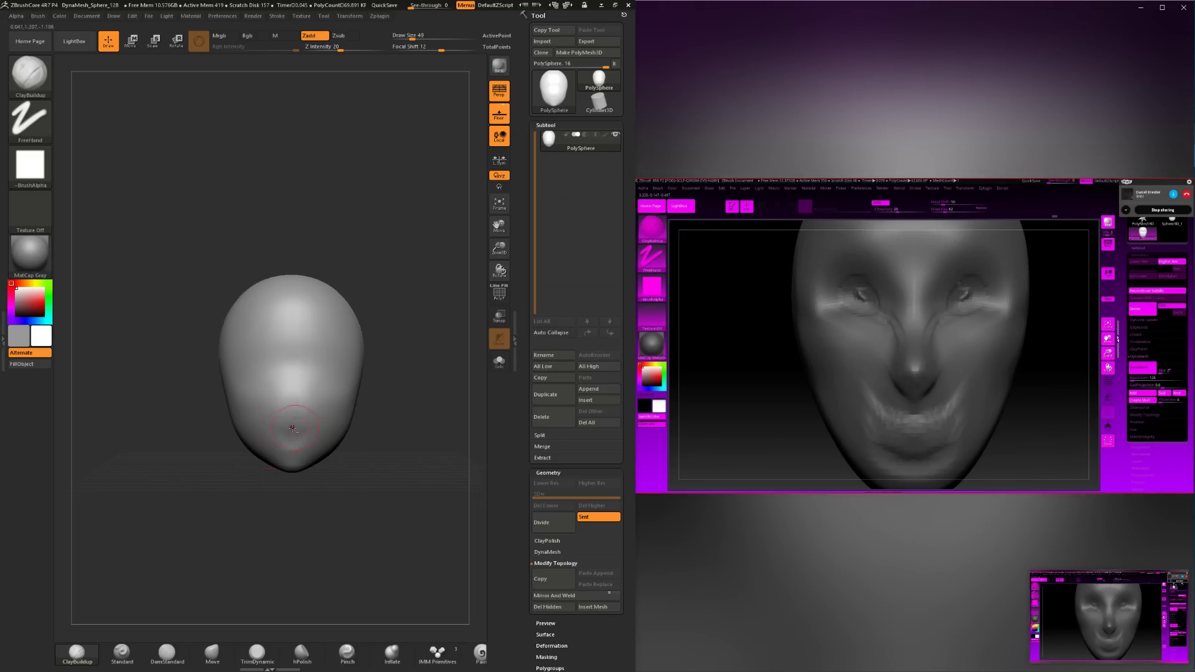
{"action": "key", "text": "shift"}
{"action": "left_click_drag", "start_coordinate": [291, 431], "coordinate": [309, 446], "text": "shift"}
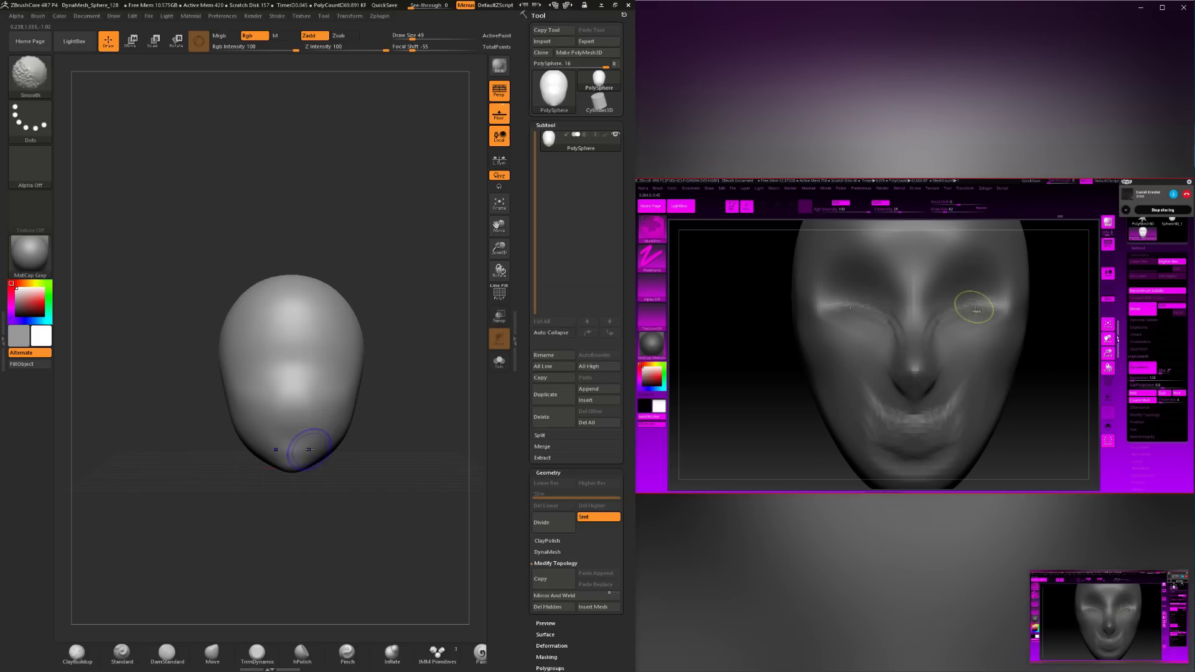
{"action": "left_click_drag", "start_coordinate": [343, 497], "coordinate": [333, 510], "text": "alt"}
{"action": "left_click_drag", "start_coordinate": [281, 440], "coordinate": [275, 451], "text": "shift"}
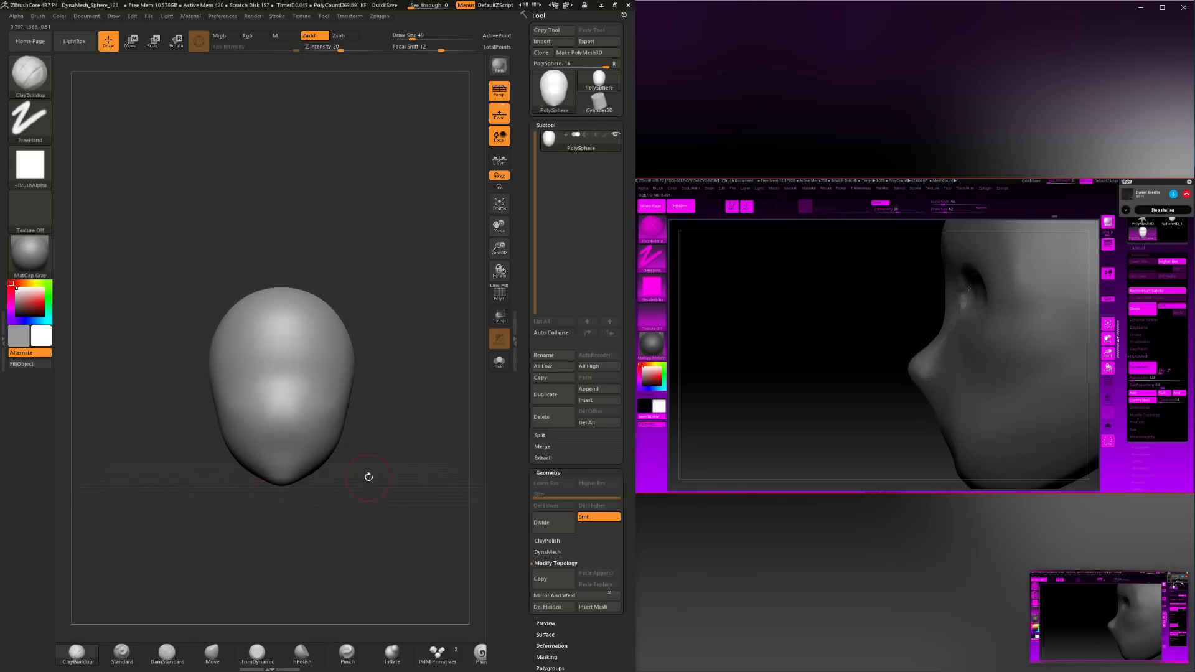
Enlarge the brush to draw size 83 and smooth the front of the chin in profile.
{"action": "mouse_move", "coordinate": [368, 476]}
{"action": "left_mouse_down"}
{"action": "mouse_move", "coordinate": [249, 496]}
{"action": "mouse_move", "coordinate": [349, 501]}
{"action": "left_mouse_up"}
{"action": "key", "text": "space"}
{"action": "left_click_drag", "start_coordinate": [320, 422], "coordinate": [328, 422]}
{"action": "left_click_drag", "start_coordinate": [349, 498], "coordinate": [262, 498]}
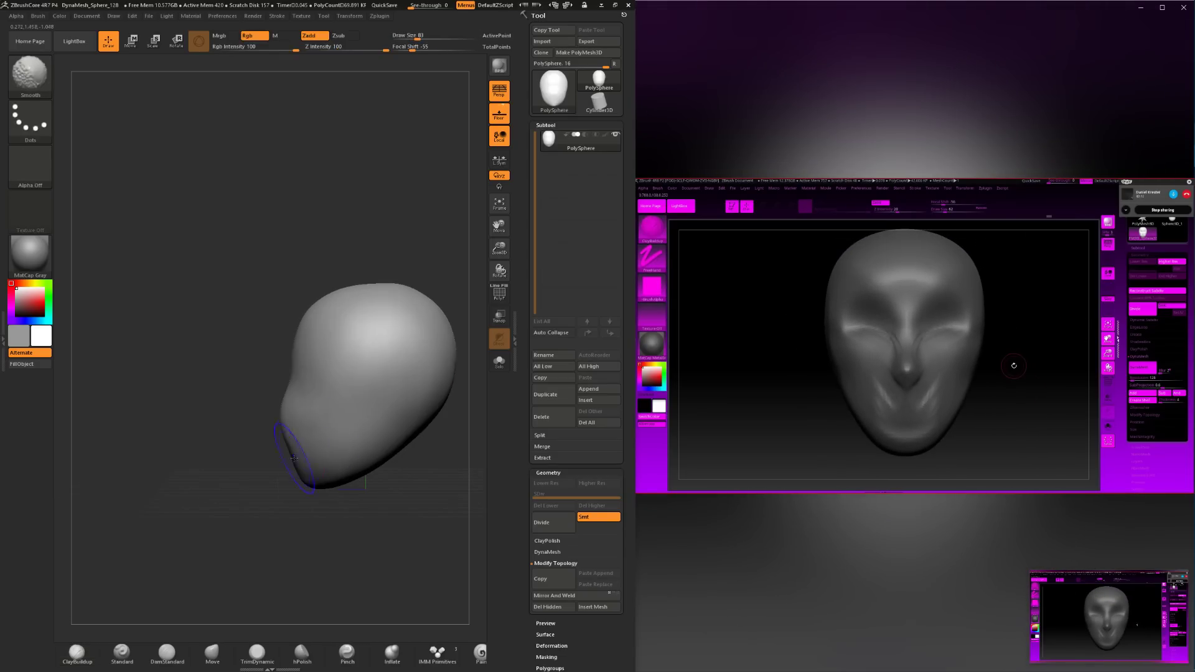
{"action": "mouse_move", "coordinate": [294, 458]}
{"action": "left_mouse_down"}
{"action": "mouse_move", "coordinate": [259, 496]}
{"action": "mouse_move", "coordinate": [277, 460]}
{"action": "left_mouse_up"}
Reshape the eye and brow area in profile using the Move brush at draw size 108.
{"action": "left_click", "coordinate": [212, 653]}
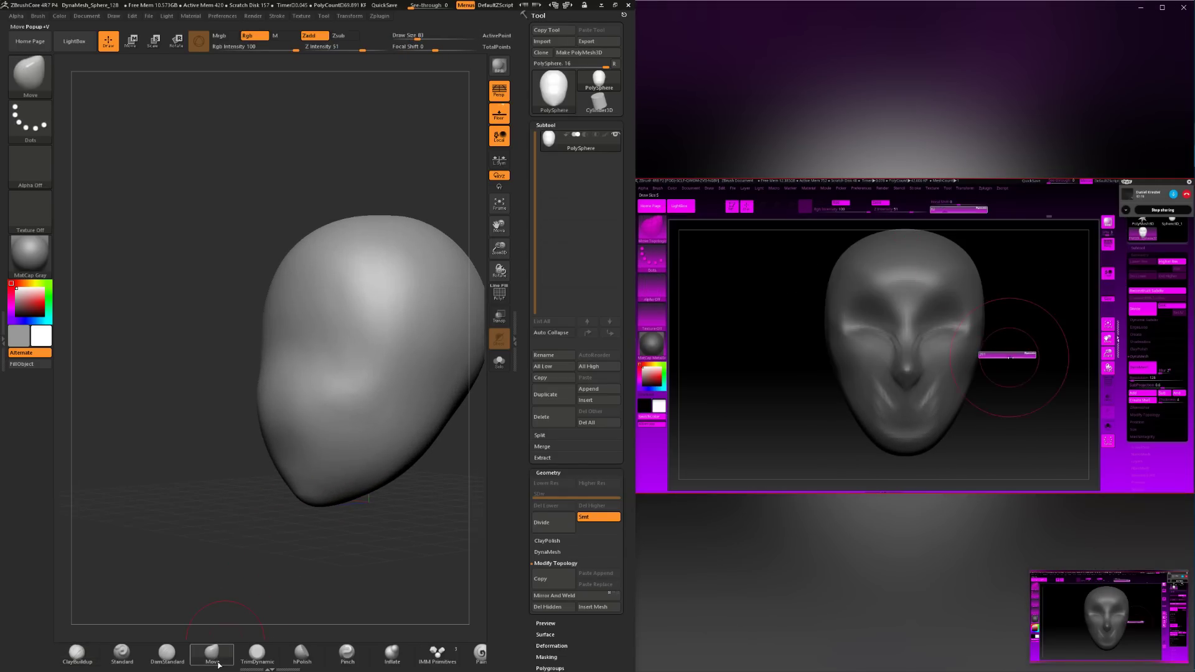
{"action": "left_click_drag", "start_coordinate": [243, 560], "coordinate": [251, 525]}
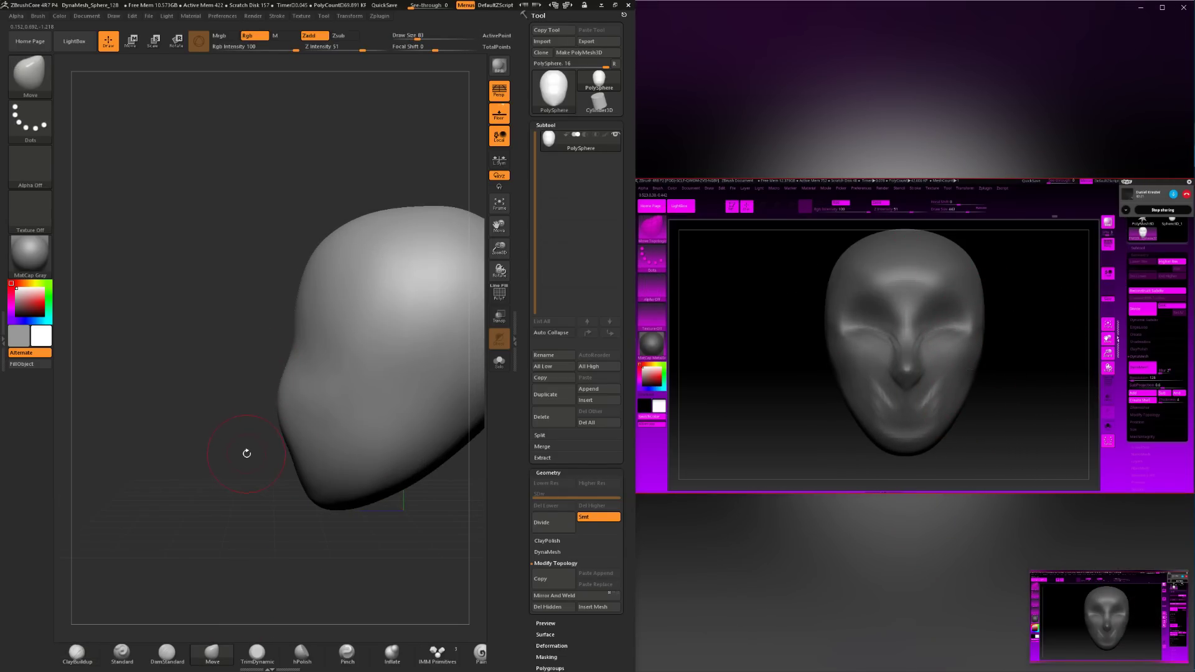
{"action": "key", "text": "space"}
{"action": "left_click_drag", "start_coordinate": [309, 347], "coordinate": [314, 347]}
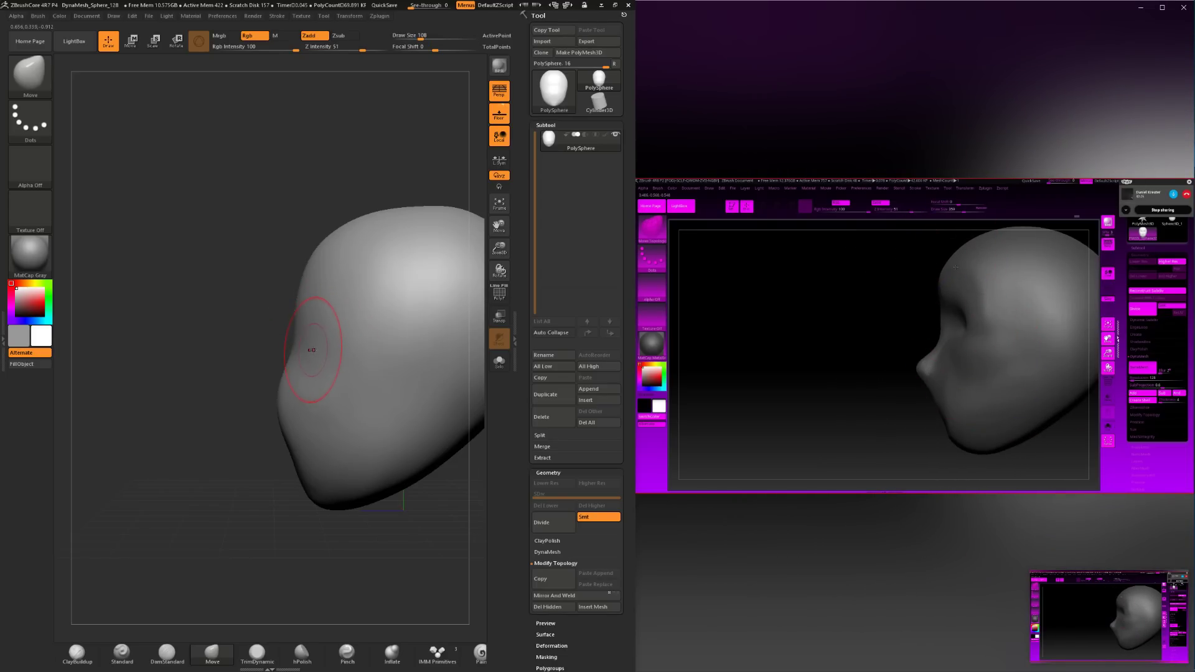
{"action": "left_click_drag", "start_coordinate": [206, 472], "coordinate": [150, 498]}
Build up the cheekbones symmetrically with ClayBuildup at draw size 71.
{"action": "left_click", "coordinate": [74, 655]}
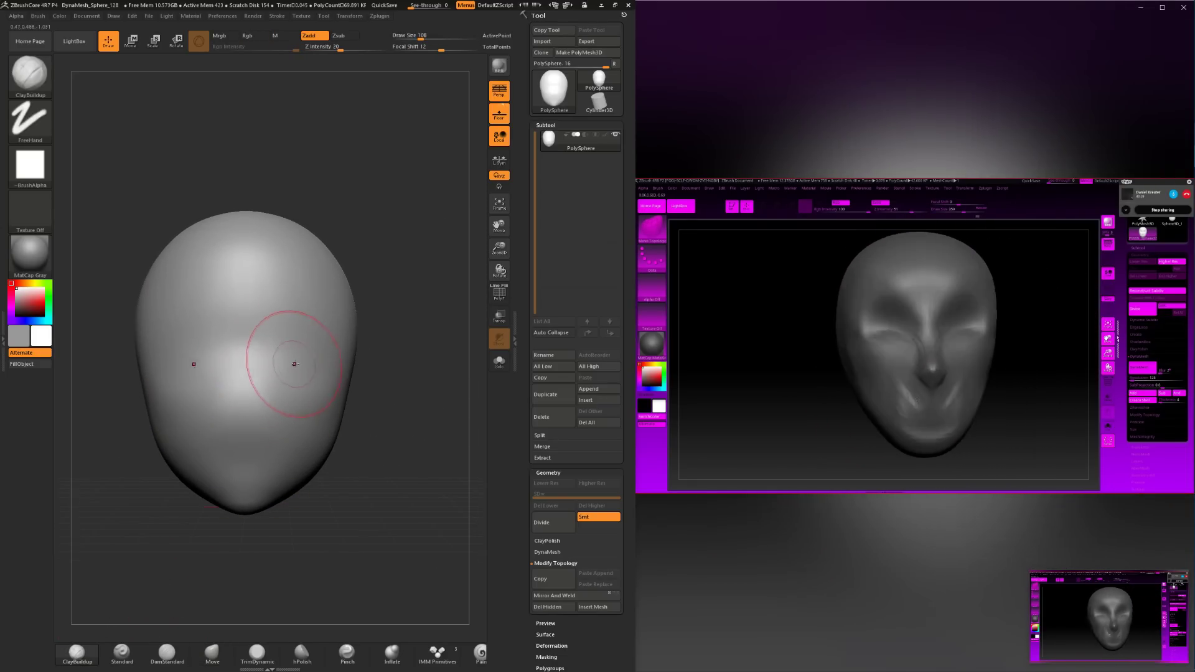
{"action": "key", "text": "space"}
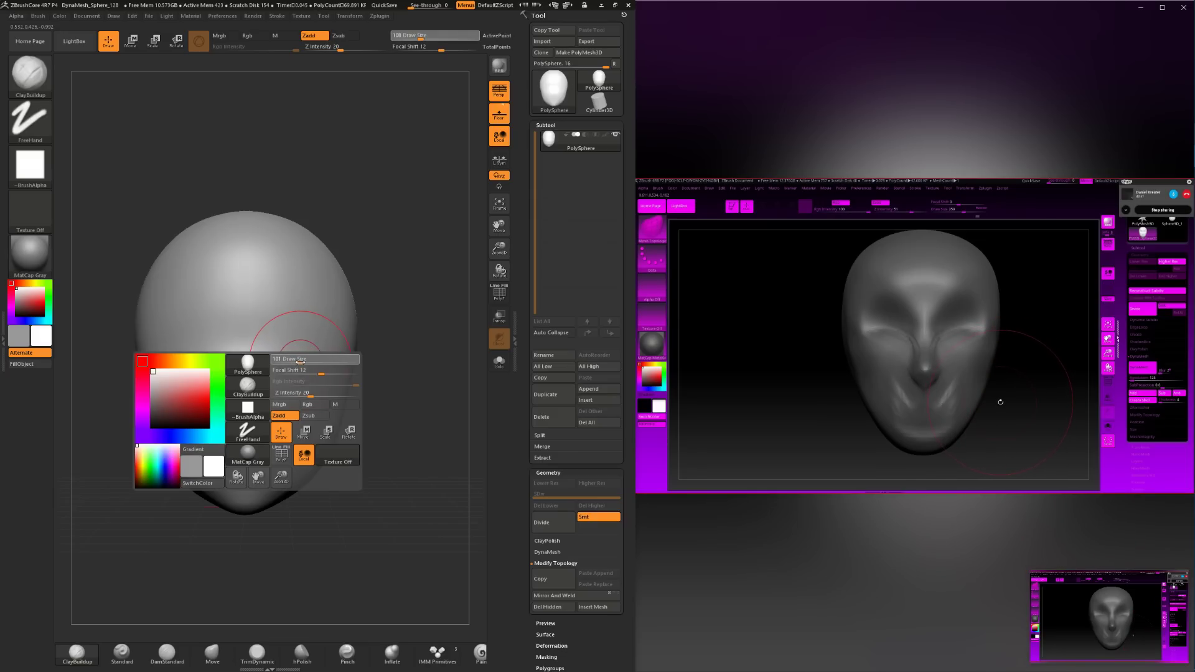
{"action": "left_click_drag", "start_coordinate": [298, 362], "coordinate": [295, 363]}
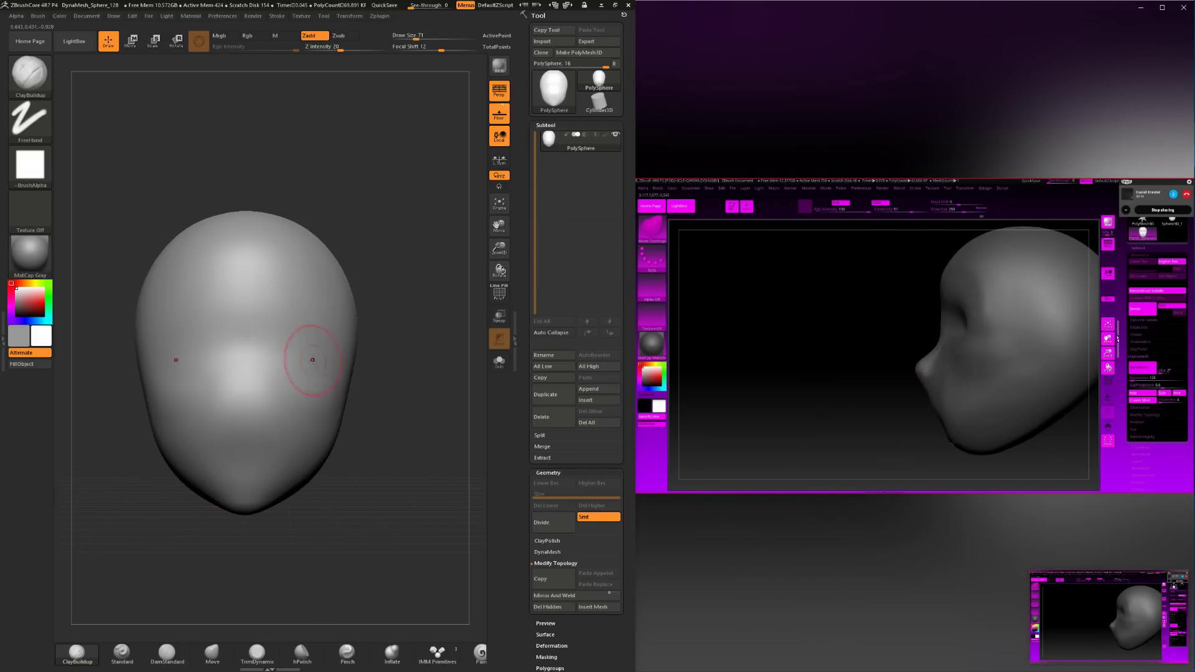
{"action": "mouse_move", "coordinate": [372, 353]}
{"action": "left_mouse_down", "text": "alt"}
{"action": "mouse_move", "coordinate": [390, 451]}
{"action": "mouse_move", "coordinate": [337, 452]}
{"action": "left_mouse_up", "text": "alt"}
Adjust the upper back of the skull with the Move brush, enlarged to draw size 161.
{"action": "left_click", "coordinate": [212, 654]}
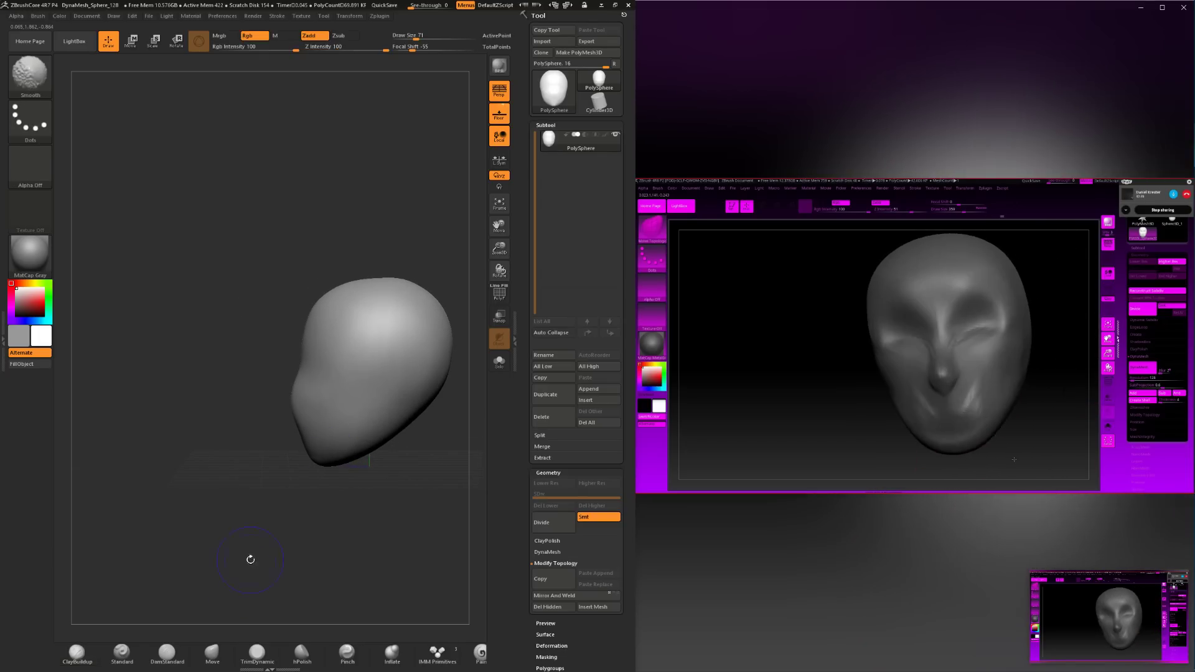
{"action": "key", "text": "space"}
{"action": "left_click_drag", "start_coordinate": [360, 324], "coordinate": [368, 325]}
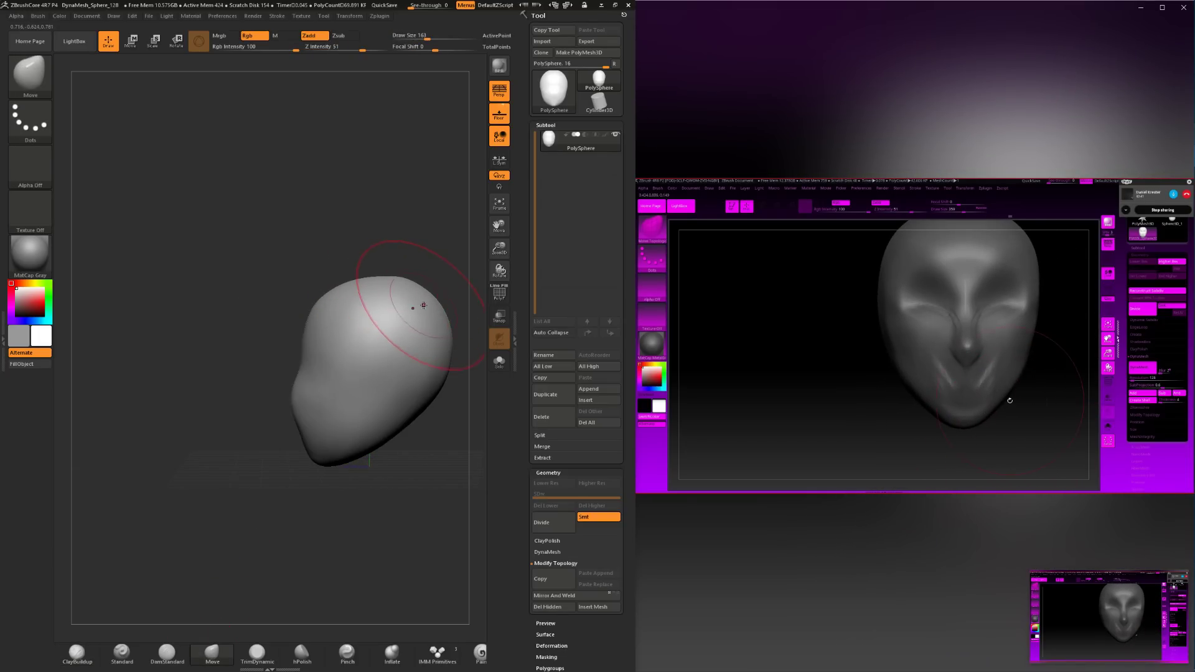
{"action": "mouse_move", "coordinate": [435, 410]}
{"action": "left_mouse_down"}
{"action": "mouse_move", "coordinate": [428, 433]}
{"action": "mouse_move", "coordinate": [325, 533]}
{"action": "mouse_move", "coordinate": [381, 542]}
{"action": "mouse_move", "coordinate": [288, 525]}
{"action": "mouse_move", "coordinate": [368, 485]}
{"action": "left_mouse_up"}
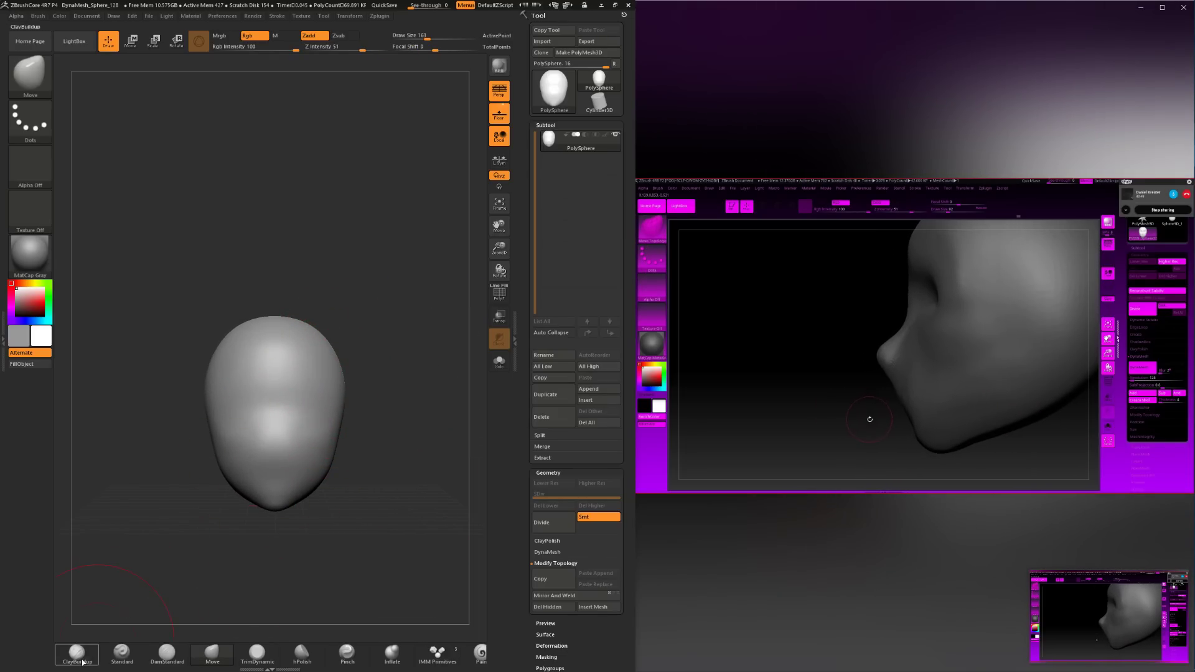
Switch to the IMM Primitives brush and choose the Cylinder as the mesh to insert.
{"action": "key", "text": "b"}
{"action": "key", "text": "c"}
{"action": "key", "text": "b"}
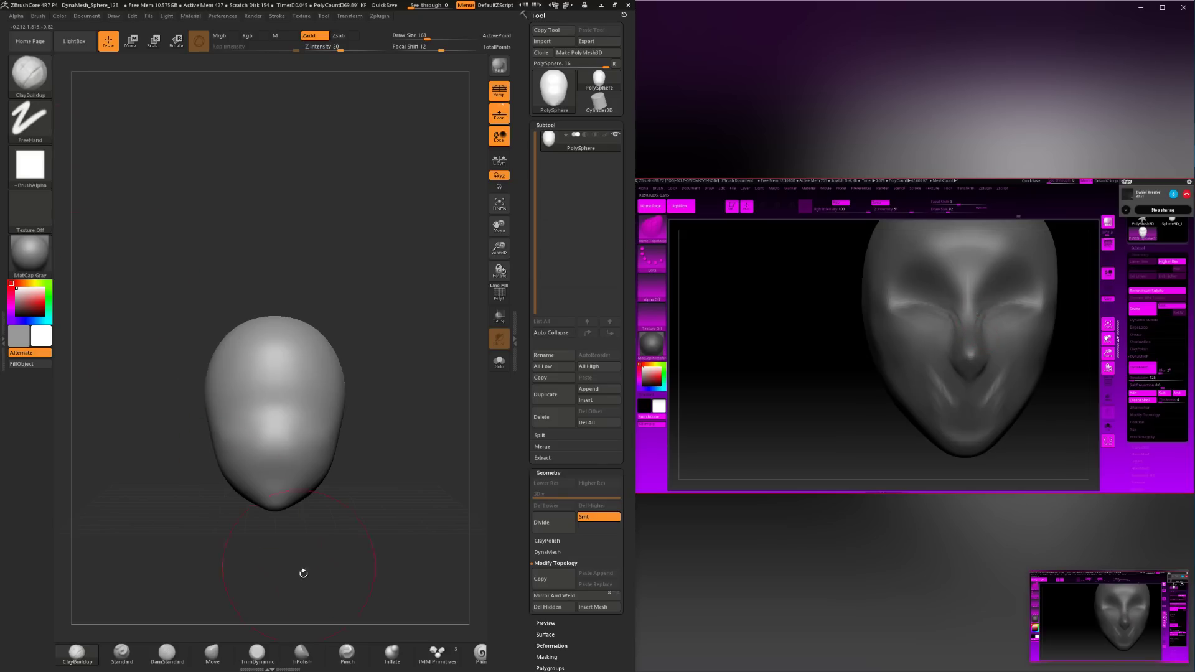
{"action": "left_click", "coordinate": [434, 657]}
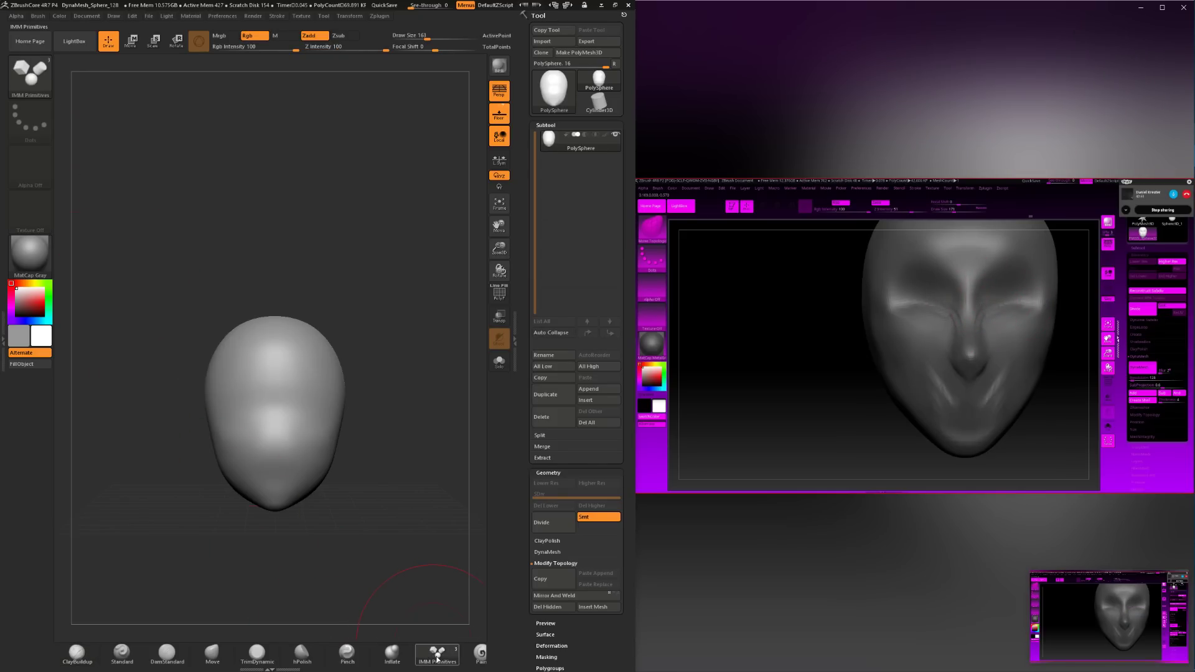
{"action": "key", "text": "b"}
{"action": "key", "text": "m"}
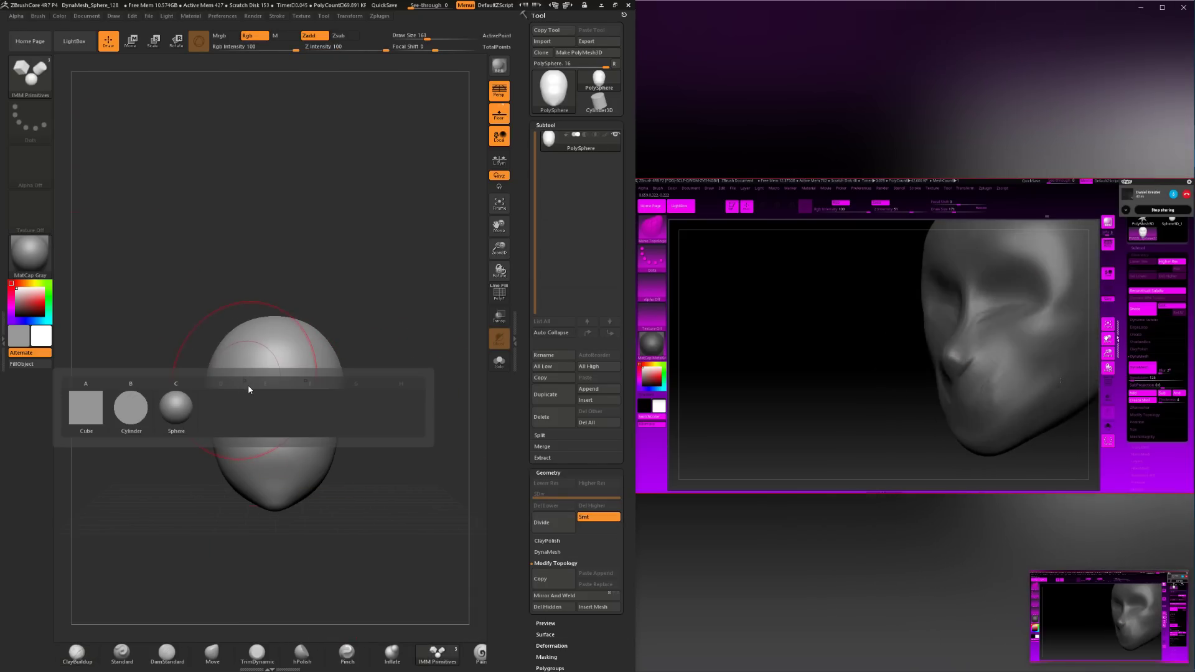
{"action": "left_click", "coordinate": [126, 409]}
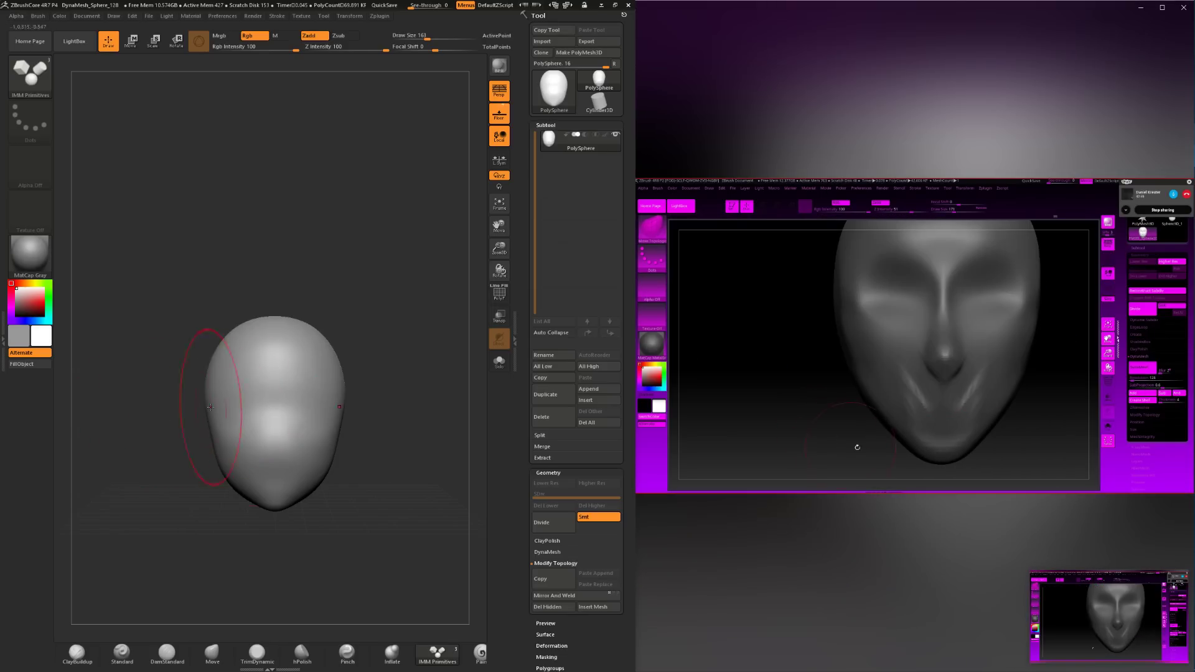
Set the draw size to 112 and insert mirrored cylinders on both sides of the head as ear bases.
{"action": "left_click_drag", "start_coordinate": [431, 416], "coordinate": [346, 431]}
{"action": "key", "text": "space"}
{"action": "left_click_drag", "start_coordinate": [249, 423], "coordinate": [251, 443]}
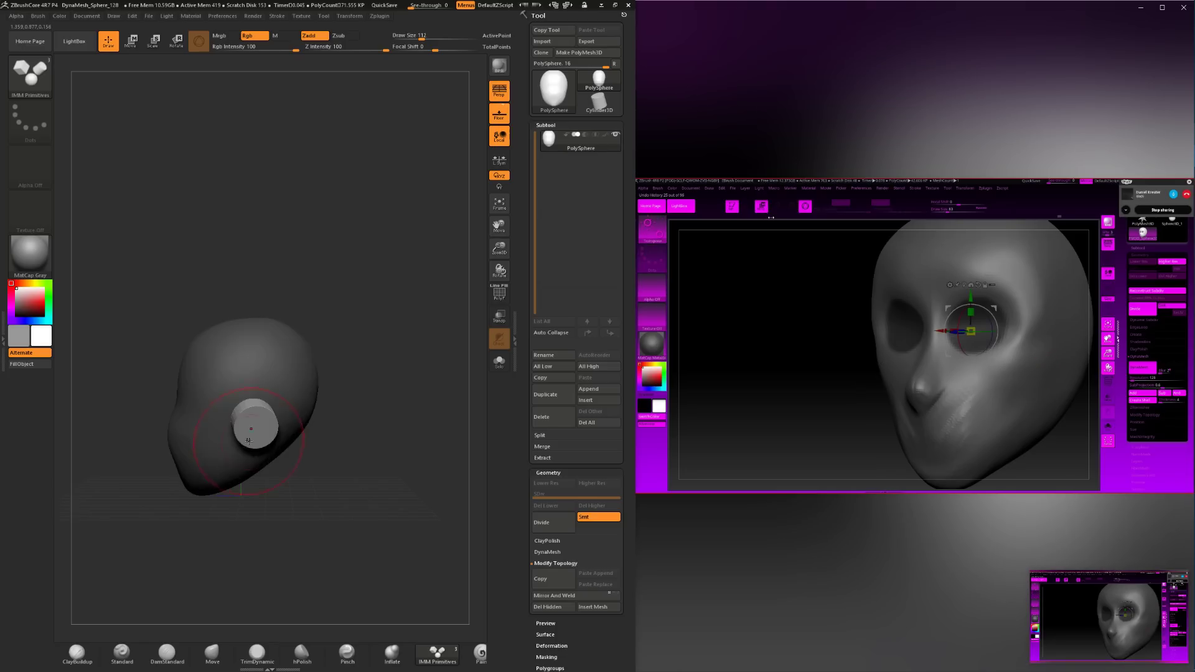
{"action": "left_click_drag", "start_coordinate": [209, 502], "coordinate": [273, 438]}
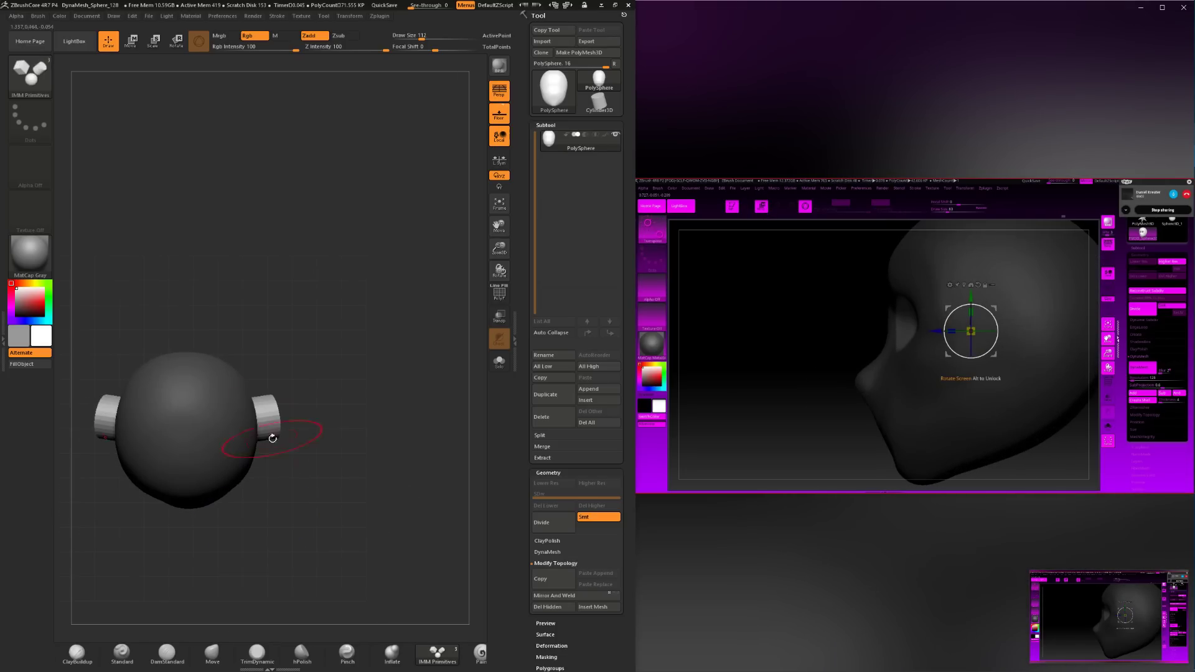
Rotate the mirrored ear cylinders so their round faces point toward the front, and return to Draw mode.
{"action": "left_click", "coordinate": [153, 41]}
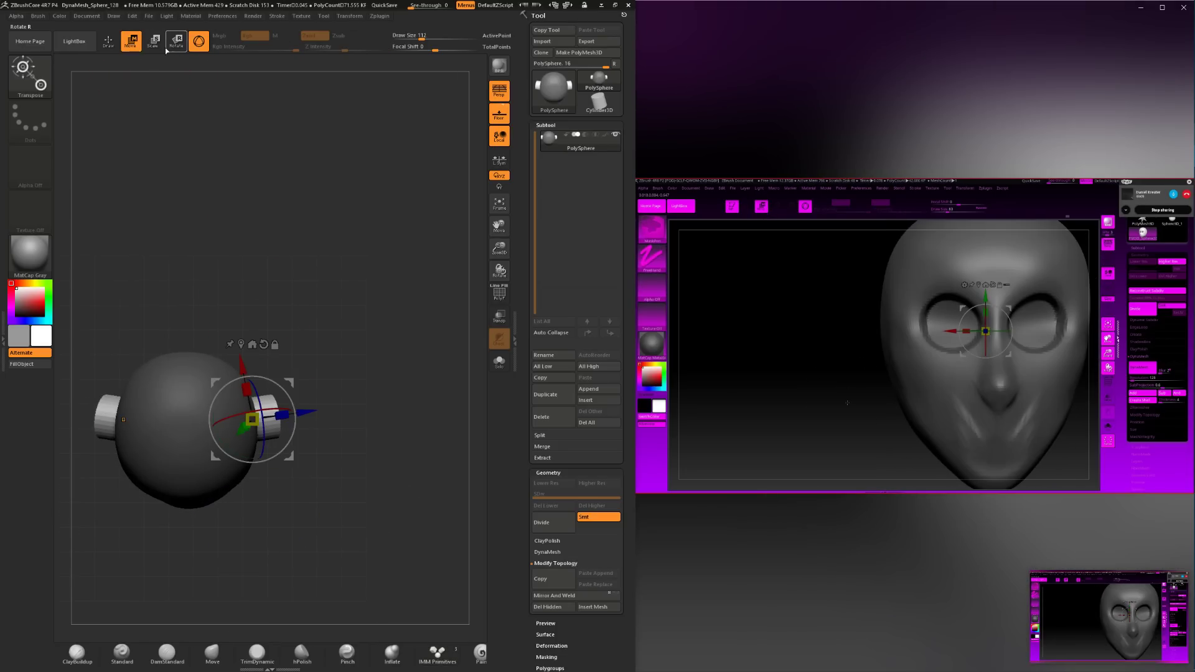
{"action": "left_click", "coordinate": [174, 43]}
{"action": "left_click_drag", "start_coordinate": [294, 411], "coordinate": [232, 489]}
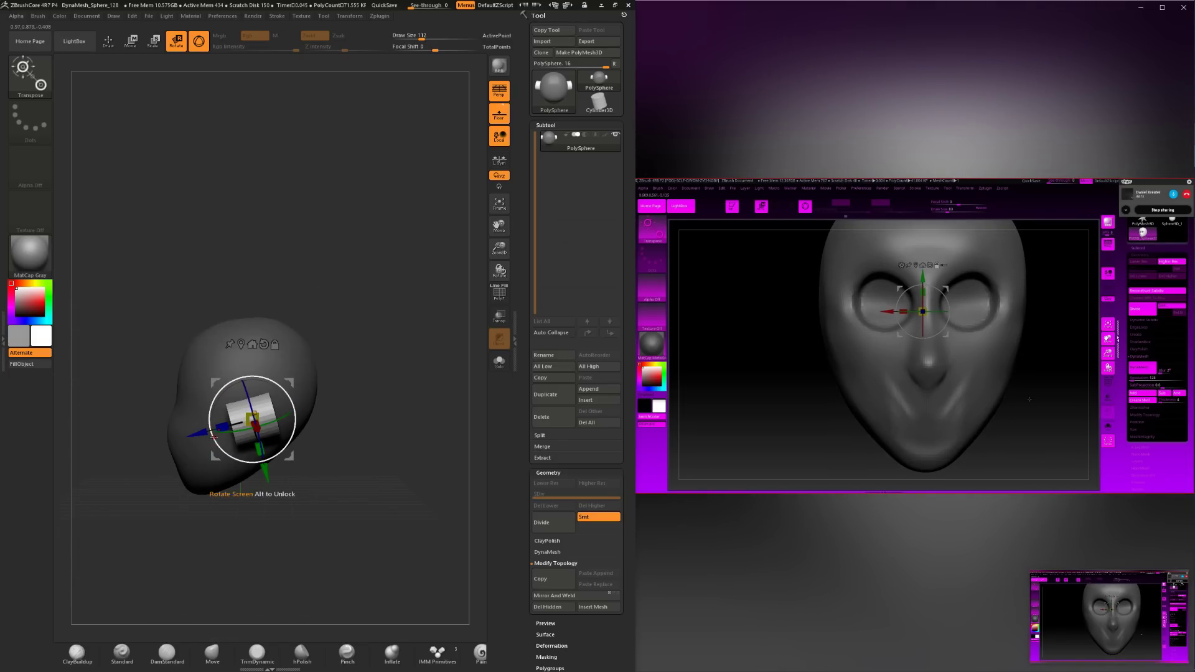
{"action": "left_click_drag", "start_coordinate": [292, 401], "coordinate": [290, 416]}
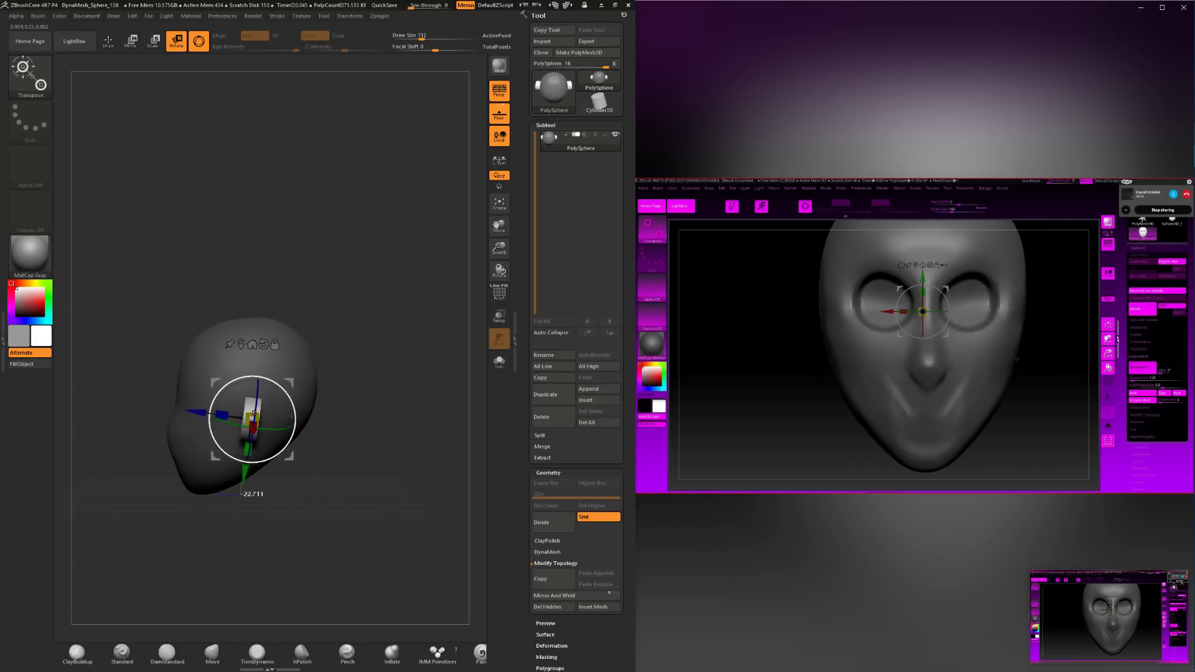
{"action": "left_click_drag", "start_coordinate": [284, 476], "coordinate": [237, 448]}
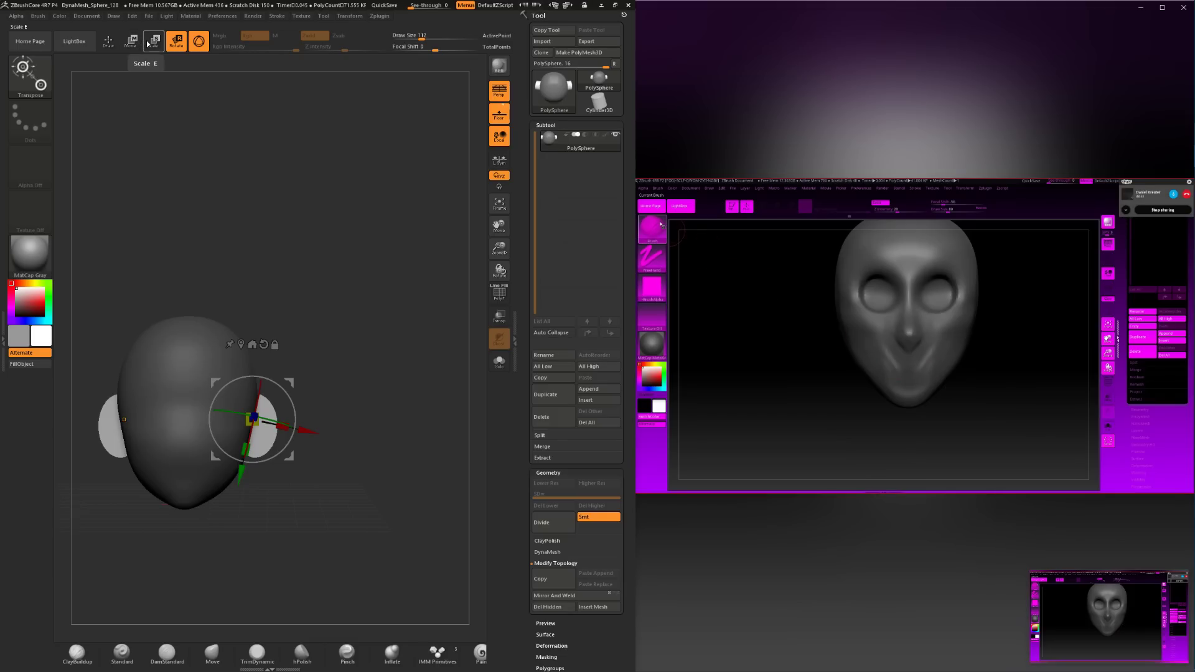
{"action": "left_click", "coordinate": [107, 40]}
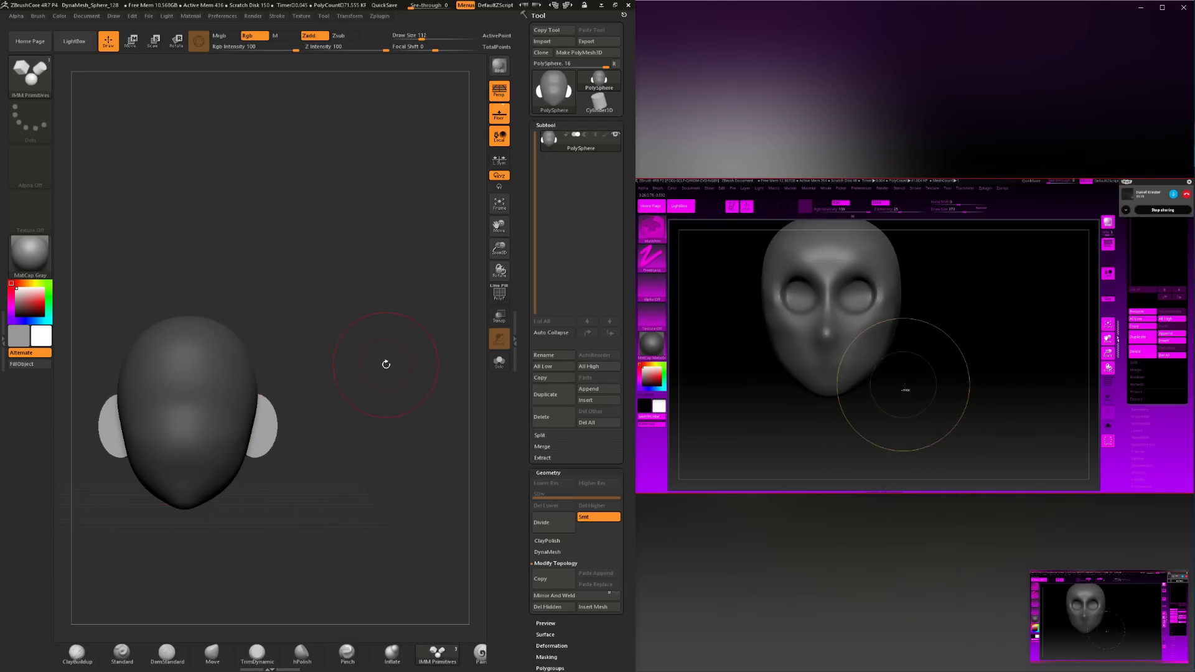
Rotate the mirrored ear cylinders slightly from the top view of the head, and return to Draw mode.
{"action": "left_click_drag", "start_coordinate": [395, 400], "coordinate": [240, 369]}
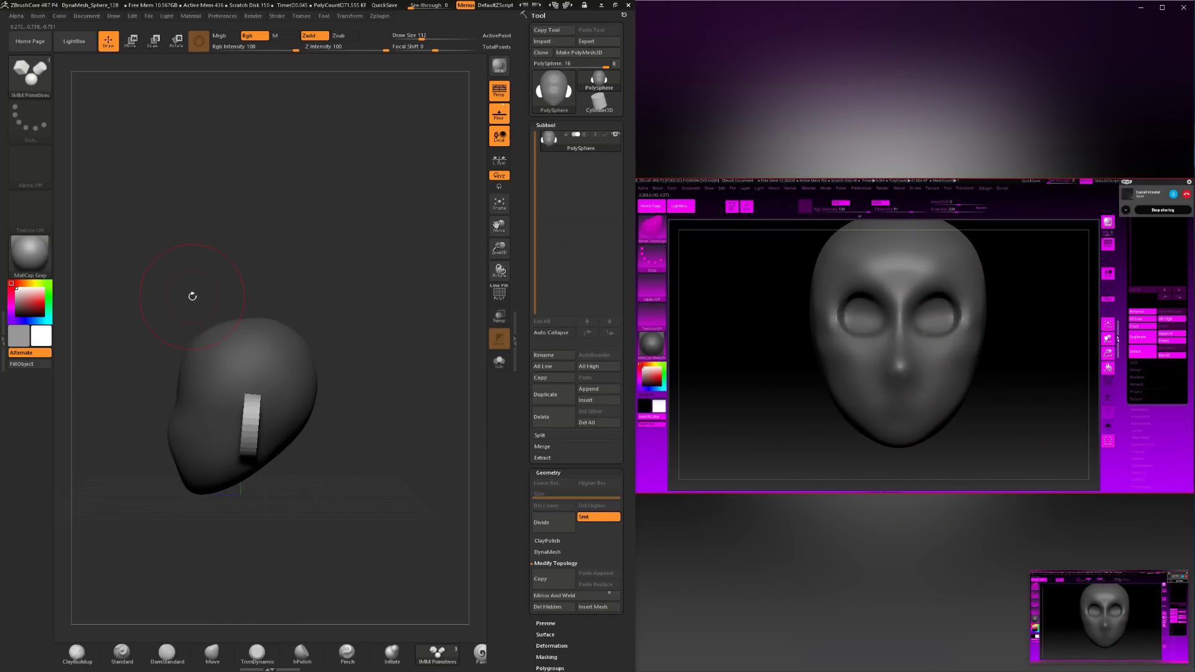
{"action": "left_click_drag", "start_coordinate": [192, 296], "coordinate": [154, 122]}
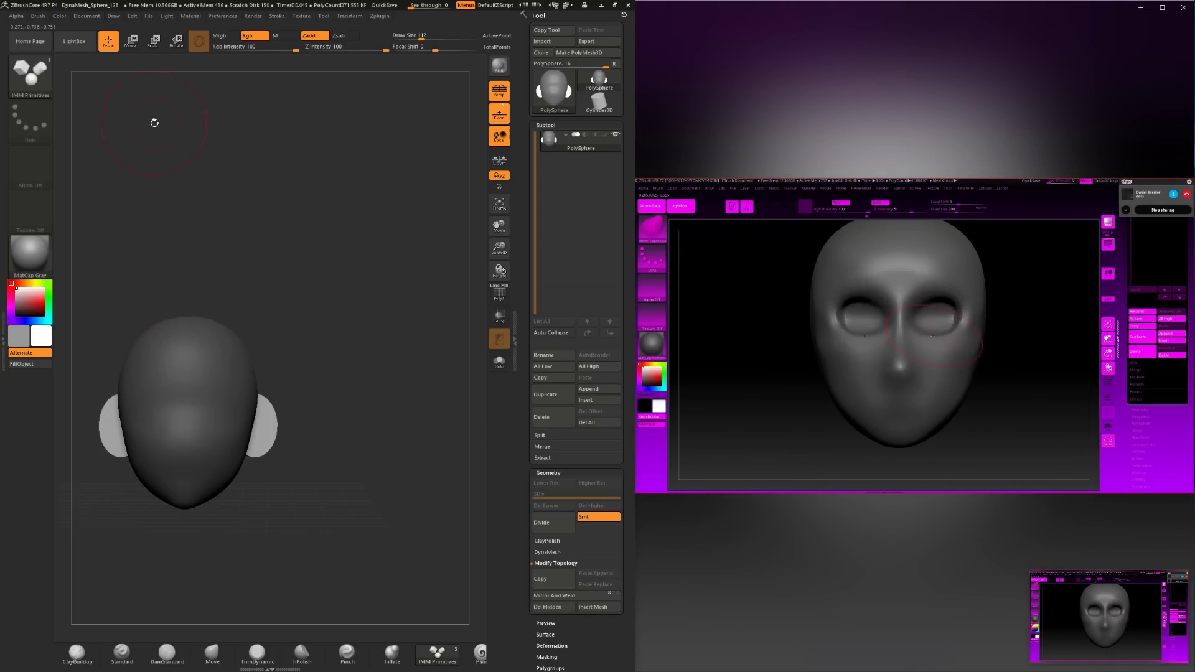
{"action": "left_click", "coordinate": [135, 48]}
{"action": "left_click_drag", "start_coordinate": [200, 178], "coordinate": [209, 306]}
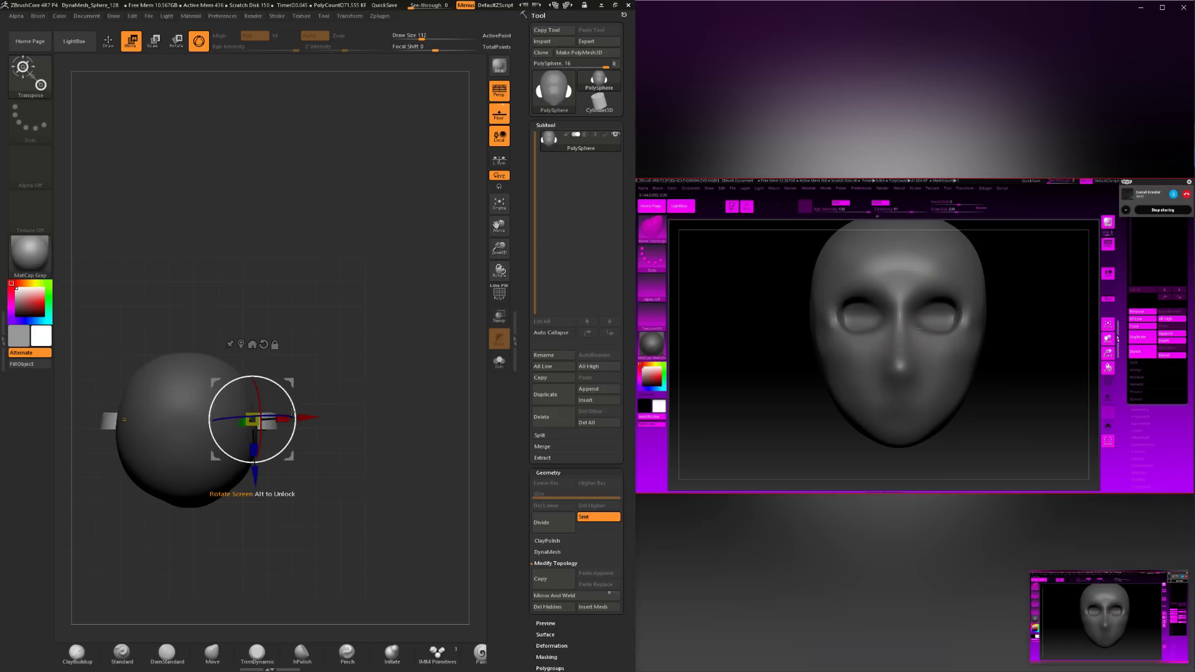
{"action": "mouse_move", "coordinate": [285, 382]}
{"action": "left_mouse_down"}
{"action": "mouse_move", "coordinate": [291, 260]}
{"action": "mouse_move", "coordinate": [311, 311]}
{"action": "mouse_move", "coordinate": [301, 349]}
{"action": "left_mouse_up"}
{"action": "left_click", "coordinate": [108, 42]}
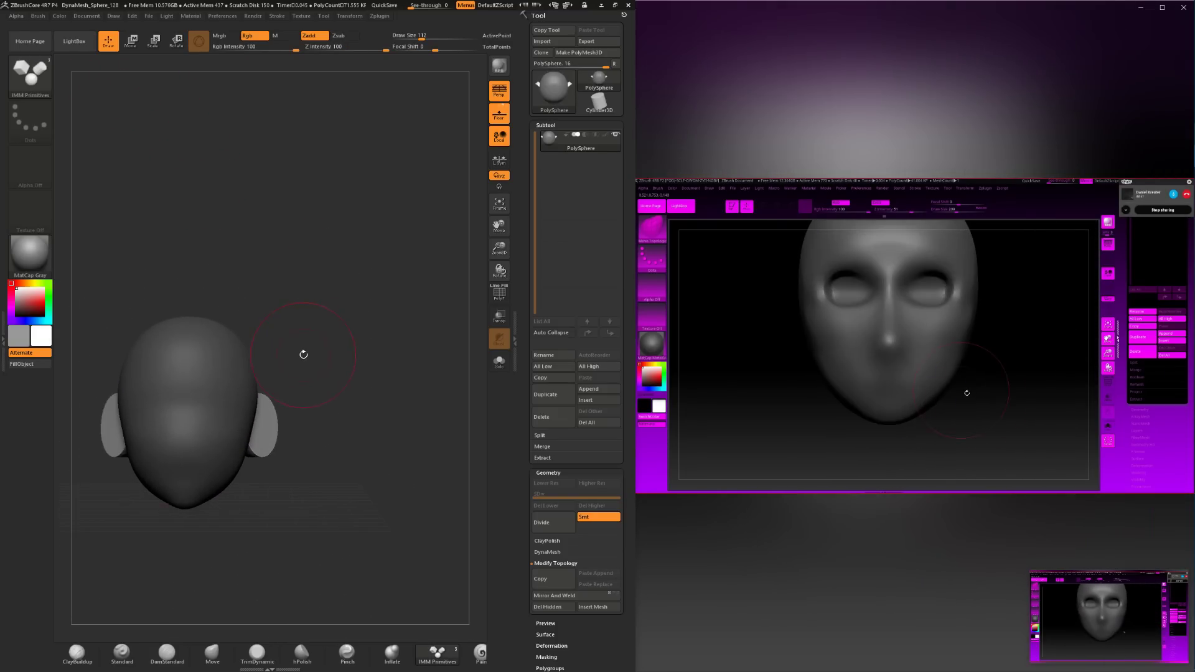
Angle the ear cylinders further against the sides of the head with the transform gizmo.
{"action": "left_click", "coordinate": [135, 44]}
{"action": "left_click_drag", "start_coordinate": [284, 399], "coordinate": [293, 404]}
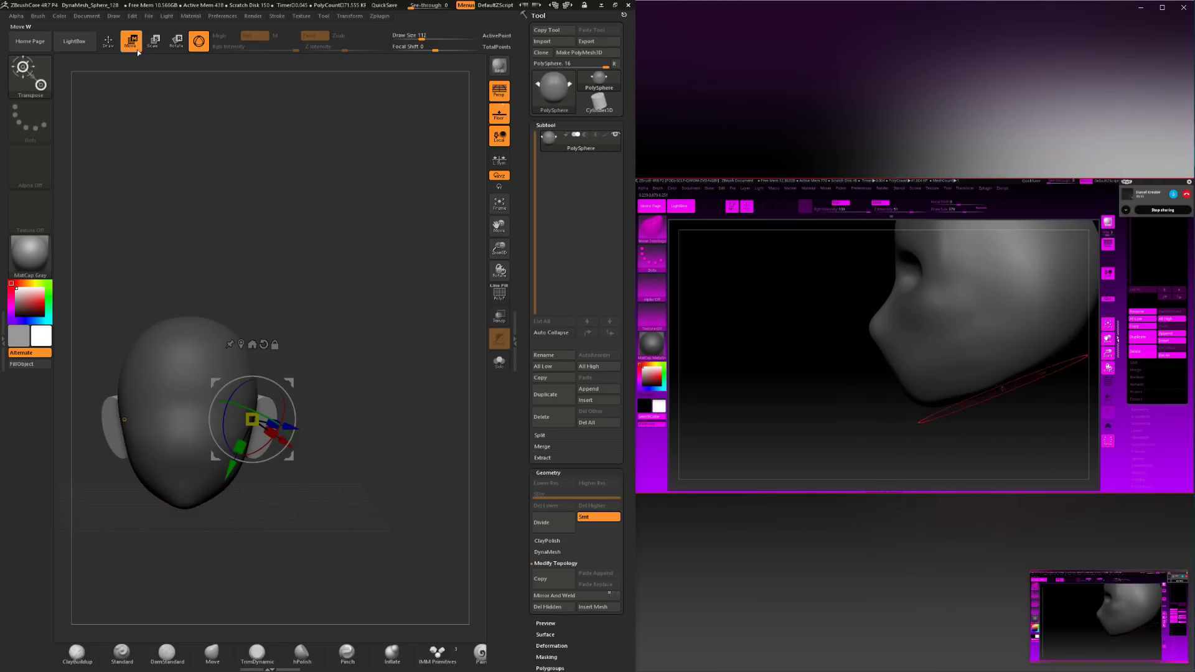
{"action": "left_click", "coordinate": [198, 42]}
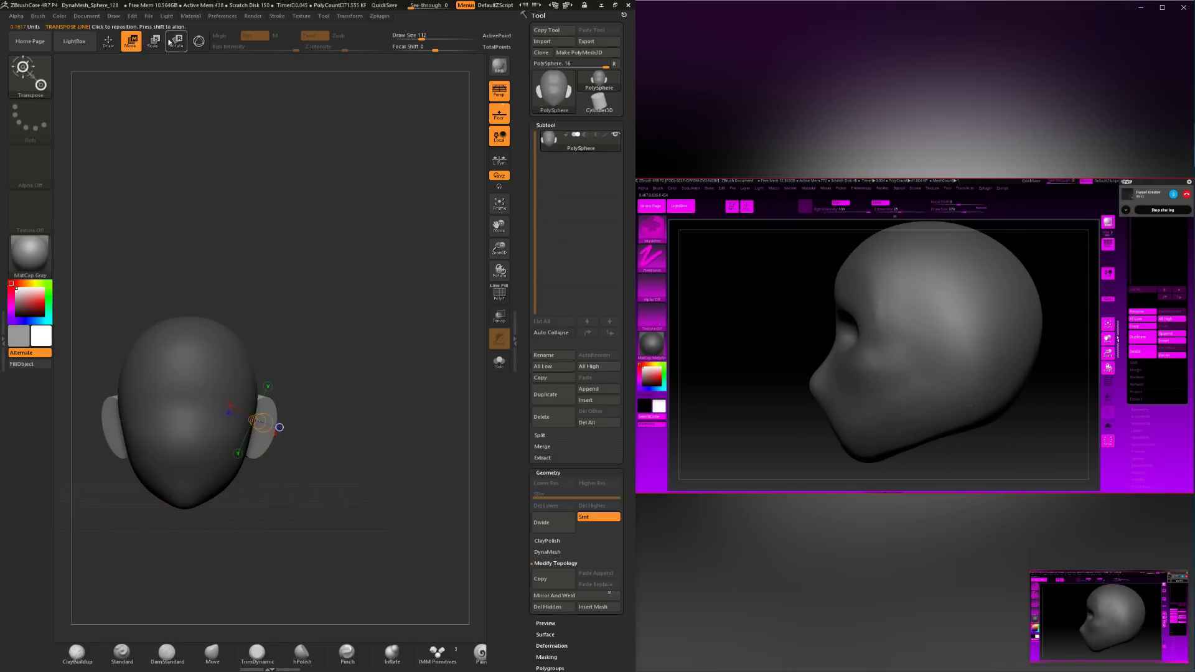
{"action": "left_click", "coordinate": [154, 42]}
{"action": "left_click", "coordinate": [132, 43]}
Scale and reposition the ear cylinders against the head with the gizmo, and return to Draw mode.
{"action": "left_click_drag", "start_coordinate": [330, 300], "coordinate": [270, 330]}
{"action": "key", "text": "y"}
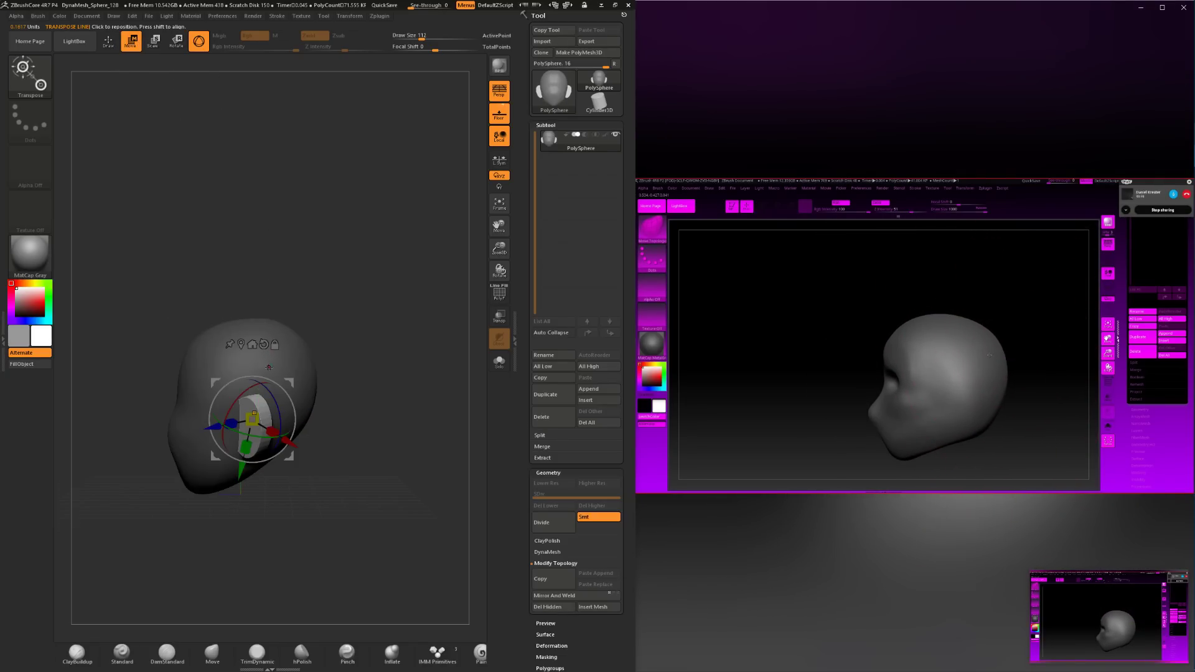
{"action": "left_click_drag", "start_coordinate": [241, 472], "coordinate": [367, 466]}
{"action": "left_click_drag", "start_coordinate": [276, 429], "coordinate": [350, 430]}
{"action": "left_click_drag", "start_coordinate": [343, 488], "coordinate": [310, 539]}
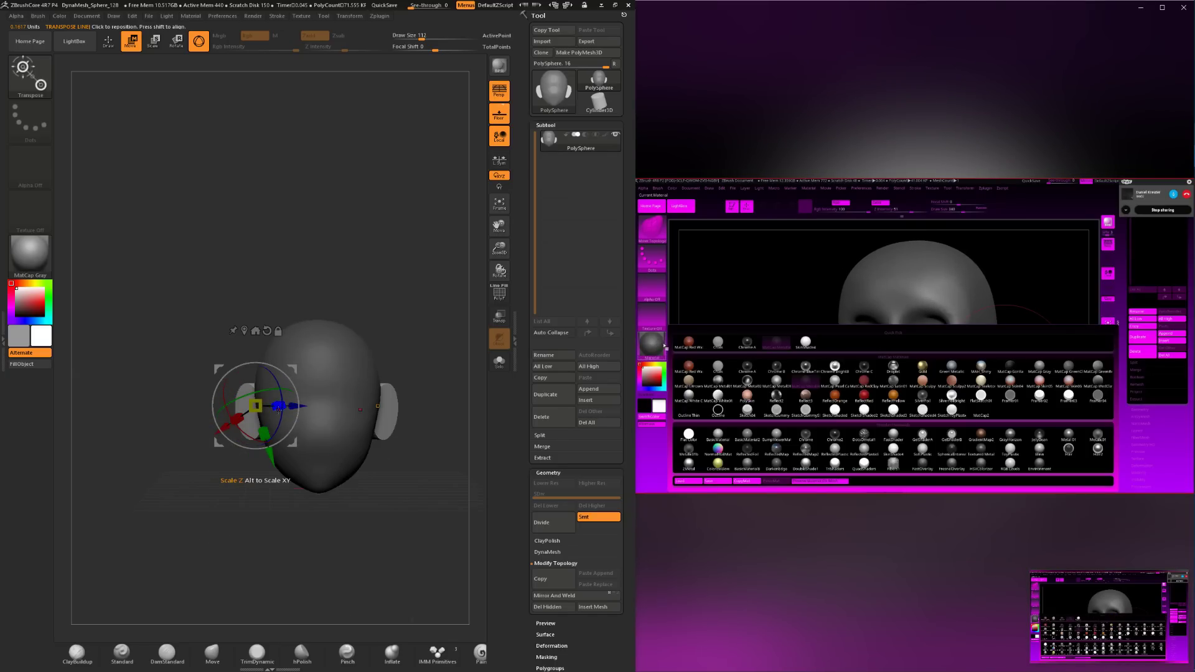
{"action": "left_click_drag", "start_coordinate": [255, 406], "coordinate": [319, 390]}
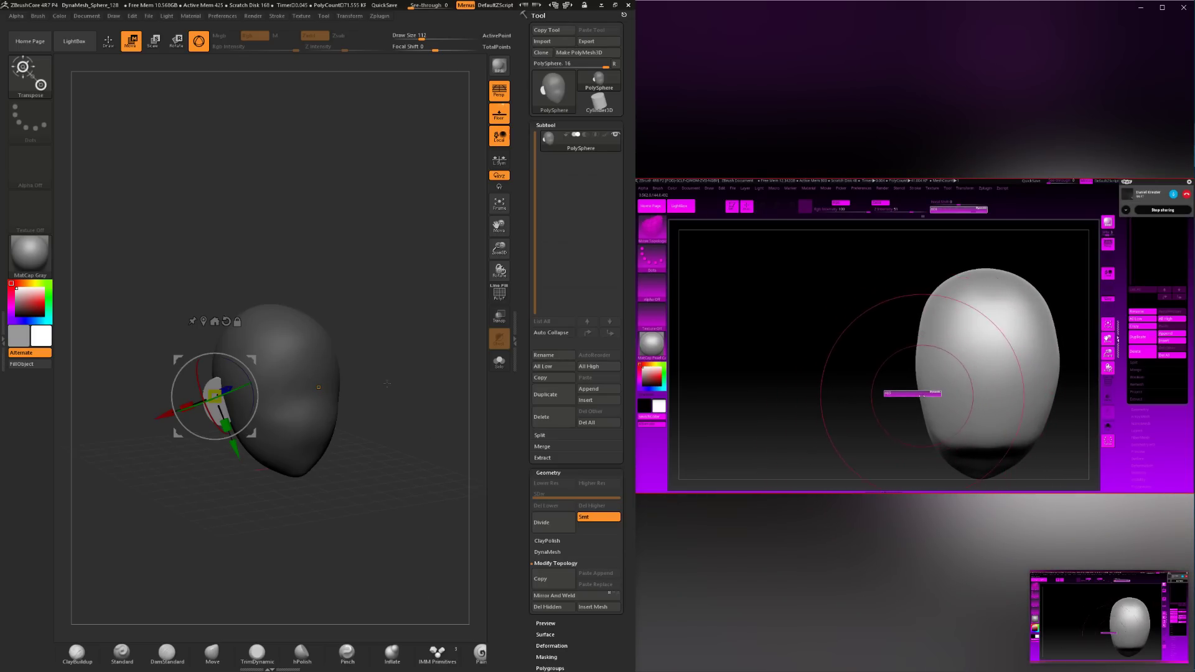
{"action": "left_click_drag", "start_coordinate": [390, 360], "coordinate": [454, 364]}
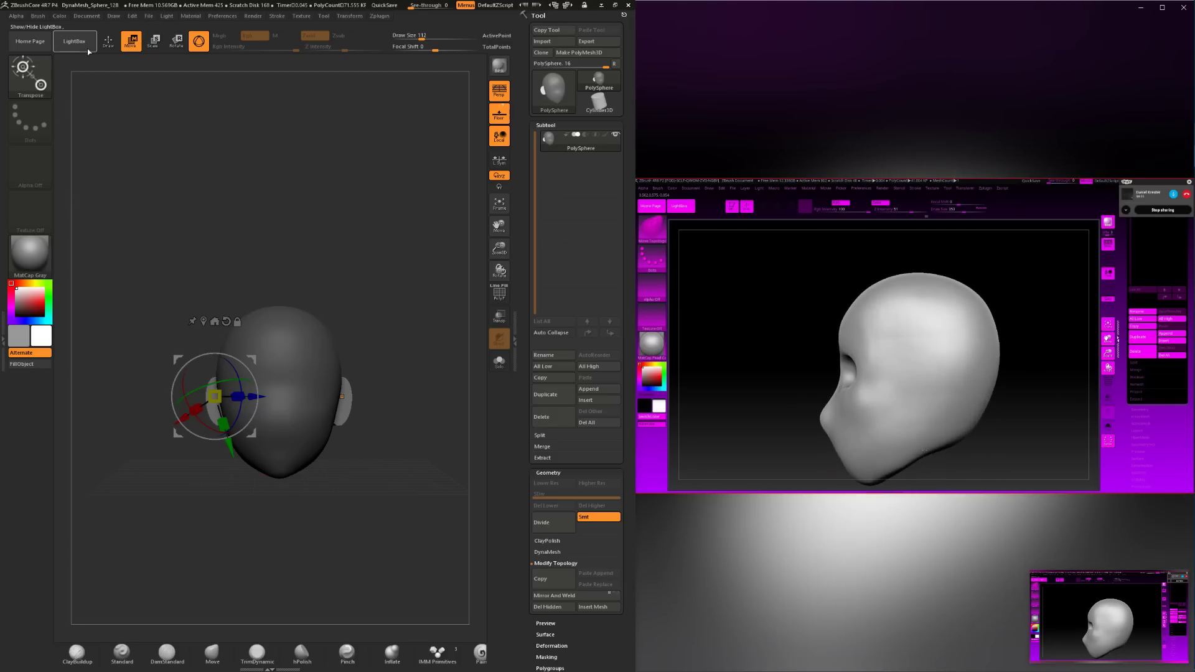
{"action": "left_click", "coordinate": [108, 41]}
Undo the last change and reshape the ear cylinders with the Move brush at draw size 112.
{"action": "scroll", "coordinate": [374, 313], "scroll_direction": "up", "scroll_amount": 5}
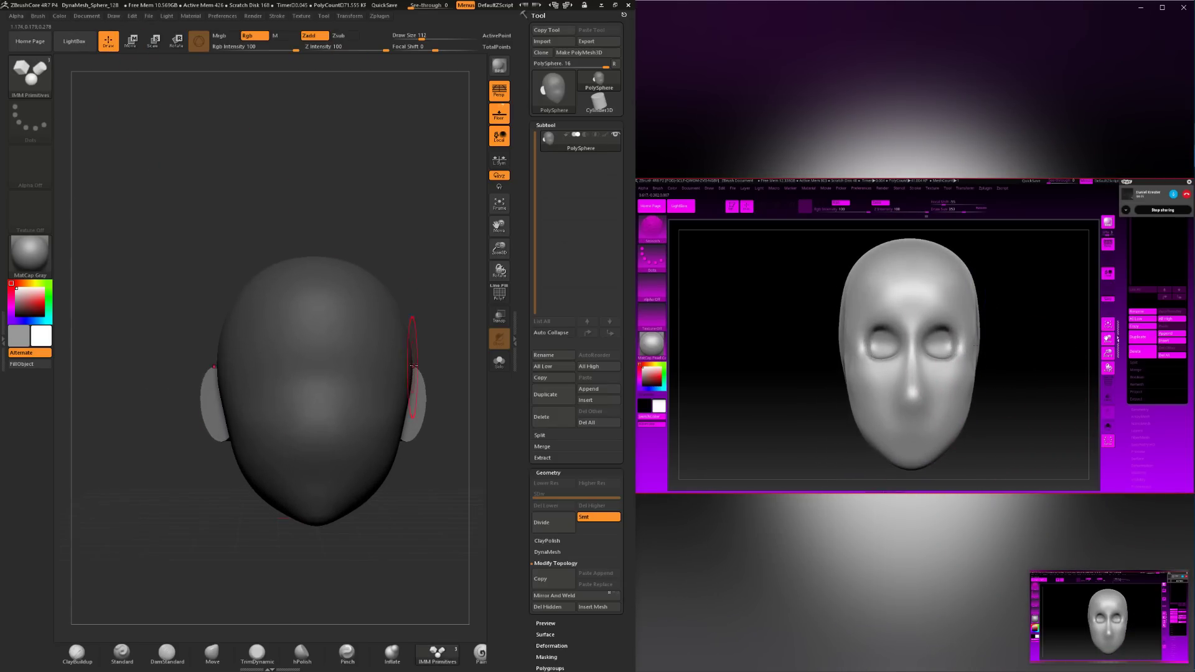
{"action": "left_click_drag", "start_coordinate": [374, 314], "coordinate": [393, 367]}
{"action": "key", "text": "ctrl+z"}
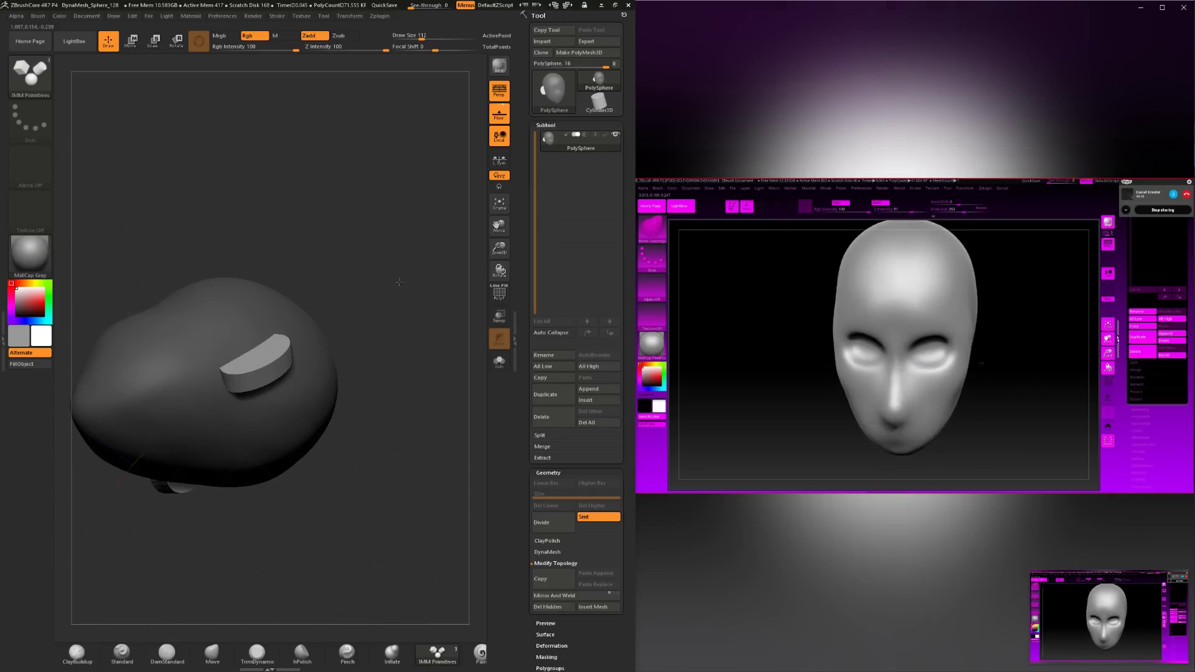
{"action": "left_click_drag", "start_coordinate": [397, 281], "coordinate": [402, 262]}
{"action": "left_click", "coordinate": [212, 653]}
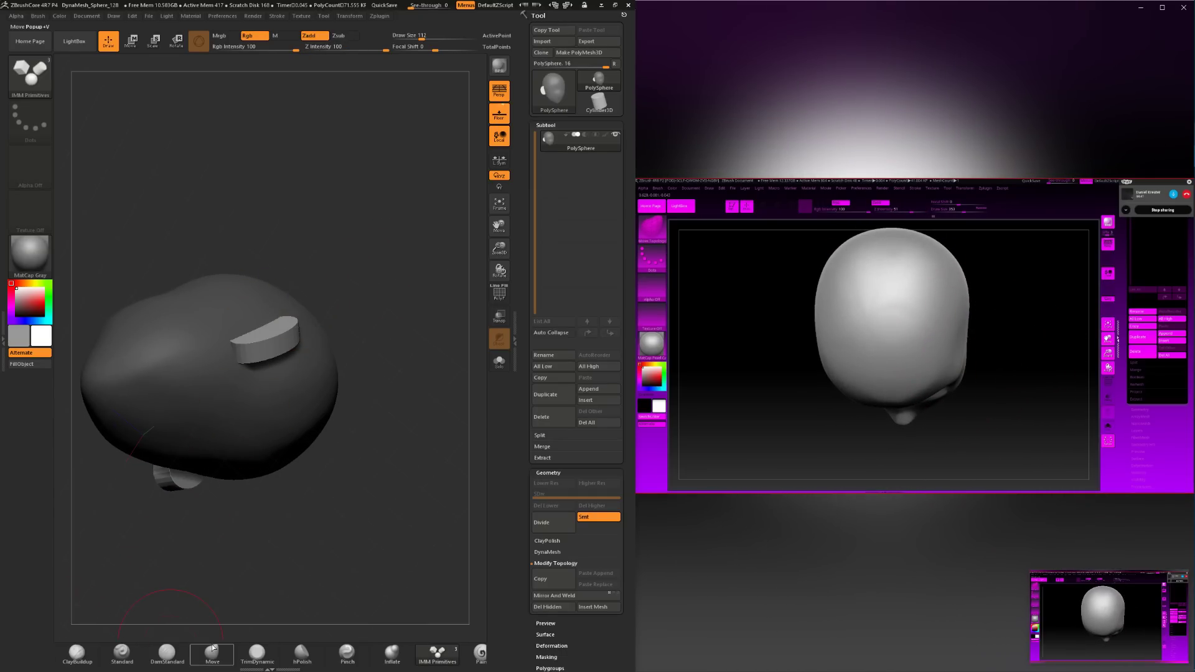
{"action": "mouse_move", "coordinate": [308, 441]}
{"action": "left_mouse_down"}
{"action": "mouse_move", "coordinate": [275, 312]}
{"action": "mouse_move", "coordinate": [199, 491]}
{"action": "mouse_move", "coordinate": [281, 510]}
{"action": "mouse_move", "coordinate": [267, 423]}
{"action": "left_mouse_up"}
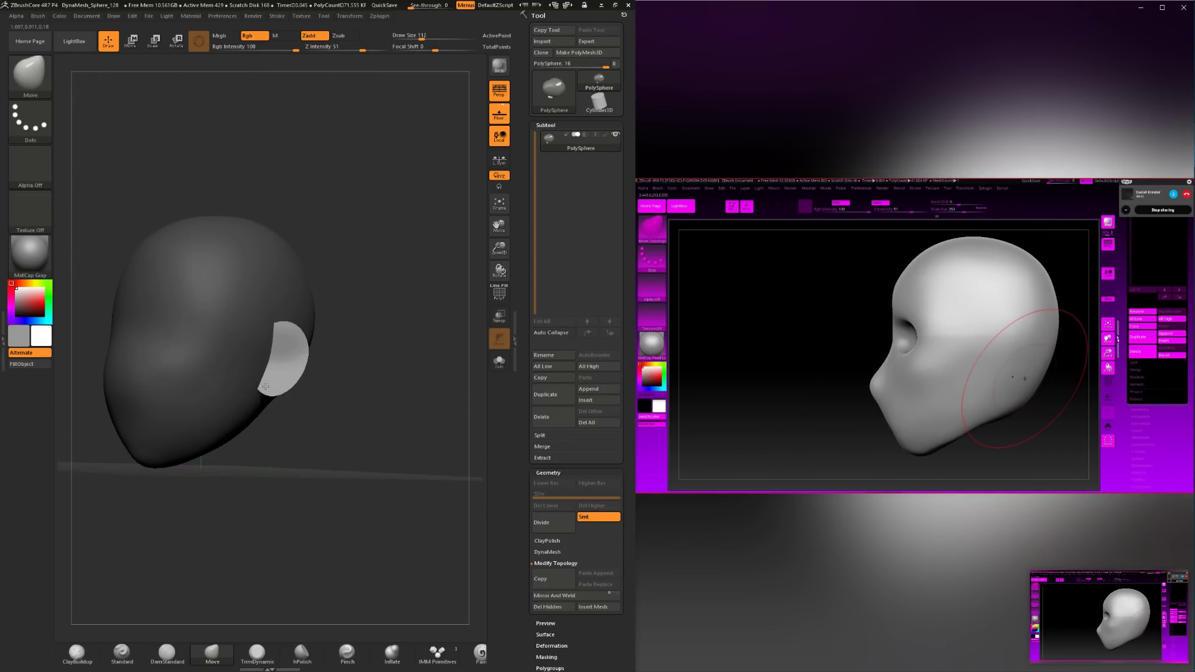
{"action": "left_click_drag", "start_coordinate": [294, 478], "coordinate": [304, 509]}
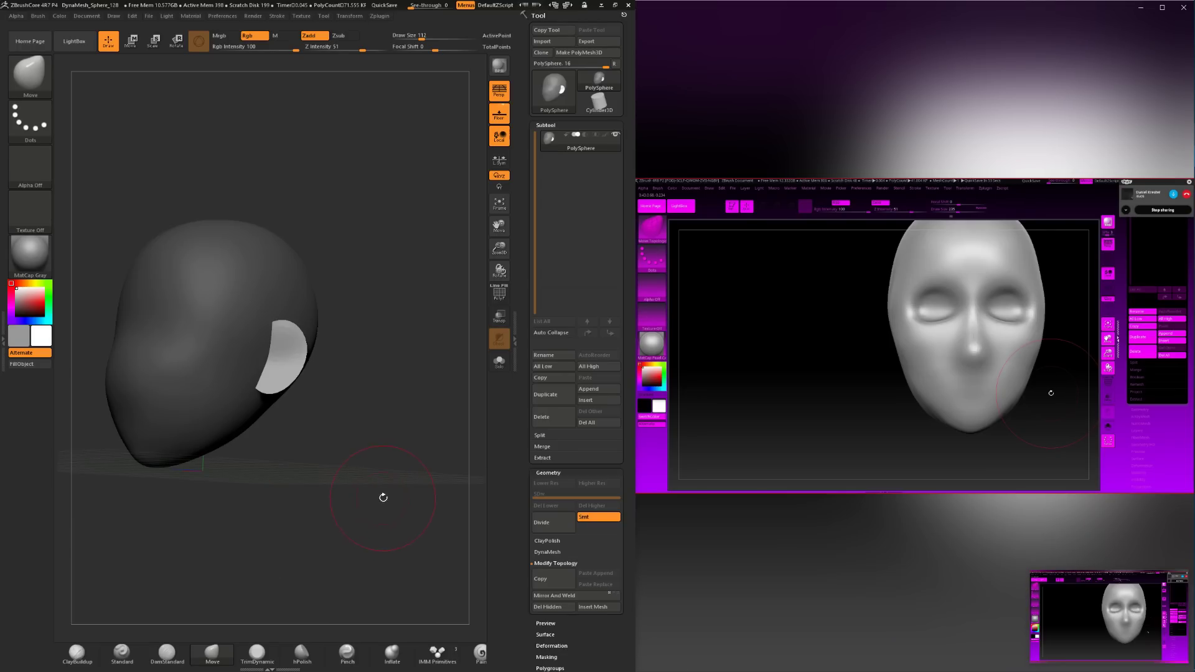
{"action": "left_click_drag", "start_coordinate": [382, 457], "coordinate": [326, 438]}
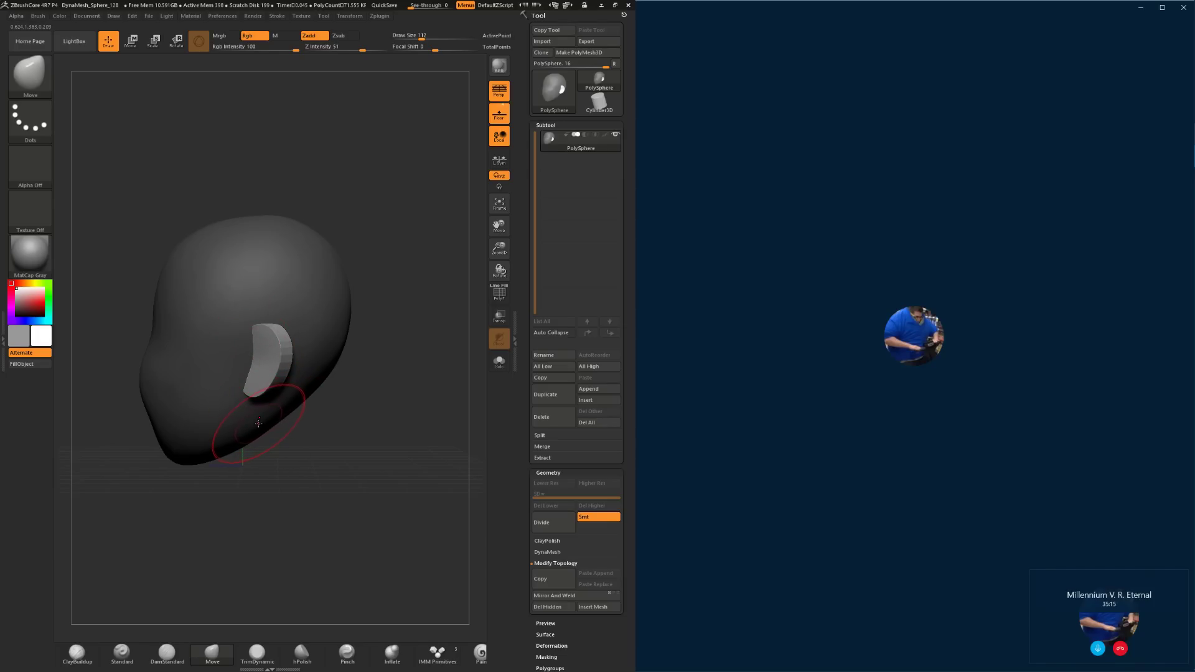
Smooth the hard edges of the ears and adjust their outline with the Move brush at draw size 172.
{"action": "key", "text": "shift"}
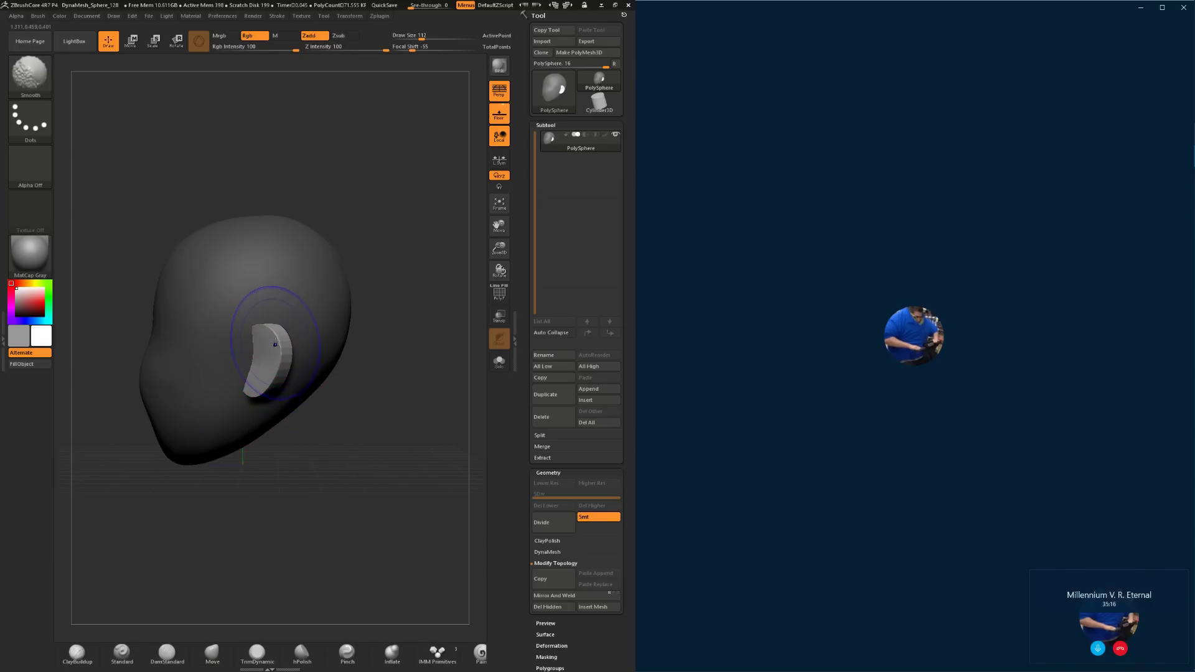
{"action": "mouse_move", "coordinate": [119, 385]}
{"action": "left_mouse_down"}
{"action": "mouse_move", "coordinate": [290, 402]}
{"action": "mouse_move", "coordinate": [293, 380]}
{"action": "mouse_move", "coordinate": [352, 424]}
{"action": "mouse_move", "coordinate": [321, 384]}
{"action": "mouse_move", "coordinate": [349, 385]}
{"action": "mouse_move", "coordinate": [329, 384]}
{"action": "left_mouse_up"}
{"action": "key", "text": "space"}
{"action": "key", "text": "space"}
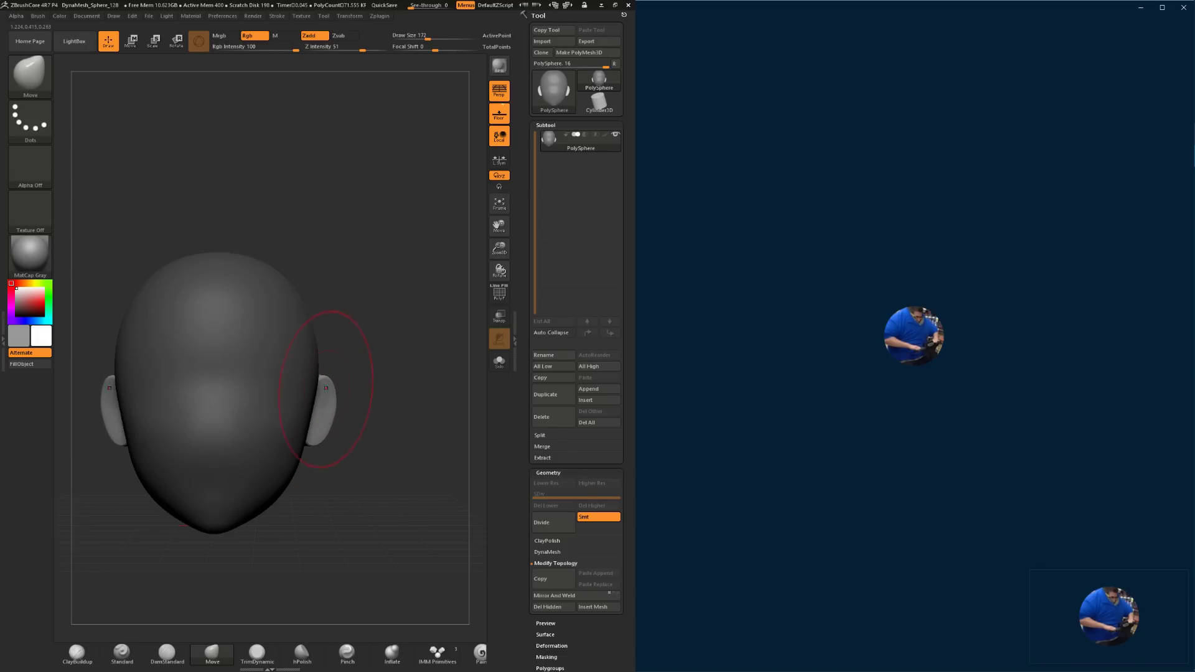
{"action": "left_click_drag", "start_coordinate": [387, 430], "coordinate": [287, 434]}
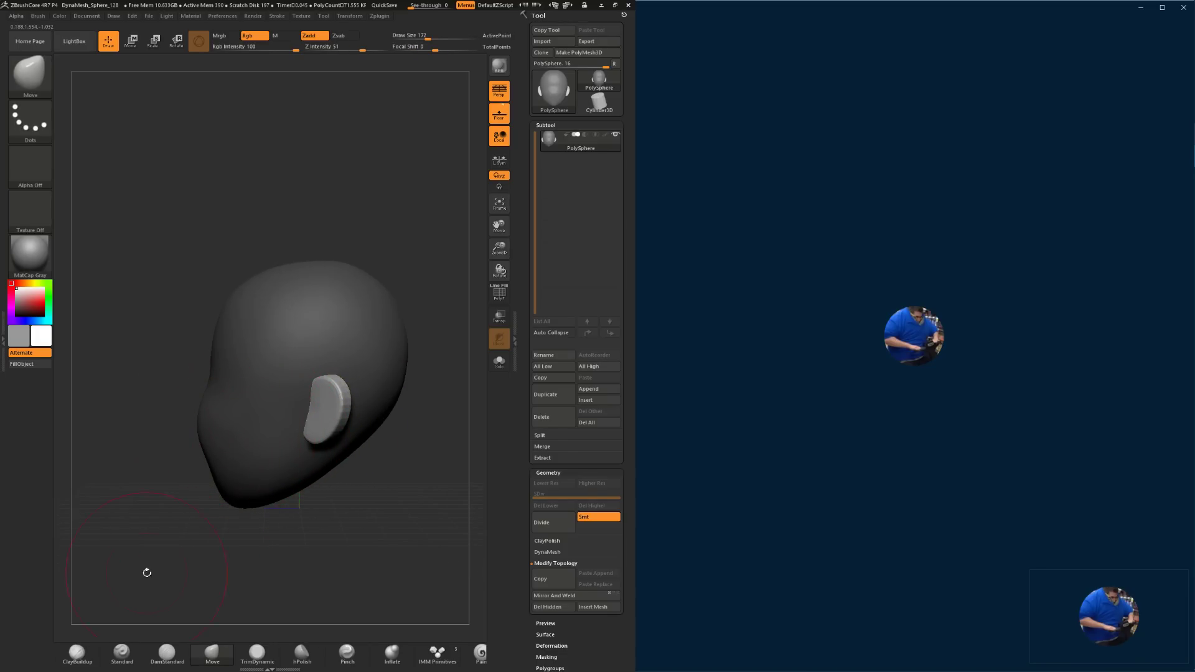
{"action": "mouse_move", "coordinate": [293, 560]}
{"action": "left_mouse_down", "text": "shift"}
{"action": "mouse_move", "coordinate": [392, 533]}
{"action": "mouse_move", "coordinate": [393, 422]}
{"action": "mouse_move", "coordinate": [360, 390]}
{"action": "left_mouse_up", "text": "shift"}
Carve the inner hollow and rim of the ears with the ClayBuildup brush at draw size 33, smoothing between strokes.
{"action": "key", "text": "s"}
{"action": "key", "text": "s"}
{"action": "key", "text": "s"}
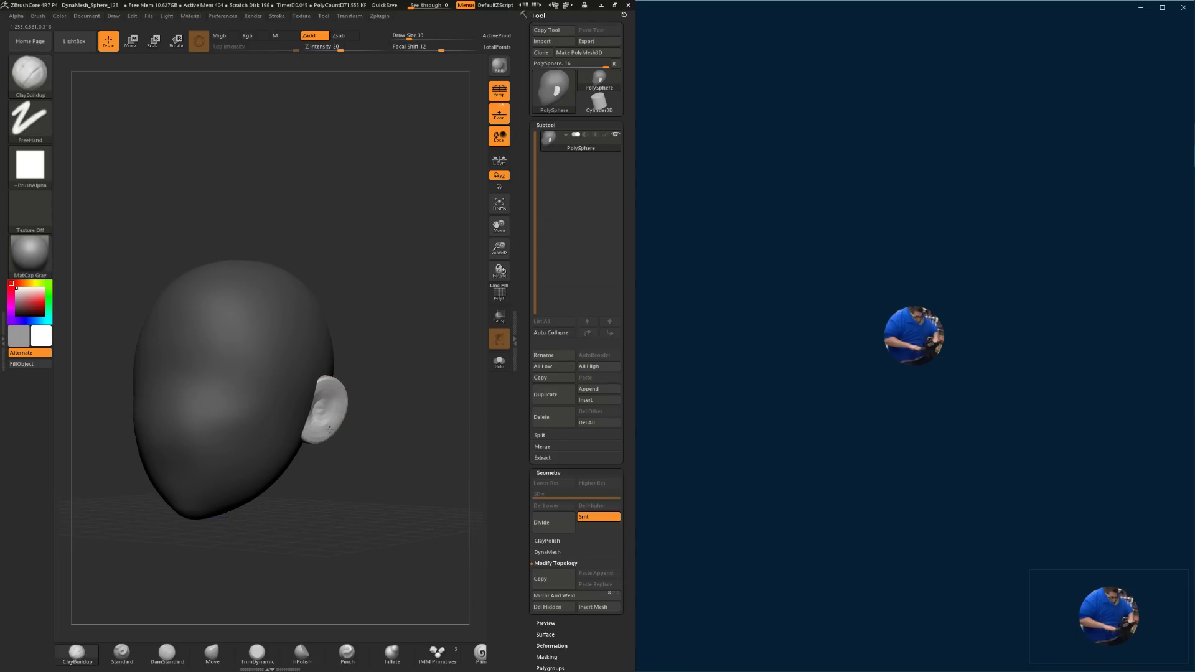
{"action": "left_click_drag", "start_coordinate": [382, 398], "coordinate": [386, 424]}
{"action": "key", "text": "shift"}
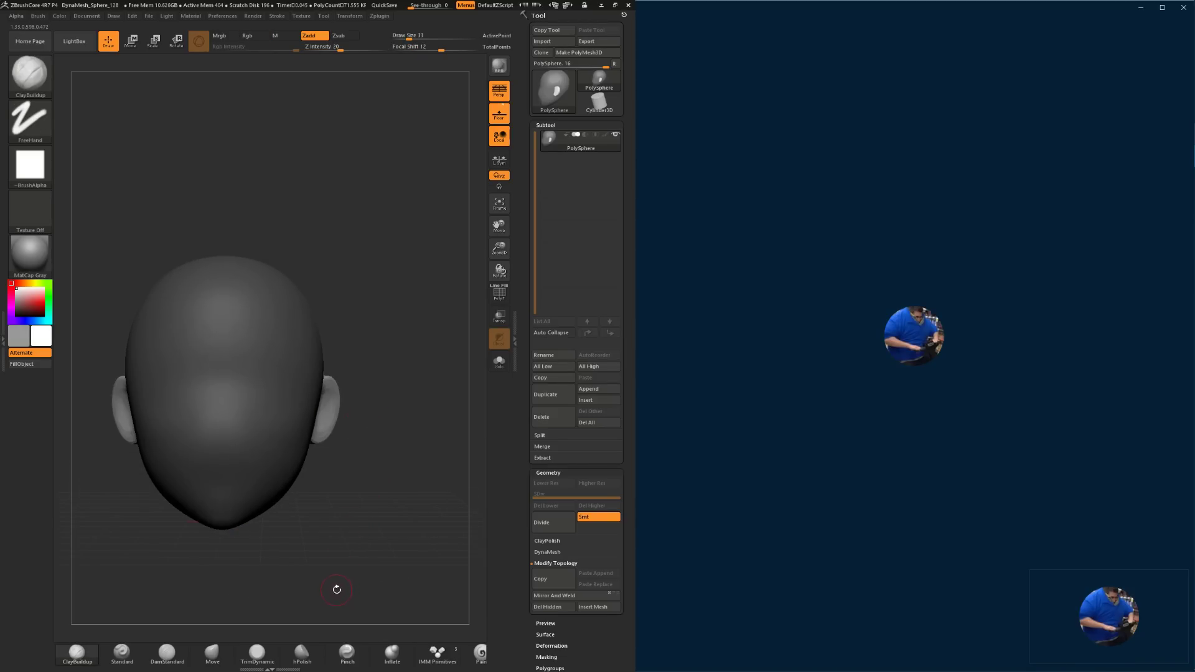
{"action": "left_click_drag", "start_coordinate": [344, 489], "coordinate": [327, 415]}
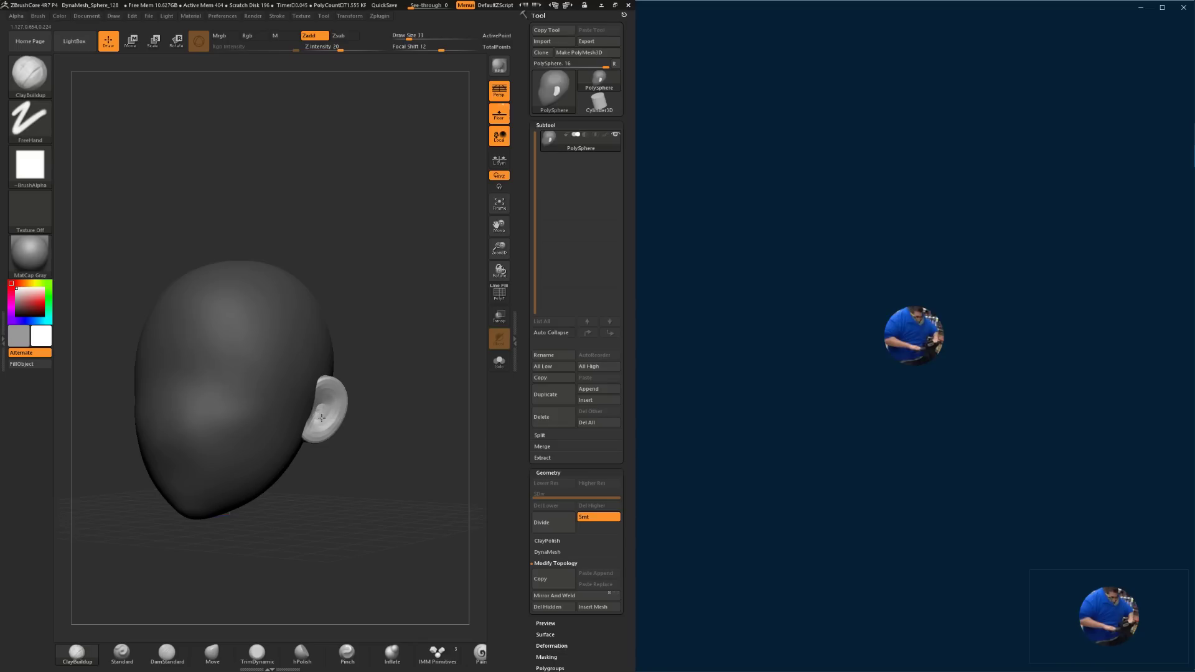
{"action": "key", "text": "shift"}
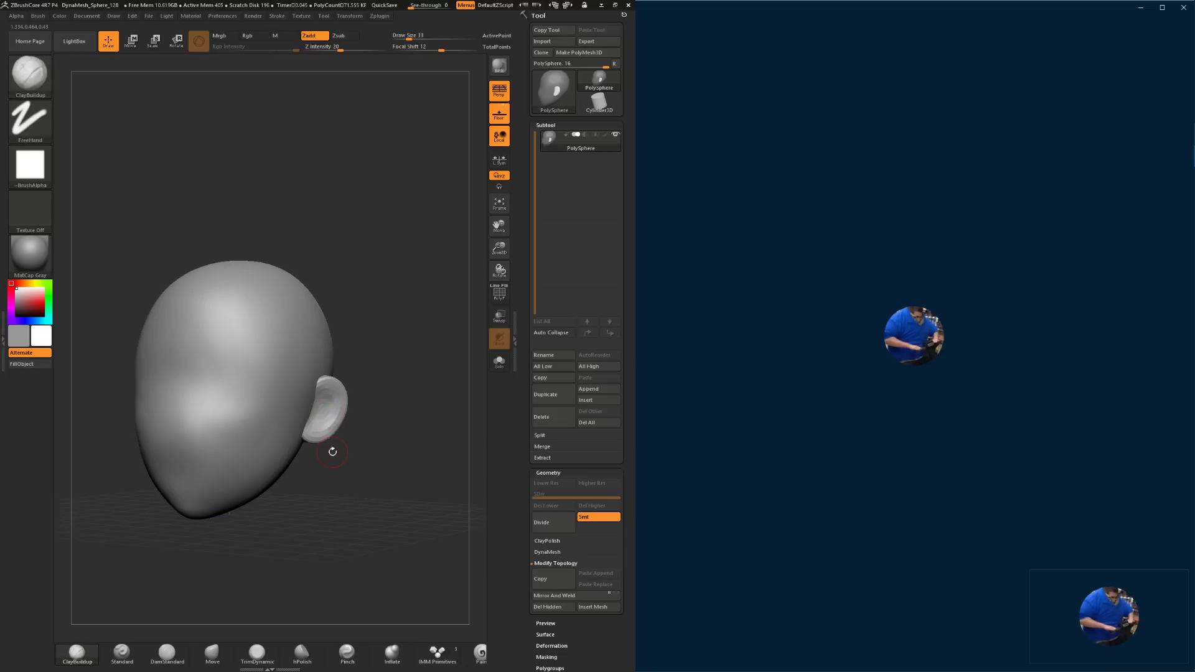
{"action": "left_click_drag", "start_coordinate": [379, 396], "coordinate": [323, 408]}
{"action": "key", "text": "shift"}
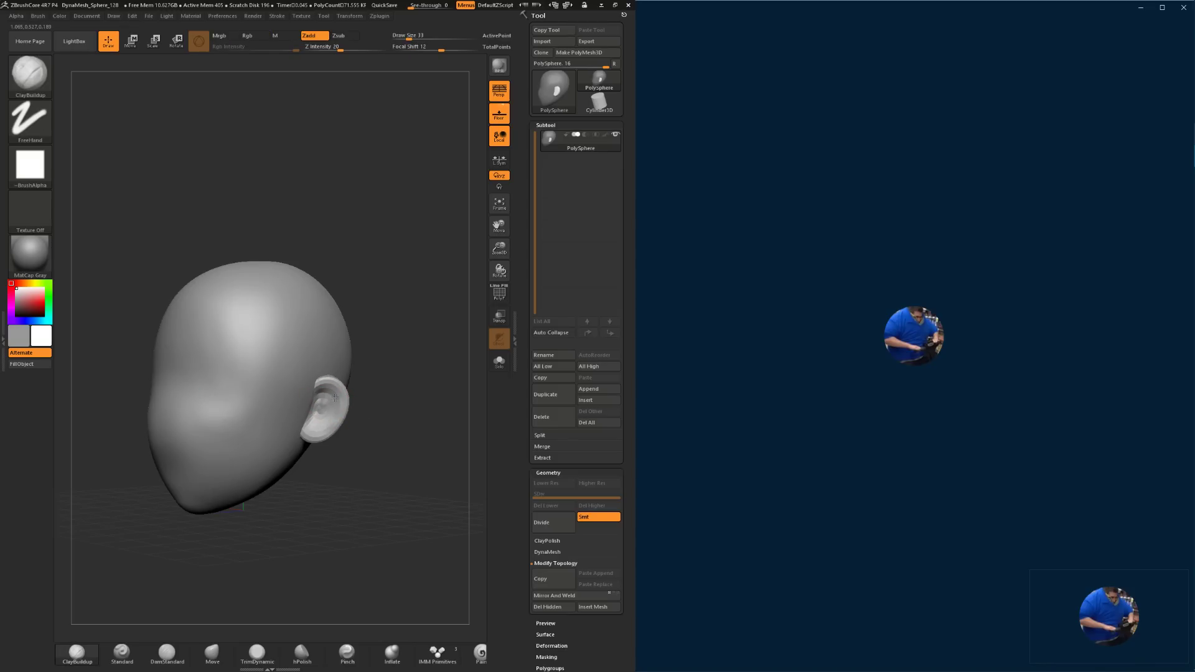
Remesh the head with DynaMesh to fuse the ears to it, and smooth the ear surface.
{"action": "left_click_drag", "start_coordinate": [424, 403], "coordinate": [407, 395]}
{"action": "left_click_drag", "start_coordinate": [411, 390], "coordinate": [448, 432], "text": "ctrl"}
{"action": "left_click_drag", "start_coordinate": [384, 473], "coordinate": [401, 480]}
{"action": "mouse_move", "coordinate": [326, 409]}
{"action": "left_mouse_down", "text": "shift"}
{"action": "mouse_move", "coordinate": [312, 405]}
{"action": "mouse_move", "coordinate": [315, 391]}
{"action": "left_mouse_up", "text": "shift"}
Refine the ear rim and hollow with ClayBuildup at draw size 23, and smooth the ear and its joint with the head.
{"action": "mouse_move", "coordinate": [399, 407]}
{"action": "left_mouse_down"}
{"action": "mouse_move", "coordinate": [311, 392]}
{"action": "mouse_move", "coordinate": [323, 383]}
{"action": "left_mouse_up"}
{"action": "key", "text": "space"}
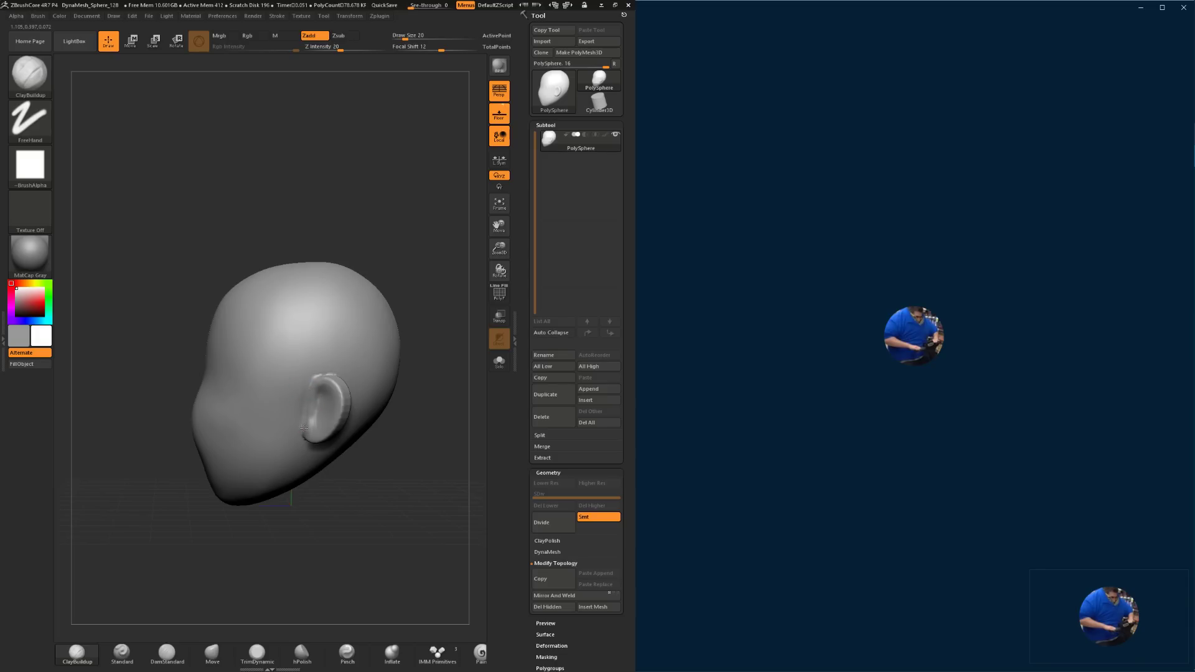
{"action": "mouse_move", "coordinate": [310, 526]}
{"action": "left_mouse_down"}
{"action": "mouse_move", "coordinate": [352, 523]}
{"action": "mouse_move", "coordinate": [345, 502]}
{"action": "left_mouse_up"}
{"action": "key", "text": "space"}
{"action": "left_click_drag", "start_coordinate": [301, 401], "coordinate": [294, 404], "text": "shift"}
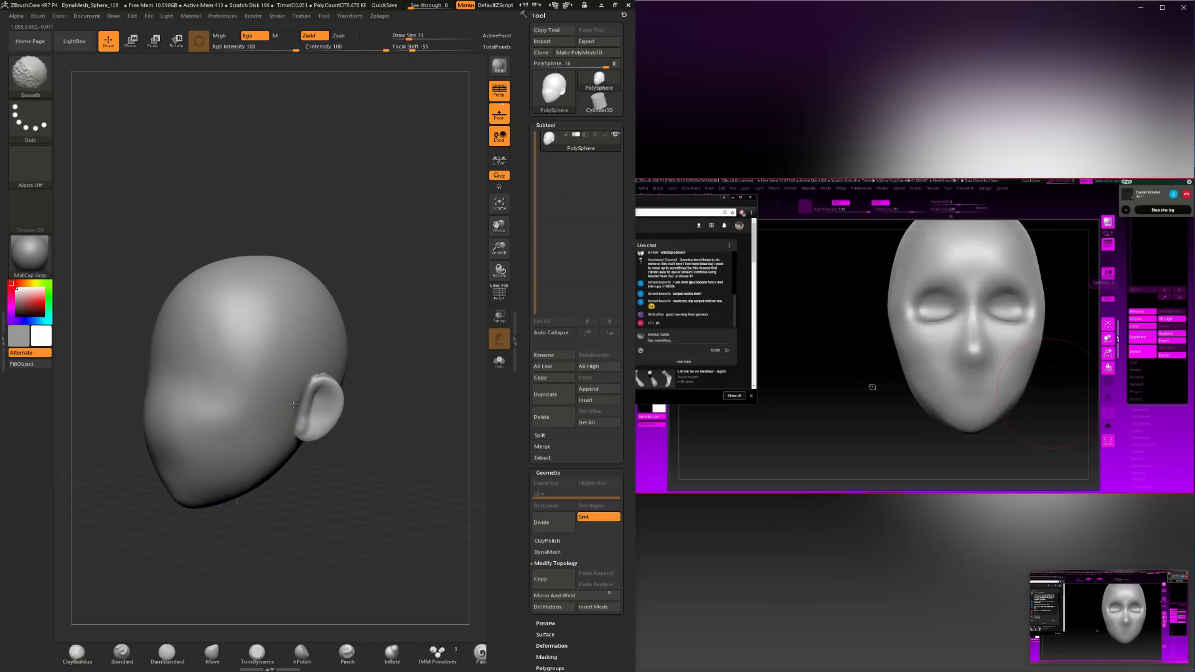
{"action": "key", "text": "shift"}
{"action": "left_click_drag", "start_coordinate": [390, 460], "coordinate": [315, 395]}
{"action": "key", "text": "shift"}
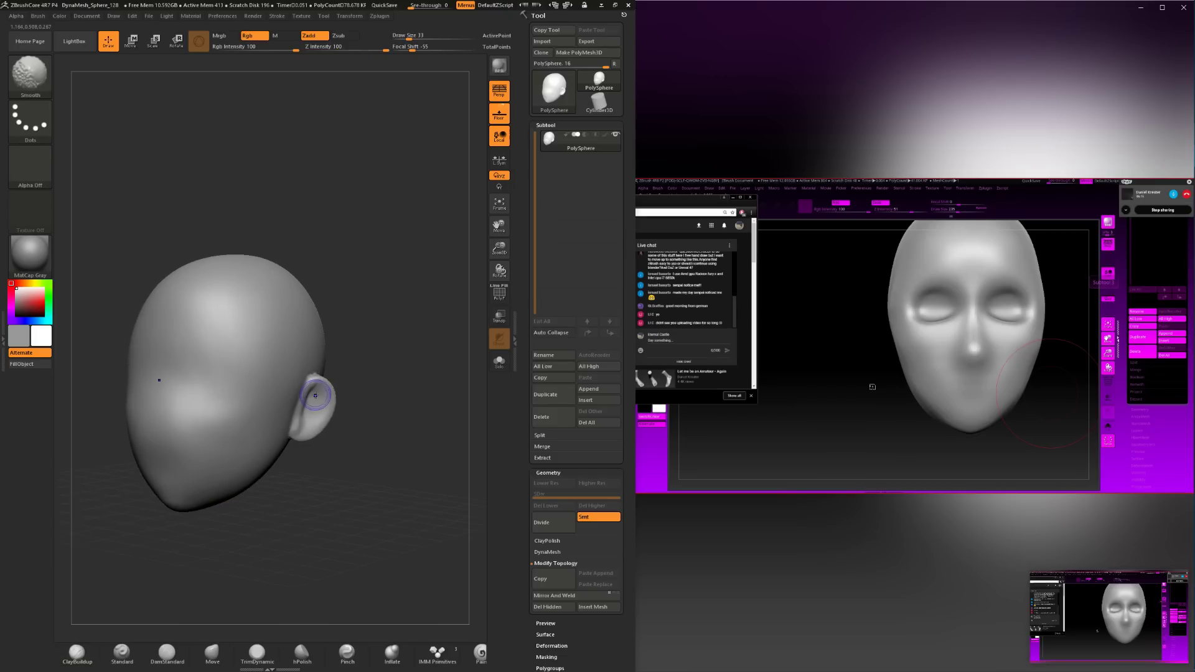
Adjust the outline of the ears and lobes with the Move brush at draw size 49.
{"action": "left_click_drag", "start_coordinate": [193, 569], "coordinate": [237, 600]}
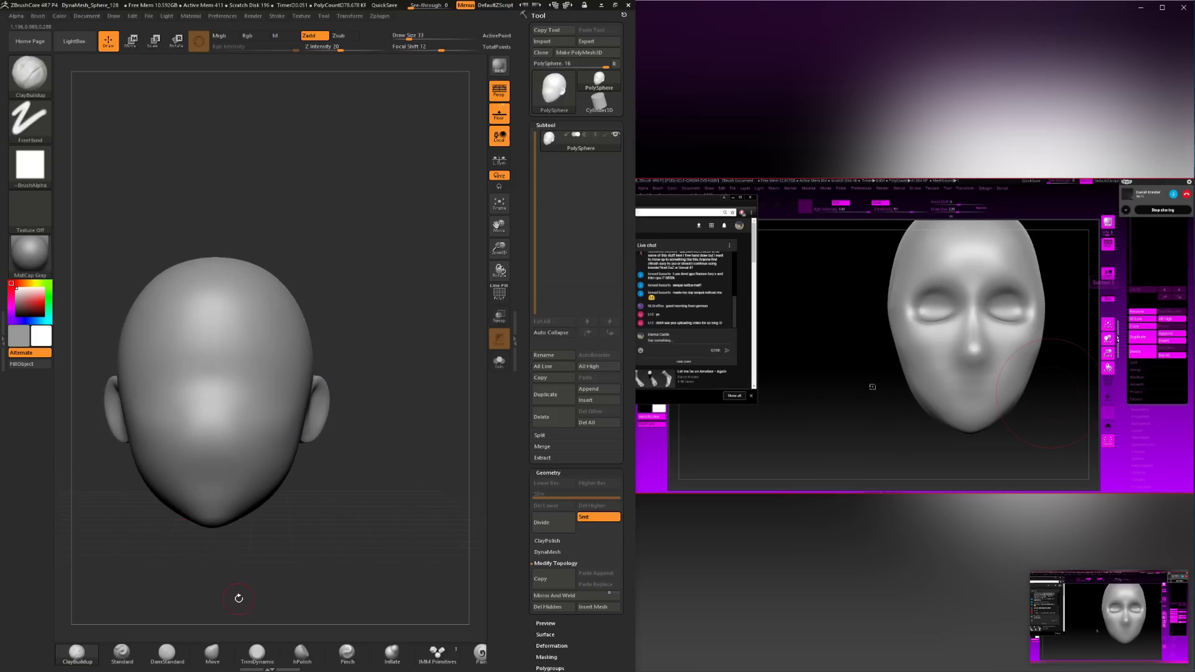
{"action": "left_click", "coordinate": [212, 653]}
{"action": "left_click_drag", "start_coordinate": [394, 445], "coordinate": [314, 433]}
{"action": "key", "text": "space"}
{"action": "left_click_drag", "start_coordinate": [326, 433], "coordinate": [335, 469]}
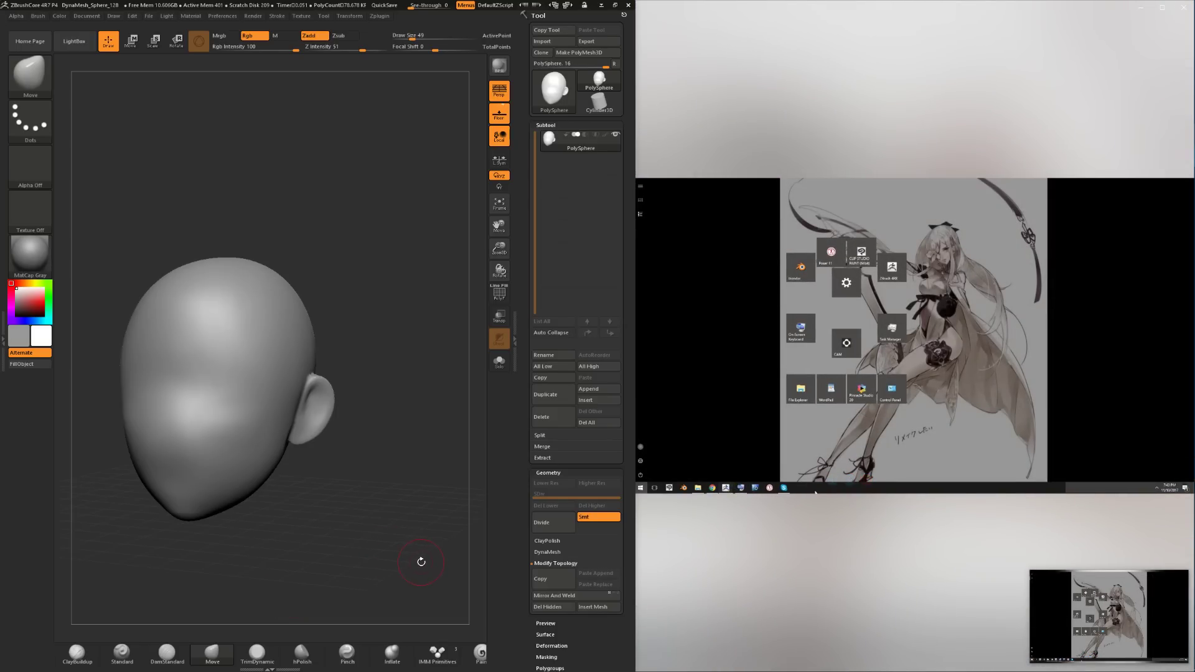
{"action": "left_click_drag", "start_coordinate": [396, 466], "coordinate": [350, 451], "text": "shift"}
{"action": "left_click_drag", "start_coordinate": [327, 376], "coordinate": [286, 377]}
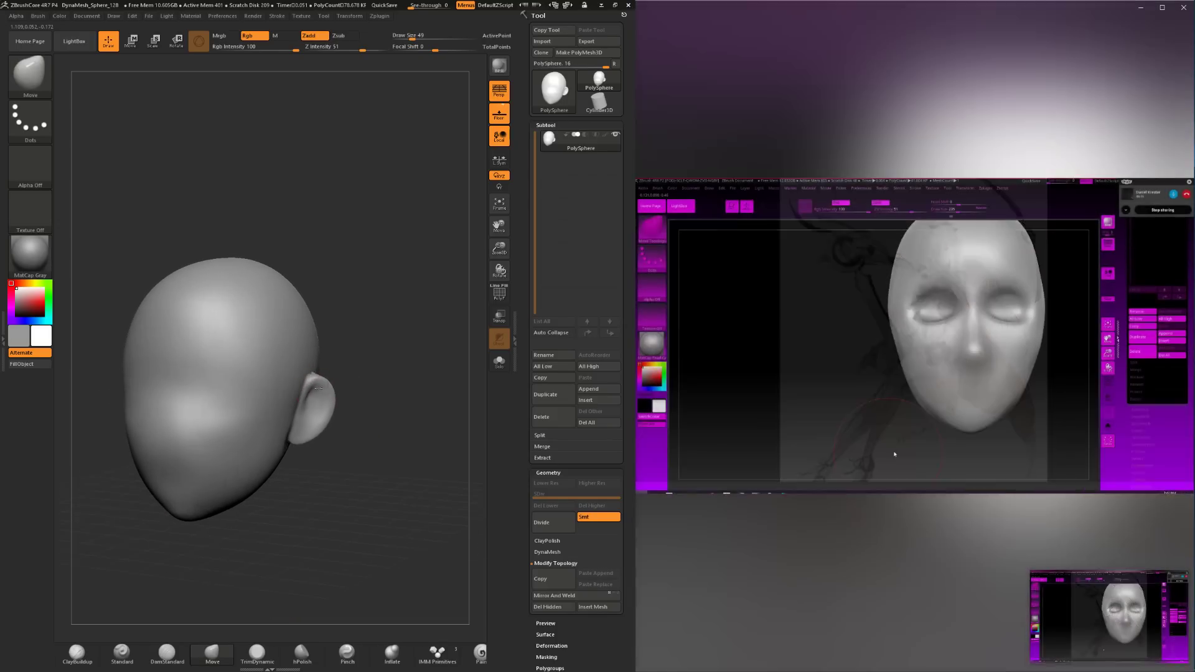
{"action": "left_click_drag", "start_coordinate": [367, 429], "coordinate": [393, 486]}
Define the ear edges with the DamStandard brush and smooth the back of the ears.
{"action": "left_click", "coordinate": [157, 660]}
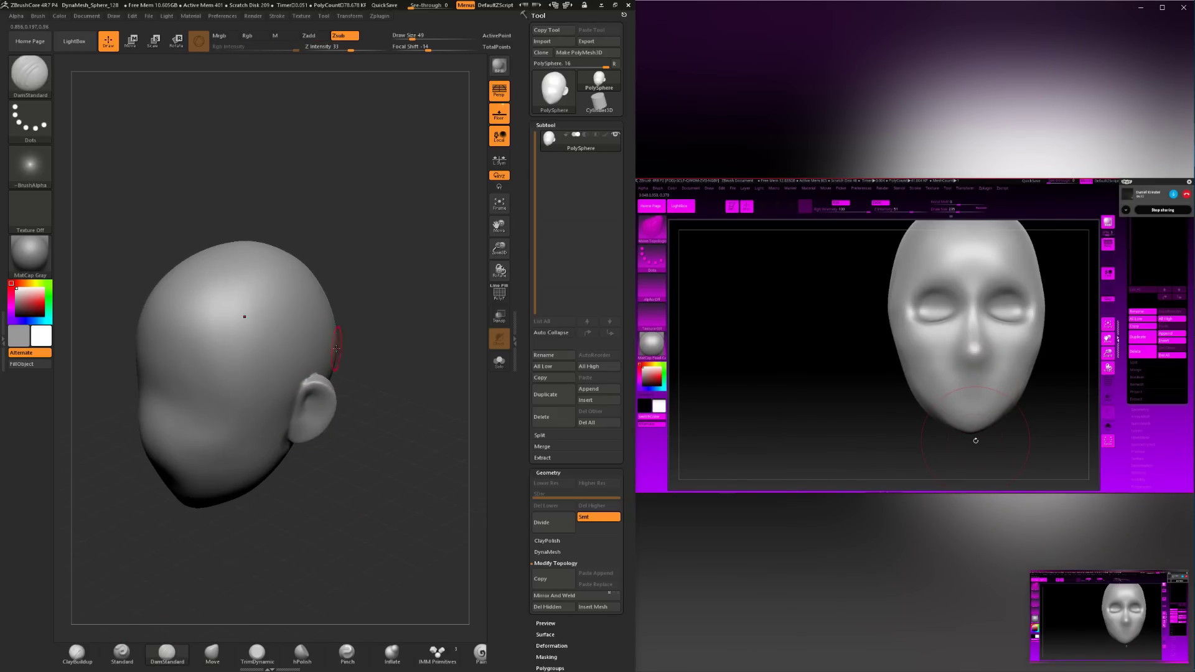
{"action": "mouse_move", "coordinate": [368, 330]}
{"action": "left_mouse_down", "text": "alt"}
{"action": "mouse_move", "coordinate": [382, 368]}
{"action": "mouse_move", "coordinate": [289, 376]}
{"action": "mouse_move", "coordinate": [335, 354]}
{"action": "left_mouse_up", "text": "alt"}
{"action": "left_click_drag", "start_coordinate": [418, 357], "coordinate": [348, 358]}
{"action": "left_click_drag", "start_coordinate": [298, 518], "coordinate": [264, 521]}
{"action": "left_click_drag", "start_coordinate": [313, 359], "coordinate": [341, 381], "text": "shift"}
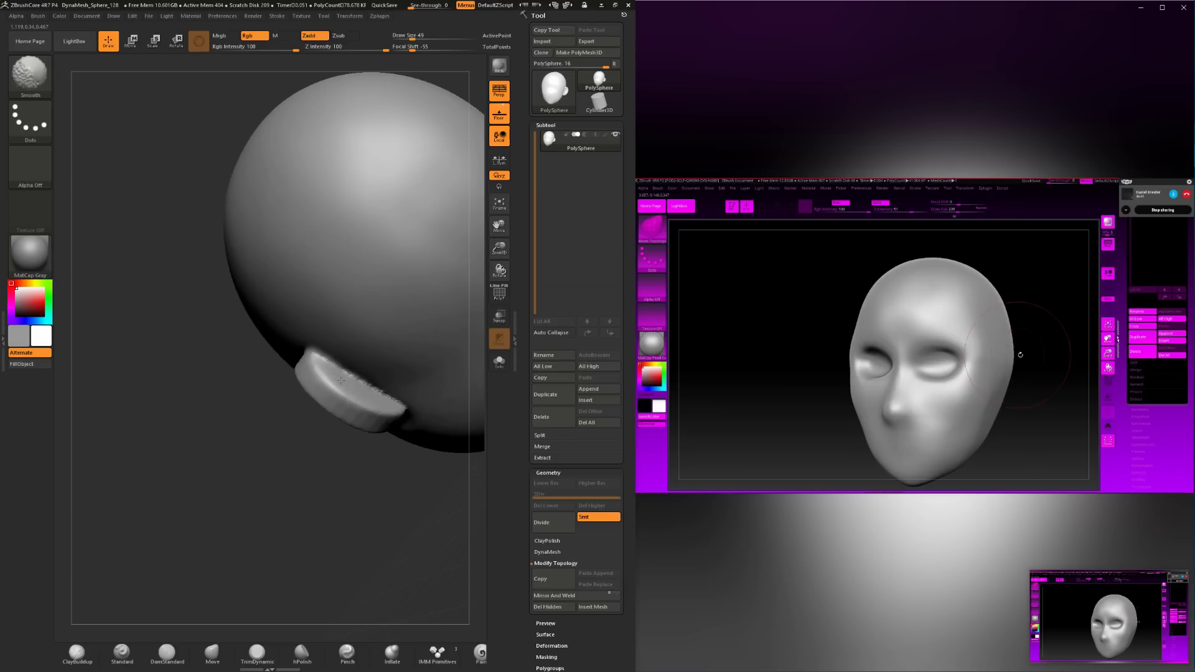
{"action": "left_click_drag", "start_coordinate": [334, 495], "coordinate": [328, 487]}
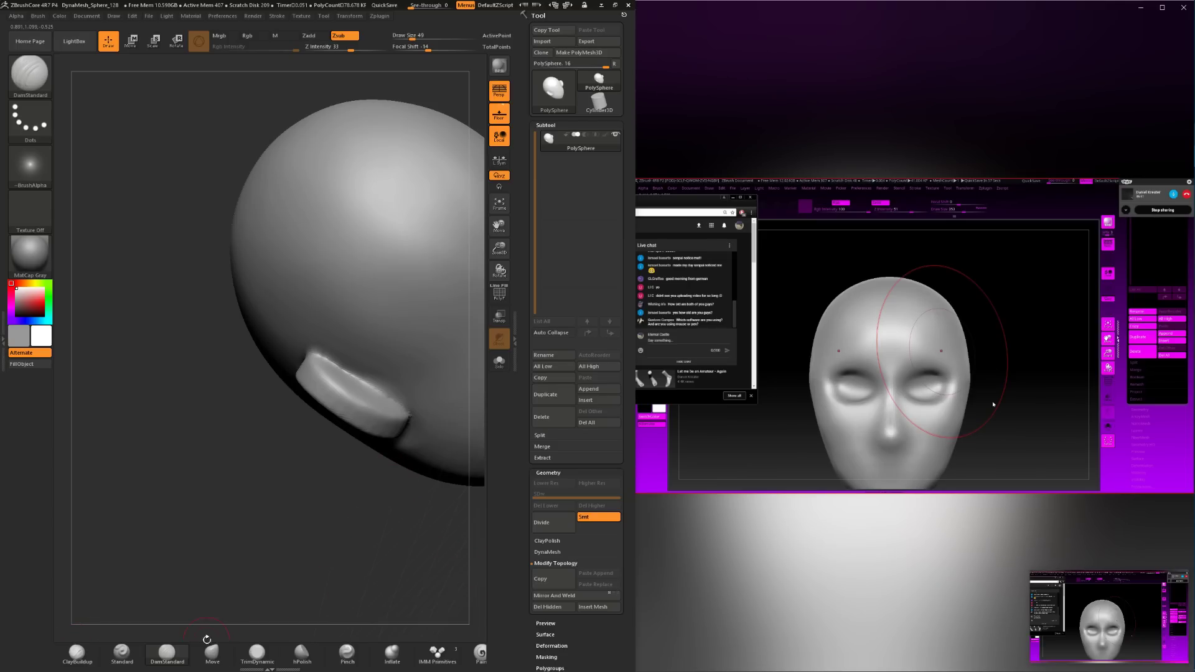
Flatten the back of the ears with the TrimDynamic brush at draw size 68.
{"action": "left_click", "coordinate": [256, 653]}
{"action": "key", "text": "space"}
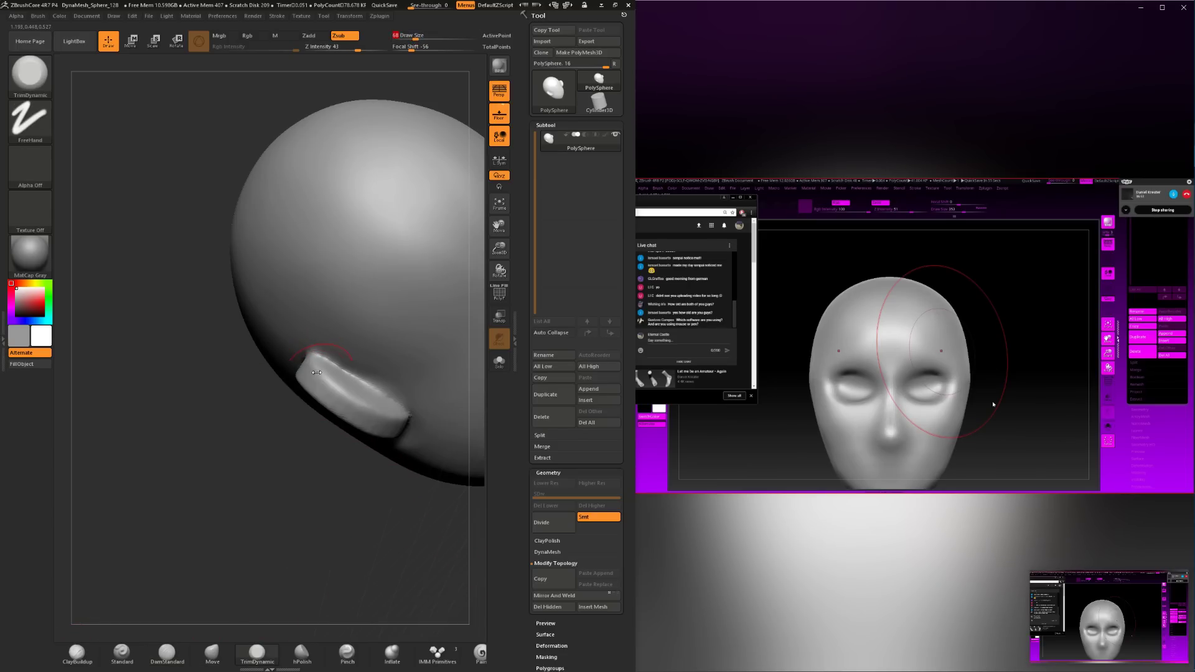
{"action": "mouse_move", "coordinate": [319, 374]}
{"action": "left_mouse_down"}
{"action": "mouse_move", "coordinate": [389, 410]}
{"action": "mouse_move", "coordinate": [336, 389]}
{"action": "mouse_move", "coordinate": [381, 415]}
{"action": "left_mouse_up"}
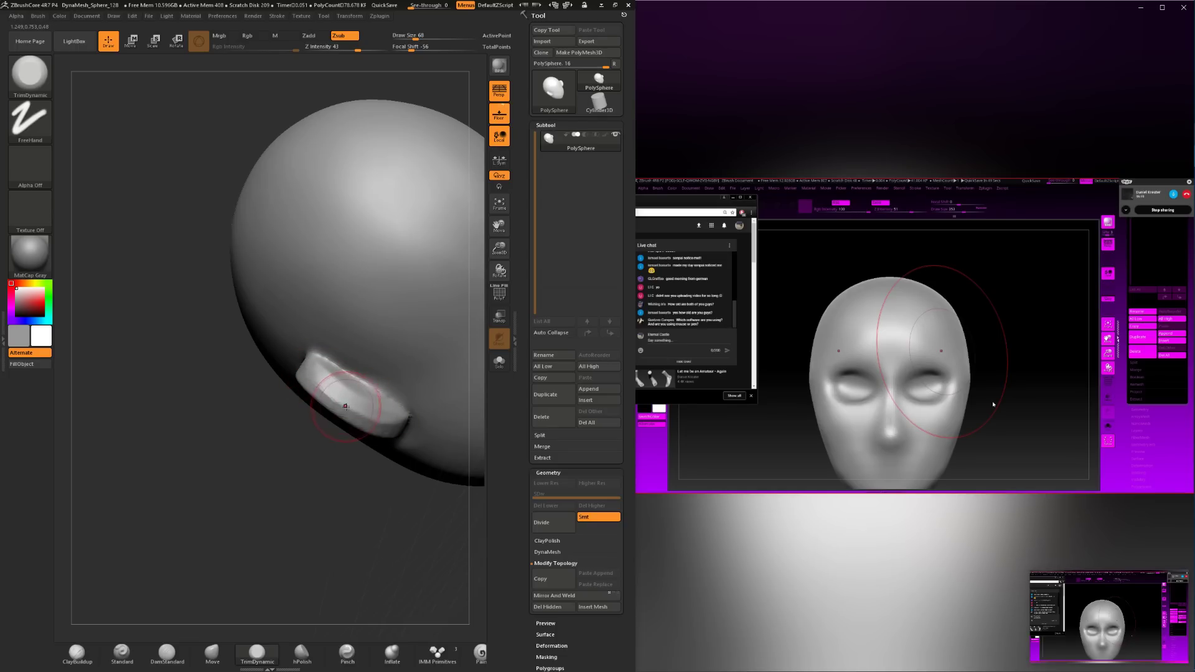
Trim the lobes and back surfaces of the ears with the TrimDynamic brush at draw size 68.
{"action": "mouse_move", "coordinate": [168, 472]}
{"action": "left_mouse_down"}
{"action": "mouse_move", "coordinate": [293, 404]}
{"action": "mouse_move", "coordinate": [304, 371]}
{"action": "mouse_move", "coordinate": [355, 372]}
{"action": "mouse_move", "coordinate": [363, 387]}
{"action": "left_mouse_up"}
{"action": "mouse_move", "coordinate": [409, 460]}
{"action": "left_mouse_down"}
{"action": "mouse_move", "coordinate": [429, 423]}
{"action": "mouse_move", "coordinate": [412, 379]}
{"action": "left_mouse_up"}
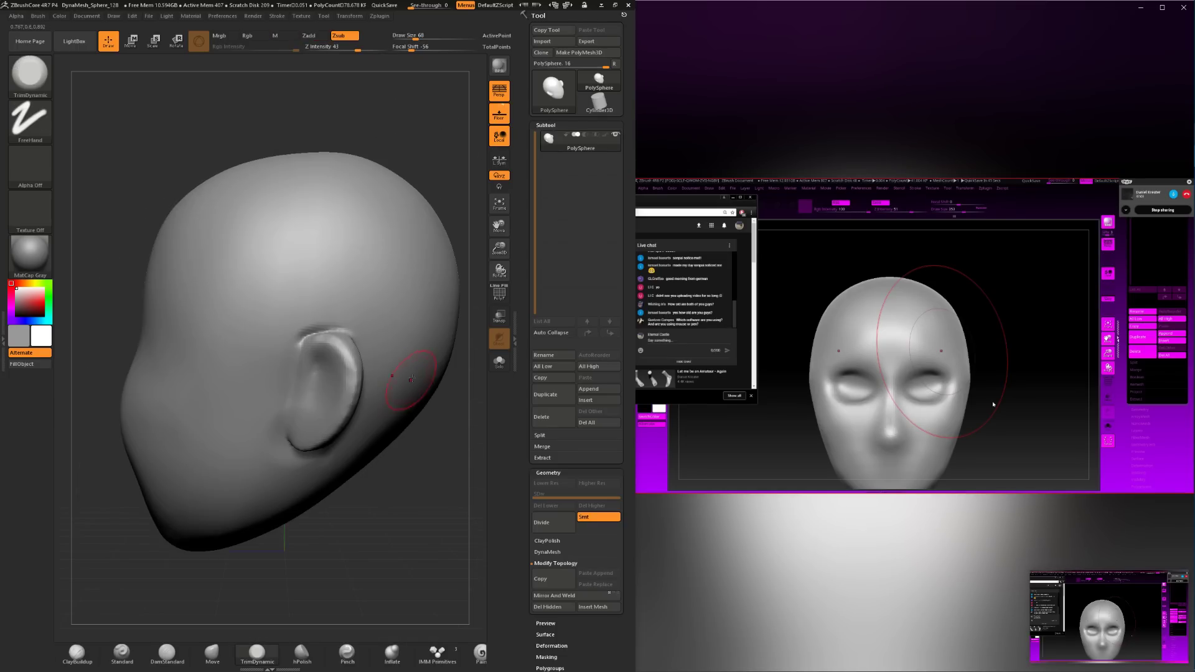
{"action": "mouse_move", "coordinate": [389, 512]}
{"action": "left_mouse_down"}
{"action": "mouse_move", "coordinate": [372, 456]}
{"action": "mouse_move", "coordinate": [305, 462]}
{"action": "left_mouse_up"}
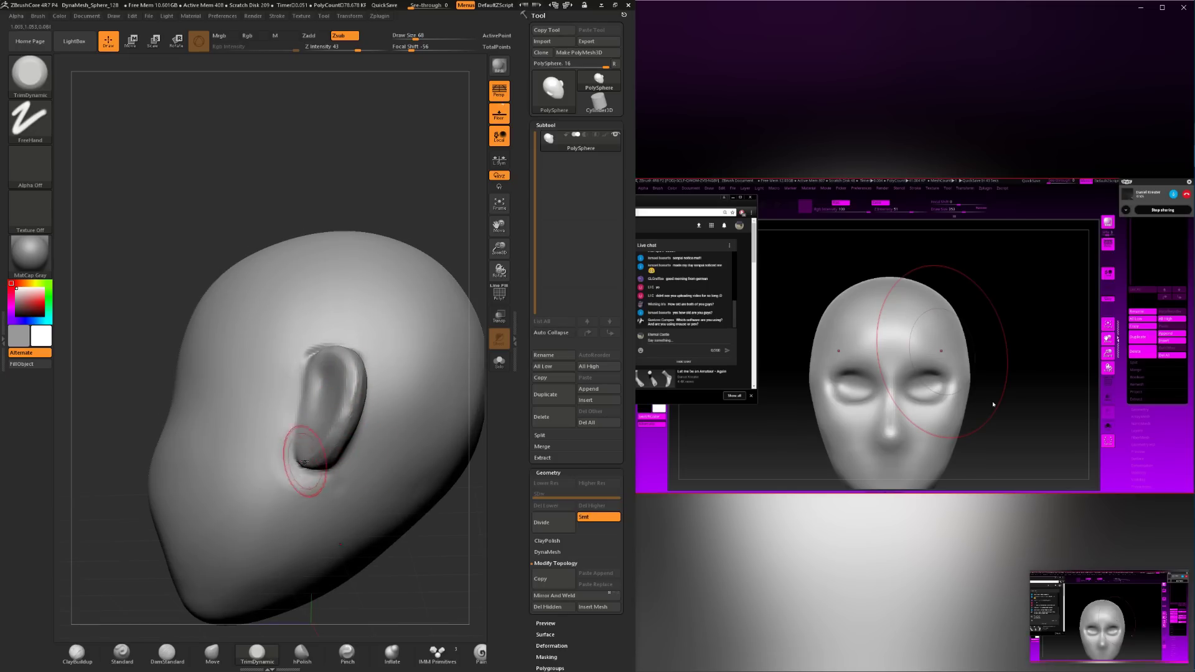
{"action": "mouse_move", "coordinate": [429, 504]}
{"action": "left_mouse_down"}
{"action": "mouse_move", "coordinate": [353, 439]}
{"action": "mouse_move", "coordinate": [389, 379]}
{"action": "left_mouse_up"}
{"action": "left_click_drag", "start_coordinate": [361, 467], "coordinate": [392, 371]}
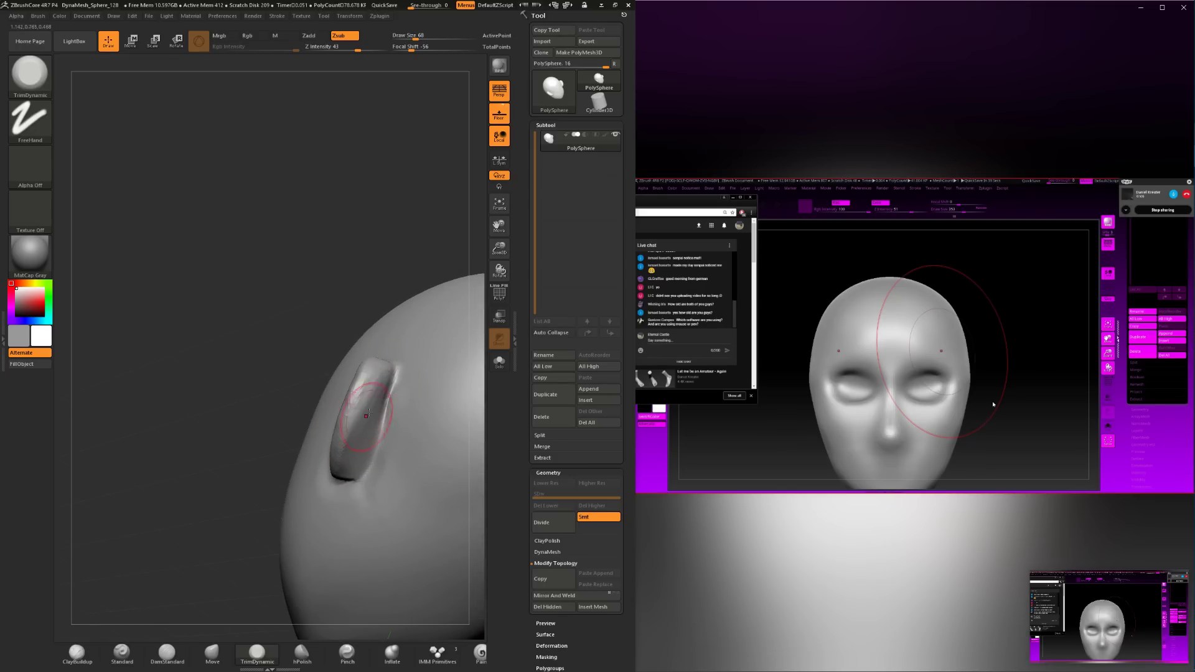
{"action": "left_click_drag", "start_coordinate": [365, 429], "coordinate": [387, 376]}
{"action": "left_click_drag", "start_coordinate": [341, 477], "coordinate": [369, 400]}
{"action": "left_click_drag", "start_coordinate": [204, 402], "coordinate": [323, 407]}
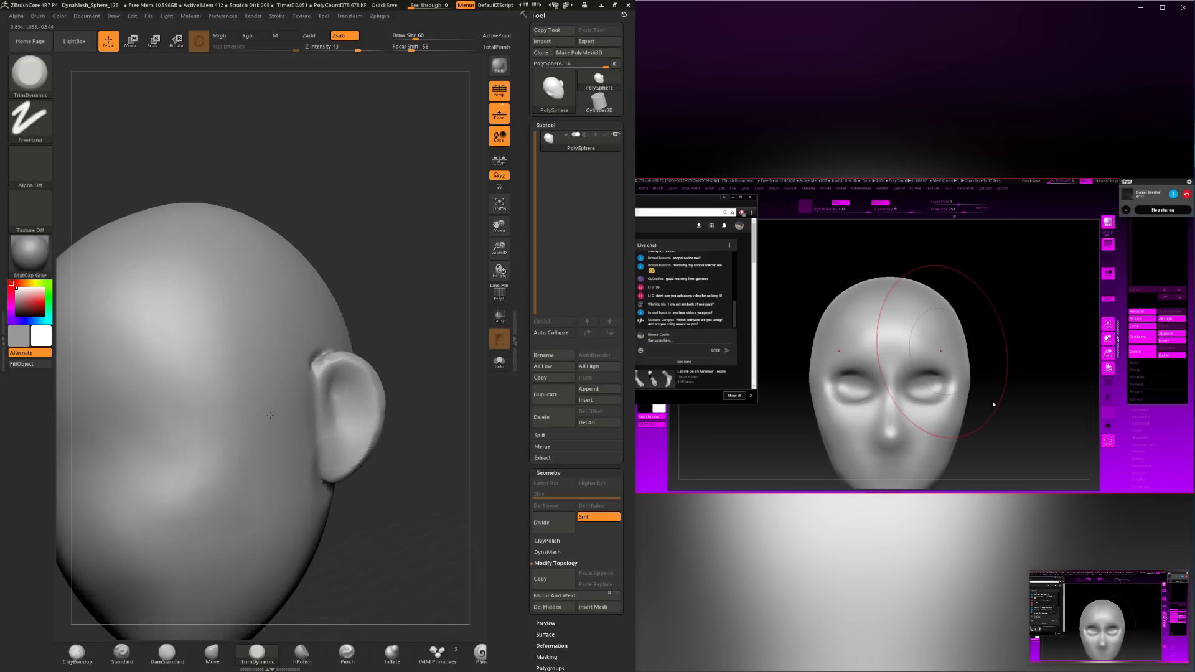
Smooth the lower part of the ears and check their shape from the side and front.
{"action": "mouse_move", "coordinate": [423, 435]}
{"action": "left_mouse_down", "text": "alt"}
{"action": "mouse_move", "coordinate": [429, 392]}
{"action": "mouse_move", "coordinate": [380, 383]}
{"action": "left_mouse_up", "text": "alt"}
{"action": "left_click_drag", "start_coordinate": [404, 468], "coordinate": [356, 479]}
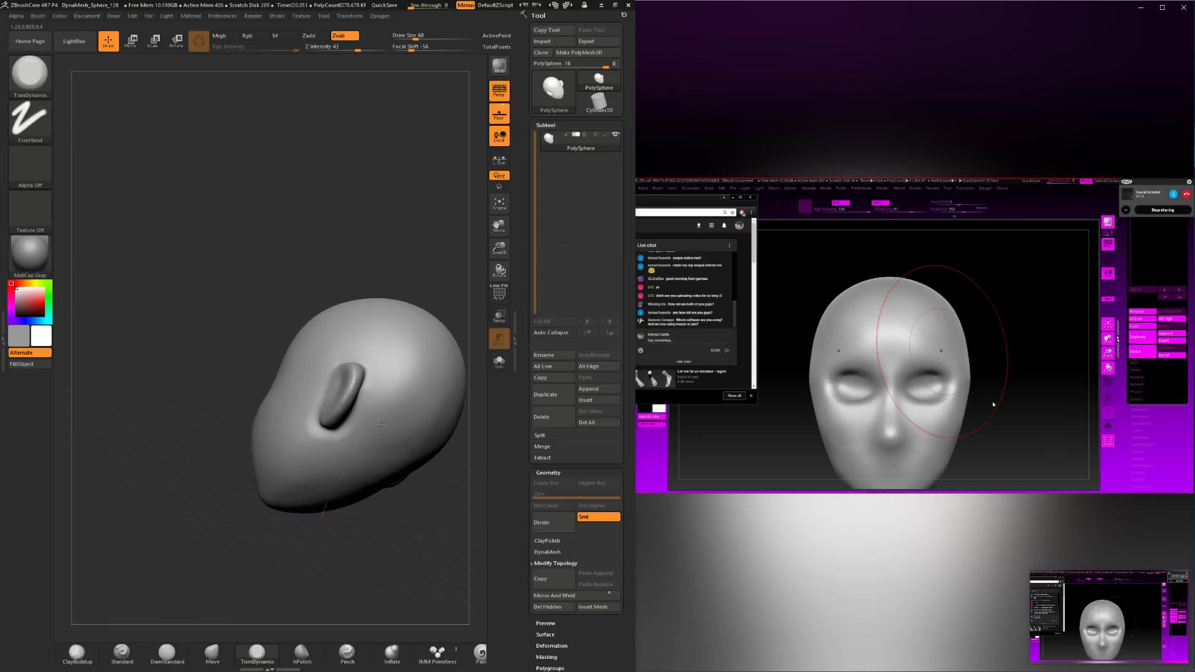
{"action": "left_click_drag", "start_coordinate": [329, 429], "coordinate": [342, 433], "text": "shift"}
{"action": "left_click_drag", "start_coordinate": [381, 491], "coordinate": [411, 360]}
{"action": "left_click_drag", "start_coordinate": [249, 399], "coordinate": [404, 410]}
{"action": "left_click_drag", "start_coordinate": [428, 538], "coordinate": [330, 543], "text": "alt"}
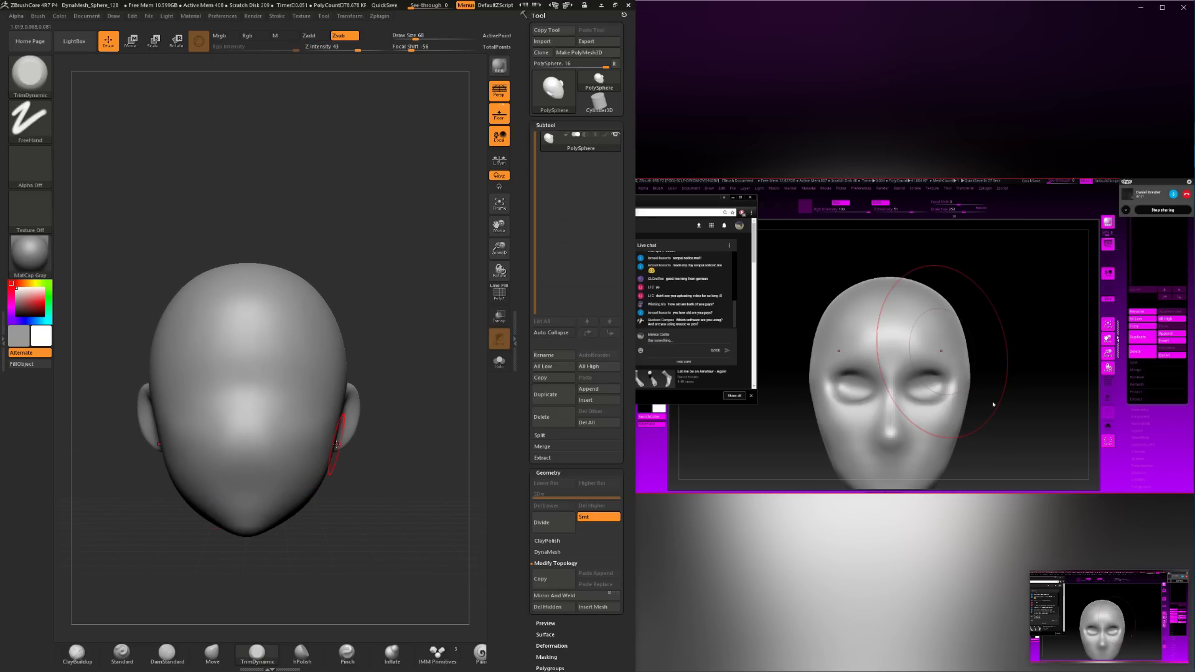
{"action": "left_click_drag", "start_coordinate": [388, 380], "coordinate": [344, 347], "text": "alt"}
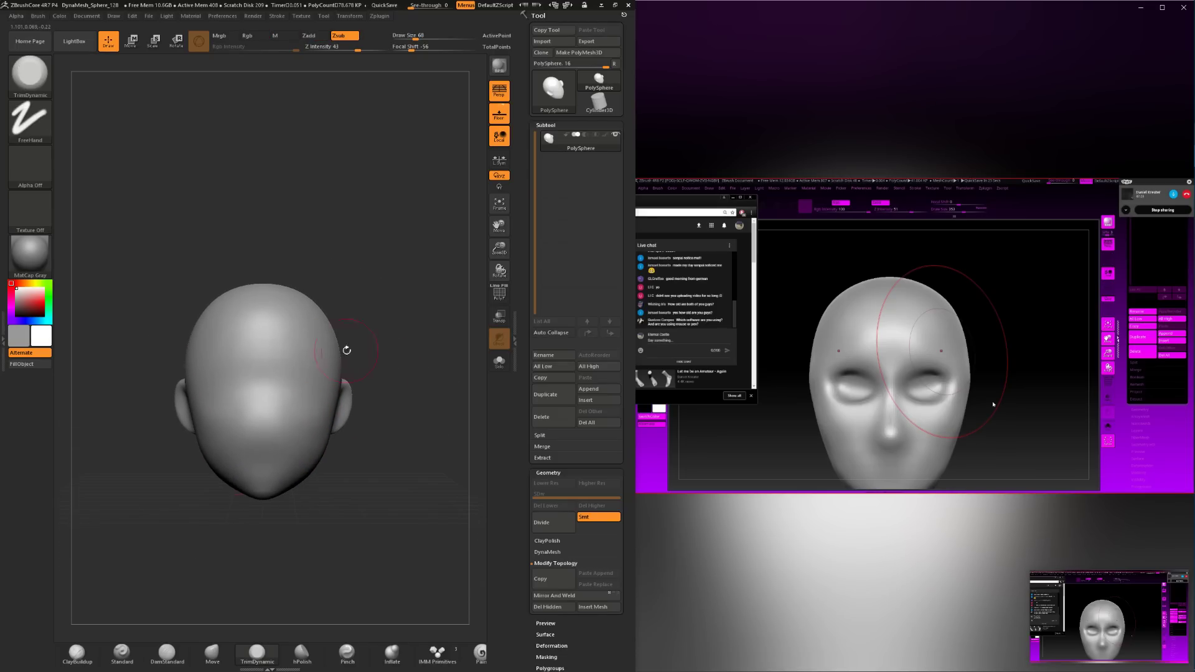
Sharpen the crease where the ears meet the head with the DamStandard brush and smooth around the ears.
{"action": "left_click", "coordinate": [212, 653]}
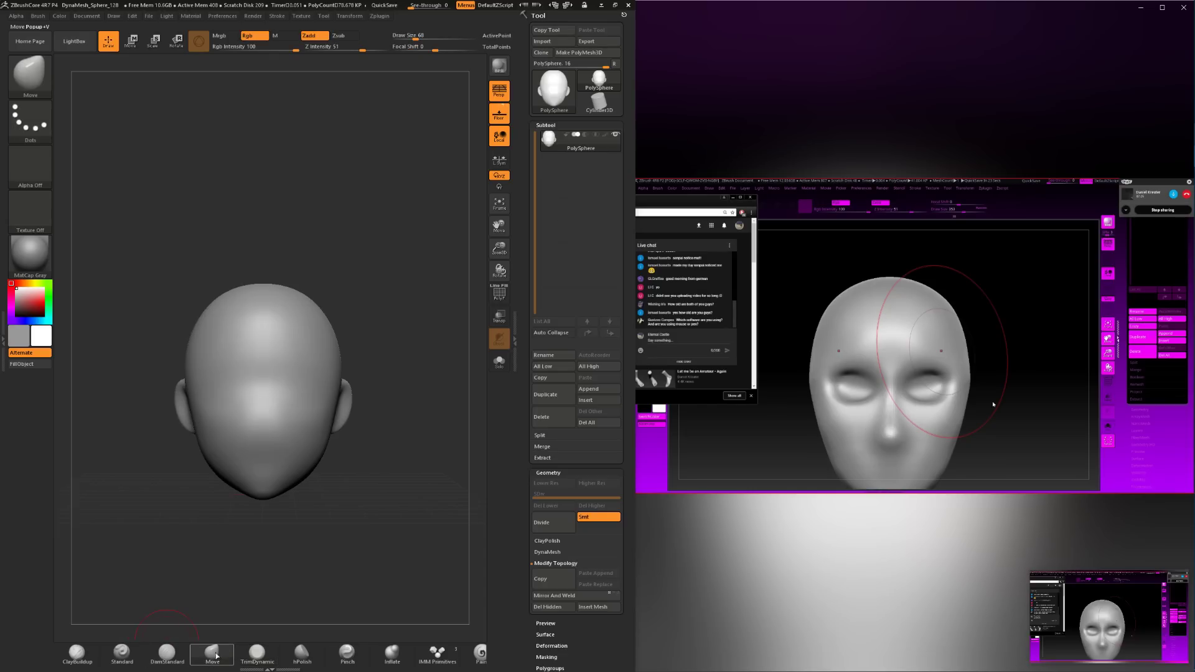
{"action": "mouse_move", "coordinate": [402, 369]}
{"action": "left_mouse_down"}
{"action": "mouse_move", "coordinate": [392, 367]}
{"action": "mouse_move", "coordinate": [396, 449]}
{"action": "left_mouse_up"}
{"action": "left_click", "coordinate": [168, 653]}
{"action": "mouse_move", "coordinate": [186, 629]}
{"action": "left_mouse_down"}
{"action": "mouse_move", "coordinate": [205, 597]}
{"action": "mouse_move", "coordinate": [193, 336]}
{"action": "mouse_move", "coordinate": [247, 463]}
{"action": "mouse_move", "coordinate": [336, 435]}
{"action": "mouse_move", "coordinate": [286, 427]}
{"action": "mouse_move", "coordinate": [255, 450]}
{"action": "mouse_move", "coordinate": [266, 457]}
{"action": "left_mouse_up"}
{"action": "key", "text": "space"}
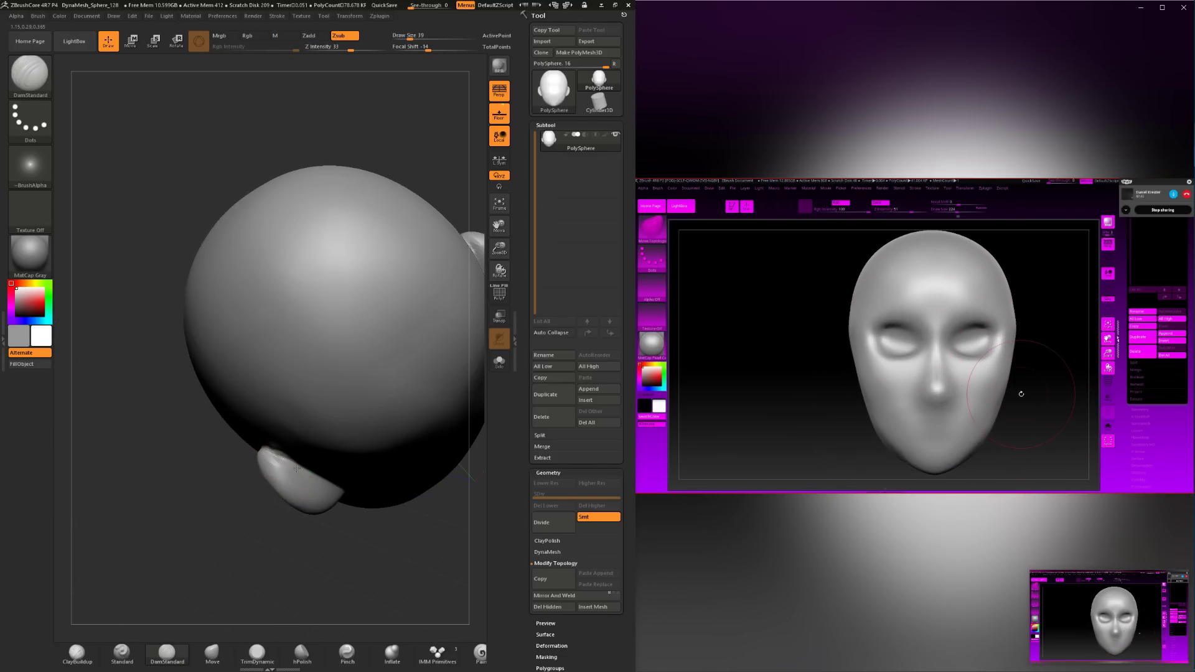
{"action": "mouse_move", "coordinate": [261, 454]}
{"action": "left_mouse_down"}
{"action": "mouse_move", "coordinate": [273, 435]}
{"action": "mouse_move", "coordinate": [378, 440]}
{"action": "left_mouse_up"}
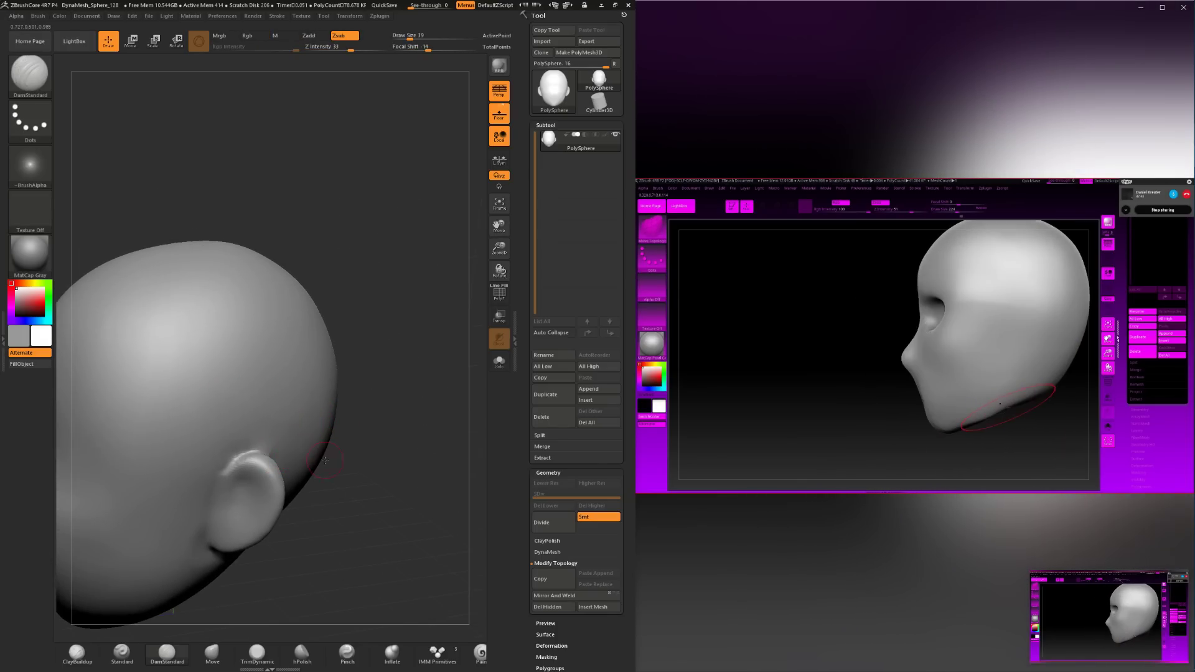
{"action": "mouse_move", "coordinate": [304, 457]}
{"action": "left_mouse_down", "text": "shift"}
{"action": "mouse_move", "coordinate": [241, 427]}
{"action": "mouse_move", "coordinate": [358, 489]}
{"action": "mouse_move", "coordinate": [255, 465]}
{"action": "left_mouse_up", "text": "shift"}
{"action": "left_click_drag", "start_coordinate": [346, 483], "coordinate": [313, 474]}
{"action": "key", "text": "space"}
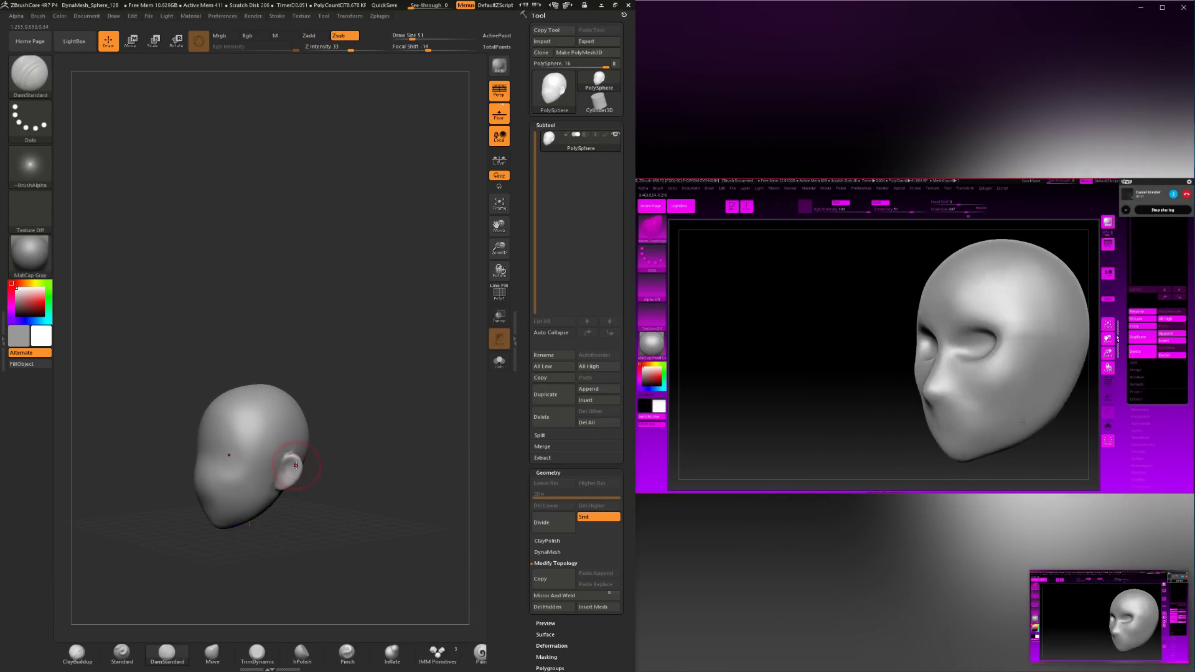
{"action": "left_click_drag", "start_coordinate": [349, 462], "coordinate": [357, 467], "text": "shift"}
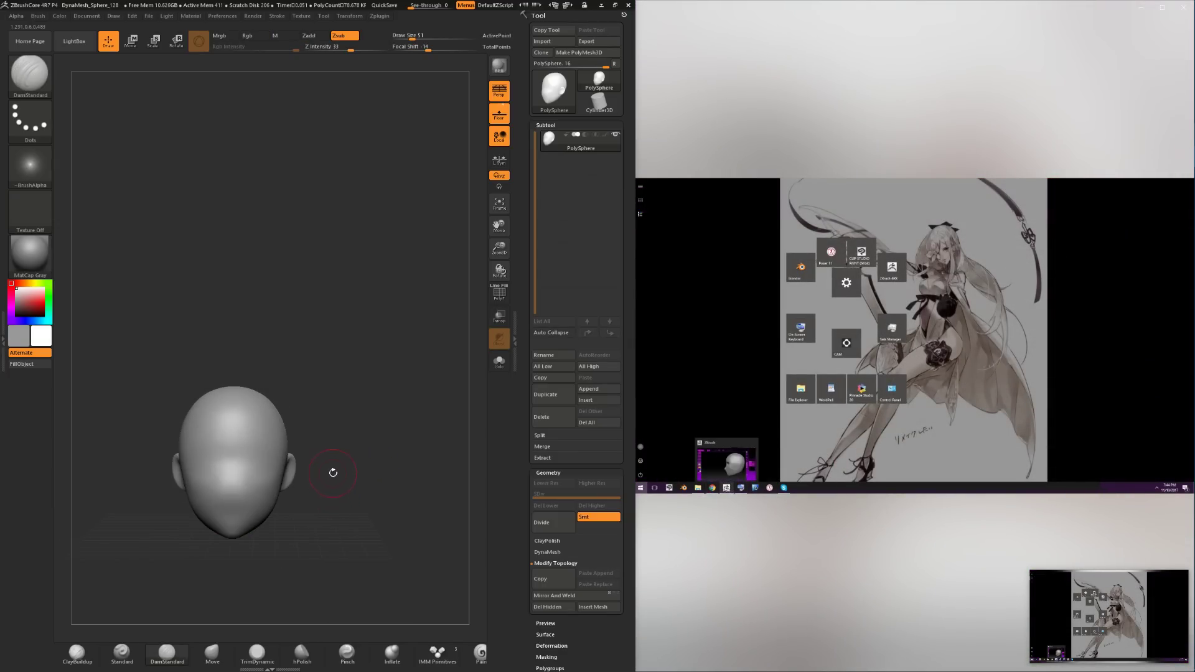
{"action": "left_click_drag", "start_coordinate": [333, 473], "coordinate": [352, 491], "text": "alt"}
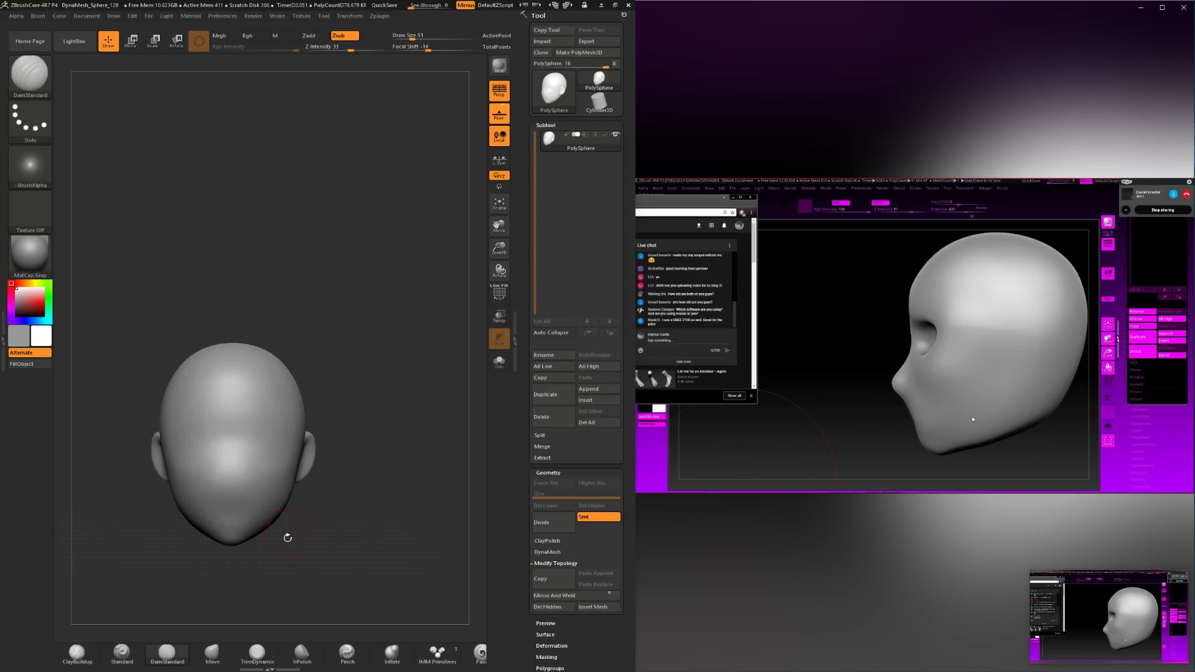
{"action": "left_click_drag", "start_coordinate": [280, 562], "coordinate": [132, 636]}
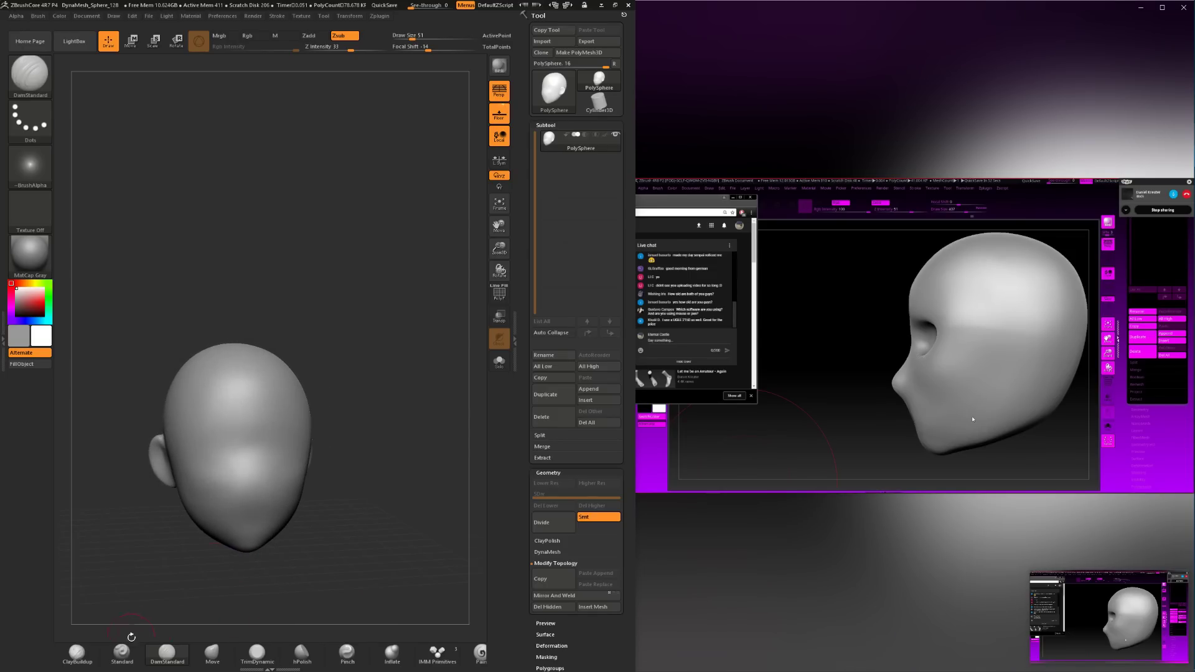
Reshape the profile of the middle of the face with the Move brush, enlarging the draw size to 94.
{"action": "left_click", "coordinate": [212, 653]}
{"action": "left_click_drag", "start_coordinate": [261, 591], "coordinate": [334, 501]}
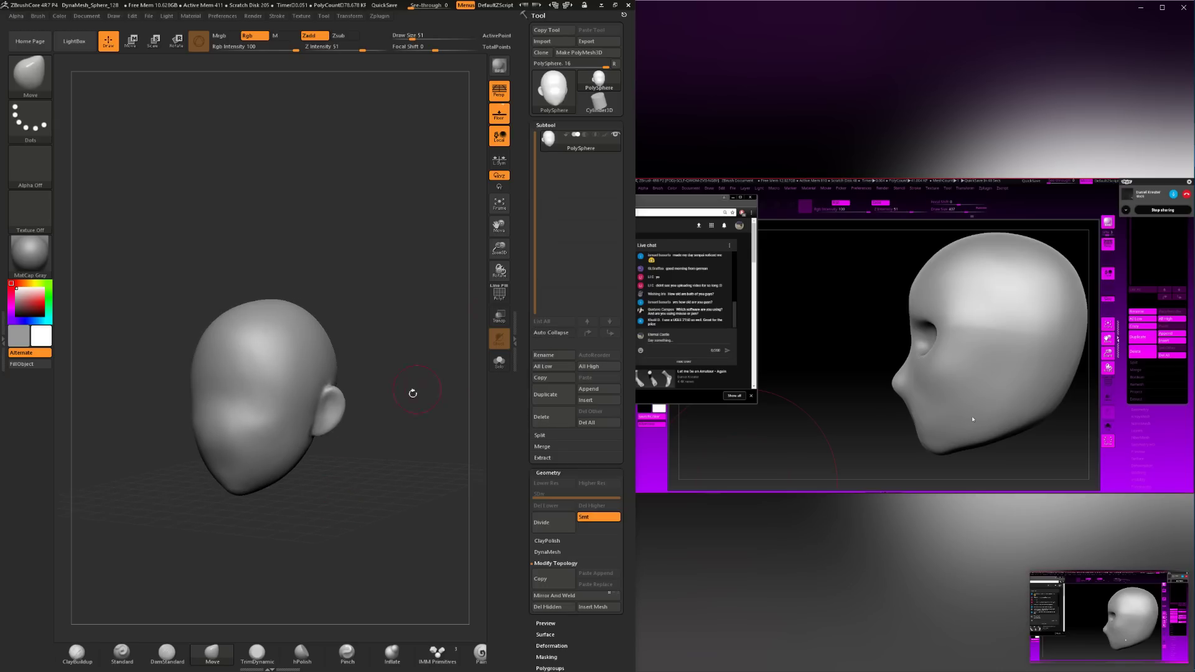
{"action": "left_click_drag", "start_coordinate": [413, 393], "coordinate": [236, 400]}
{"action": "key", "text": "space"}
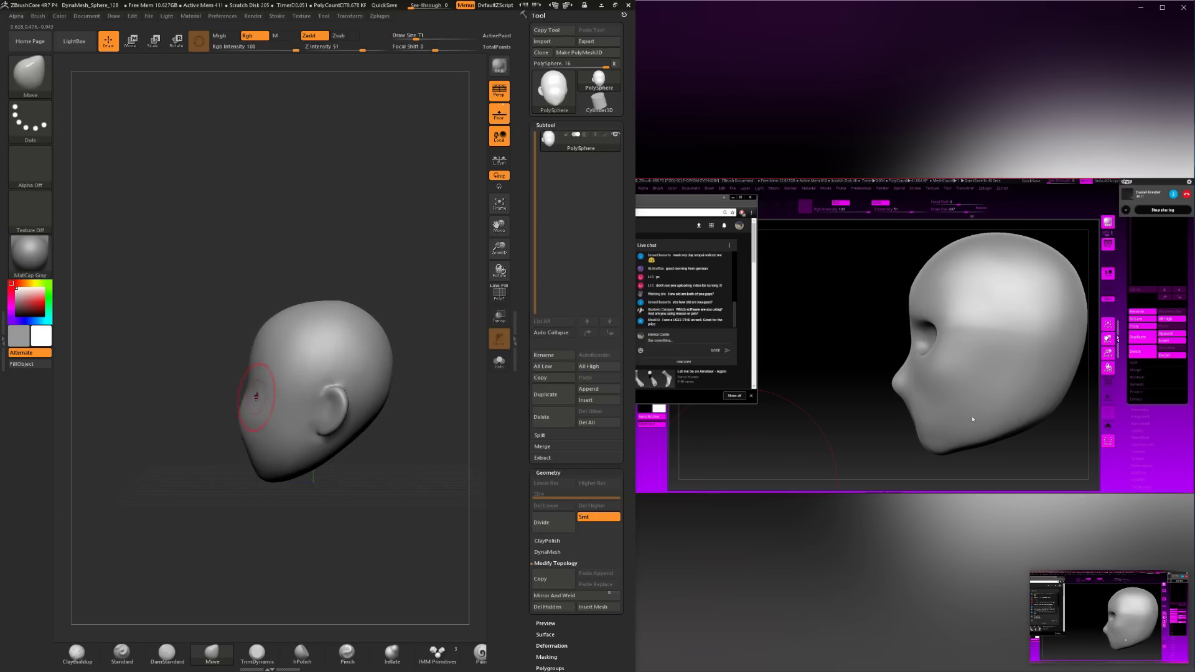
{"action": "left_click_drag", "start_coordinate": [165, 499], "coordinate": [259, 395]}
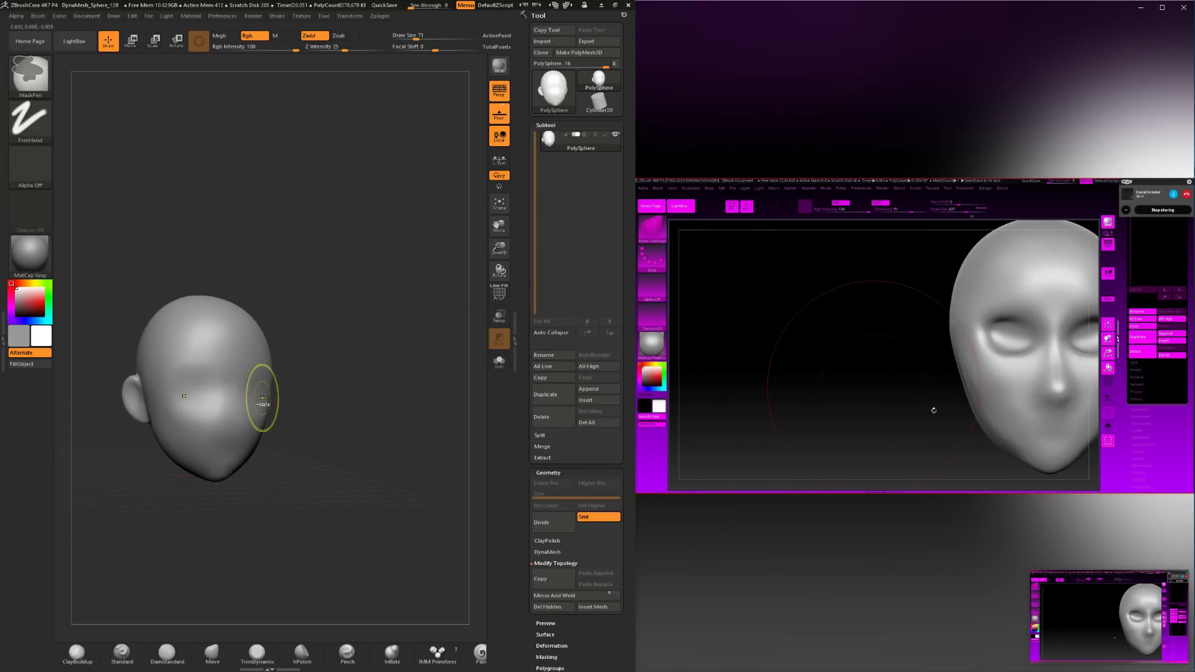
{"action": "left_click_drag", "start_coordinate": [392, 411], "coordinate": [259, 419]}
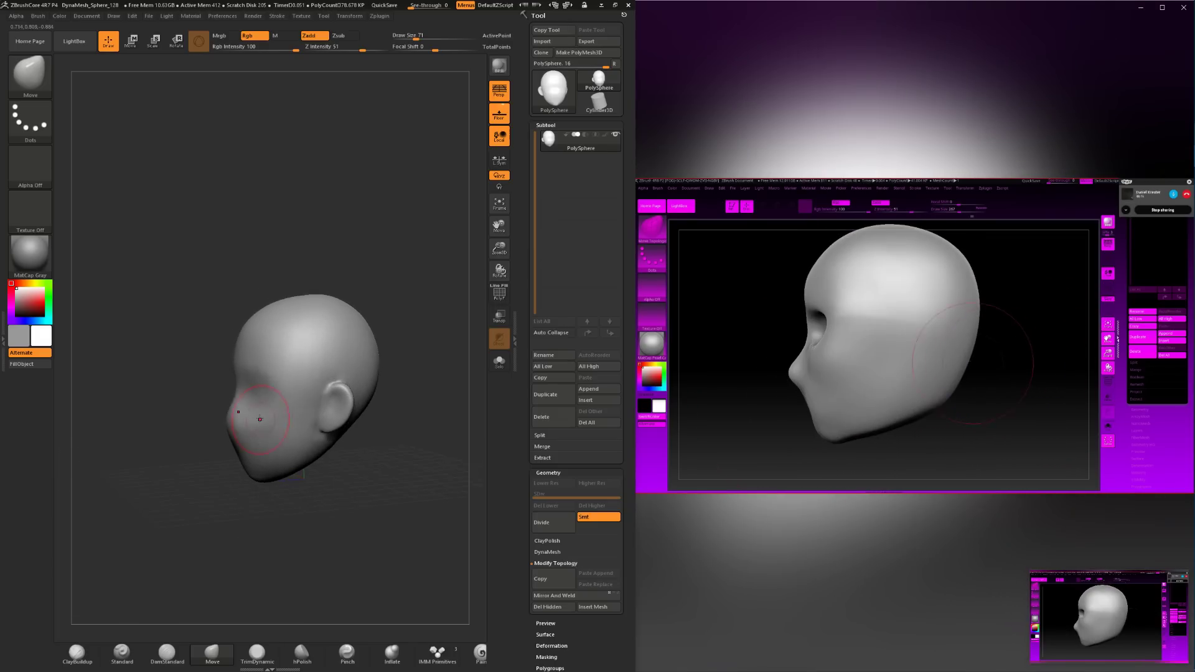
{"action": "left_click_drag", "start_coordinate": [189, 429], "coordinate": [166, 453]}
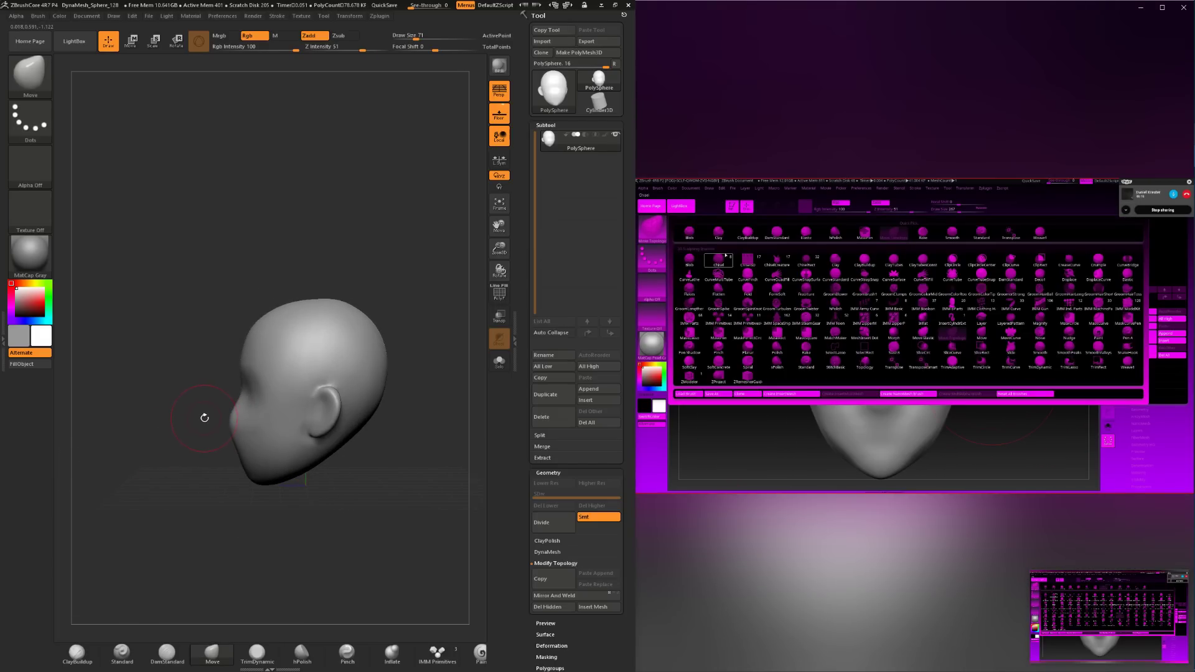
{"action": "key", "text": "space"}
{"action": "left_click_drag", "start_coordinate": [210, 406], "coordinate": [220, 418]}
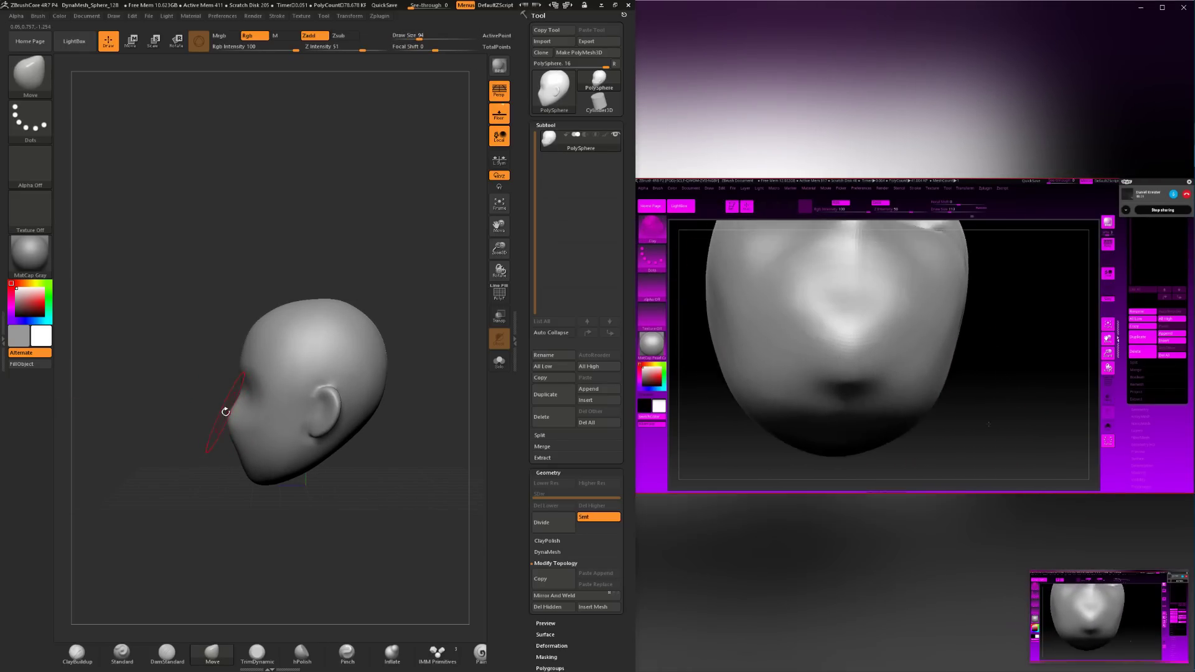
Pull the nose out of the face and adjust its profile with the Move brush at draw sizes 43 and 56.
{"action": "key", "text": "space"}
{"action": "mouse_move", "coordinate": [232, 428]}
{"action": "left_mouse_down"}
{"action": "mouse_move", "coordinate": [198, 434]}
{"action": "mouse_move", "coordinate": [255, 435]}
{"action": "mouse_move", "coordinate": [239, 416]}
{"action": "mouse_move", "coordinate": [240, 427]}
{"action": "mouse_move", "coordinate": [265, 420]}
{"action": "mouse_move", "coordinate": [251, 426]}
{"action": "left_mouse_up"}
{"action": "key", "text": "space"}
{"action": "key", "text": "space"}
{"action": "key", "text": "space"}
{"action": "key", "text": "space"}
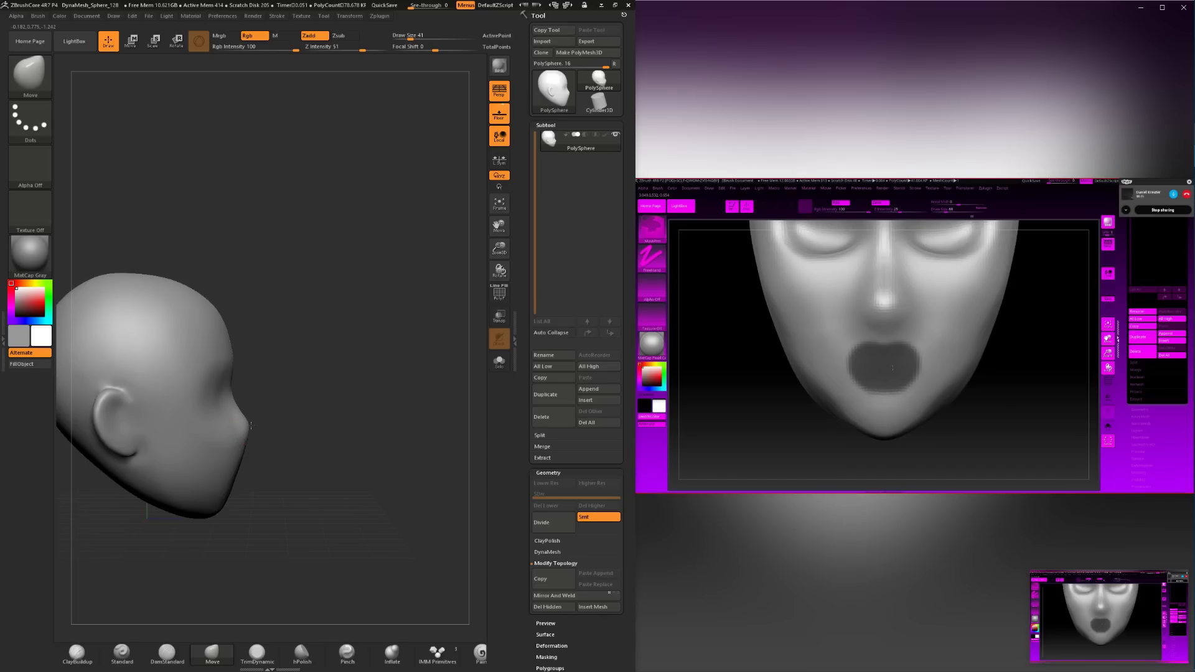
{"action": "key", "text": "space"}
{"action": "mouse_move", "coordinate": [242, 447]}
{"action": "left_mouse_down"}
{"action": "mouse_move", "coordinate": [275, 459]}
{"action": "mouse_move", "coordinate": [210, 468]}
{"action": "left_mouse_up"}
{"action": "key", "text": "space"}
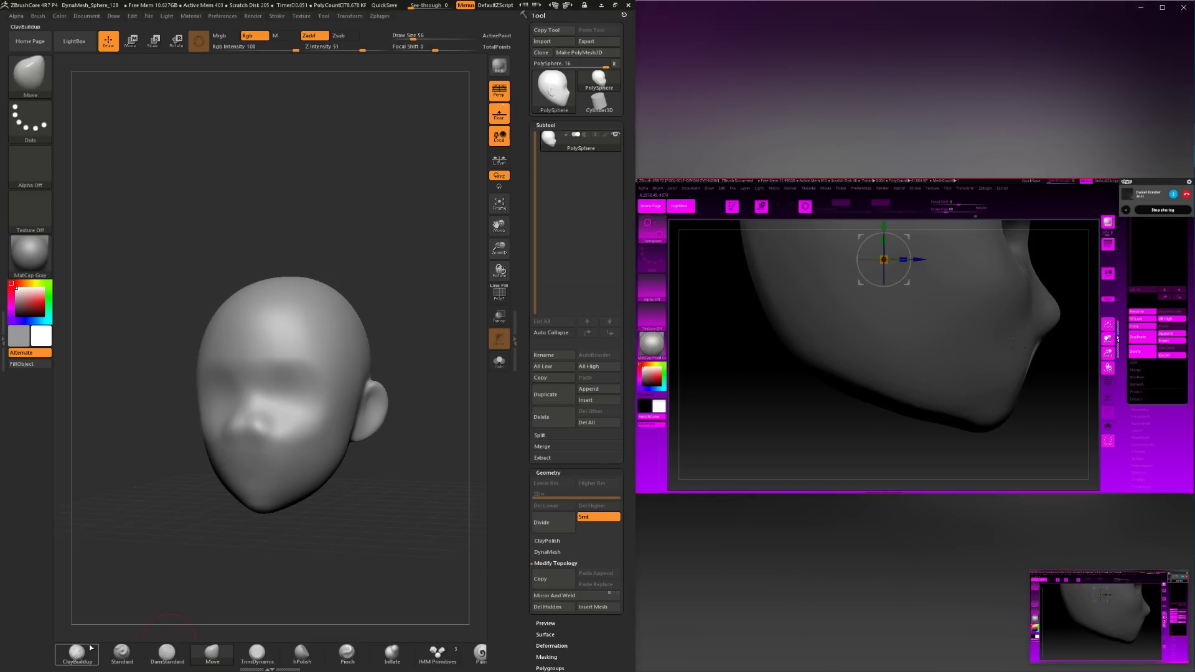
Flatten the underside of the nose with the hPolish brush at draw size 77 and smooth the nose into the face.
{"action": "key", "text": "space"}
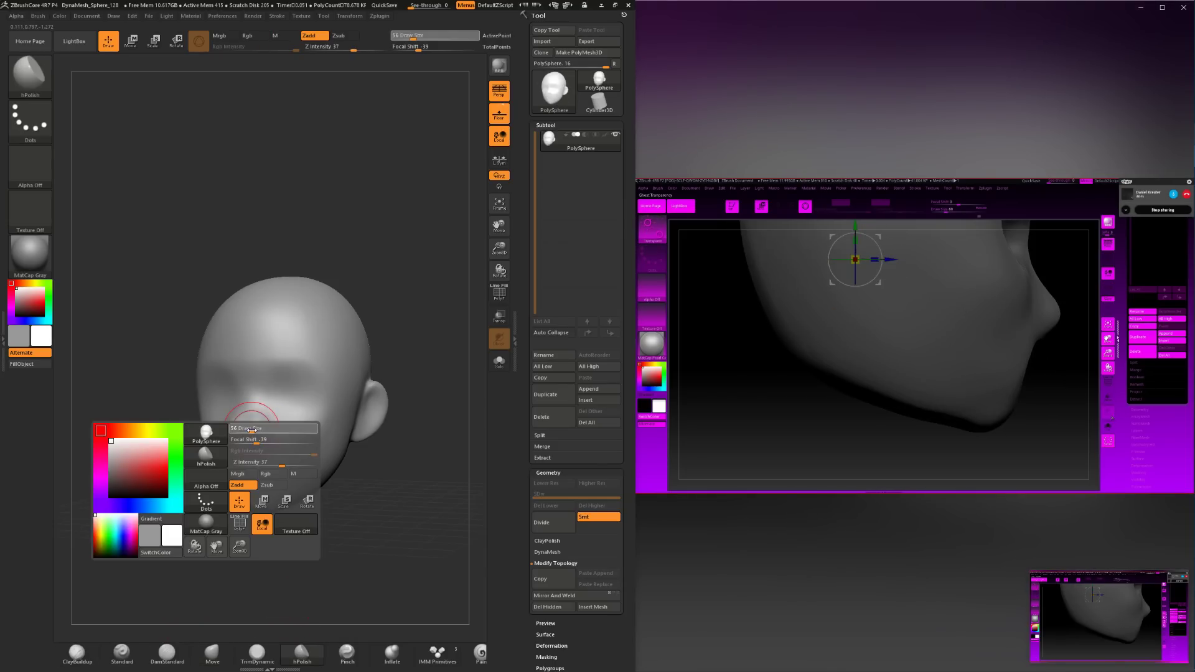
{"action": "left_click_drag", "start_coordinate": [250, 426], "coordinate": [253, 426]}
{"action": "left_click_drag", "start_coordinate": [253, 424], "coordinate": [258, 440]}
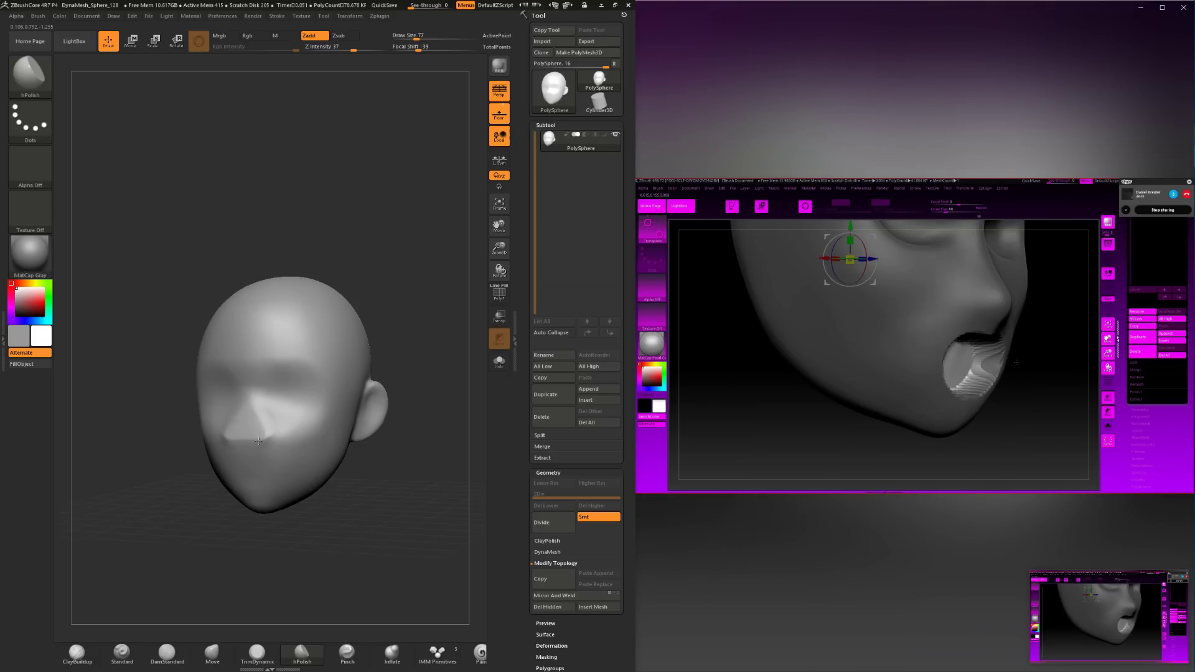
{"action": "key", "text": "space"}
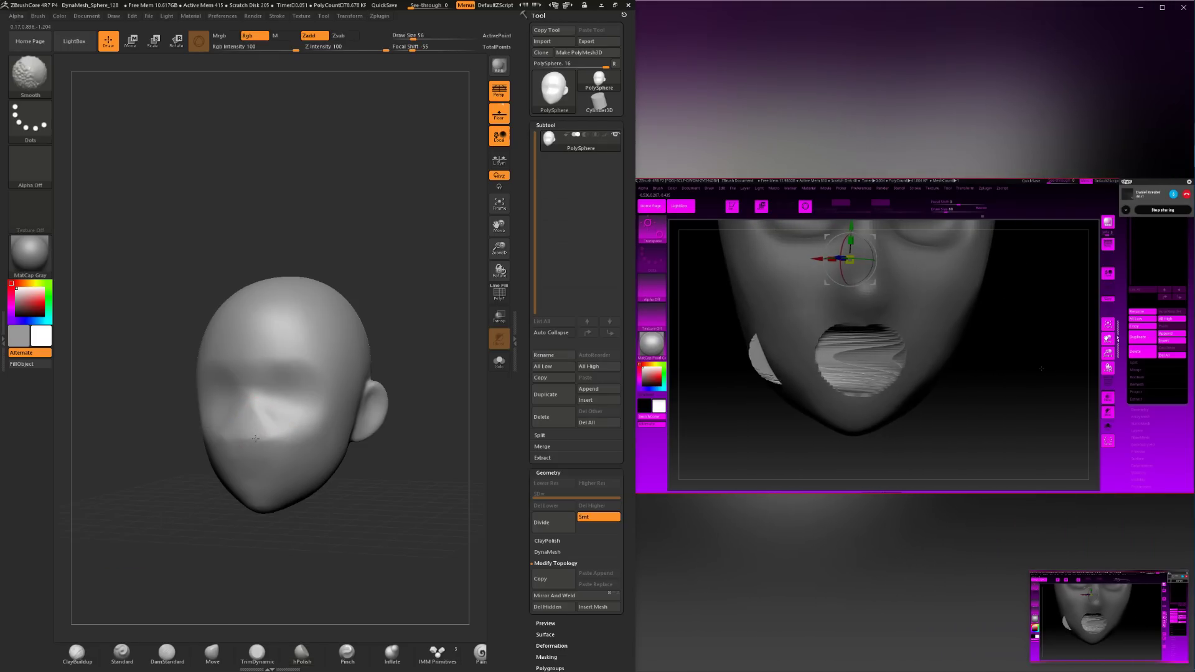
{"action": "key", "text": "shift"}
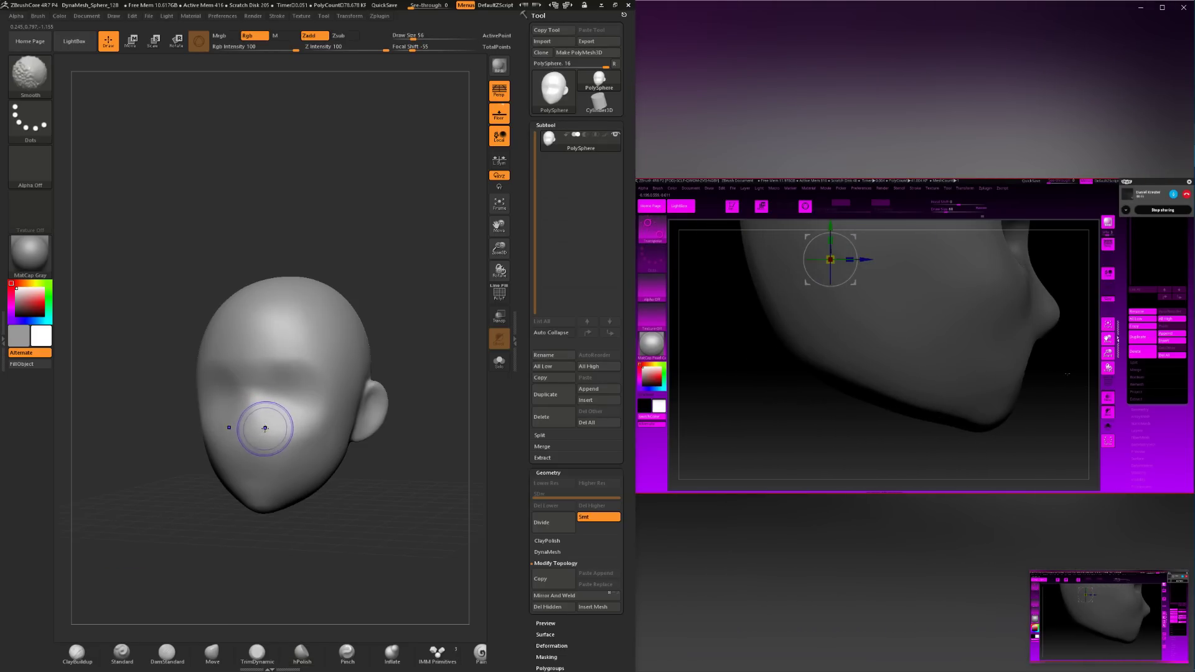
{"action": "left_click", "coordinate": [78, 655]}
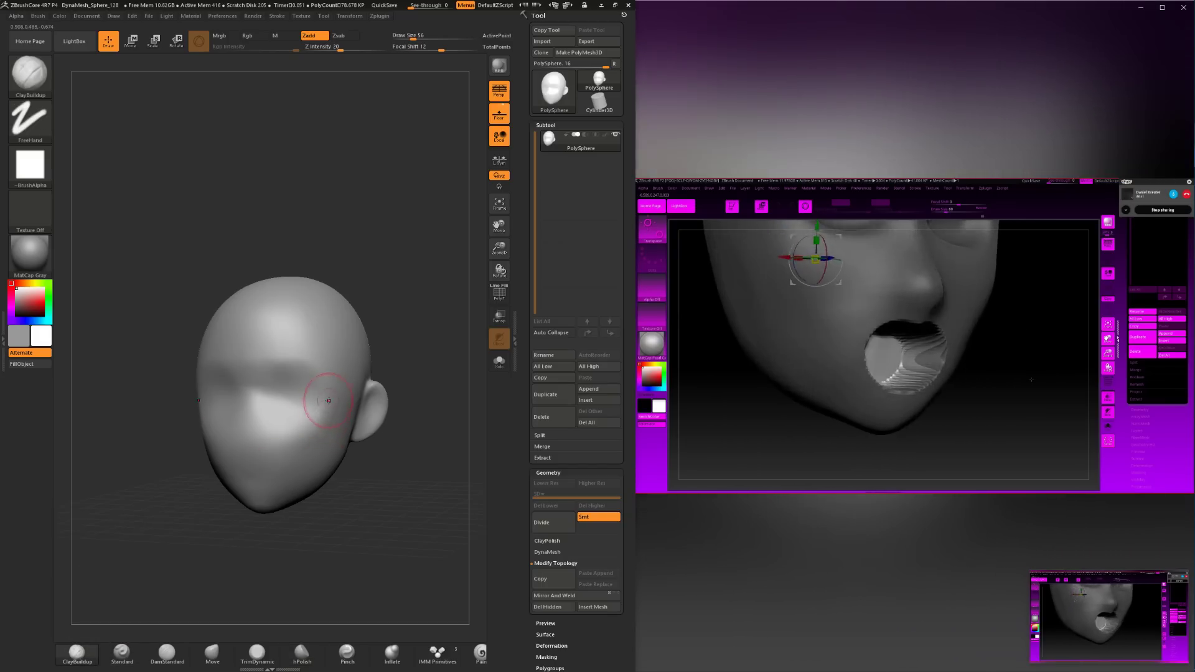
{"action": "mouse_move", "coordinate": [393, 378]}
{"action": "left_mouse_down"}
{"action": "mouse_move", "coordinate": [469, 342]}
{"action": "mouse_move", "coordinate": [404, 364]}
{"action": "mouse_move", "coordinate": [392, 324]}
{"action": "mouse_move", "coordinate": [361, 358]}
{"action": "mouse_move", "coordinate": [386, 367]}
{"action": "left_mouse_up"}
{"action": "left_click_drag", "start_coordinate": [264, 399], "coordinate": [298, 387], "text": "shift"}
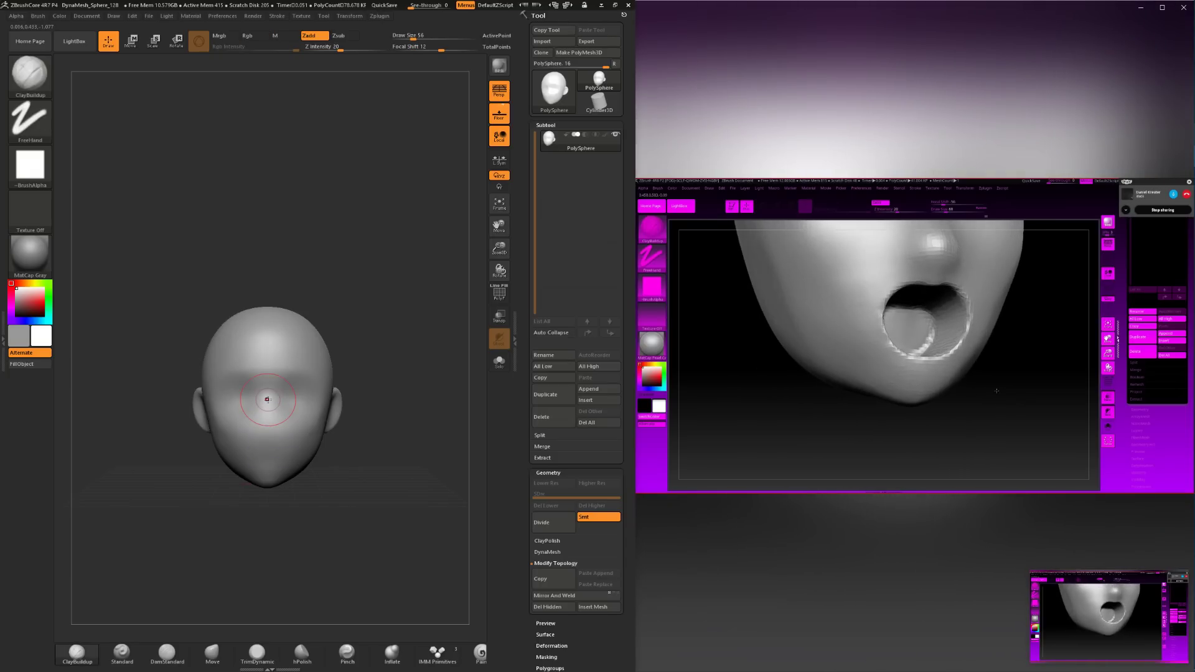
Adjust the outline of the head's sides with the Move brush at draw sizes 177 and 120.
{"action": "left_click", "coordinate": [212, 654]}
{"action": "key", "text": "space"}
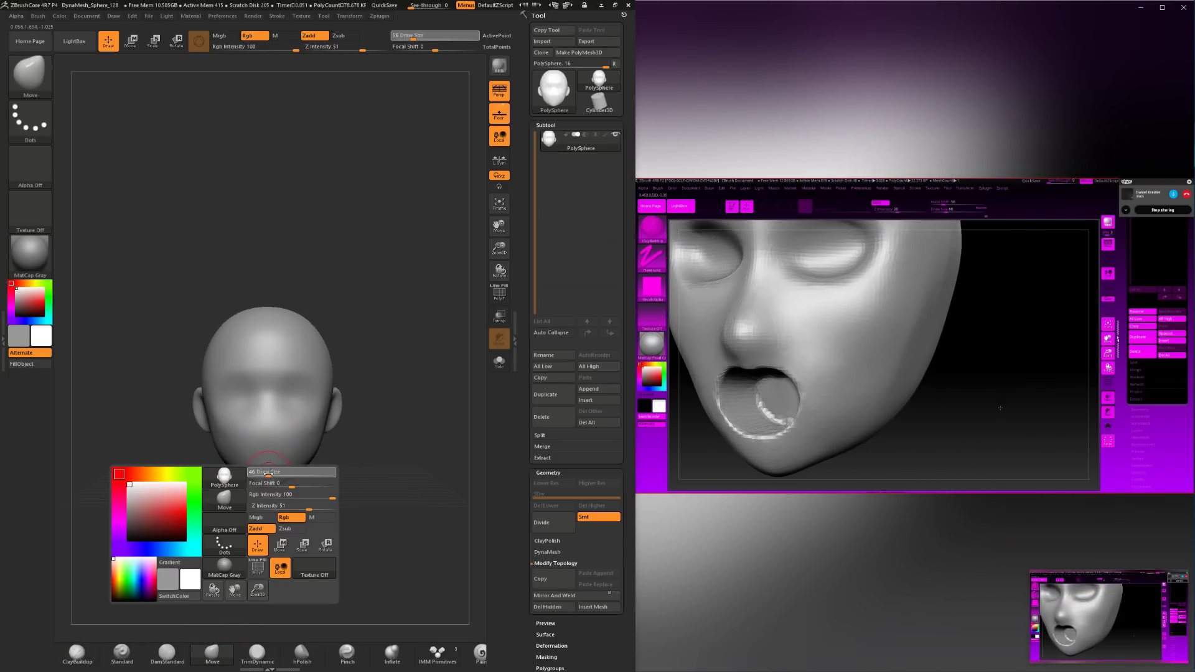
{"action": "left_click_drag", "start_coordinate": [264, 474], "coordinate": [283, 473]}
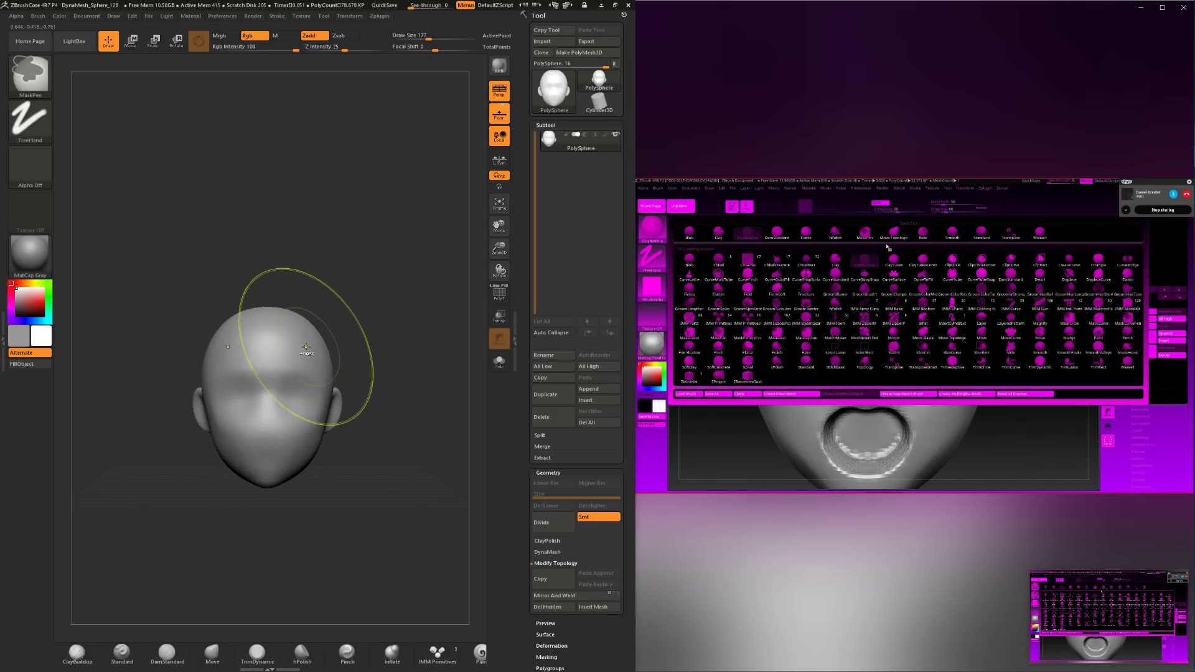
{"action": "key", "text": "space"}
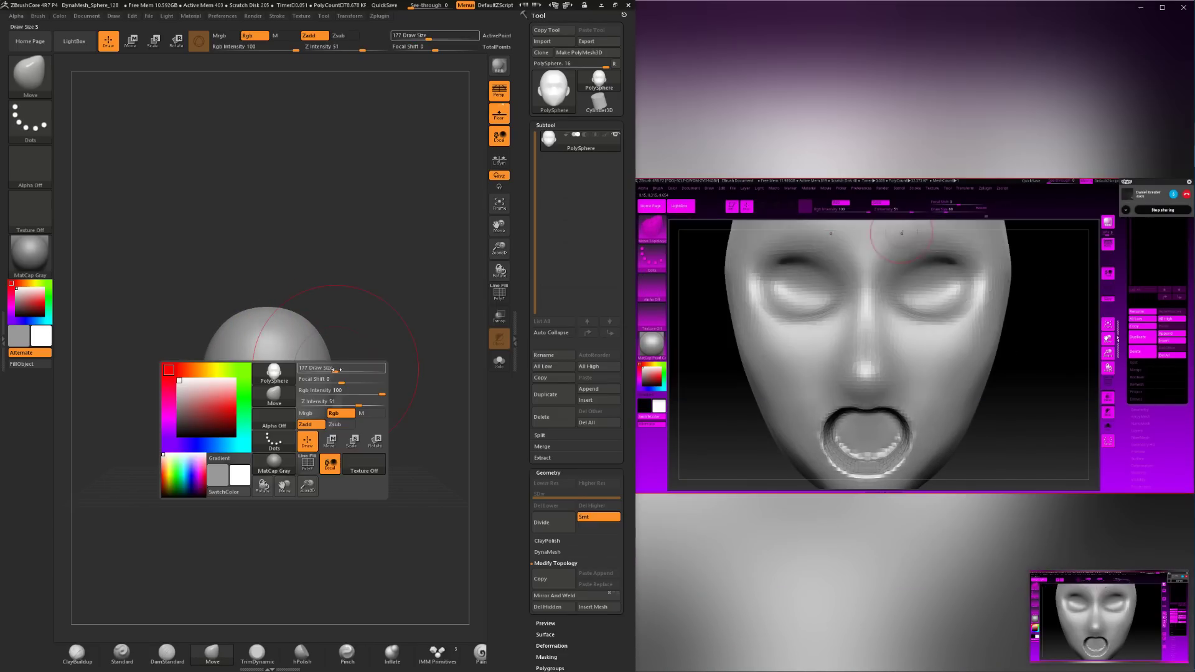
{"action": "mouse_move", "coordinate": [308, 401]}
{"action": "left_mouse_down"}
{"action": "mouse_move", "coordinate": [385, 410]}
{"action": "mouse_move", "coordinate": [339, 421]}
{"action": "left_mouse_up"}
{"action": "key", "text": "space"}
{"action": "left_click_drag", "start_coordinate": [346, 379], "coordinate": [347, 369], "text": "shift"}
{"action": "key", "text": "space"}
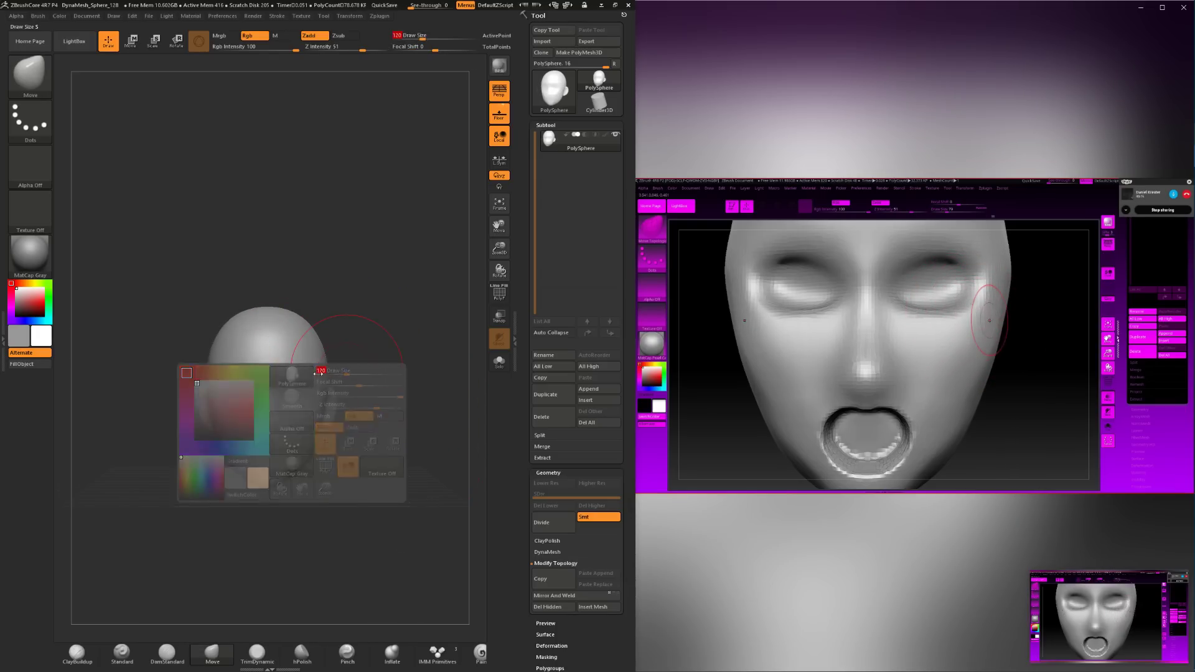
Flatten the temples with the TrimDynamic brush at draw size 62 and smooth the trimmed planes.
{"action": "left_click", "coordinate": [257, 653]}
{"action": "mouse_move", "coordinate": [386, 373]}
{"action": "left_mouse_down"}
{"action": "mouse_move", "coordinate": [356, 373]}
{"action": "mouse_move", "coordinate": [327, 349]}
{"action": "left_mouse_up"}
{"action": "key", "text": "space"}
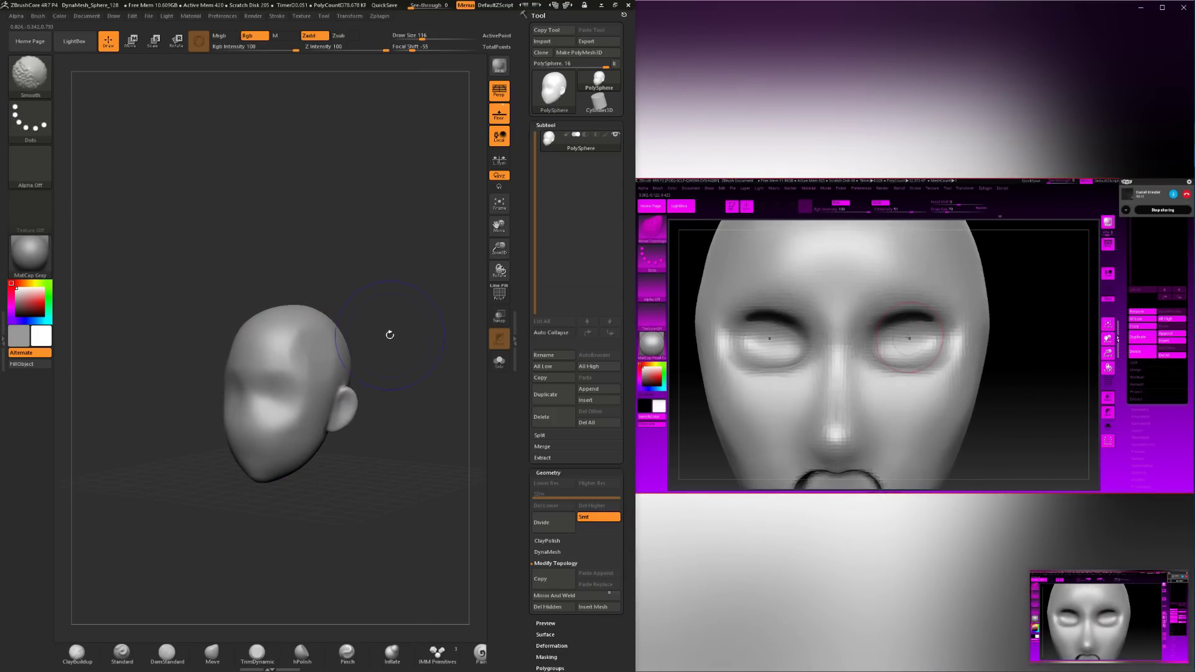
{"action": "key", "text": "space"}
{"action": "left_click_drag", "start_coordinate": [390, 328], "coordinate": [381, 328]}
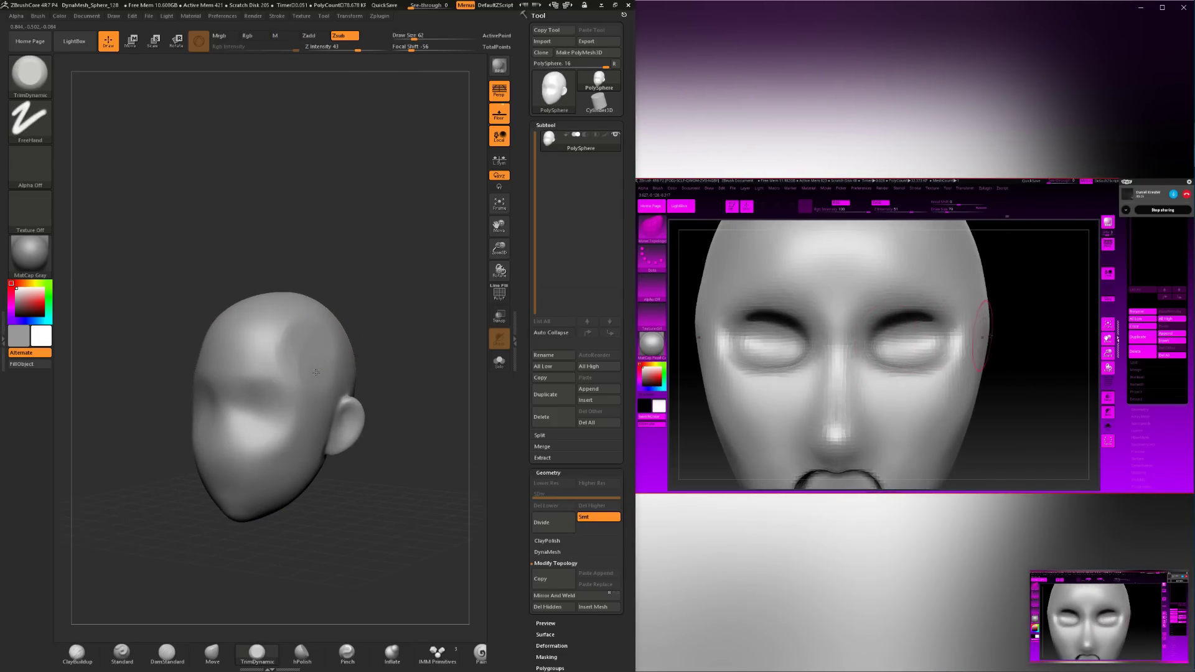
{"action": "left_click_drag", "start_coordinate": [316, 372], "coordinate": [314, 344]}
{"action": "left_click_drag", "start_coordinate": [70, 613], "coordinate": [110, 619]}
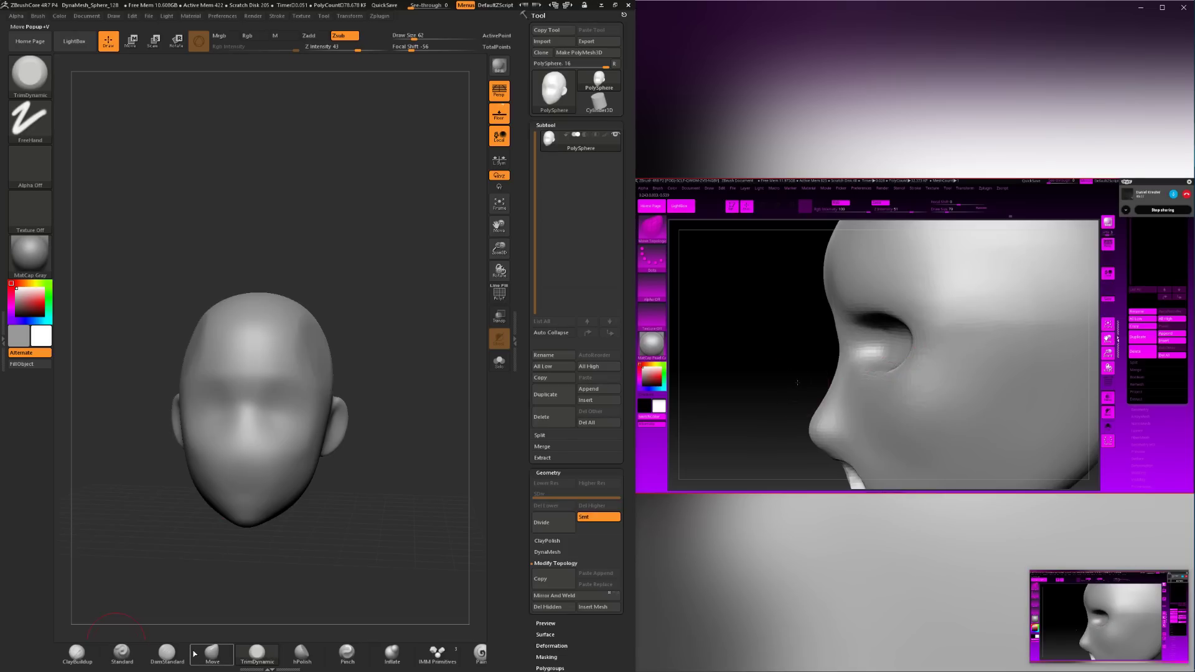
Build up the forehead's edges beside the temples with the ClayBuildup brush at draw size 62 and smooth the added clay.
{"action": "left_click", "coordinate": [77, 653]}
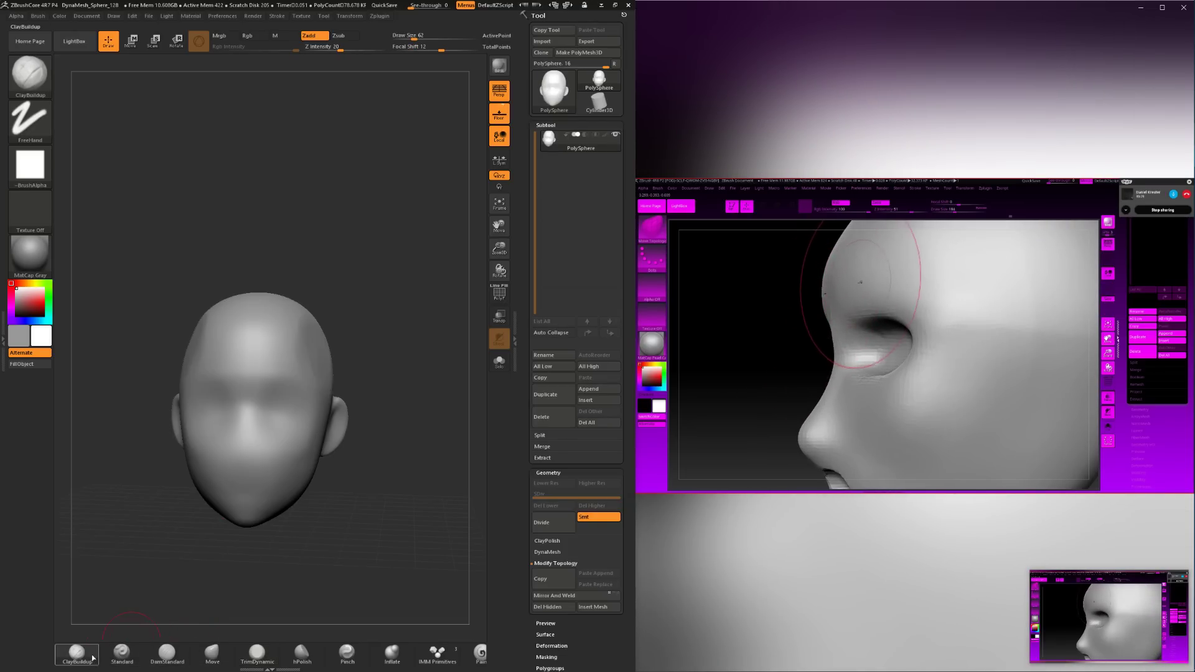
{"action": "left_click_drag", "start_coordinate": [359, 327], "coordinate": [293, 333]}
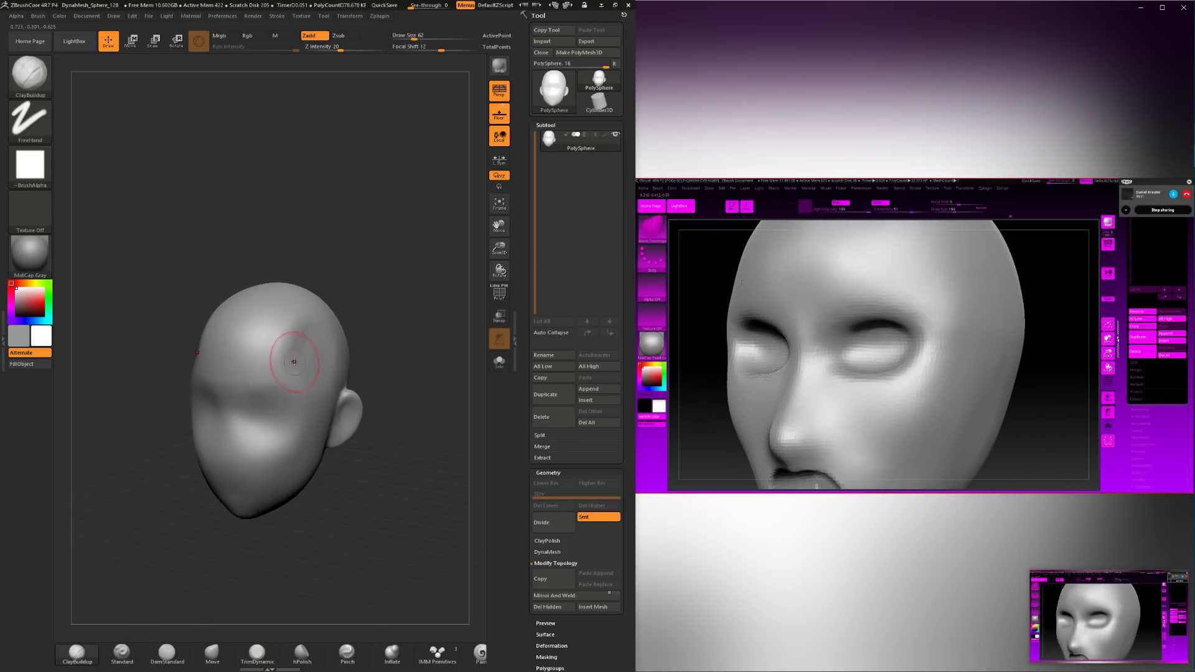
{"action": "key", "text": "shift"}
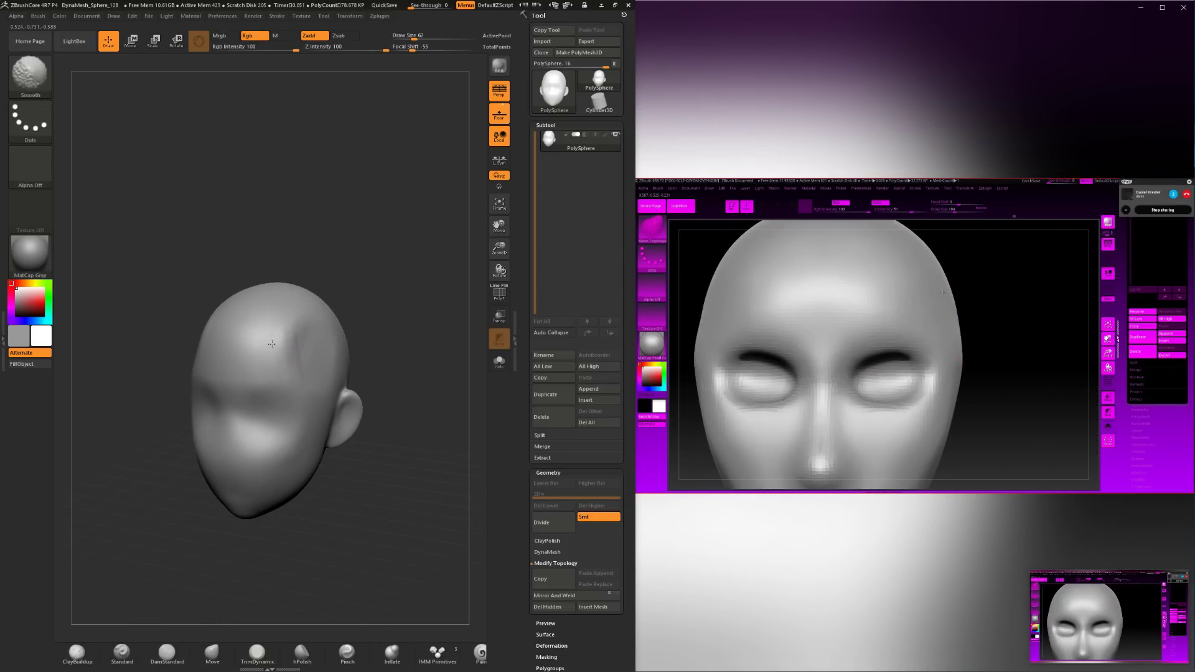
{"action": "mouse_move", "coordinate": [381, 372]}
{"action": "left_mouse_down"}
{"action": "mouse_move", "coordinate": [342, 353]}
{"action": "mouse_move", "coordinate": [382, 329]}
{"action": "mouse_move", "coordinate": [401, 333]}
{"action": "left_mouse_up"}
{"action": "key", "text": "shift"}
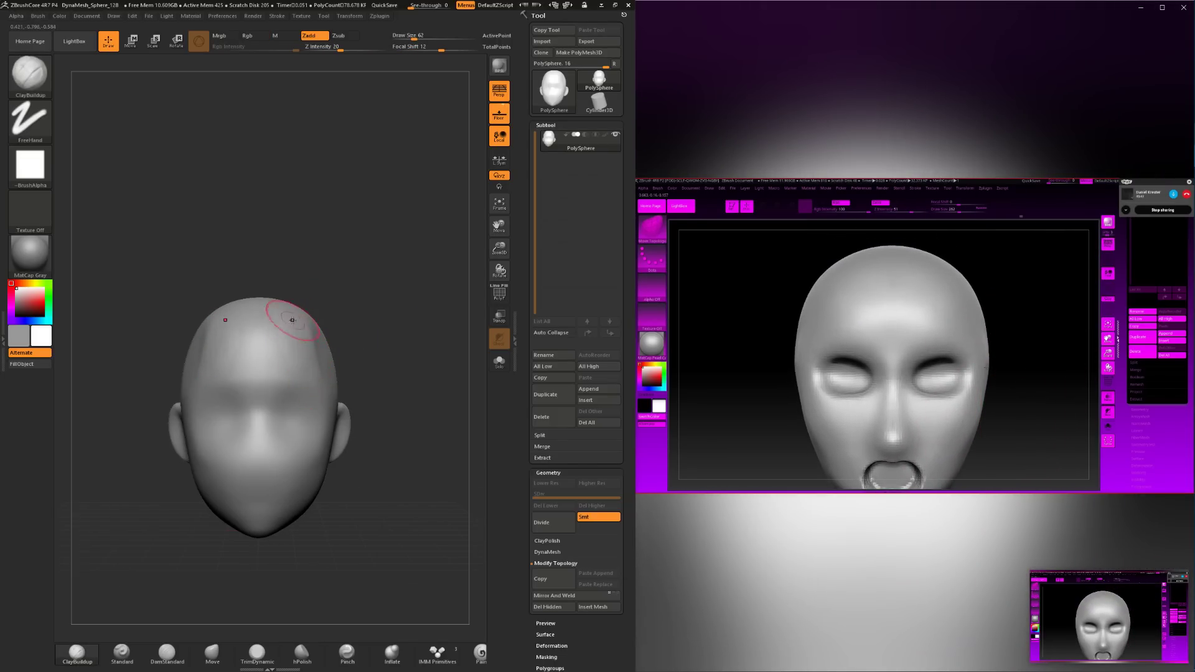
{"action": "key", "text": "shift"}
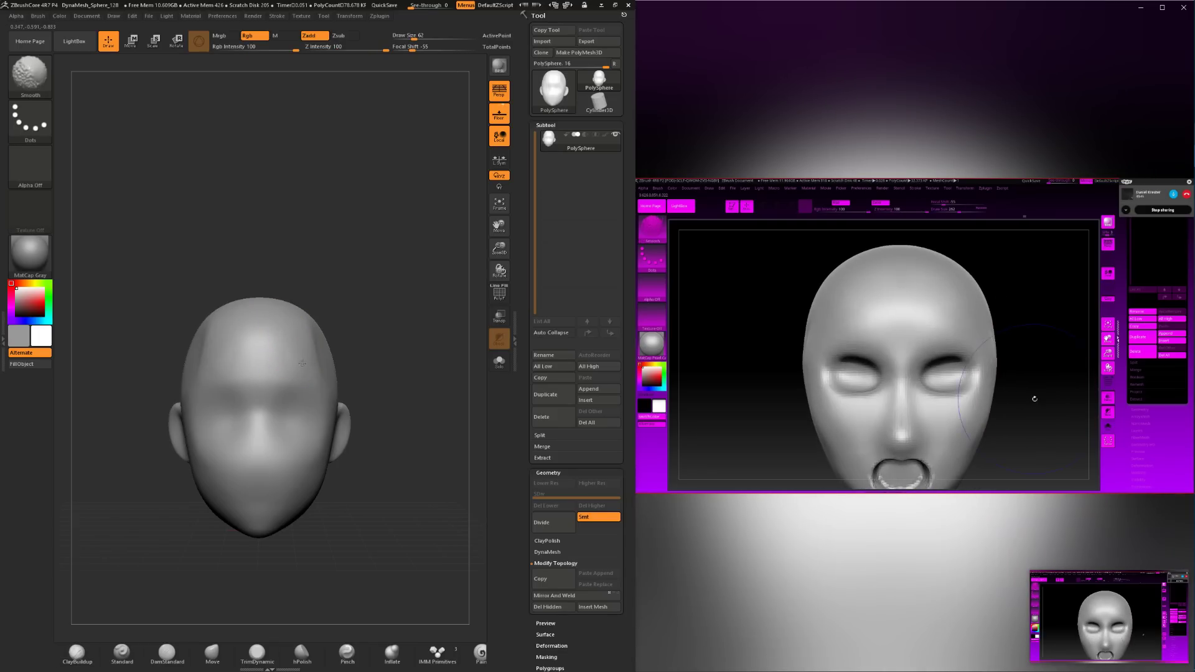
{"action": "left_click_drag", "start_coordinate": [359, 299], "coordinate": [325, 357]}
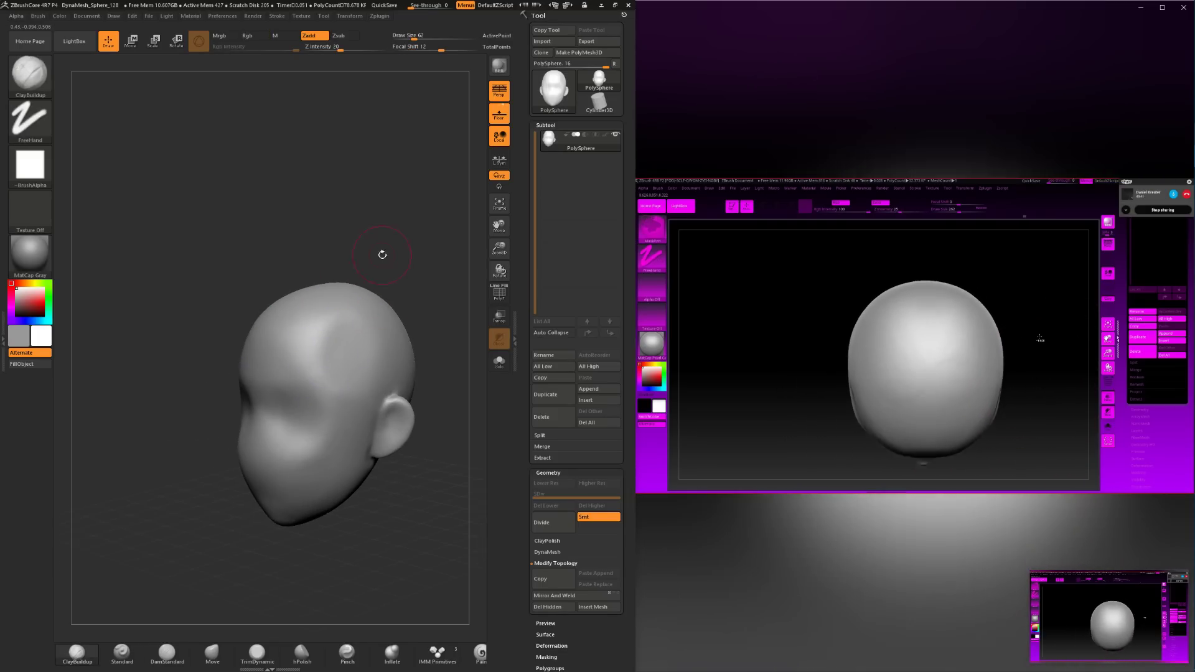
Fill out the sides of the head between the temples and ears with the ClayBuildup brush at a larger draw size.
{"action": "left_click_drag", "start_coordinate": [381, 256], "coordinate": [400, 258], "text": "shift"}
{"action": "mouse_move", "coordinate": [379, 313]}
{"action": "left_mouse_down", "text": "alt"}
{"action": "mouse_move", "coordinate": [360, 286]}
{"action": "mouse_move", "coordinate": [331, 295]}
{"action": "mouse_move", "coordinate": [341, 330]}
{"action": "mouse_move", "coordinate": [365, 323]}
{"action": "mouse_move", "coordinate": [311, 318]}
{"action": "mouse_move", "coordinate": [298, 339]}
{"action": "left_mouse_up", "text": "alt"}
{"action": "key", "text": "space"}
{"action": "left_click_drag", "start_coordinate": [339, 328], "coordinate": [345, 328]}
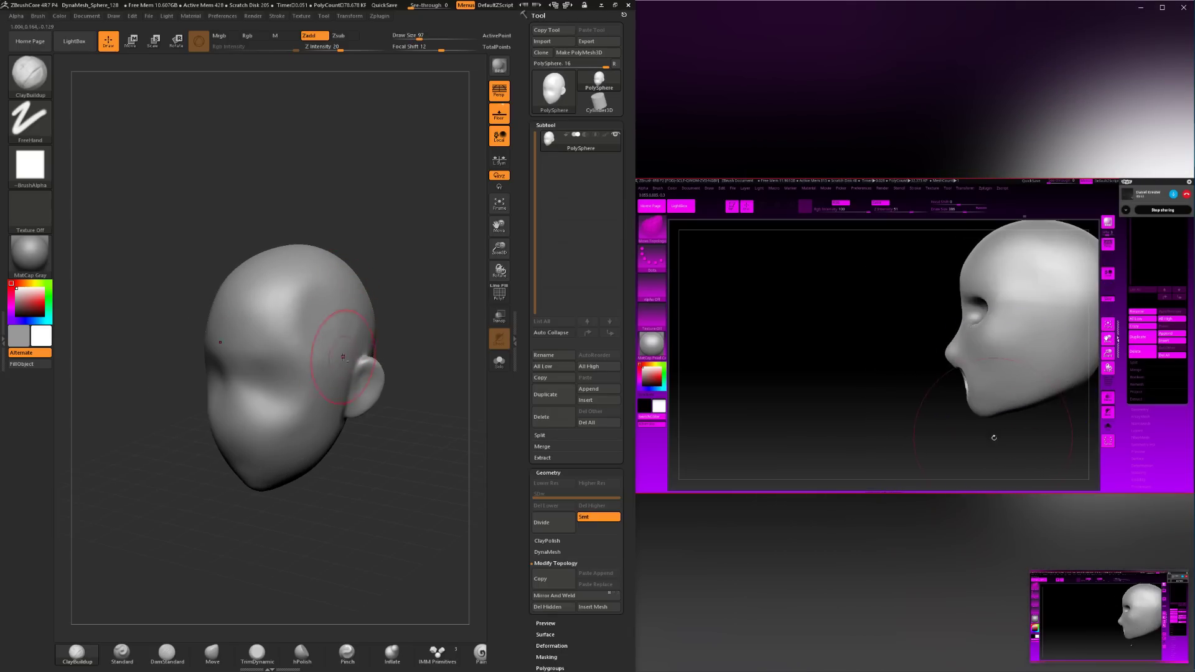
{"action": "mouse_move", "coordinate": [386, 267]}
{"action": "left_mouse_down", "text": "shift"}
{"action": "mouse_move", "coordinate": [386, 286]}
{"action": "mouse_move", "coordinate": [355, 317]}
{"action": "left_mouse_up", "text": "shift"}
{"action": "mouse_move", "coordinate": [405, 288]}
{"action": "left_mouse_down"}
{"action": "mouse_move", "coordinate": [416, 328]}
{"action": "mouse_move", "coordinate": [339, 363]}
{"action": "mouse_move", "coordinate": [341, 391]}
{"action": "left_mouse_up"}
{"action": "left_click_drag", "start_coordinate": [352, 452], "coordinate": [327, 459]}
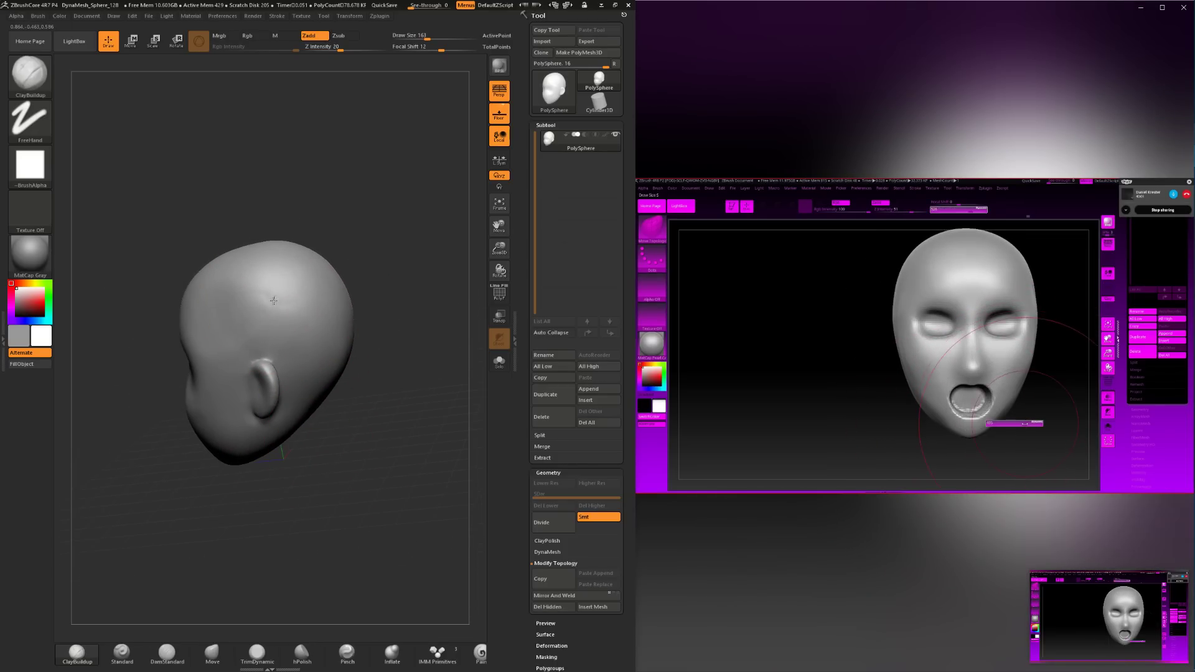
Build up the side of the skull above and behind the ears with the ClayBuildup brush and smooth it into the head.
{"action": "right_click_drag", "start_coordinate": [284, 318], "coordinate": [334, 278]}
{"action": "right_click_drag", "start_coordinate": [326, 360], "coordinate": [320, 303]}
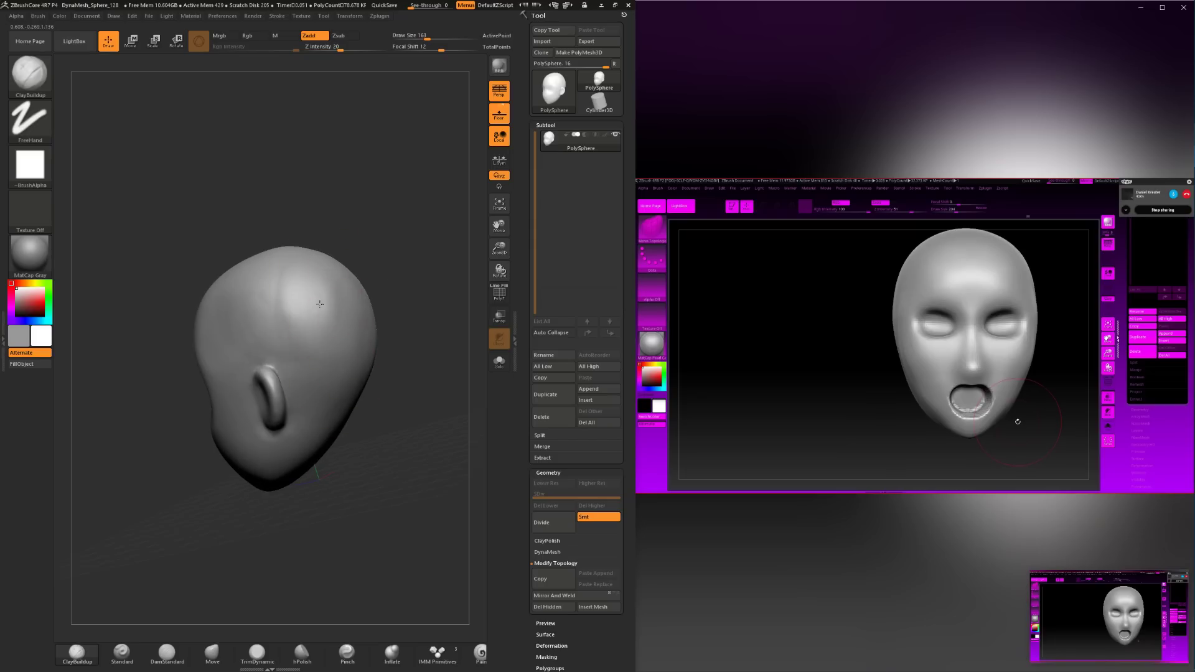
{"action": "key", "text": "space"}
{"action": "left_click_drag", "start_coordinate": [333, 336], "coordinate": [325, 336]}
{"action": "right_click_drag", "start_coordinate": [280, 330], "coordinate": [315, 364]}
{"action": "key", "text": "space"}
{"action": "left_click_drag", "start_coordinate": [362, 305], "coordinate": [366, 305]}
{"action": "key", "text": "shift"}
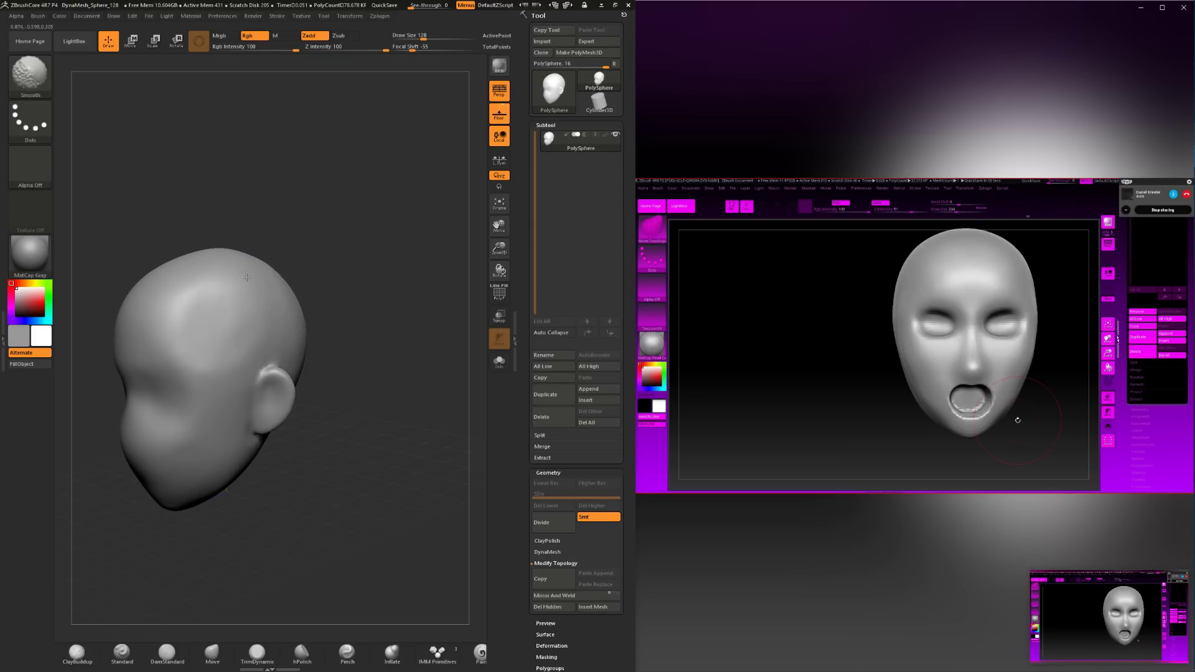
{"action": "right_click_drag", "start_coordinate": [247, 277], "coordinate": [368, 307], "text": "shift"}
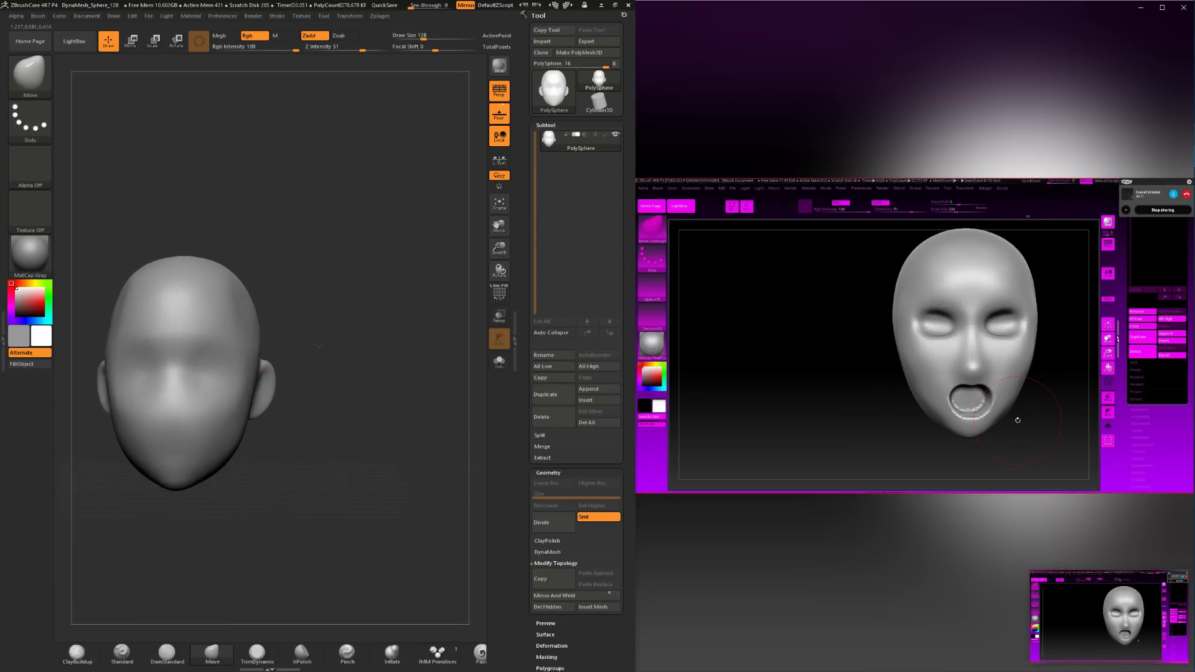
Adjust the outline of the upper skull with the Move brush at draw size 239.
{"action": "right_click_drag", "start_coordinate": [318, 345], "coordinate": [274, 360]}
{"action": "key", "text": "space"}
{"action": "left_click_drag", "start_coordinate": [255, 298], "coordinate": [266, 298]}
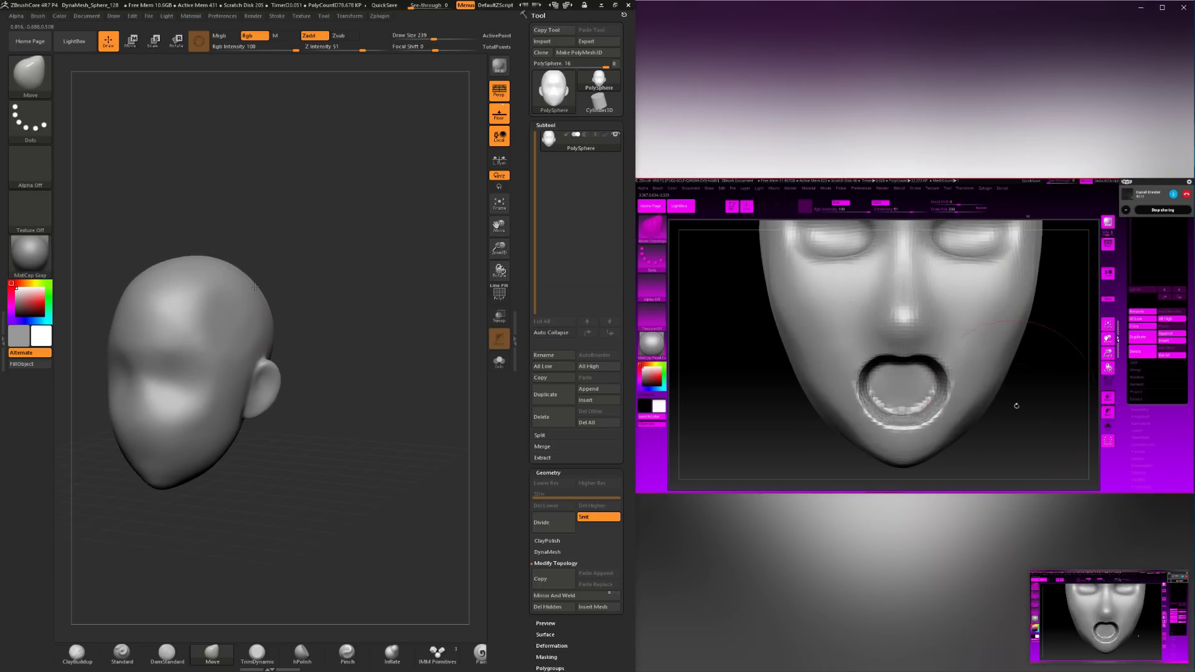
{"action": "right_click_drag", "start_coordinate": [255, 286], "coordinate": [274, 290], "text": "shift"}
{"action": "left_click_drag", "start_coordinate": [275, 291], "coordinate": [265, 293]}
{"action": "right_click_drag", "start_coordinate": [325, 315], "coordinate": [311, 417]}
{"action": "right_click_drag", "start_coordinate": [293, 252], "coordinate": [390, 384], "text": "shift"}
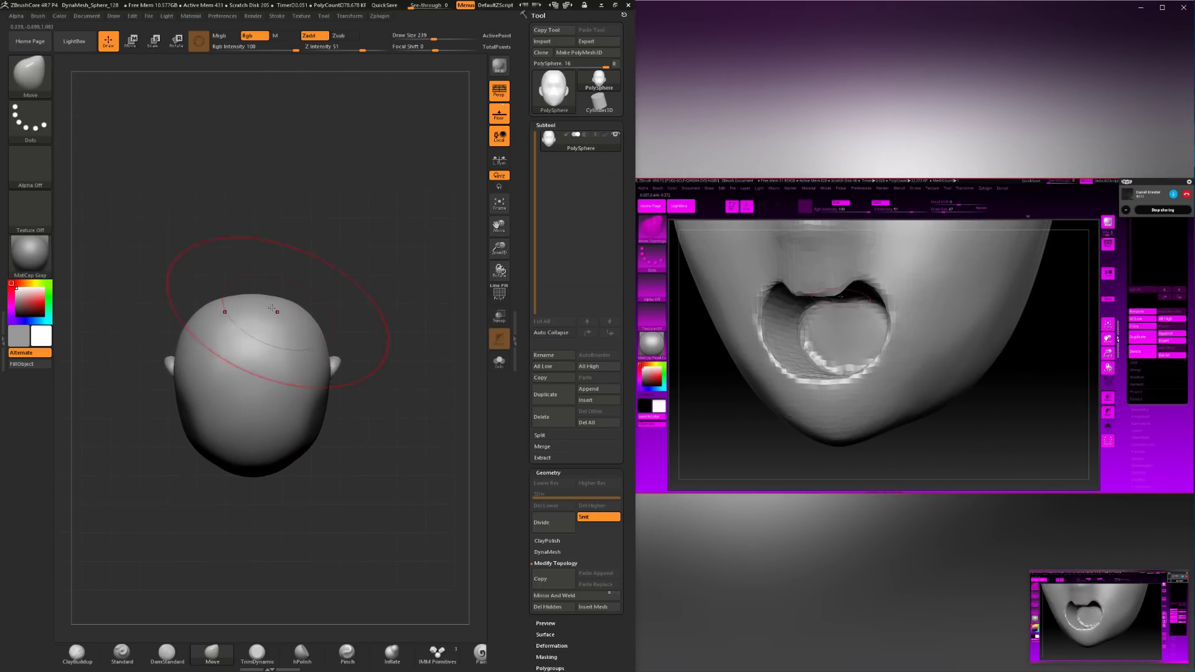
Round the top of the skull with the Move brush at draw size 187 and refine the head's side outline at a smaller size.
{"action": "key", "text": "space"}
{"action": "left_click_drag", "start_coordinate": [272, 308], "coordinate": [257, 291]}
{"action": "key", "text": "space"}
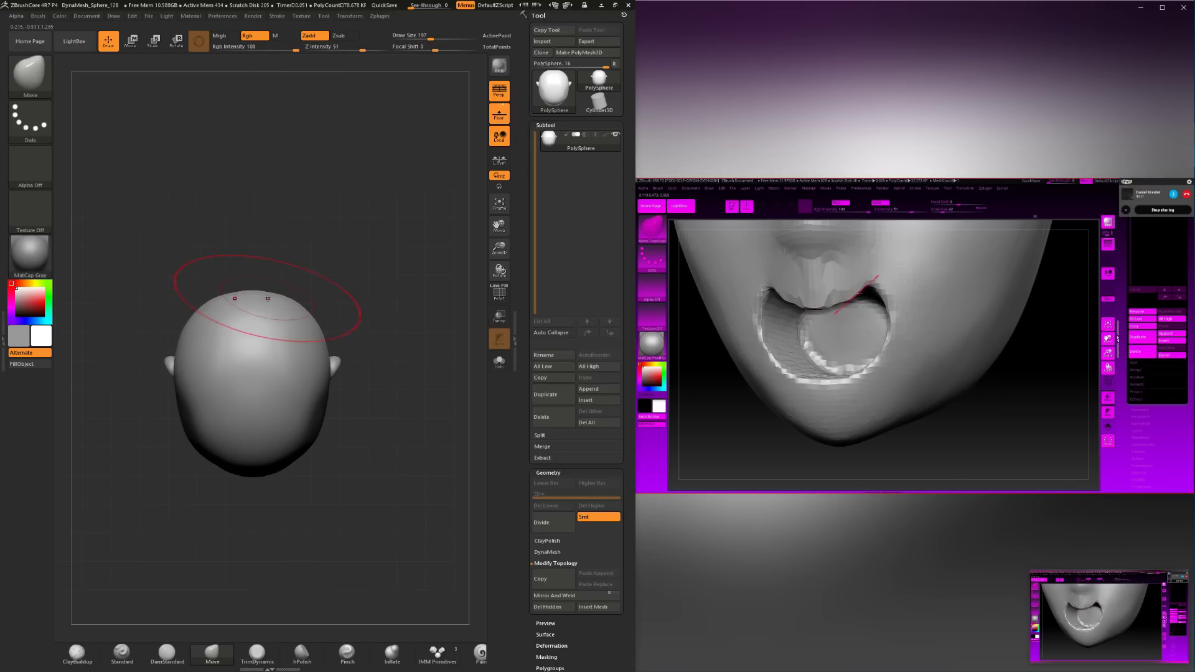
{"action": "mouse_move", "coordinate": [311, 333]}
{"action": "right_mouse_down"}
{"action": "mouse_move", "coordinate": [360, 261]}
{"action": "mouse_move", "coordinate": [334, 255]}
{"action": "right_mouse_up"}
{"action": "key", "text": "space"}
{"action": "left_click_drag", "start_coordinate": [281, 260], "coordinate": [272, 259]}
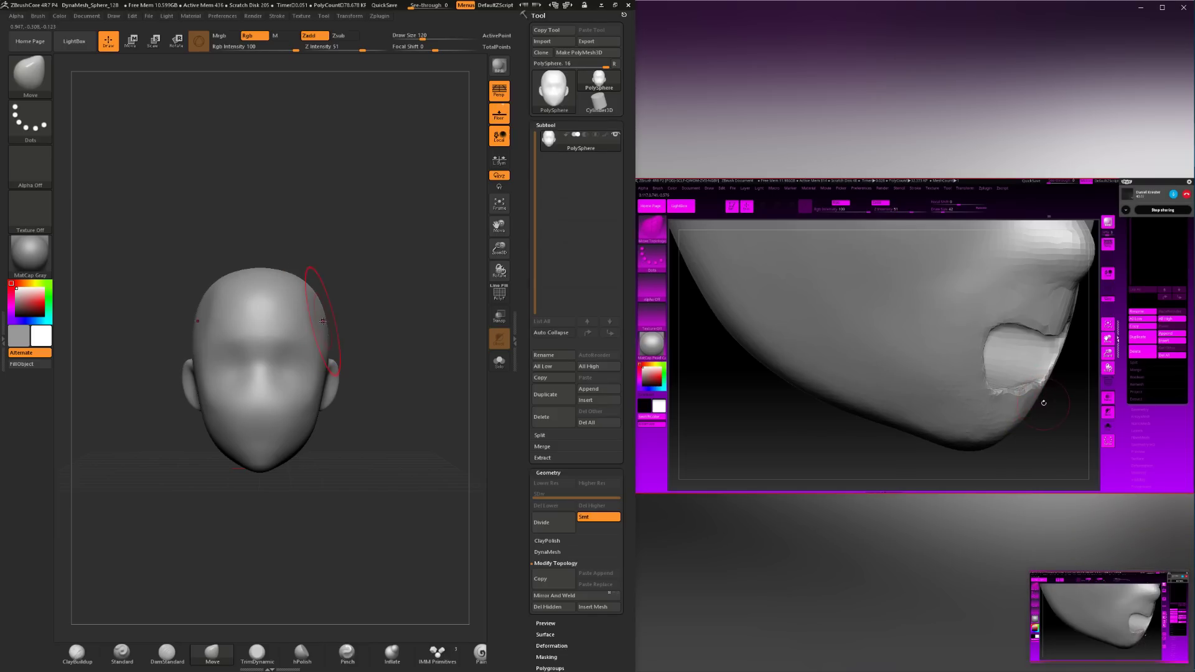
{"action": "right_click_drag", "start_coordinate": [362, 364], "coordinate": [383, 354]}
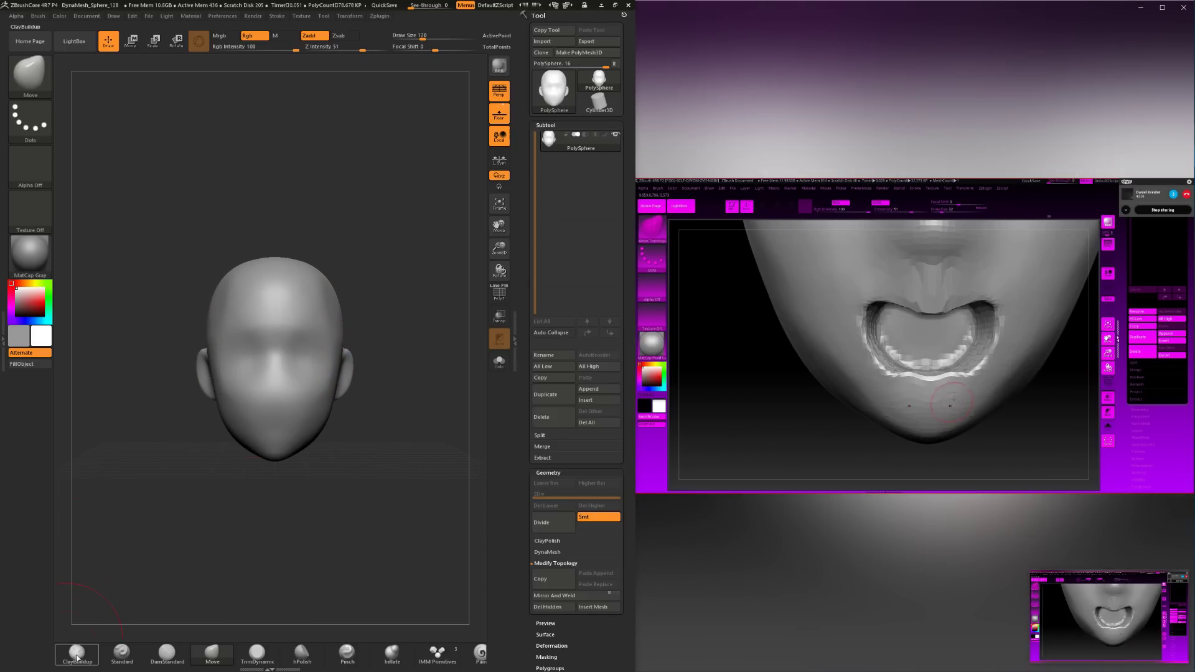
Add volume along the jaw with the ClayBuildup brush at draw size 54 and flatten the jaw plane with TrimDynamic.
{"action": "left_click", "coordinate": [76, 653]}
{"action": "key", "text": "space"}
{"action": "left_click_drag", "start_coordinate": [318, 393], "coordinate": [308, 394]}
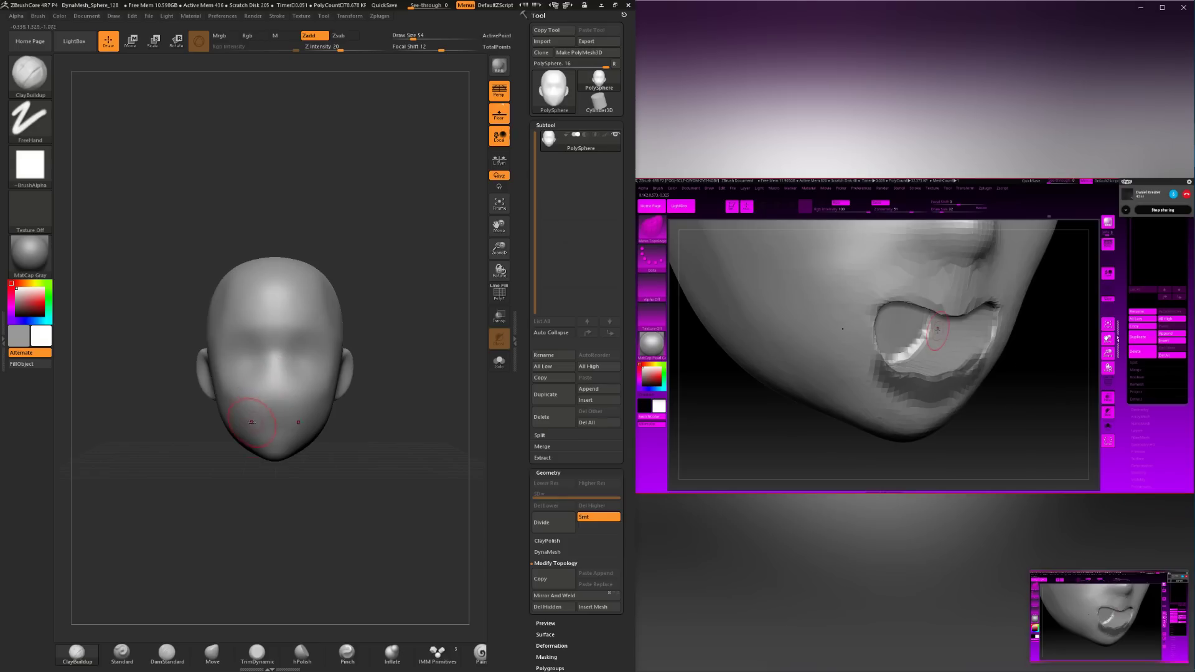
{"action": "left_click_drag", "start_coordinate": [280, 507], "coordinate": [218, 519]}
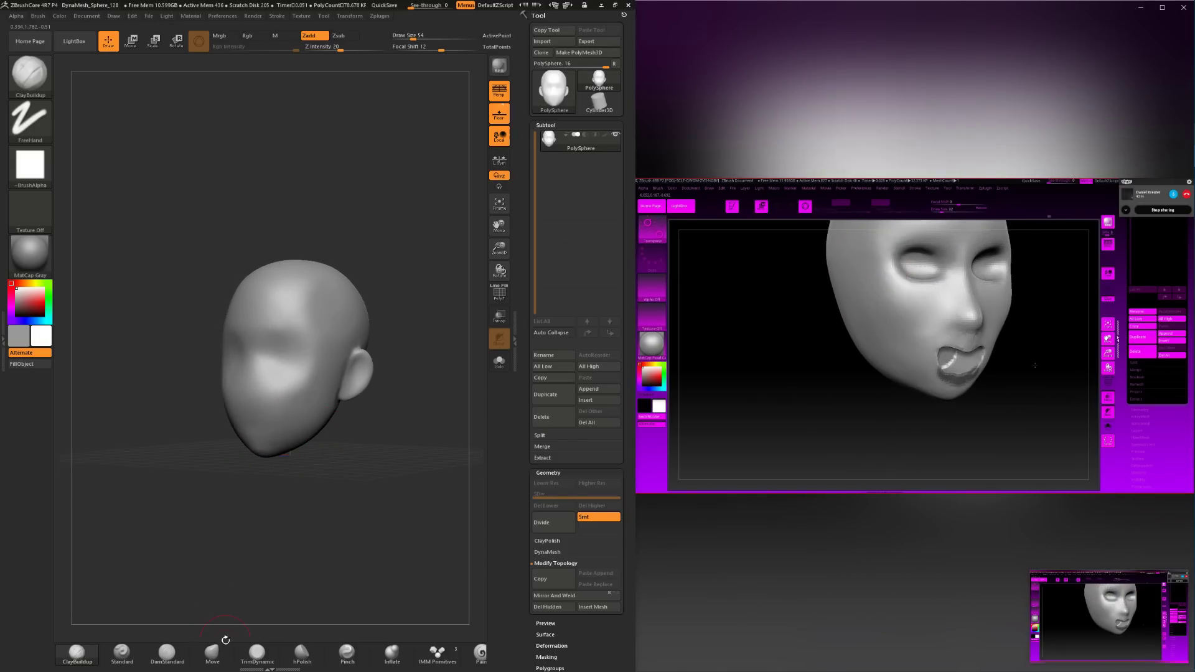
{"action": "left_click", "coordinate": [257, 653]}
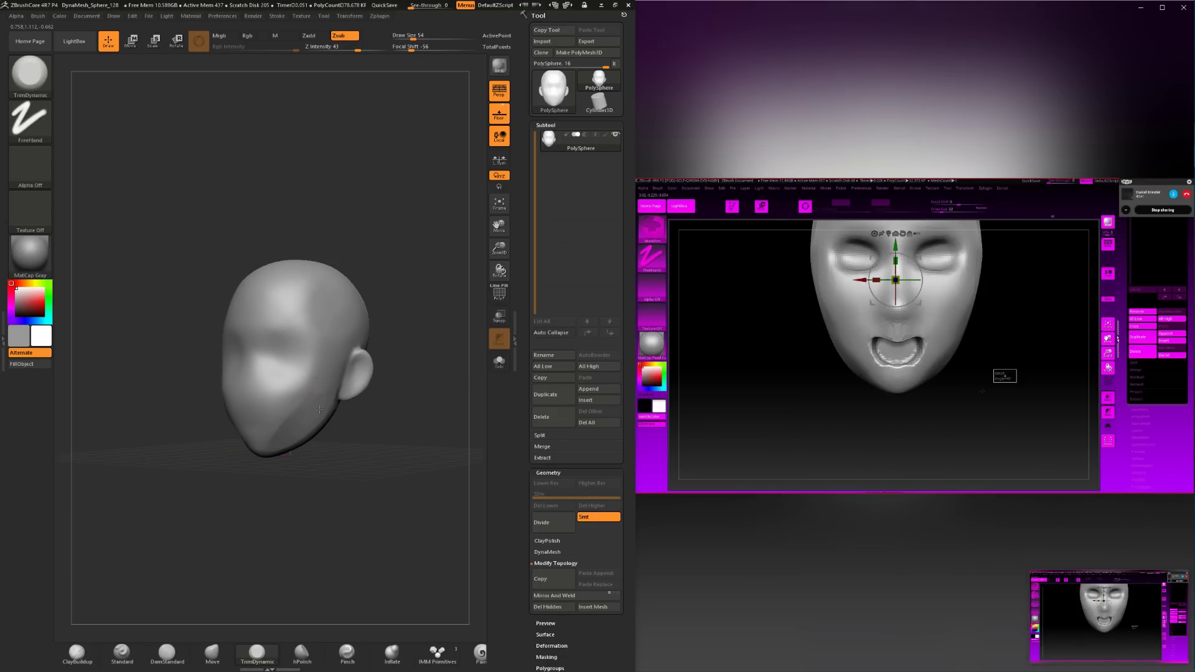
Try building up the cheekbones with the ClayBuildup brush at draw size 49 and undo the strokes.
{"action": "left_click", "coordinate": [77, 653]}
{"action": "key", "text": "space"}
{"action": "left_click_drag", "start_coordinate": [313, 386], "coordinate": [309, 385]}
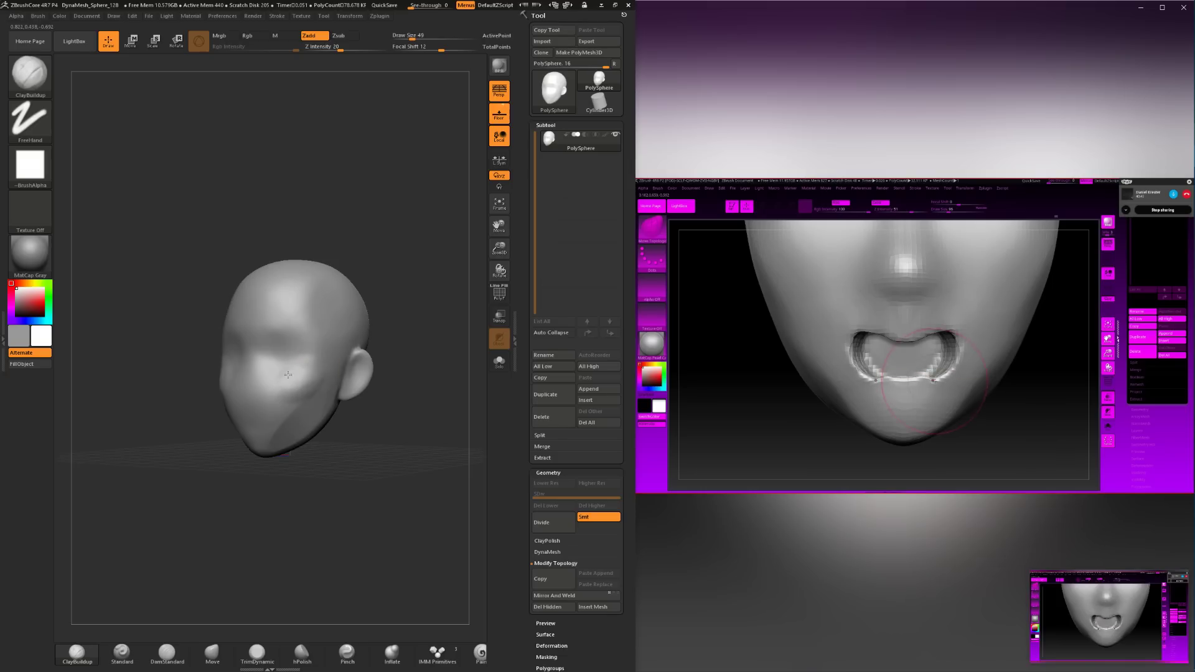
{"action": "left_click_drag", "start_coordinate": [329, 480], "coordinate": [336, 480], "text": "shift"}
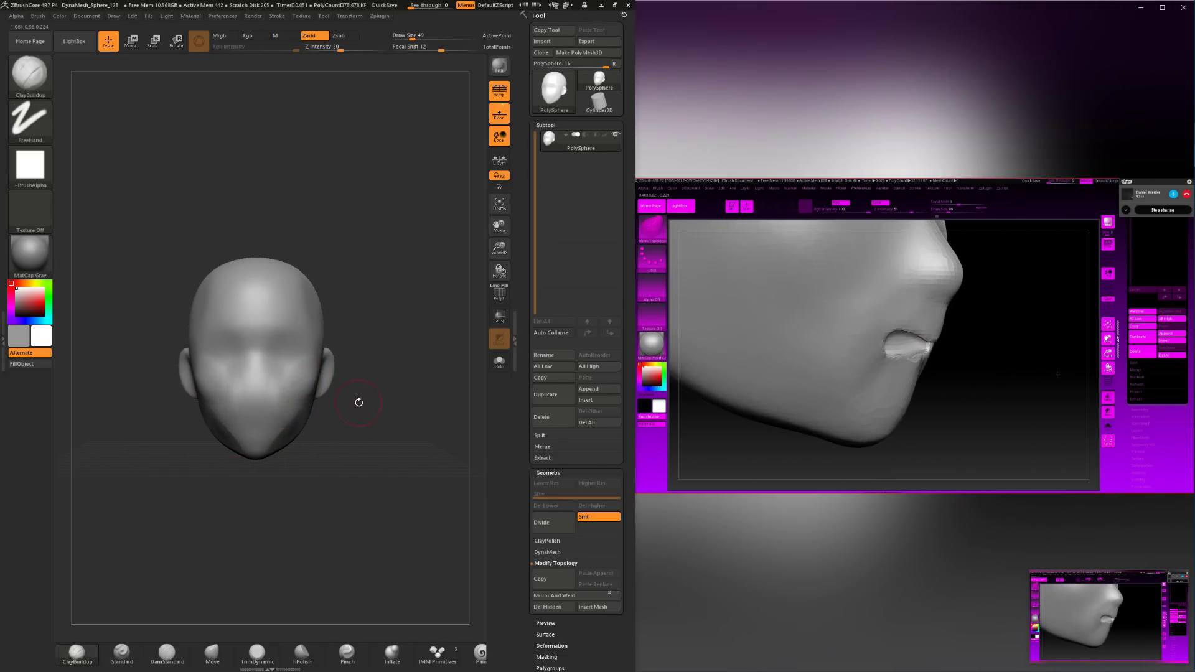
{"action": "left_click_drag", "start_coordinate": [358, 402], "coordinate": [283, 406]}
{"action": "key", "text": "ctrl"}
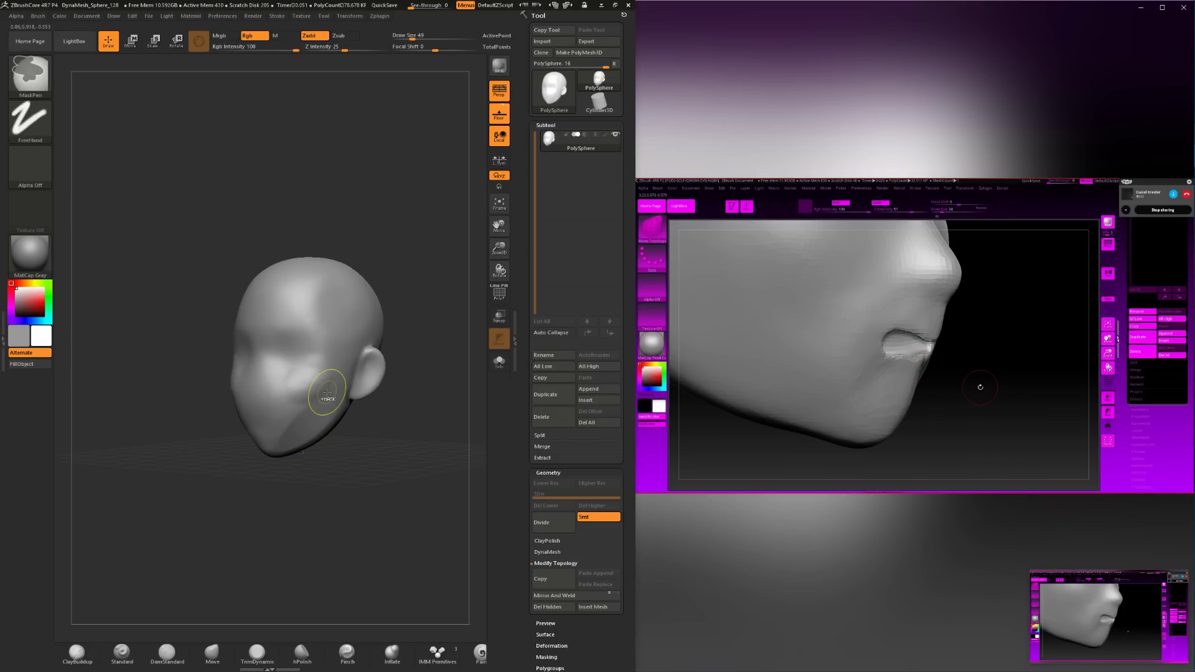
{"action": "key", "text": "ctrl+z"}
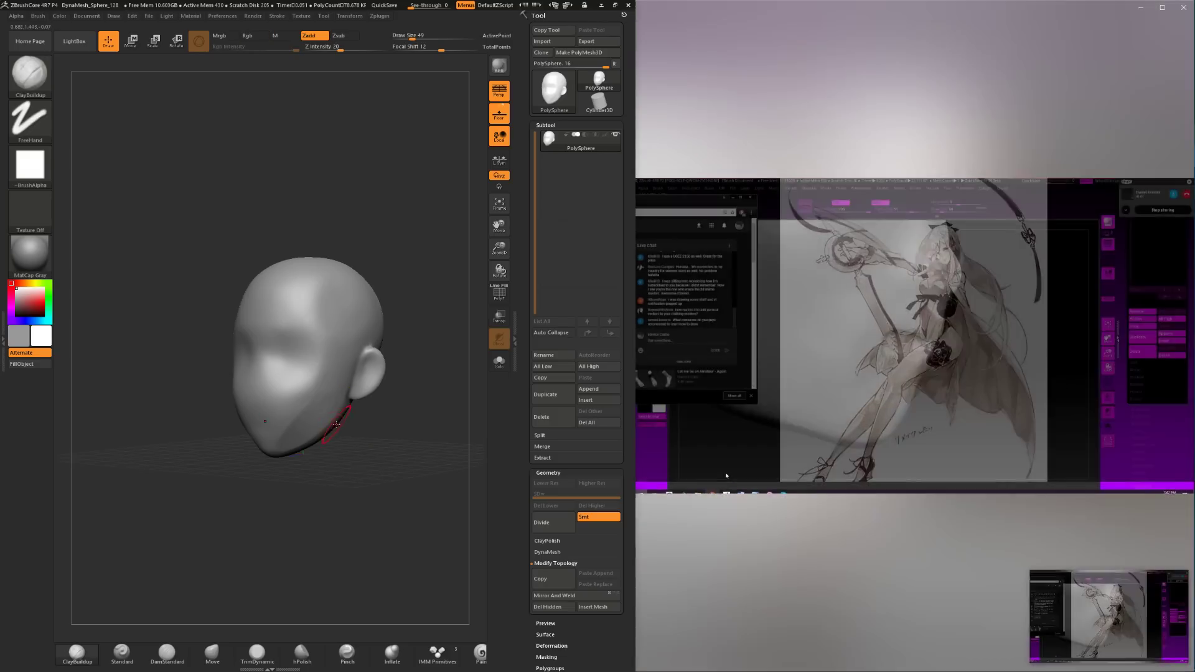
Build up the jawline below the ears with the ClayBuildup brush at draw size 49 and smooth it into the cheeks.
{"action": "mouse_move", "coordinate": [342, 416]}
{"action": "left_mouse_down"}
{"action": "mouse_move", "coordinate": [353, 404]}
{"action": "mouse_move", "coordinate": [356, 445]}
{"action": "mouse_move", "coordinate": [328, 428]}
{"action": "left_mouse_up"}
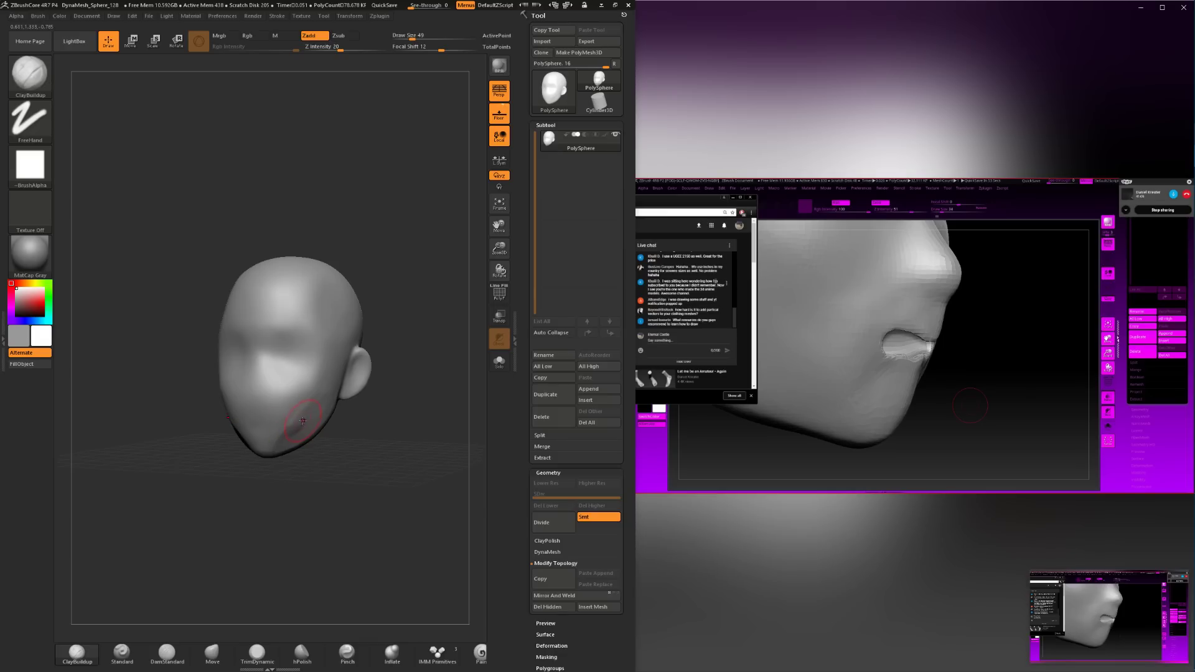
{"action": "mouse_move", "coordinate": [302, 421]}
{"action": "left_mouse_down", "text": "shift"}
{"action": "mouse_move", "coordinate": [356, 426]}
{"action": "mouse_move", "coordinate": [316, 425]}
{"action": "left_mouse_up", "text": "shift"}
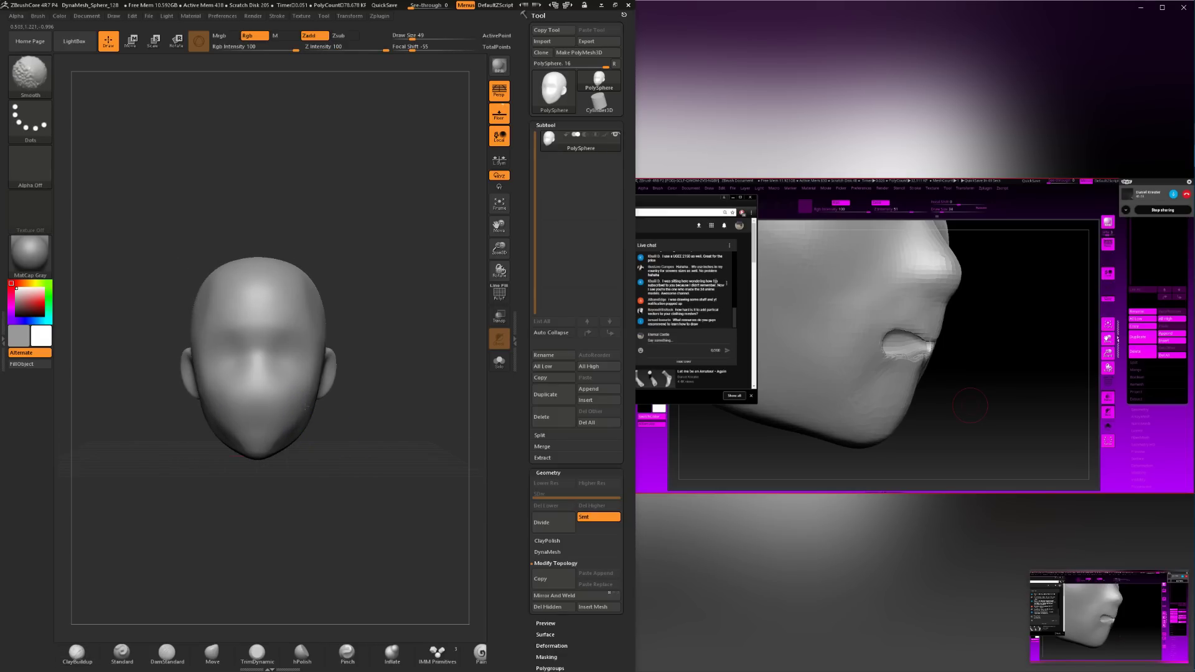
{"action": "left_click_drag", "start_coordinate": [333, 440], "coordinate": [354, 401]}
Adjust the jaw and lower face profile with the Move brush, starting at draw size 104.
{"action": "left_click", "coordinate": [209, 653]}
{"action": "key", "text": "space"}
{"action": "mouse_move", "coordinate": [339, 451]}
{"action": "left_mouse_down"}
{"action": "mouse_move", "coordinate": [317, 442]}
{"action": "mouse_move", "coordinate": [301, 460]}
{"action": "mouse_move", "coordinate": [336, 466]}
{"action": "left_mouse_up"}
{"action": "key", "text": "space"}
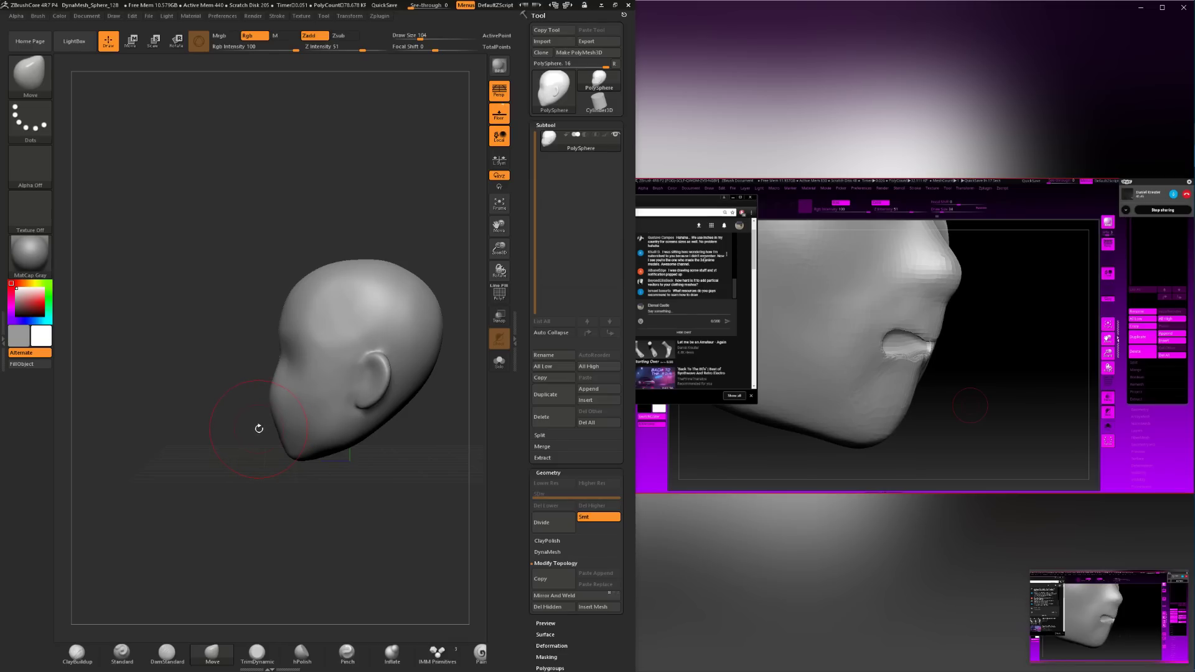
{"action": "key", "text": "space"}
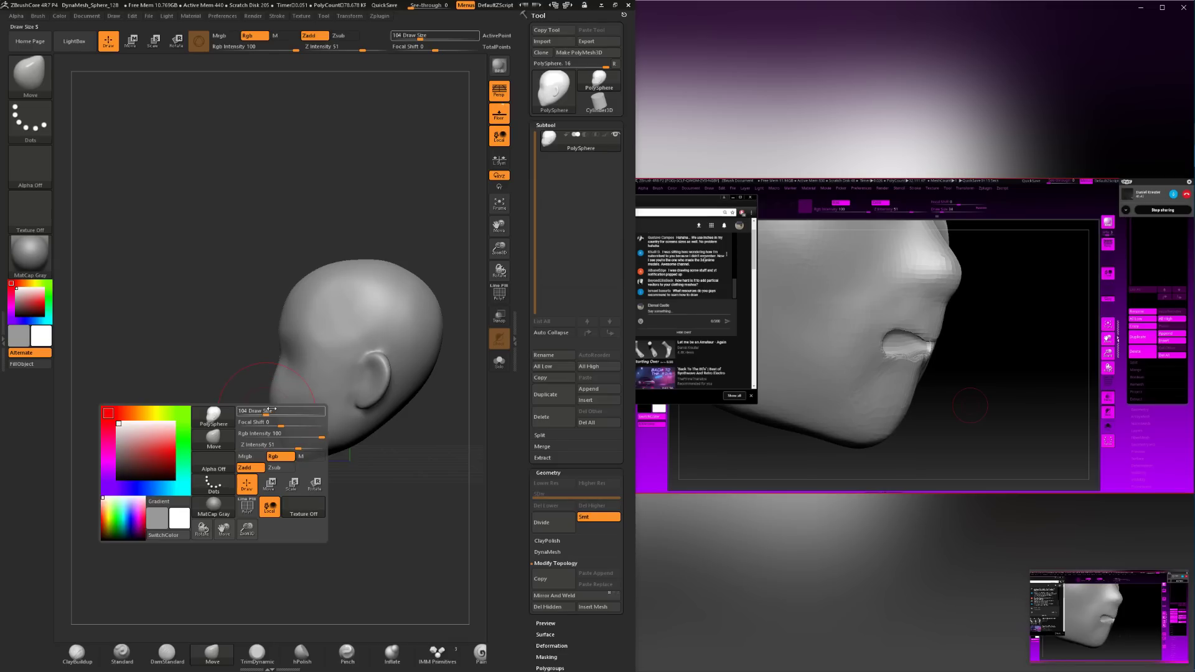
{"action": "left_click", "coordinate": [267, 411]}
{"action": "mouse_move", "coordinate": [241, 420]}
{"action": "left_mouse_down"}
{"action": "mouse_move", "coordinate": [387, 447]}
{"action": "mouse_move", "coordinate": [357, 421]}
{"action": "mouse_move", "coordinate": [330, 437]}
{"action": "mouse_move", "coordinate": [268, 535]}
{"action": "left_mouse_up"}
Flatten the sides of the jaw and chin with the TrimDynamic brush at draw sizes 112 and 71 and smooth the trimmed planes.
{"action": "left_click", "coordinate": [257, 652]}
{"action": "left_click_drag", "start_coordinate": [333, 508], "coordinate": [352, 464]}
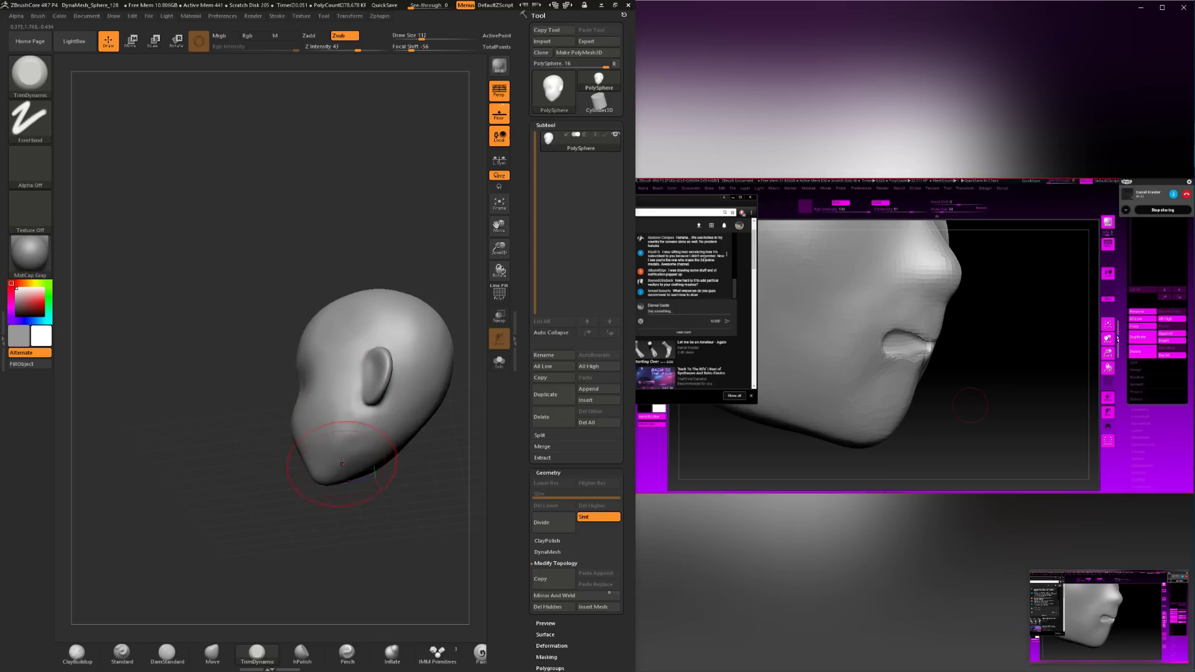
{"action": "key", "text": "shift"}
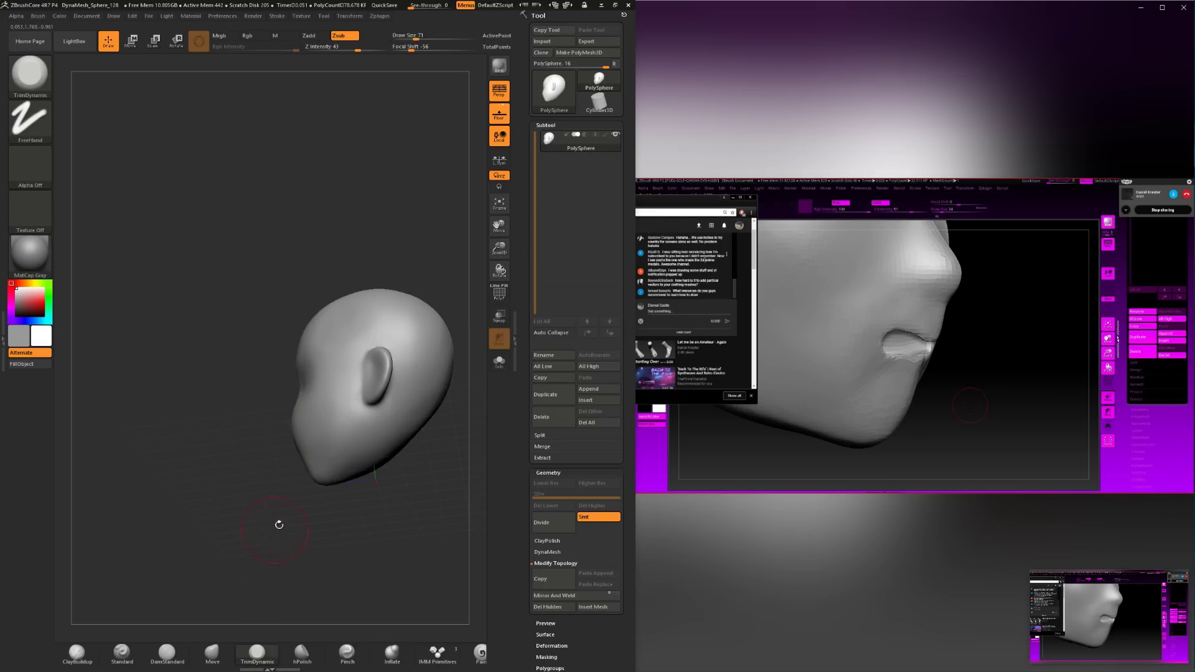
{"action": "mouse_move", "coordinate": [279, 524]}
{"action": "left_mouse_down"}
{"action": "mouse_move", "coordinate": [274, 501]}
{"action": "mouse_move", "coordinate": [321, 435]}
{"action": "mouse_move", "coordinate": [365, 413]}
{"action": "left_mouse_up"}
{"action": "key", "text": "shift"}
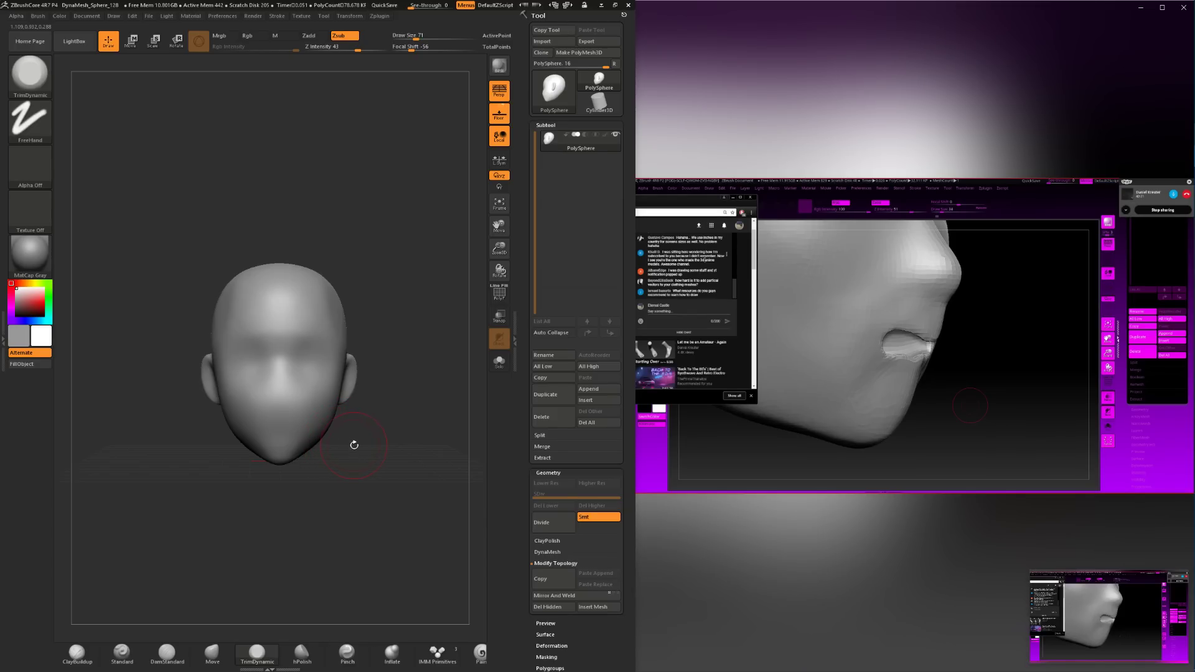
{"action": "left_click_drag", "start_coordinate": [365, 443], "coordinate": [362, 448], "text": "alt"}
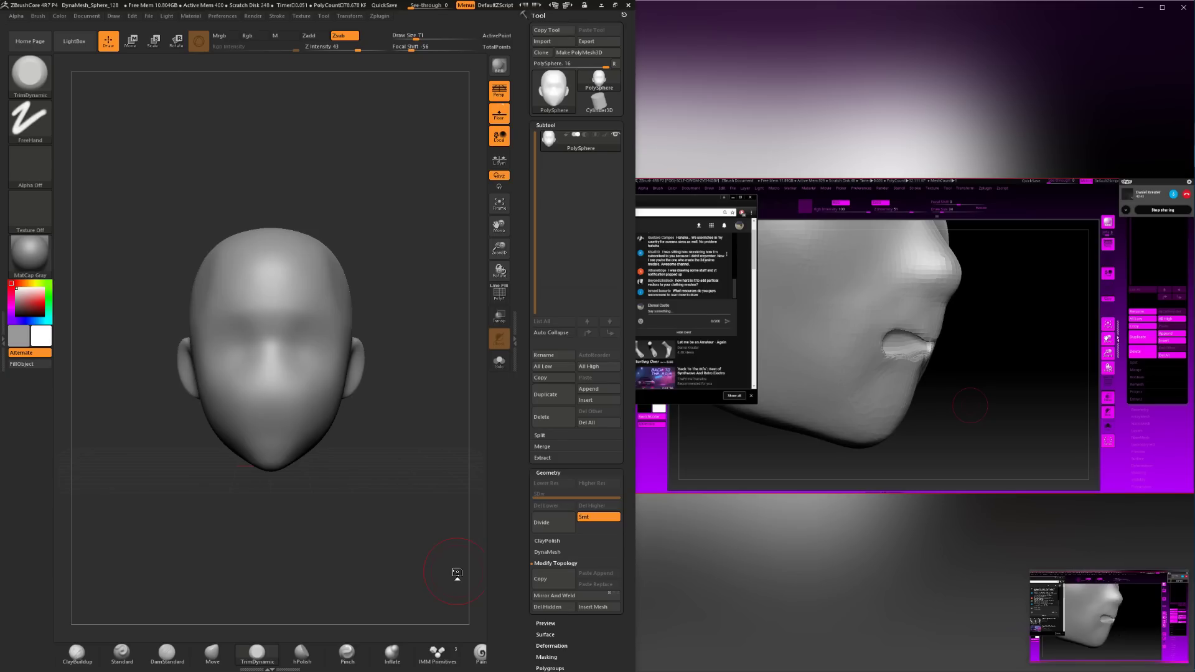
Flatten the side of the face in front of the ear with the TrimDynamic brush at draw size 71 and smooth it.
{"action": "left_click_drag", "start_coordinate": [399, 324], "coordinate": [373, 314]}
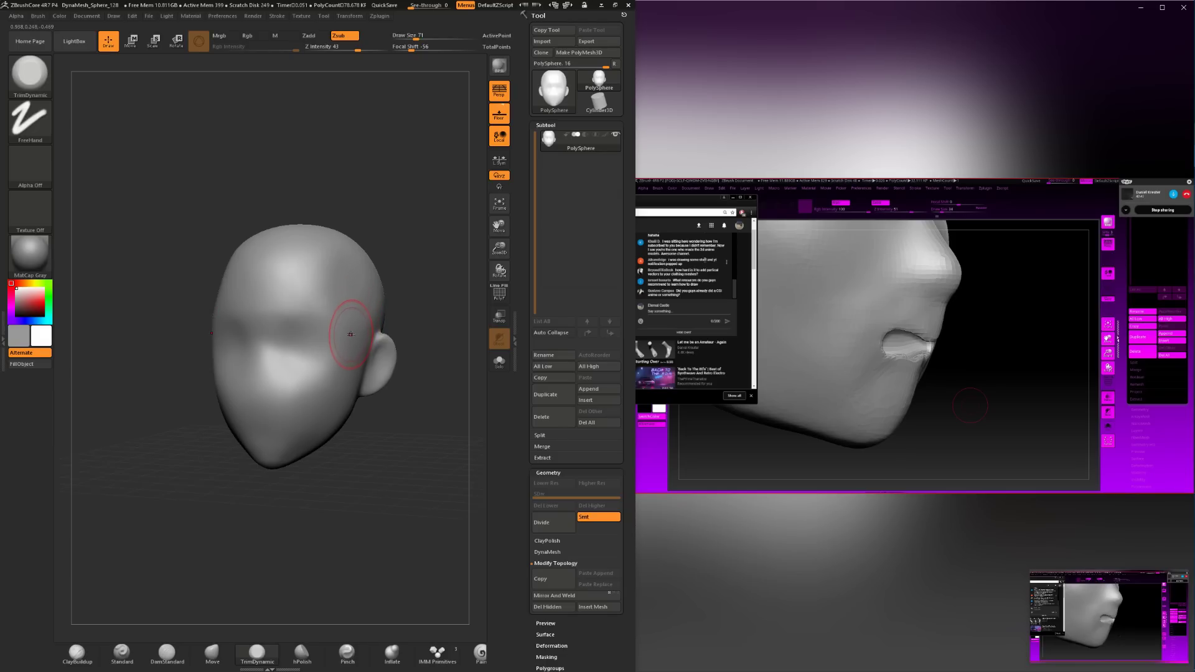
{"action": "left_click_drag", "start_coordinate": [374, 460], "coordinate": [385, 457], "text": "shift"}
{"action": "left_click_drag", "start_coordinate": [319, 304], "coordinate": [308, 273], "text": "shift"}
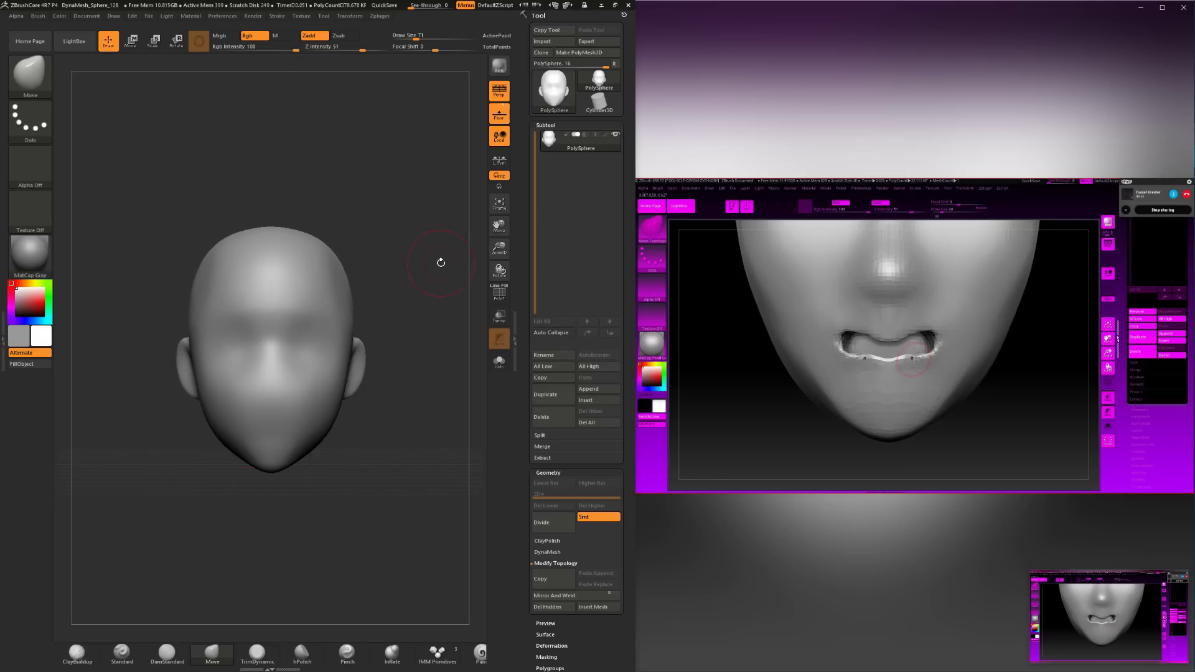
Reshape the top corners of the skull with the Move brush, enlarging the draw size to 187.
{"action": "mouse_move", "coordinate": [394, 246]}
{"action": "left_mouse_down", "text": "alt"}
{"action": "mouse_move", "coordinate": [387, 293]}
{"action": "mouse_move", "coordinate": [374, 275]}
{"action": "mouse_move", "coordinate": [340, 298]}
{"action": "left_mouse_up", "text": "alt"}
{"action": "key", "text": "space"}
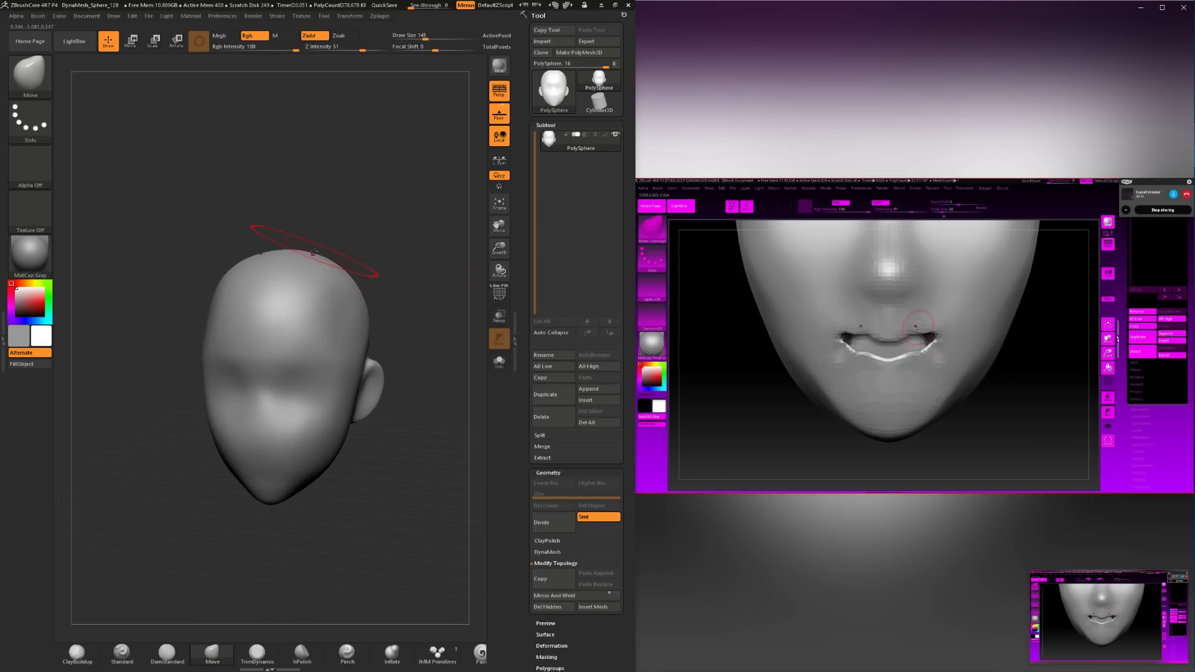
{"action": "key", "text": "space"}
{"action": "left_click_drag", "start_coordinate": [314, 252], "coordinate": [346, 259]}
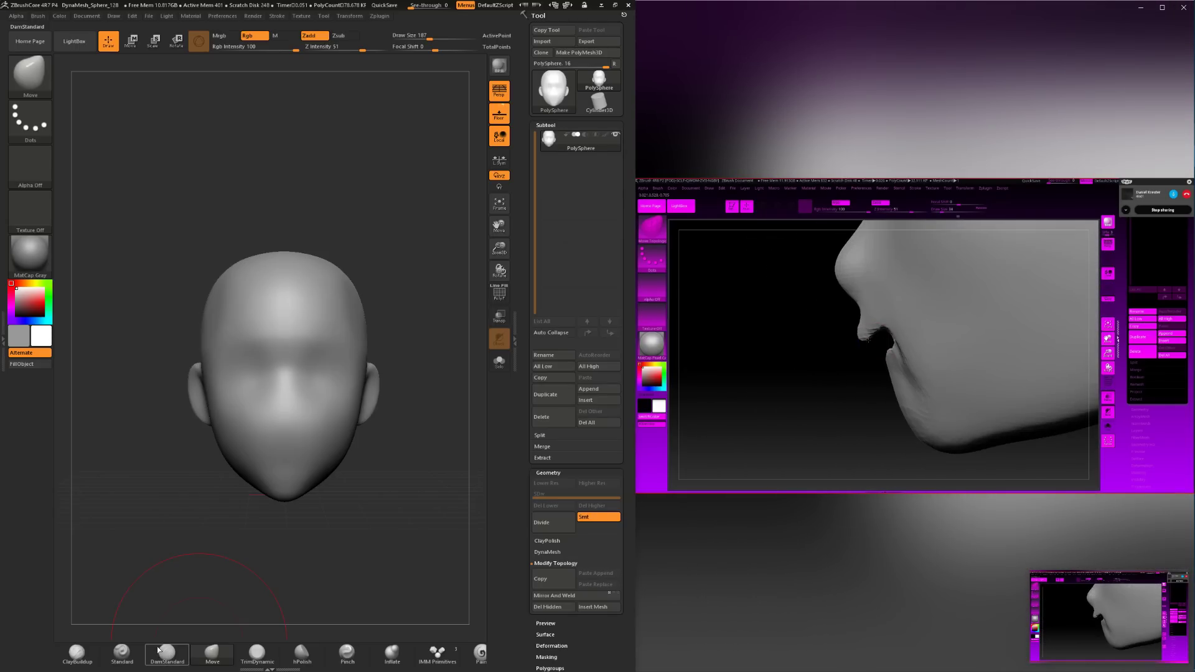
Build up the jawline below the ear with the ClayBuildup brush, reducing the draw size to 51, and smooth the added volume.
{"action": "left_click", "coordinate": [91, 650]}
{"action": "key", "text": "space"}
{"action": "mouse_move", "coordinate": [398, 476]}
{"action": "left_mouse_down"}
{"action": "mouse_move", "coordinate": [383, 477]}
{"action": "mouse_move", "coordinate": [315, 395]}
{"action": "left_mouse_up"}
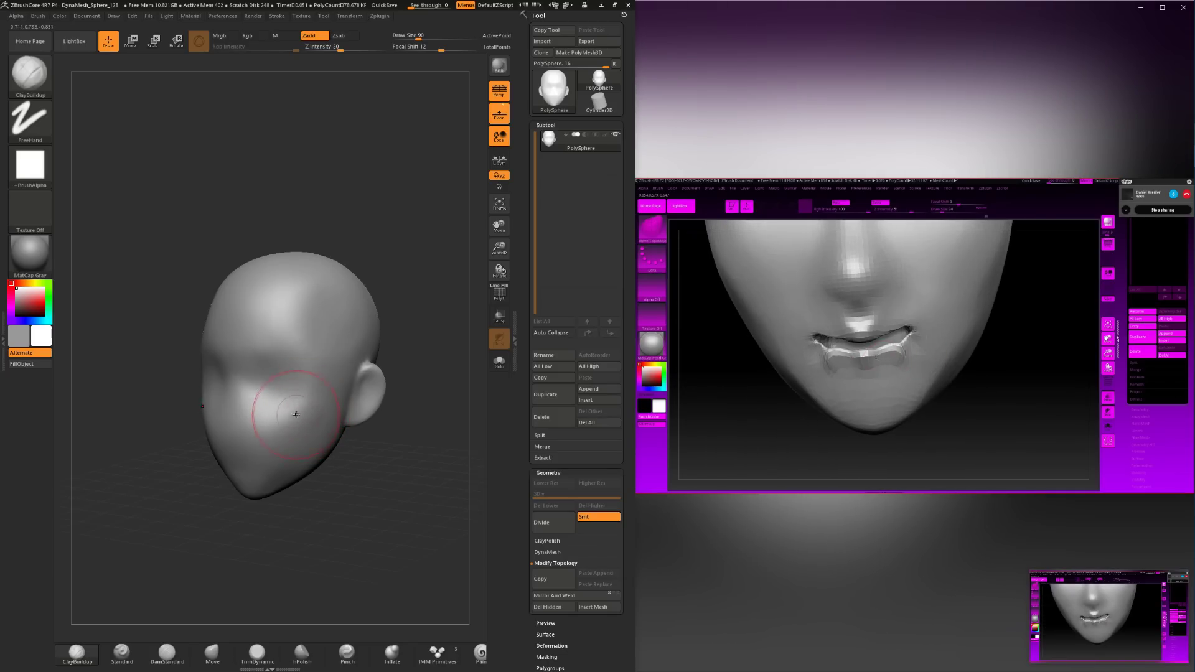
{"action": "mouse_move", "coordinate": [324, 475]}
{"action": "left_mouse_down", "text": "shift"}
{"action": "mouse_move", "coordinate": [352, 477]}
{"action": "mouse_move", "coordinate": [338, 470]}
{"action": "mouse_move", "coordinate": [287, 513]}
{"action": "left_mouse_up", "text": "shift"}
{"action": "key", "text": "space"}
{"action": "left_click", "coordinate": [336, 451]}
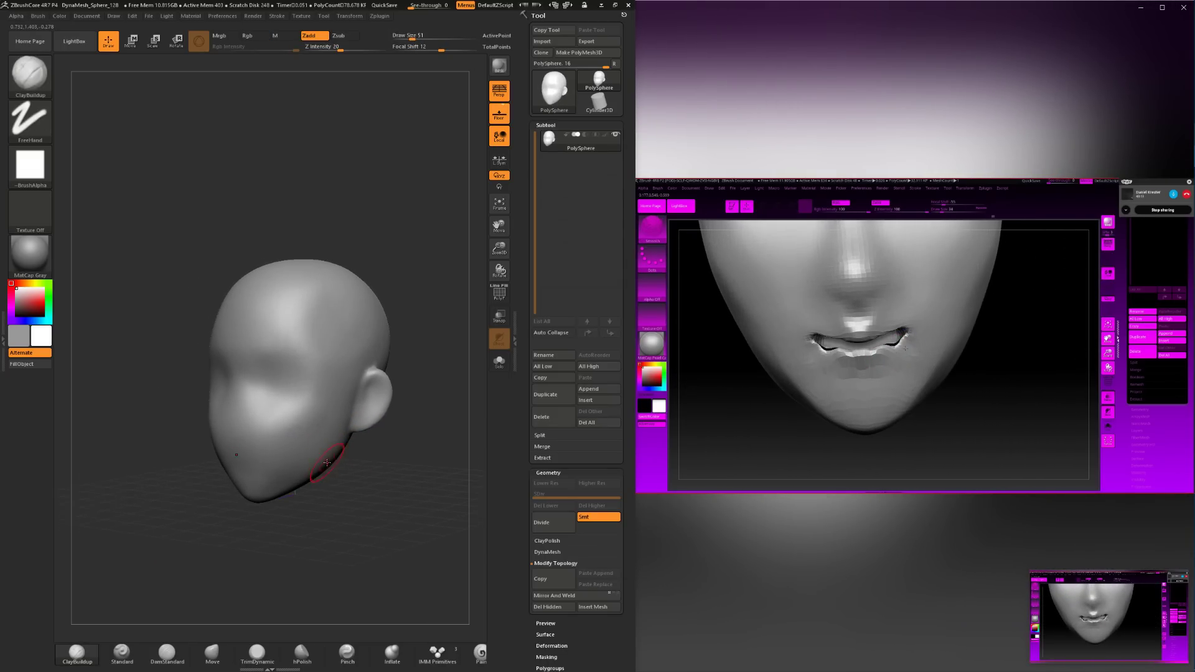
{"action": "left_click_drag", "start_coordinate": [344, 461], "coordinate": [324, 478]}
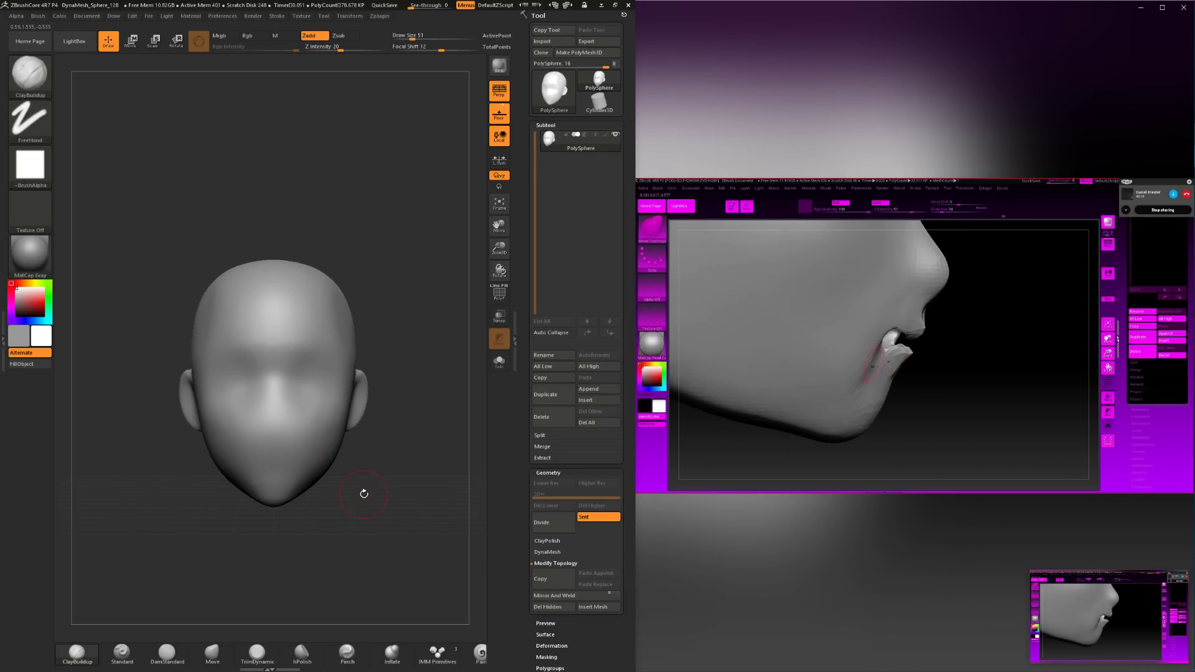
{"action": "left_click_drag", "start_coordinate": [364, 494], "coordinate": [330, 510]}
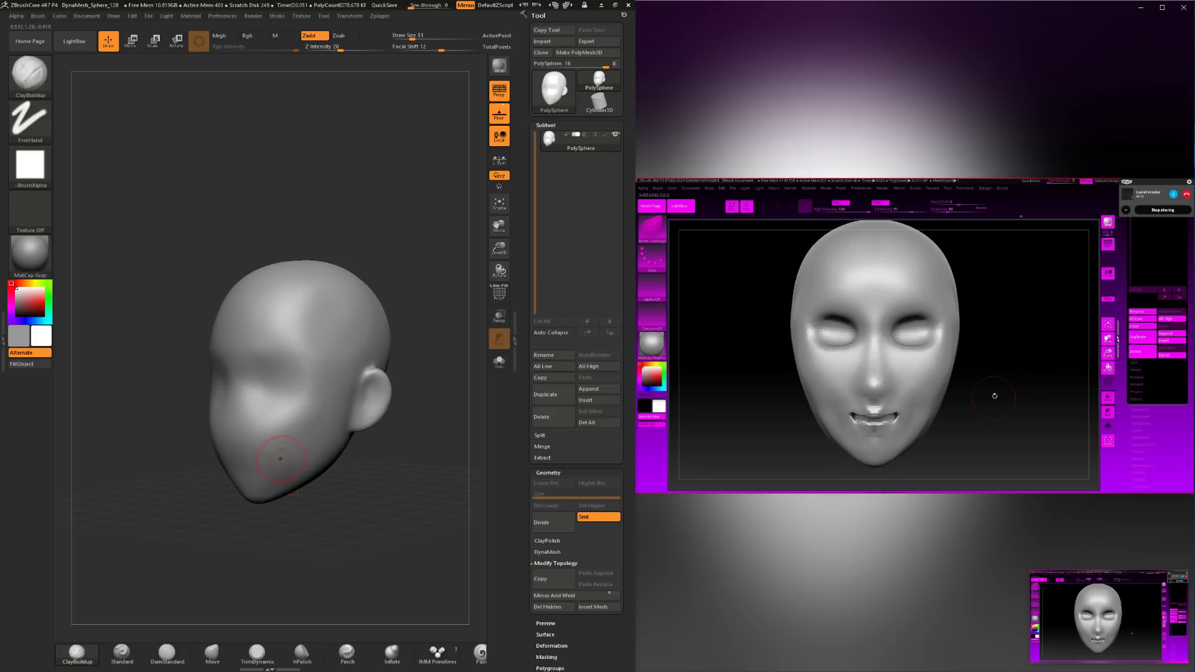
{"action": "key", "text": "shift"}
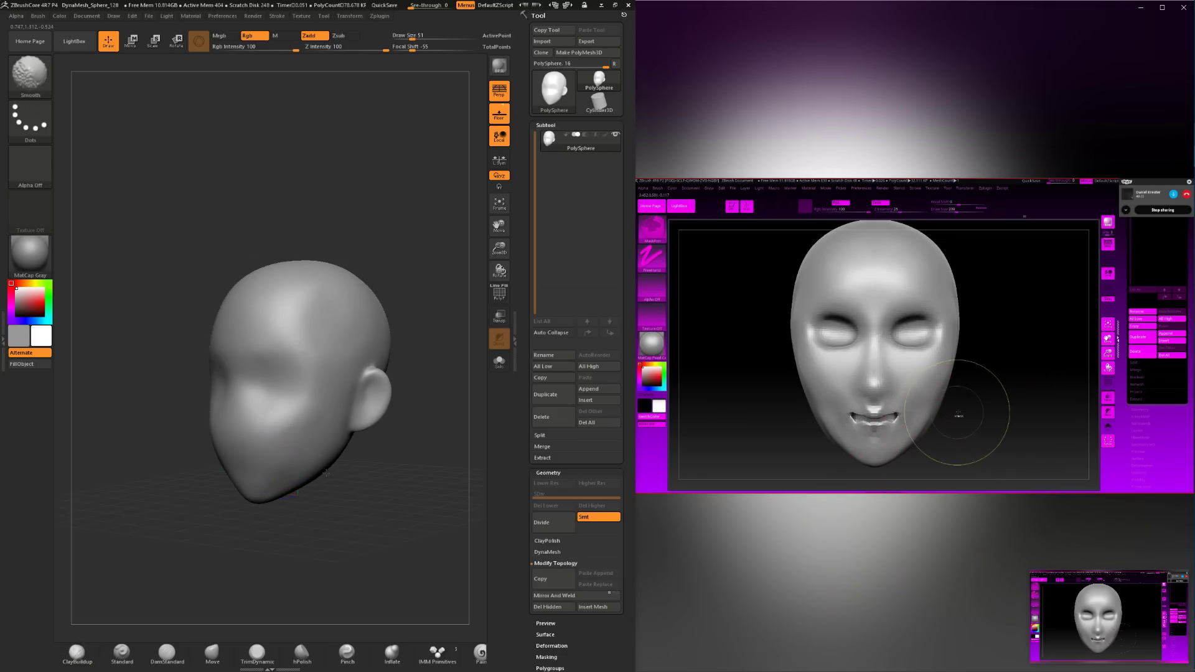
{"action": "left_click_drag", "start_coordinate": [365, 469], "coordinate": [377, 488], "text": "shift"}
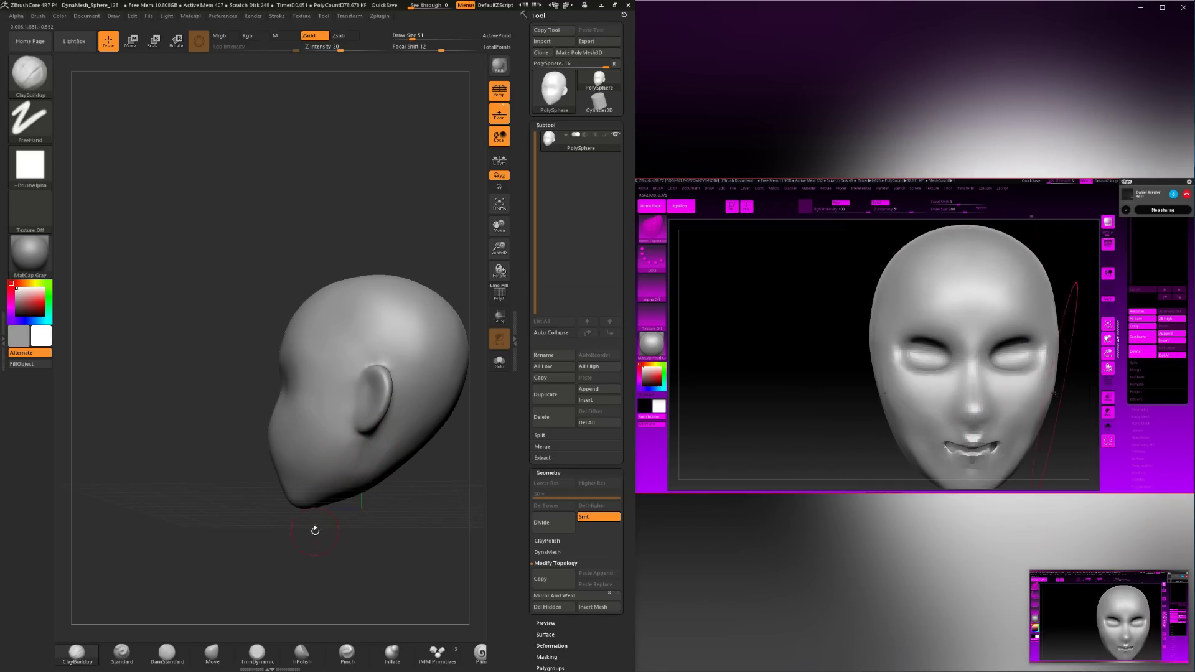
Refine the cheek and rear jaw with the ClayBuildup brush at draw size 77, smoothing the surface toward the ear.
{"action": "key", "text": "space"}
{"action": "mouse_move", "coordinate": [315, 531]}
{"action": "left_mouse_down"}
{"action": "mouse_move", "coordinate": [358, 528]}
{"action": "mouse_move", "coordinate": [365, 499]}
{"action": "left_mouse_up"}
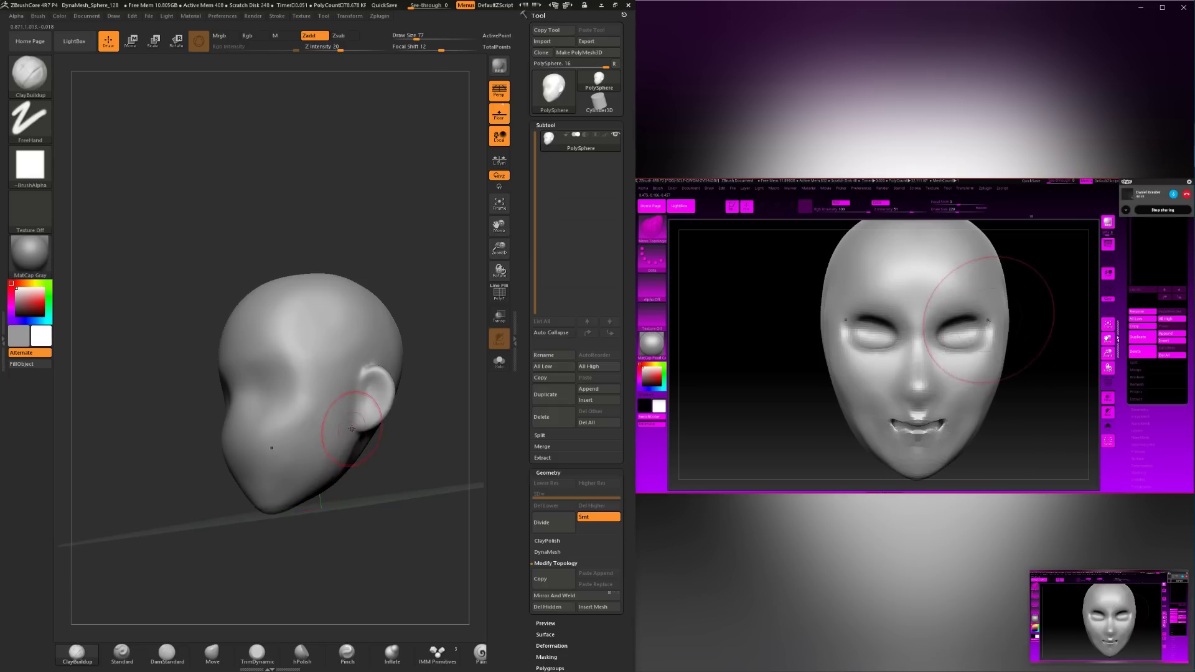
{"action": "mouse_move", "coordinate": [293, 509]}
{"action": "left_mouse_down", "text": "shift"}
{"action": "mouse_move", "coordinate": [356, 517]}
{"action": "mouse_move", "coordinate": [299, 491]}
{"action": "left_mouse_up", "text": "shift"}
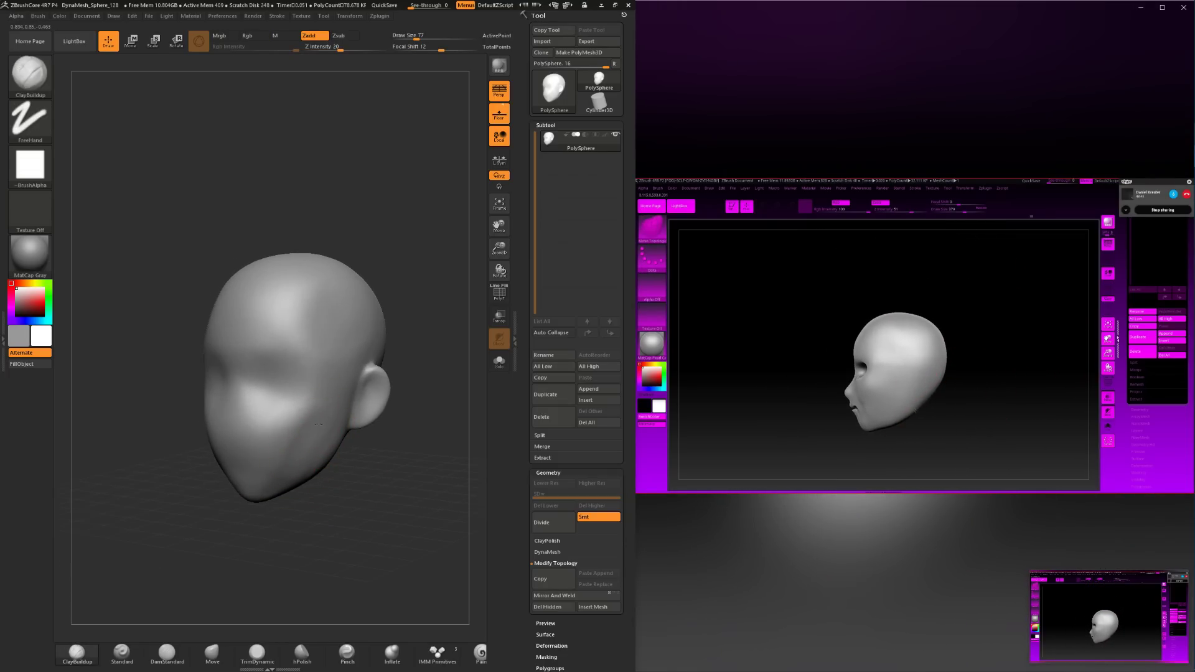
{"action": "left_click_drag", "start_coordinate": [329, 504], "coordinate": [277, 521]}
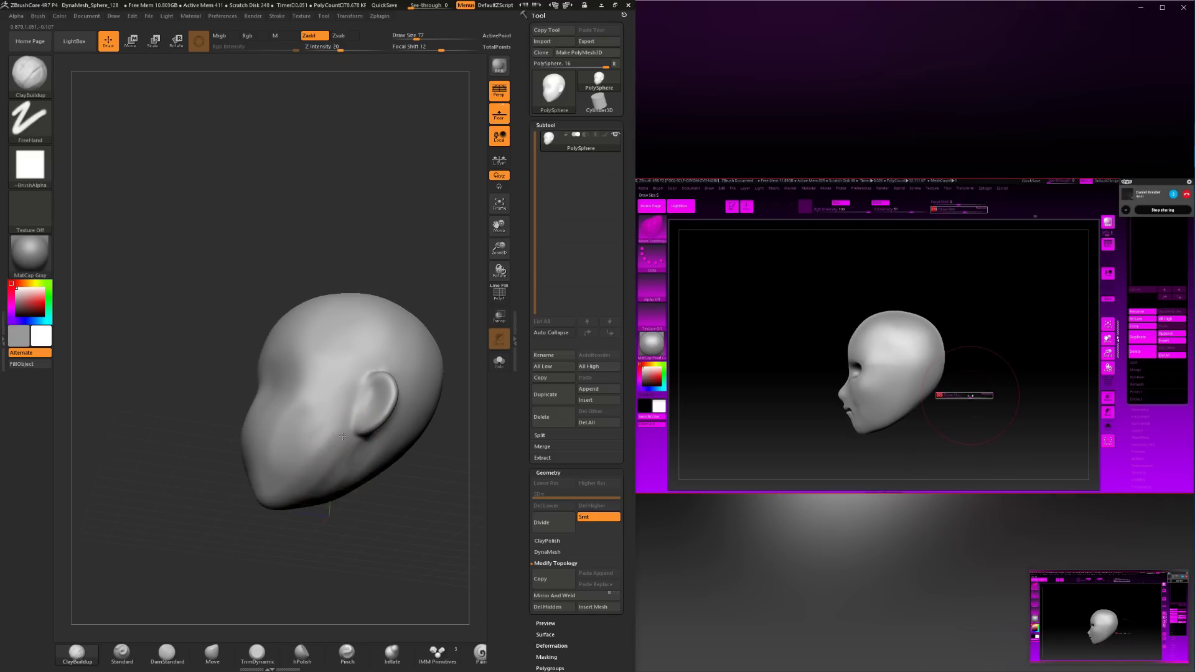
{"action": "left_click_drag", "start_coordinate": [261, 518], "coordinate": [339, 513]}
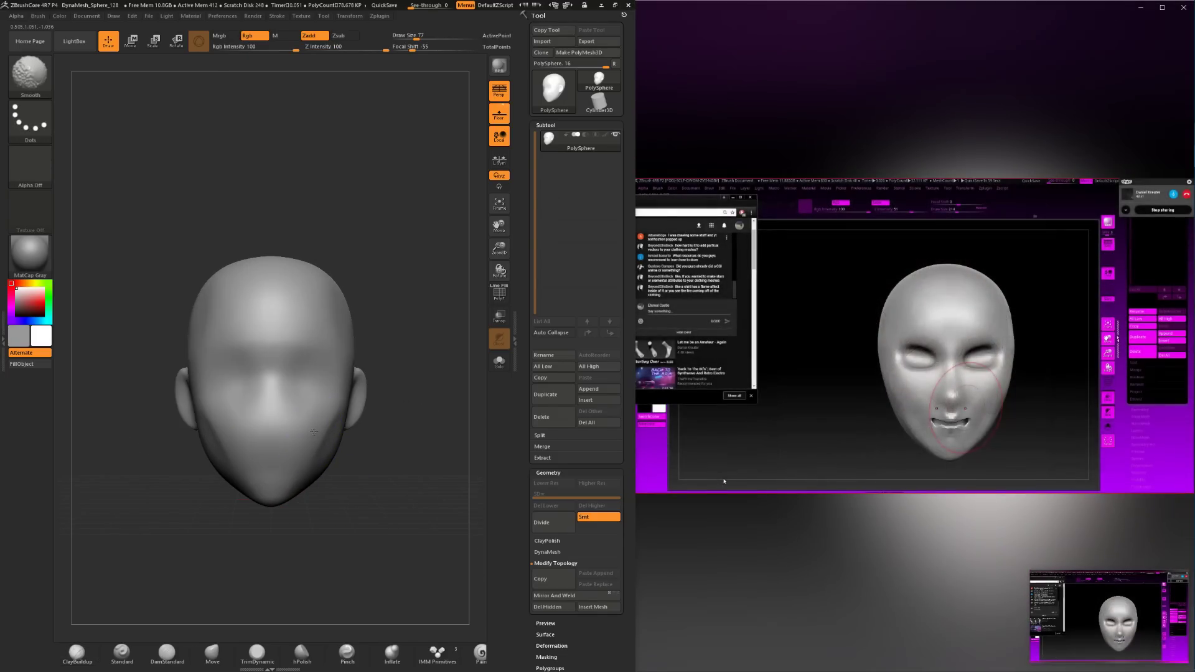
{"action": "left_click_drag", "start_coordinate": [314, 438], "coordinate": [342, 470]}
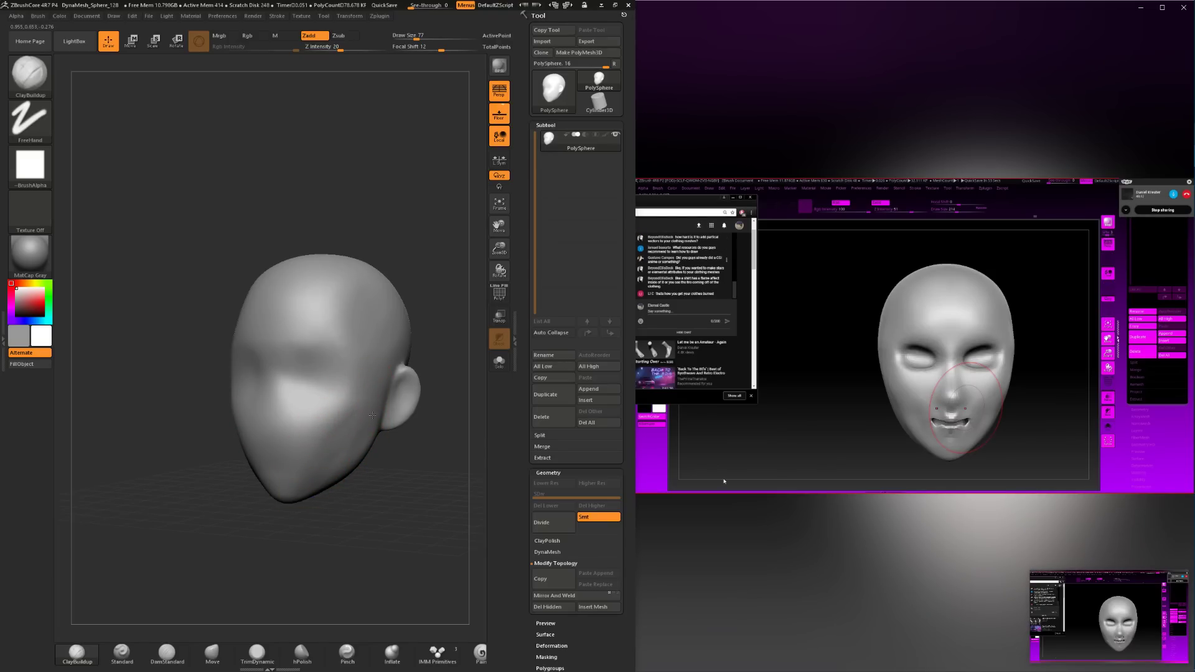
{"action": "key", "text": "shift"}
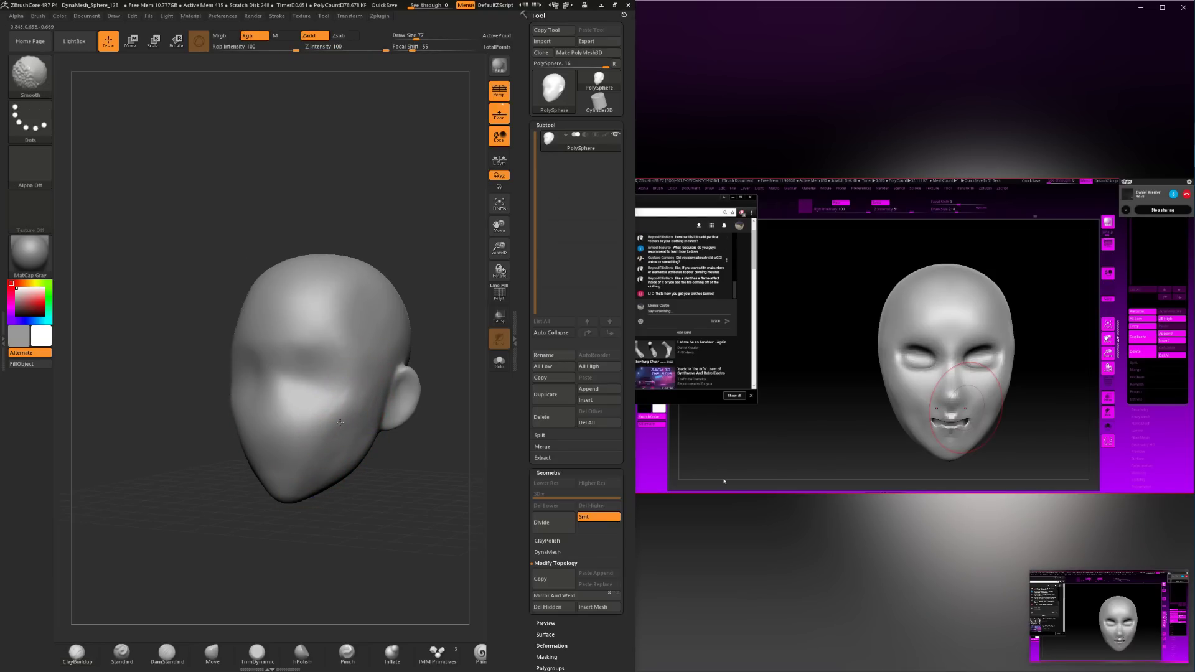
{"action": "mouse_move", "coordinate": [359, 491]}
{"action": "left_mouse_down"}
{"action": "mouse_move", "coordinate": [461, 498]}
{"action": "mouse_move", "coordinate": [363, 506]}
{"action": "mouse_move", "coordinate": [360, 486]}
{"action": "left_mouse_up"}
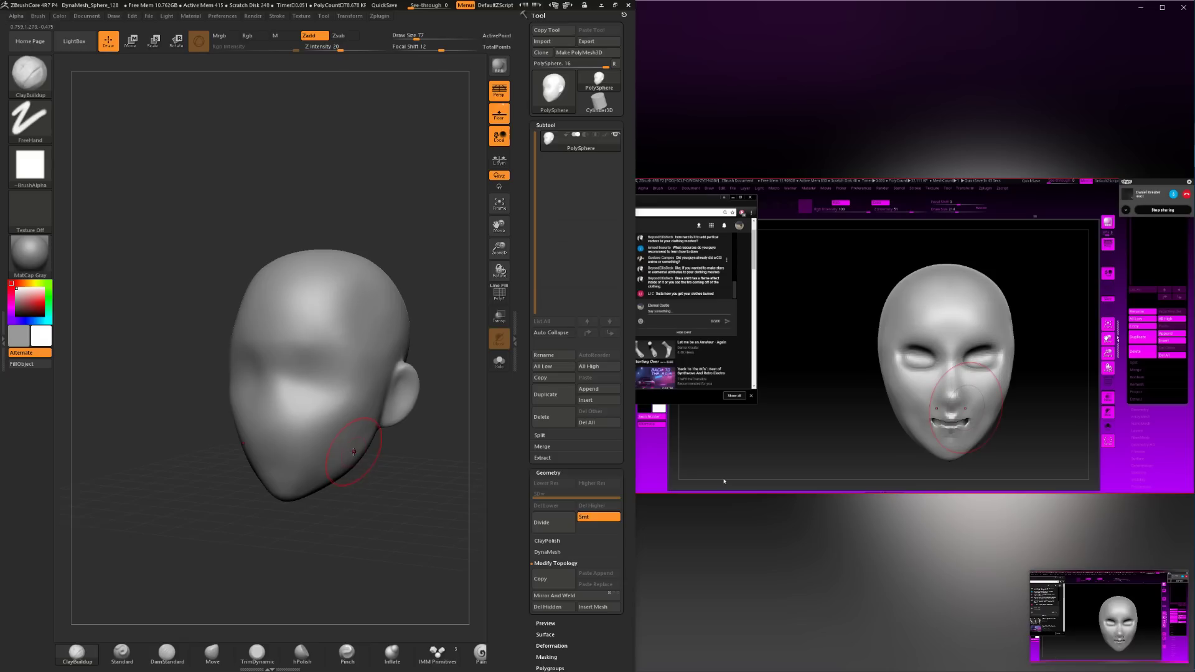
{"action": "mouse_move", "coordinate": [344, 452]}
{"action": "left_mouse_down"}
{"action": "mouse_move", "coordinate": [371, 496]}
{"action": "mouse_move", "coordinate": [354, 390]}
{"action": "left_mouse_up"}
{"action": "key", "text": "shift"}
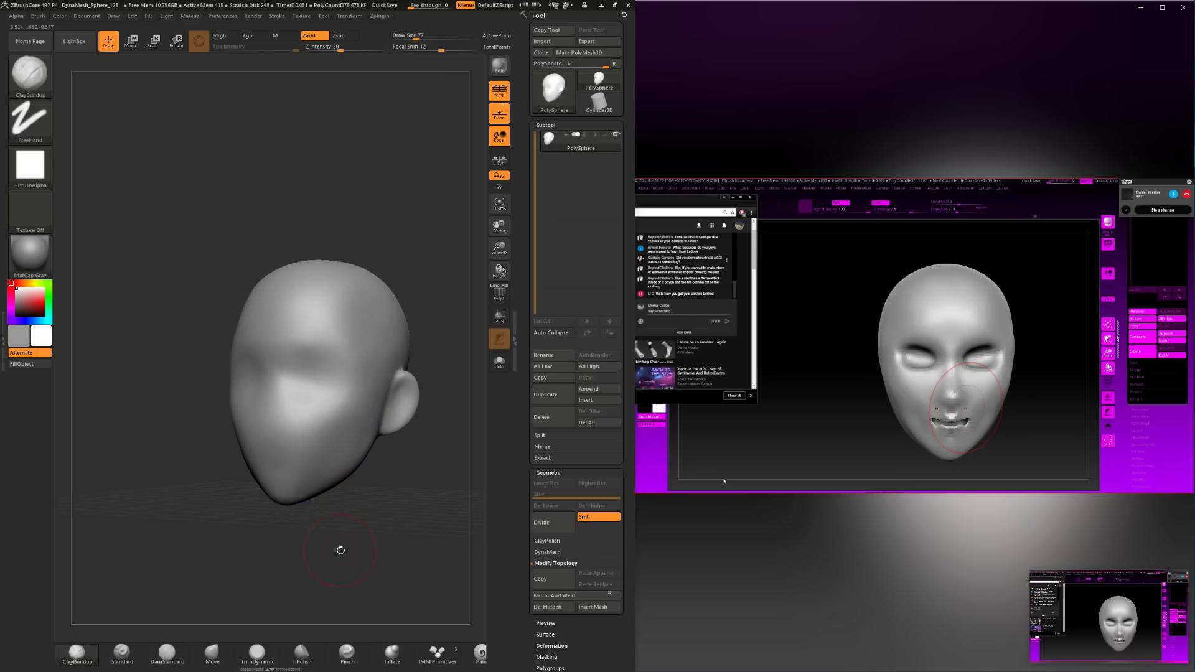
Adjust the side contour of the jaw from the front with the Move brush at draw size 167.
{"action": "left_click_drag", "start_coordinate": [338, 547], "coordinate": [270, 547], "text": "shift"}
{"action": "left_click", "coordinate": [212, 653]}
{"action": "key", "text": "space"}
{"action": "left_click_drag", "start_coordinate": [316, 494], "coordinate": [337, 487]}
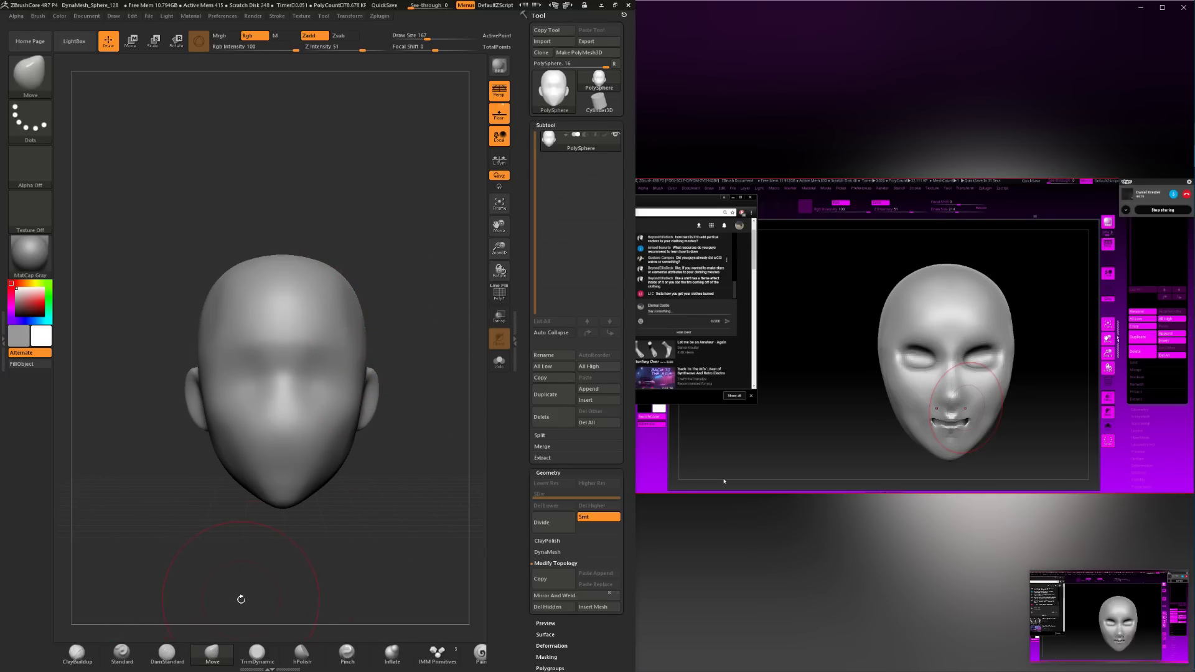
Build up the forehead and temple with the ClayBuildup brush at draw size 81 and smooth the transitions.
{"action": "left_click", "coordinate": [90, 652]}
{"action": "mouse_move", "coordinate": [400, 447]}
{"action": "left_mouse_down"}
{"action": "mouse_move", "coordinate": [394, 233]}
{"action": "mouse_move", "coordinate": [376, 230]}
{"action": "mouse_move", "coordinate": [386, 249]}
{"action": "left_mouse_up"}
{"action": "key", "text": "space"}
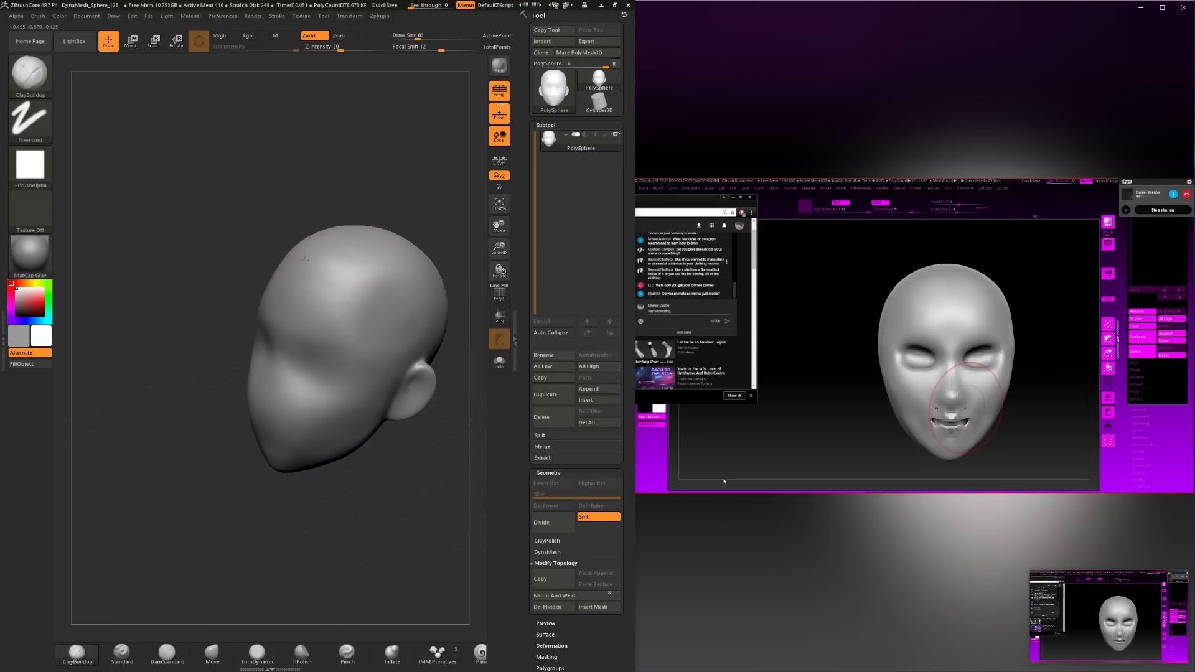
{"action": "key", "text": "shift"}
{"action": "mouse_move", "coordinate": [372, 192]}
{"action": "left_mouse_down"}
{"action": "mouse_move", "coordinate": [361, 181]}
{"action": "mouse_move", "coordinate": [225, 236]}
{"action": "left_mouse_up"}
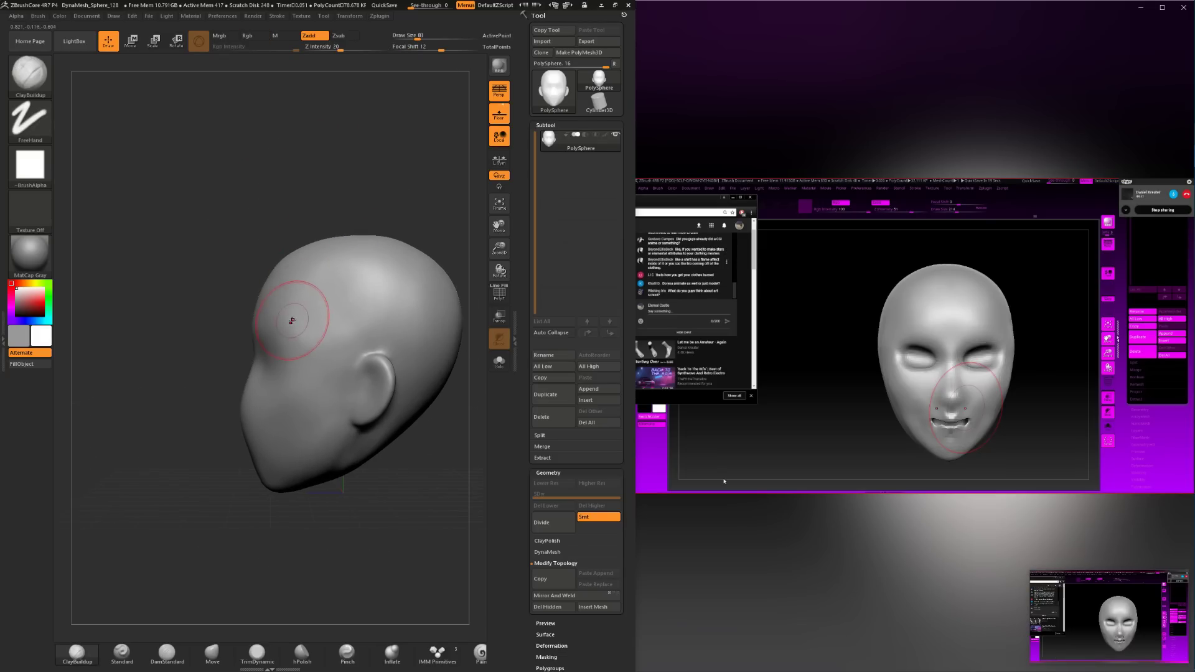
{"action": "key", "text": "shift"}
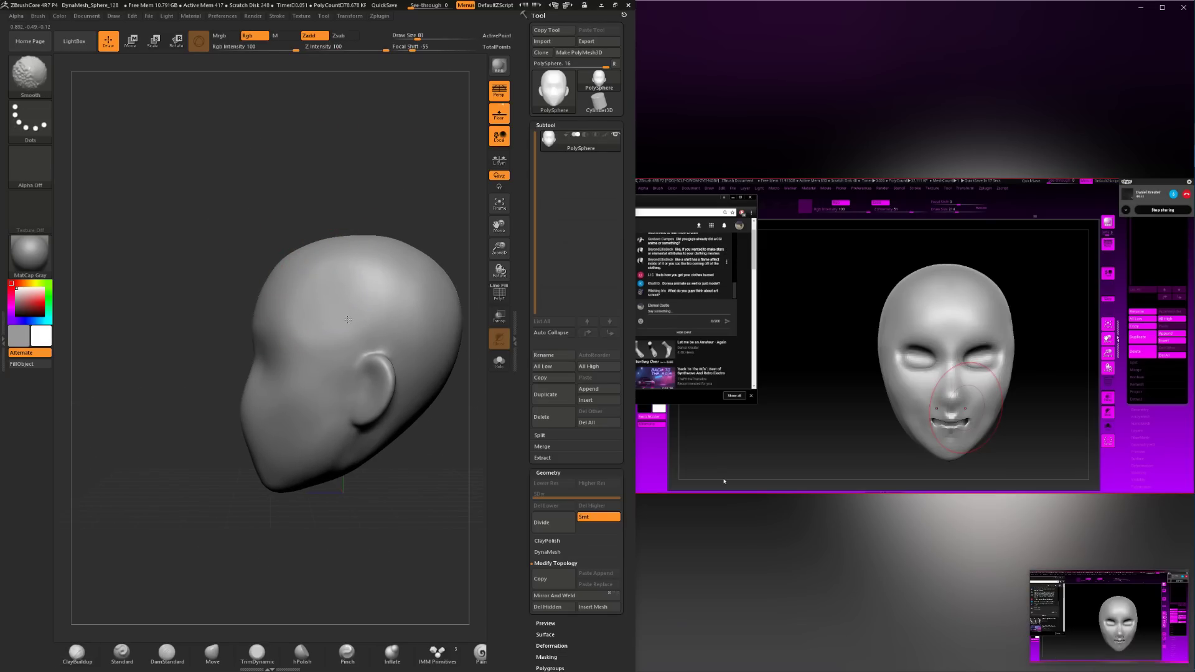
{"action": "mouse_move", "coordinate": [202, 356]}
{"action": "left_mouse_down"}
{"action": "mouse_move", "coordinate": [346, 325]}
{"action": "mouse_move", "coordinate": [317, 340]}
{"action": "left_mouse_up"}
Reshape the side of the forehead and upper skull with an enlarged Move brush and smooth the contour.
{"action": "key", "text": "space"}
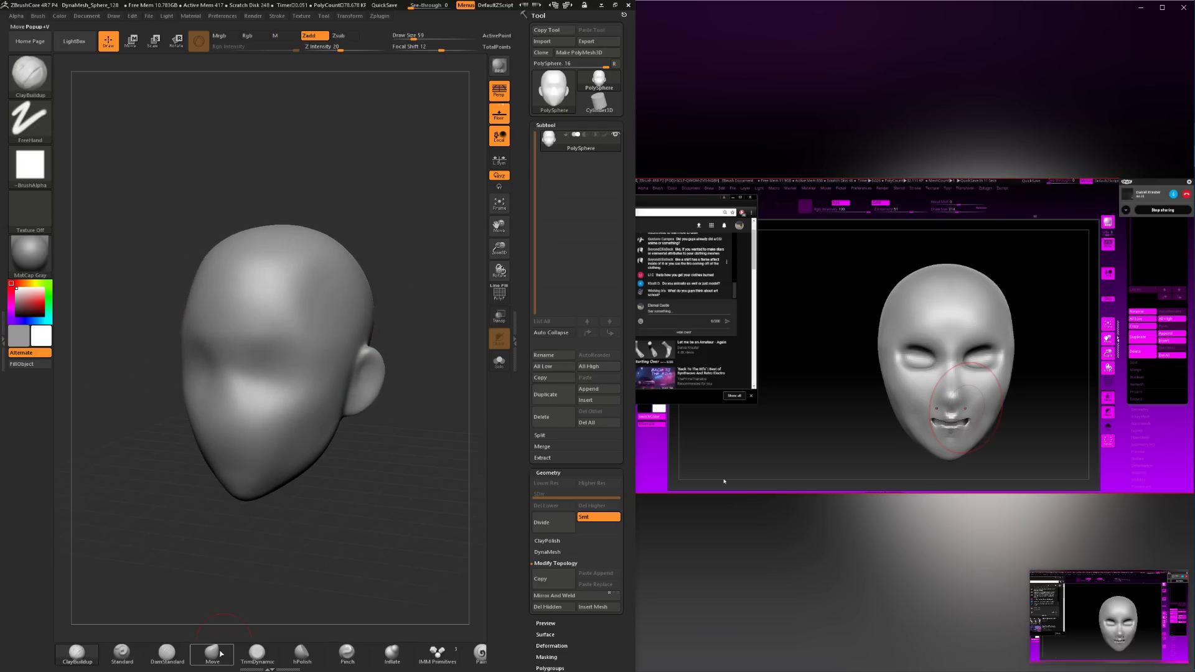
{"action": "left_click", "coordinate": [212, 654]}
{"action": "key", "text": "space"}
{"action": "left_click_drag", "start_coordinate": [301, 294], "coordinate": [311, 293]}
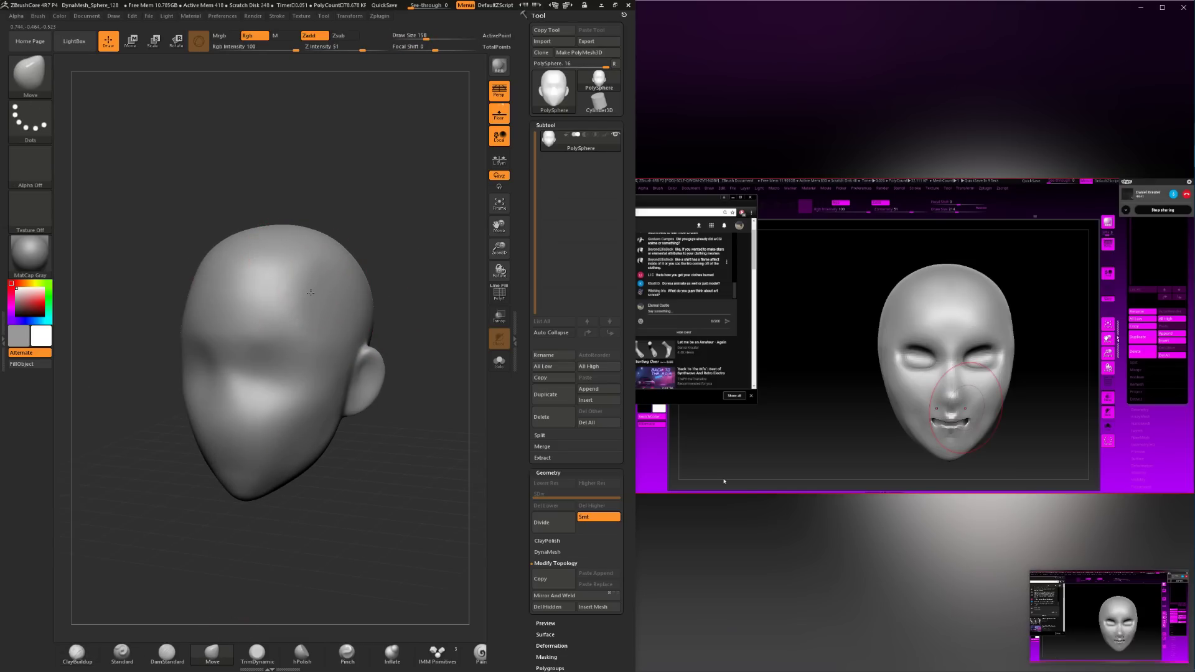
{"action": "left_click_drag", "start_coordinate": [385, 276], "coordinate": [368, 283], "text": "shift"}
{"action": "key", "text": "ctrl"}
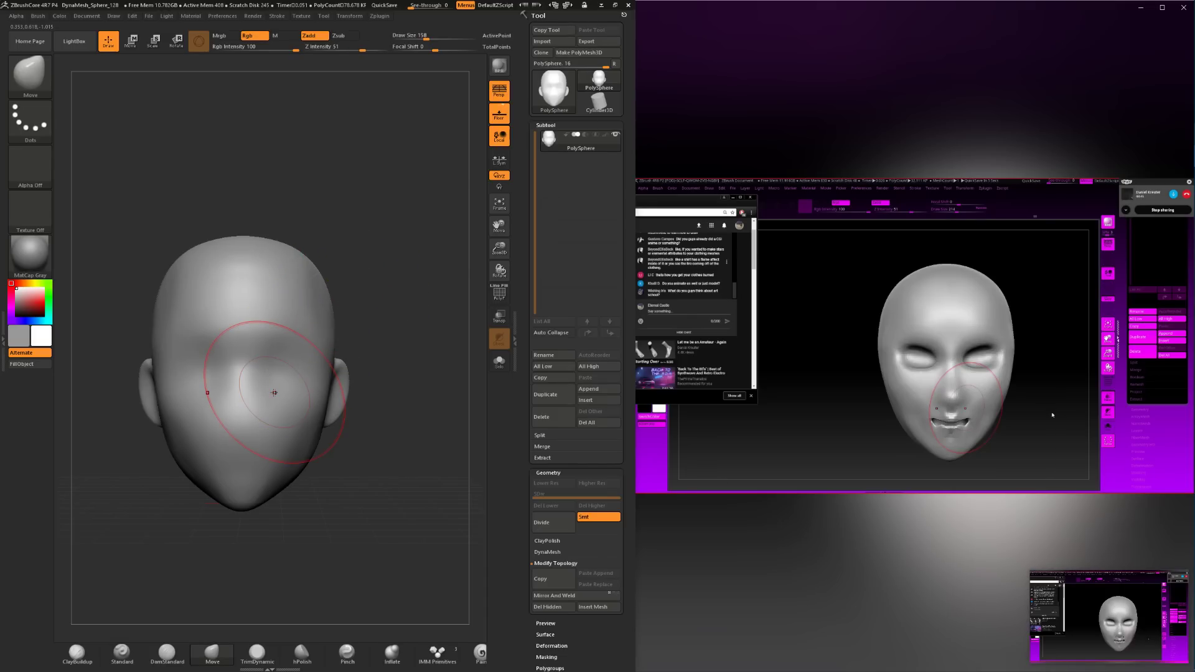
{"action": "key", "text": "shift"}
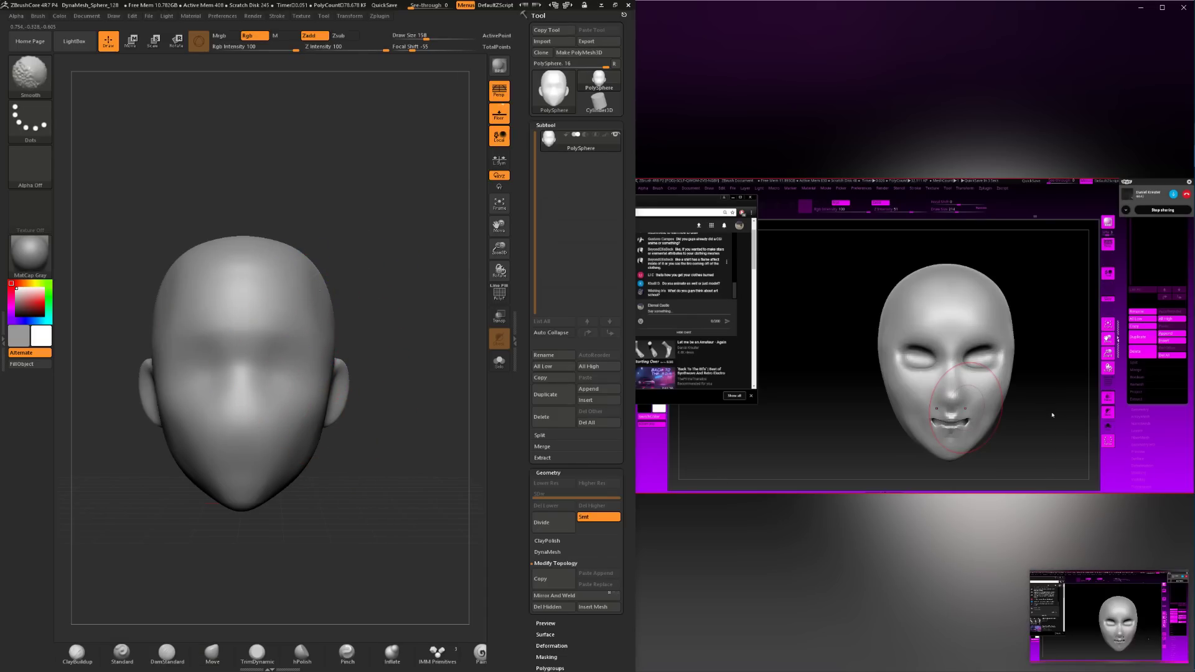
{"action": "left_click_drag", "start_coordinate": [386, 309], "coordinate": [358, 293]}
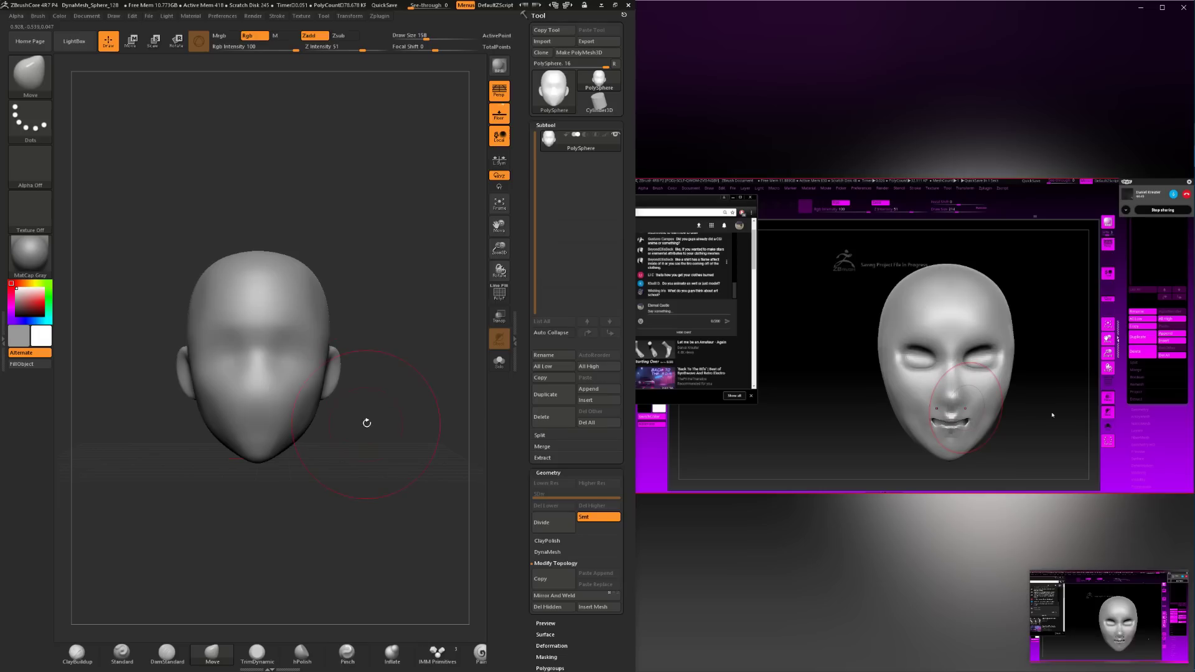
Fill out the lower jaw between the chin and ear with the ClayBuildup brush at draw size 94 and smooth it.
{"action": "left_click_drag", "start_coordinate": [367, 490], "coordinate": [332, 544]}
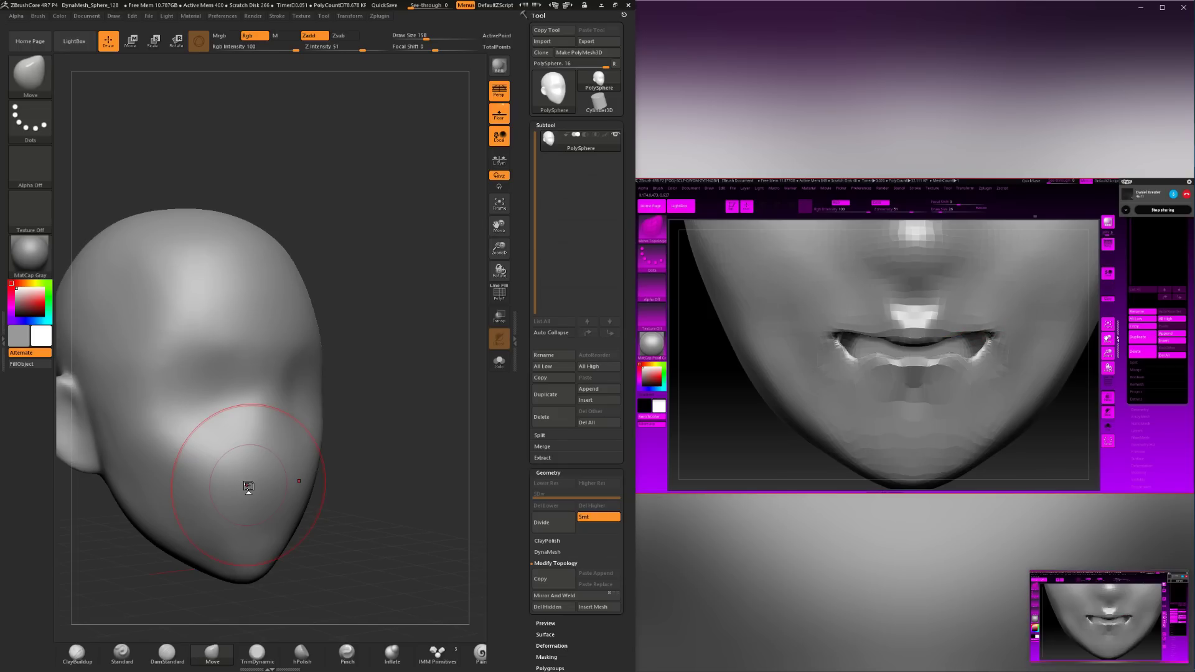
{"action": "left_click_drag", "start_coordinate": [330, 482], "coordinate": [396, 513]}
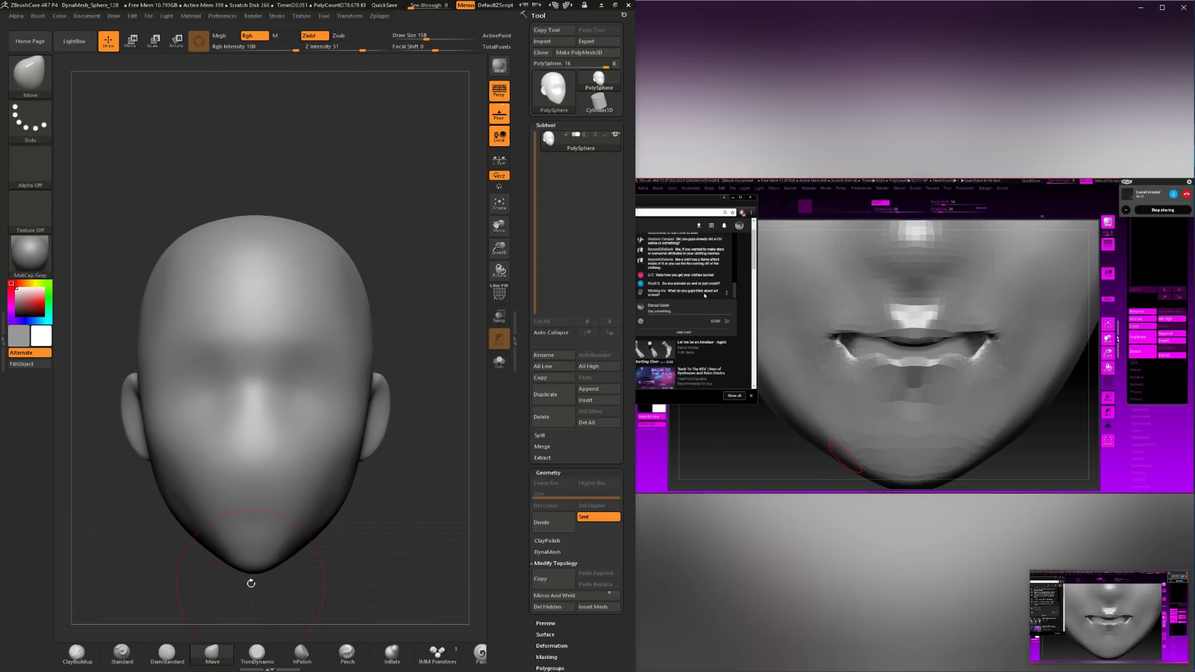
{"action": "left_click_drag", "start_coordinate": [375, 545], "coordinate": [85, 620]}
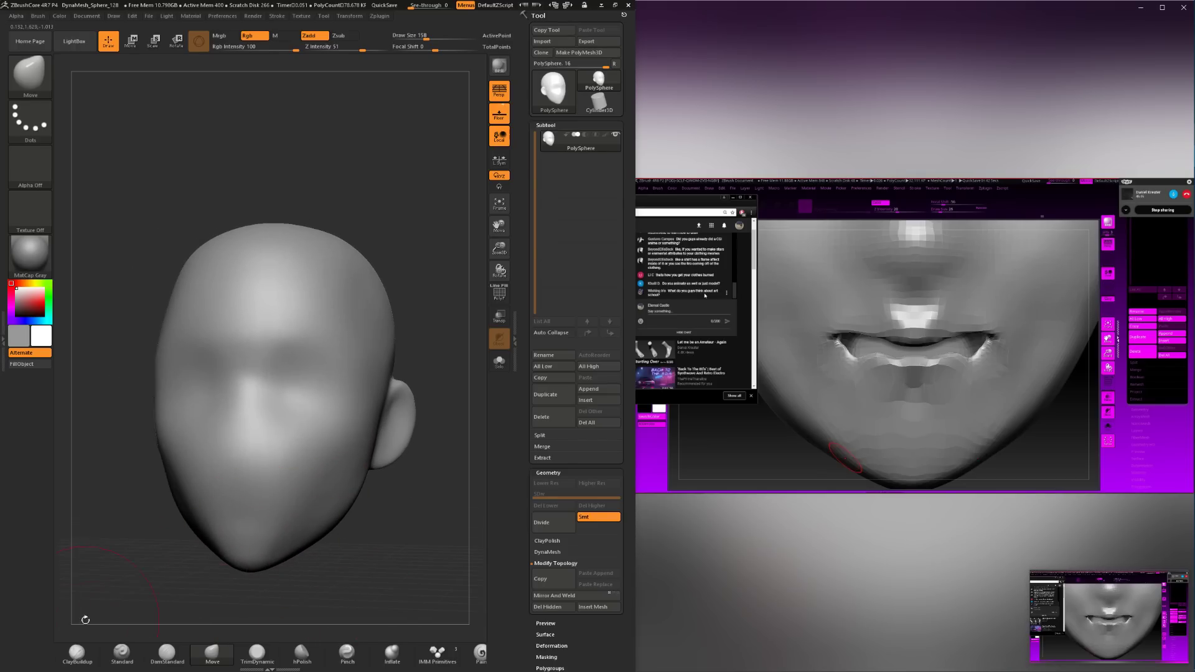
{"action": "left_click", "coordinate": [77, 652]}
{"action": "left_click_drag", "start_coordinate": [368, 541], "coordinate": [369, 562]}
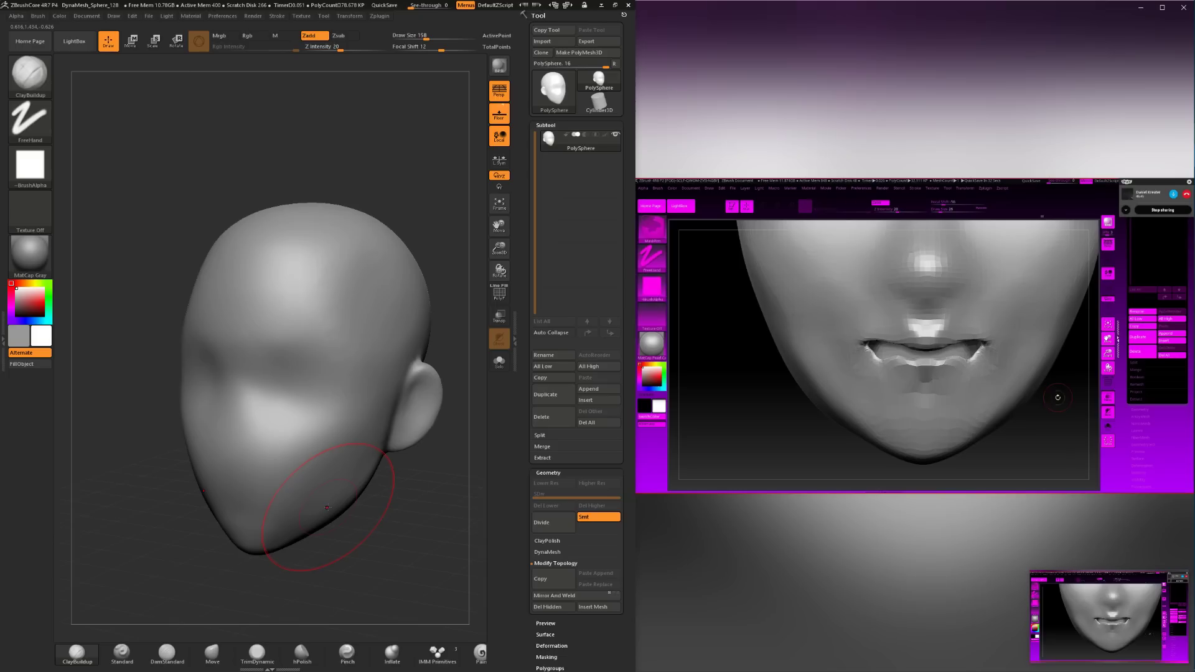
{"action": "left_click_drag", "start_coordinate": [365, 530], "coordinate": [357, 535]}
{"action": "key", "text": "space"}
{"action": "left_click_drag", "start_coordinate": [388, 496], "coordinate": [377, 496]}
{"action": "key", "text": "shift"}
{"action": "left_click_drag", "start_coordinate": [372, 555], "coordinate": [400, 547]}
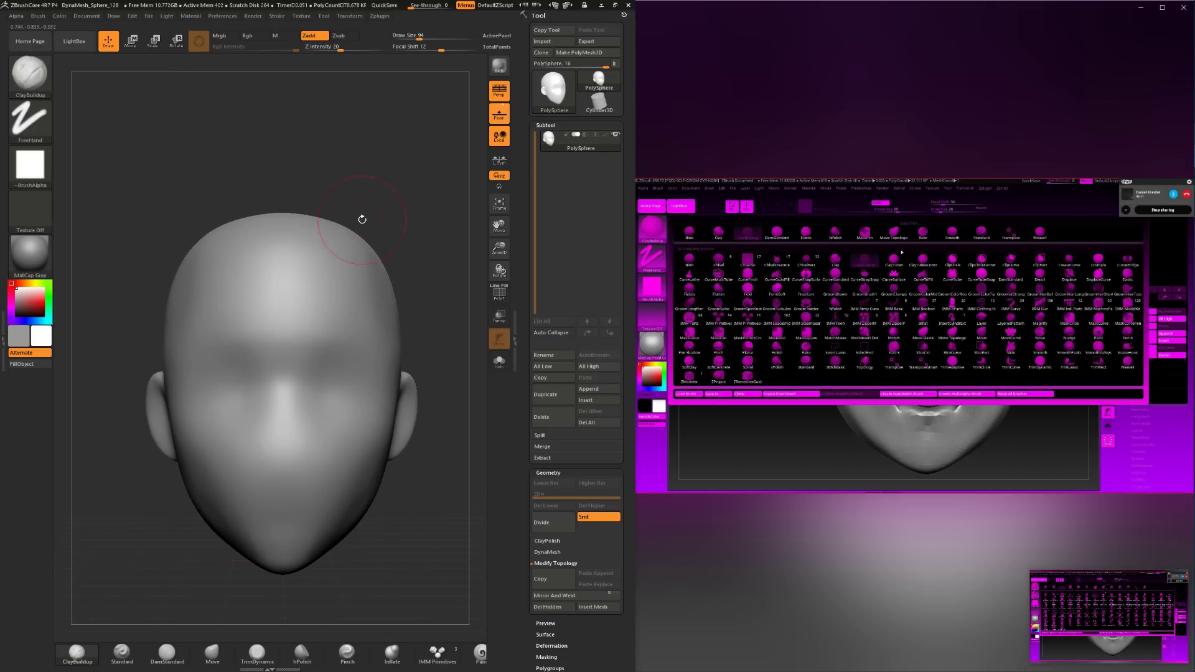
Smooth the upper corners of the skull and the temples with the brush enlarged to draw size 207.
{"action": "key", "text": "shift"}
{"action": "key", "text": "space"}
{"action": "left_click_drag", "start_coordinate": [336, 246], "coordinate": [348, 246]}
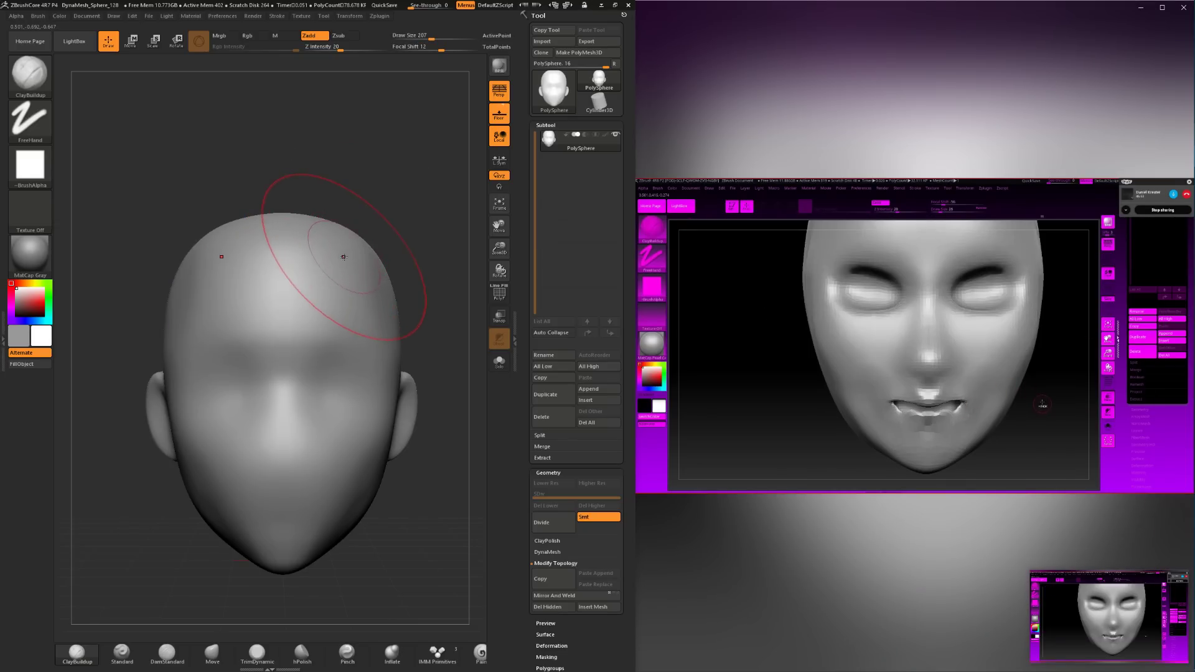
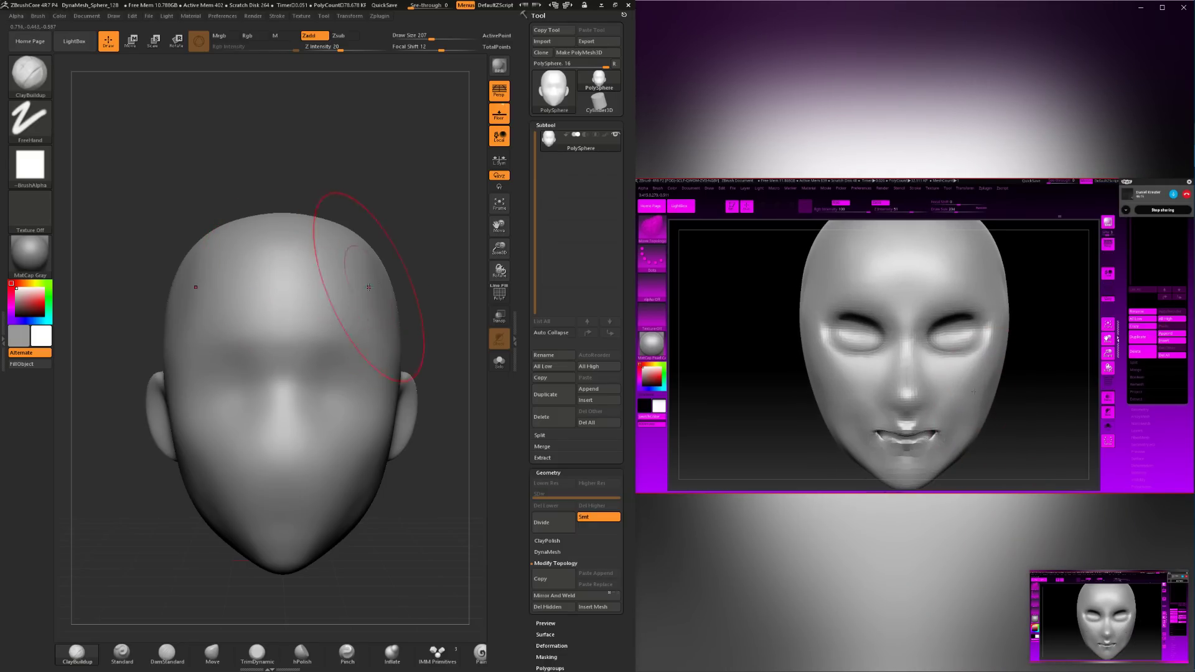
{"action": "mouse_move", "coordinate": [443, 280]}
{"action": "left_mouse_down"}
{"action": "mouse_move", "coordinate": [380, 275]}
{"action": "mouse_move", "coordinate": [394, 243]}
{"action": "mouse_move", "coordinate": [389, 187]}
{"action": "mouse_move", "coordinate": [361, 180]}
{"action": "left_mouse_up"}
{"action": "mouse_move", "coordinate": [311, 217]}
{"action": "left_mouse_down"}
{"action": "mouse_move", "coordinate": [368, 220]}
{"action": "mouse_move", "coordinate": [356, 224]}
{"action": "left_mouse_up"}
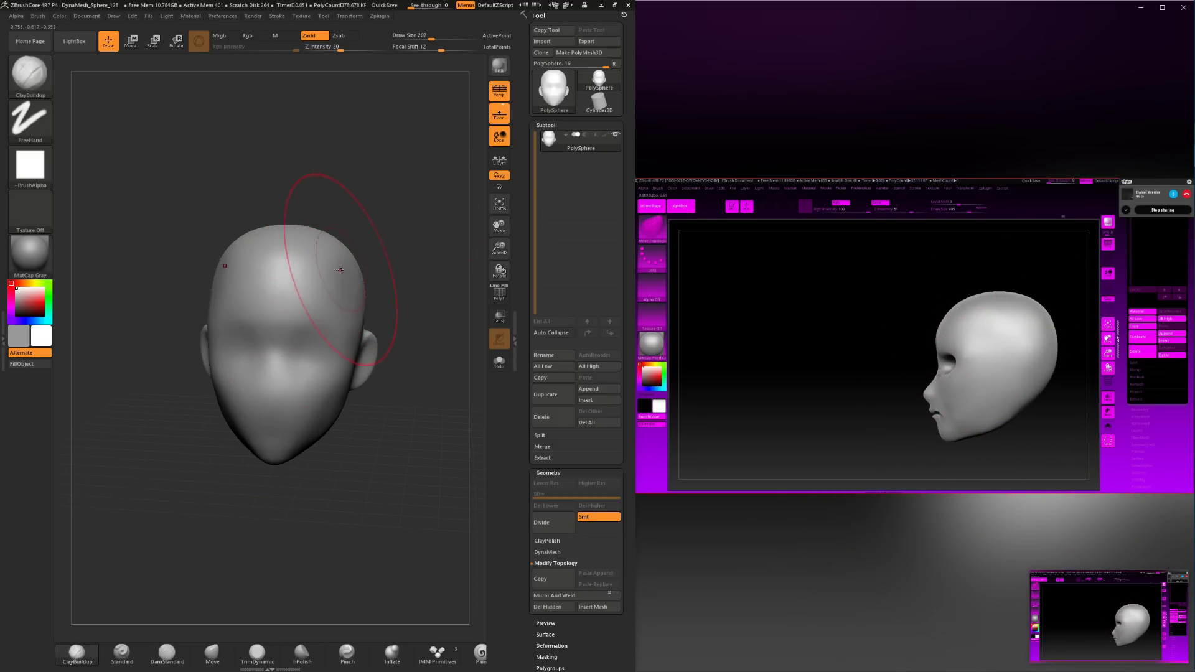
{"action": "left_click_drag", "start_coordinate": [367, 281], "coordinate": [352, 280], "text": "shift"}
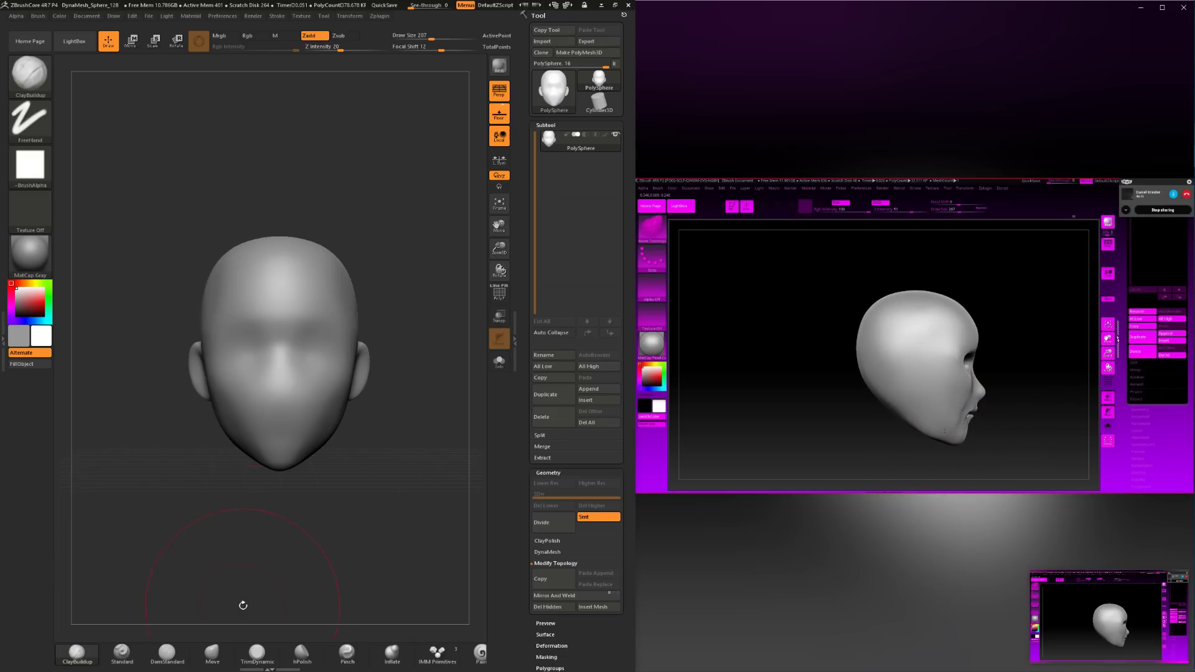
Flatten the side plane of the jaw with the TrimDynamic brush, setting the draw size to 101.
{"action": "left_click_drag", "start_coordinate": [243, 605], "coordinate": [294, 565]}
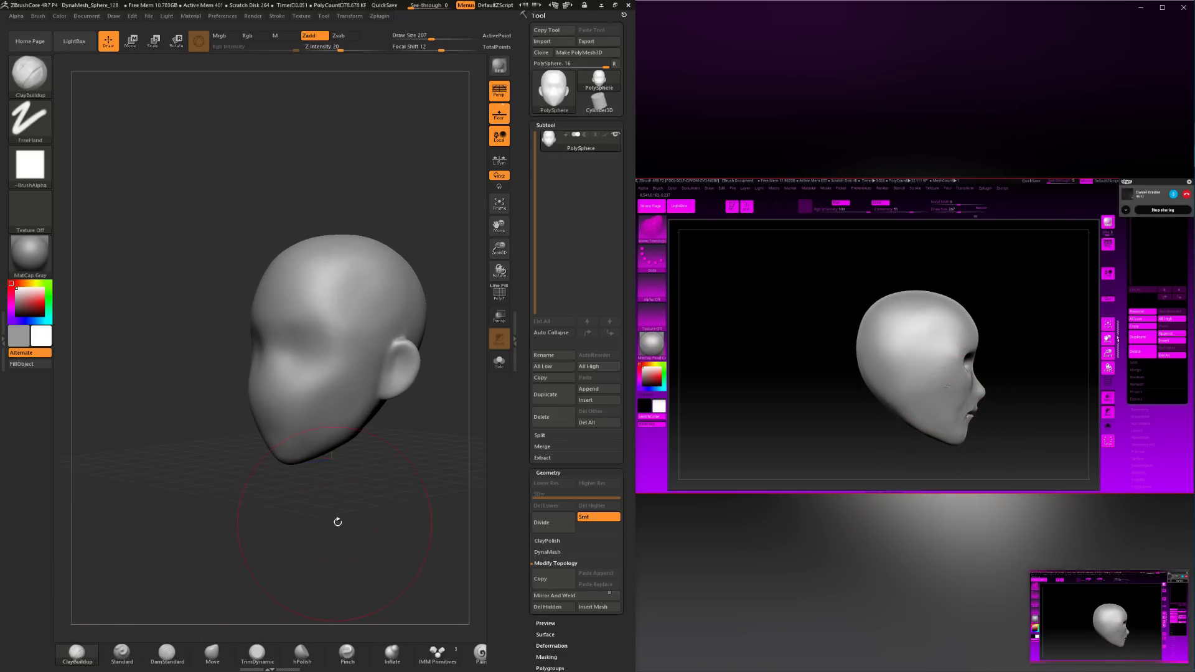
{"action": "mouse_move", "coordinate": [352, 524]}
{"action": "left_mouse_down"}
{"action": "mouse_move", "coordinate": [355, 547]}
{"action": "mouse_move", "coordinate": [358, 535]}
{"action": "left_mouse_up"}
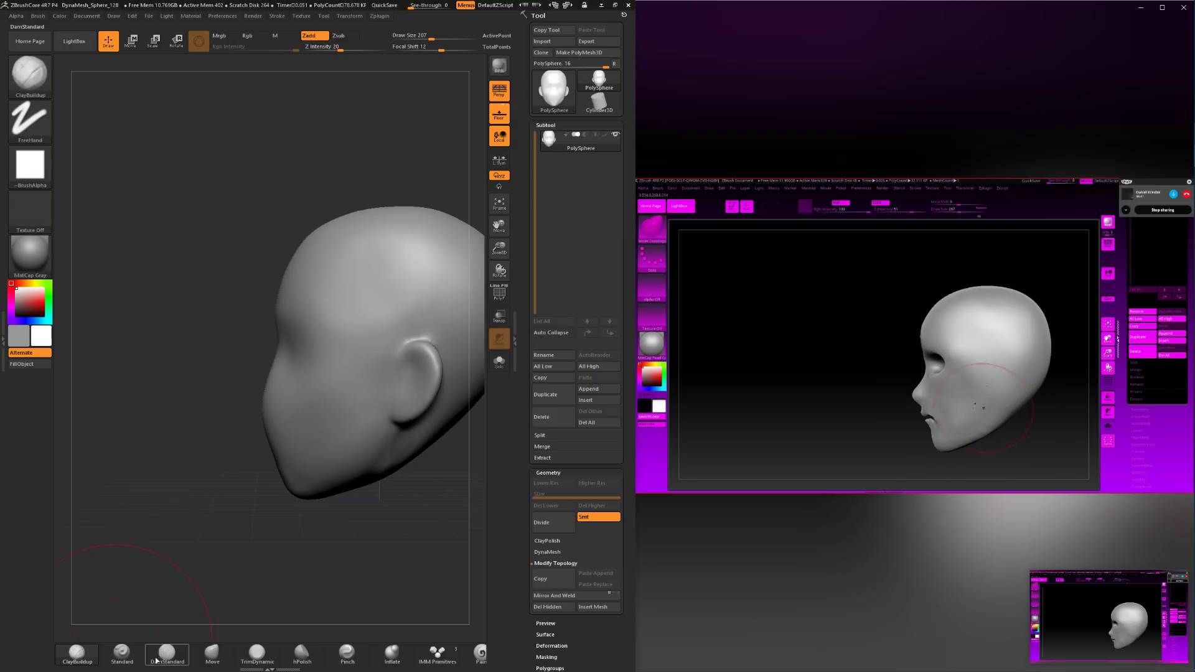
{"action": "left_click", "coordinate": [256, 657]}
{"action": "left_click_drag", "start_coordinate": [238, 601], "coordinate": [265, 563]}
{"action": "key", "text": "space"}
{"action": "mouse_move", "coordinate": [401, 477]}
{"action": "left_mouse_down"}
{"action": "mouse_move", "coordinate": [381, 484]}
{"action": "mouse_move", "coordinate": [389, 525]}
{"action": "mouse_move", "coordinate": [376, 502]}
{"action": "left_mouse_up"}
{"action": "key", "text": "space"}
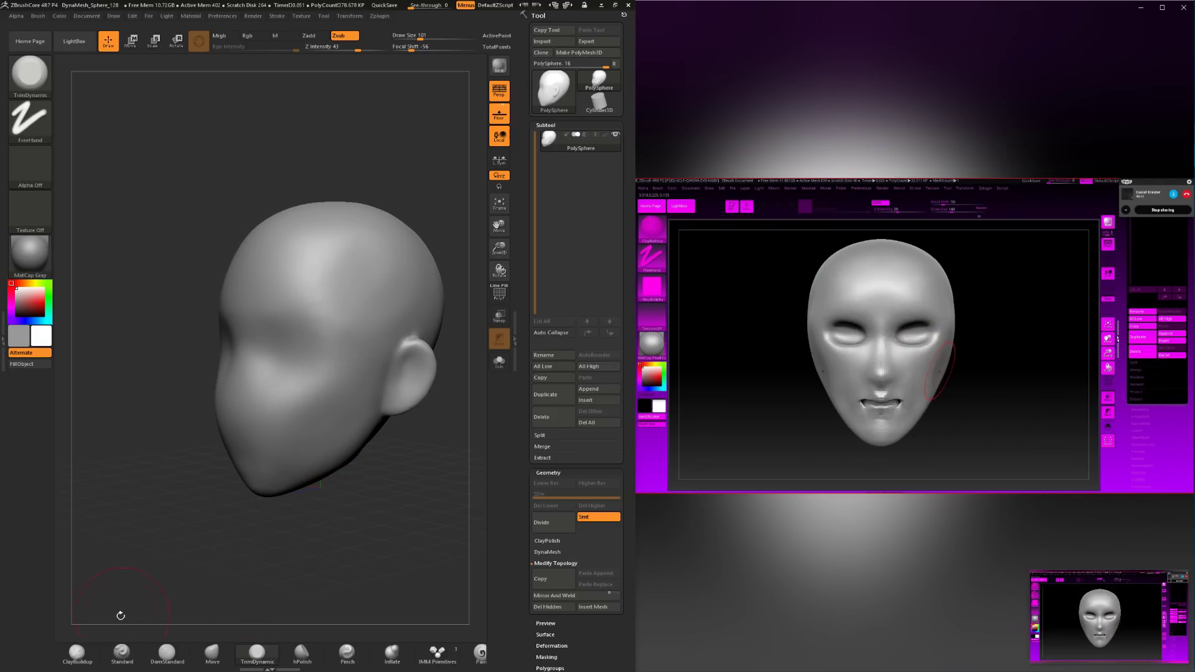
{"action": "left_click", "coordinate": [77, 652]}
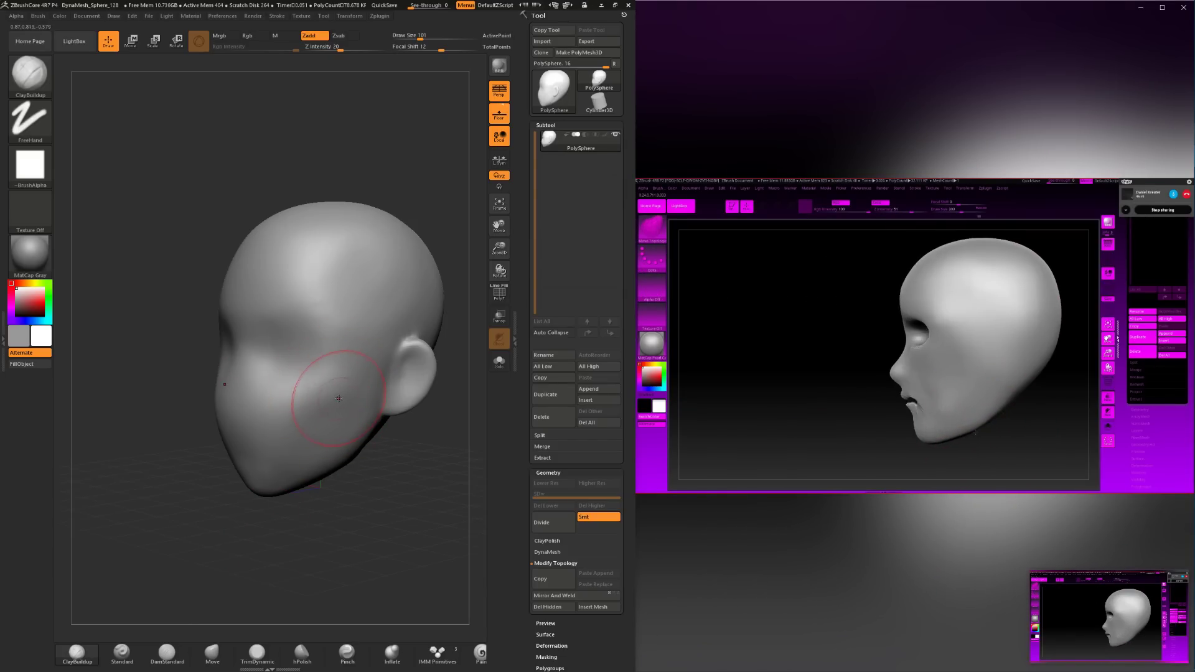
{"action": "right_click_drag", "start_coordinate": [322, 413], "coordinate": [349, 411]}
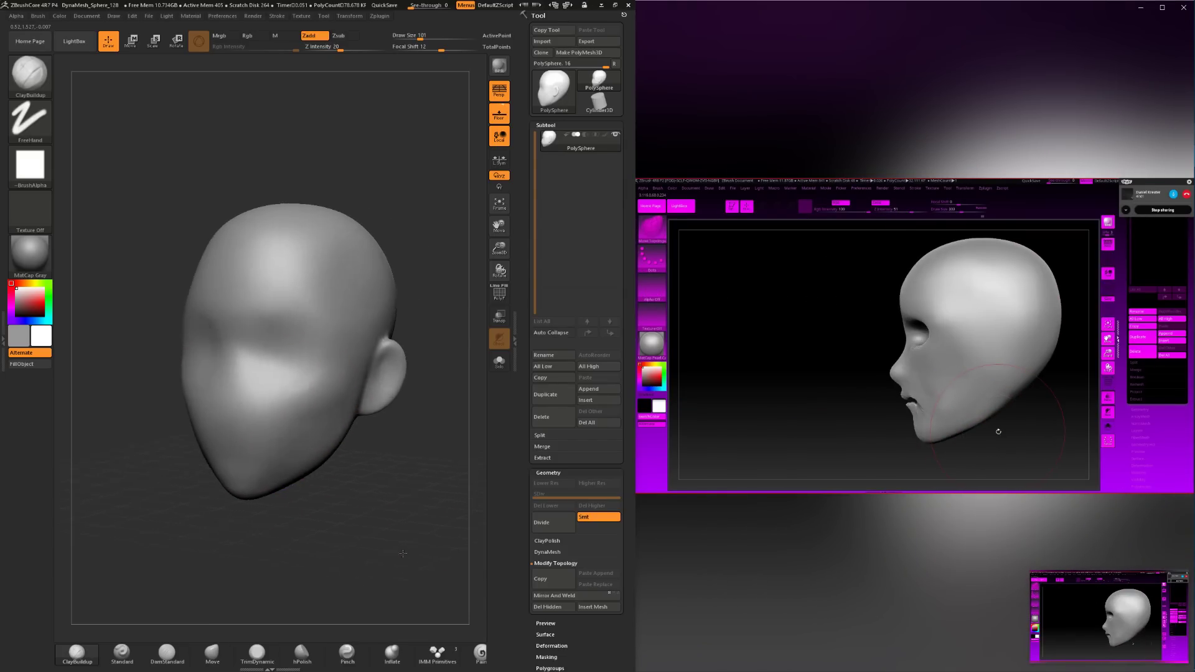
{"action": "key", "text": "ctrl"}
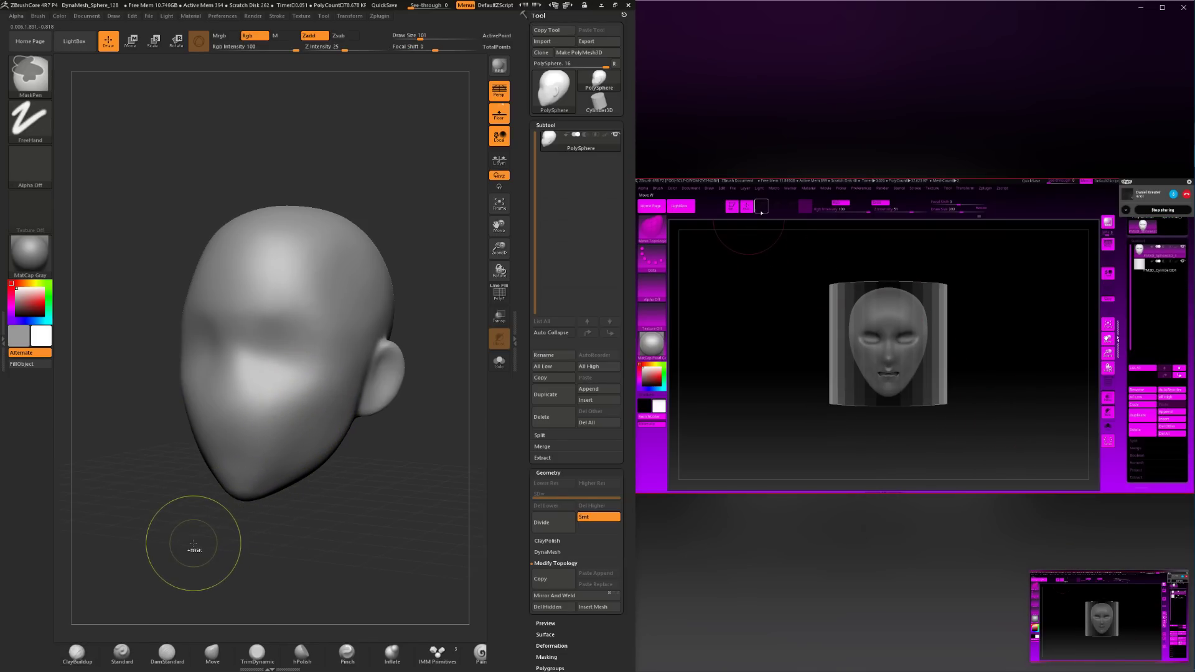
{"action": "left_click", "coordinate": [174, 651]}
{"action": "left_click", "coordinate": [176, 648]}
{"action": "left_click_drag", "start_coordinate": [348, 535], "coordinate": [399, 498]}
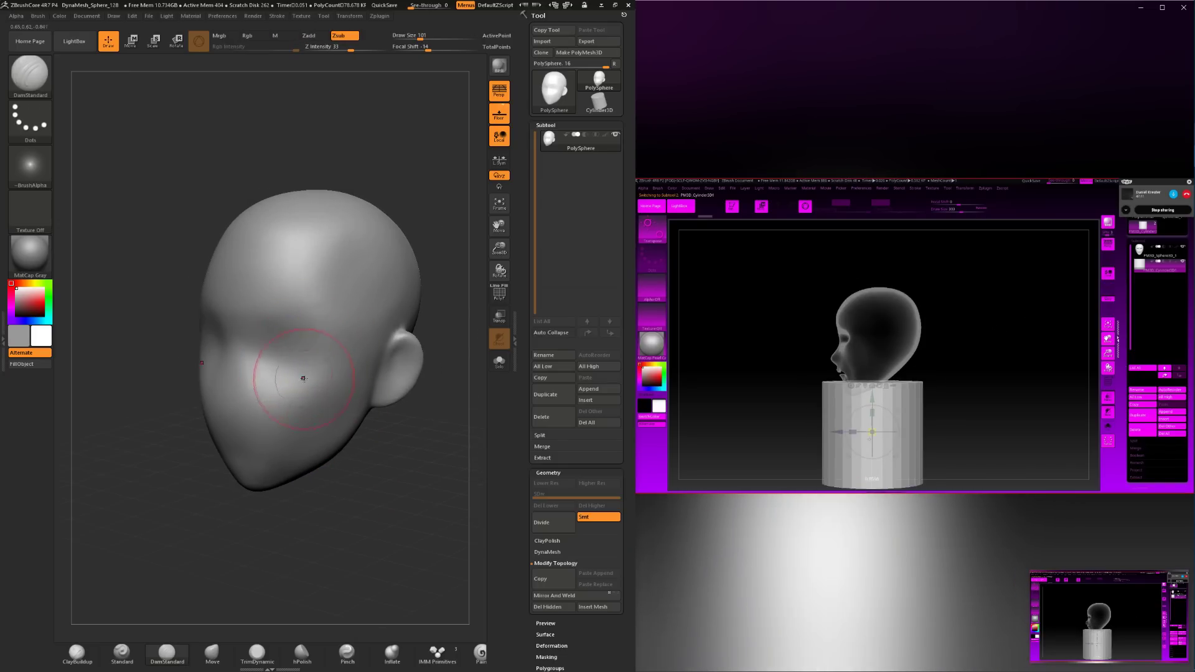
{"action": "left_click_drag", "start_coordinate": [339, 542], "coordinate": [389, 551]}
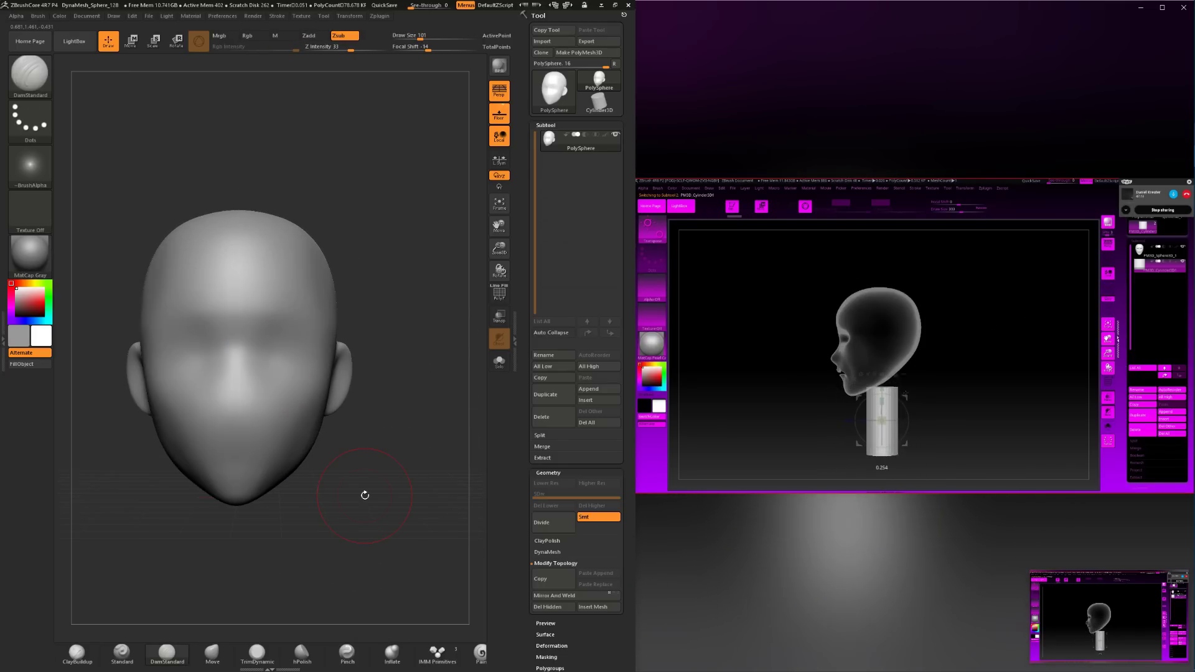
{"action": "left_click_drag", "start_coordinate": [403, 403], "coordinate": [390, 402]}
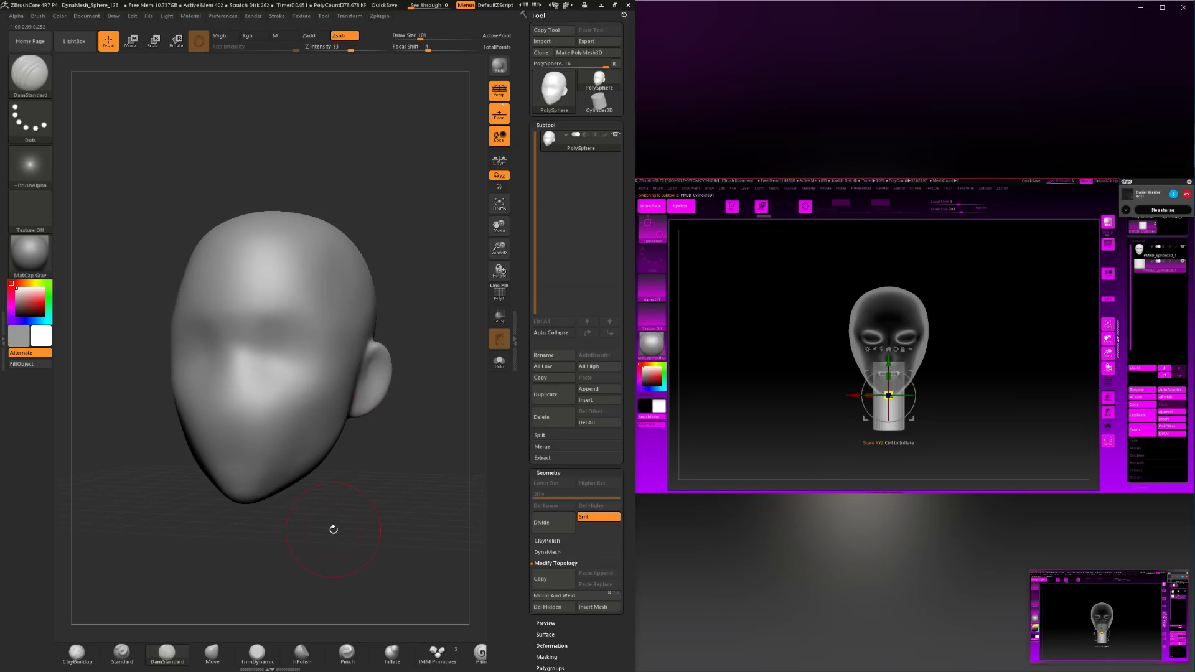
Build up the side plane between the cheek and jaw with the ClayBuildup brush at draw size 68 and smooth it.
{"action": "left_click", "coordinate": [77, 653]}
{"action": "left_click_drag", "start_coordinate": [322, 504], "coordinate": [303, 498]}
{"action": "key", "text": "space"}
{"action": "left_click_drag", "start_coordinate": [339, 423], "coordinate": [332, 424]}
{"action": "left_click_drag", "start_coordinate": [341, 482], "coordinate": [358, 478]}
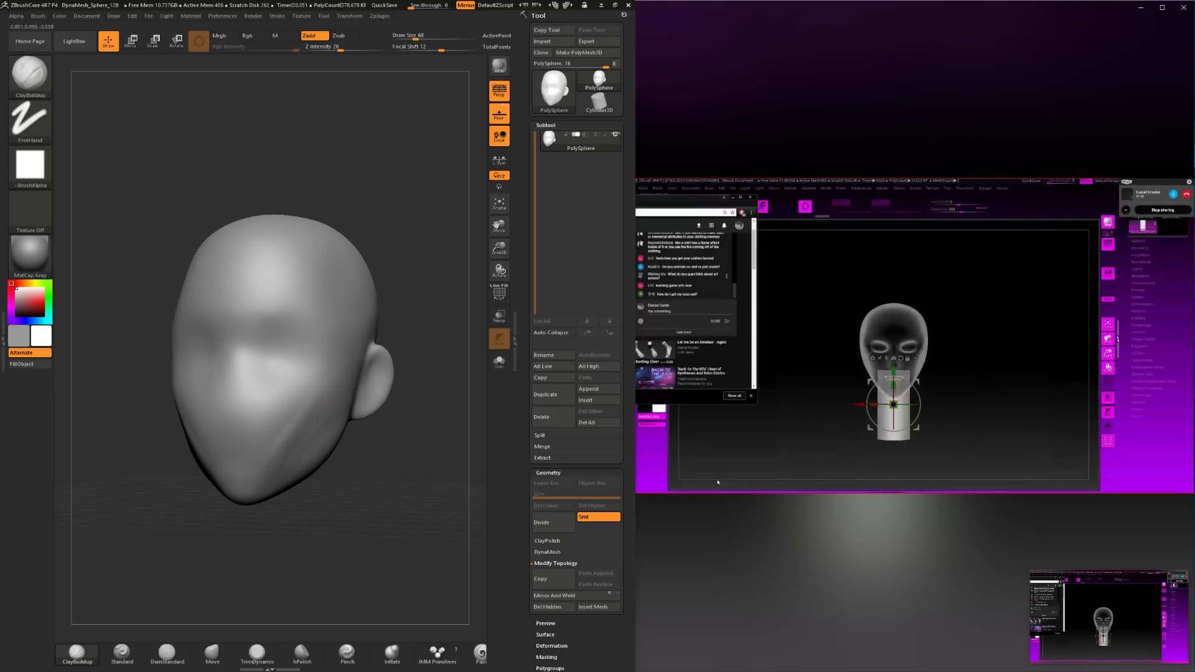
{"action": "key", "text": "shift"}
{"action": "left_click_drag", "start_coordinate": [367, 470], "coordinate": [346, 466]}
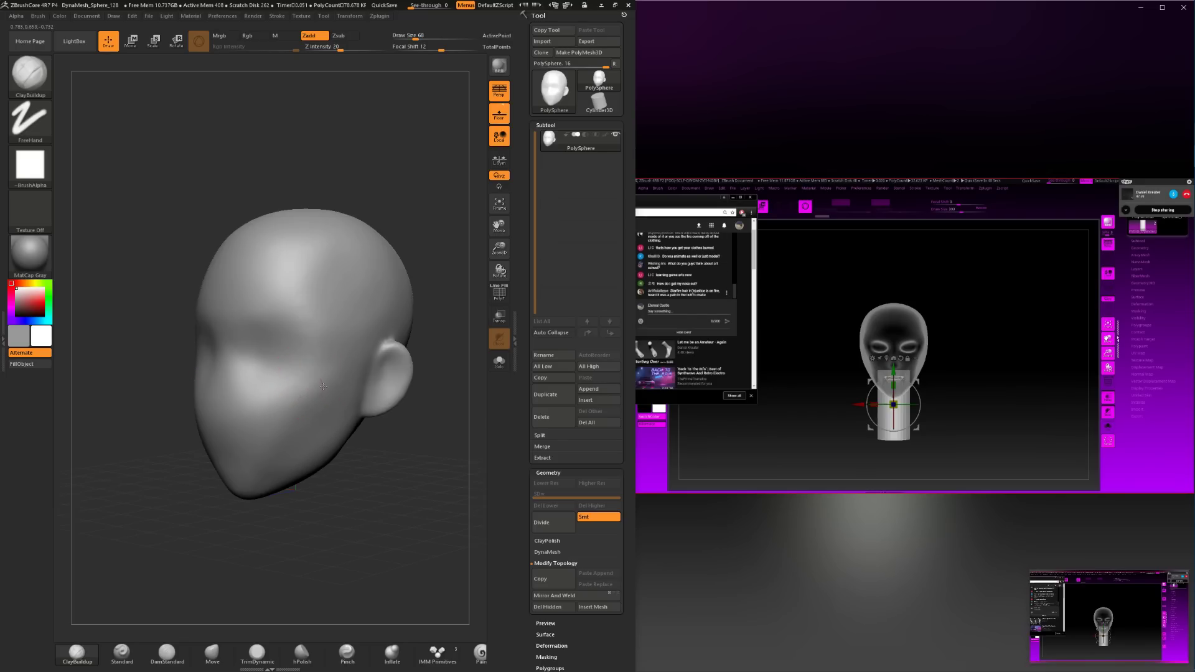
{"action": "key", "text": "shift"}
{"action": "key", "text": "shift"}
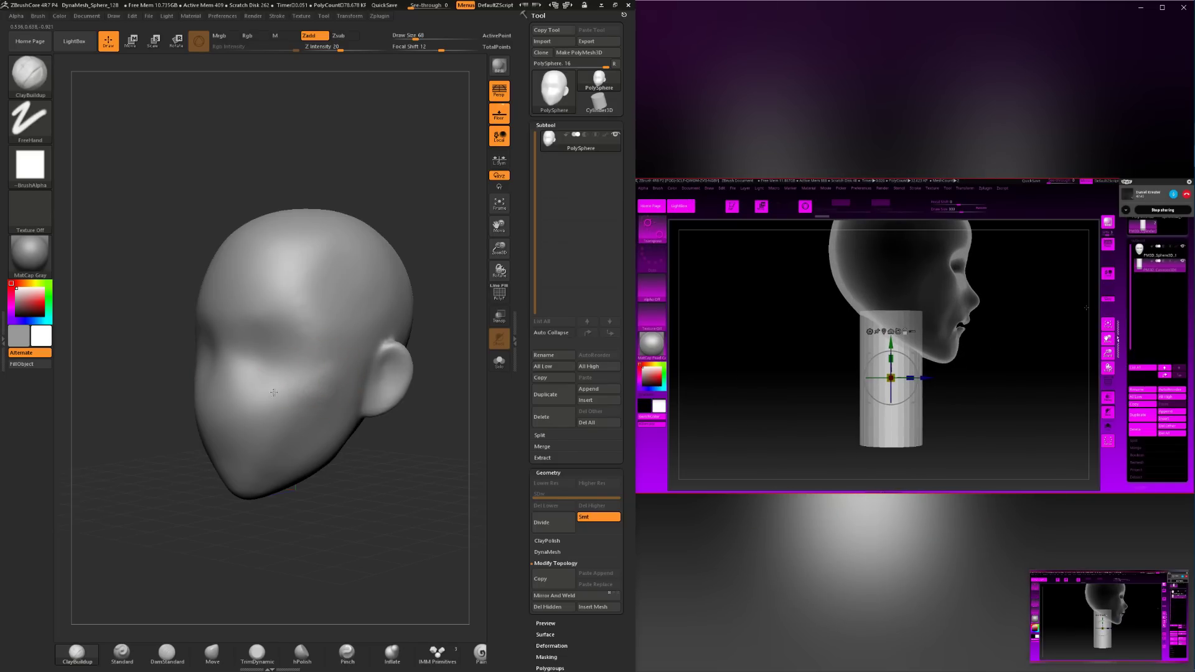
{"action": "key", "text": "shift"}
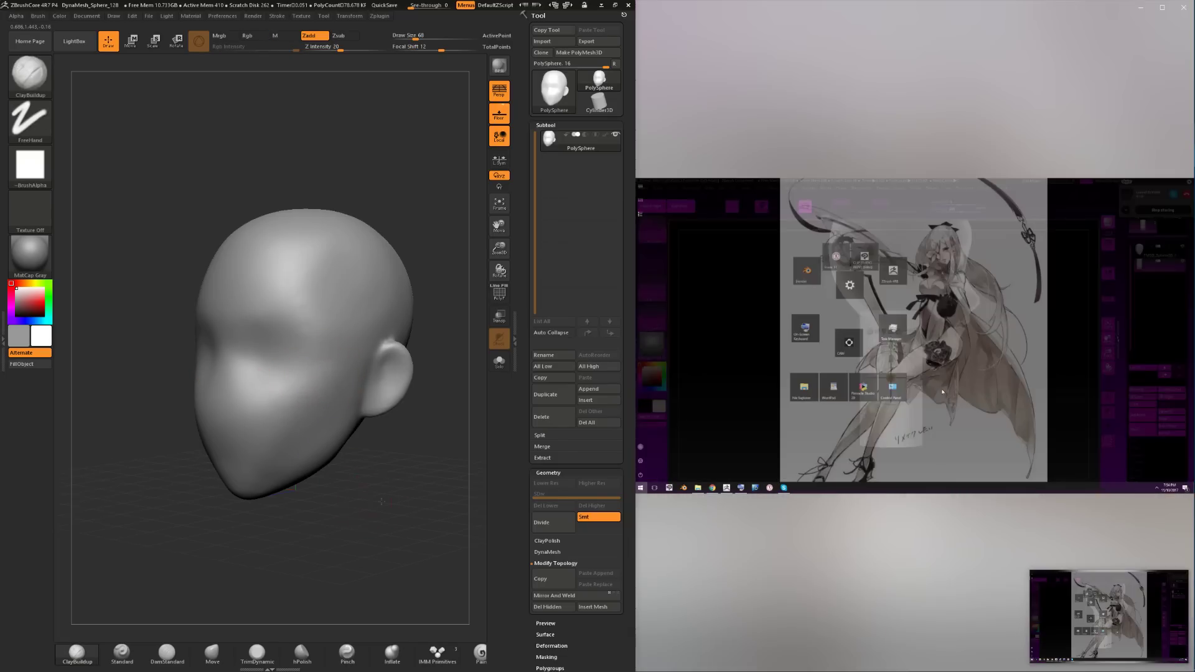
Fill out the crown and back of the skull in side view with an enlarged Move brush.
{"action": "mouse_move", "coordinate": [398, 436]}
{"action": "left_mouse_down"}
{"action": "mouse_move", "coordinate": [387, 427]}
{"action": "mouse_move", "coordinate": [381, 448]}
{"action": "left_mouse_up"}
{"action": "left_click_drag", "start_coordinate": [206, 516], "coordinate": [316, 480]}
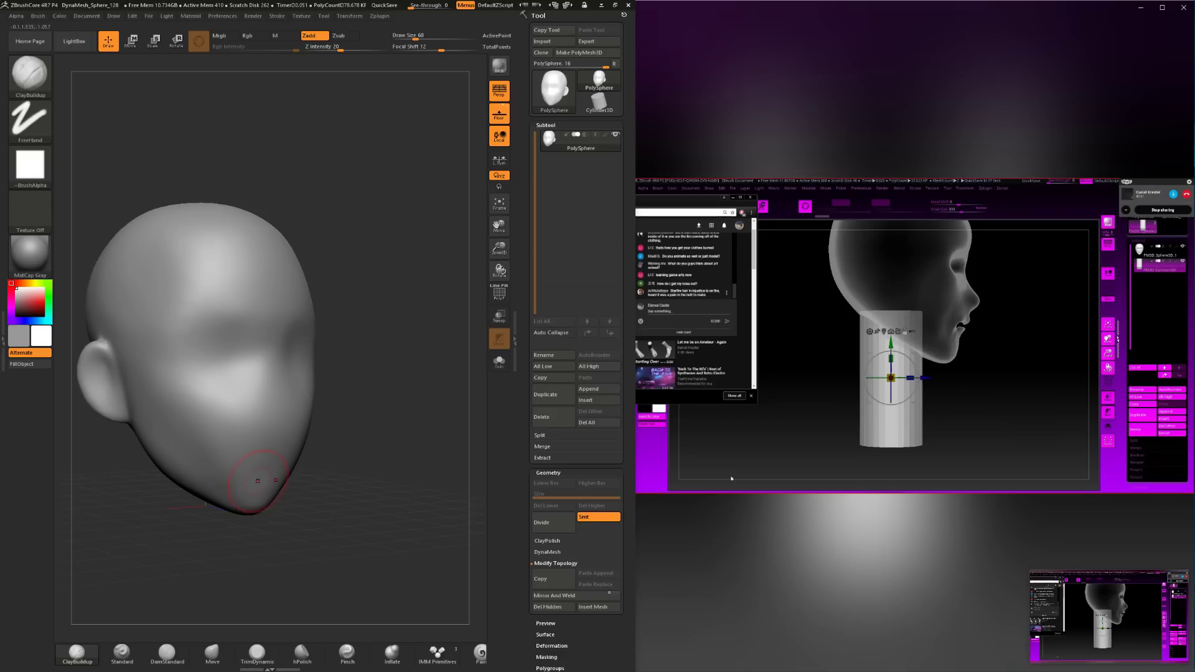
{"action": "left_click_drag", "start_coordinate": [243, 598], "coordinate": [351, 426]}
{"action": "left_click", "coordinate": [212, 652]}
{"action": "key", "text": "space"}
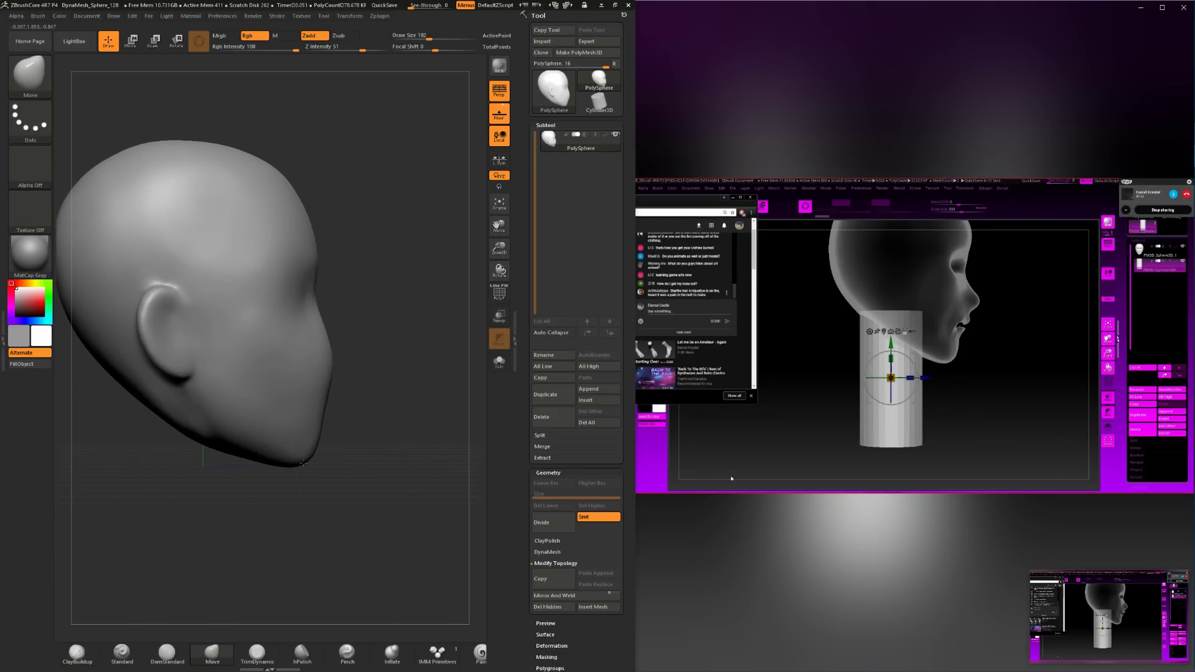
{"action": "left_click_drag", "start_coordinate": [297, 543], "coordinate": [307, 518]}
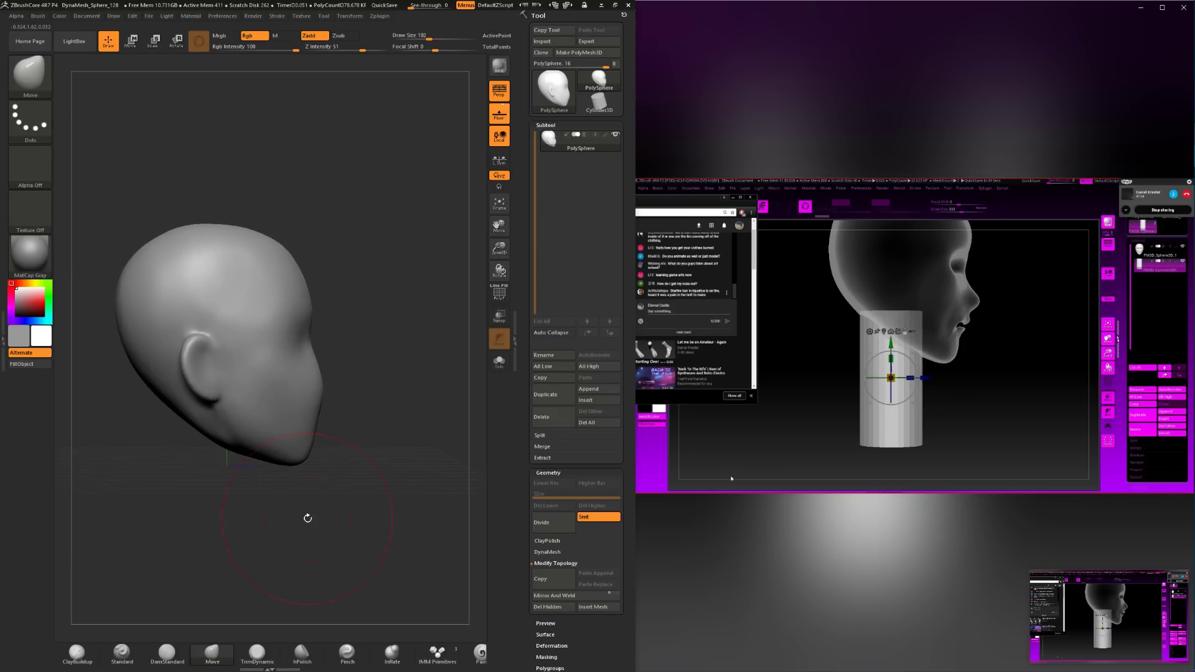
{"action": "left_click", "coordinate": [433, 654]}
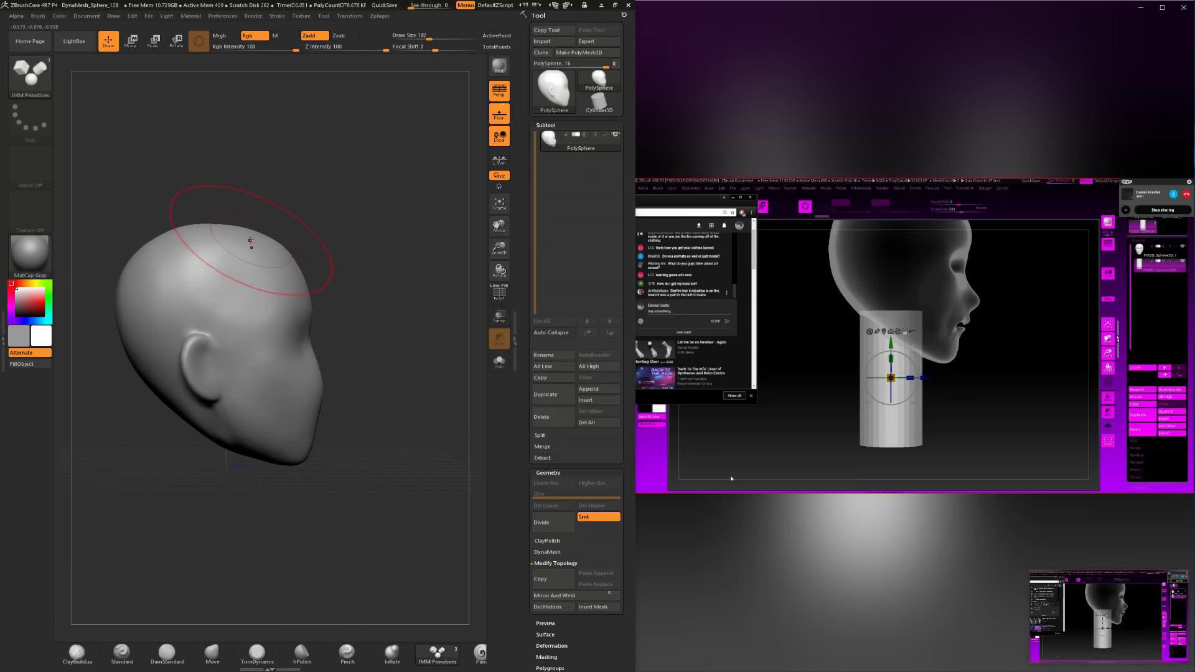
{"action": "left_click", "coordinate": [223, 650]}
{"action": "key", "text": "space"}
{"action": "left_click_drag", "start_coordinate": [193, 252], "coordinate": [210, 249]}
{"action": "key", "text": "space"}
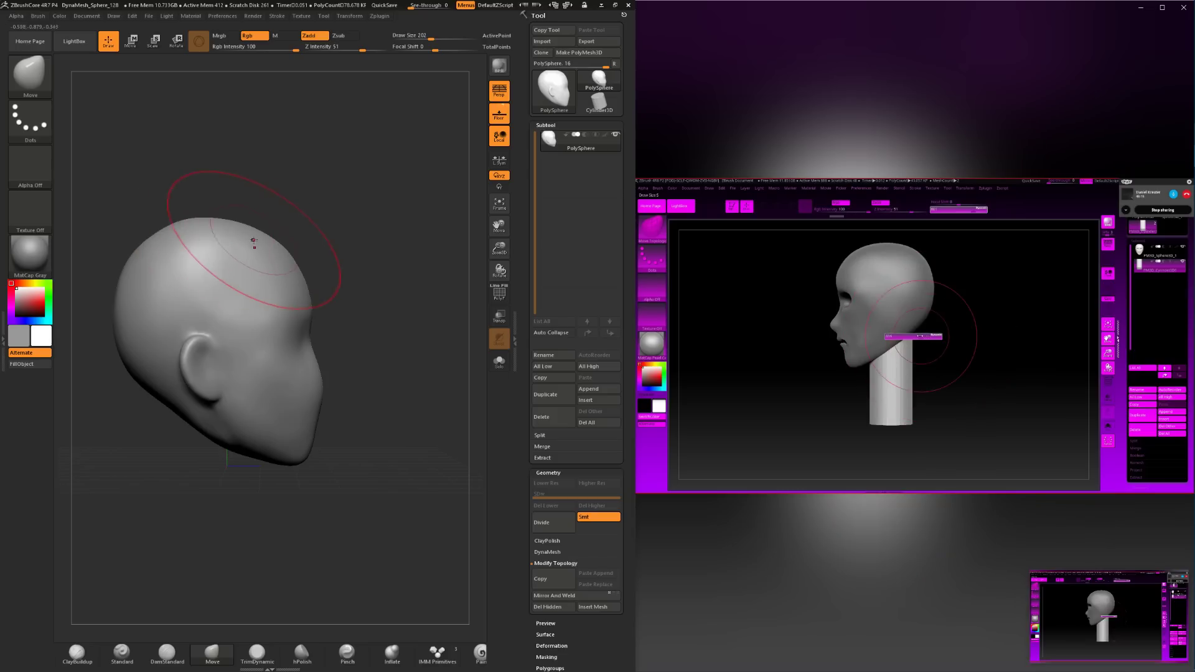
{"action": "left_click_drag", "start_coordinate": [348, 285], "coordinate": [355, 262]}
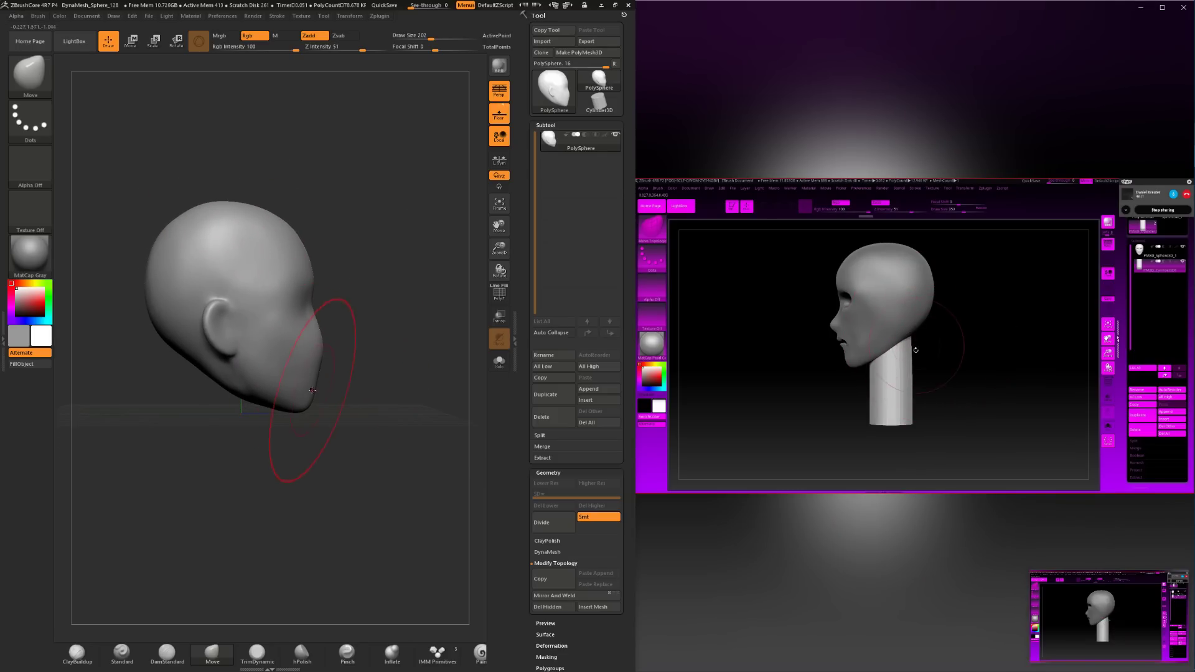
{"action": "key", "text": "space"}
{"action": "mouse_move", "coordinate": [285, 417]}
{"action": "left_mouse_down"}
{"action": "mouse_move", "coordinate": [320, 420]}
{"action": "mouse_move", "coordinate": [284, 430]}
{"action": "mouse_move", "coordinate": [348, 448]}
{"action": "left_mouse_up"}
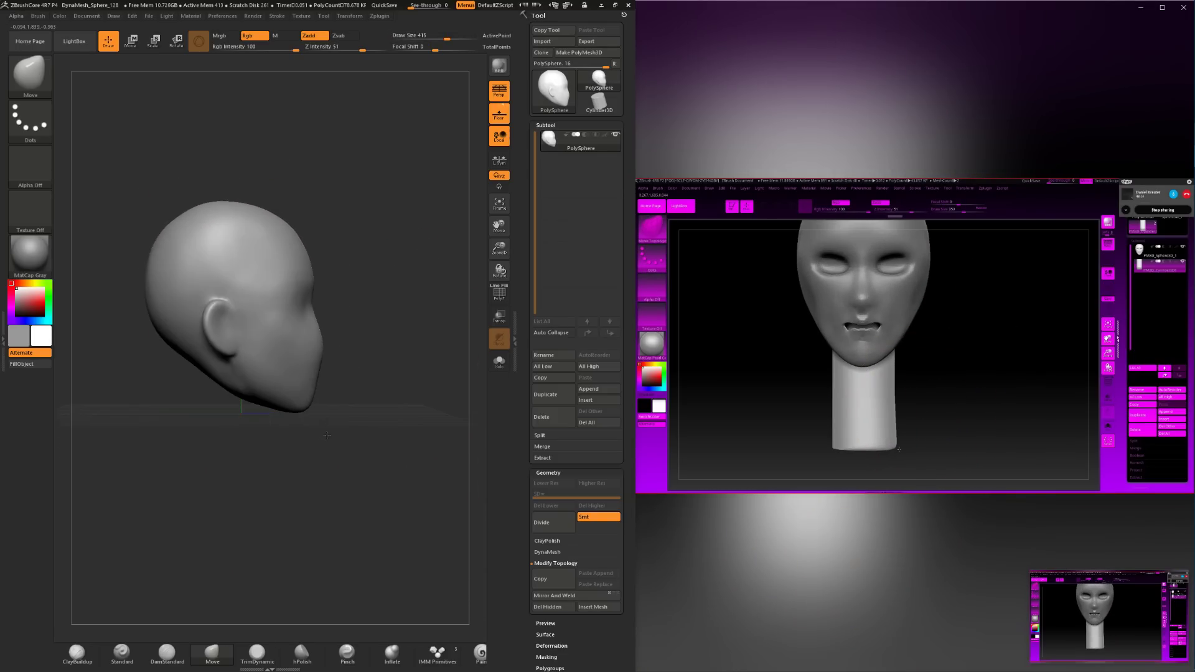
Insert a cylinder from the IMM Primitives brush under the head as the neck.
{"action": "left_click", "coordinate": [437, 654]}
{"action": "left_click_drag", "start_coordinate": [299, 480], "coordinate": [315, 452]}
{"action": "key", "text": "m"}
{"action": "left_click", "coordinate": [182, 475]}
{"action": "left_click_drag", "start_coordinate": [156, 465], "coordinate": [190, 438]}
{"action": "key", "text": "space"}
Scale and position the neck cylinder with the transform gizmo so that it sits beneath the skull behind the jaw.
{"action": "mouse_move", "coordinate": [270, 375]}
{"action": "left_mouse_down"}
{"action": "mouse_move", "coordinate": [248, 371]}
{"action": "mouse_move", "coordinate": [292, 391]}
{"action": "mouse_move", "coordinate": [299, 413]}
{"action": "left_mouse_up"}
{"action": "left_click_drag", "start_coordinate": [386, 338], "coordinate": [404, 416], "text": "shift"}
{"action": "key", "text": "e"}
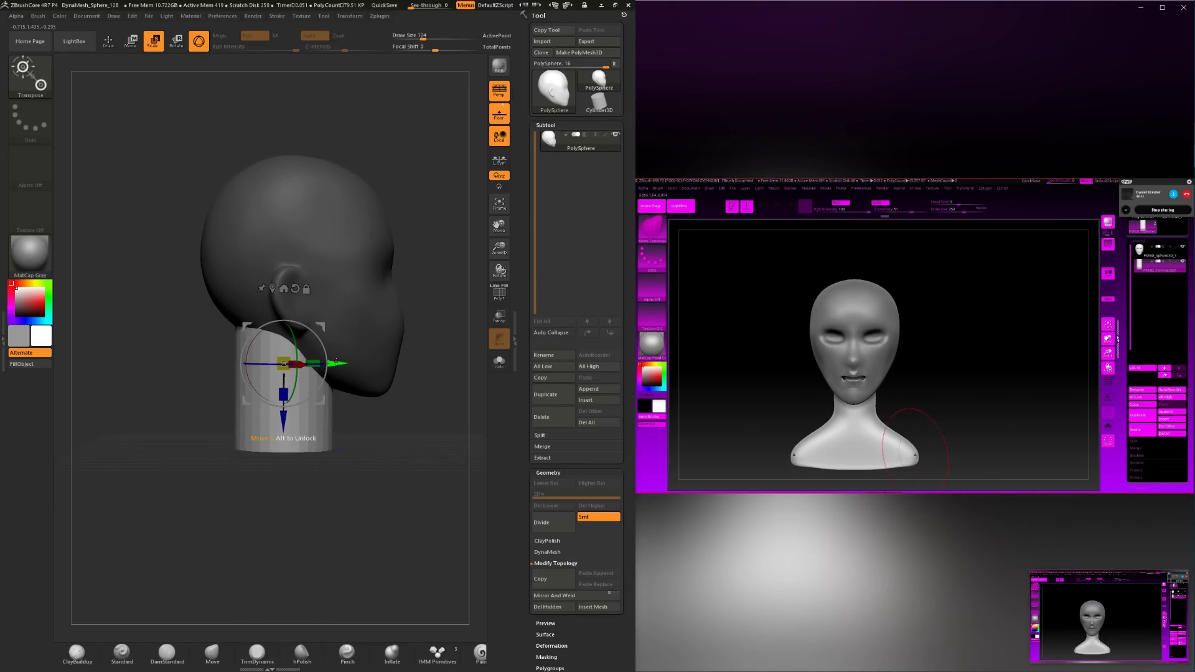
{"action": "left_click_drag", "start_coordinate": [285, 364], "coordinate": [299, 376]}
{"action": "left_click_drag", "start_coordinate": [407, 411], "coordinate": [358, 416]}
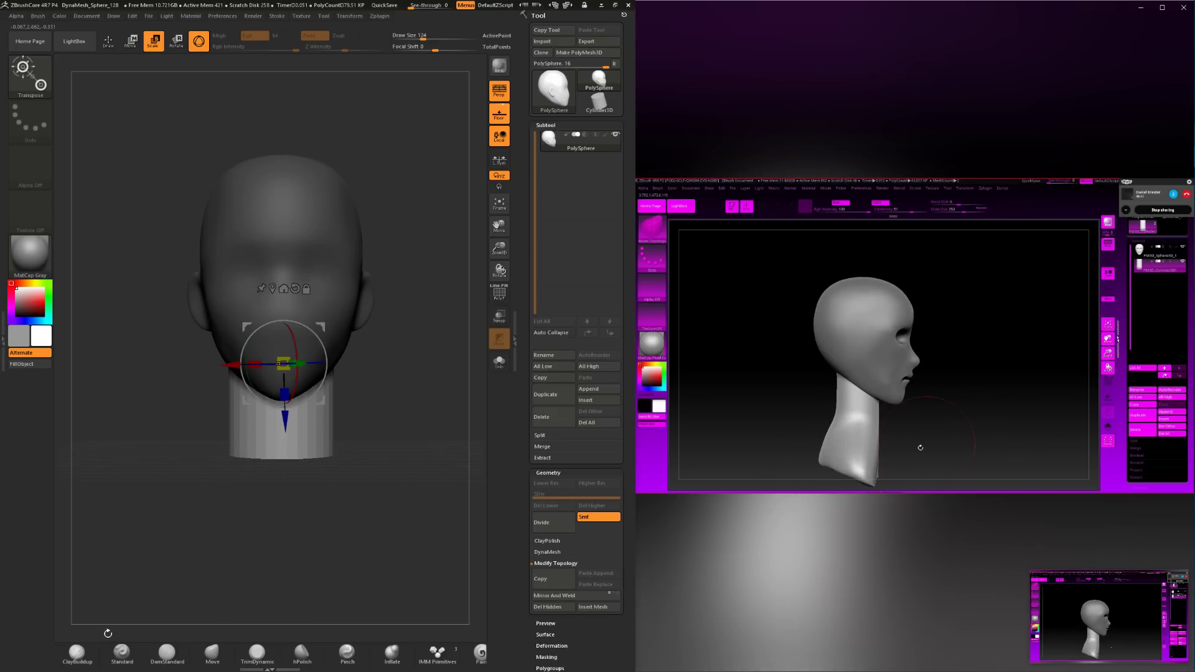
Adjust the neck cylinder's contour with the Move brush at draw size 161 and smooth its surface.
{"action": "left_click", "coordinate": [212, 654]}
{"action": "key", "text": "space"}
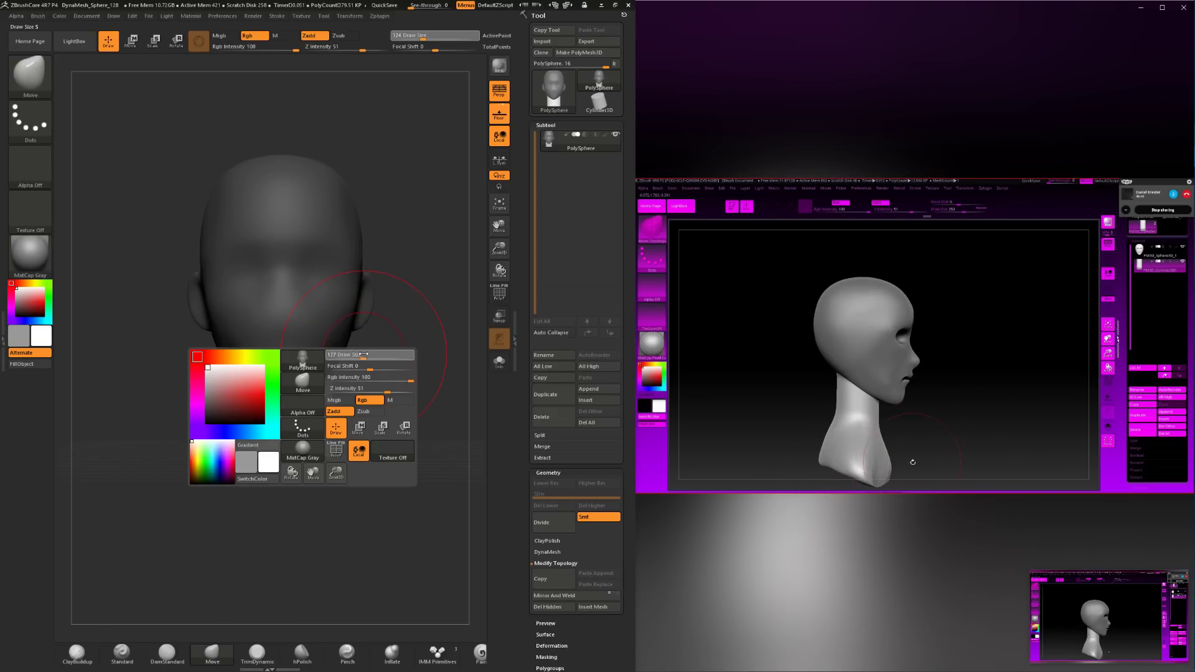
{"action": "left_click_drag", "start_coordinate": [364, 354], "coordinate": [362, 354]}
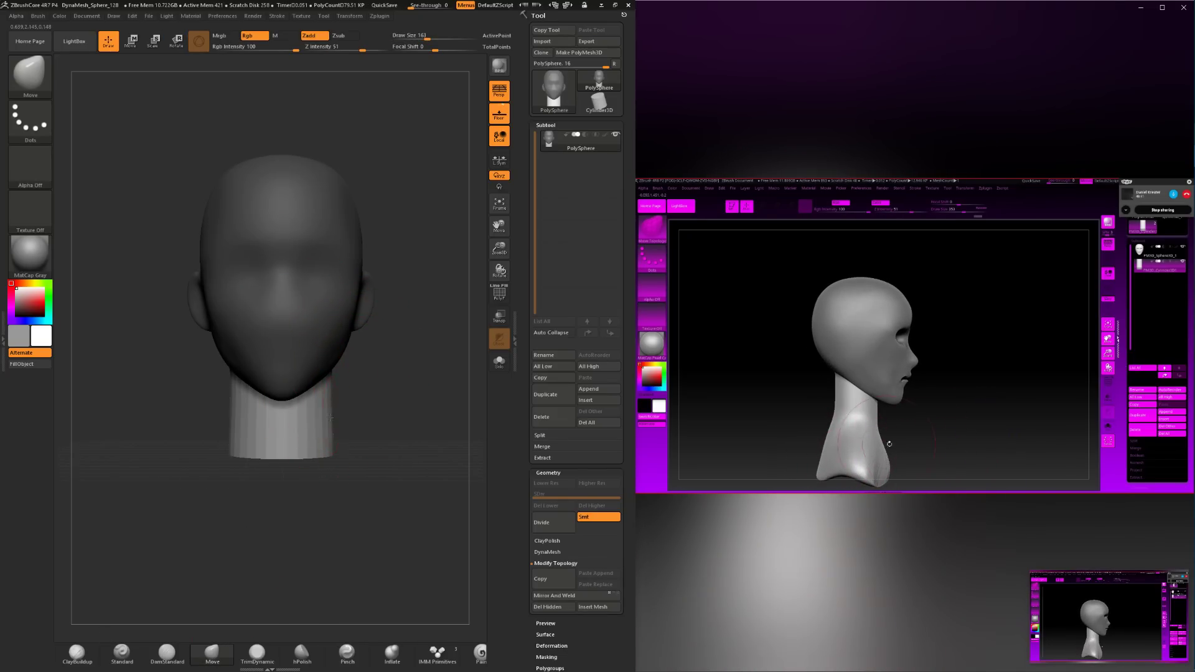
{"action": "mouse_move", "coordinate": [331, 418]}
{"action": "left_mouse_down"}
{"action": "mouse_move", "coordinate": [330, 453]}
{"action": "mouse_move", "coordinate": [373, 432]}
{"action": "mouse_move", "coordinate": [425, 457]}
{"action": "left_mouse_up"}
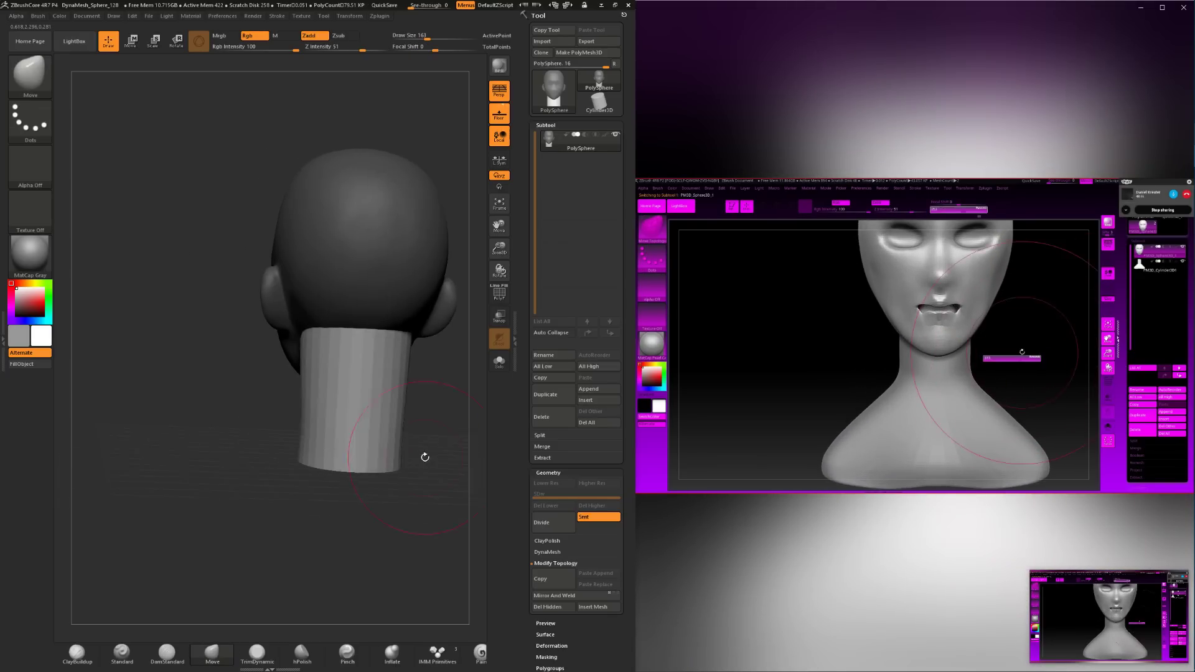
{"action": "mouse_move", "coordinate": [368, 358]}
{"action": "left_mouse_down", "text": "shift"}
{"action": "mouse_move", "coordinate": [323, 341]}
{"action": "mouse_move", "coordinate": [317, 361]}
{"action": "mouse_move", "coordinate": [298, 347]}
{"action": "mouse_move", "coordinate": [327, 413]}
{"action": "left_mouse_up", "text": "shift"}
{"action": "left_click_drag", "start_coordinate": [193, 454], "coordinate": [239, 451]}
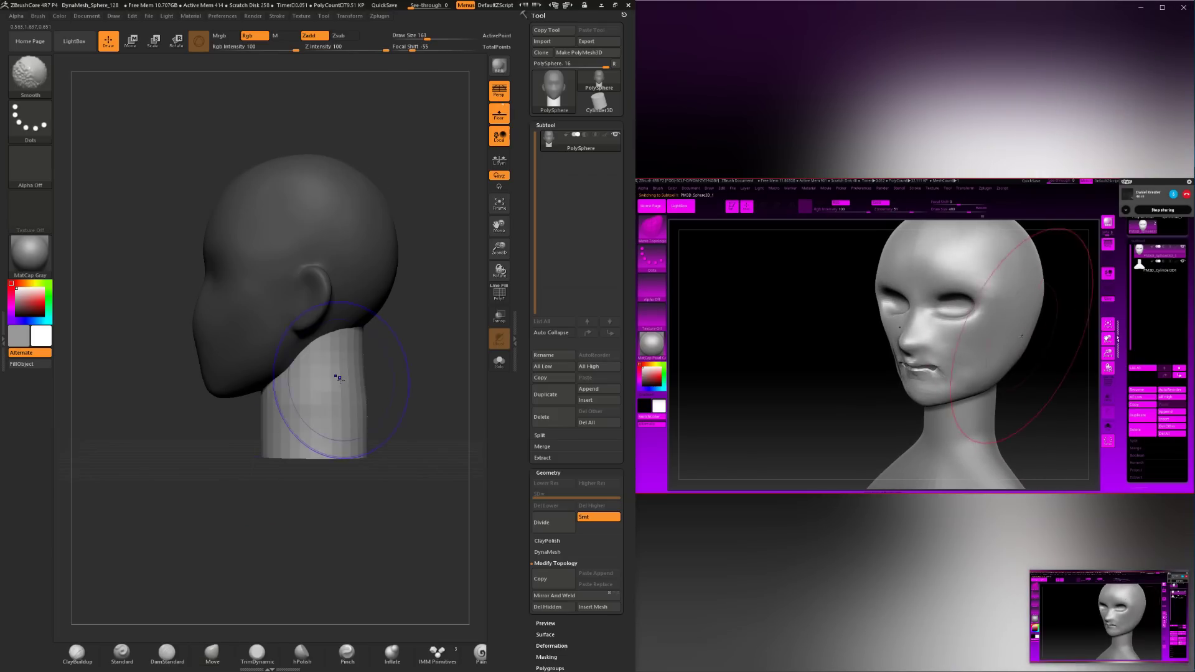
{"action": "mouse_move", "coordinate": [340, 378]}
{"action": "left_mouse_down", "text": "shift"}
{"action": "mouse_move", "coordinate": [324, 414]}
{"action": "mouse_move", "coordinate": [307, 403]}
{"action": "mouse_move", "coordinate": [307, 441]}
{"action": "mouse_move", "coordinate": [360, 430]}
{"action": "left_mouse_up", "text": "shift"}
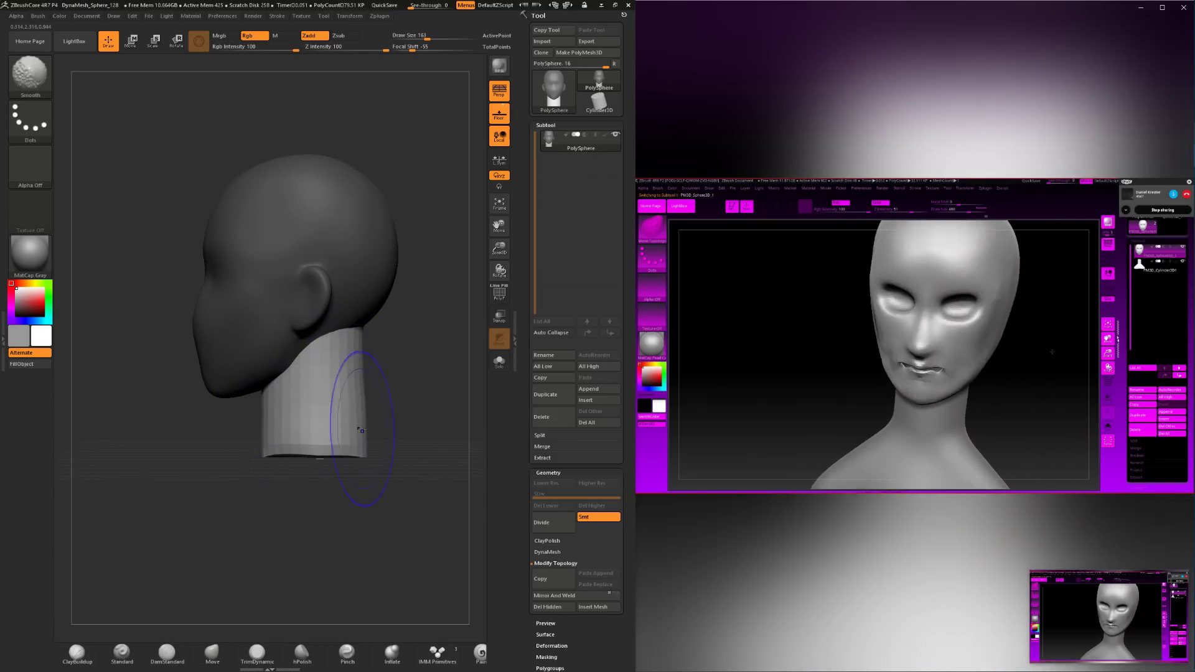
Clear the mask from the head and fuse the neck and head into one mesh with DynaMesh.
{"action": "mouse_move", "coordinate": [231, 484]}
{"action": "left_mouse_down"}
{"action": "mouse_move", "coordinate": [315, 483]}
{"action": "mouse_move", "coordinate": [235, 422]}
{"action": "left_mouse_up"}
{"action": "left_click_drag", "start_coordinate": [131, 463], "coordinate": [181, 470], "text": "shift"}
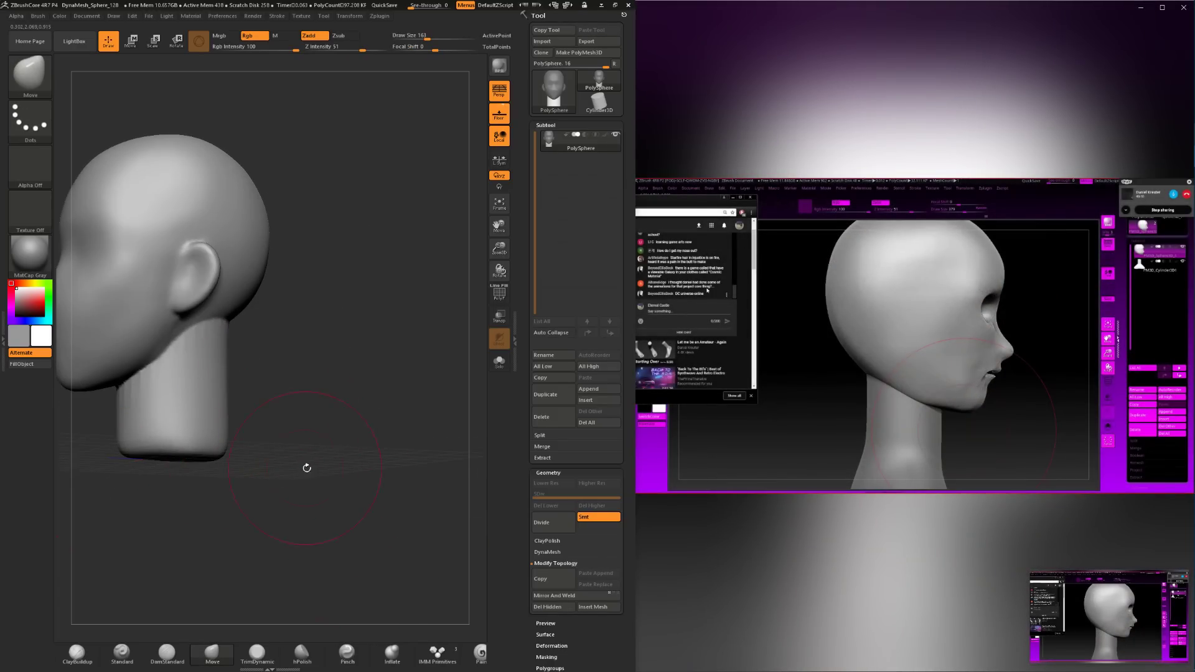
{"action": "left_click_drag", "start_coordinate": [307, 468], "coordinate": [214, 411]}
Smooth the join between the neck and the underside of the head with the draw size reduced to 54.
{"action": "key", "text": "space"}
{"action": "left_click_drag", "start_coordinate": [294, 390], "coordinate": [299, 367]}
{"action": "left_click_drag", "start_coordinate": [157, 386], "coordinate": [191, 355], "text": "shift"}
{"action": "mouse_move", "coordinate": [327, 356]}
{"action": "left_mouse_down"}
{"action": "mouse_move", "coordinate": [287, 346]}
{"action": "mouse_move", "coordinate": [261, 317]}
{"action": "left_mouse_up"}
Pull the nose tip forward out of the face profile with the Move brush at draw size 112.
{"action": "key", "text": "b"}
{"action": "key", "text": "m"}
{"action": "key", "text": "v"}
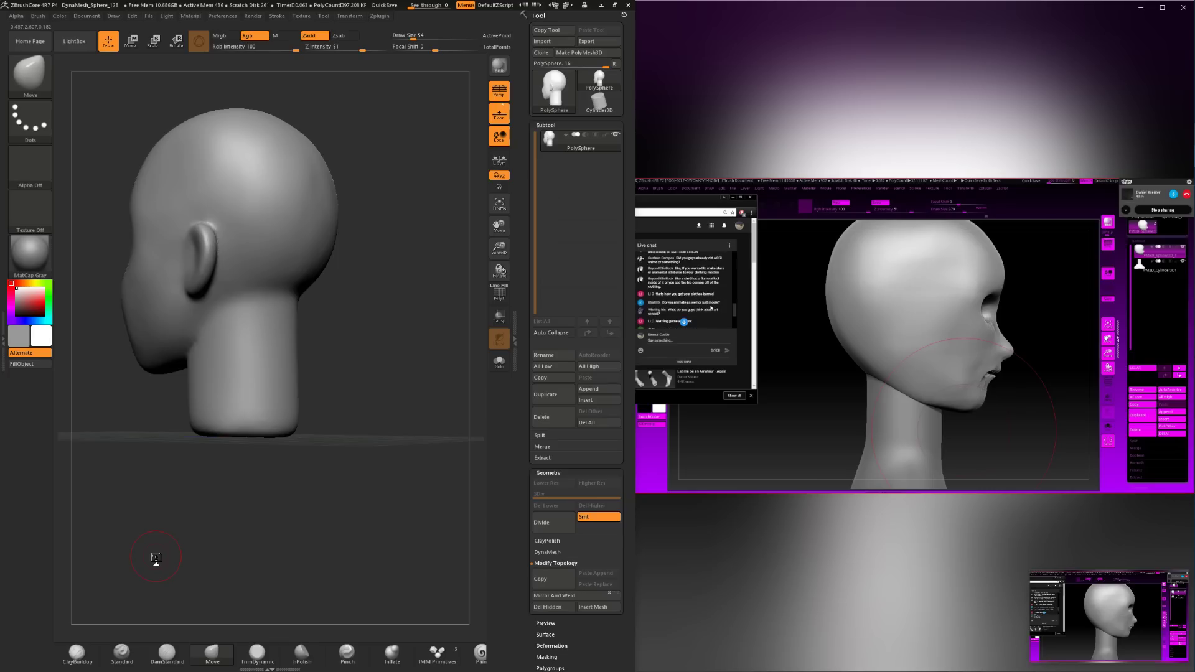
{"action": "mouse_move", "coordinate": [181, 461]}
{"action": "left_mouse_down"}
{"action": "mouse_move", "coordinate": [245, 525]}
{"action": "mouse_move", "coordinate": [186, 461]}
{"action": "mouse_move", "coordinate": [107, 439]}
{"action": "left_mouse_up"}
{"action": "key", "text": "space"}
{"action": "left_click_drag", "start_coordinate": [202, 306], "coordinate": [215, 304]}
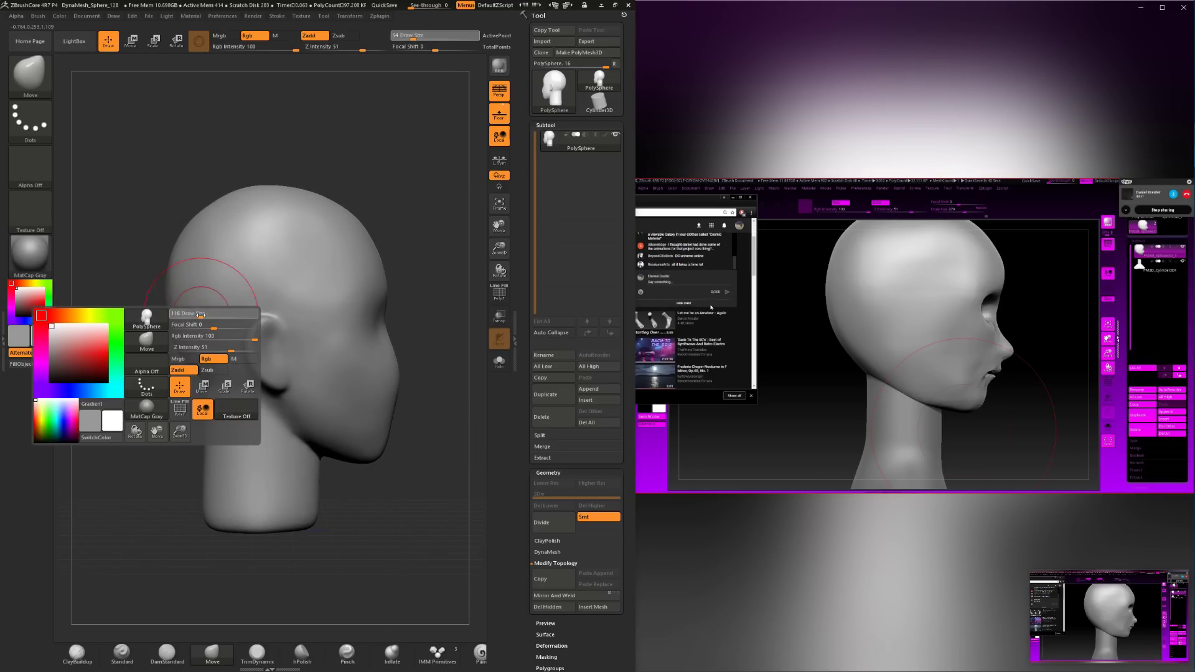
{"action": "mouse_move", "coordinate": [421, 334]}
{"action": "left_mouse_down", "text": "alt"}
{"action": "mouse_move", "coordinate": [331, 331]}
{"action": "mouse_move", "coordinate": [427, 336]}
{"action": "mouse_move", "coordinate": [255, 390]}
{"action": "left_mouse_up", "text": "alt"}
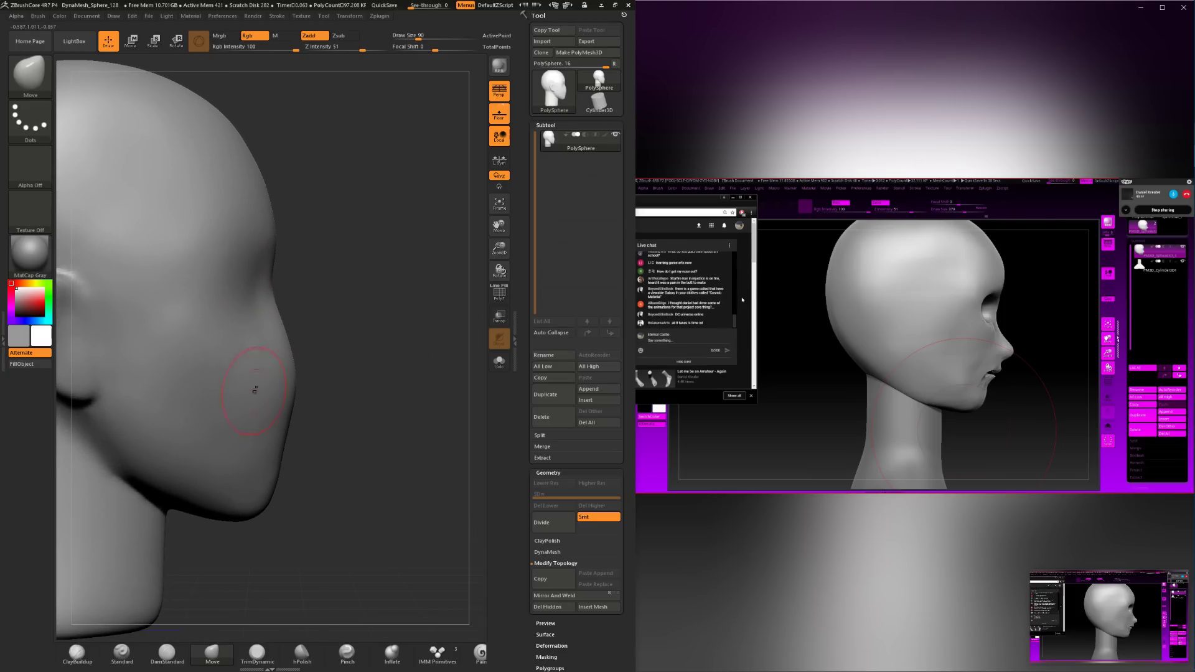
{"action": "key", "text": "space"}
{"action": "left_click", "coordinate": [319, 341]}
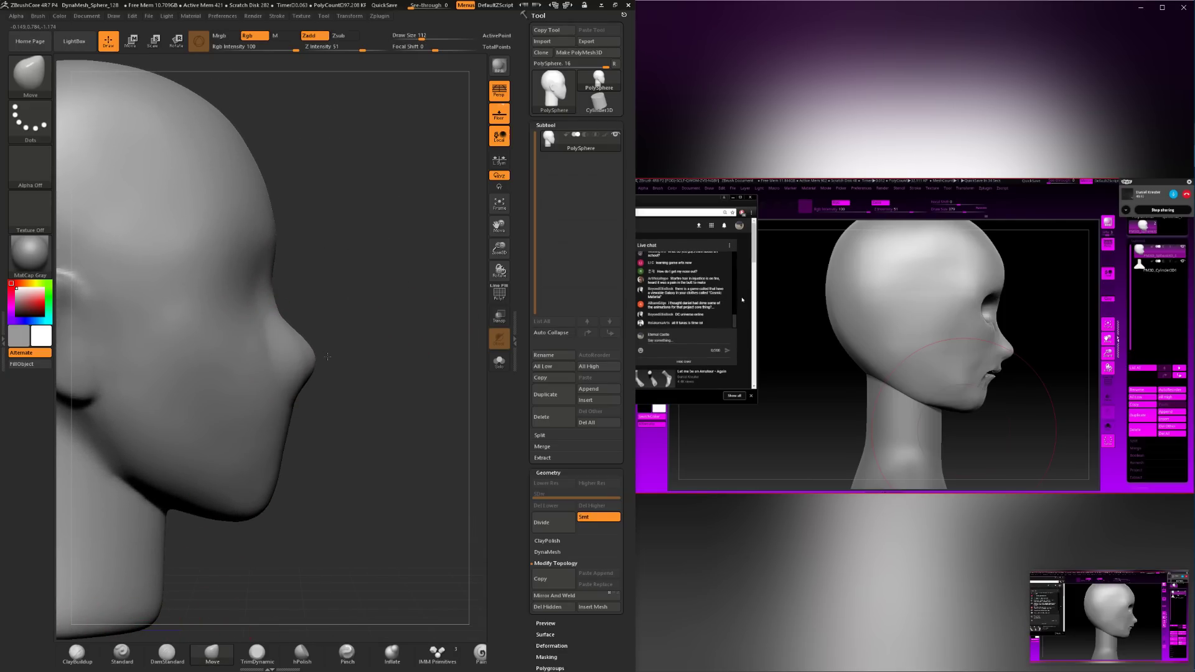
Build up the nose bridge and the sides of the nose with the ClayBuildup brush at draw size 77.
{"action": "mouse_move", "coordinate": [378, 465]}
{"action": "left_mouse_down"}
{"action": "mouse_move", "coordinate": [323, 451]}
{"action": "mouse_move", "coordinate": [372, 425]}
{"action": "mouse_move", "coordinate": [305, 429]}
{"action": "left_mouse_up"}
{"action": "left_click", "coordinate": [74, 653]}
{"action": "key", "text": "space"}
{"action": "left_click", "coordinate": [378, 363]}
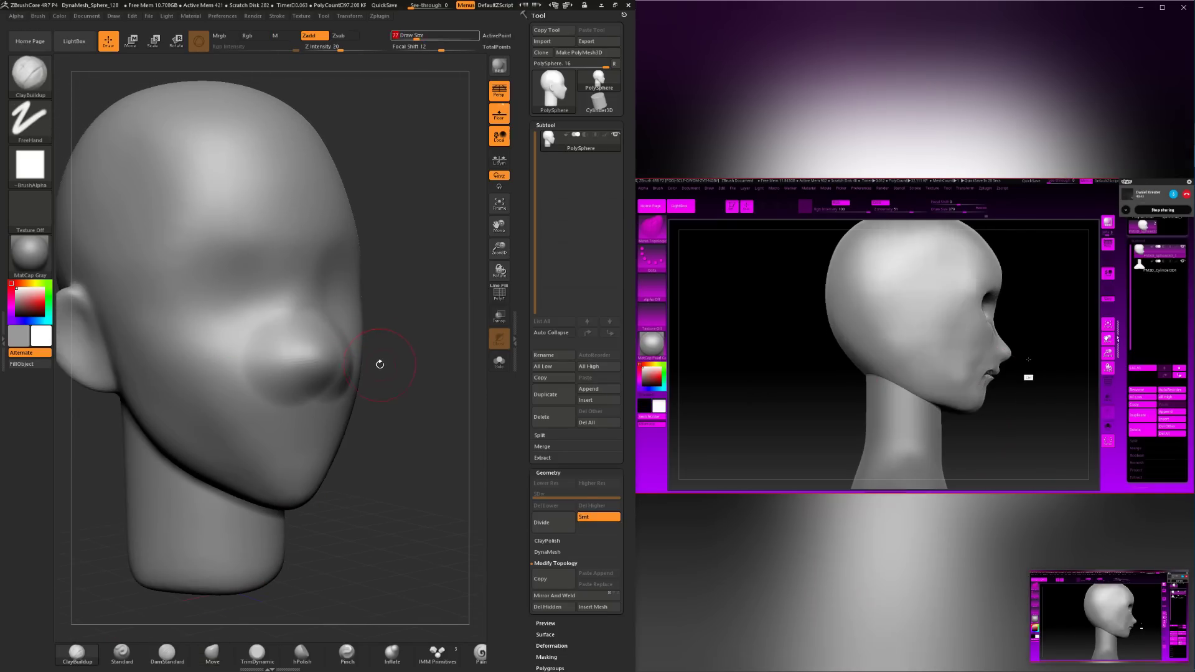
{"action": "left_click_drag", "start_coordinate": [380, 363], "coordinate": [349, 354]}
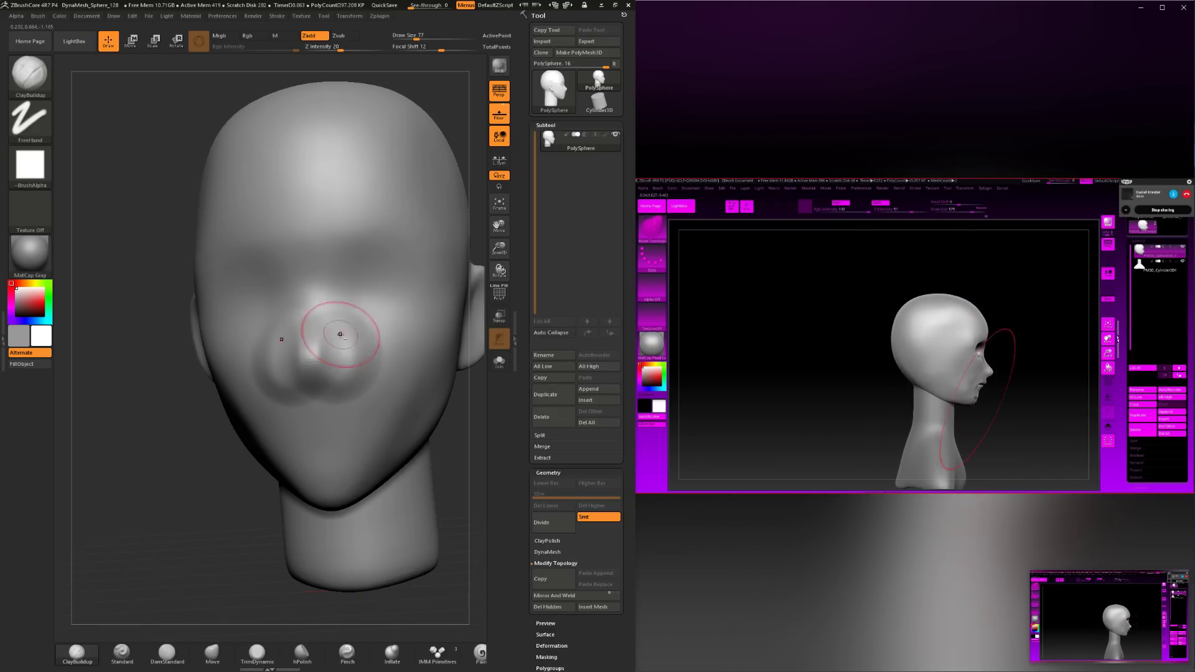
{"action": "mouse_move", "coordinate": [189, 542]}
{"action": "left_mouse_down"}
{"action": "mouse_move", "coordinate": [216, 506]}
{"action": "mouse_move", "coordinate": [379, 427]}
{"action": "mouse_move", "coordinate": [367, 436]}
{"action": "mouse_move", "coordinate": [376, 402]}
{"action": "left_mouse_up"}
{"action": "left_click_drag", "start_coordinate": [376, 401], "coordinate": [400, 441], "text": "alt"}
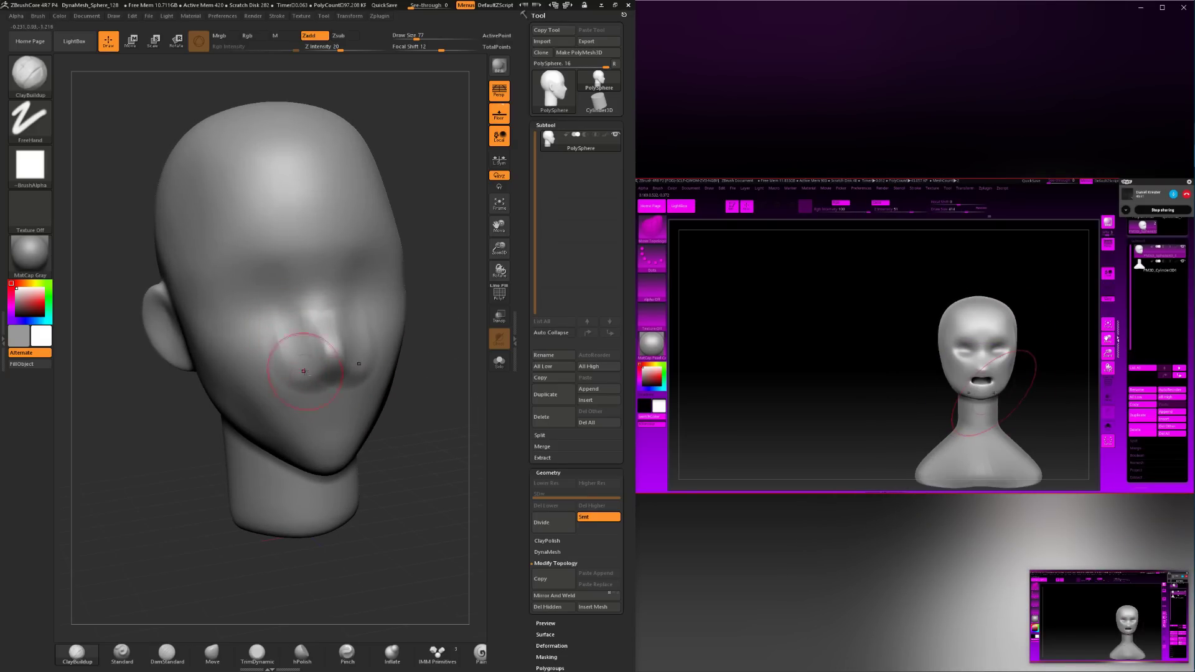
Fill in the cheek areas beside the nose and smooth them into the face.
{"action": "left_click_drag", "start_coordinate": [440, 426], "coordinate": [360, 325]}
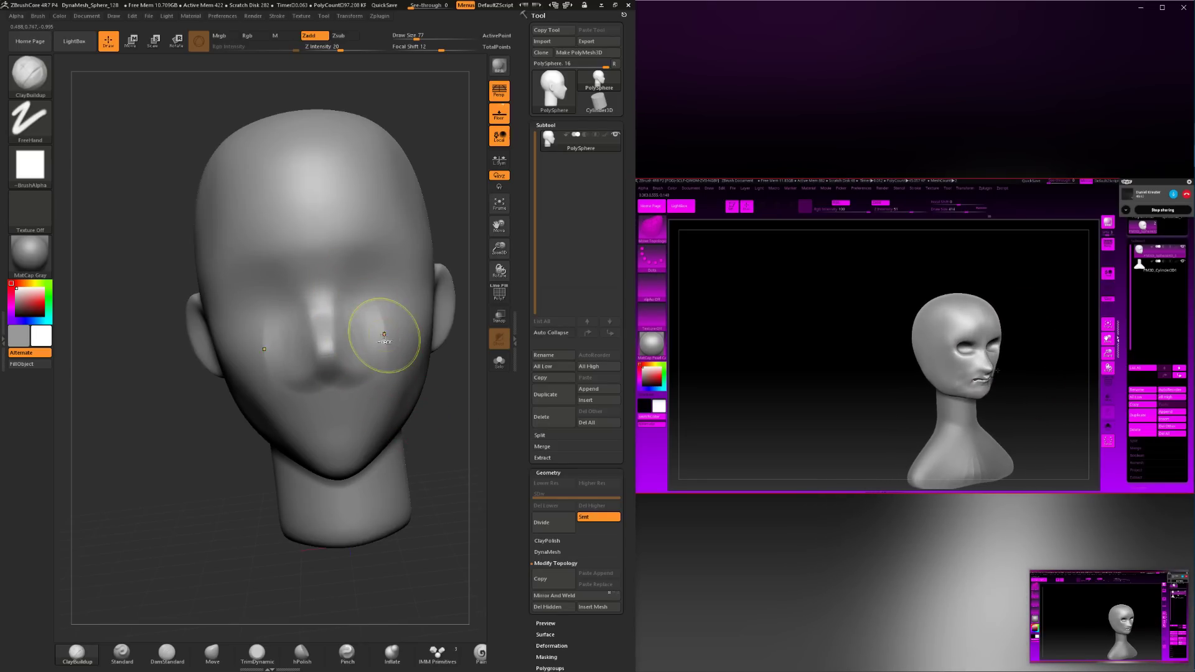
{"action": "key", "text": "shift"}
{"action": "left_click_drag", "start_coordinate": [359, 334], "coordinate": [364, 348], "text": "shift"}
{"action": "left_click_drag", "start_coordinate": [435, 418], "coordinate": [461, 438]}
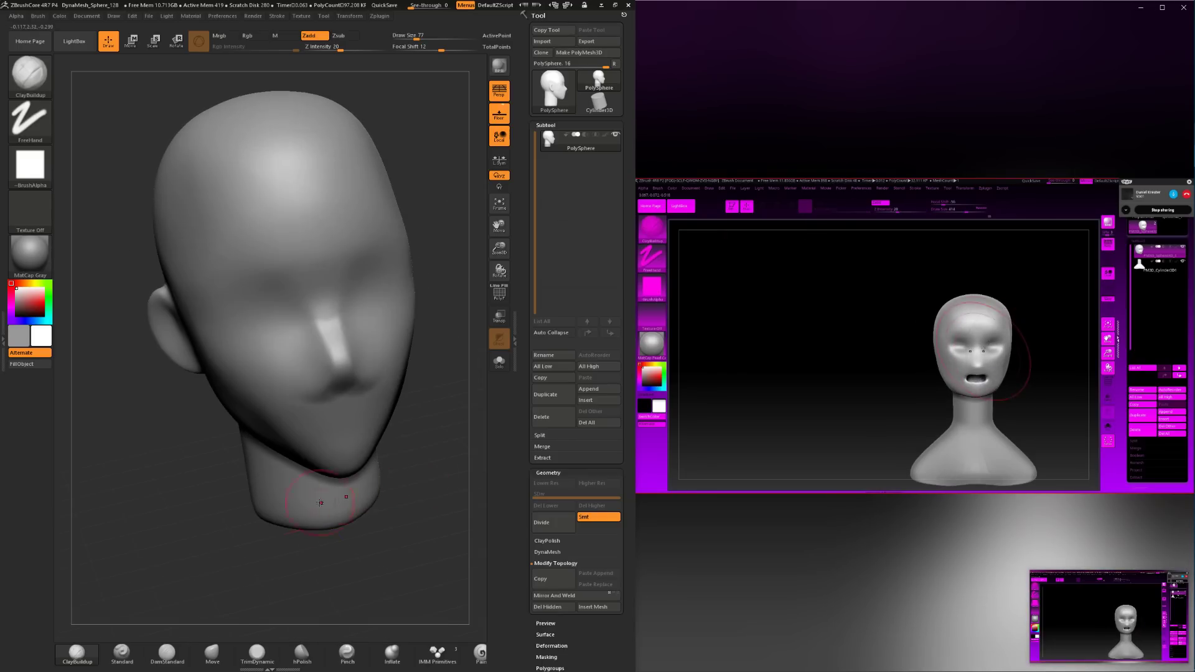
Carve creases down both sides of the nose with the DamStandard brush at draw size 77.
{"action": "left_click", "coordinate": [167, 652]}
{"action": "left_click_drag", "start_coordinate": [293, 304], "coordinate": [324, 401]}
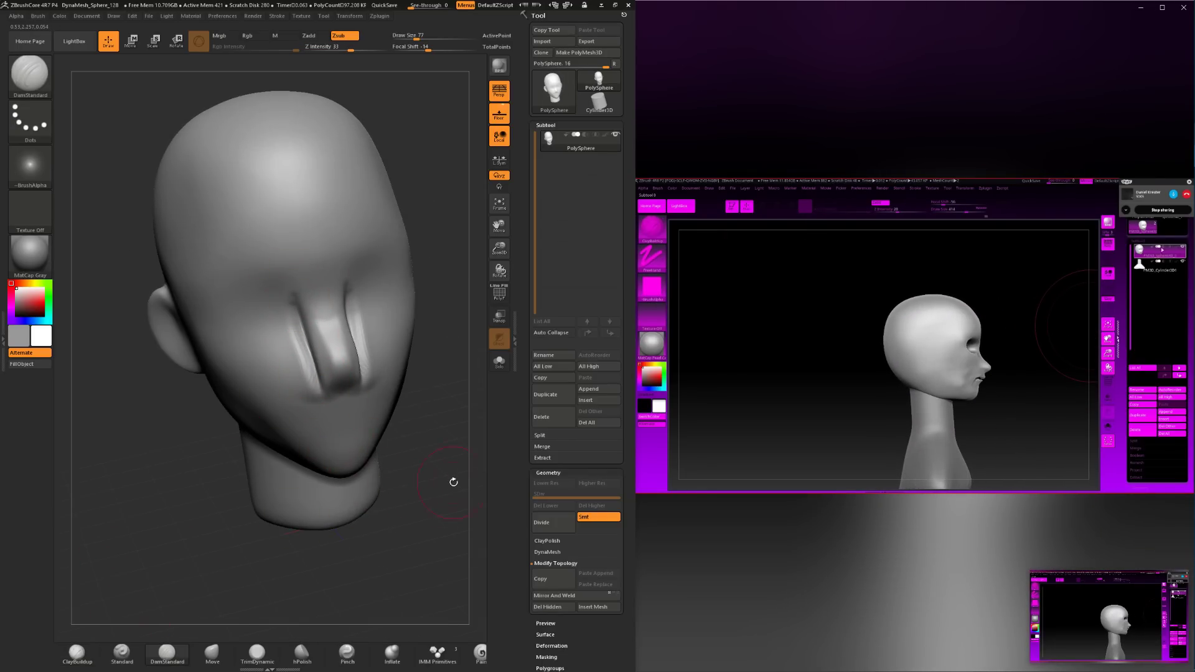
{"action": "left_click_drag", "start_coordinate": [454, 482], "coordinate": [300, 429]}
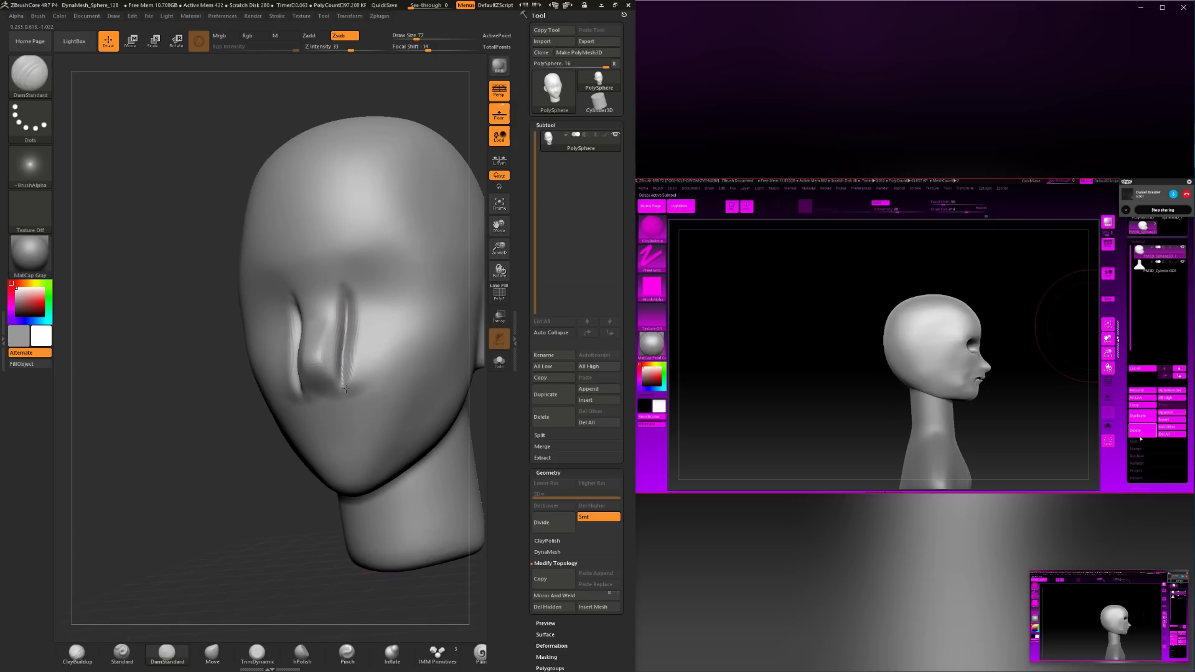
{"action": "left_click_drag", "start_coordinate": [346, 338], "coordinate": [344, 392]}
{"action": "left_click_drag", "start_coordinate": [216, 569], "coordinate": [266, 561]}
Smooth the carved creases along both sides of the nose.
{"action": "left_click", "coordinate": [212, 657]}
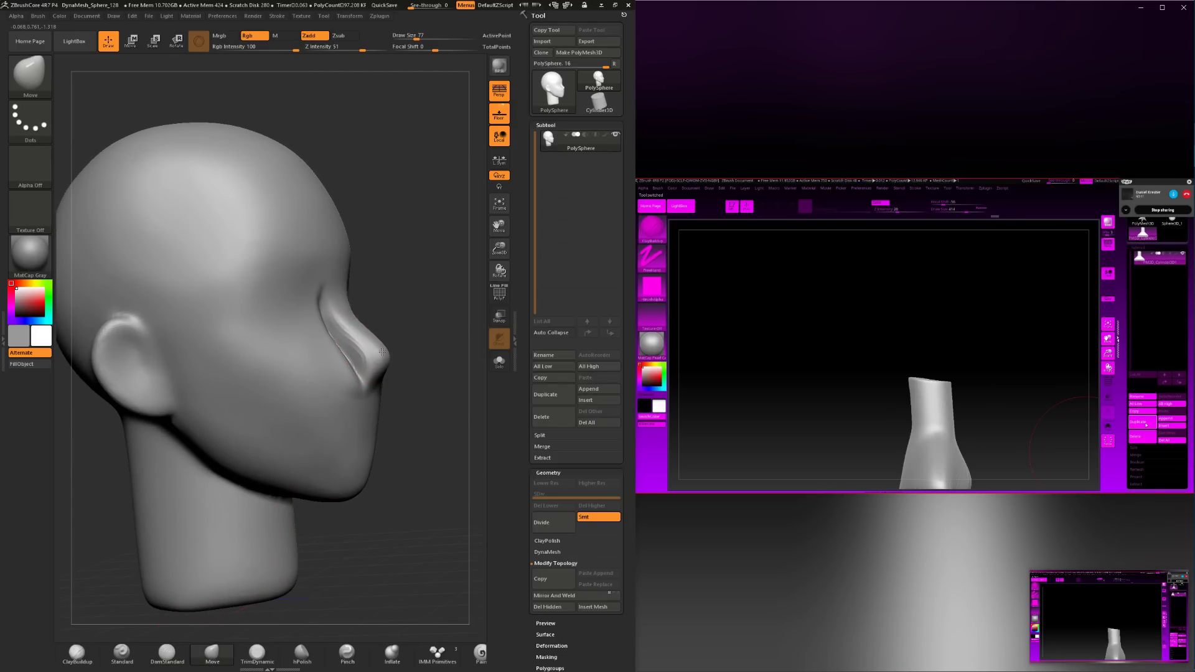
{"action": "key", "text": "shift"}
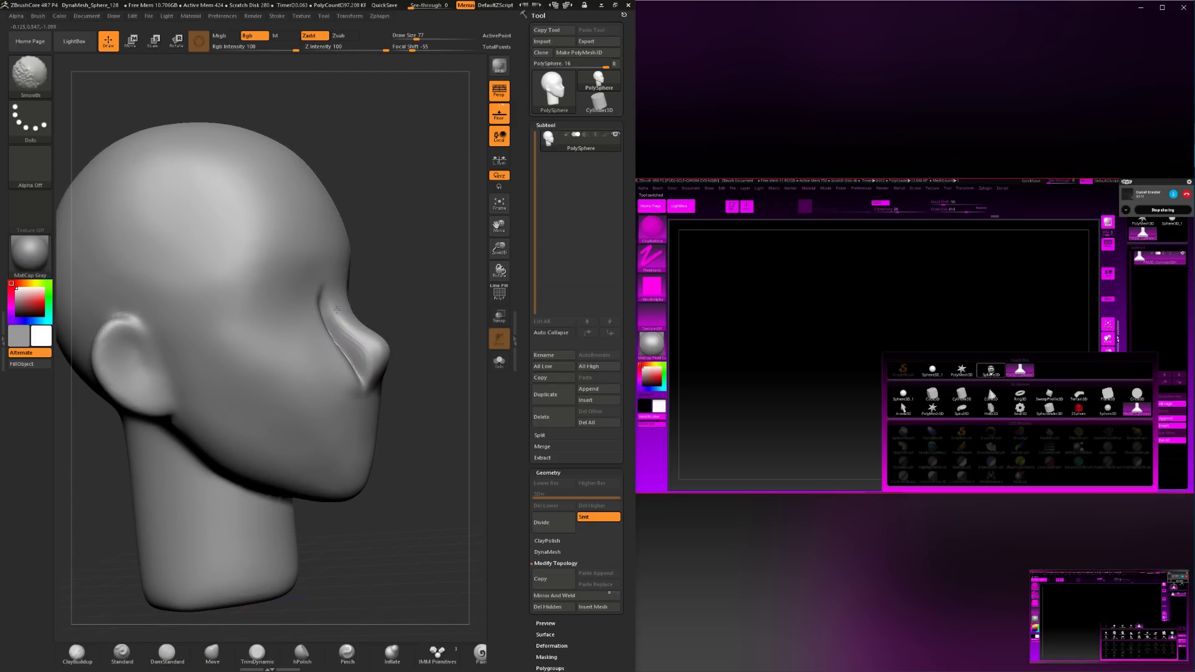
{"action": "left_click_drag", "start_coordinate": [337, 309], "coordinate": [362, 364], "text": "shift"}
{"action": "left_click_drag", "start_coordinate": [349, 560], "coordinate": [255, 584]}
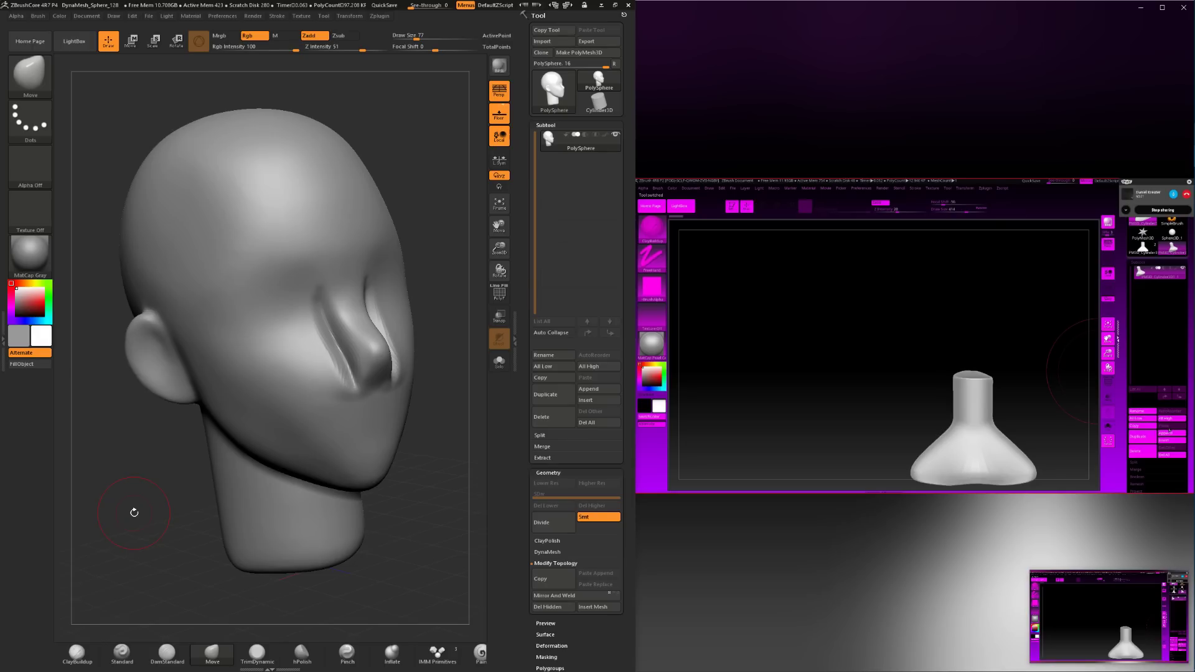
{"action": "left_click_drag", "start_coordinate": [176, 535], "coordinate": [187, 488]}
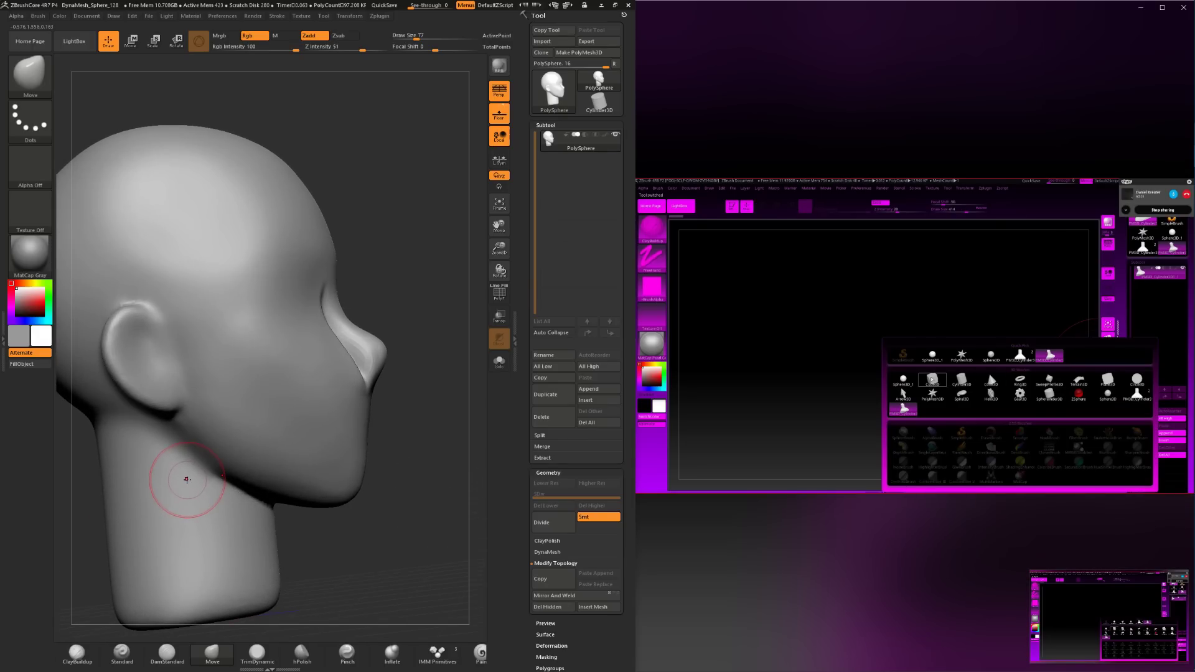
{"action": "left_click_drag", "start_coordinate": [355, 552], "coordinate": [393, 550]}
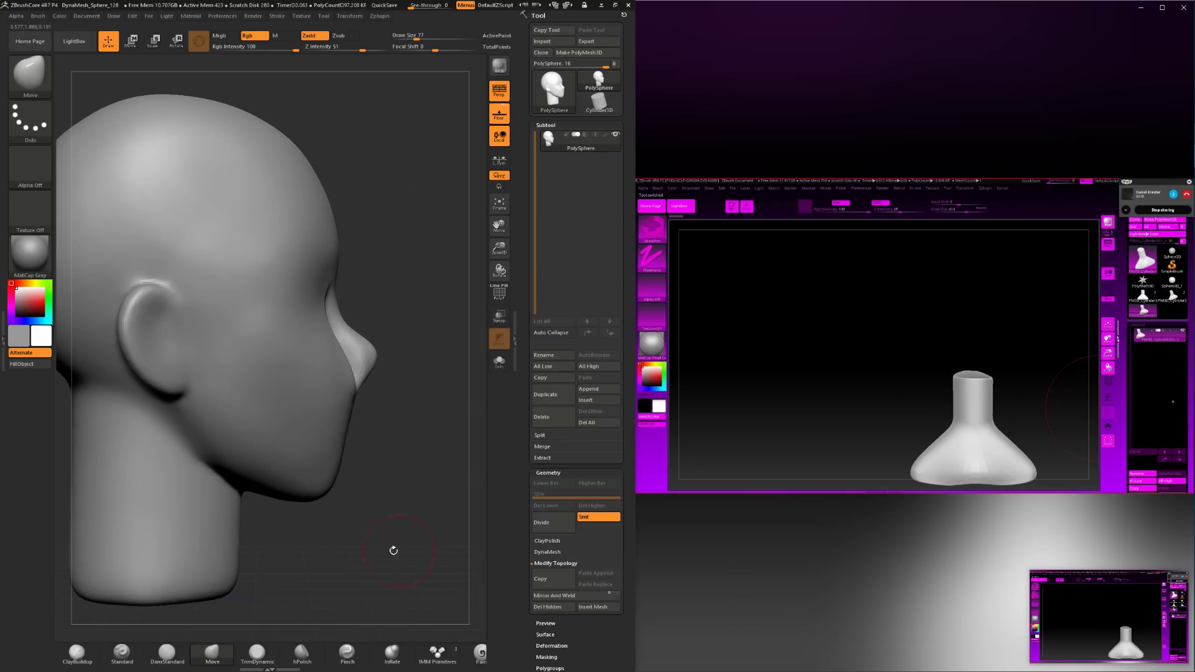
Flatten the cheek planes beside the nose with the TrimDynamic brush.
{"action": "left_click", "coordinate": [265, 657]}
{"action": "left_click_drag", "start_coordinate": [363, 496], "coordinate": [307, 487]}
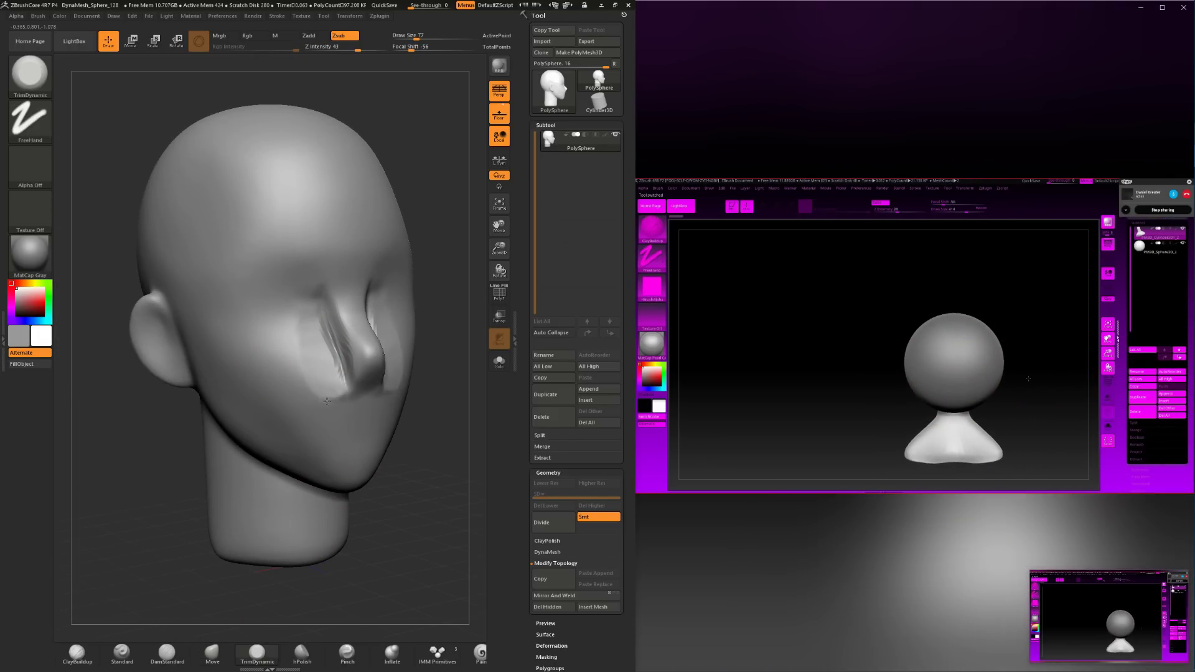
{"action": "left_click_drag", "start_coordinate": [335, 422], "coordinate": [411, 390]}
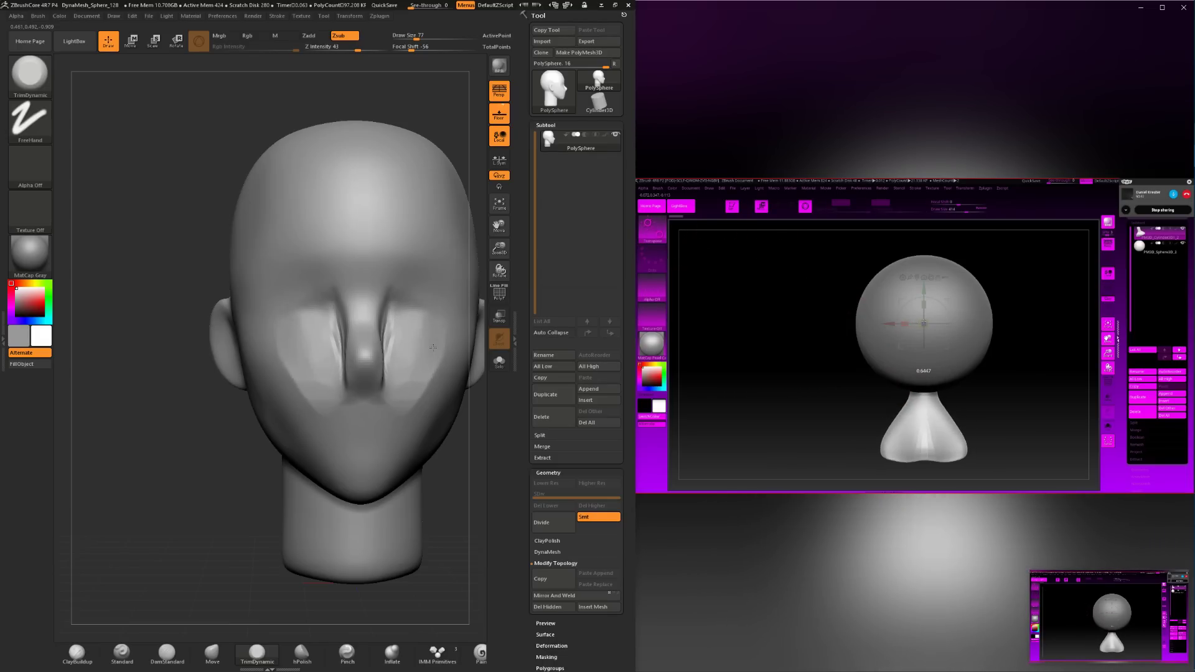
Fill the grooves beside the nose with ClayBuildup and smooth the trimmed cheeks into the face.
{"action": "left_click", "coordinate": [76, 652]}
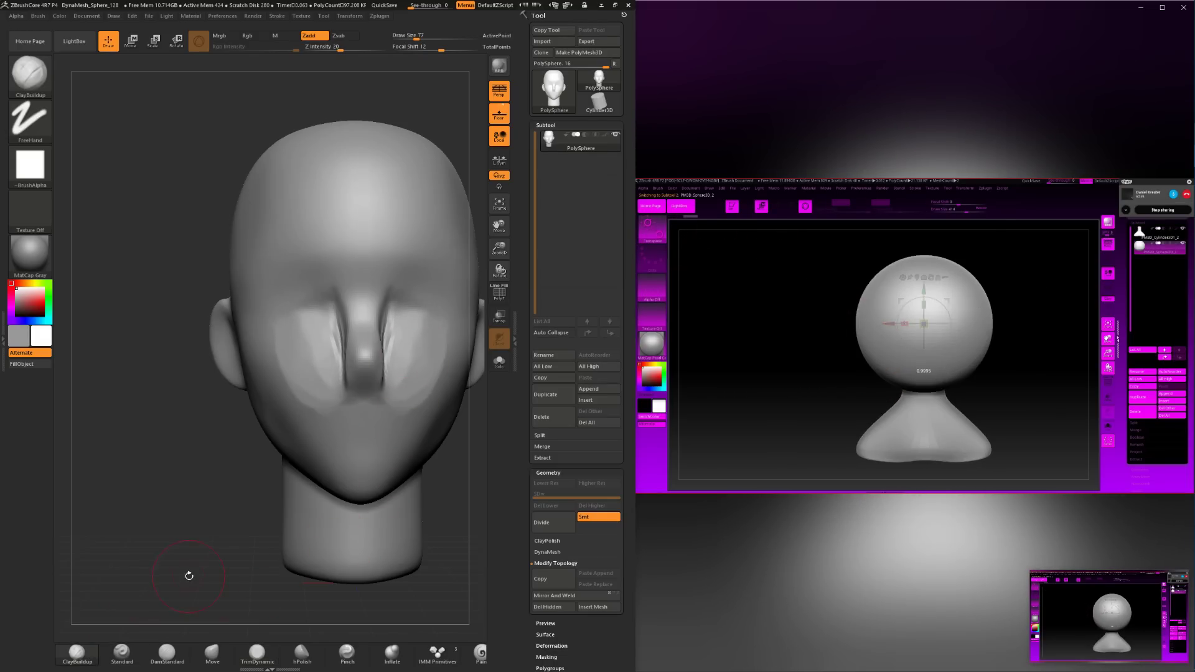
{"action": "mouse_move", "coordinate": [187, 594]}
{"action": "left_mouse_down"}
{"action": "mouse_move", "coordinate": [413, 453]}
{"action": "mouse_move", "coordinate": [317, 341]}
{"action": "mouse_move", "coordinate": [335, 328]}
{"action": "mouse_move", "coordinate": [336, 338]}
{"action": "left_mouse_up"}
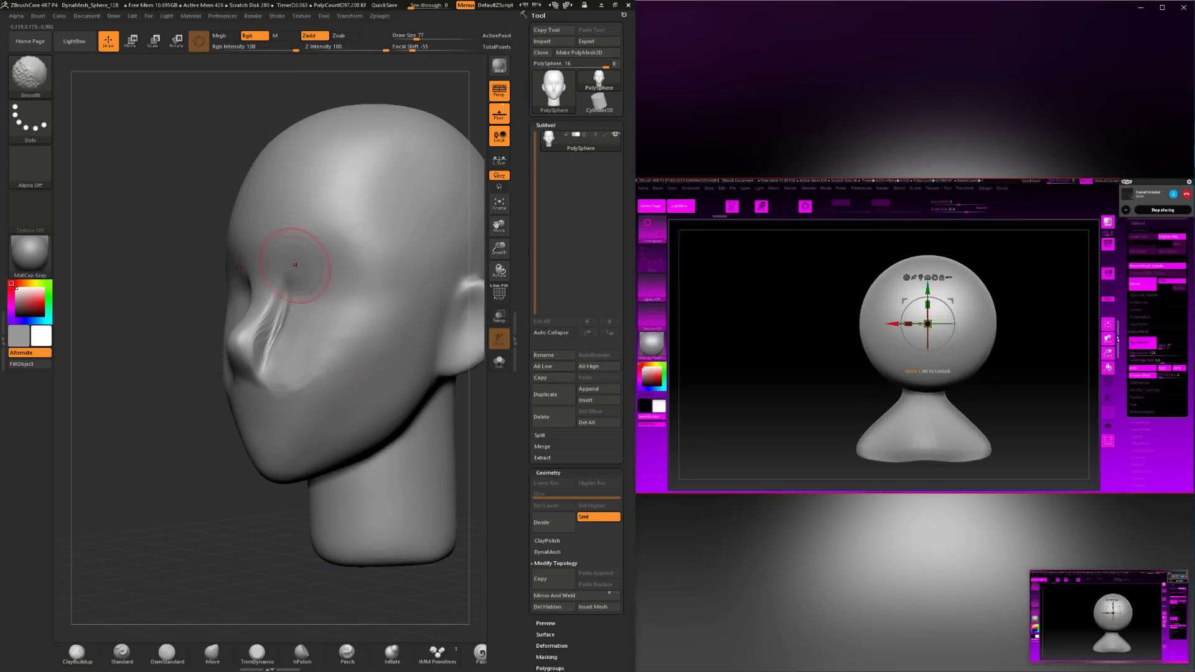
{"action": "left_click_drag", "start_coordinate": [299, 266], "coordinate": [394, 440], "text": "shift"}
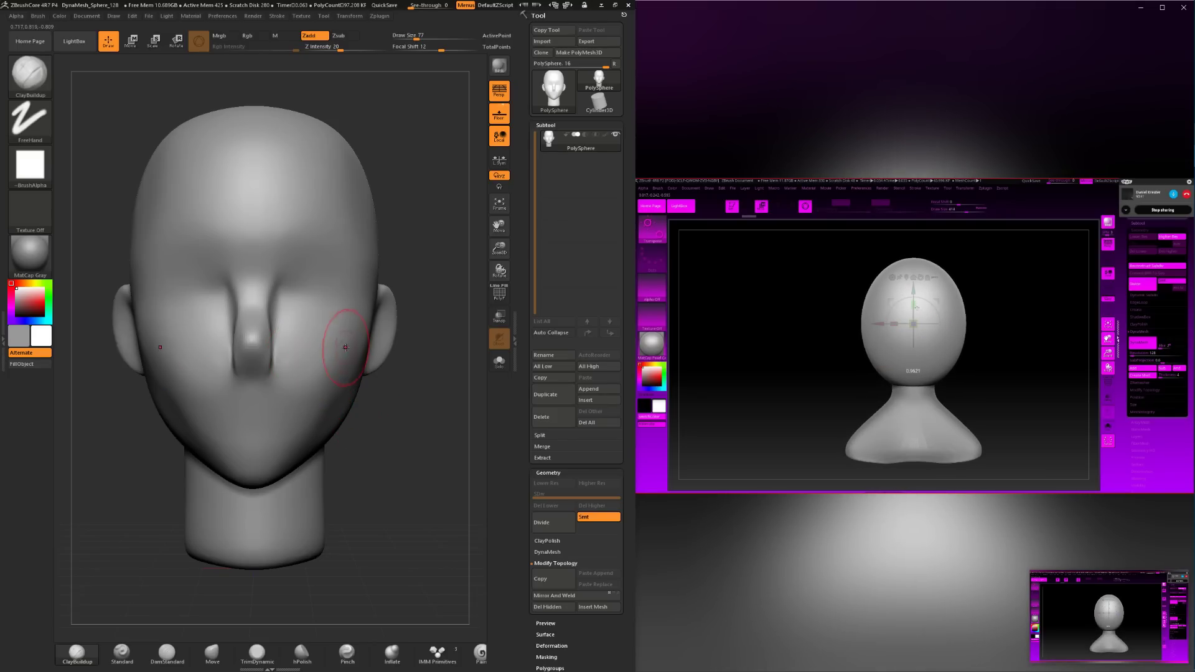
{"action": "mouse_move", "coordinate": [413, 435]}
{"action": "left_mouse_down"}
{"action": "mouse_move", "coordinate": [446, 475]}
{"action": "mouse_move", "coordinate": [426, 483]}
{"action": "mouse_move", "coordinate": [295, 374]}
{"action": "mouse_move", "coordinate": [307, 402]}
{"action": "left_mouse_up"}
Build up the areas around the nose base and upper mouth with a smaller ClayBuildup brush, and smooth them.
{"action": "key", "text": "space"}
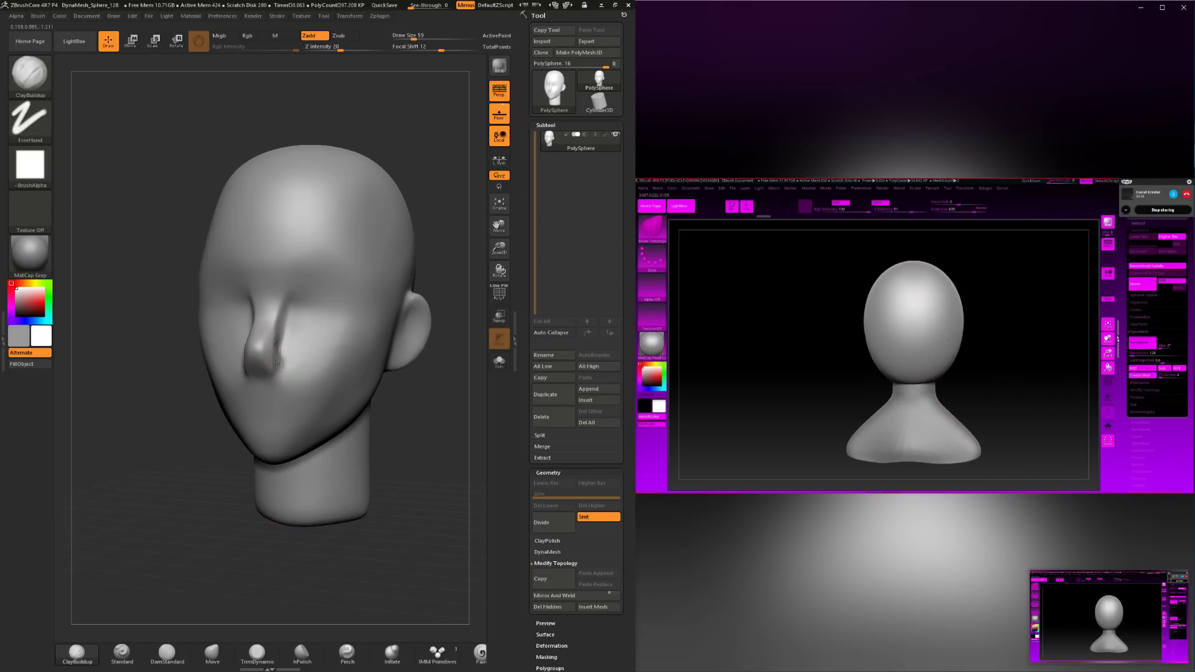
{"action": "key", "text": "shift"}
{"action": "left_click_drag", "start_coordinate": [125, 386], "coordinate": [353, 412]}
{"action": "key", "text": "ctrl"}
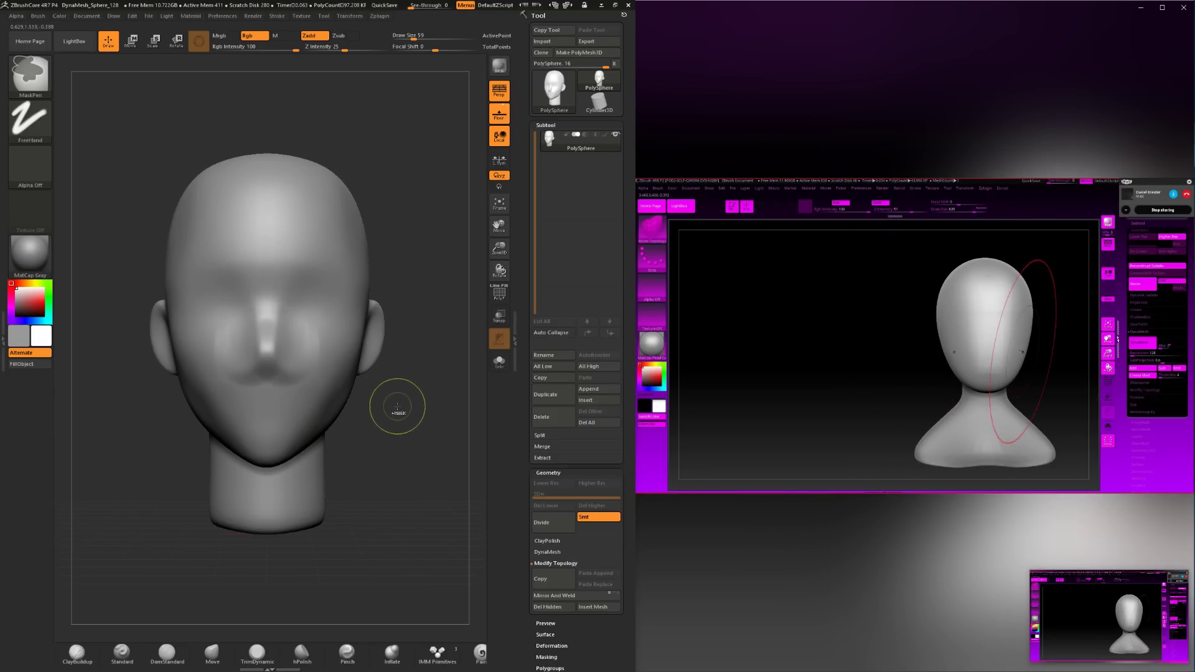
{"action": "key", "text": "ctrl"}
{"action": "mouse_move", "coordinate": [405, 416]}
{"action": "left_mouse_down"}
{"action": "mouse_move", "coordinate": [398, 453]}
{"action": "mouse_move", "coordinate": [194, 475]}
{"action": "mouse_move", "coordinate": [131, 454]}
{"action": "mouse_move", "coordinate": [379, 446]}
{"action": "left_mouse_up"}
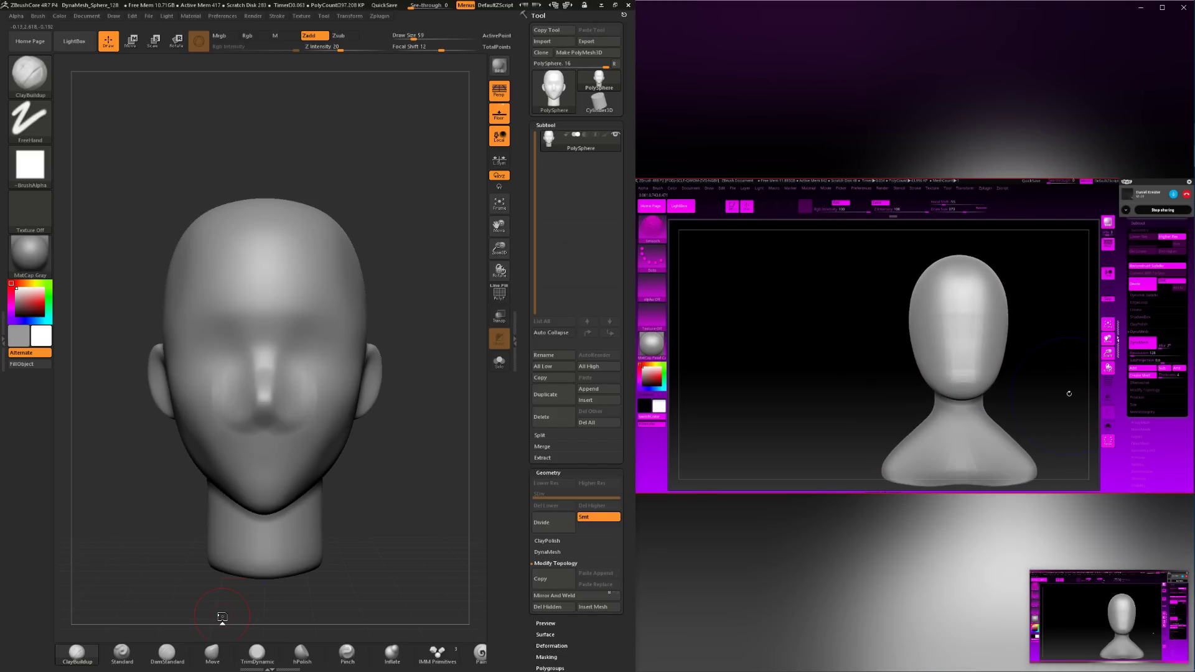
{"action": "left_click", "coordinate": [297, 424]}
{"action": "left_click", "coordinate": [302, 442]}
{"action": "left_click_drag", "start_coordinate": [373, 478], "coordinate": [430, 476]}
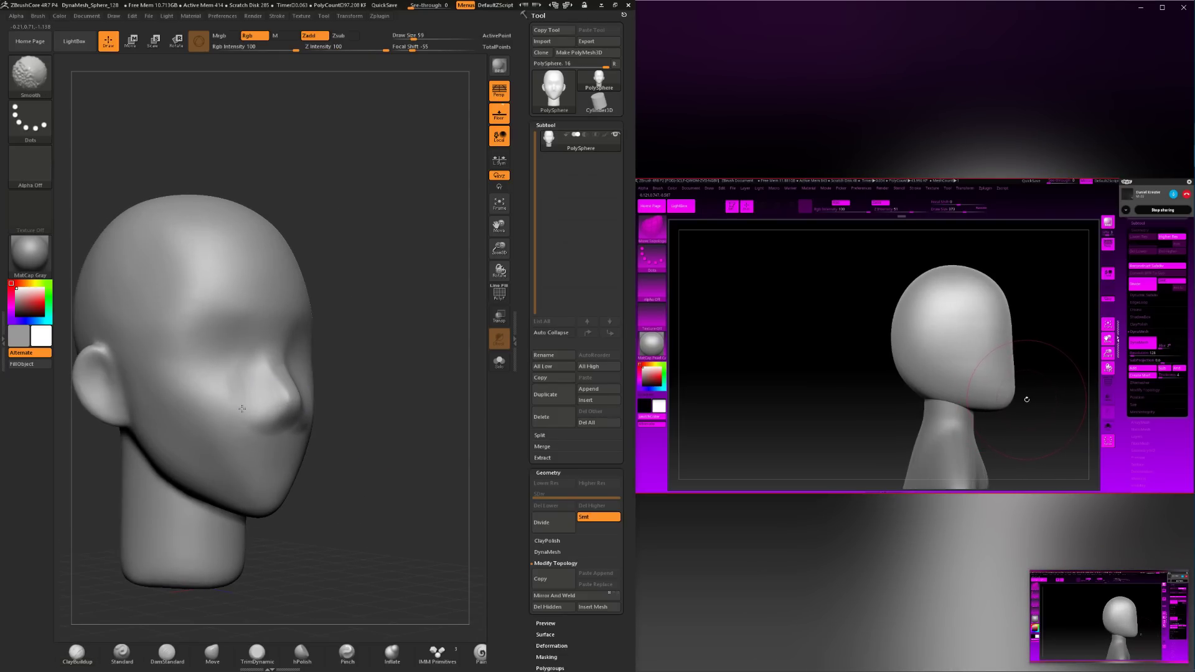
{"action": "left_click_drag", "start_coordinate": [325, 407], "coordinate": [346, 434], "text": "shift"}
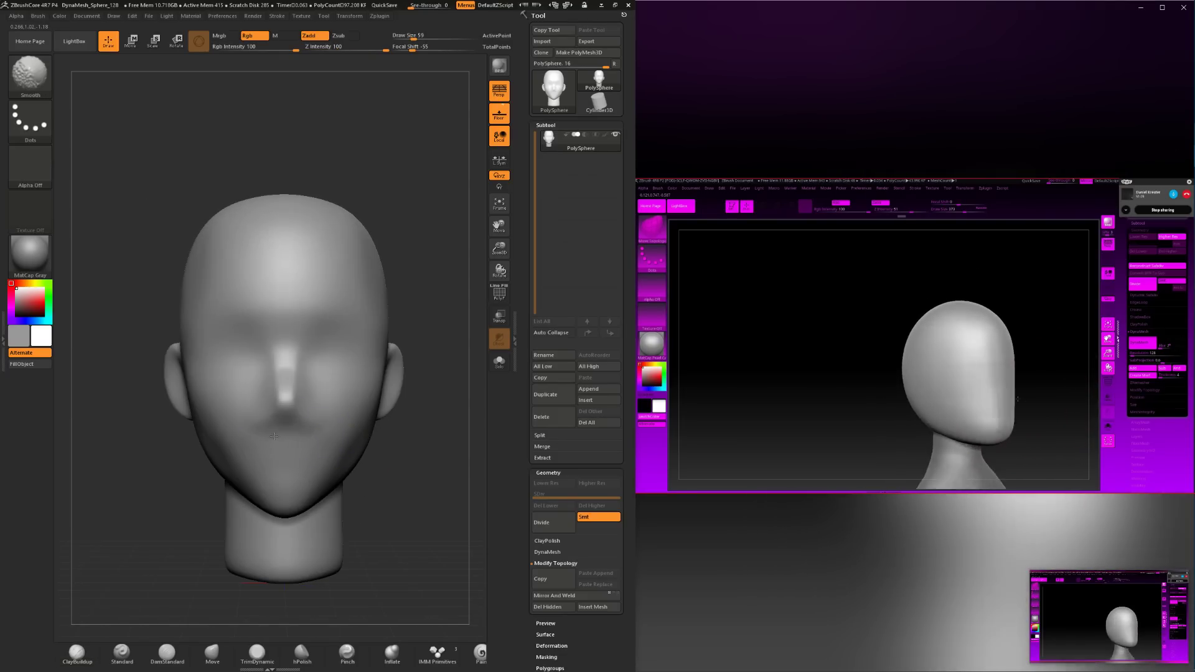
Reshape the nose bridge and tip in profile with the Move brush at draw size 90.
{"action": "key", "text": "ctrl+4"}
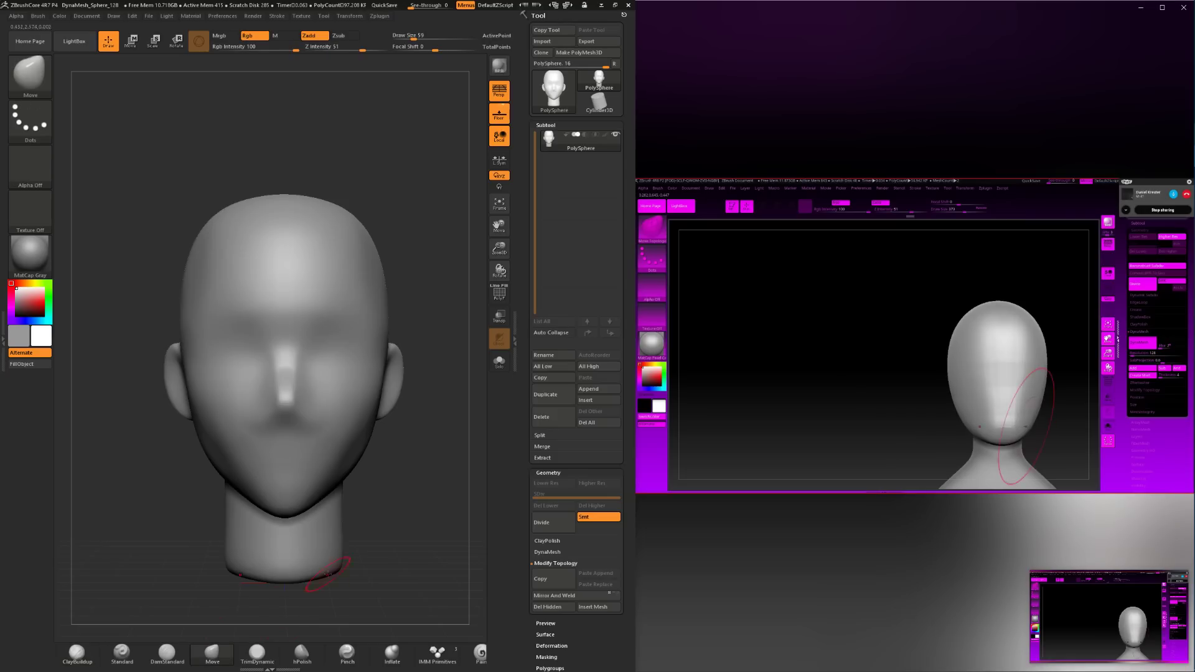
{"action": "left_click_drag", "start_coordinate": [336, 567], "coordinate": [408, 515], "text": "shift"}
{"action": "key", "text": "space"}
{"action": "left_click_drag", "start_coordinate": [314, 352], "coordinate": [323, 351]}
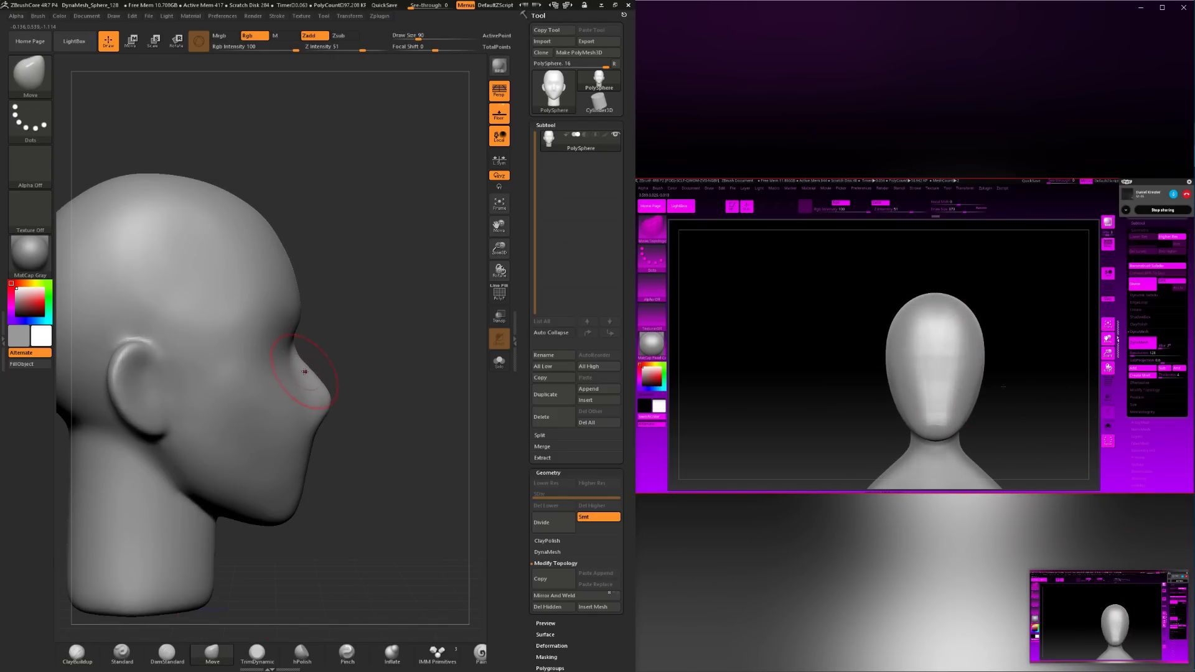
{"action": "left_click_drag", "start_coordinate": [363, 395], "coordinate": [148, 498]}
{"action": "left_click_drag", "start_coordinate": [184, 449], "coordinate": [336, 429]}
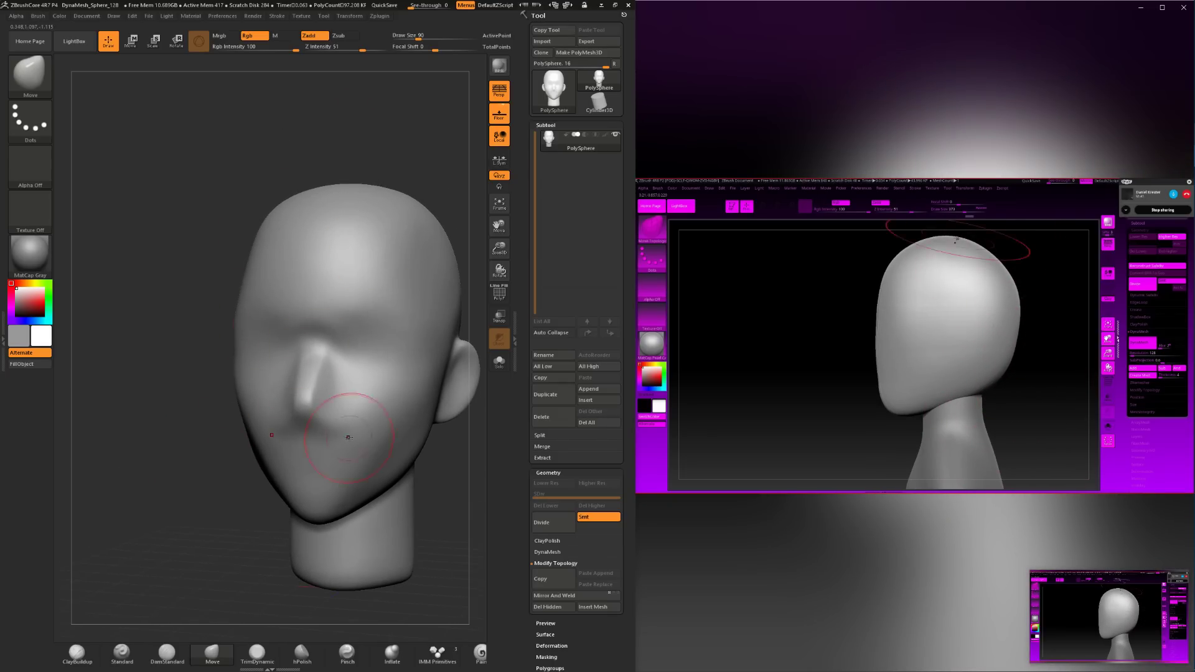
Refine the nose and adjoining cheeks from below with the Move brush.
{"action": "mouse_move", "coordinate": [438, 501]}
{"action": "left_mouse_down"}
{"action": "mouse_move", "coordinate": [375, 459]}
{"action": "mouse_move", "coordinate": [387, 413]}
{"action": "mouse_move", "coordinate": [371, 515]}
{"action": "mouse_move", "coordinate": [412, 503]}
{"action": "mouse_move", "coordinate": [386, 535]}
{"action": "mouse_move", "coordinate": [336, 560]}
{"action": "mouse_move", "coordinate": [219, 574]}
{"action": "left_mouse_up"}
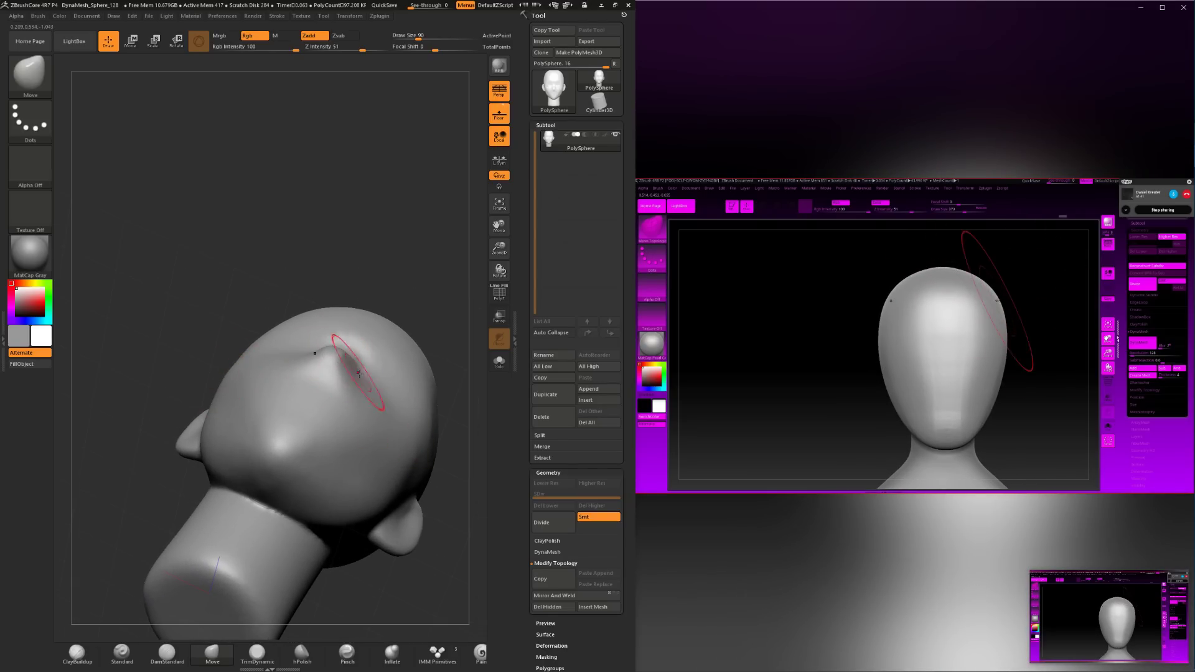
{"action": "mouse_move", "coordinate": [400, 181]}
{"action": "left_mouse_down", "text": "alt"}
{"action": "mouse_move", "coordinate": [404, 229]}
{"action": "mouse_move", "coordinate": [245, 405]}
{"action": "left_mouse_up", "text": "alt"}
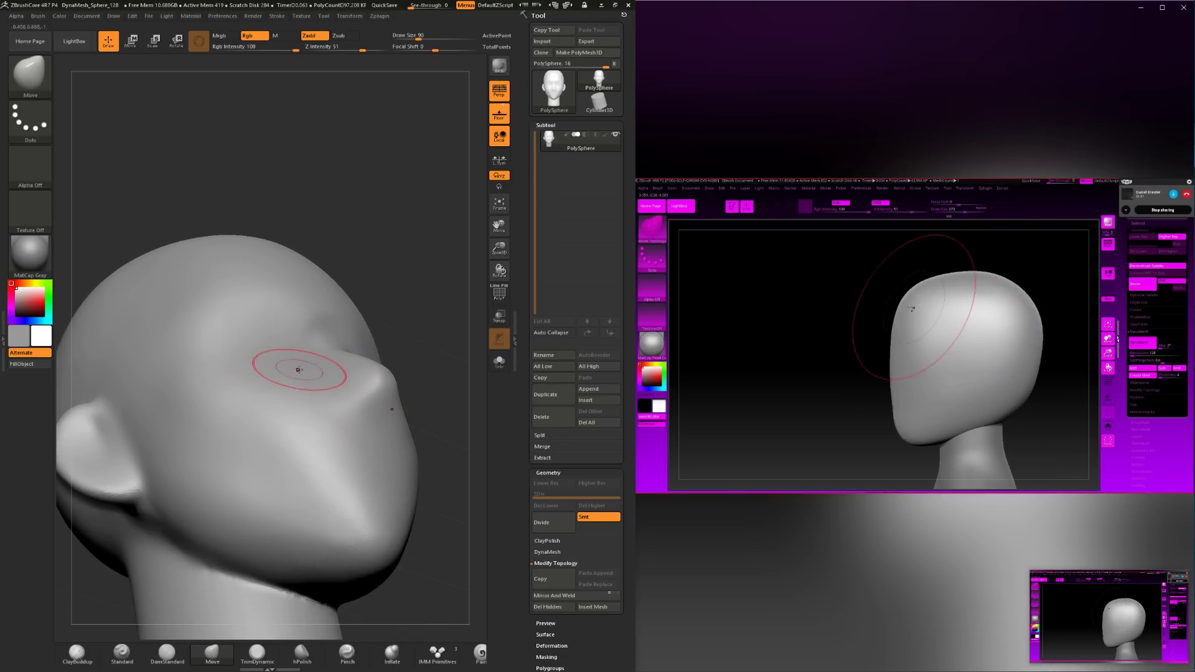
{"action": "left_click_drag", "start_coordinate": [430, 248], "coordinate": [407, 448]}
{"action": "left_click_drag", "start_coordinate": [180, 532], "coordinate": [188, 445], "text": "alt"}
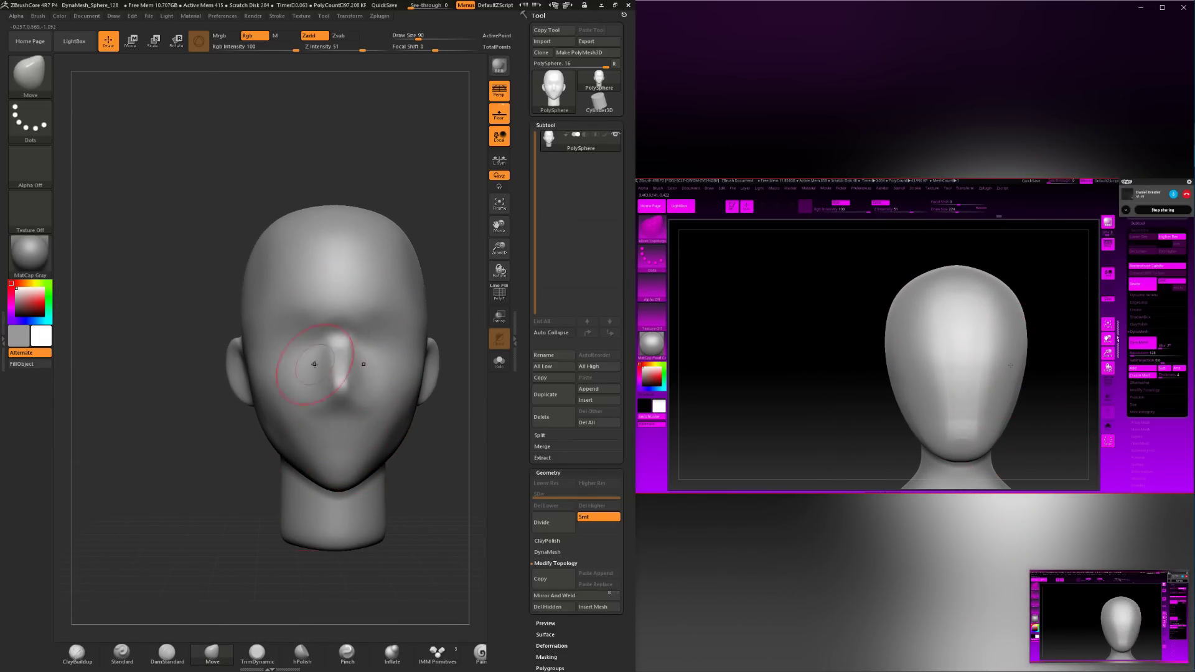
Flatten the brow area above the nose with the TrimDynamic brush and smooth it.
{"action": "key", "text": "ctrl"}
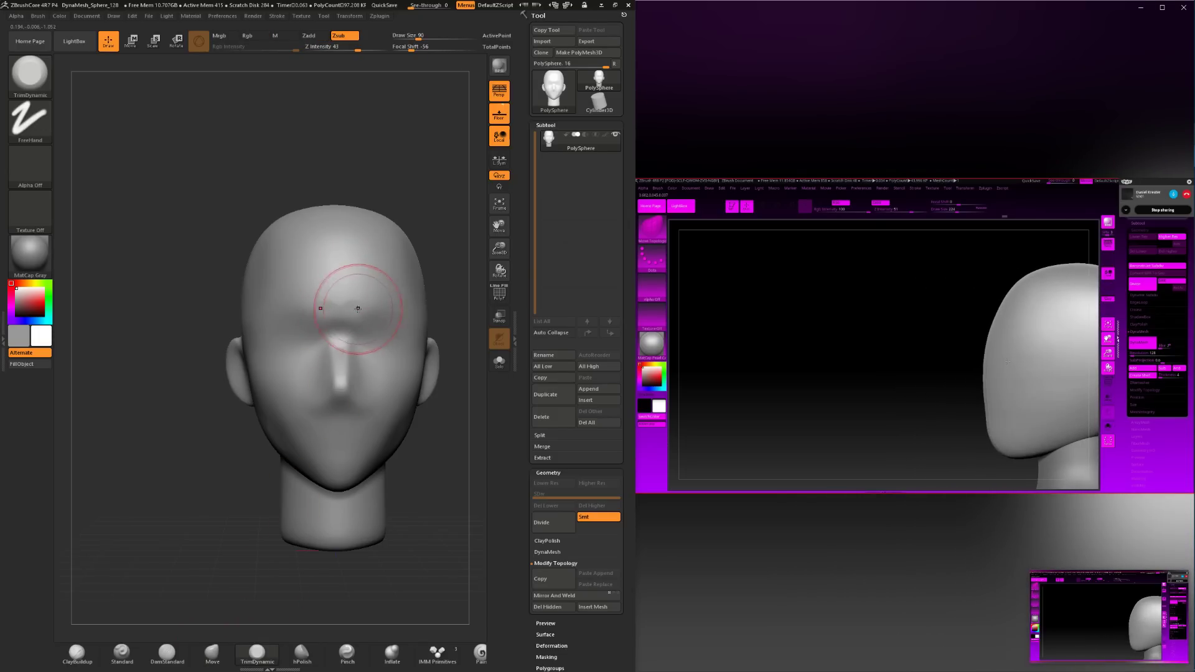
{"action": "left_click_drag", "start_coordinate": [199, 512], "coordinate": [252, 515]}
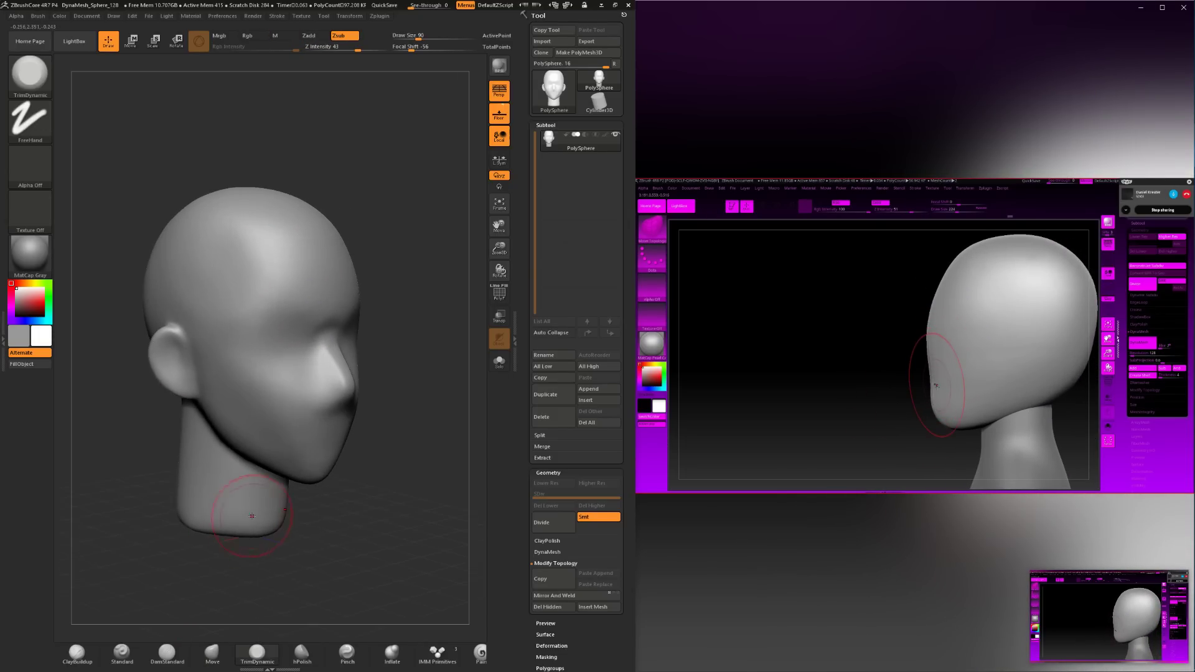
{"action": "mouse_move", "coordinate": [393, 416]}
{"action": "left_mouse_down", "text": "shift"}
{"action": "mouse_move", "coordinate": [355, 445]}
{"action": "mouse_move", "coordinate": [350, 433]}
{"action": "left_mouse_up", "text": "shift"}
Build up the brow and inner eye areas with the ClayBuildup brush at draw size 54, and smooth them.
{"action": "left_click", "coordinate": [77, 654]}
{"action": "left_click_drag", "start_coordinate": [452, 415], "coordinate": [360, 476], "text": "shift"}
{"action": "left_click_drag", "start_coordinate": [291, 342], "coordinate": [298, 346], "text": "shift"}
{"action": "key", "text": "space"}
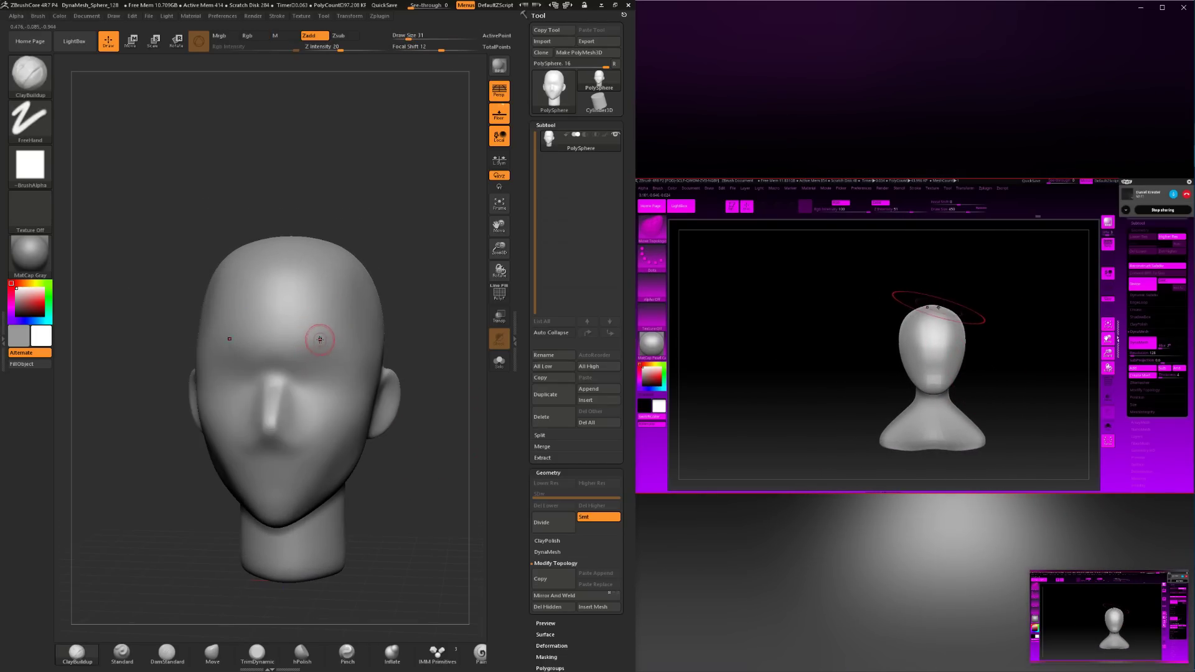
{"action": "key", "text": "shift"}
{"action": "key", "text": "space"}
{"action": "left_click_drag", "start_coordinate": [295, 367], "coordinate": [302, 367]}
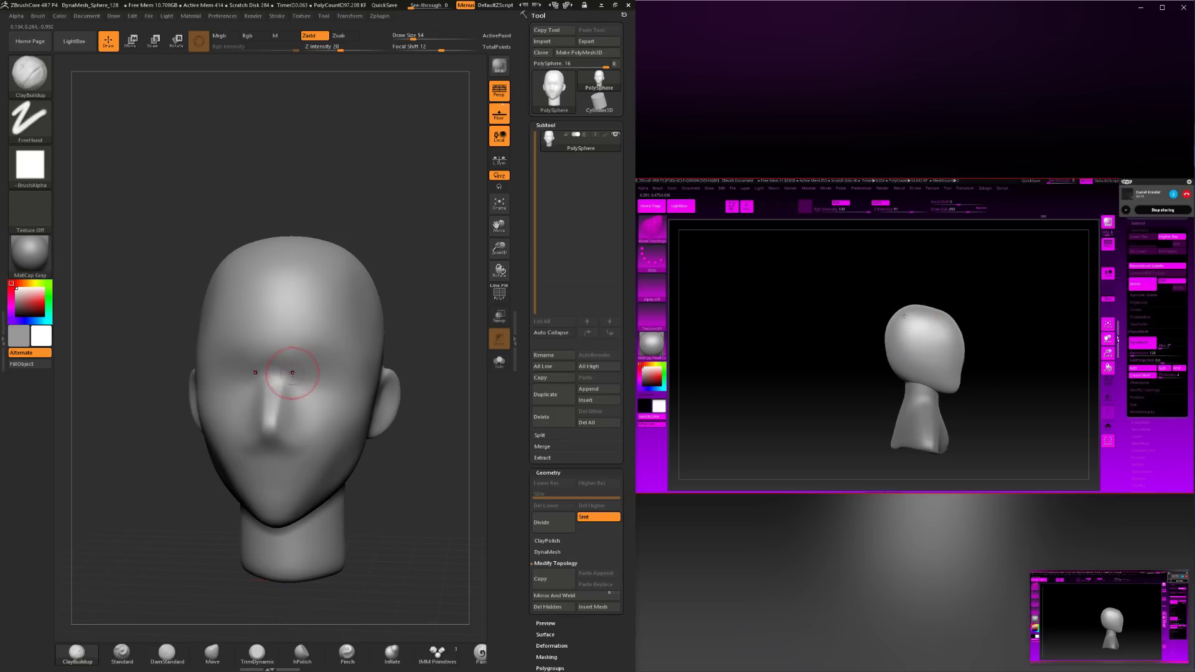
{"action": "left_click_drag", "start_coordinate": [429, 373], "coordinate": [349, 357]}
{"action": "key", "text": "shift"}
{"action": "mouse_move", "coordinate": [134, 418]}
{"action": "left_mouse_down"}
{"action": "mouse_move", "coordinate": [189, 429]}
{"action": "mouse_move", "coordinate": [264, 410]}
{"action": "left_mouse_up"}
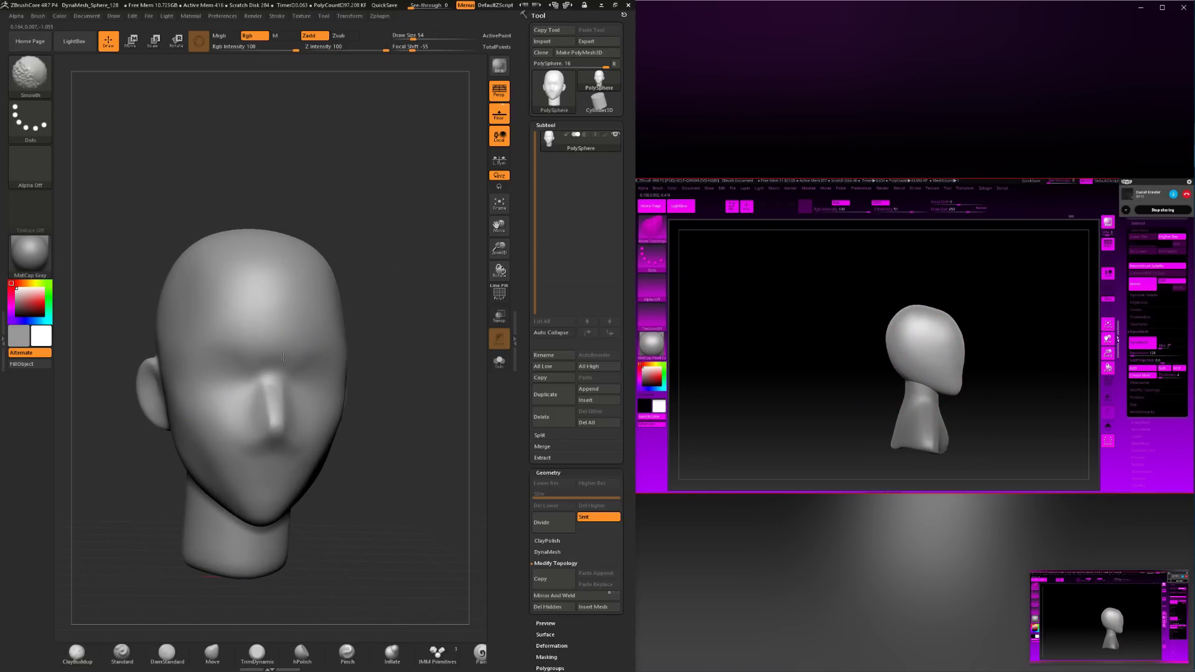
{"action": "mouse_move", "coordinate": [445, 374]}
{"action": "left_mouse_down", "text": "shift"}
{"action": "mouse_move", "coordinate": [454, 367]}
{"action": "mouse_move", "coordinate": [366, 353]}
{"action": "mouse_move", "coordinate": [392, 350]}
{"action": "left_mouse_up", "text": "shift"}
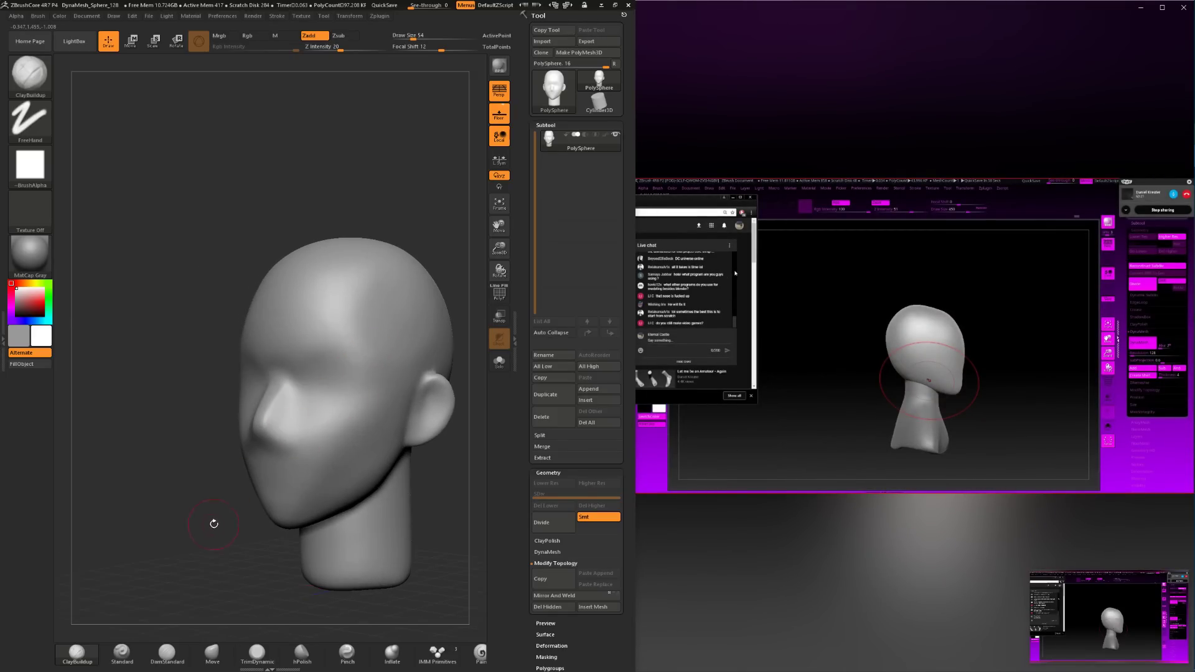
Build up the jawline and the underside of the chin with the ClayBuildup brush at draw size 54, and smooth them.
{"action": "left_click_drag", "start_coordinate": [213, 524], "coordinate": [280, 551]}
{"action": "mouse_move", "coordinate": [376, 563]}
{"action": "left_mouse_down", "text": "shift"}
{"action": "mouse_move", "coordinate": [342, 555]}
{"action": "mouse_move", "coordinate": [352, 508]}
{"action": "mouse_move", "coordinate": [313, 508]}
{"action": "left_mouse_up", "text": "shift"}
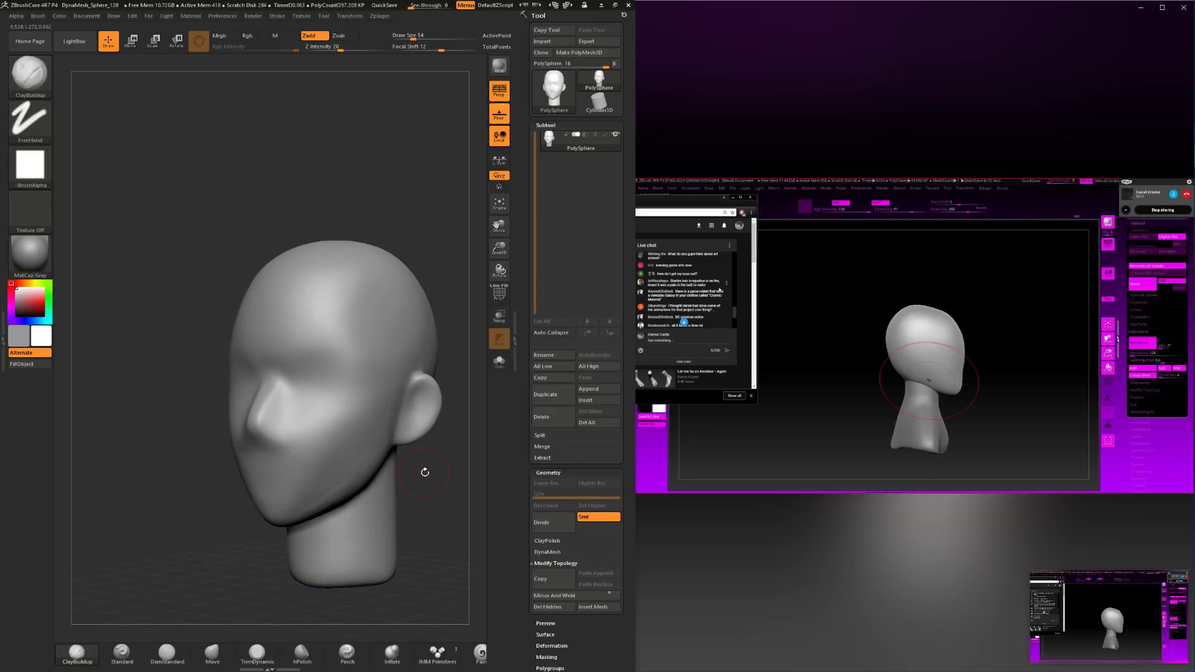
{"action": "left_click_drag", "start_coordinate": [425, 472], "coordinate": [369, 486]}
{"action": "key", "text": "shift"}
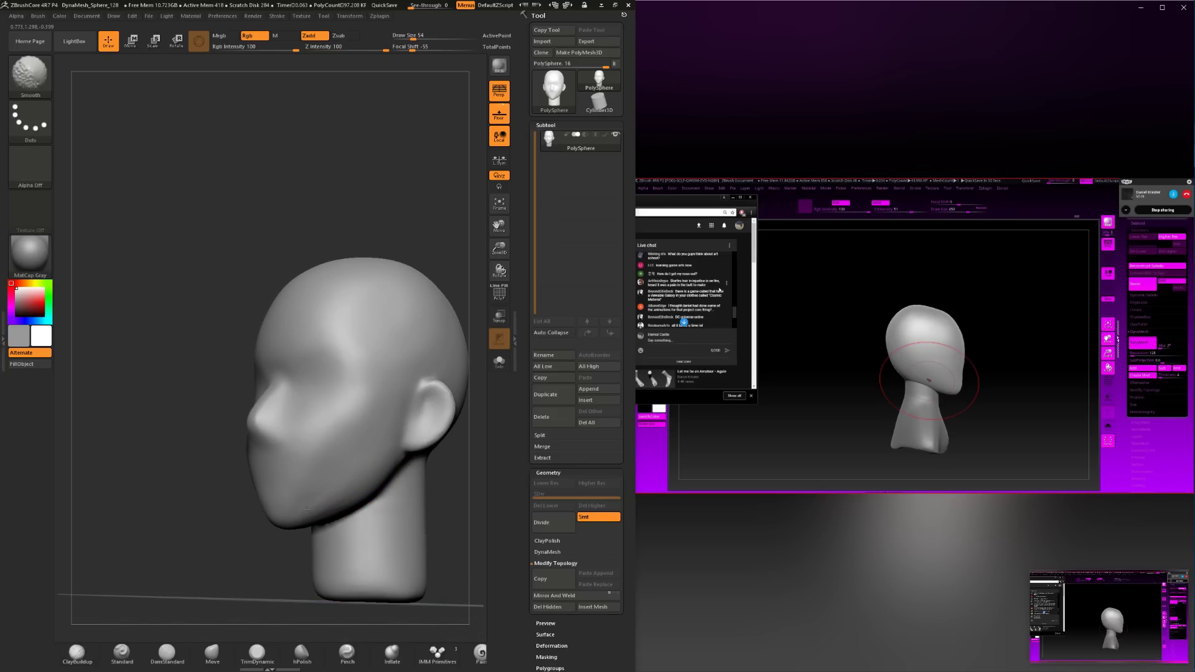
{"action": "left_click_drag", "start_coordinate": [281, 529], "coordinate": [252, 532]}
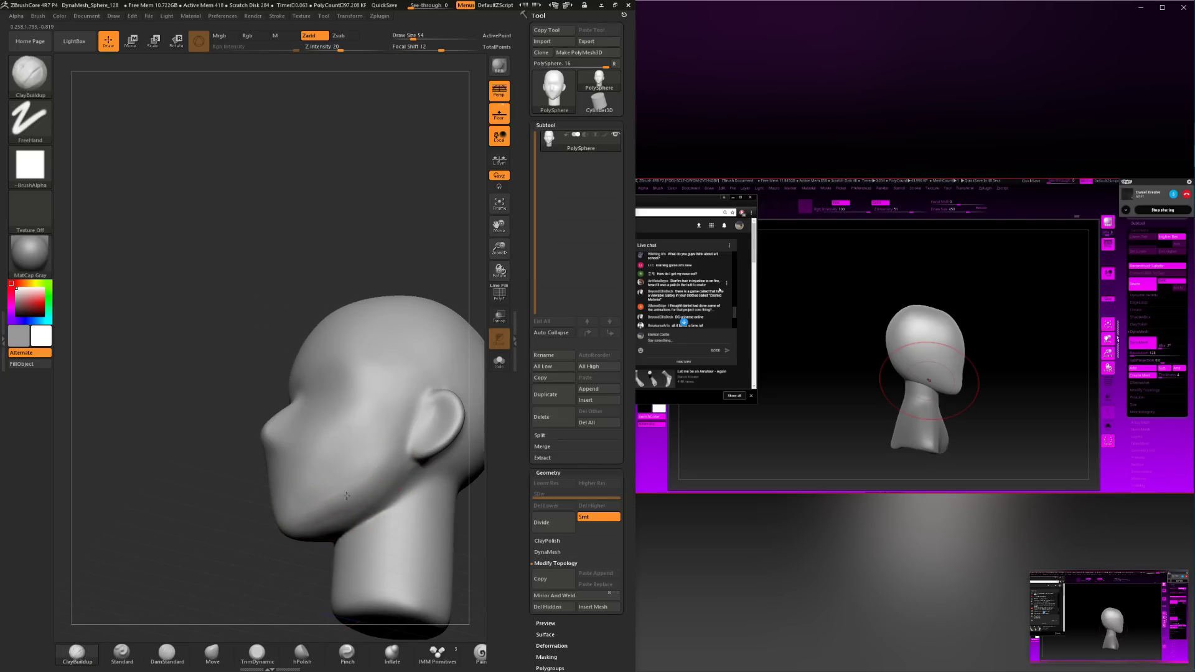
{"action": "key", "text": "shift"}
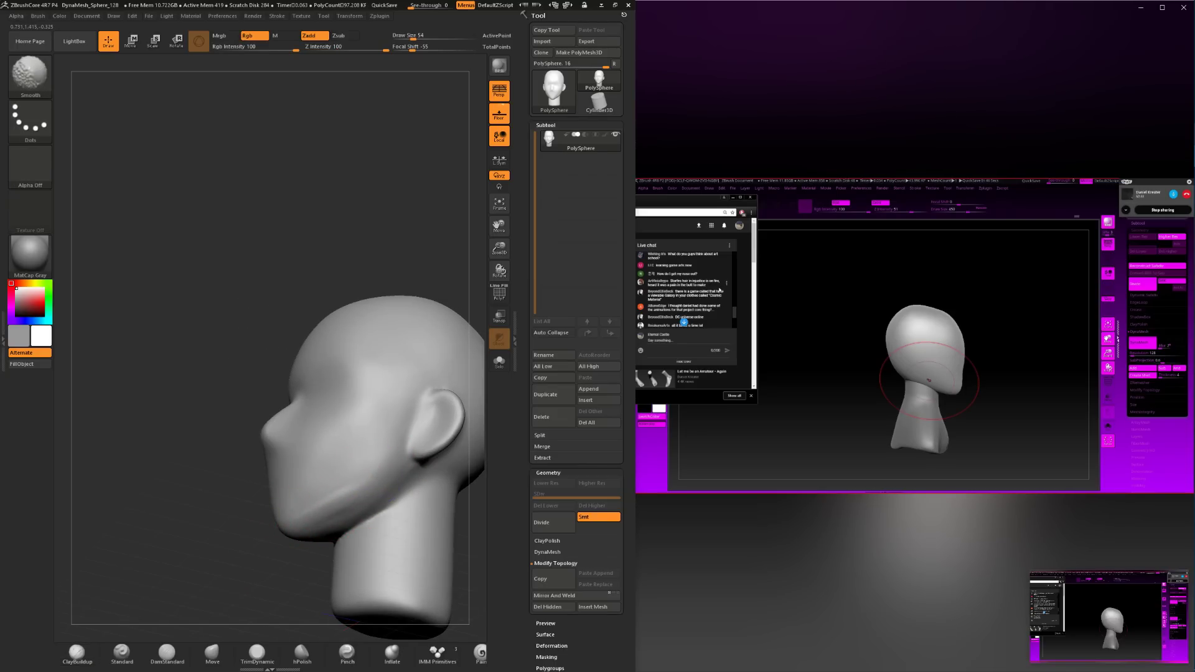
{"action": "left_click_drag", "start_coordinate": [387, 509], "coordinate": [333, 545]}
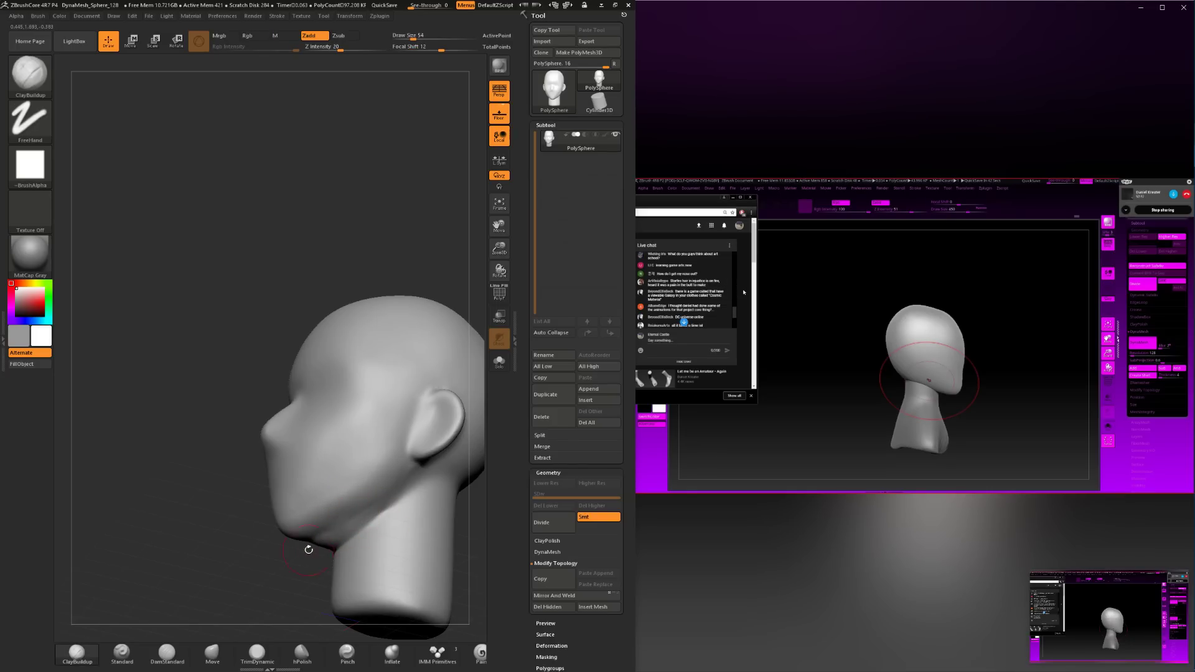
{"action": "key", "text": "shift"}
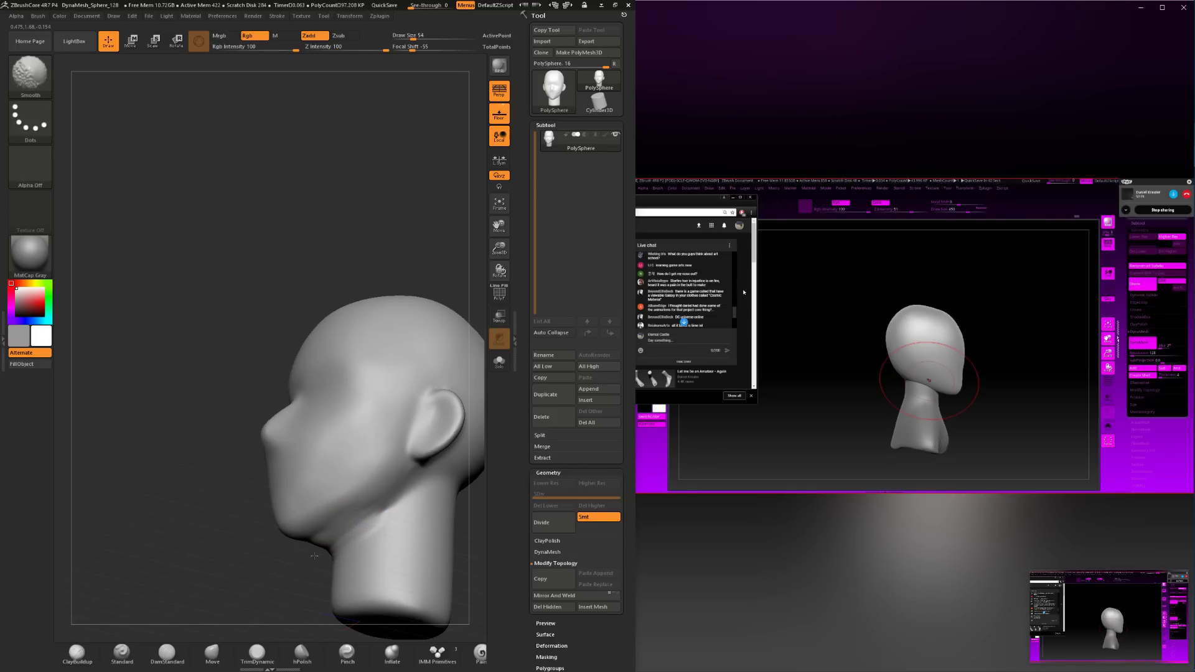
Fill the area beneath the jaw where it meets the neck from below with ClayBuildup, and smooth the transition.
{"action": "mouse_move", "coordinate": [301, 559]}
{"action": "left_mouse_down"}
{"action": "mouse_move", "coordinate": [413, 541]}
{"action": "mouse_move", "coordinate": [433, 482]}
{"action": "mouse_move", "coordinate": [335, 464]}
{"action": "left_mouse_up"}
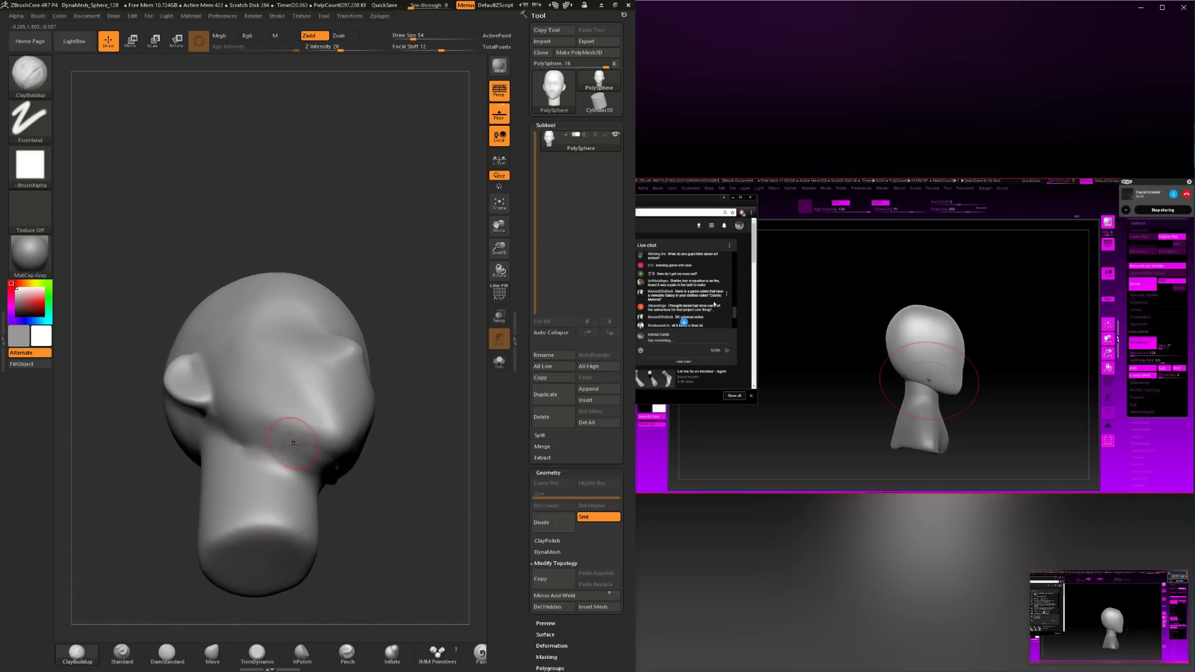
{"action": "left_click_drag", "start_coordinate": [432, 475], "coordinate": [468, 495]}
{"action": "key", "text": "shift"}
{"action": "mouse_move", "coordinate": [292, 468]}
{"action": "left_mouse_down", "text": "shift"}
{"action": "mouse_move", "coordinate": [365, 448]}
{"action": "mouse_move", "coordinate": [306, 529]}
{"action": "left_mouse_up", "text": "shift"}
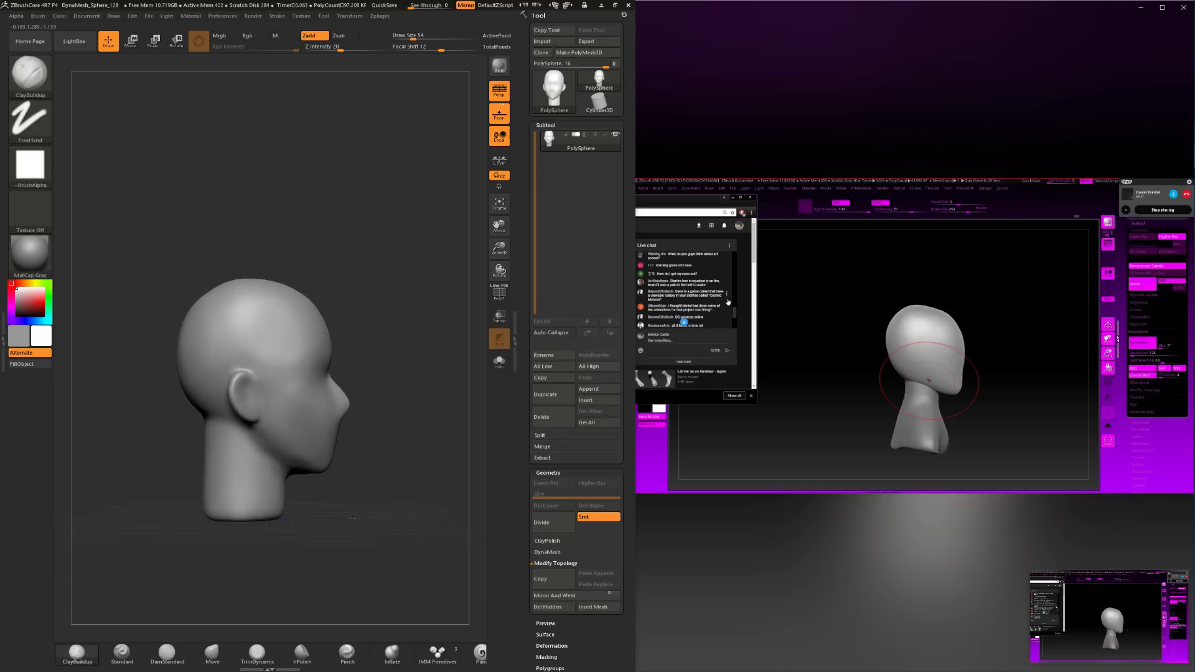
Set the Move brush to draw size 87, focal shift -35 and Z intensity 18, and undo the trial stroke.
{"action": "left_click", "coordinate": [220, 659]}
{"action": "key", "text": "space"}
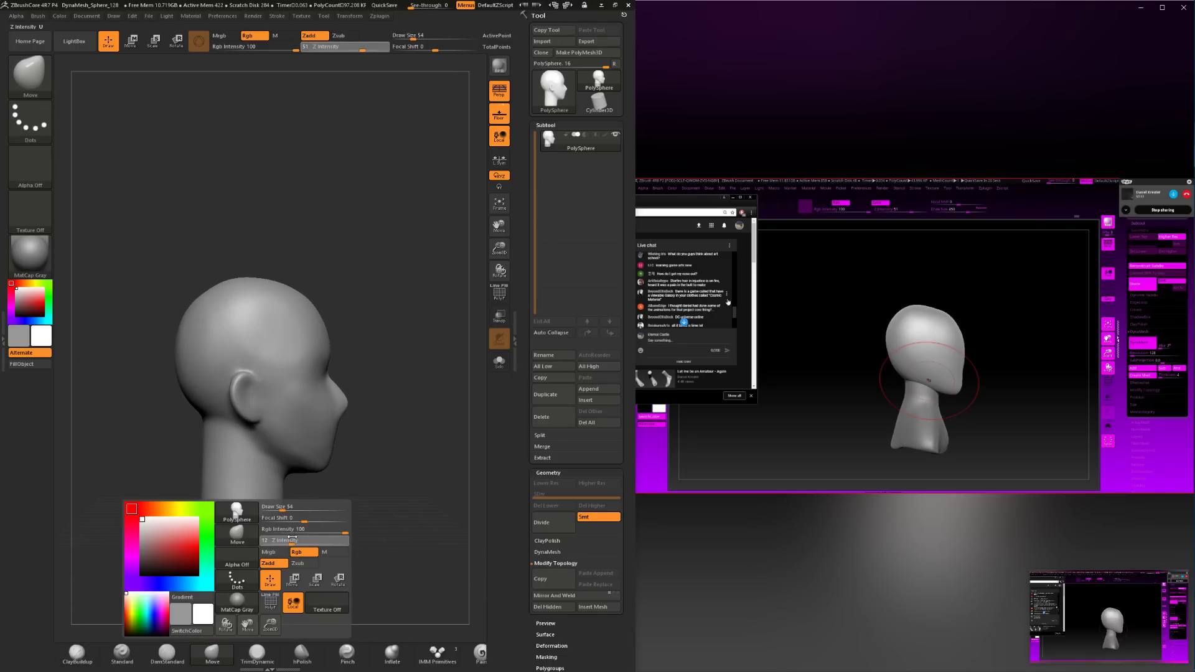
{"action": "left_click", "coordinate": [287, 507]}
{"action": "left_click", "coordinate": [298, 541]}
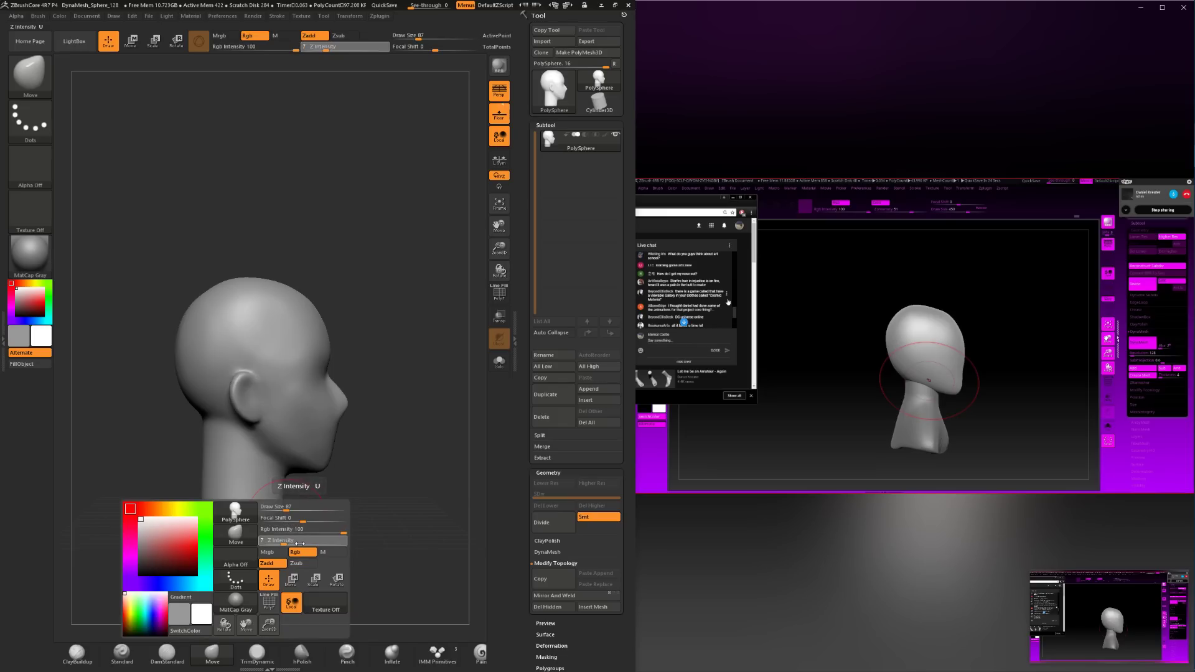
{"action": "mouse_move", "coordinate": [298, 542]}
{"action": "left_mouse_down"}
{"action": "mouse_move", "coordinate": [277, 507]}
{"action": "mouse_move", "coordinate": [288, 506]}
{"action": "left_mouse_up"}
{"action": "key", "text": "space"}
{"action": "left_click", "coordinate": [289, 516]}
{"action": "left_click", "coordinate": [284, 506]}
{"action": "key", "text": "space"}
{"action": "key", "text": "ctrl+z"}
{"action": "key", "text": "space"}
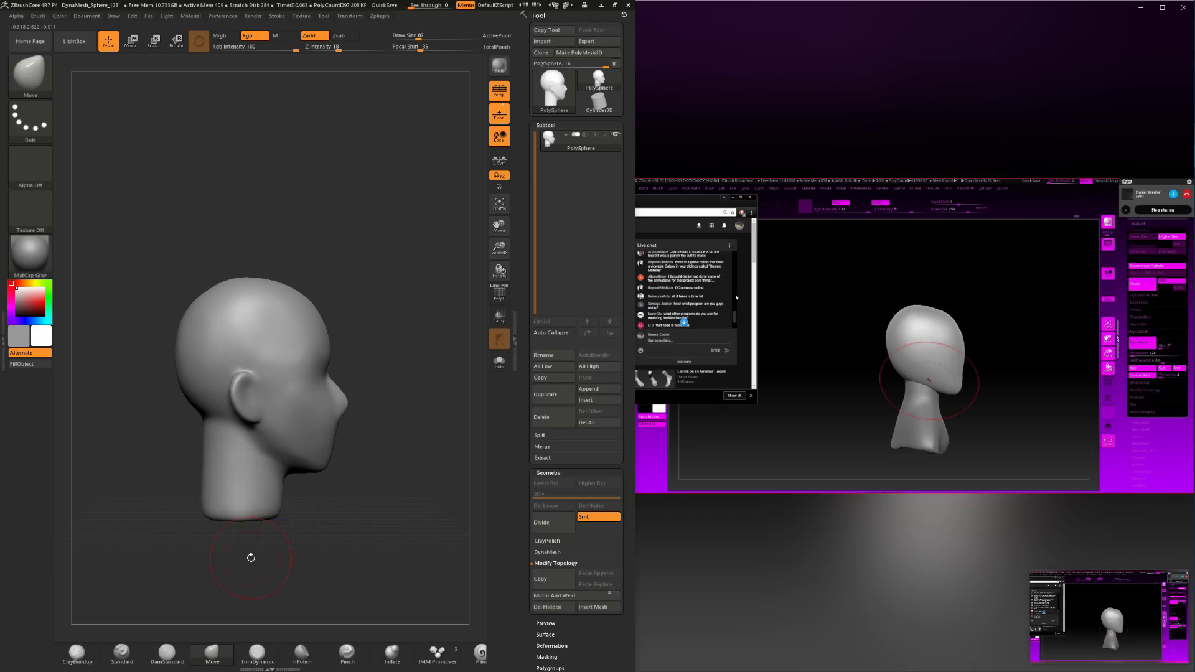
Reshape the back of the neck in profile with the Move brush at draw sizes 128 and 187.
{"action": "key", "text": "space"}
{"action": "left_click_drag", "start_coordinate": [180, 467], "coordinate": [200, 459]}
{"action": "key", "text": "space"}
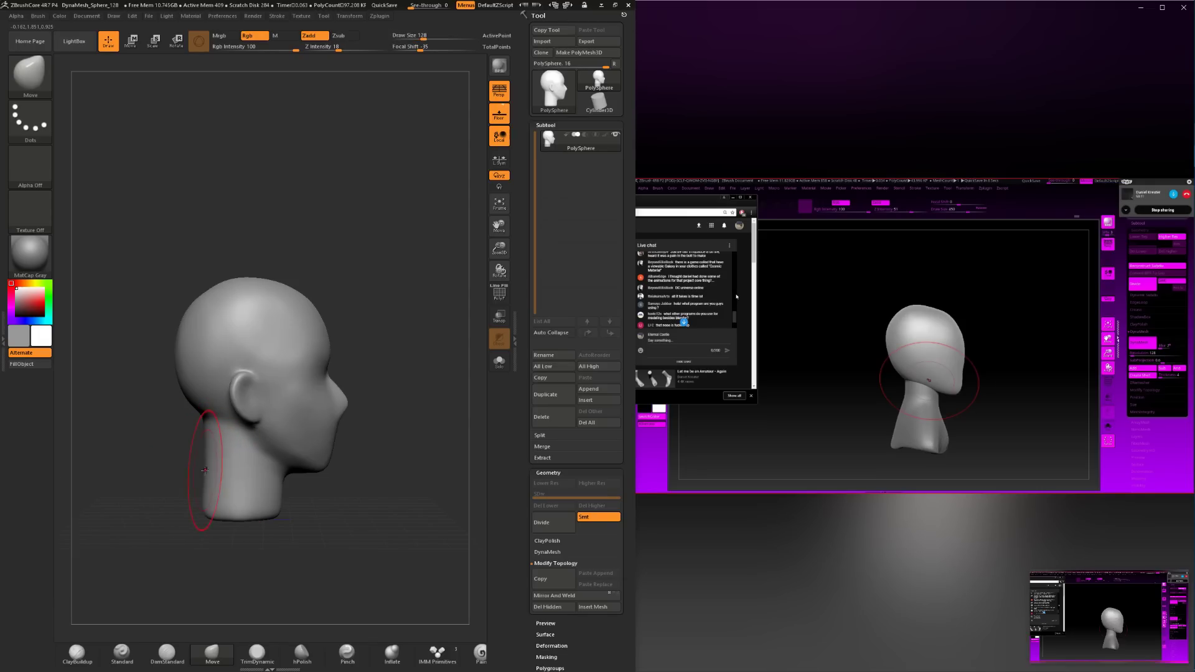
{"action": "left_click_drag", "start_coordinate": [215, 509], "coordinate": [199, 439]}
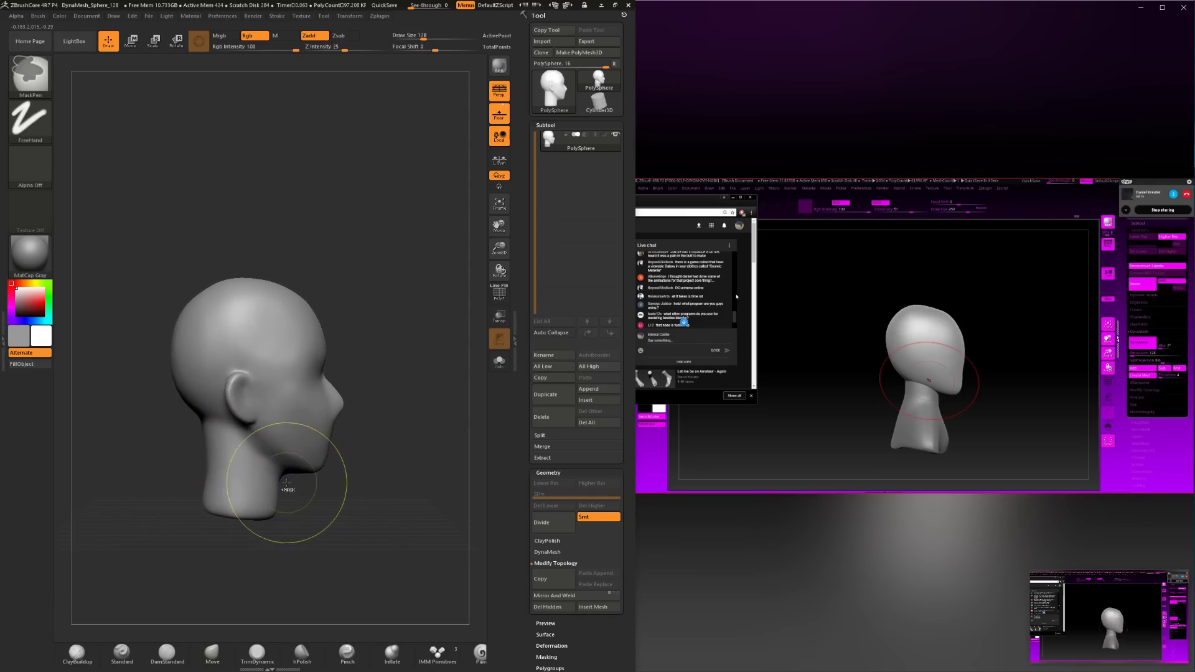
{"action": "key", "text": "space"}
{"action": "left_click_drag", "start_coordinate": [209, 476], "coordinate": [205, 478]}
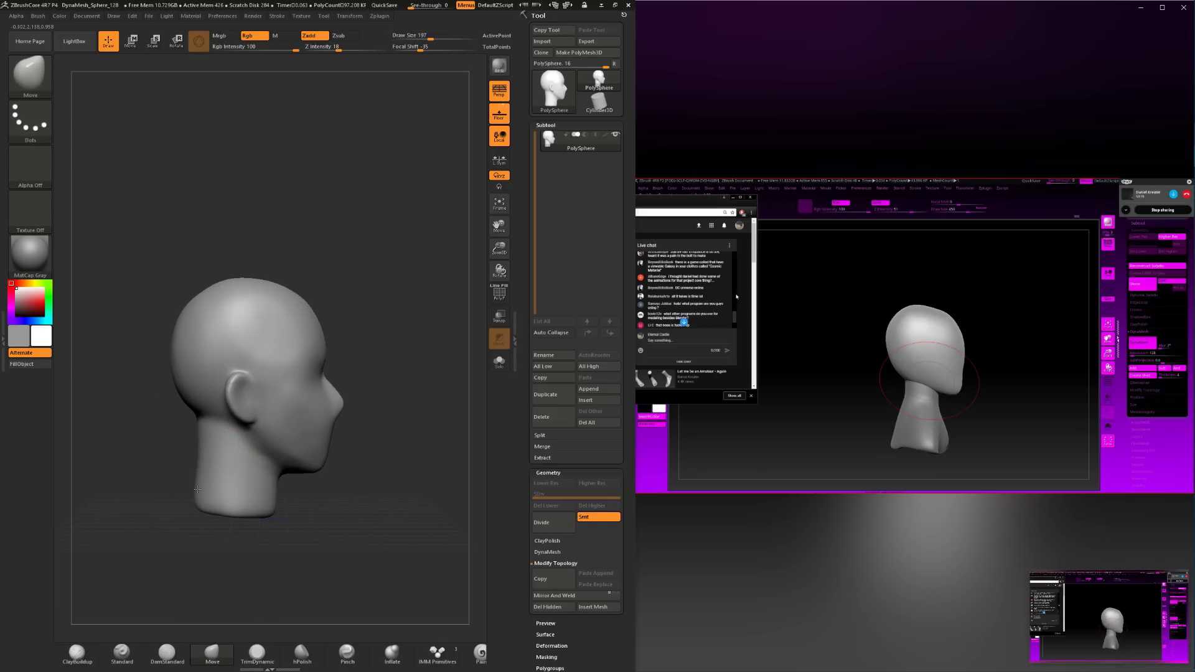
Angle the base of the neck in profile by pulling its front edge downward with the Move brush at draw size 251.
{"action": "mouse_move", "coordinate": [218, 539]}
{"action": "left_mouse_down"}
{"action": "mouse_move", "coordinate": [209, 509]}
{"action": "mouse_move", "coordinate": [232, 531]}
{"action": "mouse_move", "coordinate": [248, 497]}
{"action": "mouse_move", "coordinate": [274, 528]}
{"action": "mouse_move", "coordinate": [265, 541]}
{"action": "left_mouse_up"}
{"action": "key", "text": "space"}
{"action": "key", "text": "space"}
{"action": "left_click_drag", "start_coordinate": [208, 474], "coordinate": [219, 475]}
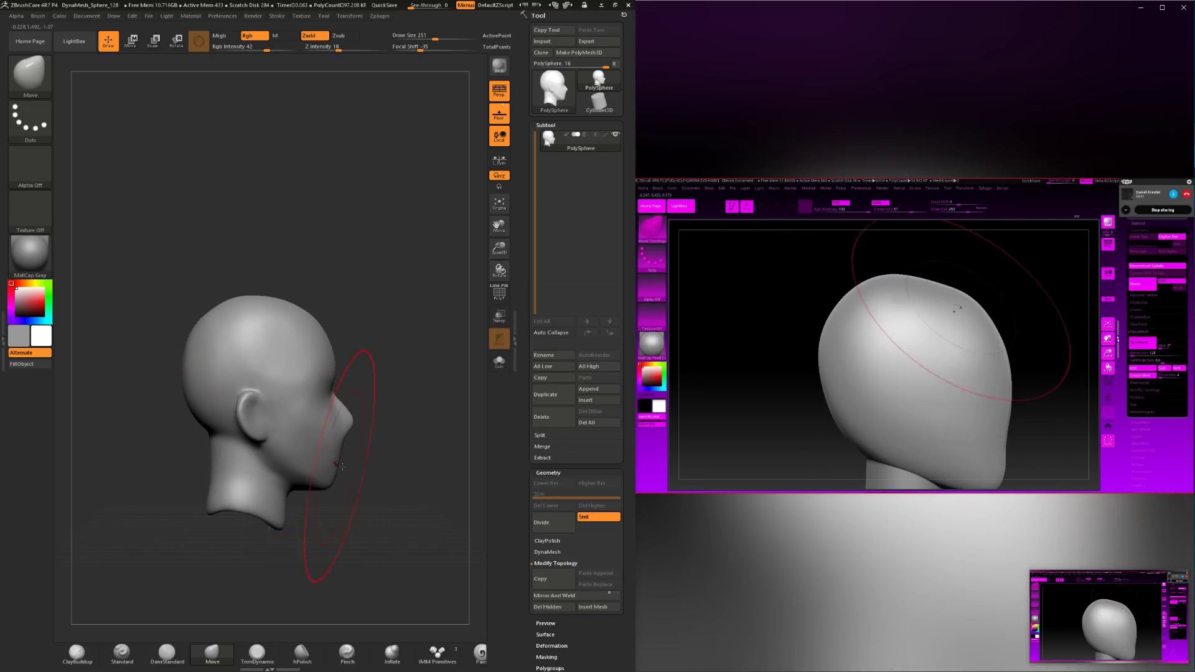
Adjust the chin area in profile with the Move brush at draw size 182, and set the focal shift to 8.
{"action": "key", "text": "space"}
{"action": "left_click_drag", "start_coordinate": [355, 479], "coordinate": [354, 480]}
{"action": "key", "text": "space"}
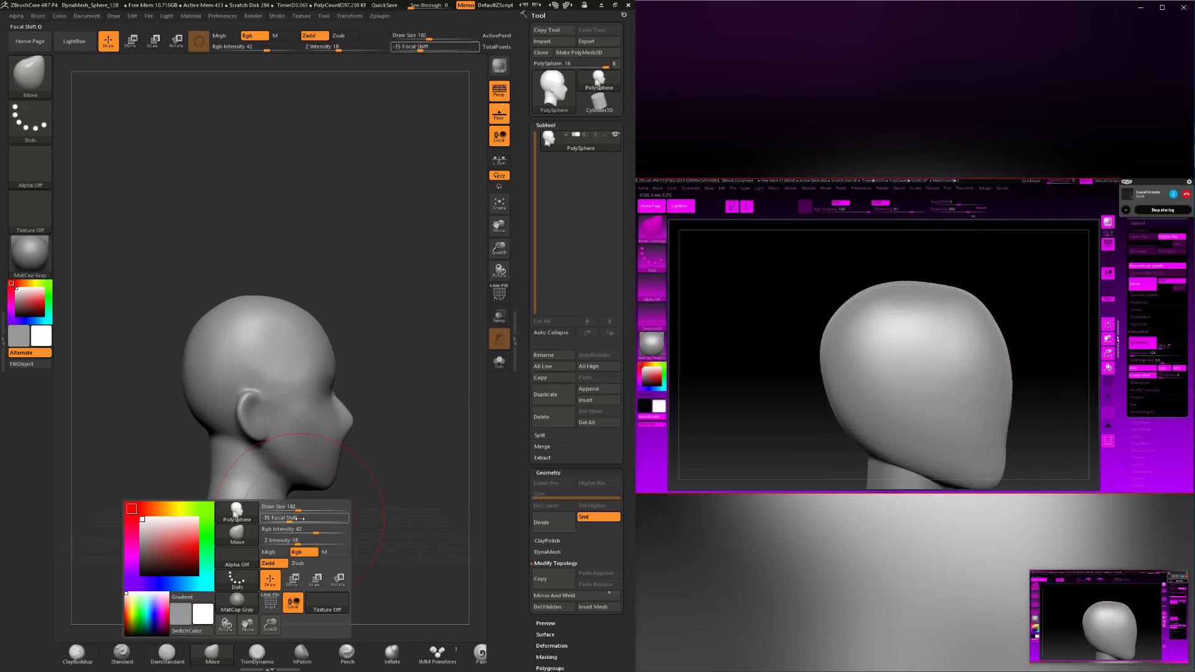
{"action": "mouse_move", "coordinate": [294, 517]}
{"action": "left_mouse_down"}
{"action": "mouse_move", "coordinate": [308, 517]}
{"action": "mouse_move", "coordinate": [293, 507]}
{"action": "mouse_move", "coordinate": [268, 523]}
{"action": "left_mouse_up"}
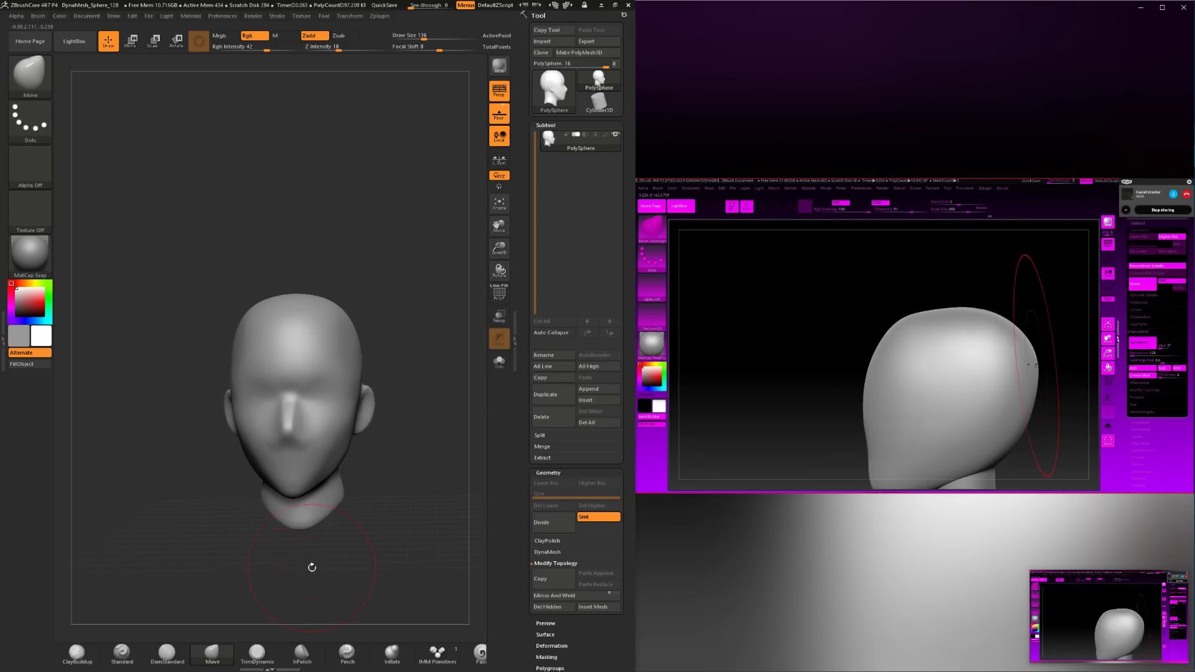
{"action": "left_click_drag", "start_coordinate": [312, 567], "coordinate": [290, 568], "text": "shift"}
Flatten the sides of the neck with the TrimDynamic brush, and smooth the back of the neck at draw size 90.
{"action": "left_click", "coordinate": [257, 653]}
{"action": "mouse_move", "coordinate": [387, 492]}
{"action": "left_mouse_down"}
{"action": "mouse_move", "coordinate": [372, 497]}
{"action": "mouse_move", "coordinate": [363, 469]}
{"action": "mouse_move", "coordinate": [368, 502]}
{"action": "left_mouse_up"}
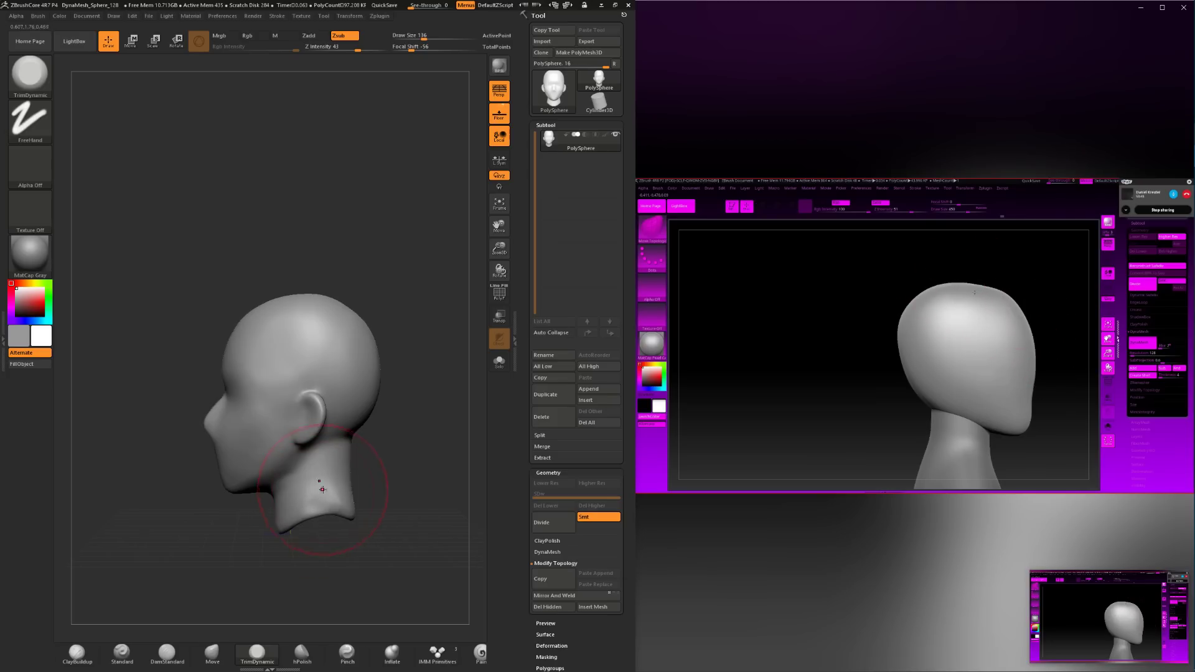
{"action": "mouse_move", "coordinate": [298, 558]}
{"action": "left_mouse_down"}
{"action": "mouse_move", "coordinate": [346, 539]}
{"action": "mouse_move", "coordinate": [342, 489]}
{"action": "mouse_move", "coordinate": [312, 554]}
{"action": "mouse_move", "coordinate": [304, 513]}
{"action": "mouse_move", "coordinate": [356, 486]}
{"action": "mouse_move", "coordinate": [371, 558]}
{"action": "mouse_move", "coordinate": [380, 523]}
{"action": "left_mouse_up"}
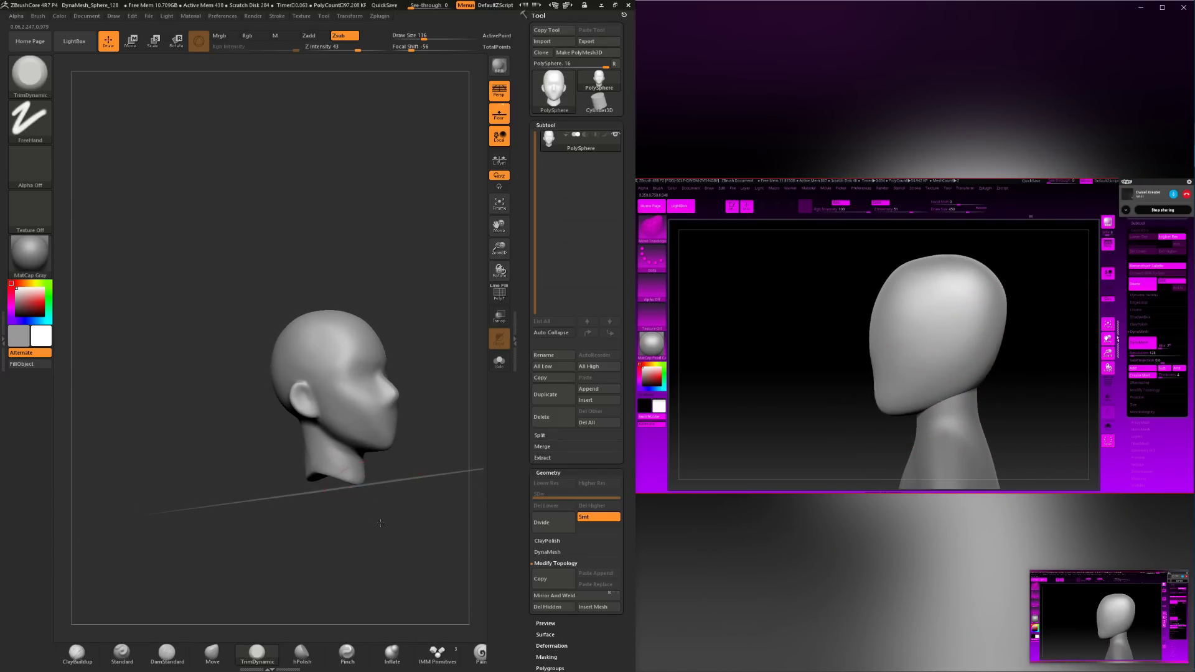
{"action": "left_click_drag", "start_coordinate": [288, 497], "coordinate": [334, 461]}
{"action": "key", "text": "space"}
{"action": "left_click", "coordinate": [315, 476]}
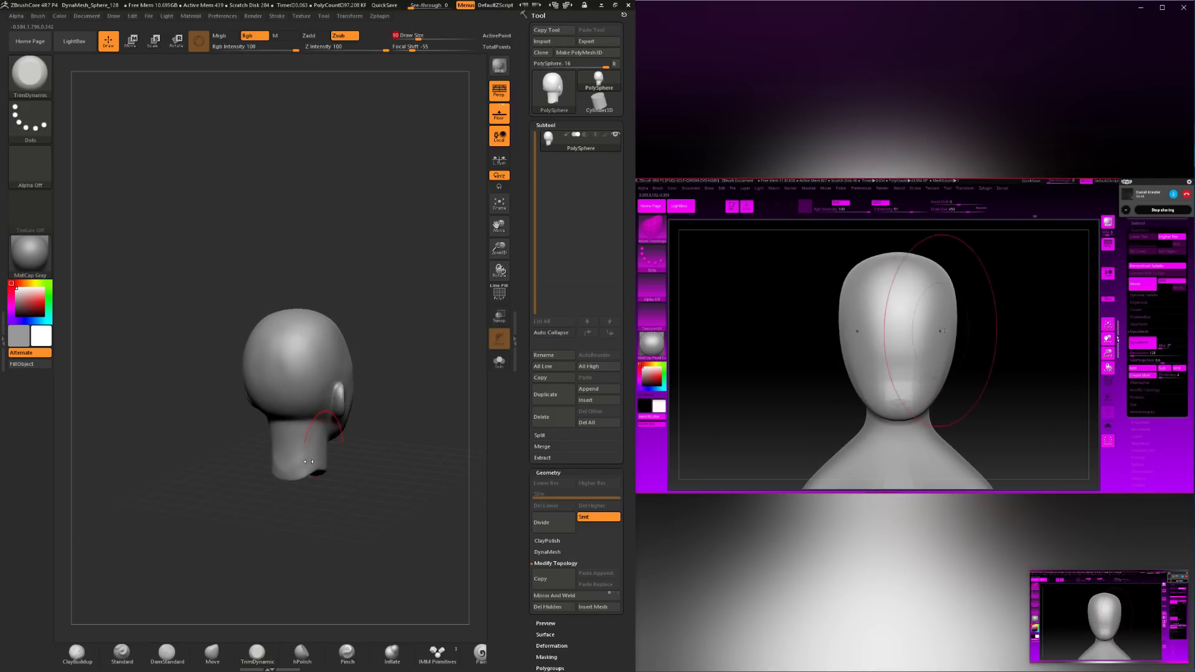
{"action": "left_click_drag", "start_coordinate": [326, 418], "coordinate": [280, 462], "text": "shift"}
{"action": "left_click_drag", "start_coordinate": [274, 529], "coordinate": [329, 478]}
Fill the hollow underside of the neck with the ClayBuildup brush at draw size 90, and smooth it.
{"action": "left_click", "coordinate": [76, 652]}
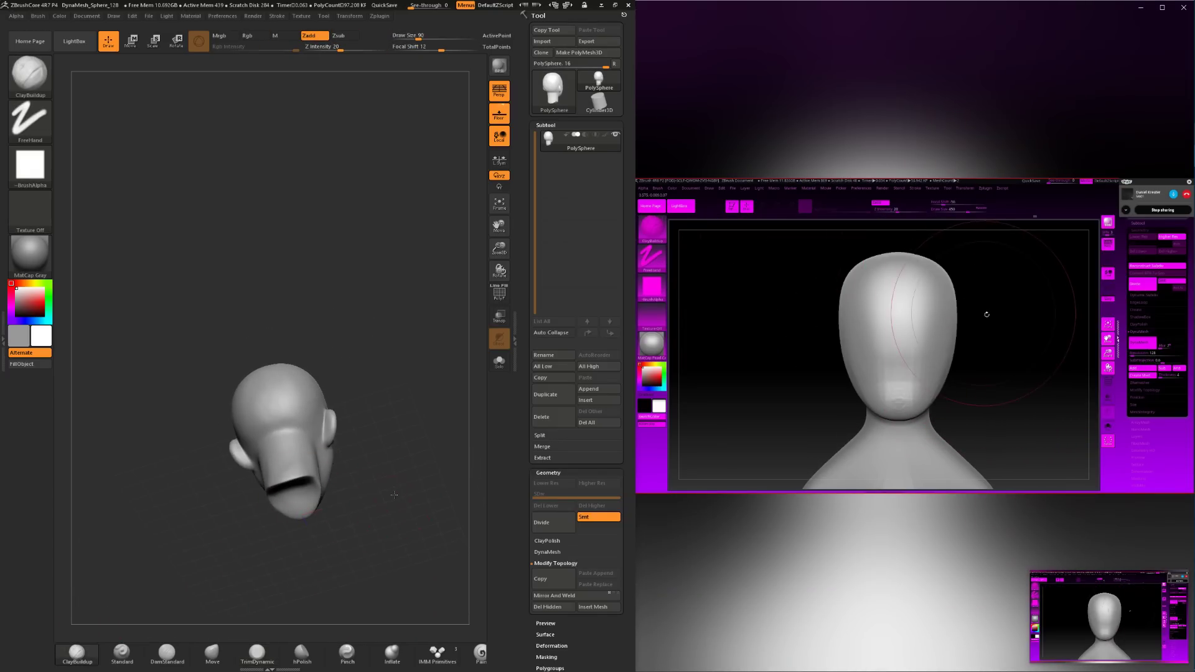
{"action": "mouse_move", "coordinate": [374, 528]}
{"action": "left_mouse_down"}
{"action": "mouse_move", "coordinate": [355, 475]}
{"action": "mouse_move", "coordinate": [306, 484]}
{"action": "left_mouse_up"}
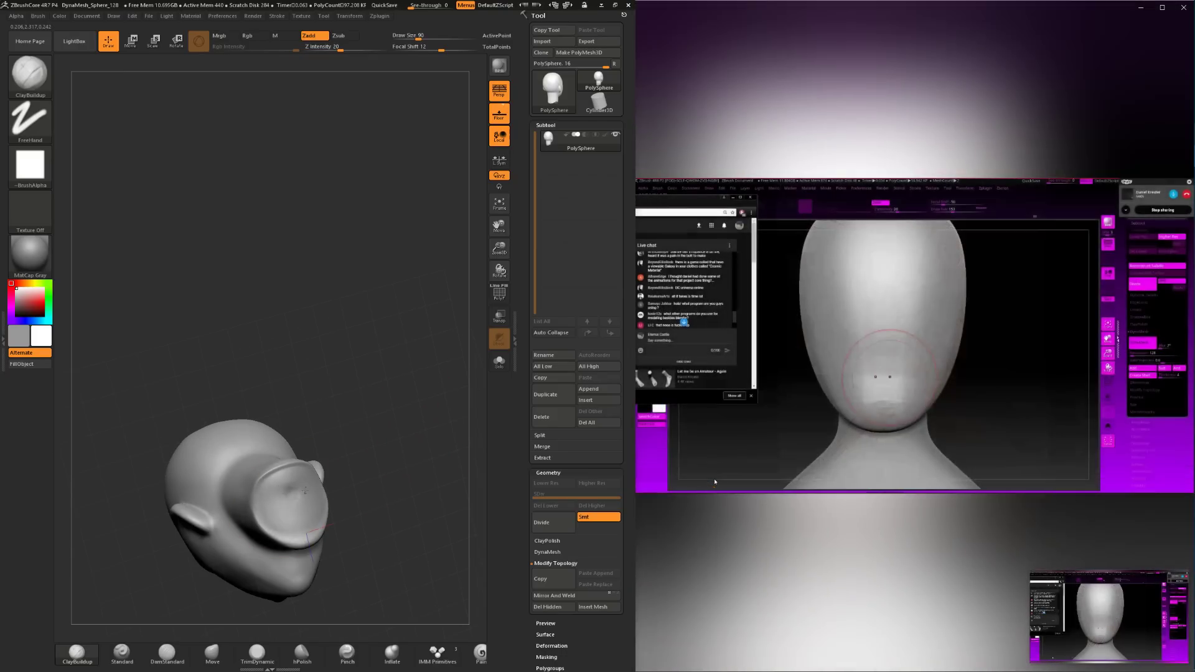
{"action": "mouse_move", "coordinate": [285, 502]}
{"action": "left_mouse_down"}
{"action": "mouse_move", "coordinate": [307, 506]}
{"action": "mouse_move", "coordinate": [327, 413]}
{"action": "mouse_move", "coordinate": [336, 456]}
{"action": "mouse_move", "coordinate": [311, 463]}
{"action": "mouse_move", "coordinate": [326, 480]}
{"action": "mouse_move", "coordinate": [384, 478]}
{"action": "mouse_move", "coordinate": [276, 485]}
{"action": "left_mouse_up"}
{"action": "key", "text": "shift"}
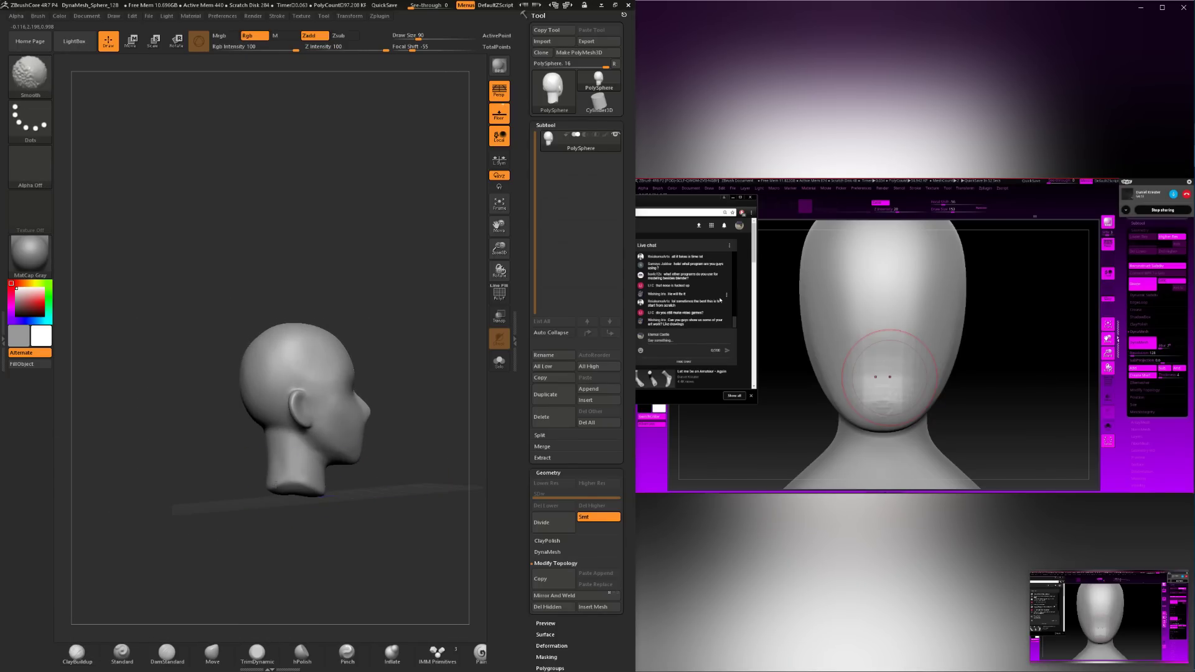
Try to insert a sphere beneath the neck with the IMM Primitives brush and position it as the upper body.
{"action": "left_click", "coordinate": [440, 654]}
{"action": "left_click_drag", "start_coordinate": [384, 541], "coordinate": [387, 473]}
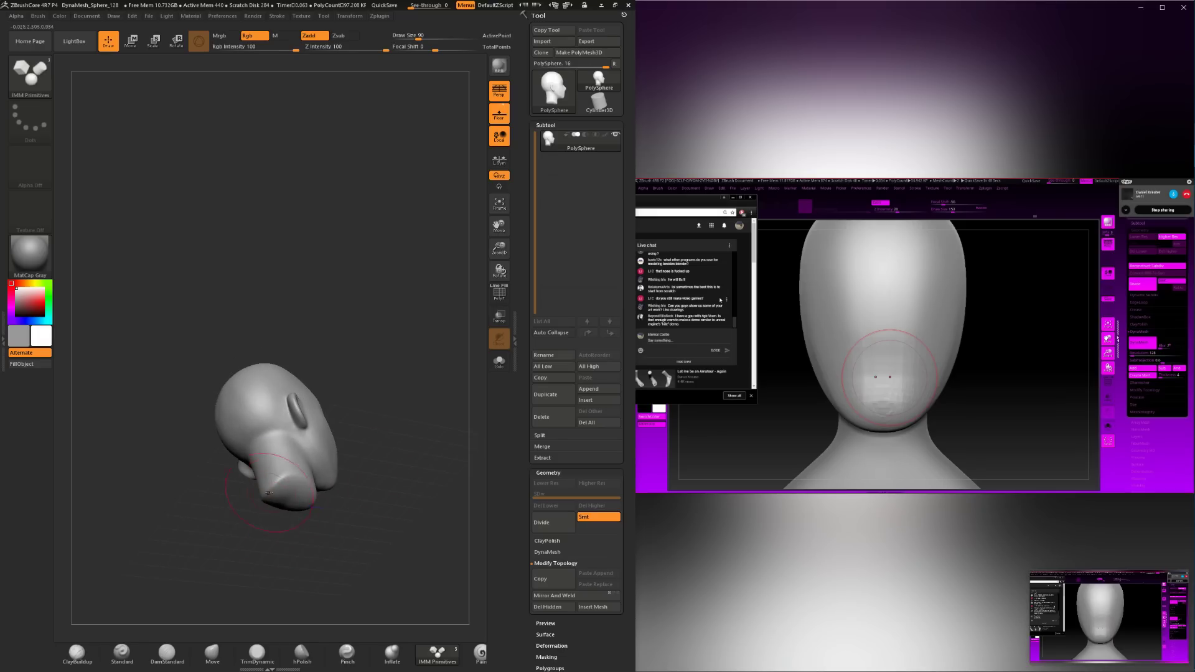
{"action": "key", "text": "m"}
{"action": "left_click", "coordinate": [231, 522]}
{"action": "mouse_move", "coordinate": [293, 527]}
{"action": "left_mouse_down"}
{"action": "mouse_move", "coordinate": [324, 485]}
{"action": "mouse_move", "coordinate": [371, 516]}
{"action": "left_mouse_up"}
{"action": "key", "text": "w"}
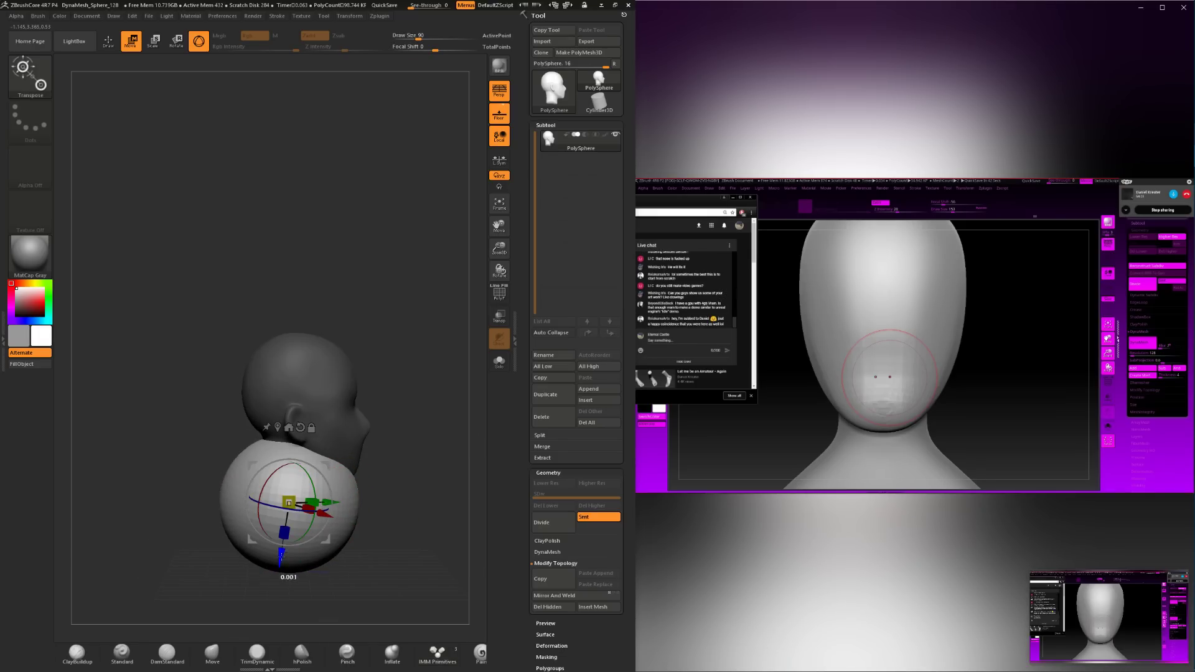
{"action": "left_click_drag", "start_coordinate": [292, 516], "coordinate": [344, 513]}
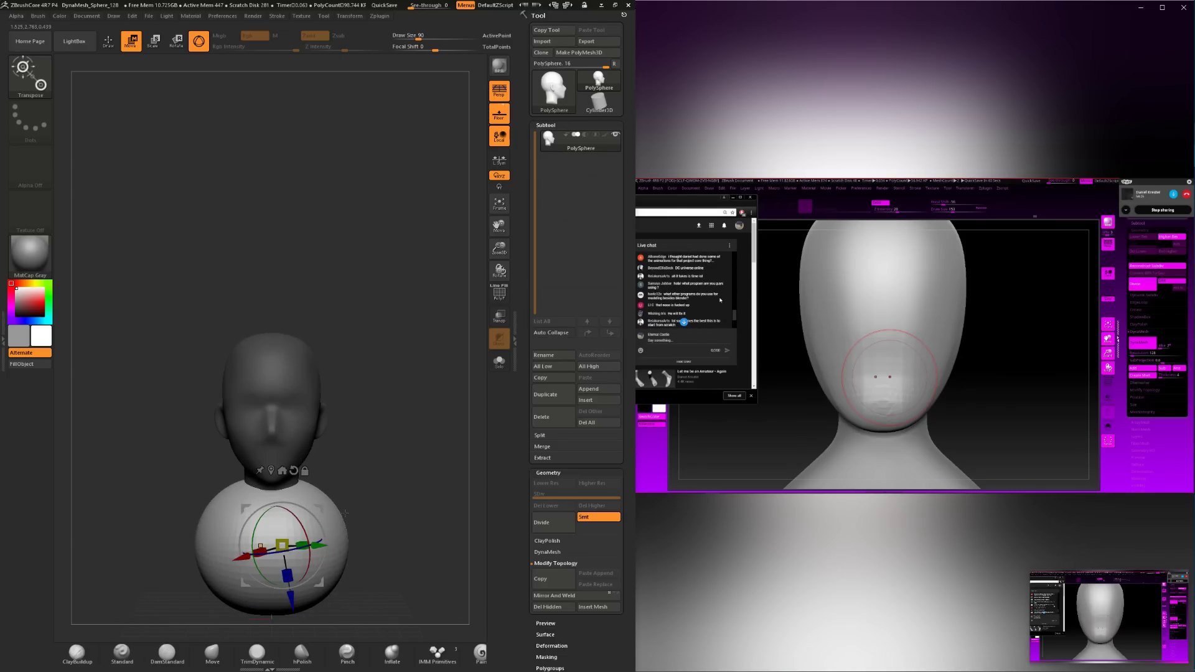
{"action": "key", "text": "ctrl+z"}
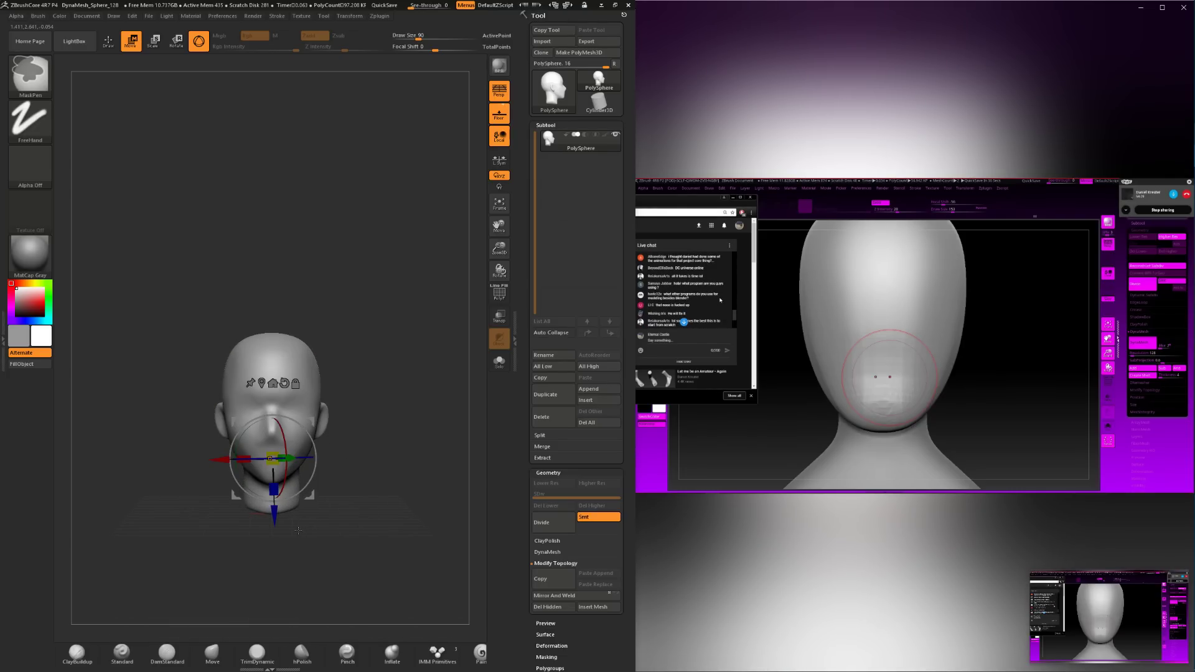
Return to draw mode and adjust the base of the neck with the Move brush, accepting removal of the later undo history.
{"action": "key", "text": "q"}
{"action": "left_click_drag", "start_coordinate": [297, 529], "coordinate": [326, 463]}
{"action": "left_click", "coordinate": [324, 465]}
{"action": "left_click", "coordinate": [302, 468]}
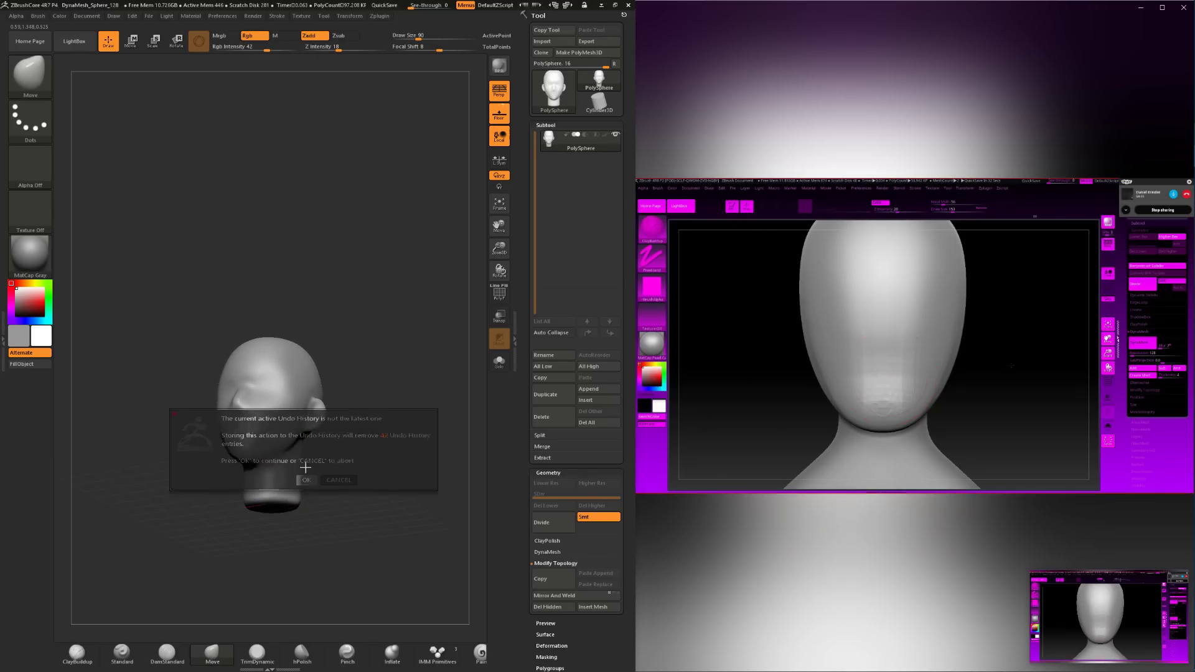
{"action": "key", "text": "space"}
{"action": "left_click_drag", "start_coordinate": [336, 517], "coordinate": [308, 421]}
Widen the lower sides of the neck from behind with the Move brush at draw size 97.
{"action": "left_click_drag", "start_coordinate": [389, 479], "coordinate": [359, 450], "text": "shift"}
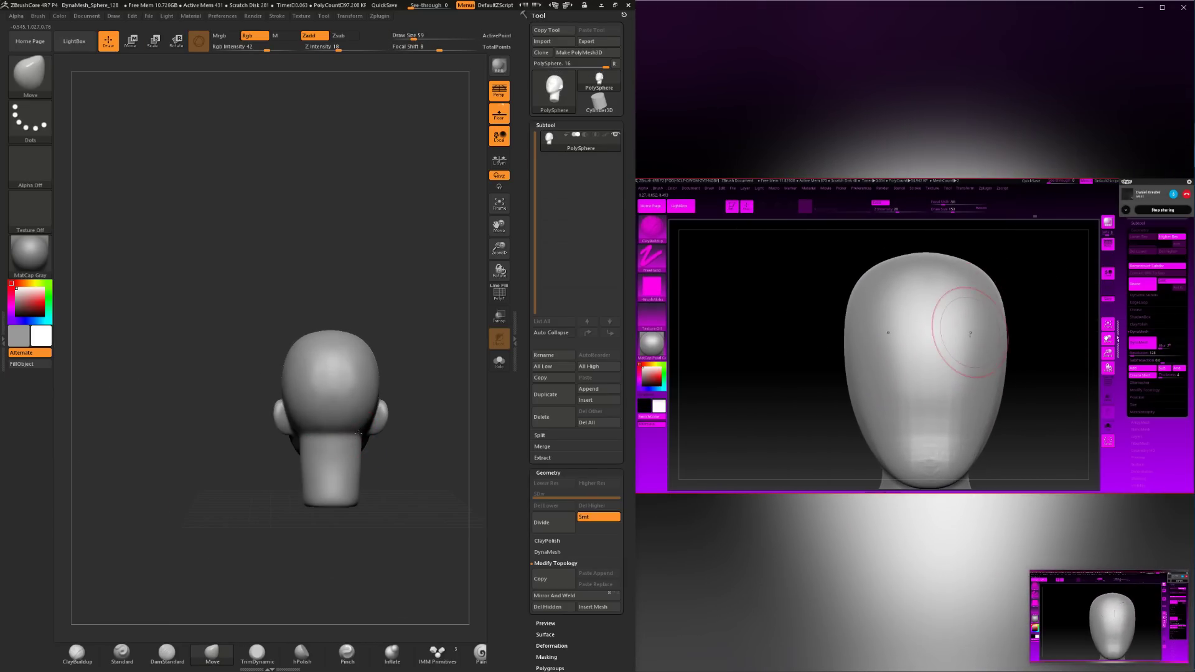
{"action": "key", "text": "space"}
{"action": "left_click_drag", "start_coordinate": [348, 492], "coordinate": [367, 491]}
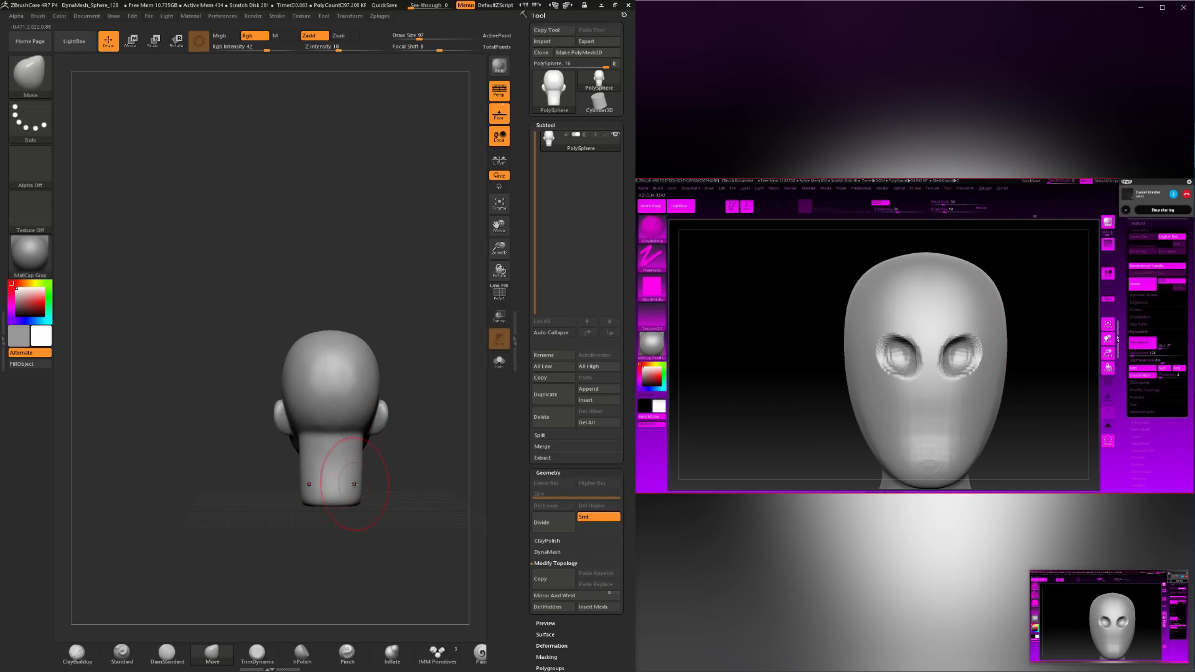
{"action": "right_click_drag", "start_coordinate": [361, 492], "coordinate": [362, 486]}
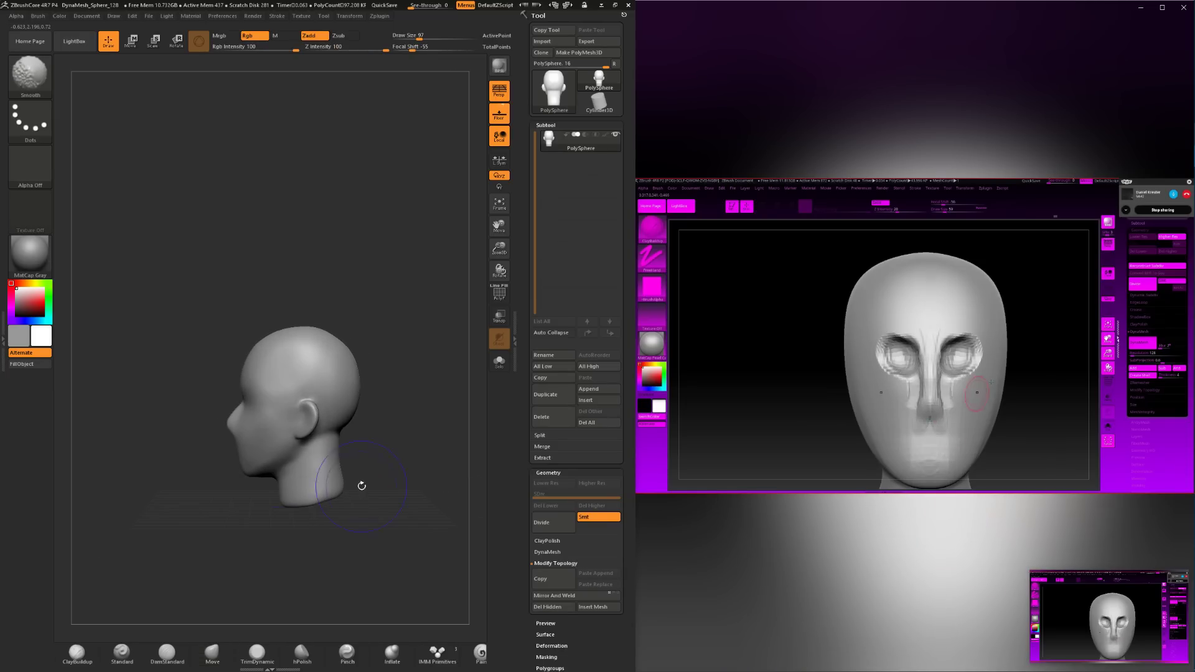
{"action": "right_click", "coordinate": [361, 484]}
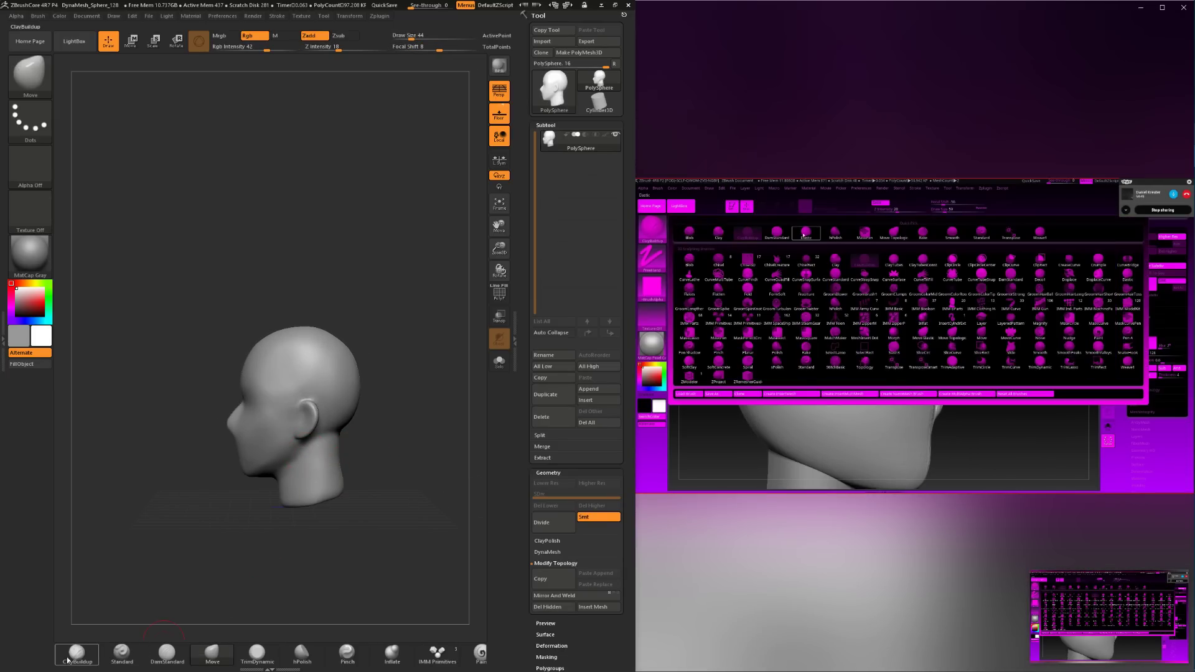
Build up the side neck muscle from behind the ear toward the front of the neck with the ClayBuildup brush at draw size 39.
{"action": "left_click", "coordinate": [75, 653]}
{"action": "right_click", "coordinate": [293, 467]}
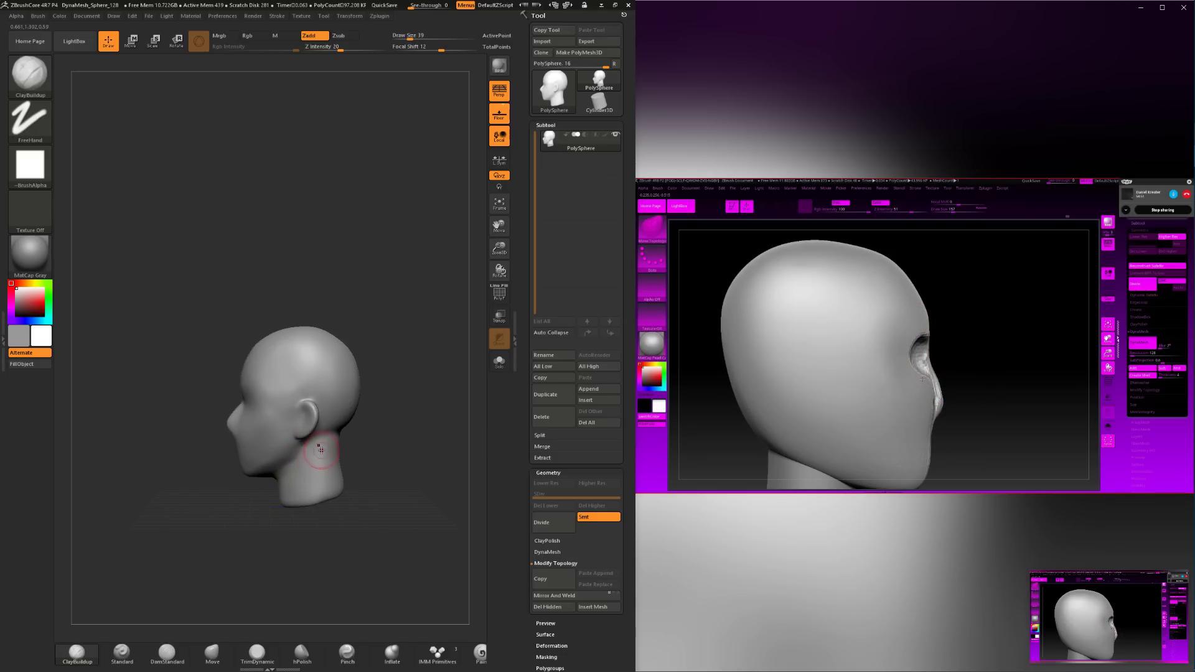
{"action": "right_click_drag", "start_coordinate": [281, 512], "coordinate": [323, 430]}
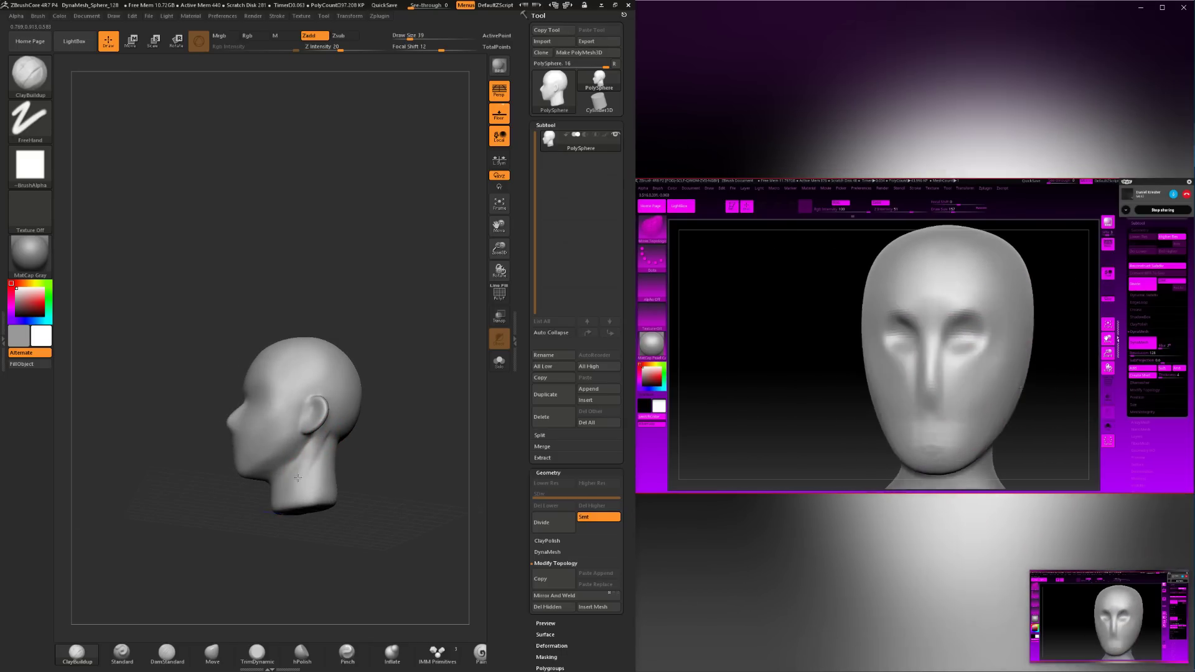
{"action": "right_click_drag", "start_coordinate": [256, 552], "coordinate": [305, 459]}
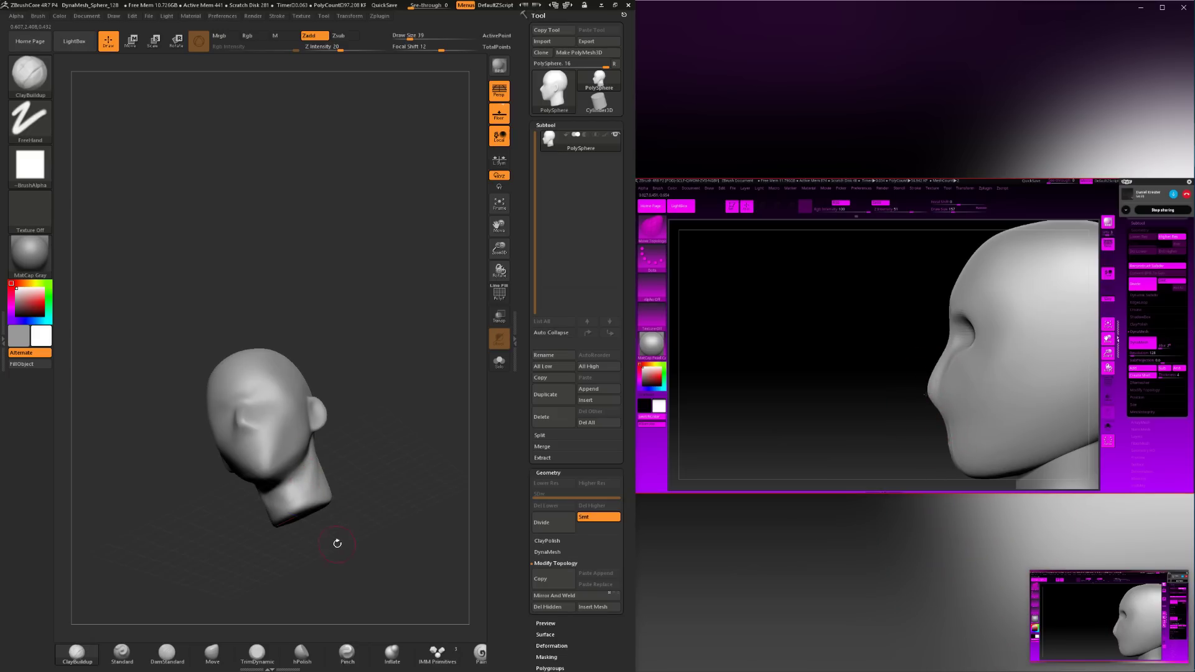
Refine the side and back of the neck with the ClayBuildup brush, starting at draw size 94 and reducing it to 22.
{"action": "right_click_drag", "start_coordinate": [337, 544], "coordinate": [311, 506]}
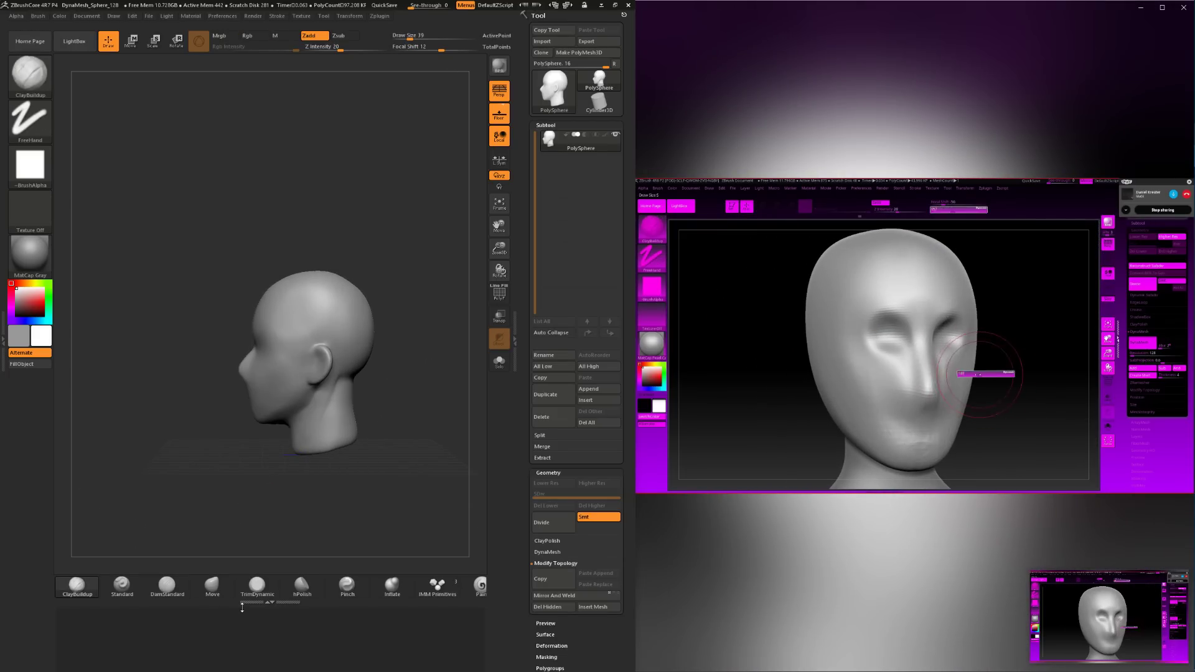
{"action": "left_click_drag", "start_coordinate": [252, 669], "coordinate": [254, 600]}
{"action": "left_click", "coordinate": [254, 601]}
{"action": "left_click", "coordinate": [212, 652]}
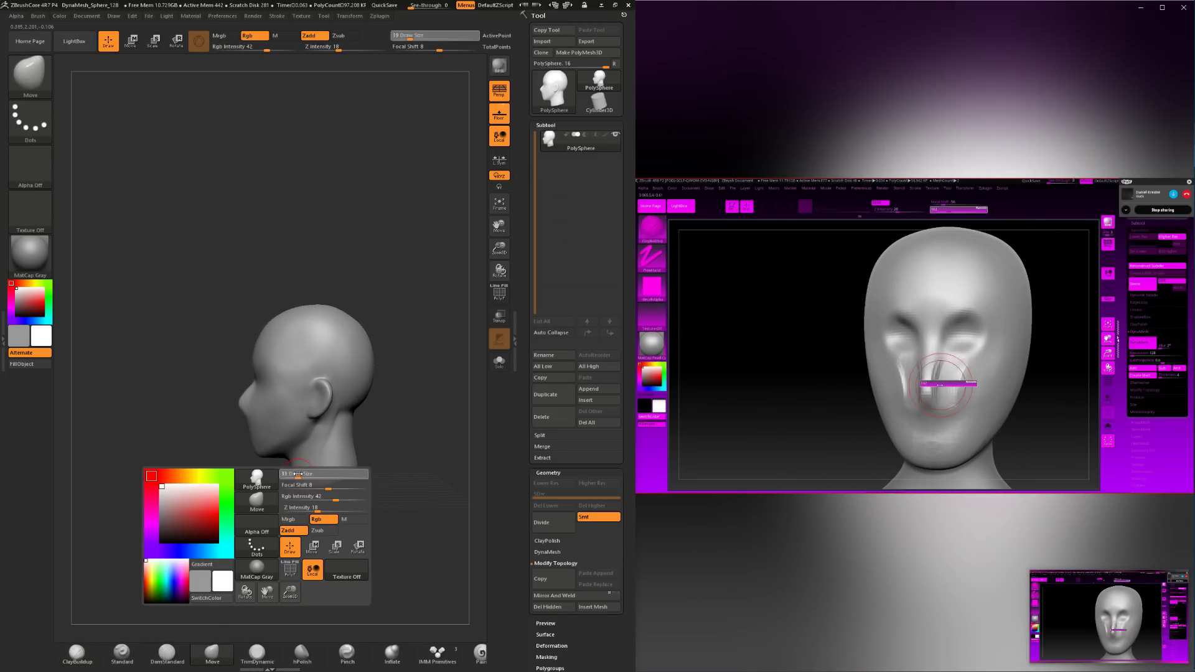
{"action": "key", "text": "space"}
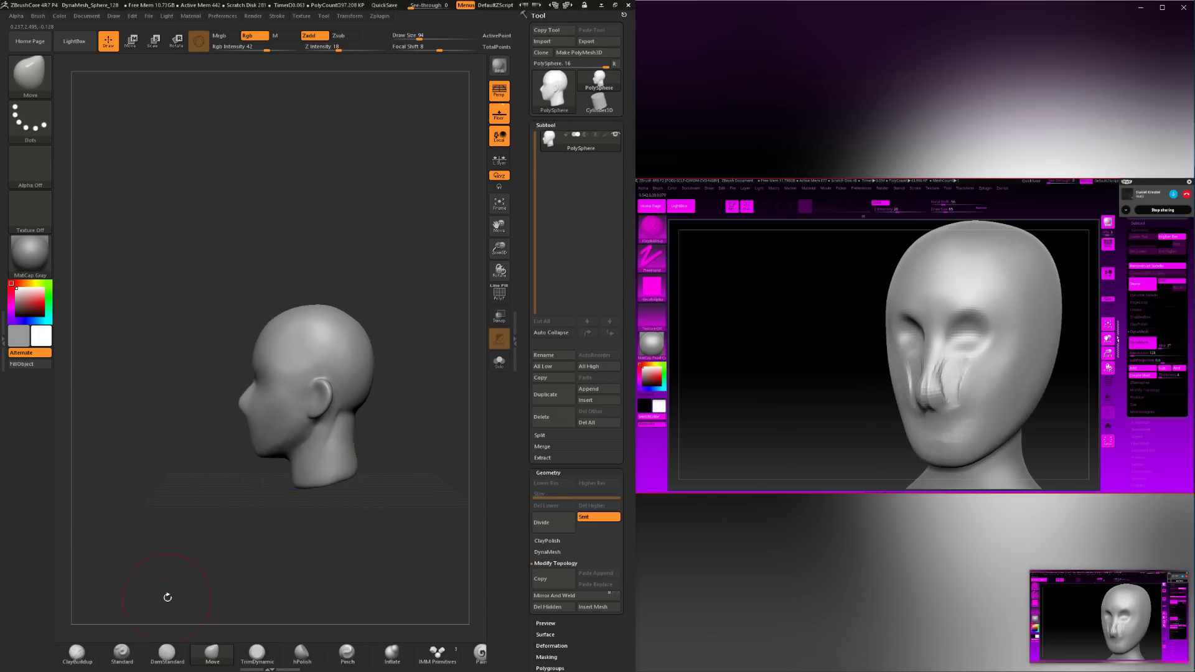
{"action": "left_click", "coordinate": [77, 651]}
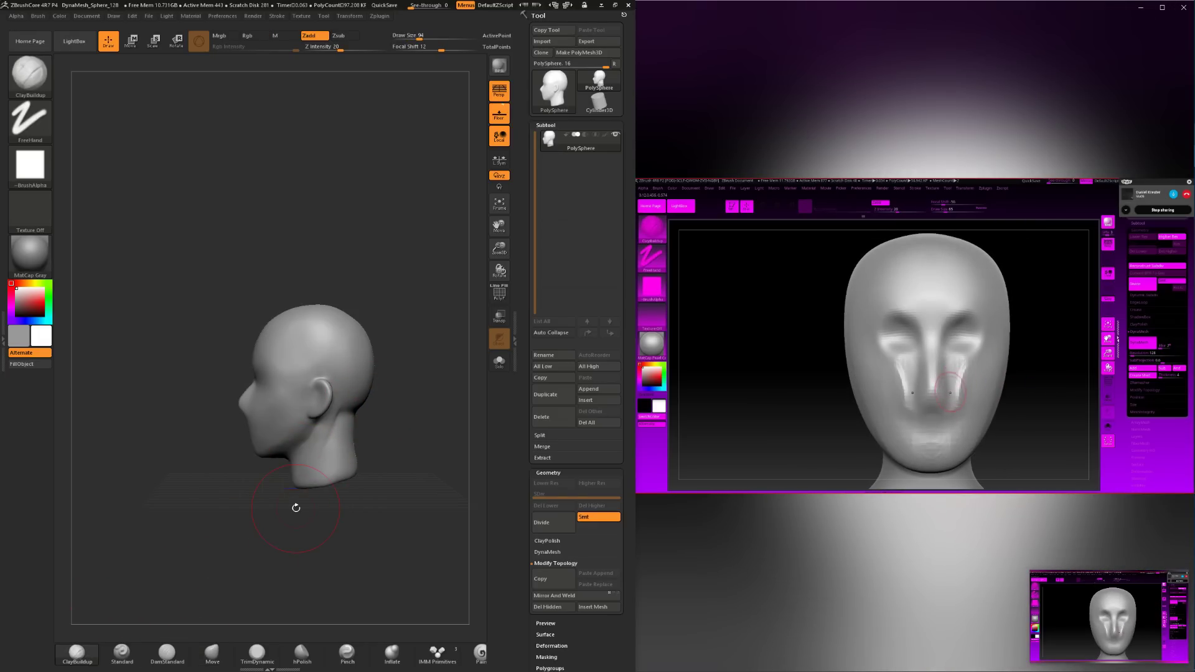
{"action": "left_click_drag", "start_coordinate": [389, 402], "coordinate": [357, 400]}
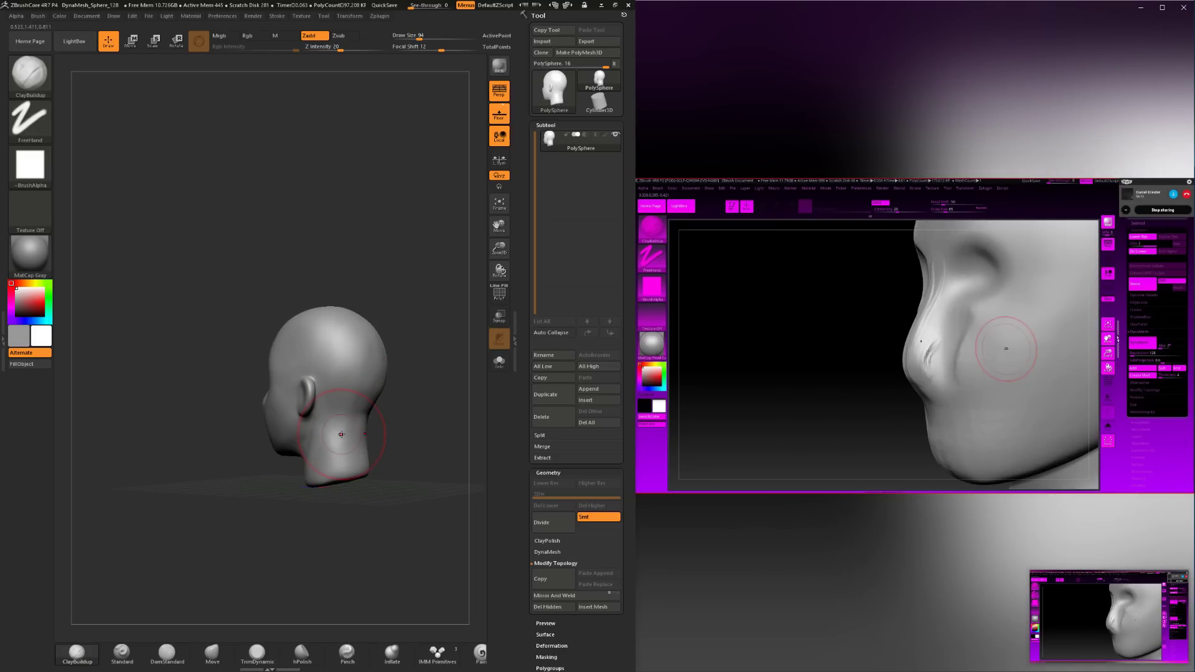
{"action": "mouse_move", "coordinate": [377, 442]}
{"action": "left_mouse_down"}
{"action": "mouse_move", "coordinate": [406, 432]}
{"action": "mouse_move", "coordinate": [372, 430]}
{"action": "mouse_move", "coordinate": [370, 416]}
{"action": "mouse_move", "coordinate": [399, 407]}
{"action": "left_mouse_up"}
{"action": "key", "text": "space"}
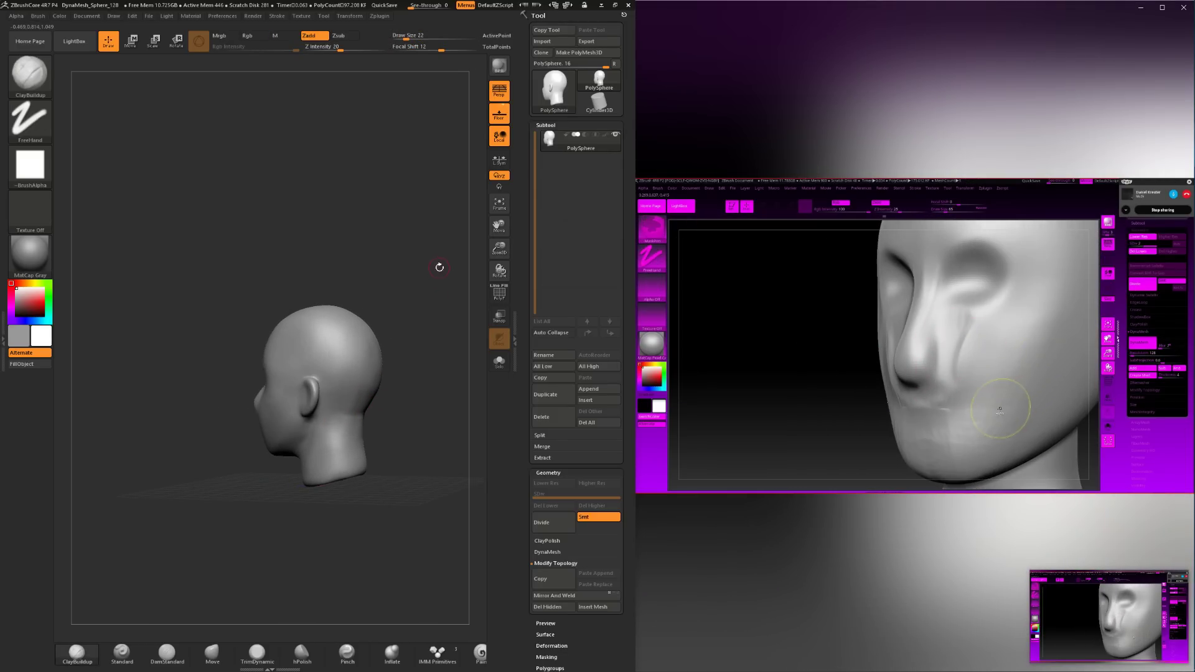
{"action": "left_click_drag", "start_coordinate": [385, 413], "coordinate": [400, 413], "text": "shift"}
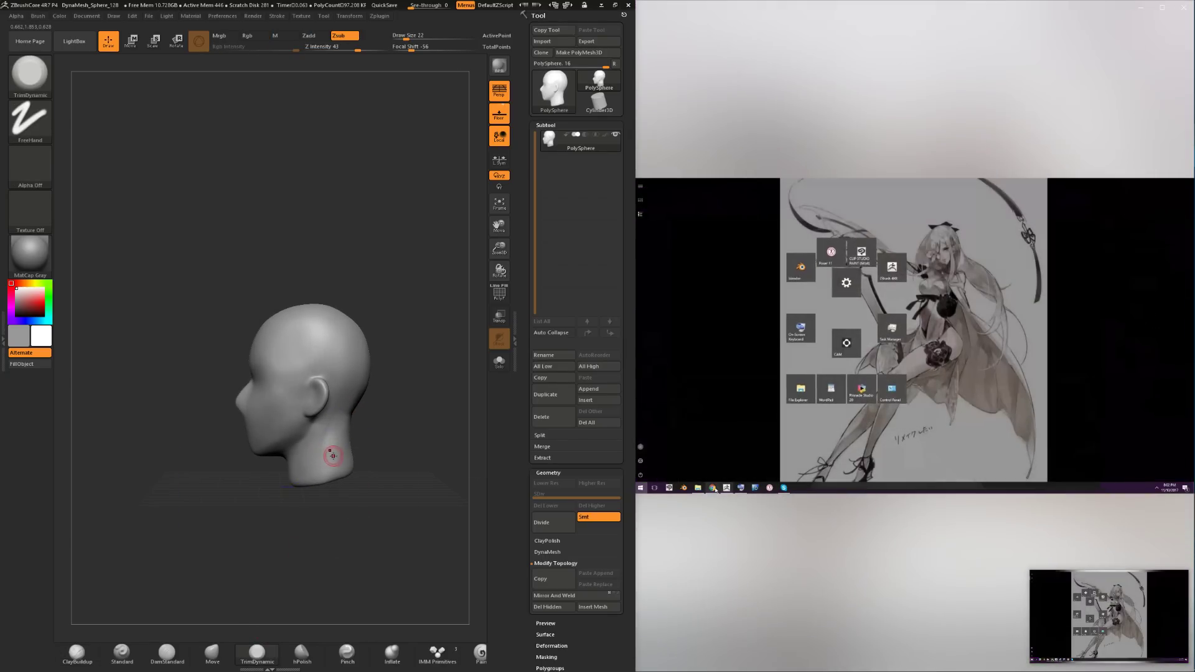
Flatten the side and base of the neck with the TrimDynamic brush at a larger draw size and smooth the surface.
{"action": "key", "text": "space"}
{"action": "left_click_drag", "start_coordinate": [333, 456], "coordinate": [356, 442]}
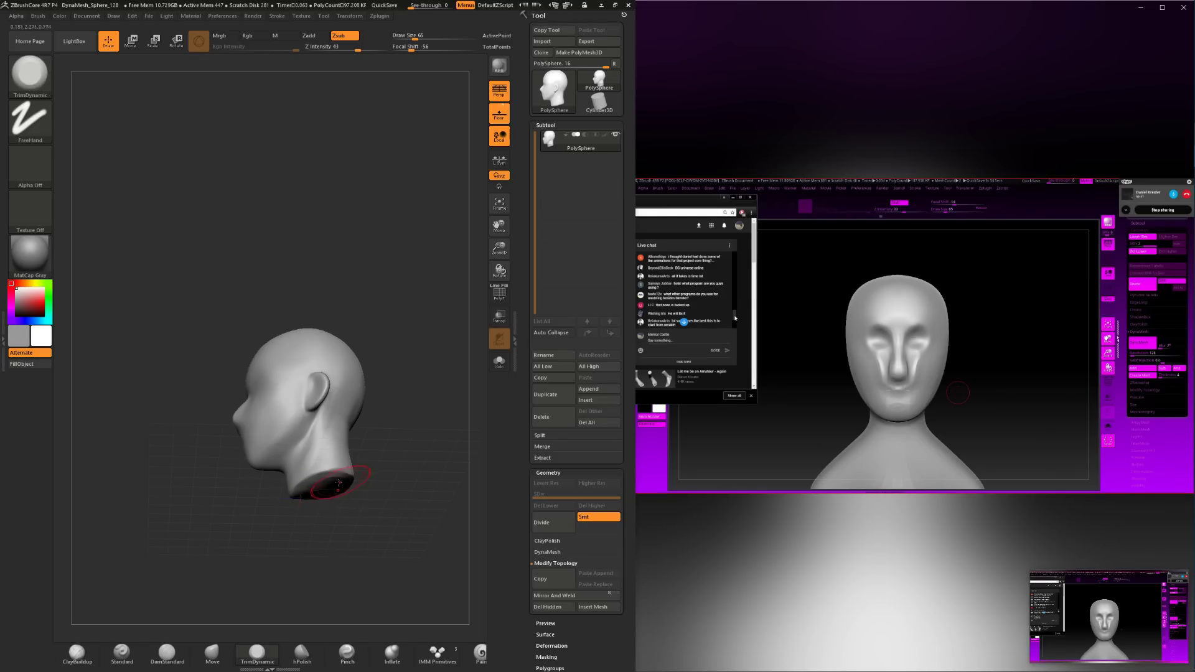
{"action": "mouse_move", "coordinate": [324, 480]}
{"action": "left_mouse_down"}
{"action": "mouse_move", "coordinate": [349, 499]}
{"action": "mouse_move", "coordinate": [314, 475]}
{"action": "mouse_move", "coordinate": [344, 493]}
{"action": "mouse_move", "coordinate": [313, 496]}
{"action": "left_mouse_up"}
{"action": "left_click_drag", "start_coordinate": [344, 456], "coordinate": [318, 463], "text": "shift"}
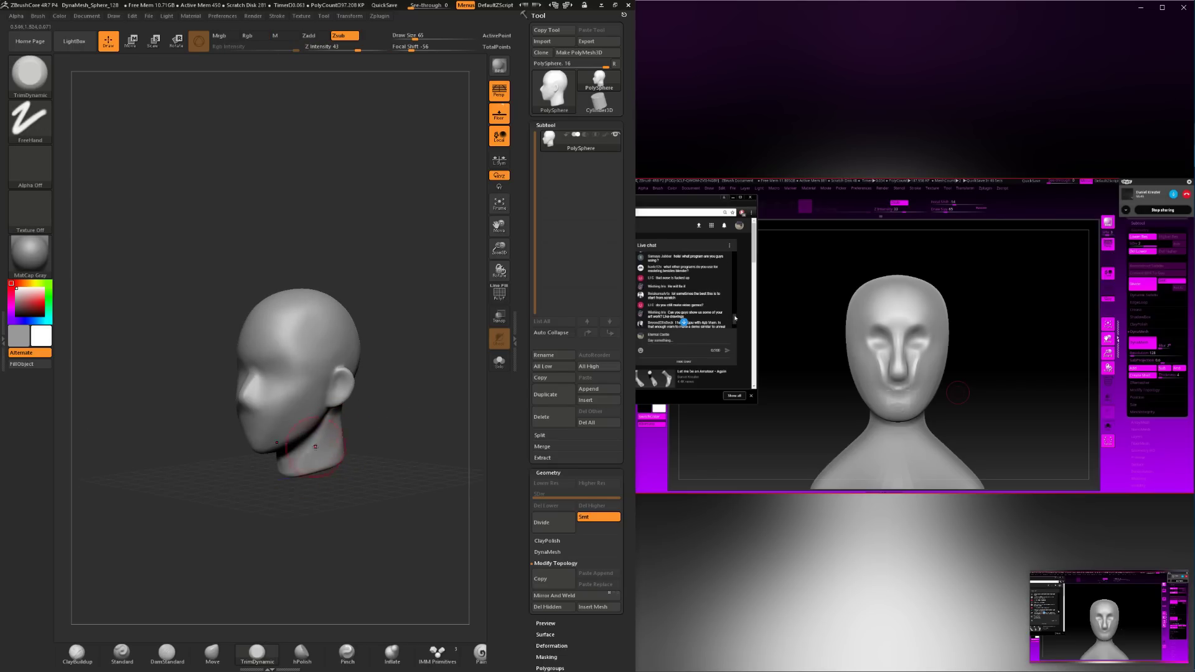
{"action": "mouse_move", "coordinate": [321, 451]}
{"action": "left_mouse_down"}
{"action": "mouse_move", "coordinate": [354, 425]}
{"action": "mouse_move", "coordinate": [353, 452]}
{"action": "mouse_move", "coordinate": [364, 453]}
{"action": "mouse_move", "coordinate": [358, 430]}
{"action": "left_mouse_up"}
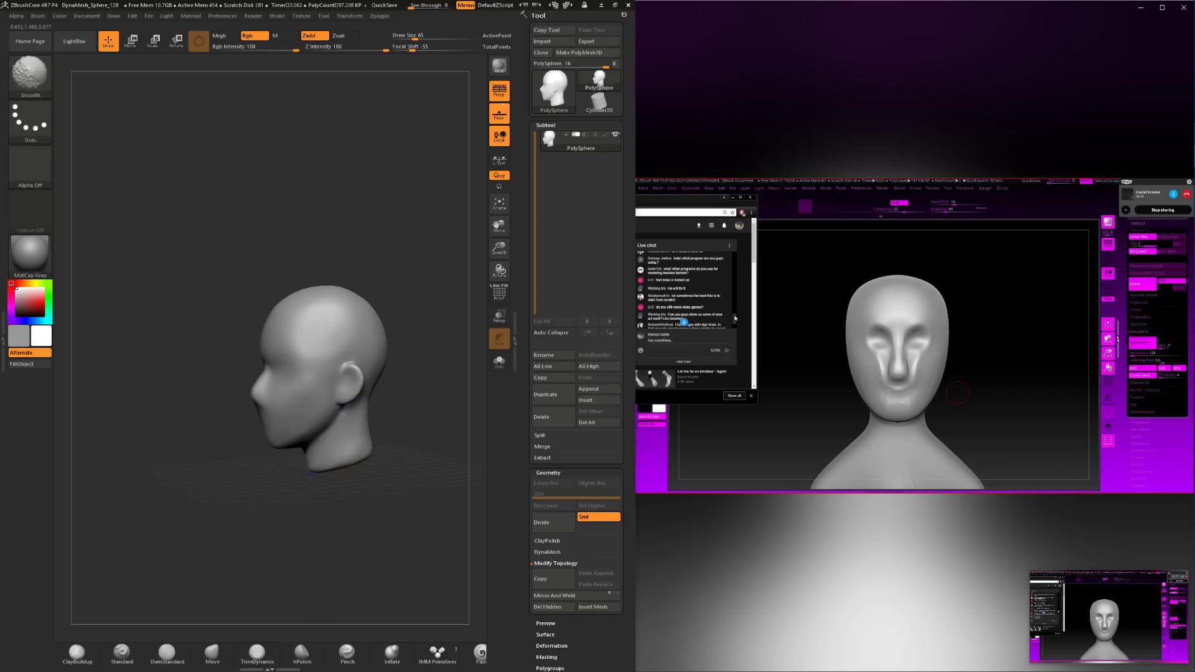
{"action": "mouse_move", "coordinate": [362, 465]}
{"action": "left_mouse_down"}
{"action": "mouse_move", "coordinate": [403, 491]}
{"action": "mouse_move", "coordinate": [392, 507]}
{"action": "mouse_move", "coordinate": [333, 507]}
{"action": "mouse_move", "coordinate": [343, 535]}
{"action": "left_mouse_up"}
Flatten the tip of the chin with the TrimDynamic brush at an increased draw size.
{"action": "left_click", "coordinate": [77, 652]}
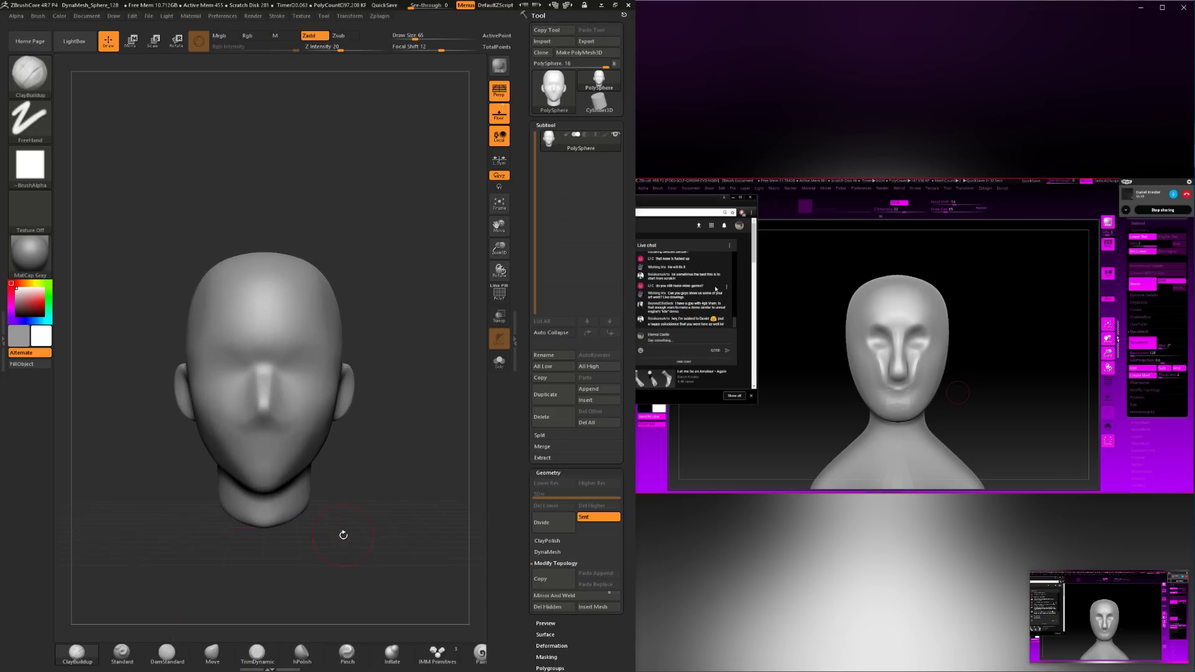
{"action": "left_click", "coordinate": [212, 652]}
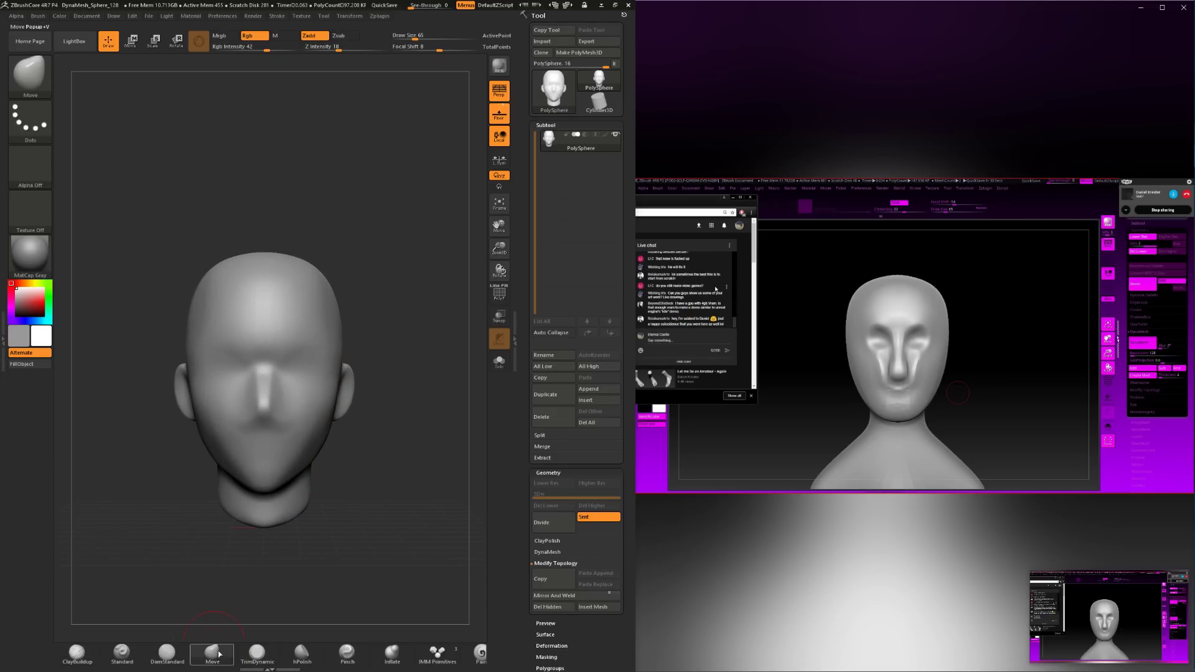
{"action": "key", "text": "space"}
{"action": "left_click_drag", "start_coordinate": [265, 481], "coordinate": [266, 482]}
{"action": "left_click", "coordinate": [256, 653]}
{"action": "mouse_move", "coordinate": [287, 597]}
{"action": "left_mouse_down"}
{"action": "mouse_move", "coordinate": [341, 515]}
{"action": "mouse_move", "coordinate": [243, 483]}
{"action": "left_mouse_up"}
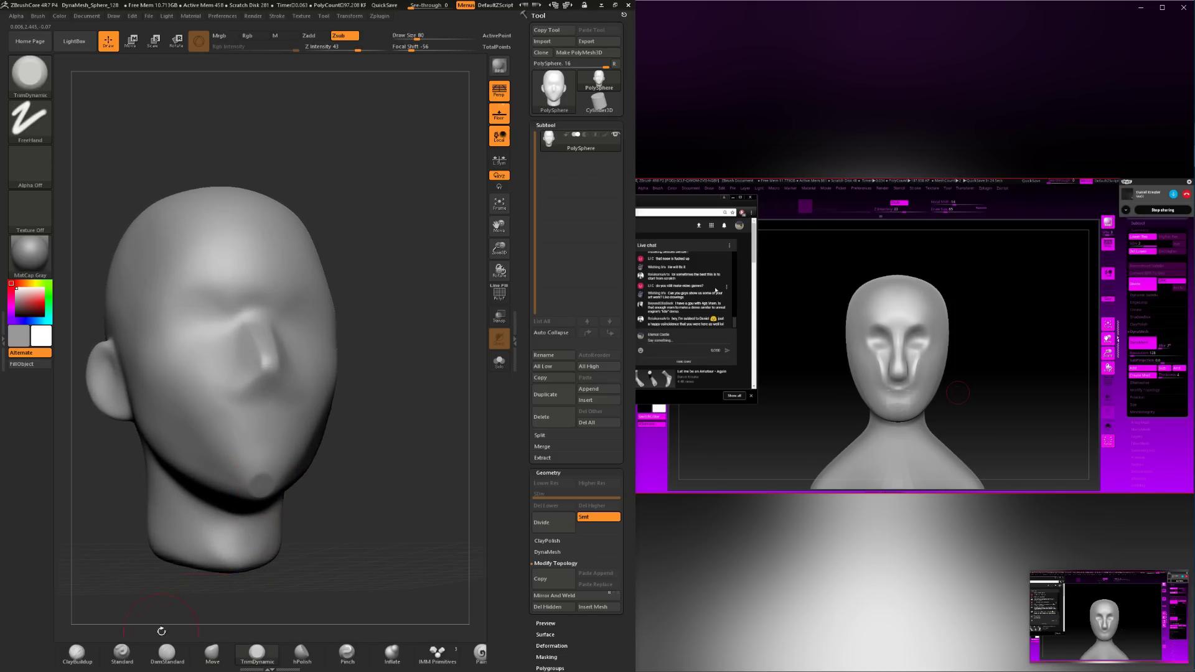
Reshape the chin and the sides of the jaw from the front with the Move brush at draw size 112.
{"action": "left_click", "coordinate": [76, 652]}
{"action": "left_click", "coordinate": [212, 654]}
{"action": "left_click_drag", "start_coordinate": [347, 498], "coordinate": [417, 496], "text": "shift"}
{"action": "key", "text": "space"}
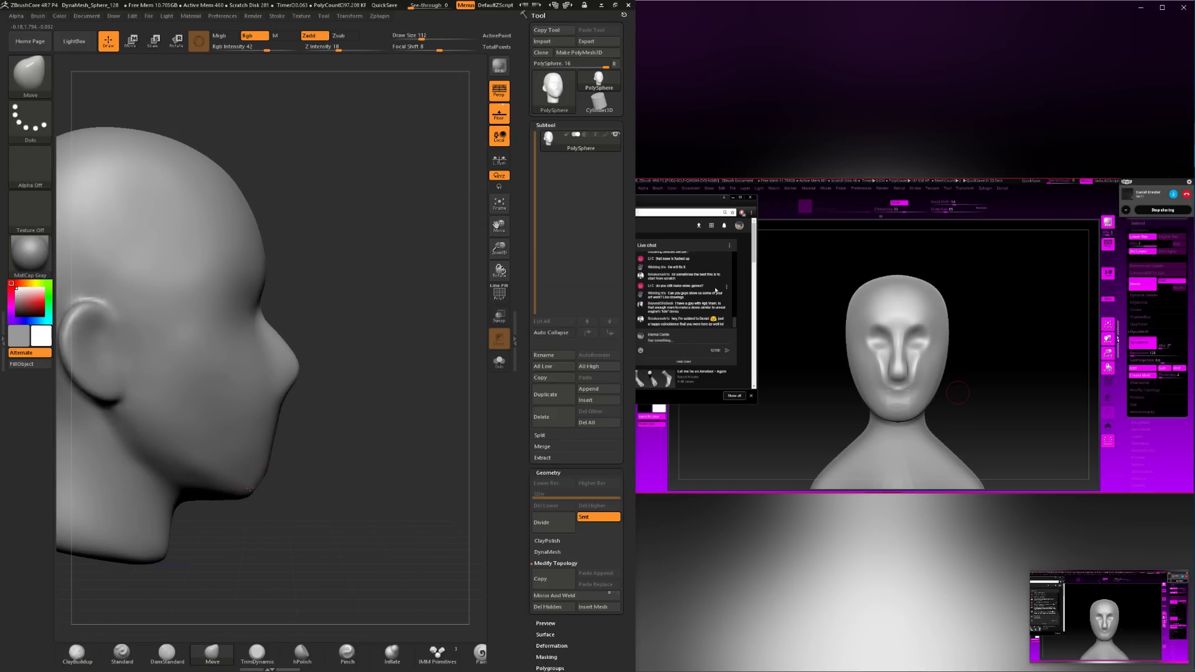
{"action": "left_click_drag", "start_coordinate": [321, 467], "coordinate": [262, 476], "text": "shift"}
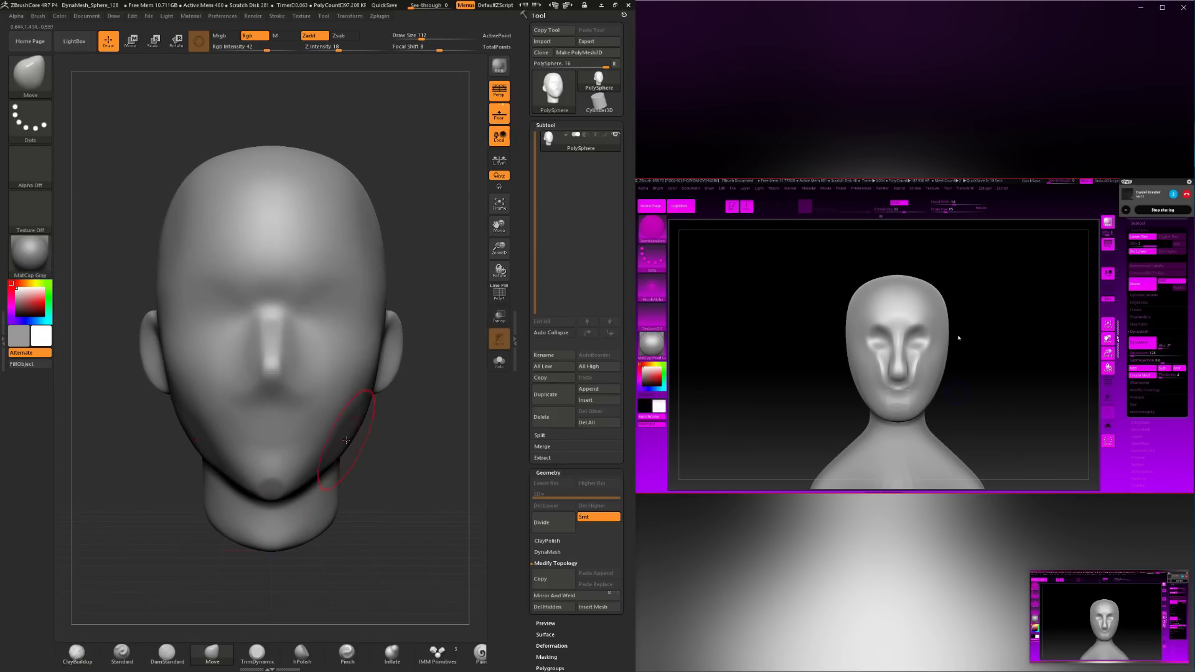
{"action": "mouse_move", "coordinate": [365, 427]}
{"action": "left_mouse_down"}
{"action": "mouse_move", "coordinate": [367, 460]}
{"action": "mouse_move", "coordinate": [249, 581]}
{"action": "mouse_move", "coordinate": [297, 530]}
{"action": "mouse_move", "coordinate": [300, 487]}
{"action": "left_mouse_up"}
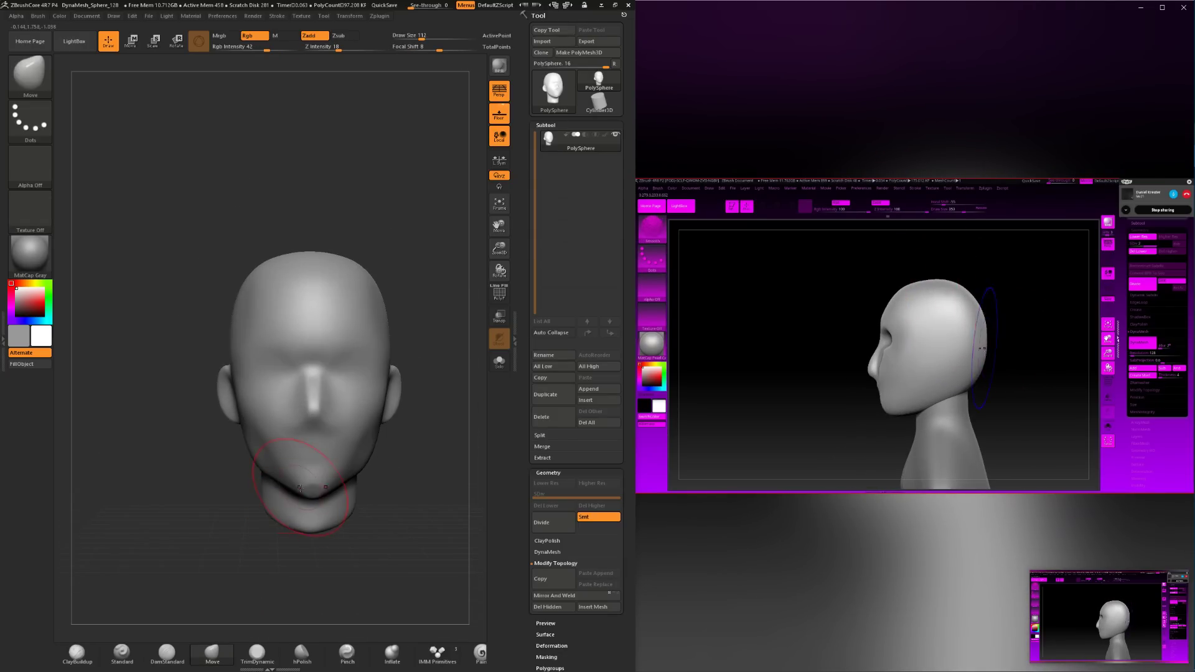
Build up the jawline and lower cheek between ear and chin with the ClayBuildup brush at a reduced draw size.
{"action": "left_click", "coordinate": [77, 652]}
{"action": "key", "text": "space"}
{"action": "left_click_drag", "start_coordinate": [379, 509], "coordinate": [358, 520]}
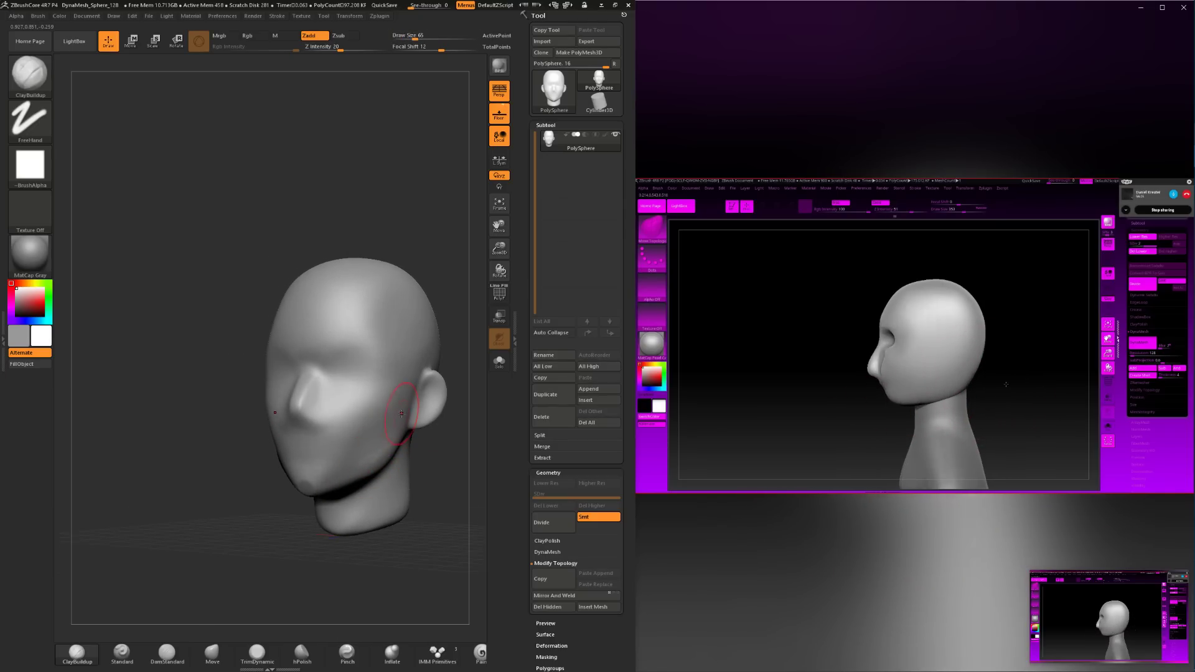
{"action": "key", "text": "ctrl"}
{"action": "left_click_drag", "start_coordinate": [446, 473], "coordinate": [386, 476]}
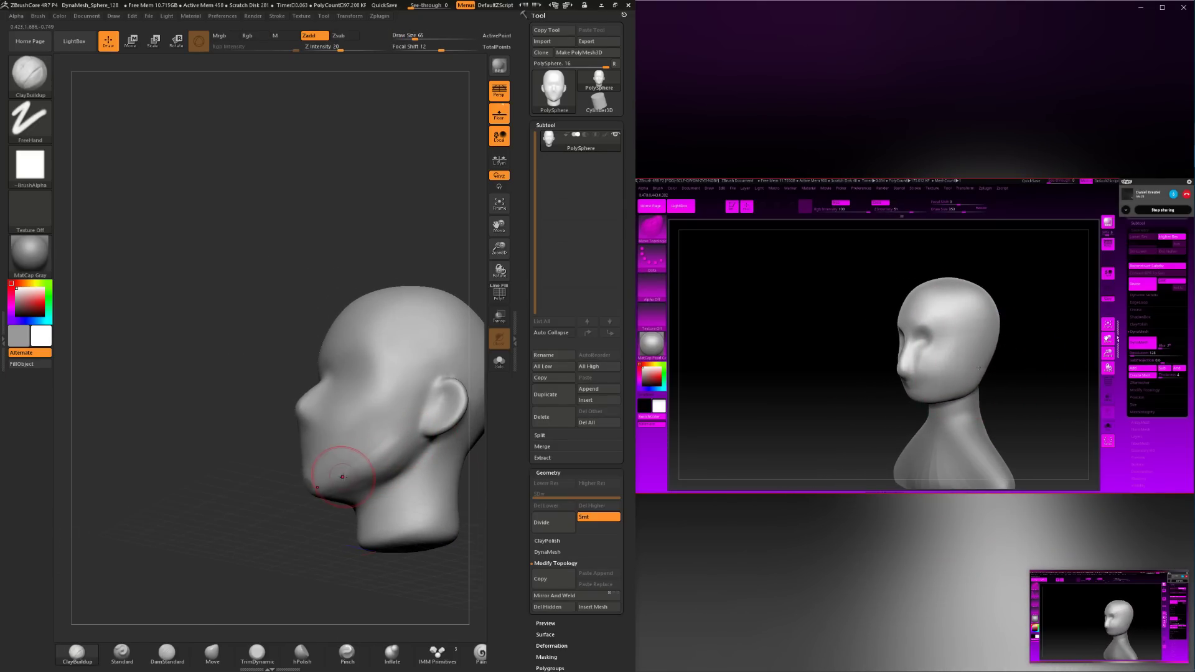
{"action": "right_click_drag", "start_coordinate": [378, 454], "coordinate": [384, 472]}
{"action": "key", "text": "shift"}
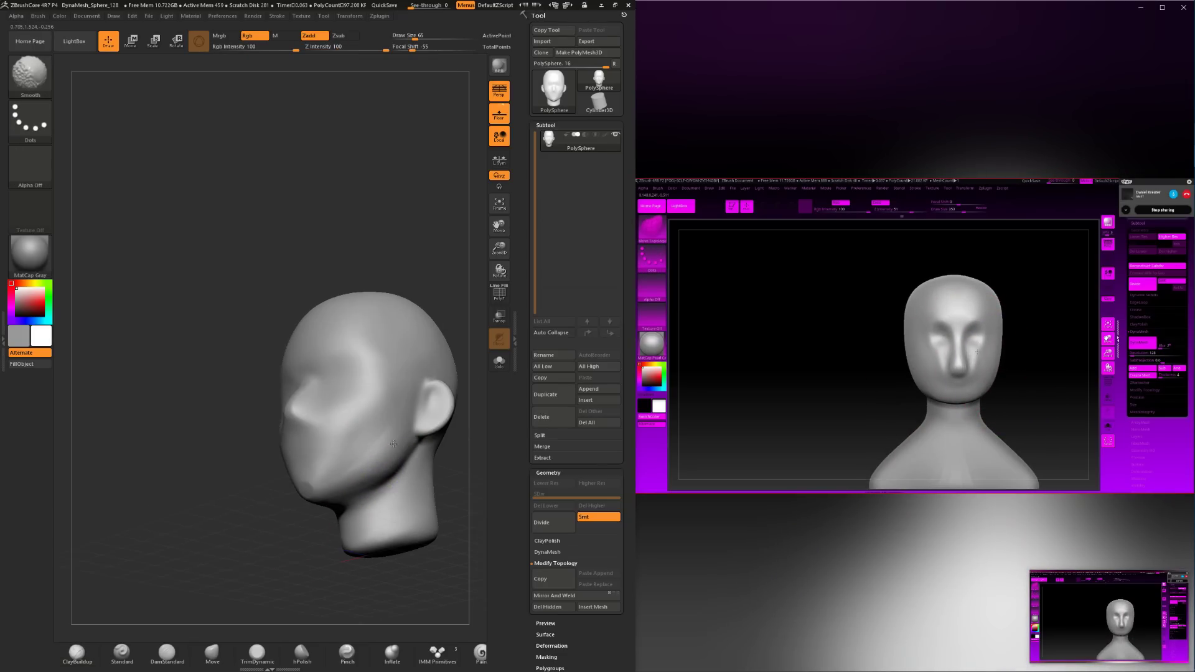
Smooth the cheek, the jawline and the edge beneath the chin.
{"action": "left_click_drag", "start_coordinate": [393, 444], "coordinate": [381, 453], "text": "shift"}
{"action": "mouse_move", "coordinate": [348, 529]}
{"action": "left_mouse_down"}
{"action": "mouse_move", "coordinate": [404, 526]}
{"action": "mouse_move", "coordinate": [421, 505]}
{"action": "left_mouse_up"}
{"action": "key", "text": "shift"}
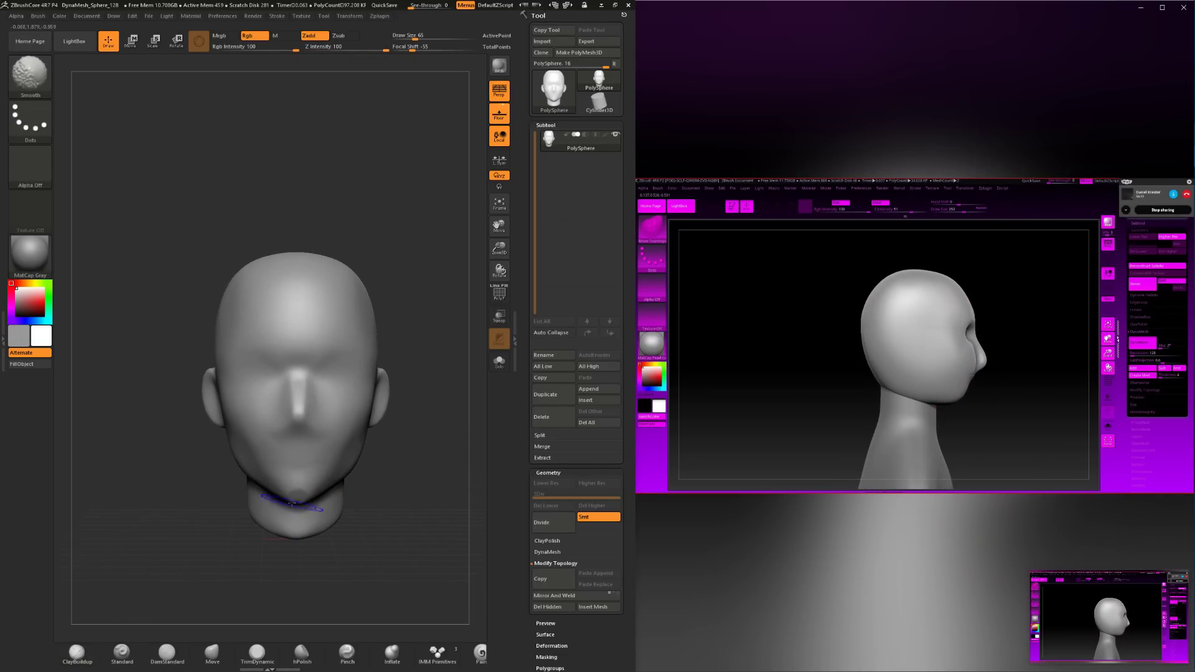
{"action": "left_click_drag", "start_coordinate": [291, 504], "coordinate": [305, 501], "text": "shift"}
Add clay around the nose and mouth with the ClayBuildup brush and smooth the nose into a soft mound.
{"action": "mouse_move", "coordinate": [398, 485]}
{"action": "left_mouse_down"}
{"action": "mouse_move", "coordinate": [412, 487]}
{"action": "mouse_move", "coordinate": [379, 460]}
{"action": "left_mouse_up"}
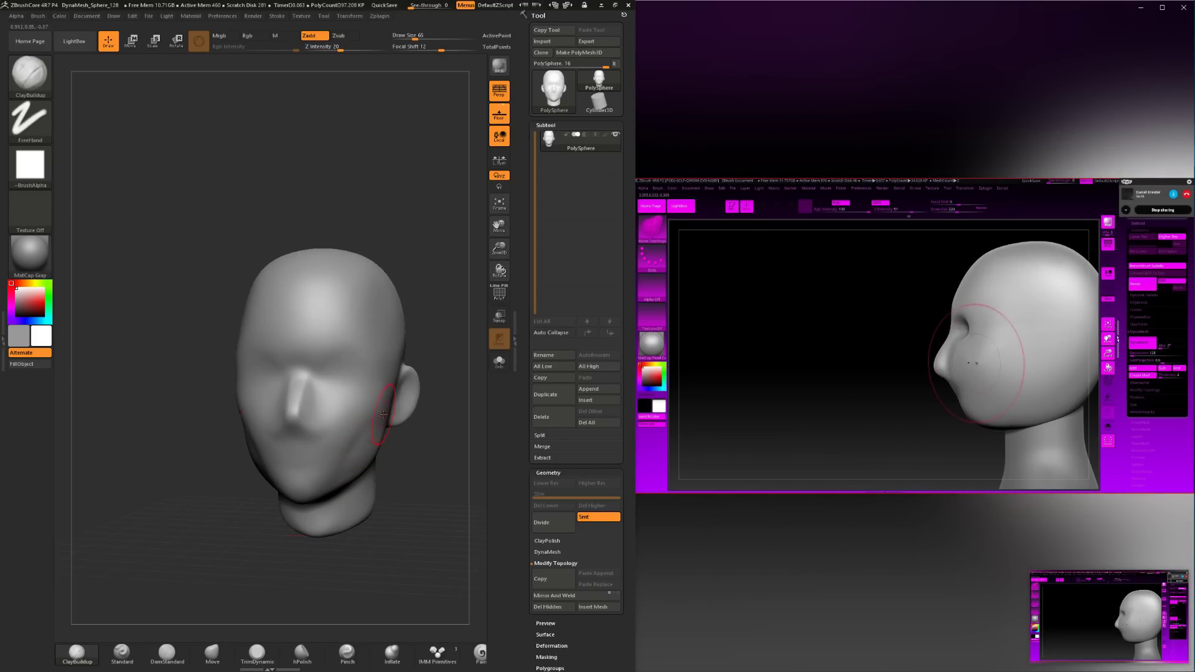
{"action": "left_click_drag", "start_coordinate": [386, 460], "coordinate": [413, 453], "text": "shift"}
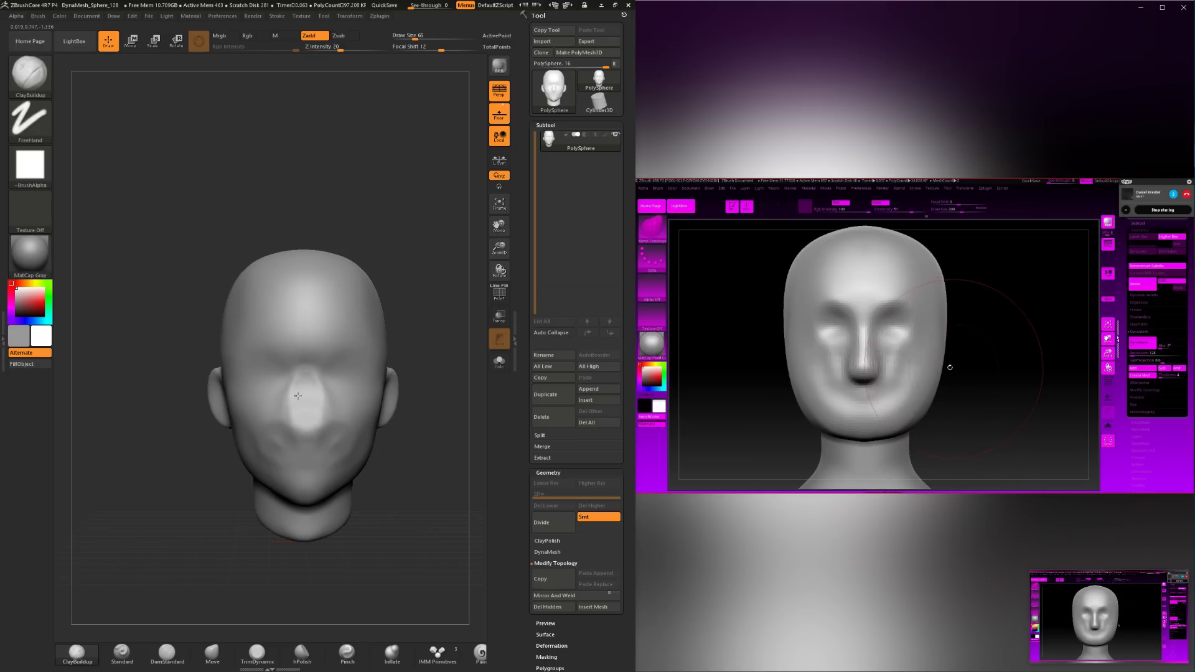
{"action": "key", "text": "shift"}
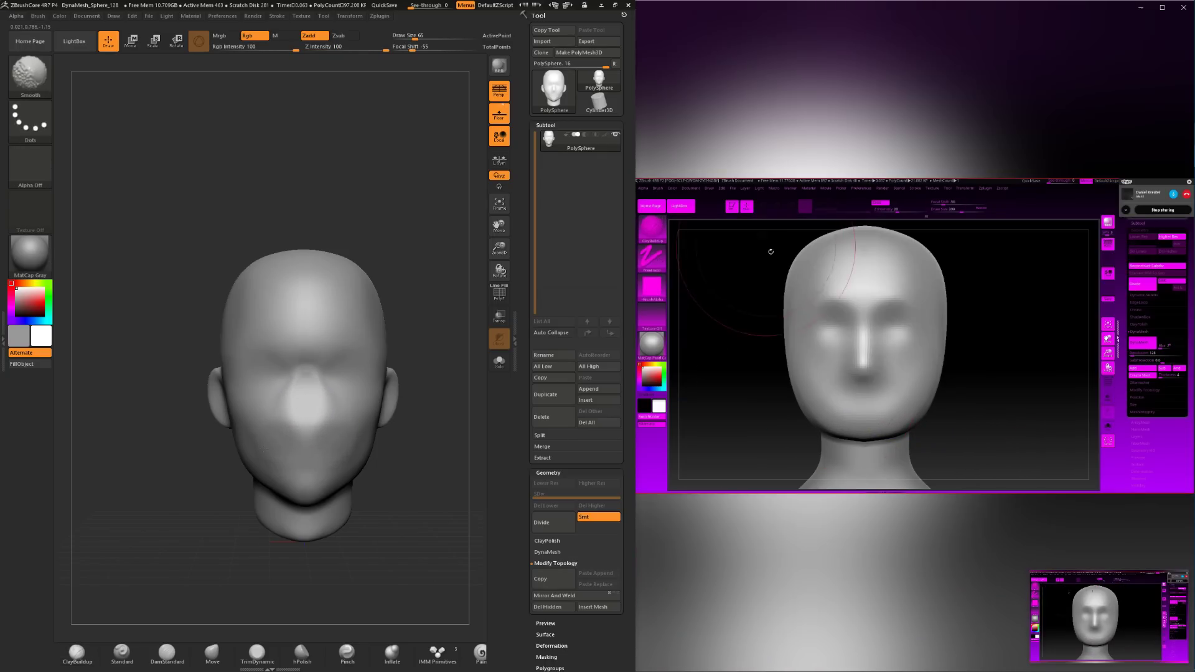
{"action": "key", "text": "shift"}
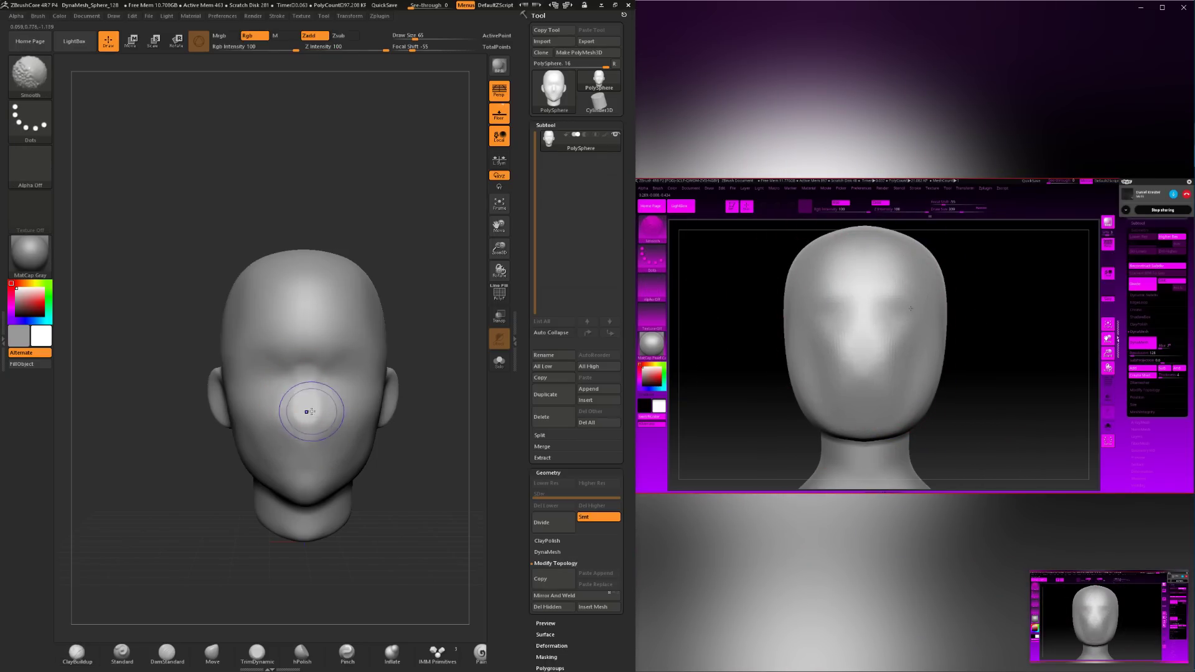
Flatten the nose and middle of the face with the TrimDynamic brush at draw size 124 and smooth the profile.
{"action": "left_click", "coordinate": [256, 654]}
{"action": "key", "text": "space"}
{"action": "mouse_move", "coordinate": [290, 408]}
{"action": "left_mouse_down"}
{"action": "mouse_move", "coordinate": [303, 409]}
{"action": "mouse_move", "coordinate": [302, 476]}
{"action": "left_mouse_up"}
{"action": "key", "text": "shift"}
{"action": "left_click_drag", "start_coordinate": [367, 498], "coordinate": [457, 498]}
{"action": "left_click_drag", "start_coordinate": [288, 422], "coordinate": [307, 489], "text": "shift"}
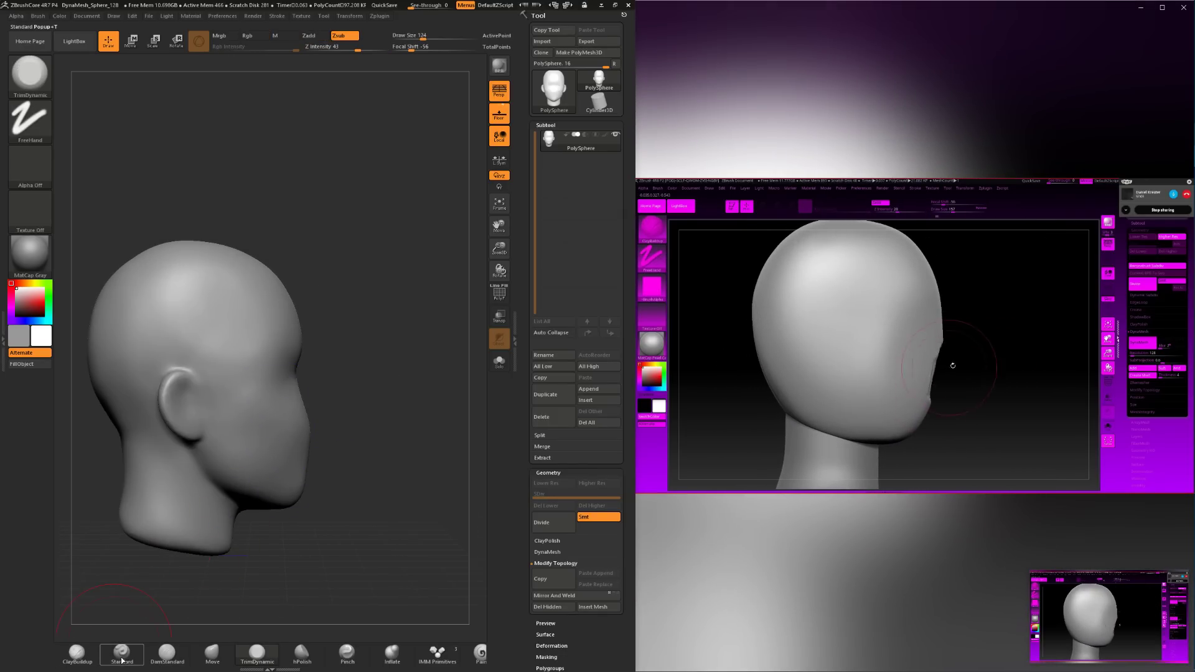
Rework the eye and cheek area with the ClayBuildup brush at a slightly larger draw size.
{"action": "left_click", "coordinate": [78, 655]}
{"action": "left_click_drag", "start_coordinate": [373, 535], "coordinate": [323, 524]}
{"action": "key", "text": "space"}
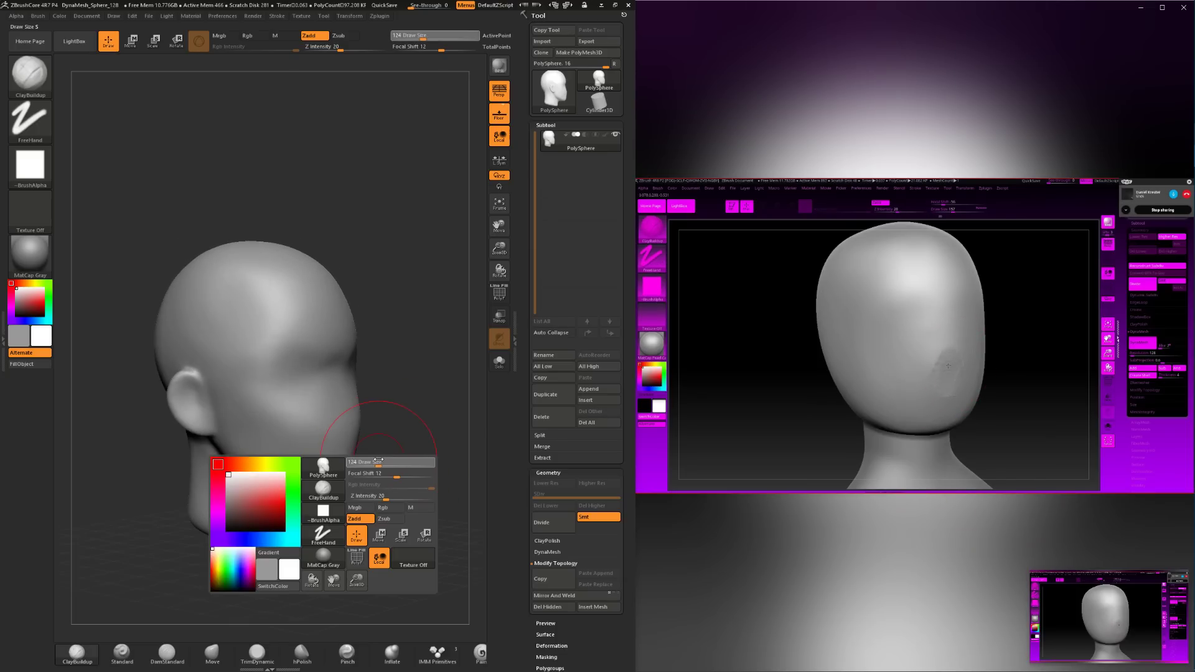
{"action": "left_click_drag", "start_coordinate": [378, 460], "coordinate": [380, 459]}
{"action": "left_click_drag", "start_coordinate": [461, 453], "coordinate": [329, 457]}
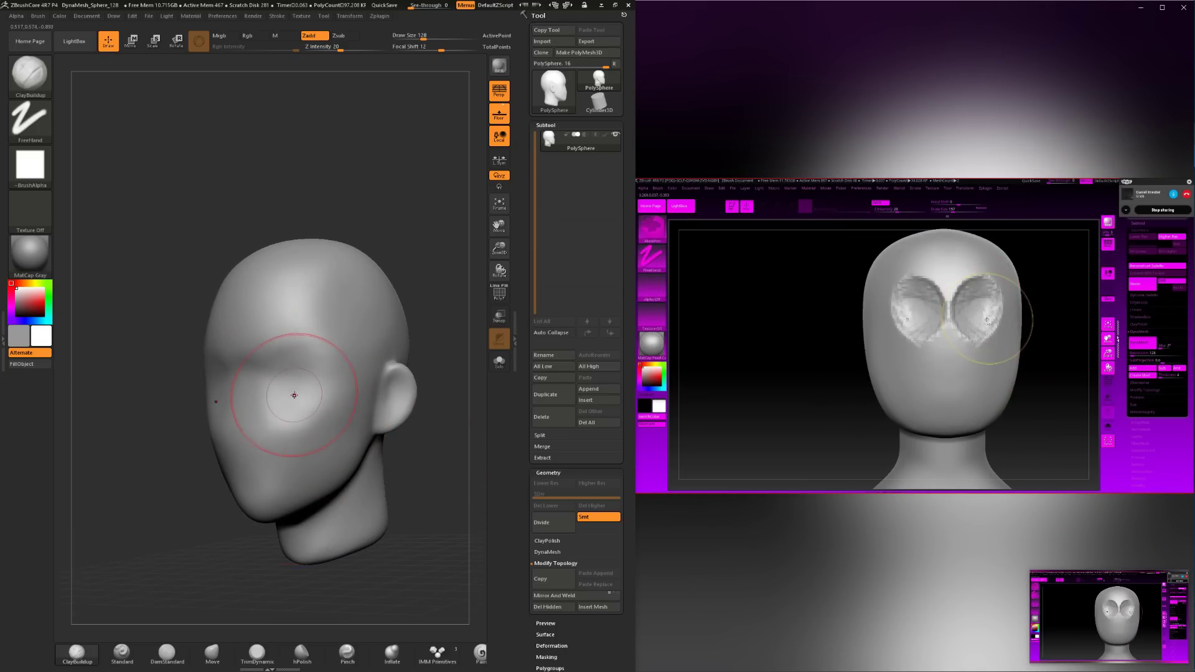
Set the ClayBuildup brush to draw size 87 and work the upper sides of the forehead from the front, smoothing the surface.
{"action": "key", "text": "ctrl"}
{"action": "left_click", "coordinate": [257, 652]}
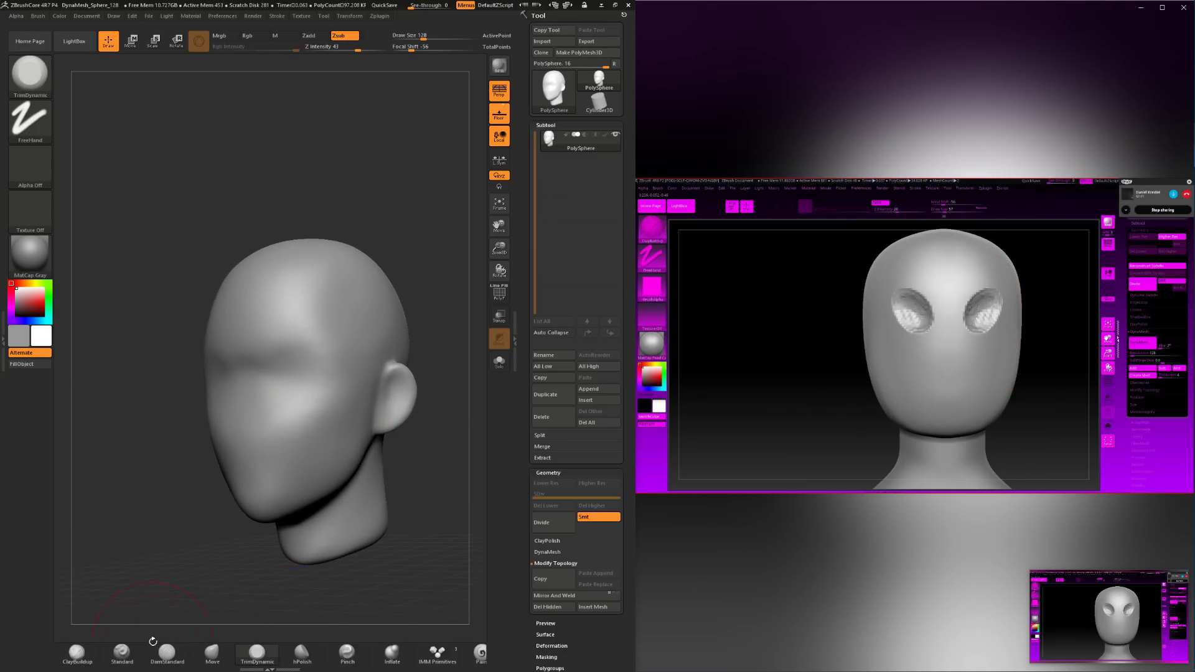
{"action": "left_click", "coordinate": [80, 658]}
{"action": "key", "text": "space"}
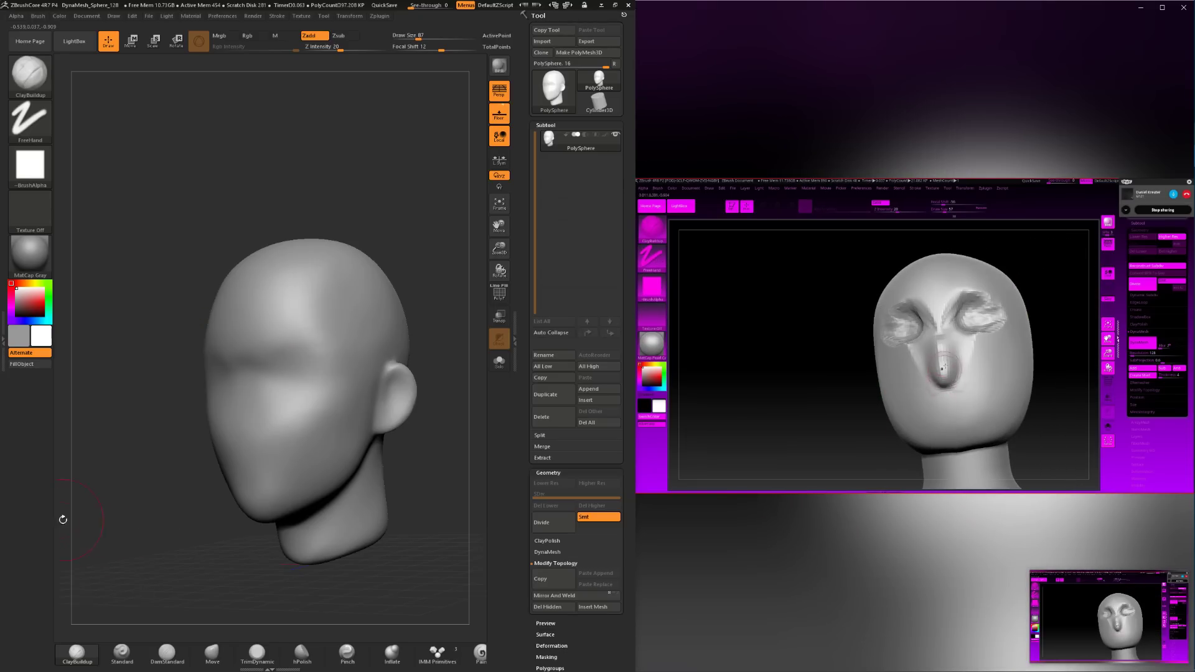
{"action": "left_click_drag", "start_coordinate": [62, 518], "coordinate": [125, 498], "text": "shift"}
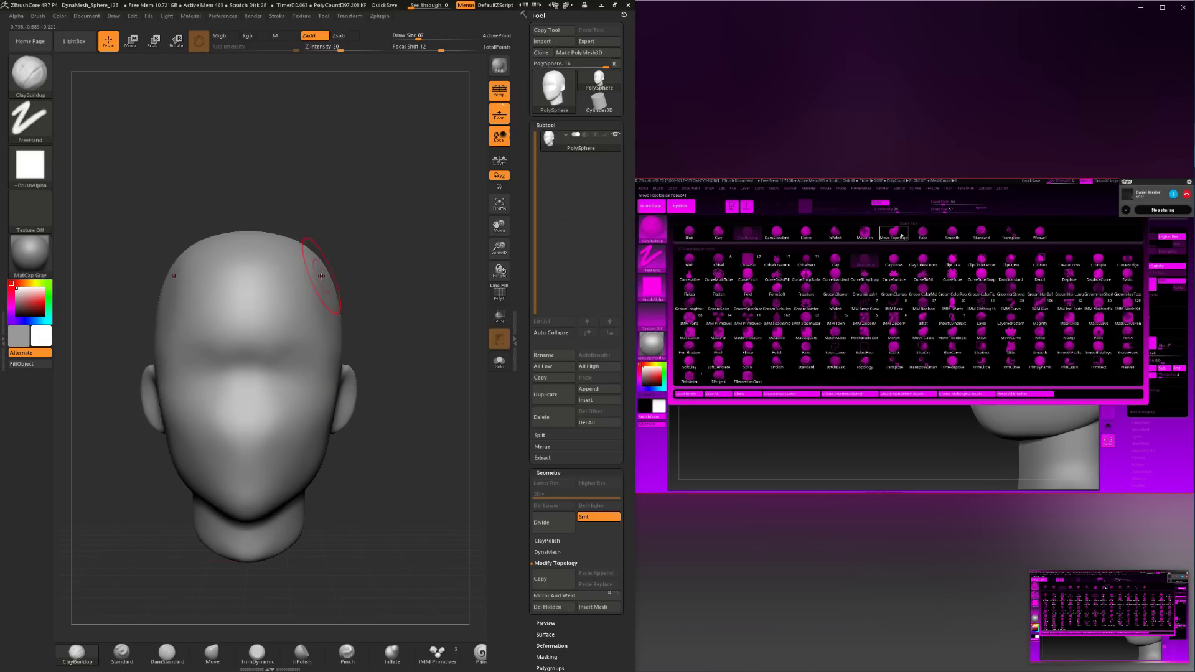
{"action": "key", "text": "shift"}
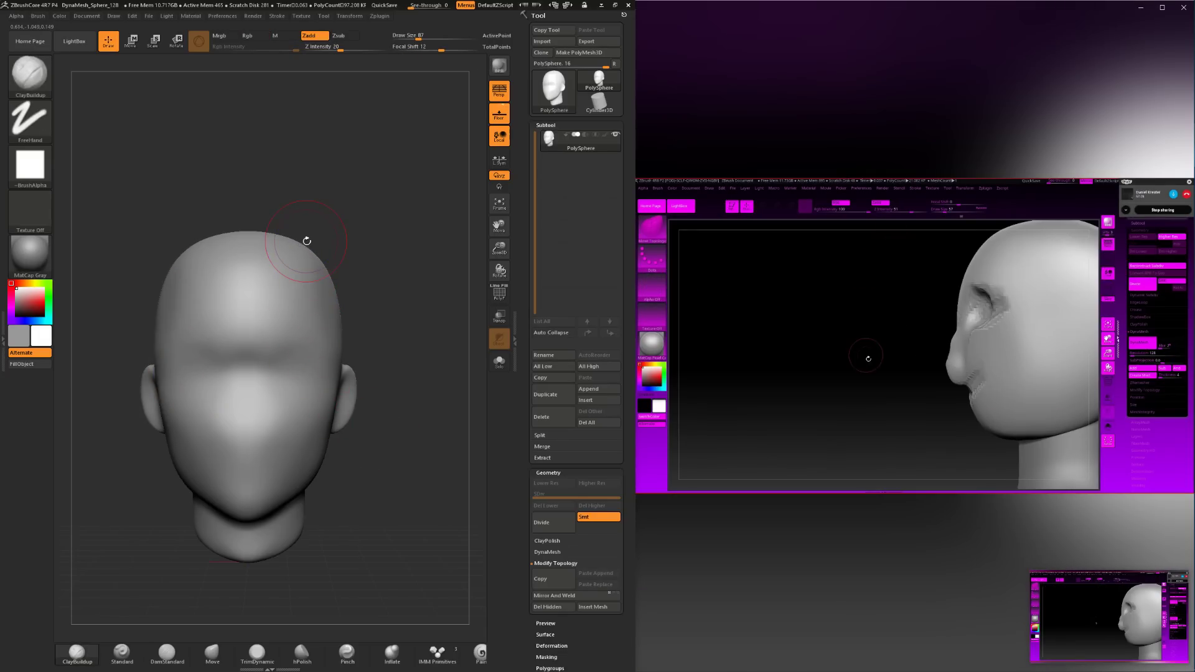
Build up the temples and upper forehead sides with ClayBuildup at draw size 164, and smooth the strokes.
{"action": "key", "text": "space"}
{"action": "key", "text": "shift"}
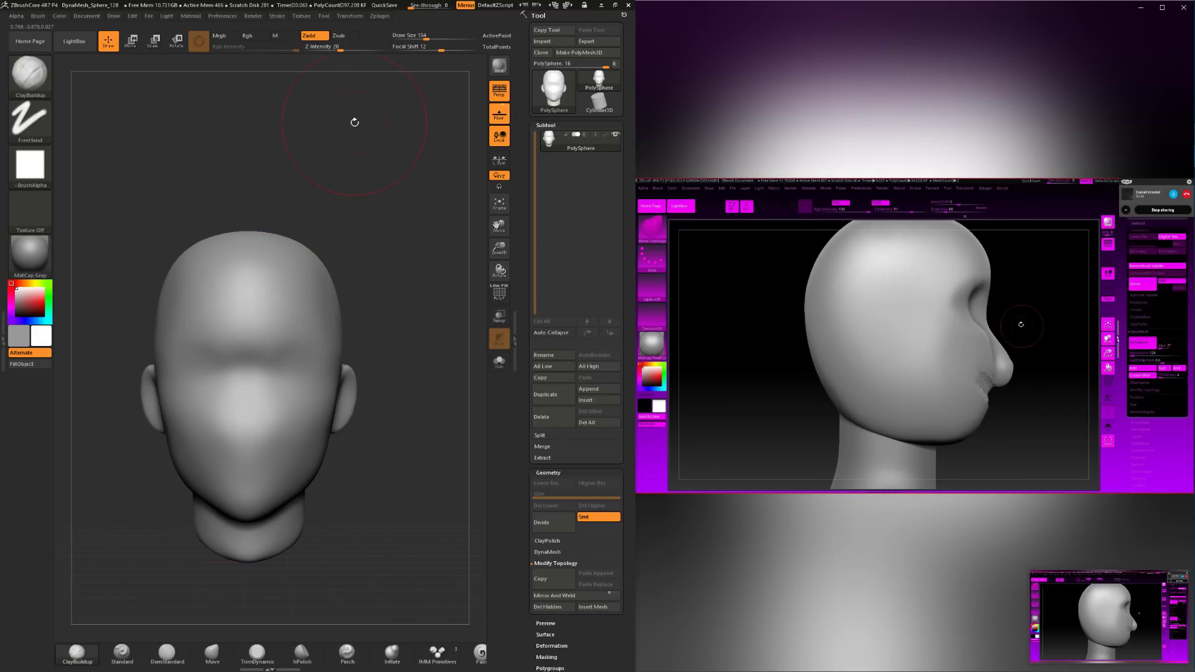
{"action": "key", "text": "shift"}
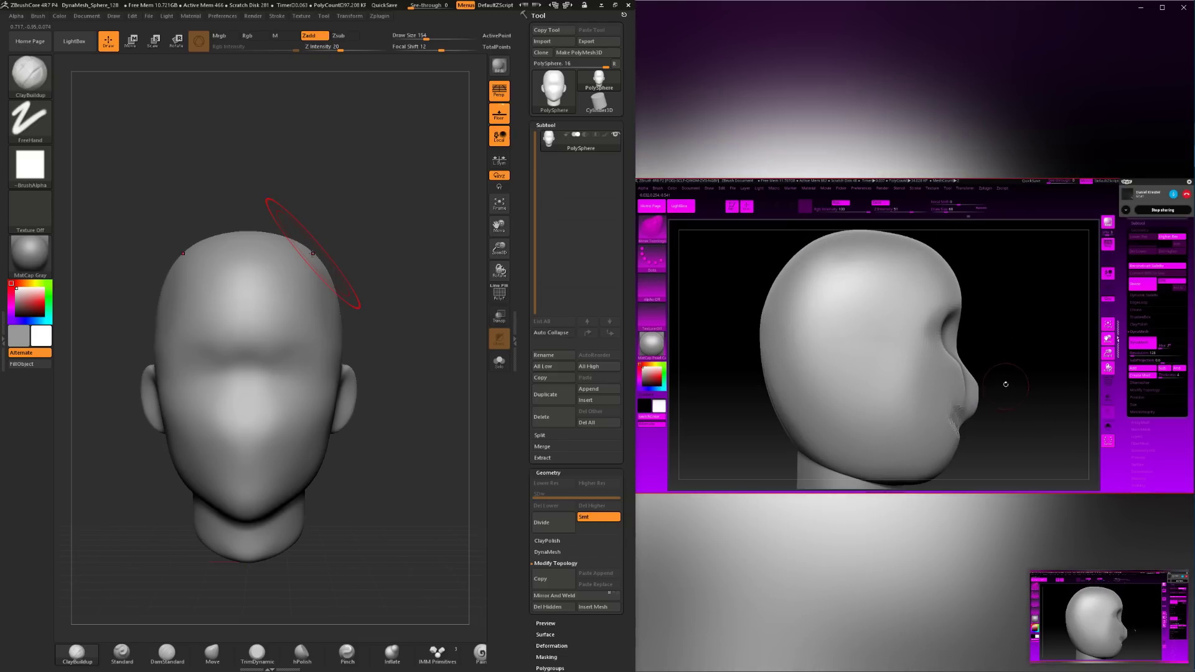
{"action": "left_click_drag", "start_coordinate": [321, 282], "coordinate": [329, 263]}
{"action": "key", "text": "shift"}
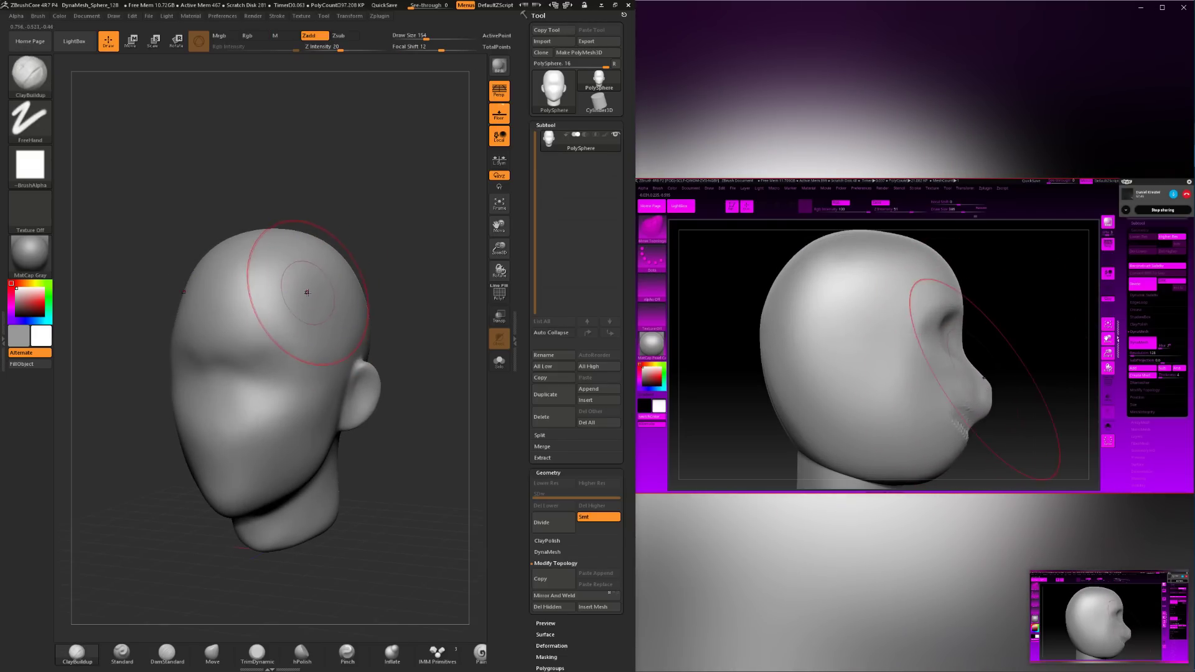
Refine the temple area with a smaller ClayBuildup brush and smooth the sides of the forehead.
{"action": "key", "text": "space"}
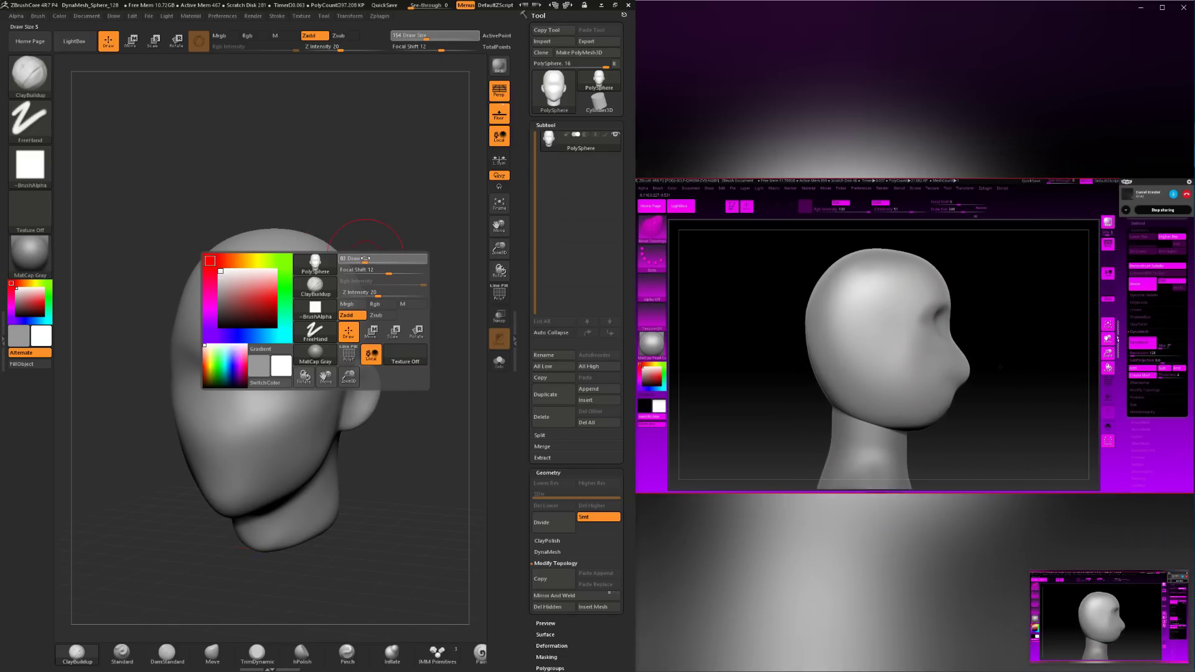
{"action": "mouse_move", "coordinate": [367, 255]}
{"action": "left_mouse_down"}
{"action": "mouse_move", "coordinate": [368, 245]}
{"action": "mouse_move", "coordinate": [300, 276]}
{"action": "left_mouse_up"}
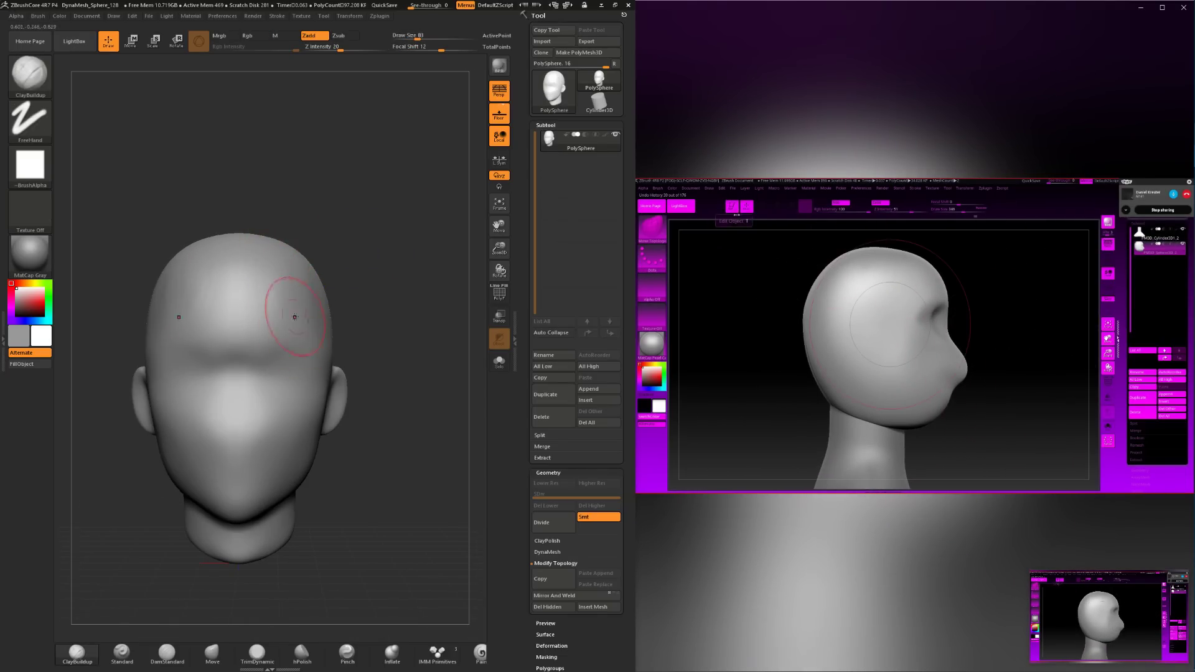
{"action": "key", "text": "shift"}
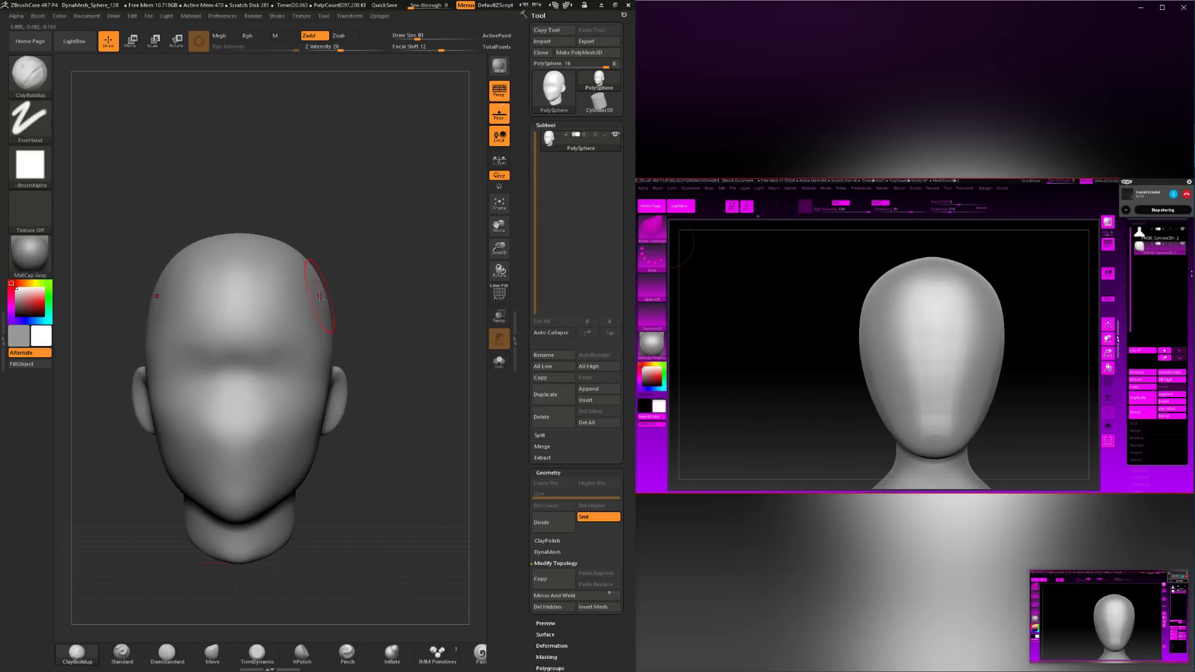
{"action": "key", "text": "shift"}
{"action": "left_click_drag", "start_coordinate": [346, 299], "coordinate": [353, 267], "text": "alt"}
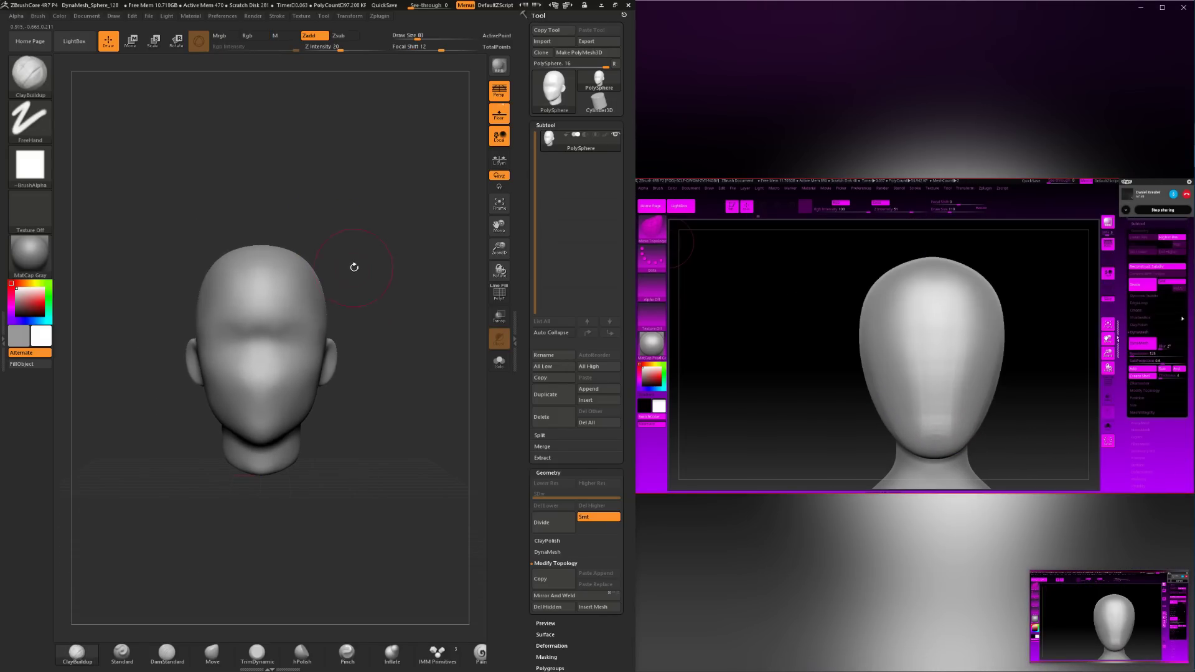
{"action": "left_click_drag", "start_coordinate": [342, 314], "coordinate": [352, 341], "text": "alt"}
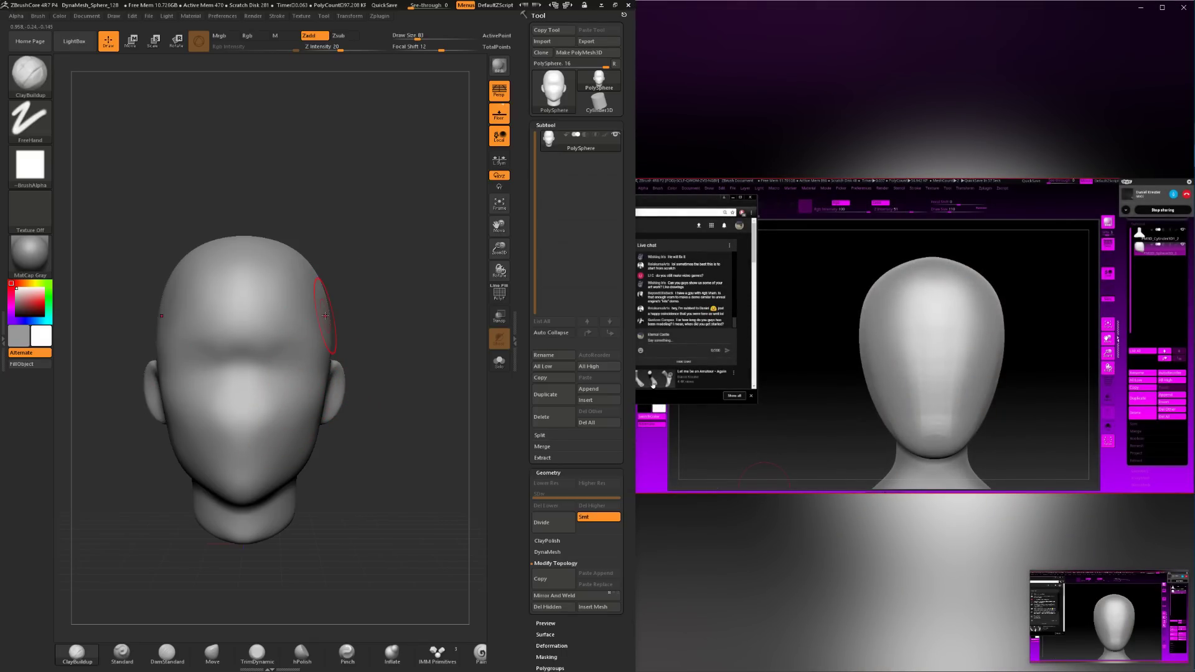
Smooth the side of the skull above the ear and add clay there with ClayBuildup at draw size 62.
{"action": "mouse_move", "coordinate": [359, 401]}
{"action": "left_mouse_down", "text": "alt"}
{"action": "mouse_move", "coordinate": [395, 368]}
{"action": "mouse_move", "coordinate": [307, 311]}
{"action": "left_mouse_up", "text": "alt"}
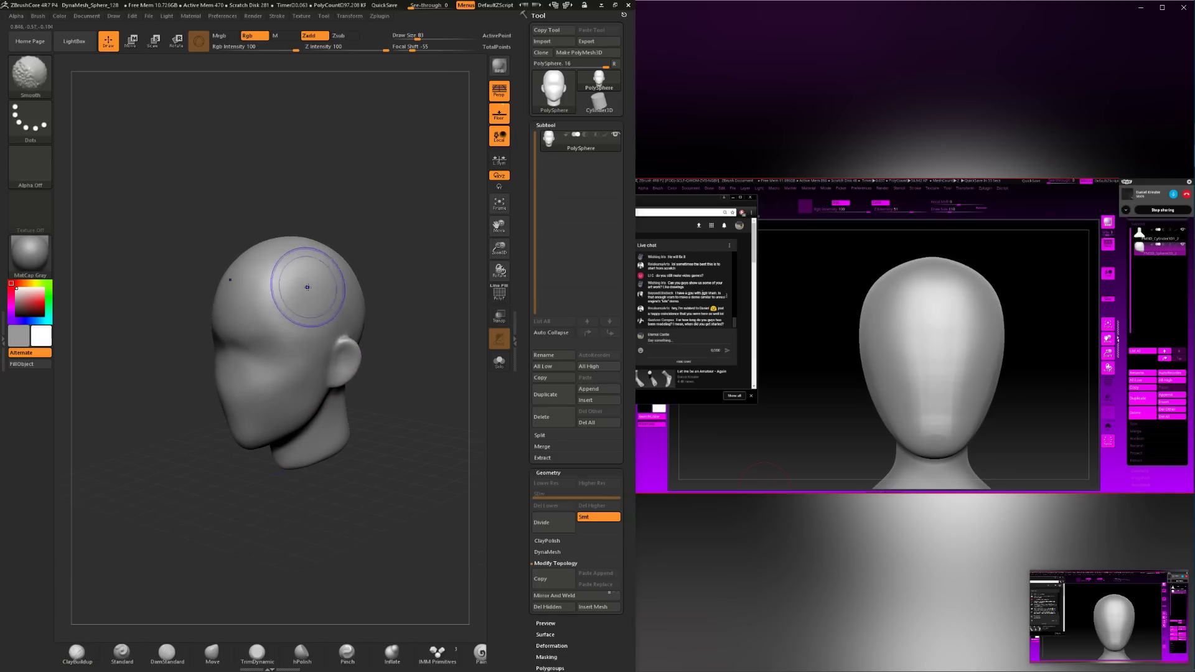
{"action": "left_click_drag", "start_coordinate": [374, 267], "coordinate": [411, 256], "text": "shift"}
{"action": "mouse_move", "coordinate": [350, 293]}
{"action": "left_mouse_down"}
{"action": "mouse_move", "coordinate": [305, 283]}
{"action": "mouse_move", "coordinate": [340, 277]}
{"action": "left_mouse_up"}
{"action": "key", "text": "space"}
{"action": "left_click", "coordinate": [360, 281]}
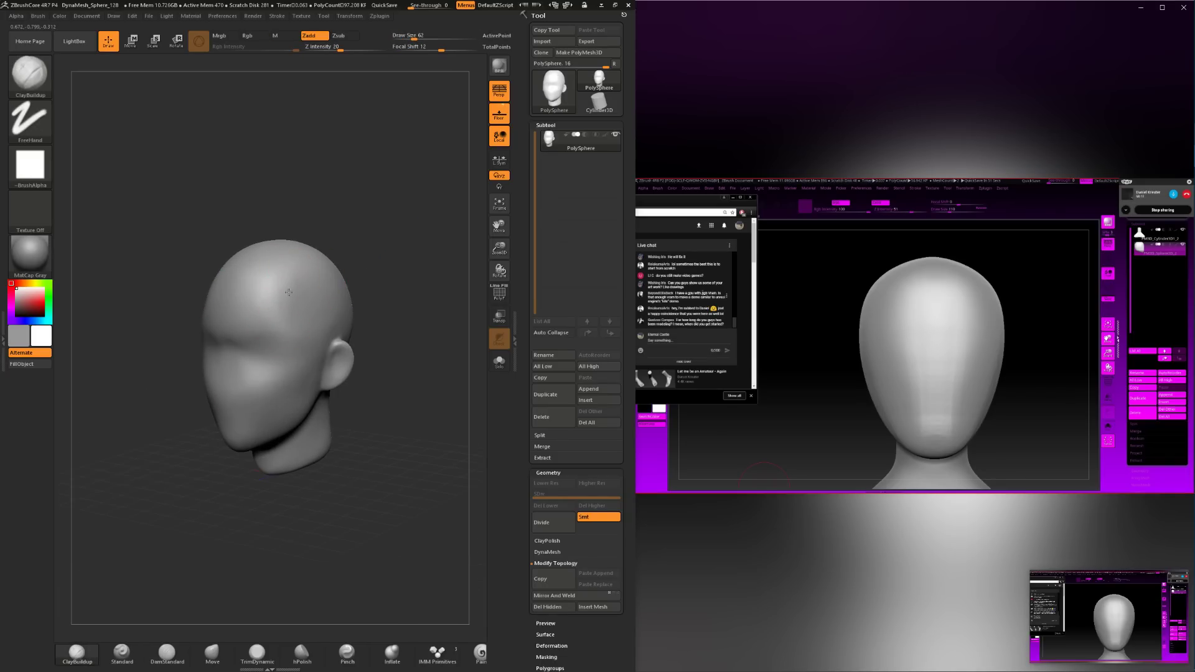
{"action": "right_click_drag", "start_coordinate": [304, 346], "coordinate": [286, 319]}
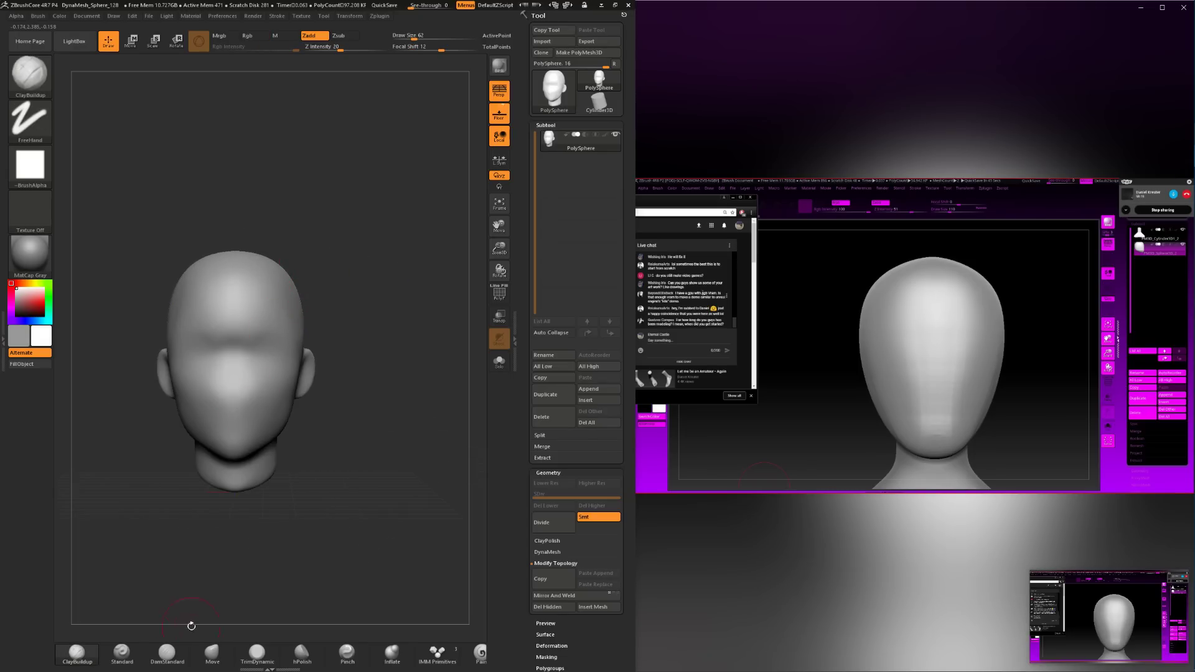
Reshape the upper sides of the skull from the front with the Move brush, enlarging it to draw size 239.
{"action": "left_click", "coordinate": [212, 652]}
{"action": "key", "text": "space"}
{"action": "left_click_drag", "start_coordinate": [274, 292], "coordinate": [288, 282]}
{"action": "key", "text": "space"}
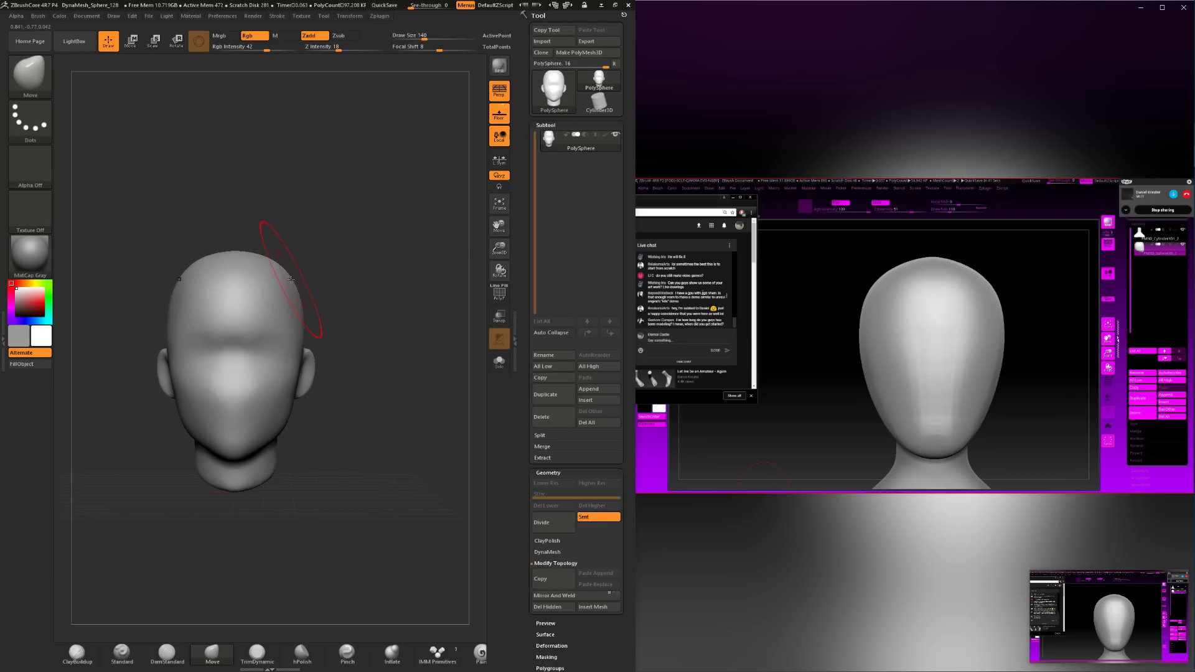
{"action": "mouse_move", "coordinate": [316, 284]}
{"action": "left_mouse_down"}
{"action": "mouse_move", "coordinate": [317, 412]}
{"action": "mouse_move", "coordinate": [336, 290]}
{"action": "left_mouse_up"}
{"action": "key", "text": "space"}
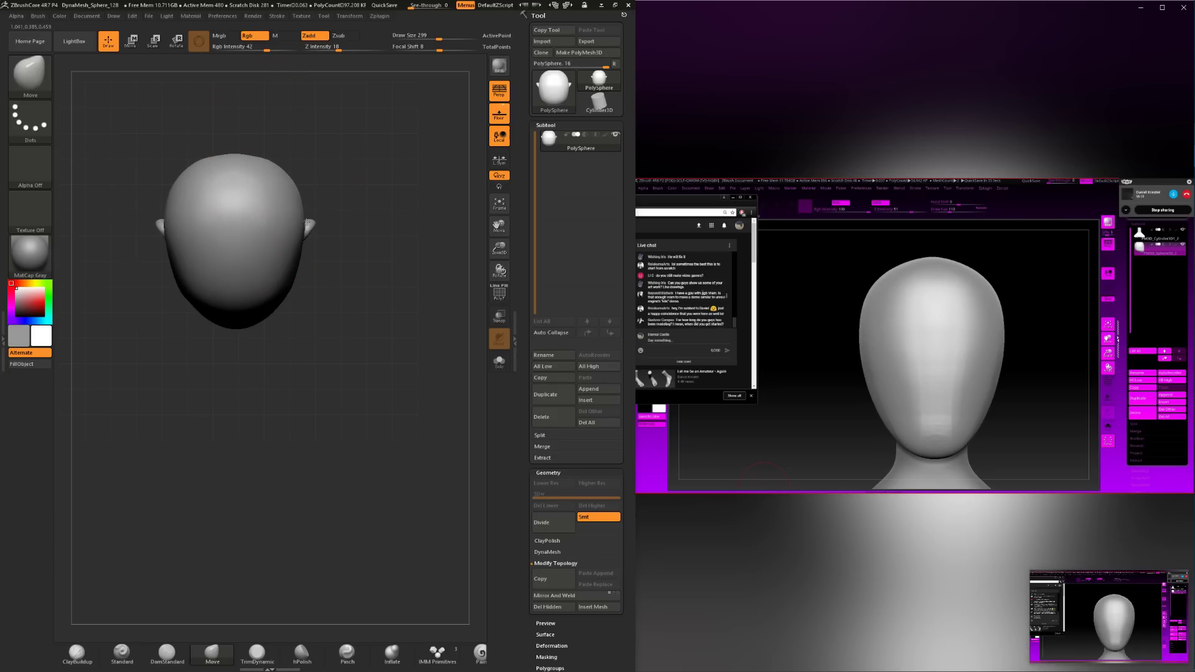
Adjust the overall head and neck proportions from several angles with the Move brush at draw size 257.
{"action": "left_click_drag", "start_coordinate": [335, 264], "coordinate": [333, 187], "text": "shift"}
{"action": "key", "text": "space"}
{"action": "mouse_move", "coordinate": [275, 318]}
{"action": "left_mouse_down"}
{"action": "mouse_move", "coordinate": [275, 287]}
{"action": "mouse_move", "coordinate": [301, 301]}
{"action": "mouse_move", "coordinate": [251, 300]}
{"action": "left_mouse_up"}
{"action": "key", "text": "space"}
{"action": "left_click_drag", "start_coordinate": [269, 408], "coordinate": [254, 417]}
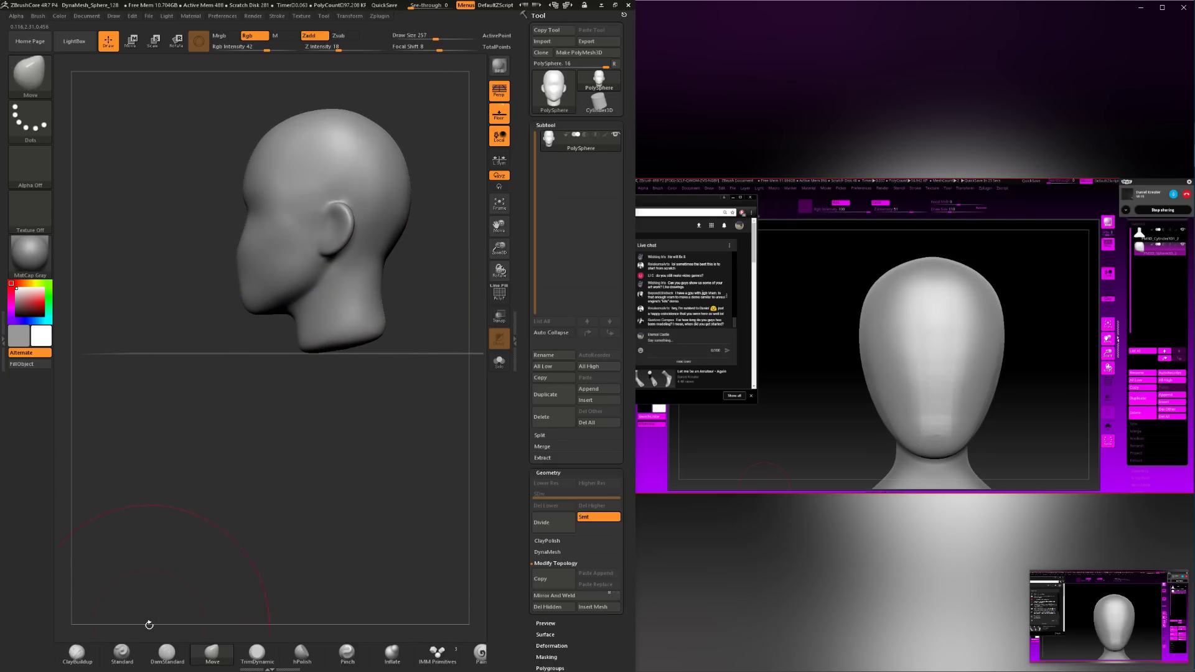
{"action": "left_click_drag", "start_coordinate": [182, 392], "coordinate": [240, 394]}
{"action": "left_click_drag", "start_coordinate": [293, 426], "coordinate": [274, 540], "text": "alt"}
{"action": "left_click_drag", "start_coordinate": [110, 506], "coordinate": [144, 503]}
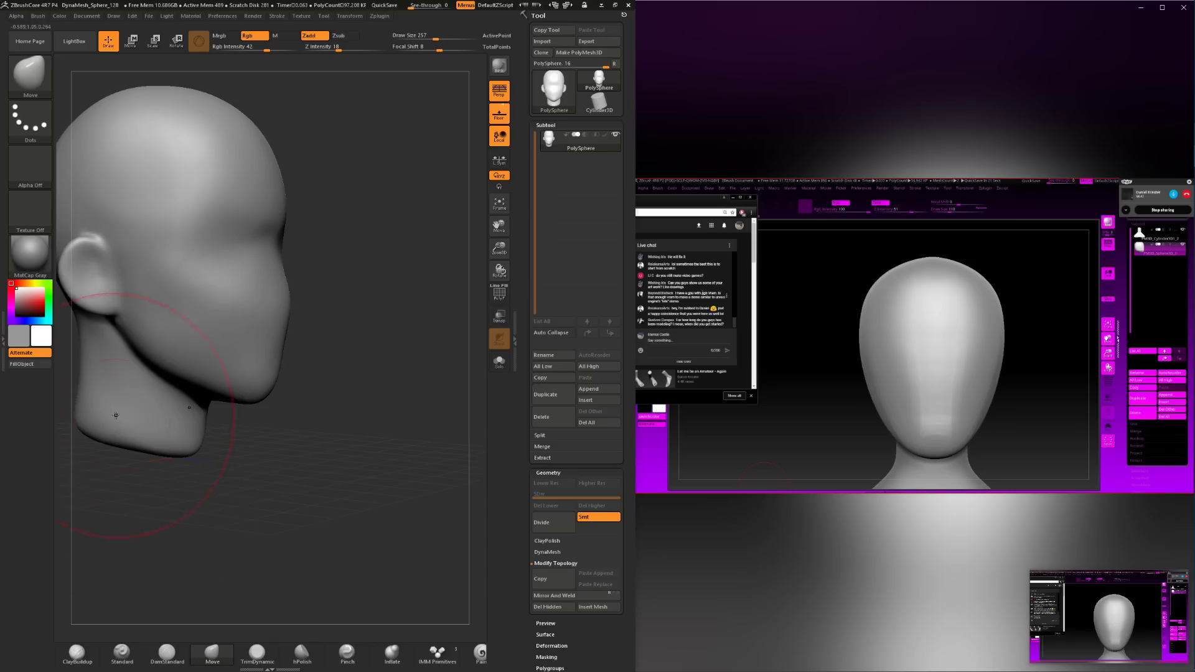
Build up the side of the cranium with ClayBuildup at draw size 104.
{"action": "left_click", "coordinate": [77, 653]}
{"action": "mouse_move", "coordinate": [380, 361]}
{"action": "left_mouse_down", "text": "alt"}
{"action": "mouse_move", "coordinate": [349, 306]}
{"action": "mouse_move", "coordinate": [389, 404]}
{"action": "left_mouse_up", "text": "alt"}
{"action": "key", "text": "space"}
{"action": "mouse_move", "coordinate": [374, 337]}
{"action": "left_mouse_down"}
{"action": "mouse_move", "coordinate": [361, 336]}
{"action": "mouse_move", "coordinate": [364, 199]}
{"action": "left_mouse_up"}
{"action": "left_click_drag", "start_coordinate": [335, 299], "coordinate": [267, 298]}
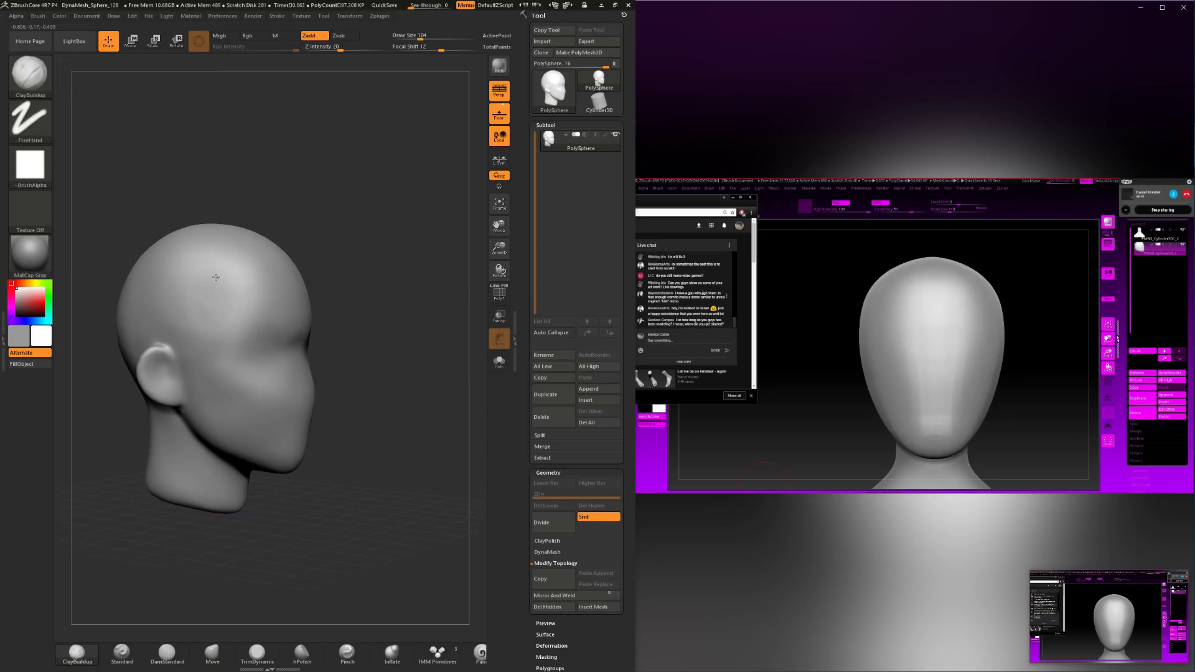
{"action": "left_click_drag", "start_coordinate": [398, 265], "coordinate": [344, 277]}
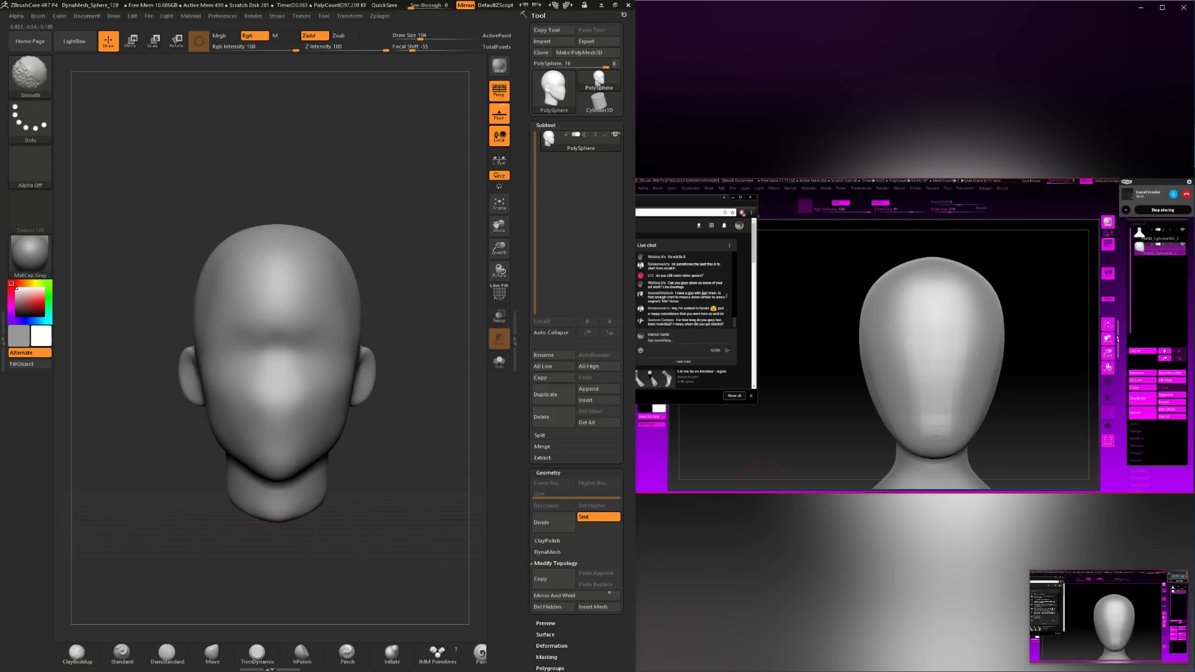
Add a brow ridge across the forehead with a small ClayBuildup brush and smooth it into the face.
{"action": "key", "text": "space"}
{"action": "mouse_move", "coordinate": [366, 265]}
{"action": "left_mouse_down"}
{"action": "mouse_move", "coordinate": [399, 316]}
{"action": "mouse_move", "coordinate": [377, 336]}
{"action": "mouse_move", "coordinate": [303, 335]}
{"action": "left_mouse_up"}
{"action": "key", "text": "space"}
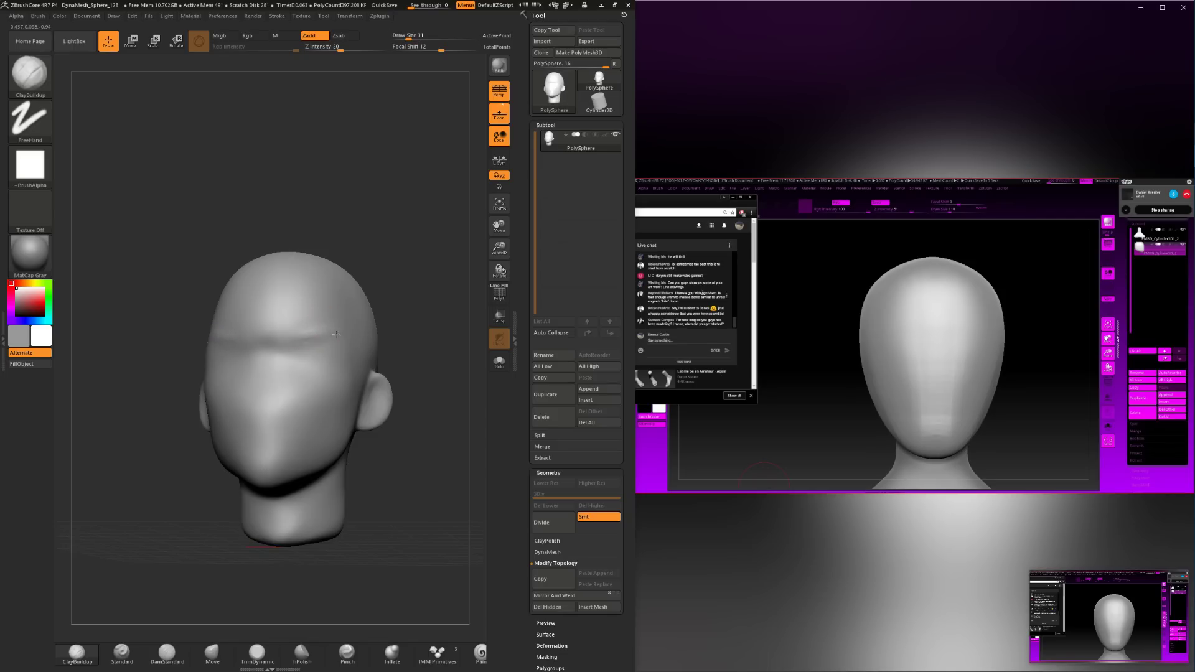
{"action": "left_click_drag", "start_coordinate": [426, 254], "coordinate": [312, 345], "text": "shift"}
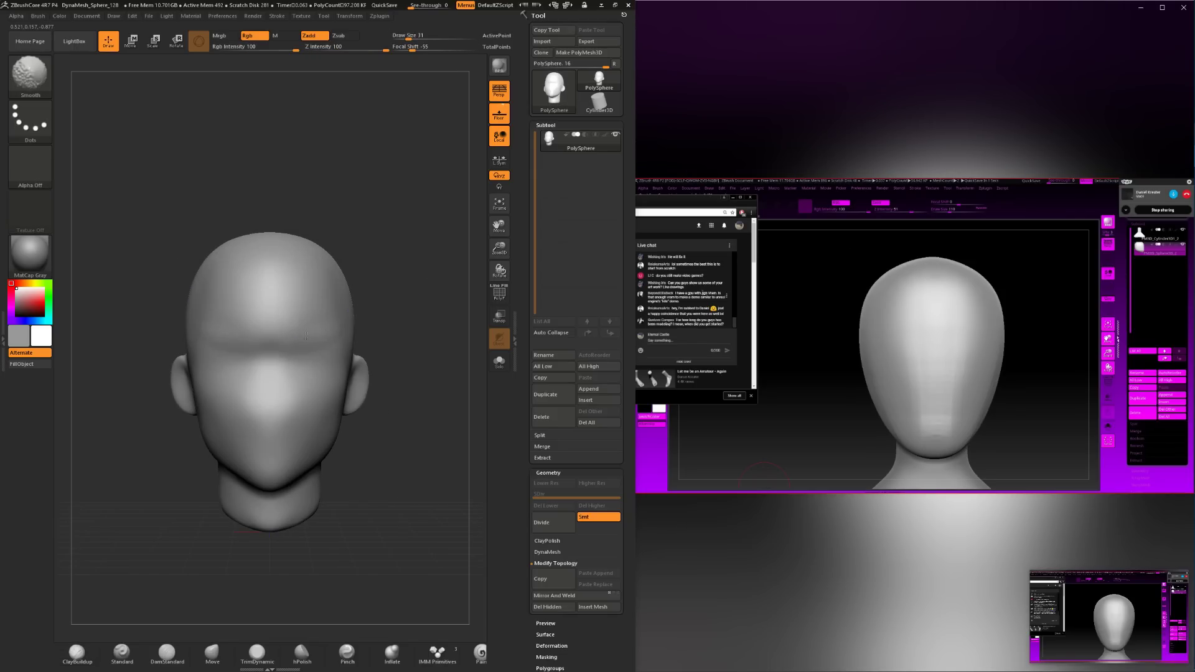
Undo the last brow change, then rework the brow ridge and smooth it.
{"action": "key", "text": "ctrl"}
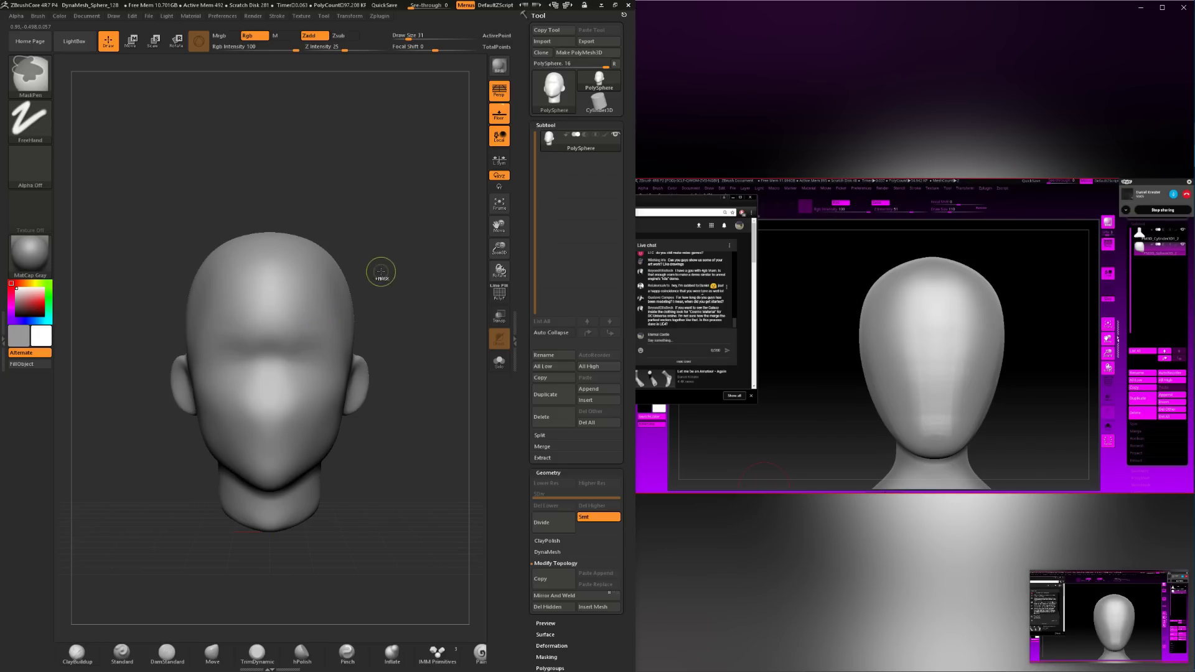
{"action": "key", "text": "ctrl+z"}
{"action": "mouse_move", "coordinate": [398, 298]}
{"action": "left_mouse_down"}
{"action": "mouse_move", "coordinate": [362, 289]}
{"action": "mouse_move", "coordinate": [303, 344]}
{"action": "left_mouse_up"}
{"action": "key", "text": "space"}
{"action": "mouse_move", "coordinate": [375, 340]}
{"action": "left_mouse_down", "text": "shift"}
{"action": "mouse_move", "coordinate": [313, 396]}
{"action": "mouse_move", "coordinate": [357, 336]}
{"action": "left_mouse_up", "text": "shift"}
Flatten the chin and jaw planes with TrimDynamic at draw size 56 and smooth the underside of the chin.
{"action": "left_click", "coordinate": [253, 661]}
{"action": "left_click_drag", "start_coordinate": [373, 386], "coordinate": [274, 461]}
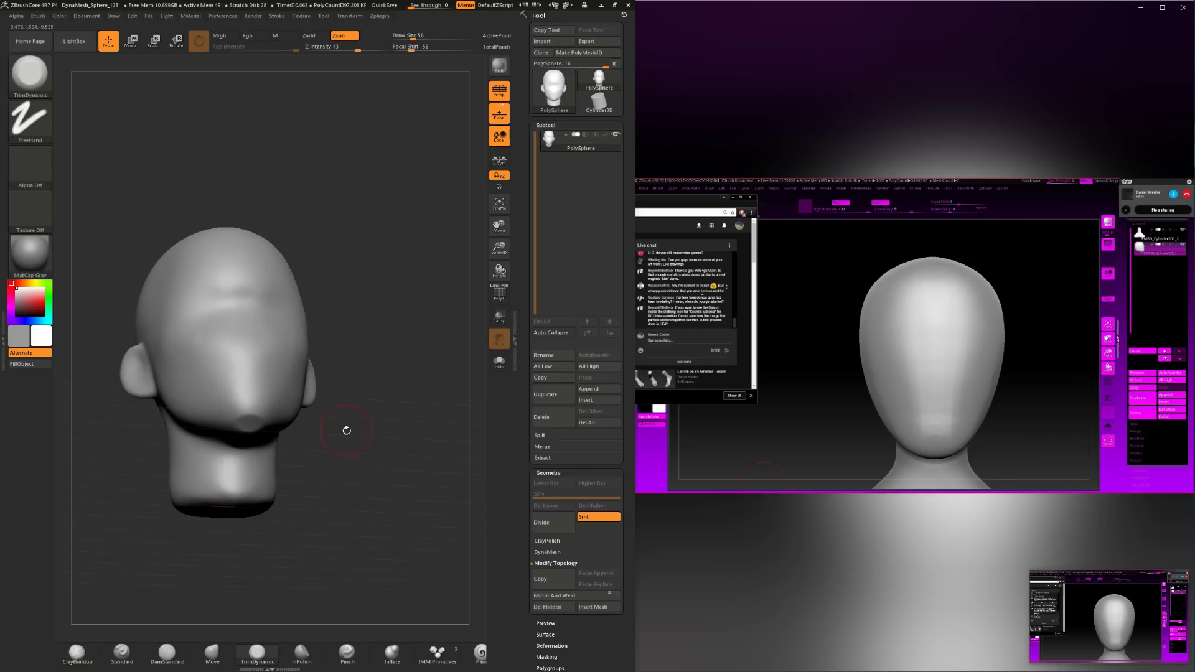
{"action": "left_click_drag", "start_coordinate": [346, 430], "coordinate": [253, 448], "text": "shift"}
{"action": "left_click_drag", "start_coordinate": [385, 430], "coordinate": [292, 429]}
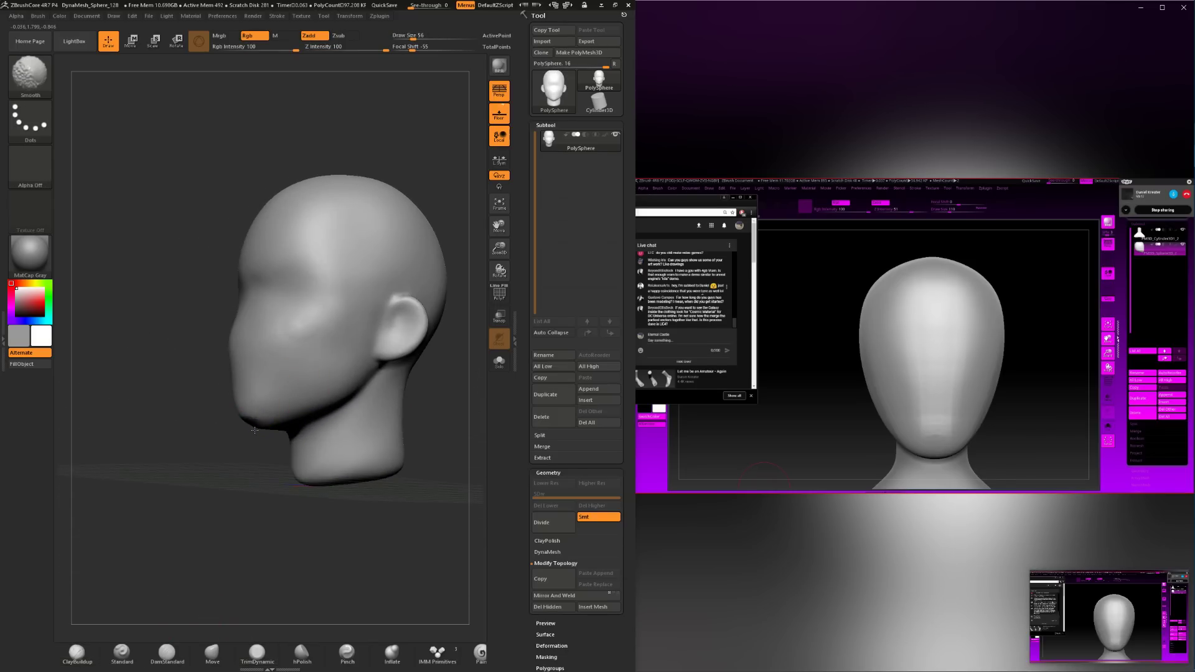
{"action": "mouse_move", "coordinate": [249, 535]}
{"action": "left_mouse_down"}
{"action": "mouse_move", "coordinate": [260, 414]}
{"action": "mouse_move", "coordinate": [273, 434]}
{"action": "left_mouse_up"}
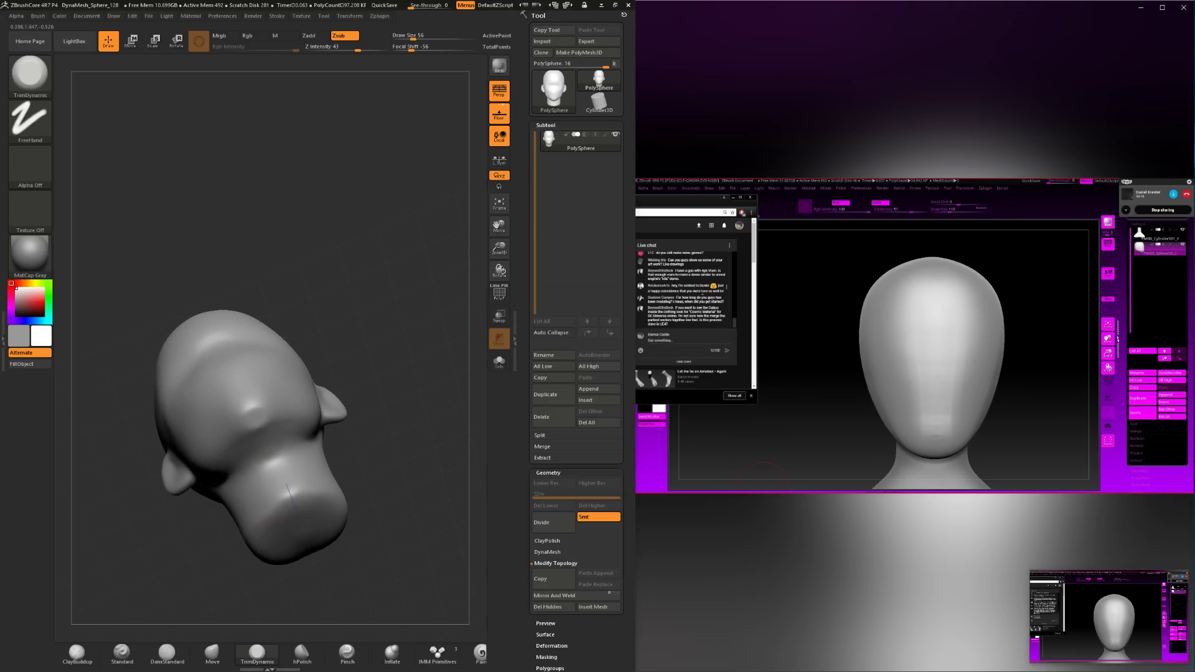
{"action": "mouse_move", "coordinate": [159, 584]}
{"action": "left_mouse_down"}
{"action": "mouse_move", "coordinate": [139, 553]}
{"action": "mouse_move", "coordinate": [143, 593]}
{"action": "left_mouse_up"}
Build up the jawline from below with ClayBuildup at draw size 39 and smooth it.
{"action": "left_click", "coordinate": [77, 652]}
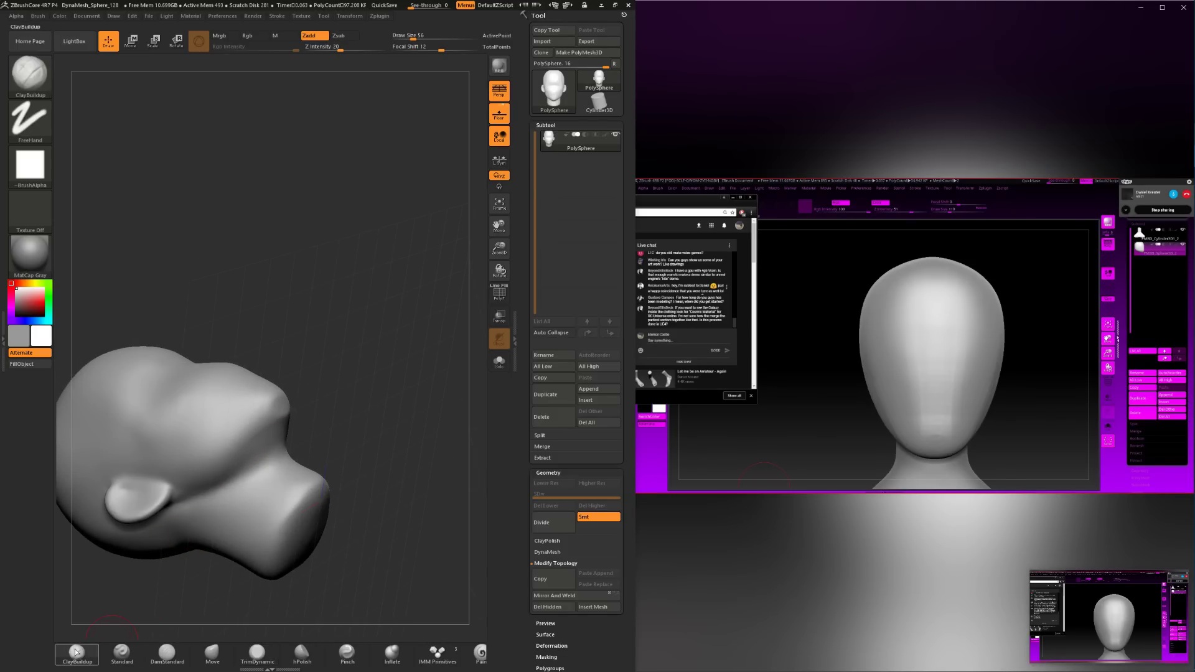
{"action": "key", "text": "space"}
{"action": "left_click_drag", "start_coordinate": [247, 434], "coordinate": [248, 446]}
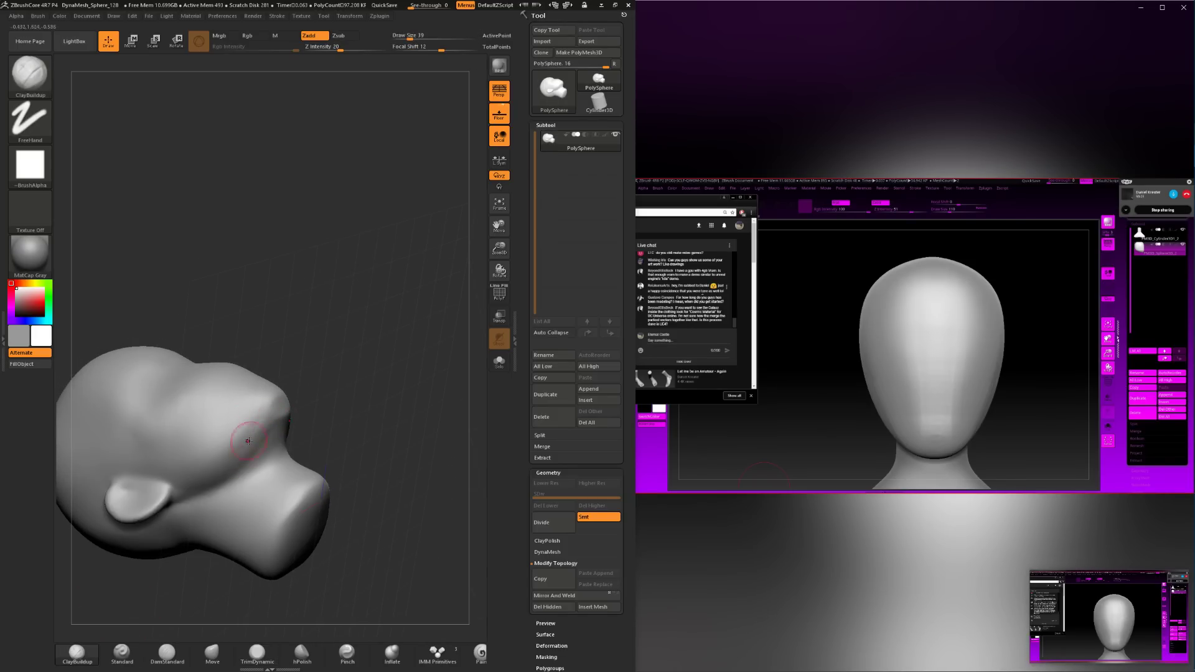
{"action": "key", "text": "shift"}
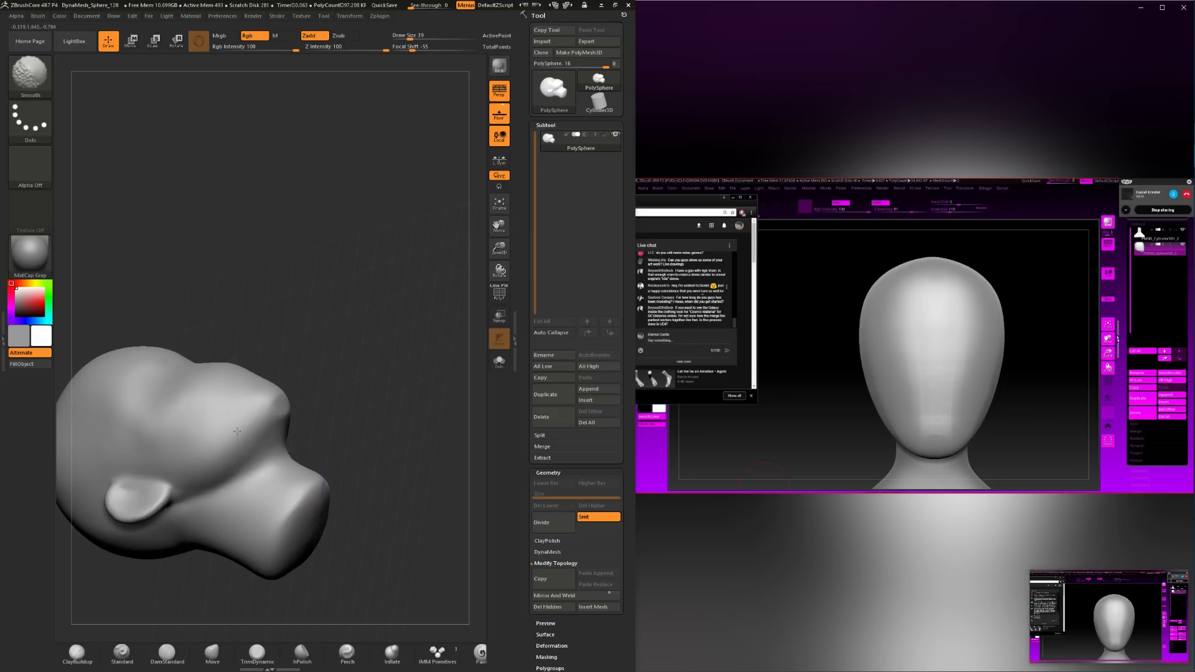
{"action": "mouse_move", "coordinate": [237, 431]}
{"action": "left_mouse_down"}
{"action": "mouse_move", "coordinate": [348, 398]}
{"action": "mouse_move", "coordinate": [367, 336]}
{"action": "mouse_move", "coordinate": [288, 398]}
{"action": "left_mouse_up"}
Pull a nose out of the face in side profile with the Move brush at draw size 108, undoing the first attempt.
{"action": "left_click", "coordinate": [167, 652]}
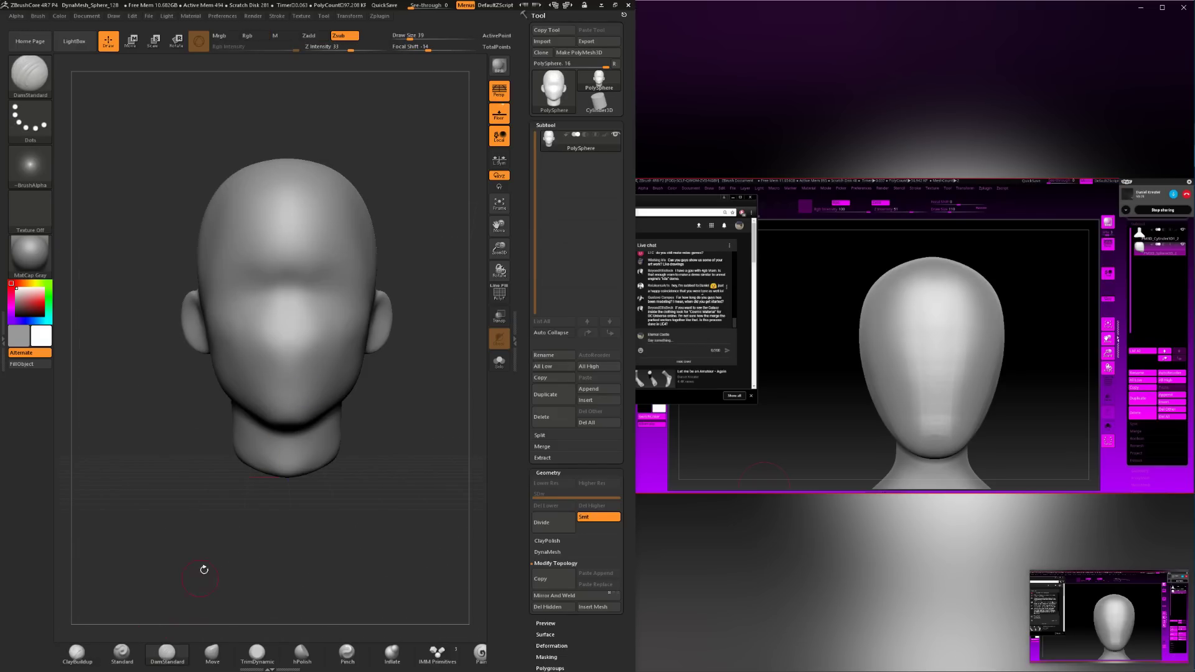
{"action": "left_click", "coordinate": [77, 652]}
{"action": "mouse_move", "coordinate": [261, 430]}
{"action": "left_mouse_down"}
{"action": "mouse_move", "coordinate": [346, 422]}
{"action": "mouse_move", "coordinate": [125, 563]}
{"action": "left_mouse_up"}
{"action": "left_click", "coordinate": [219, 658]}
{"action": "key", "text": "space"}
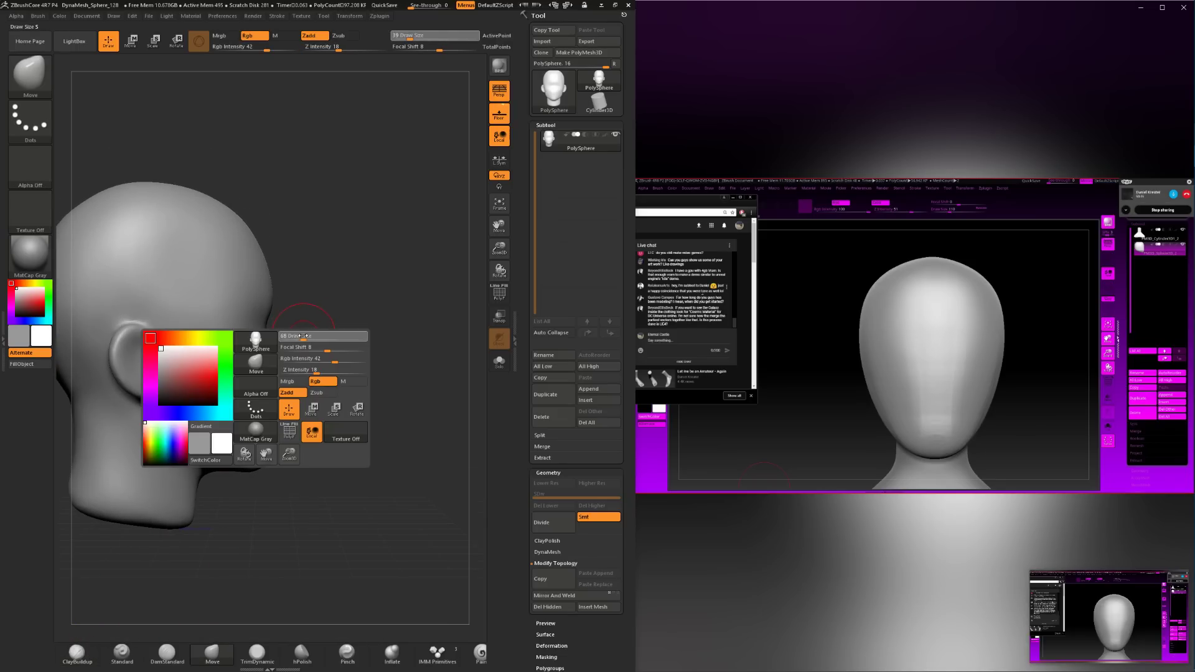
{"action": "mouse_move", "coordinate": [299, 335]}
{"action": "left_mouse_down", "text": "alt"}
{"action": "mouse_move", "coordinate": [281, 330]}
{"action": "mouse_move", "coordinate": [271, 361]}
{"action": "mouse_move", "coordinate": [302, 333]}
{"action": "mouse_move", "coordinate": [304, 198]}
{"action": "mouse_move", "coordinate": [308, 208]}
{"action": "left_mouse_up", "text": "alt"}
{"action": "key", "text": "ctrl+z"}
{"action": "key", "text": "space"}
{"action": "left_click_drag", "start_coordinate": [293, 303], "coordinate": [289, 297]}
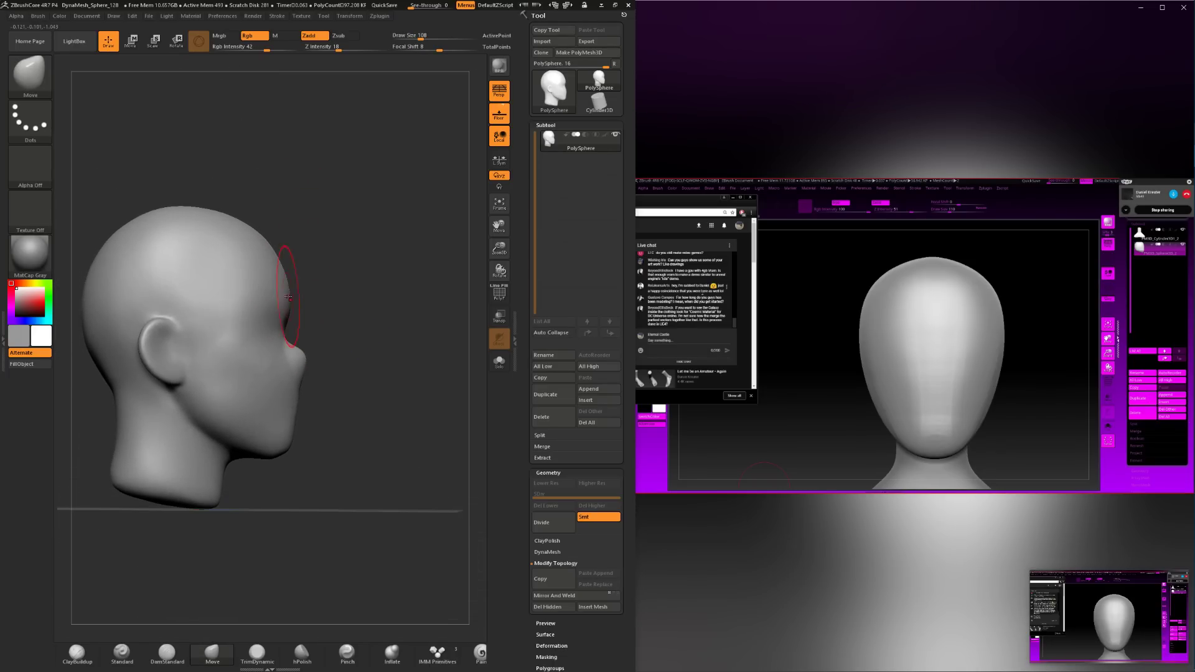
Refine the nose tip and bridge in profile with progressively smaller Move brush sizes.
{"action": "key", "text": "space"}
{"action": "left_click_drag", "start_coordinate": [312, 360], "coordinate": [305, 360]}
{"action": "left_click_drag", "start_coordinate": [292, 344], "coordinate": [286, 345]}
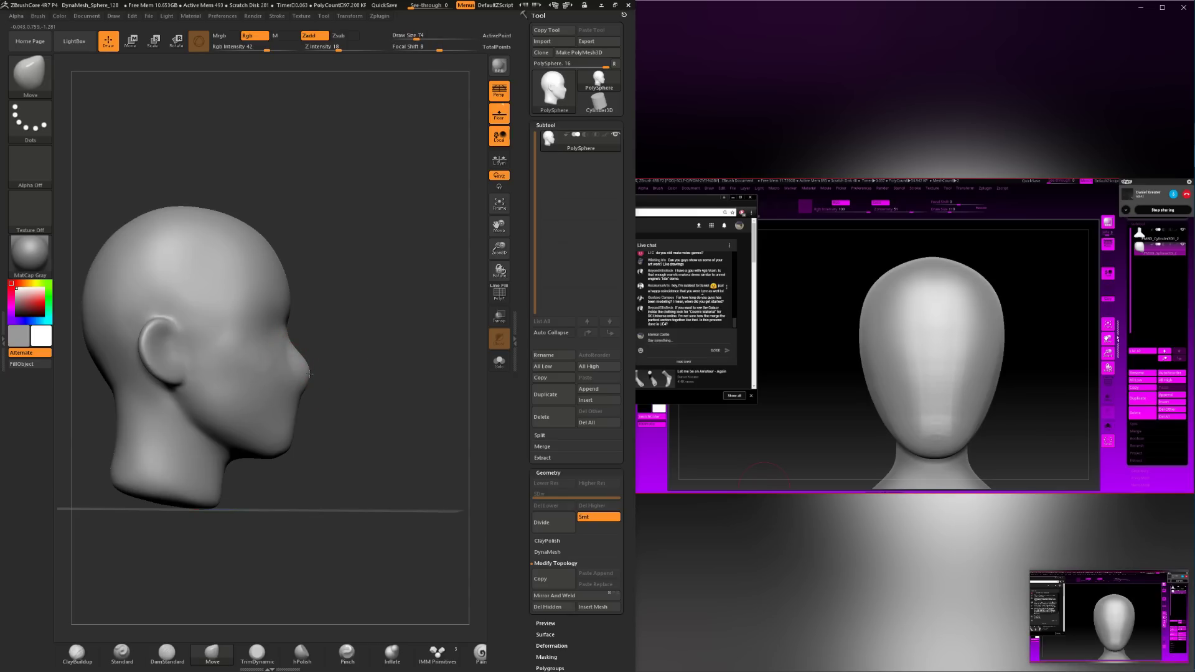
{"action": "key", "text": "space"}
{"action": "left_click_drag", "start_coordinate": [313, 359], "coordinate": [313, 372]}
{"action": "left_click_drag", "start_coordinate": [292, 317], "coordinate": [270, 331]}
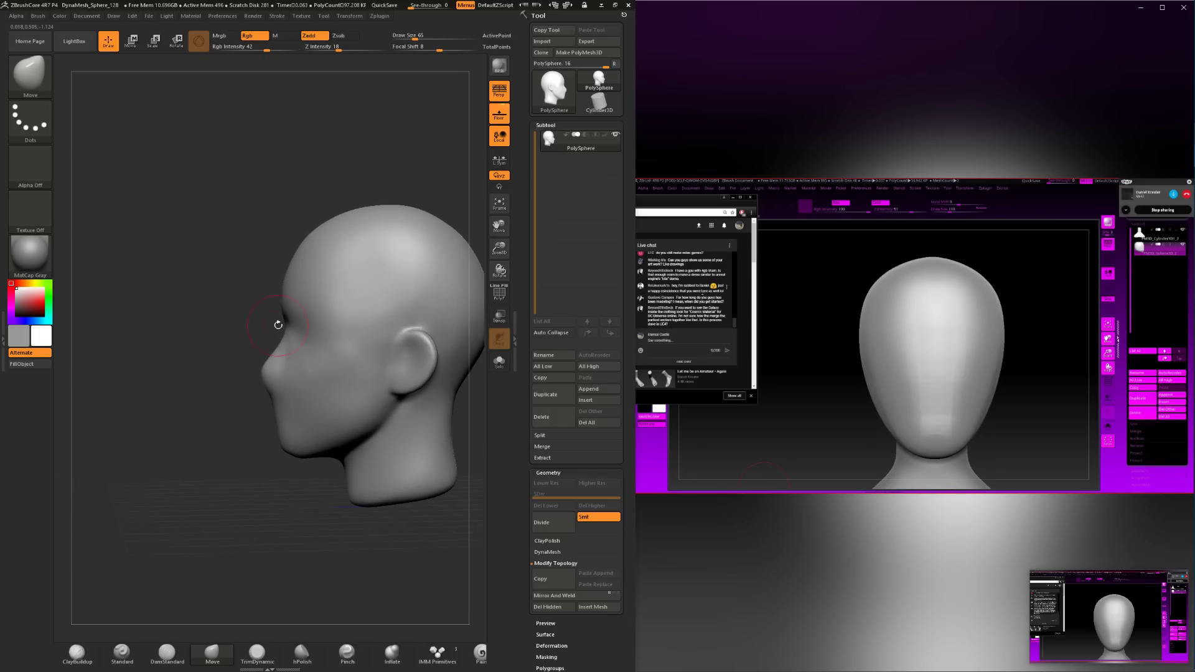
Build up the brow and eye-socket area beside the nose bridge with ClayBuildup and smooth it.
{"action": "left_click_drag", "start_coordinate": [270, 328], "coordinate": [274, 354]}
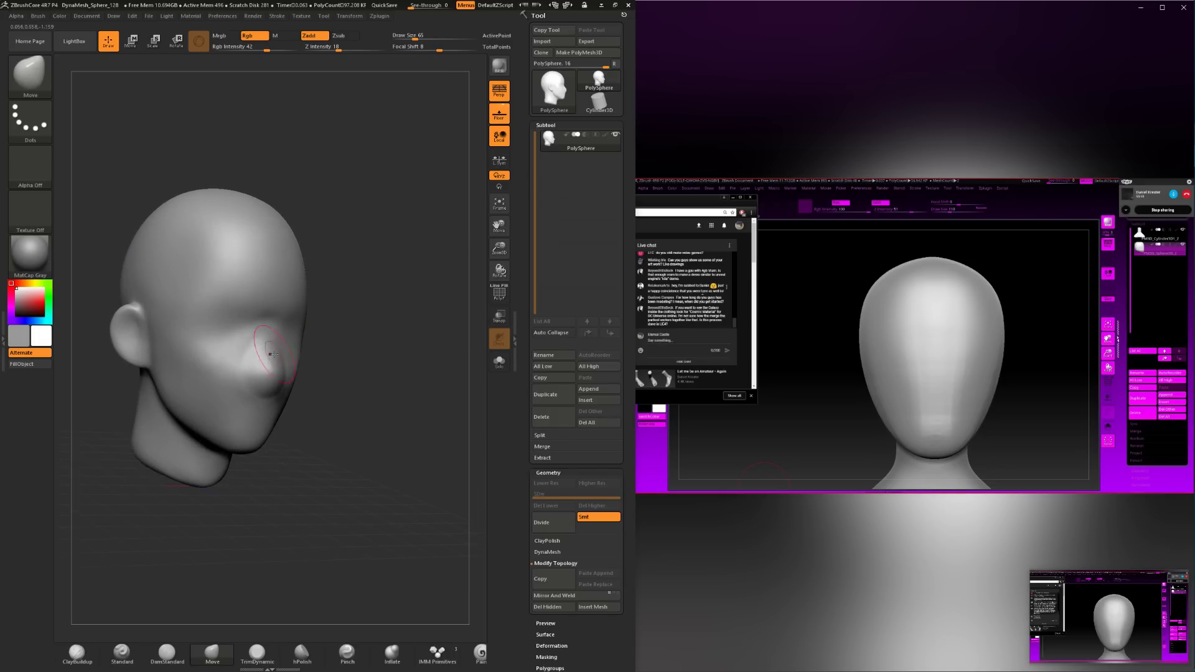
{"action": "left_click", "coordinate": [76, 654]}
{"action": "left_click_drag", "start_coordinate": [368, 398], "coordinate": [358, 381], "text": "shift"}
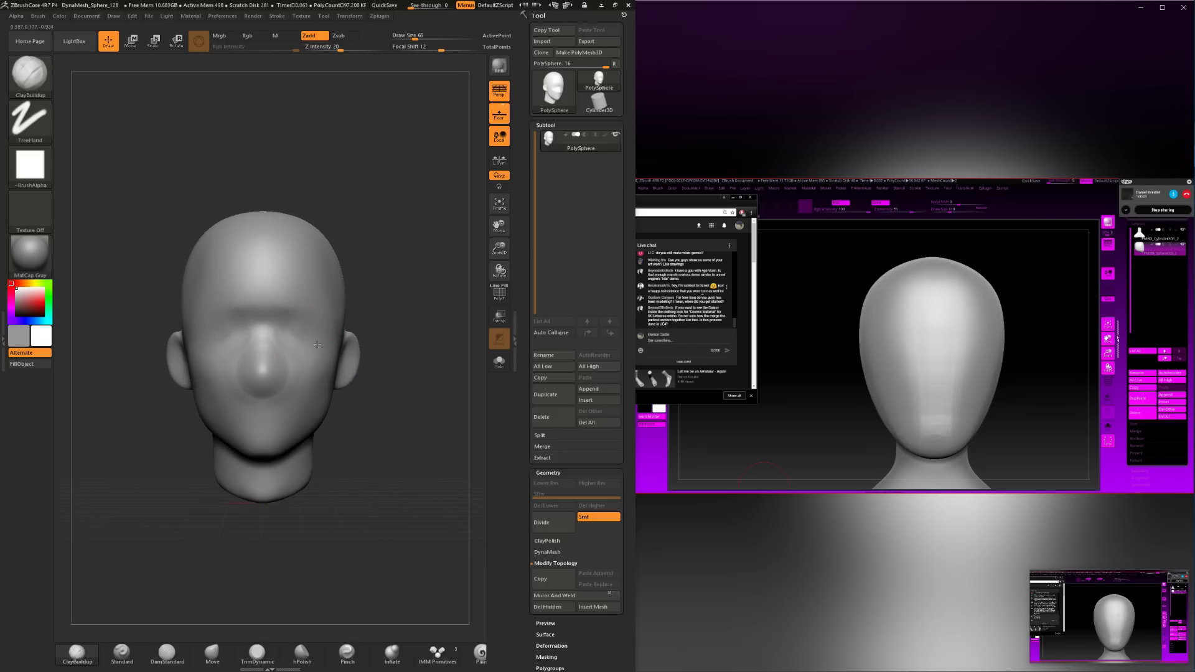
{"action": "key", "text": "shift"}
{"action": "left_click_drag", "start_coordinate": [367, 274], "coordinate": [386, 269]}
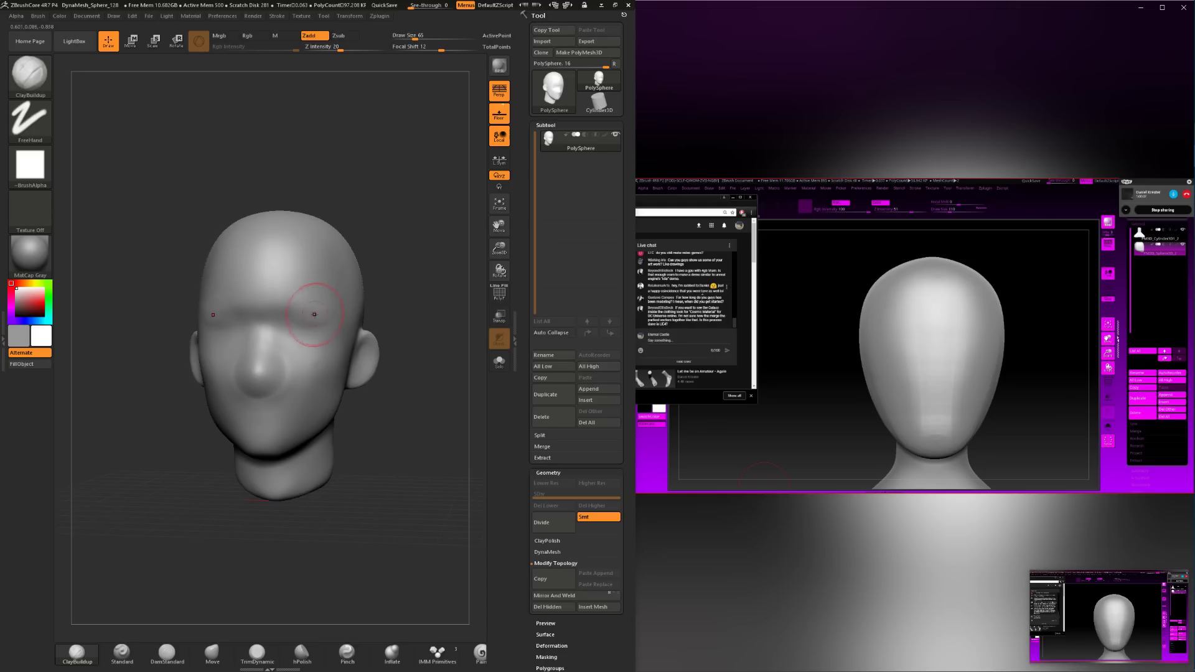
{"action": "left_click_drag", "start_coordinate": [291, 306], "coordinate": [307, 305], "text": "shift"}
{"action": "key", "text": "shift"}
{"action": "mouse_move", "coordinate": [392, 272]}
{"action": "left_mouse_down"}
{"action": "mouse_move", "coordinate": [283, 301]}
{"action": "mouse_move", "coordinate": [306, 321]}
{"action": "left_mouse_up"}
{"action": "key", "text": "shift"}
{"action": "key", "text": "shift"}
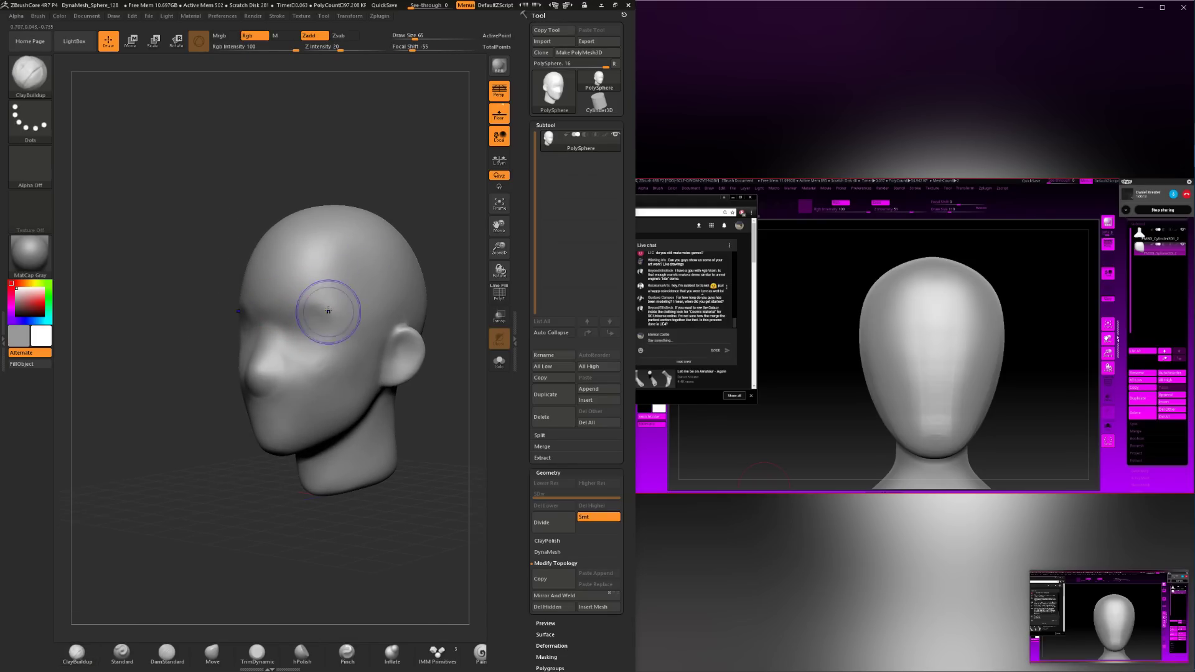
Blend the brow ridge into the temples and forehead with ClayBuildup and smoothing strokes.
{"action": "left_click_drag", "start_coordinate": [220, 274], "coordinate": [389, 256]}
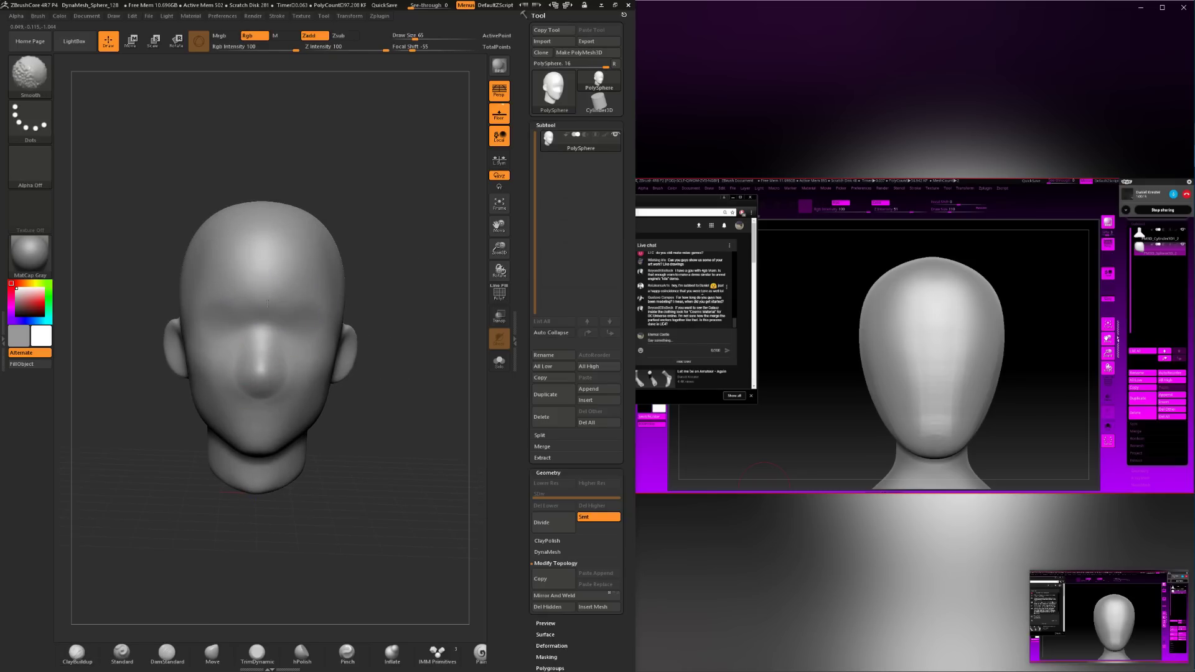
{"action": "left_click_drag", "start_coordinate": [355, 303], "coordinate": [296, 290]}
{"action": "key", "text": "shift"}
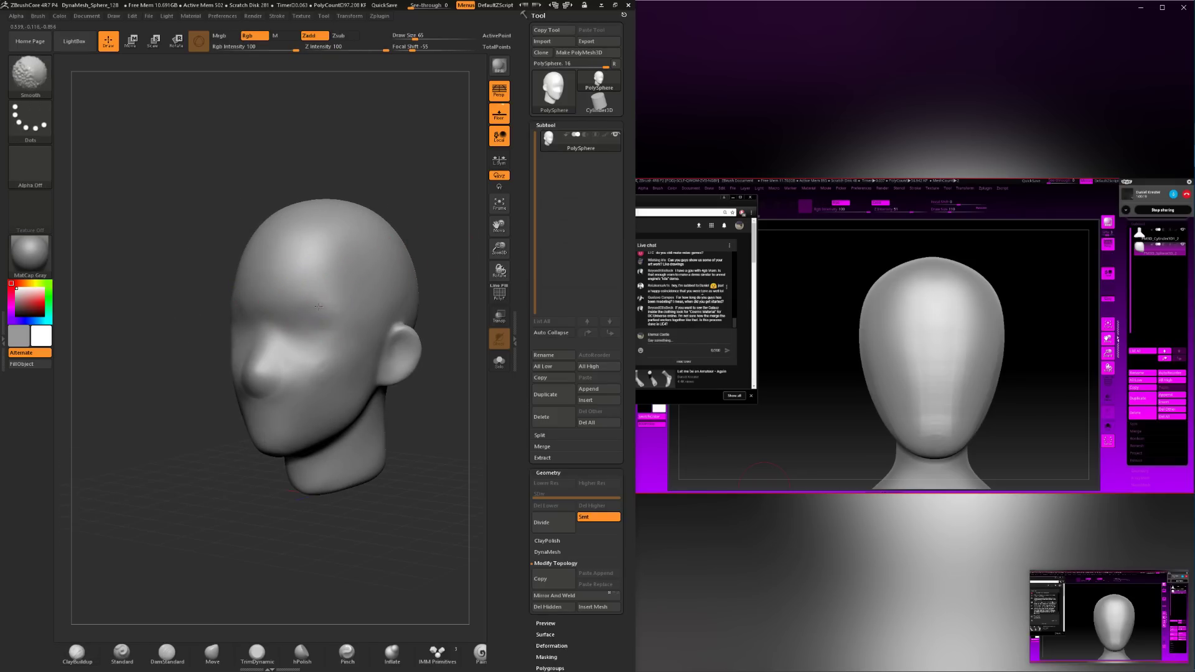
{"action": "mouse_move", "coordinate": [304, 319]}
{"action": "left_mouse_down", "text": "shift"}
{"action": "mouse_move", "coordinate": [314, 275]}
{"action": "mouse_move", "coordinate": [328, 278]}
{"action": "left_mouse_up", "text": "shift"}
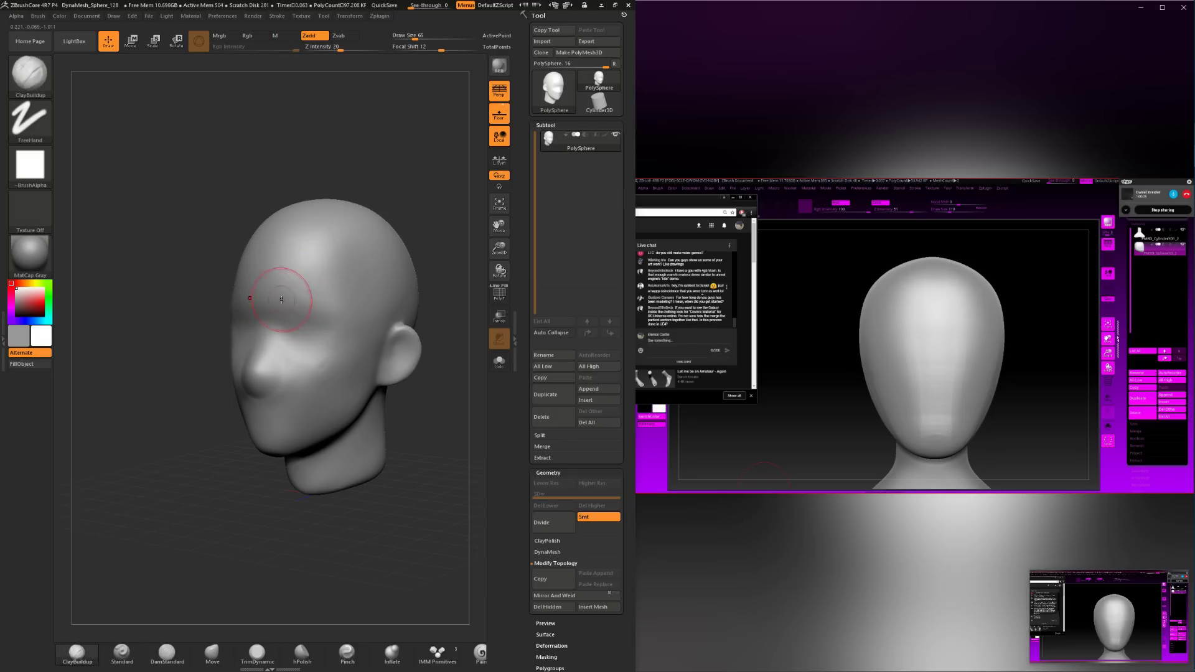
{"action": "left_click_drag", "start_coordinate": [296, 301], "coordinate": [305, 298], "text": "shift"}
{"action": "left_click_drag", "start_coordinate": [146, 349], "coordinate": [214, 361]}
{"action": "left_click_drag", "start_coordinate": [395, 285], "coordinate": [331, 298]}
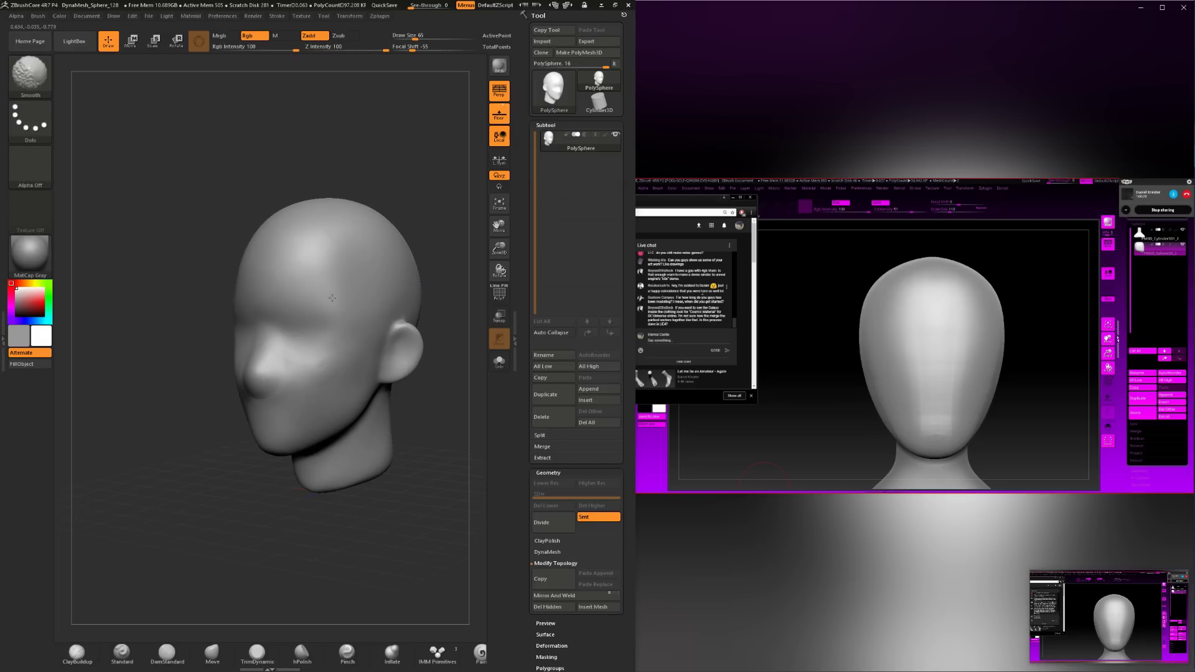
{"action": "left_click_drag", "start_coordinate": [231, 427], "coordinate": [352, 435]}
Carve the creases around the nostril wings and under the nose with DamStandard, undoing the first stroke.
{"action": "left_click", "coordinate": [167, 653]}
{"action": "left_click_drag", "start_coordinate": [266, 330], "coordinate": [255, 404]}
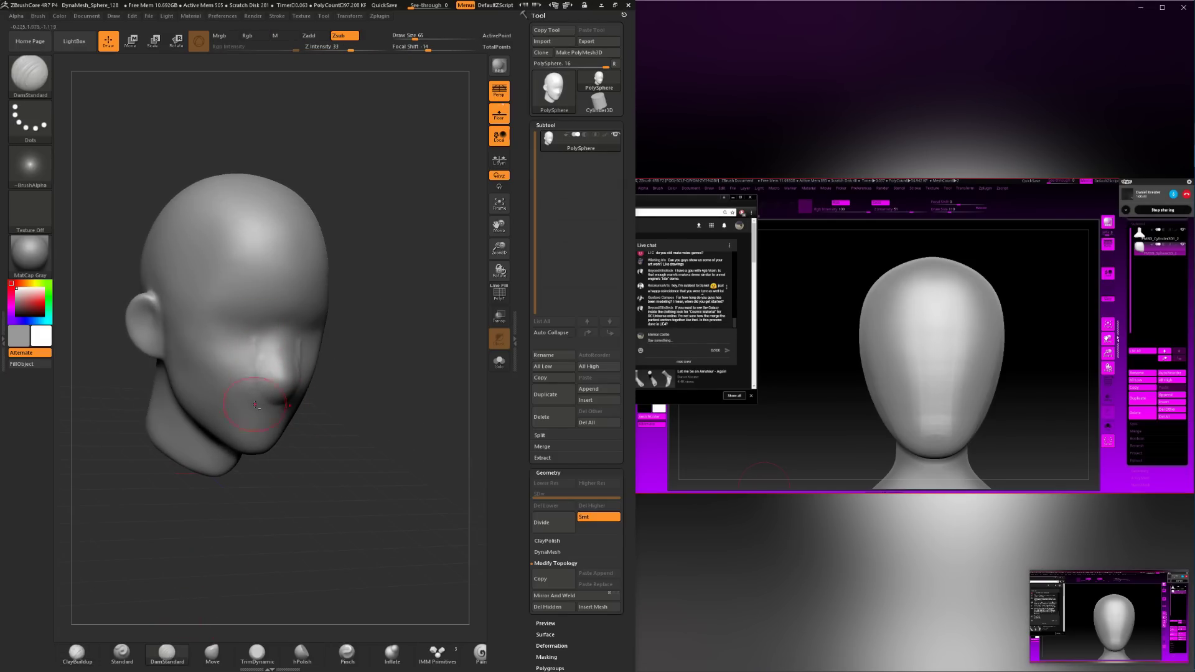
{"action": "key", "text": "ctrl+z"}
{"action": "left_click_drag", "start_coordinate": [393, 415], "coordinate": [311, 418]}
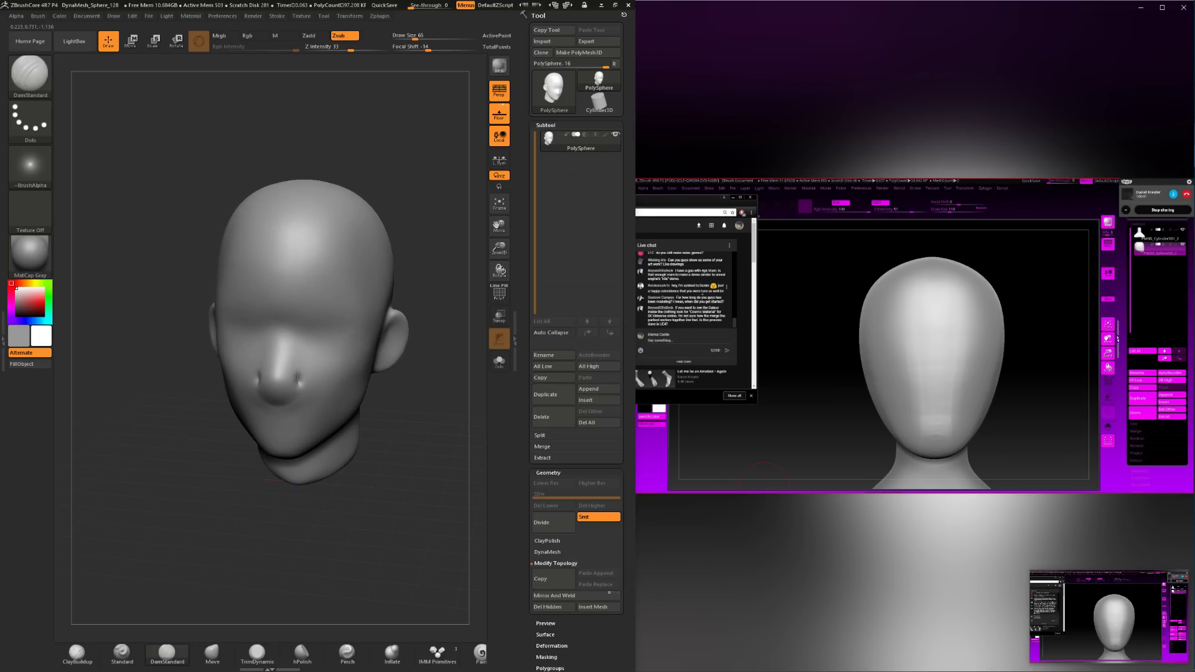
{"action": "left_click_drag", "start_coordinate": [300, 384], "coordinate": [295, 408]}
{"action": "mouse_move", "coordinate": [209, 432]}
{"action": "left_mouse_down"}
{"action": "mouse_move", "coordinate": [268, 386]}
{"action": "mouse_move", "coordinate": [274, 351]}
{"action": "left_mouse_up"}
{"action": "mouse_move", "coordinate": [273, 412]}
{"action": "left_mouse_down"}
{"action": "mouse_move", "coordinate": [259, 397]}
{"action": "mouse_move", "coordinate": [269, 404]}
{"action": "left_mouse_up"}
{"action": "left_click_drag", "start_coordinate": [344, 424], "coordinate": [411, 442]}
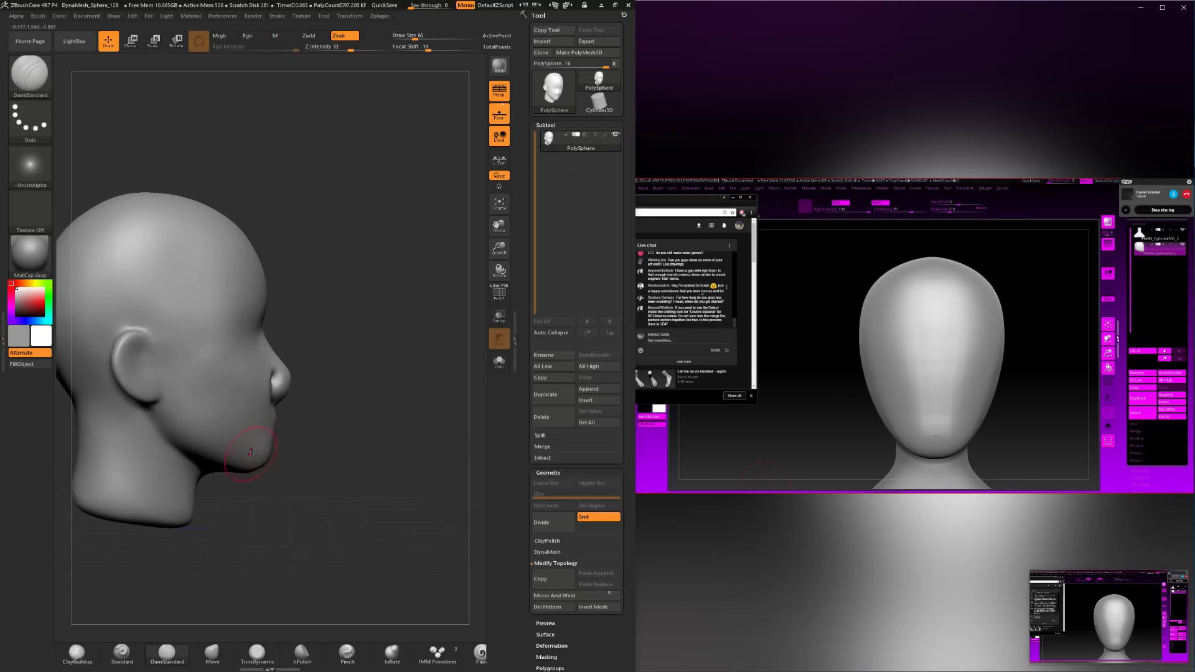
Build up the mouth area below the nose with ClayBuildup and smooth it.
{"action": "mouse_move", "coordinate": [367, 408]}
{"action": "left_mouse_down"}
{"action": "mouse_move", "coordinate": [340, 406]}
{"action": "mouse_move", "coordinate": [350, 401]}
{"action": "mouse_move", "coordinate": [305, 429]}
{"action": "left_mouse_up"}
{"action": "left_click", "coordinate": [86, 655]}
{"action": "key", "text": "space"}
{"action": "left_click_drag", "start_coordinate": [341, 393], "coordinate": [339, 401]}
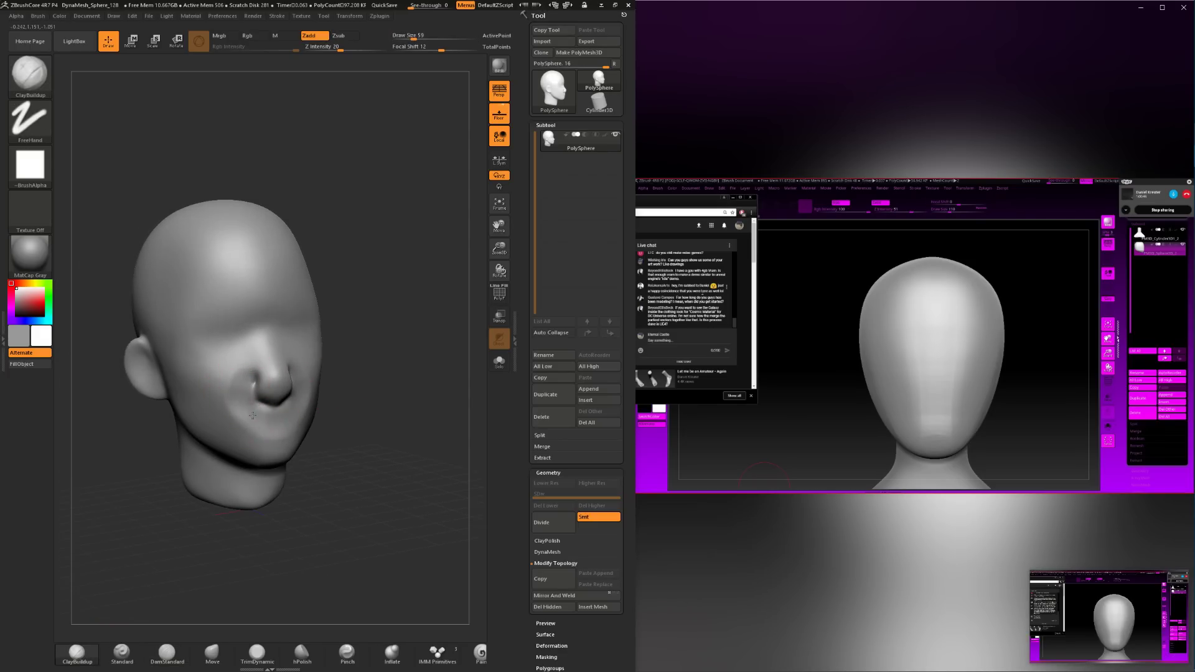
{"action": "left_click_drag", "start_coordinate": [298, 435], "coordinate": [313, 421], "text": "shift"}
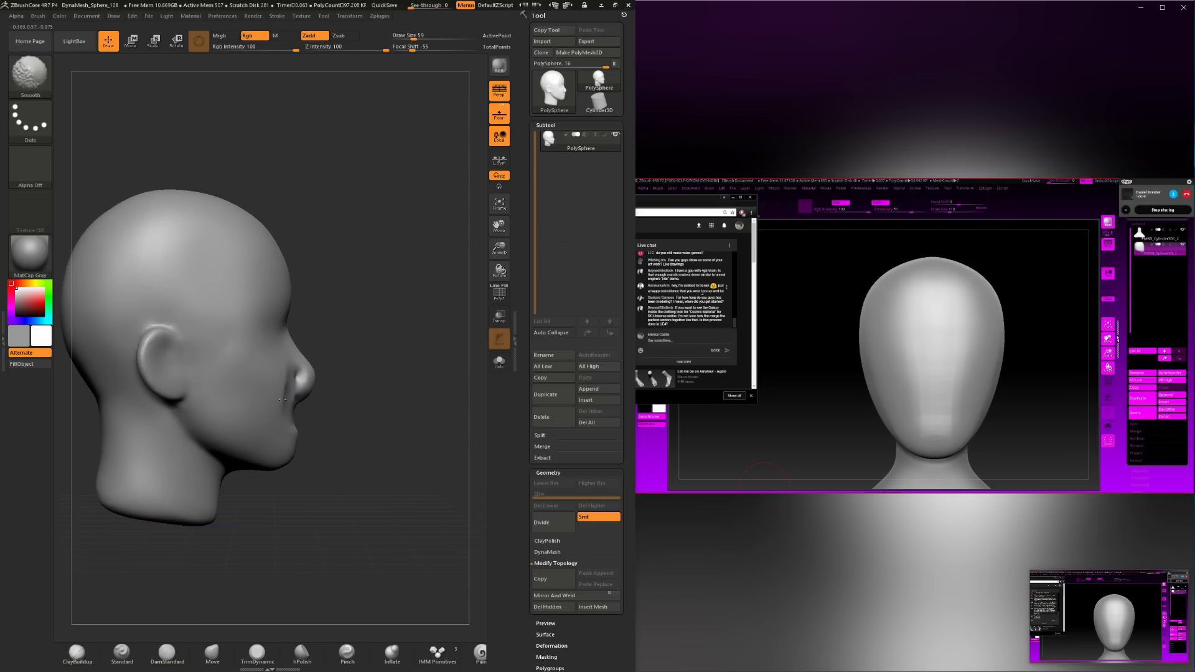
Adjust the nose, mouth and brow profile in side view with the Move brush, raising the draw size to 108.
{"action": "left_click", "coordinate": [212, 653]}
{"action": "key", "text": "space"}
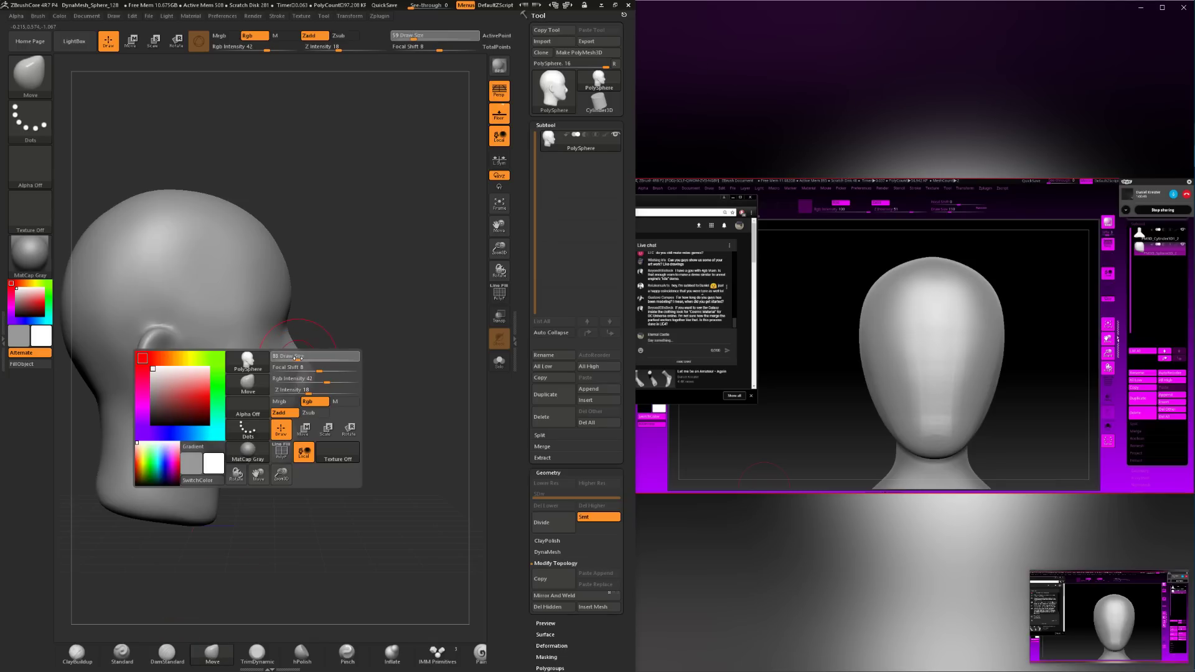
{"action": "mouse_move", "coordinate": [289, 380]}
{"action": "left_mouse_down"}
{"action": "mouse_move", "coordinate": [272, 374]}
{"action": "mouse_move", "coordinate": [330, 404]}
{"action": "mouse_move", "coordinate": [299, 413]}
{"action": "mouse_move", "coordinate": [294, 422]}
{"action": "mouse_move", "coordinate": [303, 413]}
{"action": "mouse_move", "coordinate": [314, 429]}
{"action": "mouse_move", "coordinate": [357, 411]}
{"action": "mouse_move", "coordinate": [307, 381]}
{"action": "mouse_move", "coordinate": [332, 388]}
{"action": "left_mouse_up"}
{"action": "key", "text": "space"}
{"action": "key", "text": "space"}
{"action": "key", "text": "space"}
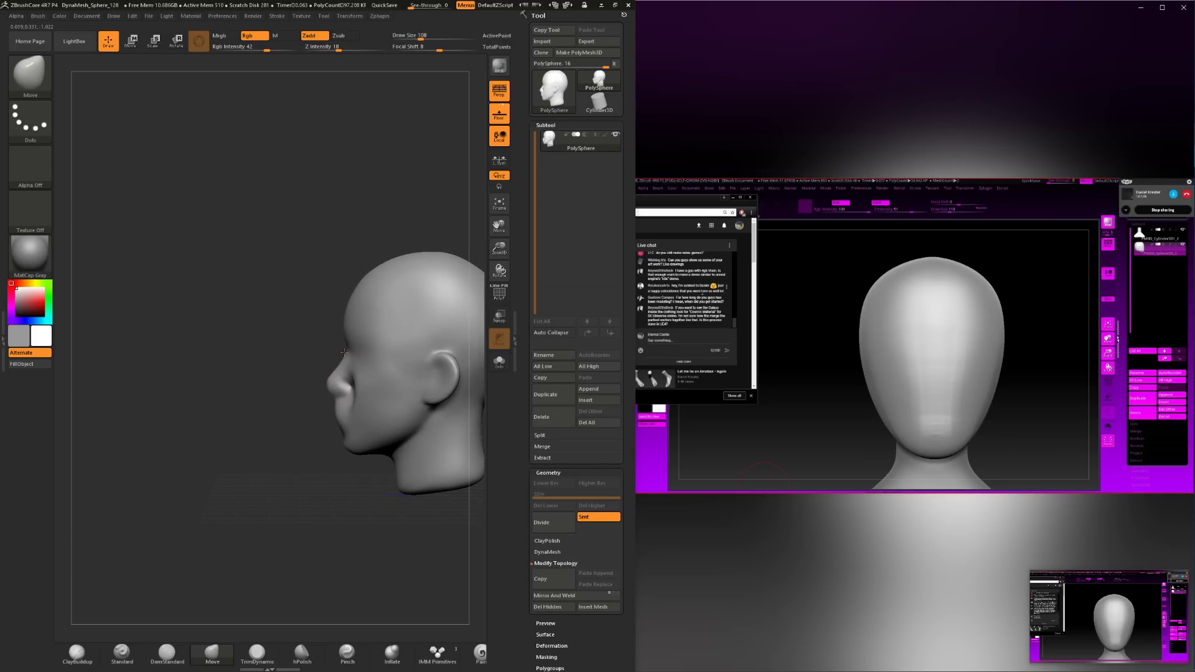
{"action": "key", "text": "space"}
{"action": "left_click_drag", "start_coordinate": [345, 320], "coordinate": [348, 308]}
{"action": "mouse_move", "coordinate": [299, 377]}
{"action": "left_mouse_down"}
{"action": "mouse_move", "coordinate": [243, 374]}
{"action": "mouse_move", "coordinate": [398, 452]}
{"action": "left_mouse_up"}
Build up the cheekbones beside the nose with ClayBuildup and smooth the cheeks.
{"action": "left_click", "coordinate": [76, 654]}
{"action": "key", "text": "space"}
{"action": "mouse_move", "coordinate": [324, 429]}
{"action": "left_mouse_down"}
{"action": "mouse_move", "coordinate": [347, 421]}
{"action": "mouse_move", "coordinate": [346, 445]}
{"action": "mouse_move", "coordinate": [330, 415]}
{"action": "left_mouse_up"}
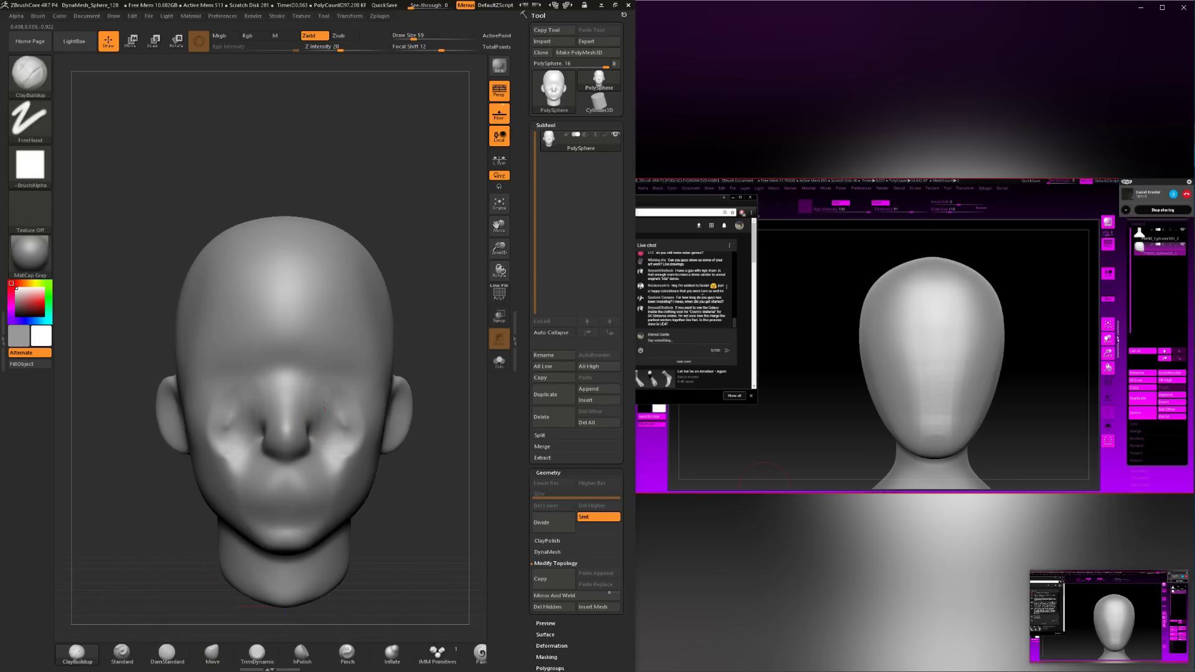
{"action": "mouse_move", "coordinate": [339, 426]}
{"action": "left_mouse_down", "text": "shift"}
{"action": "mouse_move", "coordinate": [211, 436]}
{"action": "mouse_move", "coordinate": [261, 424]}
{"action": "left_mouse_up", "text": "shift"}
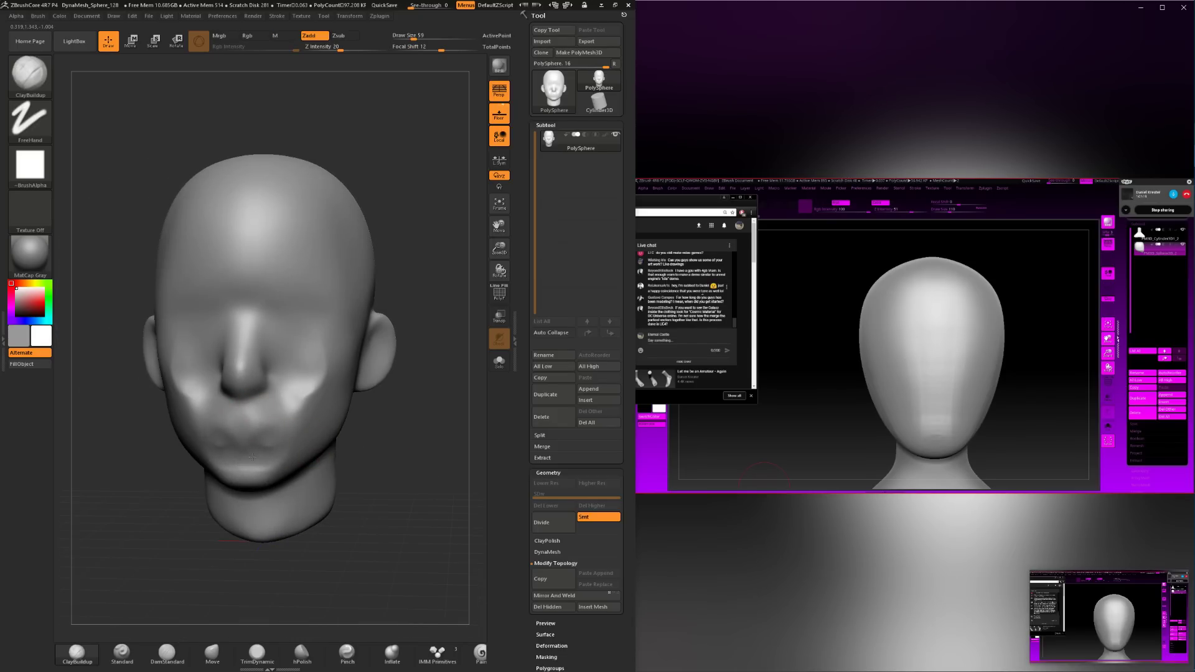
Form basic lips on the mouth mound with ClayBuildup, smooth them, and trim the chin below with TrimDynamic.
{"action": "left_click_drag", "start_coordinate": [348, 498], "coordinate": [345, 485]}
{"action": "mouse_move", "coordinate": [228, 466]}
{"action": "left_mouse_down"}
{"action": "mouse_move", "coordinate": [274, 469]}
{"action": "mouse_move", "coordinate": [263, 422]}
{"action": "left_mouse_up"}
{"action": "key", "text": "shift"}
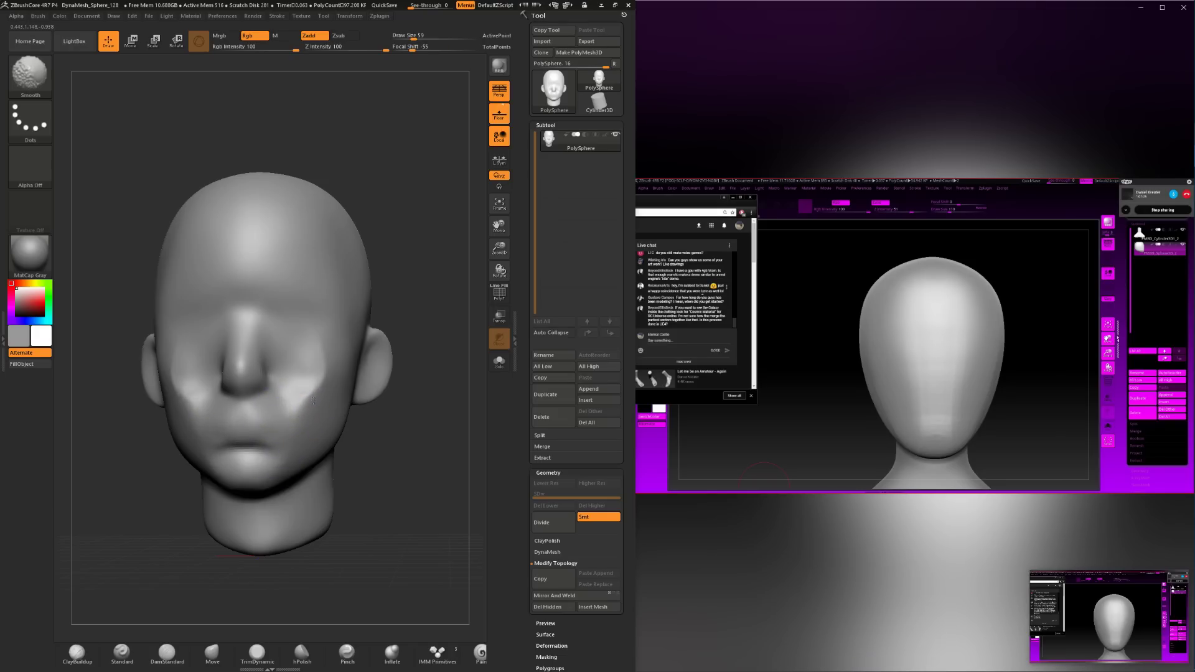
{"action": "left_click_drag", "start_coordinate": [384, 453], "coordinate": [323, 492]}
{"action": "left_click", "coordinate": [257, 652]}
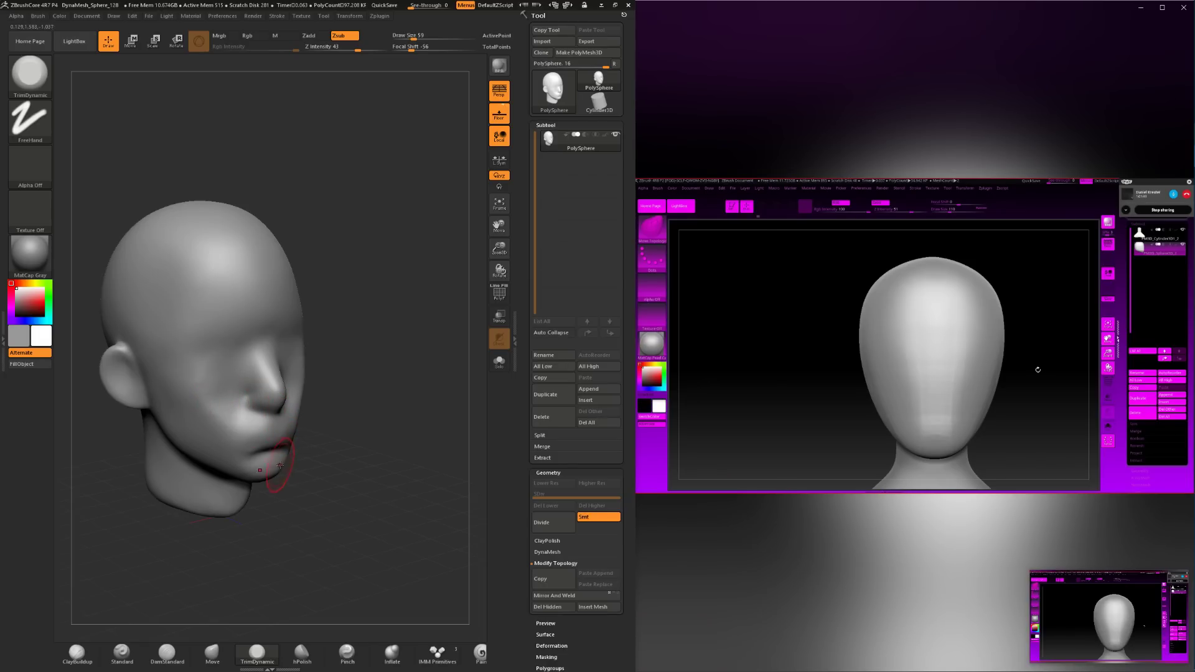
Refine the crease between the lips with DamStandard at draw size 39 and smooth the mouth corners.
{"action": "left_click", "coordinate": [166, 652]}
{"action": "left_click_drag", "start_coordinate": [341, 462], "coordinate": [324, 491], "text": "alt"}
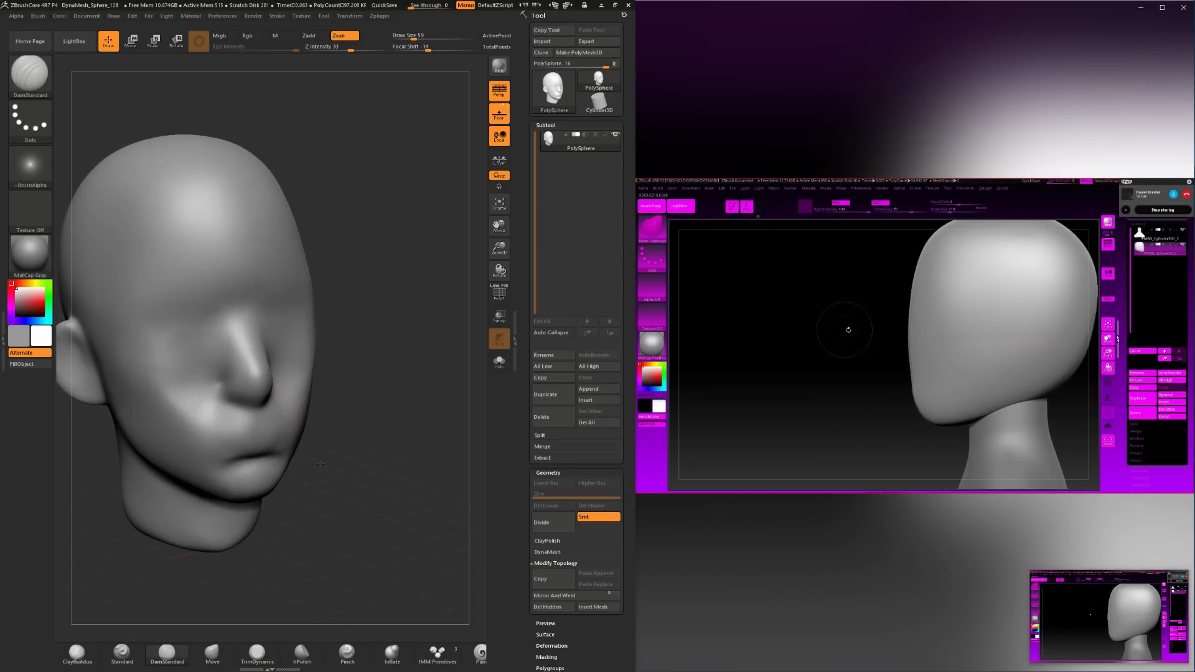
{"action": "key", "text": "space"}
{"action": "left_click_drag", "start_coordinate": [254, 430], "coordinate": [320, 439]}
{"action": "key", "text": "space"}
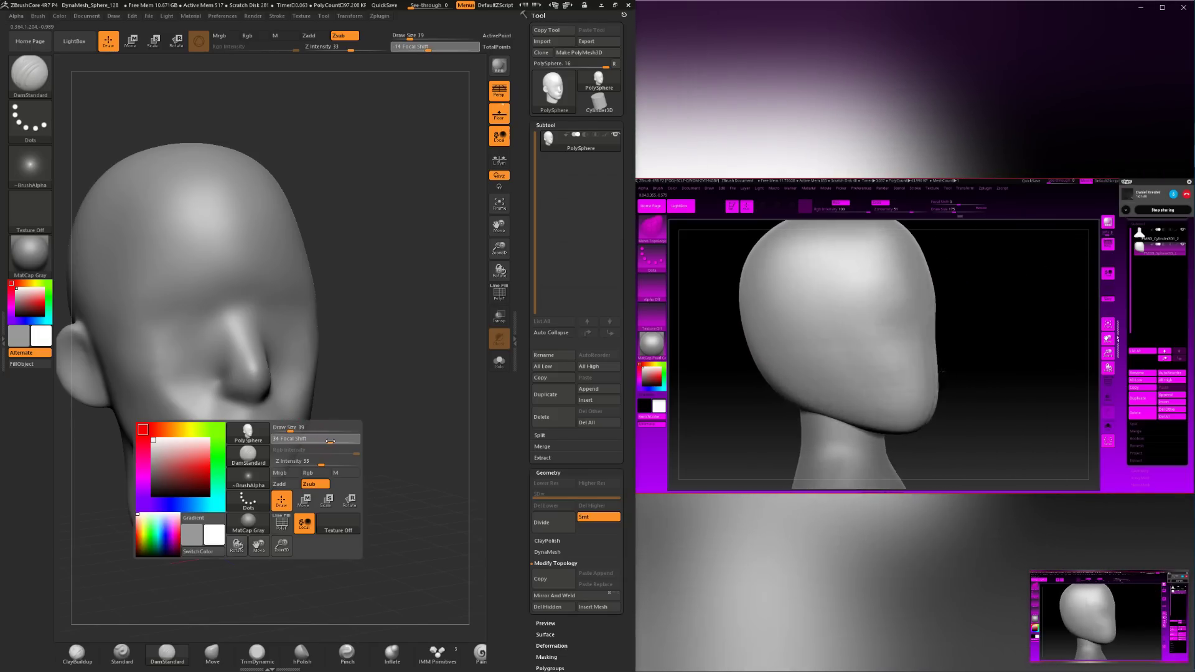
{"action": "left_click_drag", "start_coordinate": [395, 419], "coordinate": [403, 409], "text": "shift"}
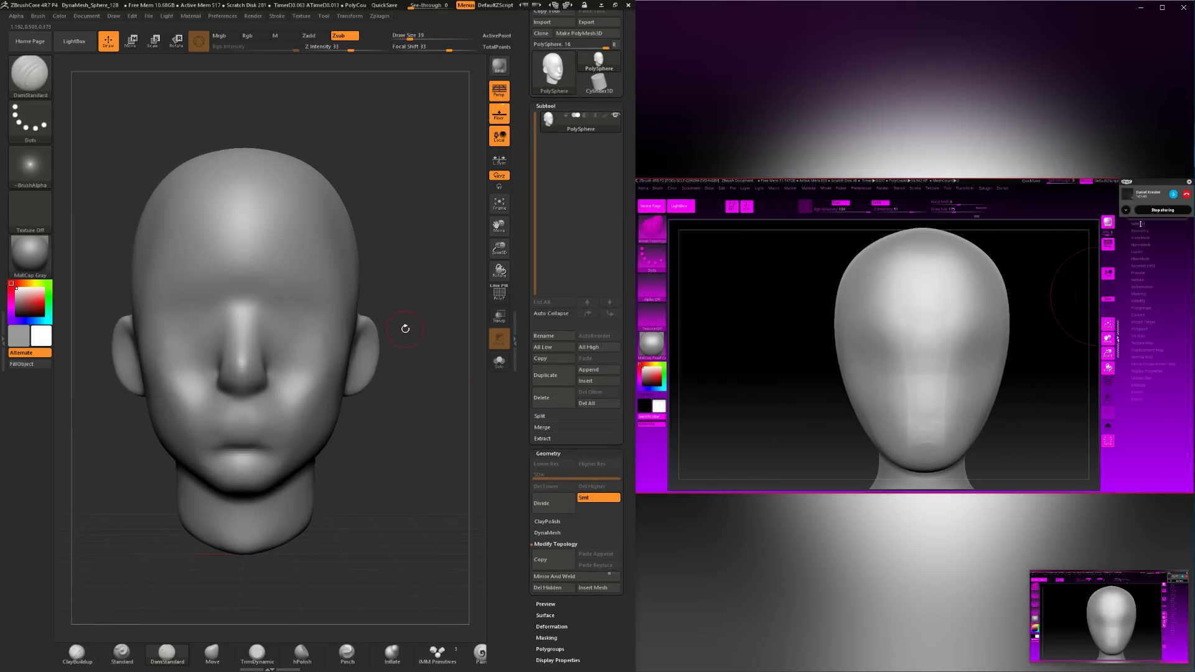
{"action": "key", "text": "ctrl"}
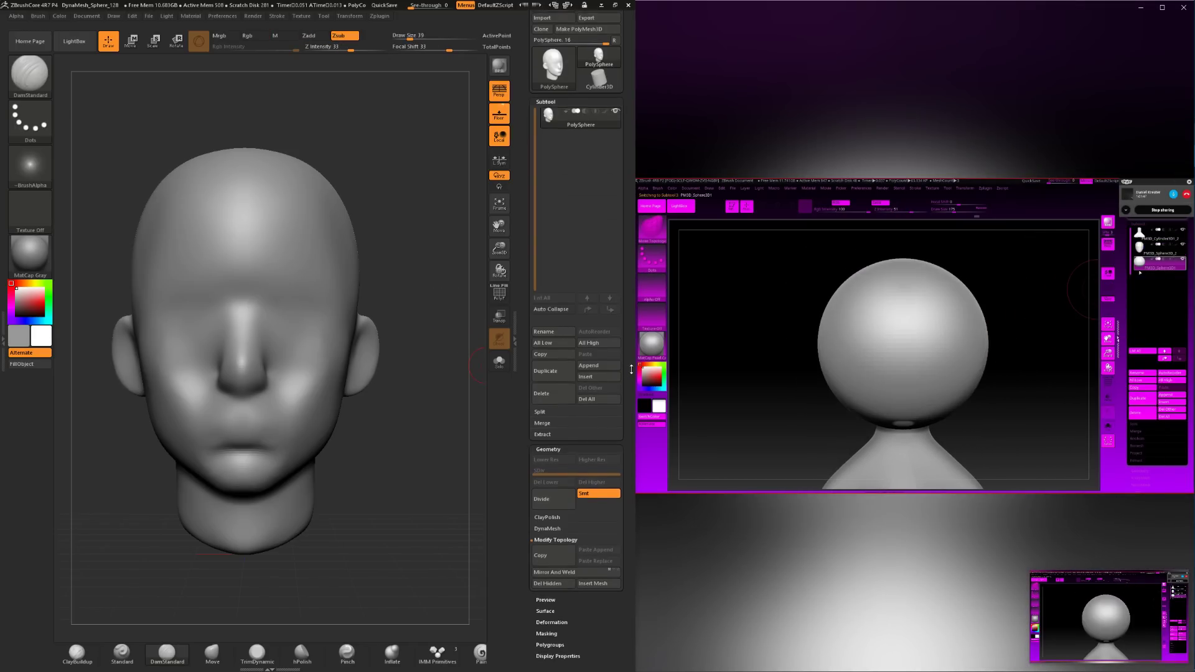
{"action": "left_click_drag", "start_coordinate": [631, 369], "coordinate": [627, 323]}
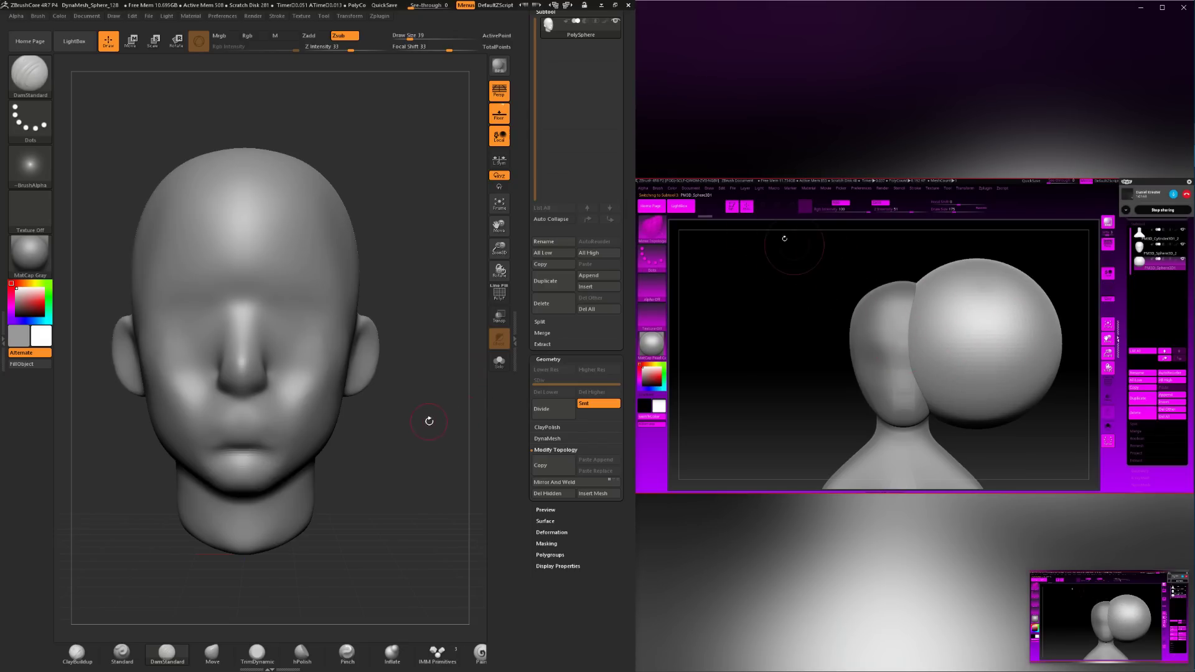
{"action": "left_click_drag", "start_coordinate": [428, 421], "coordinate": [224, 451]}
{"action": "key", "text": "shift"}
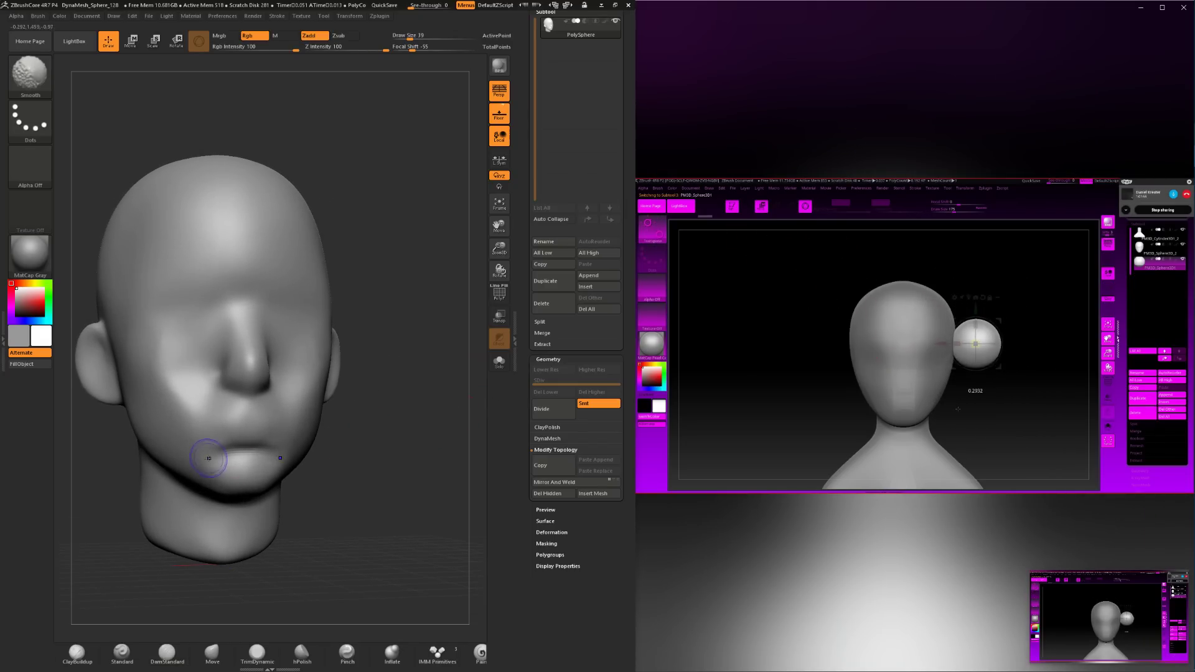
{"action": "left_click_drag", "start_coordinate": [427, 408], "coordinate": [400, 418], "text": "shift"}
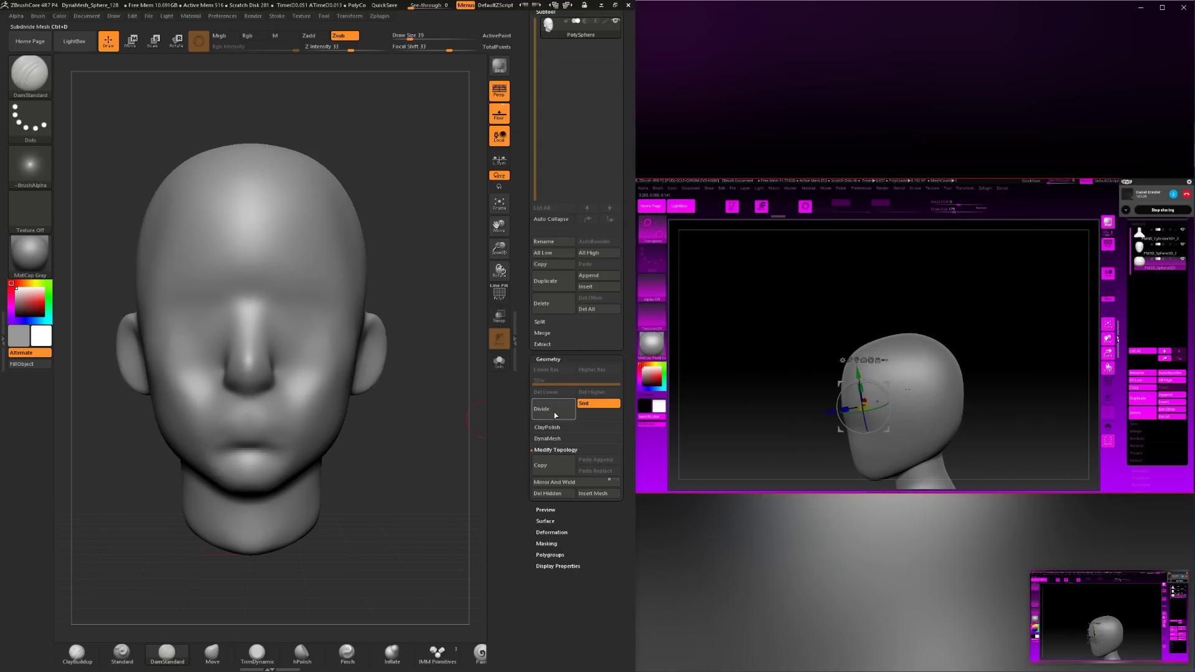
Remesh the head with DynaMesh at resolution 344.
{"action": "left_click", "coordinate": [547, 438]}
{"action": "left_click_drag", "start_coordinate": [547, 471], "coordinate": [563, 468]}
{"action": "left_click", "coordinate": [555, 457]}
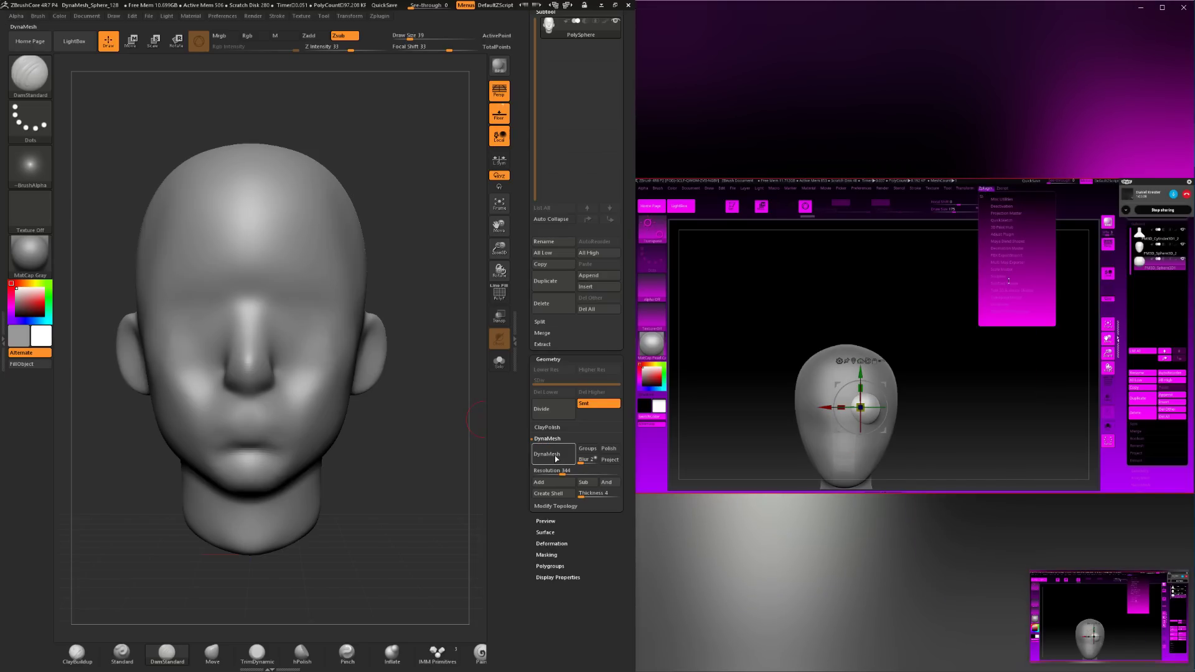
{"action": "left_click", "coordinate": [550, 457]}
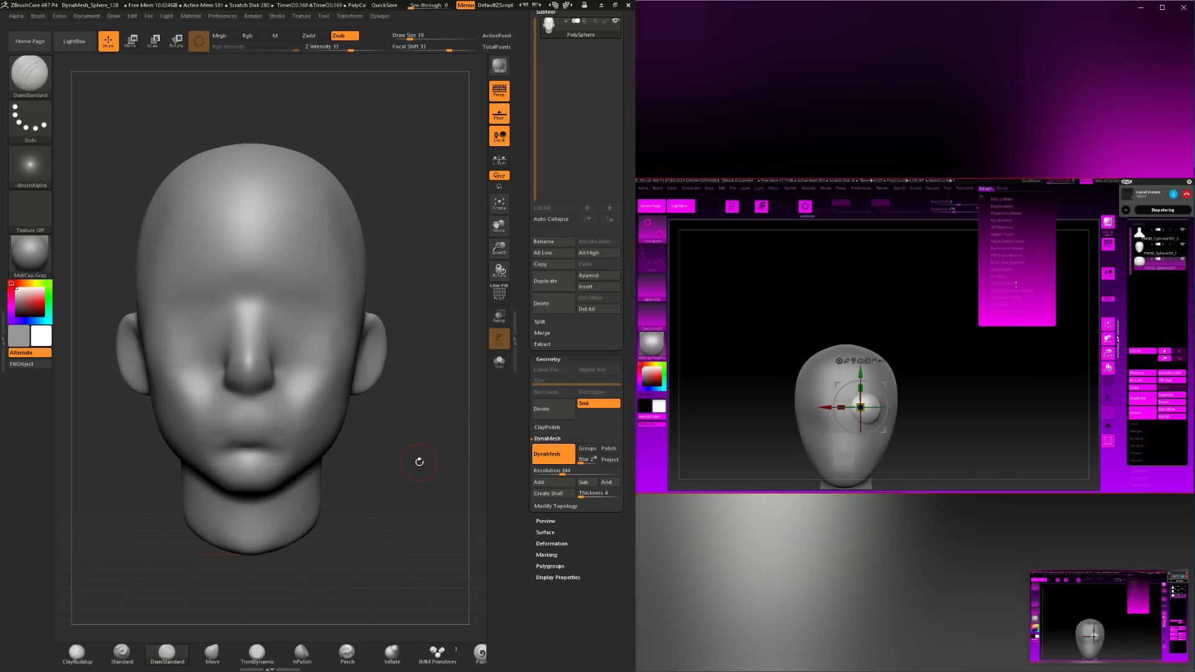
Carve the lip line with DamStandard and build up the upper and lower lips with ClayBuildup.
{"action": "left_click_drag", "start_coordinate": [411, 470], "coordinate": [326, 427]}
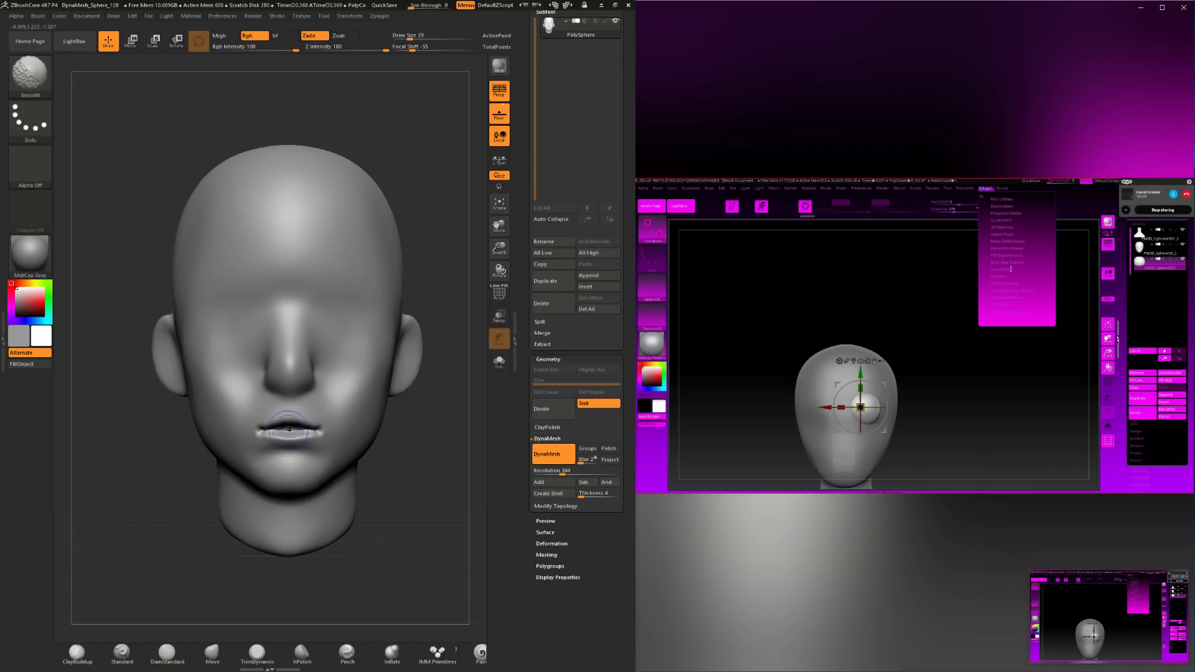
{"action": "left_click_drag", "start_coordinate": [348, 436], "coordinate": [164, 611]}
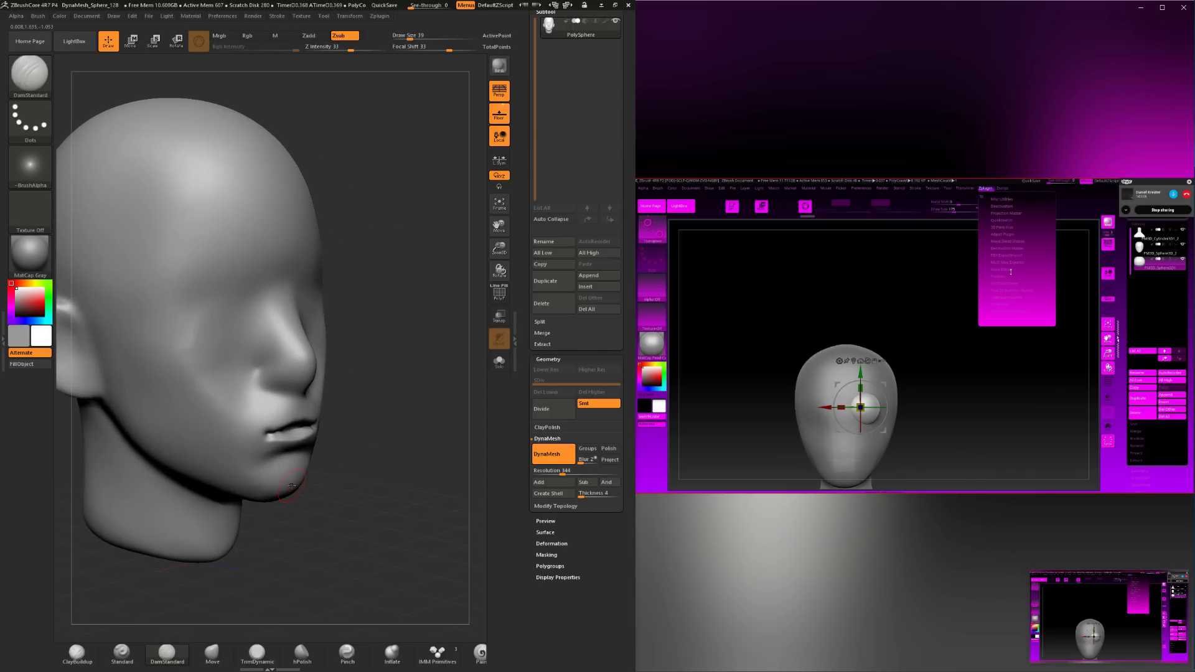
{"action": "left_click", "coordinate": [77, 652]}
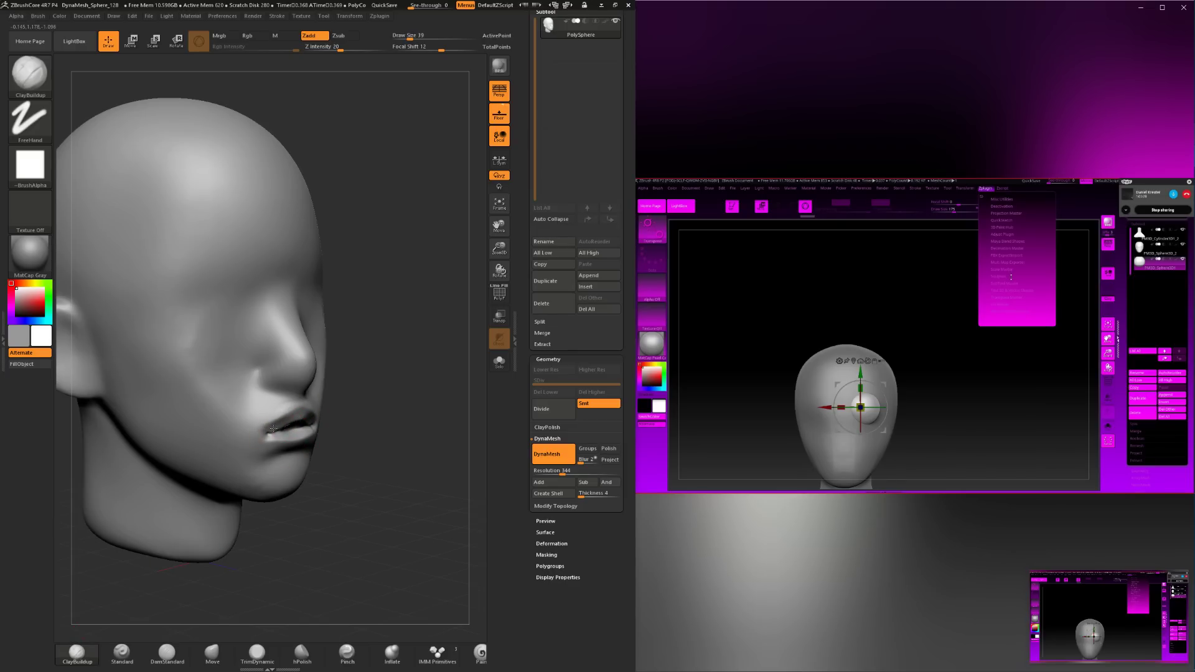
{"action": "mouse_move", "coordinate": [347, 427]}
{"action": "left_mouse_down"}
{"action": "mouse_move", "coordinate": [268, 417]}
{"action": "mouse_move", "coordinate": [313, 443]}
{"action": "left_mouse_up"}
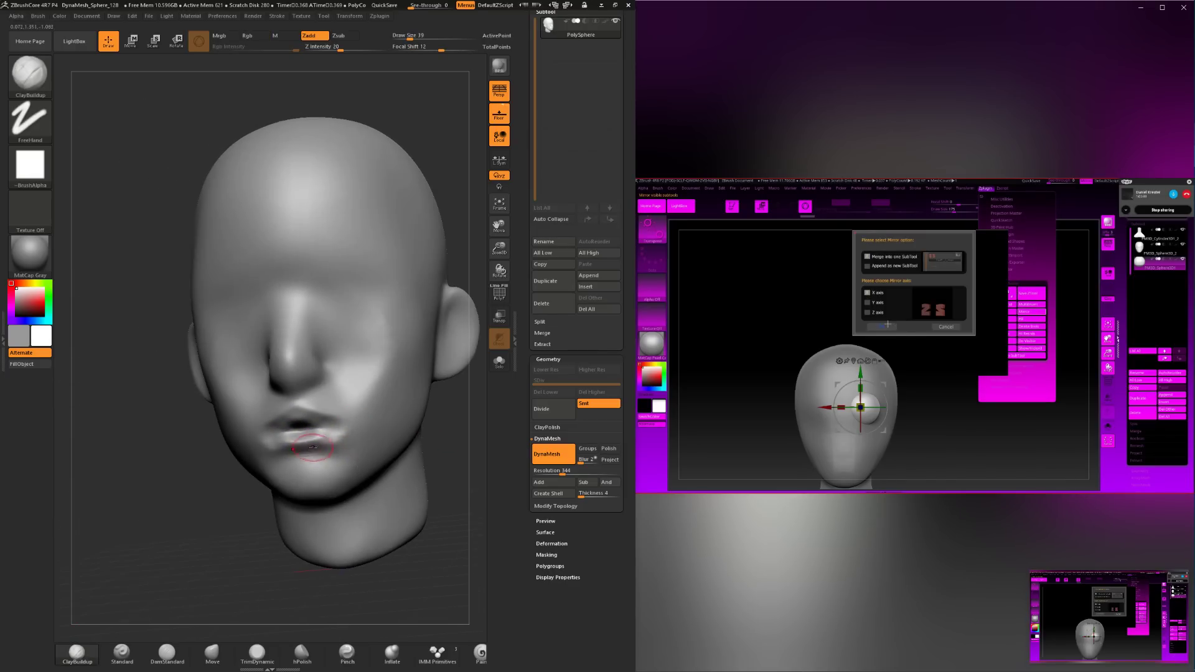
{"action": "key", "text": "space"}
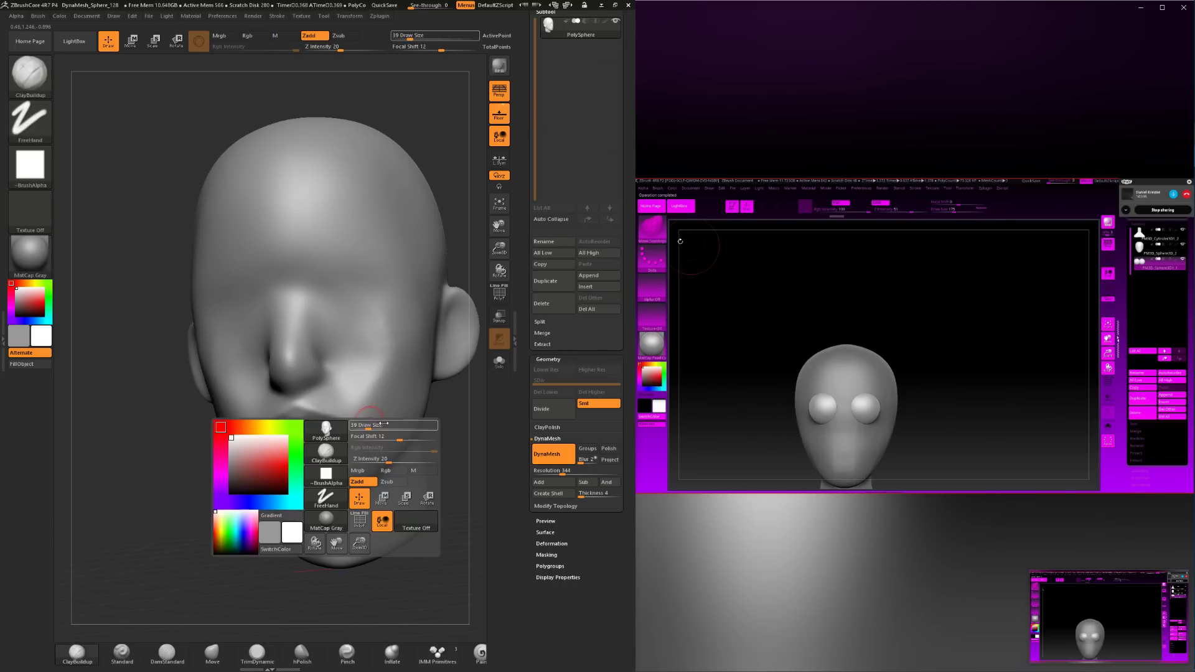
Flatten the planes around the lips and chin with TrimDynamic and smooth them.
{"action": "left_click", "coordinate": [184, 651]}
{"action": "left_click", "coordinate": [257, 652]}
{"action": "mouse_move", "coordinate": [261, 592]}
{"action": "left_mouse_down"}
{"action": "mouse_move", "coordinate": [289, 461]}
{"action": "mouse_move", "coordinate": [269, 450]}
{"action": "left_mouse_up"}
{"action": "mouse_move", "coordinate": [386, 461]}
{"action": "left_mouse_down"}
{"action": "mouse_move", "coordinate": [274, 451]}
{"action": "mouse_move", "coordinate": [327, 443]}
{"action": "left_mouse_up"}
{"action": "left_click_drag", "start_coordinate": [189, 547], "coordinate": [270, 484], "text": "alt"}
{"action": "mouse_move", "coordinate": [282, 443]}
{"action": "left_mouse_down", "text": "shift"}
{"action": "mouse_move", "coordinate": [297, 439]}
{"action": "mouse_move", "coordinate": [207, 485]}
{"action": "left_mouse_up", "text": "shift"}
Build up the forms around the mouth and lips with ClayBuildup at draw size 46.
{"action": "left_click", "coordinate": [77, 653]}
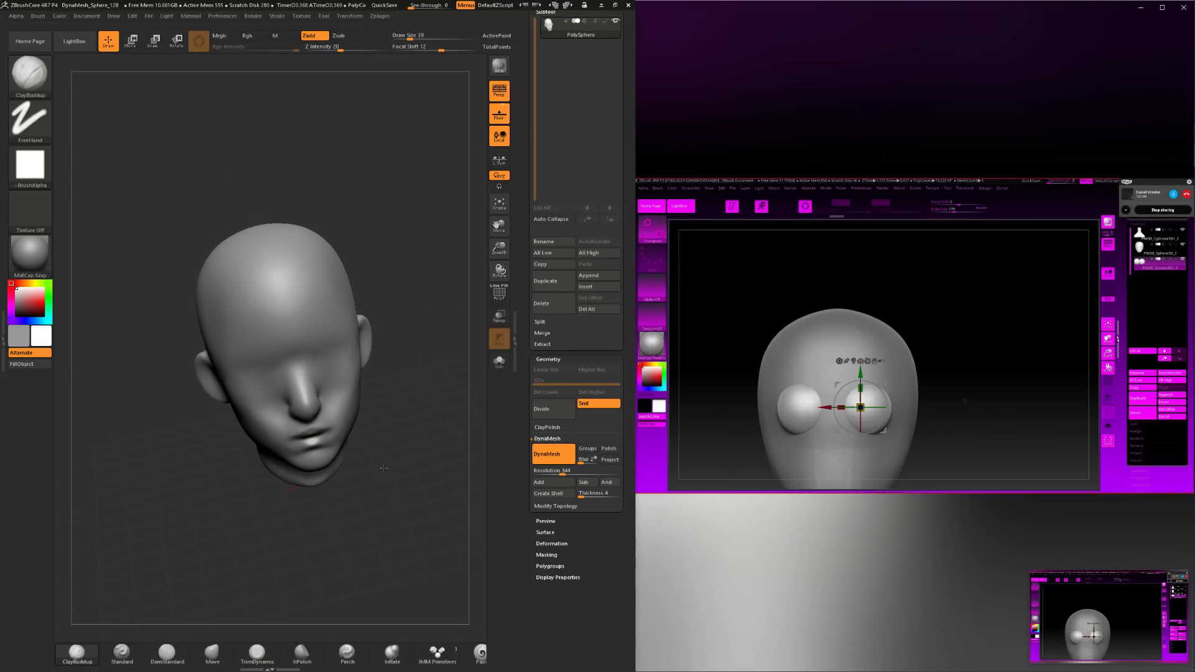
{"action": "mouse_move", "coordinate": [159, 519]}
{"action": "left_mouse_down", "text": "alt"}
{"action": "mouse_move", "coordinate": [174, 563]}
{"action": "mouse_move", "coordinate": [273, 564]}
{"action": "left_mouse_up", "text": "alt"}
{"action": "key", "text": "space"}
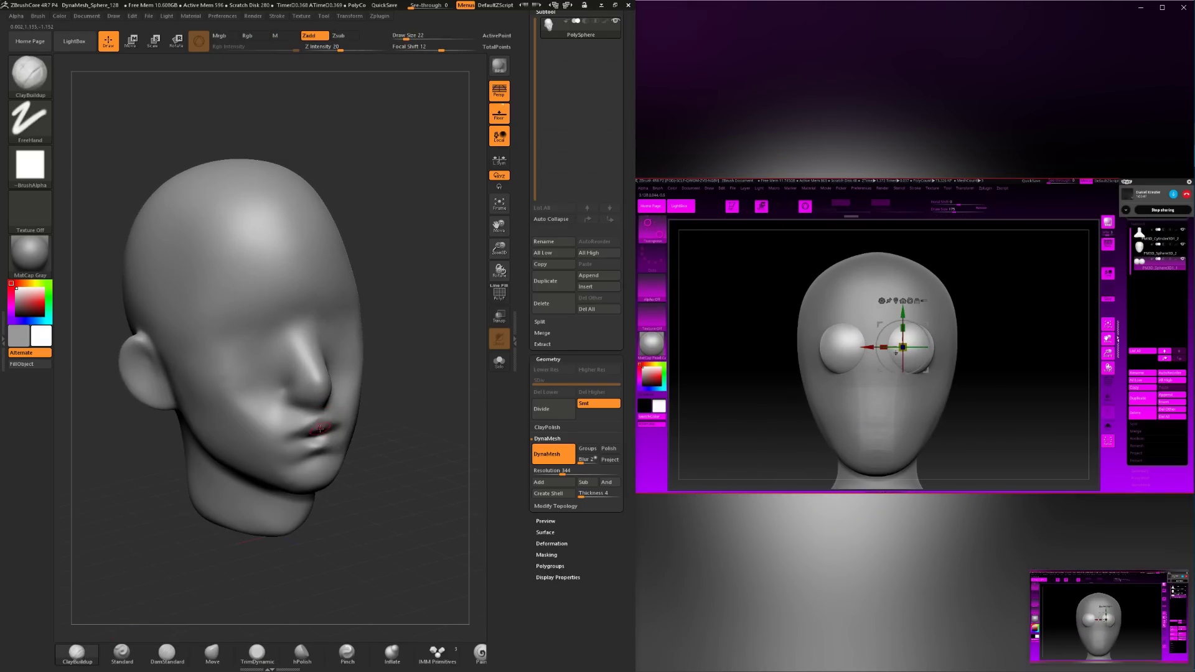
{"action": "key", "text": "space"}
{"action": "left_click_drag", "start_coordinate": [392, 456], "coordinate": [336, 430]}
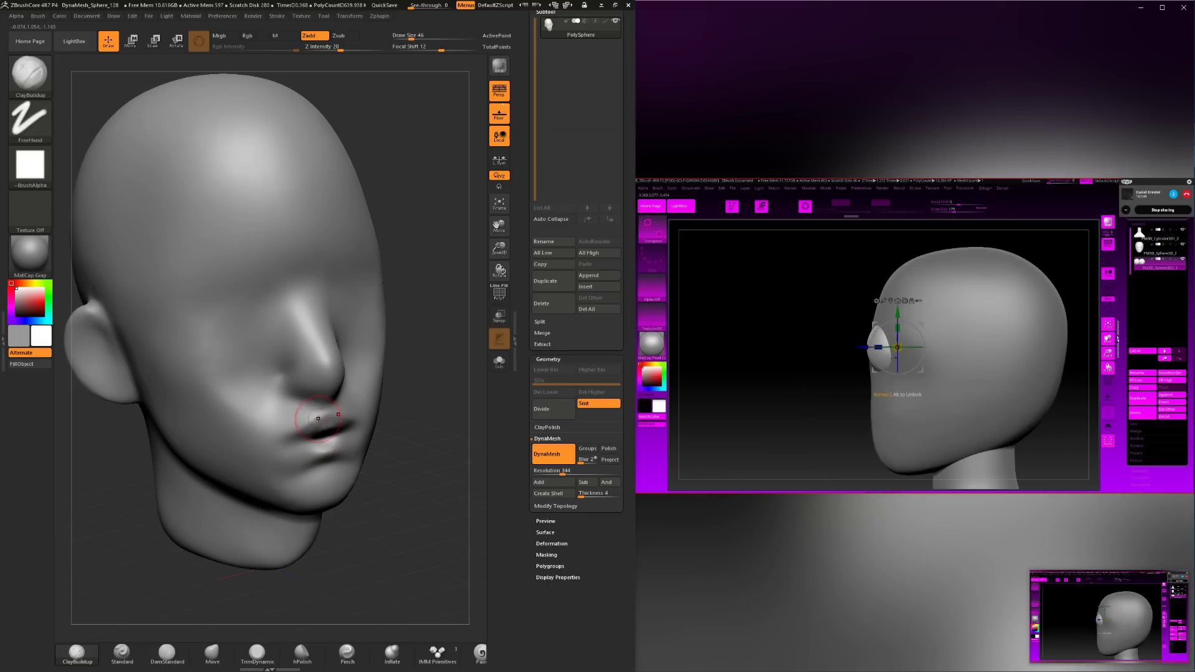
{"action": "mouse_move", "coordinate": [324, 425]}
{"action": "right_mouse_down"}
{"action": "mouse_move", "coordinate": [355, 461]}
{"action": "mouse_move", "coordinate": [315, 436]}
{"action": "mouse_move", "coordinate": [340, 431]}
{"action": "mouse_move", "coordinate": [310, 459]}
{"action": "mouse_move", "coordinate": [347, 456]}
{"action": "mouse_move", "coordinate": [314, 466]}
{"action": "right_mouse_up"}
{"action": "mouse_move", "coordinate": [270, 501]}
{"action": "right_mouse_down"}
{"action": "mouse_move", "coordinate": [395, 522]}
{"action": "mouse_move", "coordinate": [405, 461]}
{"action": "mouse_move", "coordinate": [345, 481]}
{"action": "mouse_move", "coordinate": [419, 533]}
{"action": "mouse_move", "coordinate": [336, 461]}
{"action": "right_mouse_up"}
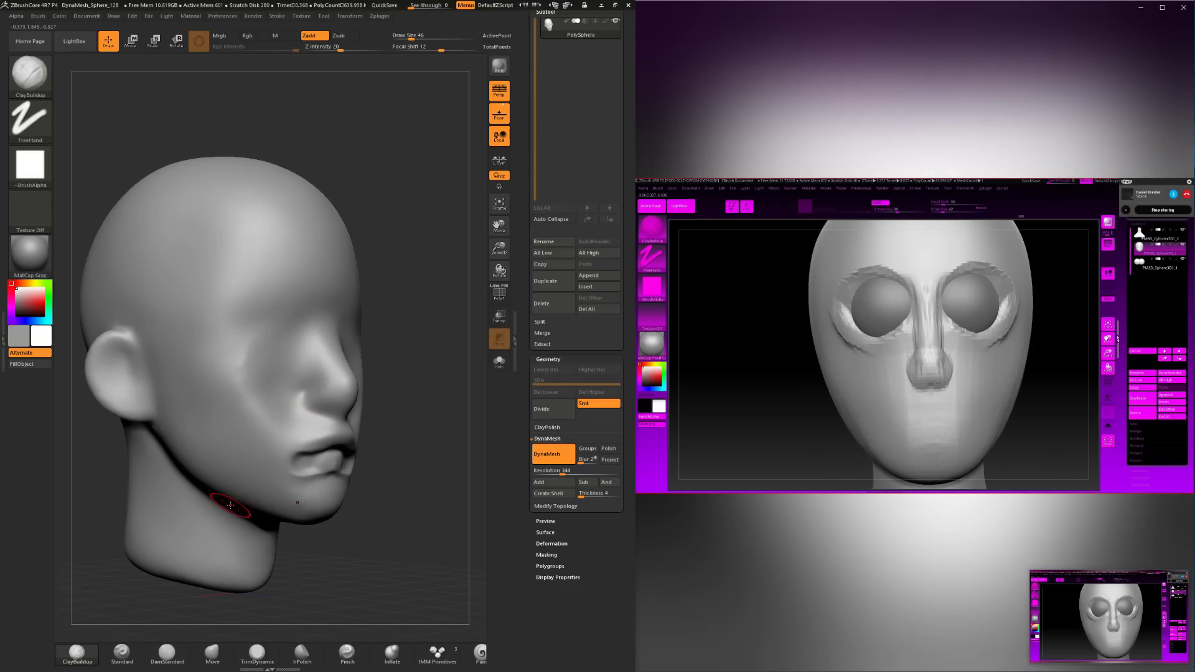
Smooth the mouth corners and the surrounding cheek surface.
{"action": "mouse_move", "coordinate": [374, 455]}
{"action": "left_mouse_down"}
{"action": "mouse_move", "coordinate": [341, 457]}
{"action": "mouse_move", "coordinate": [378, 457]}
{"action": "left_mouse_up"}
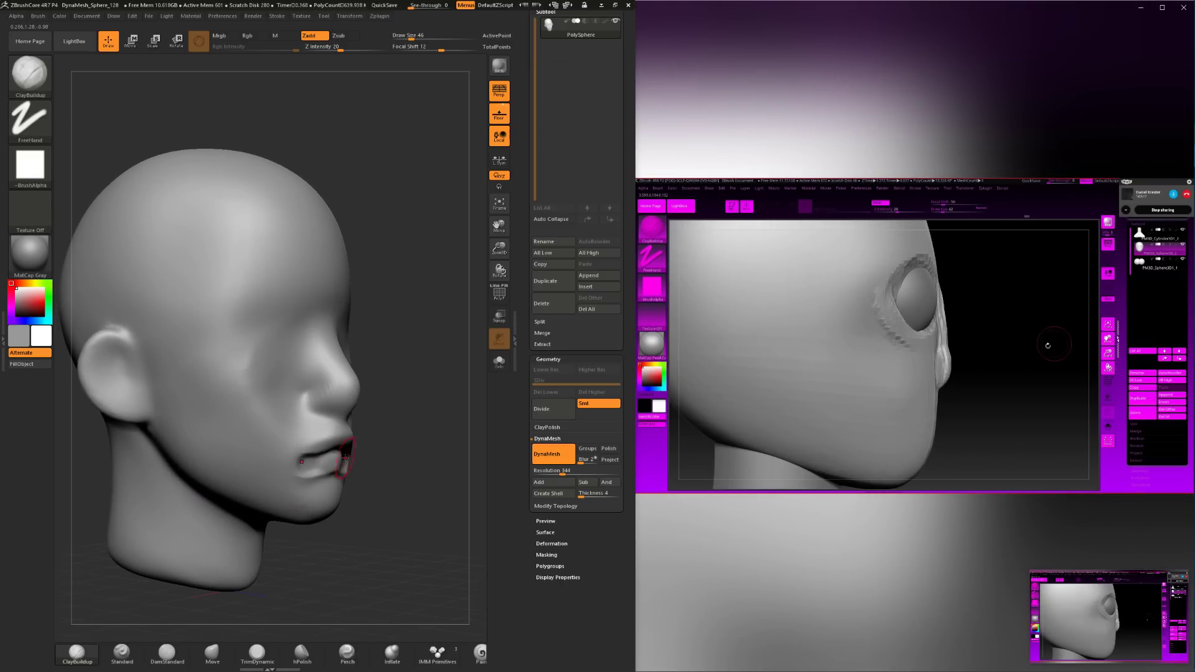
{"action": "left_click_drag", "start_coordinate": [300, 439], "coordinate": [292, 443], "text": "shift"}
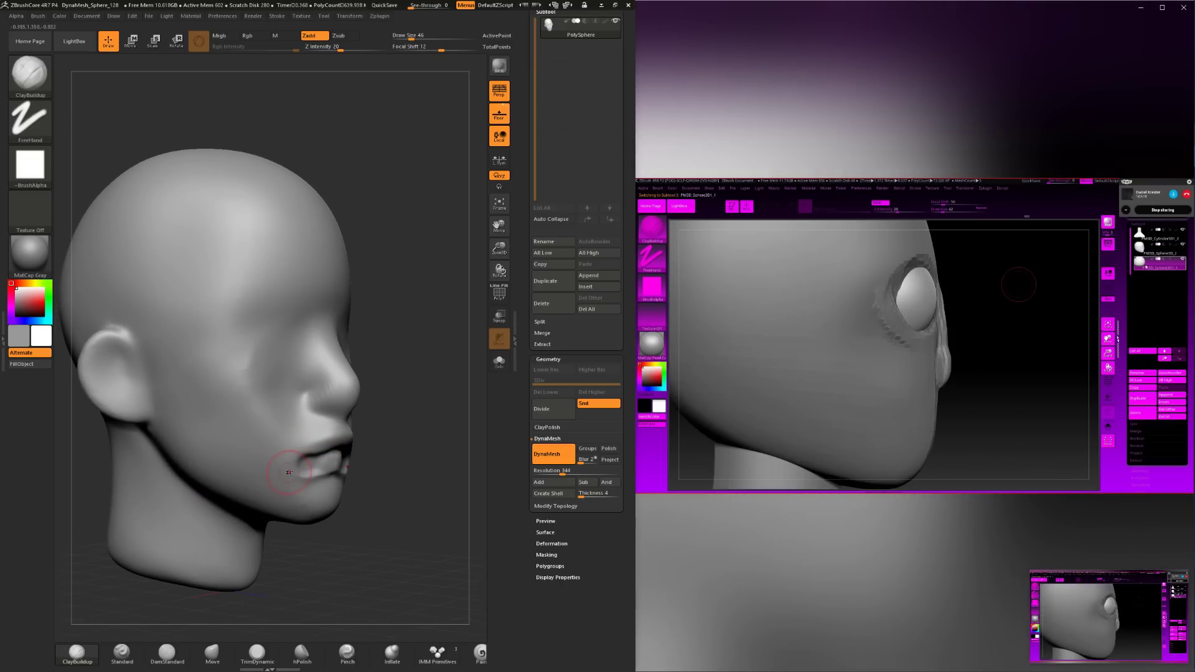
{"action": "left_click_drag", "start_coordinate": [408, 459], "coordinate": [346, 476], "text": "shift"}
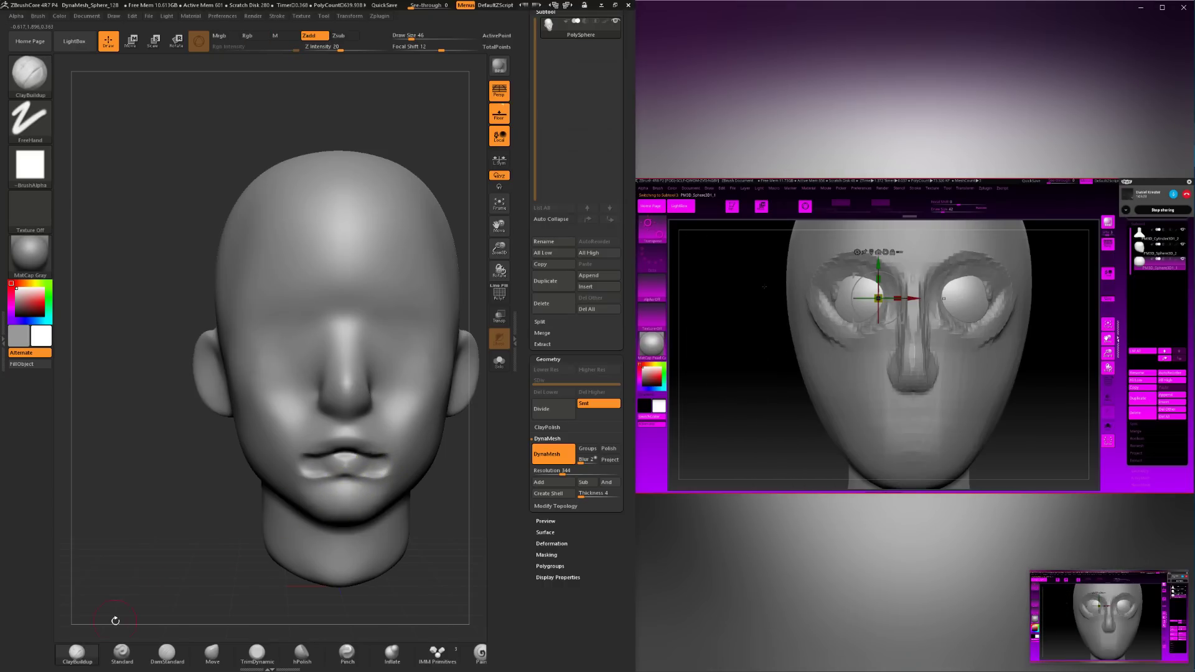
Refine the lower lip with ClayBuildup at draw size 35 and smooth the area below the mouth corners.
{"action": "key", "text": "space"}
{"action": "left_click_drag", "start_coordinate": [348, 483], "coordinate": [344, 483]}
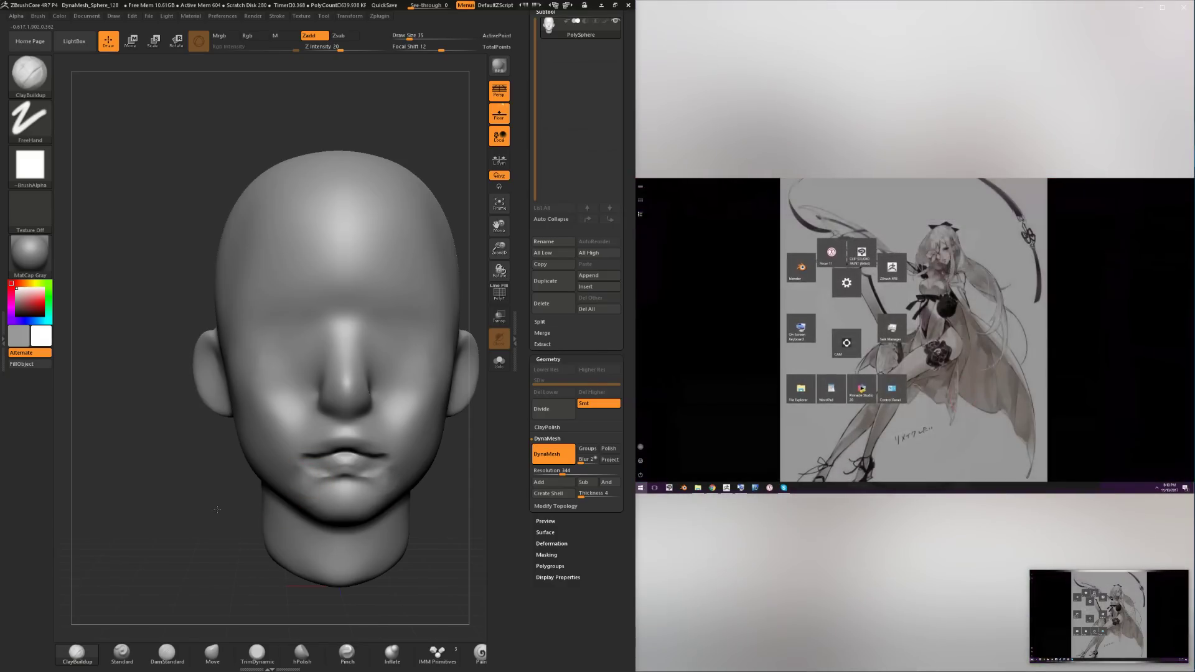
{"action": "mouse_move", "coordinate": [218, 509]}
{"action": "left_mouse_down", "text": "alt"}
{"action": "mouse_move", "coordinate": [225, 494]}
{"action": "mouse_move", "coordinate": [271, 524]}
{"action": "left_mouse_up", "text": "alt"}
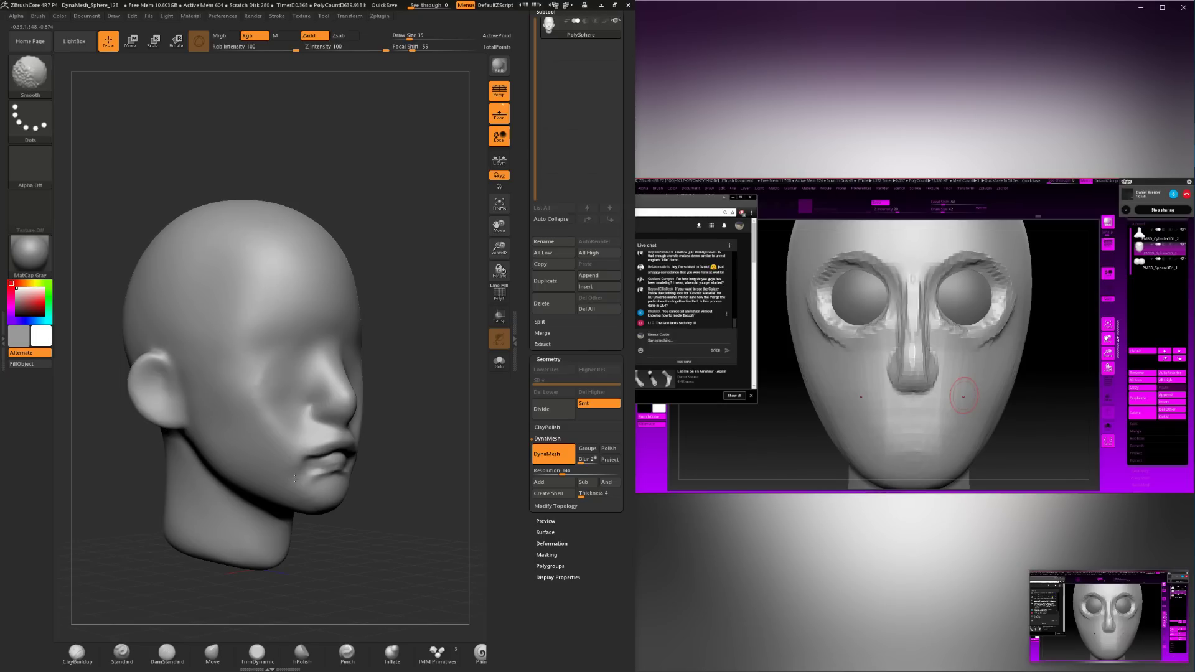
{"action": "key", "text": "shift"}
{"action": "left_click_drag", "start_coordinate": [365, 451], "coordinate": [331, 486]}
{"action": "key", "text": "shift"}
{"action": "left_click_drag", "start_coordinate": [416, 491], "coordinate": [373, 485], "text": "alt"}
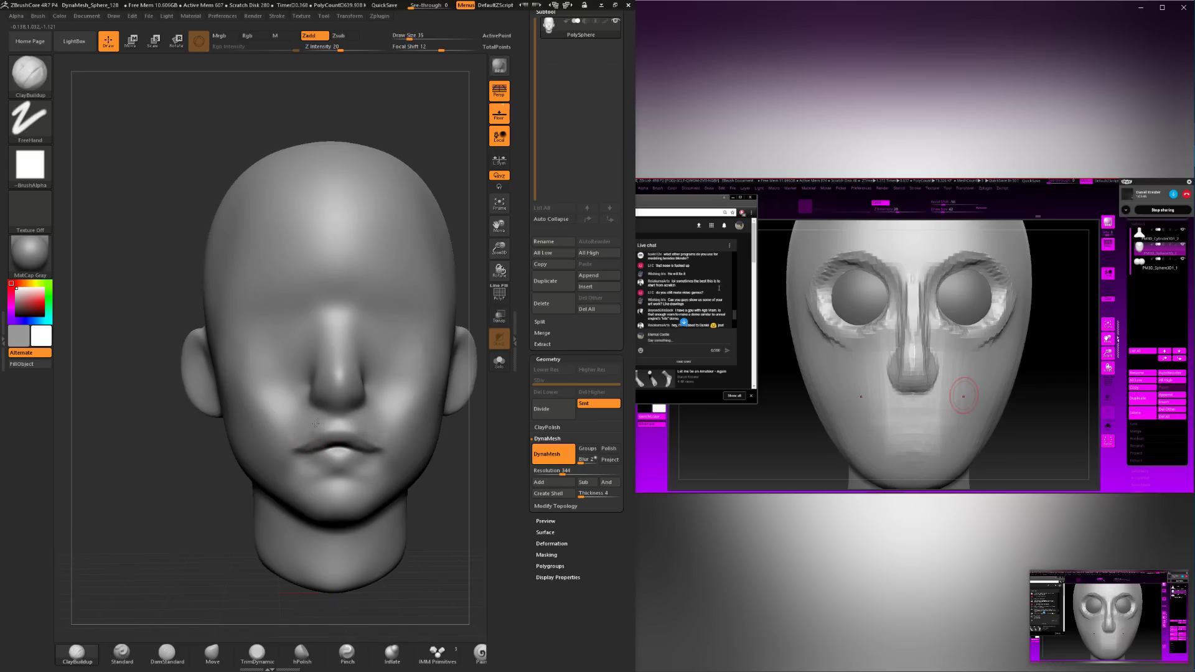
Flatten the planes above the upper lip and beside the chin with TrimDynamic at draw size 51, smoothing the transitions.
{"action": "key", "text": "shift"}
{"action": "mouse_move", "coordinate": [192, 576]}
{"action": "left_mouse_down", "text": "shift"}
{"action": "mouse_move", "coordinate": [335, 430]}
{"action": "mouse_move", "coordinate": [322, 425]}
{"action": "mouse_move", "coordinate": [344, 423]}
{"action": "left_mouse_up", "text": "shift"}
{"action": "left_click", "coordinate": [256, 652]}
{"action": "key", "text": "space"}
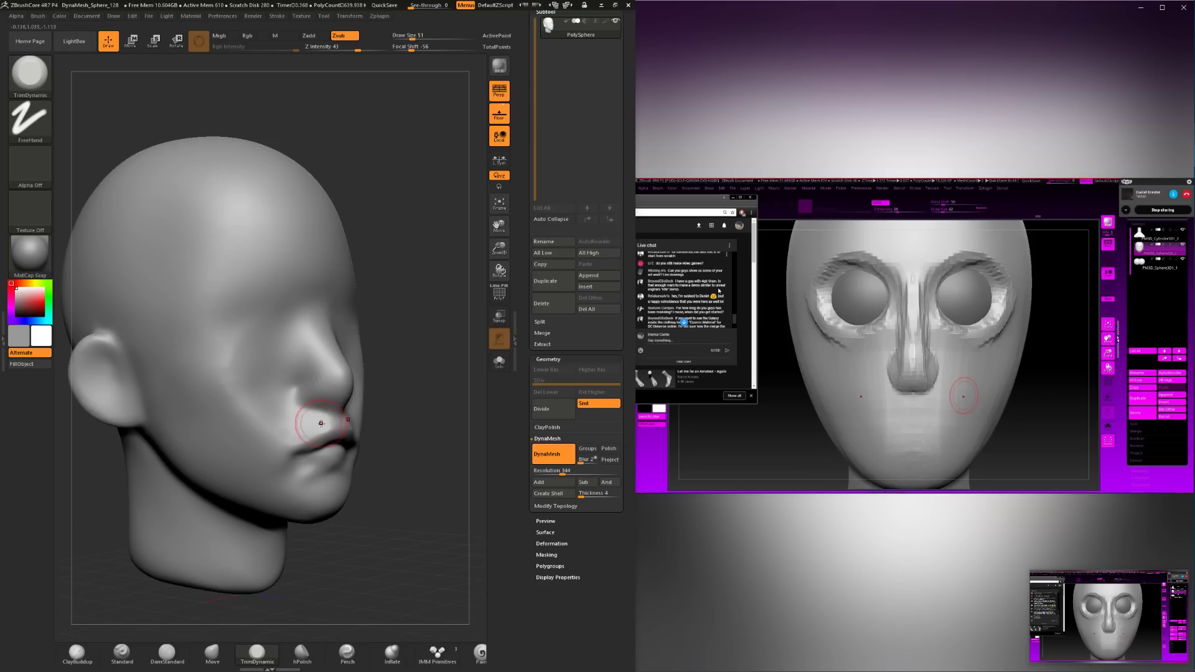
{"action": "key", "text": "shift"}
{"action": "left_click_drag", "start_coordinate": [400, 449], "coordinate": [323, 480]}
{"action": "key", "text": "shift"}
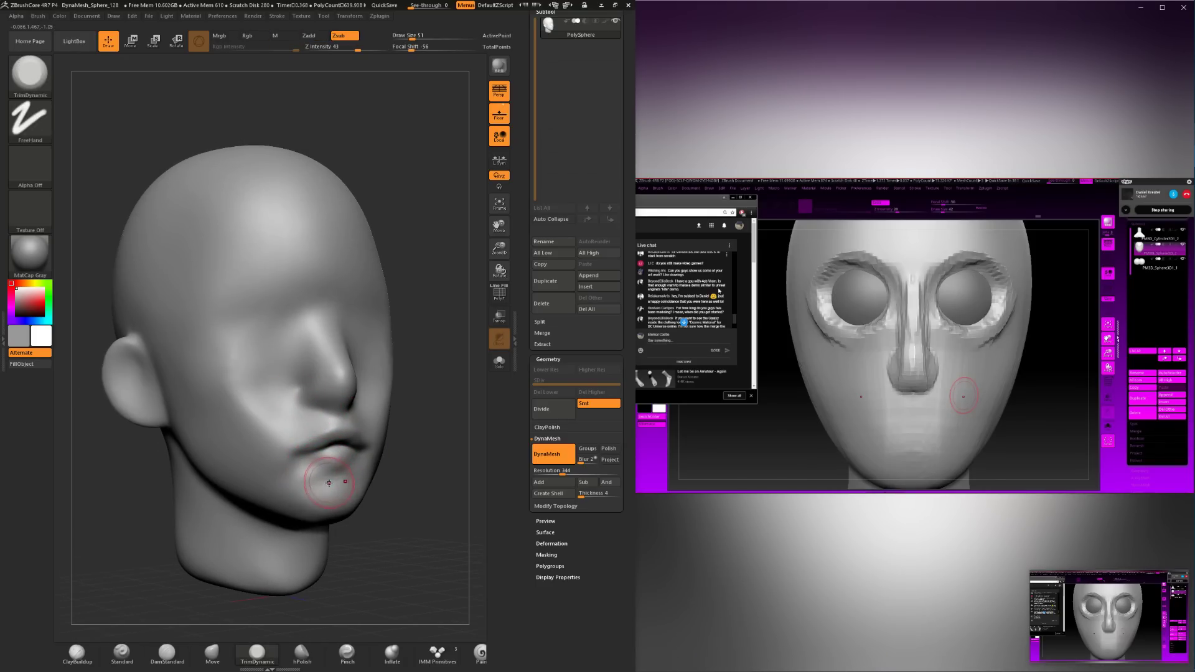
{"action": "left_click_drag", "start_coordinate": [328, 479], "coordinate": [324, 474], "text": "shift"}
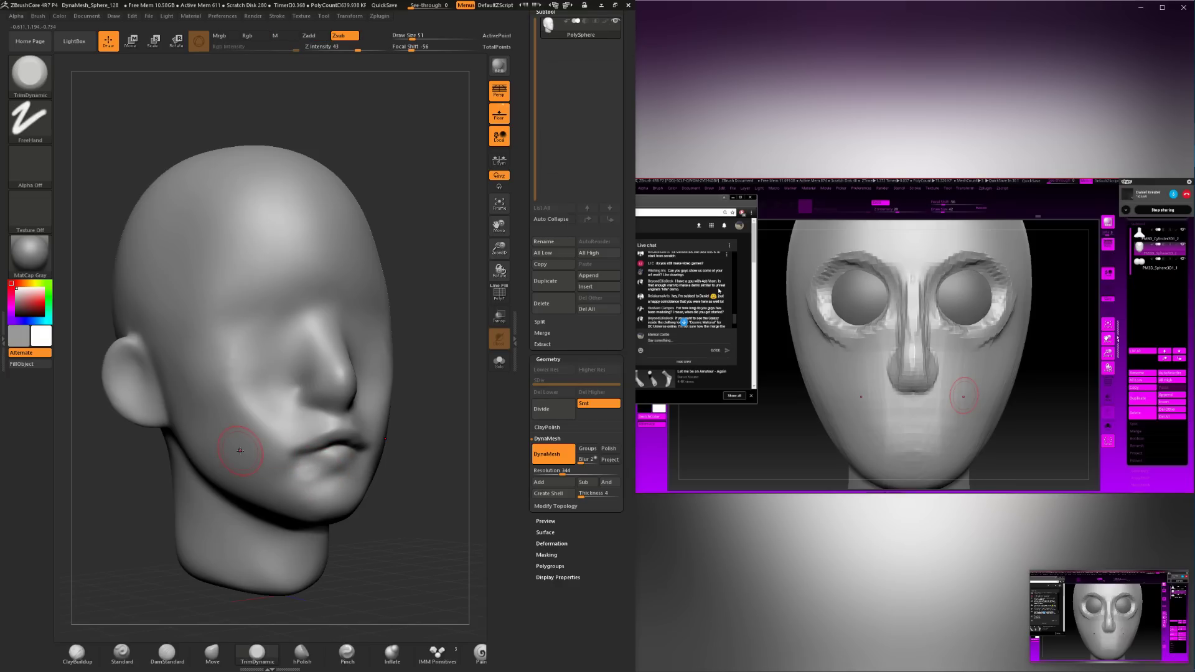
Fill out the chin with ClayBuildup at draw size 51 and smooth it.
{"action": "left_click", "coordinate": [88, 669]}
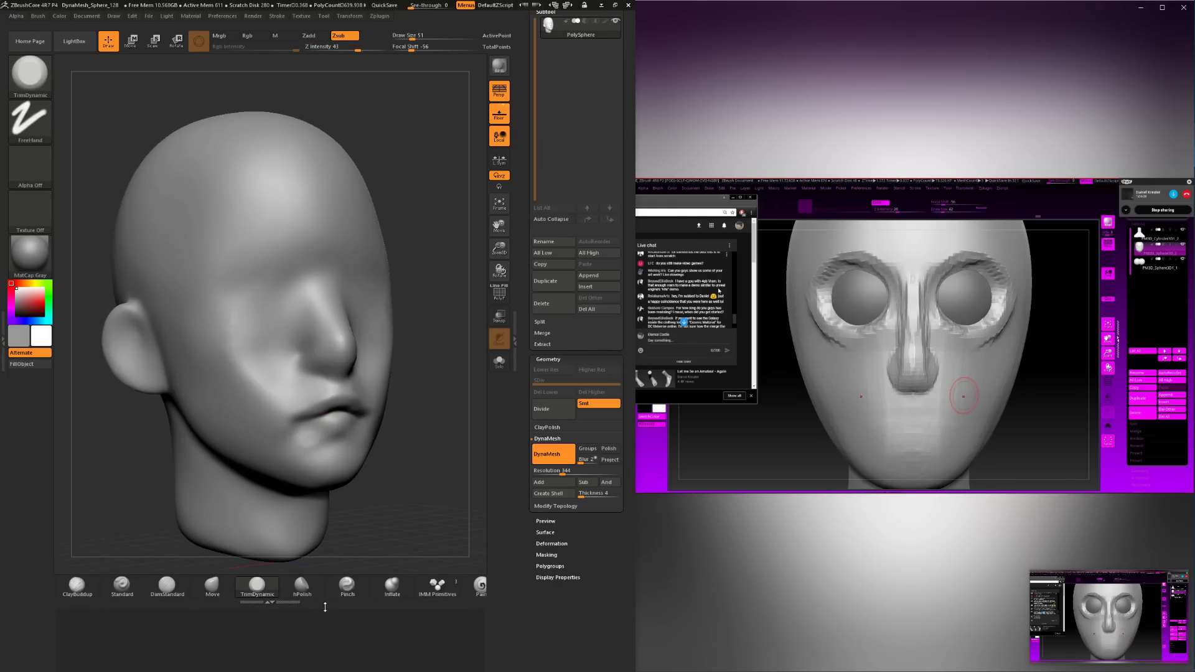
{"action": "left_click", "coordinate": [286, 603]}
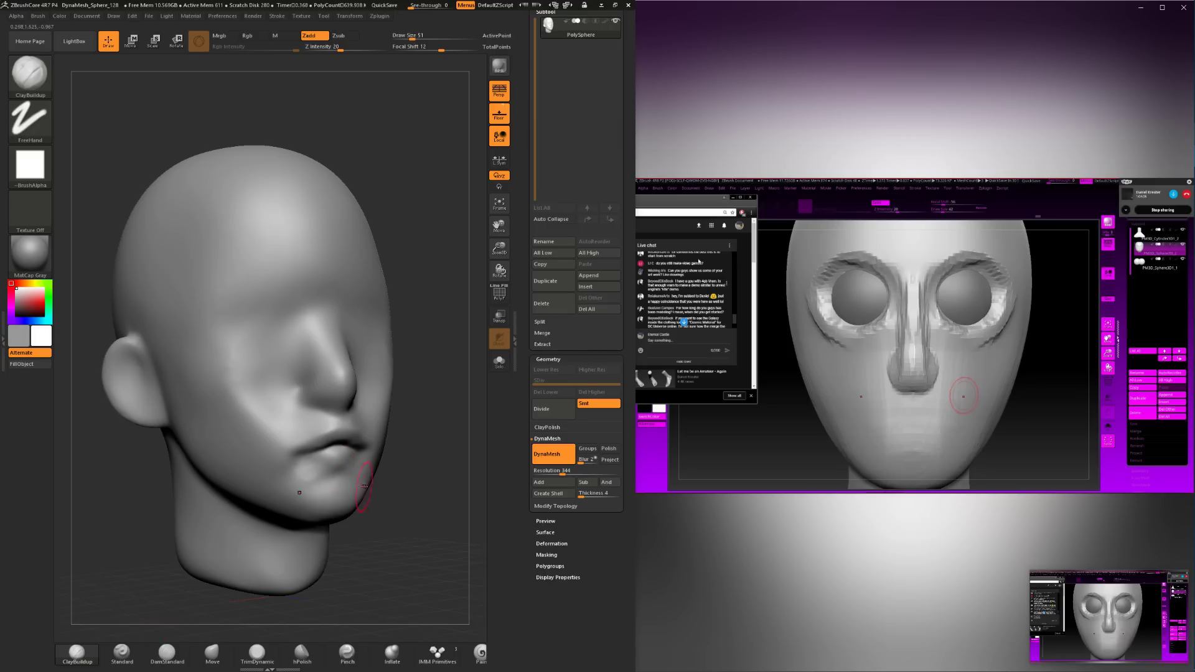
{"action": "left_click_drag", "start_coordinate": [364, 486], "coordinate": [317, 542], "text": "shift"}
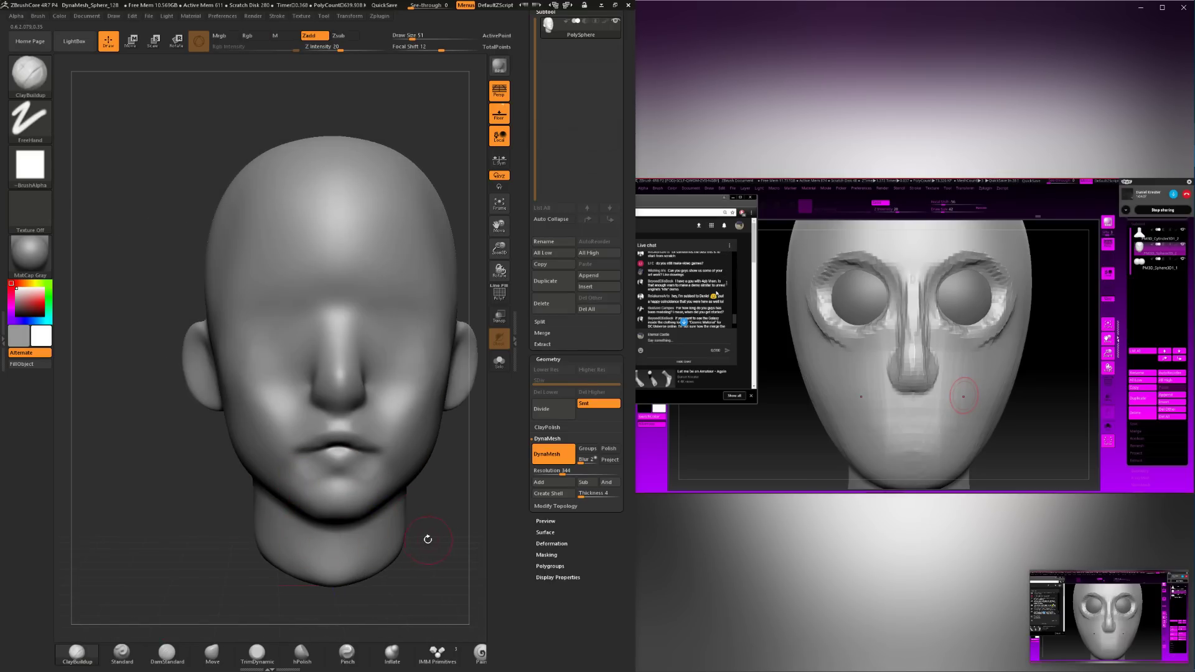
Reshape the chin and jawline in front and three-quarter views with the Move brush at draw size 68.
{"action": "left_click", "coordinate": [212, 652]}
{"action": "mouse_move", "coordinate": [451, 514]}
{"action": "left_mouse_down", "text": "alt"}
{"action": "mouse_move", "coordinate": [315, 480]}
{"action": "mouse_move", "coordinate": [300, 508]}
{"action": "left_mouse_up", "text": "alt"}
{"action": "right_click", "coordinate": [326, 484]}
{"action": "right_click", "coordinate": [274, 518]}
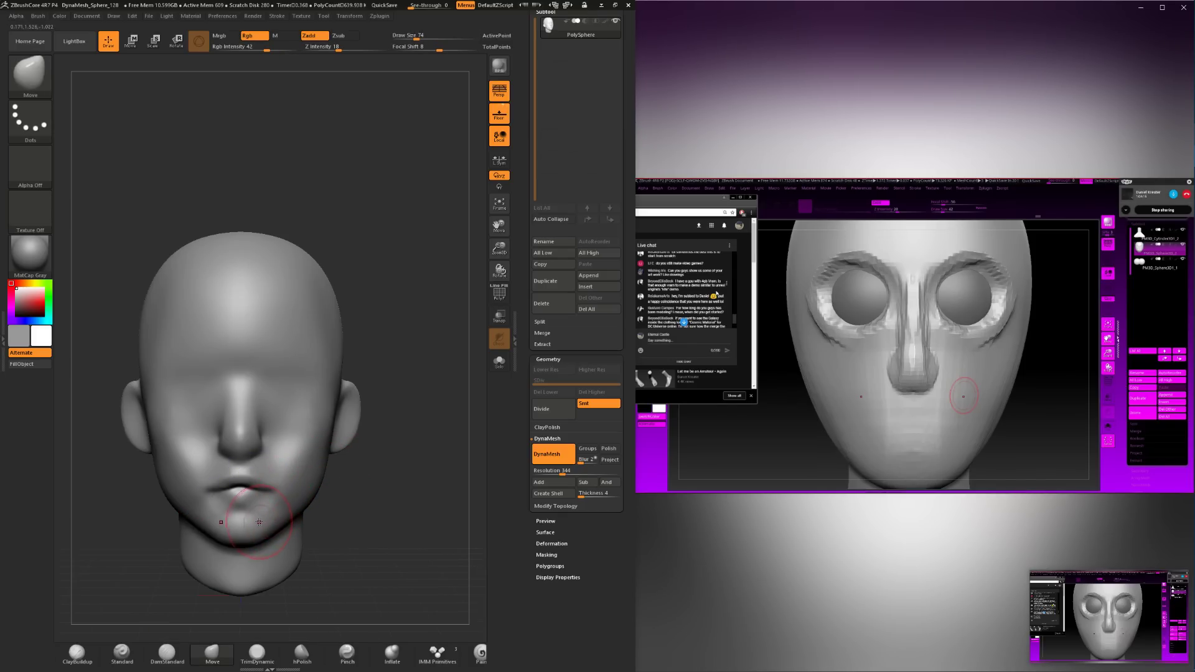
{"action": "key", "text": "shift"}
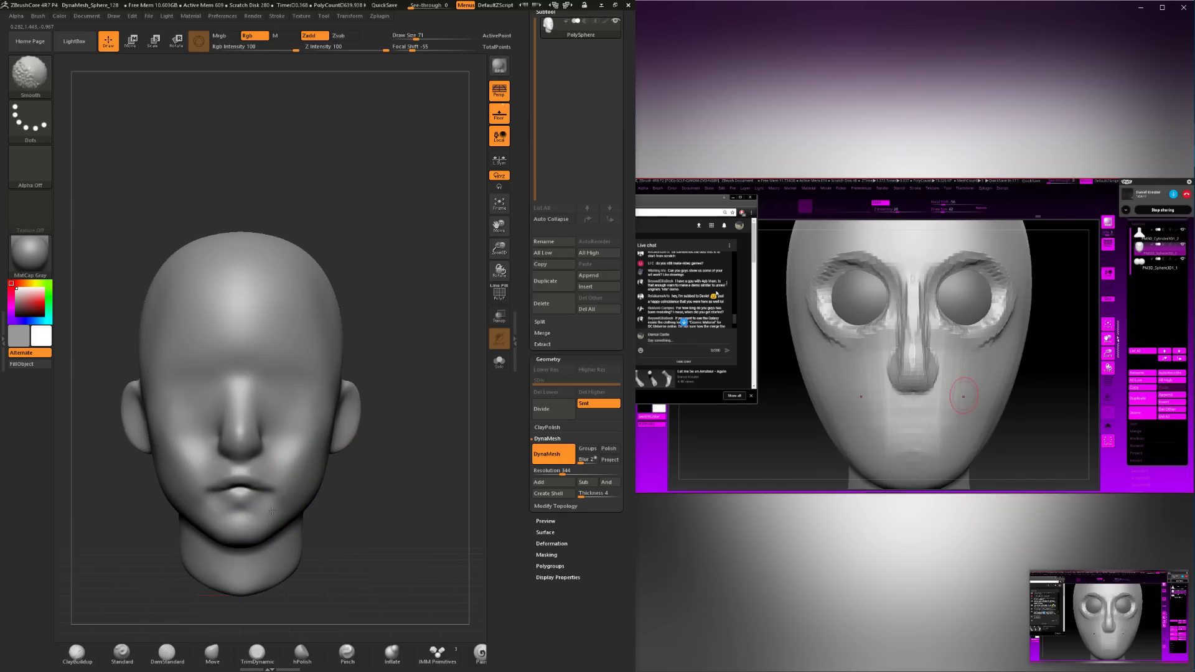
{"action": "right_click", "coordinate": [272, 512]}
{"action": "left_click_drag", "start_coordinate": [314, 506], "coordinate": [292, 506]}
{"action": "left_click_drag", "start_coordinate": [374, 435], "coordinate": [405, 448]}
{"action": "right_click", "coordinate": [274, 517]}
{"action": "left_click_drag", "start_coordinate": [293, 506], "coordinate": [314, 505]}
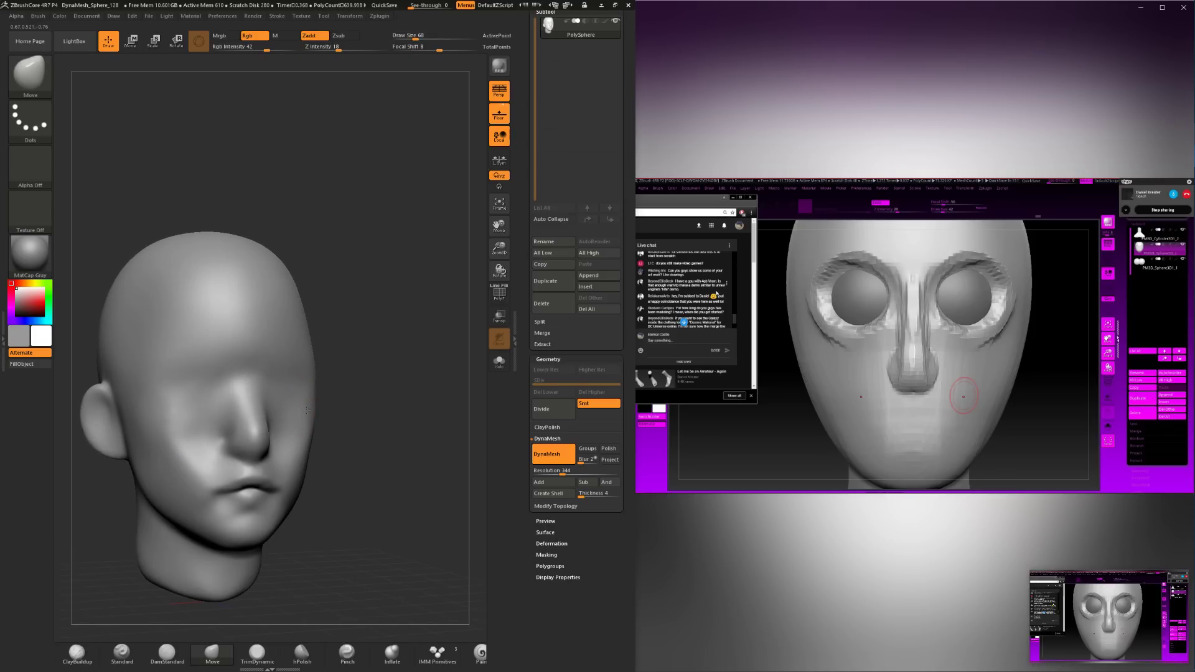
Adjust the face's side profile with the Move brush after changing its draw size.
{"action": "mouse_move", "coordinate": [374, 436]}
{"action": "left_mouse_down", "text": "shift"}
{"action": "mouse_move", "coordinate": [336, 432]}
{"action": "mouse_move", "coordinate": [358, 416]}
{"action": "mouse_move", "coordinate": [286, 408]}
{"action": "mouse_move", "coordinate": [248, 477]}
{"action": "left_mouse_up", "text": "shift"}
{"action": "key", "text": "space"}
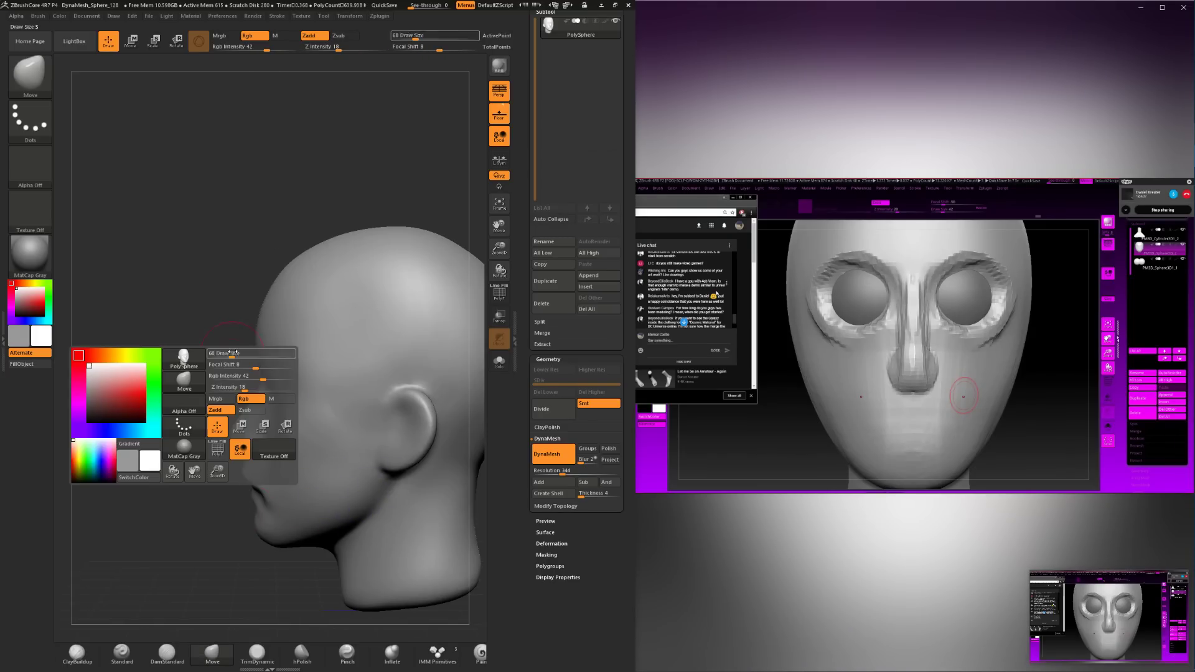
{"action": "left_click_drag", "start_coordinate": [232, 354], "coordinate": [183, 380]}
{"action": "key", "text": "space"}
{"action": "left_click_drag", "start_coordinate": [314, 459], "coordinate": [294, 433]}
Try to build up the cheekbones and sides of the head with ClayBuildup at draw size 83, and undo the strokes.
{"action": "left_click", "coordinate": [78, 658]}
{"action": "key", "text": "space"}
{"action": "key", "text": "space"}
{"action": "mouse_move", "coordinate": [398, 433]}
{"action": "left_mouse_down"}
{"action": "mouse_move", "coordinate": [346, 446]}
{"action": "mouse_move", "coordinate": [307, 418]}
{"action": "left_mouse_up"}
{"action": "key", "text": "space"}
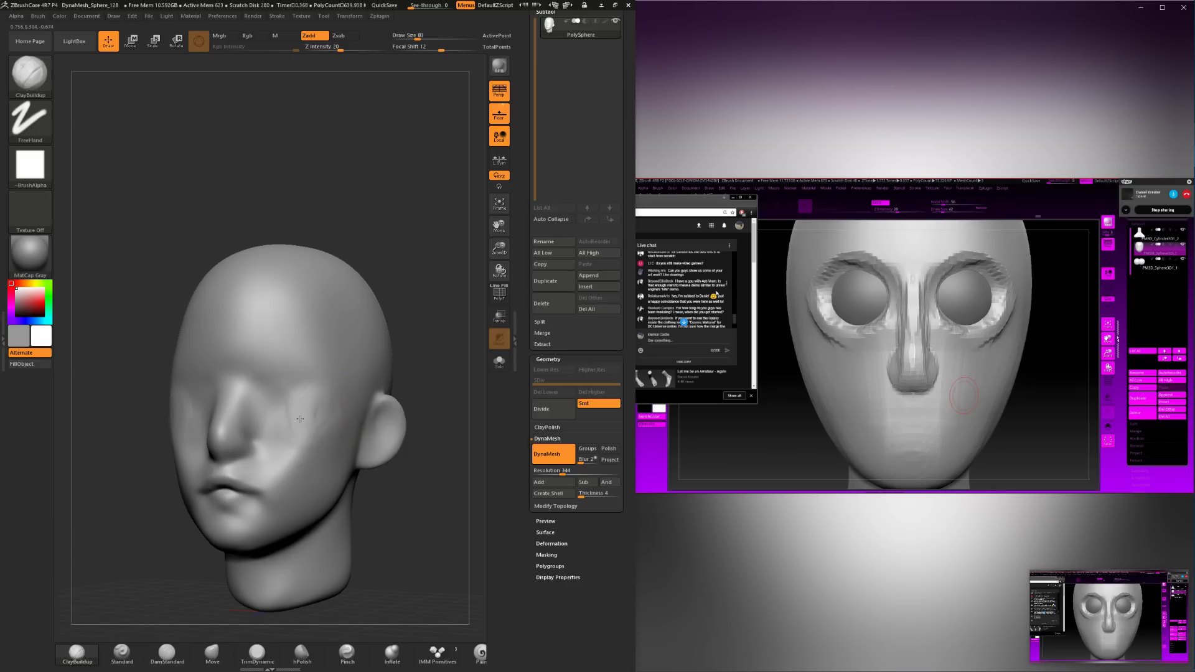
{"action": "key", "text": "shift"}
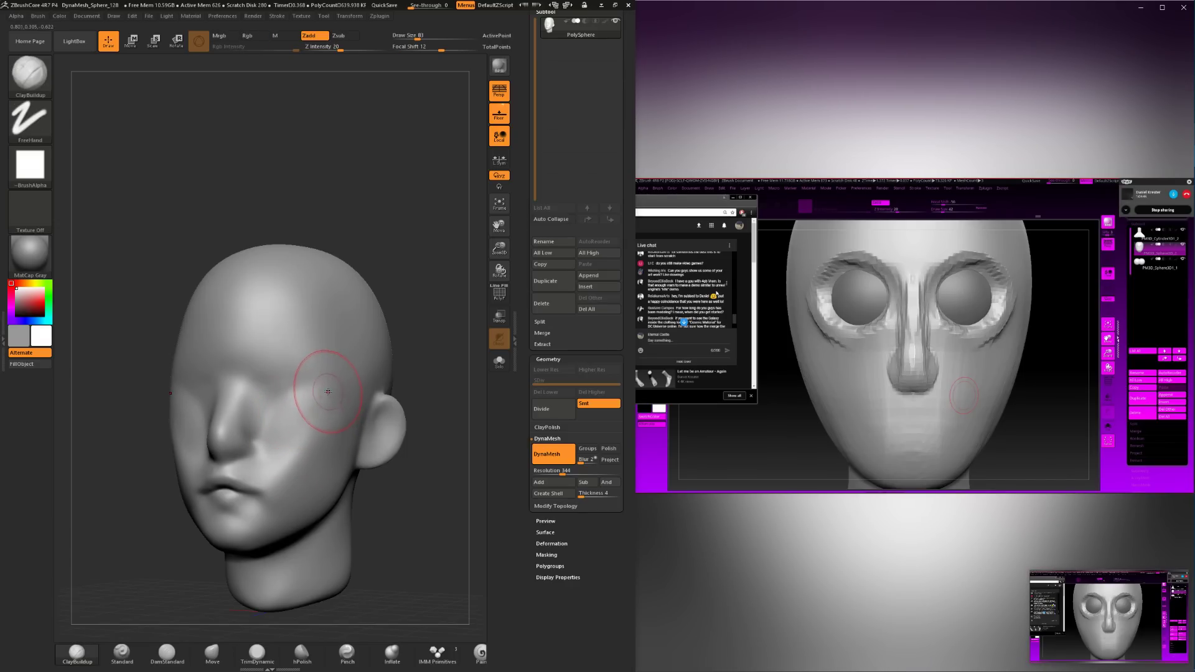
{"action": "left_click_drag", "start_coordinate": [354, 240], "coordinate": [375, 246]}
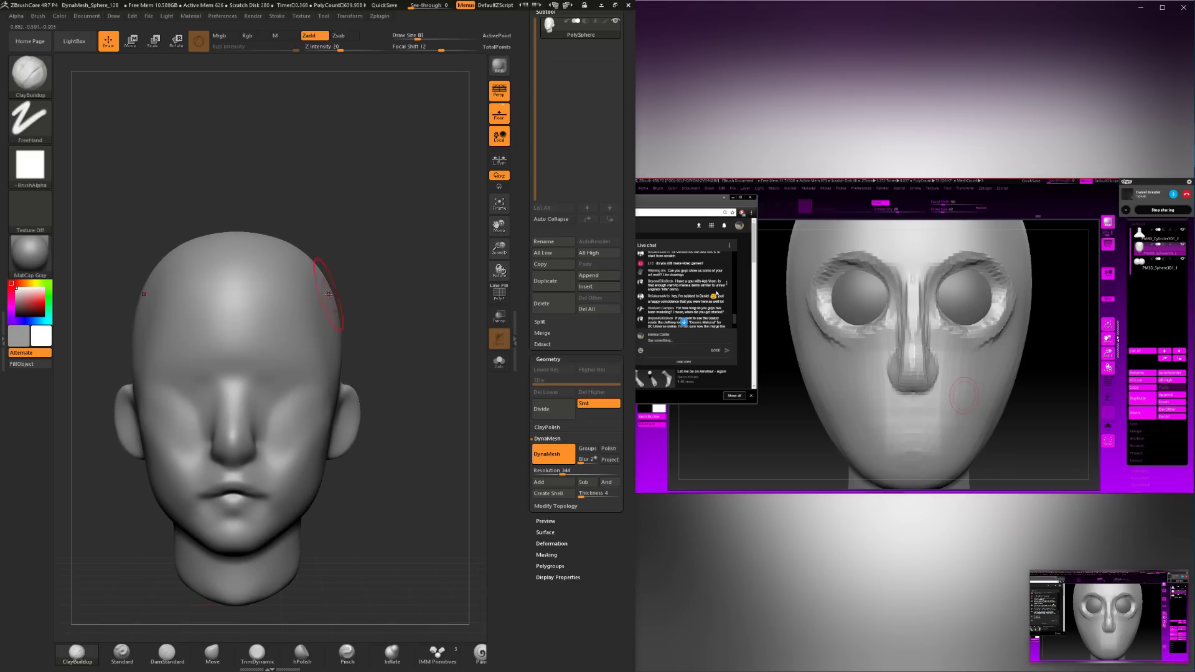
{"action": "left_click_drag", "start_coordinate": [363, 313], "coordinate": [366, 285], "text": "alt"}
{"action": "key", "text": "ctrl"}
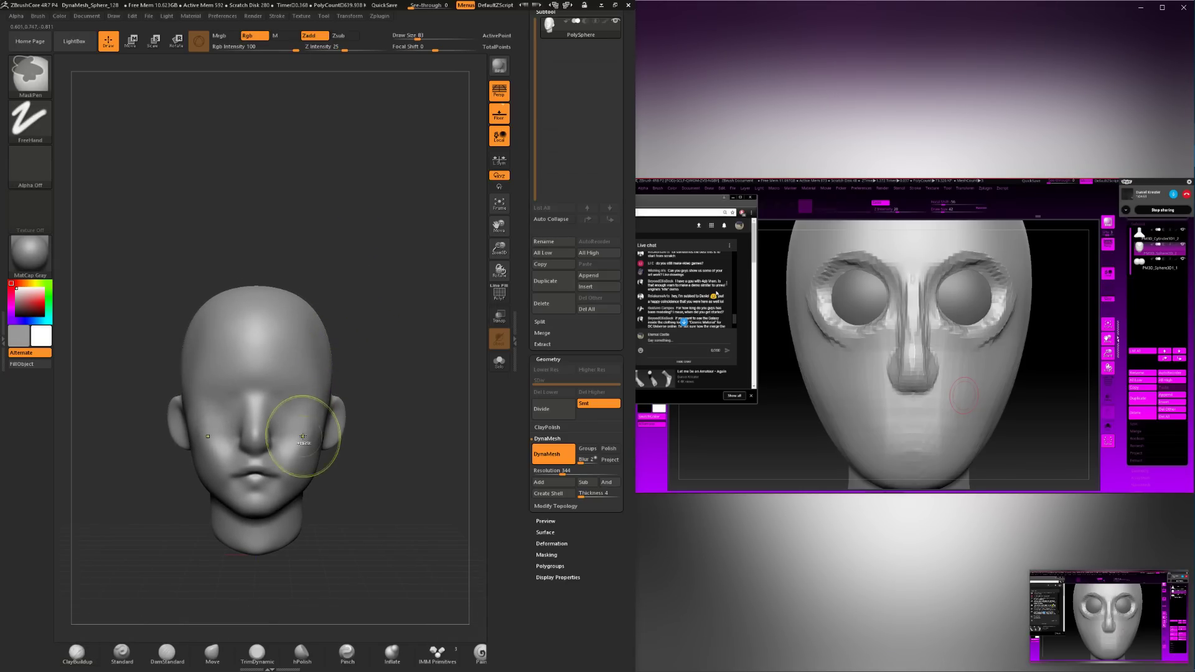
Accept removing the newer undo history entries and set the ClayBuildup draw size to 54 for the cheeks.
{"action": "left_click_drag", "start_coordinate": [393, 377], "coordinate": [367, 379]}
{"action": "left_click", "coordinate": [311, 418]}
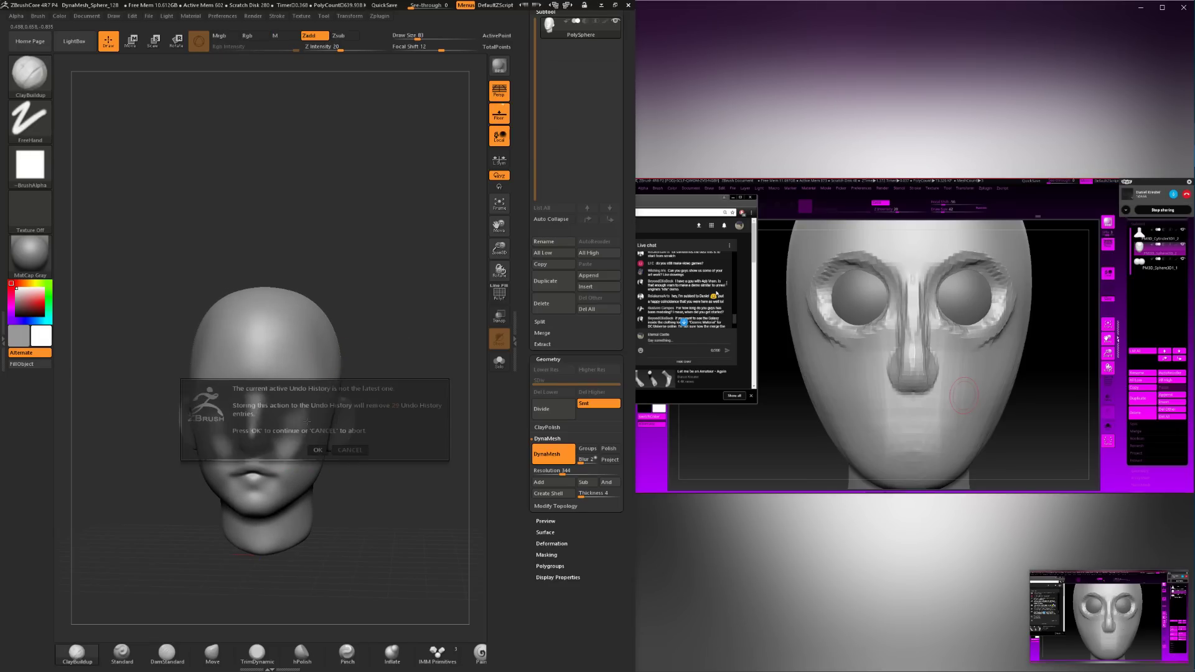
{"action": "left_click", "coordinate": [315, 449]}
{"action": "key", "text": "space"}
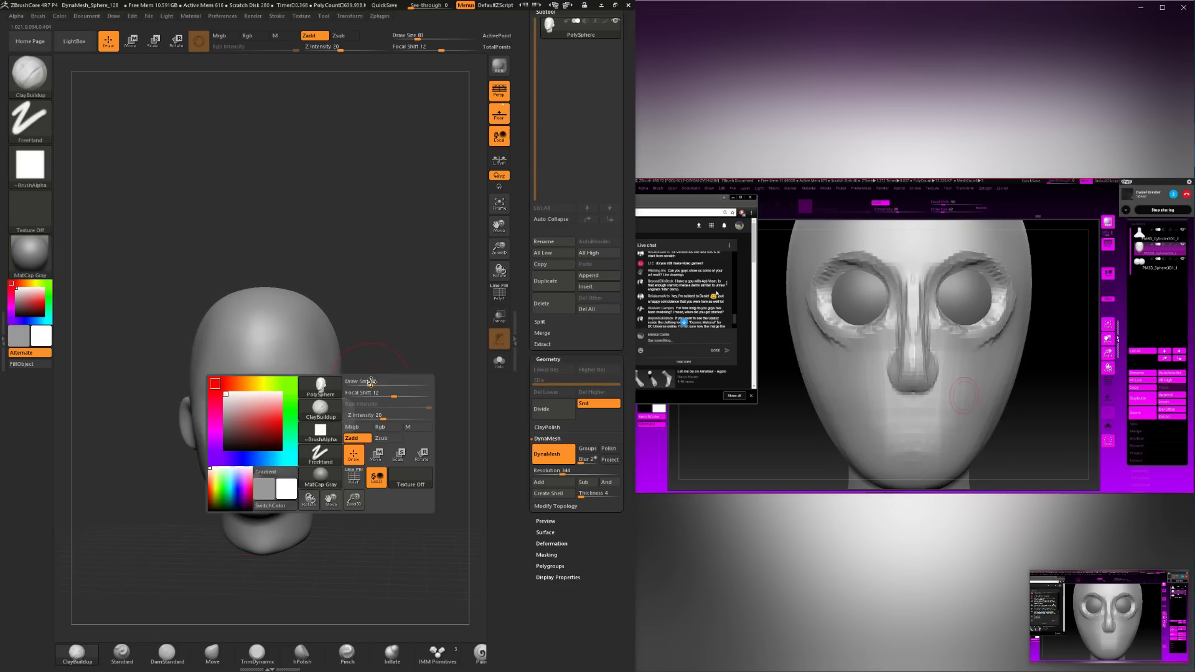
{"action": "left_click_drag", "start_coordinate": [369, 382], "coordinate": [361, 387]}
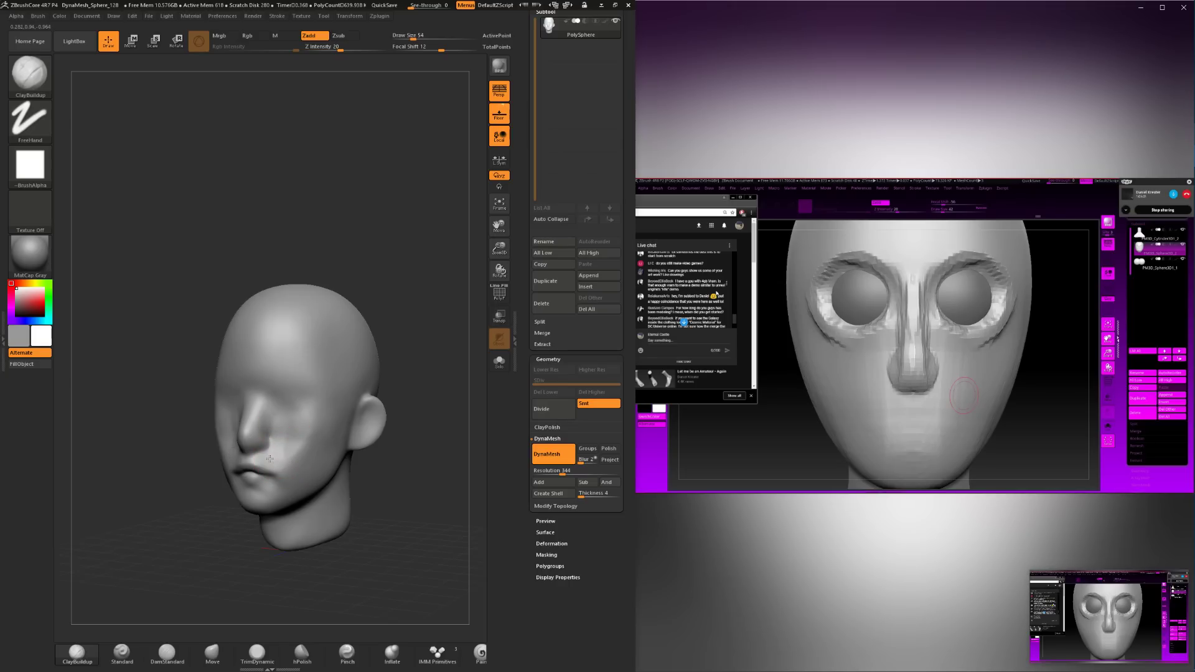
Build up the area beside the mouth corners with ClayBuildup at draw size 33 and smooth it into the cheeks.
{"action": "key", "text": "space"}
{"action": "left_click_drag", "start_coordinate": [282, 457], "coordinate": [277, 457]}
{"action": "left_click_drag", "start_coordinate": [389, 490], "coordinate": [349, 486]}
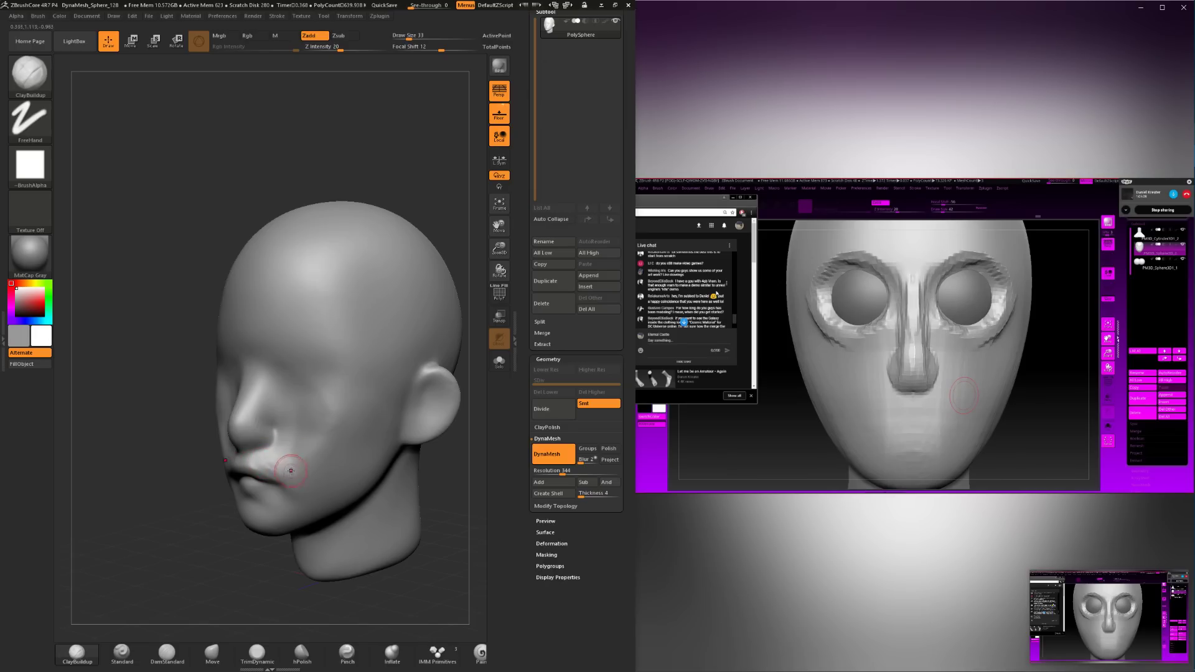
{"action": "key", "text": "shift"}
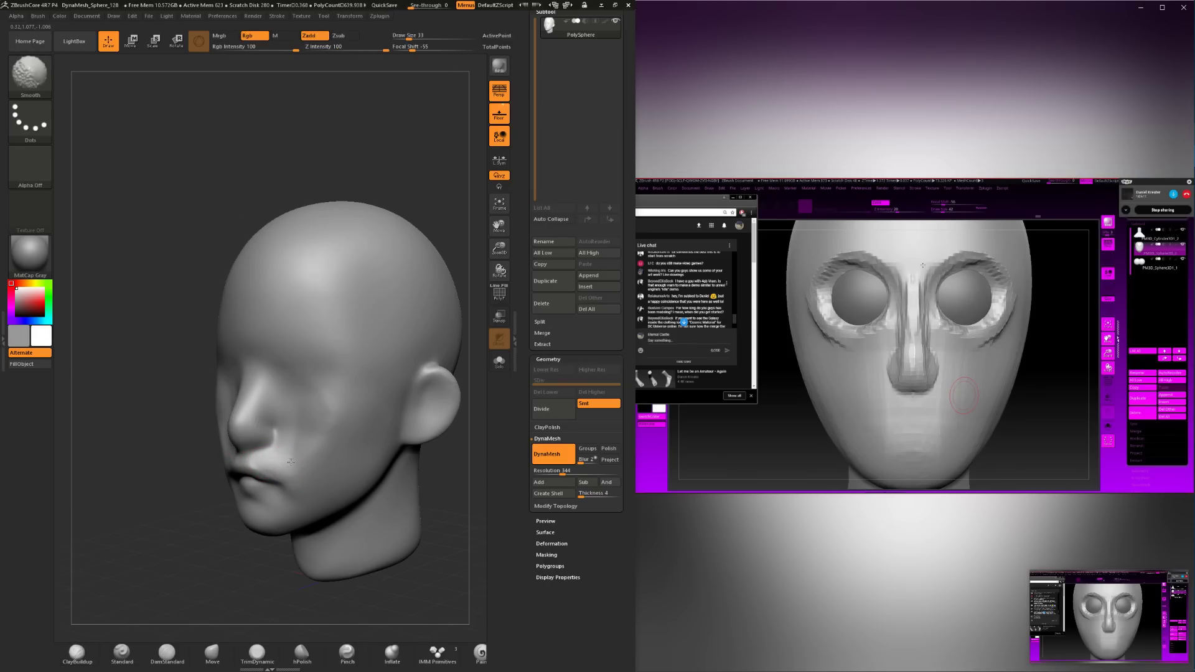
{"action": "left_click_drag", "start_coordinate": [255, 552], "coordinate": [305, 560]}
Fill out the cheeks beside the nose with ClayBuildup at draw size 54 and smooth them.
{"action": "key", "text": "space"}
{"action": "left_click_drag", "start_coordinate": [271, 470], "coordinate": [283, 445]}
{"action": "key", "text": "space"}
{"action": "mouse_move", "coordinate": [386, 475]}
{"action": "left_mouse_down"}
{"action": "mouse_move", "coordinate": [309, 454]}
{"action": "mouse_move", "coordinate": [304, 430]}
{"action": "left_mouse_up"}
{"action": "key", "text": "space"}
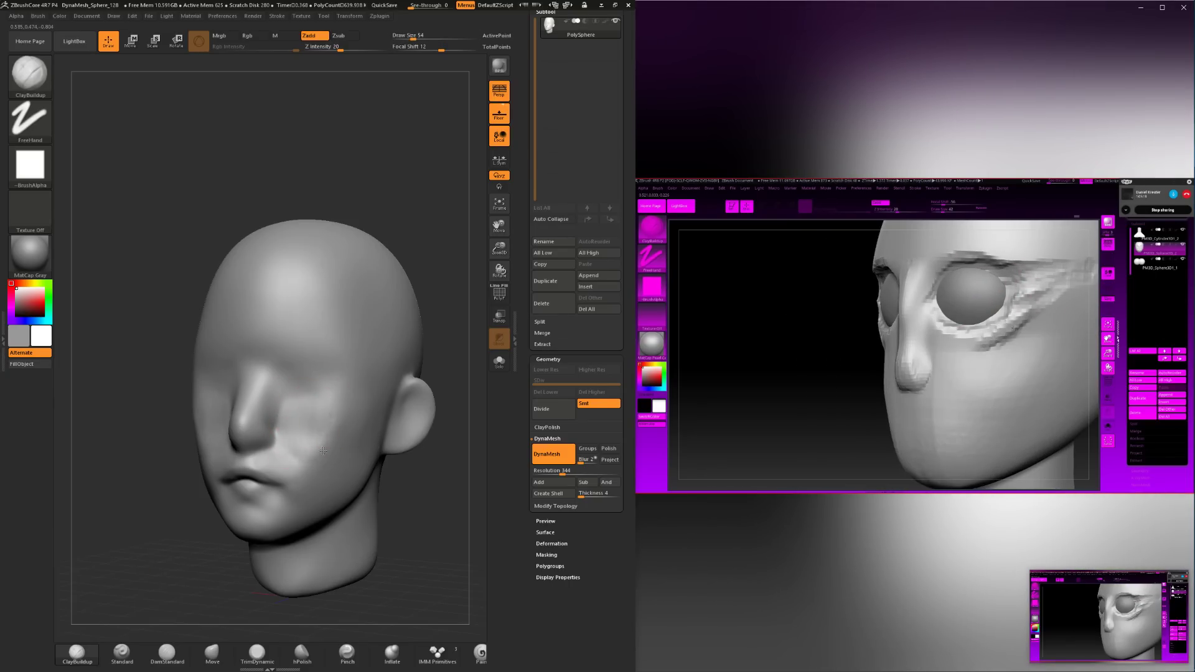
{"action": "key", "text": "shift"}
Broaden the cheek and under-eye forms with ClayBuildup at draw size 90 and smooth the surface.
{"action": "key", "text": "space"}
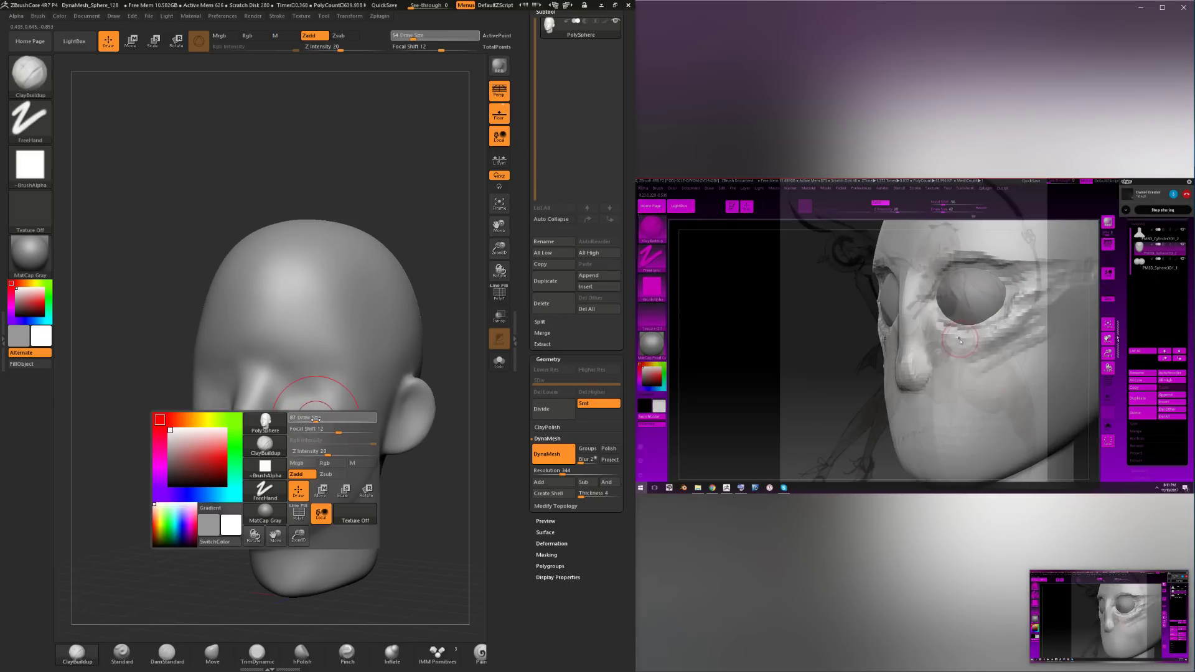
{"action": "left_click_drag", "start_coordinate": [316, 419], "coordinate": [322, 418]}
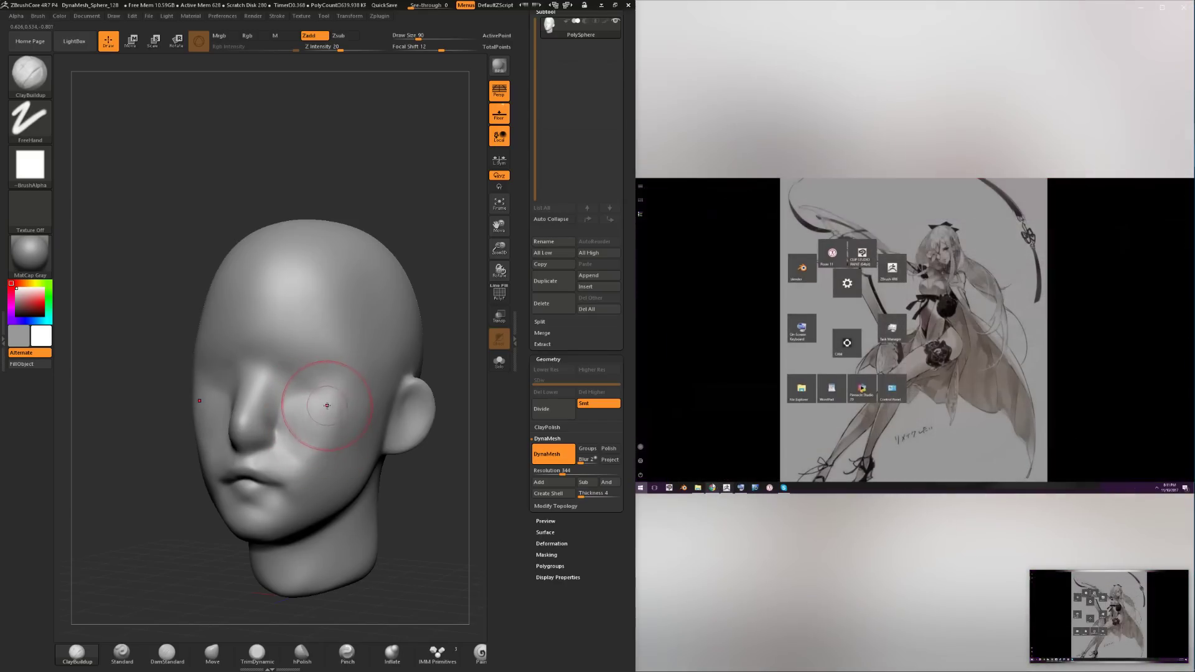
{"action": "key", "text": "shift"}
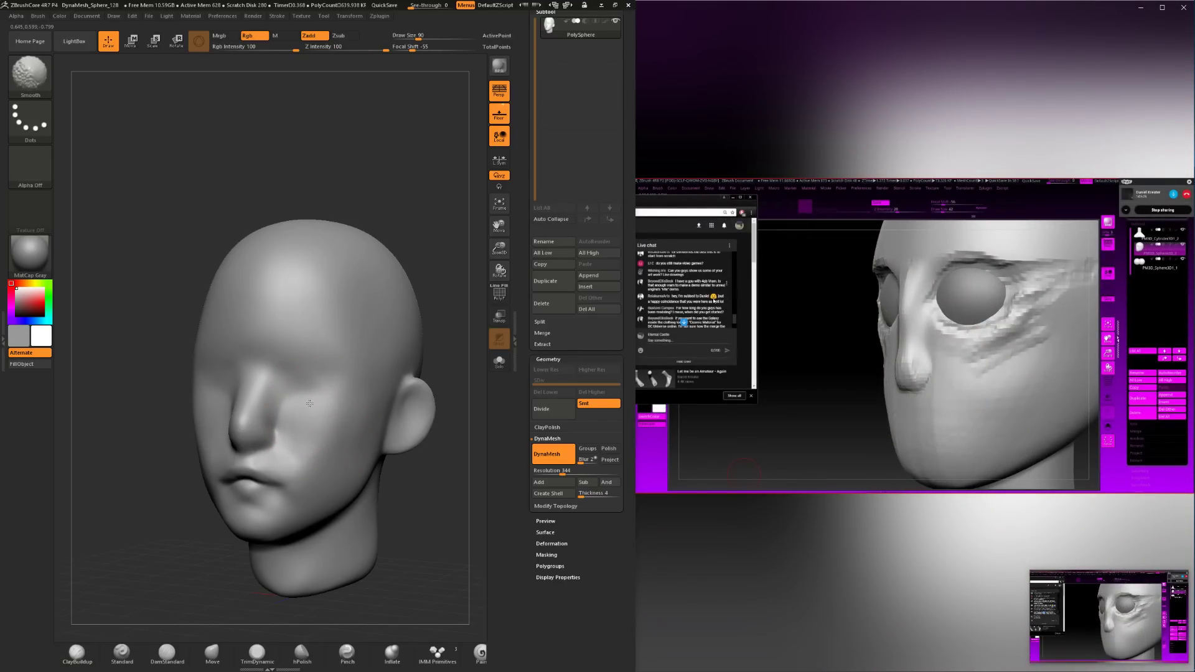
{"action": "mouse_move", "coordinate": [309, 403]}
{"action": "left_mouse_down"}
{"action": "mouse_move", "coordinate": [348, 436]}
{"action": "mouse_move", "coordinate": [311, 436]}
{"action": "mouse_move", "coordinate": [392, 488]}
{"action": "mouse_move", "coordinate": [374, 437]}
{"action": "left_mouse_up"}
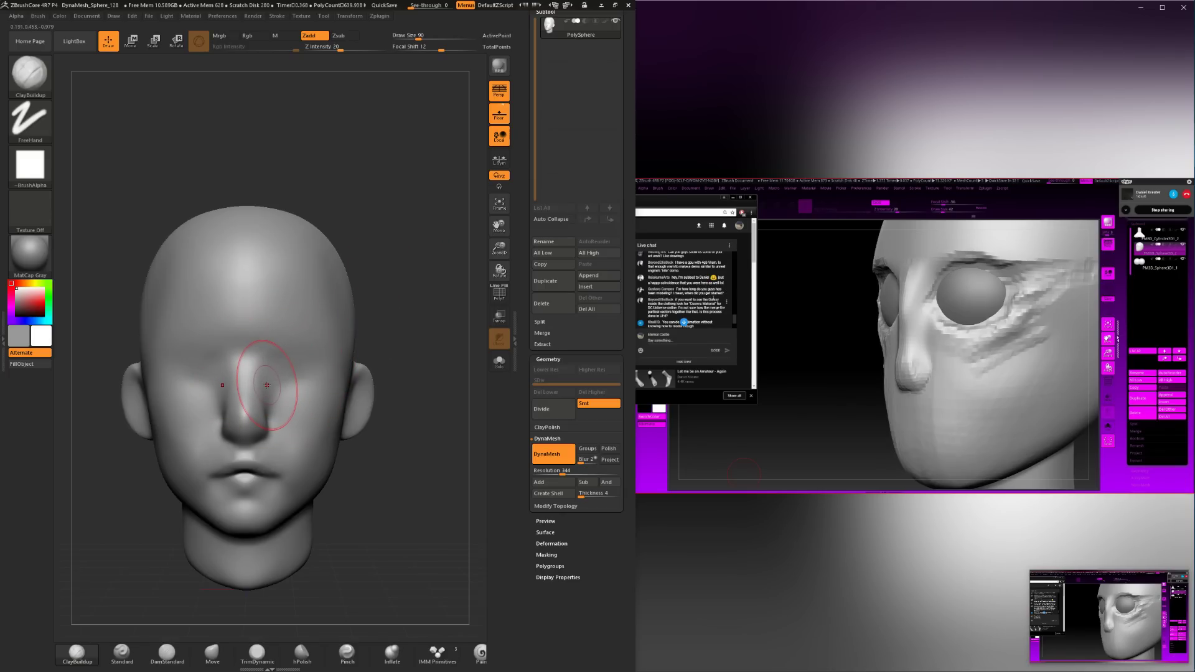
{"action": "left_click_drag", "start_coordinate": [306, 392], "coordinate": [225, 496]}
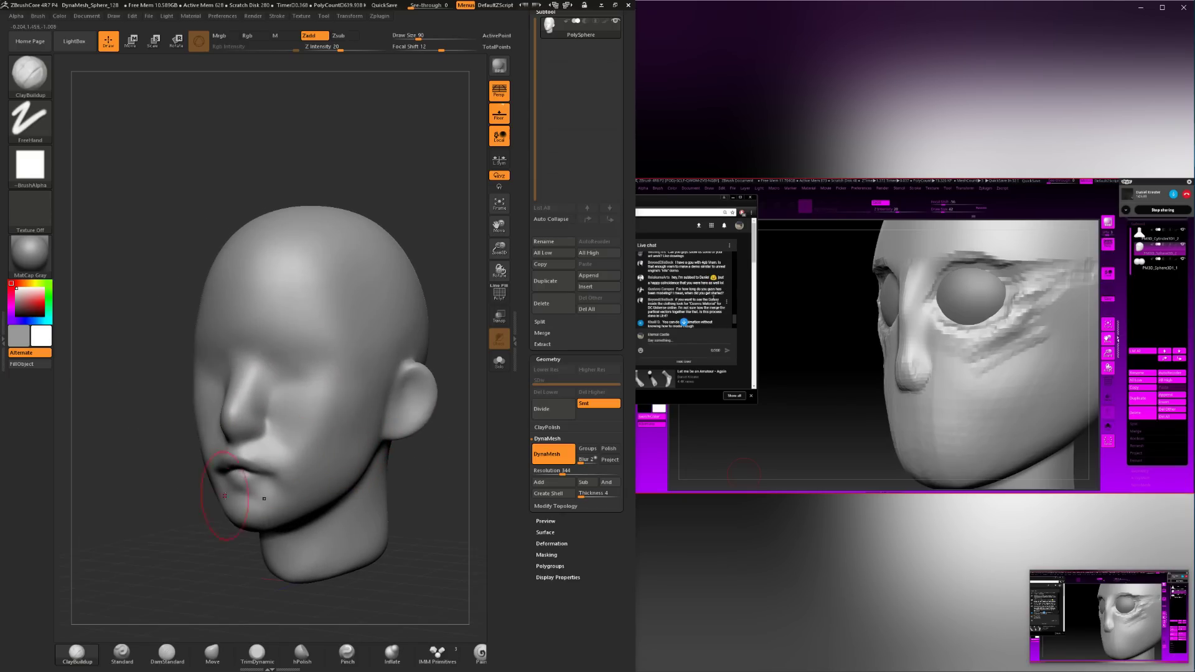
Carve the nostrils on the underside of the nose with DamStandard at draw size 17 and smooth them.
{"action": "left_click", "coordinate": [180, 654]}
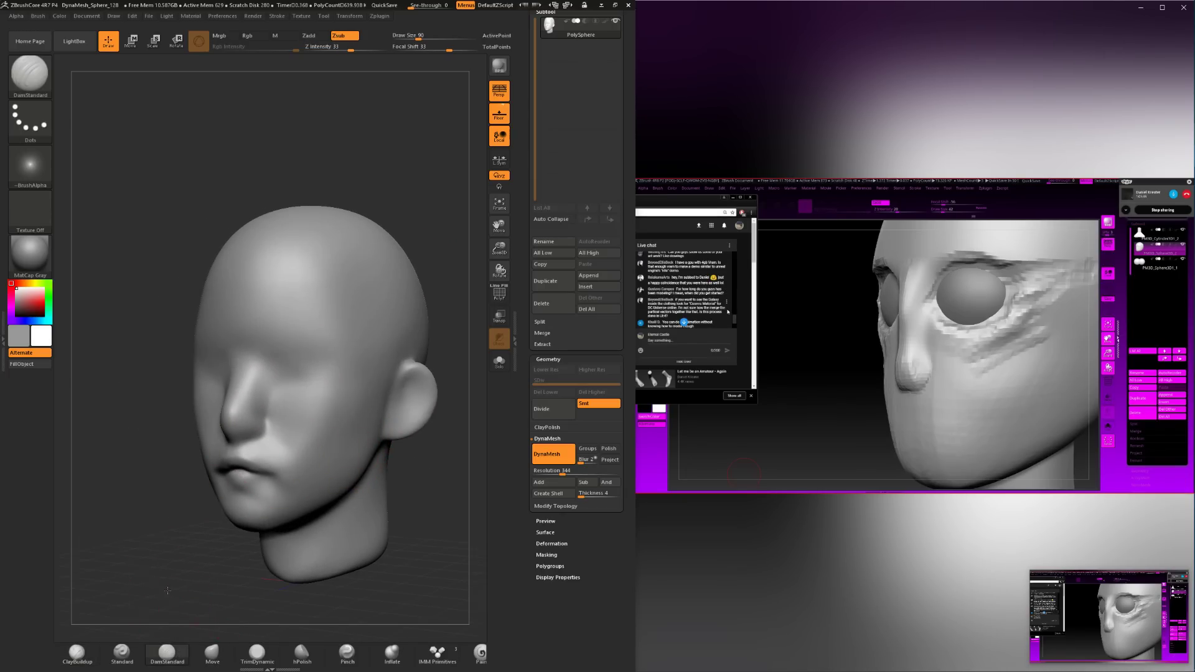
{"action": "mouse_move", "coordinate": [181, 548]}
{"action": "left_mouse_down"}
{"action": "mouse_move", "coordinate": [380, 498]}
{"action": "mouse_move", "coordinate": [394, 456]}
{"action": "mouse_move", "coordinate": [376, 438]}
{"action": "mouse_move", "coordinate": [251, 445]}
{"action": "left_mouse_up"}
{"action": "key", "text": "space"}
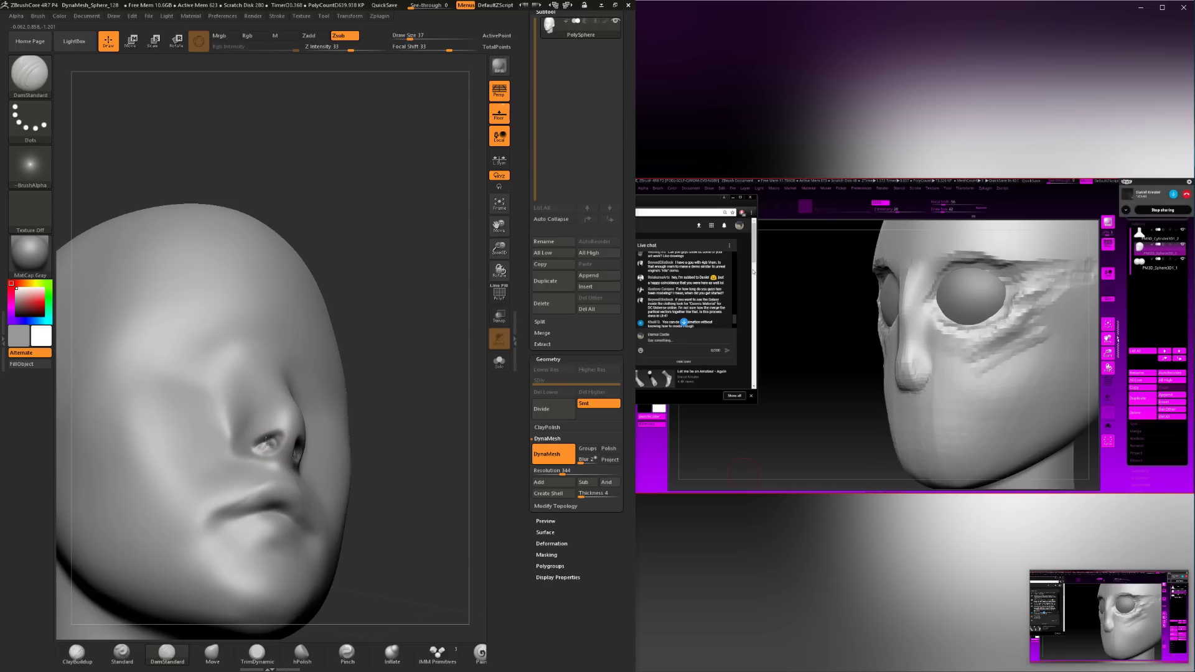
{"action": "left_click_drag", "start_coordinate": [375, 432], "coordinate": [376, 381]}
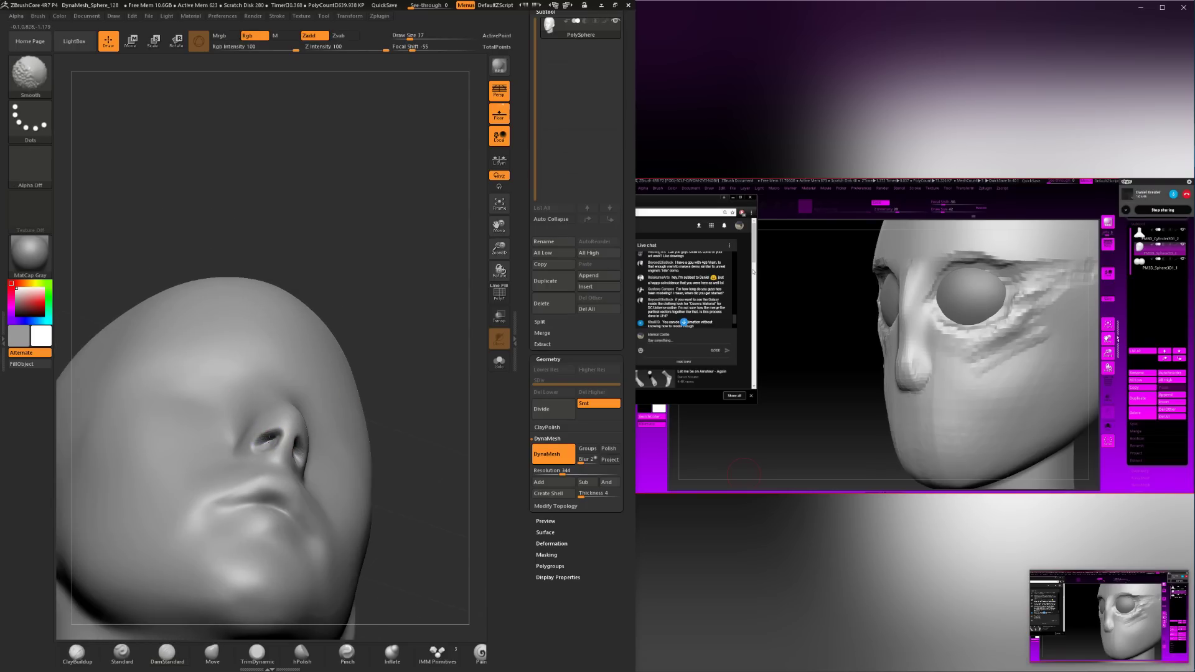
{"action": "left_click_drag", "start_coordinate": [269, 440], "coordinate": [272, 435], "text": "shift"}
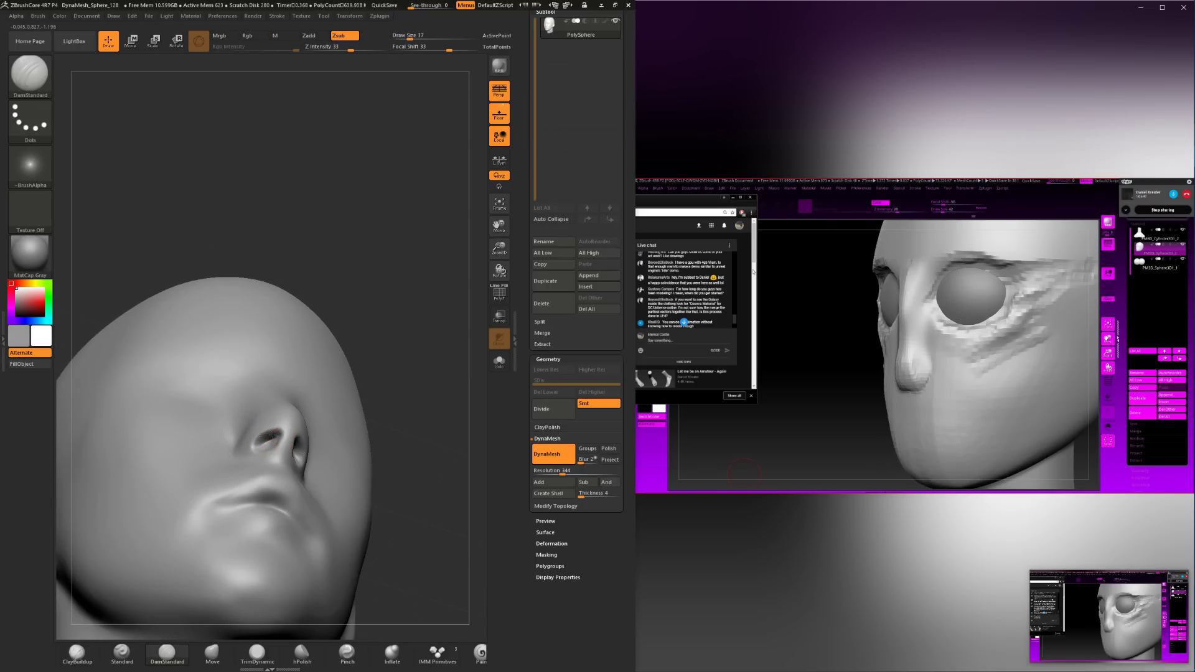
{"action": "mouse_move", "coordinate": [389, 394]}
{"action": "left_mouse_down"}
{"action": "mouse_move", "coordinate": [395, 332]}
{"action": "mouse_move", "coordinate": [395, 355]}
{"action": "left_mouse_up"}
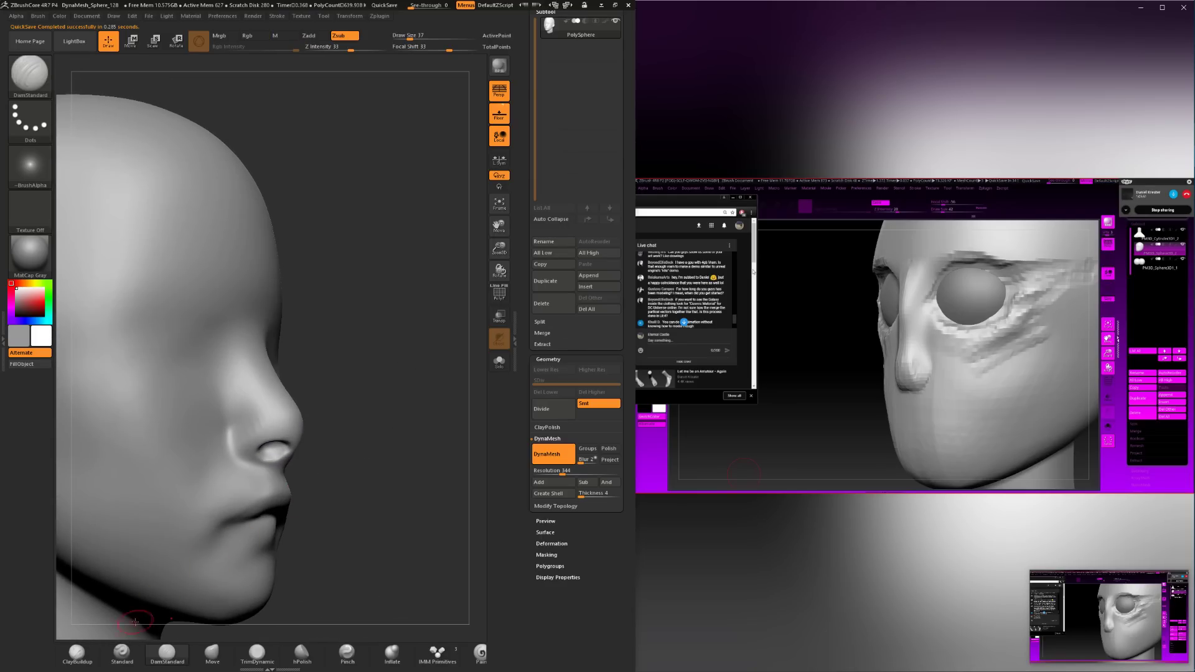
Build up the nostril rims and nose underside with ClayBuildup at draw sizes 44 and 23, smoothing between strokes.
{"action": "left_click", "coordinate": [77, 653]}
{"action": "mouse_move", "coordinate": [386, 423]}
{"action": "left_mouse_down"}
{"action": "mouse_move", "coordinate": [285, 413]}
{"action": "mouse_move", "coordinate": [278, 430]}
{"action": "left_mouse_up"}
{"action": "key", "text": "space"}
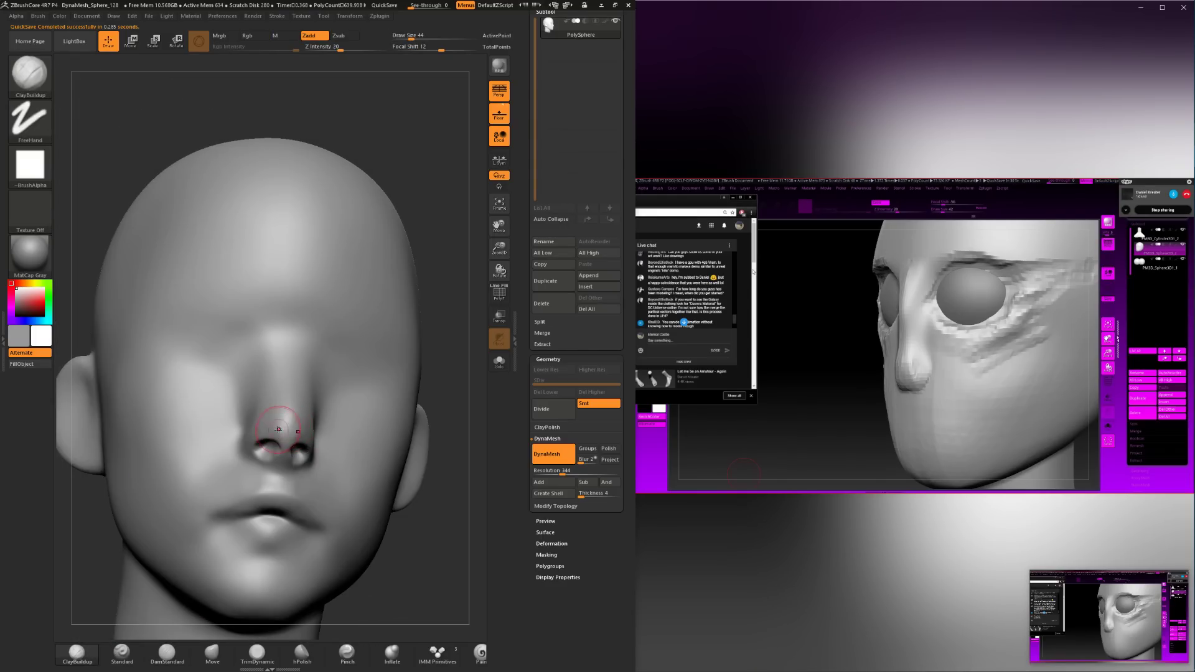
{"action": "left_click_drag", "start_coordinate": [457, 392], "coordinate": [287, 443]}
{"action": "key", "text": "space"}
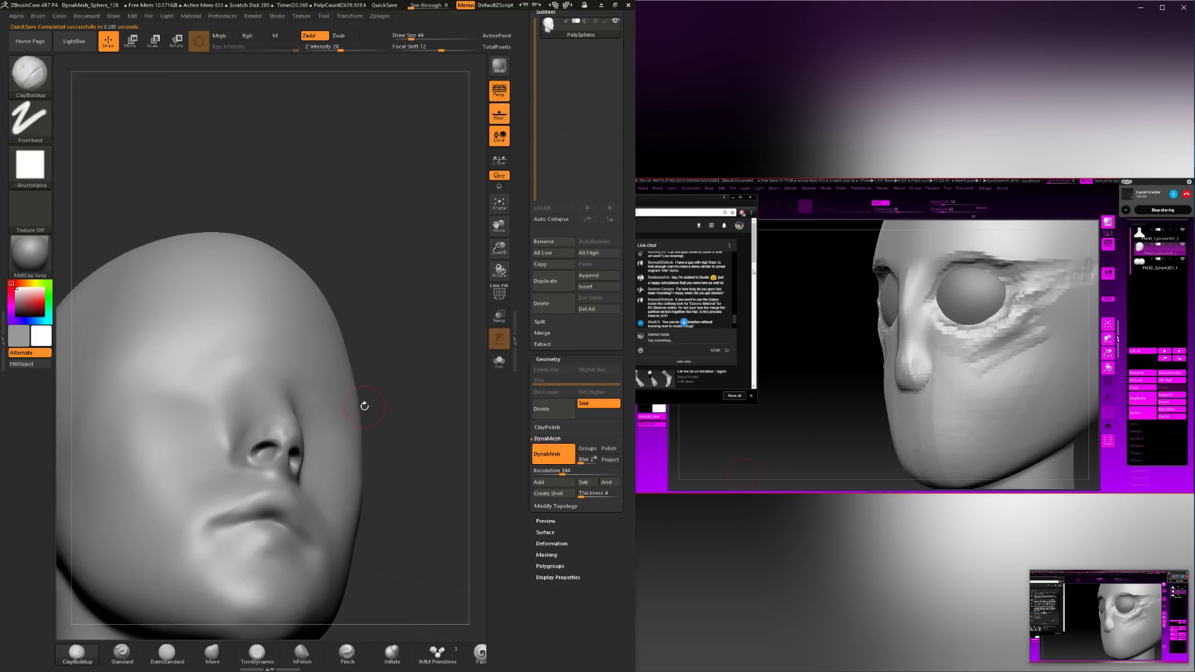
{"action": "key", "text": "space"}
{"action": "left_click_drag", "start_coordinate": [365, 406], "coordinate": [275, 436]}
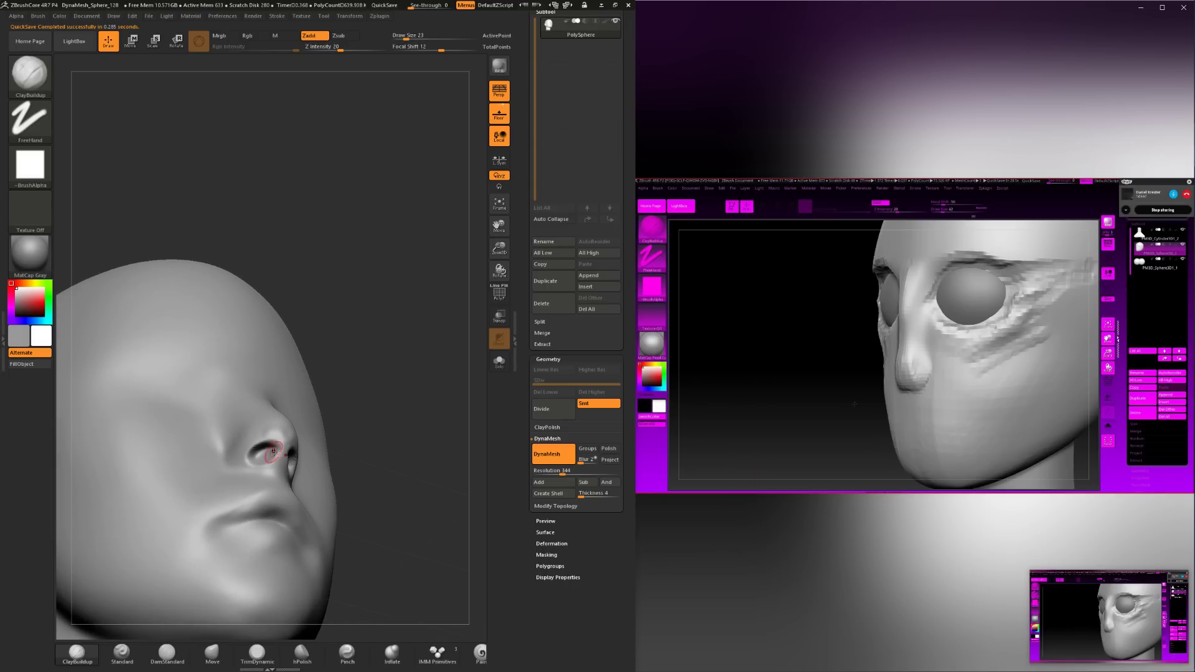
{"action": "key", "text": "shift"}
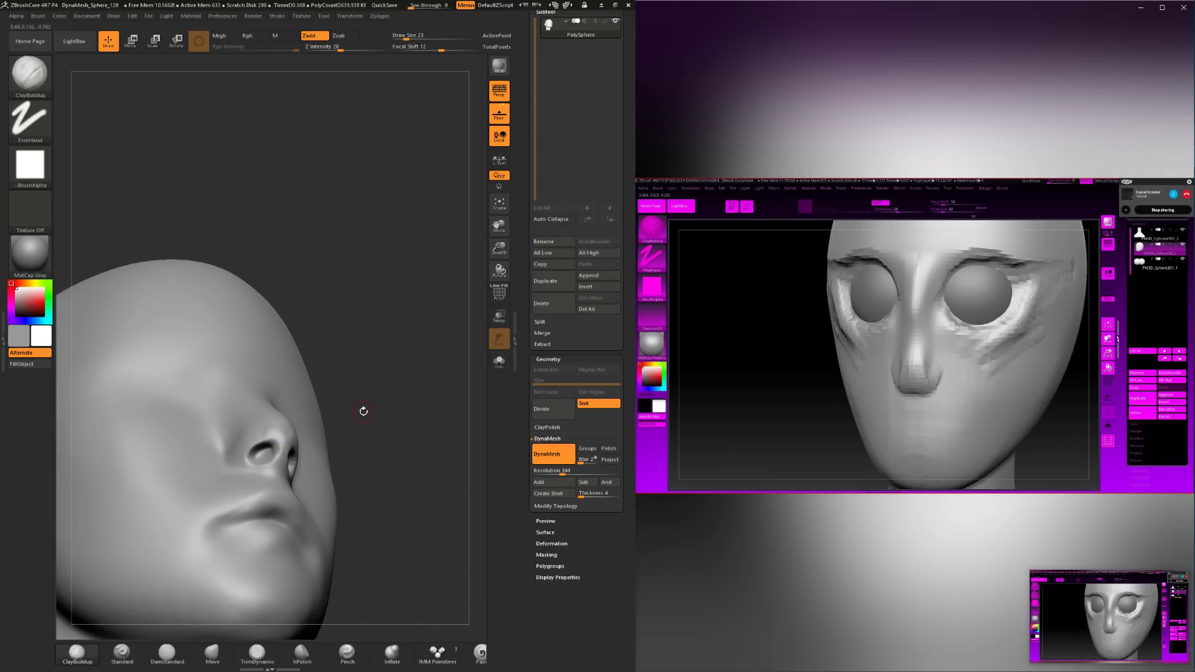
Refine the nose sides and tip in profile with ClayBuildup at draw size 56 and smooth the surrounding surface.
{"action": "left_click_drag", "start_coordinate": [363, 411], "coordinate": [349, 464]}
{"action": "key", "text": "space"}
{"action": "left_click_drag", "start_coordinate": [402, 408], "coordinate": [409, 408]}
{"action": "left_click_drag", "start_coordinate": [410, 407], "coordinate": [305, 433]}
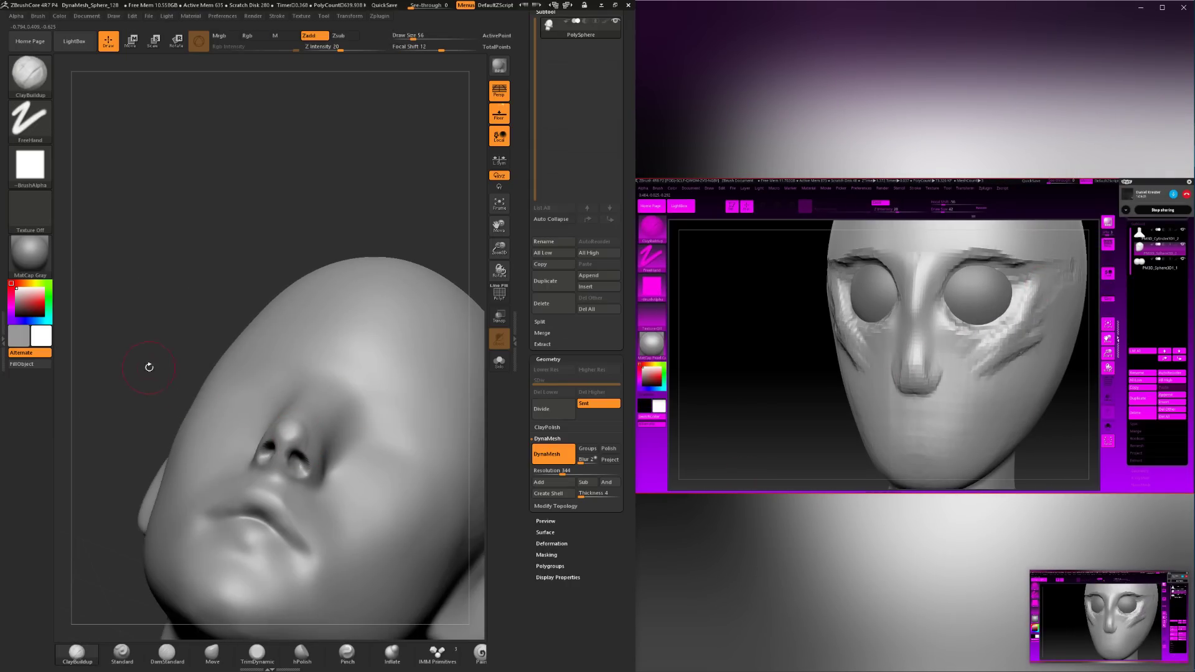
{"action": "left_click_drag", "start_coordinate": [149, 368], "coordinate": [326, 408]}
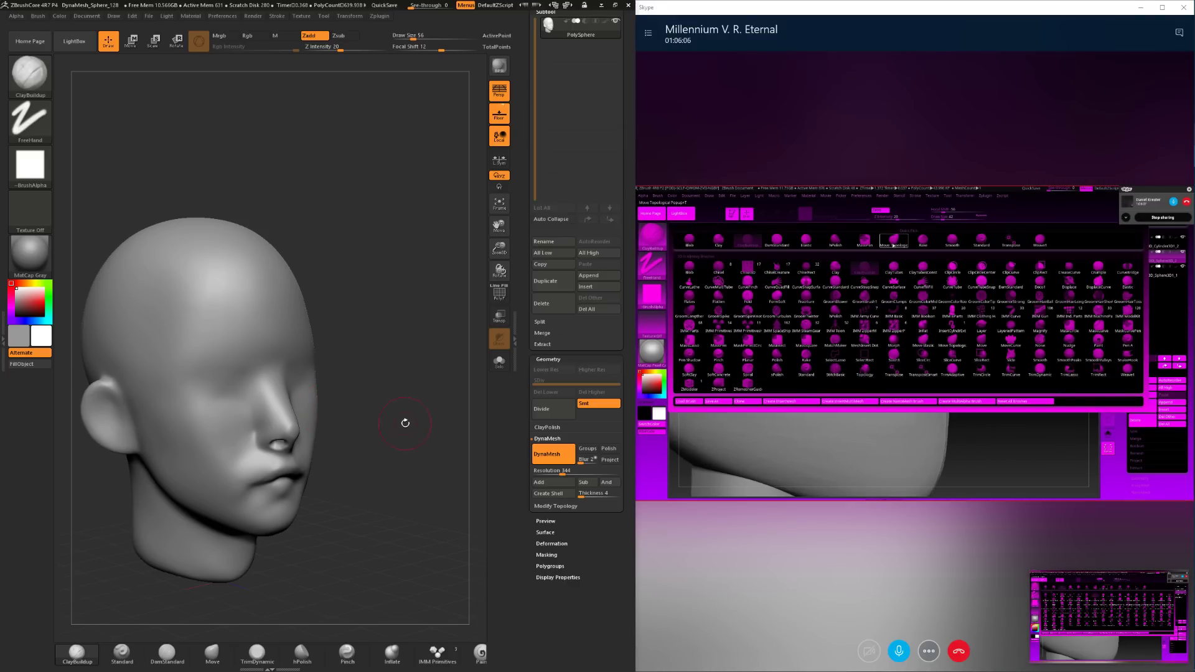
{"action": "left_click_drag", "start_coordinate": [402, 419], "coordinate": [361, 409], "text": "alt"}
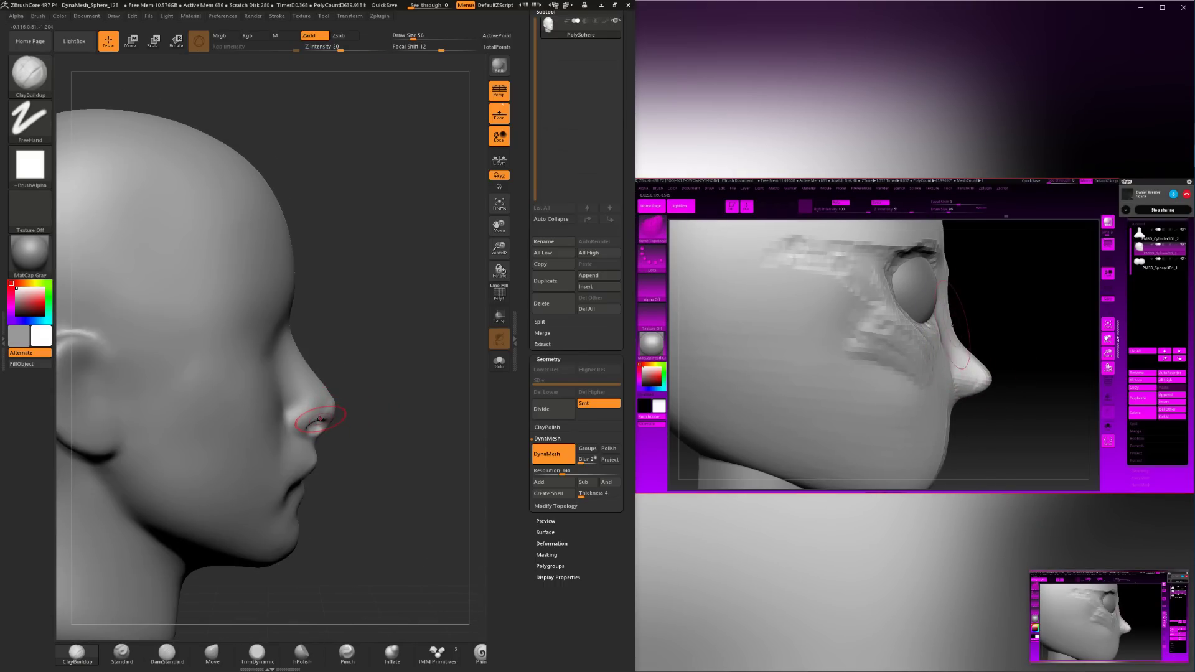
{"action": "mouse_move", "coordinate": [372, 412]}
{"action": "left_mouse_down"}
{"action": "mouse_move", "coordinate": [351, 415]}
{"action": "mouse_move", "coordinate": [360, 379]}
{"action": "mouse_move", "coordinate": [333, 387]}
{"action": "left_mouse_up"}
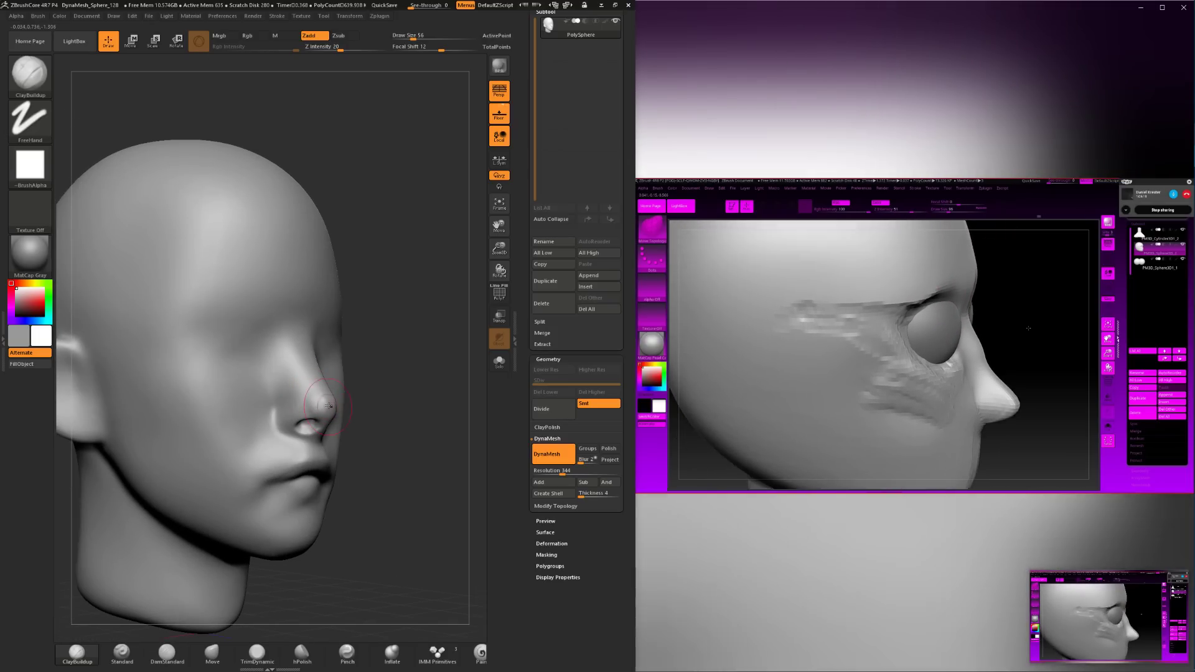
{"action": "mouse_move", "coordinate": [453, 484]}
{"action": "left_mouse_down", "text": "shift"}
{"action": "mouse_move", "coordinate": [441, 489]}
{"action": "mouse_move", "coordinate": [346, 401]}
{"action": "left_mouse_up", "text": "shift"}
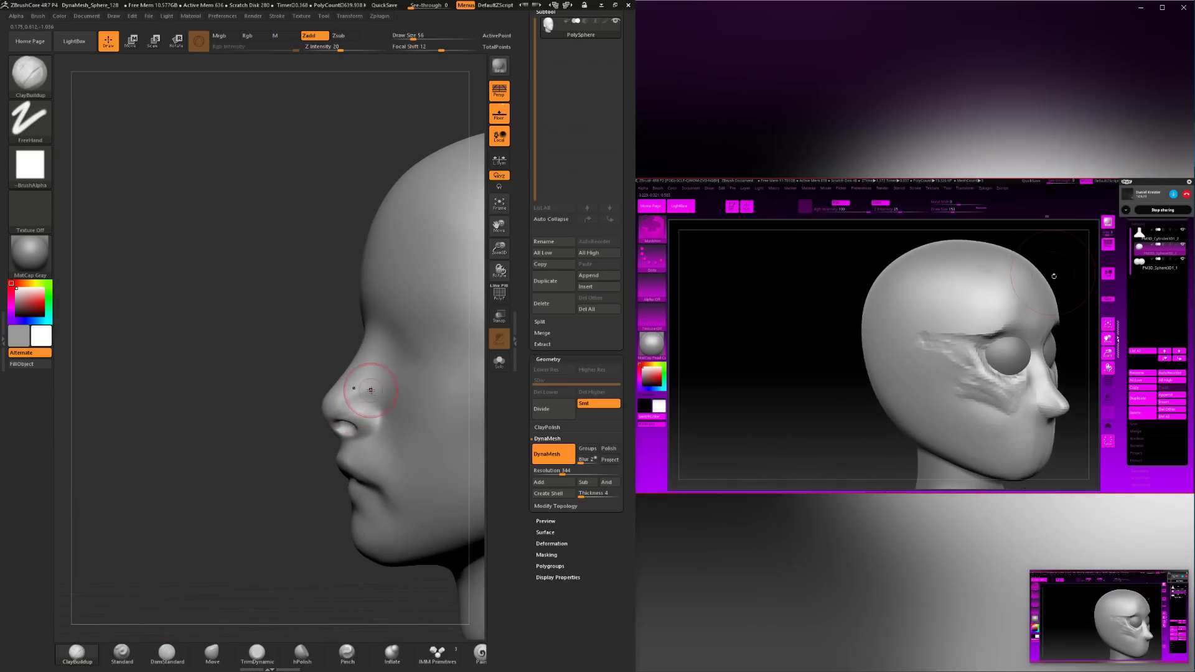
{"action": "left_click_drag", "start_coordinate": [248, 442], "coordinate": [308, 470], "text": "shift"}
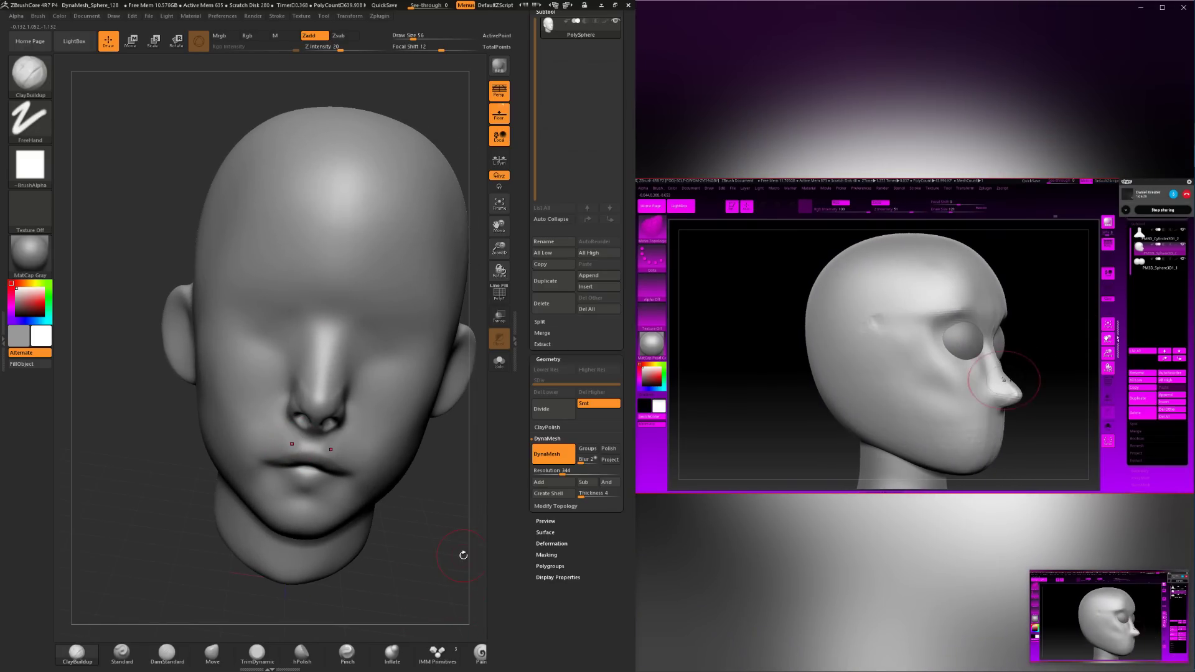
Shape the area between the nose base and upper lip with ClayBuildup at draw size 29 and smooth it.
{"action": "key", "text": "s"}
{"action": "left_click_drag", "start_coordinate": [419, 506], "coordinate": [404, 487]}
{"action": "key", "text": "s"}
{"action": "left_click_drag", "start_coordinate": [356, 447], "coordinate": [339, 437]}
{"action": "key", "text": "space"}
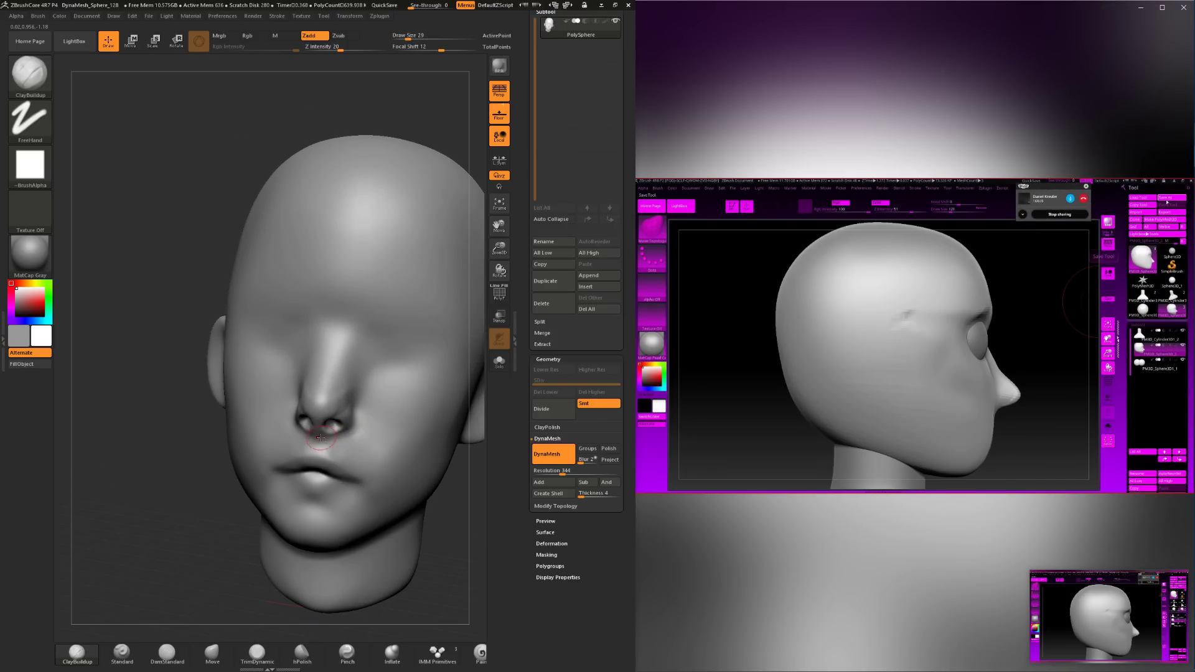
{"action": "left_click_drag", "start_coordinate": [172, 526], "coordinate": [239, 524]}
{"action": "key", "text": "shift"}
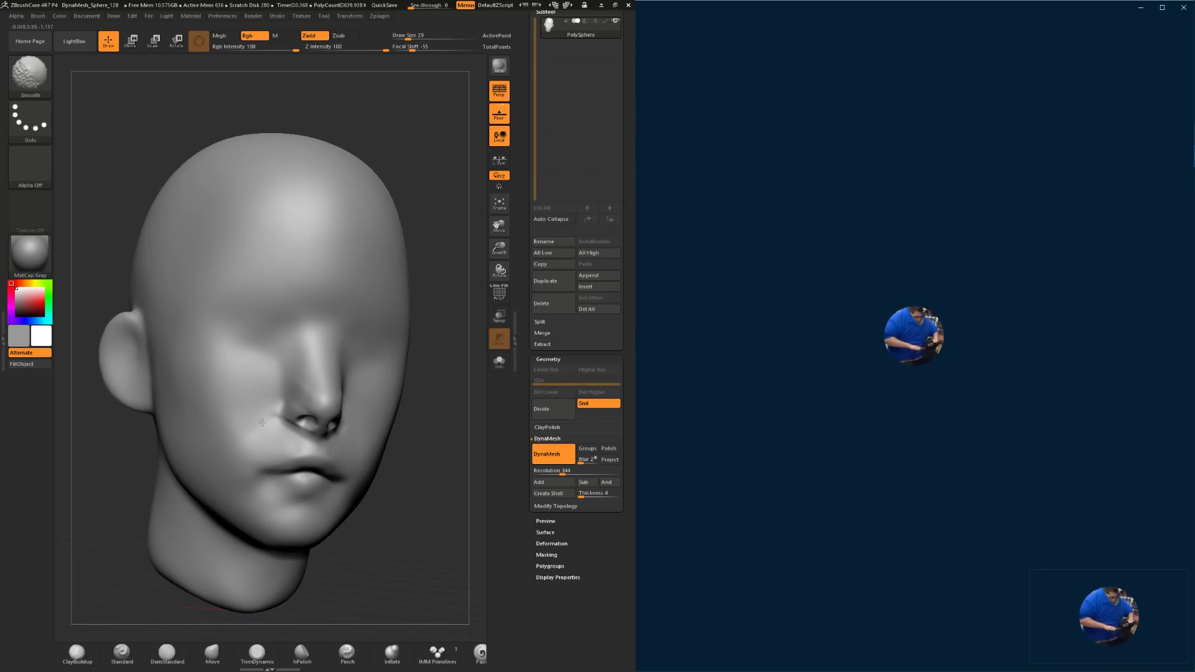
Fill out the area above the upper lip and beside the nose with ClayBuildup at draw size 62.
{"action": "key", "text": "space"}
{"action": "mouse_move", "coordinate": [262, 422]}
{"action": "left_mouse_down", "text": "shift"}
{"action": "mouse_move", "coordinate": [272, 416]}
{"action": "mouse_move", "coordinate": [276, 433]}
{"action": "left_mouse_up", "text": "shift"}
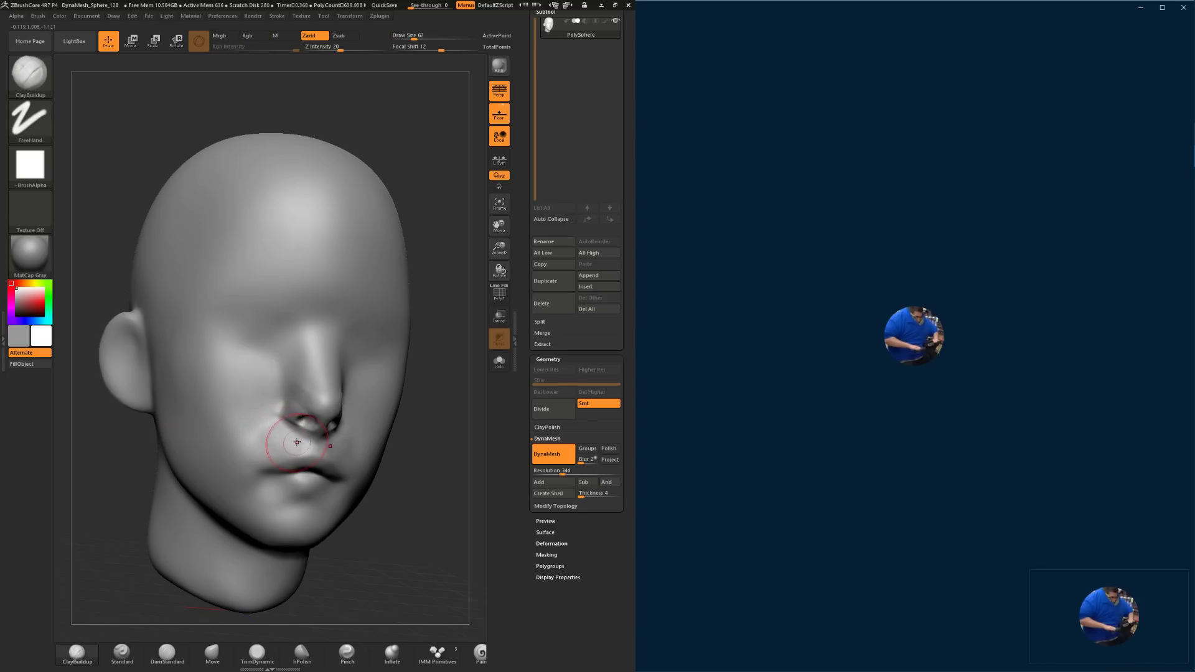
{"action": "mouse_move", "coordinate": [421, 467]}
{"action": "left_mouse_down", "text": "shift"}
{"action": "mouse_move", "coordinate": [373, 466]}
{"action": "mouse_move", "coordinate": [353, 447]}
{"action": "left_mouse_up", "text": "shift"}
Form the nostril wings with ClayBuildup at draw size 37 and smooth them into the cheeks.
{"action": "key", "text": "space"}
{"action": "key", "text": "shift"}
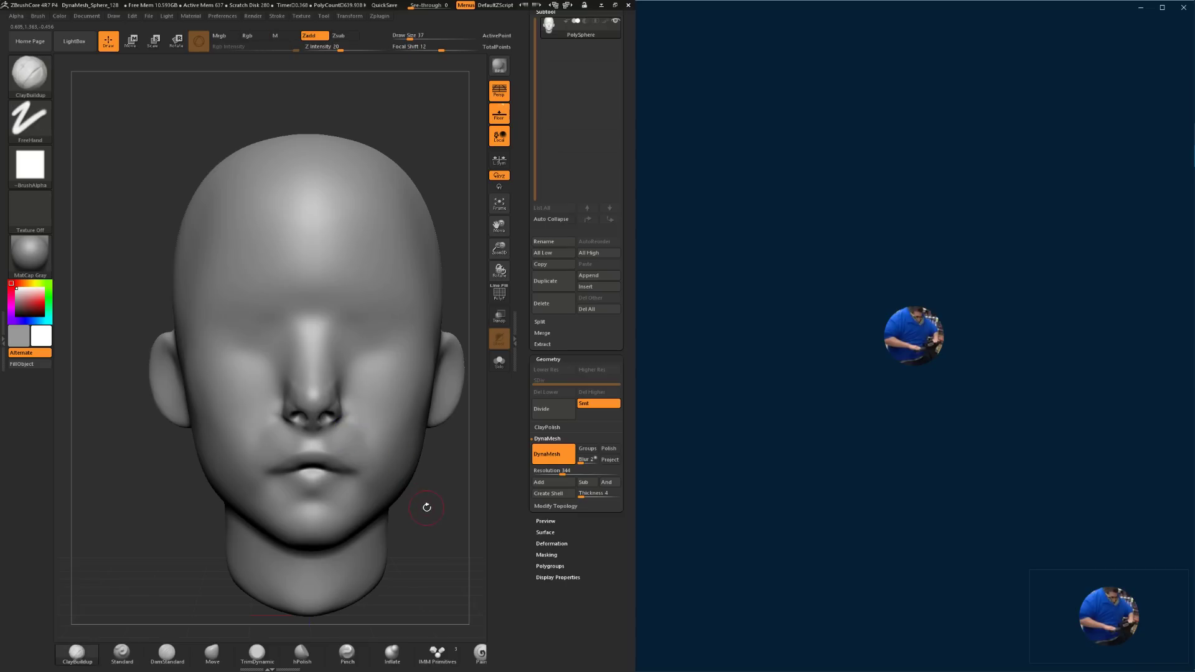
{"action": "left_click_drag", "start_coordinate": [423, 502], "coordinate": [408, 458]}
{"action": "left_click_drag", "start_coordinate": [432, 241], "coordinate": [440, 267]}
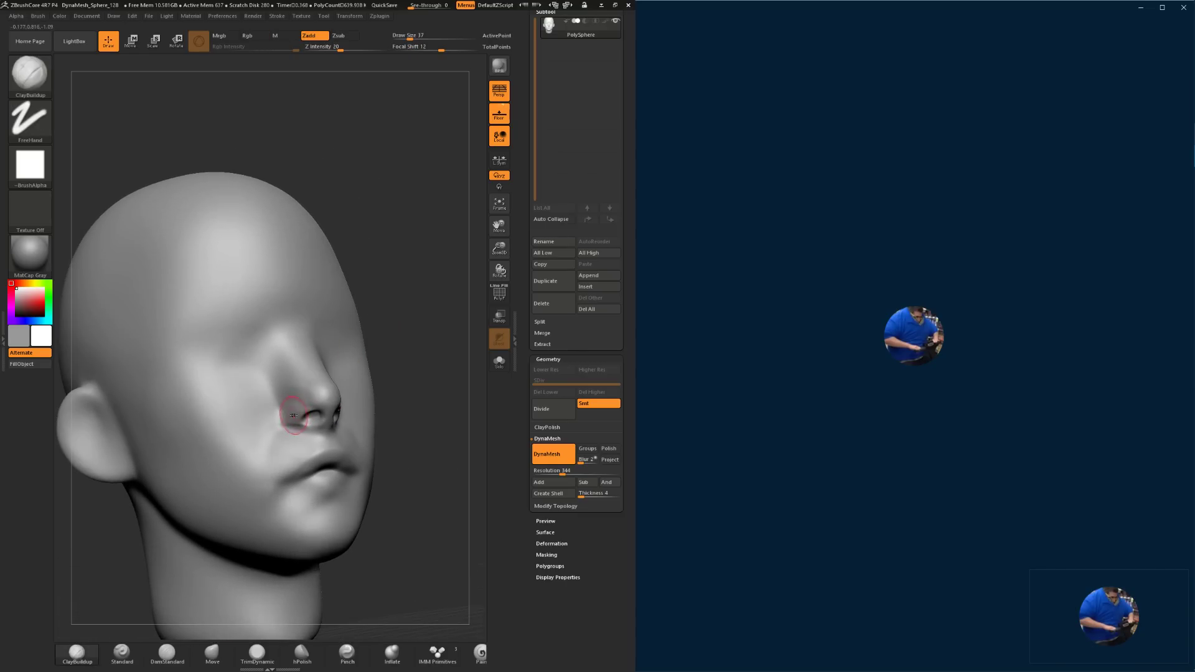
{"action": "mouse_move", "coordinate": [311, 411]}
{"action": "left_mouse_down"}
{"action": "mouse_move", "coordinate": [349, 390]}
{"action": "mouse_move", "coordinate": [296, 410]}
{"action": "left_mouse_up"}
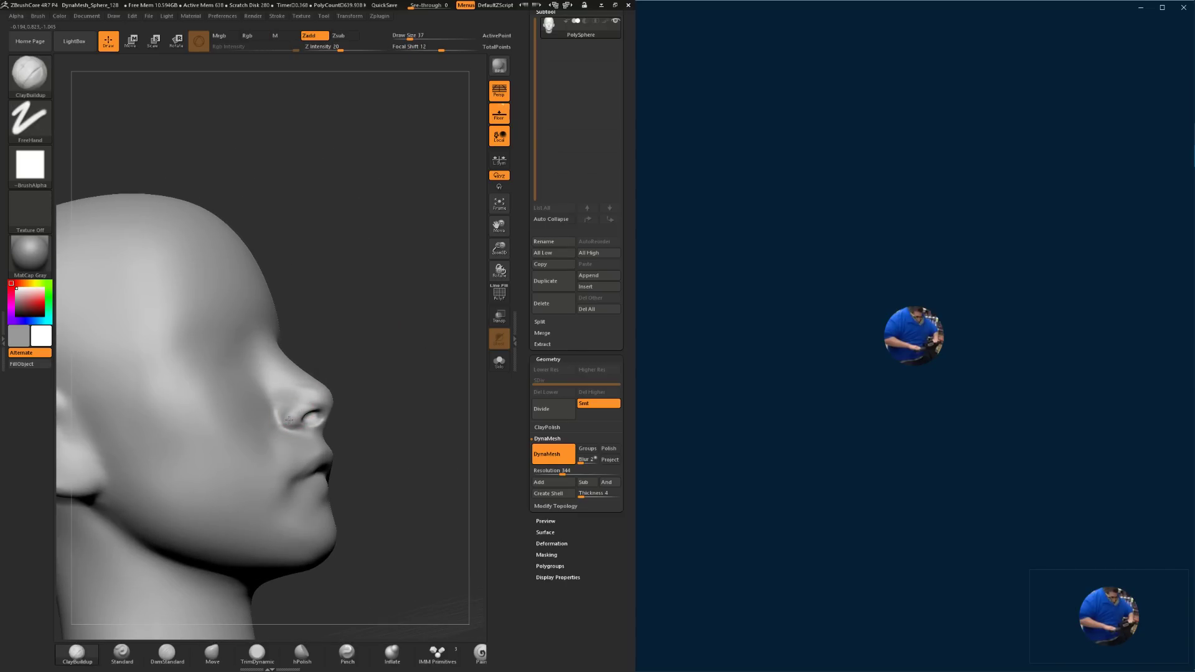
{"action": "mouse_move", "coordinate": [381, 398]}
{"action": "left_mouse_down"}
{"action": "mouse_move", "coordinate": [358, 400]}
{"action": "mouse_move", "coordinate": [368, 413]}
{"action": "mouse_move", "coordinate": [351, 434]}
{"action": "left_mouse_up"}
Refine the nostrils, nose base and philtrum with ClayBuildup at draw size 25 and smooth the strokes.
{"action": "key", "text": "space"}
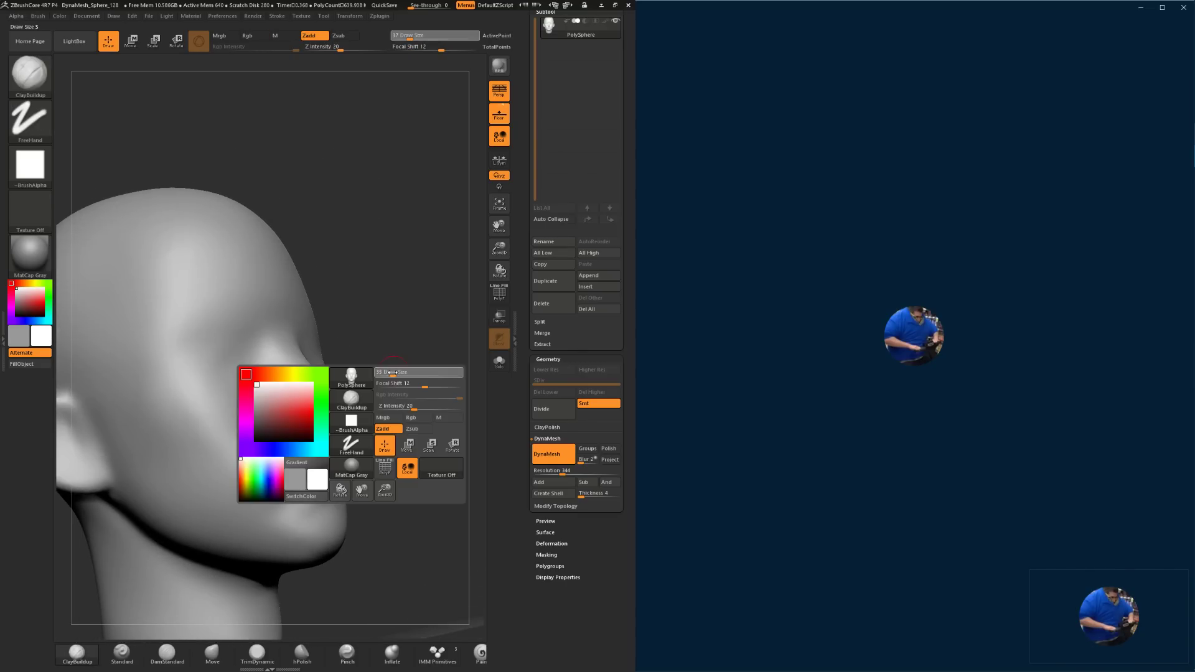
{"action": "left_click_drag", "start_coordinate": [395, 374], "coordinate": [391, 374]}
{"action": "mouse_move", "coordinate": [391, 374]}
{"action": "left_mouse_down"}
{"action": "mouse_move", "coordinate": [400, 367]}
{"action": "mouse_move", "coordinate": [377, 338]}
{"action": "mouse_move", "coordinate": [408, 270]}
{"action": "mouse_move", "coordinate": [400, 354]}
{"action": "mouse_move", "coordinate": [327, 416]}
{"action": "mouse_move", "coordinate": [336, 423]}
{"action": "left_mouse_up"}
{"action": "key", "text": "shift"}
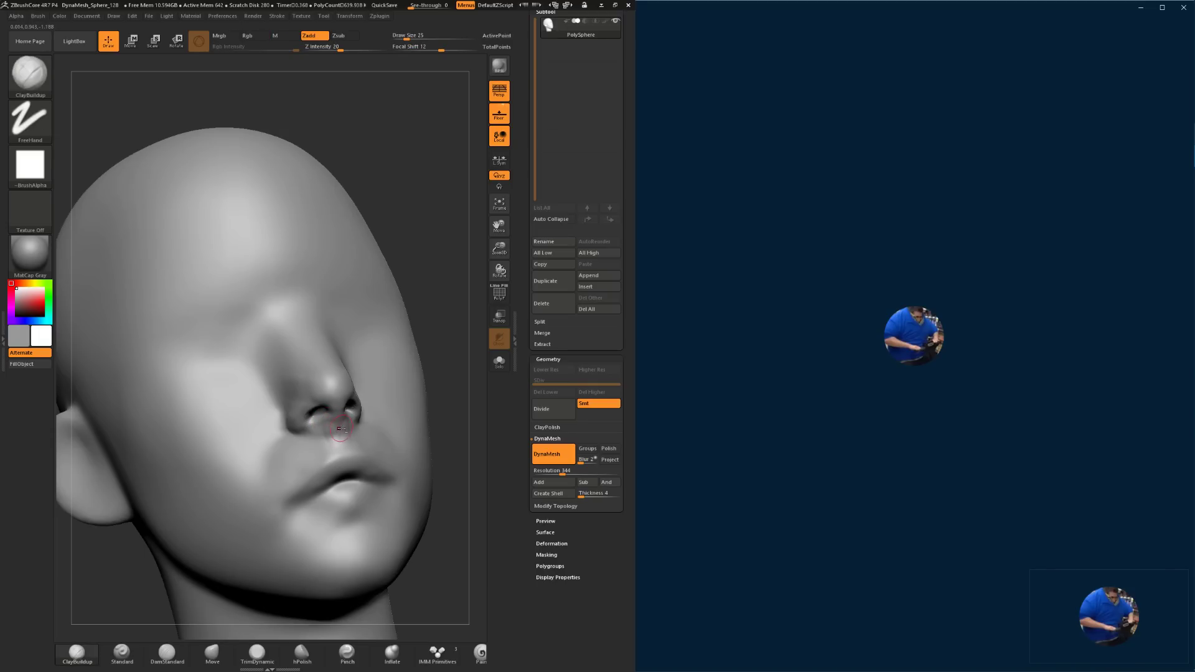
{"action": "left_click_drag", "start_coordinate": [452, 349], "coordinate": [343, 439]}
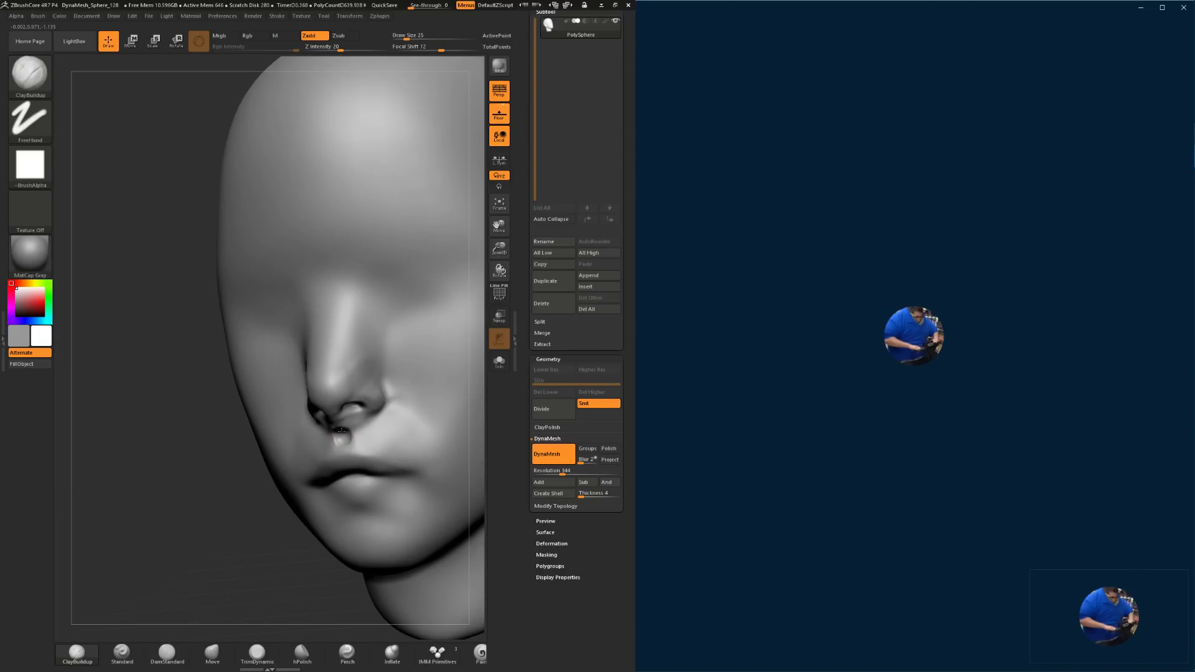
{"action": "key", "text": "f"}
{"action": "key", "text": "shift"}
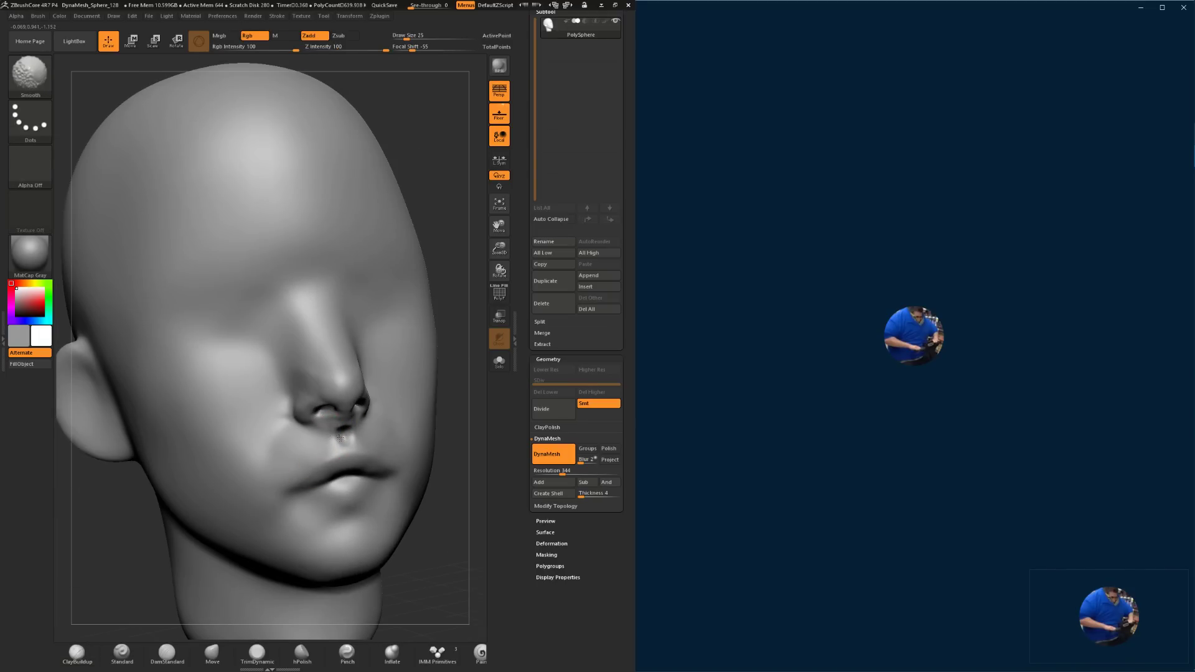
{"action": "left_click_drag", "start_coordinate": [453, 373], "coordinate": [349, 429]}
{"action": "key", "text": "shift"}
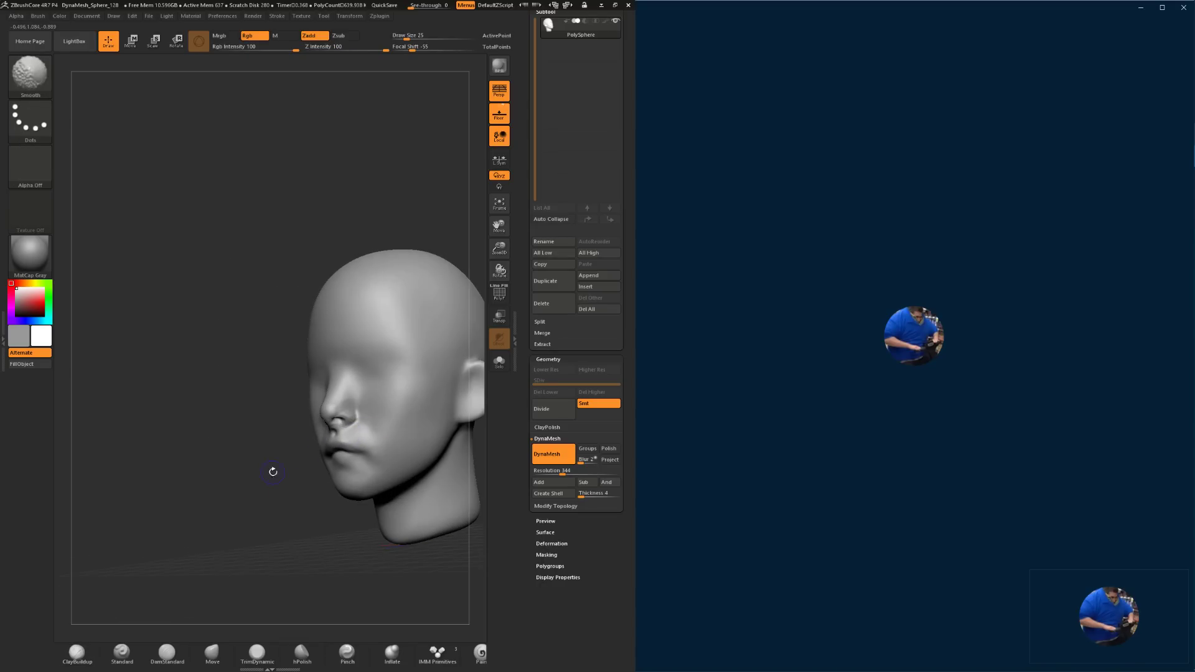
Sculpt the sides of the nose bridge toward the inner eye corners with ClayBuildup and smooth them.
{"action": "left_click_drag", "start_coordinate": [272, 471], "coordinate": [348, 462]}
{"action": "key", "text": "shift"}
{"action": "mouse_move", "coordinate": [394, 363]}
{"action": "left_mouse_down"}
{"action": "mouse_move", "coordinate": [431, 349]}
{"action": "mouse_move", "coordinate": [400, 408]}
{"action": "mouse_move", "coordinate": [280, 404]}
{"action": "mouse_move", "coordinate": [255, 373]}
{"action": "mouse_move", "coordinate": [361, 436]}
{"action": "mouse_move", "coordinate": [305, 451]}
{"action": "mouse_move", "coordinate": [323, 414]}
{"action": "mouse_move", "coordinate": [330, 442]}
{"action": "left_mouse_up"}
{"action": "key", "text": "shift"}
{"action": "left_click_drag", "start_coordinate": [348, 429], "coordinate": [305, 413]}
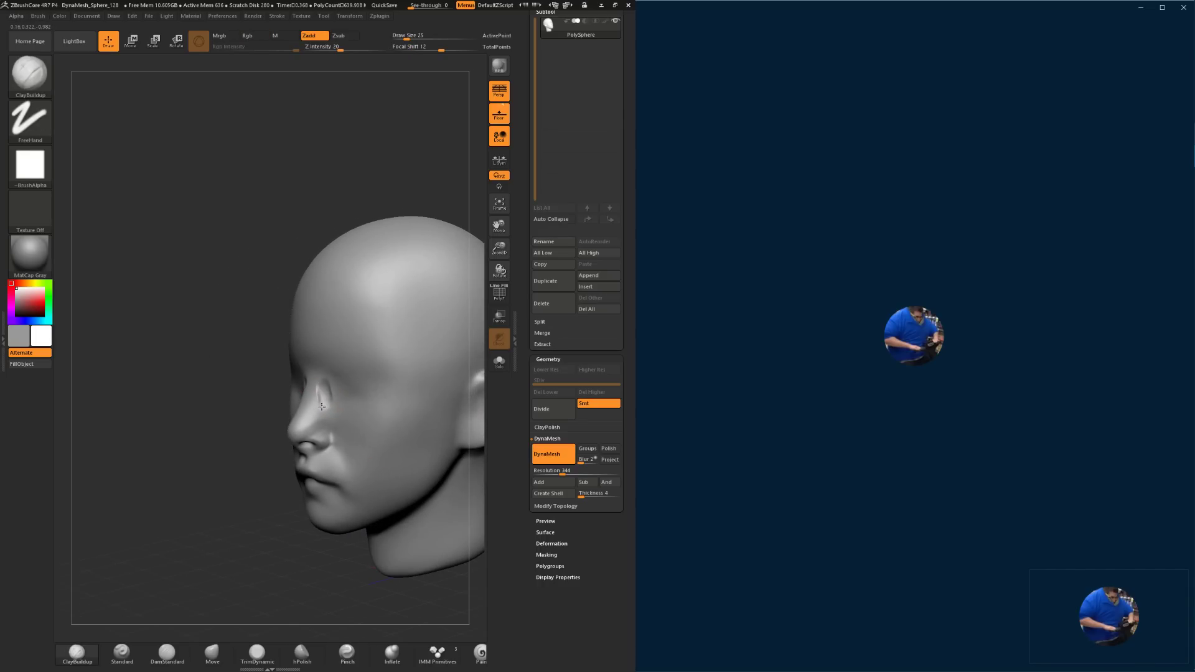
{"action": "left_click_drag", "start_coordinate": [221, 500], "coordinate": [305, 495]}
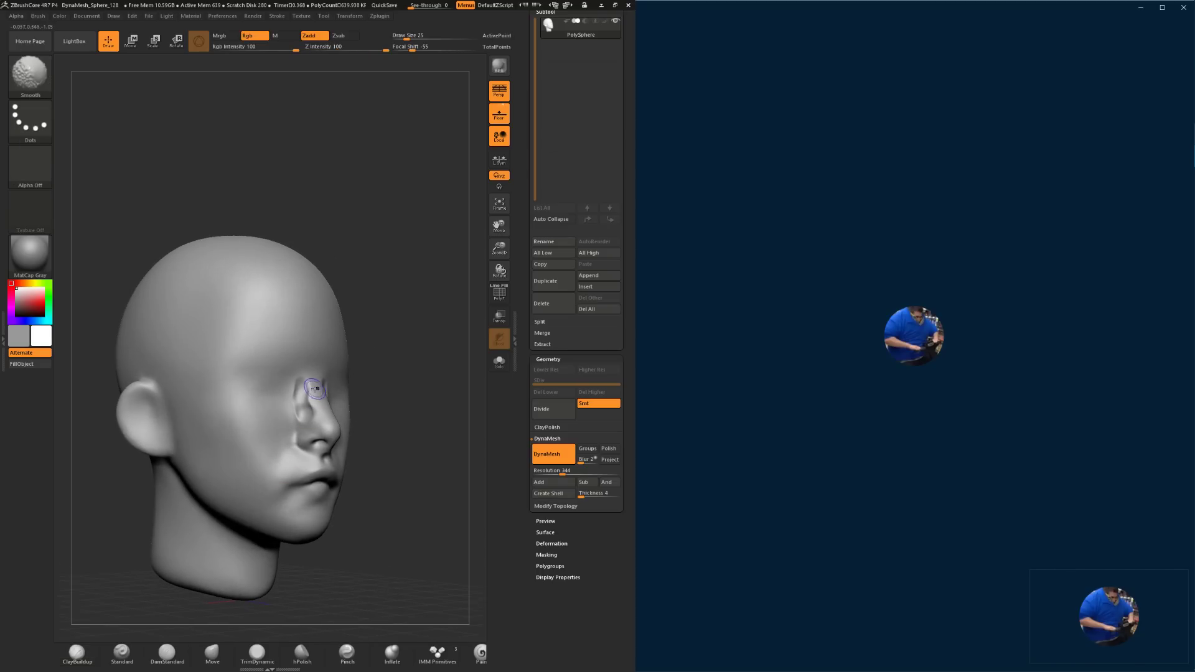
{"action": "mouse_move", "coordinate": [315, 409]}
{"action": "left_mouse_down", "text": "shift"}
{"action": "mouse_move", "coordinate": [267, 412]}
{"action": "mouse_move", "coordinate": [319, 403]}
{"action": "left_mouse_up", "text": "shift"}
Shape the inner eye sockets and upper cheeks with ClayBuildup at draw size 43 and smooth the forms.
{"action": "key", "text": "space"}
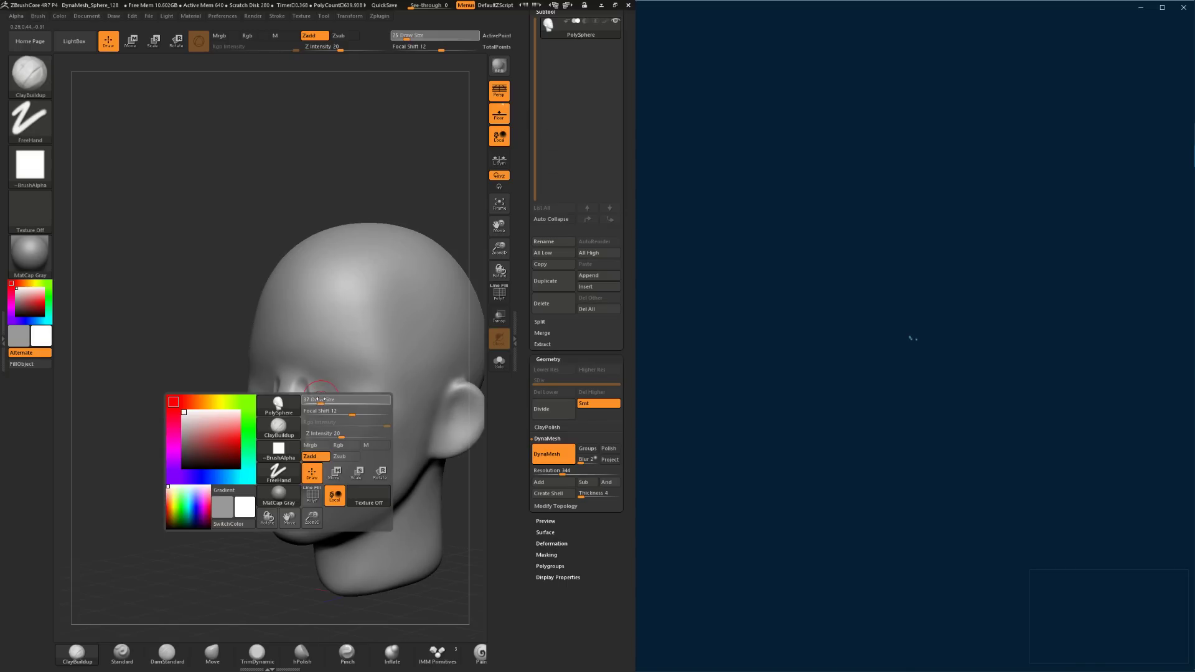
{"action": "left_click_drag", "start_coordinate": [197, 496], "coordinate": [210, 496]}
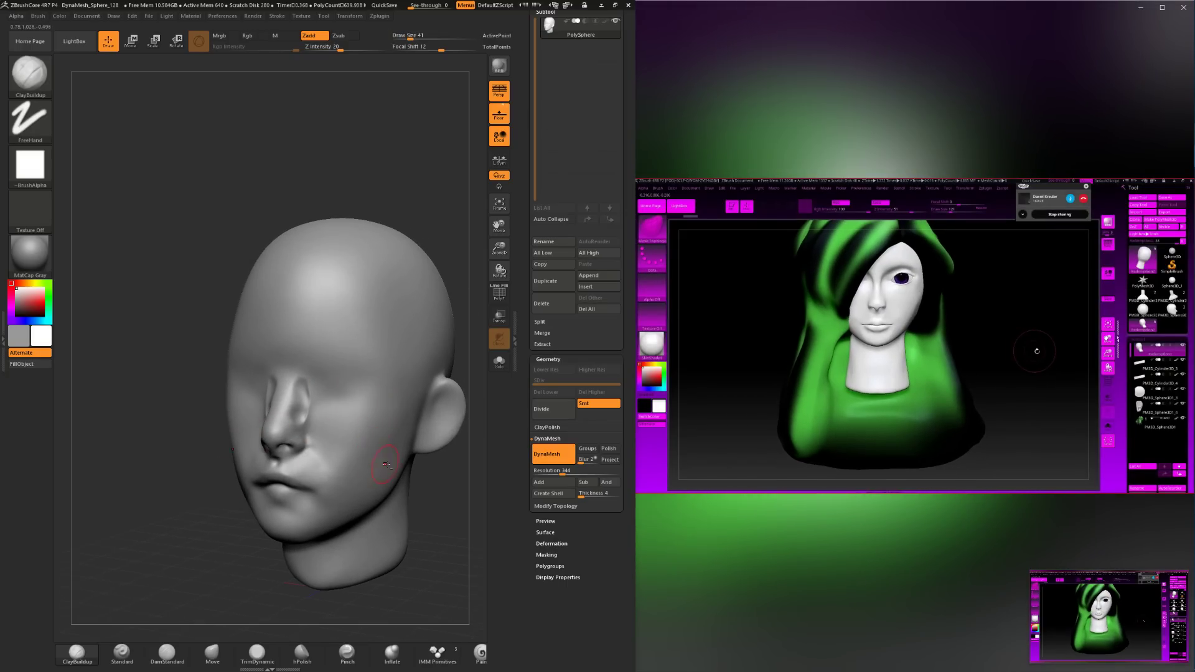
{"action": "right_click_drag", "start_coordinate": [386, 465], "coordinate": [289, 387]}
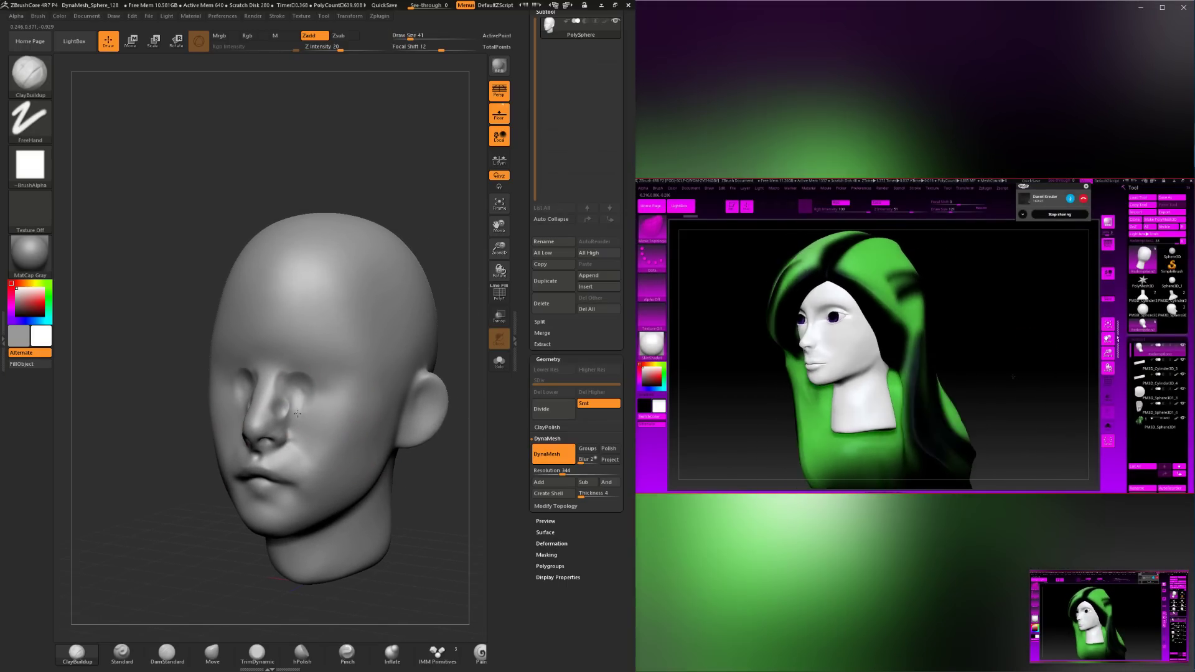
{"action": "right_click_drag", "start_coordinate": [304, 384], "coordinate": [229, 403], "text": "shift"}
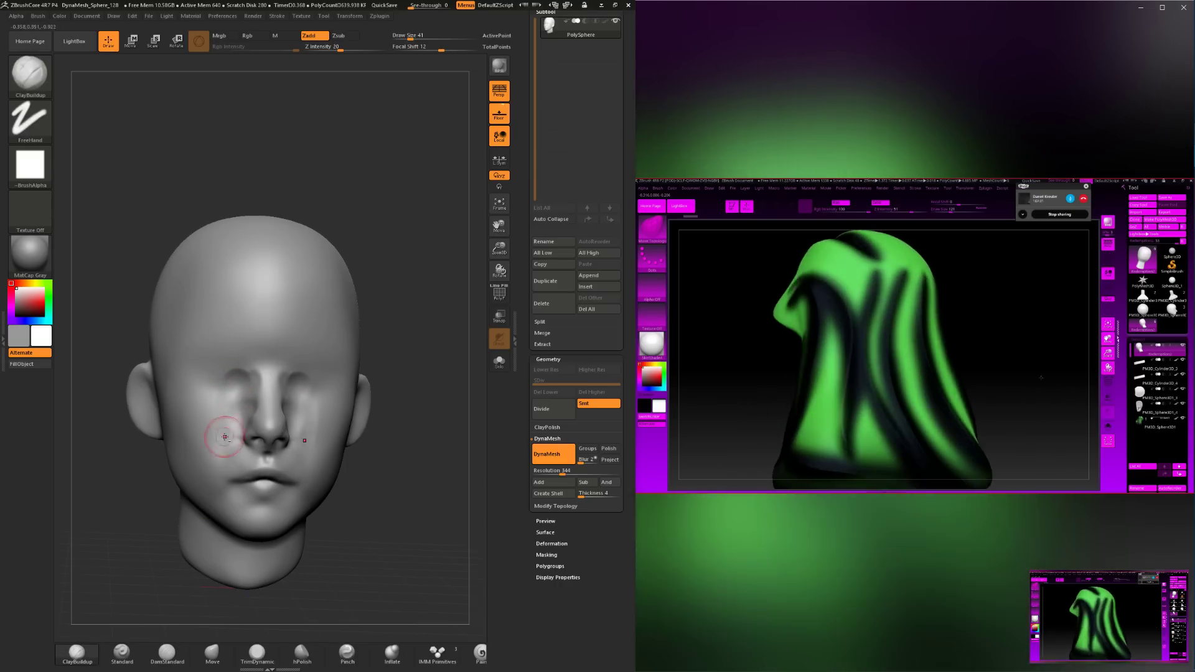
{"action": "key", "text": "shift"}
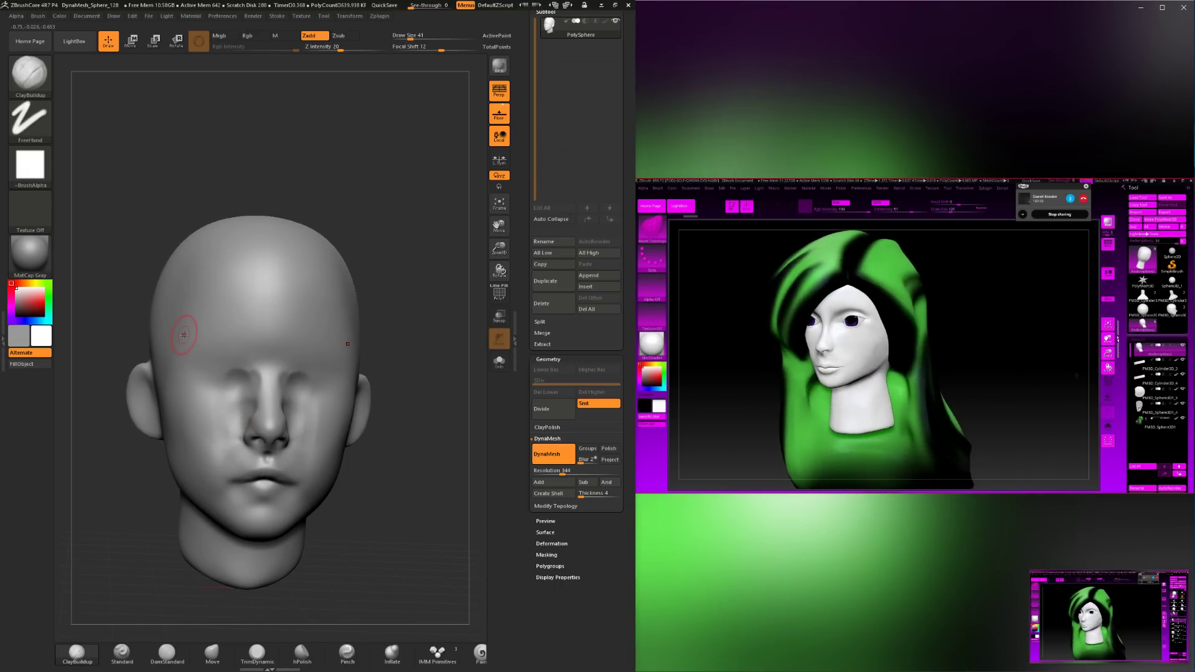
Flatten the cheek planes beside the nose with TrimDynamic and smooth the transitions.
{"action": "left_click", "coordinate": [256, 652]}
{"action": "key", "text": "space"}
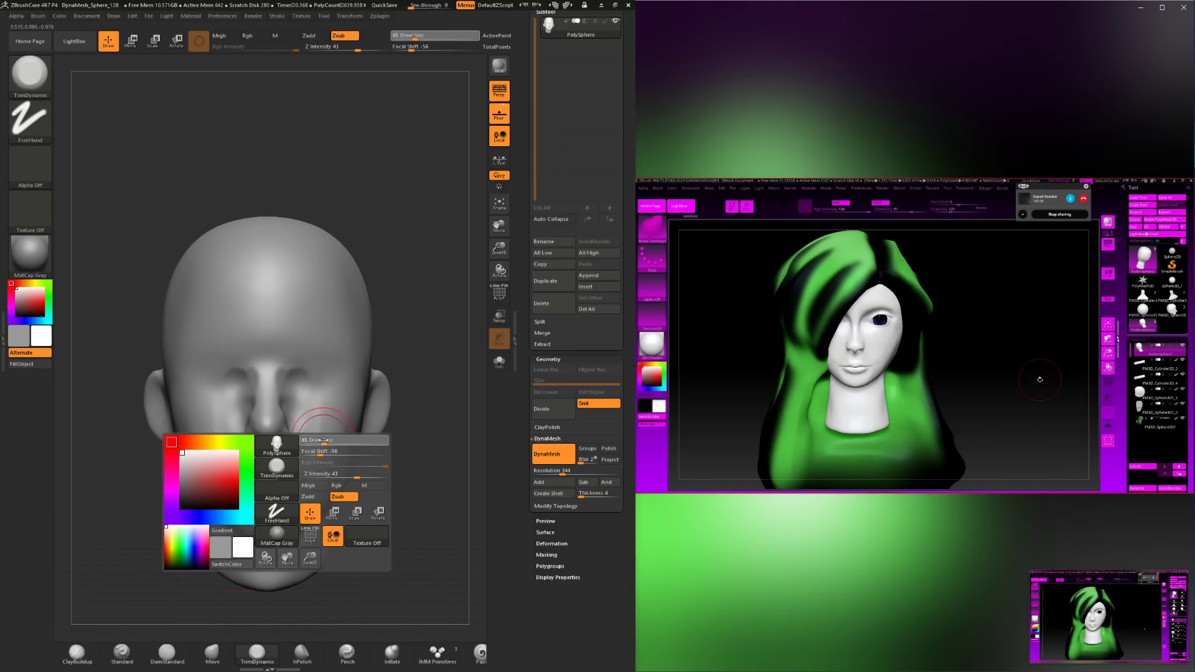
{"action": "key", "text": "shift"}
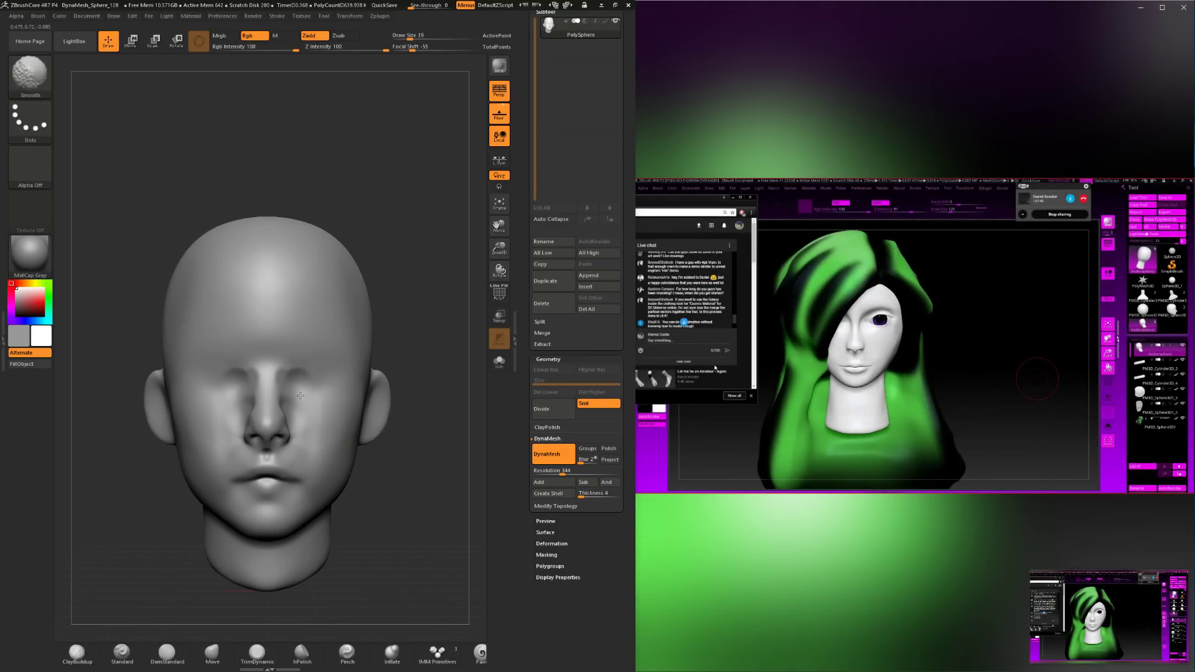
{"action": "left_click_drag", "start_coordinate": [300, 395], "coordinate": [268, 400]}
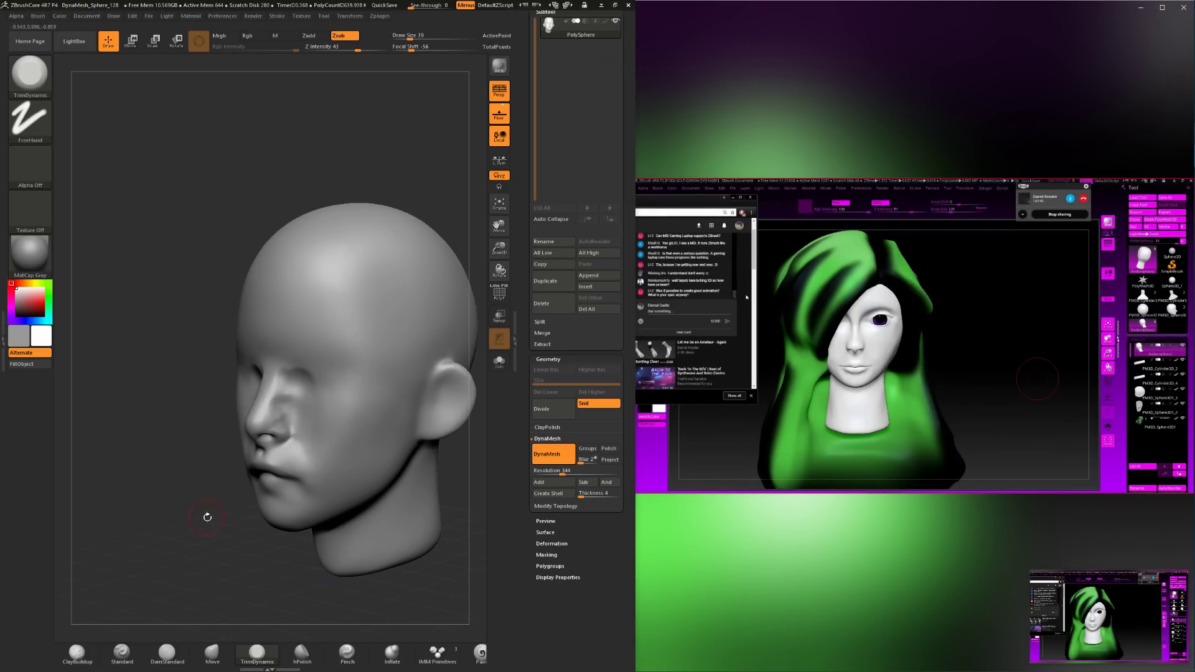
{"action": "mouse_move", "coordinate": [207, 517]}
{"action": "left_mouse_down"}
{"action": "mouse_move", "coordinate": [255, 389]}
{"action": "mouse_move", "coordinate": [272, 398]}
{"action": "mouse_move", "coordinate": [231, 503]}
{"action": "left_mouse_up"}
{"action": "key", "text": "shift"}
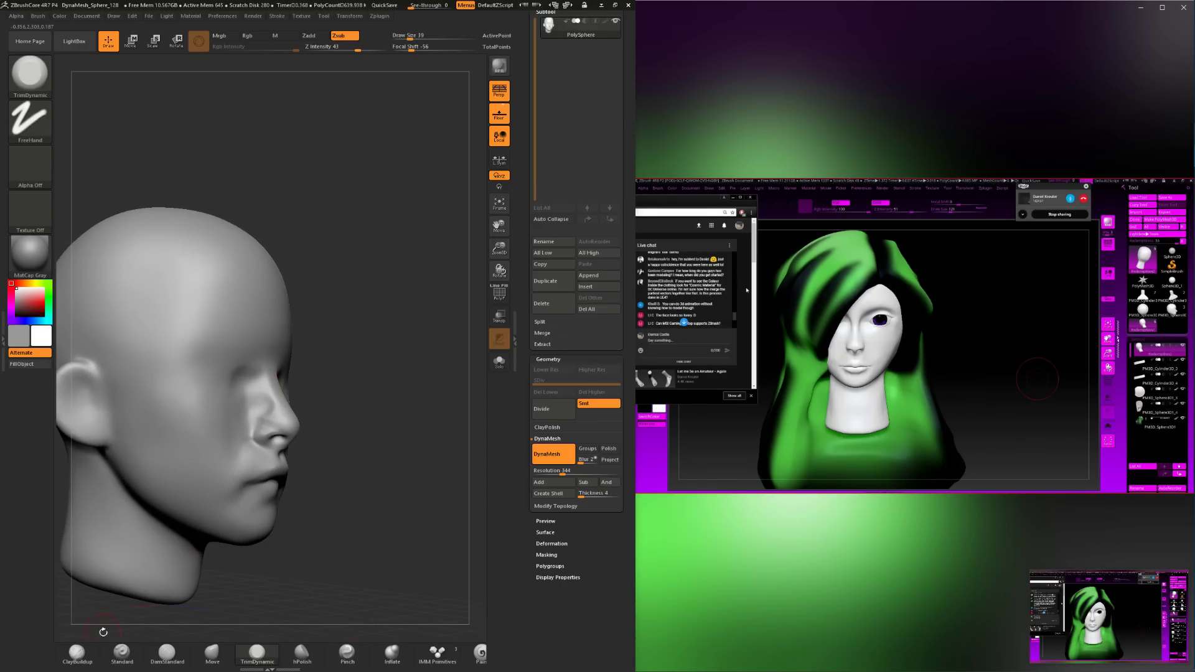
Carve the crease around the outer nostril wings with DamStandard and soften its upper end.
{"action": "left_click", "coordinate": [76, 652]}
{"action": "mouse_move", "coordinate": [372, 413]}
{"action": "left_mouse_down"}
{"action": "mouse_move", "coordinate": [392, 435]}
{"action": "mouse_move", "coordinate": [282, 422]}
{"action": "left_mouse_up"}
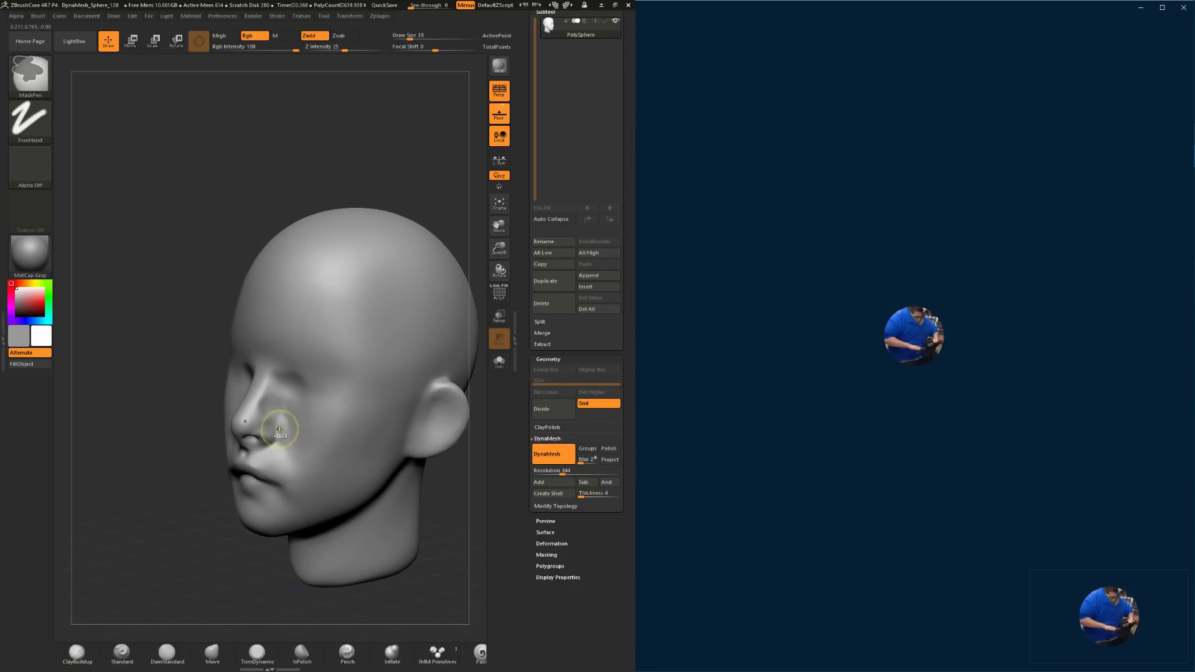
{"action": "left_click_drag", "start_coordinate": [258, 414], "coordinate": [265, 575]}
{"action": "mouse_move", "coordinate": [332, 510]}
{"action": "left_mouse_down", "text": "alt"}
{"action": "mouse_move", "coordinate": [365, 525]}
{"action": "mouse_move", "coordinate": [343, 529]}
{"action": "left_mouse_up", "text": "alt"}
{"action": "left_click", "coordinate": [167, 654]}
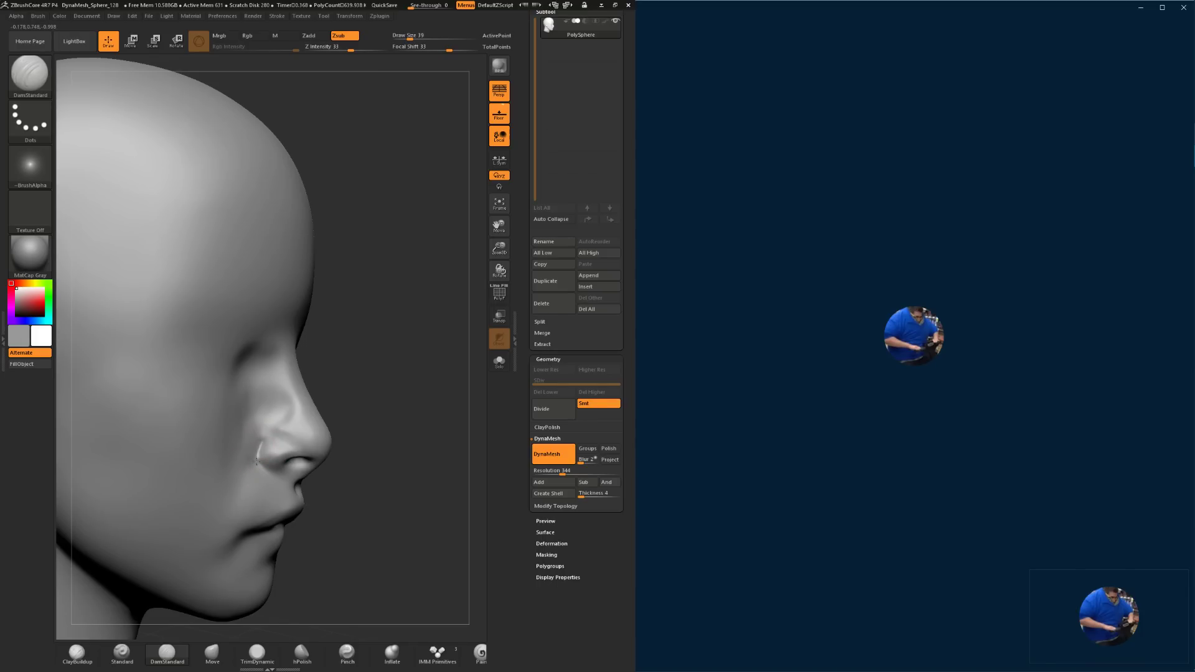
{"action": "left_click_drag", "start_coordinate": [317, 464], "coordinate": [360, 419]}
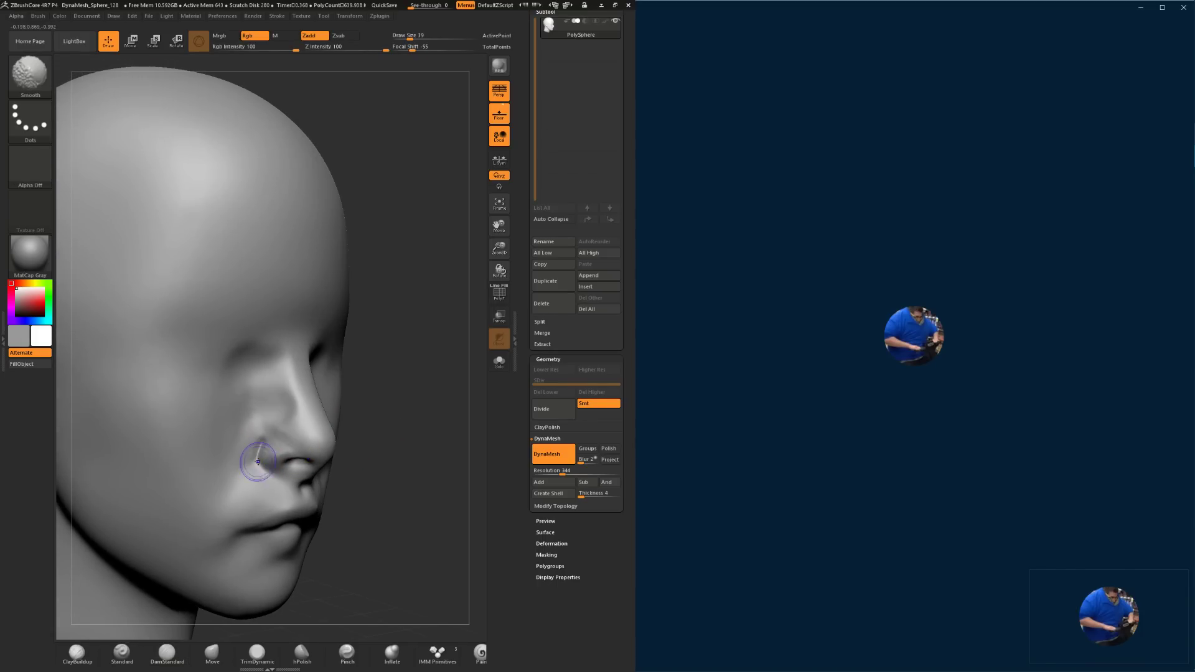
{"action": "left_click_drag", "start_coordinate": [265, 451], "coordinate": [259, 434], "text": "shift"}
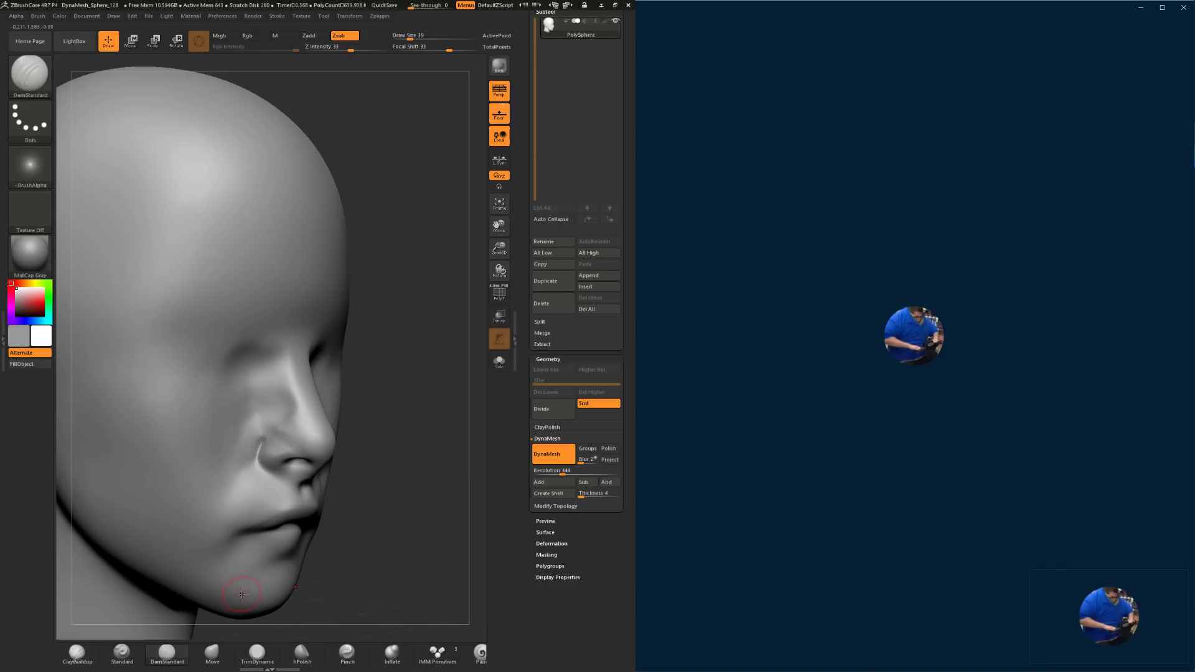
Build up the sides of the nose above the nostril wings with ClayBuildup.
{"action": "left_click", "coordinate": [77, 653]}
{"action": "left_click_drag", "start_coordinate": [386, 520], "coordinate": [293, 436]}
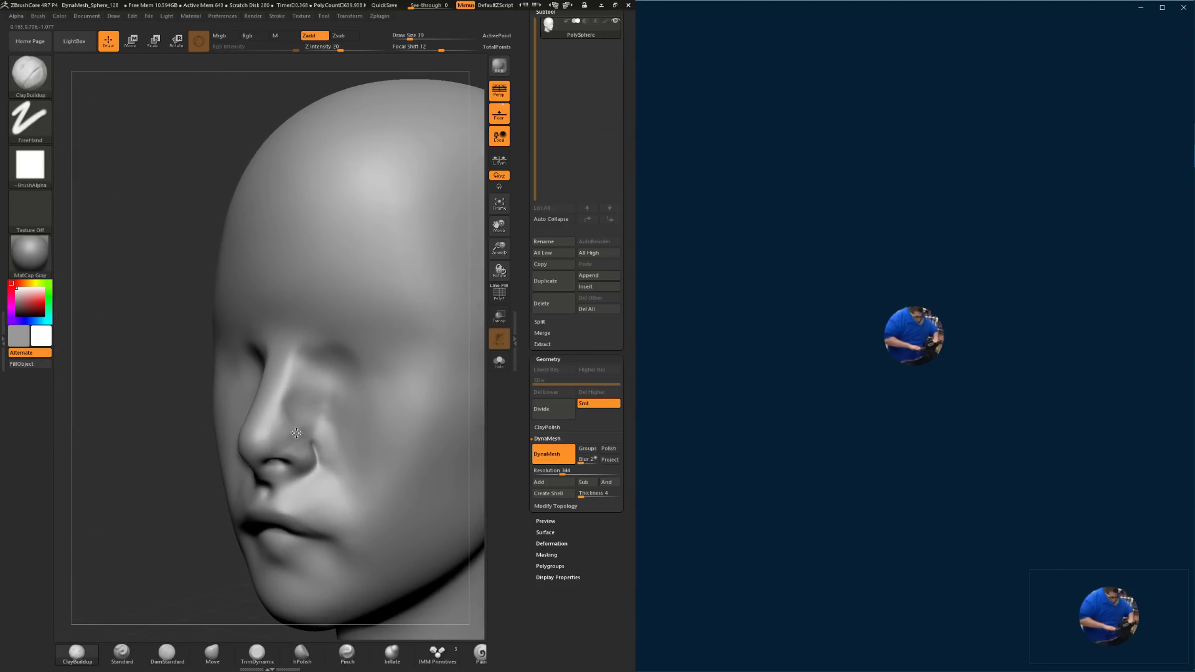
{"action": "left_click_drag", "start_coordinate": [153, 521], "coordinate": [243, 447]}
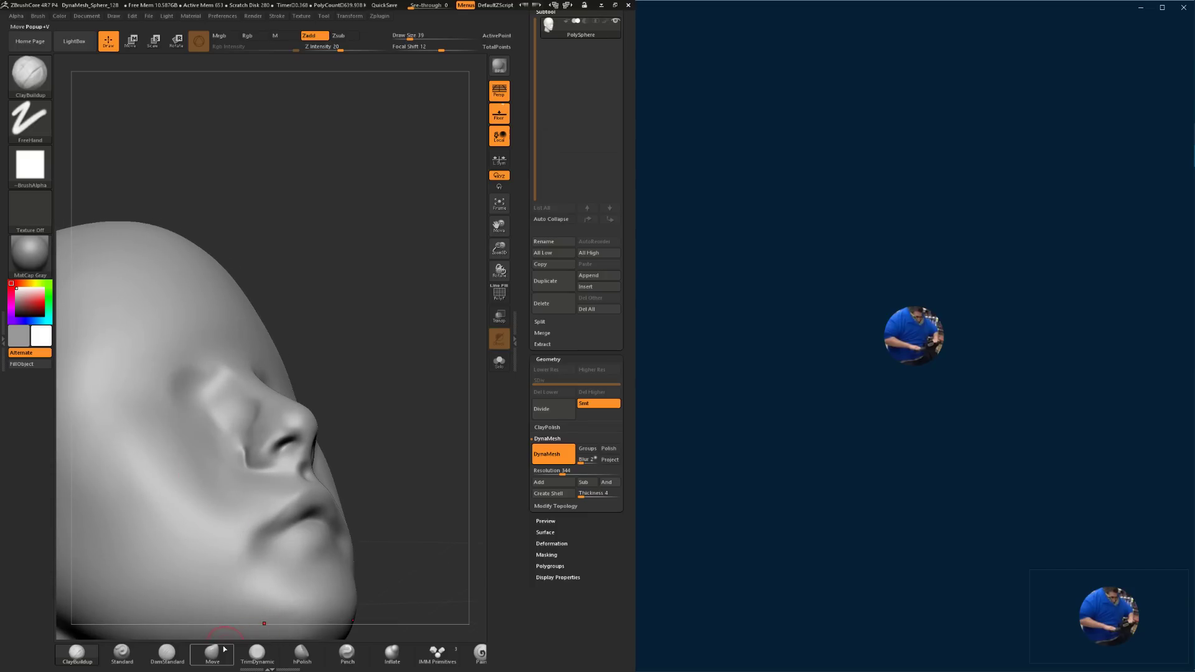
Adjust the shape of the nostrils and nose base with the Move brush at a larger draw size.
{"action": "left_click", "coordinate": [215, 652]}
{"action": "left_click_drag", "start_coordinate": [352, 477], "coordinate": [362, 500]}
{"action": "key", "text": "space"}
{"action": "left_click_drag", "start_coordinate": [396, 444], "coordinate": [389, 444]}
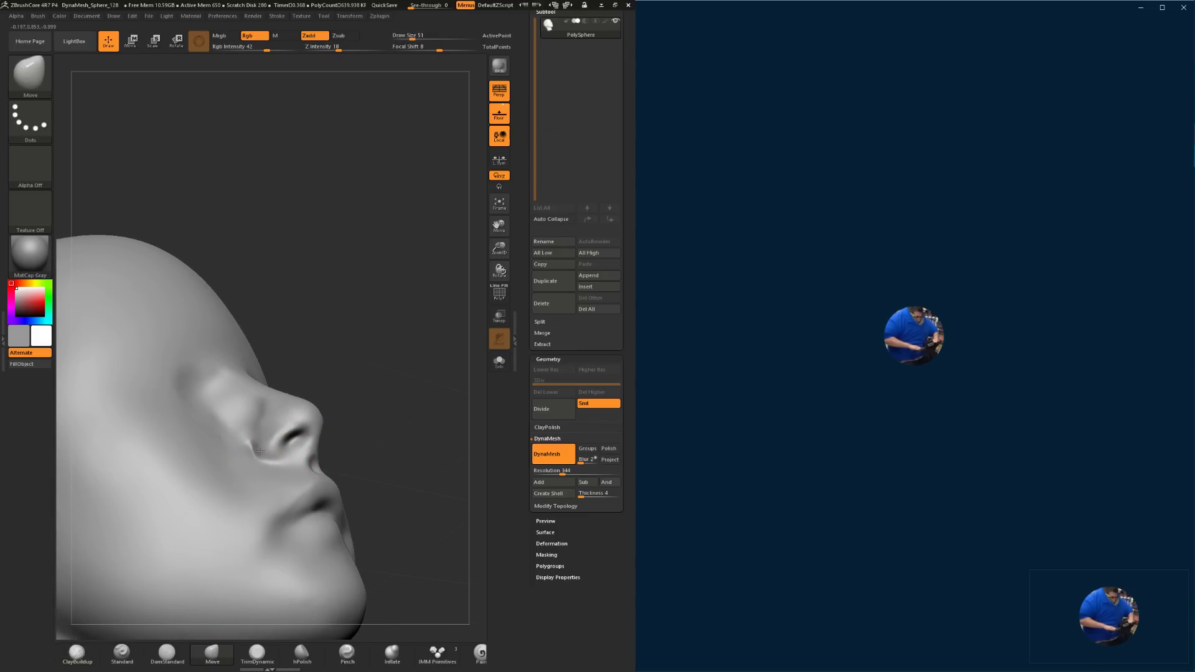
{"action": "mouse_move", "coordinate": [372, 388]}
{"action": "left_mouse_down"}
{"action": "mouse_move", "coordinate": [288, 399]}
{"action": "mouse_move", "coordinate": [360, 382]}
{"action": "left_mouse_up"}
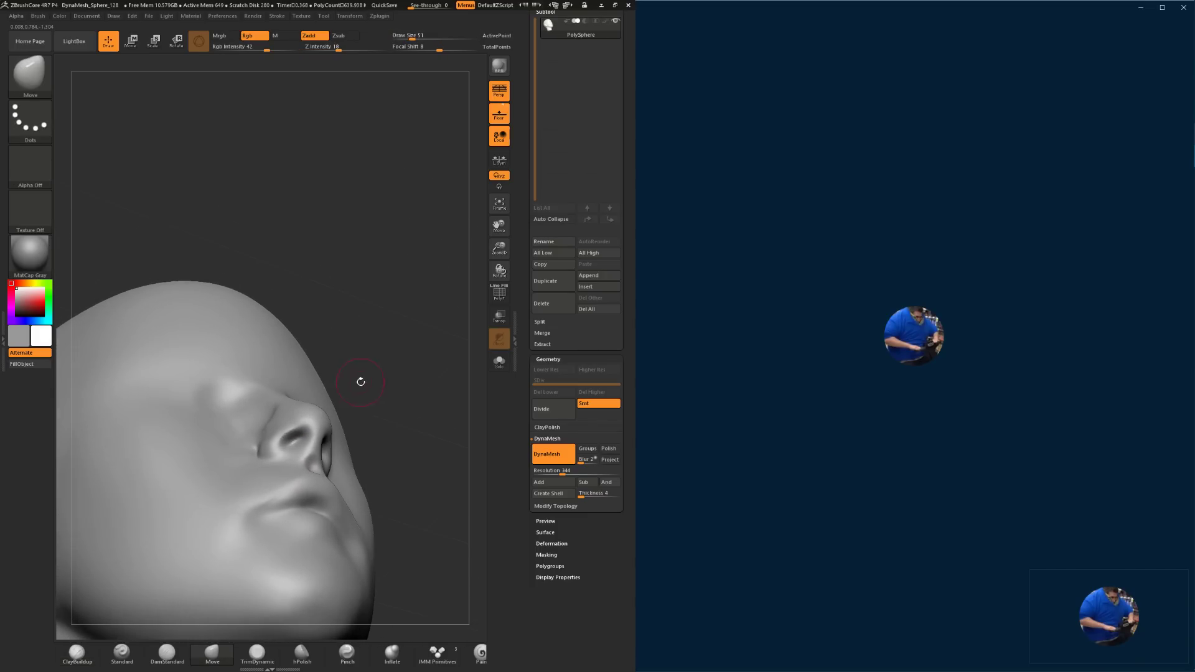
Refine the nostril rims and underside of the nose with ClayBuildup at draw size 33.
{"action": "left_click", "coordinate": [92, 666]}
{"action": "key", "text": "space"}
{"action": "left_click_drag", "start_coordinate": [384, 423], "coordinate": [378, 423]}
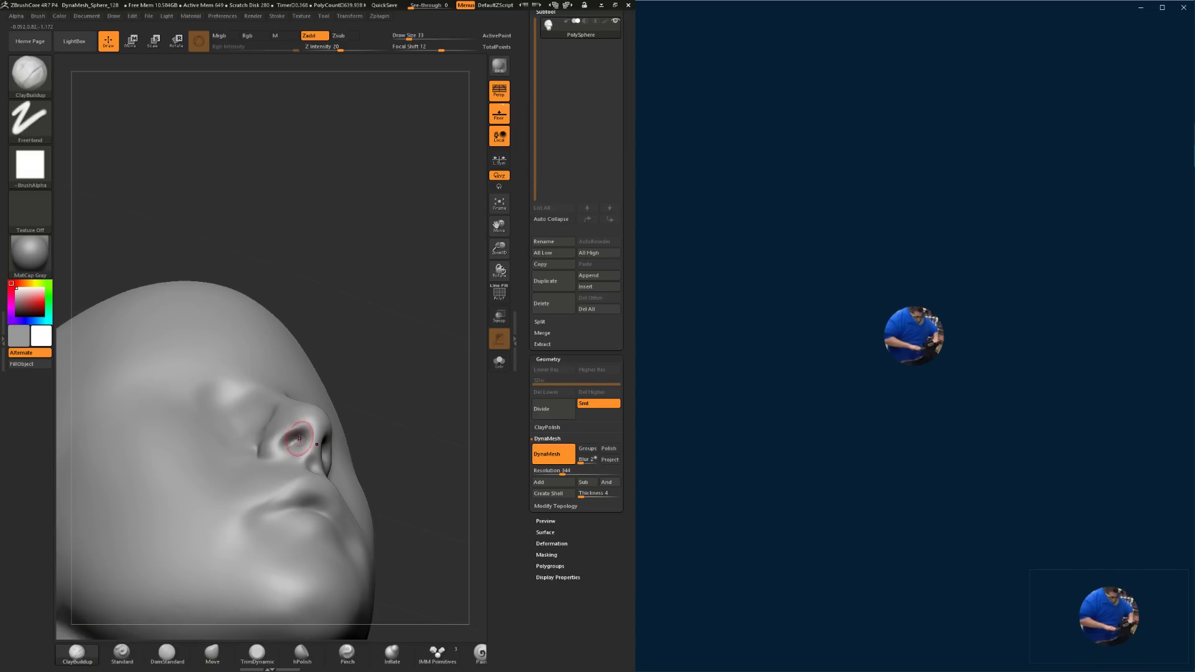
{"action": "left_click_drag", "start_coordinate": [368, 387], "coordinate": [397, 479]}
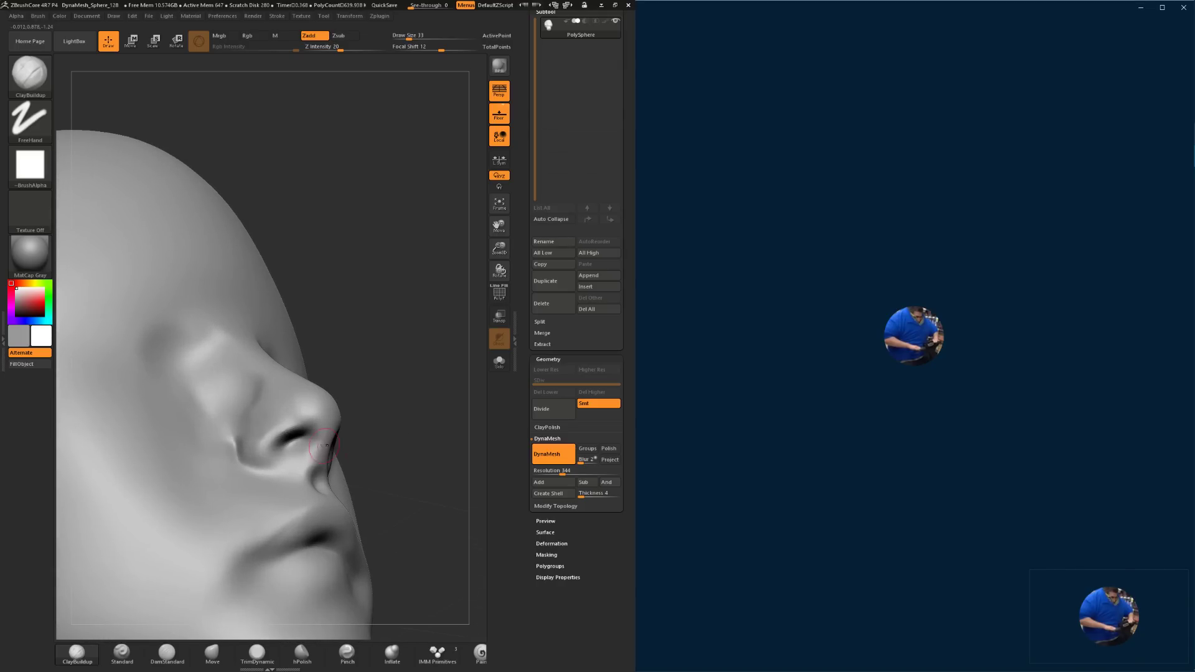
{"action": "mouse_move", "coordinate": [427, 419]}
{"action": "left_mouse_down"}
{"action": "mouse_move", "coordinate": [435, 427]}
{"action": "mouse_move", "coordinate": [317, 455]}
{"action": "mouse_move", "coordinate": [432, 435]}
{"action": "mouse_move", "coordinate": [386, 442]}
{"action": "left_mouse_up"}
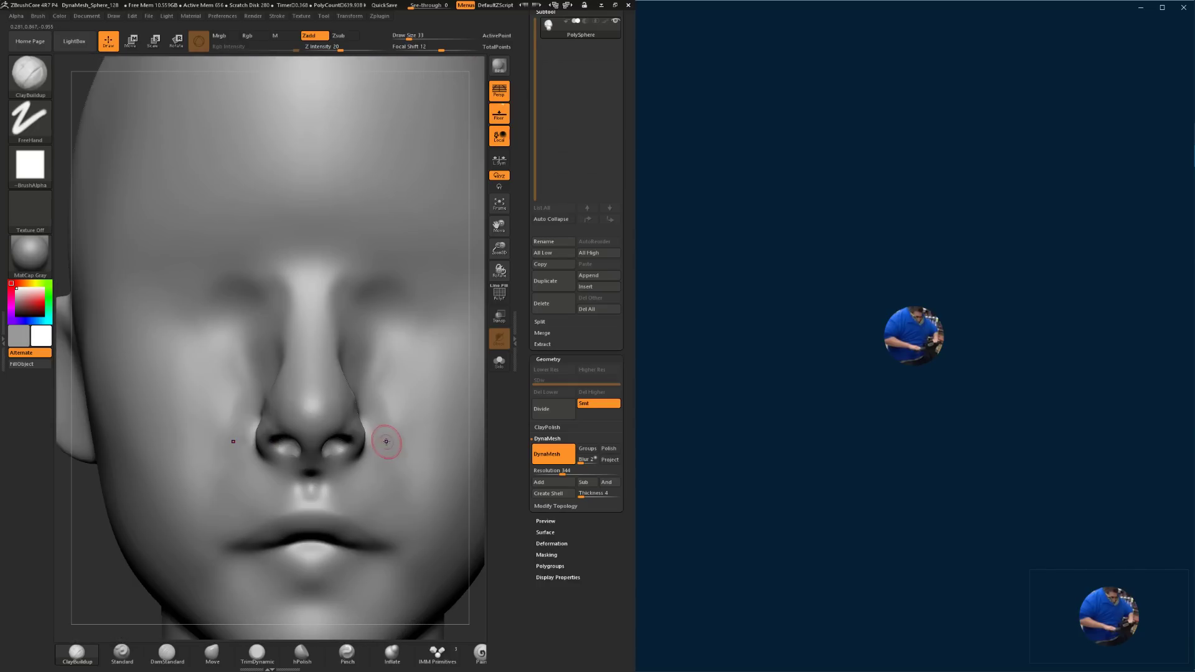
Add volume to the nostril wings and nose tip with ClayBuildup and smooth the strokes.
{"action": "left_click_drag", "start_coordinate": [124, 594], "coordinate": [369, 482], "text": "alt"}
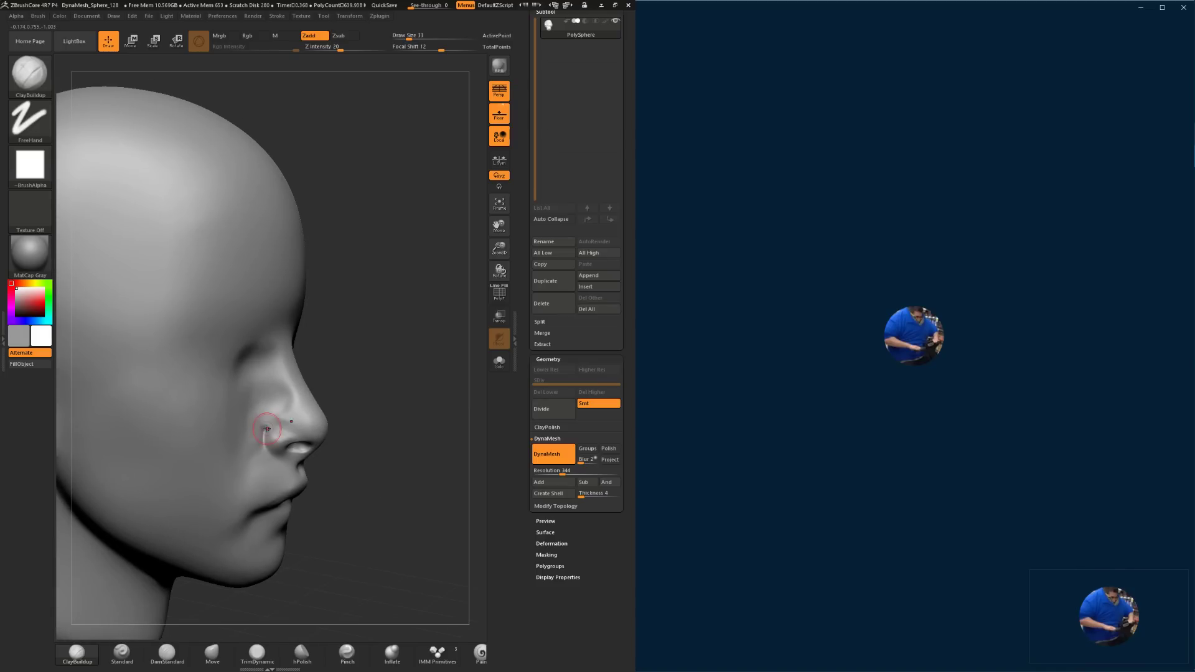
{"action": "key", "text": "shift"}
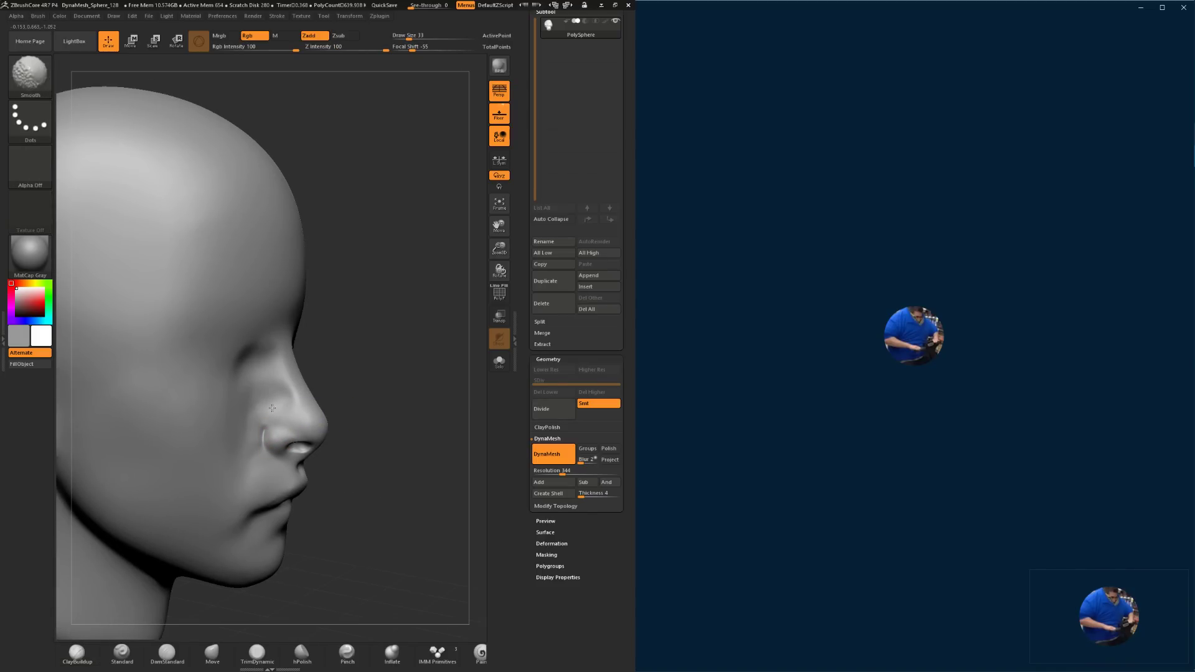
{"action": "mouse_move", "coordinate": [398, 510]}
{"action": "left_mouse_down"}
{"action": "mouse_move", "coordinate": [189, 568]}
{"action": "mouse_move", "coordinate": [192, 530]}
{"action": "mouse_move", "coordinate": [165, 527]}
{"action": "mouse_move", "coordinate": [318, 435]}
{"action": "mouse_move", "coordinate": [281, 424]}
{"action": "mouse_move", "coordinate": [311, 434]}
{"action": "mouse_move", "coordinate": [281, 445]}
{"action": "left_mouse_up"}
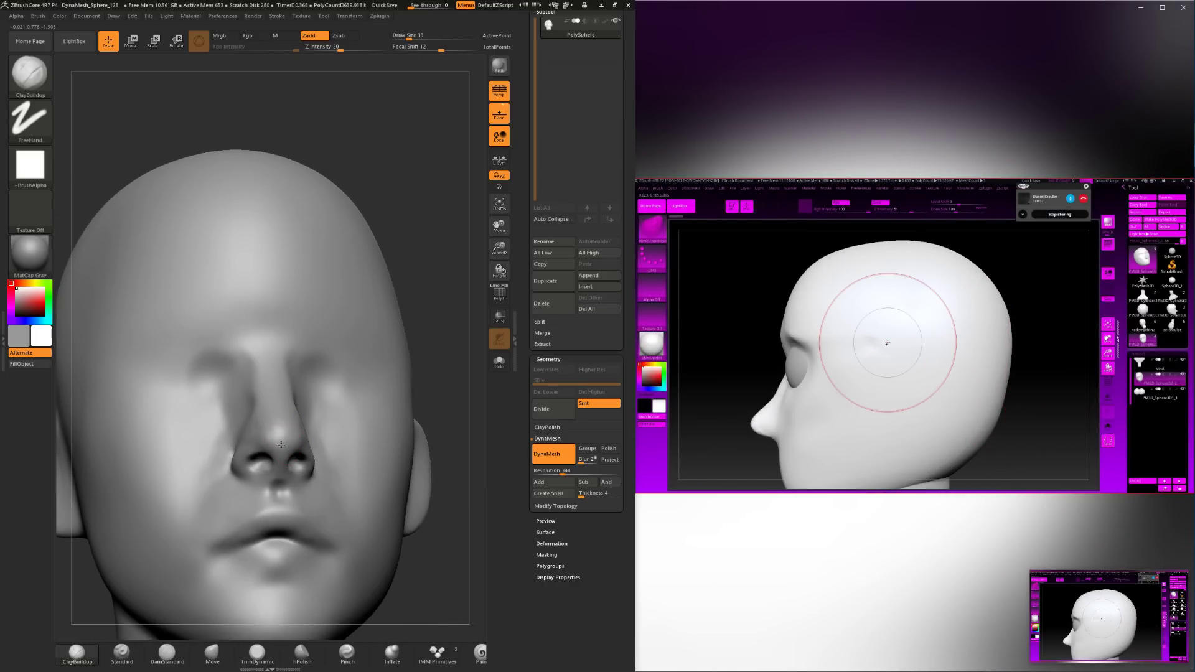
{"action": "left_click_drag", "start_coordinate": [317, 403], "coordinate": [276, 434]}
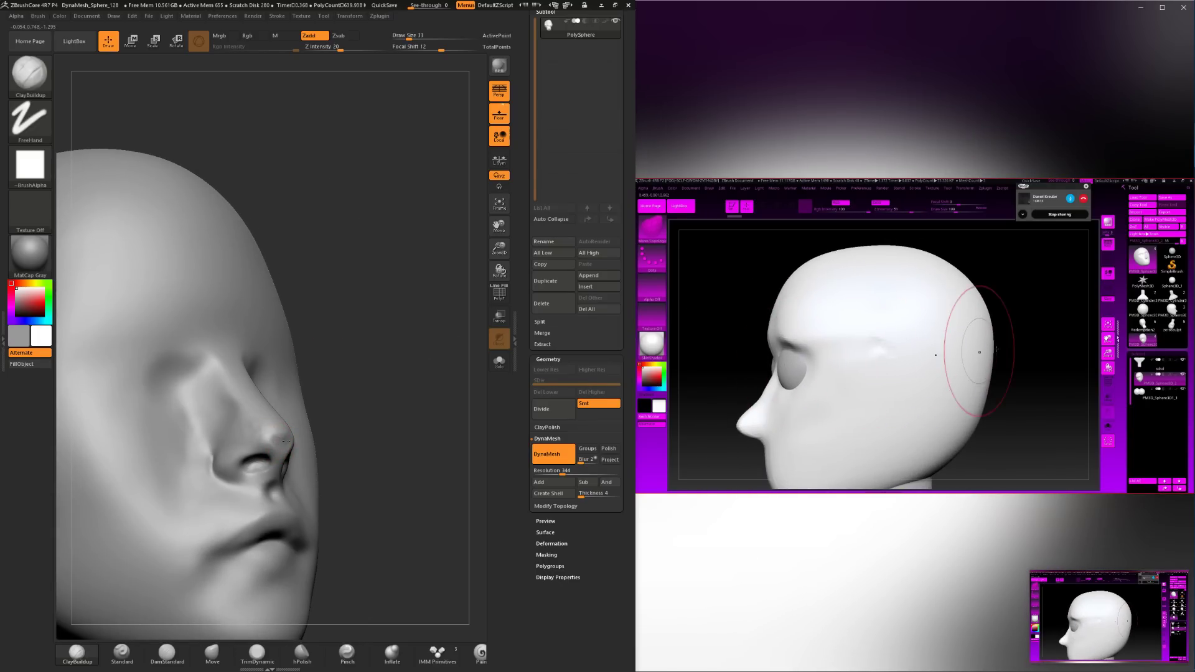
{"action": "mouse_move", "coordinate": [266, 426]}
{"action": "left_mouse_down", "text": "shift"}
{"action": "mouse_move", "coordinate": [297, 434]}
{"action": "mouse_move", "coordinate": [255, 460]}
{"action": "mouse_move", "coordinate": [301, 424]}
{"action": "mouse_move", "coordinate": [299, 454]}
{"action": "mouse_move", "coordinate": [197, 516]}
{"action": "mouse_move", "coordinate": [418, 453]}
{"action": "mouse_move", "coordinate": [385, 404]}
{"action": "left_mouse_up", "text": "shift"}
Reshape the nose profile and nose base with the Move brush, reducing the draw size to 29.
{"action": "mouse_move", "coordinate": [368, 460]}
{"action": "left_mouse_down"}
{"action": "mouse_move", "coordinate": [177, 492]}
{"action": "mouse_move", "coordinate": [165, 582]}
{"action": "mouse_move", "coordinate": [151, 582]}
{"action": "mouse_move", "coordinate": [182, 551]}
{"action": "left_mouse_up"}
{"action": "left_click", "coordinate": [214, 653]}
{"action": "key", "text": "space"}
{"action": "mouse_move", "coordinate": [298, 458]}
{"action": "left_mouse_down"}
{"action": "mouse_move", "coordinate": [264, 466]}
{"action": "mouse_move", "coordinate": [324, 468]}
{"action": "left_mouse_up"}
{"action": "key", "text": "space"}
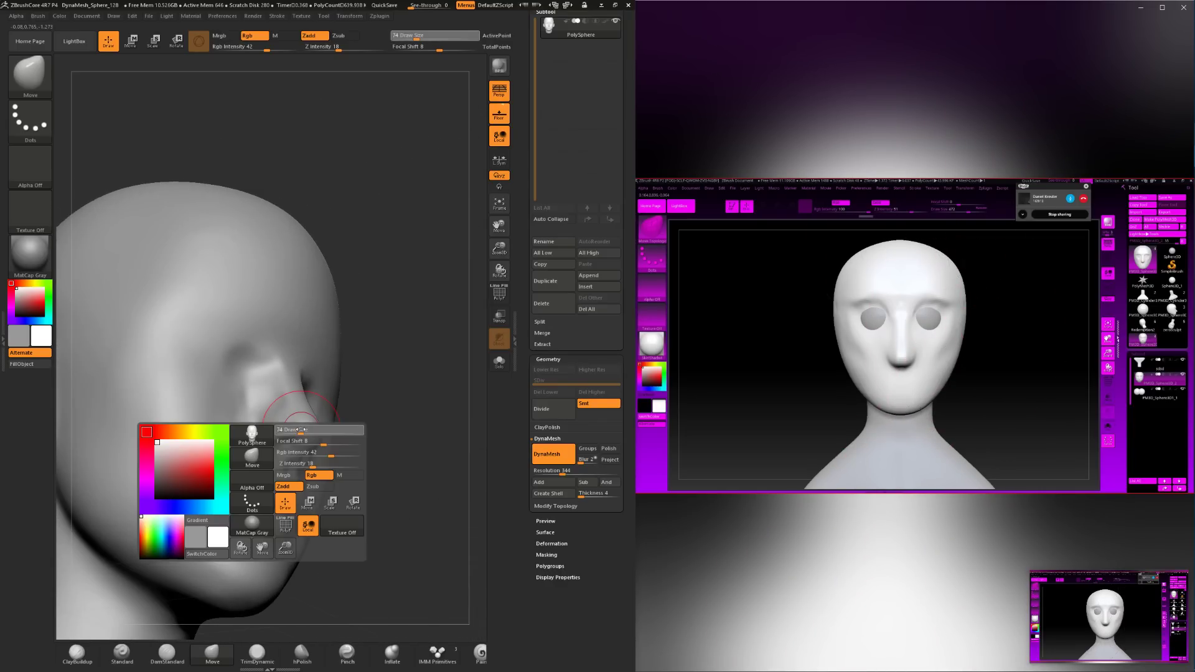
{"action": "mouse_move", "coordinate": [291, 430]}
{"action": "left_mouse_down"}
{"action": "mouse_move", "coordinate": [293, 457]}
{"action": "mouse_move", "coordinate": [186, 486]}
{"action": "left_mouse_up"}
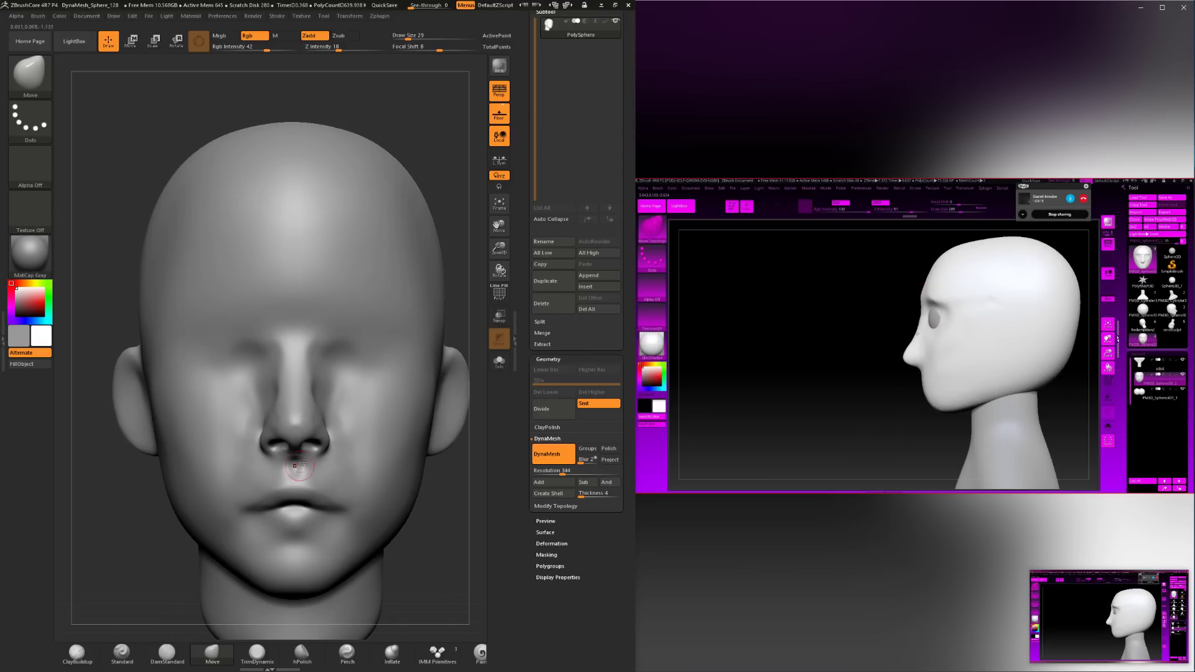
Flatten the sides of the nose bridge with TrimDynamic at draw size 62.
{"action": "key", "text": "space"}
{"action": "left_click", "coordinate": [325, 454]}
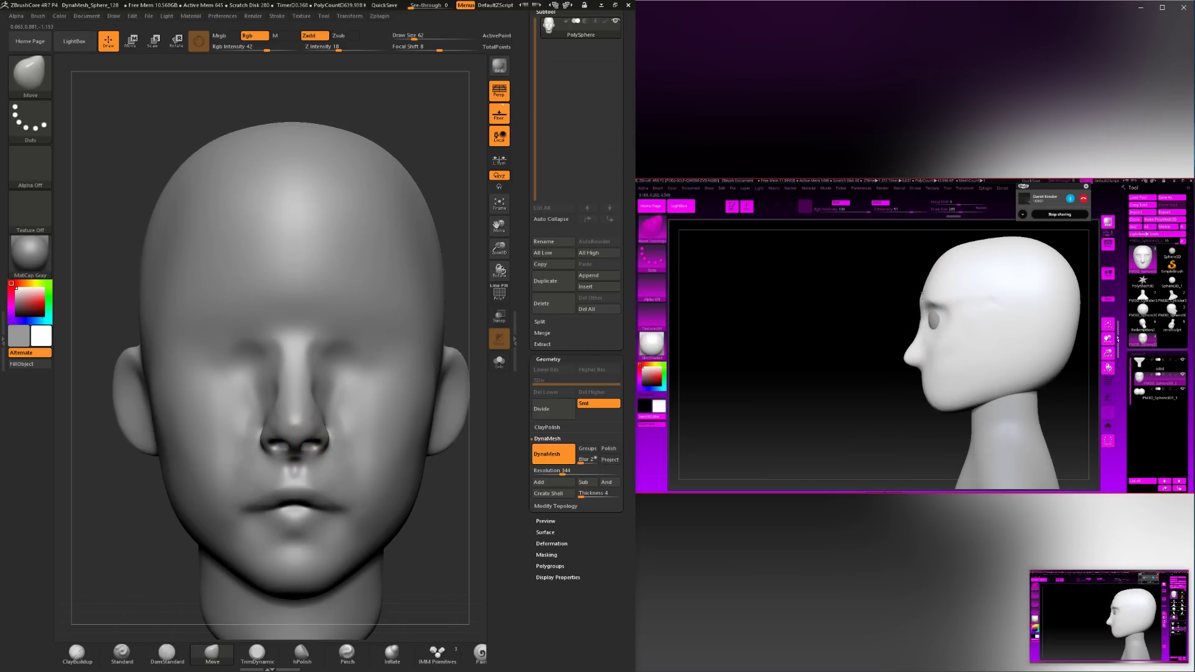
{"action": "mouse_move", "coordinate": [126, 582]}
{"action": "left_mouse_down"}
{"action": "mouse_move", "coordinate": [127, 550]}
{"action": "mouse_move", "coordinate": [198, 623]}
{"action": "left_mouse_up"}
{"action": "left_click", "coordinate": [256, 654]}
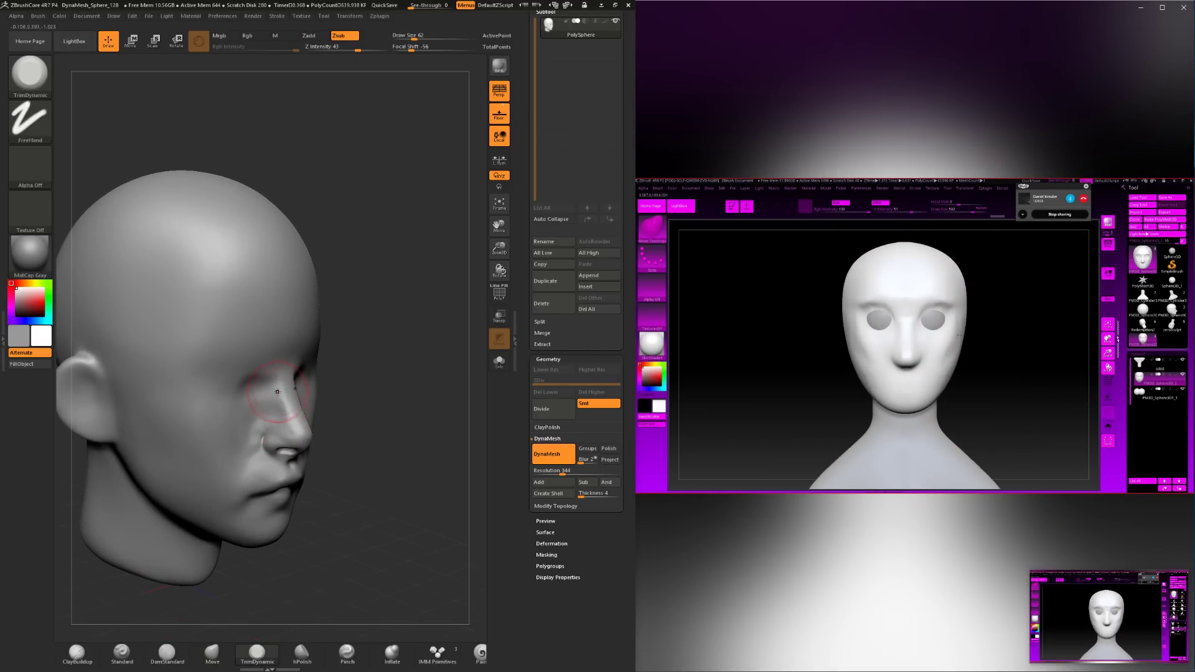
{"action": "left_click_drag", "start_coordinate": [275, 415], "coordinate": [283, 384]}
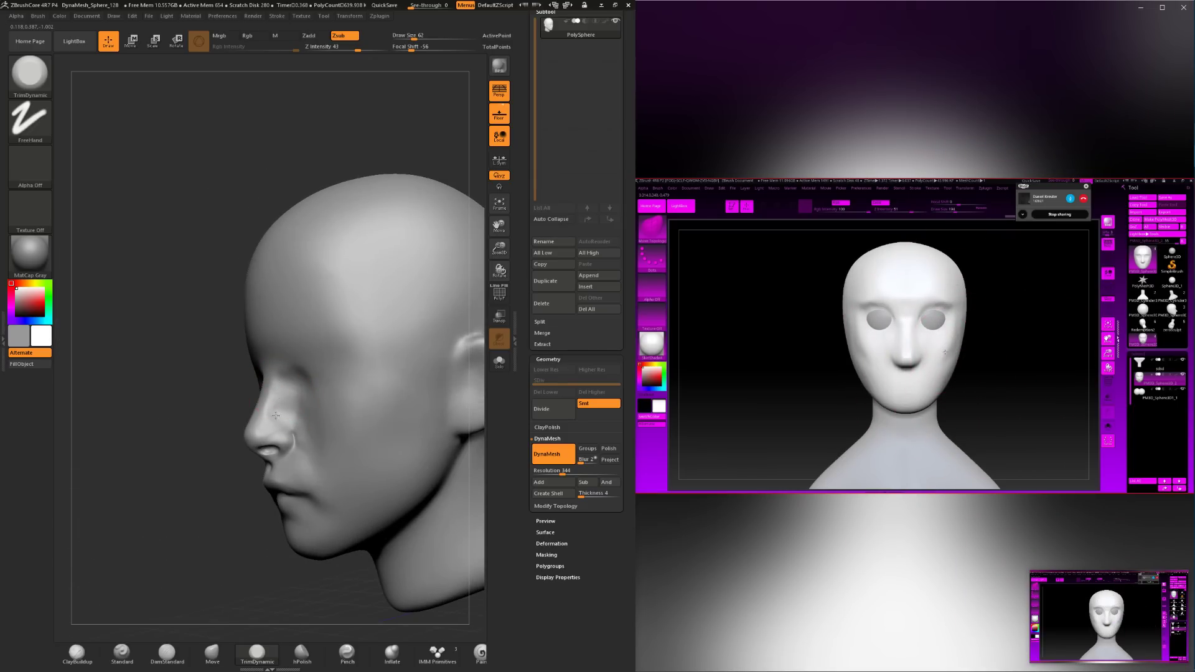
{"action": "mouse_move", "coordinate": [189, 571]}
{"action": "left_mouse_down"}
{"action": "mouse_move", "coordinate": [280, 569]}
{"action": "mouse_move", "coordinate": [324, 554]}
{"action": "left_mouse_up"}
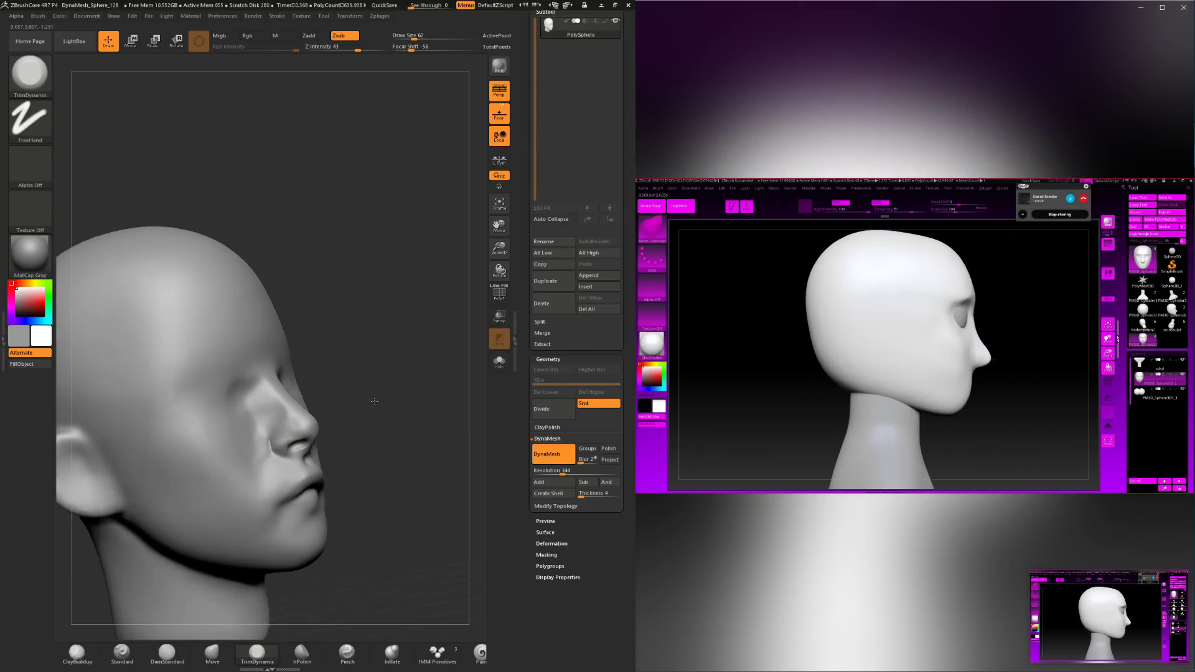
{"action": "left_click_drag", "start_coordinate": [373, 403], "coordinate": [321, 439]}
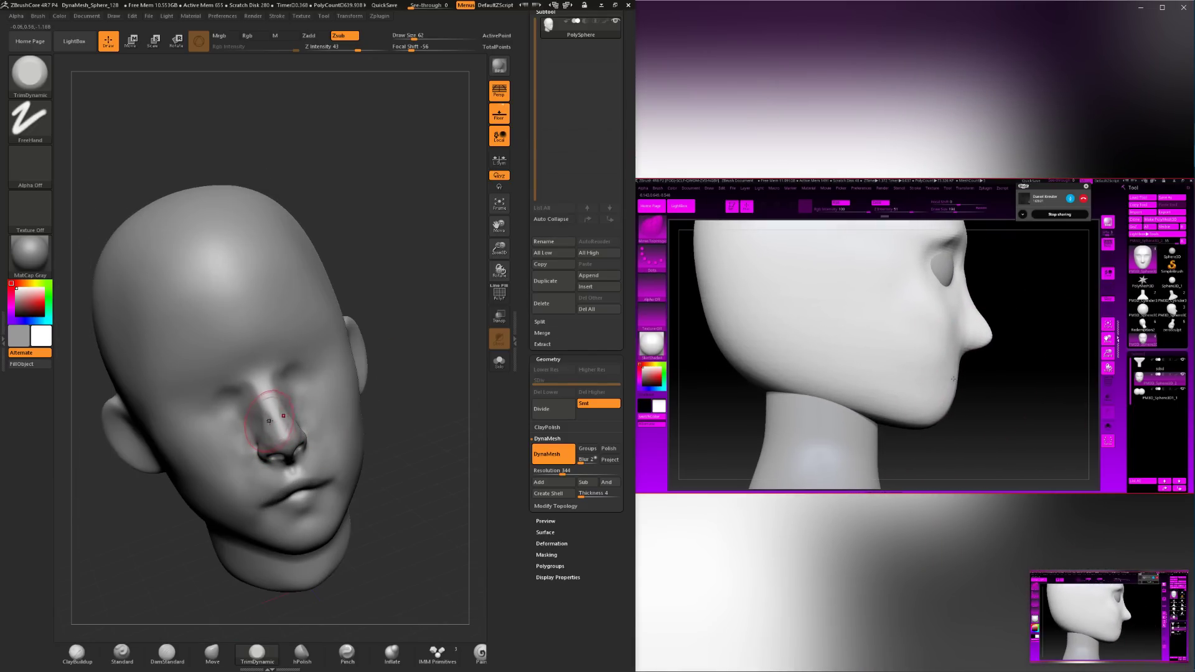
Define the planes of the nose bridge, nose sides and nostril wings with TrimDynamic at draw size 37.
{"action": "key", "text": "space"}
{"action": "left_click_drag", "start_coordinate": [267, 423], "coordinate": [262, 423]}
{"action": "left_click_drag", "start_coordinate": [399, 435], "coordinate": [318, 435]}
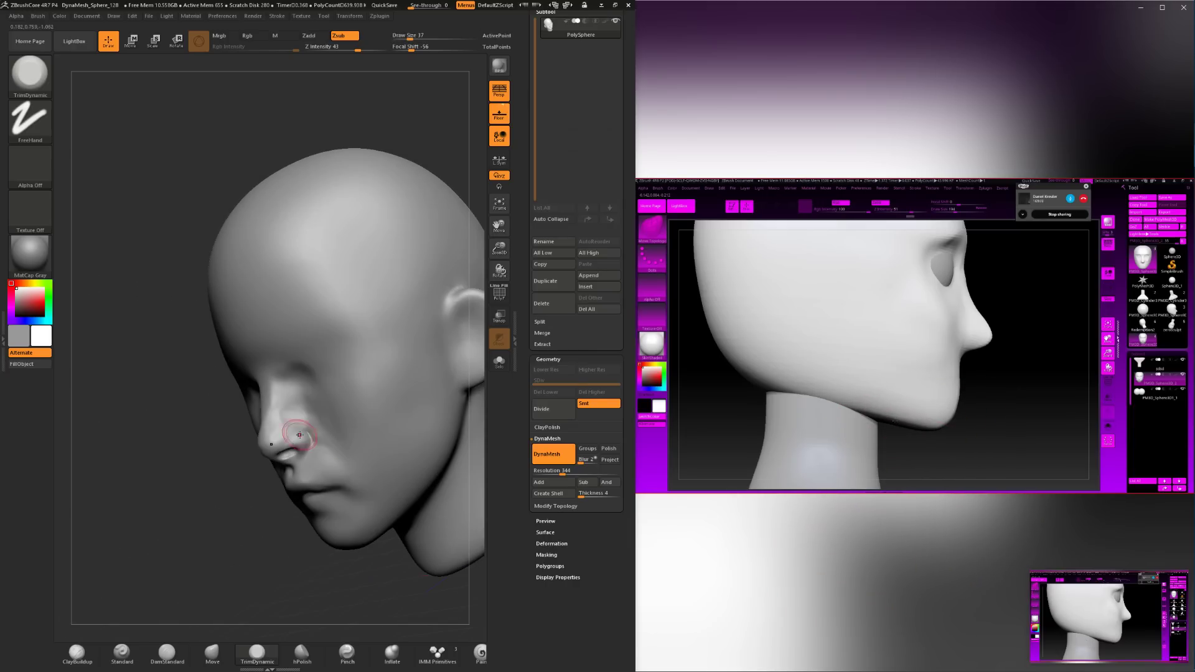
{"action": "left_click_drag", "start_coordinate": [236, 452], "coordinate": [326, 445]}
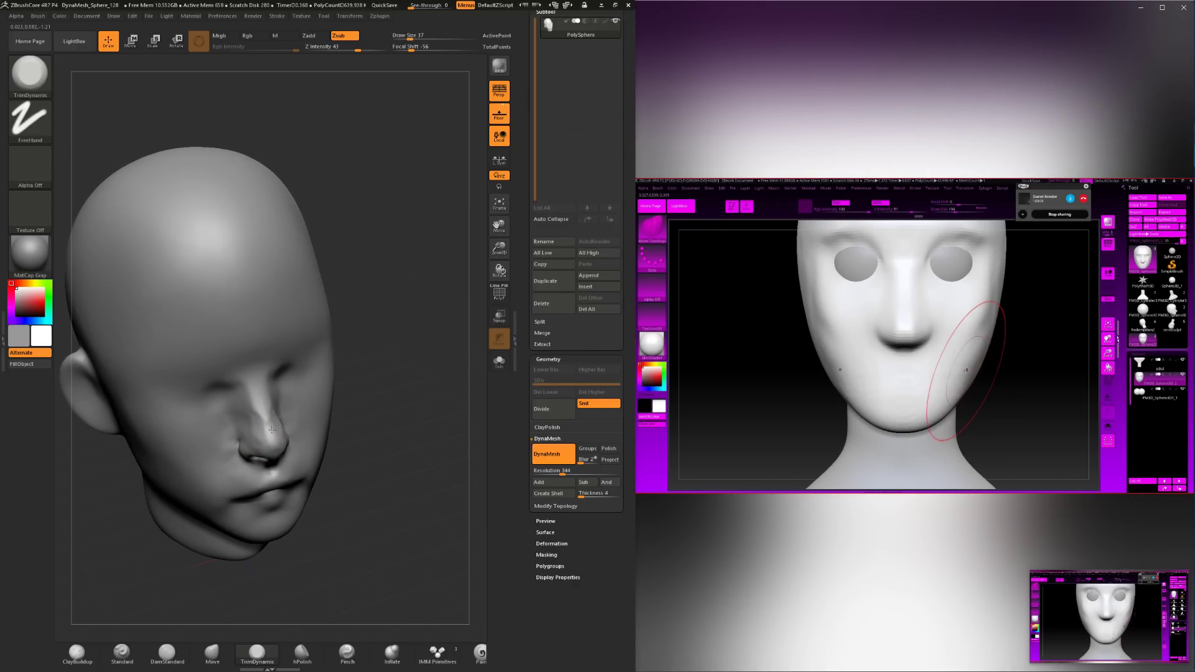
{"action": "mouse_move", "coordinate": [331, 529]}
{"action": "left_mouse_down"}
{"action": "mouse_move", "coordinate": [222, 539]}
{"action": "mouse_move", "coordinate": [274, 431]}
{"action": "left_mouse_up"}
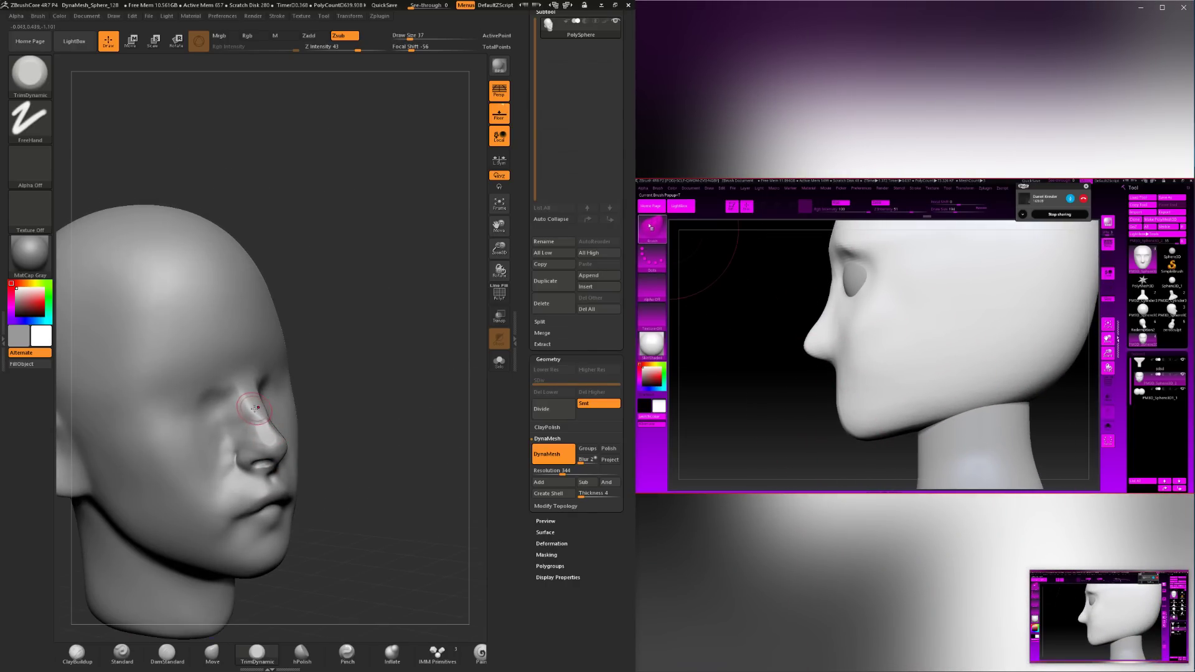
{"action": "mouse_move", "coordinate": [351, 414]}
{"action": "left_mouse_down"}
{"action": "mouse_move", "coordinate": [277, 423]}
{"action": "mouse_move", "coordinate": [237, 473]}
{"action": "left_mouse_up"}
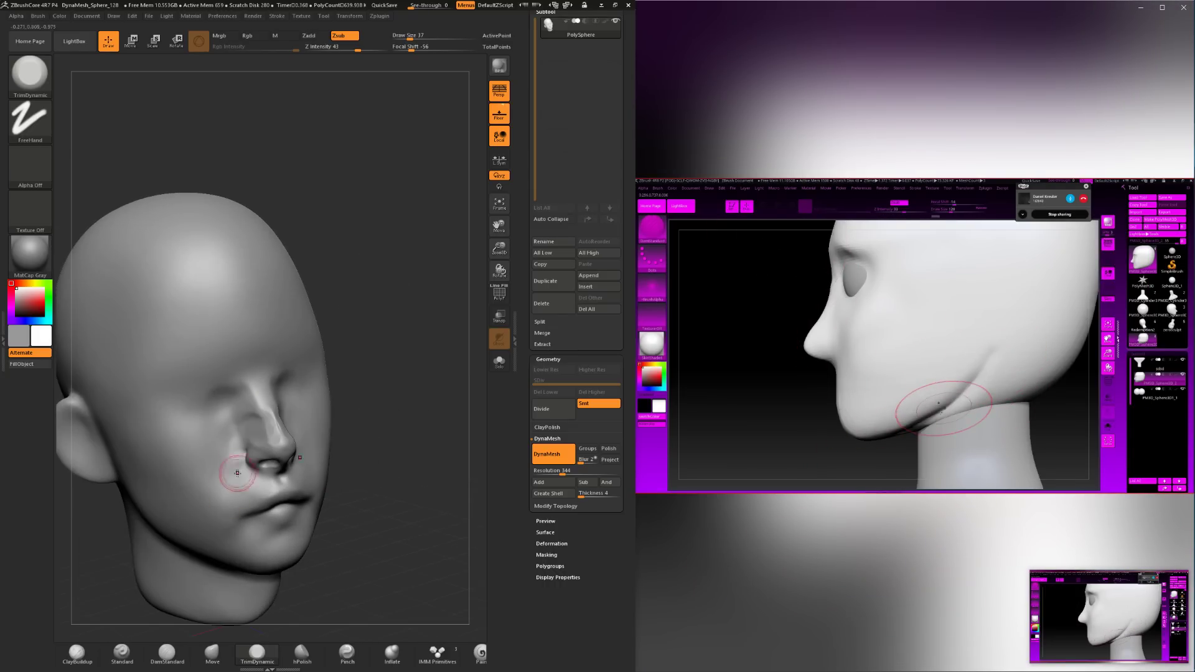
Build up the nose bridge with ClayBuildup at draw size 27 and smooth the added clay.
{"action": "left_click", "coordinate": [78, 652]}
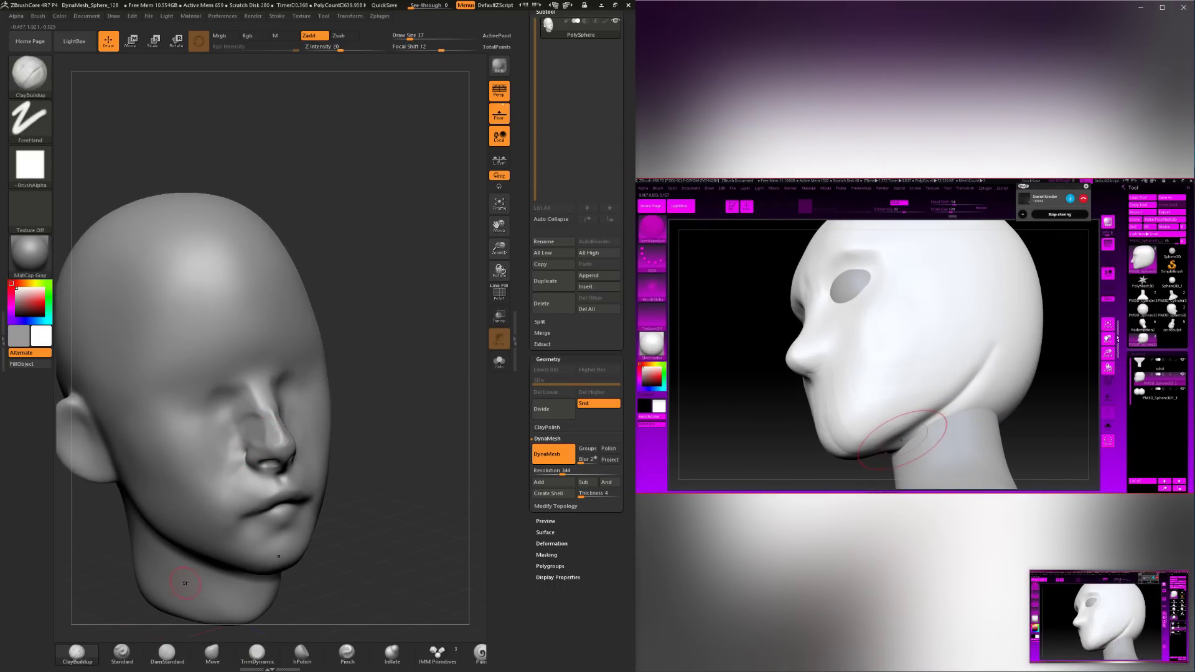
{"action": "left_click_drag", "start_coordinate": [393, 498], "coordinate": [352, 493]}
{"action": "key", "text": "space"}
{"action": "left_click_drag", "start_coordinate": [394, 431], "coordinate": [386, 427]}
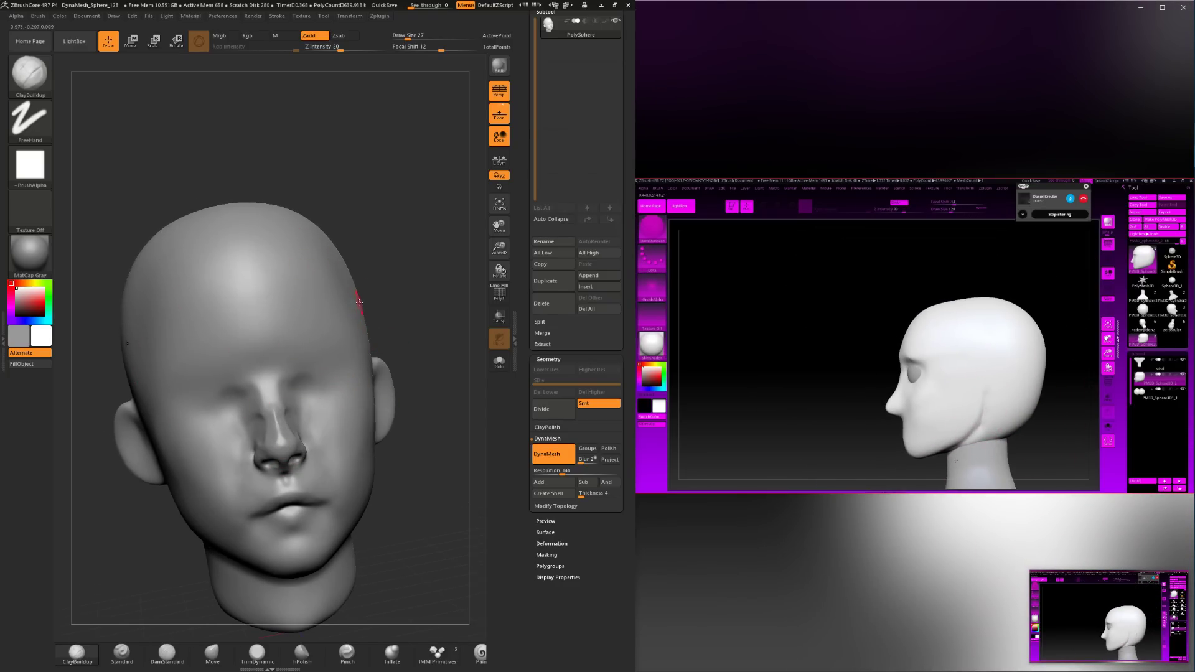
{"action": "mouse_move", "coordinate": [398, 297]}
{"action": "left_mouse_down"}
{"action": "mouse_move", "coordinate": [432, 312]}
{"action": "mouse_move", "coordinate": [367, 336]}
{"action": "left_mouse_up"}
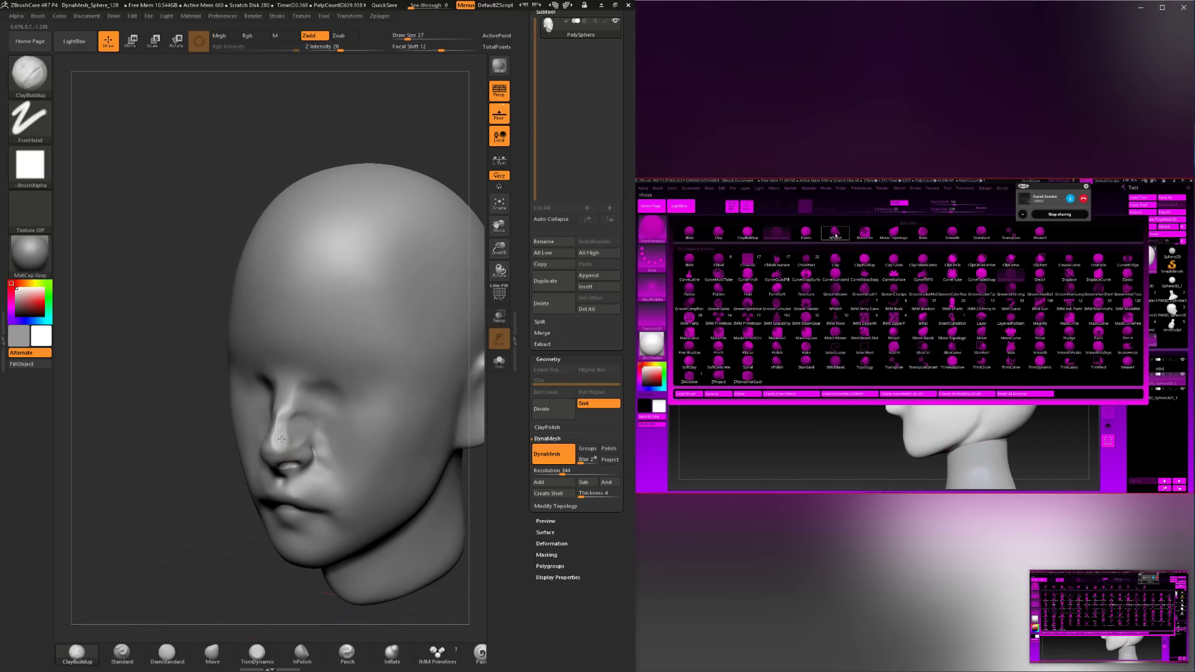
{"action": "key", "text": "shift"}
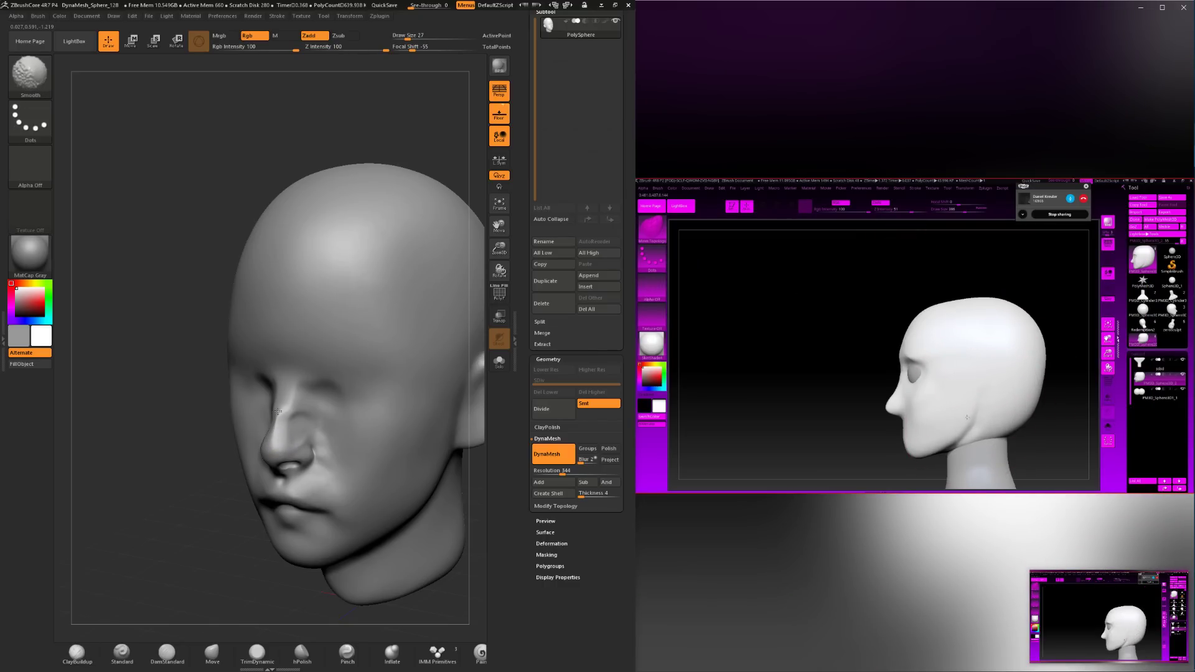
{"action": "left_click_drag", "start_coordinate": [176, 544], "coordinate": [191, 527]}
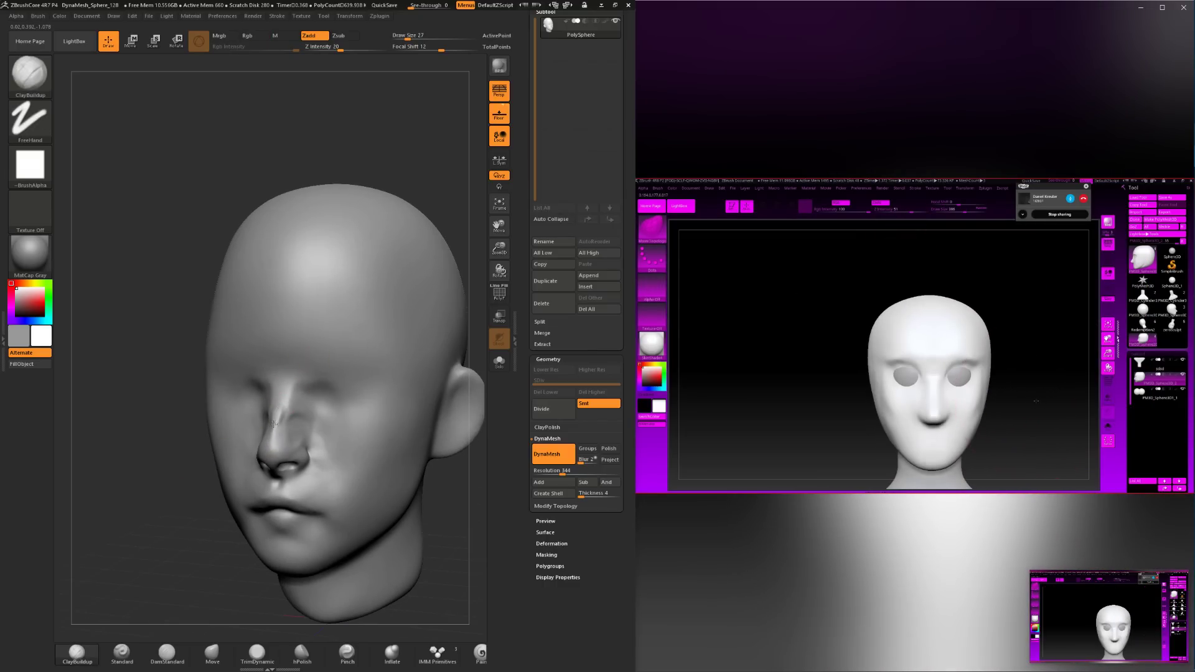
Smooth the clay along the side of the nose bridge and the inner cheek, varying the draw size between 27 and 44.
{"action": "key", "text": "shift"}
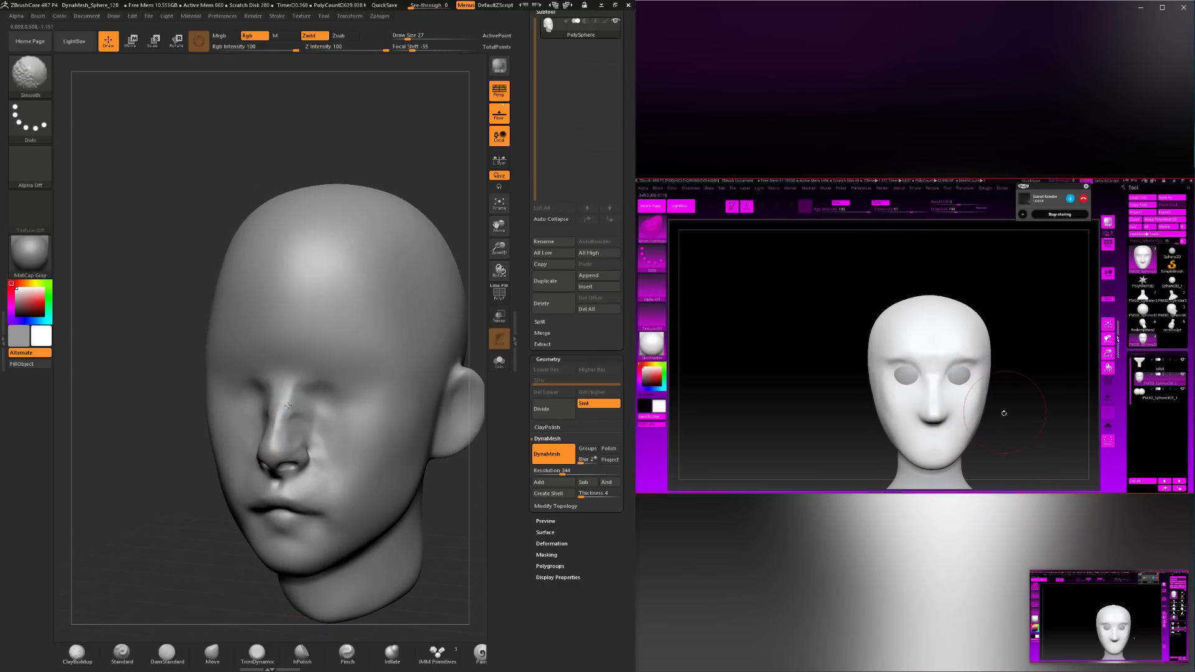
{"action": "left_click_drag", "start_coordinate": [288, 406], "coordinate": [285, 427], "text": "shift"}
{"action": "key", "text": "space"}
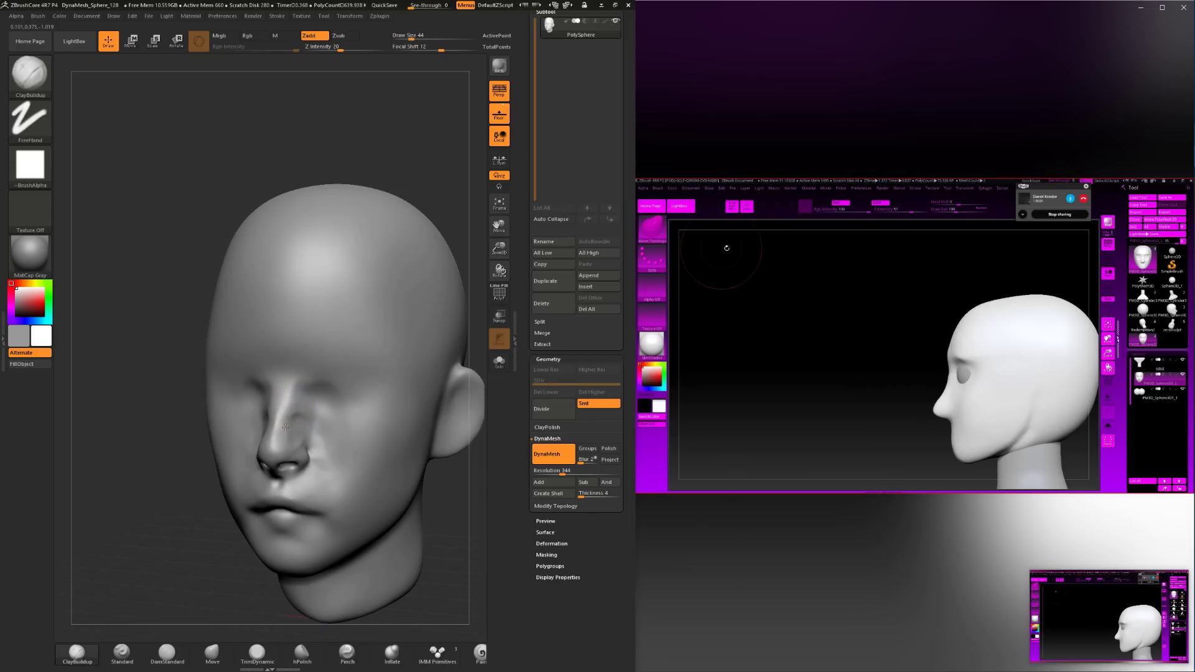
{"action": "key", "text": "shift"}
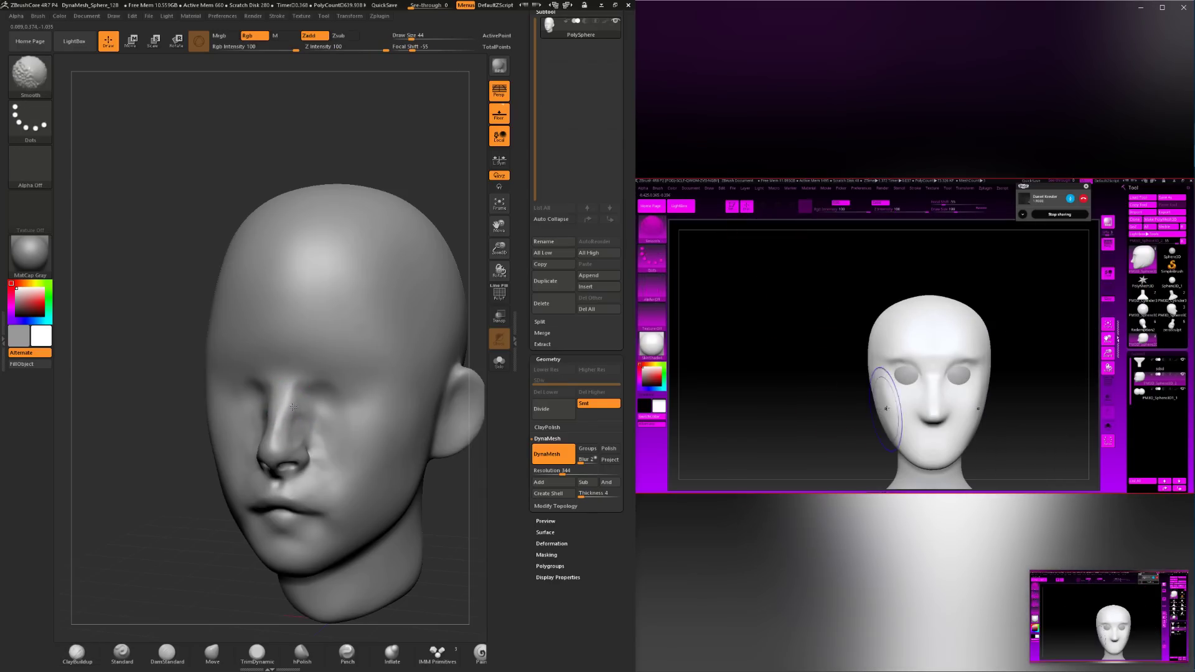
{"action": "left_click_drag", "start_coordinate": [295, 410], "coordinate": [304, 427], "text": "shift"}
{"action": "key", "text": "space"}
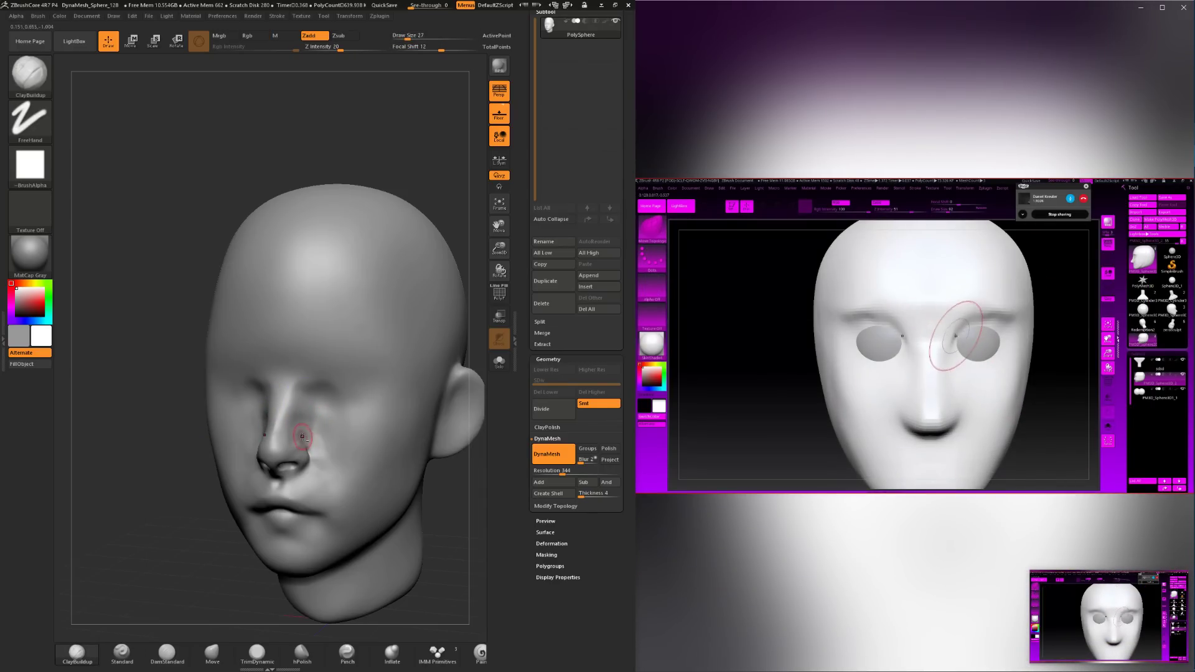
Blend the nostril wings and sides of the nose into the cheeks with the Smooth brush at draw size 27.
{"action": "key", "text": "shift"}
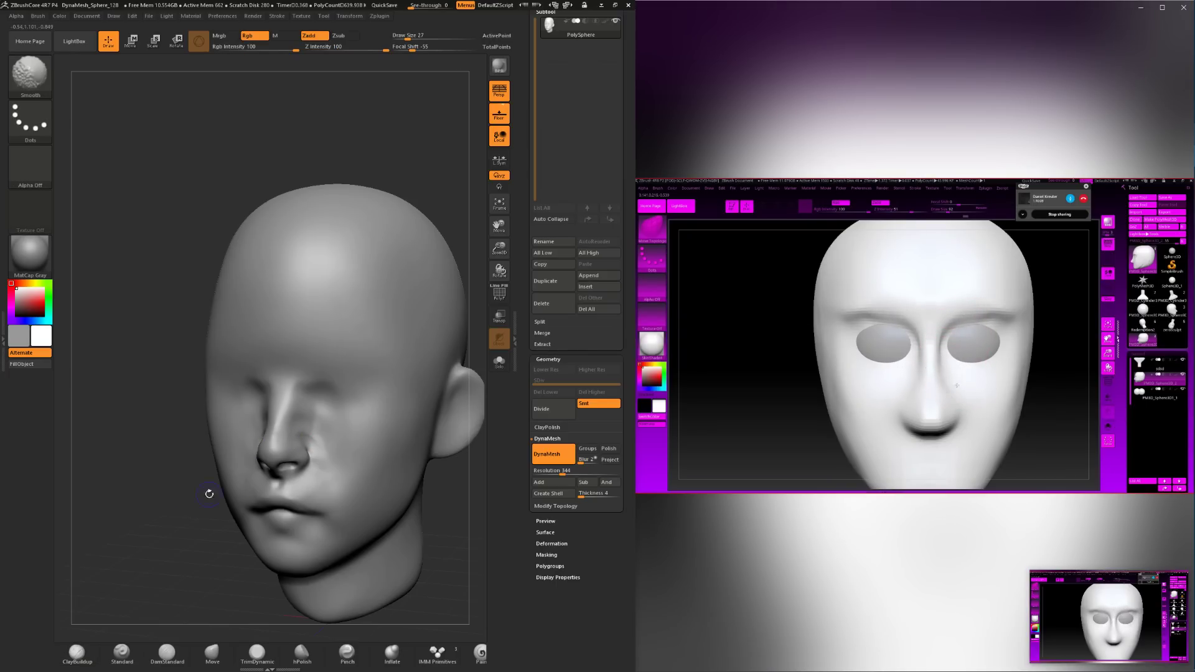
{"action": "left_click_drag", "start_coordinate": [209, 493], "coordinate": [297, 455], "text": "shift"}
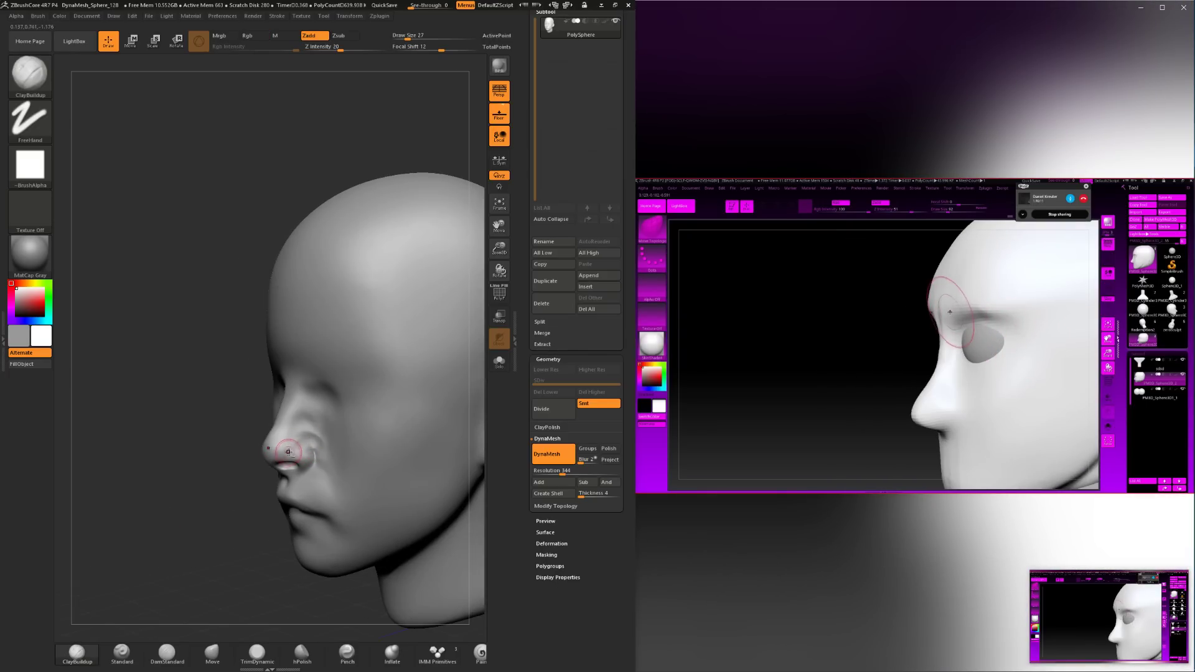
{"action": "mouse_move", "coordinate": [163, 467]}
{"action": "left_mouse_down"}
{"action": "mouse_move", "coordinate": [185, 472]}
{"action": "mouse_move", "coordinate": [177, 478]}
{"action": "mouse_move", "coordinate": [293, 468]}
{"action": "left_mouse_up"}
{"action": "key", "text": "shift"}
{"action": "left_click_drag", "start_coordinate": [322, 394], "coordinate": [295, 414], "text": "shift"}
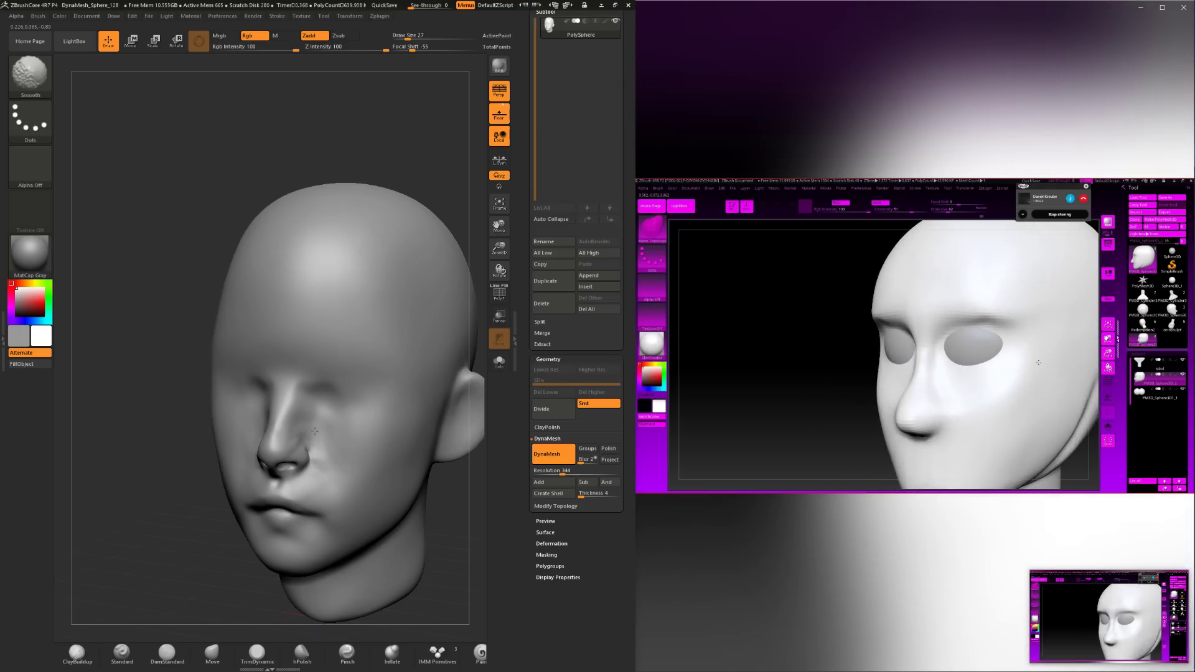
{"action": "left_click_drag", "start_coordinate": [190, 474], "coordinate": [284, 469]}
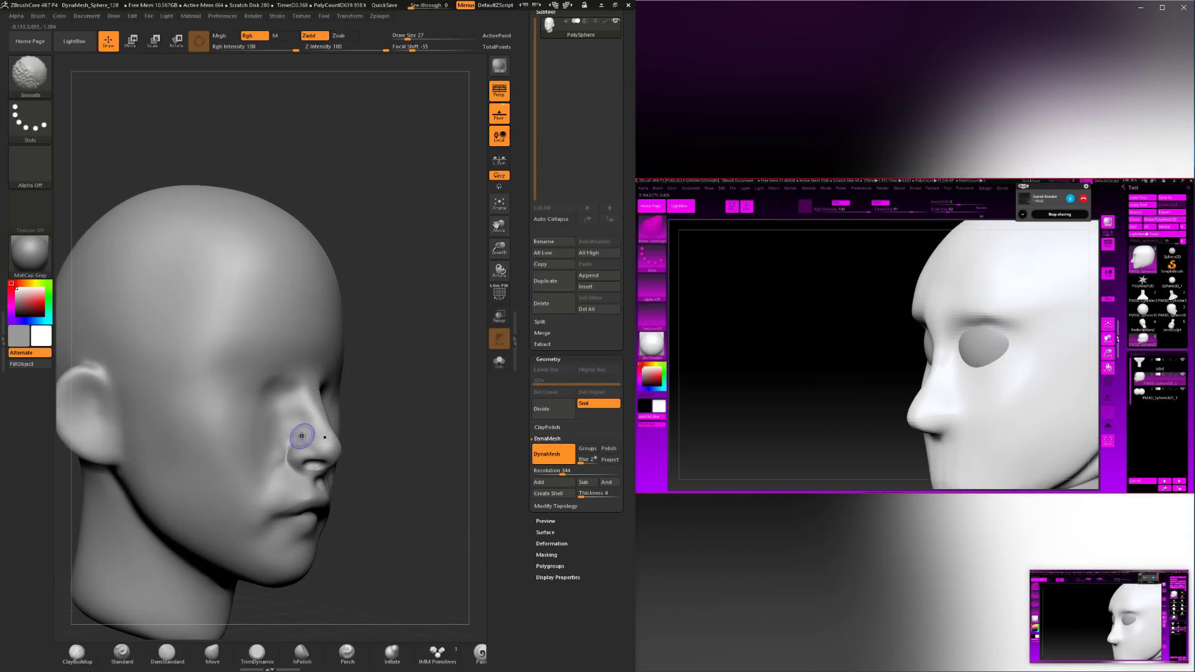
Fill out the cheeks beside the nose with ClayBuildup at draw size 49 and smooth the added clay.
{"action": "key", "text": "space"}
{"action": "left_click_drag", "start_coordinate": [307, 426], "coordinate": [309, 426]}
{"action": "left_click_drag", "start_coordinate": [398, 479], "coordinate": [316, 495]}
{"action": "key", "text": "space"}
{"action": "left_click_drag", "start_coordinate": [358, 436], "coordinate": [359, 437]}
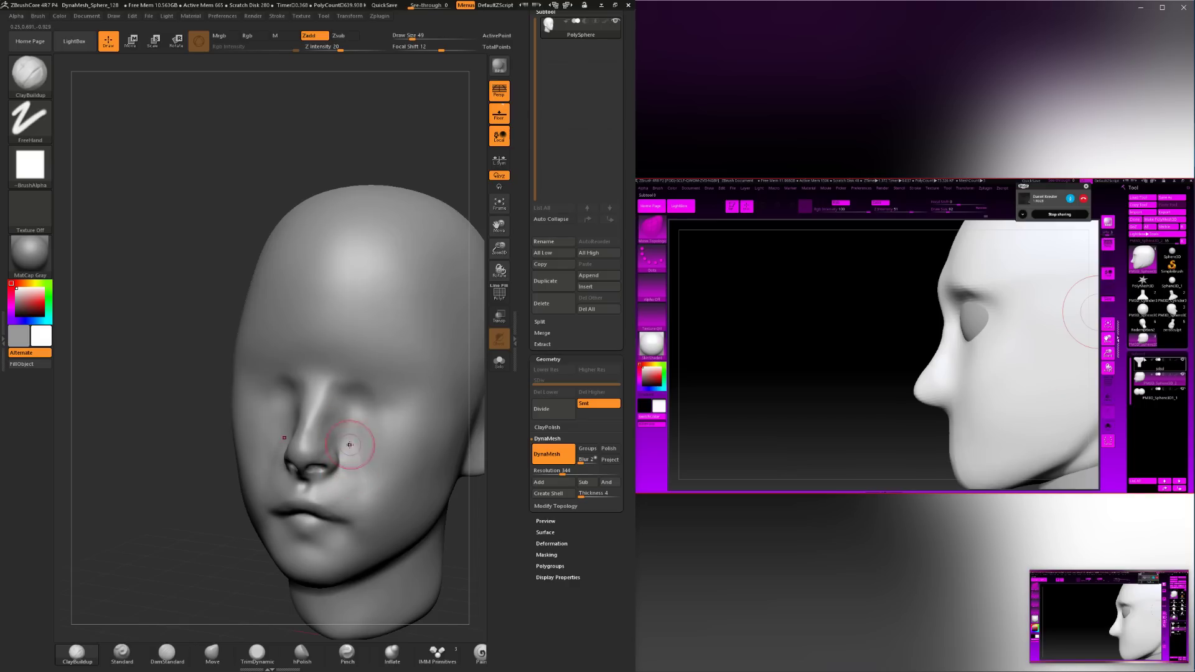
{"action": "left_click_drag", "start_coordinate": [185, 526], "coordinate": [257, 515]}
{"action": "mouse_move", "coordinate": [259, 459]}
{"action": "left_mouse_down", "text": "shift"}
{"action": "mouse_move", "coordinate": [271, 438]}
{"action": "mouse_move", "coordinate": [260, 462]}
{"action": "left_mouse_up", "text": "shift"}
Build up the cheekbones and outer cheeks with ClayBuildup at a larger draw size.
{"action": "mouse_move", "coordinate": [468, 482]}
{"action": "left_mouse_down", "text": "shift"}
{"action": "mouse_move", "coordinate": [449, 486]}
{"action": "mouse_move", "coordinate": [446, 464]}
{"action": "mouse_move", "coordinate": [363, 496]}
{"action": "mouse_move", "coordinate": [435, 485]}
{"action": "left_mouse_up", "text": "shift"}
{"action": "key", "text": "space"}
{"action": "left_click_drag", "start_coordinate": [289, 436], "coordinate": [294, 436]}
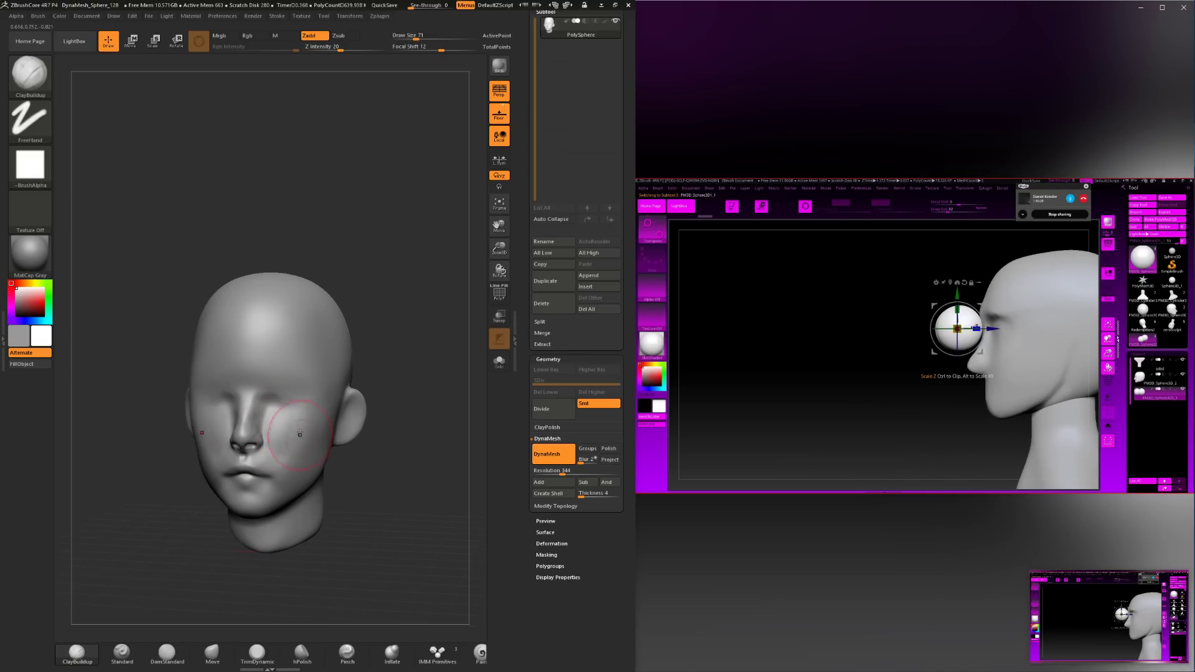
{"action": "mouse_move", "coordinate": [363, 498]}
{"action": "left_mouse_down"}
{"action": "mouse_move", "coordinate": [430, 484]}
{"action": "mouse_move", "coordinate": [404, 482]}
{"action": "left_mouse_up"}
{"action": "mouse_move", "coordinate": [371, 440]}
{"action": "left_mouse_down"}
{"action": "mouse_move", "coordinate": [307, 408]}
{"action": "mouse_move", "coordinate": [350, 482]}
{"action": "left_mouse_up"}
{"action": "key", "text": "space"}
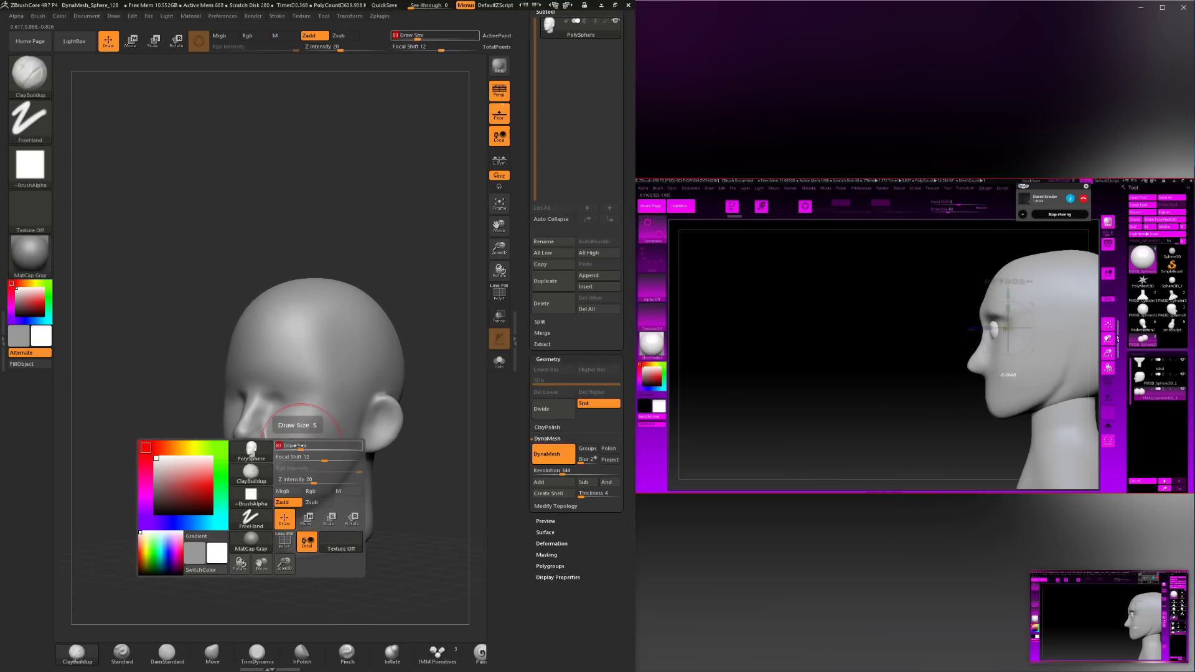
{"action": "mouse_move", "coordinate": [379, 479]}
{"action": "left_mouse_down"}
{"action": "mouse_move", "coordinate": [361, 473]}
{"action": "mouse_move", "coordinate": [403, 476]}
{"action": "mouse_move", "coordinate": [309, 506]}
{"action": "mouse_move", "coordinate": [323, 517]}
{"action": "left_mouse_up"}
{"action": "key", "text": "f"}
{"action": "left_click_drag", "start_coordinate": [394, 546], "coordinate": [349, 542]}
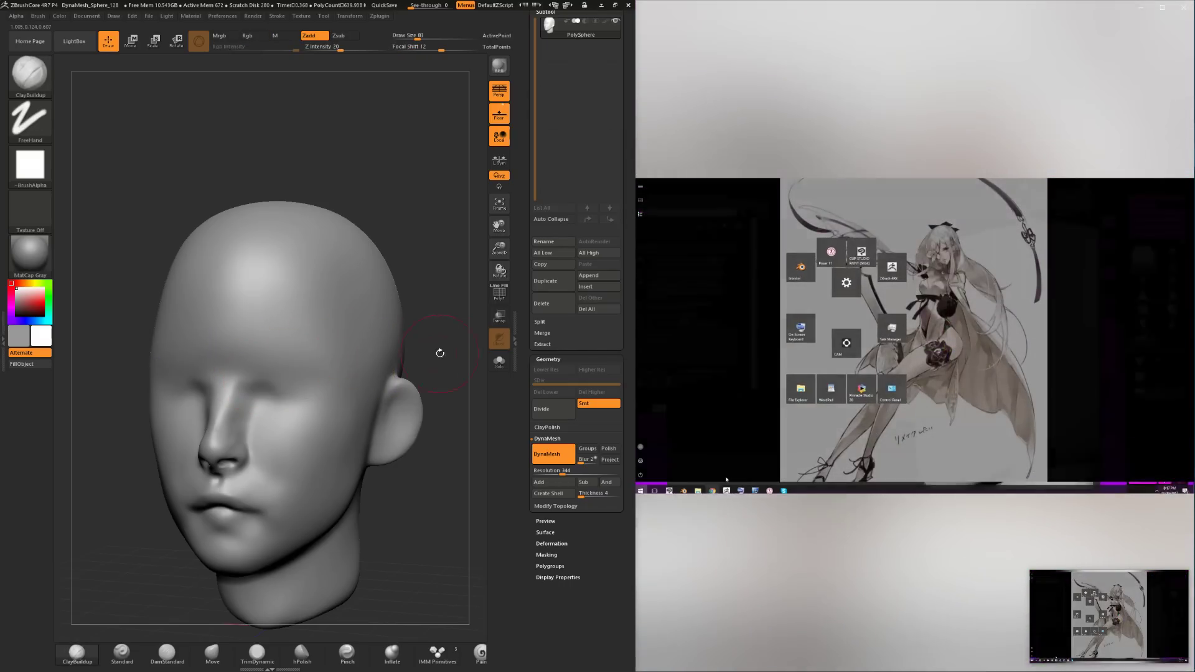
Refine the inner eye sockets and the sides of the nose bridge with ClayBuildup at draw size 54.
{"action": "mouse_move", "coordinate": [440, 349]}
{"action": "left_mouse_down", "text": "shift"}
{"action": "mouse_move", "coordinate": [440, 361]}
{"action": "mouse_move", "coordinate": [323, 394]}
{"action": "mouse_move", "coordinate": [348, 398]}
{"action": "left_mouse_up", "text": "shift"}
{"action": "key", "text": "space"}
{"action": "key", "text": "space"}
{"action": "mouse_move", "coordinate": [307, 363]}
{"action": "left_mouse_down", "text": "alt"}
{"action": "mouse_move", "coordinate": [396, 366]}
{"action": "mouse_move", "coordinate": [280, 413]}
{"action": "left_mouse_up", "text": "alt"}
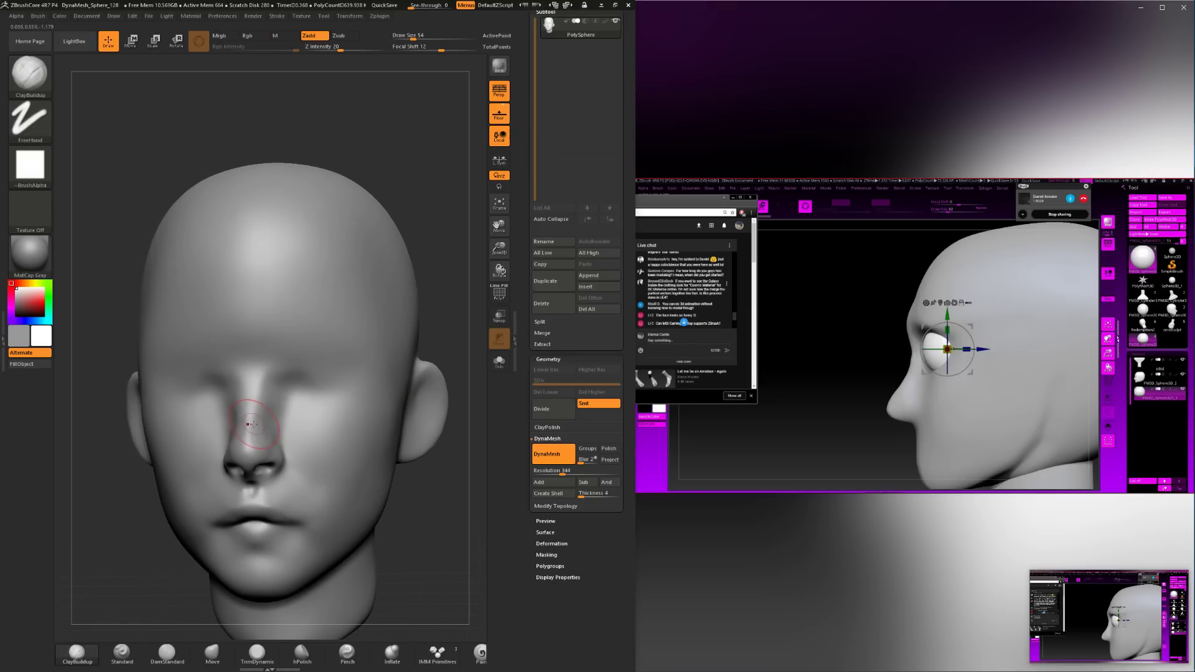
{"action": "key", "text": "space"}
{"action": "left_click_drag", "start_coordinate": [130, 556], "coordinate": [264, 379], "text": "shift"}
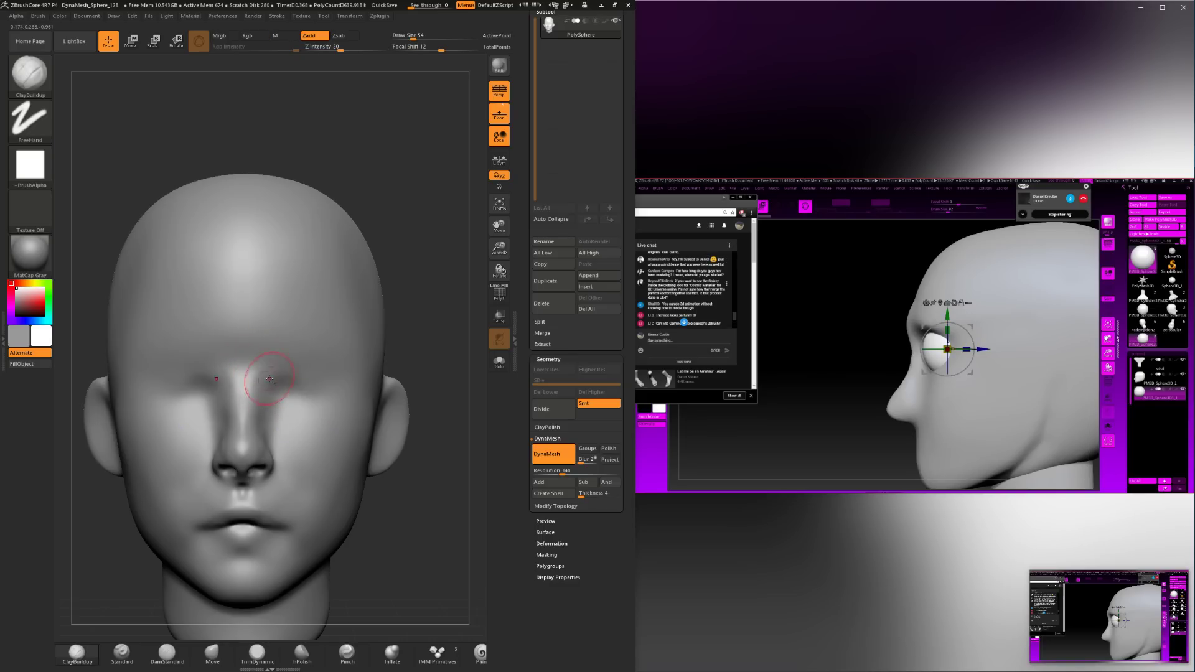
Build up the eyelid area within both eye sockets with ClayBuildup at draw size 54 and smooth it.
{"action": "key", "text": "f"}
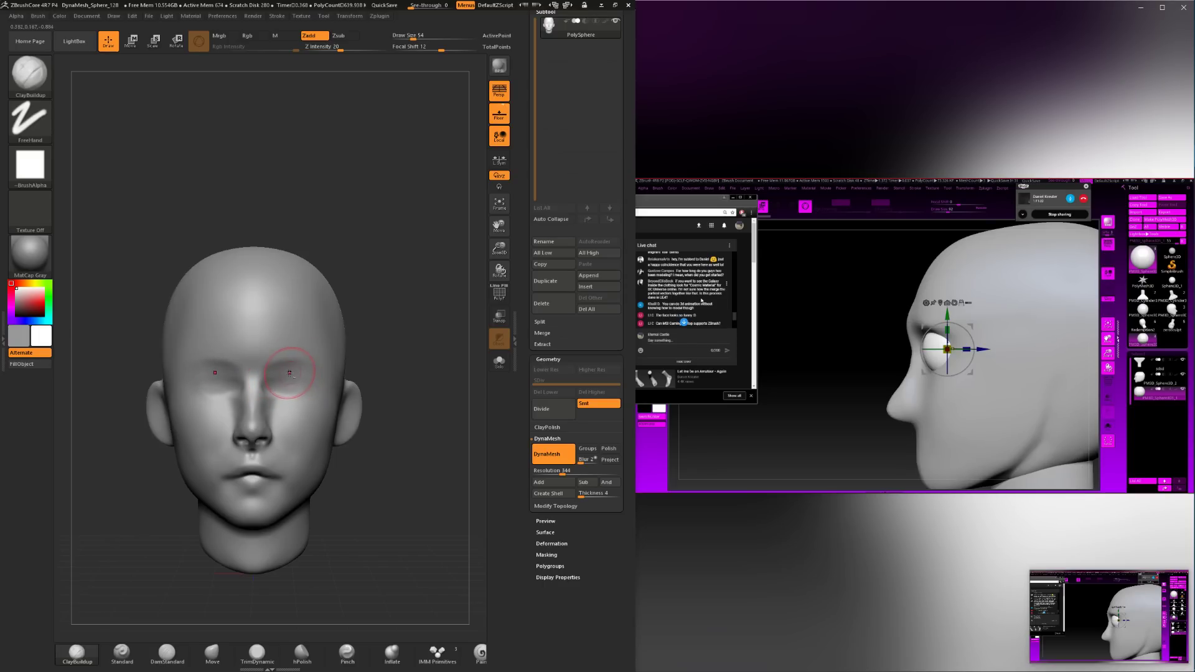
{"action": "left_click_drag", "start_coordinate": [282, 389], "coordinate": [287, 375]}
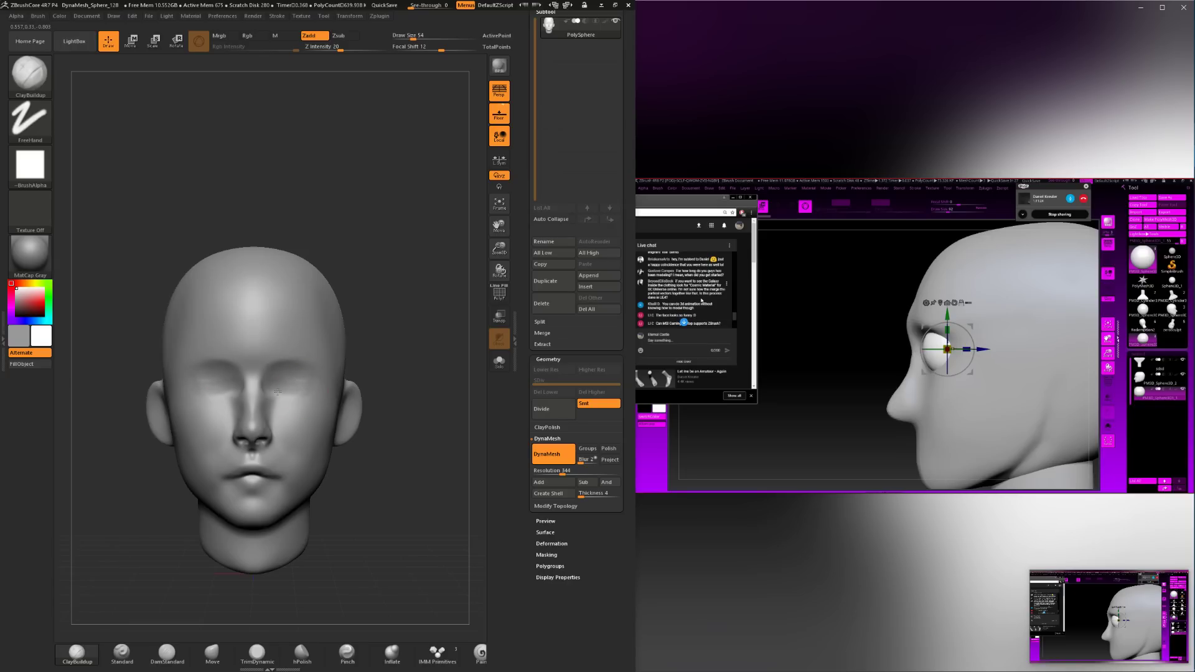
{"action": "mouse_move", "coordinate": [358, 309]}
{"action": "left_mouse_down"}
{"action": "mouse_move", "coordinate": [292, 318]}
{"action": "mouse_move", "coordinate": [354, 336]}
{"action": "mouse_move", "coordinate": [295, 392]}
{"action": "mouse_move", "coordinate": [278, 385]}
{"action": "mouse_move", "coordinate": [286, 392]}
{"action": "left_mouse_up"}
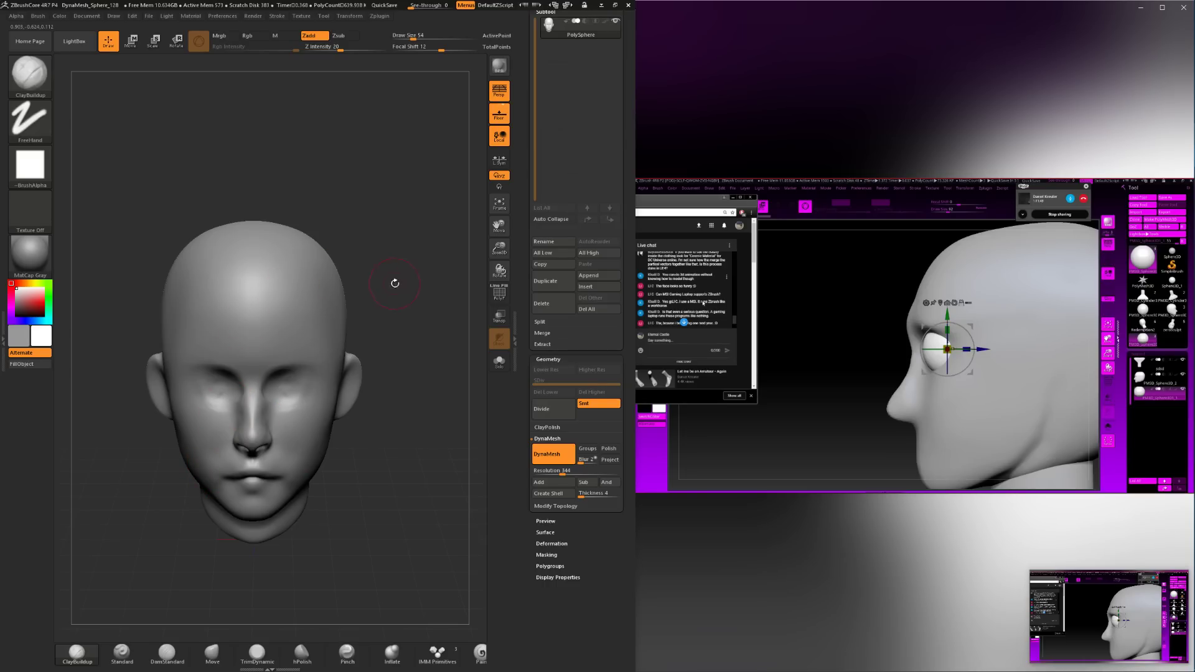
{"action": "mouse_move", "coordinate": [429, 202]}
{"action": "left_mouse_down"}
{"action": "mouse_move", "coordinate": [382, 306]}
{"action": "mouse_move", "coordinate": [299, 379]}
{"action": "left_mouse_up"}
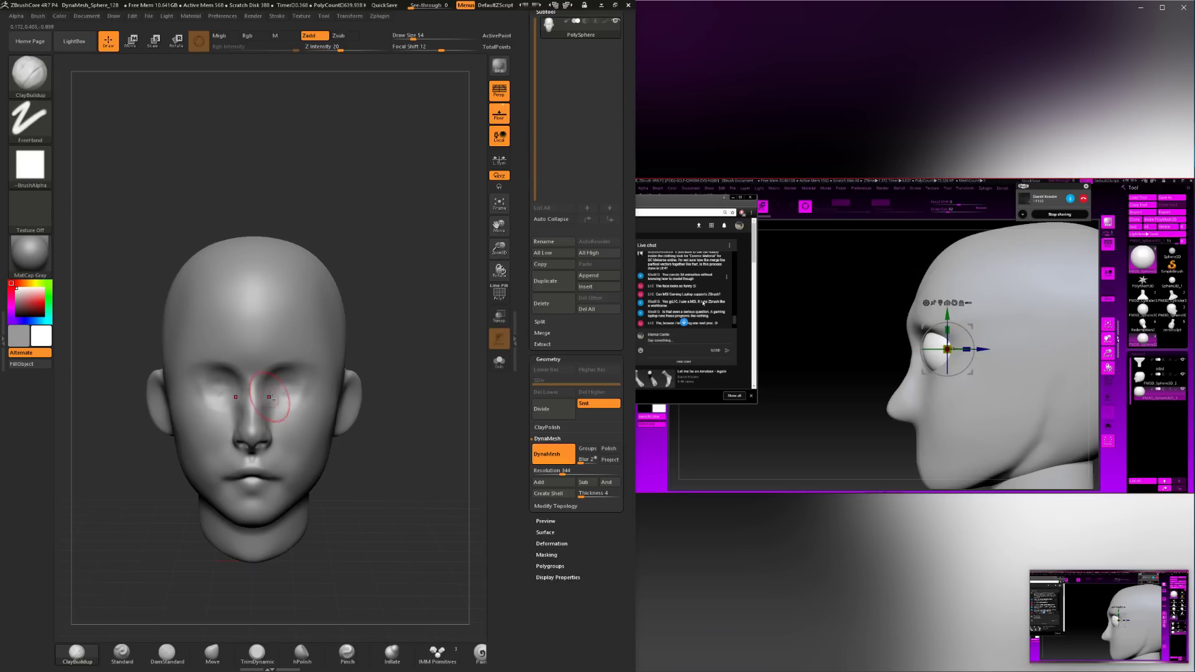
{"action": "key", "text": "shift"}
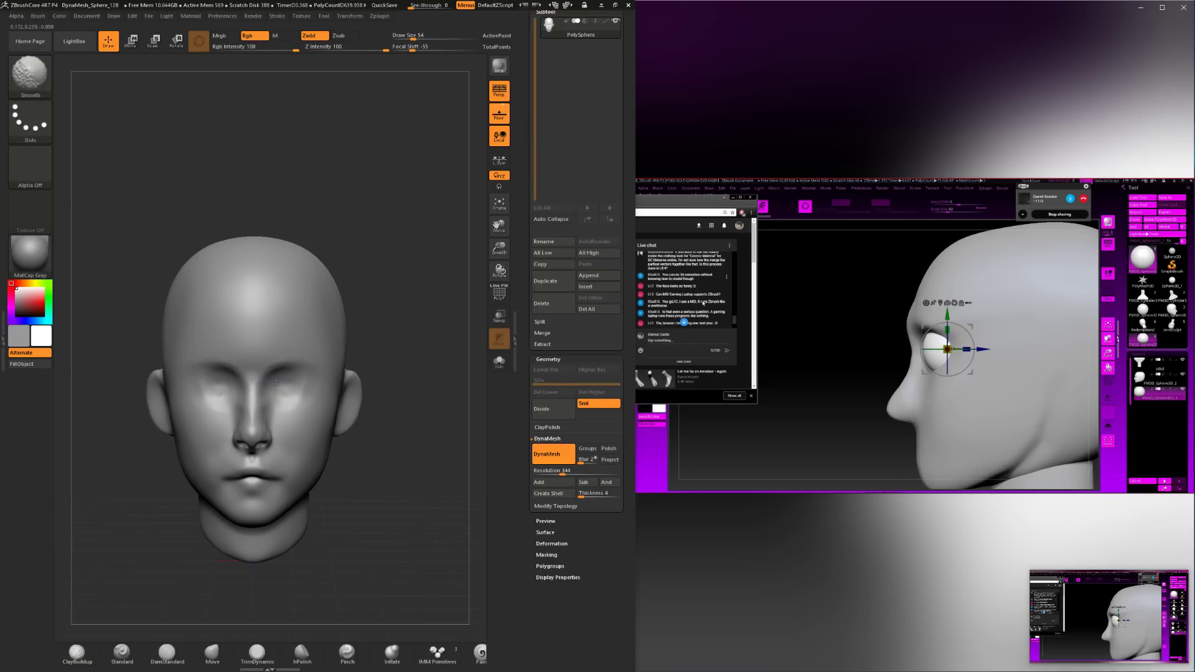
{"action": "left_click_drag", "start_coordinate": [296, 382], "coordinate": [304, 387], "text": "shift"}
{"action": "mouse_move", "coordinate": [422, 342]}
{"action": "left_mouse_down"}
{"action": "mouse_move", "coordinate": [463, 346]}
{"action": "mouse_move", "coordinate": [443, 344]}
{"action": "left_mouse_up"}
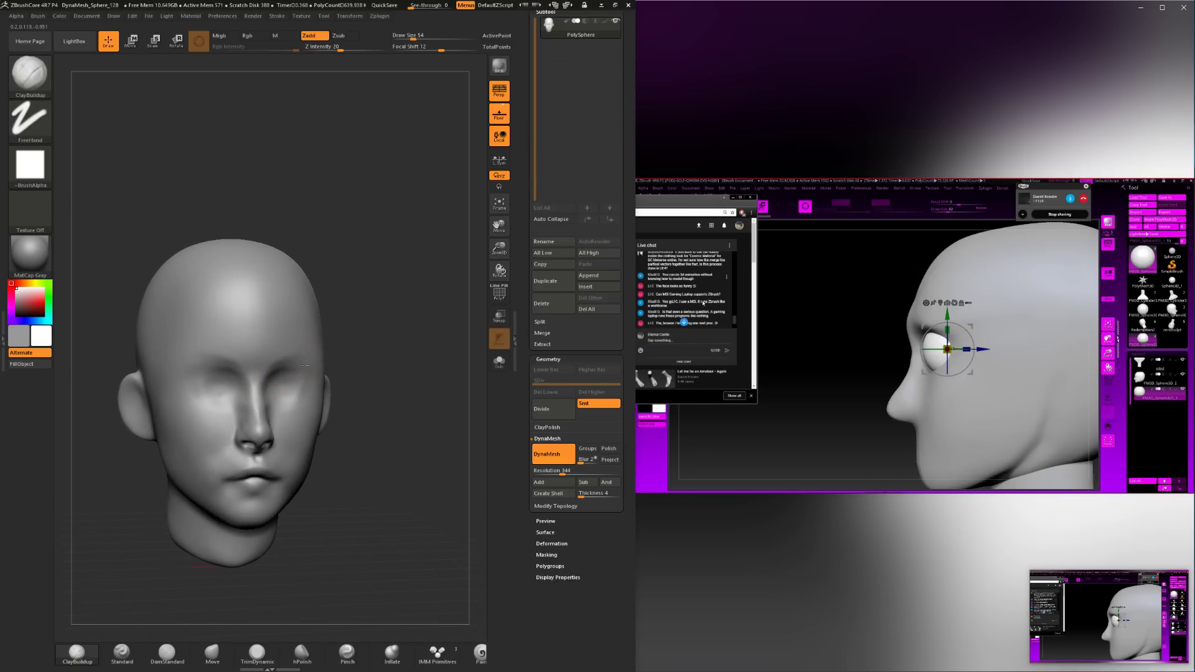
Smooth the brow, eye sockets and upper cheeks, enlarging the draw size to 101.
{"action": "left_click_drag", "start_coordinate": [410, 379], "coordinate": [346, 372]}
{"action": "left_click_drag", "start_coordinate": [266, 366], "coordinate": [264, 369], "text": "shift"}
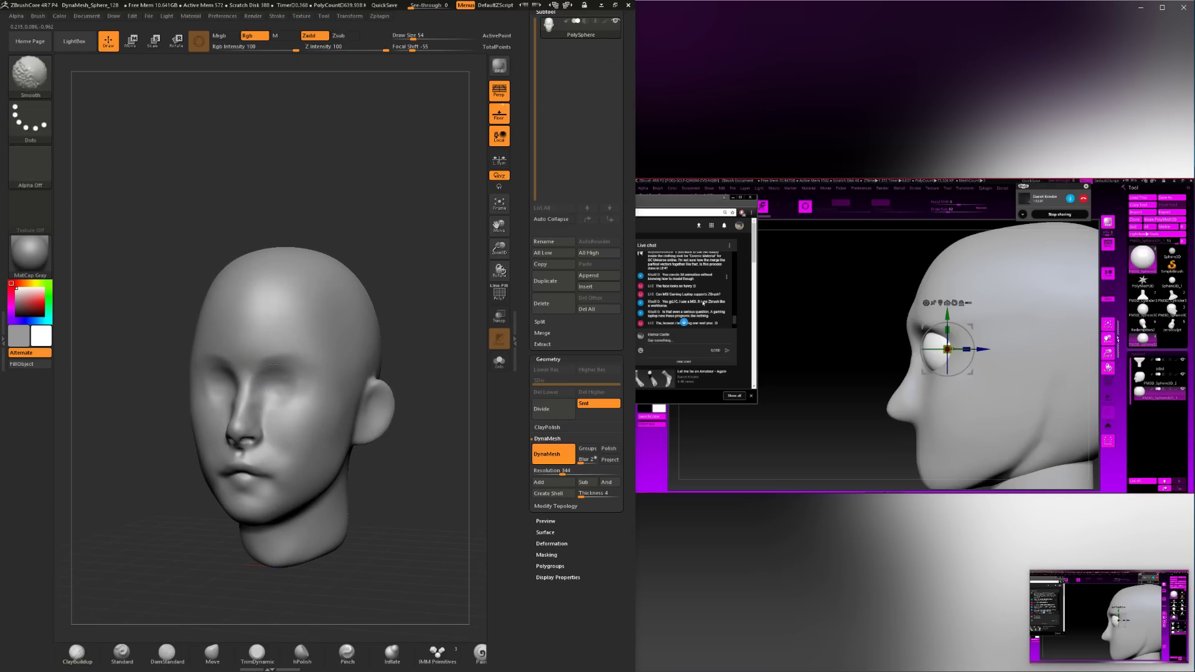
{"action": "key", "text": "space"}
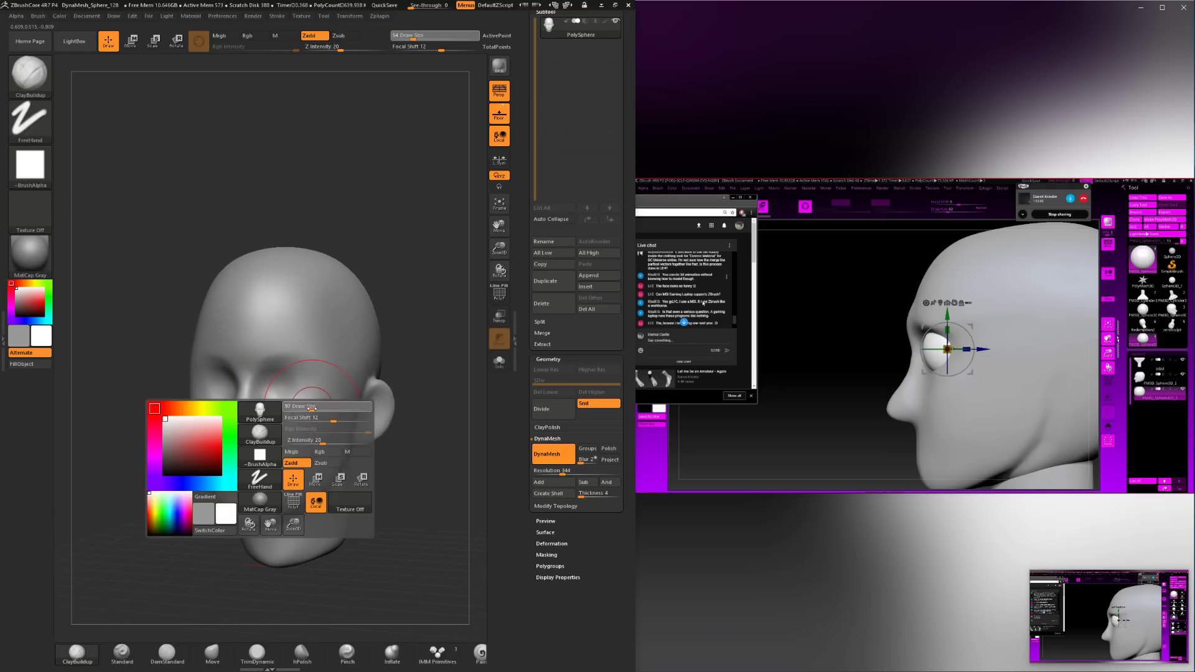
{"action": "mouse_move", "coordinate": [317, 433]}
{"action": "left_mouse_down", "text": "shift"}
{"action": "mouse_move", "coordinate": [315, 355]}
{"action": "mouse_move", "coordinate": [327, 406]}
{"action": "mouse_move", "coordinate": [418, 346]}
{"action": "left_mouse_up", "text": "shift"}
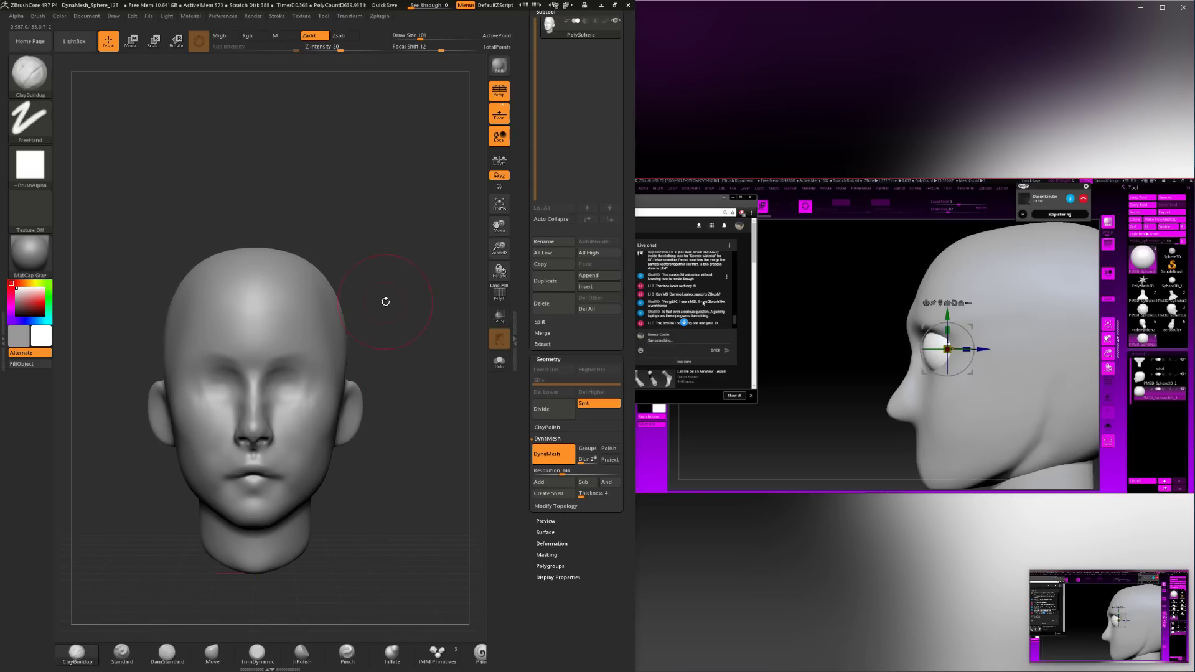
{"action": "left_click_drag", "start_coordinate": [375, 309], "coordinate": [330, 333]}
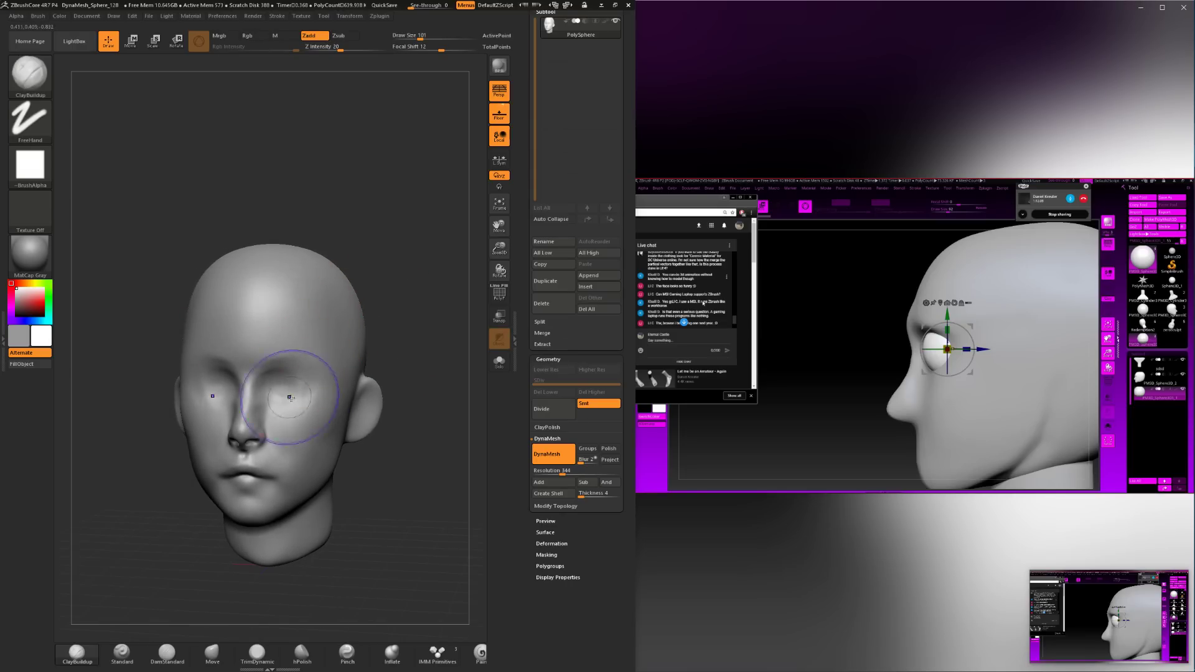
{"action": "left_click_drag", "start_coordinate": [288, 395], "coordinate": [299, 400], "text": "shift"}
Shape the area beneath the eyes with ClayBuildup and Smooth at draw size 56.
{"action": "key", "text": "space"}
{"action": "left_click_drag", "start_coordinate": [386, 355], "coordinate": [379, 355]}
{"action": "left_click_drag", "start_coordinate": [380, 357], "coordinate": [371, 351]}
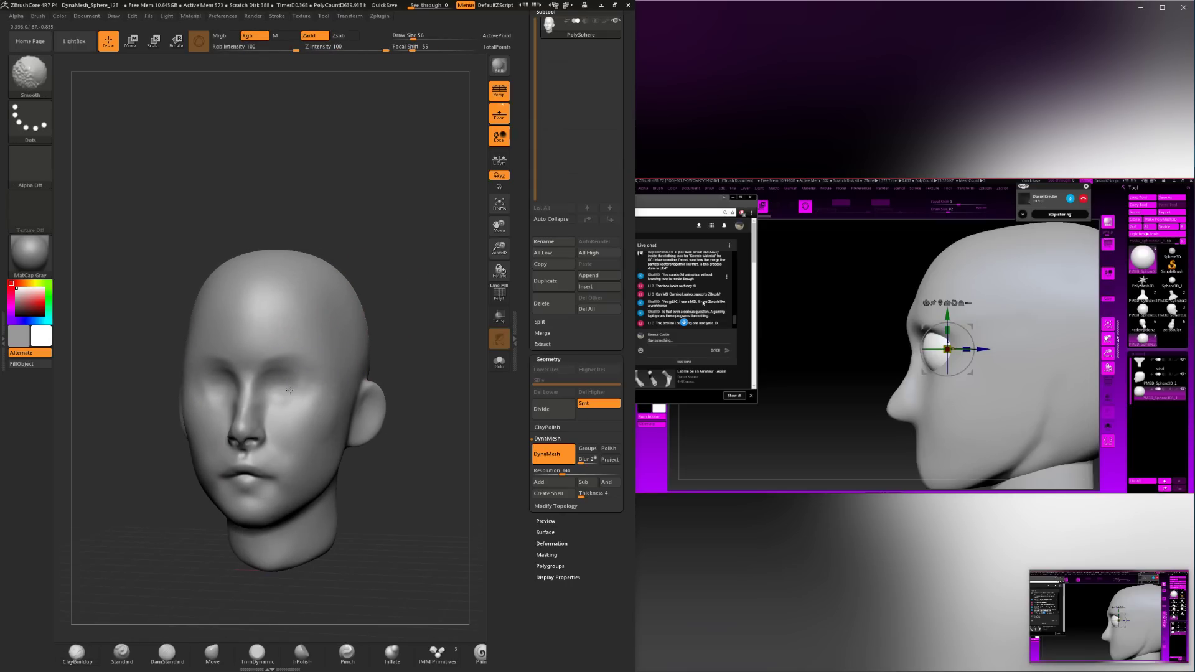
{"action": "mouse_move", "coordinate": [279, 401]}
{"action": "left_mouse_down"}
{"action": "mouse_move", "coordinate": [309, 392]}
{"action": "mouse_move", "coordinate": [299, 399]}
{"action": "mouse_move", "coordinate": [314, 375]}
{"action": "mouse_move", "coordinate": [288, 399]}
{"action": "left_mouse_up"}
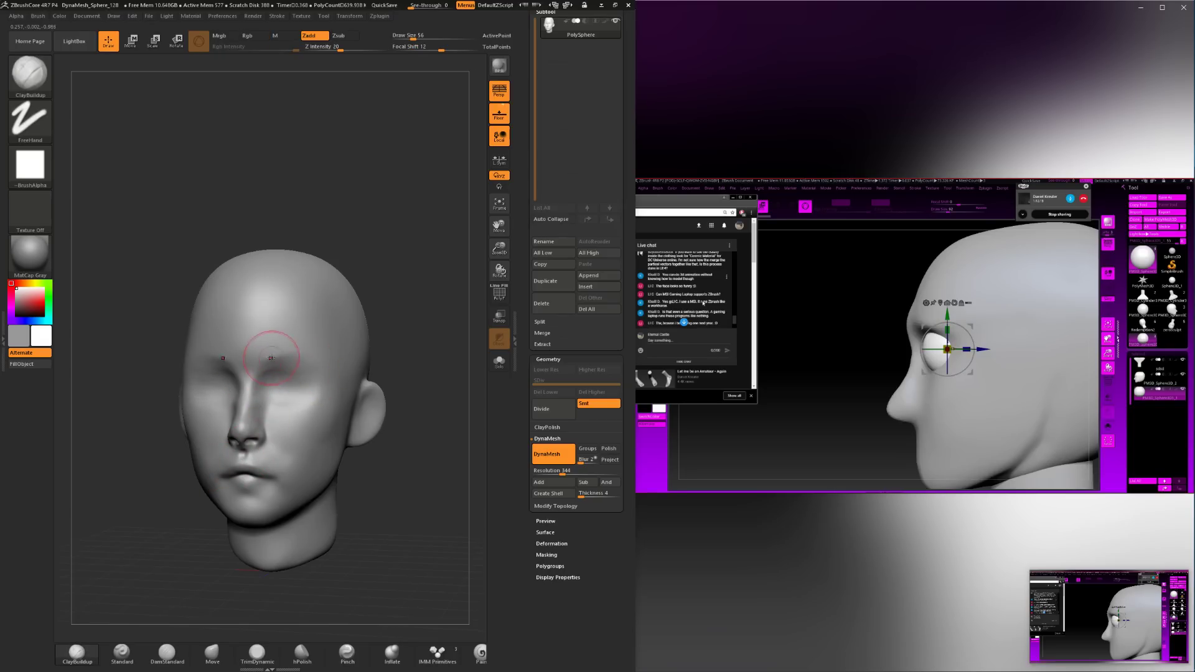
{"action": "left_click_drag", "start_coordinate": [419, 328], "coordinate": [390, 379]}
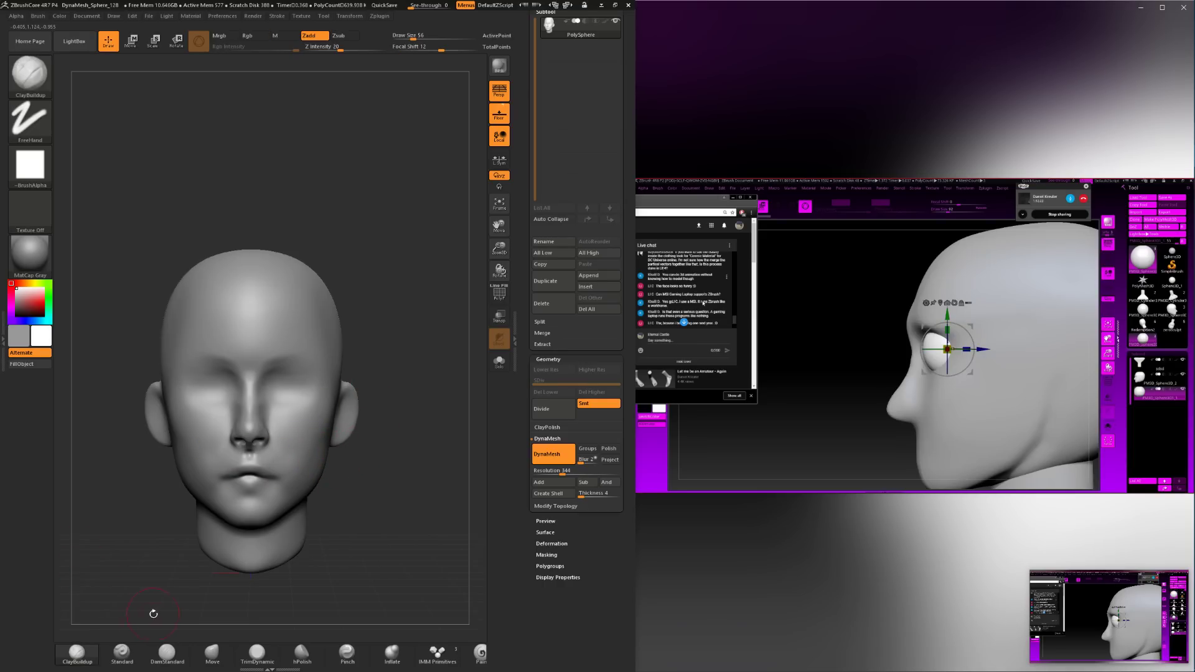
Flatten the planes of the cheek and jaw with TrimDynamic at draw size 104.
{"action": "left_click", "coordinate": [256, 653]}
{"action": "mouse_move", "coordinate": [377, 470]}
{"action": "left_mouse_down"}
{"action": "mouse_move", "coordinate": [387, 452]}
{"action": "mouse_move", "coordinate": [339, 465]}
{"action": "left_mouse_up"}
{"action": "key", "text": "space"}
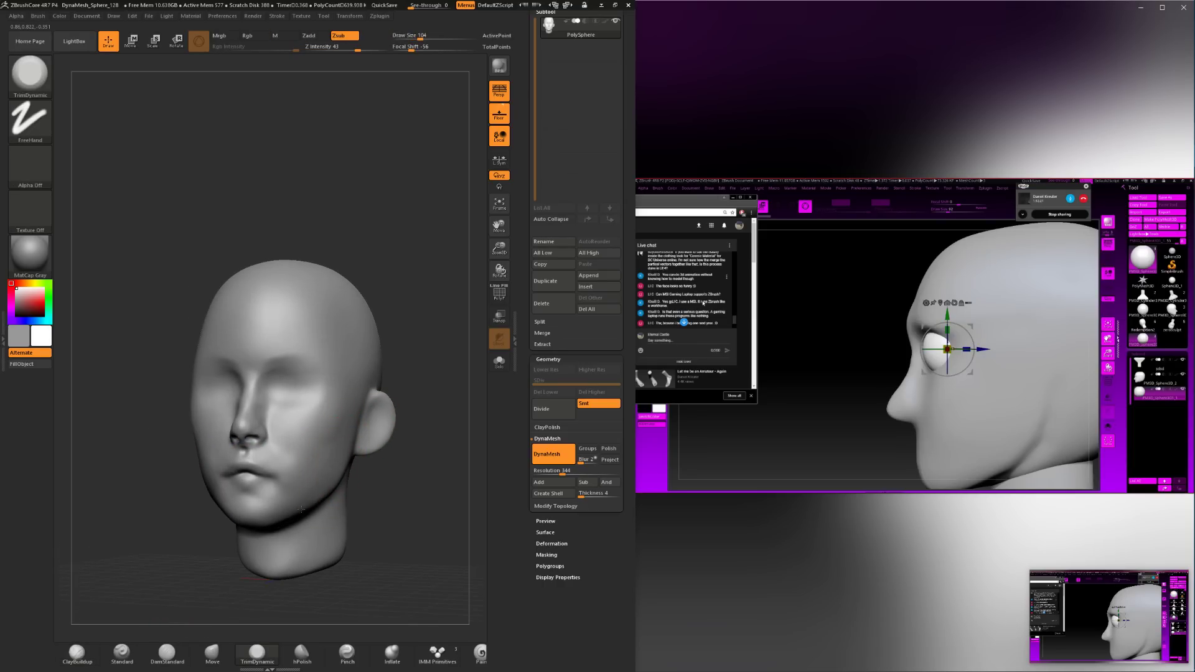
{"action": "left_click_drag", "start_coordinate": [298, 520], "coordinate": [376, 498], "text": "shift"}
Undo the last jaw adjustment and reshape the mouth with the Move brush at draw size 49.
{"action": "left_click", "coordinate": [213, 654]}
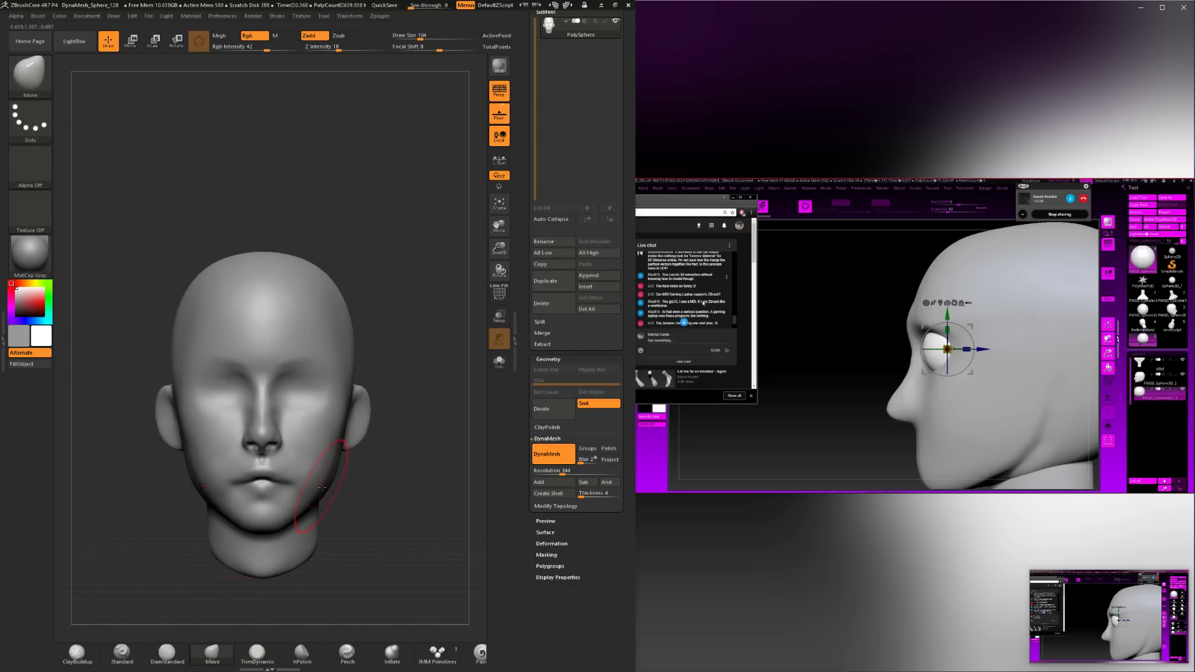
{"action": "key", "text": "ctrl+z"}
{"action": "key", "text": "space"}
{"action": "left_click_drag", "start_coordinate": [280, 488], "coordinate": [270, 488]}
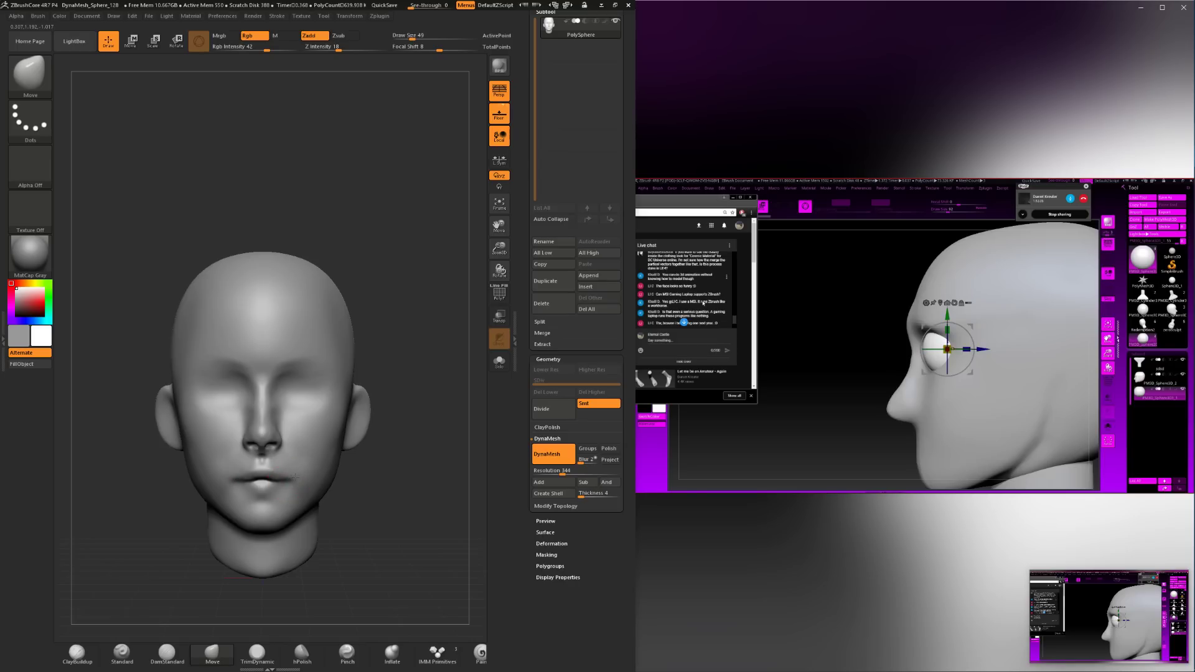
Build up the corners of the mouth with ClayBuildup at draw size 13 and smooth them.
{"action": "left_click", "coordinate": [73, 656]}
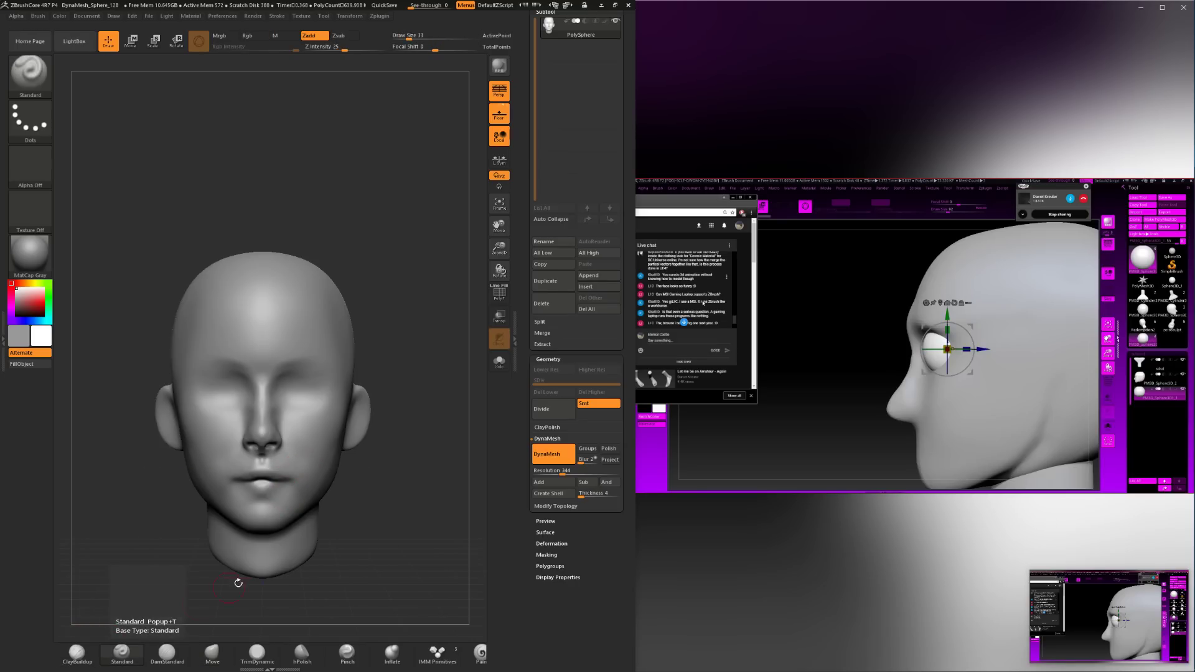
{"action": "left_click_drag", "start_coordinate": [407, 535], "coordinate": [386, 507]}
{"action": "key", "text": "space"}
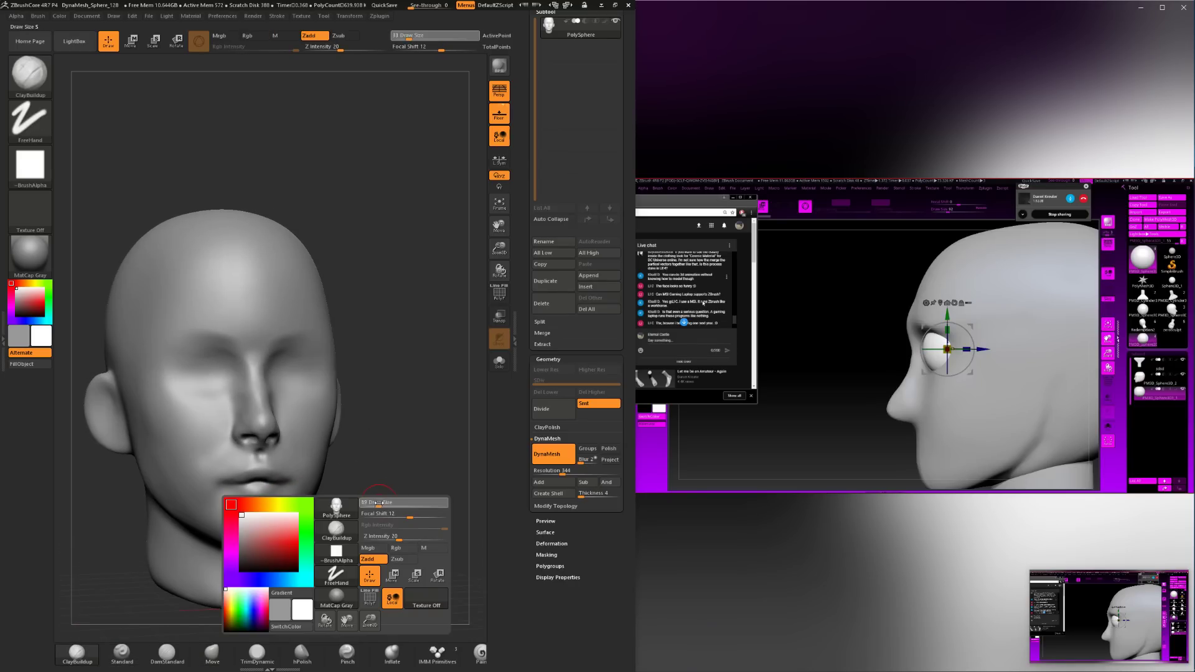
{"action": "key", "text": "space"}
{"action": "left_click_drag", "start_coordinate": [234, 492], "coordinate": [227, 492]}
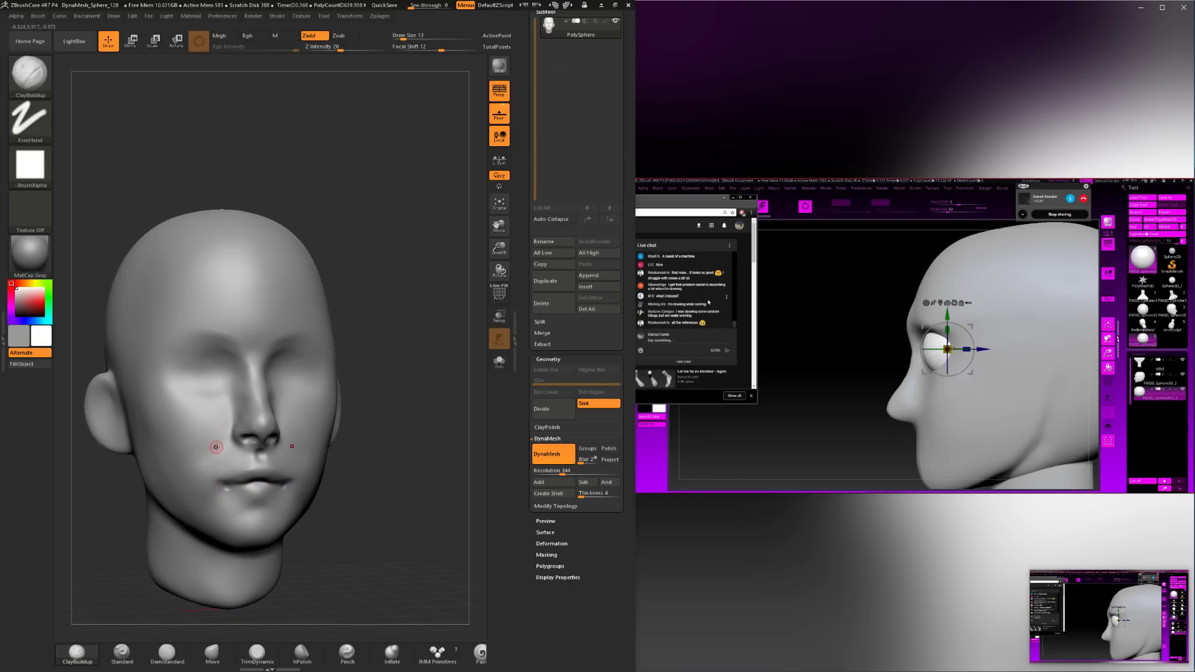
{"action": "left_click_drag", "start_coordinate": [358, 480], "coordinate": [289, 482], "text": "shift"}
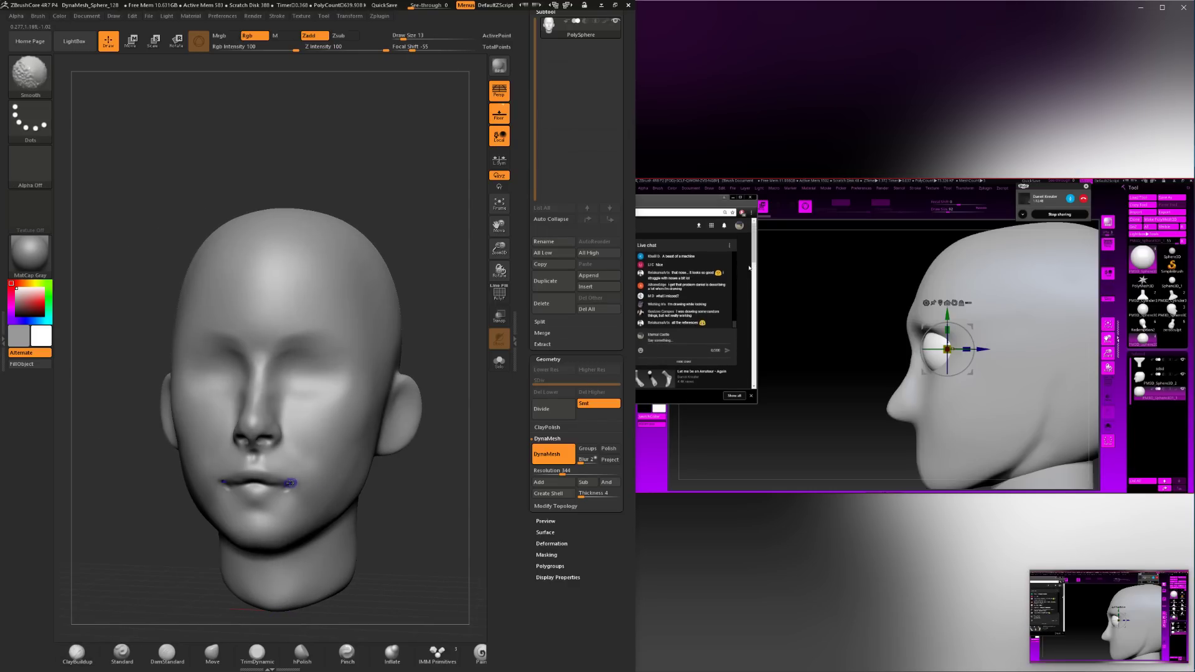
Add volume to the centre of the lips with ClayBuildup at draw size 31.
{"action": "mouse_move", "coordinate": [179, 544]}
{"action": "left_mouse_down"}
{"action": "mouse_move", "coordinate": [236, 548]}
{"action": "mouse_move", "coordinate": [272, 491]}
{"action": "left_mouse_up"}
{"action": "key", "text": "space"}
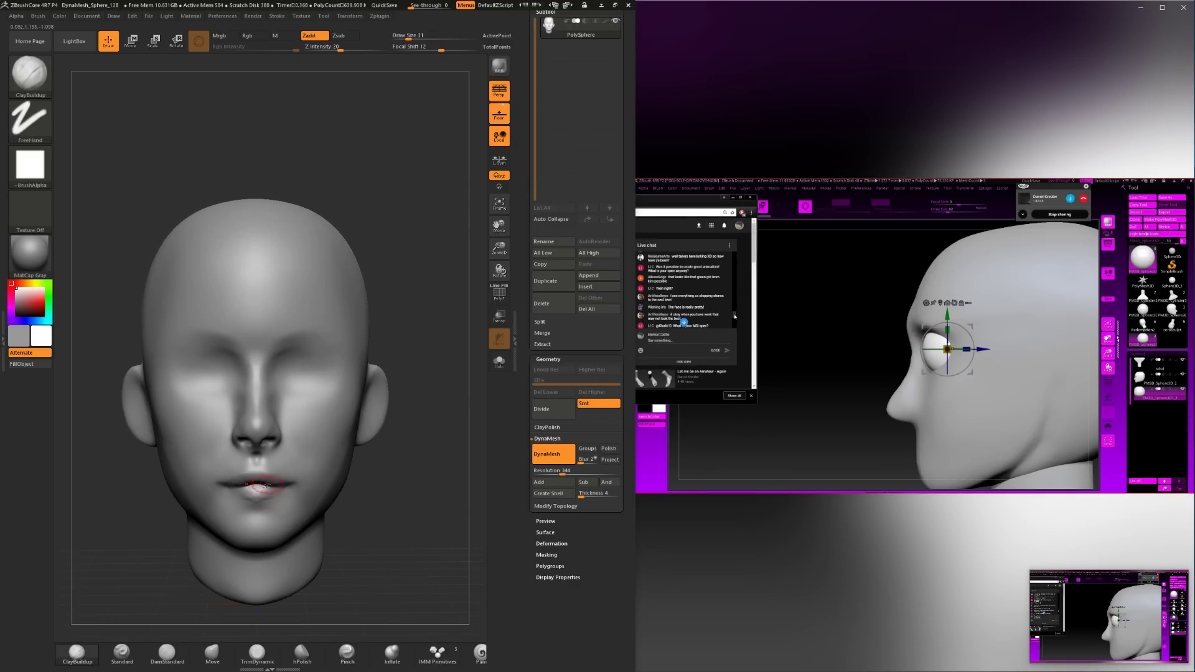
{"action": "left_click_drag", "start_coordinate": [405, 484], "coordinate": [401, 429]}
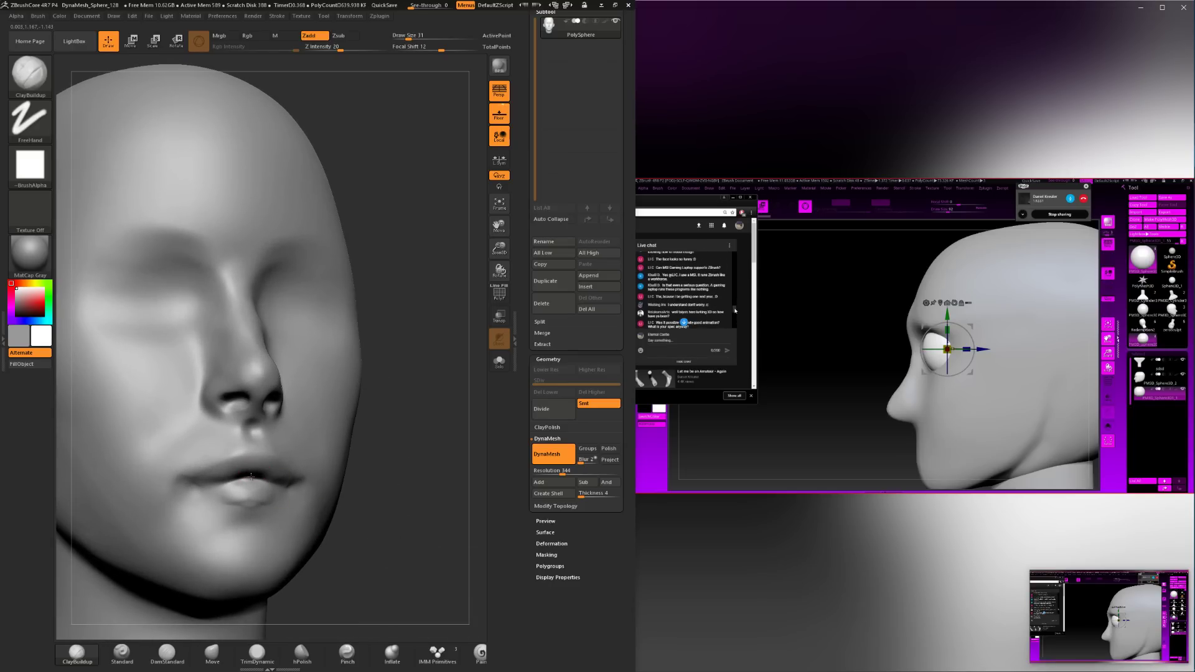
{"action": "left_click_drag", "start_coordinate": [370, 485], "coordinate": [338, 466]}
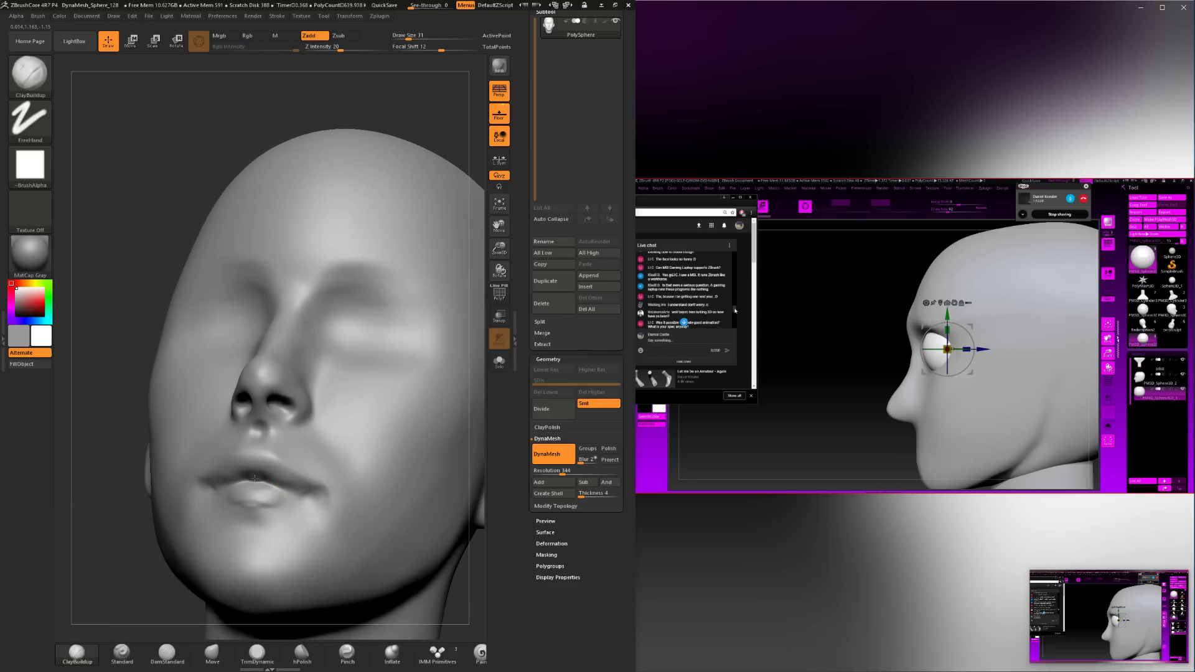
Shape the upper lip and the philtrum below the nose with a larger ClayBuildup brush and smooth the philtrum edges.
{"action": "key", "text": "space"}
{"action": "left_click_drag", "start_coordinate": [255, 478], "coordinate": [256, 478]}
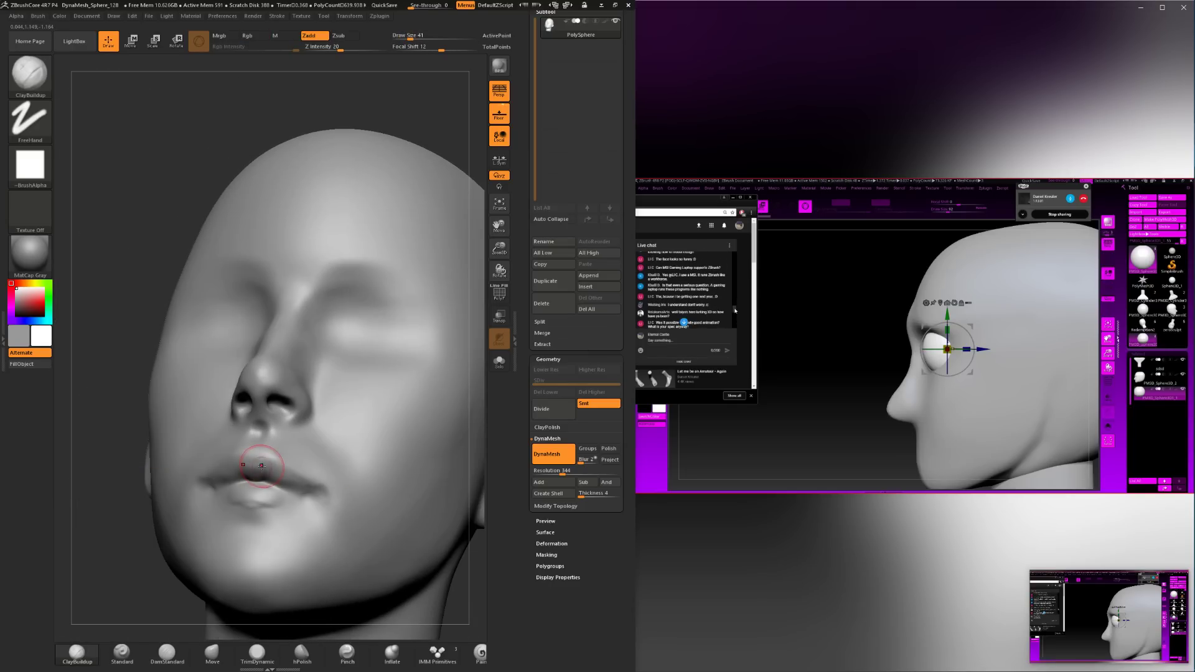
{"action": "left_click_drag", "start_coordinate": [122, 573], "coordinate": [186, 554]}
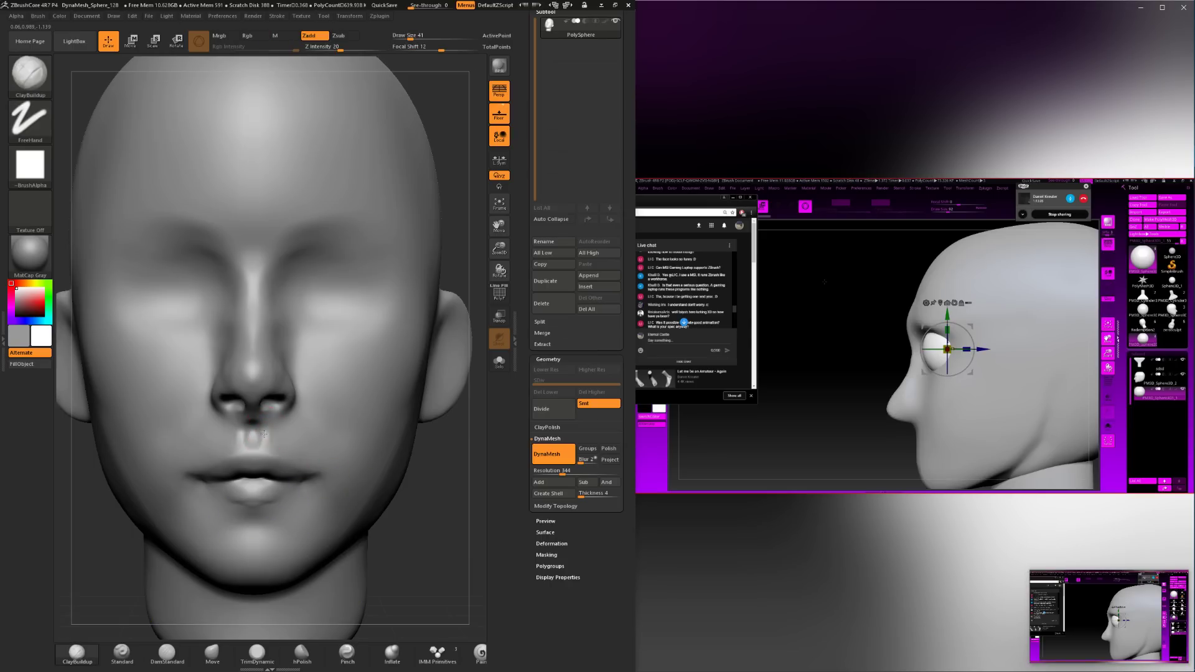
{"action": "key", "text": "shift"}
{"action": "left_click_drag", "start_coordinate": [271, 440], "coordinate": [269, 435], "text": "shift"}
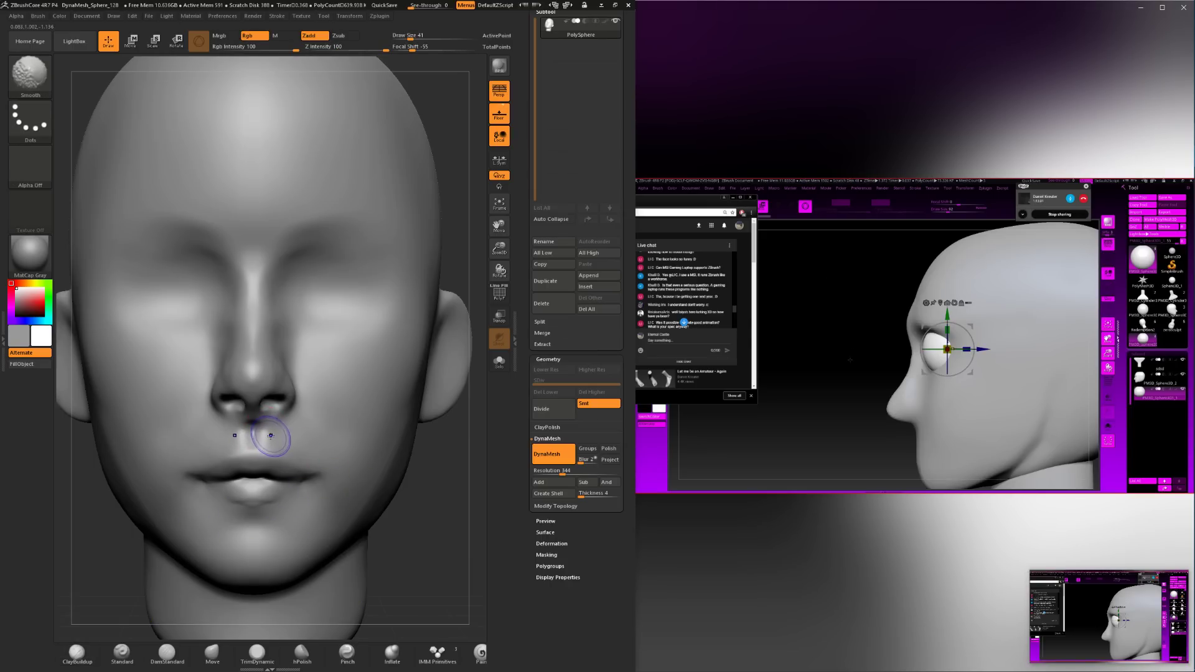
{"action": "mouse_move", "coordinate": [442, 508]}
{"action": "left_mouse_down"}
{"action": "mouse_move", "coordinate": [434, 454]}
{"action": "mouse_move", "coordinate": [369, 489]}
{"action": "mouse_move", "coordinate": [301, 469]}
{"action": "mouse_move", "coordinate": [357, 452]}
{"action": "mouse_move", "coordinate": [258, 444]}
{"action": "left_mouse_up"}
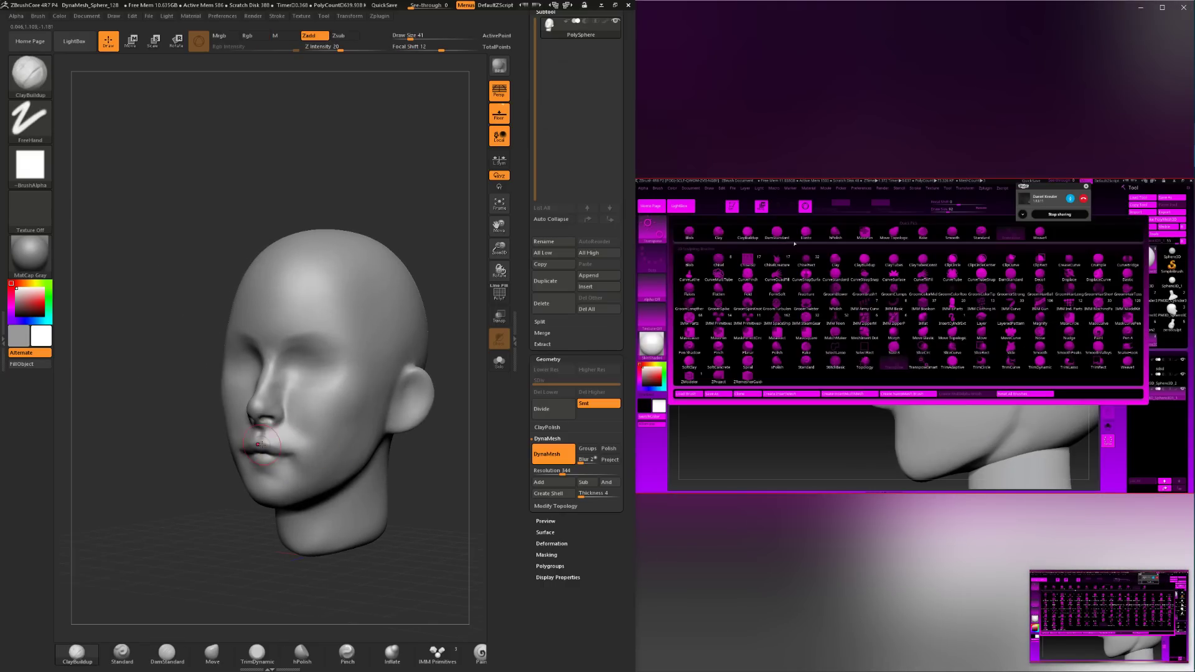
Build up a fuller lower lip with ClayBuildup and smooth it at draw size 25.
{"action": "left_click_drag", "start_coordinate": [187, 514], "coordinate": [227, 520]}
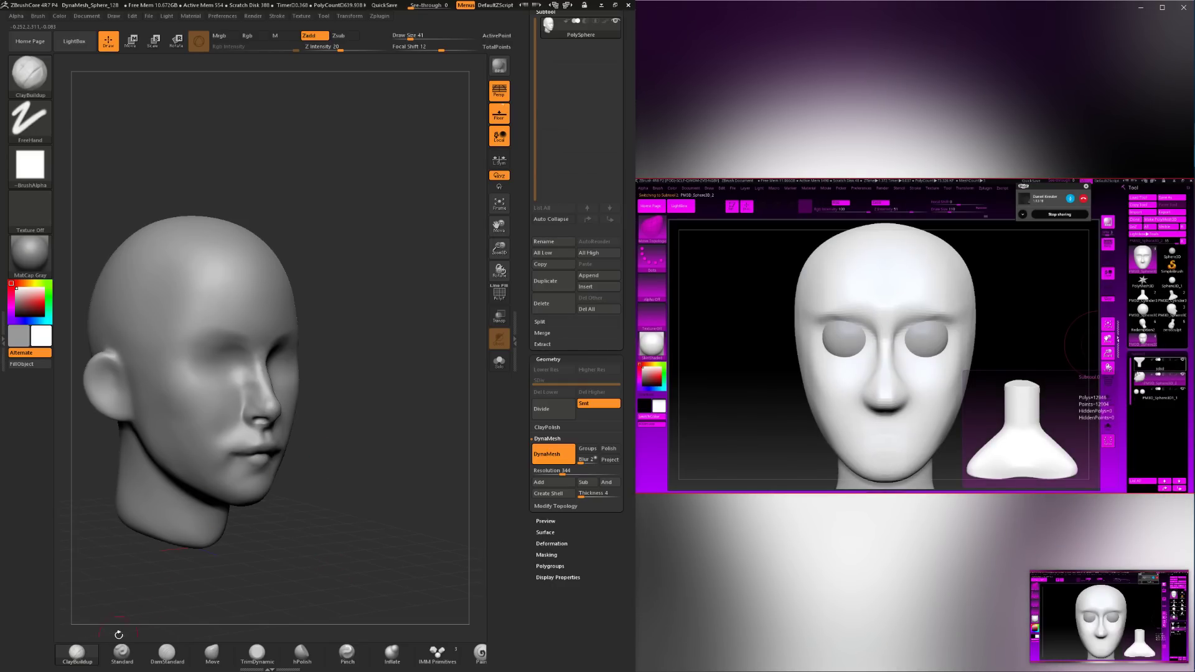
{"action": "left_click_drag", "start_coordinate": [119, 634], "coordinate": [271, 647]}
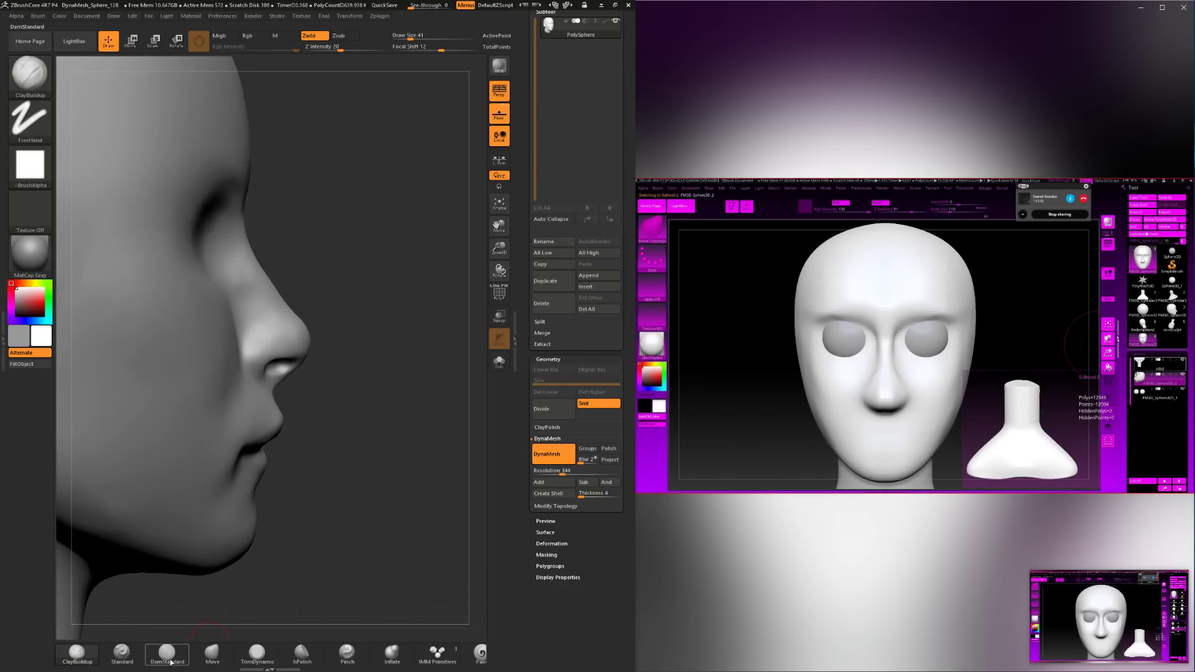
{"action": "left_click_drag", "start_coordinate": [326, 432], "coordinate": [232, 463]}
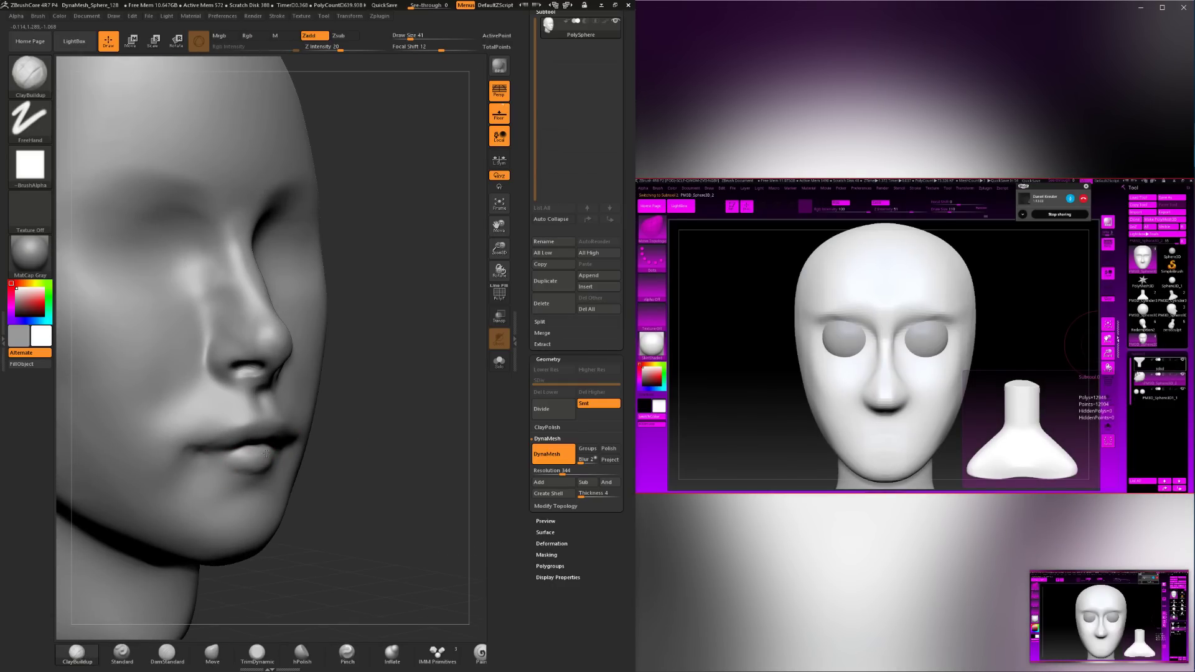
{"action": "mouse_move", "coordinate": [326, 461]}
{"action": "left_mouse_down"}
{"action": "mouse_move", "coordinate": [213, 468]}
{"action": "mouse_move", "coordinate": [225, 465]}
{"action": "left_mouse_up"}
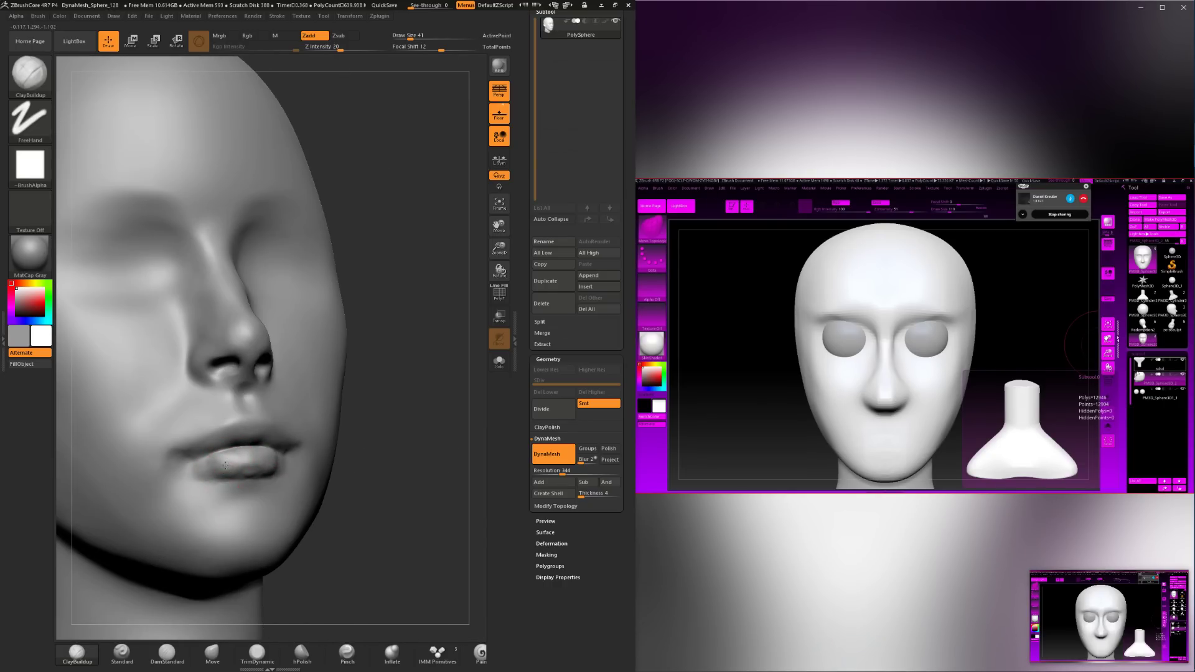
{"action": "mouse_move", "coordinate": [357, 455]}
{"action": "left_mouse_down"}
{"action": "mouse_move", "coordinate": [387, 450]}
{"action": "mouse_move", "coordinate": [253, 458]}
{"action": "left_mouse_up"}
{"action": "key", "text": "space"}
{"action": "key", "text": "shift"}
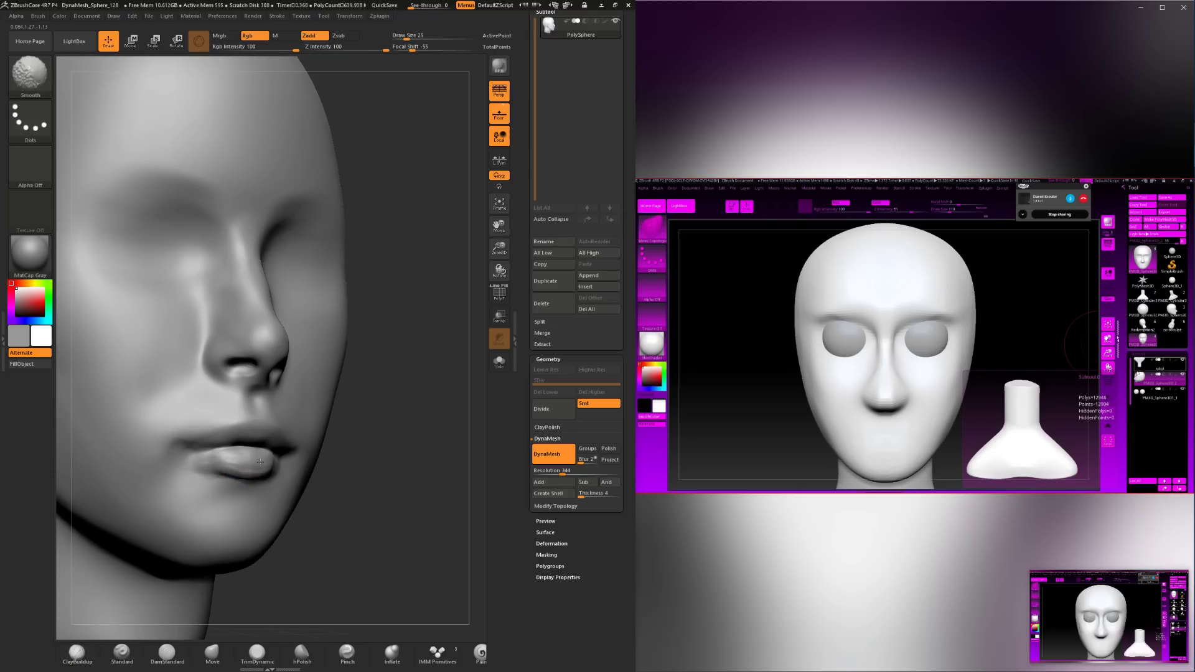
Shape the area between the lower lip and chin with ClayBuildup and Smooth at draw size 51.
{"action": "mouse_move", "coordinate": [359, 463]}
{"action": "left_mouse_down"}
{"action": "mouse_move", "coordinate": [264, 473]}
{"action": "mouse_move", "coordinate": [261, 498]}
{"action": "left_mouse_up"}
{"action": "key", "text": "space"}
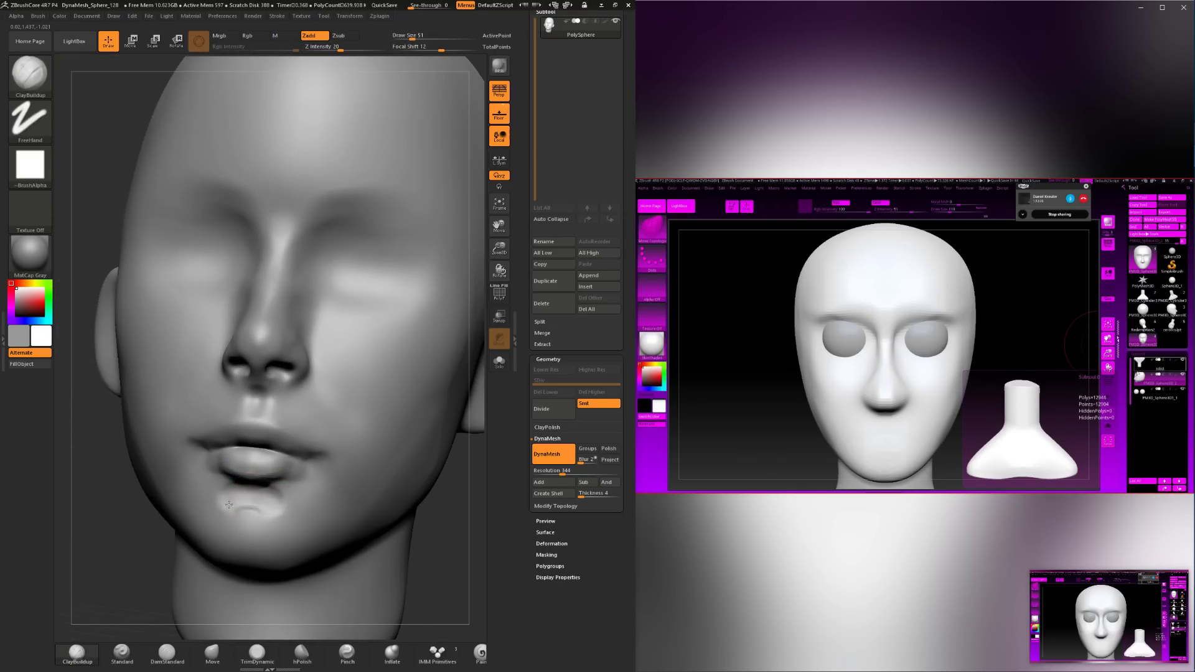
{"action": "mouse_move", "coordinate": [155, 560]}
{"action": "left_mouse_down"}
{"action": "mouse_move", "coordinate": [239, 522]}
{"action": "mouse_move", "coordinate": [245, 502]}
{"action": "left_mouse_up"}
{"action": "key", "text": "shift"}
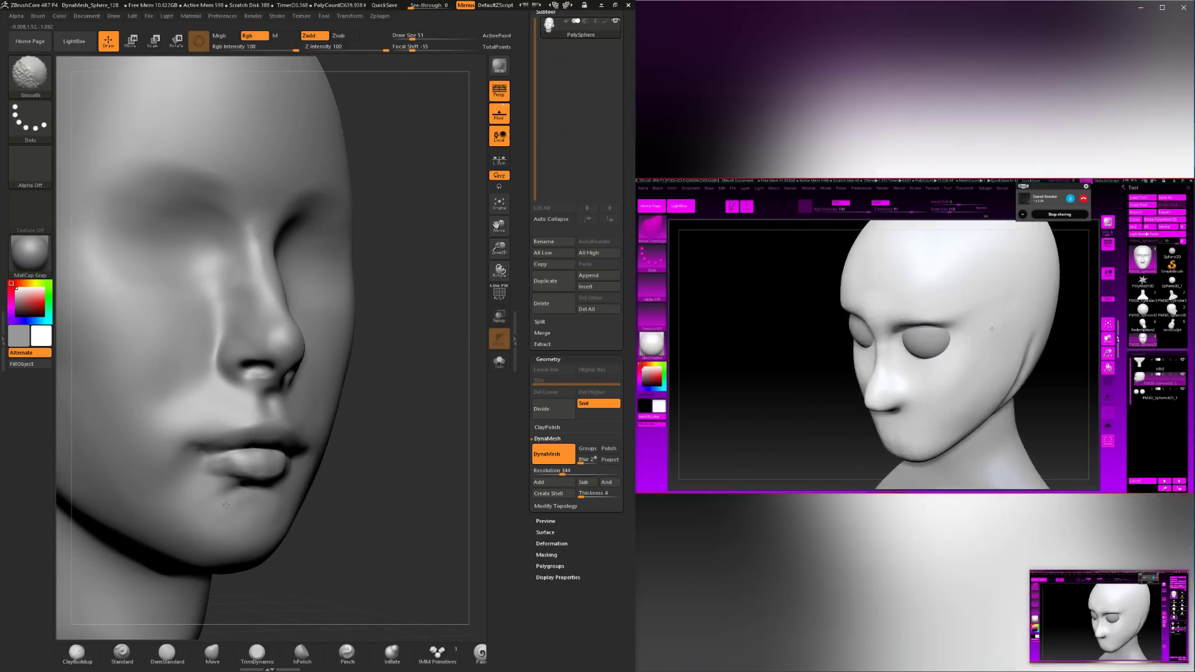
{"action": "right_click_drag", "start_coordinate": [374, 529], "coordinate": [375, 467], "text": "ctrl"}
{"action": "mouse_move", "coordinate": [398, 485]}
{"action": "left_mouse_down"}
{"action": "mouse_move", "coordinate": [249, 491]}
{"action": "mouse_move", "coordinate": [250, 510]}
{"action": "left_mouse_up"}
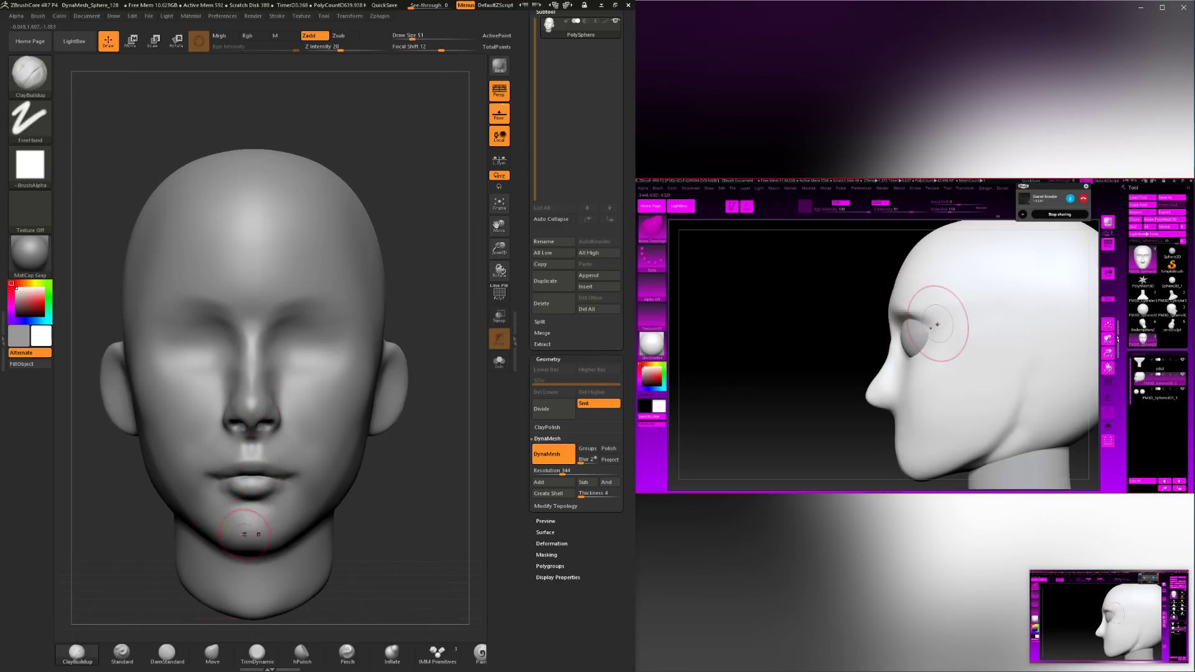
Plump the lips with the Inflate brush at draw size 56.
{"action": "left_click", "coordinate": [392, 652]}
{"action": "key", "text": "space"}
{"action": "left_click_drag", "start_coordinate": [284, 486], "coordinate": [263, 486]}
{"action": "key", "text": "space"}
{"action": "key", "text": "space"}
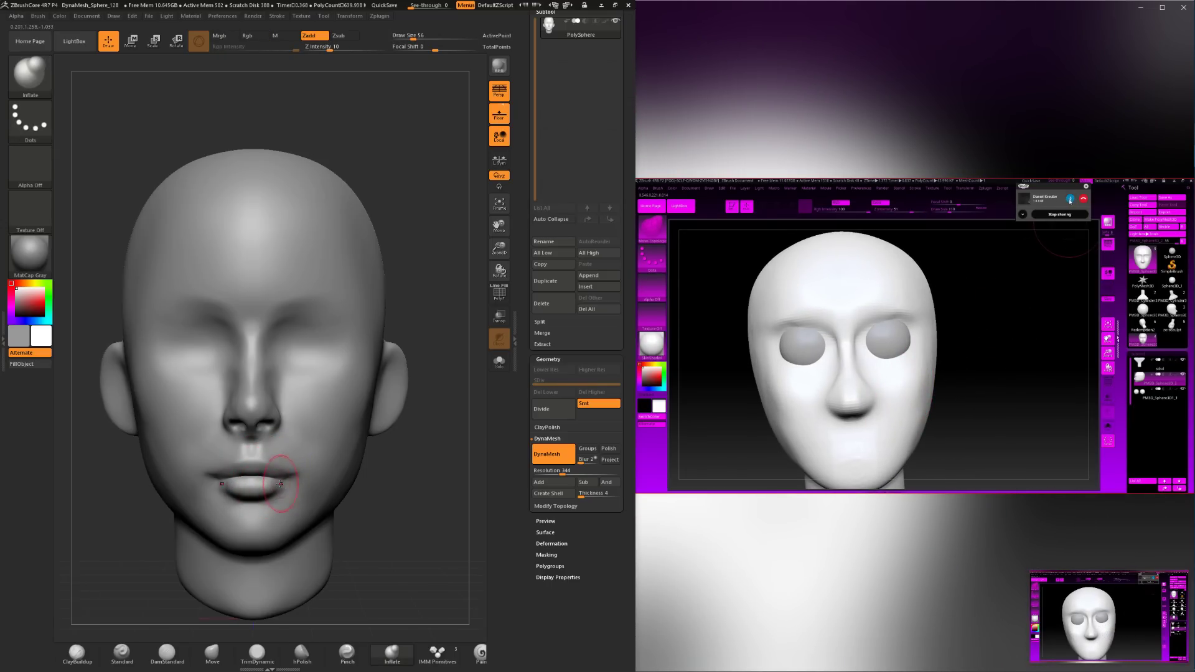
{"action": "left_click_drag", "start_coordinate": [454, 530], "coordinate": [86, 616]}
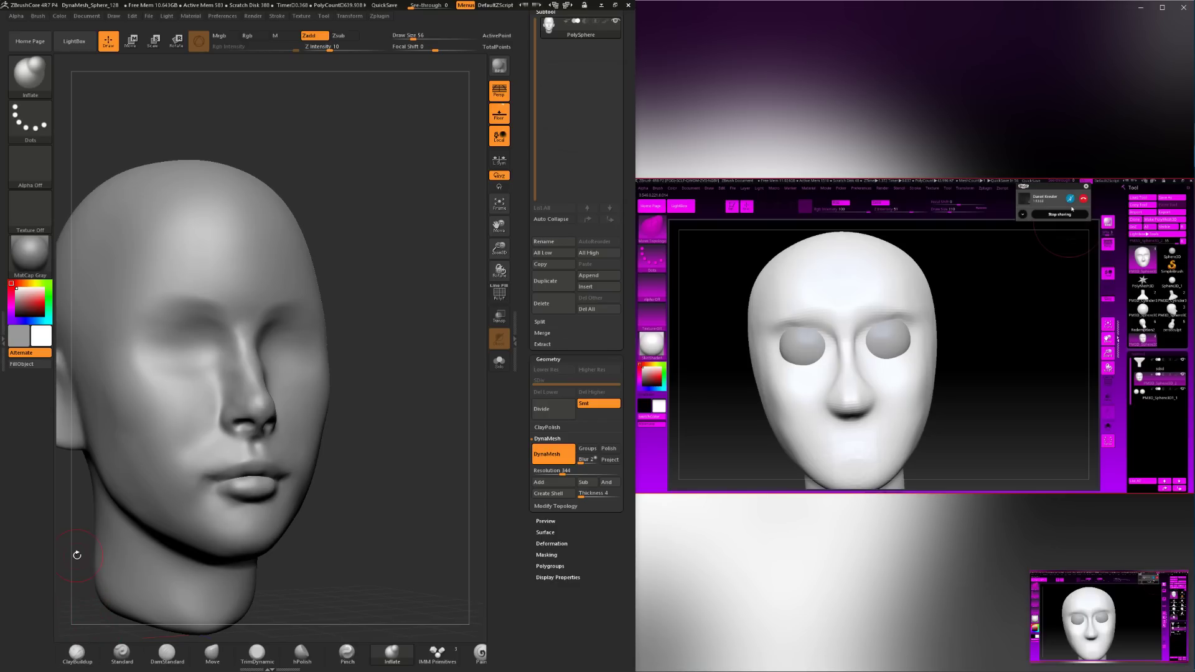
{"action": "mouse_move", "coordinate": [339, 475]}
{"action": "left_mouse_down", "text": "shift"}
{"action": "mouse_move", "coordinate": [369, 514]}
{"action": "mouse_move", "coordinate": [408, 503]}
{"action": "mouse_move", "coordinate": [360, 517]}
{"action": "mouse_move", "coordinate": [407, 527]}
{"action": "mouse_move", "coordinate": [400, 516]}
{"action": "mouse_move", "coordinate": [385, 535]}
{"action": "left_mouse_up", "text": "shift"}
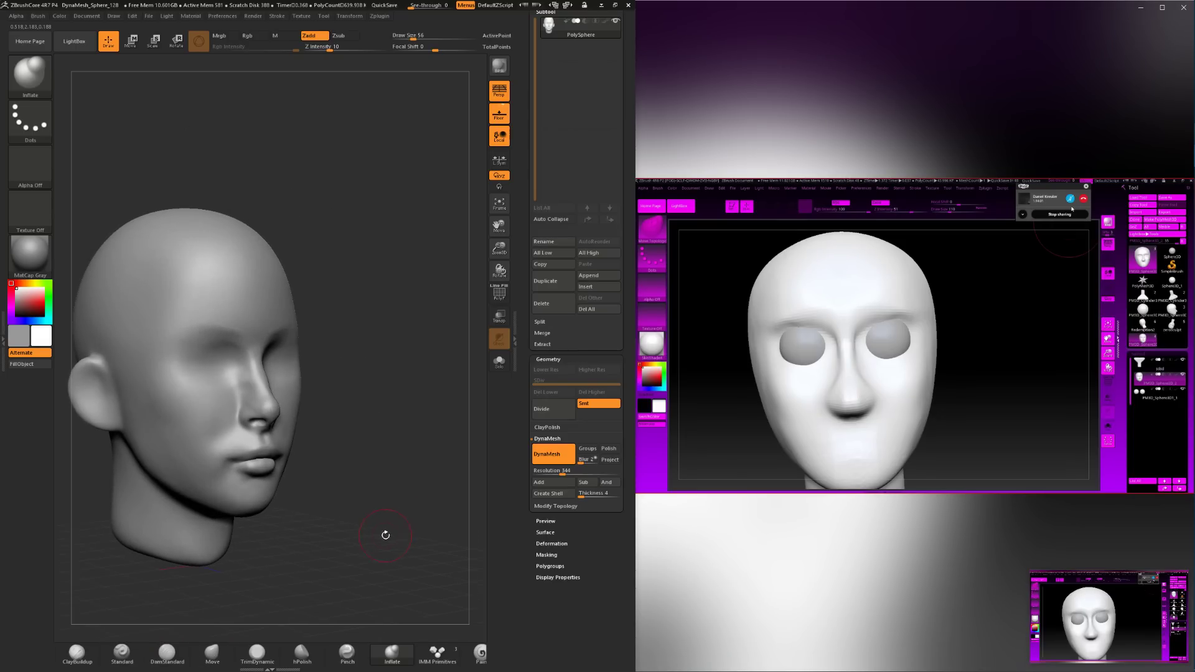
{"action": "left_click", "coordinate": [252, 650]}
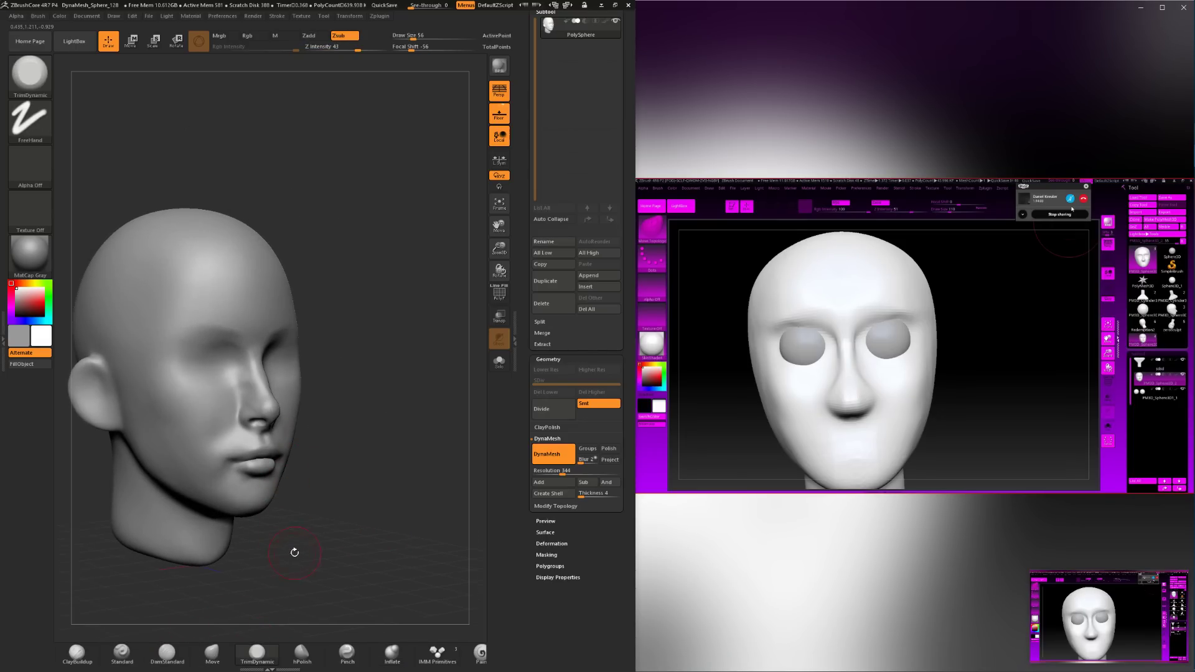
{"action": "left_click_drag", "start_coordinate": [295, 551], "coordinate": [225, 629]}
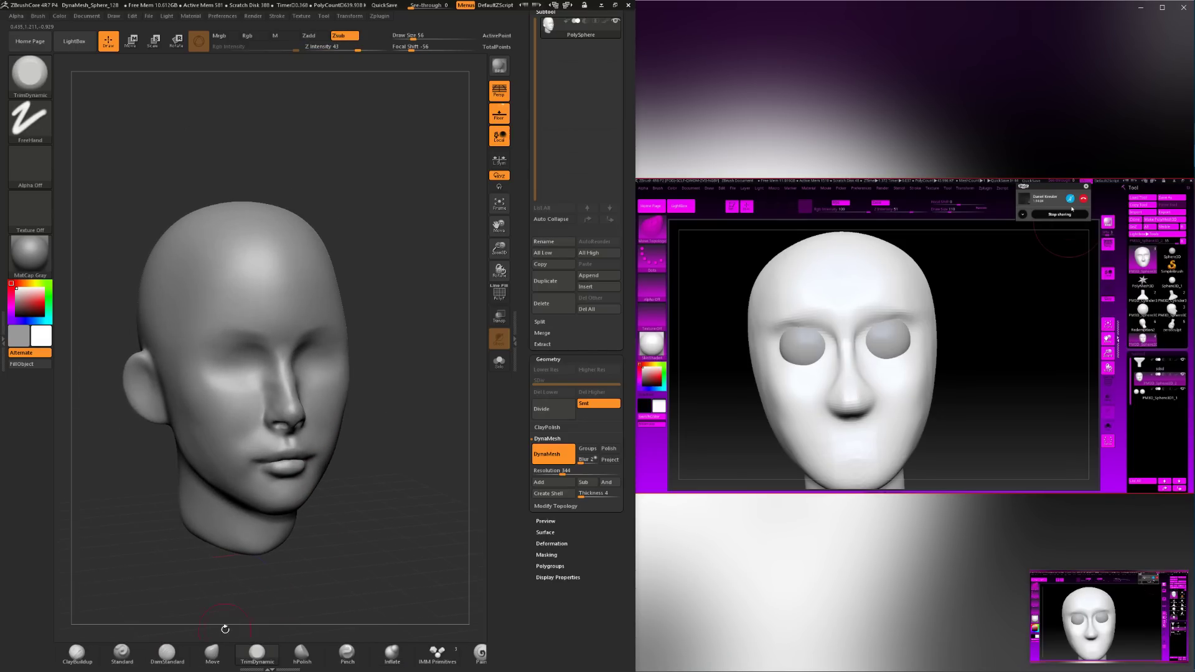
{"action": "left_click", "coordinate": [179, 663]}
{"action": "mouse_move", "coordinate": [405, 424]}
{"action": "left_mouse_down", "text": "shift"}
{"action": "mouse_move", "coordinate": [409, 502]}
{"action": "mouse_move", "coordinate": [393, 505]}
{"action": "left_mouse_up", "text": "shift"}
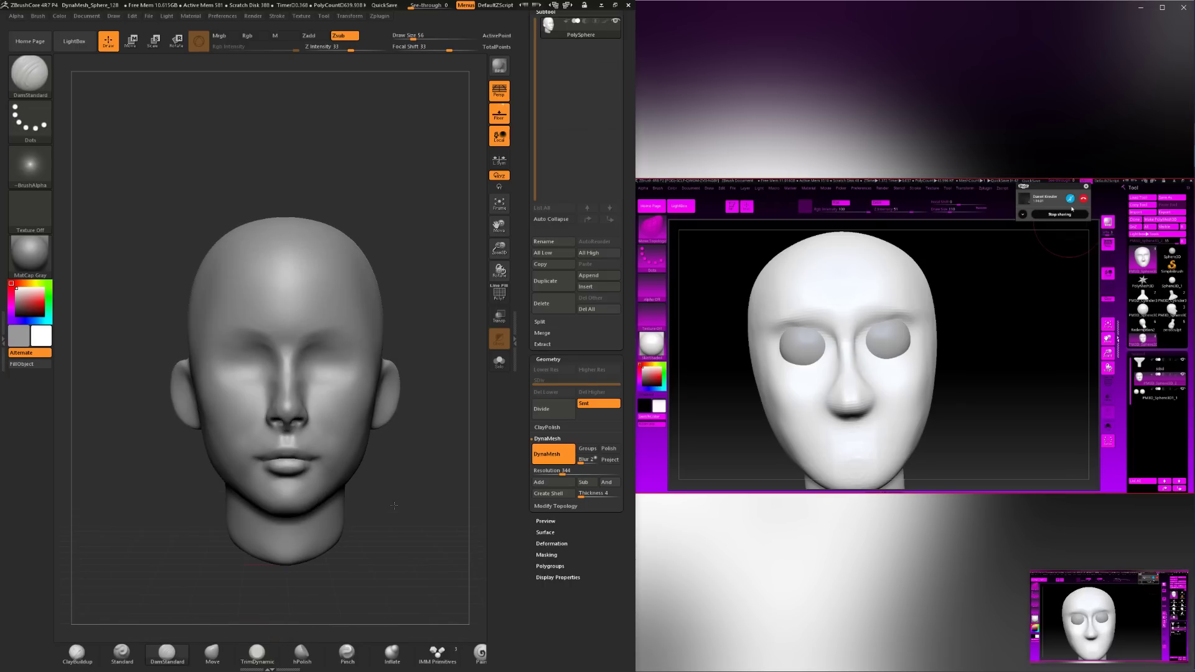
Reshape the lips and mouth corners with the Move brush, reducing the draw size to 35.
{"action": "left_click", "coordinate": [203, 658]}
{"action": "key", "text": "space"}
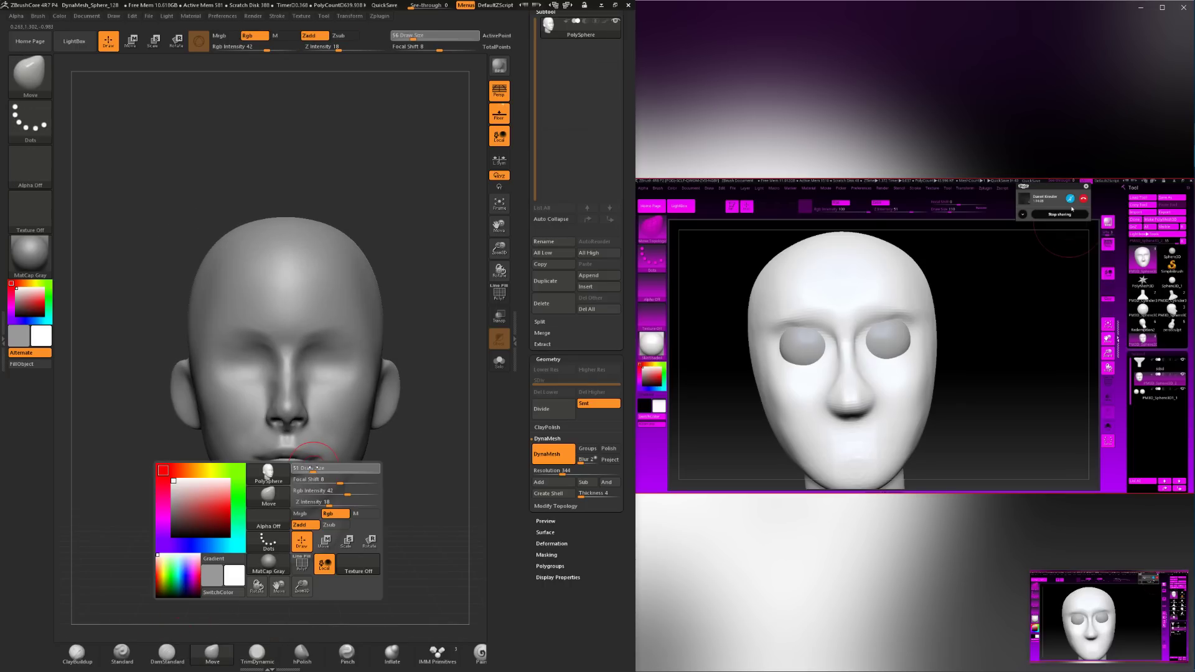
{"action": "key", "text": "space"}
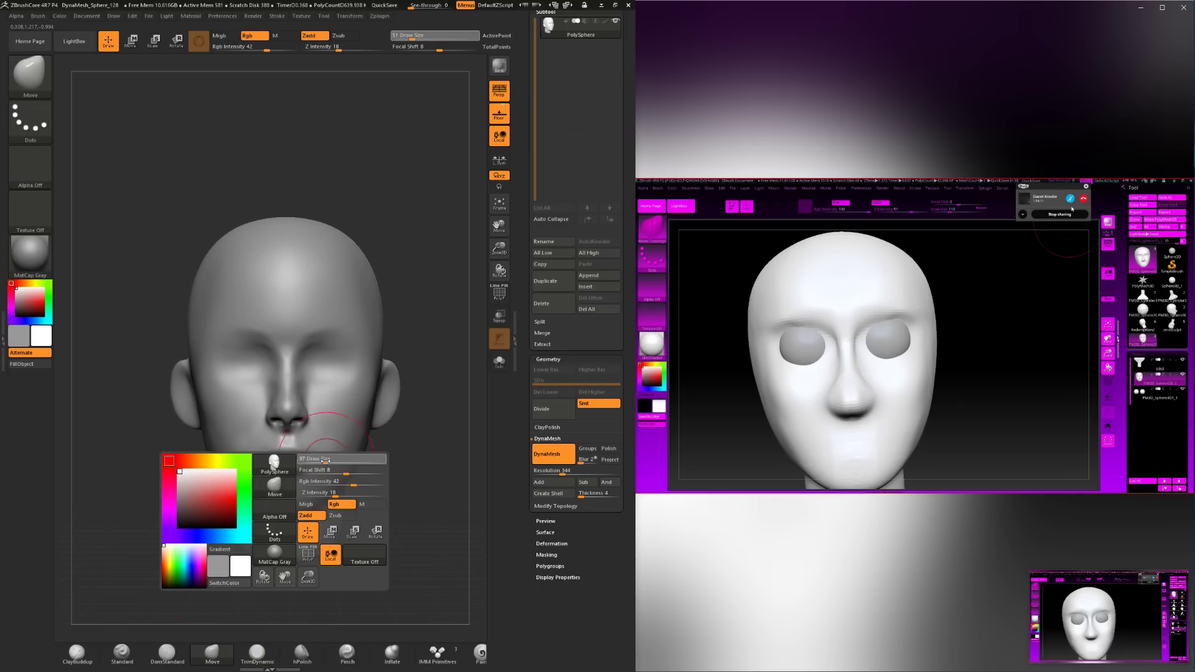
{"action": "left_click_drag", "start_coordinate": [325, 461], "coordinate": [314, 456]}
{"action": "key", "text": "ctrl"}
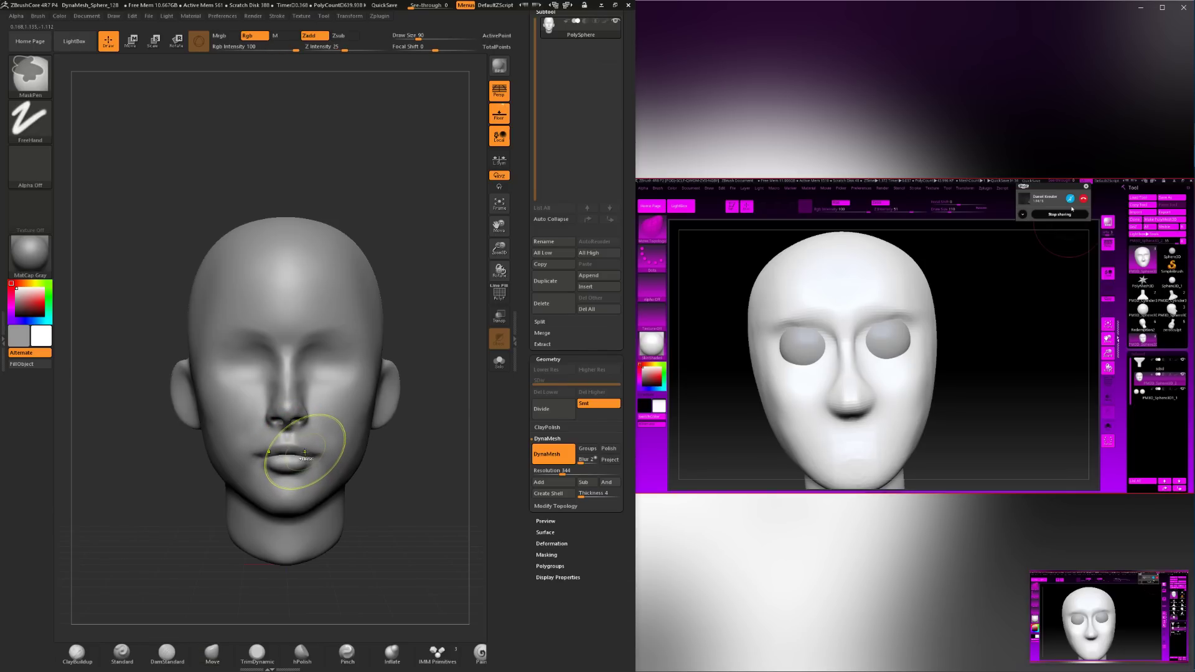
{"action": "key", "text": "ctrl+shift"}
{"action": "key", "text": "space"}
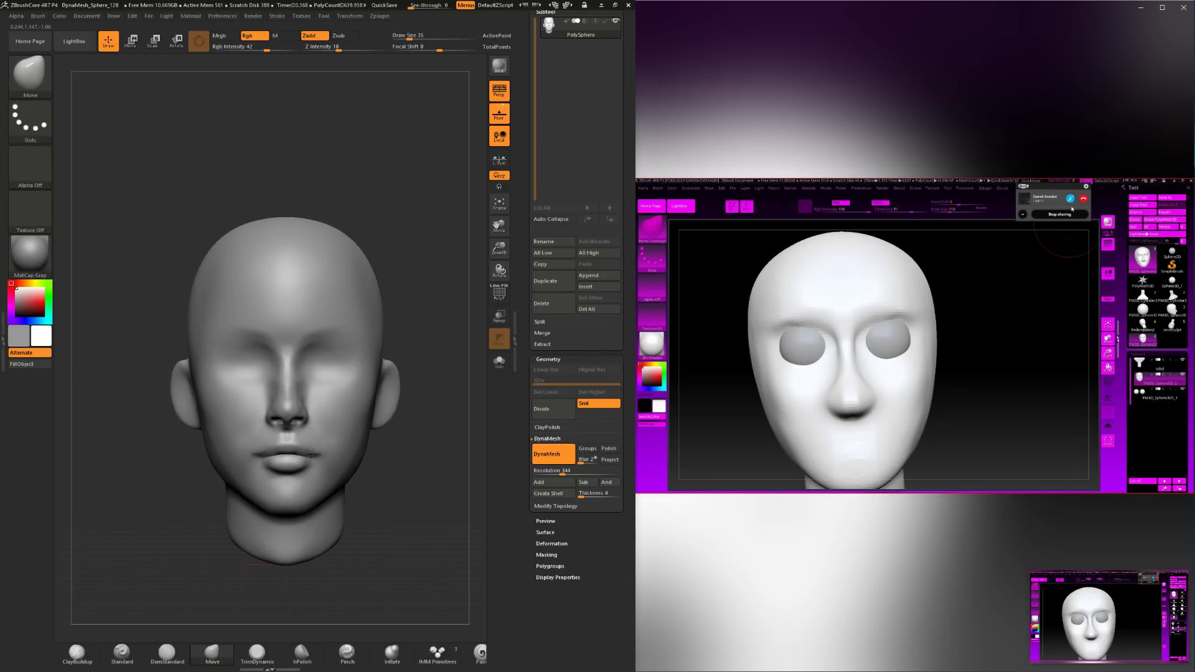
{"action": "key", "text": "space"}
{"action": "mouse_move", "coordinate": [314, 456]}
{"action": "left_mouse_down"}
{"action": "mouse_move", "coordinate": [326, 462]}
{"action": "mouse_move", "coordinate": [301, 449]}
{"action": "left_mouse_up"}
Adjust the contours of the mouth and lower face with the Move brush at draw size 44.
{"action": "key", "text": "space"}
{"action": "mouse_move", "coordinate": [370, 479]}
{"action": "left_mouse_down"}
{"action": "mouse_move", "coordinate": [293, 491]}
{"action": "mouse_move", "coordinate": [360, 499]}
{"action": "mouse_move", "coordinate": [324, 505]}
{"action": "mouse_move", "coordinate": [294, 509]}
{"action": "mouse_move", "coordinate": [291, 491]}
{"action": "left_mouse_up"}
{"action": "key", "text": "space"}
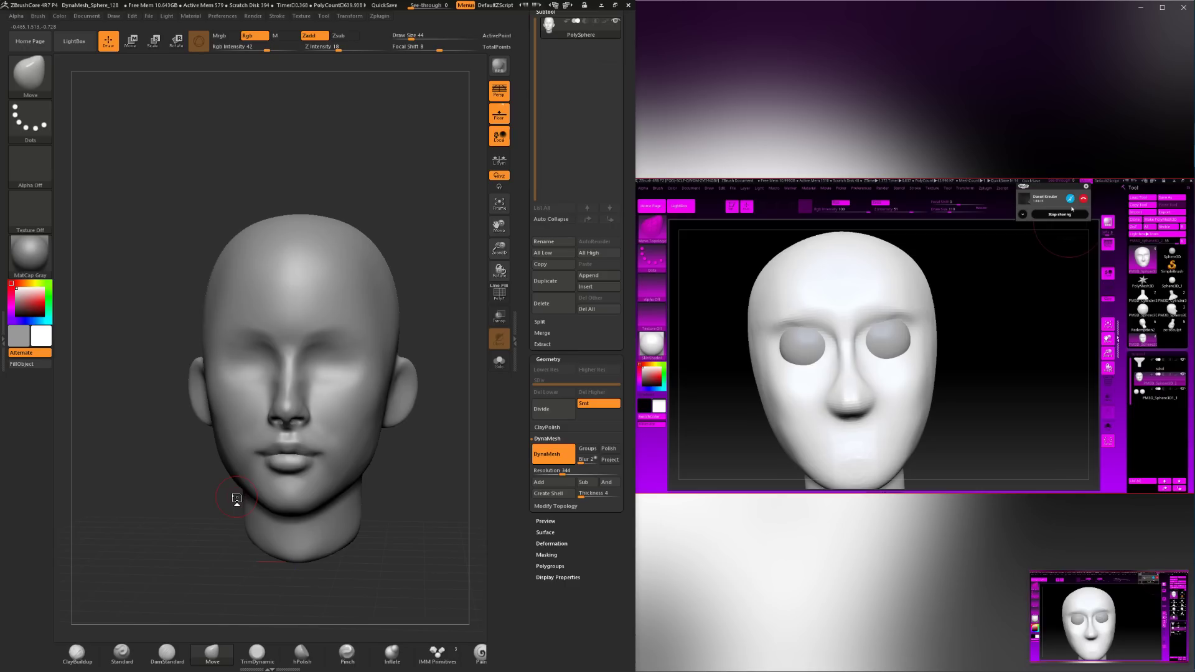
{"action": "key", "text": "shift"}
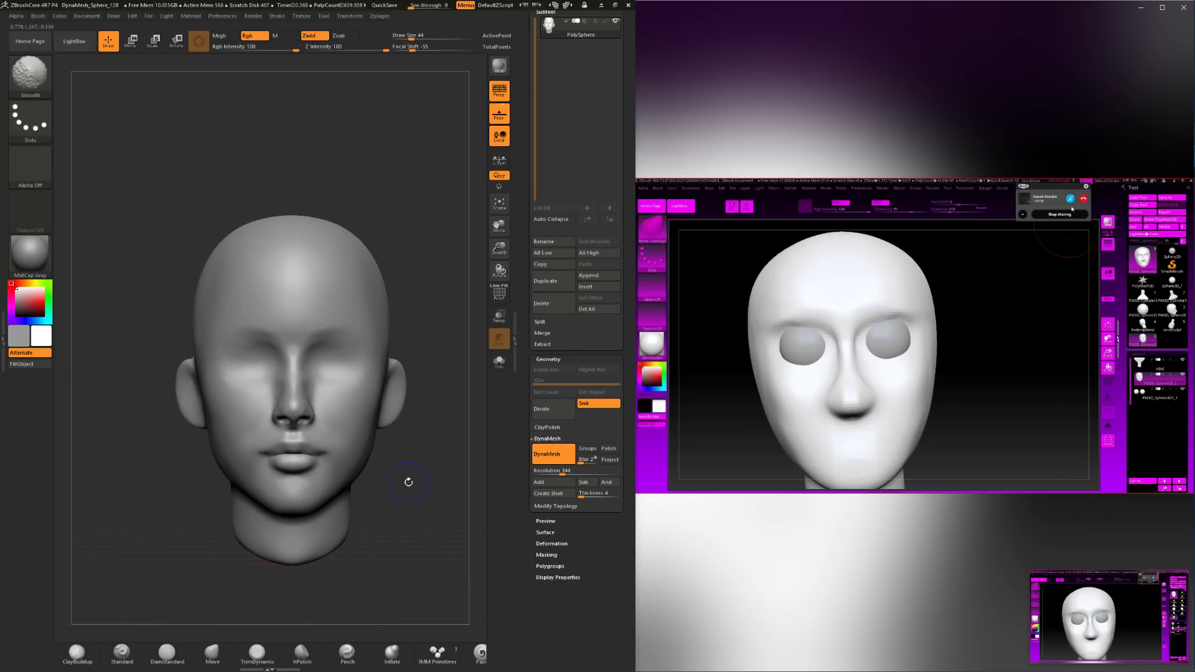
{"action": "mouse_move", "coordinate": [408, 483]}
{"action": "left_mouse_down"}
{"action": "mouse_move", "coordinate": [434, 506]}
{"action": "mouse_move", "coordinate": [395, 510]}
{"action": "left_mouse_up"}
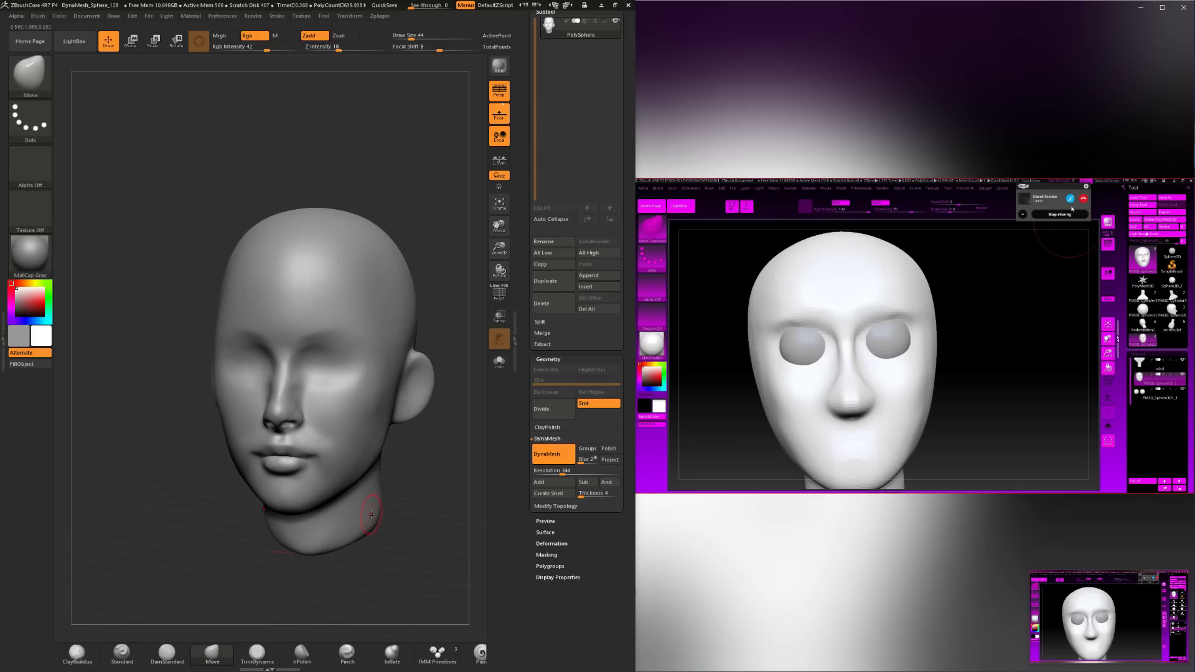
{"action": "key", "text": "shift"}
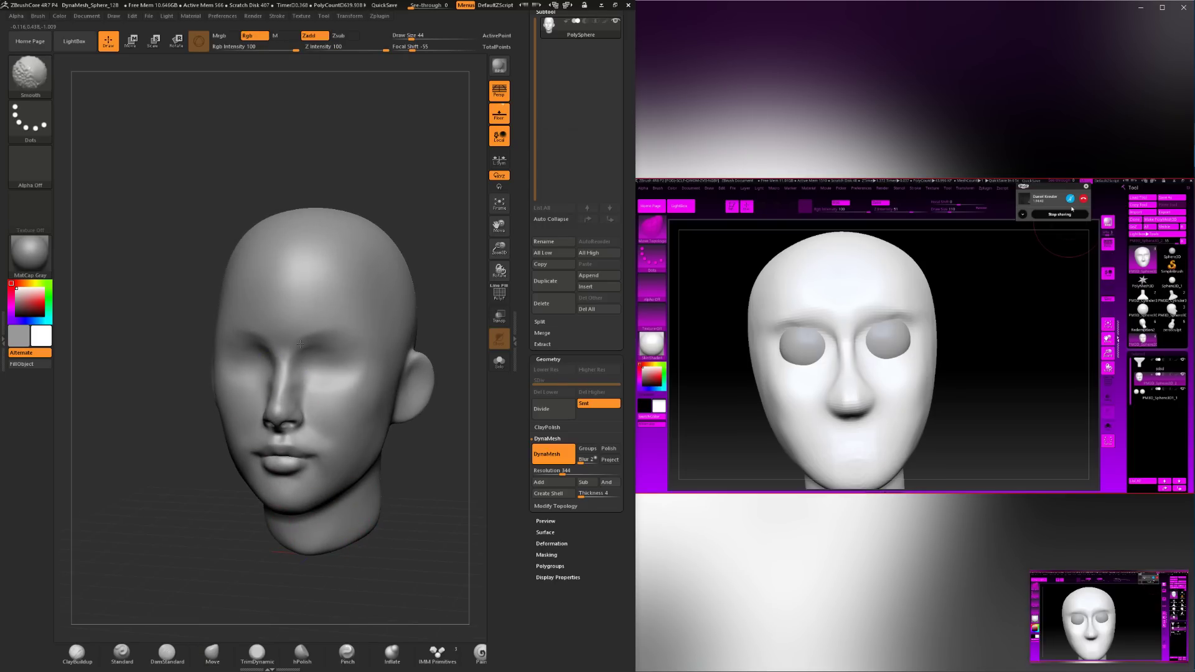
{"action": "mouse_move", "coordinate": [215, 581]}
{"action": "left_mouse_down"}
{"action": "mouse_move", "coordinate": [253, 578]}
{"action": "mouse_move", "coordinate": [330, 535]}
{"action": "mouse_move", "coordinate": [315, 520]}
{"action": "mouse_move", "coordinate": [373, 569]}
{"action": "mouse_move", "coordinate": [346, 563]}
{"action": "mouse_move", "coordinate": [352, 592]}
{"action": "mouse_move", "coordinate": [368, 563]}
{"action": "left_mouse_up"}
Refine the mouth corners and the surface around them with ClayBuildup and Smooth at draw size 27.
{"action": "left_click", "coordinate": [77, 653]}
{"action": "left_click_drag", "start_coordinate": [246, 416], "coordinate": [251, 416], "text": "shift"}
{"action": "mouse_move", "coordinate": [380, 507]}
{"action": "left_mouse_down"}
{"action": "mouse_move", "coordinate": [425, 475]}
{"action": "mouse_move", "coordinate": [421, 460]}
{"action": "mouse_move", "coordinate": [402, 529]}
{"action": "mouse_move", "coordinate": [429, 538]}
{"action": "mouse_move", "coordinate": [392, 537]}
{"action": "mouse_move", "coordinate": [400, 514]}
{"action": "mouse_move", "coordinate": [384, 526]}
{"action": "mouse_move", "coordinate": [347, 489]}
{"action": "mouse_move", "coordinate": [363, 533]}
{"action": "left_mouse_up"}
{"action": "key", "text": "s"}
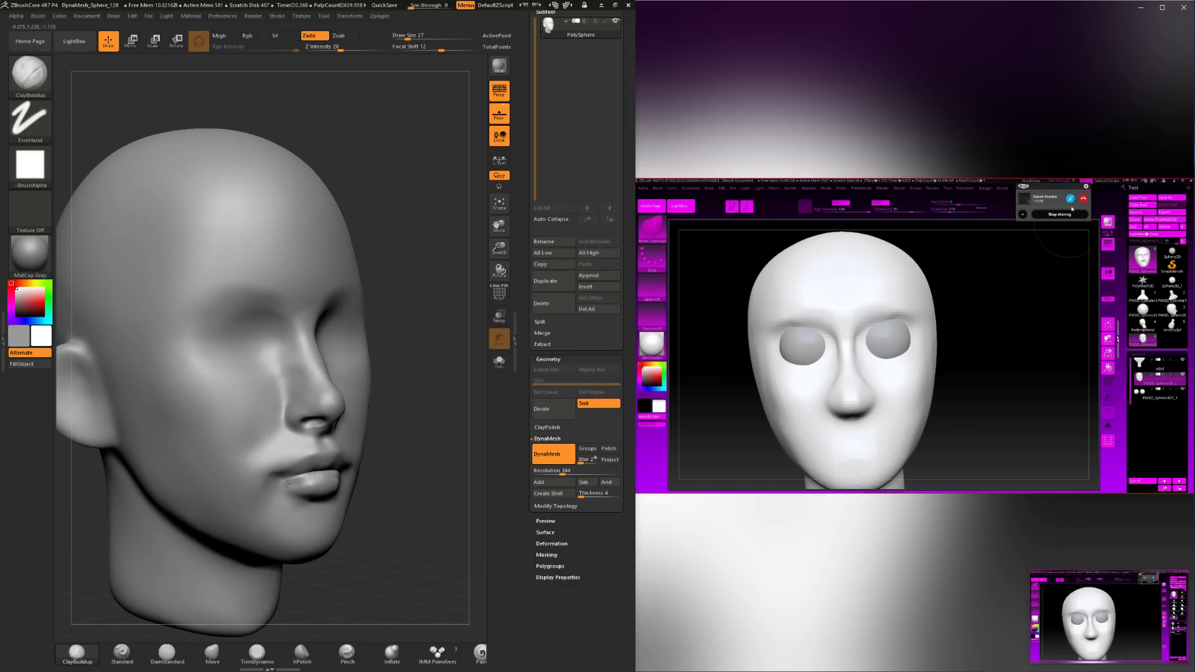
{"action": "left_click_drag", "start_coordinate": [379, 529], "coordinate": [342, 528]}
{"action": "left_click_drag", "start_coordinate": [305, 487], "coordinate": [318, 483], "text": "shift"}
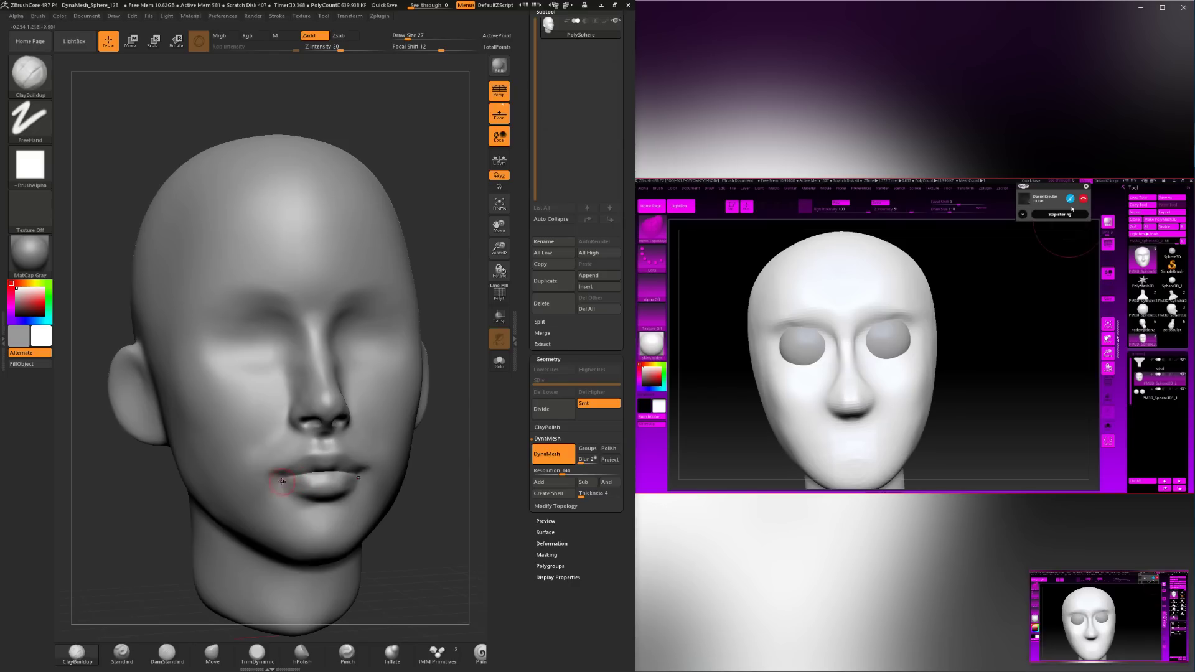
Refine the chin and the area below the lower lip with ClayBuildup, setting the draw size to 51 and focal shift to -29.
{"action": "left_click_drag", "start_coordinate": [427, 475], "coordinate": [346, 501], "text": "shift"}
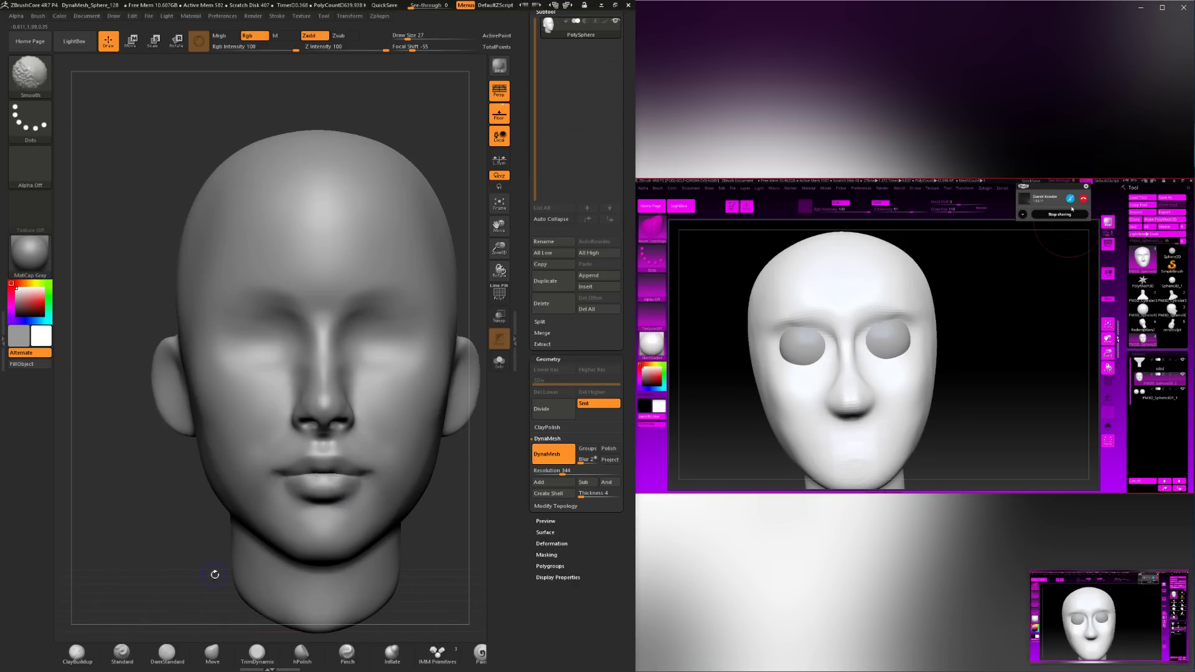
{"action": "mouse_move", "coordinate": [215, 574]}
{"action": "left_mouse_down", "text": "shift"}
{"action": "mouse_move", "coordinate": [366, 514]}
{"action": "mouse_move", "coordinate": [352, 498]}
{"action": "left_mouse_up", "text": "shift"}
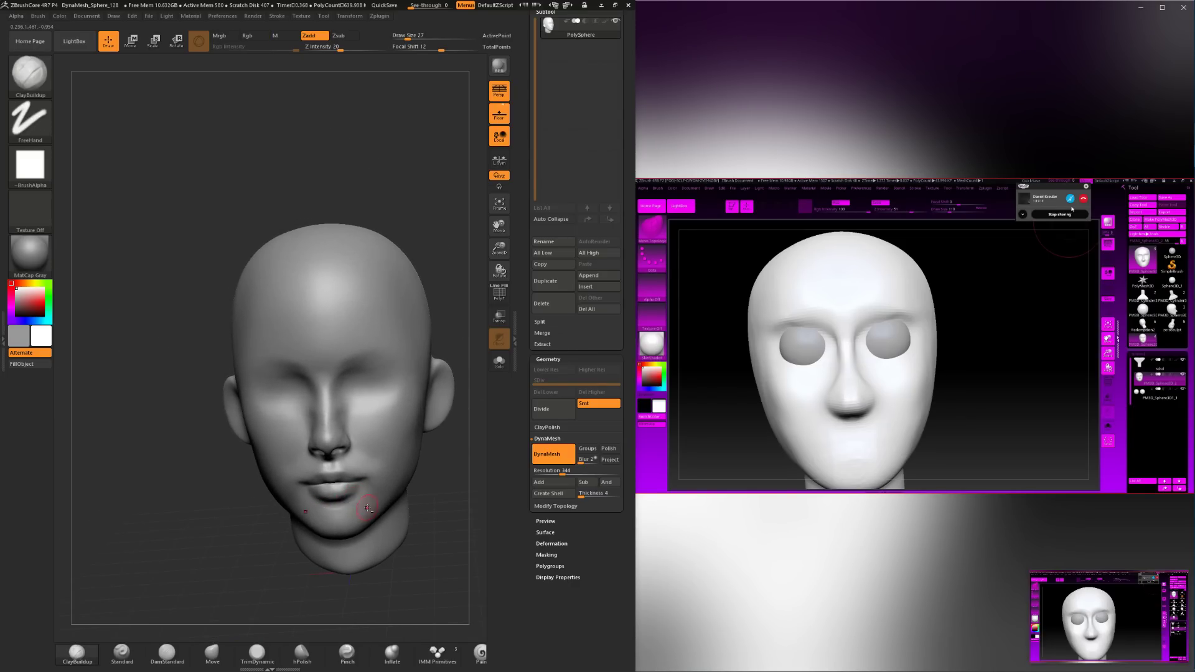
{"action": "left_click_drag", "start_coordinate": [423, 509], "coordinate": [457, 505]}
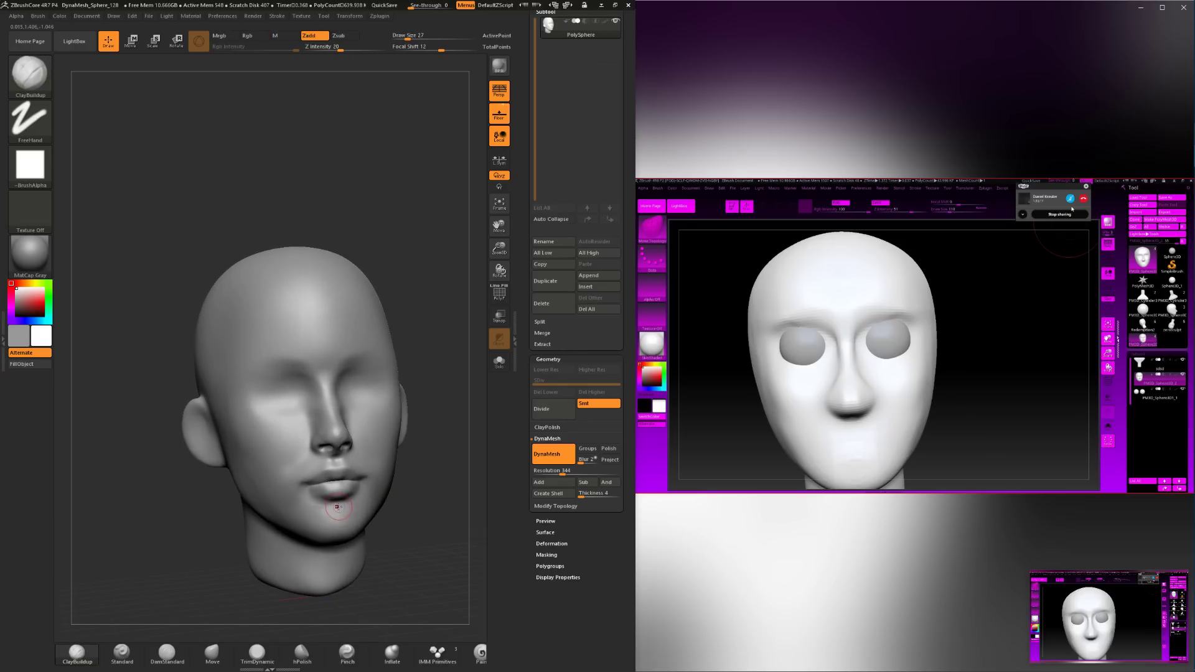
{"action": "key", "text": "space"}
{"action": "key", "text": "shift"}
{"action": "key", "text": "space"}
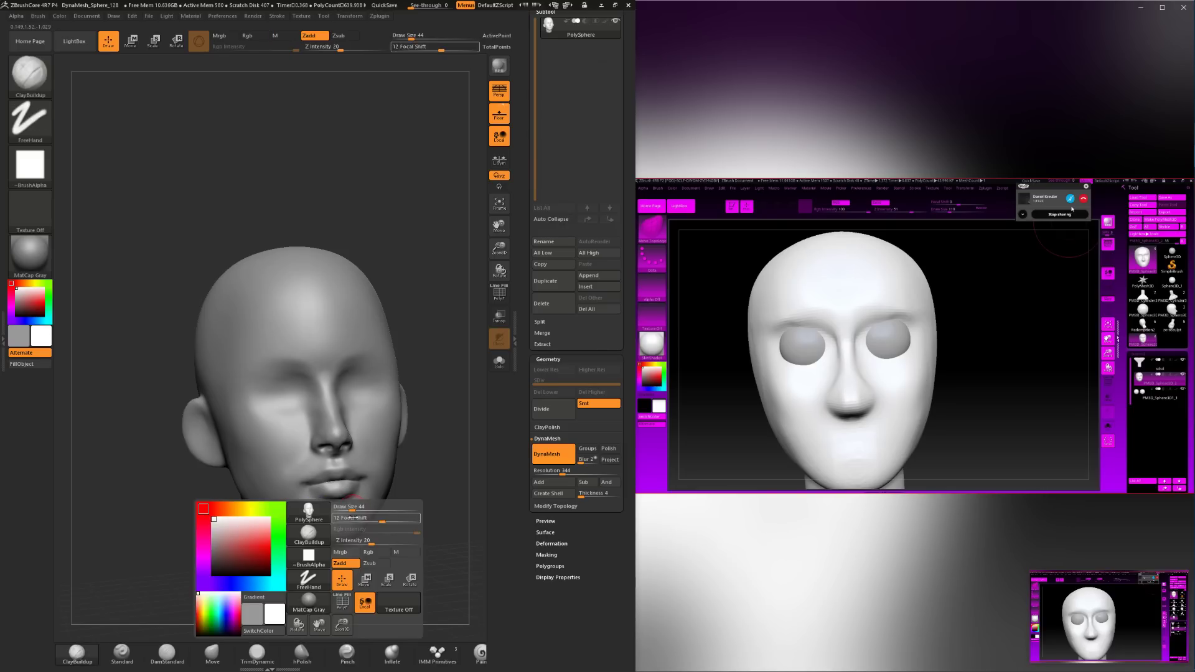
{"action": "left_click_drag", "start_coordinate": [352, 511], "coordinate": [355, 511]}
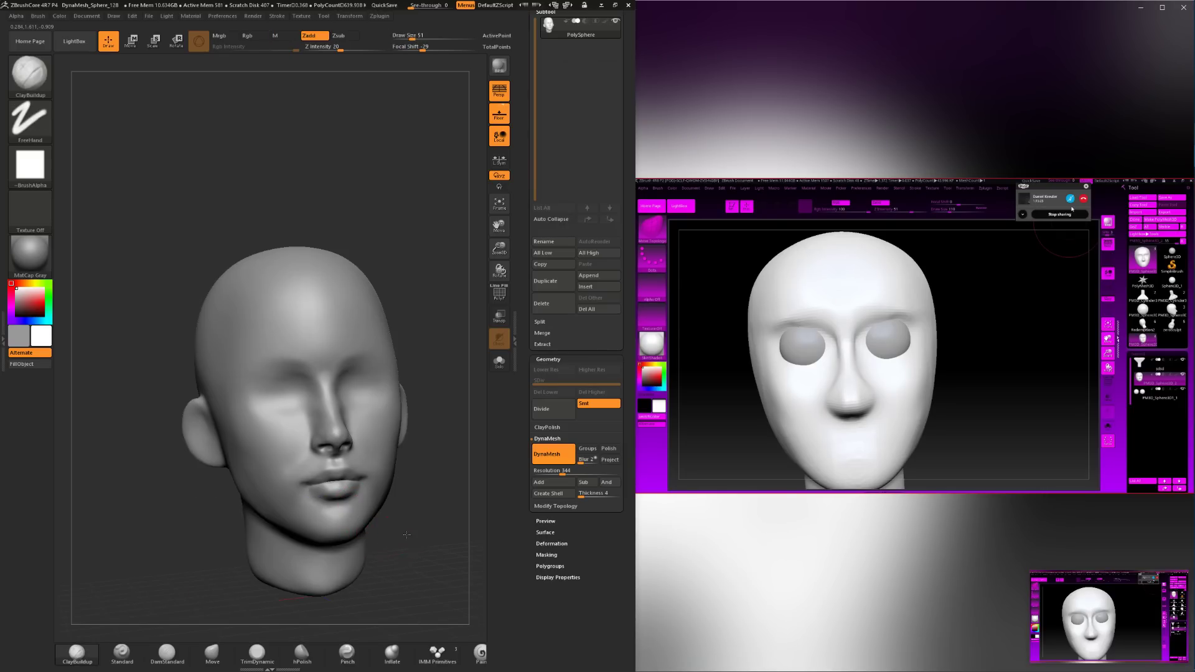
Soften the mouth corners and upper-lip area with ClayBuildup and Smooth at draw size 27.
{"action": "mouse_move", "coordinate": [424, 539]}
{"action": "left_mouse_down", "text": "shift"}
{"action": "mouse_move", "coordinate": [382, 535]}
{"action": "mouse_move", "coordinate": [429, 534]}
{"action": "left_mouse_up", "text": "shift"}
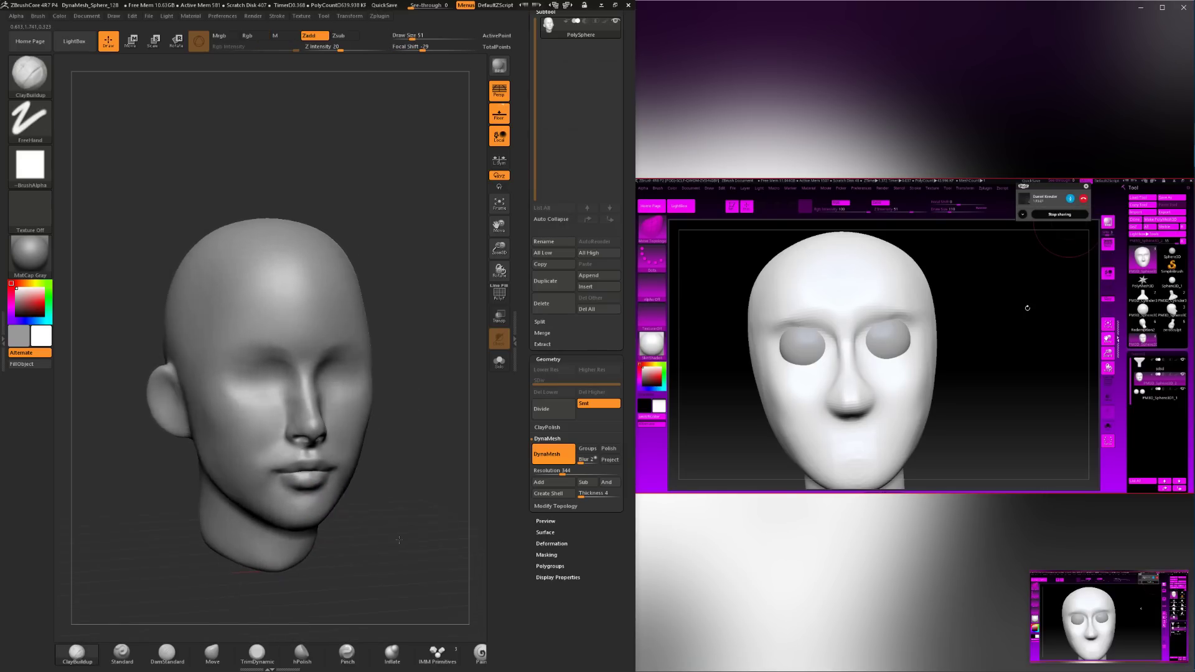
{"action": "key", "text": "shift"}
{"action": "key", "text": "space"}
{"action": "left_click_drag", "start_coordinate": [290, 492], "coordinate": [286, 480]}
{"action": "key", "text": "space"}
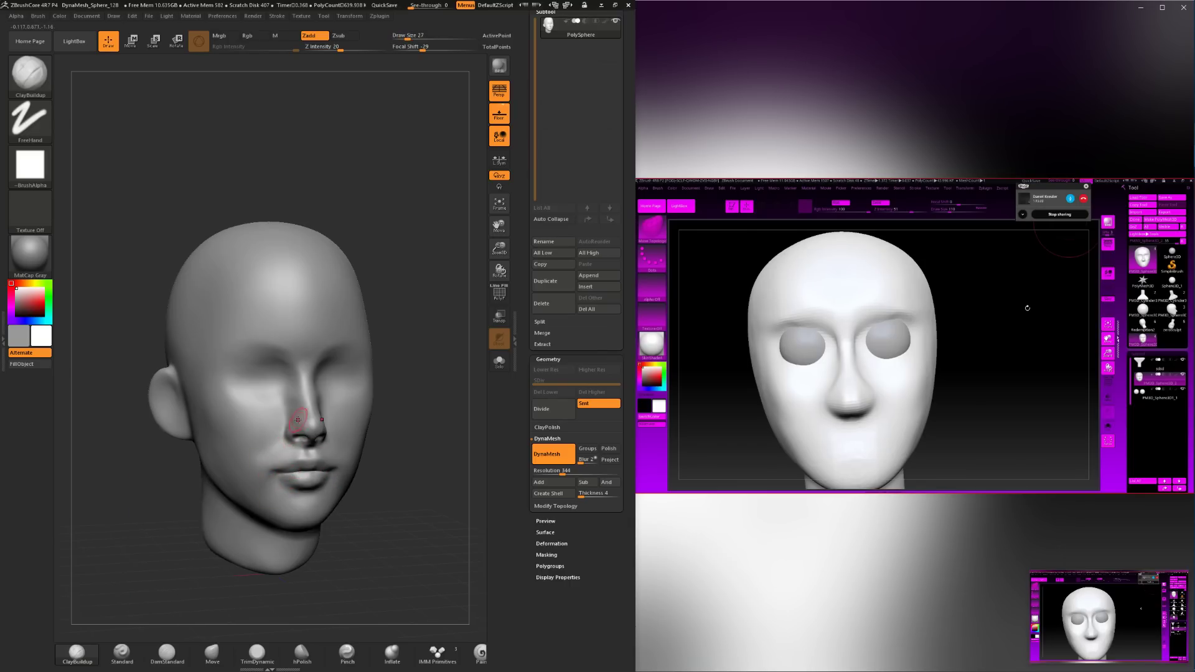
{"action": "key", "text": "shift"}
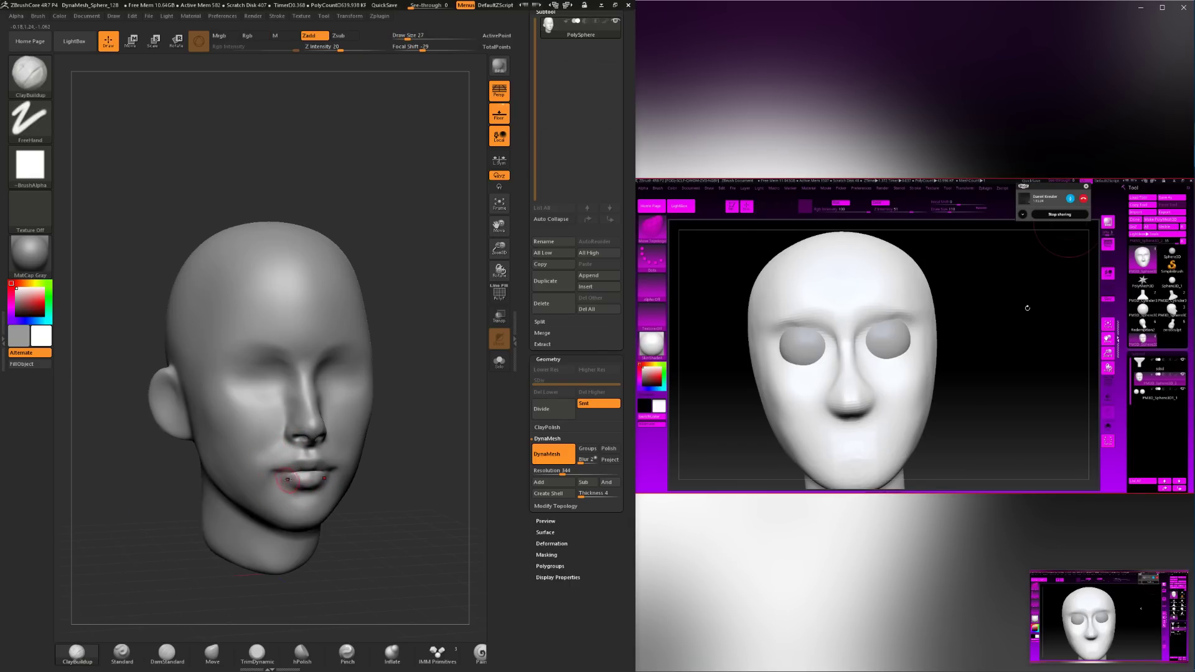
{"action": "mouse_move", "coordinate": [273, 481]}
{"action": "left_mouse_down", "text": "shift"}
{"action": "mouse_move", "coordinate": [293, 484]}
{"action": "mouse_move", "coordinate": [277, 478]}
{"action": "left_mouse_up", "text": "shift"}
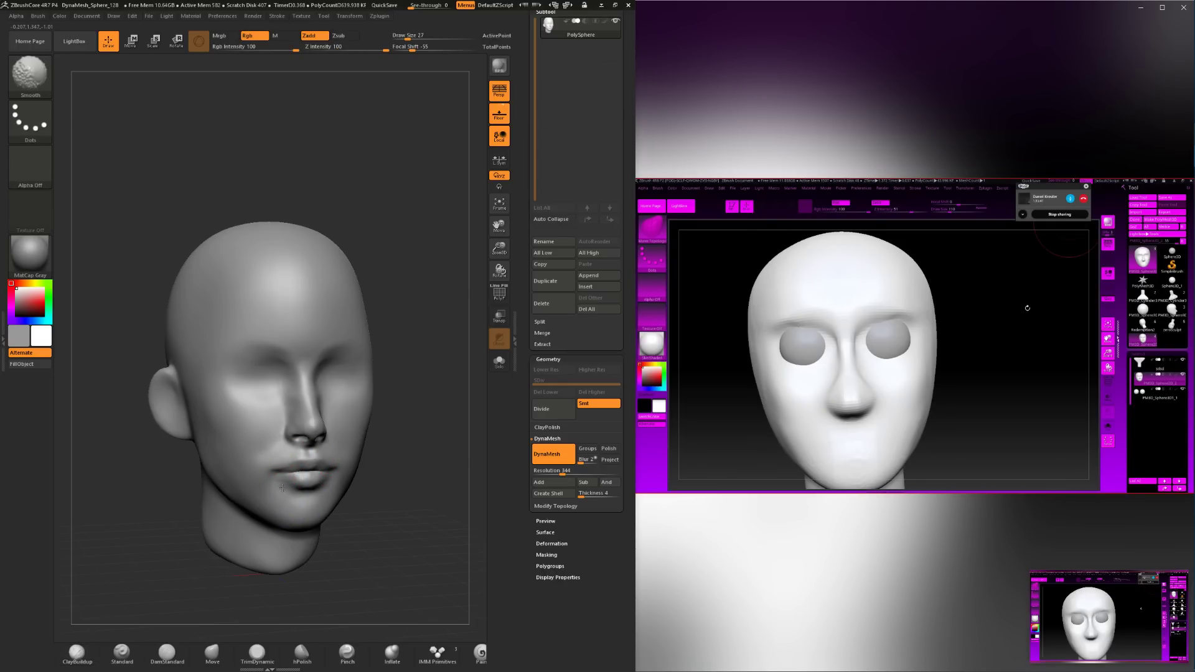
{"action": "left_click_drag", "start_coordinate": [392, 499], "coordinate": [317, 477]}
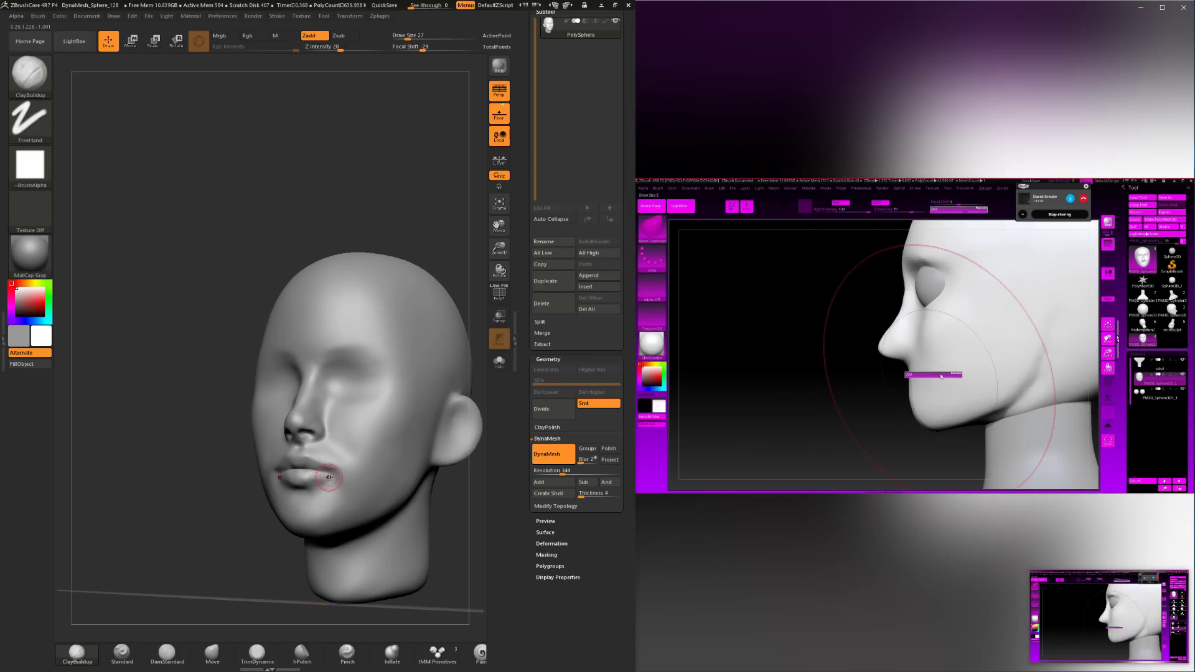
{"action": "left_click_drag", "start_coordinate": [336, 476], "coordinate": [329, 486], "text": "shift"}
{"action": "mouse_move", "coordinate": [147, 557]}
{"action": "left_mouse_down"}
{"action": "mouse_move", "coordinate": [225, 565]}
{"action": "mouse_move", "coordinate": [284, 535]}
{"action": "left_mouse_up"}
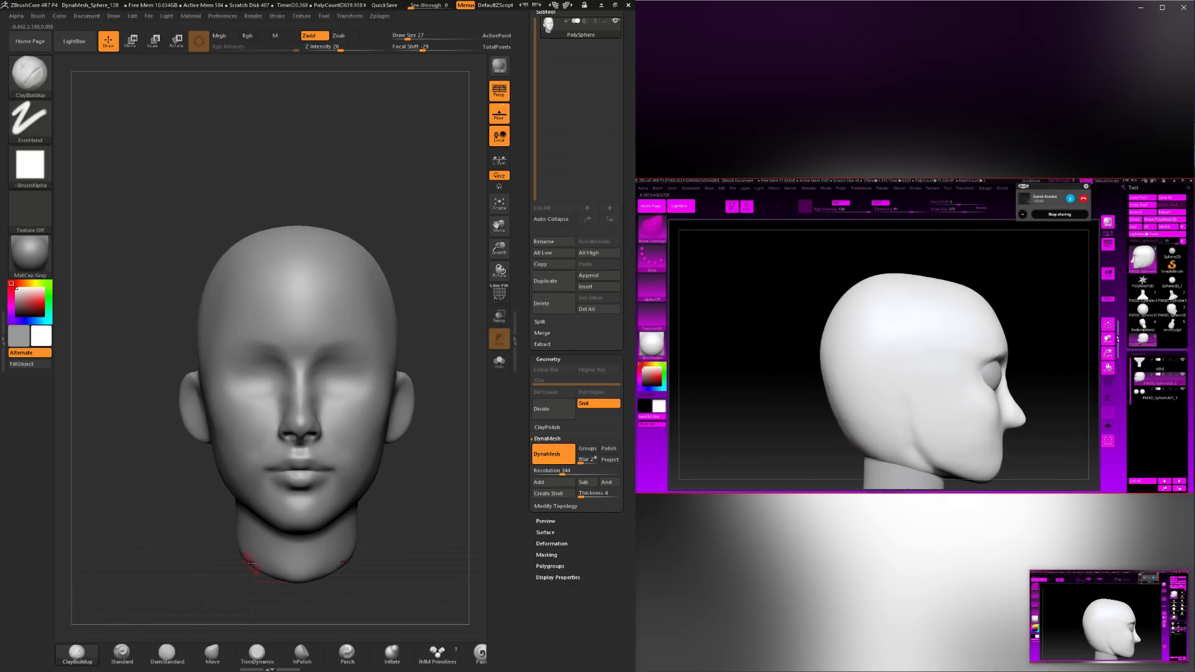
{"action": "key", "text": "shift"}
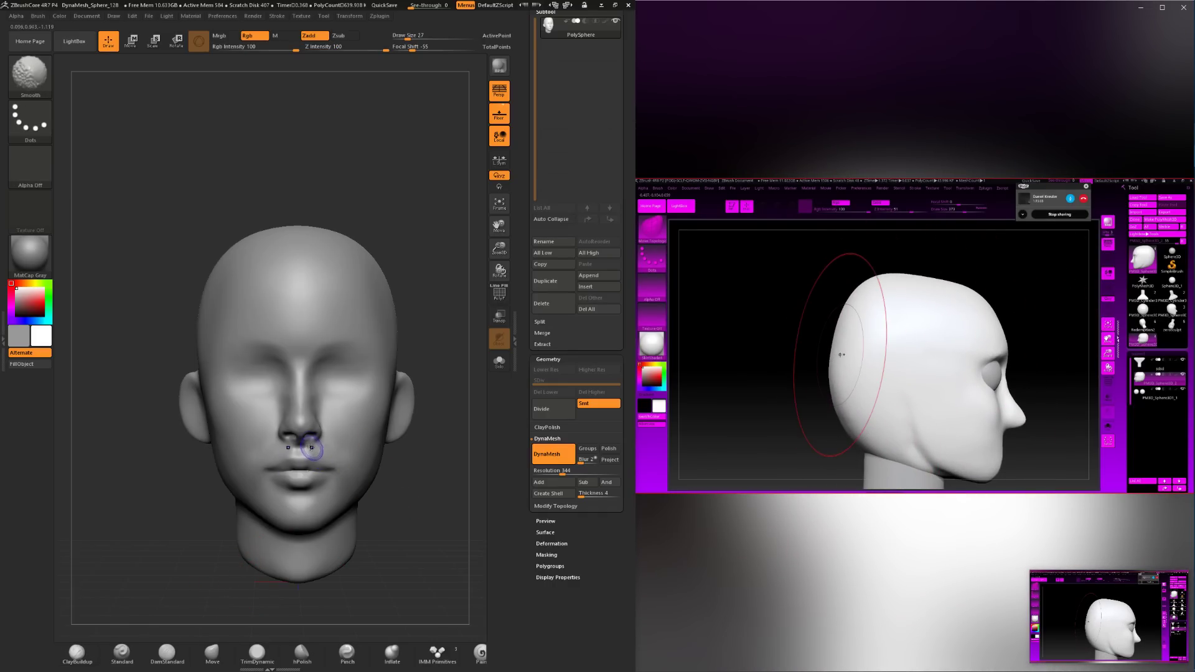
Pull the bridge of the nose forward in profile with the Move brush at draw size 154.
{"action": "mouse_move", "coordinate": [411, 504]}
{"action": "left_mouse_down"}
{"action": "mouse_move", "coordinate": [423, 463]}
{"action": "mouse_move", "coordinate": [400, 525]}
{"action": "mouse_move", "coordinate": [340, 535]}
{"action": "left_mouse_up"}
{"action": "left_click", "coordinate": [212, 654]}
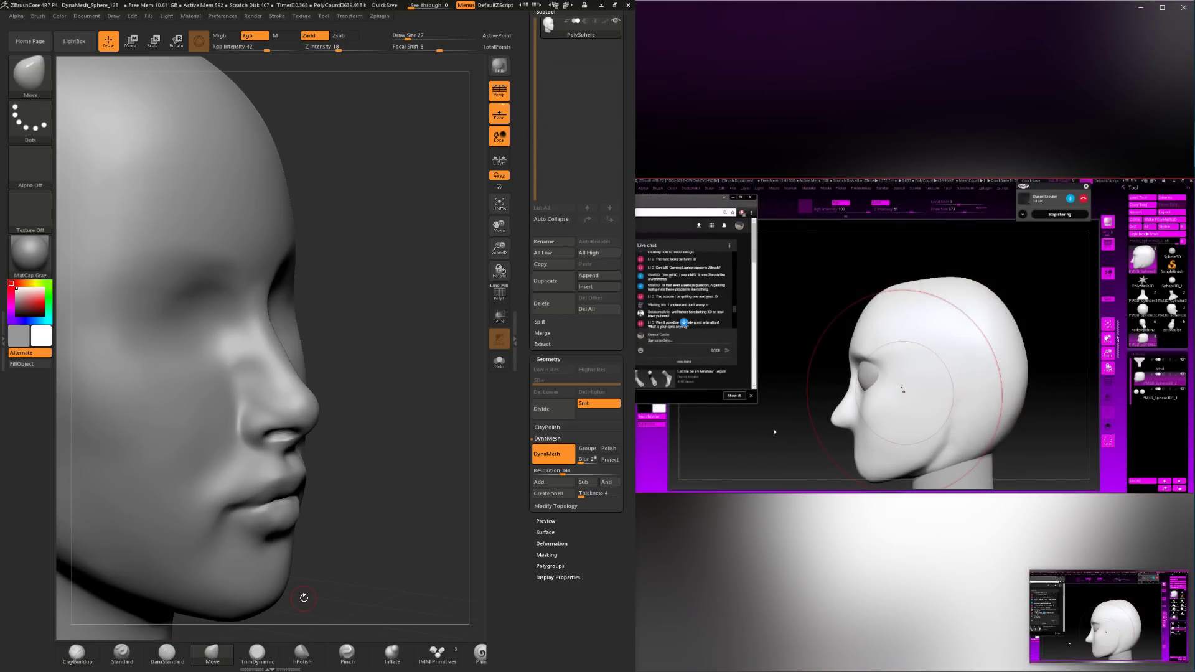
{"action": "left_click_drag", "start_coordinate": [359, 373], "coordinate": [355, 358]}
{"action": "key", "text": "space"}
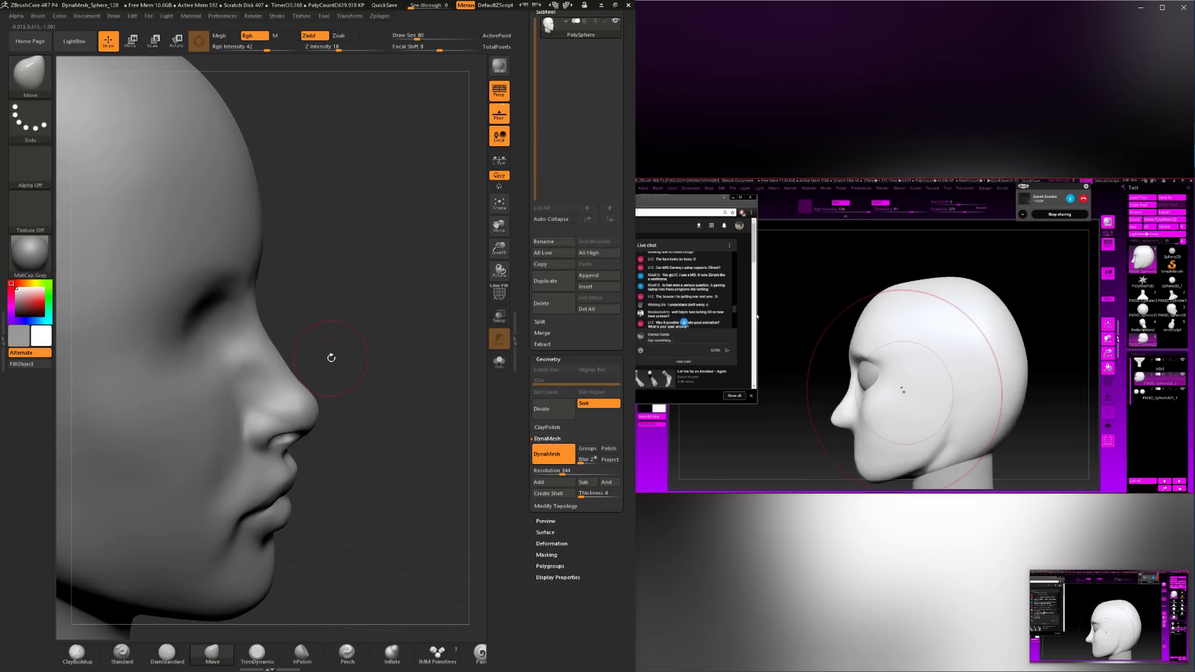
{"action": "key", "text": "space"}
{"action": "left_click_drag", "start_coordinate": [316, 353], "coordinate": [323, 353]}
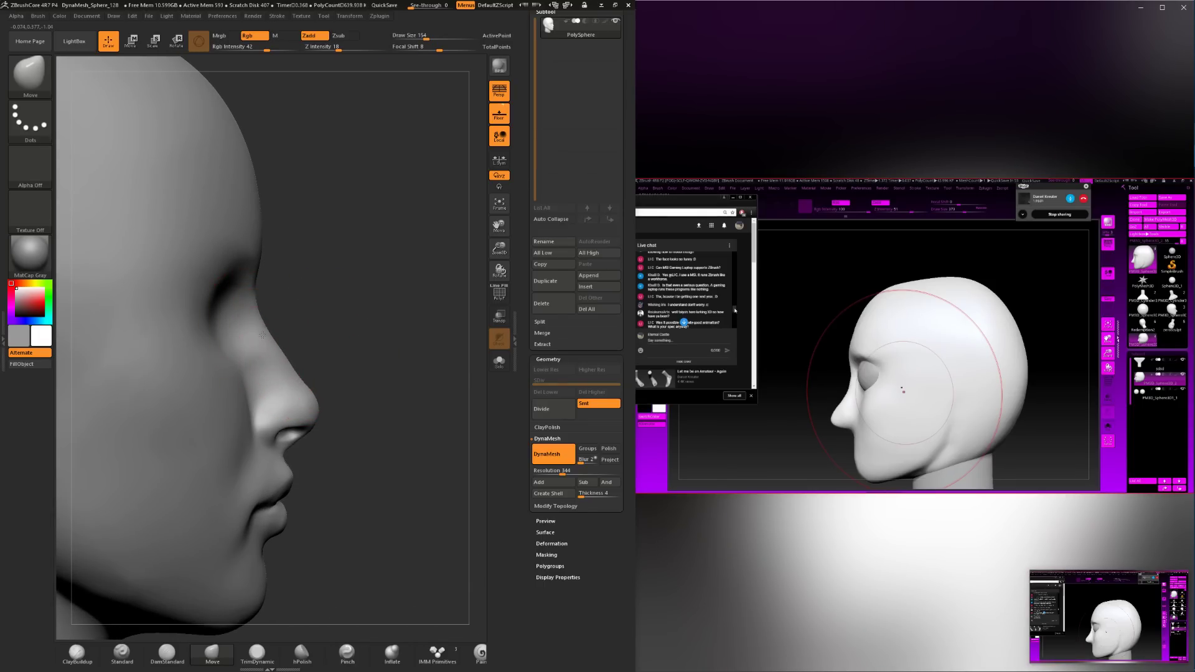
{"action": "left_click_drag", "start_coordinate": [256, 308], "coordinate": [264, 307]}
{"action": "mouse_move", "coordinate": [368, 398]}
{"action": "left_mouse_down", "text": "alt"}
{"action": "mouse_move", "coordinate": [342, 331]}
{"action": "mouse_move", "coordinate": [273, 333]}
{"action": "left_mouse_up", "text": "alt"}
{"action": "left_click_drag", "start_coordinate": [451, 364], "coordinate": [411, 330]}
{"action": "left_click_drag", "start_coordinate": [462, 280], "coordinate": [418, 548]}
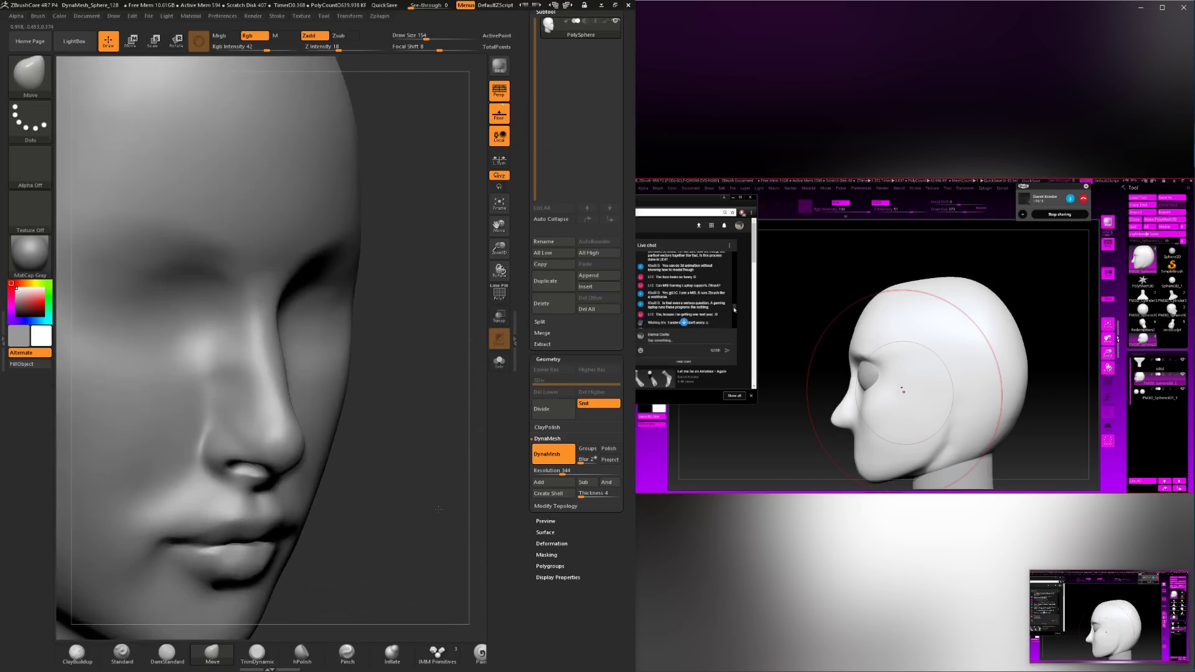
{"action": "left_click_drag", "start_coordinate": [368, 464], "coordinate": [310, 543]}
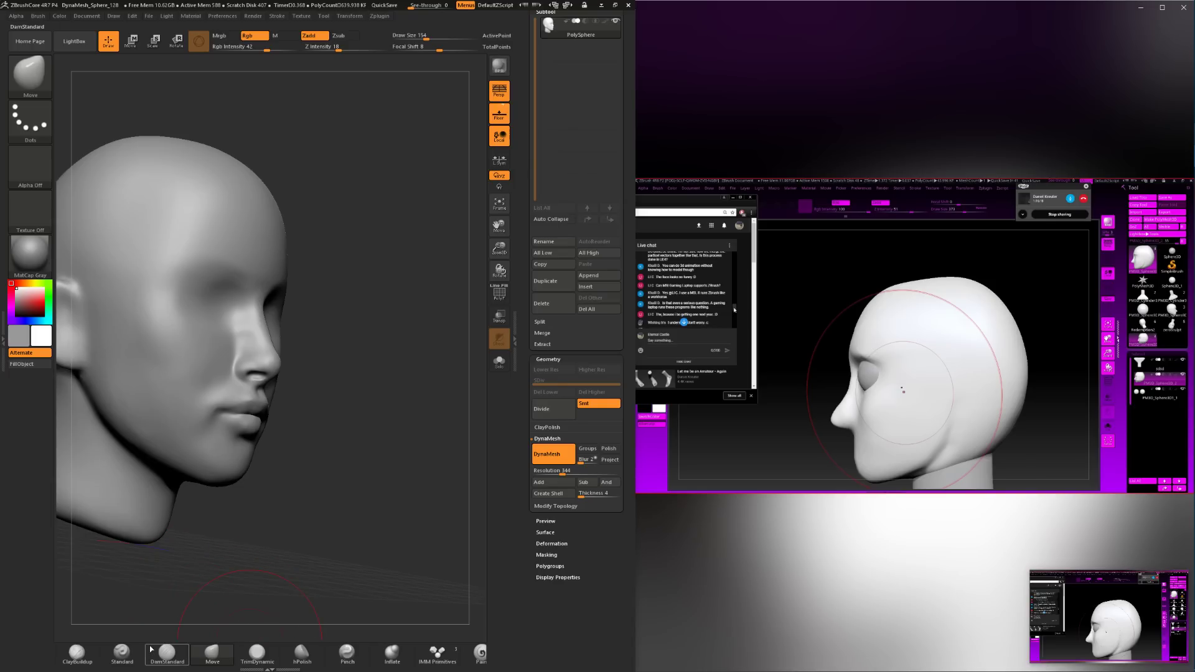
Touch up the forms around the nose with the ClayBuildup brush at a reduced draw size.
{"action": "left_click", "coordinate": [77, 653]}
{"action": "key", "text": "space"}
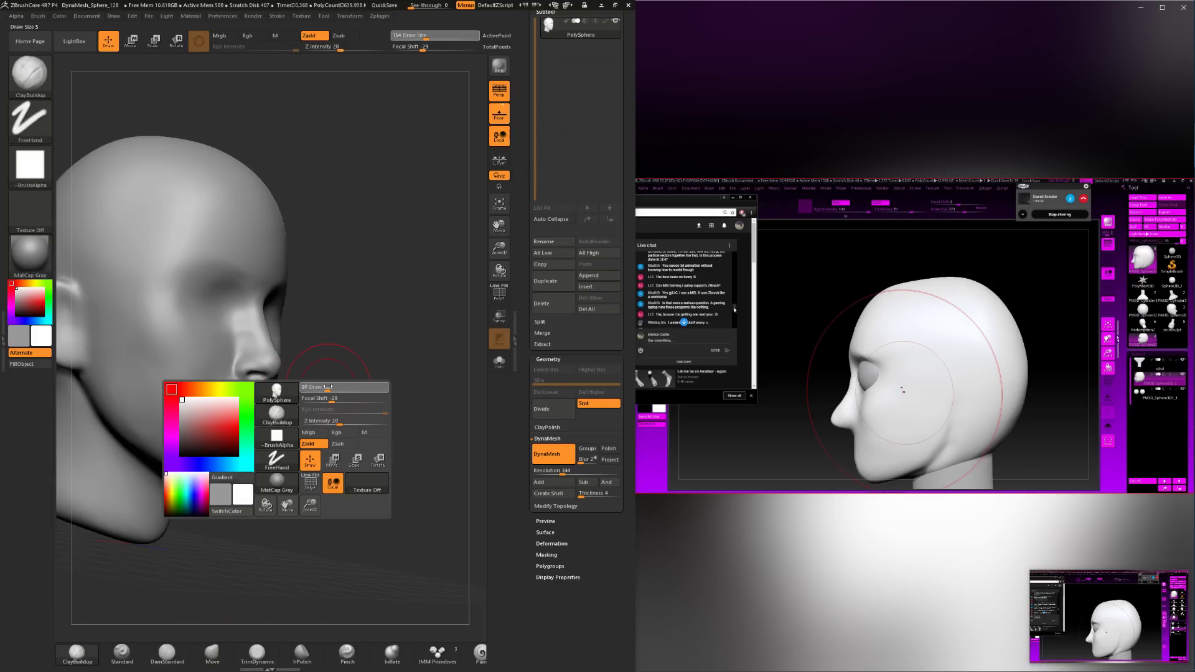
{"action": "mouse_move", "coordinate": [336, 389]}
{"action": "left_mouse_down"}
{"action": "mouse_move", "coordinate": [319, 387]}
{"action": "mouse_move", "coordinate": [407, 396]}
{"action": "mouse_move", "coordinate": [461, 498]}
{"action": "left_mouse_up"}
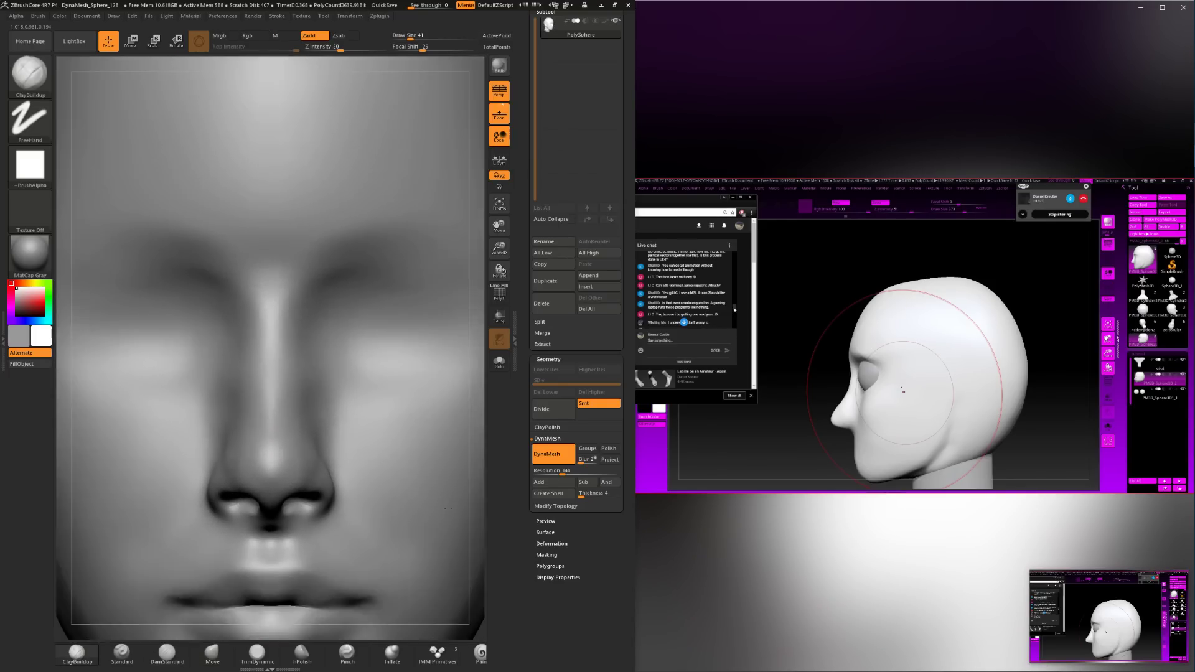
{"action": "key", "text": "f"}
{"action": "left_click_drag", "start_coordinate": [467, 432], "coordinate": [441, 329]}
{"action": "mouse_move", "coordinate": [437, 250]}
{"action": "left_mouse_down"}
{"action": "mouse_move", "coordinate": [468, 251]}
{"action": "mouse_move", "coordinate": [443, 283]}
{"action": "left_mouse_up"}
{"action": "key", "text": "space"}
{"action": "left_click", "coordinate": [379, 280]}
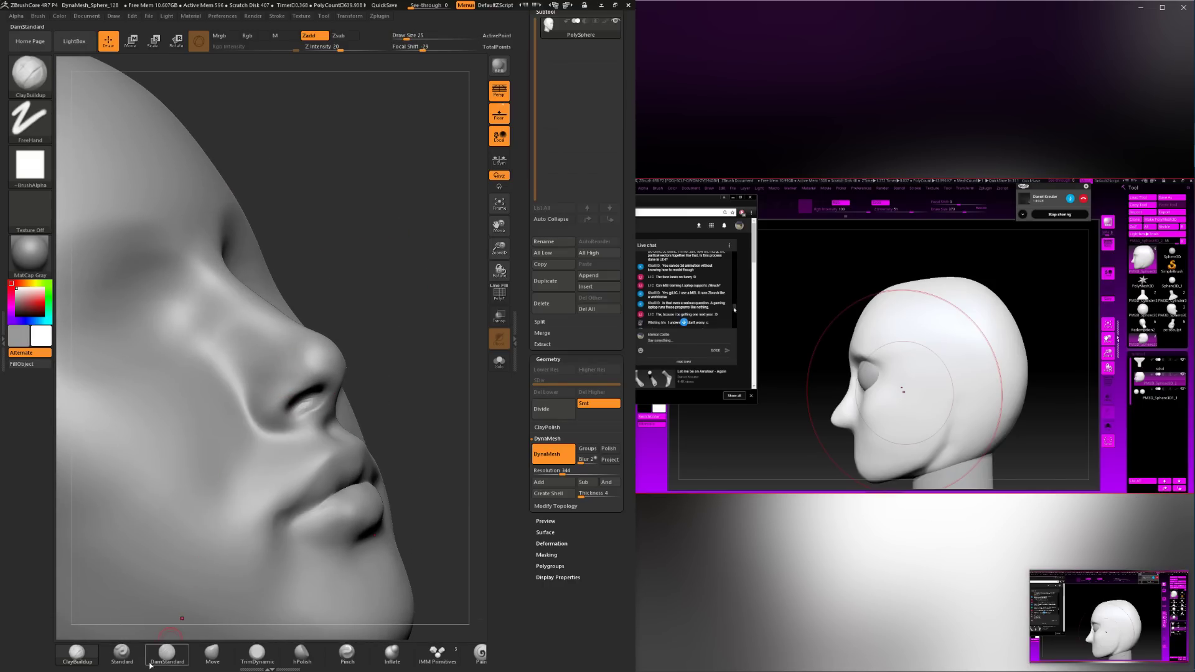
Carve the crease around the nostril wing with the DamStandard brush at draw size 46.
{"action": "key", "text": "space"}
{"action": "key", "text": "ctrl"}
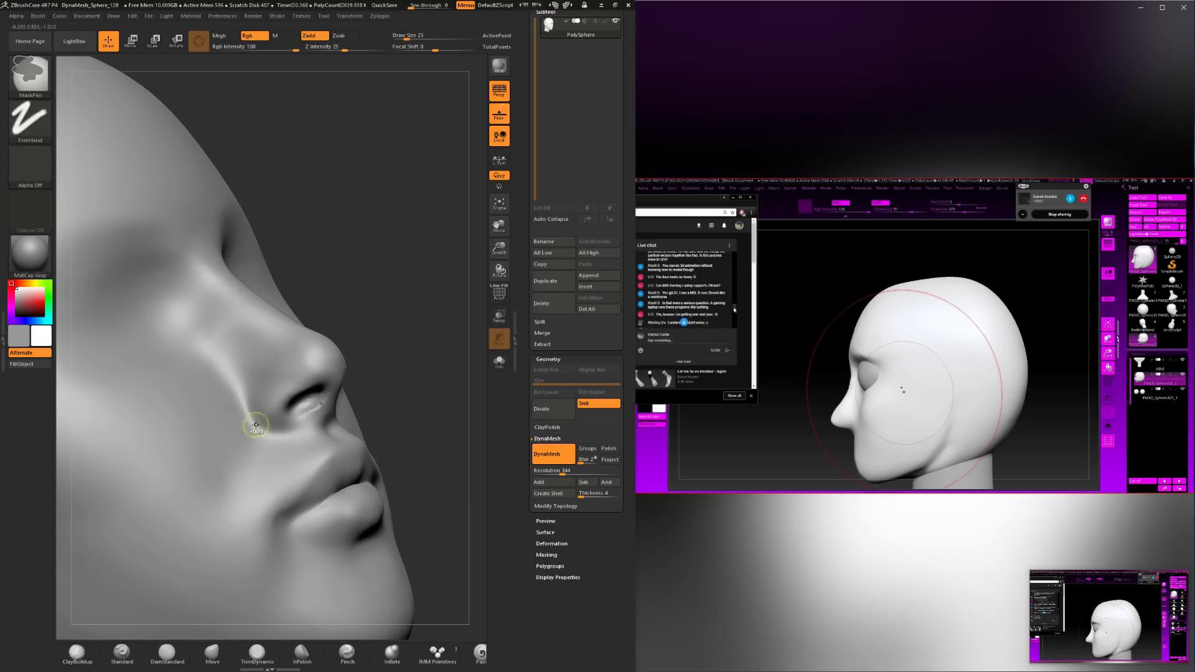
{"action": "key", "text": "space"}
{"action": "left_click", "coordinate": [256, 426]}
{"action": "mouse_move", "coordinate": [249, 396]}
{"action": "left_mouse_down"}
{"action": "mouse_move", "coordinate": [270, 421]}
{"action": "mouse_move", "coordinate": [322, 422]}
{"action": "mouse_move", "coordinate": [302, 427]}
{"action": "mouse_move", "coordinate": [326, 412]}
{"action": "mouse_move", "coordinate": [267, 422]}
{"action": "mouse_move", "coordinate": [309, 427]}
{"action": "mouse_move", "coordinate": [283, 433]}
{"action": "left_mouse_up"}
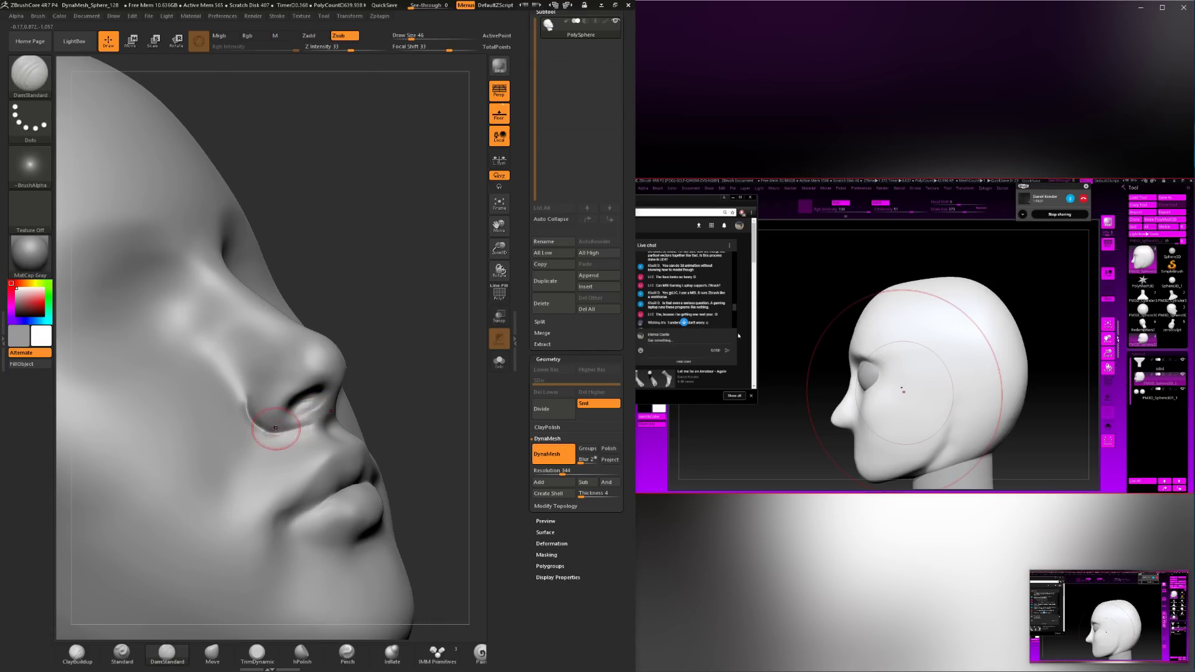
Continue the nostril crease along the base of the nose with DamStandard at draw size 33, smoothing the nostril wing.
{"action": "mouse_move", "coordinate": [311, 431]}
{"action": "right_mouse_down"}
{"action": "mouse_move", "coordinate": [264, 432]}
{"action": "mouse_move", "coordinate": [316, 435]}
{"action": "right_mouse_up"}
{"action": "key", "text": "space"}
{"action": "left_click", "coordinate": [310, 433]}
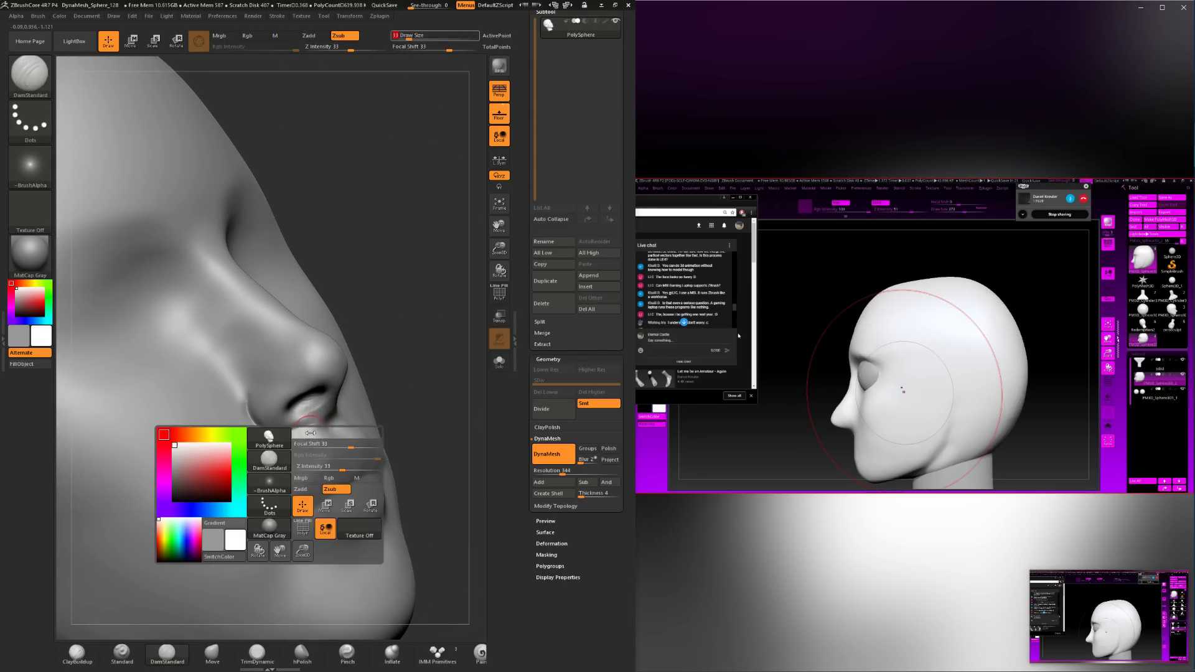
{"action": "left_click_drag", "start_coordinate": [323, 417], "coordinate": [308, 425]}
{"action": "left_click_drag", "start_coordinate": [308, 425], "coordinate": [315, 433], "text": "shift"}
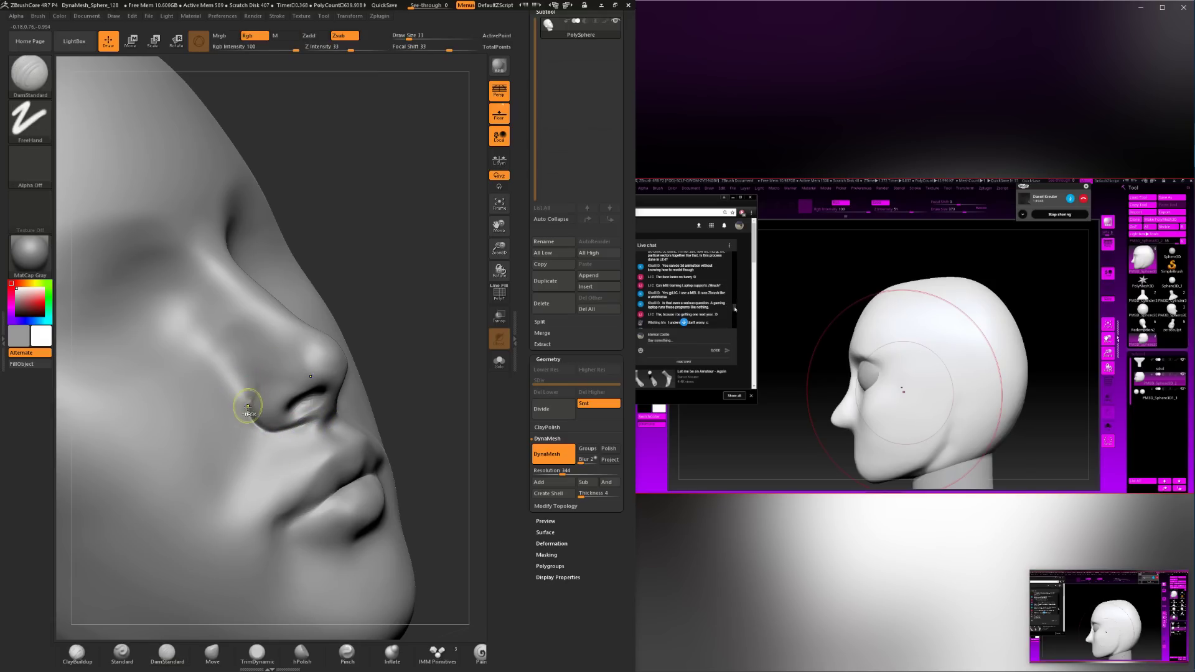
{"action": "left_click_drag", "start_coordinate": [245, 377], "coordinate": [258, 365], "text": "shift"}
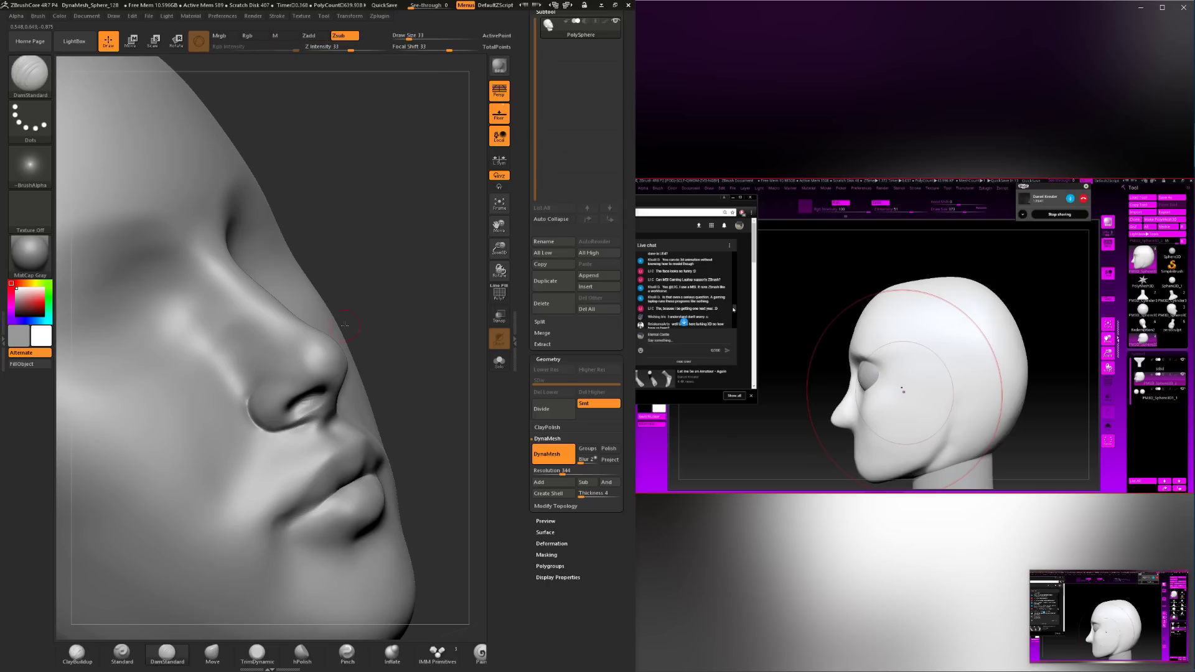
Deepen and sharpen the nostril openings with the DamStandard brush.
{"action": "mouse_move", "coordinate": [435, 302]}
{"action": "left_mouse_down"}
{"action": "mouse_move", "coordinate": [392, 336]}
{"action": "mouse_move", "coordinate": [413, 269]}
{"action": "mouse_move", "coordinate": [399, 252]}
{"action": "mouse_move", "coordinate": [470, 281]}
{"action": "left_mouse_up"}
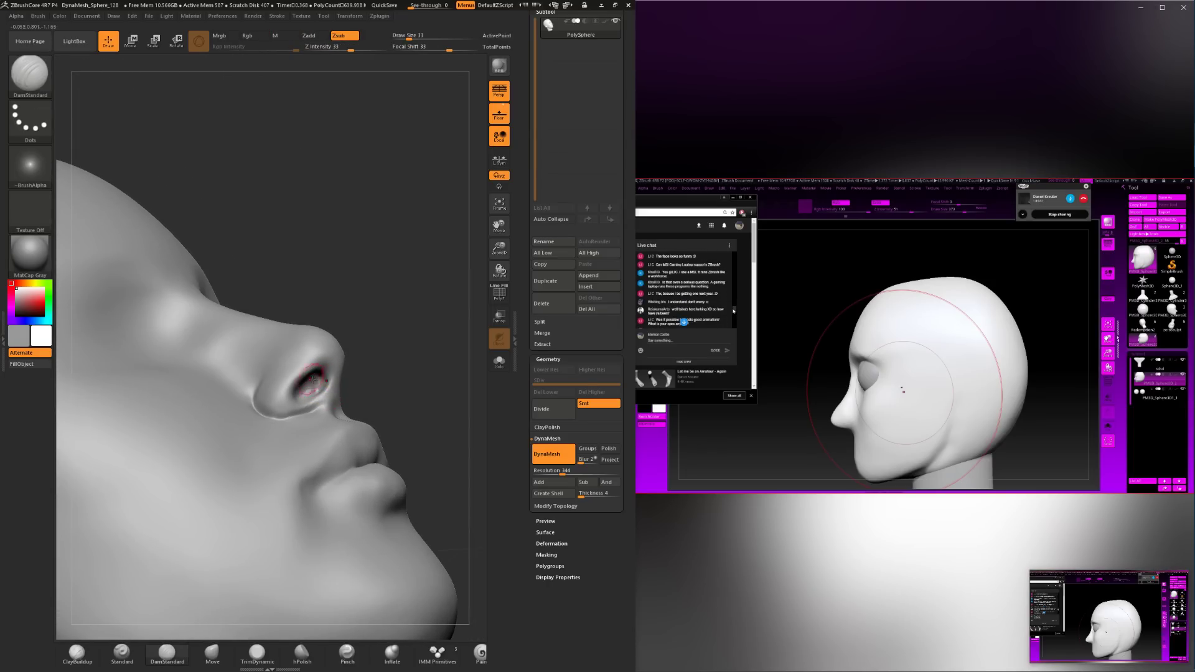
{"action": "mouse_move", "coordinate": [392, 354]}
{"action": "left_mouse_down"}
{"action": "mouse_move", "coordinate": [311, 396]}
{"action": "mouse_move", "coordinate": [311, 383]}
{"action": "left_mouse_up"}
{"action": "mouse_move", "coordinate": [346, 377]}
{"action": "right_mouse_down"}
{"action": "mouse_move", "coordinate": [321, 399]}
{"action": "mouse_move", "coordinate": [332, 400]}
{"action": "right_mouse_up"}
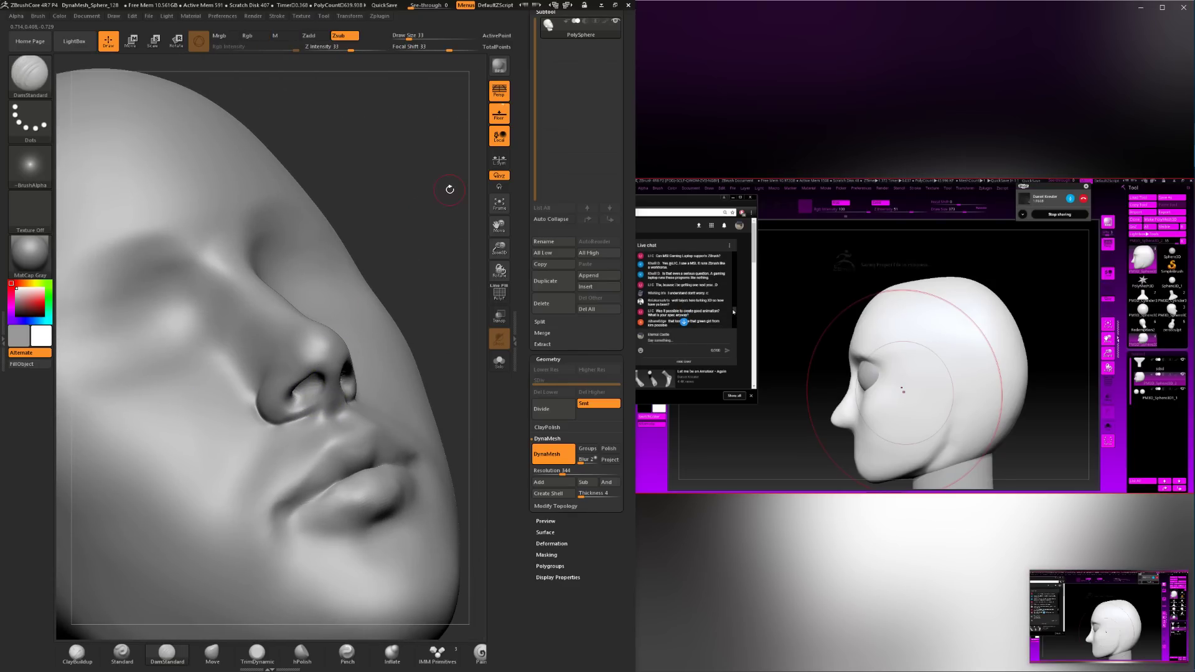
{"action": "left_click_drag", "start_coordinate": [385, 266], "coordinate": [367, 259]}
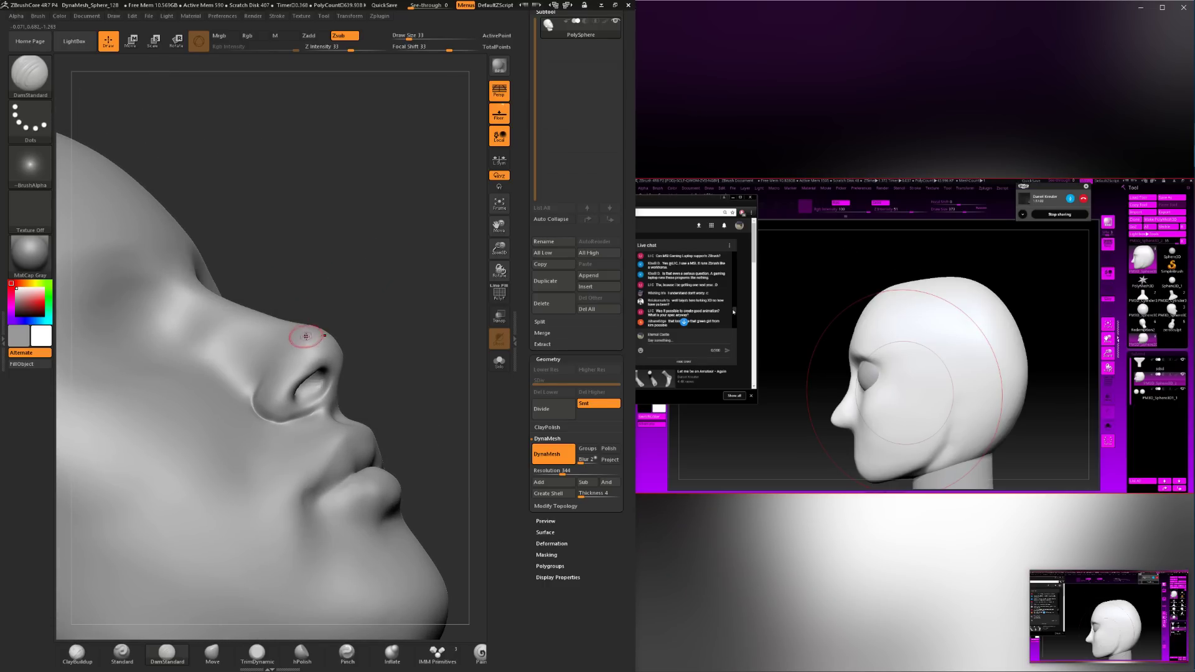
Shape the nostril rims and the base of the nose with ClayBuildup at draw size 33, smoothing down to the upper lip.
{"action": "left_click", "coordinate": [88, 660]}
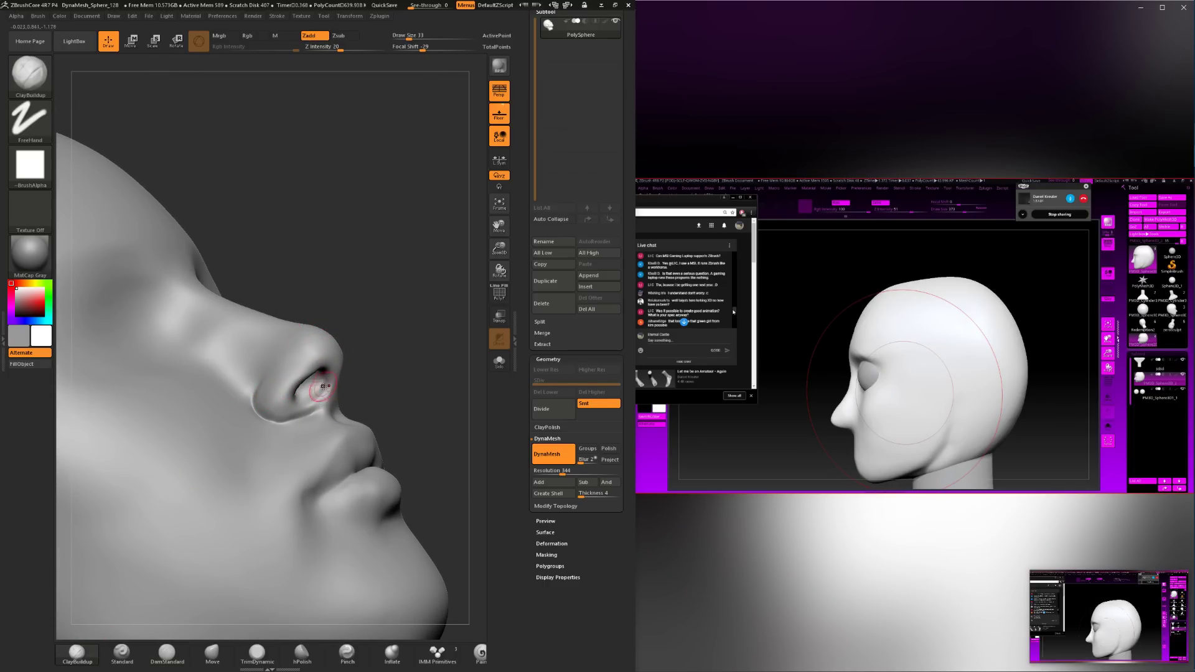
{"action": "mouse_move", "coordinate": [398, 349]}
{"action": "left_mouse_down"}
{"action": "mouse_move", "coordinate": [339, 356]}
{"action": "mouse_move", "coordinate": [367, 364]}
{"action": "left_mouse_up"}
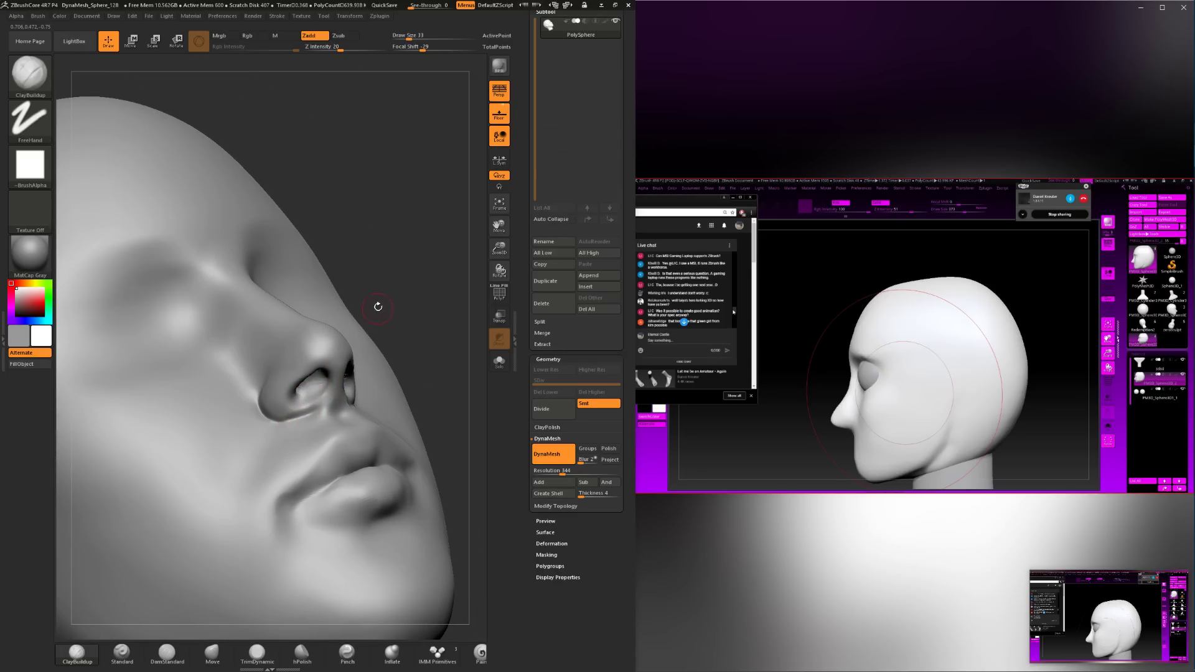
{"action": "left_click_drag", "start_coordinate": [378, 306], "coordinate": [336, 408]}
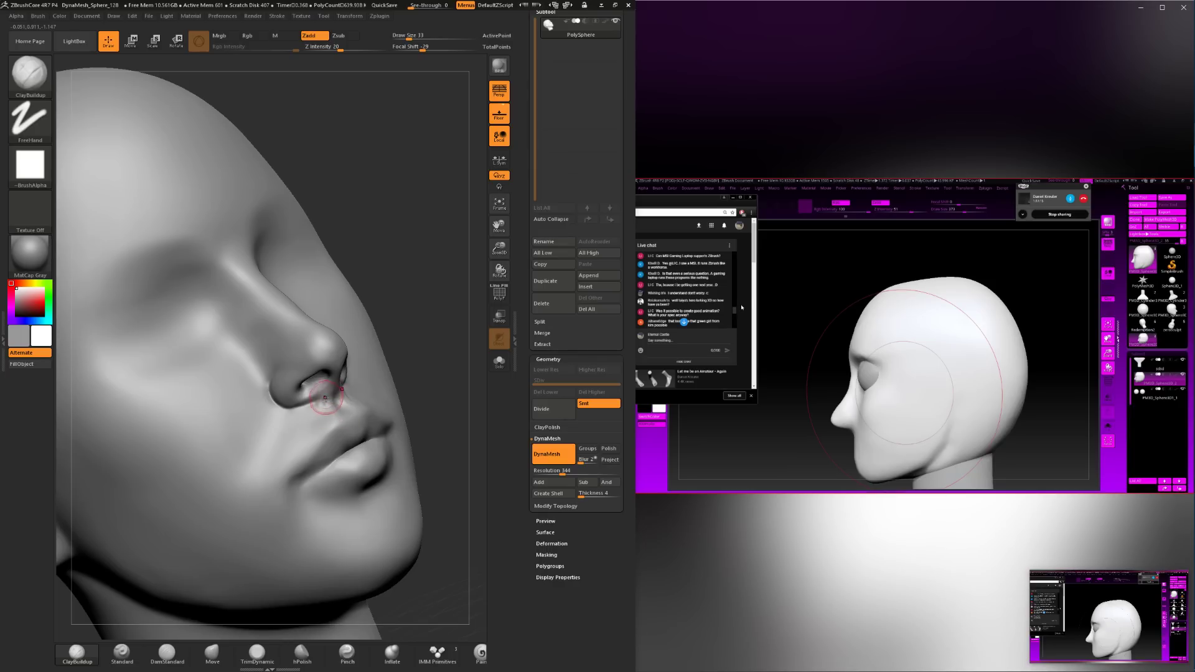
{"action": "key", "text": "shift"}
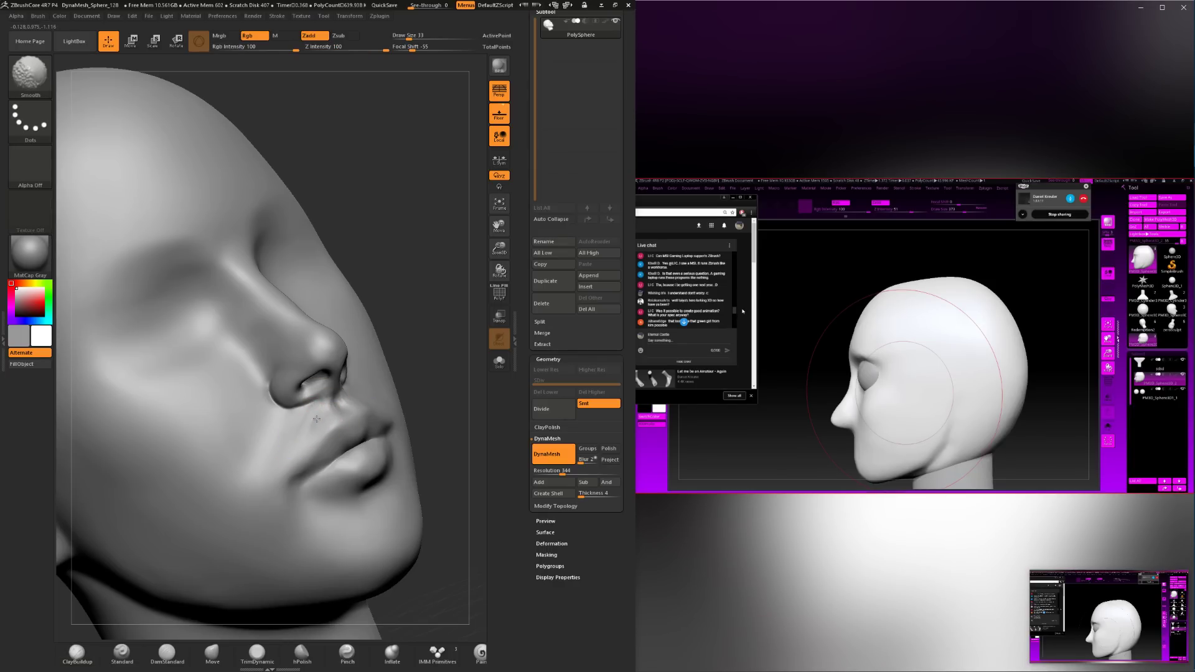
{"action": "mouse_move", "coordinate": [328, 406]}
{"action": "right_mouse_down"}
{"action": "mouse_move", "coordinate": [292, 398]}
{"action": "mouse_move", "coordinate": [311, 373]}
{"action": "right_mouse_up"}
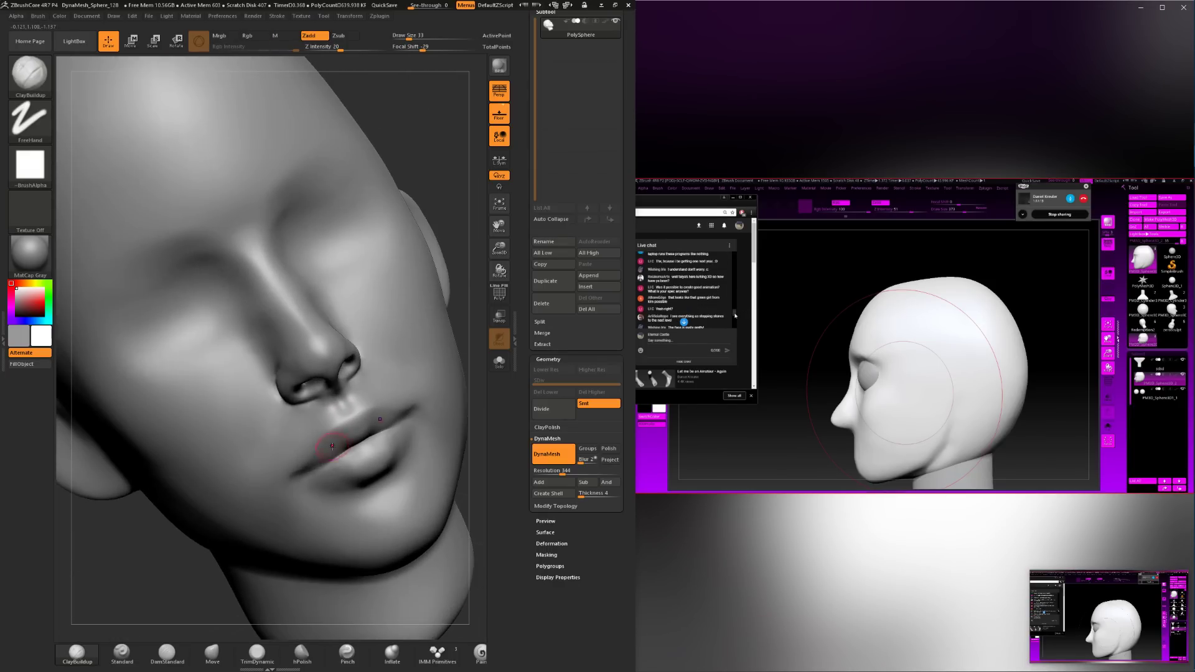
{"action": "left_click_drag", "start_coordinate": [345, 404], "coordinate": [333, 420], "text": "shift"}
Carve a short crease from the nostril wing down into the cheek with the DamStandard brush at draw size 33.
{"action": "mouse_move", "coordinate": [453, 210]}
{"action": "left_mouse_down", "text": "alt"}
{"action": "mouse_move", "coordinate": [416, 193]}
{"action": "mouse_move", "coordinate": [436, 202]}
{"action": "mouse_move", "coordinate": [417, 283]}
{"action": "left_mouse_up", "text": "alt"}
{"action": "left_click", "coordinate": [169, 656]}
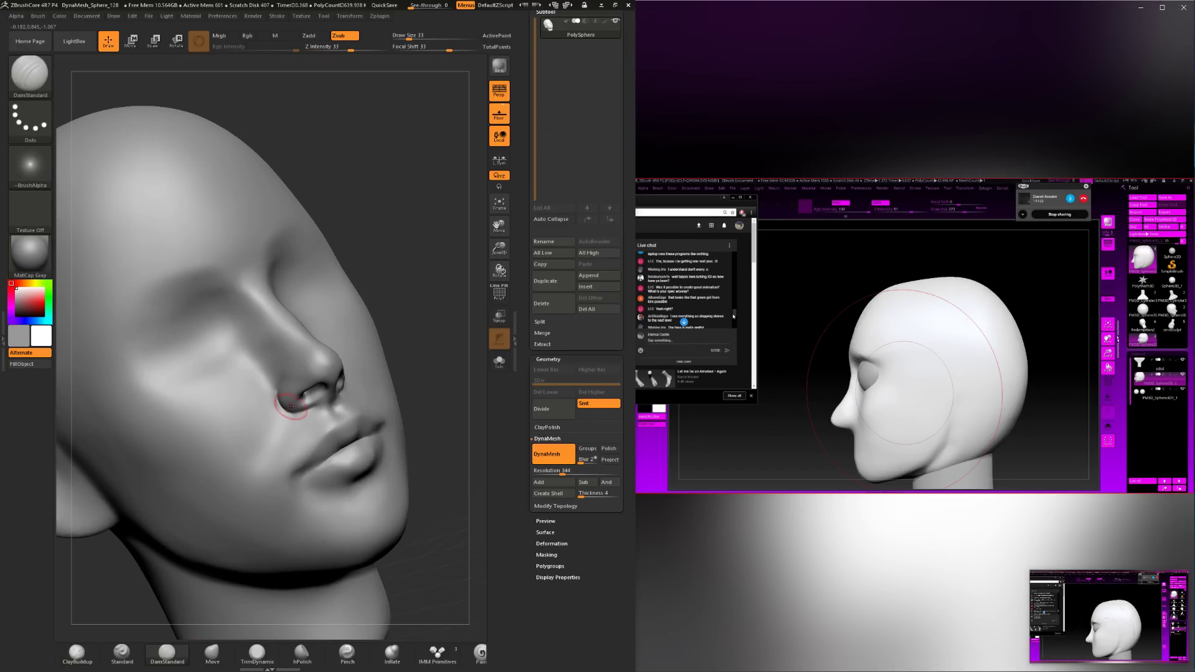
{"action": "key", "text": "ctrl"}
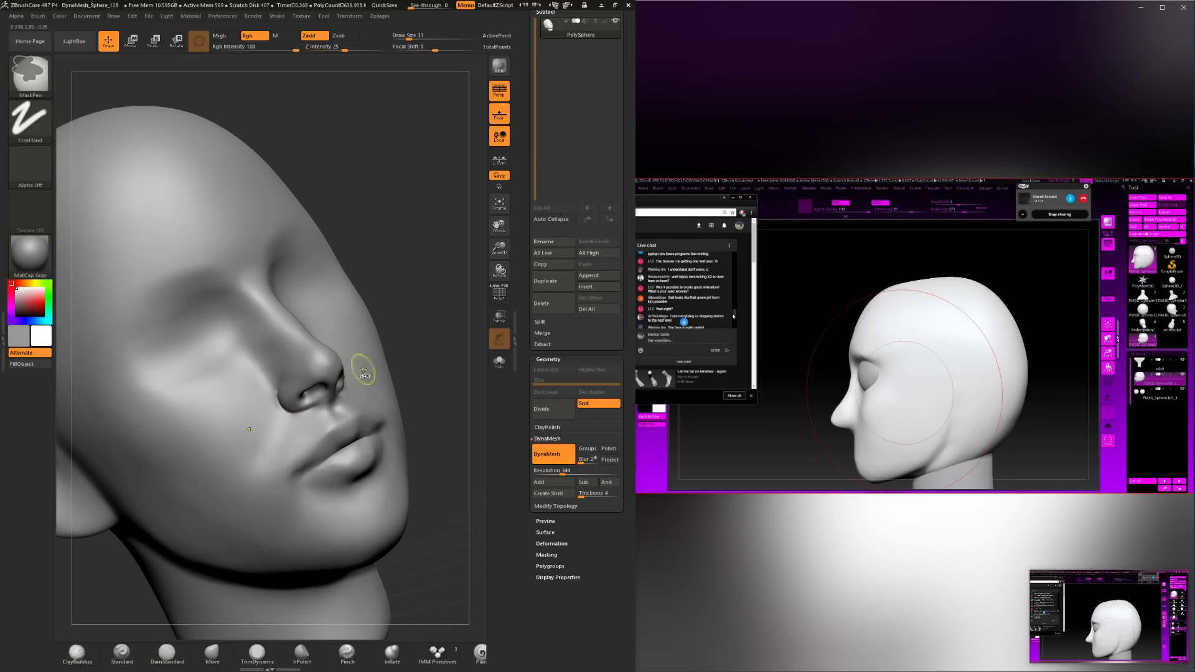
{"action": "right_click_drag", "start_coordinate": [266, 464], "coordinate": [286, 453], "text": "ctrl"}
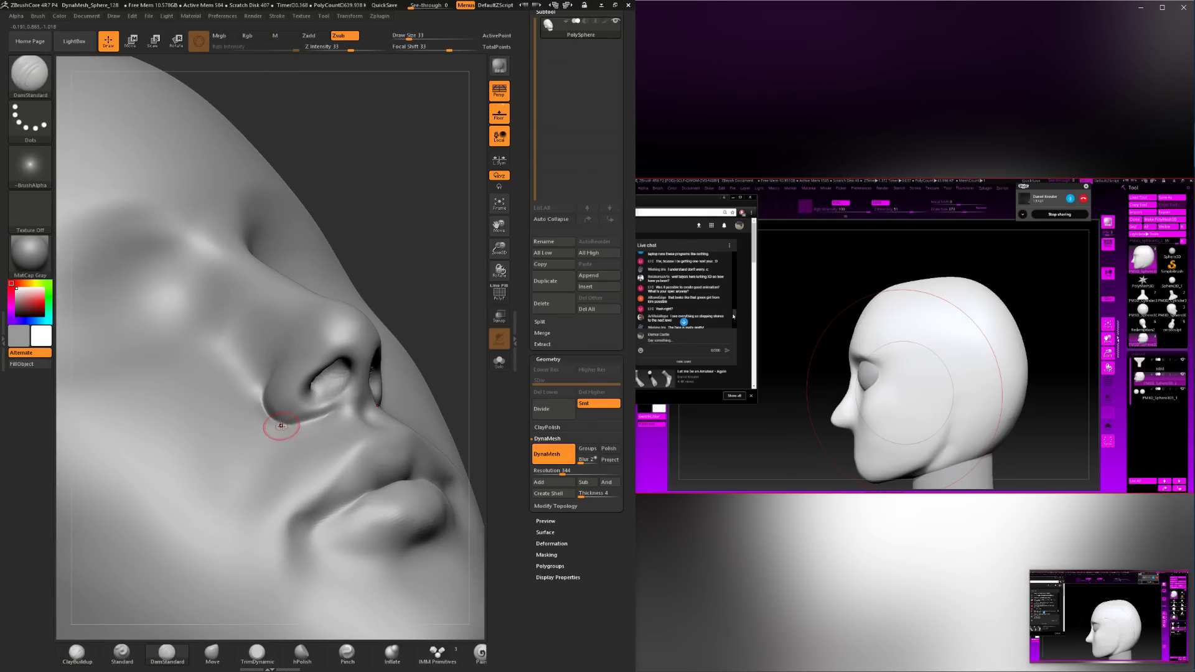
{"action": "right_click", "coordinate": [257, 467]}
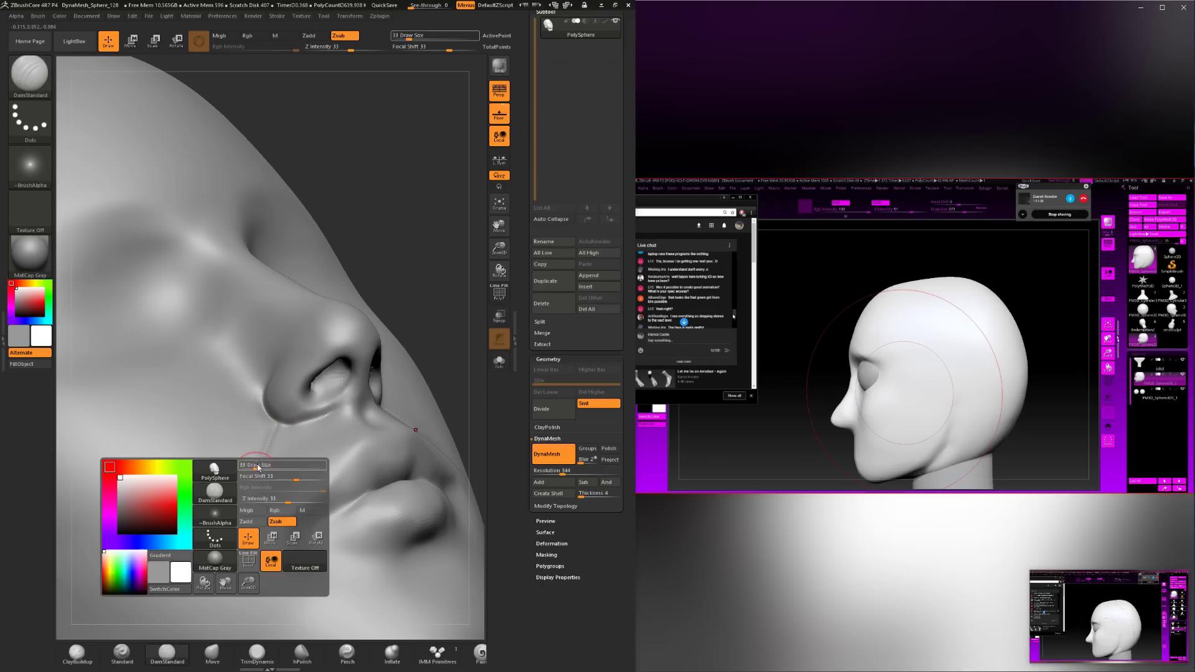
{"action": "left_click", "coordinate": [264, 466]}
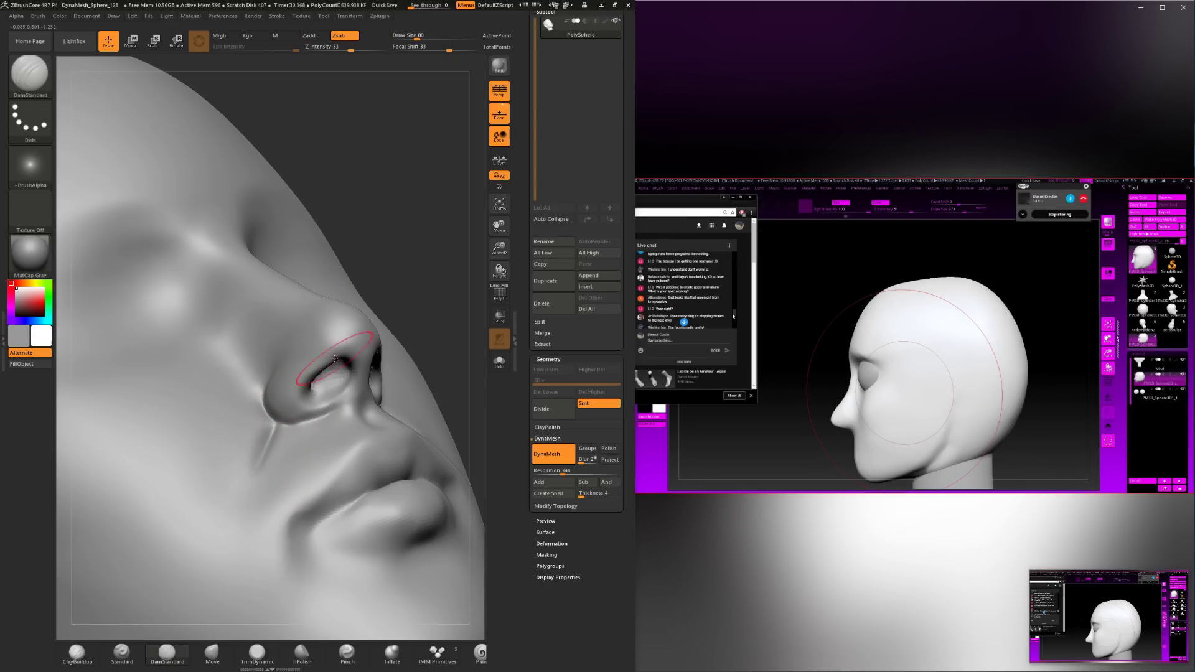
Soften the crease below the nostril wing into the cheek by smoothing it at draw size 25.
{"action": "left_click_drag", "start_coordinate": [436, 155], "coordinate": [413, 221]}
{"action": "right_click", "coordinate": [320, 333]}
{"action": "key", "text": "shift"}
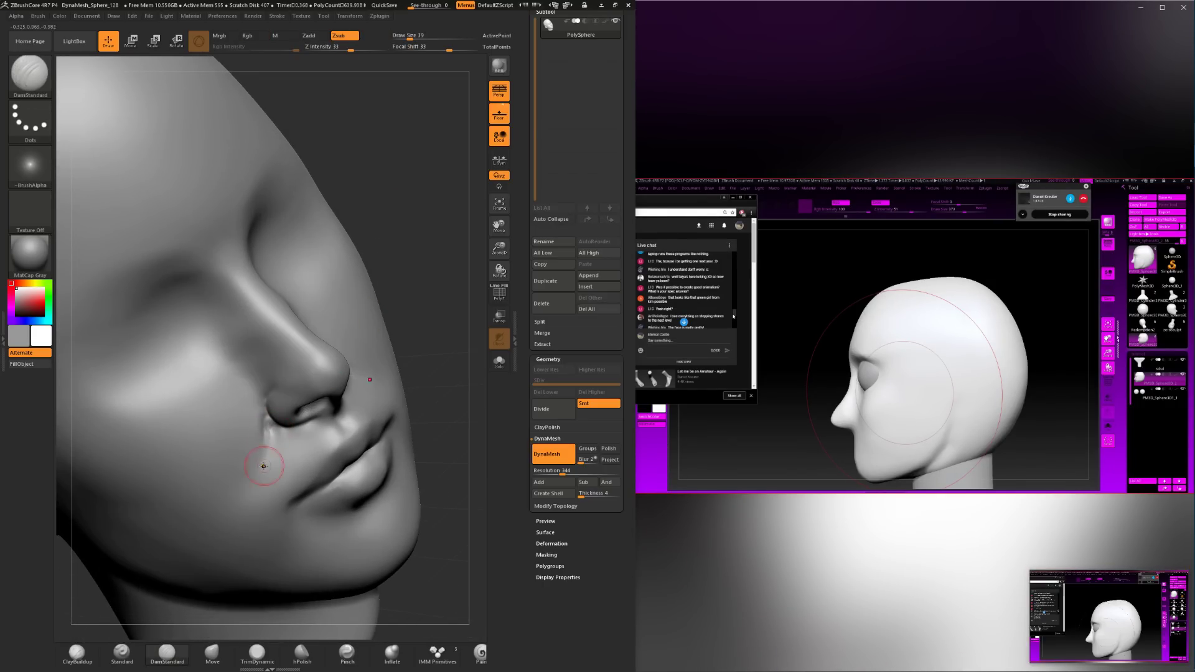
{"action": "key", "text": "ctrl"}
{"action": "key", "text": "shift"}
{"action": "key", "text": "space"}
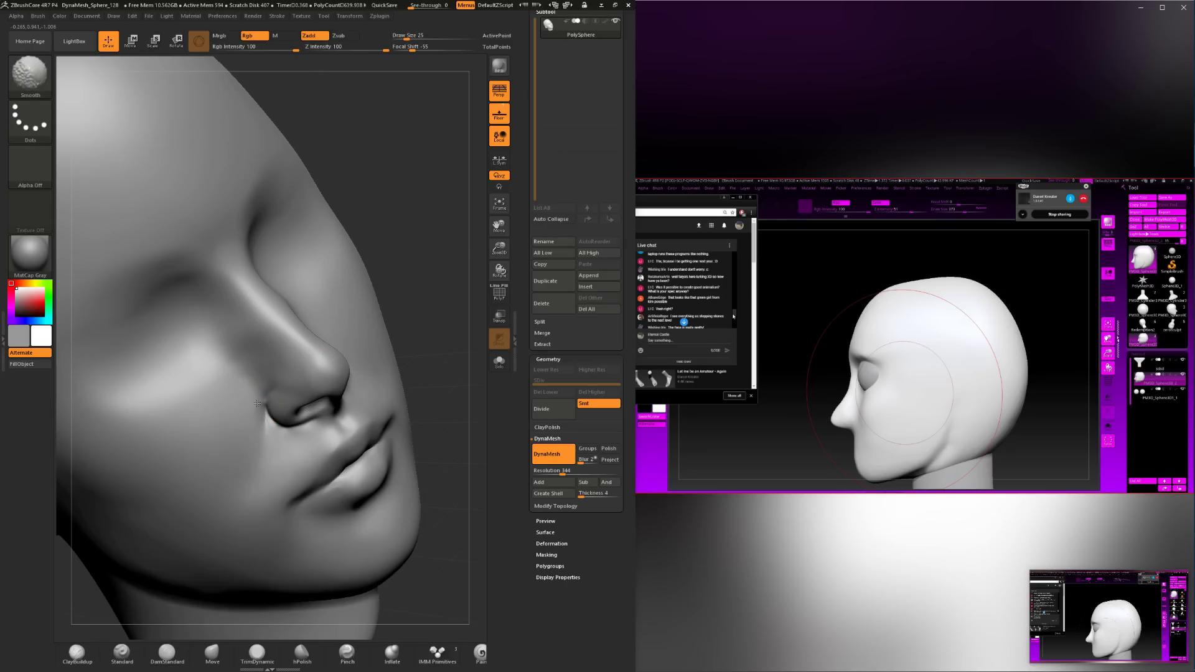
{"action": "key", "text": "f"}
{"action": "mouse_move", "coordinate": [432, 301]}
{"action": "left_mouse_down"}
{"action": "mouse_move", "coordinate": [187, 550]}
{"action": "mouse_move", "coordinate": [330, 431]}
{"action": "left_mouse_up"}
{"action": "key", "text": "shift"}
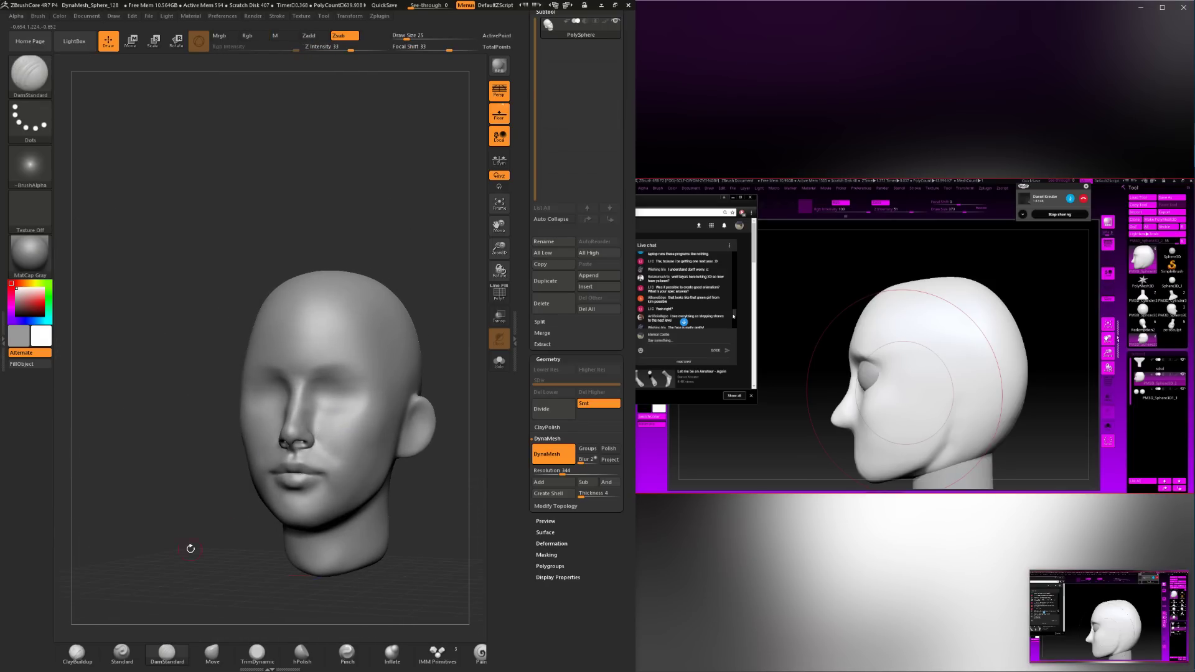
Build up the side of the nose with ClayBuildup at draw size 41 and smooth it into the cheek.
{"action": "mouse_move", "coordinate": [187, 547]}
{"action": "left_mouse_down"}
{"action": "mouse_move", "coordinate": [261, 491]}
{"action": "mouse_move", "coordinate": [299, 443]}
{"action": "left_mouse_up"}
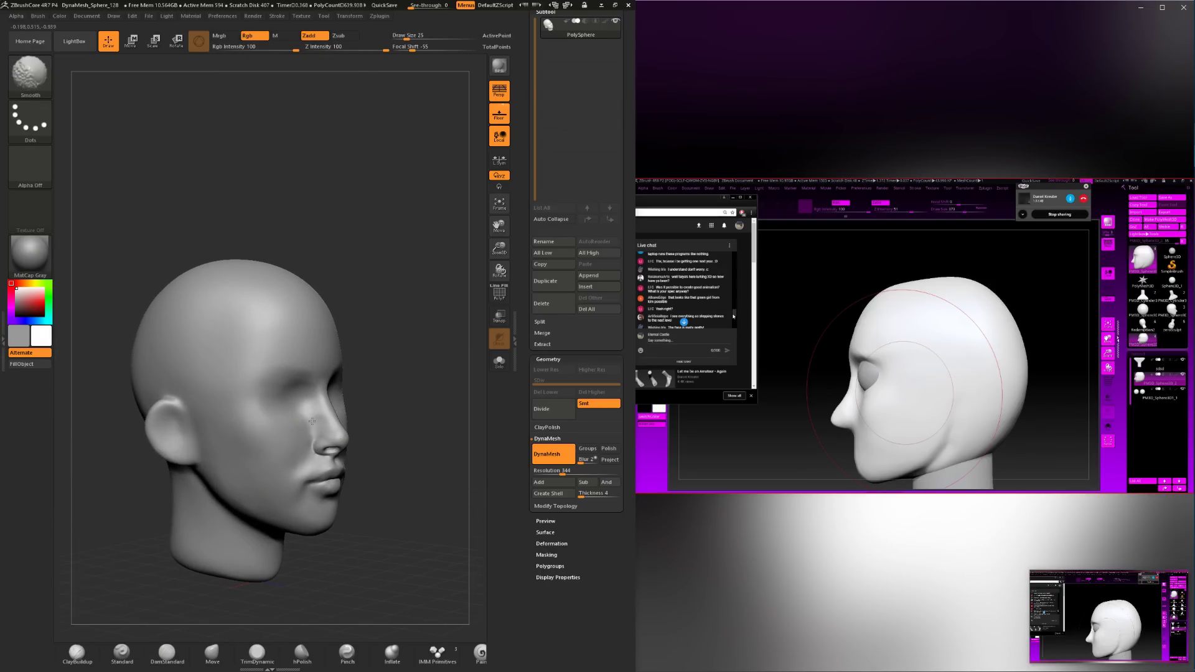
{"action": "left_click", "coordinate": [88, 654]}
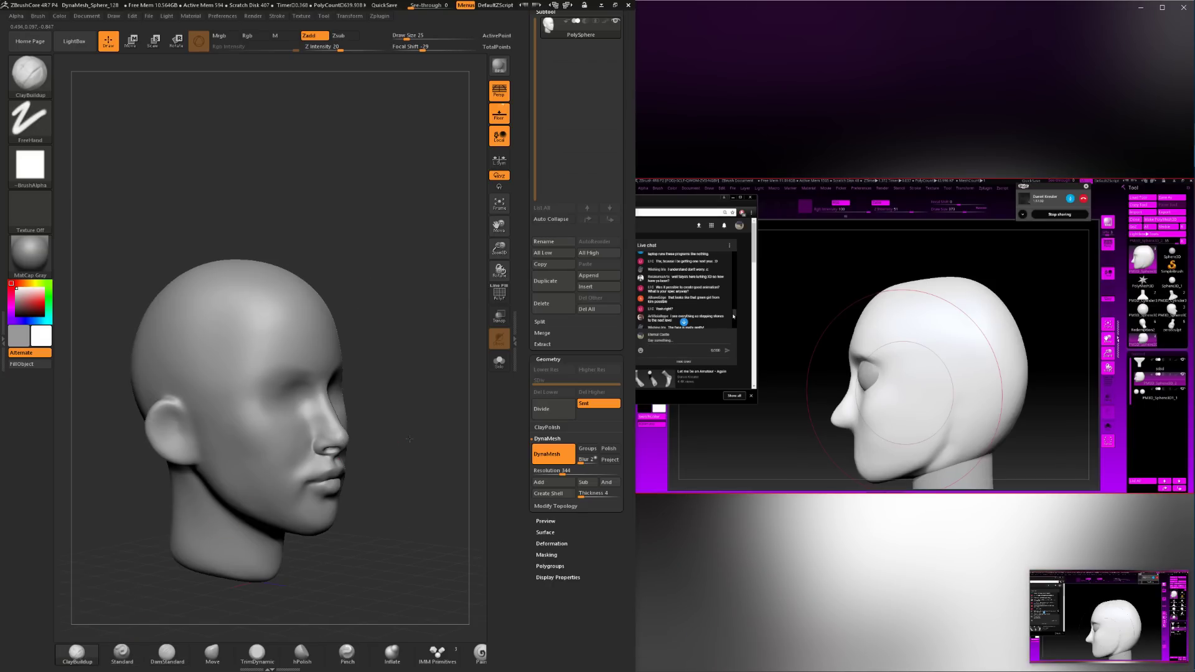
{"action": "mouse_move", "coordinate": [409, 439]}
{"action": "left_mouse_down"}
{"action": "mouse_move", "coordinate": [349, 436]}
{"action": "mouse_move", "coordinate": [438, 437]}
{"action": "left_mouse_up"}
{"action": "left_click_drag", "start_coordinate": [437, 437], "coordinate": [278, 406]}
{"action": "key", "text": "space"}
{"action": "left_click", "coordinate": [376, 430]}
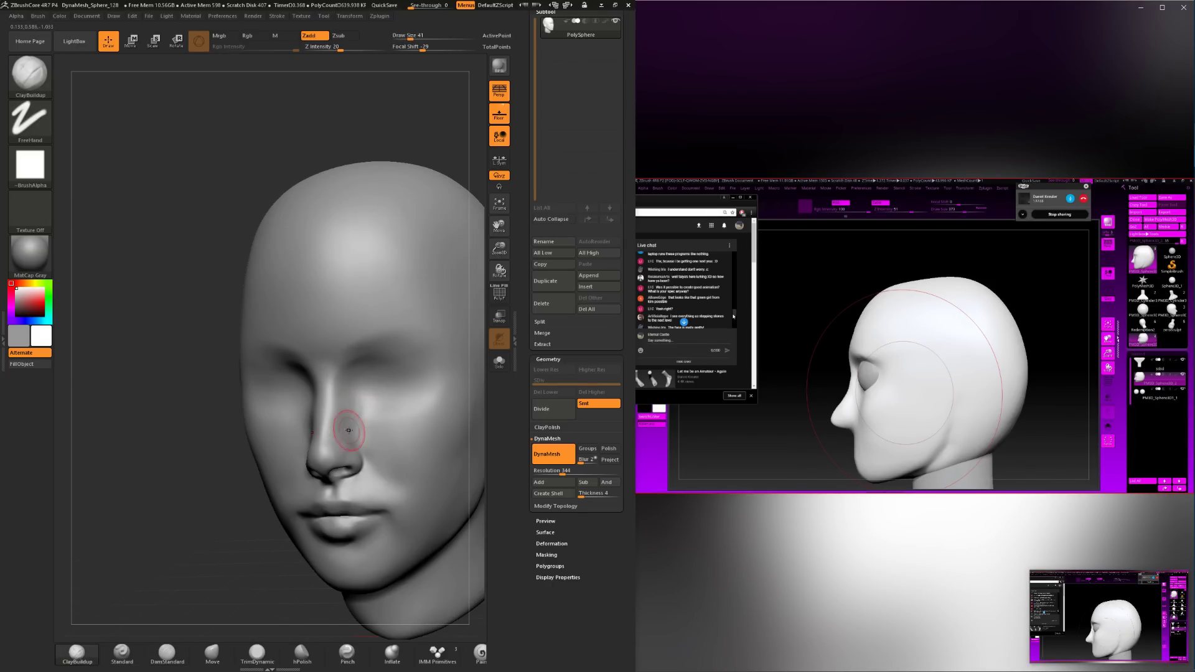
{"action": "key", "text": "shift"}
{"action": "left_click_drag", "start_coordinate": [362, 423], "coordinate": [370, 451], "text": "shift"}
Refine the volume above the nostril wings with ClayBuildup from several angles, smoothing the transition to the nose bridge.
{"action": "left_click_drag", "start_coordinate": [280, 535], "coordinate": [421, 523]}
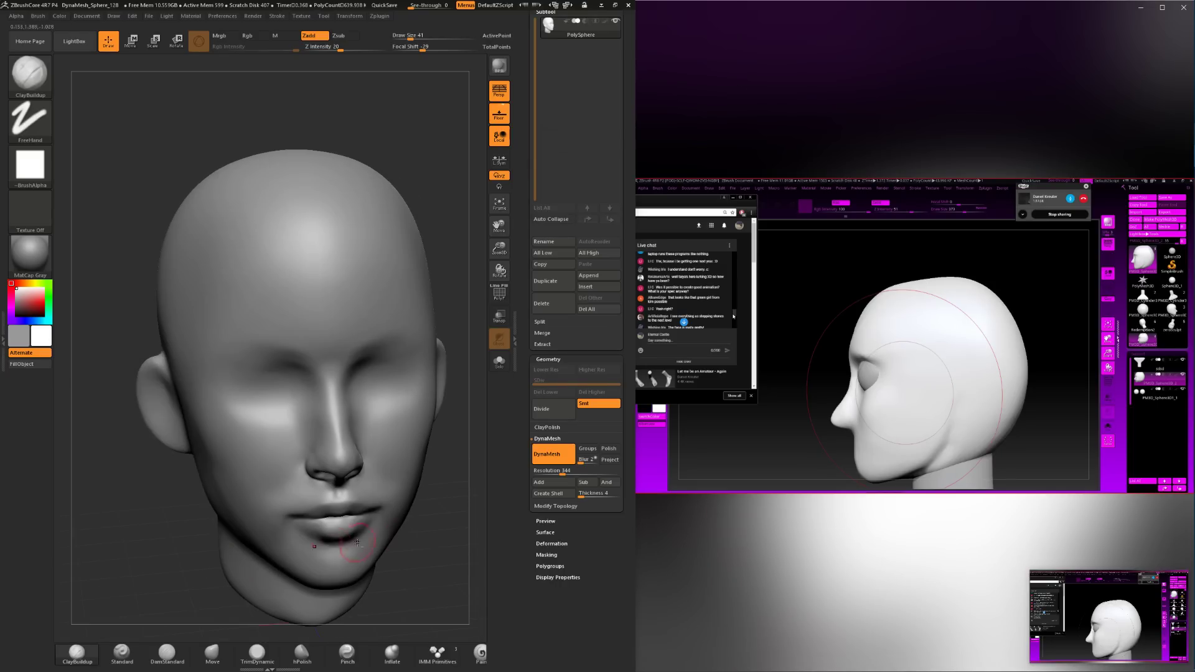
{"action": "left_click_drag", "start_coordinate": [318, 459], "coordinate": [316, 445], "text": "shift"}
{"action": "left_click_drag", "start_coordinate": [428, 507], "coordinate": [437, 553], "text": "alt"}
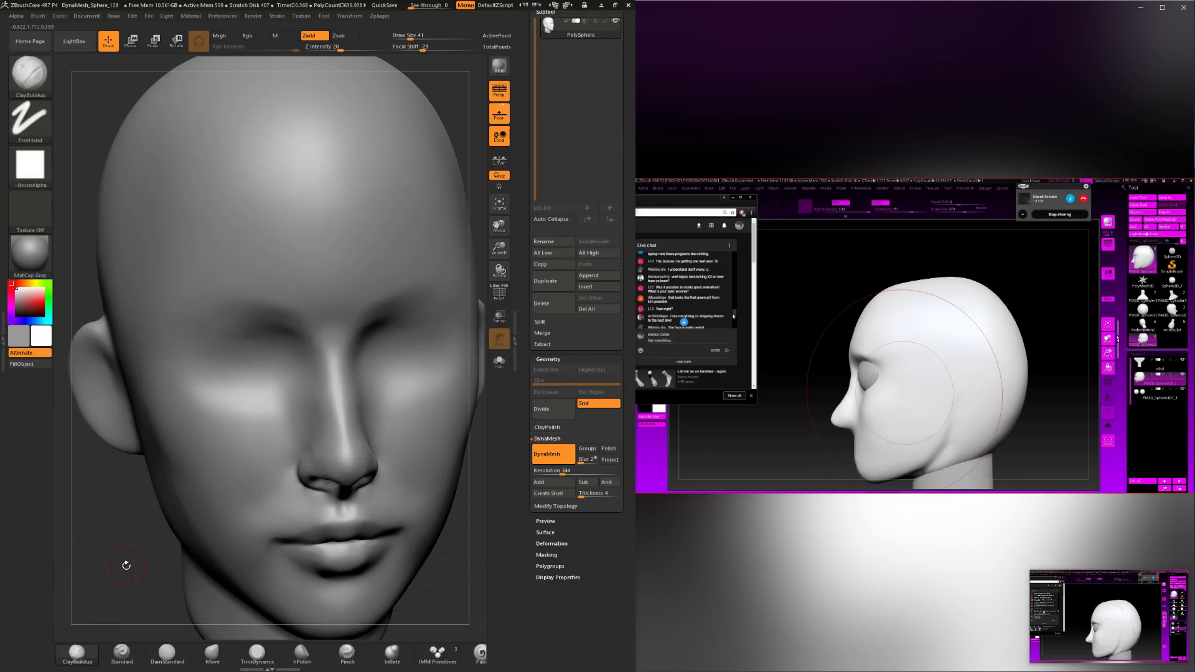
{"action": "mouse_move", "coordinate": [125, 565]}
{"action": "left_mouse_down"}
{"action": "mouse_move", "coordinate": [84, 535]}
{"action": "mouse_move", "coordinate": [106, 498]}
{"action": "left_mouse_up"}
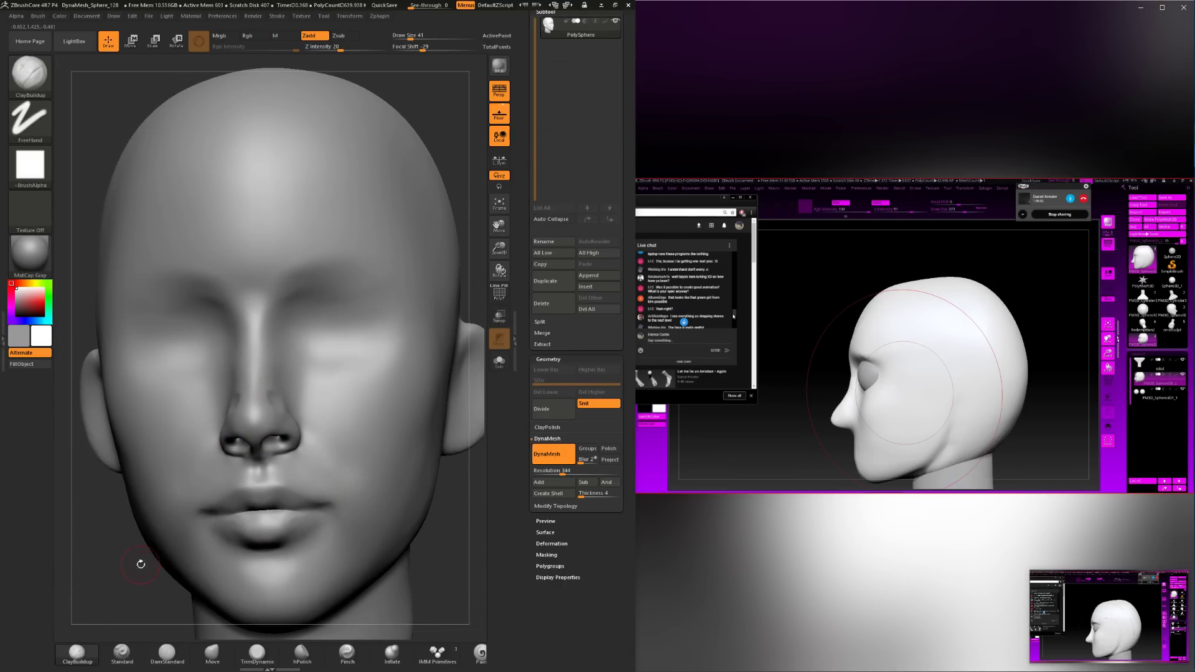
{"action": "left_click_drag", "start_coordinate": [141, 563], "coordinate": [314, 394]}
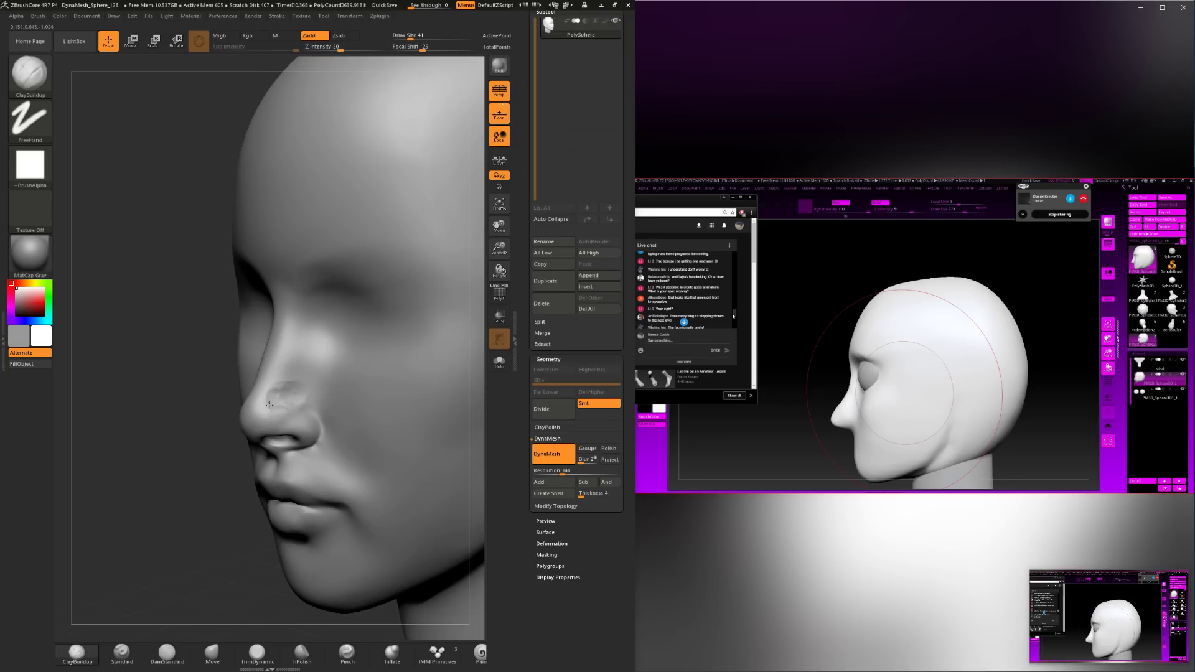
{"action": "mouse_move", "coordinate": [206, 486]}
{"action": "left_mouse_down"}
{"action": "mouse_move", "coordinate": [195, 512]}
{"action": "mouse_move", "coordinate": [240, 507]}
{"action": "left_mouse_up"}
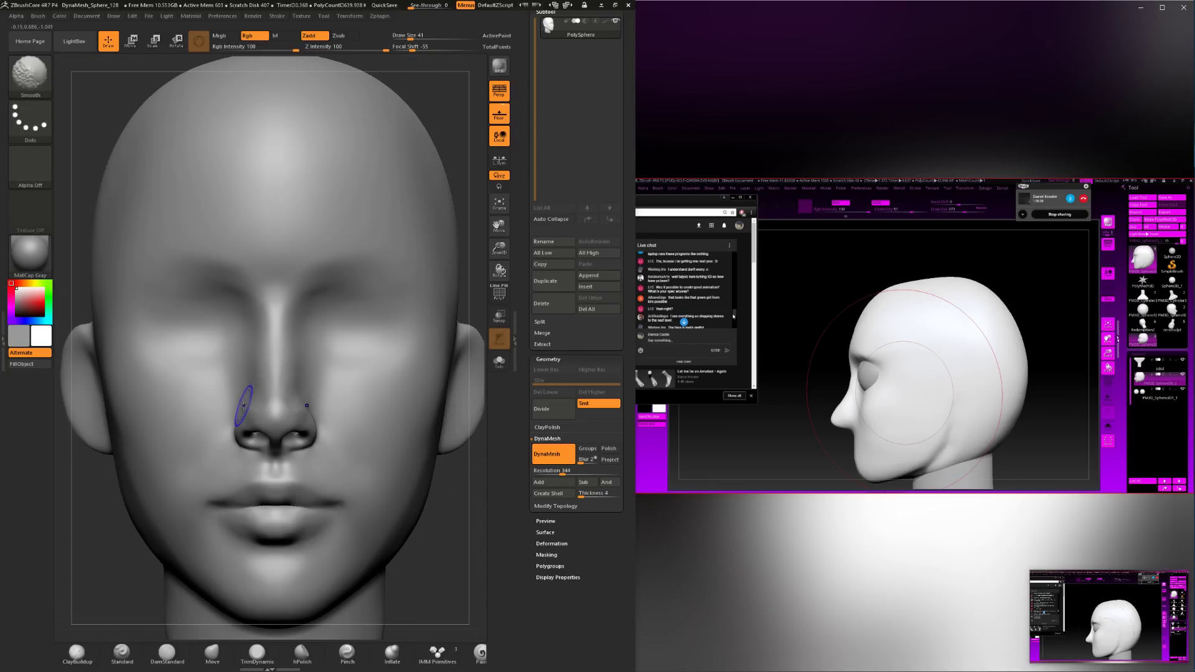
{"action": "left_click_drag", "start_coordinate": [405, 536], "coordinate": [259, 396]}
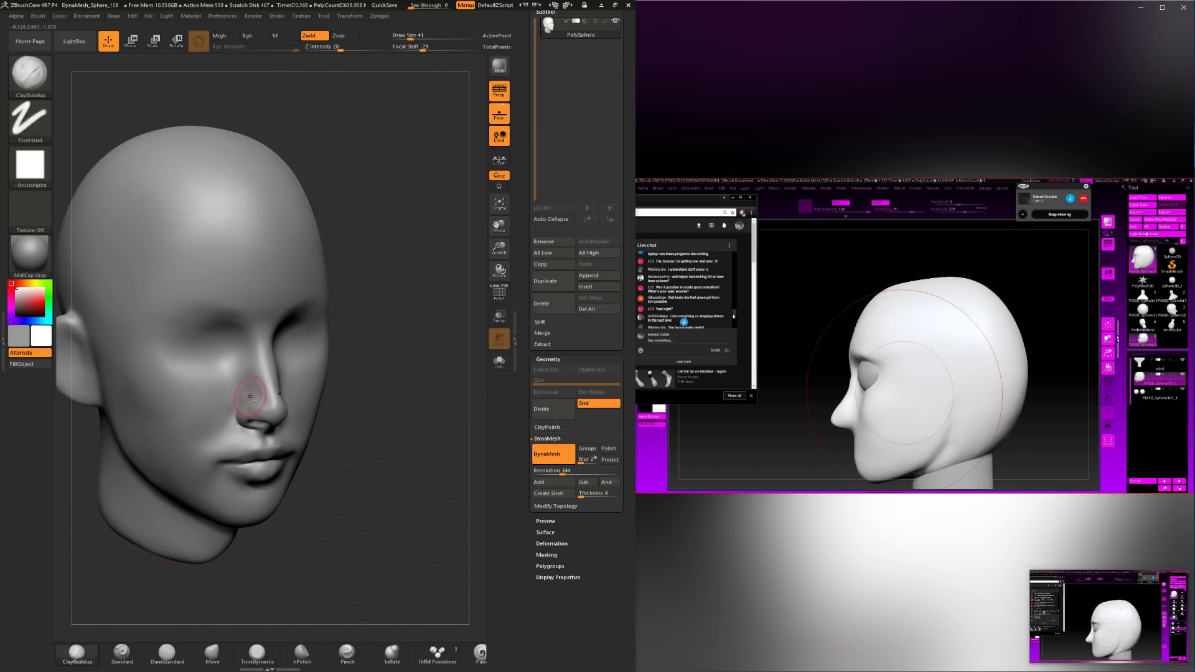
{"action": "left_click_drag", "start_coordinate": [303, 401], "coordinate": [288, 396]}
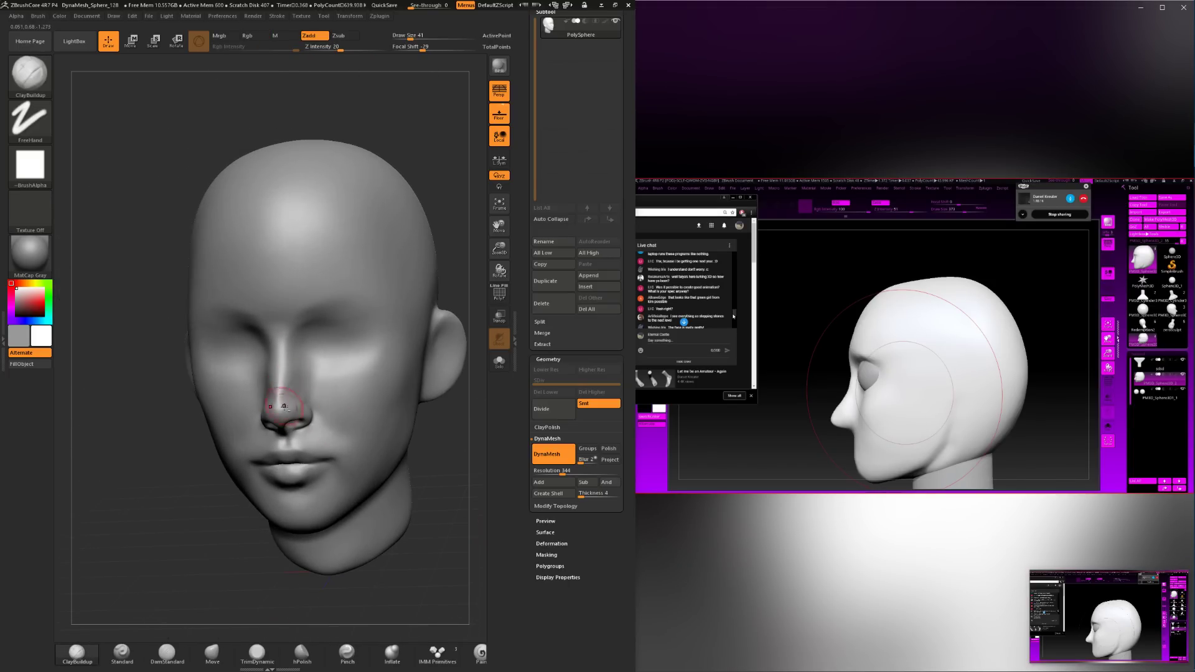
{"action": "key", "text": "shift"}
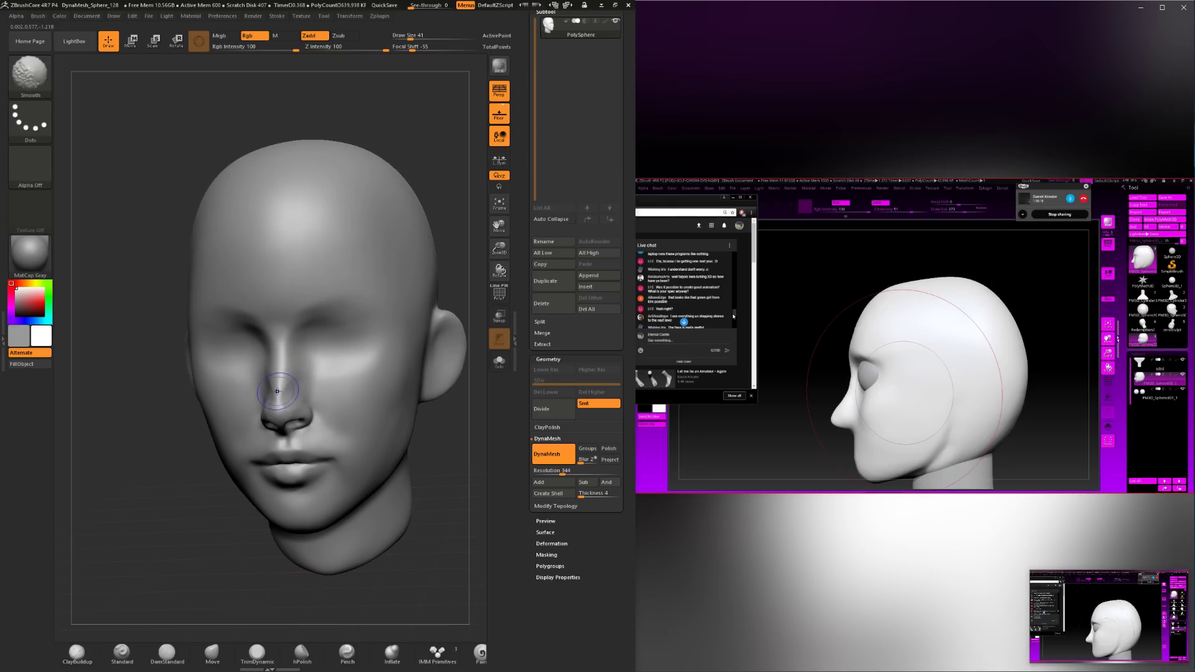
Shape the tip of the nose with ClayBuildup at draw size 22, smoothing it from the front and side.
{"action": "mouse_move", "coordinate": [235, 554]}
{"action": "left_mouse_down"}
{"action": "mouse_move", "coordinate": [283, 554]}
{"action": "mouse_move", "coordinate": [257, 540]}
{"action": "mouse_move", "coordinate": [255, 552]}
{"action": "left_mouse_up"}
{"action": "left_click_drag", "start_coordinate": [408, 442], "coordinate": [361, 439]}
{"action": "key", "text": "space"}
{"action": "left_click_drag", "start_coordinate": [301, 406], "coordinate": [296, 407]}
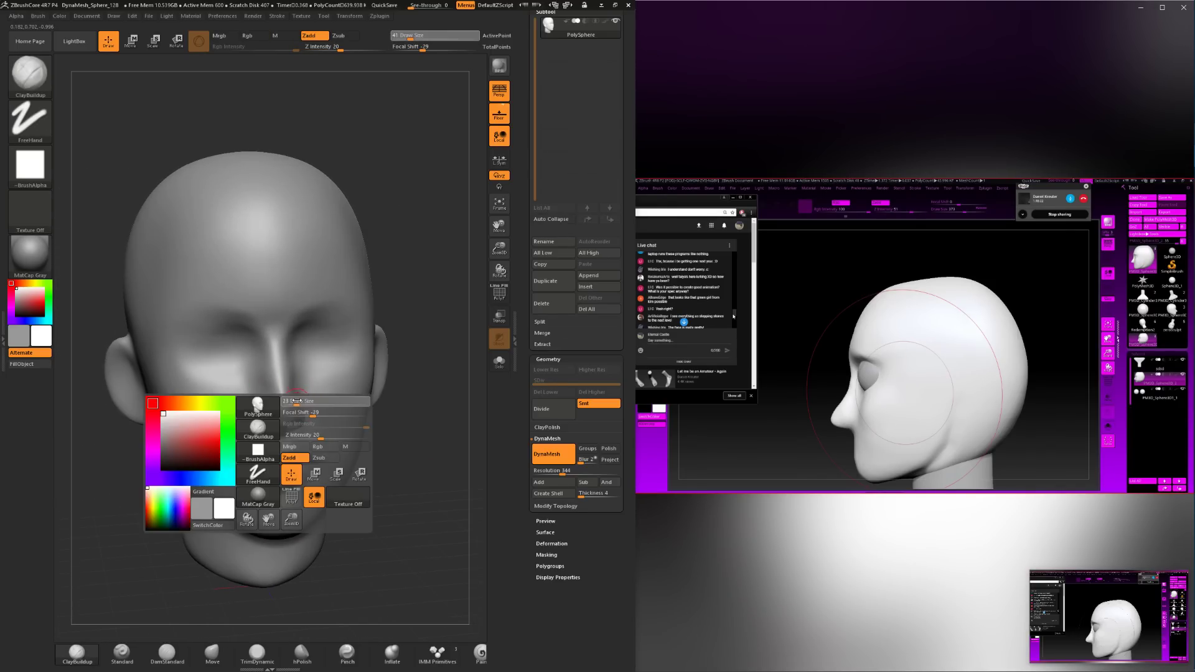
{"action": "left_click_drag", "start_coordinate": [423, 417], "coordinate": [367, 408]}
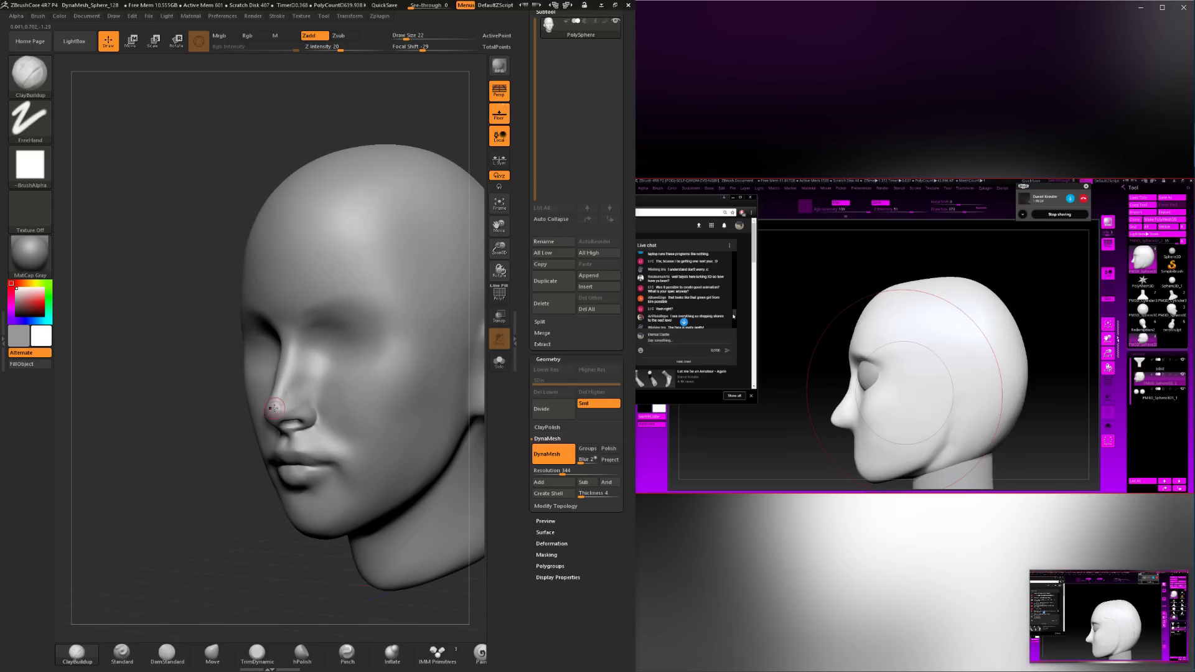
{"action": "left_click_drag", "start_coordinate": [245, 445], "coordinate": [283, 400], "text": "shift"}
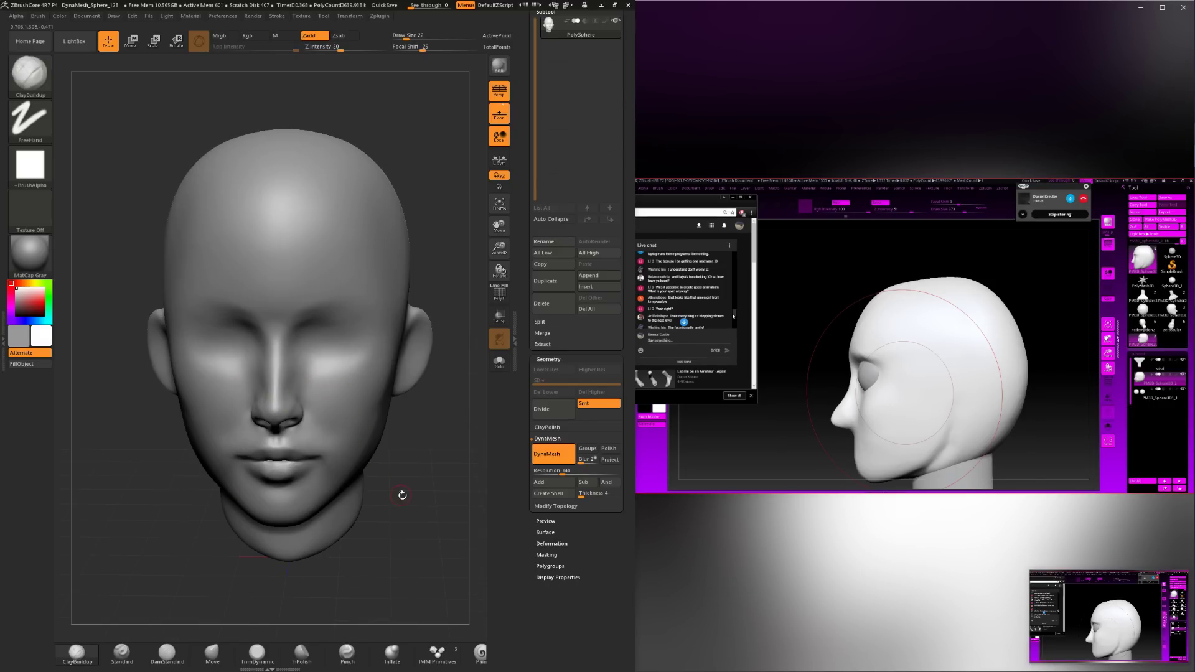
{"action": "mouse_move", "coordinate": [400, 494]}
{"action": "left_mouse_down"}
{"action": "mouse_move", "coordinate": [361, 491]}
{"action": "mouse_move", "coordinate": [405, 502]}
{"action": "mouse_move", "coordinate": [410, 535]}
{"action": "mouse_move", "coordinate": [358, 526]}
{"action": "left_mouse_up"}
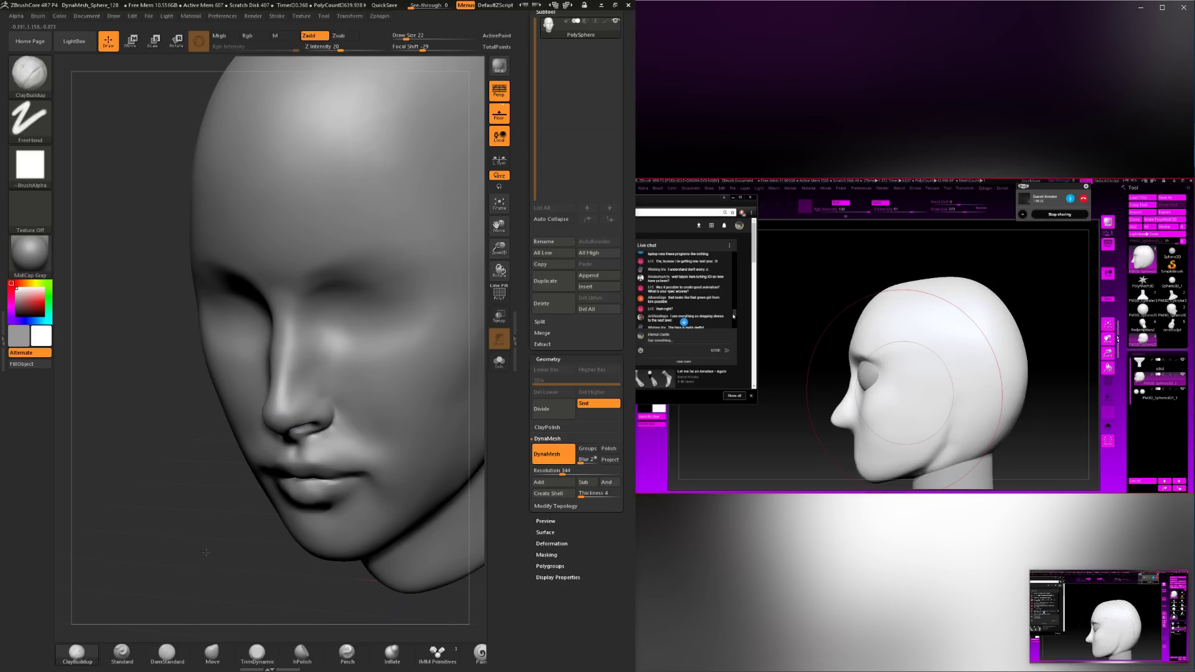
{"action": "left_click_drag", "start_coordinate": [169, 541], "coordinate": [222, 539]}
Round out the nostril wings with ClayBuildup and smooth their outer edges into the cheeks.
{"action": "mouse_move", "coordinate": [428, 526]}
{"action": "left_mouse_down"}
{"action": "mouse_move", "coordinate": [411, 515]}
{"action": "mouse_move", "coordinate": [430, 508]}
{"action": "mouse_move", "coordinate": [237, 435]}
{"action": "mouse_move", "coordinate": [236, 416]}
{"action": "mouse_move", "coordinate": [239, 430]}
{"action": "left_mouse_up"}
{"action": "key", "text": "space"}
{"action": "key", "text": "space"}
{"action": "left_click_drag", "start_coordinate": [389, 434], "coordinate": [327, 425]}
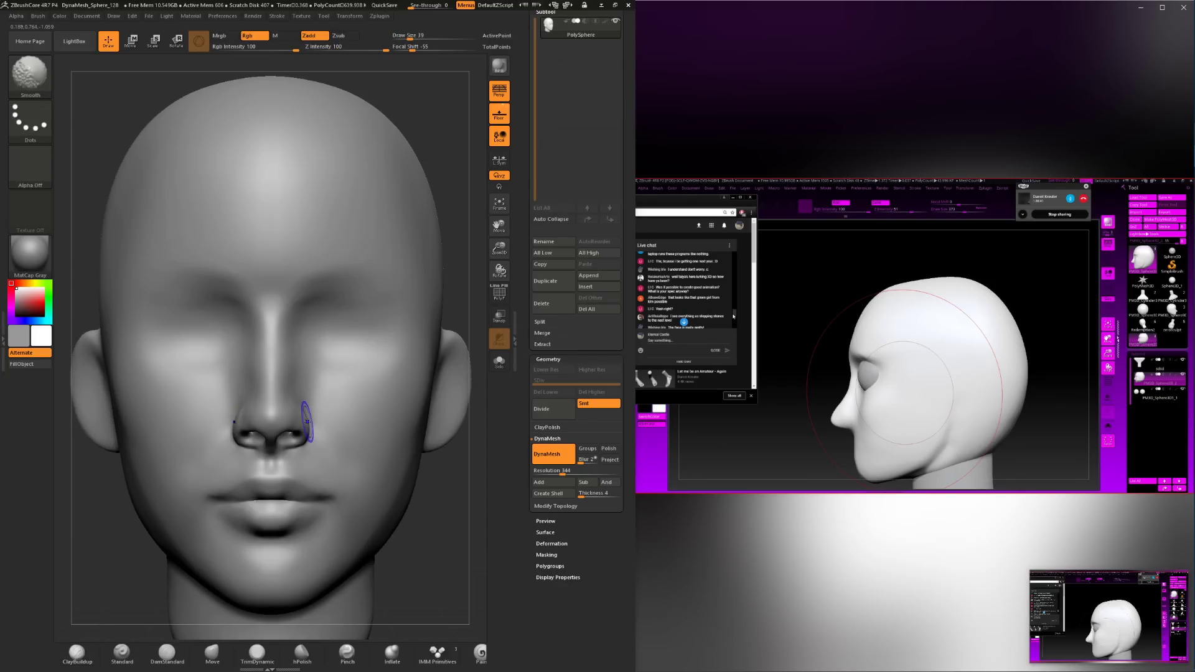
{"action": "left_click_drag", "start_coordinate": [128, 591], "coordinate": [261, 569]}
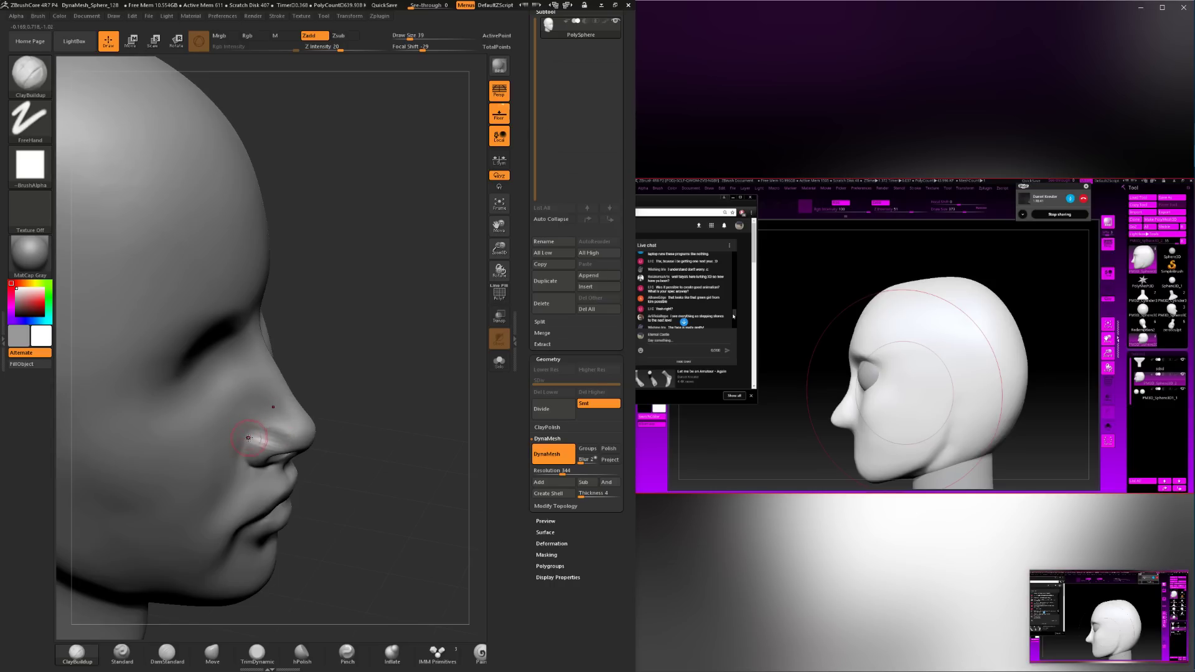
{"action": "left_click_drag", "start_coordinate": [323, 435], "coordinate": [270, 431], "text": "shift"}
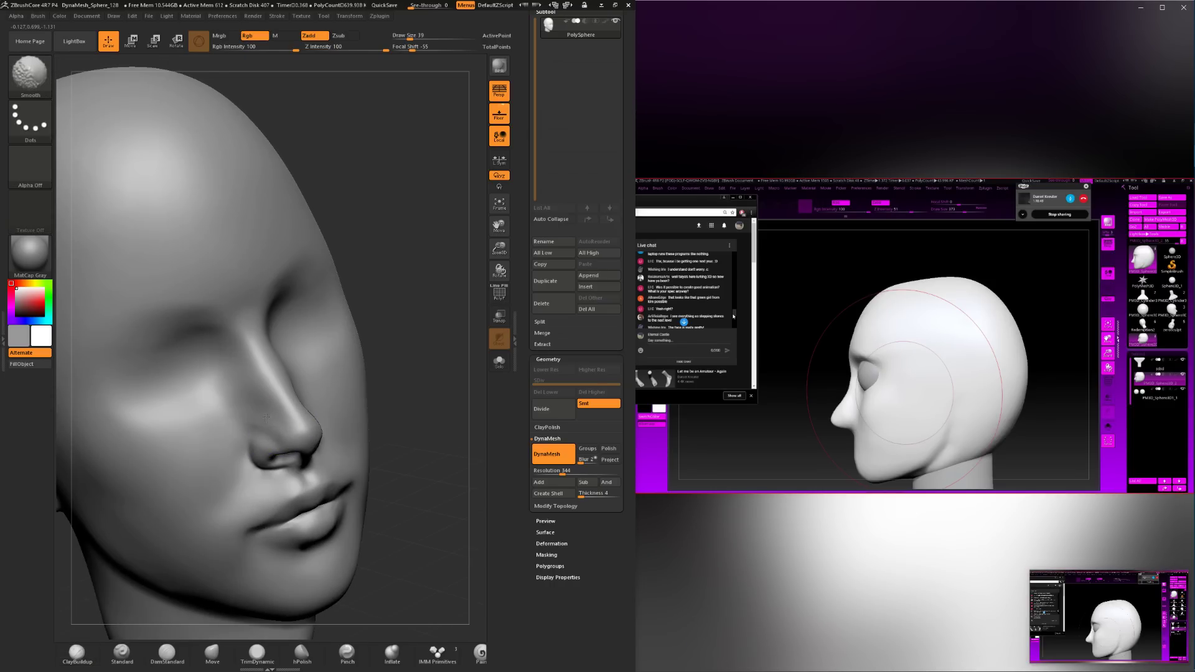
{"action": "left_click_drag", "start_coordinate": [387, 416], "coordinate": [339, 399], "text": "shift"}
Add volume to the nose tip with ClayBuildup and smooth the area between the tip and nostril wings.
{"action": "left_click_drag", "start_coordinate": [450, 509], "coordinate": [380, 518]}
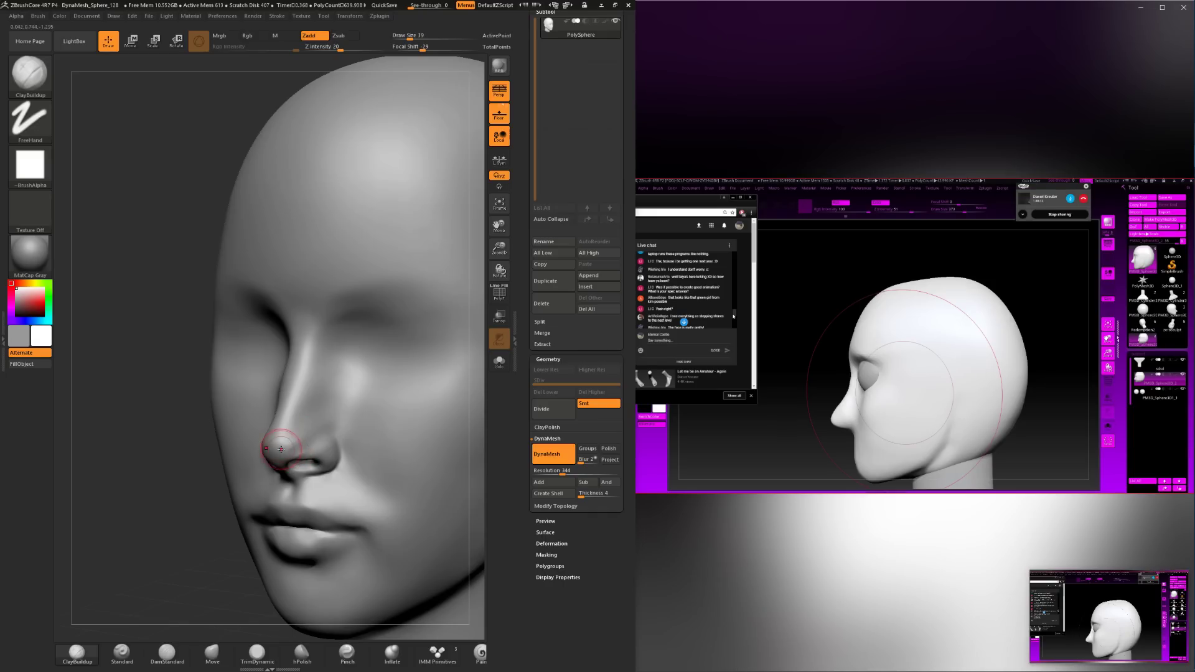
{"action": "key", "text": "shift"}
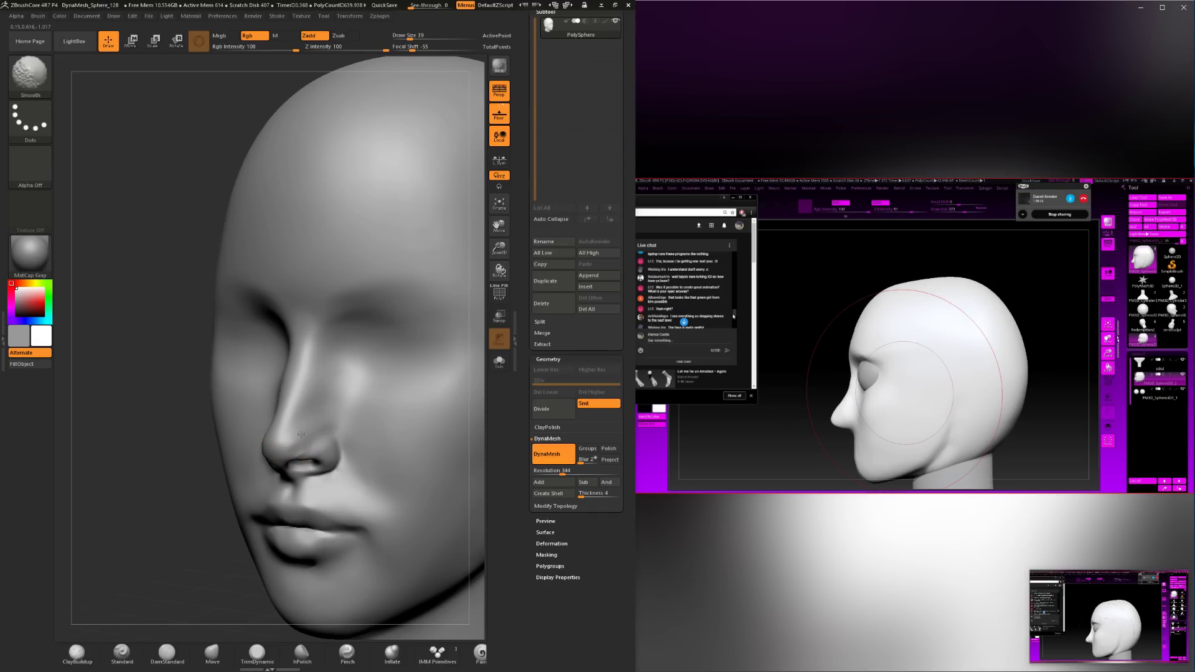
{"action": "left_click_drag", "start_coordinate": [159, 449], "coordinate": [299, 441]}
{"action": "key", "text": "shift"}
{"action": "left_click_drag", "start_coordinate": [379, 466], "coordinate": [438, 478]}
{"action": "left_click_drag", "start_coordinate": [328, 421], "coordinate": [341, 417], "text": "shift"}
{"action": "mouse_move", "coordinate": [444, 399]}
{"action": "left_mouse_down"}
{"action": "mouse_move", "coordinate": [367, 418]}
{"action": "mouse_move", "coordinate": [262, 498]}
{"action": "left_mouse_up"}
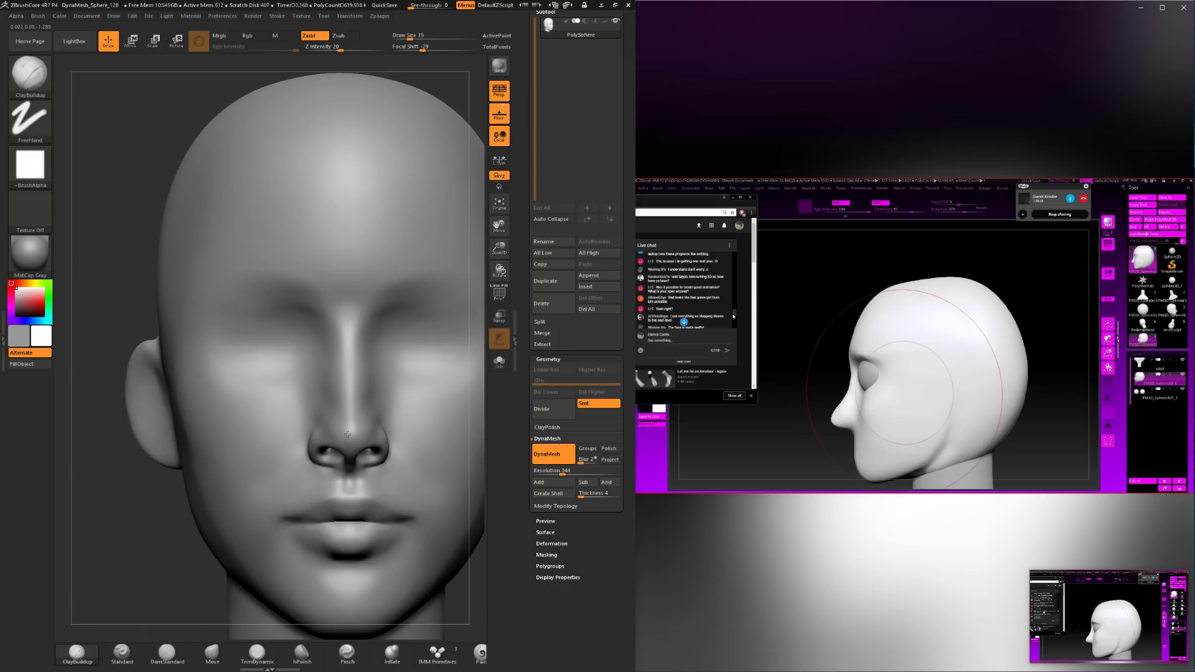
Reshape the nostril wings from the front with the Move brush at draw size 68.
{"action": "left_click_drag", "start_coordinate": [180, 579], "coordinate": [163, 492], "text": "alt"}
{"action": "left_click_drag", "start_coordinate": [431, 483], "coordinate": [435, 588], "text": "alt"}
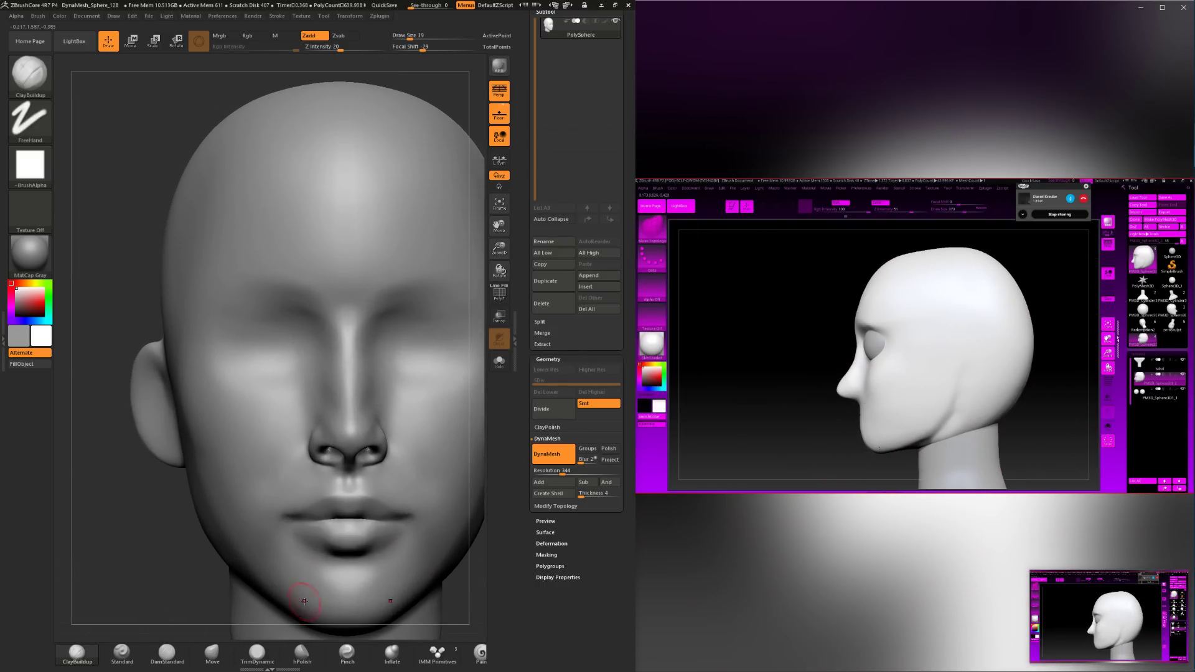
{"action": "left_click", "coordinate": [211, 652]}
{"action": "left_click_drag", "start_coordinate": [154, 568], "coordinate": [163, 613], "text": "alt"}
{"action": "key", "text": "space"}
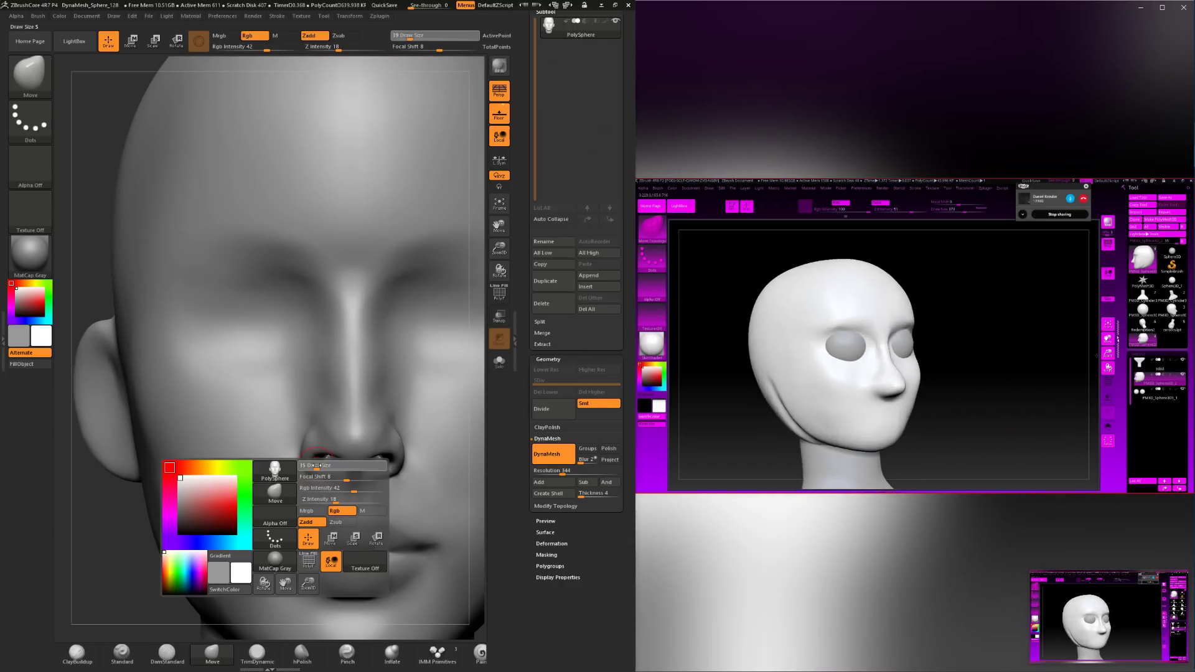
{"action": "left_click_drag", "start_coordinate": [318, 482], "coordinate": [300, 453]}
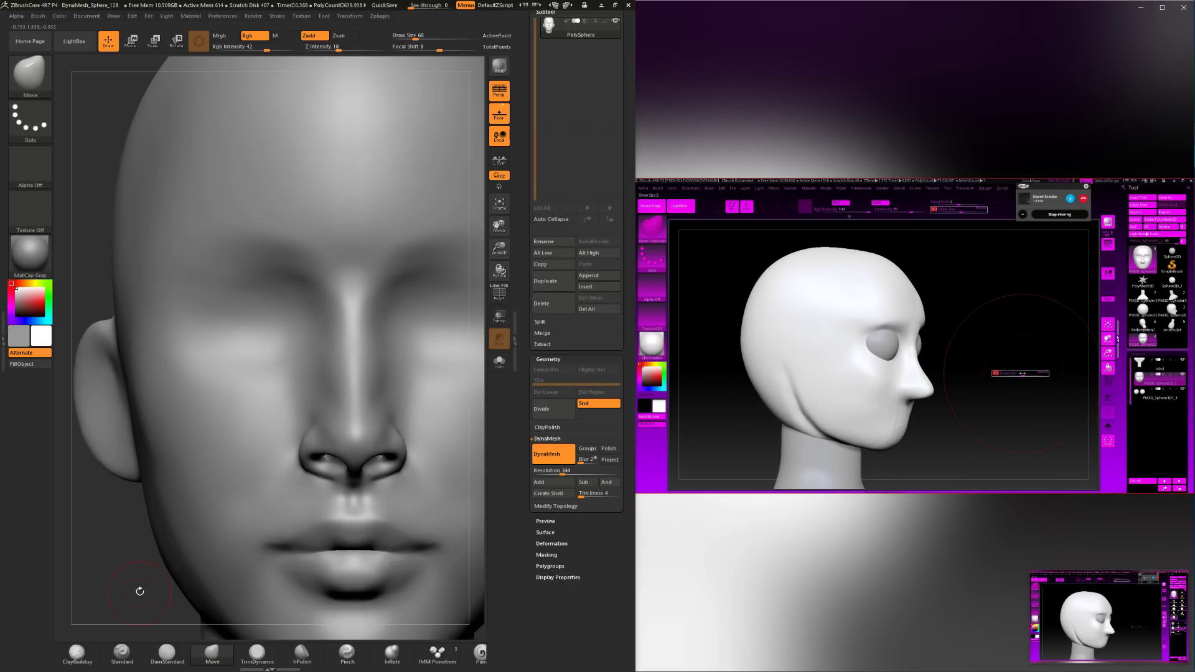
Adjust the overall form of the nose with the Move brush at draw size 104, working from profile and above.
{"action": "left_click_drag", "start_coordinate": [139, 589], "coordinate": [125, 541], "text": "alt"}
{"action": "left_click_drag", "start_coordinate": [125, 560], "coordinate": [207, 568]}
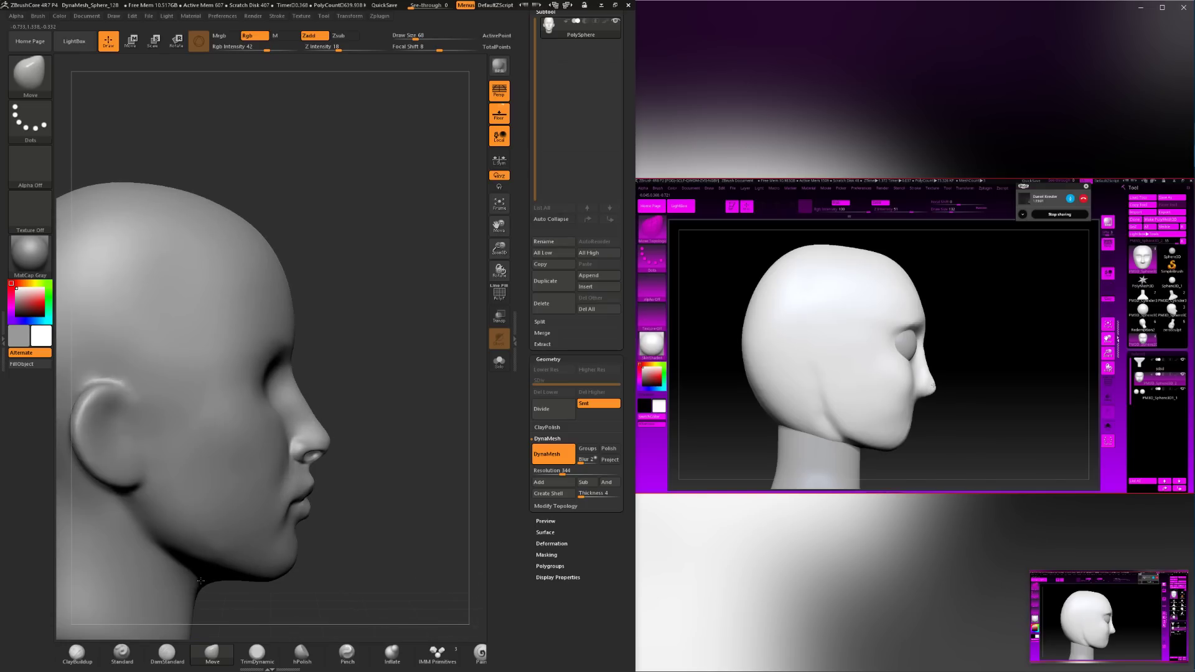
{"action": "mouse_move", "coordinate": [373, 469]}
{"action": "left_mouse_down"}
{"action": "mouse_move", "coordinate": [392, 565]}
{"action": "mouse_move", "coordinate": [354, 435]}
{"action": "left_mouse_up"}
{"action": "key", "text": "space"}
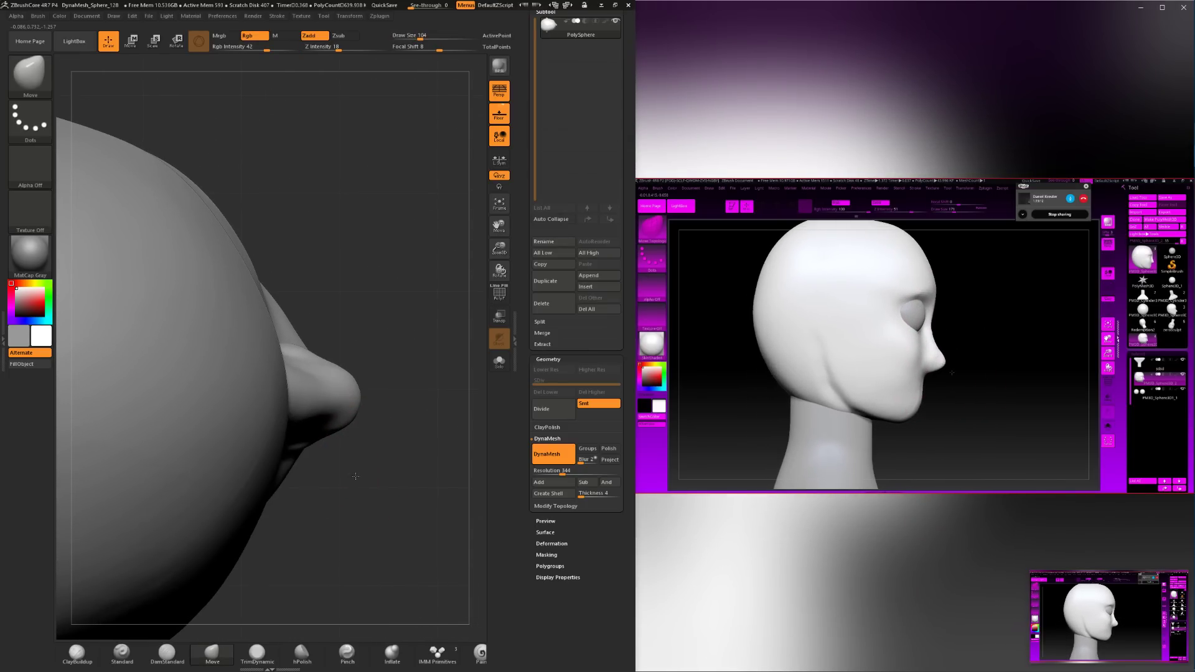
{"action": "mouse_move", "coordinate": [355, 476]}
{"action": "left_mouse_down"}
{"action": "mouse_move", "coordinate": [397, 330]}
{"action": "mouse_move", "coordinate": [409, 386]}
{"action": "mouse_move", "coordinate": [373, 473]}
{"action": "mouse_move", "coordinate": [184, 589]}
{"action": "left_mouse_up"}
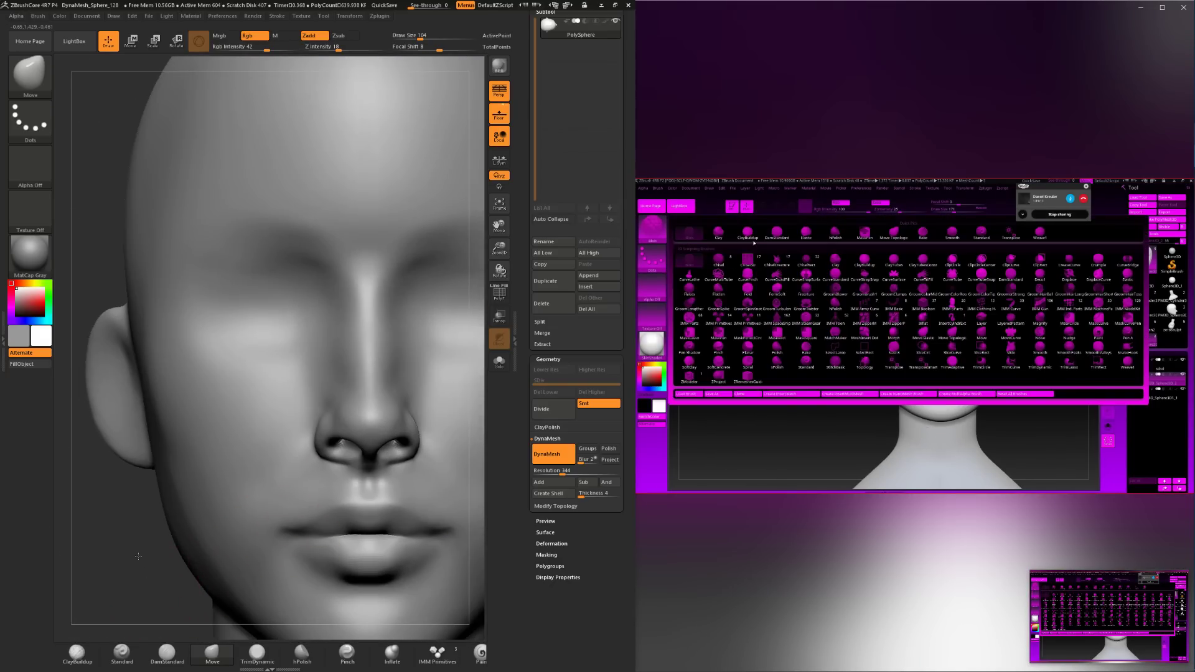
{"action": "key", "text": "f"}
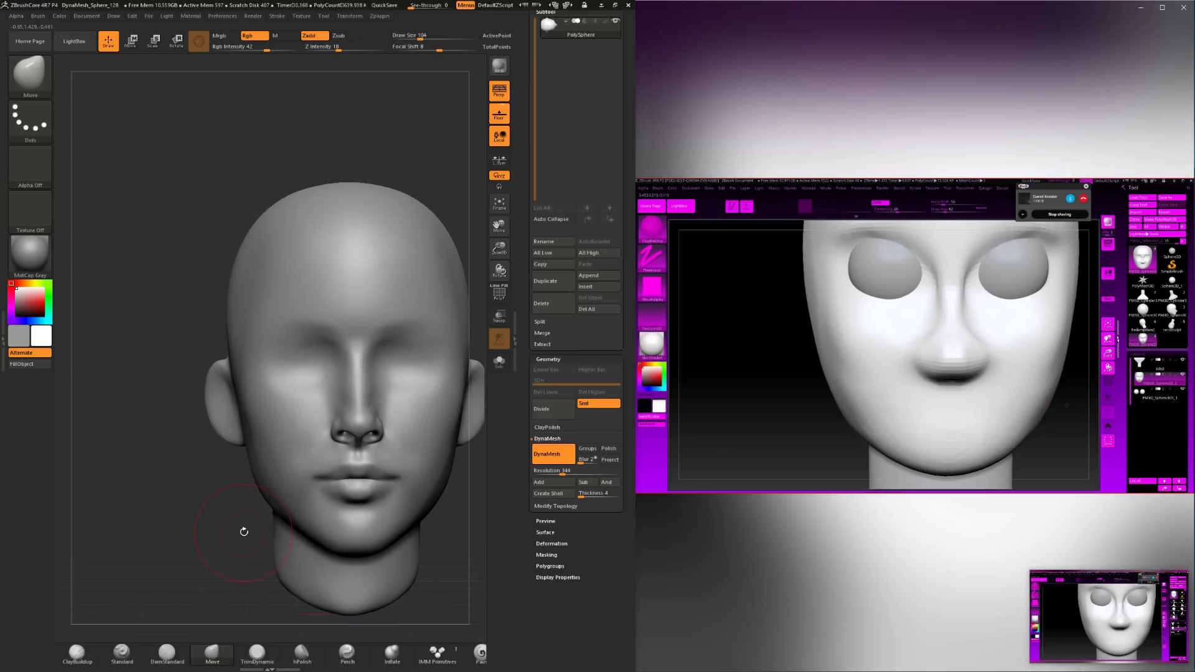
{"action": "mouse_move", "coordinate": [242, 530]}
{"action": "left_mouse_down", "text": "alt"}
{"action": "mouse_move", "coordinate": [201, 564]}
{"action": "mouse_move", "coordinate": [342, 405]}
{"action": "mouse_move", "coordinate": [359, 447]}
{"action": "left_mouse_up", "text": "alt"}
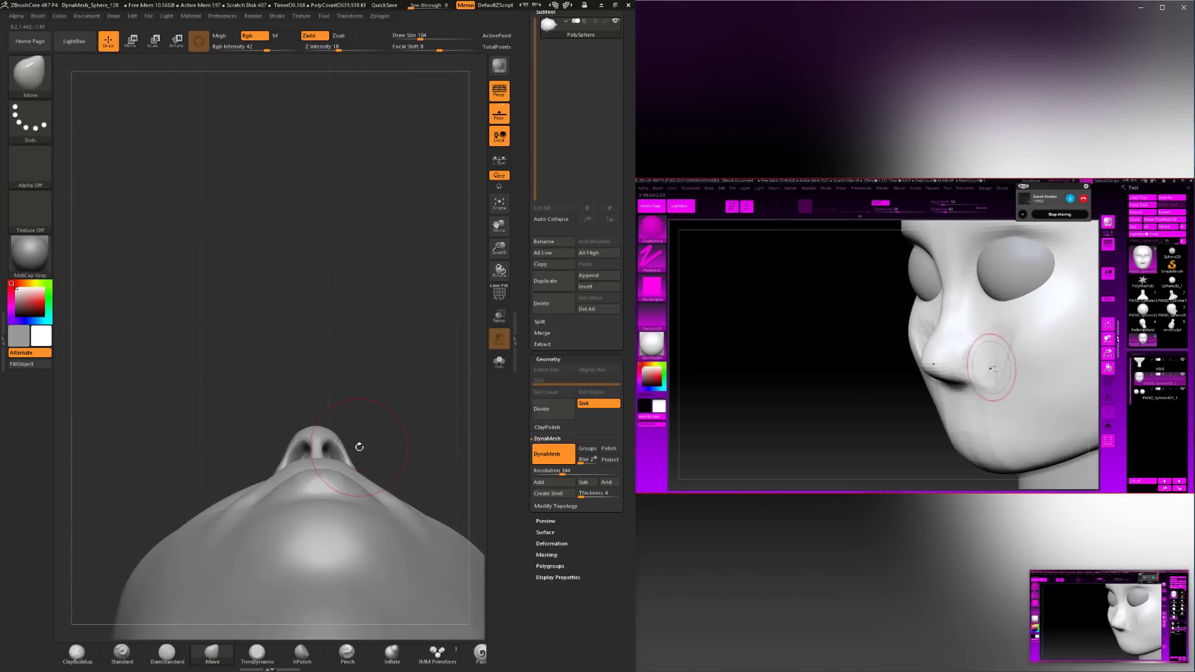
{"action": "mouse_move", "coordinate": [380, 388]}
{"action": "left_mouse_down"}
{"action": "mouse_move", "coordinate": [379, 408]}
{"action": "mouse_move", "coordinate": [394, 393]}
{"action": "left_mouse_up"}
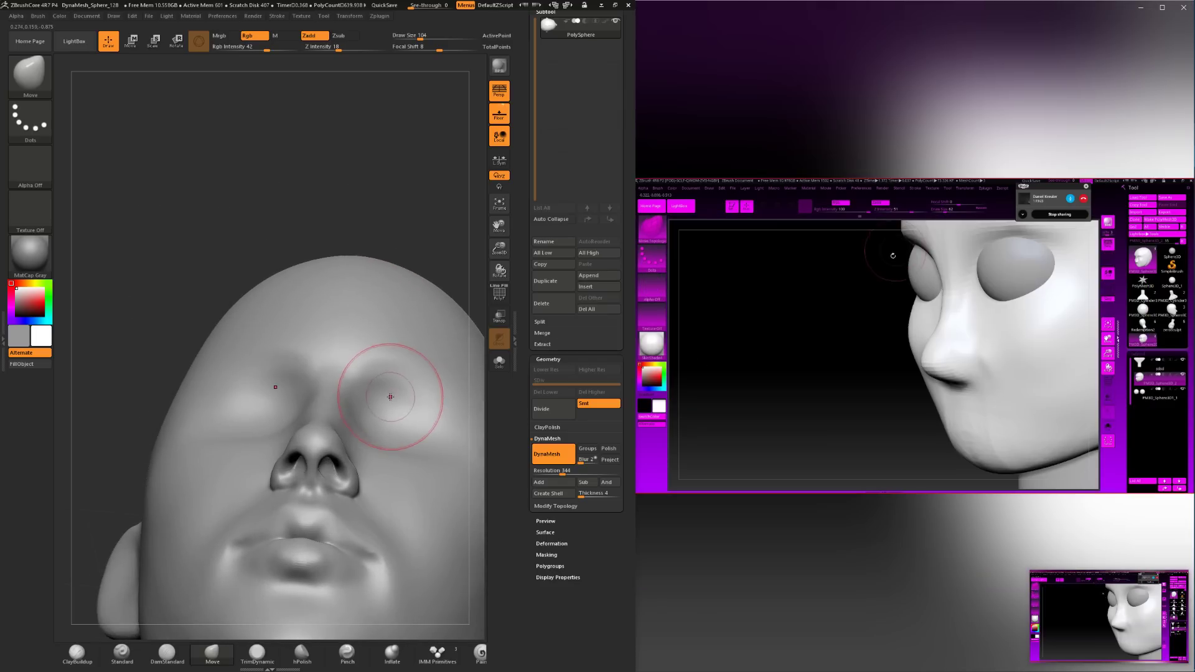
{"action": "left_click_drag", "start_coordinate": [449, 256], "coordinate": [454, 226]}
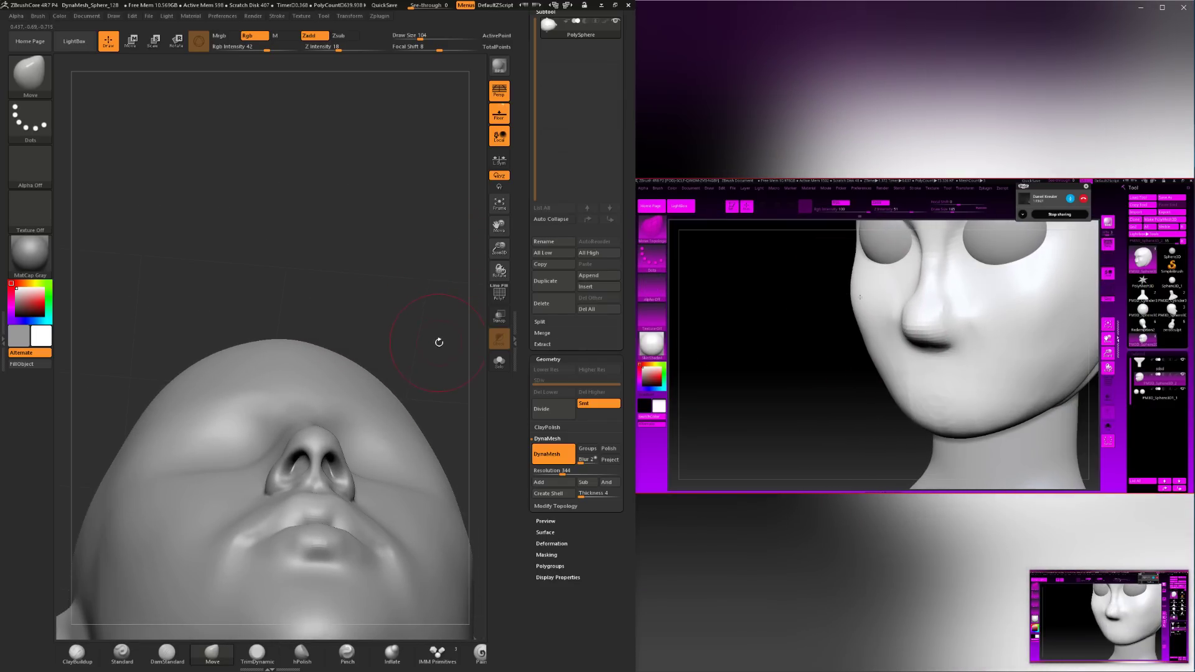
{"action": "mouse_move", "coordinate": [437, 338]}
{"action": "left_mouse_down"}
{"action": "mouse_move", "coordinate": [447, 388]}
{"action": "mouse_move", "coordinate": [435, 399]}
{"action": "left_mouse_up"}
Try to sharpen the line between the lips from the mouth corner inward with DamStandard at draw size 29.
{"action": "left_click", "coordinate": [166, 652]}
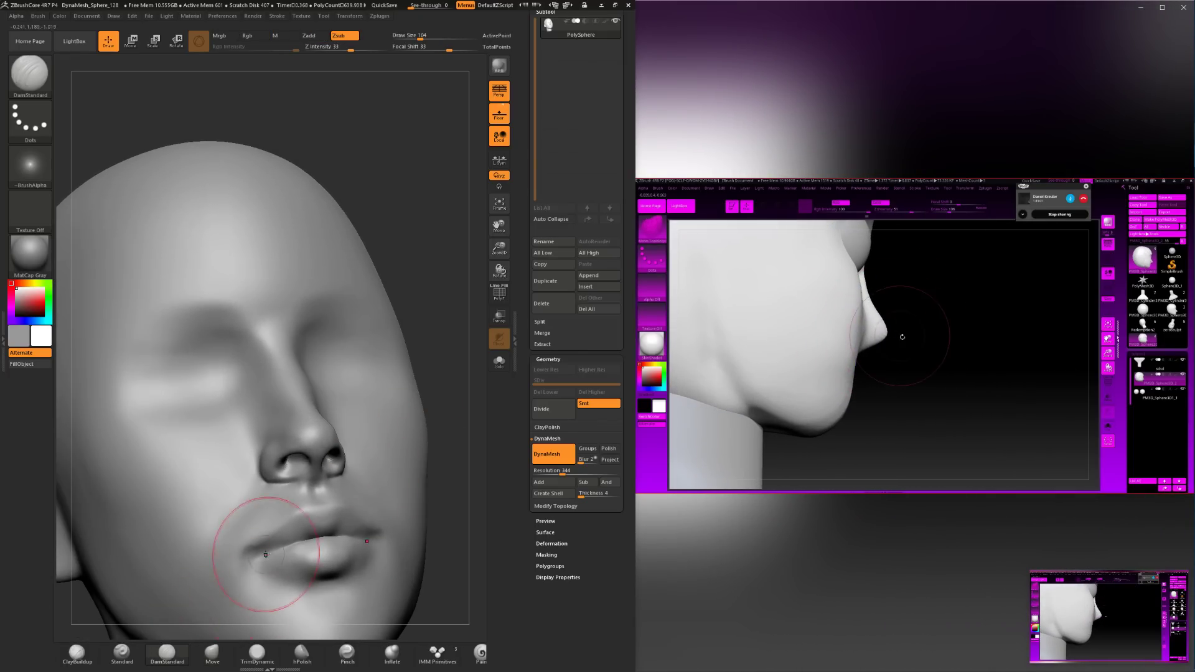
{"action": "key", "text": "space"}
{"action": "left_click_drag", "start_coordinate": [261, 512], "coordinate": [249, 512]}
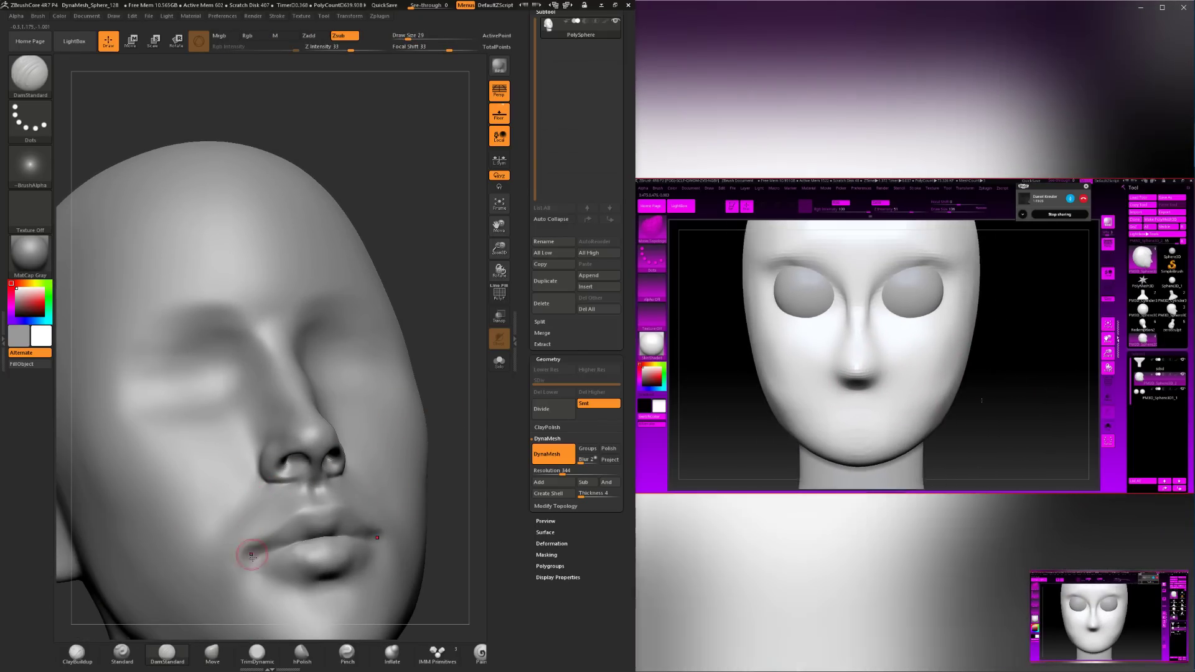
{"action": "left_click_drag", "start_coordinate": [253, 556], "coordinate": [288, 553]}
{"action": "key", "text": "ctrl+z"}
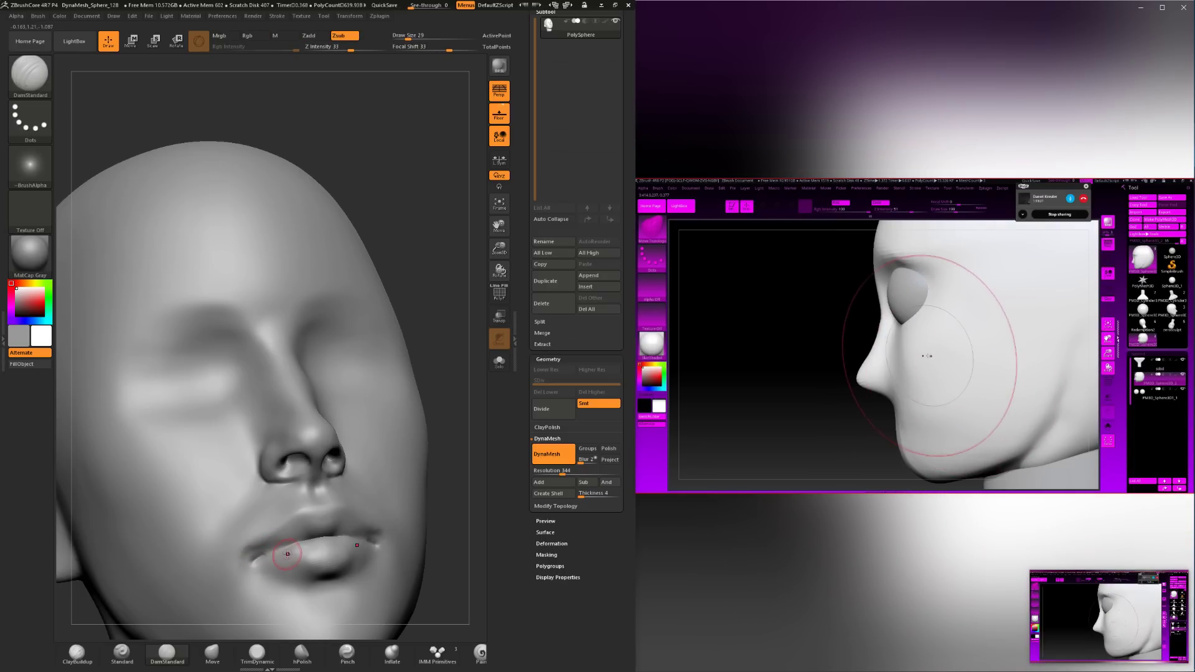
Flatten the surface of the lower cheek and jaw with an enlarged TrimDynamic brush.
{"action": "mouse_move", "coordinate": [442, 352]}
{"action": "left_mouse_down"}
{"action": "mouse_move", "coordinate": [429, 407]}
{"action": "mouse_move", "coordinate": [357, 500]}
{"action": "left_mouse_up"}
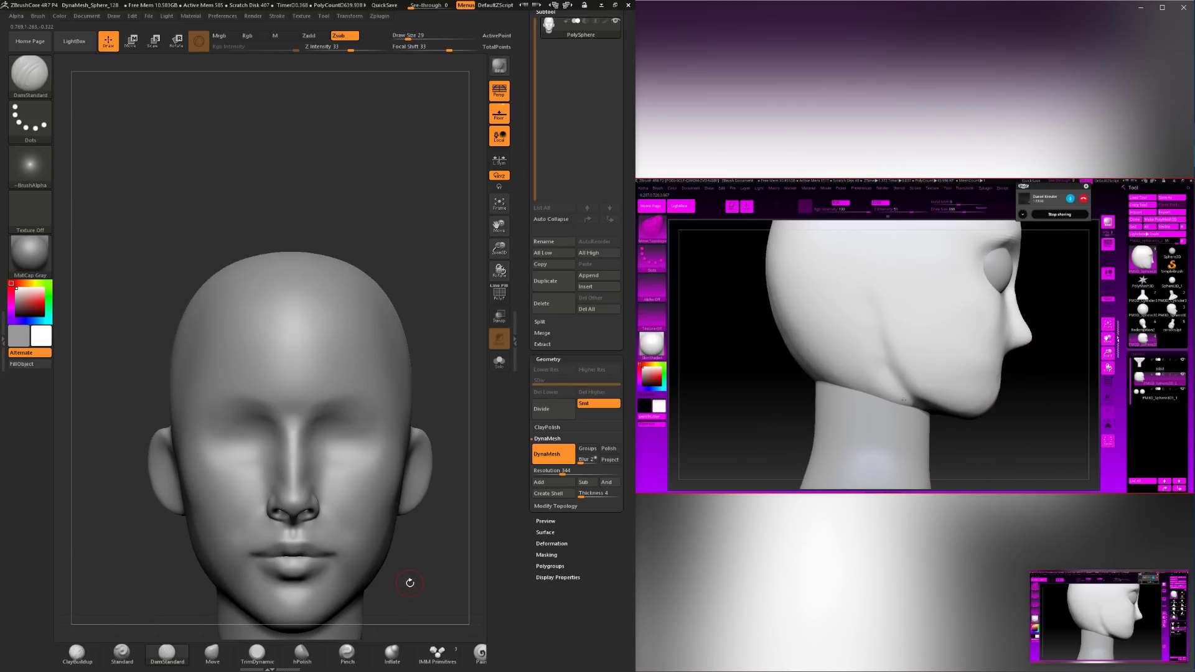
{"action": "left_click_drag", "start_coordinate": [418, 584], "coordinate": [432, 631]}
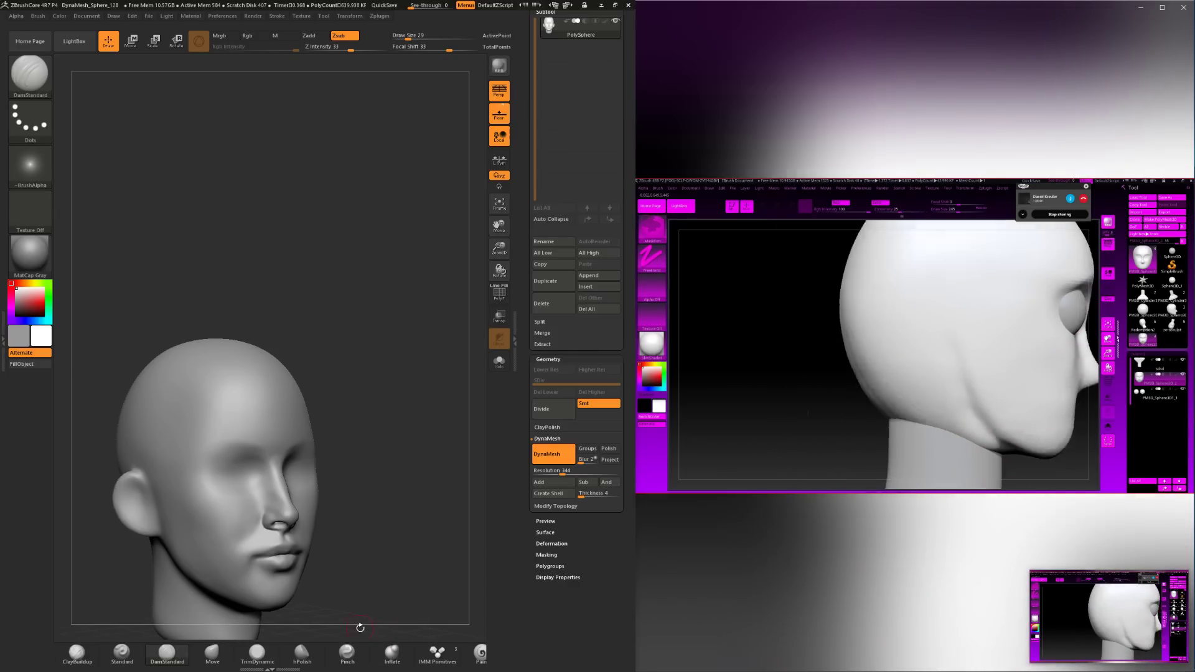
{"action": "left_click", "coordinate": [274, 651]}
{"action": "left_click_drag", "start_coordinate": [368, 522], "coordinate": [408, 476], "text": "alt"}
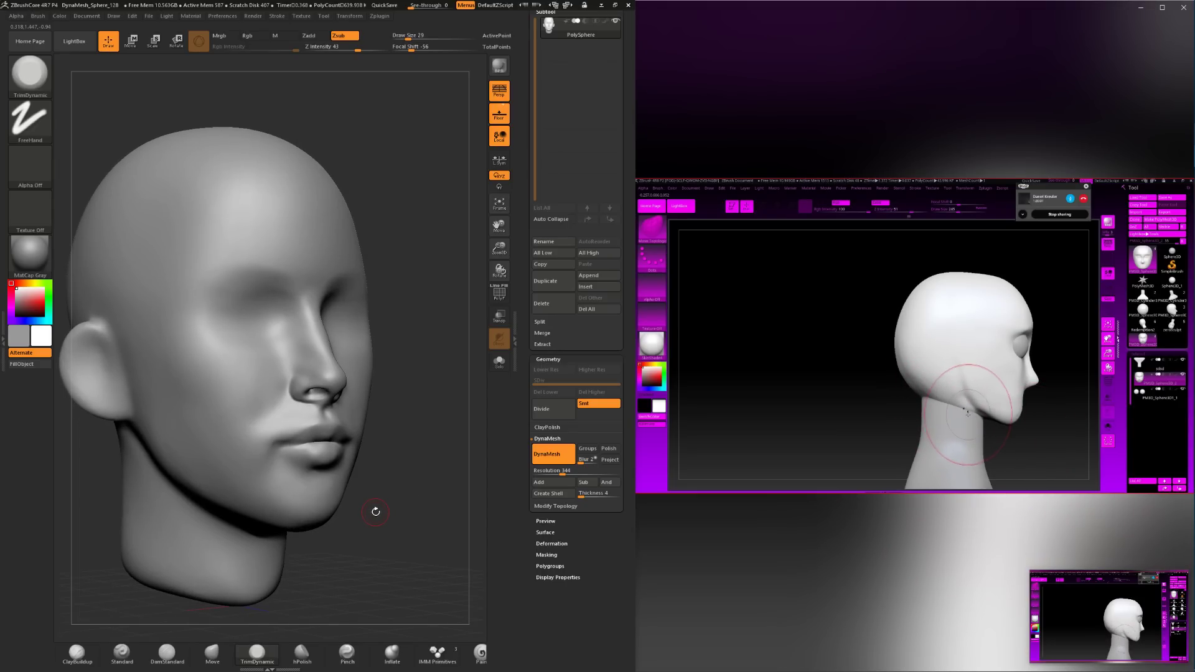
{"action": "left_click_drag", "start_coordinate": [377, 516], "coordinate": [359, 530]}
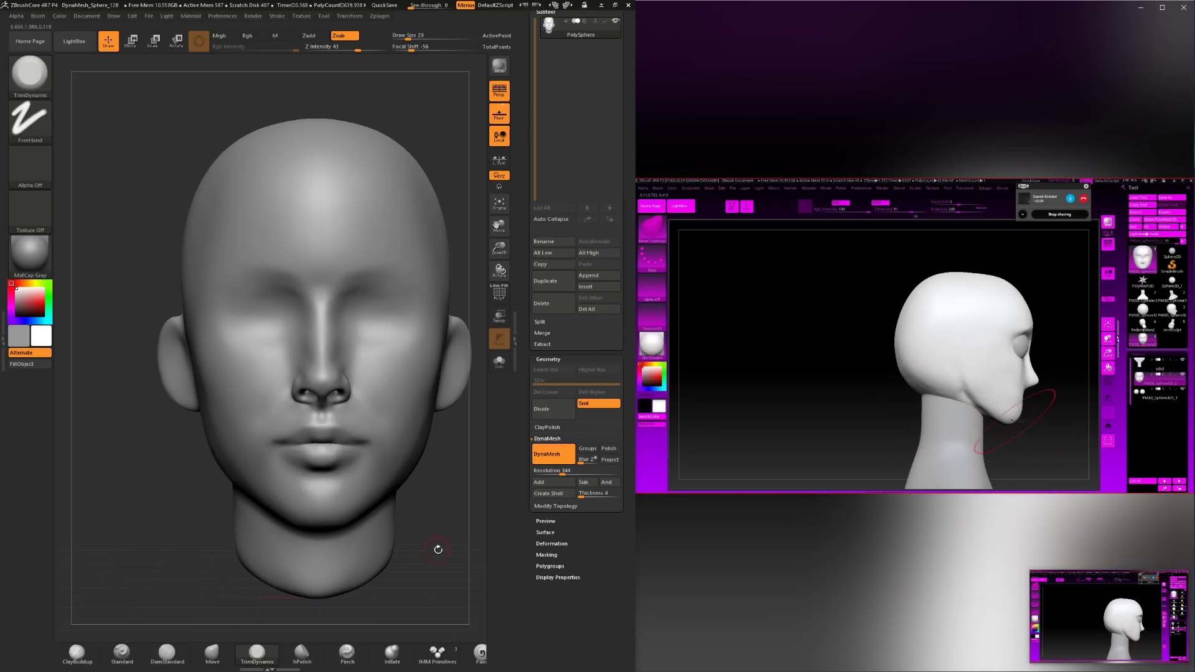
{"action": "mouse_move", "coordinate": [438, 550]}
{"action": "left_mouse_down", "text": "alt"}
{"action": "mouse_move", "coordinate": [286, 517]}
{"action": "mouse_move", "coordinate": [309, 486]}
{"action": "left_mouse_up", "text": "alt"}
{"action": "key", "text": "space"}
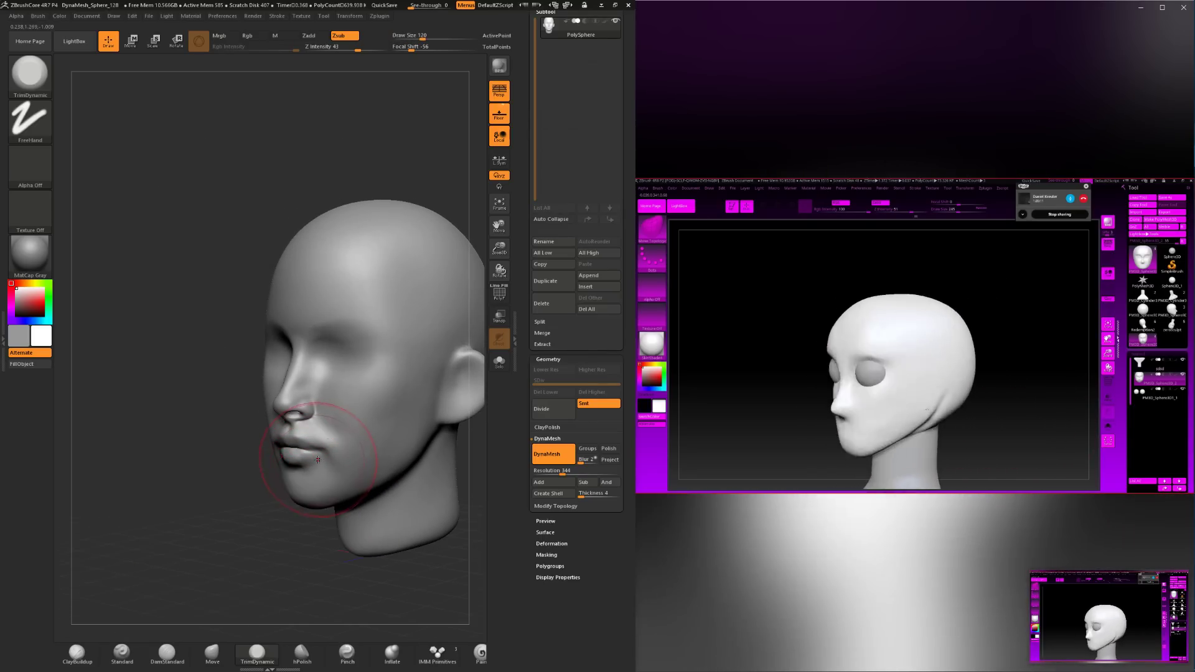
{"action": "left_click_drag", "start_coordinate": [248, 547], "coordinate": [329, 546]}
{"action": "left_click_drag", "start_coordinate": [361, 510], "coordinate": [364, 536], "text": "alt"}
{"action": "left_click_drag", "start_coordinate": [314, 498], "coordinate": [348, 491]}
{"action": "left_click_drag", "start_coordinate": [298, 563], "coordinate": [203, 591]}
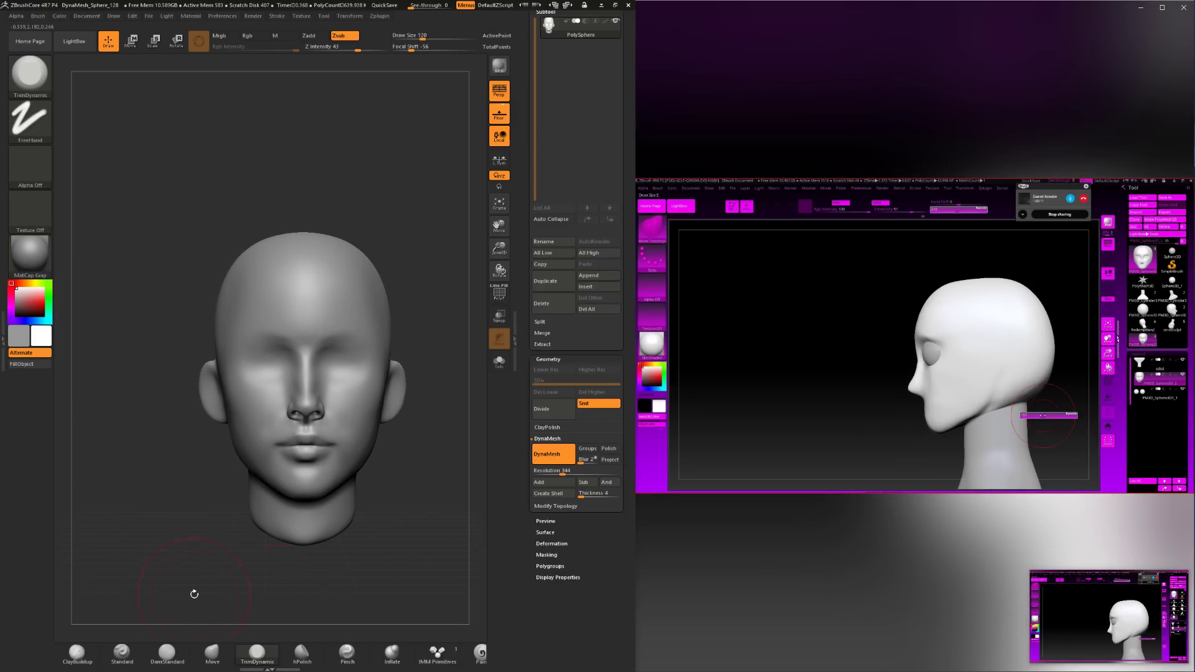
Deepen the corners of the mouth with DamStandard at draw size 22 and smooth the lip line.
{"action": "left_click", "coordinate": [167, 652]}
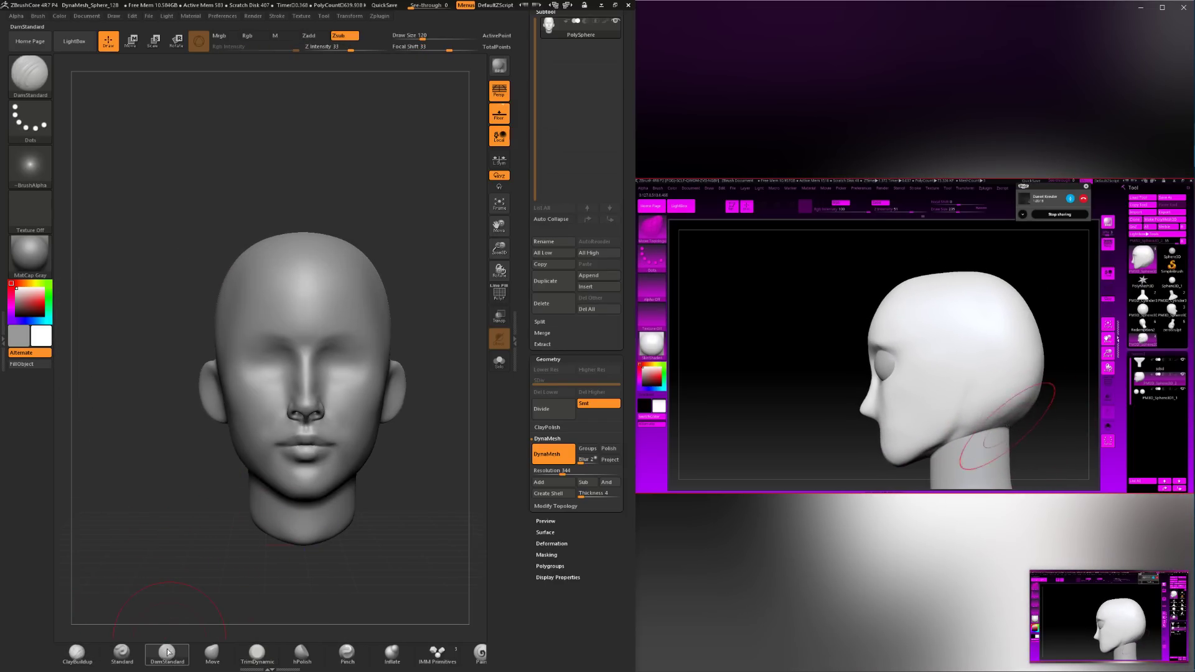
{"action": "mouse_move", "coordinate": [175, 591]}
{"action": "left_mouse_down", "text": "alt"}
{"action": "mouse_move", "coordinate": [193, 592]}
{"action": "mouse_move", "coordinate": [201, 616]}
{"action": "left_mouse_up", "text": "alt"}
{"action": "key", "text": "space"}
{"action": "mouse_move", "coordinate": [277, 448]}
{"action": "left_mouse_down"}
{"action": "mouse_move", "coordinate": [256, 448]}
{"action": "mouse_move", "coordinate": [286, 444]}
{"action": "left_mouse_up"}
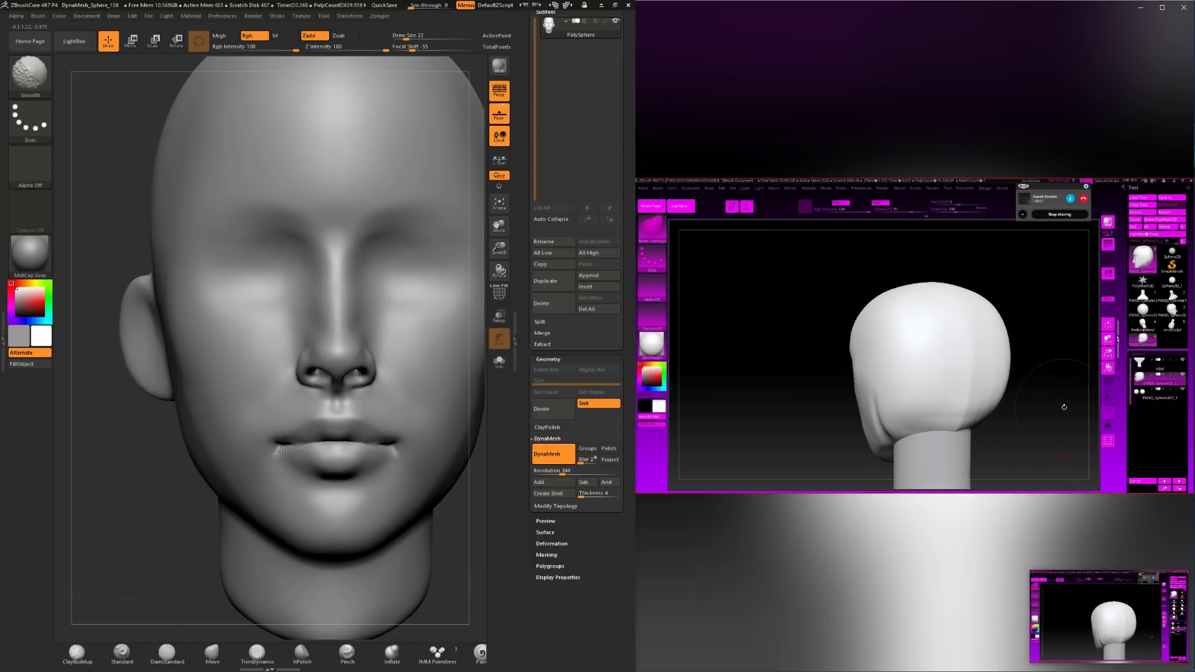
{"action": "left_click_drag", "start_coordinate": [314, 442], "coordinate": [306, 444], "text": "shift"}
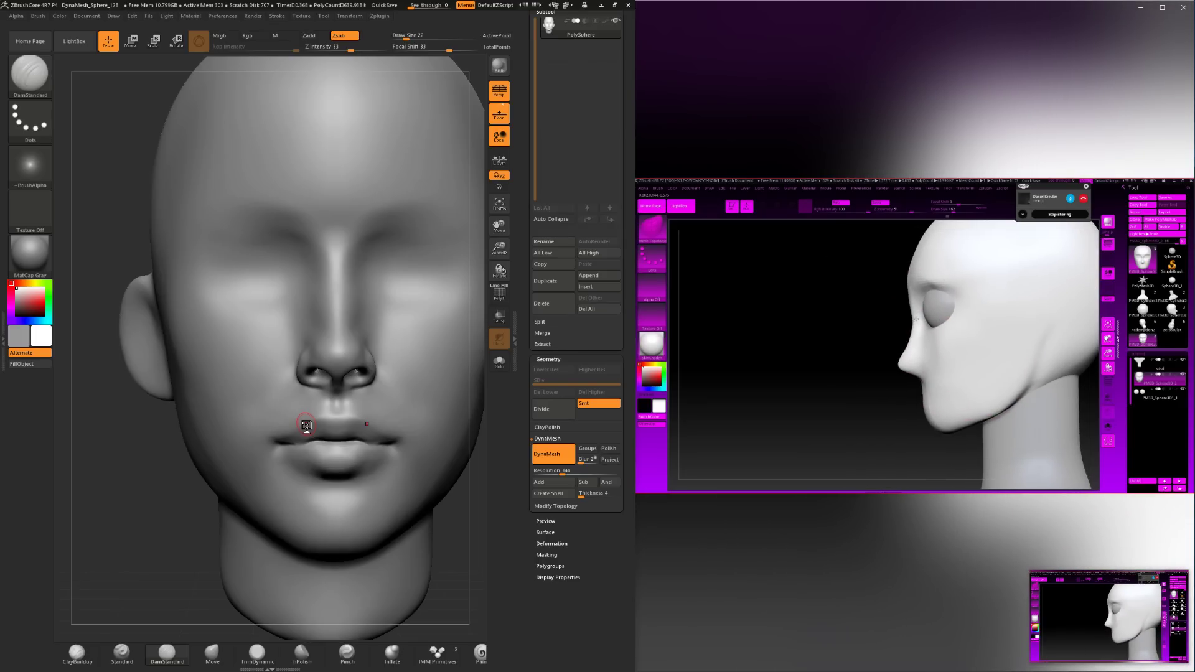
Refine the nostril openings from below and from the side with DamStandard at draw size 22.
{"action": "left_click_drag", "start_coordinate": [435, 522], "coordinate": [468, 457]}
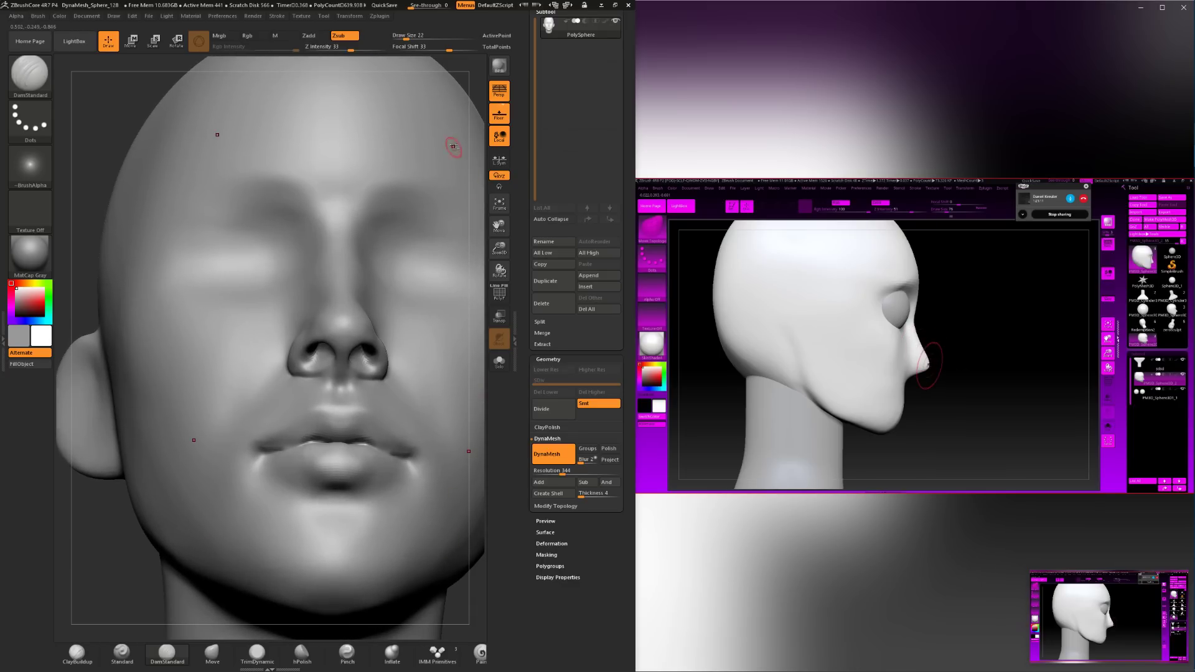
{"action": "left_click_drag", "start_coordinate": [462, 94], "coordinate": [478, 233], "text": "alt"}
{"action": "left_click_drag", "start_coordinate": [242, 371], "coordinate": [254, 374]}
{"action": "mouse_move", "coordinate": [305, 337]}
{"action": "left_mouse_down"}
{"action": "mouse_move", "coordinate": [330, 359]}
{"action": "mouse_move", "coordinate": [254, 372]}
{"action": "mouse_move", "coordinate": [358, 364]}
{"action": "left_mouse_up"}
{"action": "left_click_drag", "start_coordinate": [248, 375], "coordinate": [262, 381]}
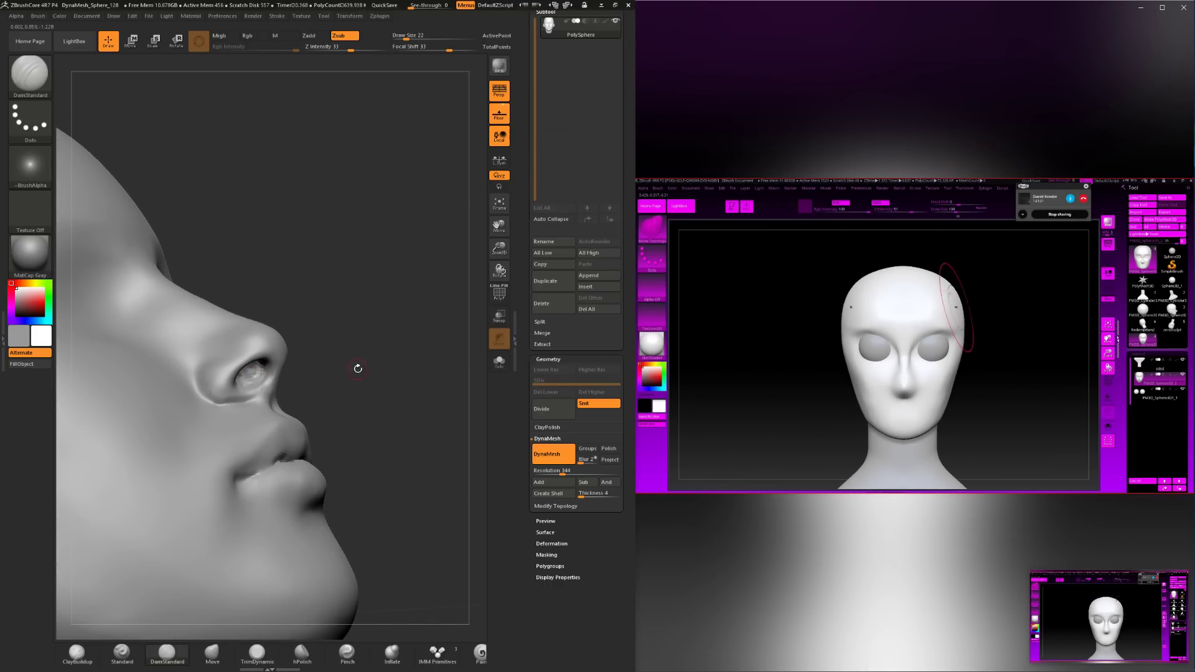
Build up the front of the neck with ClayBuildup at draw size 56.
{"action": "mouse_move", "coordinate": [357, 368]}
{"action": "left_mouse_down"}
{"action": "mouse_move", "coordinate": [434, 489]}
{"action": "mouse_move", "coordinate": [432, 505]}
{"action": "mouse_move", "coordinate": [374, 498]}
{"action": "mouse_move", "coordinate": [406, 525]}
{"action": "mouse_move", "coordinate": [421, 494]}
{"action": "mouse_move", "coordinate": [407, 500]}
{"action": "left_mouse_up"}
{"action": "left_click", "coordinate": [78, 654]}
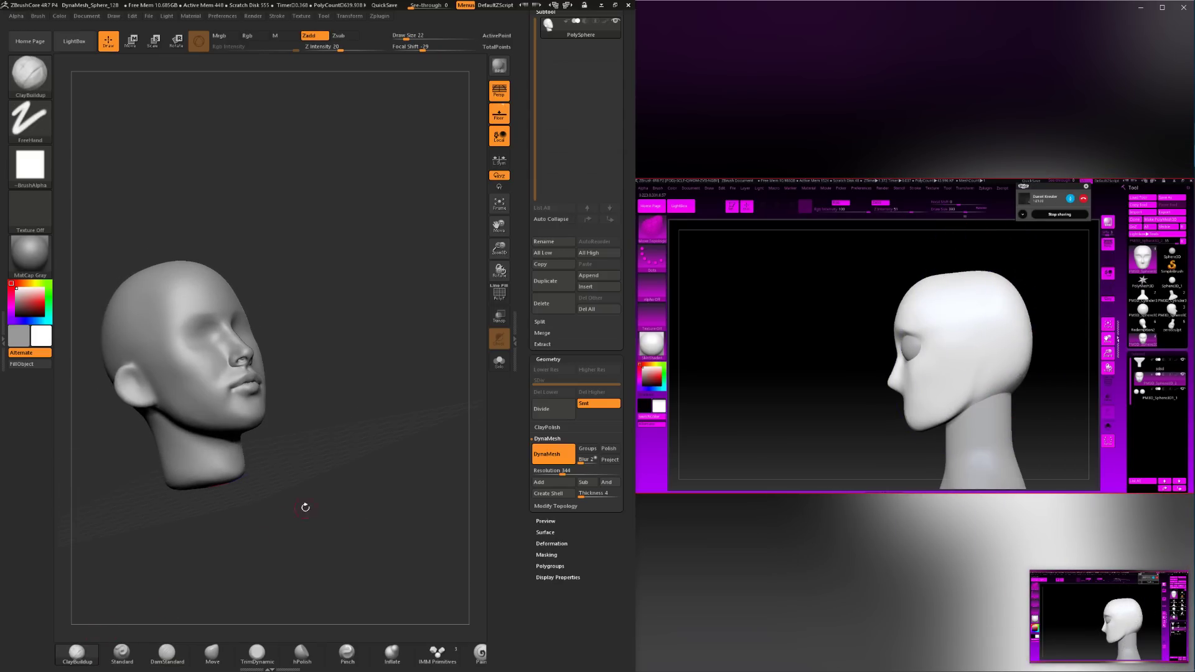
{"action": "left_click_drag", "start_coordinate": [305, 507], "coordinate": [187, 497]}
{"action": "key", "text": "space"}
{"action": "left_click_drag", "start_coordinate": [295, 447], "coordinate": [278, 474]}
{"action": "key", "text": "space"}
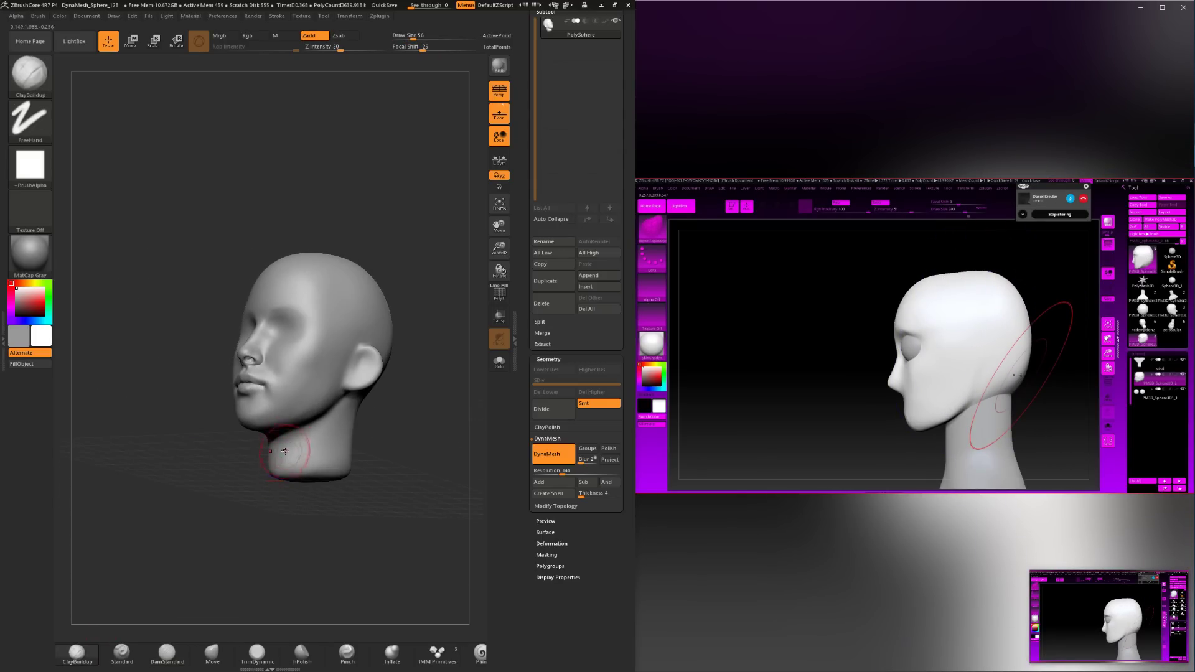
{"action": "mouse_move", "coordinate": [259, 524]}
{"action": "left_mouse_down"}
{"action": "mouse_move", "coordinate": [274, 443]}
{"action": "mouse_move", "coordinate": [282, 461]}
{"action": "mouse_move", "coordinate": [344, 471]}
{"action": "mouse_move", "coordinate": [267, 529]}
{"action": "left_mouse_up"}
Smooth the front of the neck below the chin, checking it from below, the front and the side.
{"action": "key", "text": "shift"}
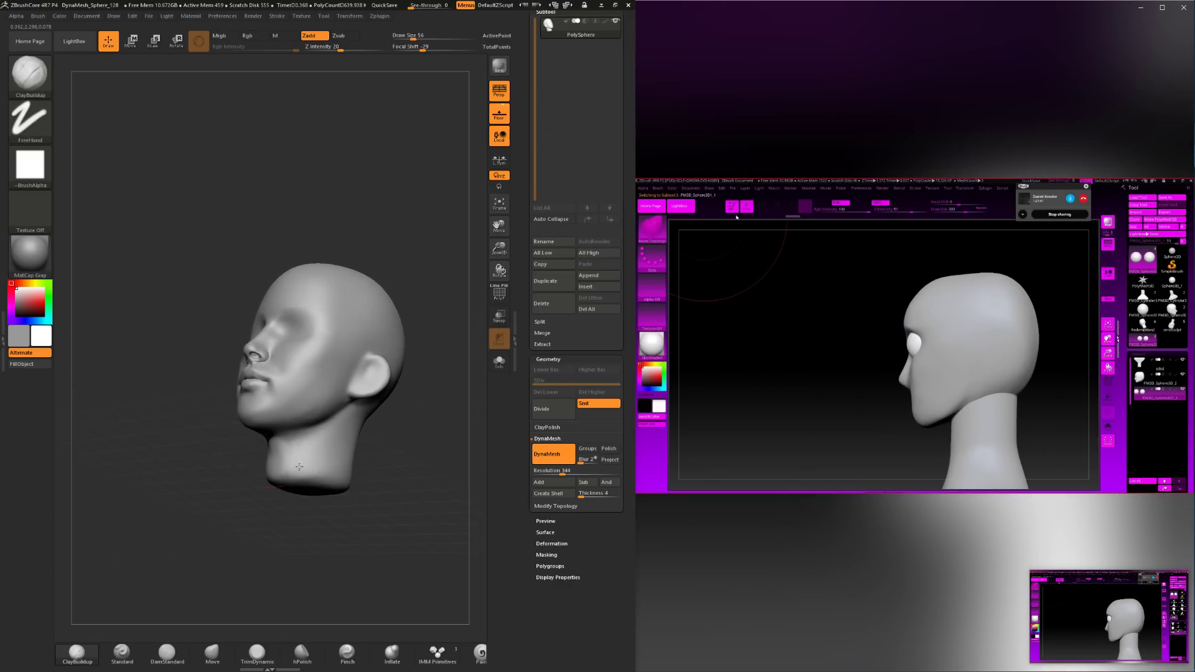
{"action": "key", "text": "shift"}
{"action": "mouse_move", "coordinate": [288, 454]}
{"action": "left_mouse_down", "text": "shift"}
{"action": "mouse_move", "coordinate": [281, 470]}
{"action": "mouse_move", "coordinate": [297, 469]}
{"action": "mouse_move", "coordinate": [299, 449]}
{"action": "mouse_move", "coordinate": [272, 467]}
{"action": "mouse_move", "coordinate": [348, 464]}
{"action": "mouse_move", "coordinate": [379, 416]}
{"action": "mouse_move", "coordinate": [277, 467]}
{"action": "left_mouse_up", "text": "shift"}
{"action": "left_click_drag", "start_coordinate": [277, 466], "coordinate": [280, 457], "text": "shift"}
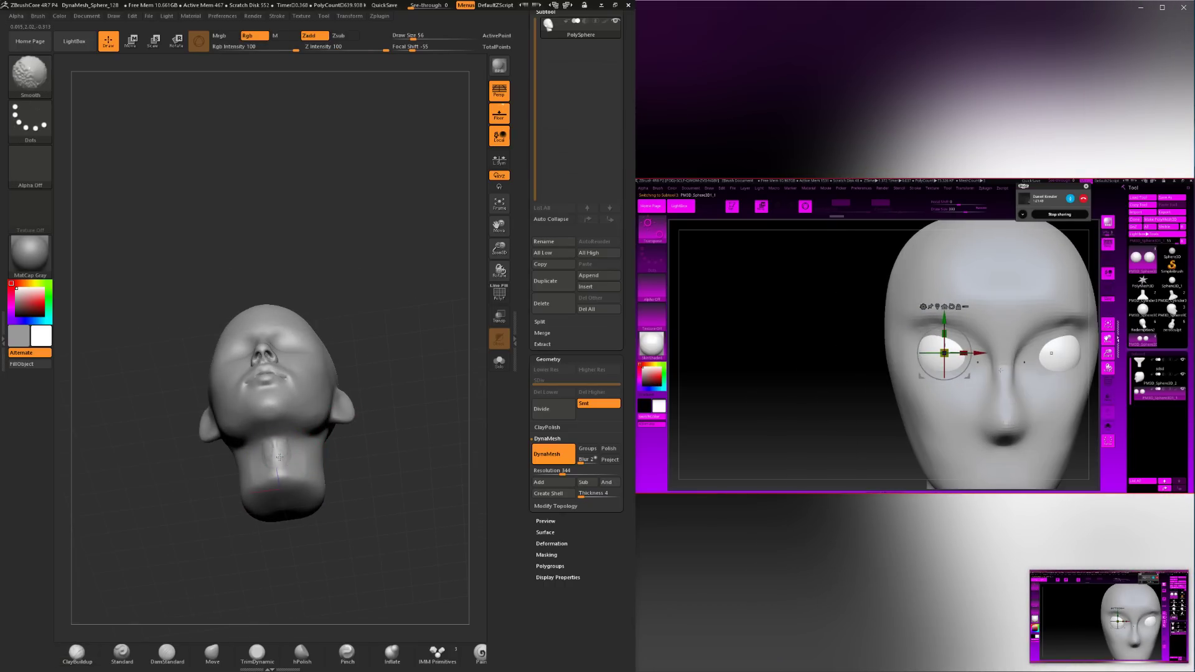
{"action": "mouse_move", "coordinate": [368, 457]}
{"action": "left_mouse_down"}
{"action": "mouse_move", "coordinate": [359, 498]}
{"action": "mouse_move", "coordinate": [361, 462]}
{"action": "left_mouse_up"}
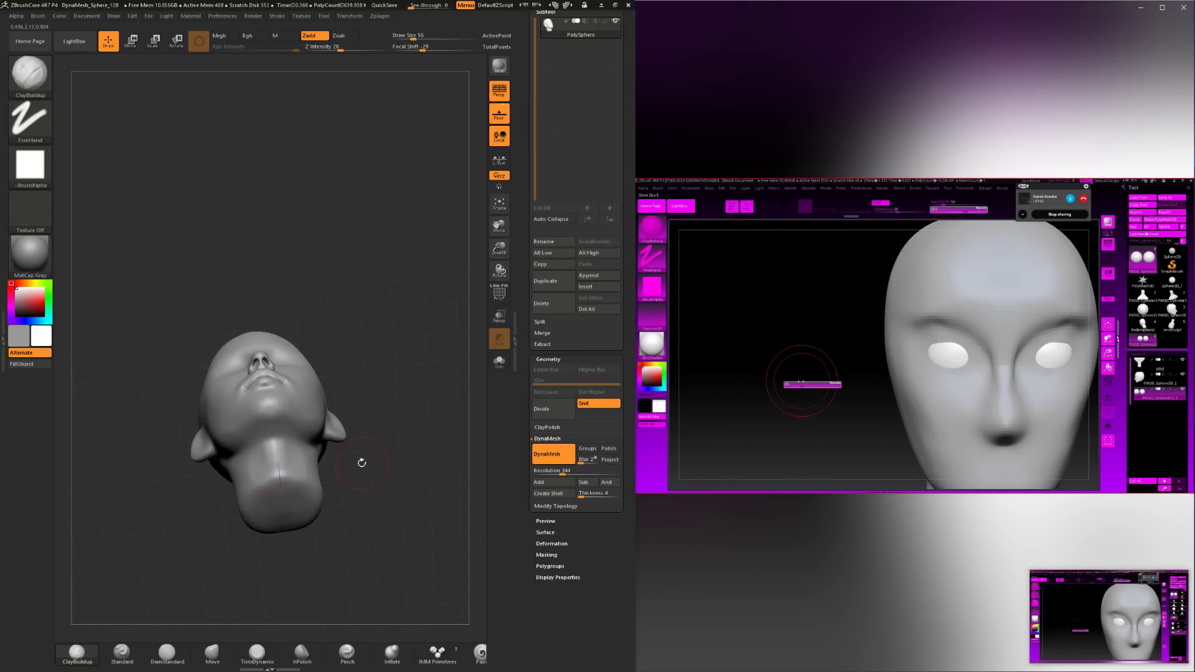
{"action": "left_click_drag", "start_coordinate": [362, 462], "coordinate": [341, 506], "text": "shift"}
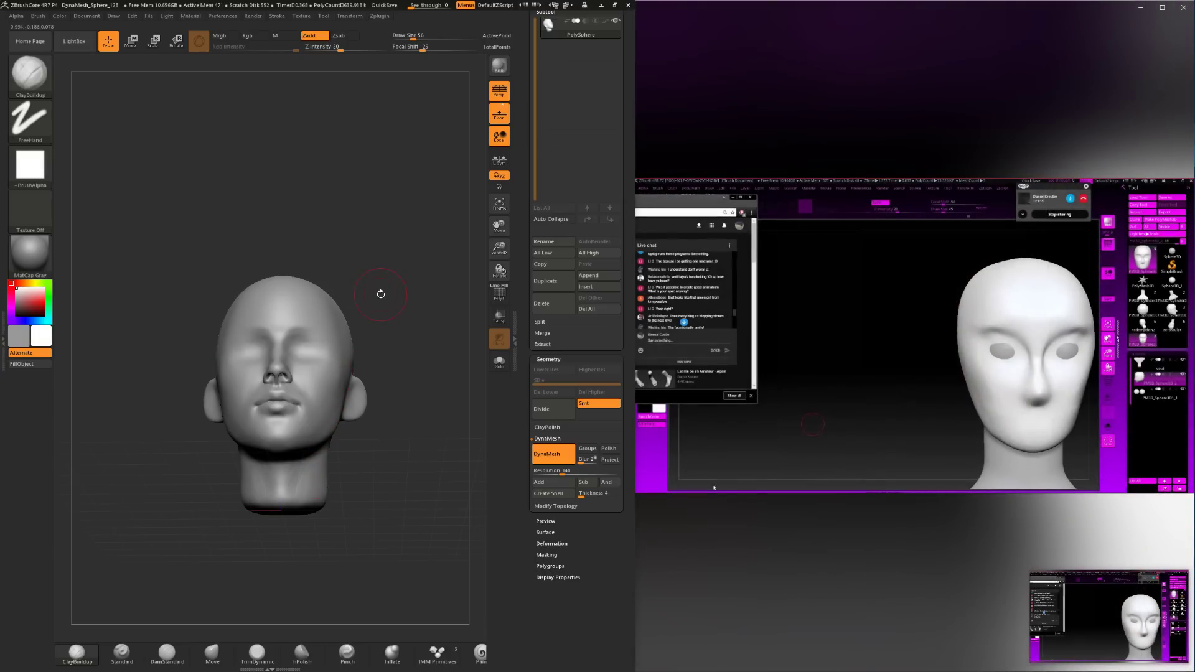
{"action": "key", "text": "shift"}
{"action": "left_click_drag", "start_coordinate": [357, 518], "coordinate": [343, 515]}
{"action": "left_click_drag", "start_coordinate": [256, 540], "coordinate": [294, 543]}
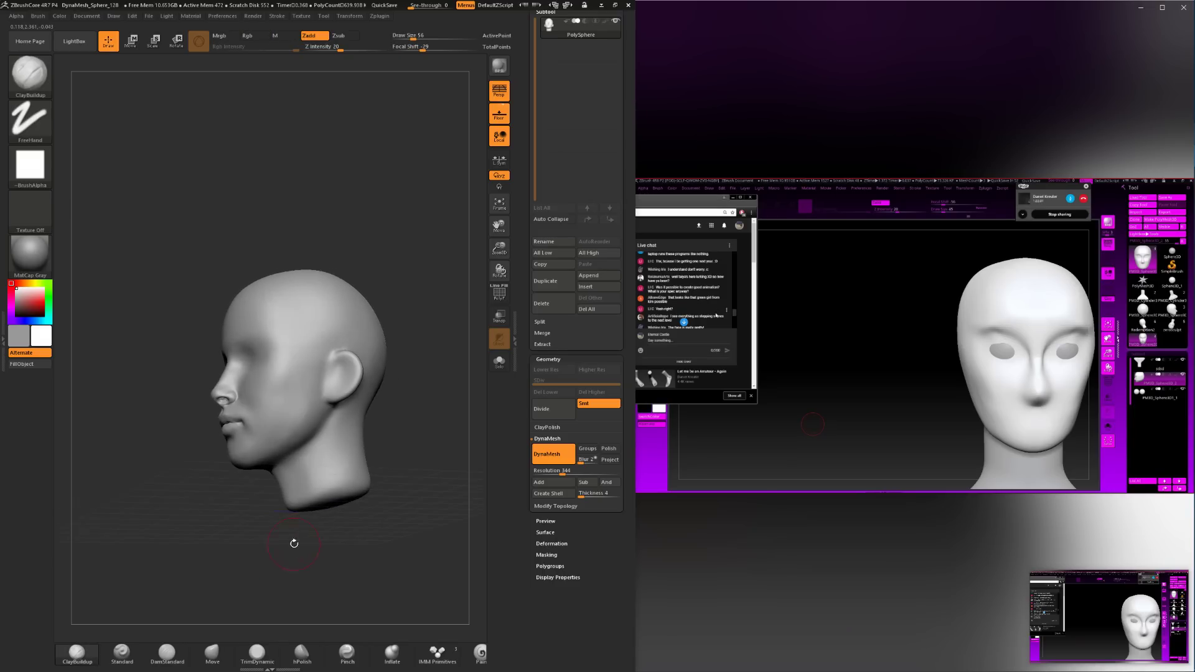
Flatten the underside of the neck with TrimDynamic at draw size 101.
{"action": "left_click", "coordinate": [253, 655]}
{"action": "key", "text": "space"}
{"action": "mouse_move", "coordinate": [359, 510]}
{"action": "left_mouse_down"}
{"action": "mouse_move", "coordinate": [334, 499]}
{"action": "mouse_move", "coordinate": [349, 552]}
{"action": "mouse_move", "coordinate": [258, 400]}
{"action": "mouse_move", "coordinate": [332, 534]}
{"action": "left_mouse_up"}
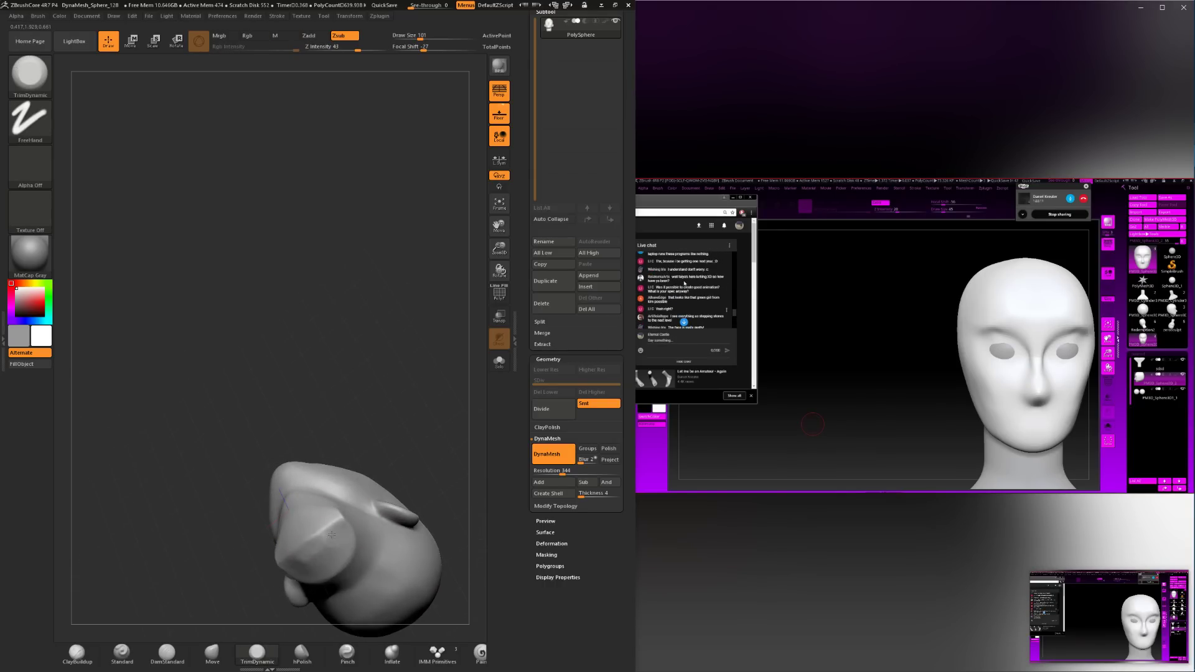
{"action": "mouse_move", "coordinate": [316, 436]}
{"action": "left_mouse_down"}
{"action": "mouse_move", "coordinate": [333, 534]}
{"action": "mouse_move", "coordinate": [321, 509]}
{"action": "mouse_move", "coordinate": [336, 472]}
{"action": "mouse_move", "coordinate": [358, 493]}
{"action": "mouse_move", "coordinate": [342, 485]}
{"action": "left_mouse_up"}
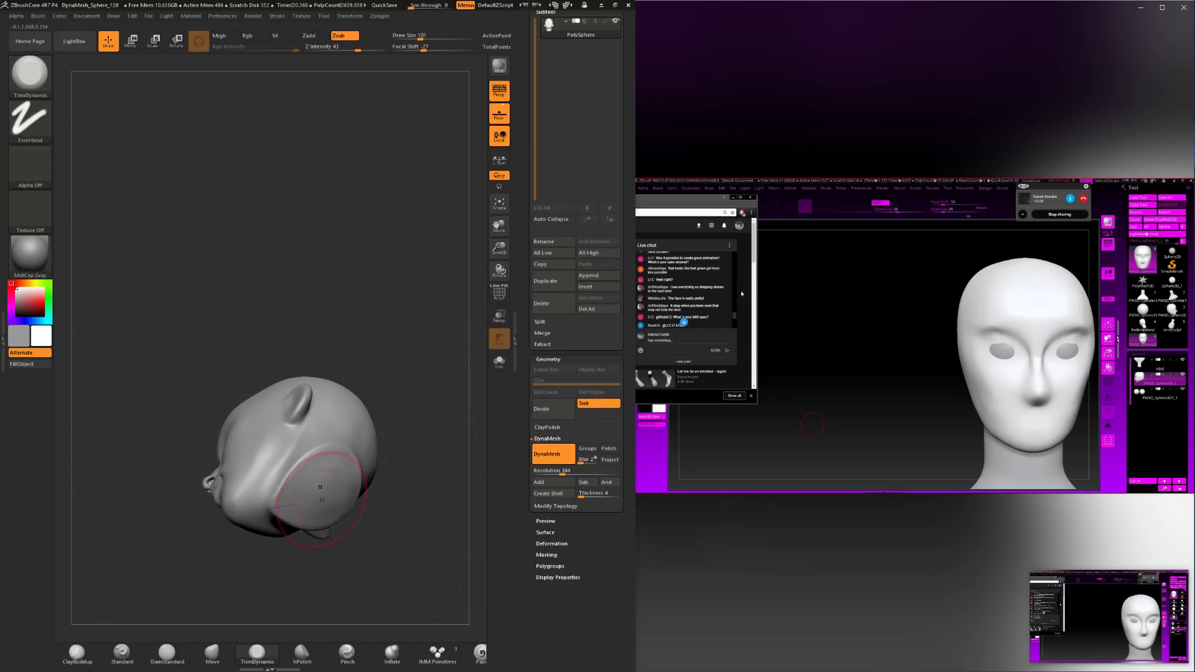
{"action": "right_click", "coordinate": [321, 500]}
{"action": "right_click_drag", "start_coordinate": [330, 479], "coordinate": [407, 465]}
{"action": "right_click", "coordinate": [408, 465]}
{"action": "left_click_drag", "start_coordinate": [415, 456], "coordinate": [406, 456]}
{"action": "mouse_move", "coordinate": [411, 439]}
{"action": "right_mouse_down"}
{"action": "mouse_move", "coordinate": [425, 423]}
{"action": "mouse_move", "coordinate": [402, 440]}
{"action": "right_mouse_up"}
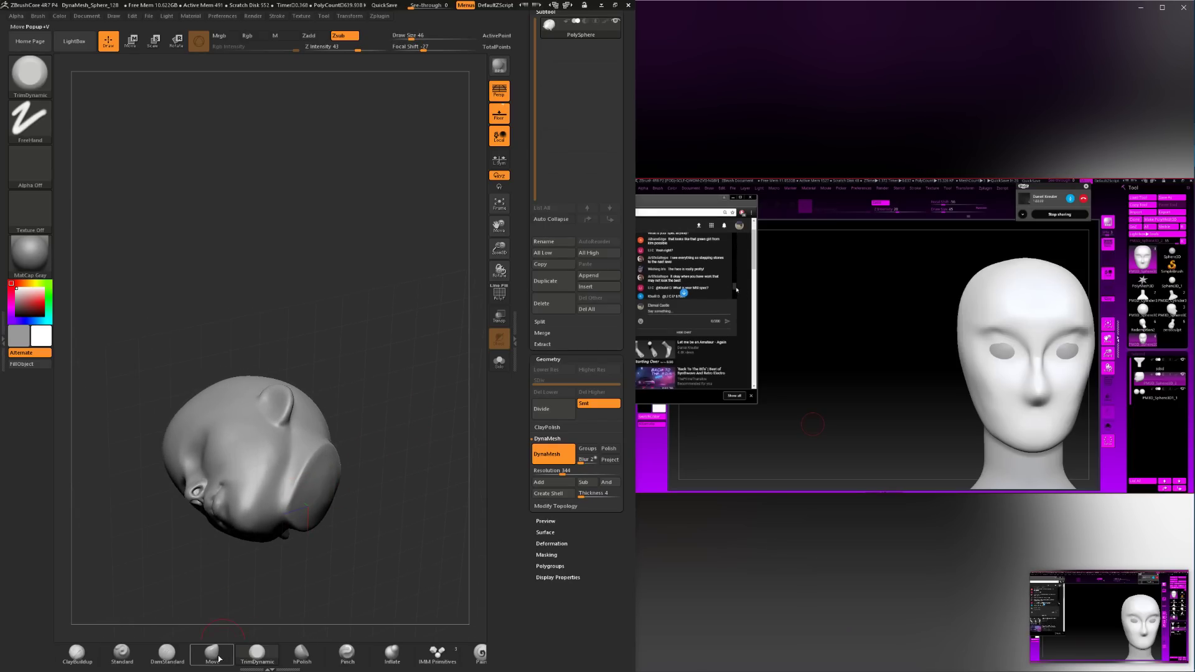
Add clay across the neck's underside with ClayBuildup at draw size 90 and smooth the strokes.
{"action": "left_click", "coordinate": [77, 654]}
{"action": "mouse_move", "coordinate": [301, 539]}
{"action": "right_mouse_down"}
{"action": "mouse_move", "coordinate": [353, 516]}
{"action": "mouse_move", "coordinate": [364, 492]}
{"action": "mouse_move", "coordinate": [258, 534]}
{"action": "right_mouse_up"}
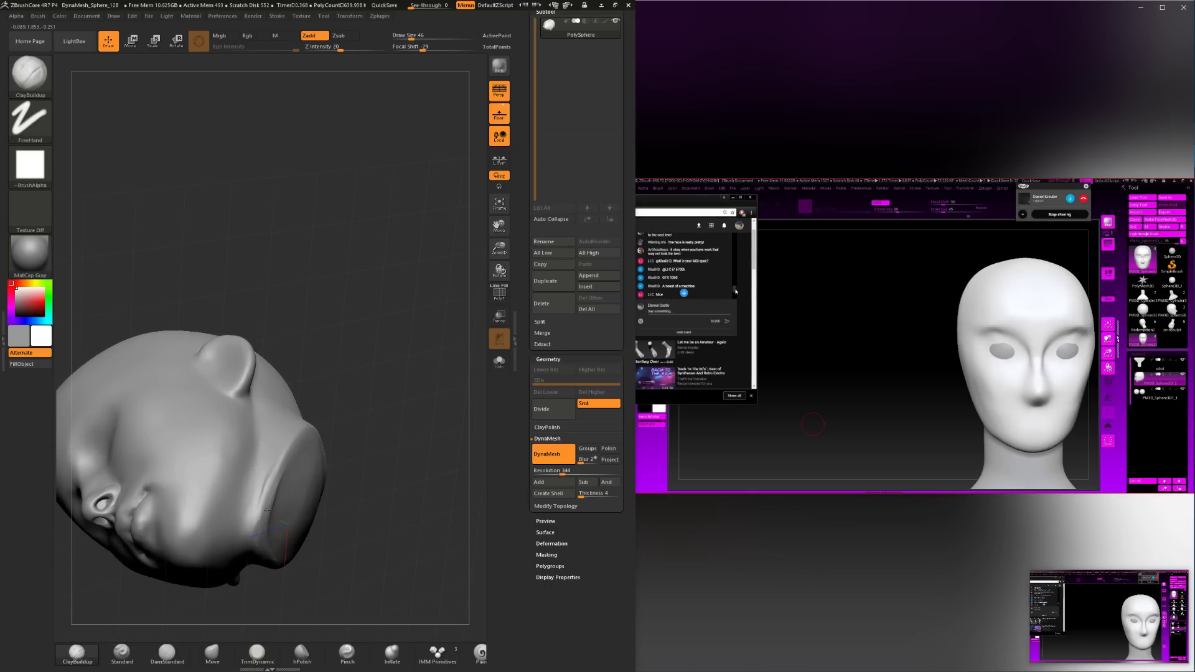
{"action": "key", "text": "space"}
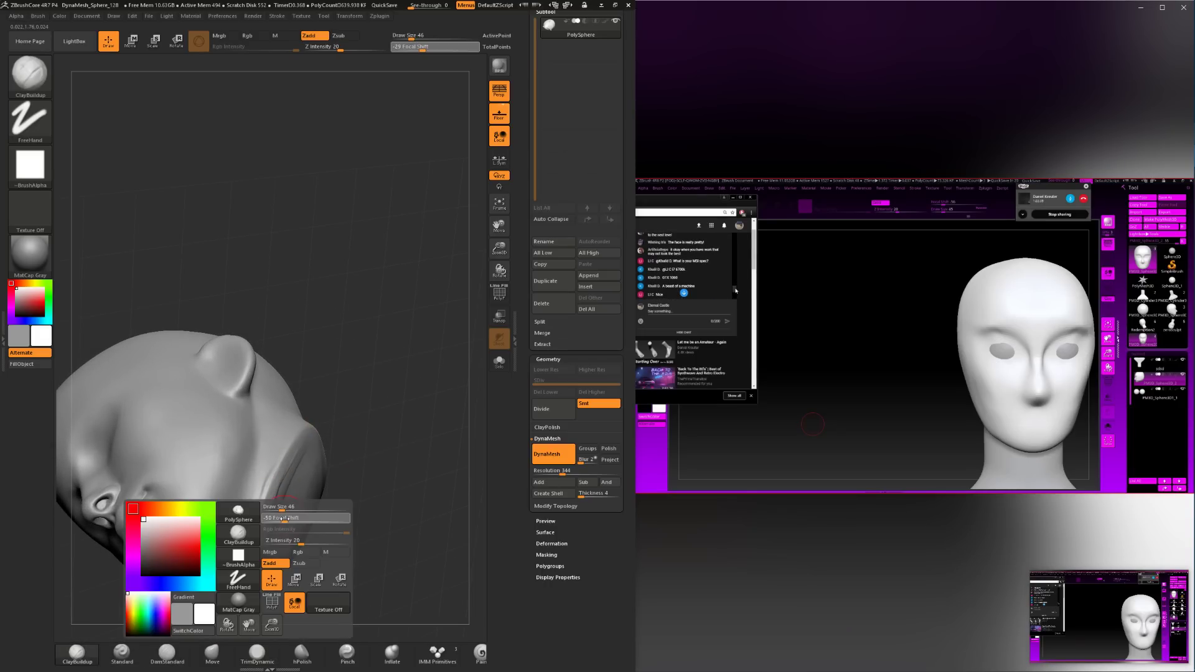
{"action": "left_click_drag", "start_coordinate": [294, 519], "coordinate": [290, 509]}
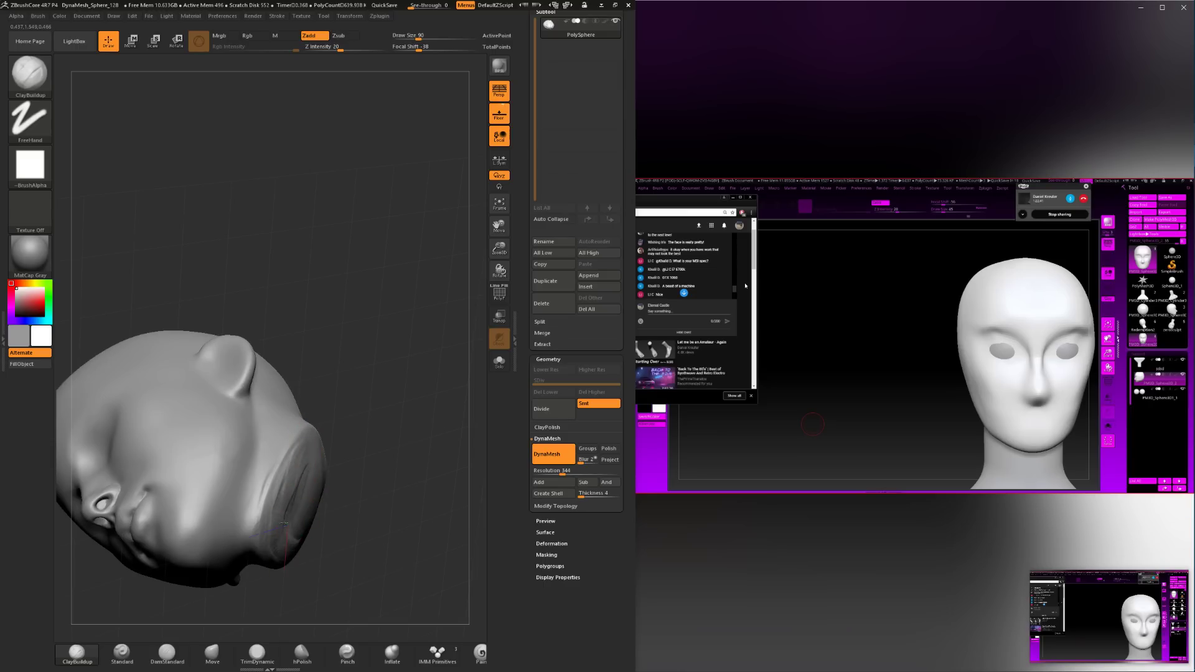
{"action": "right_click_drag", "start_coordinate": [284, 524], "coordinate": [317, 466]}
{"action": "right_click_drag", "start_coordinate": [268, 592], "coordinate": [294, 478]}
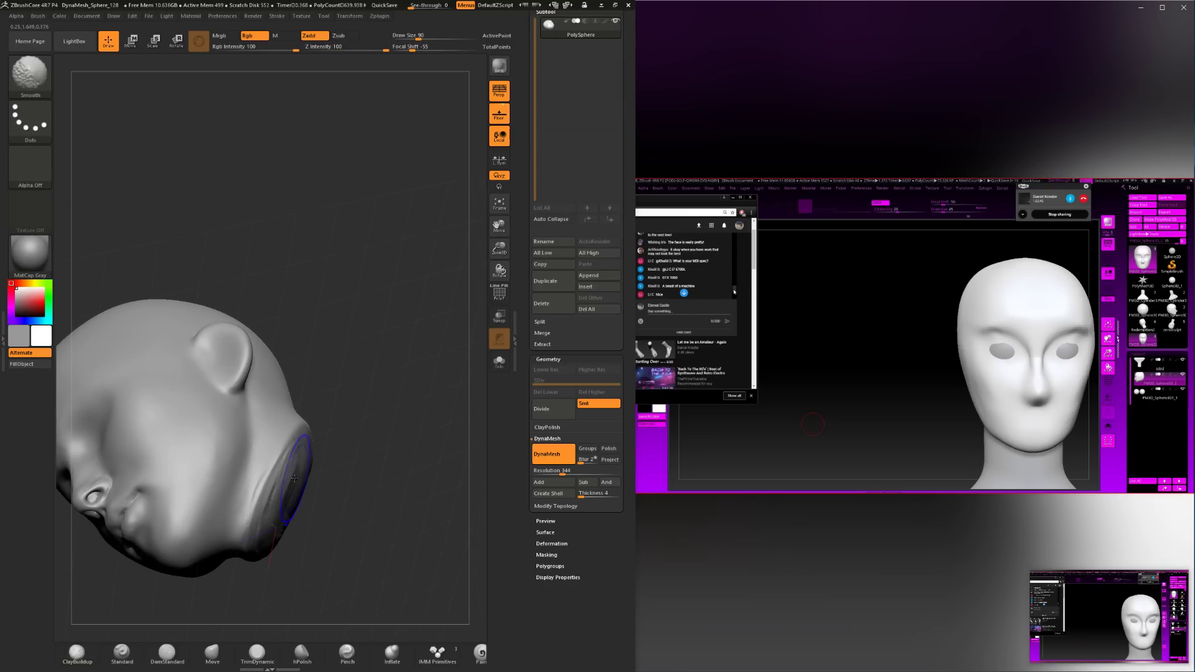
Trim the neck's underside and its rim flat with TrimDynamic at draw size 90.
{"action": "left_click", "coordinate": [267, 651]}
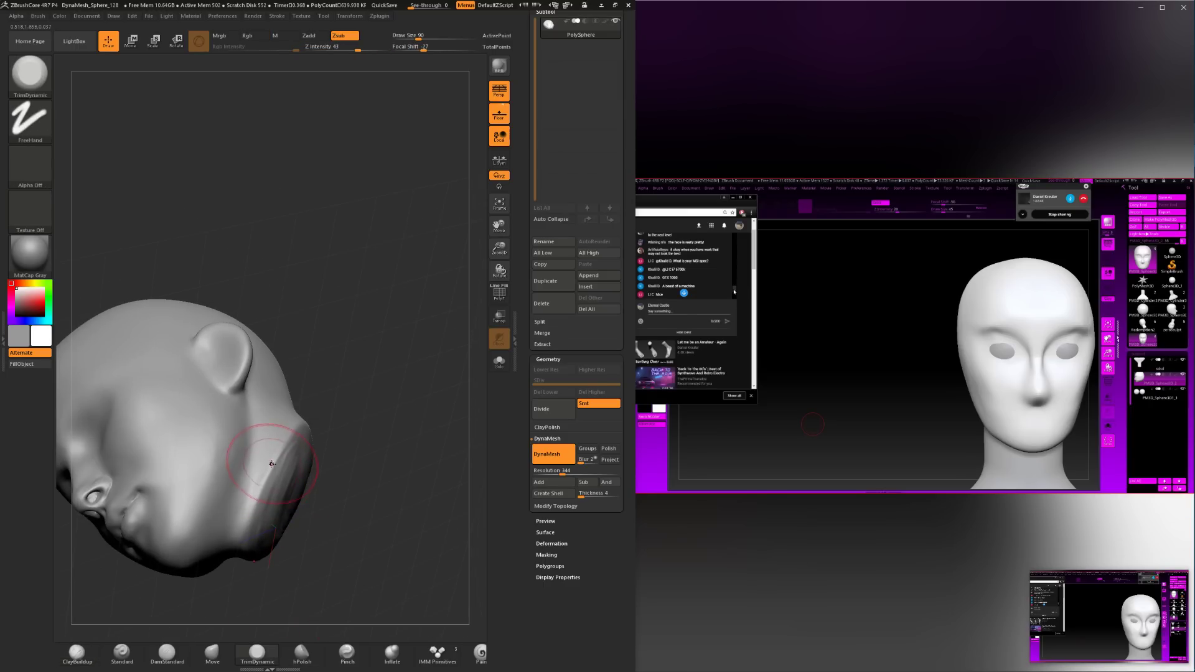
{"action": "left_click_drag", "start_coordinate": [255, 511], "coordinate": [272, 481]}
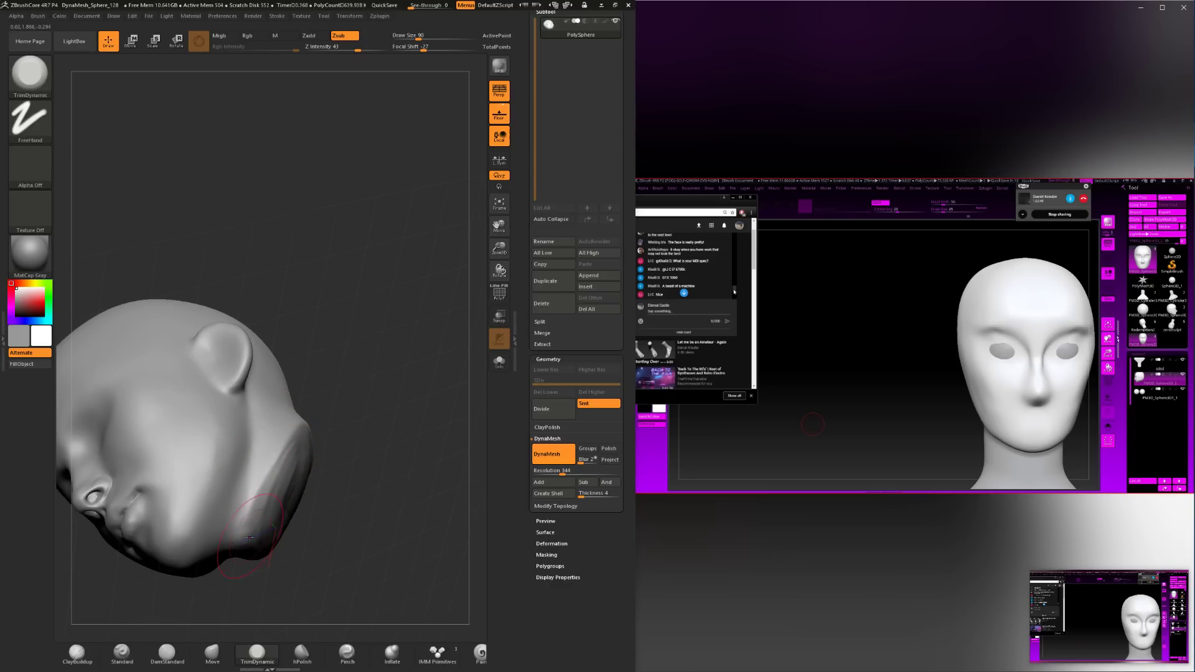
{"action": "left_click_drag", "start_coordinate": [266, 593], "coordinate": [295, 526]}
{"action": "left_click_drag", "start_coordinate": [383, 376], "coordinate": [355, 321], "text": "alt"}
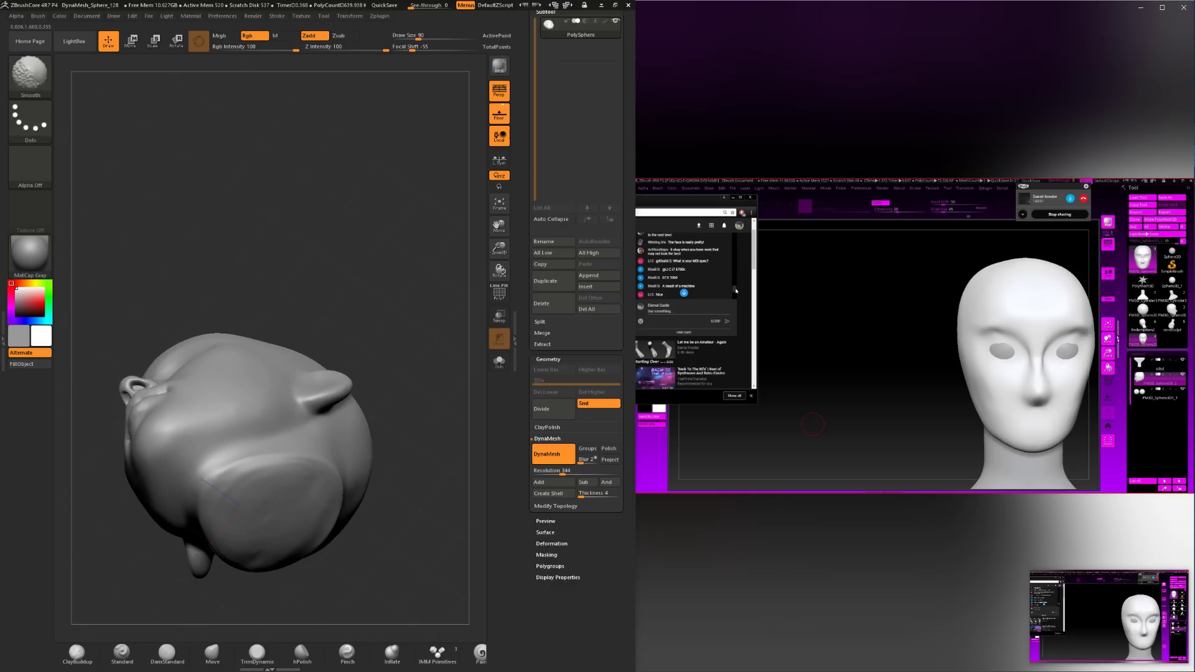
Smooth the neck's underside and the nostril with the surrounding wing of the nose.
{"action": "left_click_drag", "start_coordinate": [261, 531], "coordinate": [276, 470], "text": "shift"}
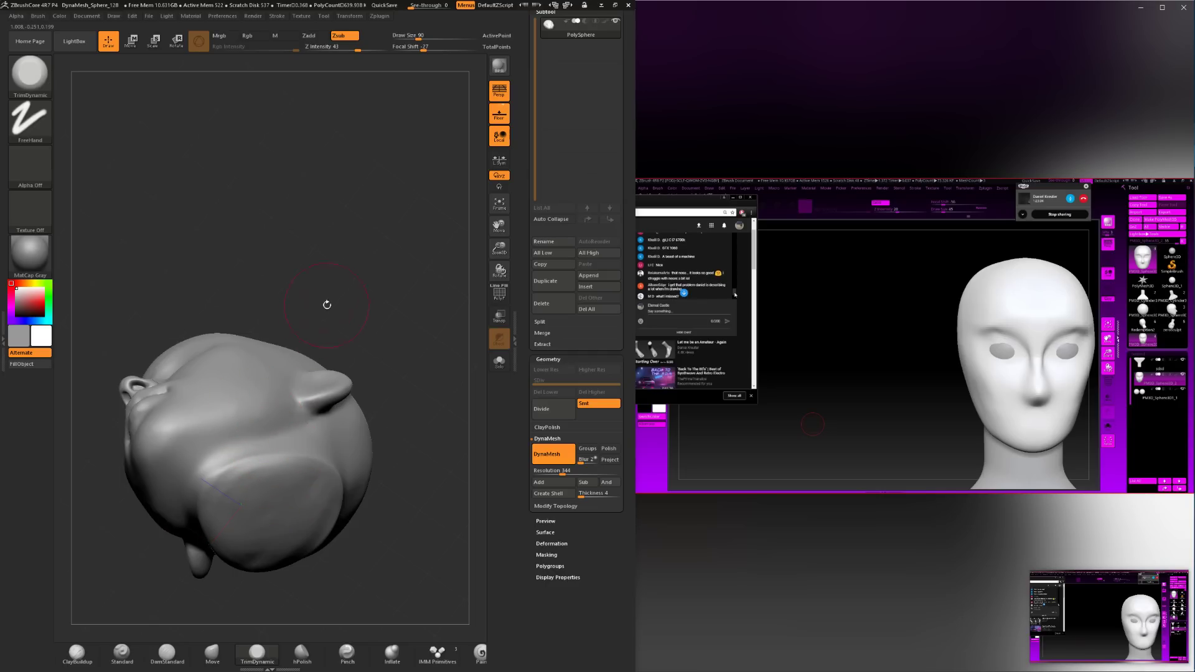
{"action": "mouse_move", "coordinate": [327, 304]}
{"action": "left_mouse_down"}
{"action": "mouse_move", "coordinate": [432, 517]}
{"action": "mouse_move", "coordinate": [412, 498]}
{"action": "mouse_move", "coordinate": [435, 464]}
{"action": "mouse_move", "coordinate": [360, 466]}
{"action": "mouse_move", "coordinate": [355, 488]}
{"action": "left_mouse_up"}
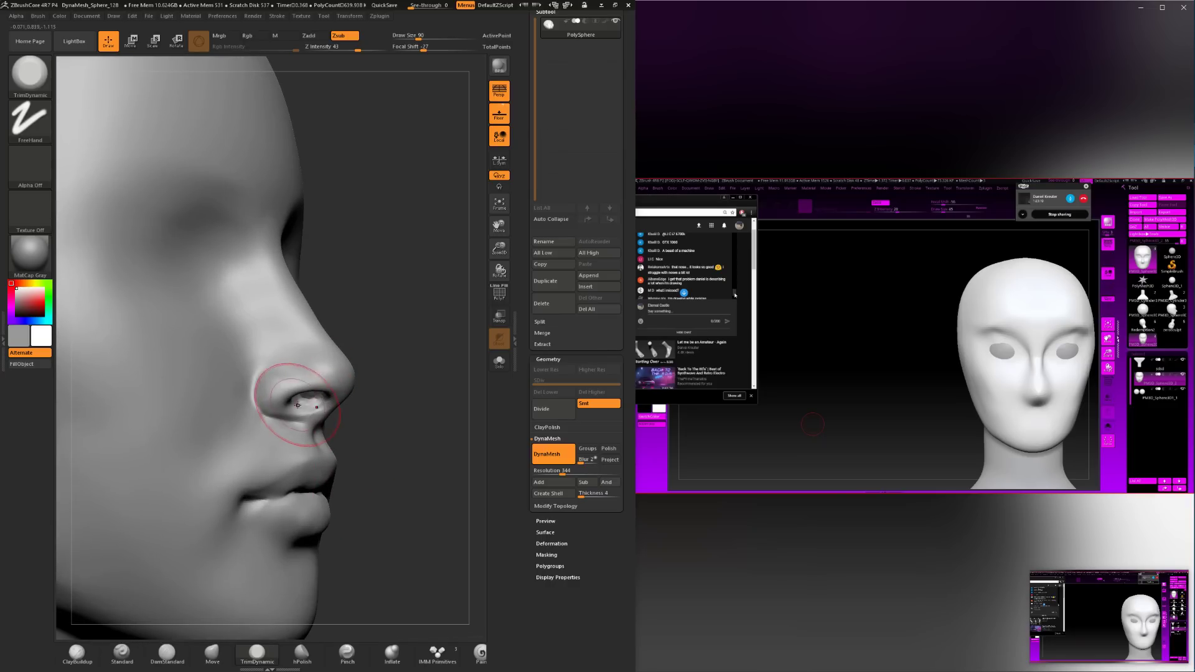
{"action": "left_click_drag", "start_coordinate": [297, 405], "coordinate": [310, 393], "text": "shift"}
{"action": "left_click_drag", "start_coordinate": [393, 392], "coordinate": [407, 441], "text": "ctrl"}
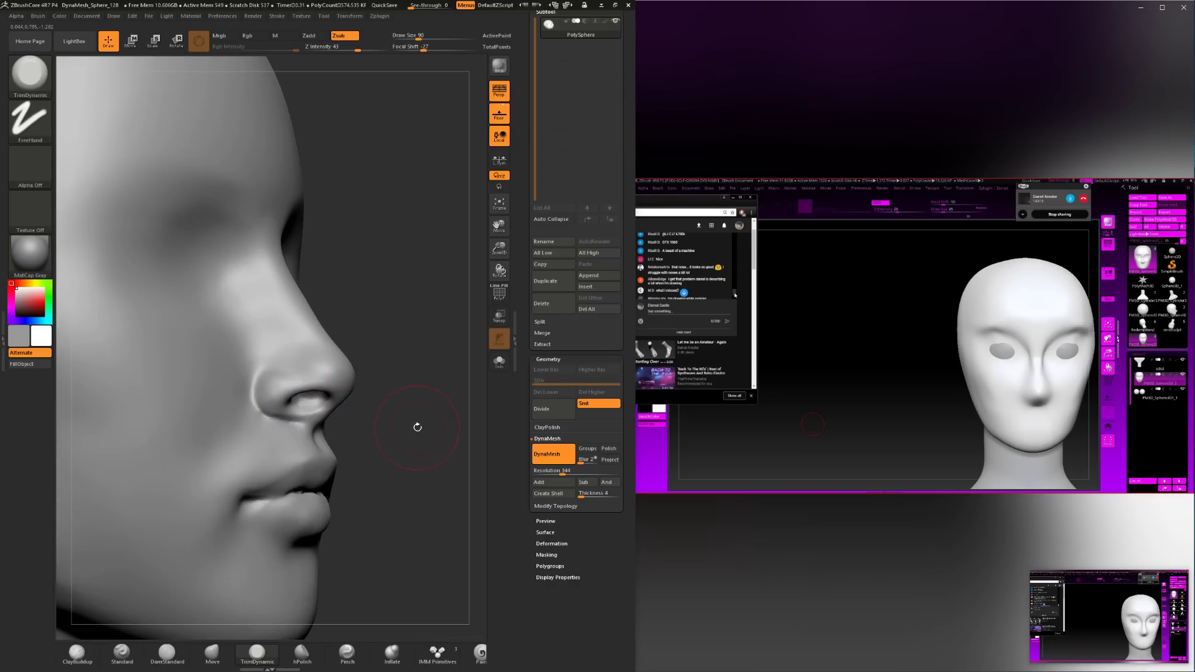
{"action": "mouse_move", "coordinate": [296, 392]}
{"action": "left_mouse_down", "text": "shift"}
{"action": "mouse_move", "coordinate": [285, 386]}
{"action": "mouse_move", "coordinate": [298, 391]}
{"action": "left_mouse_up", "text": "shift"}
{"action": "mouse_move", "coordinate": [411, 446]}
{"action": "left_mouse_down", "text": "alt"}
{"action": "mouse_move", "coordinate": [399, 419]}
{"action": "mouse_move", "coordinate": [395, 445]}
{"action": "left_mouse_up", "text": "alt"}
{"action": "left_click_drag", "start_coordinate": [419, 504], "coordinate": [412, 537], "text": "alt"}
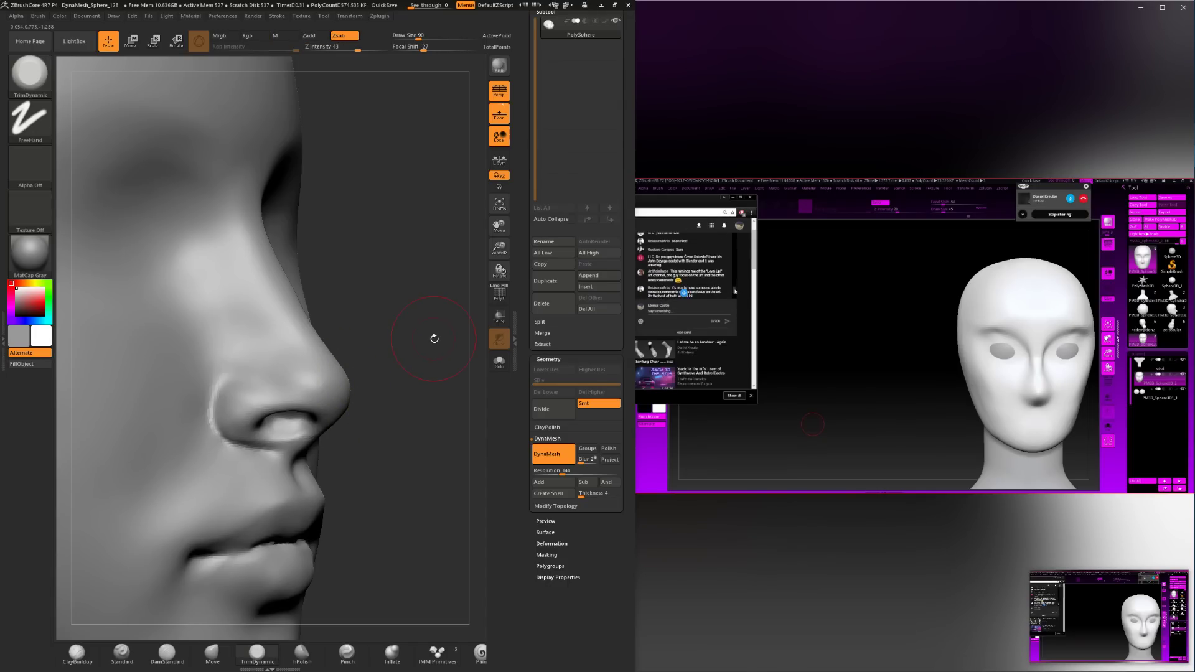
{"action": "left_click_drag", "start_coordinate": [407, 448], "coordinate": [405, 365]}
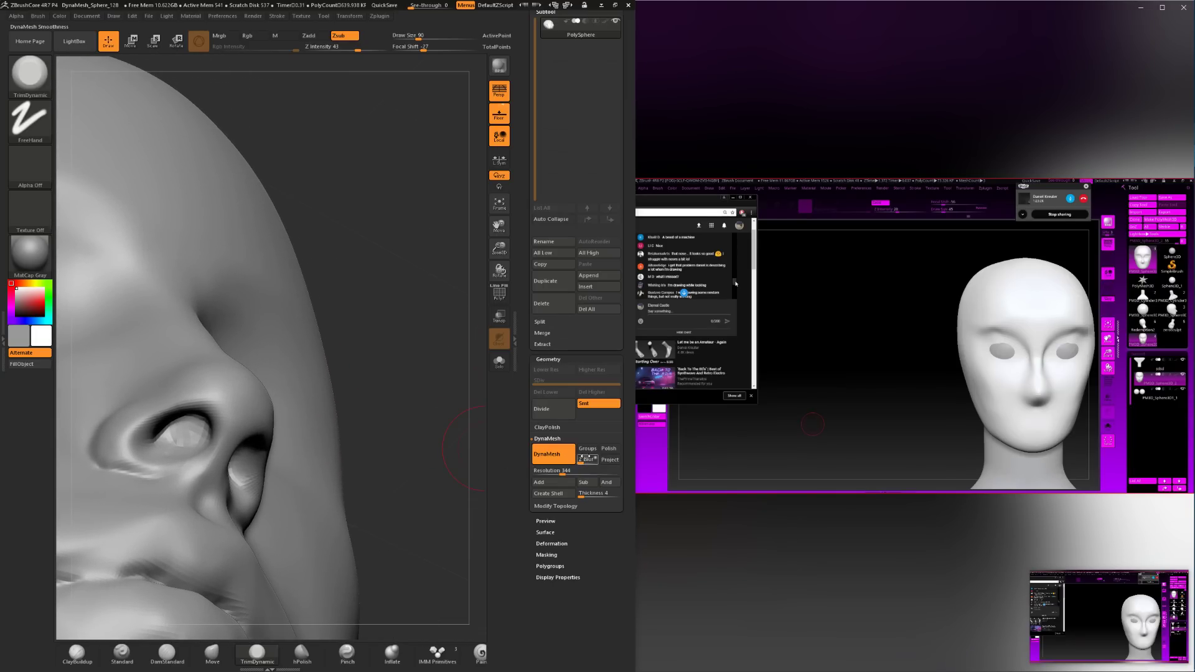
{"action": "left_click_drag", "start_coordinate": [419, 435], "coordinate": [303, 529], "text": "alt"}
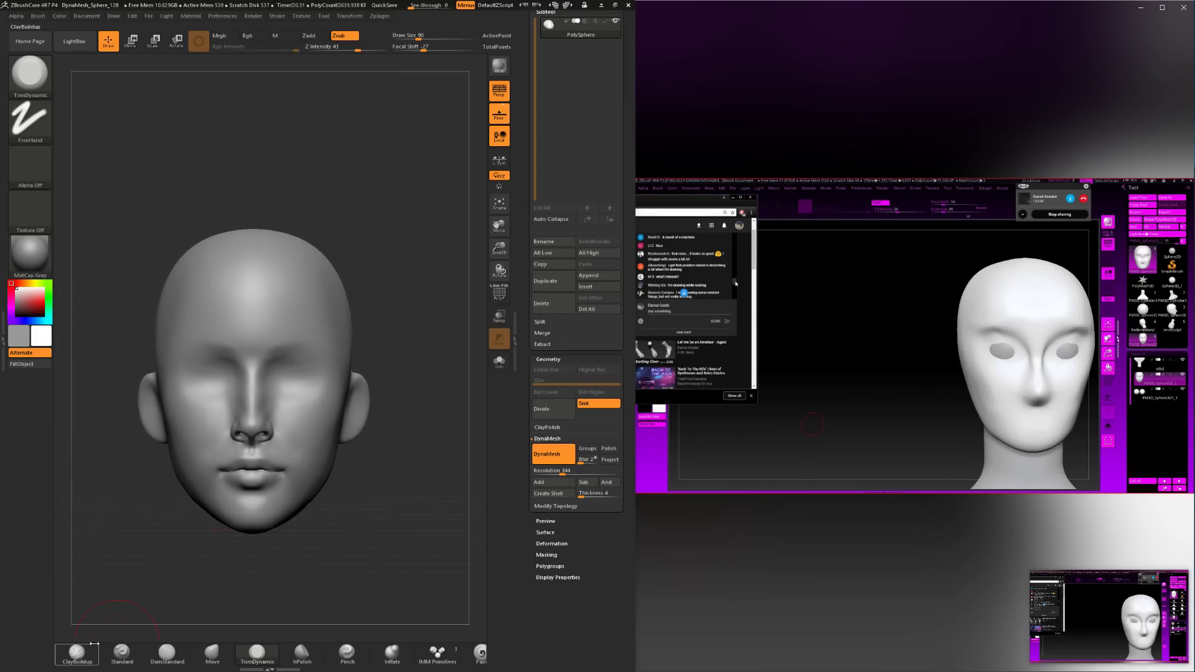
Build up the brow ridges above both eyes with ClayBuildup at draw size 71 and smooth the strokes.
{"action": "left_click", "coordinate": [167, 653]}
{"action": "left_click_drag", "start_coordinate": [421, 414], "coordinate": [411, 367], "text": "alt"}
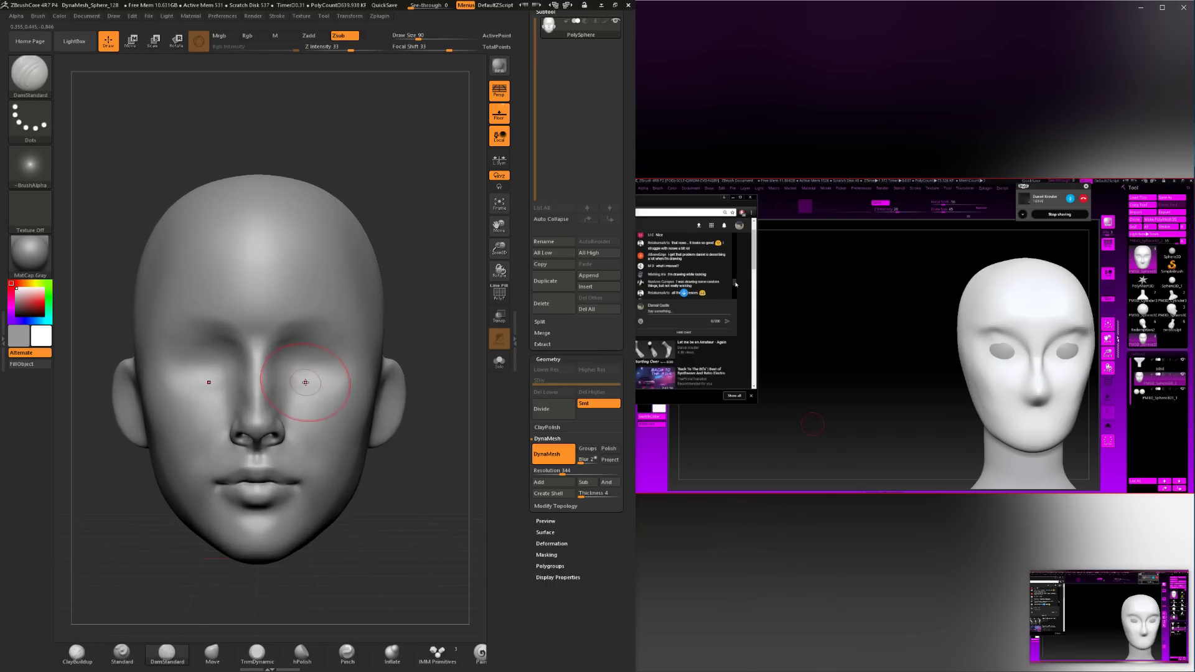
{"action": "key", "text": "s"}
{"action": "left_click_drag", "start_coordinate": [305, 377], "coordinate": [300, 377]}
{"action": "left_click", "coordinate": [79, 651]}
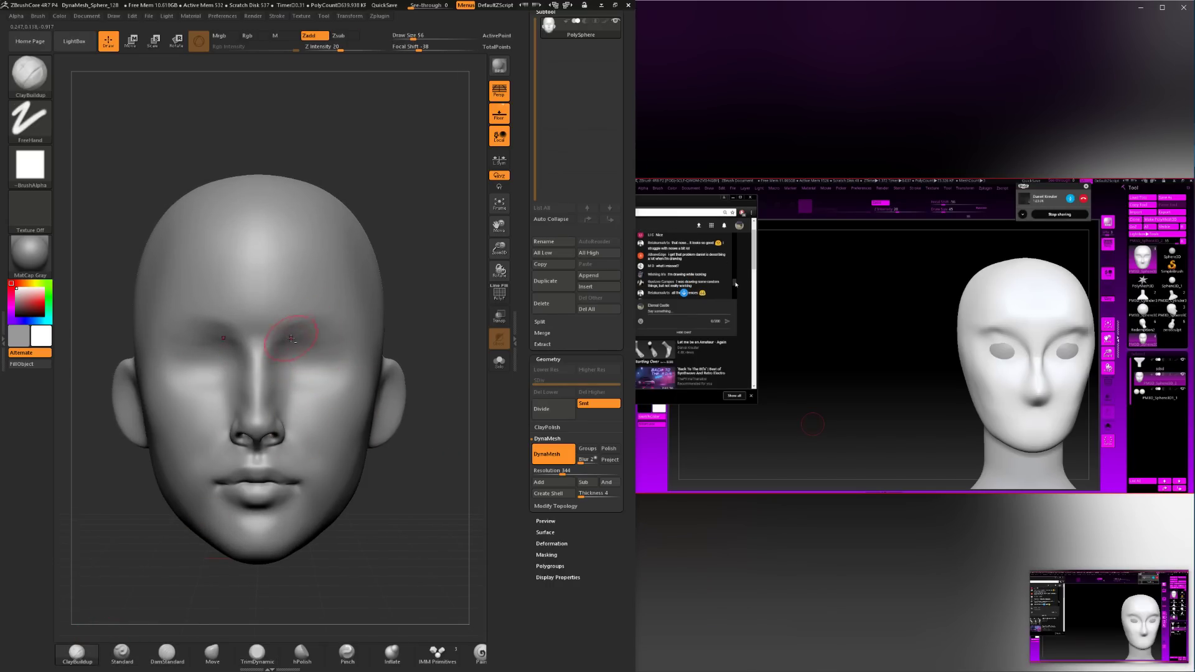
{"action": "key", "text": "space"}
{"action": "left_click_drag", "start_coordinate": [287, 334], "coordinate": [328, 343]}
{"action": "key", "text": "space"}
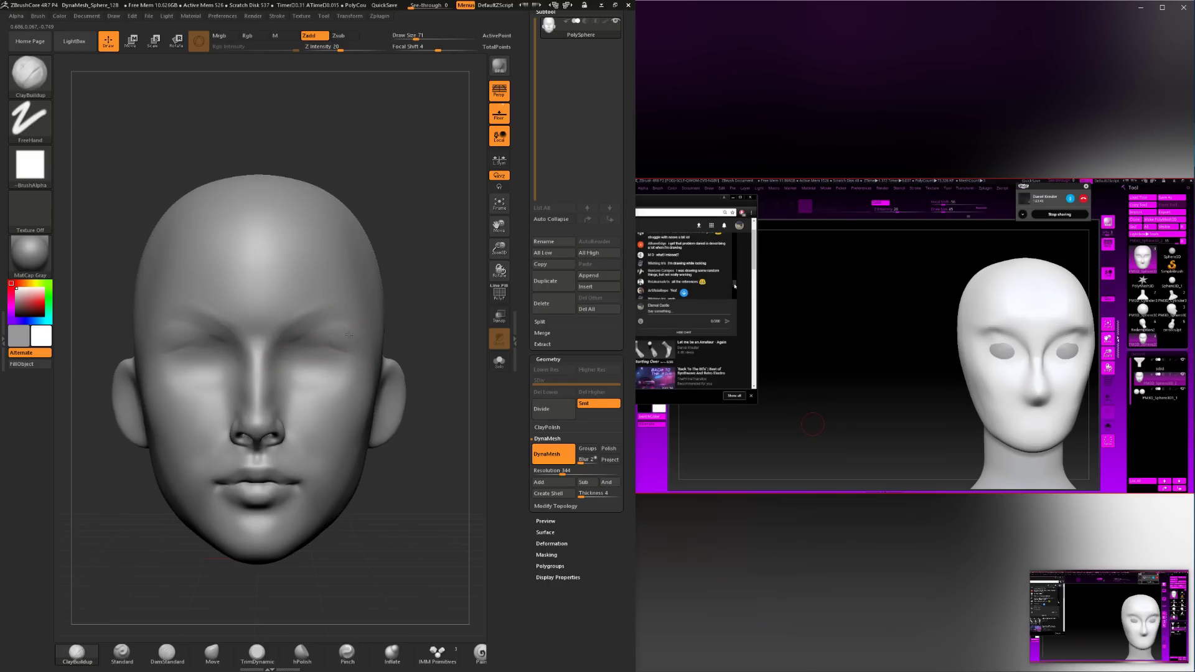
{"action": "left_click_drag", "start_coordinate": [439, 316], "coordinate": [343, 333]}
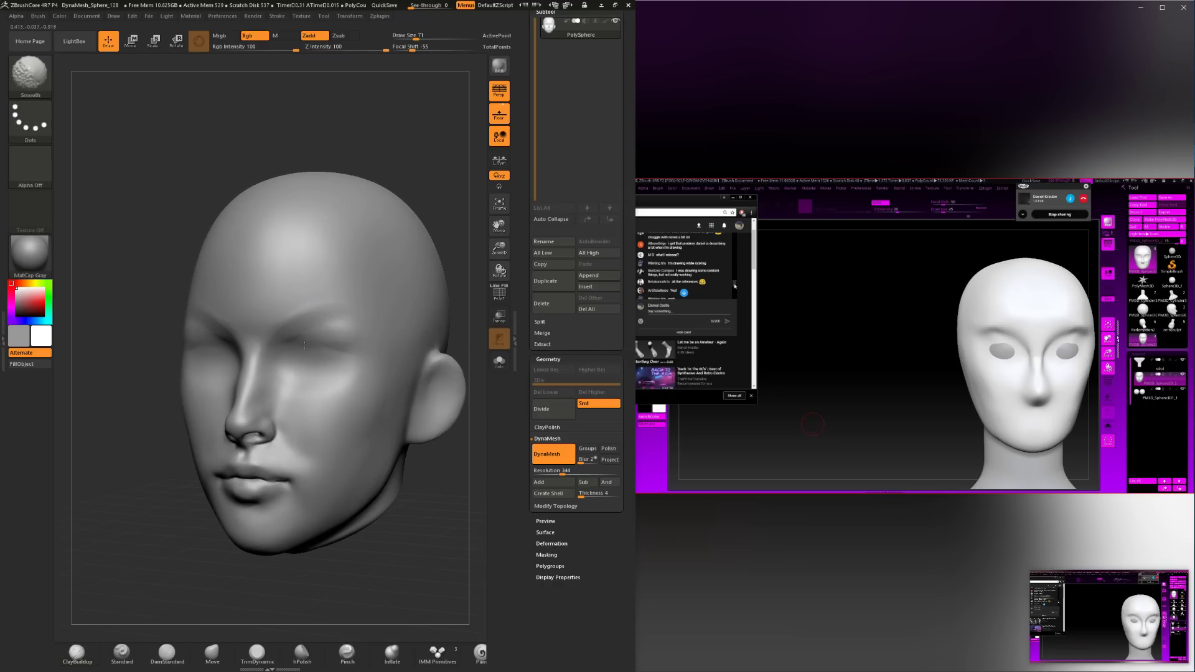
{"action": "left_click_drag", "start_coordinate": [109, 423], "coordinate": [192, 435]}
Fill out the cheeks below the cheekbones with ClayBuildup and smooth them into the face.
{"action": "mouse_move", "coordinate": [440, 387]}
{"action": "left_mouse_down"}
{"action": "mouse_move", "coordinate": [397, 392]}
{"action": "mouse_move", "coordinate": [371, 375]}
{"action": "left_mouse_up"}
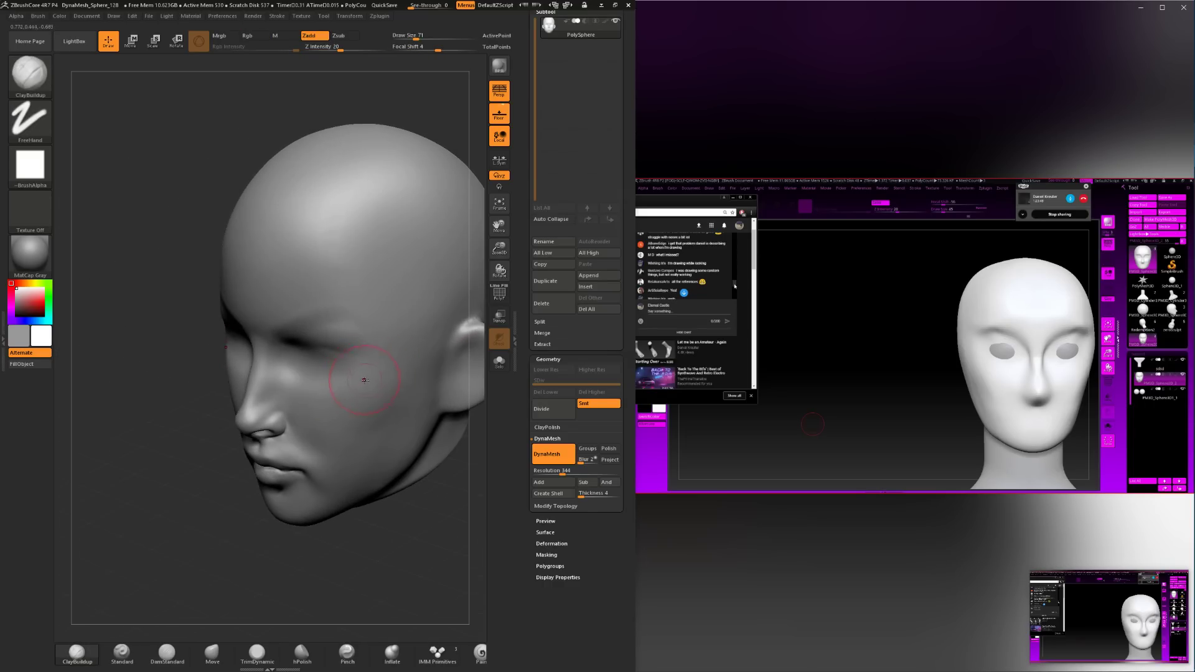
{"action": "key", "text": "space"}
{"action": "left_click_drag", "start_coordinate": [366, 374], "coordinate": [370, 374]}
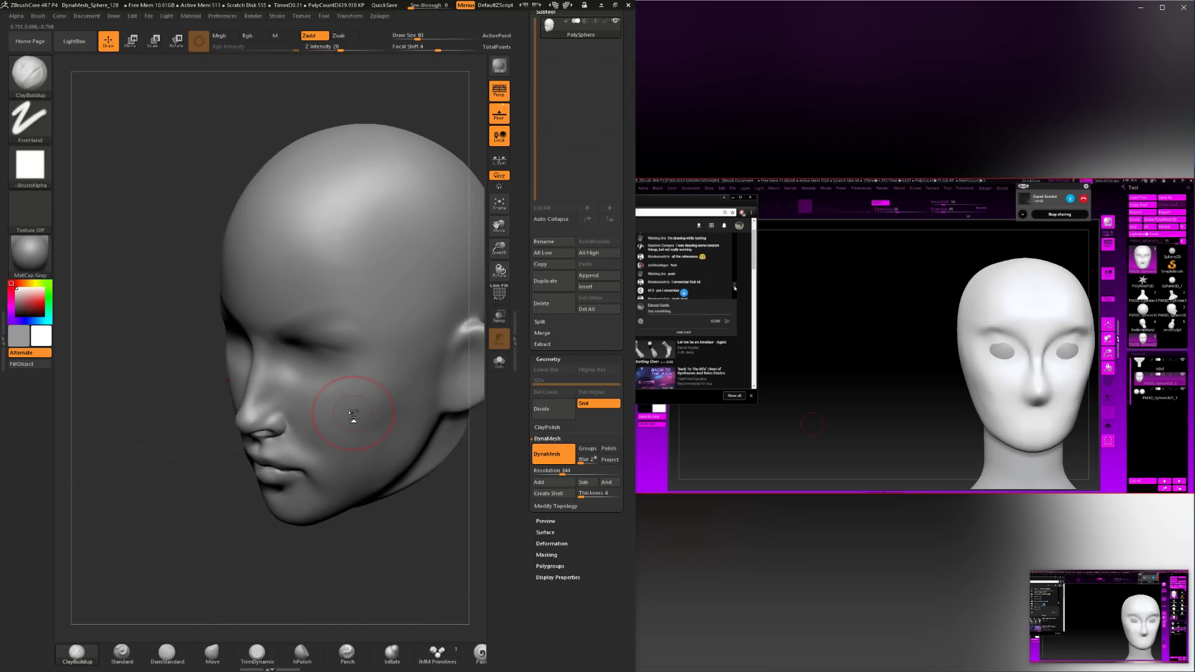
{"action": "left_click_drag", "start_coordinate": [283, 567], "coordinate": [386, 566]}
{"action": "left_click_drag", "start_coordinate": [335, 367], "coordinate": [331, 397], "text": "shift"}
{"action": "mouse_move", "coordinate": [363, 343]}
{"action": "left_mouse_down"}
{"action": "mouse_move", "coordinate": [253, 347]}
{"action": "mouse_move", "coordinate": [386, 467]}
{"action": "mouse_move", "coordinate": [410, 517]}
{"action": "mouse_move", "coordinate": [348, 429]}
{"action": "left_mouse_up"}
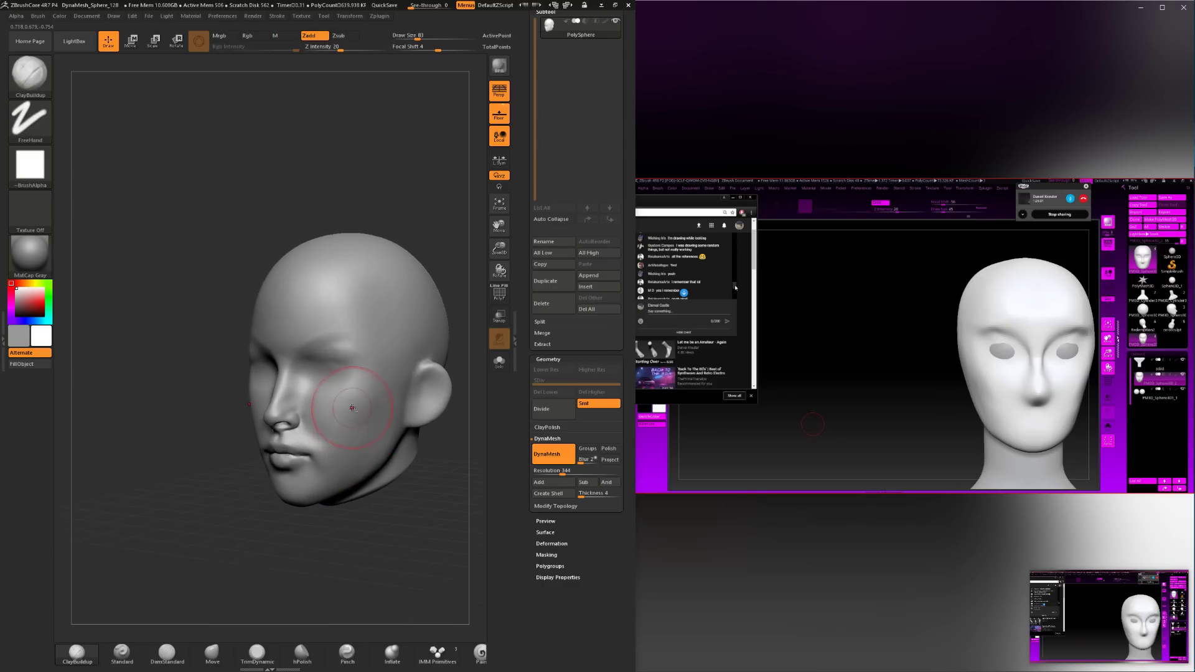
{"action": "left_click_drag", "start_coordinate": [359, 491], "coordinate": [354, 405]}
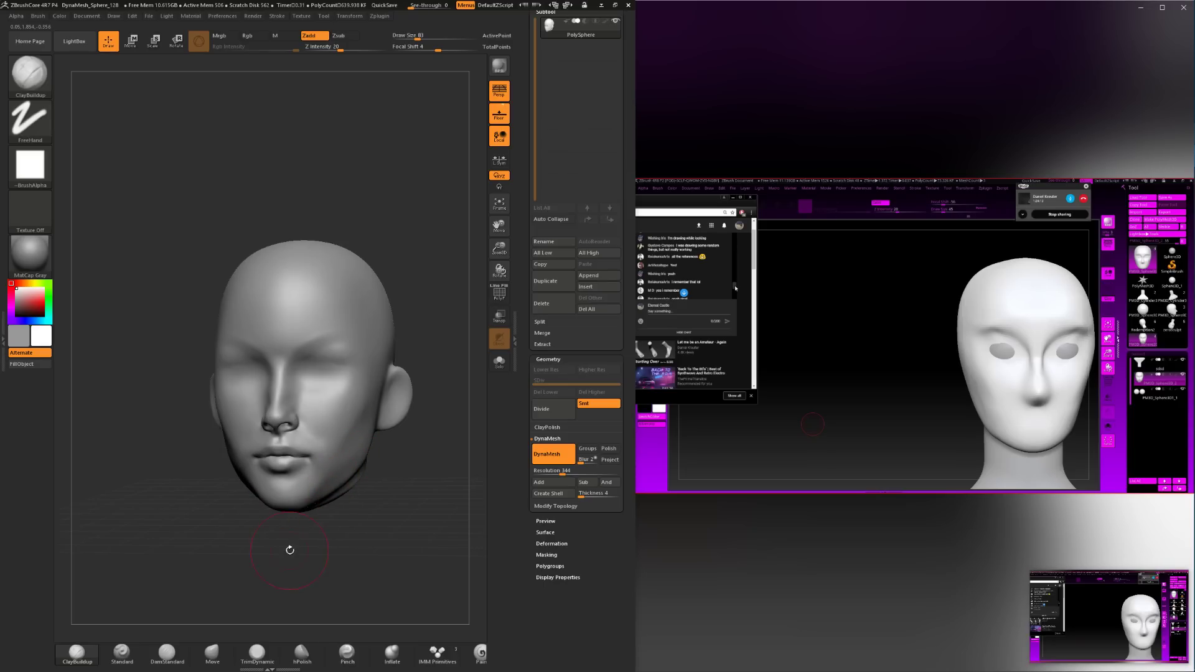
Trim the rim of the neck's base below and behind the ear with TrimDynamic at draw size 74.
{"action": "mouse_move", "coordinate": [289, 550]}
{"action": "left_mouse_down"}
{"action": "mouse_move", "coordinate": [347, 547]}
{"action": "mouse_move", "coordinate": [349, 502]}
{"action": "mouse_move", "coordinate": [333, 497]}
{"action": "mouse_move", "coordinate": [346, 491]}
{"action": "mouse_move", "coordinate": [336, 547]}
{"action": "left_mouse_up"}
{"action": "key", "text": "ctrl"}
{"action": "key", "text": "space"}
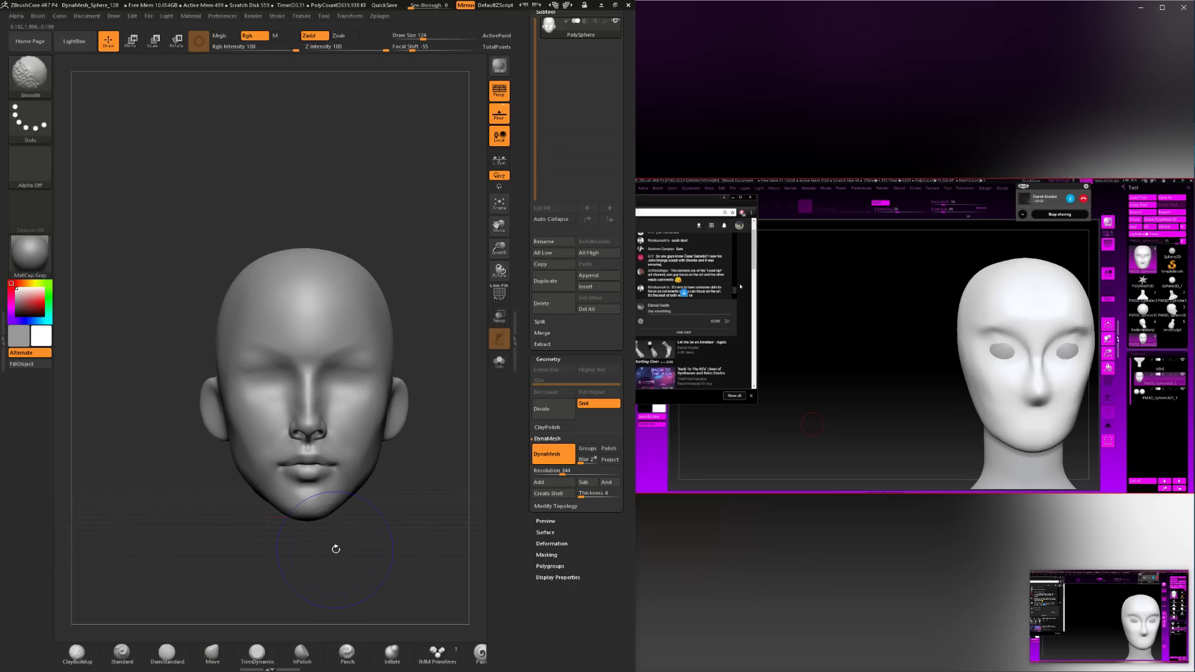
{"action": "left_click_drag", "start_coordinate": [376, 509], "coordinate": [339, 512]}
{"action": "left_click", "coordinate": [256, 653]}
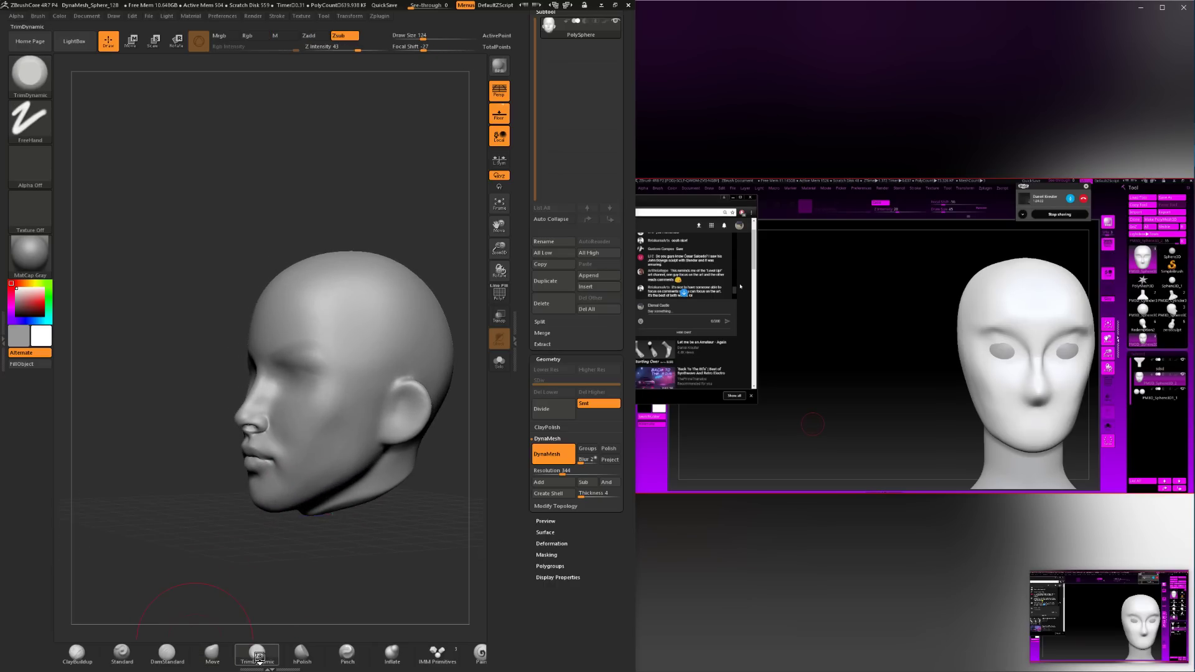
{"action": "mouse_move", "coordinate": [349, 573]}
{"action": "left_mouse_down"}
{"action": "mouse_move", "coordinate": [367, 512]}
{"action": "mouse_move", "coordinate": [384, 514]}
{"action": "mouse_move", "coordinate": [398, 495]}
{"action": "mouse_move", "coordinate": [405, 509]}
{"action": "mouse_move", "coordinate": [359, 512]}
{"action": "mouse_move", "coordinate": [391, 514]}
{"action": "mouse_move", "coordinate": [372, 506]}
{"action": "mouse_move", "coordinate": [356, 550]}
{"action": "left_mouse_up"}
{"action": "key", "text": "space"}
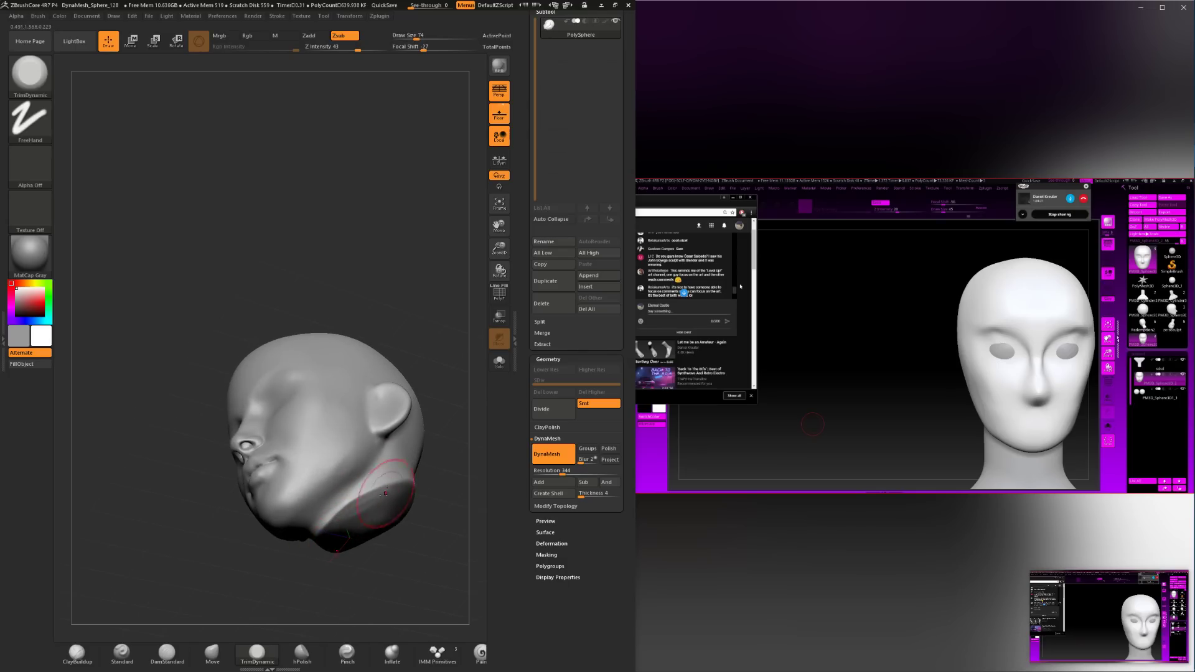
{"action": "left_click_drag", "start_coordinate": [385, 493], "coordinate": [382, 491]}
{"action": "mouse_move", "coordinate": [381, 552]}
{"action": "left_mouse_down"}
{"action": "mouse_move", "coordinate": [376, 562]}
{"action": "mouse_move", "coordinate": [349, 531]}
{"action": "mouse_move", "coordinate": [368, 576]}
{"action": "mouse_move", "coordinate": [351, 570]}
{"action": "mouse_move", "coordinate": [362, 521]}
{"action": "left_mouse_up"}
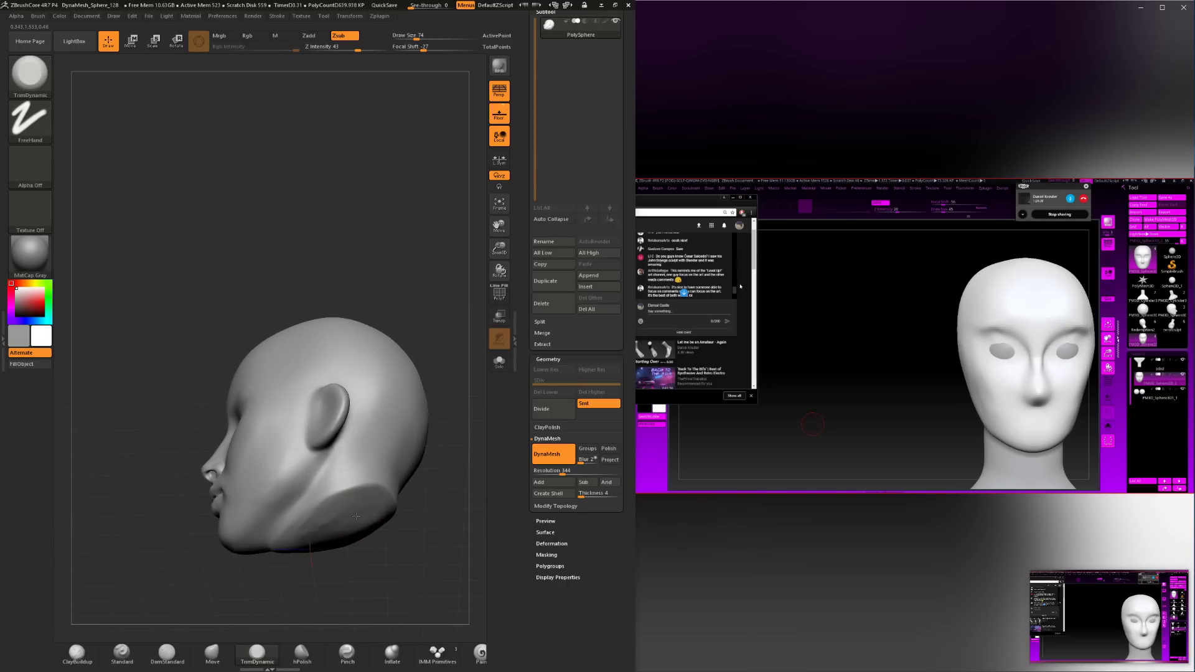
Flatten the neck's underside with TrimDynamic at draw size 104 and focal shift -12.
{"action": "right_click_drag", "start_coordinate": [335, 528], "coordinate": [356, 513]}
{"action": "right_click", "coordinate": [356, 512]}
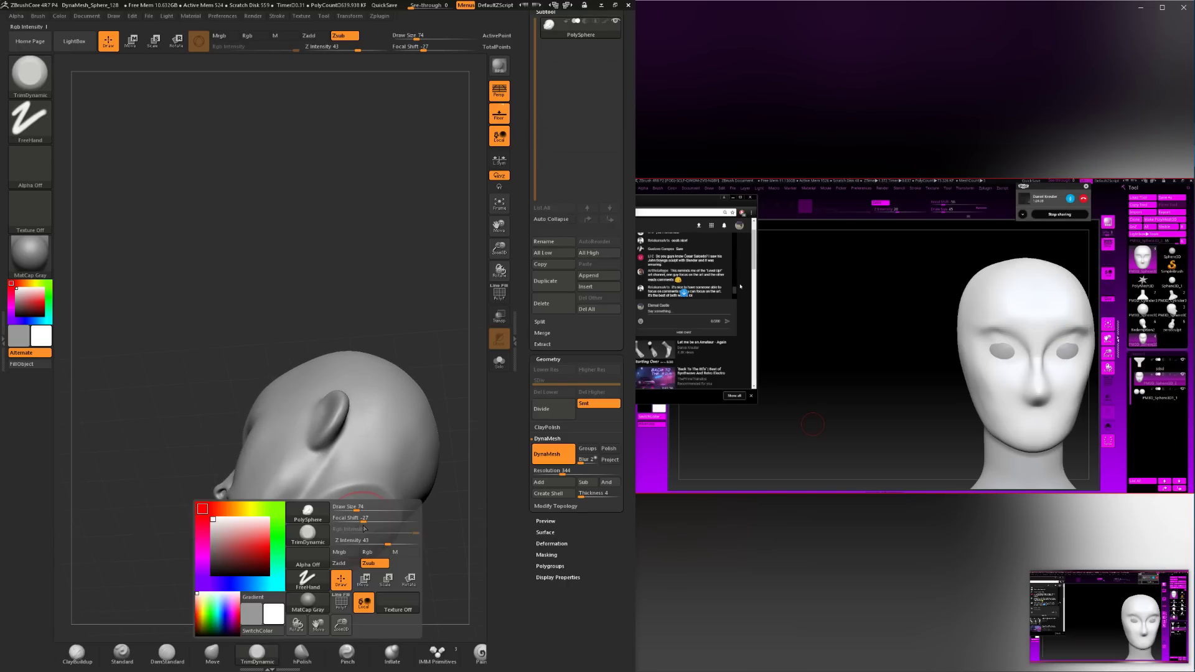
{"action": "right_click", "coordinate": [363, 511]}
{"action": "left_click_drag", "start_coordinate": [435, 539], "coordinate": [407, 508]}
{"action": "right_click", "coordinate": [411, 516]}
{"action": "mouse_move", "coordinate": [340, 507]}
{"action": "right_mouse_down"}
{"action": "mouse_move", "coordinate": [319, 499]}
{"action": "mouse_move", "coordinate": [340, 534]}
{"action": "right_mouse_up"}
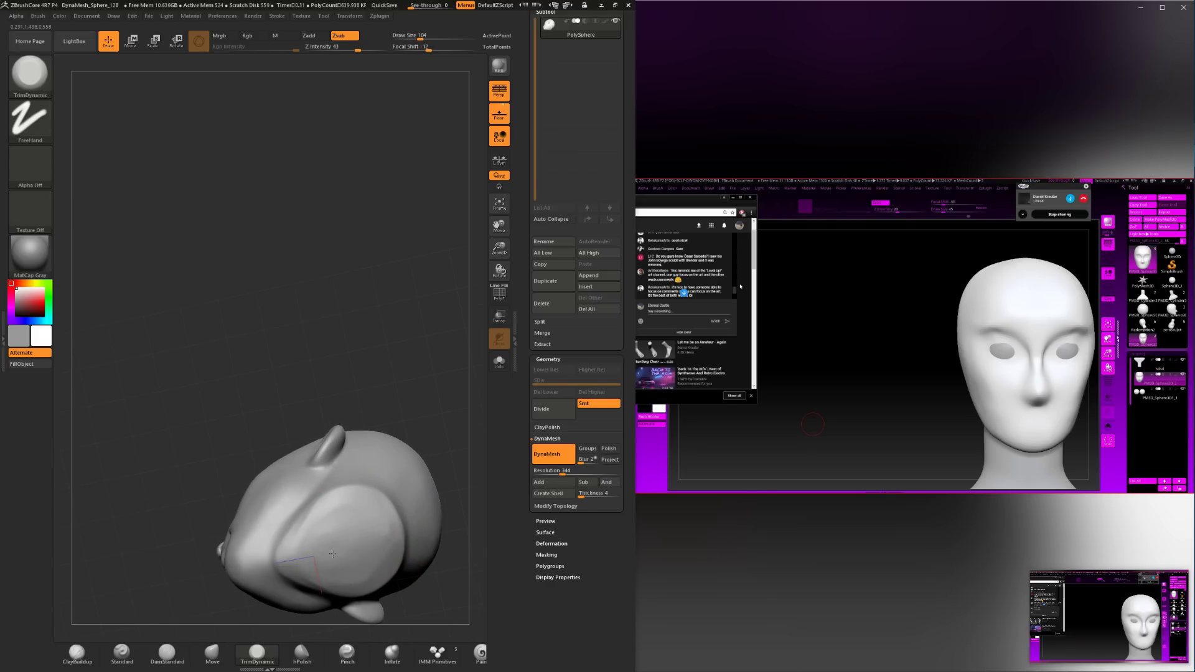
Reshape the front edge of the neck's base with the Move brush at draw size 108.
{"action": "left_click", "coordinate": [213, 654]}
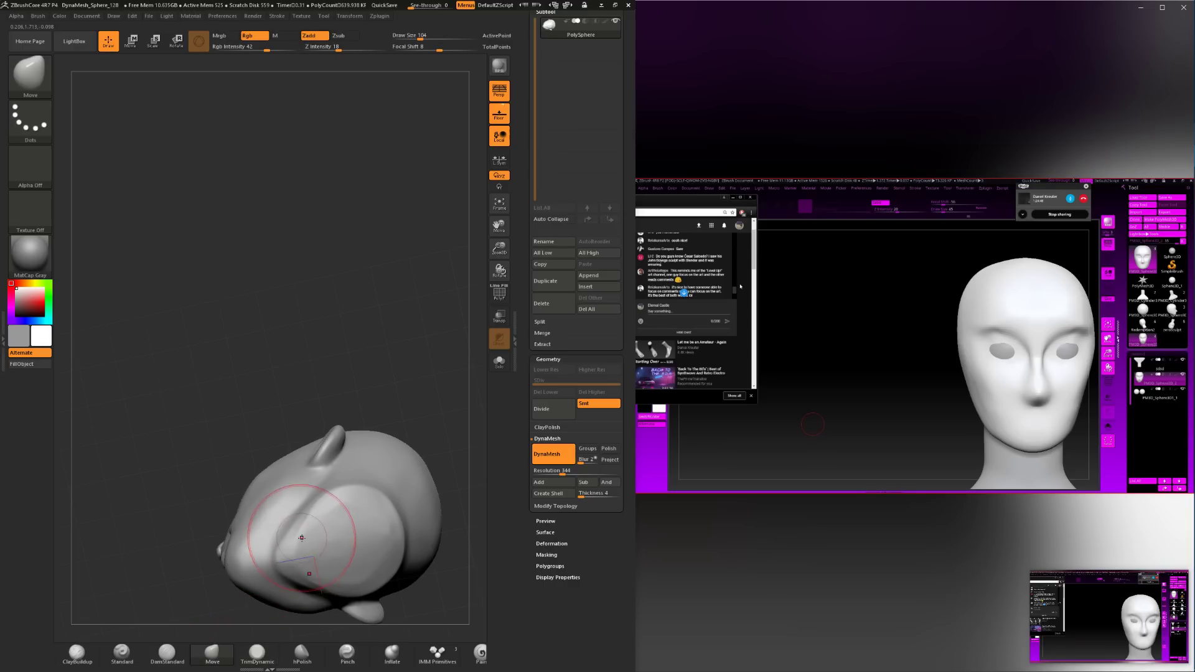
{"action": "right_click", "coordinate": [302, 533]}
{"action": "mouse_move", "coordinate": [330, 532]}
{"action": "left_mouse_down"}
{"action": "mouse_move", "coordinate": [275, 531]}
{"action": "mouse_move", "coordinate": [304, 509]}
{"action": "left_mouse_up"}
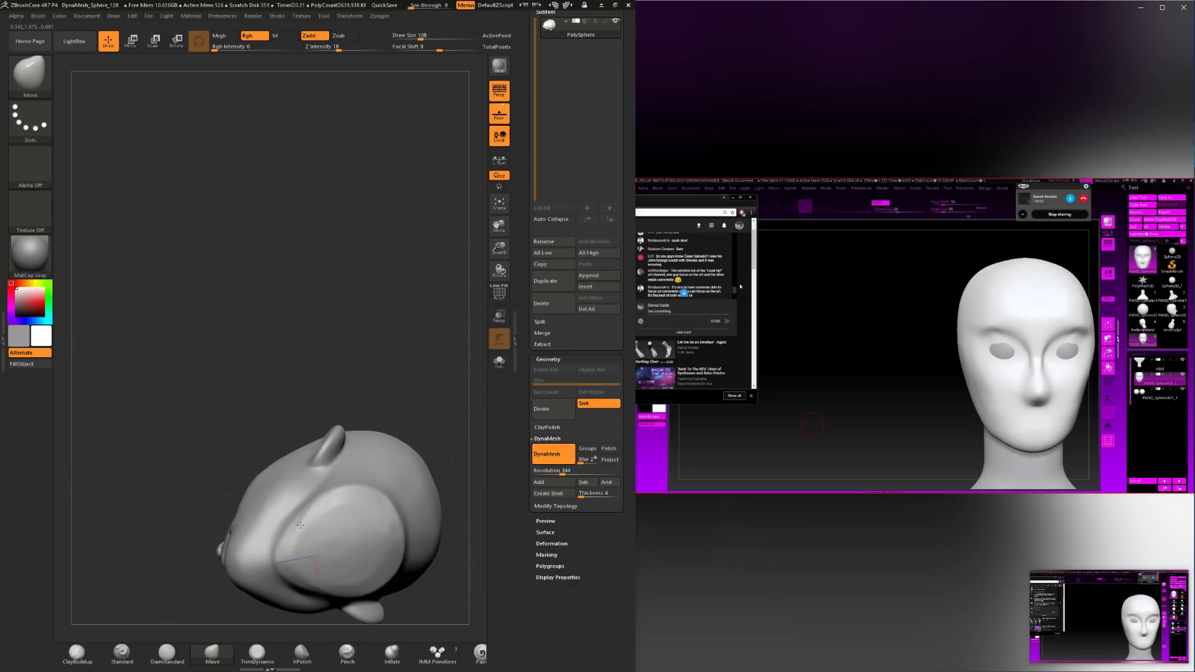
{"action": "mouse_move", "coordinate": [300, 525]}
{"action": "right_mouse_down"}
{"action": "mouse_move", "coordinate": [362, 504]}
{"action": "mouse_move", "coordinate": [367, 538]}
{"action": "mouse_move", "coordinate": [319, 543]}
{"action": "right_mouse_up"}
Trim the neck's slanted base flat with TrimDynamic at draw size 108, working from the side view.
{"action": "left_click", "coordinate": [257, 652]}
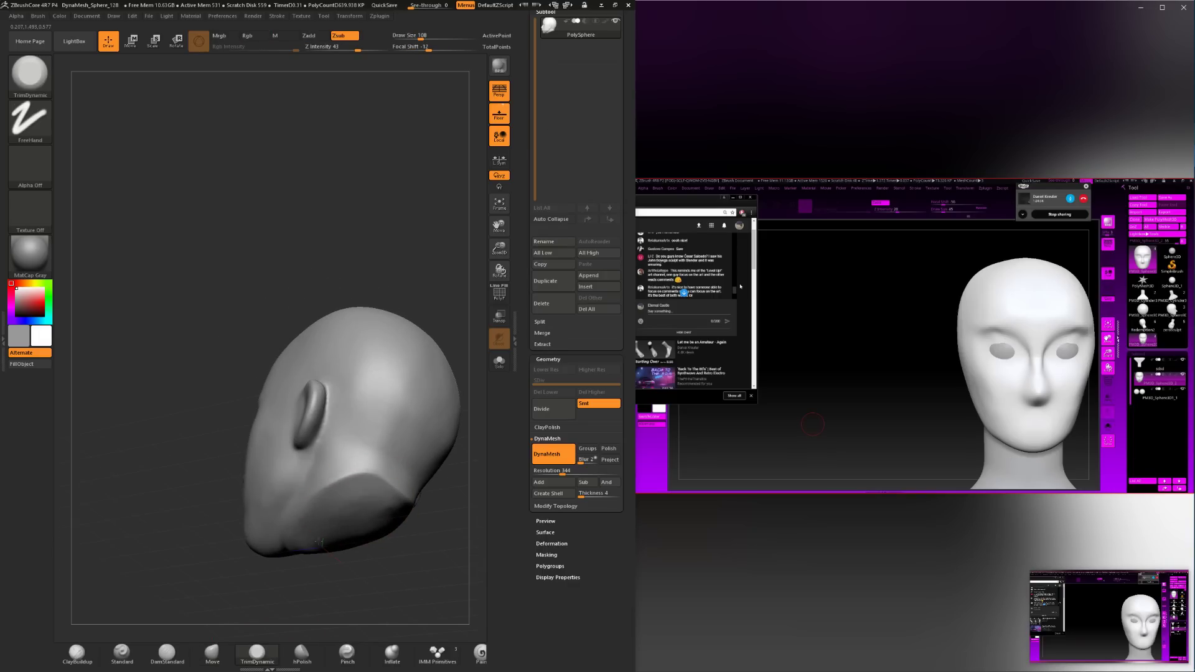
{"action": "mouse_move", "coordinate": [318, 543]}
{"action": "left_mouse_down"}
{"action": "mouse_move", "coordinate": [352, 492]}
{"action": "mouse_move", "coordinate": [329, 485]}
{"action": "mouse_move", "coordinate": [357, 529]}
{"action": "mouse_move", "coordinate": [406, 564]}
{"action": "mouse_move", "coordinate": [375, 555]}
{"action": "mouse_move", "coordinate": [360, 485]}
{"action": "left_mouse_up"}
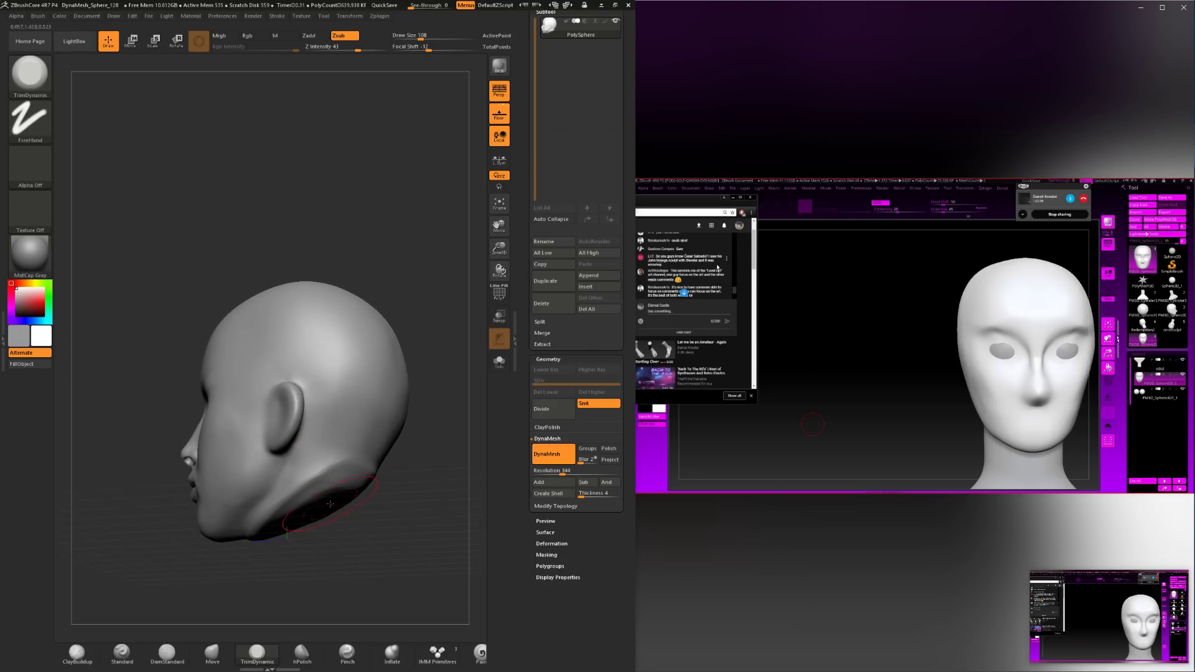
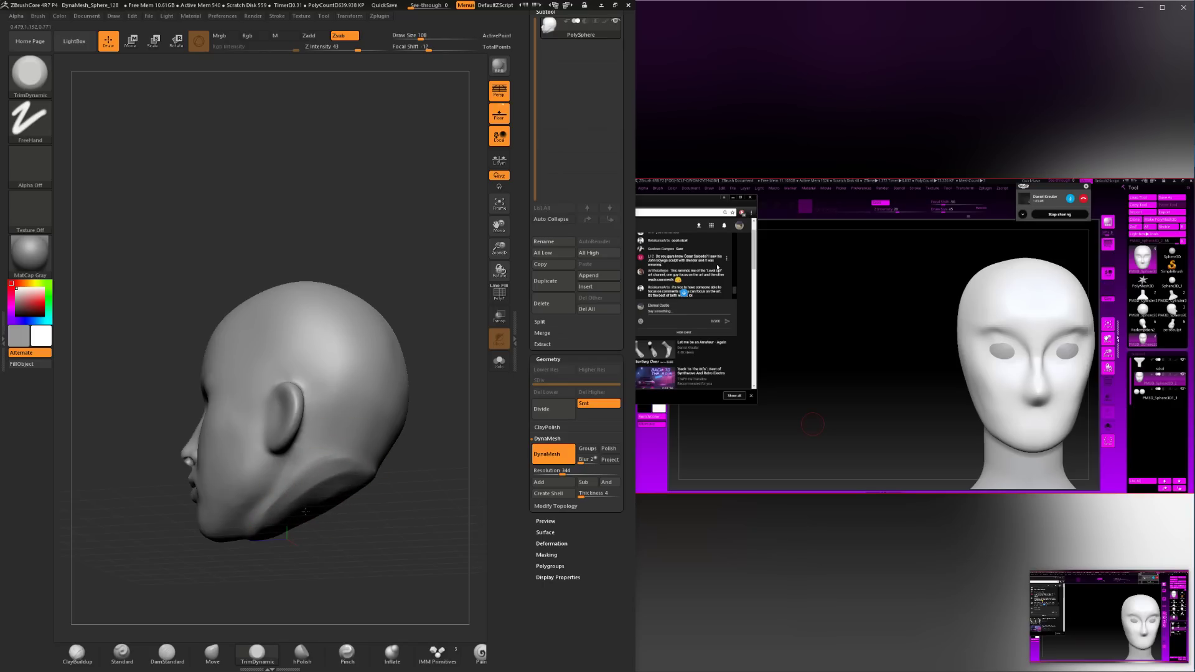
{"action": "left_click_drag", "start_coordinate": [322, 494], "coordinate": [283, 519]}
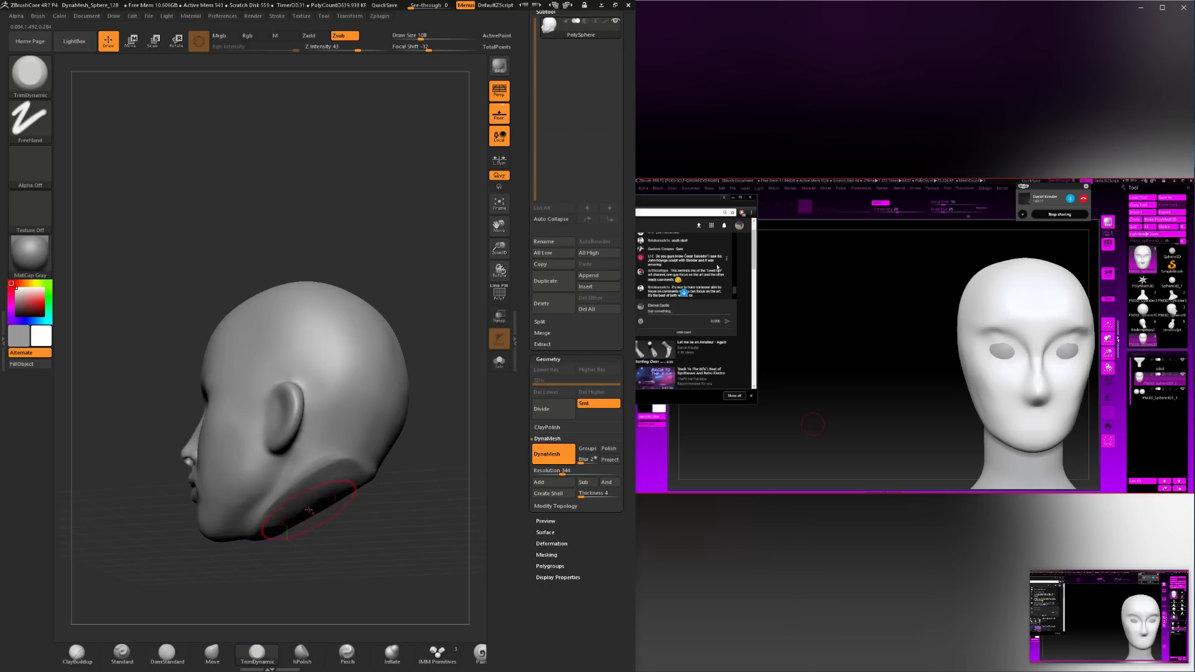
{"action": "left_click_drag", "start_coordinate": [339, 551], "coordinate": [274, 536]}
{"action": "left_click_drag", "start_coordinate": [389, 489], "coordinate": [338, 462]}
{"action": "left_click_drag", "start_coordinate": [345, 557], "coordinate": [405, 570]}
Trim the side and back of the neck with TrimDynamic at draw size 74.
{"action": "key", "text": "space"}
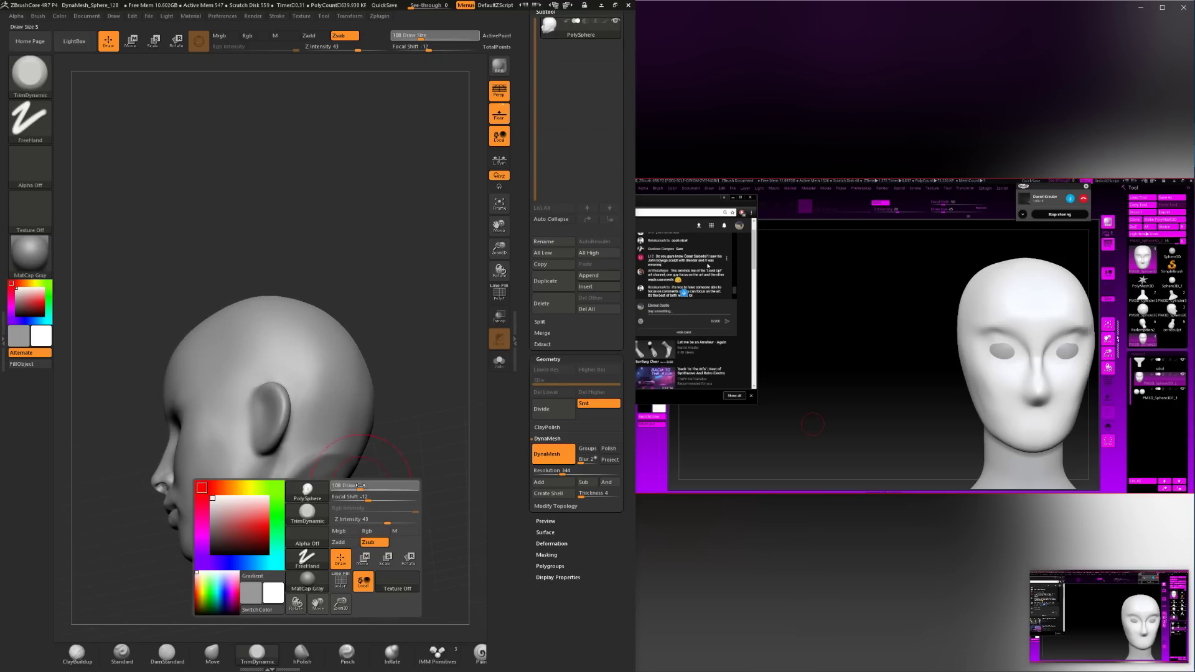
{"action": "left_click_drag", "start_coordinate": [357, 487], "coordinate": [288, 498]}
{"action": "key", "text": "space"}
{"action": "mouse_move", "coordinate": [339, 542]}
{"action": "left_mouse_down"}
{"action": "mouse_move", "coordinate": [336, 511]}
{"action": "mouse_move", "coordinate": [320, 503]}
{"action": "left_mouse_up"}
{"action": "left_click_drag", "start_coordinate": [367, 540], "coordinate": [374, 520]}
{"action": "key", "text": "space"}
{"action": "left_click_drag", "start_coordinate": [323, 488], "coordinate": [276, 502]}
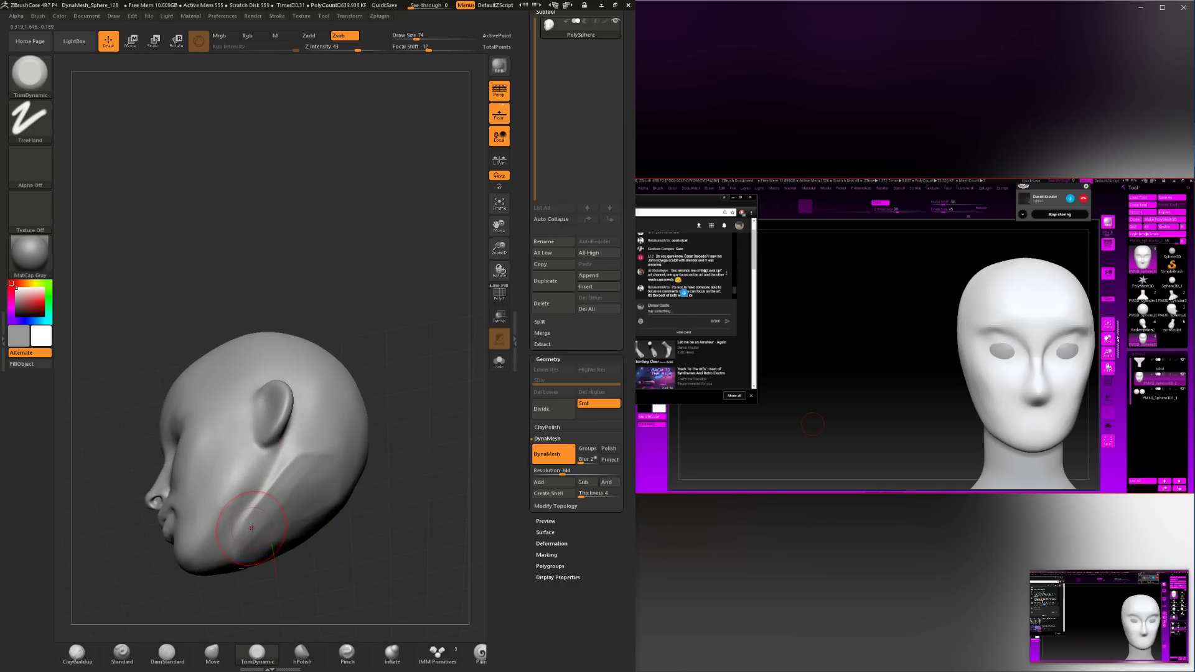
{"action": "left_click_drag", "start_coordinate": [332, 542], "coordinate": [298, 551]}
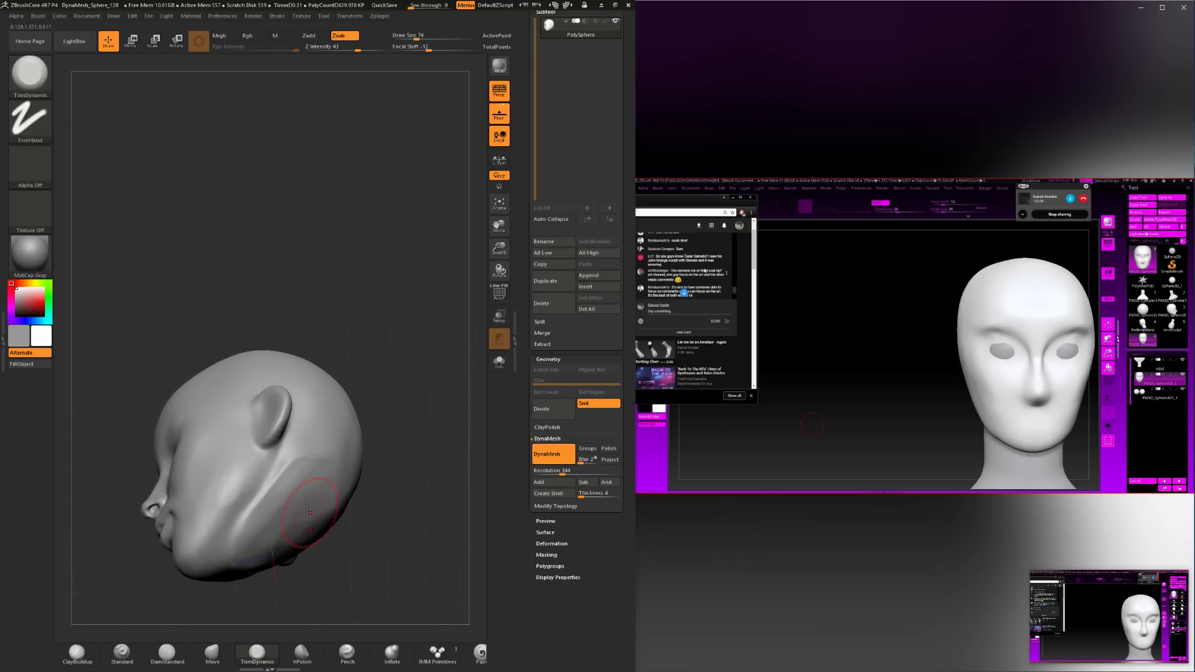
Flatten and smooth the area below the ear and under the jaw with the TrimDynamic and Smooth brushes.
{"action": "left_click_drag", "start_coordinate": [373, 543], "coordinate": [252, 473]}
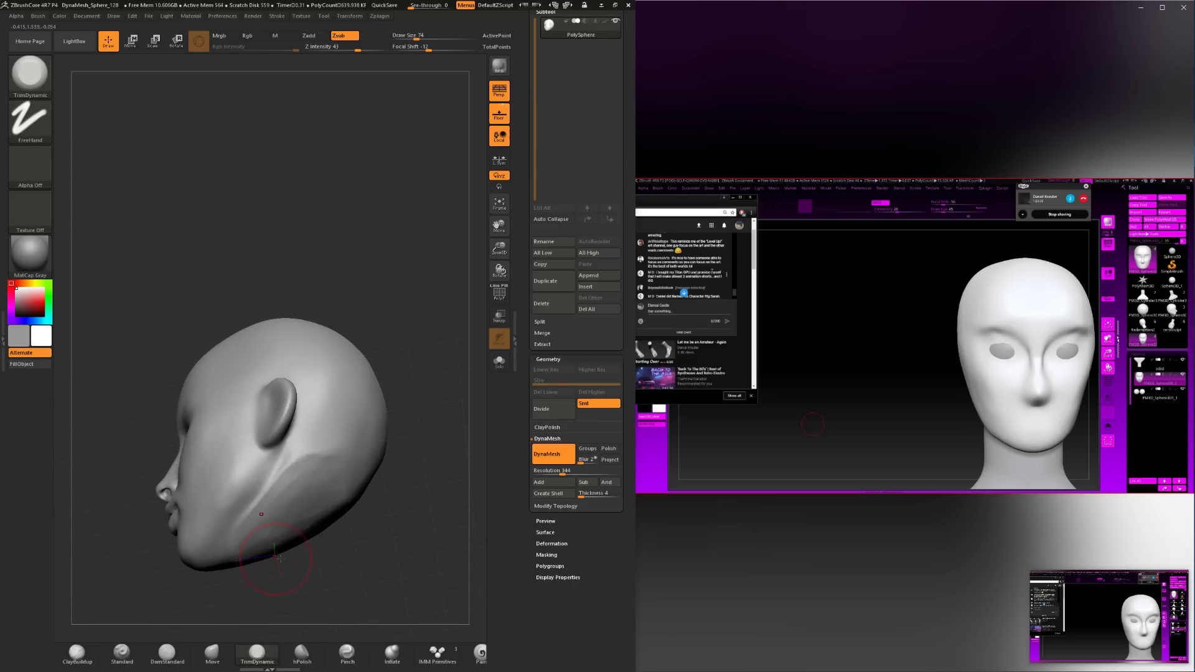
{"action": "left_click_drag", "start_coordinate": [278, 556], "coordinate": [320, 467]}
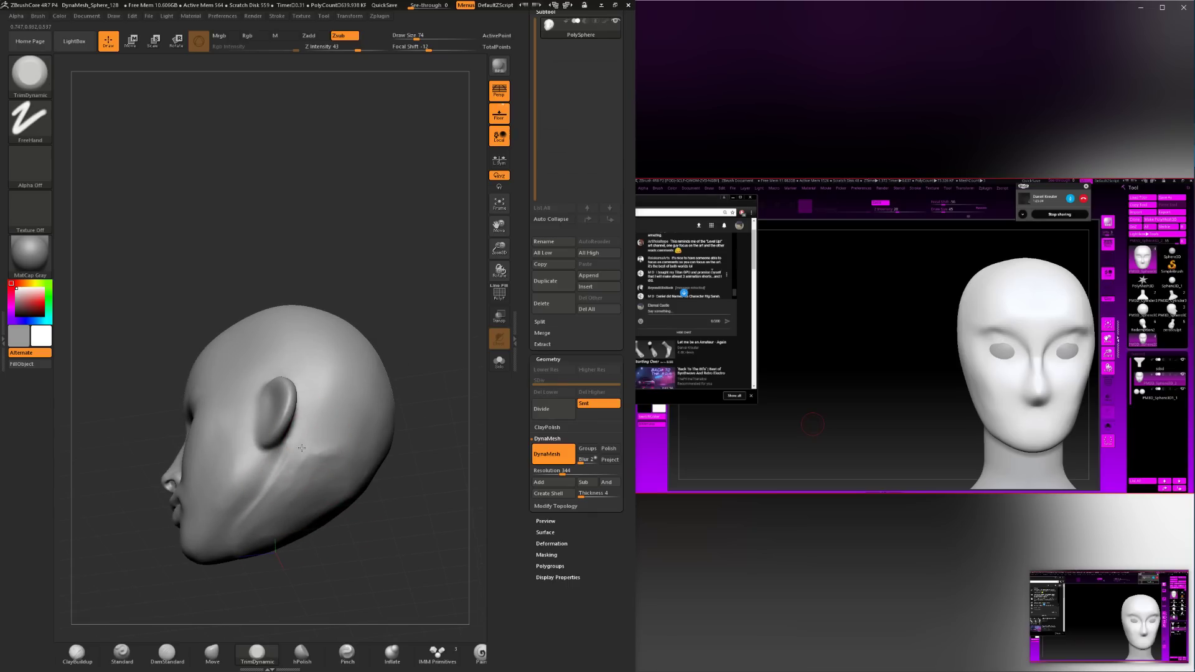
{"action": "key", "text": "shift"}
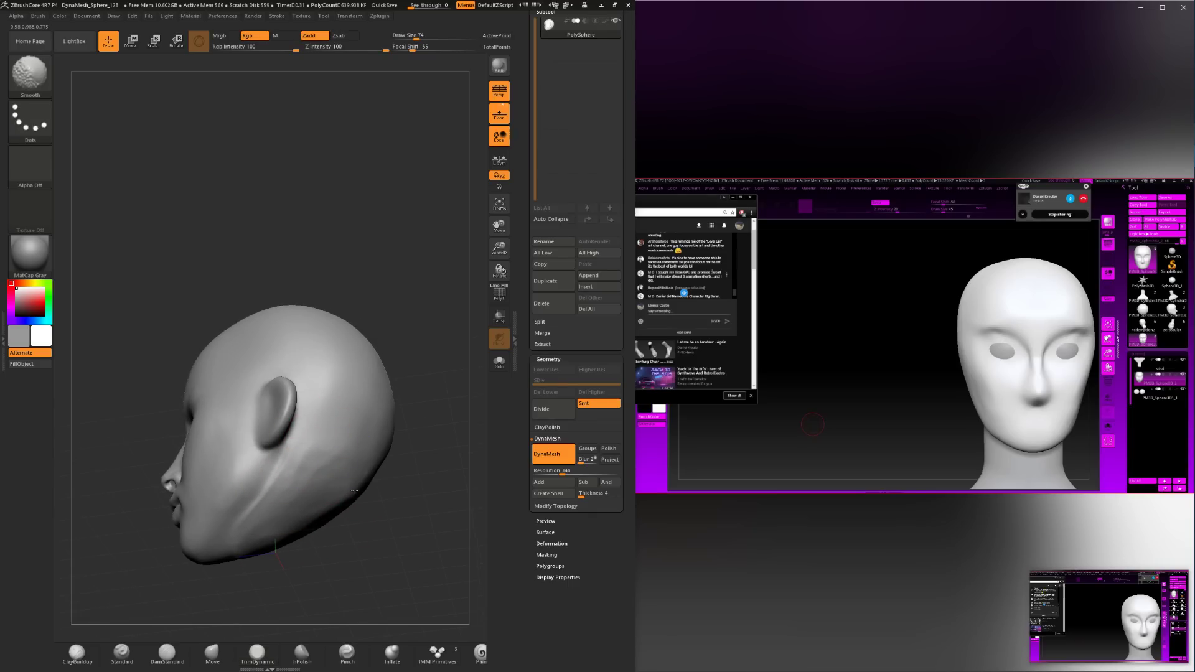
{"action": "key", "text": "space"}
{"action": "left_click_drag", "start_coordinate": [349, 497], "coordinate": [340, 496]}
{"action": "left_click_drag", "start_coordinate": [366, 555], "coordinate": [348, 498]}
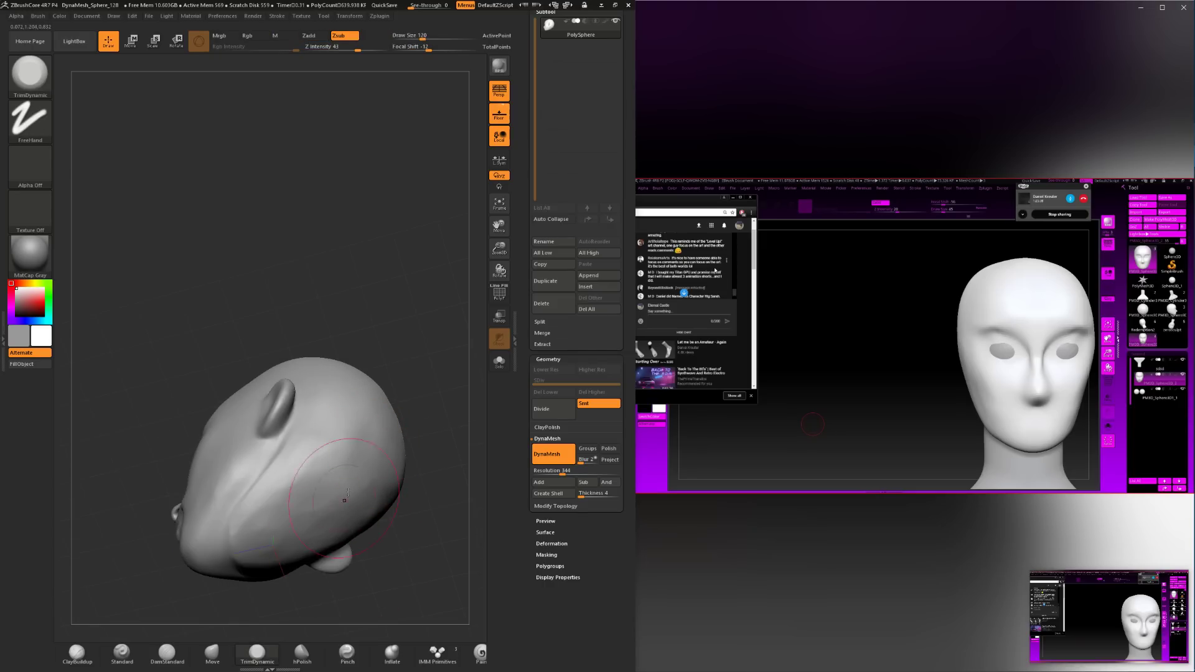
{"action": "key", "text": "space"}
{"action": "left_click_drag", "start_coordinate": [270, 541], "coordinate": [252, 509]}
{"action": "mouse_move", "coordinate": [348, 560]}
{"action": "left_mouse_down"}
{"action": "mouse_move", "coordinate": [399, 543]}
{"action": "mouse_move", "coordinate": [297, 468]}
{"action": "left_mouse_up"}
Build up and smooth the underside of the jaw below the ear with the ClayBuildup brush, and quick-save the project.
{"action": "left_click", "coordinate": [77, 652]}
{"action": "left_click_drag", "start_coordinate": [266, 571], "coordinate": [298, 503]}
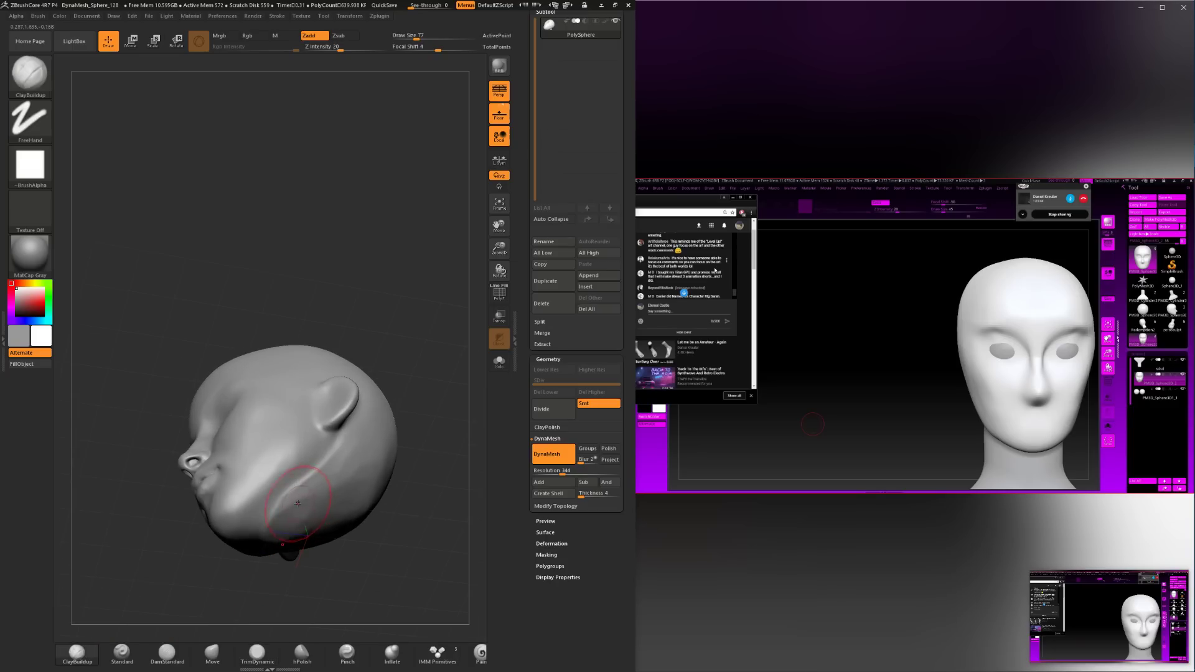
{"action": "key", "text": "space"}
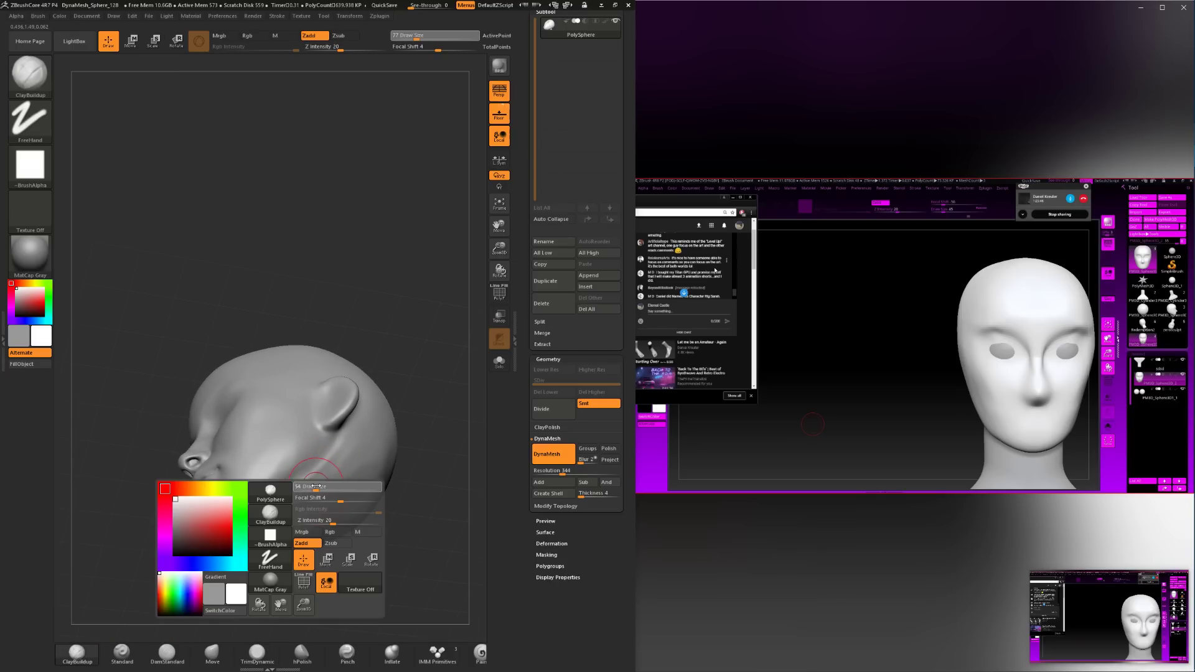
{"action": "key", "text": "shift"}
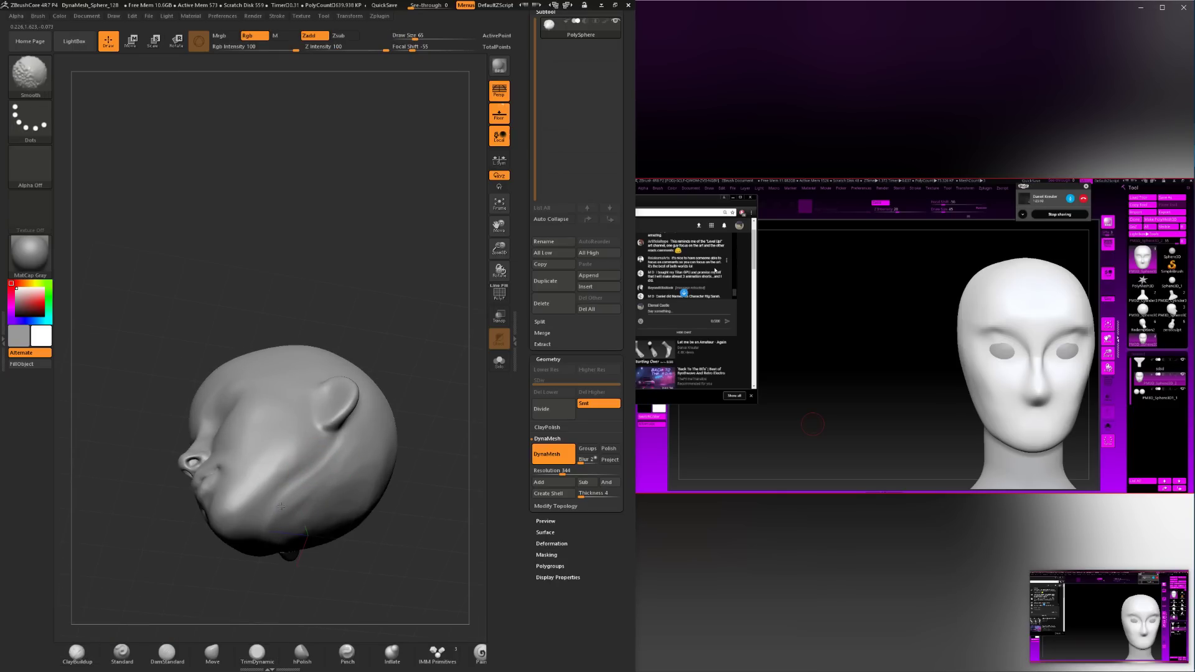
{"action": "left_click_drag", "start_coordinate": [281, 565], "coordinate": [259, 592]}
{"action": "key", "text": "9"}
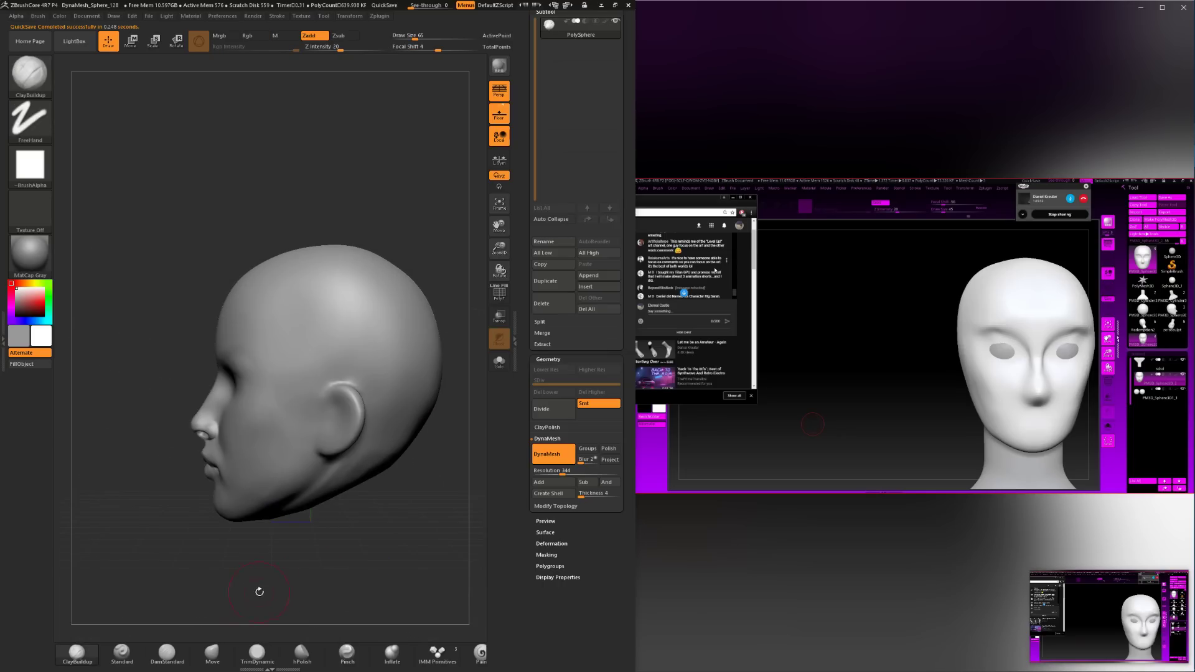
Flatten the underside of the jaw and the base of the skull with the TrimDynamic brush at draw size 116.
{"action": "left_click", "coordinate": [267, 663]}
{"action": "left_click_drag", "start_coordinate": [340, 566], "coordinate": [289, 538]}
{"action": "key", "text": "space"}
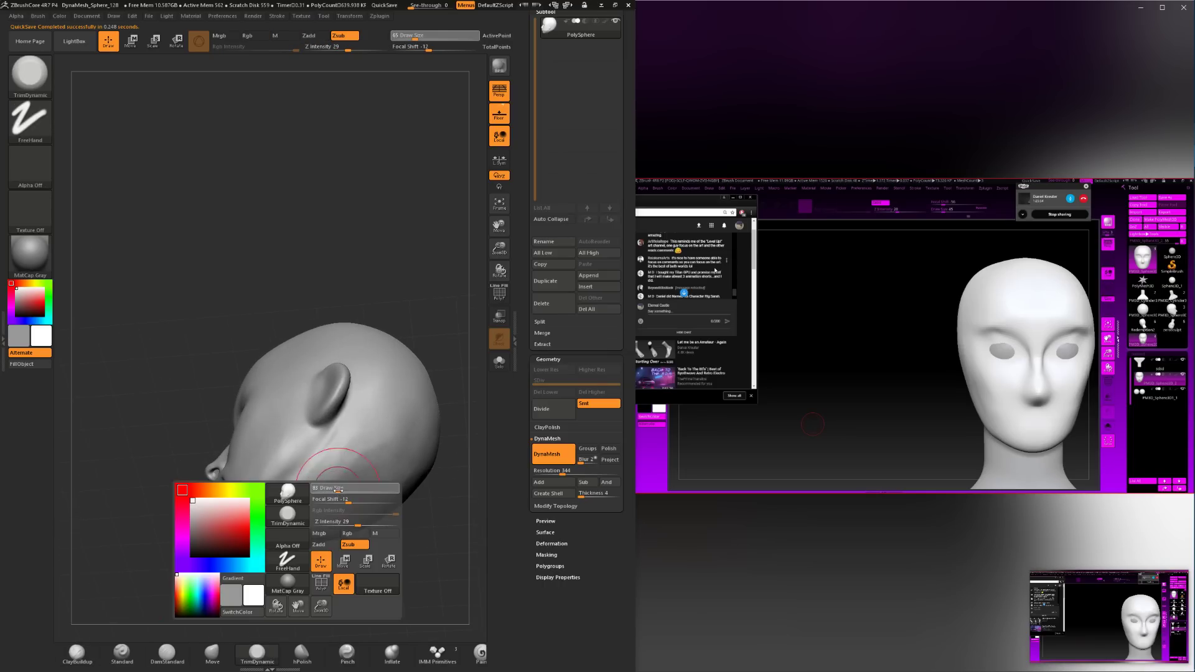
{"action": "left_click_drag", "start_coordinate": [325, 491], "coordinate": [333, 489]}
{"action": "left_click_drag", "start_coordinate": [313, 562], "coordinate": [323, 503]}
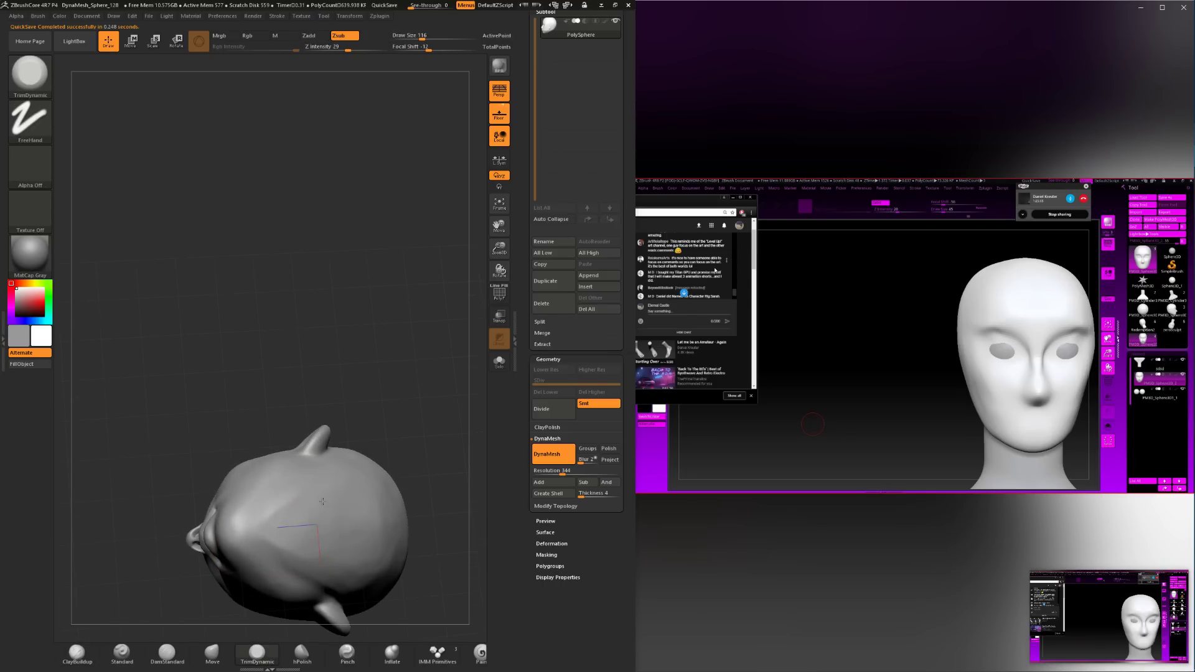
{"action": "mouse_move", "coordinate": [405, 407]}
{"action": "left_mouse_down"}
{"action": "mouse_move", "coordinate": [305, 516]}
{"action": "mouse_move", "coordinate": [352, 468]}
{"action": "left_mouse_up"}
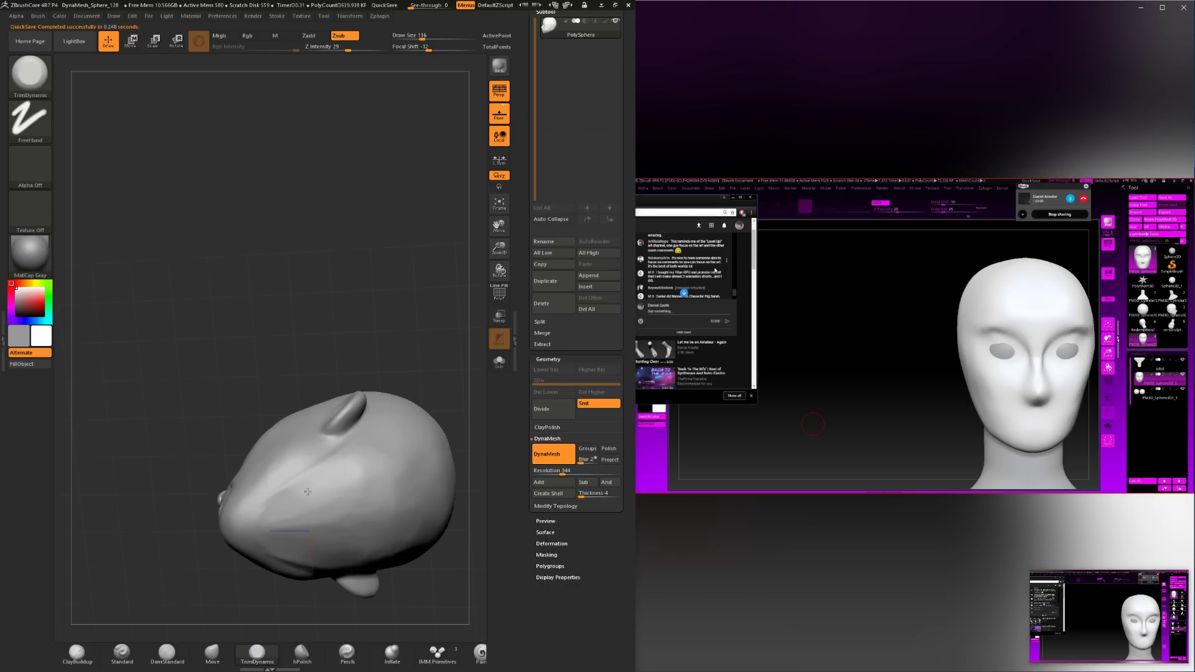
{"action": "left_click_drag", "start_coordinate": [308, 524], "coordinate": [387, 488]}
{"action": "mouse_move", "coordinate": [438, 359]}
{"action": "left_mouse_down"}
{"action": "mouse_move", "coordinate": [414, 467]}
{"action": "mouse_move", "coordinate": [371, 524]}
{"action": "mouse_move", "coordinate": [317, 463]}
{"action": "mouse_move", "coordinate": [366, 420]}
{"action": "mouse_move", "coordinate": [331, 437]}
{"action": "mouse_move", "coordinate": [358, 466]}
{"action": "mouse_move", "coordinate": [378, 449]}
{"action": "mouse_move", "coordinate": [381, 438]}
{"action": "mouse_move", "coordinate": [348, 423]}
{"action": "left_mouse_up"}
{"action": "mouse_move", "coordinate": [324, 562]}
{"action": "left_mouse_down"}
{"action": "mouse_move", "coordinate": [366, 600]}
{"action": "mouse_move", "coordinate": [327, 556]}
{"action": "left_mouse_up"}
{"action": "left_click_drag", "start_coordinate": [339, 449], "coordinate": [316, 464]}
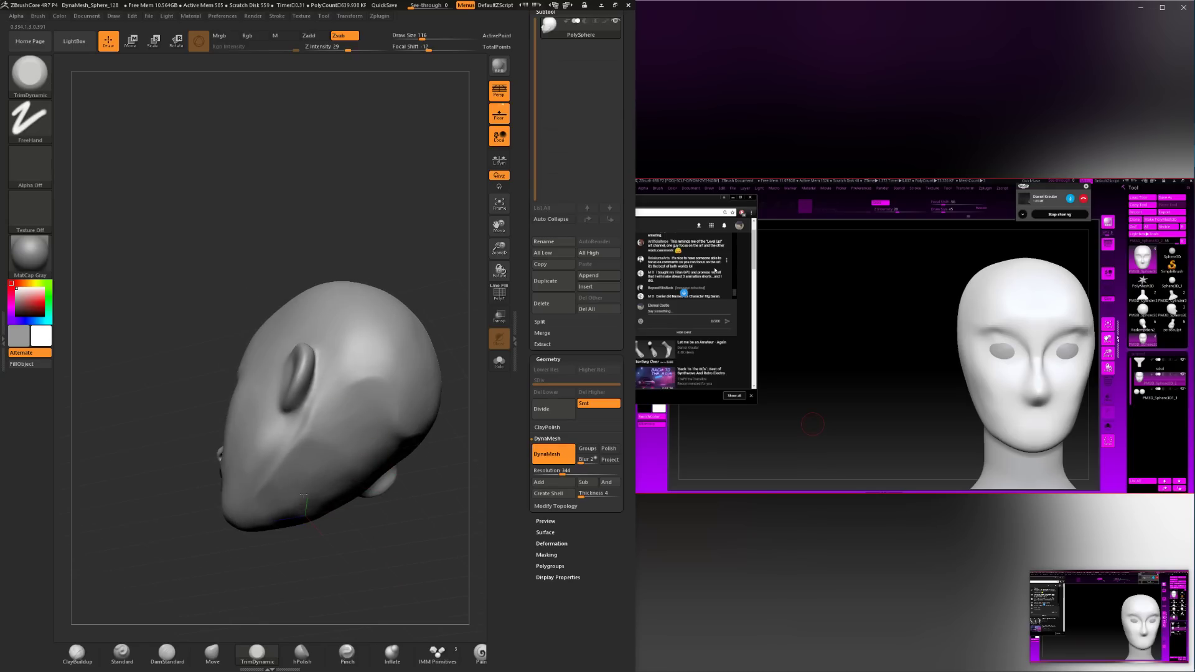
Trim the rear jaw and the area behind the ear with the TrimDynamic brush at draw size 87.
{"action": "left_click_drag", "start_coordinate": [297, 540], "coordinate": [342, 576]}
{"action": "left_click_drag", "start_coordinate": [324, 514], "coordinate": [293, 545]}
{"action": "key", "text": "space"}
{"action": "left_click", "coordinate": [347, 488]}
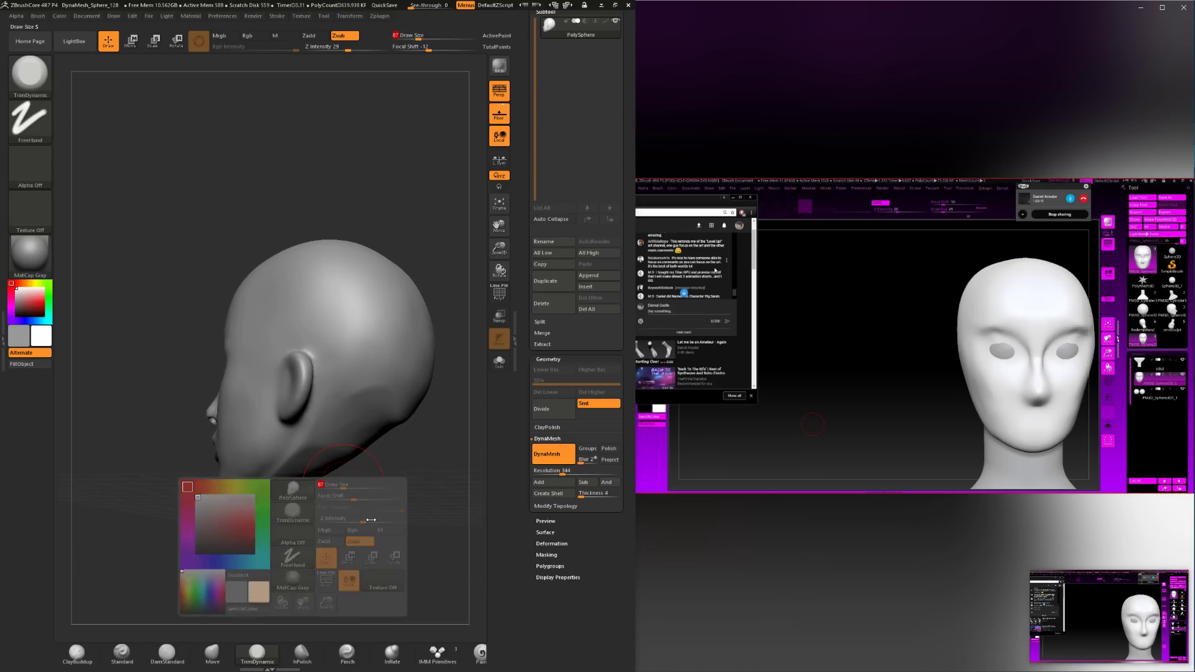
{"action": "left_click_drag", "start_coordinate": [307, 446], "coordinate": [321, 436]}
{"action": "left_click_drag", "start_coordinate": [353, 479], "coordinate": [366, 466]}
{"action": "left_click_drag", "start_coordinate": [392, 387], "coordinate": [381, 401]}
{"action": "mouse_move", "coordinate": [199, 548]}
{"action": "left_mouse_down"}
{"action": "mouse_move", "coordinate": [236, 560]}
{"action": "mouse_move", "coordinate": [237, 592]}
{"action": "mouse_move", "coordinate": [263, 587]}
{"action": "left_mouse_up"}
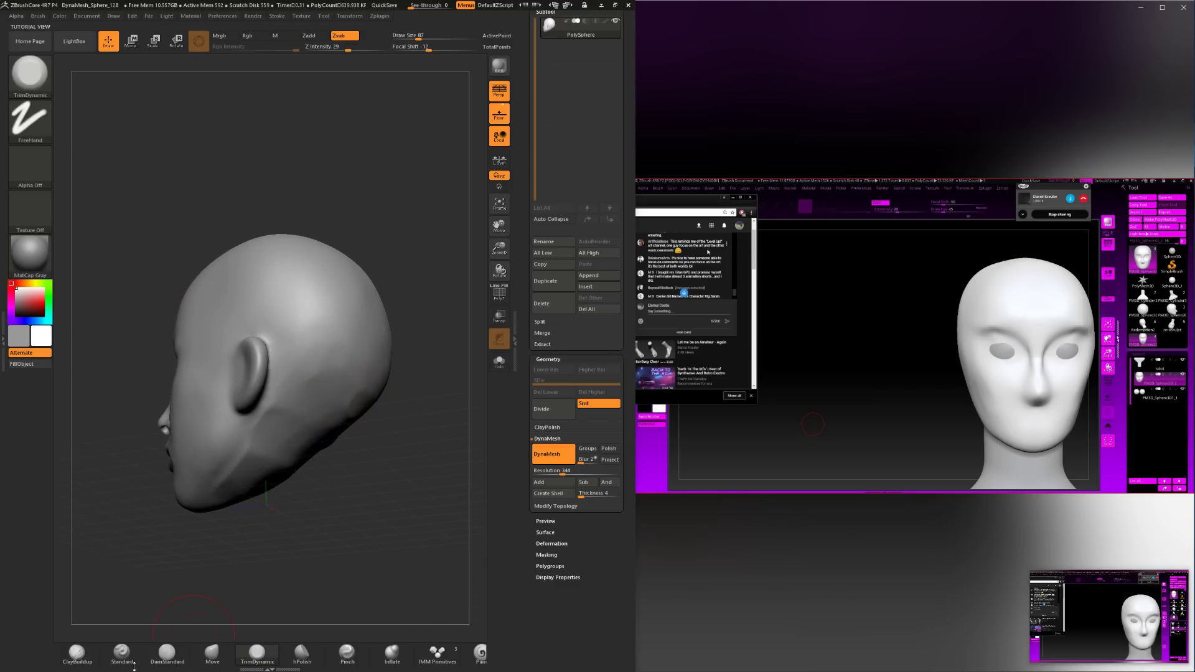
Add volume behind the jaw below the ear with the ClayBuildup brush, reducing the draw size to 49.
{"action": "left_click", "coordinate": [79, 650]}
{"action": "key", "text": "space"}
{"action": "mouse_move", "coordinate": [407, 445]}
{"action": "left_mouse_down"}
{"action": "mouse_move", "coordinate": [339, 439]}
{"action": "mouse_move", "coordinate": [372, 458]}
{"action": "mouse_move", "coordinate": [326, 497]}
{"action": "mouse_move", "coordinate": [346, 494]}
{"action": "left_mouse_up"}
{"action": "key", "text": "space"}
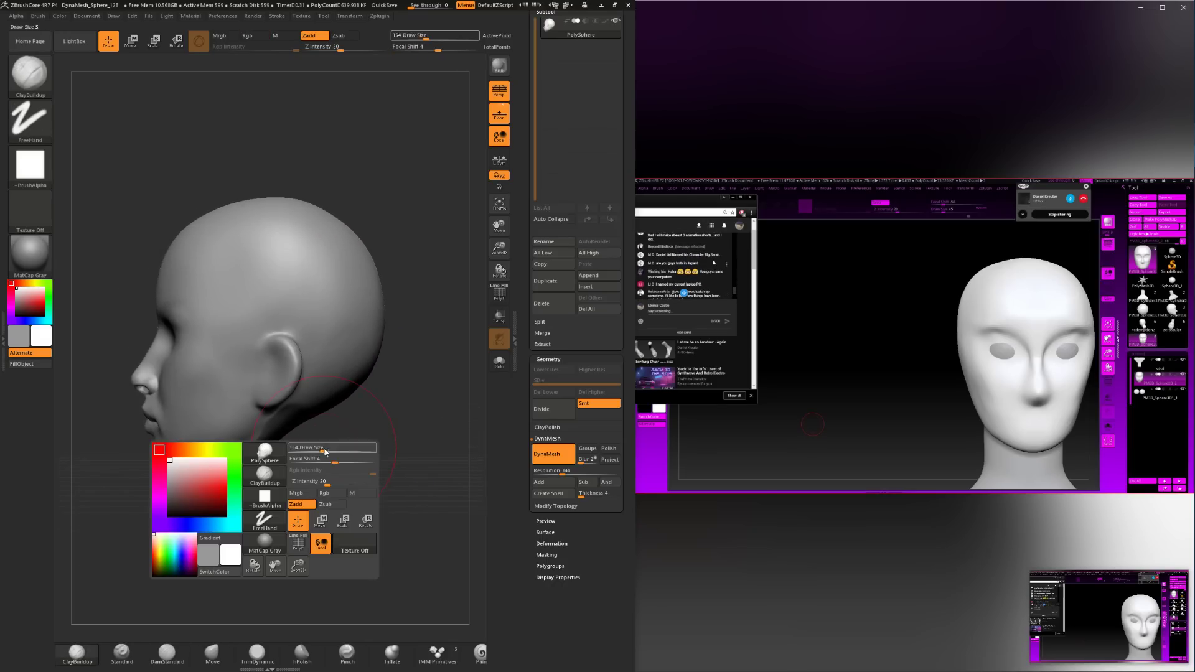
{"action": "mouse_move", "coordinate": [323, 451]}
{"action": "left_mouse_down"}
{"action": "mouse_move", "coordinate": [274, 452]}
{"action": "mouse_move", "coordinate": [320, 510]}
{"action": "left_mouse_up"}
{"action": "key", "text": "space"}
{"action": "left_click_drag", "start_coordinate": [345, 504], "coordinate": [323, 474]}
{"action": "key", "text": "space"}
{"action": "left_click_drag", "start_coordinate": [323, 472], "coordinate": [319, 473]}
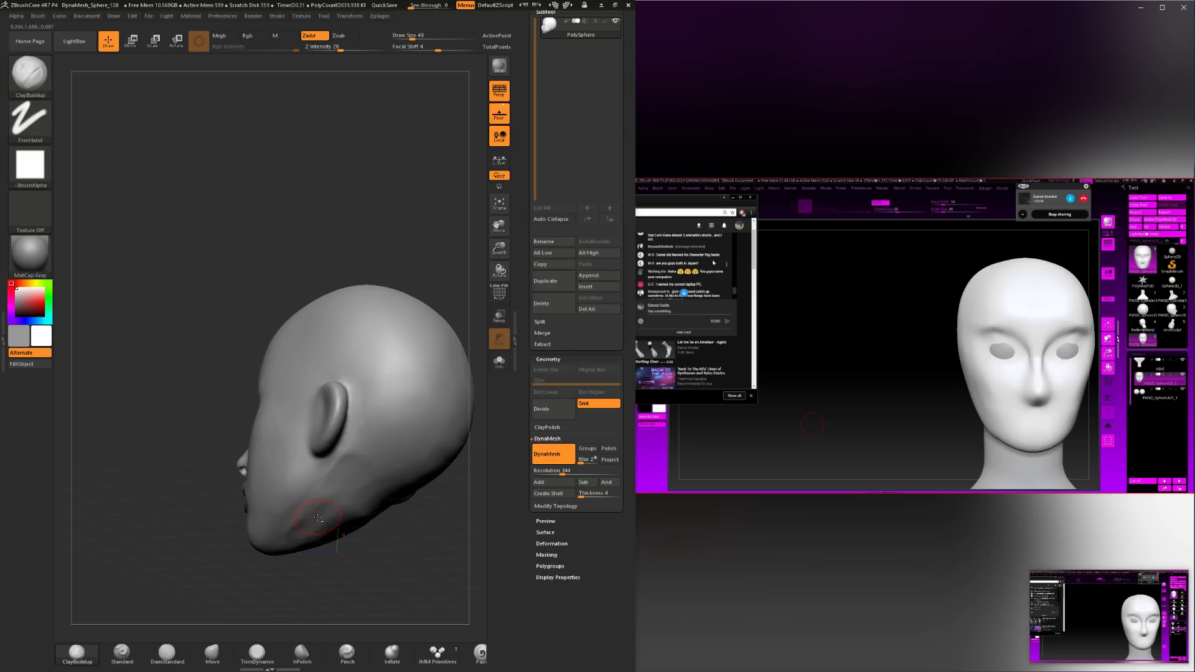
Carve and smooth the lower jaw edge below the ear, then rework it with ClayBuildup at draw size 80.
{"action": "mouse_move", "coordinate": [317, 517]}
{"action": "left_mouse_down", "text": "alt"}
{"action": "mouse_move", "coordinate": [356, 509]}
{"action": "mouse_move", "coordinate": [342, 525]}
{"action": "left_mouse_up", "text": "alt"}
{"action": "left_click_drag", "start_coordinate": [306, 572], "coordinate": [344, 571], "text": "shift"}
{"action": "key", "text": "space"}
{"action": "mouse_move", "coordinate": [341, 516]}
{"action": "left_mouse_down"}
{"action": "mouse_move", "coordinate": [359, 514]}
{"action": "mouse_move", "coordinate": [334, 485]}
{"action": "mouse_move", "coordinate": [331, 508]}
{"action": "mouse_move", "coordinate": [346, 502]}
{"action": "left_mouse_up"}
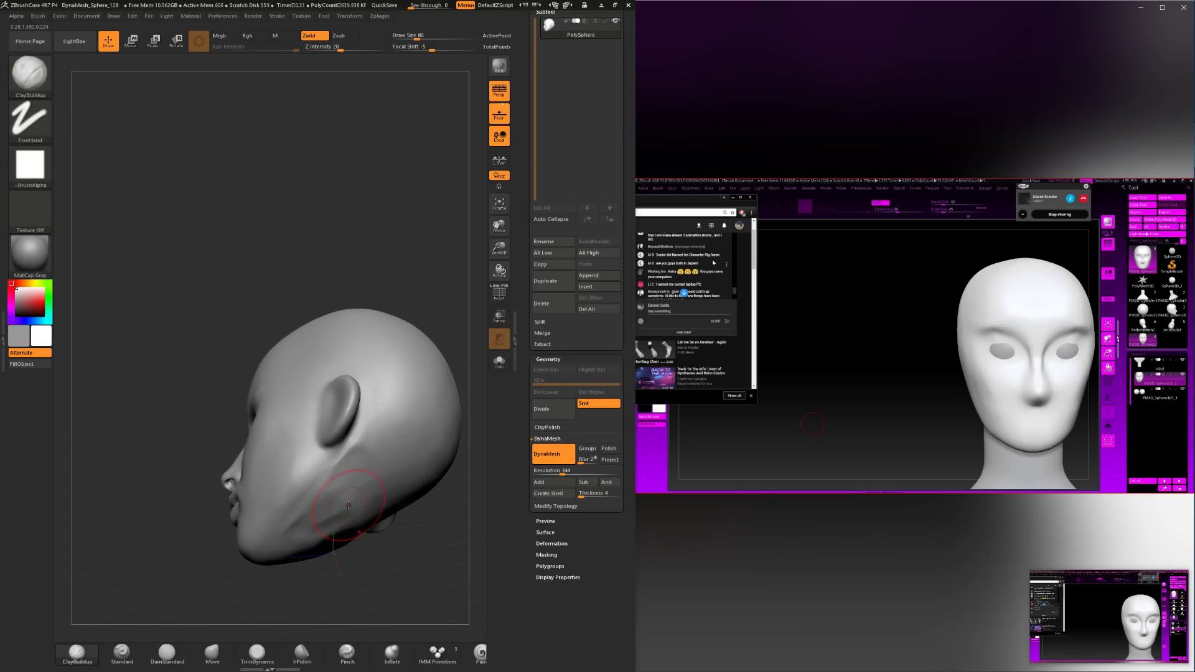
{"action": "key", "text": "space"}
{"action": "left_click", "coordinate": [380, 520]}
{"action": "right_click_drag", "start_coordinate": [314, 510], "coordinate": [309, 525]}
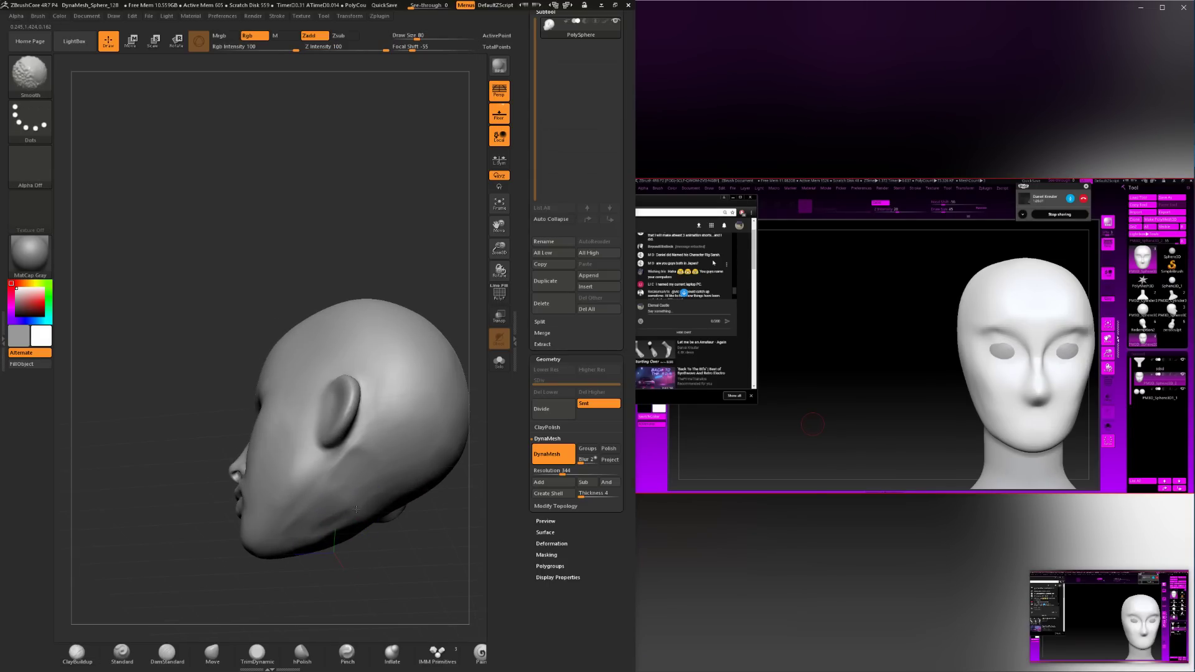
Flatten the lower jaw plane with the TrimDynamic brush at draw size 80 and smooth it up to the earlobe.
{"action": "left_click", "coordinate": [257, 654]}
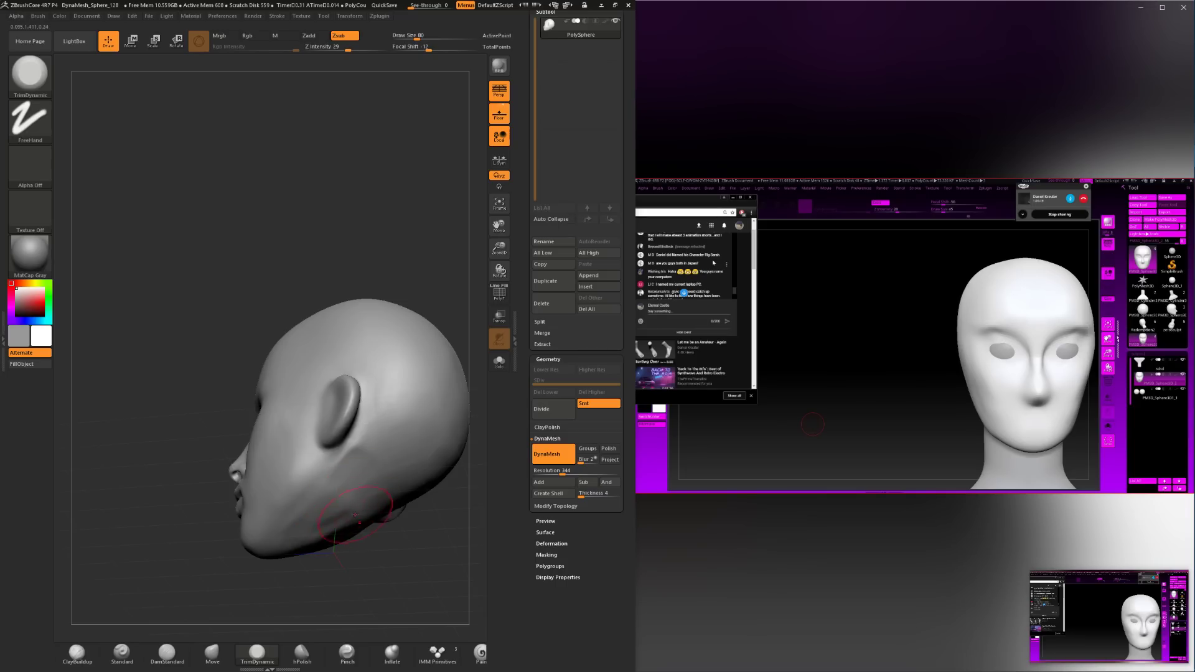
{"action": "right_click_drag", "start_coordinate": [355, 514], "coordinate": [346, 527]}
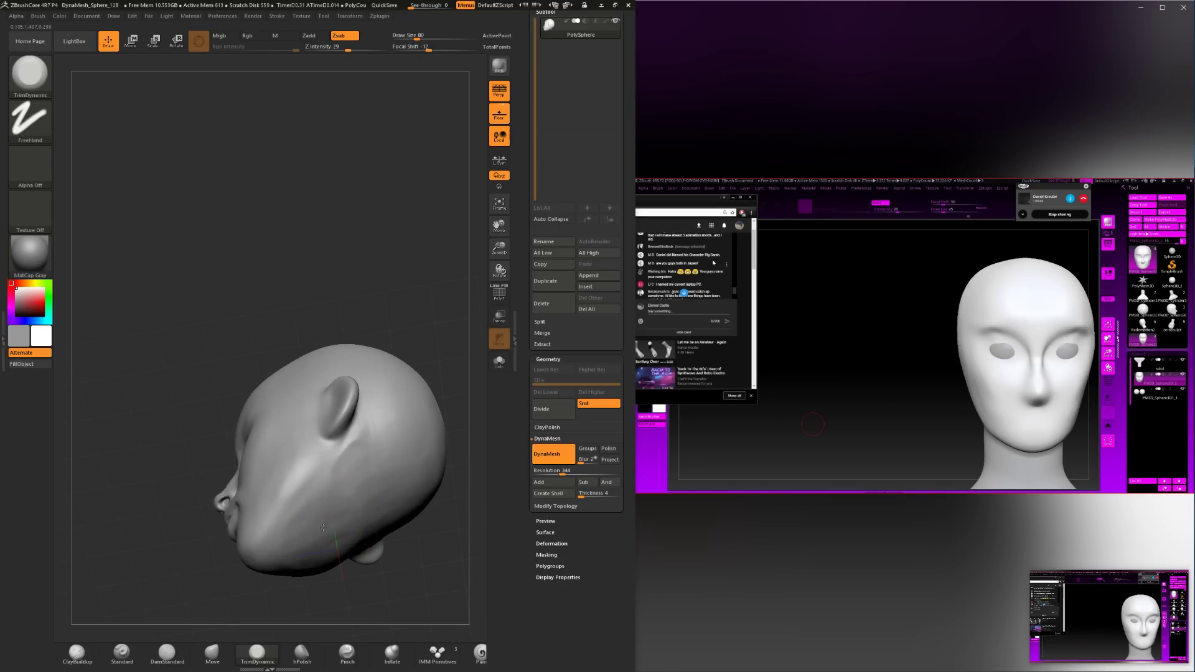
{"action": "right_click_drag", "start_coordinate": [323, 527], "coordinate": [322, 523]}
{"action": "key", "text": "shift"}
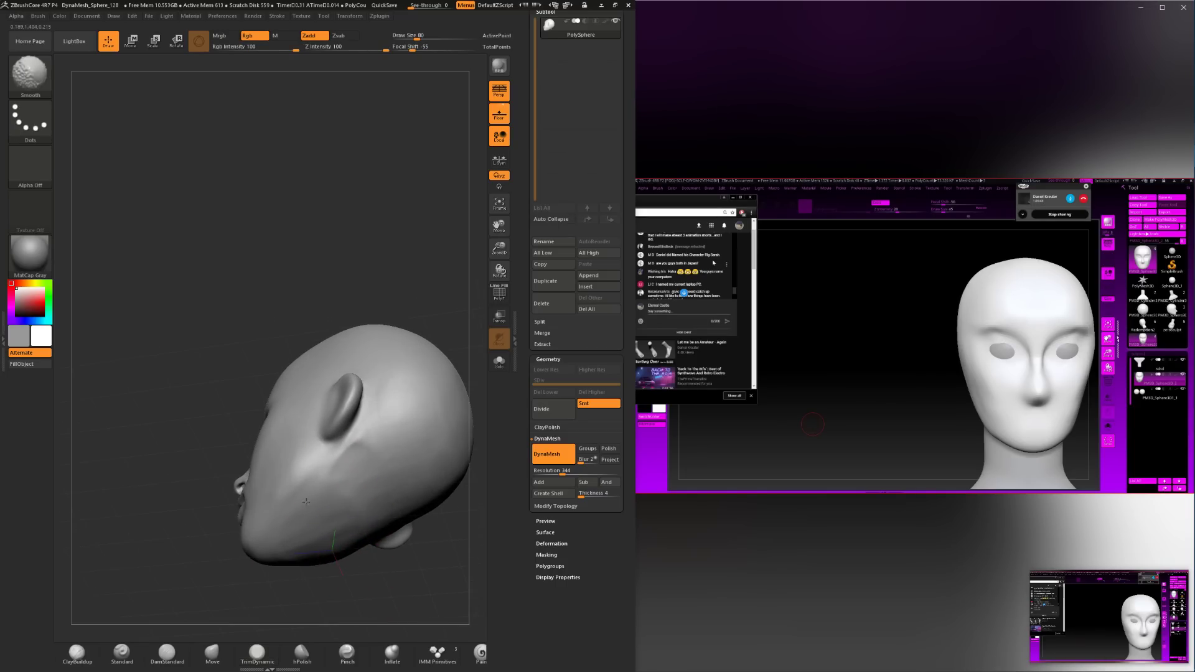
{"action": "mouse_move", "coordinate": [354, 475]}
{"action": "left_mouse_down", "text": "shift"}
{"action": "mouse_move", "coordinate": [381, 436]}
{"action": "mouse_move", "coordinate": [336, 461]}
{"action": "left_mouse_up", "text": "shift"}
Trim the transition behind and below the ear with TrimDynamic at draw size 44, then at 77.
{"action": "key", "text": "space"}
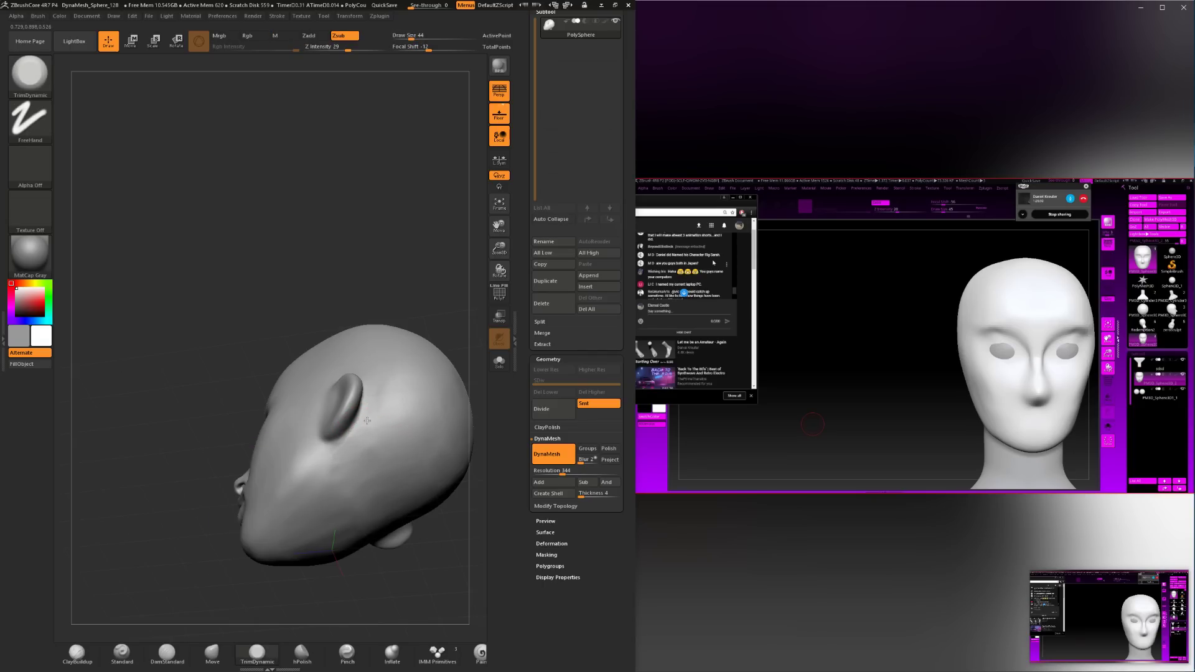
{"action": "left_click_drag", "start_coordinate": [367, 420], "coordinate": [353, 443]}
{"action": "left_click_drag", "start_coordinate": [391, 384], "coordinate": [346, 460]}
{"action": "key", "text": "space"}
{"action": "left_click_drag", "start_coordinate": [370, 437], "coordinate": [376, 437]}
{"action": "left_click_drag", "start_coordinate": [399, 386], "coordinate": [343, 466]}
{"action": "mouse_move", "coordinate": [439, 250]}
{"action": "left_mouse_down"}
{"action": "mouse_move", "coordinate": [459, 293]}
{"action": "mouse_move", "coordinate": [415, 271]}
{"action": "left_mouse_up"}
{"action": "key", "text": "shift"}
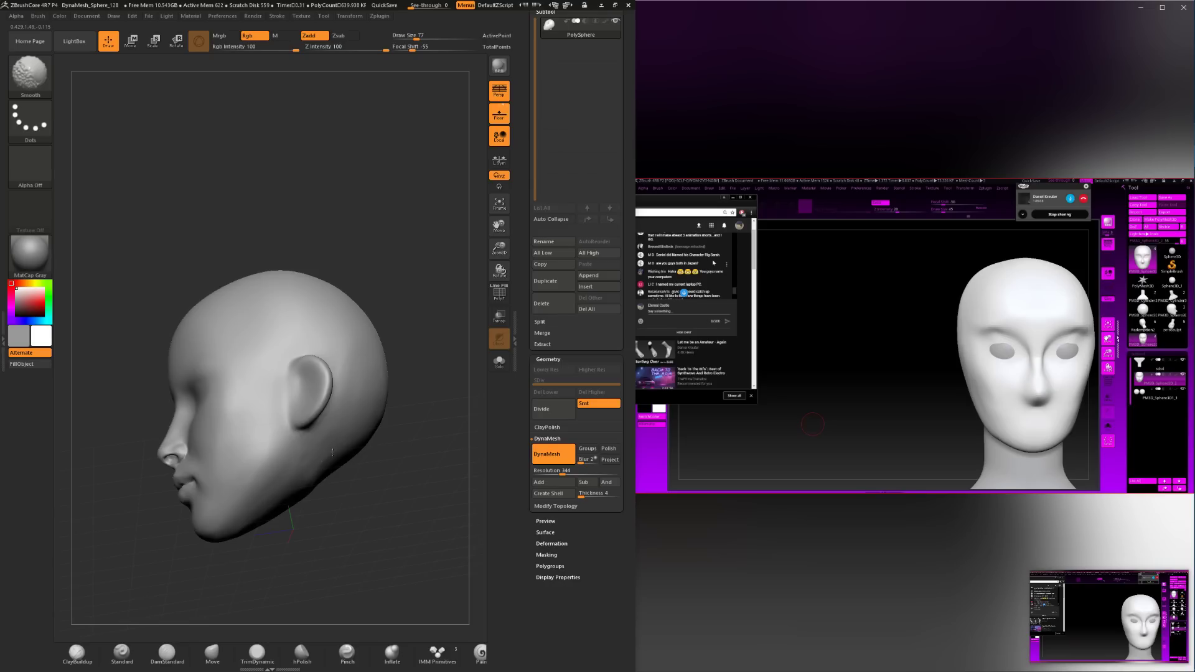
Smooth the jawline and the area around the ear, and refine the side of the jaw with TrimDynamic at draw size 77.
{"action": "mouse_move", "coordinate": [398, 451]}
{"action": "left_mouse_down"}
{"action": "mouse_move", "coordinate": [313, 476]}
{"action": "mouse_move", "coordinate": [326, 494]}
{"action": "mouse_move", "coordinate": [305, 501]}
{"action": "mouse_move", "coordinate": [298, 489]}
{"action": "left_mouse_up"}
{"action": "key", "text": "shift"}
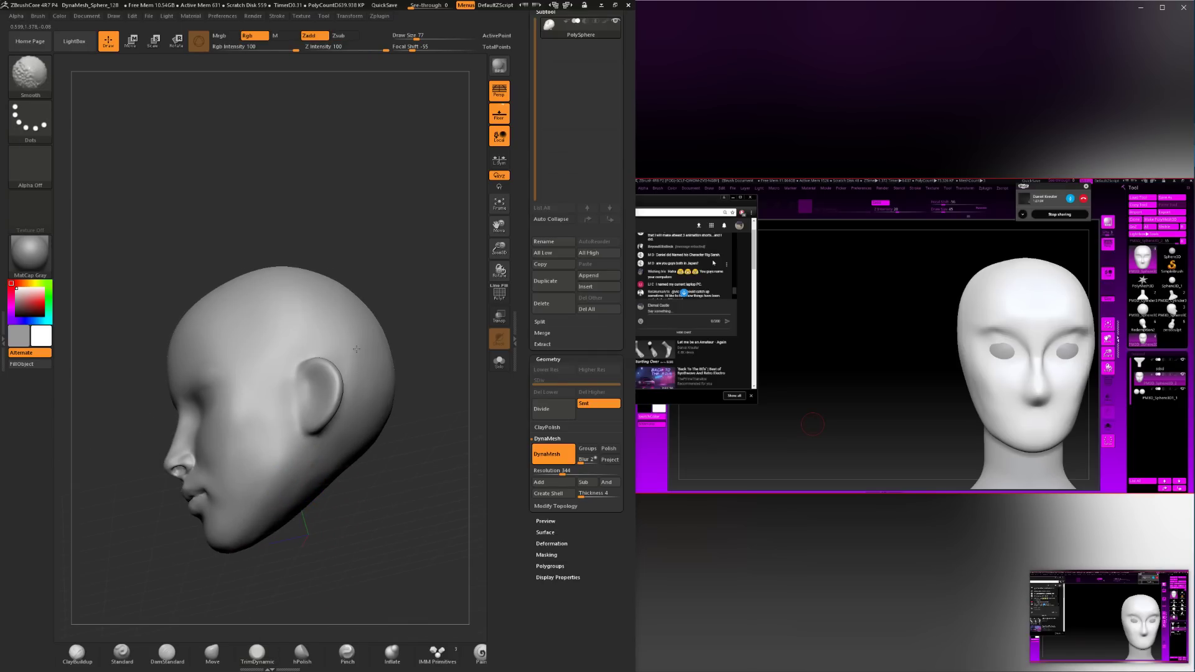
{"action": "key", "text": "space"}
{"action": "mouse_move", "coordinate": [355, 476]}
{"action": "left_mouse_down", "text": "shift"}
{"action": "mouse_move", "coordinate": [380, 507]}
{"action": "mouse_move", "coordinate": [364, 550]}
{"action": "left_mouse_up", "text": "shift"}
{"action": "mouse_move", "coordinate": [299, 403]}
{"action": "left_mouse_down", "text": "shift"}
{"action": "mouse_move", "coordinate": [308, 425]}
{"action": "mouse_move", "coordinate": [323, 418]}
{"action": "left_mouse_up", "text": "shift"}
{"action": "left_click_drag", "start_coordinate": [360, 494], "coordinate": [324, 490]}
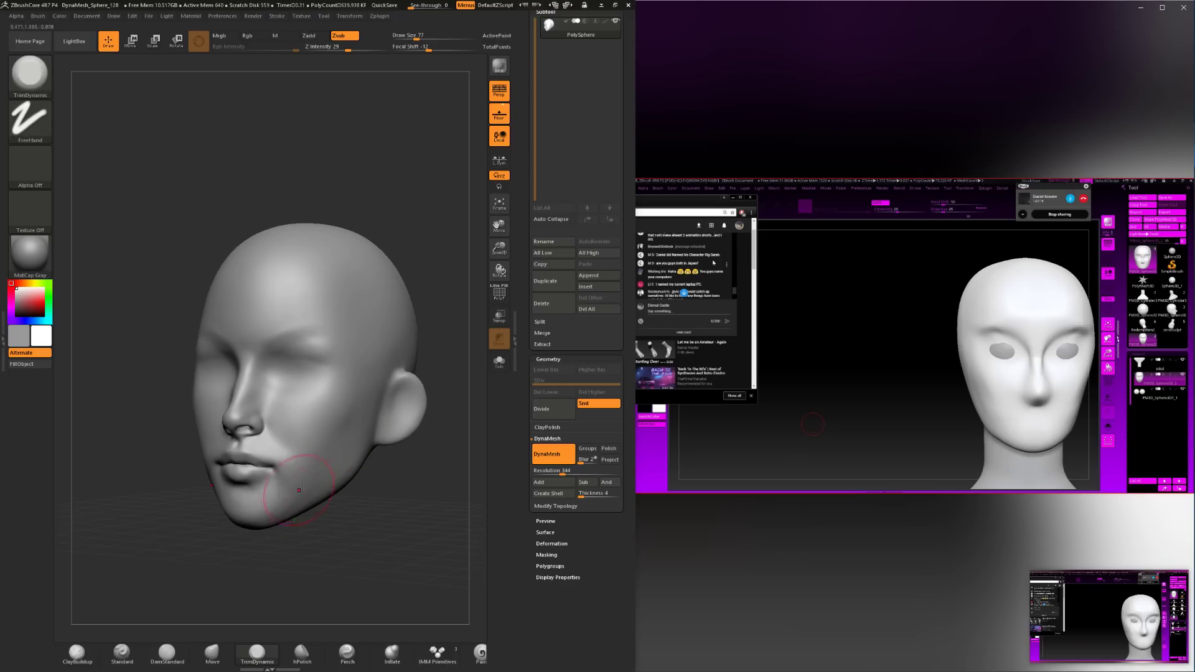
{"action": "left_click_drag", "start_coordinate": [306, 492], "coordinate": [381, 478]}
{"action": "left_click_drag", "start_coordinate": [275, 546], "coordinate": [305, 581]}
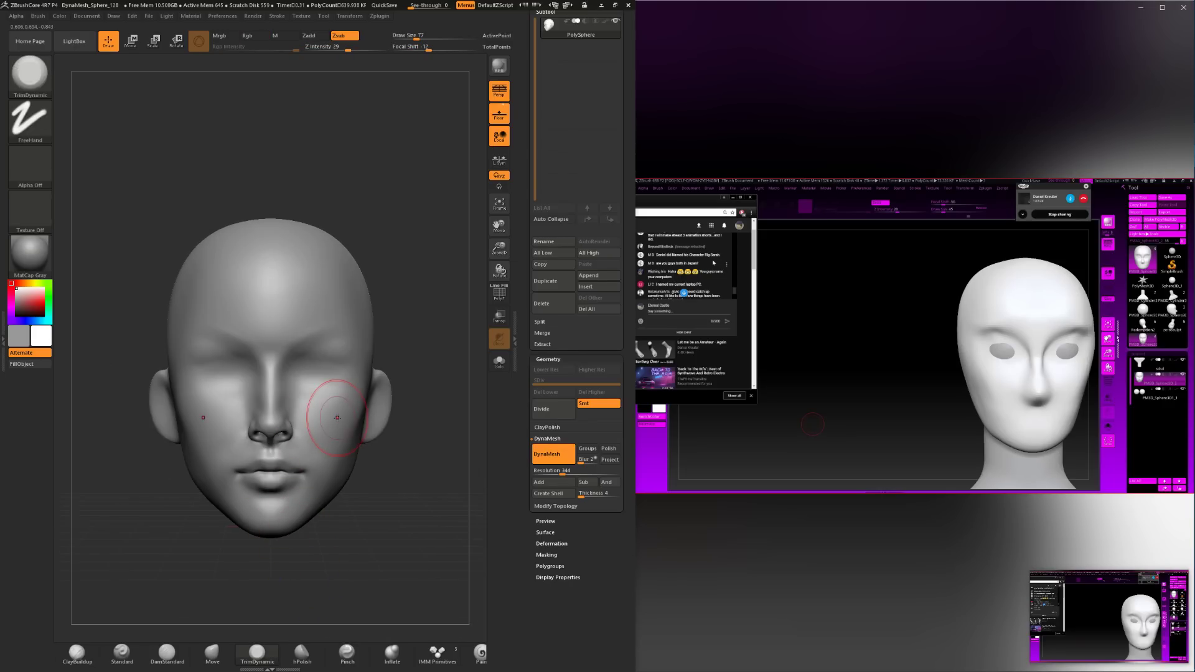
Reshape the lower jaw contour symmetrically from the front with the Move brush at draw size 108.
{"action": "left_click", "coordinate": [212, 650]}
{"action": "key", "text": "space"}
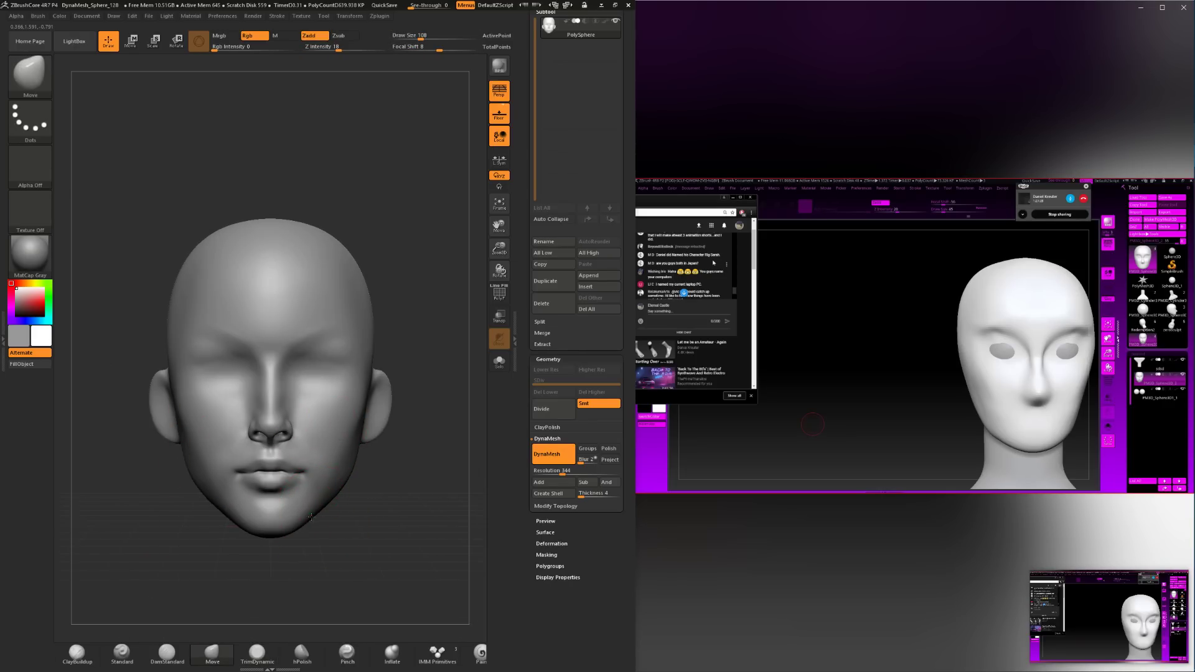
{"action": "mouse_move", "coordinate": [313, 520]}
{"action": "left_mouse_down"}
{"action": "mouse_move", "coordinate": [330, 498]}
{"action": "mouse_move", "coordinate": [350, 510]}
{"action": "left_mouse_up"}
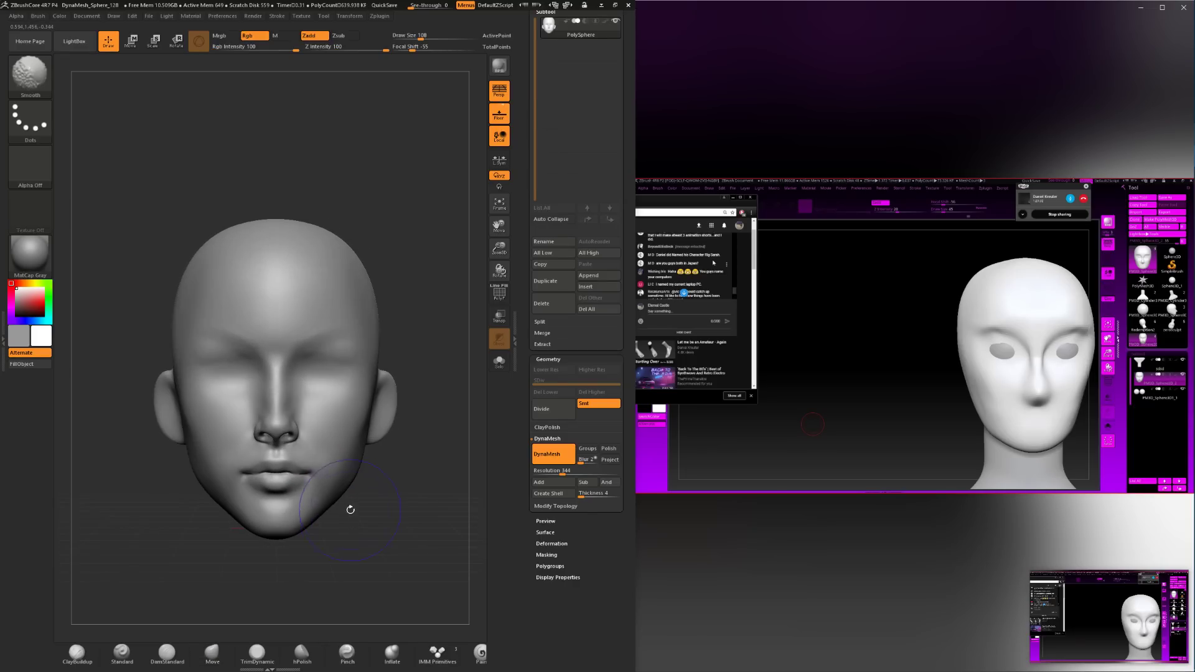
{"action": "left_click_drag", "start_coordinate": [307, 543], "coordinate": [329, 418]}
{"action": "left_click_drag", "start_coordinate": [209, 580], "coordinate": [152, 613]}
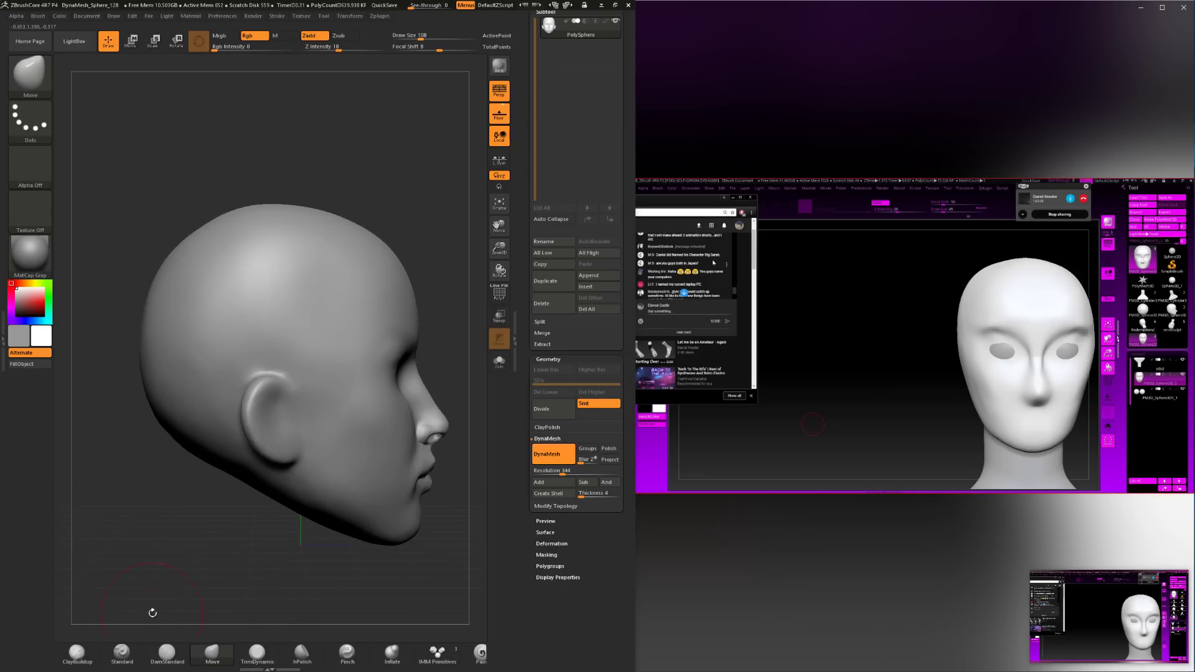
Build up the side of the jaw and the cheek with the ClayBuildup brush, adjusting its draw size to 97.
{"action": "left_click", "coordinate": [76, 661]}
{"action": "left_click_drag", "start_coordinate": [411, 560], "coordinate": [326, 498]}
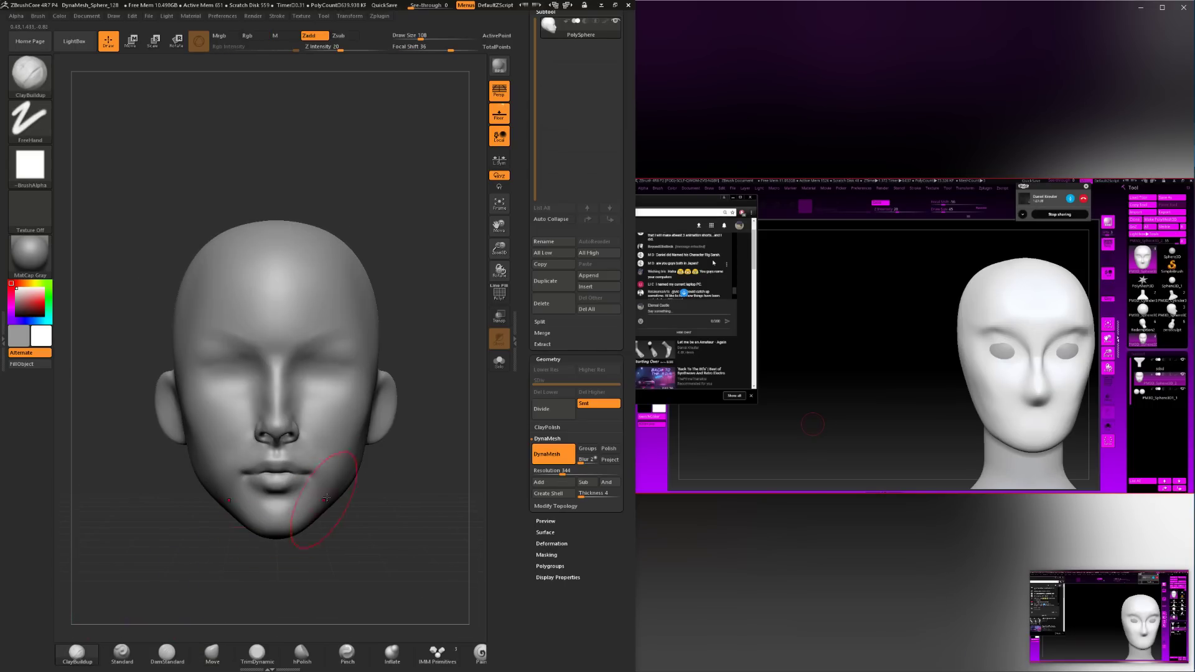
{"action": "left_click_drag", "start_coordinate": [390, 446], "coordinate": [325, 343]}
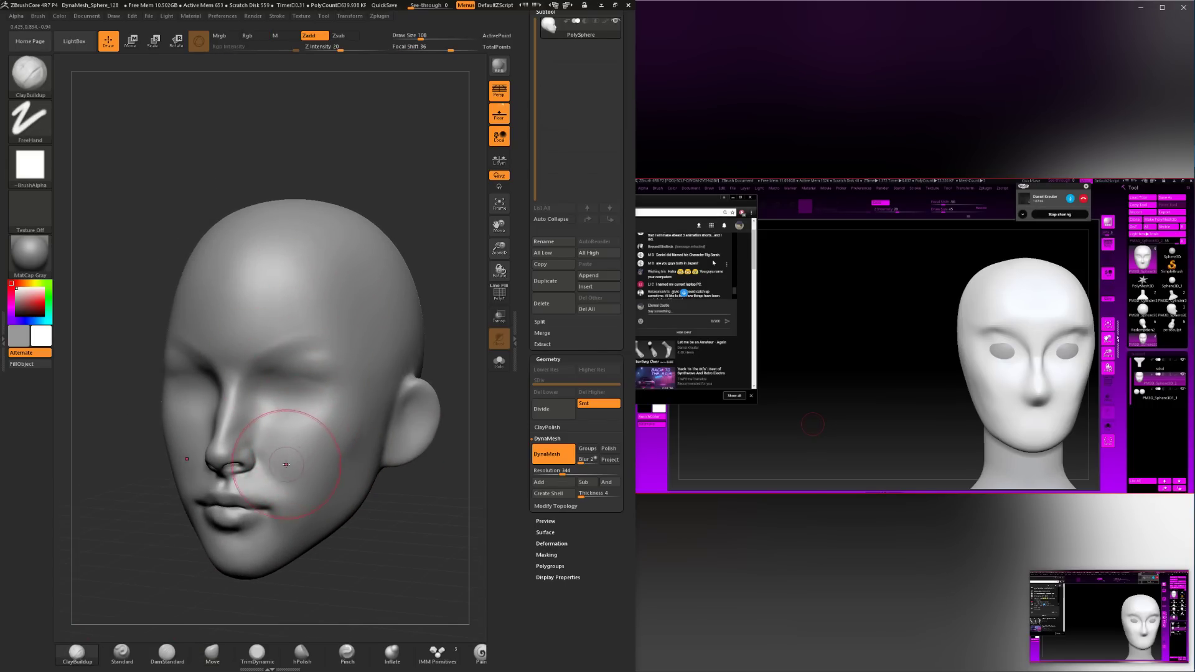
{"action": "right_click", "coordinate": [322, 429]}
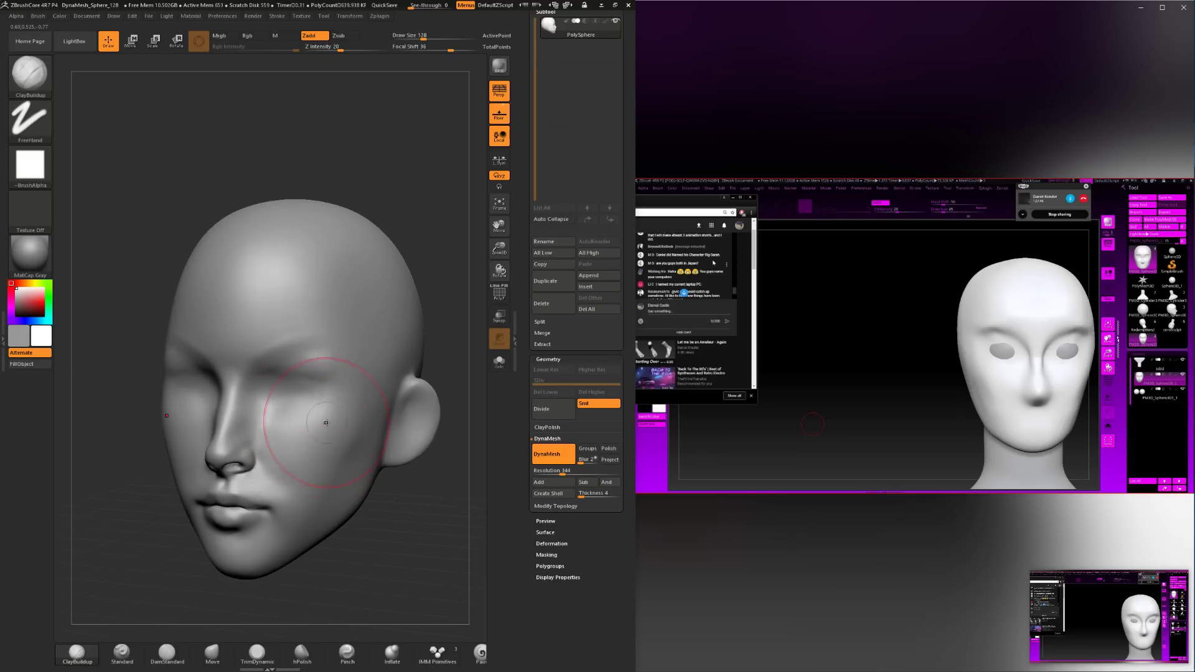
{"action": "right_click", "coordinate": [352, 413]}
{"action": "left_click_drag", "start_coordinate": [357, 418], "coordinate": [341, 436]}
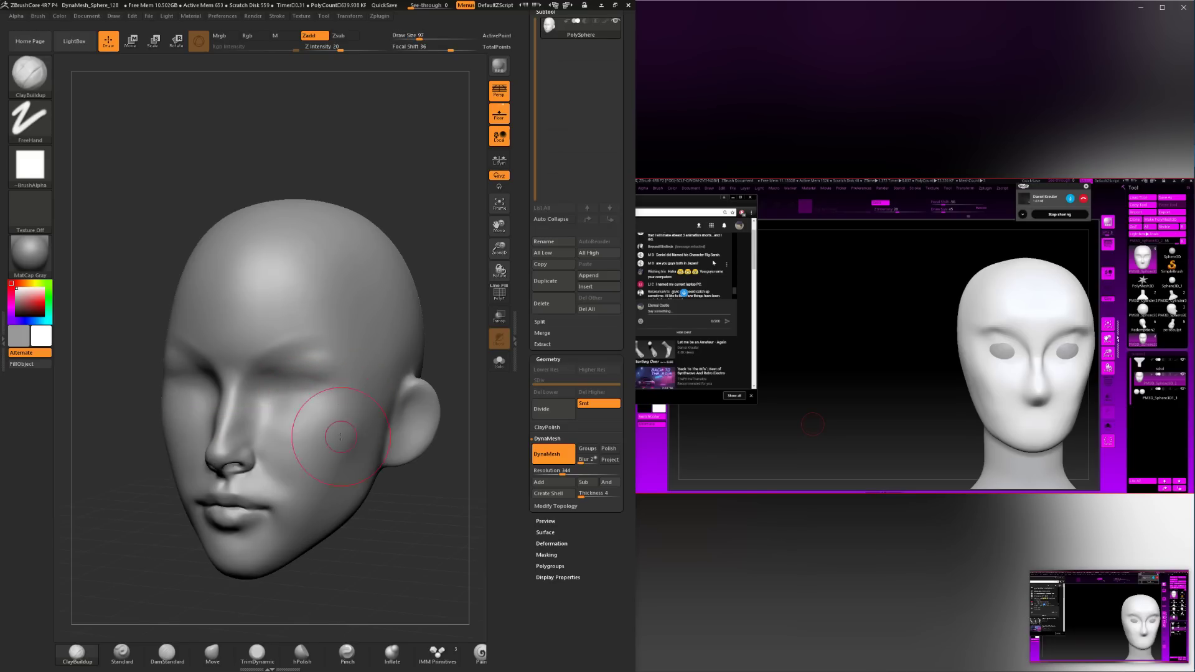
Refine and smooth the cheekbone area with the ClayBuildup brush at draw size 49.
{"action": "mouse_move", "coordinate": [450, 353]}
{"action": "left_mouse_down"}
{"action": "mouse_move", "coordinate": [443, 400]}
{"action": "mouse_move", "coordinate": [430, 373]}
{"action": "mouse_move", "coordinate": [379, 404]}
{"action": "left_mouse_up"}
{"action": "right_click", "coordinate": [348, 430]}
{"action": "mouse_move", "coordinate": [354, 432]}
{"action": "left_mouse_down"}
{"action": "mouse_move", "coordinate": [339, 436]}
{"action": "mouse_move", "coordinate": [347, 415]}
{"action": "mouse_move", "coordinate": [338, 423]}
{"action": "mouse_move", "coordinate": [358, 436]}
{"action": "mouse_move", "coordinate": [324, 425]}
{"action": "left_mouse_up"}
{"action": "key", "text": "shift"}
{"action": "right_click", "coordinate": [346, 423]}
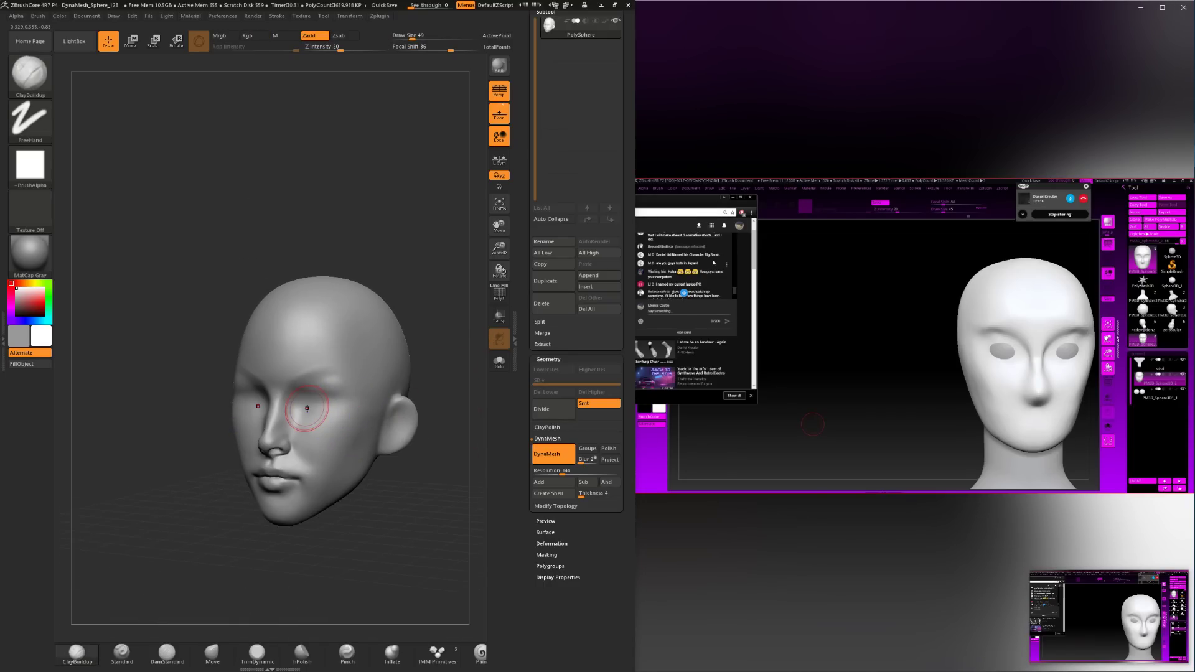
{"action": "left_click_drag", "start_coordinate": [446, 323], "coordinate": [362, 353]}
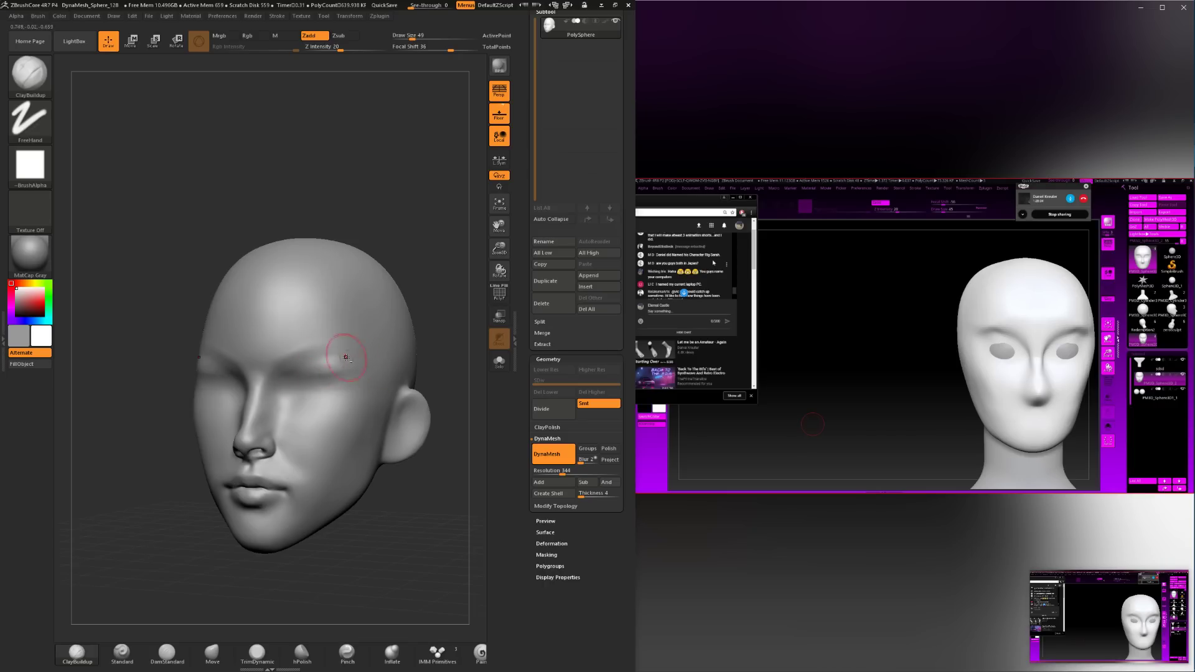
Smooth the brow area, and flatten and smooth the forehead with the TrimDynamic brush at draw size 71.
{"action": "mouse_move", "coordinate": [445, 343]}
{"action": "left_mouse_down"}
{"action": "mouse_move", "coordinate": [429, 338]}
{"action": "mouse_move", "coordinate": [417, 364]}
{"action": "left_mouse_up"}
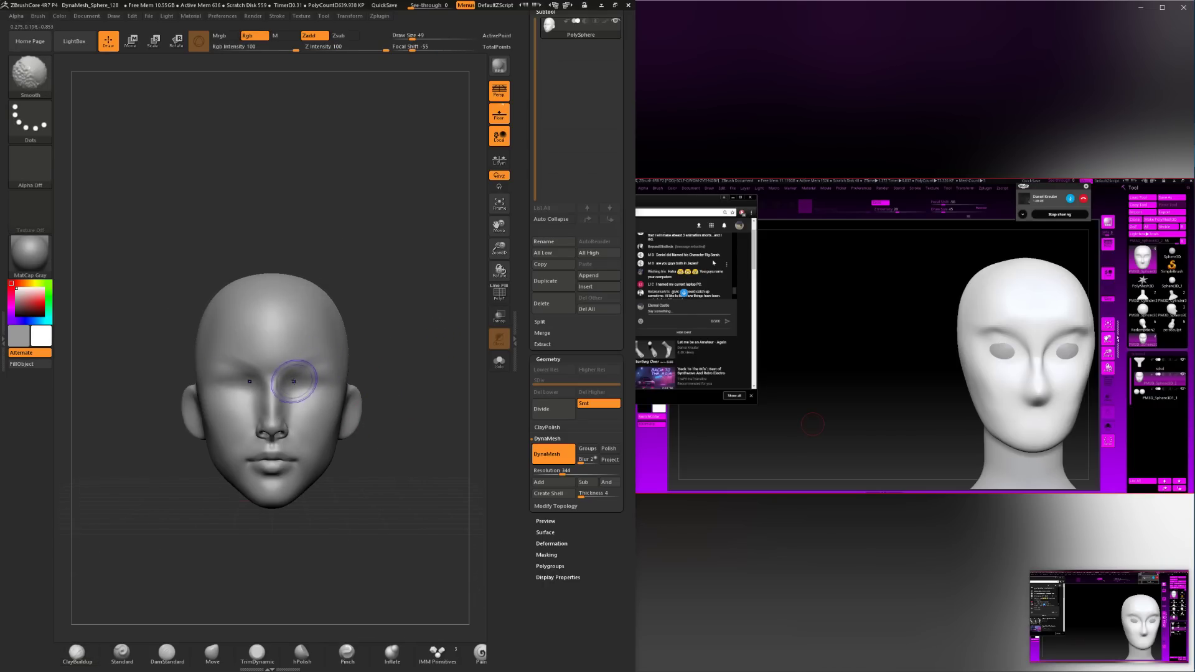
{"action": "left_click_drag", "start_coordinate": [439, 364], "coordinate": [412, 336]}
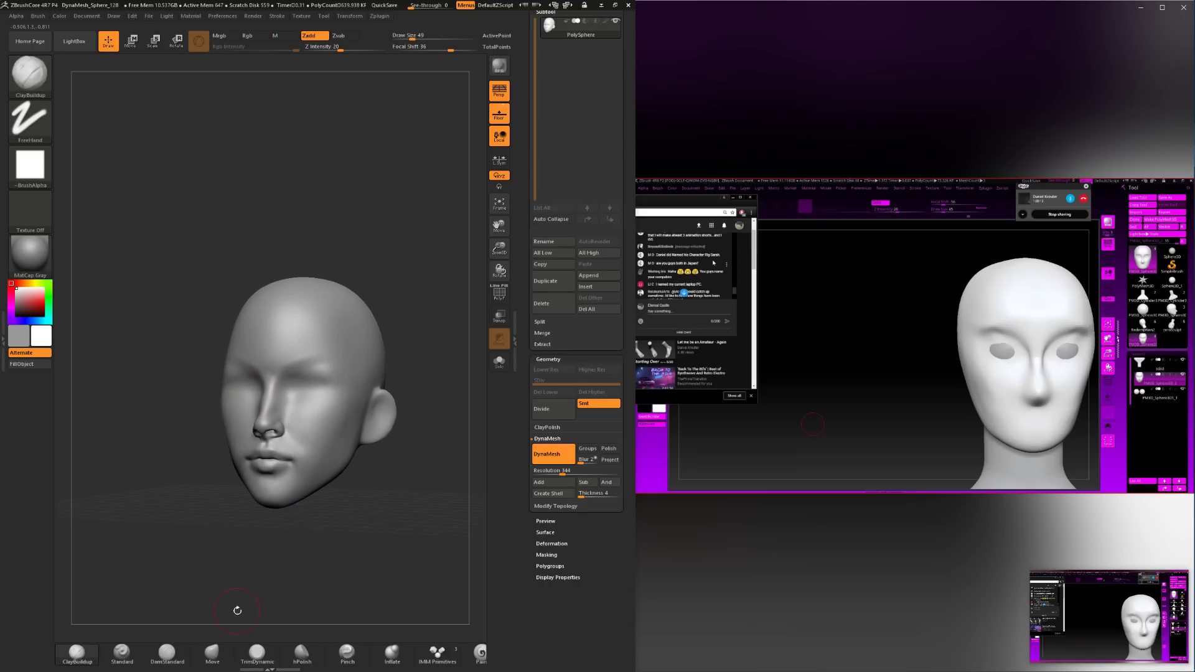
{"action": "left_click", "coordinate": [257, 654]}
{"action": "key", "text": "space"}
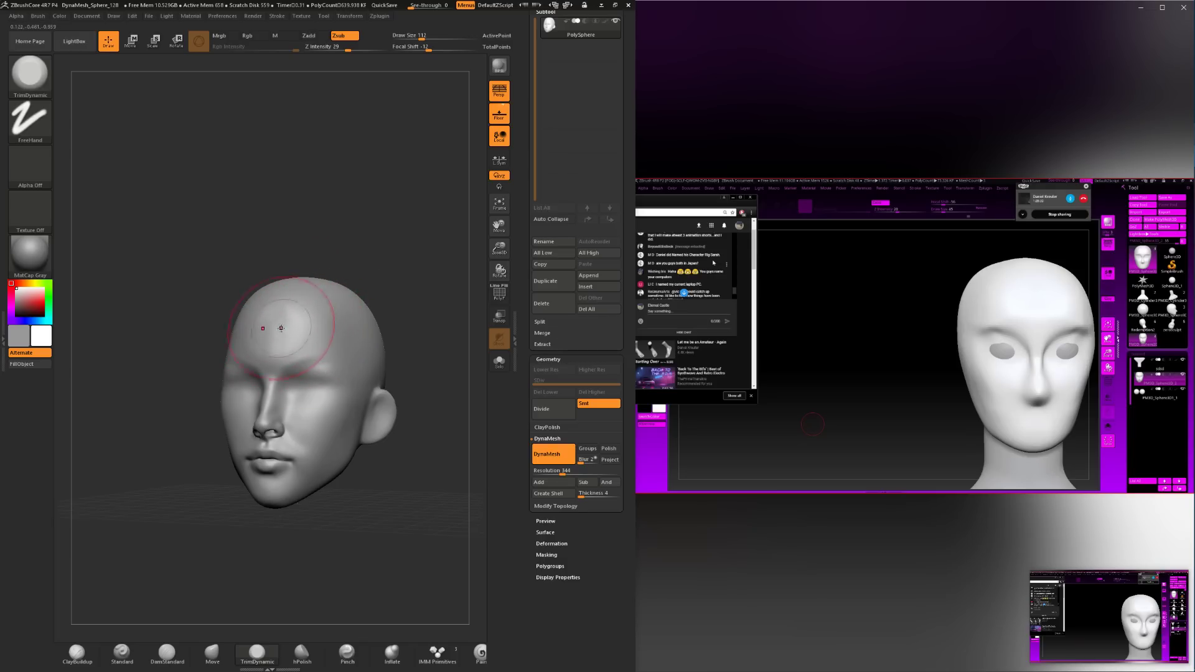
{"action": "key", "text": "space"}
{"action": "key", "text": "shift"}
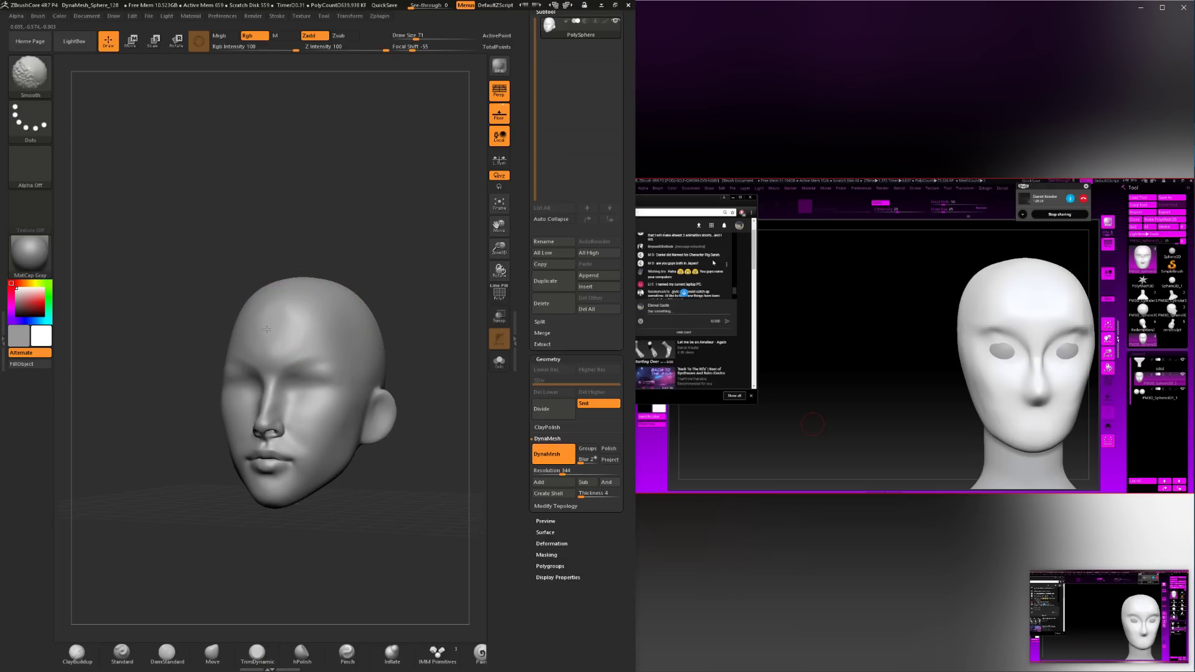
{"action": "key", "text": "alt"}
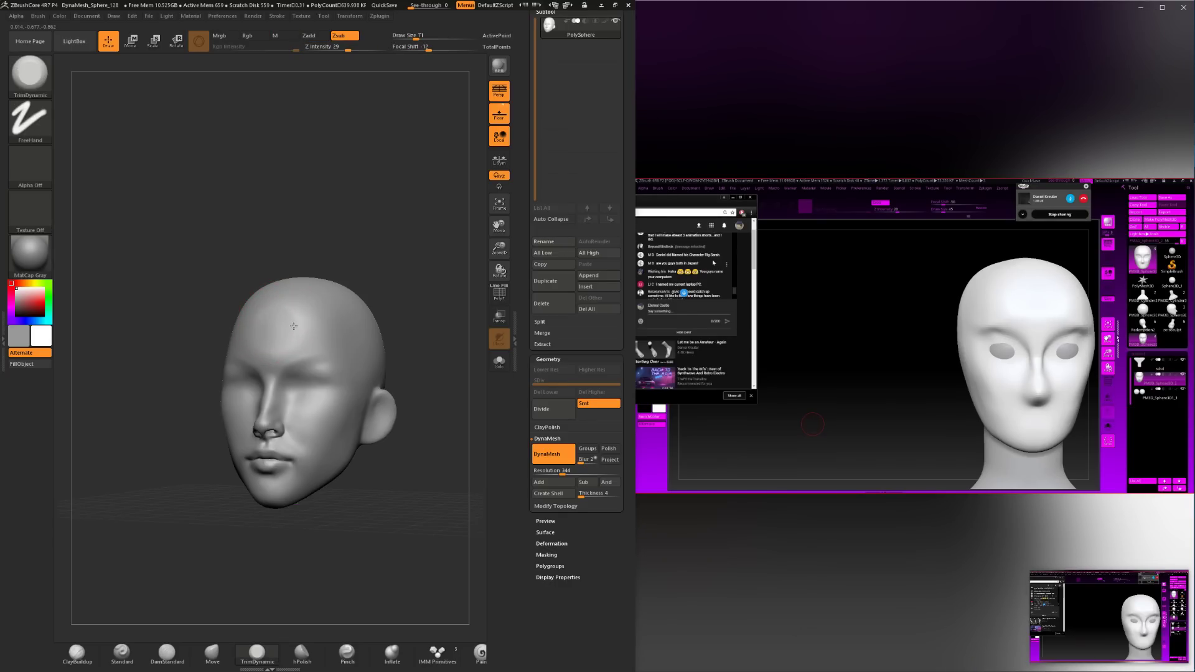
{"action": "key", "text": "shift"}
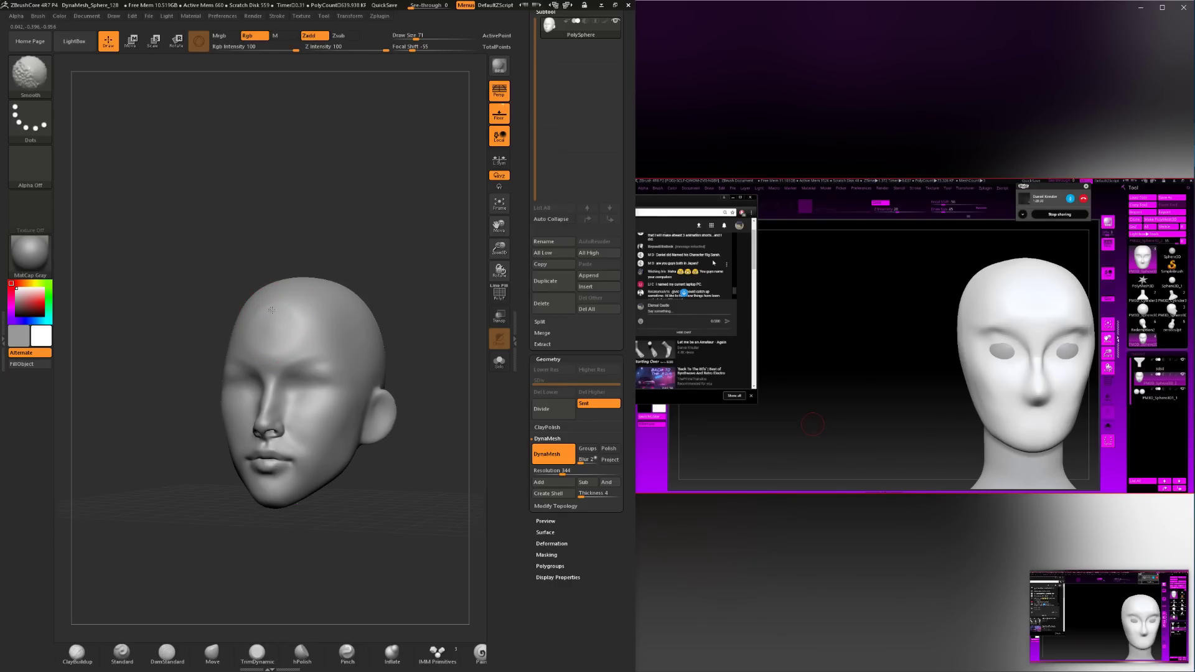
{"action": "mouse_move", "coordinate": [385, 225]}
{"action": "left_mouse_down"}
{"action": "mouse_move", "coordinate": [439, 231]}
{"action": "mouse_move", "coordinate": [401, 271]}
{"action": "left_mouse_up"}
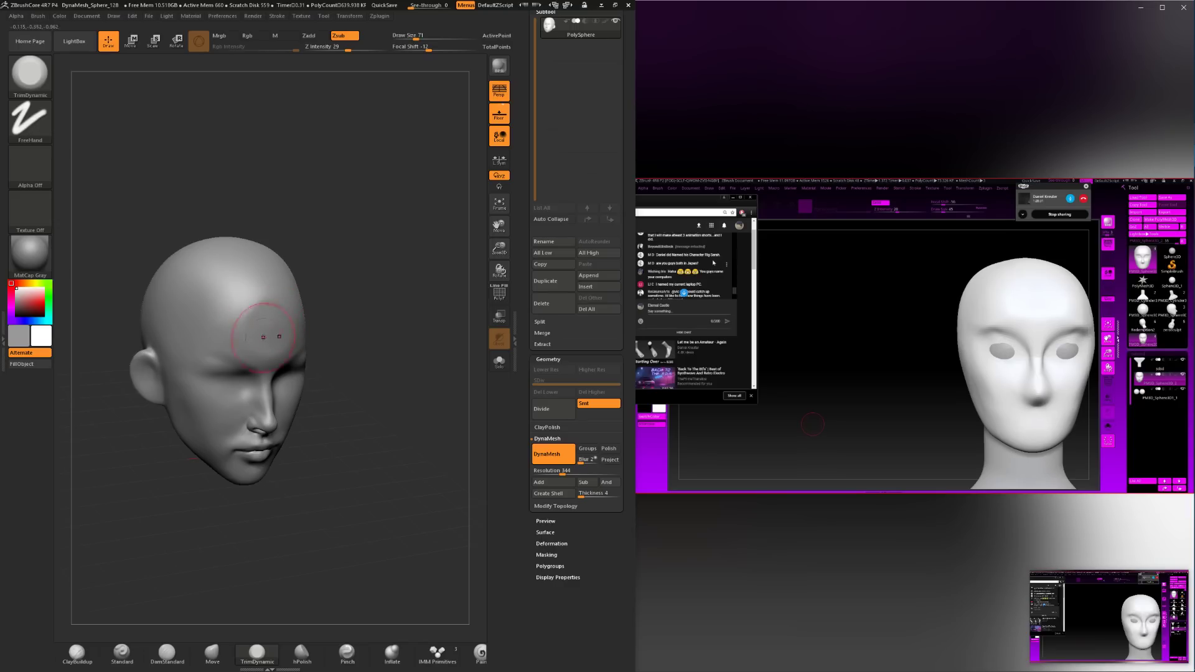
Build up the forehead and temple with the ClayBuildup brush at draw size 71 and smooth the added clay.
{"action": "left_click", "coordinate": [77, 651]}
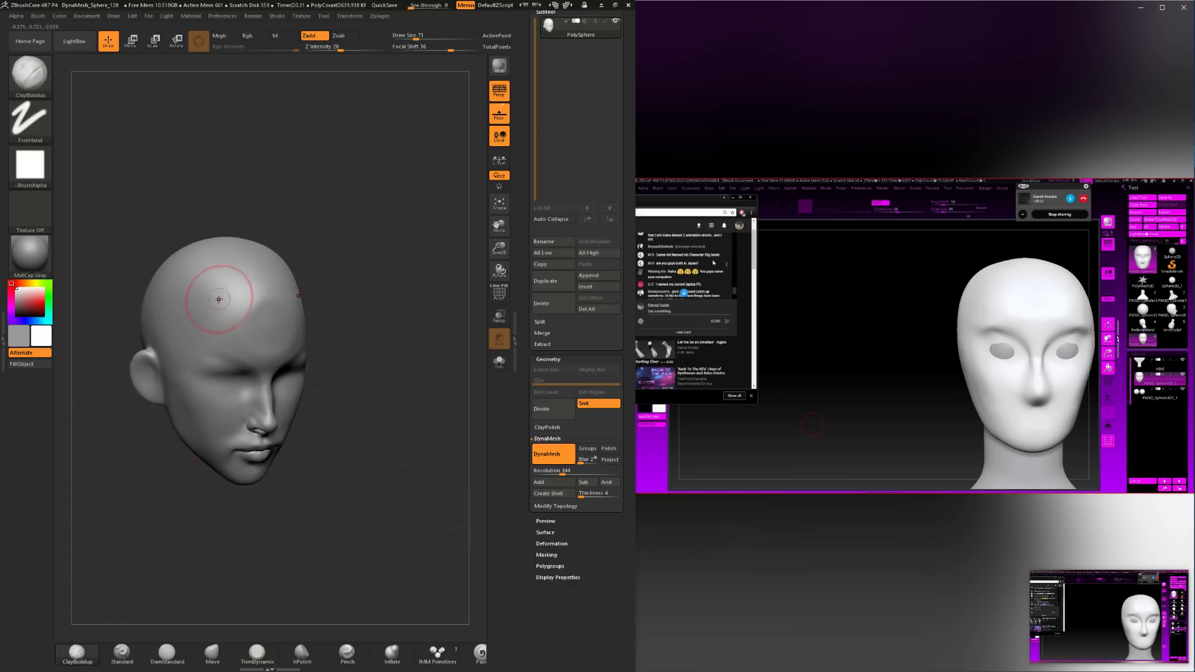
{"action": "key", "text": "shift"}
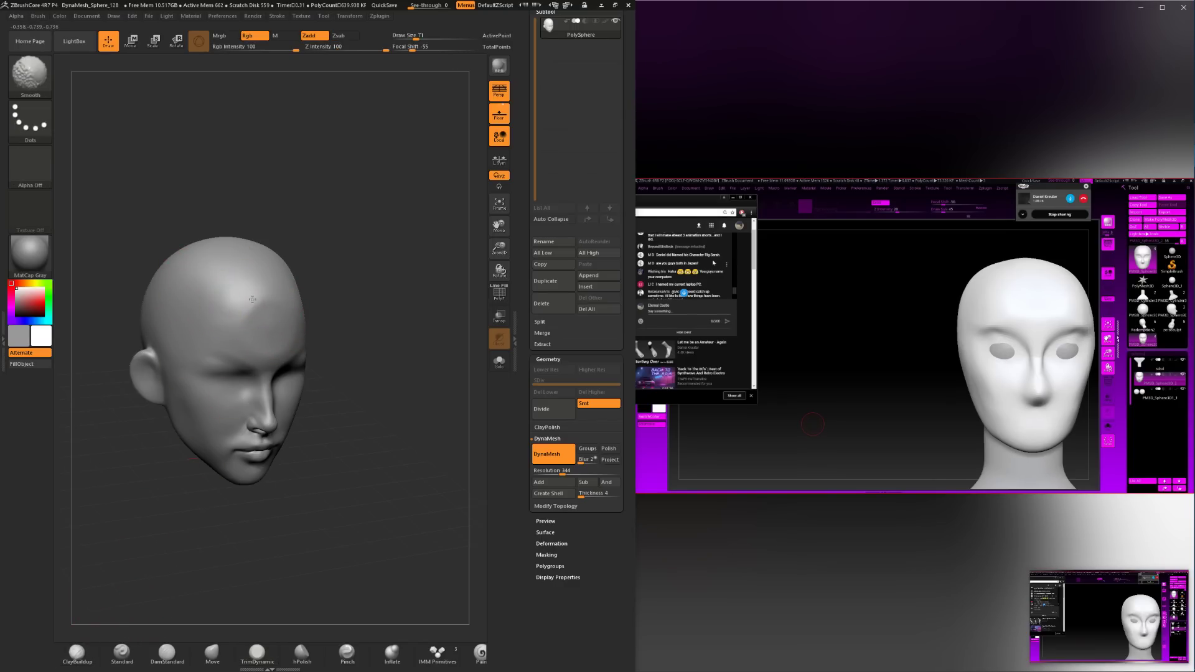
{"action": "mouse_move", "coordinate": [386, 311]}
{"action": "left_mouse_down"}
{"action": "mouse_move", "coordinate": [286, 305]}
{"action": "mouse_move", "coordinate": [296, 309]}
{"action": "left_mouse_up"}
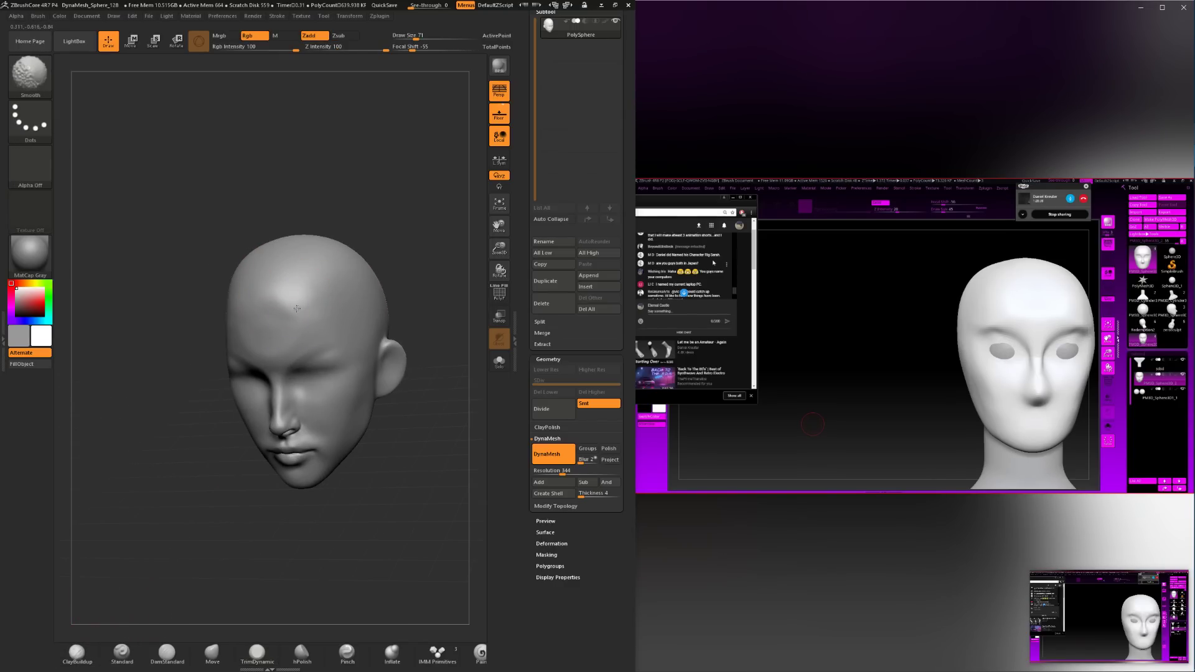
{"action": "left_click_drag", "start_coordinate": [187, 292], "coordinate": [253, 312]}
{"action": "key", "text": "shift"}
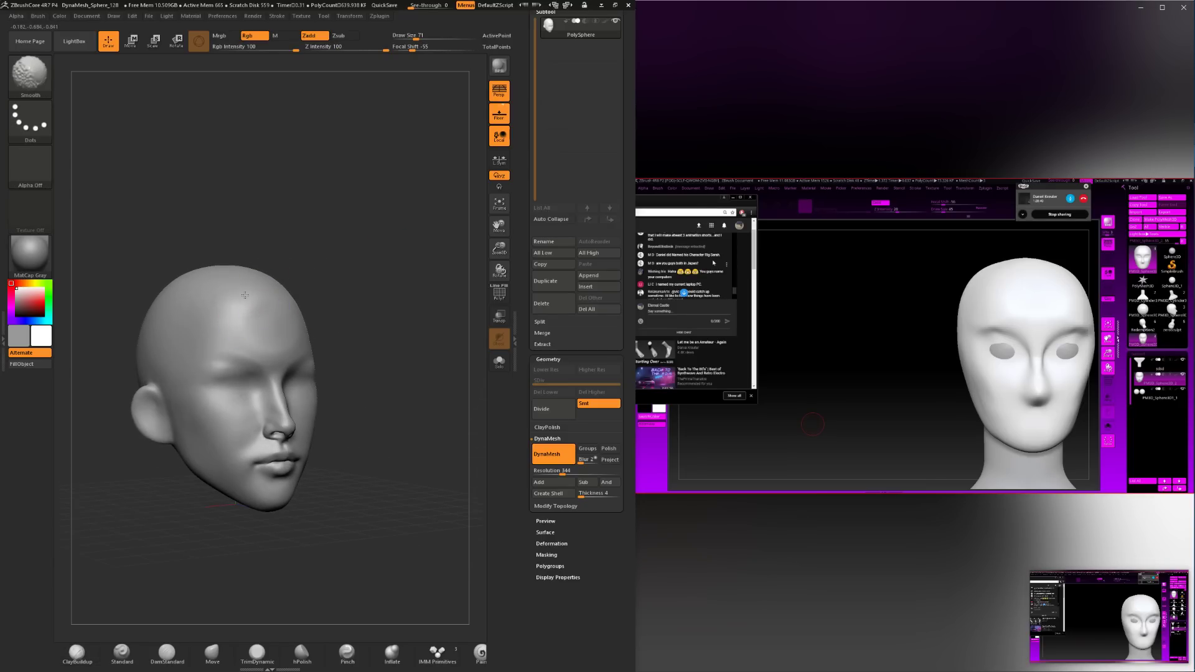
{"action": "key", "text": "shift"}
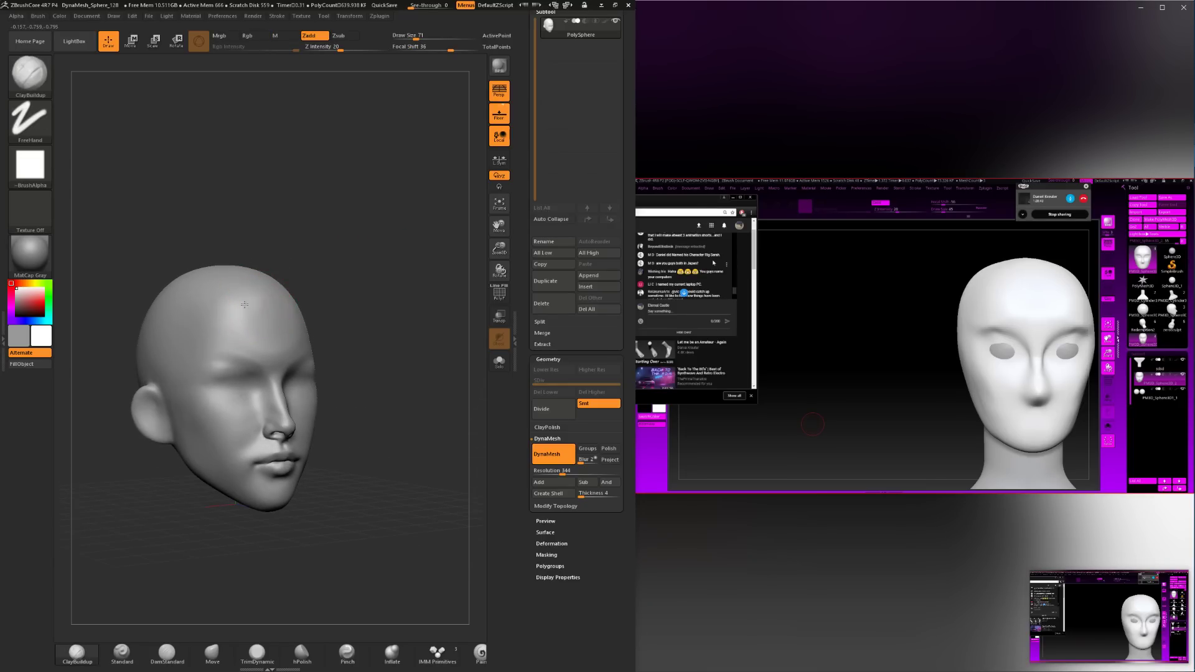
{"action": "key", "text": "shift"}
{"action": "left_click_drag", "start_coordinate": [347, 307], "coordinate": [247, 447]}
Reshape the top of the skull in profile with the Move brush at draw size 154.
{"action": "left_click", "coordinate": [212, 652]}
{"action": "mouse_move", "coordinate": [224, 578]}
{"action": "left_mouse_down"}
{"action": "mouse_move", "coordinate": [230, 560]}
{"action": "mouse_move", "coordinate": [299, 541]}
{"action": "left_mouse_up"}
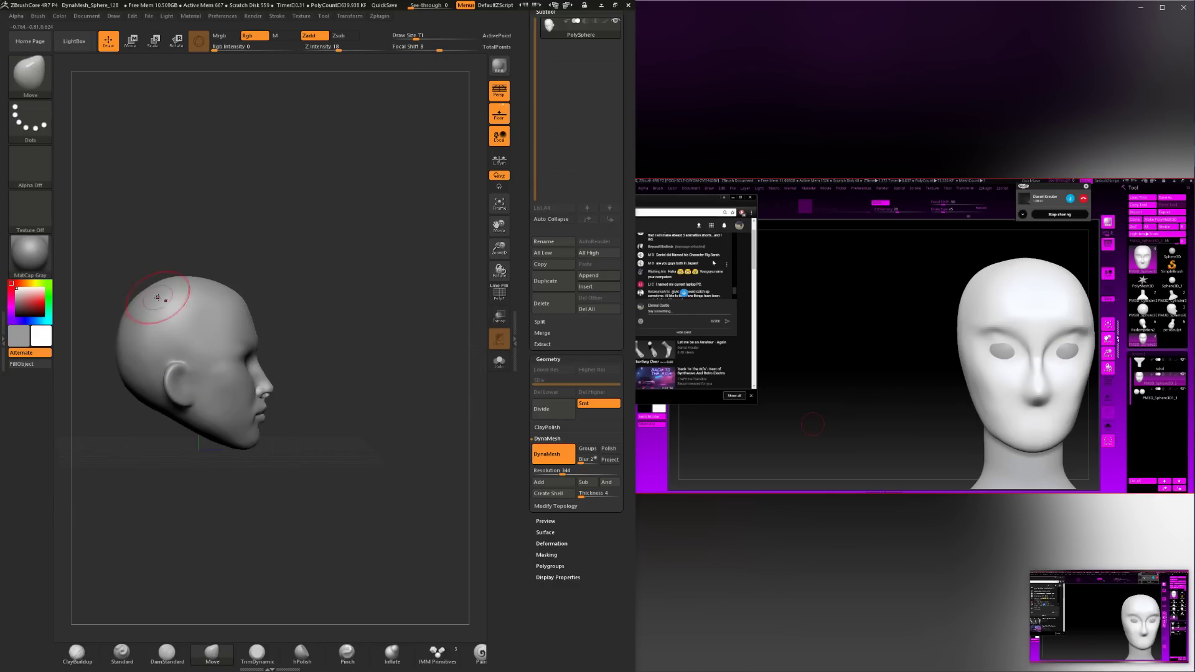
{"action": "key", "text": "space"}
{"action": "left_click", "coordinate": [164, 295]}
{"action": "key", "text": "space"}
{"action": "left_click_drag", "start_coordinate": [179, 268], "coordinate": [256, 262]}
{"action": "key", "text": "space"}
{"action": "key", "text": "space"}
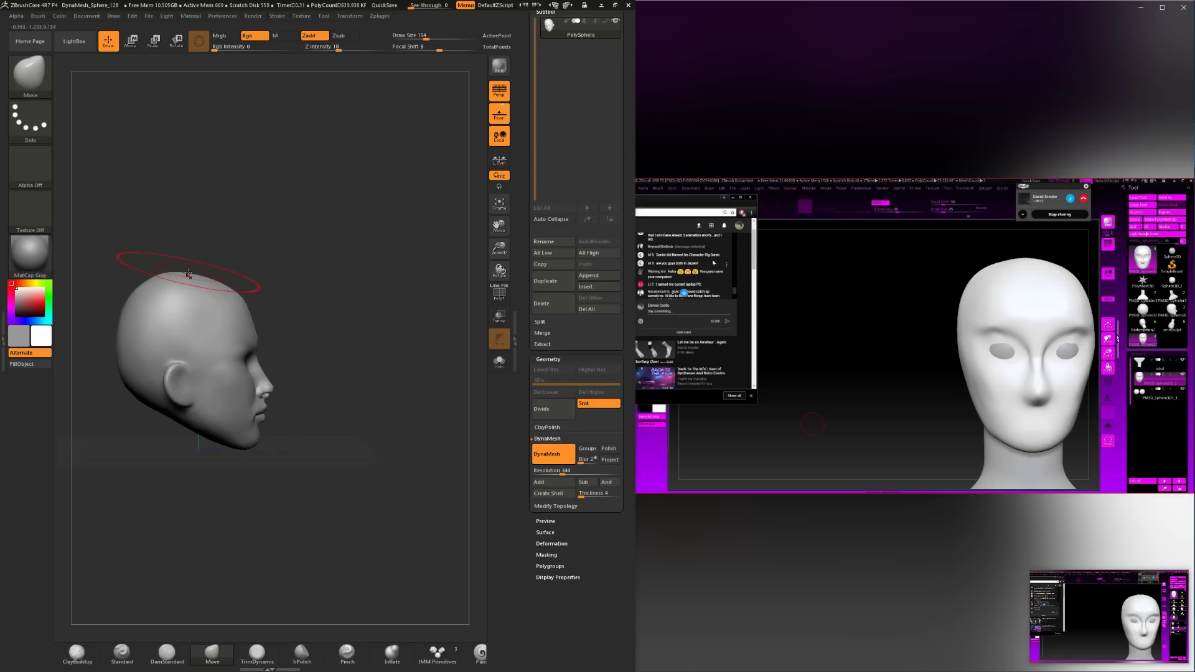
{"action": "left_click_drag", "start_coordinate": [229, 239], "coordinate": [216, 253]}
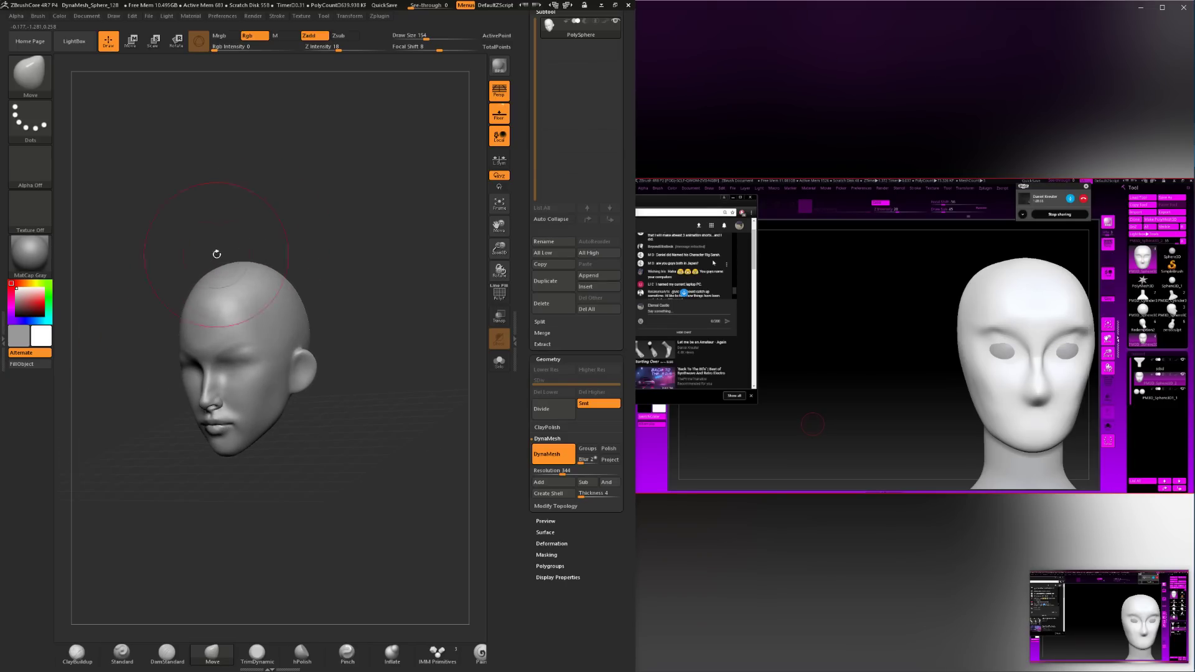
{"action": "mouse_move", "coordinate": [292, 264]}
{"action": "left_mouse_down"}
{"action": "mouse_move", "coordinate": [297, 276]}
{"action": "mouse_move", "coordinate": [319, 273]}
{"action": "mouse_move", "coordinate": [253, 253]}
{"action": "mouse_move", "coordinate": [304, 280]}
{"action": "mouse_move", "coordinate": [302, 299]}
{"action": "mouse_move", "coordinate": [287, 299]}
{"action": "mouse_move", "coordinate": [305, 277]}
{"action": "mouse_move", "coordinate": [270, 269]}
{"action": "mouse_move", "coordinate": [283, 303]}
{"action": "mouse_move", "coordinate": [287, 290]}
{"action": "mouse_move", "coordinate": [188, 357]}
{"action": "mouse_move", "coordinate": [247, 353]}
{"action": "left_mouse_up"}
Refine the overall skull shape from several angles with the Move brush at draw size 172.
{"action": "key", "text": "space"}
{"action": "key", "text": "space"}
{"action": "key", "text": "space"}
{"action": "key", "text": "space"}
{"action": "key", "text": "space"}
{"action": "key", "text": "space"}
{"action": "key", "text": "space"}
{"action": "mouse_move", "coordinate": [362, 396]}
{"action": "left_mouse_down"}
{"action": "mouse_move", "coordinate": [246, 394]}
{"action": "mouse_move", "coordinate": [252, 384]}
{"action": "left_mouse_up"}
{"action": "key", "text": "space"}
{"action": "key", "text": "space"}
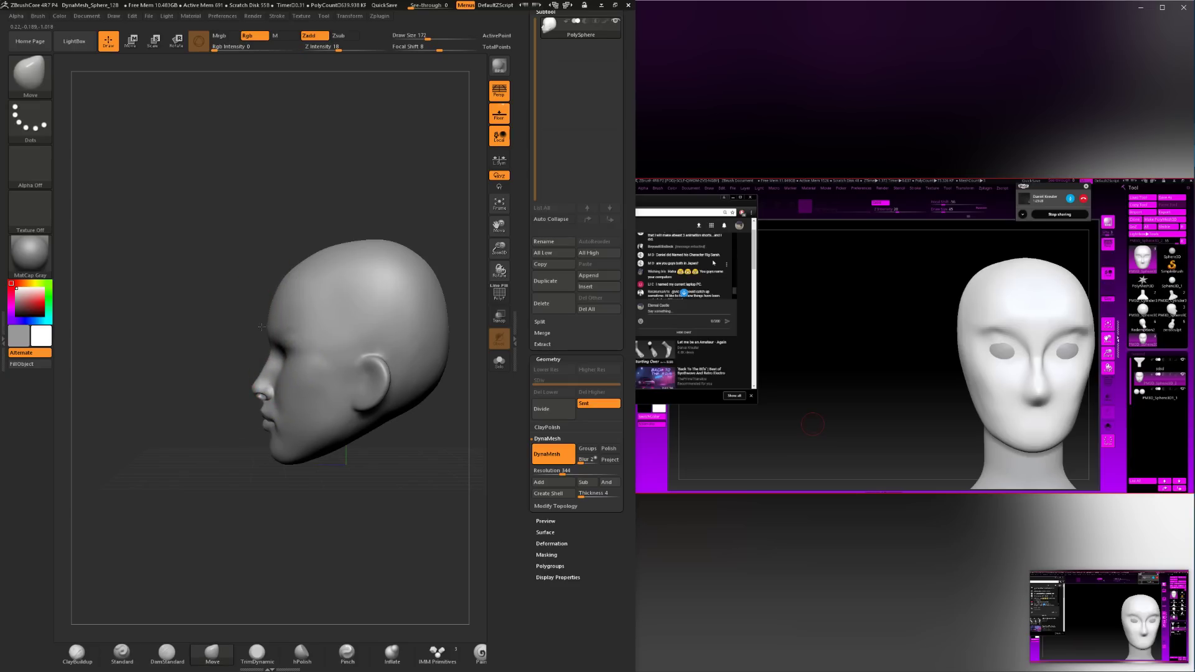
Adjust the forehead contour in side view with the Move brush, reducing its draw size to 94.
{"action": "key", "text": "space"}
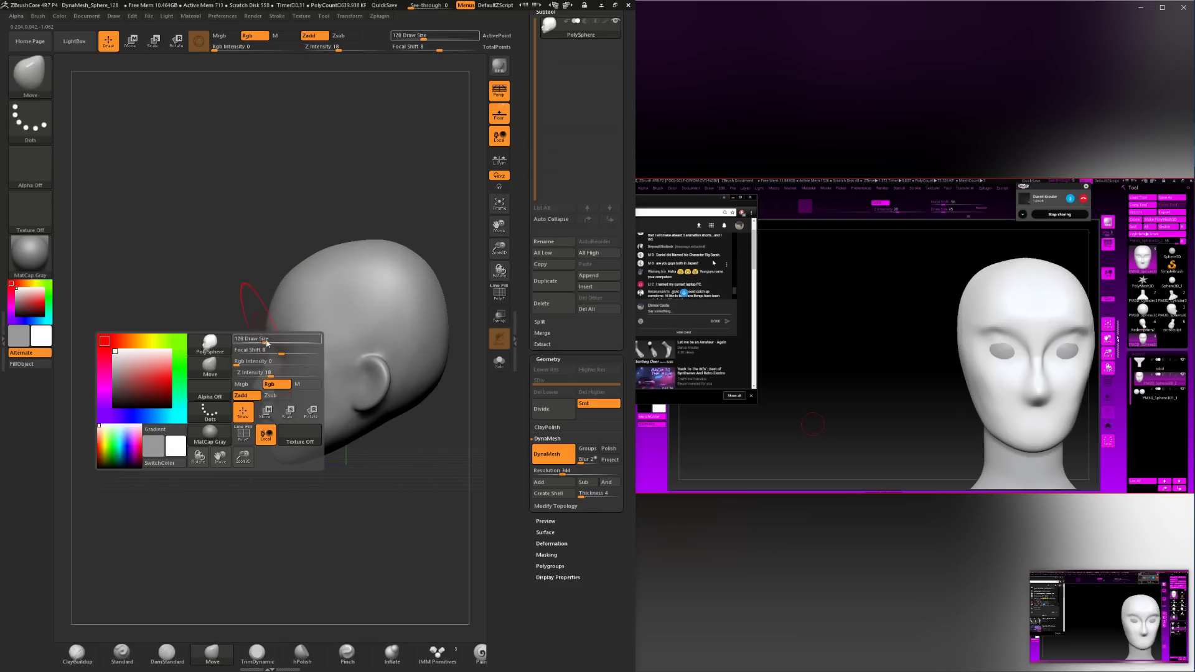
{"action": "mouse_move", "coordinate": [263, 341]}
{"action": "left_mouse_down"}
{"action": "mouse_move", "coordinate": [251, 349]}
{"action": "mouse_move", "coordinate": [286, 370]}
{"action": "left_mouse_up"}
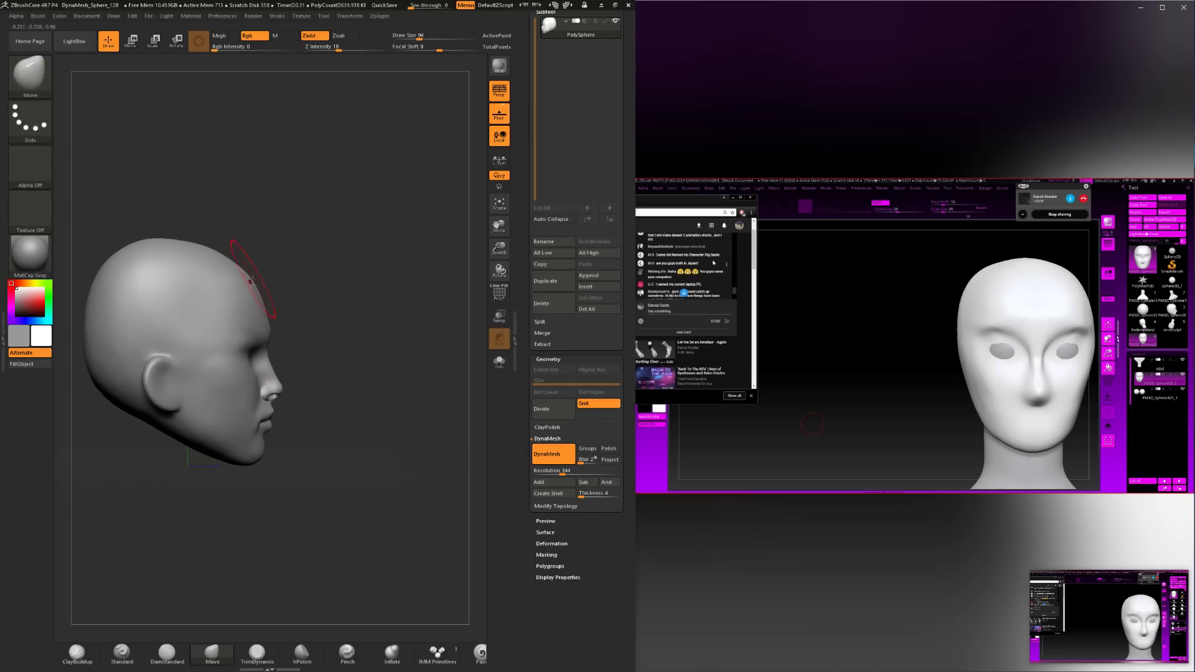
{"action": "key", "text": "space"}
{"action": "key", "text": "space"}
{"action": "left_click_drag", "start_coordinate": [218, 259], "coordinate": [226, 259]}
Adjust the crown and back of the skull in profile with the Move brush at draw size 239.
{"action": "left_click_drag", "start_coordinate": [299, 247], "coordinate": [367, 252], "text": "alt"}
{"action": "key", "text": "space"}
{"action": "left_click_drag", "start_coordinate": [201, 268], "coordinate": [200, 336]}
{"action": "key", "text": "space"}
{"action": "key", "text": "space"}
{"action": "left_click_drag", "start_coordinate": [164, 375], "coordinate": [171, 376]}
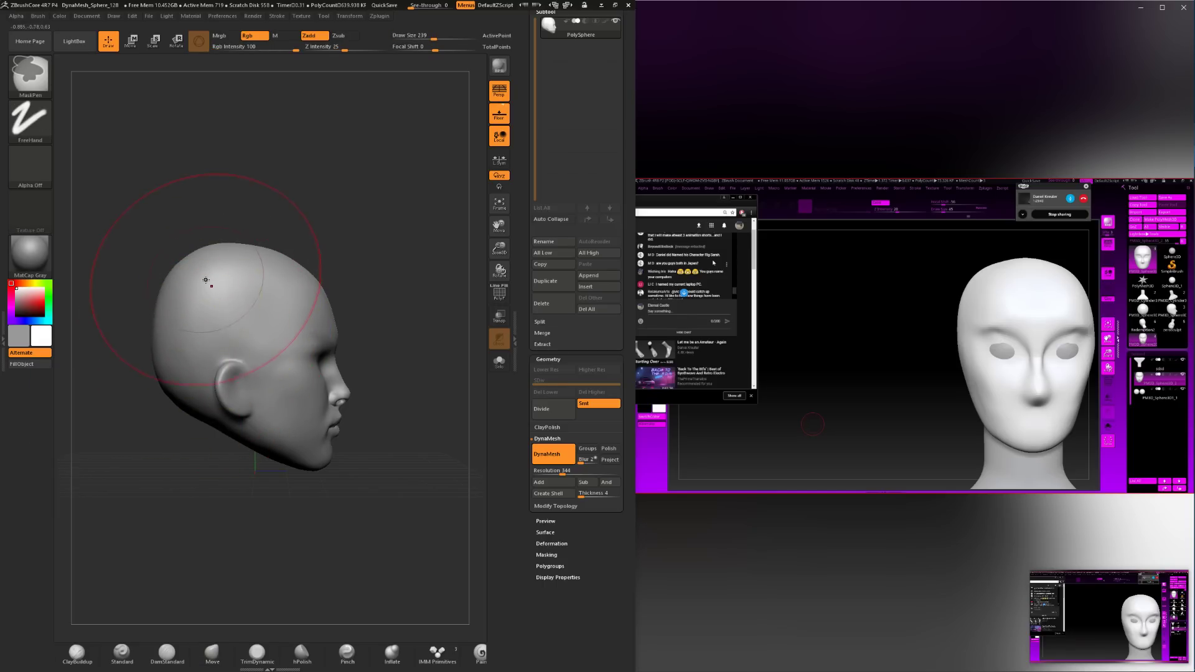
{"action": "left_click_drag", "start_coordinate": [374, 255], "coordinate": [349, 258]}
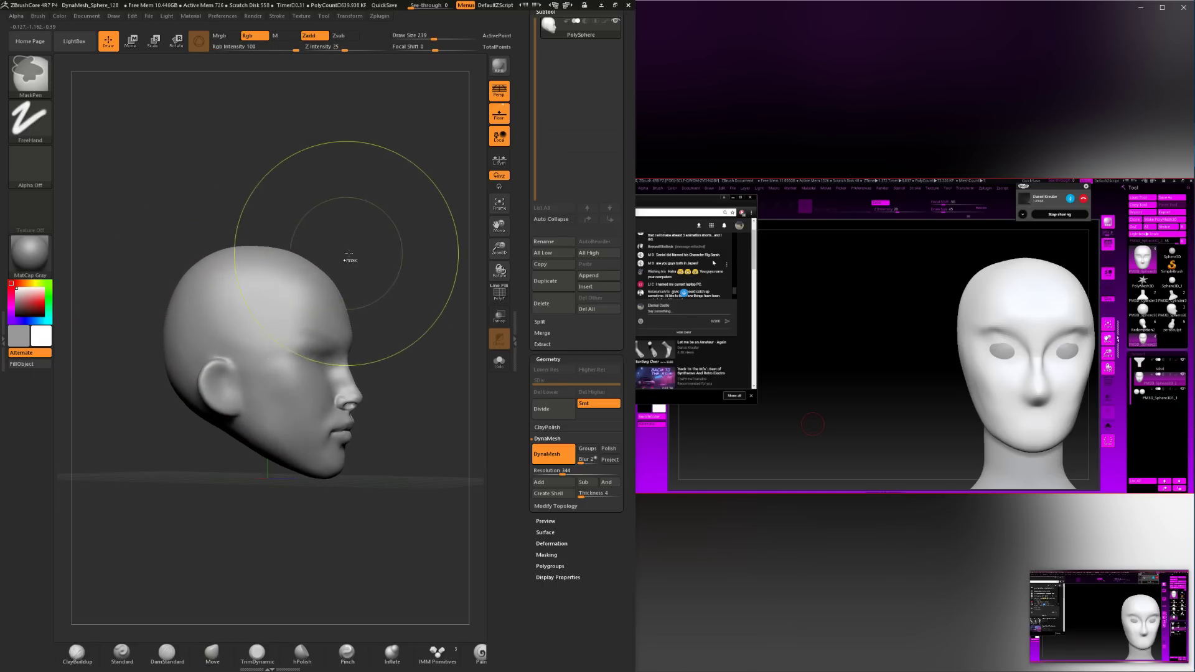
{"action": "left_click_drag", "start_coordinate": [423, 288], "coordinate": [361, 295]}
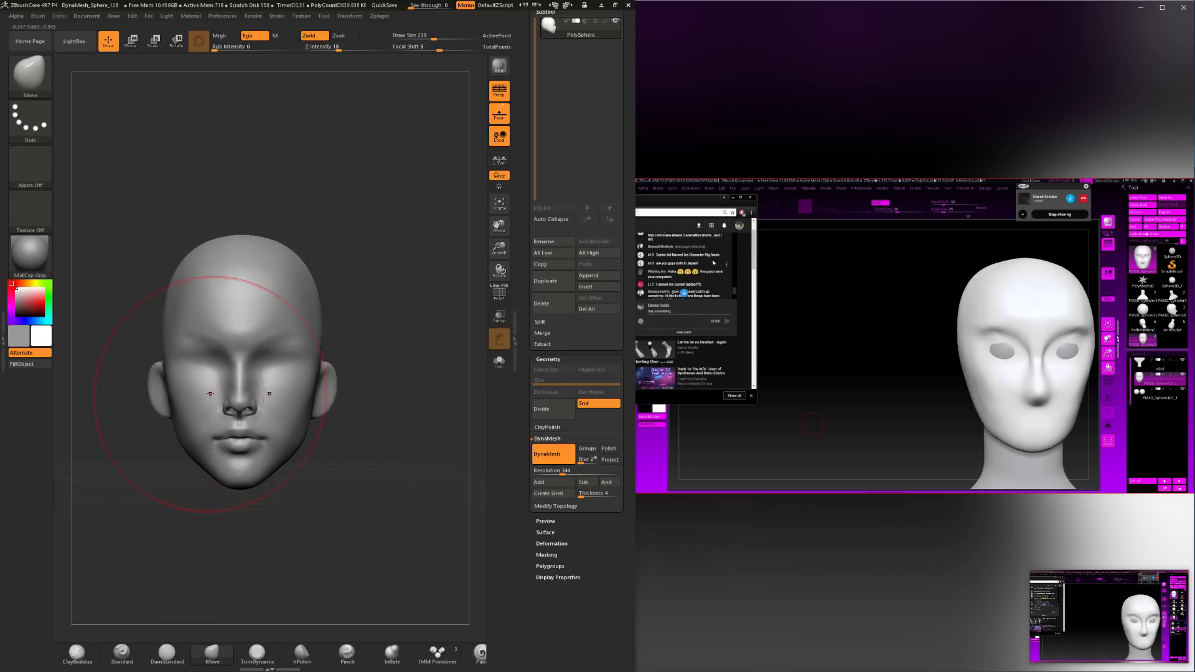
{"action": "left_click", "coordinate": [77, 652]}
{"action": "key", "text": "space"}
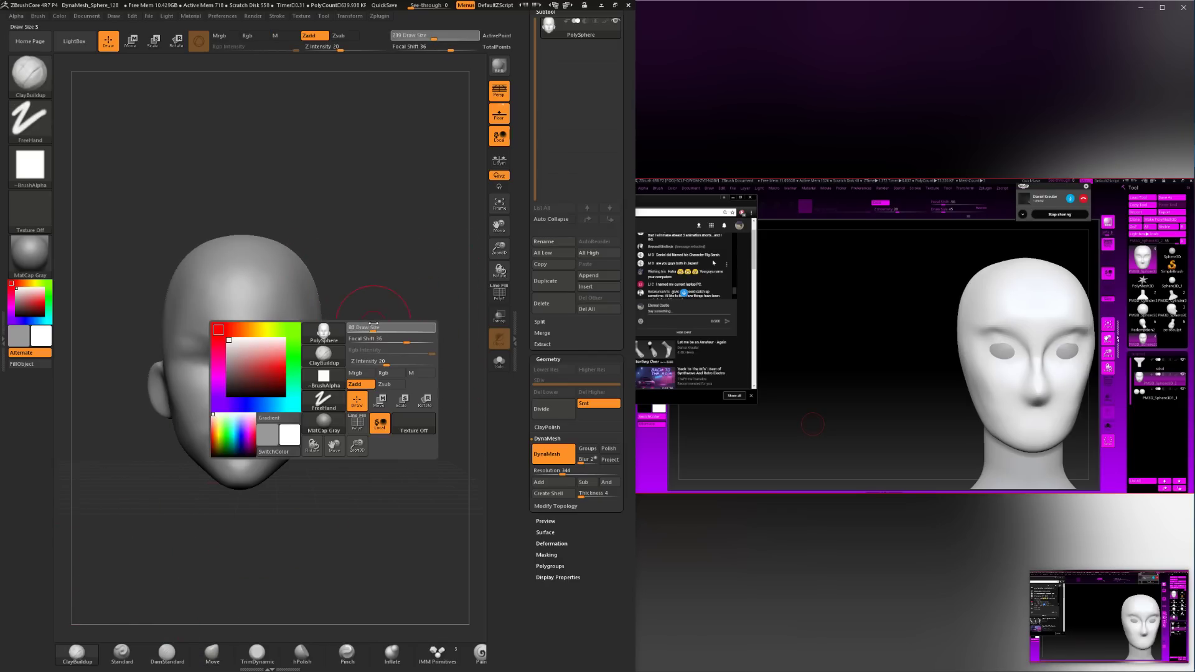
{"action": "mouse_move", "coordinate": [374, 323]}
{"action": "left_mouse_down", "text": "alt"}
{"action": "mouse_move", "coordinate": [429, 364]}
{"action": "mouse_move", "coordinate": [358, 377]}
{"action": "mouse_move", "coordinate": [422, 411]}
{"action": "mouse_move", "coordinate": [445, 313]}
{"action": "mouse_move", "coordinate": [379, 361]}
{"action": "mouse_move", "coordinate": [309, 463]}
{"action": "mouse_move", "coordinate": [384, 458]}
{"action": "mouse_move", "coordinate": [339, 457]}
{"action": "left_mouse_up", "text": "alt"}
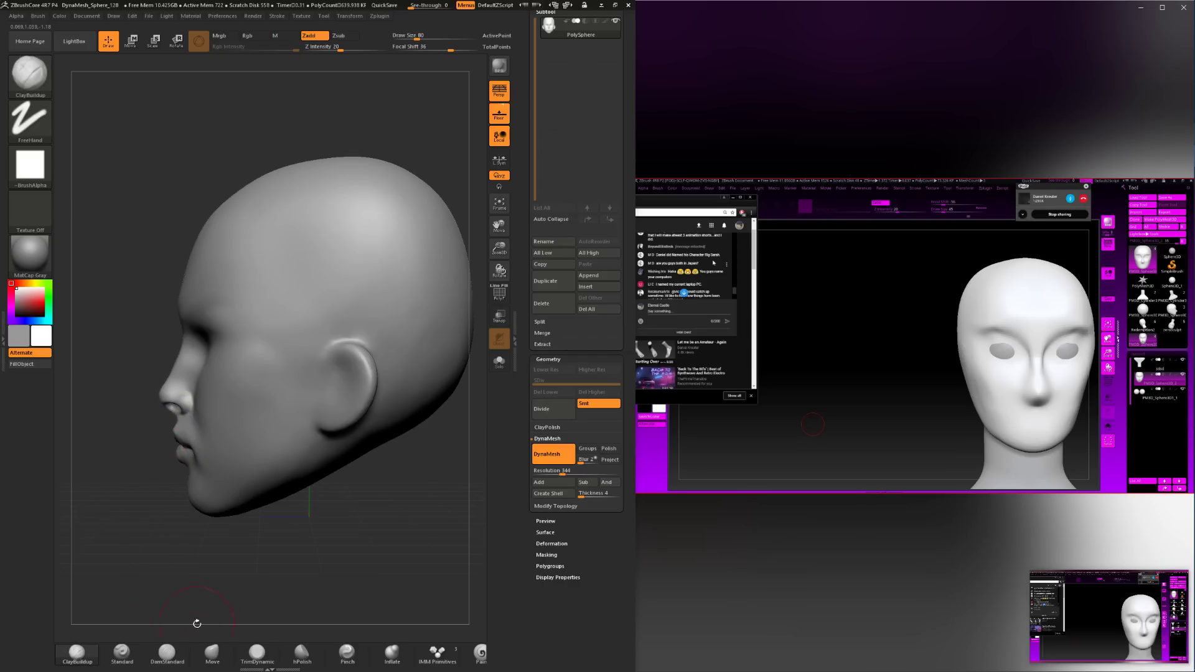
Reshape the ear and its attachment to the head in side view with the Move brush, adjusting its draw size.
{"action": "left_click", "coordinate": [212, 653]}
{"action": "key", "text": "space"}
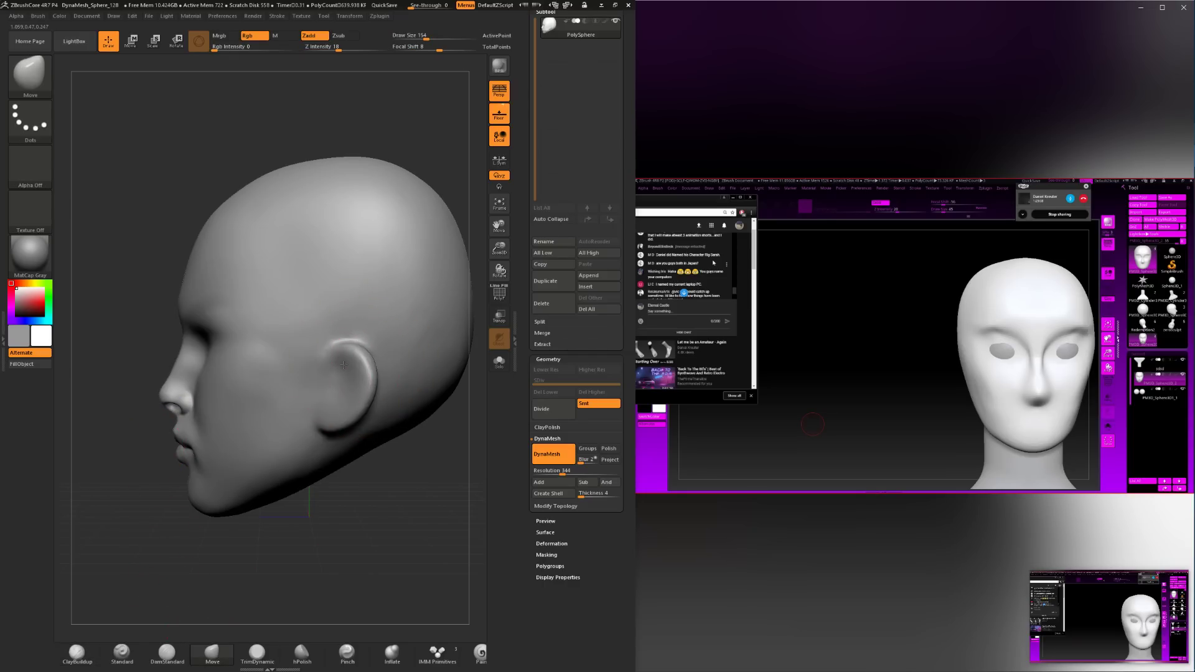
{"action": "left_click_drag", "start_coordinate": [345, 346], "coordinate": [343, 342]}
{"action": "key", "text": "space"}
{"action": "left_click_drag", "start_coordinate": [330, 428], "coordinate": [339, 409]}
{"action": "key", "text": "space"}
{"action": "left_click_drag", "start_coordinate": [346, 352], "coordinate": [341, 344]}
{"action": "left_click_drag", "start_coordinate": [263, 502], "coordinate": [365, 637]}
Add volume to the lower face and chin with the Inflate brush at draw size 217.
{"action": "left_click", "coordinate": [392, 653]}
{"action": "key", "text": "space"}
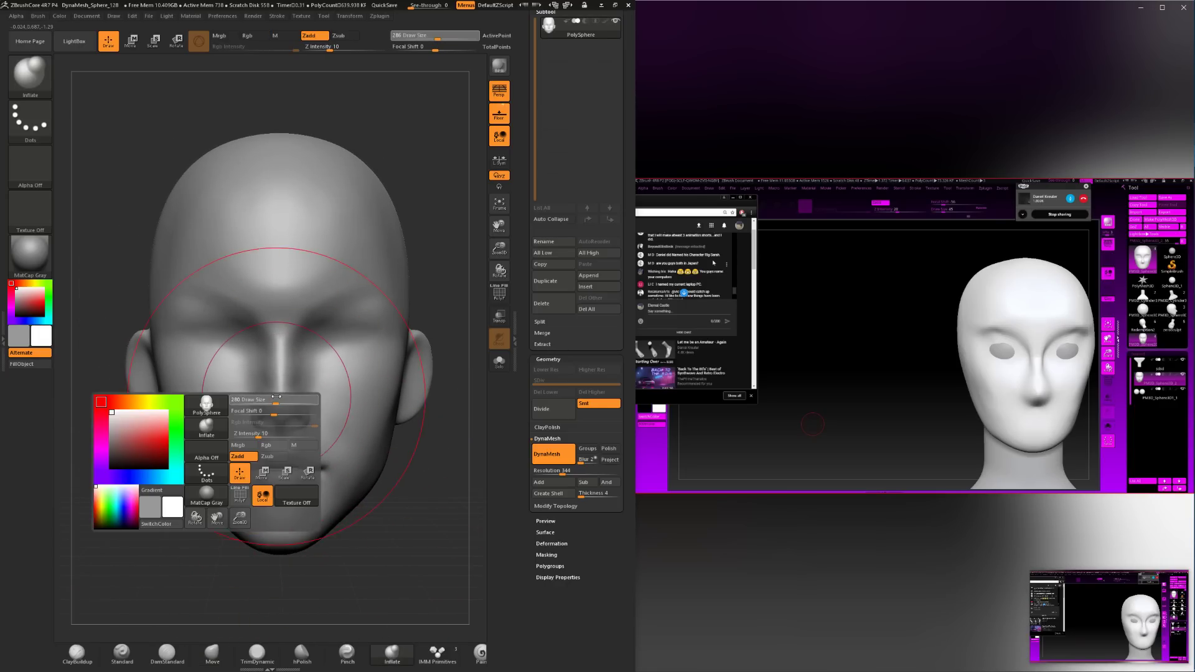
{"action": "left_click_drag", "start_coordinate": [296, 409], "coordinate": [289, 409]}
{"action": "mouse_move", "coordinate": [277, 513]}
{"action": "left_mouse_down"}
{"action": "mouse_move", "coordinate": [275, 616]}
{"action": "mouse_move", "coordinate": [237, 576]}
{"action": "mouse_move", "coordinate": [288, 521]}
{"action": "mouse_move", "coordinate": [267, 511]}
{"action": "mouse_move", "coordinate": [261, 522]}
{"action": "mouse_move", "coordinate": [291, 511]}
{"action": "left_mouse_up"}
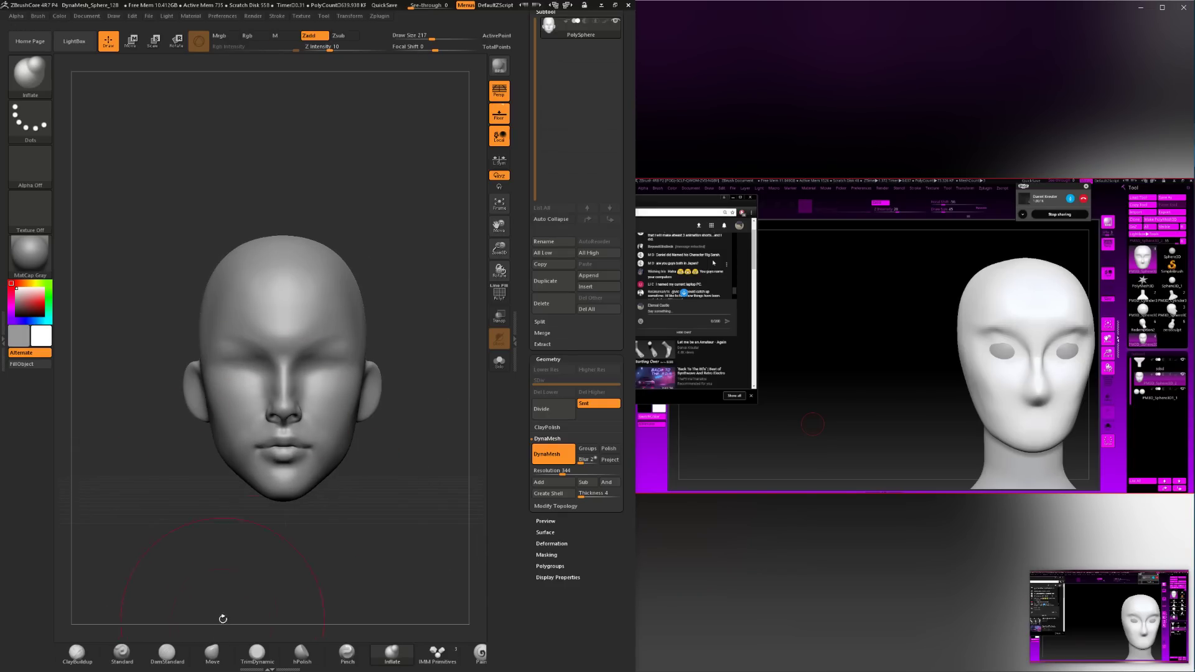
Adjust the cheek and jaw contour symmetrically from the front with the Move brush at draw size 76.
{"action": "left_click", "coordinate": [212, 652]}
{"action": "key", "text": "space"}
{"action": "left_click_drag", "start_coordinate": [310, 416], "coordinate": [301, 415]}
{"action": "key", "text": "space"}
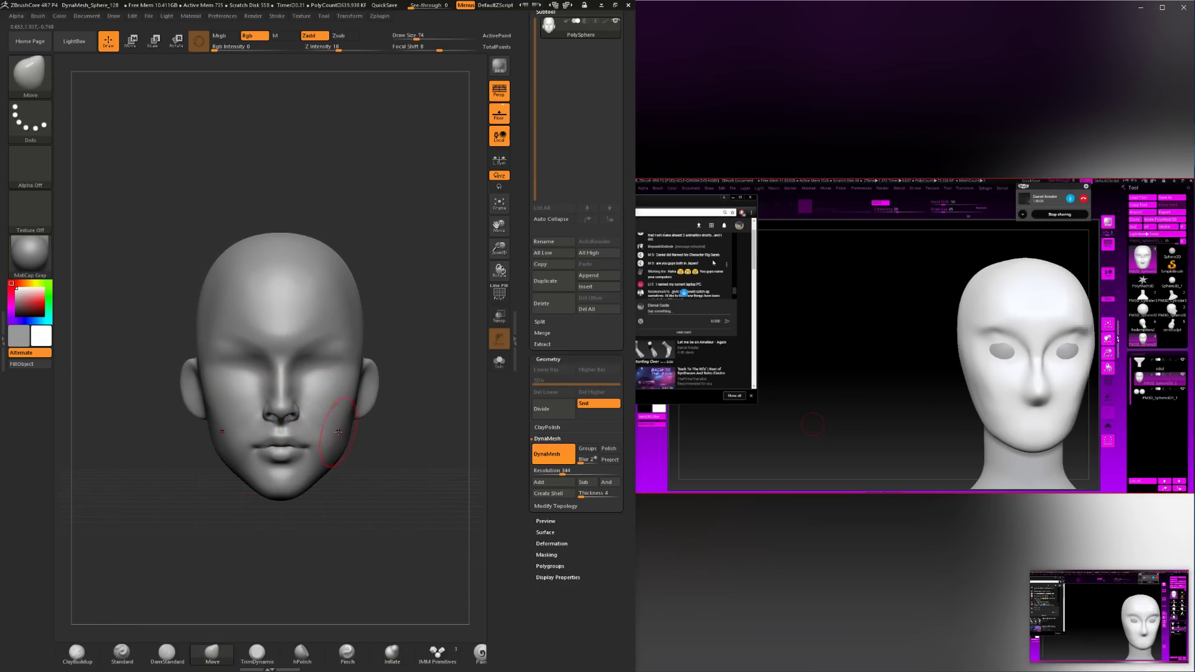
Refine the nose tip and nostrils from the side and front with the Move brush at draw size 87.
{"action": "left_click_drag", "start_coordinate": [385, 507], "coordinate": [232, 523]}
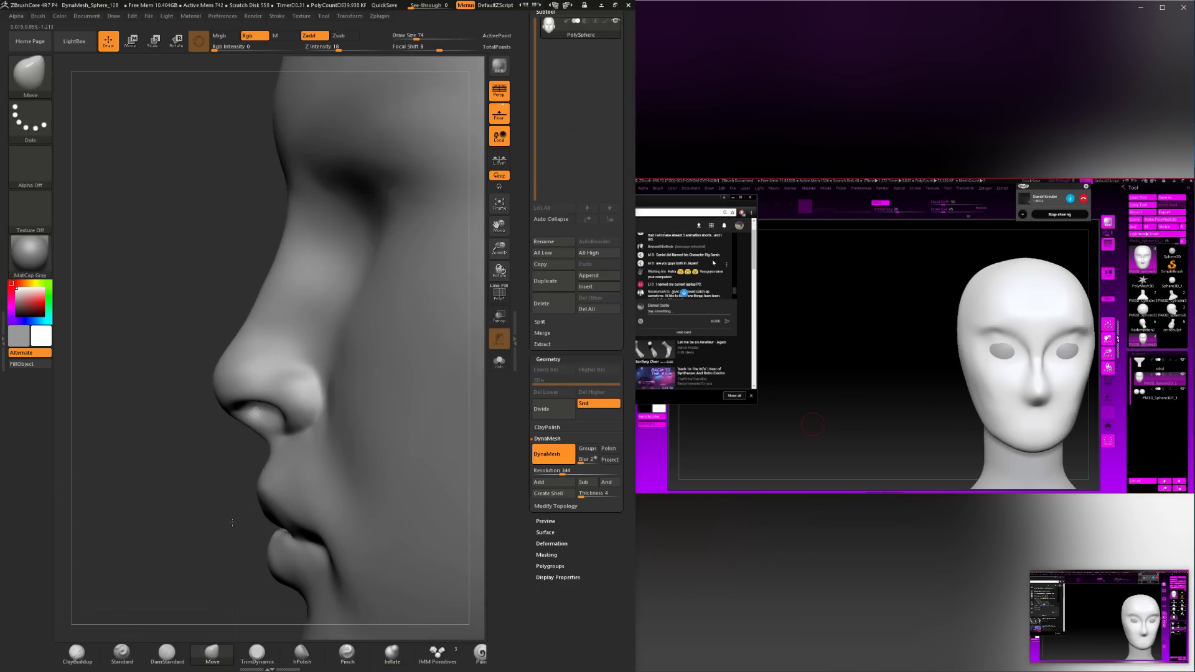
{"action": "key", "text": "space"}
{"action": "left_click_drag", "start_coordinate": [272, 412], "coordinate": [285, 408]}
{"action": "left_click_drag", "start_coordinate": [137, 430], "coordinate": [253, 447]}
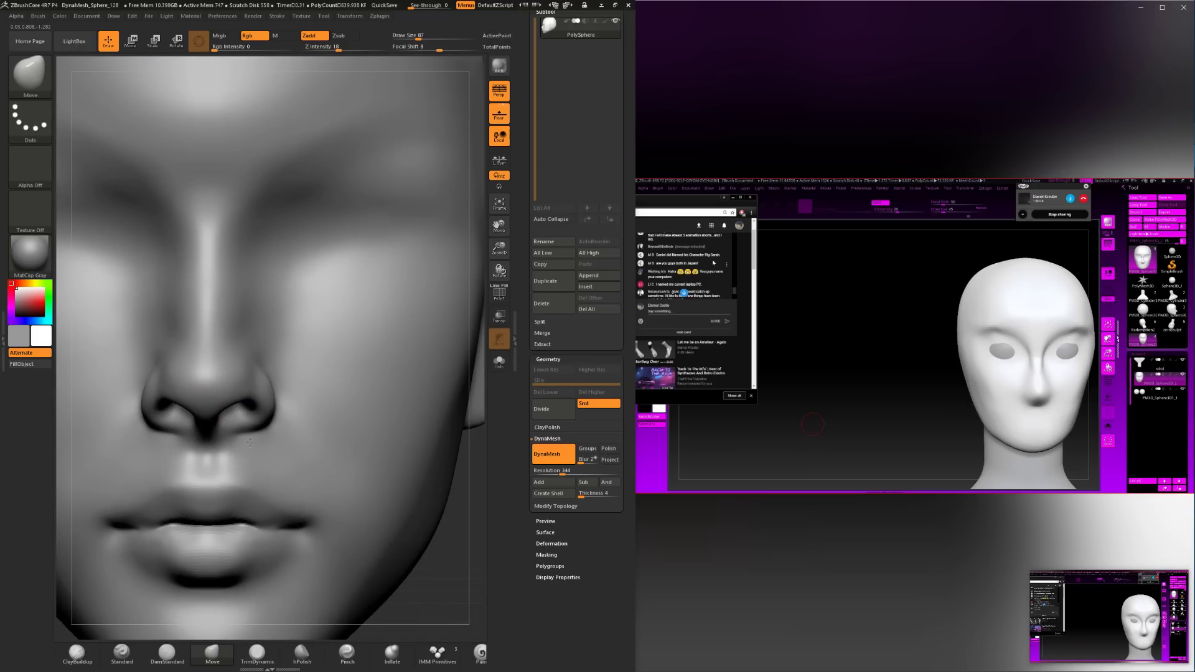
{"action": "key", "text": "space"}
{"action": "key", "text": "space"}
{"action": "key", "text": "f"}
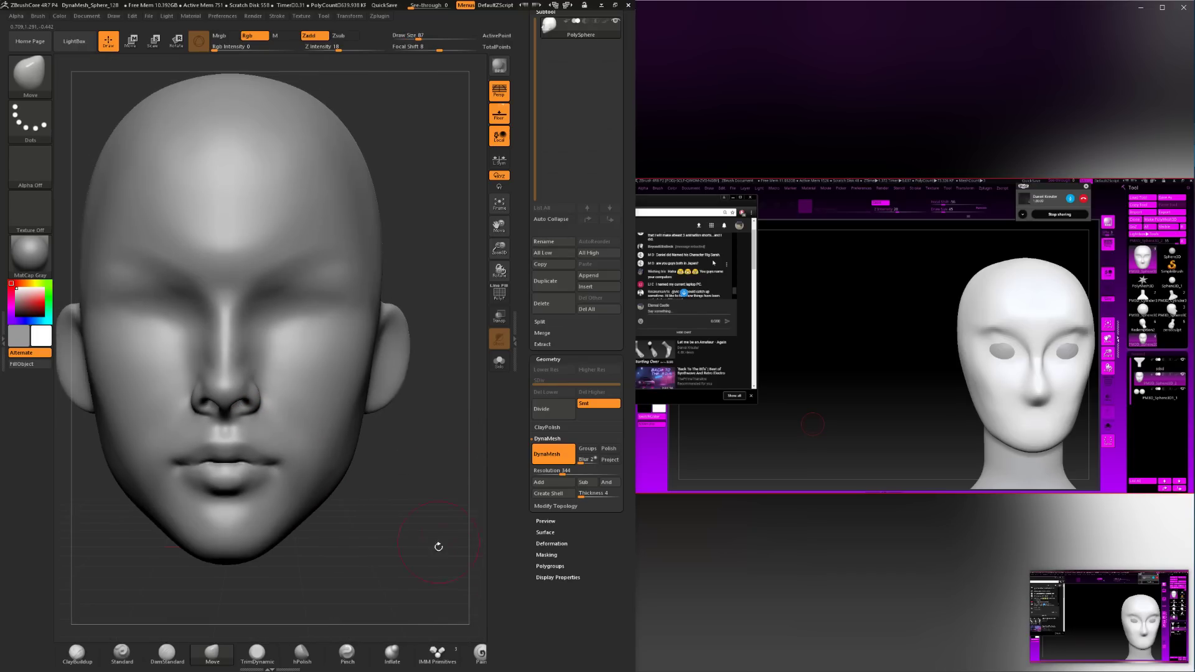
Choose the ClayBuildup brush and smooth the cheek surface in three-quarter and front views at draw size 87.
{"action": "left_click_drag", "start_coordinate": [438, 546], "coordinate": [415, 473]}
{"action": "left_click_drag", "start_coordinate": [464, 357], "coordinate": [367, 420]}
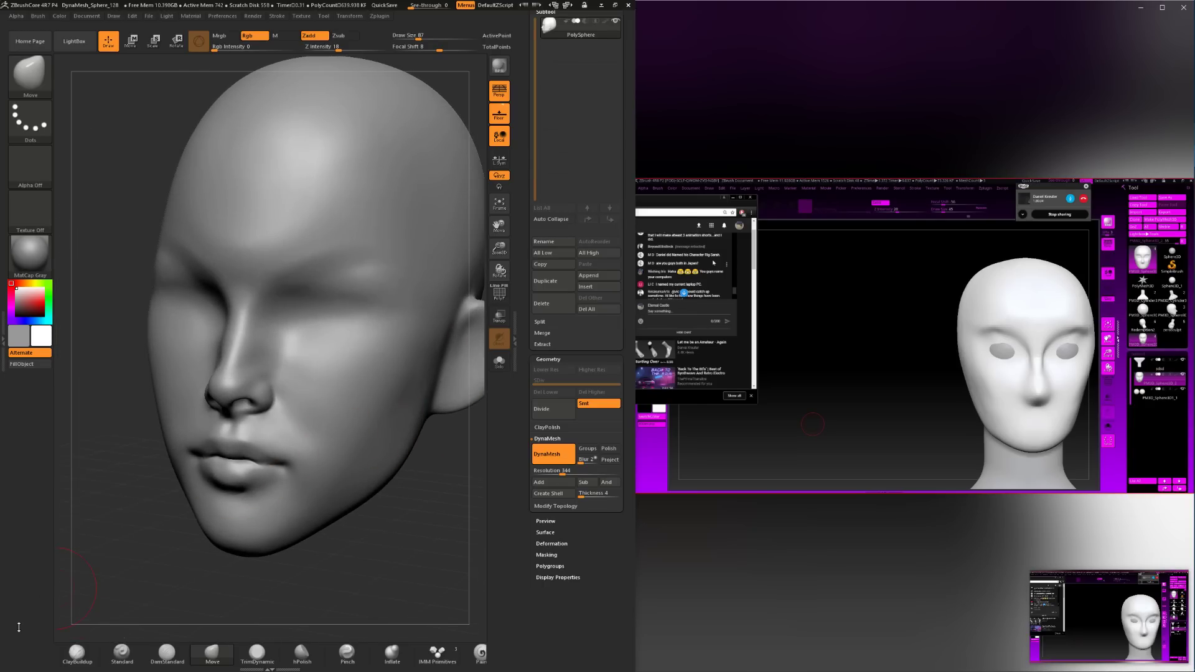
{"action": "left_click", "coordinate": [78, 654]}
{"action": "key", "text": "space"}
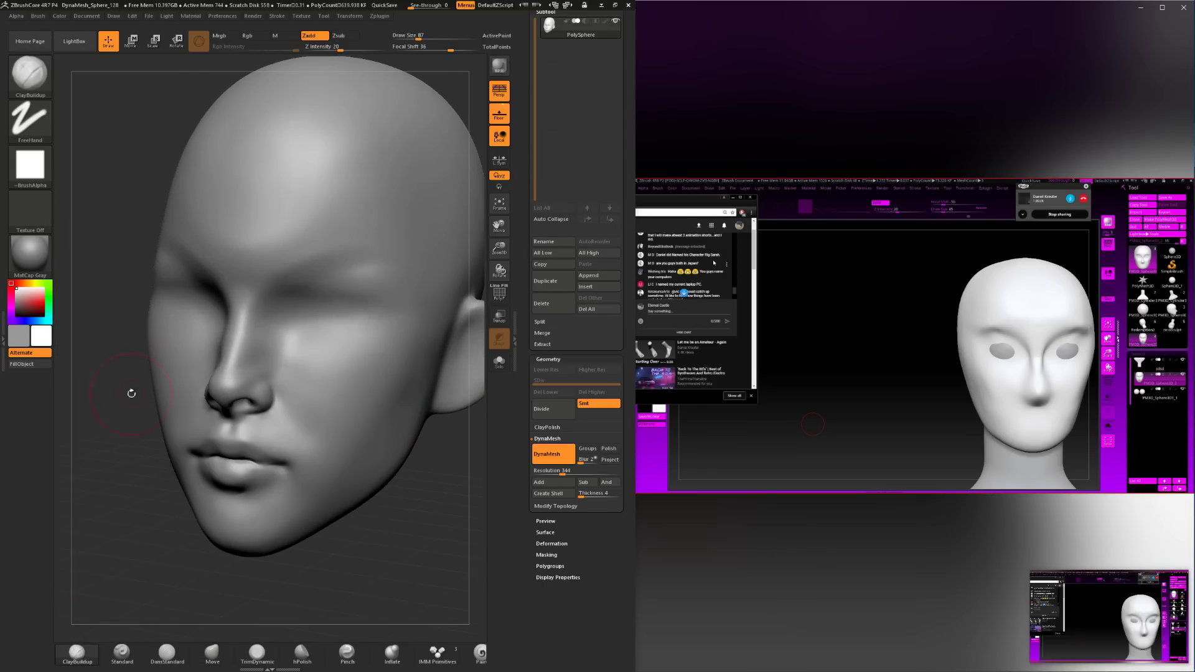
{"action": "left_click_drag", "start_coordinate": [155, 433], "coordinate": [159, 562]}
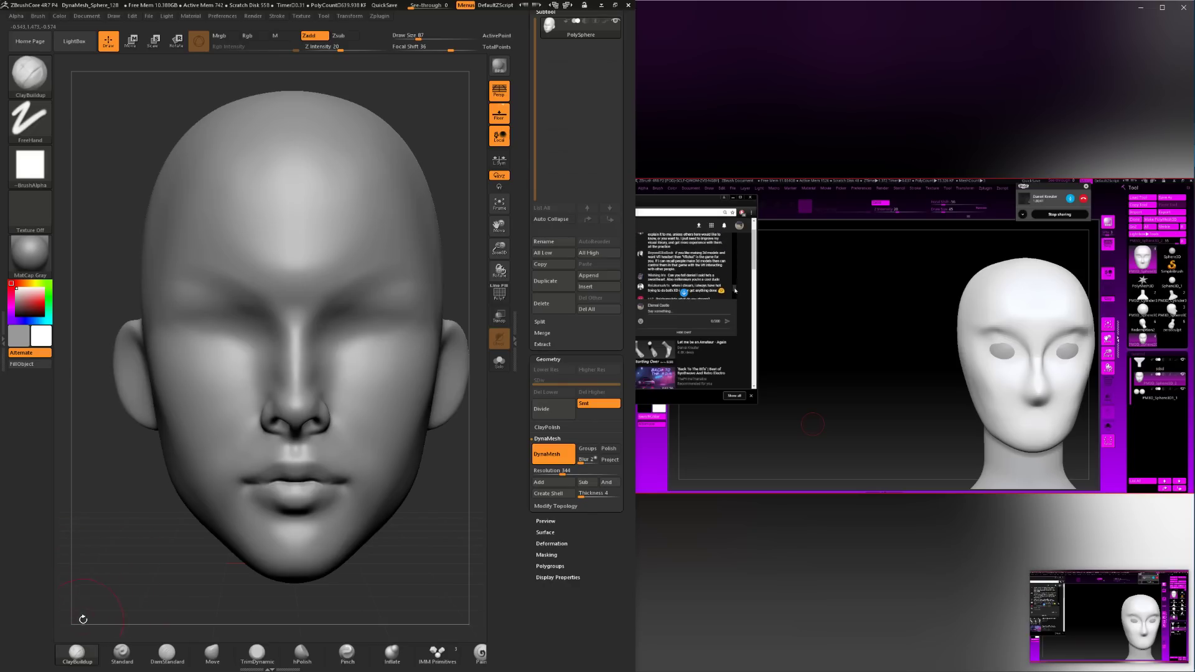
{"action": "left_click", "coordinate": [76, 652]}
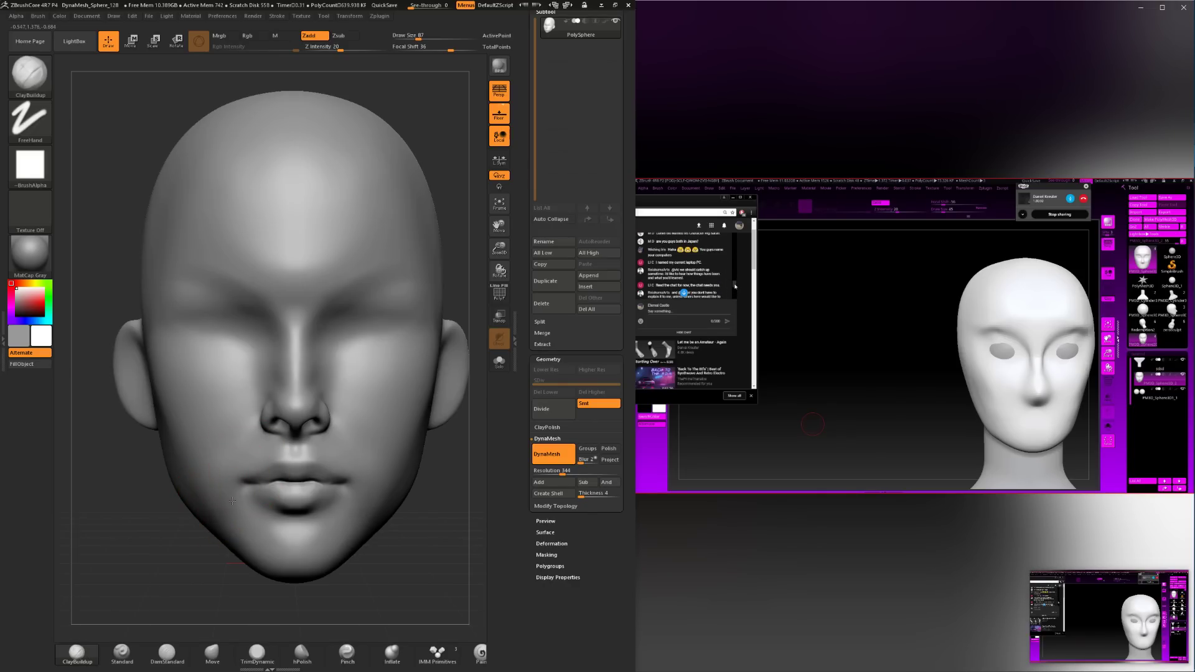
{"action": "left_click_drag", "start_coordinate": [182, 547], "coordinate": [237, 510], "text": "alt"}
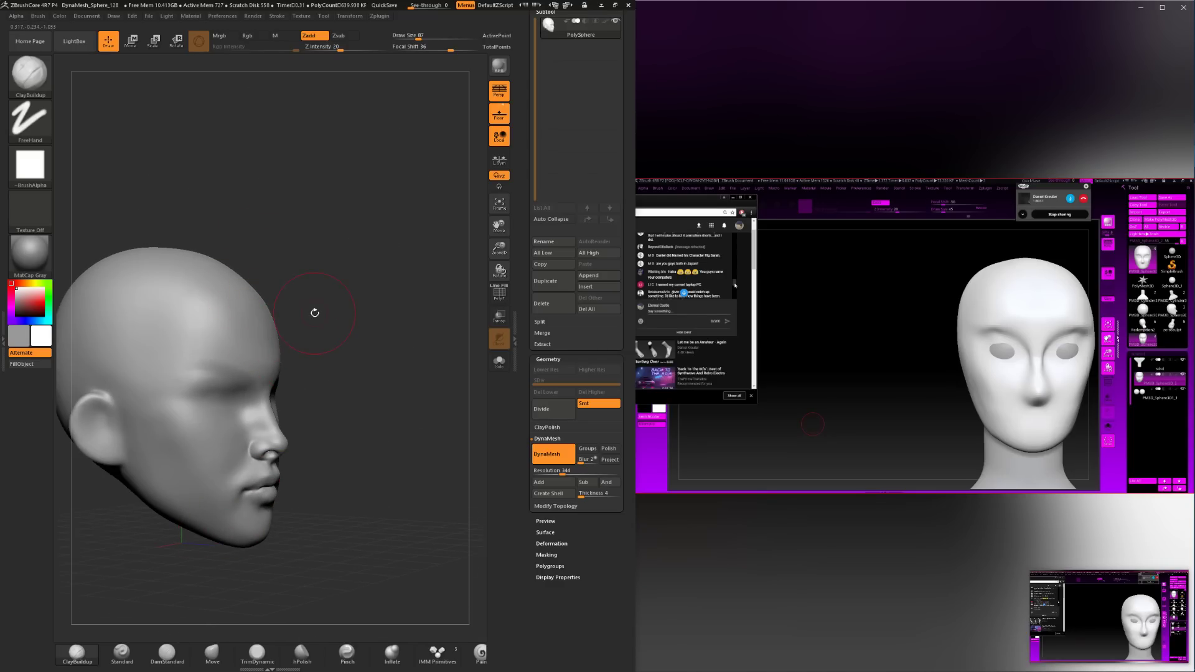
{"action": "mouse_move", "coordinate": [315, 312]}
{"action": "left_mouse_down", "text": "shift"}
{"action": "mouse_move", "coordinate": [297, 380]}
{"action": "mouse_move", "coordinate": [343, 400]}
{"action": "left_mouse_up", "text": "shift"}
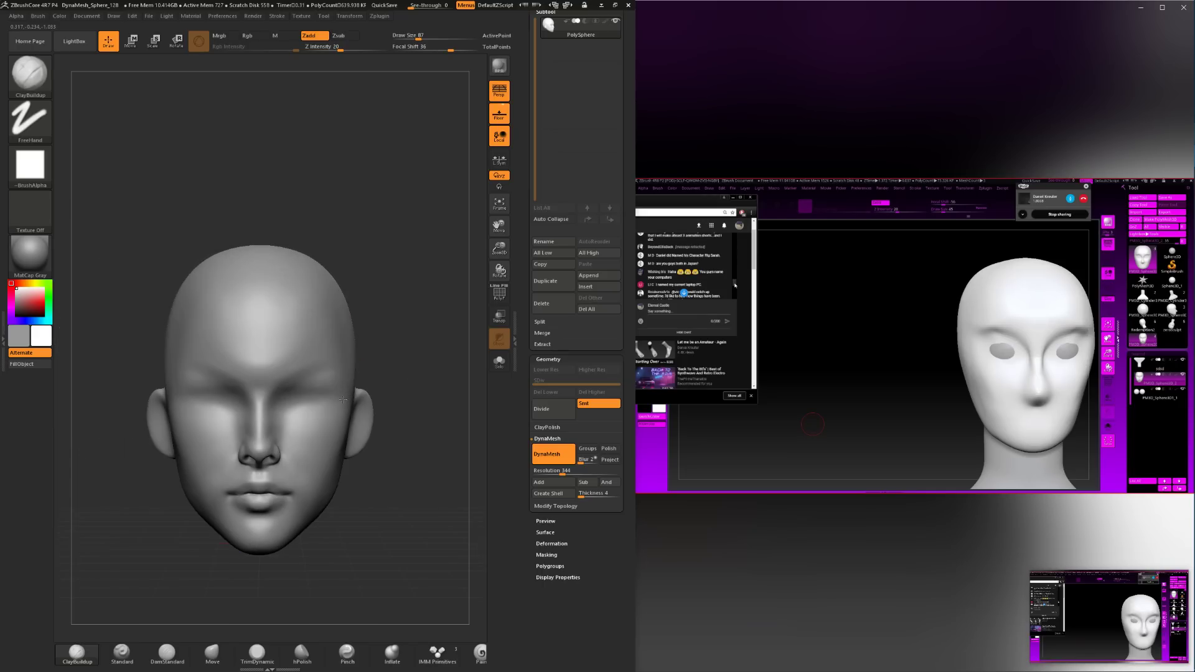
{"action": "left_click_drag", "start_coordinate": [399, 443], "coordinate": [341, 449]}
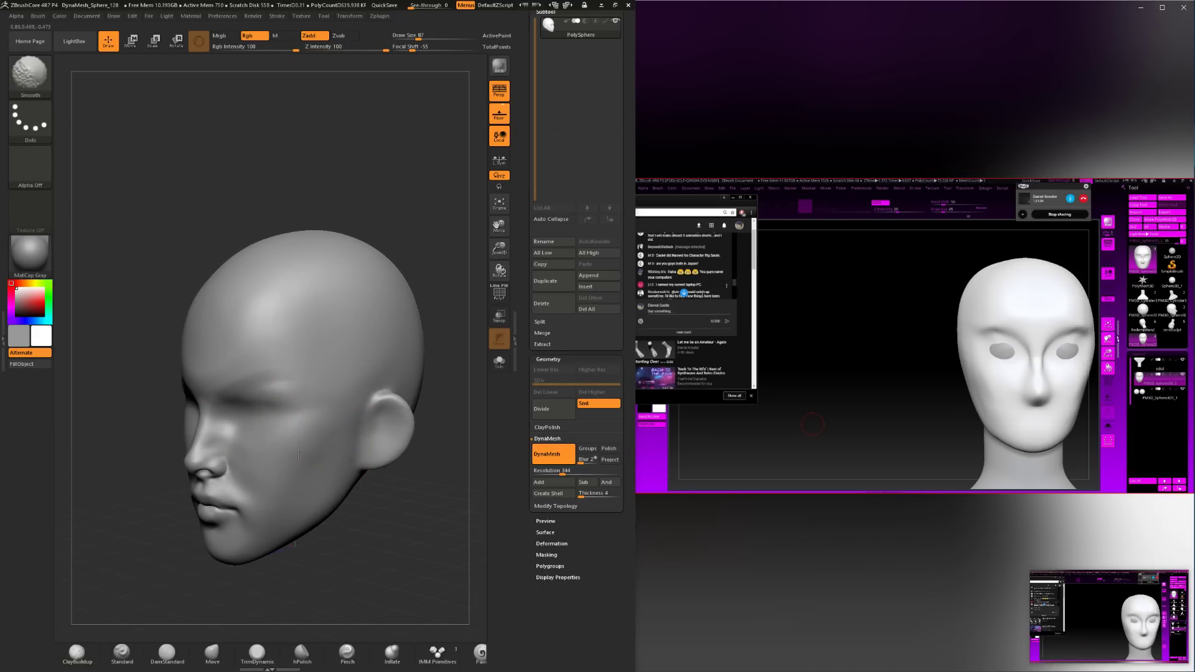
{"action": "mouse_move", "coordinate": [197, 605]}
{"action": "left_mouse_down", "text": "shift"}
{"action": "mouse_move", "coordinate": [345, 554]}
{"action": "mouse_move", "coordinate": [383, 510]}
{"action": "left_mouse_up", "text": "shift"}
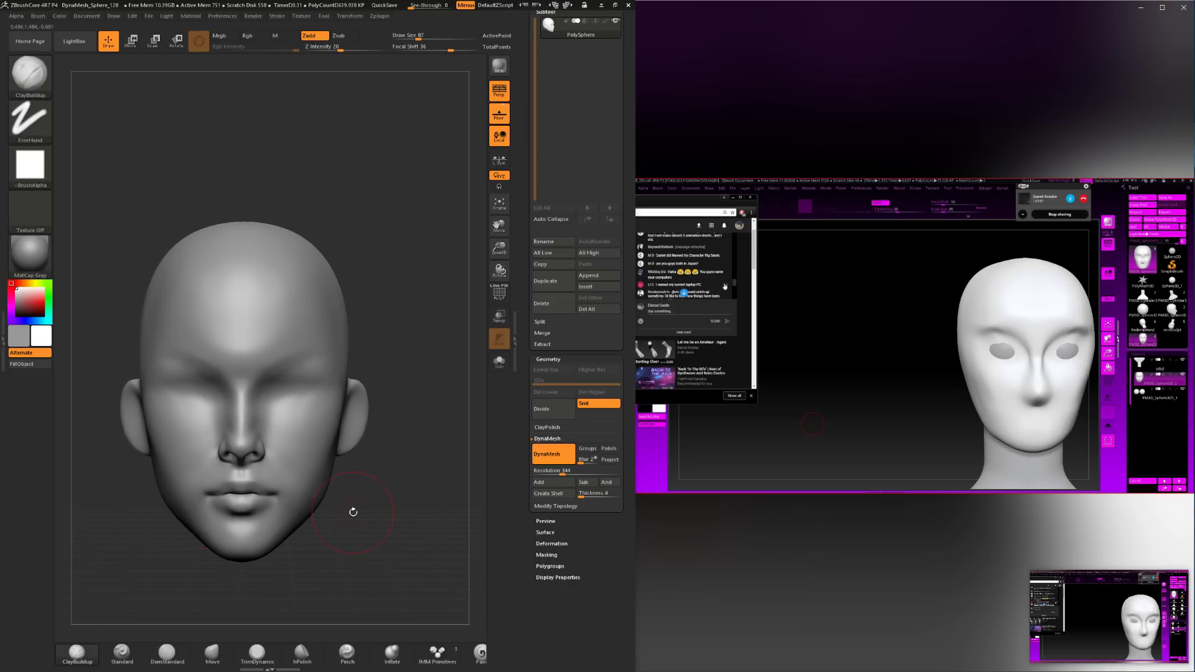
{"action": "left_click_drag", "start_coordinate": [357, 494], "coordinate": [332, 444]}
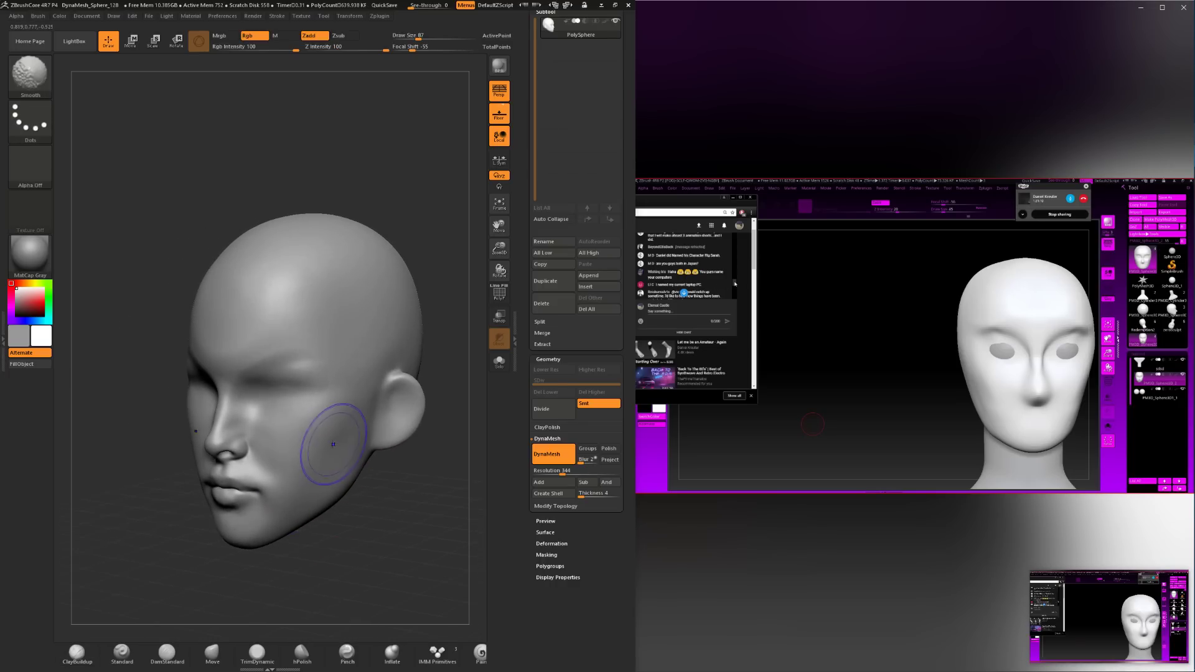
Build up the transition between nose and cheek with ClayBuildup at draw sizes 54 and 44, and smooth the sides of the nose.
{"action": "key", "text": "space"}
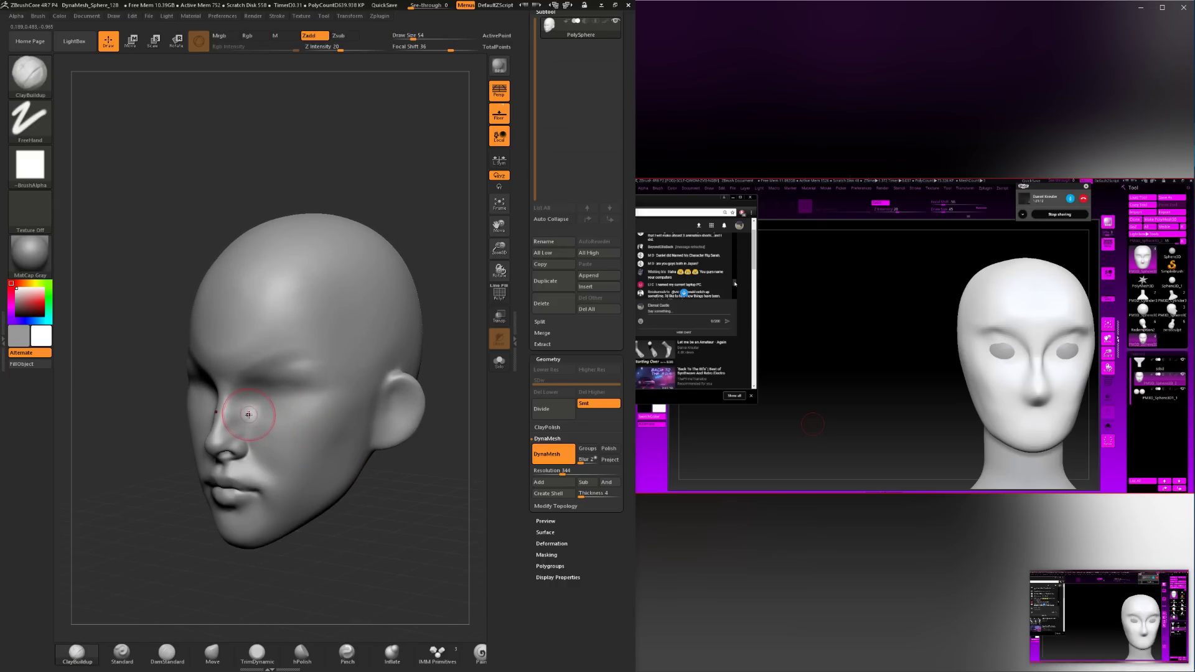
{"action": "mouse_move", "coordinate": [199, 491]}
{"action": "left_mouse_down"}
{"action": "mouse_move", "coordinate": [154, 527]}
{"action": "mouse_move", "coordinate": [208, 515]}
{"action": "left_mouse_up"}
{"action": "left_click_drag", "start_coordinate": [395, 458], "coordinate": [337, 462]}
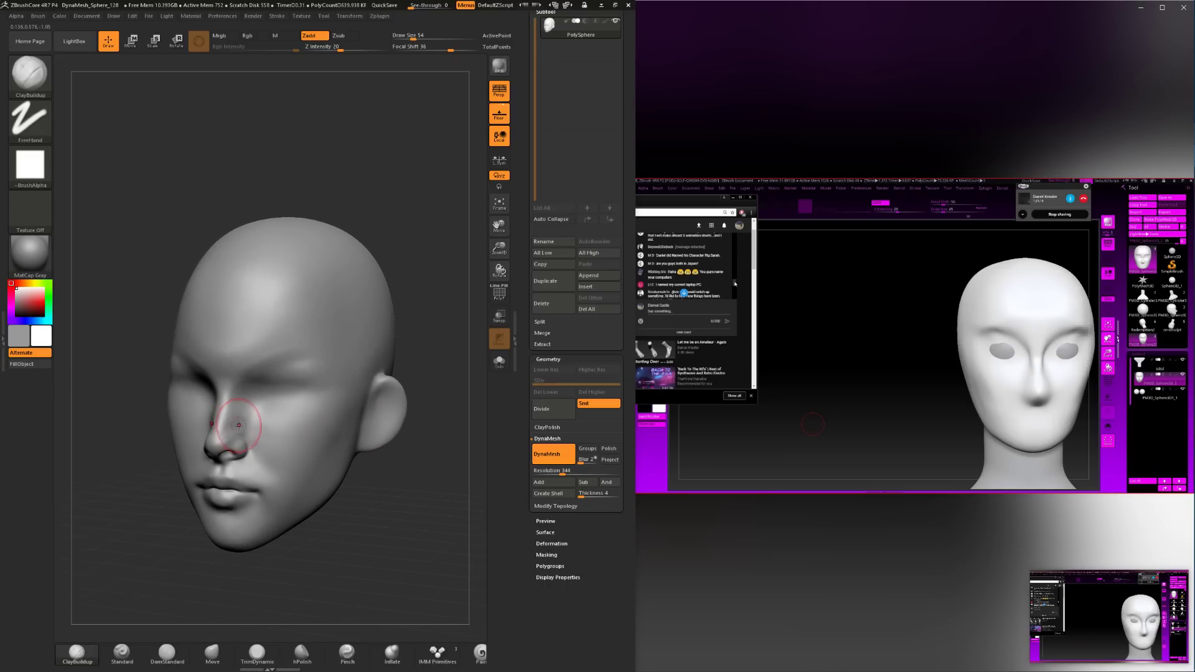
{"action": "key", "text": "space"}
{"action": "left_click_drag", "start_coordinate": [247, 417], "coordinate": [243, 415]}
{"action": "left_click_drag", "start_coordinate": [142, 542], "coordinate": [214, 410], "text": "shift"}
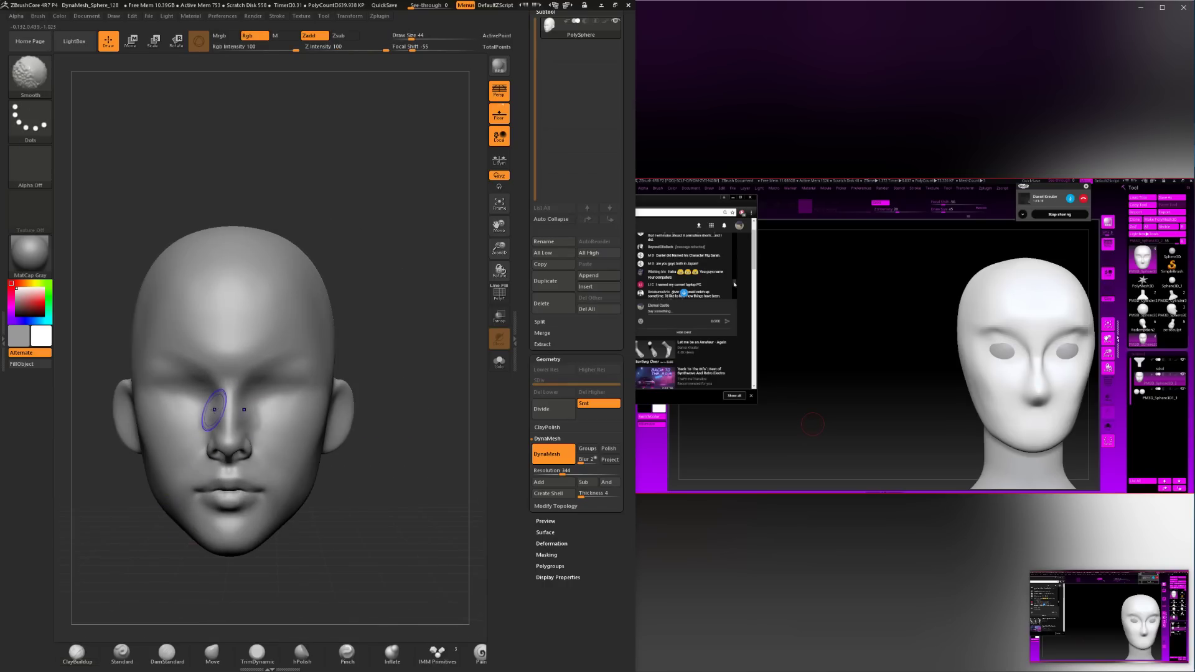
{"action": "left_click_drag", "start_coordinate": [374, 473], "coordinate": [347, 466]}
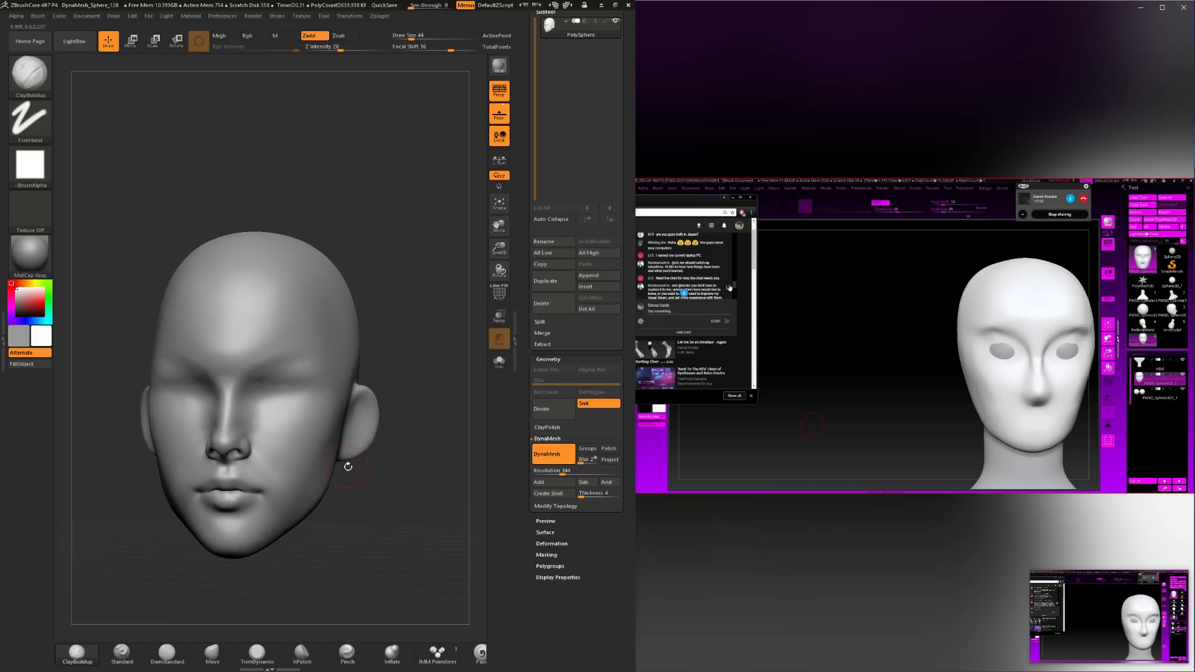
Shape and smooth the philtrum between the nose and upper lip with the ClayBuildup brush at draw size 17.
{"action": "left_click_drag", "start_coordinate": [119, 554], "coordinate": [174, 592]}
{"action": "left_click_drag", "start_coordinate": [334, 496], "coordinate": [231, 506], "text": "alt"}
{"action": "key", "text": "space"}
{"action": "mouse_move", "coordinate": [373, 523]}
{"action": "left_mouse_down", "text": "alt"}
{"action": "mouse_move", "coordinate": [377, 542]}
{"action": "mouse_move", "coordinate": [316, 557]}
{"action": "left_mouse_up", "text": "alt"}
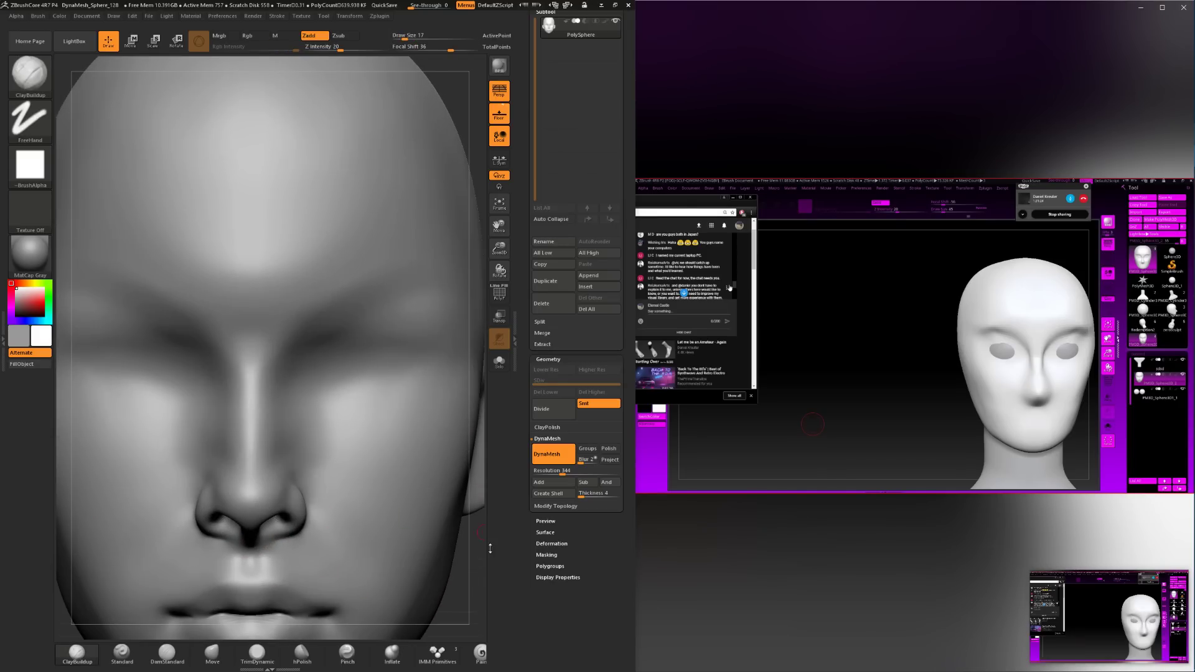
{"action": "mouse_move", "coordinate": [465, 590]}
{"action": "left_mouse_down", "text": "alt"}
{"action": "mouse_move", "coordinate": [458, 530]}
{"action": "mouse_move", "coordinate": [195, 432]}
{"action": "left_mouse_up", "text": "alt"}
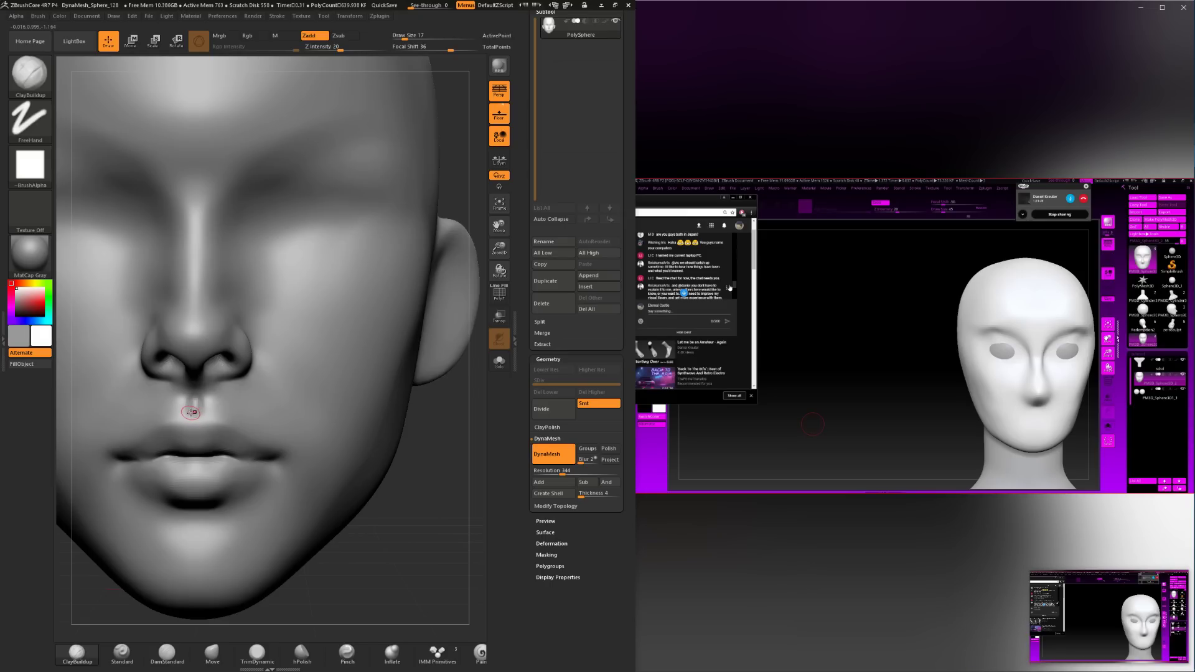
{"action": "left_click_drag", "start_coordinate": [195, 402], "coordinate": [196, 411], "text": "shift"}
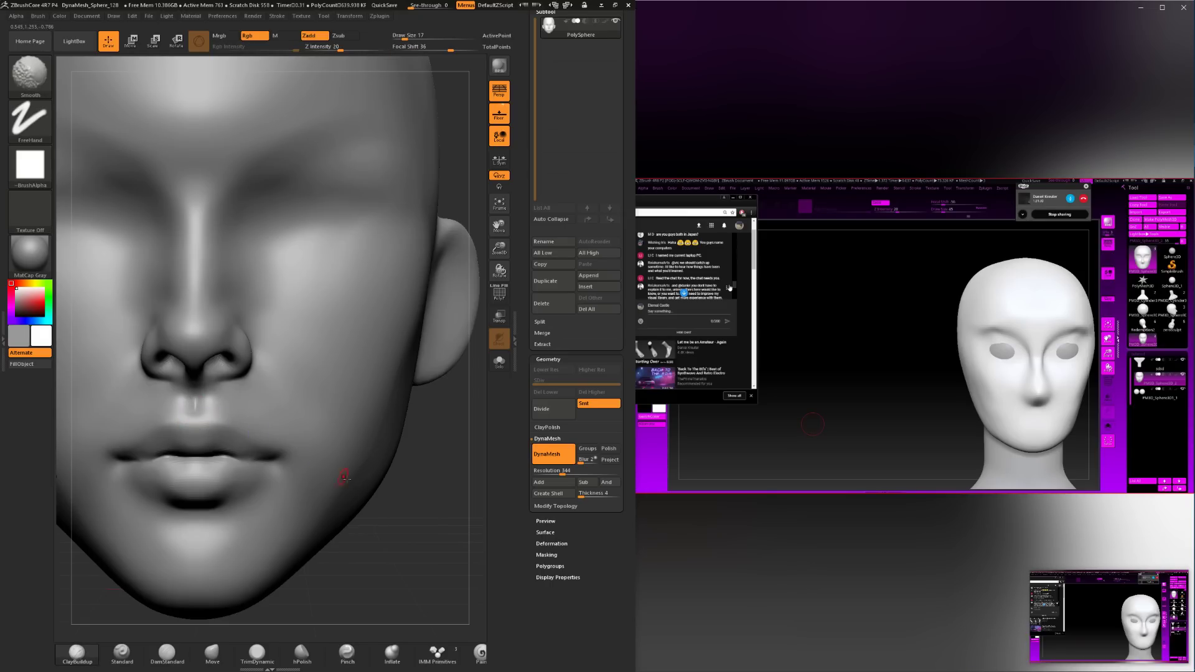
{"action": "left_click_drag", "start_coordinate": [418, 507], "coordinate": [323, 492]}
{"action": "left_click_drag", "start_coordinate": [197, 407], "coordinate": [198, 414], "text": "shift"}
{"action": "left_click_drag", "start_coordinate": [398, 501], "coordinate": [318, 498]}
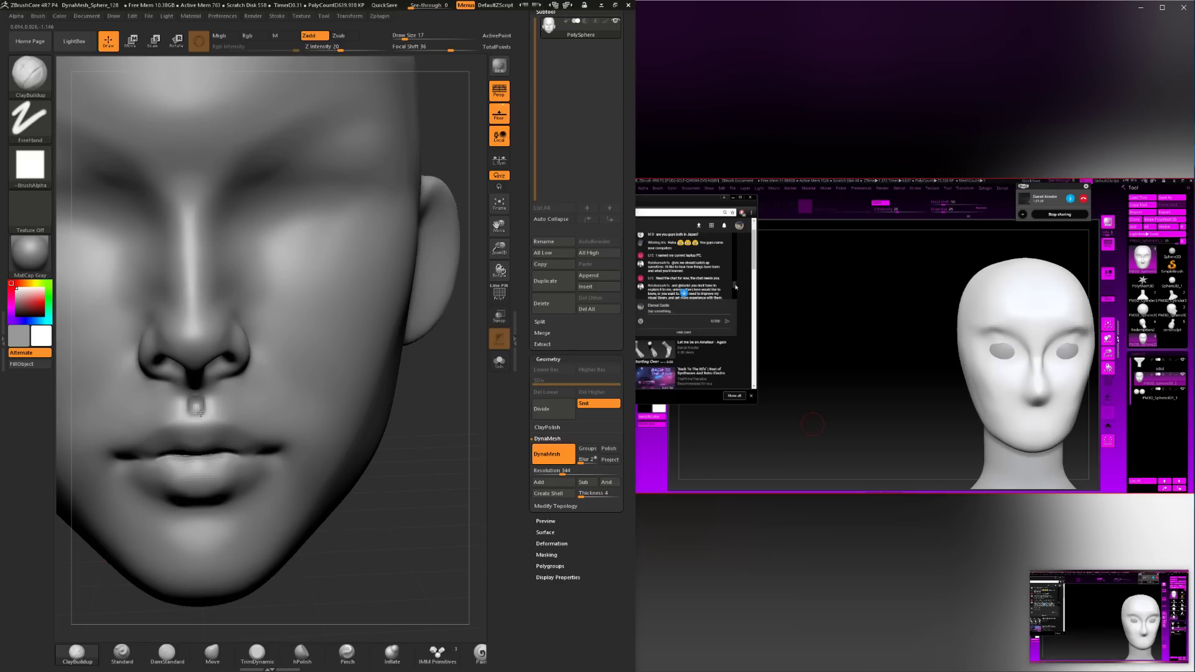
Deepen and round the philtrum groove just below the nose, adjusting the ClayBuildup draw size to 18.
{"action": "left_click_drag", "start_coordinate": [198, 402], "coordinate": [197, 409], "text": "shift"}
{"action": "mouse_move", "coordinate": [199, 407]}
{"action": "right_mouse_down"}
{"action": "mouse_move", "coordinate": [286, 425]}
{"action": "mouse_move", "coordinate": [270, 431]}
{"action": "mouse_move", "coordinate": [216, 405]}
{"action": "right_mouse_up"}
{"action": "key", "text": "space"}
{"action": "mouse_move", "coordinate": [215, 405]}
{"action": "left_mouse_down"}
{"action": "mouse_move", "coordinate": [201, 403]}
{"action": "mouse_move", "coordinate": [213, 408]}
{"action": "left_mouse_up"}
{"action": "key", "text": "space"}
{"action": "key", "text": "space"}
{"action": "right_click_drag", "start_coordinate": [299, 420], "coordinate": [257, 417]}
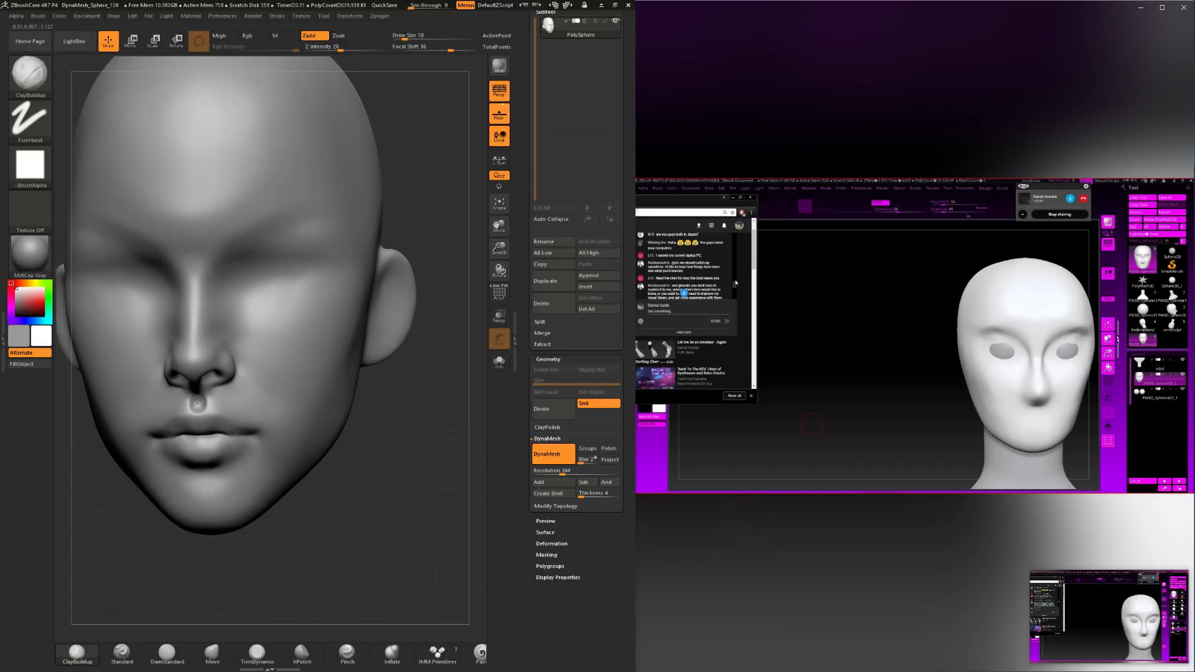
Build up the skin between the philtrum and upper lip edge with ClayBuildup at draw size 22, and smooth it out to the mouth corners.
{"action": "key", "text": "shift"}
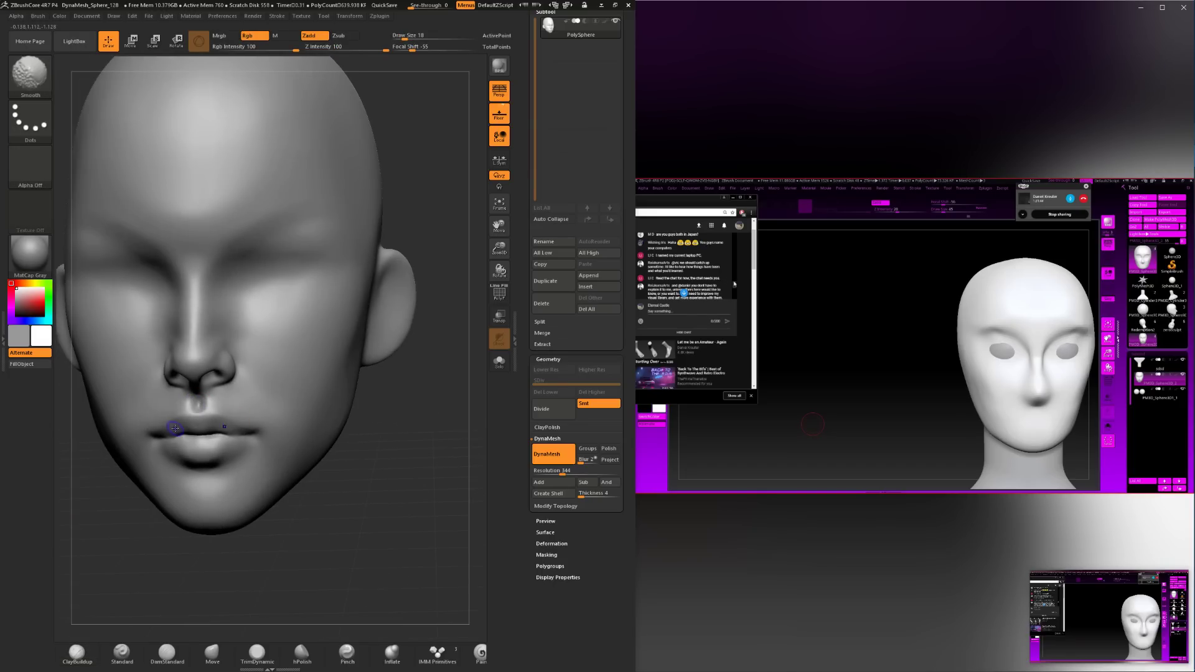
{"action": "right_click_drag", "start_coordinate": [175, 427], "coordinate": [177, 405]}
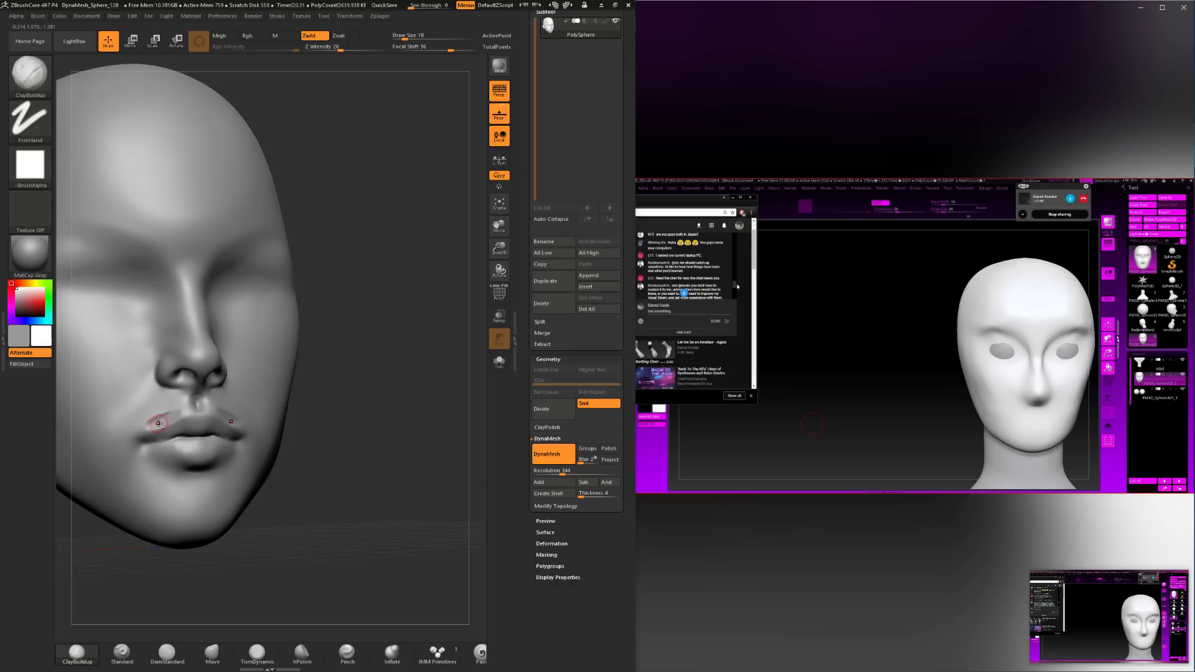
{"action": "key", "text": "space"}
{"action": "key", "text": "space"}
{"action": "left_click_drag", "start_coordinate": [179, 411], "coordinate": [182, 411]}
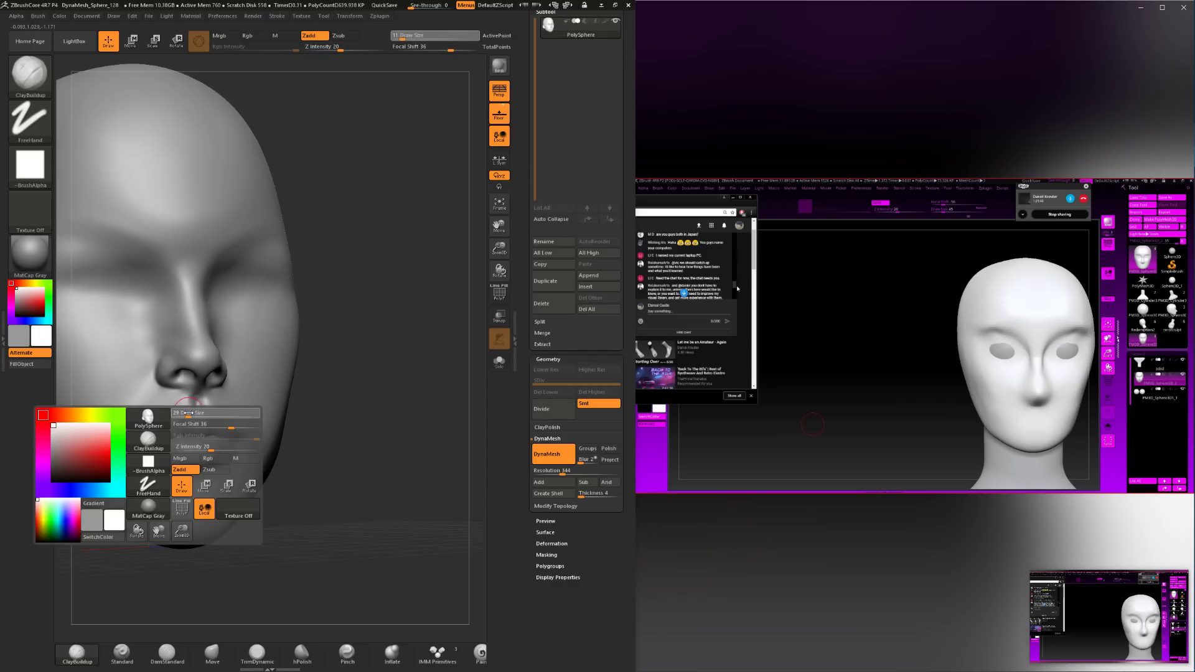
{"action": "key", "text": "shift"}
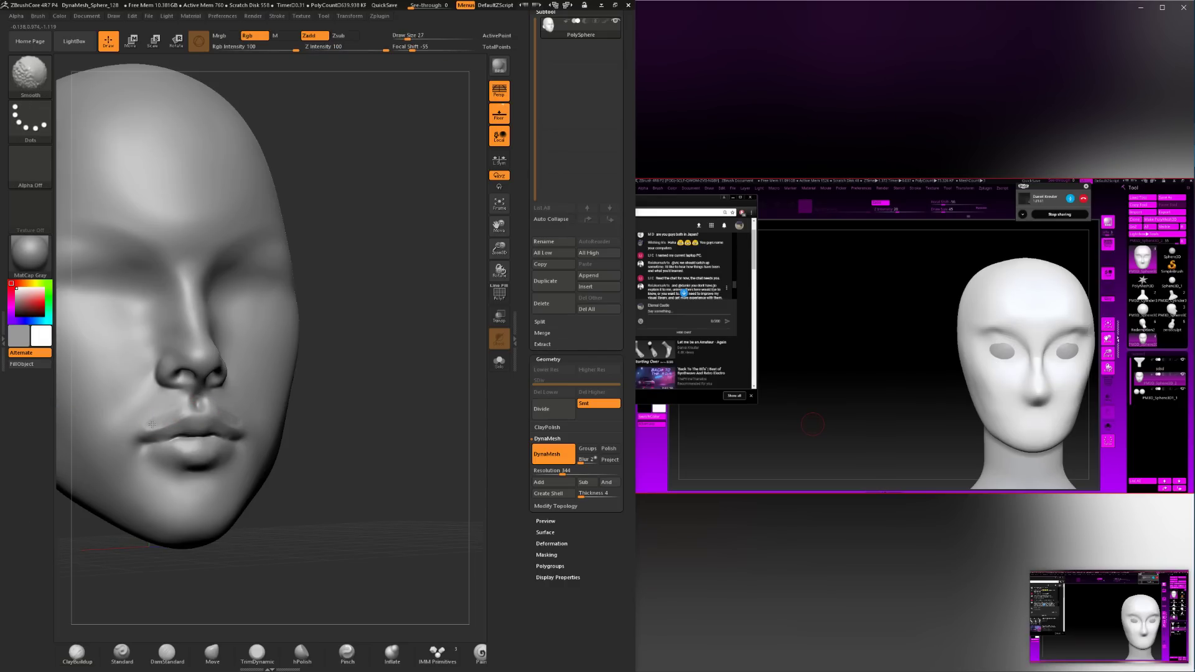
{"action": "key", "text": "space"}
{"action": "left_click_drag", "start_coordinate": [177, 419], "coordinate": [174, 418]}
{"action": "left_click_drag", "start_coordinate": [193, 400], "coordinate": [188, 415]}
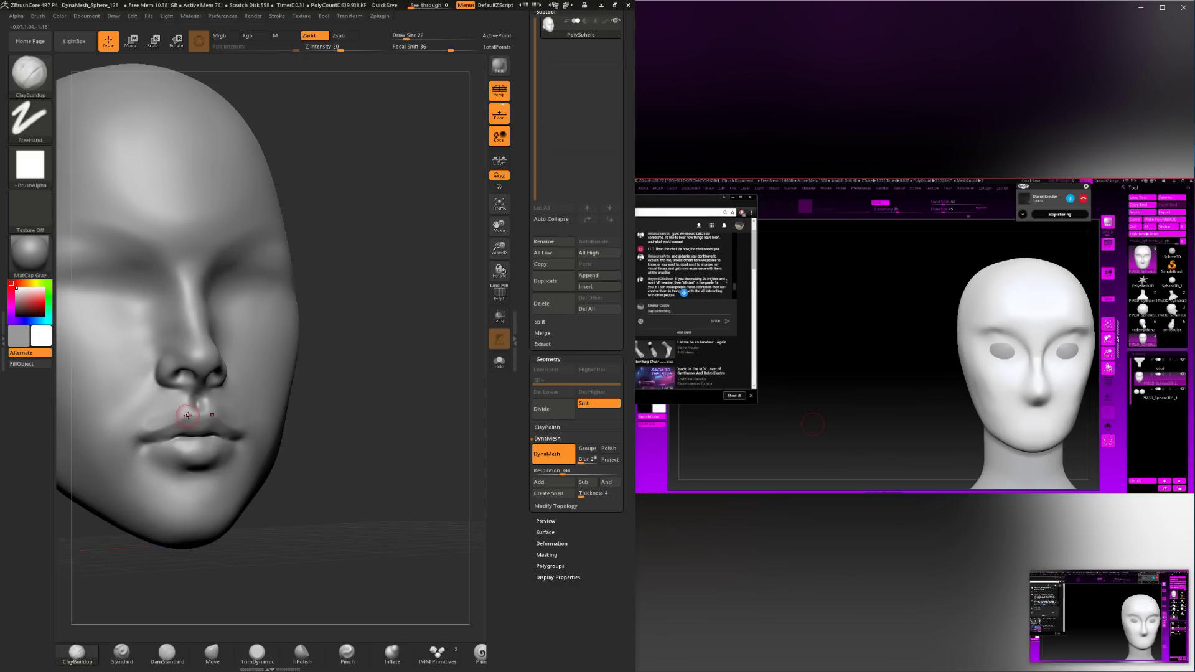
{"action": "key", "text": "shift"}
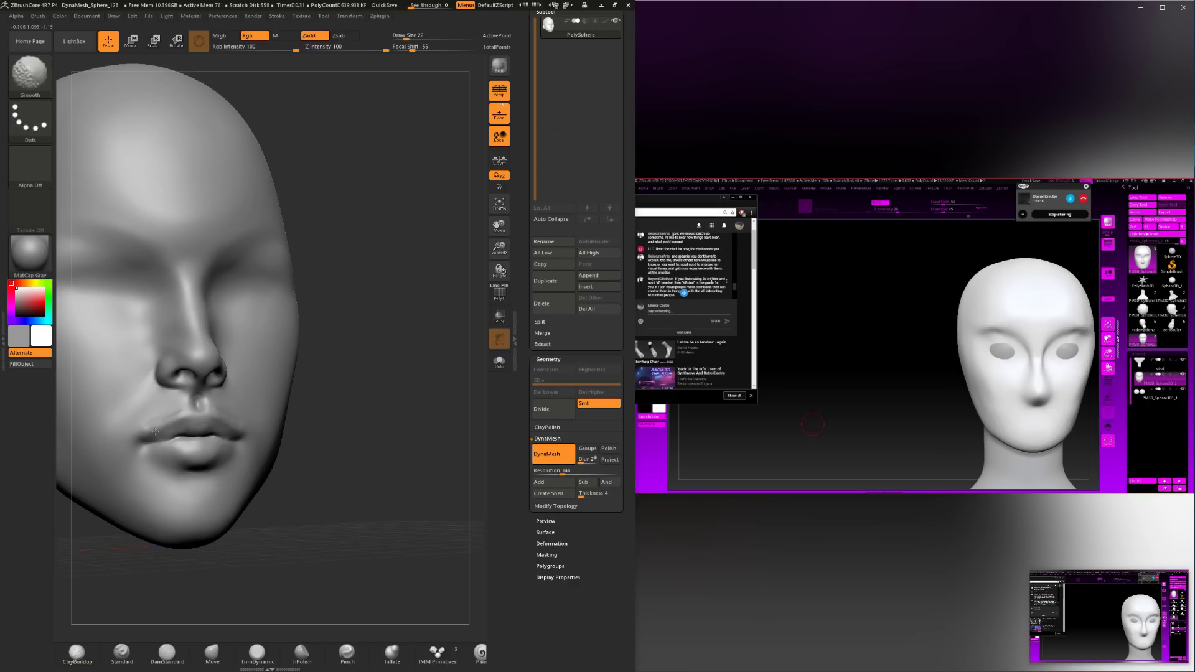
{"action": "left_click_drag", "start_coordinate": [153, 418], "coordinate": [163, 407], "text": "shift"}
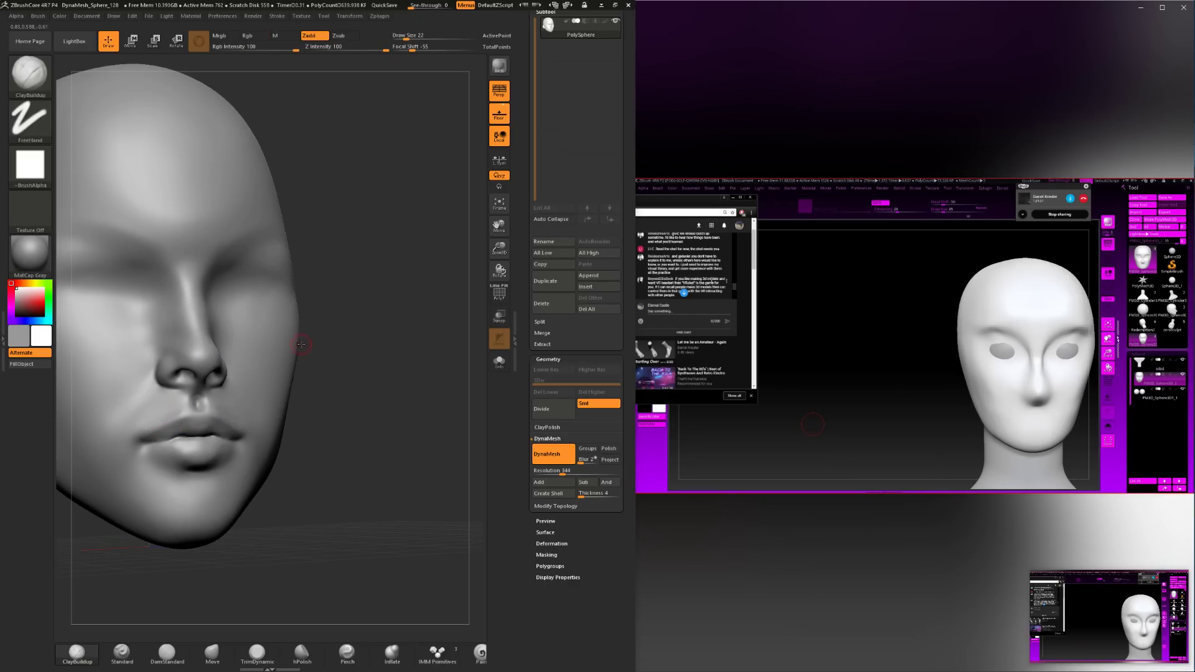
Examine the nose, philtrum, lips and overall face proportions from front, three-quarter and side views.
{"action": "left_click_drag", "start_coordinate": [307, 342], "coordinate": [265, 348]}
{"action": "left_click_drag", "start_coordinate": [367, 529], "coordinate": [343, 478], "text": "alt"}
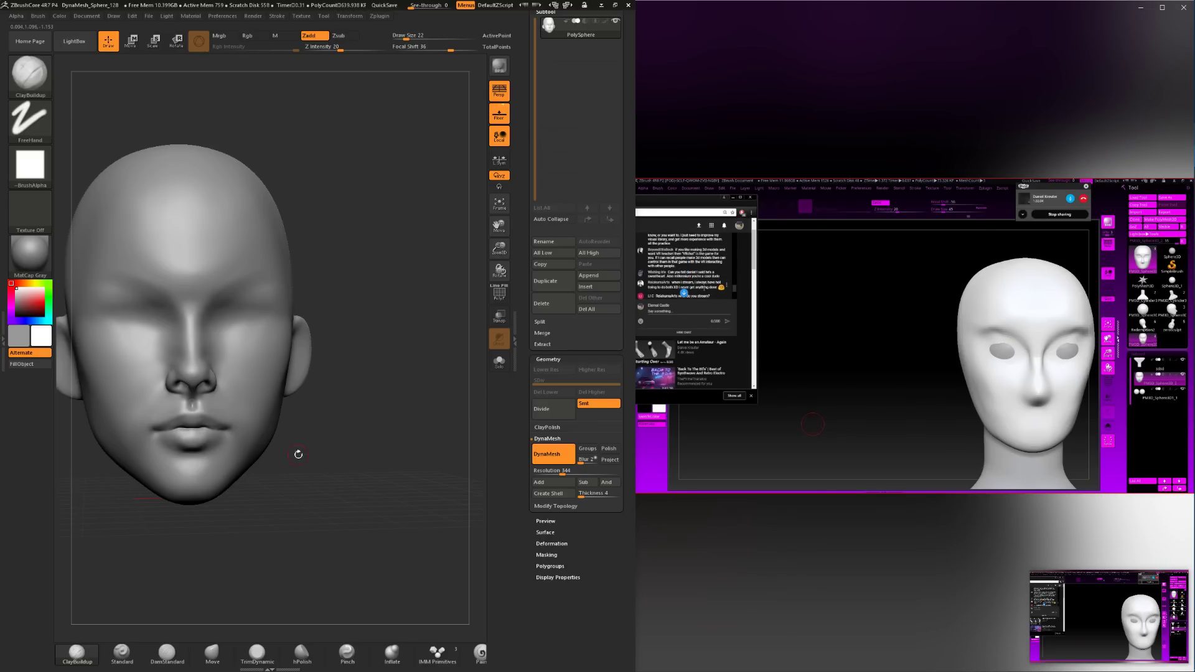
{"action": "left_click_drag", "start_coordinate": [298, 454], "coordinate": [235, 408]}
{"action": "key", "text": "shift"}
{"action": "left_click_drag", "start_coordinate": [228, 499], "coordinate": [155, 410]}
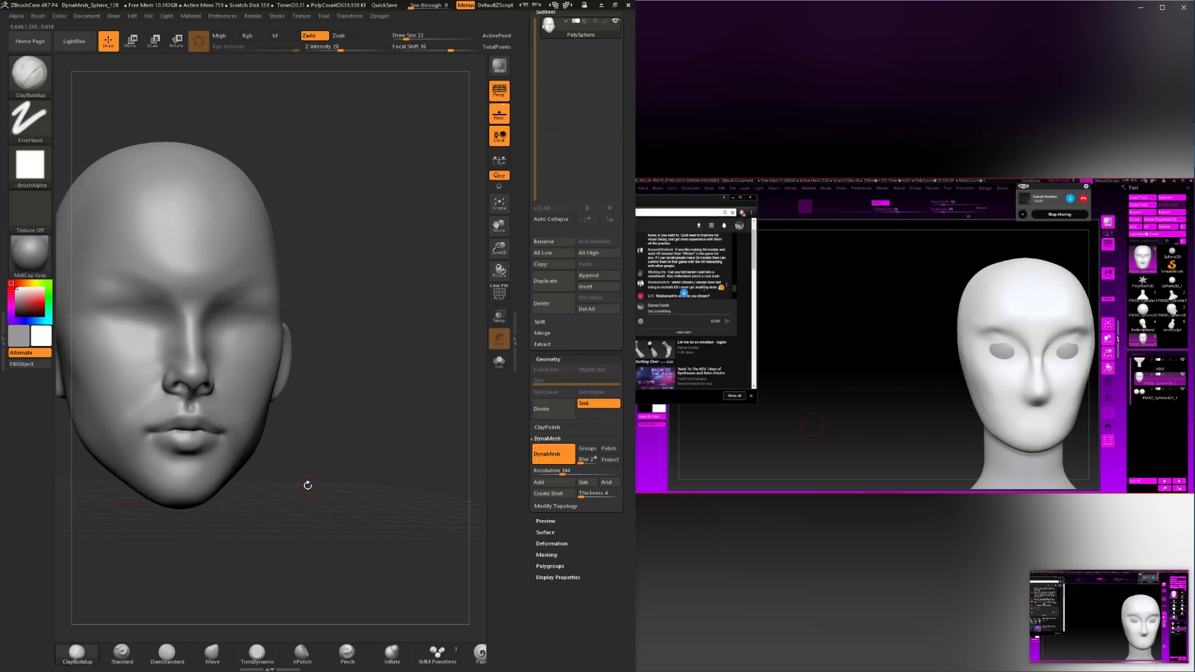
{"action": "mouse_move", "coordinate": [307, 485]}
{"action": "left_mouse_down"}
{"action": "mouse_move", "coordinate": [298, 506]}
{"action": "mouse_move", "coordinate": [328, 507]}
{"action": "left_mouse_up"}
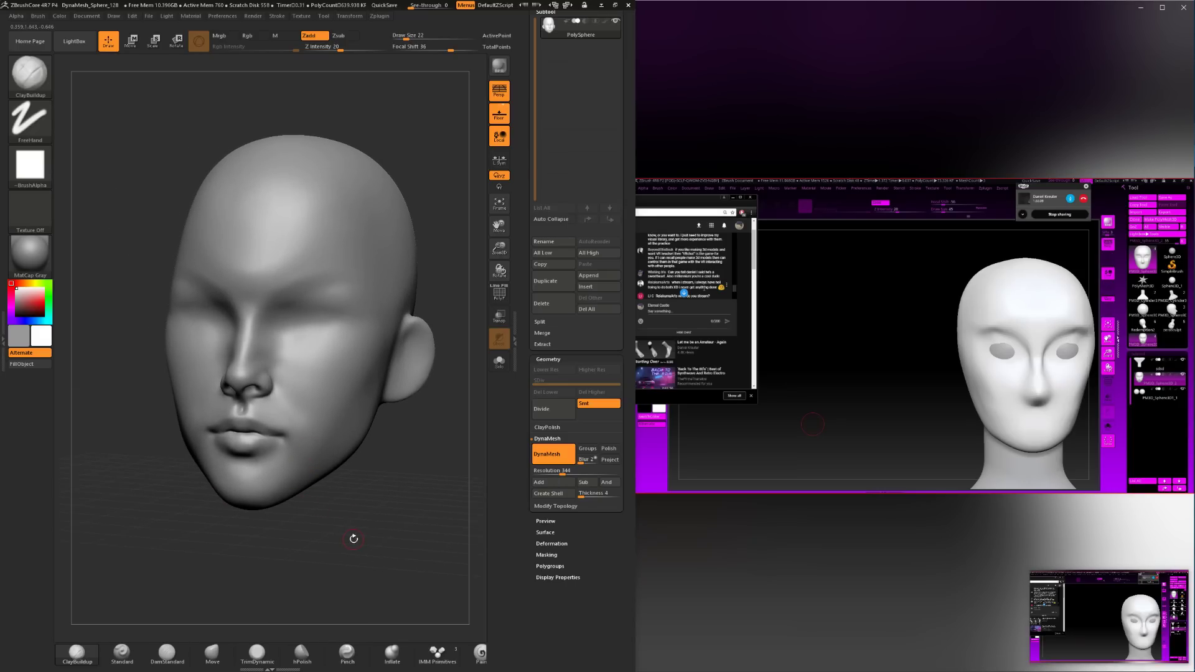
{"action": "left_click_drag", "start_coordinate": [353, 548], "coordinate": [267, 483]}
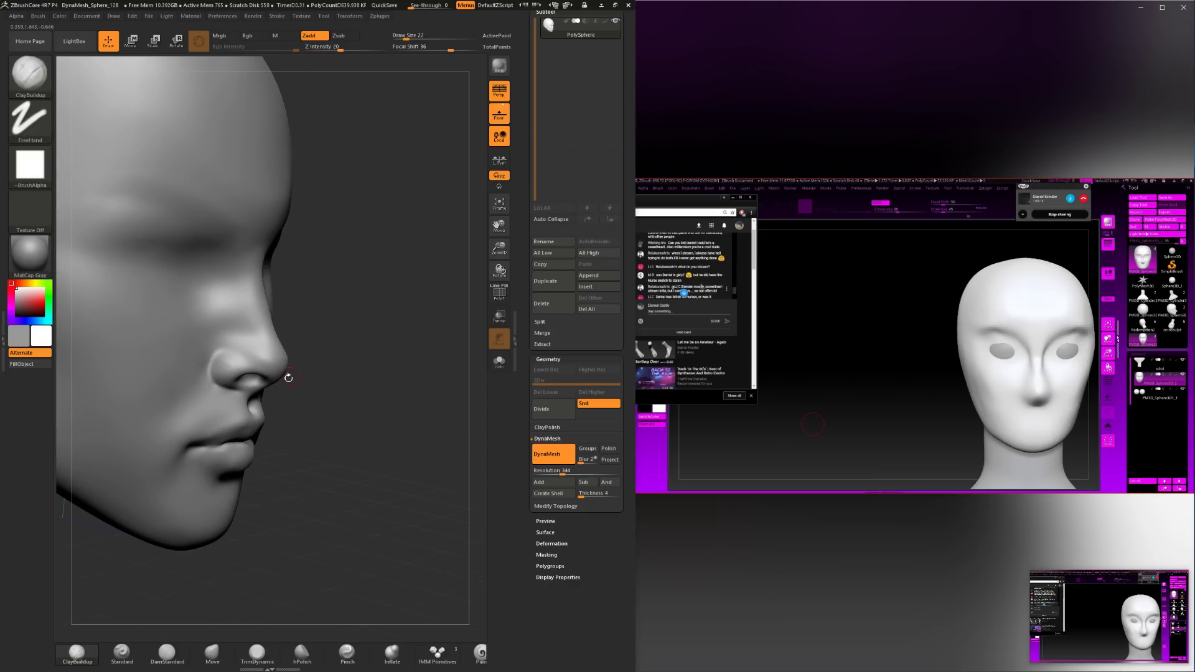
{"action": "left_click_drag", "start_coordinate": [400, 427], "coordinate": [400, 436], "text": "shift"}
{"action": "left_click_drag", "start_coordinate": [404, 541], "coordinate": [399, 515], "text": "alt"}
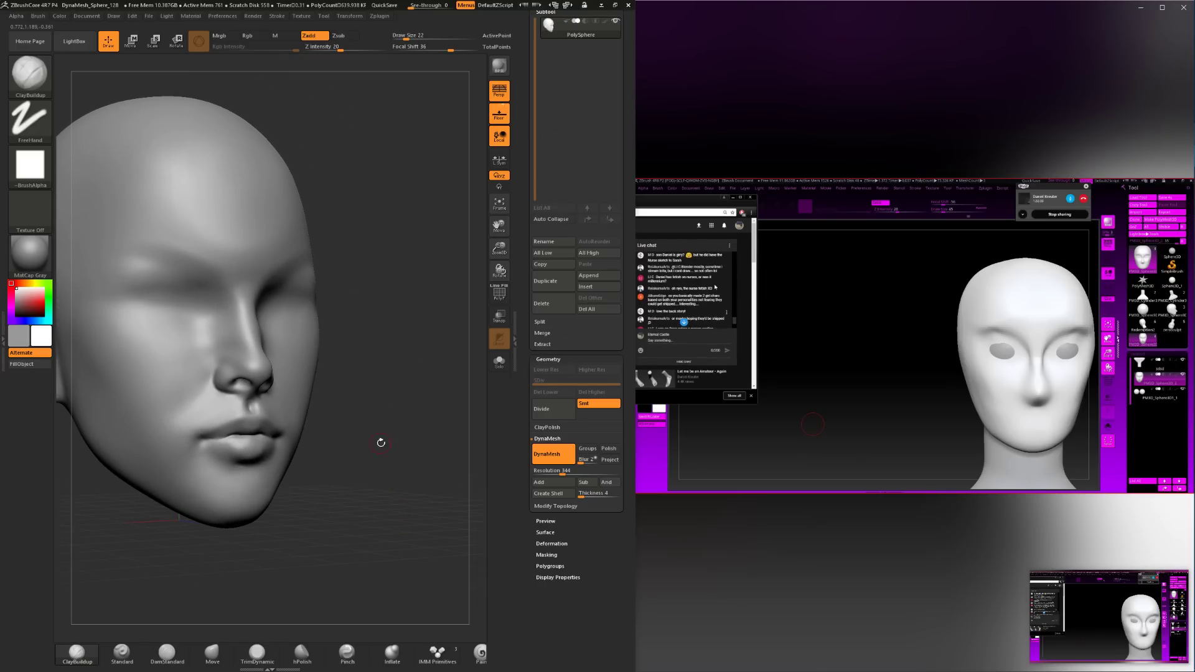
Adjust the nose bridge and brow profile in side view with the Move brush, changing its draw size between strokes.
{"action": "mouse_move", "coordinate": [376, 461]}
{"action": "left_mouse_down", "text": "shift"}
{"action": "mouse_move", "coordinate": [401, 492]}
{"action": "mouse_move", "coordinate": [389, 560]}
{"action": "left_mouse_up", "text": "shift"}
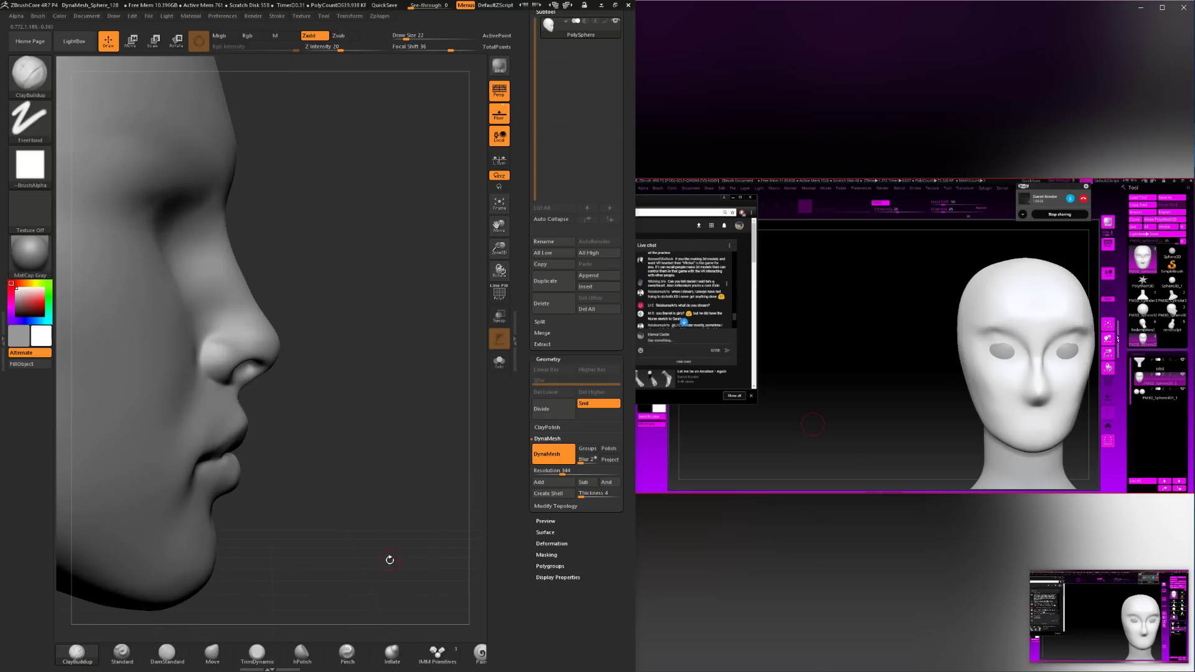
{"action": "mouse_move", "coordinate": [430, 459]}
{"action": "left_mouse_down"}
{"action": "mouse_move", "coordinate": [385, 434]}
{"action": "mouse_move", "coordinate": [384, 528]}
{"action": "mouse_move", "coordinate": [436, 512]}
{"action": "left_mouse_up"}
{"action": "left_click", "coordinate": [213, 653]}
{"action": "key", "text": "space"}
{"action": "left_click", "coordinate": [335, 405]}
{"action": "key", "text": "space"}
{"action": "left_click", "coordinate": [275, 371]}
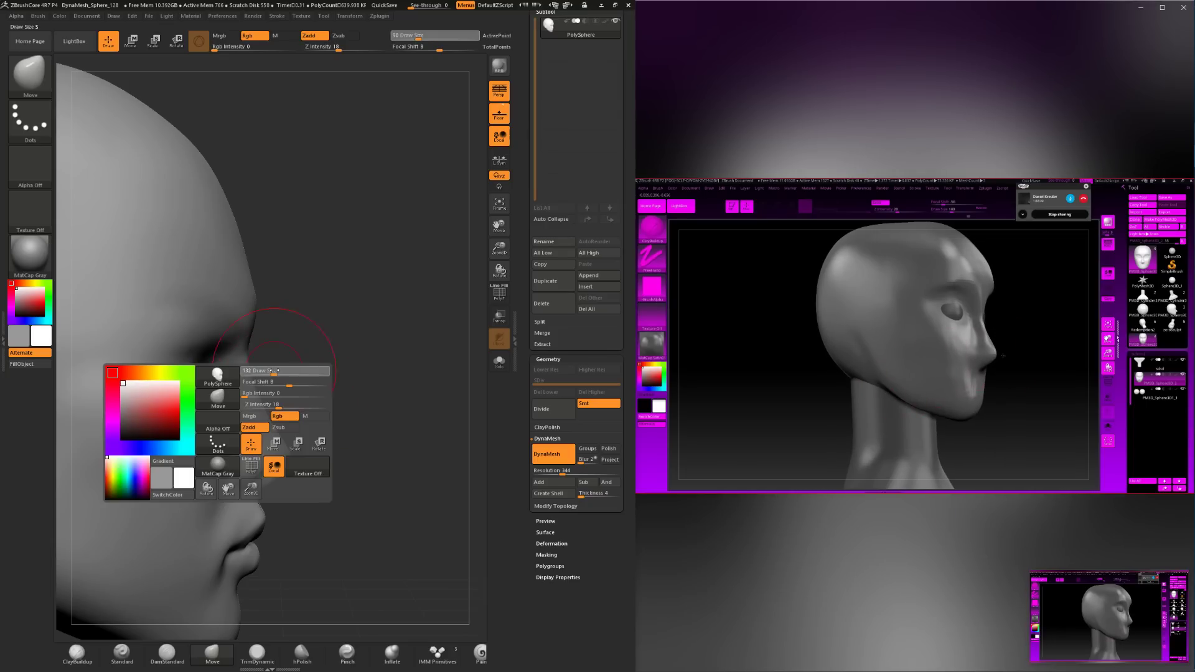
{"action": "left_click_drag", "start_coordinate": [243, 376], "coordinate": [248, 377]}
{"action": "mouse_move", "coordinate": [435, 503]}
{"action": "left_mouse_down"}
{"action": "mouse_move", "coordinate": [401, 498]}
{"action": "mouse_move", "coordinate": [421, 502]}
{"action": "left_mouse_up"}
{"action": "key", "text": "space"}
{"action": "left_click", "coordinate": [396, 463]}
{"action": "left_click_drag", "start_coordinate": [395, 463], "coordinate": [339, 445]}
Paint a symmetrical mask around the nose from the bridge, along its sides and beneath the nostrils with the MaskPen brush.
{"action": "key", "text": "space"}
{"action": "mouse_move", "coordinate": [279, 395]}
{"action": "left_mouse_down"}
{"action": "mouse_move", "coordinate": [287, 492]}
{"action": "mouse_move", "coordinate": [240, 508]}
{"action": "left_mouse_up"}
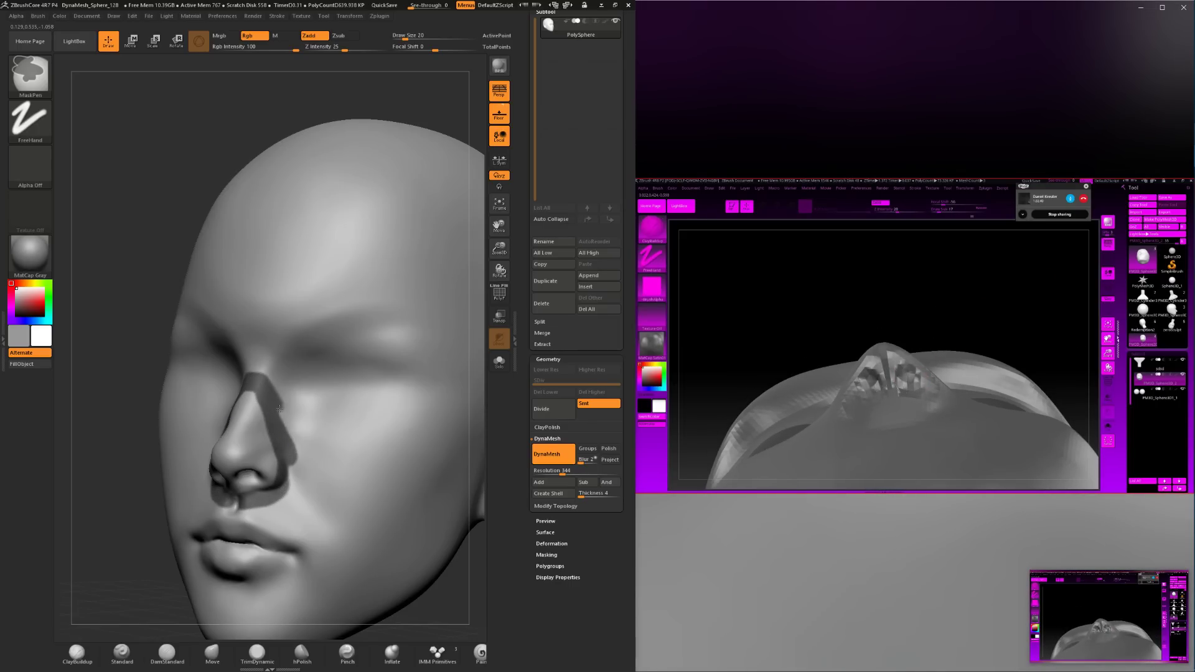
{"action": "left_click_drag", "start_coordinate": [271, 377], "coordinate": [280, 498], "text": "ctrl"}
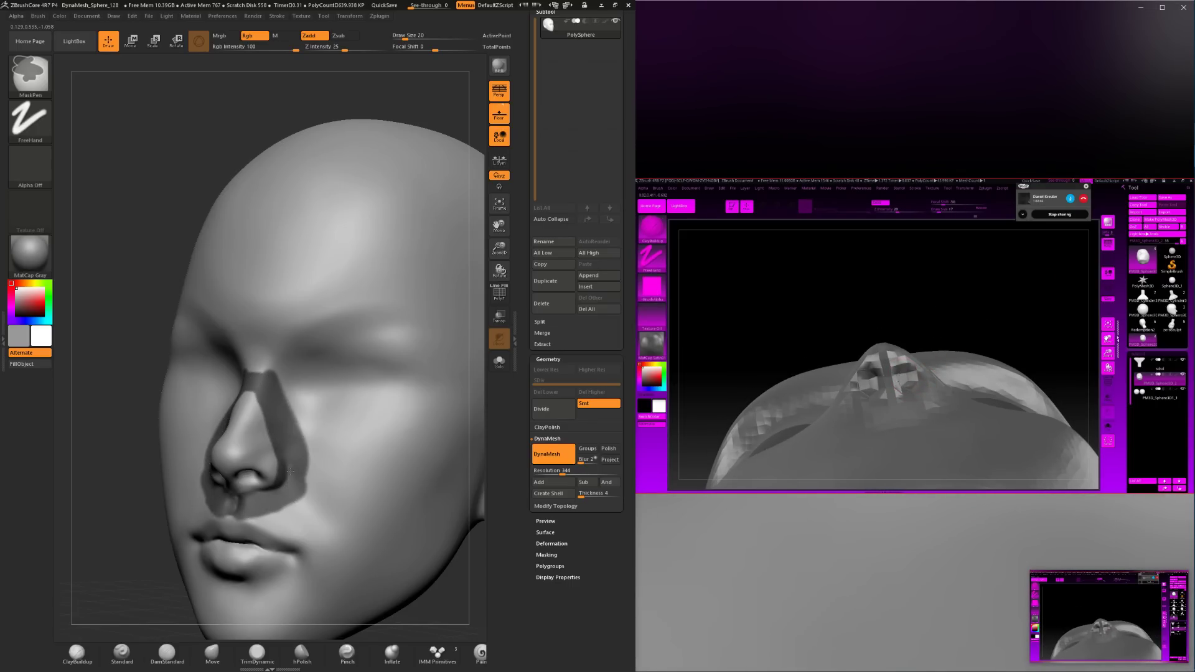
{"action": "mouse_move", "coordinate": [197, 416]}
{"action": "right_mouse_down"}
{"action": "mouse_move", "coordinate": [272, 406]}
{"action": "mouse_move", "coordinate": [301, 427]}
{"action": "right_mouse_up"}
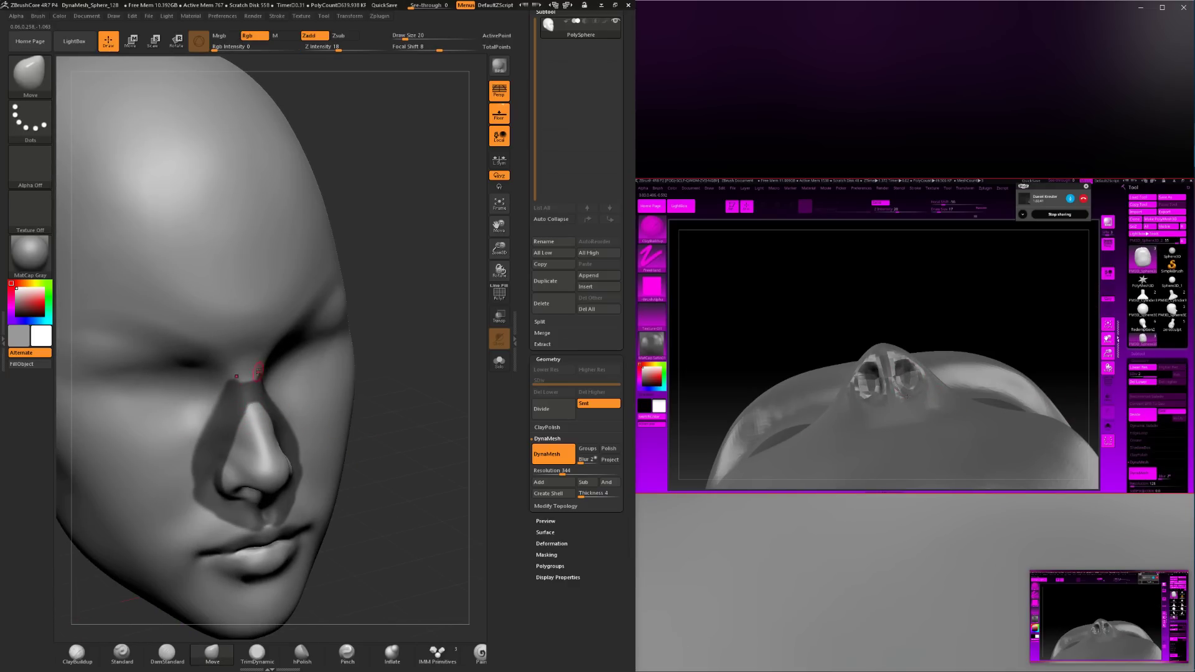
Try masking the side of the nose bridge inside the painted nose outline with the MaskPen brush.
{"action": "mouse_move", "coordinate": [262, 386]}
{"action": "right_mouse_down"}
{"action": "mouse_move", "coordinate": [411, 440]}
{"action": "mouse_move", "coordinate": [261, 417]}
{"action": "right_mouse_up"}
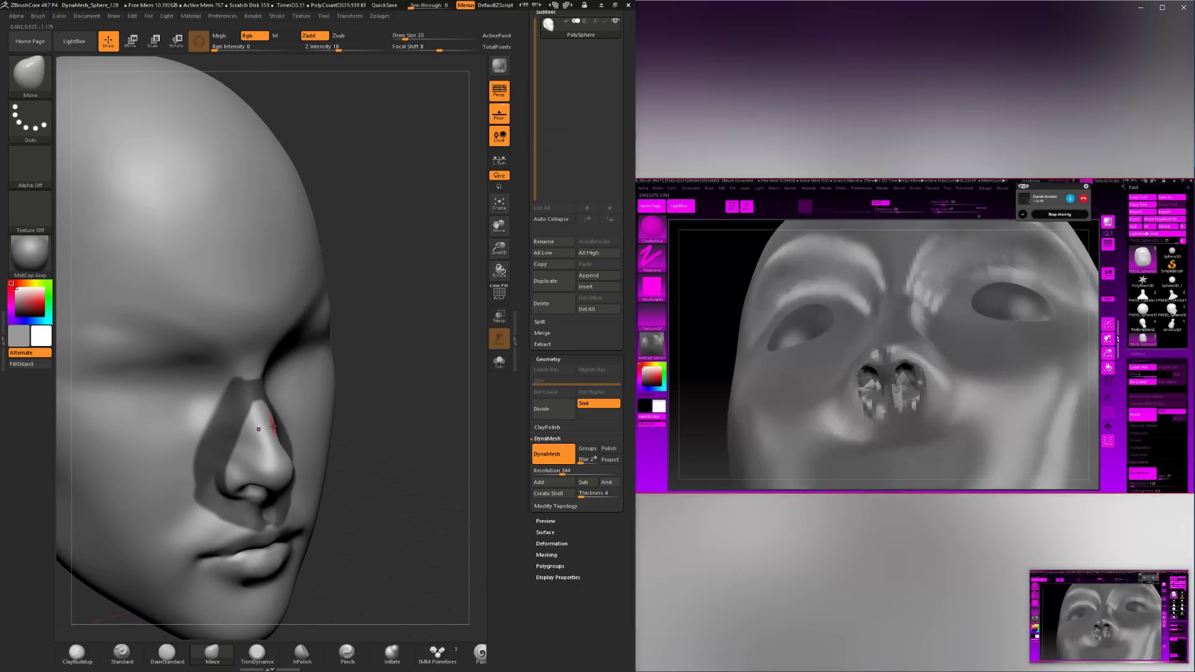
{"action": "key", "text": "ctrl"}
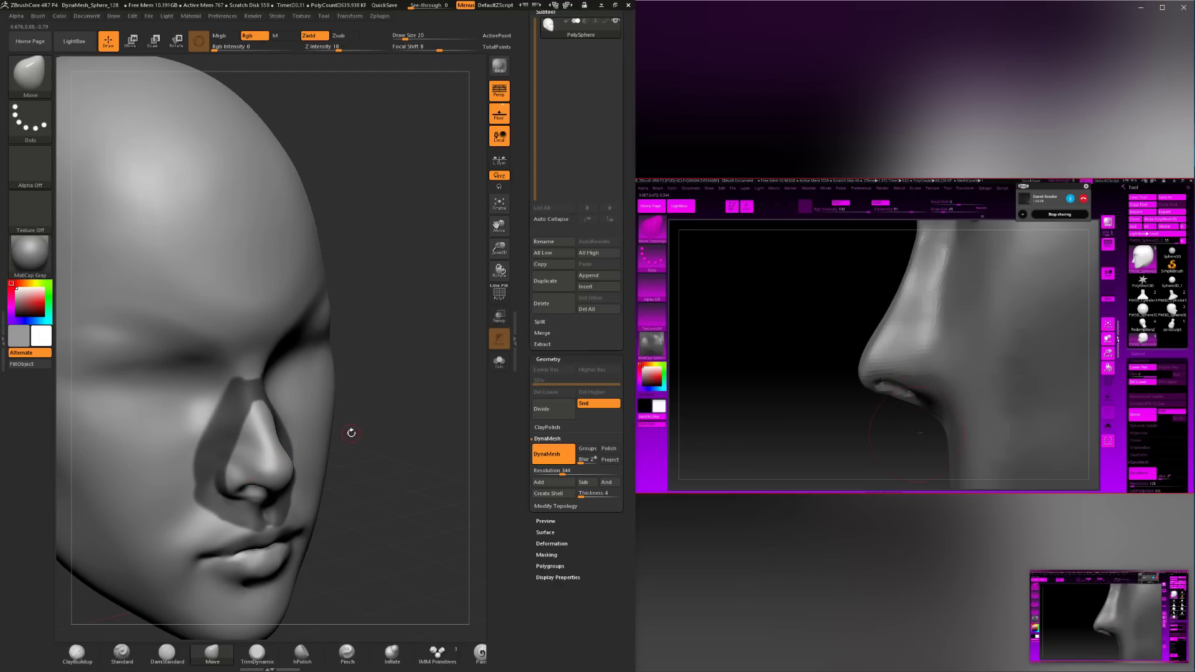
{"action": "left_click_drag", "start_coordinate": [392, 435], "coordinate": [258, 379]}
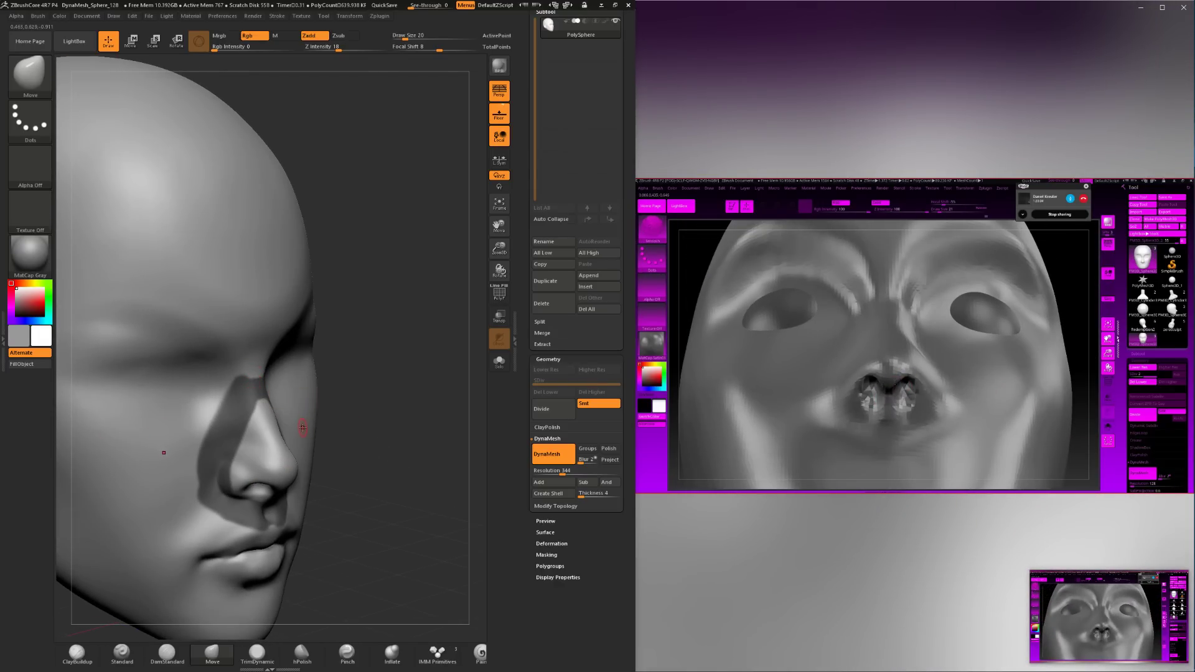
{"action": "mouse_move", "coordinate": [368, 434]}
{"action": "left_mouse_down"}
{"action": "mouse_move", "coordinate": [351, 452]}
{"action": "mouse_move", "coordinate": [354, 441]}
{"action": "left_mouse_up"}
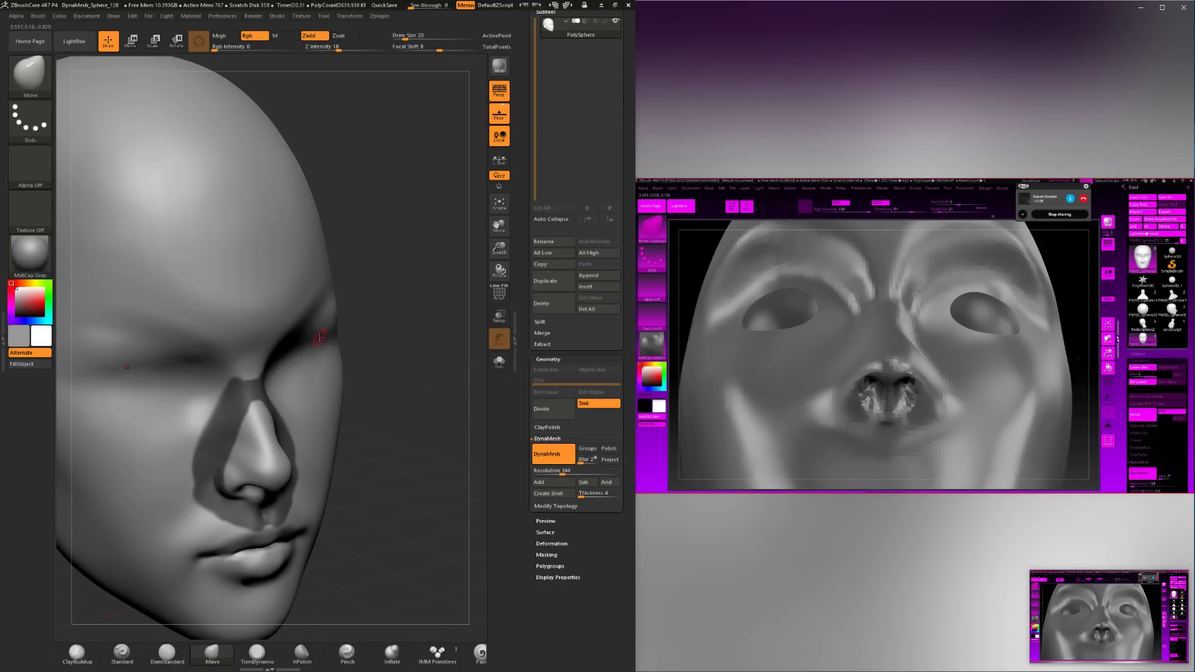
{"action": "mouse_move", "coordinate": [250, 414]}
{"action": "left_mouse_down", "text": "ctrl"}
{"action": "mouse_move", "coordinate": [250, 447]}
{"action": "mouse_move", "coordinate": [266, 422]}
{"action": "left_mouse_up", "text": "ctrl"}
{"action": "key", "text": "ctrl+z"}
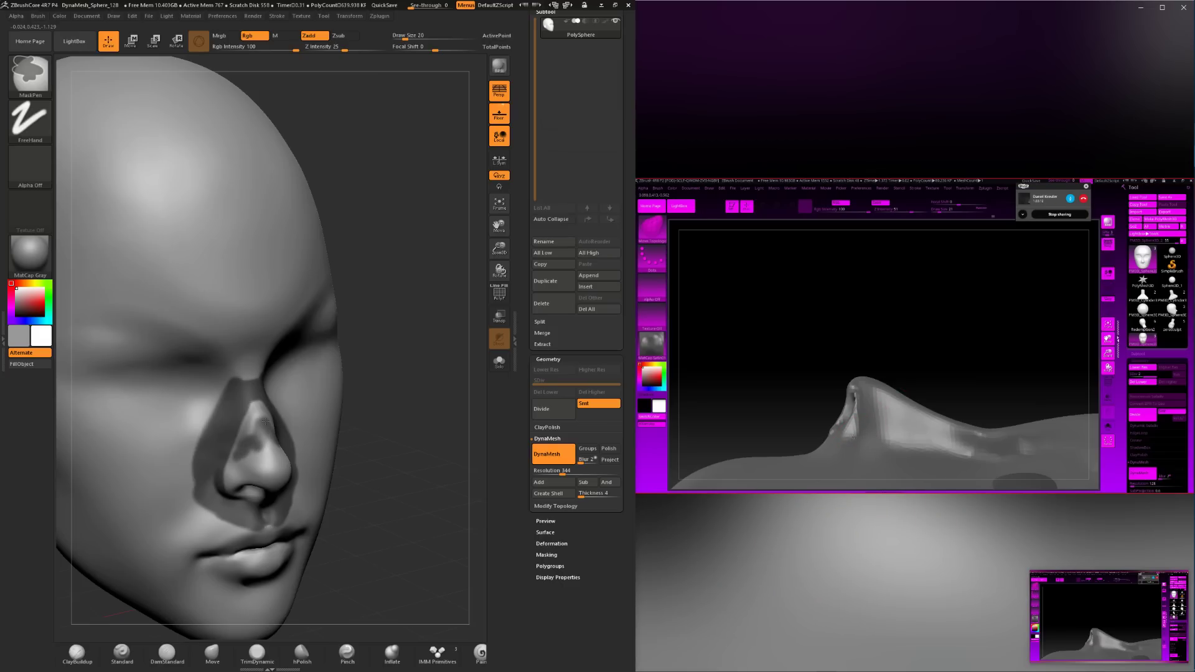
{"action": "key", "text": "ctrl+z"}
{"action": "mouse_move", "coordinate": [351, 493]}
{"action": "left_mouse_down"}
{"action": "mouse_move", "coordinate": [363, 471]}
{"action": "mouse_move", "coordinate": [394, 506]}
{"action": "mouse_move", "coordinate": [367, 502]}
{"action": "left_mouse_up"}
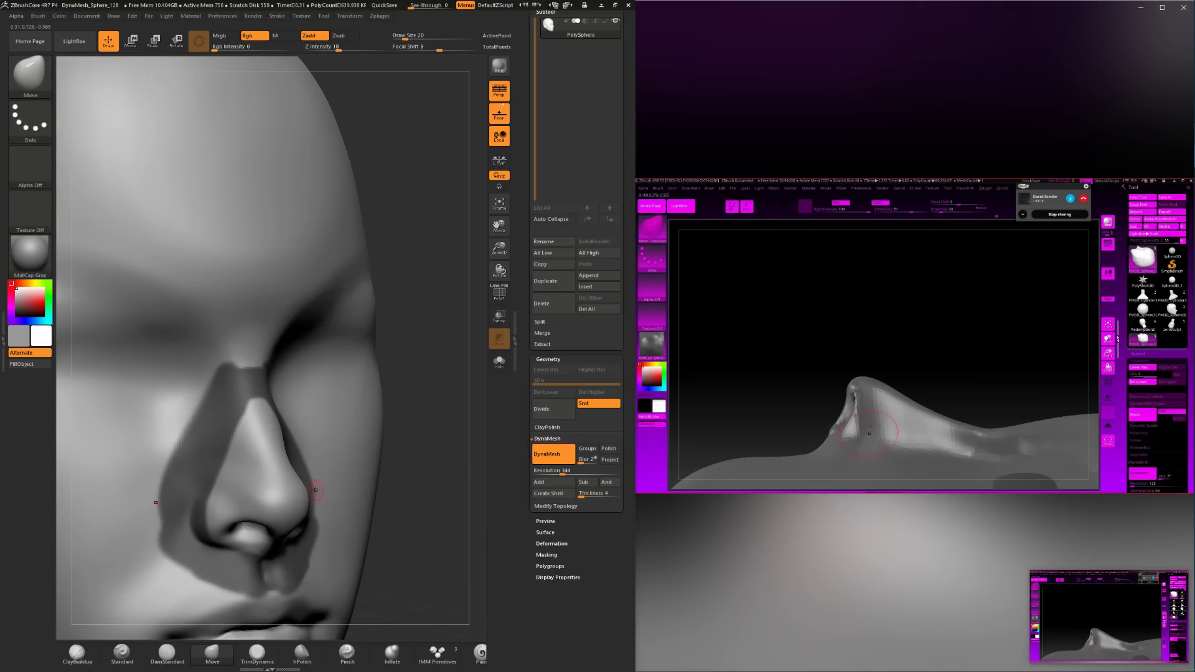
Try masking a narrow band above the nostril wing towards the nose tip with the MaskPen brush.
{"action": "key", "text": "ctrl"}
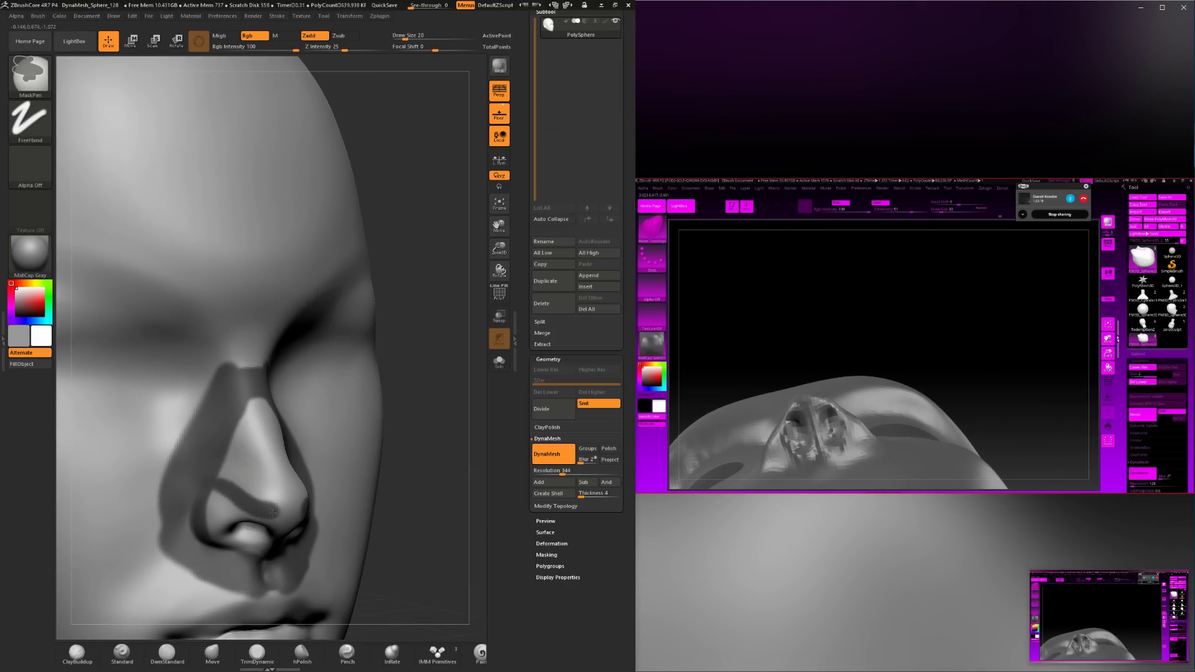
{"action": "left_click_drag", "start_coordinate": [272, 513], "coordinate": [278, 516], "text": "ctrl"}
{"action": "mouse_move", "coordinate": [223, 486]}
{"action": "left_mouse_down", "text": "ctrl"}
{"action": "mouse_move", "coordinate": [254, 489]}
{"action": "mouse_move", "coordinate": [264, 505]}
{"action": "left_mouse_up", "text": "ctrl"}
{"action": "key", "text": "ctrl+z"}
{"action": "key", "text": "ctrl+z"}
{"action": "key", "text": "ctrl+z"}
{"action": "key", "text": "ctrl+z"}
Try masking the nose tip and the area above the nostrils, and undo the nose masking.
{"action": "mouse_move", "coordinate": [420, 460]}
{"action": "left_mouse_down"}
{"action": "mouse_move", "coordinate": [367, 386]}
{"action": "mouse_move", "coordinate": [348, 382]}
{"action": "left_mouse_up"}
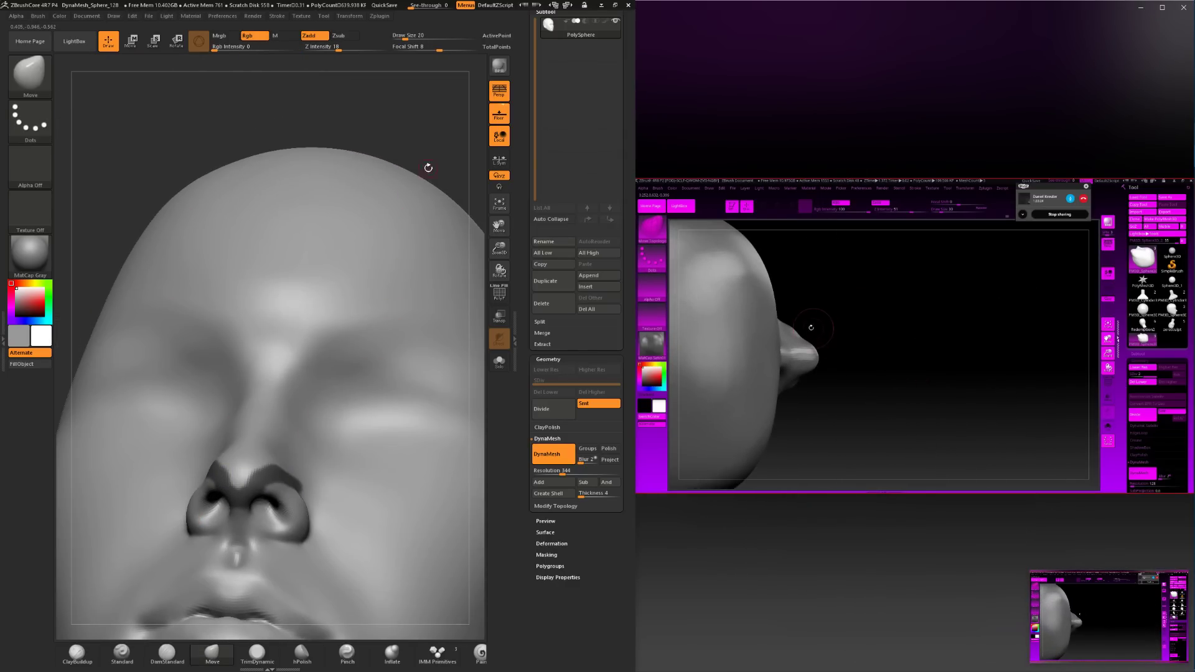
{"action": "left_click_drag", "start_coordinate": [435, 165], "coordinate": [277, 366]}
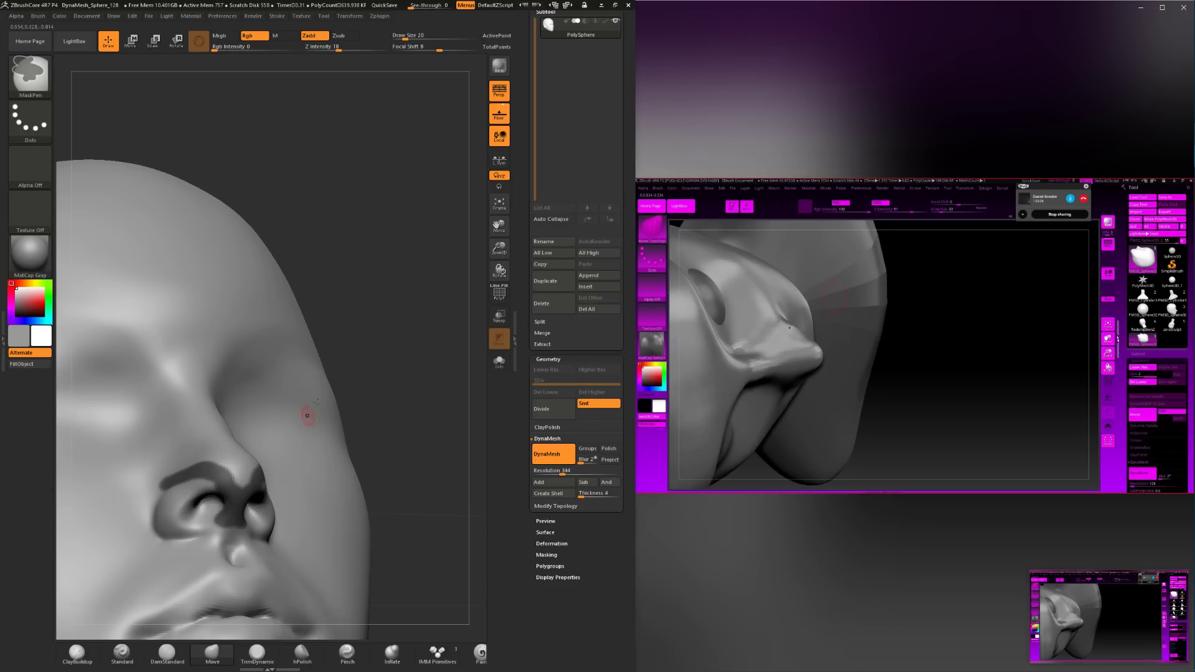
{"action": "left_click_drag", "start_coordinate": [372, 311], "coordinate": [325, 402]}
{"action": "mouse_move", "coordinate": [166, 451]}
{"action": "left_mouse_down", "text": "ctrl"}
{"action": "mouse_move", "coordinate": [248, 438]}
{"action": "mouse_move", "coordinate": [212, 447]}
{"action": "mouse_move", "coordinate": [244, 474]}
{"action": "mouse_move", "coordinate": [225, 490]}
{"action": "left_mouse_up", "text": "ctrl"}
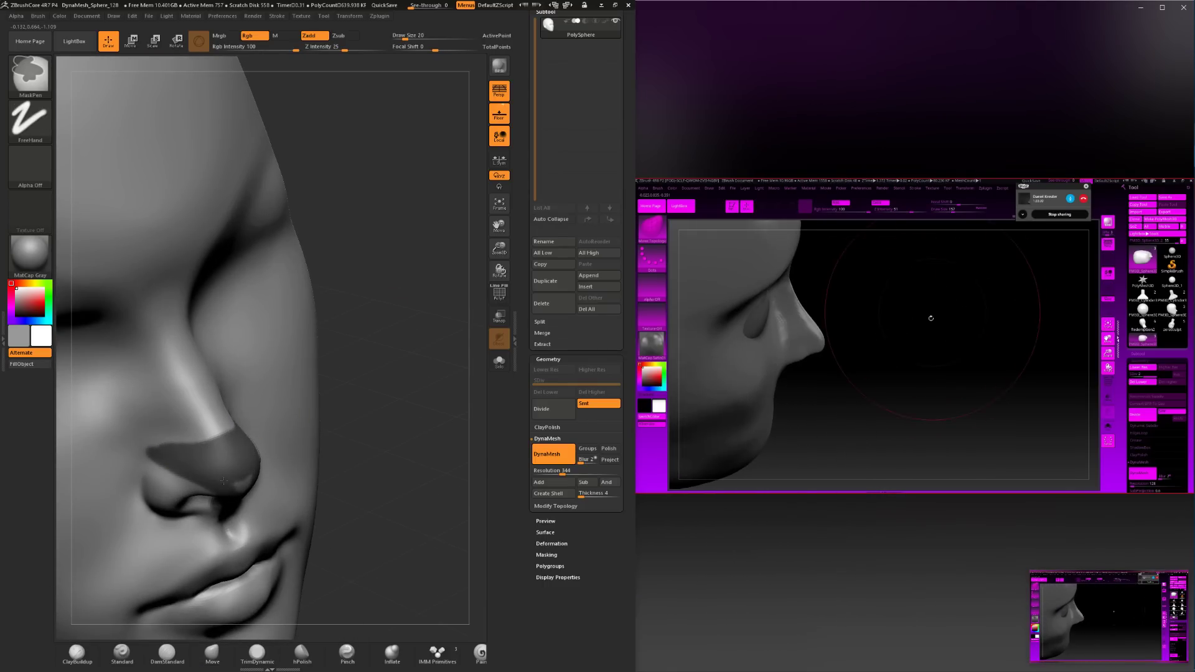
{"action": "mouse_move", "coordinate": [368, 483]}
{"action": "left_mouse_down"}
{"action": "mouse_move", "coordinate": [348, 412]}
{"action": "mouse_move", "coordinate": [294, 387]}
{"action": "left_mouse_up"}
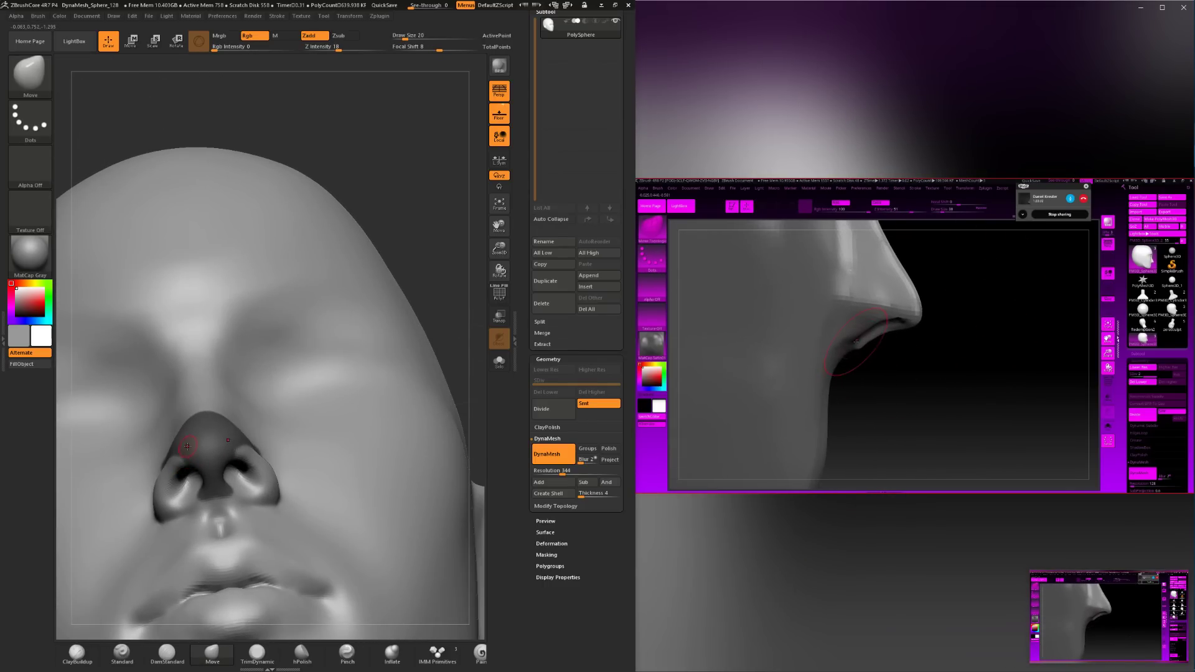
{"action": "key", "text": "ctrl+z"}
{"action": "key", "text": "ctrl+z"}
{"action": "key", "text": "ctrl+z"}
{"action": "key", "text": "ctrl+z"}
{"action": "key", "text": "ctrl+z"}
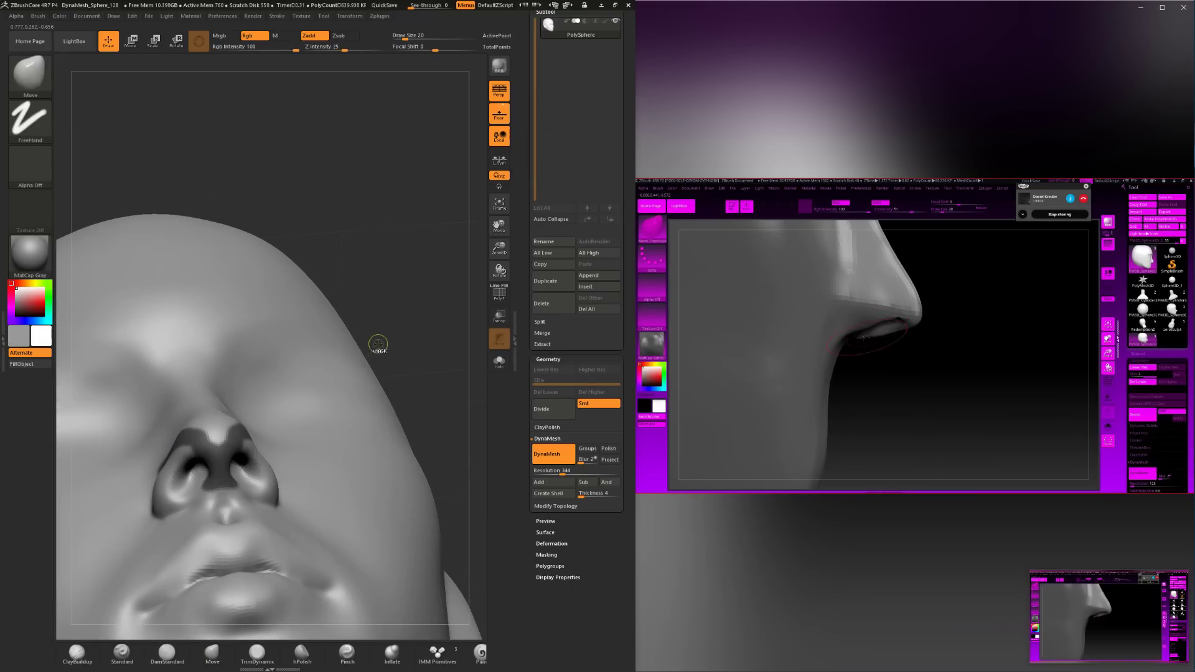
Set the draw size to 17 and try nudging the outer nostril wing with the Move brush.
{"action": "mouse_move", "coordinate": [424, 331]}
{"action": "left_mouse_down"}
{"action": "mouse_move", "coordinate": [251, 427]}
{"action": "mouse_move", "coordinate": [238, 415]}
{"action": "left_mouse_up"}
{"action": "key", "text": "space"}
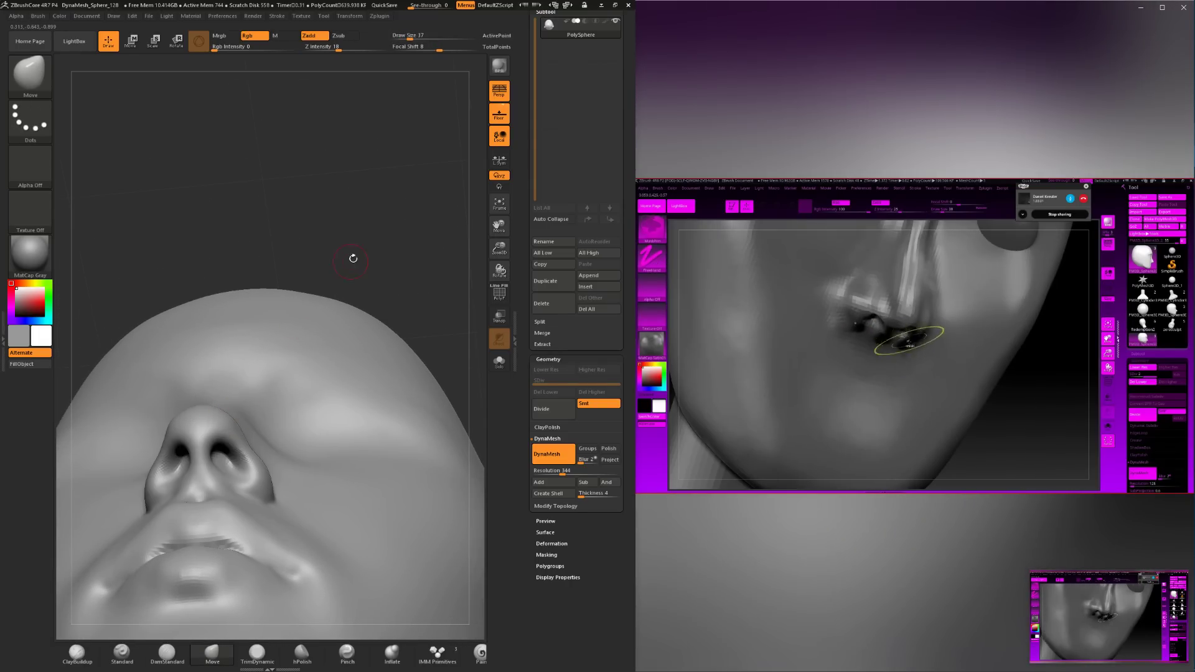
{"action": "left_click_drag", "start_coordinate": [353, 259], "coordinate": [336, 305]}
{"action": "left_click_drag", "start_coordinate": [435, 227], "coordinate": [426, 190]}
{"action": "left_click_drag", "start_coordinate": [374, 280], "coordinate": [454, 283]}
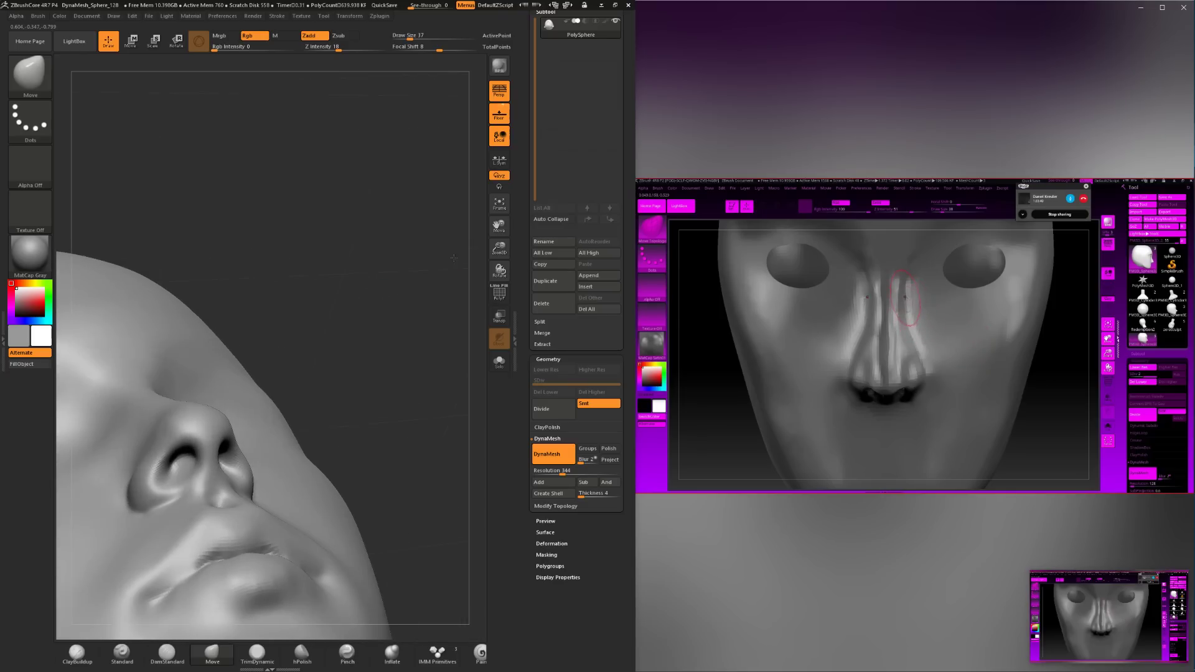
{"action": "left_click_drag", "start_coordinate": [167, 430], "coordinate": [163, 439]}
{"action": "key", "text": "ctrl+z"}
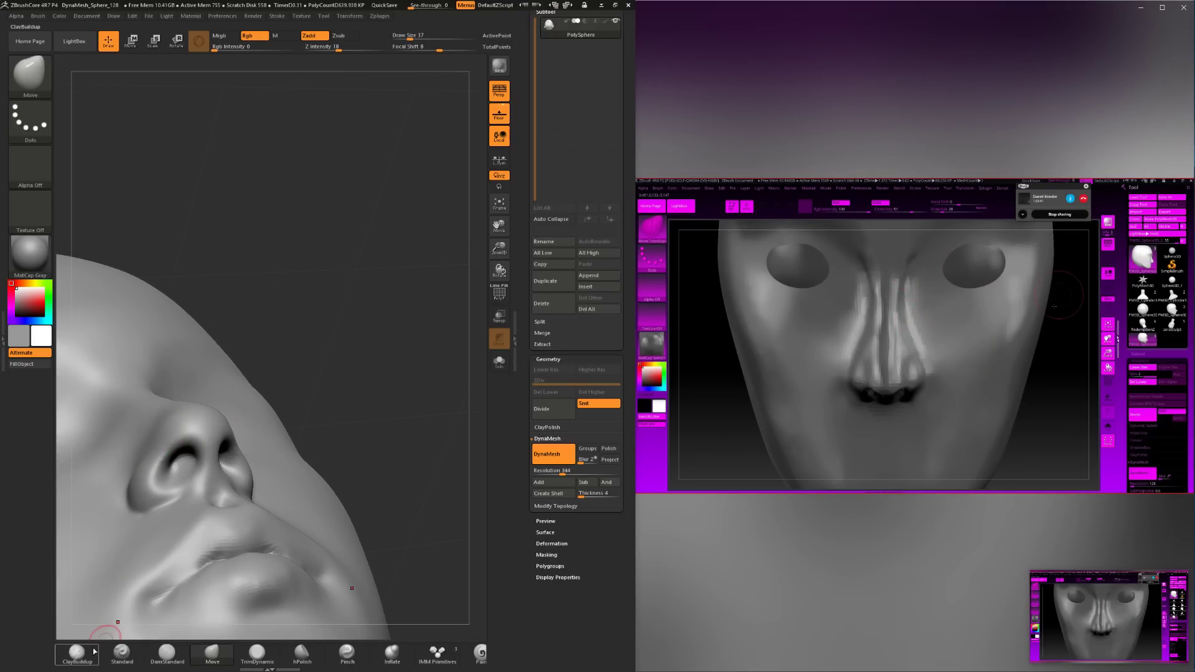
Build up the outer side of the nostril wings with the ClayBuildup brush, undoing unwanted strokes.
{"action": "left_click", "coordinate": [78, 652]}
{"action": "left_click_drag", "start_coordinate": [349, 324], "coordinate": [429, 330]}
{"action": "key", "text": "ctrl+z"}
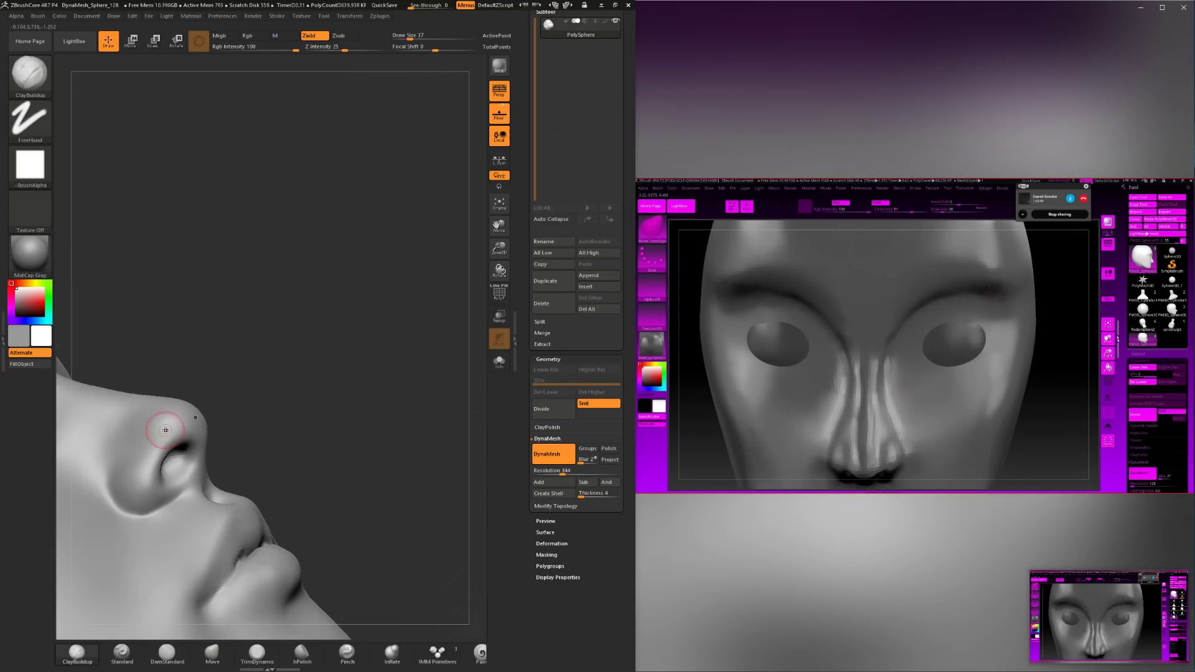
{"action": "left_click_drag", "start_coordinate": [162, 431], "coordinate": [132, 454]}
{"action": "left_click_drag", "start_coordinate": [262, 386], "coordinate": [299, 383]}
{"action": "key", "text": "ctrl+z"}
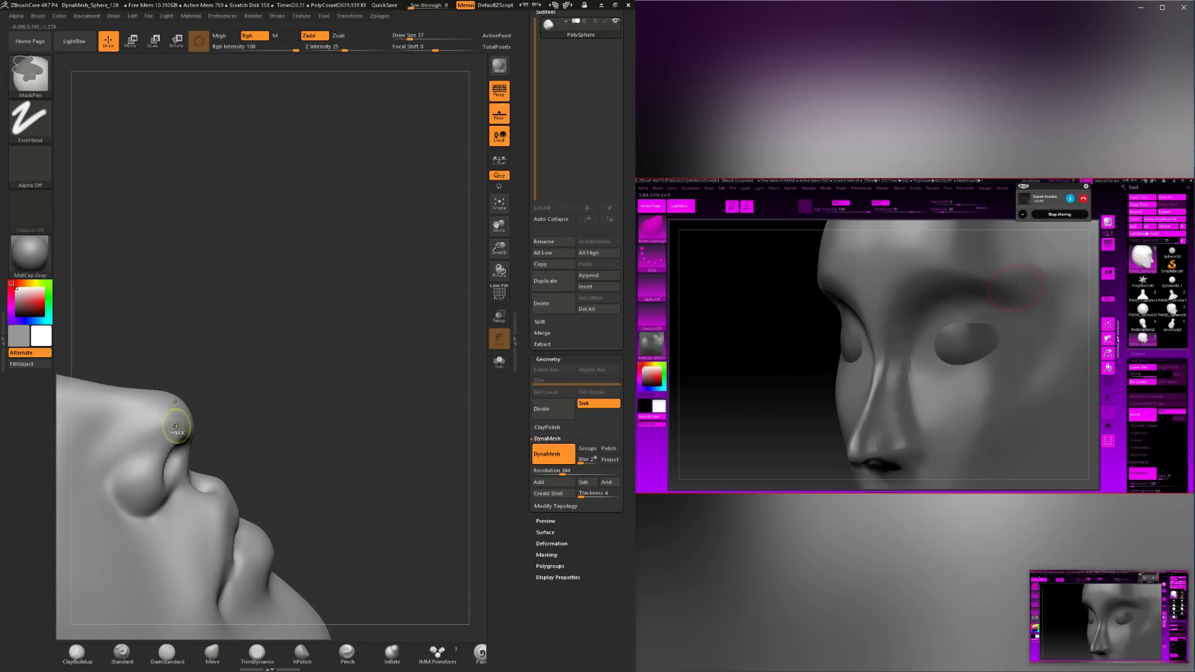
{"action": "left_click_drag", "start_coordinate": [114, 465], "coordinate": [166, 427]}
{"action": "left_click_drag", "start_coordinate": [349, 348], "coordinate": [293, 368]}
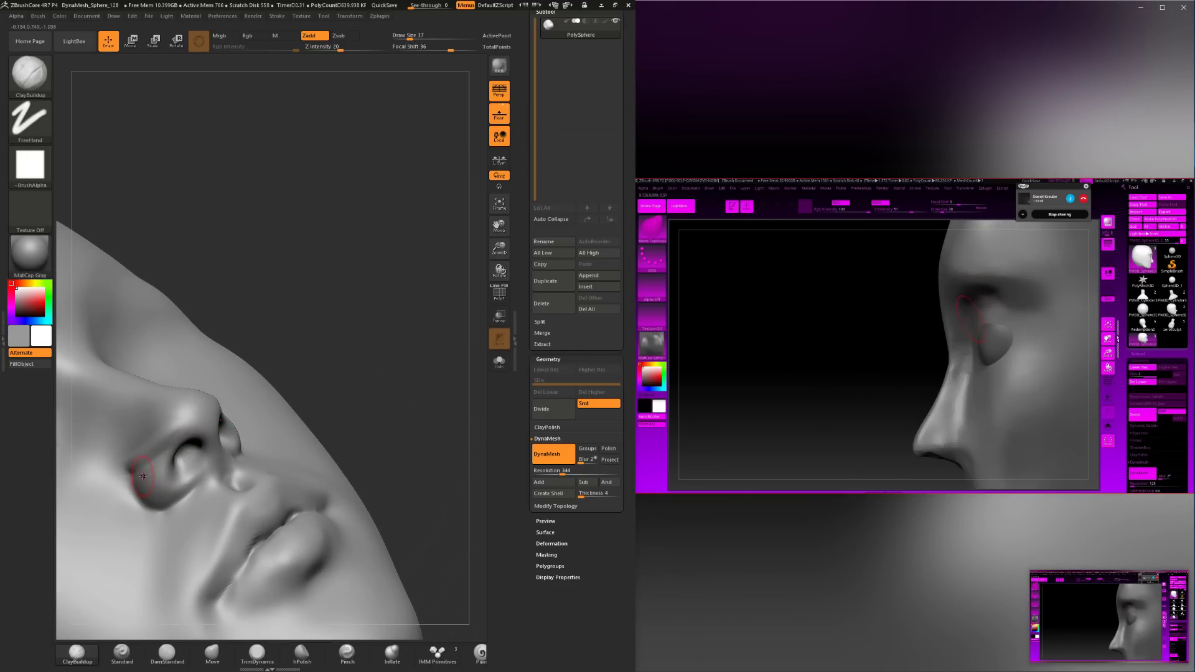
{"action": "left_click_drag", "start_coordinate": [173, 416], "coordinate": [138, 447]}
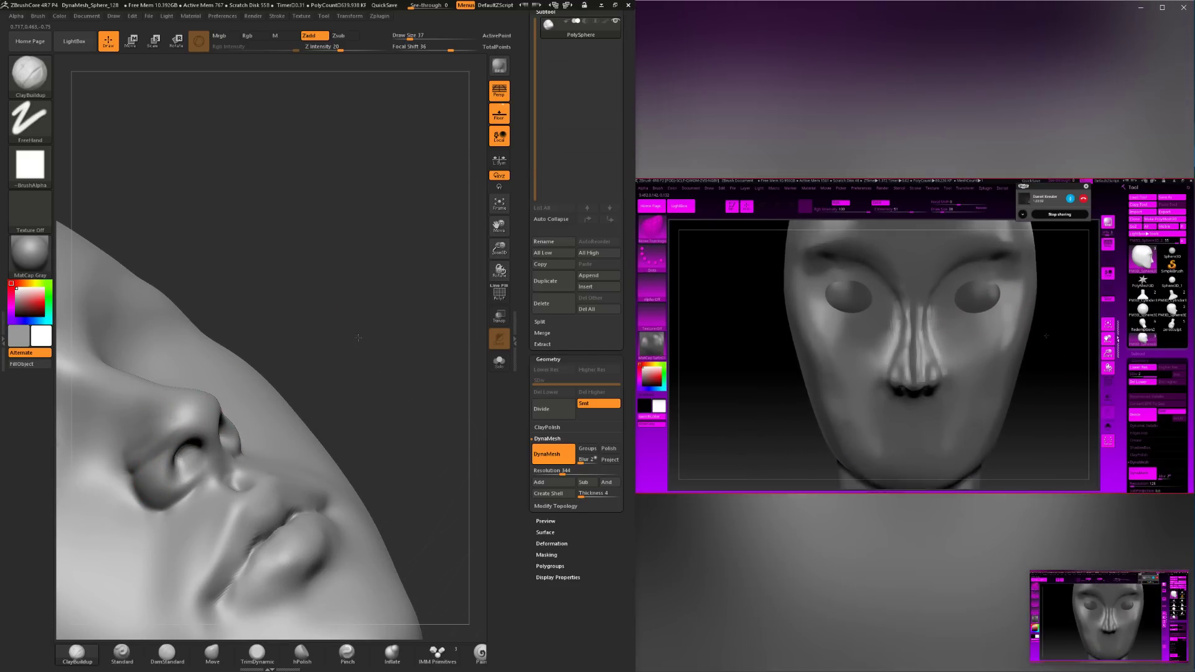
Thicken the lower rim of the nostril wings and refine the area around the nostril openings with ClayBuildup.
{"action": "mouse_move", "coordinate": [357, 339]}
{"action": "left_mouse_down"}
{"action": "mouse_move", "coordinate": [364, 373]}
{"action": "mouse_move", "coordinate": [359, 322]}
{"action": "left_mouse_up"}
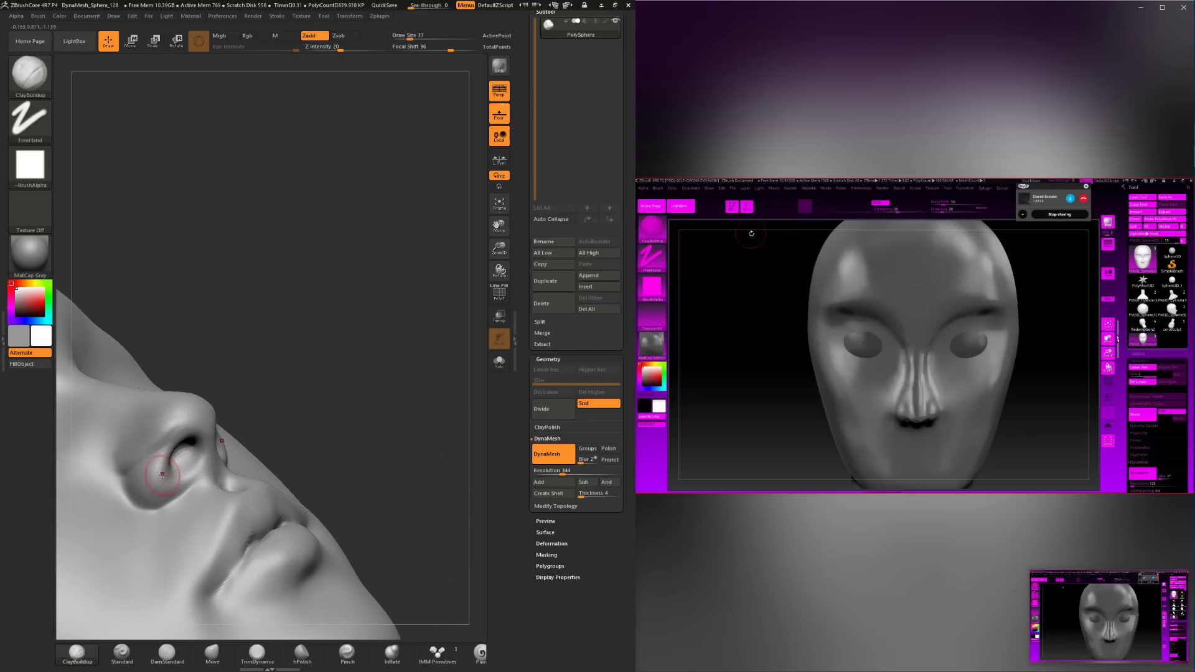
{"action": "left_click_drag", "start_coordinate": [167, 459], "coordinate": [161, 478]}
{"action": "left_click_drag", "start_coordinate": [327, 379], "coordinate": [272, 384]}
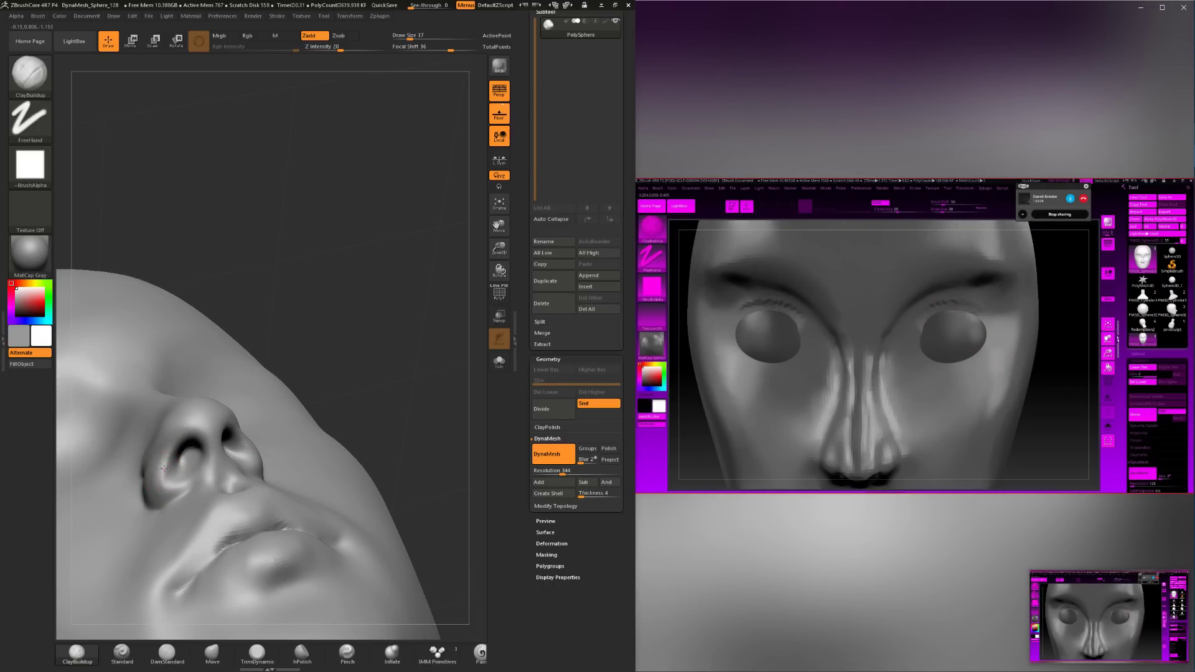
{"action": "left_click_drag", "start_coordinate": [164, 468], "coordinate": [169, 486]}
{"action": "mouse_move", "coordinate": [279, 372]}
{"action": "left_mouse_down"}
{"action": "mouse_move", "coordinate": [320, 376]}
{"action": "mouse_move", "coordinate": [168, 483]}
{"action": "mouse_move", "coordinate": [183, 459]}
{"action": "left_mouse_up"}
{"action": "left_click_drag", "start_coordinate": [367, 348], "coordinate": [387, 394], "text": "alt"}
{"action": "left_click_drag", "start_coordinate": [402, 376], "coordinate": [211, 465]}
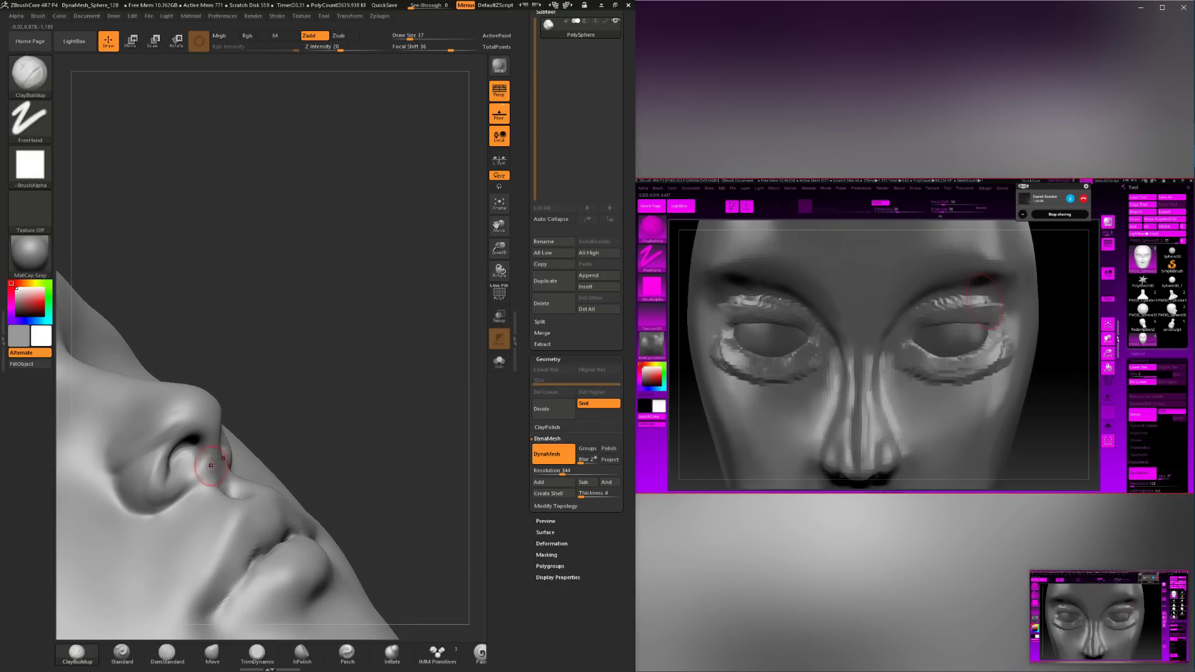
{"action": "left_click_drag", "start_coordinate": [338, 392], "coordinate": [187, 454]}
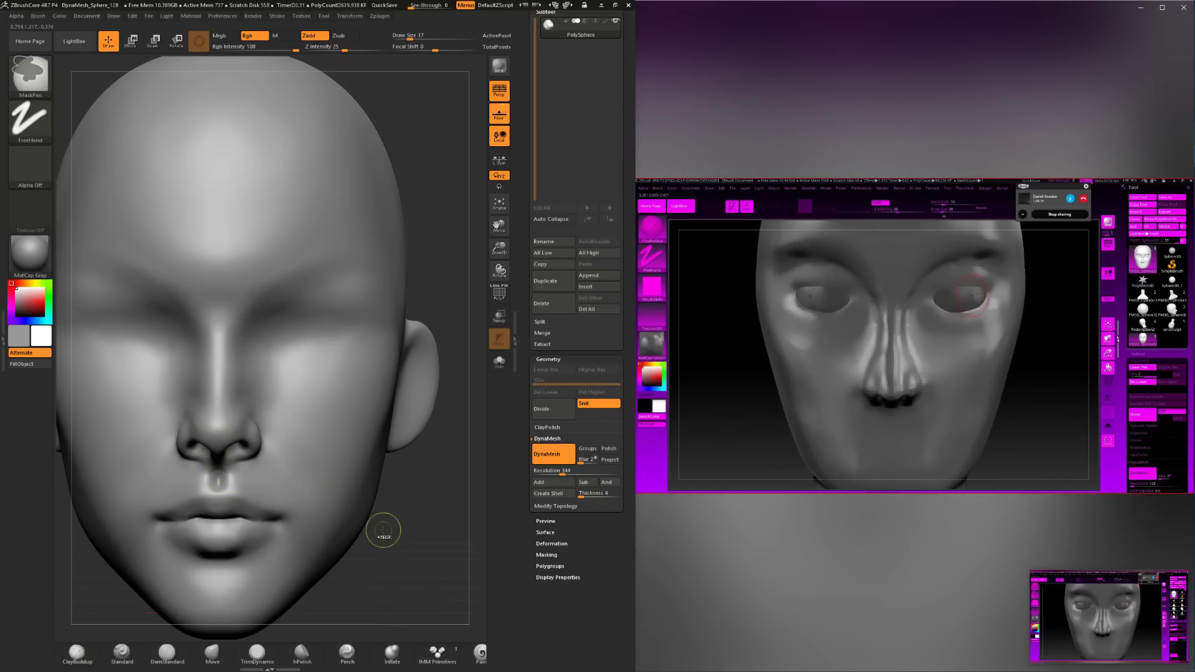
Step back in the undo history and smooth the skin beneath the nostril, accepting removal of the newer history entries.
{"action": "left_click_drag", "start_coordinate": [381, 533], "coordinate": [431, 551]}
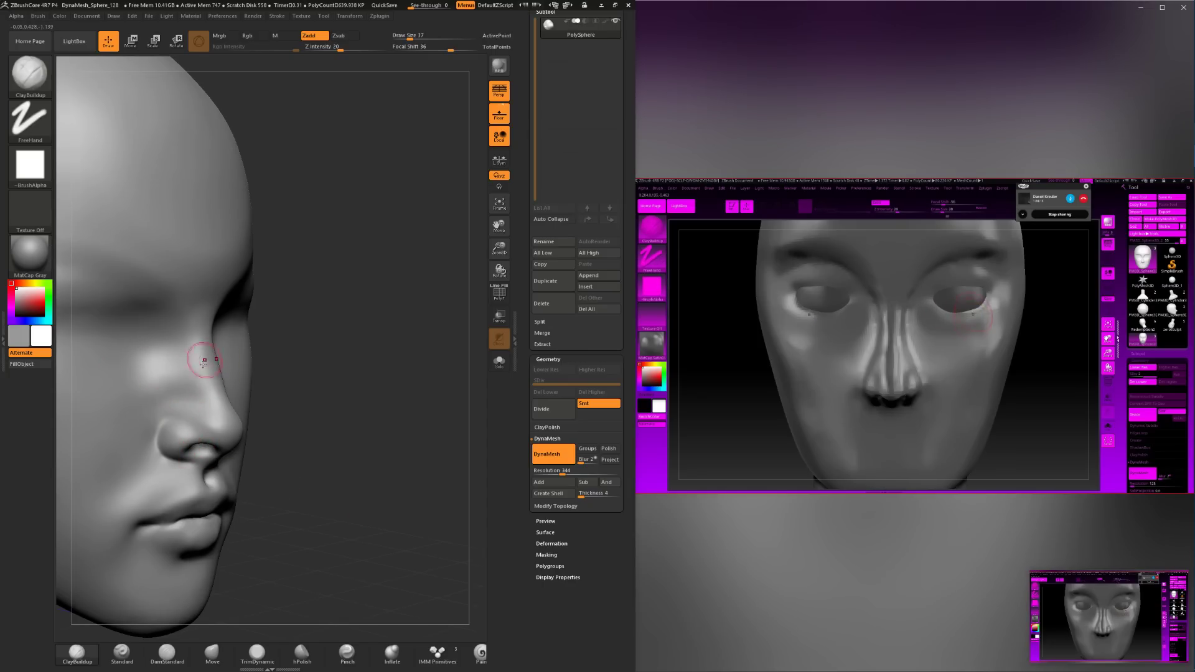
{"action": "left_click_drag", "start_coordinate": [258, 440], "coordinate": [186, 385]}
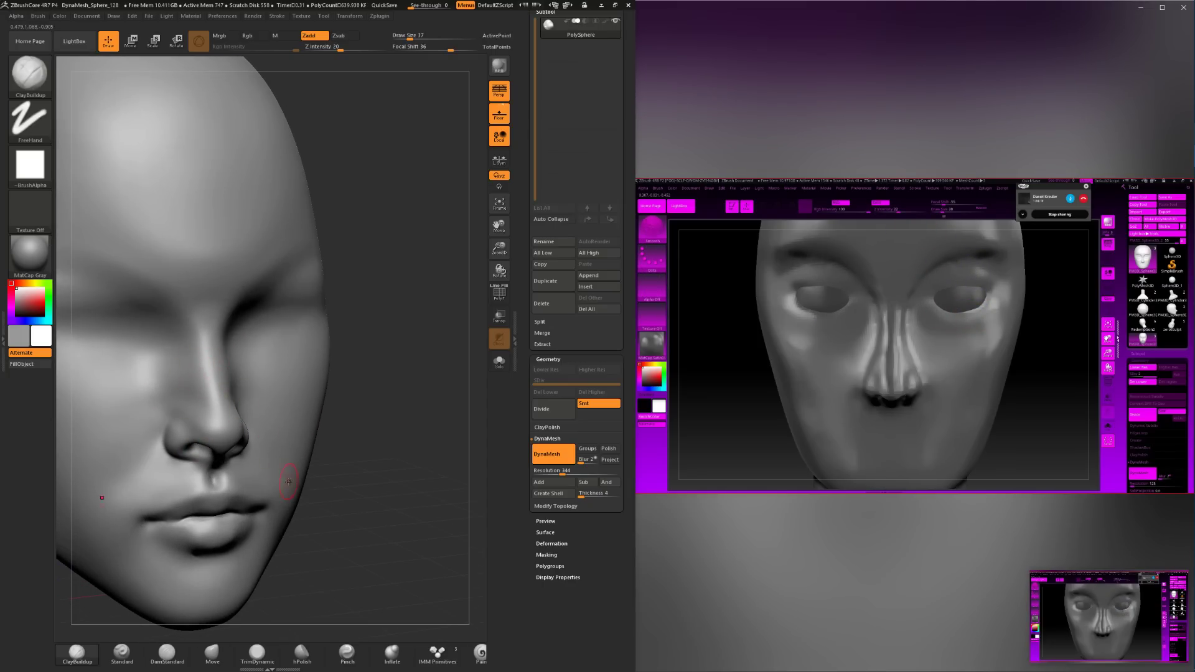
{"action": "key", "text": "ctrl"}
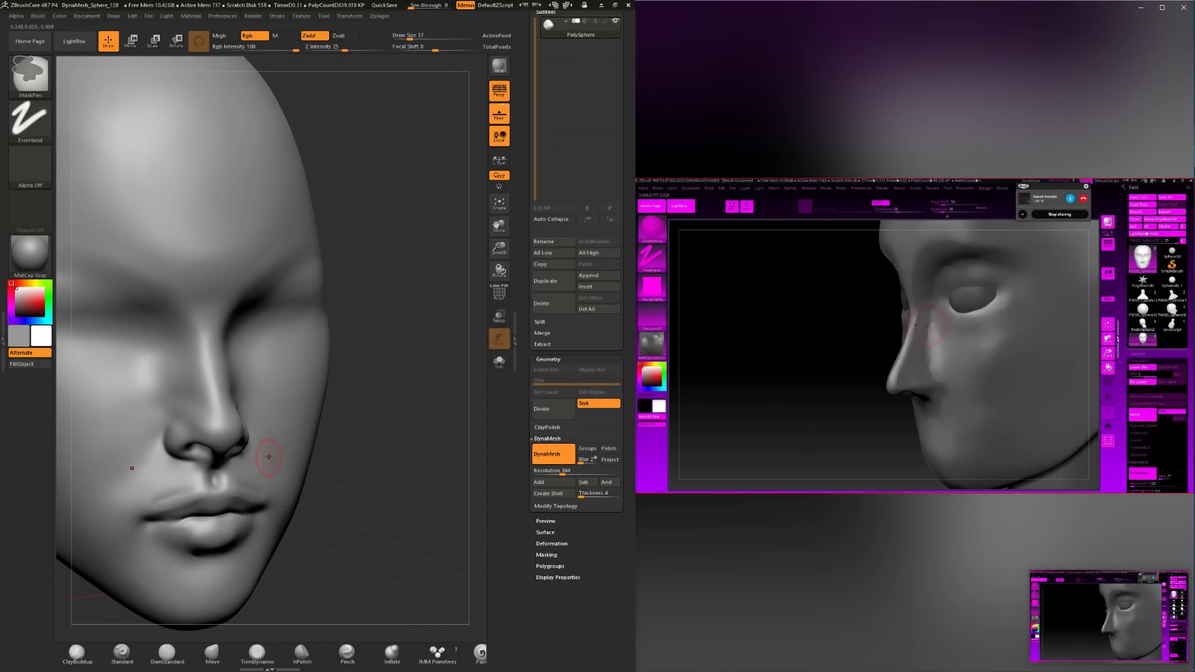
{"action": "key", "text": "ctrl+shift"}
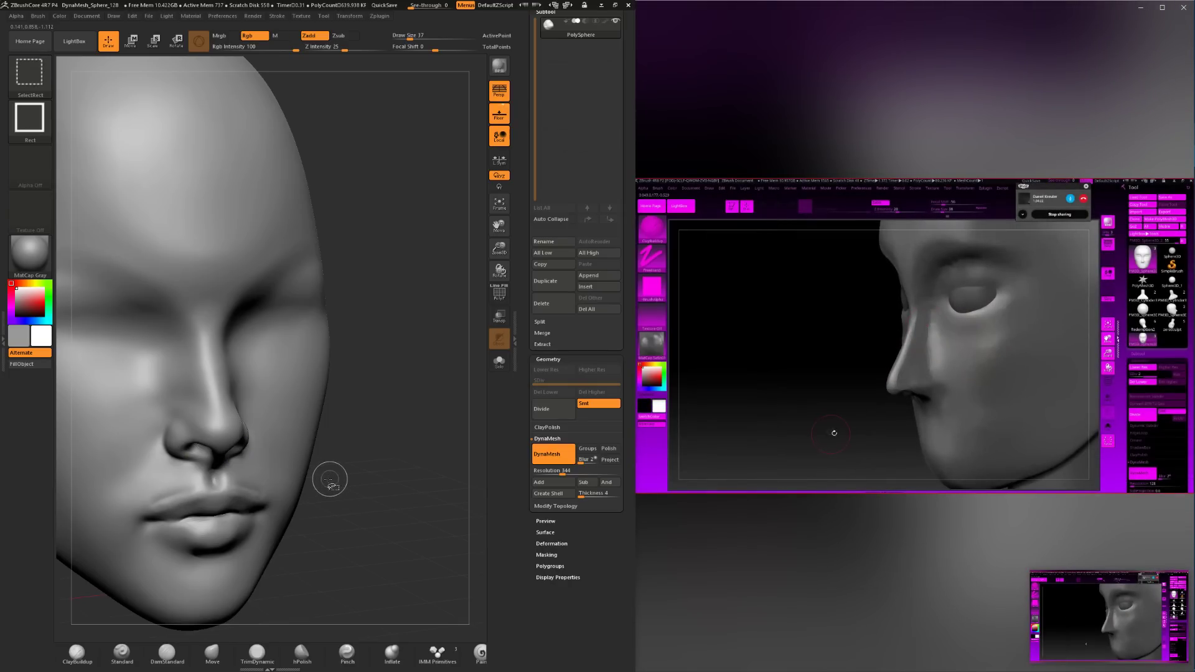
{"action": "mouse_move", "coordinate": [341, 487]}
{"action": "left_mouse_down"}
{"action": "mouse_move", "coordinate": [381, 581]}
{"action": "mouse_move", "coordinate": [403, 556]}
{"action": "left_mouse_up"}
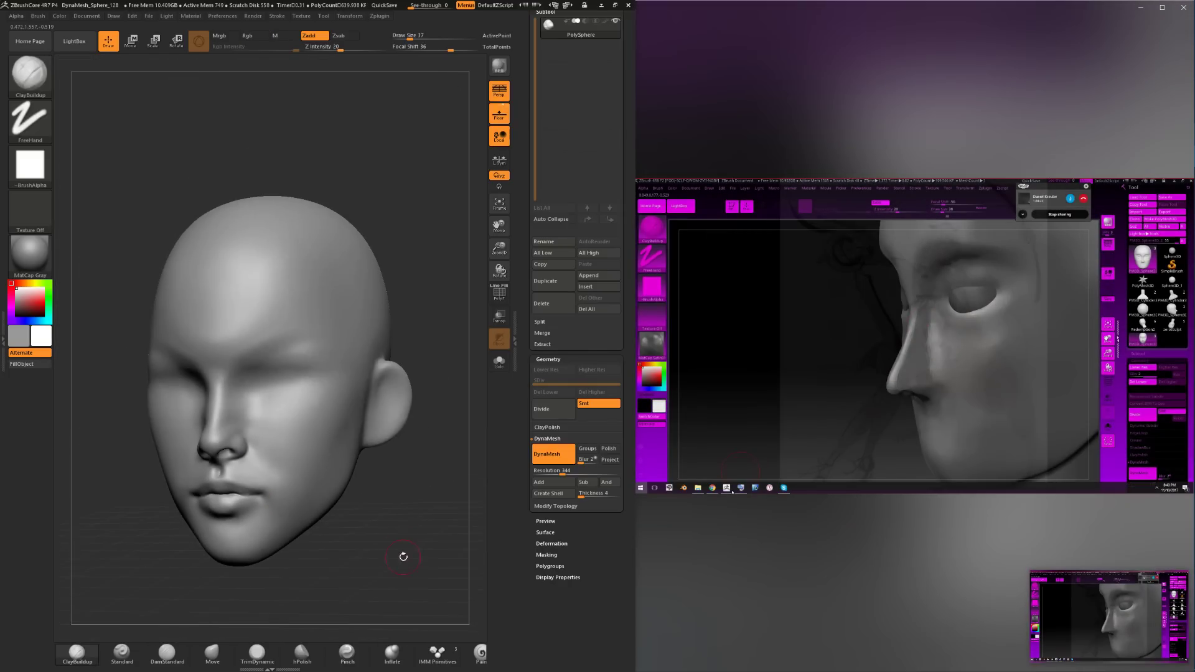
{"action": "key", "text": "ctrl+z"}
{"action": "left_click", "coordinate": [199, 479], "text": "shift"}
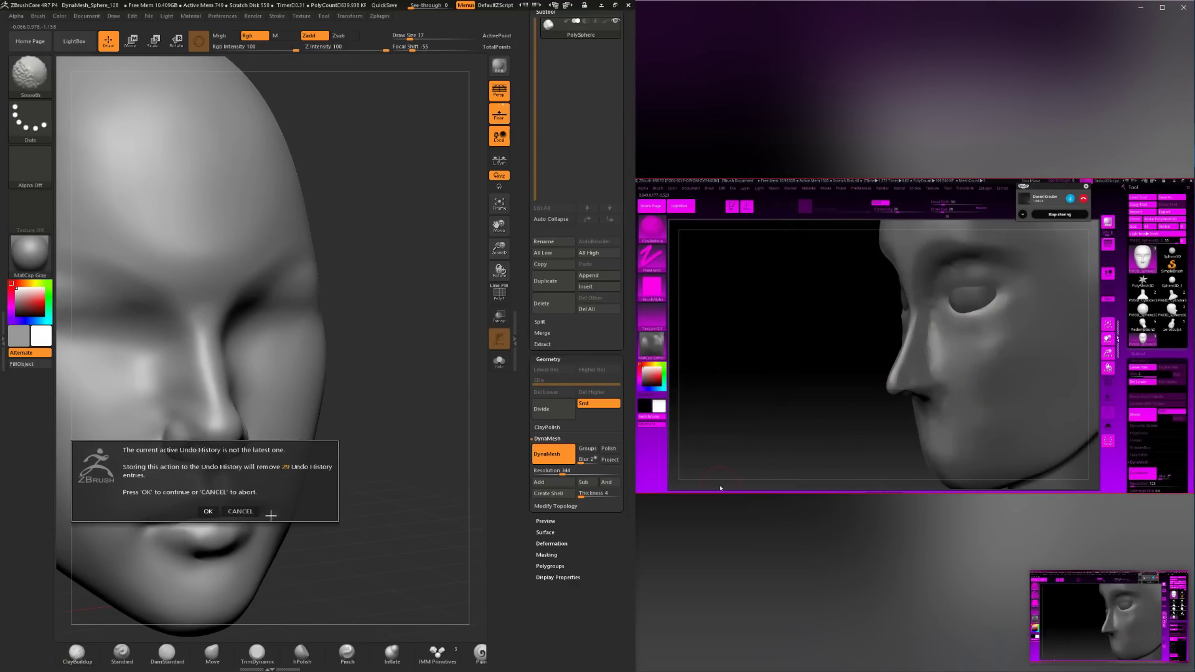
{"action": "left_click", "coordinate": [209, 512]}
{"action": "key", "text": "f"}
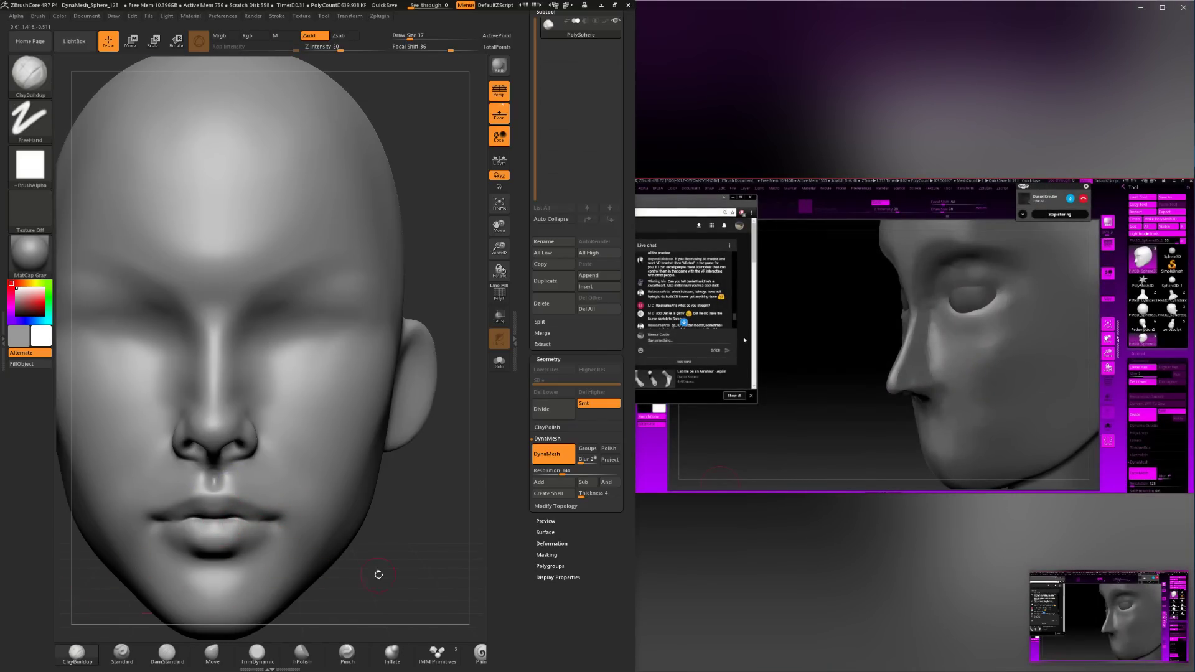
Smooth the side of the nose just above the nostril wing.
{"action": "left_click_drag", "start_coordinate": [378, 574], "coordinate": [280, 513]}
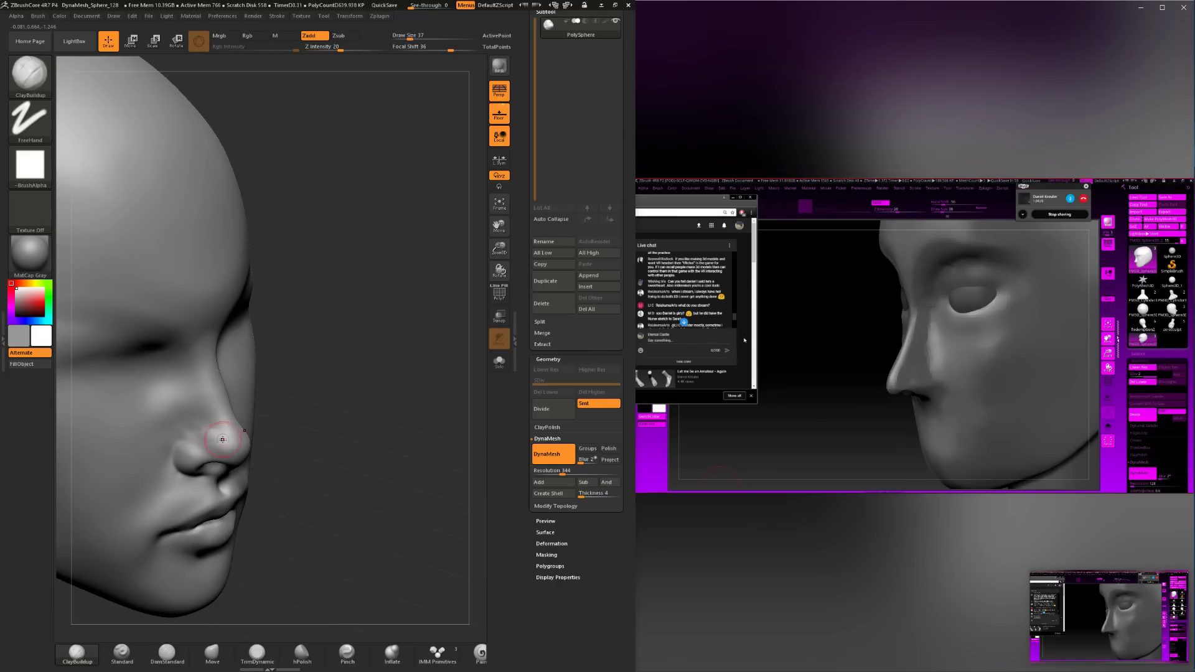
{"action": "key", "text": "shift"}
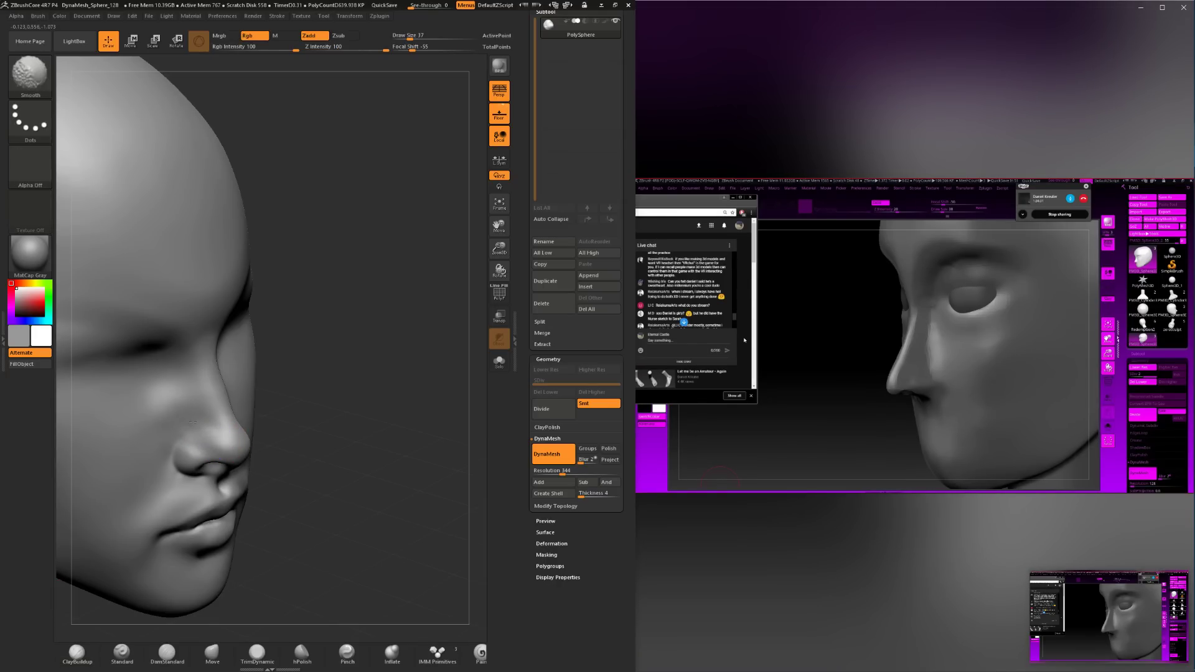
{"action": "left_click_drag", "start_coordinate": [193, 423], "coordinate": [221, 410], "text": "shift"}
Set the ClayBuildup draw size to 19 and focal shift to 4, and refine the surface between nose tip and nostril wing.
{"action": "mouse_move", "coordinate": [339, 461]}
{"action": "left_mouse_down"}
{"action": "mouse_move", "coordinate": [326, 497]}
{"action": "mouse_move", "coordinate": [361, 498]}
{"action": "mouse_move", "coordinate": [339, 492]}
{"action": "mouse_move", "coordinate": [342, 453]}
{"action": "mouse_move", "coordinate": [372, 464]}
{"action": "mouse_move", "coordinate": [324, 431]}
{"action": "left_mouse_up"}
{"action": "key", "text": "space"}
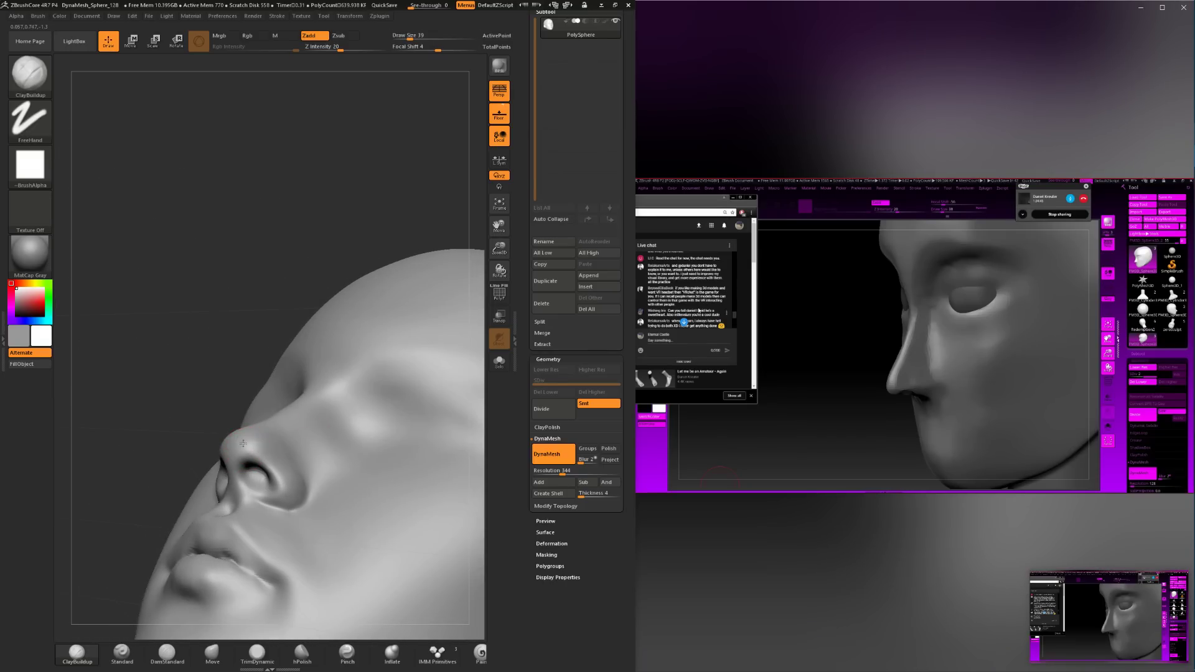
{"action": "left_click_drag", "start_coordinate": [137, 443], "coordinate": [221, 410]}
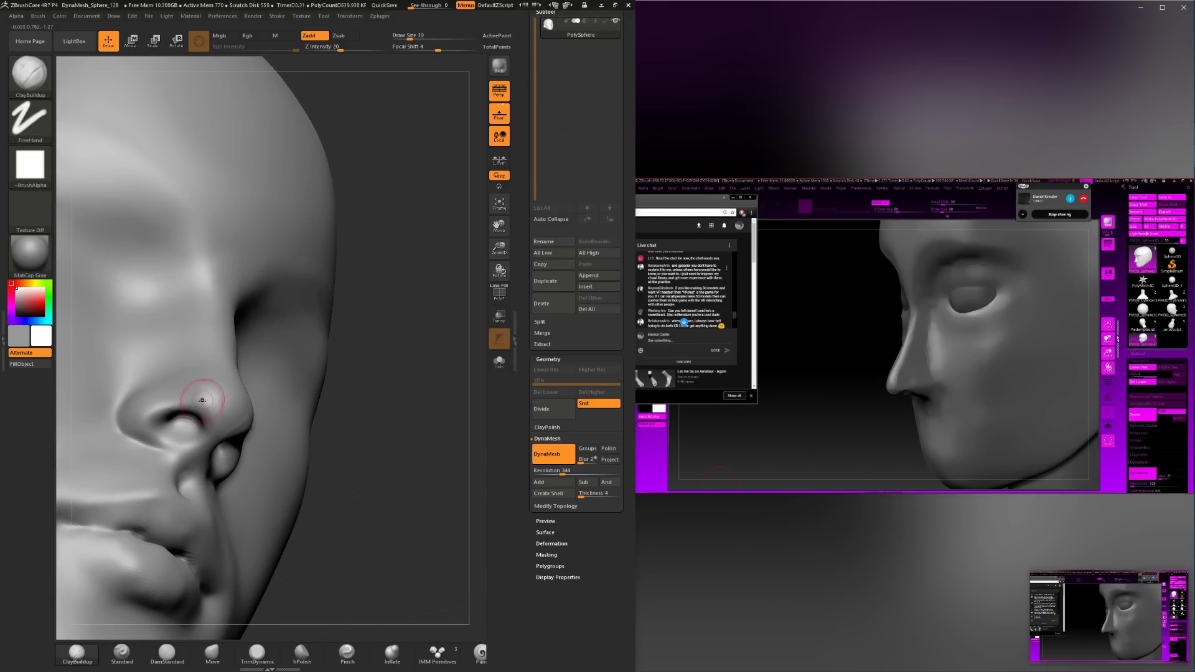
{"action": "mouse_move", "coordinate": [330, 380]}
{"action": "left_mouse_down"}
{"action": "mouse_move", "coordinate": [333, 409]}
{"action": "mouse_move", "coordinate": [258, 389]}
{"action": "left_mouse_up"}
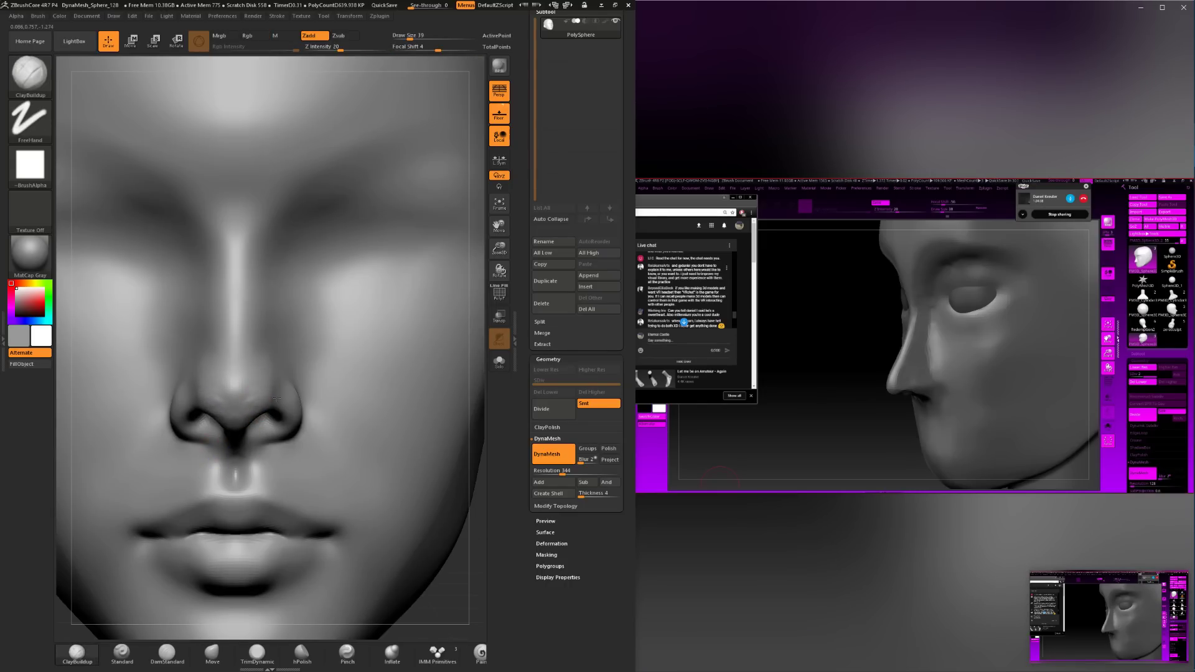
Refine and smooth the nostril wing and the skin around the nostril opening from several angles.
{"action": "left_click_drag", "start_coordinate": [436, 601], "coordinate": [474, 557]}
{"action": "left_click_drag", "start_coordinate": [275, 353], "coordinate": [250, 352]}
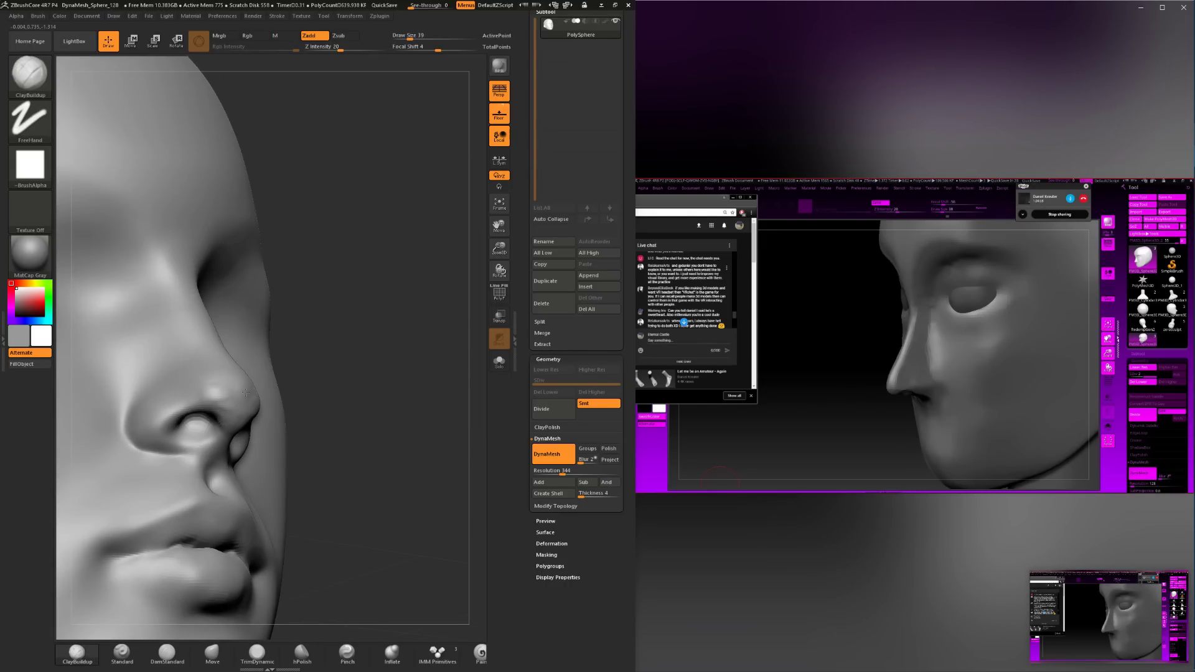
{"action": "mouse_move", "coordinate": [283, 398]}
{"action": "left_mouse_down"}
{"action": "mouse_move", "coordinate": [295, 428]}
{"action": "mouse_move", "coordinate": [215, 422]}
{"action": "left_mouse_up"}
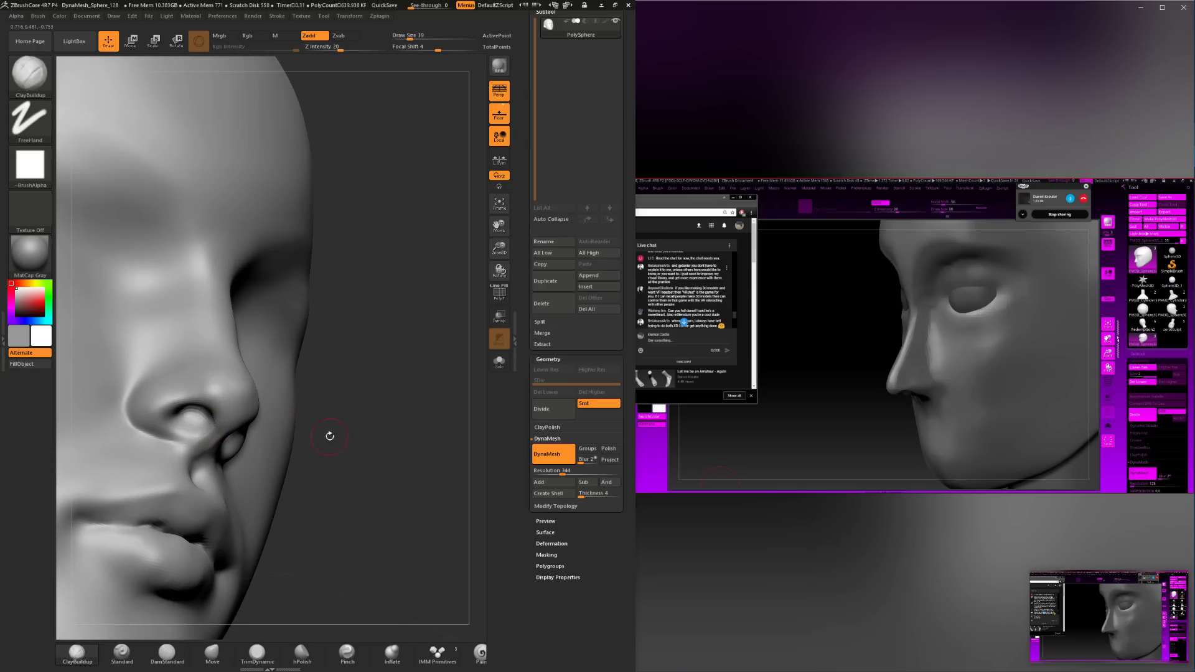
{"action": "mouse_move", "coordinate": [330, 436]}
{"action": "left_mouse_down", "text": "shift"}
{"action": "mouse_move", "coordinate": [213, 418]}
{"action": "mouse_move", "coordinate": [188, 443]}
{"action": "left_mouse_up", "text": "shift"}
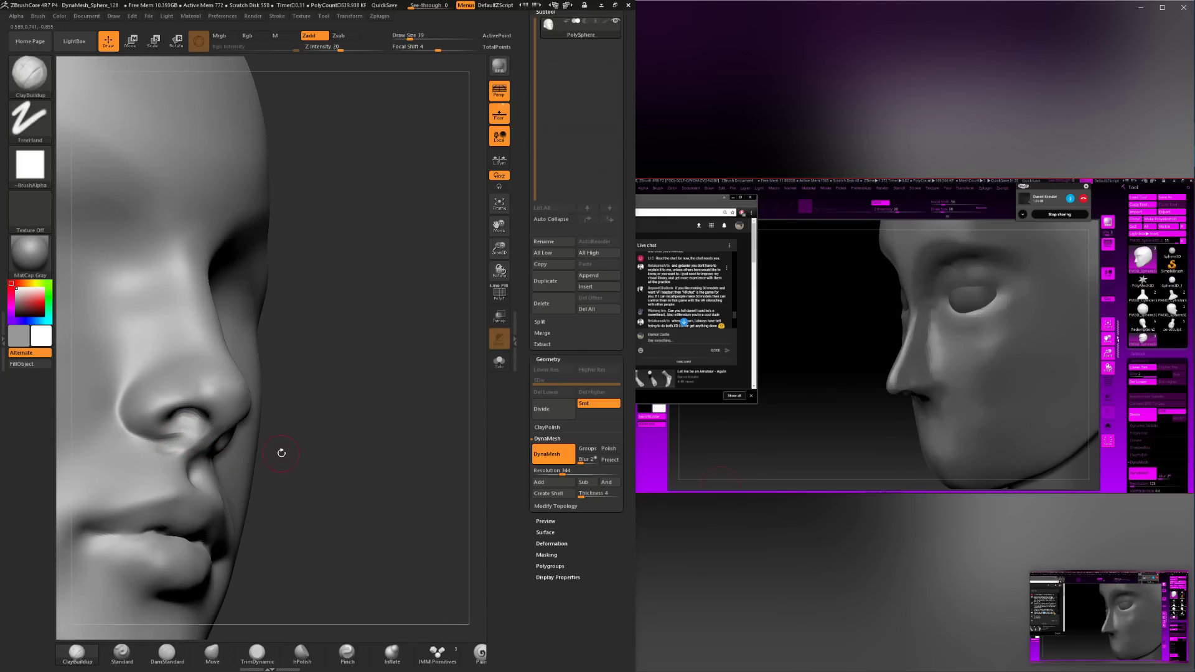
{"action": "left_click_drag", "start_coordinate": [281, 452], "coordinate": [203, 472]}
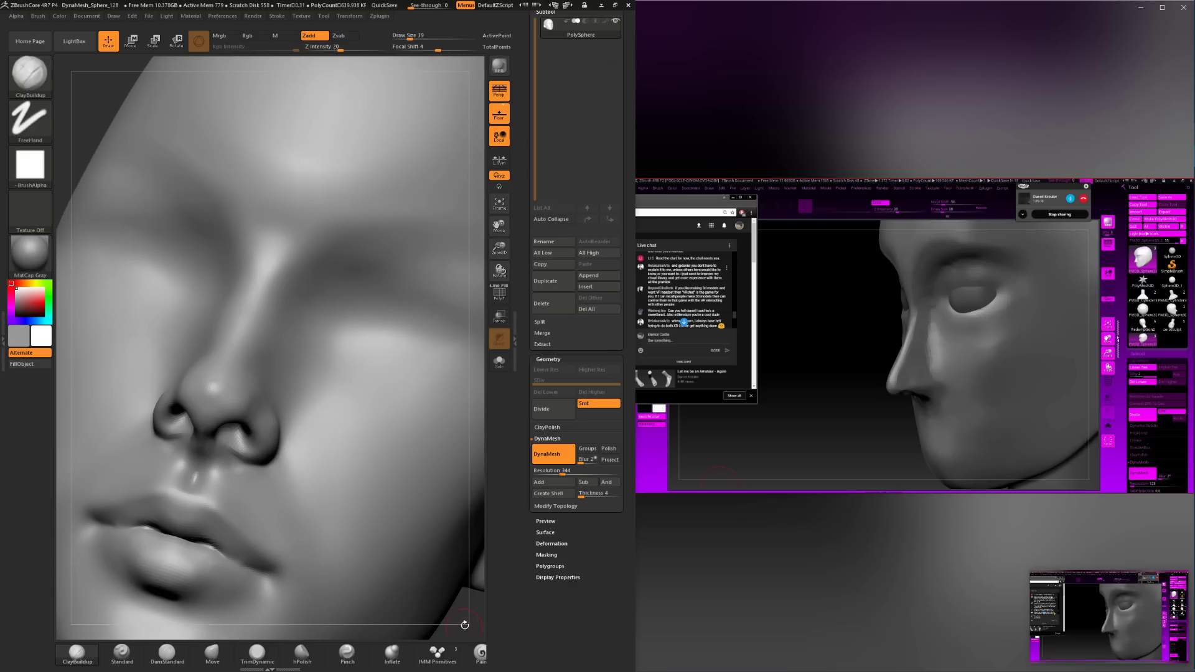
{"action": "mouse_move", "coordinate": [465, 624]}
{"action": "left_mouse_down"}
{"action": "mouse_move", "coordinate": [373, 467]}
{"action": "mouse_move", "coordinate": [357, 413]}
{"action": "mouse_move", "coordinate": [341, 463]}
{"action": "mouse_move", "coordinate": [394, 530]}
{"action": "mouse_move", "coordinate": [435, 529]}
{"action": "mouse_move", "coordinate": [398, 528]}
{"action": "left_mouse_up"}
Set the ClayBuildup draw size to 49 and work the area around the nostril wing, undoing the last stroke.
{"action": "key", "text": "space"}
{"action": "left_click_drag", "start_coordinate": [218, 412], "coordinate": [219, 404]}
{"action": "left_click_drag", "start_coordinate": [306, 421], "coordinate": [247, 416]}
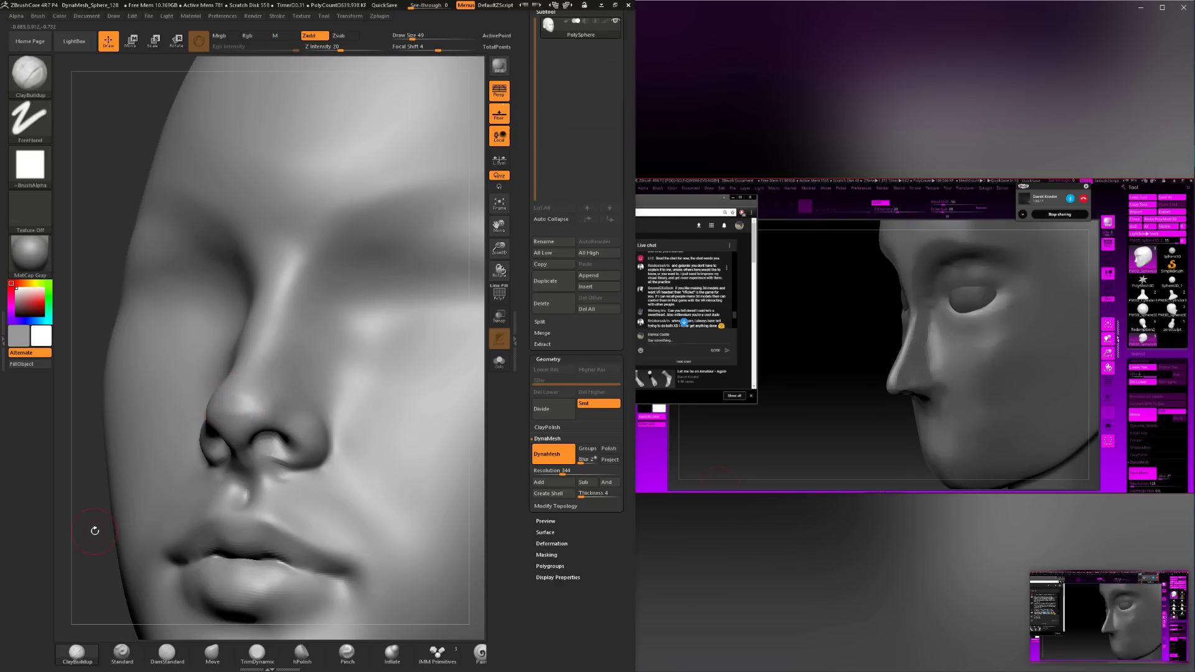
{"action": "mouse_move", "coordinate": [95, 530]}
{"action": "left_mouse_down"}
{"action": "mouse_move", "coordinate": [365, 429]}
{"action": "mouse_move", "coordinate": [344, 446]}
{"action": "mouse_move", "coordinate": [260, 394]}
{"action": "left_mouse_up"}
{"action": "mouse_move", "coordinate": [160, 442]}
{"action": "left_mouse_down"}
{"action": "mouse_move", "coordinate": [328, 451]}
{"action": "mouse_move", "coordinate": [342, 441]}
{"action": "mouse_move", "coordinate": [299, 439]}
{"action": "mouse_move", "coordinate": [339, 394]}
{"action": "mouse_move", "coordinate": [352, 414]}
{"action": "mouse_move", "coordinate": [339, 499]}
{"action": "mouse_move", "coordinate": [212, 420]}
{"action": "mouse_move", "coordinate": [187, 419]}
{"action": "left_mouse_up"}
{"action": "key", "text": "ctrl+z"}
{"action": "left_click_drag", "start_coordinate": [345, 362], "coordinate": [354, 425]}
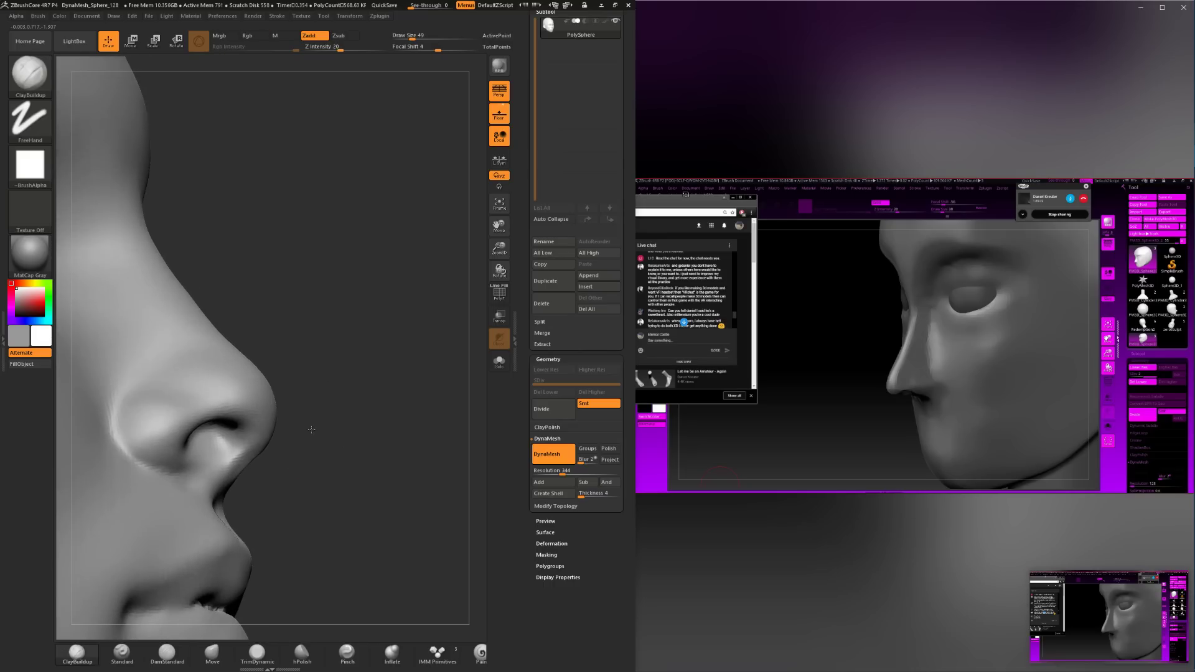
Set the draw size to 43 and smooth the crease between the nostril wing and the cheek.
{"action": "mouse_move", "coordinate": [463, 452]}
{"action": "left_mouse_down"}
{"action": "mouse_move", "coordinate": [340, 505]}
{"action": "mouse_move", "coordinate": [406, 496]}
{"action": "mouse_move", "coordinate": [340, 506]}
{"action": "left_mouse_up"}
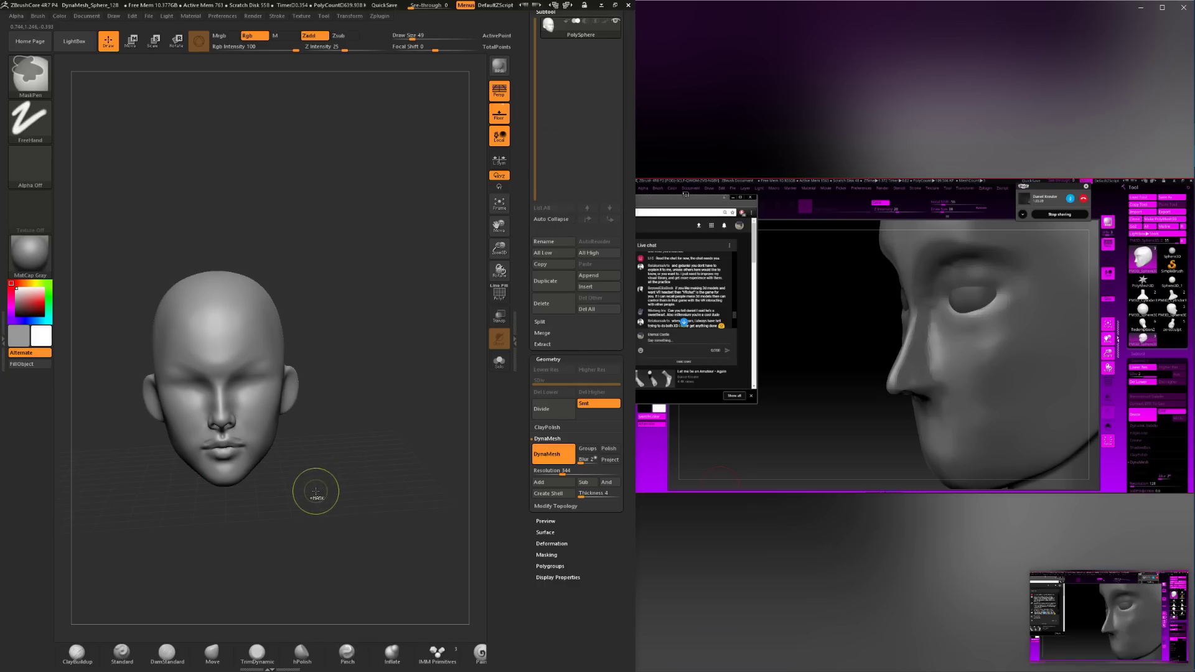
{"action": "key", "text": "ctrl+shift"}
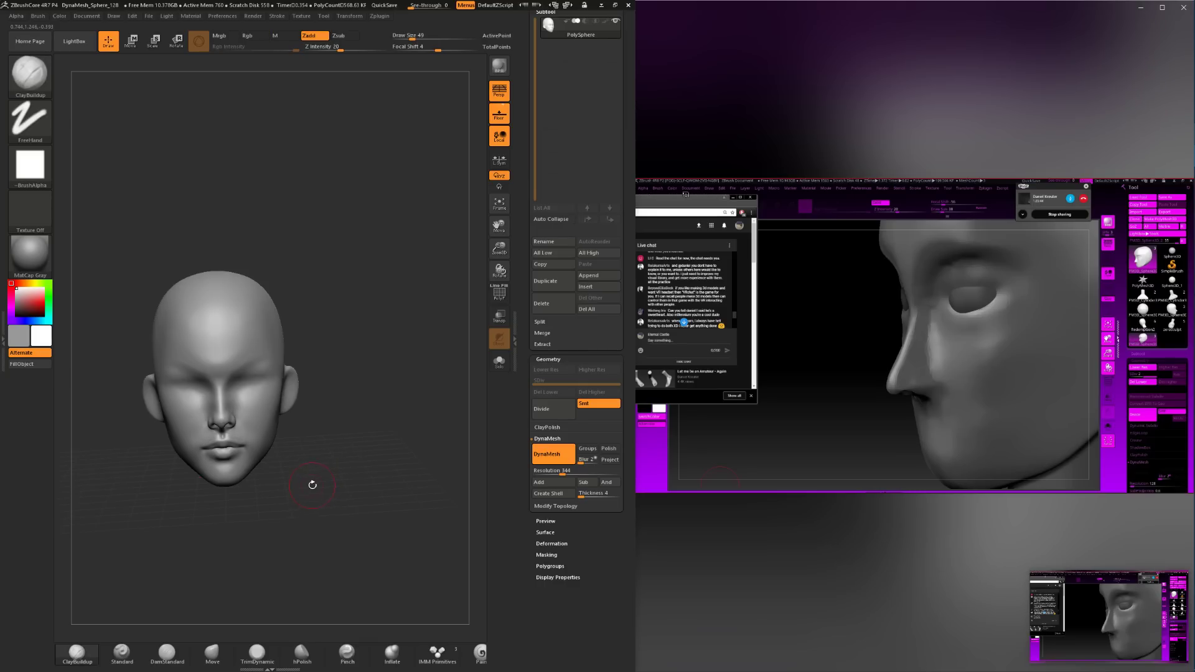
{"action": "left_click_drag", "start_coordinate": [312, 485], "coordinate": [278, 557], "text": "alt"}
{"action": "mouse_move", "coordinate": [369, 530]}
{"action": "left_mouse_down"}
{"action": "mouse_move", "coordinate": [394, 487]}
{"action": "mouse_move", "coordinate": [405, 496]}
{"action": "mouse_move", "coordinate": [336, 491]}
{"action": "left_mouse_up"}
{"action": "key", "text": "space"}
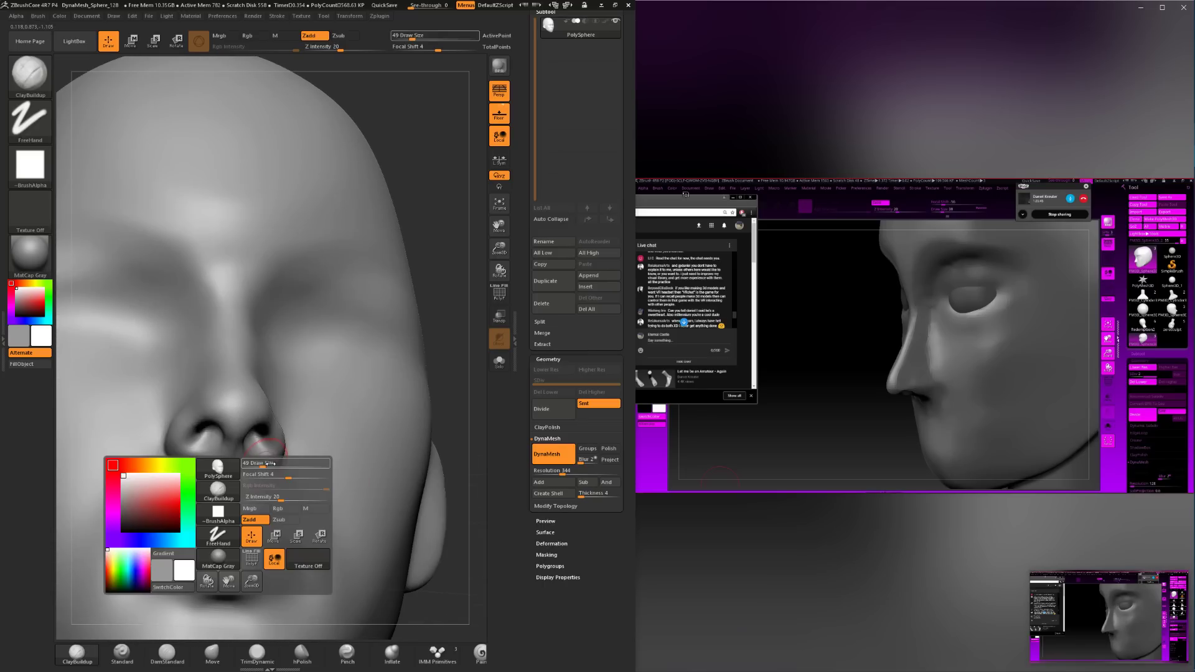
{"action": "left_click_drag", "start_coordinate": [275, 461], "coordinate": [279, 459]}
{"action": "left_click_drag", "start_coordinate": [459, 349], "coordinate": [406, 345]}
{"action": "key", "text": "space"}
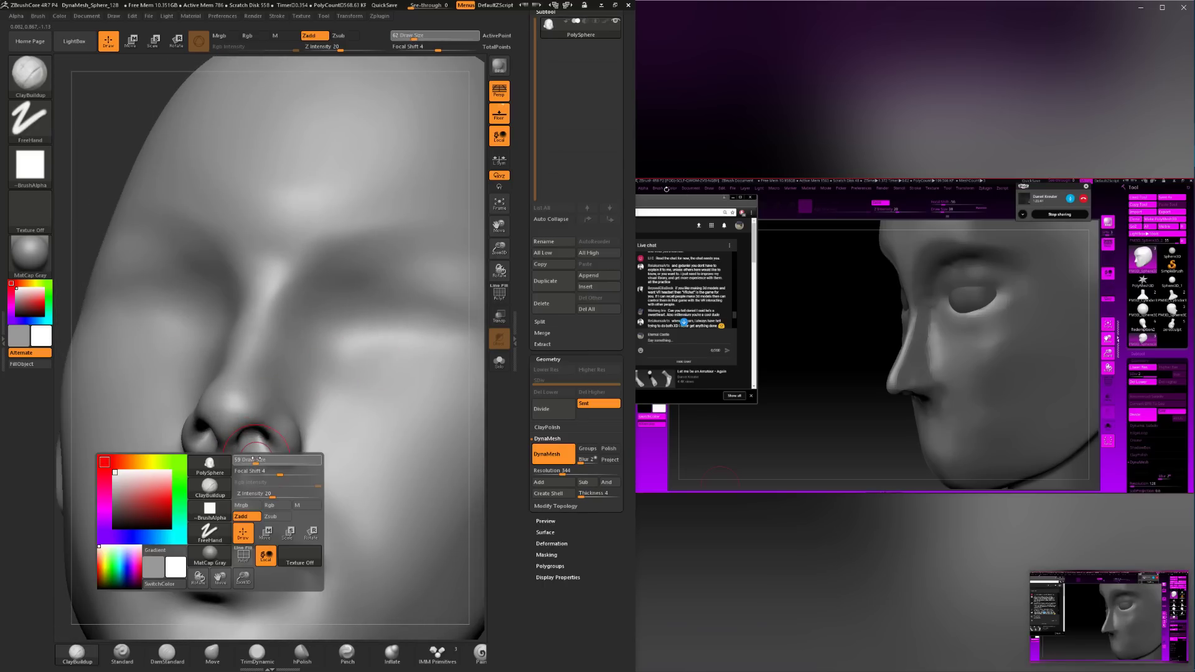
{"action": "left_click_drag", "start_coordinate": [253, 456], "coordinate": [234, 456]}
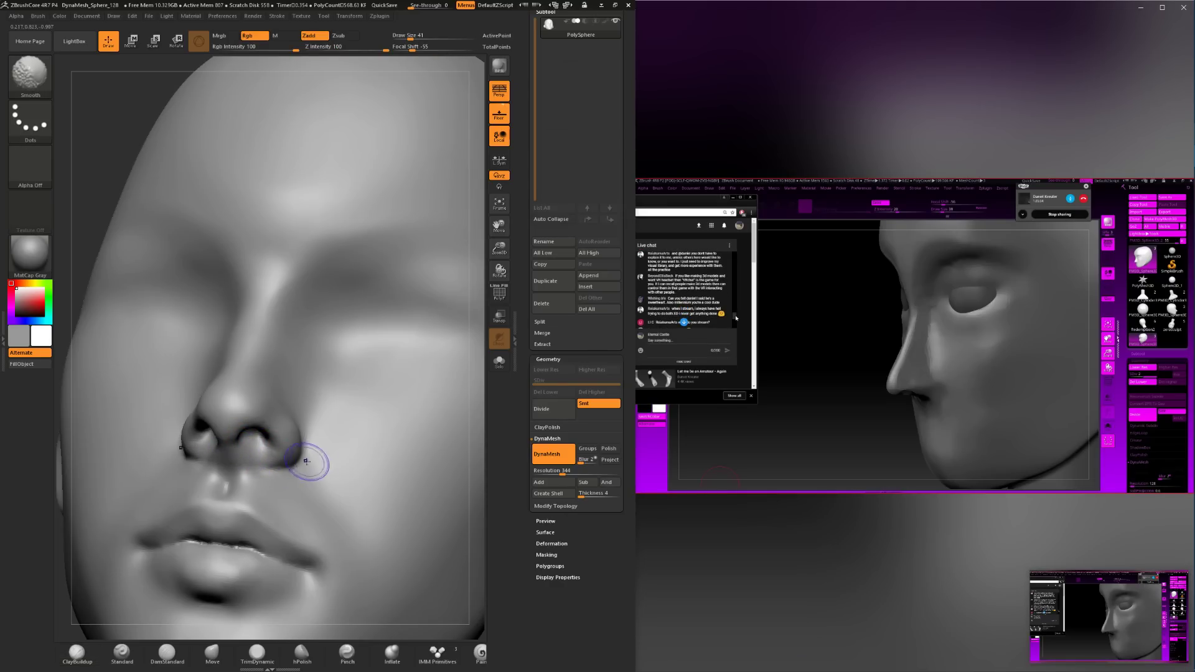
{"action": "left_click_drag", "start_coordinate": [479, 454], "coordinate": [545, 460]}
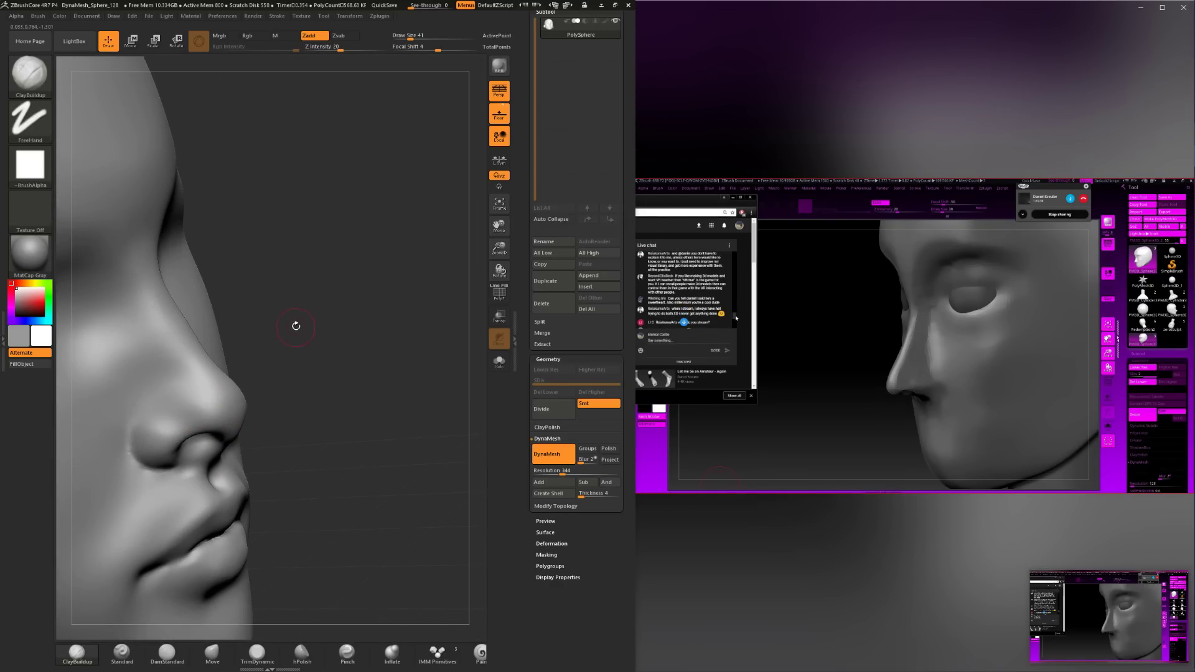
{"action": "left_click_drag", "start_coordinate": [293, 373], "coordinate": [240, 379]}
Adjust the cheek and jaw outline with the Move brush.
{"action": "left_click_drag", "start_coordinate": [425, 545], "coordinate": [373, 448], "text": "alt"}
{"action": "left_click", "coordinate": [213, 651]}
{"action": "mouse_move", "coordinate": [357, 489]}
{"action": "left_mouse_down"}
{"action": "mouse_move", "coordinate": [367, 522]}
{"action": "mouse_move", "coordinate": [364, 505]}
{"action": "left_mouse_up"}
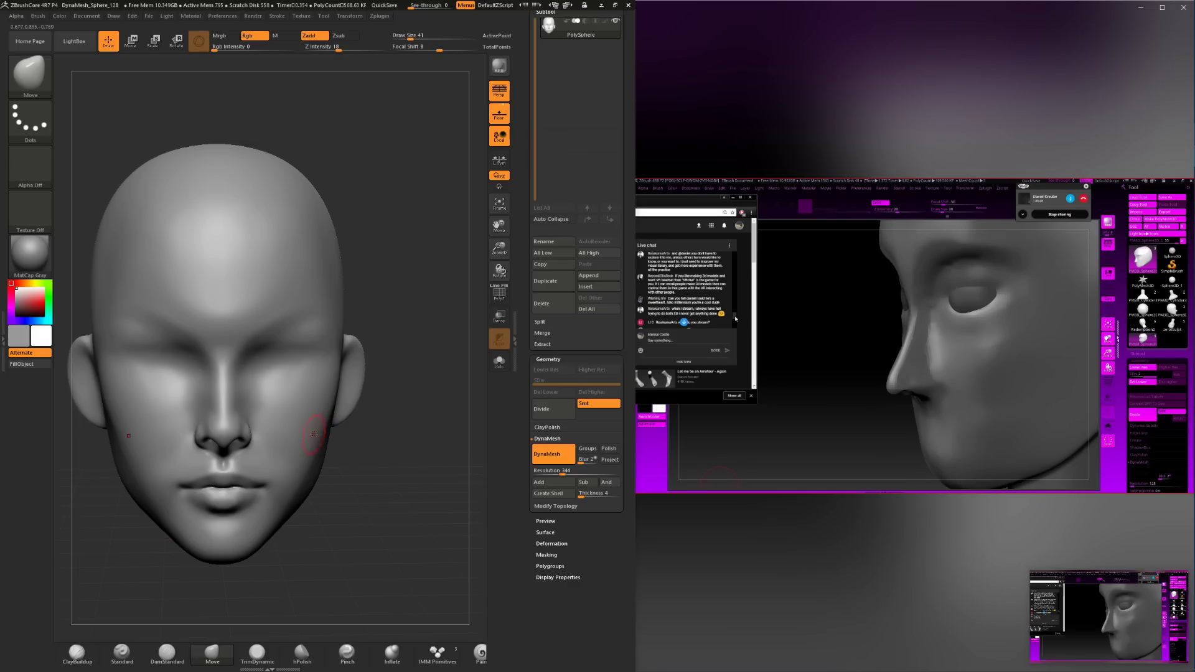
{"action": "left_click_drag", "start_coordinate": [353, 455], "coordinate": [360, 450]}
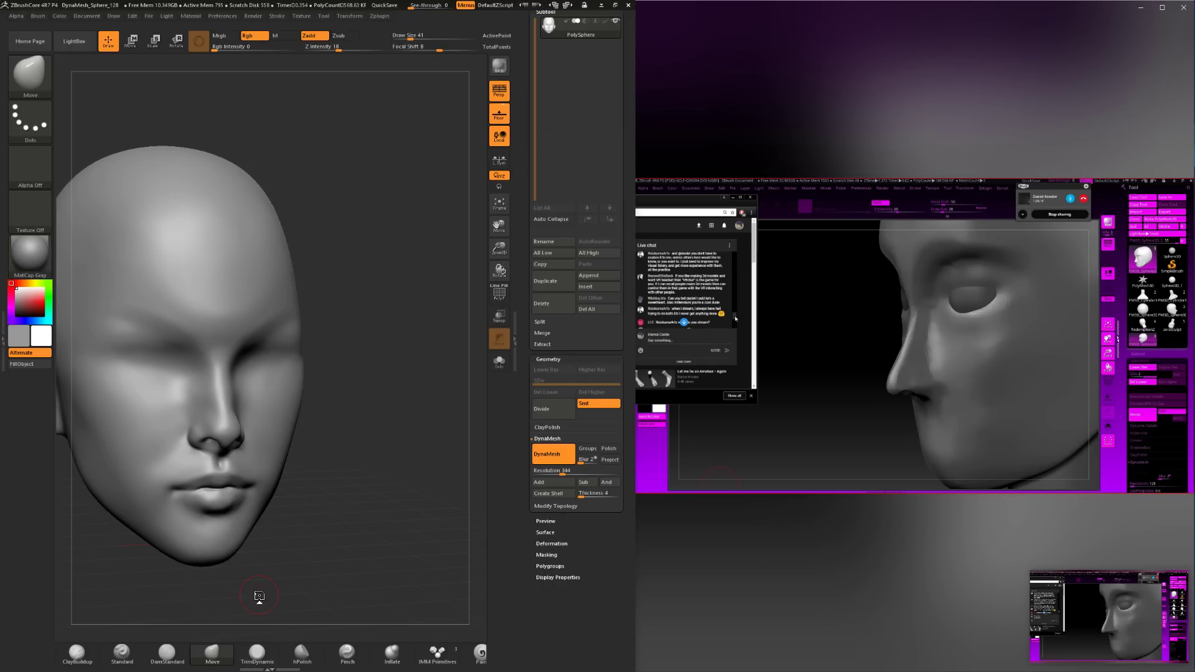
{"action": "left_click_drag", "start_coordinate": [291, 212], "coordinate": [267, 367]}
Flatten the bridge and sides of the nose with the TrimDynamic brush and smooth the result.
{"action": "left_click", "coordinate": [257, 654]}
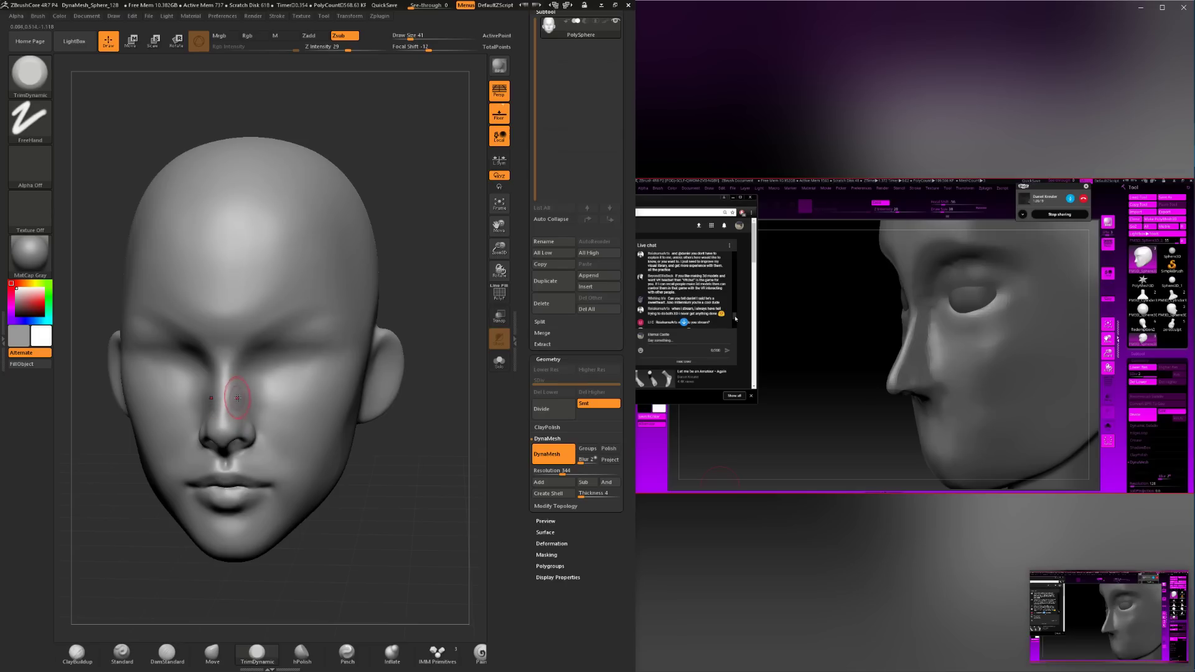
{"action": "left_click_drag", "start_coordinate": [141, 580], "coordinate": [112, 576]}
{"action": "mouse_move", "coordinate": [213, 389]}
{"action": "left_mouse_down", "text": "shift"}
{"action": "mouse_move", "coordinate": [215, 414]}
{"action": "mouse_move", "coordinate": [229, 418]}
{"action": "left_mouse_up", "text": "shift"}
{"action": "left_click_drag", "start_coordinate": [118, 560], "coordinate": [152, 569]}
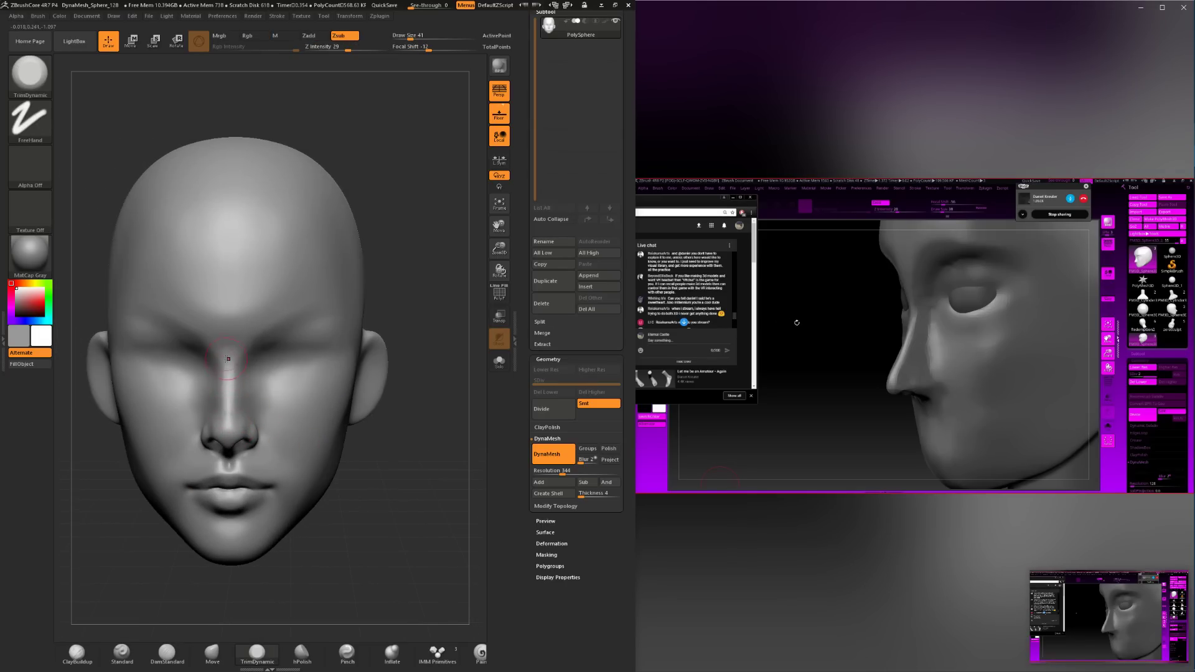
{"action": "left_click_drag", "start_coordinate": [144, 605], "coordinate": [181, 600]}
{"action": "left_click_drag", "start_coordinate": [264, 461], "coordinate": [258, 452], "text": "shift"}
{"action": "left_click_drag", "start_coordinate": [311, 538], "coordinate": [275, 534]}
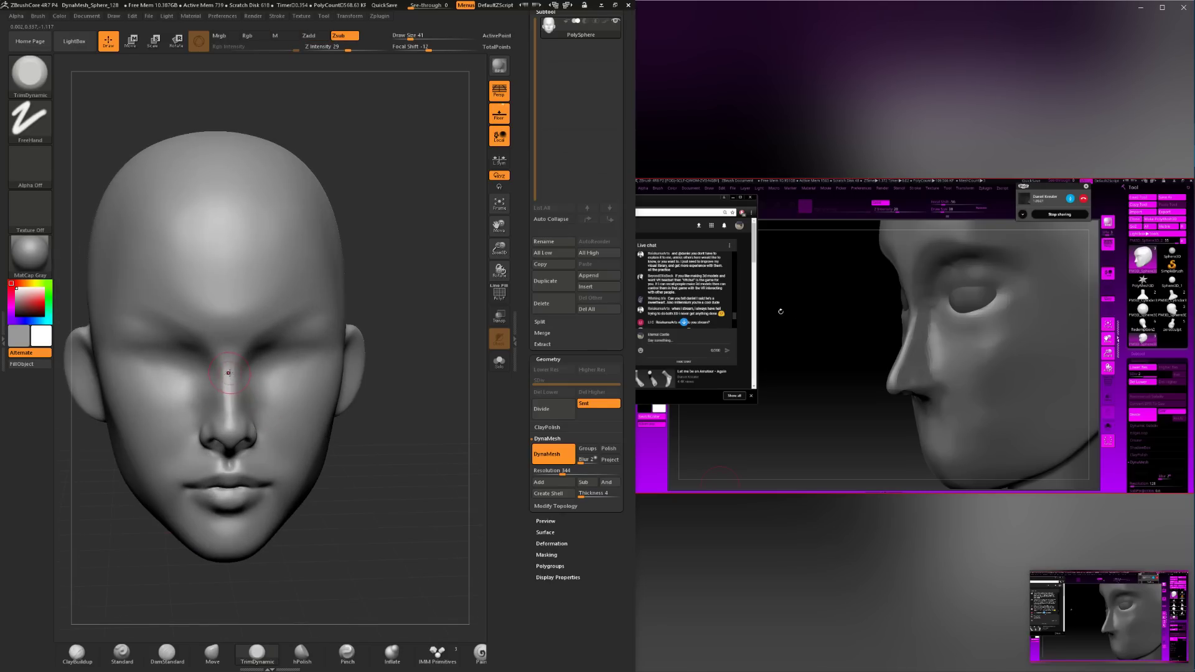
{"action": "left_click_drag", "start_coordinate": [398, 386], "coordinate": [336, 392]}
{"action": "left_click_drag", "start_coordinate": [144, 452], "coordinate": [264, 450]}
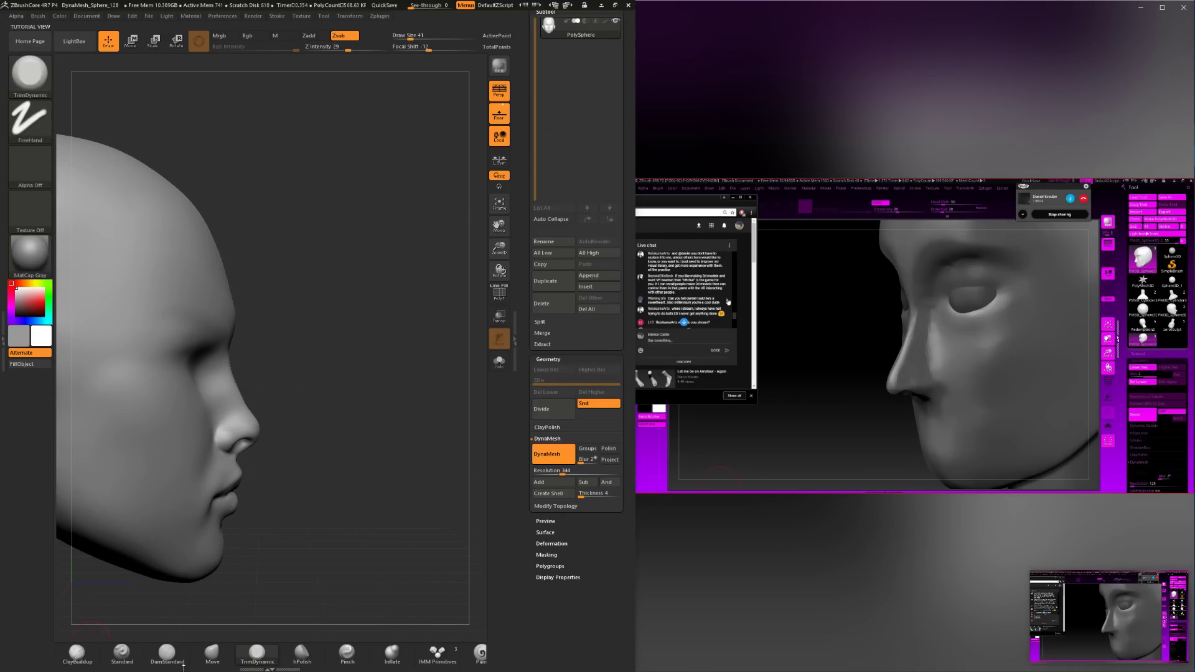
Reshape the profile of the nose bridge using the Move brush with a draw size of 90.
{"action": "left_click", "coordinate": [212, 653]}
{"action": "key", "text": "space"}
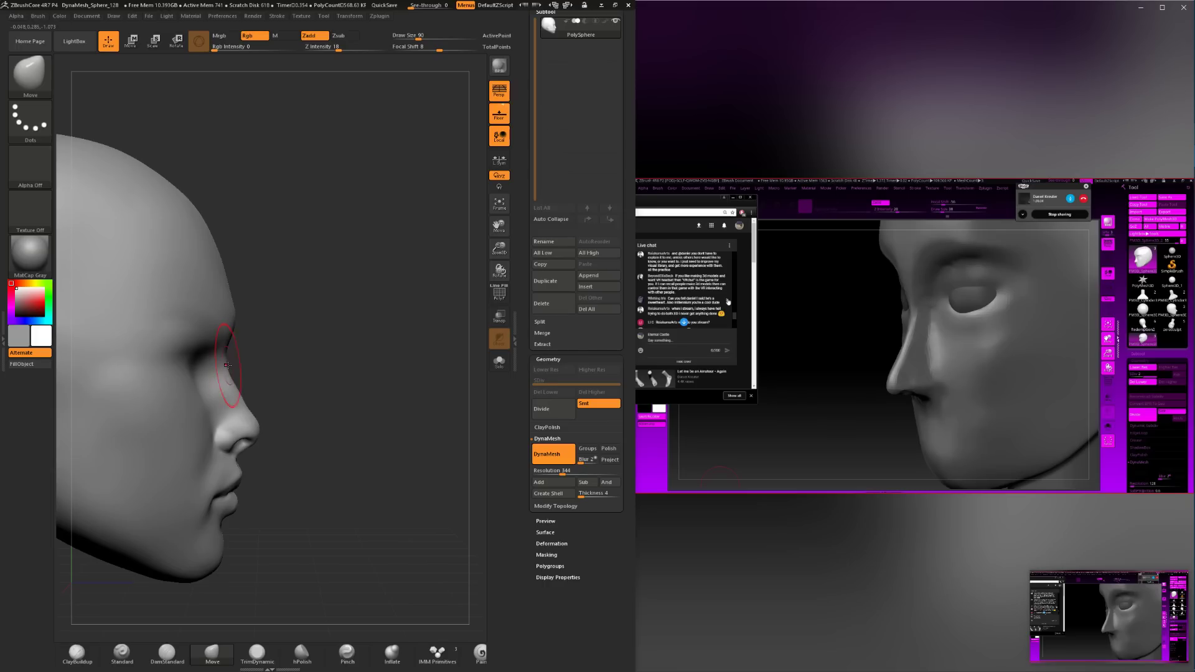
{"action": "left_click_drag", "start_coordinate": [295, 383], "coordinate": [303, 341], "text": "alt"}
{"action": "mouse_move", "coordinate": [373, 367]}
{"action": "left_mouse_down"}
{"action": "mouse_move", "coordinate": [280, 373]}
{"action": "mouse_move", "coordinate": [297, 374]}
{"action": "mouse_move", "coordinate": [288, 366]}
{"action": "left_mouse_up"}
Set the Move brush draw size to 37 and fine-tune the sides of the nose from the front.
{"action": "key", "text": "space"}
{"action": "left_click_drag", "start_coordinate": [336, 374], "coordinate": [333, 429], "text": "alt"}
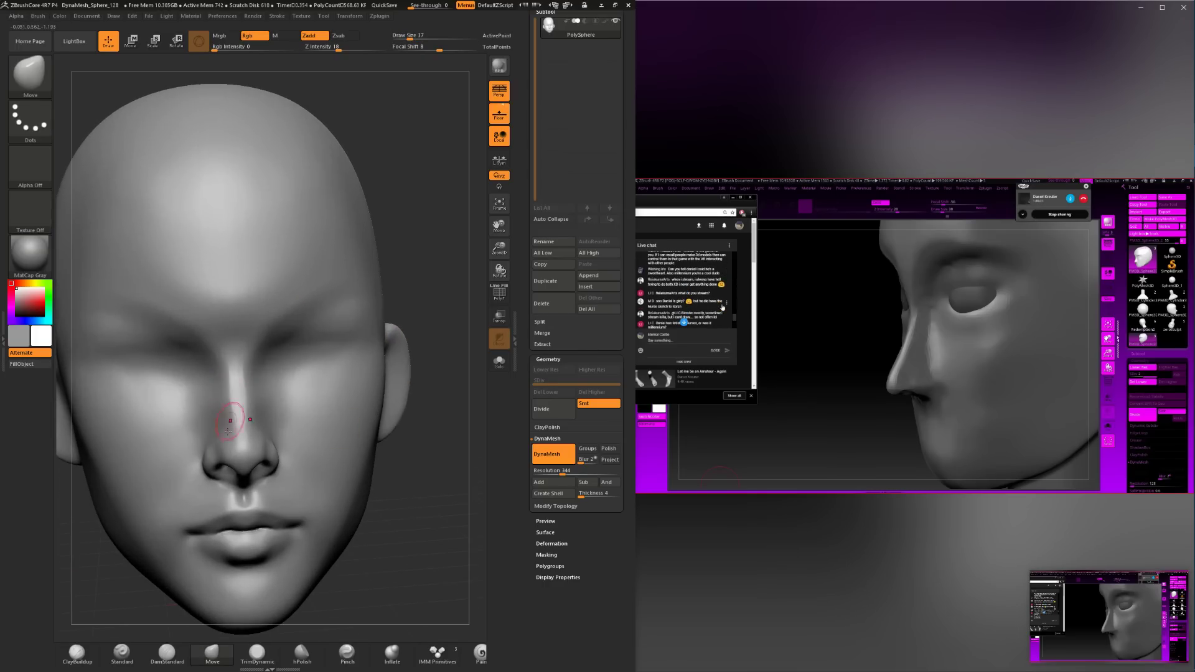
{"action": "left_click", "coordinate": [260, 669]}
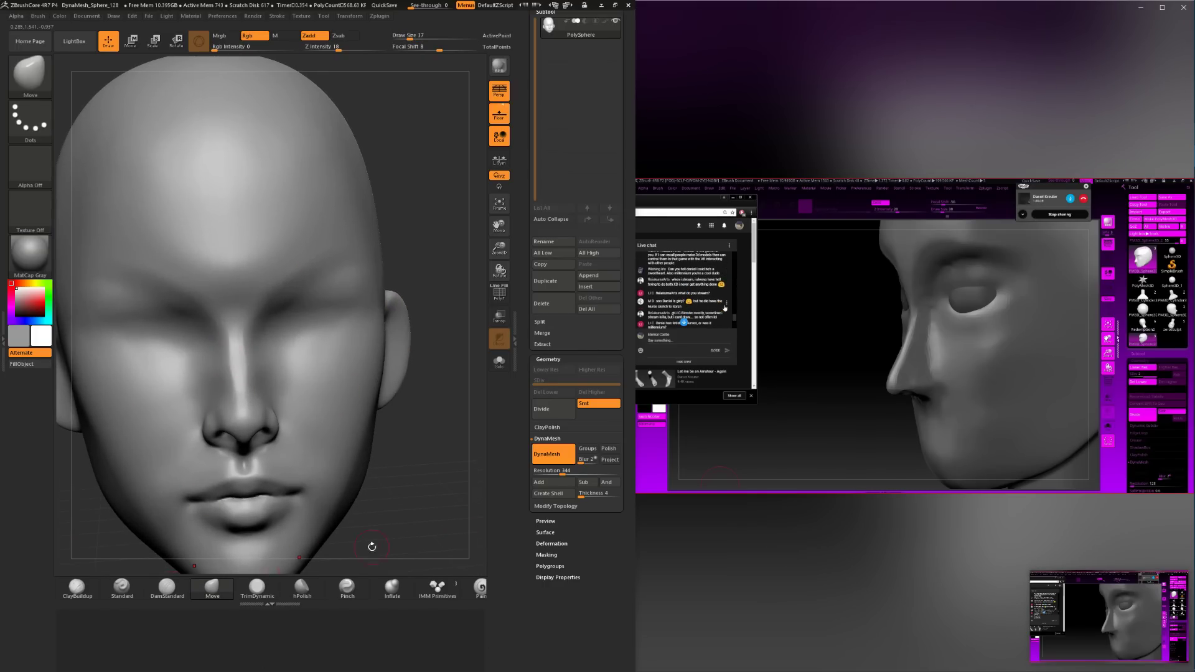
{"action": "left_click_drag", "start_coordinate": [292, 602], "coordinate": [287, 641]}
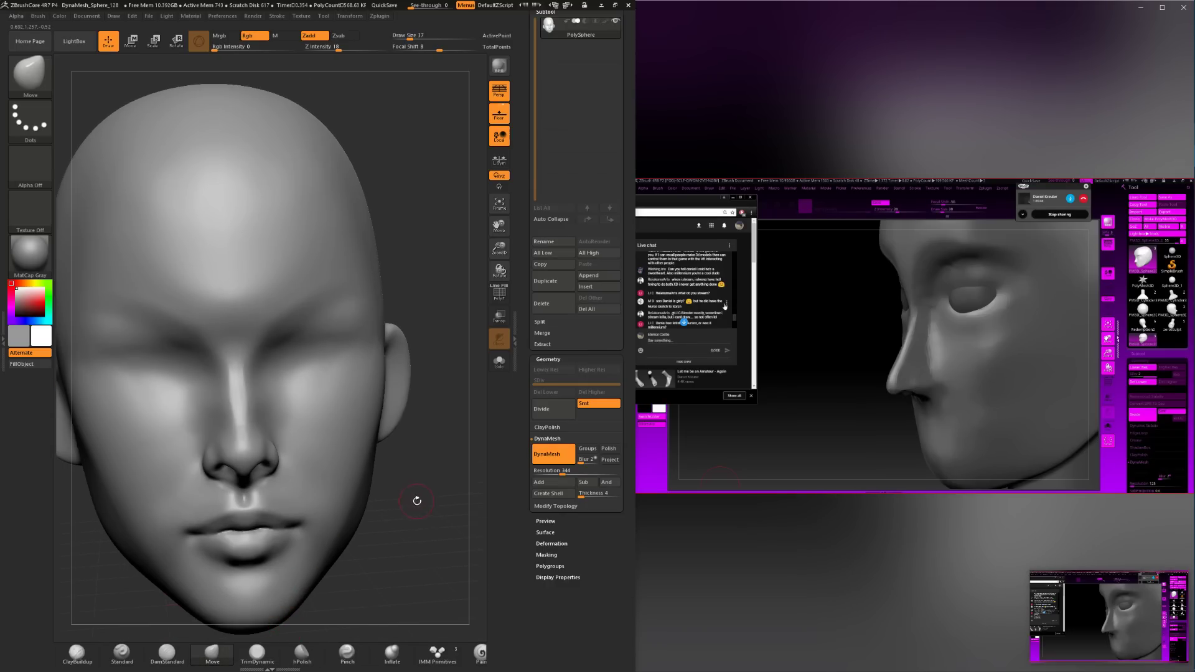
{"action": "left_click_drag", "start_coordinate": [417, 501], "coordinate": [391, 437], "text": "alt"}
{"action": "left_click_drag", "start_coordinate": [390, 437], "coordinate": [165, 590]}
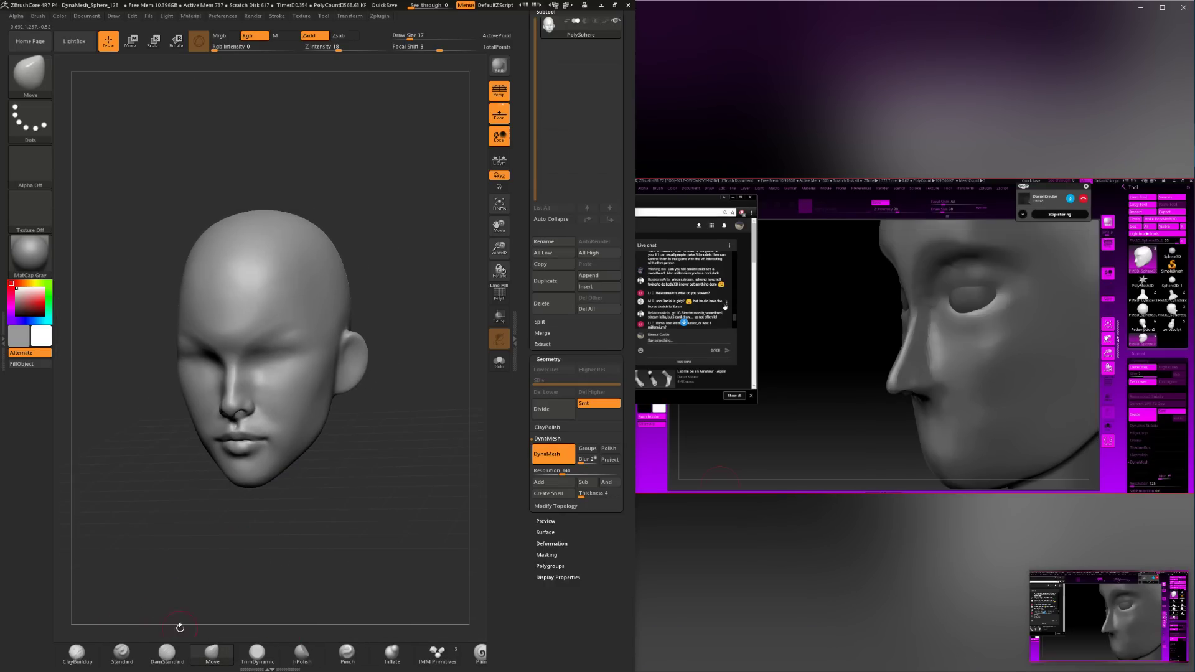
{"action": "left_click", "coordinate": [174, 657]}
{"action": "mouse_move", "coordinate": [301, 528]}
{"action": "left_mouse_down", "text": "shift"}
{"action": "mouse_move", "coordinate": [354, 517]}
{"action": "mouse_move", "coordinate": [367, 591]}
{"action": "left_mouse_up", "text": "shift"}
{"action": "left_click_drag", "start_coordinate": [275, 377], "coordinate": [279, 369]}
{"action": "key", "text": "ctrl+z"}
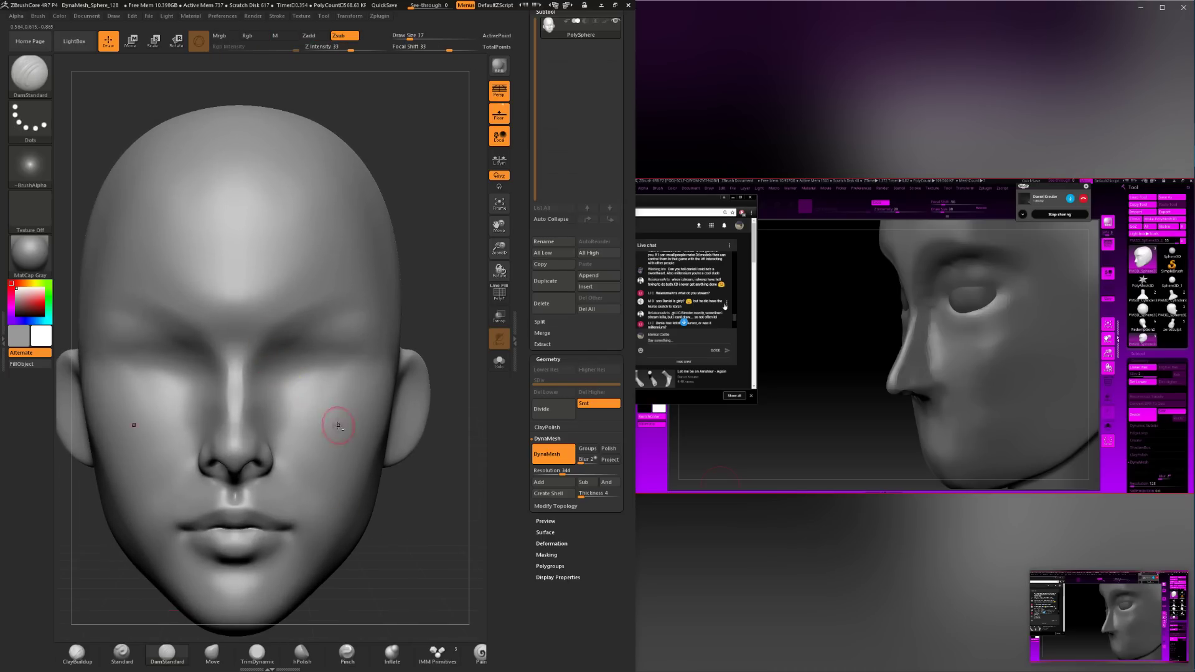
{"action": "left_click_drag", "start_coordinate": [418, 536], "coordinate": [411, 475], "text": "alt"}
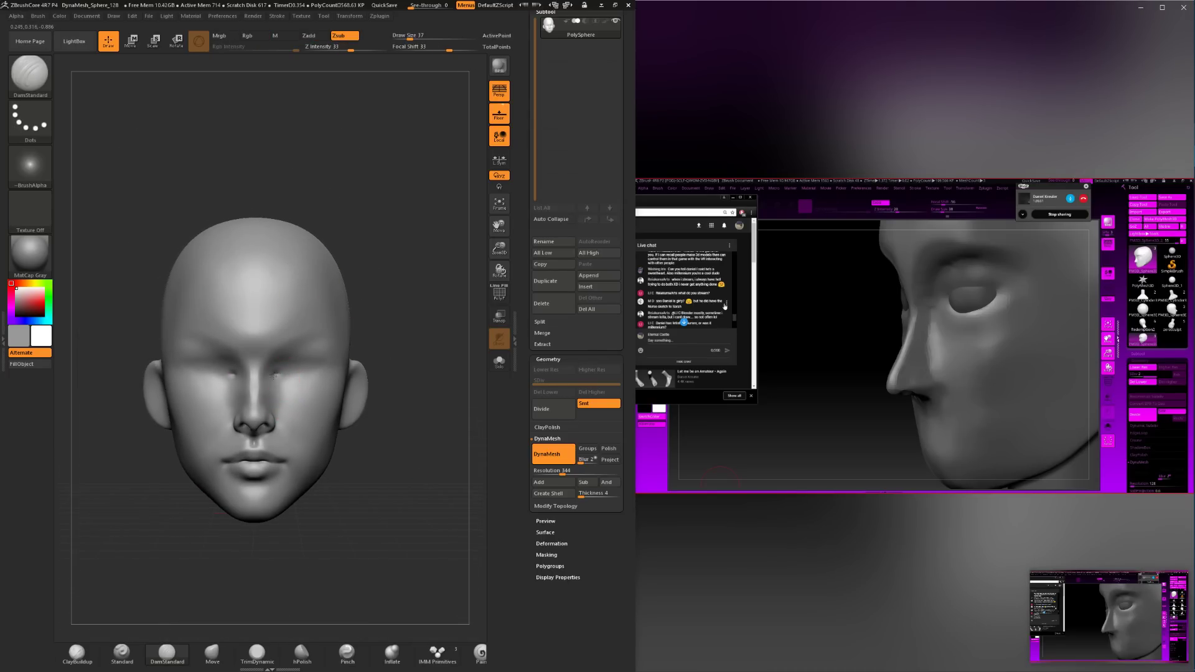
{"action": "key", "text": "ctrl"}
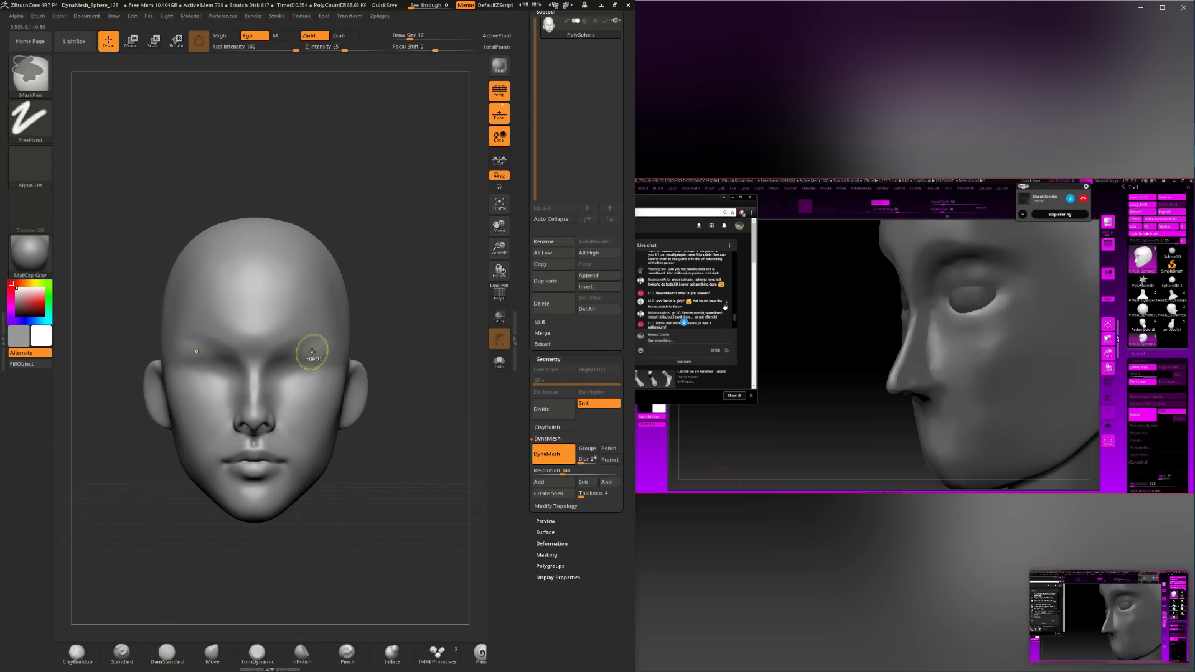
{"action": "left_click", "coordinate": [256, 652]}
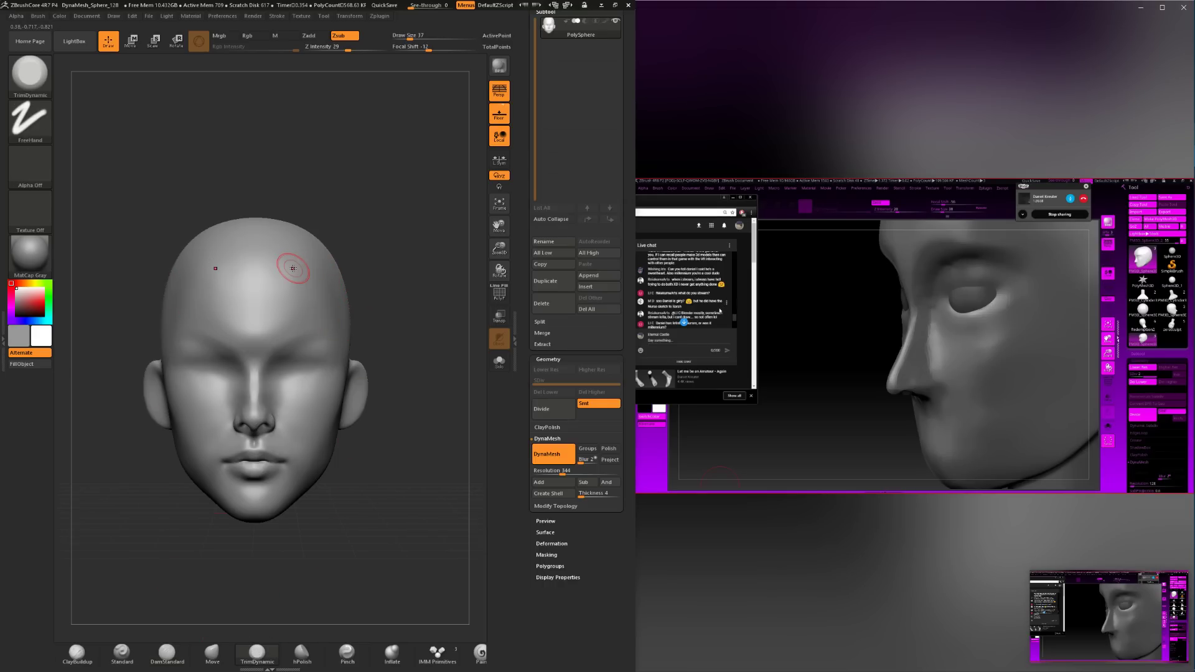
{"action": "mouse_move", "coordinate": [386, 235]}
{"action": "left_mouse_down"}
{"action": "mouse_move", "coordinate": [376, 341]}
{"action": "mouse_move", "coordinate": [365, 318]}
{"action": "mouse_move", "coordinate": [348, 321]}
{"action": "left_mouse_up"}
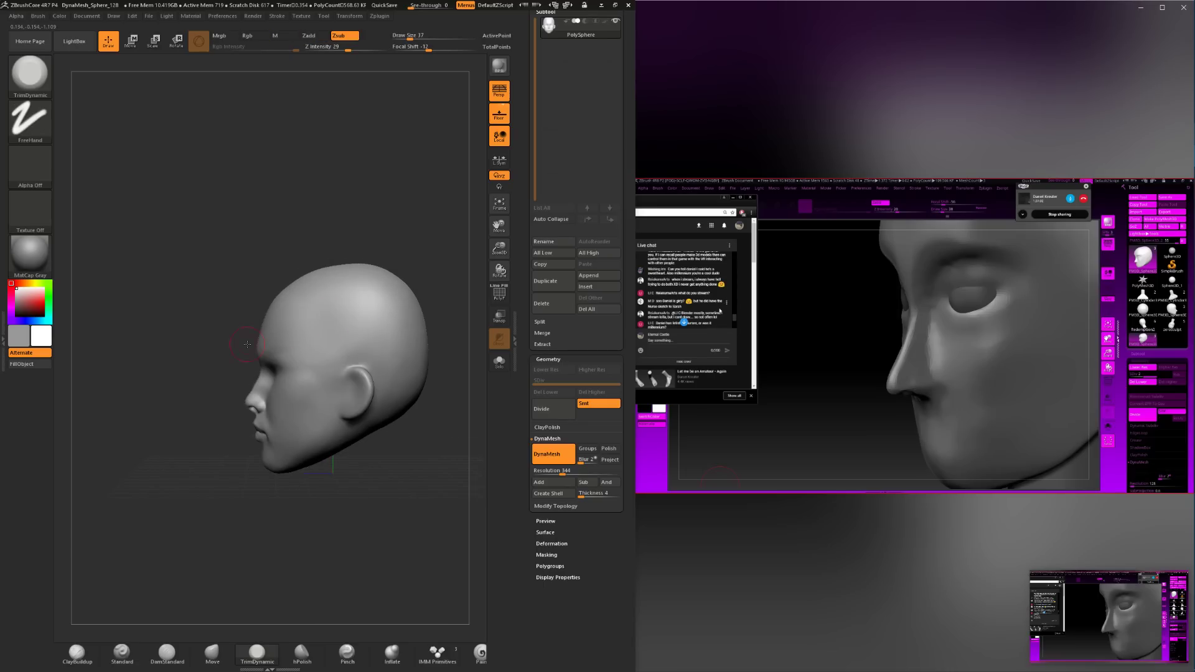
{"action": "left_click_drag", "start_coordinate": [150, 394], "coordinate": [264, 383]}
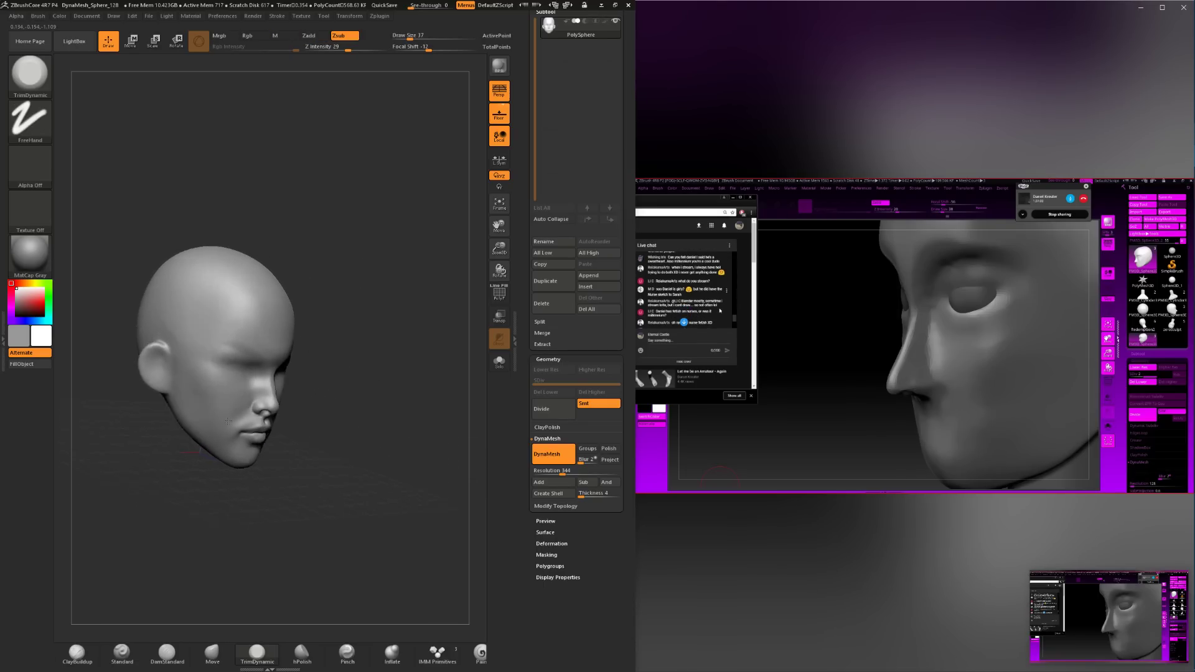
{"action": "left_click_drag", "start_coordinate": [379, 331], "coordinate": [319, 345], "text": "shift"}
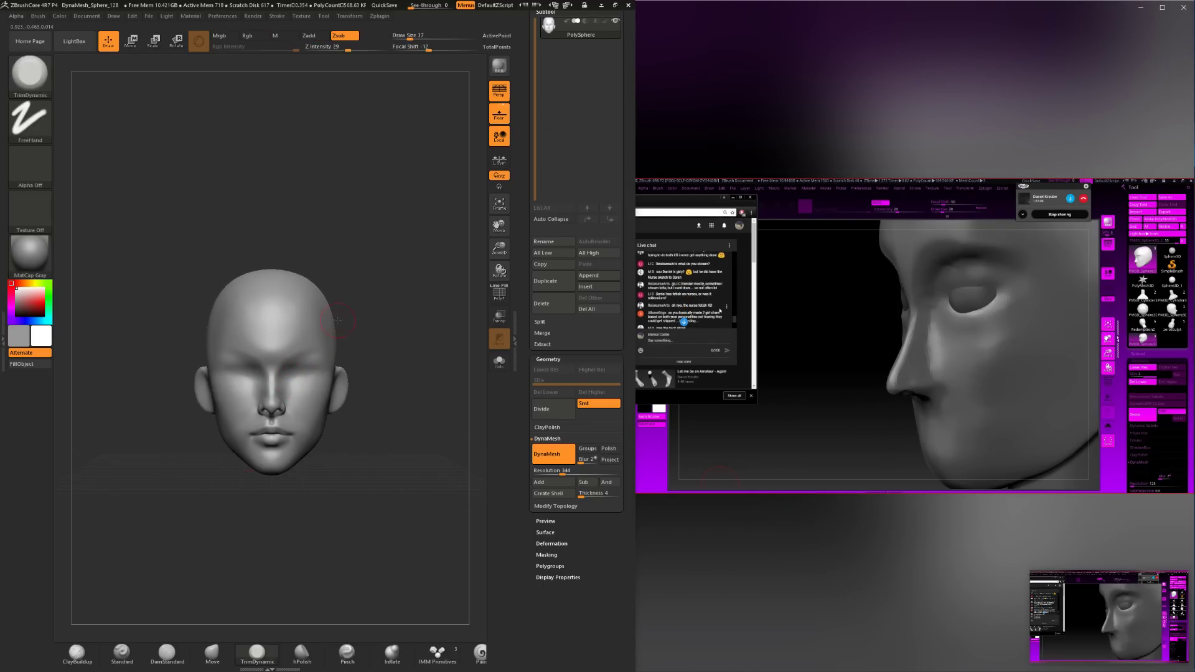
Adjust the brow and nose bridge profile using the Move brush with a draw size of 116.
{"action": "mouse_move", "coordinate": [382, 311]}
{"action": "left_mouse_down"}
{"action": "mouse_move", "coordinate": [343, 313]}
{"action": "mouse_move", "coordinate": [299, 339]}
{"action": "left_mouse_up"}
{"action": "left_click", "coordinate": [212, 653]}
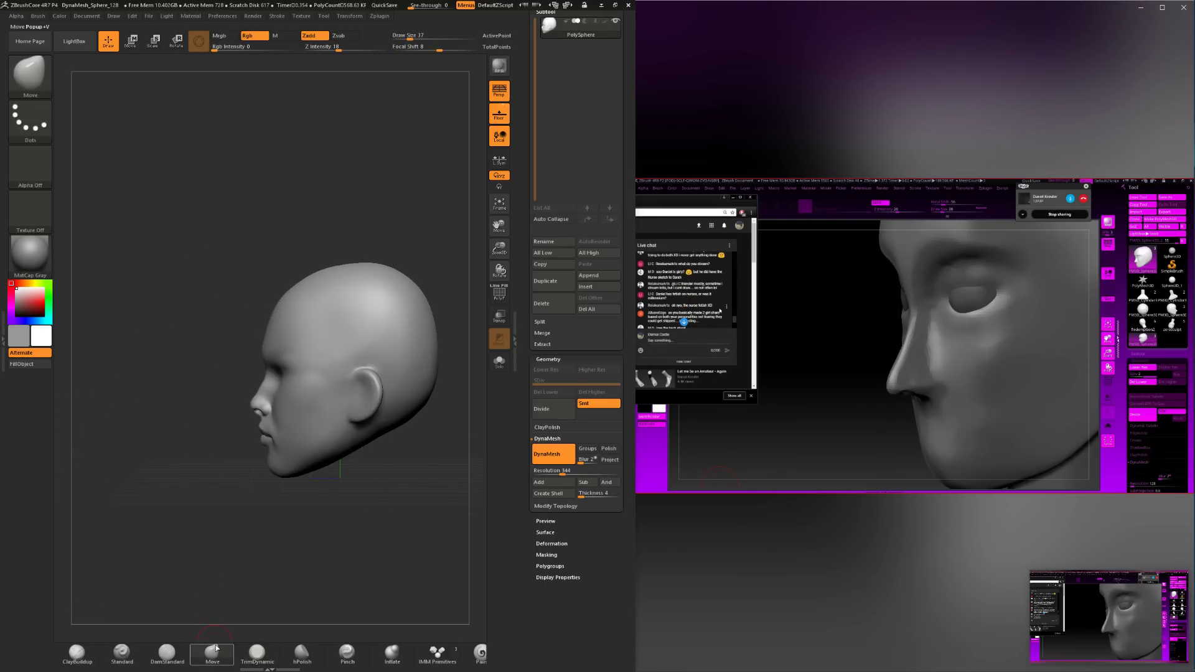
{"action": "mouse_move", "coordinate": [202, 336]}
{"action": "left_mouse_down", "text": "alt"}
{"action": "mouse_move", "coordinate": [225, 417]}
{"action": "mouse_move", "coordinate": [251, 403]}
{"action": "left_mouse_up", "text": "alt"}
{"action": "key", "text": "space"}
{"action": "key", "text": "space"}
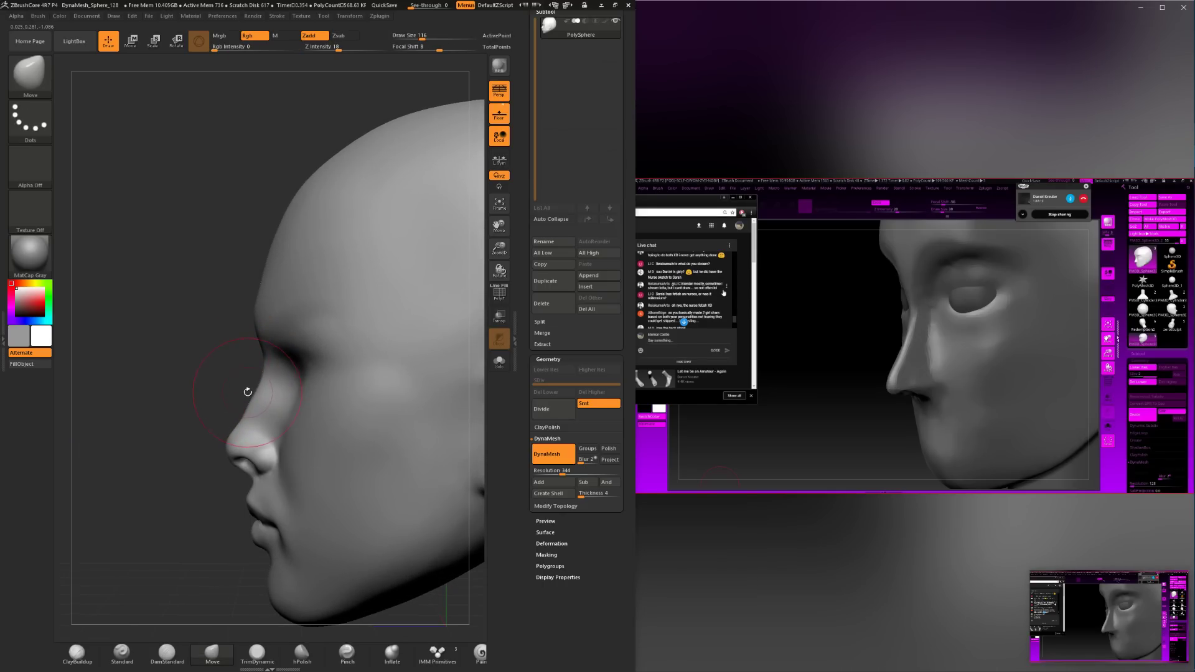
{"action": "left_click_drag", "start_coordinate": [205, 405], "coordinate": [264, 313], "text": "alt"}
Reshape the top and side of the skull with the Move brush at draw sizes 234 and 172.
{"action": "key", "text": "space"}
{"action": "left_click_drag", "start_coordinate": [349, 298], "coordinate": [356, 291]}
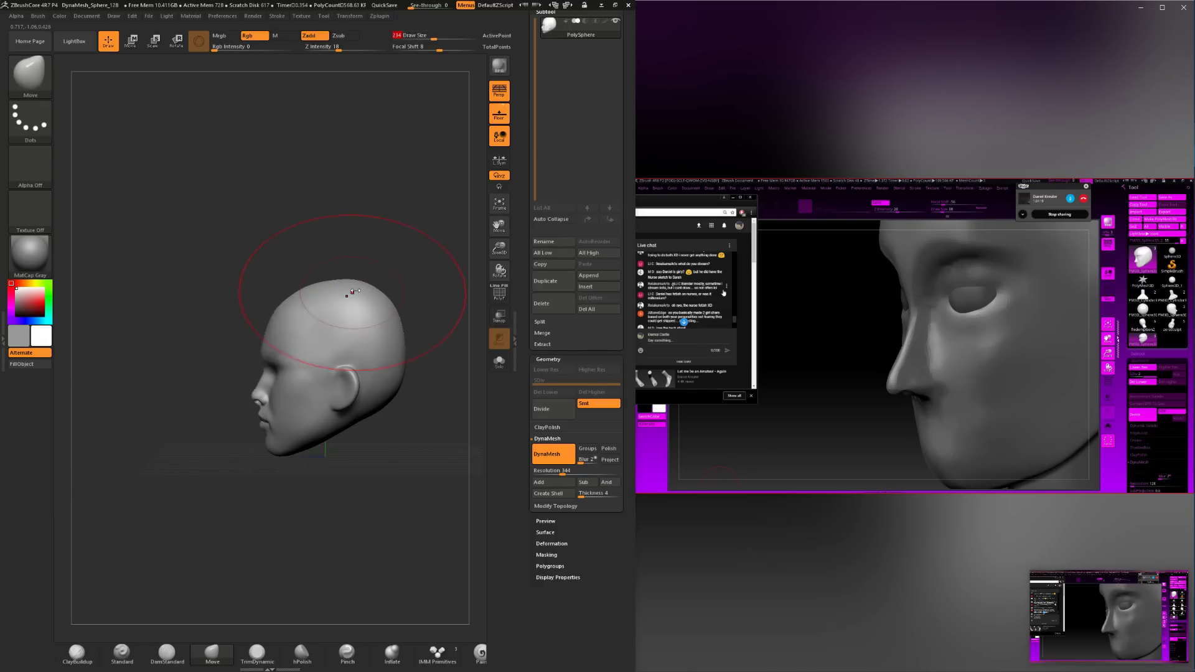
{"action": "key", "text": "space"}
{"action": "mouse_move", "coordinate": [344, 355]}
{"action": "left_mouse_down"}
{"action": "mouse_move", "coordinate": [342, 394]}
{"action": "mouse_move", "coordinate": [345, 374]}
{"action": "left_mouse_up"}
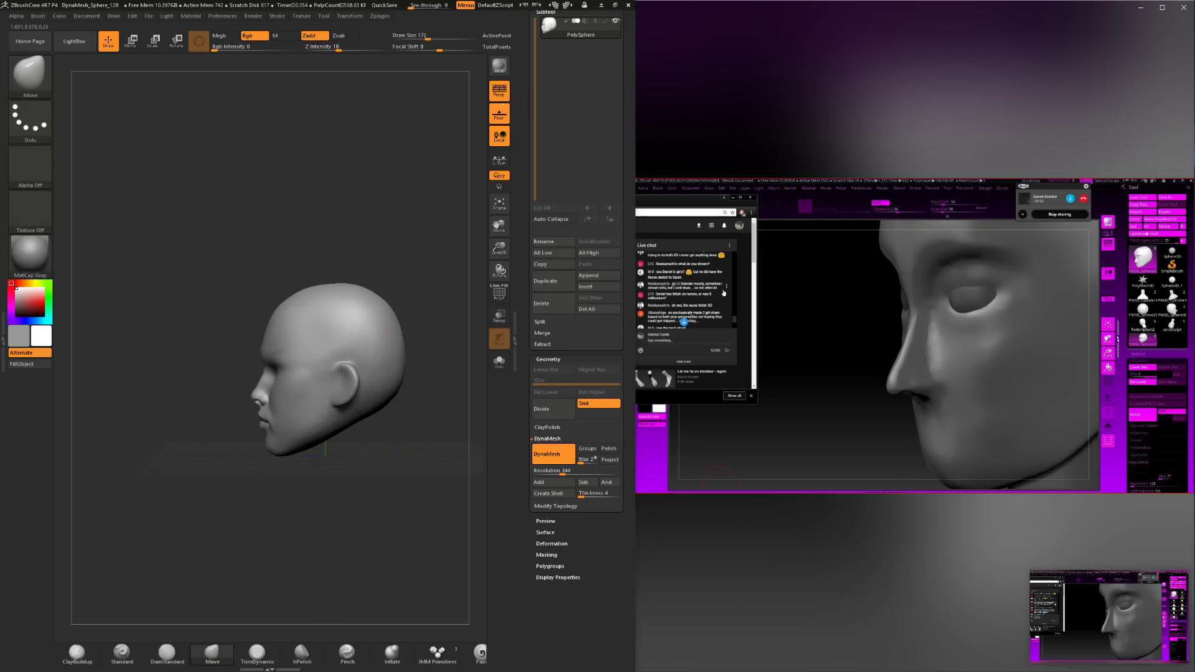
{"action": "right_click_drag", "start_coordinate": [280, 373], "coordinate": [323, 347]}
{"action": "mouse_move", "coordinate": [357, 483]}
{"action": "left_mouse_down", "text": "shift"}
{"action": "mouse_move", "coordinate": [413, 507]}
{"action": "mouse_move", "coordinate": [387, 486]}
{"action": "left_mouse_up", "text": "shift"}
Build up the outer brow and temples with the ClayBuildup brush at a draw size of 56.
{"action": "left_click", "coordinate": [55, 649]}
{"action": "key", "text": "space"}
{"action": "mouse_move", "coordinate": [371, 445]}
{"action": "left_mouse_down"}
{"action": "mouse_move", "coordinate": [272, 417]}
{"action": "mouse_move", "coordinate": [281, 395]}
{"action": "left_mouse_up"}
{"action": "key", "text": "space"}
{"action": "key", "text": "space"}
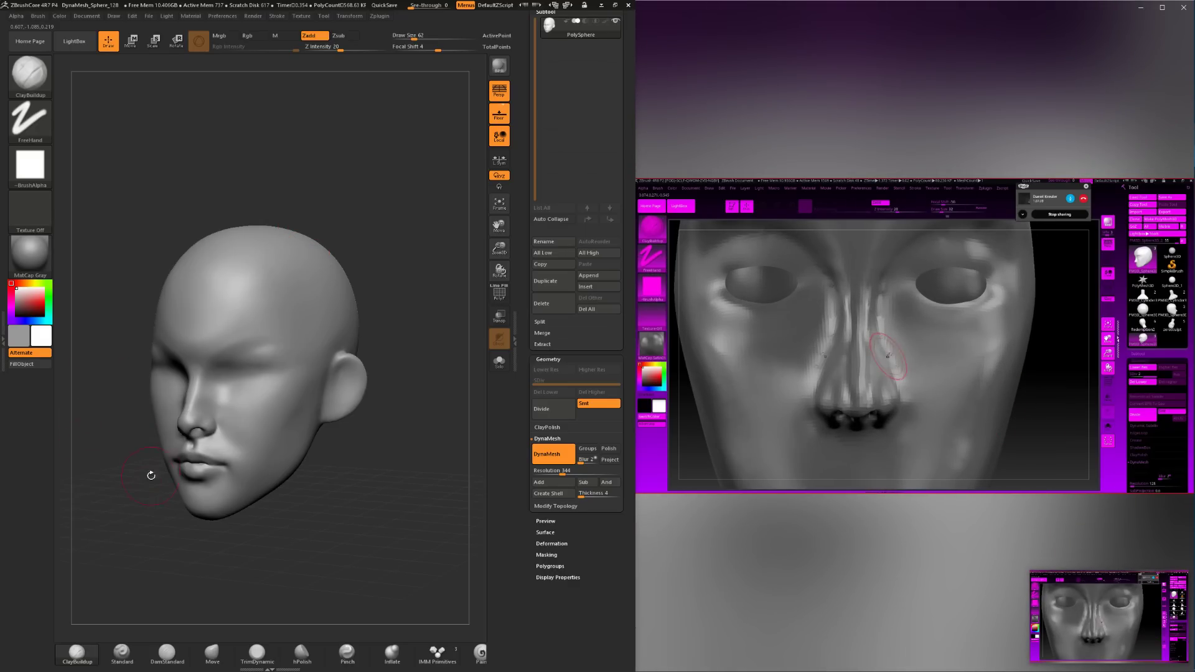
{"action": "mouse_move", "coordinate": [150, 475]}
{"action": "left_mouse_down", "text": "shift"}
{"action": "mouse_move", "coordinate": [151, 521]}
{"action": "mouse_move", "coordinate": [174, 544]}
{"action": "mouse_move", "coordinate": [315, 552]}
{"action": "mouse_move", "coordinate": [299, 543]}
{"action": "mouse_move", "coordinate": [318, 563]}
{"action": "left_mouse_up", "text": "shift"}
{"action": "key", "text": "space"}
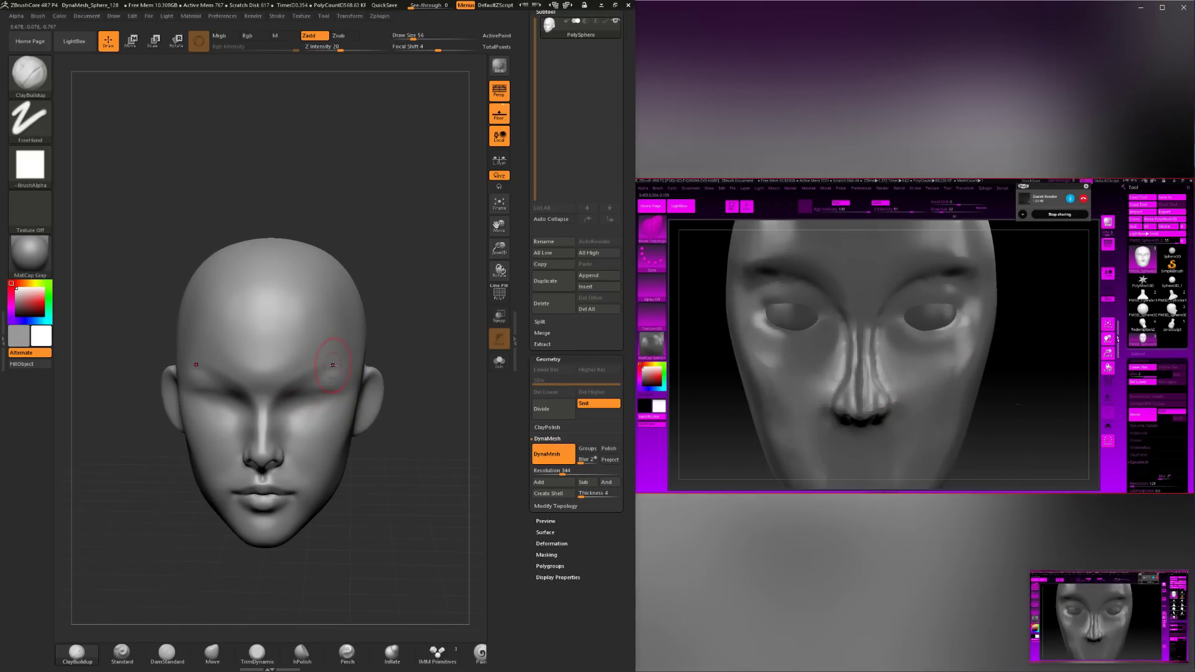
{"action": "key", "text": "ctrl"}
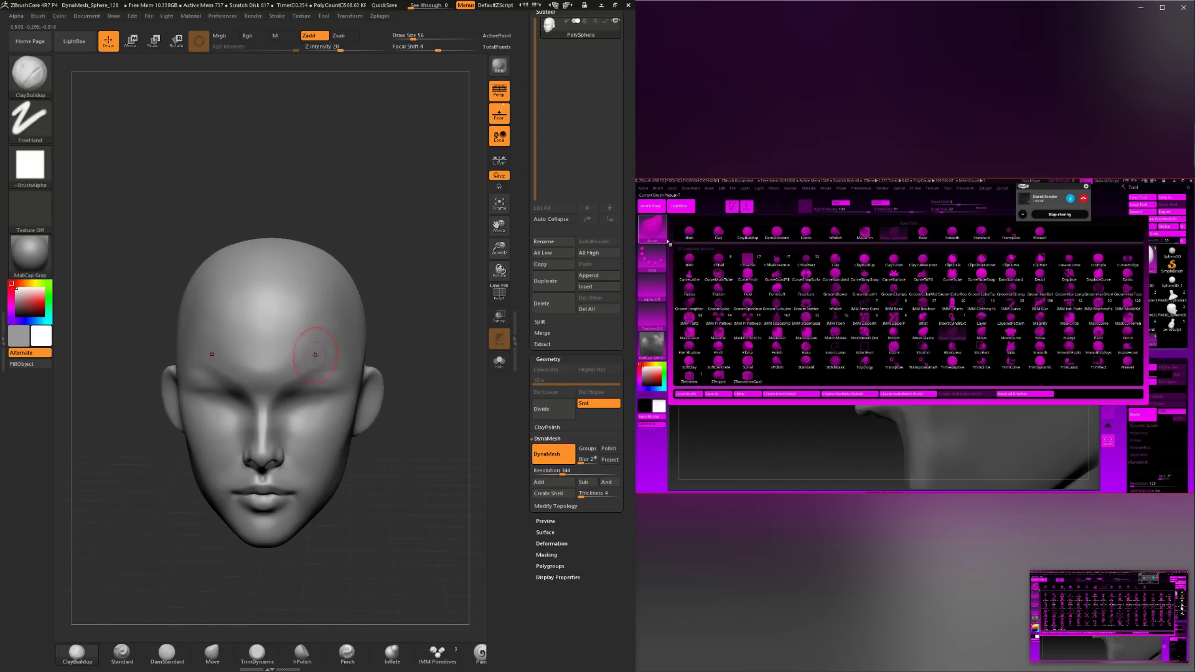
Fill out and smooth the forehead and upper side of the skull at a draw size of 126.
{"action": "left_click_drag", "start_coordinate": [414, 367], "coordinate": [325, 392]}
{"action": "mouse_move", "coordinate": [393, 349]}
{"action": "left_mouse_down", "text": "alt"}
{"action": "mouse_move", "coordinate": [394, 325]}
{"action": "mouse_move", "coordinate": [375, 347]}
{"action": "left_mouse_up", "text": "alt"}
{"action": "key", "text": "space"}
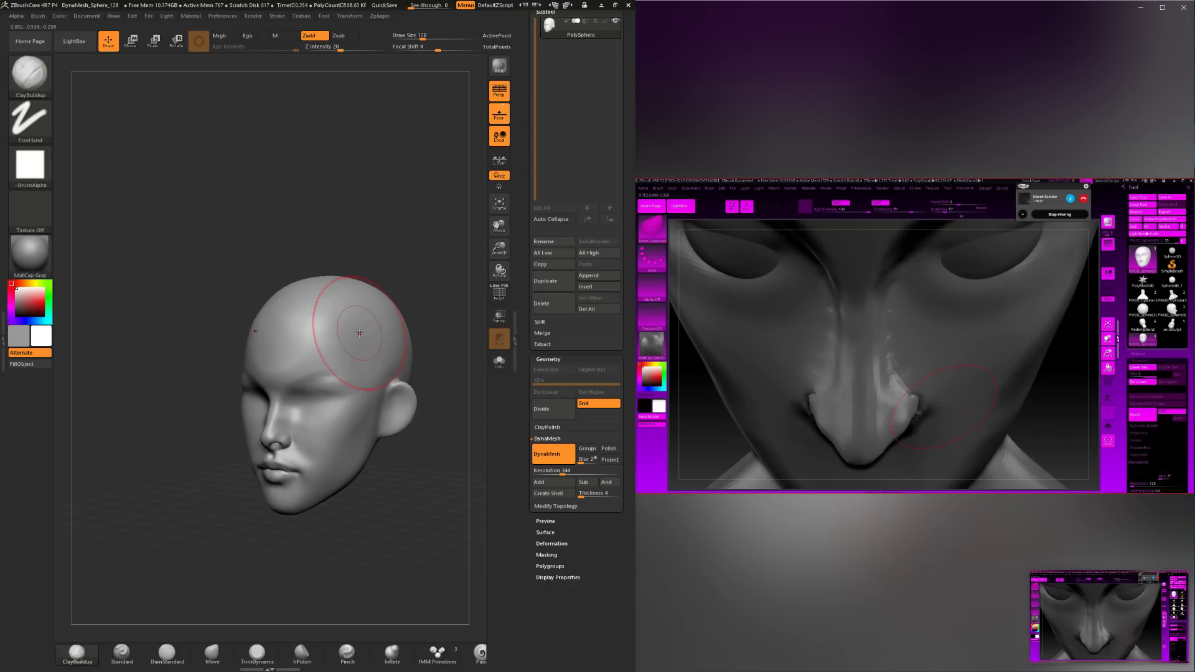
{"action": "right_click_drag", "start_coordinate": [363, 335], "coordinate": [389, 332]}
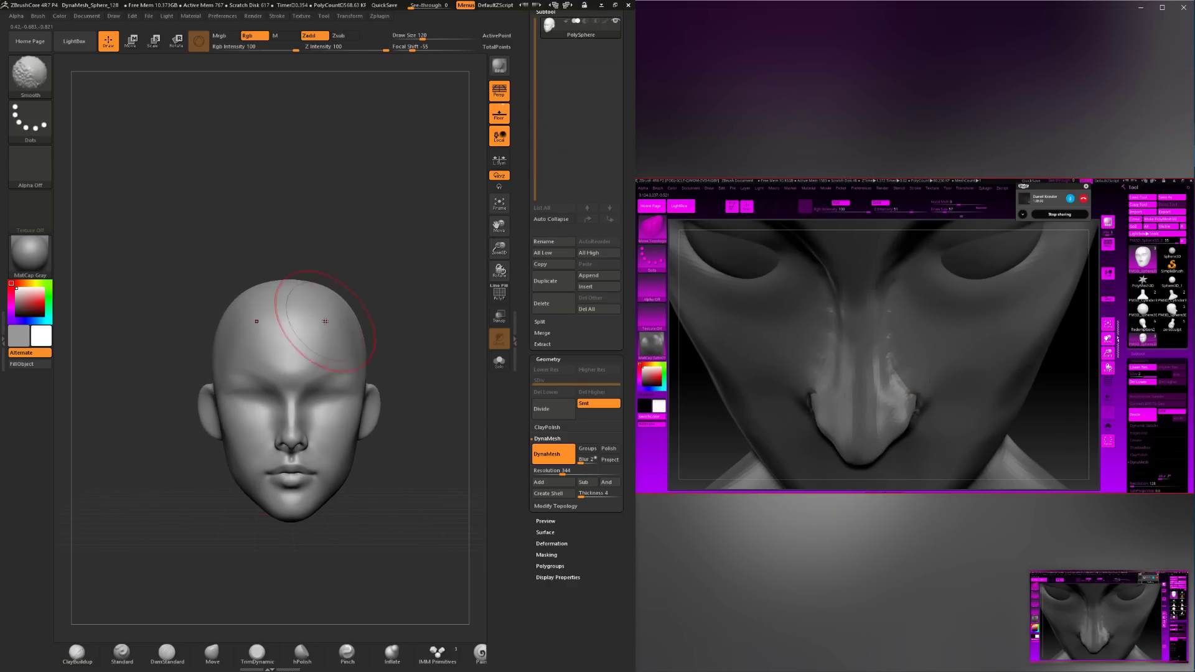
Reshape the crown and upper back of the skull in profile with the Move brush, starting at a draw size of 239.
{"action": "right_click", "coordinate": [329, 287]}
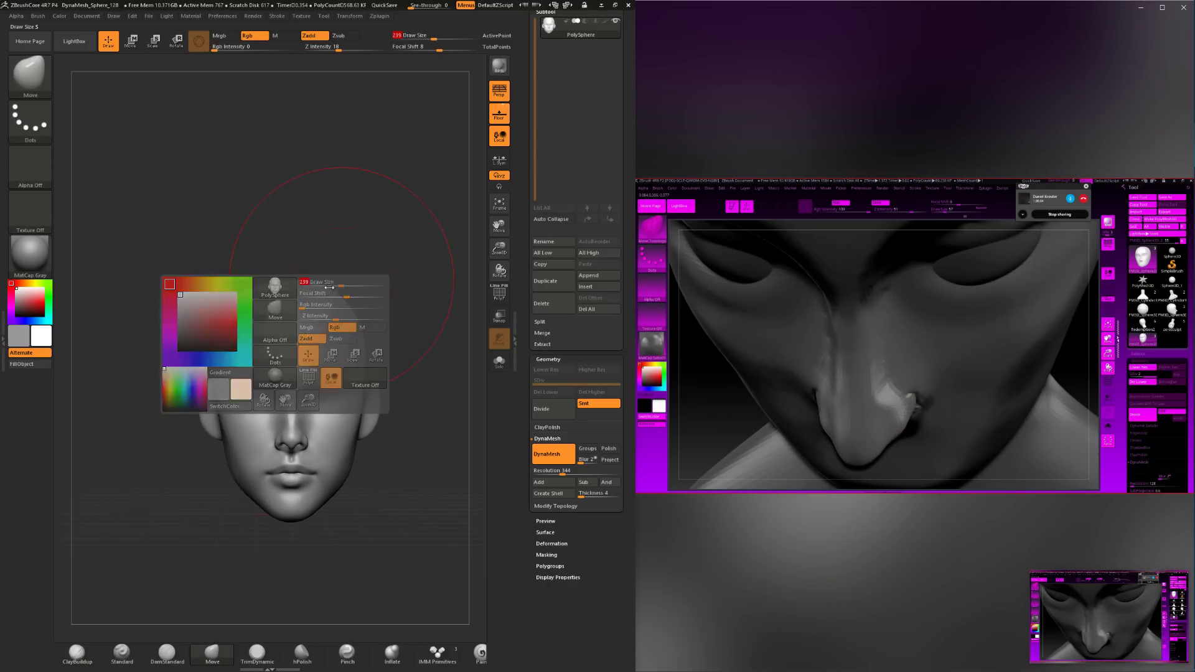
{"action": "right_click_drag", "start_coordinate": [336, 291], "coordinate": [212, 295]}
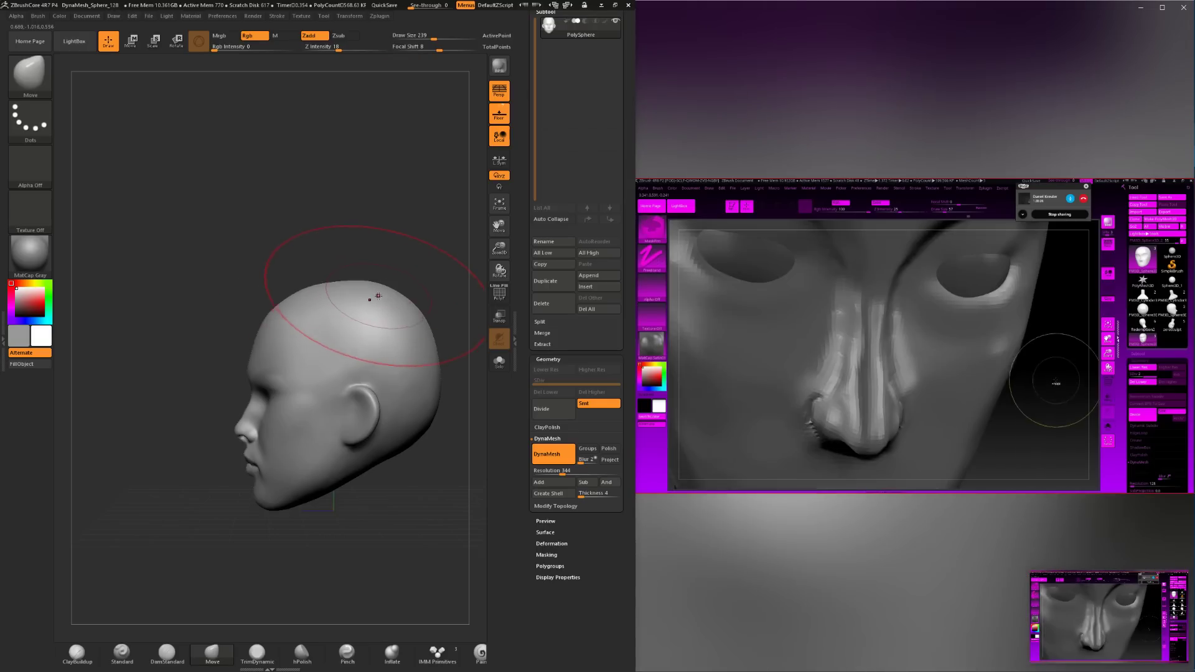
{"action": "key", "text": "bracketright"}
{"action": "left_click_drag", "start_coordinate": [438, 383], "coordinate": [402, 375]}
{"action": "key", "text": "space"}
{"action": "left_click_drag", "start_coordinate": [407, 298], "coordinate": [393, 299]}
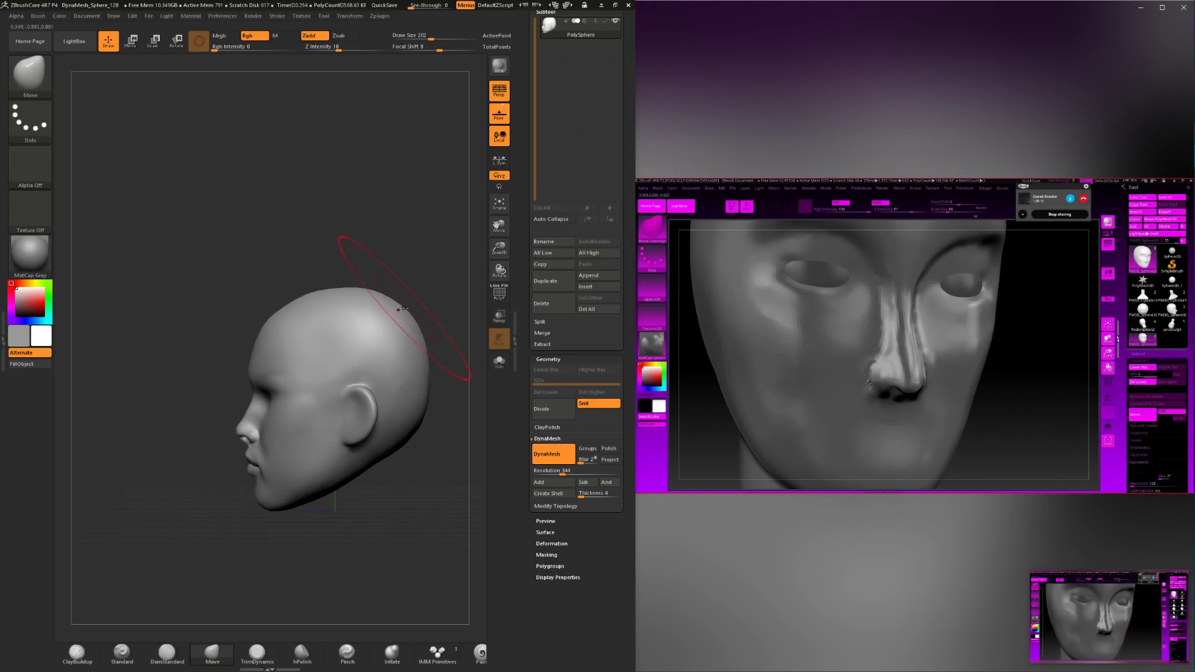
Adjust the back of the skull profile with the Move brush at draw sizes 274 and 217.
{"action": "key", "text": "space"}
{"action": "left_click_drag", "start_coordinate": [408, 361], "coordinate": [416, 361]}
{"action": "mouse_move", "coordinate": [410, 496]}
{"action": "left_mouse_down", "text": "alt"}
{"action": "mouse_move", "coordinate": [400, 461]}
{"action": "mouse_move", "coordinate": [344, 473]}
{"action": "left_mouse_up", "text": "alt"}
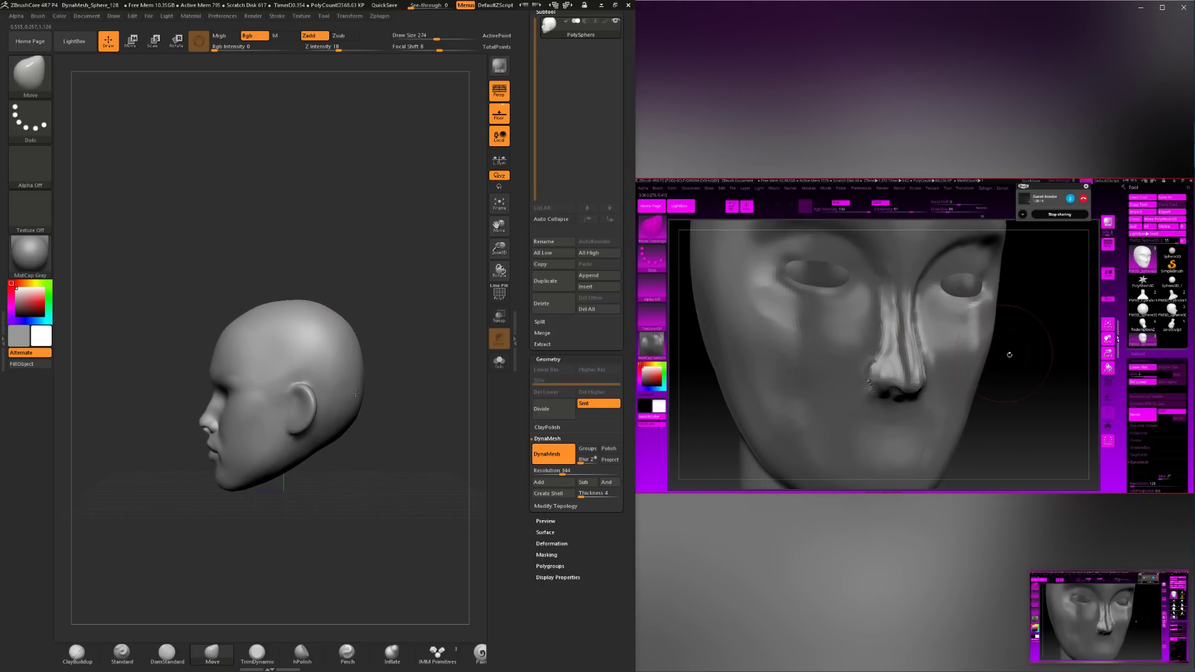
{"action": "key", "text": "space"}
{"action": "left_click_drag", "start_coordinate": [347, 318], "coordinate": [339, 318]}
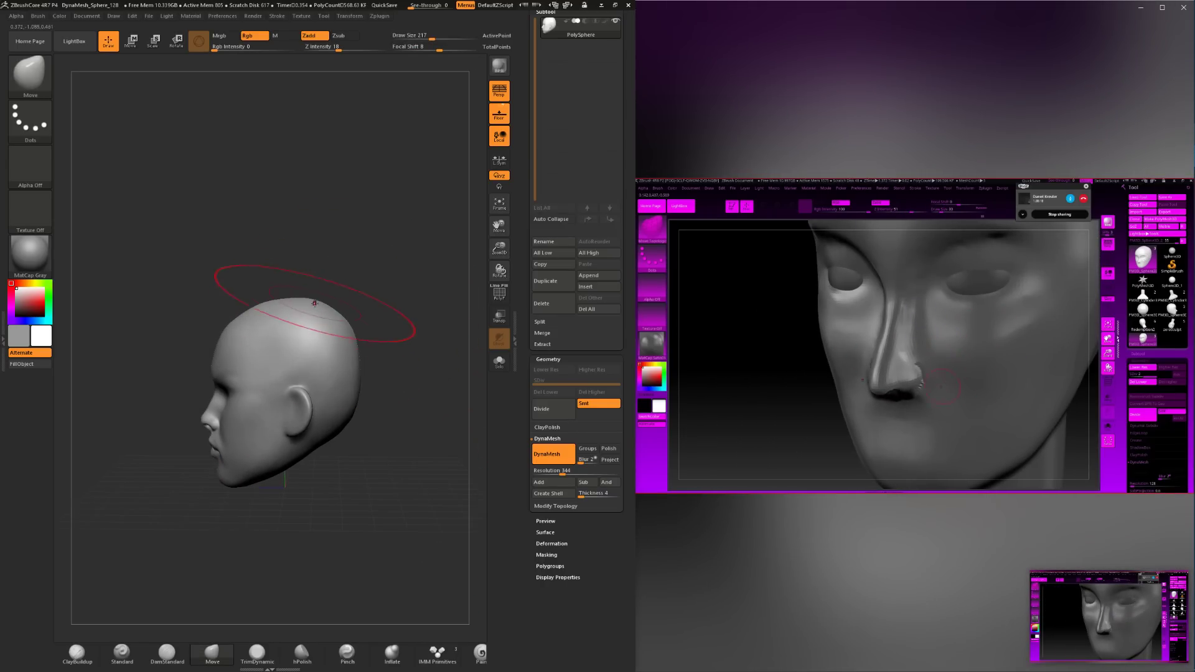
Set the Move brush draw size to 161 and refine the upper side contour of the skull.
{"action": "key", "text": "space"}
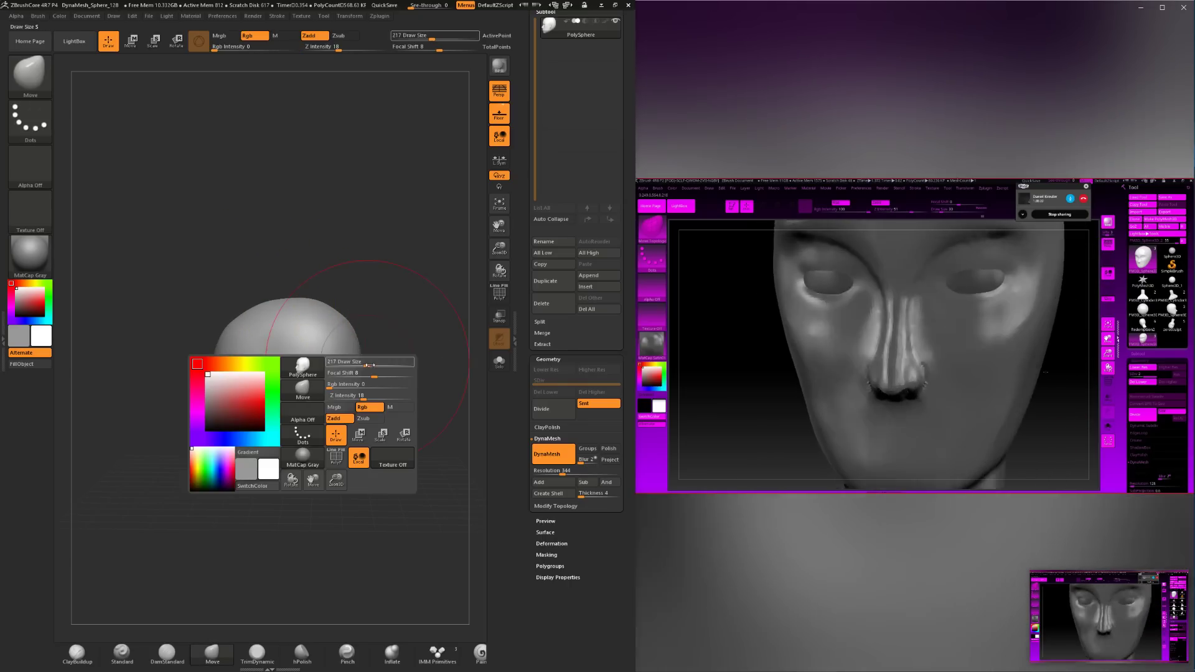
{"action": "mouse_move", "coordinate": [373, 361]}
{"action": "left_mouse_down"}
{"action": "mouse_move", "coordinate": [372, 344]}
{"action": "mouse_move", "coordinate": [401, 364]}
{"action": "mouse_move", "coordinate": [428, 341]}
{"action": "mouse_move", "coordinate": [401, 338]}
{"action": "left_mouse_up"}
{"action": "key", "text": "space"}
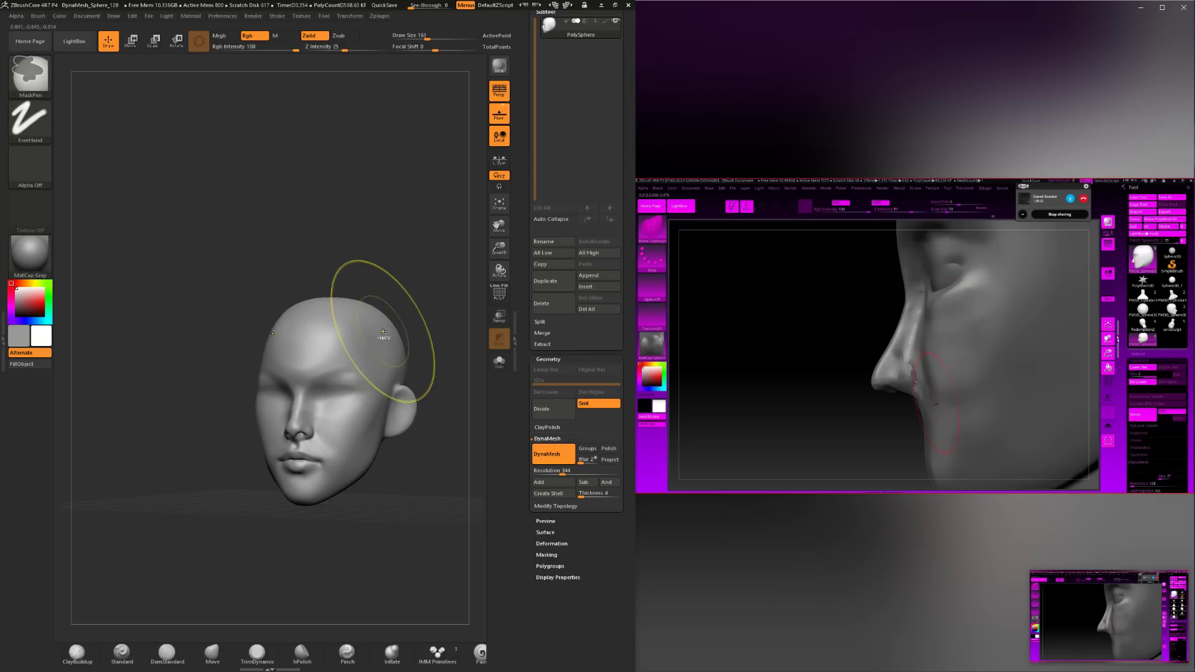
{"action": "mouse_move", "coordinate": [380, 291]}
{"action": "left_mouse_down", "text": "shift"}
{"action": "mouse_move", "coordinate": [392, 289]}
{"action": "mouse_move", "coordinate": [372, 290]}
{"action": "left_mouse_up", "text": "shift"}
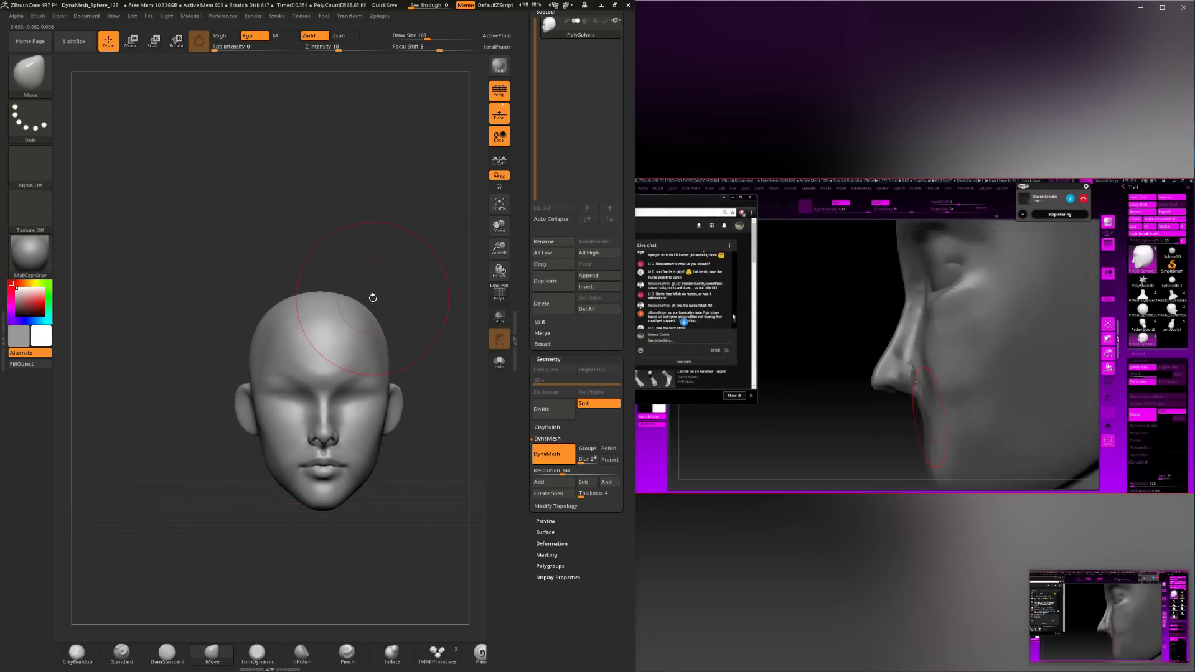
{"action": "left_click_drag", "start_coordinate": [396, 280], "coordinate": [372, 281]}
Flatten the forehead planes with the TrimDynamic brush, reducing the draw size to 68, and smooth the area above the brow.
{"action": "left_click", "coordinate": [243, 660]}
{"action": "left_click_drag", "start_coordinate": [244, 428], "coordinate": [260, 428]}
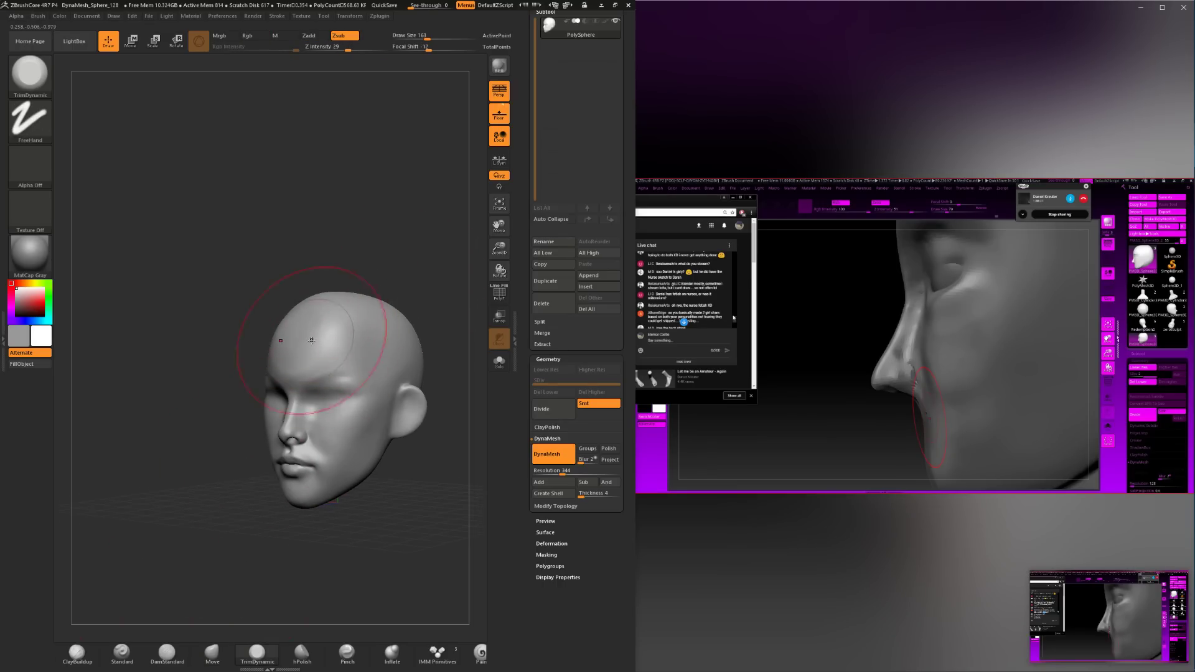
{"action": "mouse_move", "coordinate": [215, 307]}
{"action": "left_mouse_down"}
{"action": "mouse_move", "coordinate": [276, 357]}
{"action": "mouse_move", "coordinate": [320, 342]}
{"action": "left_mouse_up"}
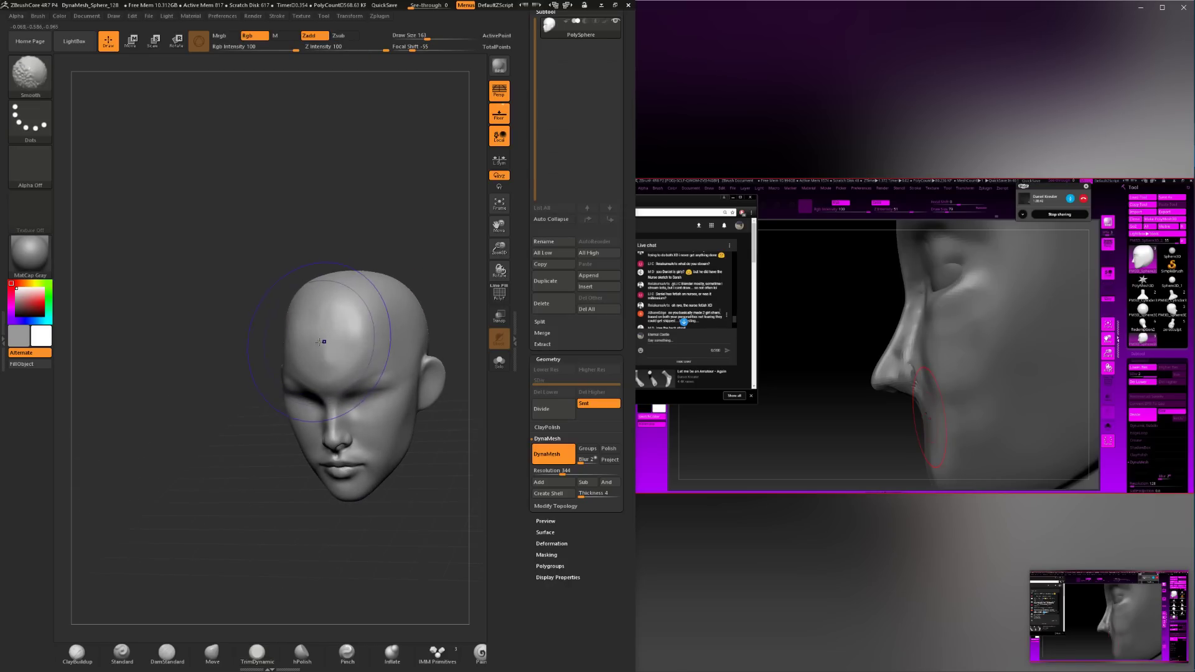
{"action": "key", "text": "space"}
{"action": "left_click", "coordinate": [321, 342]}
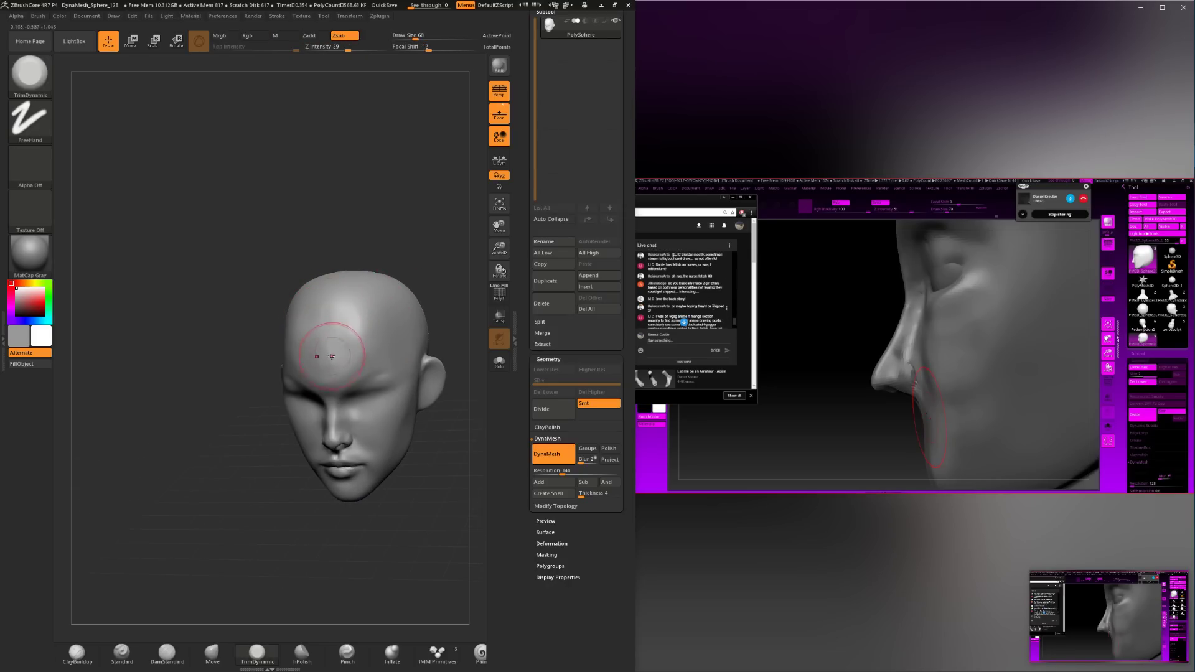
{"action": "key", "text": "shift"}
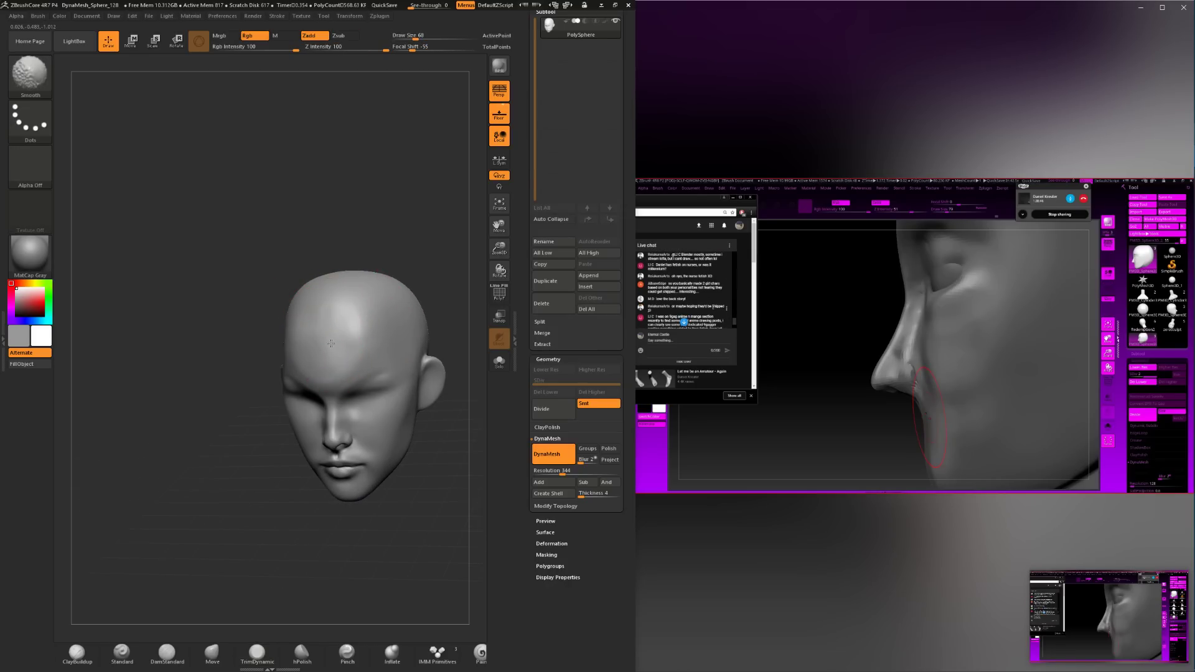
{"action": "left_click_drag", "start_coordinate": [186, 530], "coordinate": [196, 529]}
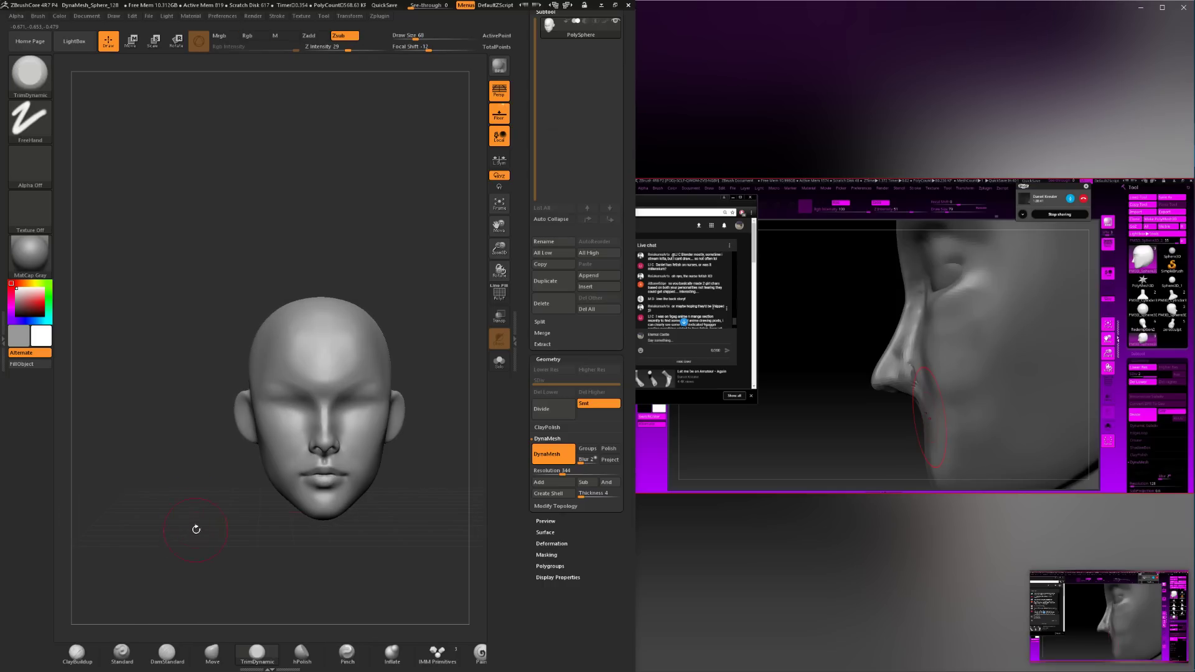
Reshape the top and sides of the skull with the Move brush at a draw size of 164.
{"action": "left_click", "coordinate": [212, 654]}
{"action": "mouse_move", "coordinate": [411, 293]}
{"action": "left_mouse_down"}
{"action": "mouse_move", "coordinate": [383, 286]}
{"action": "mouse_move", "coordinate": [349, 301]}
{"action": "mouse_move", "coordinate": [373, 305]}
{"action": "left_mouse_up"}
{"action": "key", "text": "space"}
{"action": "key", "text": "space"}
{"action": "mouse_move", "coordinate": [366, 349]}
{"action": "left_mouse_down"}
{"action": "mouse_move", "coordinate": [403, 323]}
{"action": "mouse_move", "coordinate": [371, 274]}
{"action": "mouse_move", "coordinate": [354, 296]}
{"action": "left_mouse_up"}
{"action": "key", "text": "space"}
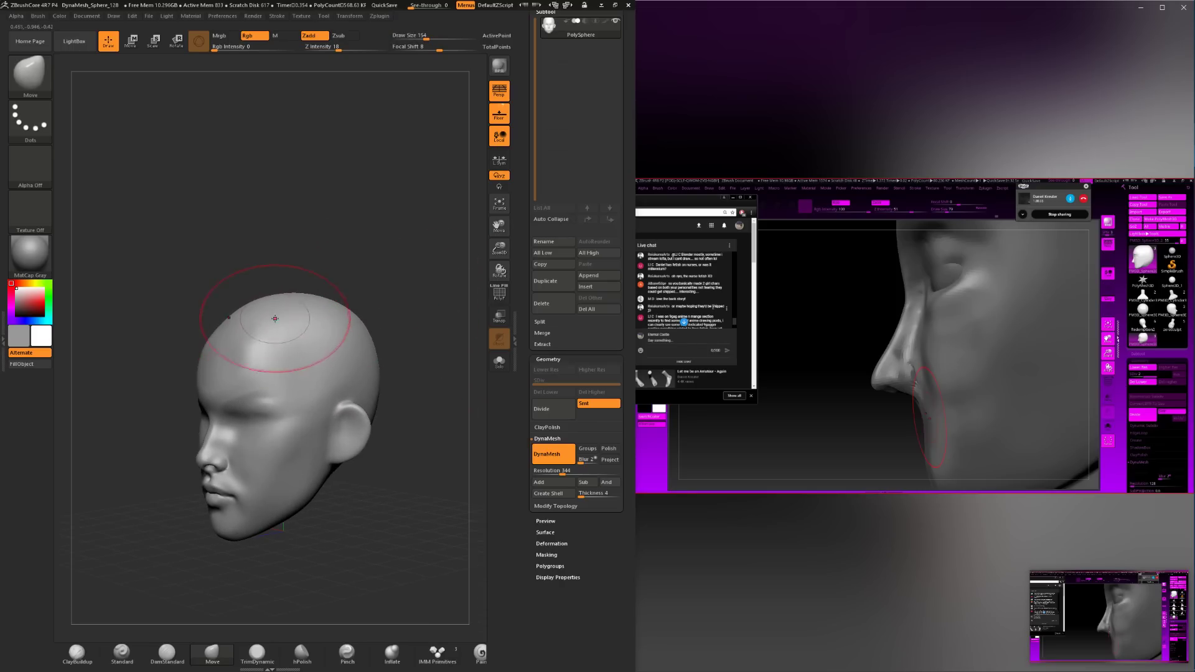
{"action": "key", "text": "ctrl"}
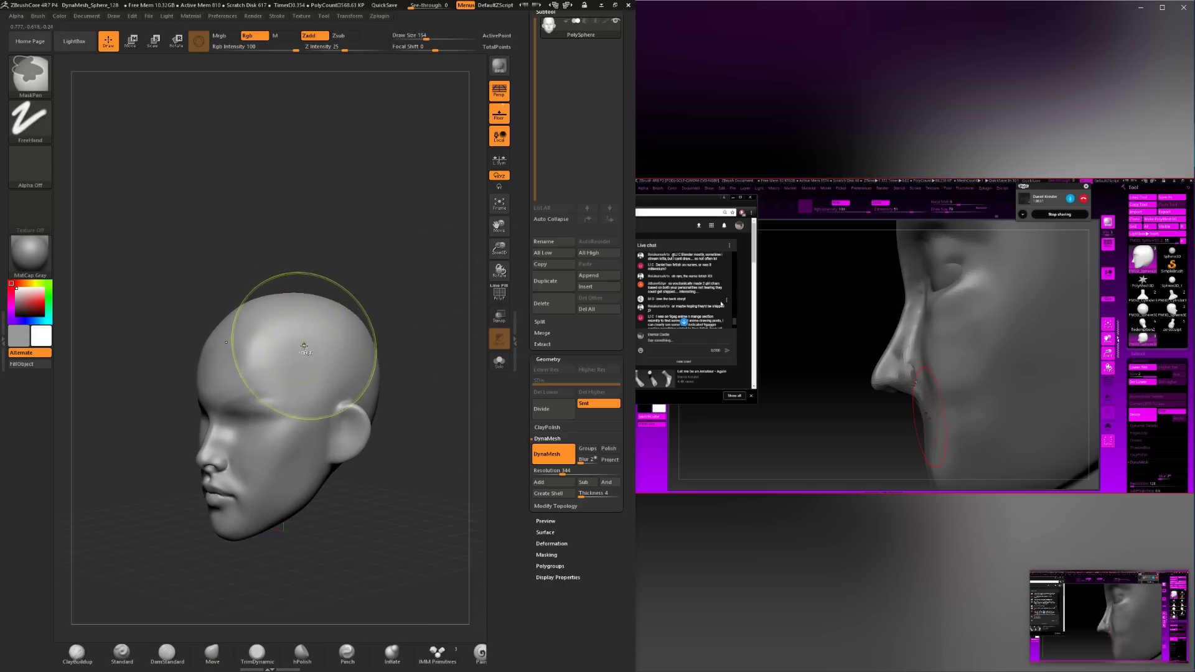
Reduce the Move brush draw size, adjust the forehead profile and smooth the forehead surface.
{"action": "left_click_drag", "start_coordinate": [336, 281], "coordinate": [271, 286]}
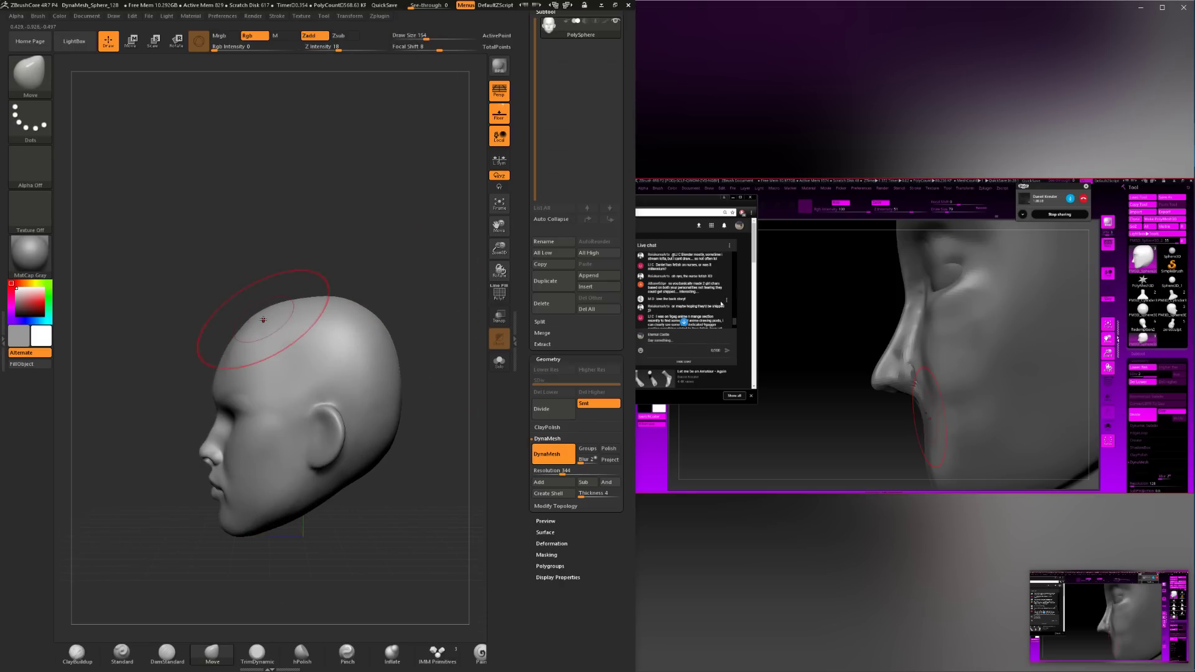
{"action": "key", "text": "space"}
{"action": "left_click_drag", "start_coordinate": [261, 333], "coordinate": [299, 309]}
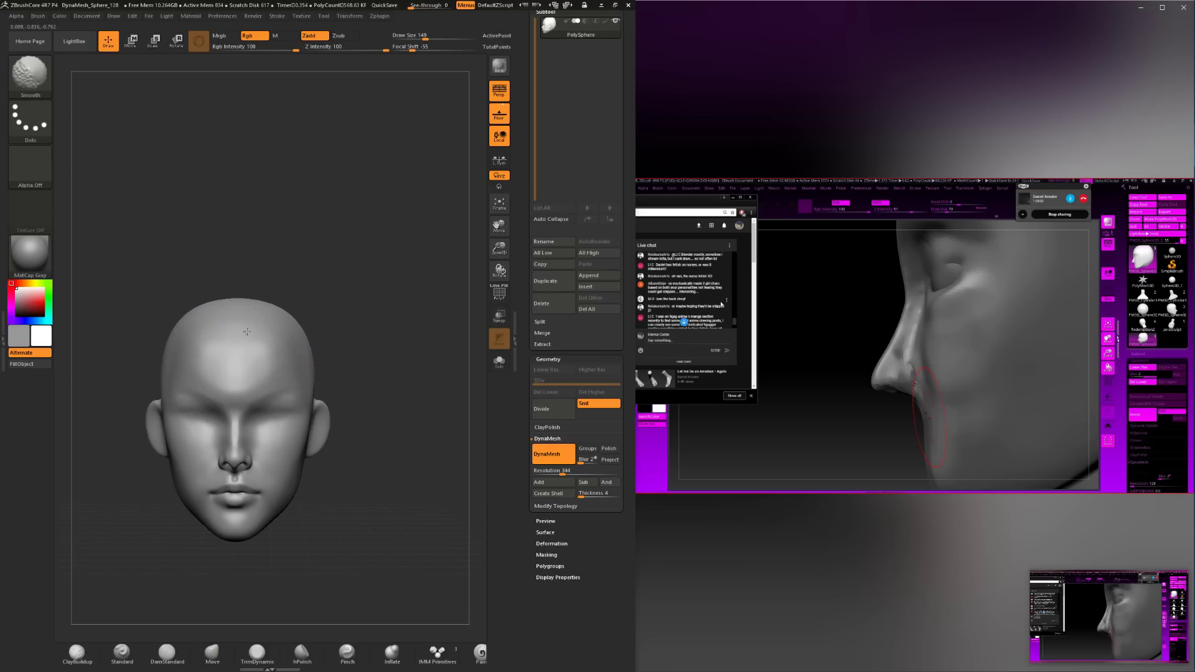
{"action": "left_click_drag", "start_coordinate": [218, 568], "coordinate": [186, 588]}
Trim the side of the forehead with the TrimDynamic brush and smooth the transition toward the temple.
{"action": "left_click", "coordinate": [257, 654]}
{"action": "left_click_drag", "start_coordinate": [352, 464], "coordinate": [329, 467]}
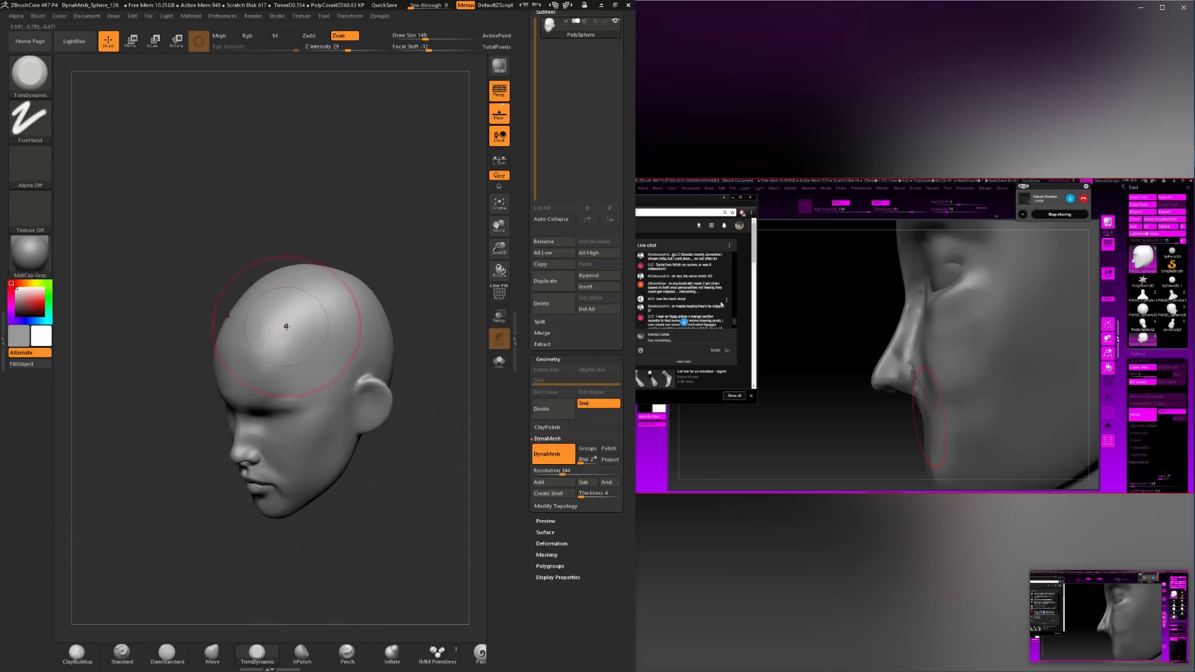
{"action": "mouse_move", "coordinate": [336, 305]}
{"action": "left_mouse_down", "text": "shift"}
{"action": "mouse_move", "coordinate": [305, 309]}
{"action": "mouse_move", "coordinate": [364, 330]}
{"action": "left_mouse_up", "text": "shift"}
{"action": "key", "text": "s"}
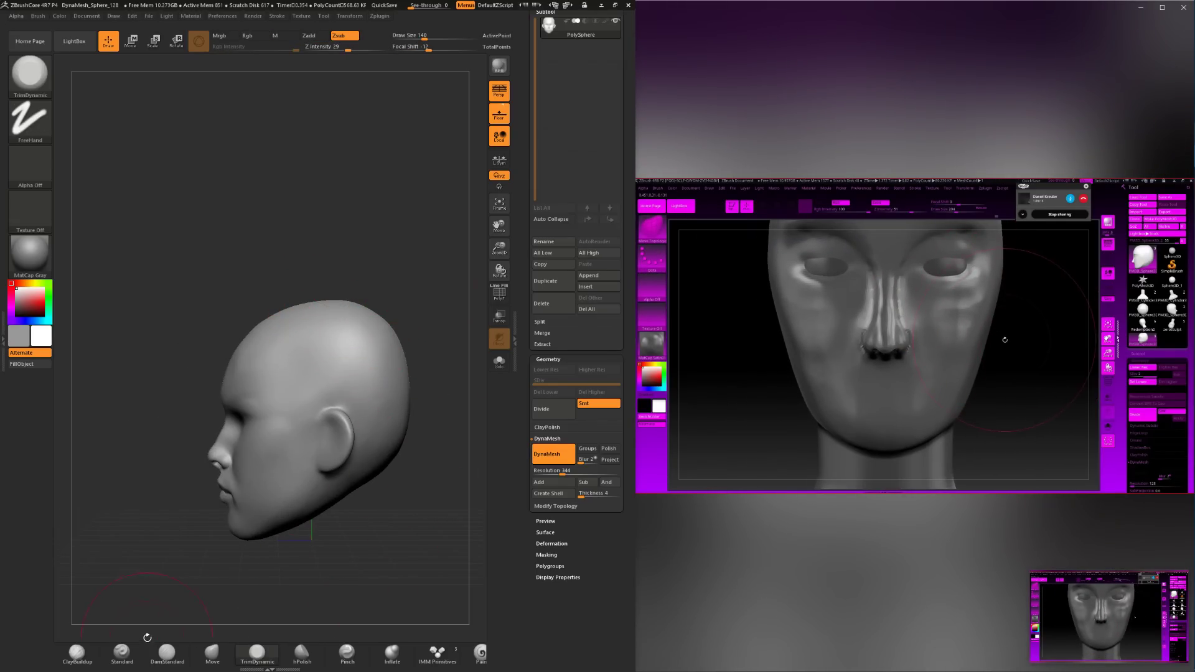
Build up and smooth the back and rear side of the skull with the ClayBuildup brush.
{"action": "left_click", "coordinate": [77, 652]}
{"action": "mouse_move", "coordinate": [186, 597]}
{"action": "left_mouse_down"}
{"action": "mouse_move", "coordinate": [405, 539]}
{"action": "mouse_move", "coordinate": [328, 304]}
{"action": "left_mouse_up"}
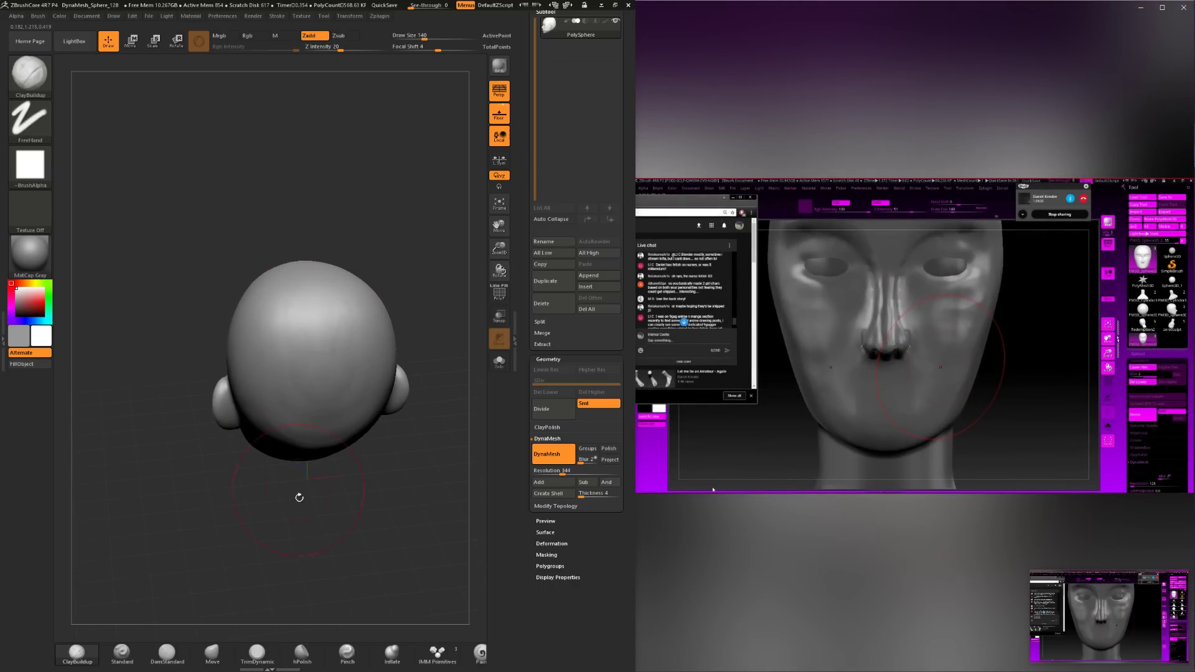
{"action": "left_click_drag", "start_coordinate": [299, 497], "coordinate": [280, 314]}
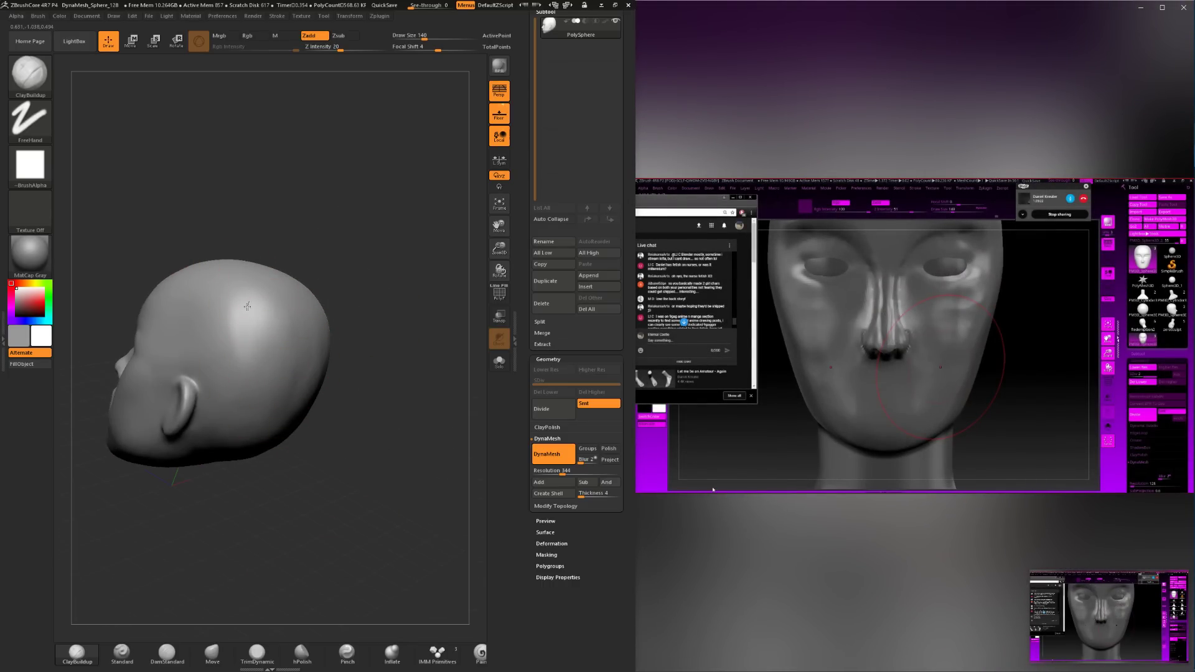
{"action": "left_click_drag", "start_coordinate": [276, 398], "coordinate": [308, 457]}
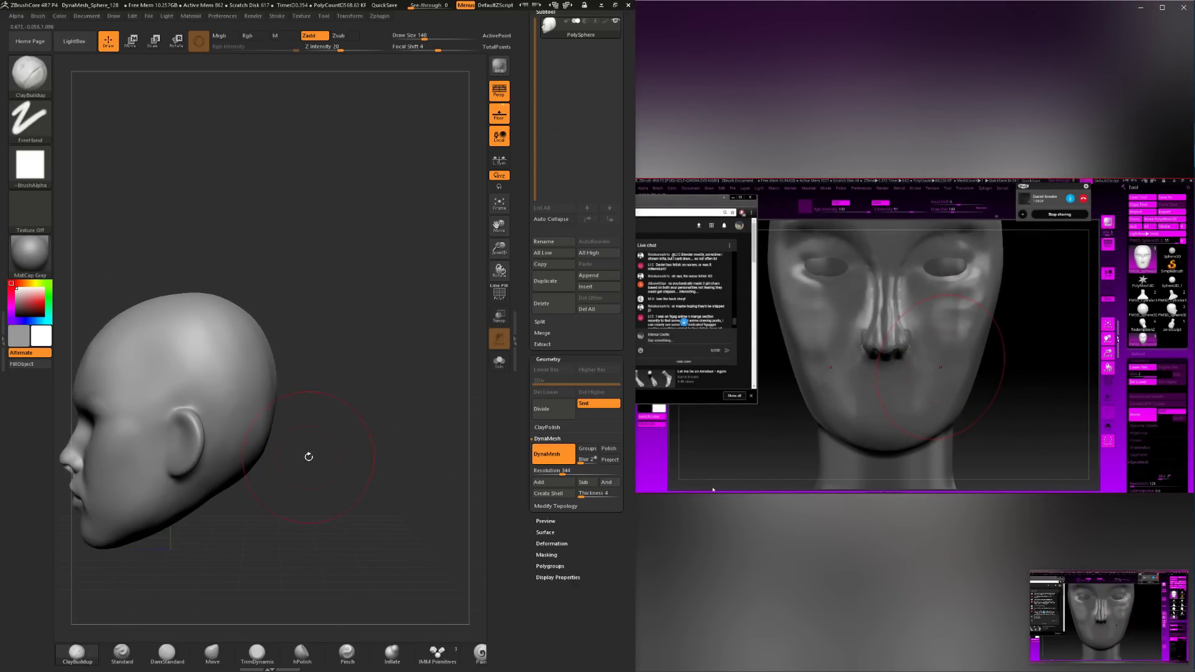
{"action": "left_click_drag", "start_coordinate": [303, 374], "coordinate": [281, 443]}
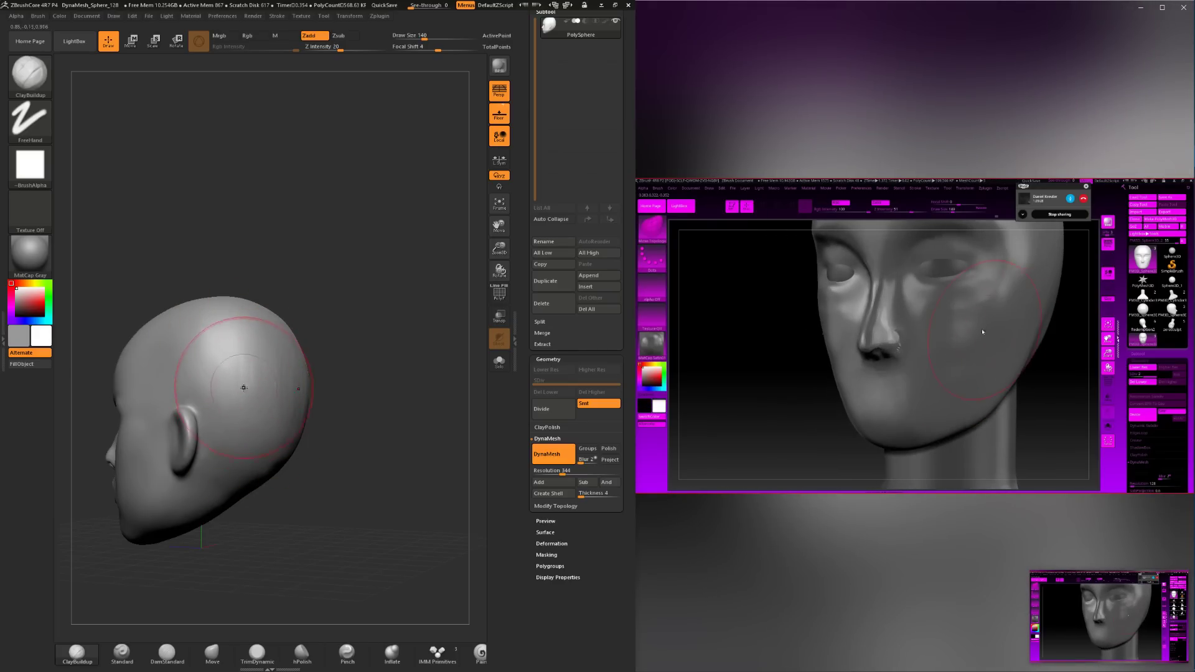
{"action": "left_click_drag", "start_coordinate": [279, 512], "coordinate": [293, 513]}
{"action": "key", "text": "shift"}
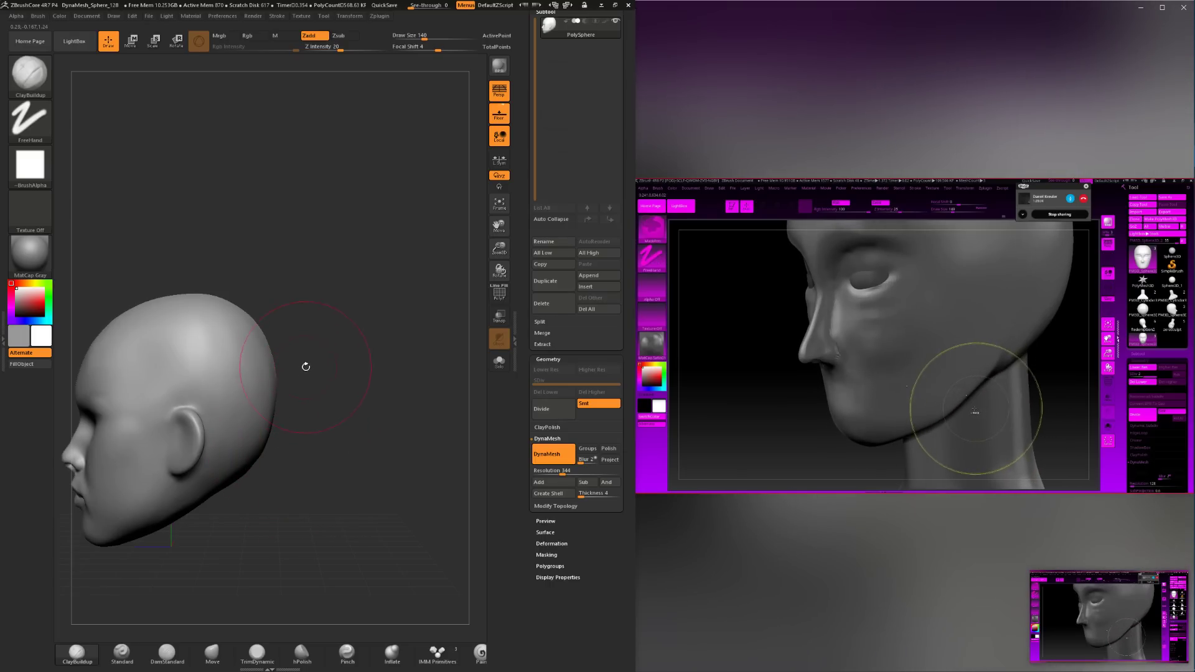
{"action": "left_click_drag", "start_coordinate": [318, 401], "coordinate": [374, 409], "text": "alt"}
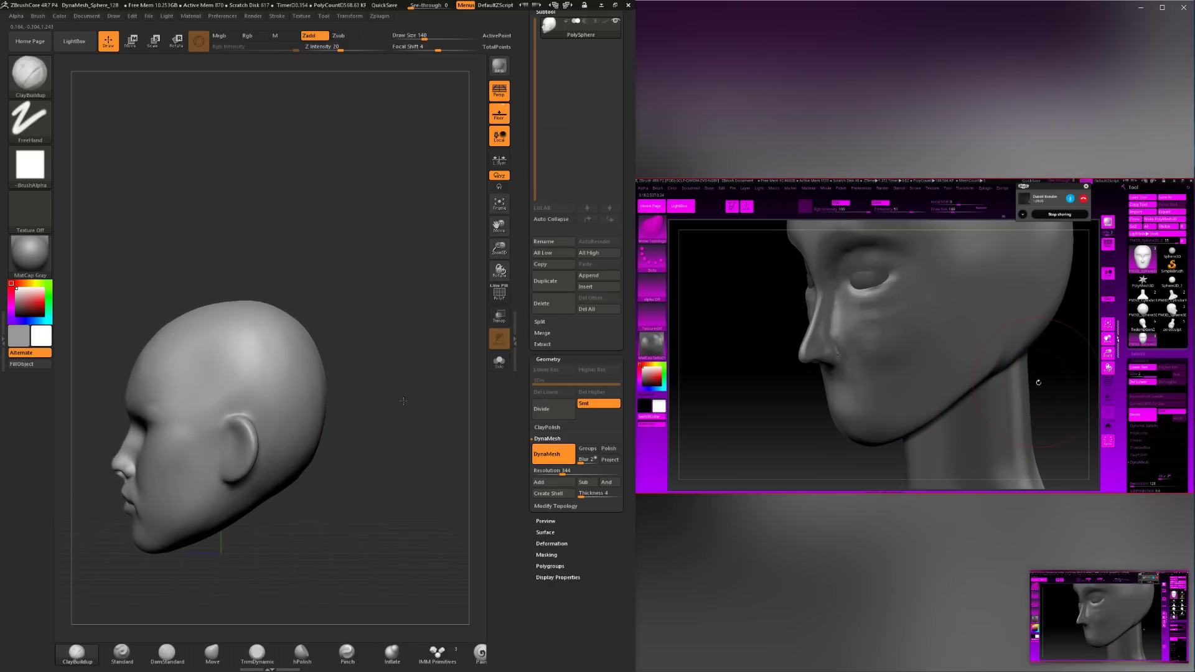
Adjust the top of the skull in profile with the Move brush at a draw size of 140.
{"action": "left_click", "coordinate": [212, 653]}
{"action": "left_click_drag", "start_coordinate": [370, 513], "coordinate": [436, 476], "text": "alt"}
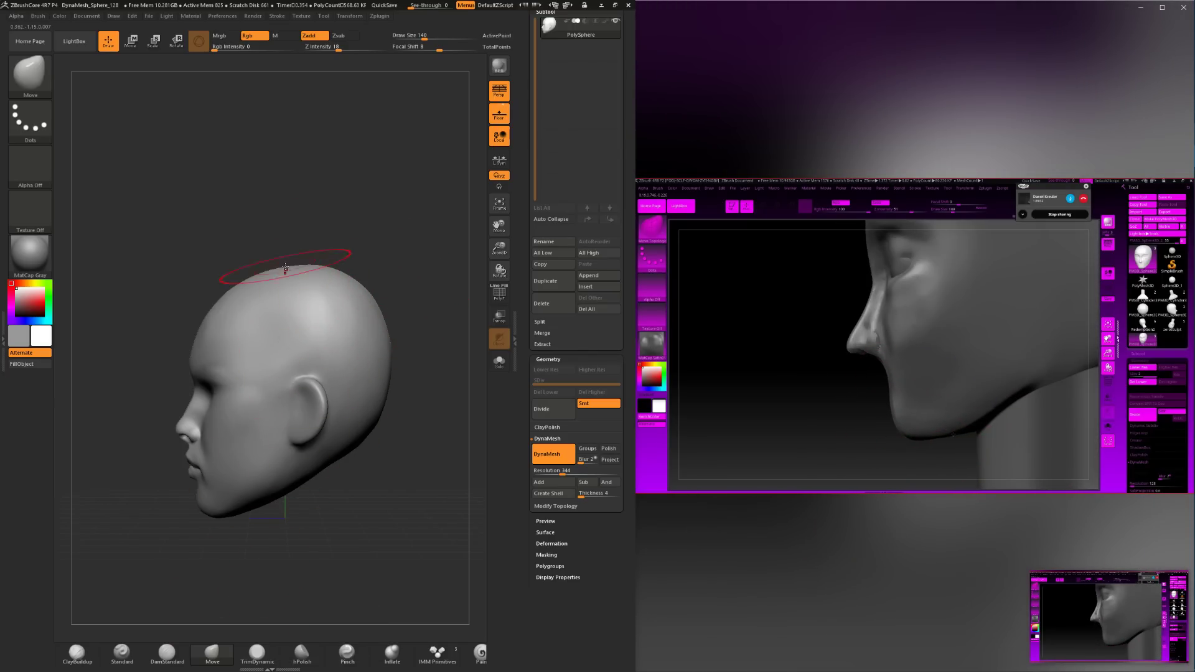
{"action": "left_click_drag", "start_coordinate": [203, 288], "coordinate": [246, 277]}
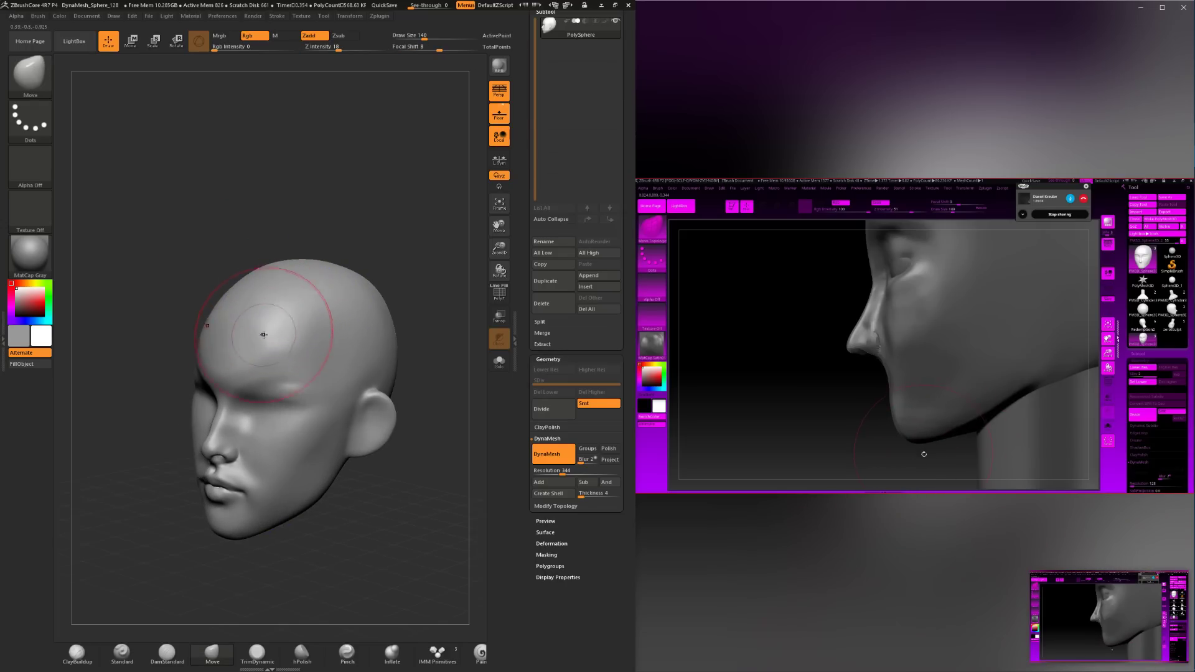
Polish the forehead with the hPolish brush, reducing its draw size to flatten the upper forehead plane.
{"action": "left_click", "coordinate": [302, 653]}
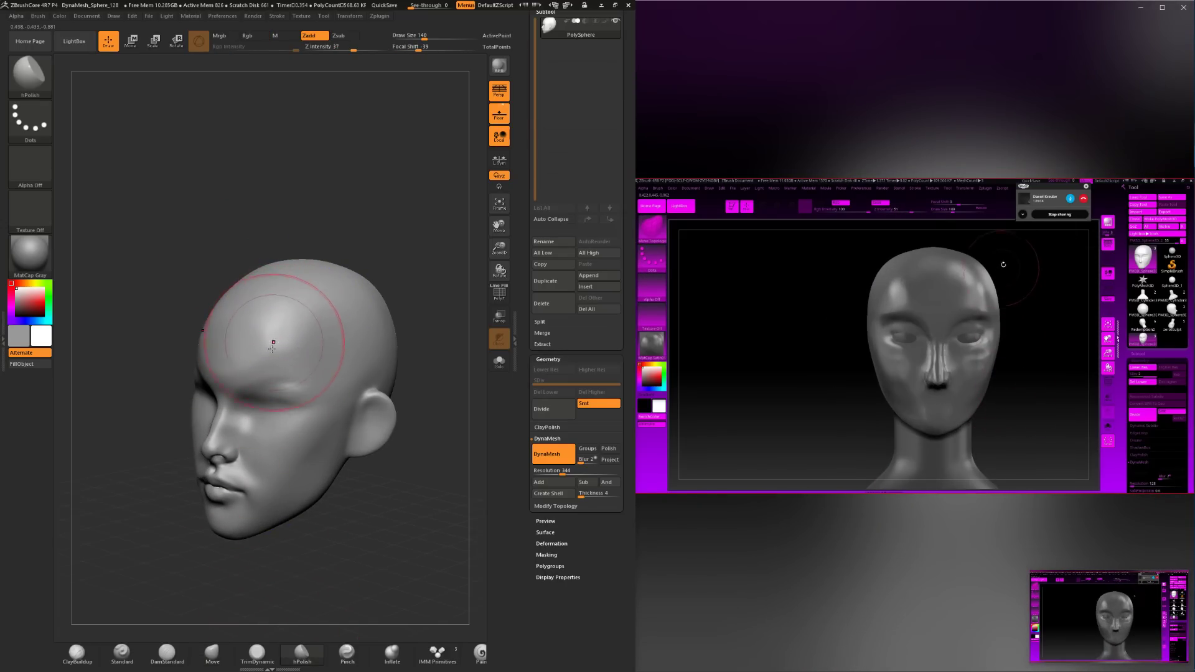
{"action": "left_click_drag", "start_coordinate": [271, 349], "coordinate": [280, 356]}
{"action": "mouse_move", "coordinate": [283, 217]}
{"action": "left_mouse_down"}
{"action": "mouse_move", "coordinate": [401, 213]}
{"action": "mouse_move", "coordinate": [278, 203]}
{"action": "mouse_move", "coordinate": [308, 225]}
{"action": "mouse_move", "coordinate": [252, 229]}
{"action": "mouse_move", "coordinate": [317, 236]}
{"action": "mouse_move", "coordinate": [286, 249]}
{"action": "left_mouse_up"}
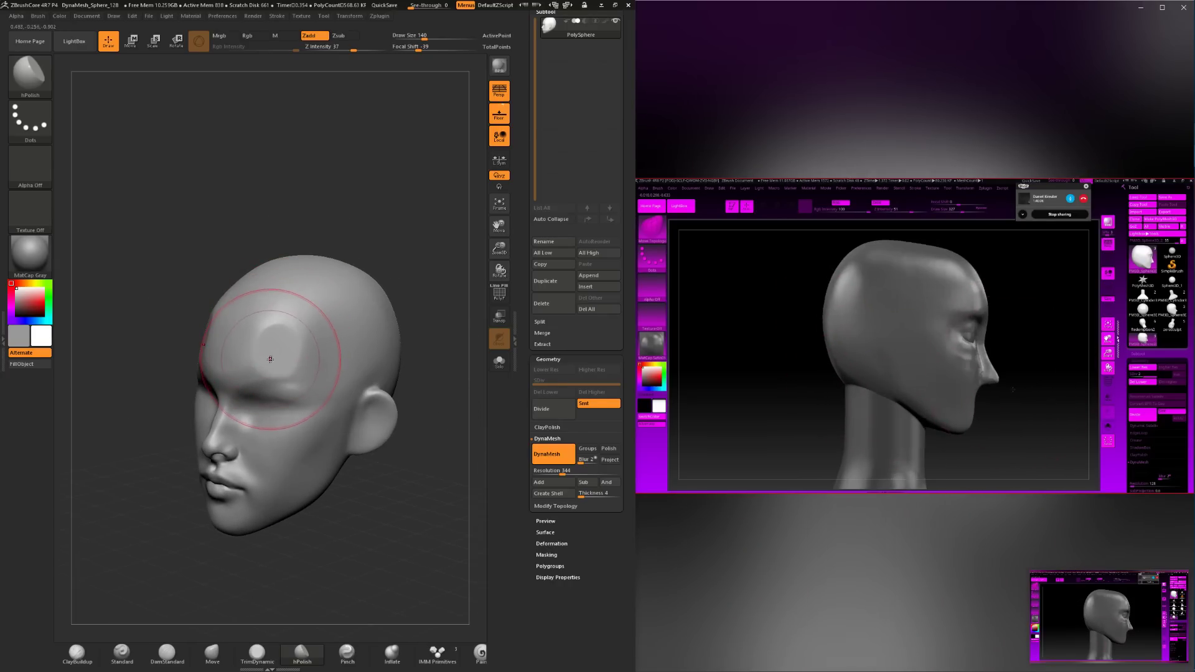
{"action": "key", "text": "space"}
{"action": "mouse_move", "coordinate": [270, 359]}
{"action": "left_mouse_down"}
{"action": "mouse_move", "coordinate": [261, 333]}
{"action": "mouse_move", "coordinate": [250, 365]}
{"action": "mouse_move", "coordinate": [265, 331]}
{"action": "mouse_move", "coordinate": [273, 348]}
{"action": "mouse_move", "coordinate": [254, 350]}
{"action": "mouse_move", "coordinate": [308, 333]}
{"action": "mouse_move", "coordinate": [286, 317]}
{"action": "mouse_move", "coordinate": [256, 344]}
{"action": "mouse_move", "coordinate": [271, 301]}
{"action": "left_mouse_up"}
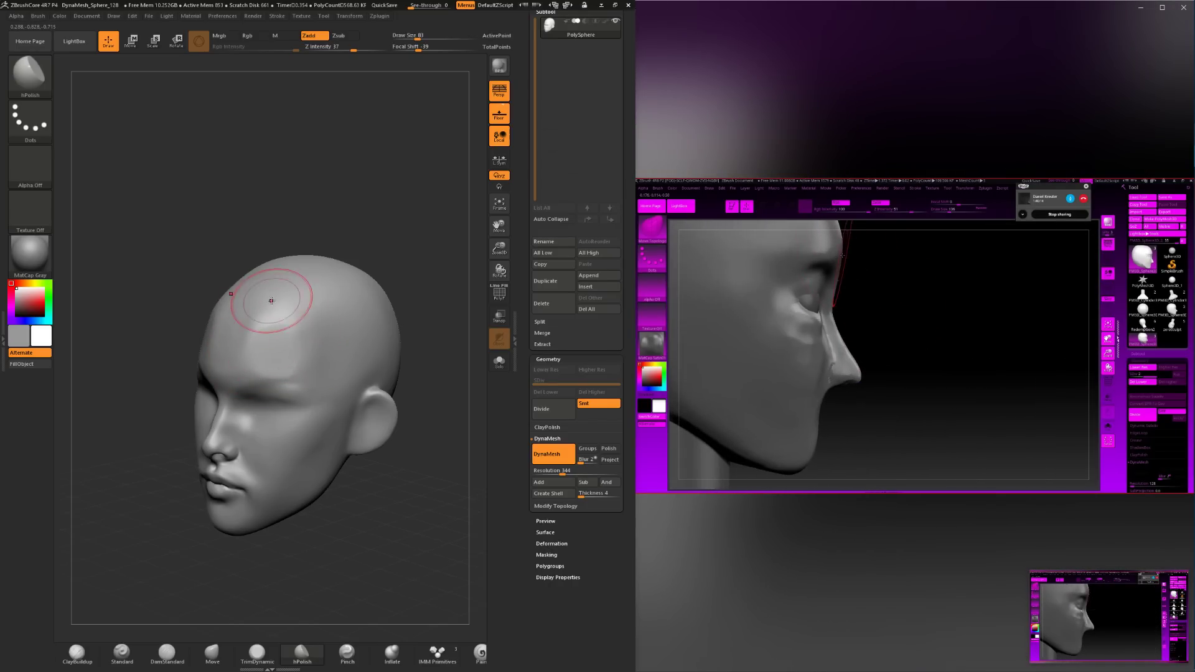
{"action": "left_click_drag", "start_coordinate": [443, 283], "coordinate": [381, 298]}
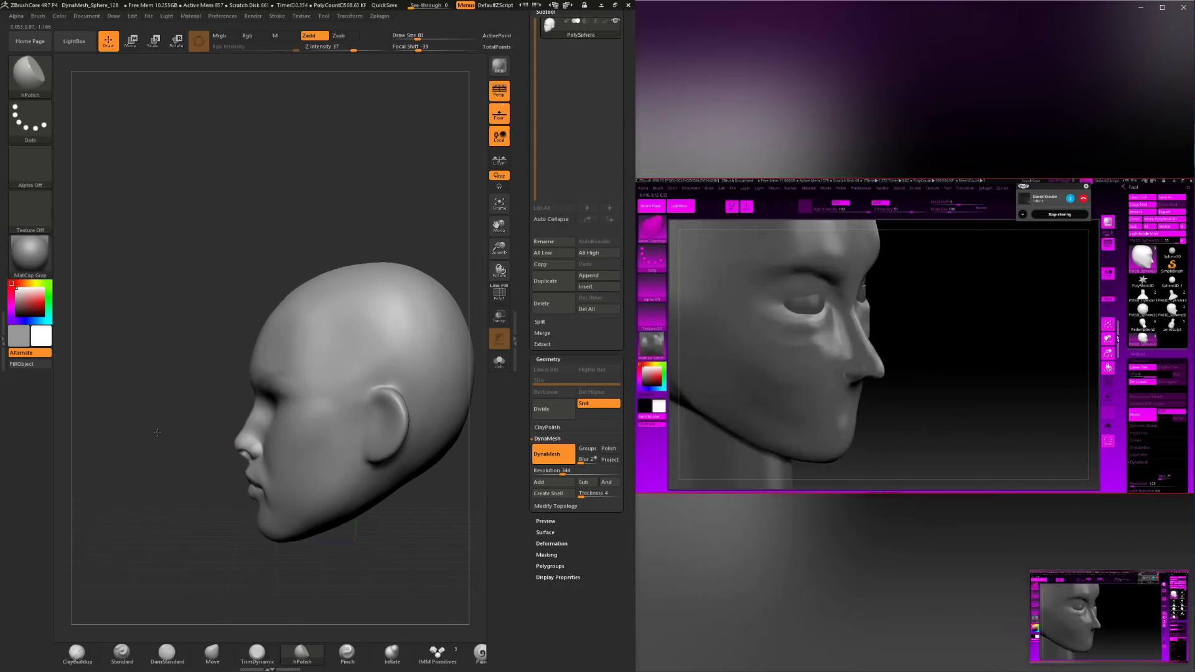
{"action": "mouse_move", "coordinate": [156, 433]}
{"action": "left_mouse_down"}
{"action": "mouse_move", "coordinate": [265, 437]}
{"action": "mouse_move", "coordinate": [322, 423]}
{"action": "mouse_move", "coordinate": [274, 429]}
{"action": "left_mouse_up"}
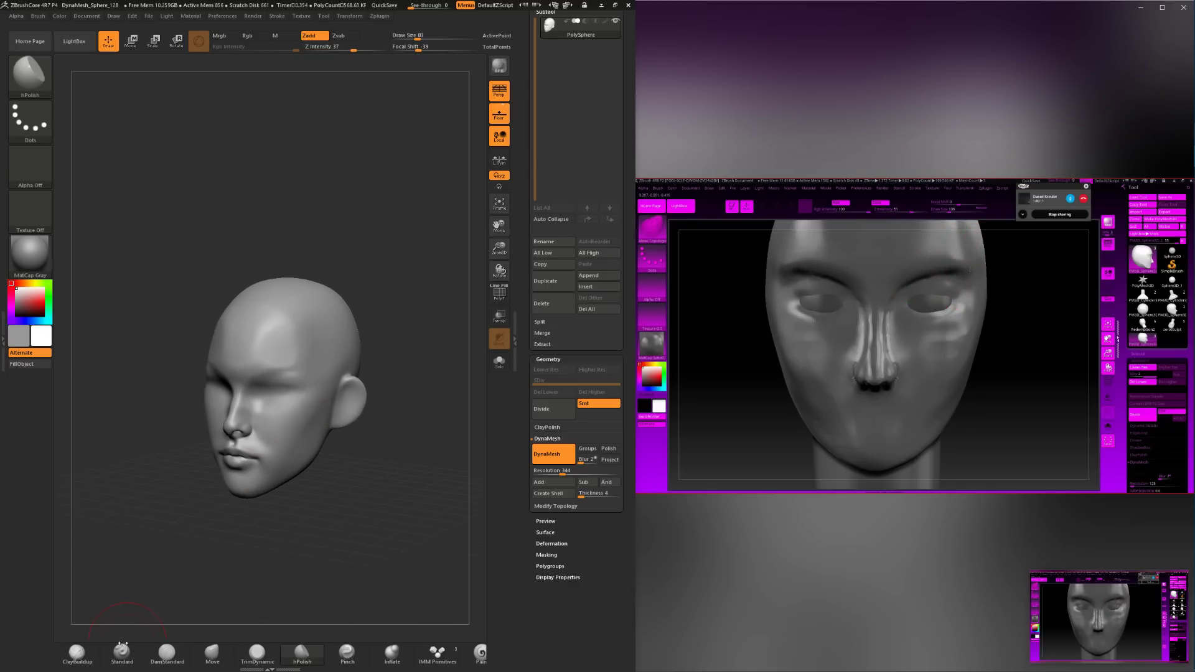
Build up the forehead toward the top of the skull with the ClayBuildup brush and smooth the added clay.
{"action": "left_click", "coordinate": [77, 652]}
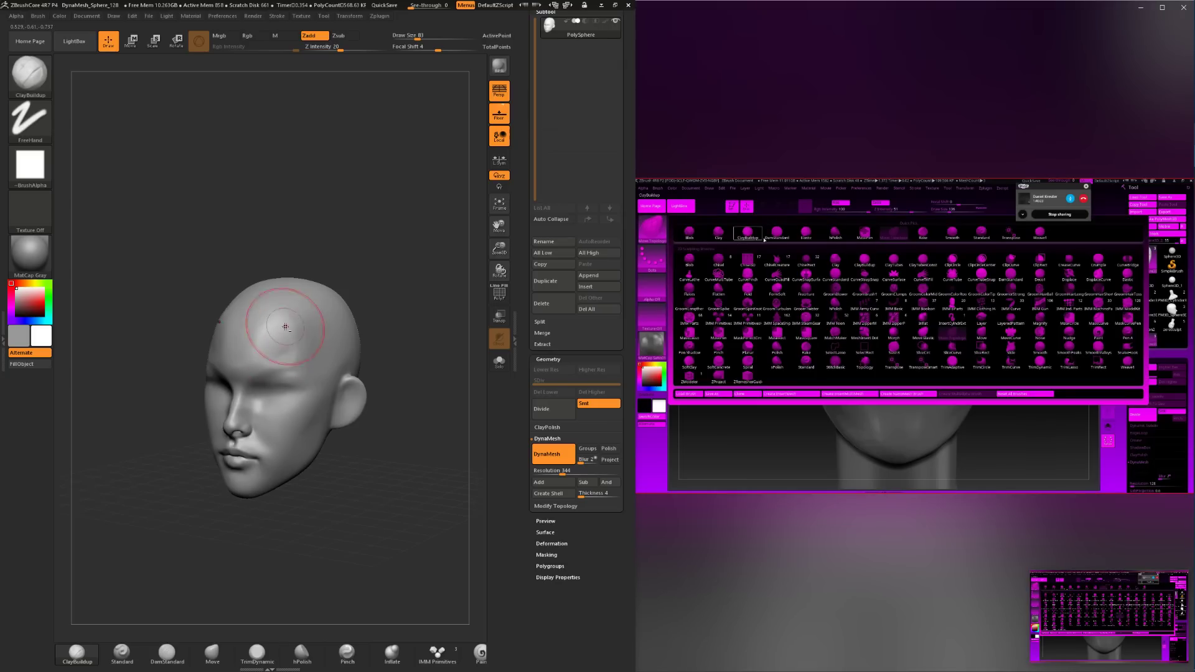
{"action": "key", "text": "shift"}
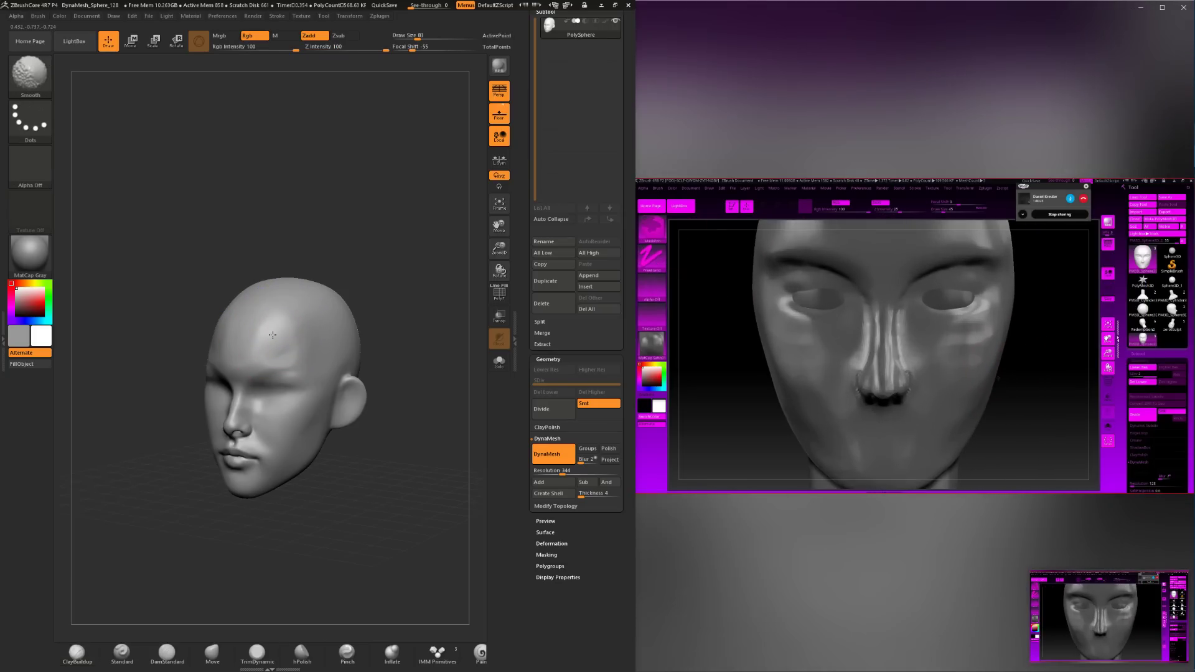
{"action": "left_click_drag", "start_coordinate": [414, 277], "coordinate": [419, 269]}
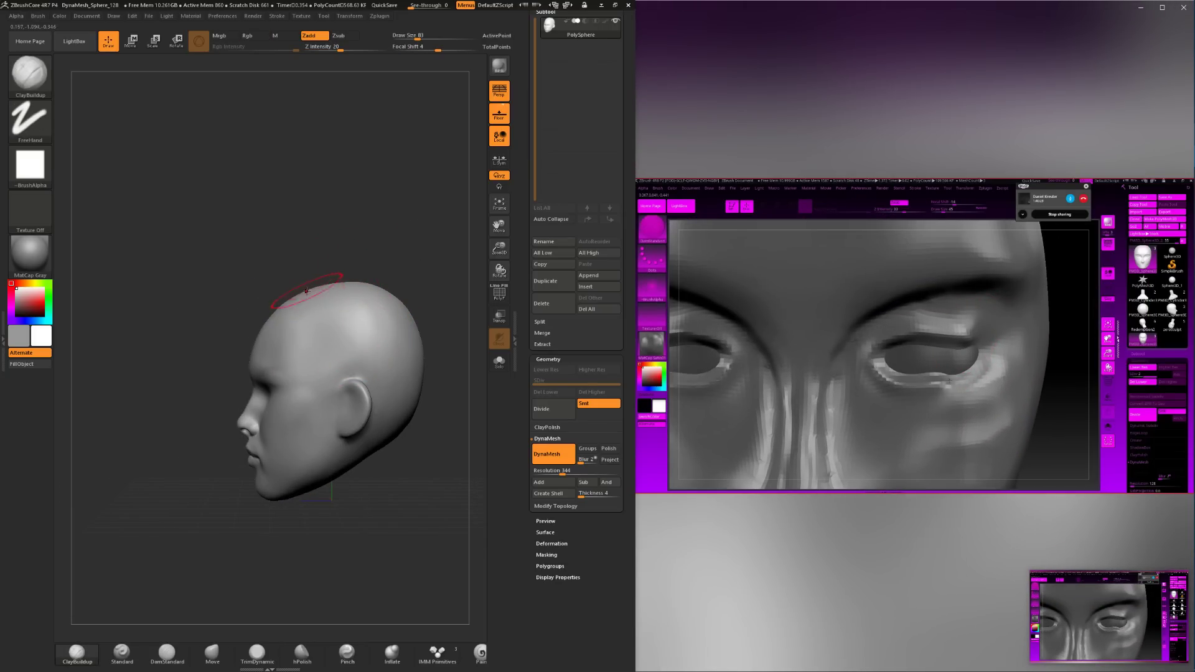
{"action": "key", "text": "shift"}
{"action": "mouse_move", "coordinate": [338, 309]}
{"action": "left_mouse_down", "text": "shift"}
{"action": "mouse_move", "coordinate": [379, 314]}
{"action": "mouse_move", "coordinate": [372, 298]}
{"action": "left_mouse_up", "text": "shift"}
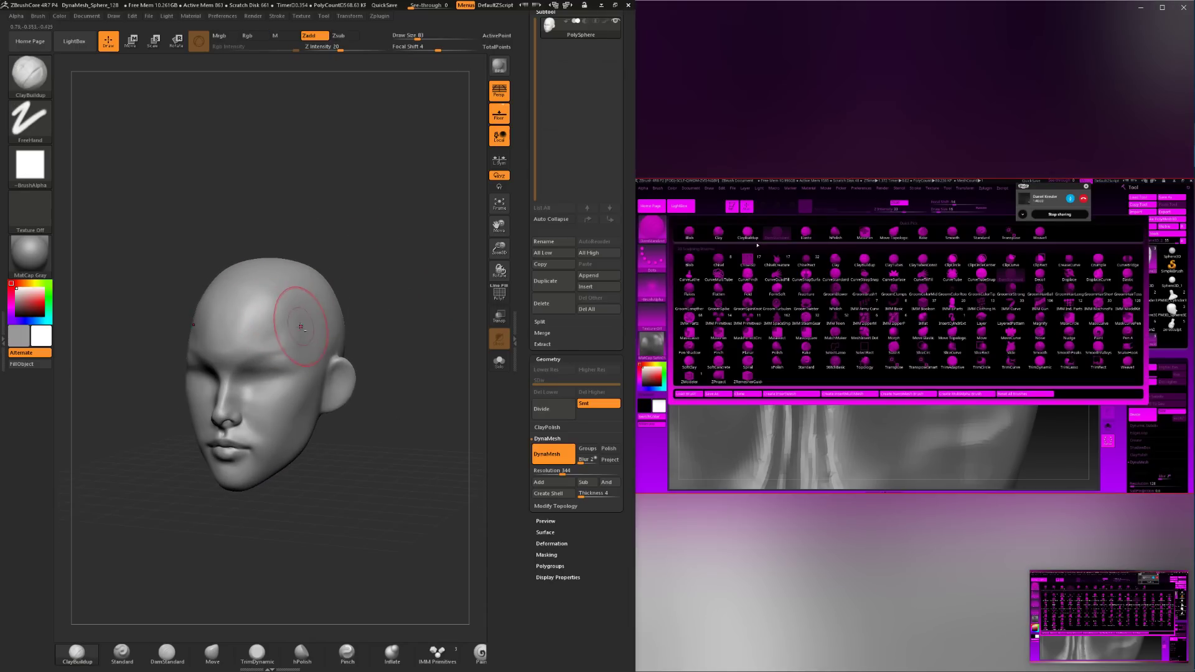
Reduce the ClayBuildup draw size to 62, build up the outer brow and smooth it into the forehead.
{"action": "key", "text": "space"}
{"action": "left_click", "coordinate": [306, 331]}
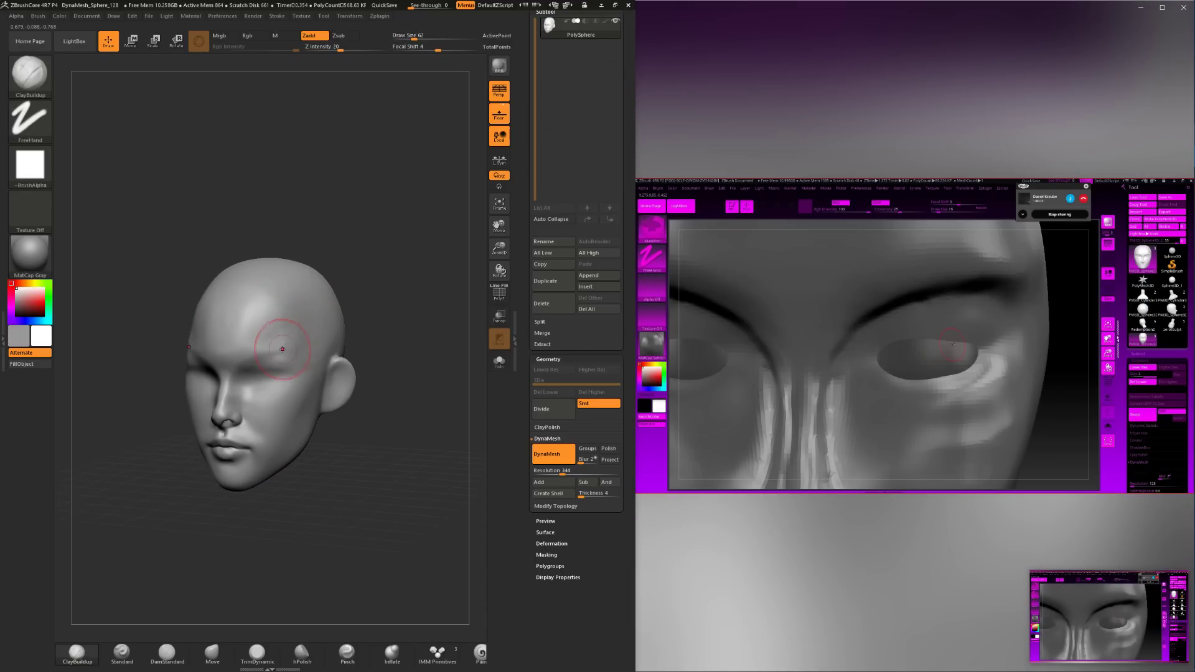
{"action": "key", "text": "shift"}
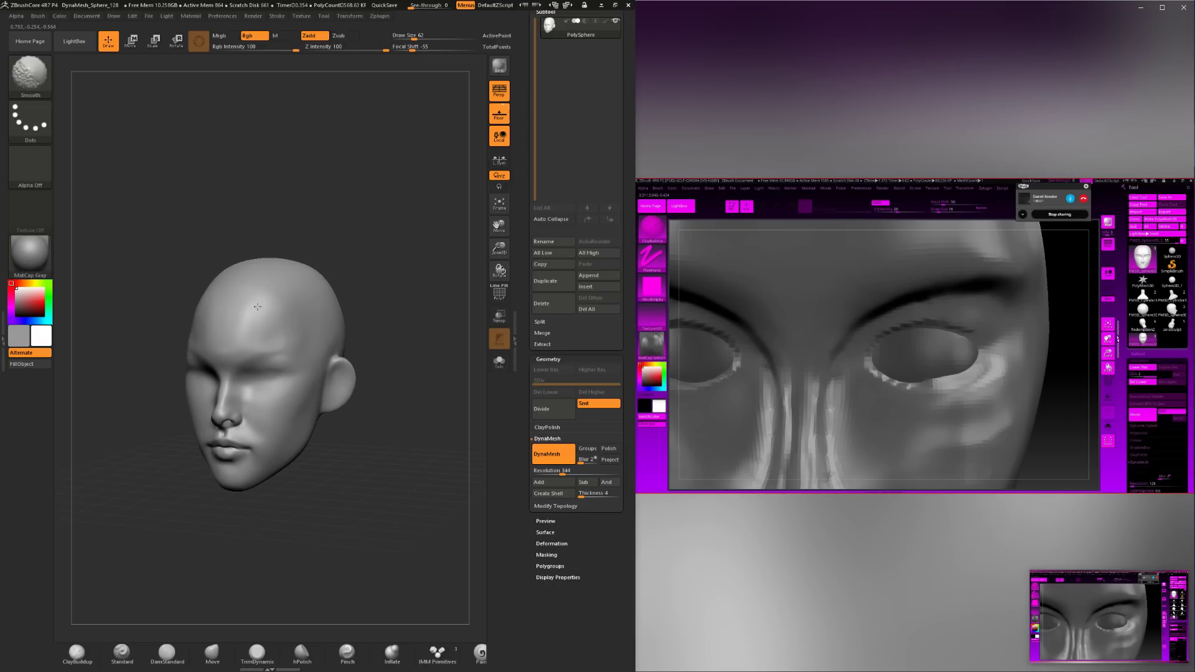
Fill the eye sockets with rounded eye volumes using the ClayBuildup brush and check the face from several angles.
{"action": "mouse_move", "coordinate": [408, 285]}
{"action": "left_mouse_down"}
{"action": "mouse_move", "coordinate": [372, 359]}
{"action": "mouse_move", "coordinate": [358, 356]}
{"action": "mouse_move", "coordinate": [388, 315]}
{"action": "mouse_move", "coordinate": [330, 319]}
{"action": "mouse_move", "coordinate": [380, 321]}
{"action": "mouse_move", "coordinate": [349, 468]}
{"action": "mouse_move", "coordinate": [341, 457]}
{"action": "left_mouse_up"}
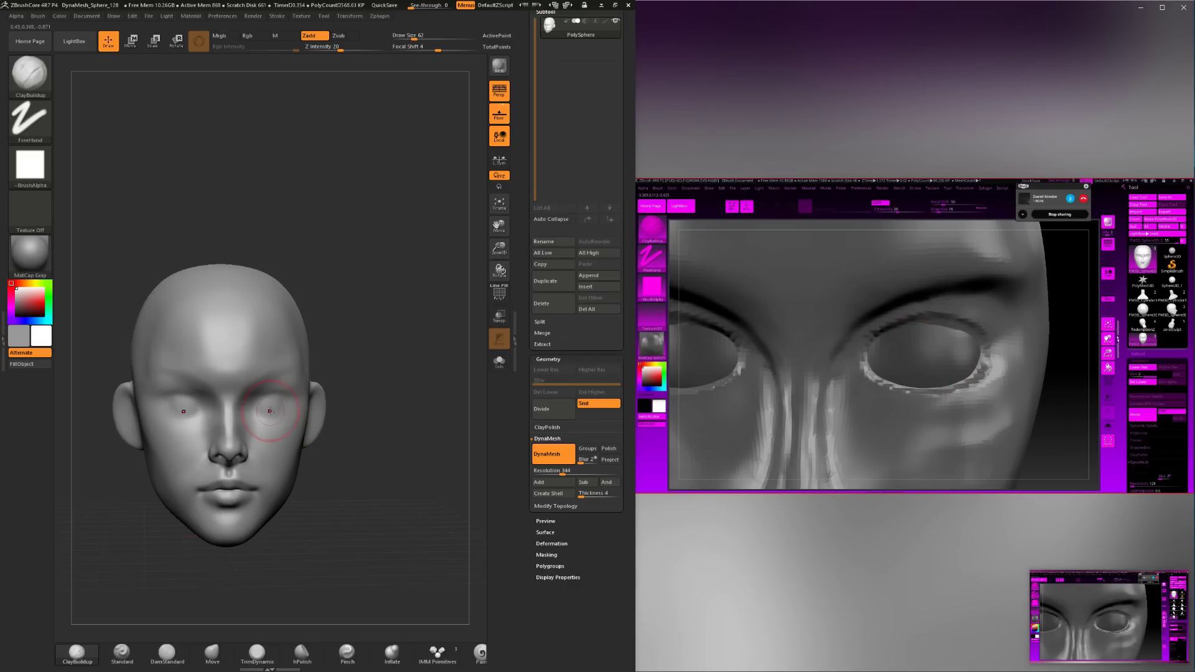
{"action": "left_click_drag", "start_coordinate": [361, 409], "coordinate": [200, 400]}
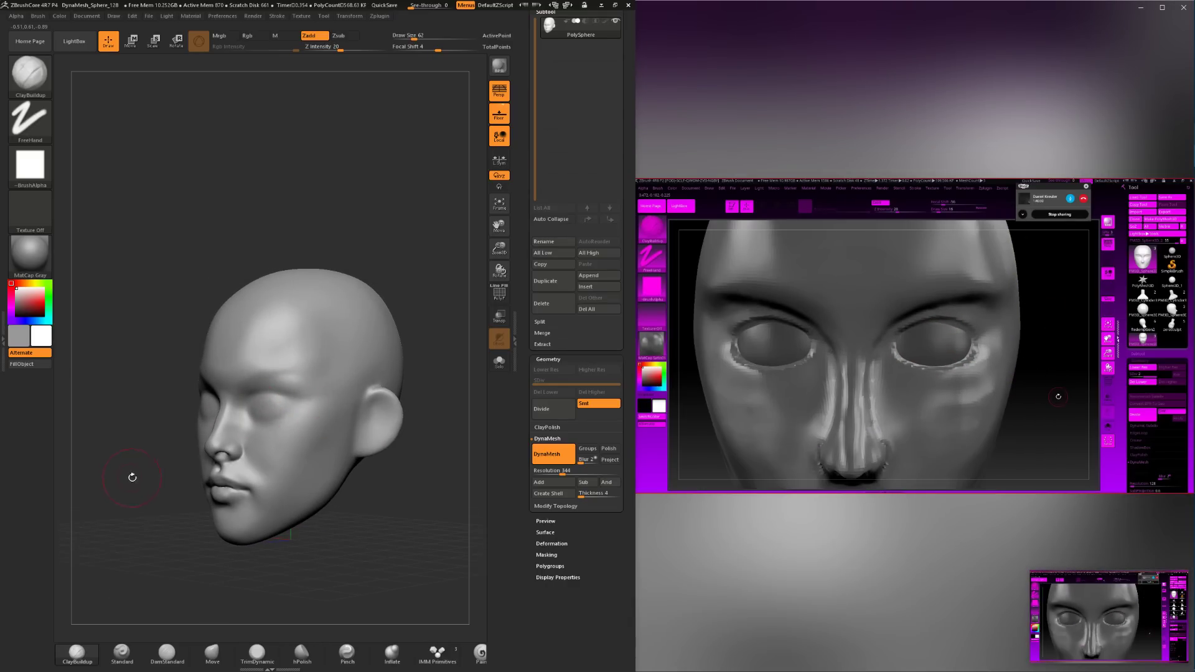
{"action": "left_click_drag", "start_coordinate": [132, 477], "coordinate": [306, 418]}
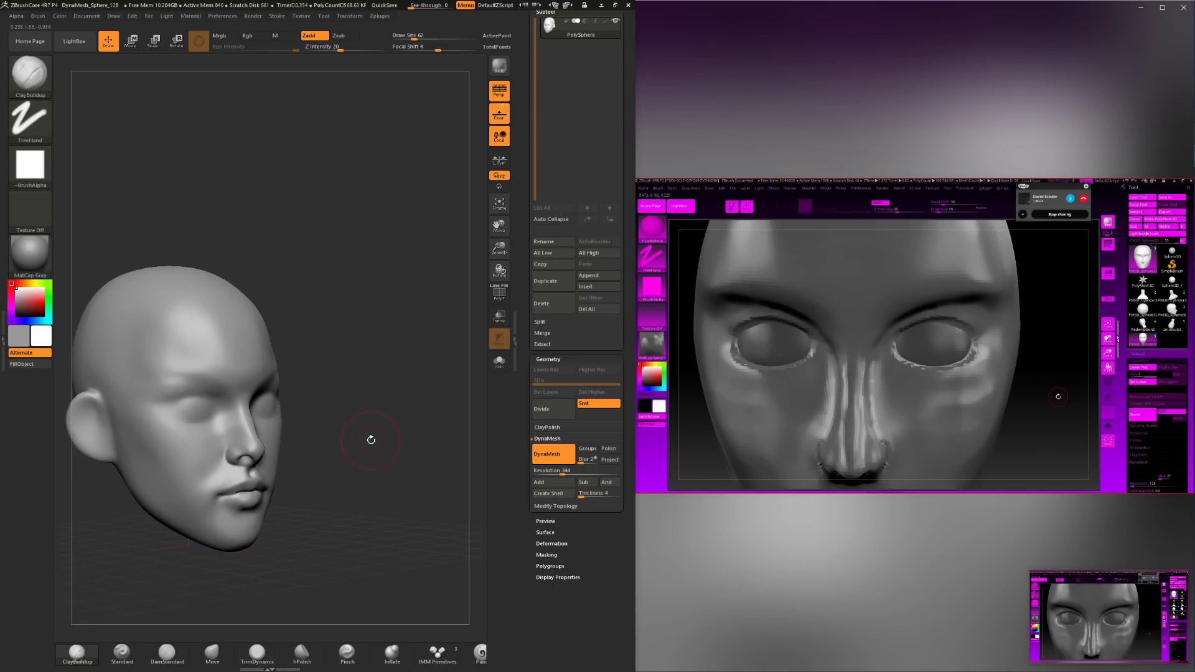
{"action": "left_click_drag", "start_coordinate": [370, 439], "coordinate": [342, 477]}
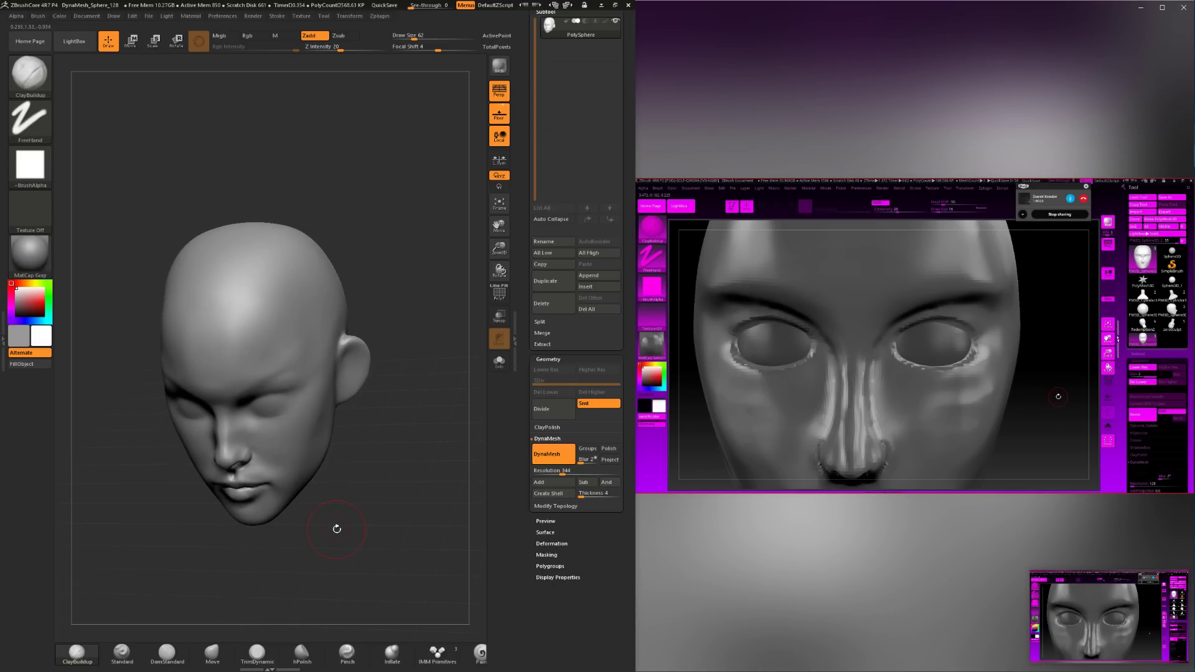
{"action": "left_click_drag", "start_coordinate": [398, 450], "coordinate": [394, 456]}
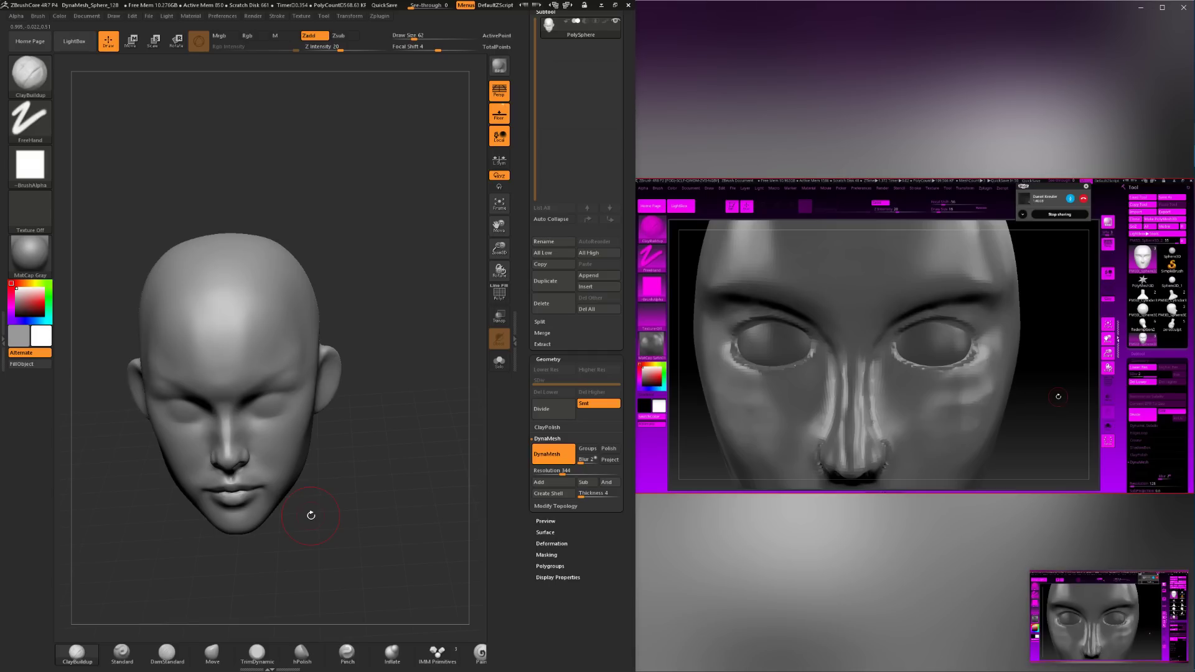
{"action": "mouse_move", "coordinate": [397, 503]}
{"action": "left_mouse_down"}
{"action": "mouse_move", "coordinate": [390, 539]}
{"action": "mouse_move", "coordinate": [280, 624]}
{"action": "left_mouse_up"}
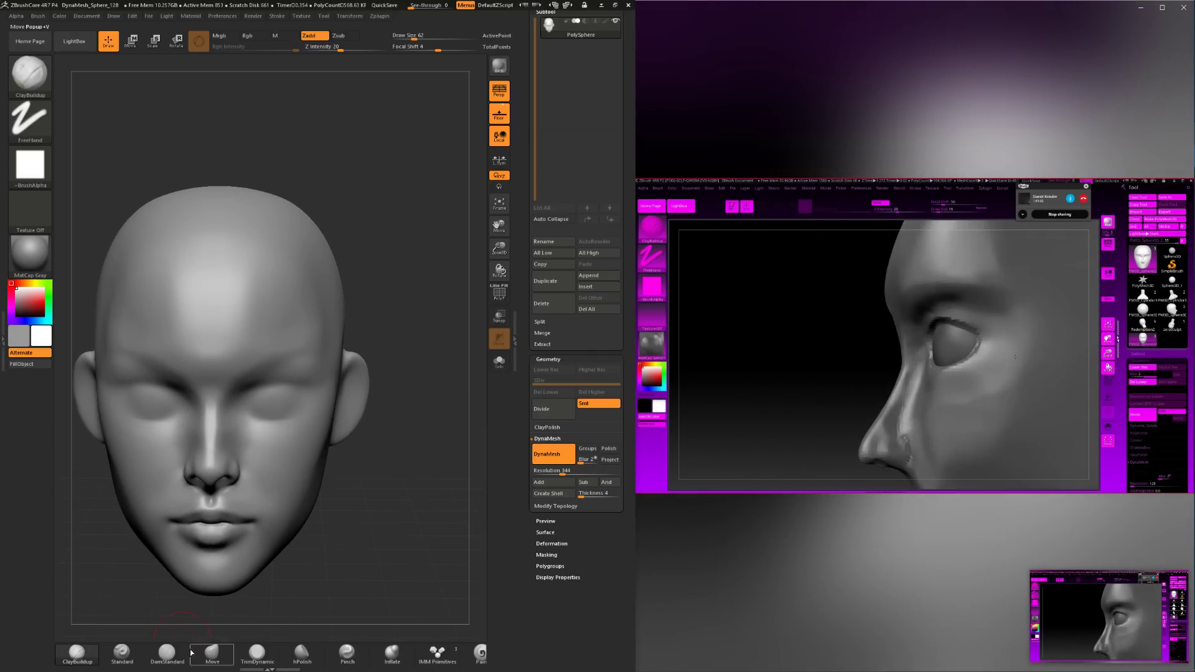
Carve deeper creases at the inner eye corners beneath the brows with the DamStandard brush.
{"action": "left_click", "coordinate": [167, 652]}
{"action": "key", "text": "space"}
{"action": "mouse_move", "coordinate": [255, 404]}
{"action": "left_mouse_down"}
{"action": "mouse_move", "coordinate": [250, 415]}
{"action": "mouse_move", "coordinate": [280, 415]}
{"action": "mouse_move", "coordinate": [232, 405]}
{"action": "left_mouse_up"}
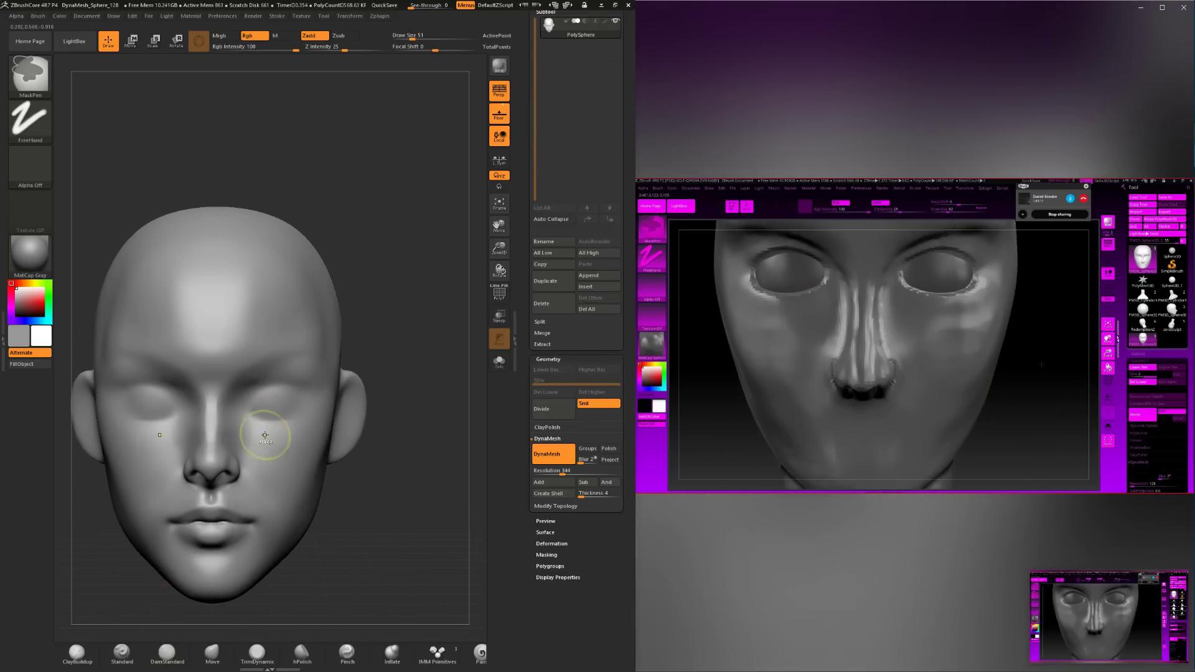
{"action": "key", "text": "space"}
{"action": "mouse_move", "coordinate": [257, 412]}
{"action": "left_mouse_down"}
{"action": "mouse_move", "coordinate": [297, 420]}
{"action": "mouse_move", "coordinate": [253, 409]}
{"action": "left_mouse_up"}
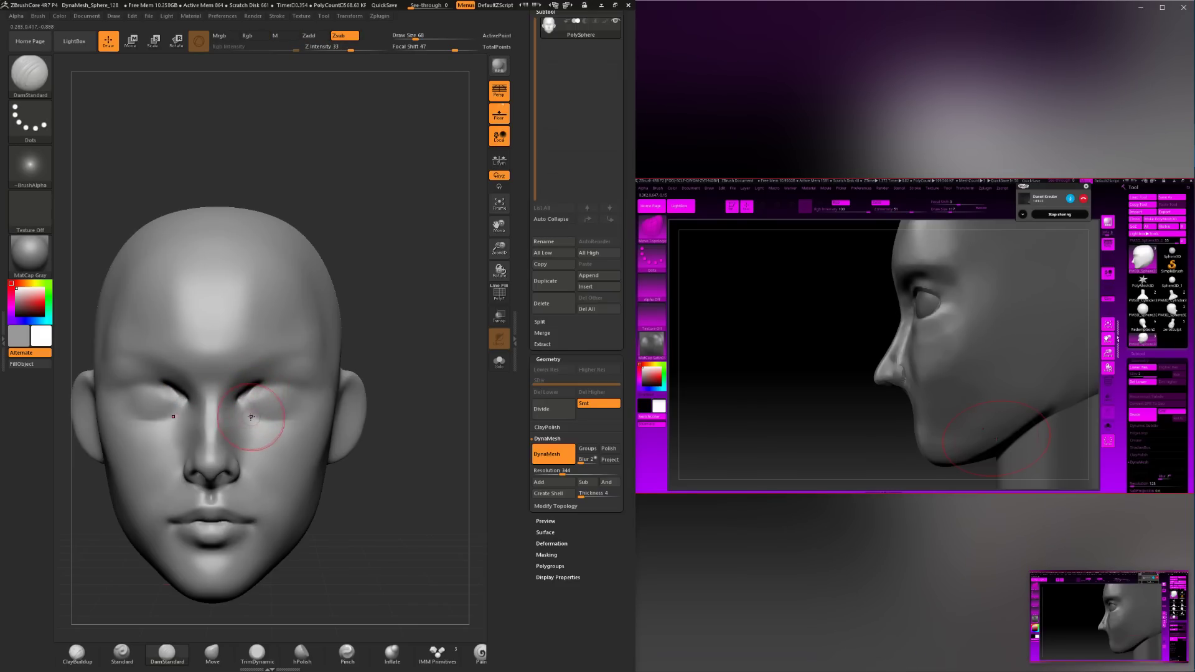
Refine the eye socket creases with a smaller DamStandard brush and smooth them, checking the head from several sides.
{"action": "key", "text": "space"}
{"action": "left_click", "coordinate": [250, 403]}
{"action": "key", "text": "shift"}
{"action": "left_click_drag", "start_coordinate": [417, 435], "coordinate": [310, 415]}
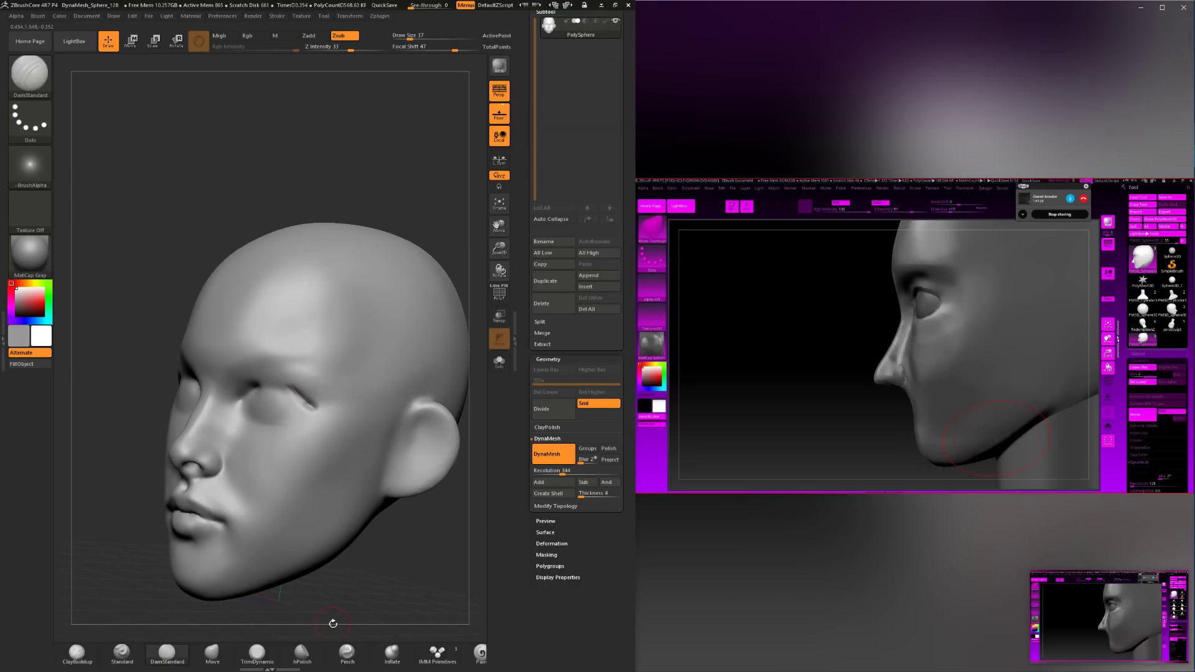
{"action": "left_click_drag", "start_coordinate": [333, 621], "coordinate": [350, 467]}
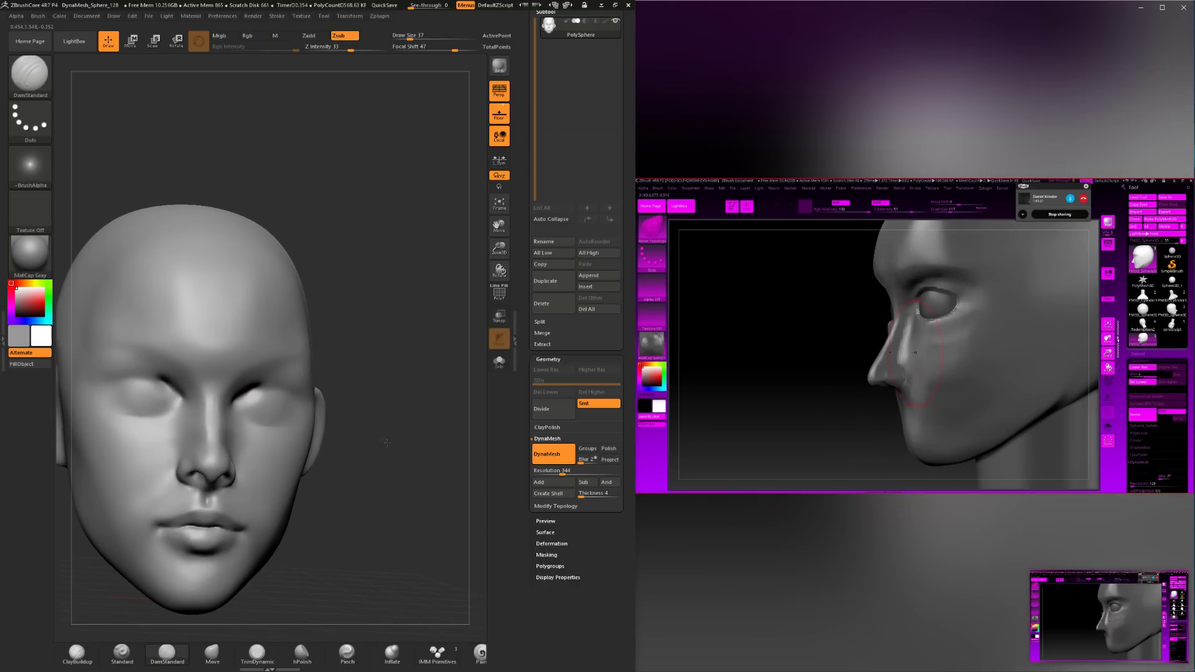
{"action": "right_click_drag", "start_coordinate": [373, 467], "coordinate": [386, 436], "text": "ctrl"}
{"action": "left_click_drag", "start_coordinate": [385, 435], "coordinate": [336, 420]}
{"action": "left_click_drag", "start_coordinate": [355, 500], "coordinate": [386, 475]}
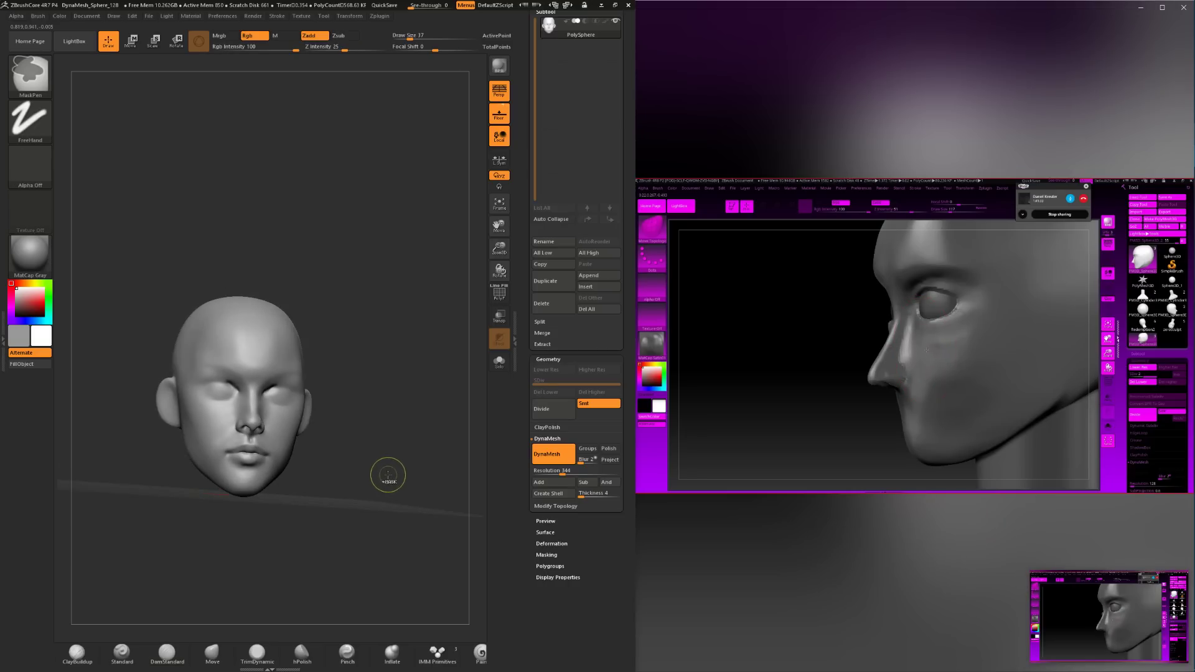
{"action": "left_click_drag", "start_coordinate": [389, 367], "coordinate": [336, 398]}
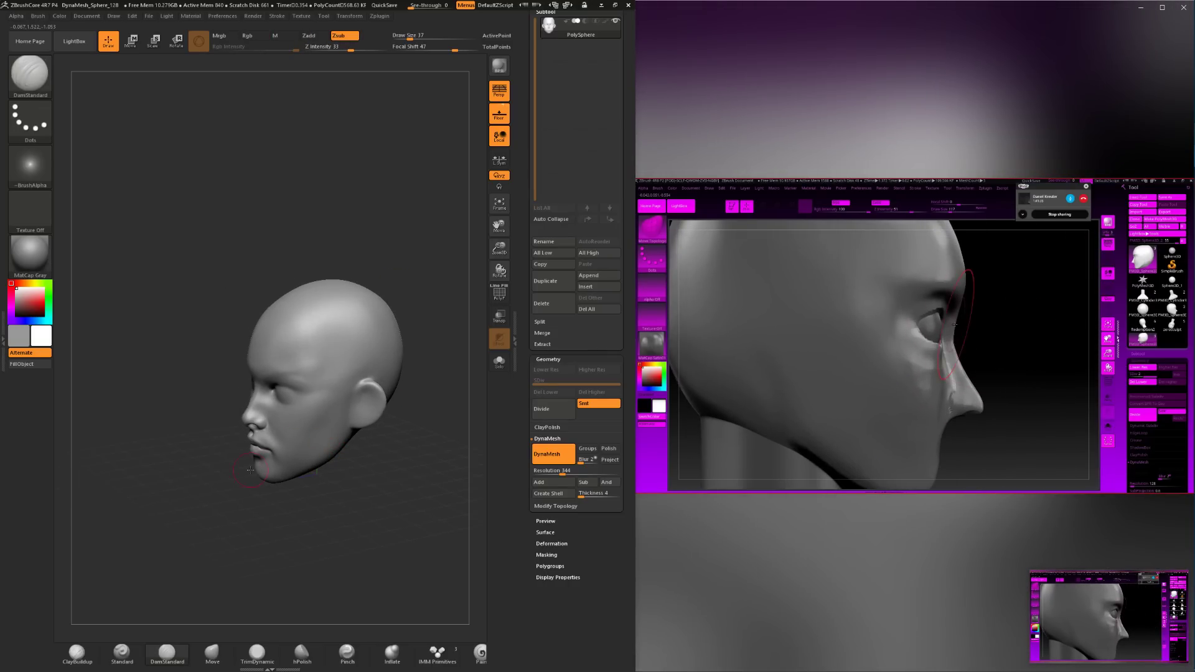
Trim the sides of the forehead and temples with an enlarged TrimDynamic brush and smooth the trimmed planes.
{"action": "left_click", "coordinate": [259, 652]}
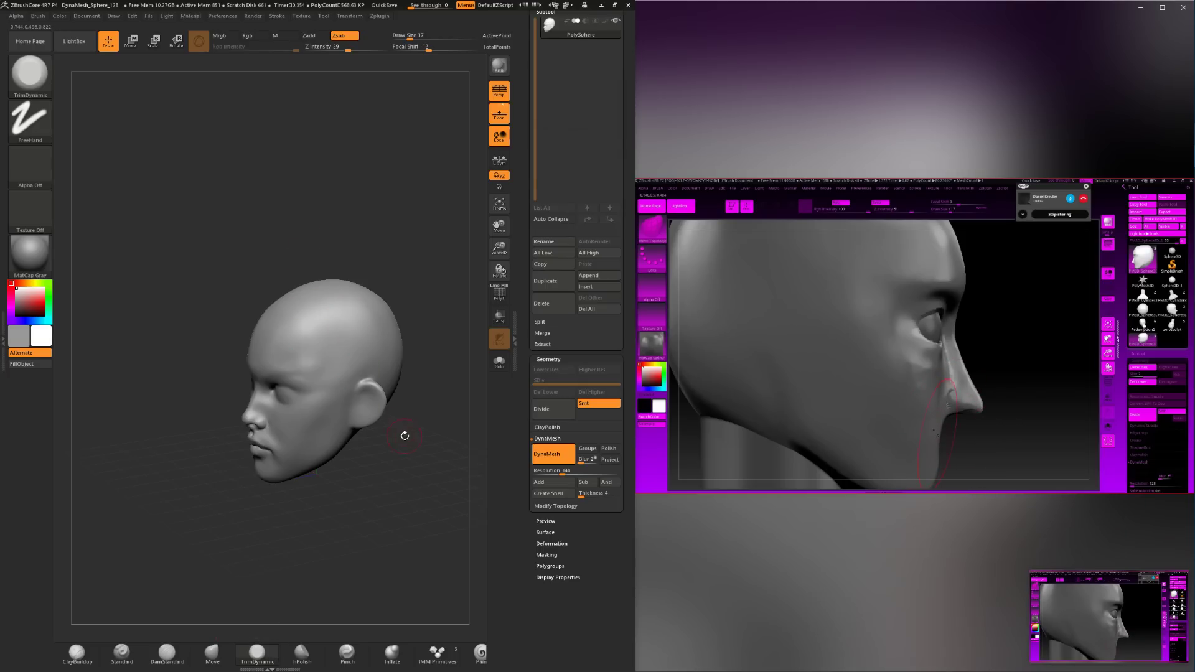
{"action": "left_click_drag", "start_coordinate": [403, 435], "coordinate": [413, 432], "text": "shift"}
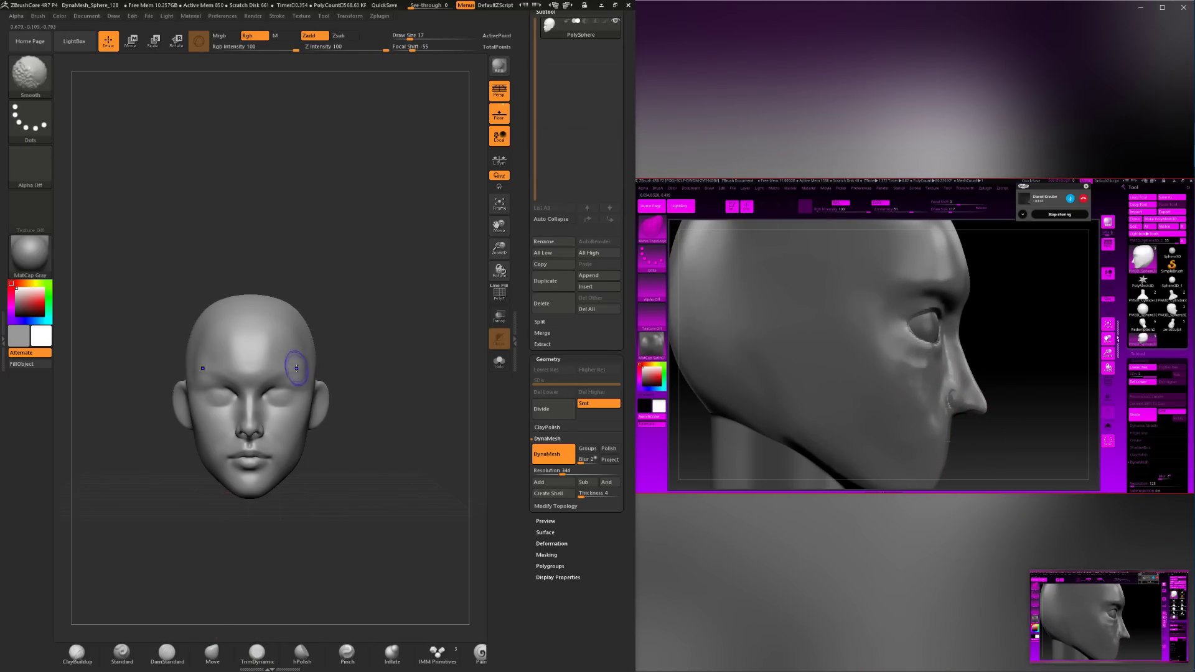
{"action": "left_click", "coordinate": [257, 654]}
{"action": "mouse_move", "coordinate": [438, 412]}
{"action": "left_mouse_down"}
{"action": "mouse_move", "coordinate": [405, 411]}
{"action": "mouse_move", "coordinate": [399, 435]}
{"action": "left_mouse_up"}
{"action": "key", "text": "space"}
{"action": "left_click_drag", "start_coordinate": [310, 357], "coordinate": [310, 372]}
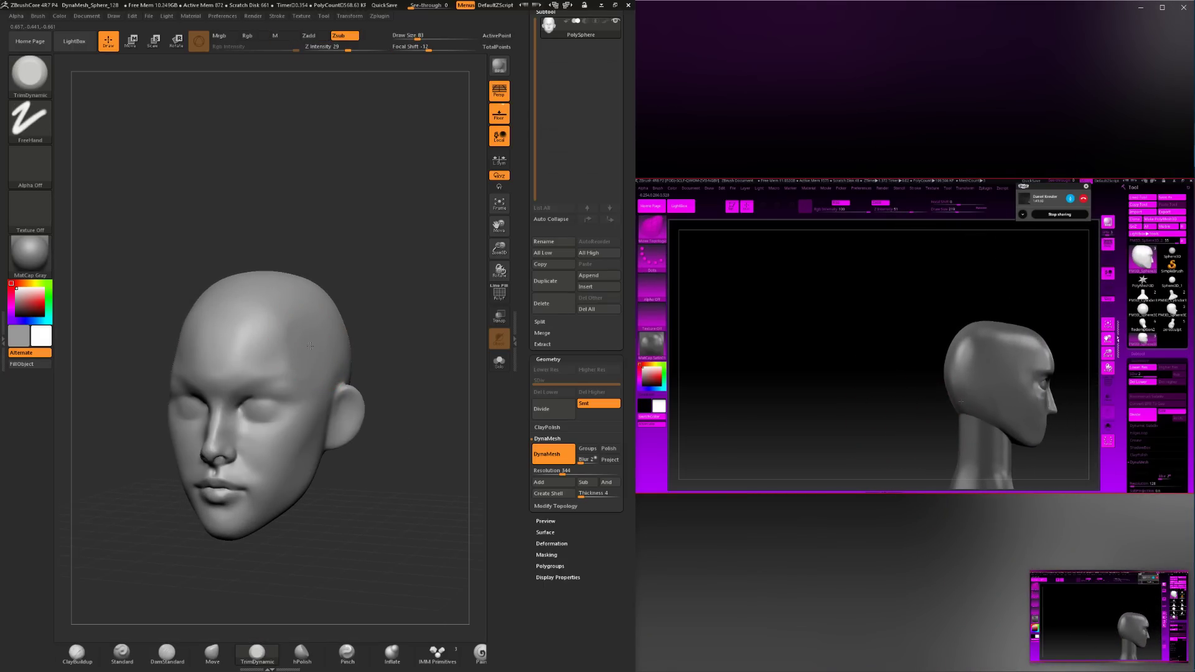
{"action": "left_click_drag", "start_coordinate": [371, 311], "coordinate": [376, 301], "text": "shift"}
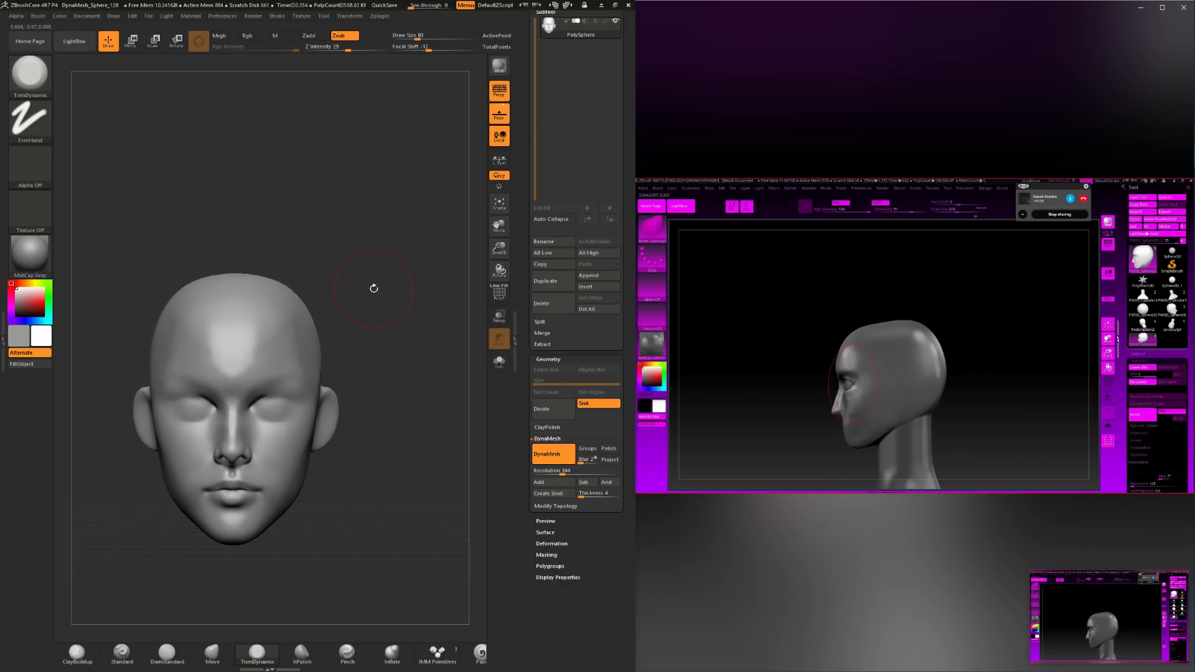
{"action": "left_click_drag", "start_coordinate": [373, 288], "coordinate": [330, 298]}
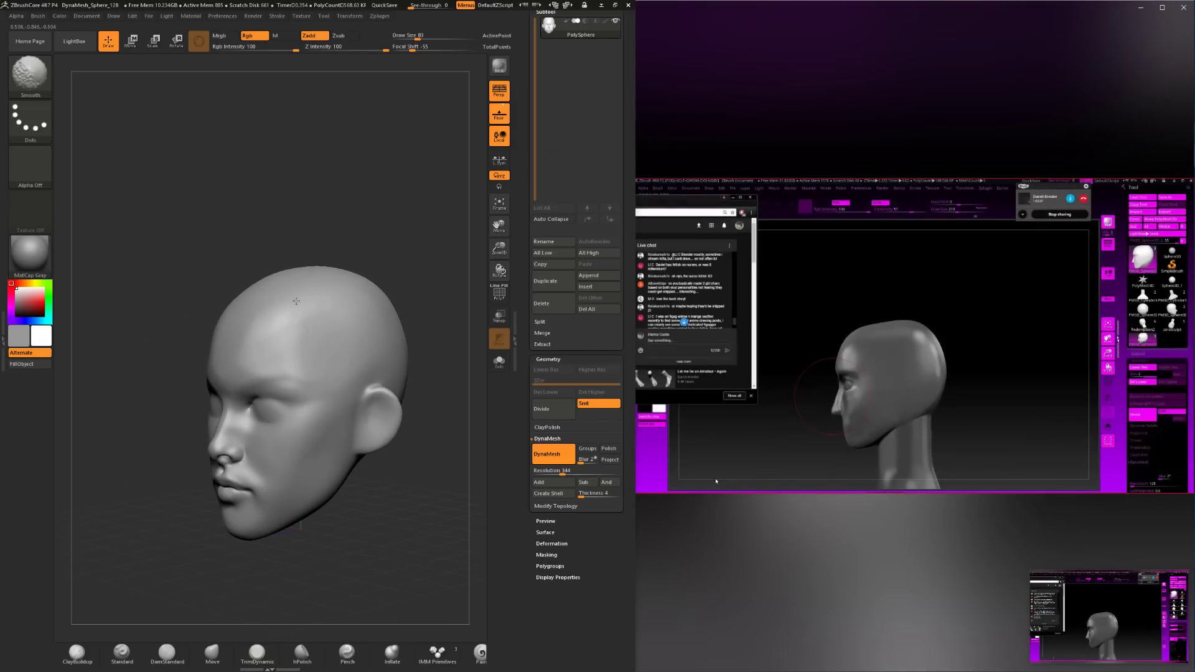
{"action": "left_click_drag", "start_coordinate": [308, 326], "coordinate": [306, 336], "text": "shift"}
{"action": "mouse_move", "coordinate": [320, 235]}
{"action": "left_mouse_down"}
{"action": "mouse_move", "coordinate": [379, 218]}
{"action": "mouse_move", "coordinate": [362, 255]}
{"action": "mouse_move", "coordinate": [320, 251]}
{"action": "left_mouse_up"}
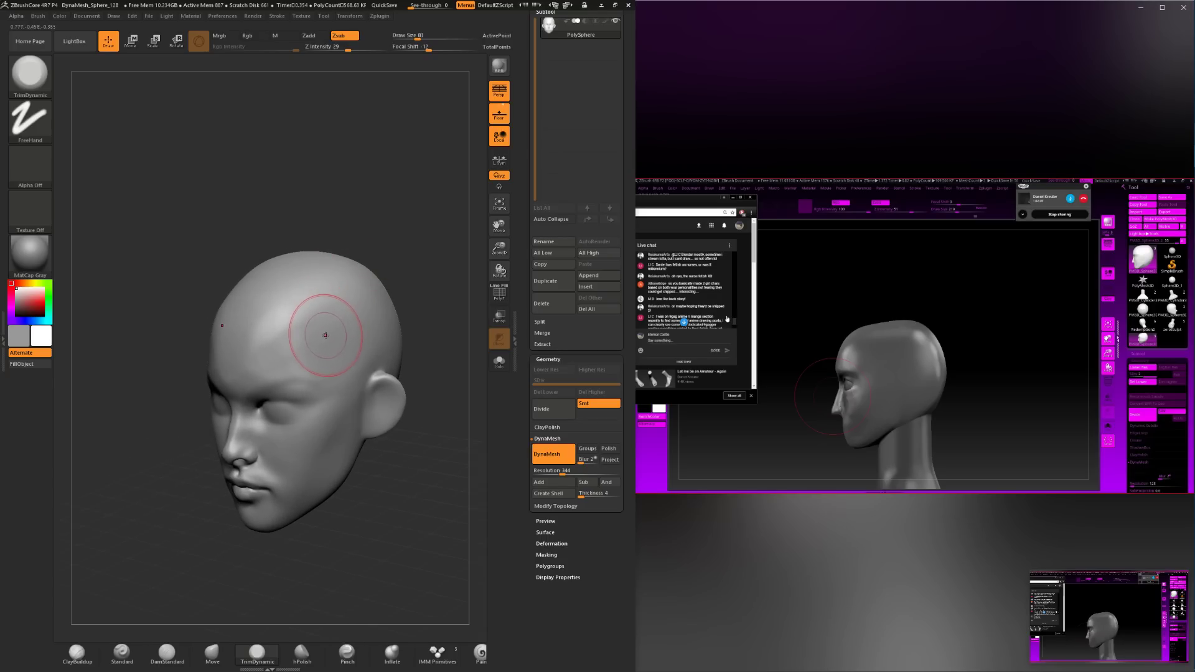
Build up the area between the outer brow and temple with a smaller ClayBuildup brush and smooth it.
{"action": "left_click", "coordinate": [87, 656]}
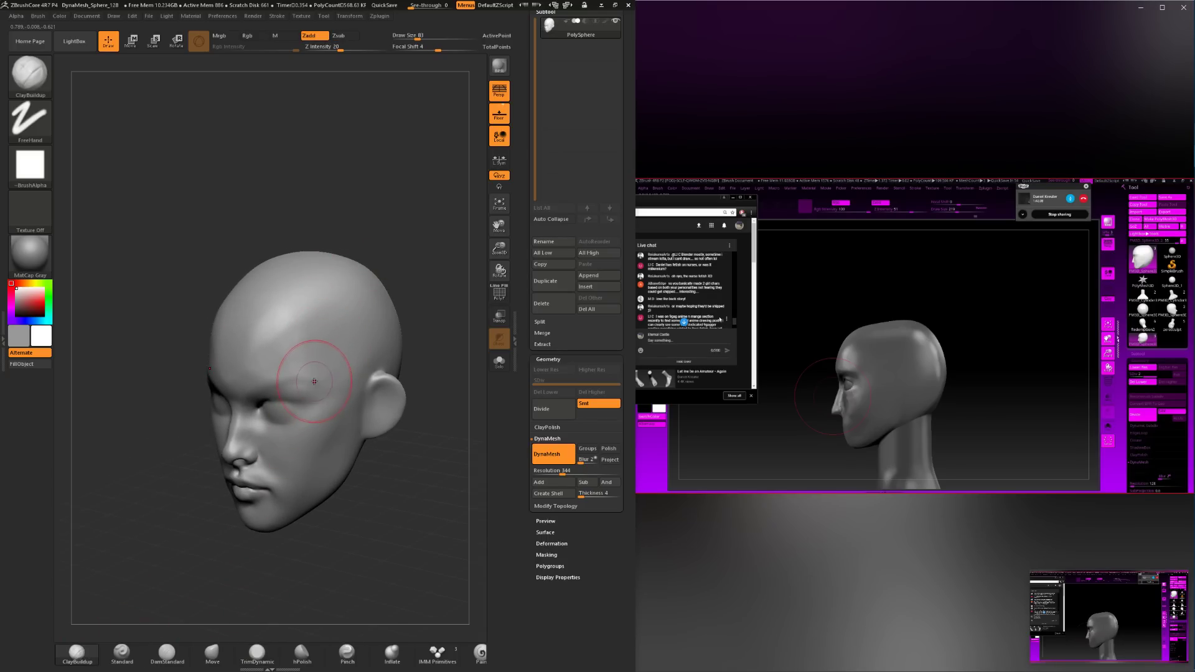
{"action": "key", "text": "space"}
{"action": "left_click_drag", "start_coordinate": [314, 382], "coordinate": [301, 379]}
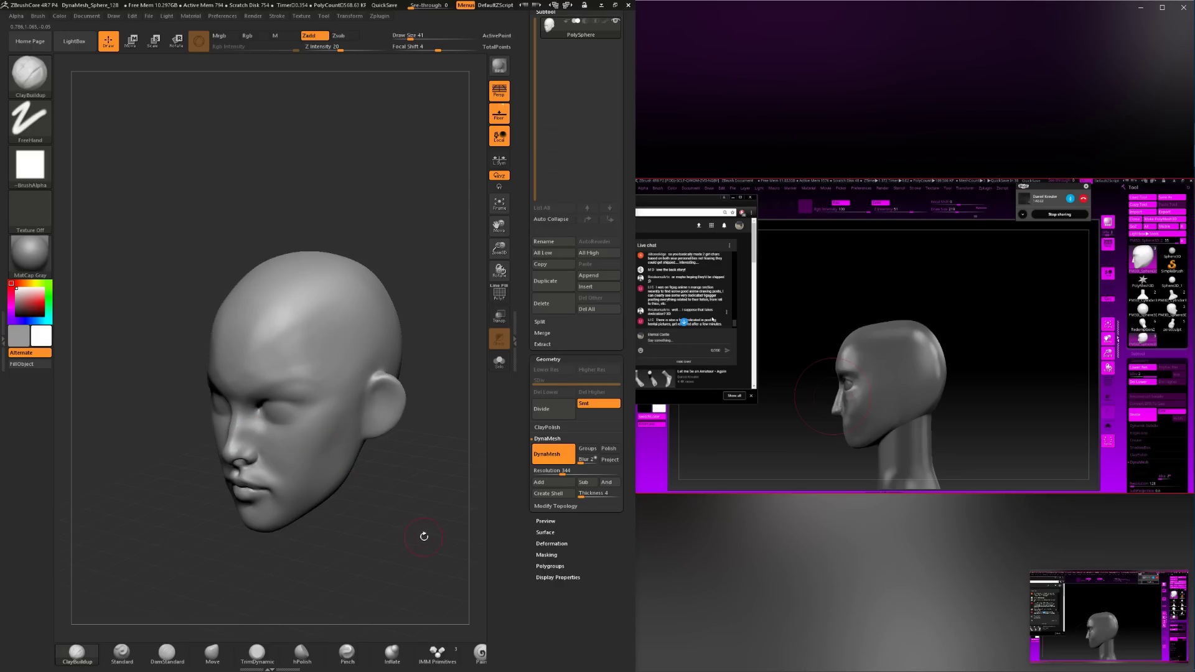
{"action": "left_click_drag", "start_coordinate": [424, 536], "coordinate": [295, 366], "text": "shift"}
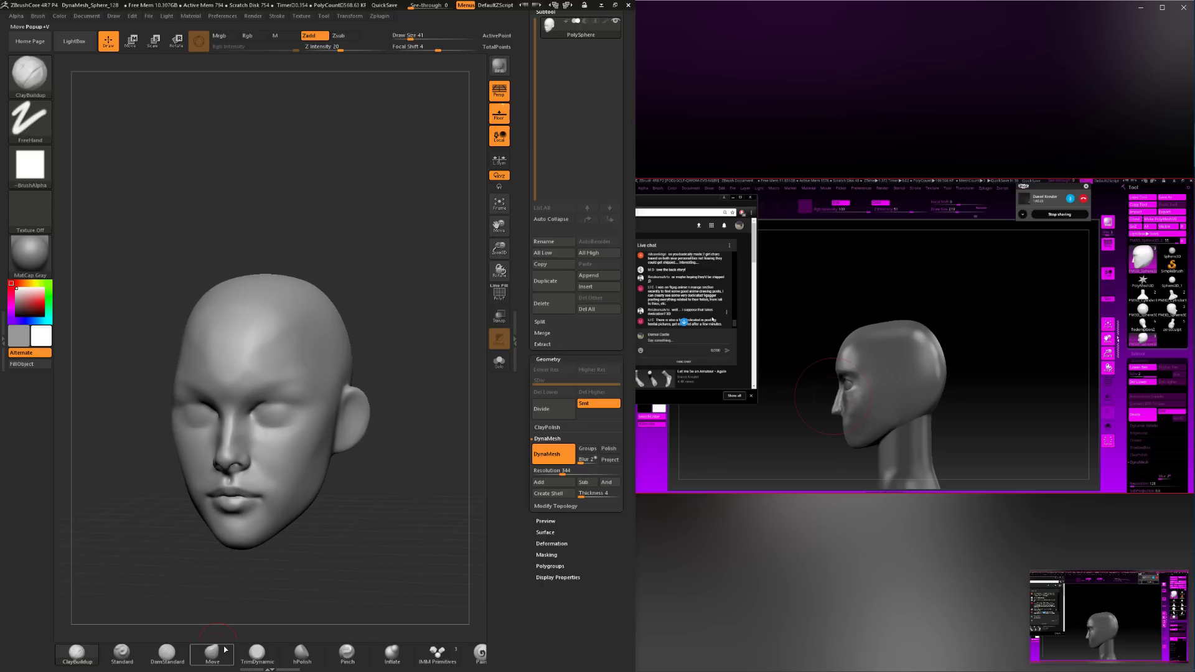
Enlarge the brush draw size and smooth the forehead and the upper side of the skull.
{"action": "key", "text": "s"}
{"action": "left_click_drag", "start_coordinate": [302, 323], "coordinate": [316, 323]}
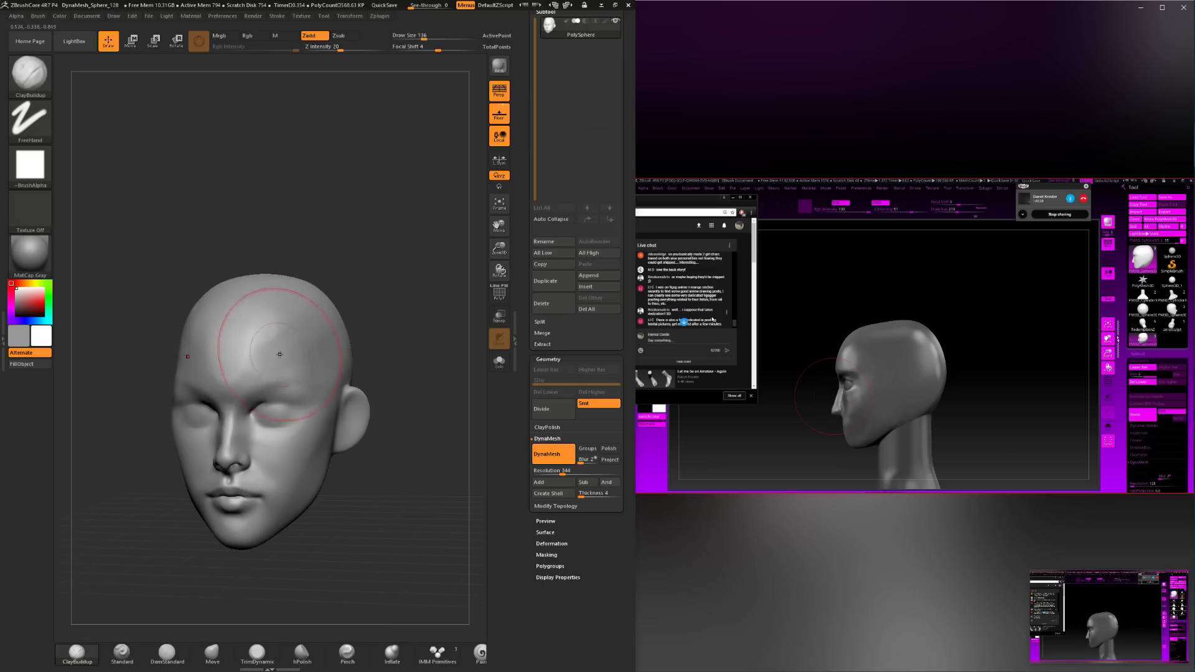
{"action": "left_click_drag", "start_coordinate": [362, 317], "coordinate": [300, 312], "text": "shift"}
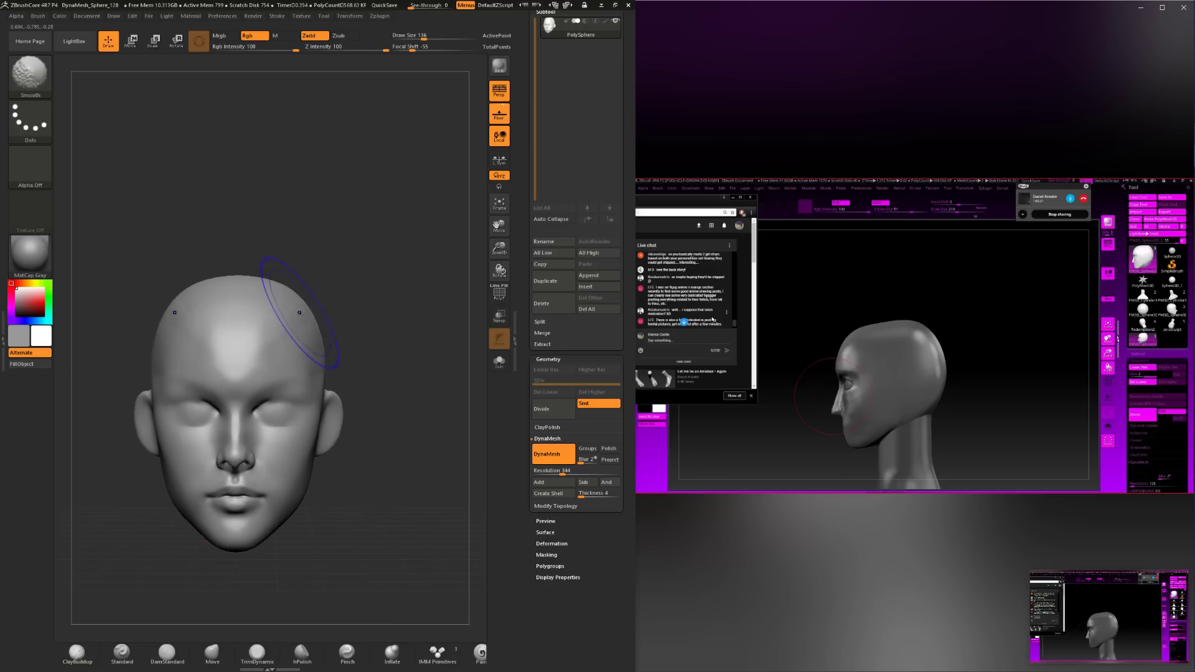
{"action": "key", "text": "space"}
{"action": "mouse_move", "coordinate": [371, 299]}
{"action": "left_mouse_down"}
{"action": "mouse_move", "coordinate": [311, 348]}
{"action": "mouse_move", "coordinate": [363, 301]}
{"action": "mouse_move", "coordinate": [415, 288]}
{"action": "left_mouse_up"}
{"action": "key", "text": "space"}
{"action": "left_click_drag", "start_coordinate": [318, 333], "coordinate": [322, 333]}
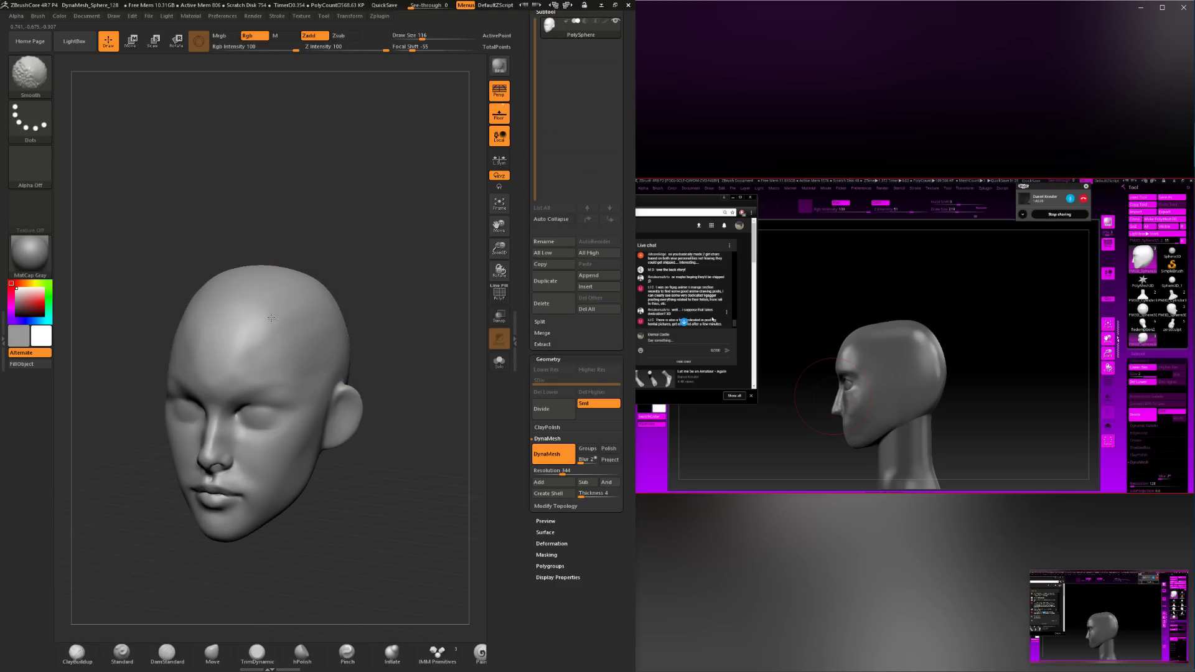
Enlarge the ClayBuildup brush to draw size 108 and refine the outer brow above the eye sockets, smoothing the surface.
{"action": "mouse_move", "coordinate": [400, 286]}
{"action": "left_mouse_down"}
{"action": "mouse_move", "coordinate": [417, 282]}
{"action": "mouse_move", "coordinate": [389, 287]}
{"action": "left_mouse_up"}
{"action": "key", "text": "space"}
{"action": "key", "text": "space"}
{"action": "left_click_drag", "start_coordinate": [290, 377], "coordinate": [284, 377]}
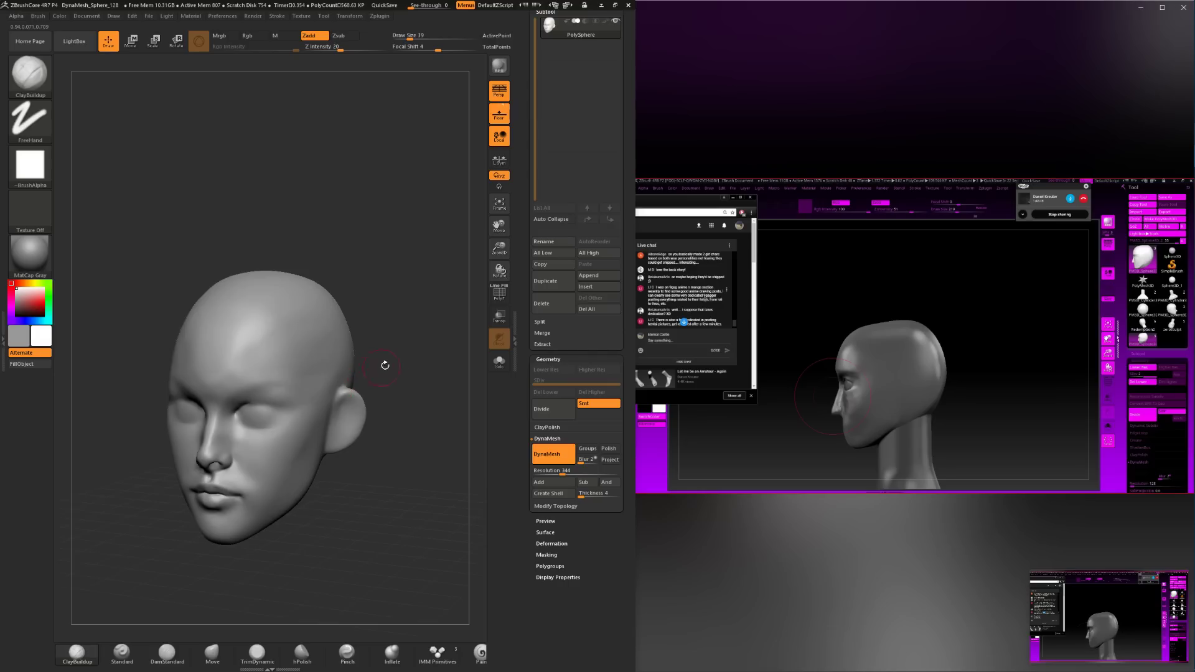
{"action": "mouse_move", "coordinate": [385, 365]}
{"action": "left_mouse_down", "text": "shift"}
{"action": "mouse_move", "coordinate": [403, 368]}
{"action": "mouse_move", "coordinate": [362, 407]}
{"action": "left_mouse_up", "text": "shift"}
{"action": "key", "text": "space"}
{"action": "left_click_drag", "start_coordinate": [289, 425], "coordinate": [299, 423]}
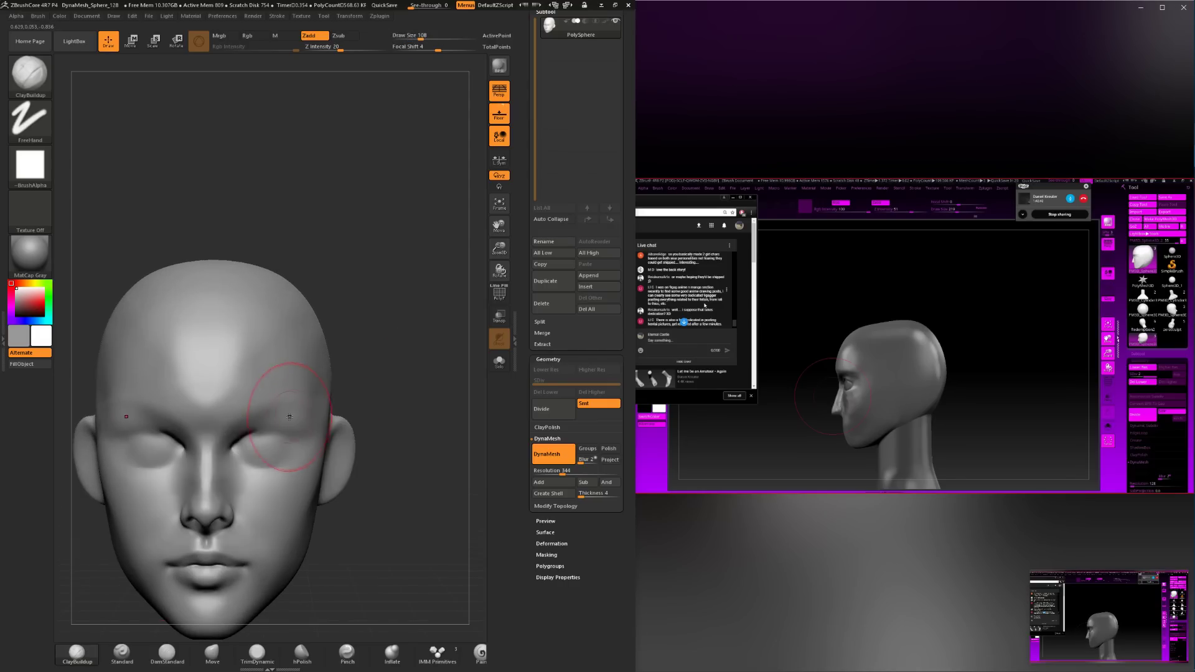
Reduce the draw size to 74 and smooth the outer brow, eye sockets and eyeballs, checking the head from several sides.
{"action": "left_click_drag", "start_coordinate": [390, 408], "coordinate": [308, 436]}
{"action": "key", "text": "space"}
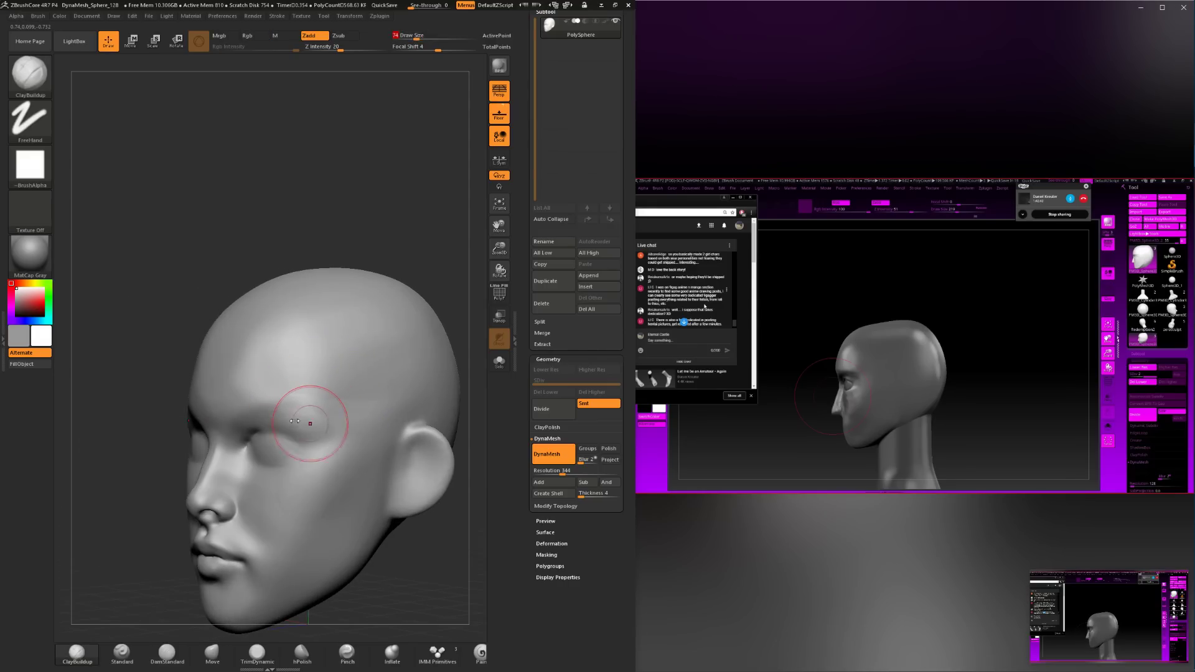
{"action": "key", "text": "shift"}
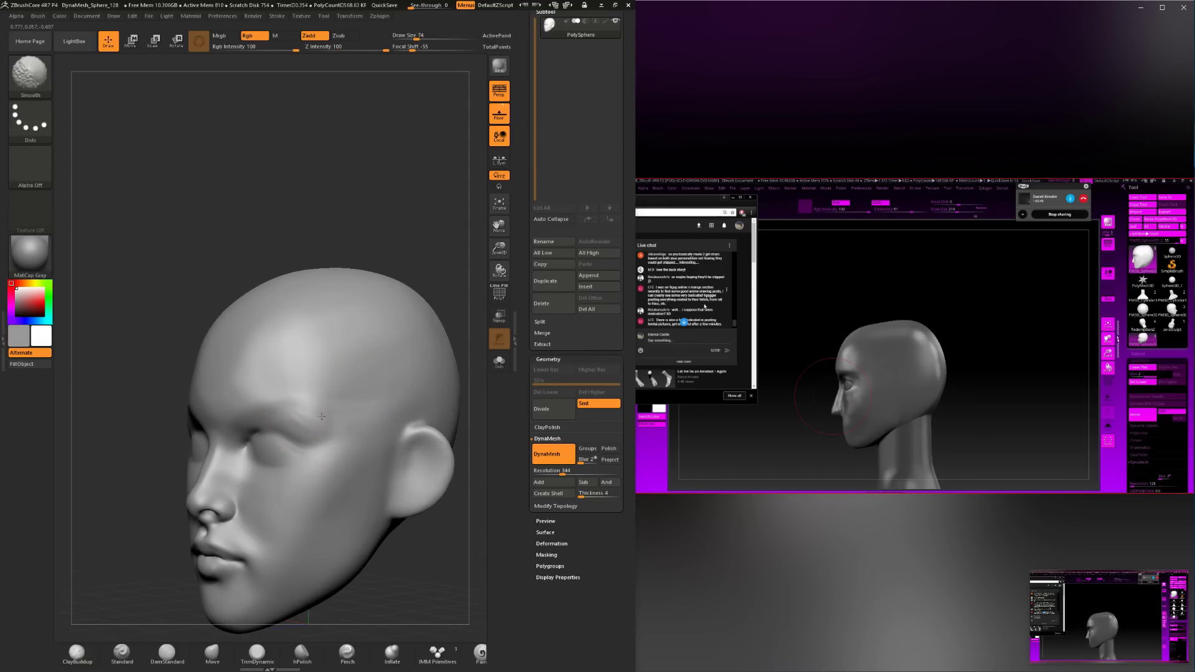
{"action": "mouse_move", "coordinate": [321, 393]}
{"action": "left_mouse_down", "text": "shift"}
{"action": "mouse_move", "coordinate": [234, 468]}
{"action": "mouse_move", "coordinate": [228, 434]}
{"action": "left_mouse_up", "text": "shift"}
{"action": "left_click_drag", "start_coordinate": [228, 433], "coordinate": [380, 457]}
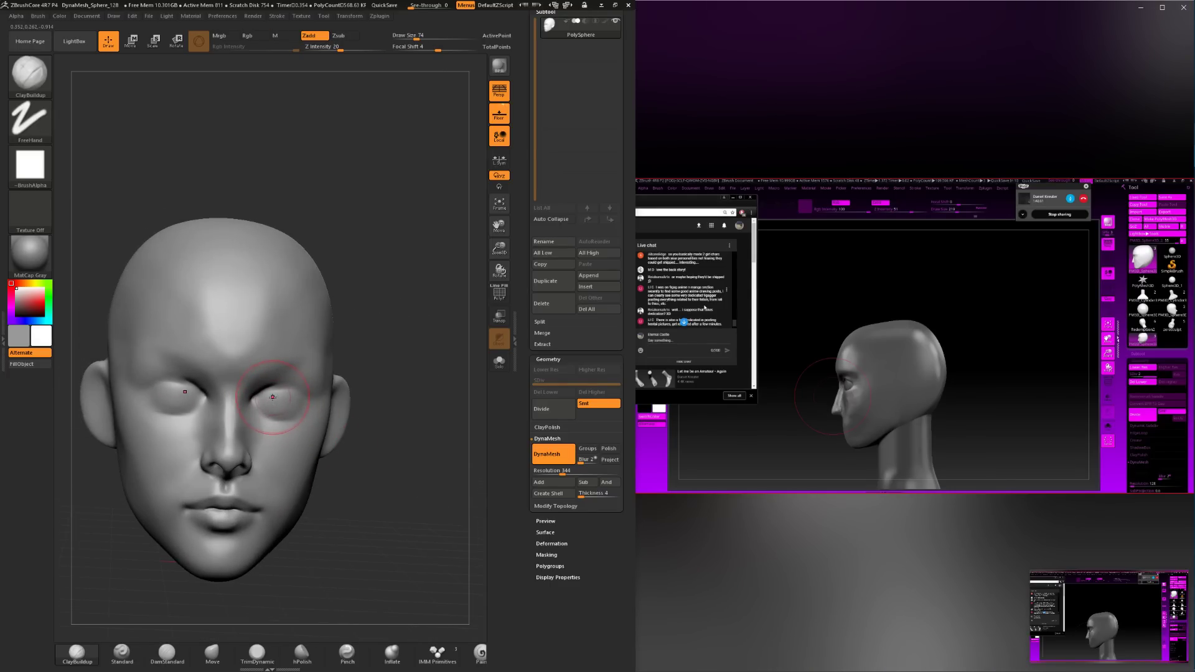
{"action": "left_click_drag", "start_coordinate": [272, 397], "coordinate": [289, 403], "text": "shift"}
{"action": "left_click_drag", "start_coordinate": [385, 425], "coordinate": [362, 412]}
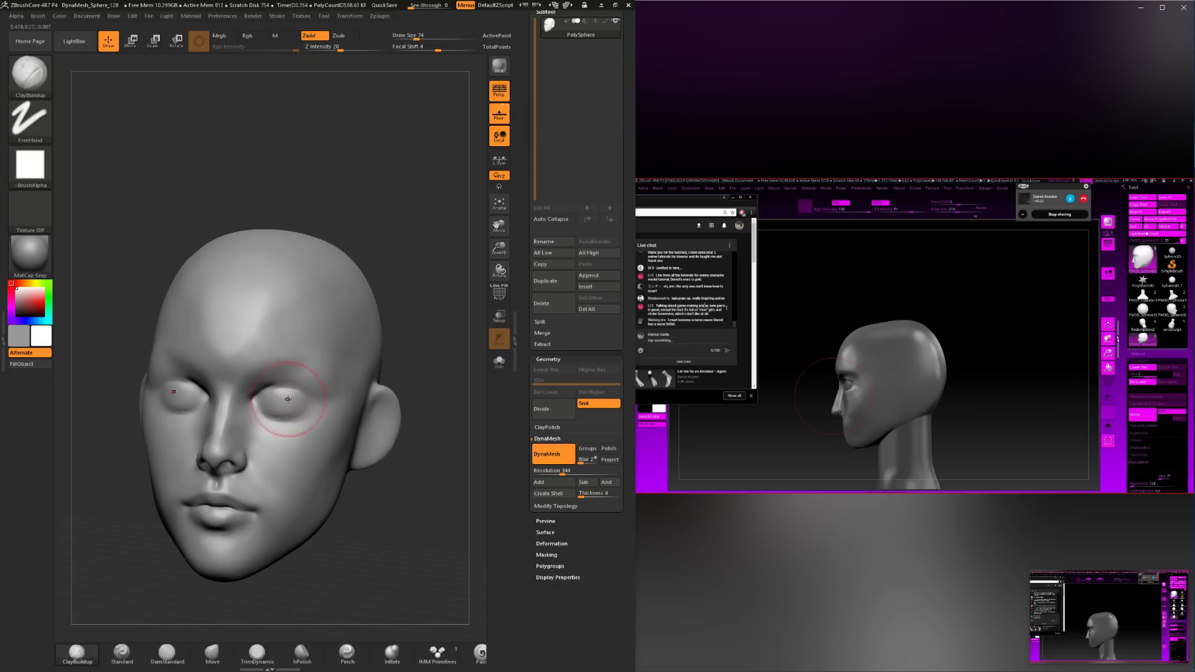
{"action": "left_click_drag", "start_coordinate": [399, 371], "coordinate": [267, 398]}
{"action": "left_click_drag", "start_coordinate": [156, 453], "coordinate": [280, 445]}
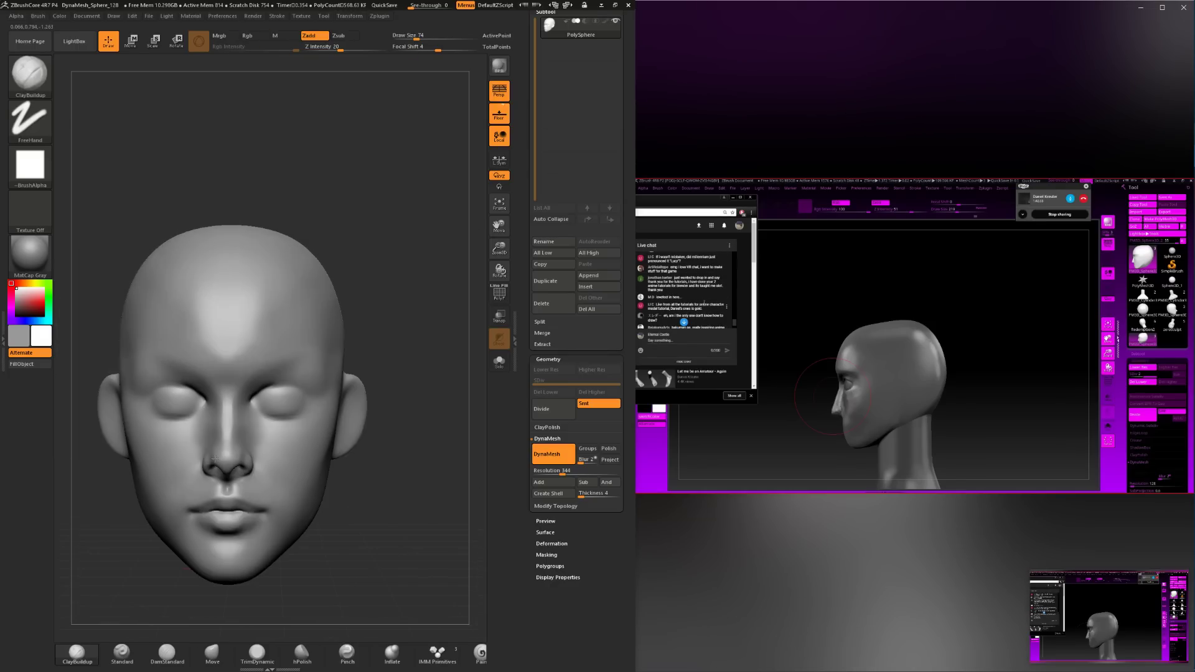
Switch to the Move brush at draw size 41 and slightly adjust and smooth the closed eye area.
{"action": "left_click", "coordinate": [213, 652]}
{"action": "key", "text": "space"}
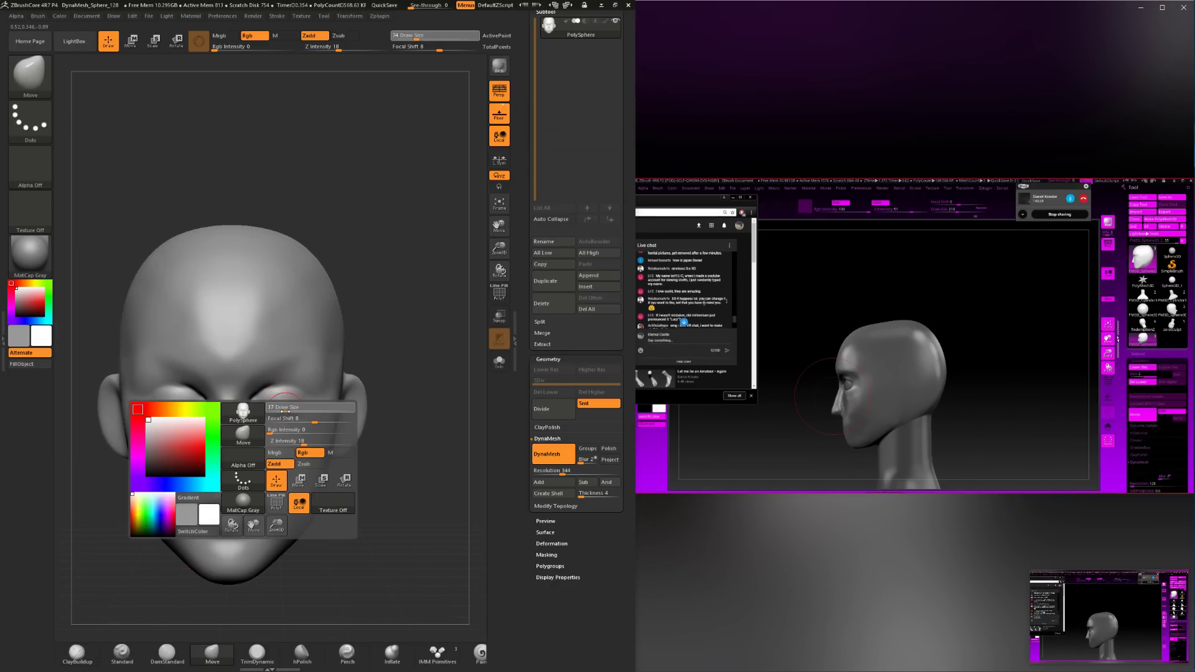
{"action": "key", "text": "shift"}
{"action": "left_click_drag", "start_coordinate": [290, 405], "coordinate": [289, 405], "text": "shift"}
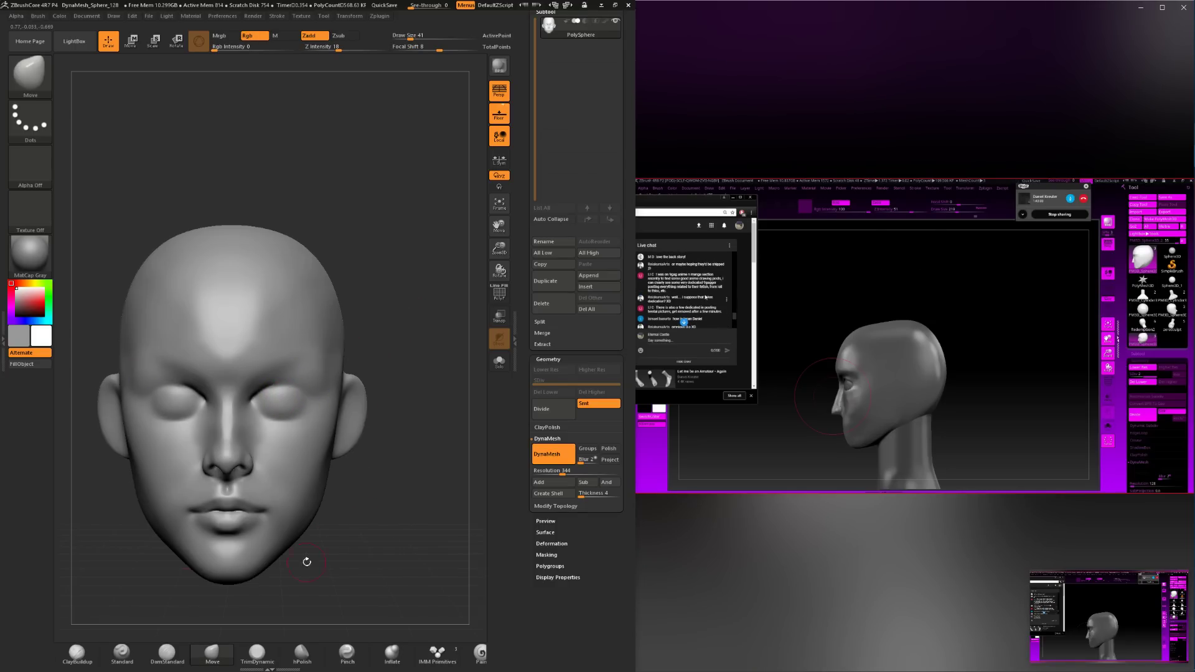
Build up the upper rim of the ear with the ClayBuildup brush, using draw sizes 18 and 25.
{"action": "left_click", "coordinate": [76, 652]}
{"action": "left_click_drag", "start_coordinate": [367, 314], "coordinate": [398, 316]}
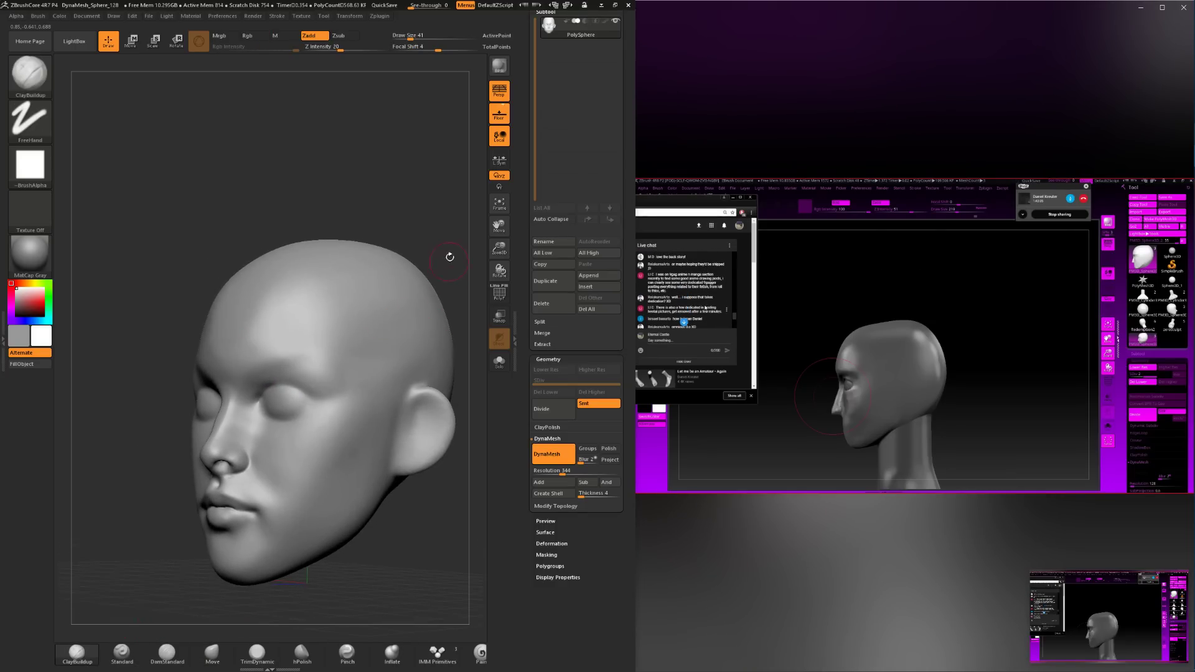
{"action": "mouse_move", "coordinate": [449, 256]}
{"action": "left_mouse_down", "text": "alt"}
{"action": "mouse_move", "coordinate": [310, 225]}
{"action": "mouse_move", "coordinate": [371, 286]}
{"action": "left_mouse_up", "text": "alt"}
{"action": "key", "text": "space"}
{"action": "left_click", "coordinate": [366, 231]}
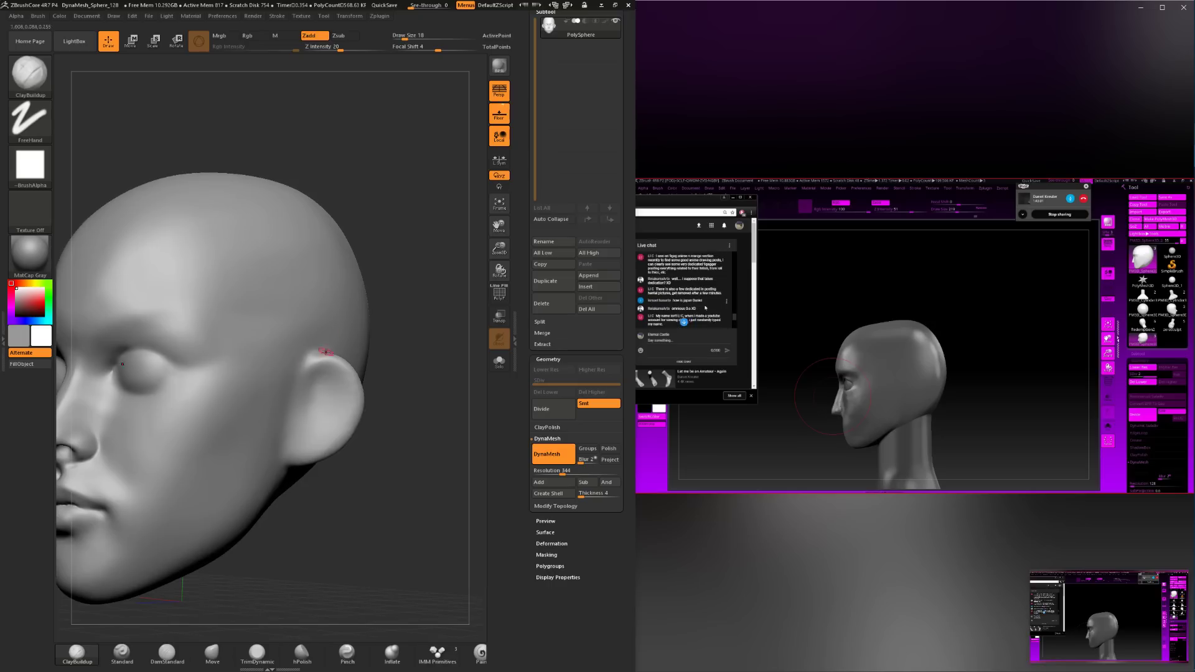
{"action": "key", "text": "space"}
{"action": "left_click", "coordinate": [305, 370]}
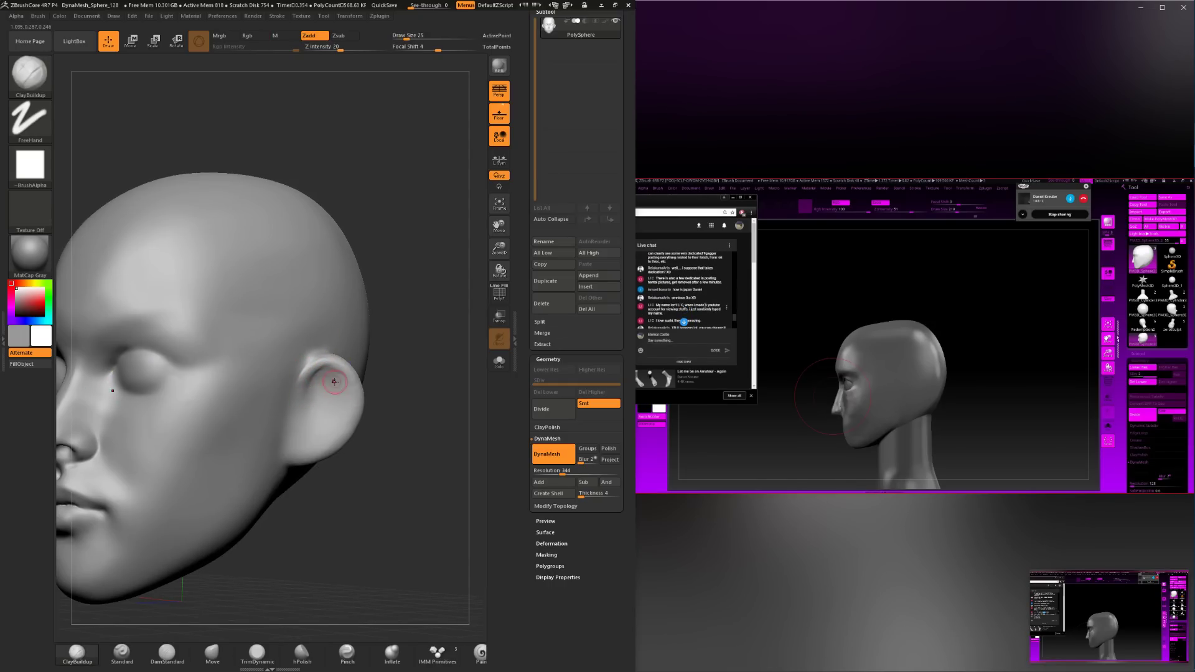
Smooth the ear's rim and the hollow beneath it at draw size 25.
{"action": "left_click_drag", "start_coordinate": [430, 386], "coordinate": [313, 382]}
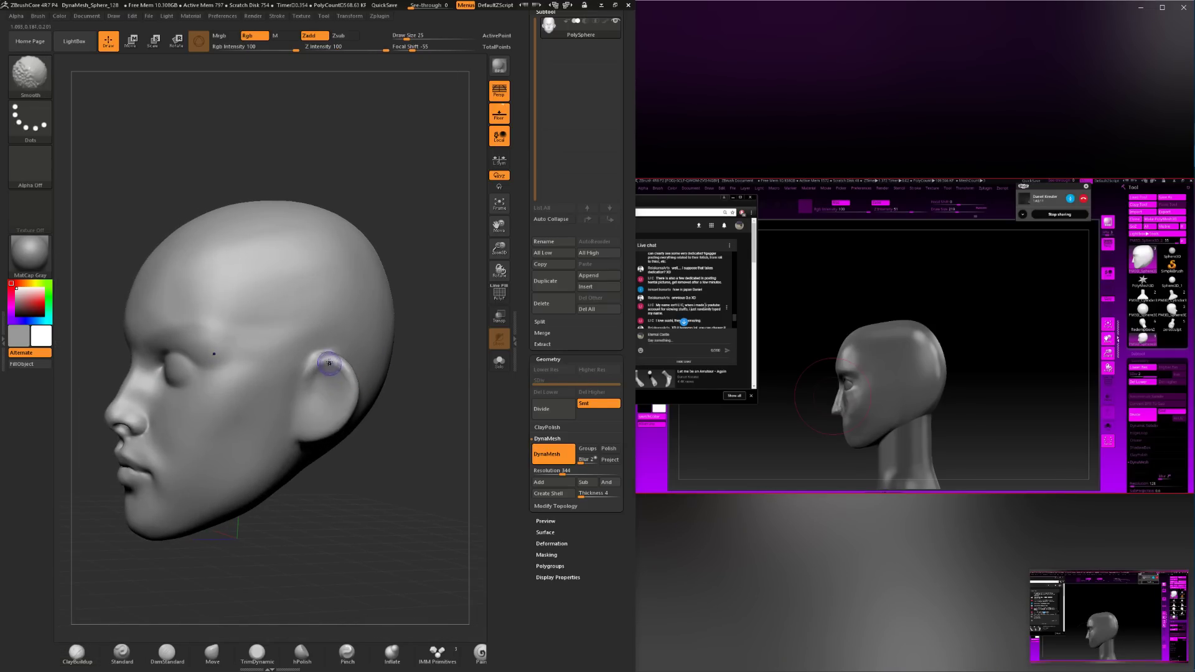
{"action": "mouse_move", "coordinate": [389, 398]}
{"action": "left_mouse_down"}
{"action": "mouse_move", "coordinate": [367, 365]}
{"action": "mouse_move", "coordinate": [365, 402]}
{"action": "mouse_move", "coordinate": [273, 381]}
{"action": "mouse_move", "coordinate": [283, 373]}
{"action": "mouse_move", "coordinate": [305, 393]}
{"action": "left_mouse_up"}
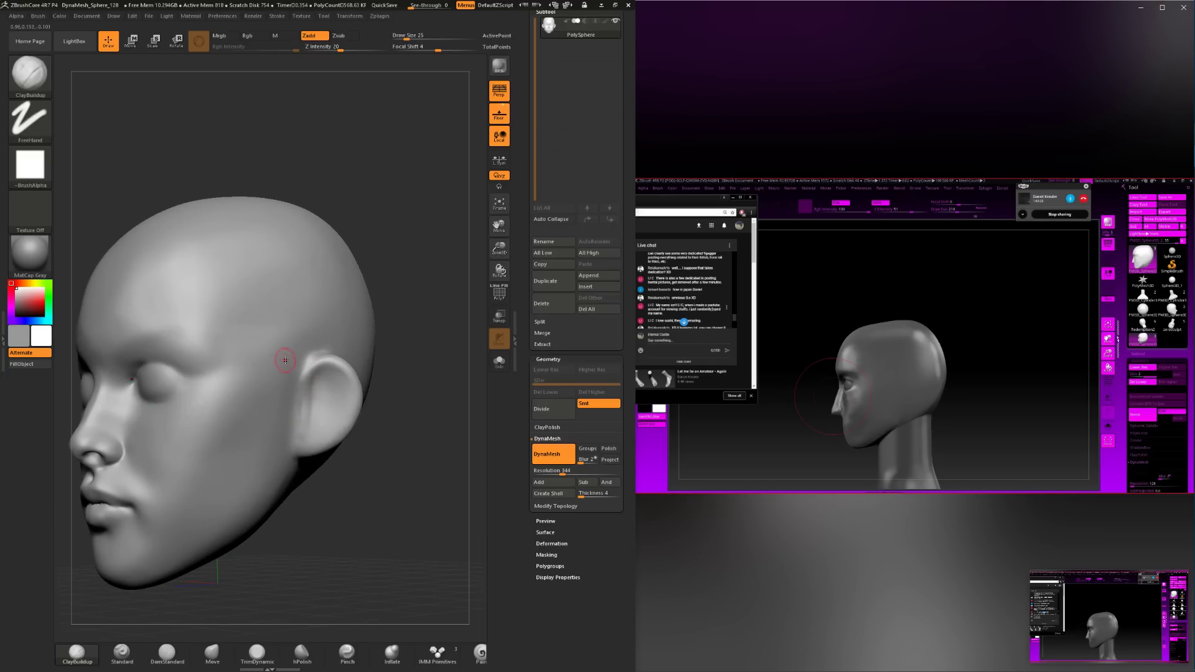
{"action": "mouse_move", "coordinate": [309, 381]}
{"action": "left_mouse_down", "text": "shift"}
{"action": "mouse_move", "coordinate": [333, 383]}
{"action": "mouse_move", "coordinate": [311, 402]}
{"action": "left_mouse_up", "text": "shift"}
Shape the hollow inside the ear rim with the ClayBuildup brush, using draw size 39 and then 18.
{"action": "key", "text": "space"}
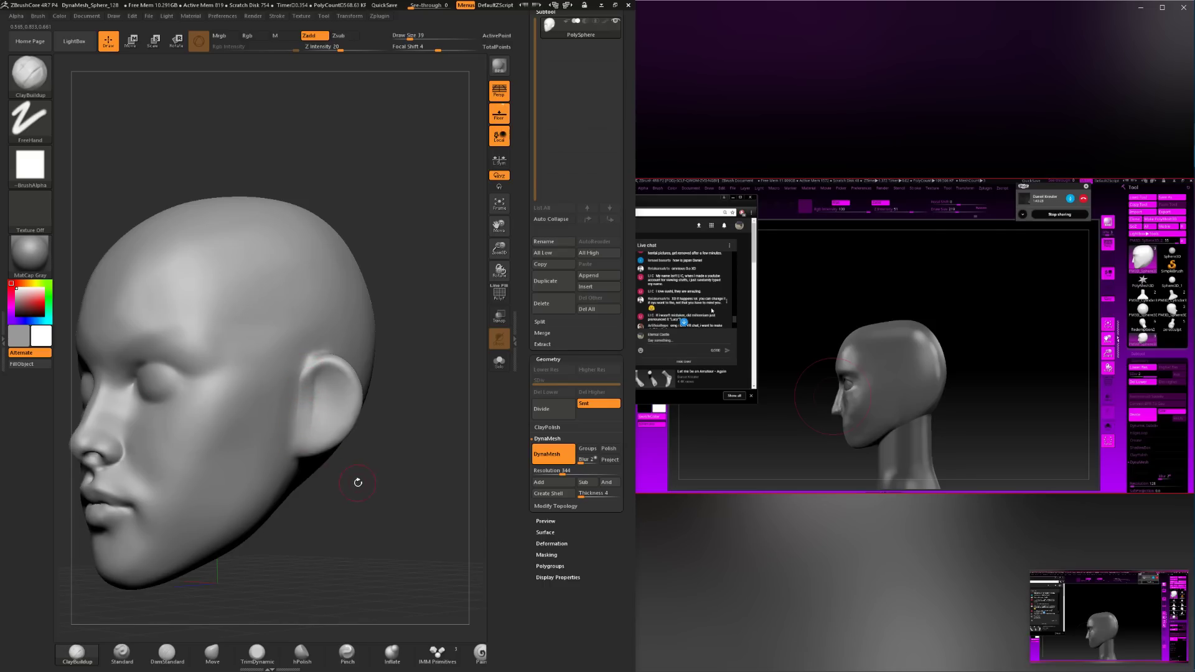
{"action": "left_click_drag", "start_coordinate": [358, 482], "coordinate": [305, 384]}
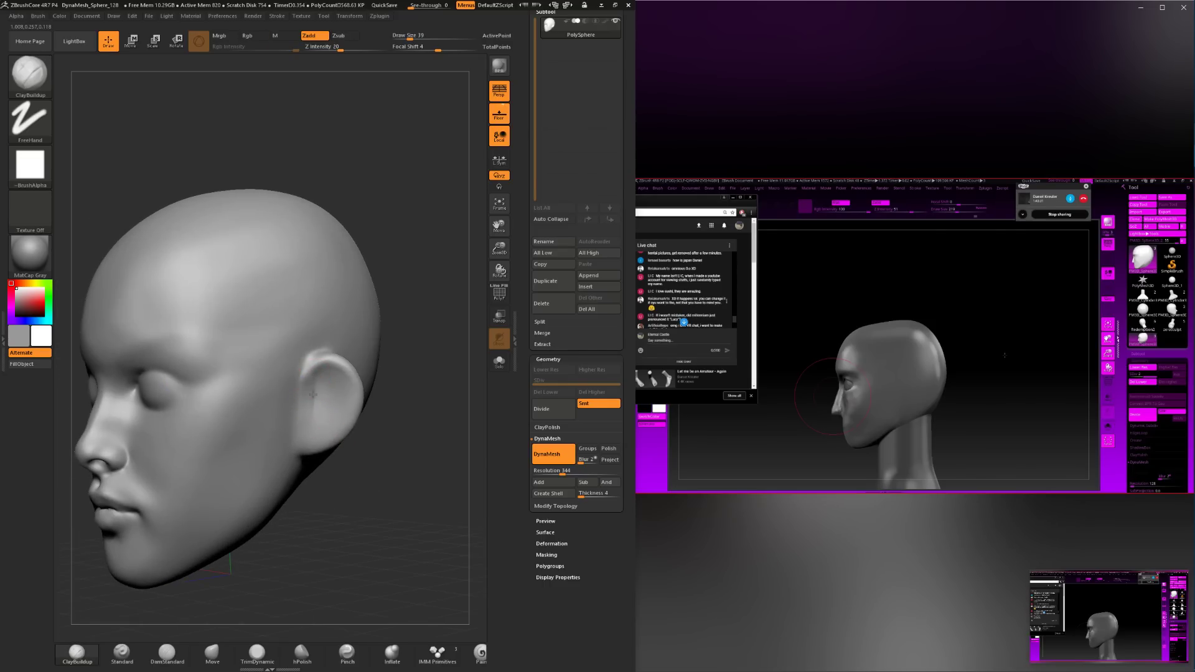
{"action": "key", "text": "space"}
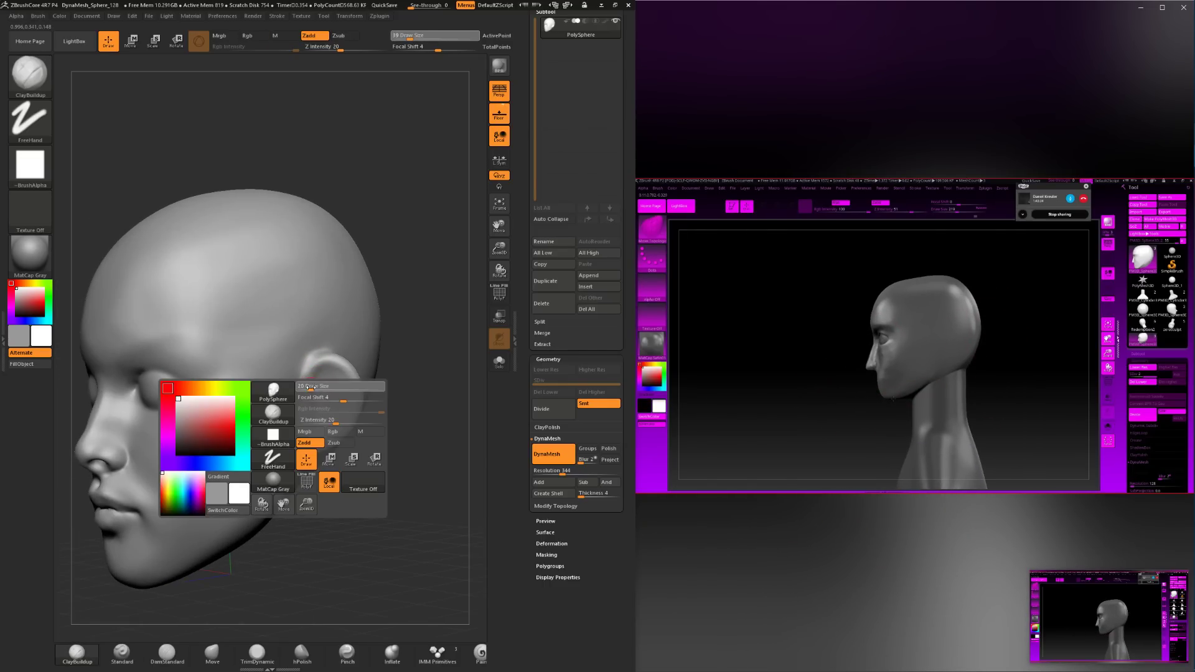
{"action": "left_click_drag", "start_coordinate": [317, 397], "coordinate": [311, 397]}
{"action": "mouse_move", "coordinate": [393, 330]}
{"action": "left_mouse_down"}
{"action": "mouse_move", "coordinate": [444, 310]}
{"action": "mouse_move", "coordinate": [373, 341]}
{"action": "mouse_move", "coordinate": [366, 375]}
{"action": "left_mouse_up"}
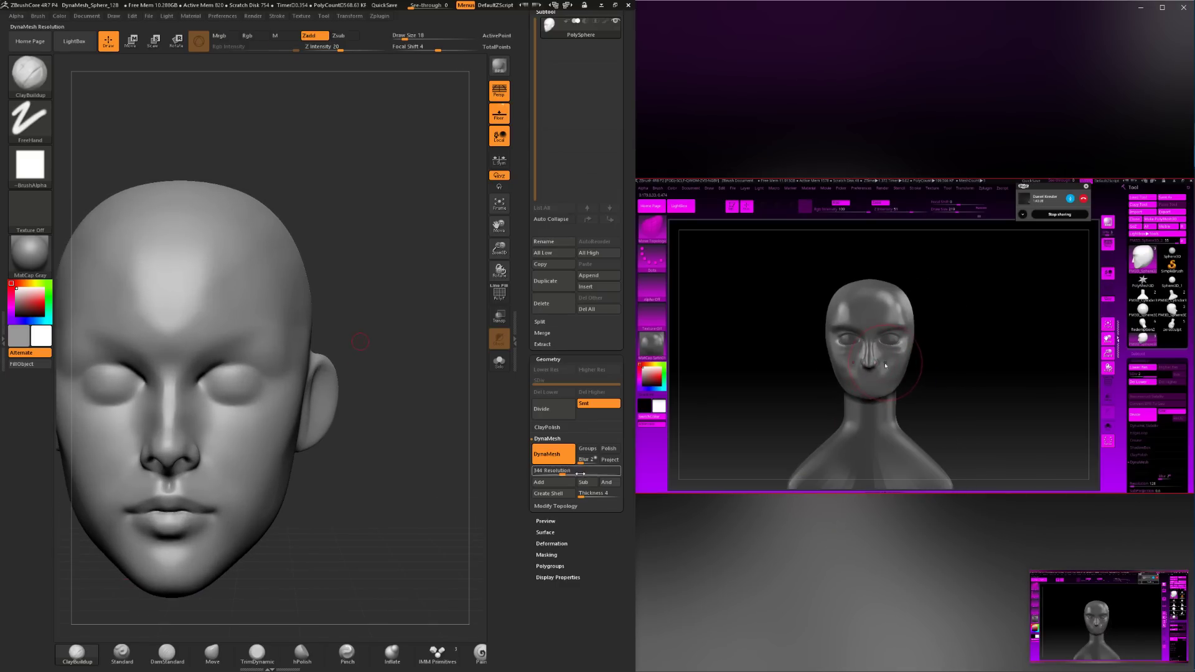
Deepen the ear's inner hollow with the ClayBuildup brush at draw size 37, then reduce the draw size to 22.
{"action": "mouse_move", "coordinate": [382, 435]}
{"action": "left_mouse_down"}
{"action": "mouse_move", "coordinate": [371, 382]}
{"action": "mouse_move", "coordinate": [384, 376]}
{"action": "mouse_move", "coordinate": [331, 388]}
{"action": "left_mouse_up"}
{"action": "key", "text": "ctrl"}
{"action": "key", "text": "space"}
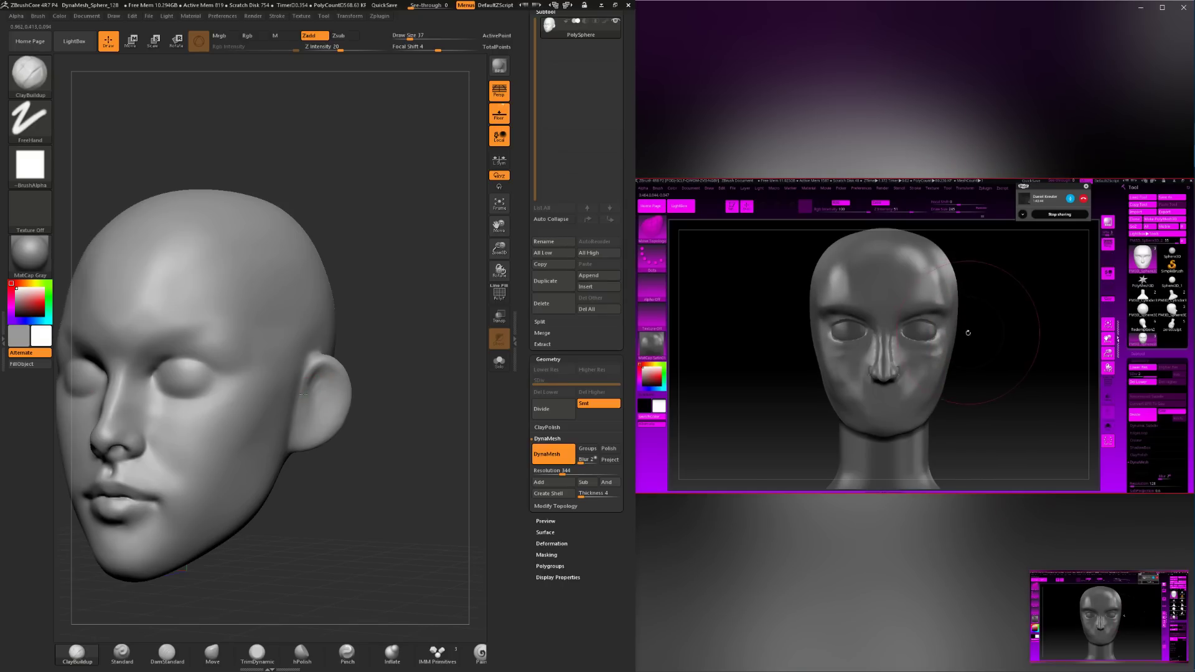
{"action": "key", "text": "ctrl"}
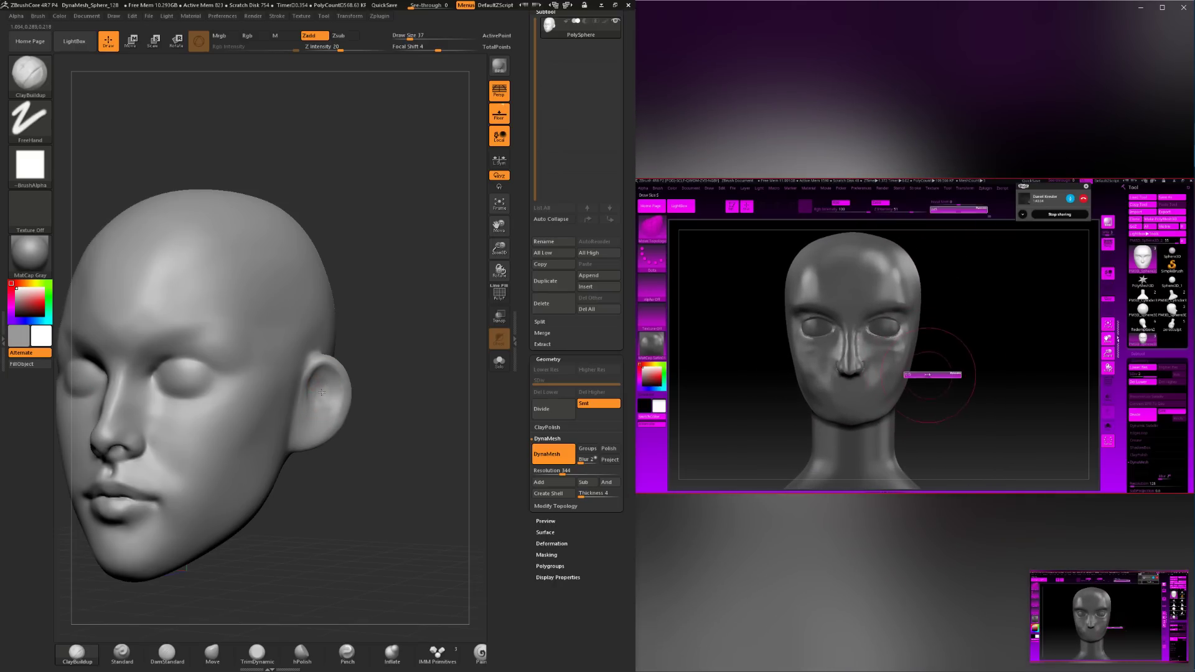
{"action": "key", "text": "space"}
{"action": "left_click_drag", "start_coordinate": [325, 386], "coordinate": [405, 395]}
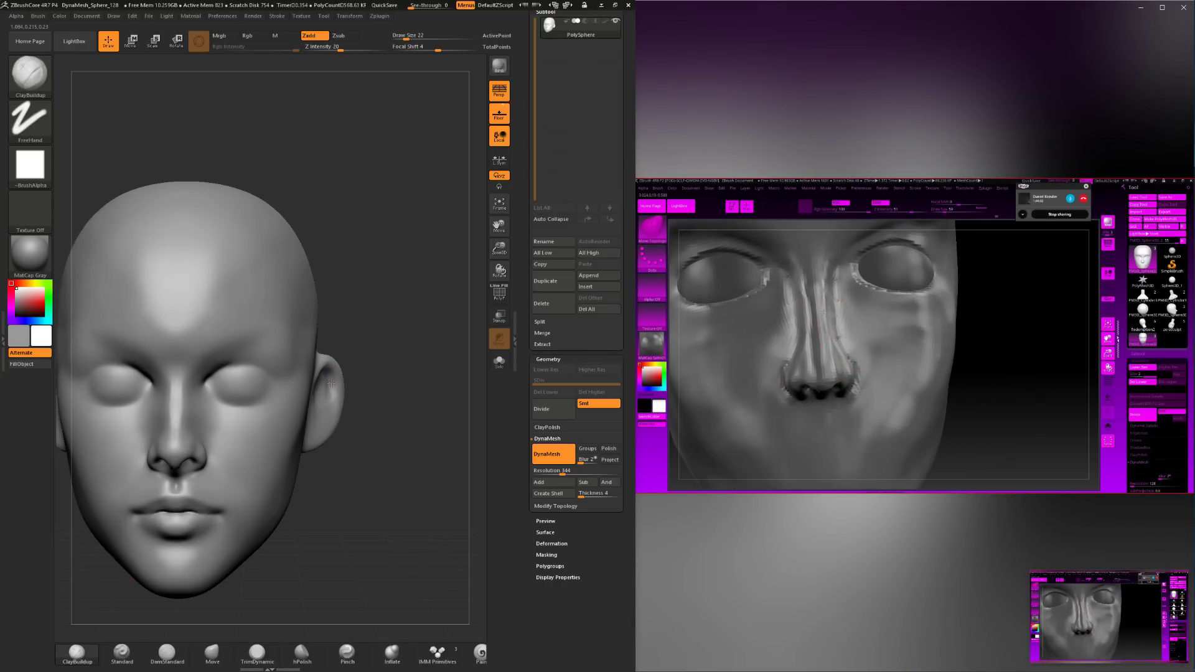
Sculpt the inner ear folds and the front flap of the ear at draw size 22, smoothing between strokes.
{"action": "left_click_drag", "start_coordinate": [423, 398], "coordinate": [358, 380]}
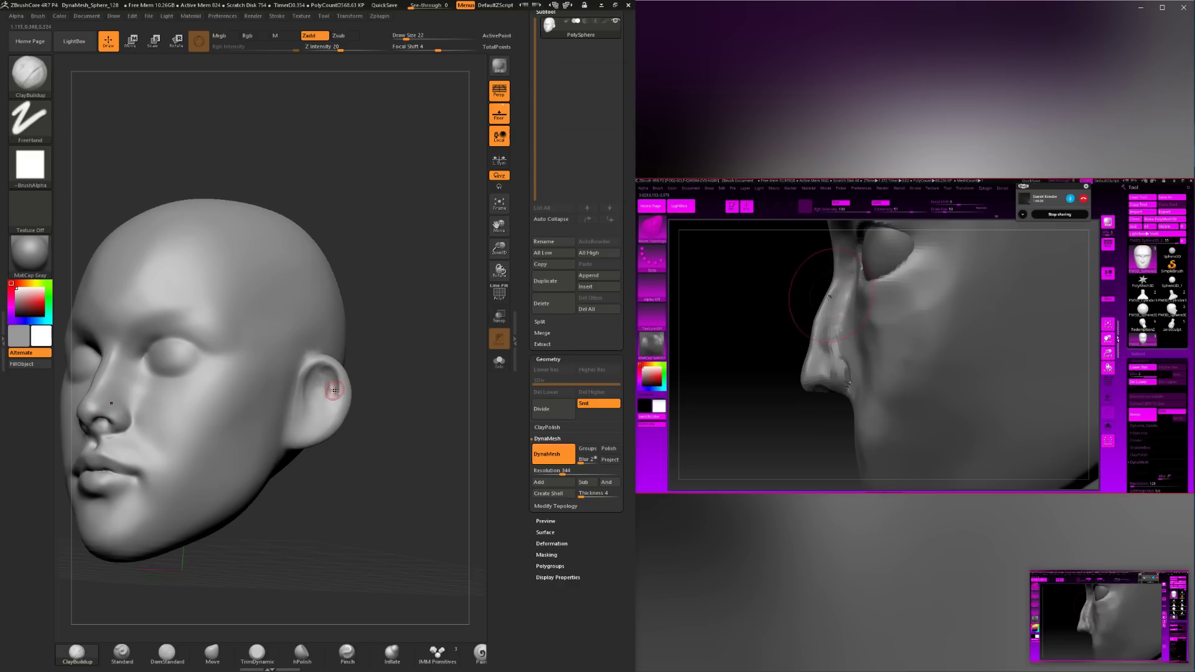
{"action": "left_click_drag", "start_coordinate": [360, 396], "coordinate": [334, 381]}
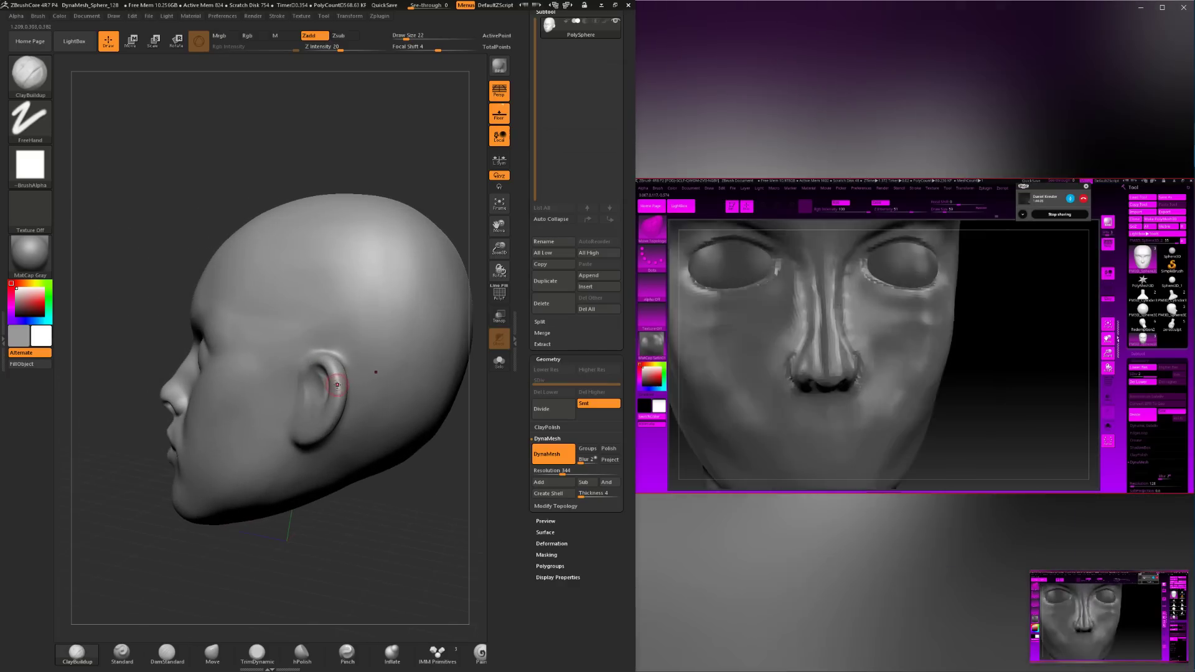
{"action": "left_click_drag", "start_coordinate": [336, 547], "coordinate": [314, 381]}
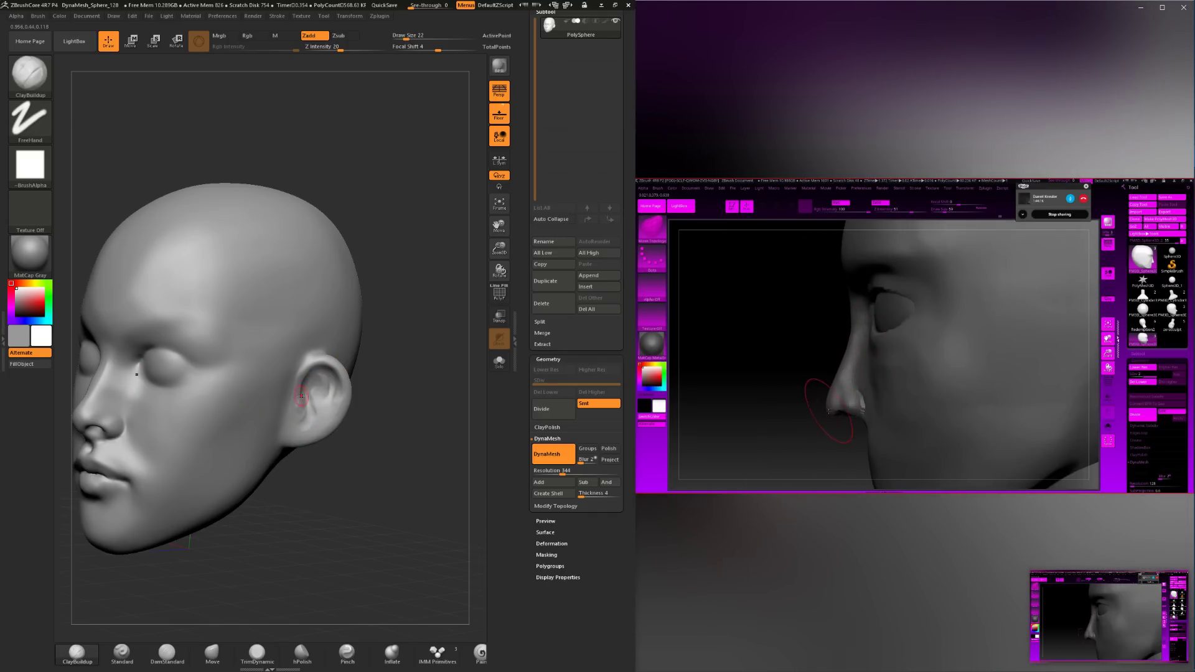
{"action": "key", "text": "shift"}
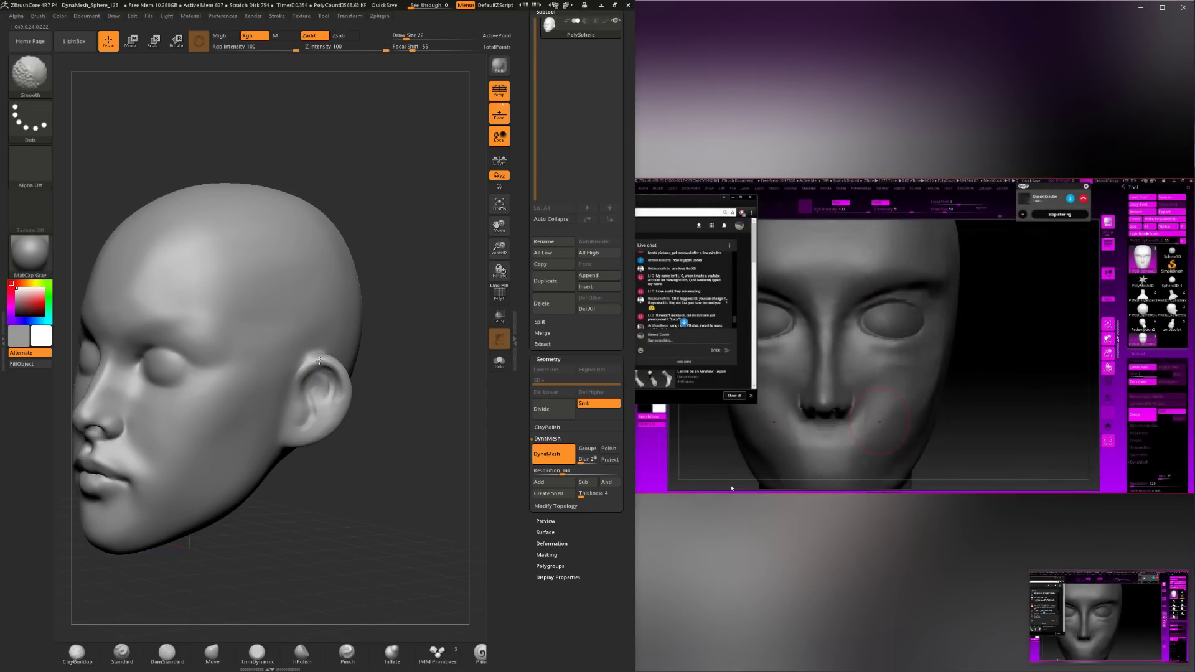
{"action": "mouse_move", "coordinate": [380, 348]}
{"action": "left_mouse_down", "text": "shift"}
{"action": "mouse_move", "coordinate": [390, 391]}
{"action": "mouse_move", "coordinate": [342, 417]}
{"action": "mouse_move", "coordinate": [355, 413]}
{"action": "mouse_move", "coordinate": [369, 449]}
{"action": "mouse_move", "coordinate": [299, 354]}
{"action": "left_mouse_up", "text": "shift"}
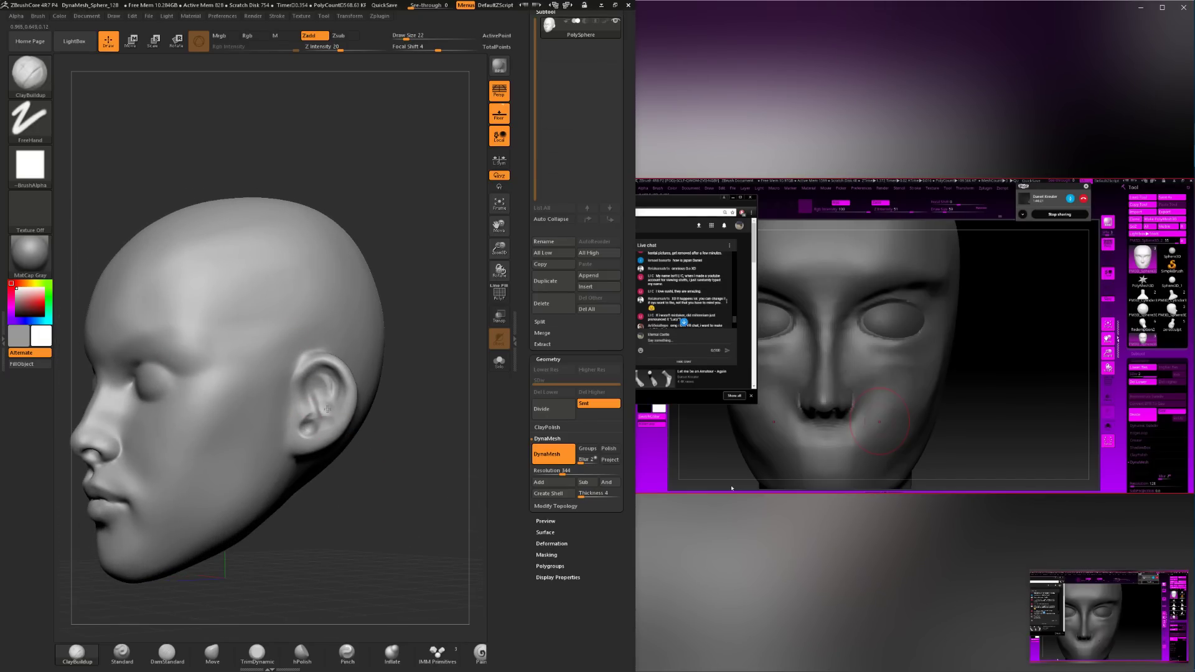
Define the central ear cavity and lower inner fold with ClayBuildup and smooth the transitions.
{"action": "left_click_drag", "start_coordinate": [319, 412], "coordinate": [315, 416]}
{"action": "left_click_drag", "start_coordinate": [345, 500], "coordinate": [329, 431]}
{"action": "left_click_drag", "start_coordinate": [280, 582], "coordinate": [220, 574]}
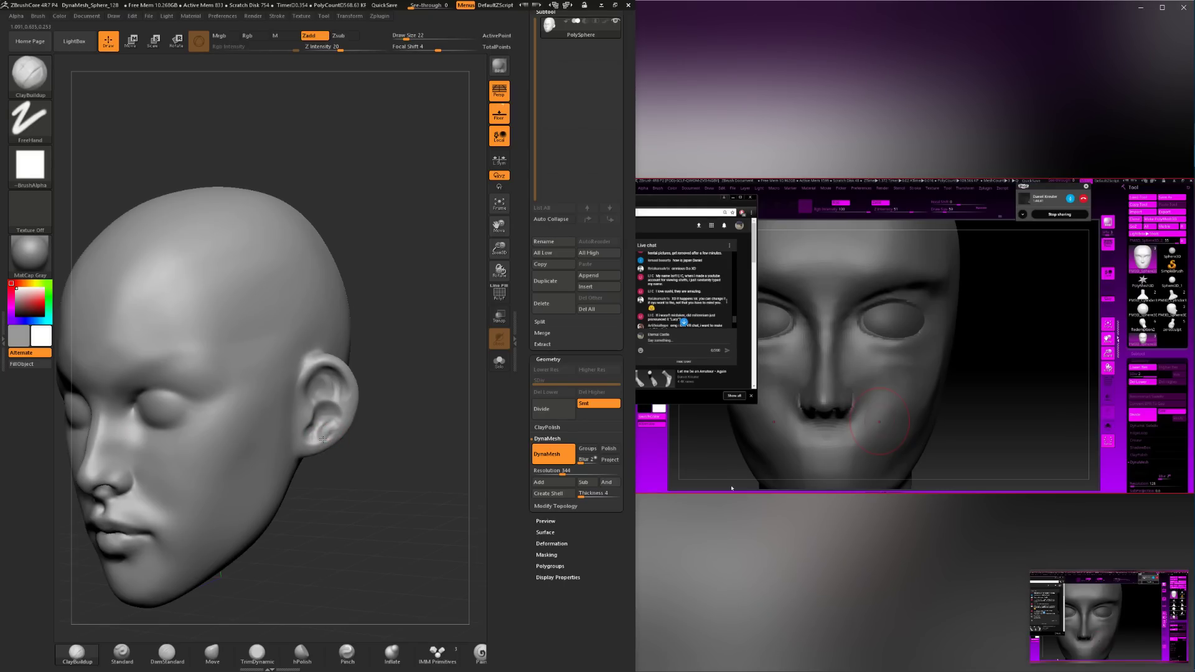
{"action": "key", "text": "shift"}
{"action": "key", "text": "shift"}
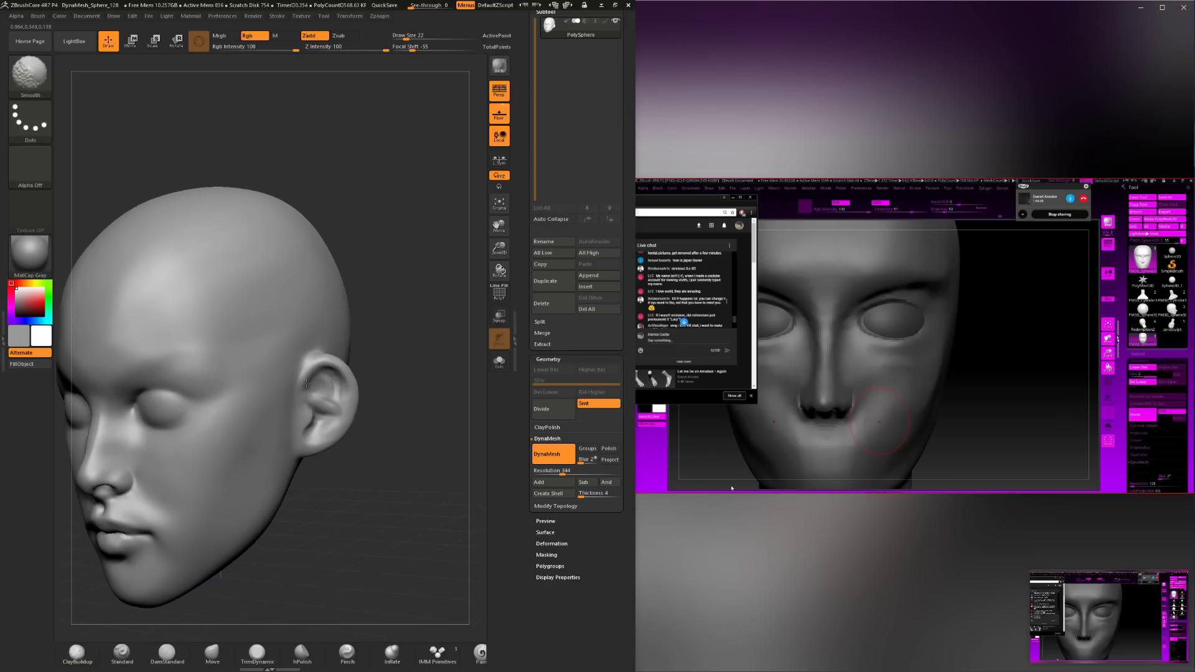
Refine the ear's front edge and lobe from several angles and smooth the inner folds.
{"action": "left_click_drag", "start_coordinate": [418, 373], "coordinate": [377, 348]}
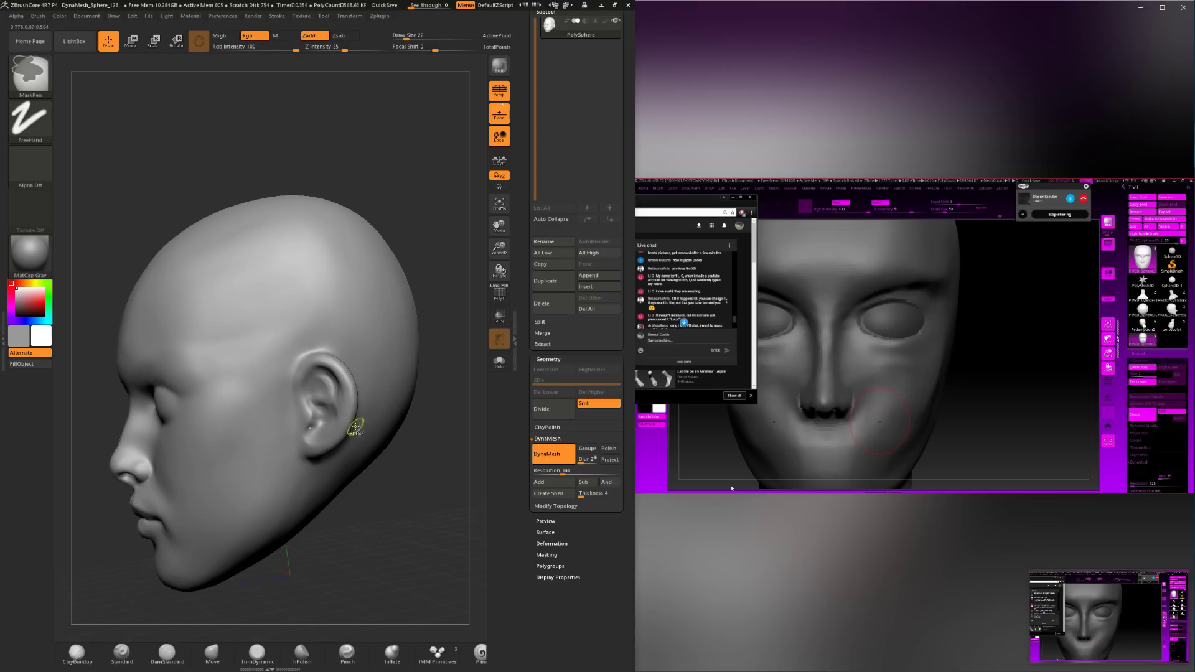
{"action": "mouse_move", "coordinate": [375, 490]}
{"action": "left_mouse_down"}
{"action": "mouse_move", "coordinate": [381, 448]}
{"action": "mouse_move", "coordinate": [307, 413]}
{"action": "left_mouse_up"}
{"action": "mouse_move", "coordinate": [386, 430]}
{"action": "left_mouse_down"}
{"action": "mouse_move", "coordinate": [323, 428]}
{"action": "mouse_move", "coordinate": [308, 414]}
{"action": "left_mouse_up"}
{"action": "left_click_drag", "start_coordinate": [315, 525], "coordinate": [306, 406]}
{"action": "left_click_drag", "start_coordinate": [379, 458], "coordinate": [302, 425]}
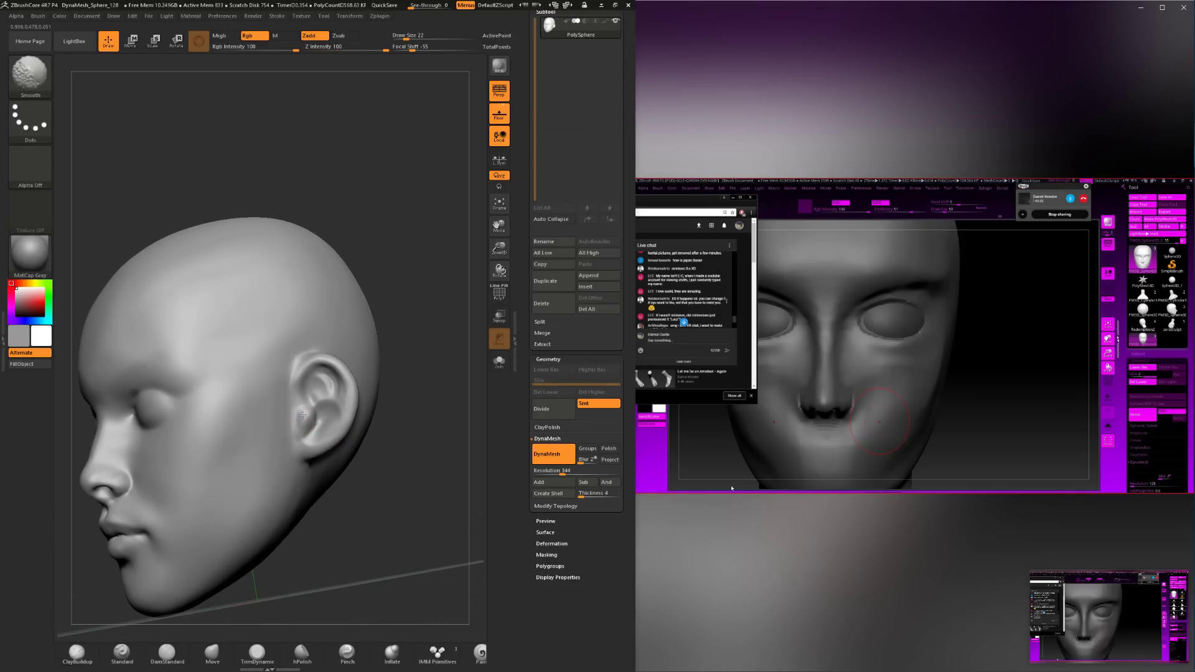
{"action": "left_click_drag", "start_coordinate": [342, 496], "coordinate": [300, 438]}
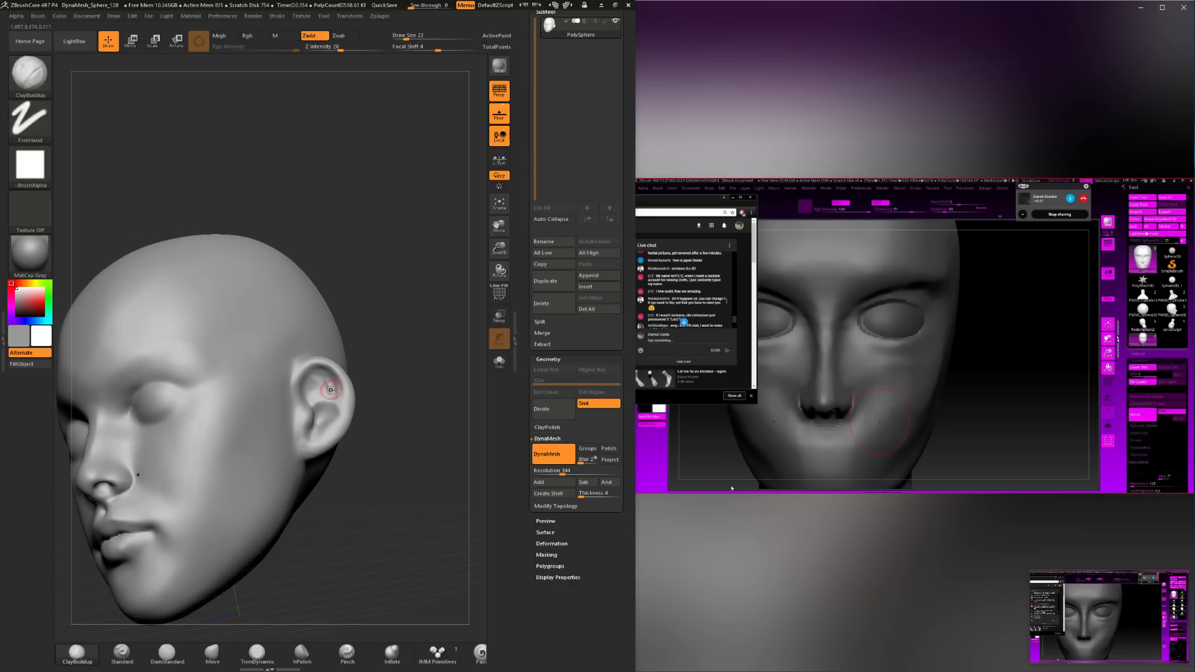
Sculpt the ear's inner folds near the front flap with ClayBuildup at draw size 22 and smooth them.
{"action": "left_click_drag", "start_coordinate": [383, 451], "coordinate": [318, 400]}
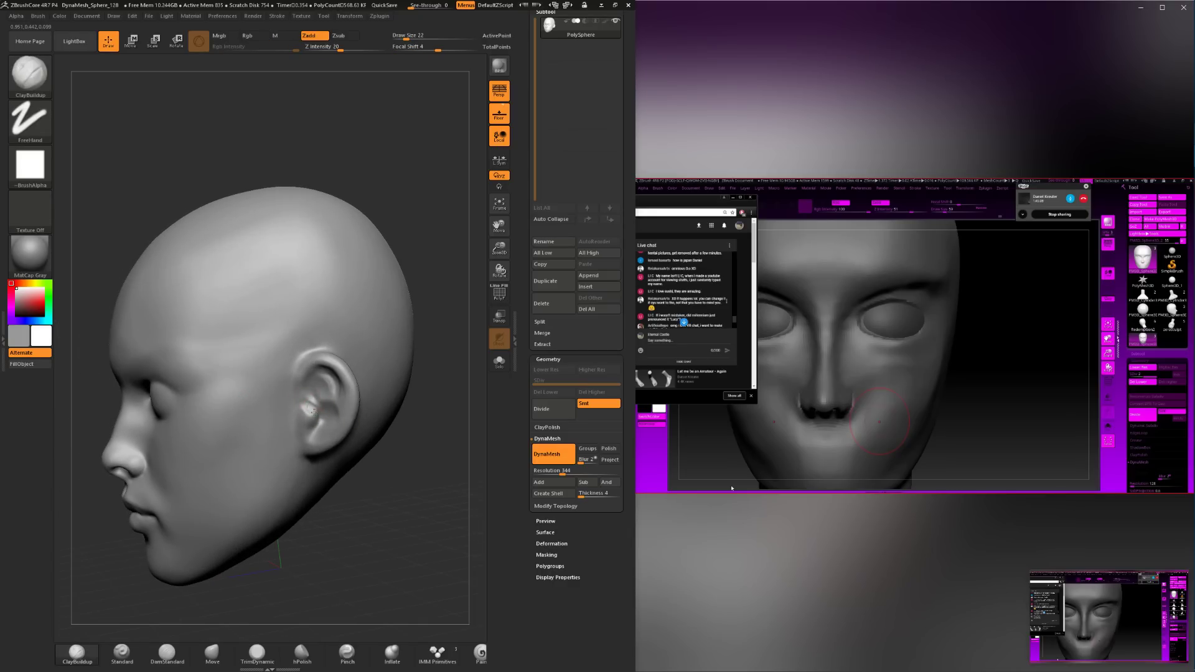
{"action": "mouse_move", "coordinate": [366, 492]}
{"action": "left_mouse_down"}
{"action": "mouse_move", "coordinate": [407, 479]}
{"action": "mouse_move", "coordinate": [381, 476]}
{"action": "left_mouse_up"}
{"action": "left_click_drag", "start_coordinate": [306, 392], "coordinate": [319, 408]}
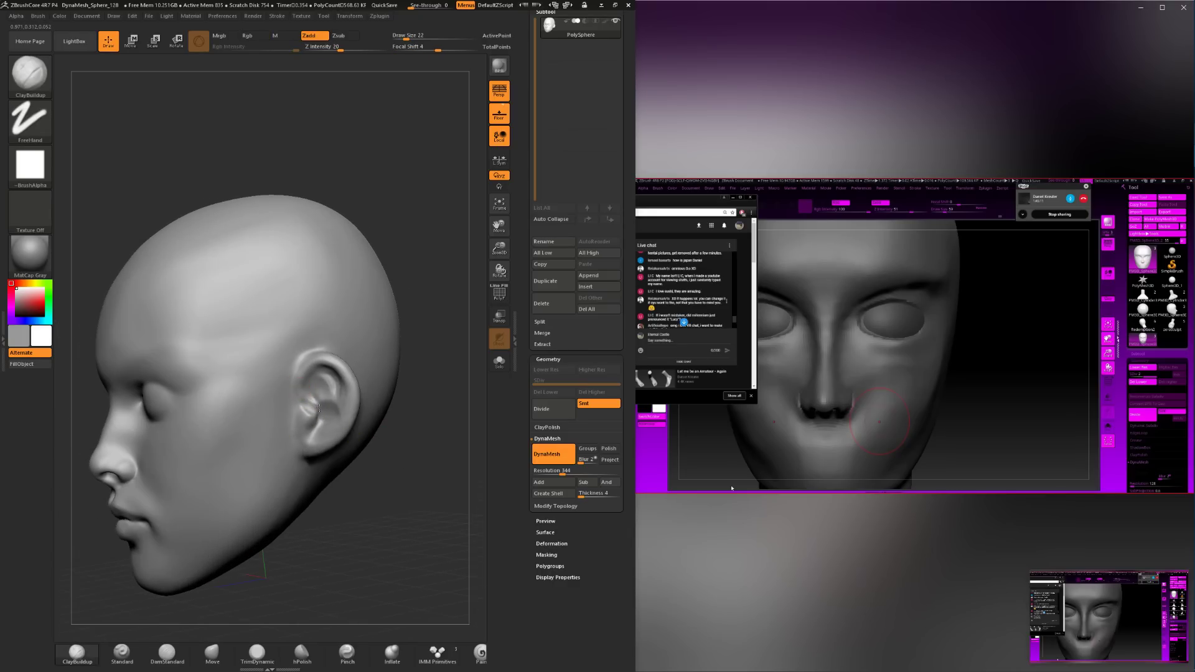
{"action": "left_click_drag", "start_coordinate": [348, 476], "coordinate": [350, 436]}
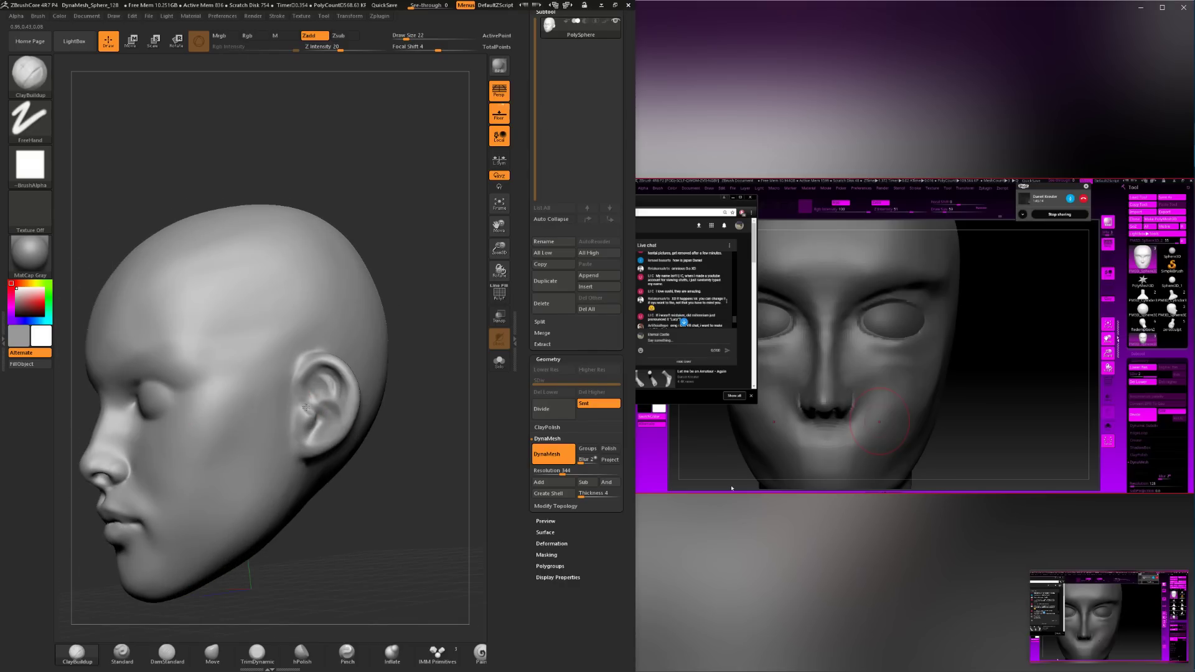
{"action": "key", "text": "shift"}
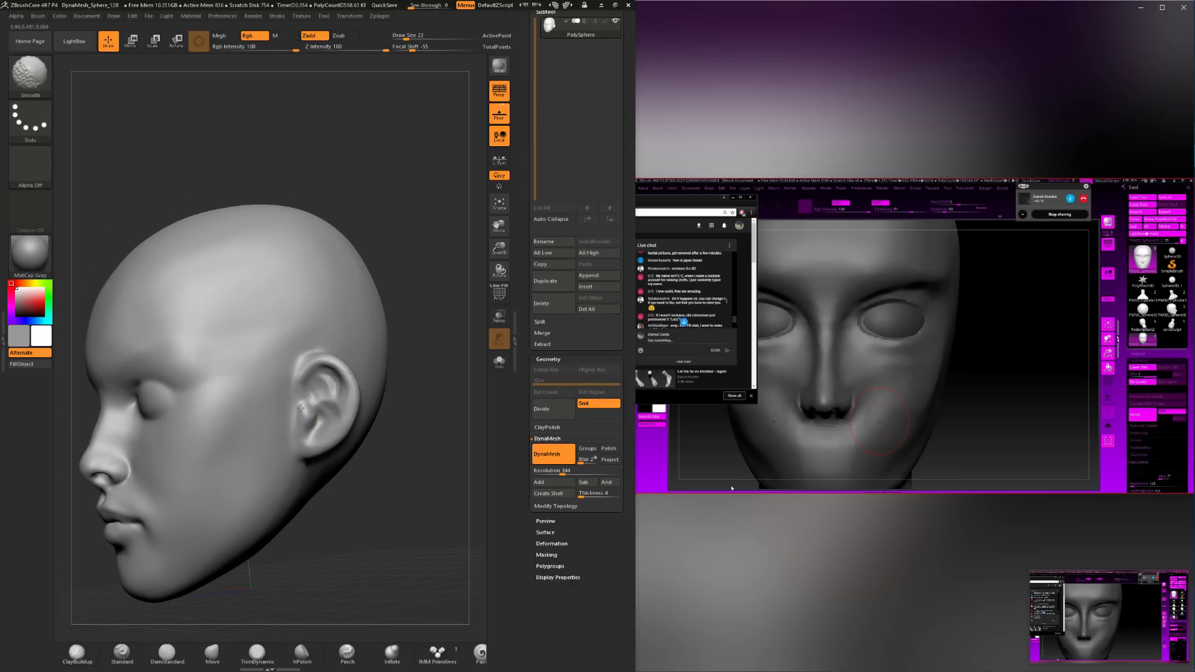
{"action": "mouse_move", "coordinate": [355, 463]}
{"action": "left_mouse_down"}
{"action": "mouse_move", "coordinate": [387, 440]}
{"action": "mouse_move", "coordinate": [359, 449]}
{"action": "left_mouse_up"}
{"action": "left_click_drag", "start_coordinate": [311, 414], "coordinate": [309, 429], "text": "shift"}
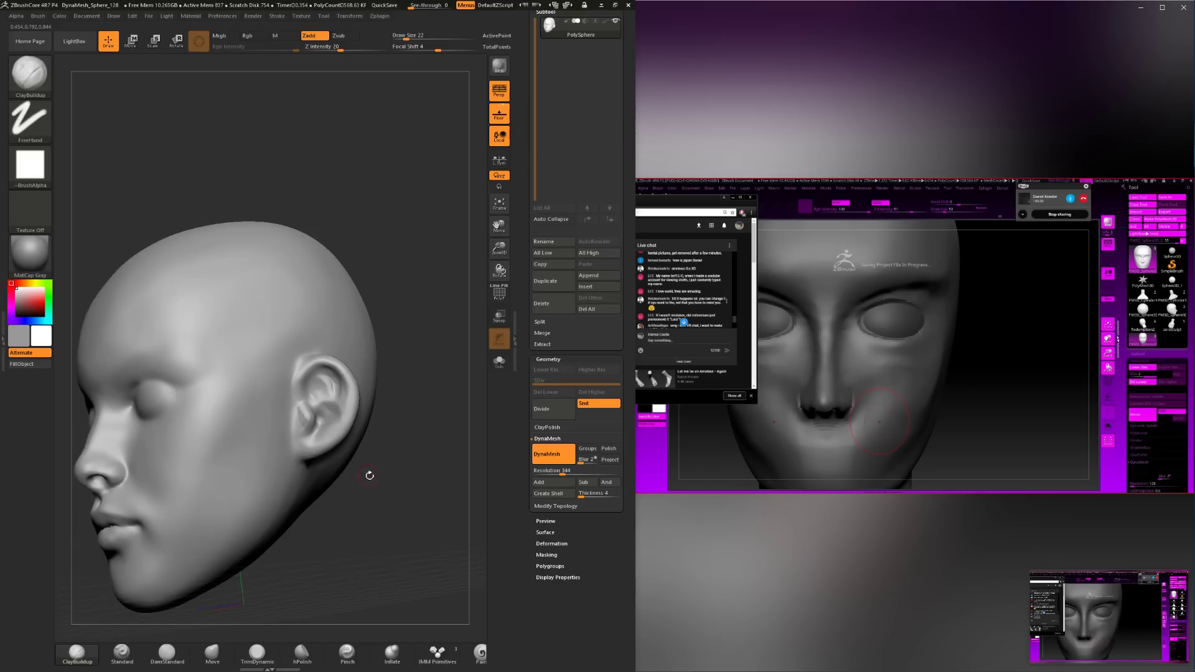
Refine the upper inner fold and central hollow of the ear from side and three-quarter angles, smoothing between strokes.
{"action": "left_click_drag", "start_coordinate": [370, 475], "coordinate": [288, 355]}
{"action": "key", "text": "shift"}
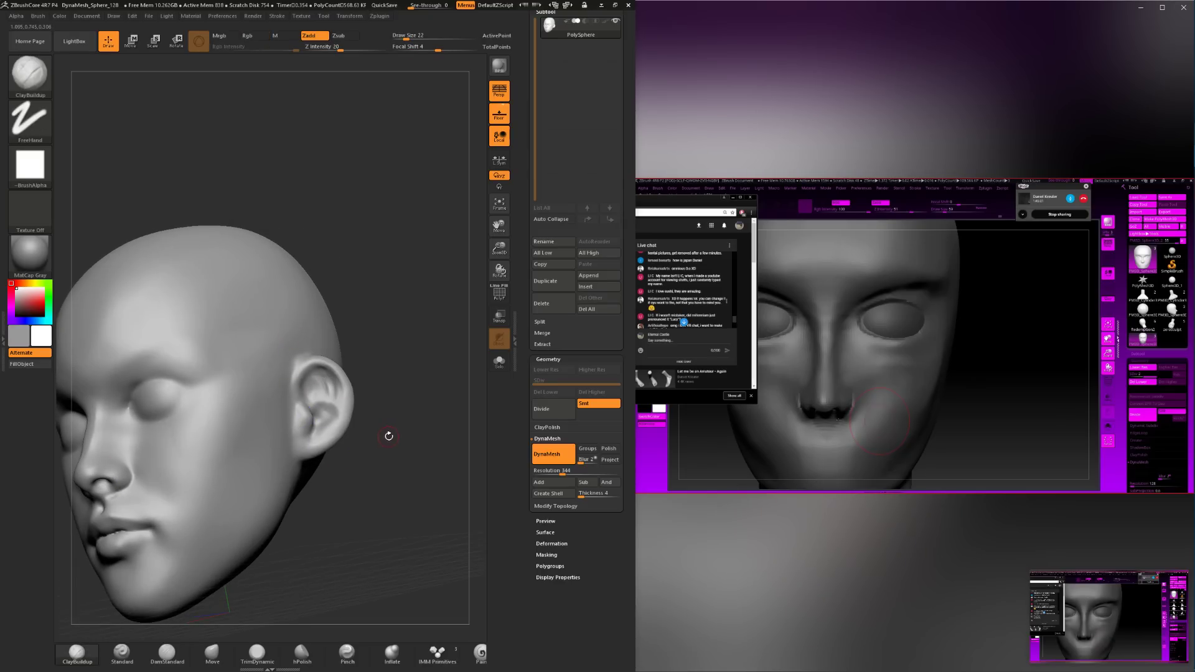
{"action": "left_click_drag", "start_coordinate": [387, 435], "coordinate": [326, 432]}
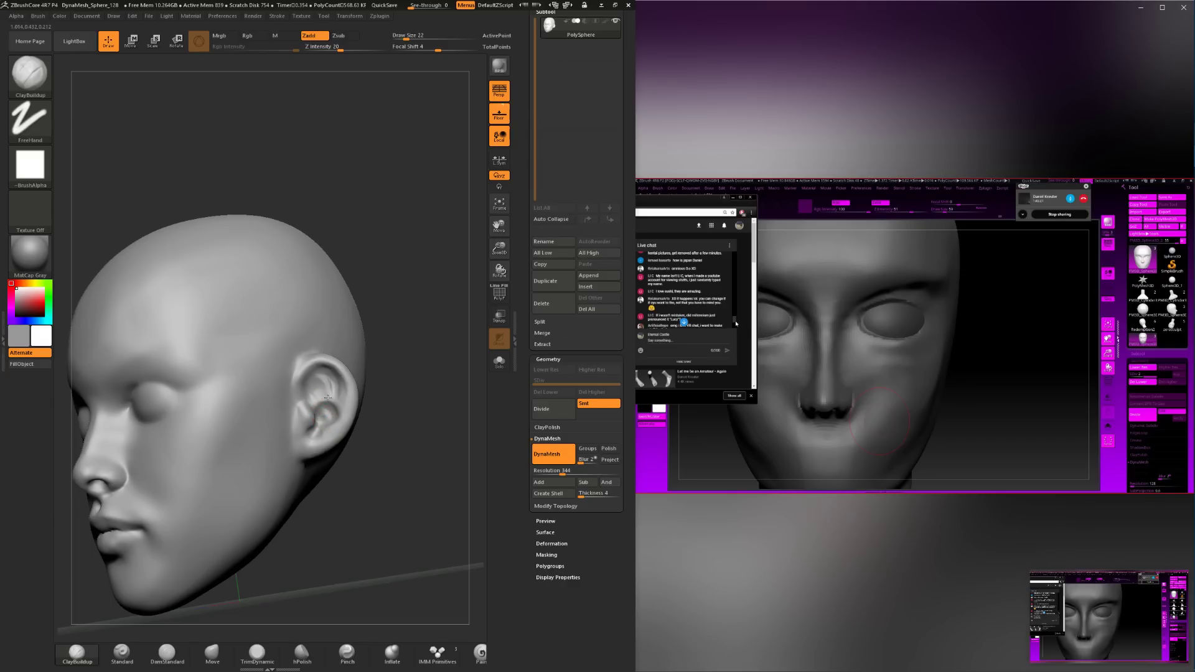
{"action": "left_click_drag", "start_coordinate": [398, 436], "coordinate": [345, 424]}
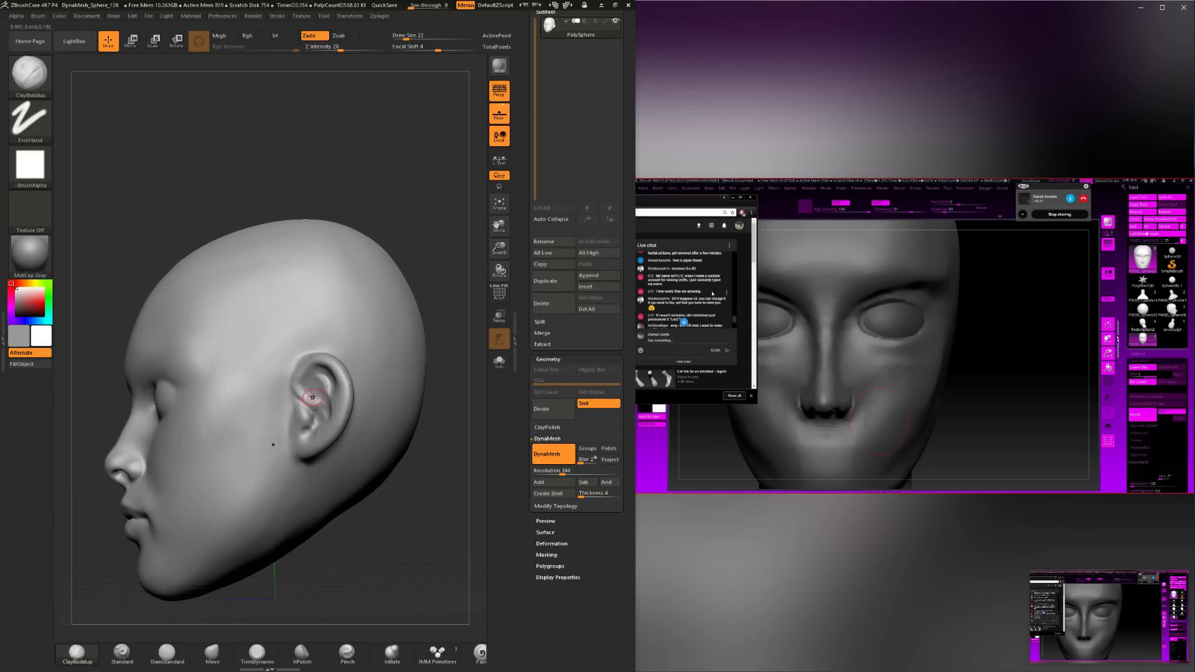
{"action": "right_click_drag", "start_coordinate": [322, 409], "coordinate": [343, 402]}
{"action": "left_click_drag", "start_coordinate": [318, 404], "coordinate": [312, 393], "text": "shift"}
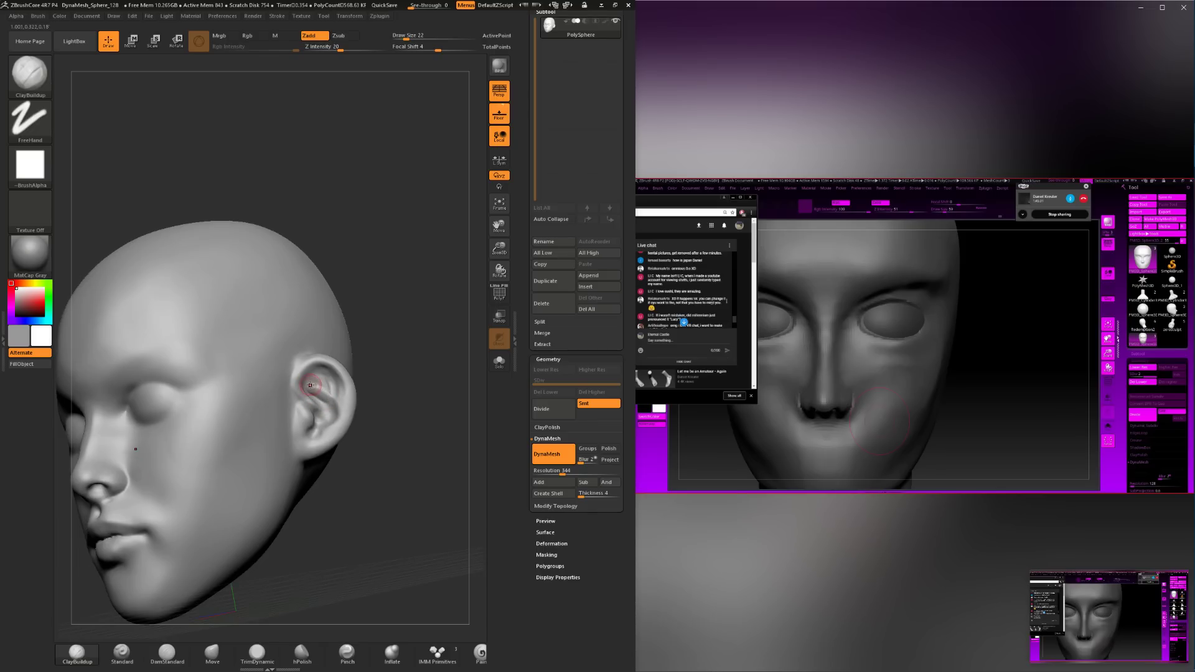
{"action": "key", "text": "shift"}
{"action": "left_click_drag", "start_coordinate": [326, 381], "coordinate": [323, 398], "text": "shift"}
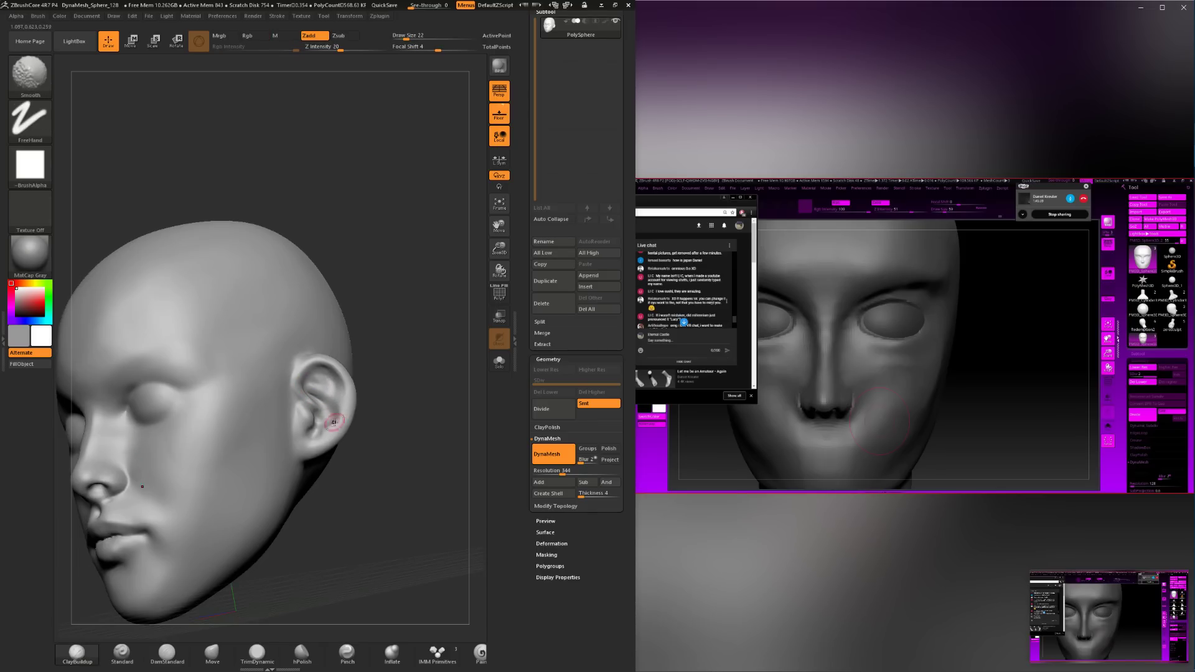
{"action": "right_click_drag", "start_coordinate": [329, 416], "coordinate": [345, 423]}
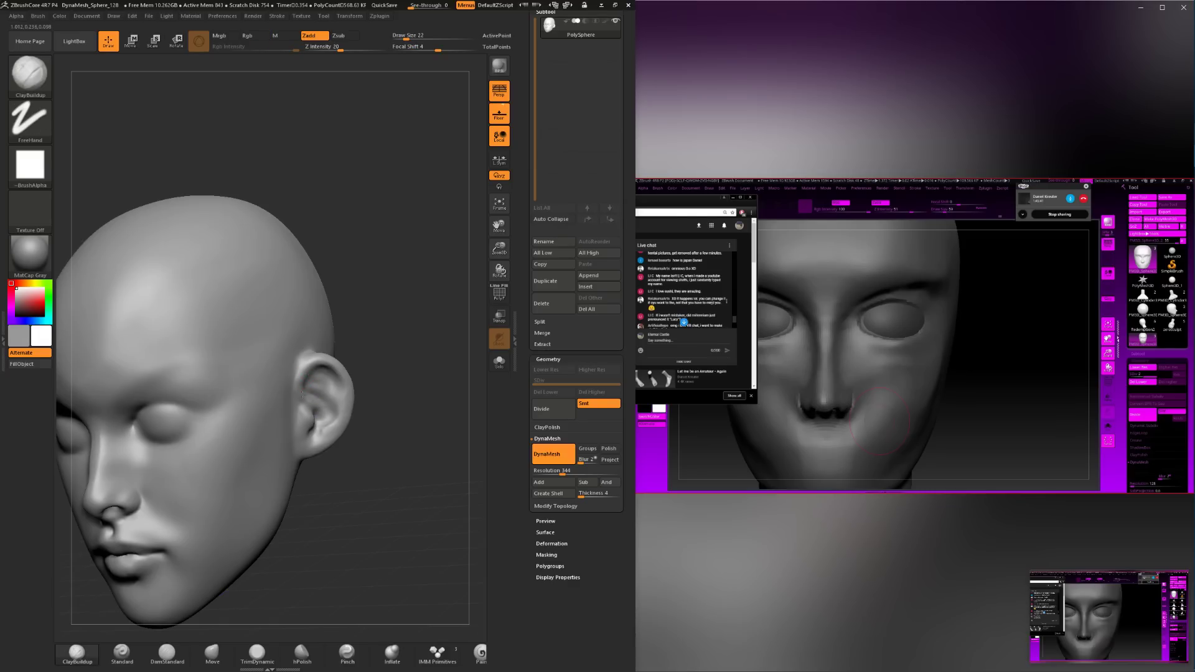
Examine the ear against the whole head and in close-up, and step forward through the undo history.
{"action": "mouse_move", "coordinate": [375, 387]}
{"action": "right_mouse_down"}
{"action": "mouse_move", "coordinate": [392, 381]}
{"action": "mouse_move", "coordinate": [377, 351]}
{"action": "right_mouse_up"}
{"action": "mouse_move", "coordinate": [374, 310]}
{"action": "right_mouse_down"}
{"action": "mouse_move", "coordinate": [360, 351]}
{"action": "mouse_move", "coordinate": [368, 342]}
{"action": "right_mouse_up"}
{"action": "key", "text": "ctrl"}
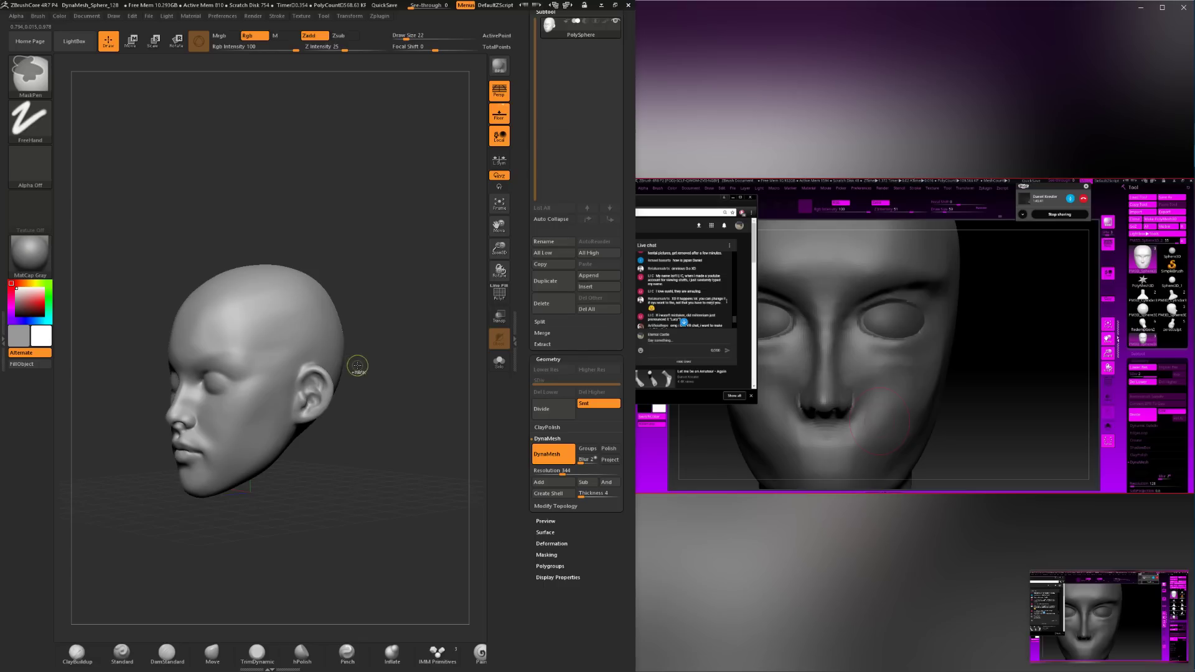
{"action": "mouse_move", "coordinate": [367, 420]}
{"action": "right_mouse_down"}
{"action": "mouse_move", "coordinate": [377, 403]}
{"action": "mouse_move", "coordinate": [352, 405]}
{"action": "right_mouse_up"}
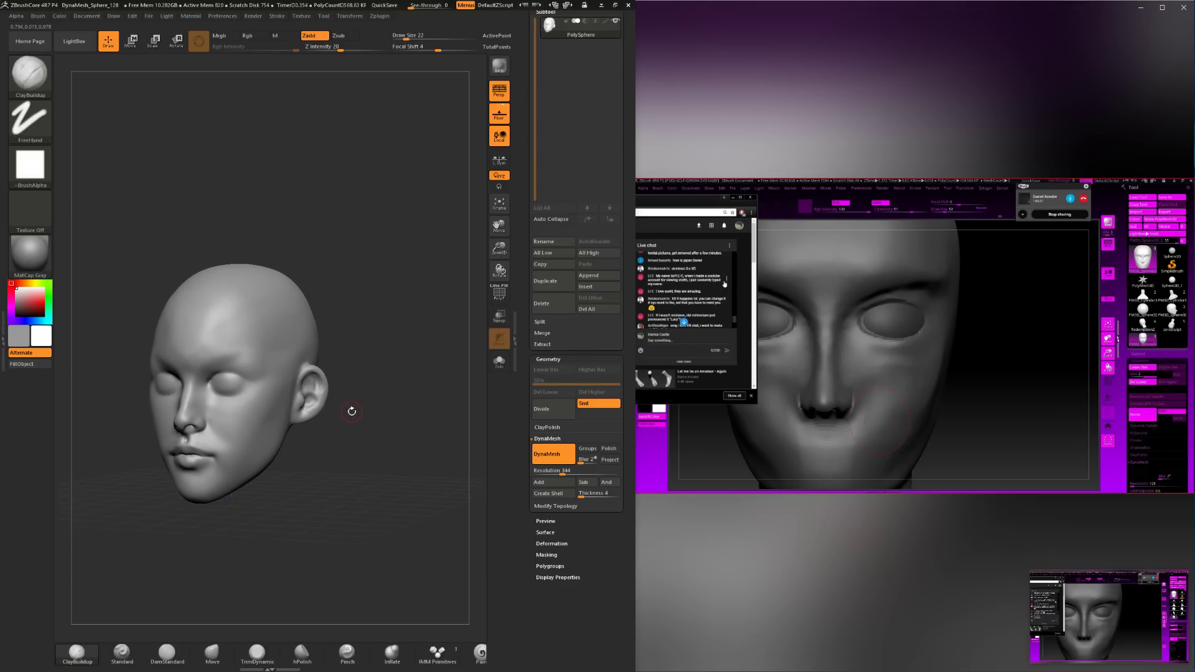
{"action": "right_click_drag", "start_coordinate": [348, 328], "coordinate": [389, 437], "text": "ctrl"}
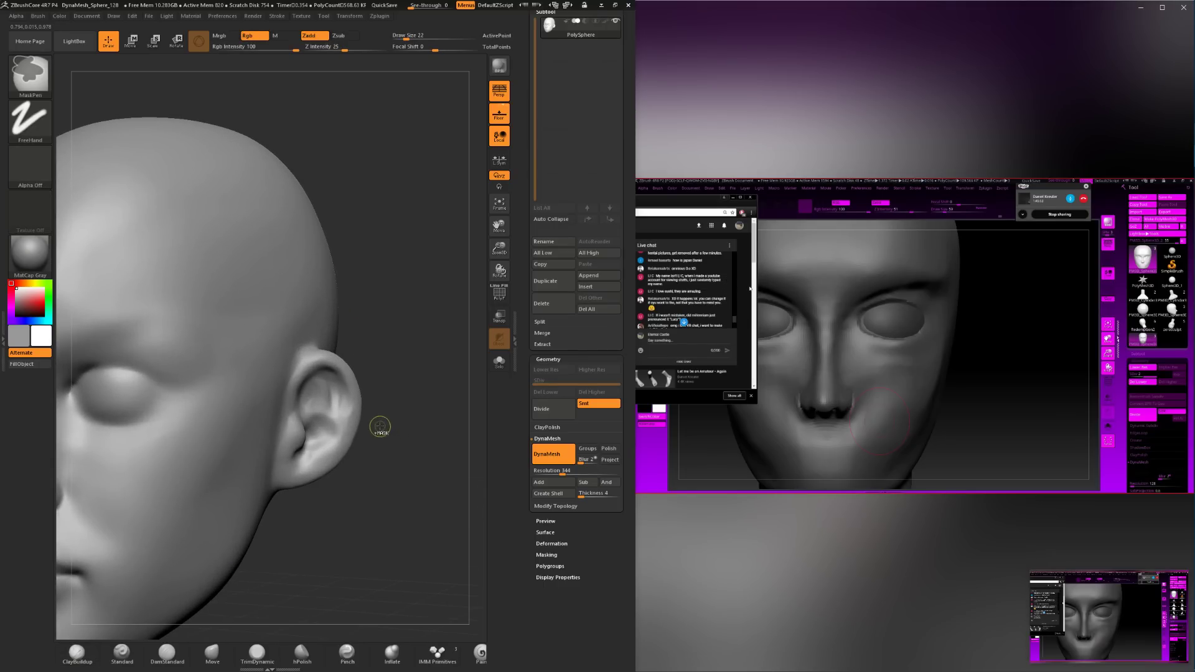
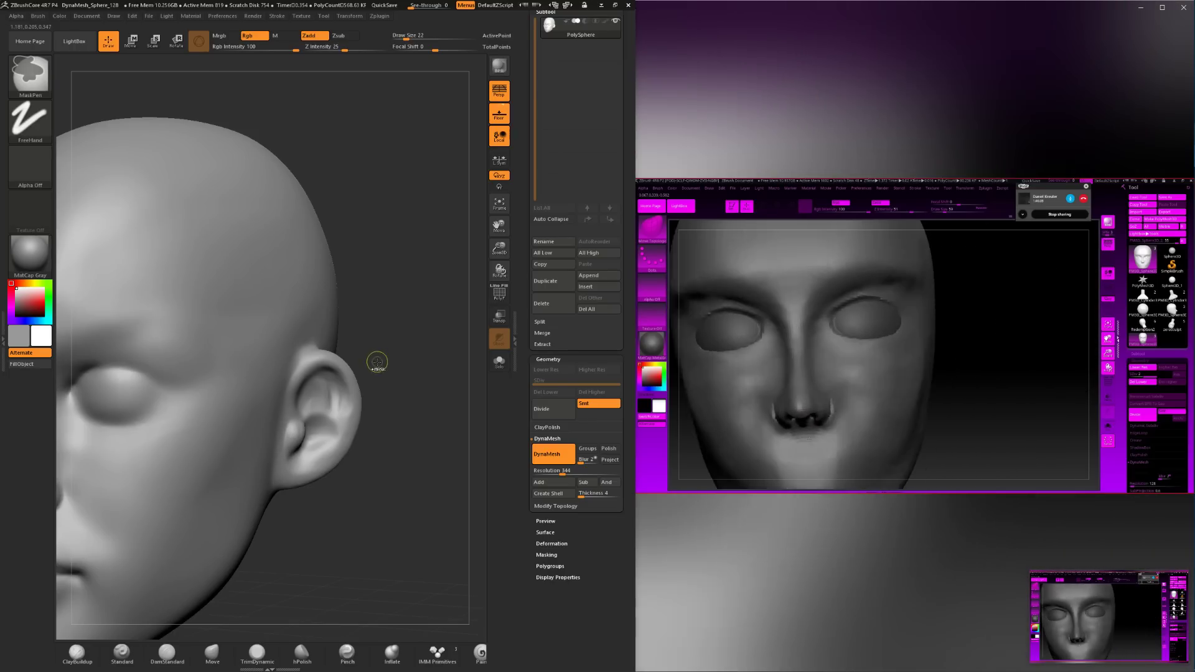
{"action": "key", "text": "ctrl+shift"}
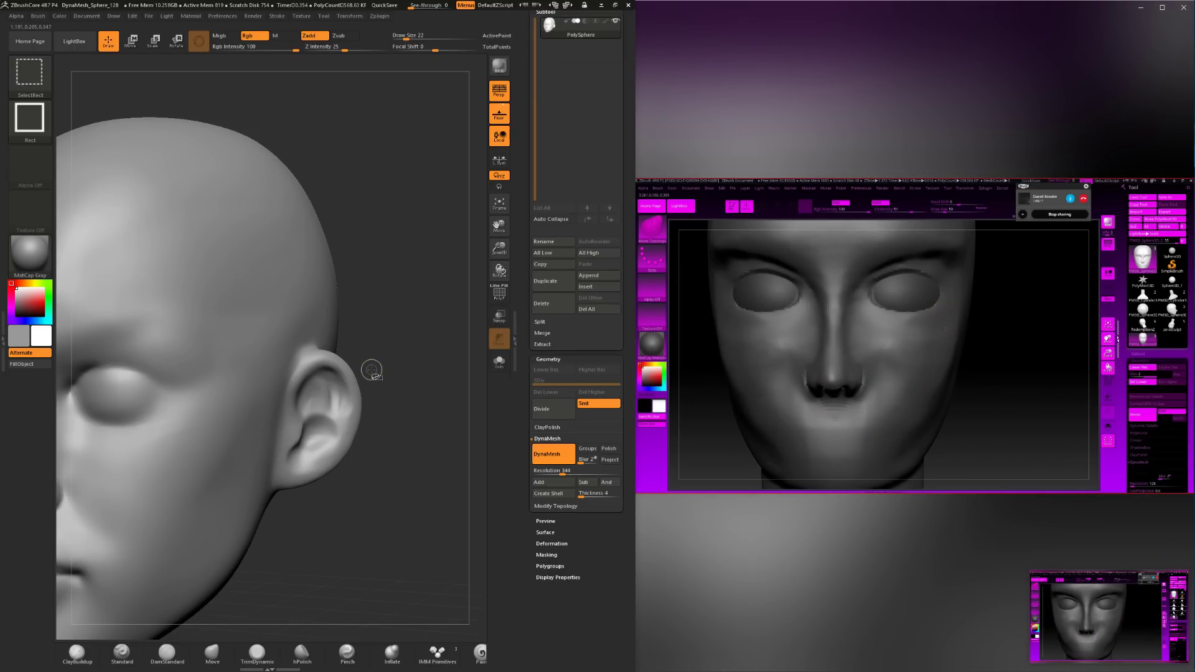
{"action": "key", "text": "ctrl+shift+z"}
{"action": "key", "text": "ctrl+shift+z"}
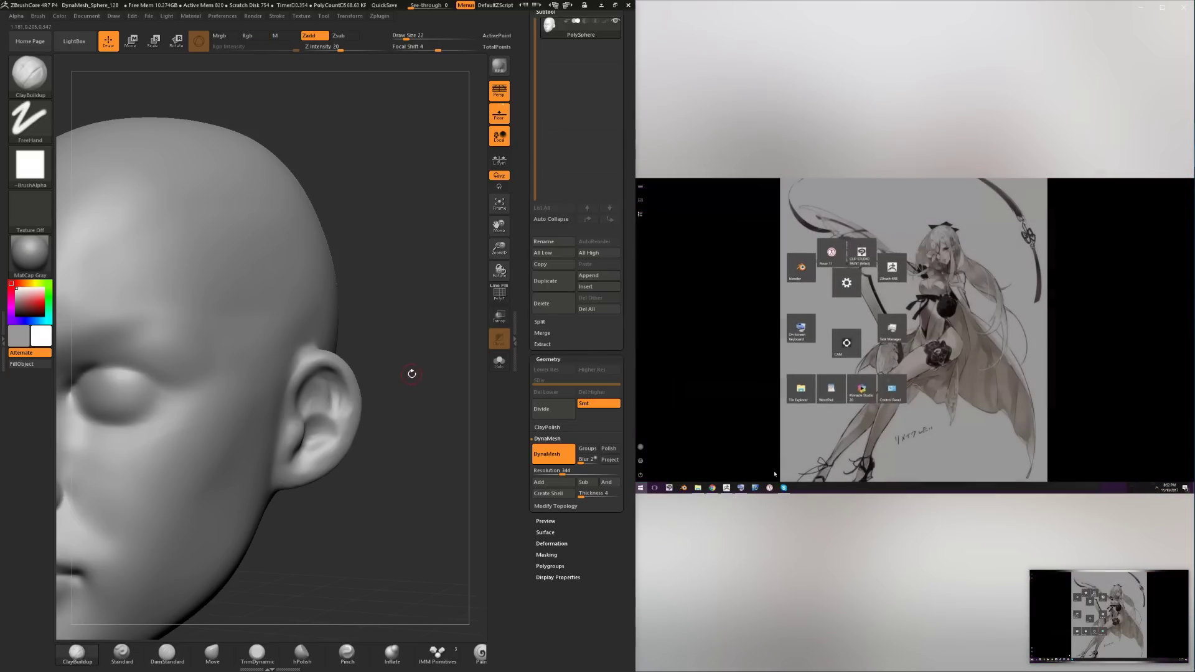
Raise the draw size to 56 and smooth the ear's inner surface, accepting the removal of newer undo history entries.
{"action": "mouse_move", "coordinate": [411, 374]}
{"action": "left_mouse_down"}
{"action": "mouse_move", "coordinate": [431, 386]}
{"action": "mouse_move", "coordinate": [348, 398]}
{"action": "mouse_move", "coordinate": [326, 375]}
{"action": "left_mouse_up"}
{"action": "key", "text": "space"}
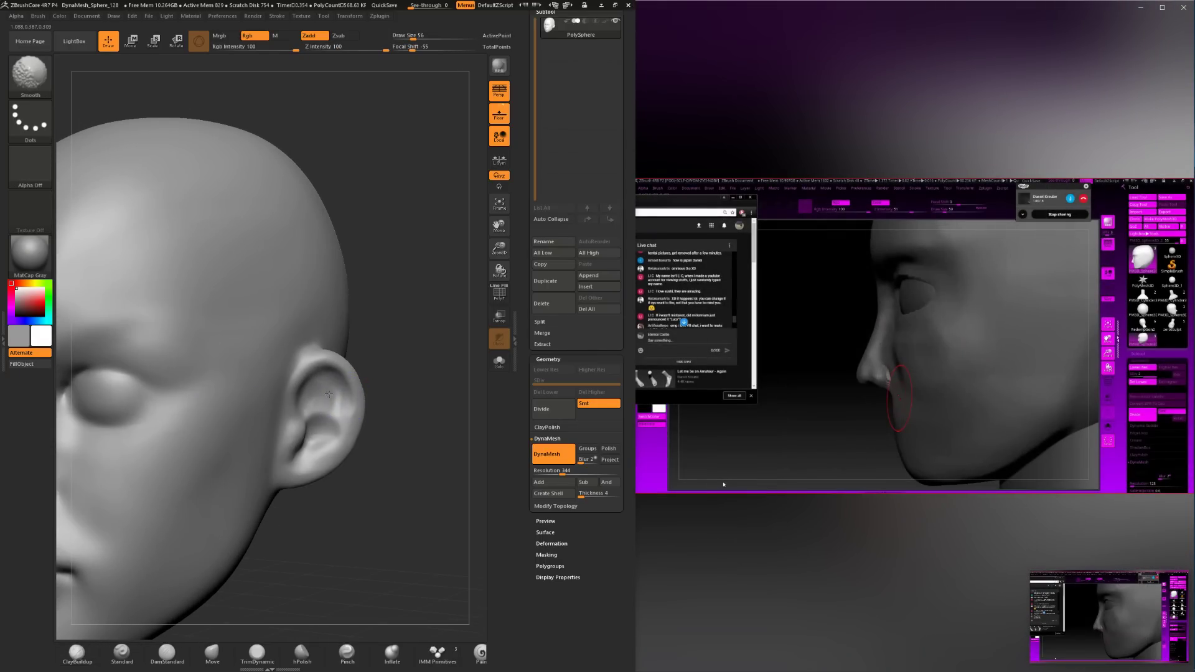
{"action": "key", "text": "ctrl+d"}
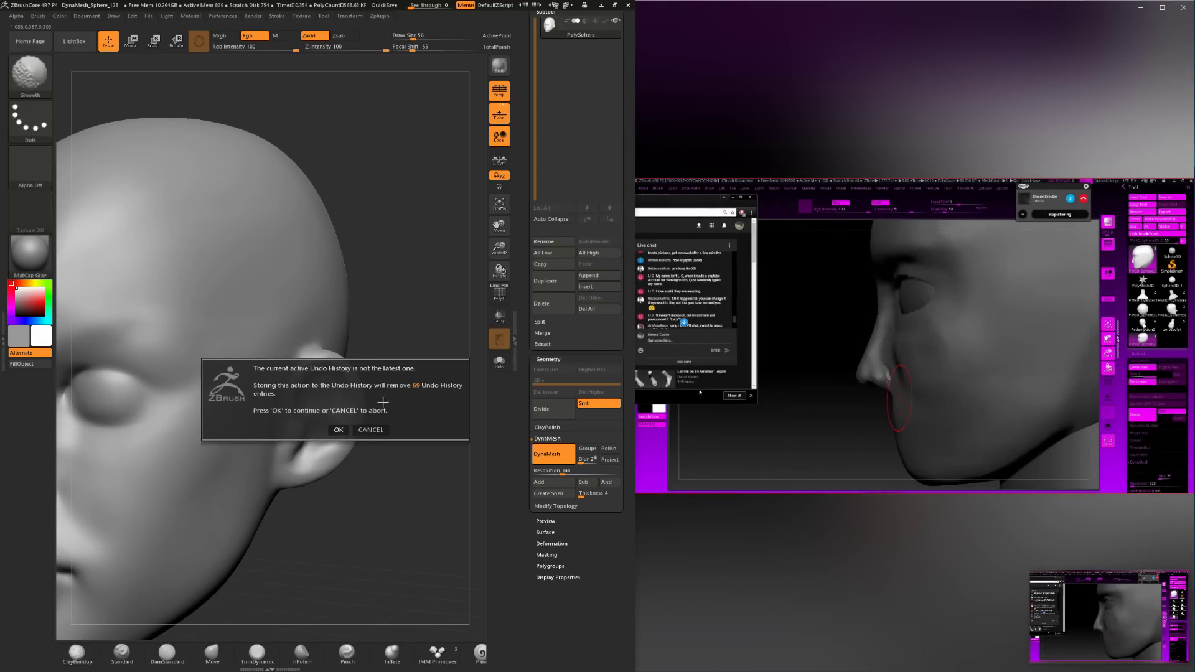
{"action": "left_click", "coordinate": [346, 424]}
{"action": "mouse_move", "coordinate": [409, 404]}
{"action": "left_mouse_down"}
{"action": "mouse_move", "coordinate": [372, 396]}
{"action": "mouse_move", "coordinate": [316, 408]}
{"action": "mouse_move", "coordinate": [323, 401]}
{"action": "left_mouse_up"}
{"action": "left_click_drag", "start_coordinate": [438, 306], "coordinate": [460, 315]}
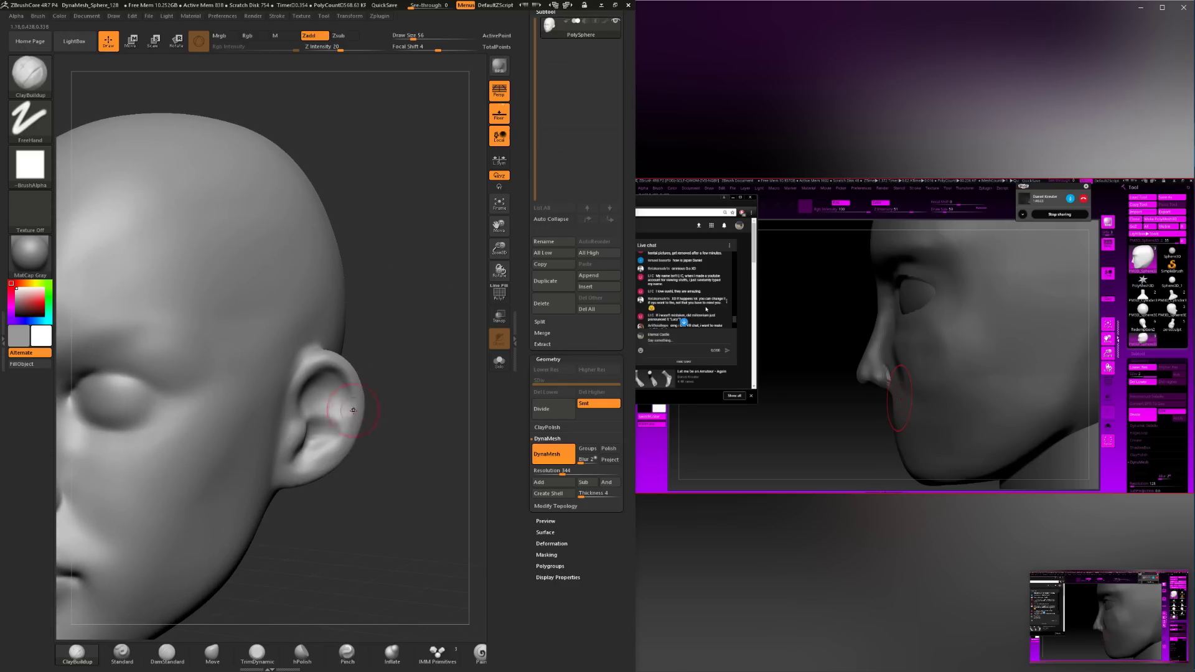
{"action": "mouse_move", "coordinate": [328, 396]}
{"action": "left_mouse_down", "text": "shift"}
{"action": "mouse_move", "coordinate": [331, 408]}
{"action": "mouse_move", "coordinate": [363, 379]}
{"action": "mouse_move", "coordinate": [392, 422]}
{"action": "left_mouse_up", "text": "shift"}
{"action": "left_click_drag", "start_coordinate": [393, 421], "coordinate": [366, 394], "text": "alt"}
Adjust the shape around the ear and back of the head with the Move brush at draw size 77.
{"action": "left_click", "coordinate": [212, 652]}
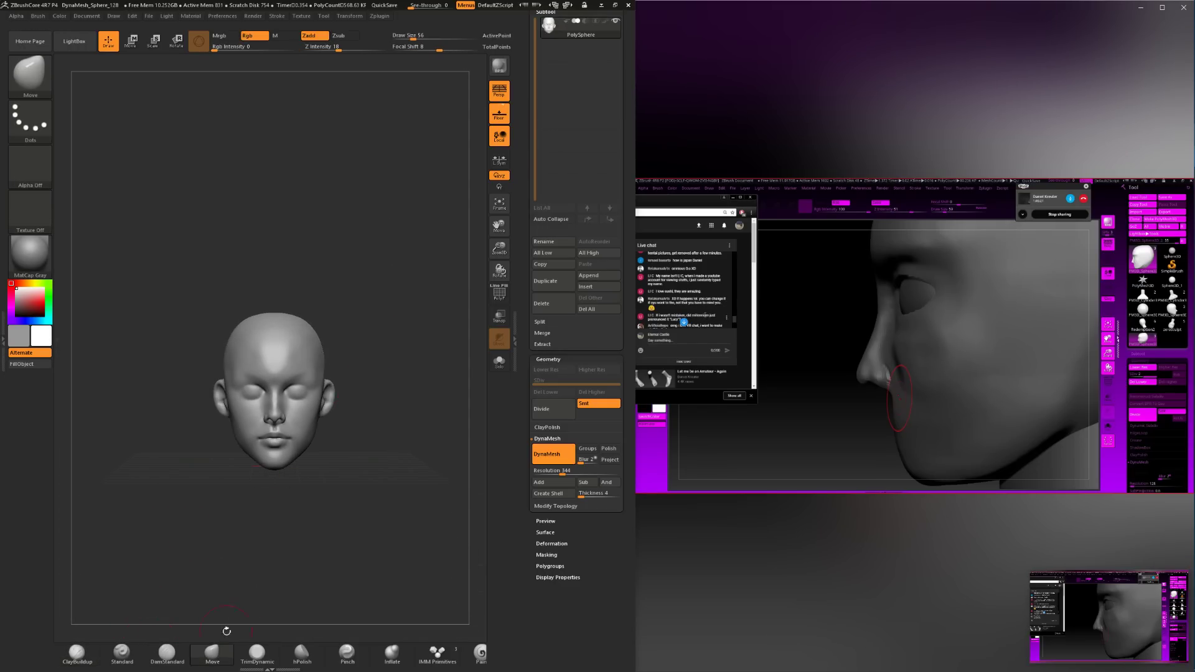
{"action": "left_click_drag", "start_coordinate": [373, 485], "coordinate": [334, 440]}
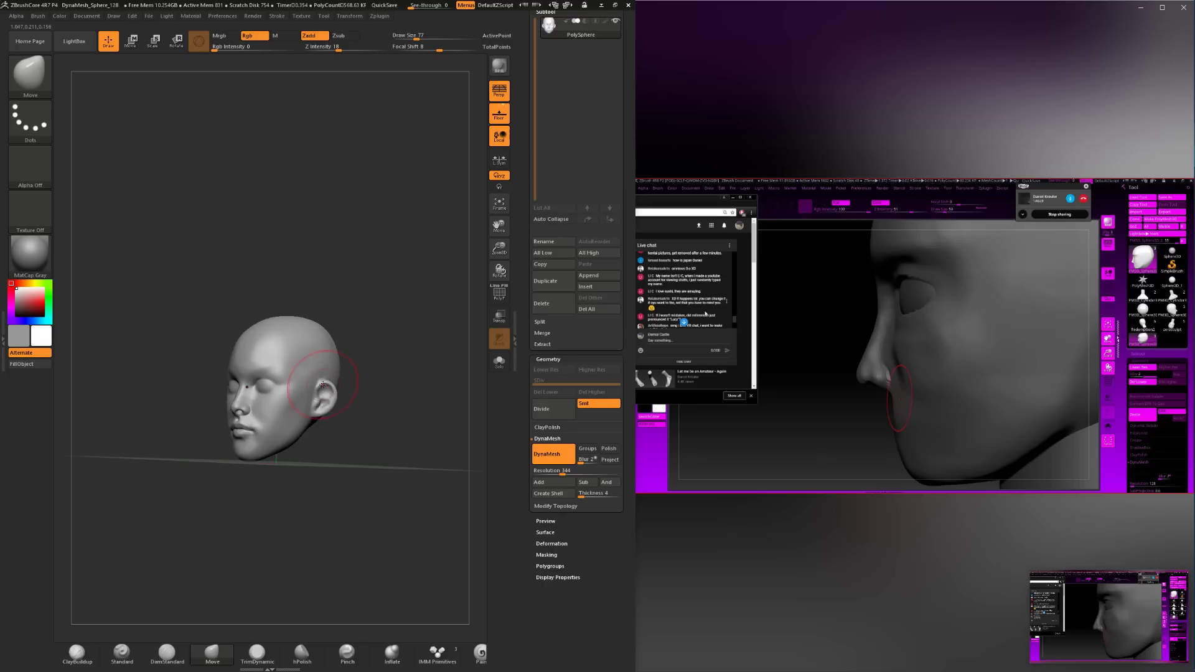
{"action": "mouse_move", "coordinate": [349, 394]}
{"action": "left_mouse_down"}
{"action": "mouse_move", "coordinate": [322, 480]}
{"action": "mouse_move", "coordinate": [360, 475]}
{"action": "mouse_move", "coordinate": [325, 490]}
{"action": "mouse_move", "coordinate": [330, 507]}
{"action": "mouse_move", "coordinate": [325, 456]}
{"action": "left_mouse_up"}
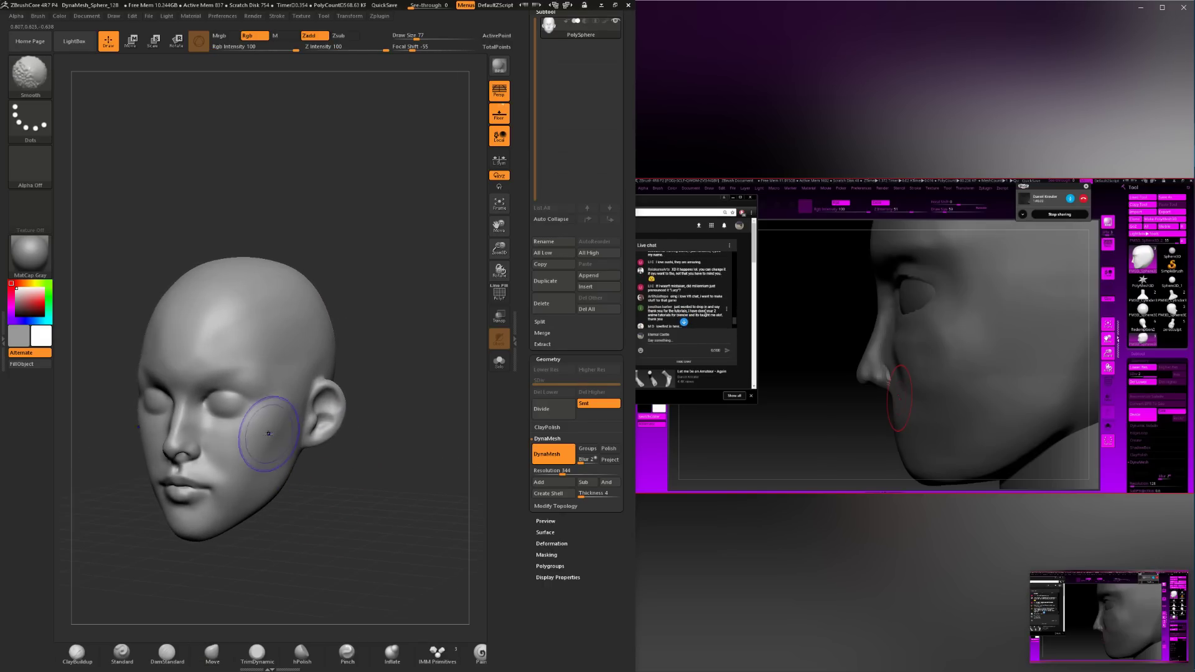
Build up the cheek below the eye with a large ClayBuildup brush and smooth the strokes.
{"action": "left_click", "coordinate": [77, 652]}
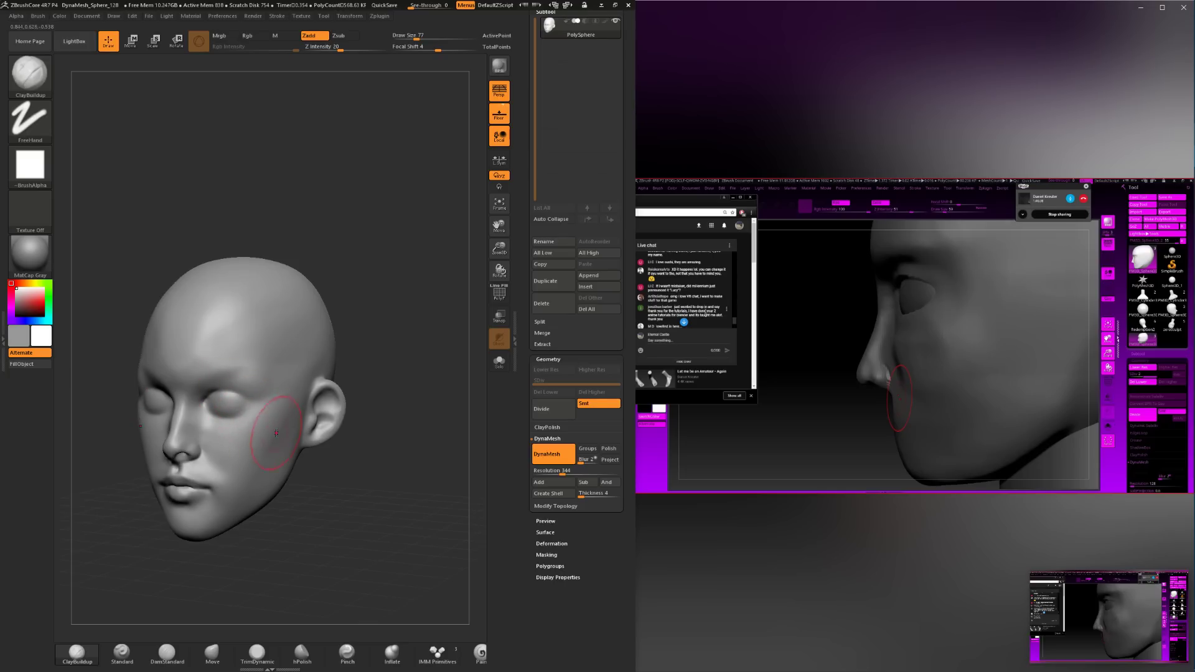
{"action": "key", "text": "space"}
{"action": "left_click_drag", "start_coordinate": [243, 436], "coordinate": [246, 449]}
{"action": "key", "text": "shift"}
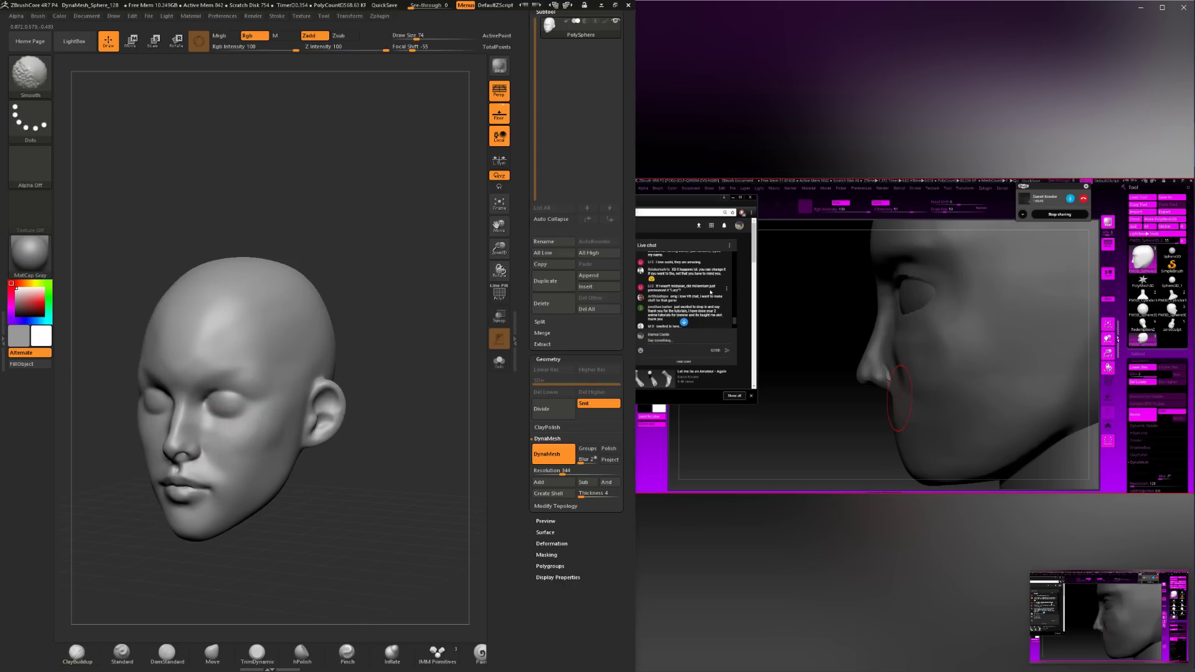
{"action": "left_click_drag", "start_coordinate": [254, 434], "coordinate": [264, 442], "text": "shift"}
{"action": "left_click_drag", "start_coordinate": [316, 485], "coordinate": [341, 482], "text": "shift"}
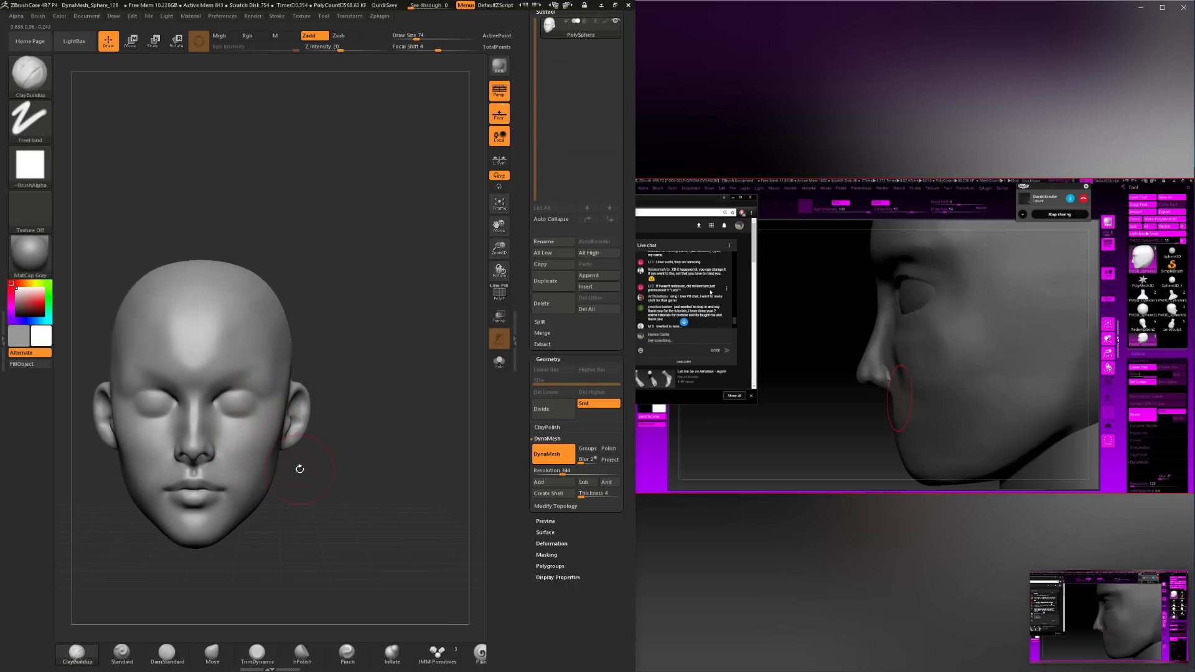
Shape the side of the cheek toward the ear and jaw with ClayBuildup and smooth it.
{"action": "left_click_drag", "start_coordinate": [300, 468], "coordinate": [273, 426]}
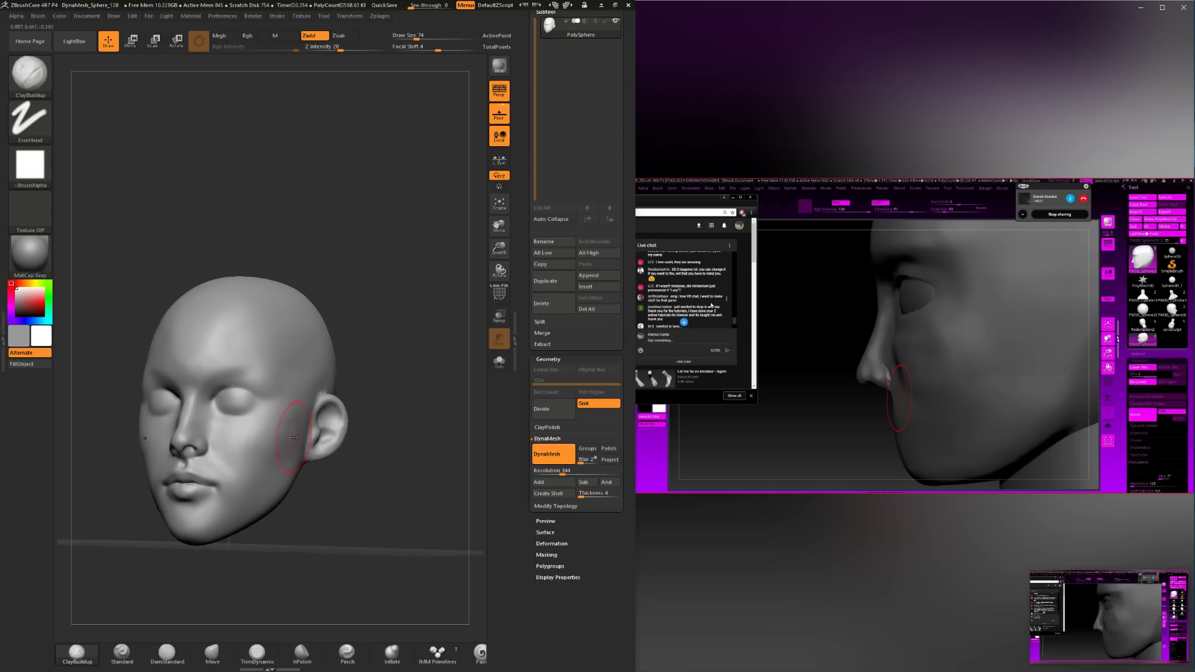
{"action": "key", "text": "shift"}
{"action": "left_click_drag", "start_coordinate": [272, 452], "coordinate": [295, 420], "text": "shift"}
{"action": "left_click_drag", "start_coordinate": [280, 526], "coordinate": [307, 533], "text": "shift"}
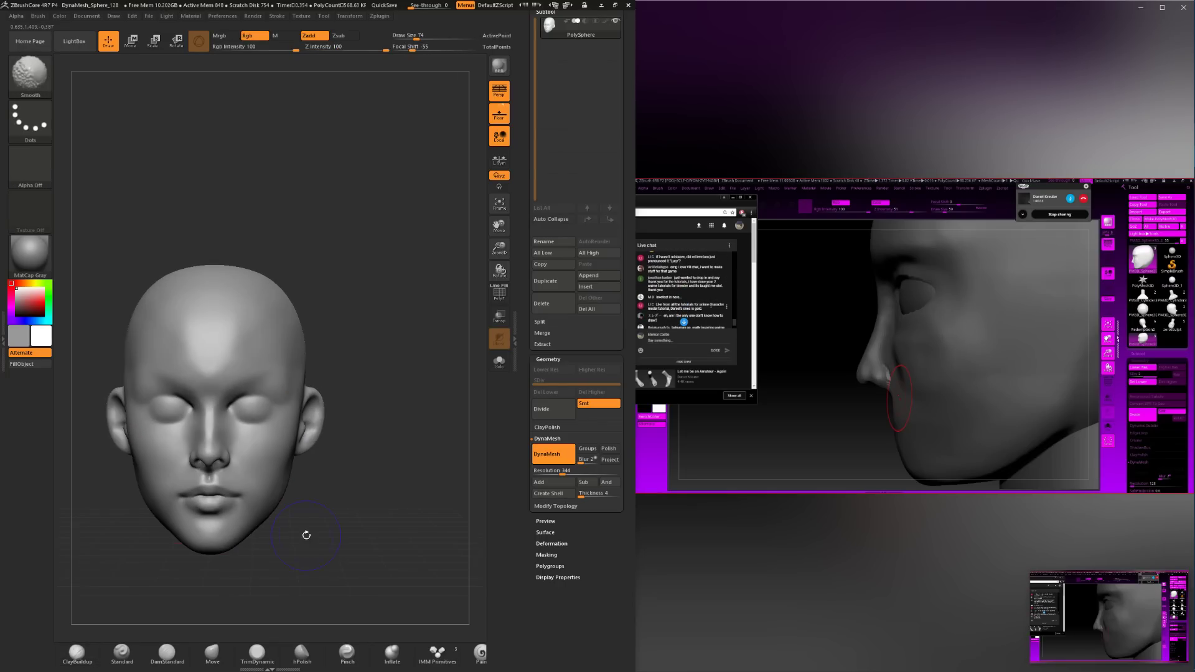
Reduce the ClayBuildup draw size and sculpt the chin and the area just below the lower lip.
{"action": "key", "text": "space"}
{"action": "mouse_move", "coordinate": [239, 504]}
{"action": "left_mouse_down"}
{"action": "mouse_move", "coordinate": [386, 496]}
{"action": "mouse_move", "coordinate": [425, 553]}
{"action": "mouse_move", "coordinate": [421, 519]}
{"action": "left_mouse_up"}
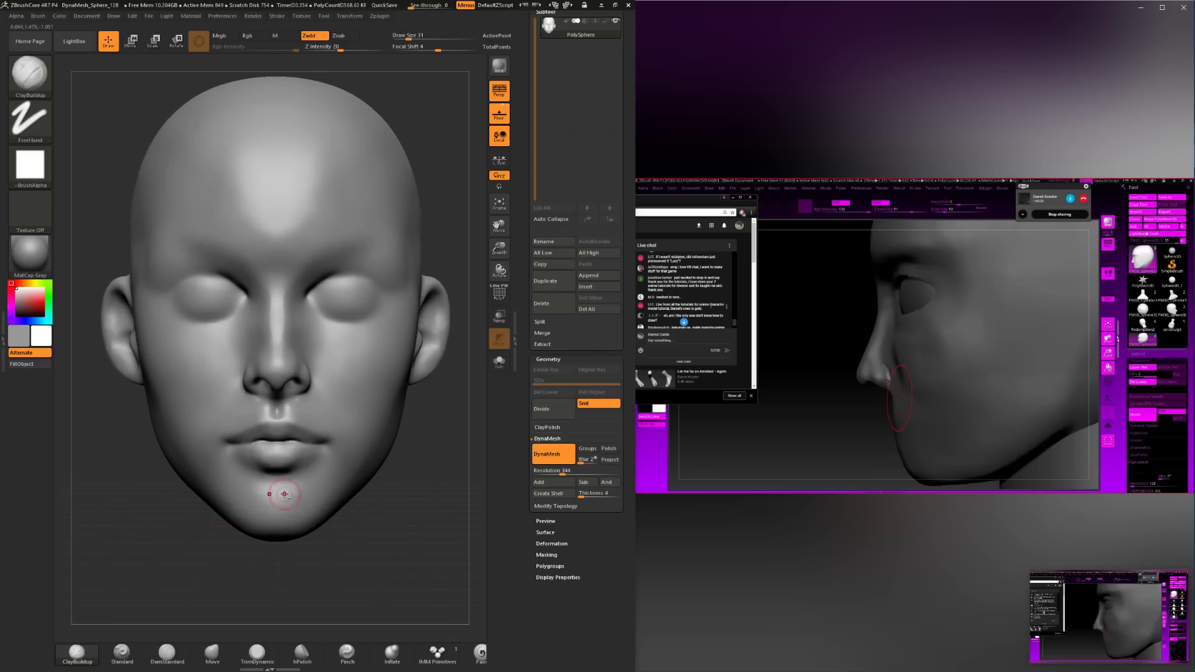
{"action": "mouse_move", "coordinate": [287, 494]}
{"action": "left_mouse_down"}
{"action": "mouse_move", "coordinate": [276, 498]}
{"action": "mouse_move", "coordinate": [295, 499]}
{"action": "mouse_move", "coordinate": [298, 485]}
{"action": "left_mouse_up"}
{"action": "mouse_move", "coordinate": [274, 563]}
{"action": "left_mouse_down"}
{"action": "mouse_move", "coordinate": [277, 534]}
{"action": "mouse_move", "coordinate": [340, 509]}
{"action": "left_mouse_up"}
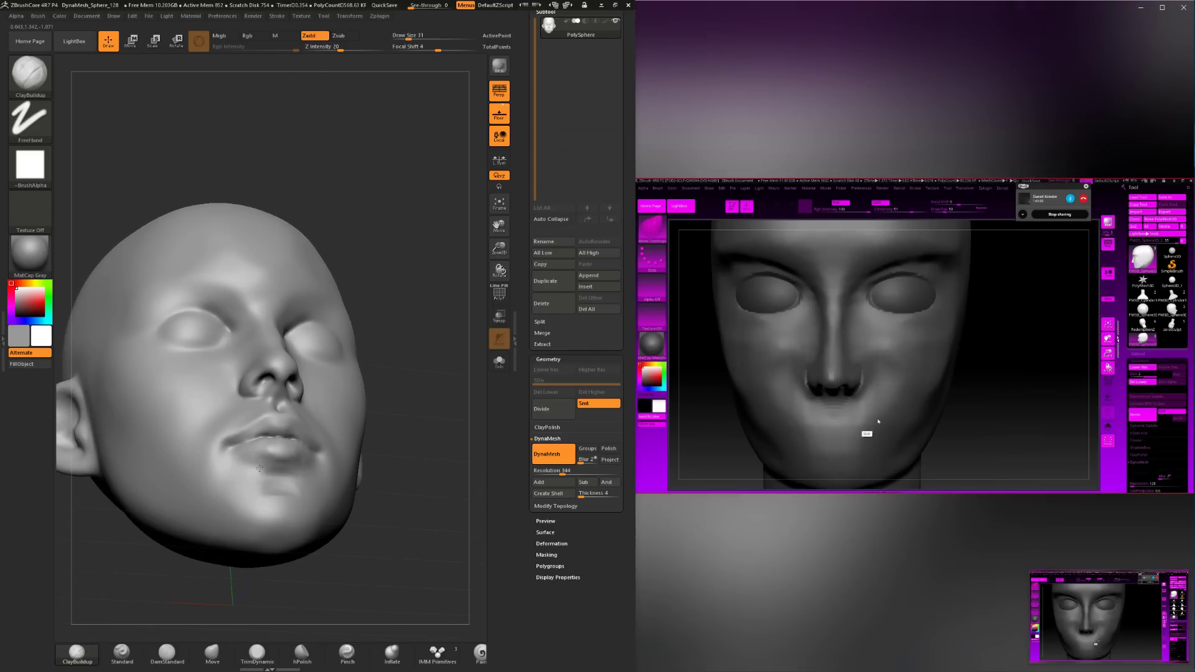
{"action": "left_click_drag", "start_coordinate": [292, 466], "coordinate": [290, 467]}
{"action": "left_click_drag", "start_coordinate": [299, 574], "coordinate": [373, 588]}
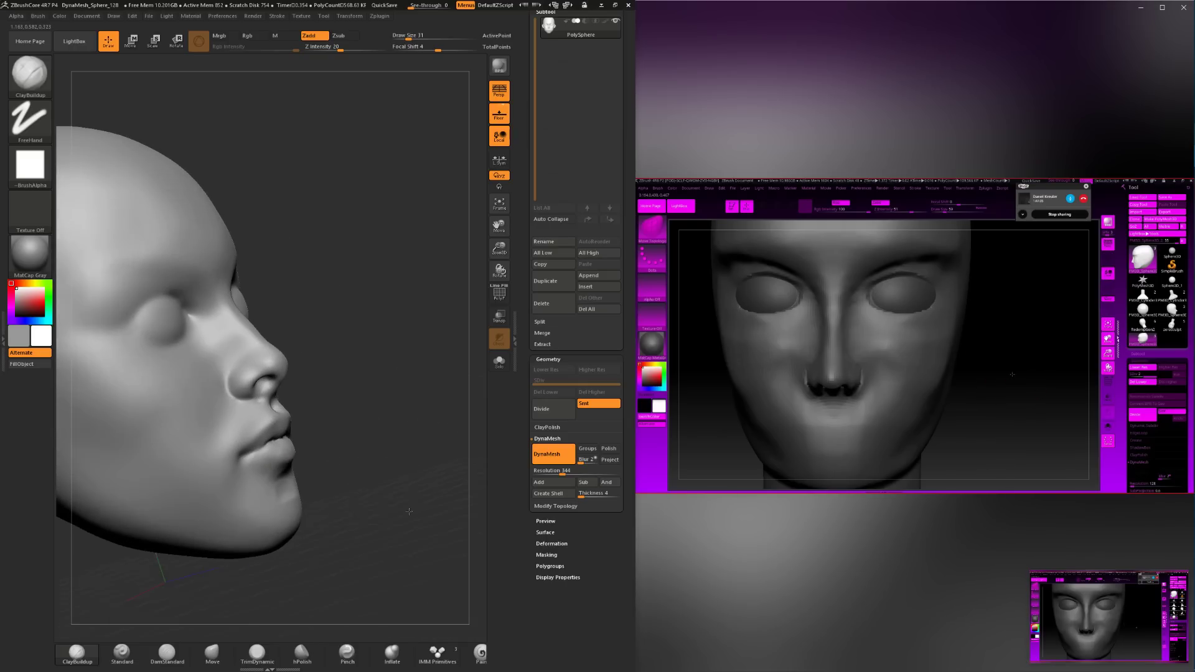
Smooth the transition between the lower lip and chin from profile and three-quarter angles.
{"action": "left_click_drag", "start_coordinate": [287, 484], "coordinate": [283, 491], "text": "shift"}
{"action": "left_click_drag", "start_coordinate": [348, 560], "coordinate": [274, 563]}
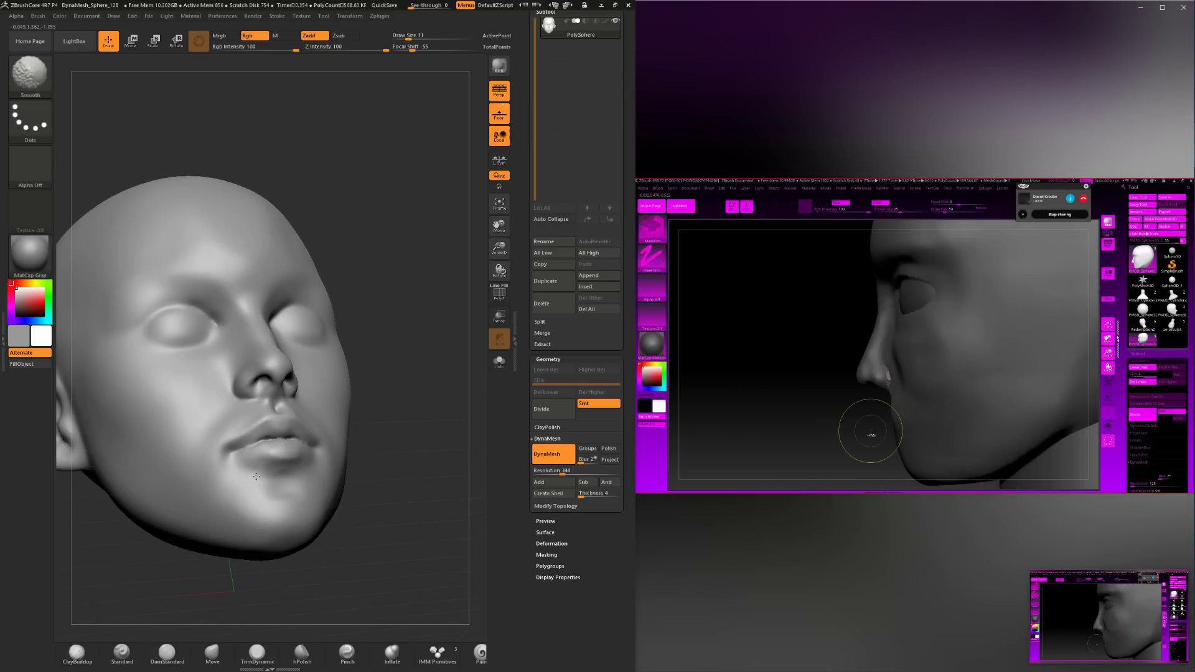
{"action": "left_click_drag", "start_coordinate": [310, 476], "coordinate": [315, 481], "text": "shift"}
{"action": "left_click_drag", "start_coordinate": [407, 492], "coordinate": [297, 486]}
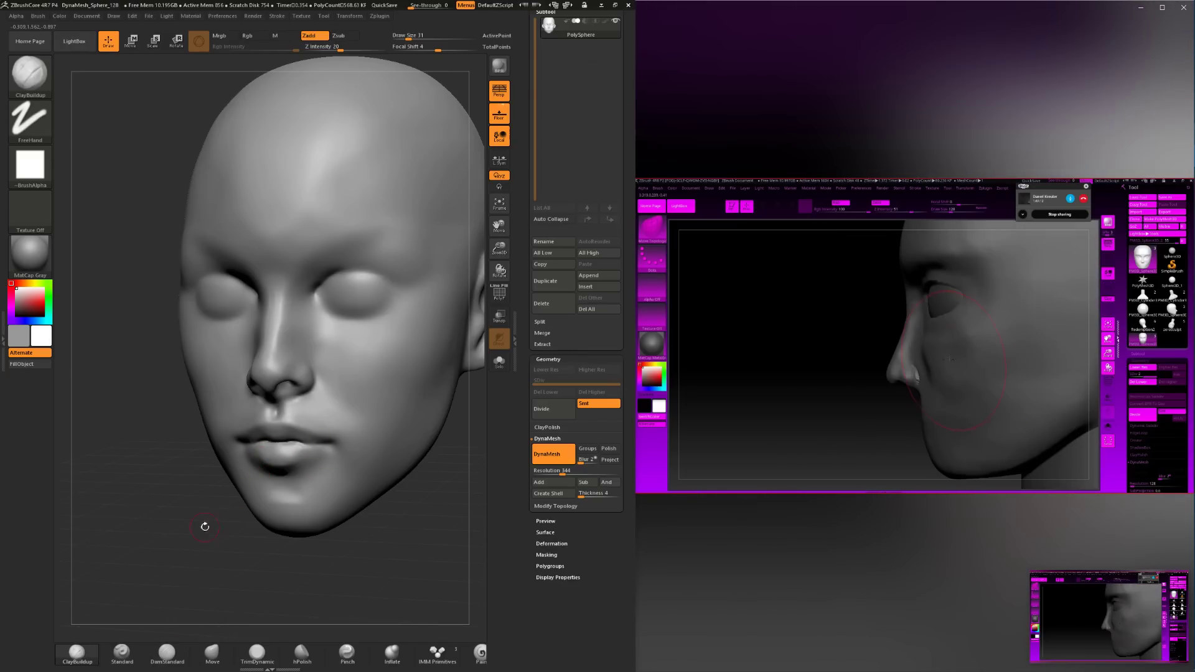
Raise the draw size to 62 and smooth the chin's lower contour.
{"action": "mouse_move", "coordinate": [203, 523]}
{"action": "left_mouse_down"}
{"action": "mouse_move", "coordinate": [320, 458]}
{"action": "mouse_move", "coordinate": [294, 489]}
{"action": "left_mouse_up"}
{"action": "key", "text": "s"}
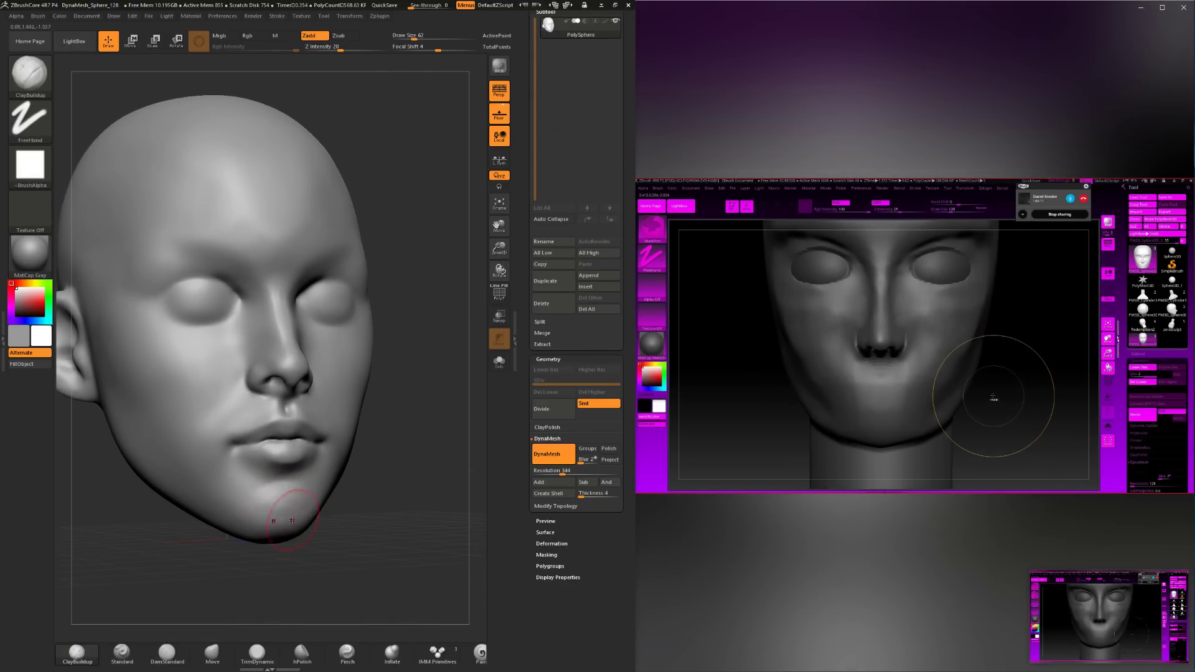
{"action": "left_click_drag", "start_coordinate": [288, 496], "coordinate": [314, 552], "text": "shift"}
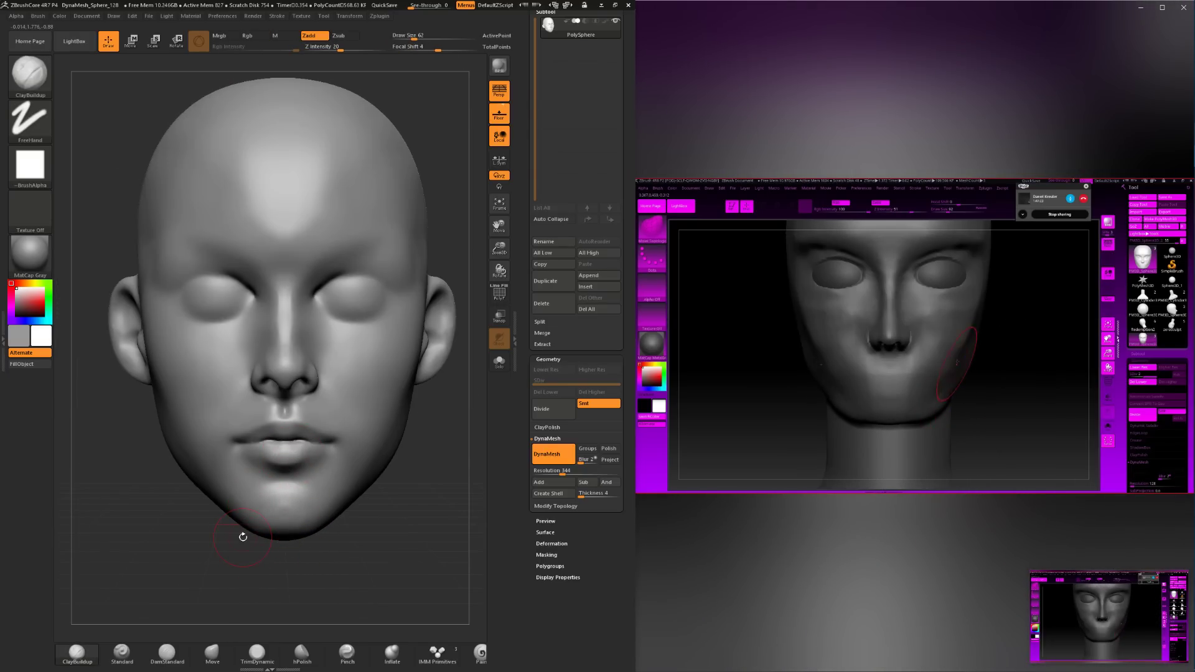
Flatten the underside of the chin with TrimDynamic and smooth it from front and three-quarter angles.
{"action": "left_click", "coordinate": [257, 653]}
{"action": "left_click_drag", "start_coordinate": [289, 544], "coordinate": [290, 537]}
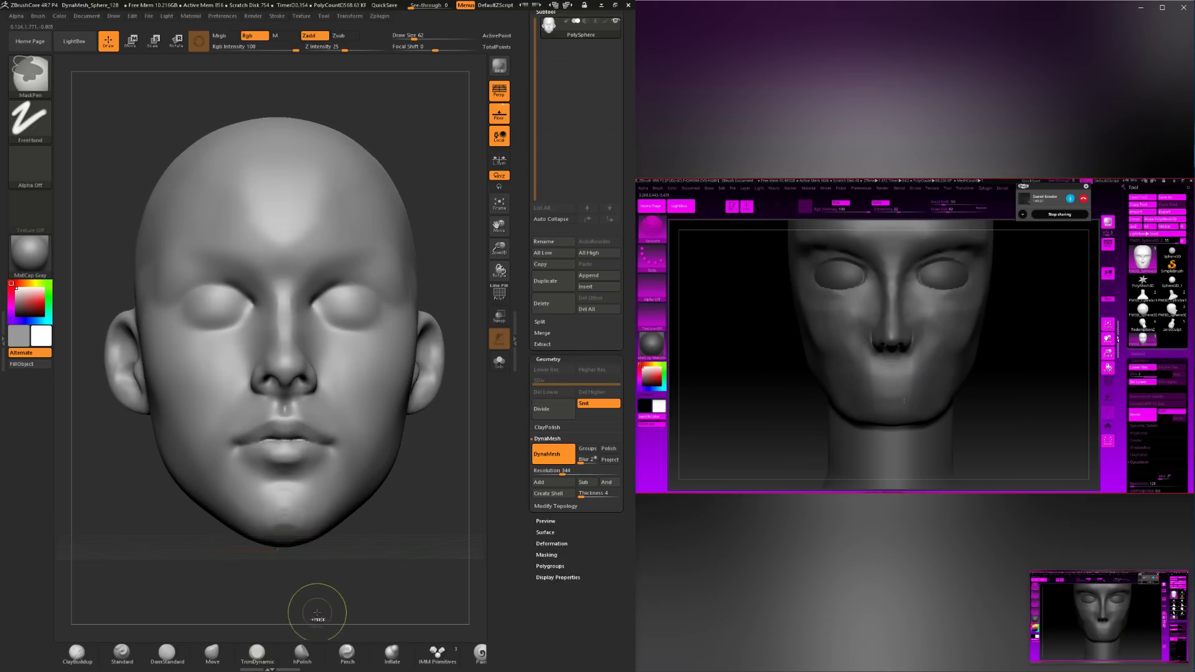
{"action": "left_click_drag", "start_coordinate": [296, 607], "coordinate": [315, 576], "text": "shift"}
{"action": "key", "text": "ctrl"}
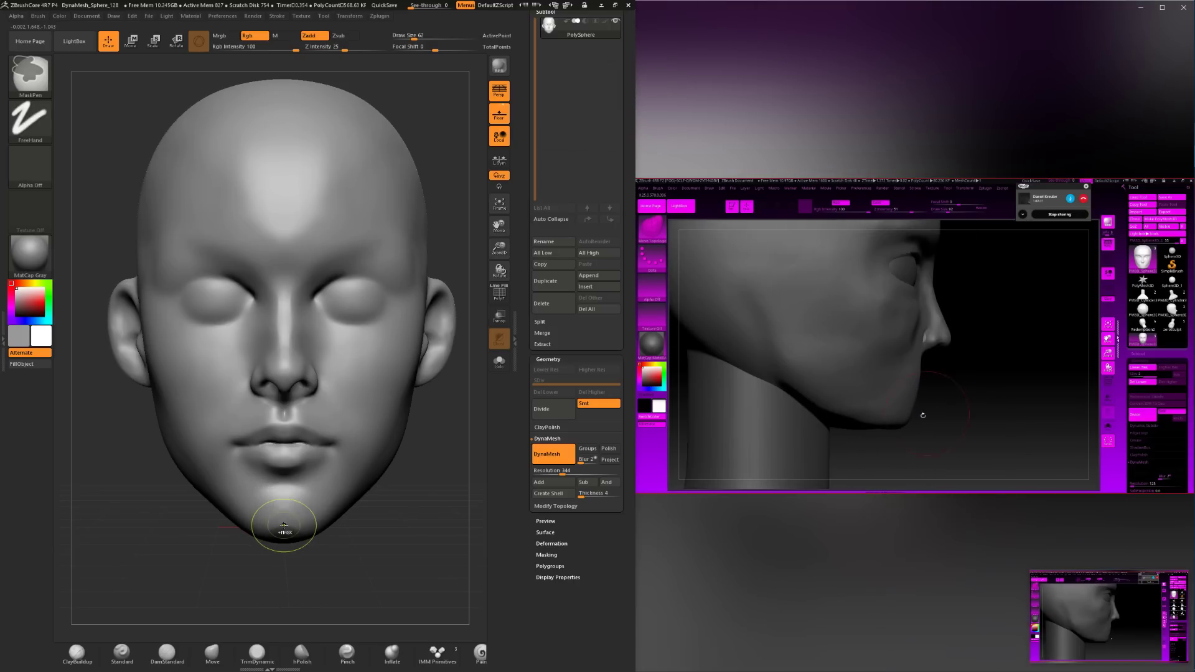
{"action": "key", "text": "shift"}
{"action": "left_click_drag", "start_coordinate": [318, 565], "coordinate": [280, 507]}
{"action": "mouse_move", "coordinate": [371, 571]}
{"action": "left_mouse_down", "text": "shift"}
{"action": "mouse_move", "coordinate": [289, 590]}
{"action": "mouse_move", "coordinate": [340, 588]}
{"action": "mouse_move", "coordinate": [276, 492]}
{"action": "left_mouse_up", "text": "shift"}
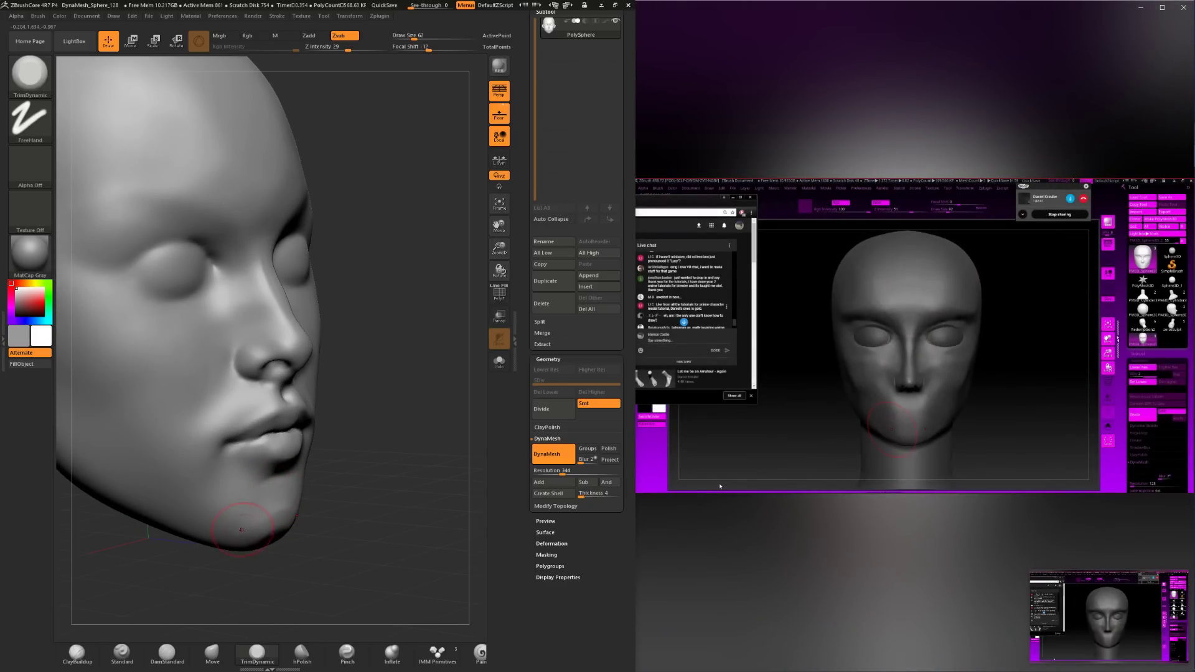
{"action": "left_click_drag", "start_coordinate": [242, 529], "coordinate": [283, 510], "text": "shift"}
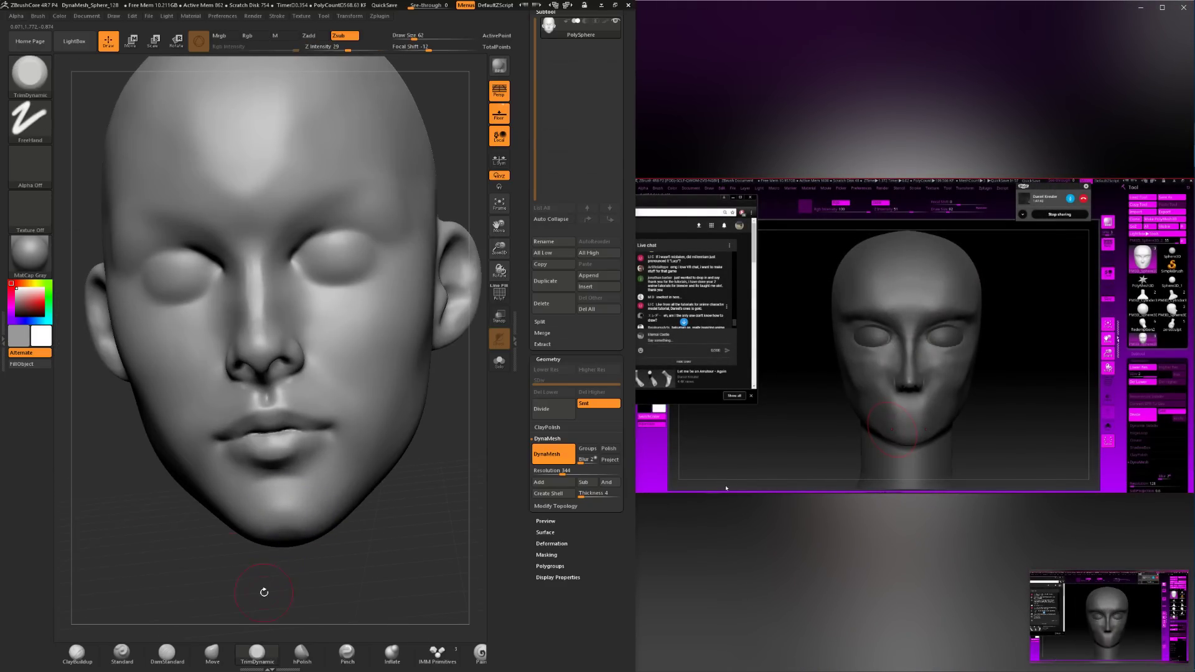
Build up the lower lip with ClayBuildup at draw size 19 and smooth it toward the mouth corner.
{"action": "mouse_move", "coordinate": [262, 587]}
{"action": "left_mouse_down"}
{"action": "mouse_move", "coordinate": [317, 581]}
{"action": "mouse_move", "coordinate": [396, 532]}
{"action": "mouse_move", "coordinate": [307, 466]}
{"action": "mouse_move", "coordinate": [317, 474]}
{"action": "left_mouse_up"}
{"action": "left_click", "coordinate": [88, 650]}
{"action": "key", "text": "space"}
{"action": "left_click_drag", "start_coordinate": [292, 457], "coordinate": [249, 459]}
{"action": "mouse_move", "coordinate": [196, 529]}
{"action": "left_mouse_down"}
{"action": "mouse_move", "coordinate": [364, 487]}
{"action": "mouse_move", "coordinate": [193, 498]}
{"action": "left_mouse_up"}
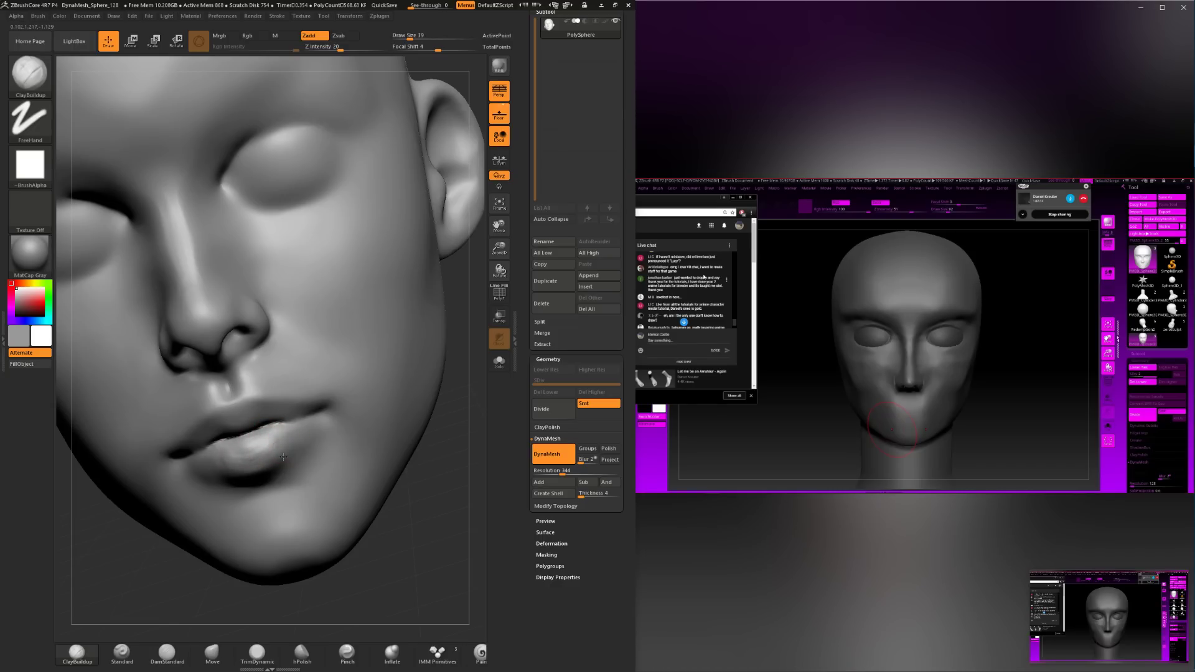
{"action": "key", "text": "shift"}
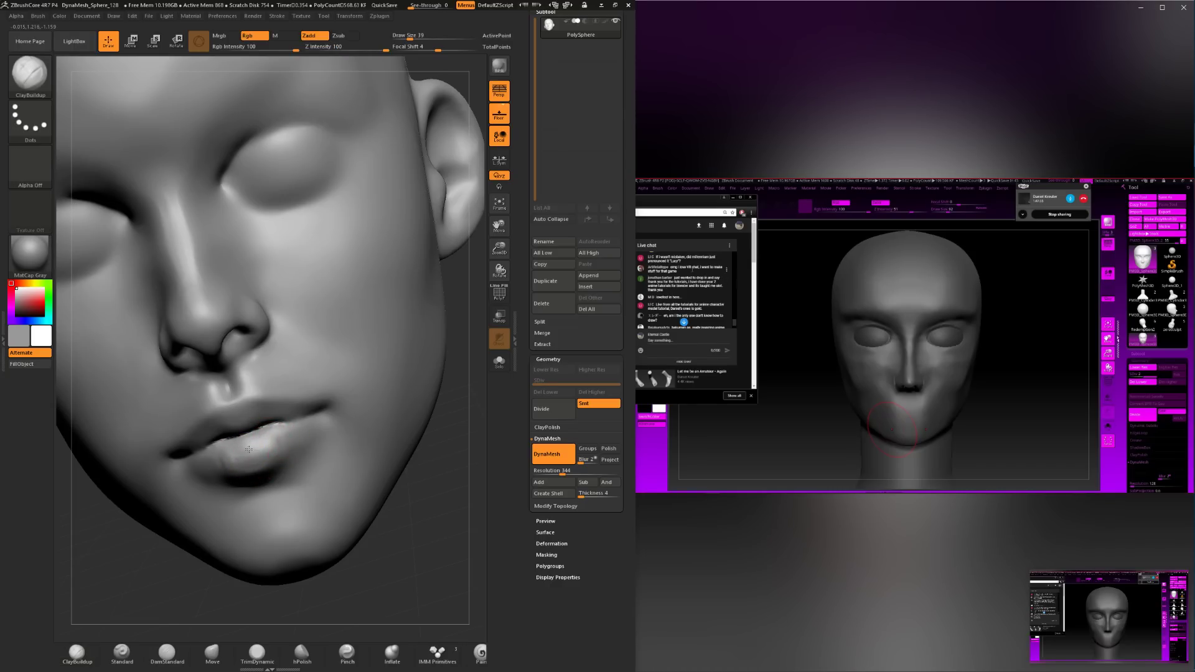
{"action": "left_click_drag", "start_coordinate": [418, 450], "coordinate": [551, 458]}
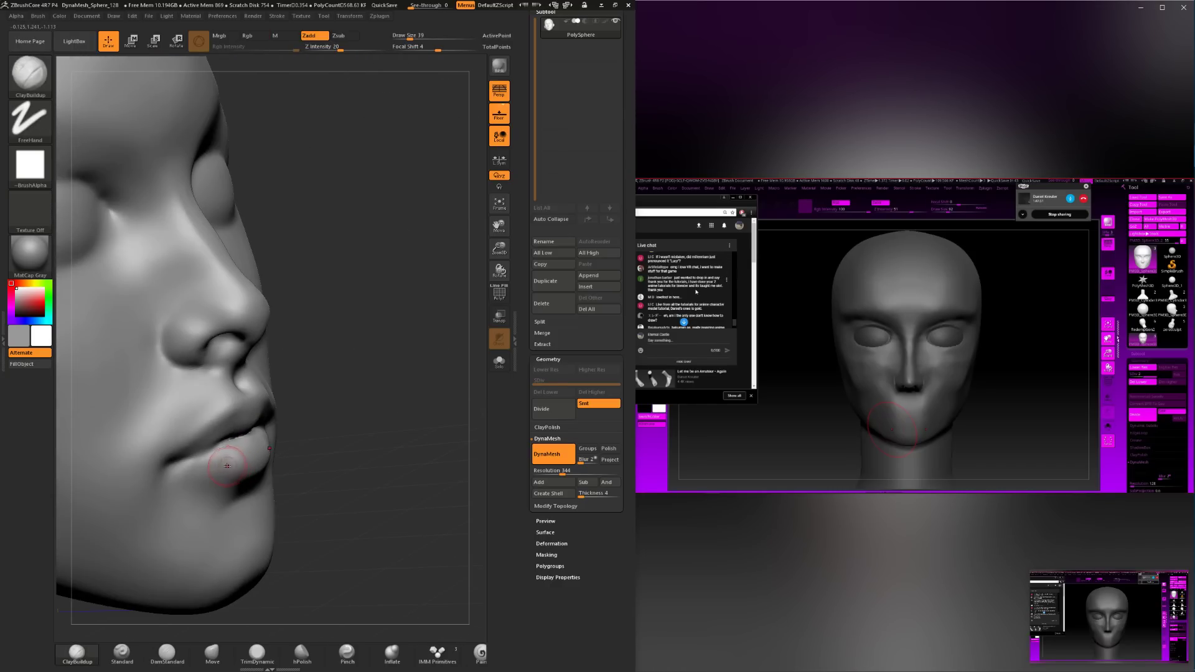
{"action": "key", "text": "shift"}
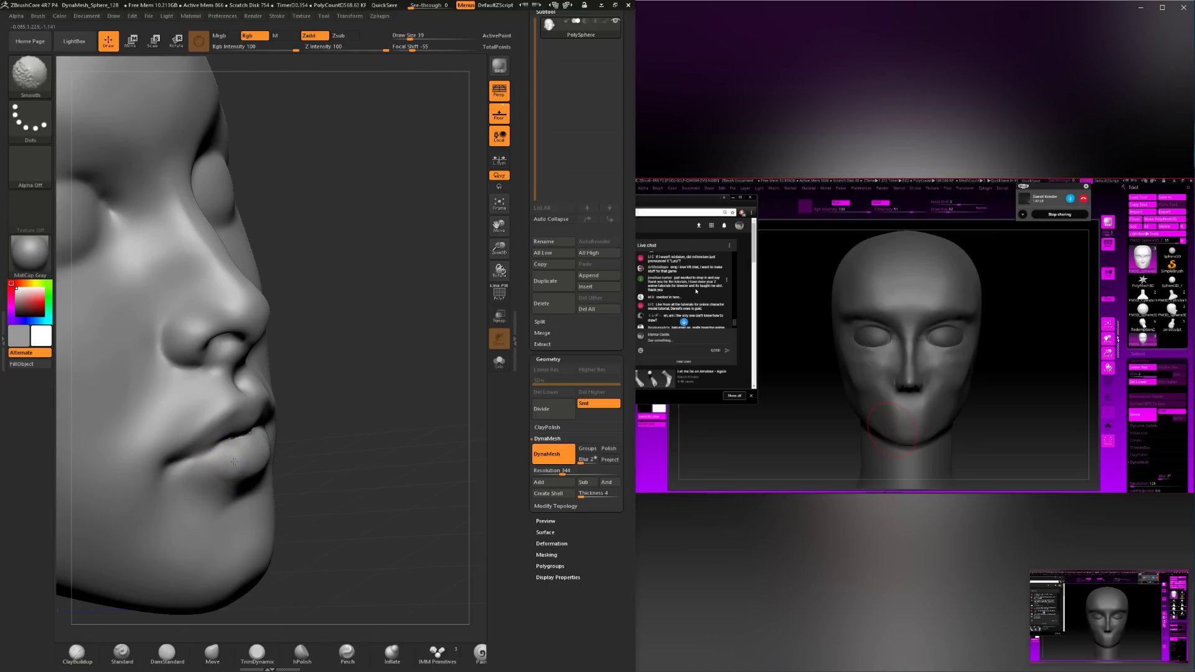
{"action": "left_click_drag", "start_coordinate": [230, 458], "coordinate": [265, 459], "text": "shift"}
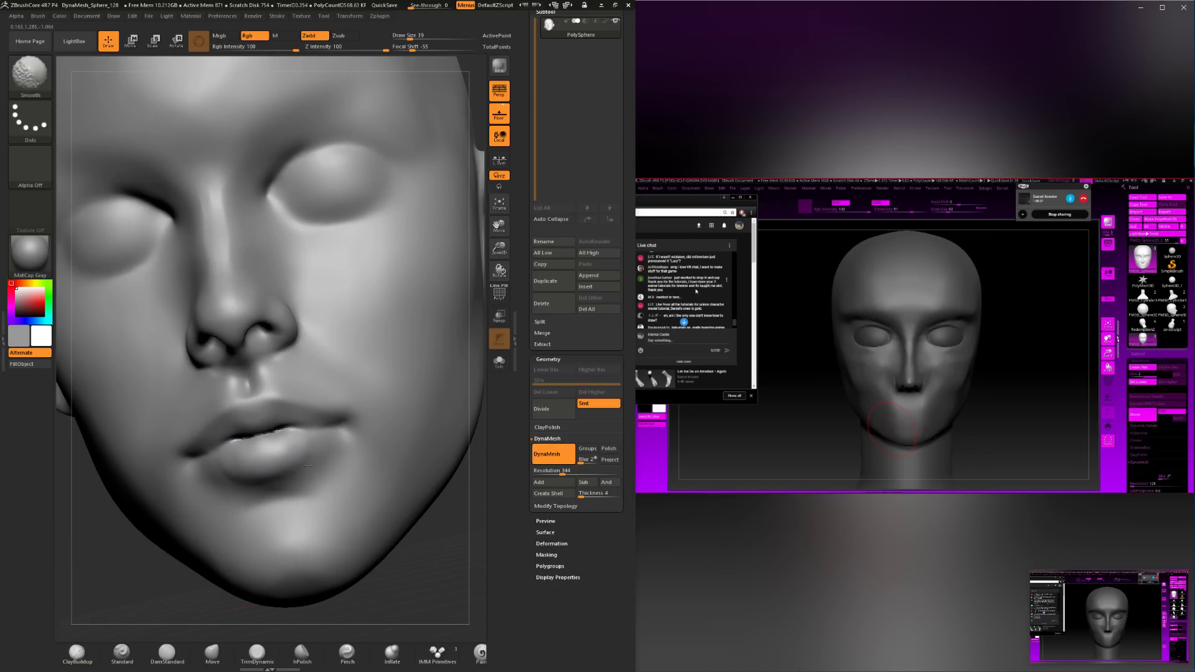
Smooth the cheek beside the nose, checking the face from below and from the front.
{"action": "mouse_move", "coordinate": [411, 579]}
{"action": "left_mouse_down"}
{"action": "mouse_move", "coordinate": [457, 535]}
{"action": "mouse_move", "coordinate": [451, 579]}
{"action": "left_mouse_up"}
{"action": "left_click_drag", "start_coordinate": [359, 509], "coordinate": [369, 458]}
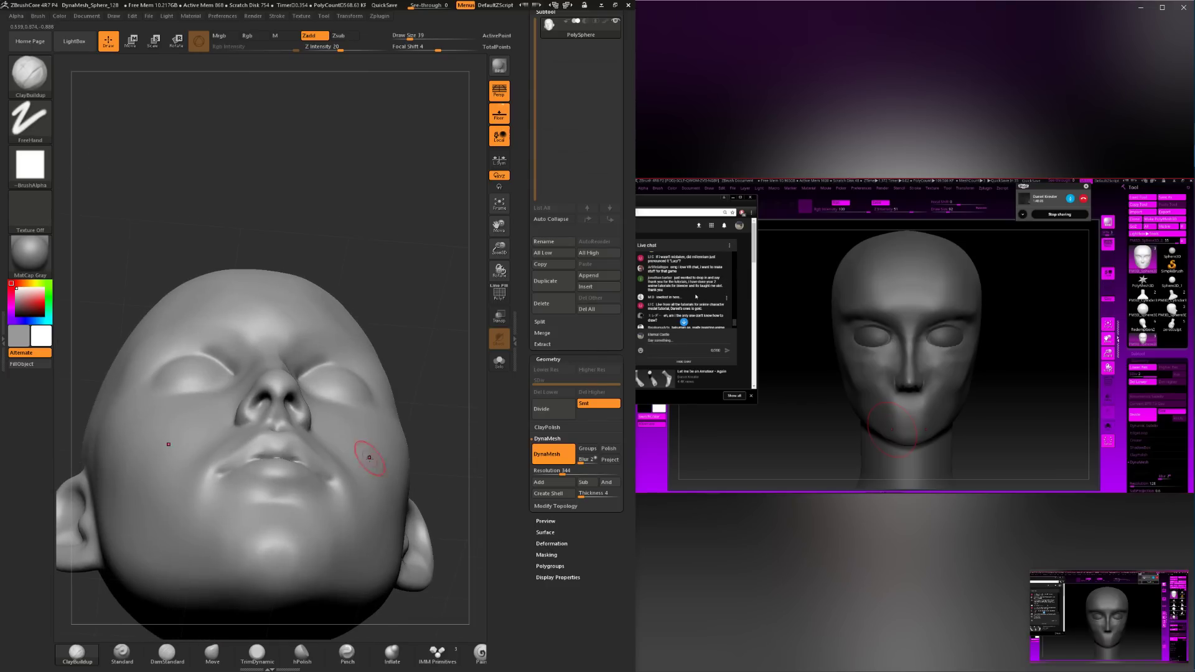
{"action": "mouse_move", "coordinate": [447, 373]}
{"action": "left_mouse_down"}
{"action": "mouse_move", "coordinate": [408, 323]}
{"action": "mouse_move", "coordinate": [396, 349]}
{"action": "left_mouse_up"}
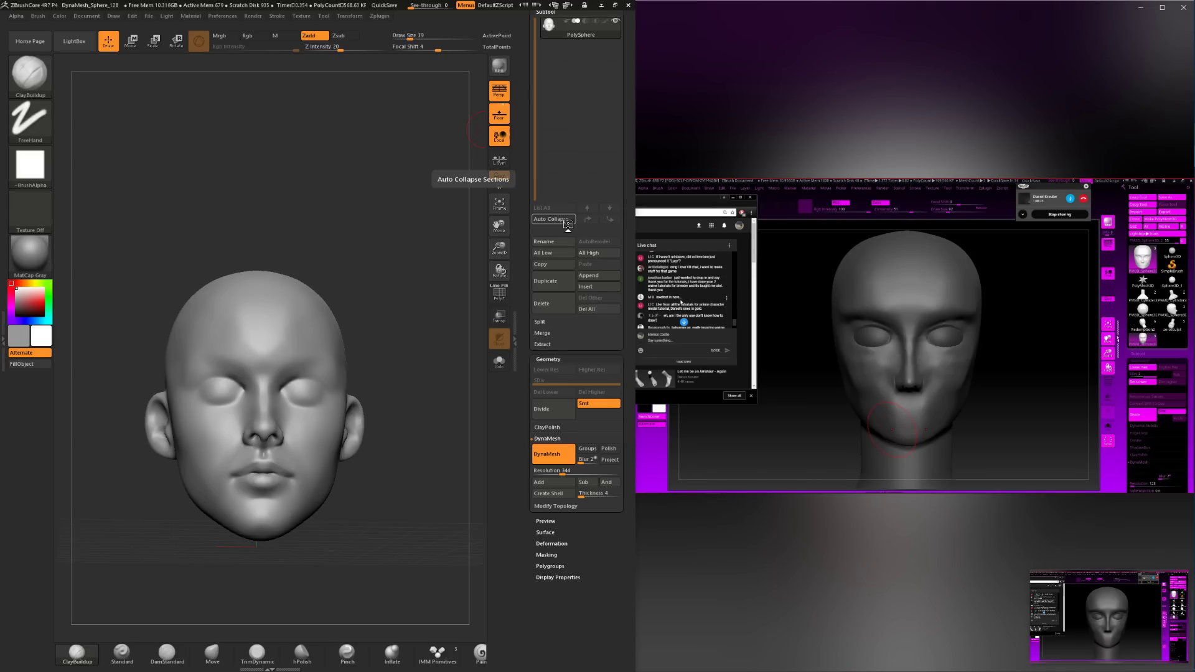
{"action": "left_click_drag", "start_coordinate": [413, 442], "coordinate": [373, 460]}
{"action": "left_click_drag", "start_coordinate": [316, 433], "coordinate": [302, 425], "text": "shift"}
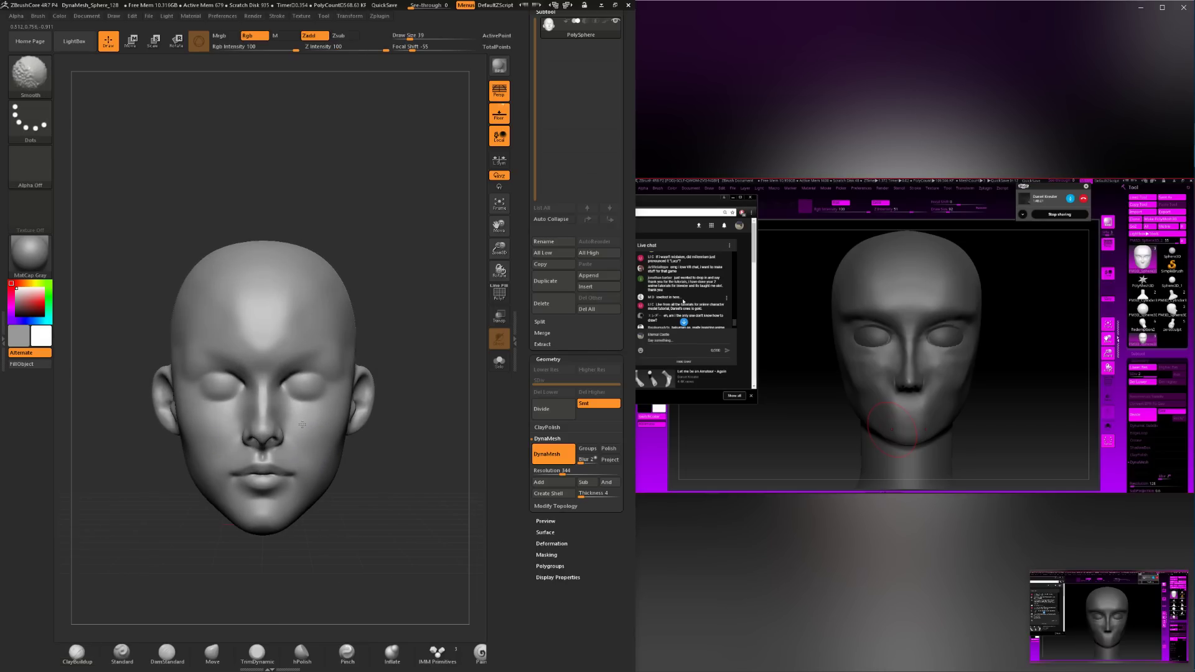
{"action": "left_click_drag", "start_coordinate": [408, 482], "coordinate": [320, 432]}
{"action": "mouse_move", "coordinate": [396, 482]}
{"action": "left_mouse_down"}
{"action": "mouse_move", "coordinate": [412, 565]}
{"action": "mouse_move", "coordinate": [334, 440]}
{"action": "left_mouse_up"}
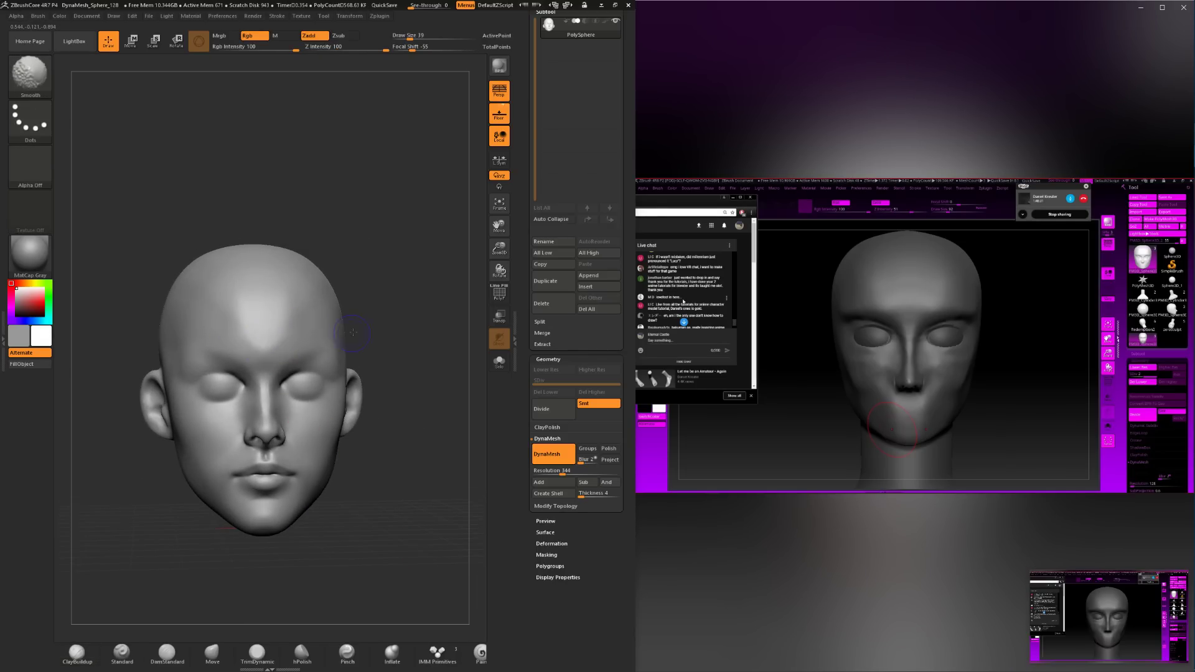
{"action": "left_click_drag", "start_coordinate": [352, 333], "coordinate": [388, 328]}
{"action": "left_click_drag", "start_coordinate": [426, 291], "coordinate": [430, 288], "text": "shift"}
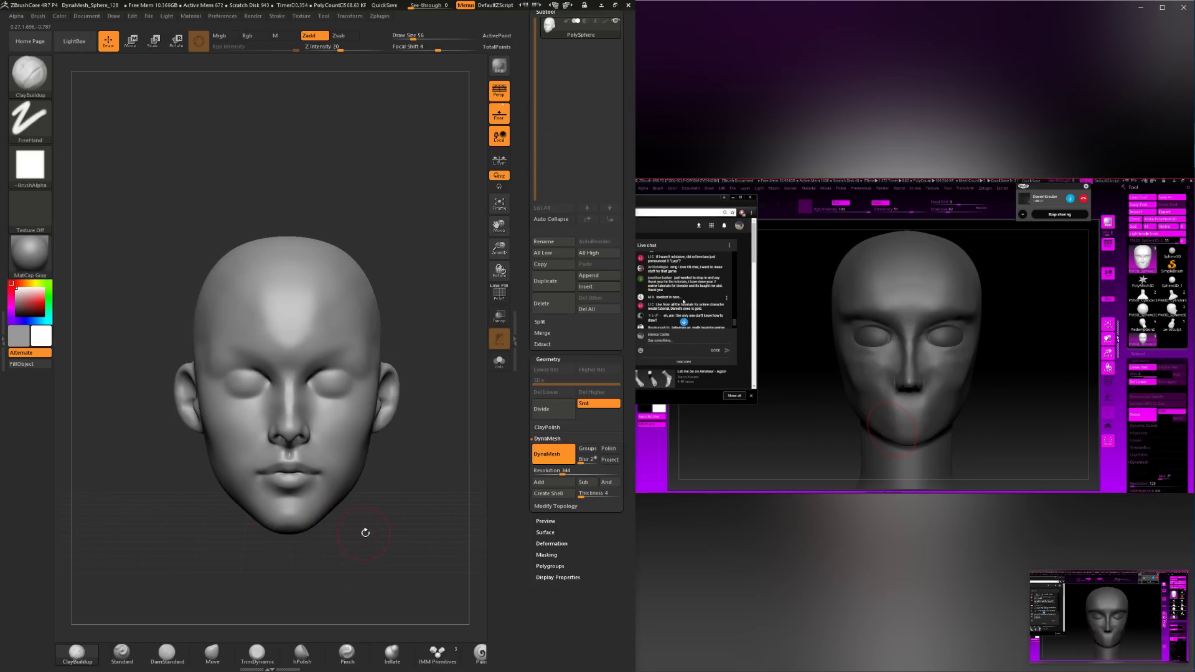
Reshape the ear's outline with the Move brush at draw size 90 from profile and three-quarter angles.
{"action": "left_click_drag", "start_coordinate": [365, 532], "coordinate": [347, 427]}
{"action": "mouse_move", "coordinate": [364, 531]}
{"action": "left_mouse_down"}
{"action": "mouse_move", "coordinate": [406, 533]}
{"action": "mouse_move", "coordinate": [407, 497]}
{"action": "left_mouse_up"}
{"action": "mouse_move", "coordinate": [408, 498]}
{"action": "left_mouse_down"}
{"action": "mouse_move", "coordinate": [355, 491]}
{"action": "mouse_move", "coordinate": [400, 595]}
{"action": "mouse_move", "coordinate": [293, 618]}
{"action": "left_mouse_up"}
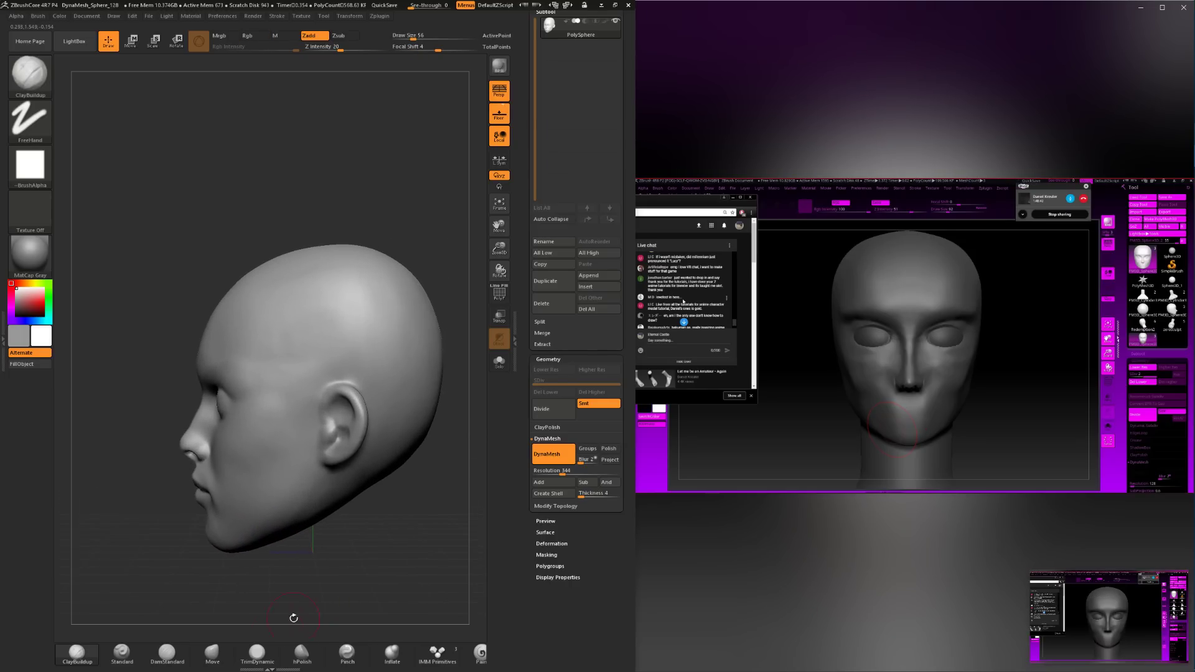
{"action": "left_click", "coordinate": [212, 653]}
{"action": "left_click_drag", "start_coordinate": [393, 507], "coordinate": [381, 563], "text": "alt"}
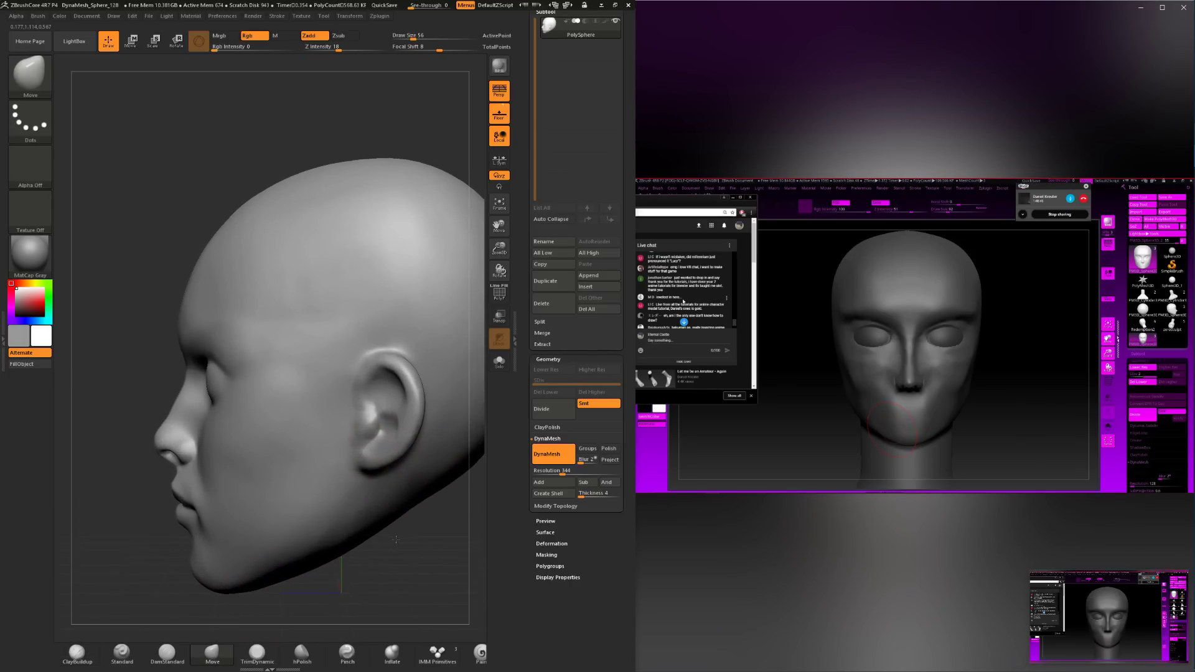
{"action": "key", "text": "space"}
{"action": "mouse_move", "coordinate": [384, 468]}
{"action": "left_mouse_down"}
{"action": "mouse_move", "coordinate": [394, 459]}
{"action": "mouse_move", "coordinate": [384, 454]}
{"action": "left_mouse_up"}
{"action": "key", "text": "space"}
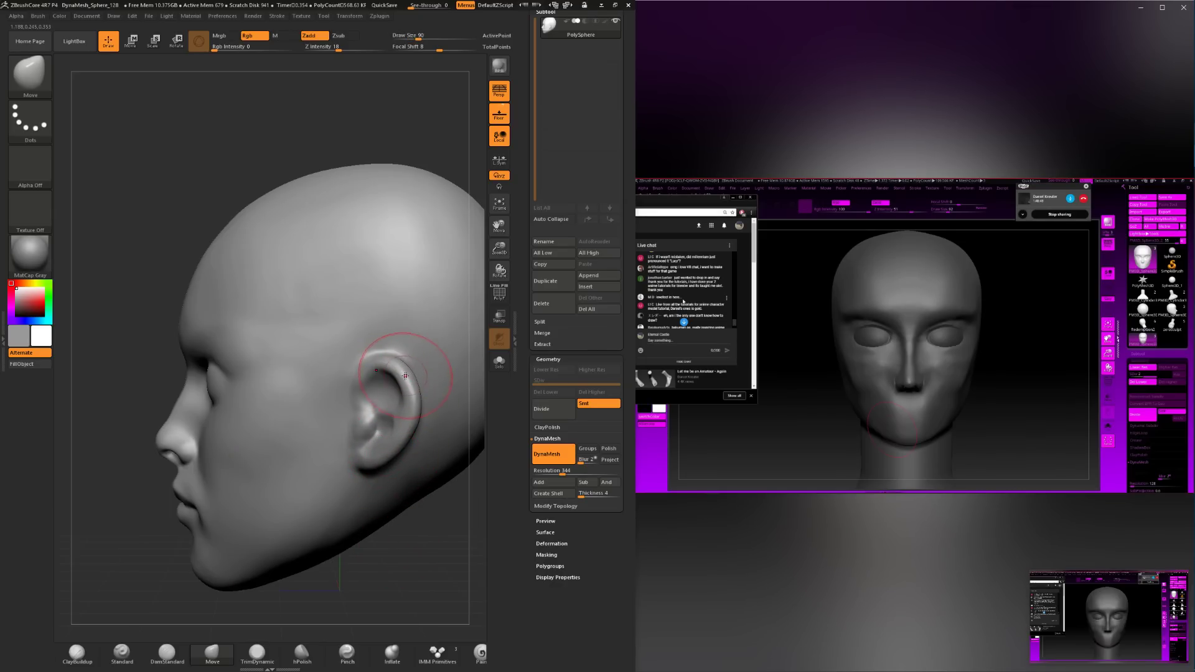
{"action": "left_click_drag", "start_coordinate": [407, 559], "coordinate": [417, 476]}
{"action": "left_click_drag", "start_coordinate": [395, 382], "coordinate": [399, 377]}
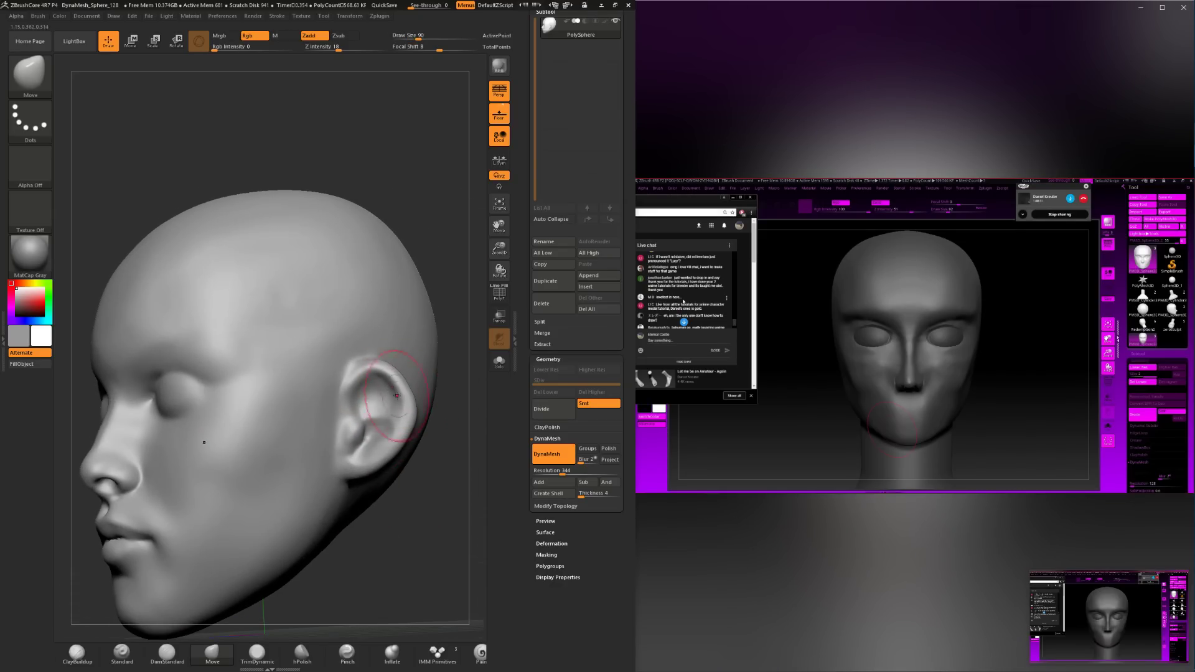
Adjust how far the ear's outer rim stands off the head with the Move brush.
{"action": "mouse_move", "coordinate": [398, 540]}
{"action": "left_mouse_down"}
{"action": "mouse_move", "coordinate": [430, 539]}
{"action": "mouse_move", "coordinate": [400, 464]}
{"action": "mouse_move", "coordinate": [430, 556]}
{"action": "left_mouse_up"}
{"action": "left_click_drag", "start_coordinate": [430, 436], "coordinate": [403, 461]}
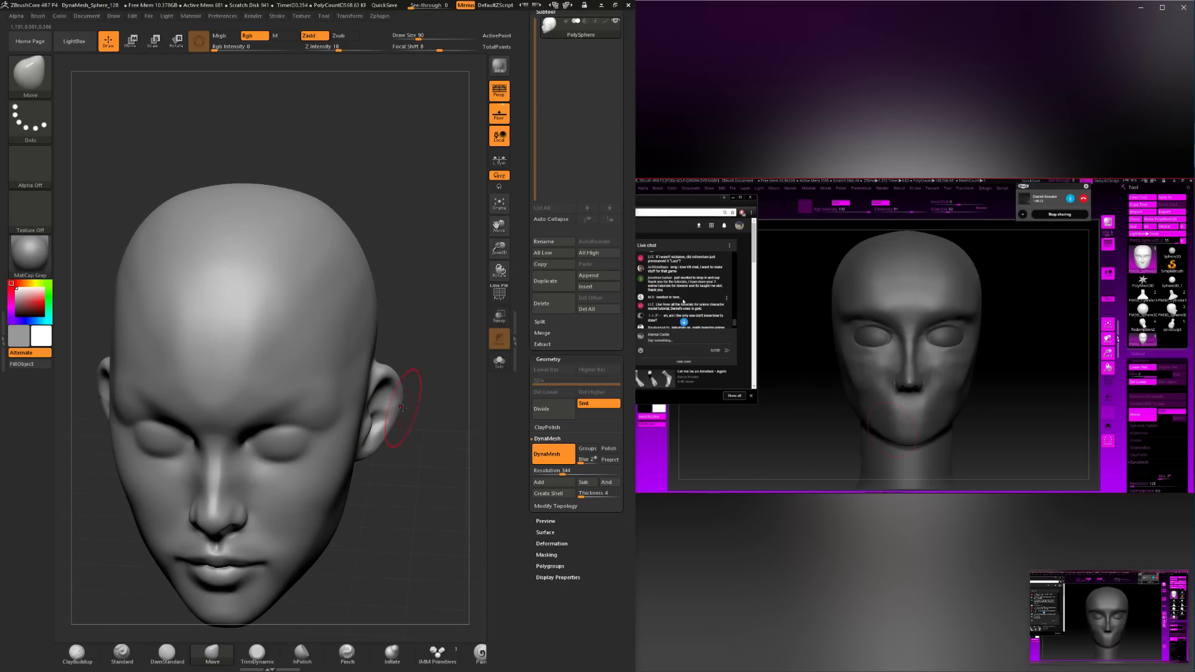
{"action": "left_click_drag", "start_coordinate": [422, 386], "coordinate": [385, 391]}
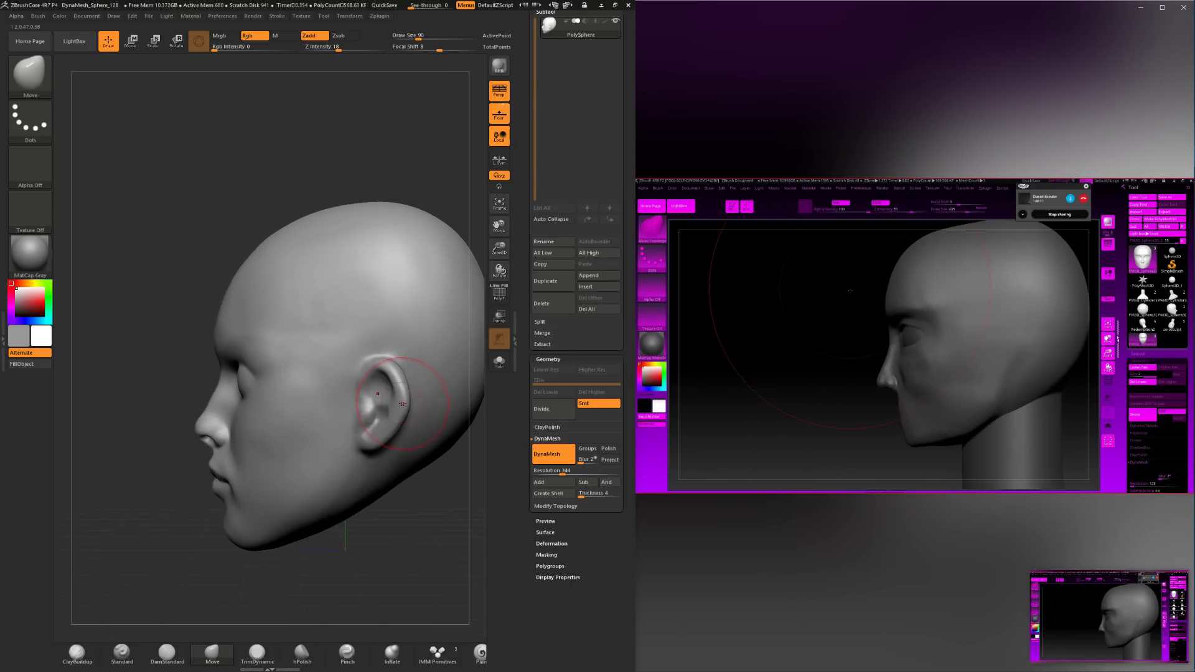
{"action": "left_click_drag", "start_coordinate": [387, 529], "coordinate": [408, 495]}
{"action": "mouse_move", "coordinate": [407, 494]}
{"action": "left_mouse_down"}
{"action": "mouse_move", "coordinate": [417, 499]}
{"action": "mouse_move", "coordinate": [406, 497]}
{"action": "left_mouse_up"}
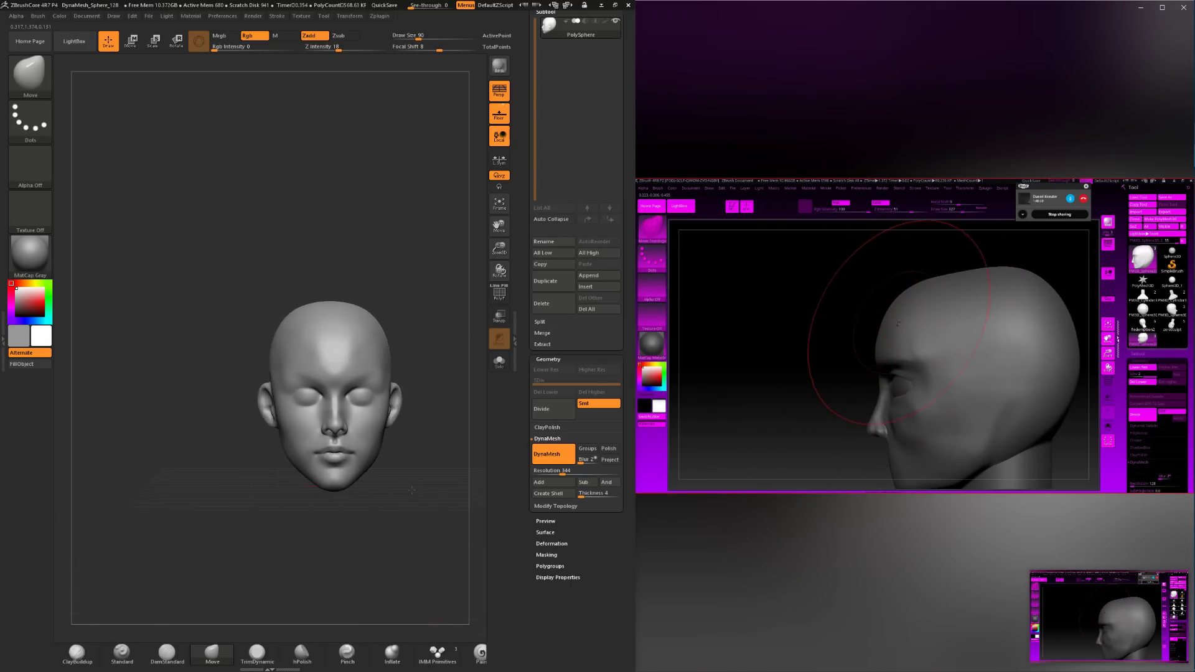
Flatten the temple and side of the forehead with TrimDynamic at draw size 68 and smooth the area.
{"action": "left_click", "coordinate": [256, 653]}
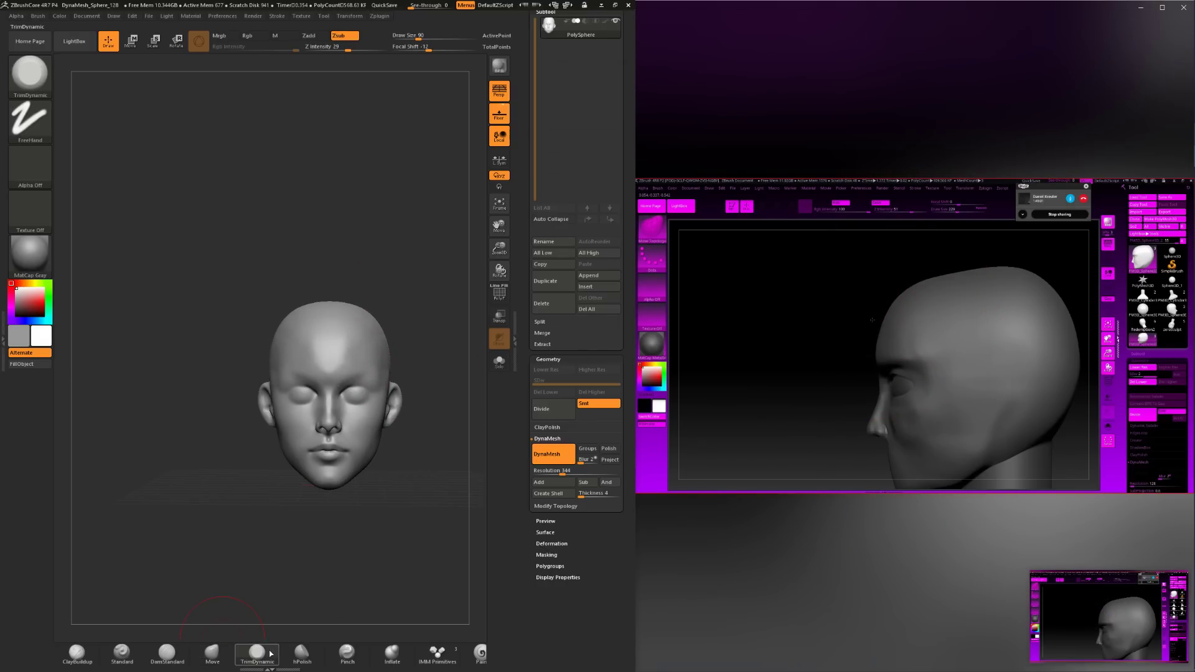
{"action": "left_click_drag", "start_coordinate": [290, 592], "coordinate": [255, 588]}
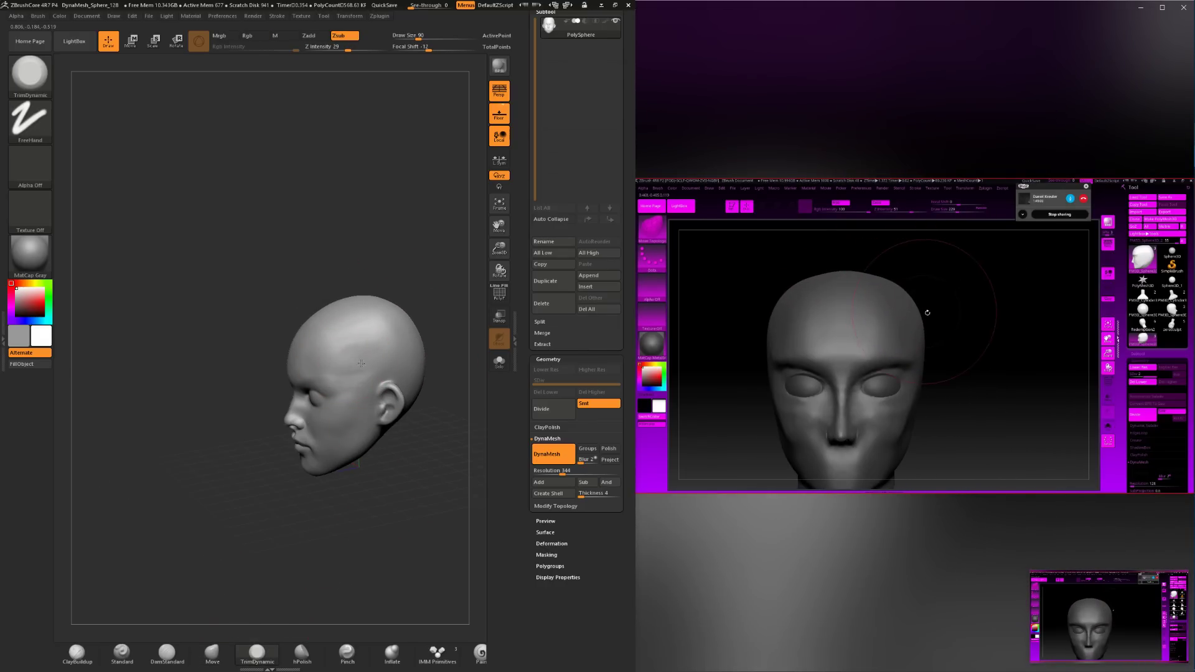
{"action": "key", "text": "space"}
{"action": "key", "text": "shift"}
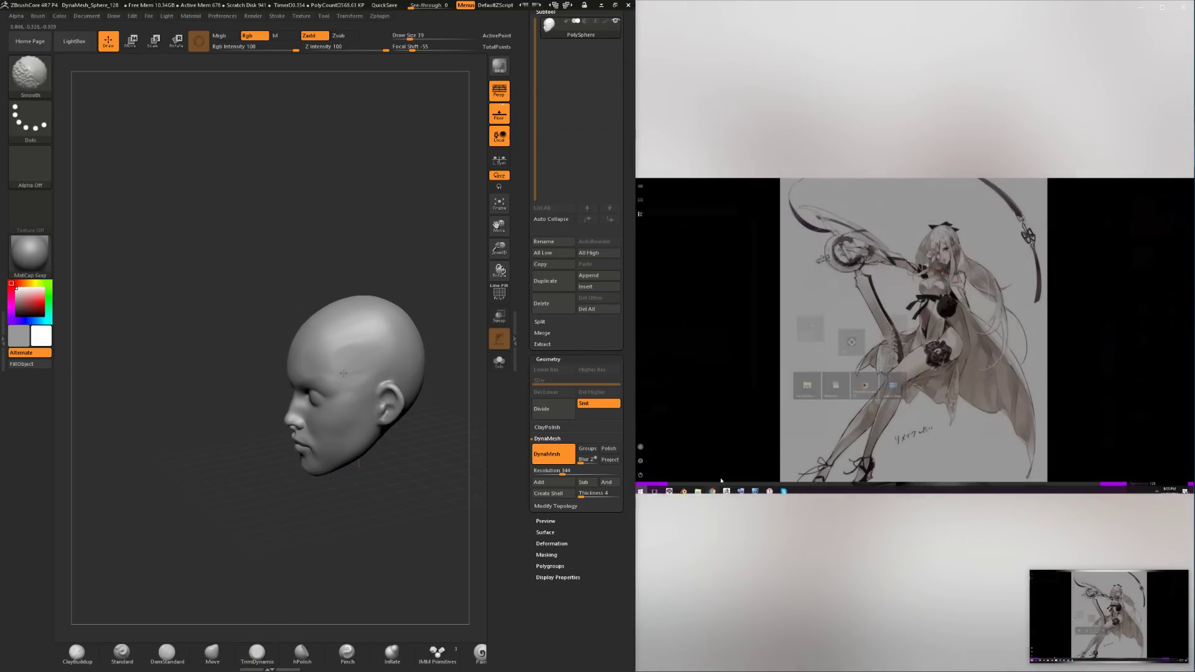
{"action": "key", "text": "space"}
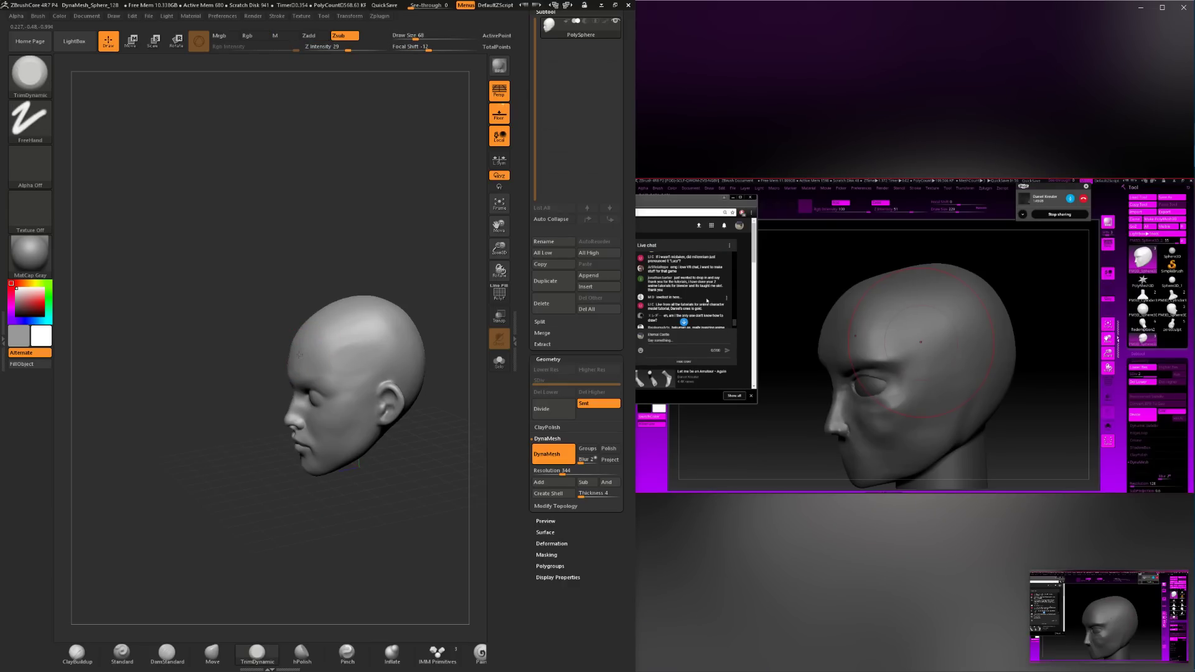
{"action": "left_click_drag", "start_coordinate": [266, 378], "coordinate": [302, 352], "text": "shift"}
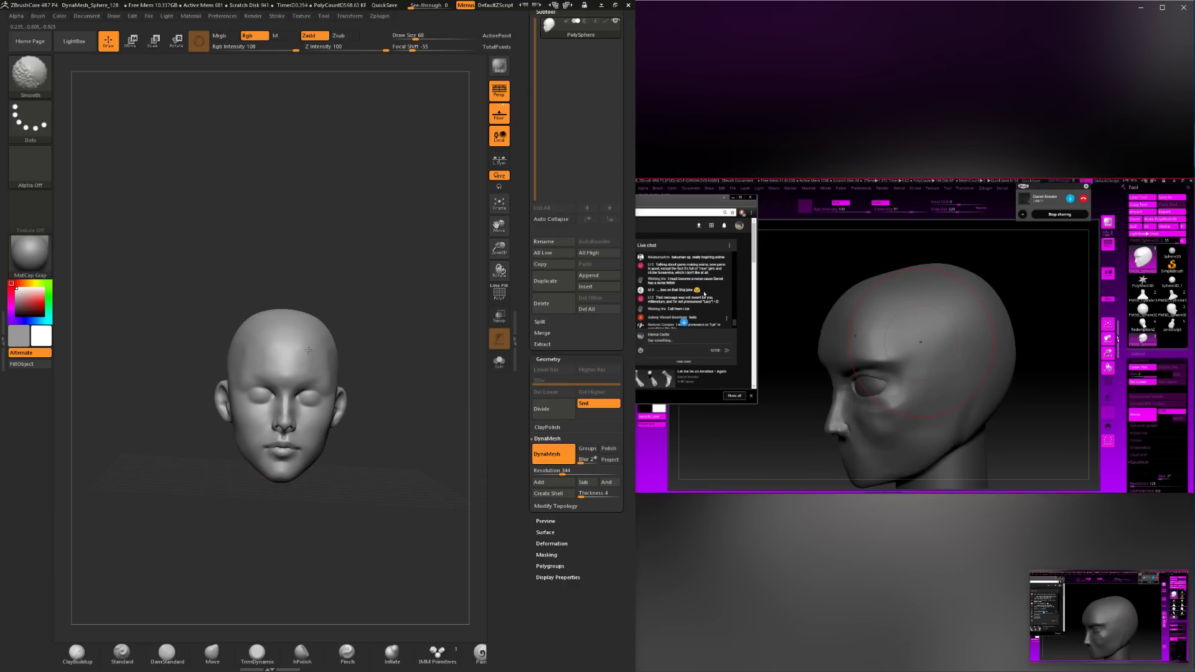
Reduce the draw size to 43 and refine the forehead and brow with TrimDynamic and smoothing.
{"action": "key", "text": "space"}
{"action": "left_click", "coordinate": [308, 350]}
{"action": "key", "text": "shift"}
{"action": "right_click_drag", "start_coordinate": [336, 354], "coordinate": [306, 365]}
{"action": "key", "text": "shift"}
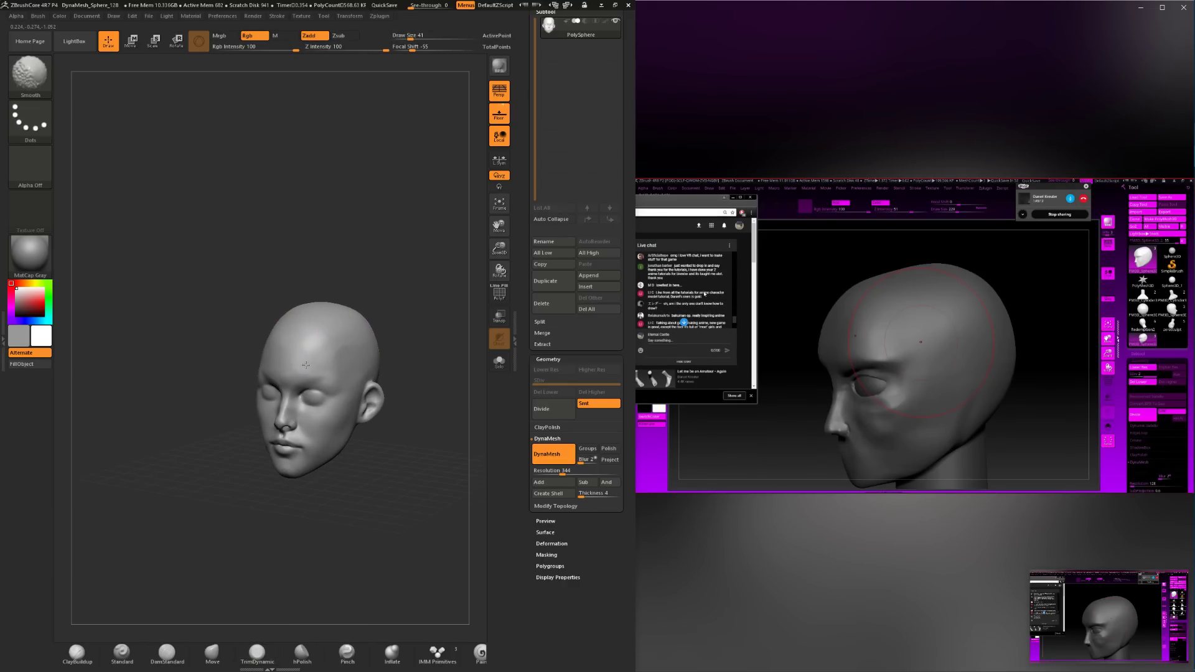
{"action": "left_click_drag", "start_coordinate": [364, 454], "coordinate": [398, 460]}
{"action": "left_click_drag", "start_coordinate": [368, 466], "coordinate": [405, 473]}
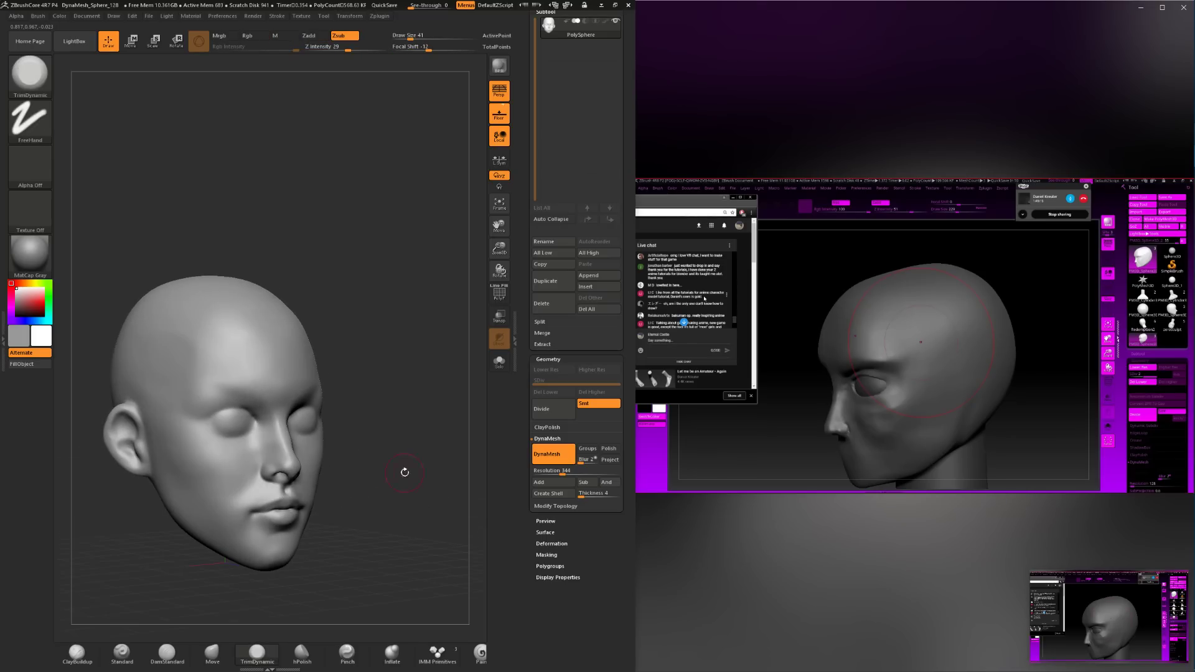
{"action": "left_click_drag", "start_coordinate": [364, 327], "coordinate": [350, 351]}
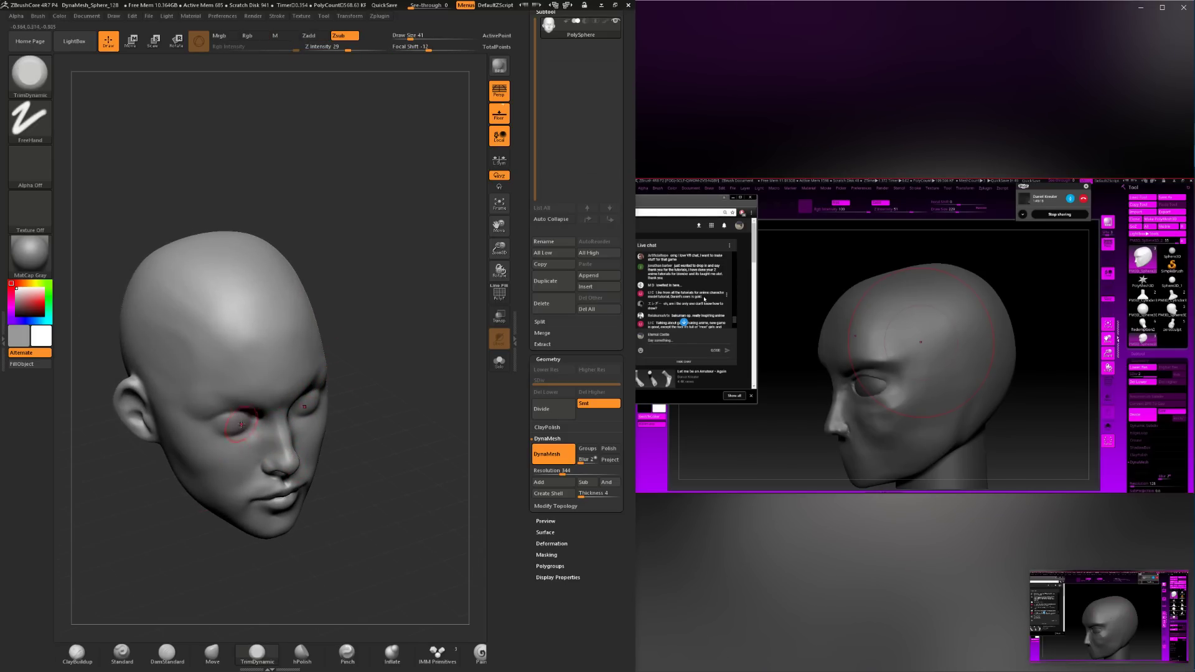
{"action": "left_click_drag", "start_coordinate": [368, 324], "coordinate": [346, 323], "text": "shift"}
Raise the draw size to 68 and smooth the upper side of the skull.
{"action": "key", "text": "space"}
{"action": "left_click", "coordinate": [355, 313]}
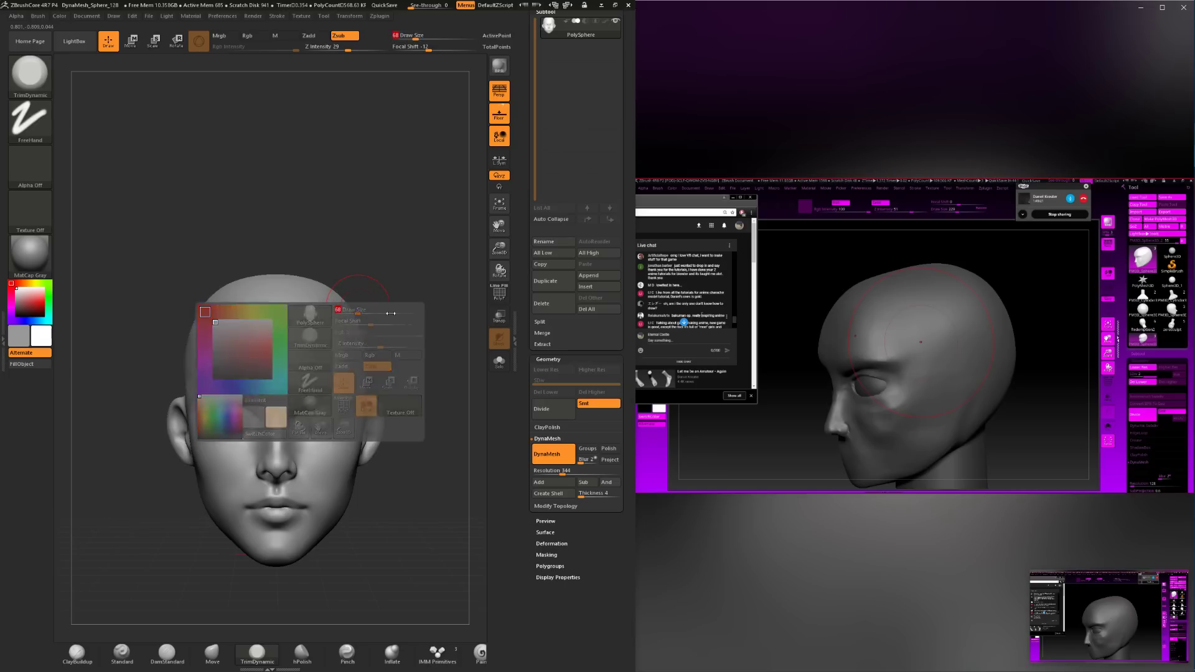
{"action": "right_click_drag", "start_coordinate": [398, 327], "coordinate": [367, 333]}
{"action": "key", "text": "shift"}
{"action": "left_click_drag", "start_coordinate": [413, 306], "coordinate": [373, 255], "text": "shift"}
Carve and soften the upper inner hollow of the ear with DamStandard at draw size 62.
{"action": "left_click", "coordinate": [157, 656]}
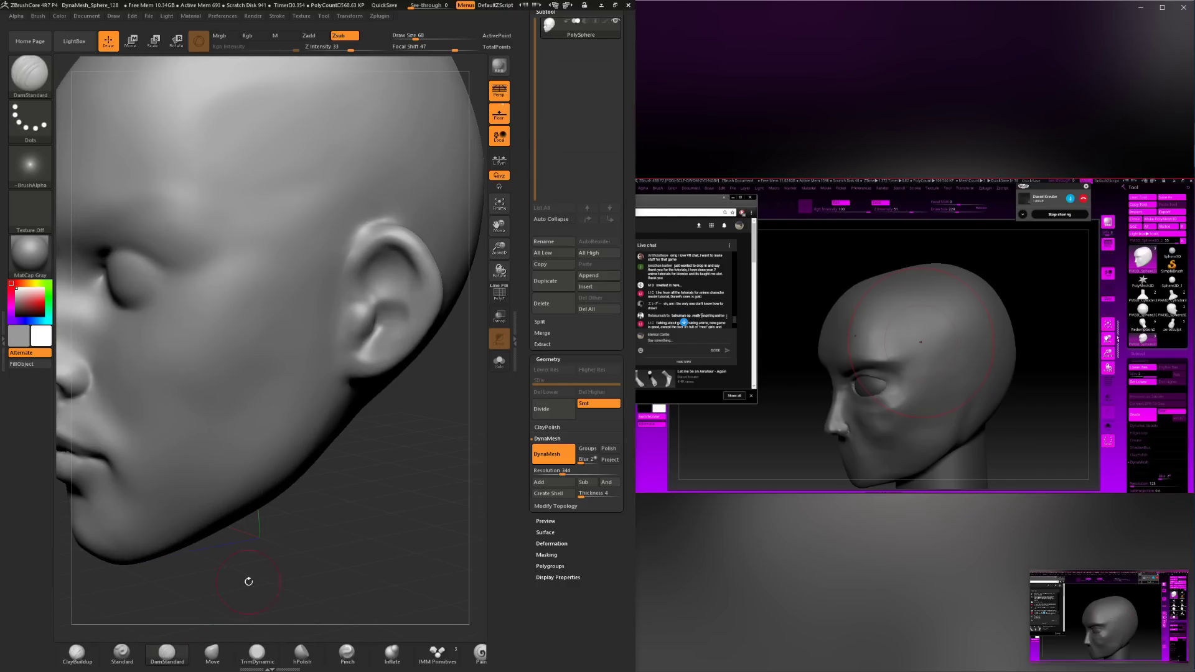
{"action": "mouse_move", "coordinate": [245, 579]}
{"action": "left_mouse_down"}
{"action": "mouse_move", "coordinate": [370, 533]}
{"action": "mouse_move", "coordinate": [314, 387]}
{"action": "mouse_move", "coordinate": [334, 354]}
{"action": "mouse_move", "coordinate": [312, 391]}
{"action": "mouse_move", "coordinate": [336, 394]}
{"action": "left_mouse_up"}
{"action": "key", "text": "space"}
{"action": "left_click_drag", "start_coordinate": [310, 353], "coordinate": [351, 387]}
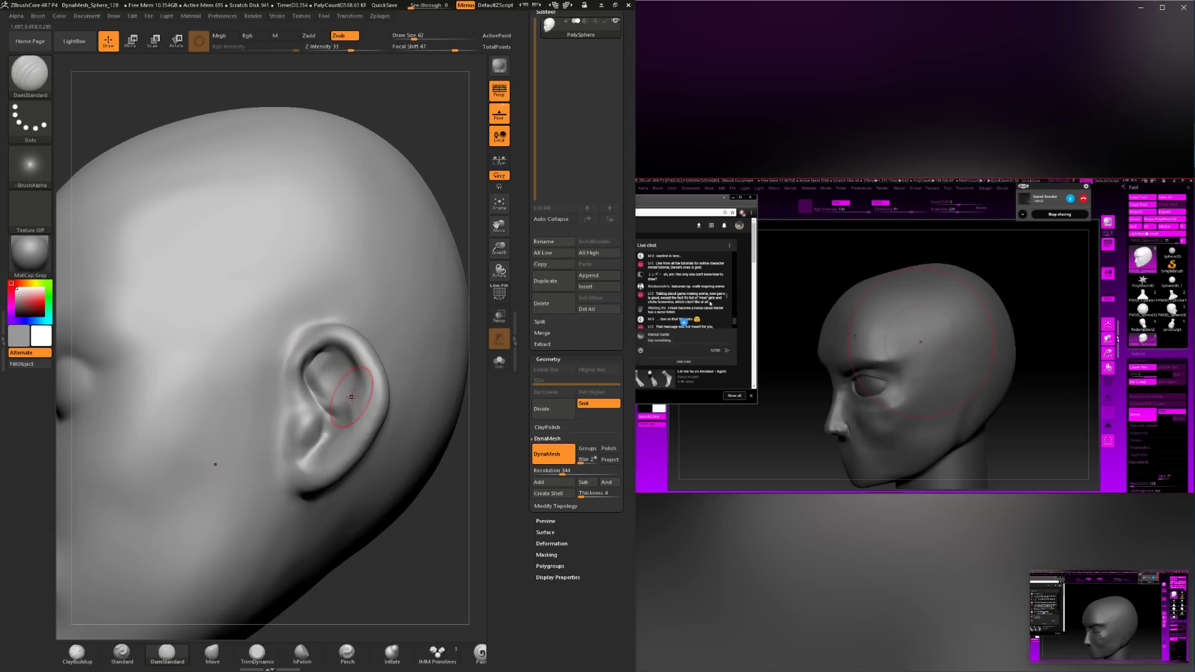
{"action": "key", "text": "ctrl"}
{"action": "key", "text": "ctrl"}
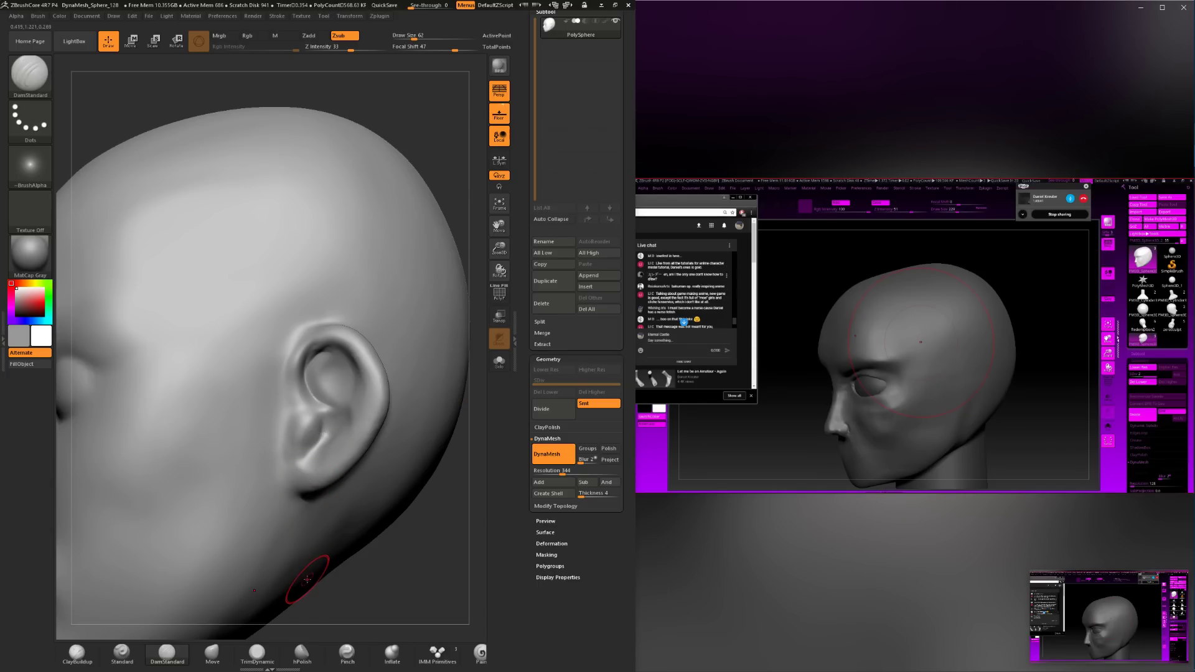
Carve the ear's lower hollow above the lobe with DamStandard and smooth it at draw size 37.
{"action": "left_click_drag", "start_coordinate": [315, 422], "coordinate": [316, 443]}
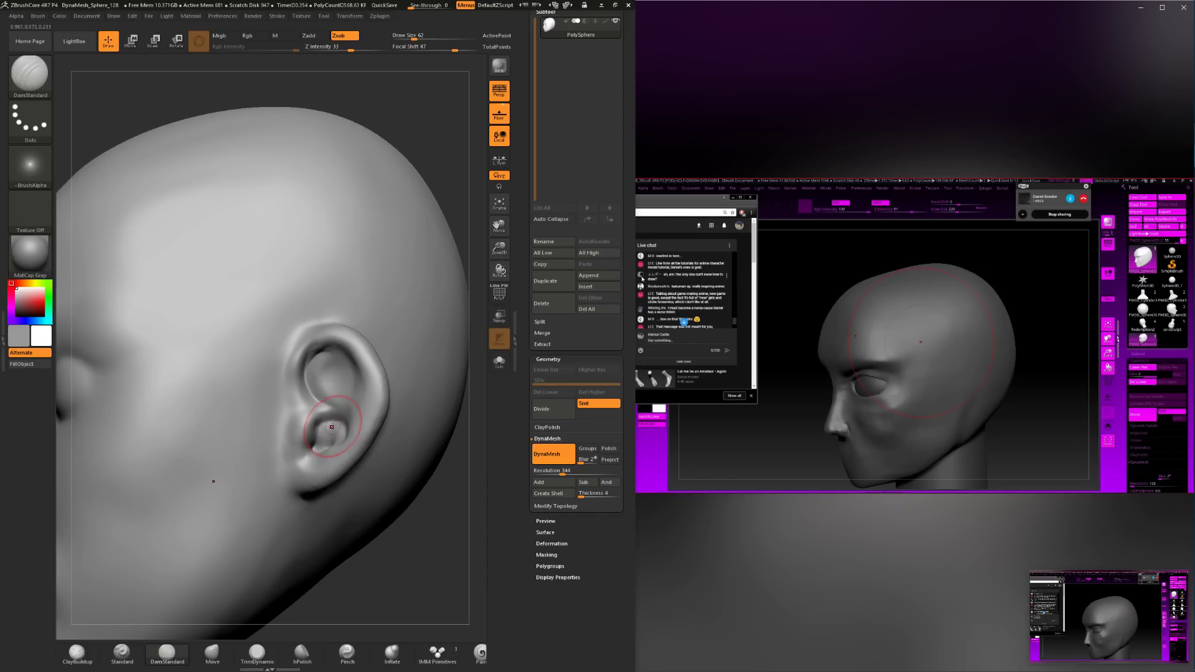
{"action": "key", "text": "space"}
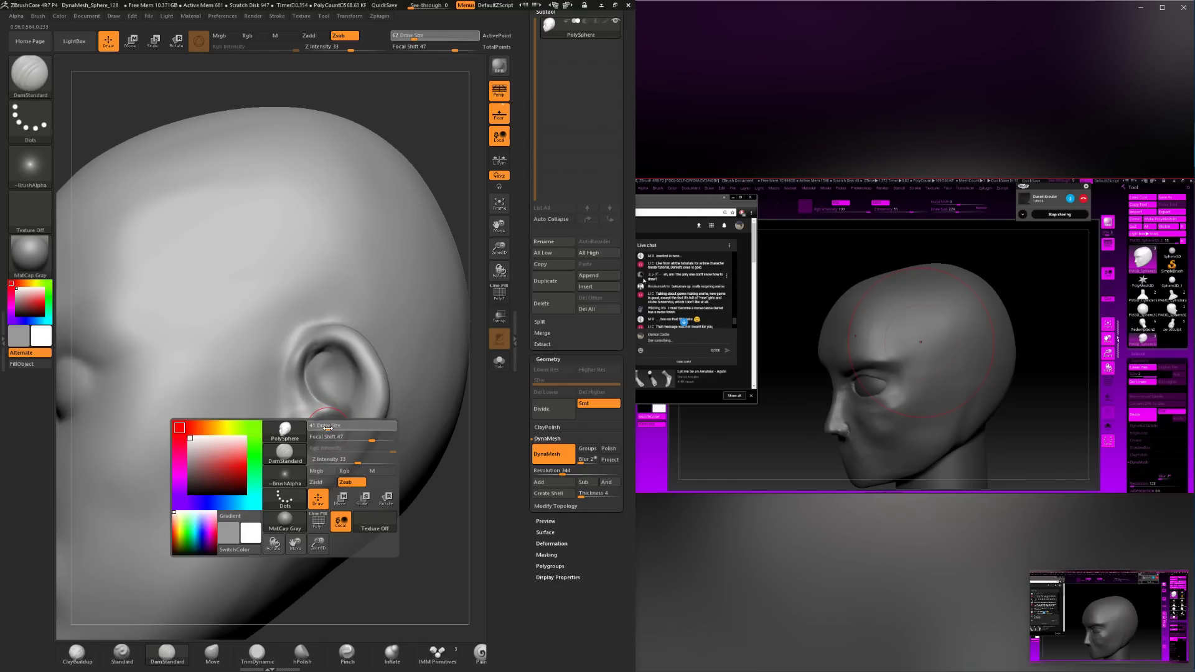
{"action": "key", "text": "shift"}
{"action": "left_click_drag", "start_coordinate": [327, 435], "coordinate": [330, 429], "text": "shift"}
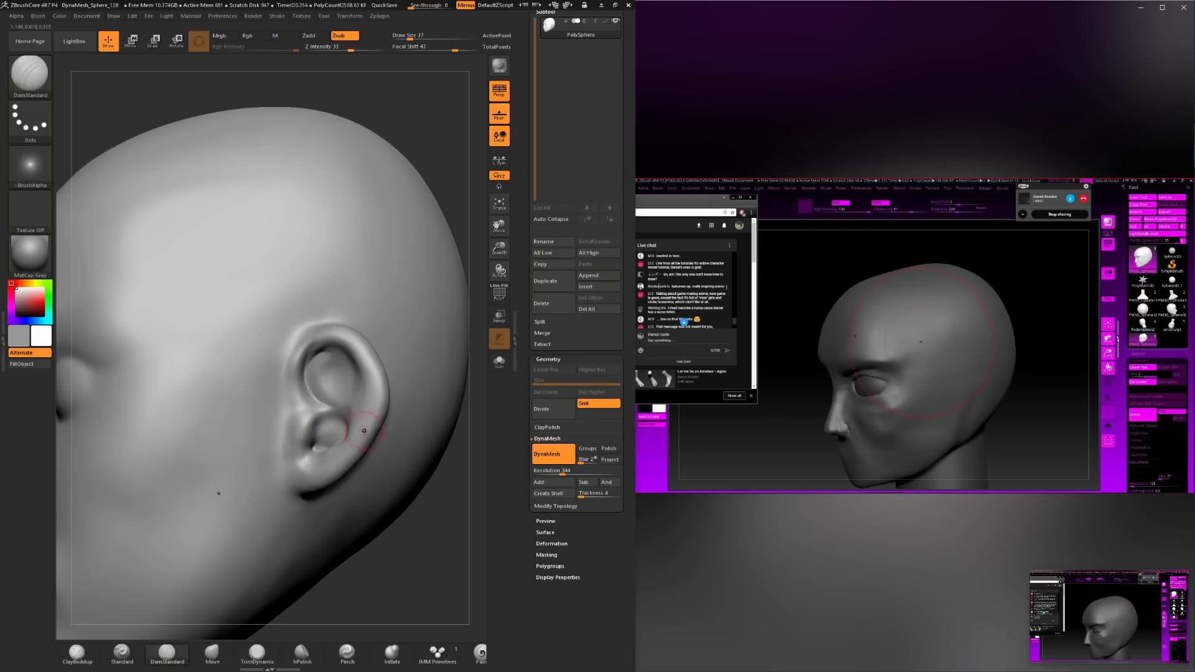
Set the draw size to 62 and flatten the ear's outer rim with TrimDynamic.
{"action": "mouse_move", "coordinate": [397, 536]}
{"action": "left_mouse_down"}
{"action": "mouse_move", "coordinate": [435, 536]}
{"action": "mouse_move", "coordinate": [396, 446]}
{"action": "mouse_move", "coordinate": [336, 449]}
{"action": "left_mouse_up"}
{"action": "left_click", "coordinate": [257, 652]}
{"action": "mouse_move", "coordinate": [417, 458]}
{"action": "left_mouse_down"}
{"action": "mouse_move", "coordinate": [405, 508]}
{"action": "mouse_move", "coordinate": [389, 499]}
{"action": "left_mouse_up"}
{"action": "key", "text": "space"}
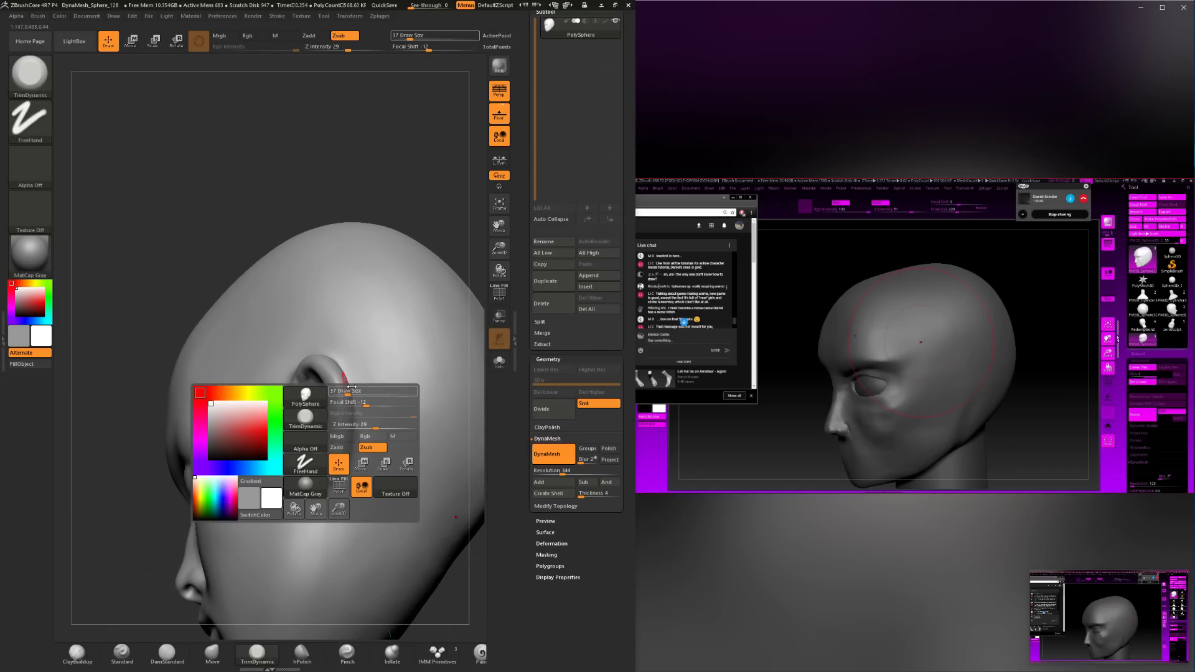
{"action": "left_click_drag", "start_coordinate": [347, 387], "coordinate": [352, 386]}
{"action": "left_click_drag", "start_coordinate": [407, 196], "coordinate": [389, 203]}
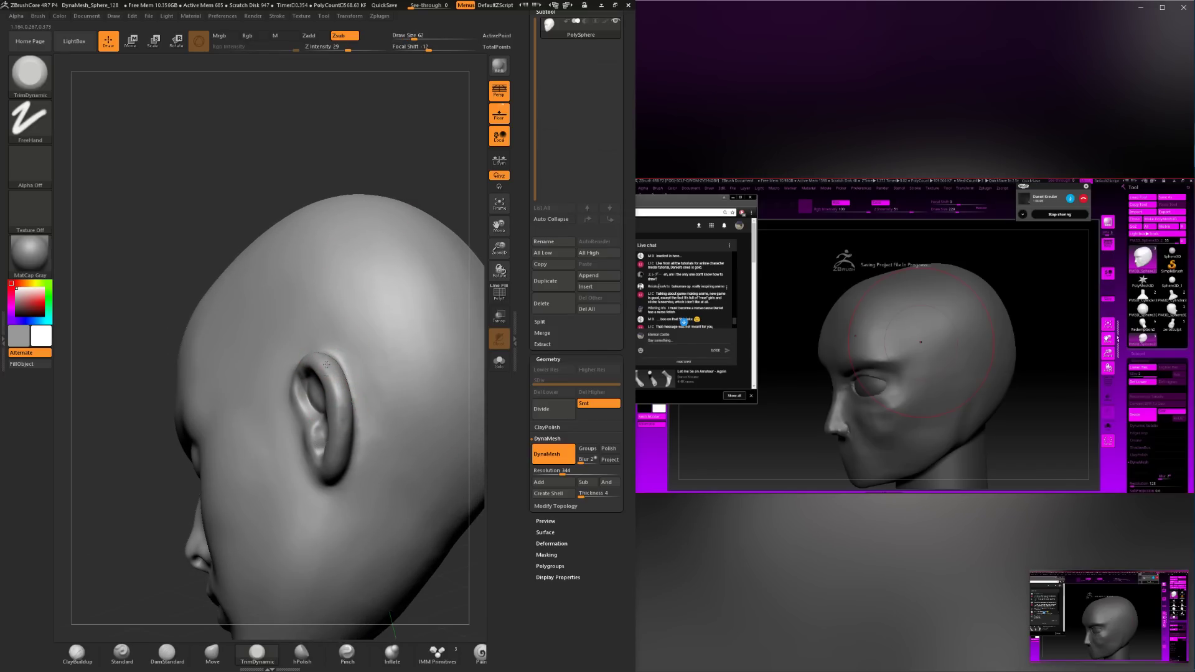
{"action": "mouse_move", "coordinate": [333, 448]}
{"action": "left_mouse_down"}
{"action": "mouse_move", "coordinate": [354, 419]}
{"action": "mouse_move", "coordinate": [290, 388]}
{"action": "mouse_move", "coordinate": [264, 443]}
{"action": "left_mouse_up"}
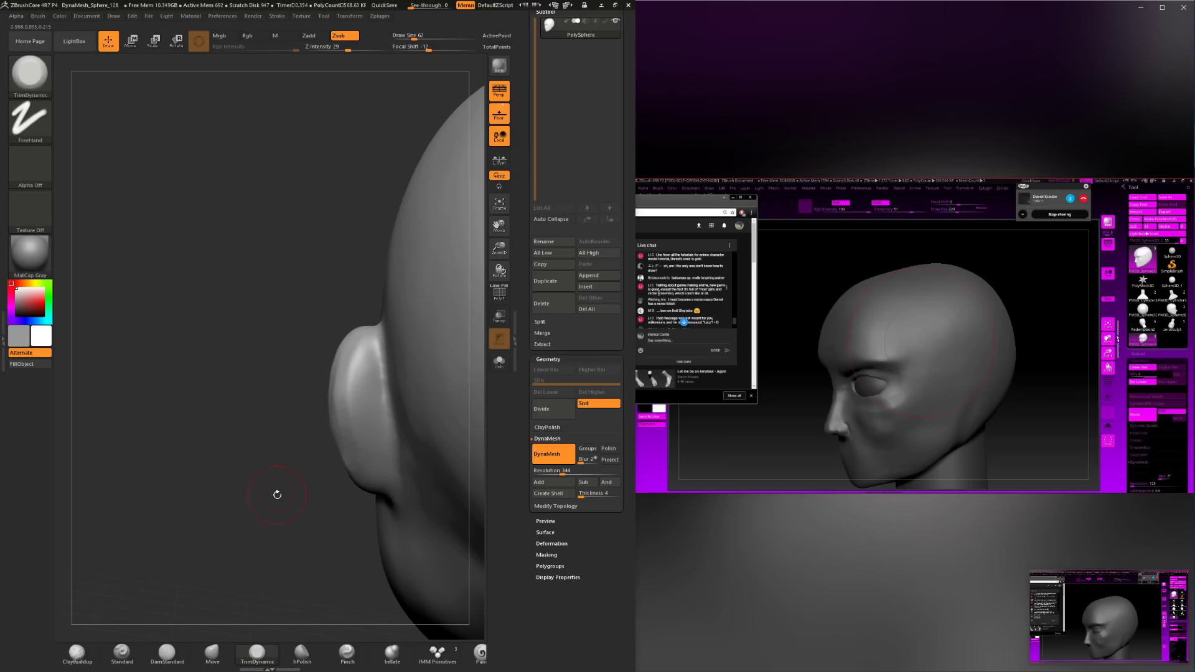
Flatten the back and upper edge of the ear with TrimDynamic.
{"action": "left_click_drag", "start_coordinate": [277, 495], "coordinate": [342, 434]}
{"action": "left_click_drag", "start_coordinate": [343, 495], "coordinate": [389, 358]}
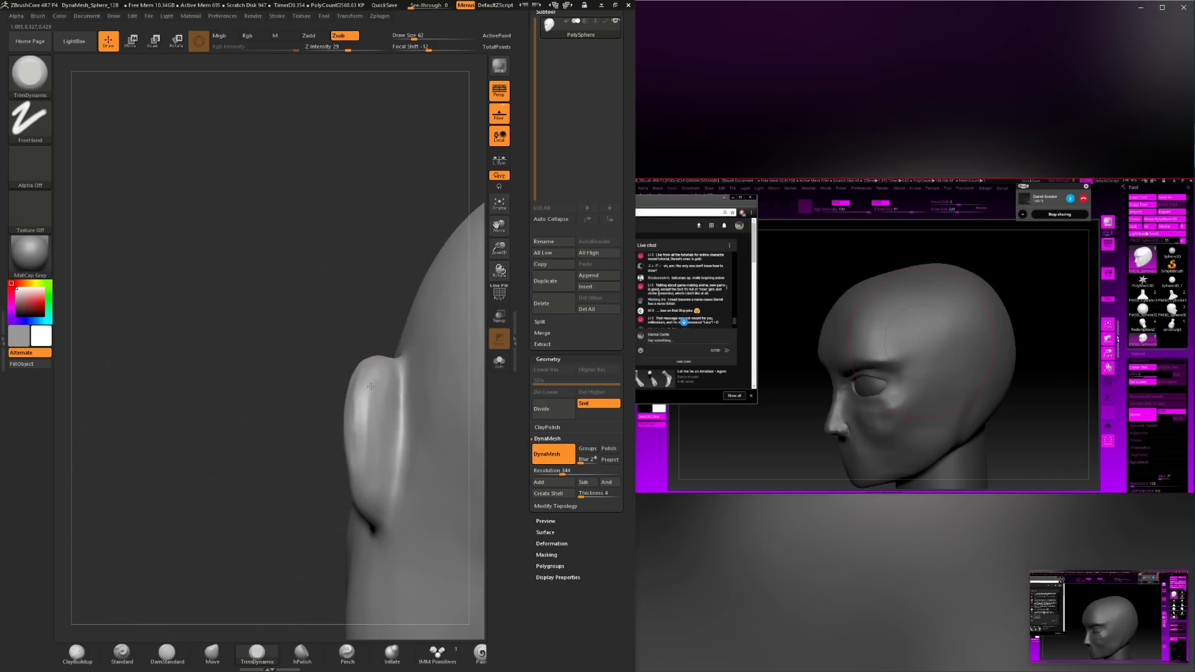
{"action": "mouse_move", "coordinate": [377, 386]}
{"action": "left_mouse_down"}
{"action": "mouse_move", "coordinate": [379, 437]}
{"action": "mouse_move", "coordinate": [411, 424]}
{"action": "mouse_move", "coordinate": [336, 423]}
{"action": "left_mouse_up"}
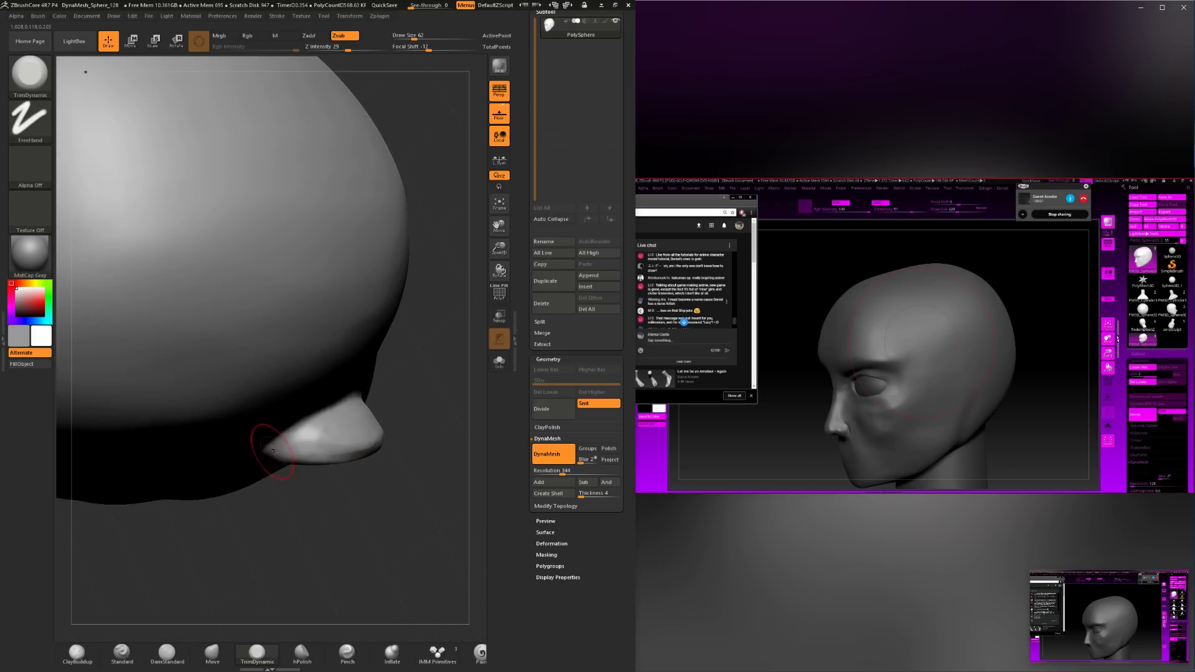
{"action": "mouse_move", "coordinate": [317, 526]}
{"action": "left_mouse_down"}
{"action": "mouse_move", "coordinate": [305, 476]}
{"action": "mouse_move", "coordinate": [319, 464]}
{"action": "left_mouse_up"}
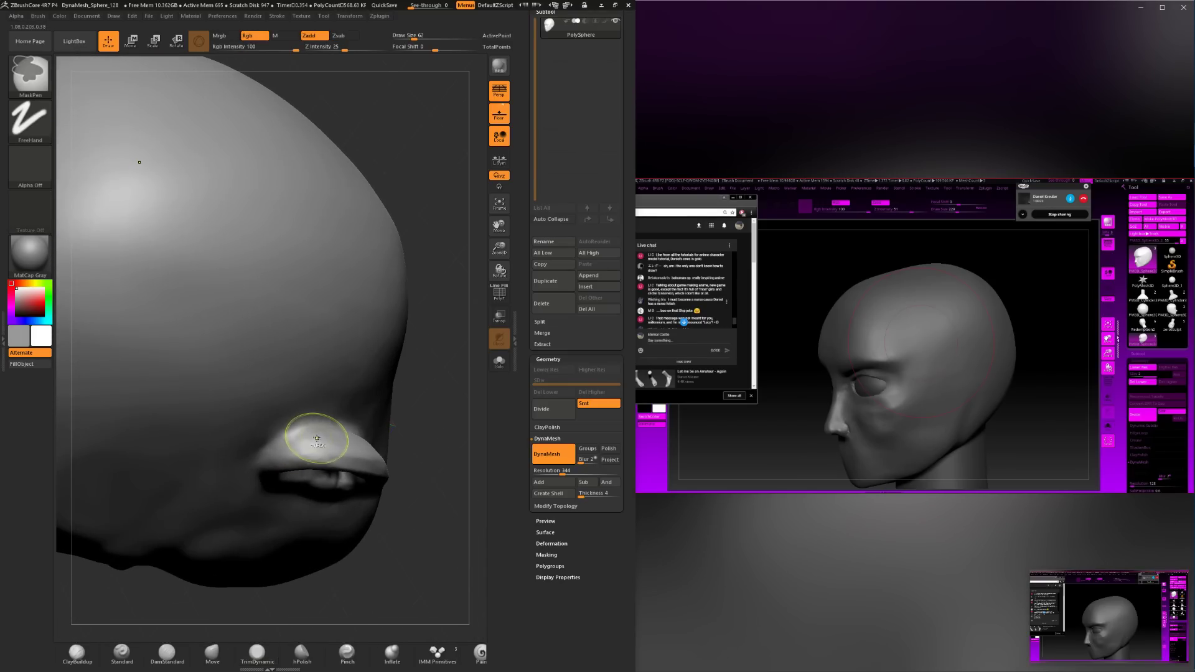
Try to carve a crease with DamStandard where the ear's upper front meets the head, and undo the strokes.
{"action": "left_click_drag", "start_coordinate": [399, 533], "coordinate": [360, 519]}
{"action": "left_click", "coordinate": [166, 653]}
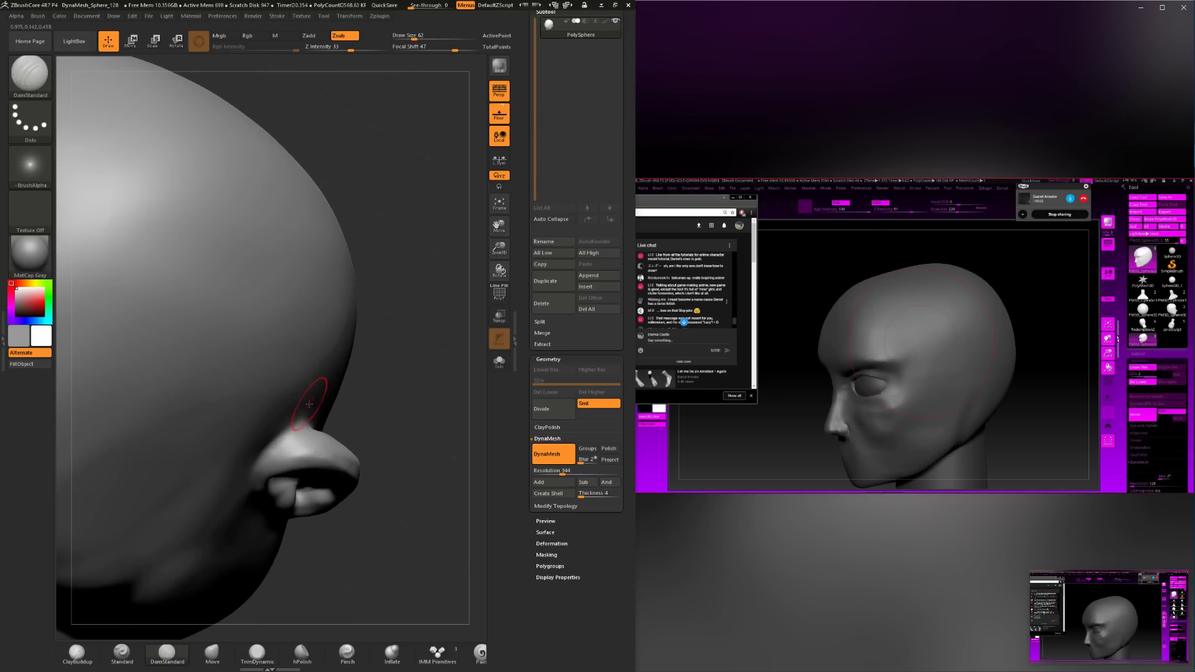
{"action": "mouse_move", "coordinate": [375, 407]}
{"action": "left_mouse_down"}
{"action": "mouse_move", "coordinate": [379, 325]}
{"action": "mouse_move", "coordinate": [360, 392]}
{"action": "left_mouse_up"}
{"action": "key", "text": "space"}
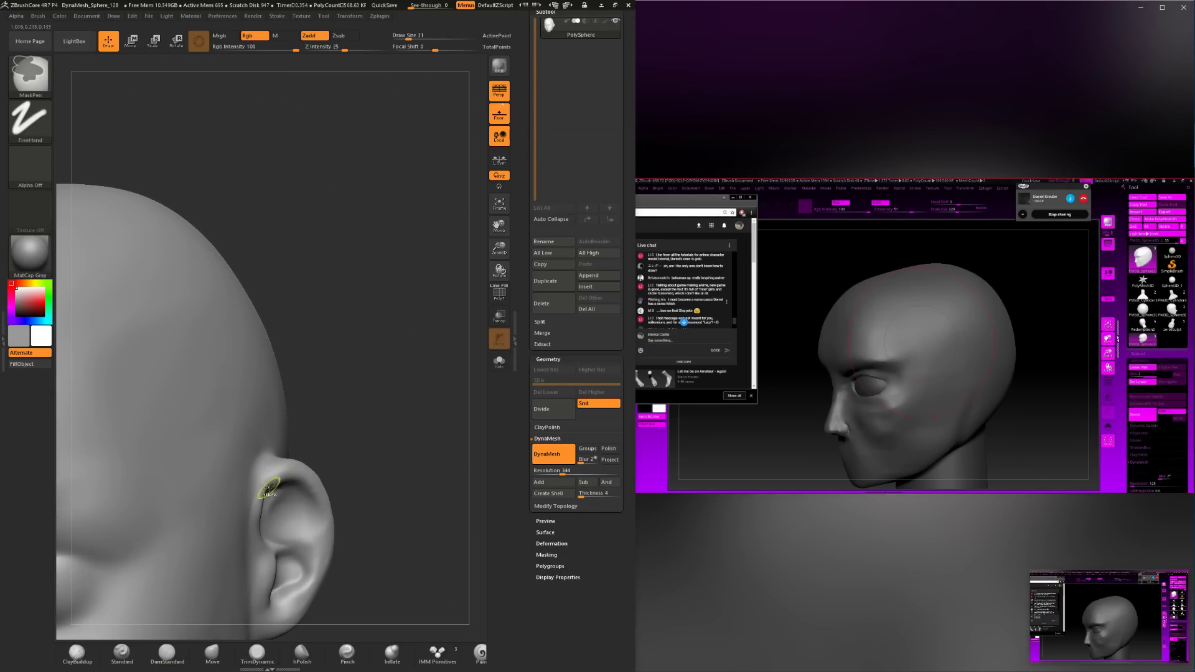
{"action": "mouse_move", "coordinate": [262, 461]}
{"action": "left_mouse_down"}
{"action": "mouse_move", "coordinate": [251, 506]}
{"action": "mouse_move", "coordinate": [264, 455]}
{"action": "left_mouse_up"}
{"action": "key", "text": "ctrl+z"}
{"action": "left_click_drag", "start_coordinate": [373, 373], "coordinate": [377, 441]}
{"action": "left_click_drag", "start_coordinate": [266, 462], "coordinate": [284, 433]}
{"action": "key", "text": "ctrl+z"}
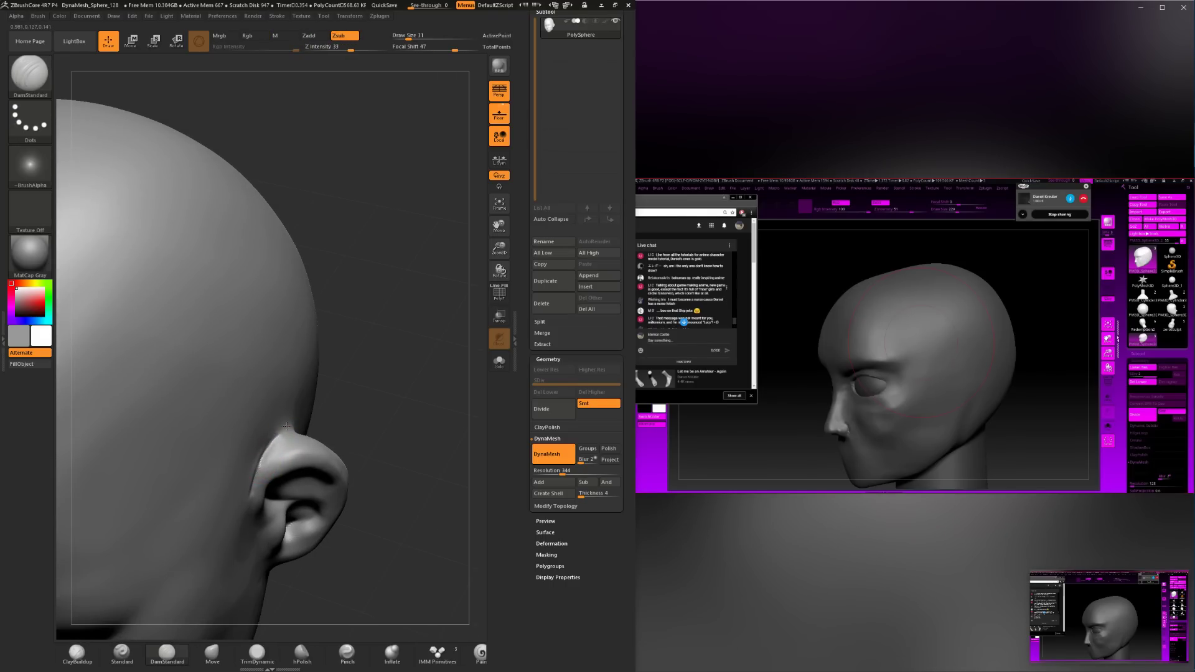
Define the crease at the ear's upper front edge with DamStandard at draw size 43 and smooth the transition into the head.
{"action": "left_click_drag", "start_coordinate": [373, 373], "coordinate": [375, 438]}
{"action": "key", "text": "space"}
{"action": "left_click_drag", "start_coordinate": [298, 438], "coordinate": [302, 438]}
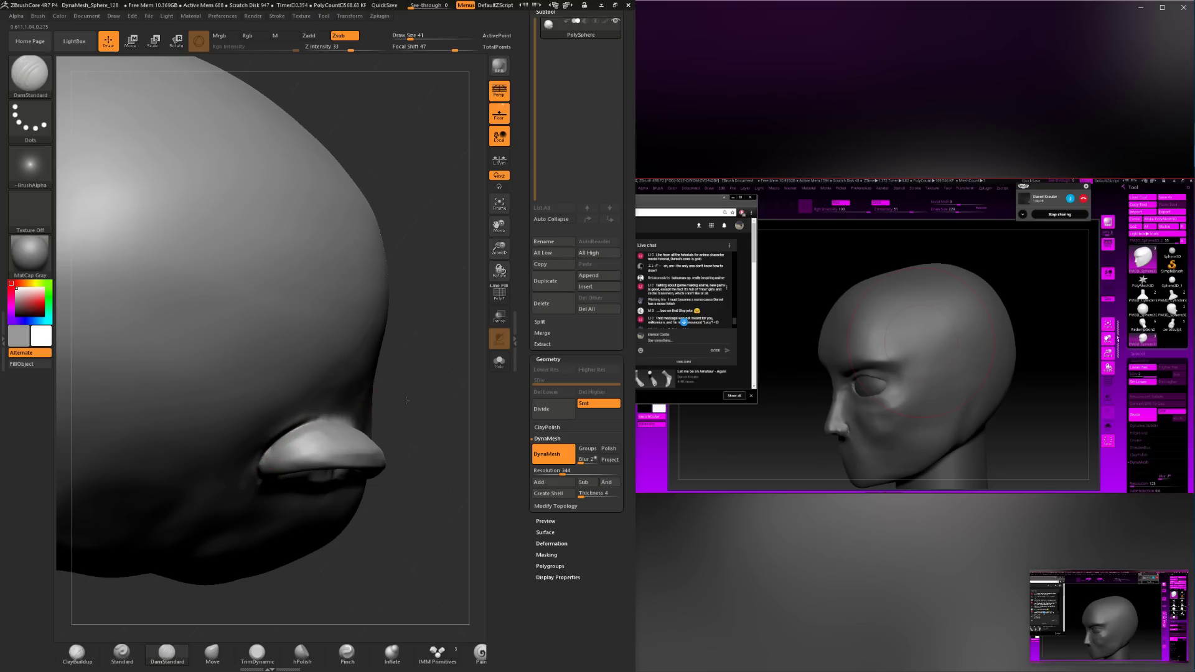
{"action": "left_click_drag", "start_coordinate": [407, 400], "coordinate": [391, 341]}
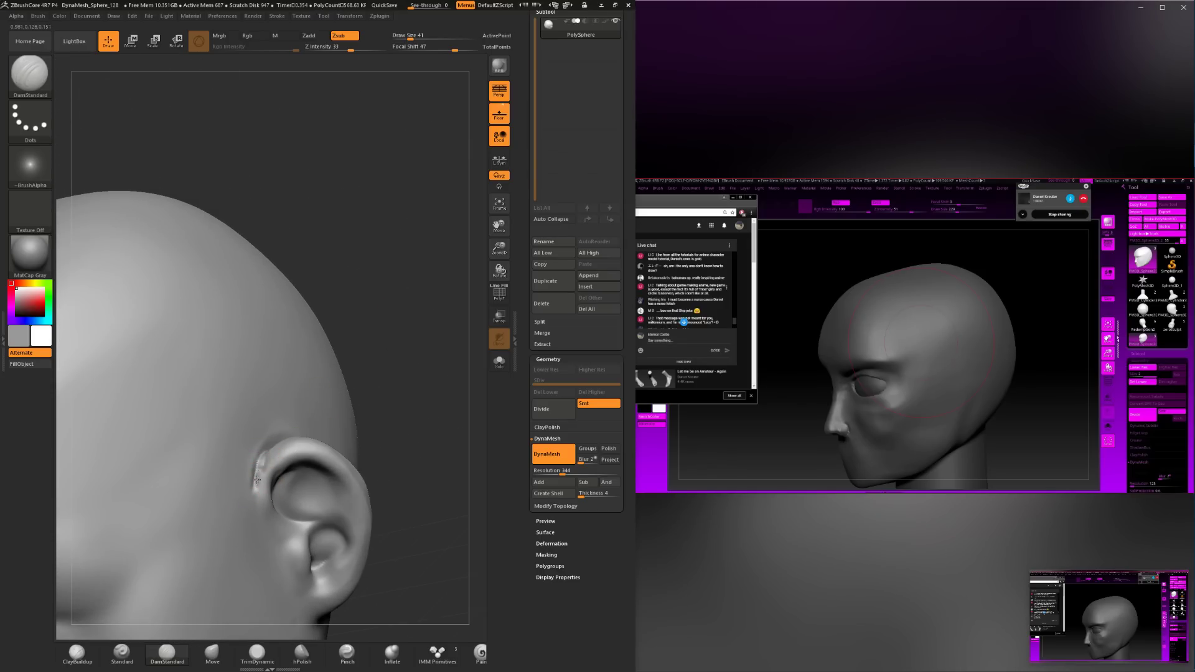
{"action": "left_click_drag", "start_coordinate": [256, 479], "coordinate": [256, 488]}
{"action": "mouse_move", "coordinate": [394, 368]}
{"action": "left_mouse_down"}
{"action": "mouse_move", "coordinate": [392, 349]}
{"action": "mouse_move", "coordinate": [361, 357]}
{"action": "mouse_move", "coordinate": [356, 343]}
{"action": "left_mouse_up"}
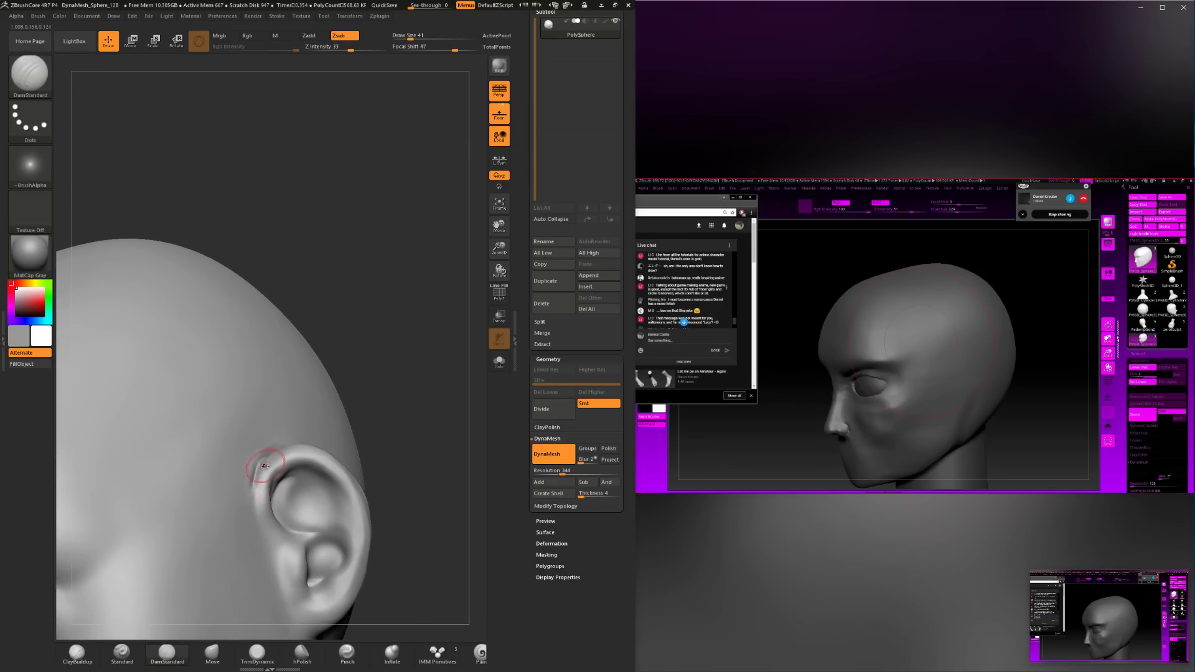
{"action": "key", "text": "ctrl"}
{"action": "key", "text": "shift"}
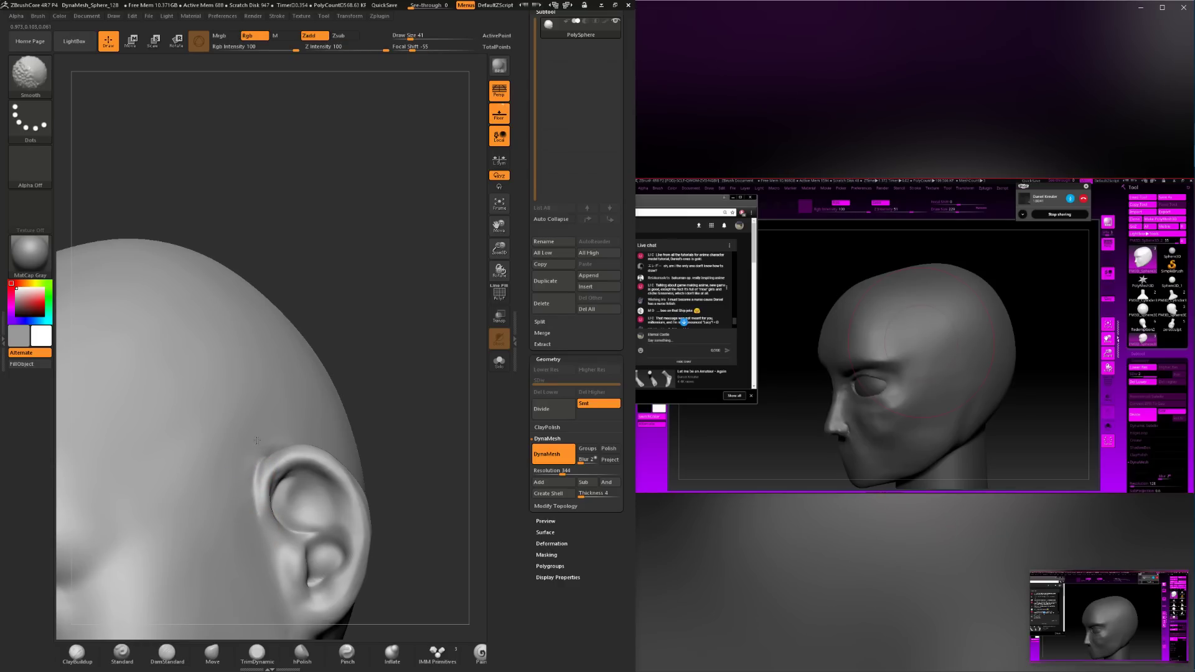
{"action": "mouse_move", "coordinate": [373, 336]}
{"action": "left_mouse_down"}
{"action": "mouse_move", "coordinate": [400, 347]}
{"action": "mouse_move", "coordinate": [277, 460]}
{"action": "left_mouse_up"}
Build up the area behind the ear where it joins the skull with ClayBuildup at draw size 43 and smooth it.
{"action": "mouse_move", "coordinate": [410, 405]}
{"action": "left_mouse_down"}
{"action": "mouse_move", "coordinate": [379, 450]}
{"action": "mouse_move", "coordinate": [347, 383]}
{"action": "left_mouse_up"}
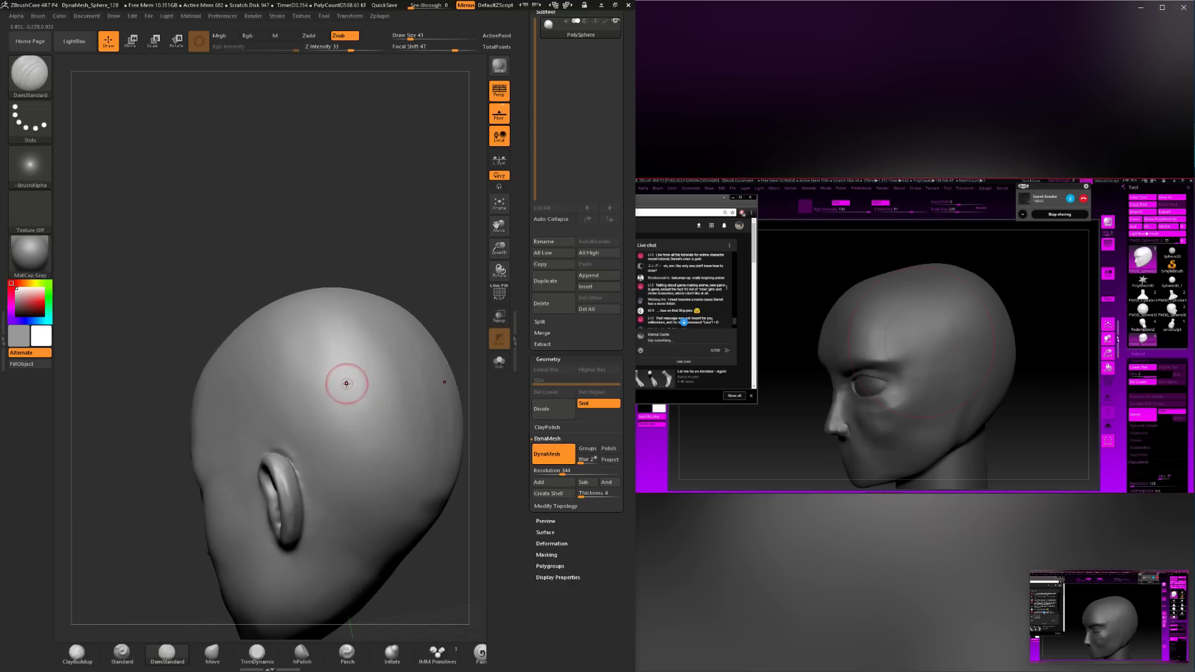
{"action": "left_click", "coordinate": [257, 652]}
{"action": "left_click_drag", "start_coordinate": [206, 597], "coordinate": [178, 535]}
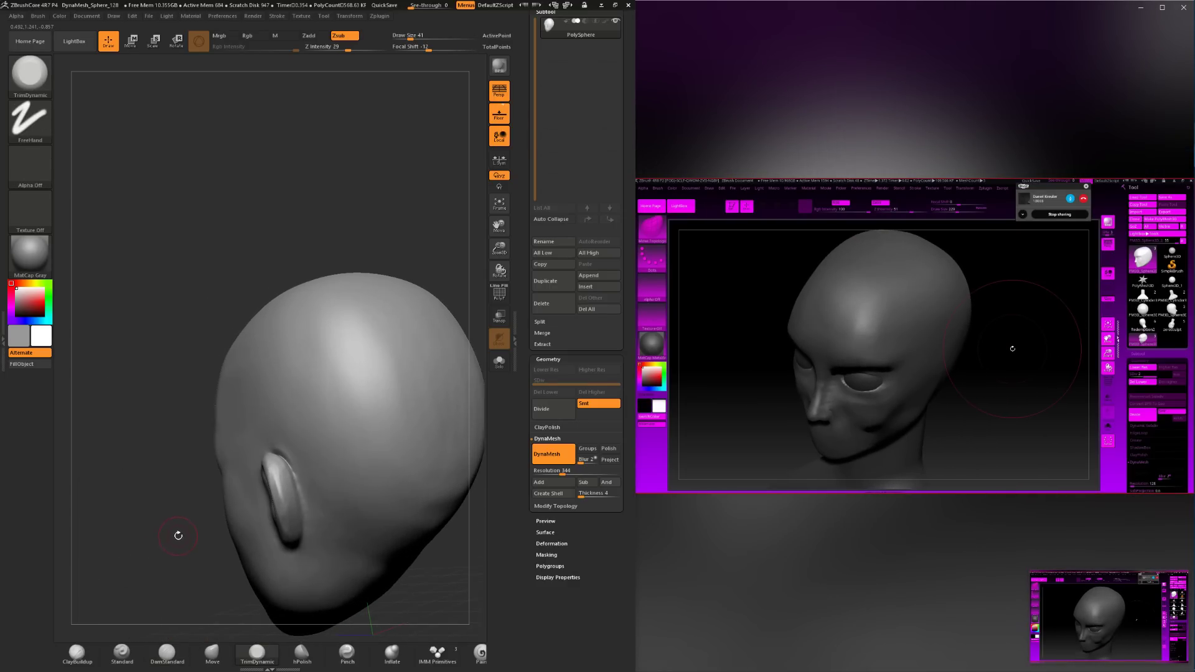
{"action": "left_click", "coordinate": [76, 652]}
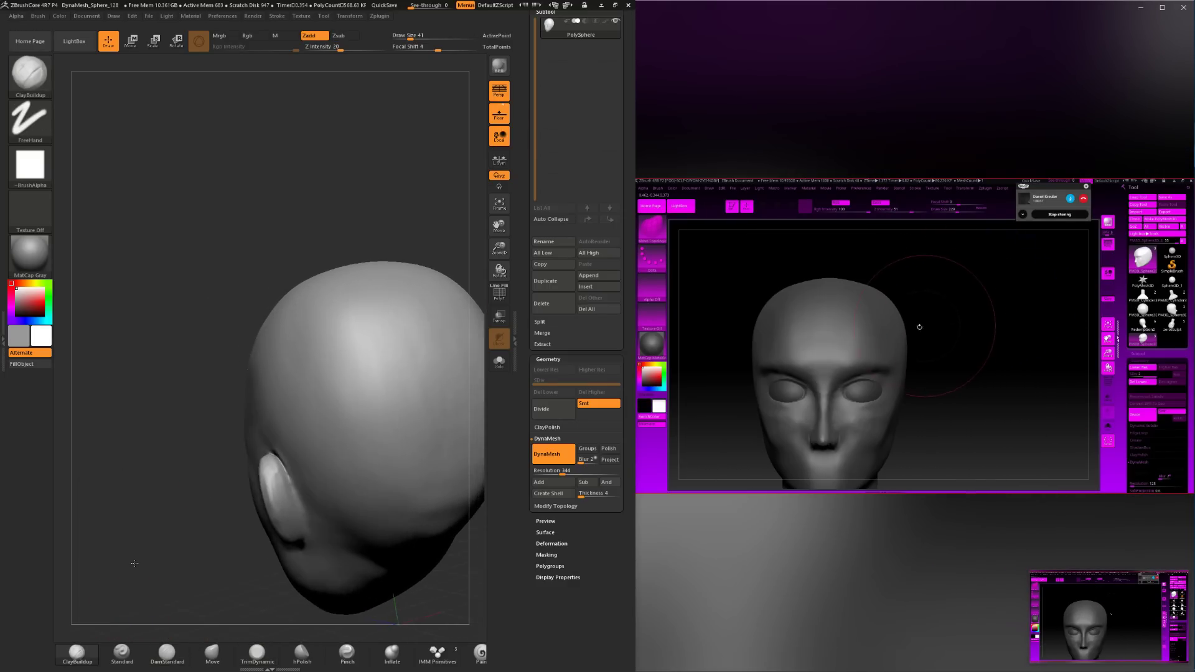
{"action": "mouse_move", "coordinate": [118, 597]}
{"action": "left_mouse_down"}
{"action": "mouse_move", "coordinate": [153, 493]}
{"action": "mouse_move", "coordinate": [155, 568]}
{"action": "mouse_move", "coordinate": [253, 426]}
{"action": "left_mouse_up"}
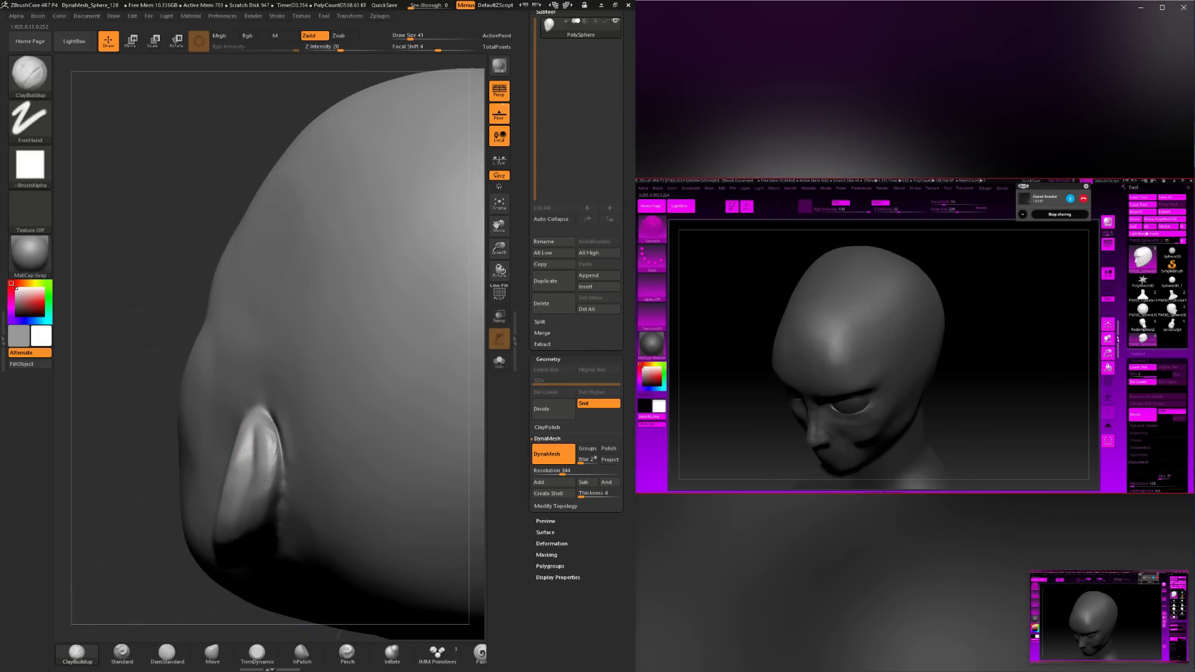
{"action": "left_click_drag", "start_coordinate": [160, 487], "coordinate": [186, 460]}
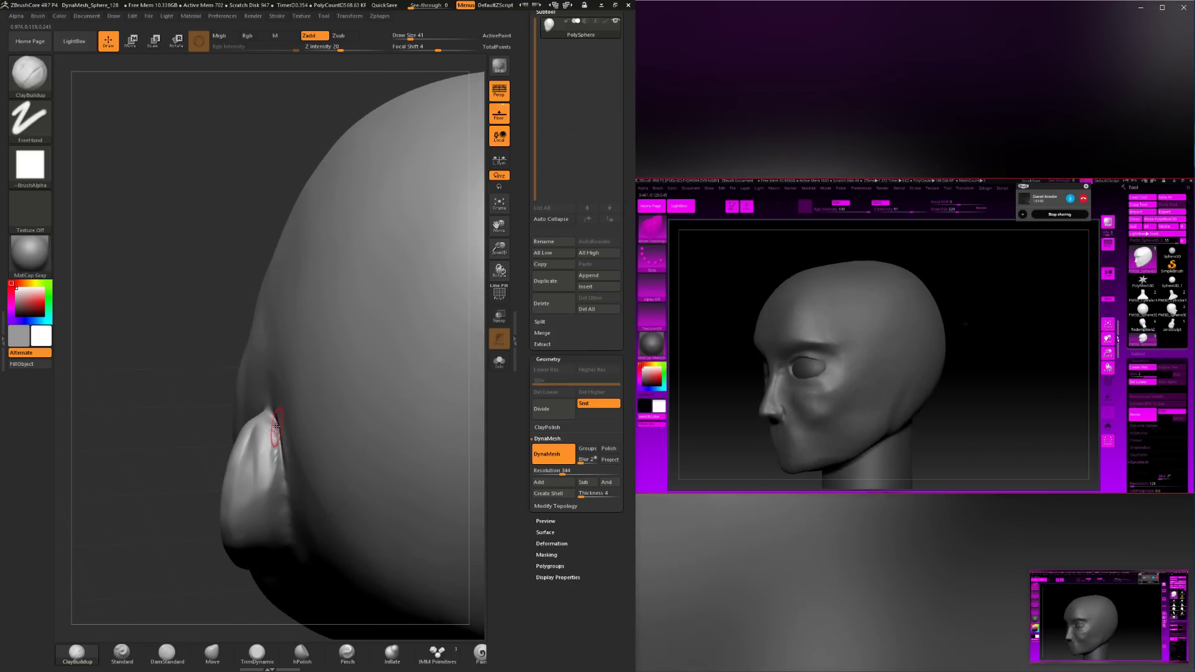
{"action": "key", "text": "shift"}
{"action": "mouse_move", "coordinate": [165, 511]}
{"action": "left_mouse_down"}
{"action": "mouse_move", "coordinate": [187, 458]}
{"action": "mouse_move", "coordinate": [152, 496]}
{"action": "mouse_move", "coordinate": [252, 347]}
{"action": "left_mouse_up"}
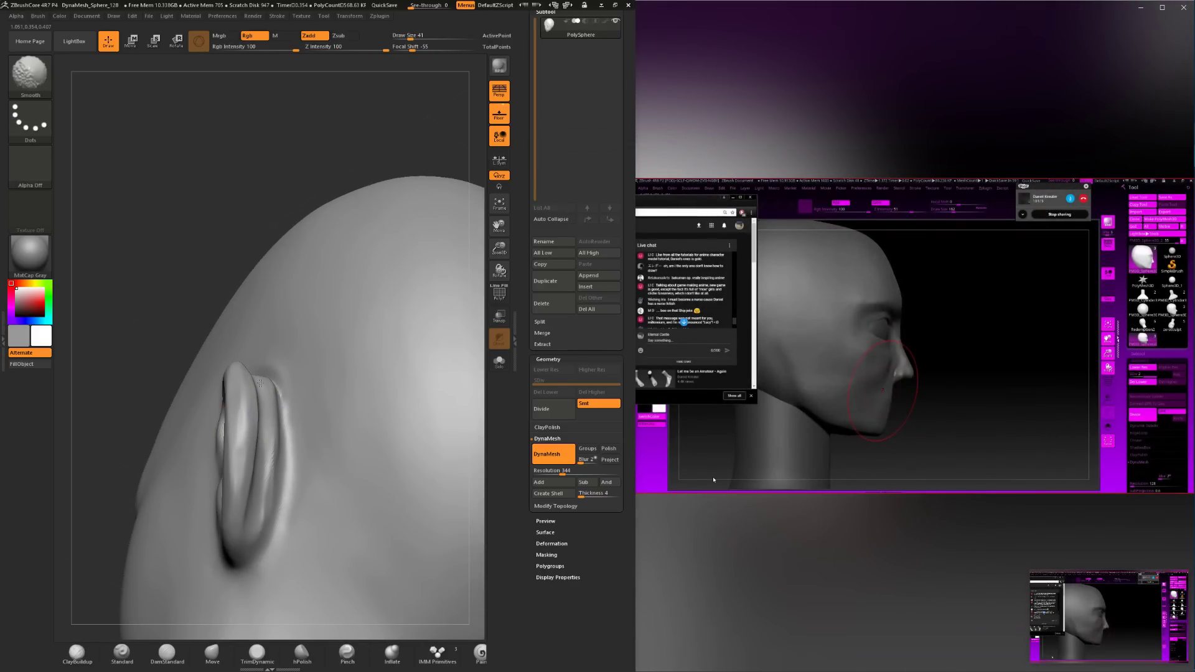
{"action": "key", "text": "shift"}
Add volume to the back of the earlobe with ClayBuildup.
{"action": "mouse_move", "coordinate": [166, 434]}
{"action": "right_mouse_down", "text": "ctrl"}
{"action": "mouse_move", "coordinate": [180, 331]}
{"action": "mouse_move", "coordinate": [130, 490]}
{"action": "mouse_move", "coordinate": [241, 499]}
{"action": "right_mouse_up", "text": "ctrl"}
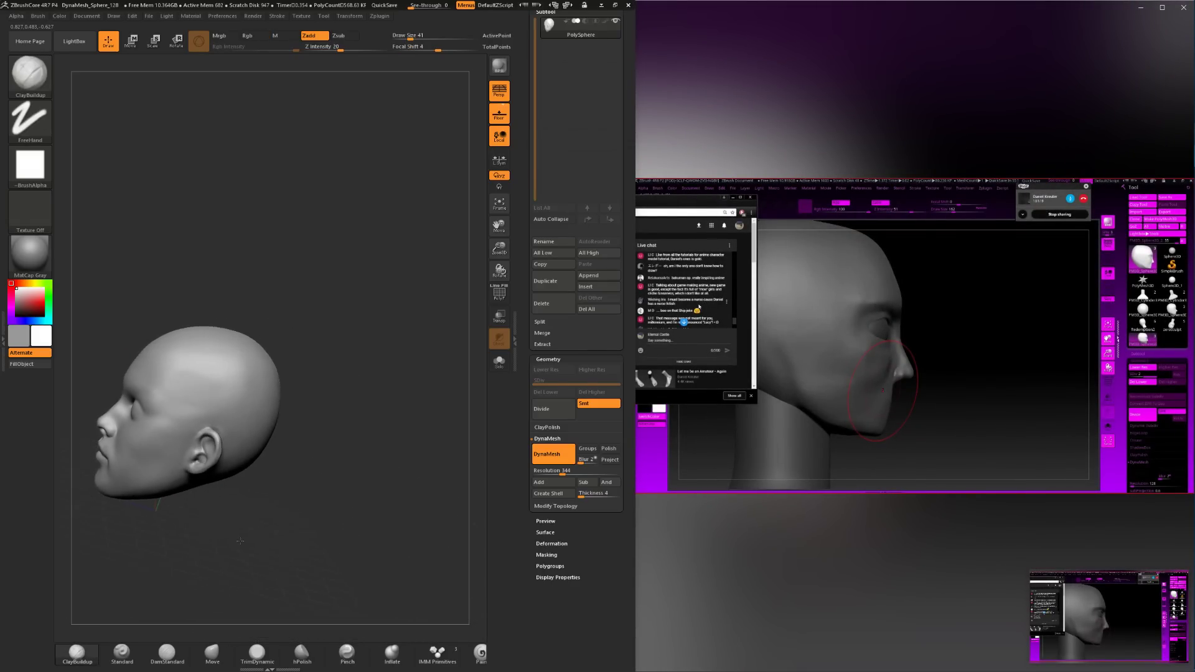
{"action": "right_click_drag", "start_coordinate": [296, 529], "coordinate": [227, 487]}
{"action": "mouse_move", "coordinate": [128, 509]}
{"action": "right_mouse_down", "text": "ctrl"}
{"action": "mouse_move", "coordinate": [129, 569]}
{"action": "mouse_move", "coordinate": [112, 520]}
{"action": "mouse_move", "coordinate": [124, 579]}
{"action": "right_mouse_up", "text": "ctrl"}
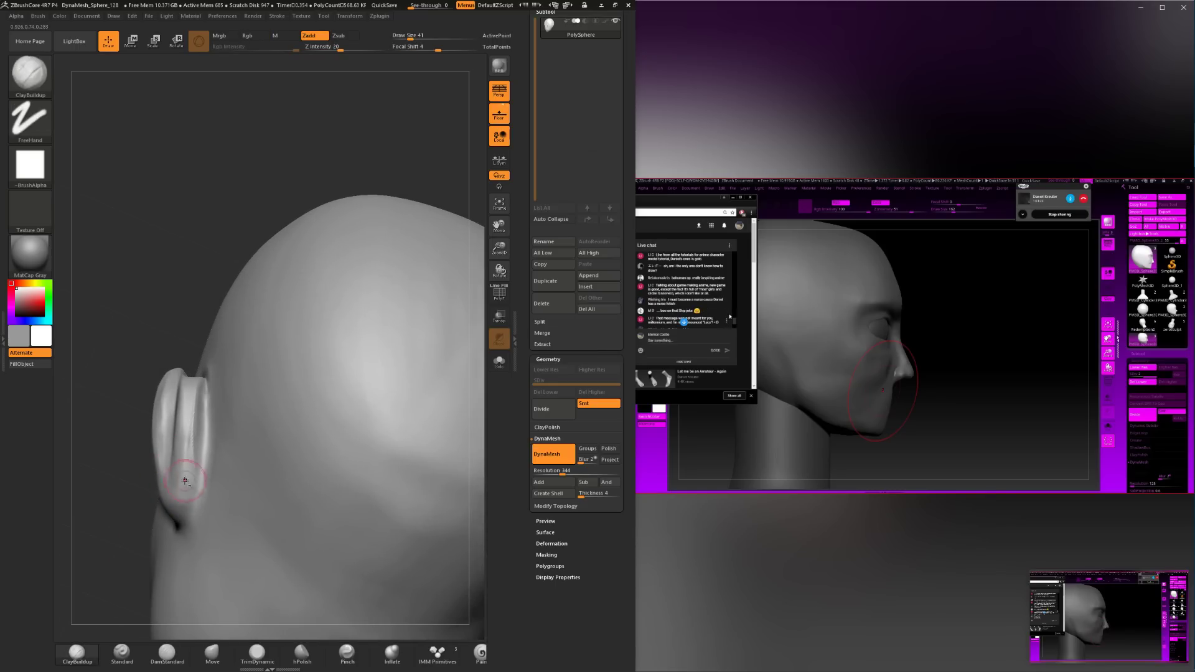
{"action": "left_click_drag", "start_coordinate": [190, 491], "coordinate": [194, 505]}
Reshape the back of the ear with smaller ClayBuildup strokes and smooth its lower end at draw size 35.
{"action": "key", "text": "space"}
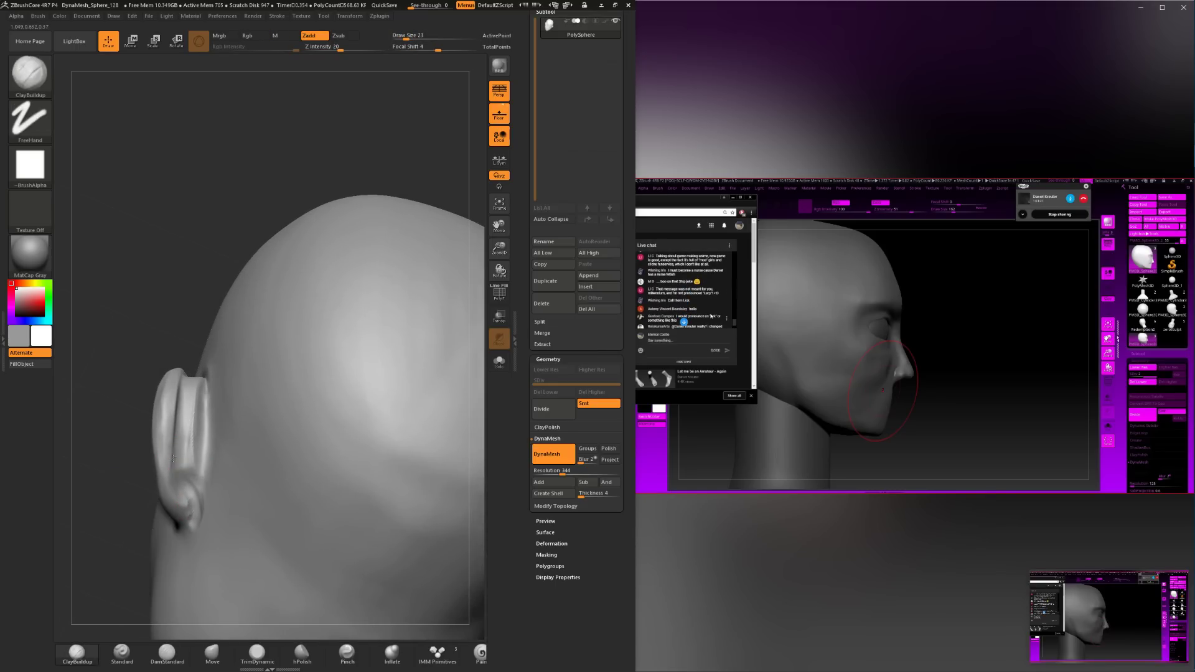
{"action": "key", "text": "space"}
{"action": "left_click_drag", "start_coordinate": [173, 458], "coordinate": [190, 473]}
{"action": "left_click_drag", "start_coordinate": [174, 434], "coordinate": [187, 396]}
{"action": "key", "text": "shift"}
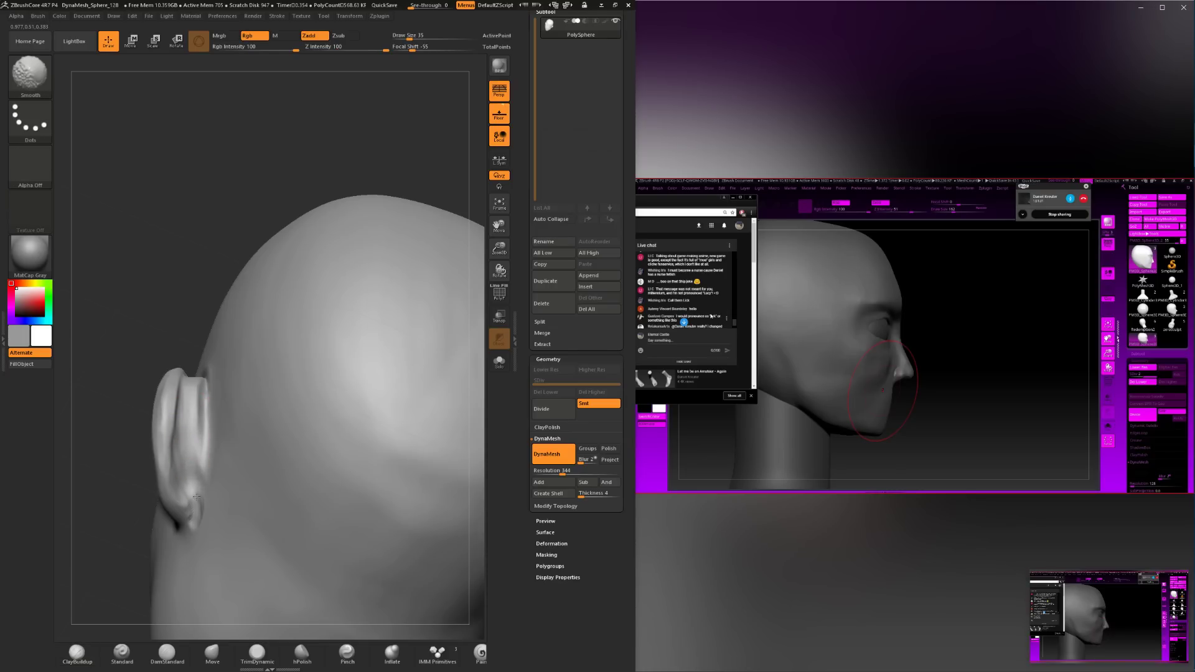
{"action": "left_click_drag", "start_coordinate": [206, 514], "coordinate": [196, 496], "text": "shift"}
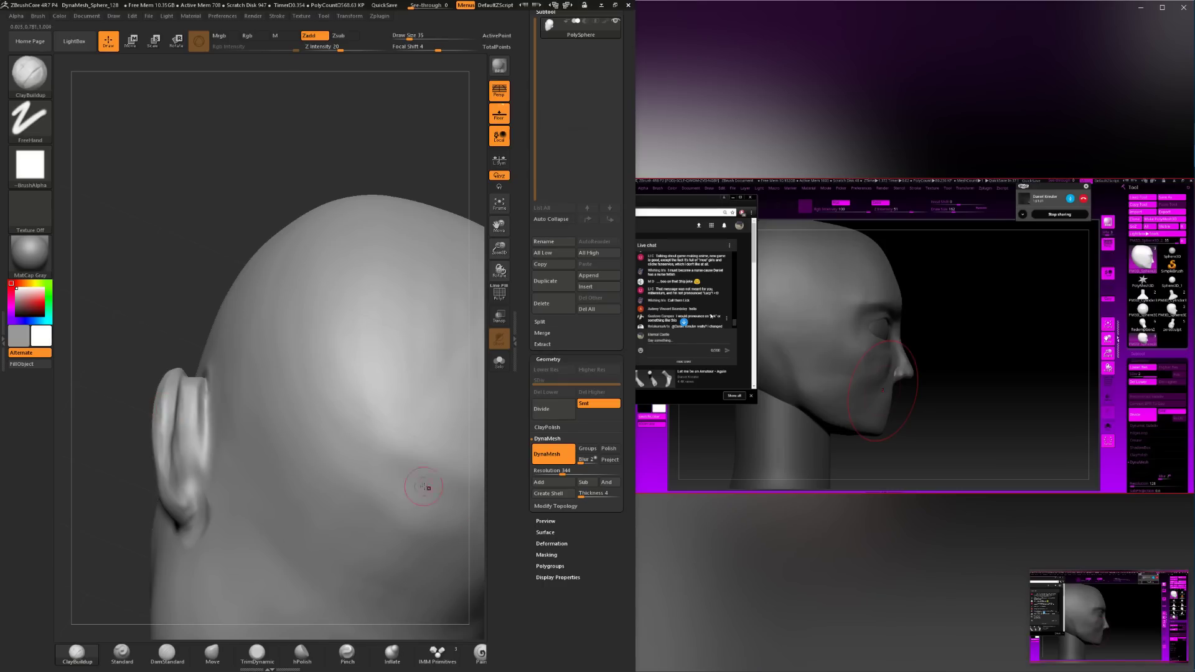
Build up the join between the back of the ear and the head with a larger ClayBuildup brush, smoothing around the lobe.
{"action": "left_click_drag", "start_coordinate": [179, 306], "coordinate": [213, 347]}
{"action": "key", "text": "space"}
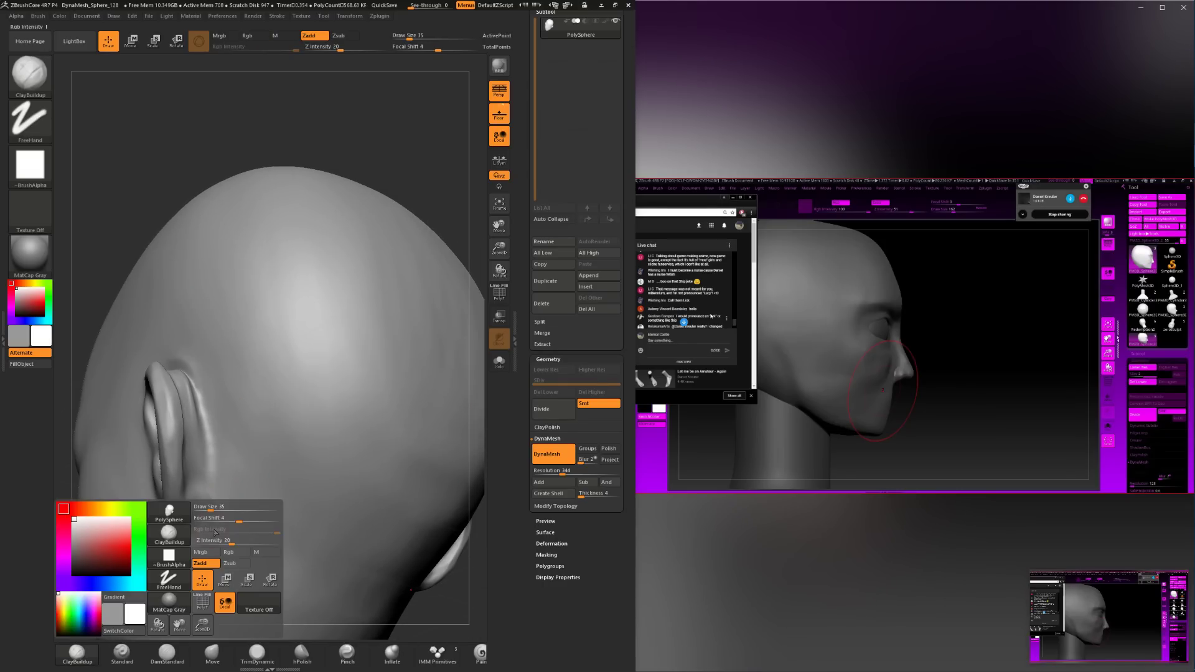
{"action": "left_click_drag", "start_coordinate": [213, 506], "coordinate": [214, 508]}
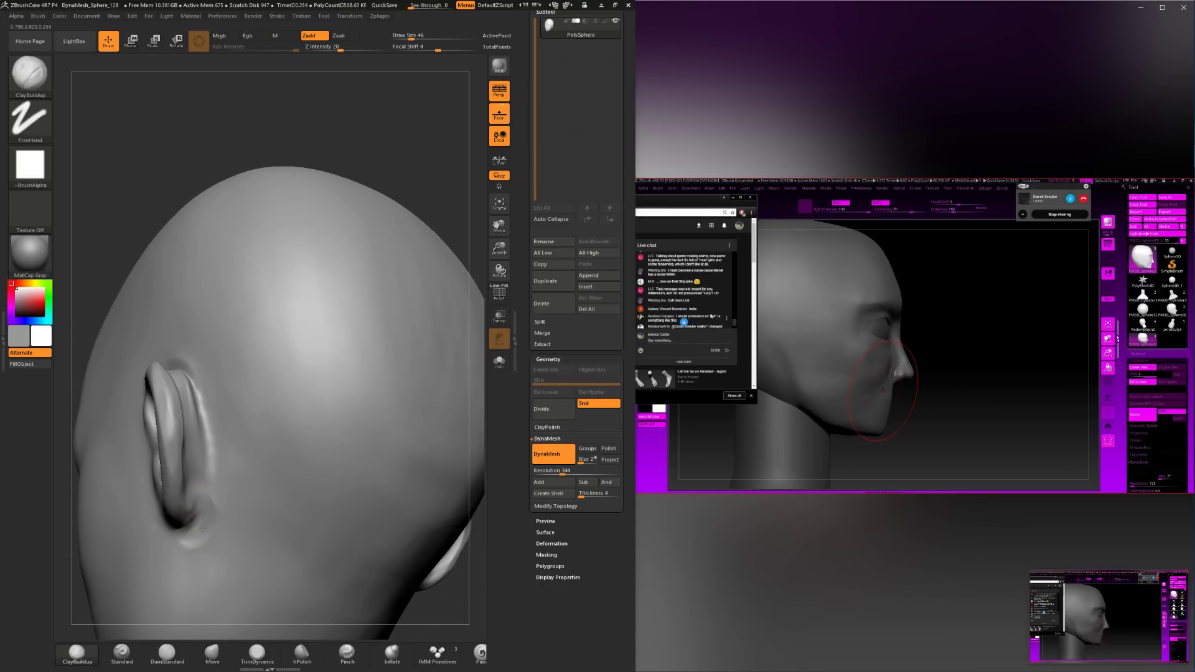
{"action": "key", "text": "shift"}
{"action": "left_click_drag", "start_coordinate": [213, 501], "coordinate": [203, 515]}
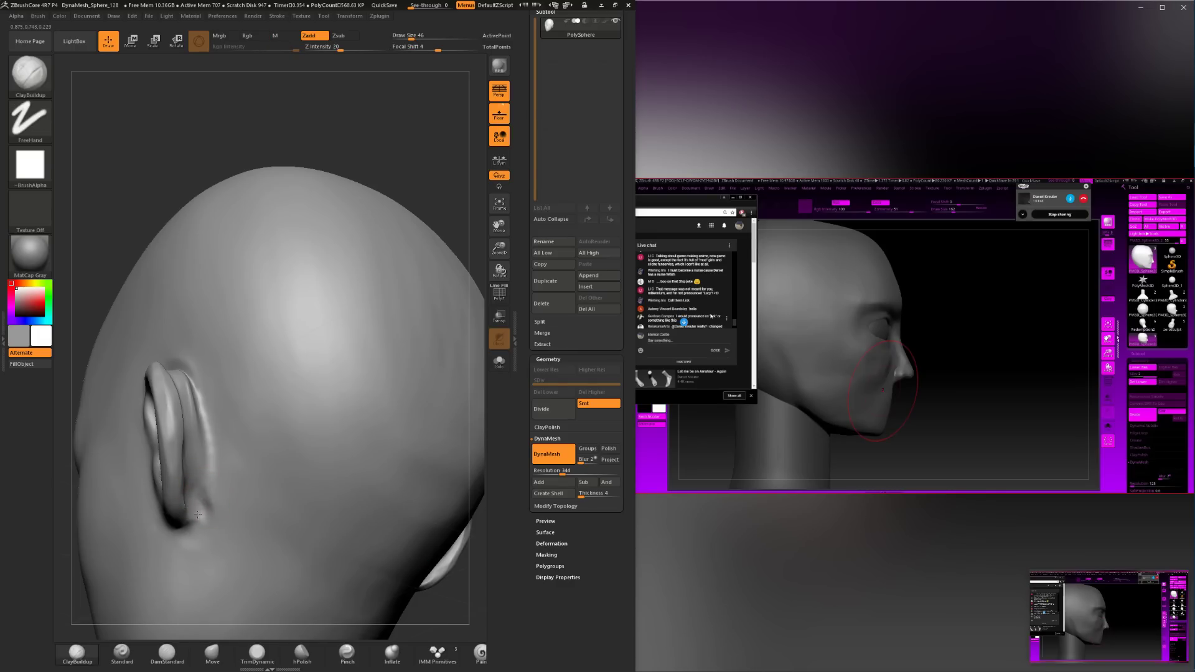
{"action": "left_click_drag", "start_coordinate": [333, 144], "coordinate": [336, 193]}
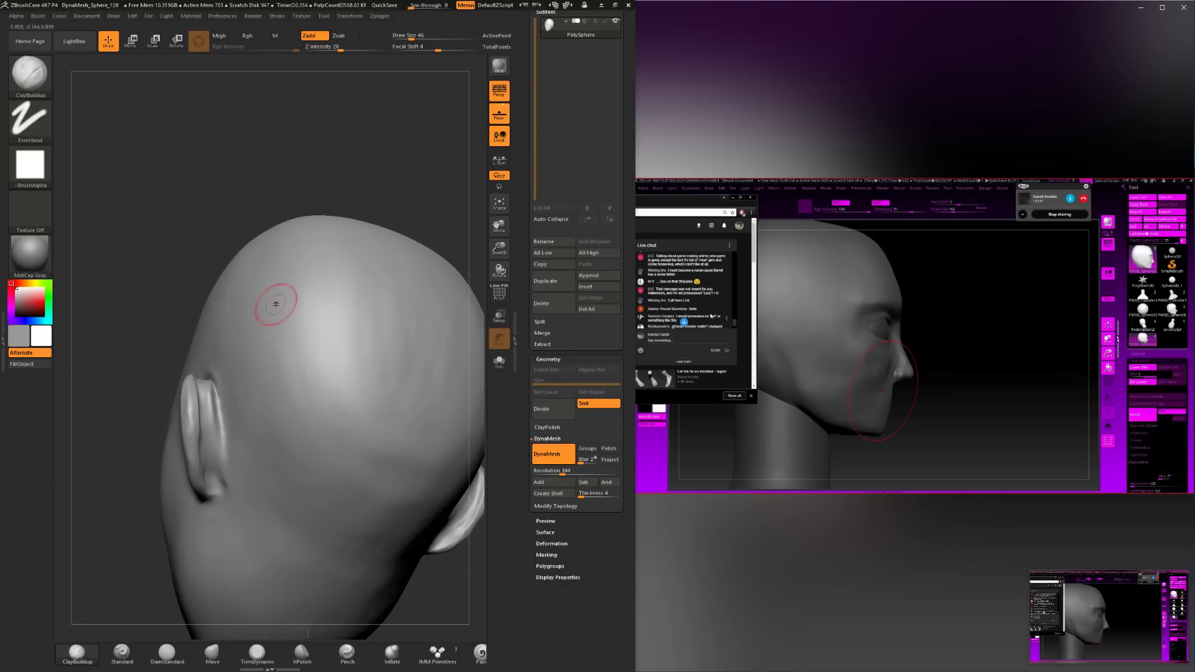
{"action": "mouse_move", "coordinate": [145, 381]}
{"action": "left_mouse_down"}
{"action": "mouse_move", "coordinate": [129, 370]}
{"action": "mouse_move", "coordinate": [125, 429]}
{"action": "mouse_move", "coordinate": [158, 453]}
{"action": "left_mouse_up"}
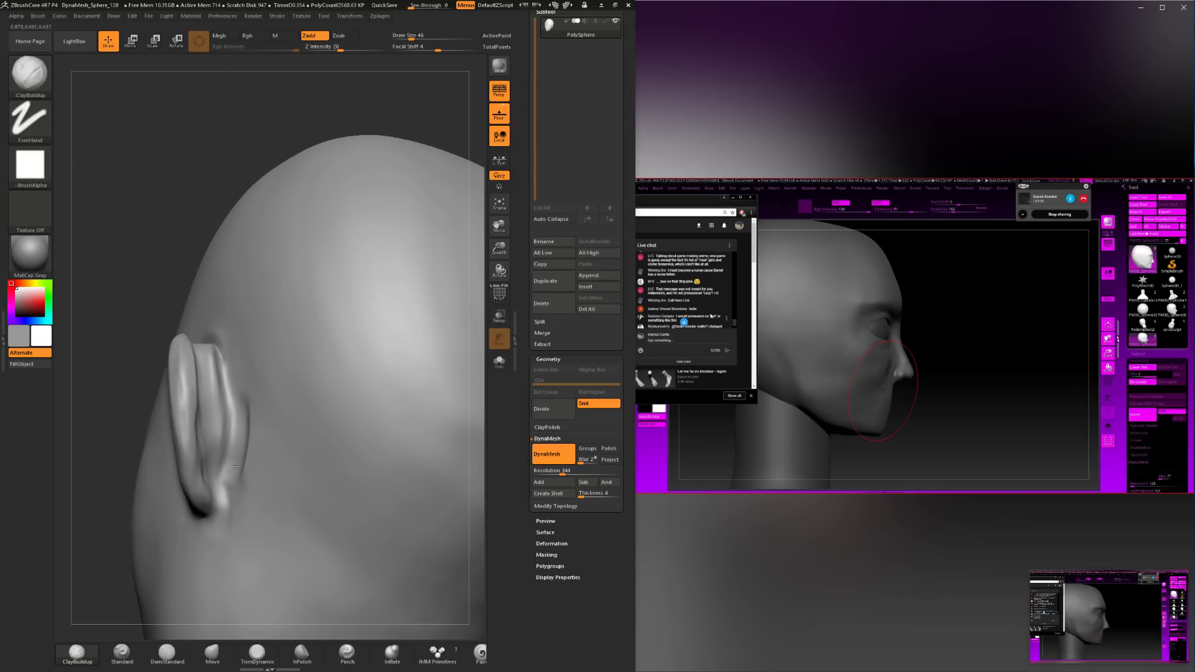
Build up the fold behind the ear with ClayBuildup and smooth the back of the ear.
{"action": "left_click_drag", "start_coordinate": [235, 466], "coordinate": [213, 374]}
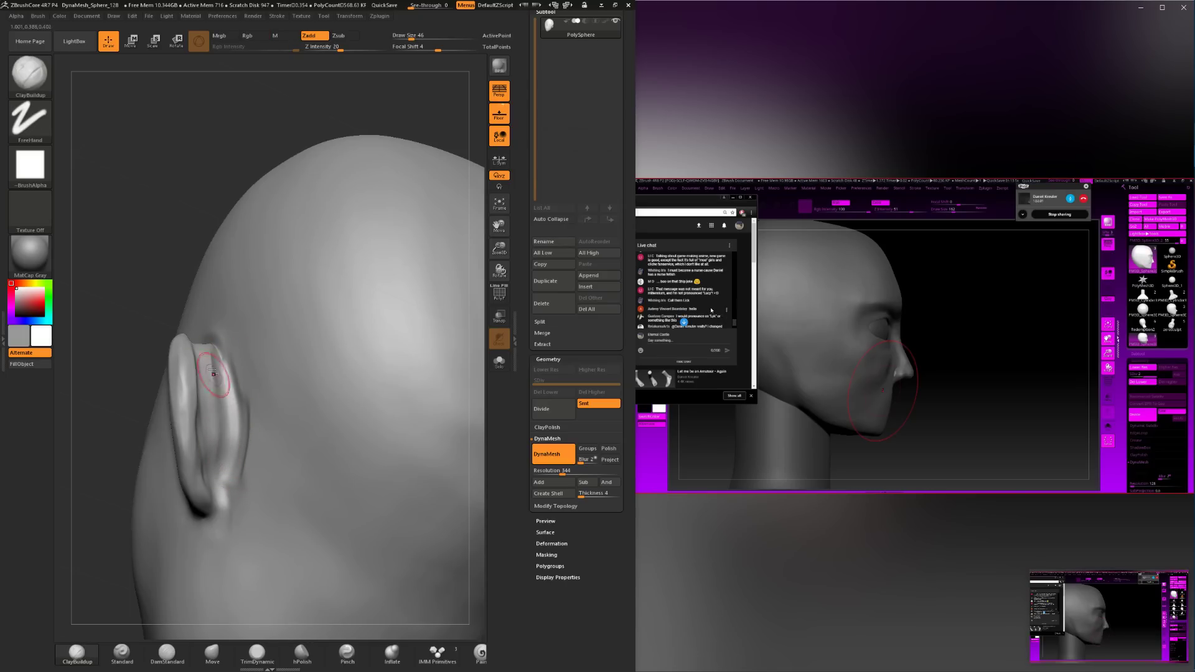
{"action": "key", "text": "shift"}
{"action": "key", "text": "space"}
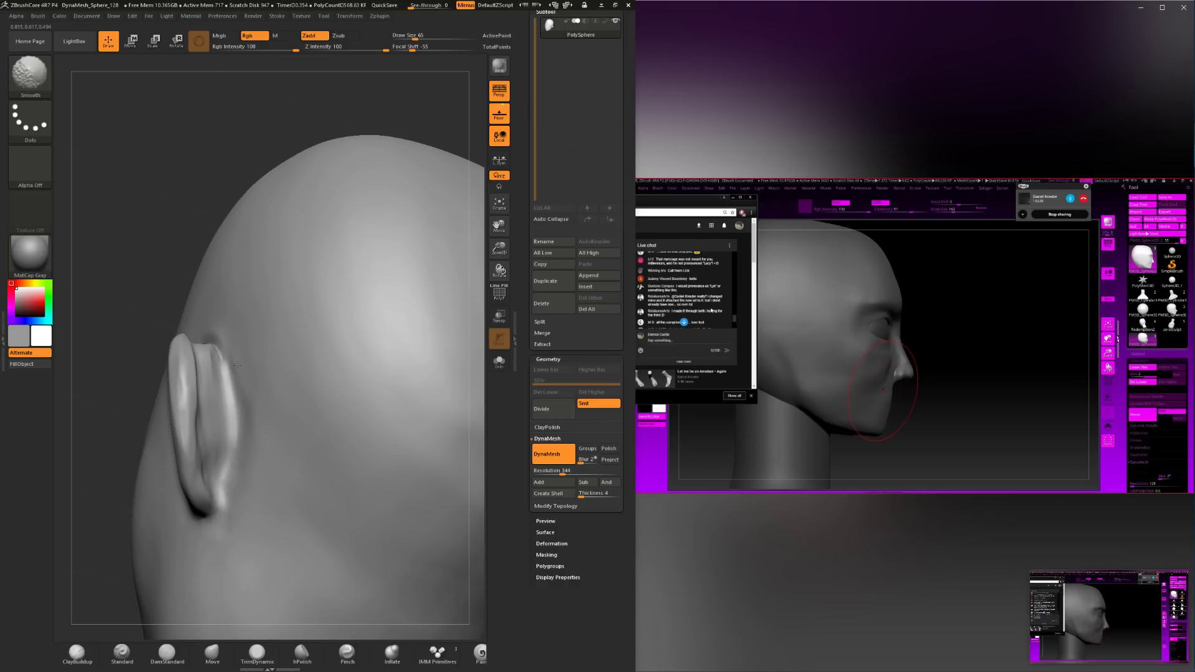
{"action": "mouse_move", "coordinate": [141, 259]}
{"action": "left_mouse_down"}
{"action": "mouse_move", "coordinate": [302, 501]}
{"action": "mouse_move", "coordinate": [186, 374]}
{"action": "left_mouse_up"}
{"action": "key", "text": "shift"}
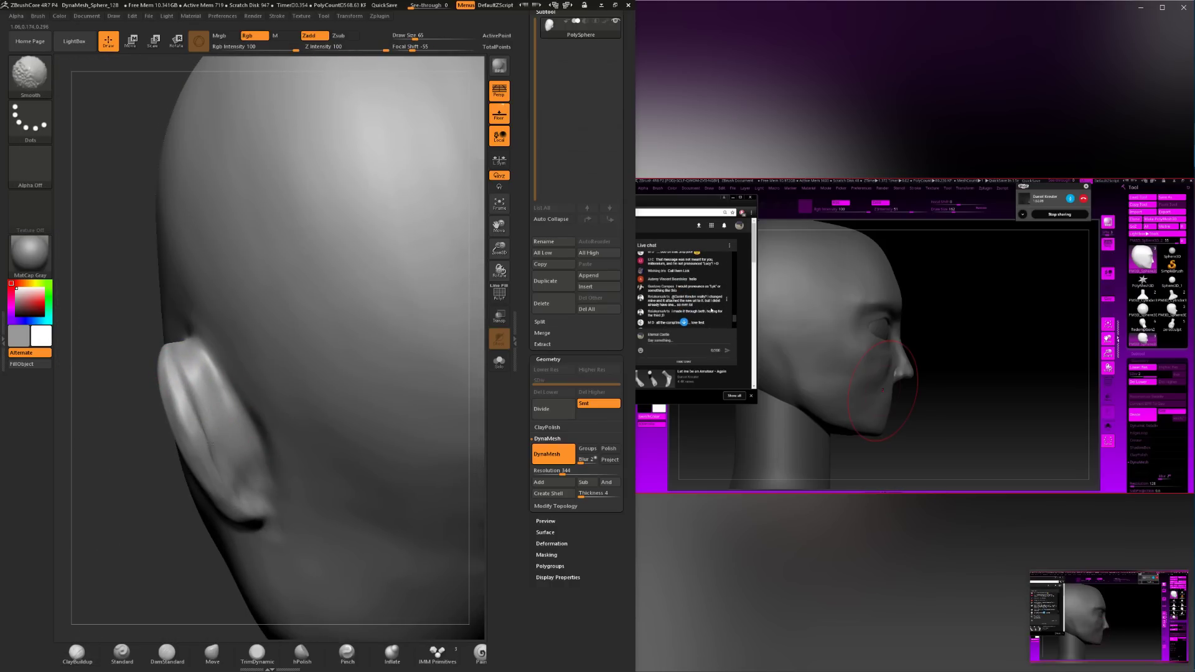
{"action": "left_click_drag", "start_coordinate": [139, 536], "coordinate": [202, 563]}
Set the DamStandard brush to draw size 35 and smooth the back of the ear, accepting removal of the newer undo history.
{"action": "left_click", "coordinate": [167, 652]}
{"action": "key", "text": "space"}
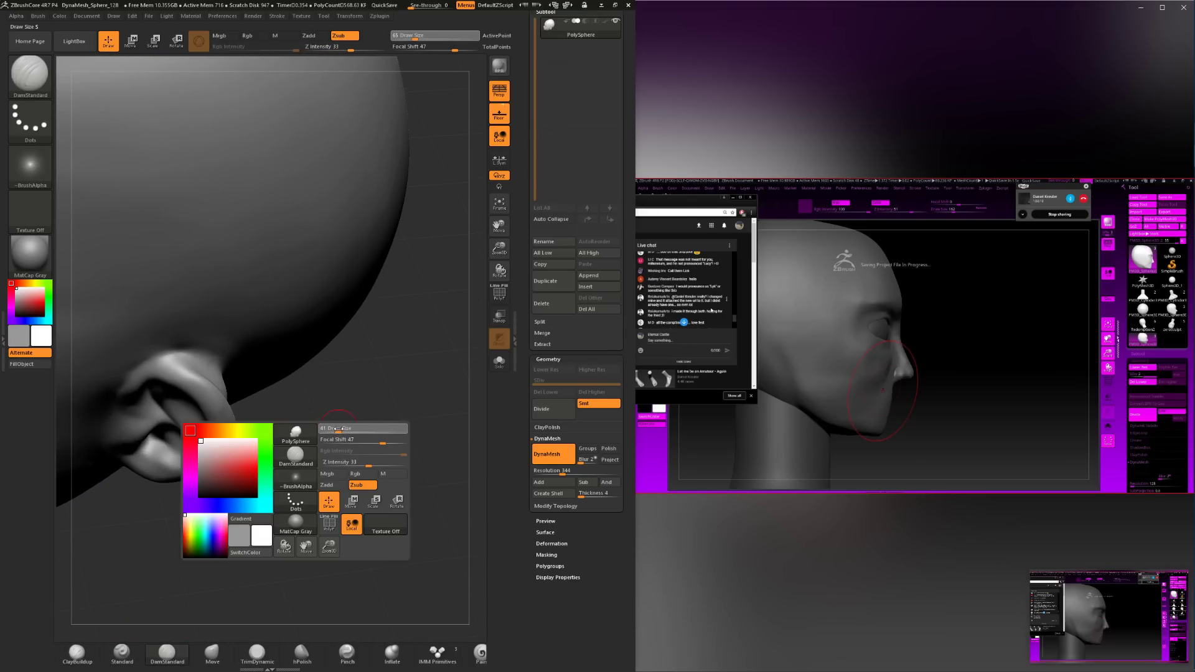
{"action": "mouse_move", "coordinate": [348, 404]}
{"action": "left_mouse_down"}
{"action": "mouse_move", "coordinate": [409, 510]}
{"action": "mouse_move", "coordinate": [366, 475]}
{"action": "mouse_move", "coordinate": [202, 576]}
{"action": "left_mouse_up"}
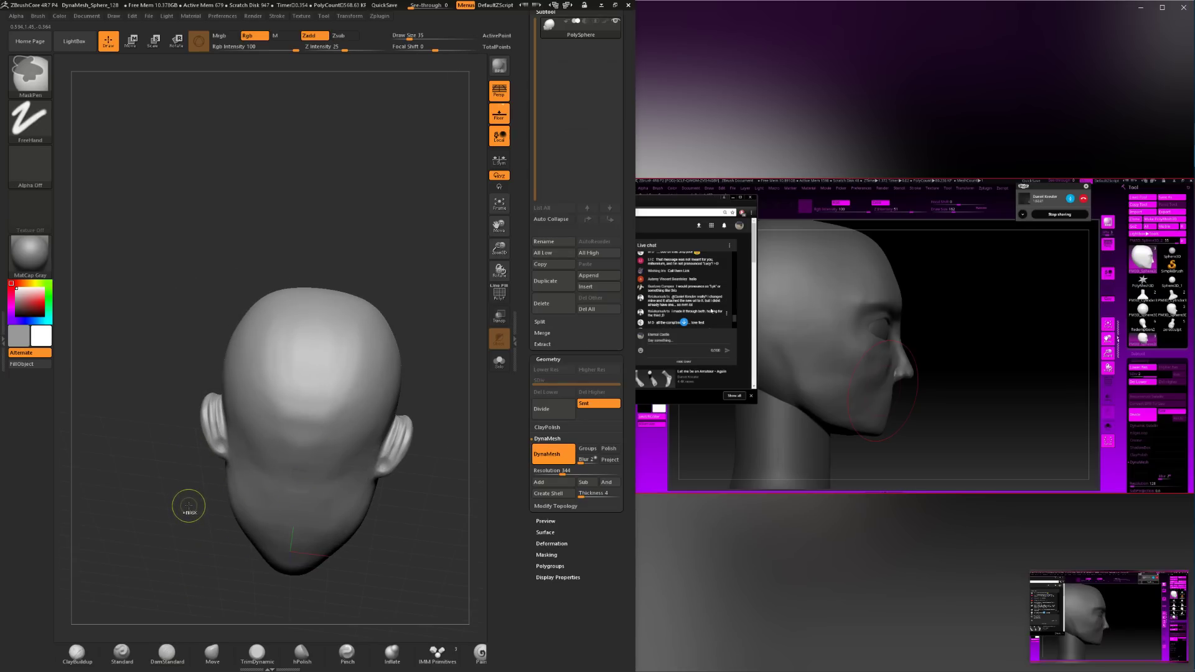
{"action": "left_click_drag", "start_coordinate": [185, 503], "coordinate": [194, 550]}
{"action": "key", "text": "ctrl+shift"}
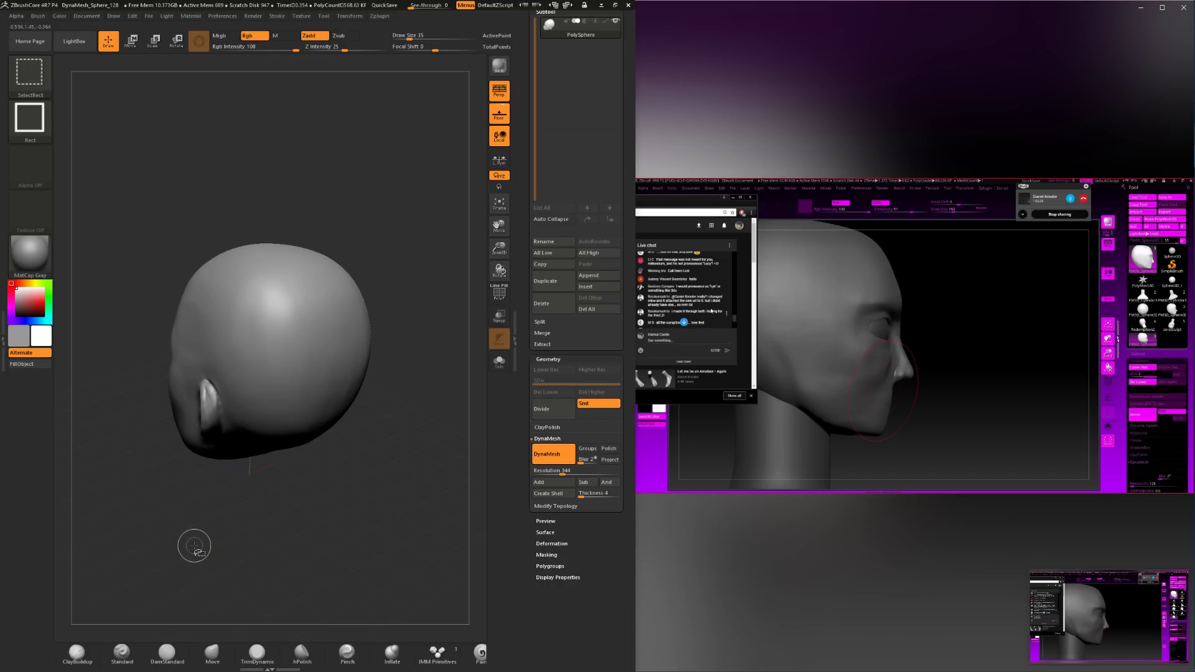
{"action": "mouse_move", "coordinate": [205, 540]}
{"action": "left_mouse_down"}
{"action": "mouse_move", "coordinate": [163, 536]}
{"action": "mouse_move", "coordinate": [205, 591]}
{"action": "left_mouse_up"}
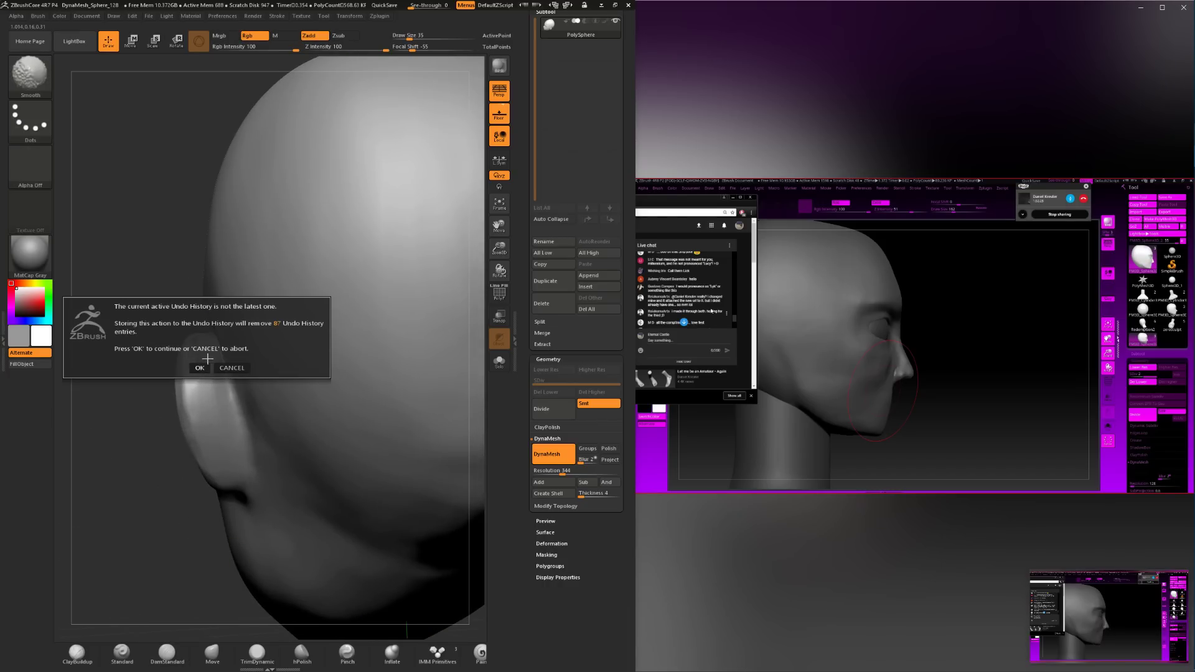
{"action": "left_click", "coordinate": [201, 361]}
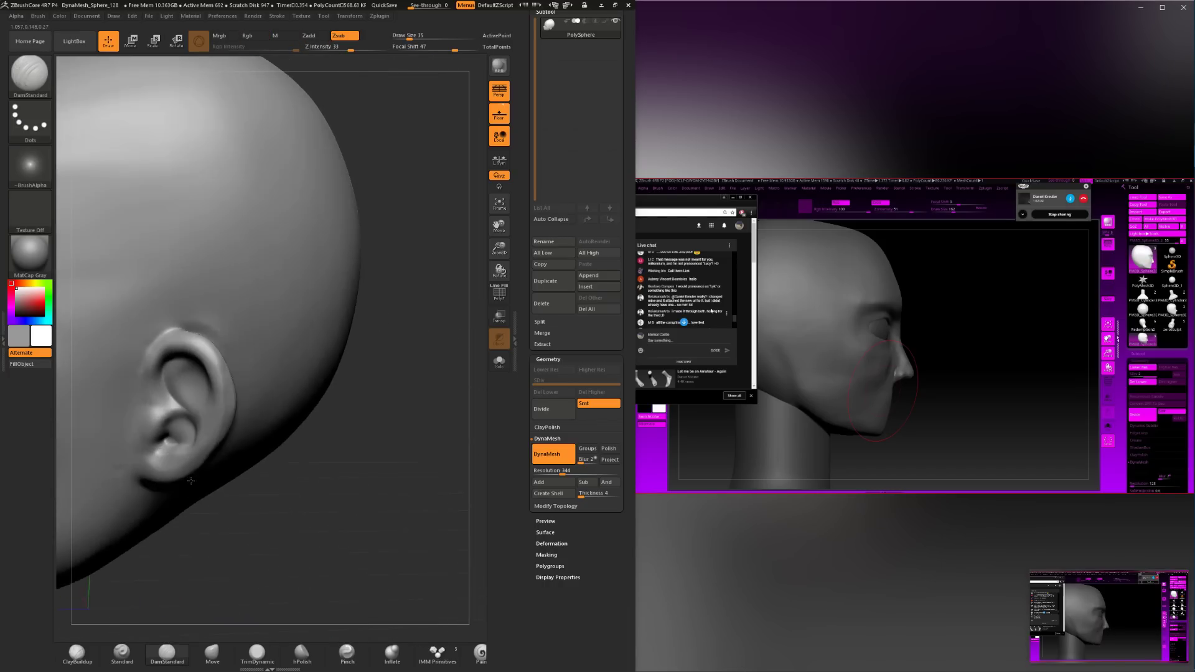
Smooth the head surface in front of the ear.
{"action": "mouse_move", "coordinate": [245, 529]}
{"action": "left_mouse_down", "text": "alt"}
{"action": "mouse_move", "coordinate": [246, 463]}
{"action": "mouse_move", "coordinate": [286, 461]}
{"action": "mouse_move", "coordinate": [245, 463]}
{"action": "mouse_move", "coordinate": [246, 516]}
{"action": "left_mouse_up", "text": "alt"}
{"action": "key", "text": "shift"}
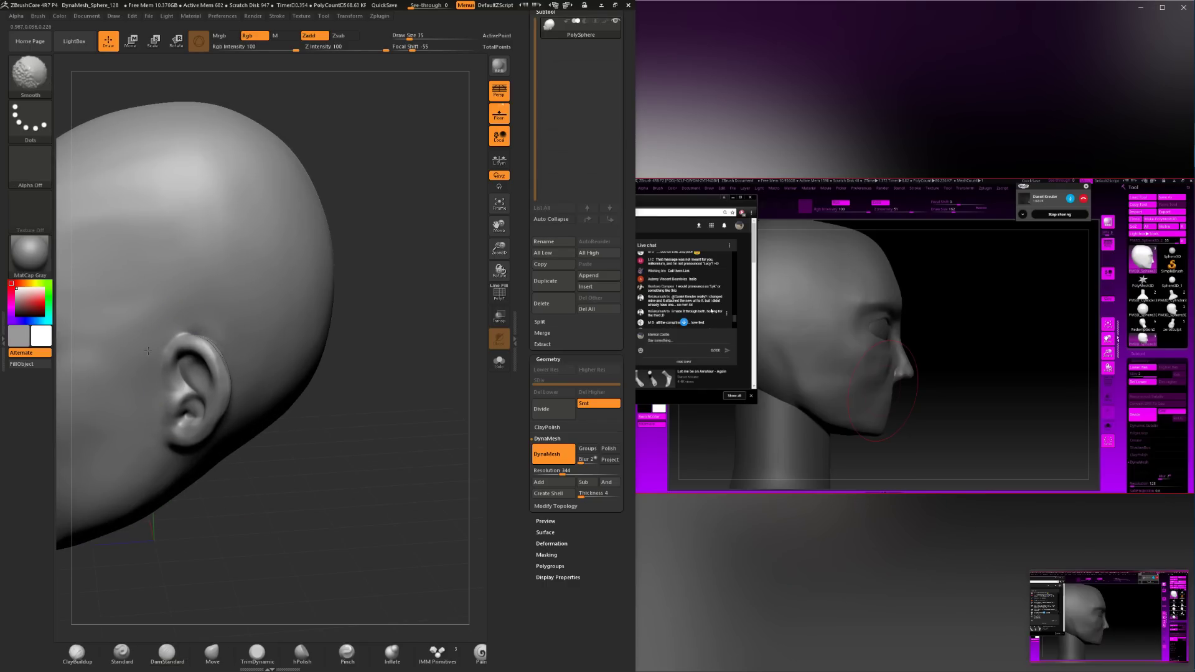
{"action": "left_click_drag", "start_coordinate": [148, 554], "coordinate": [183, 535]}
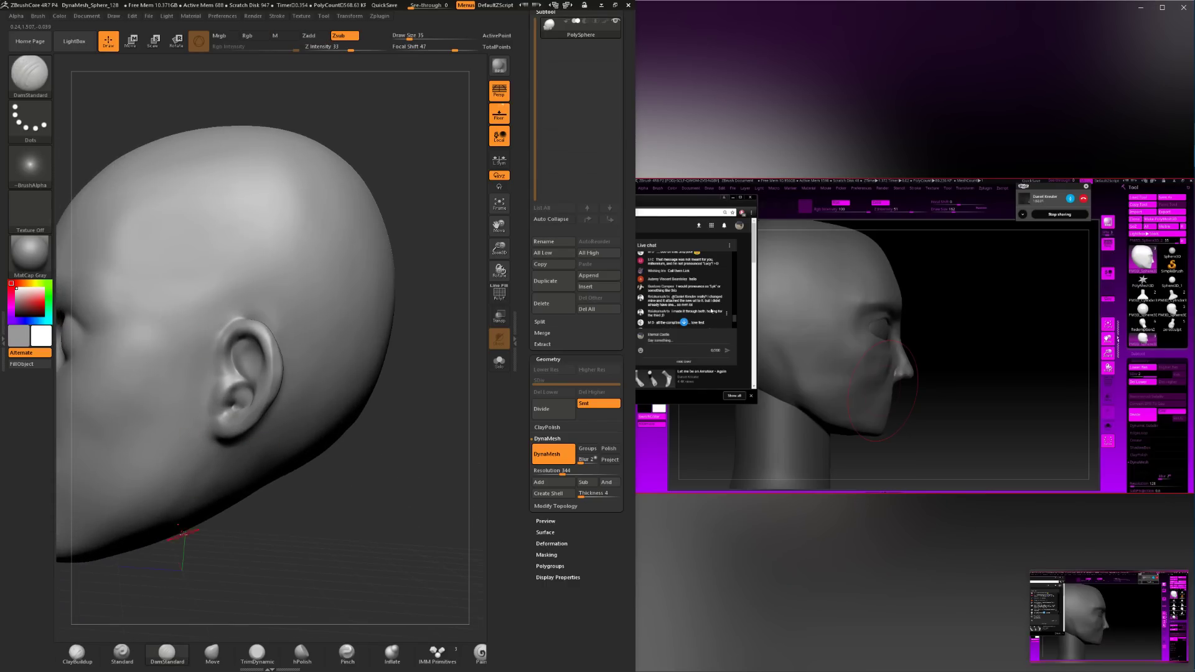
{"action": "key", "text": "b"}
{"action": "key", "text": "s"}
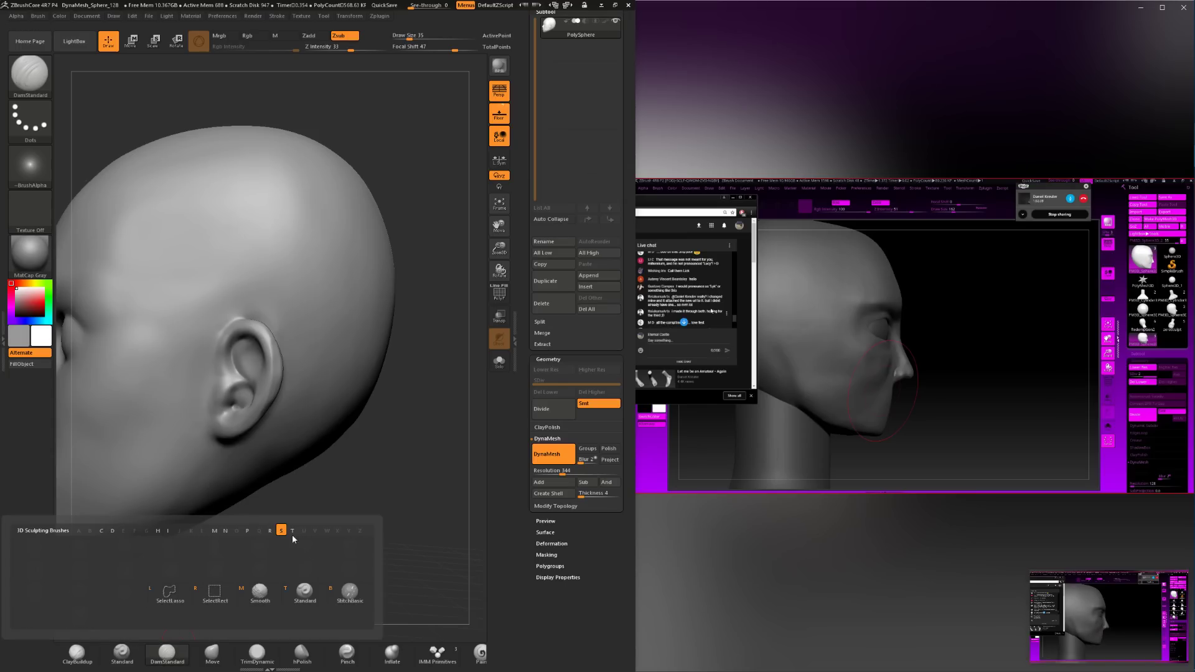
Crease the junction of the upper ear rim and the head with DamStandard, and smooth the surrounding surface.
{"action": "mouse_move", "coordinate": [282, 551]}
{"action": "left_mouse_down", "text": "alt"}
{"action": "mouse_move", "coordinate": [301, 575]}
{"action": "mouse_move", "coordinate": [311, 529]}
{"action": "left_mouse_up", "text": "alt"}
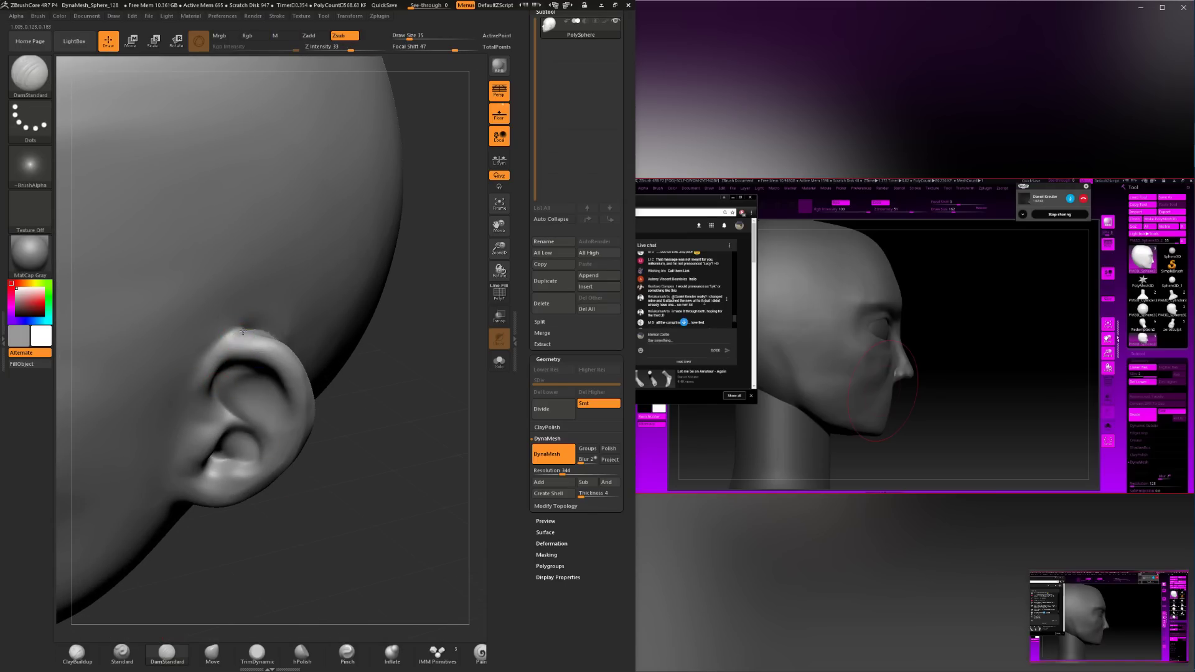
{"action": "mouse_move", "coordinate": [208, 359]}
{"action": "left_mouse_down", "text": "shift"}
{"action": "mouse_move", "coordinate": [245, 328]}
{"action": "mouse_move", "coordinate": [218, 345]}
{"action": "left_mouse_up", "text": "shift"}
{"action": "left_click_drag", "start_coordinate": [348, 498], "coordinate": [354, 541]}
{"action": "mouse_move", "coordinate": [250, 329]}
{"action": "left_mouse_down", "text": "shift"}
{"action": "mouse_move", "coordinate": [234, 341]}
{"action": "mouse_move", "coordinate": [246, 331]}
{"action": "left_mouse_up", "text": "shift"}
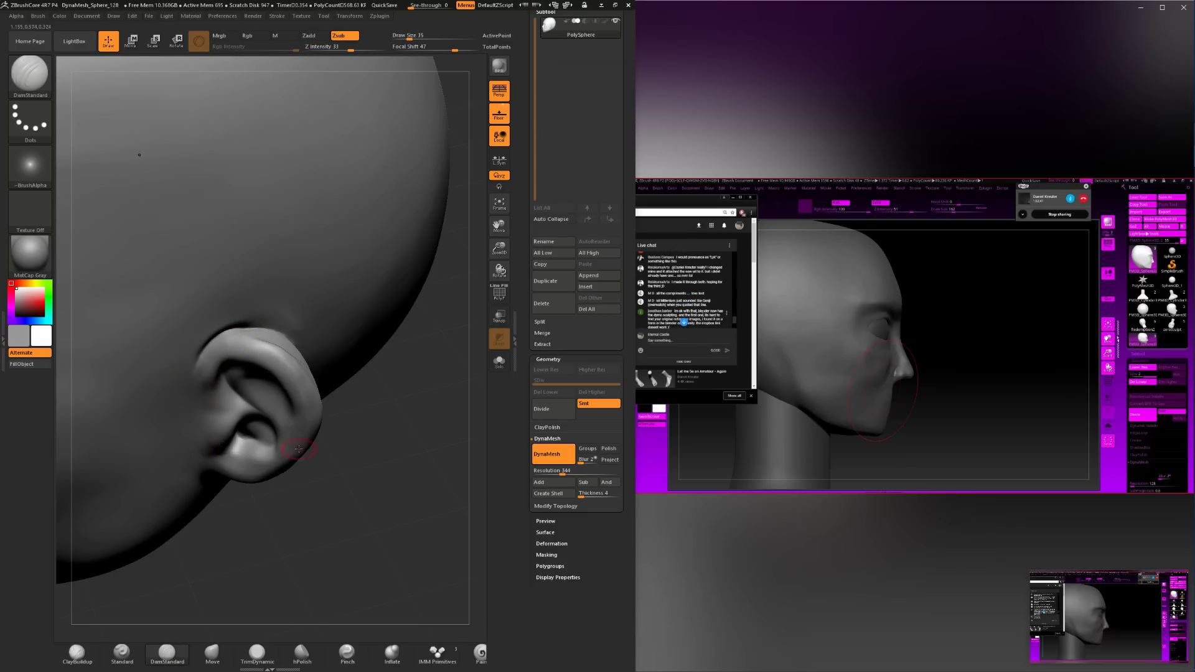
{"action": "left_click_drag", "start_coordinate": [348, 485], "coordinate": [342, 429]}
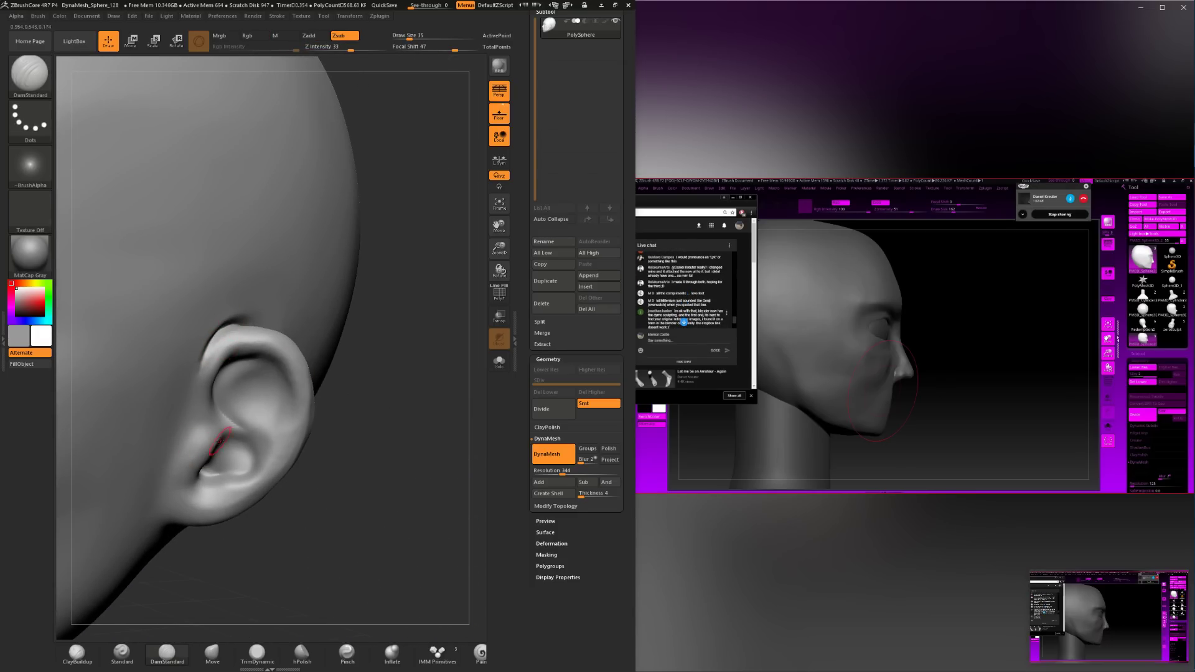
{"action": "mouse_move", "coordinate": [204, 427]}
{"action": "left_mouse_down", "text": "shift"}
{"action": "mouse_move", "coordinate": [203, 379]}
{"action": "mouse_move", "coordinate": [231, 321]}
{"action": "mouse_move", "coordinate": [200, 358]}
{"action": "left_mouse_up", "text": "shift"}
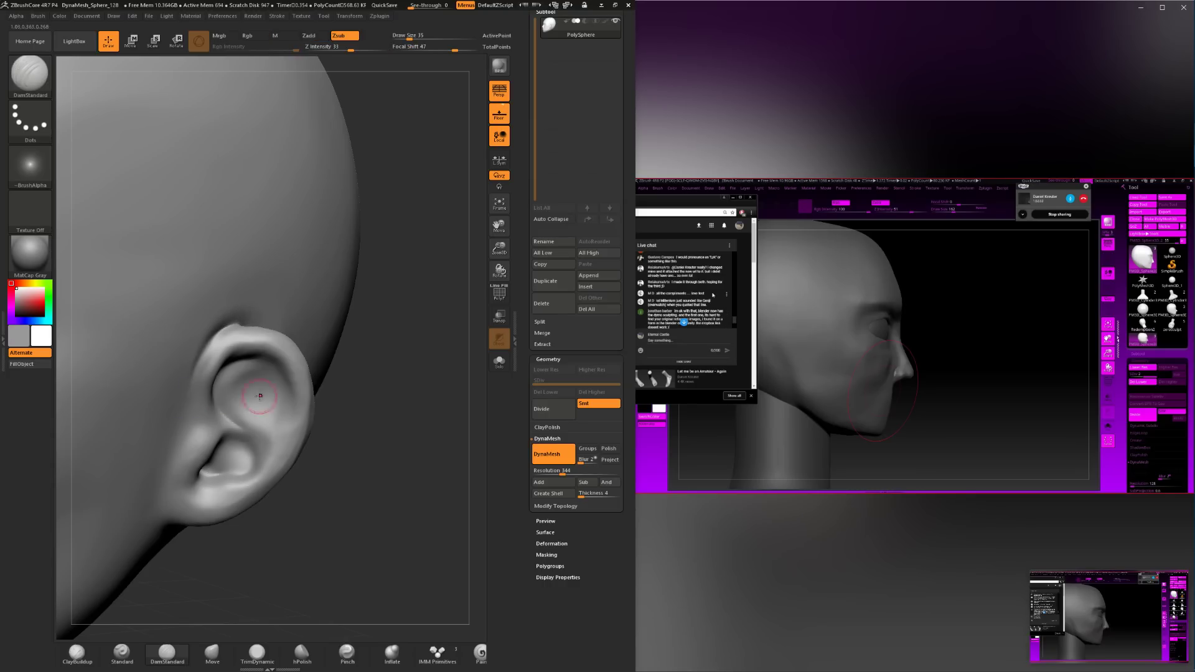
Build up the top of the ear's outer rim using ClayBuildup with an enlarged brush.
{"action": "mouse_move", "coordinate": [381, 461]}
{"action": "left_mouse_down", "text": "alt"}
{"action": "mouse_move", "coordinate": [366, 408]}
{"action": "mouse_move", "coordinate": [299, 429]}
{"action": "mouse_move", "coordinate": [346, 444]}
{"action": "mouse_move", "coordinate": [349, 479]}
{"action": "mouse_move", "coordinate": [236, 539]}
{"action": "left_mouse_up", "text": "alt"}
{"action": "left_click", "coordinate": [78, 653]}
{"action": "key", "text": "space"}
{"action": "left_click_drag", "start_coordinate": [245, 325], "coordinate": [248, 324]}
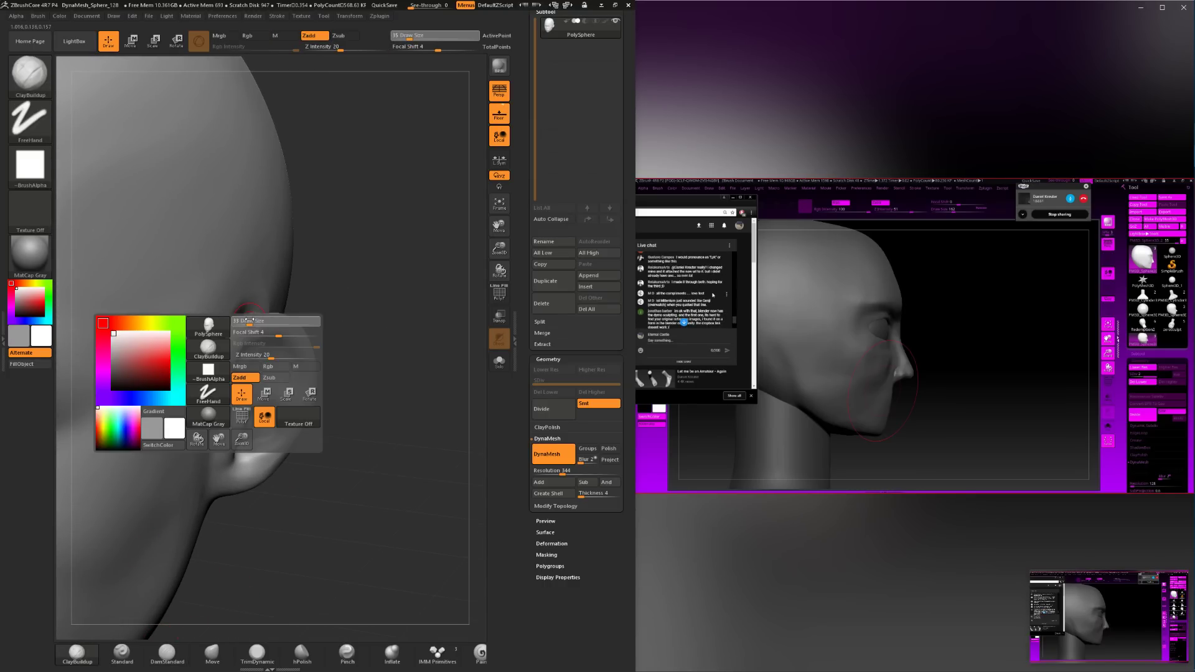
{"action": "left_click_drag", "start_coordinate": [367, 429], "coordinate": [389, 407]}
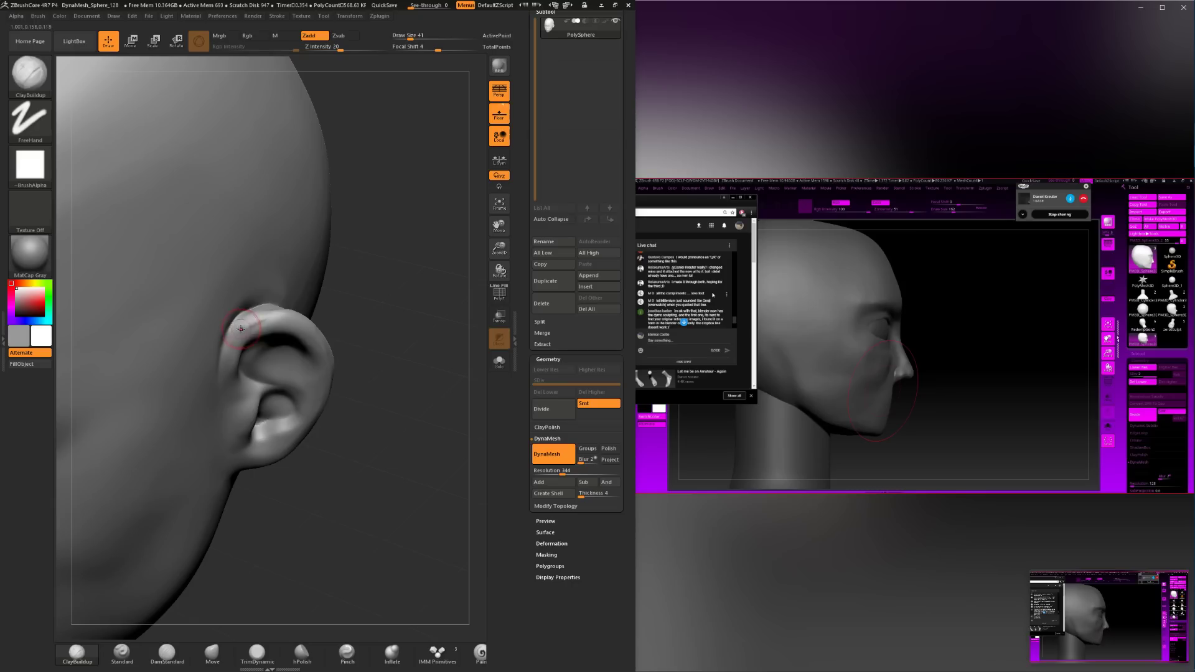
{"action": "left_click_drag", "start_coordinate": [372, 311], "coordinate": [369, 356]}
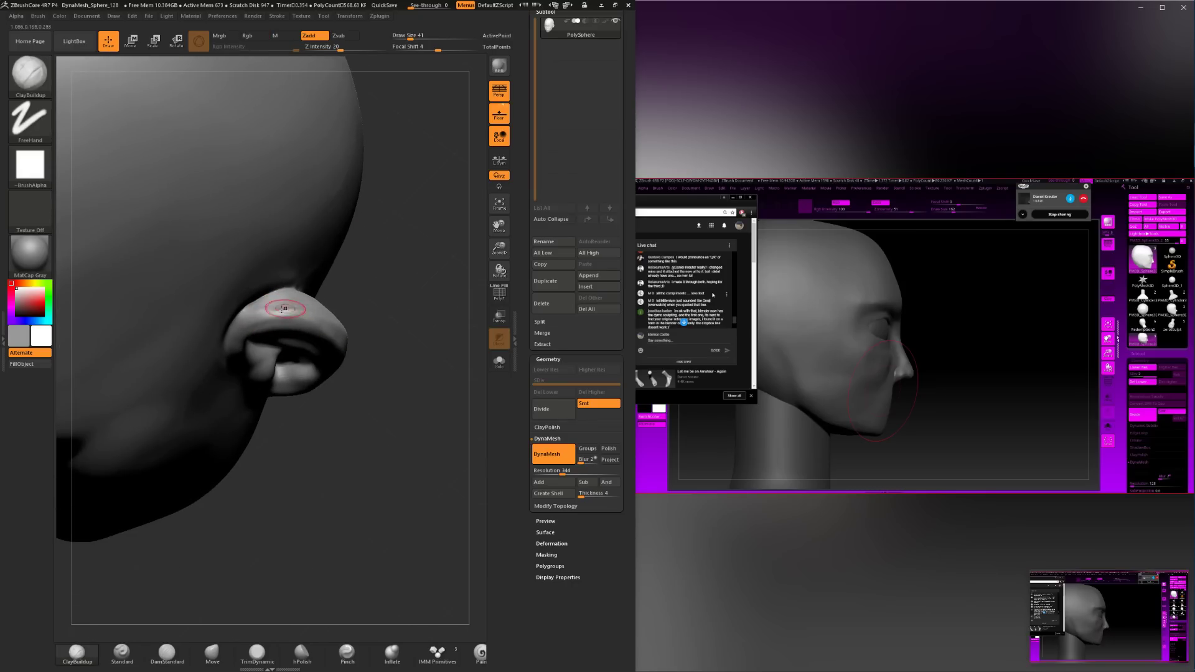
{"action": "left_click_drag", "start_coordinate": [284, 306], "coordinate": [254, 316]}
Add clay along the upper front of the ear rim and smooth it into the head.
{"action": "left_click_drag", "start_coordinate": [399, 272], "coordinate": [389, 327]}
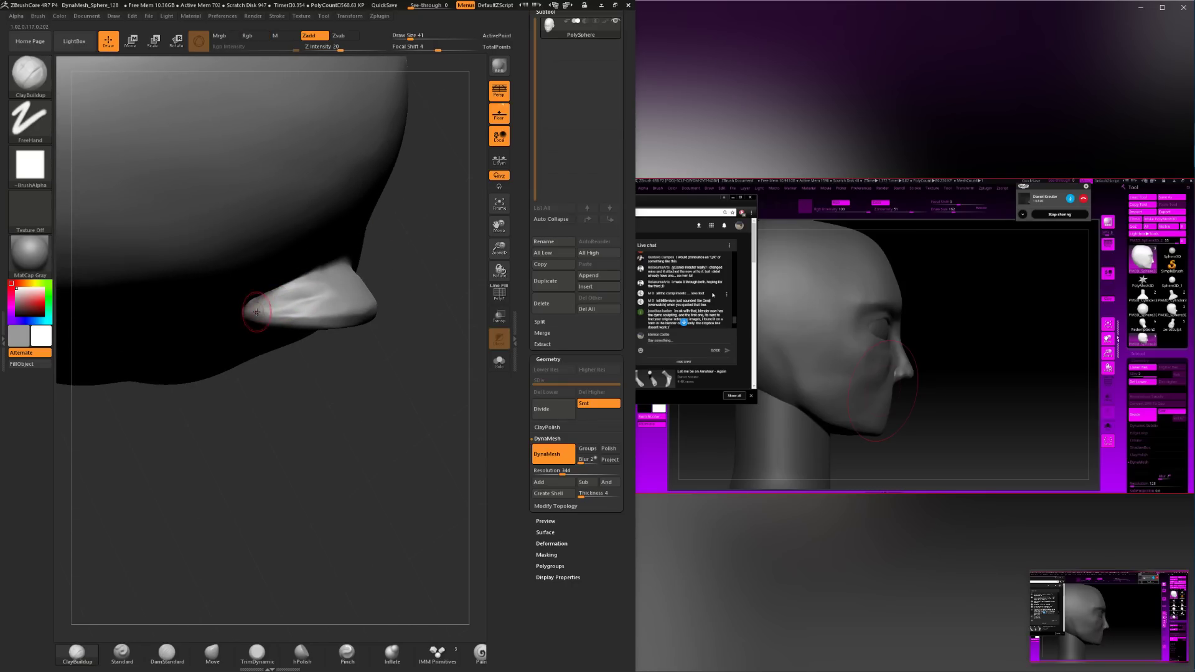
{"action": "left_click_drag", "start_coordinate": [258, 309], "coordinate": [297, 303]}
{"action": "mouse_move", "coordinate": [356, 411]}
{"action": "left_mouse_down"}
{"action": "mouse_move", "coordinate": [348, 341]}
{"action": "mouse_move", "coordinate": [346, 394]}
{"action": "left_mouse_up"}
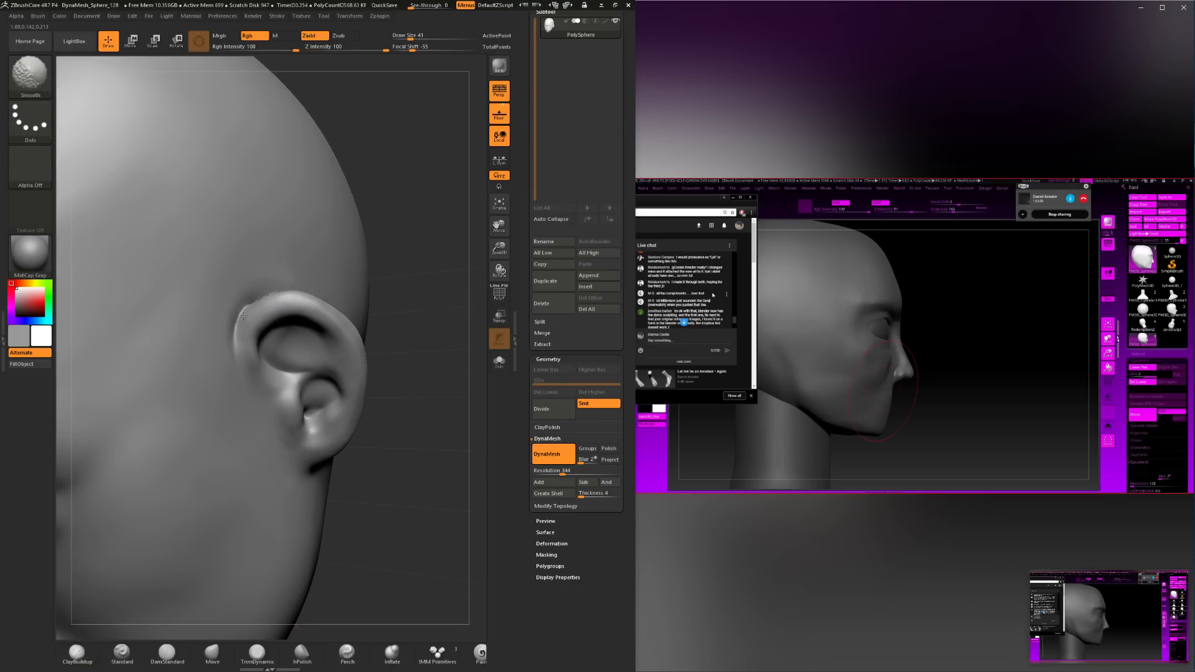
{"action": "left_click_drag", "start_coordinate": [243, 316], "coordinate": [241, 326], "text": "shift"}
Refine the ear's upper inner hollow and the underside of its top rim with ClayBuildup and smoothing.
{"action": "left_click_drag", "start_coordinate": [398, 318], "coordinate": [358, 330]}
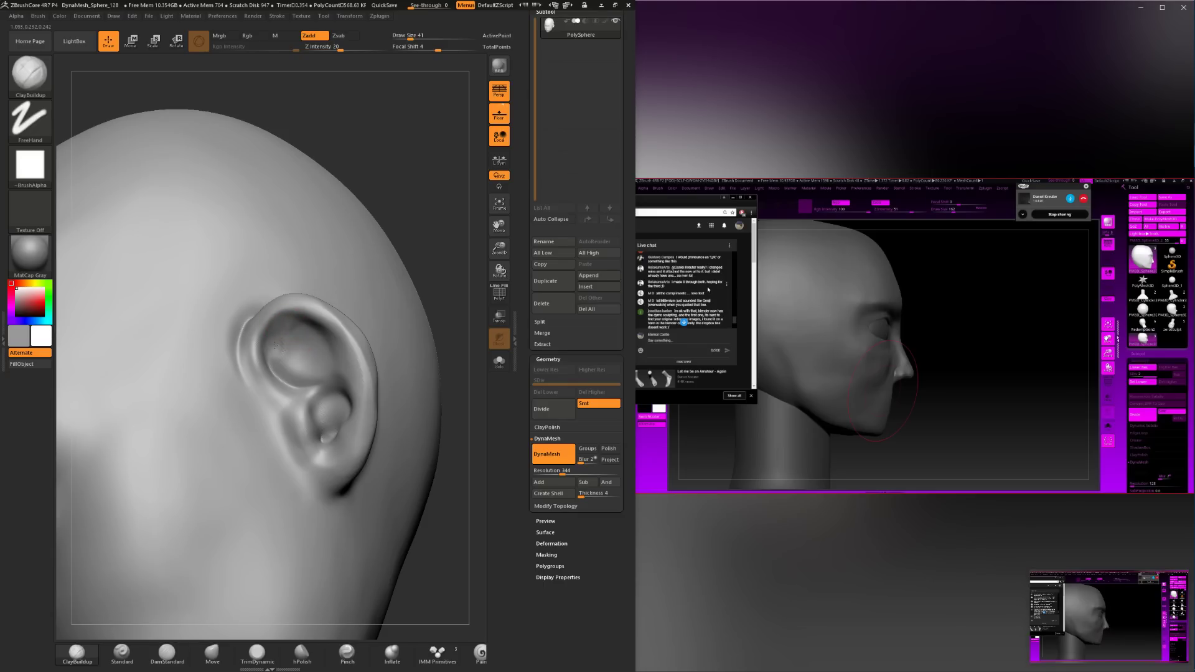
{"action": "left_click_drag", "start_coordinate": [290, 361], "coordinate": [289, 356]}
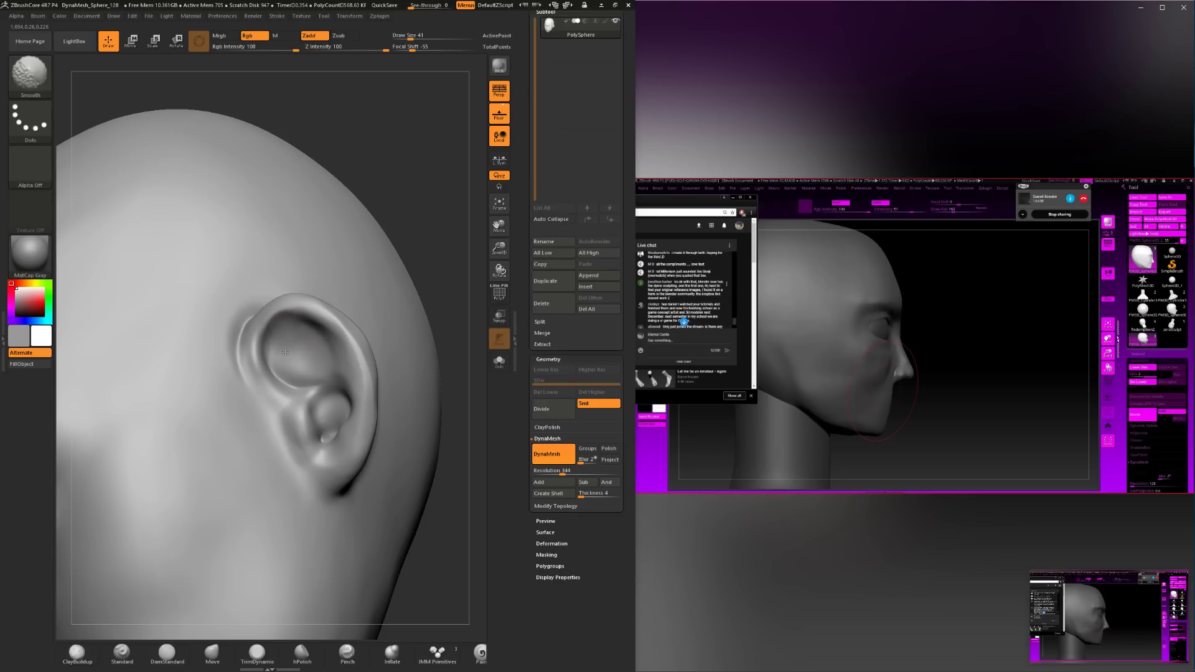
{"action": "mouse_move", "coordinate": [402, 237]}
{"action": "left_mouse_down"}
{"action": "mouse_move", "coordinate": [438, 241]}
{"action": "mouse_move", "coordinate": [443, 281]}
{"action": "mouse_move", "coordinate": [294, 324]}
{"action": "left_mouse_up"}
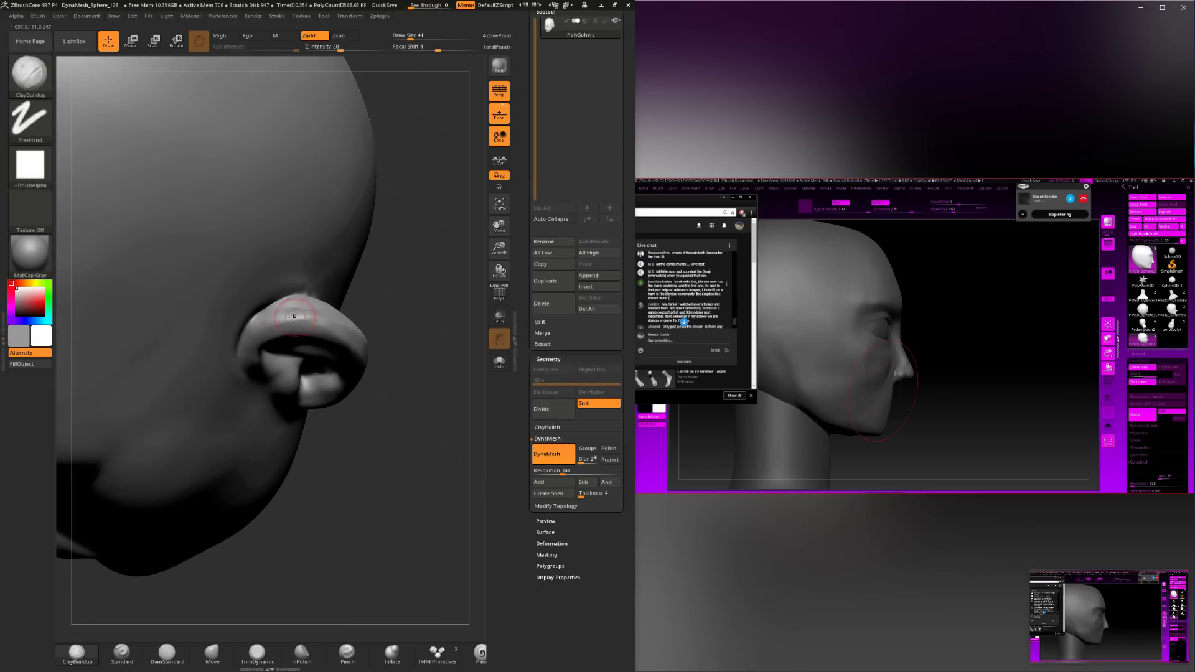
{"action": "mouse_move", "coordinate": [410, 282]}
{"action": "left_mouse_down"}
{"action": "mouse_move", "coordinate": [311, 308]}
{"action": "mouse_move", "coordinate": [367, 380]}
{"action": "left_mouse_up"}
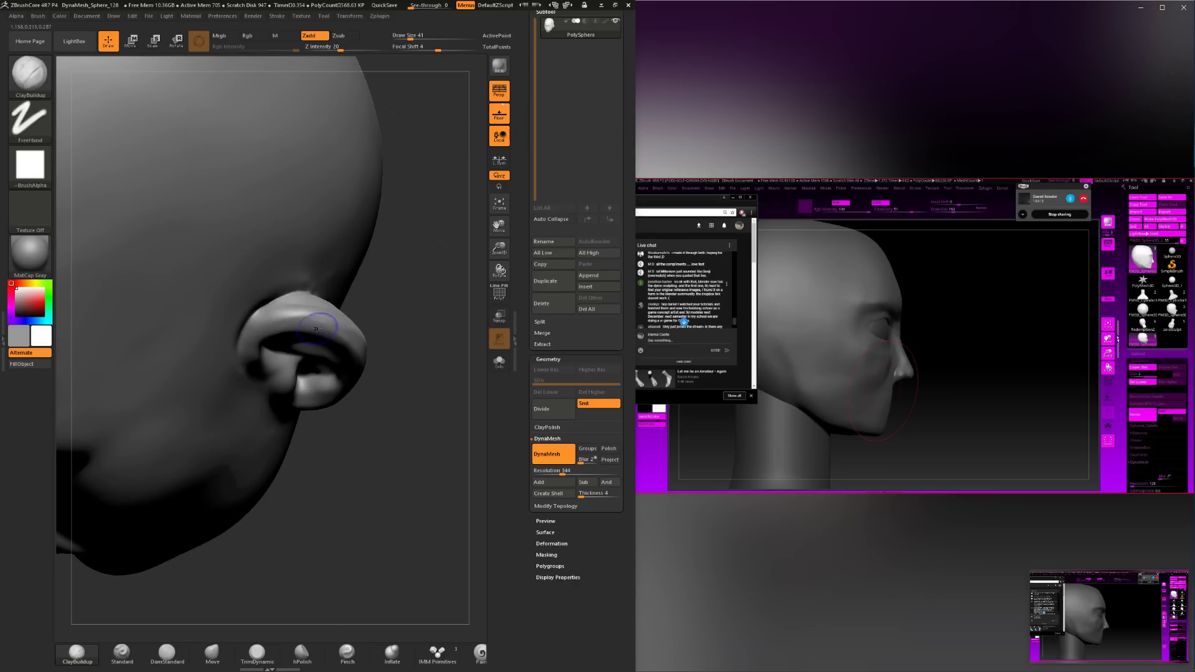
{"action": "left_click_drag", "start_coordinate": [314, 334], "coordinate": [293, 329], "text": "shift"}
{"action": "mouse_move", "coordinate": [405, 349]}
{"action": "left_mouse_down"}
{"action": "mouse_move", "coordinate": [379, 373]}
{"action": "mouse_move", "coordinate": [396, 266]}
{"action": "left_mouse_up"}
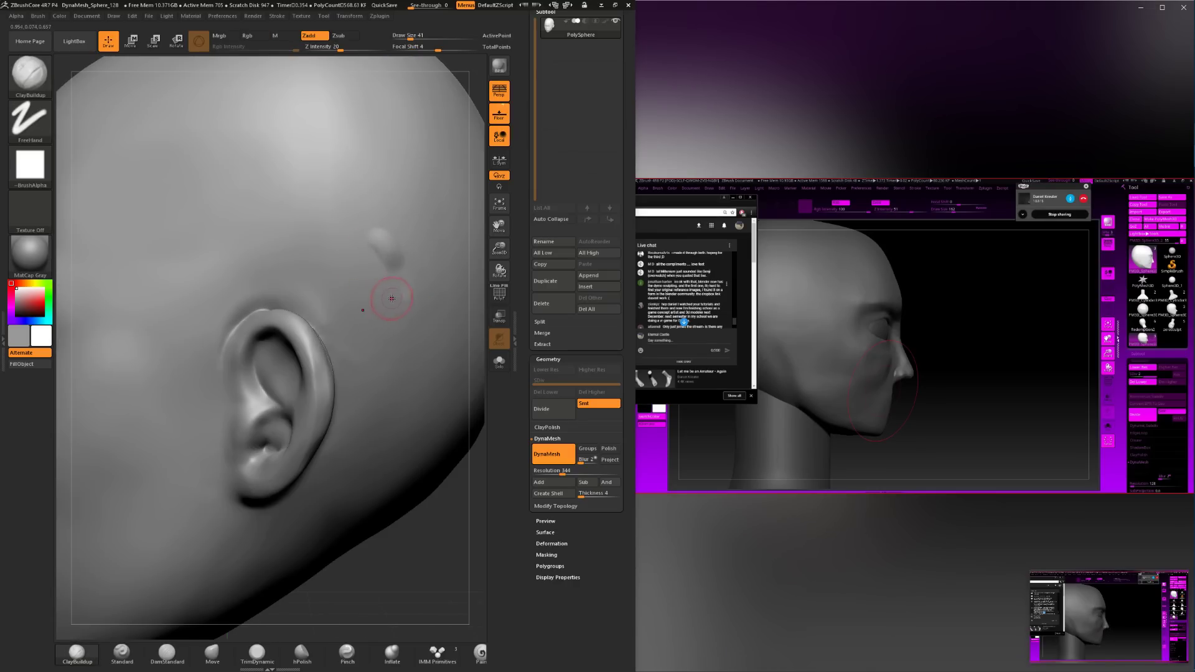
Adjust the shape of the lips from the front using the Move brush at draw size 94.
{"action": "key", "text": "f"}
{"action": "left_click_drag", "start_coordinate": [402, 487], "coordinate": [426, 470]}
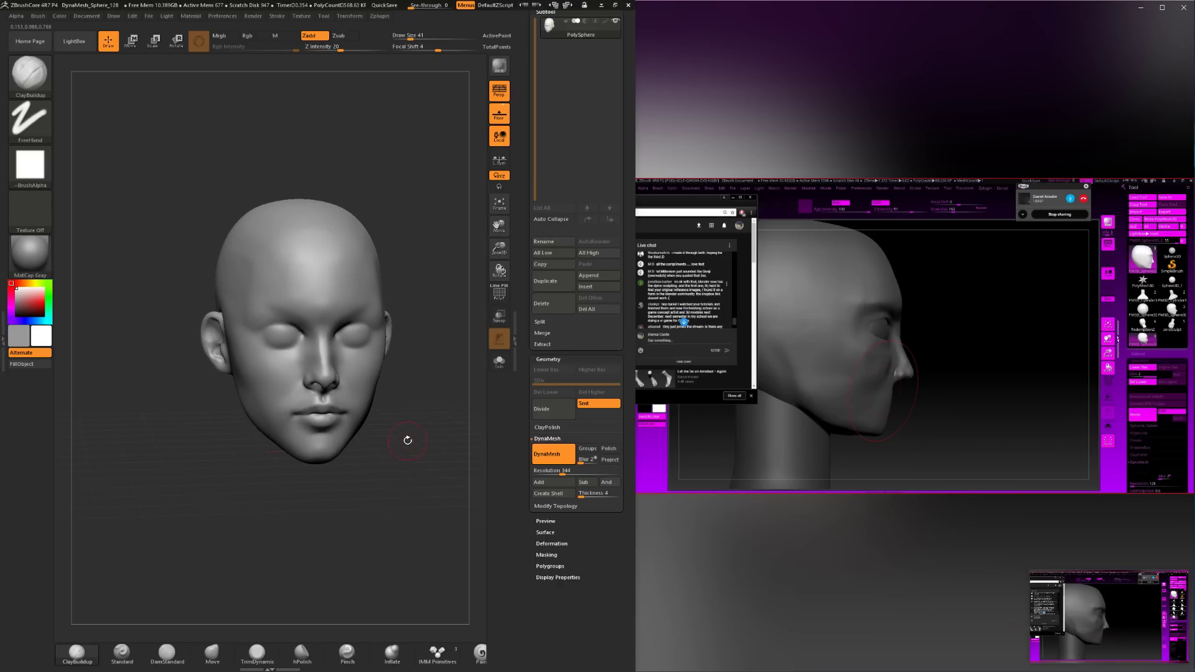
{"action": "mouse_move", "coordinate": [364, 517]}
{"action": "left_mouse_down"}
{"action": "mouse_move", "coordinate": [343, 510]}
{"action": "mouse_move", "coordinate": [249, 592]}
{"action": "mouse_move", "coordinate": [200, 599]}
{"action": "left_mouse_up"}
{"action": "left_click", "coordinate": [213, 651]}
{"action": "key", "text": "space"}
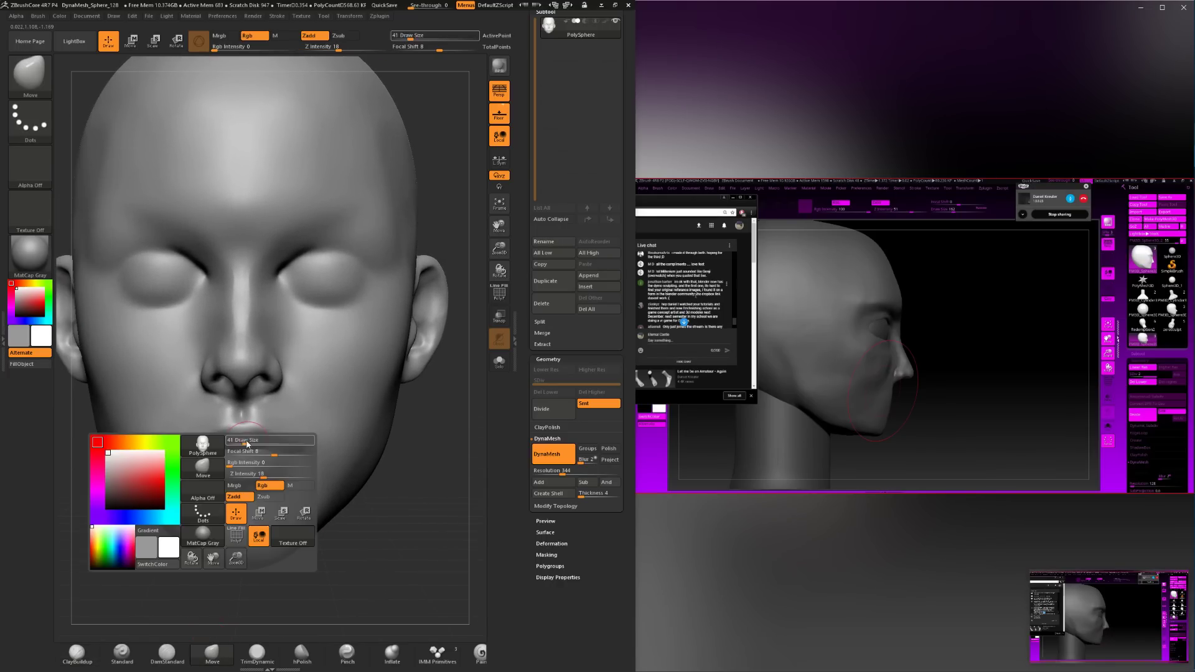
{"action": "left_click_drag", "start_coordinate": [247, 442], "coordinate": [254, 441]}
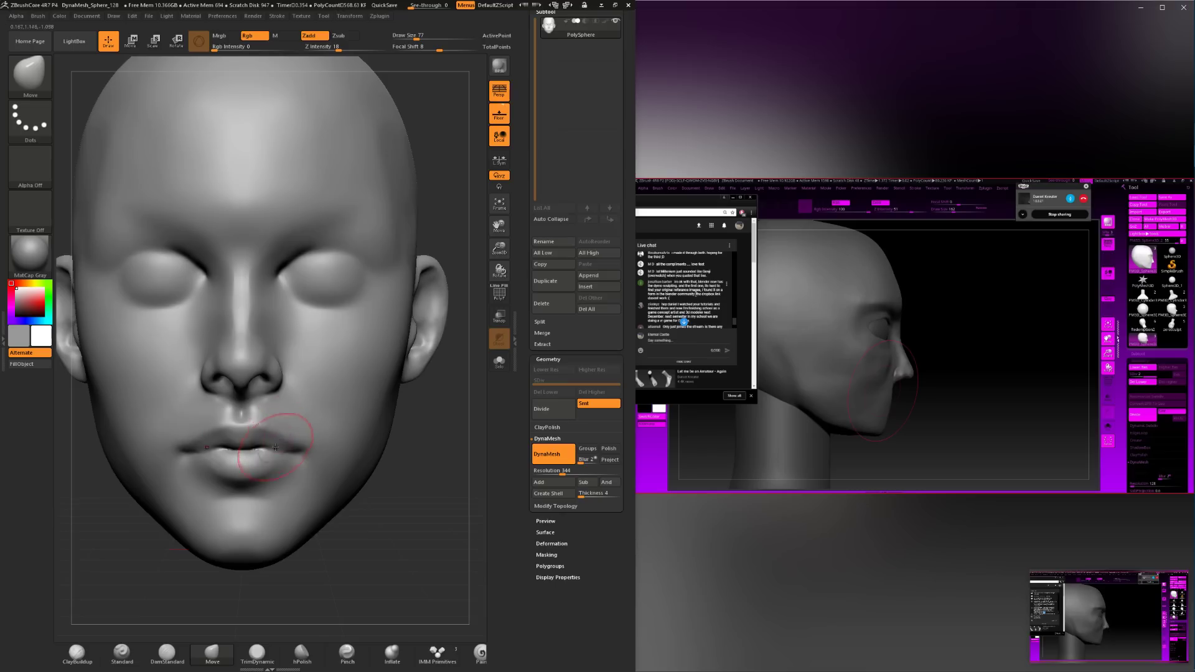
{"action": "key", "text": "space"}
{"action": "left_click_drag", "start_coordinate": [270, 469], "coordinate": [273, 470]}
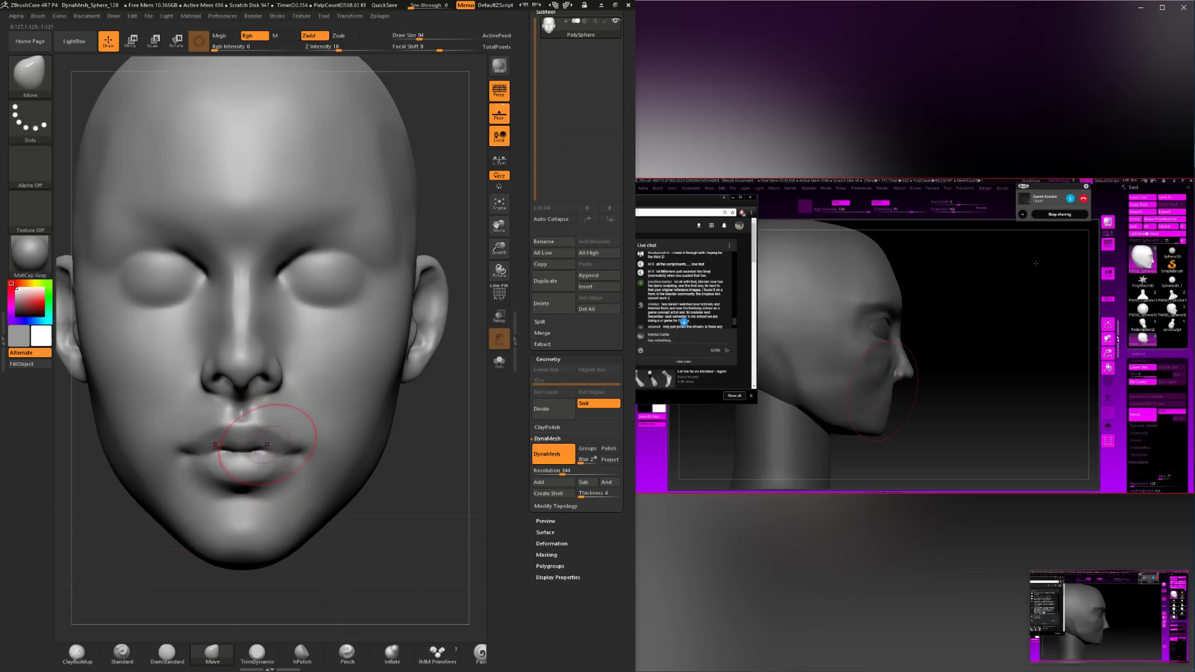
Deepen the line between the lips using the DamStandard brush at draw size 62.
{"action": "left_click", "coordinate": [151, 652]}
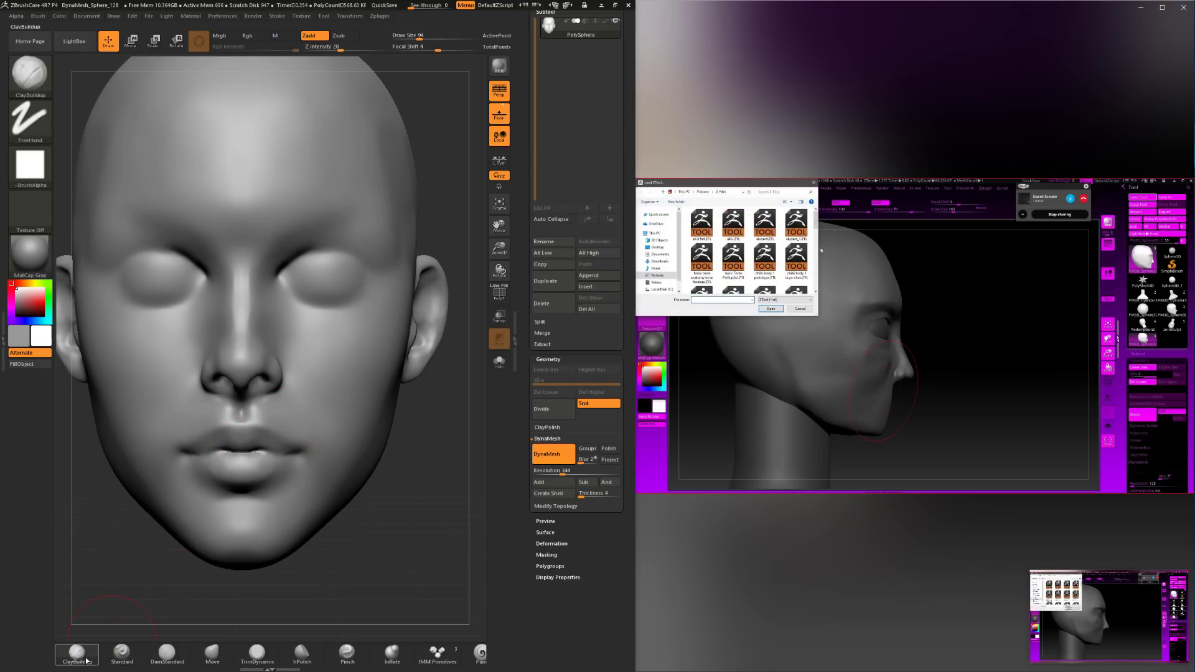
{"action": "mouse_move", "coordinate": [348, 591]}
{"action": "left_mouse_down"}
{"action": "mouse_move", "coordinate": [386, 579]}
{"action": "mouse_move", "coordinate": [392, 597]}
{"action": "mouse_move", "coordinate": [409, 528]}
{"action": "left_mouse_up"}
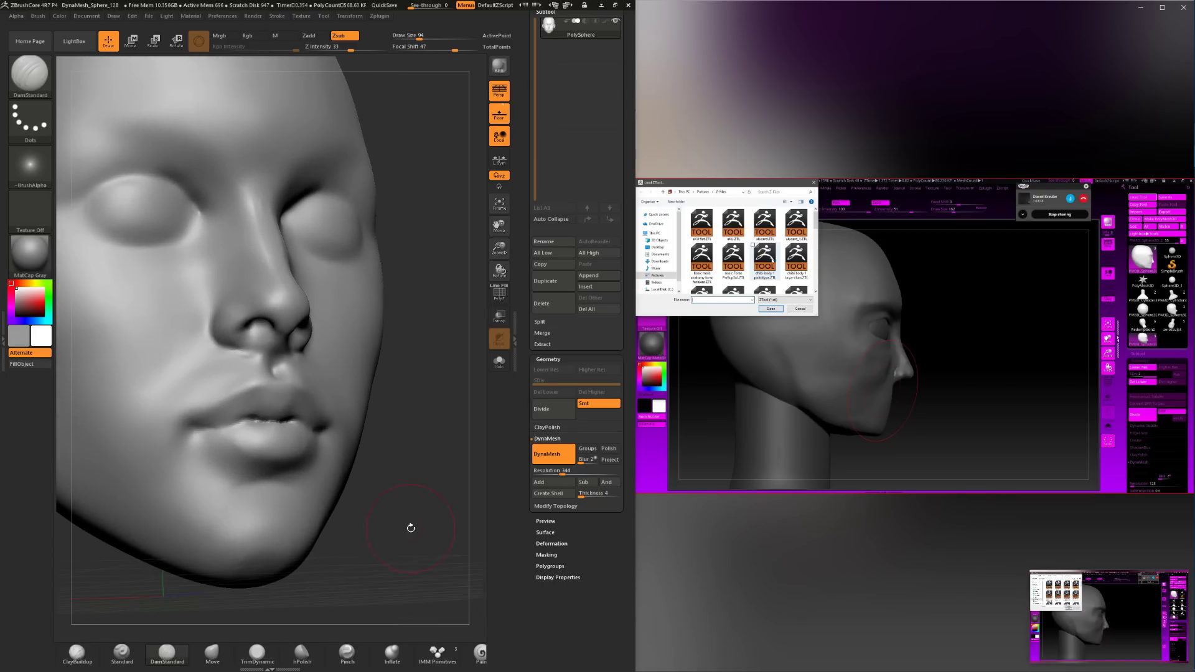
{"action": "key", "text": "space"}
{"action": "left_click_drag", "start_coordinate": [402, 430], "coordinate": [396, 430]}
{"action": "left_click_drag", "start_coordinate": [414, 476], "coordinate": [376, 474]}
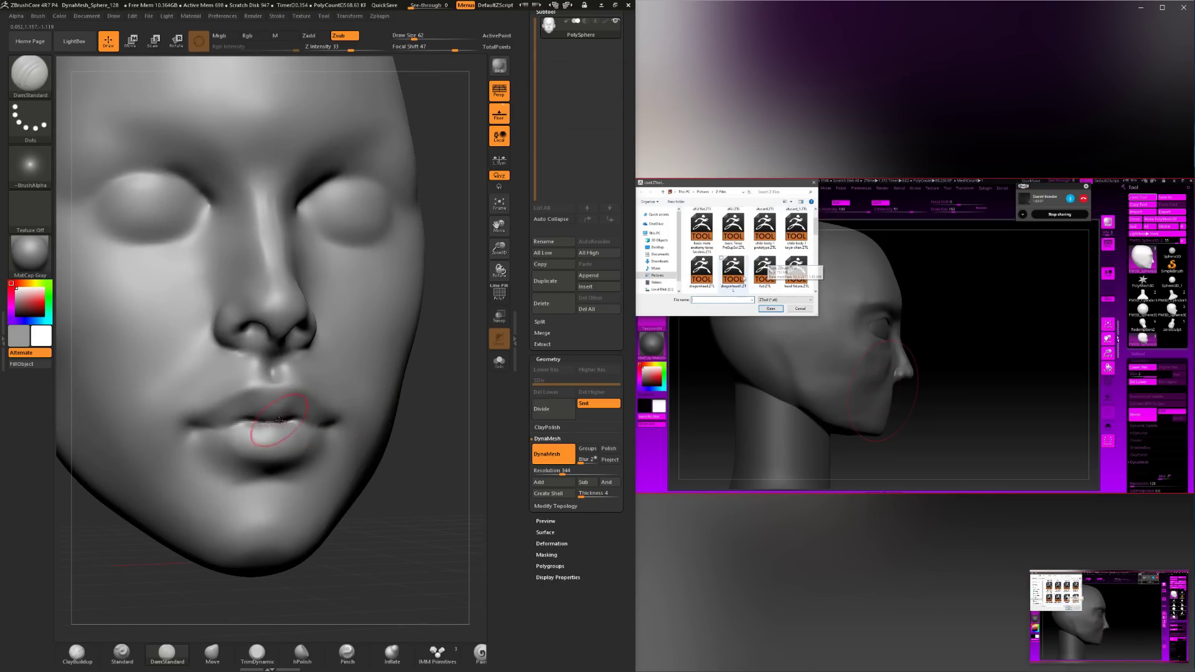
{"action": "left_click_drag", "start_coordinate": [245, 417], "coordinate": [260, 417]}
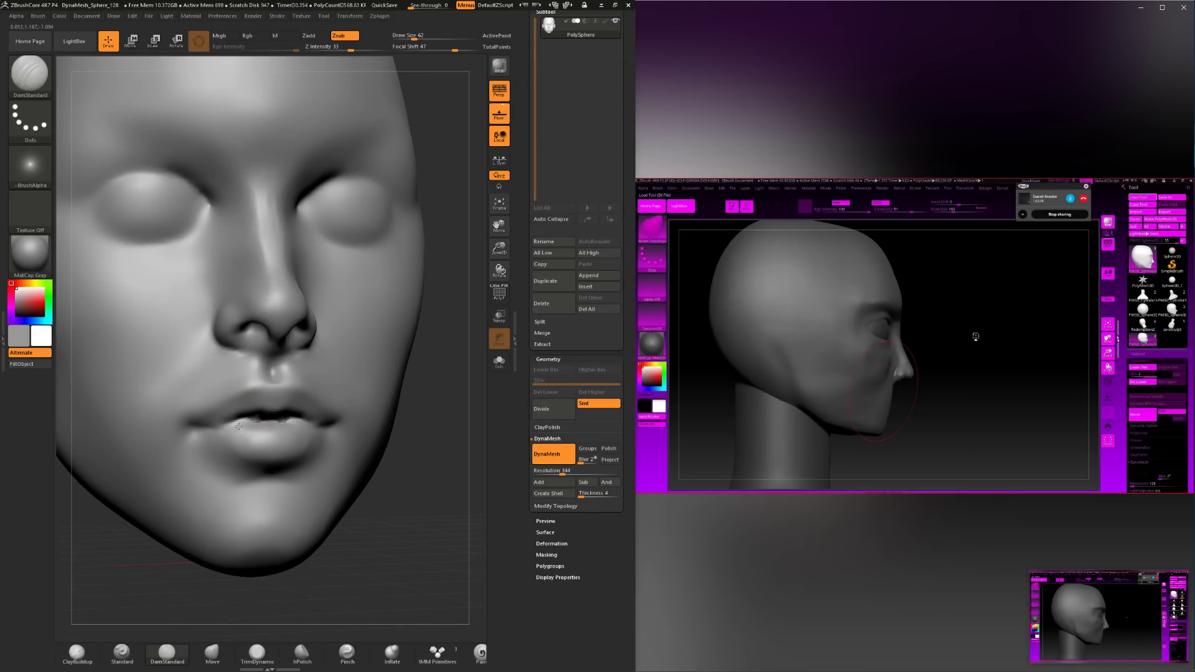
Carve the crease between the lips out toward the mouth corners using the DamStandard brush at draw size 37.
{"action": "left_click_drag", "start_coordinate": [429, 528], "coordinate": [387, 492]}
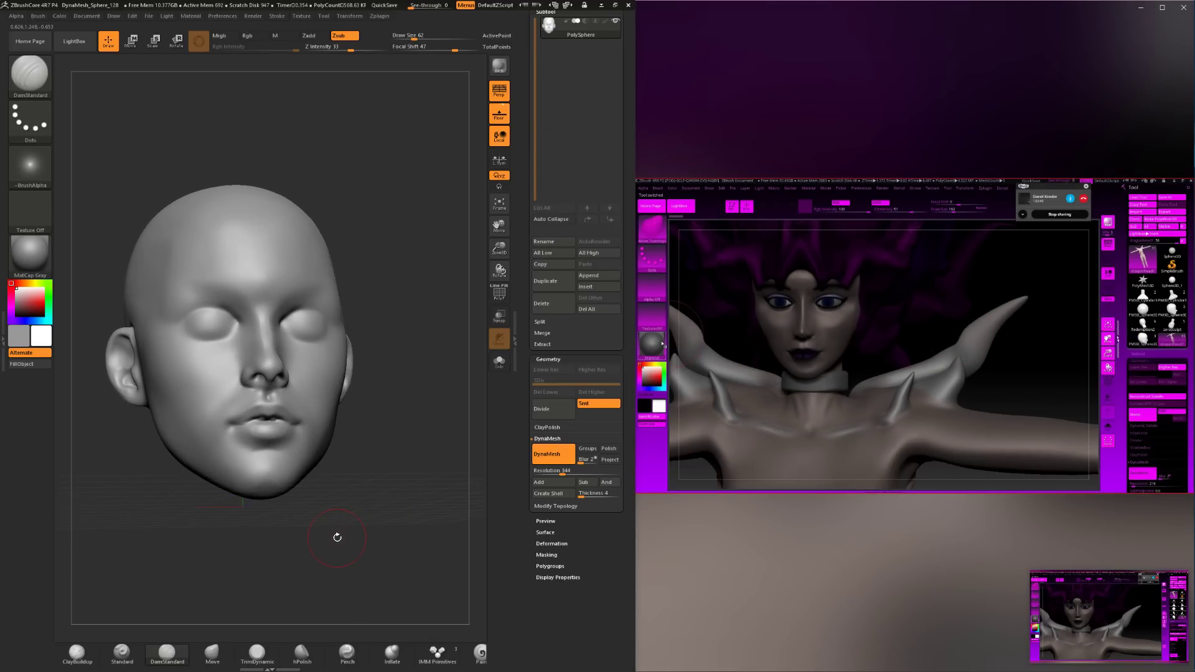
{"action": "left_click_drag", "start_coordinate": [349, 524], "coordinate": [416, 517]}
{"action": "key", "text": "space"}
{"action": "left_click_drag", "start_coordinate": [257, 463], "coordinate": [250, 464]}
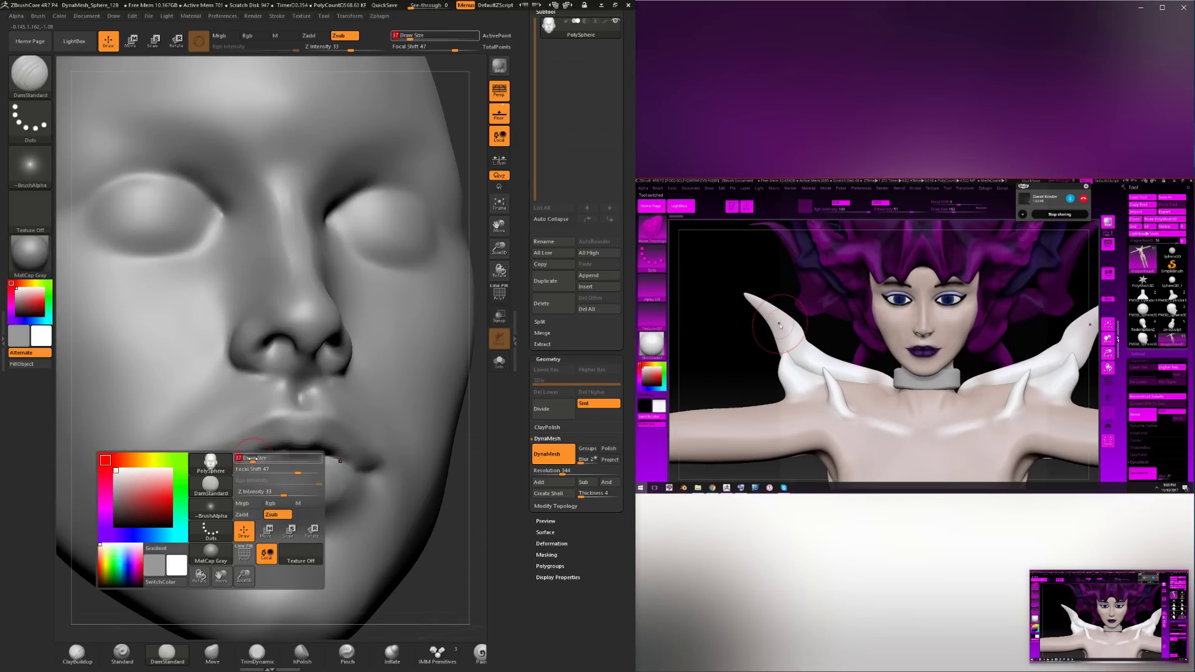
{"action": "key", "text": "ctrl+z"}
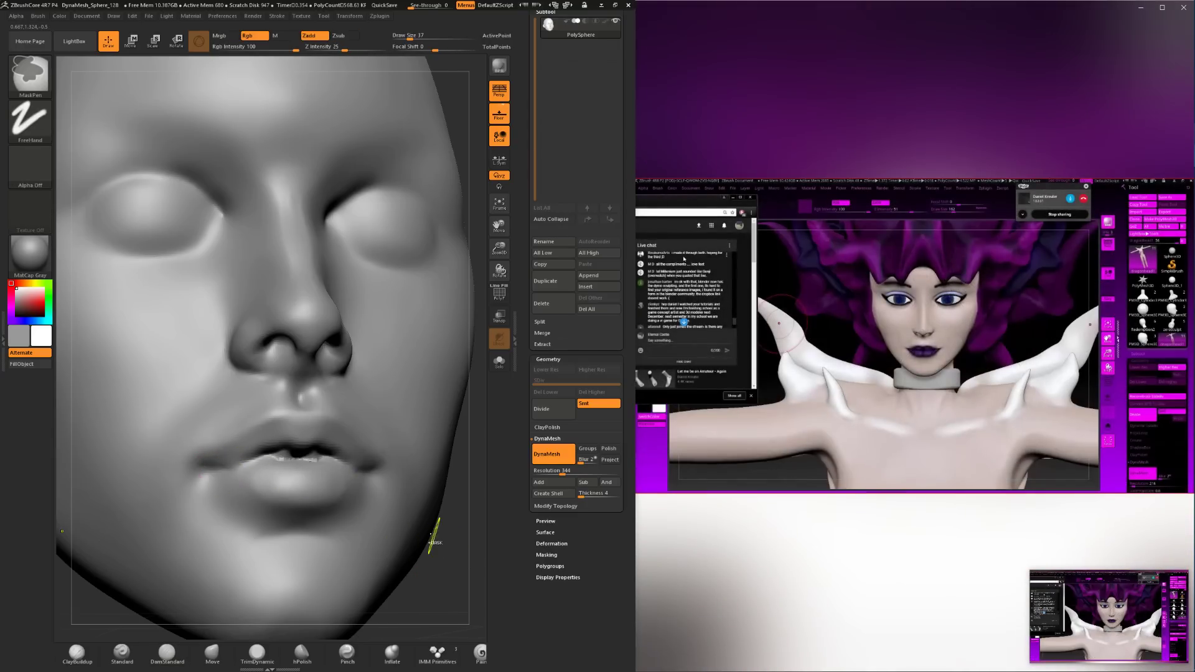
{"action": "mouse_move", "coordinate": [432, 544]}
{"action": "left_mouse_down", "text": "alt"}
{"action": "mouse_move", "coordinate": [430, 466]}
{"action": "mouse_move", "coordinate": [431, 540]}
{"action": "left_mouse_up", "text": "alt"}
{"action": "left_click_drag", "start_coordinate": [358, 444], "coordinate": [391, 536]}
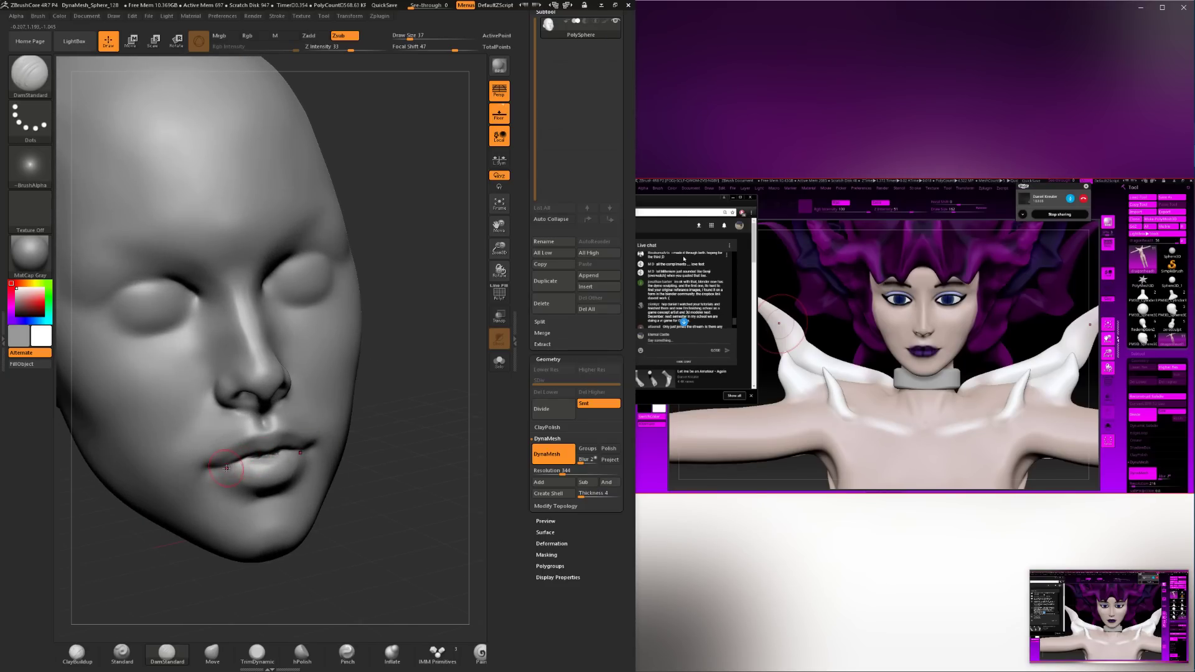
{"action": "left_click_drag", "start_coordinate": [398, 460], "coordinate": [330, 473]}
{"action": "left_click_drag", "start_coordinate": [125, 519], "coordinate": [168, 483]}
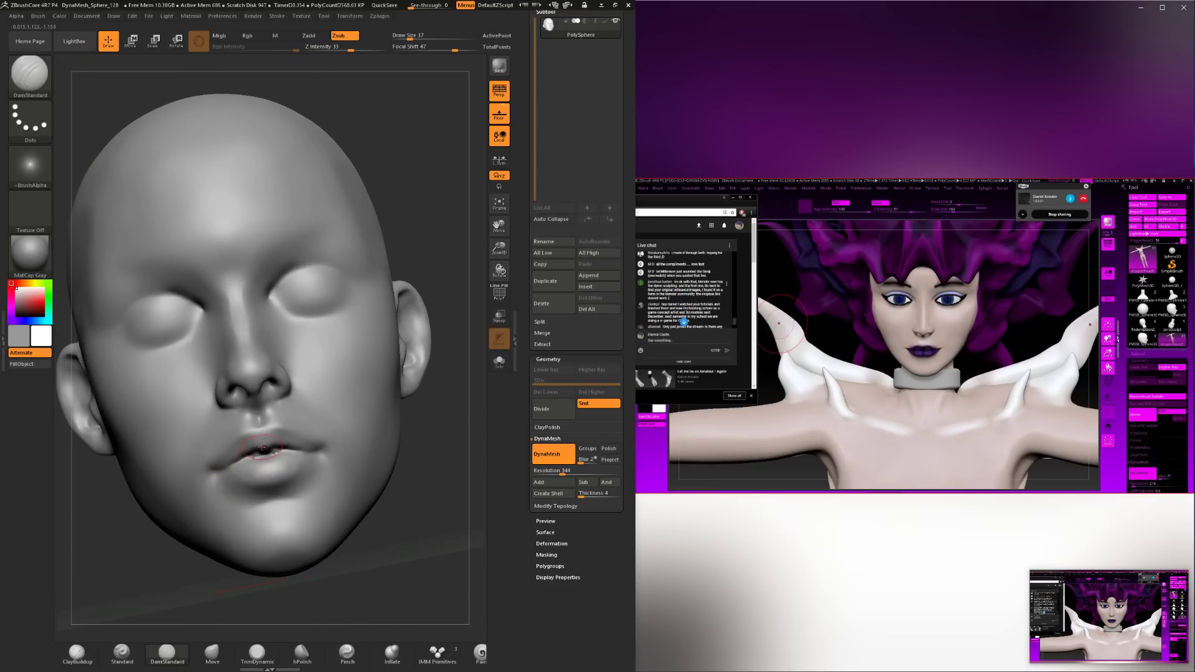
{"action": "key", "text": "ctrl+z"}
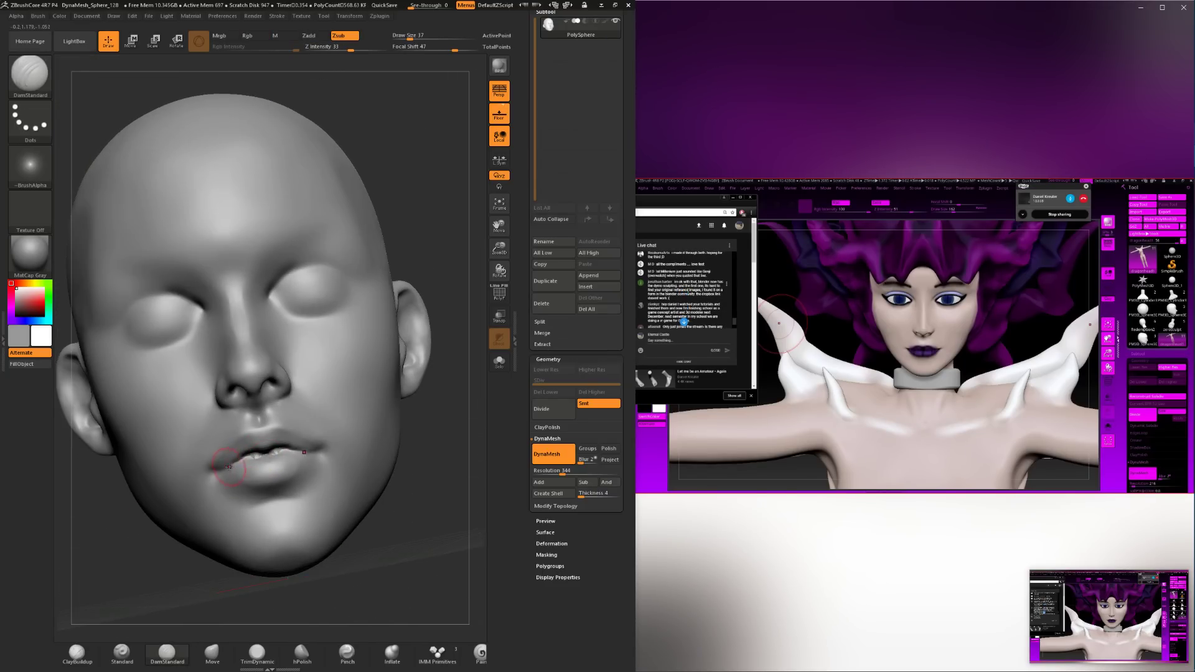
{"action": "left_click_drag", "start_coordinate": [185, 537], "coordinate": [272, 456]}
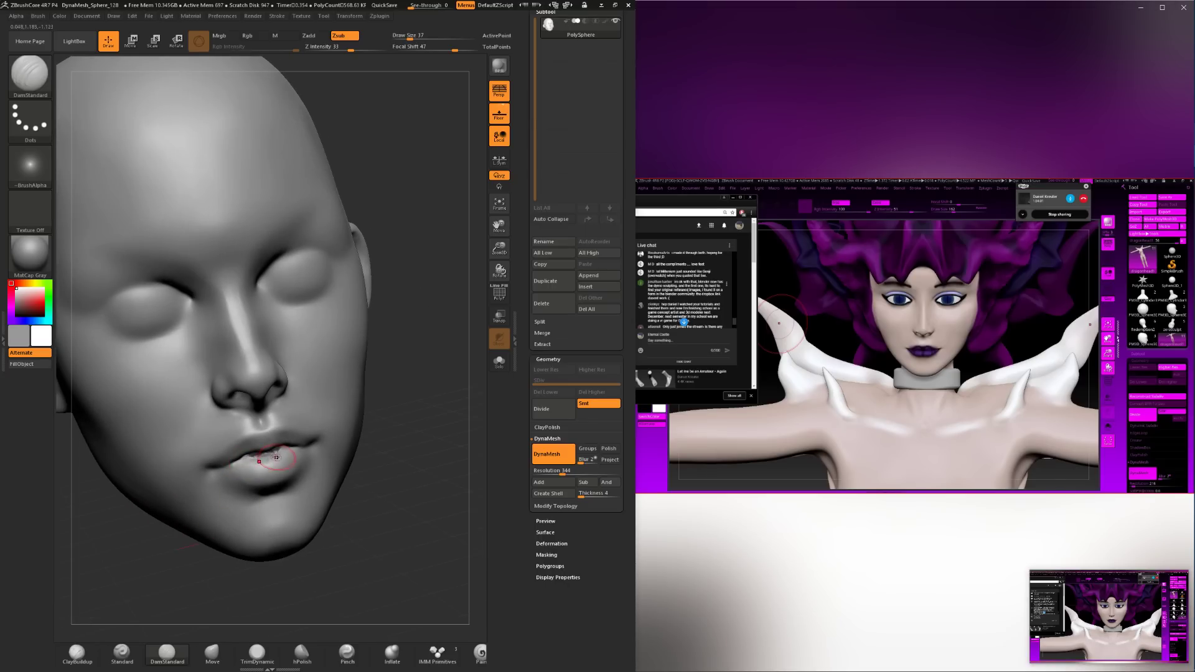
Trim the lip surfaces using the TrimDynamic brush at draw size 37 and smooth the skin above the upper lip.
{"action": "left_click_drag", "start_coordinate": [389, 483], "coordinate": [230, 487]}
{"action": "left_click_drag", "start_coordinate": [184, 585], "coordinate": [265, 534], "text": "alt"}
{"action": "left_click_drag", "start_coordinate": [253, 546], "coordinate": [218, 551]}
{"action": "left_click", "coordinate": [257, 654]}
{"action": "left_click_drag", "start_coordinate": [144, 599], "coordinate": [163, 628], "text": "alt"}
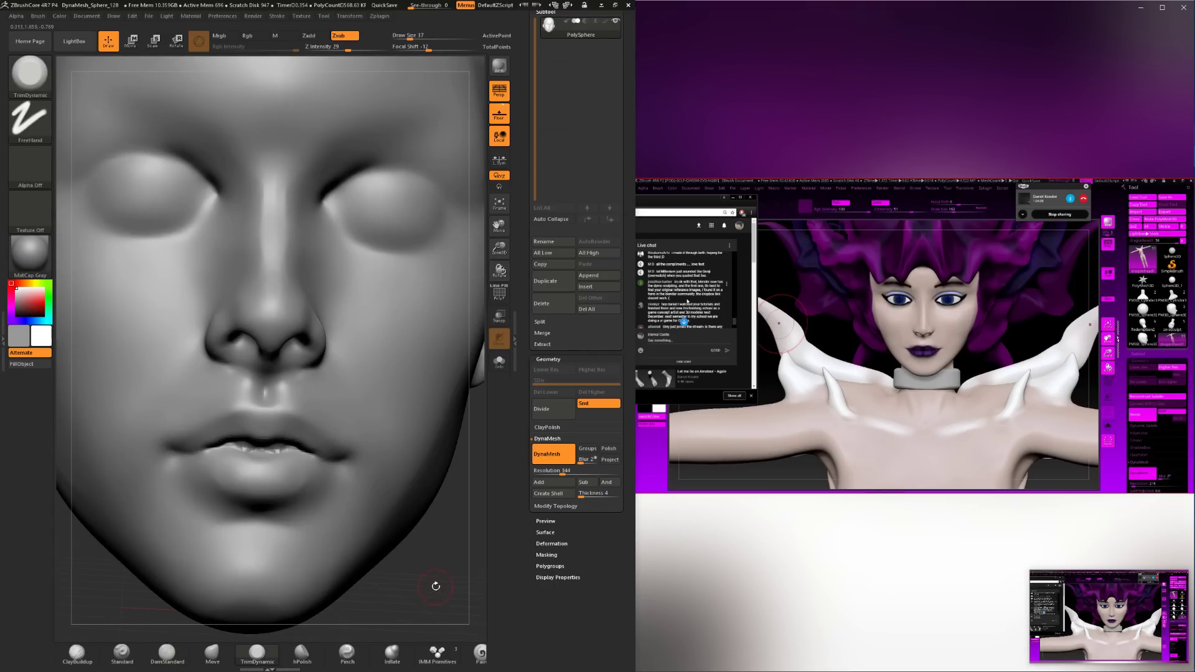
{"action": "left_click_drag", "start_coordinate": [435, 586], "coordinate": [418, 520]}
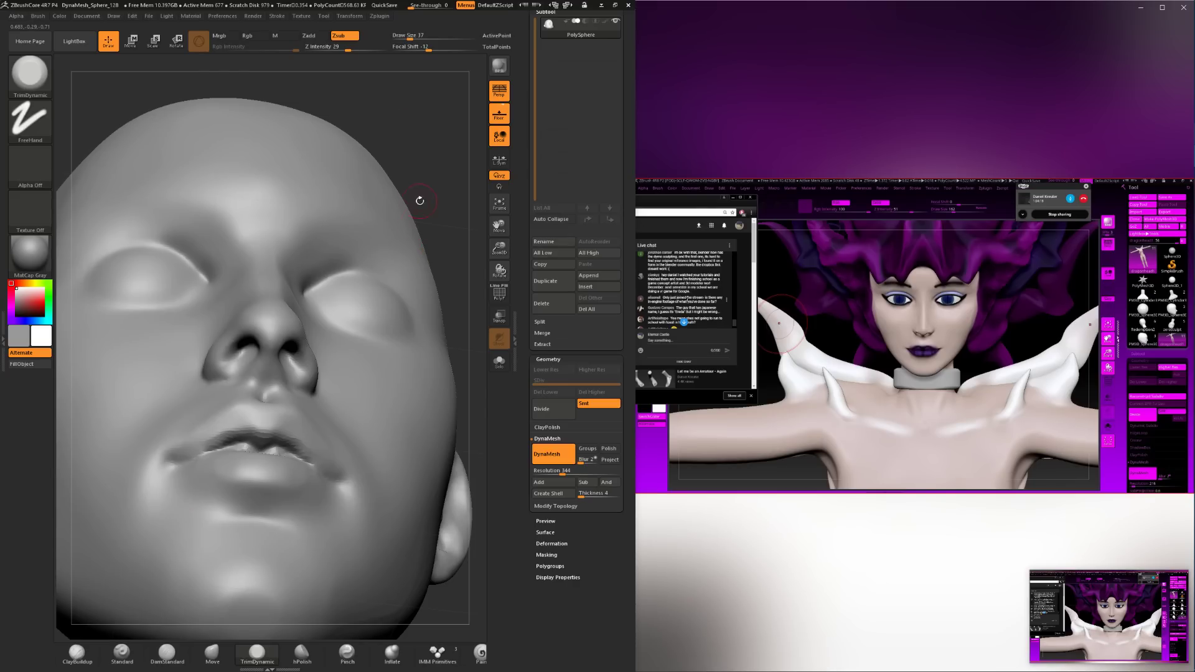
{"action": "left_click_drag", "start_coordinate": [413, 199], "coordinate": [458, 227], "text": "shift"}
{"action": "left_click_drag", "start_coordinate": [437, 550], "coordinate": [398, 500]}
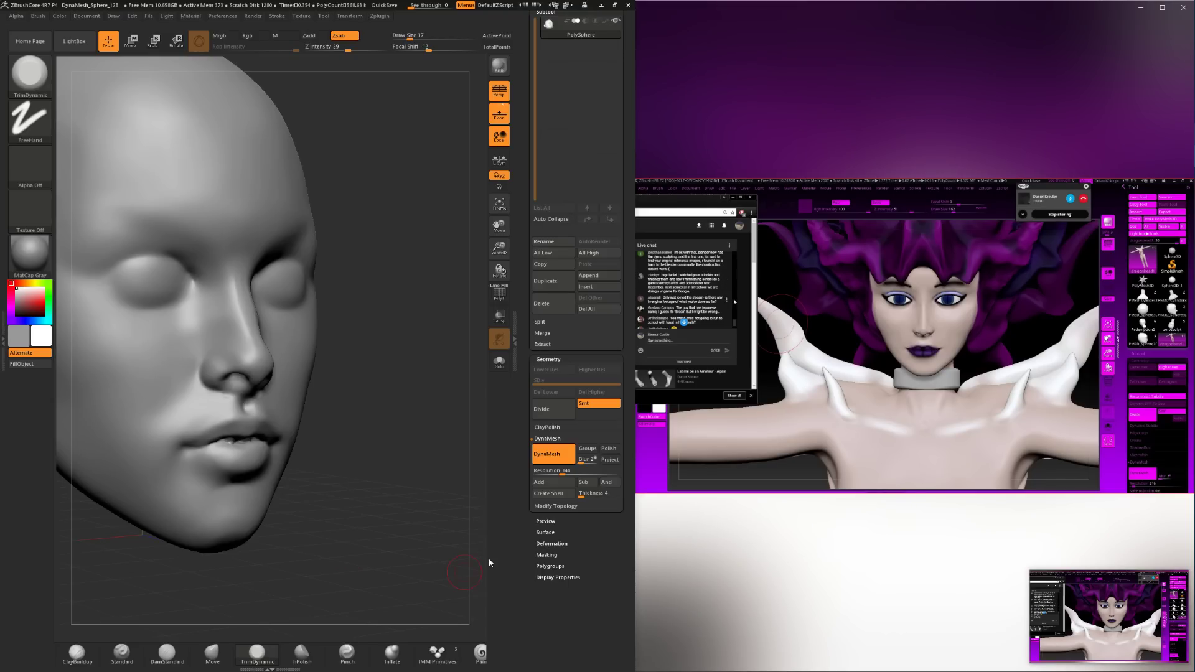
{"action": "left_click_drag", "start_coordinate": [359, 470], "coordinate": [302, 465]}
{"action": "left_click_drag", "start_coordinate": [275, 413], "coordinate": [269, 406], "text": "shift"}
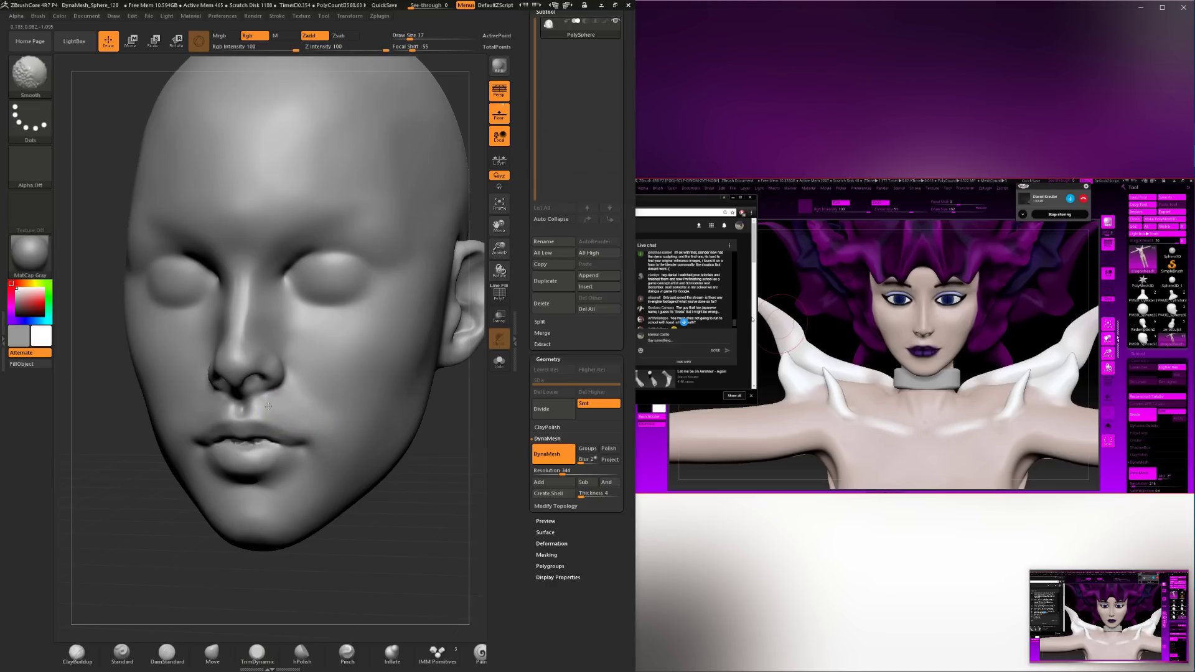
{"action": "mouse_move", "coordinate": [359, 520]}
{"action": "left_mouse_down"}
{"action": "mouse_move", "coordinate": [359, 494]}
{"action": "mouse_move", "coordinate": [326, 528]}
{"action": "left_mouse_up"}
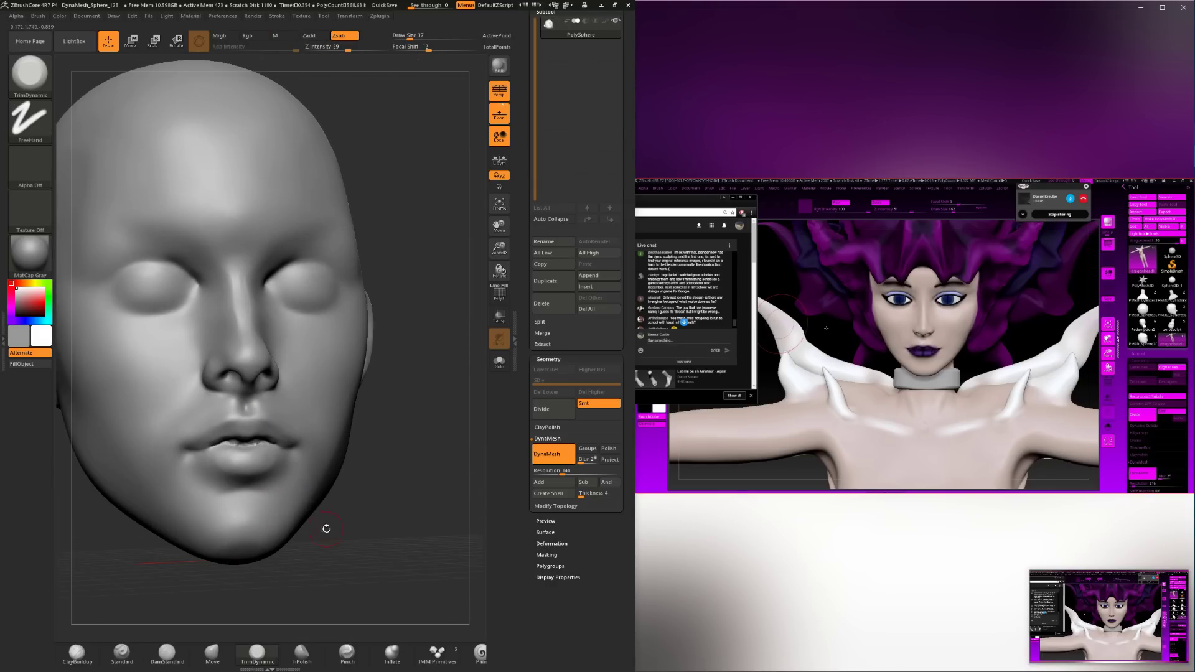
{"action": "left_click_drag", "start_coordinate": [374, 560], "coordinate": [174, 615]}
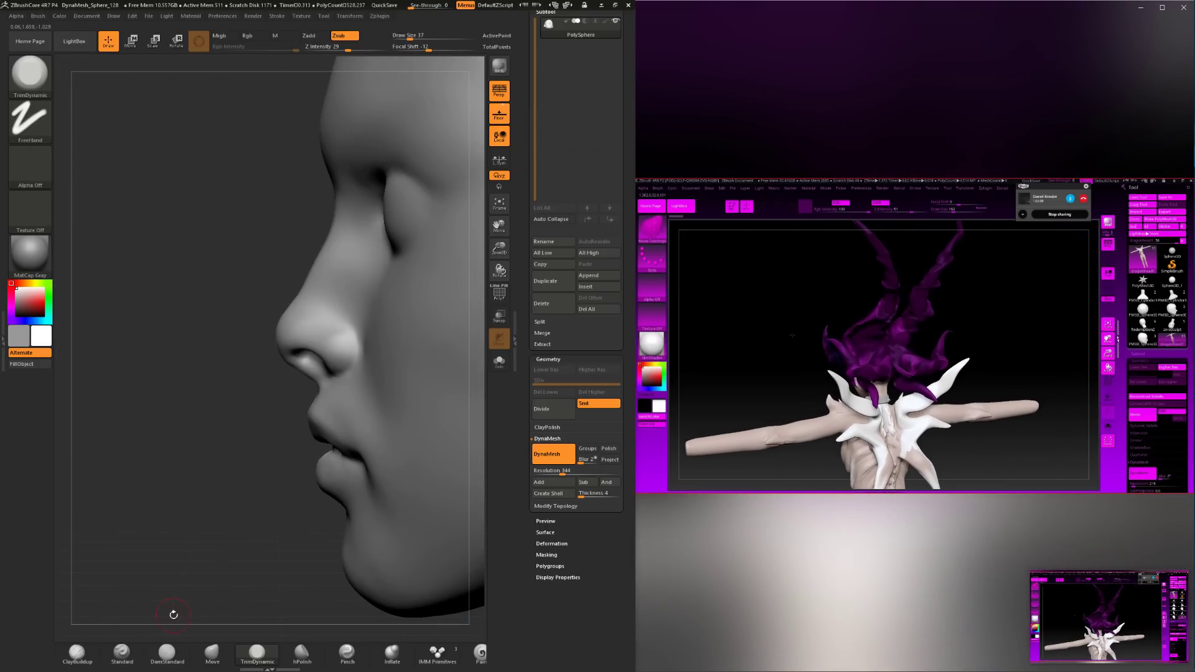
Polish the lips and mouth corners with the hPolish brush, using draw size 62 around the corners, and smooth at size 18.
{"action": "left_click", "coordinate": [283, 654]}
{"action": "left_click_drag", "start_coordinate": [253, 611], "coordinate": [333, 565]}
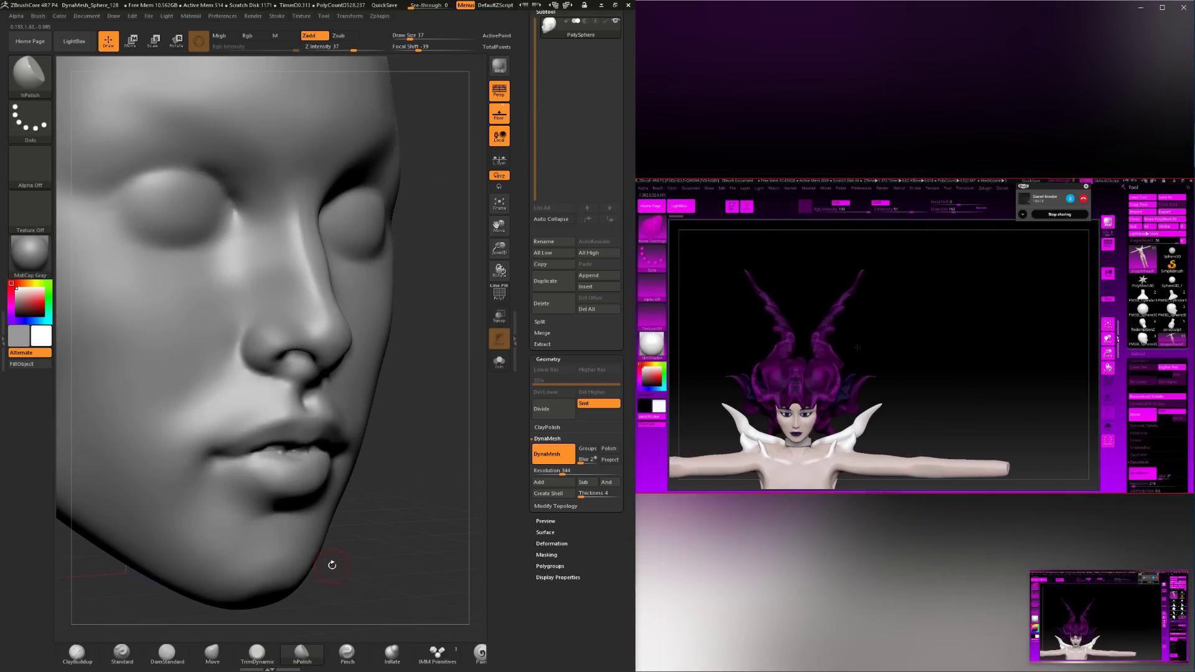
{"action": "mouse_move", "coordinate": [369, 527]}
{"action": "left_mouse_down"}
{"action": "mouse_move", "coordinate": [398, 526]}
{"action": "mouse_move", "coordinate": [355, 523]}
{"action": "left_mouse_up"}
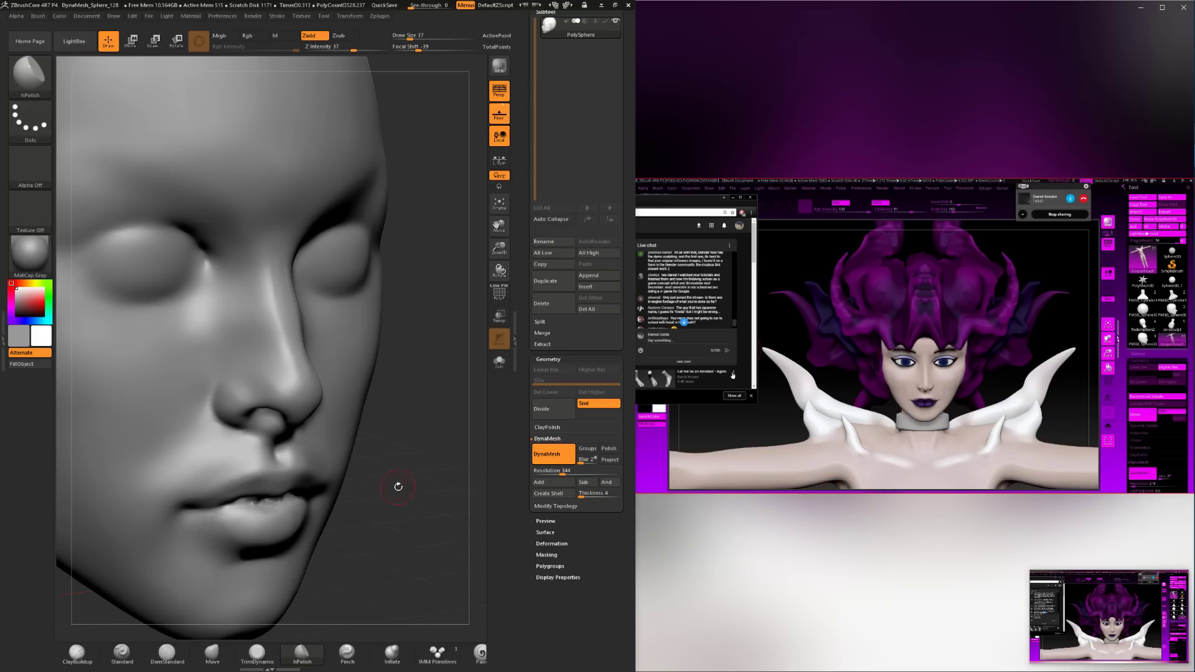
{"action": "left_click_drag", "start_coordinate": [398, 487], "coordinate": [368, 446]}
{"action": "key", "text": "space"}
{"action": "left_click_drag", "start_coordinate": [275, 472], "coordinate": [279, 473]}
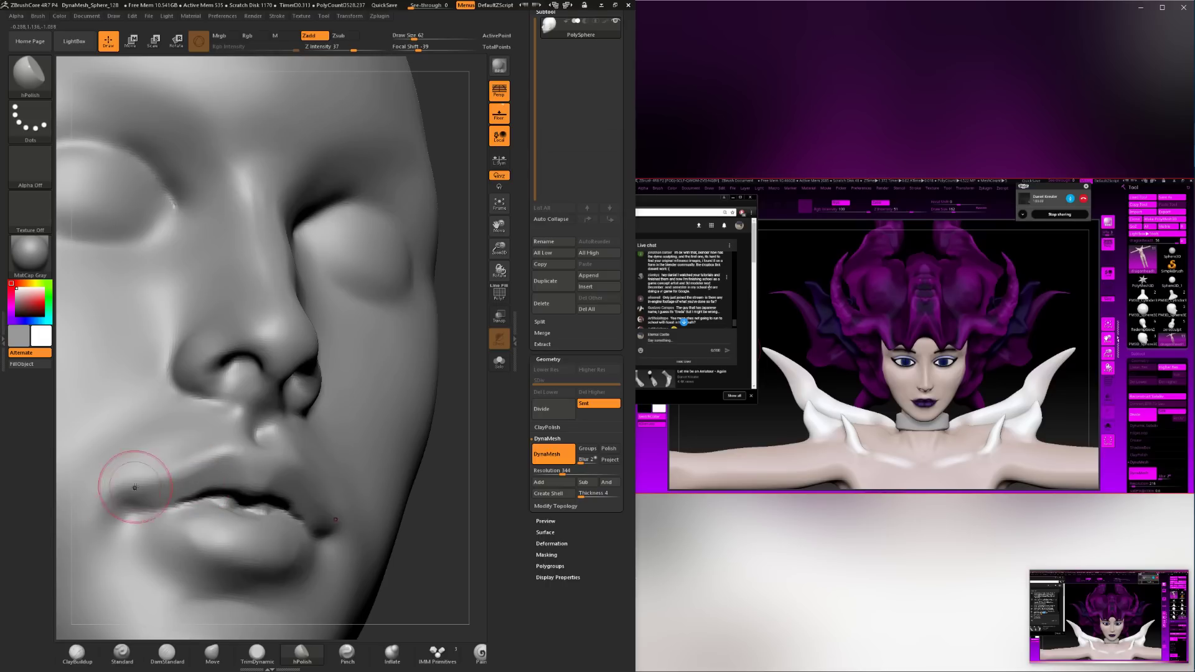
{"action": "mouse_move", "coordinate": [440, 529]}
{"action": "left_mouse_down"}
{"action": "mouse_move", "coordinate": [336, 491]}
{"action": "mouse_move", "coordinate": [391, 478]}
{"action": "mouse_move", "coordinate": [395, 499]}
{"action": "mouse_move", "coordinate": [330, 482]}
{"action": "left_mouse_up"}
{"action": "key", "text": "space"}
{"action": "left_click_drag", "start_coordinate": [261, 490], "coordinate": [216, 493]}
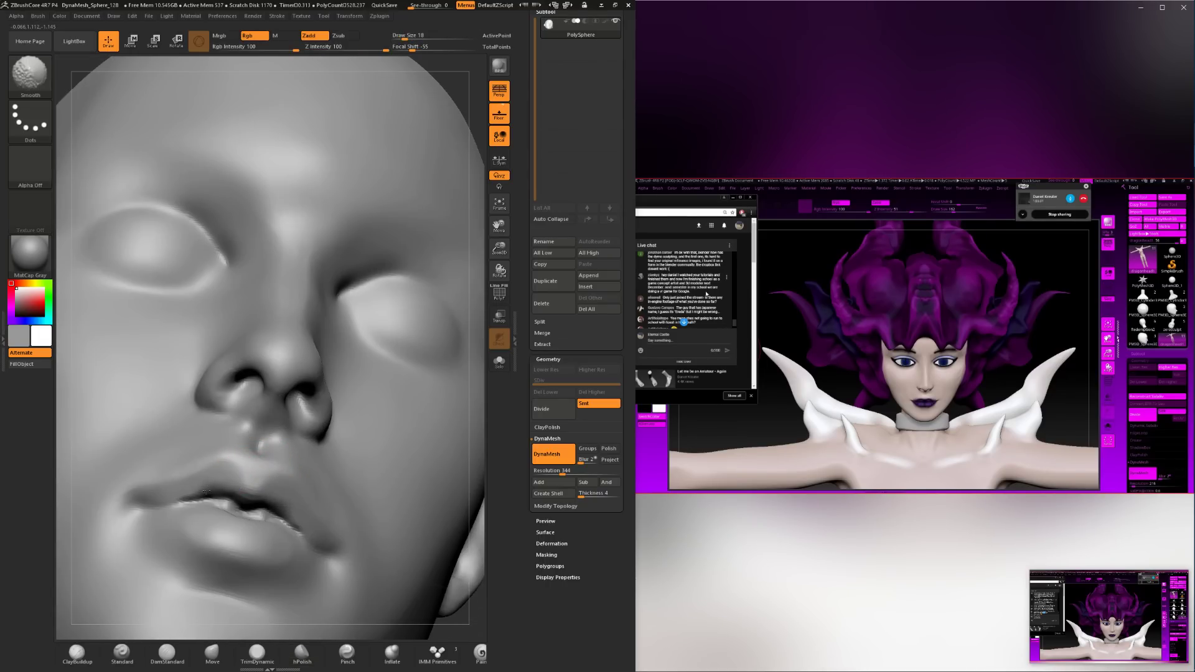
Cut a sharper mouth line from the middle of the lips to the corners using DamStandard at draw size 39.
{"action": "left_click", "coordinate": [166, 652]}
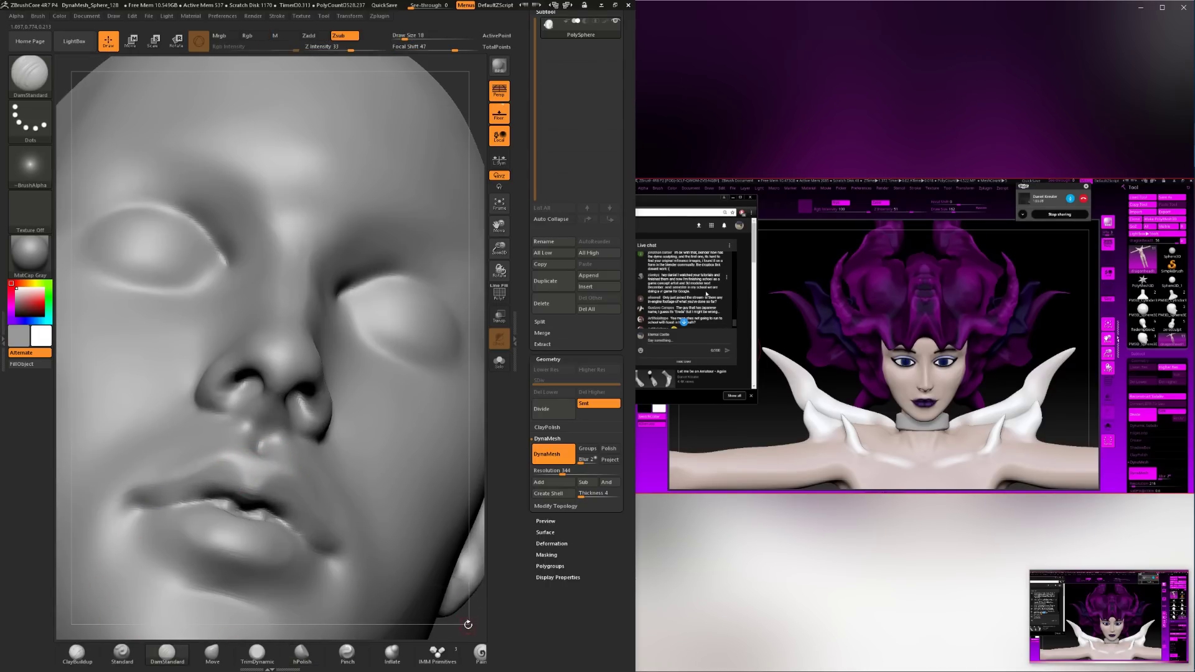
{"action": "mouse_move", "coordinate": [468, 622]}
{"action": "left_mouse_down"}
{"action": "mouse_move", "coordinate": [485, 635]}
{"action": "mouse_move", "coordinate": [309, 477]}
{"action": "mouse_move", "coordinate": [392, 490]}
{"action": "mouse_move", "coordinate": [262, 477]}
{"action": "left_mouse_up"}
{"action": "key", "text": "space"}
{"action": "left_click_drag", "start_coordinate": [404, 529], "coordinate": [381, 509]}
{"action": "mouse_move", "coordinate": [274, 478]}
{"action": "left_mouse_down"}
{"action": "mouse_move", "coordinate": [192, 511]}
{"action": "mouse_move", "coordinate": [206, 507]}
{"action": "left_mouse_up"}
{"action": "left_click_drag", "start_coordinate": [215, 501], "coordinate": [159, 536]}
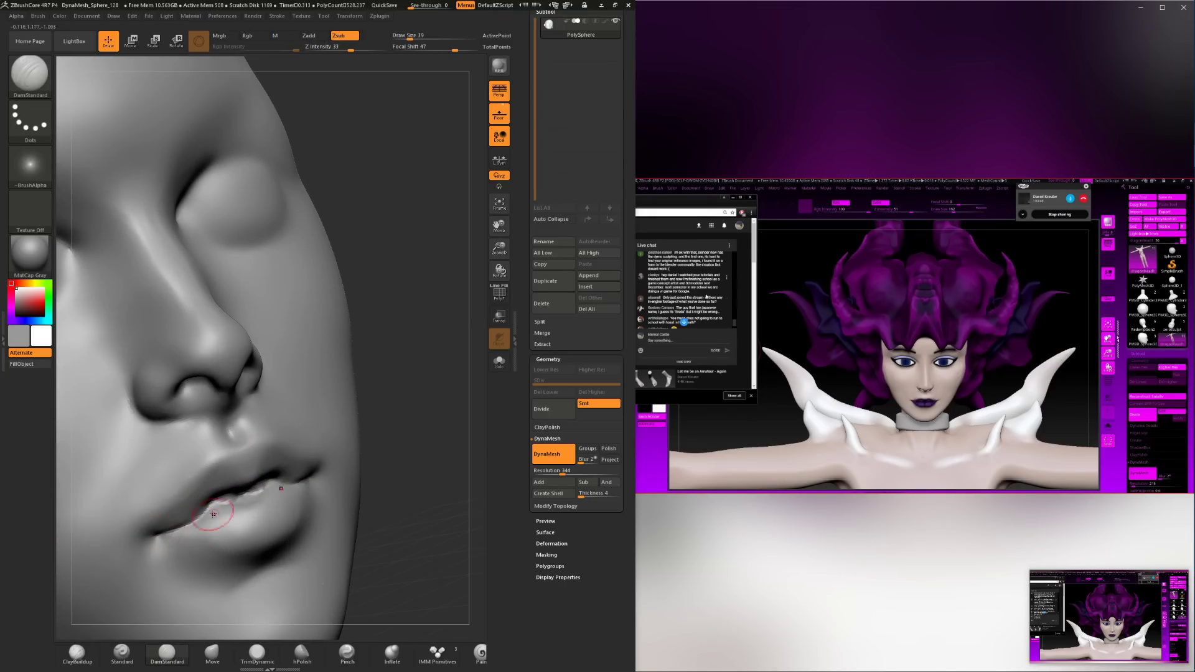
Refine the creases at the mouth corners and smooth the surrounding skin.
{"action": "mouse_move", "coordinate": [458, 445]}
{"action": "left_mouse_down"}
{"action": "mouse_move", "coordinate": [444, 483]}
{"action": "mouse_move", "coordinate": [430, 487]}
{"action": "left_mouse_up"}
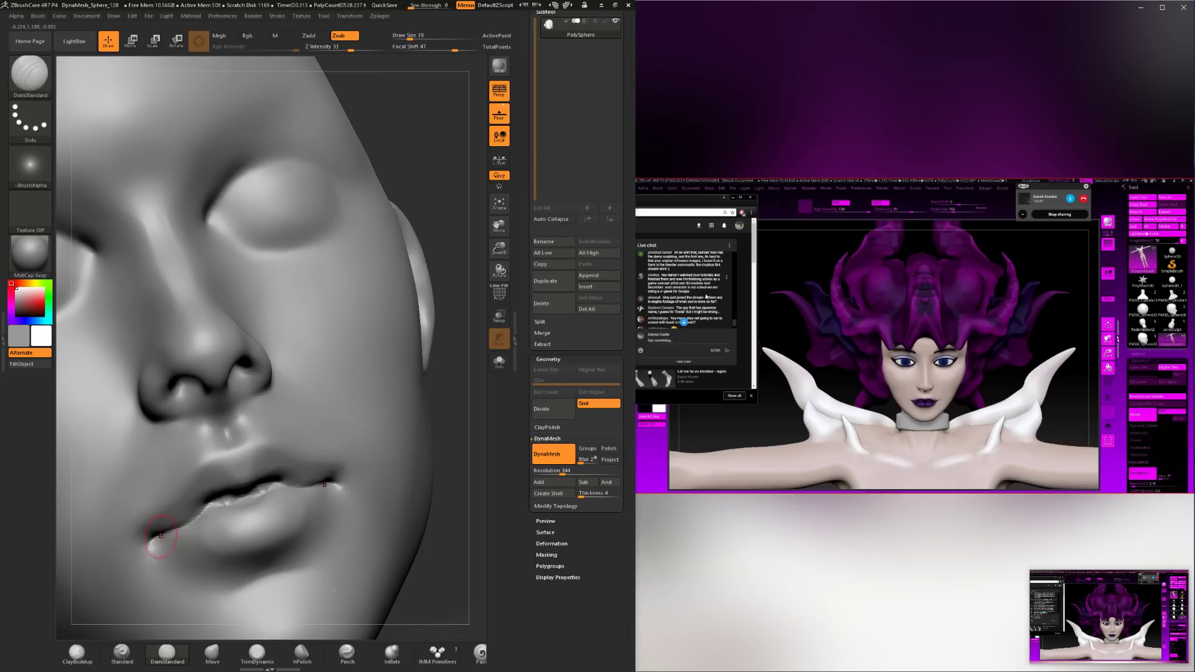
{"action": "mouse_move", "coordinate": [186, 514]}
{"action": "left_mouse_down", "text": "shift"}
{"action": "mouse_move", "coordinate": [199, 501]}
{"action": "mouse_move", "coordinate": [173, 527]}
{"action": "left_mouse_up", "text": "shift"}
{"action": "mouse_move", "coordinate": [195, 512]}
{"action": "left_mouse_down", "text": "shift"}
{"action": "mouse_move", "coordinate": [208, 502]}
{"action": "mouse_move", "coordinate": [148, 535]}
{"action": "mouse_move", "coordinate": [198, 513]}
{"action": "mouse_move", "coordinate": [176, 525]}
{"action": "left_mouse_up", "text": "shift"}
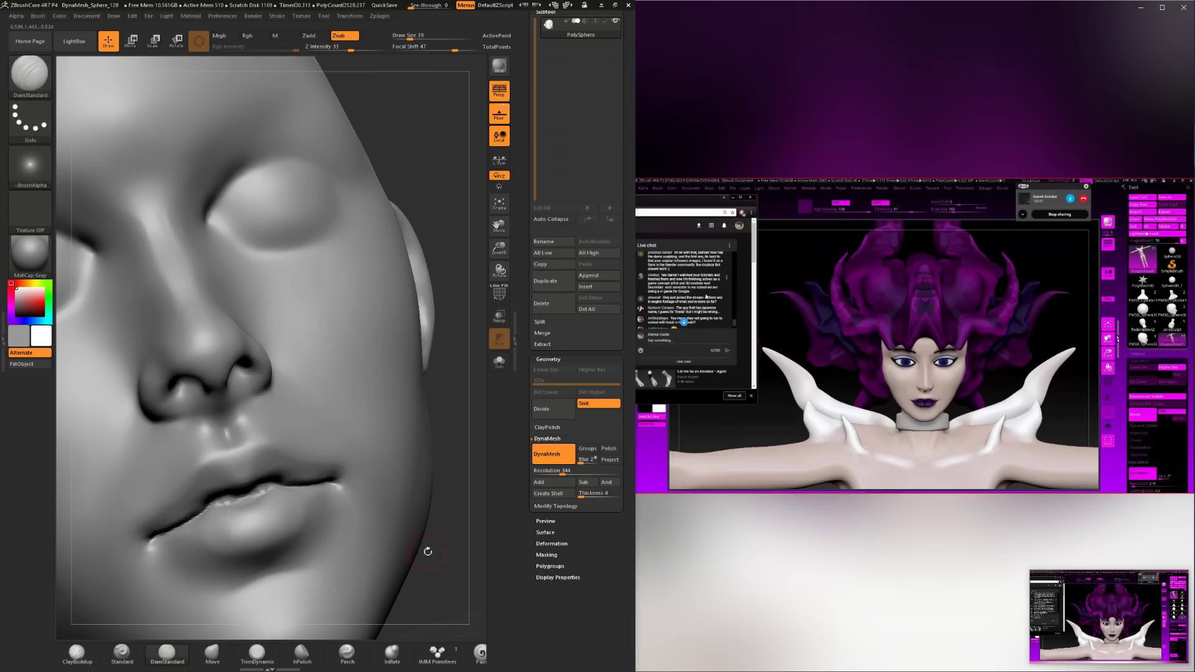
{"action": "left_click_drag", "start_coordinate": [439, 565], "coordinate": [436, 492], "text": "alt"}
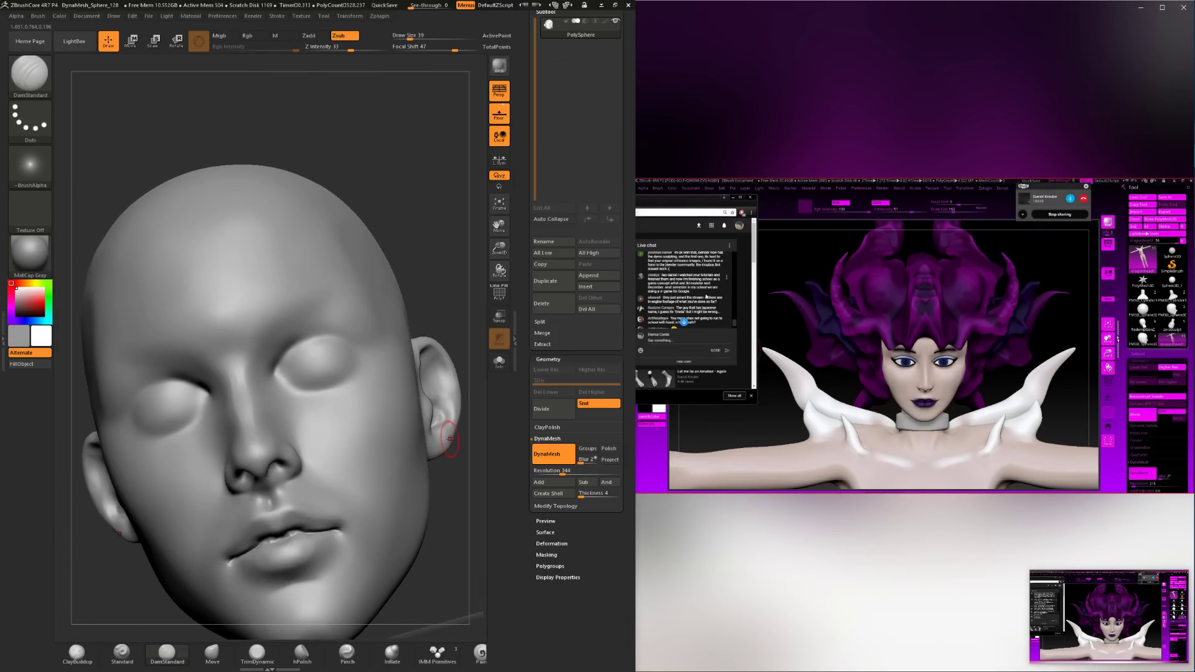
{"action": "left_click_drag", "start_coordinate": [256, 507], "coordinate": [217, 544], "text": "shift"}
Build up the area beside the nose wing and above the mouth corner with ClayBuildup and smooth it at draw size 35.
{"action": "left_click", "coordinate": [76, 653]}
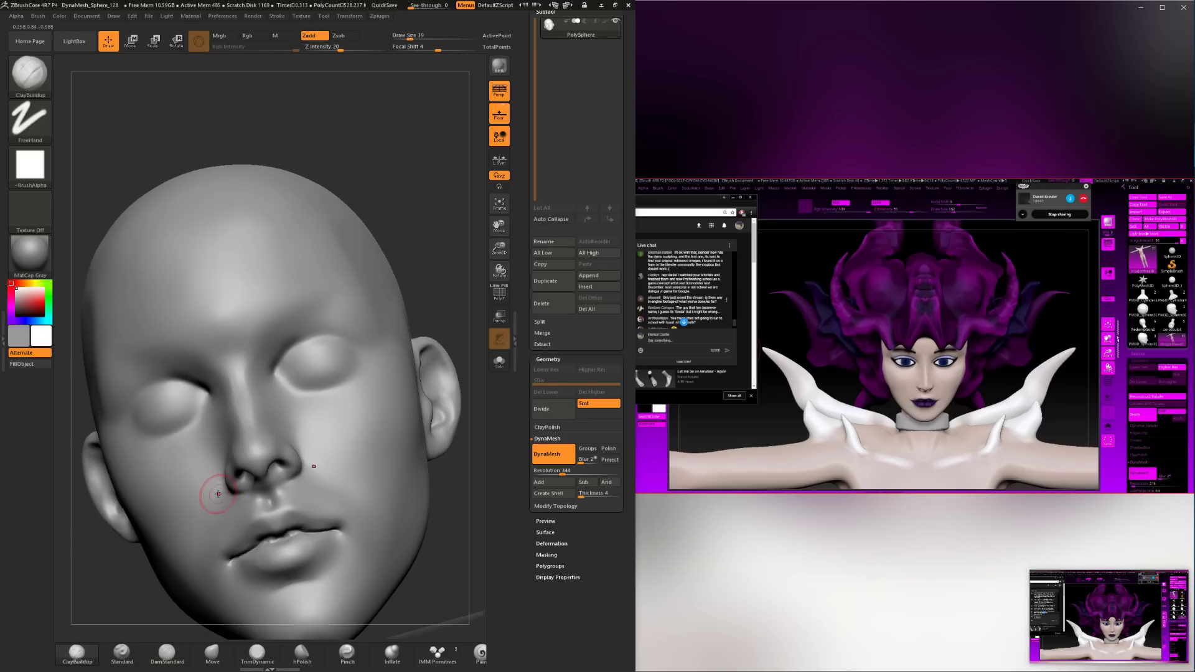
{"action": "key", "text": "shift"}
{"action": "left_click_drag", "start_coordinate": [471, 528], "coordinate": [535, 526]}
{"action": "key", "text": "ctrl"}
{"action": "key", "text": "ctrl"}
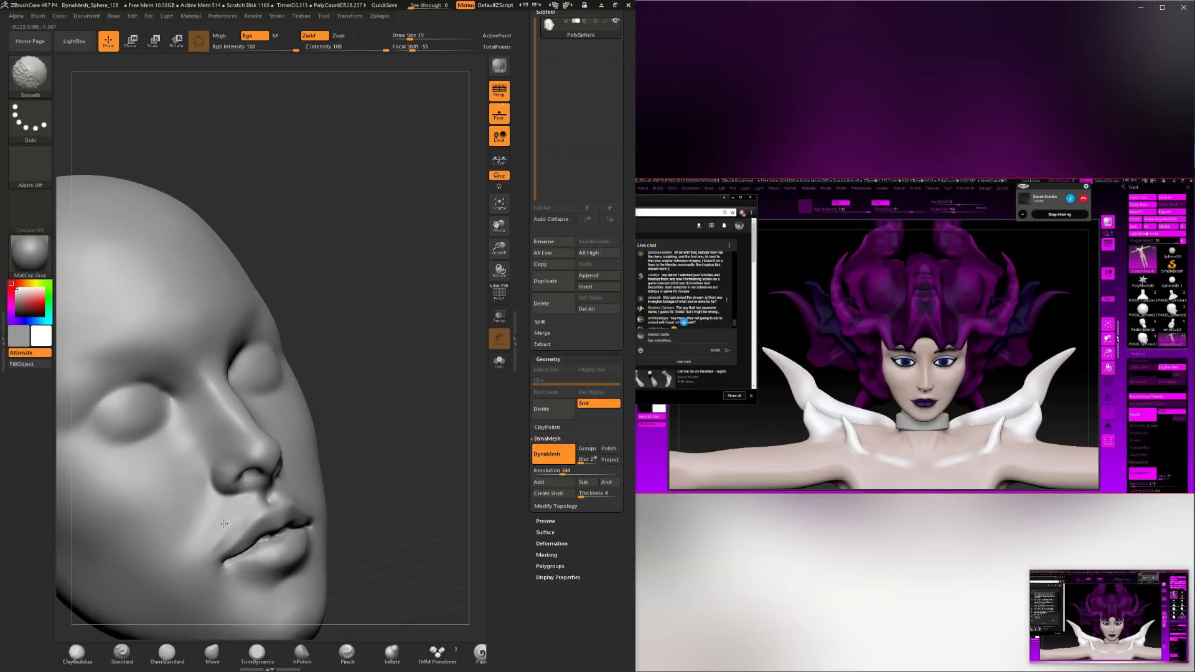
{"action": "key", "text": "space"}
{"action": "key", "text": "shift"}
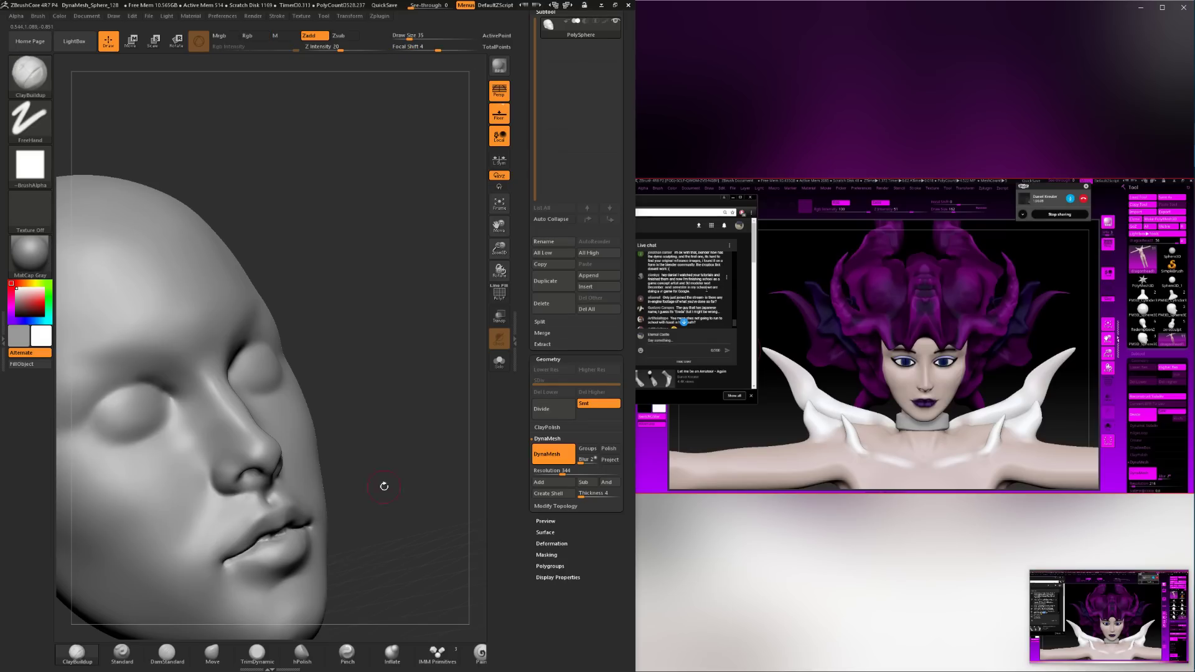
Soften the skin beside the philtrum and along the upper lip edge from the front with smoothing strokes.
{"action": "mouse_move", "coordinate": [381, 485]}
{"action": "left_mouse_down"}
{"action": "mouse_move", "coordinate": [336, 526]}
{"action": "mouse_move", "coordinate": [395, 533]}
{"action": "mouse_move", "coordinate": [373, 529]}
{"action": "left_mouse_up"}
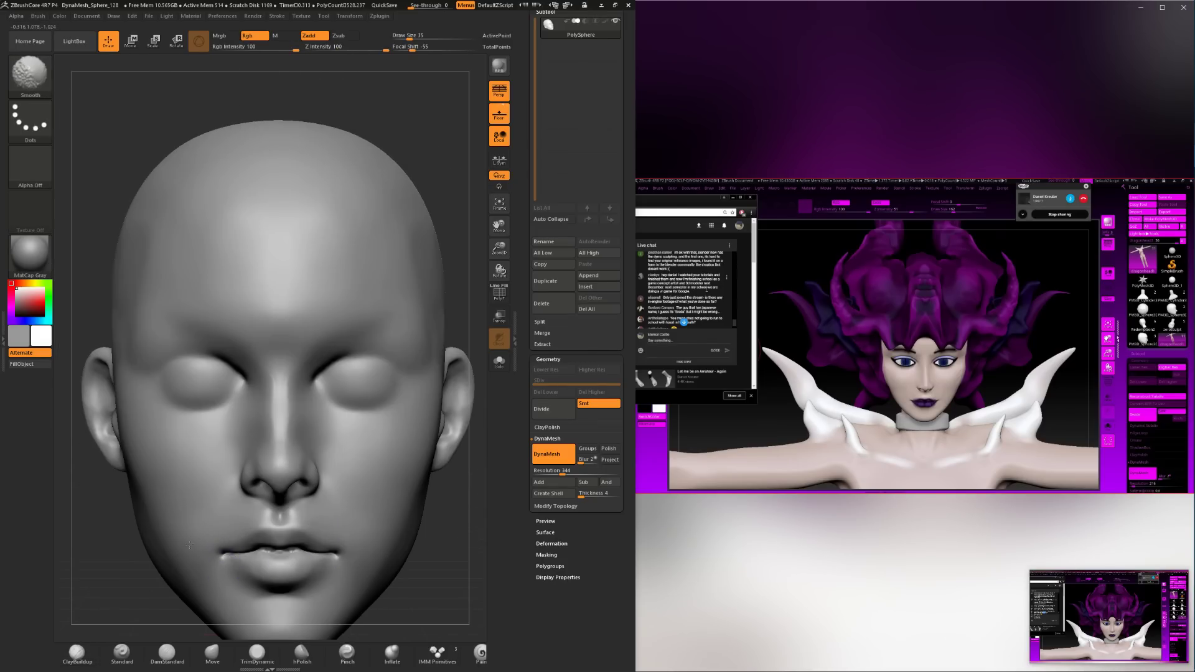
{"action": "left_click_drag", "start_coordinate": [453, 616], "coordinate": [409, 526], "text": "alt"}
{"action": "left_click_drag", "start_coordinate": [410, 527], "coordinate": [407, 563], "text": "shift"}
{"action": "key", "text": "shift"}
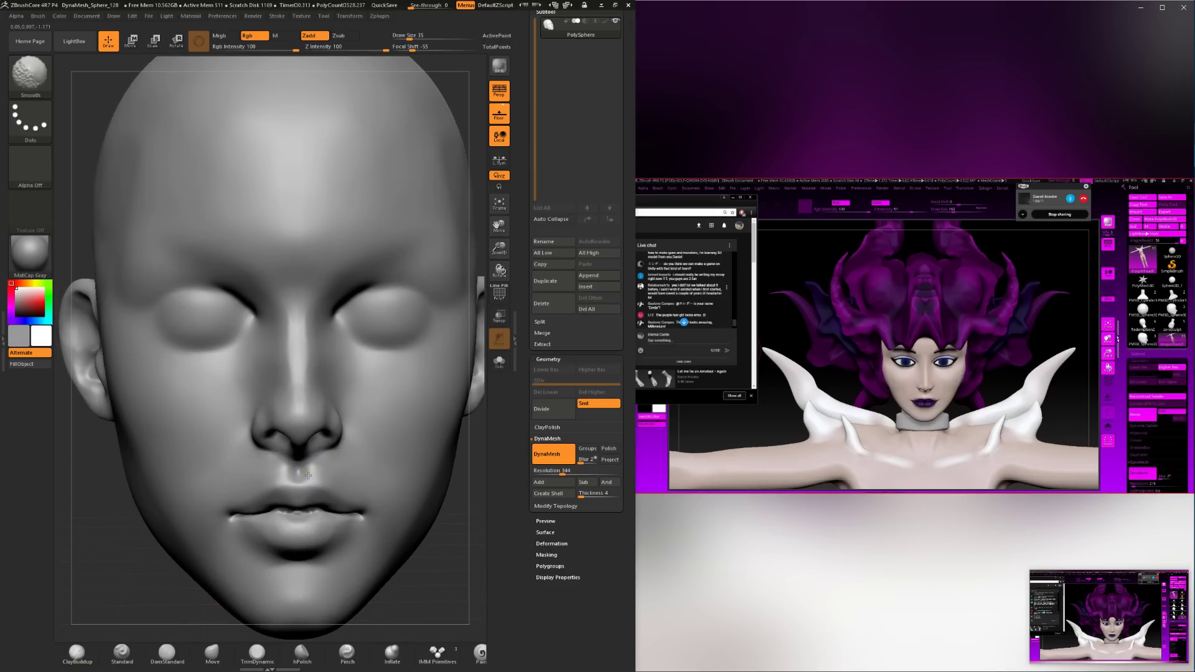
{"action": "mouse_move", "coordinate": [318, 466]}
{"action": "left_mouse_down", "text": "shift"}
{"action": "mouse_move", "coordinate": [354, 480]}
{"action": "mouse_move", "coordinate": [331, 475]}
{"action": "left_mouse_up", "text": "shift"}
{"action": "key", "text": "ctrl+z"}
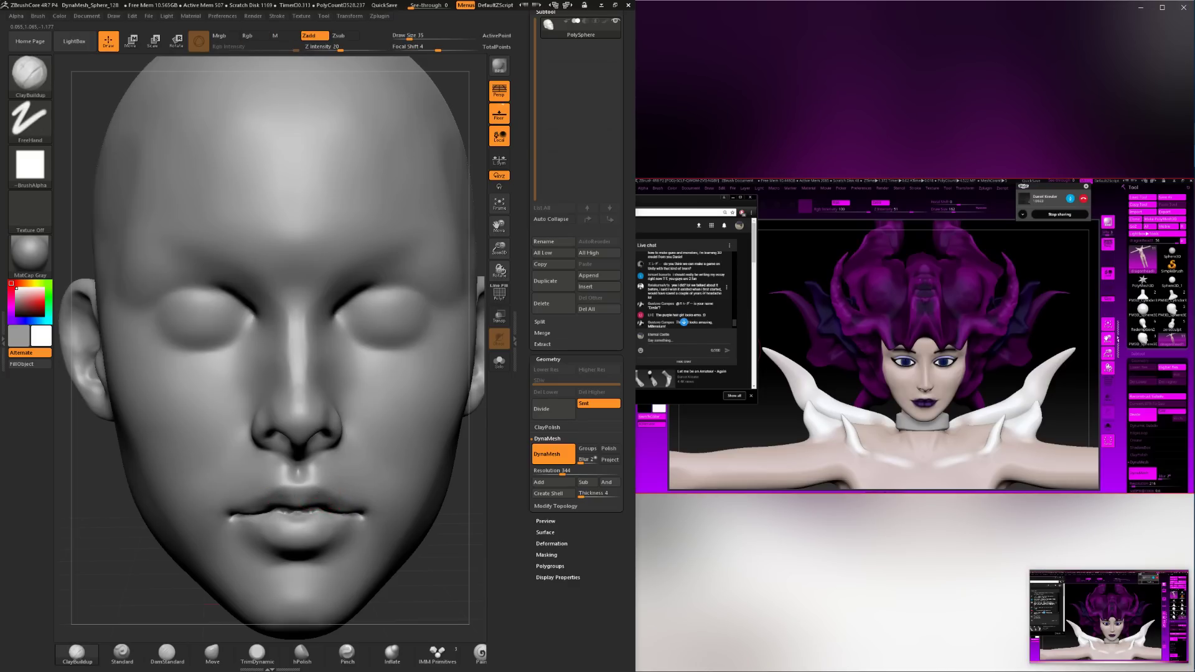
{"action": "left_click_drag", "start_coordinate": [316, 507], "coordinate": [320, 497], "text": "shift"}
Carve the philtrum groove down to the upper lip using DamStandard at draw size 29 and smooth its lower end.
{"action": "left_click", "coordinate": [169, 653]}
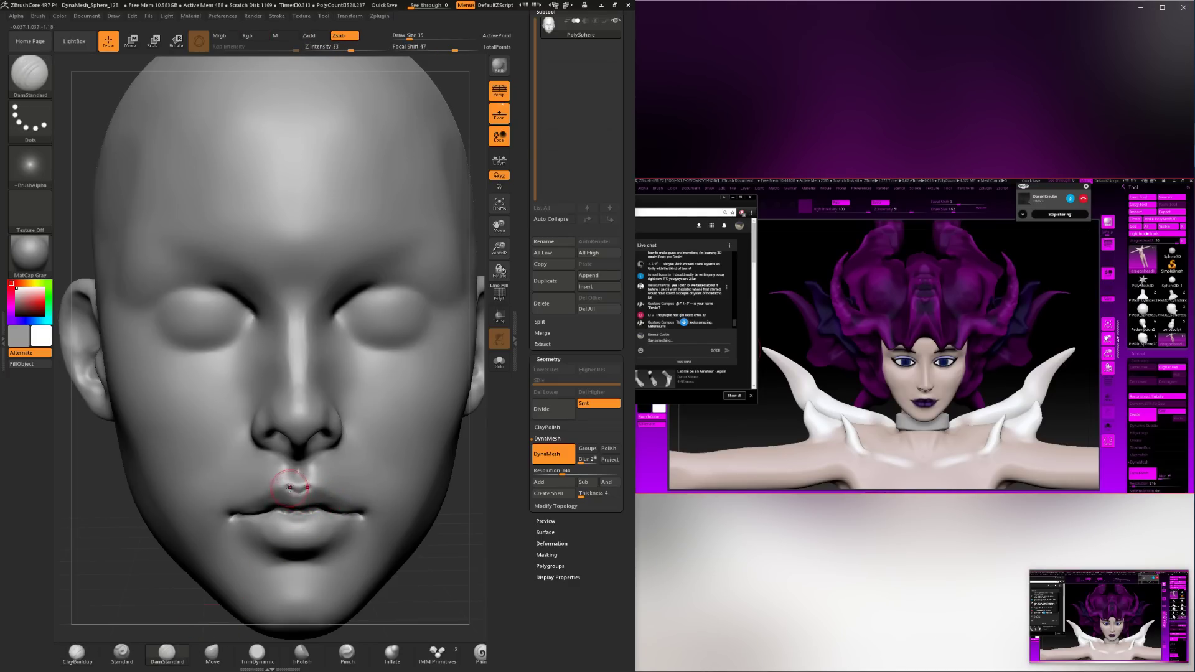
{"action": "key", "text": "space"}
{"action": "left_click_drag", "start_coordinate": [303, 489], "coordinate": [298, 481]}
{"action": "left_click_drag", "start_coordinate": [298, 492], "coordinate": [299, 509]}
{"action": "mouse_move", "coordinate": [292, 519]}
{"action": "right_mouse_down"}
{"action": "mouse_move", "coordinate": [351, 515]}
{"action": "mouse_move", "coordinate": [356, 488]}
{"action": "mouse_move", "coordinate": [333, 488]}
{"action": "right_mouse_up"}
{"action": "left_click_drag", "start_coordinate": [298, 502], "coordinate": [301, 514], "text": "shift"}
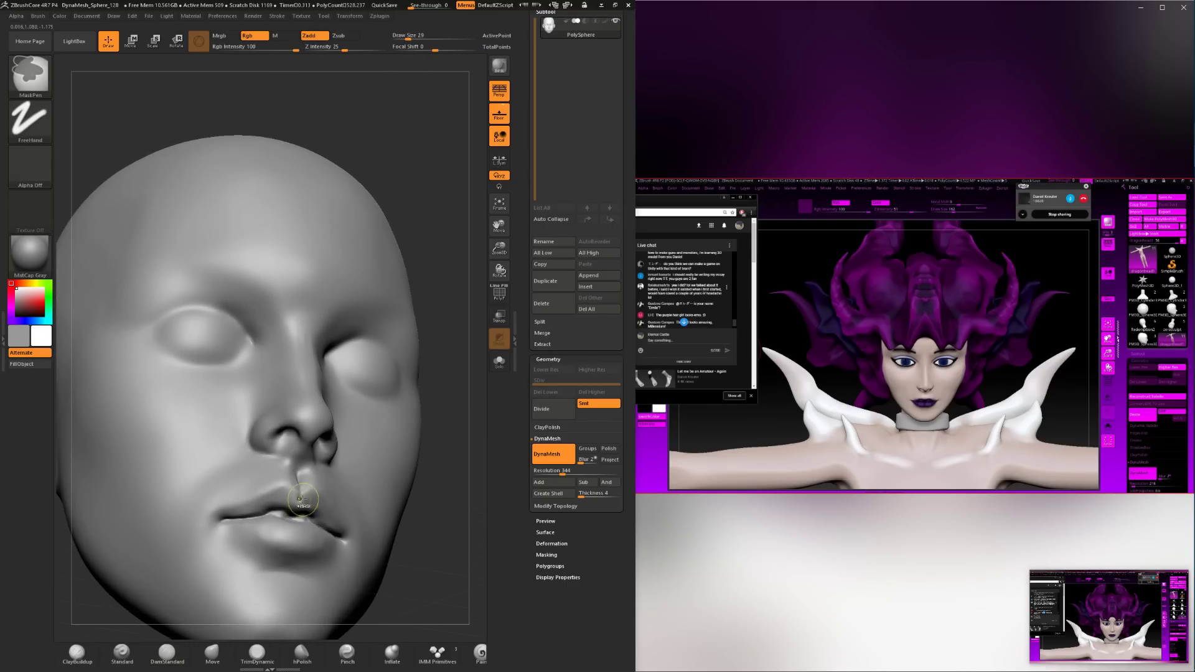
Adjust the shape of the upper lip and philtrum using the Move brush at draw size 54, checking from several angles.
{"action": "mouse_move", "coordinate": [427, 467]}
{"action": "left_mouse_down"}
{"action": "mouse_move", "coordinate": [205, 568]}
{"action": "mouse_move", "coordinate": [274, 573]}
{"action": "left_mouse_up"}
{"action": "left_click_drag", "start_coordinate": [428, 573], "coordinate": [419, 498], "text": "alt"}
{"action": "left_click", "coordinate": [212, 654]}
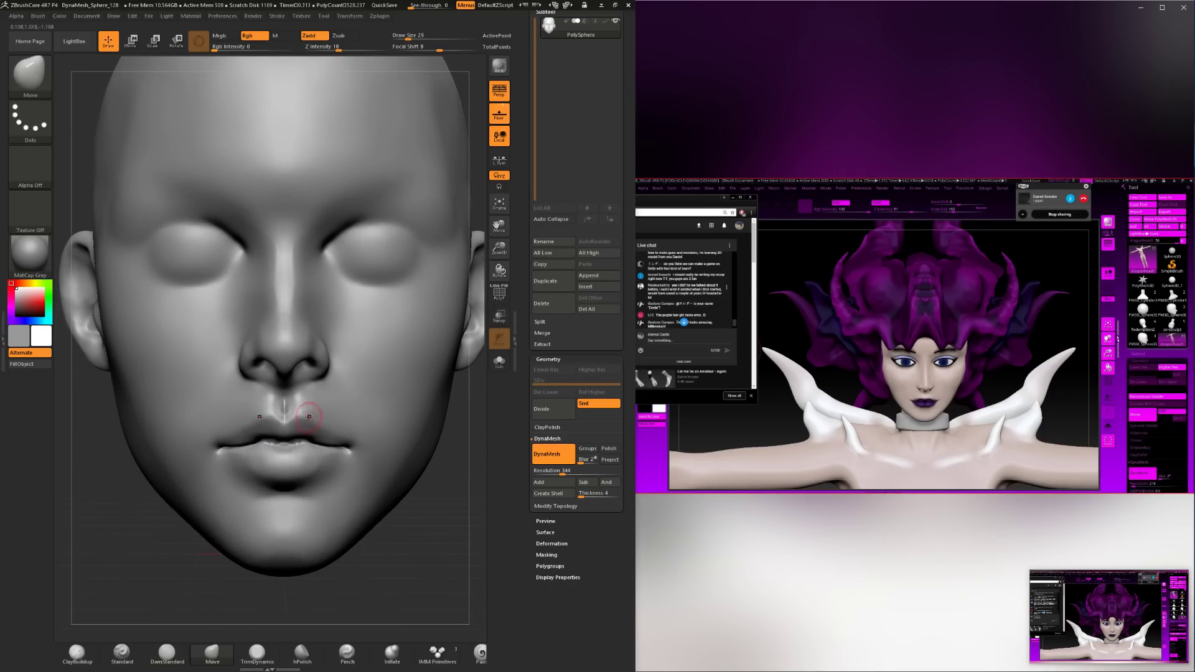
{"action": "key", "text": "space"}
{"action": "mouse_move", "coordinate": [411, 548]}
{"action": "left_mouse_down"}
{"action": "mouse_move", "coordinate": [440, 496]}
{"action": "mouse_move", "coordinate": [408, 511]}
{"action": "left_mouse_up"}
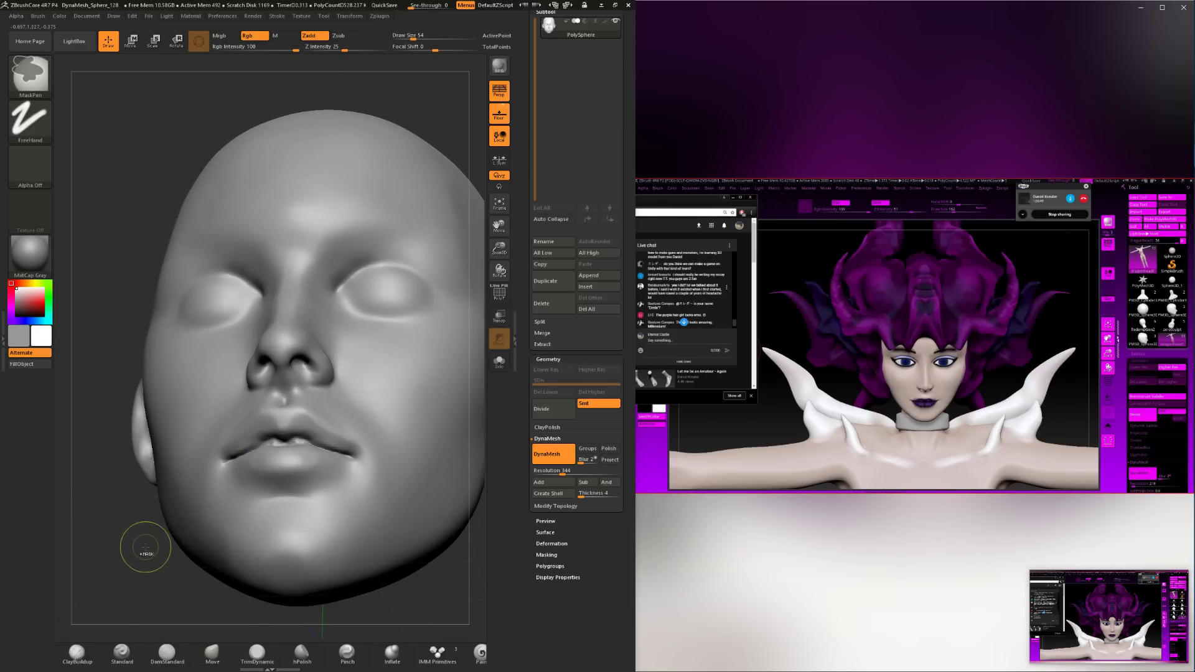
{"action": "left_click_drag", "start_coordinate": [157, 563], "coordinate": [182, 611]}
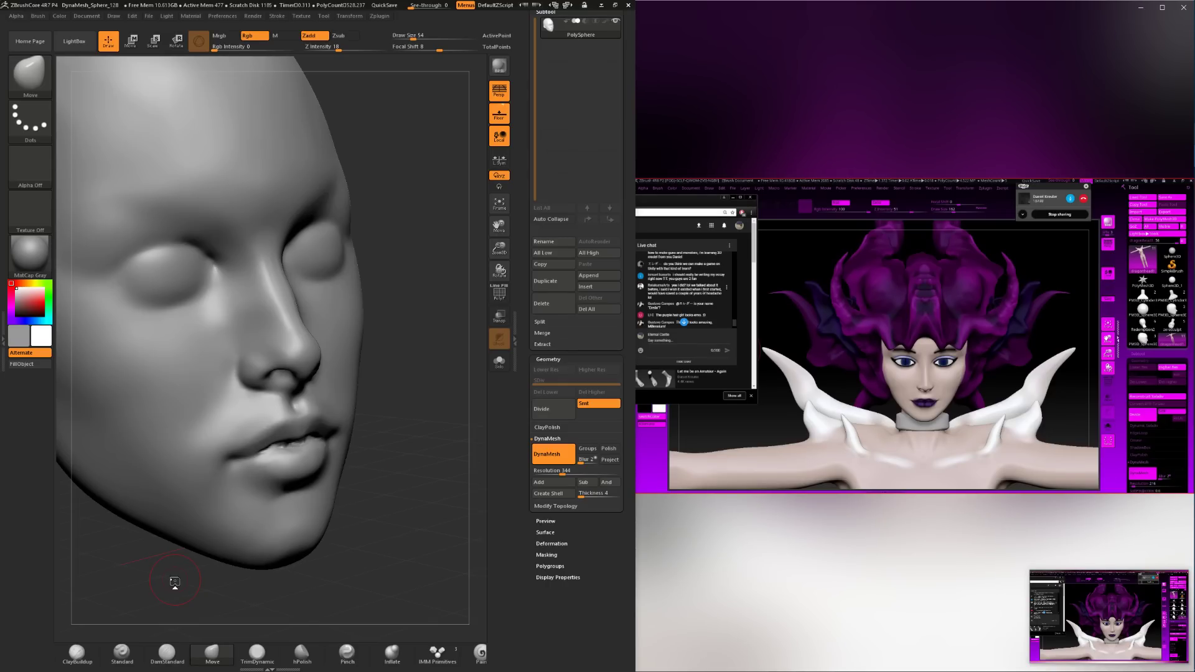
{"action": "key", "text": "ctrl"}
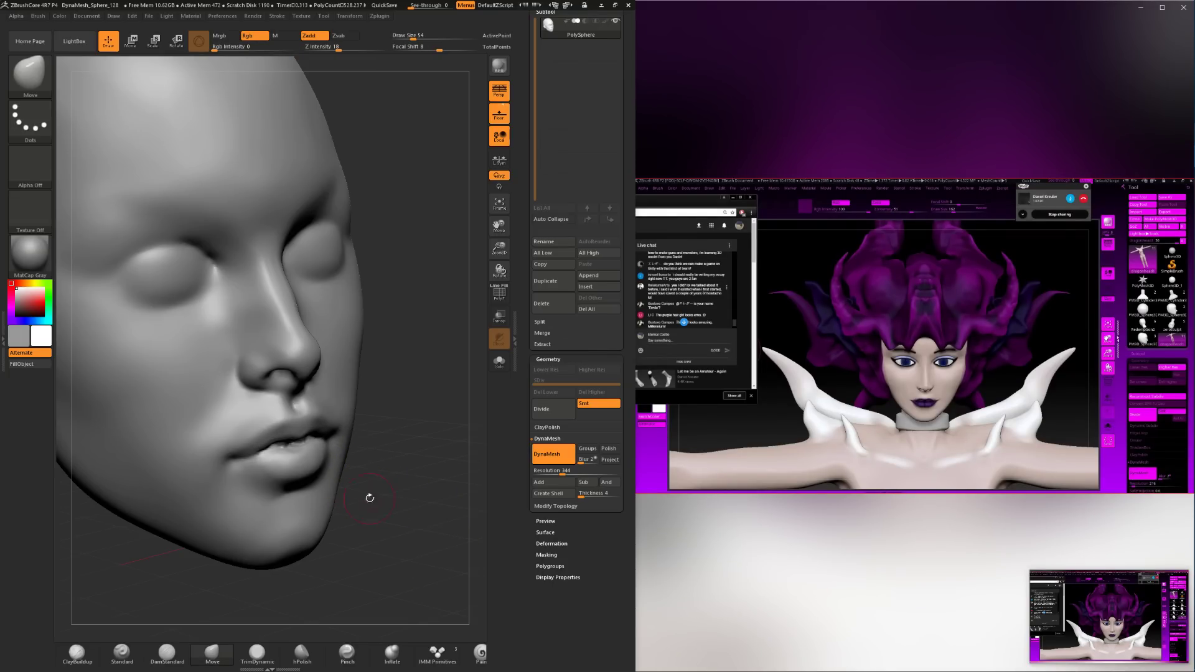
{"action": "left_click_drag", "start_coordinate": [370, 498], "coordinate": [374, 494]}
{"action": "key", "text": "ctrl"}
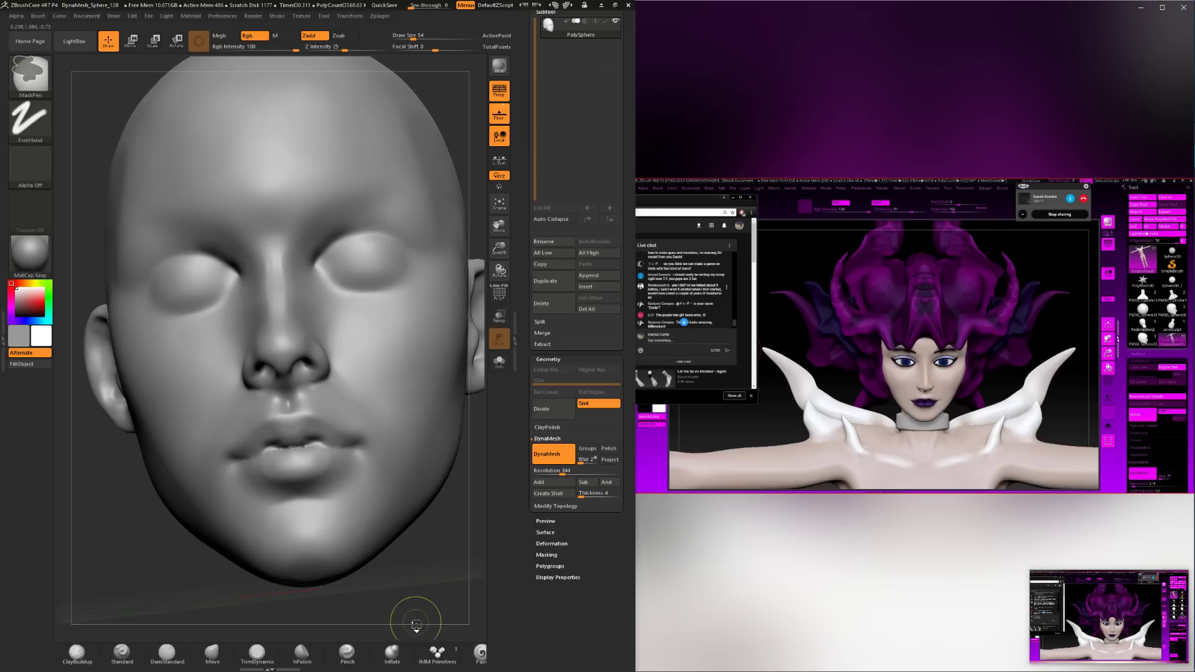
{"action": "mouse_move", "coordinate": [411, 591]}
{"action": "left_mouse_down"}
{"action": "mouse_move", "coordinate": [414, 543]}
{"action": "mouse_move", "coordinate": [424, 566]}
{"action": "mouse_move", "coordinate": [445, 565]}
{"action": "mouse_move", "coordinate": [443, 594]}
{"action": "mouse_move", "coordinate": [398, 576]}
{"action": "left_mouse_up"}
{"action": "key", "text": "f"}
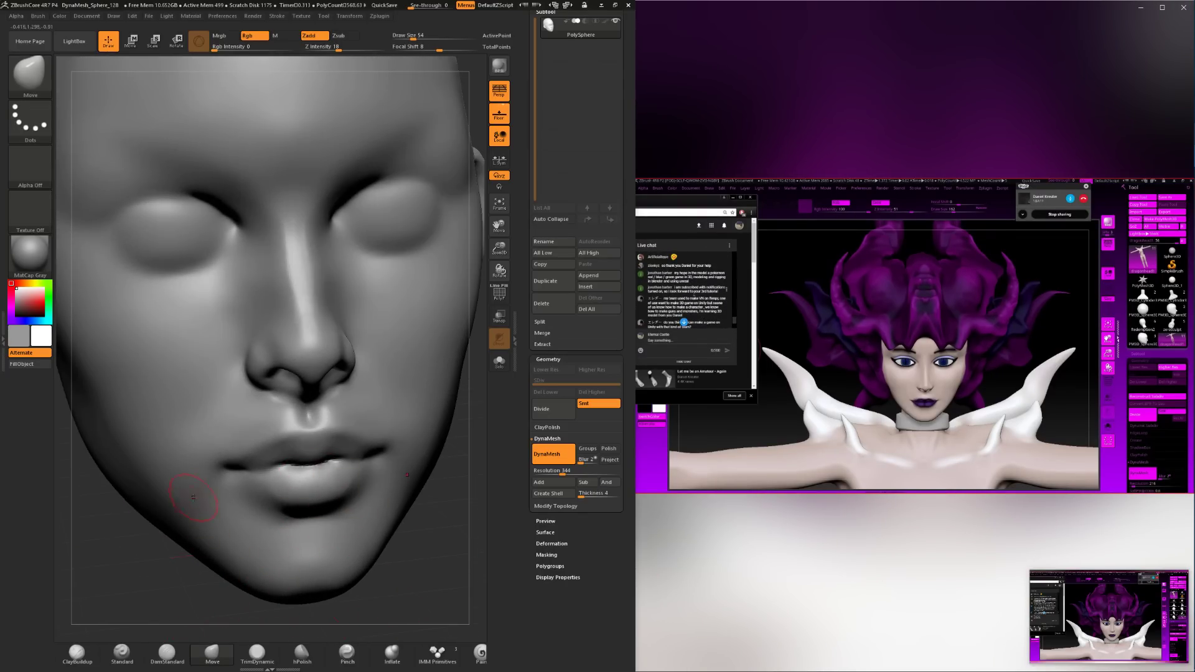
{"action": "mouse_move", "coordinate": [413, 585]}
{"action": "left_mouse_down", "text": "alt"}
{"action": "mouse_move", "coordinate": [419, 553]}
{"action": "mouse_move", "coordinate": [390, 539]}
{"action": "mouse_move", "coordinate": [432, 534]}
{"action": "mouse_move", "coordinate": [427, 556]}
{"action": "left_mouse_up", "text": "alt"}
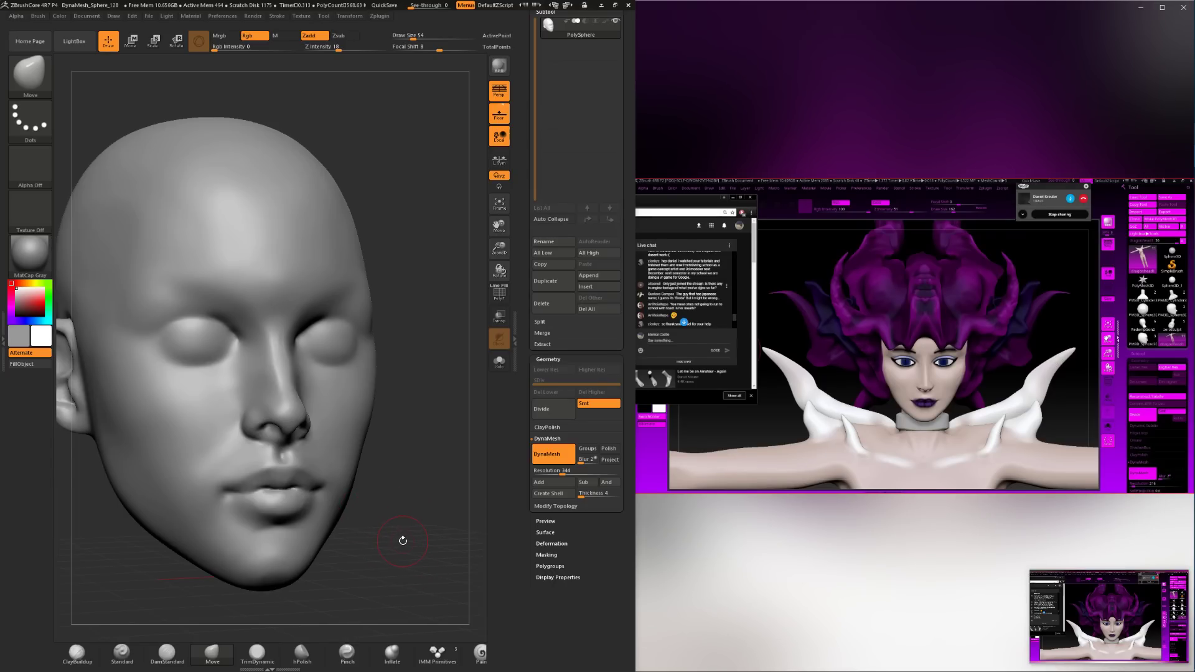
{"action": "mouse_move", "coordinate": [426, 560]}
{"action": "left_mouse_down"}
{"action": "mouse_move", "coordinate": [405, 567]}
{"action": "mouse_move", "coordinate": [425, 569]}
{"action": "mouse_move", "coordinate": [413, 543]}
{"action": "left_mouse_up"}
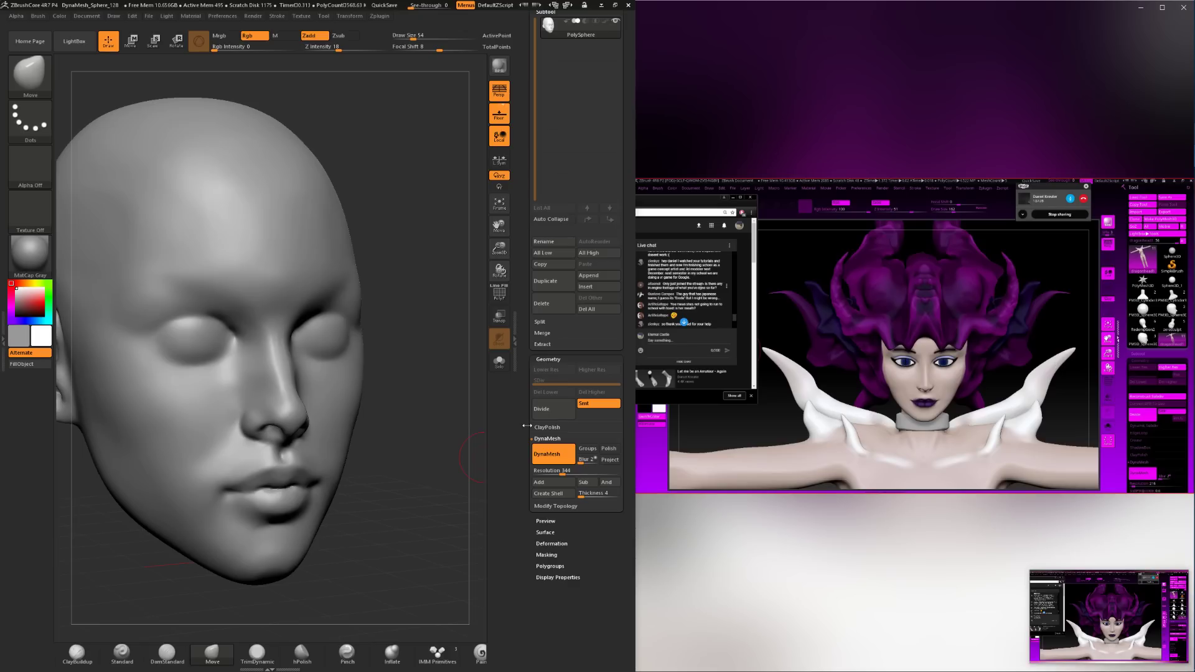
Switch to ClayBuildup at draw size 27, test it around the mouth corner and undo the last stroke.
{"action": "left_click", "coordinate": [76, 651]}
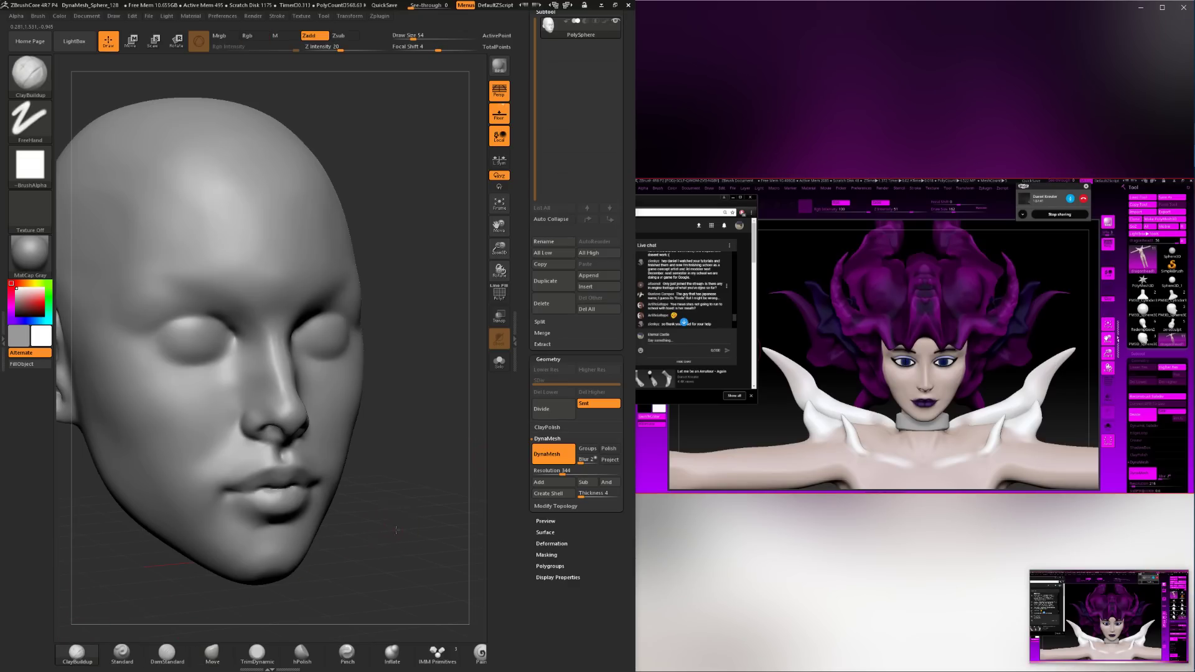
{"action": "left_click_drag", "start_coordinate": [404, 560], "coordinate": [387, 493]}
{"action": "key", "text": "space"}
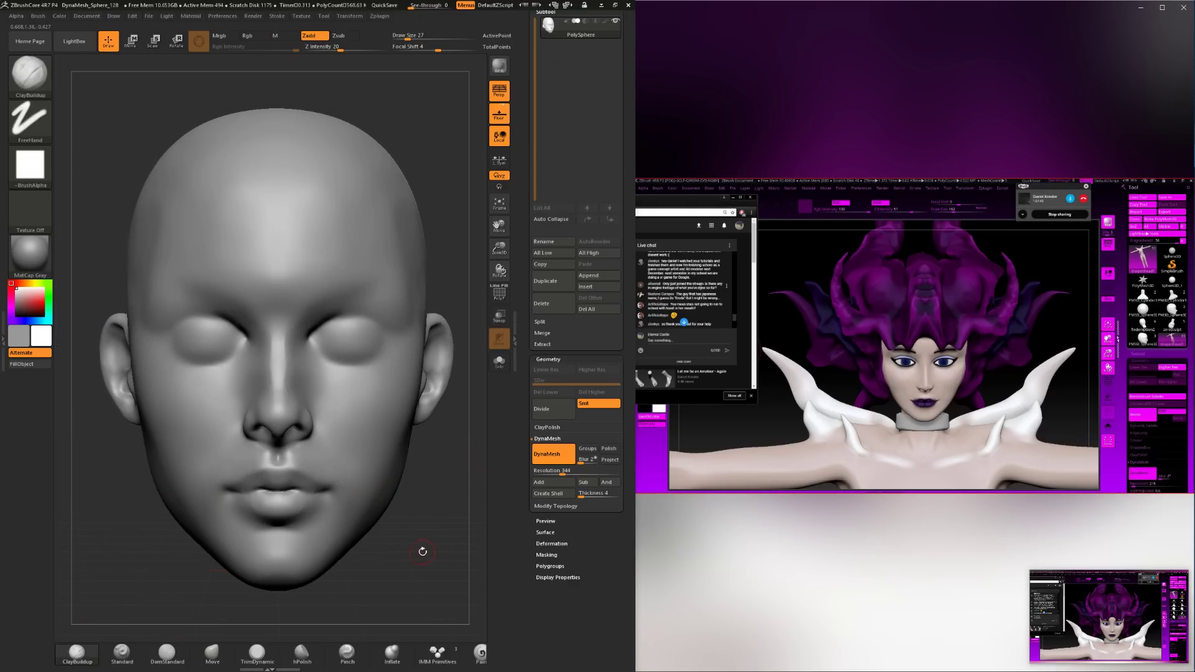
{"action": "mouse_move", "coordinate": [417, 553]}
{"action": "left_mouse_down"}
{"action": "mouse_move", "coordinate": [413, 562]}
{"action": "mouse_move", "coordinate": [347, 493]}
{"action": "left_mouse_up"}
{"action": "key", "text": "space"}
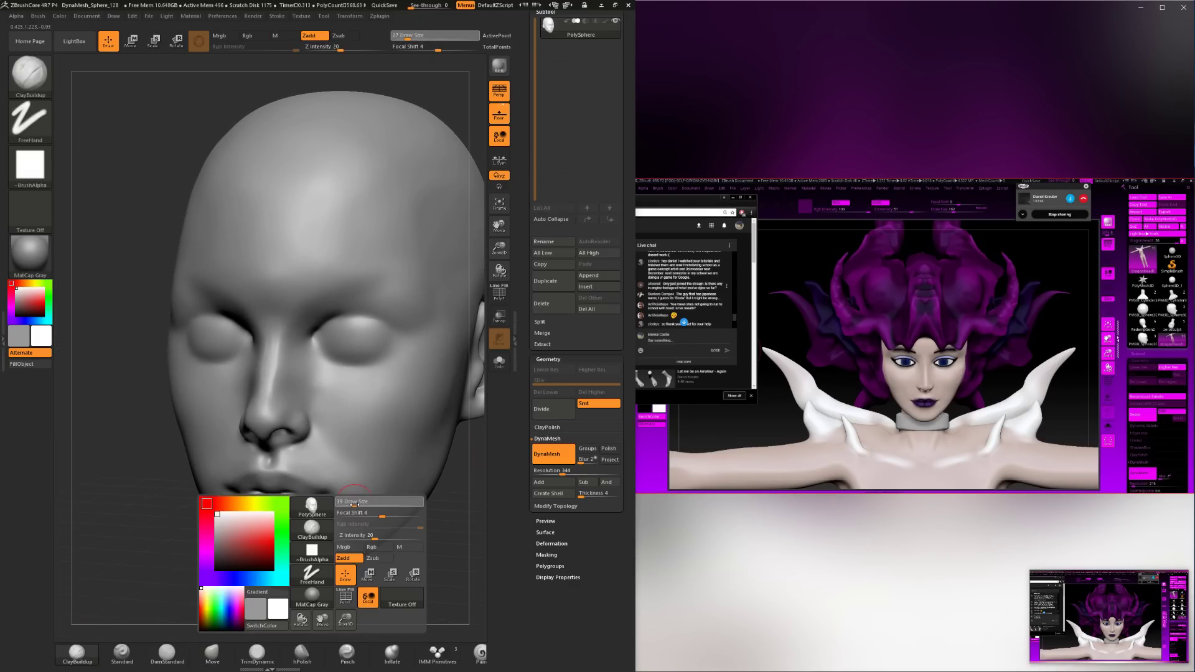
{"action": "left_click", "coordinate": [329, 489]}
{"action": "left_click", "coordinate": [340, 524]}
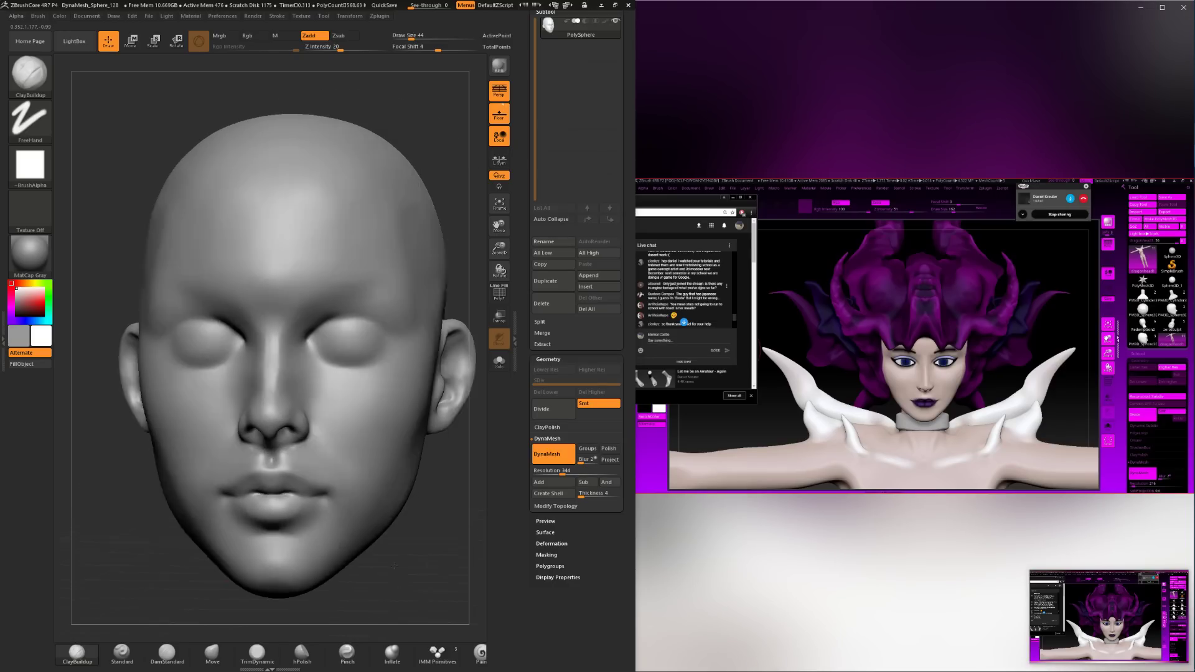
{"action": "key", "text": "space"}
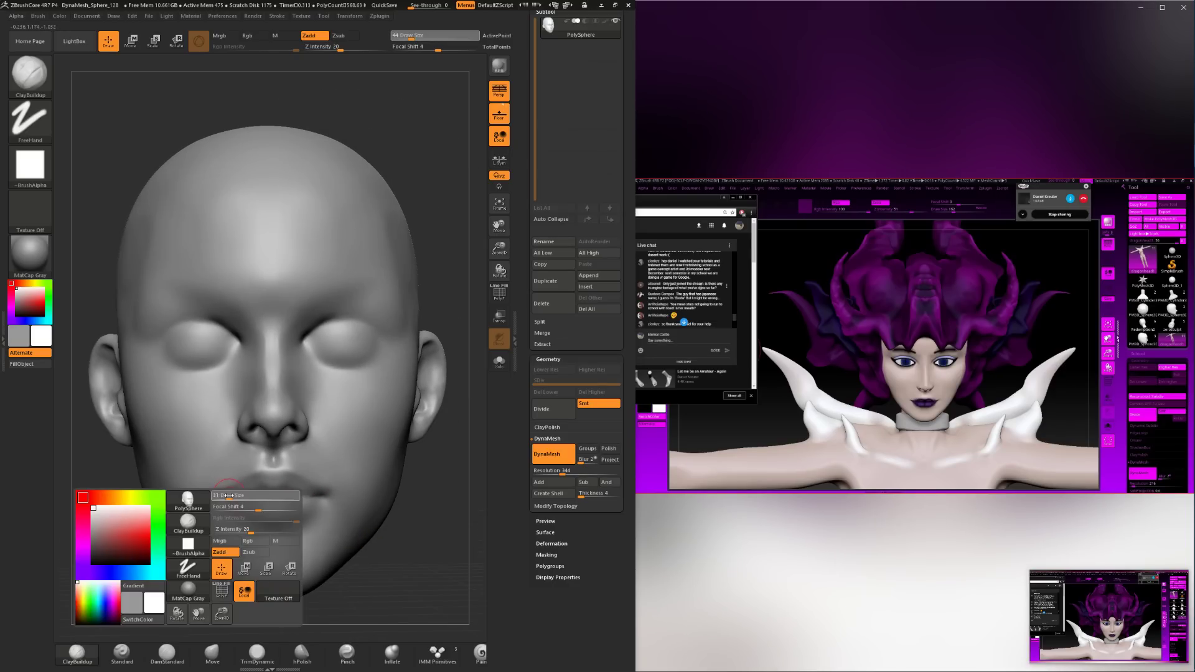
{"action": "left_click", "coordinate": [224, 493]}
{"action": "key", "text": "ctrl+z"}
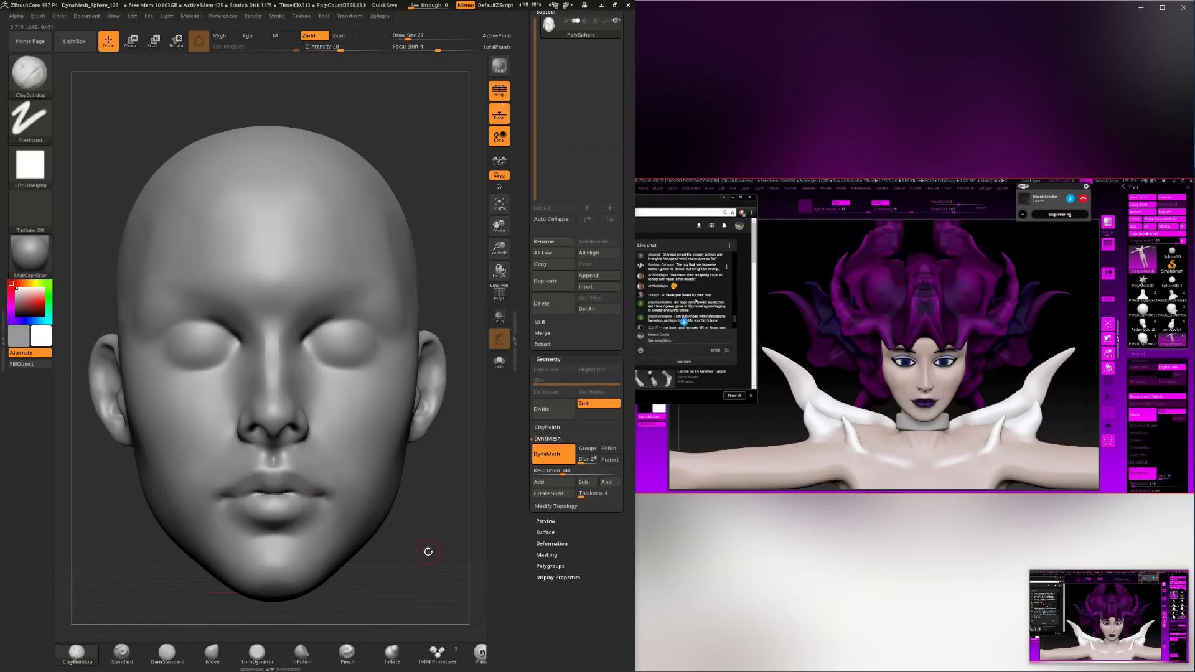
Build up the skin beside the mouth corner with ClayBuildup and smooth the side of the nose bridge.
{"action": "left_click_drag", "start_coordinate": [429, 552], "coordinate": [218, 483]}
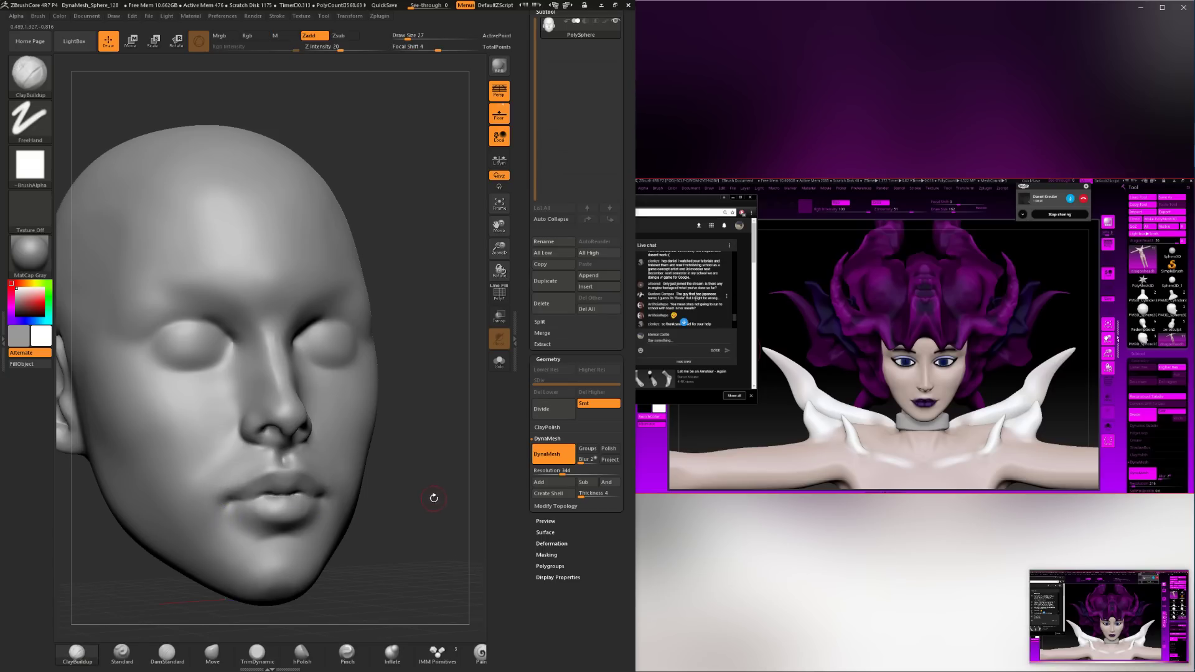
{"action": "left_click_drag", "start_coordinate": [434, 498], "coordinate": [382, 466]}
{"action": "key", "text": "shift"}
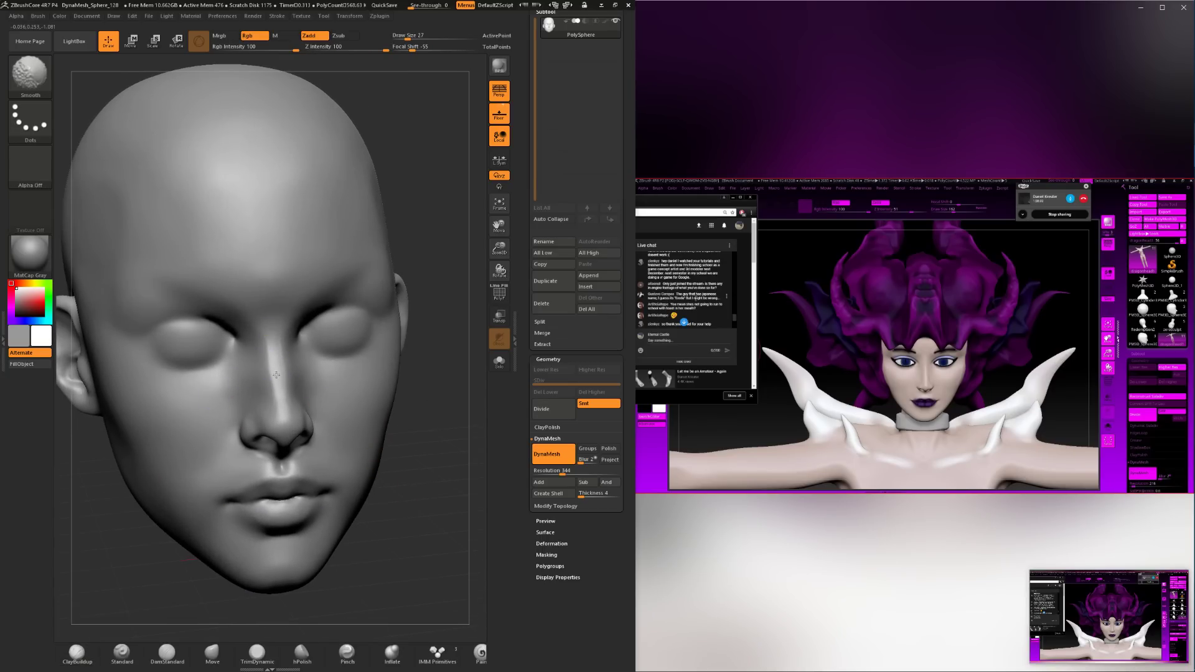
{"action": "left_click_drag", "start_coordinate": [276, 374], "coordinate": [273, 355], "text": "shift"}
{"action": "left_click_drag", "start_coordinate": [429, 349], "coordinate": [295, 301]}
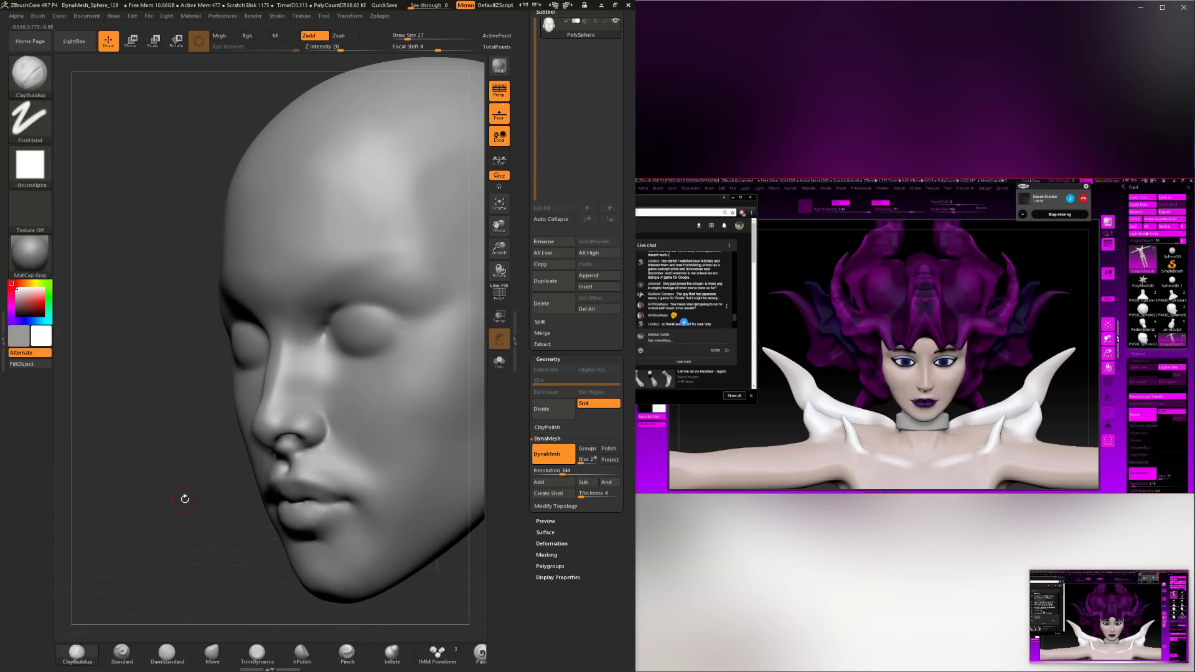
{"action": "left_click_drag", "start_coordinate": [185, 499], "coordinate": [351, 491]}
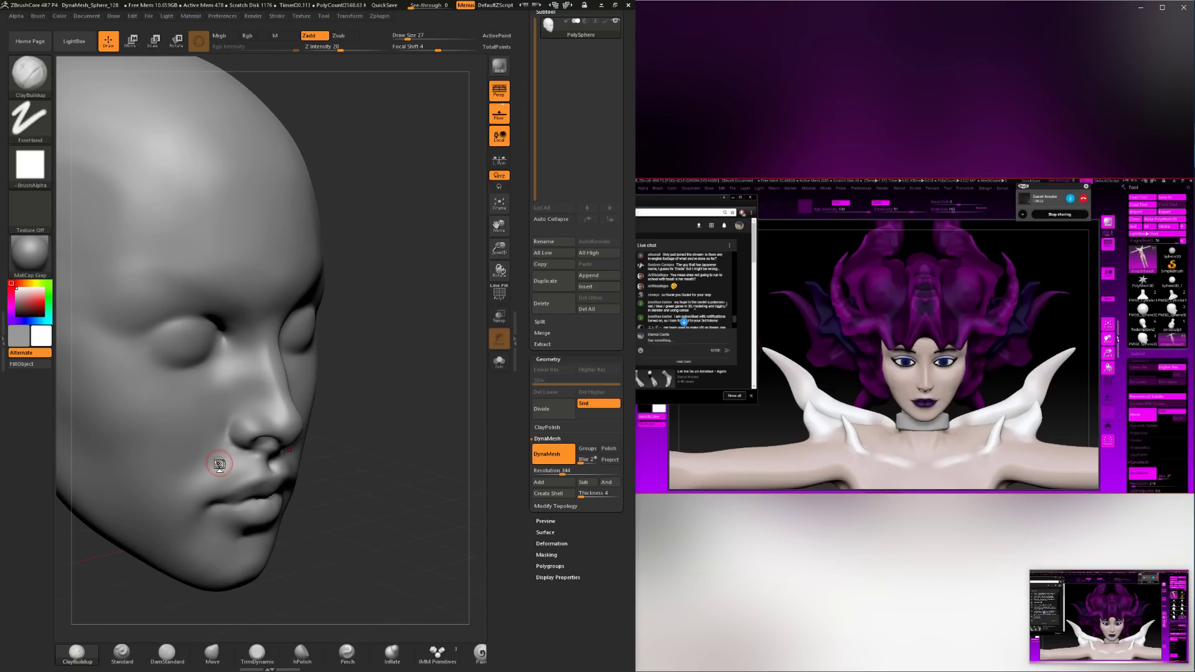
Define the crease around the nose wing with DamStandard at draw size 27 and smooth the skin above the upper lip.
{"action": "left_click", "coordinate": [169, 654]}
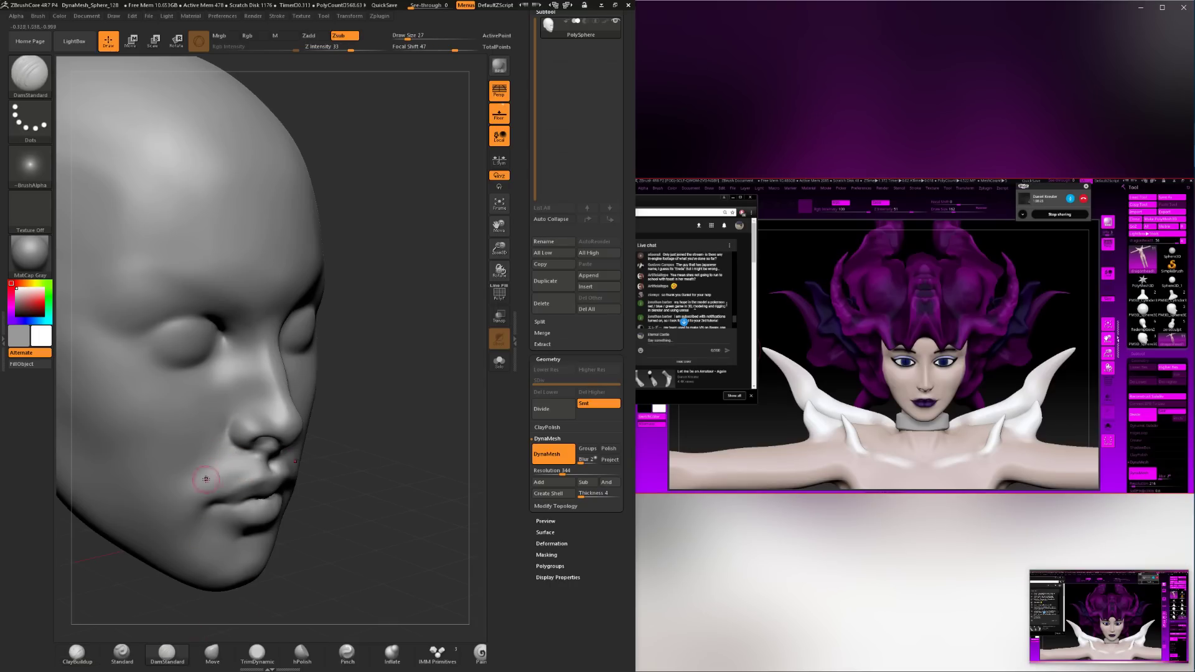
{"action": "left_click_drag", "start_coordinate": [382, 475], "coordinate": [336, 457], "text": "shift"}
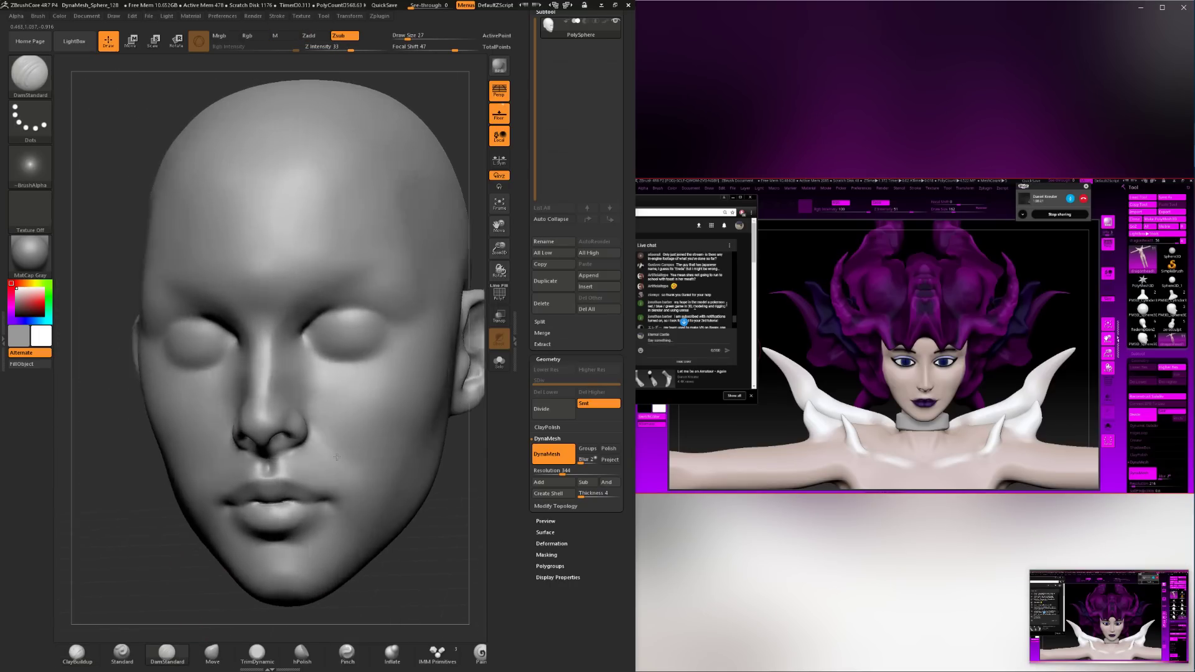
{"action": "right_click_drag", "start_coordinate": [337, 457], "coordinate": [313, 432]}
{"action": "left_click_drag", "start_coordinate": [295, 413], "coordinate": [272, 447]}
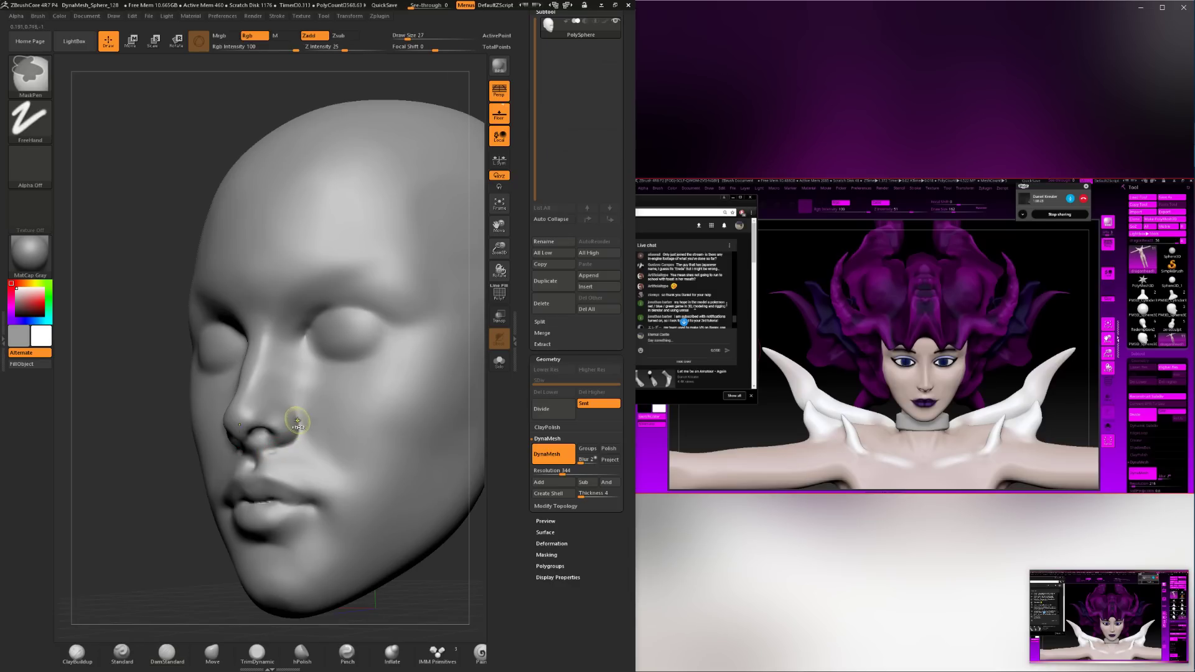
{"action": "left_click_drag", "start_coordinate": [141, 520], "coordinate": [245, 496], "text": "shift"}
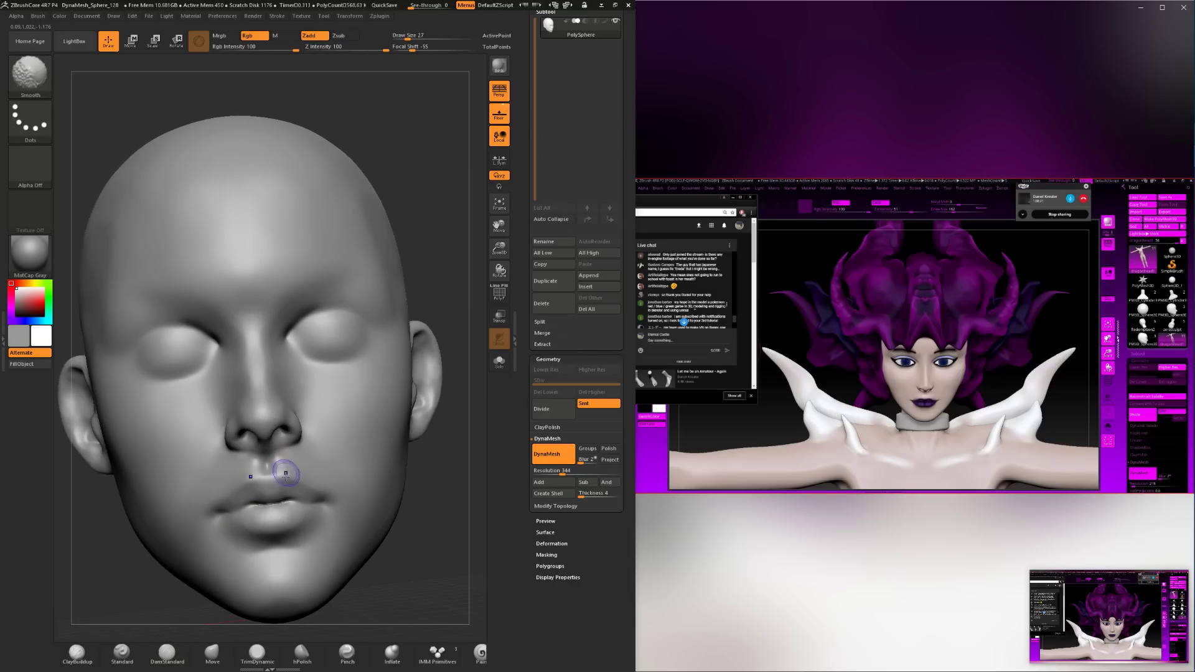
{"action": "right_click_drag", "start_coordinate": [286, 475], "coordinate": [376, 518]}
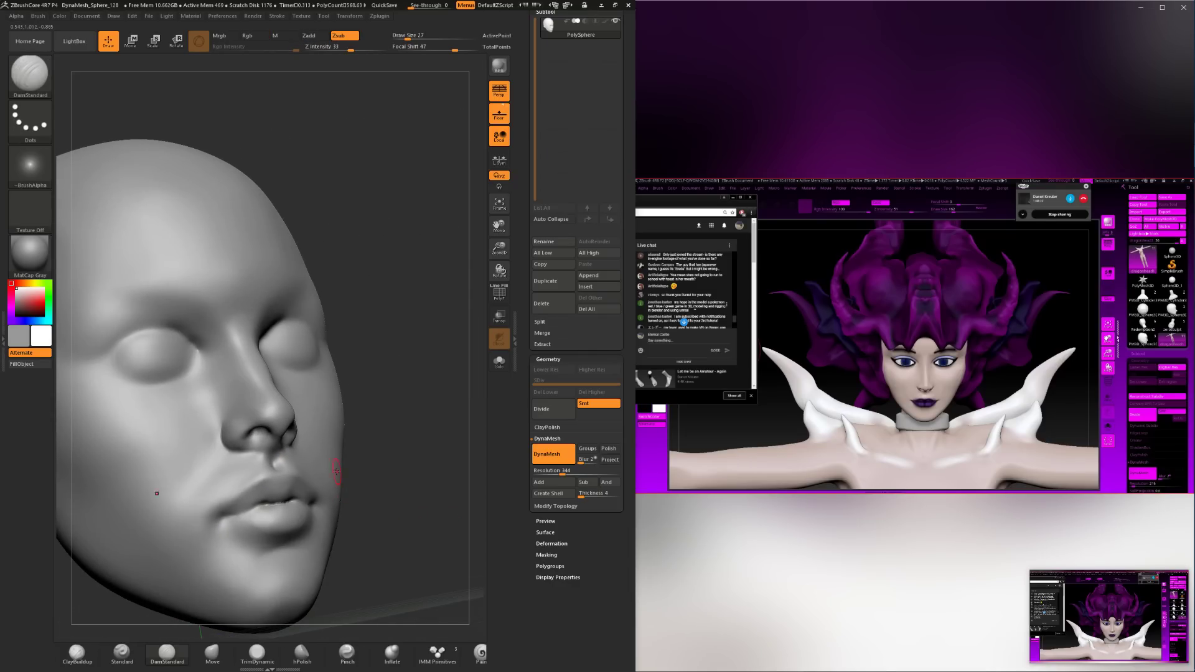
{"action": "mouse_move", "coordinate": [227, 449]}
{"action": "left_mouse_down"}
{"action": "mouse_move", "coordinate": [259, 445]}
{"action": "mouse_move", "coordinate": [254, 461]}
{"action": "left_mouse_up"}
{"action": "key", "text": "ctrl+z"}
{"action": "key", "text": "ctrl+z"}
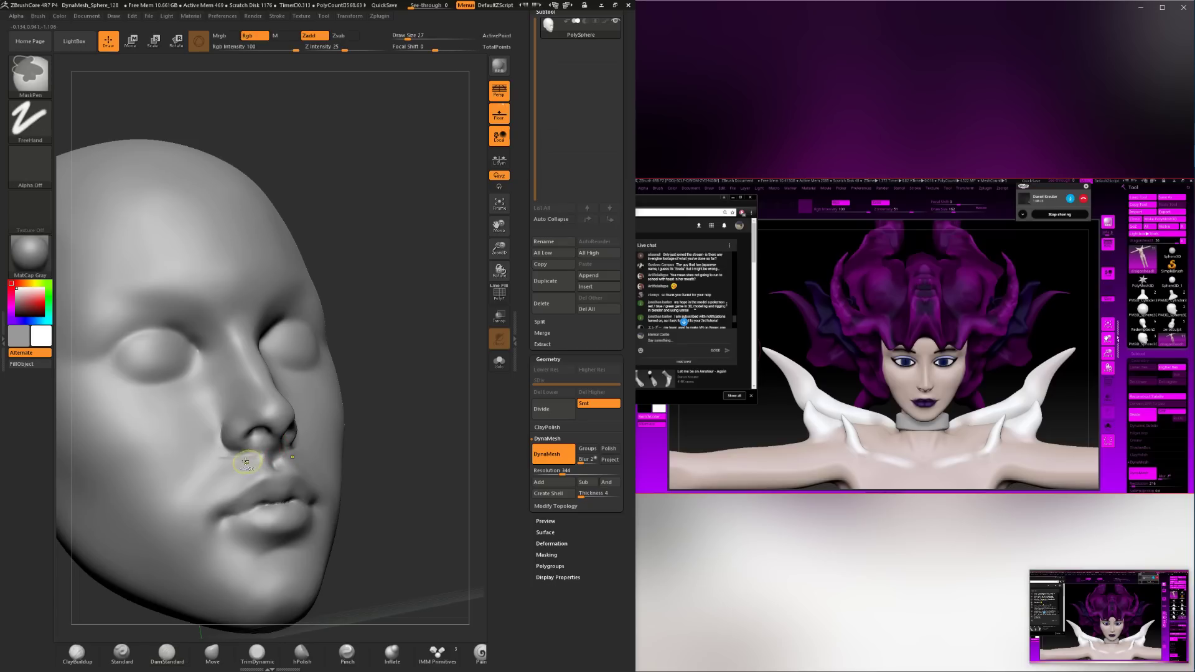
{"action": "key", "text": "ctrl+z"}
Carve the transition between the nostril base and the philtrum with DamStandard at draw size 23 and smooth it.
{"action": "right_click_drag", "start_coordinate": [430, 461], "coordinate": [274, 466]}
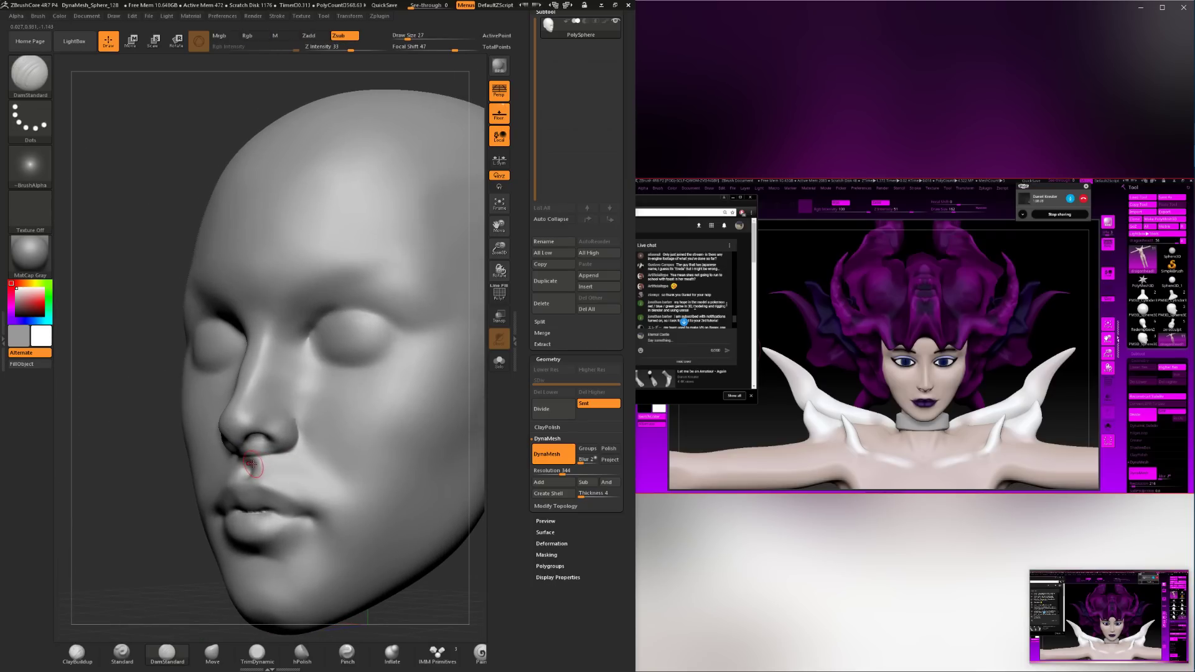
{"action": "key", "text": "space"}
{"action": "left_click_drag", "start_coordinate": [285, 455], "coordinate": [283, 455]}
{"action": "left_click_drag", "start_coordinate": [134, 460], "coordinate": [274, 458]}
{"action": "key", "text": "shift"}
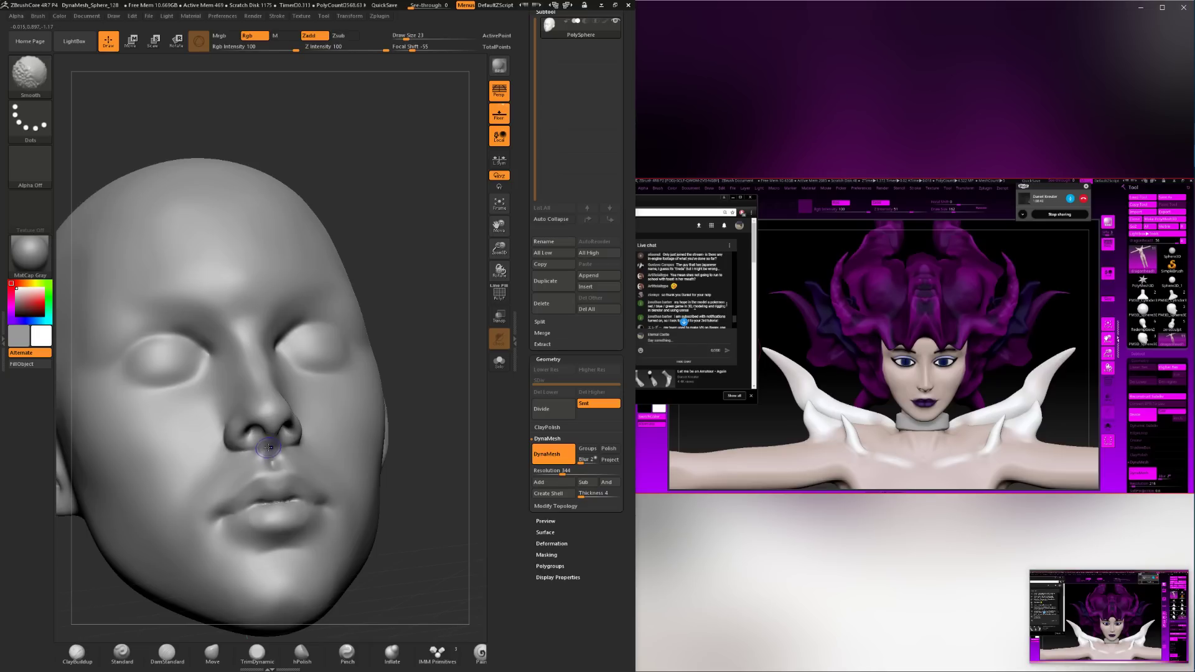
Build up the underside of the nose between the nostrils and tip using ClayBuildup at draw size 29.
{"action": "left_click_drag", "start_coordinate": [399, 492], "coordinate": [317, 435]}
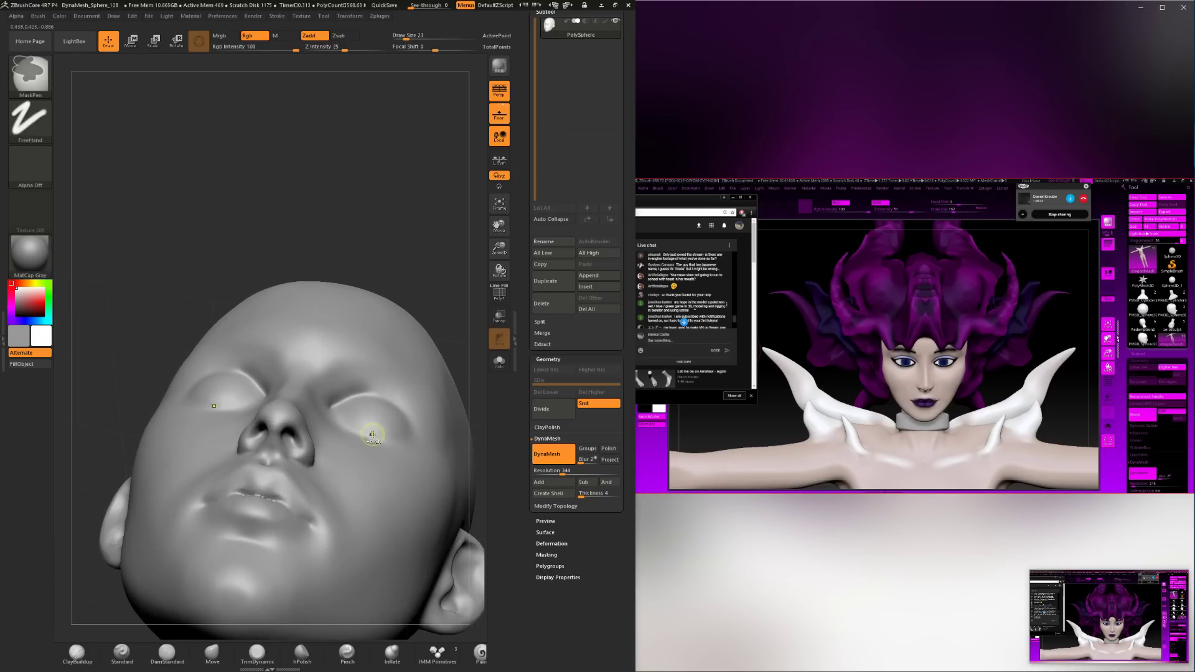
{"action": "mouse_move", "coordinate": [205, 268]}
{"action": "left_mouse_down"}
{"action": "mouse_move", "coordinate": [269, 270]}
{"action": "mouse_move", "coordinate": [266, 318]}
{"action": "left_mouse_up"}
{"action": "mouse_move", "coordinate": [360, 408]}
{"action": "left_mouse_down", "text": "alt"}
{"action": "mouse_move", "coordinate": [368, 480]}
{"action": "mouse_move", "coordinate": [405, 473]}
{"action": "left_mouse_up", "text": "alt"}
{"action": "left_click", "coordinate": [77, 653]}
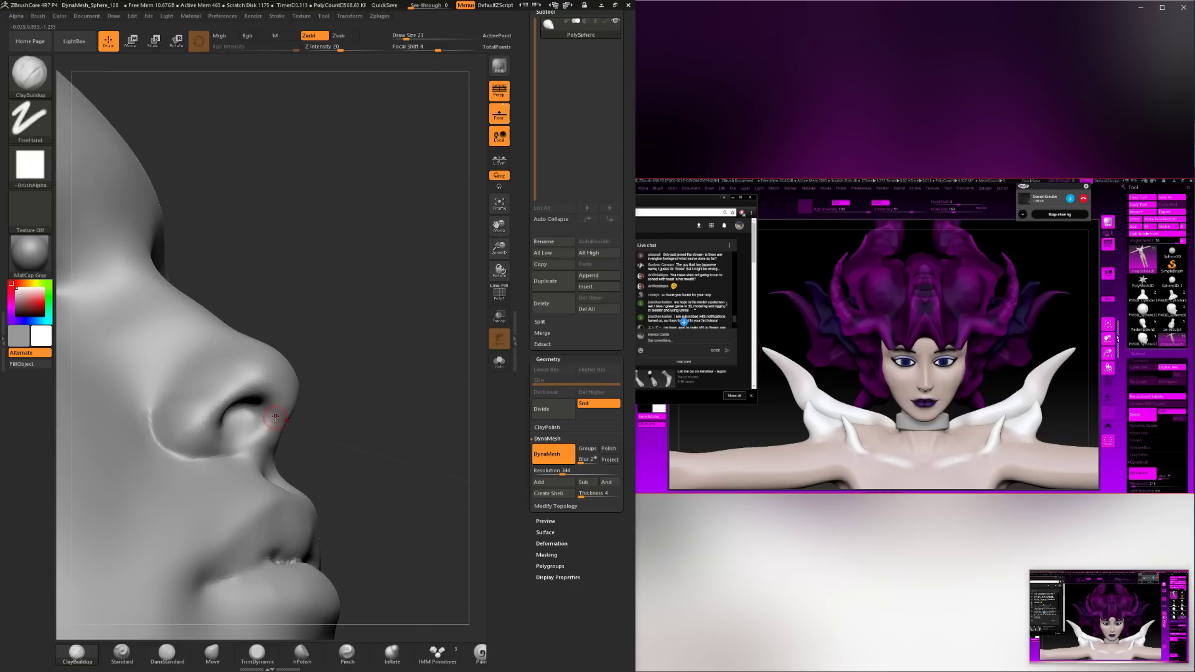
{"action": "key", "text": "space"}
{"action": "left_click_drag", "start_coordinate": [274, 415], "coordinate": [277, 415]}
{"action": "mouse_move", "coordinate": [272, 425]}
{"action": "left_mouse_down"}
{"action": "mouse_move", "coordinate": [224, 457]}
{"action": "mouse_move", "coordinate": [254, 421]}
{"action": "left_mouse_up"}
{"action": "left_click_drag", "start_coordinate": [410, 398], "coordinate": [359, 387]}
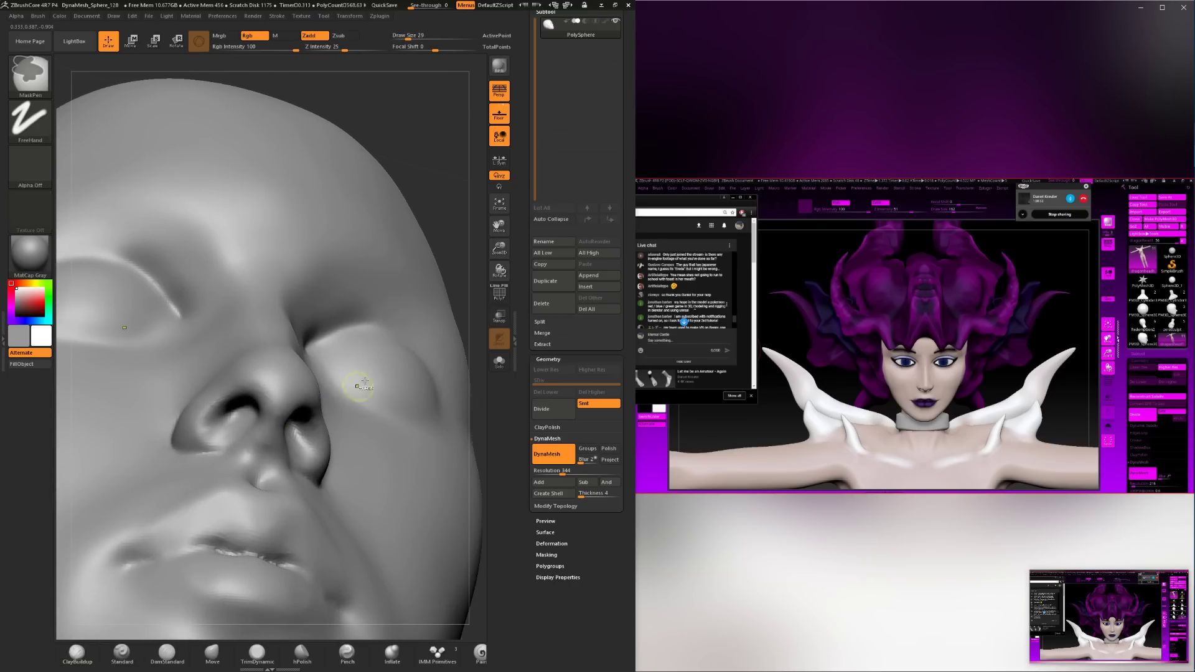
{"action": "left_click_drag", "start_coordinate": [466, 374], "coordinate": [522, 389]}
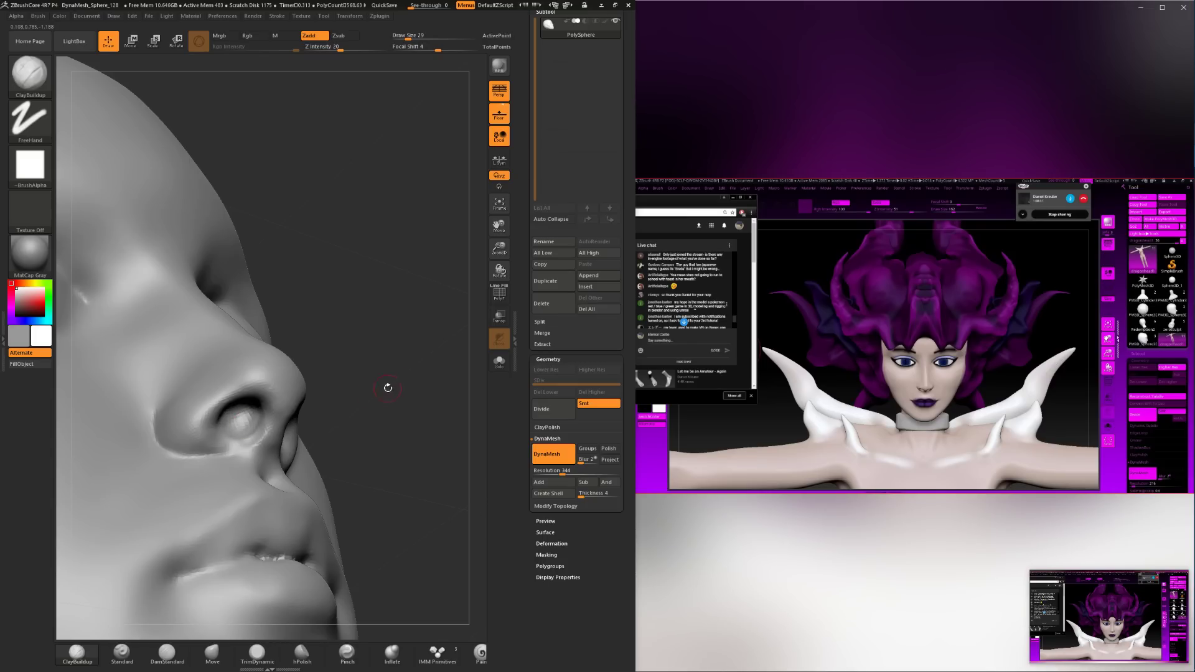
{"action": "mouse_move", "coordinate": [387, 388]}
{"action": "left_mouse_down"}
{"action": "mouse_move", "coordinate": [429, 379]}
{"action": "mouse_move", "coordinate": [279, 443]}
{"action": "mouse_move", "coordinate": [260, 427]}
{"action": "left_mouse_up"}
{"action": "mouse_move", "coordinate": [360, 415]}
{"action": "left_mouse_down"}
{"action": "mouse_move", "coordinate": [280, 413]}
{"action": "mouse_move", "coordinate": [262, 432]}
{"action": "mouse_move", "coordinate": [271, 435]}
{"action": "left_mouse_up"}
Refine the nose tip and nostril area from below with smoothing strokes.
{"action": "key", "text": "space"}
{"action": "mouse_move", "coordinate": [435, 403]}
{"action": "left_mouse_down"}
{"action": "mouse_move", "coordinate": [404, 349]}
{"action": "mouse_move", "coordinate": [461, 387]}
{"action": "mouse_move", "coordinate": [368, 398]}
{"action": "left_mouse_up"}
{"action": "left_click_drag", "start_coordinate": [290, 387], "coordinate": [283, 394], "text": "shift"}
{"action": "mouse_move", "coordinate": [386, 423]}
{"action": "left_mouse_down"}
{"action": "mouse_move", "coordinate": [404, 348]}
{"action": "mouse_move", "coordinate": [412, 497]}
{"action": "mouse_move", "coordinate": [407, 429]}
{"action": "left_mouse_up"}
{"action": "left_click_drag", "start_coordinate": [268, 427], "coordinate": [315, 392], "text": "shift"}
Adjust the shape of the lower face around the mouth, cheeks and chin using the Move brush at draw size 83.
{"action": "mouse_move", "coordinate": [411, 373]}
{"action": "left_mouse_down", "text": "alt"}
{"action": "mouse_move", "coordinate": [422, 296]}
{"action": "mouse_move", "coordinate": [408, 435]}
{"action": "mouse_move", "coordinate": [386, 492]}
{"action": "mouse_move", "coordinate": [436, 507]}
{"action": "mouse_move", "coordinate": [320, 512]}
{"action": "mouse_move", "coordinate": [362, 505]}
{"action": "mouse_move", "coordinate": [404, 476]}
{"action": "mouse_move", "coordinate": [389, 463]}
{"action": "mouse_move", "coordinate": [371, 471]}
{"action": "left_mouse_up", "text": "alt"}
{"action": "key", "text": "space"}
{"action": "key", "text": "space"}
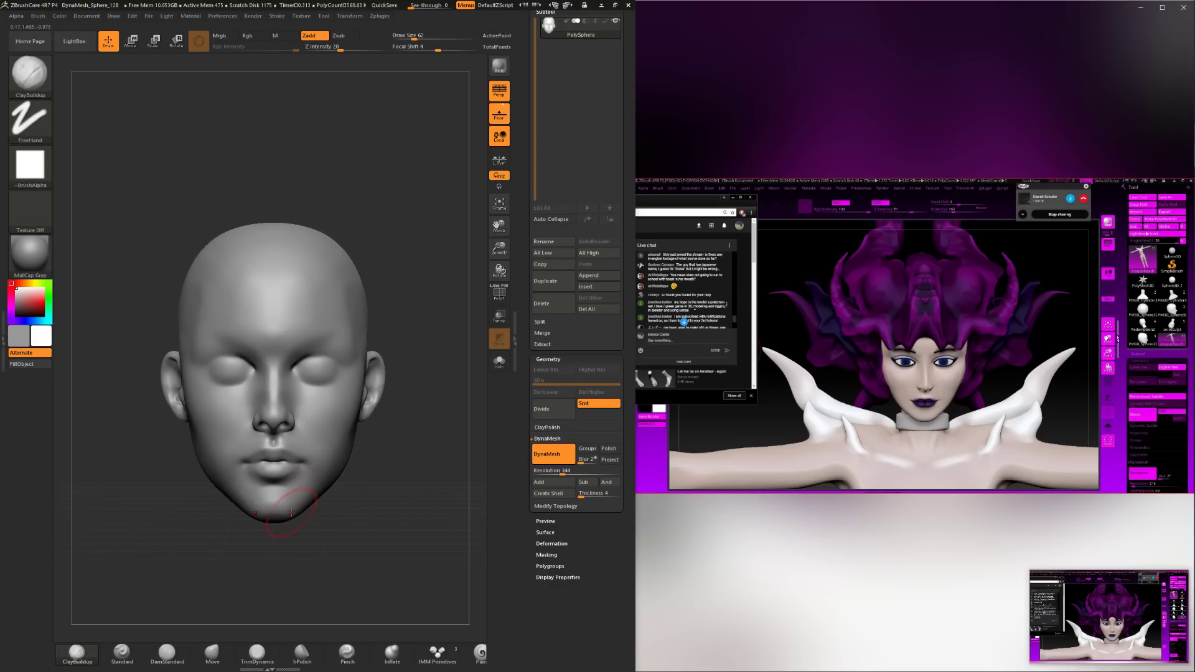
{"action": "key", "text": "b"}
{"action": "key", "text": "m"}
{"action": "key", "text": "v"}
{"action": "key", "text": "space"}
{"action": "left_click_drag", "start_coordinate": [292, 464], "coordinate": [348, 475]}
{"action": "key", "text": "space"}
{"action": "mouse_move", "coordinate": [348, 475]}
{"action": "right_mouse_down"}
{"action": "mouse_move", "coordinate": [321, 467]}
{"action": "mouse_move", "coordinate": [320, 452]}
{"action": "right_mouse_up"}
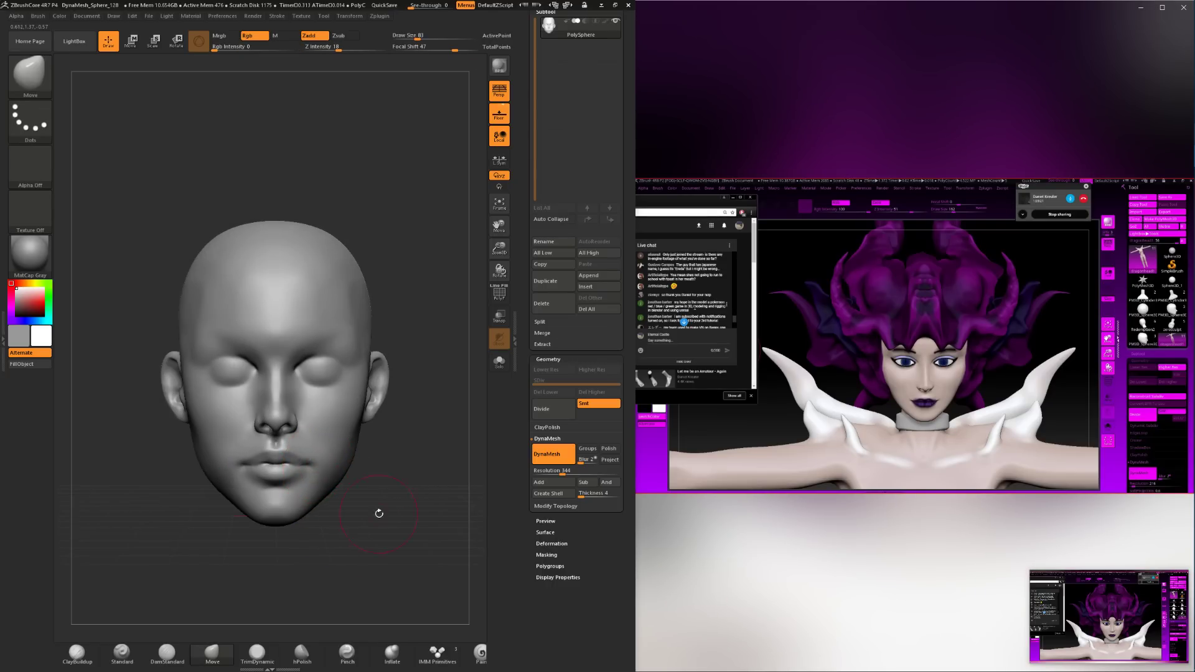
{"action": "right_click_drag", "start_coordinate": [376, 509], "coordinate": [321, 467]}
{"action": "right_click_drag", "start_coordinate": [227, 537], "coordinate": [271, 540]}
{"action": "left_click", "coordinate": [257, 653]}
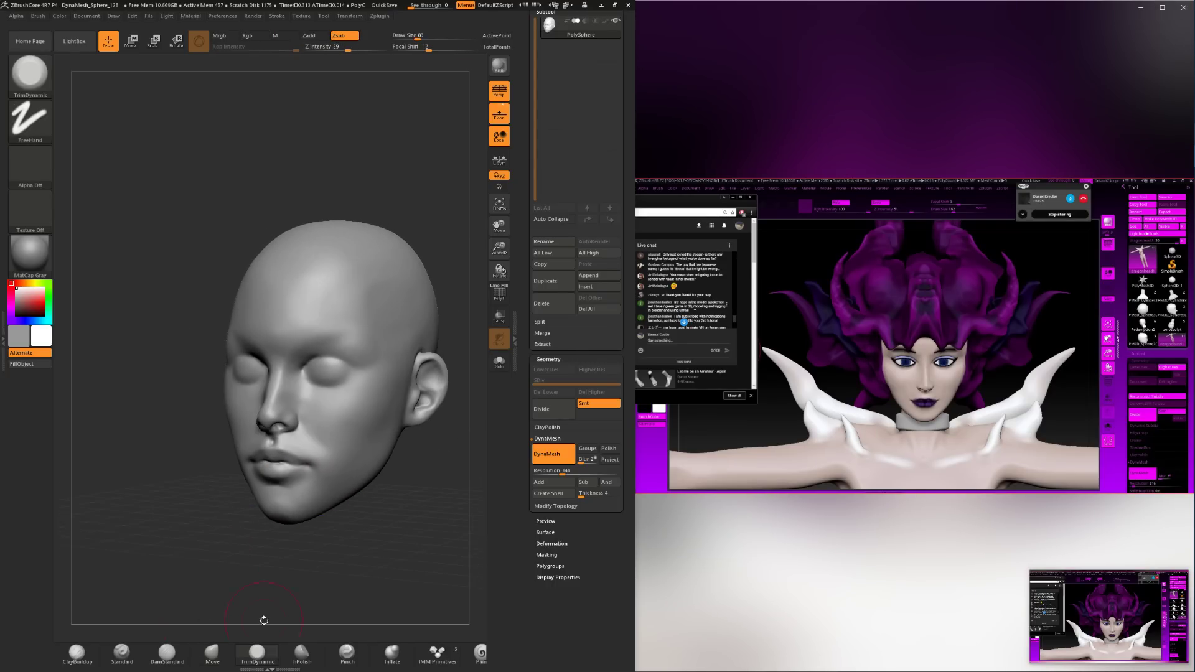
{"action": "key", "text": "space"}
{"action": "left_click_drag", "start_coordinate": [329, 455], "coordinate": [324, 455]}
{"action": "left_click", "coordinate": [77, 653]}
{"action": "key", "text": "space"}
{"action": "left_click_drag", "start_coordinate": [391, 445], "coordinate": [398, 445]}
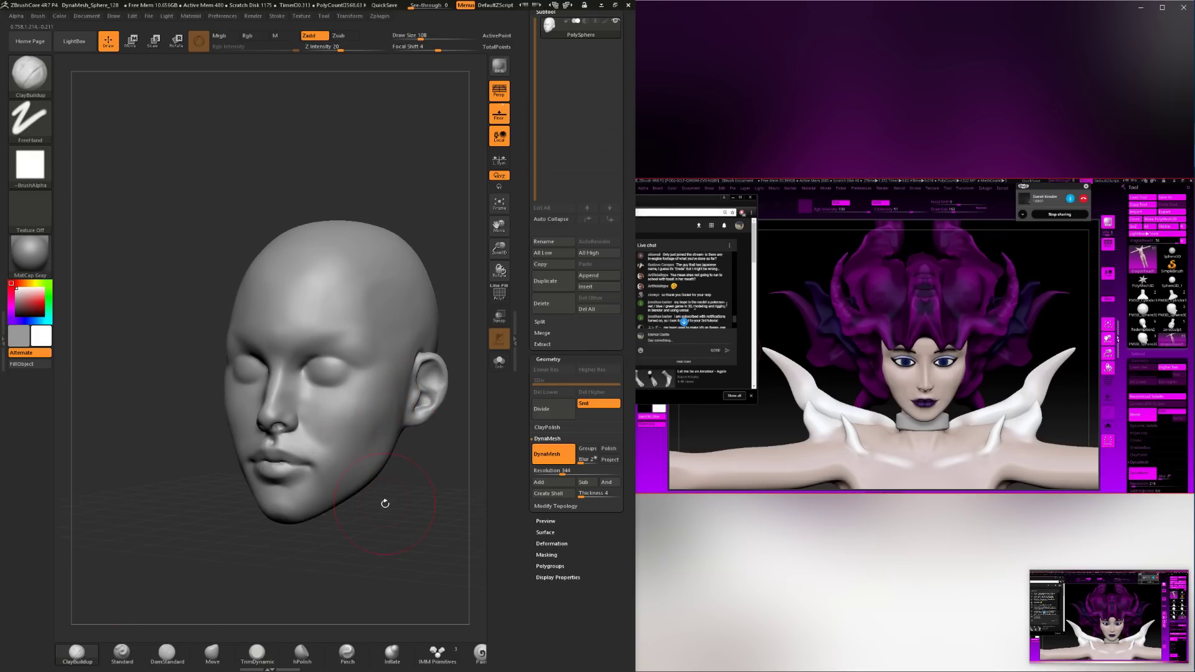
Build up the cheek and cheekbone with ClayBuildup at draw size 46 and smooth the area beneath the outer eye.
{"action": "mouse_move", "coordinate": [385, 503]}
{"action": "left_mouse_down"}
{"action": "mouse_move", "coordinate": [382, 446]}
{"action": "mouse_move", "coordinate": [395, 458]}
{"action": "mouse_move", "coordinate": [361, 433]}
{"action": "left_mouse_up"}
{"action": "key", "text": "space"}
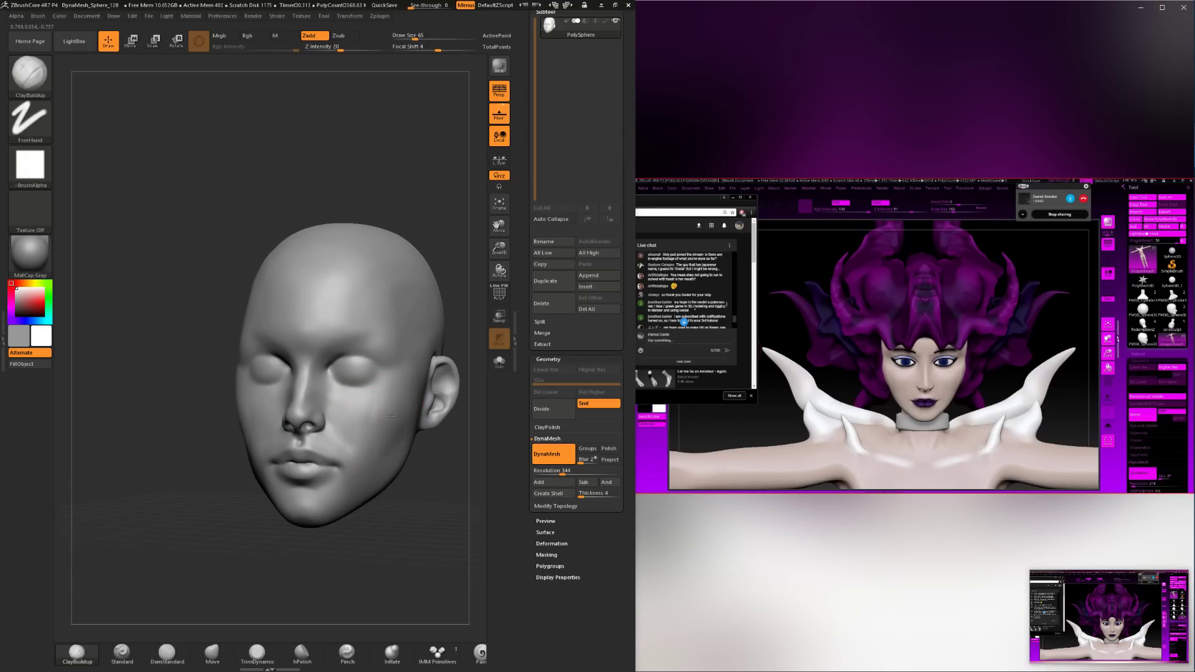
{"action": "mouse_move", "coordinate": [400, 444]}
{"action": "left_mouse_down"}
{"action": "mouse_move", "coordinate": [415, 478]}
{"action": "mouse_move", "coordinate": [424, 461]}
{"action": "mouse_move", "coordinate": [387, 405]}
{"action": "left_mouse_up"}
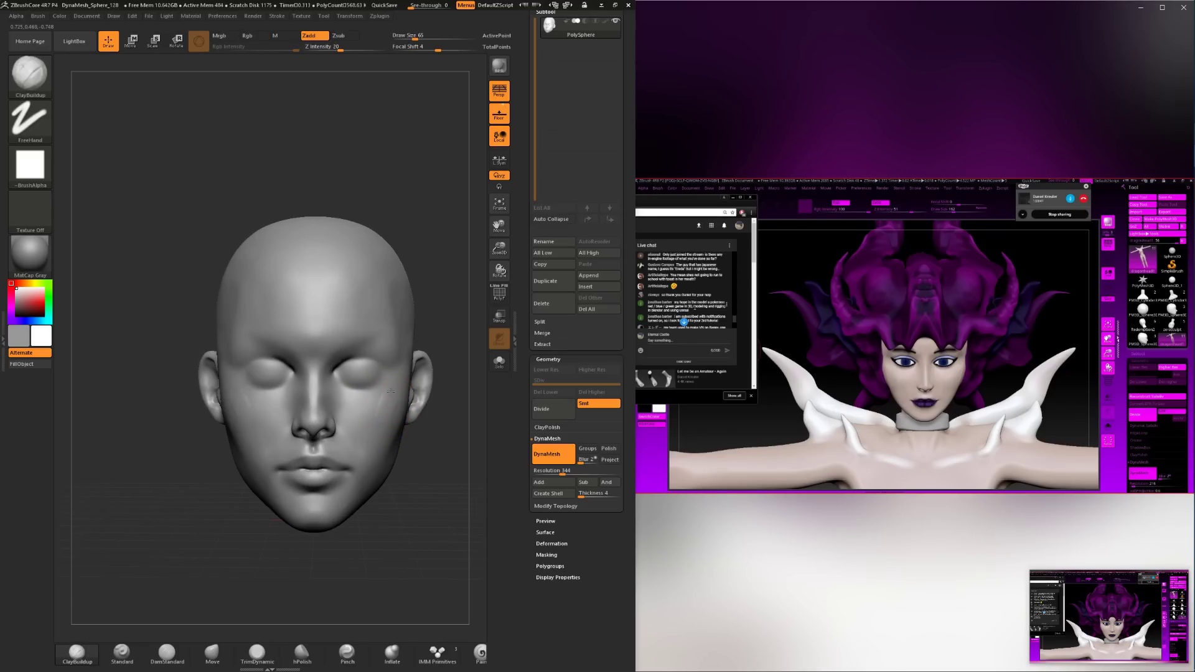
{"action": "key", "text": "space"}
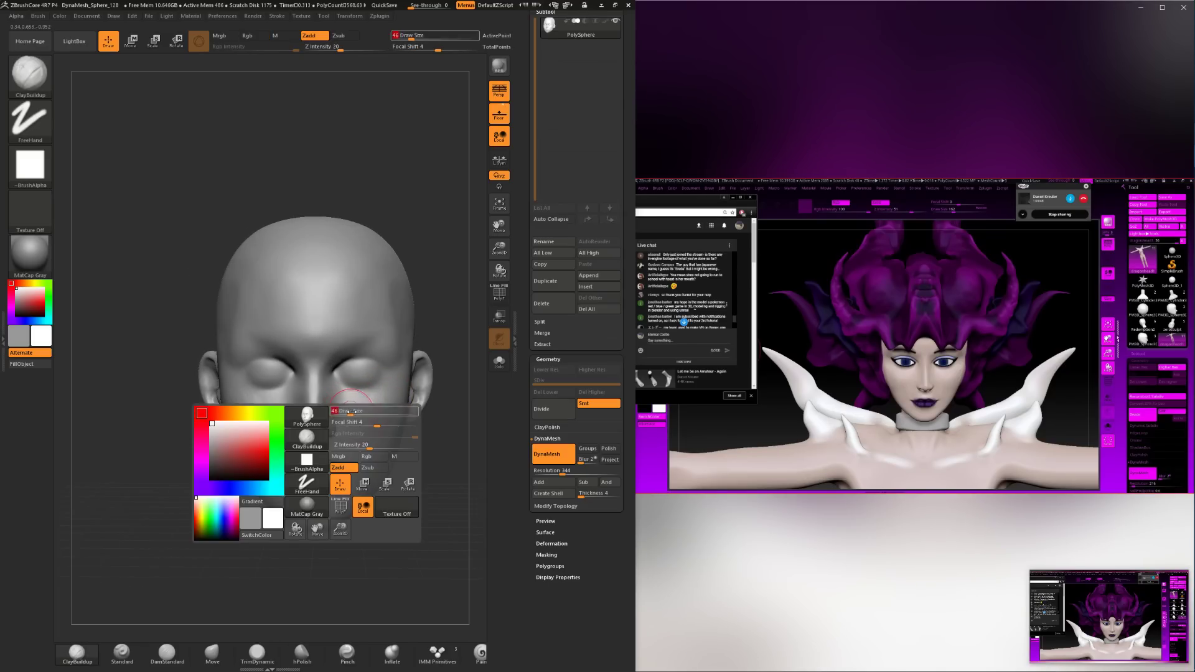
{"action": "left_click_drag", "start_coordinate": [353, 409], "coordinate": [348, 409]}
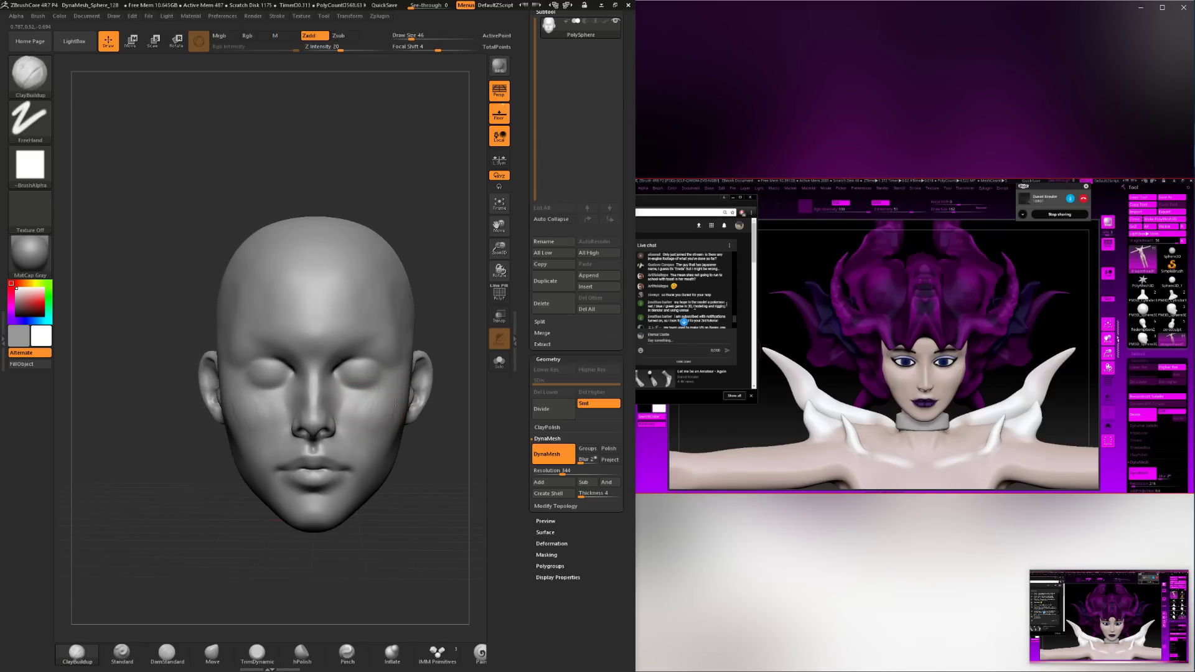
{"action": "left_click_drag", "start_coordinate": [438, 467], "coordinate": [393, 461]}
{"action": "left_click_drag", "start_coordinate": [392, 421], "coordinate": [386, 397], "text": "shift"}
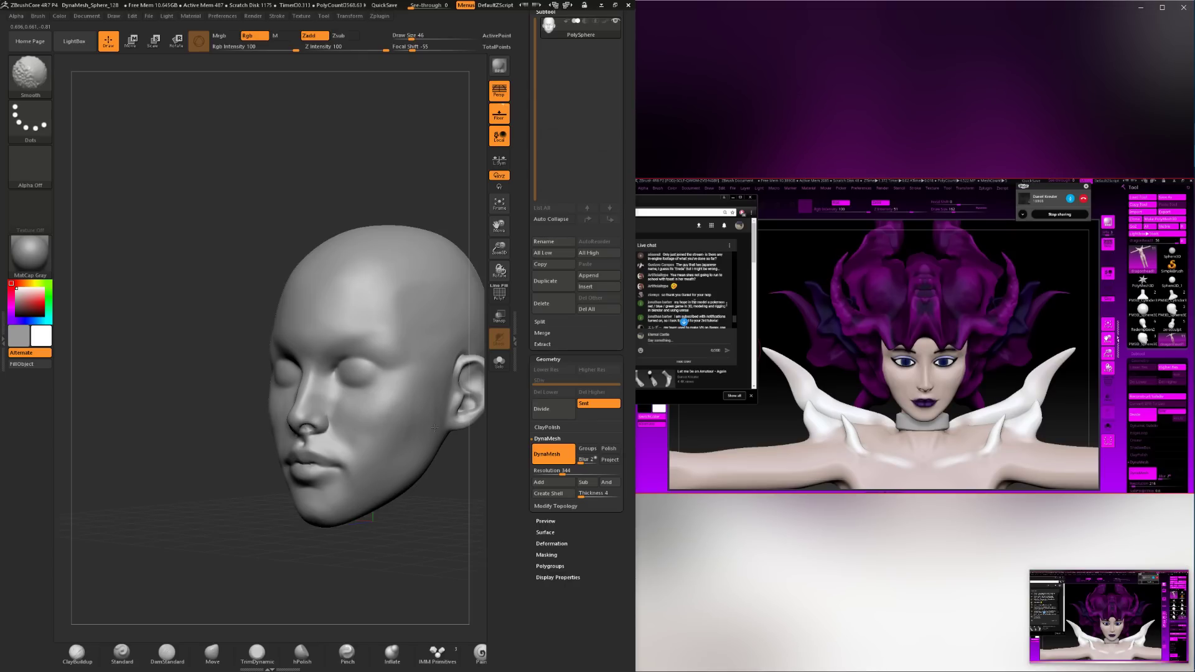
Build up the cheek and jaw with ClayBuildup at draw size 62 and smooth the side of the face.
{"action": "left_click_drag", "start_coordinate": [367, 529], "coordinate": [435, 526]}
{"action": "mouse_move", "coordinate": [430, 523]}
{"action": "left_mouse_down", "text": "alt"}
{"action": "mouse_move", "coordinate": [409, 465]}
{"action": "mouse_move", "coordinate": [405, 488]}
{"action": "mouse_move", "coordinate": [370, 462]}
{"action": "left_mouse_up", "text": "alt"}
{"action": "key", "text": "space"}
{"action": "left_click", "coordinate": [391, 456]}
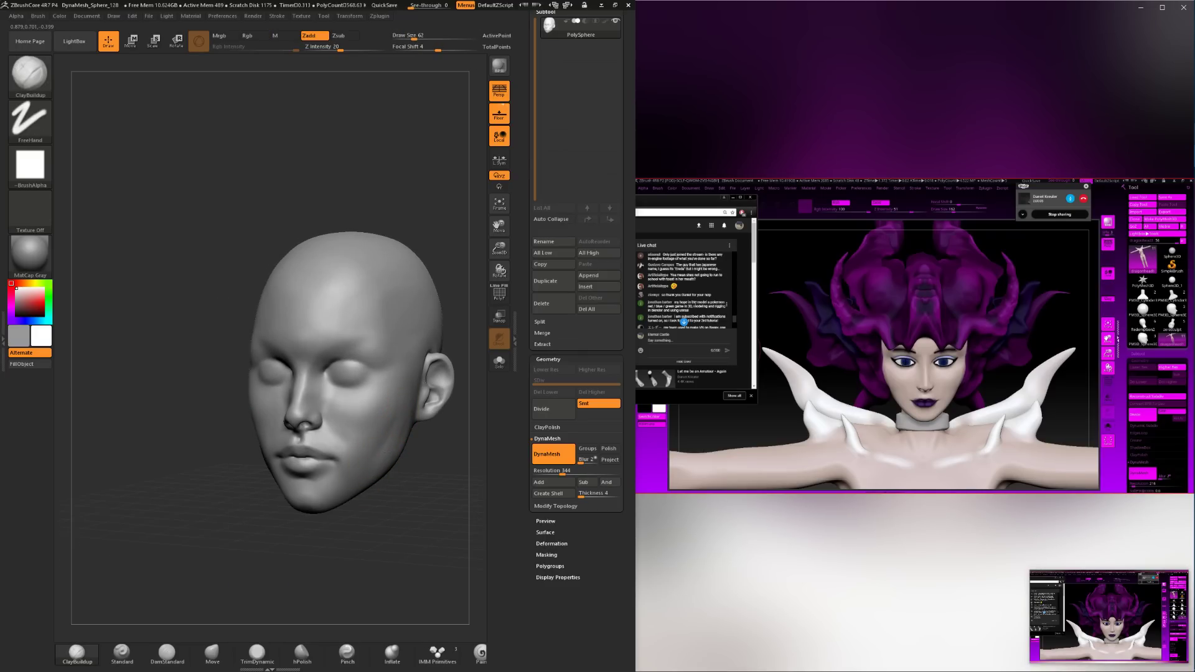
{"action": "left_click_drag", "start_coordinate": [413, 495], "coordinate": [427, 443]}
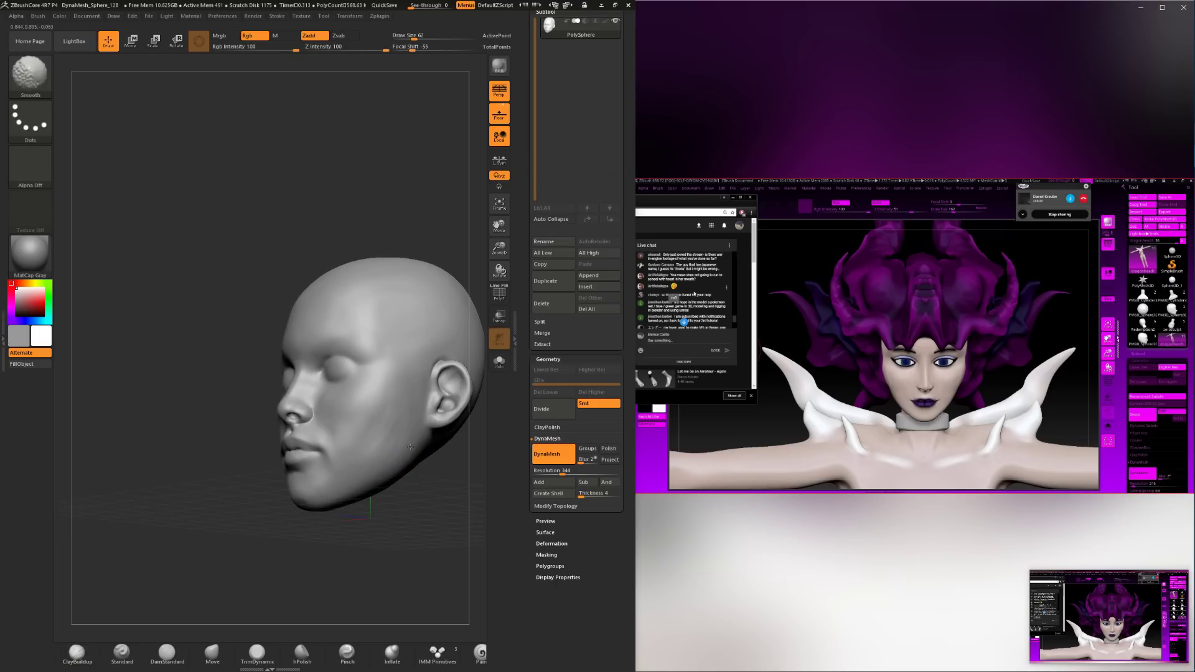
{"action": "left_click_drag", "start_coordinate": [421, 522], "coordinate": [375, 442], "text": "shift"}
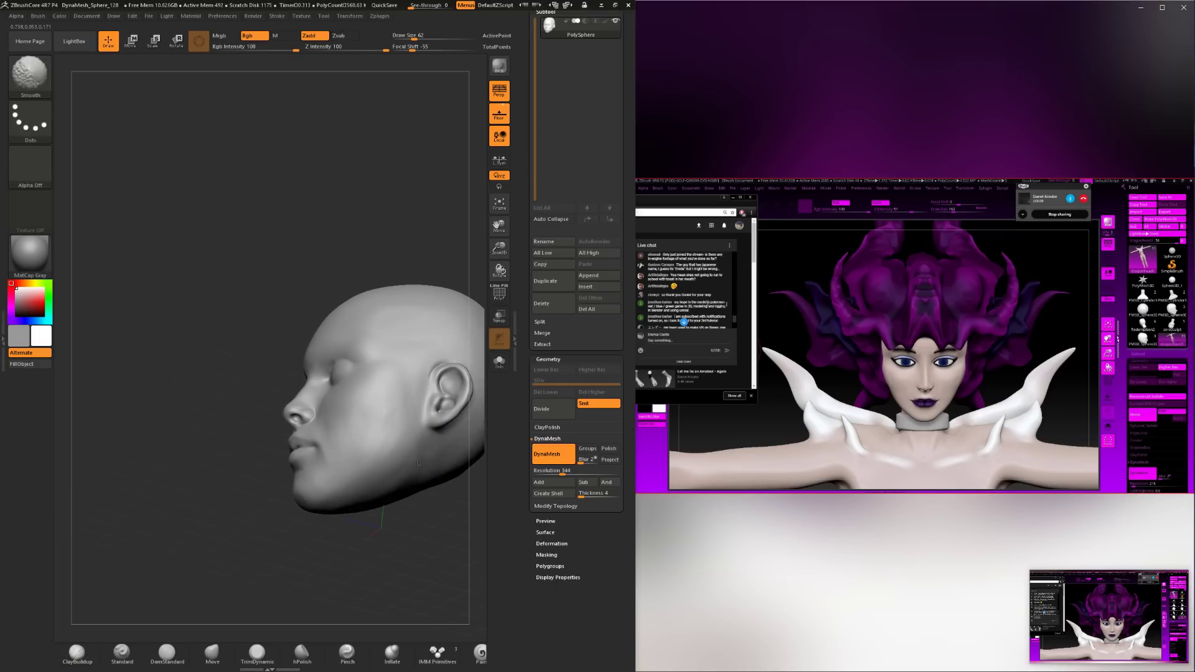
{"action": "mouse_move", "coordinate": [398, 554]}
{"action": "left_mouse_down"}
{"action": "mouse_move", "coordinate": [416, 581]}
{"action": "mouse_move", "coordinate": [272, 587]}
{"action": "left_mouse_up"}
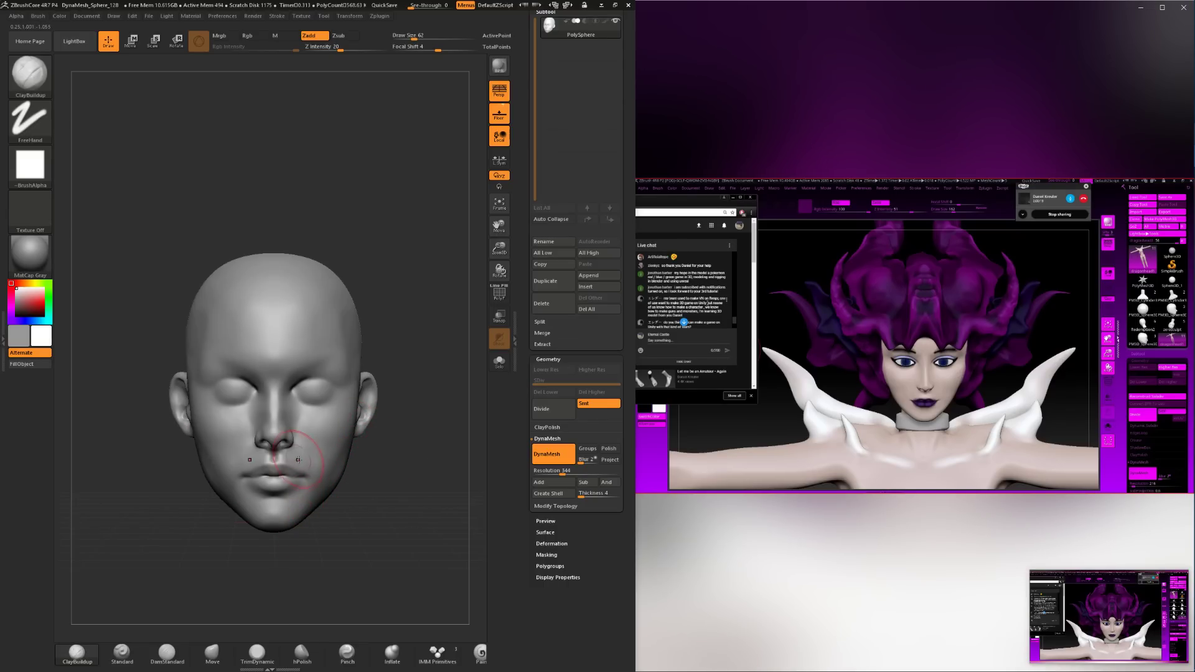
Step through the undo history and compare the states of the head from front and three-quarter views.
{"action": "left_click_drag", "start_coordinate": [358, 496], "coordinate": [363, 523]}
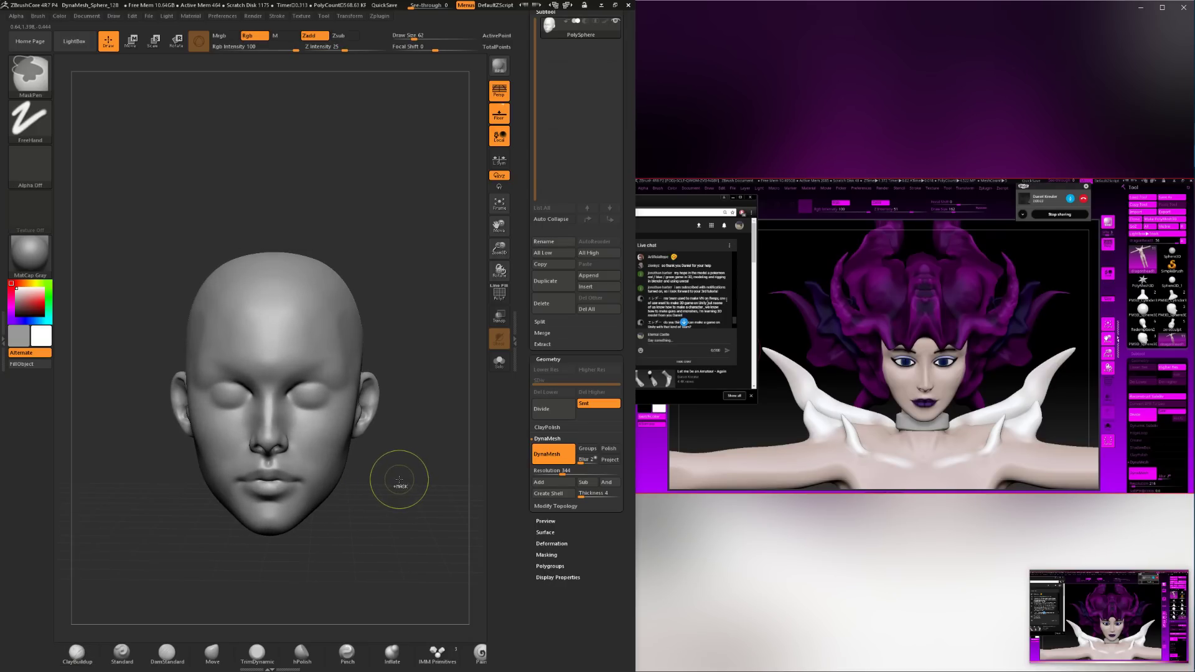
{"action": "key", "text": "ctrl+shift"}
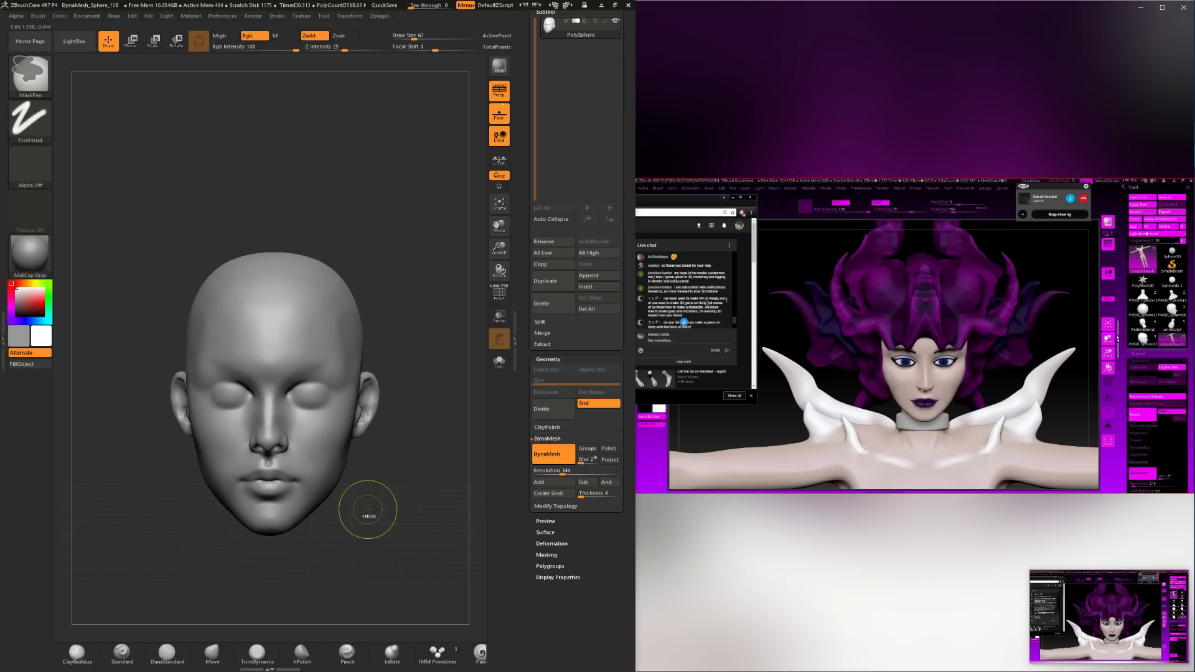
{"action": "key", "text": "ctrl+shift+z"}
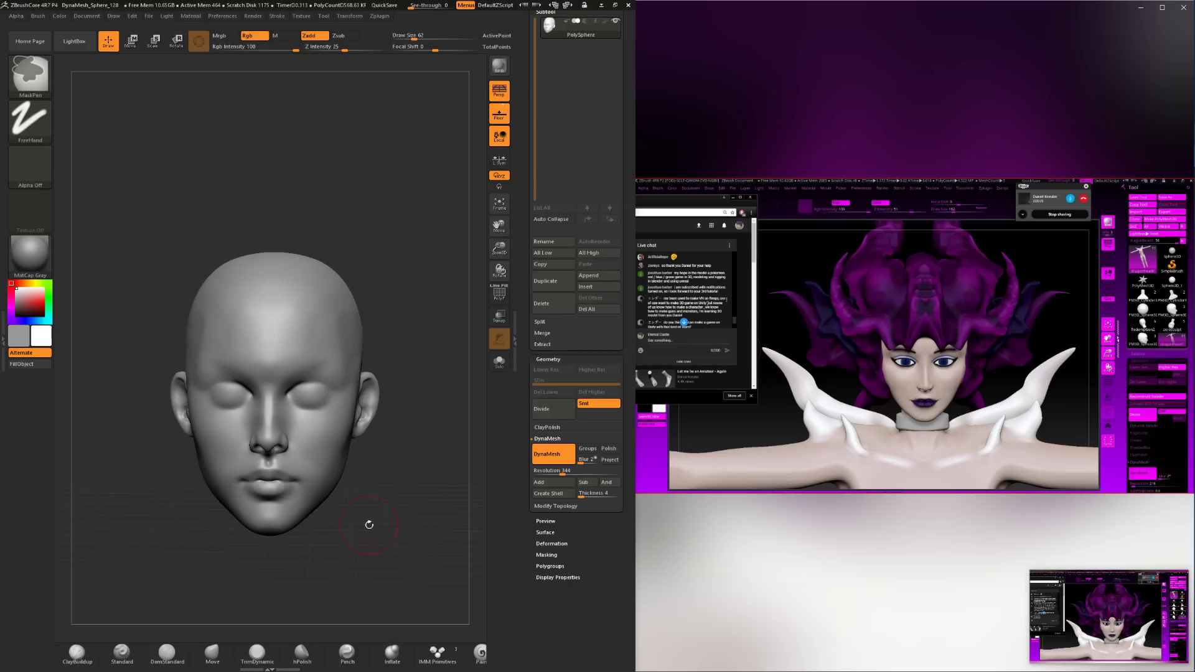
{"action": "left_click_drag", "start_coordinate": [368, 523], "coordinate": [362, 545]}
{"action": "key", "text": "ctrl"}
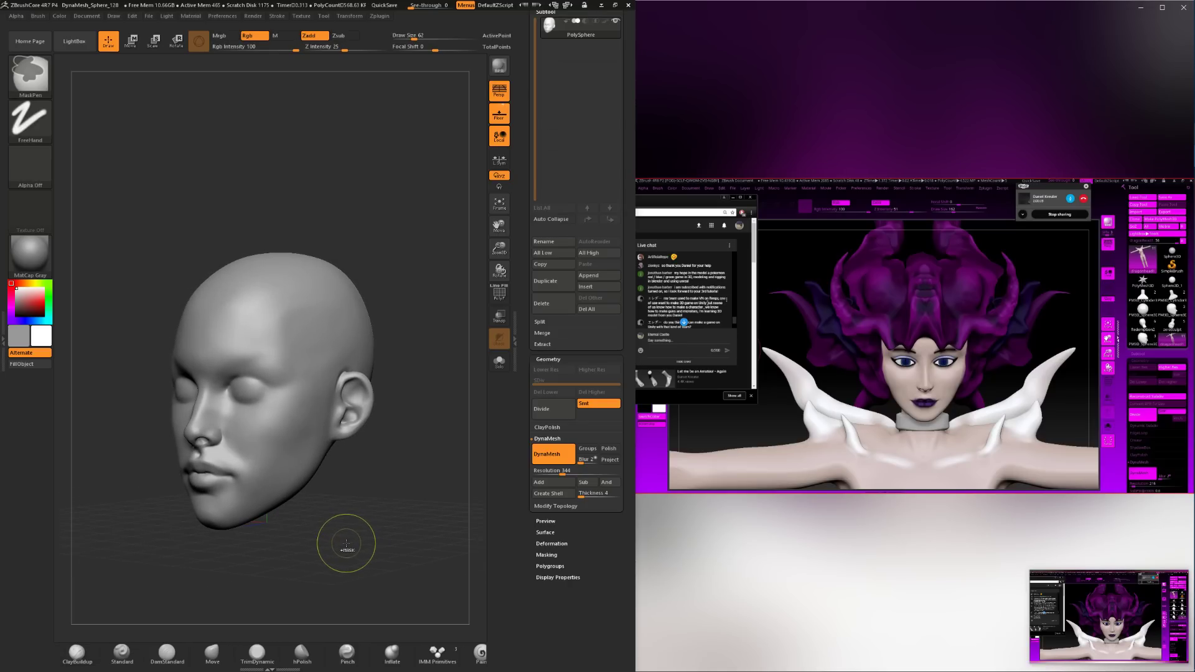
{"action": "left_click_drag", "start_coordinate": [339, 545], "coordinate": [344, 539]}
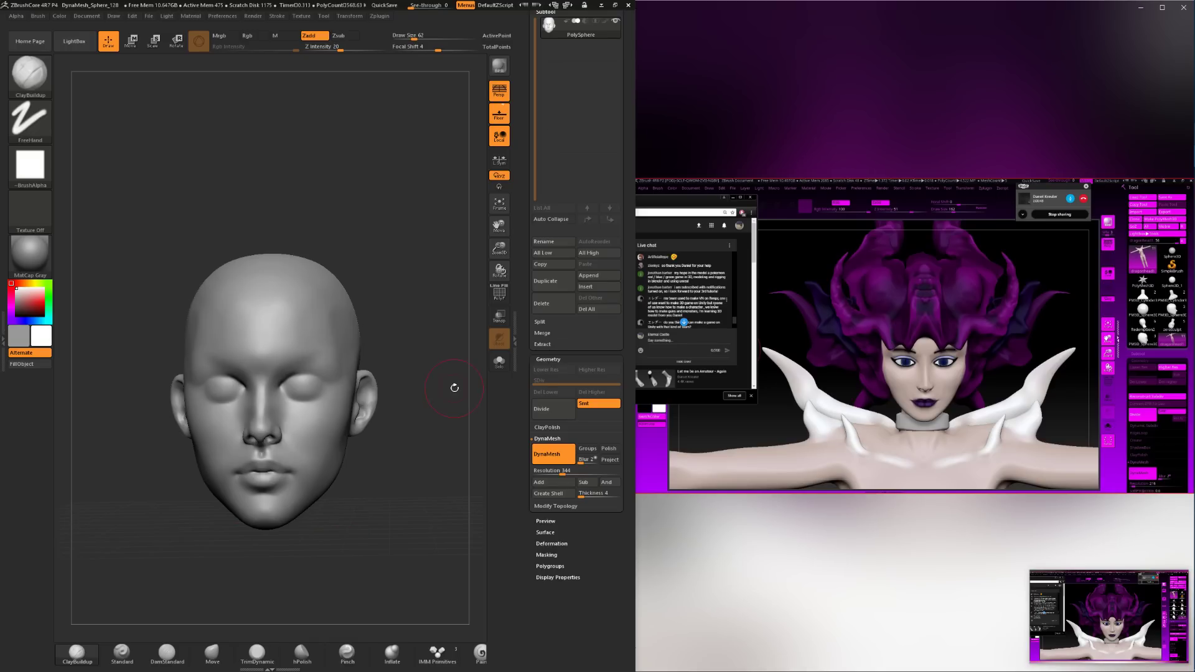
{"action": "left_click_drag", "start_coordinate": [383, 586], "coordinate": [373, 541]}
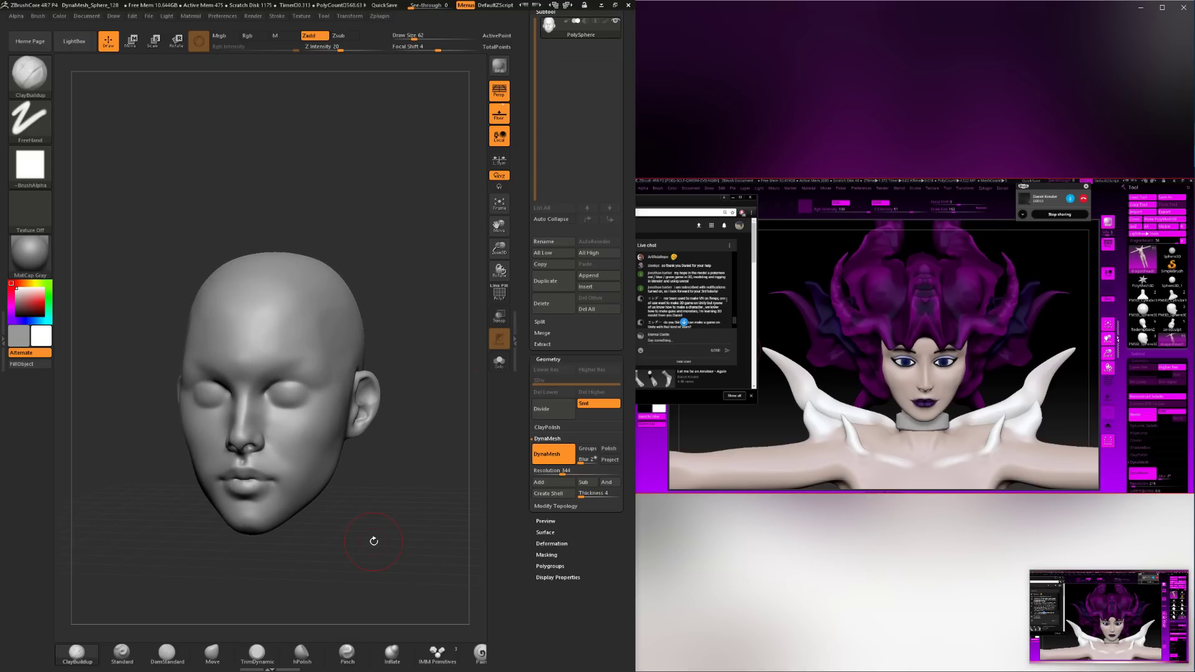
{"action": "left_click_drag", "start_coordinate": [373, 541], "coordinate": [368, 468]}
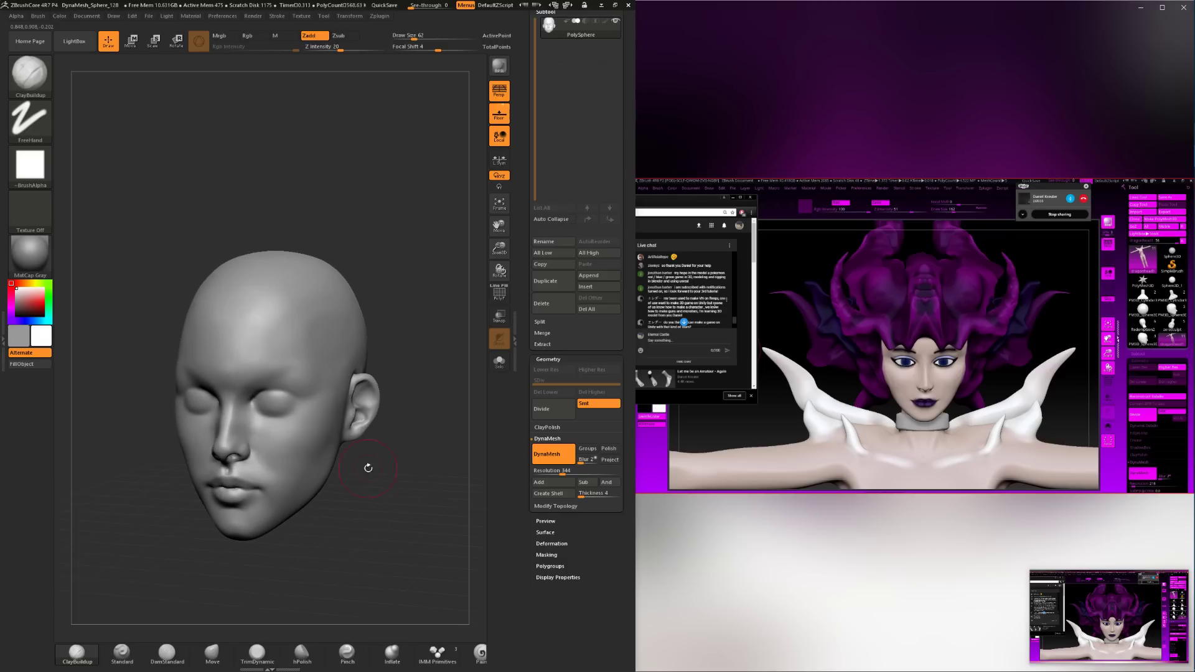
Smooth the forehead, accepting the removal of the newer undo history entries.
{"action": "key", "text": "shift"}
{"action": "left_click", "coordinate": [274, 313], "text": "shift"}
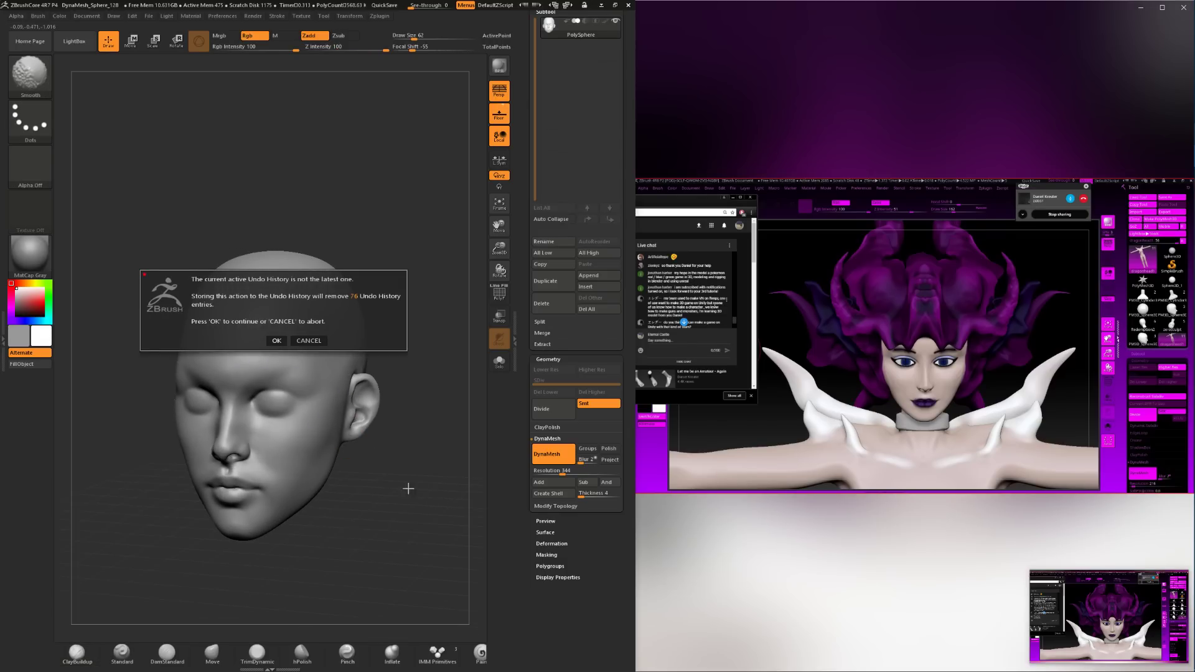
{"action": "left_click", "coordinate": [276, 341]}
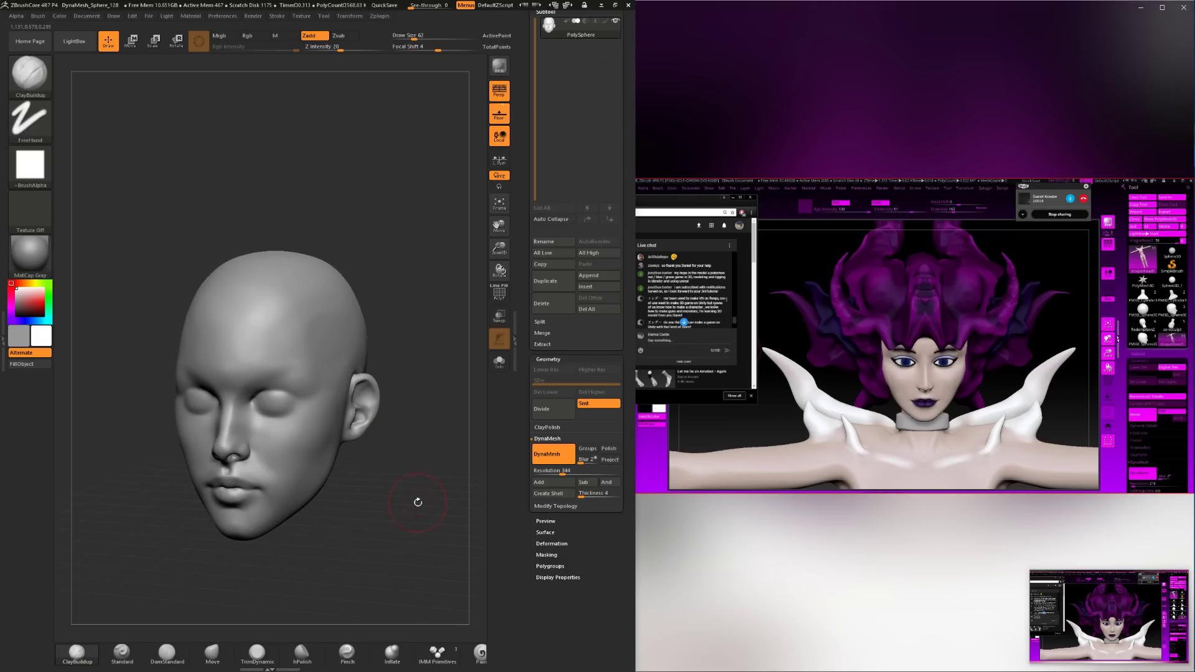
{"action": "mouse_move", "coordinate": [411, 514]}
{"action": "left_mouse_down"}
{"action": "mouse_move", "coordinate": [429, 525]}
{"action": "mouse_move", "coordinate": [400, 533]}
{"action": "left_mouse_up"}
{"action": "key", "text": "shift"}
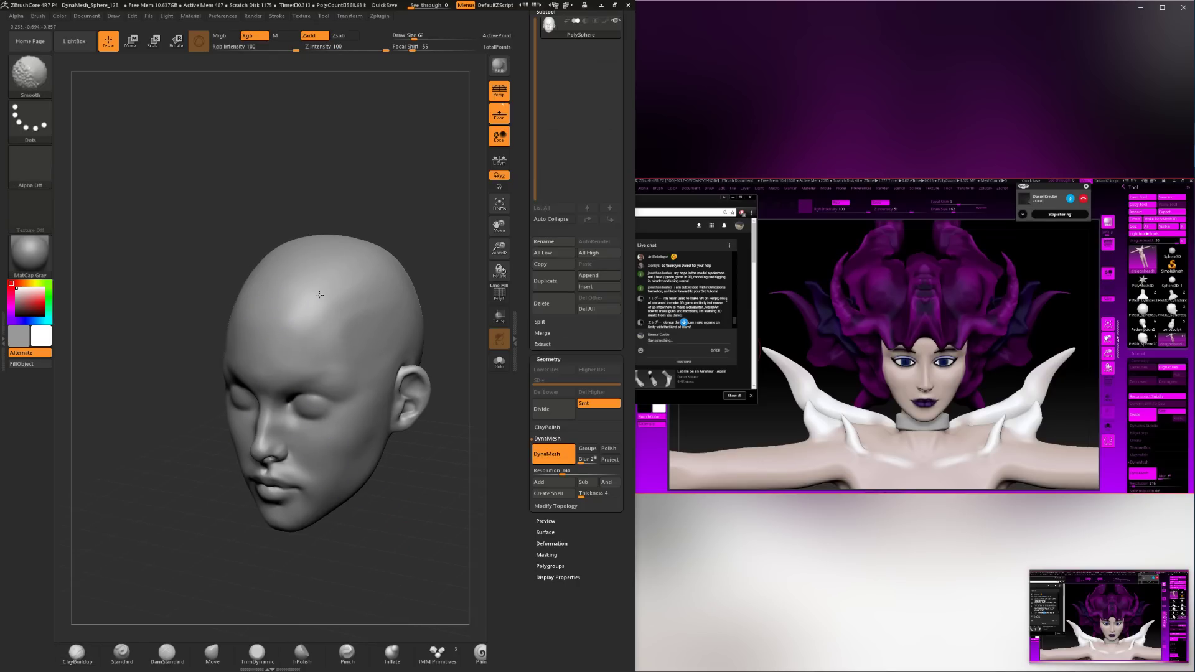
{"action": "left_click_drag", "start_coordinate": [319, 294], "coordinate": [325, 311], "text": "shift"}
{"action": "left_click_drag", "start_coordinate": [387, 503], "coordinate": [400, 522], "text": "shift"}
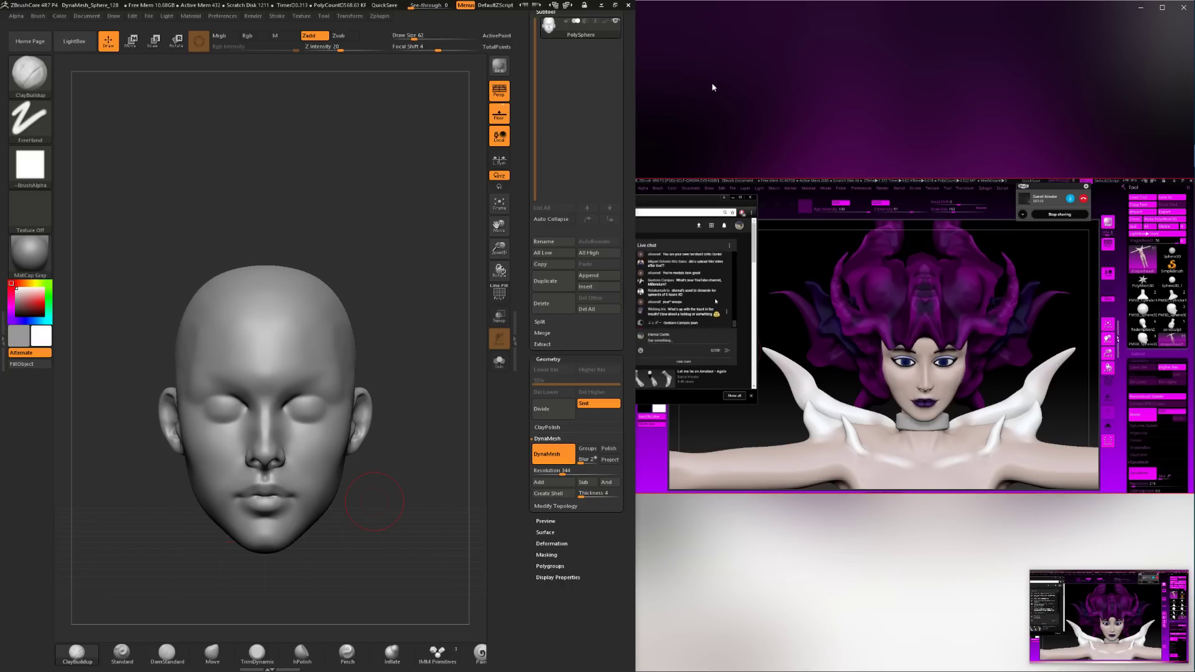
Refine the forehead and brow surface with further smoothing from front and three-quarter views.
{"action": "left_click_drag", "start_coordinate": [396, 417], "coordinate": [375, 277]}
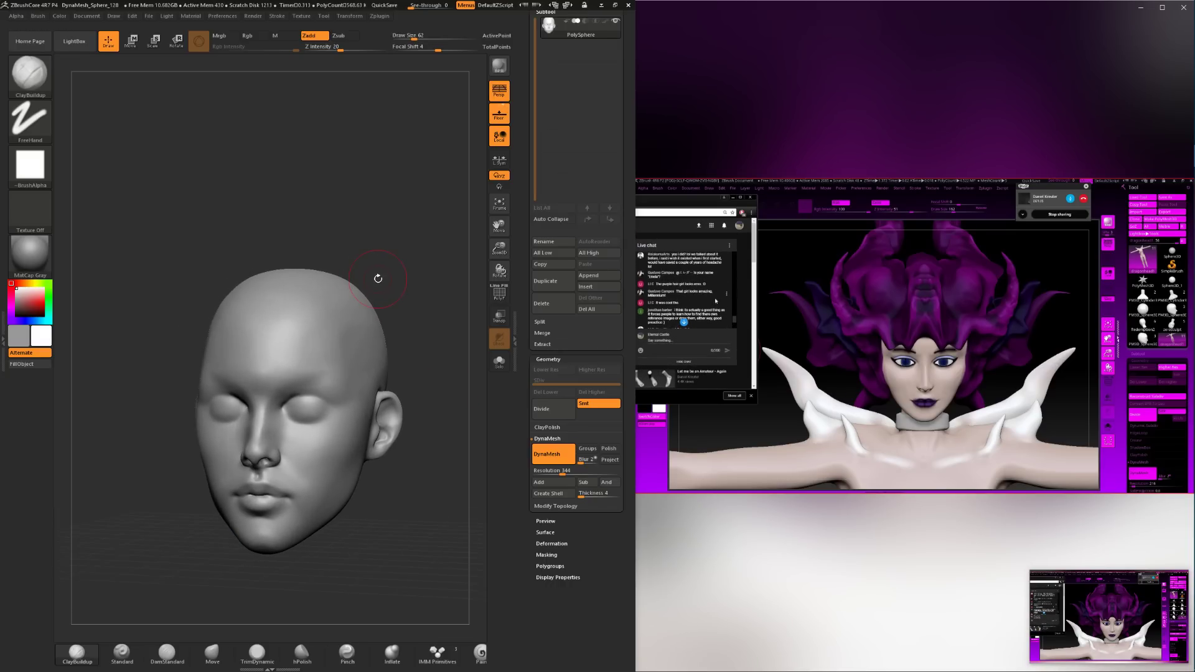
{"action": "mouse_move", "coordinate": [459, 254]}
{"action": "left_mouse_down"}
{"action": "mouse_move", "coordinate": [413, 288]}
{"action": "mouse_move", "coordinate": [449, 305]}
{"action": "mouse_move", "coordinate": [434, 310]}
{"action": "left_mouse_up"}
{"action": "key", "text": "shift"}
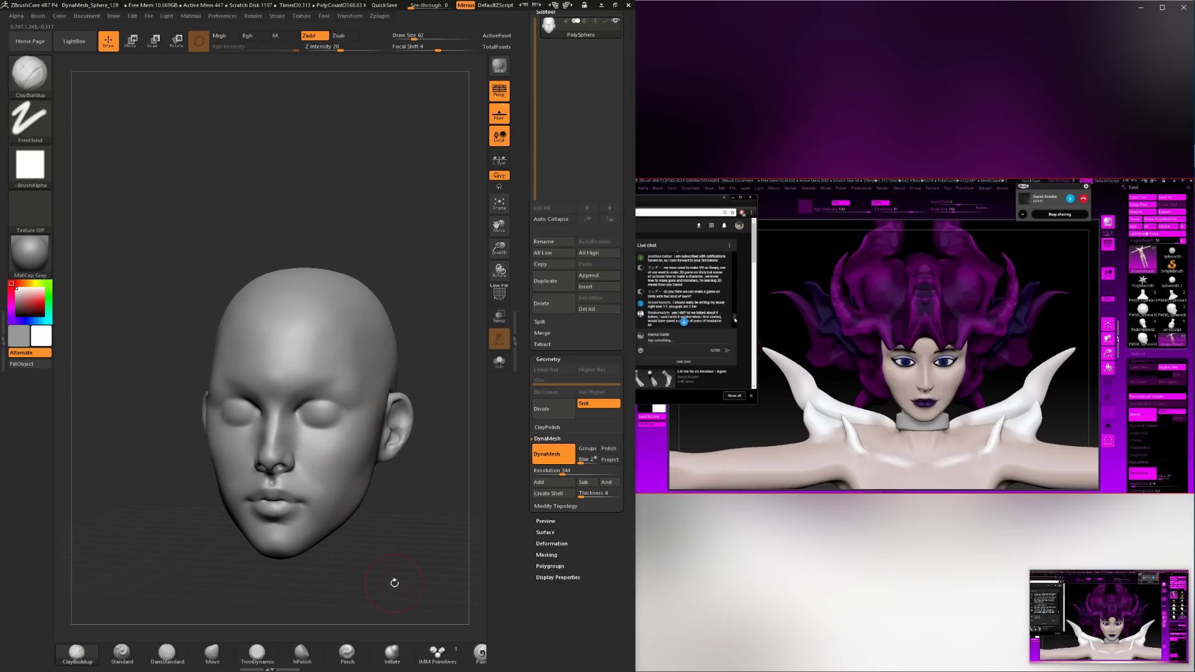
{"action": "left_click_drag", "start_coordinate": [394, 581], "coordinate": [395, 565]}
{"action": "key", "text": "shift"}
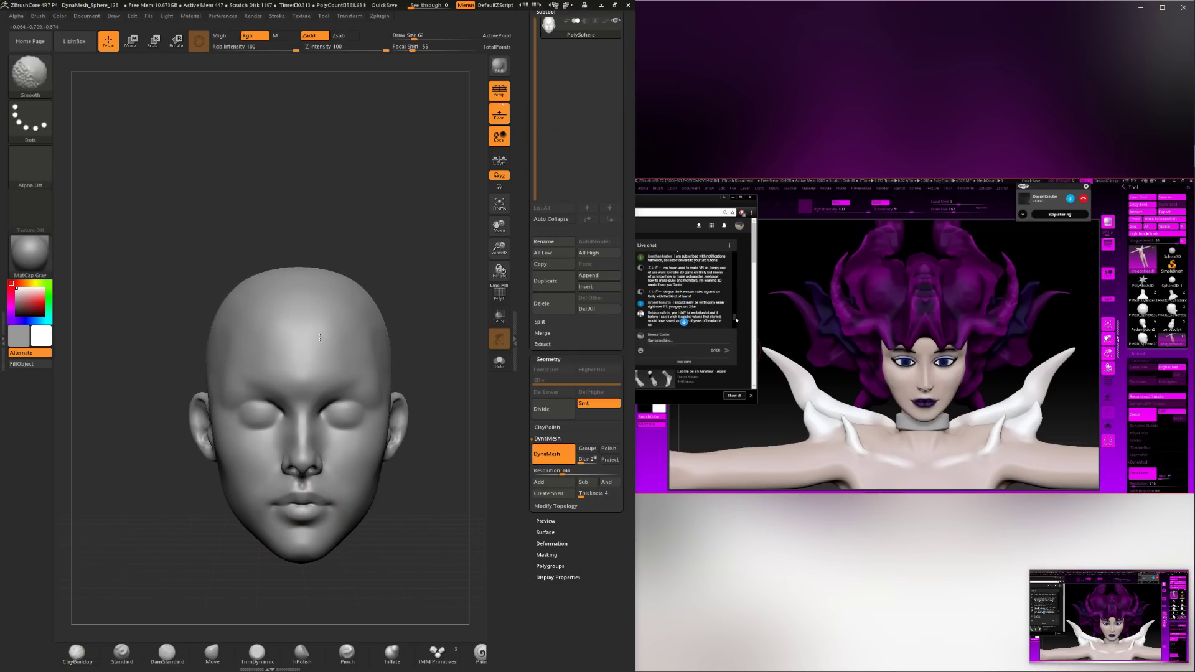
{"action": "left_click_drag", "start_coordinate": [450, 468], "coordinate": [363, 497]}
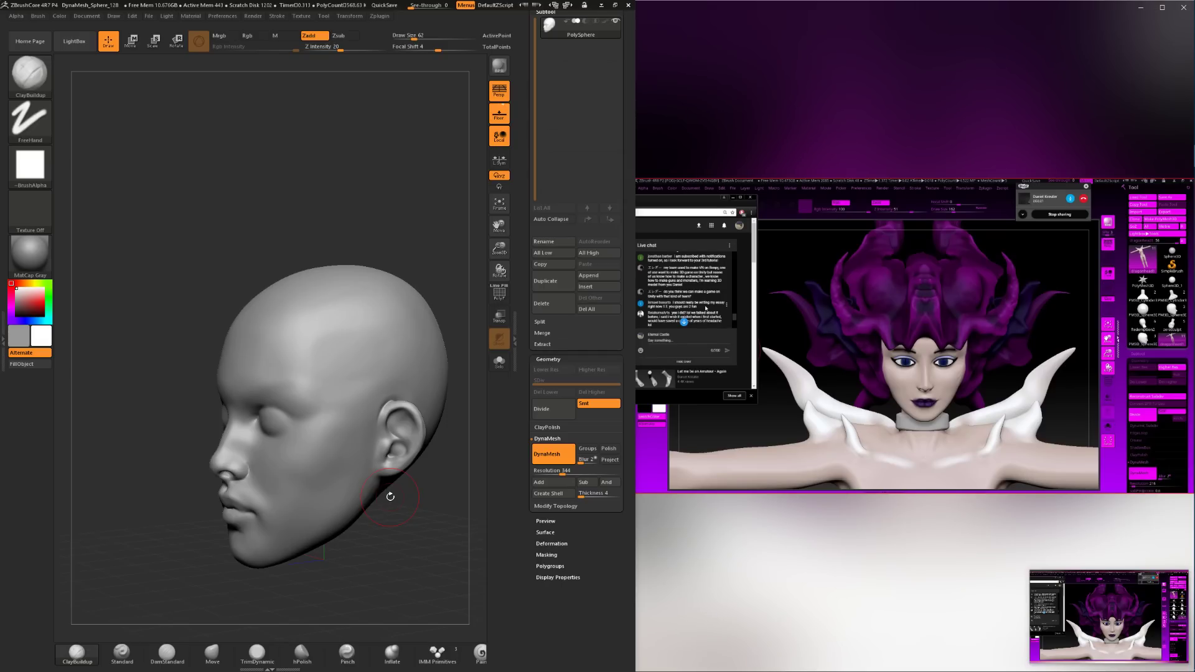
Set the brush draw size to 37 and smooth the side of the skull around the temple.
{"action": "mouse_move", "coordinate": [410, 520]}
{"action": "left_mouse_down"}
{"action": "mouse_move", "coordinate": [399, 601]}
{"action": "mouse_move", "coordinate": [320, 498]}
{"action": "left_mouse_up"}
{"action": "key", "text": "space"}
{"action": "left_click_drag", "start_coordinate": [366, 427], "coordinate": [360, 427]}
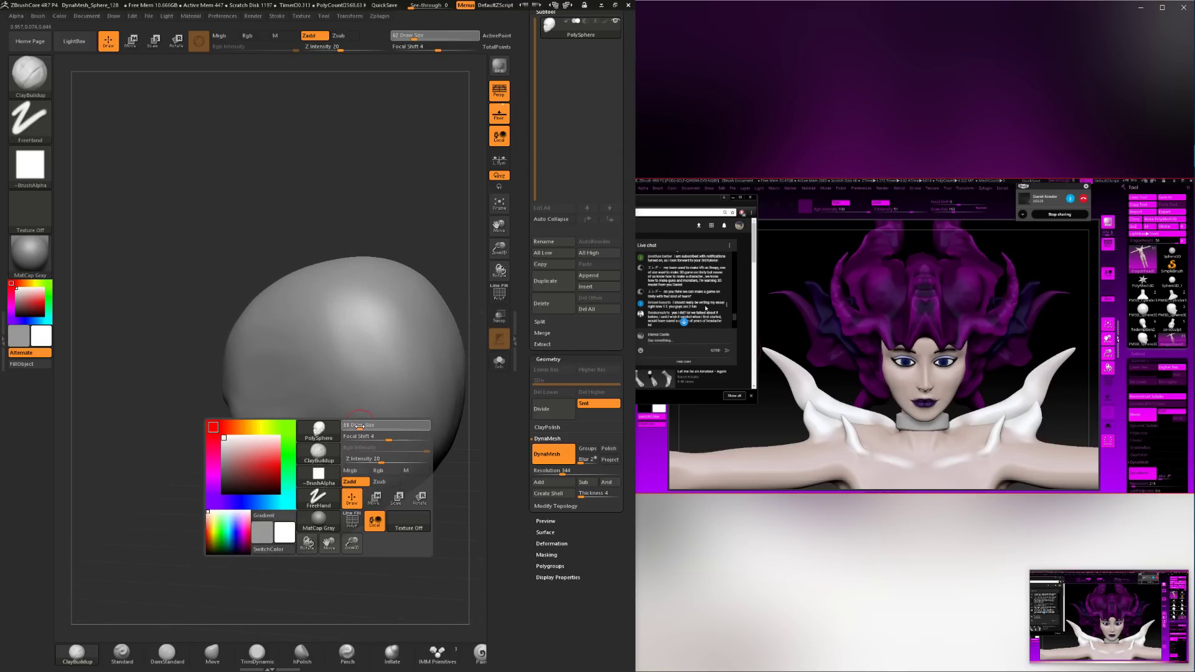
{"action": "mouse_move", "coordinate": [405, 560]}
{"action": "left_mouse_down", "text": "alt"}
{"action": "mouse_move", "coordinate": [414, 581]}
{"action": "mouse_move", "coordinate": [395, 488]}
{"action": "left_mouse_up", "text": "alt"}
{"action": "key", "text": "shift"}
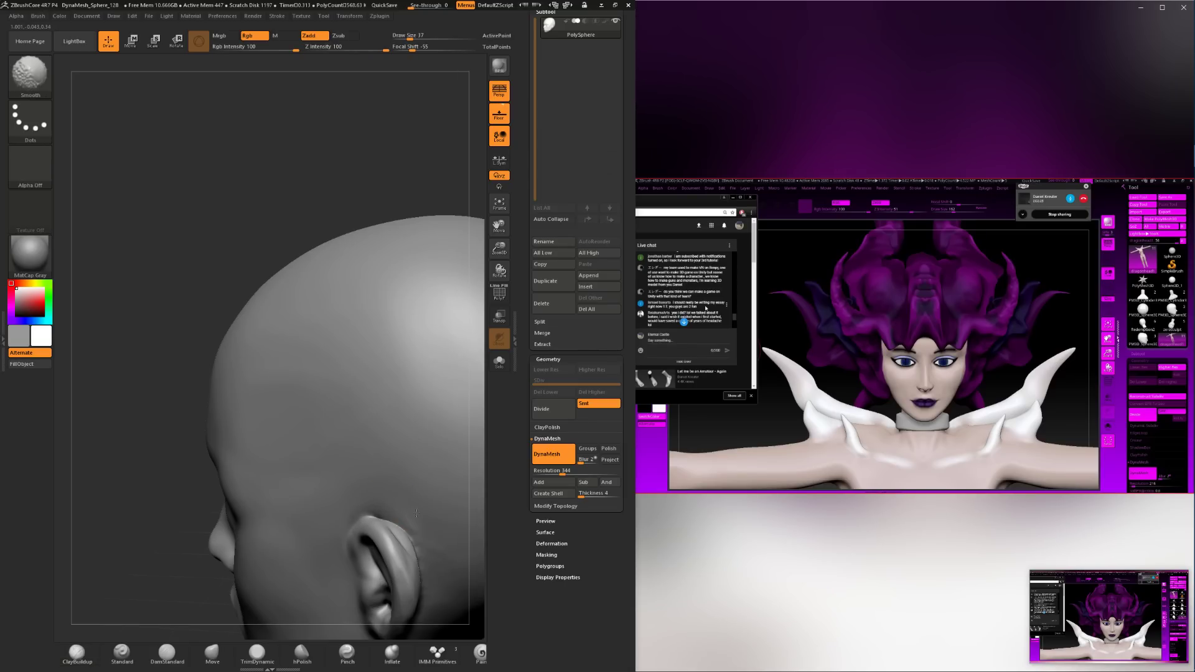
{"action": "mouse_move", "coordinate": [209, 597]}
{"action": "left_mouse_down", "text": "alt"}
{"action": "mouse_move", "coordinate": [192, 567]}
{"action": "mouse_move", "coordinate": [196, 431]}
{"action": "left_mouse_up", "text": "alt"}
Smooth the upper forehead toward the hairline.
{"action": "mouse_move", "coordinate": [128, 491]}
{"action": "left_mouse_down"}
{"action": "mouse_move", "coordinate": [158, 542]}
{"action": "mouse_move", "coordinate": [215, 560]}
{"action": "left_mouse_up"}
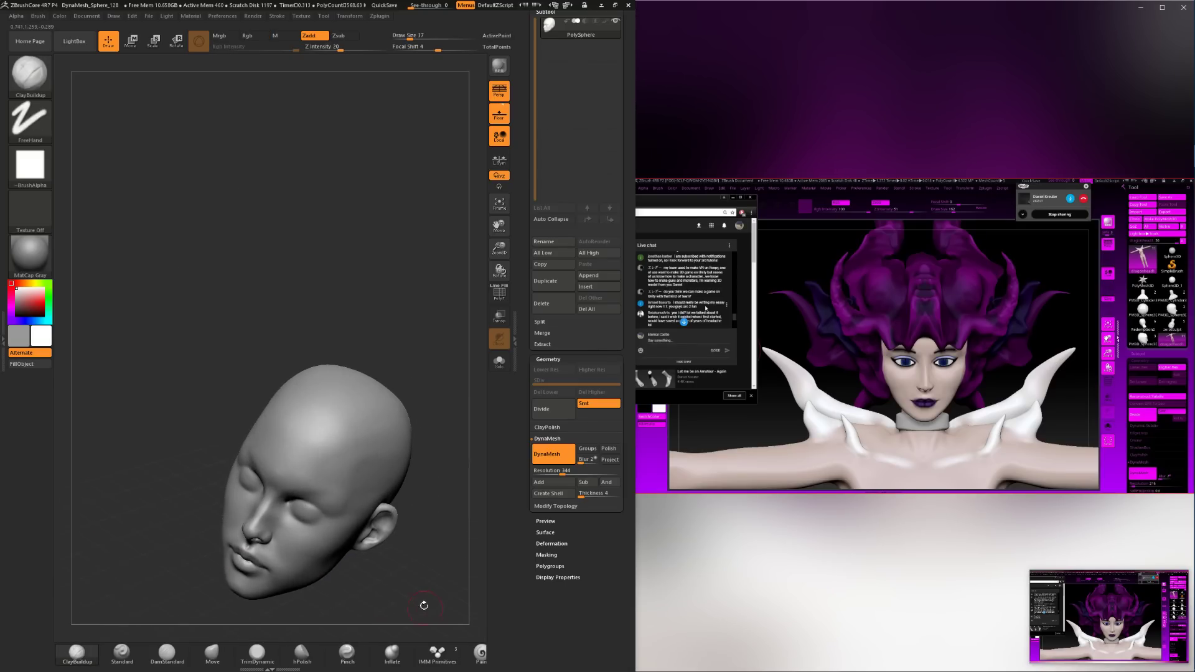
{"action": "left_click_drag", "start_coordinate": [424, 606], "coordinate": [400, 533]}
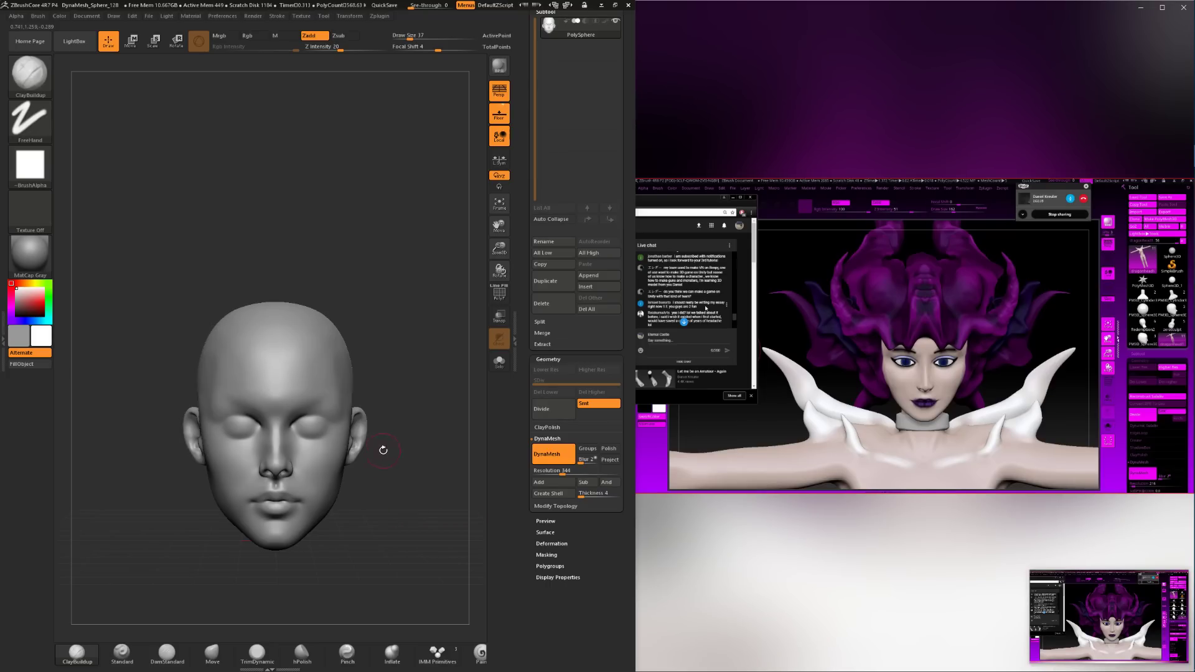
{"action": "mouse_move", "coordinate": [381, 448]}
{"action": "left_mouse_down"}
{"action": "mouse_move", "coordinate": [388, 537]}
{"action": "mouse_move", "coordinate": [406, 530]}
{"action": "left_mouse_up"}
{"action": "left_click_drag", "start_coordinate": [306, 331], "coordinate": [329, 372], "text": "shift"}
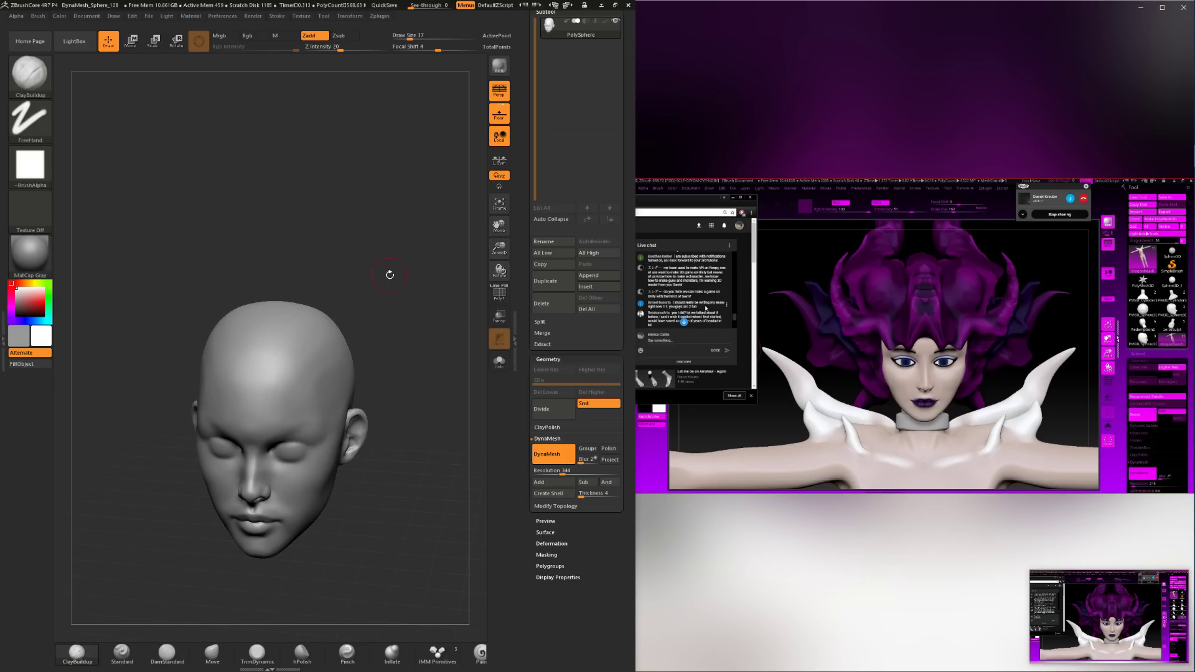
Examine the head's silhouette and proportions from the side and front with the Move brush selected.
{"action": "left_click_drag", "start_coordinate": [390, 272], "coordinate": [374, 303]}
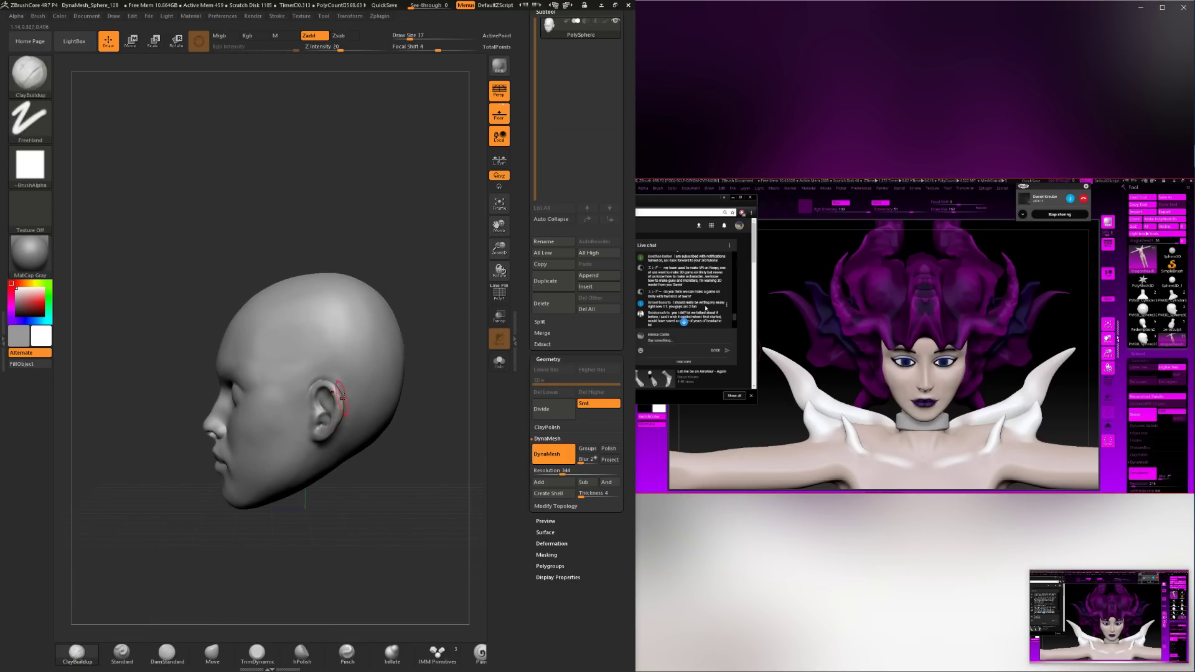
{"action": "left_click", "coordinate": [212, 653]}
{"action": "left_click_drag", "start_coordinate": [293, 573], "coordinate": [408, 546]}
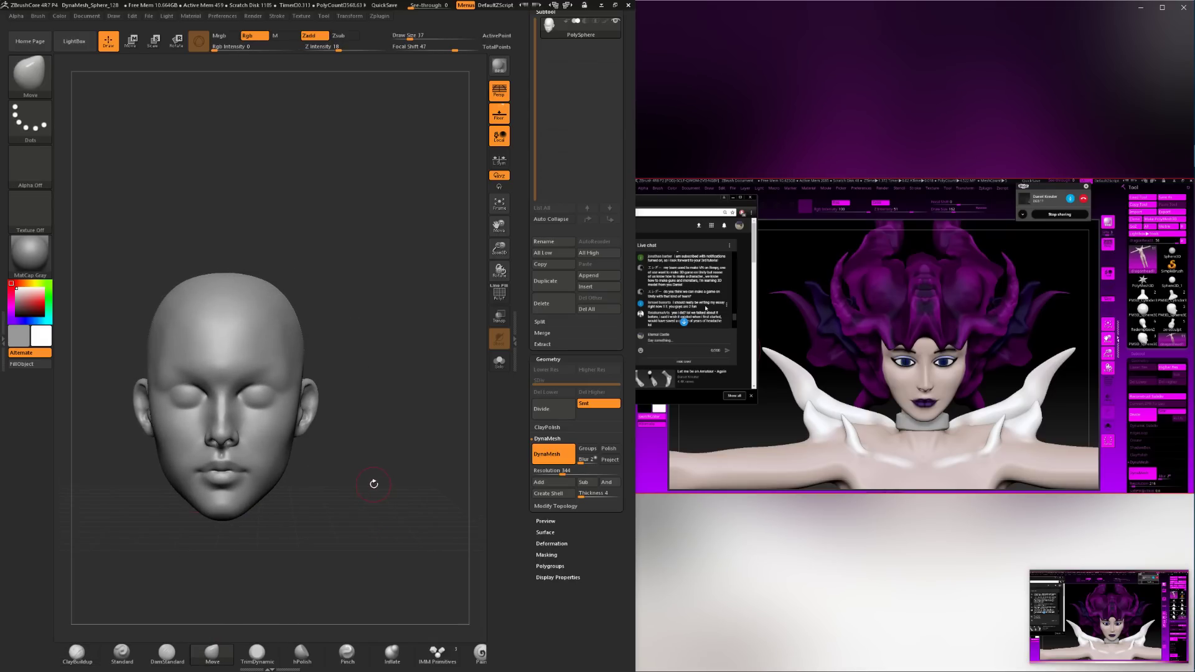
{"action": "left_click_drag", "start_coordinate": [374, 483], "coordinate": [427, 456], "text": "alt"}
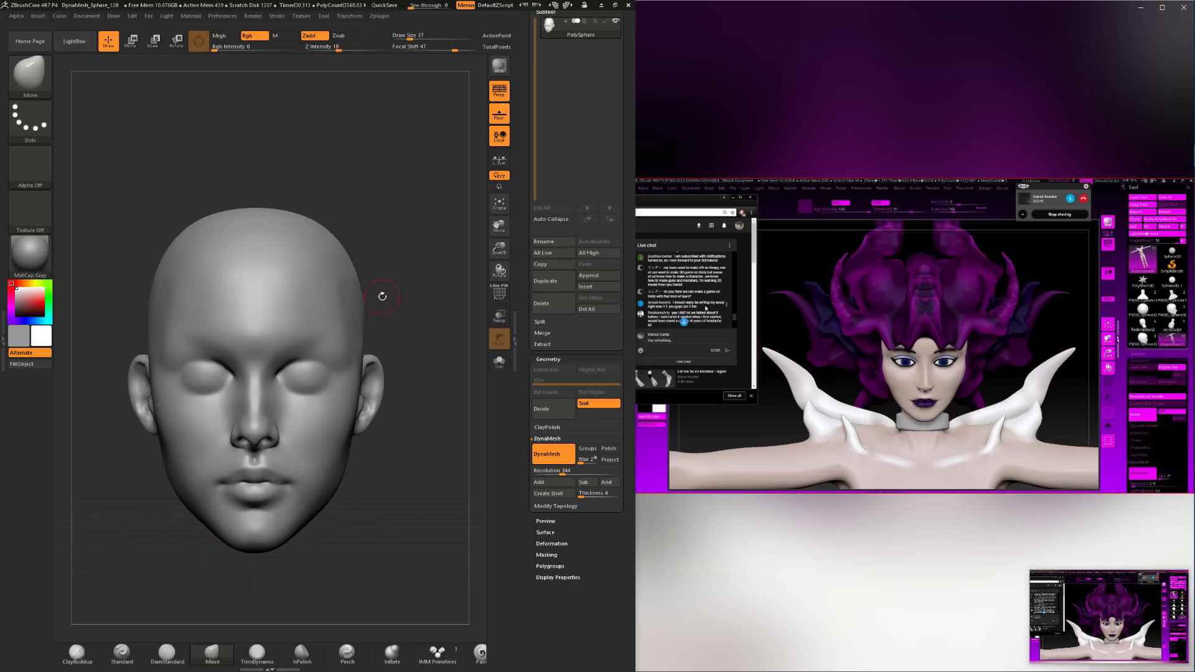
{"action": "left_click_drag", "start_coordinate": [406, 305], "coordinate": [391, 295]}
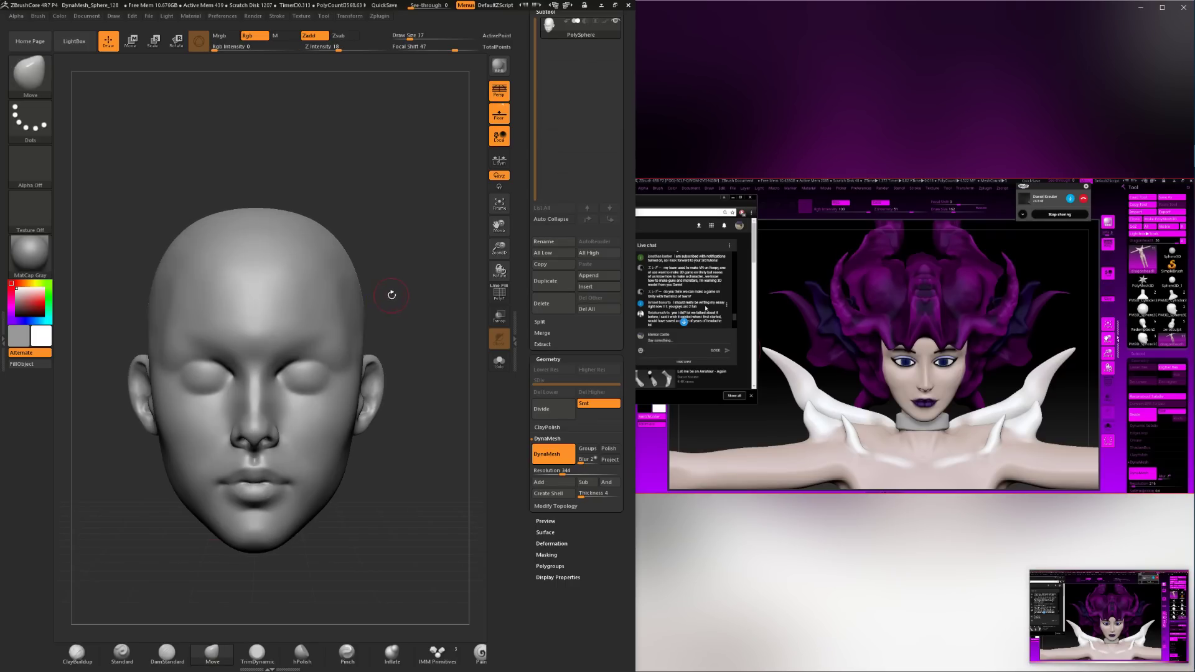
Build up the front rim and inner fold of the ear using the ClayBuildup brush at draw size 22.
{"action": "left_click", "coordinate": [93, 652]}
{"action": "left_click_drag", "start_coordinate": [392, 467], "coordinate": [390, 532]}
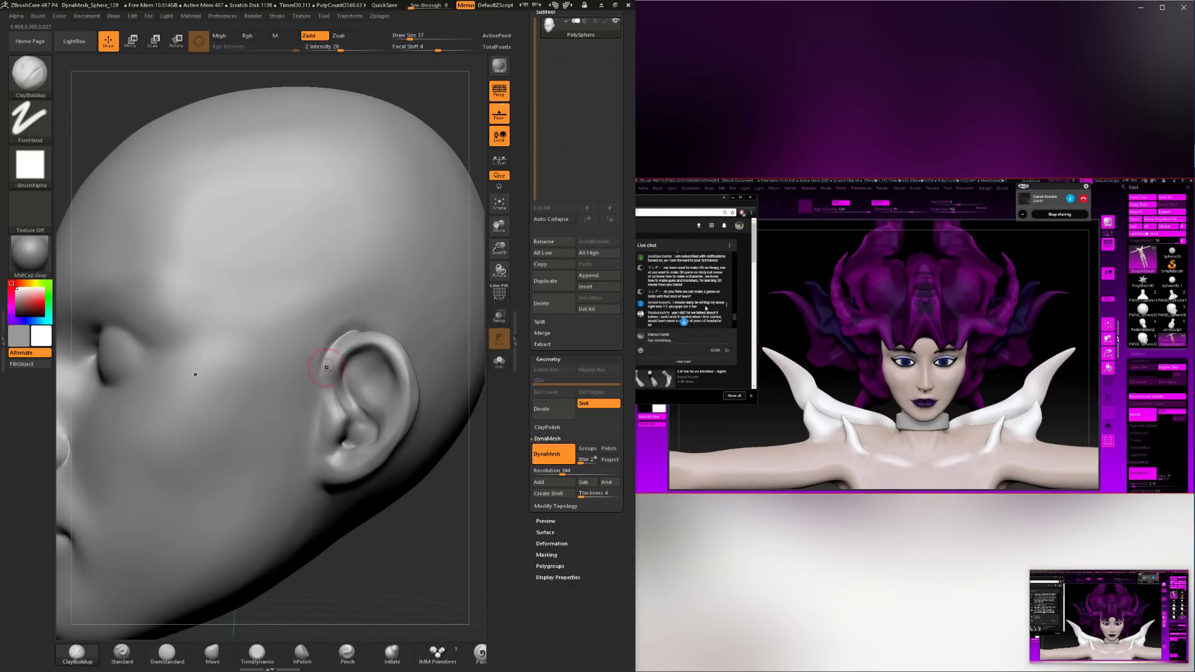
{"action": "key", "text": "space"}
{"action": "left_click_drag", "start_coordinate": [342, 374], "coordinate": [337, 375]}
{"action": "key", "text": "space"}
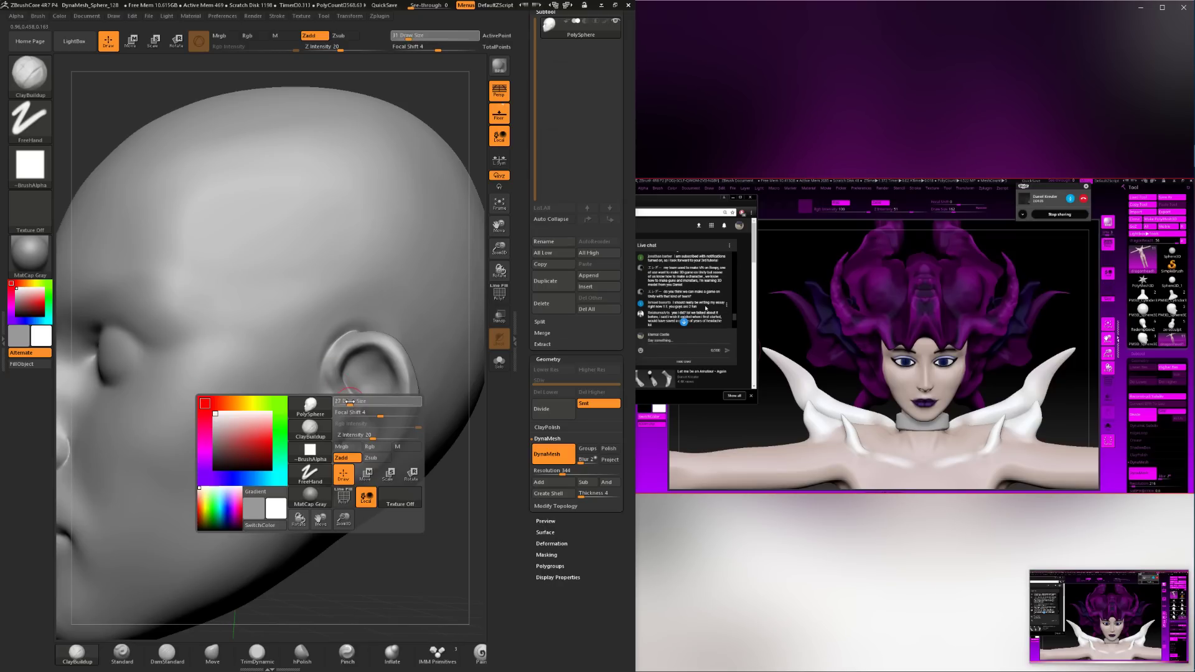
{"action": "left_click", "coordinate": [349, 402]}
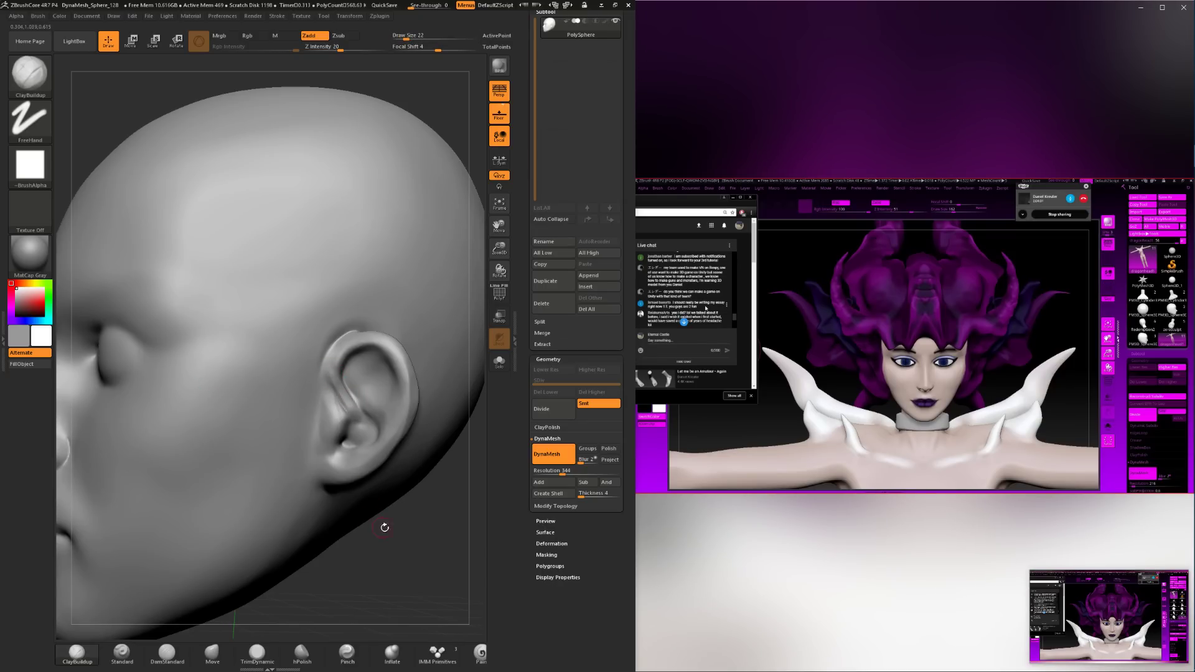
{"action": "mouse_move", "coordinate": [384, 527]}
{"action": "left_mouse_down"}
{"action": "mouse_move", "coordinate": [405, 501]}
{"action": "mouse_move", "coordinate": [358, 416]}
{"action": "left_mouse_up"}
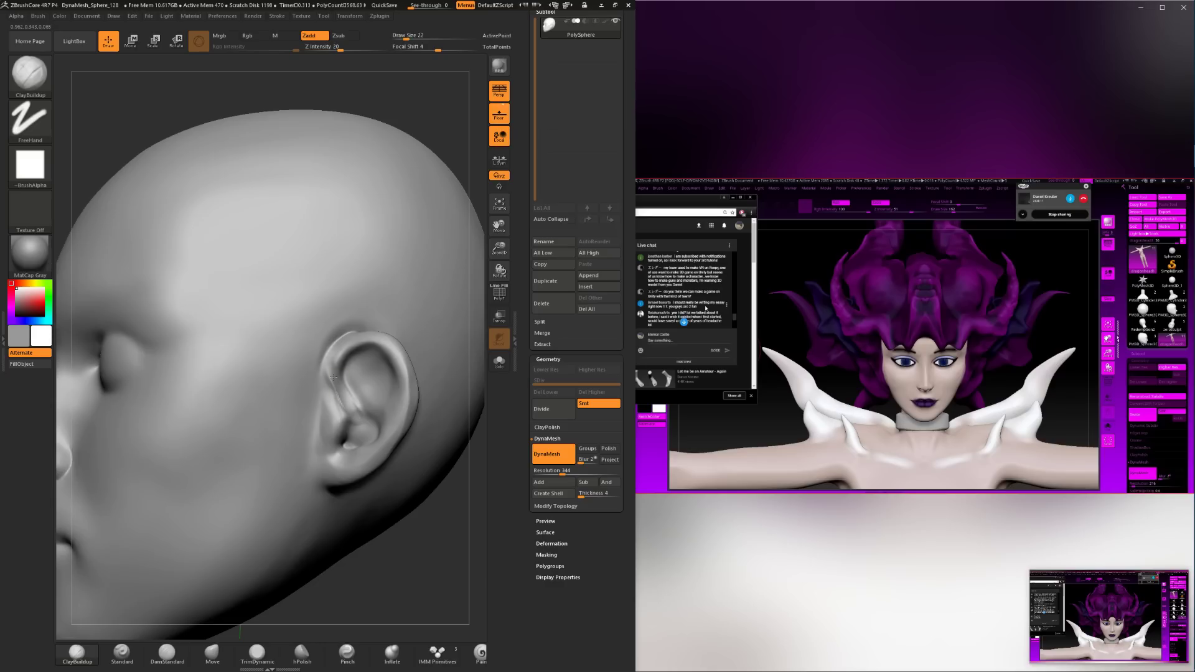
{"action": "left_click_drag", "start_coordinate": [404, 507], "coordinate": [365, 454]}
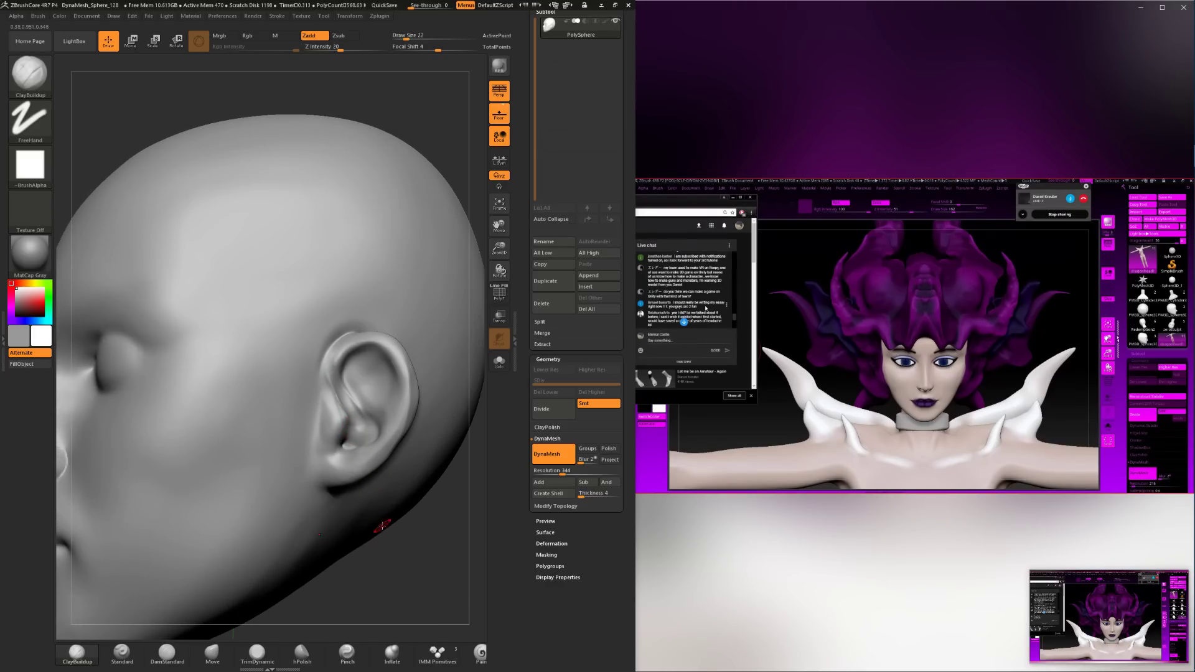
{"action": "left_click_drag", "start_coordinate": [382, 525], "coordinate": [361, 429]}
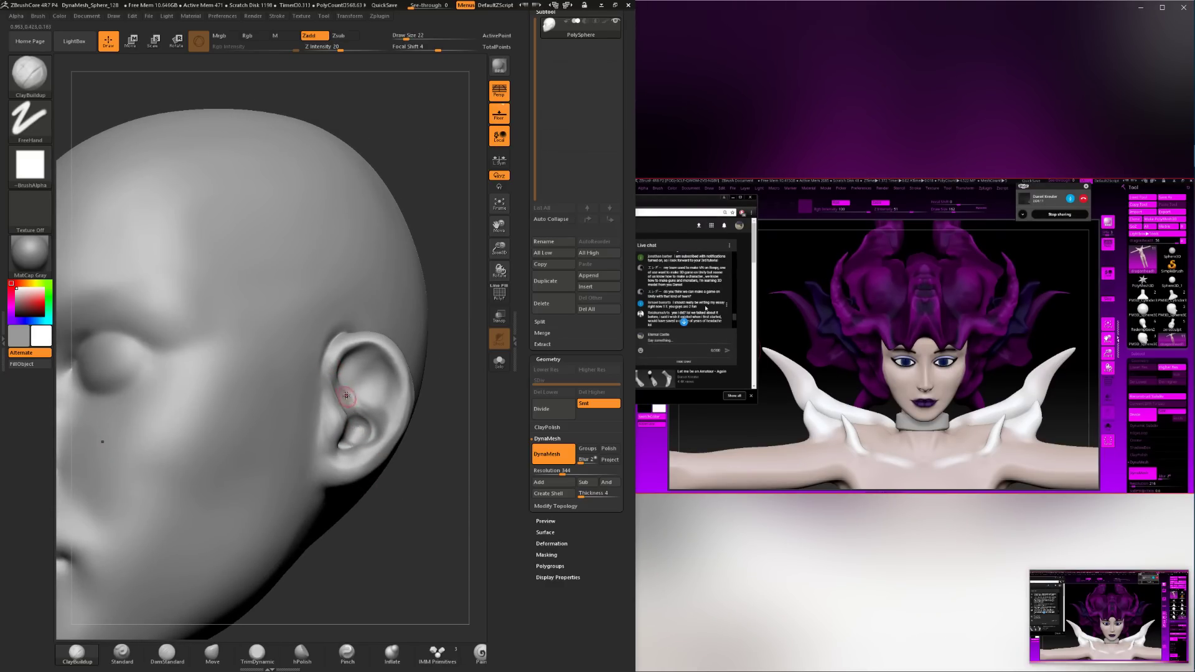
Shape the ear's inner folds above the ear canal and smooth them into the surrounding surface.
{"action": "left_click_drag", "start_coordinate": [345, 396], "coordinate": [359, 404]}
{"action": "key", "text": "shift"}
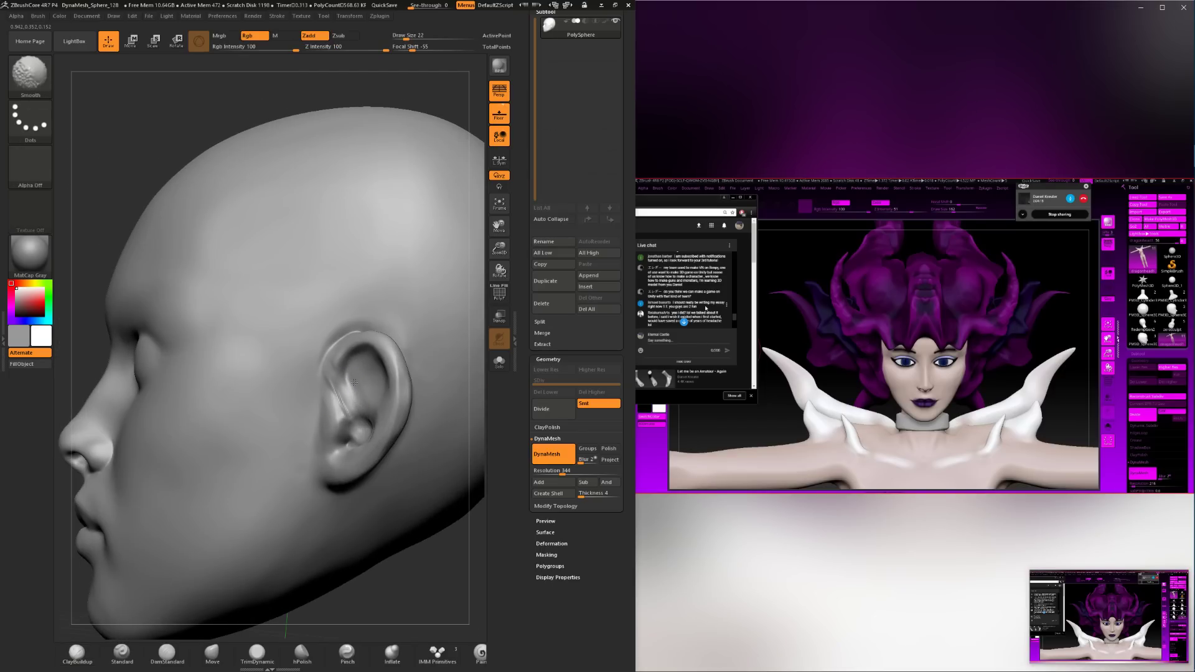
{"action": "left_click_drag", "start_coordinate": [385, 516], "coordinate": [342, 368]}
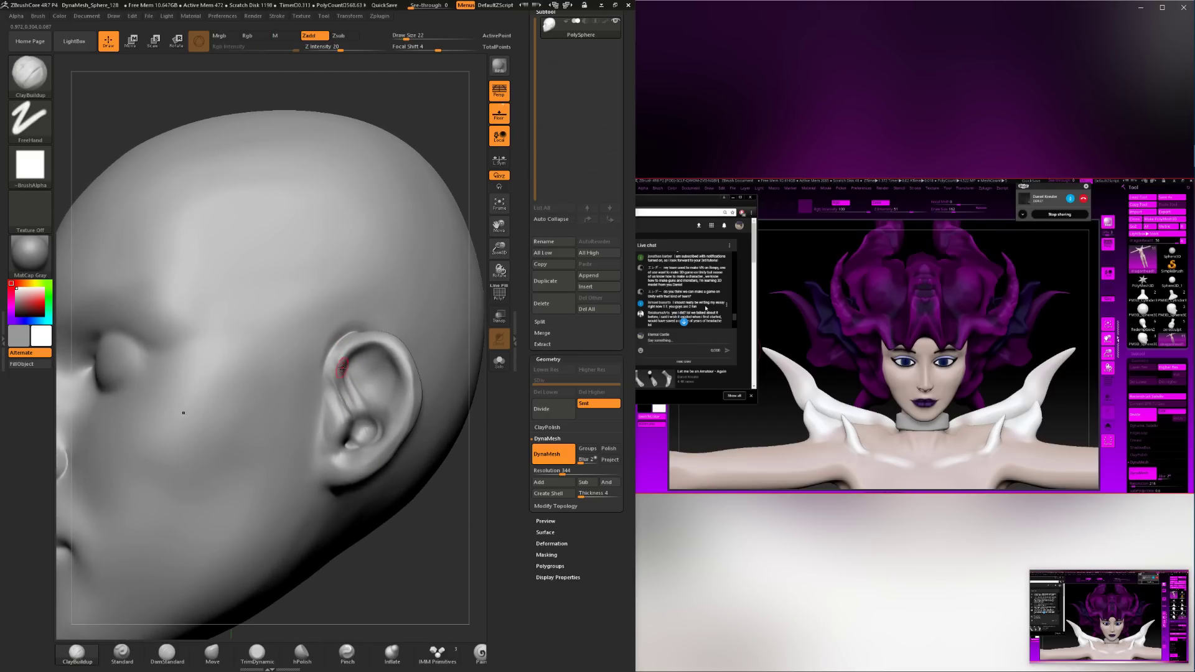
{"action": "key", "text": "shift"}
{"action": "right_click_drag", "start_coordinate": [347, 408], "coordinate": [412, 449]}
{"action": "key", "text": "shift"}
{"action": "key", "text": "shift"}
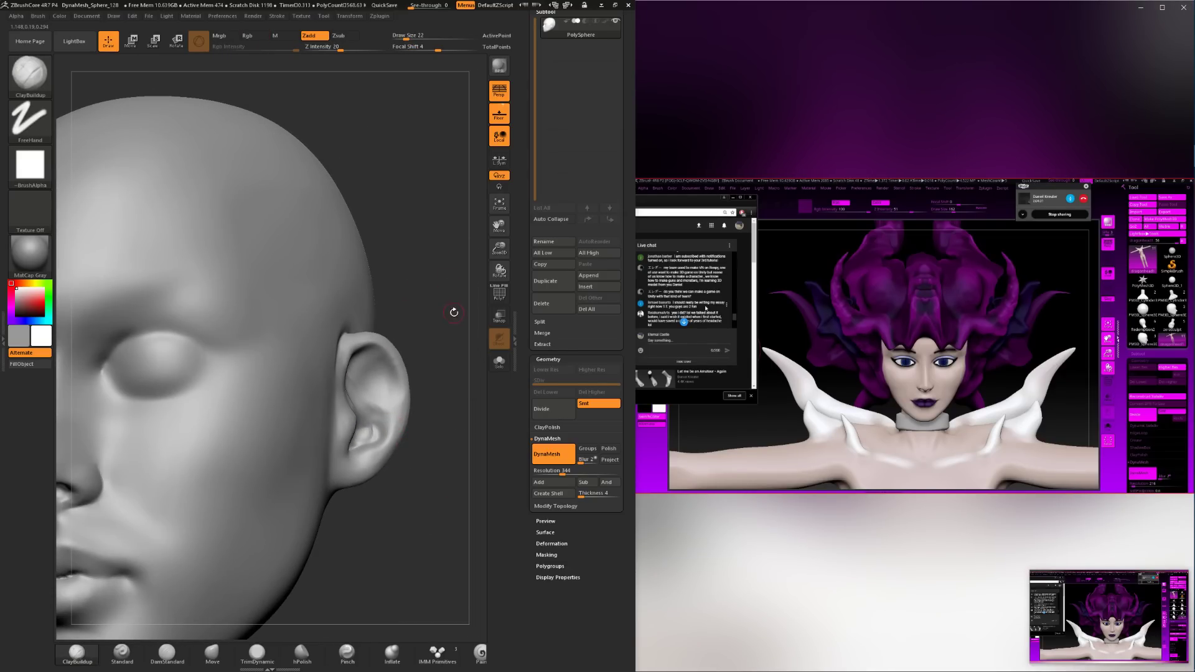
{"action": "right_click_drag", "start_coordinate": [423, 386], "coordinate": [380, 411]}
{"action": "key", "text": "shift"}
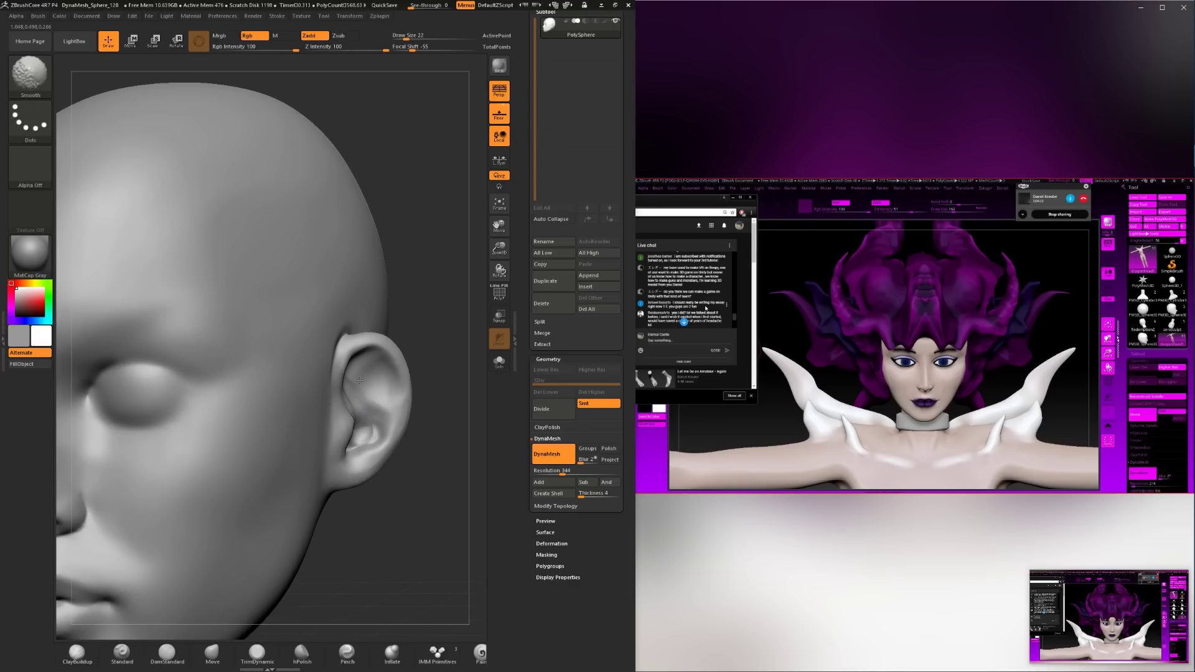
{"action": "right_click_drag", "start_coordinate": [361, 394], "coordinate": [375, 399]}
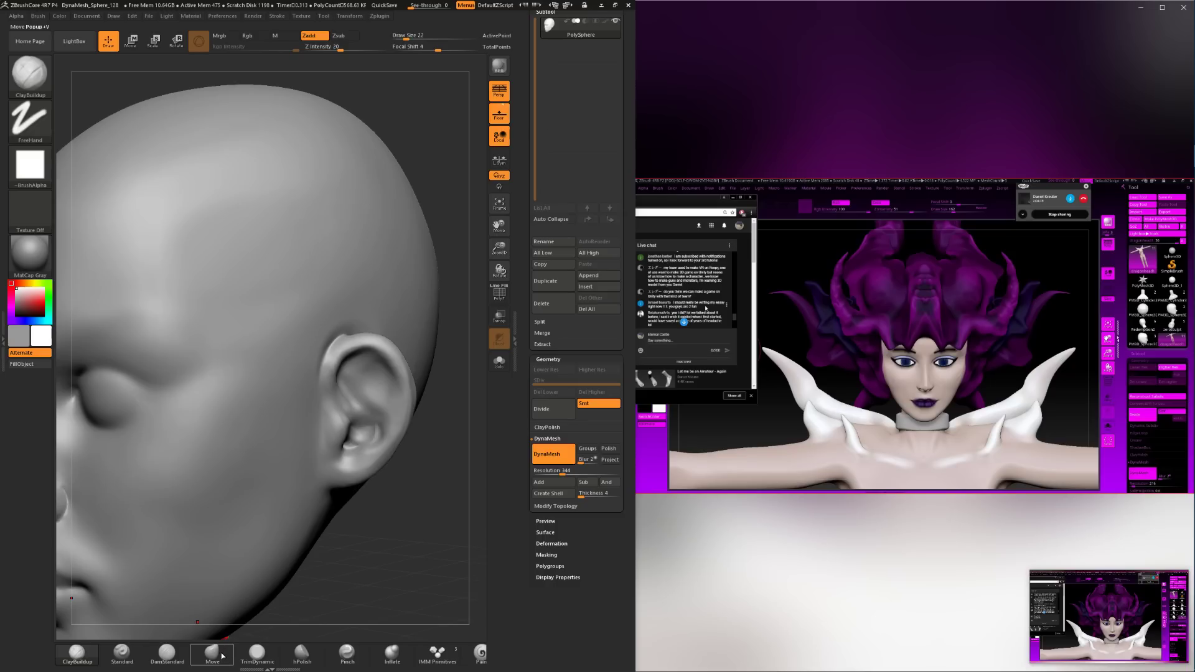
Switch to the DamStandard brush at draw size 25 and undo the last strokes on the ear.
{"action": "left_click", "coordinate": [168, 653]}
{"action": "right_click", "coordinate": [411, 465]}
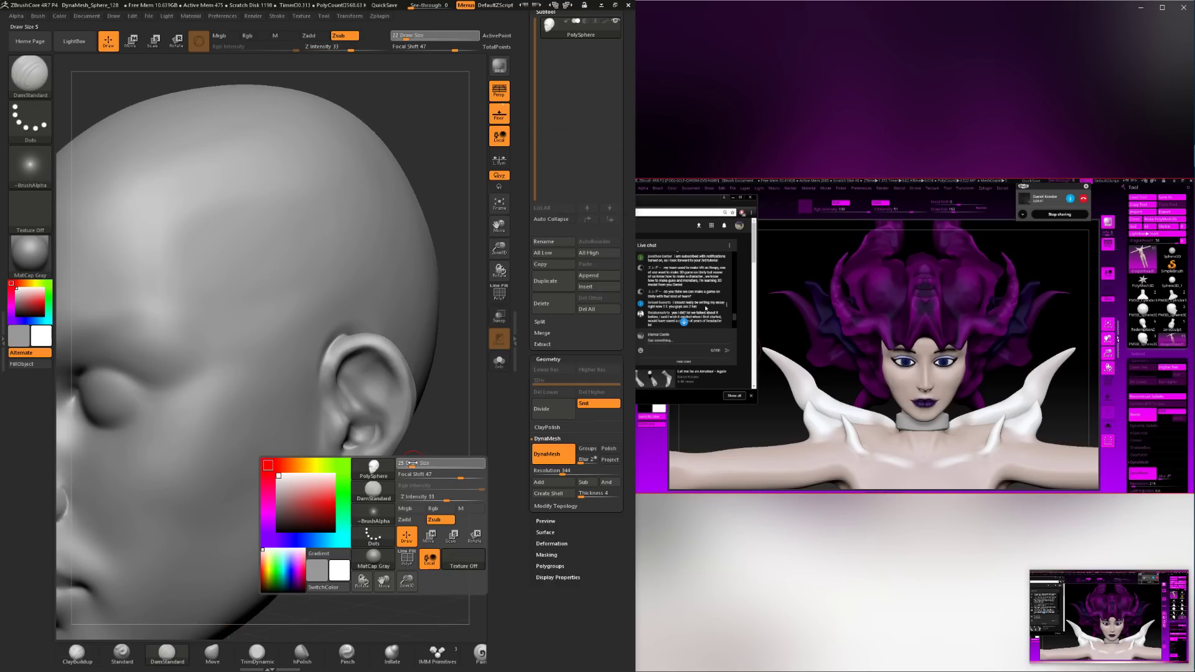
{"action": "right_click_drag", "start_coordinate": [420, 450], "coordinate": [440, 443]}
{"action": "key", "text": "ctrl"}
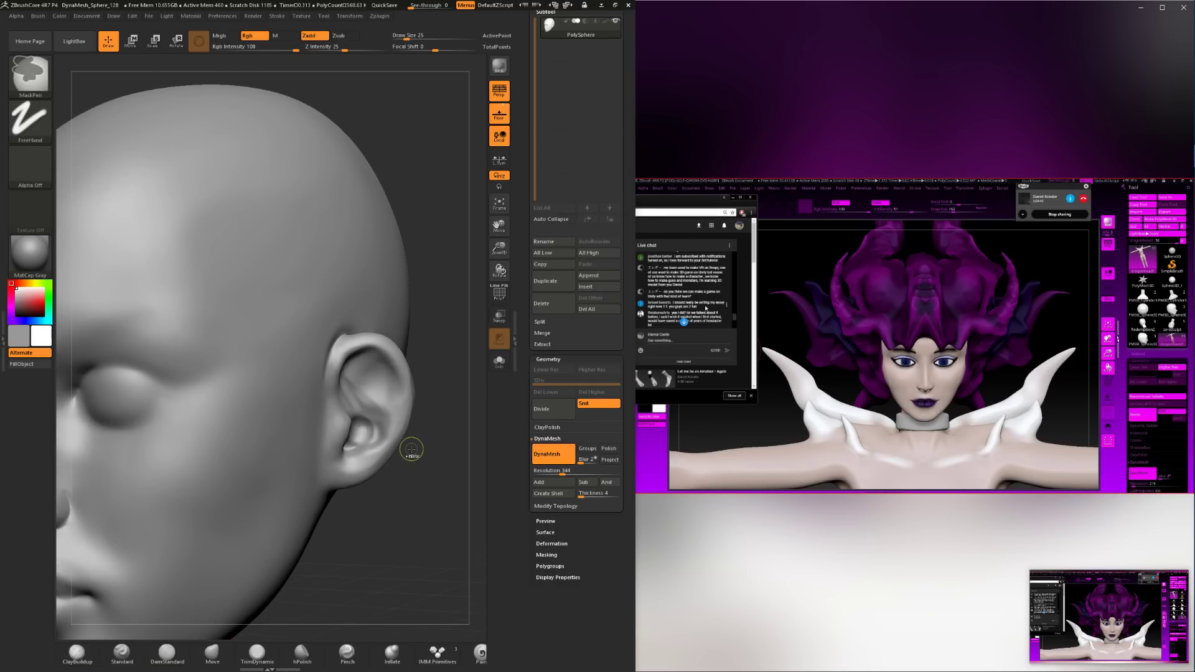
{"action": "key", "text": "ctrl+z"}
{"action": "key", "text": "ctrl+z"}
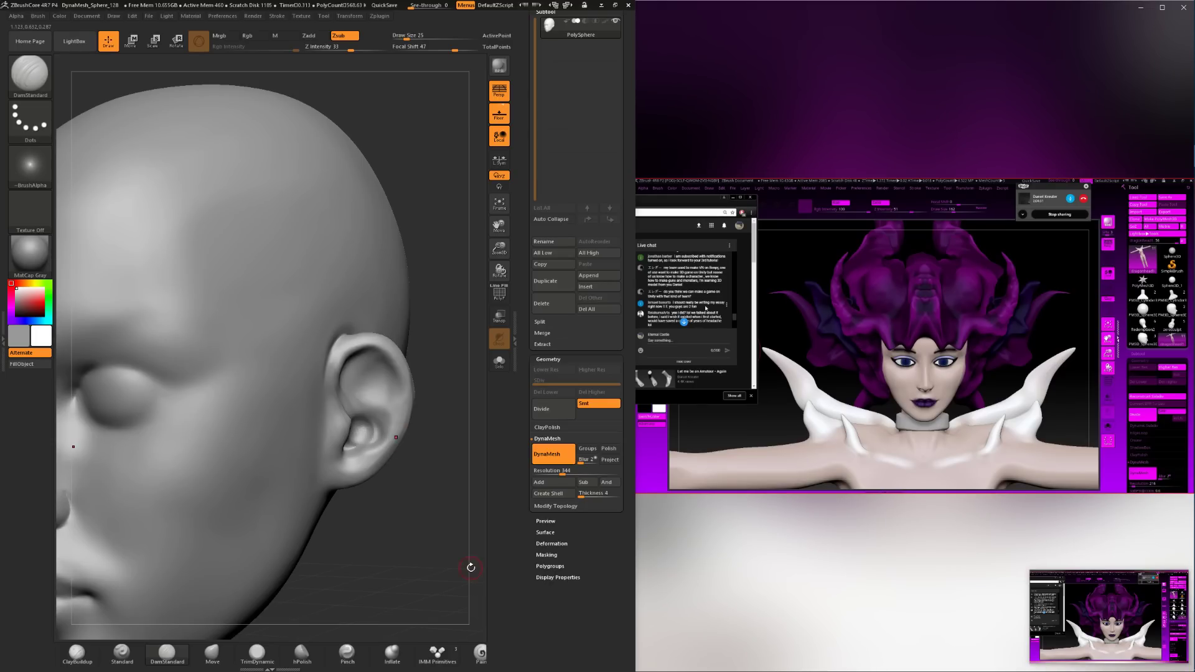
Smooth the front of the ear's upper rim and check the ear against the whole head.
{"action": "key", "text": "shift"}
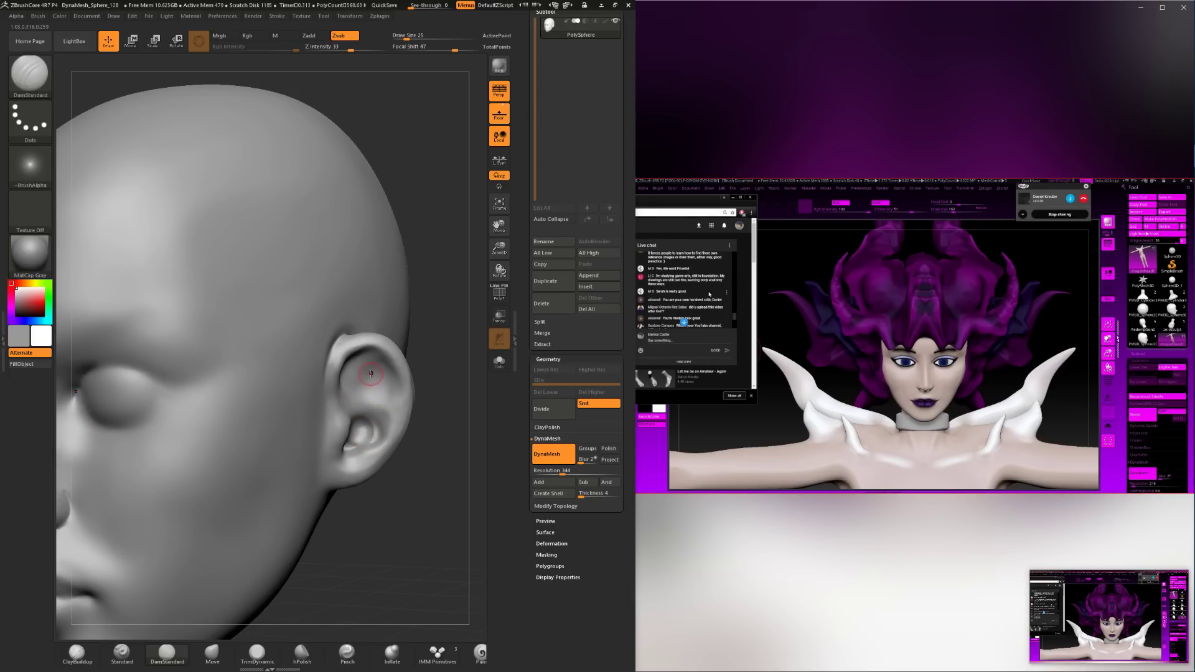
{"action": "left_click_drag", "start_coordinate": [340, 374], "coordinate": [350, 352], "text": "shift"}
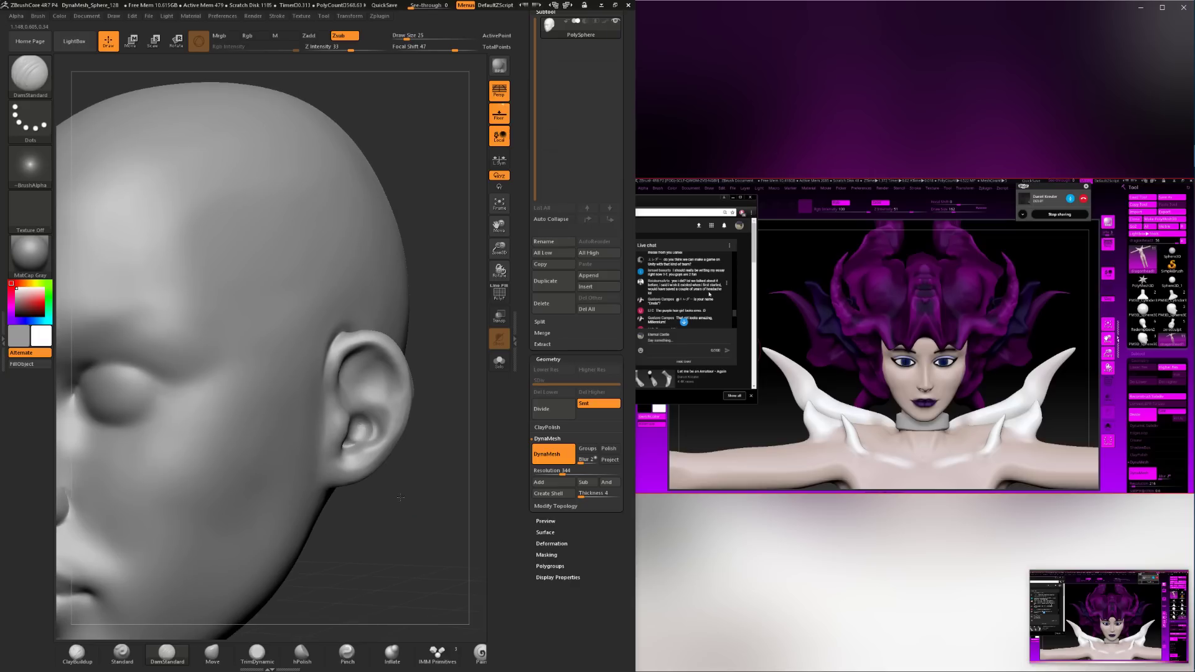
{"action": "key", "text": "f"}
{"action": "left_click_drag", "start_coordinate": [392, 467], "coordinate": [395, 459]}
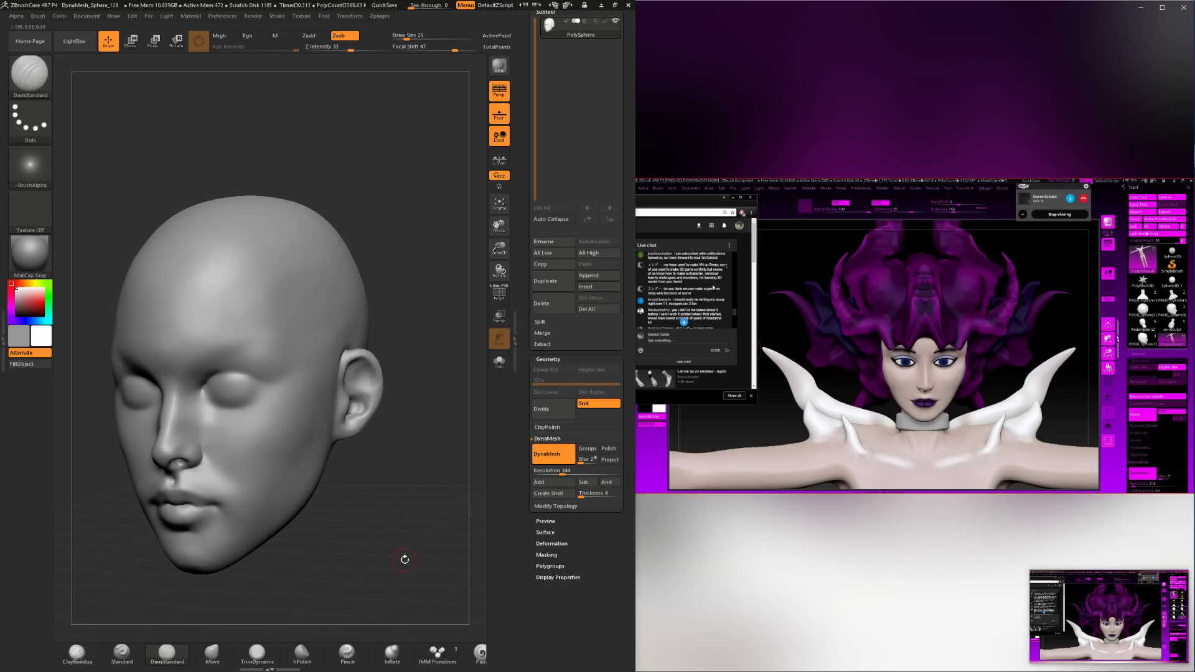
{"action": "key", "text": "shift"}
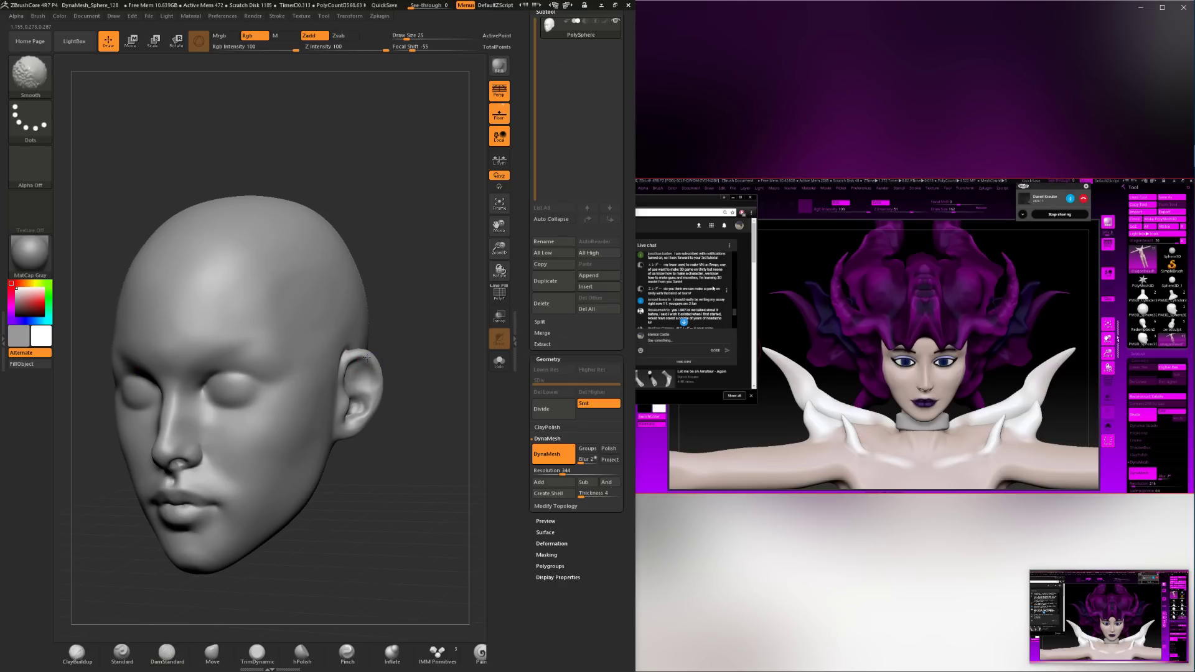
{"action": "left_click_drag", "start_coordinate": [398, 411], "coordinate": [436, 398]}
Add clay to the ear's front edge and upper hollow with ClayBuildup, and smooth the inner surface.
{"action": "left_click", "coordinate": [78, 654]}
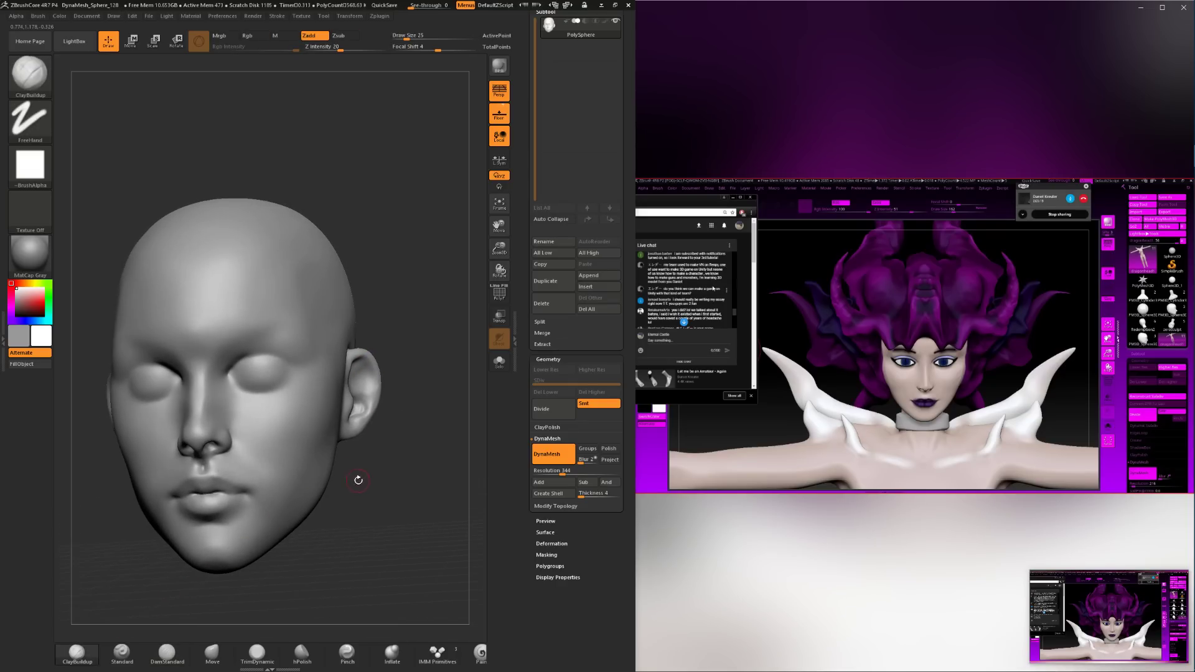
{"action": "mouse_move", "coordinate": [358, 479]}
{"action": "left_mouse_down"}
{"action": "mouse_move", "coordinate": [324, 482]}
{"action": "mouse_move", "coordinate": [358, 535]}
{"action": "mouse_move", "coordinate": [377, 492]}
{"action": "left_mouse_up"}
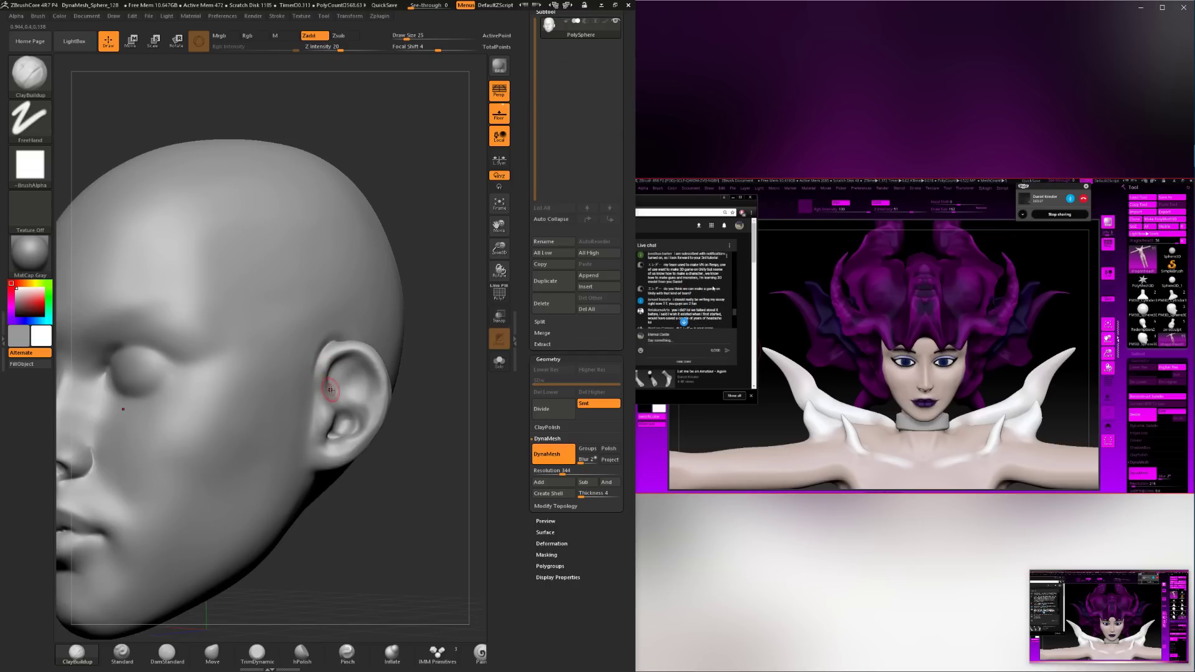
{"action": "left_click_drag", "start_coordinate": [329, 389], "coordinate": [361, 368]}
{"action": "mouse_move", "coordinate": [407, 444]}
{"action": "left_mouse_down"}
{"action": "mouse_move", "coordinate": [351, 451]}
{"action": "mouse_move", "coordinate": [345, 439]}
{"action": "left_mouse_up"}
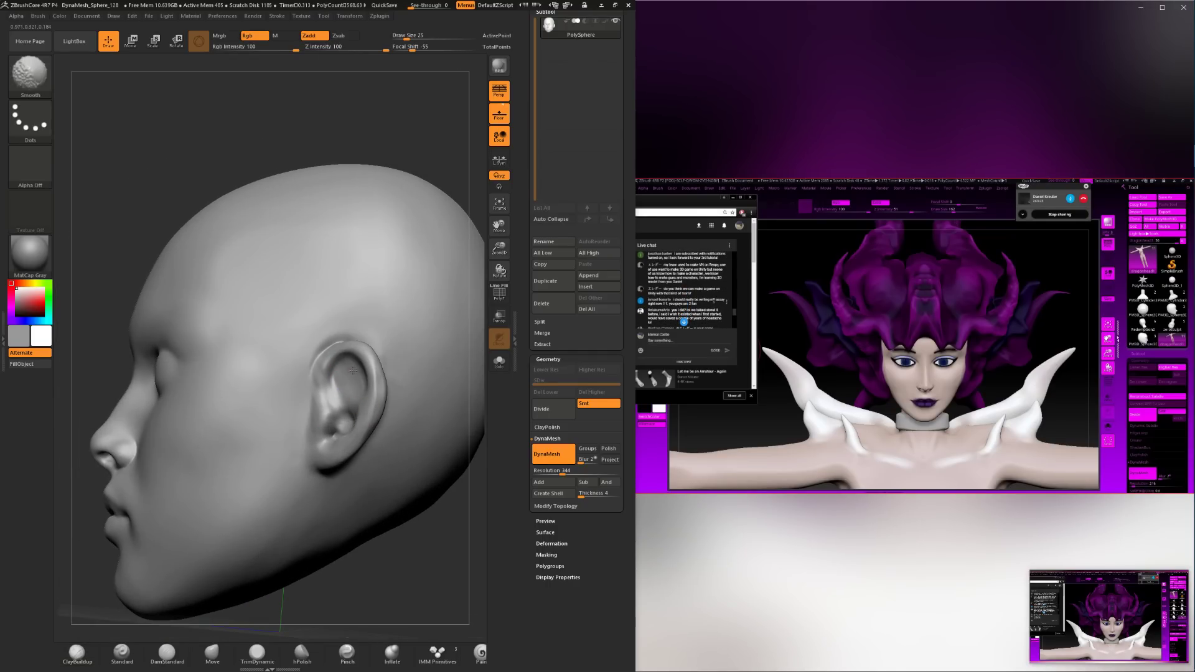
{"action": "left_click_drag", "start_coordinate": [352, 370], "coordinate": [351, 375], "text": "shift"}
{"action": "right_click_drag", "start_coordinate": [402, 383], "coordinate": [325, 377]}
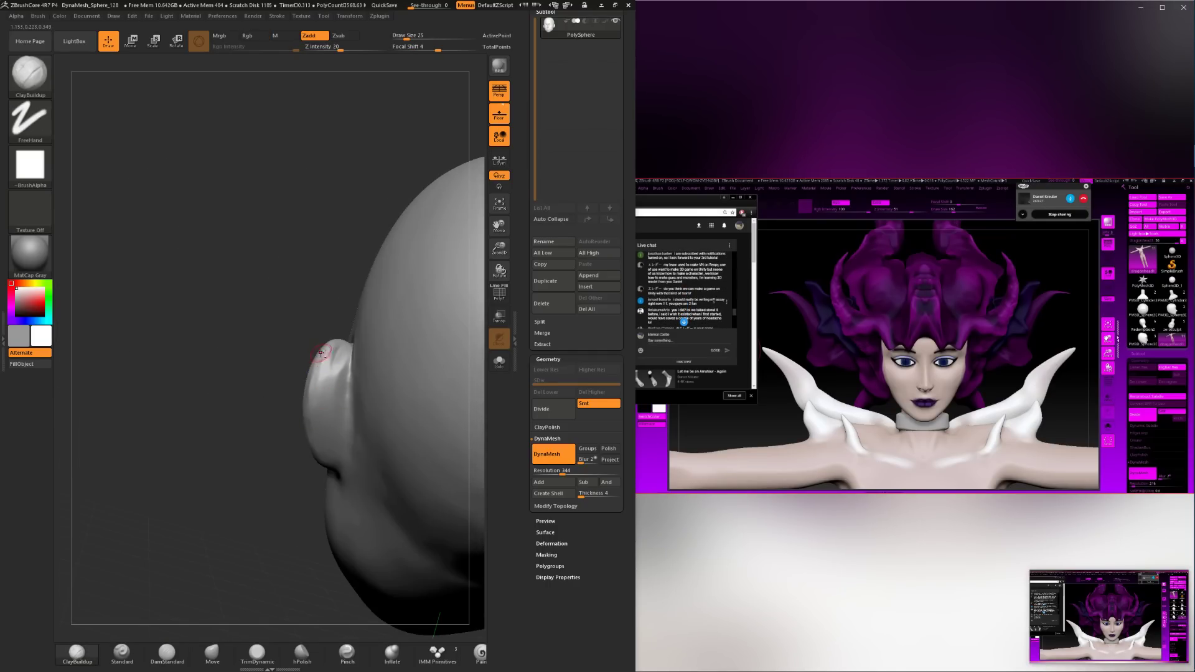
Enlarge the ClayBuildup brush, thicken the back of the ear and smooth its rim.
{"action": "key", "text": "space"}
{"action": "left_click_drag", "start_coordinate": [315, 387], "coordinate": [324, 387]}
{"action": "mouse_move", "coordinate": [293, 448]}
{"action": "right_mouse_down"}
{"action": "mouse_move", "coordinate": [125, 441]}
{"action": "mouse_move", "coordinate": [310, 371]}
{"action": "right_mouse_up"}
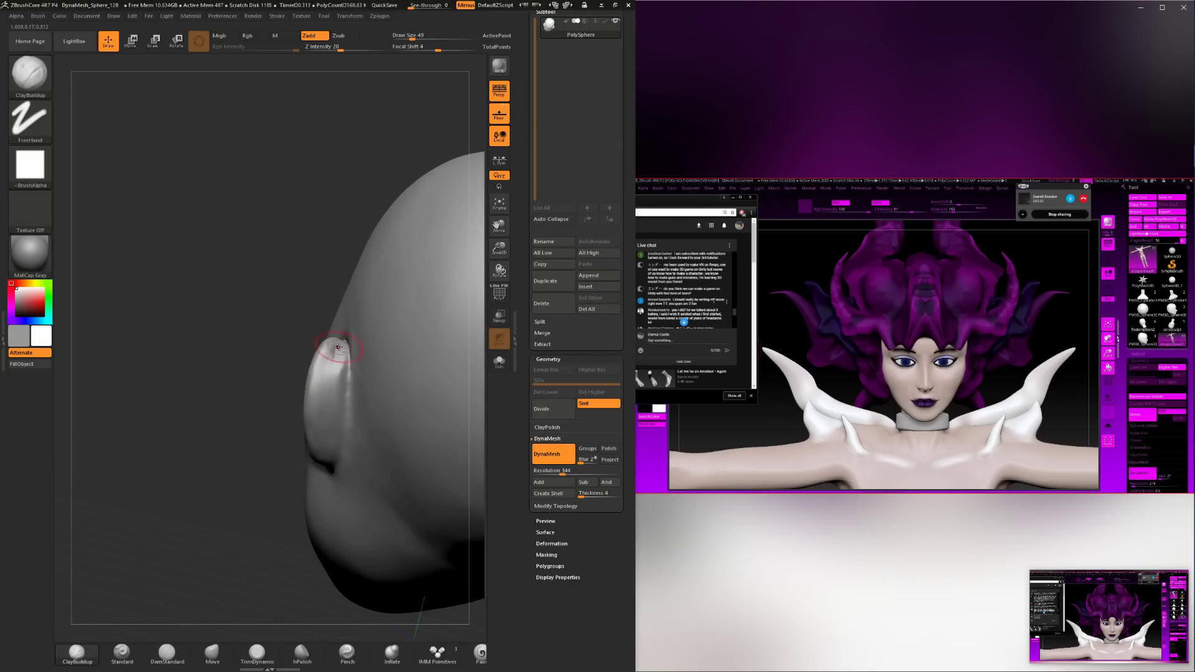
{"action": "left_click_drag", "start_coordinate": [208, 480], "coordinate": [288, 431]}
{"action": "left_click_drag", "start_coordinate": [349, 392], "coordinate": [321, 442], "text": "shift"}
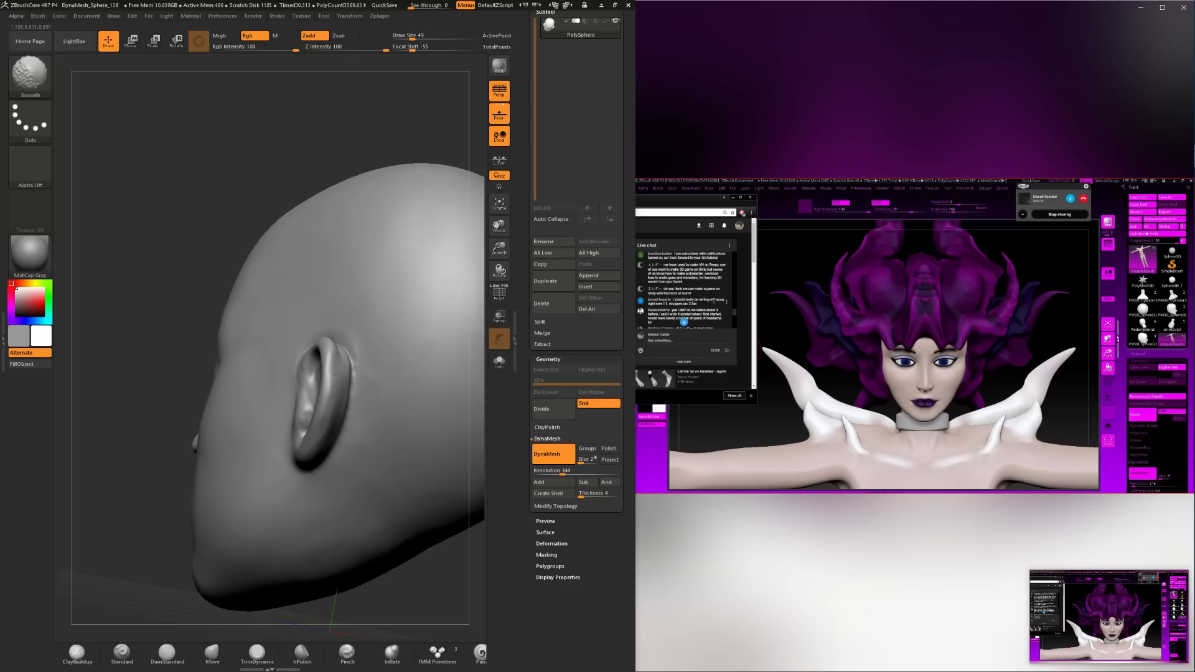
{"action": "left_click_drag", "start_coordinate": [337, 375], "coordinate": [333, 357], "text": "shift"}
Set the draw size to 35 and smooth the outer edge of the ear's upper rim.
{"action": "key", "text": "space"}
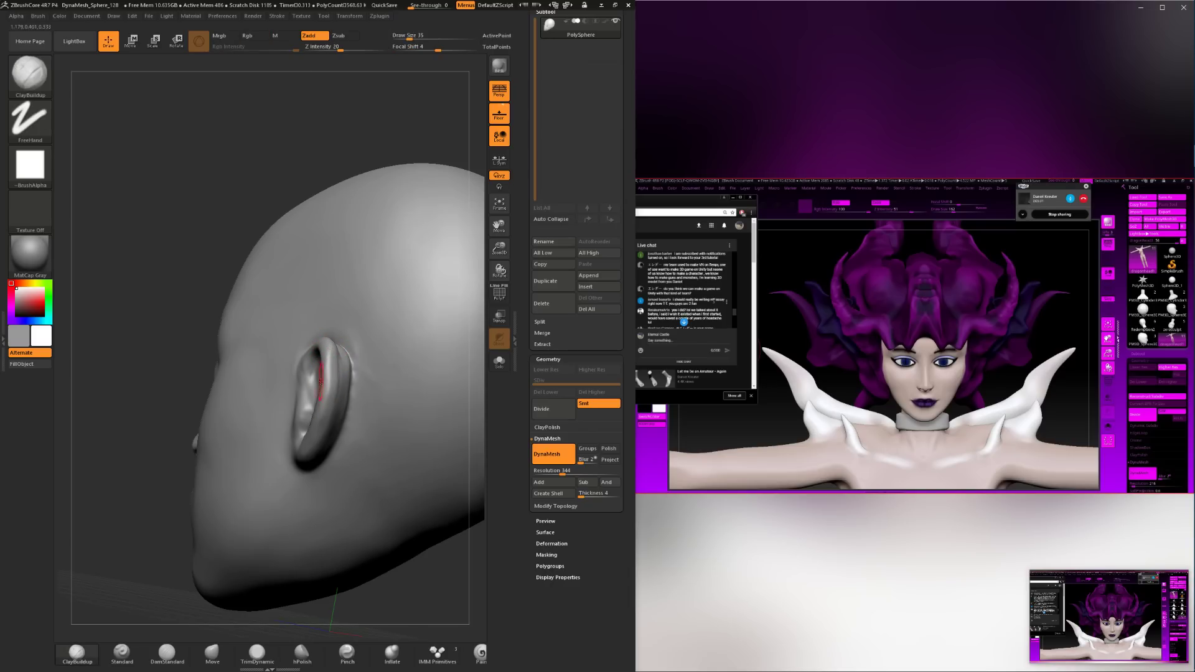
{"action": "left_click_drag", "start_coordinate": [143, 426], "coordinate": [336, 439]}
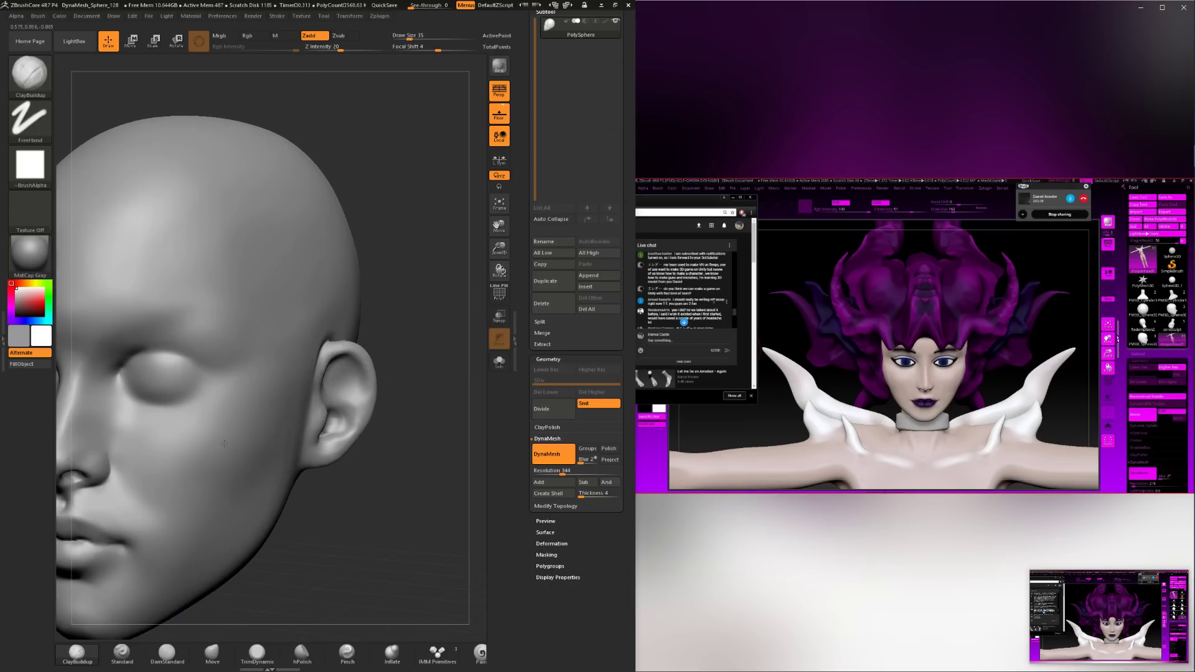
{"action": "key", "text": "shift"}
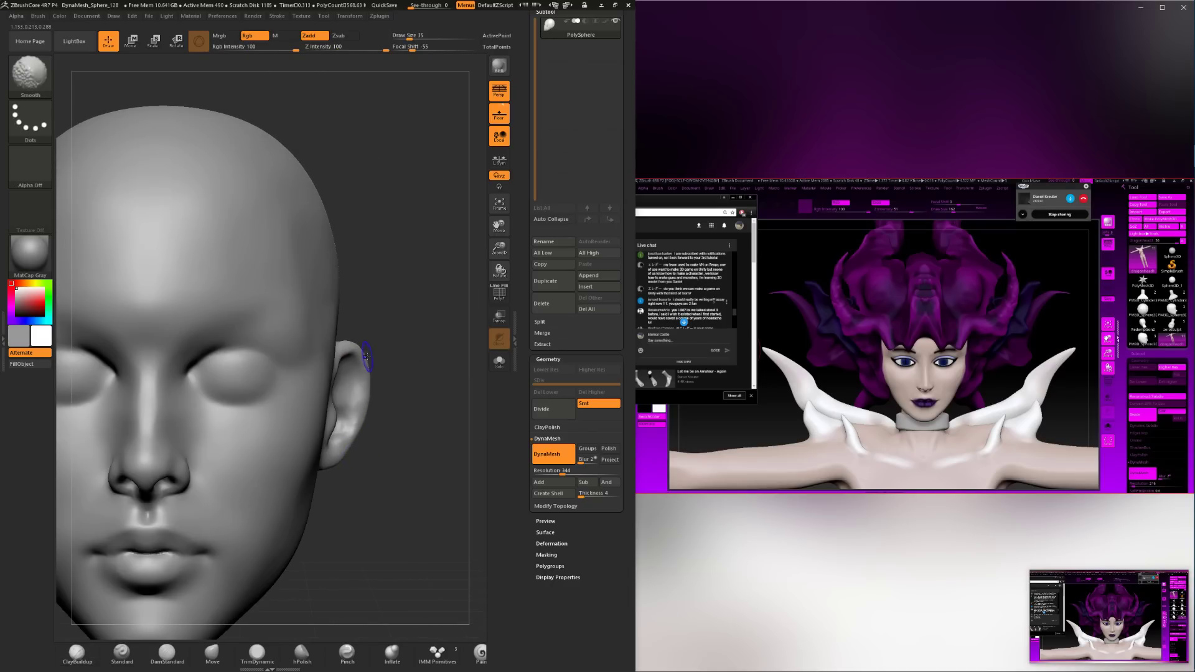
{"action": "key", "text": "f"}
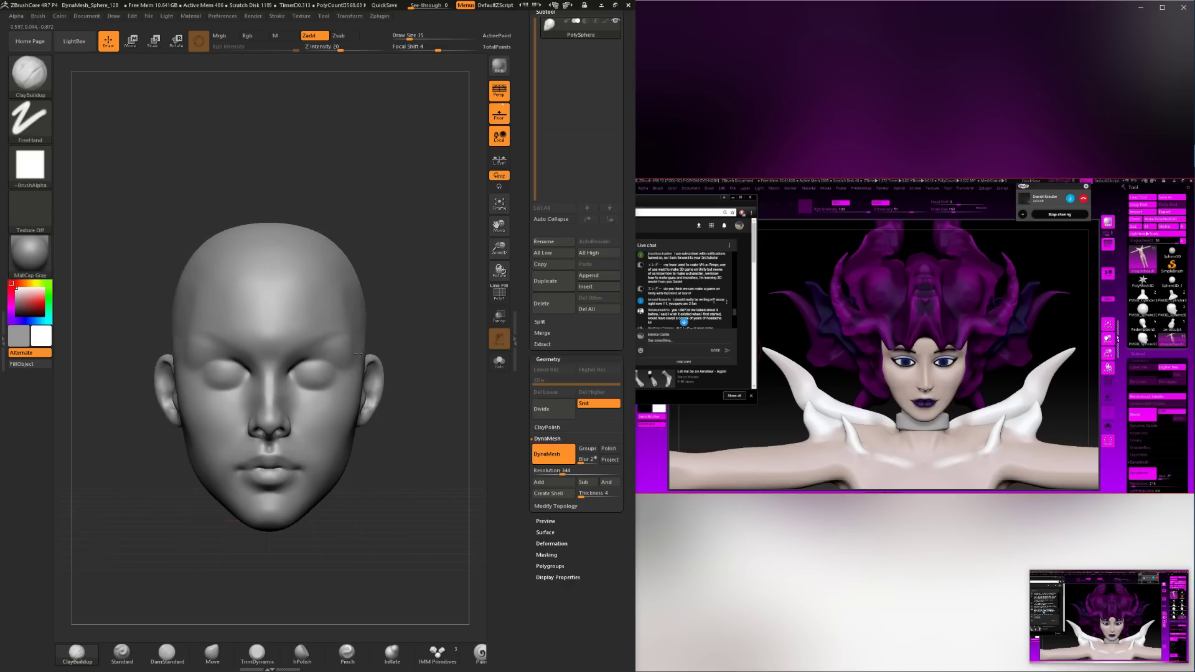
Build up the outer end of the brow and smooth it toward the temple.
{"action": "left_click_drag", "start_coordinate": [357, 354], "coordinate": [335, 344]}
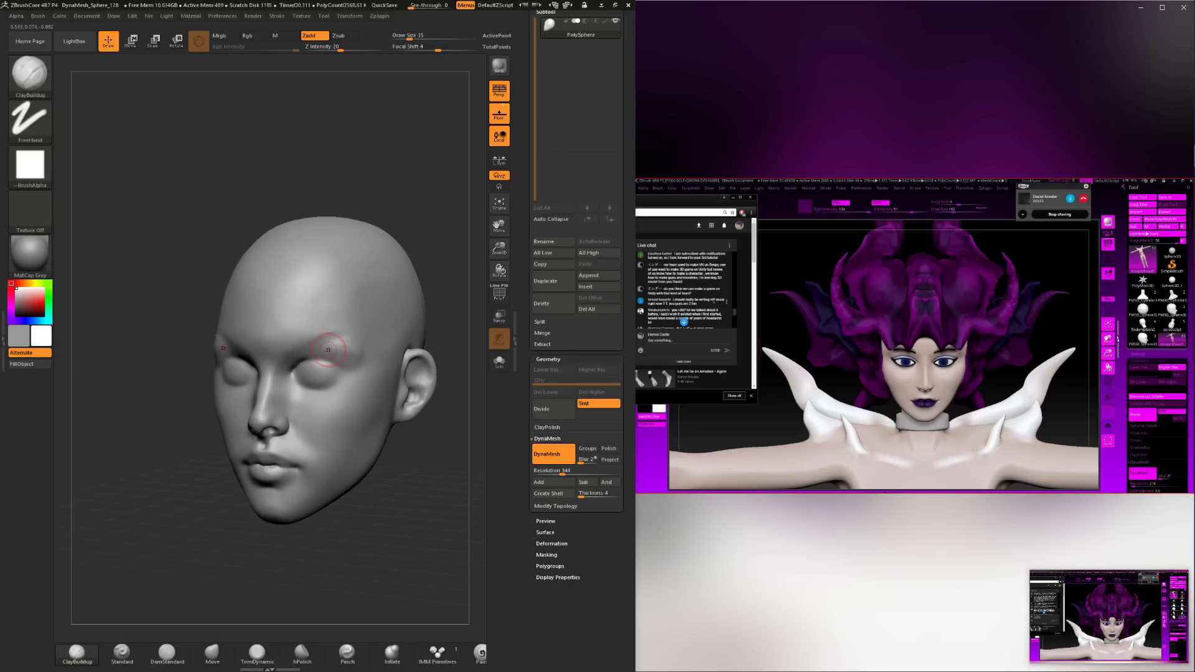
{"action": "key", "text": "shift"}
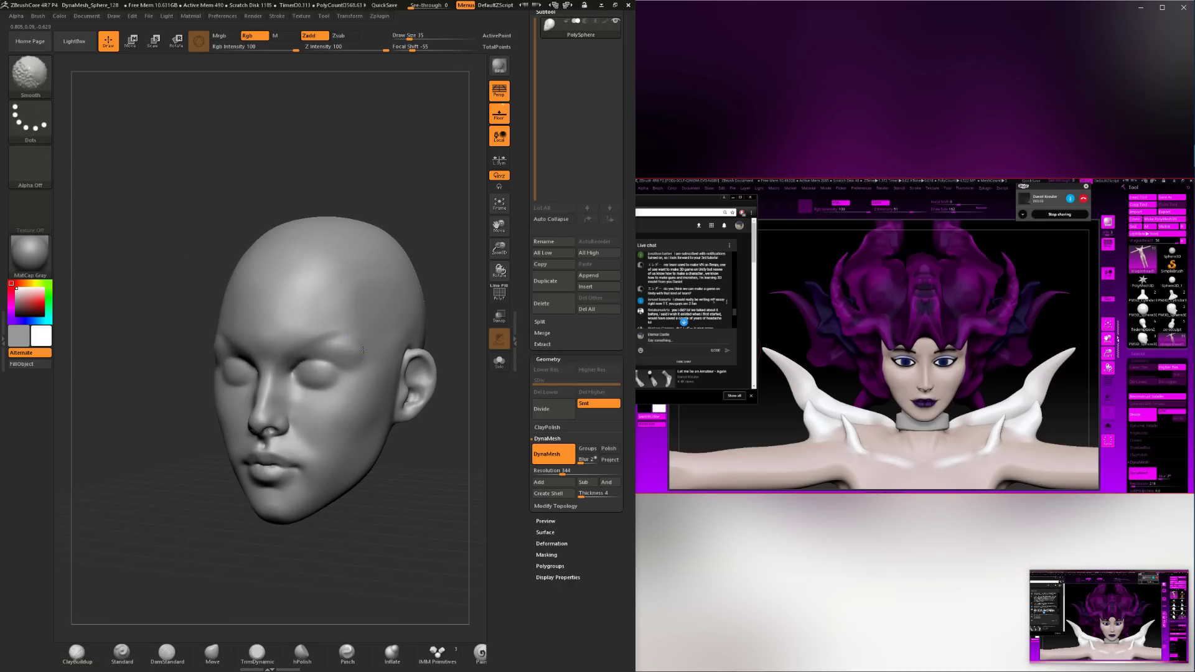
{"action": "left_click_drag", "start_coordinate": [448, 367], "coordinate": [425, 490], "text": "shift"}
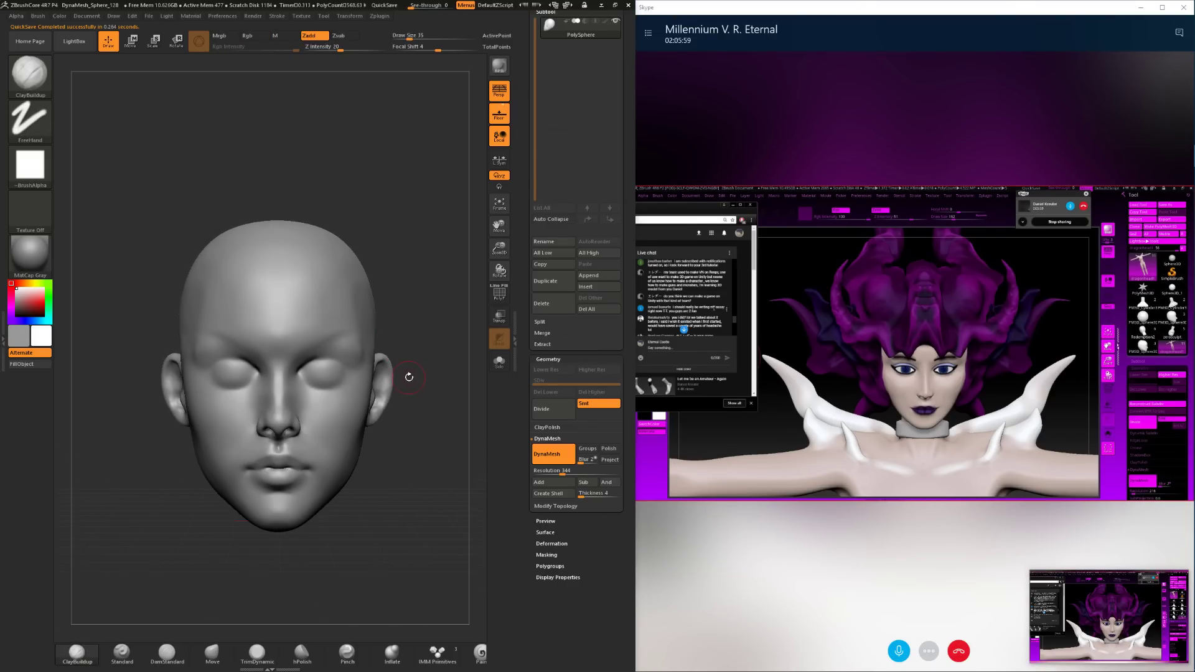
Set the ClayBuildup draw size to 29 for work on the side of the forehead.
{"action": "left_click_drag", "start_coordinate": [409, 376], "coordinate": [373, 334]}
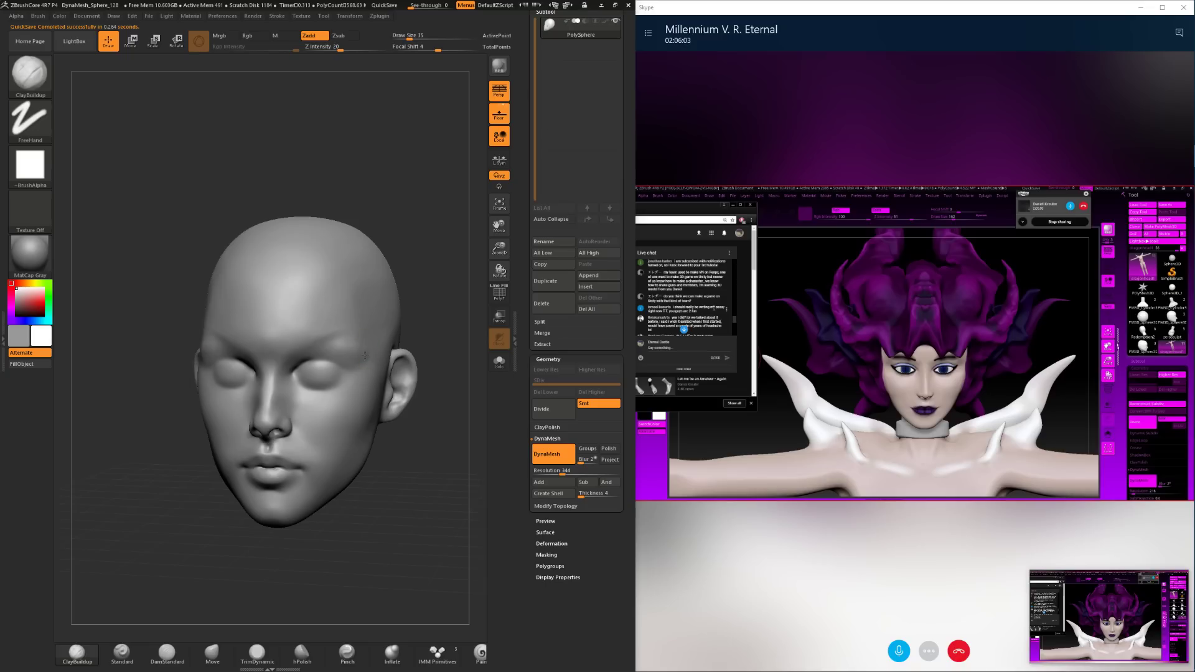
{"action": "left_click_drag", "start_coordinate": [415, 223], "coordinate": [367, 225]}
{"action": "right_click", "coordinate": [372, 348]}
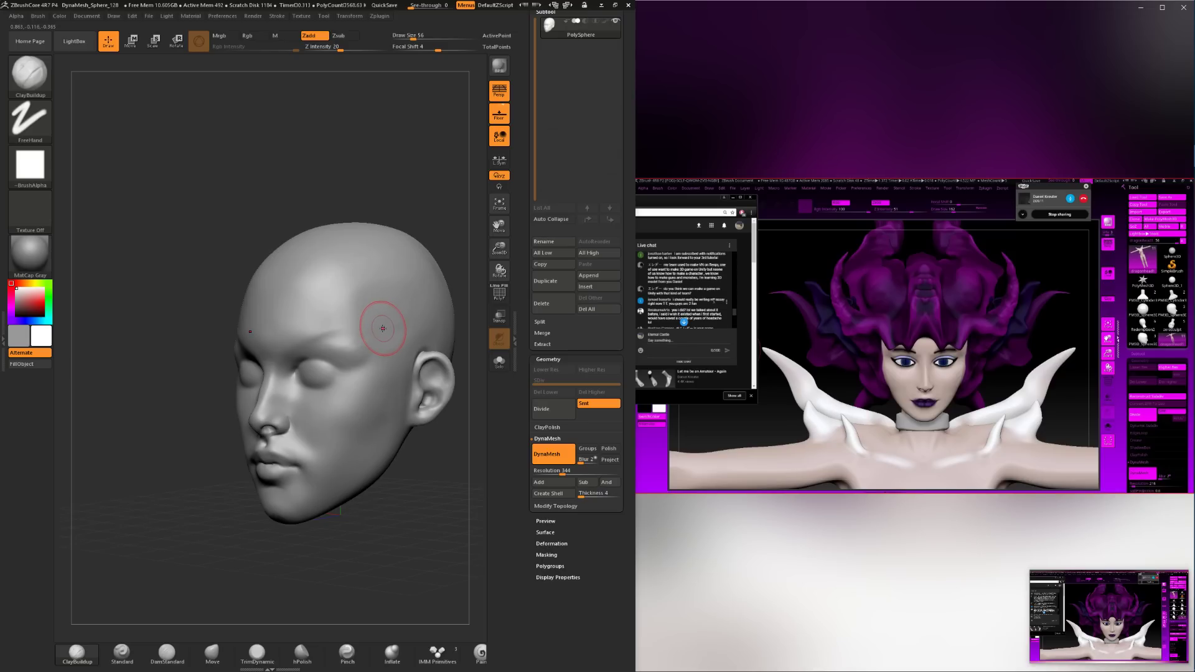
{"action": "key", "text": "space"}
{"action": "left_click_drag", "start_coordinate": [382, 328], "coordinate": [377, 329]}
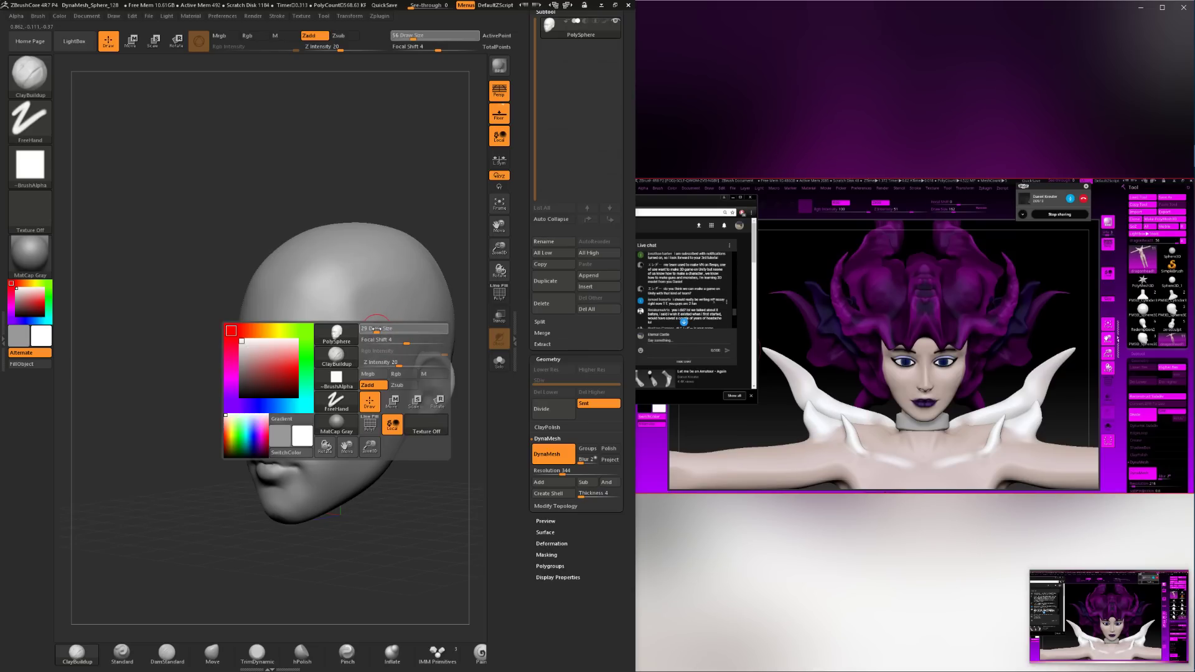
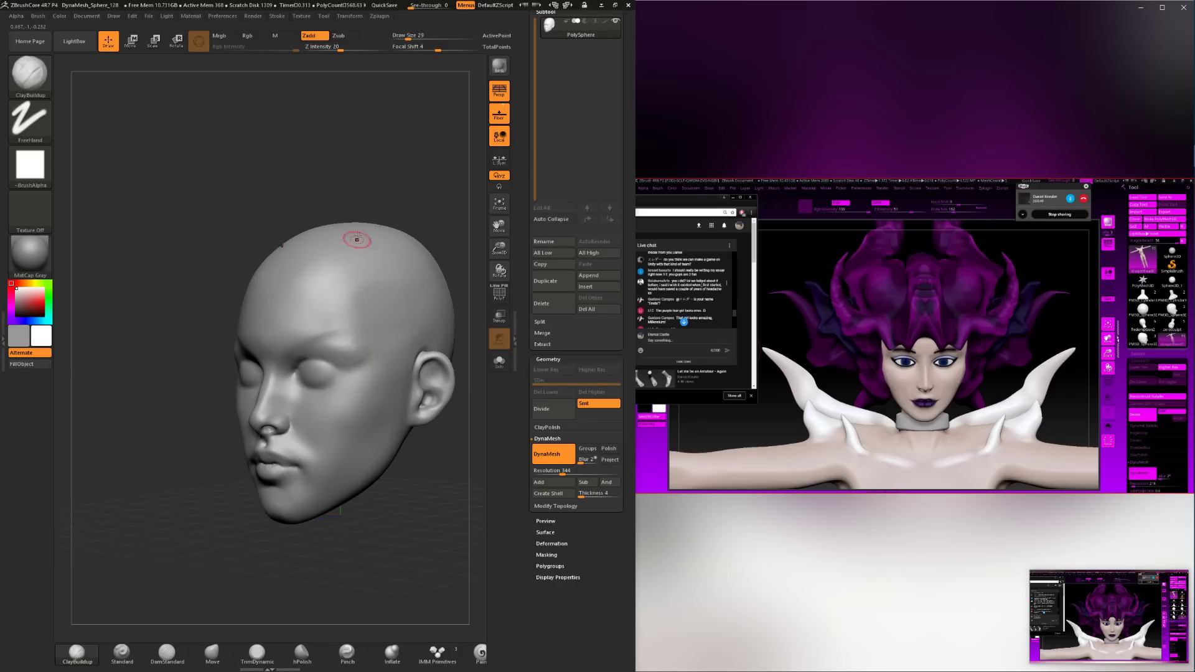
Polish the side of the forehead and temple with the hPolish brush at draw size 56, smoothing toward the ear.
{"action": "left_click_drag", "start_coordinate": [385, 157], "coordinate": [415, 160]}
{"action": "left_click_drag", "start_coordinate": [355, 351], "coordinate": [341, 352], "text": "shift"}
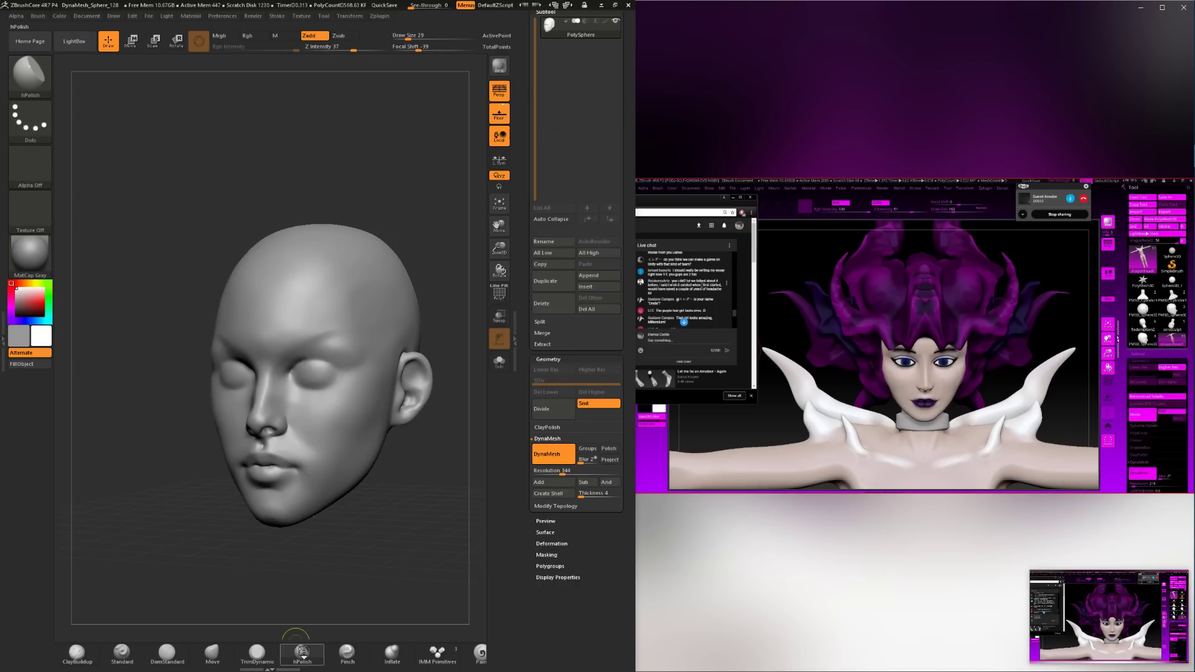
{"action": "left_click", "coordinate": [301, 652]}
{"action": "key", "text": "space"}
{"action": "key", "text": "space"}
{"action": "left_click_drag", "start_coordinate": [355, 336], "coordinate": [357, 344]}
{"action": "left_click_drag", "start_coordinate": [387, 496], "coordinate": [371, 378], "text": "shift"}
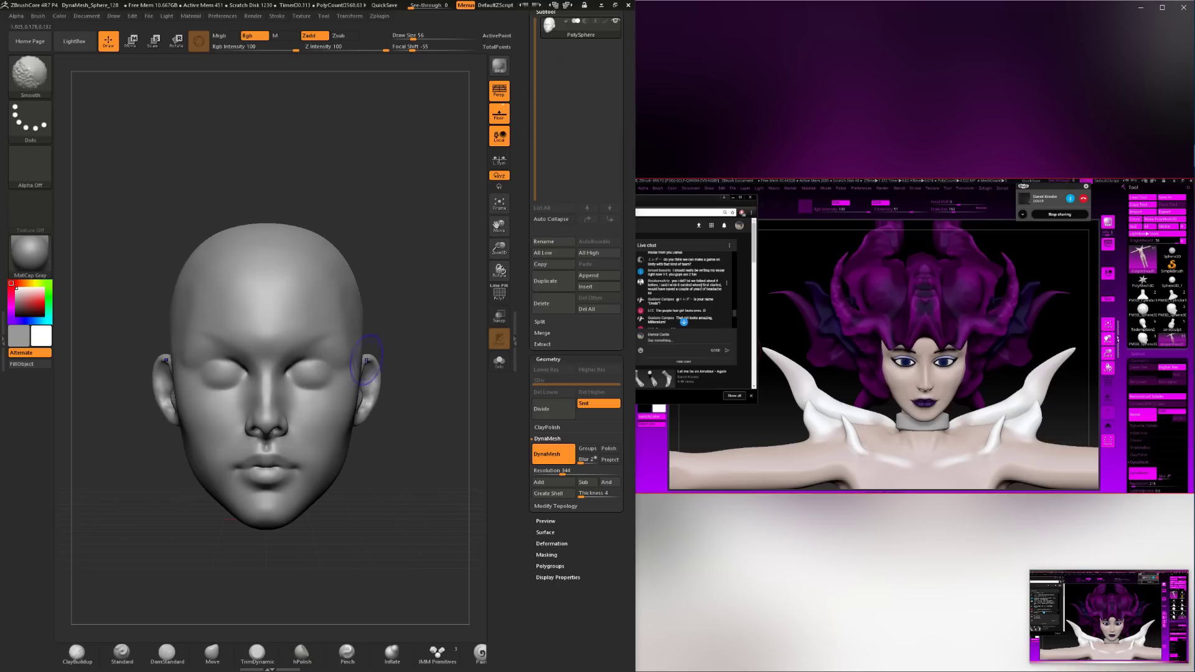
Polish the front edge of the ear and reduce the hPolish draw size to 29 for the outer brow.
{"action": "key", "text": "ctrl"}
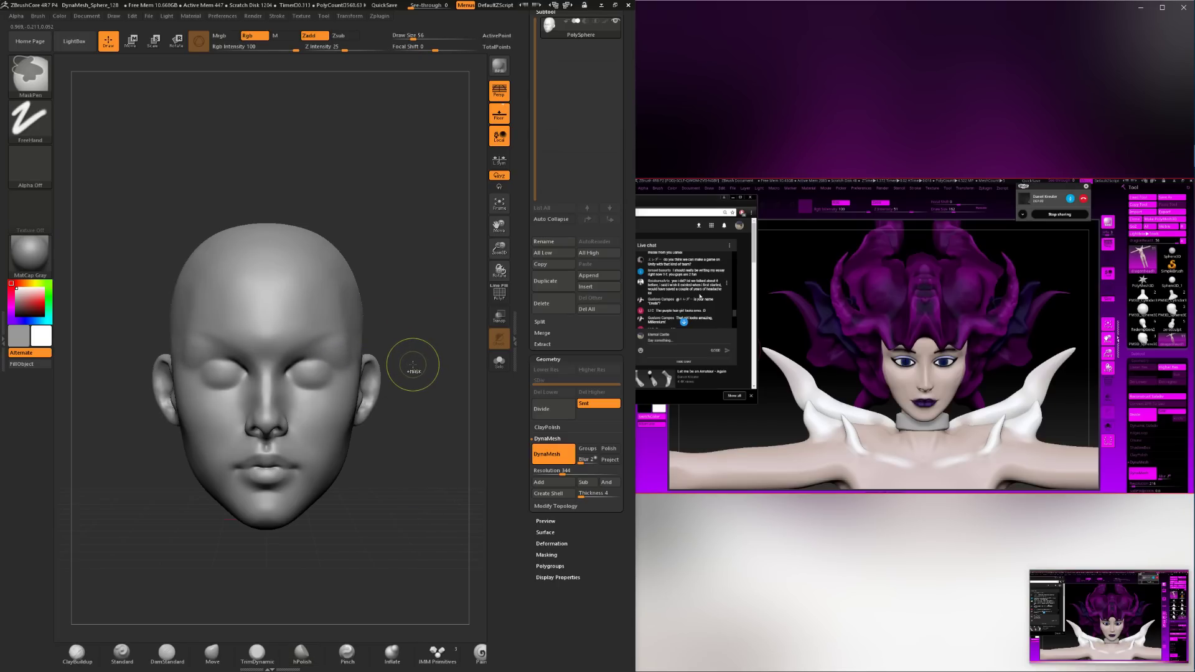
{"action": "left_click_drag", "start_coordinate": [418, 440], "coordinate": [302, 392]}
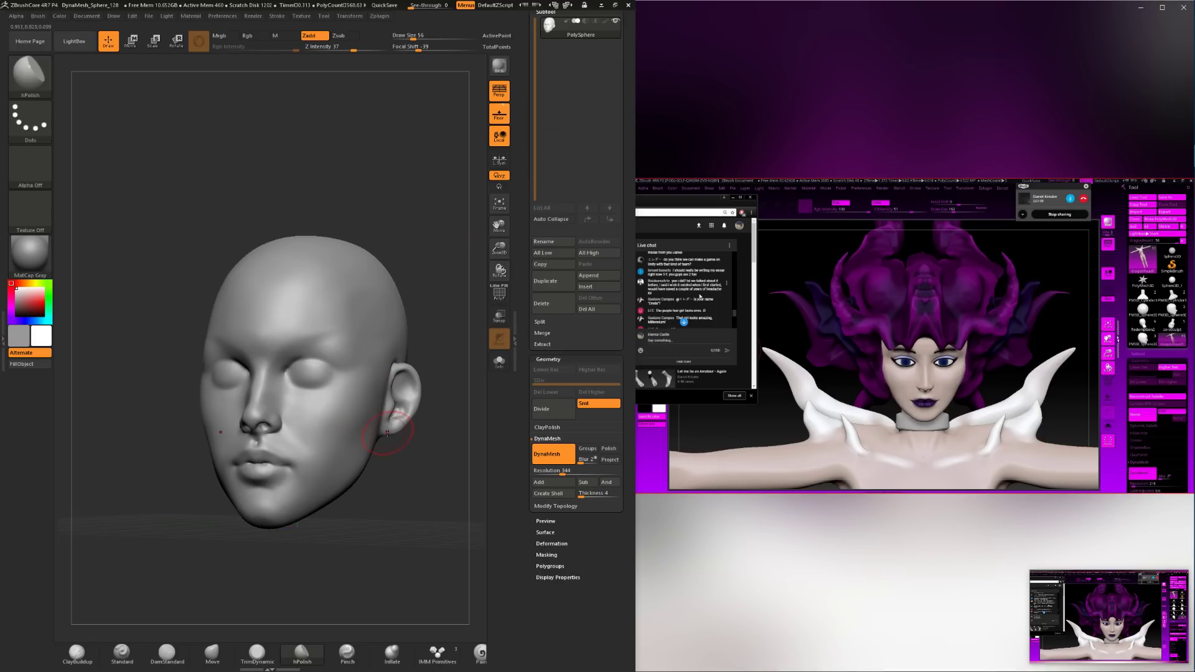
{"action": "left_click_drag", "start_coordinate": [391, 399], "coordinate": [390, 394]}
{"action": "left_click_drag", "start_coordinate": [382, 500], "coordinate": [326, 489]}
{"action": "key", "text": "space"}
{"action": "left_click_drag", "start_coordinate": [360, 342], "coordinate": [363, 341]}
{"action": "key", "text": "ctrl"}
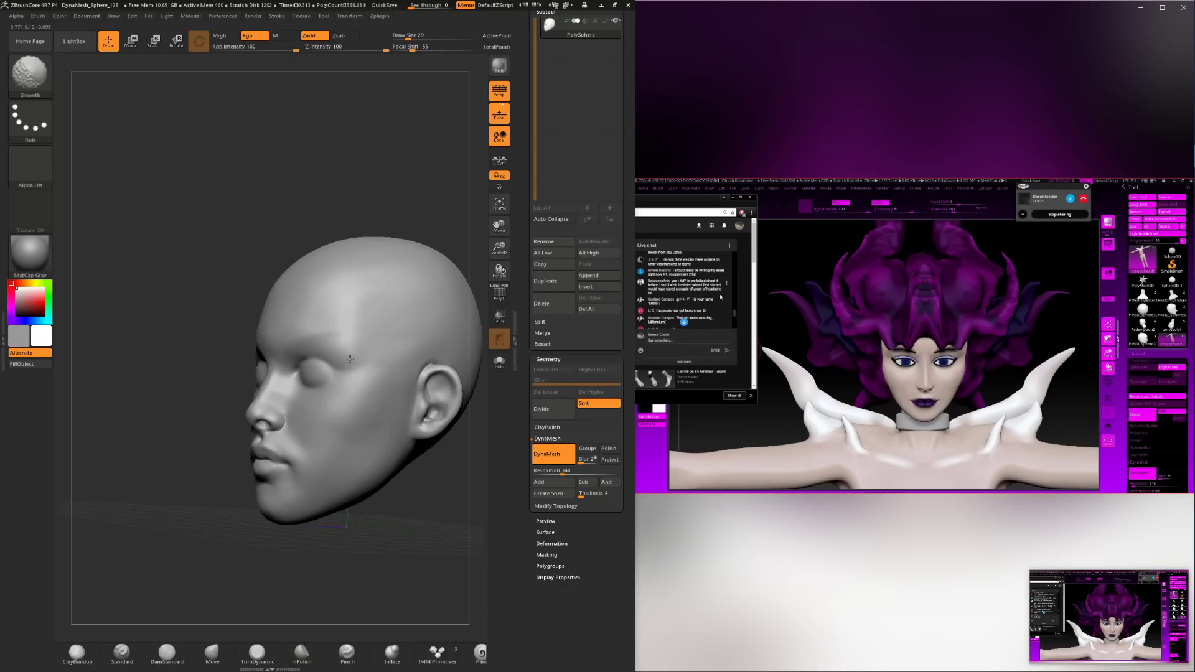
Accept removal of the later undo history entries, then smooth the outer brow and side of the forehead.
{"action": "left_click", "coordinate": [358, 550], "text": "ctrl"}
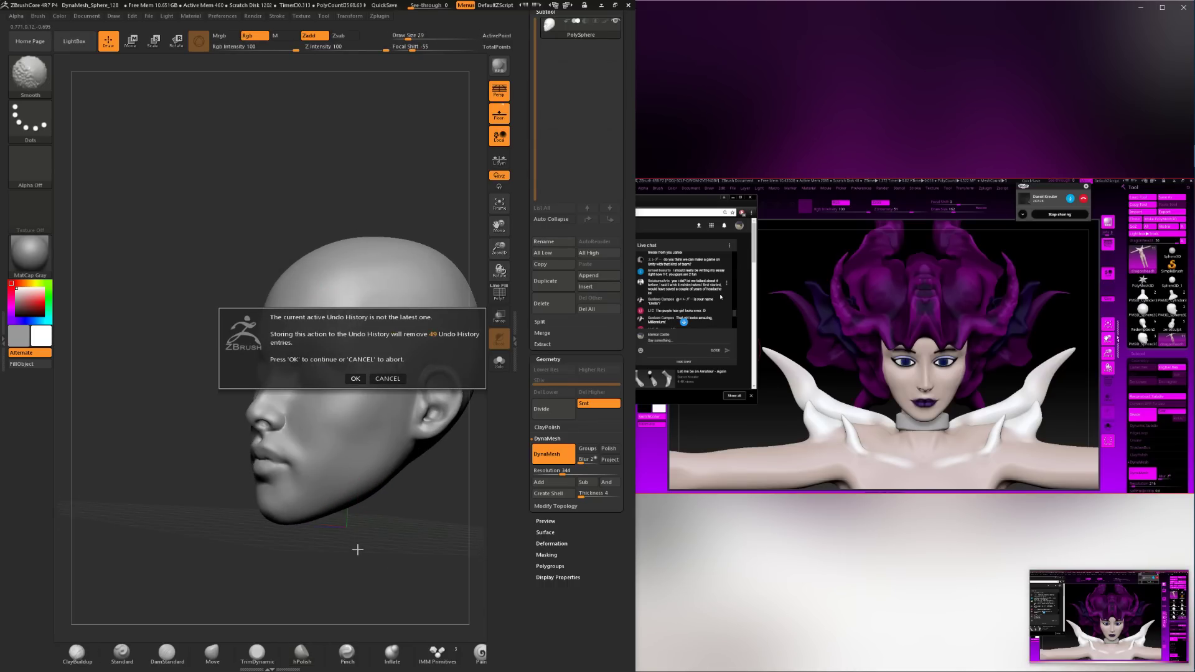
{"action": "left_click", "coordinate": [355, 378]}
{"action": "mouse_move", "coordinate": [360, 540]}
{"action": "left_mouse_down"}
{"action": "mouse_move", "coordinate": [363, 528]}
{"action": "mouse_move", "coordinate": [405, 534]}
{"action": "mouse_move", "coordinate": [361, 528]}
{"action": "left_mouse_up"}
{"action": "key", "text": "shift"}
{"action": "mouse_move", "coordinate": [341, 374]}
{"action": "left_mouse_down"}
{"action": "mouse_move", "coordinate": [372, 501]}
{"action": "mouse_move", "coordinate": [348, 320]}
{"action": "left_mouse_up"}
{"action": "key", "text": "shift"}
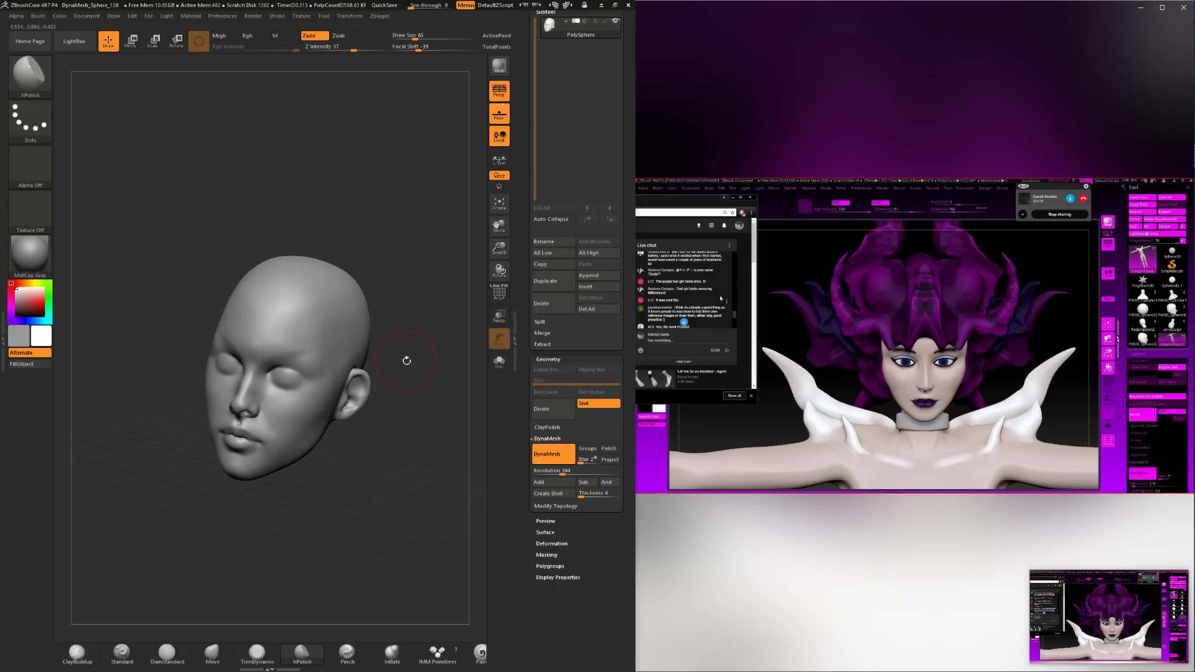
{"action": "mouse_move", "coordinate": [405, 359]}
{"action": "left_mouse_down", "text": "shift"}
{"action": "mouse_move", "coordinate": [365, 479]}
{"action": "mouse_move", "coordinate": [367, 457]}
{"action": "mouse_move", "coordinate": [318, 476]}
{"action": "left_mouse_up", "text": "shift"}
{"action": "left_click_drag", "start_coordinate": [328, 302], "coordinate": [329, 333], "text": "shift"}
Switch to the ClayBuildup brush and smooth the upper forehead.
{"action": "left_click", "coordinate": [77, 652]}
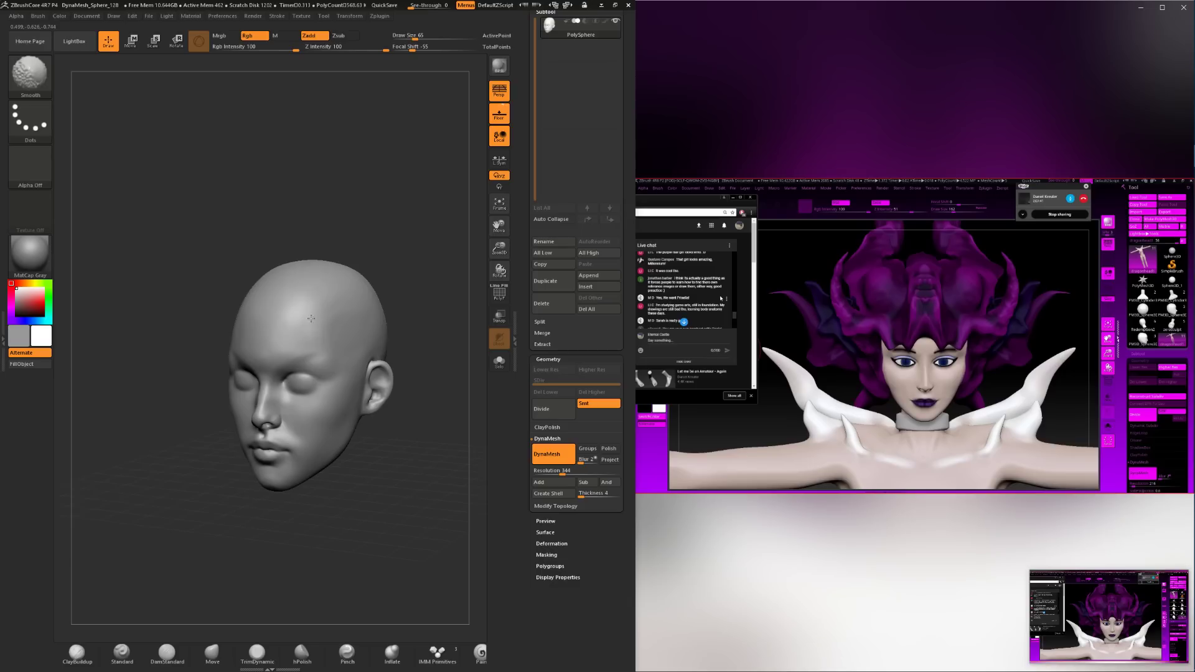
{"action": "mouse_move", "coordinate": [408, 429]}
{"action": "left_mouse_down", "text": "alt"}
{"action": "mouse_move", "coordinate": [405, 517]}
{"action": "mouse_move", "coordinate": [426, 492]}
{"action": "mouse_move", "coordinate": [415, 449]}
{"action": "mouse_move", "coordinate": [412, 488]}
{"action": "mouse_move", "coordinate": [387, 453]}
{"action": "left_mouse_up", "text": "alt"}
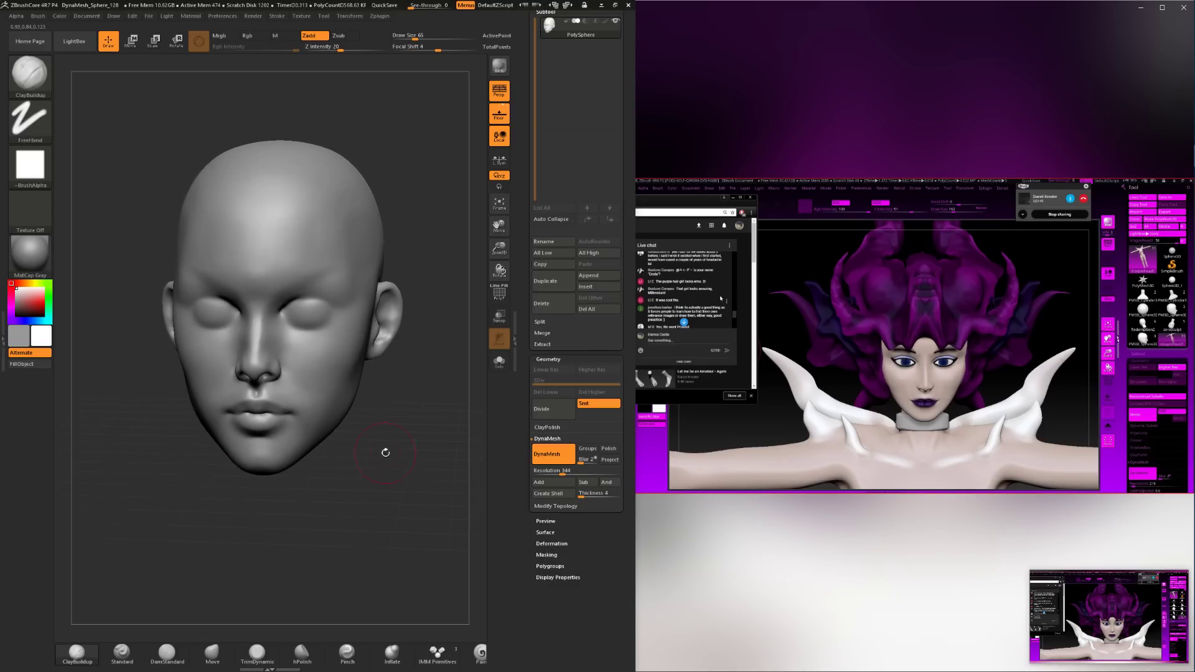
{"action": "key", "text": "shift"}
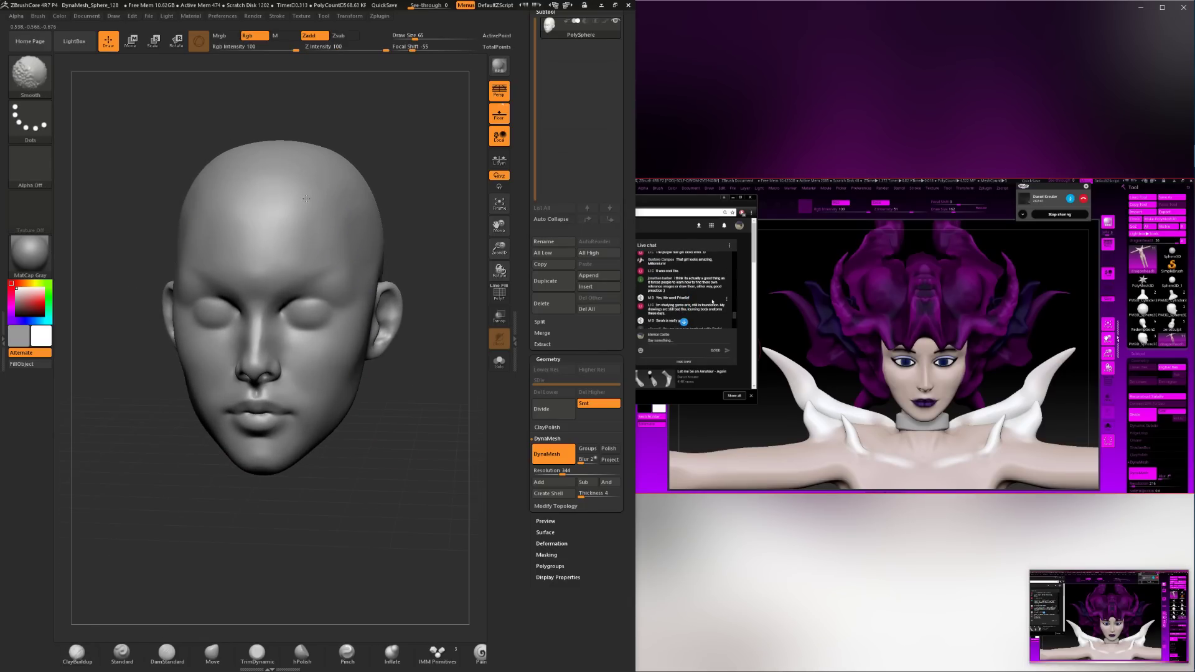
{"action": "mouse_move", "coordinate": [387, 468]}
{"action": "left_mouse_down", "text": "shift"}
{"action": "mouse_move", "coordinate": [375, 521]}
{"action": "mouse_move", "coordinate": [401, 543]}
{"action": "mouse_move", "coordinate": [435, 501]}
{"action": "mouse_move", "coordinate": [423, 381]}
{"action": "left_mouse_up", "text": "shift"}
{"action": "left_click_drag", "start_coordinate": [423, 381], "coordinate": [396, 429]}
{"action": "mouse_move", "coordinate": [397, 429]}
{"action": "left_mouse_down", "text": "alt"}
{"action": "mouse_move", "coordinate": [385, 491]}
{"action": "mouse_move", "coordinate": [369, 447]}
{"action": "mouse_move", "coordinate": [392, 407]}
{"action": "mouse_move", "coordinate": [400, 445]}
{"action": "left_mouse_up", "text": "alt"}
{"action": "left_click_drag", "start_coordinate": [400, 444], "coordinate": [410, 458]}
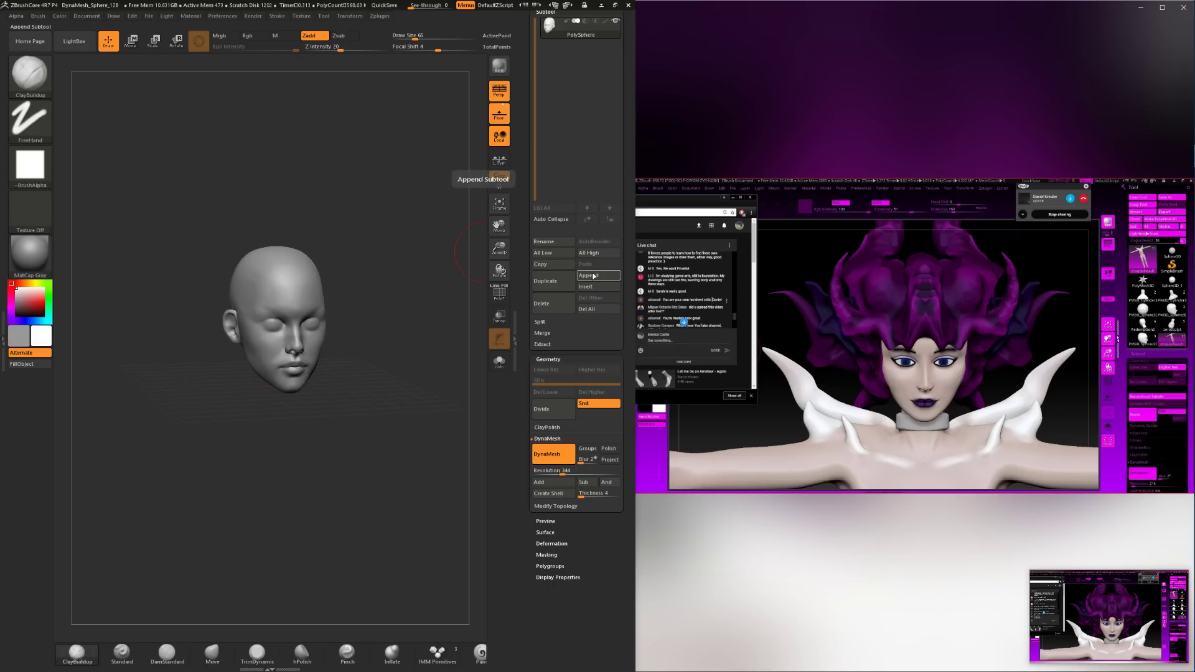
Set the ClayBuildup draw size to 46.
{"action": "left_click_drag", "start_coordinate": [418, 357], "coordinate": [377, 375], "text": "alt"}
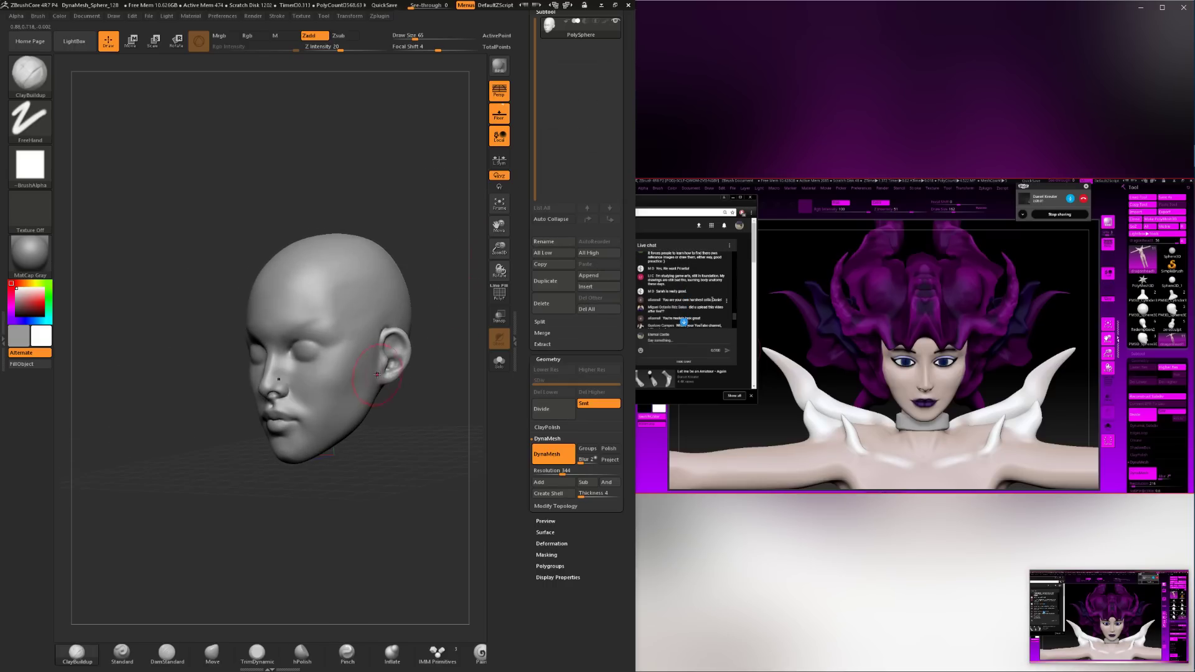
{"action": "key", "text": "space"}
{"action": "left_click_drag", "start_coordinate": [357, 323], "coordinate": [343, 323]}
{"action": "mouse_move", "coordinate": [346, 505]}
{"action": "left_mouse_down"}
{"action": "mouse_move", "coordinate": [364, 506]}
{"action": "mouse_move", "coordinate": [355, 484]}
{"action": "left_mouse_up"}
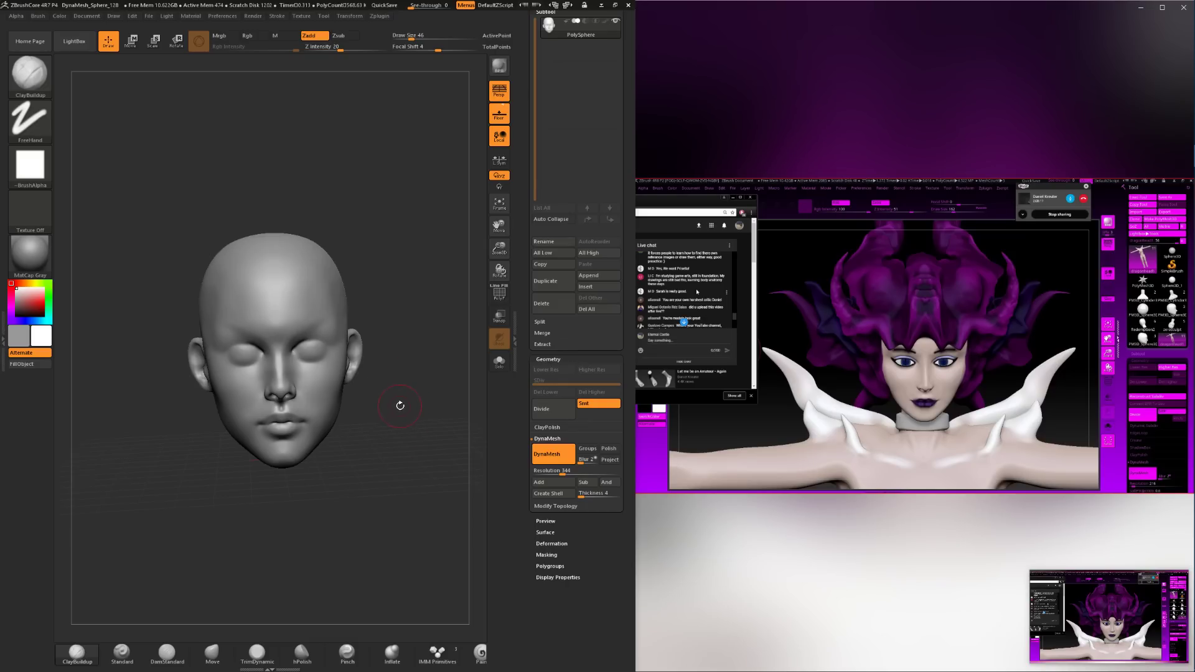
Append a Sphere3D mesh as a new subtool beneath the head and make it the active subtool.
{"action": "left_click_drag", "start_coordinate": [404, 365], "coordinate": [436, 357], "text": "shift"}
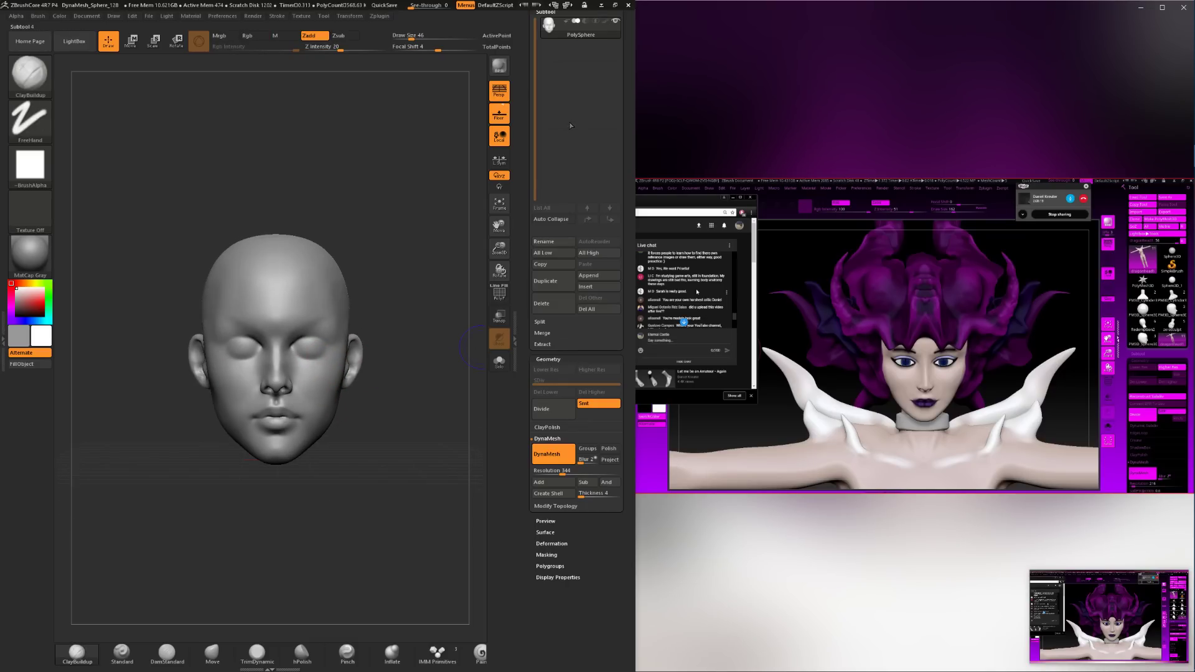
{"action": "scroll", "coordinate": [608, 94], "scroll_direction": "up", "scroll_amount": 2}
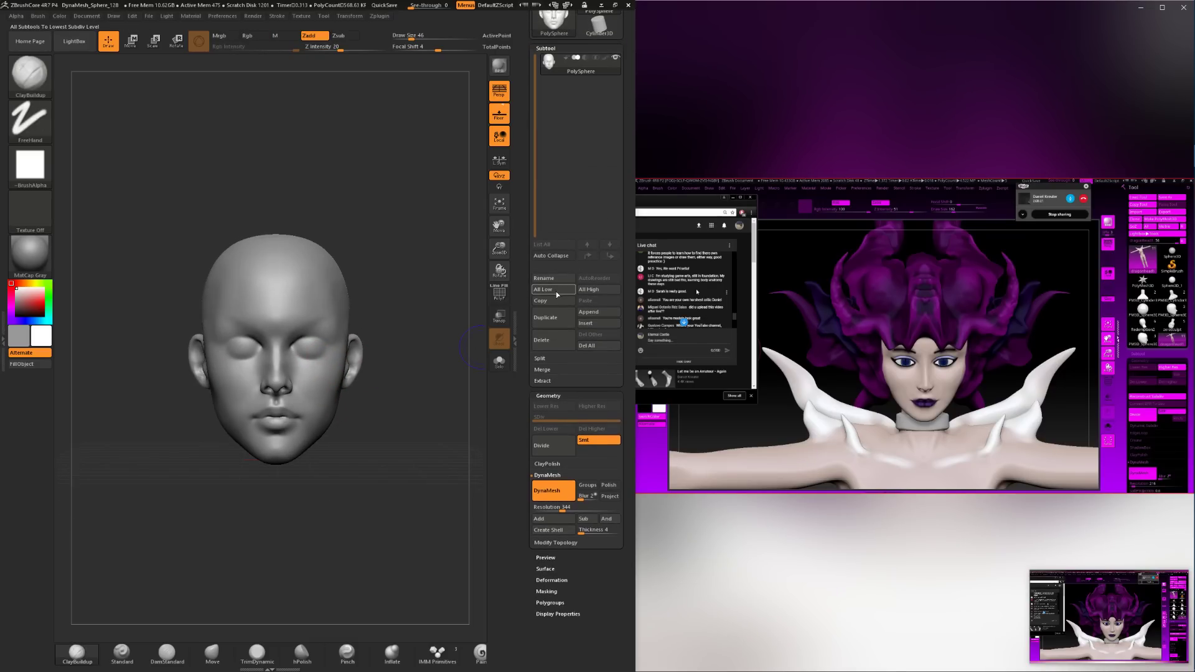
{"action": "scroll", "coordinate": [588, 263], "scroll_direction": "up", "scroll_amount": 2}
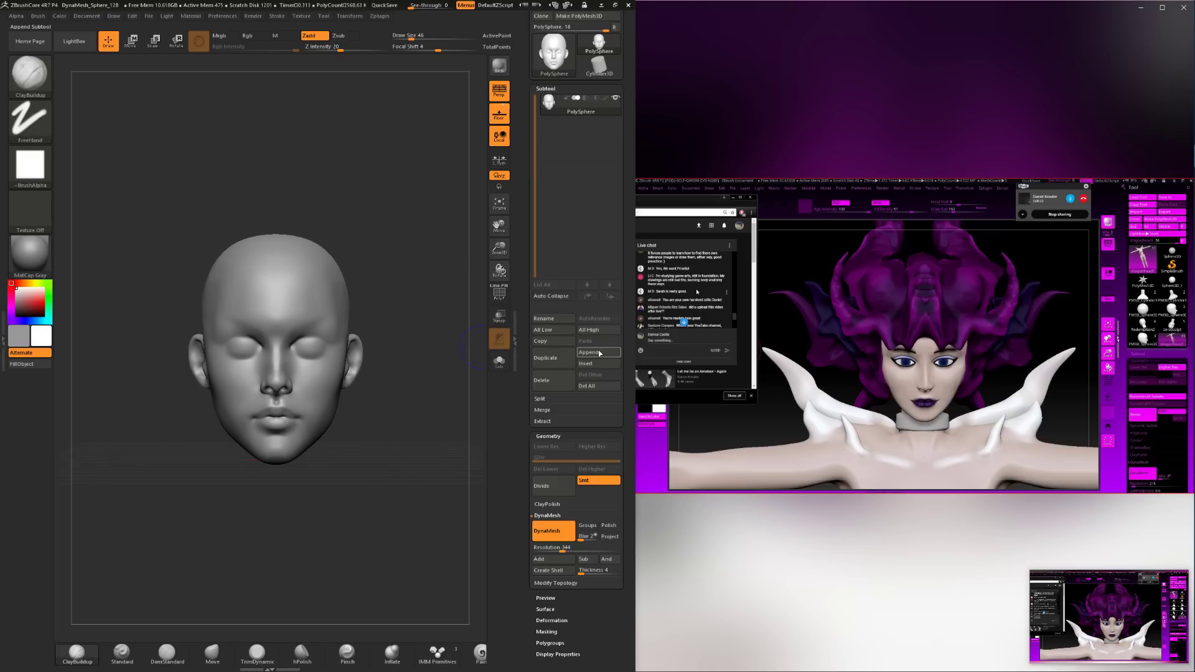
{"action": "left_click", "coordinate": [599, 353]}
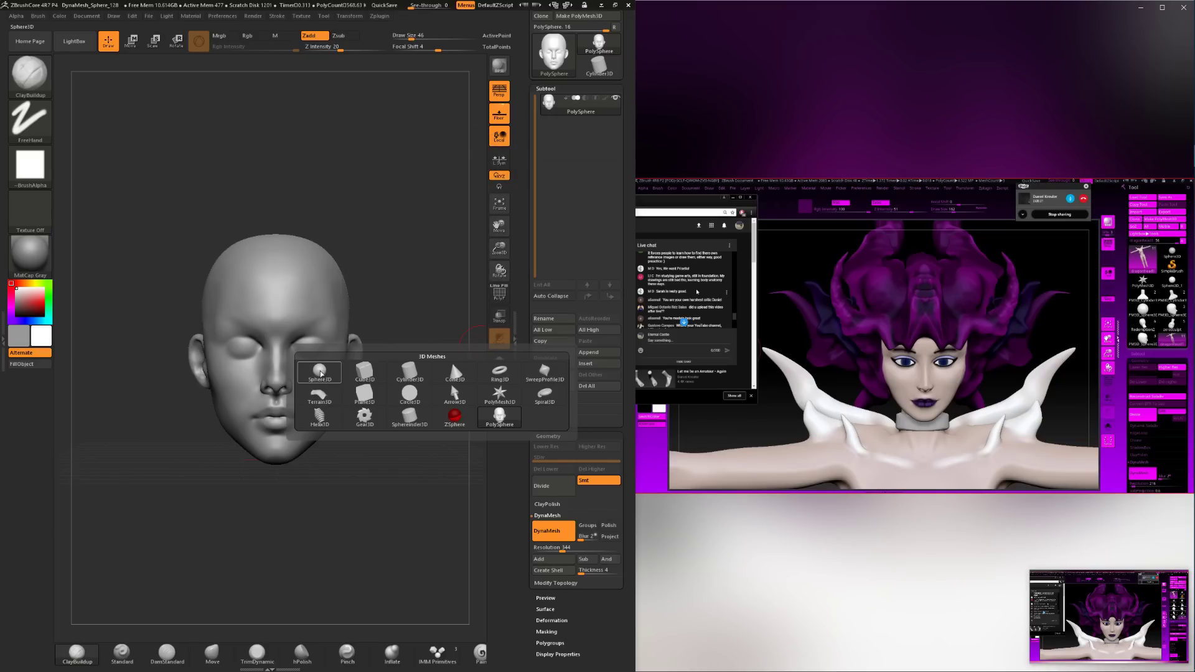
{"action": "left_click", "coordinate": [319, 372]}
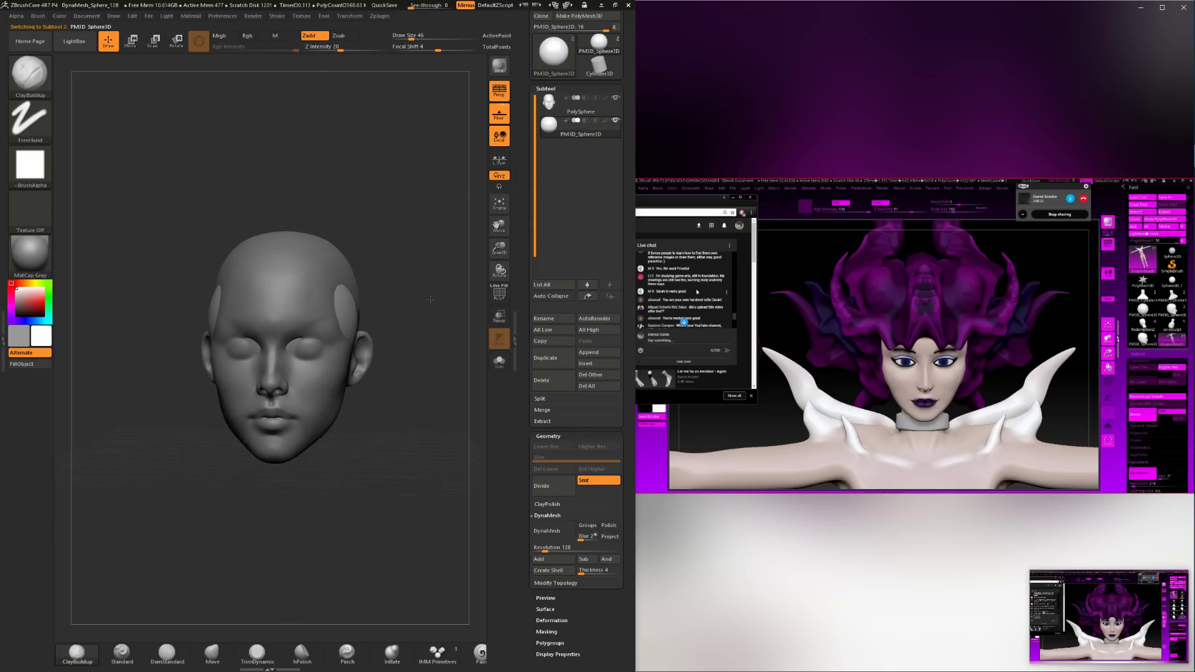
Enlarge the Move brush to draw size 365 and pull the sphere outward to fit around the skull.
{"action": "left_click_drag", "start_coordinate": [413, 315], "coordinate": [242, 474]}
{"action": "left_click", "coordinate": [212, 652]}
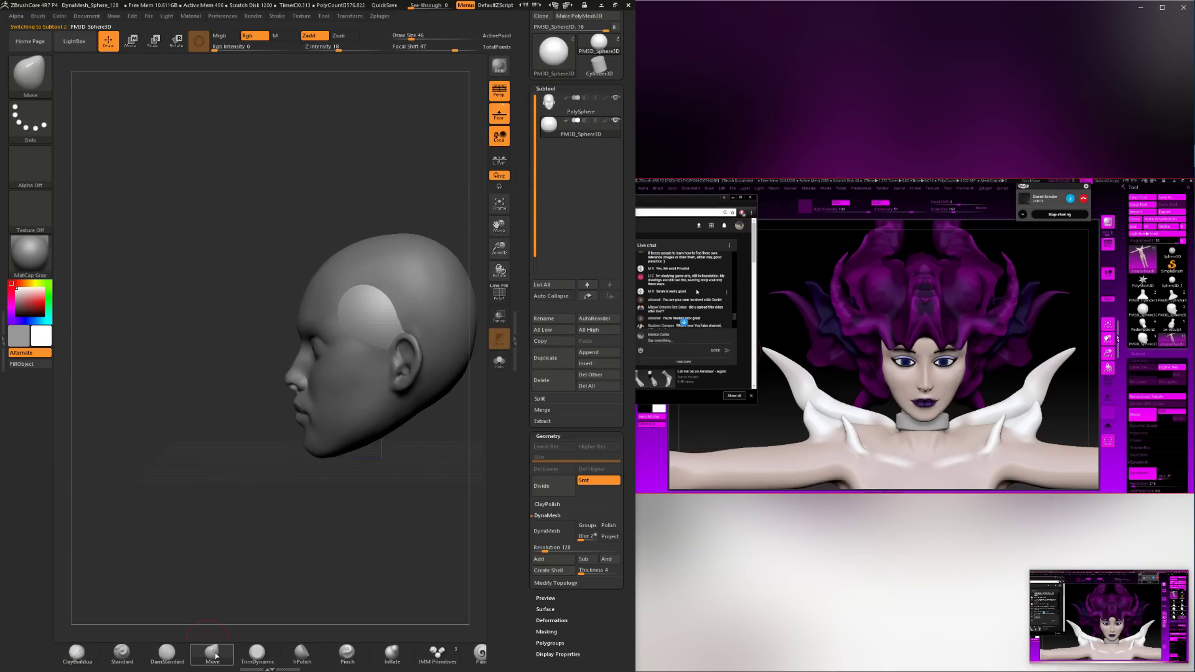
{"action": "key", "text": "space"}
{"action": "left_click_drag", "start_coordinate": [403, 302], "coordinate": [405, 301]}
{"action": "mouse_move", "coordinate": [345, 223]}
{"action": "left_mouse_down"}
{"action": "mouse_move", "coordinate": [283, 320]}
{"action": "mouse_move", "coordinate": [258, 300]}
{"action": "mouse_move", "coordinate": [272, 331]}
{"action": "mouse_move", "coordinate": [263, 333]}
{"action": "left_mouse_up"}
{"action": "left_click_drag", "start_coordinate": [239, 328], "coordinate": [322, 280]}
{"action": "mouse_move", "coordinate": [426, 269]}
{"action": "left_mouse_down"}
{"action": "mouse_move", "coordinate": [397, 277]}
{"action": "mouse_move", "coordinate": [410, 317]}
{"action": "mouse_move", "coordinate": [425, 284]}
{"action": "mouse_move", "coordinate": [420, 315]}
{"action": "mouse_move", "coordinate": [375, 268]}
{"action": "left_mouse_up"}
{"action": "key", "text": "space"}
{"action": "left_click_drag", "start_coordinate": [252, 274], "coordinate": [299, 280], "text": "shift"}
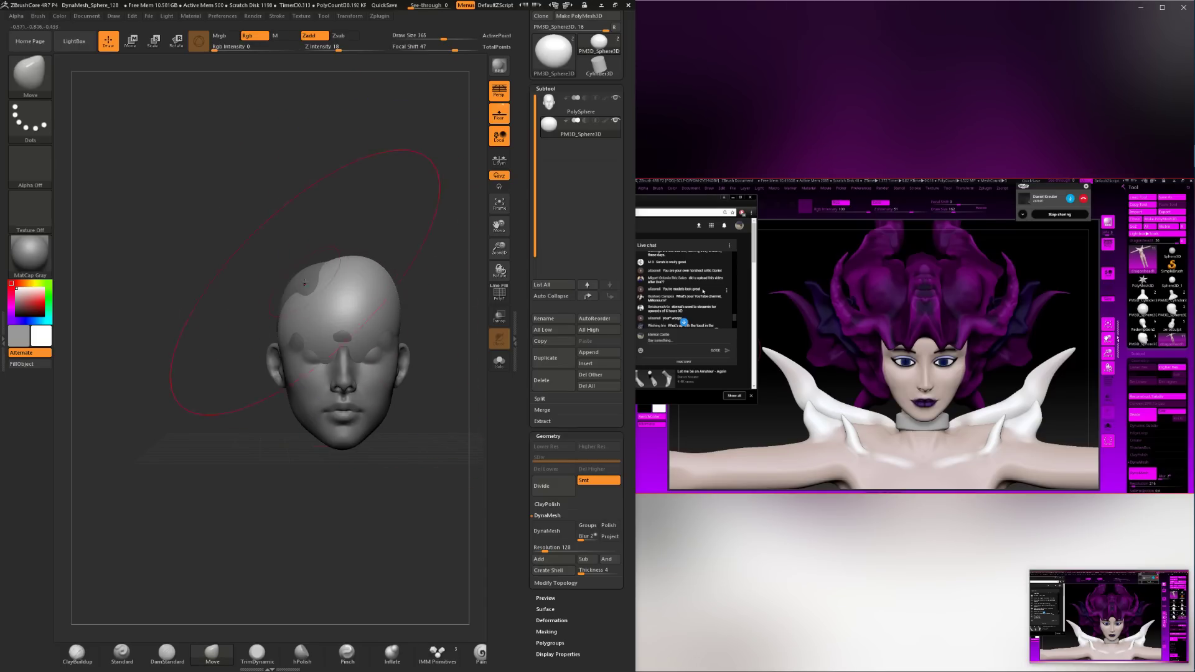
Expand the Modify Topology options, undo the last change to the sphere and toggle symmetry for sculpting it.
{"action": "left_click", "coordinate": [554, 583]}
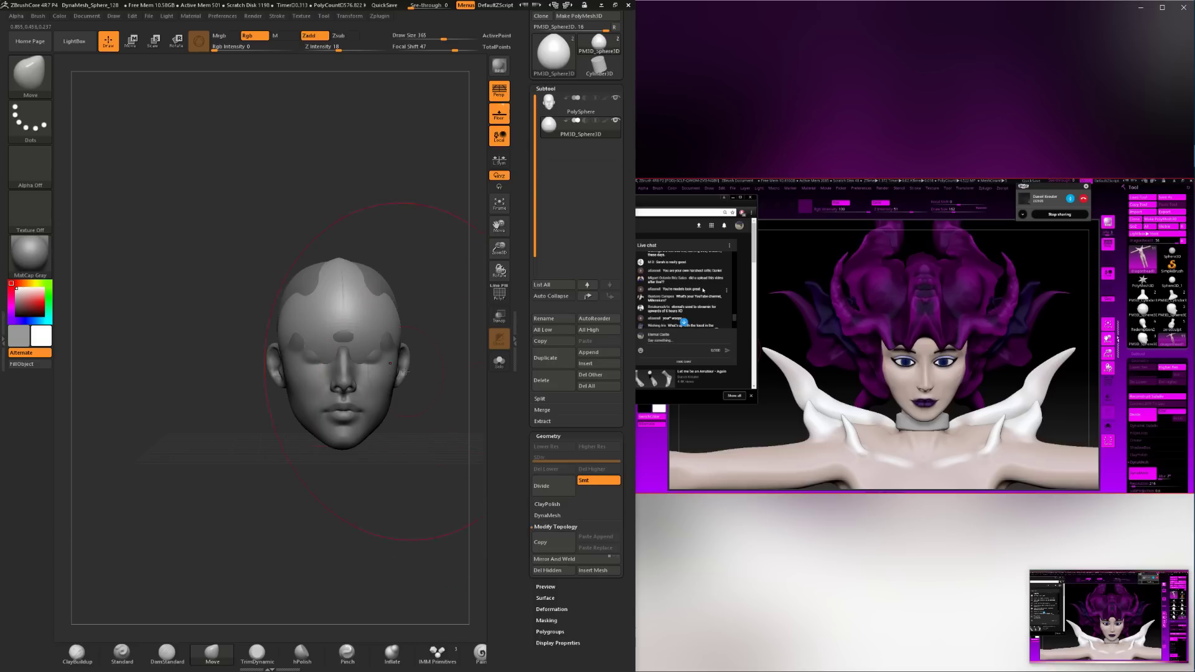
{"action": "key", "text": "space"}
{"action": "mouse_move", "coordinate": [382, 288]}
{"action": "left_mouse_down"}
{"action": "mouse_move", "coordinate": [389, 276]}
{"action": "mouse_move", "coordinate": [343, 254]}
{"action": "mouse_move", "coordinate": [385, 264]}
{"action": "mouse_move", "coordinate": [382, 232]}
{"action": "mouse_move", "coordinate": [406, 226]}
{"action": "mouse_move", "coordinate": [405, 237]}
{"action": "left_mouse_up"}
{"action": "key", "text": "ctrl+z"}
{"action": "key", "text": "x"}
Set the Move draw size to 177 and pull the sphere over the crown and back of the skull.
{"action": "key", "text": "space"}
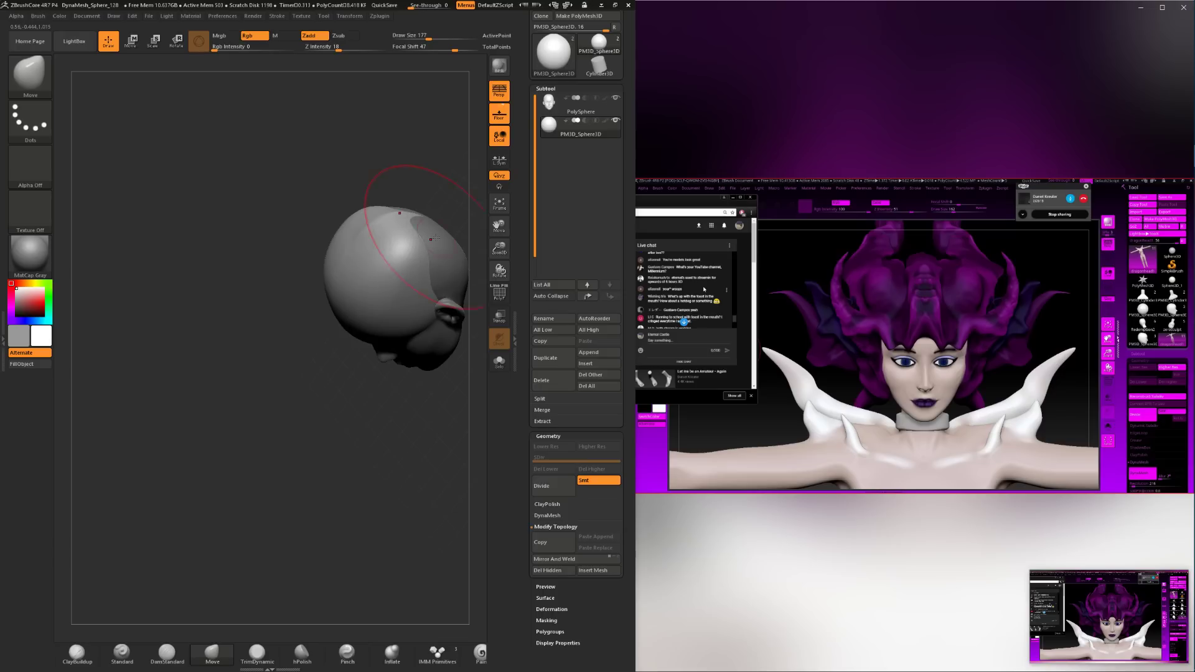
{"action": "mouse_move", "coordinate": [389, 179]}
{"action": "left_mouse_down"}
{"action": "mouse_move", "coordinate": [402, 182]}
{"action": "mouse_move", "coordinate": [386, 249]}
{"action": "mouse_move", "coordinate": [394, 263]}
{"action": "left_mouse_up"}
{"action": "mouse_move", "coordinate": [287, 311]}
{"action": "left_mouse_down"}
{"action": "mouse_move", "coordinate": [274, 386]}
{"action": "mouse_move", "coordinate": [293, 456]}
{"action": "mouse_move", "coordinate": [240, 422]}
{"action": "mouse_move", "coordinate": [293, 354]}
{"action": "left_mouse_up"}
{"action": "mouse_move", "coordinate": [362, 300]}
{"action": "left_mouse_down"}
{"action": "mouse_move", "coordinate": [320, 413]}
{"action": "mouse_move", "coordinate": [386, 394]}
{"action": "mouse_move", "coordinate": [272, 307]}
{"action": "mouse_move", "coordinate": [289, 346]}
{"action": "left_mouse_up"}
{"action": "mouse_move", "coordinate": [324, 373]}
{"action": "left_mouse_down"}
{"action": "mouse_move", "coordinate": [339, 361]}
{"action": "mouse_move", "coordinate": [329, 365]}
{"action": "mouse_move", "coordinate": [341, 379]}
{"action": "left_mouse_up"}
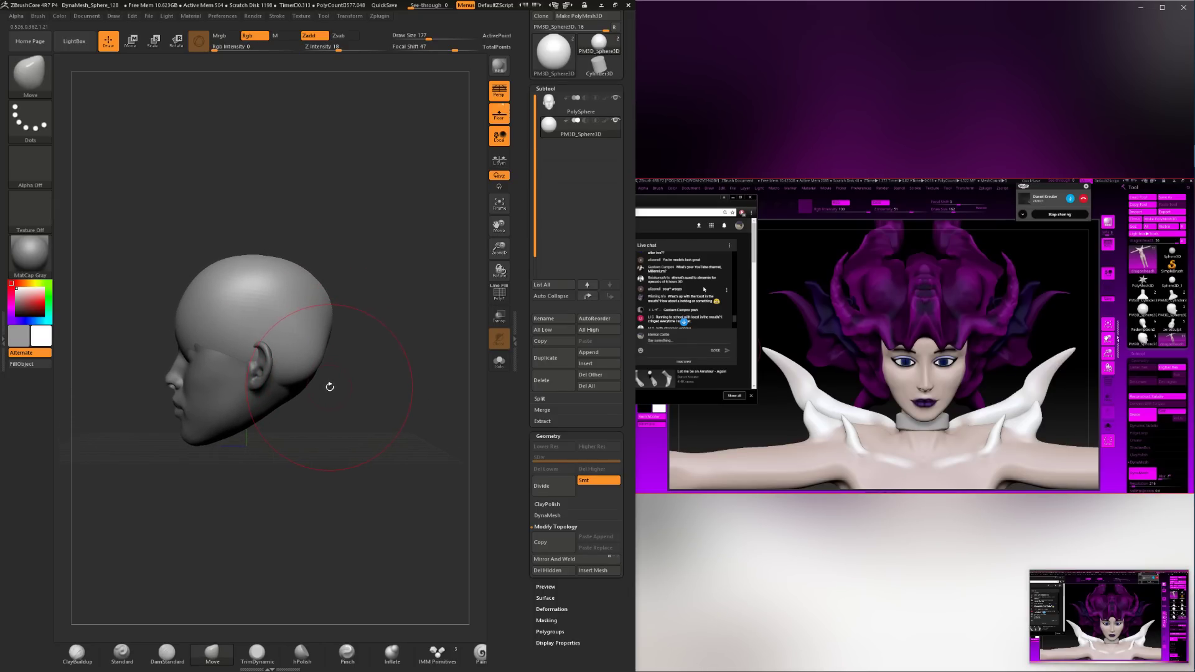
{"action": "mouse_move", "coordinate": [338, 394]}
{"action": "left_mouse_down"}
{"action": "mouse_move", "coordinate": [375, 451]}
{"action": "mouse_move", "coordinate": [376, 435]}
{"action": "left_mouse_up"}
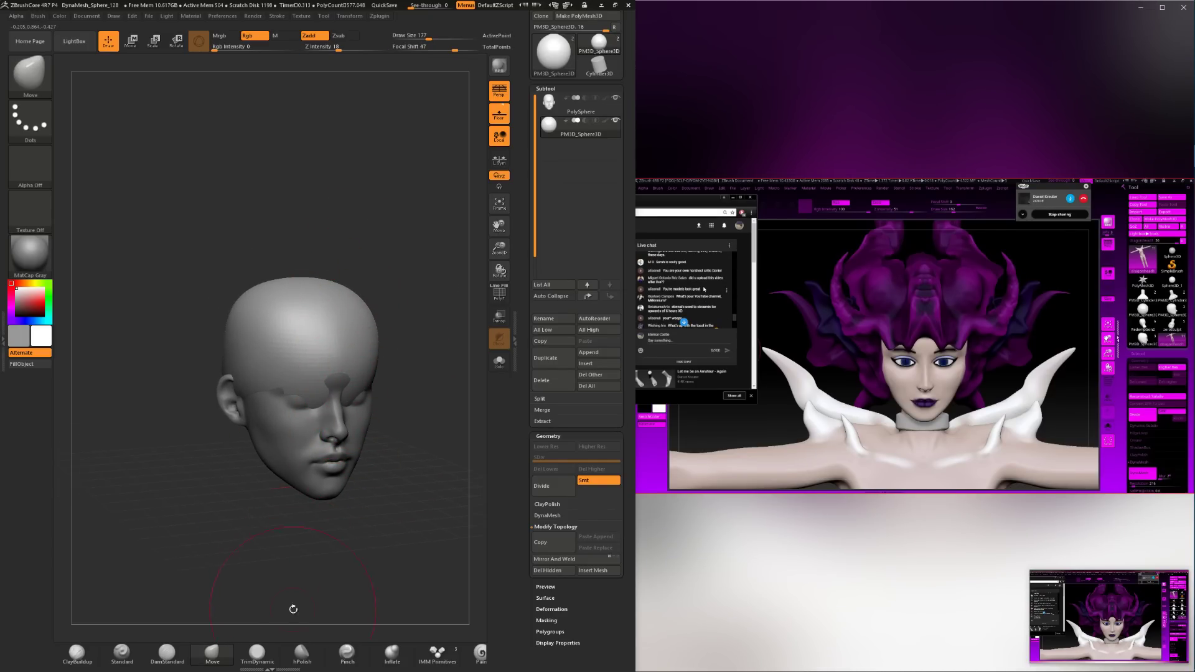
Try to flatten the skull-cap sphere with the TrimDynamic brush, undo the strokes and return to the Move brush.
{"action": "left_click", "coordinate": [257, 653]}
{"action": "mouse_move", "coordinate": [417, 372]}
{"action": "left_mouse_down"}
{"action": "mouse_move", "coordinate": [389, 372]}
{"action": "mouse_move", "coordinate": [419, 421]}
{"action": "left_mouse_up"}
{"action": "mouse_move", "coordinate": [314, 356]}
{"action": "left_mouse_down"}
{"action": "mouse_move", "coordinate": [343, 341]}
{"action": "mouse_move", "coordinate": [400, 390]}
{"action": "left_mouse_up"}
{"action": "mouse_move", "coordinate": [372, 358]}
{"action": "left_mouse_down", "text": "shift"}
{"action": "mouse_move", "coordinate": [363, 342]}
{"action": "mouse_move", "coordinate": [416, 338]}
{"action": "mouse_move", "coordinate": [377, 346]}
{"action": "mouse_move", "coordinate": [391, 333]}
{"action": "mouse_move", "coordinate": [408, 359]}
{"action": "left_mouse_up", "text": "shift"}
{"action": "key", "text": "ctrl+z"}
{"action": "right_click_drag", "start_coordinate": [375, 331], "coordinate": [305, 337], "text": "alt"}
{"action": "mouse_move", "coordinate": [304, 337]}
{"action": "left_mouse_down"}
{"action": "mouse_move", "coordinate": [361, 370]}
{"action": "mouse_move", "coordinate": [344, 377]}
{"action": "left_mouse_up"}
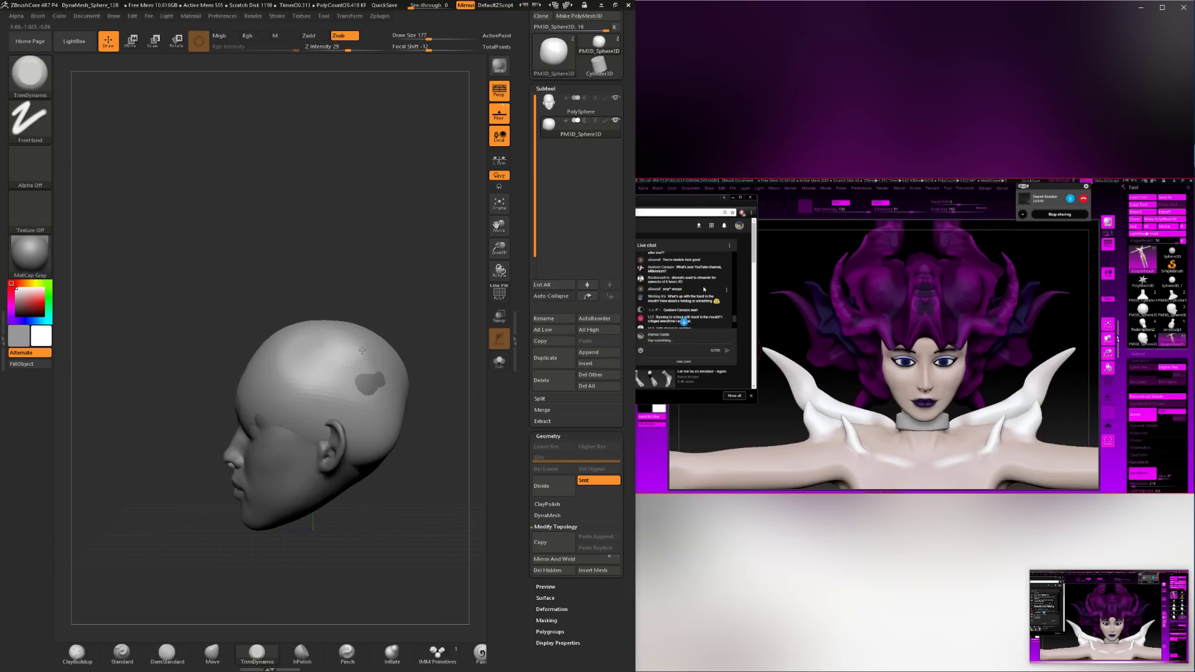
{"action": "left_click", "coordinate": [218, 657]}
{"action": "key", "text": "ctrl+z"}
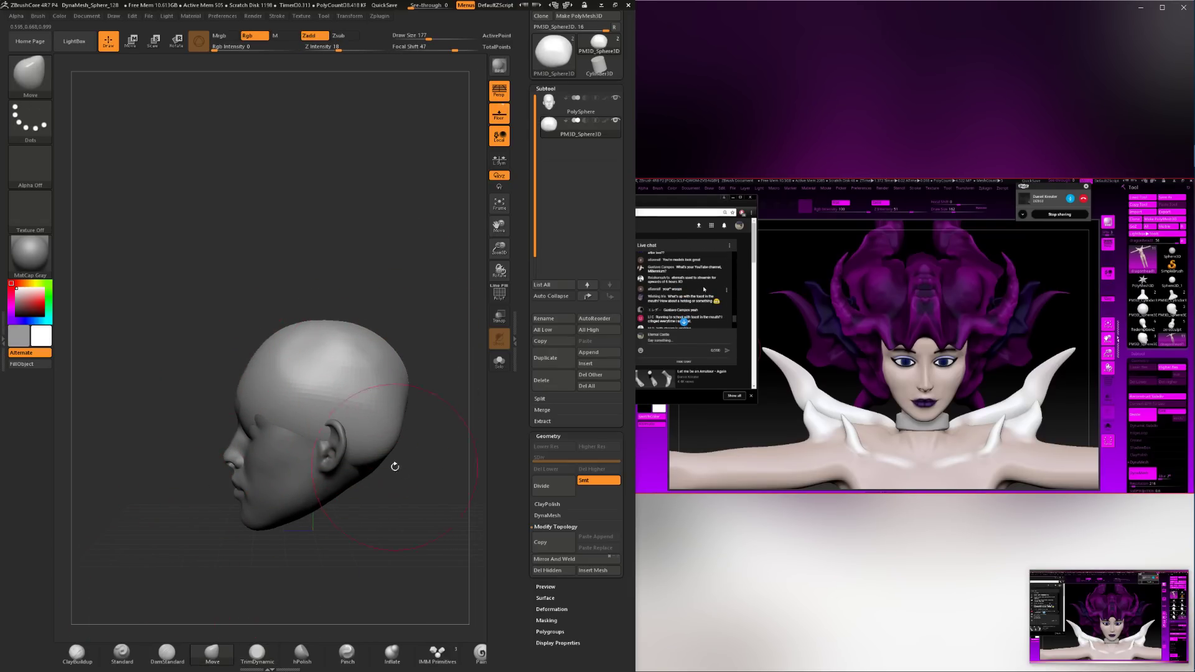
Reshape the side and back of the skull-cap sphere with the Move brush so it follows the head.
{"action": "mouse_move", "coordinate": [395, 467]}
{"action": "left_mouse_down", "text": "shift"}
{"action": "mouse_move", "coordinate": [399, 440]}
{"action": "mouse_move", "coordinate": [369, 381]}
{"action": "left_mouse_up", "text": "shift"}
{"action": "left_click_drag", "start_coordinate": [407, 452], "coordinate": [392, 435]}
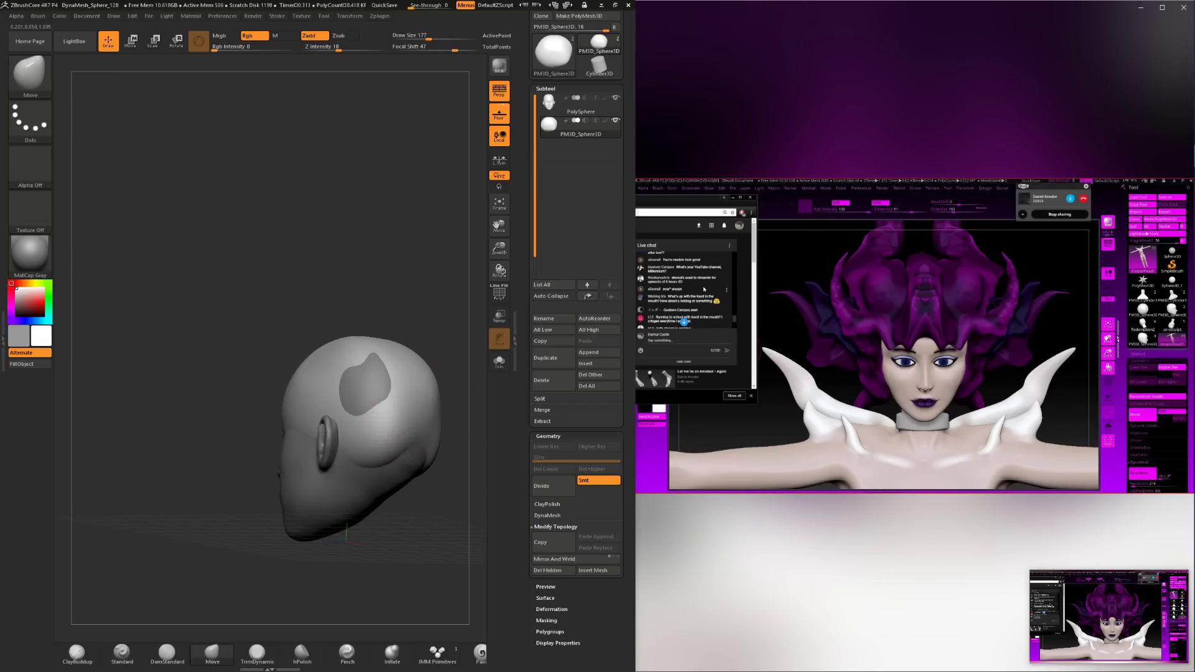
{"action": "left_click_drag", "start_coordinate": [338, 365], "coordinate": [371, 377]}
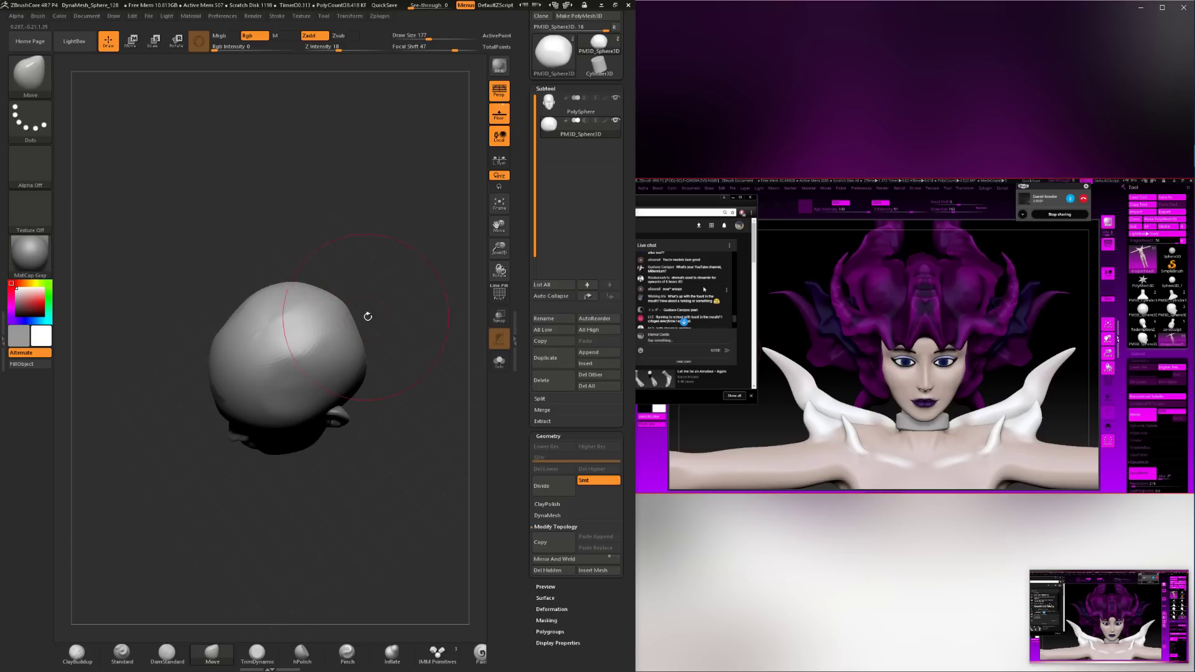
{"action": "left_click_drag", "start_coordinate": [366, 315], "coordinate": [263, 305]}
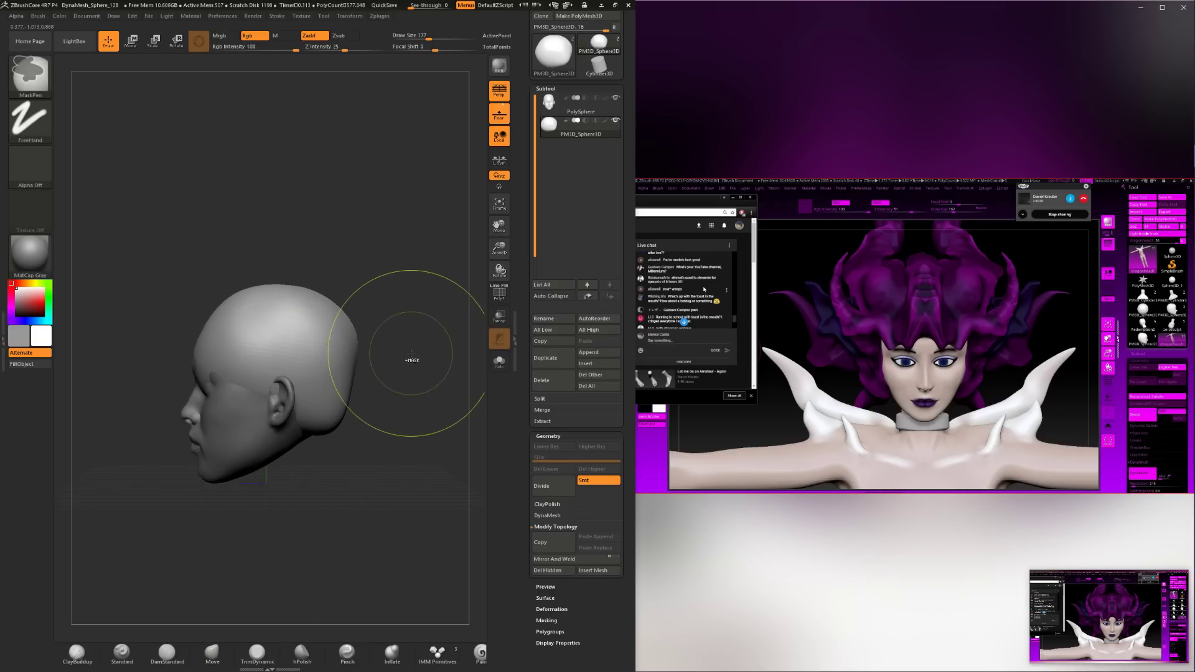
Convert the skull-cap sphere to a DynaMesh at resolution 128.
{"action": "left_click_drag", "start_coordinate": [411, 357], "coordinate": [394, 364], "text": "ctrl"}
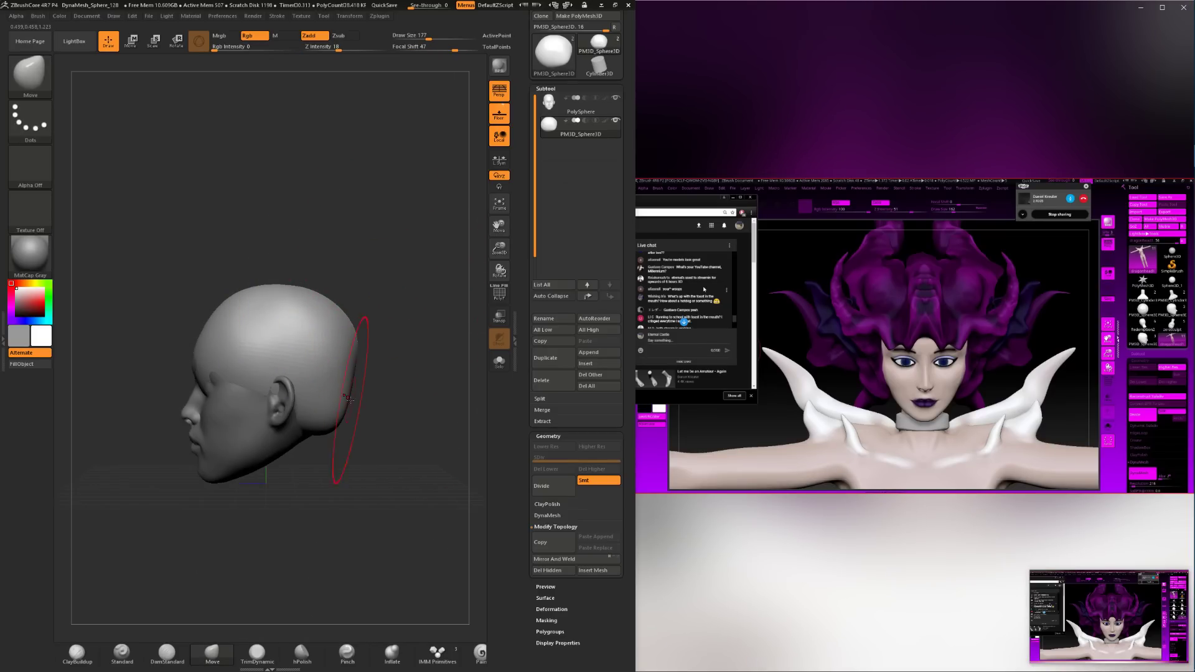
{"action": "scroll", "coordinate": [620, 413], "scroll_direction": "down", "scroll_amount": 2}
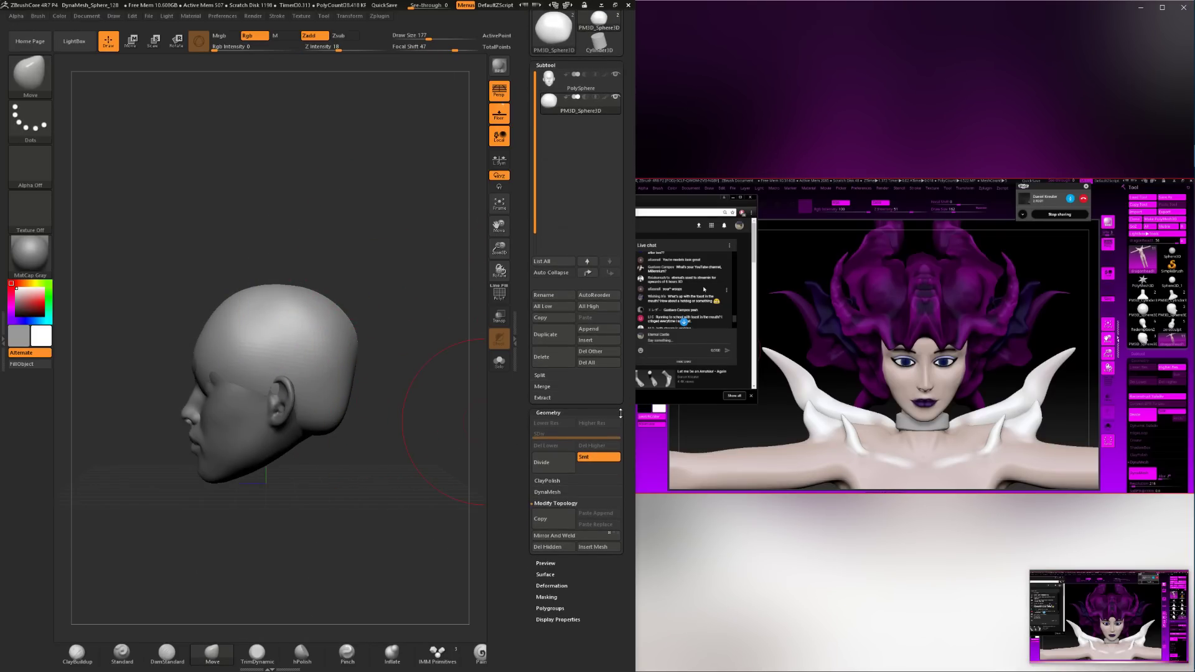
{"action": "scroll", "coordinate": [620, 413], "scroll_direction": "up", "scroll_amount": 5}
{"action": "scroll", "coordinate": [618, 420], "scroll_direction": "down", "scroll_amount": 4}
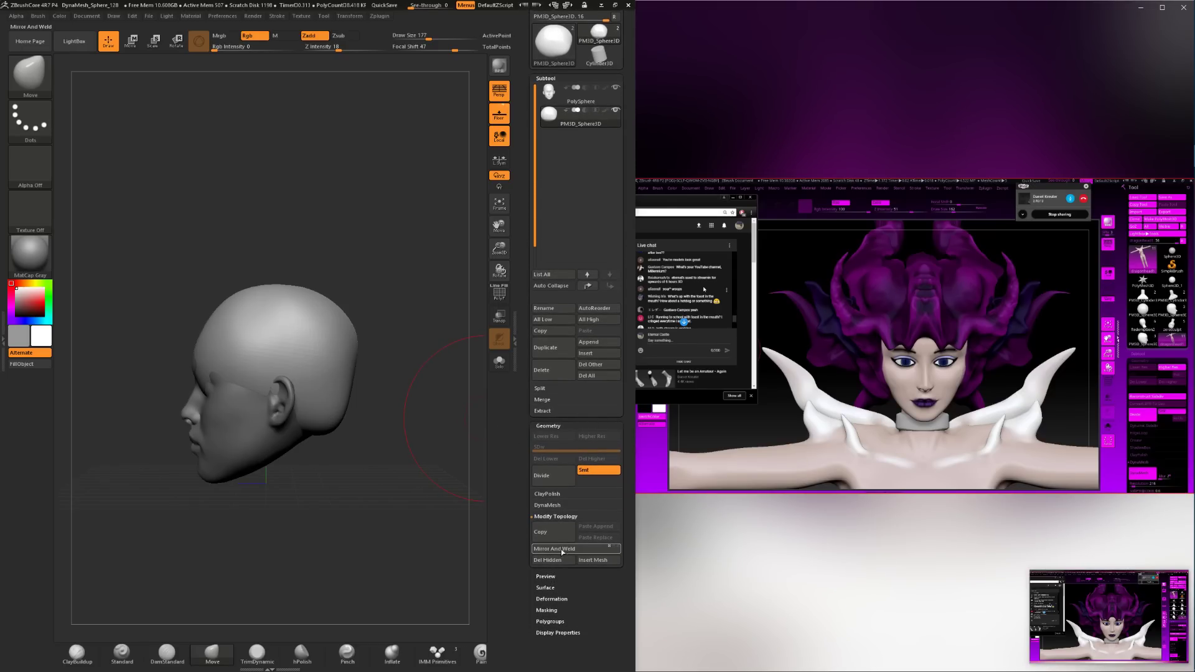
{"action": "left_click", "coordinate": [547, 505]}
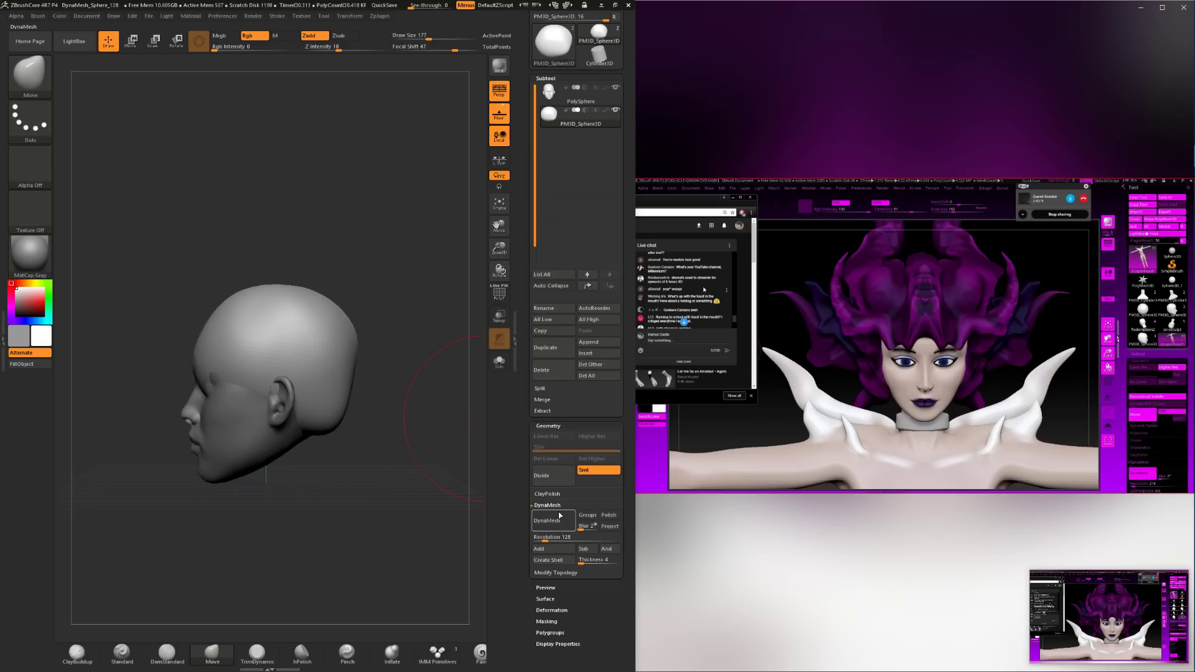
{"action": "left_click", "coordinate": [546, 520]}
Smooth and reshape the front edge of the skull cap across the forehead and temples with the Smooth and Move brushes.
{"action": "left_click_drag", "start_coordinate": [357, 459], "coordinate": [197, 394]}
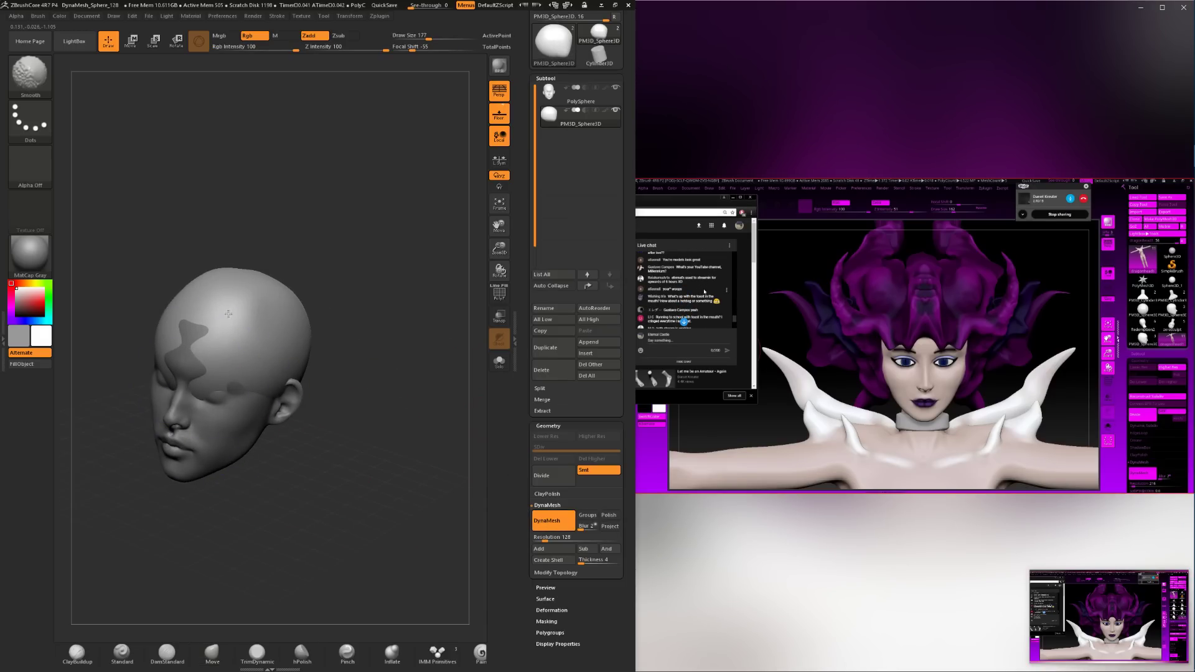
{"action": "left_click_drag", "start_coordinate": [330, 334], "coordinate": [273, 285]}
{"action": "left_click_drag", "start_coordinate": [411, 336], "coordinate": [324, 405]}
{"action": "left_click_drag", "start_coordinate": [155, 430], "coordinate": [275, 489]}
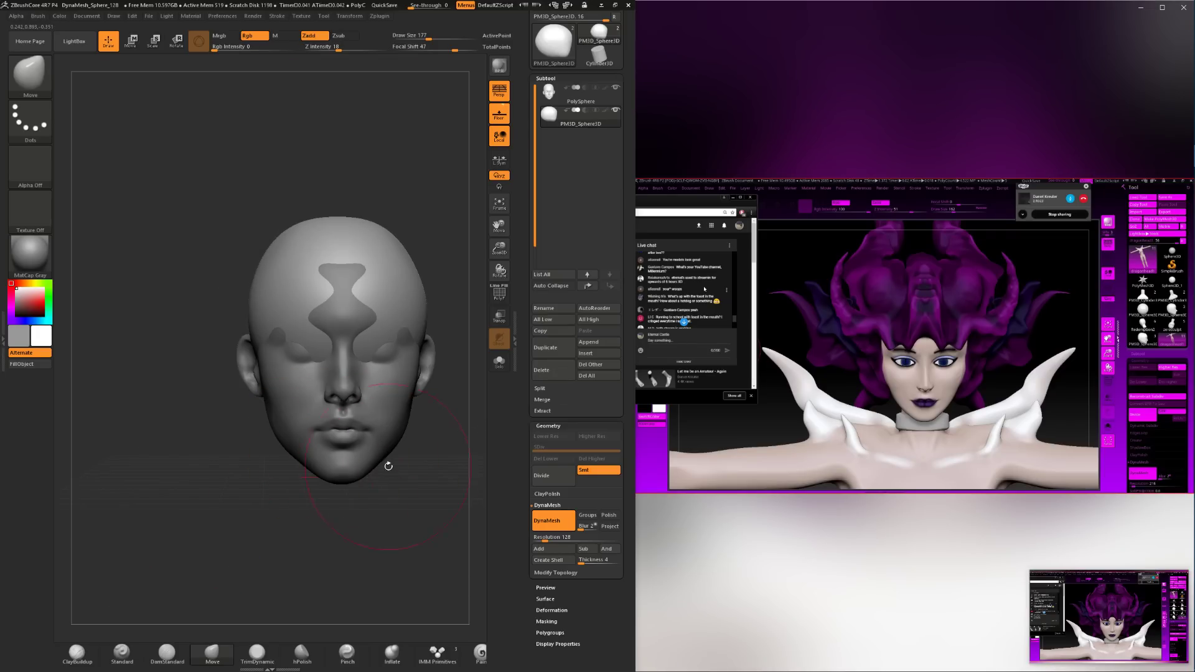
{"action": "mouse_move", "coordinate": [388, 466]}
{"action": "left_mouse_down"}
{"action": "mouse_move", "coordinate": [398, 470]}
{"action": "mouse_move", "coordinate": [387, 441]}
{"action": "left_mouse_up"}
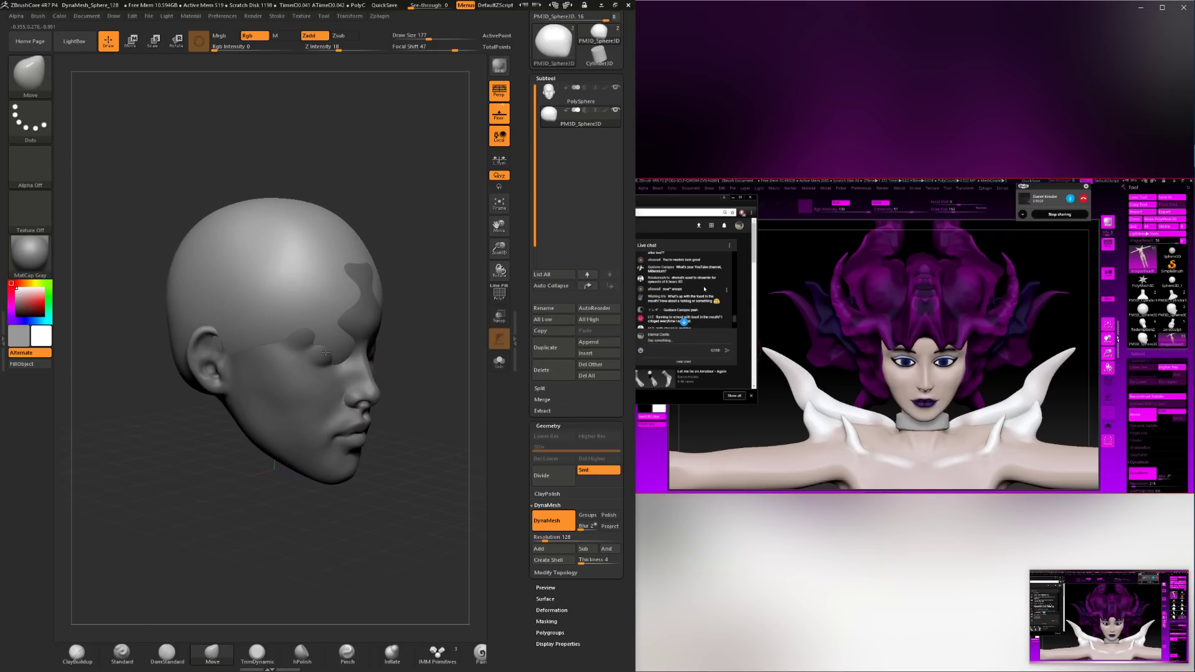
{"action": "mouse_move", "coordinate": [348, 339]}
{"action": "left_mouse_down"}
{"action": "mouse_move", "coordinate": [336, 330]}
{"action": "mouse_move", "coordinate": [331, 341]}
{"action": "left_mouse_up"}
{"action": "left_click_drag", "start_coordinate": [438, 457], "coordinate": [387, 452]}
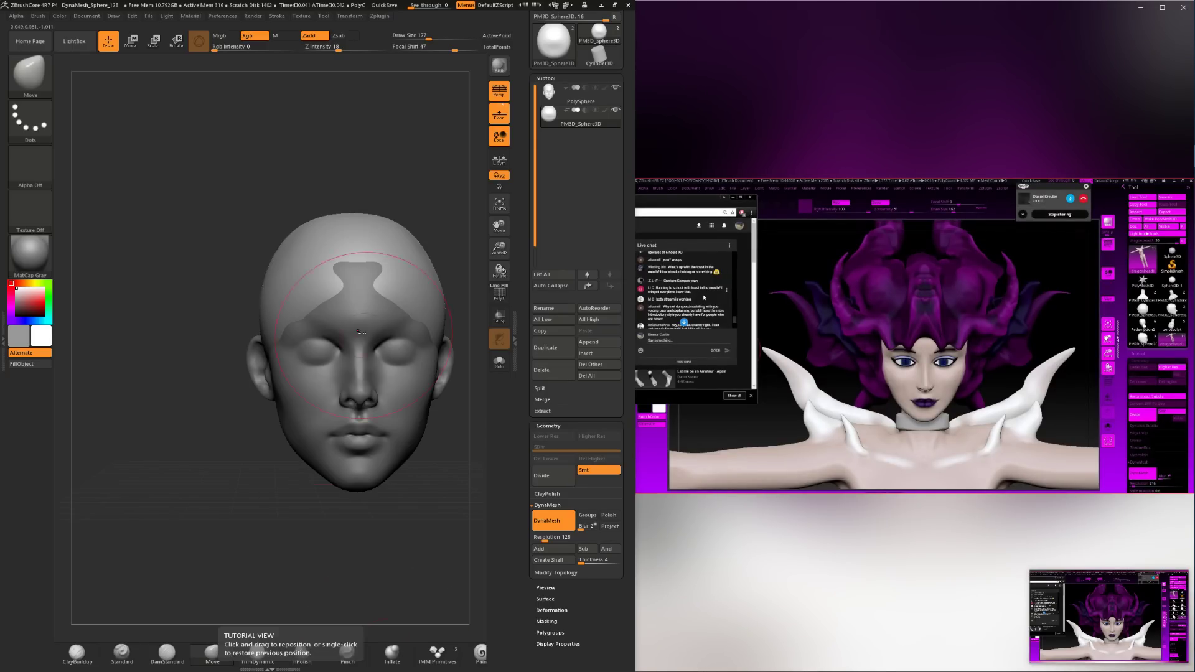
Enlarge the Move brush to draw size 437 and pull the front of the skull cap forward over the forehead.
{"action": "left_click_drag", "start_coordinate": [150, 280], "coordinate": [277, 303]}
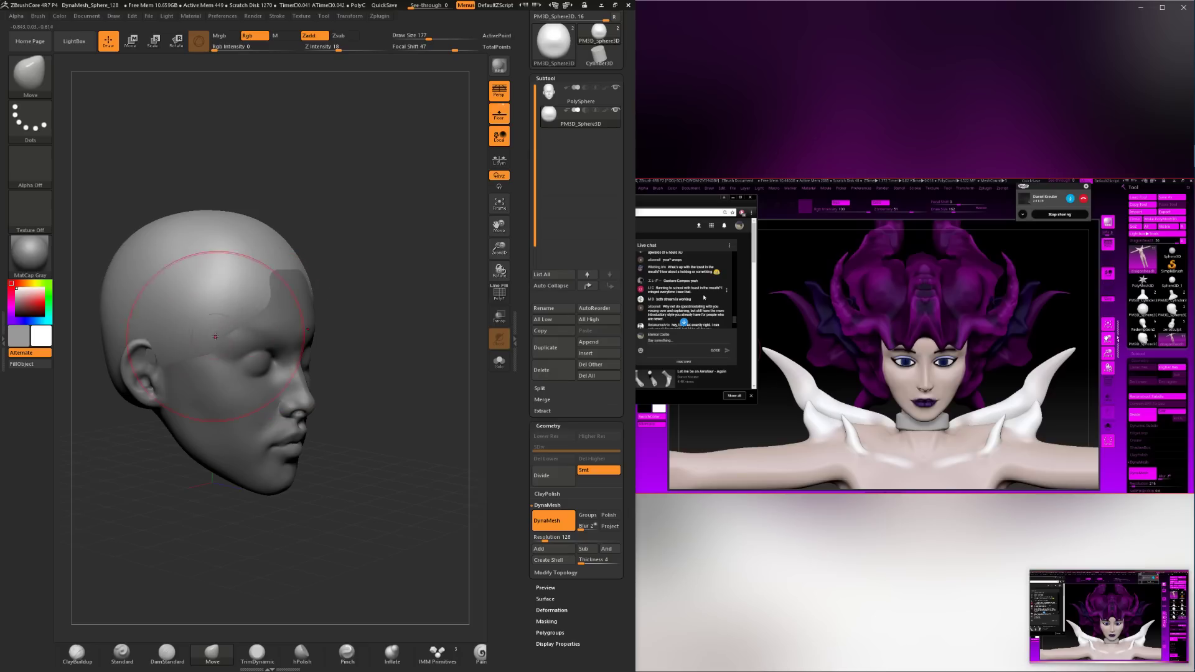
{"action": "right_click_drag", "start_coordinate": [235, 295], "coordinate": [309, 300]}
{"action": "key", "text": "space"}
{"action": "left_click", "coordinate": [283, 304]}
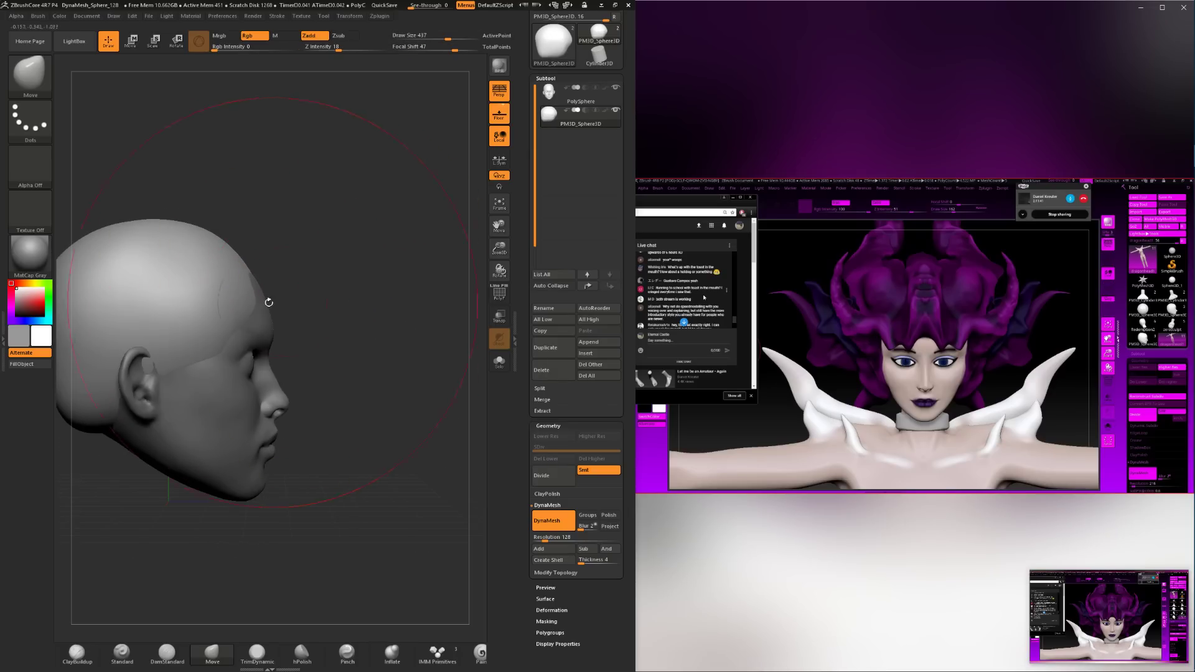
{"action": "left_click_drag", "start_coordinate": [267, 301], "coordinate": [300, 297]}
{"action": "mouse_move", "coordinate": [280, 300]}
{"action": "left_mouse_down"}
{"action": "mouse_move", "coordinate": [309, 293]}
{"action": "mouse_move", "coordinate": [398, 349]}
{"action": "mouse_move", "coordinate": [334, 325]}
{"action": "left_mouse_up"}
{"action": "mouse_move", "coordinate": [445, 596]}
{"action": "left_mouse_down", "text": "alt"}
{"action": "mouse_move", "coordinate": [428, 423]}
{"action": "mouse_move", "coordinate": [411, 458]}
{"action": "left_mouse_up", "text": "alt"}
{"action": "left_click_drag", "start_coordinate": [299, 348], "coordinate": [307, 351]}
{"action": "left_click_drag", "start_coordinate": [398, 373], "coordinate": [342, 367], "text": "shift"}
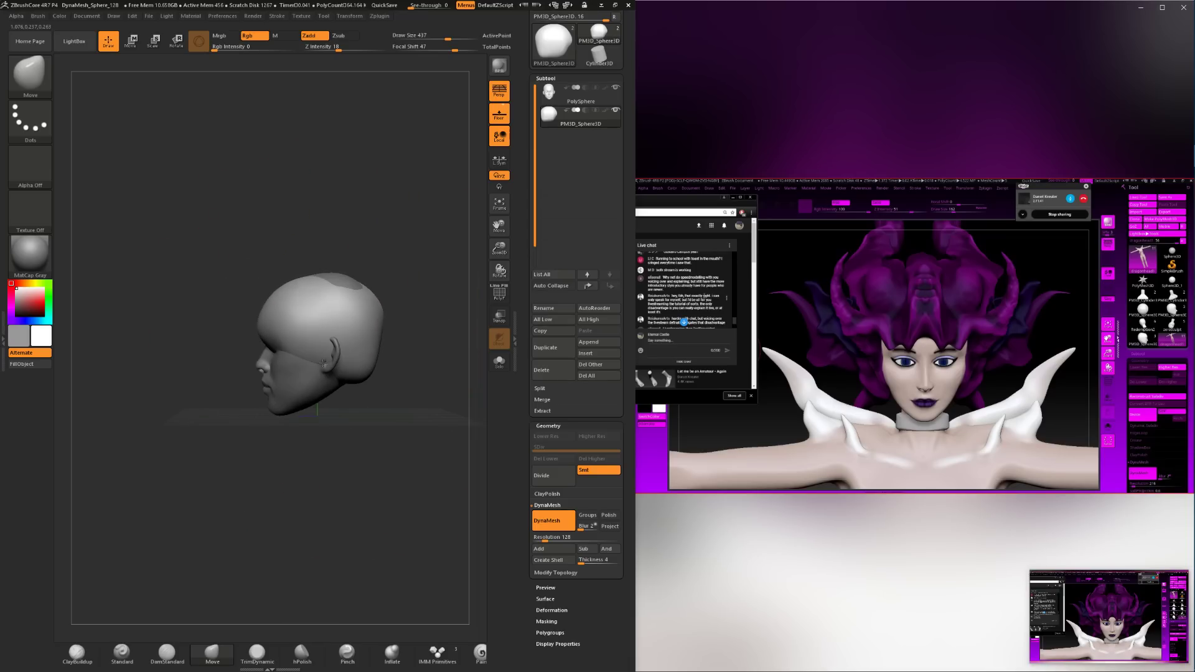
Raise the cap's crown, then reduce the Move brush size and reshape the back of the cap.
{"action": "left_click_drag", "start_coordinate": [337, 315], "coordinate": [348, 300]}
{"action": "key", "text": "space"}
{"action": "left_click", "coordinate": [366, 352]}
{"action": "left_click_drag", "start_coordinate": [366, 353], "coordinate": [355, 352]}
{"action": "left_click_drag", "start_coordinate": [372, 360], "coordinate": [384, 364]}
Flatten the lower back and side of the cap behind the ear with the TrimDynamic brush.
{"action": "mouse_move", "coordinate": [407, 445]}
{"action": "left_mouse_down"}
{"action": "mouse_move", "coordinate": [301, 457]}
{"action": "mouse_move", "coordinate": [259, 495]}
{"action": "mouse_move", "coordinate": [218, 501]}
{"action": "left_mouse_up"}
{"action": "left_click", "coordinate": [257, 653]}
{"action": "left_click_drag", "start_coordinate": [218, 501], "coordinate": [286, 494]}
{"action": "left_click_drag", "start_coordinate": [294, 368], "coordinate": [290, 397]}
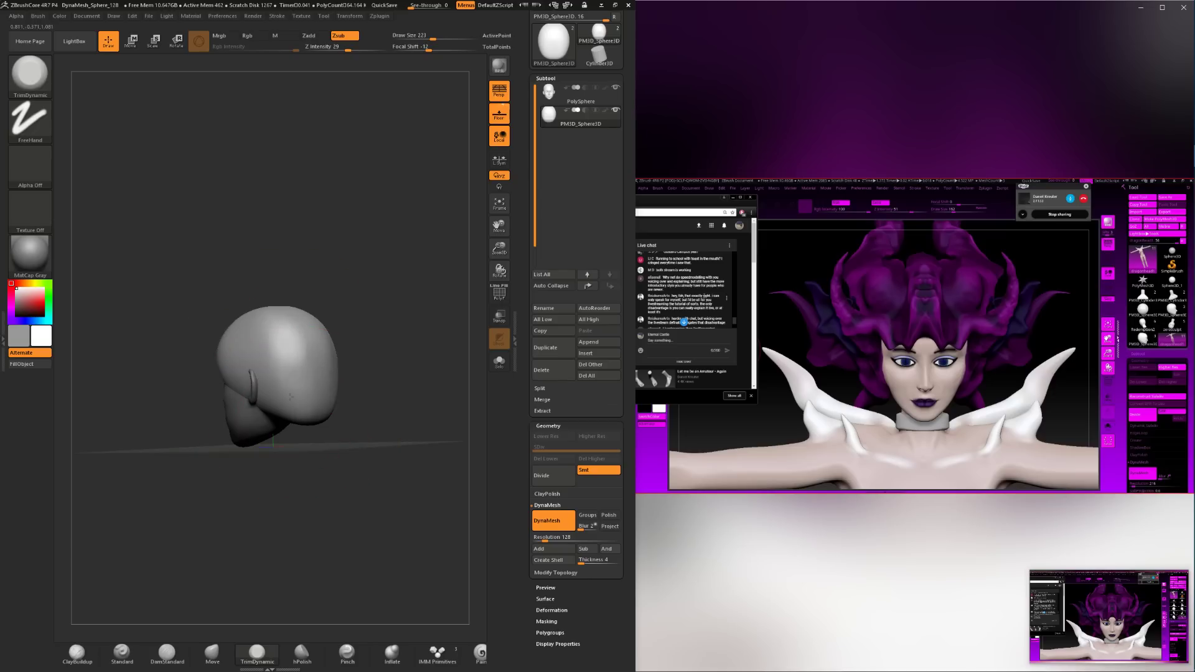
{"action": "left_click_drag", "start_coordinate": [258, 462], "coordinate": [232, 530]}
Pull the cap's sides outward and down over the ears and cheeks with the Move brush.
{"action": "left_click", "coordinate": [212, 653]}
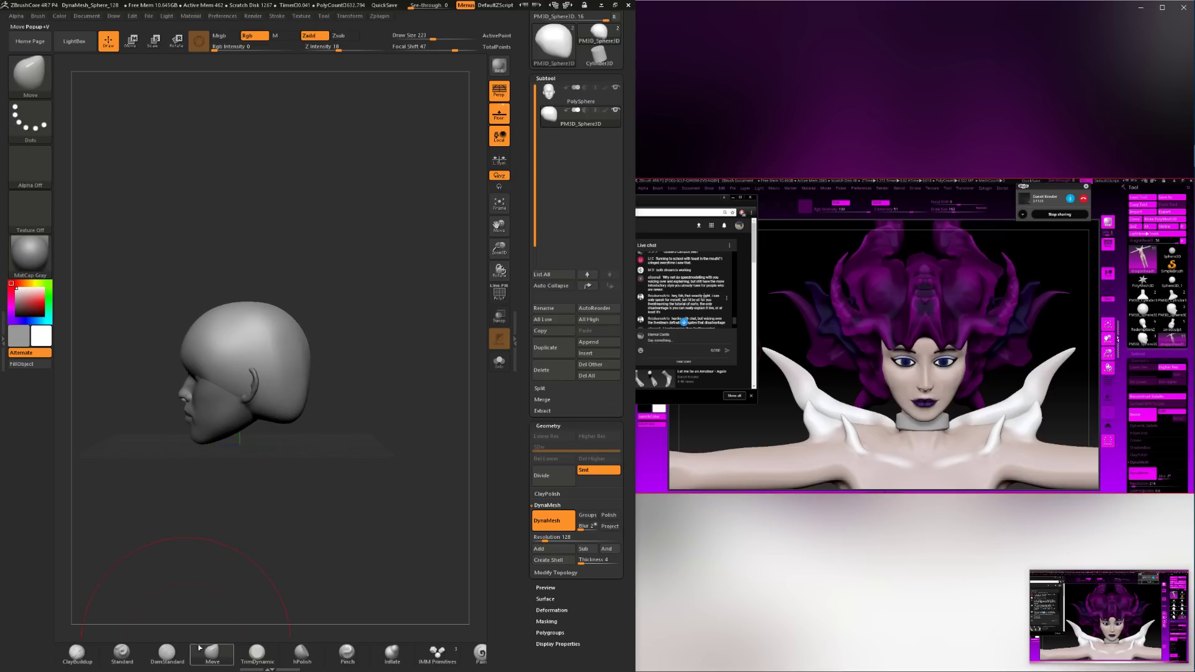
{"action": "mouse_move", "coordinate": [248, 458]}
{"action": "left_mouse_down"}
{"action": "mouse_move", "coordinate": [282, 509]}
{"action": "mouse_move", "coordinate": [260, 486]}
{"action": "mouse_move", "coordinate": [309, 502]}
{"action": "mouse_move", "coordinate": [296, 477]}
{"action": "mouse_move", "coordinate": [301, 528]}
{"action": "mouse_move", "coordinate": [323, 541]}
{"action": "mouse_move", "coordinate": [307, 504]}
{"action": "left_mouse_up"}
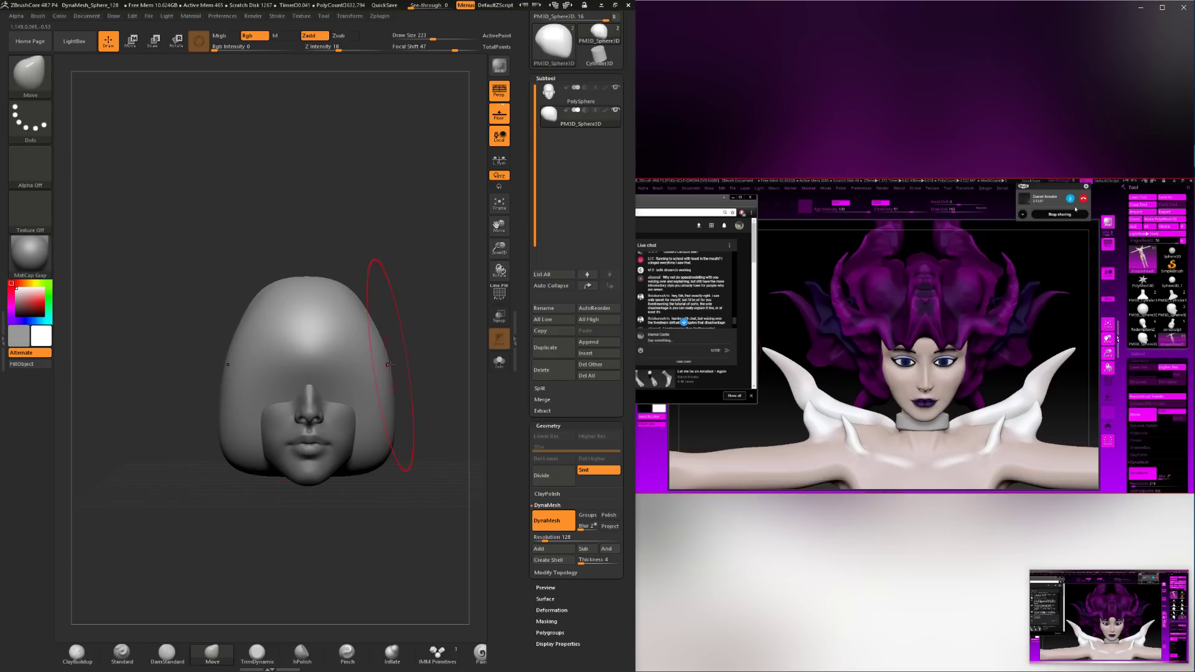
{"action": "mouse_move", "coordinate": [400, 268]}
{"action": "left_mouse_down"}
{"action": "mouse_move", "coordinate": [400, 416]}
{"action": "mouse_move", "coordinate": [426, 392]}
{"action": "left_mouse_up"}
Flatten the upper front and side of the enlarged cap with the TrimDynamic brush.
{"action": "left_click", "coordinate": [257, 653]}
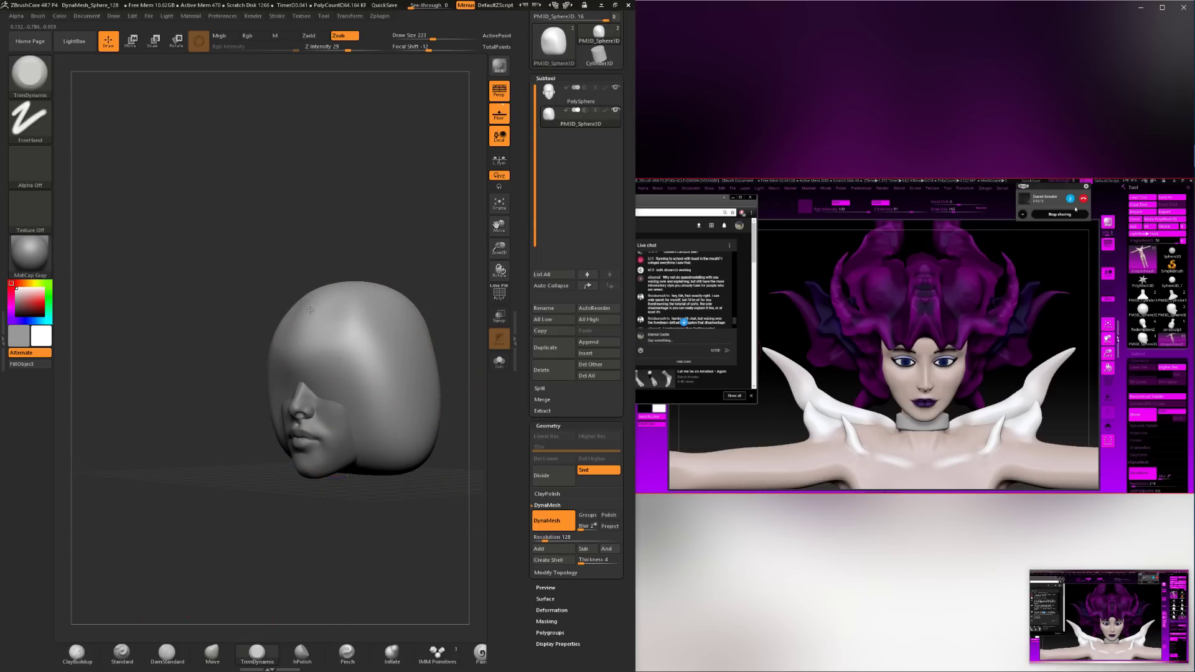
{"action": "mouse_move", "coordinate": [310, 309]}
{"action": "left_mouse_down"}
{"action": "mouse_move", "coordinate": [314, 339]}
{"action": "mouse_move", "coordinate": [373, 355]}
{"action": "mouse_move", "coordinate": [358, 326]}
{"action": "left_mouse_up"}
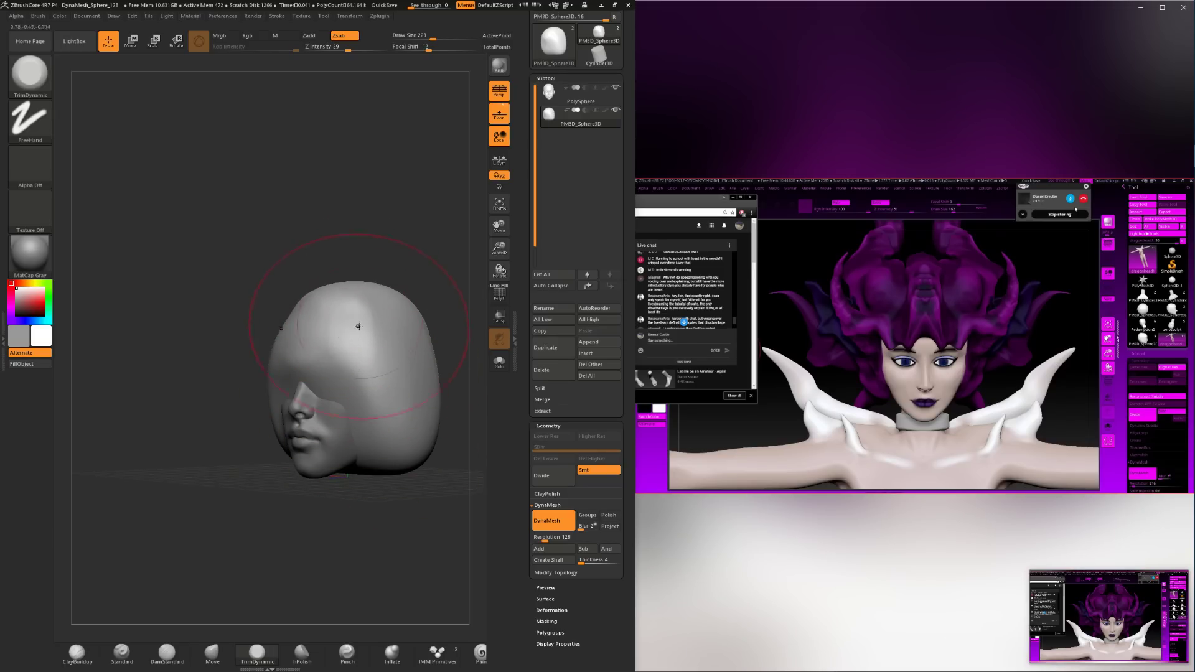
{"action": "left_click_drag", "start_coordinate": [432, 248], "coordinate": [383, 364]}
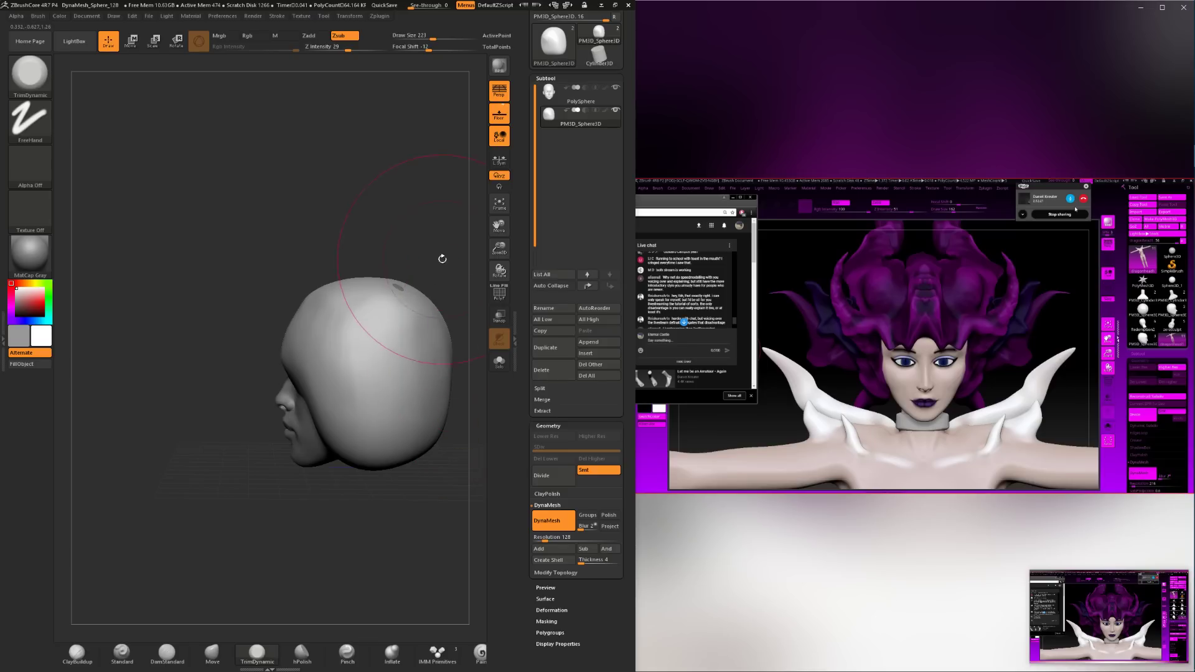
{"action": "left_click_drag", "start_coordinate": [442, 259], "coordinate": [371, 417]}
Adjust the crown and upper front profile of the cap with the Move brush, reducing its draw size for the finer moves.
{"action": "left_click", "coordinate": [212, 653]}
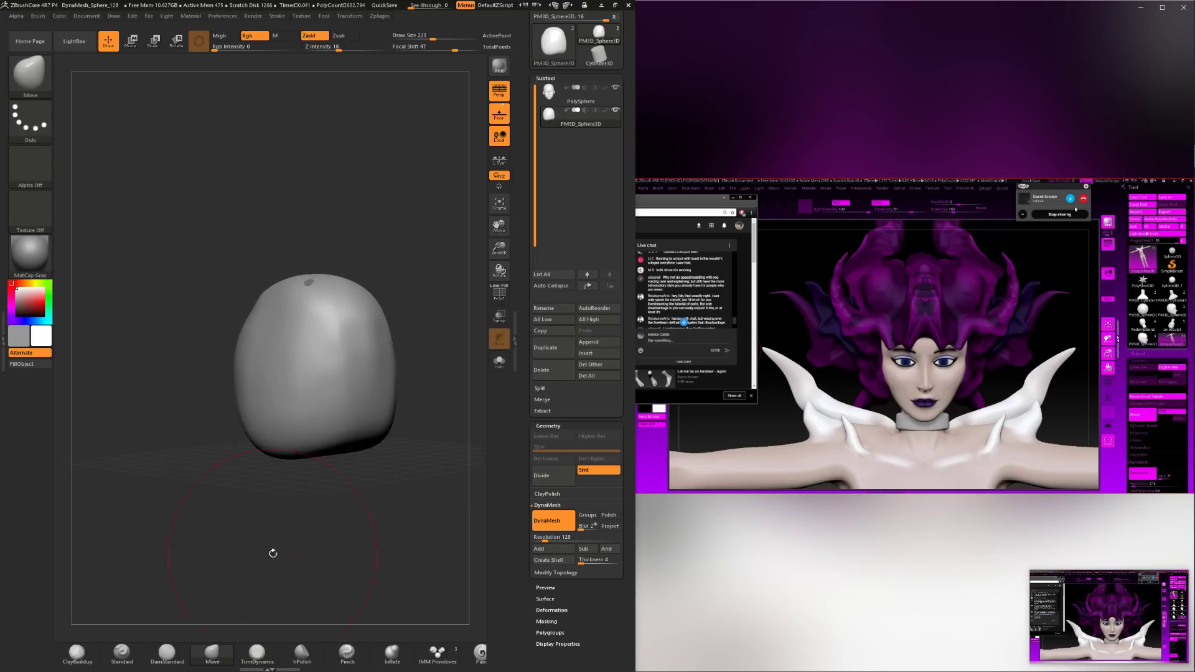
{"action": "mouse_move", "coordinate": [267, 552]}
{"action": "left_mouse_down"}
{"action": "mouse_move", "coordinate": [374, 466]}
{"action": "mouse_move", "coordinate": [347, 400]}
{"action": "mouse_move", "coordinate": [336, 414]}
{"action": "mouse_move", "coordinate": [307, 401]}
{"action": "left_mouse_up"}
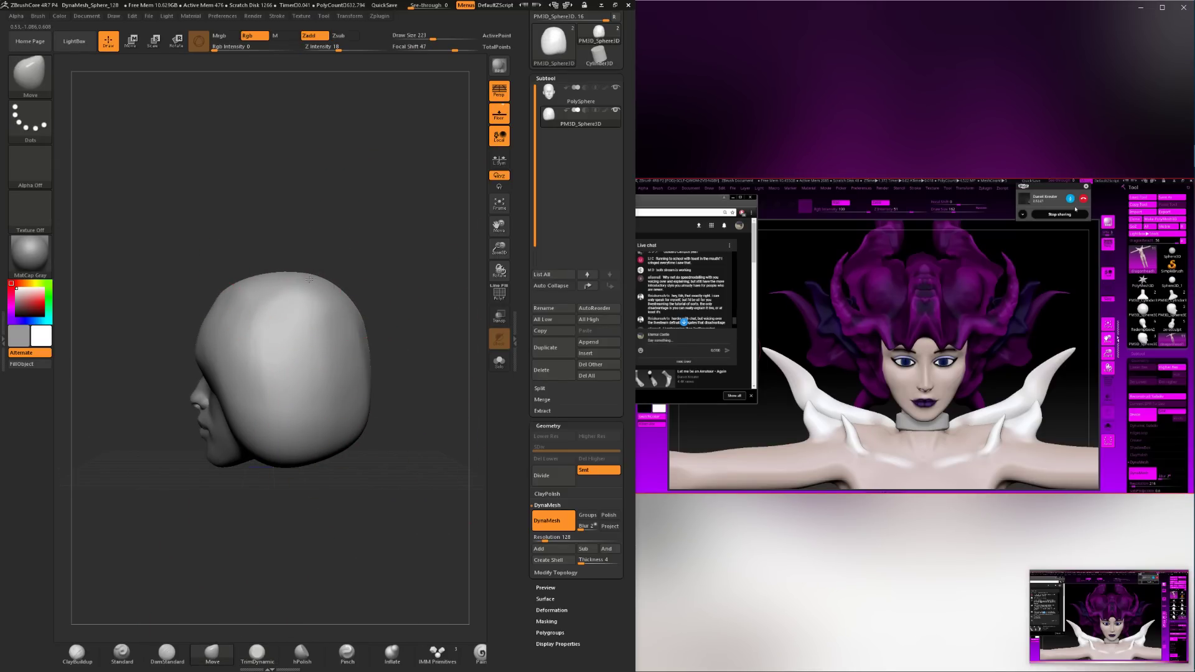
{"action": "key", "text": "space"}
{"action": "mouse_move", "coordinate": [221, 294]}
{"action": "left_mouse_down"}
{"action": "mouse_move", "coordinate": [200, 296]}
{"action": "mouse_move", "coordinate": [244, 286]}
{"action": "mouse_move", "coordinate": [252, 306]}
{"action": "left_mouse_up"}
{"action": "key", "text": "space"}
{"action": "key", "text": "space"}
{"action": "left_click_drag", "start_coordinate": [350, 264], "coordinate": [362, 272]}
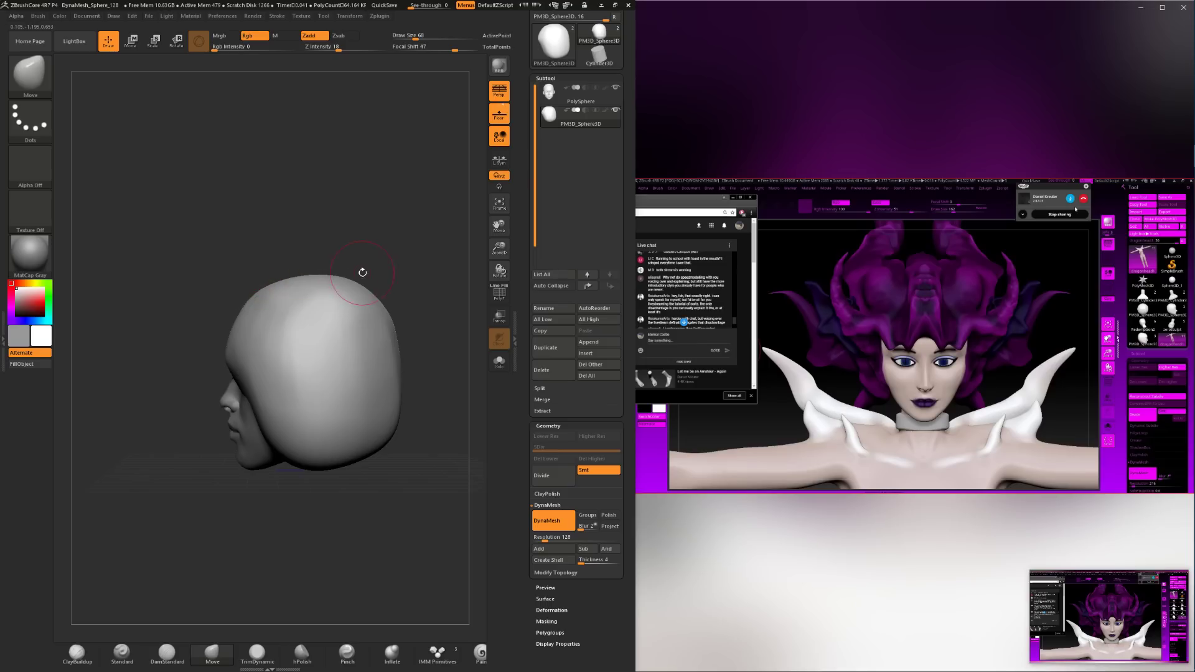
{"action": "left_click_drag", "start_coordinate": [249, 512], "coordinate": [303, 538]}
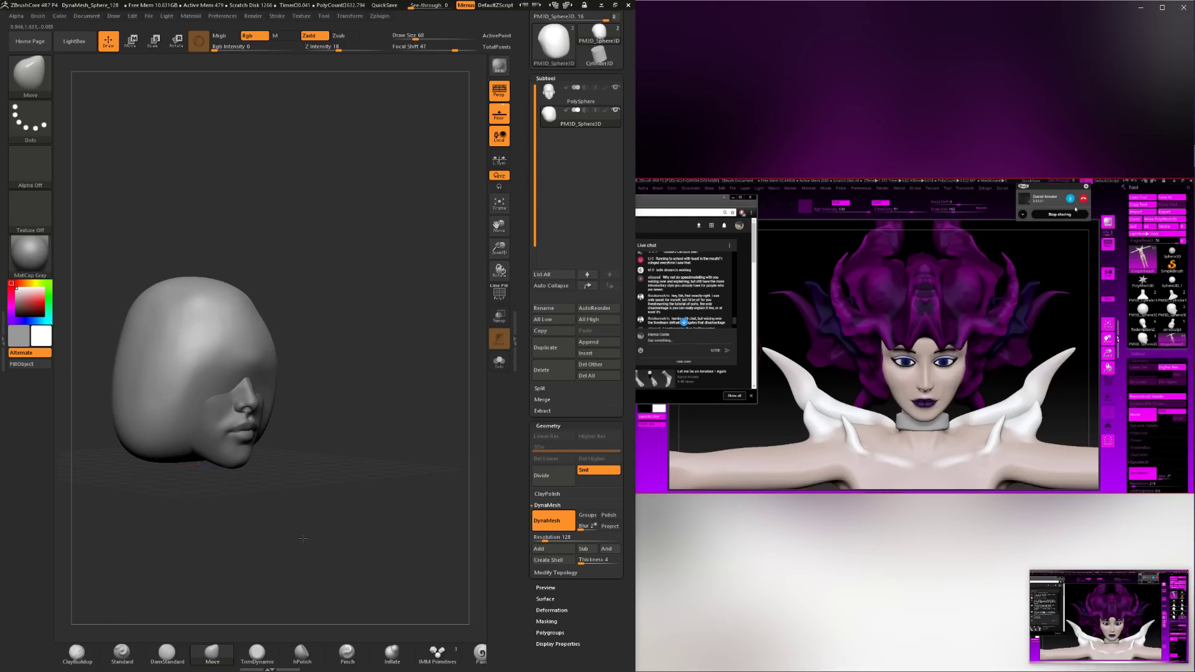
Carve the cap back around the eyes and cheeks with the ClayBuildup brush to open up the face, using draw size 94.
{"action": "key", "text": "b"}
{"action": "key", "text": "c"}
{"action": "key", "text": "b"}
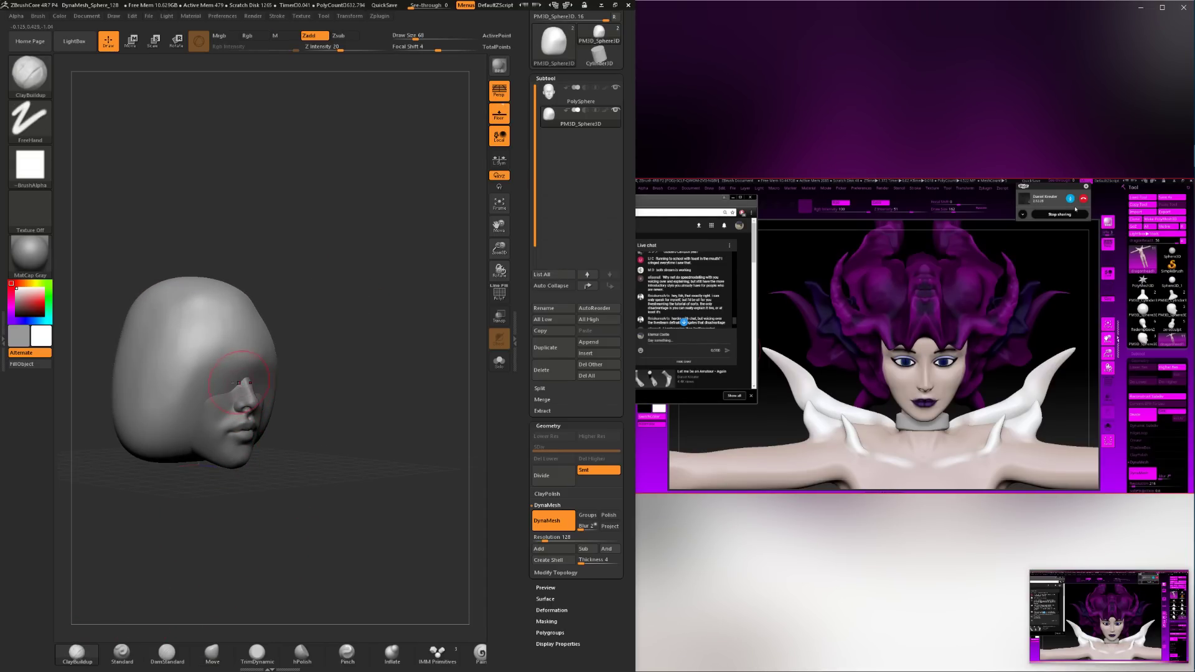
{"action": "mouse_move", "coordinate": [249, 374]}
{"action": "left_mouse_down"}
{"action": "mouse_move", "coordinate": [260, 359]}
{"action": "mouse_move", "coordinate": [212, 366]}
{"action": "mouse_move", "coordinate": [220, 358]}
{"action": "mouse_move", "coordinate": [228, 380]}
{"action": "mouse_move", "coordinate": [191, 403]}
{"action": "left_mouse_up"}
{"action": "left_click_drag", "start_coordinate": [206, 358], "coordinate": [190, 408]}
{"action": "mouse_move", "coordinate": [311, 386]}
{"action": "left_mouse_down"}
{"action": "mouse_move", "coordinate": [305, 352]}
{"action": "mouse_move", "coordinate": [279, 354]}
{"action": "left_mouse_up"}
{"action": "left_click_drag", "start_coordinate": [218, 345], "coordinate": [244, 350]}
{"action": "key", "text": "space"}
{"action": "mouse_move", "coordinate": [308, 316]}
{"action": "left_mouse_down"}
{"action": "mouse_move", "coordinate": [236, 373]}
{"action": "mouse_move", "coordinate": [295, 319]}
{"action": "left_mouse_up"}
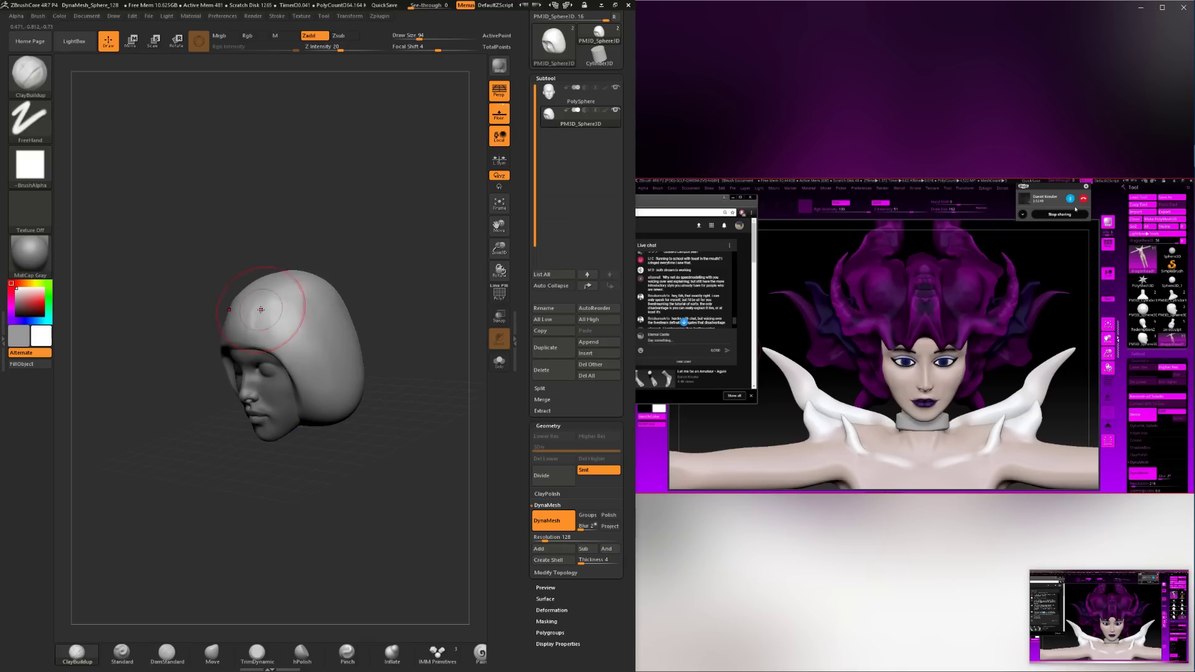
{"action": "key", "text": "shift"}
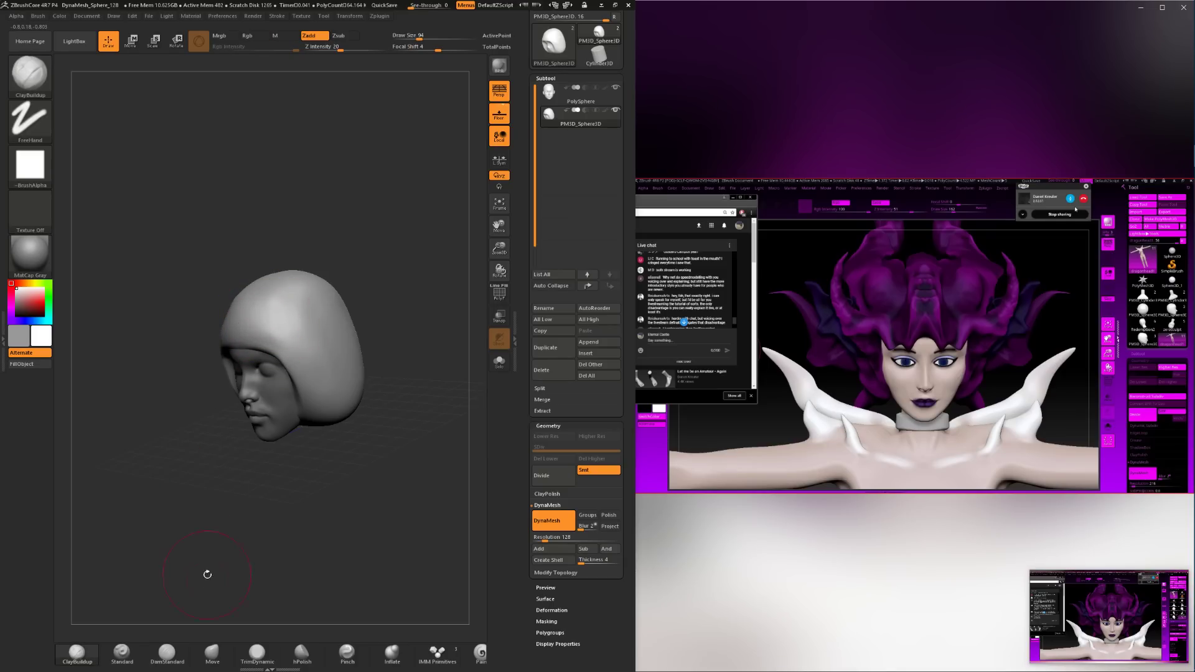
Round out the cap's upper sides around the crown with a larger Move brush.
{"action": "left_click", "coordinate": [249, 650]}
{"action": "mouse_move", "coordinate": [285, 552]}
{"action": "left_mouse_down"}
{"action": "mouse_move", "coordinate": [296, 549]}
{"action": "mouse_move", "coordinate": [277, 548]}
{"action": "left_mouse_up"}
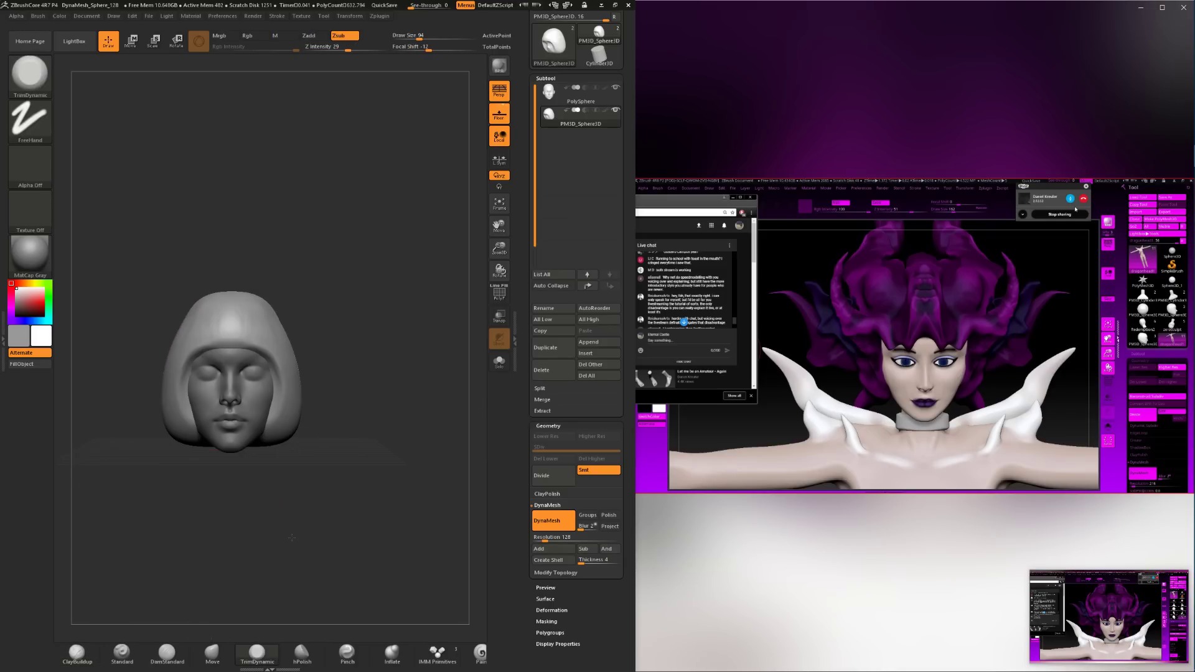
{"action": "left_click", "coordinate": [217, 658]}
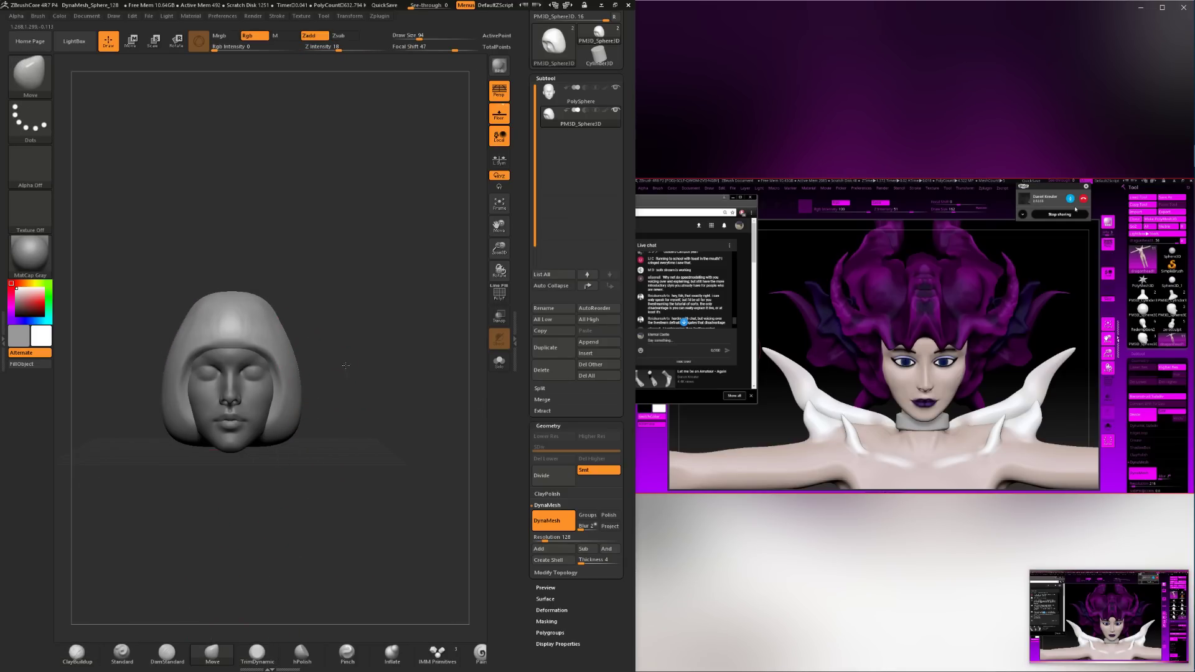
{"action": "left_click_drag", "start_coordinate": [350, 348], "coordinate": [337, 354]}
{"action": "right_click", "coordinate": [336, 347]}
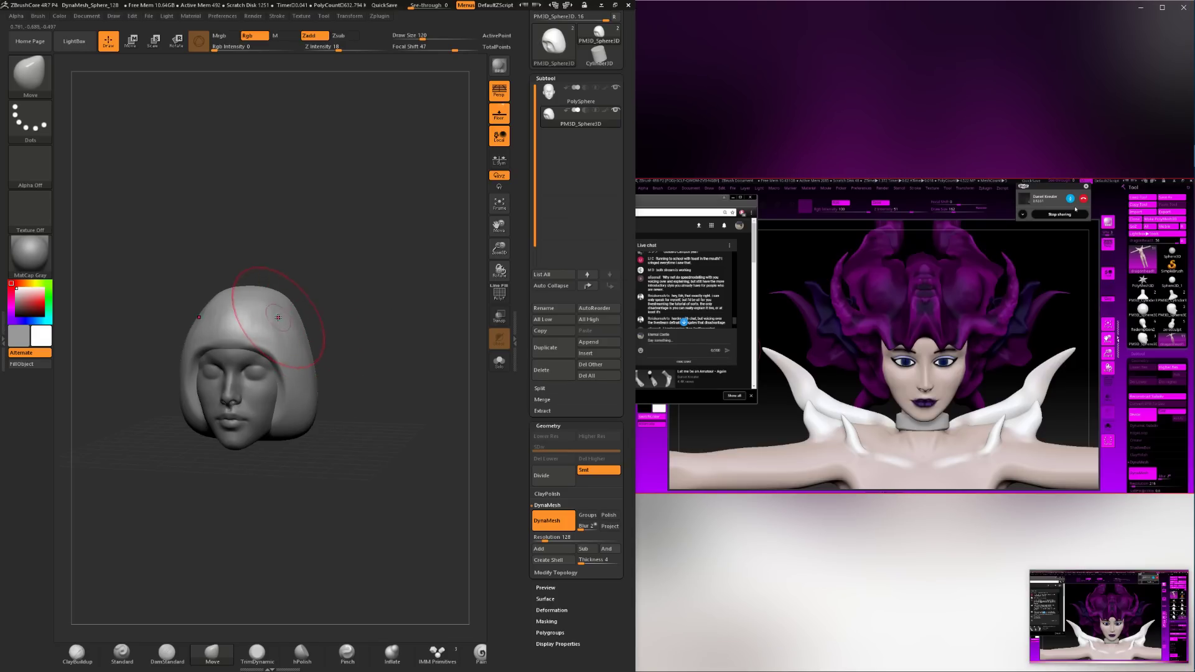
{"action": "left_click_drag", "start_coordinate": [278, 317], "coordinate": [284, 314]}
{"action": "left_click_drag", "start_coordinate": [350, 350], "coordinate": [339, 351]}
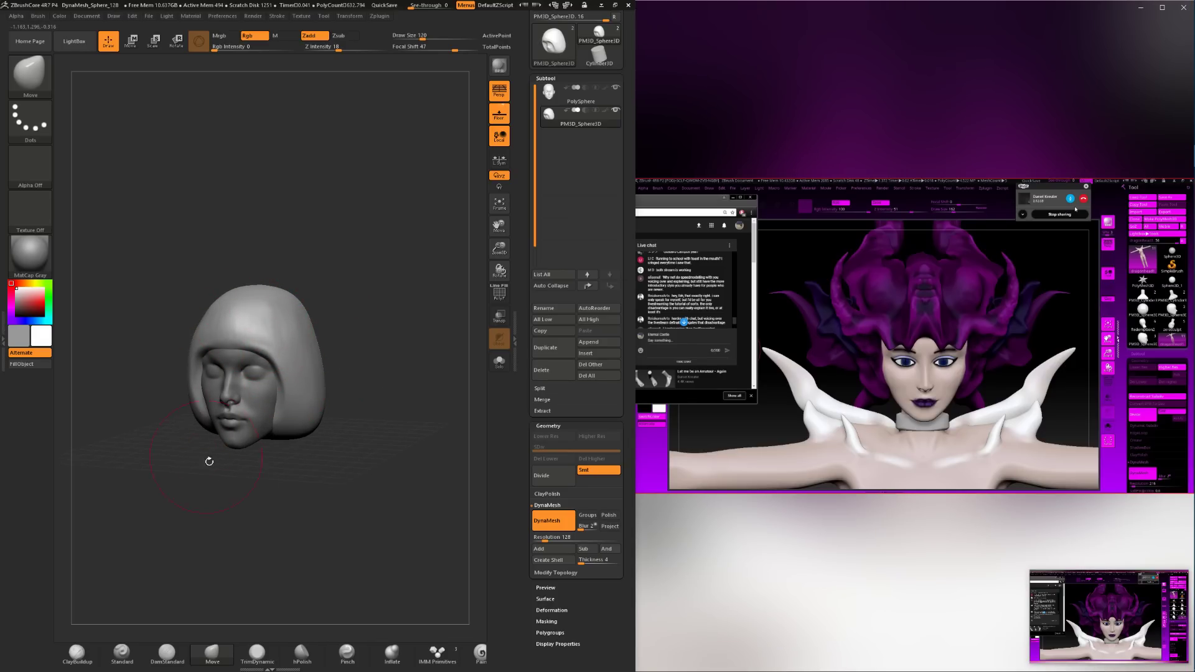
Flatten the cap's upper side and the area beside the cheek with the TrimDynamic brush.
{"action": "left_click", "coordinate": [257, 654]}
{"action": "left_click_drag", "start_coordinate": [277, 535], "coordinate": [258, 532]}
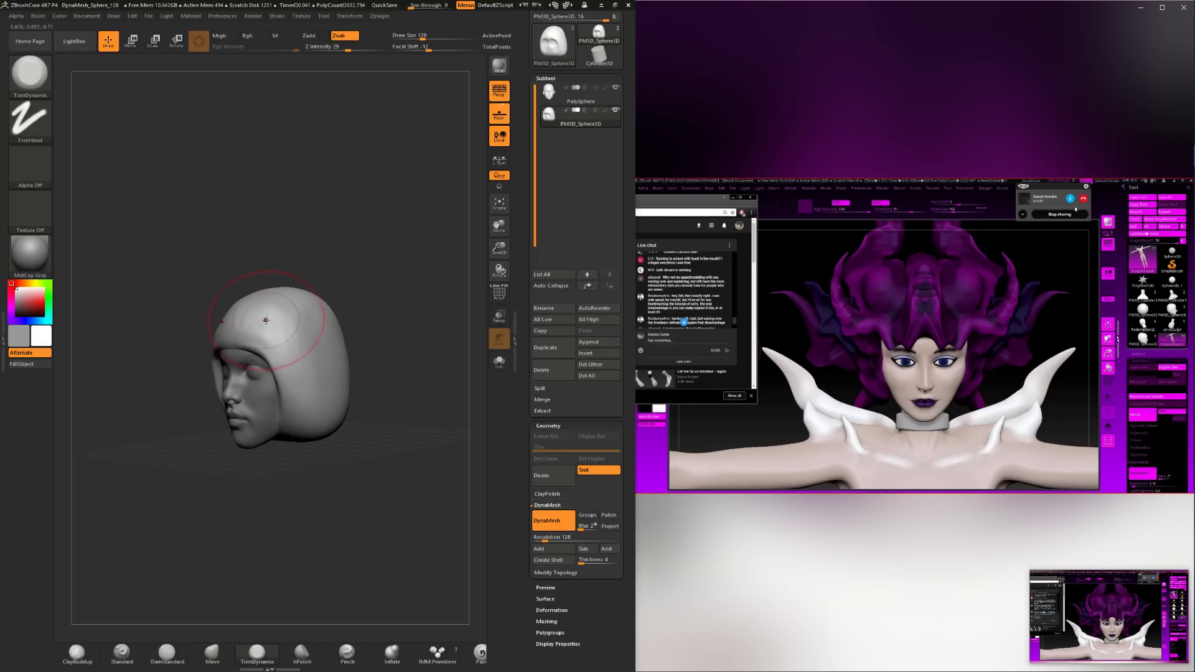
{"action": "mouse_move", "coordinate": [250, 310]}
{"action": "left_mouse_down"}
{"action": "mouse_move", "coordinate": [302, 362]}
{"action": "mouse_move", "coordinate": [304, 349]}
{"action": "left_mouse_up"}
{"action": "mouse_move", "coordinate": [256, 395]}
{"action": "left_mouse_down"}
{"action": "mouse_move", "coordinate": [279, 387]}
{"action": "mouse_move", "coordinate": [274, 371]}
{"action": "mouse_move", "coordinate": [283, 381]}
{"action": "left_mouse_up"}
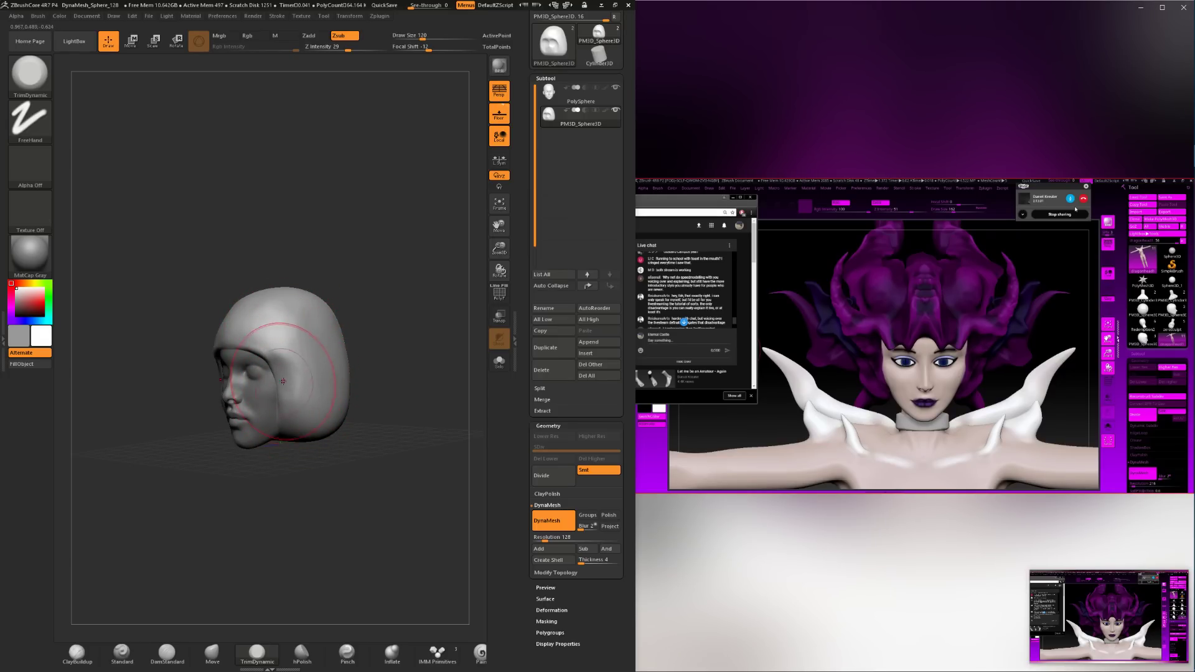
{"action": "left_click_drag", "start_coordinate": [280, 482], "coordinate": [217, 488]}
Reshape the cap's front edge alongside the cheek and jaw with the Move brush.
{"action": "left_click", "coordinate": [166, 653]}
{"action": "left_click", "coordinate": [212, 653]}
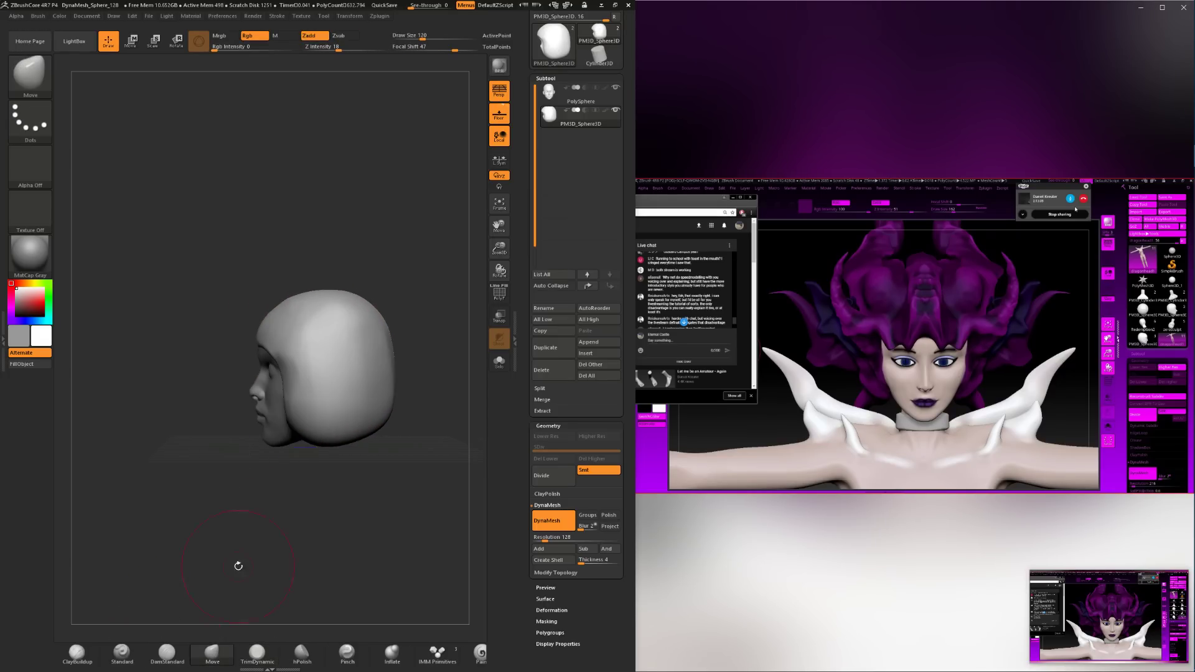
{"action": "left_click_drag", "start_coordinate": [287, 406], "coordinate": [282, 420]}
{"action": "left_click_drag", "start_coordinate": [215, 486], "coordinate": [267, 484]}
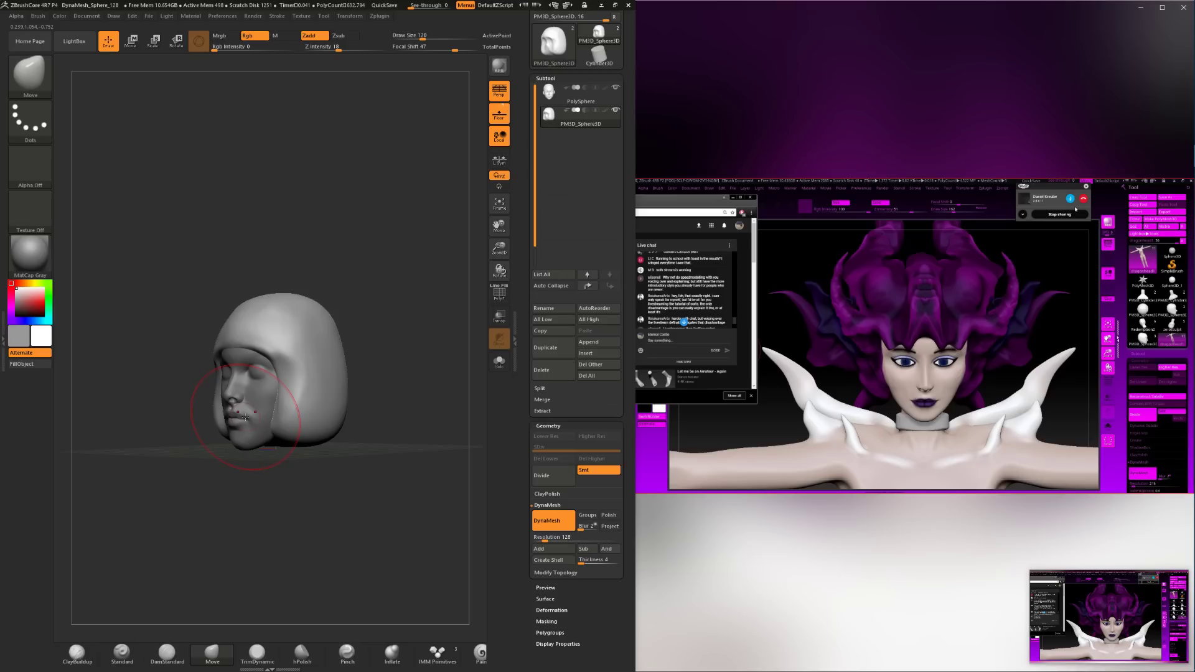
{"action": "left_click_drag", "start_coordinate": [210, 426], "coordinate": [159, 428]}
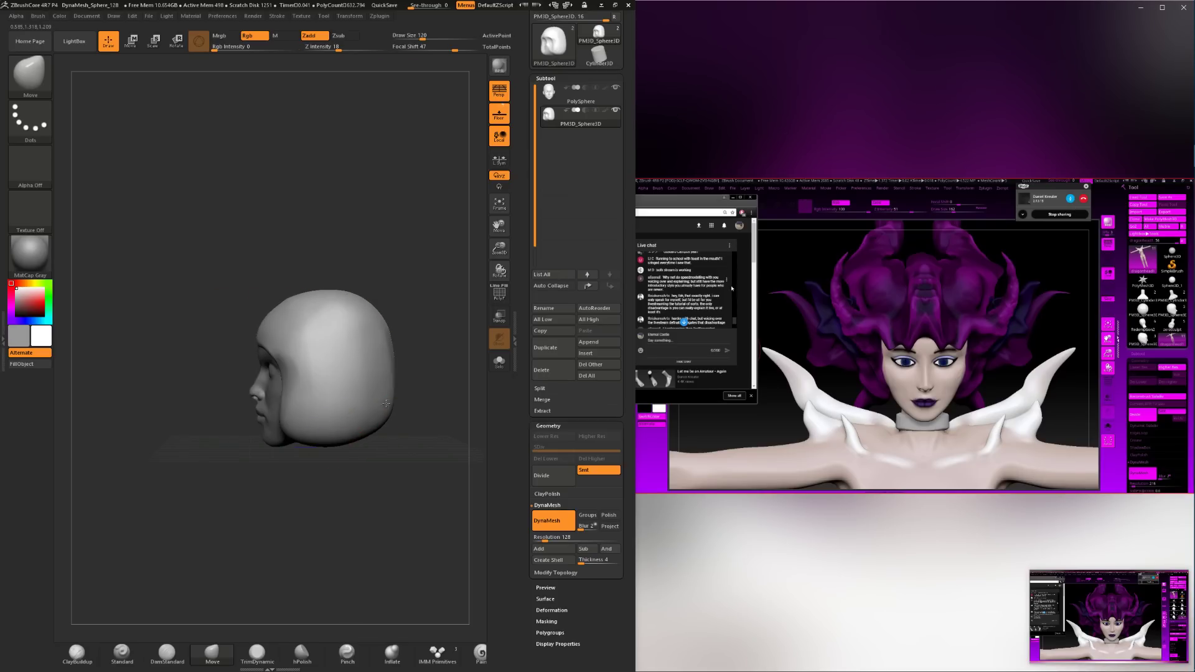
Push the lower back corner of the cap upward and adjust its bottom edge with the Move brush.
{"action": "mouse_move", "coordinate": [385, 423]}
{"action": "left_mouse_down"}
{"action": "mouse_move", "coordinate": [393, 355]}
{"action": "mouse_move", "coordinate": [394, 367]}
{"action": "left_mouse_up"}
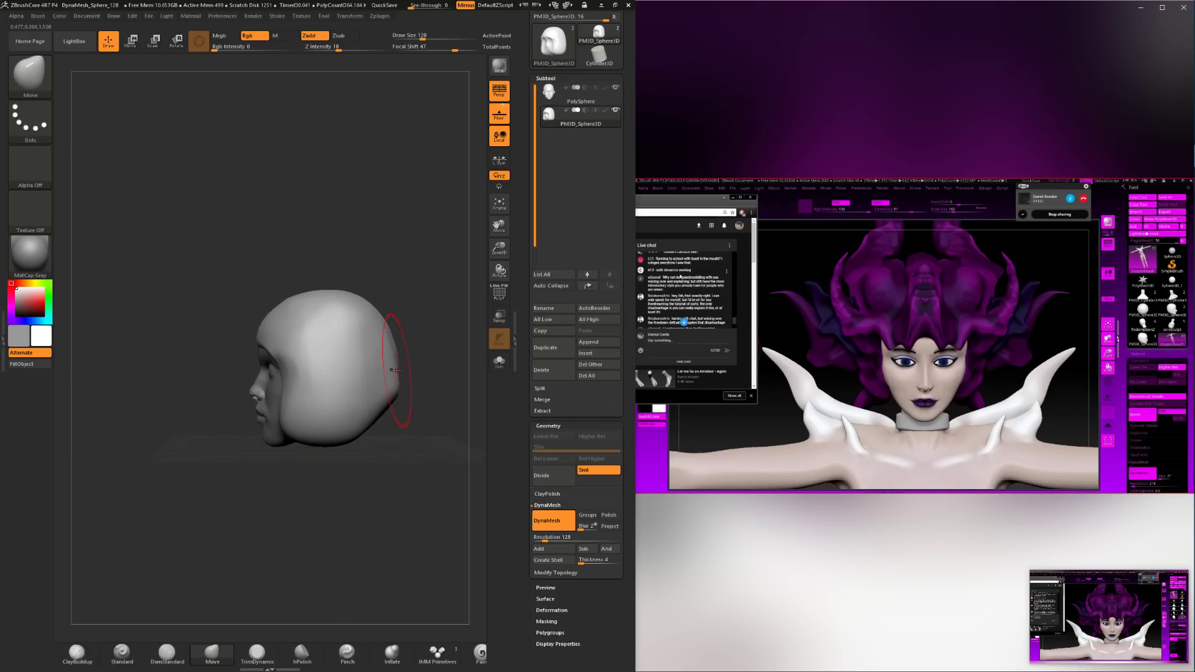
{"action": "left_click_drag", "start_coordinate": [349, 438], "coordinate": [303, 437]}
{"action": "left_click_drag", "start_coordinate": [275, 480], "coordinate": [333, 459]}
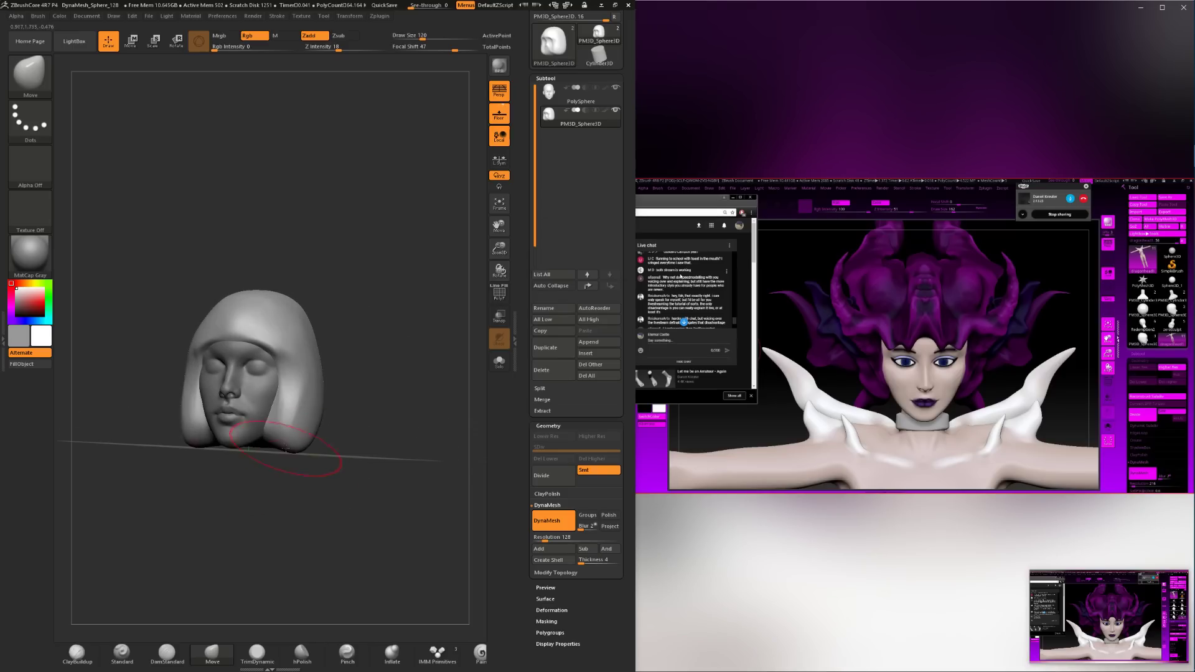
Move the cap's upper sides outward and smooth them into the crown.
{"action": "mouse_move", "coordinate": [309, 355]}
{"action": "left_mouse_down"}
{"action": "mouse_move", "coordinate": [353, 356]}
{"action": "mouse_move", "coordinate": [323, 342]}
{"action": "left_mouse_up"}
{"action": "mouse_move", "coordinate": [310, 337]}
{"action": "left_mouse_down"}
{"action": "mouse_move", "coordinate": [323, 336]}
{"action": "mouse_move", "coordinate": [312, 318]}
{"action": "left_mouse_up"}
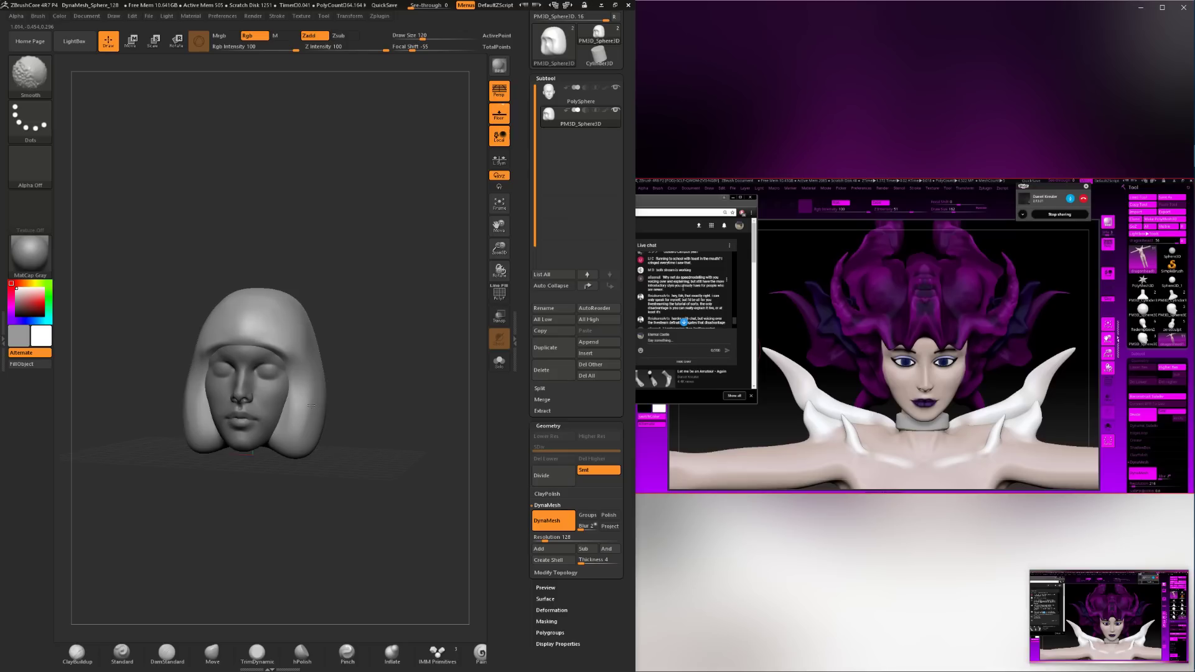
{"action": "left_click_drag", "start_coordinate": [357, 398], "coordinate": [381, 398], "text": "shift"}
{"action": "left_click_drag", "start_coordinate": [309, 322], "coordinate": [301, 320], "text": "shift"}
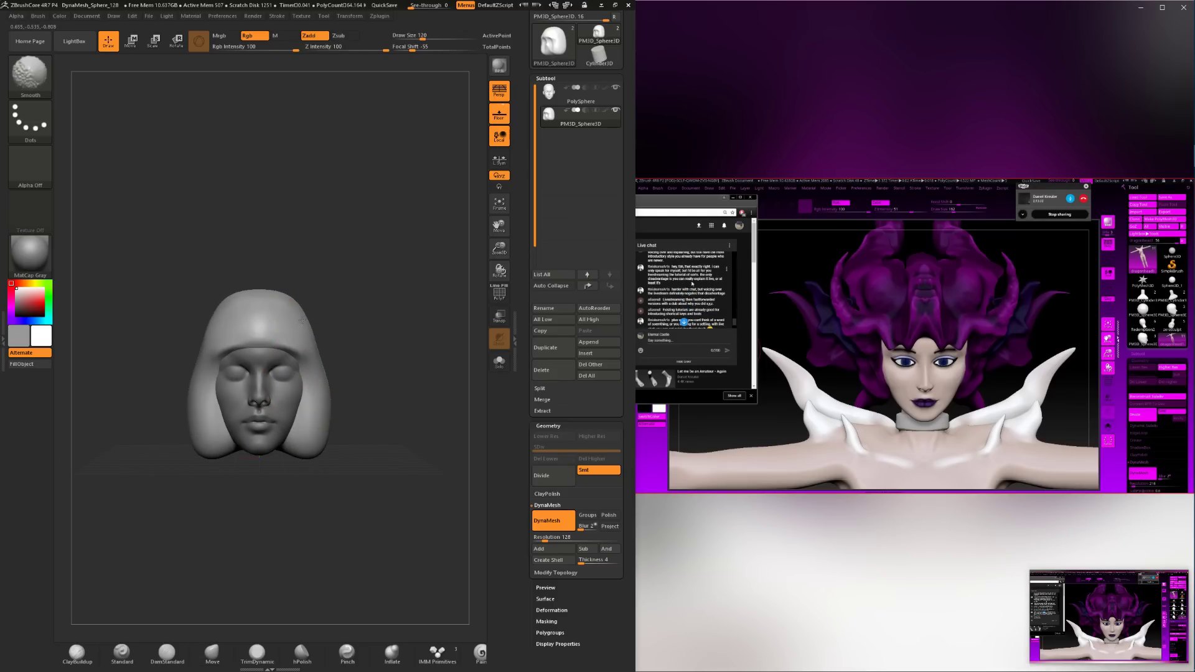
{"action": "mouse_move", "coordinate": [356, 380]}
{"action": "left_mouse_down", "text": "shift"}
{"action": "mouse_move", "coordinate": [367, 505]}
{"action": "mouse_move", "coordinate": [341, 420]}
{"action": "left_mouse_up", "text": "shift"}
Flatten the cap's lower back and the surface along its side with the TrimDynamic brush.
{"action": "mouse_move", "coordinate": [294, 501]}
{"action": "left_mouse_down"}
{"action": "mouse_move", "coordinate": [299, 414]}
{"action": "mouse_move", "coordinate": [295, 438]}
{"action": "mouse_move", "coordinate": [261, 429]}
{"action": "left_mouse_up"}
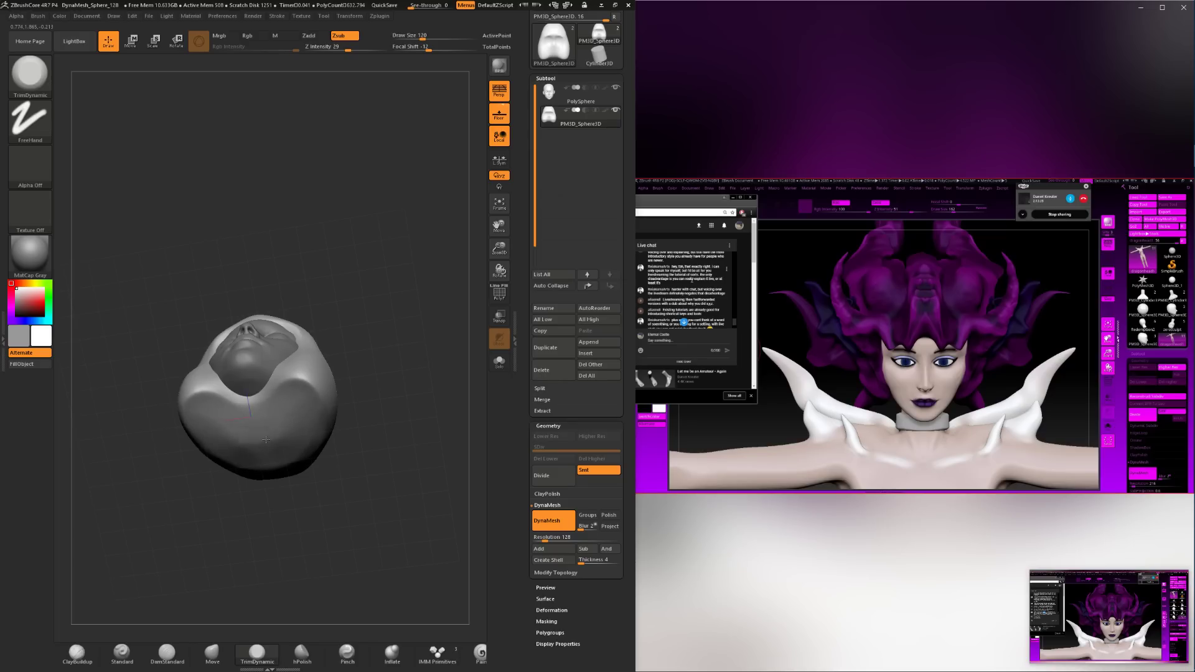
{"action": "mouse_move", "coordinate": [366, 415]}
{"action": "left_mouse_down"}
{"action": "mouse_move", "coordinate": [356, 414]}
{"action": "mouse_move", "coordinate": [374, 487]}
{"action": "mouse_move", "coordinate": [332, 413]}
{"action": "left_mouse_up"}
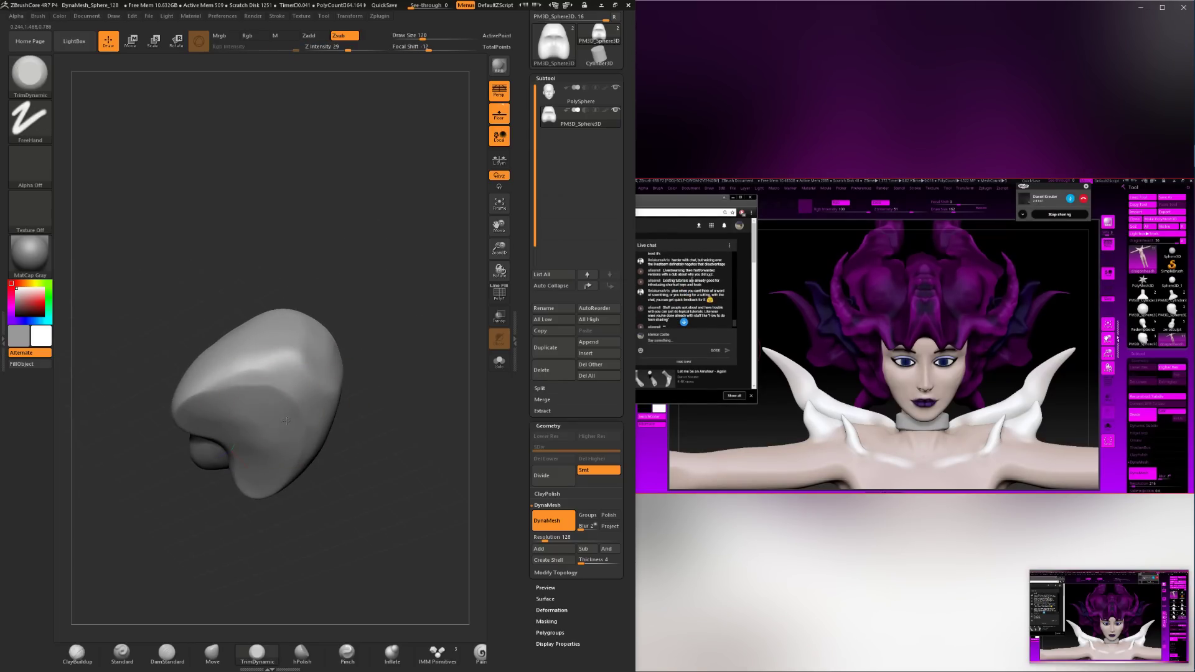
{"action": "mouse_move", "coordinate": [261, 392]}
{"action": "left_mouse_down"}
{"action": "mouse_move", "coordinate": [282, 387]}
{"action": "mouse_move", "coordinate": [235, 374]}
{"action": "mouse_move", "coordinate": [240, 406]}
{"action": "mouse_move", "coordinate": [279, 404]}
{"action": "mouse_move", "coordinate": [260, 402]}
{"action": "left_mouse_up"}
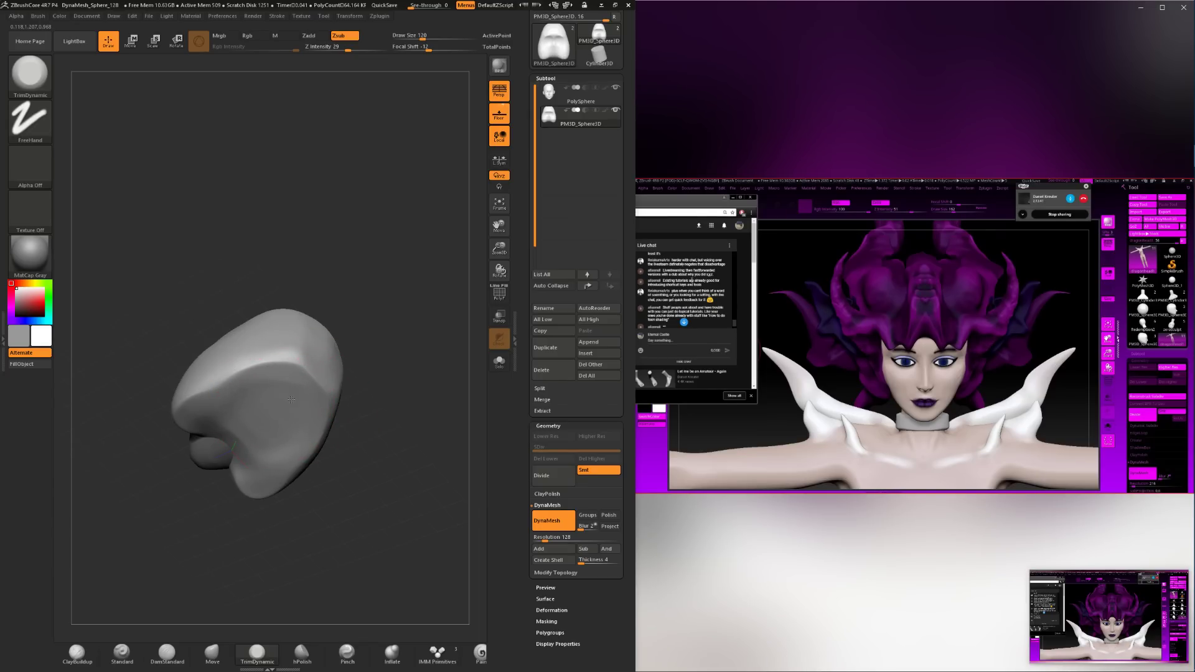
{"action": "left_click_drag", "start_coordinate": [246, 397], "coordinate": [280, 407]}
{"action": "mouse_move", "coordinate": [375, 339]}
{"action": "left_mouse_down"}
{"action": "mouse_move", "coordinate": [359, 421]}
{"action": "mouse_move", "coordinate": [411, 418]}
{"action": "left_mouse_up"}
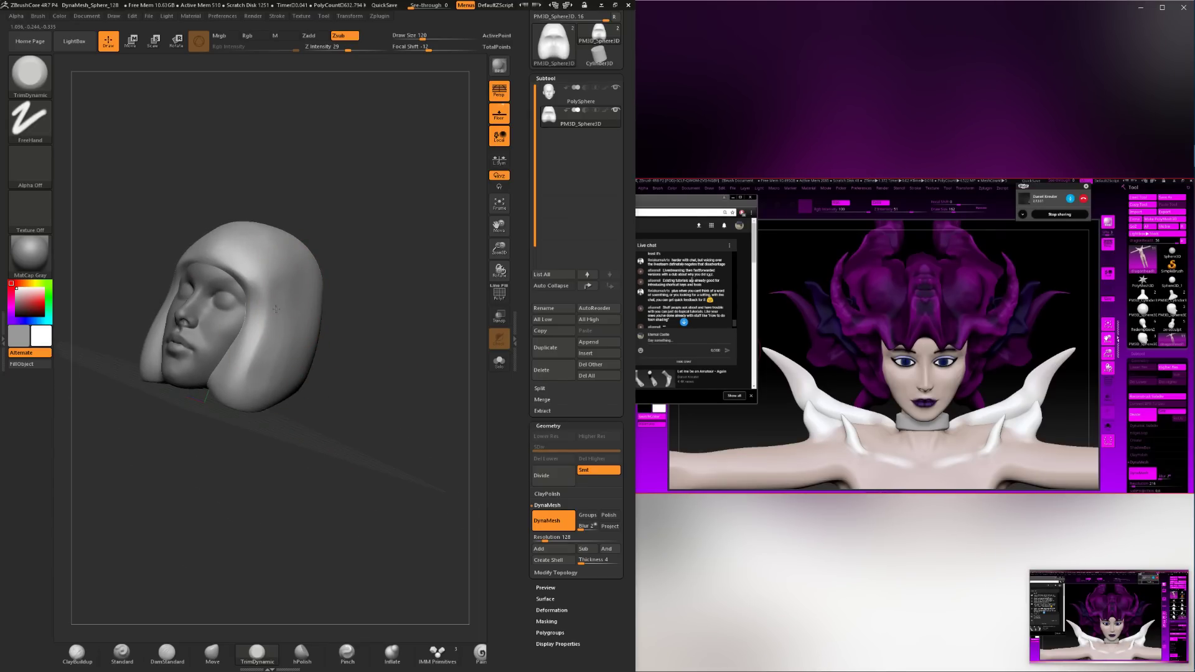
Pull the cap's front edge forward and down over the brow to form a fringe with the Move brush.
{"action": "left_click_drag", "start_coordinate": [219, 482], "coordinate": [283, 506]}
{"action": "left_click", "coordinate": [212, 653]}
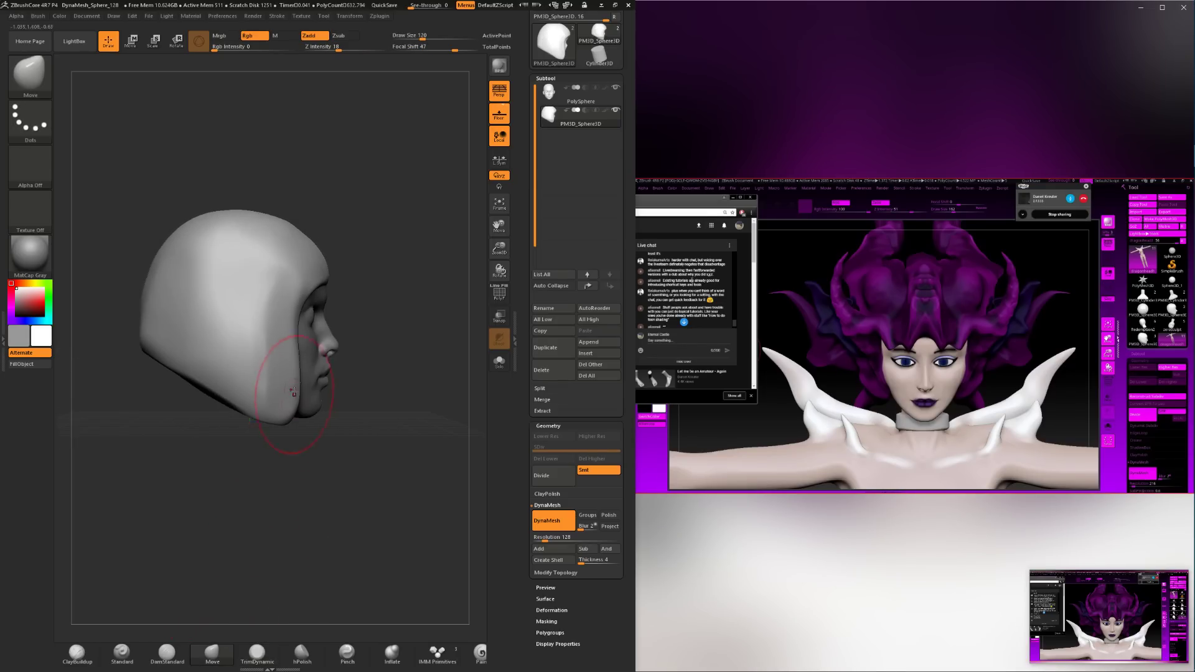
{"action": "key", "text": "space"}
{"action": "left_click_drag", "start_coordinate": [374, 308], "coordinate": [330, 317]}
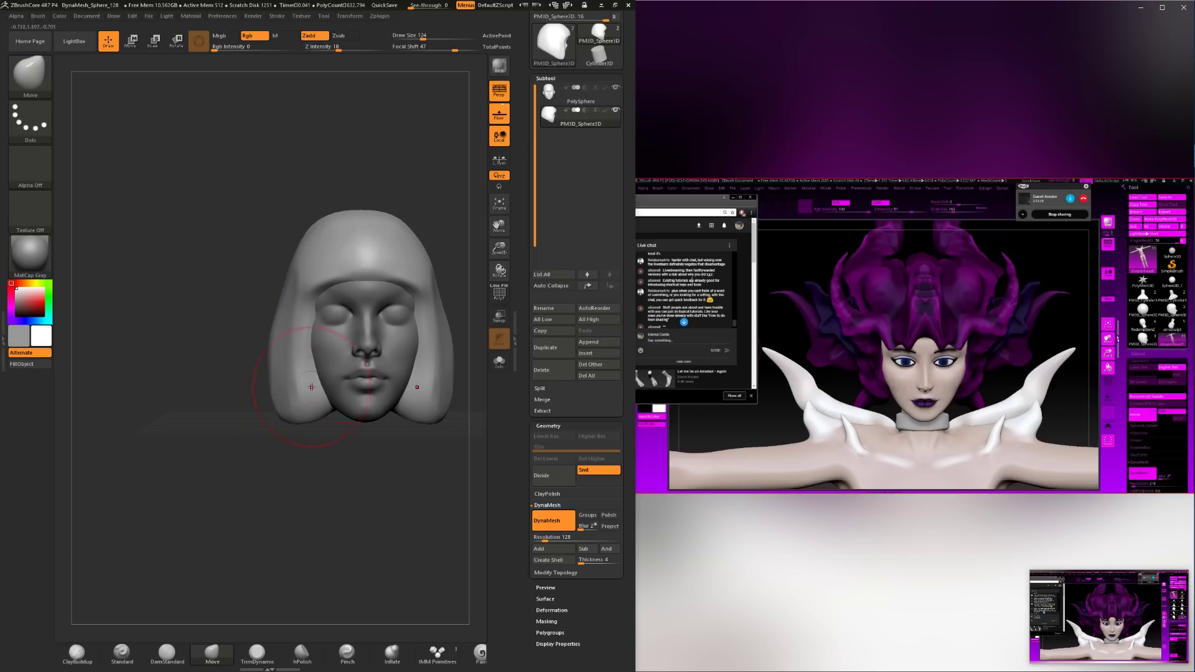
{"action": "mouse_move", "coordinate": [309, 511]}
{"action": "left_mouse_down"}
{"action": "mouse_move", "coordinate": [262, 482]}
{"action": "mouse_move", "coordinate": [312, 499]}
{"action": "mouse_move", "coordinate": [325, 374]}
{"action": "left_mouse_up"}
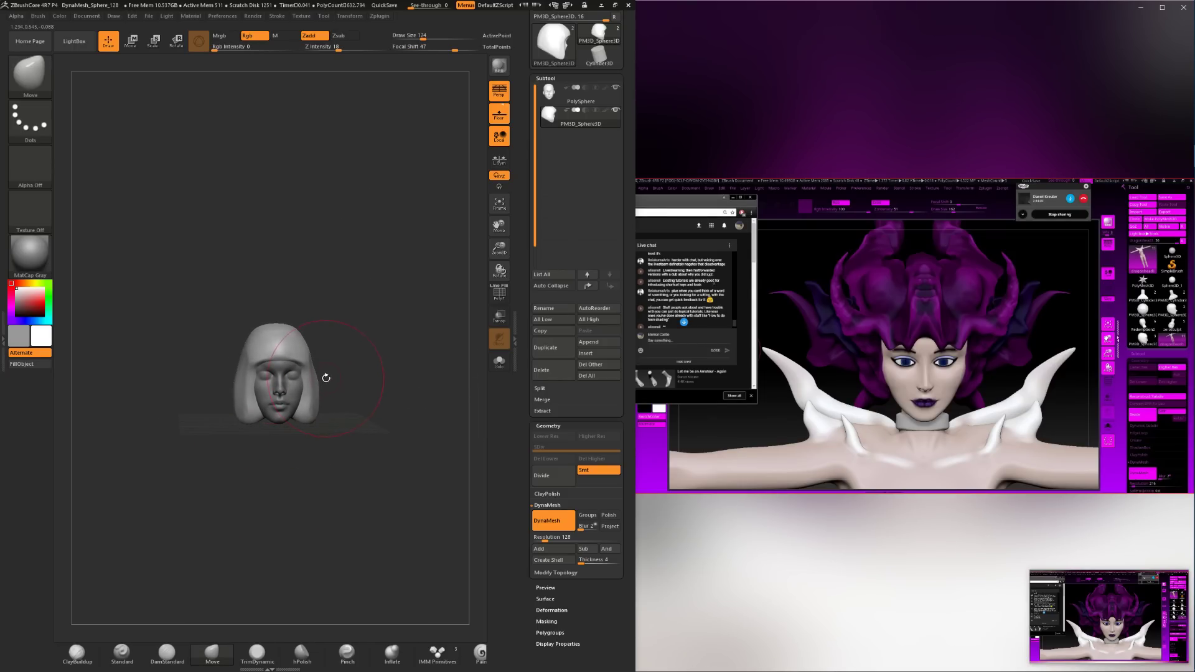
{"action": "left_click_drag", "start_coordinate": [150, 602], "coordinate": [320, 394]}
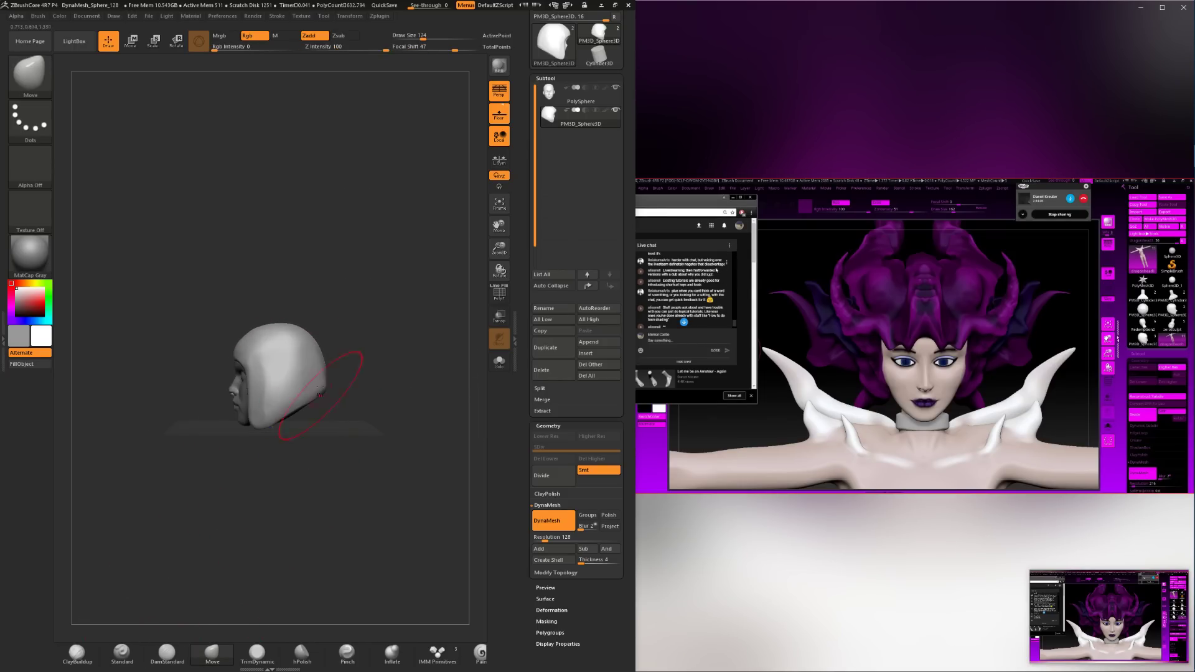
{"action": "left_click_drag", "start_coordinate": [226, 357], "coordinate": [228, 360]}
{"action": "key", "text": "f"}
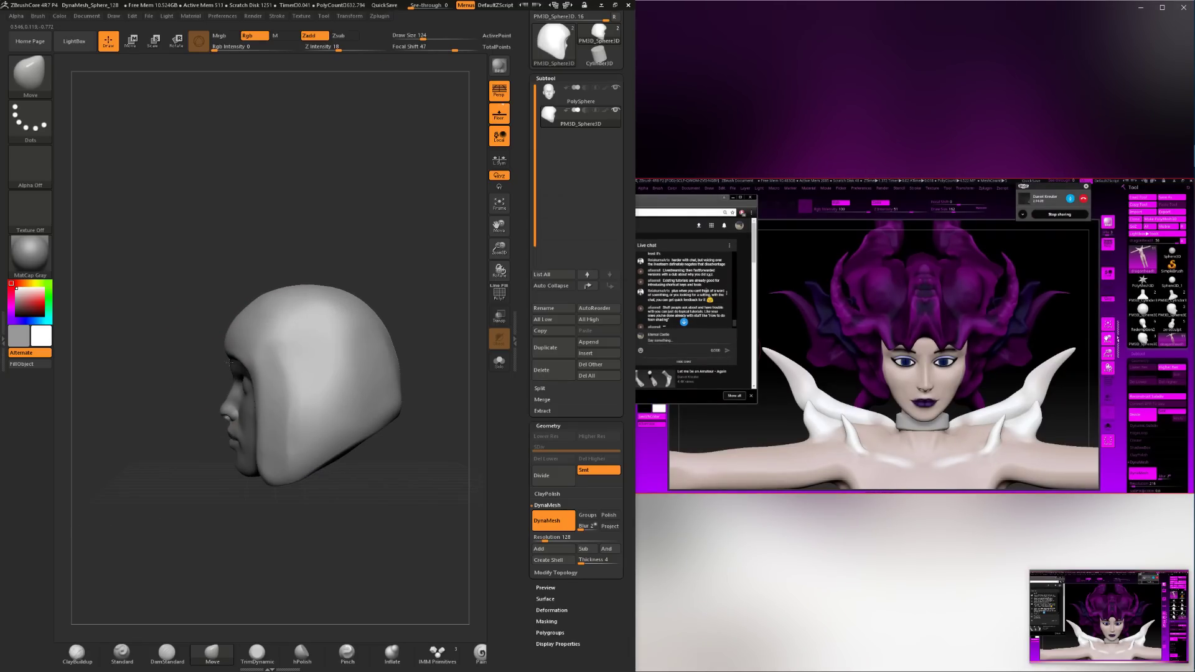
{"action": "mouse_move", "coordinate": [215, 415]}
{"action": "left_mouse_down"}
{"action": "mouse_move", "coordinate": [210, 325]}
{"action": "mouse_move", "coordinate": [189, 334]}
{"action": "mouse_move", "coordinate": [191, 344]}
{"action": "mouse_move", "coordinate": [224, 293]}
{"action": "mouse_move", "coordinate": [177, 358]}
{"action": "mouse_move", "coordinate": [181, 373]}
{"action": "mouse_move", "coordinate": [236, 373]}
{"action": "mouse_move", "coordinate": [221, 349]}
{"action": "left_mouse_up"}
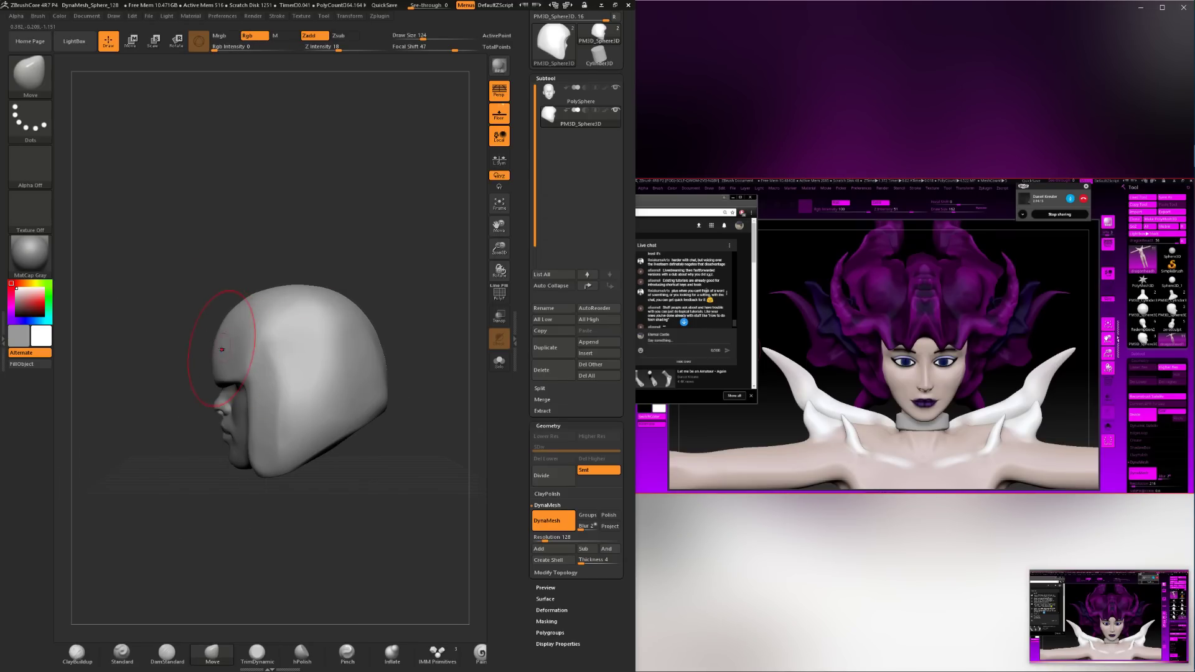
{"action": "mouse_move", "coordinate": [313, 264]}
{"action": "left_mouse_down"}
{"action": "mouse_move", "coordinate": [299, 319]}
{"action": "mouse_move", "coordinate": [331, 315]}
{"action": "mouse_move", "coordinate": [267, 332]}
{"action": "mouse_move", "coordinate": [289, 532]}
{"action": "left_mouse_up"}
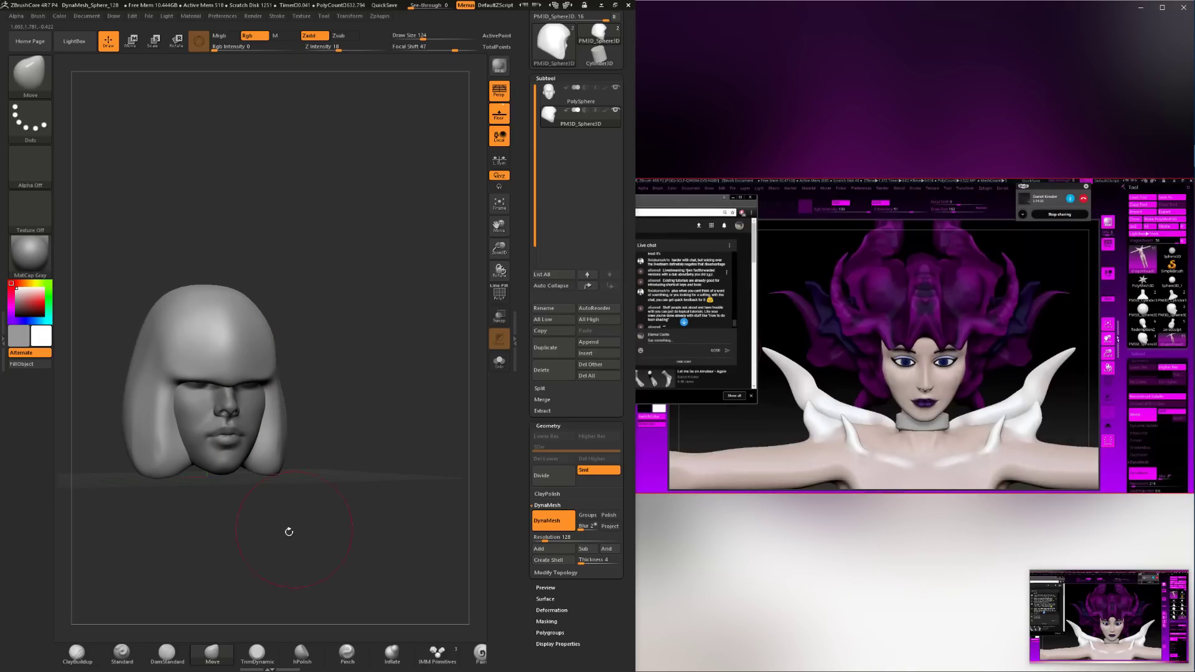
Build up the front edges of the side locks with the ClayBuildup brush at draw size 17 and smooth them.
{"action": "left_click", "coordinate": [92, 663]}
{"action": "key", "text": "s"}
{"action": "left_click_drag", "start_coordinate": [262, 422], "coordinate": [260, 461]}
{"action": "key", "text": "space"}
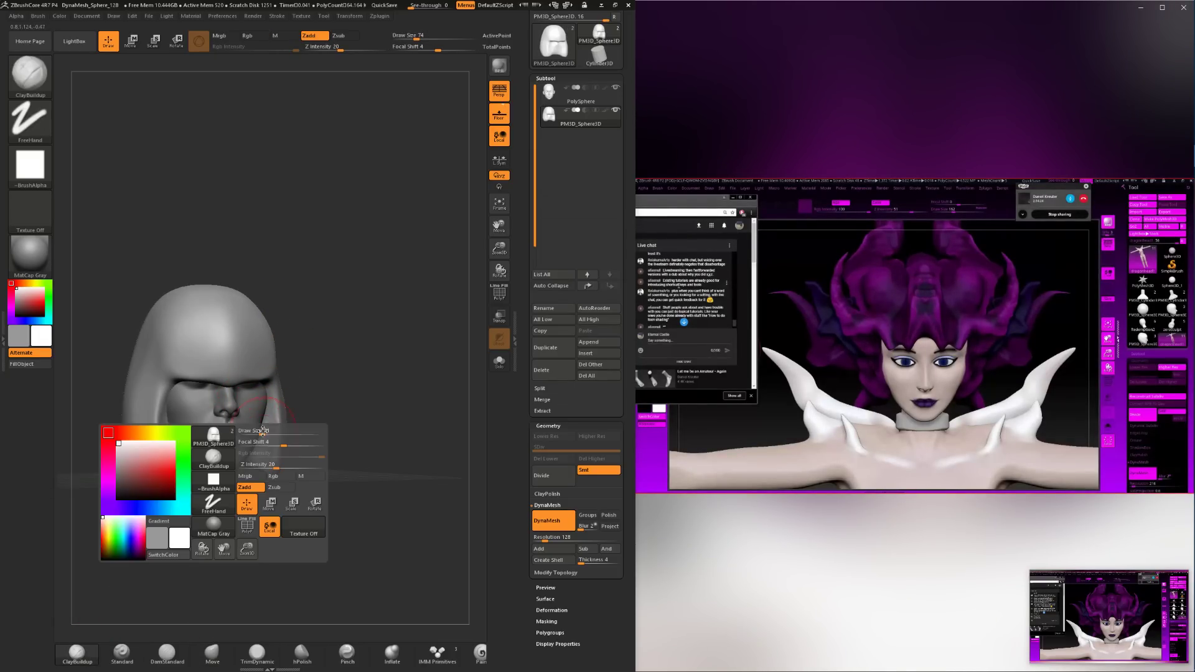
{"action": "mouse_move", "coordinate": [320, 431]}
{"action": "left_mouse_down"}
{"action": "mouse_move", "coordinate": [265, 463]}
{"action": "mouse_move", "coordinate": [282, 401]}
{"action": "left_mouse_up"}
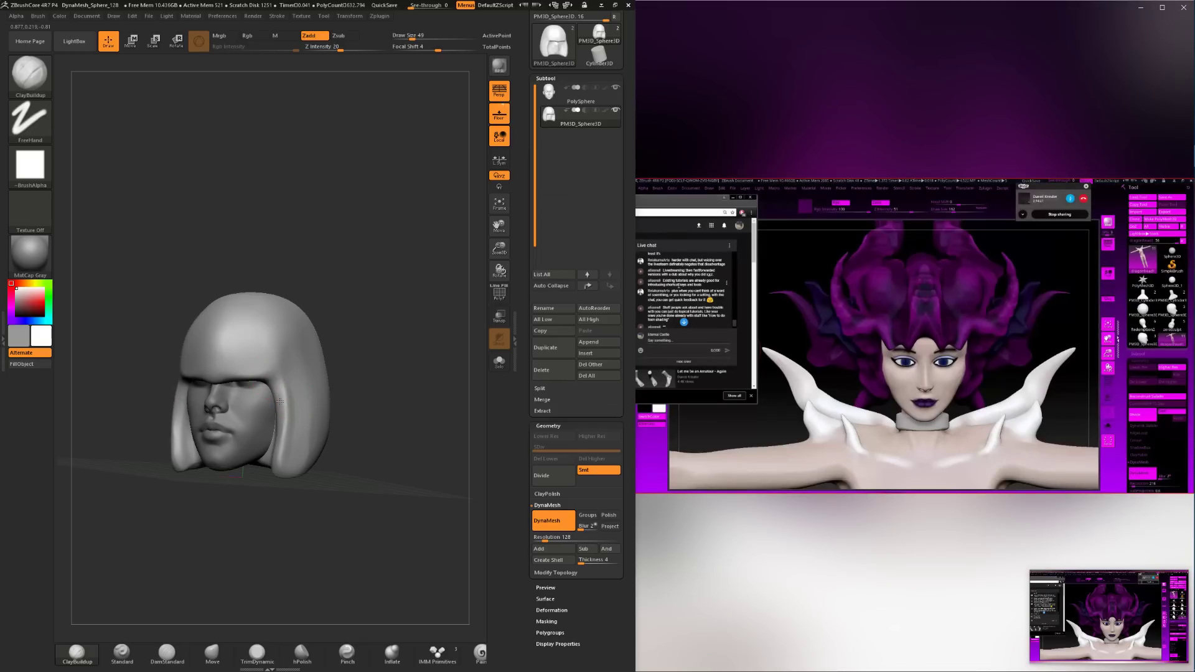
{"action": "mouse_move", "coordinate": [253, 476]}
{"action": "left_mouse_down"}
{"action": "mouse_move", "coordinate": [276, 473]}
{"action": "mouse_move", "coordinate": [277, 447]}
{"action": "left_mouse_up"}
{"action": "key", "text": "space"}
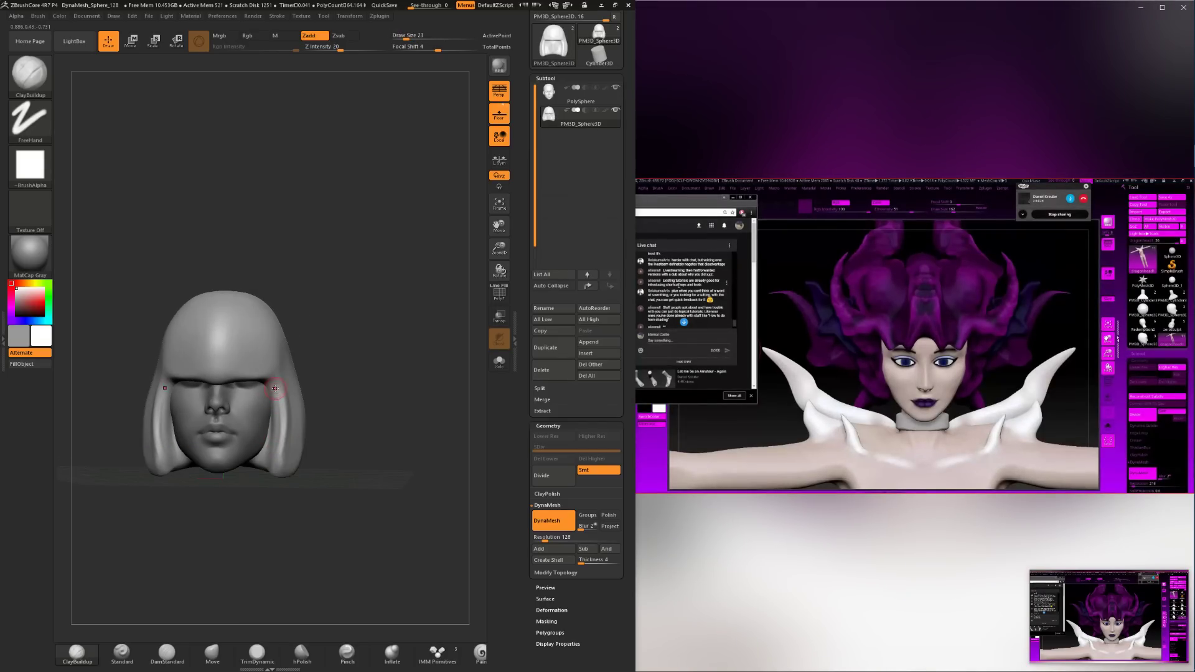
{"action": "key", "text": "space"}
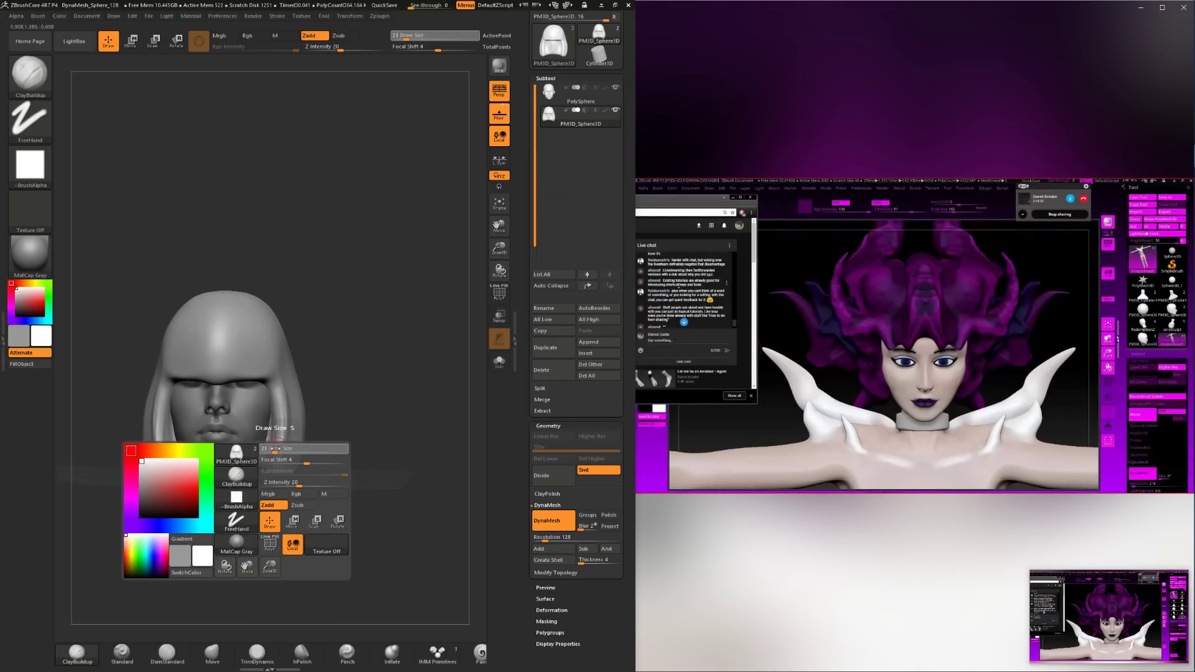
{"action": "left_click_drag", "start_coordinate": [273, 449], "coordinate": [266, 449]}
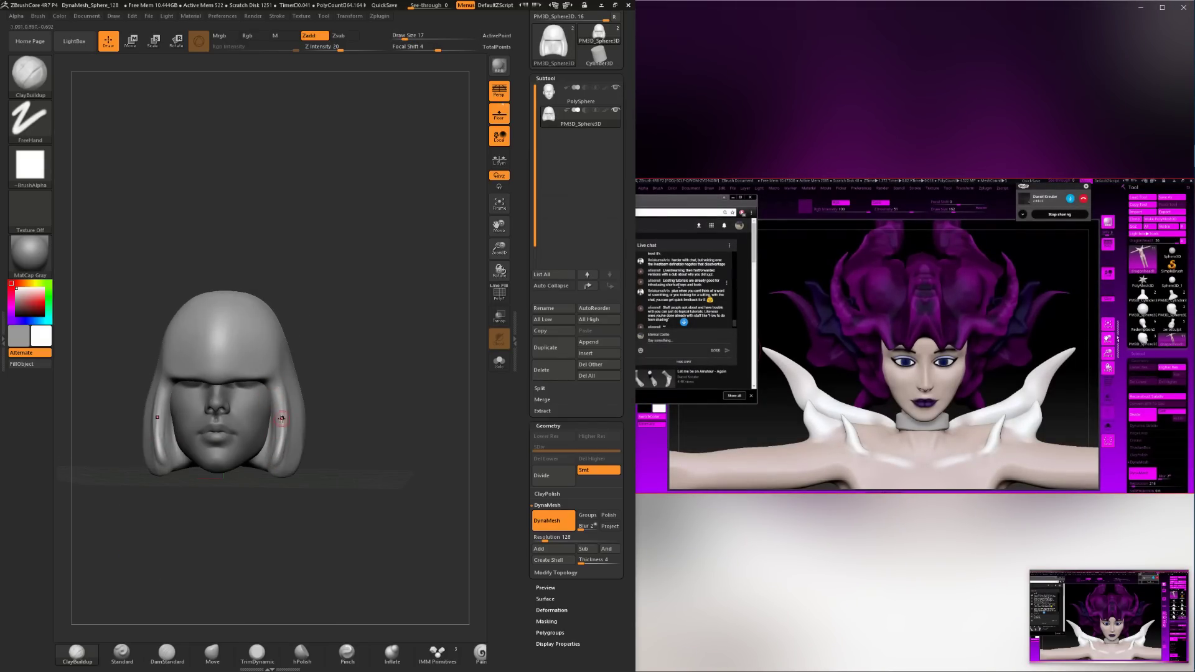
{"action": "key", "text": "shift"}
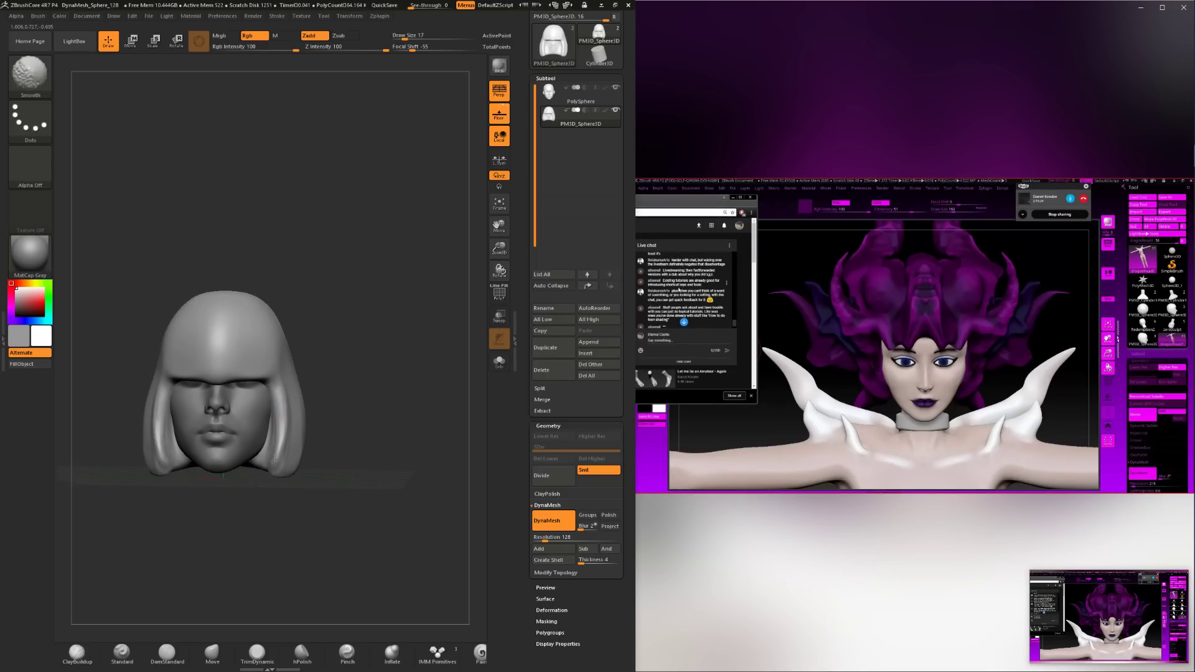
{"action": "mouse_move", "coordinate": [274, 498]}
{"action": "left_mouse_down"}
{"action": "mouse_move", "coordinate": [237, 503]}
{"action": "mouse_move", "coordinate": [263, 507]}
{"action": "mouse_move", "coordinate": [195, 578]}
{"action": "left_mouse_up"}
{"action": "key", "text": "shift"}
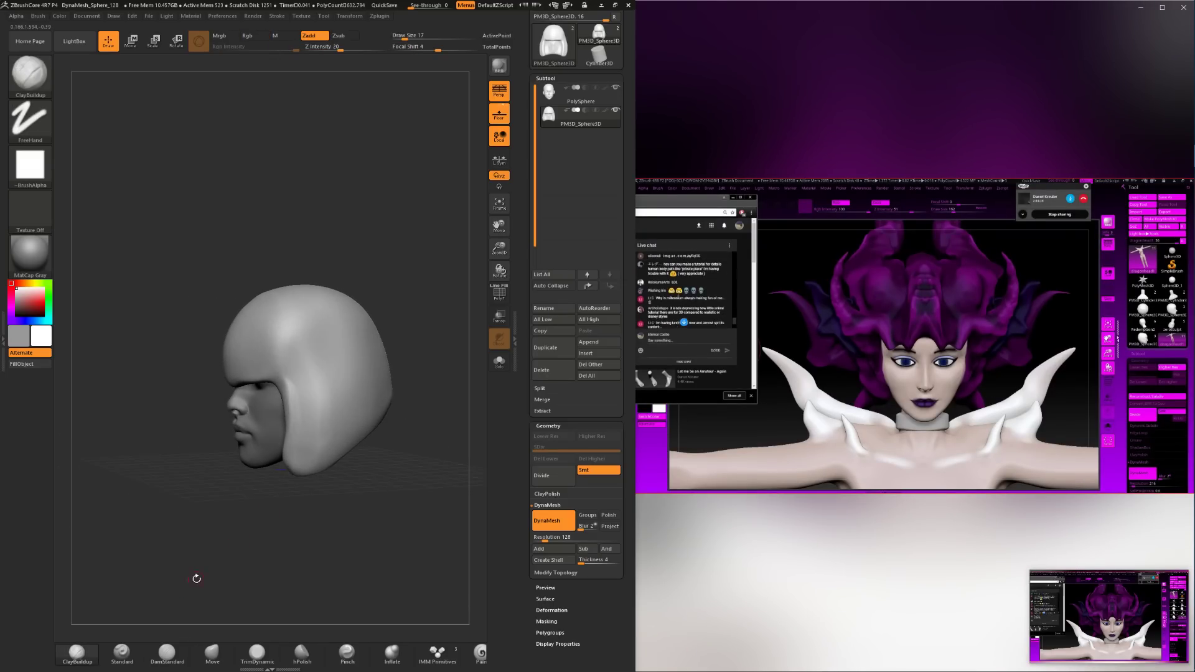
Reshape the lower ends and outer contour of the side locks with the Move brush and smooth the cap's sides.
{"action": "left_click", "coordinate": [212, 653]}
{"action": "key", "text": "space"}
{"action": "mouse_move", "coordinate": [292, 468]}
{"action": "left_mouse_down"}
{"action": "mouse_move", "coordinate": [349, 481]}
{"action": "mouse_move", "coordinate": [265, 482]}
{"action": "mouse_move", "coordinate": [287, 462]}
{"action": "mouse_move", "coordinate": [249, 535]}
{"action": "left_mouse_up"}
{"action": "key", "text": "space"}
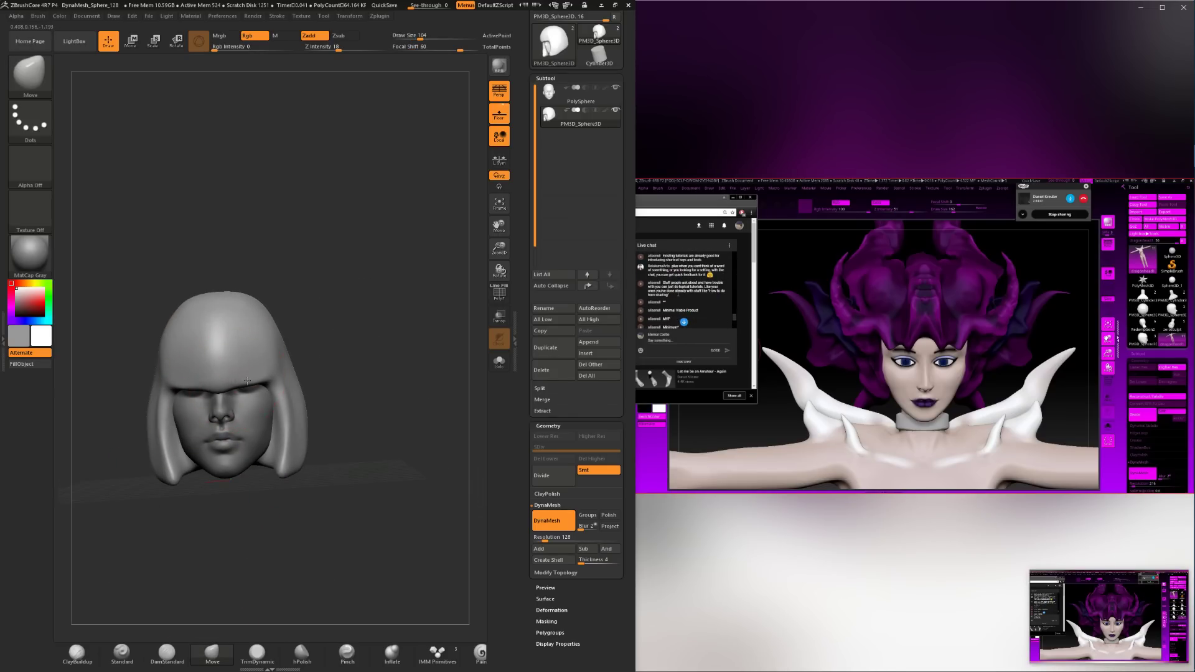
{"action": "mouse_move", "coordinate": [255, 385]}
{"action": "left_mouse_down", "text": "shift"}
{"action": "mouse_move", "coordinate": [242, 387]}
{"action": "mouse_move", "coordinate": [267, 398]}
{"action": "left_mouse_up", "text": "shift"}
{"action": "mouse_move", "coordinate": [305, 362]}
{"action": "left_mouse_down", "text": "shift"}
{"action": "mouse_move", "coordinate": [357, 346]}
{"action": "mouse_move", "coordinate": [370, 386]}
{"action": "mouse_move", "coordinate": [339, 407]}
{"action": "left_mouse_up", "text": "shift"}
{"action": "key", "text": "space"}
{"action": "left_click_drag", "start_coordinate": [323, 462], "coordinate": [328, 462]}
{"action": "left_click_drag", "start_coordinate": [325, 392], "coordinate": [330, 393]}
{"action": "left_click_drag", "start_coordinate": [461, 488], "coordinate": [348, 491]}
Try to carve a long vertical strand groove down the cap's side with the DamStandard brush.
{"action": "left_click", "coordinate": [166, 651]}
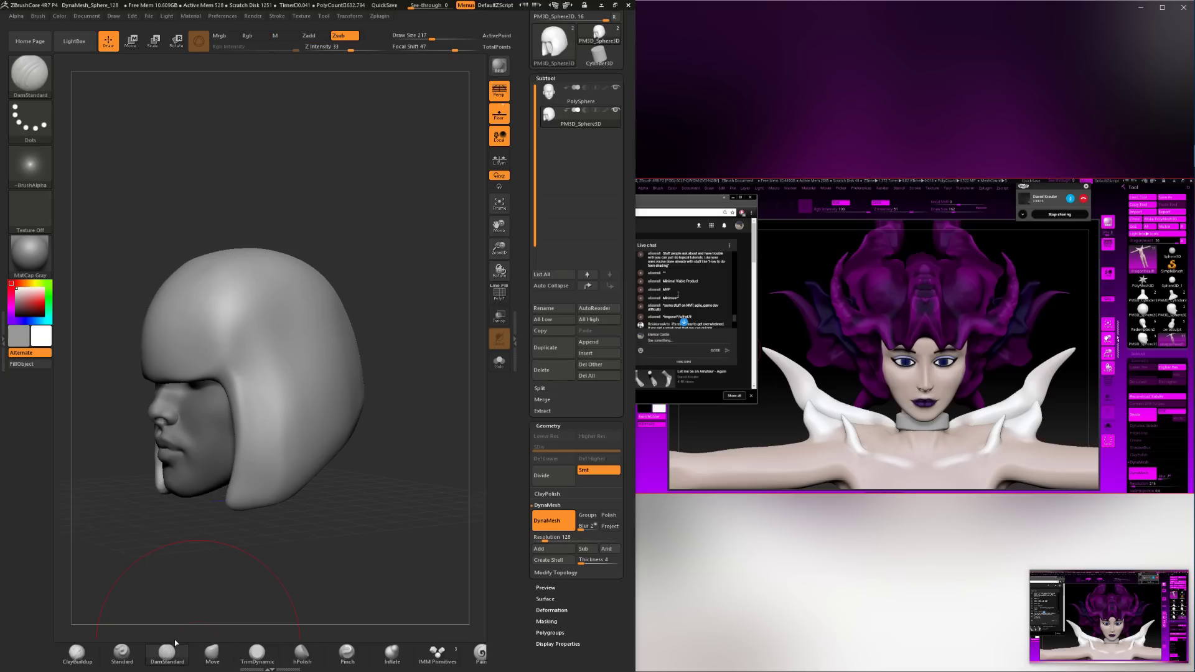
{"action": "key", "text": "space"}
{"action": "left_click_drag", "start_coordinate": [387, 354], "coordinate": [403, 355]}
{"action": "left_click_drag", "start_coordinate": [305, 414], "coordinate": [293, 470]}
{"action": "key", "text": "ctrl+z"}
{"action": "left_click_drag", "start_coordinate": [300, 361], "coordinate": [274, 467]}
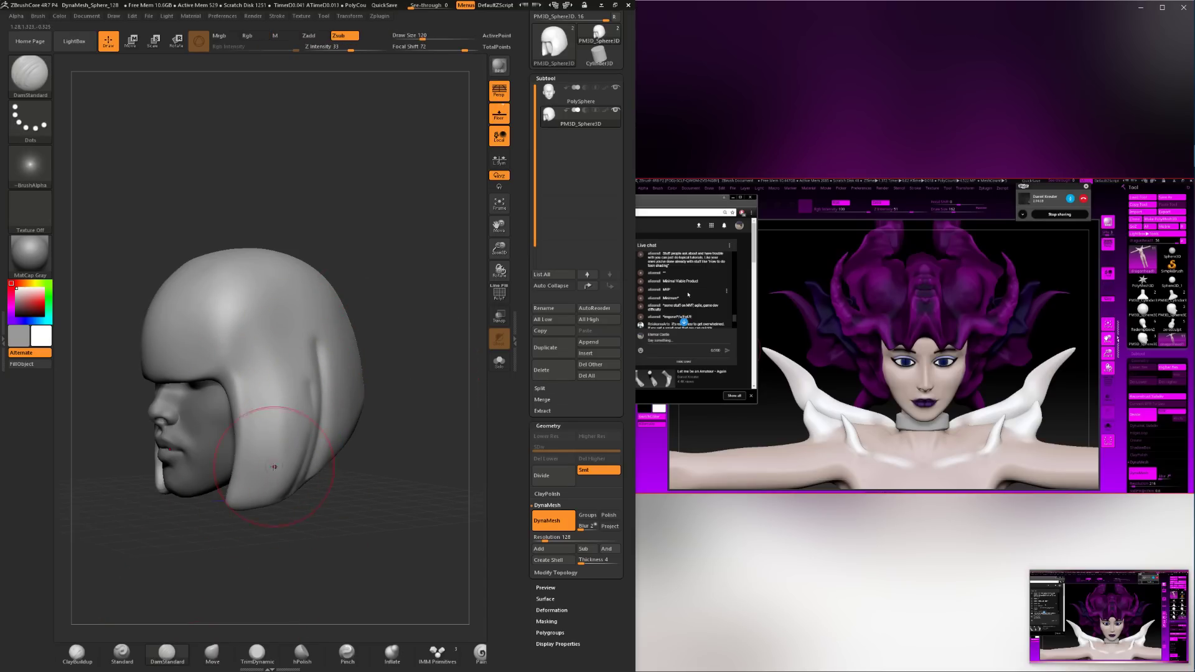
{"action": "key", "text": "ctrl+z"}
{"action": "left_click_drag", "start_coordinate": [313, 377], "coordinate": [299, 466]}
{"action": "key", "text": "ctrl+z"}
{"action": "left_click_drag", "start_coordinate": [318, 376], "coordinate": [292, 458]}
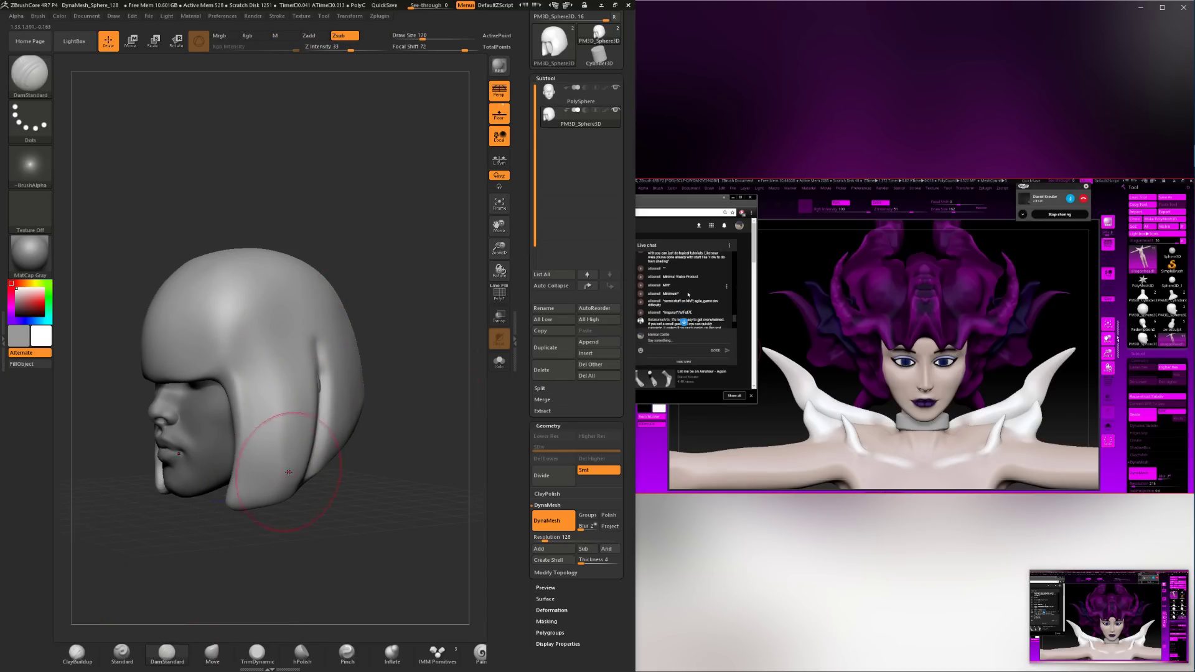
{"action": "left_click_drag", "start_coordinate": [408, 460], "coordinate": [349, 423]}
{"action": "key", "text": "ctrl+z"}
{"action": "left_click_drag", "start_coordinate": [321, 364], "coordinate": [303, 484]}
{"action": "key", "text": "ctrl+z"}
Try DamStandard creases behind the side lock and beside the fringe, then undo them.
{"action": "left_click_drag", "start_coordinate": [402, 457], "coordinate": [387, 476]}
{"action": "left_click_drag", "start_coordinate": [323, 349], "coordinate": [308, 430]}
{"action": "key", "text": "ctrl+z"}
{"action": "key", "text": "ctrl+z"}
{"action": "left_click_drag", "start_coordinate": [246, 569], "coordinate": [348, 545]}
{"action": "left_click_drag", "start_coordinate": [246, 341], "coordinate": [263, 377]}
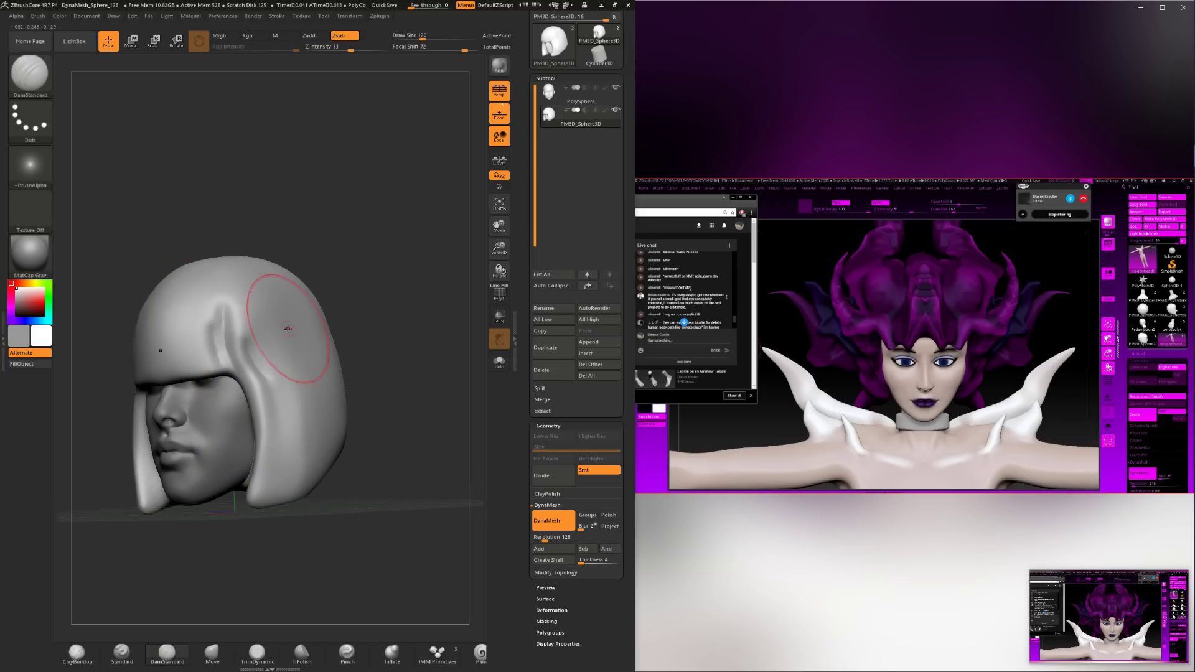
{"action": "key", "text": "ctrl+z"}
Carve the cap's sides away around the ears with the ClayBuildup brush in subtractive mode.
{"action": "left_click", "coordinate": [76, 652]}
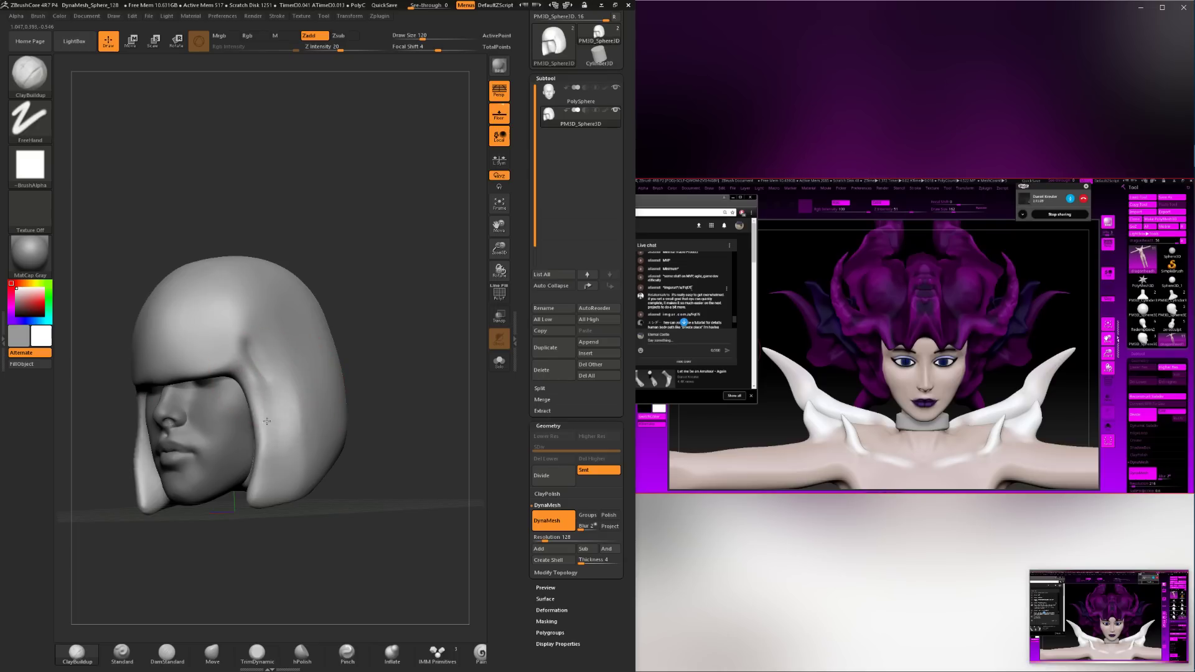
{"action": "left_click_drag", "start_coordinate": [267, 421], "coordinate": [276, 457], "text": "alt"}
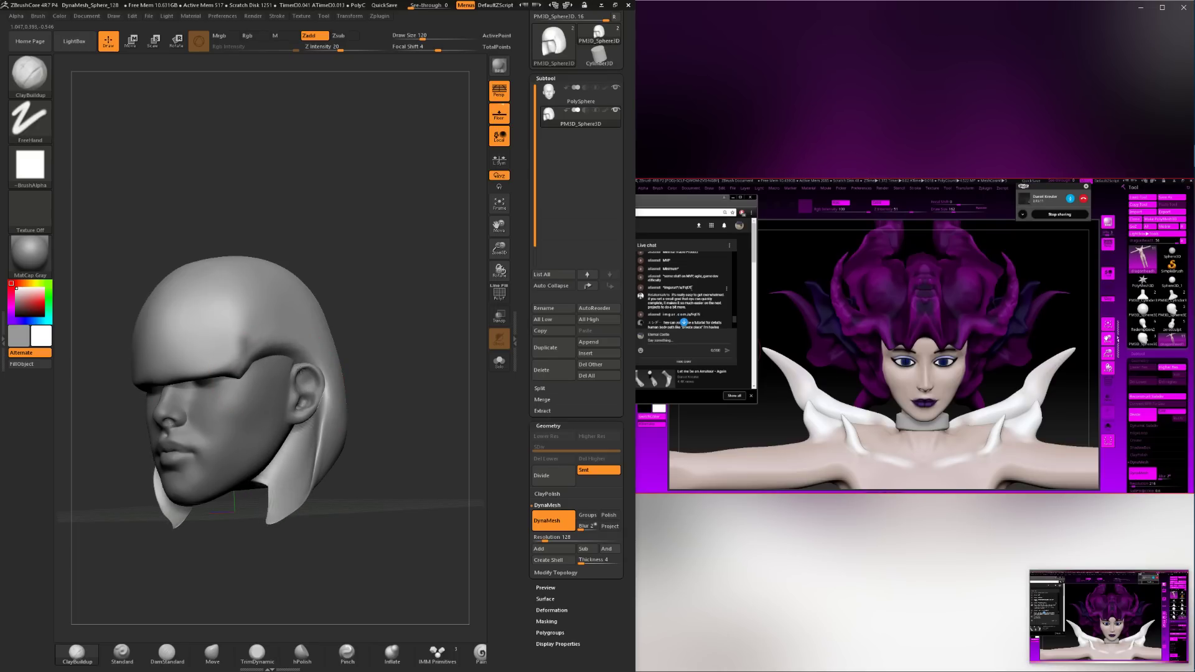
{"action": "left_click_drag", "start_coordinate": [399, 527], "coordinate": [368, 518]}
{"action": "mouse_move", "coordinate": [368, 518]}
{"action": "left_mouse_down", "text": "alt"}
{"action": "mouse_move", "coordinate": [361, 461]}
{"action": "mouse_move", "coordinate": [254, 379]}
{"action": "mouse_move", "coordinate": [299, 381]}
{"action": "left_mouse_up", "text": "alt"}
{"action": "key", "text": "ctrl+z"}
{"action": "key", "text": "ctrl+z"}
{"action": "key", "text": "ctrl+z"}
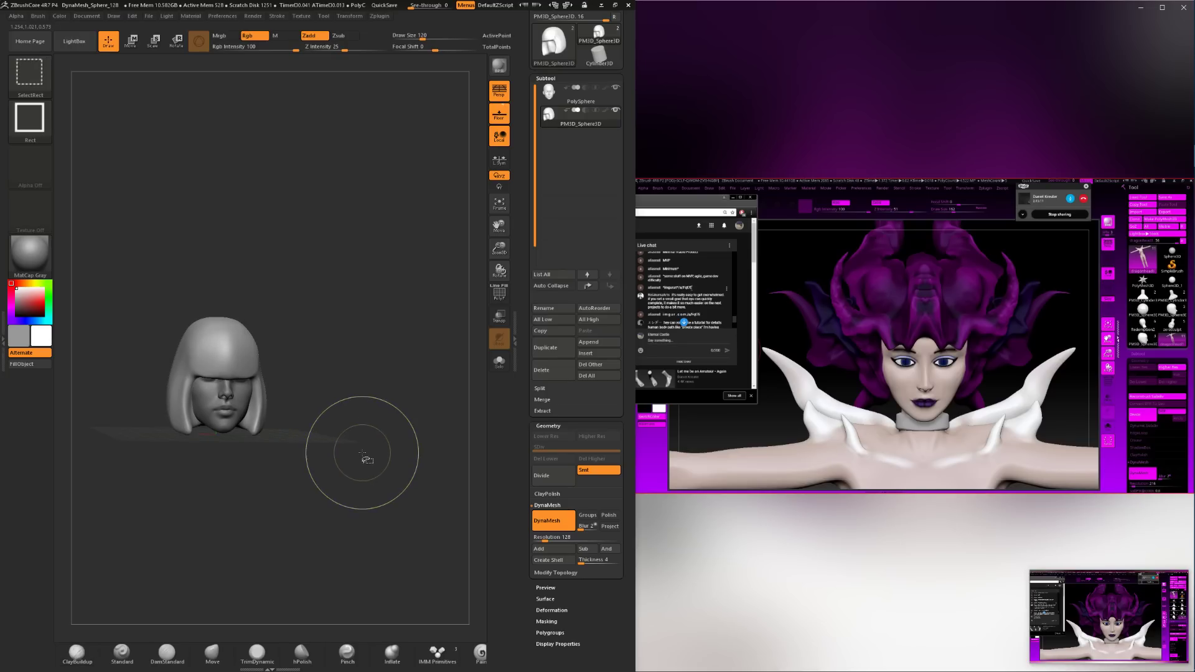
{"action": "key", "text": "ctrl+shift+z"}
{"action": "key", "text": "ctrl+shift+z"}
{"action": "key", "text": "ctrl+shift+z"}
Thicken the thin side locks below the ears with the Inflate brush.
{"action": "mouse_move", "coordinate": [361, 449]}
{"action": "left_mouse_down"}
{"action": "mouse_move", "coordinate": [331, 450]}
{"action": "mouse_move", "coordinate": [336, 461]}
{"action": "left_mouse_up"}
{"action": "left_click", "coordinate": [392, 652]}
{"action": "key", "text": "space"}
{"action": "mouse_move", "coordinate": [283, 514]}
{"action": "left_mouse_down"}
{"action": "mouse_move", "coordinate": [384, 488]}
{"action": "mouse_move", "coordinate": [387, 448]}
{"action": "mouse_move", "coordinate": [349, 492]}
{"action": "mouse_move", "coordinate": [194, 533]}
{"action": "mouse_move", "coordinate": [252, 502]}
{"action": "left_mouse_up"}
Carve a slanted strand groove into the front of the fringe with the DamStandard brush at draw size 90.
{"action": "left_click", "coordinate": [167, 654]}
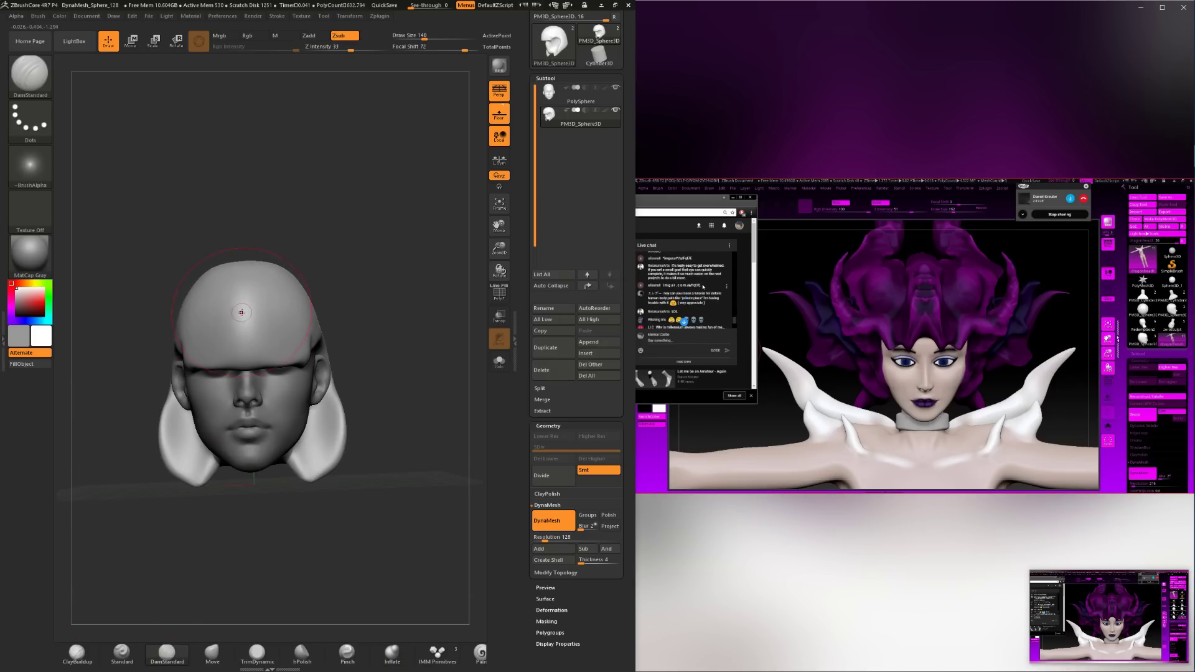
{"action": "left_click_drag", "start_coordinate": [241, 313], "coordinate": [283, 352]}
{"action": "left_click_drag", "start_coordinate": [357, 342], "coordinate": [381, 350]}
{"action": "key", "text": "ctrl+z"}
{"action": "key", "text": "ctrl+z"}
{"action": "key", "text": "space"}
{"action": "left_click_drag", "start_coordinate": [288, 358], "coordinate": [280, 357]}
{"action": "left_click_drag", "start_coordinate": [226, 307], "coordinate": [253, 369]}
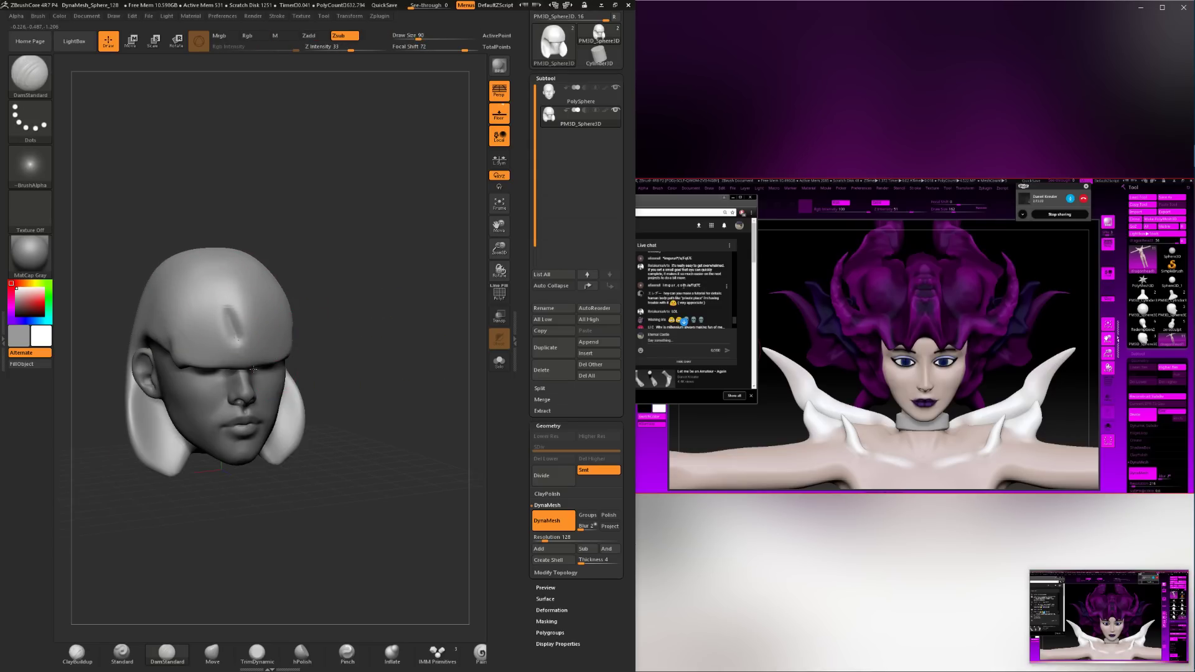
{"action": "left_click_drag", "start_coordinate": [234, 324], "coordinate": [254, 366]}
Carve further diagonal strand grooves across the fringe toward the temples with the DamStandard brush.
{"action": "left_click_drag", "start_coordinate": [339, 386], "coordinate": [283, 374]}
{"action": "left_click_drag", "start_coordinate": [270, 297], "coordinate": [316, 356]}
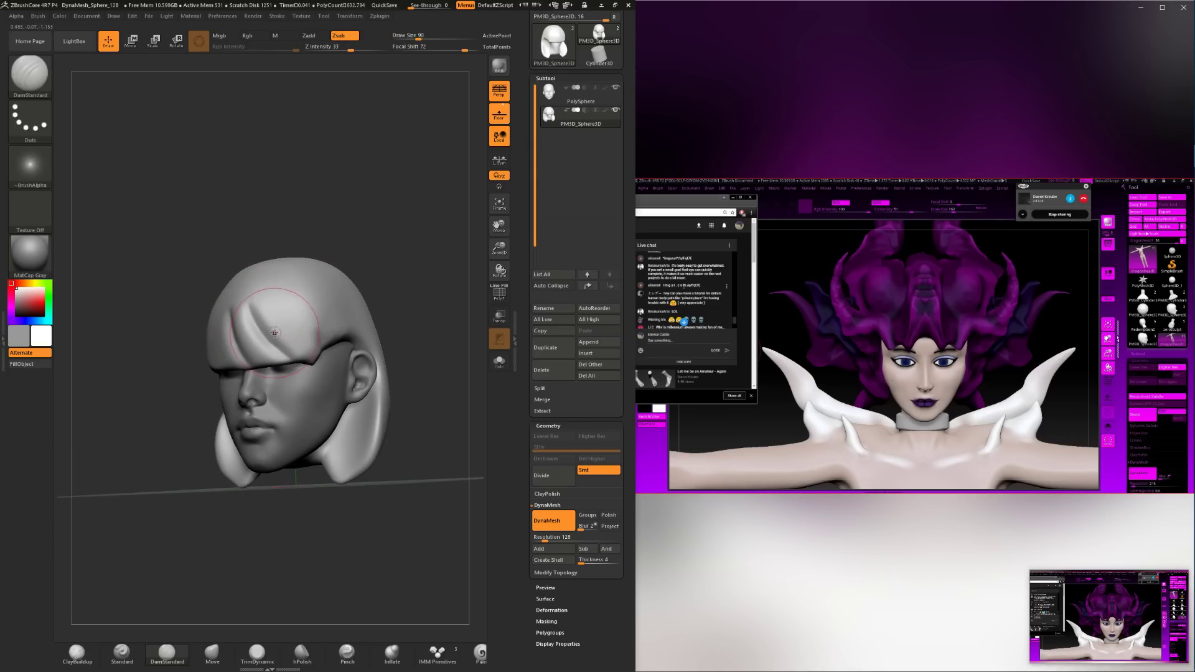
{"action": "left_click_drag", "start_coordinate": [191, 540], "coordinate": [244, 545]}
{"action": "left_click_drag", "start_coordinate": [155, 249], "coordinate": [235, 268]}
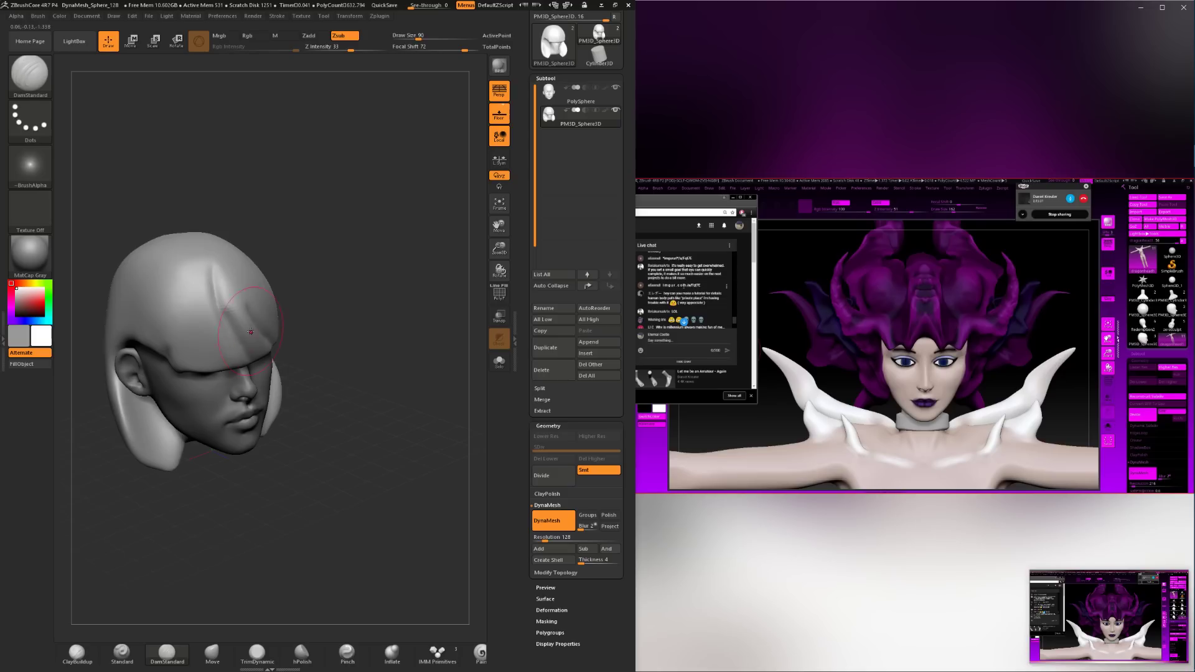
Extend the strand grooves from the fringe up onto the crown with the DamStandard brush.
{"action": "left_click_drag", "start_coordinate": [328, 258], "coordinate": [213, 253]}
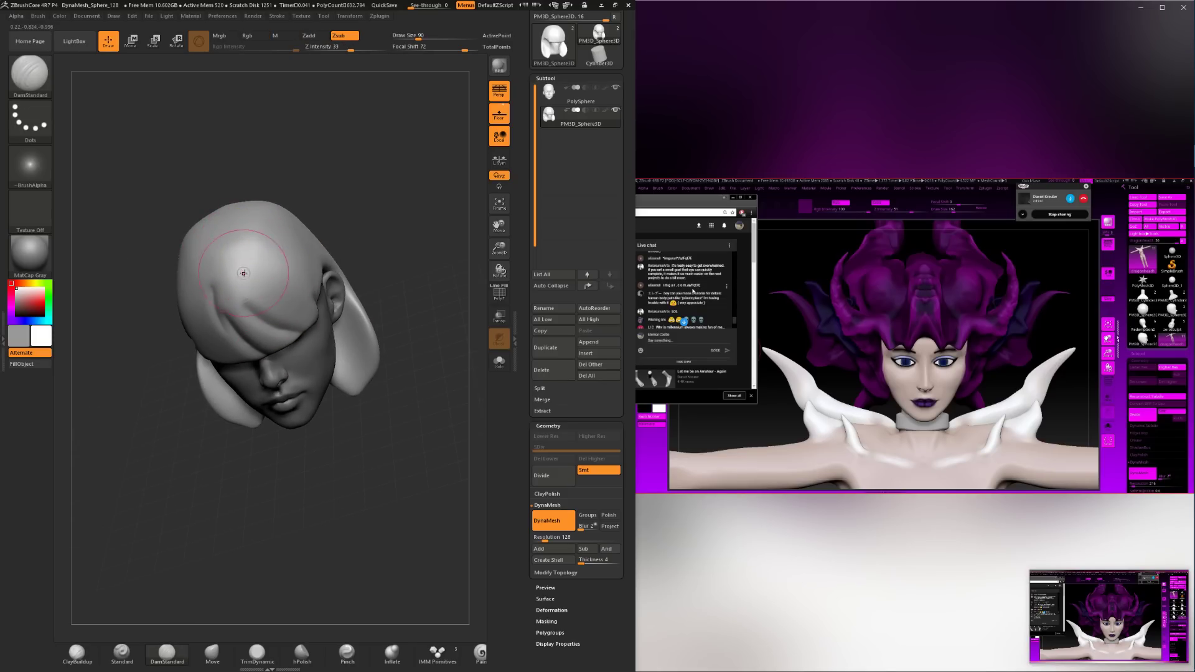
{"action": "left_click_drag", "start_coordinate": [214, 258], "coordinate": [258, 241]}
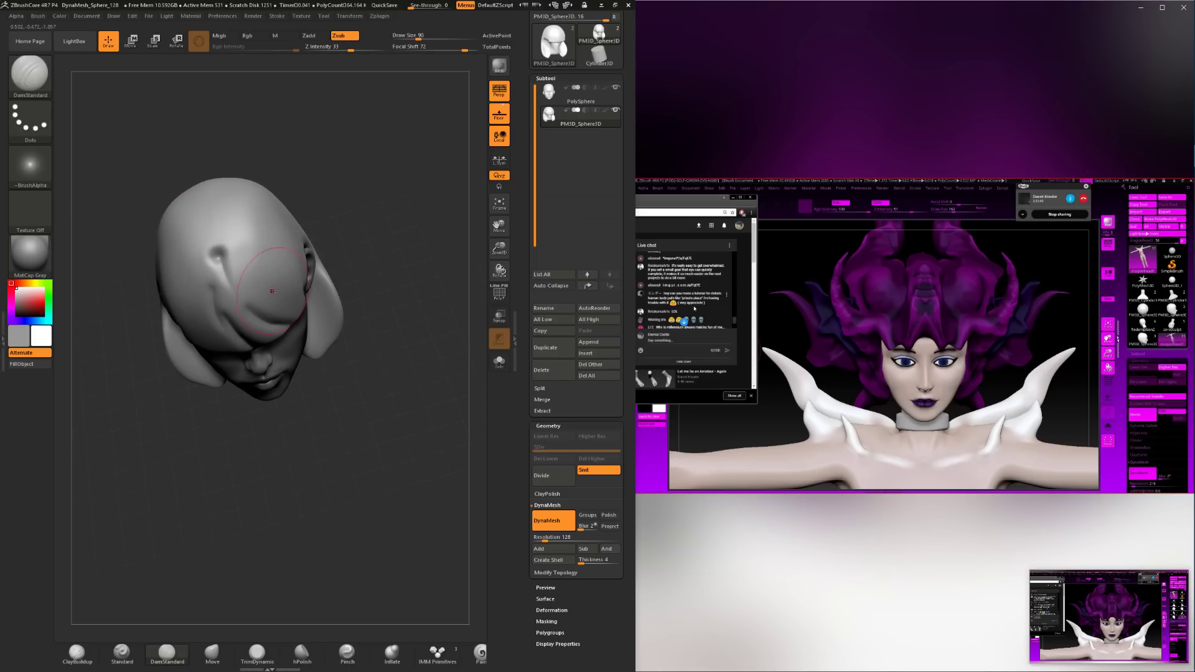
{"action": "left_click_drag", "start_coordinate": [341, 237], "coordinate": [232, 289]}
{"action": "left_click_drag", "start_coordinate": [384, 251], "coordinate": [245, 309]}
{"action": "left_click_drag", "start_coordinate": [168, 318], "coordinate": [327, 439]}
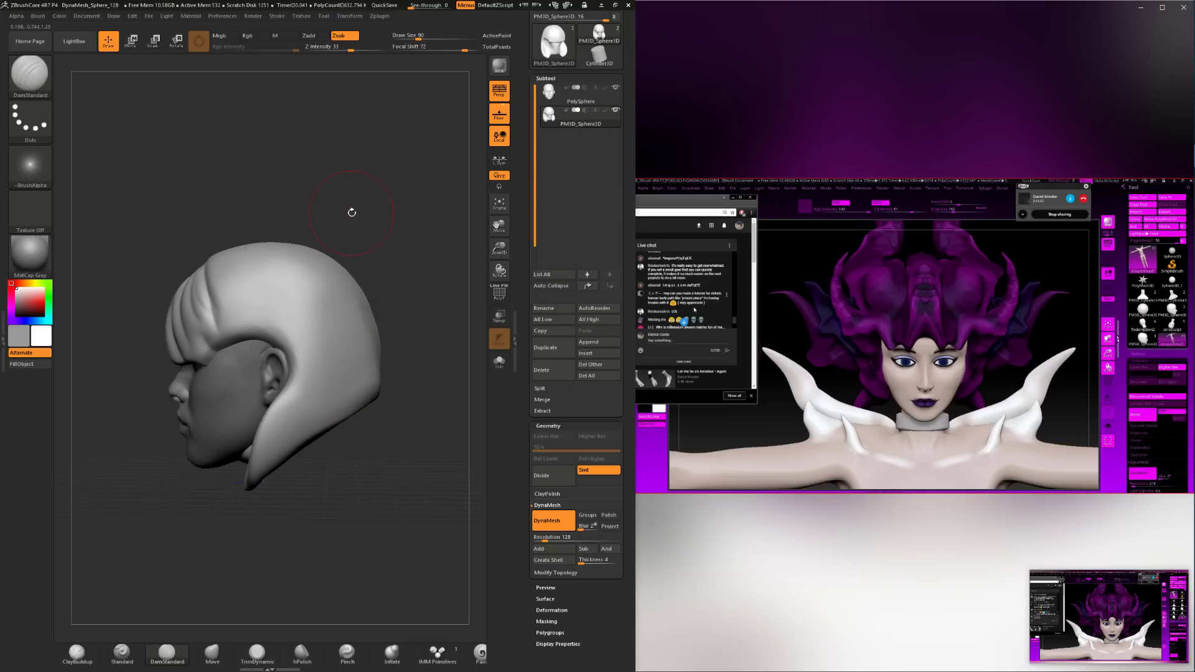
{"action": "left_click_drag", "start_coordinate": [349, 188], "coordinate": [268, 274]}
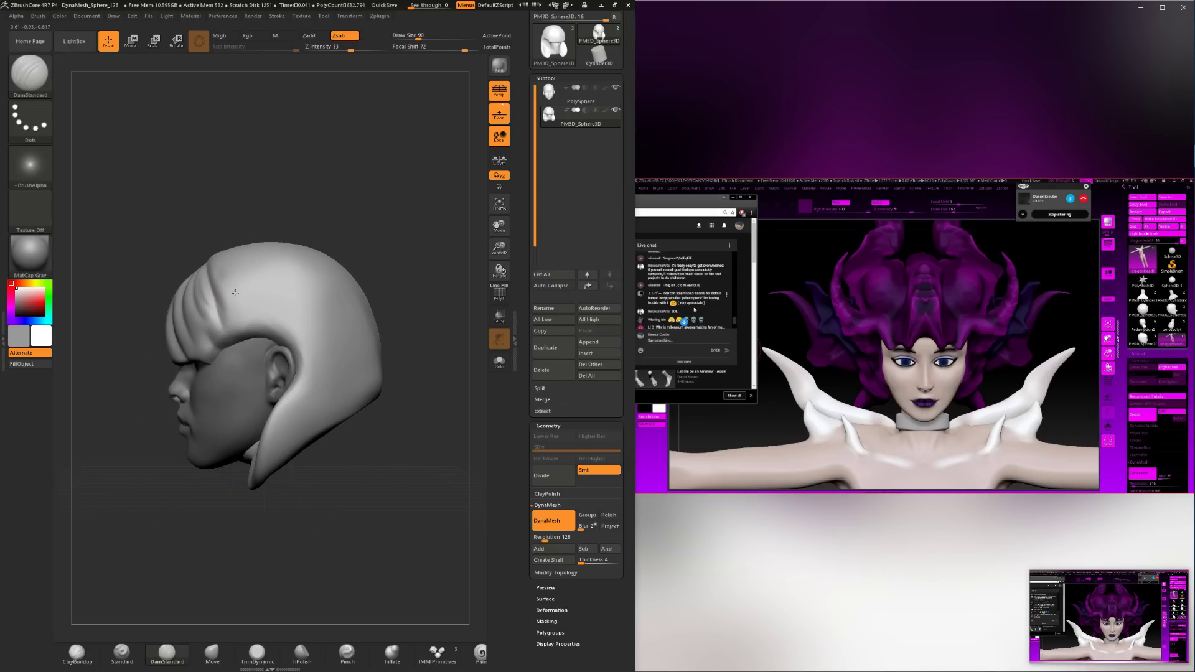
Build up the hair along the temple and fringe edge with the ClayBuildup brush, reducing the draw size to 44.
{"action": "left_click", "coordinate": [77, 653]}
{"action": "left_click_drag", "start_coordinate": [241, 346], "coordinate": [267, 335]}
{"action": "left_click_drag", "start_coordinate": [177, 250], "coordinate": [206, 337]}
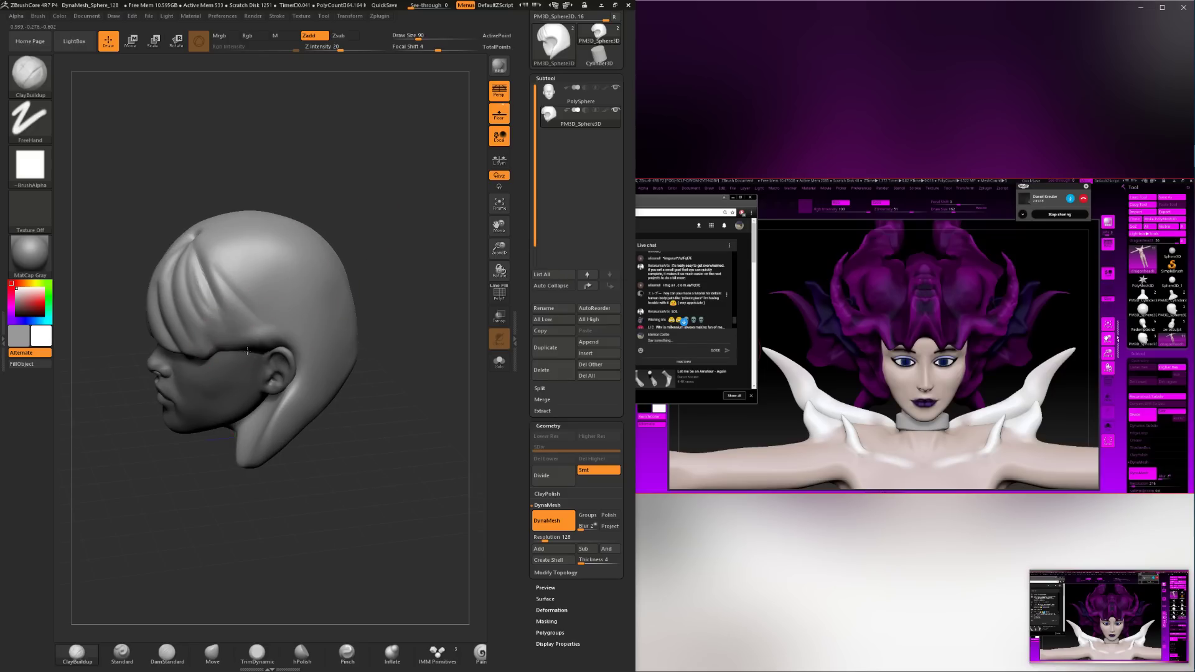
{"action": "mouse_move", "coordinate": [364, 240]}
{"action": "left_mouse_down"}
{"action": "mouse_move", "coordinate": [360, 199]}
{"action": "mouse_move", "coordinate": [357, 224]}
{"action": "mouse_move", "coordinate": [306, 265]}
{"action": "left_mouse_up"}
{"action": "key", "text": "space"}
{"action": "left_click_drag", "start_coordinate": [224, 323], "coordinate": [217, 338]}
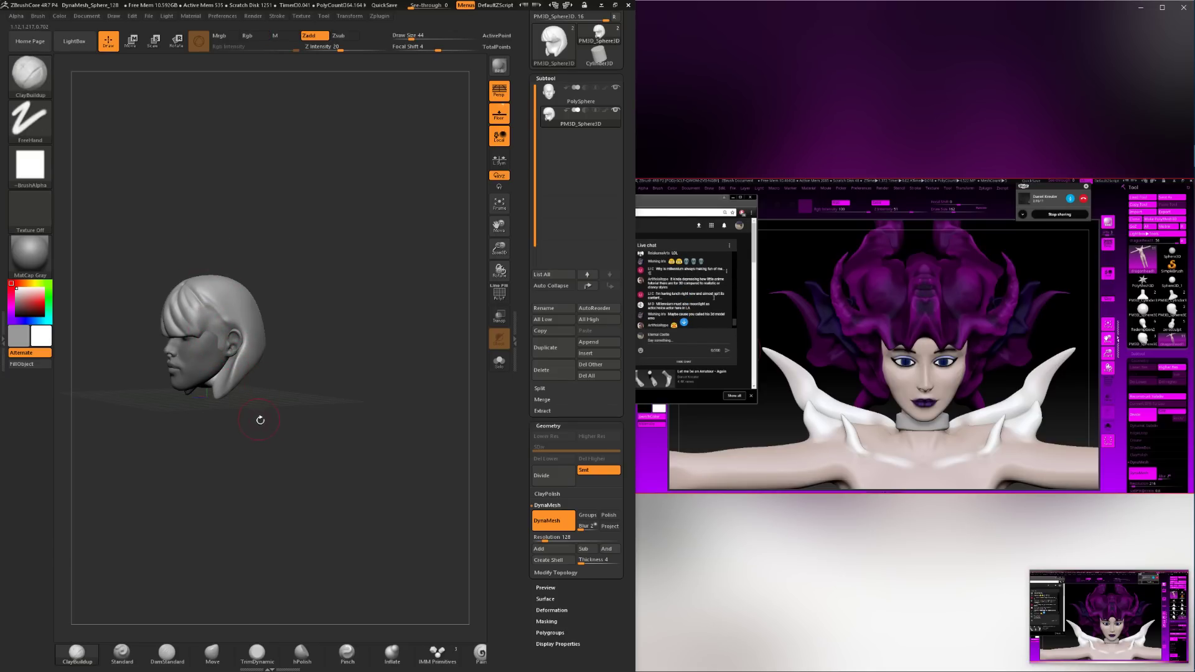
{"action": "mouse_move", "coordinate": [260, 420]}
{"action": "left_mouse_down"}
{"action": "mouse_move", "coordinate": [306, 423]}
{"action": "mouse_move", "coordinate": [248, 412]}
{"action": "mouse_move", "coordinate": [254, 382]}
{"action": "mouse_move", "coordinate": [240, 414]}
{"action": "left_mouse_up"}
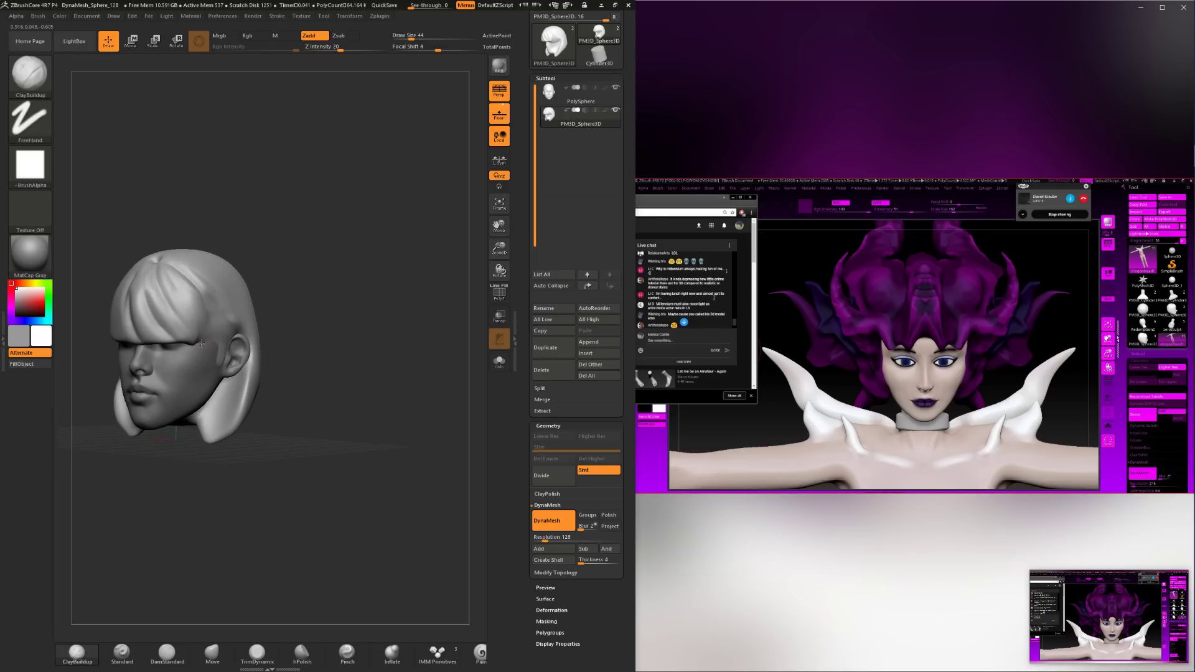
Extend the hairline in front of the ear with the ClayBuildup brush and smooth the added clay.
{"action": "left_click_drag", "start_coordinate": [274, 308], "coordinate": [368, 330]}
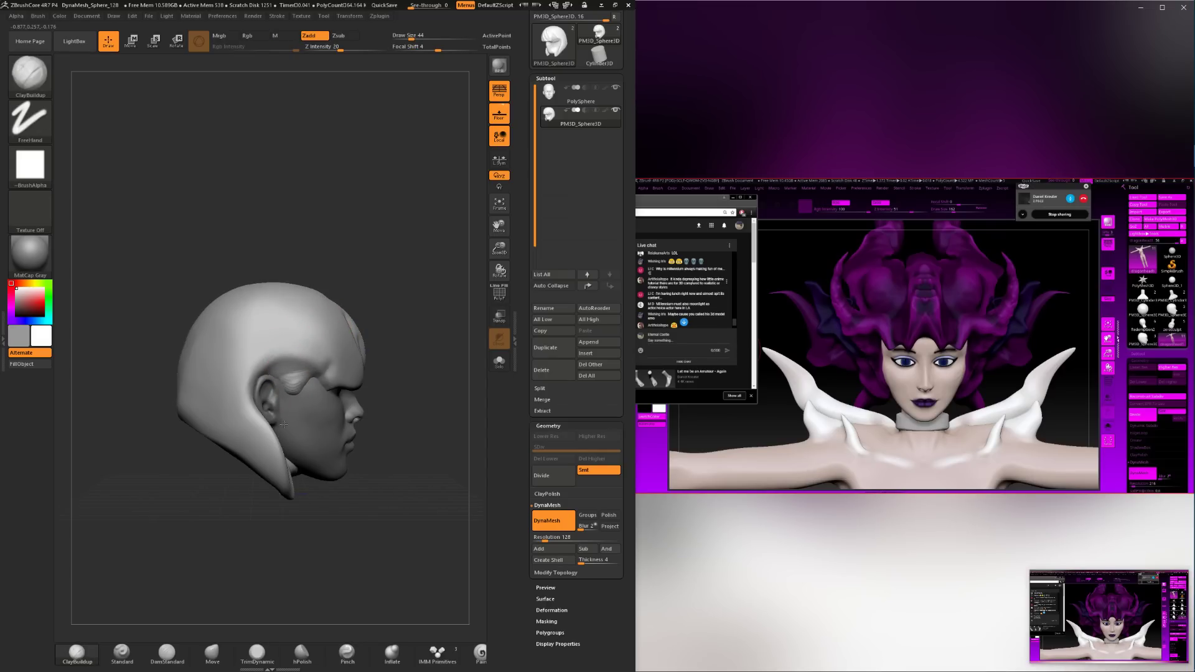
{"action": "key", "text": "shift"}
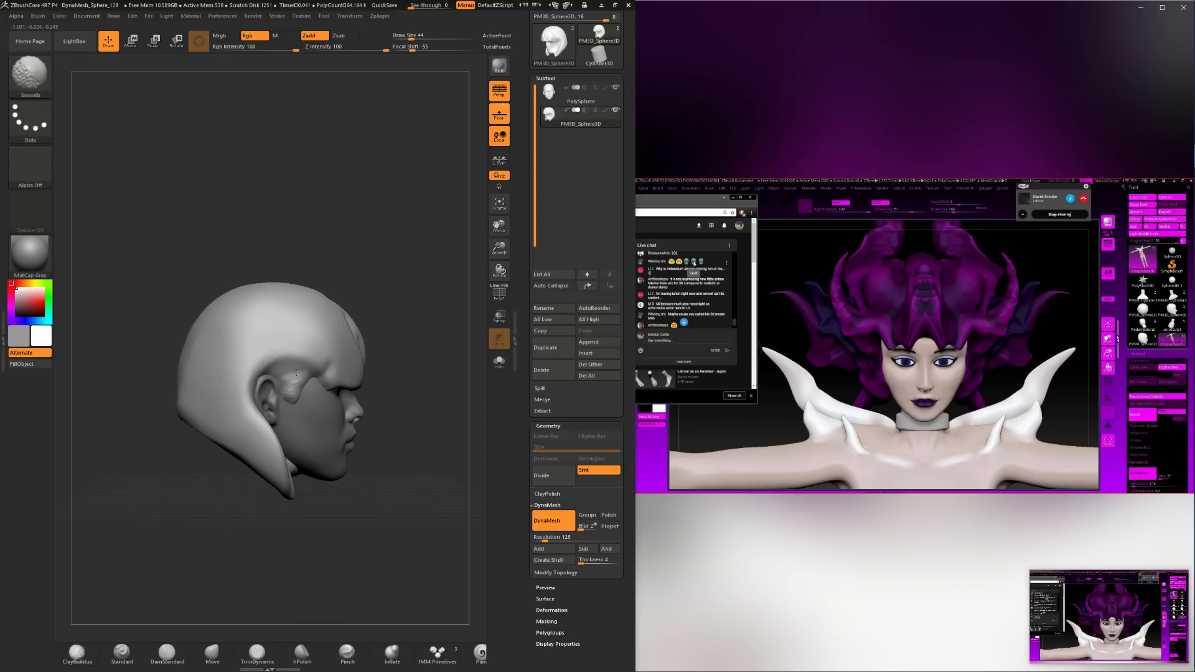
{"action": "mouse_move", "coordinate": [317, 372]}
{"action": "left_mouse_down", "text": "shift"}
{"action": "mouse_move", "coordinate": [296, 376]}
{"action": "mouse_move", "coordinate": [291, 397]}
{"action": "left_mouse_up", "text": "shift"}
{"action": "left_click_drag", "start_coordinate": [387, 367], "coordinate": [311, 382]}
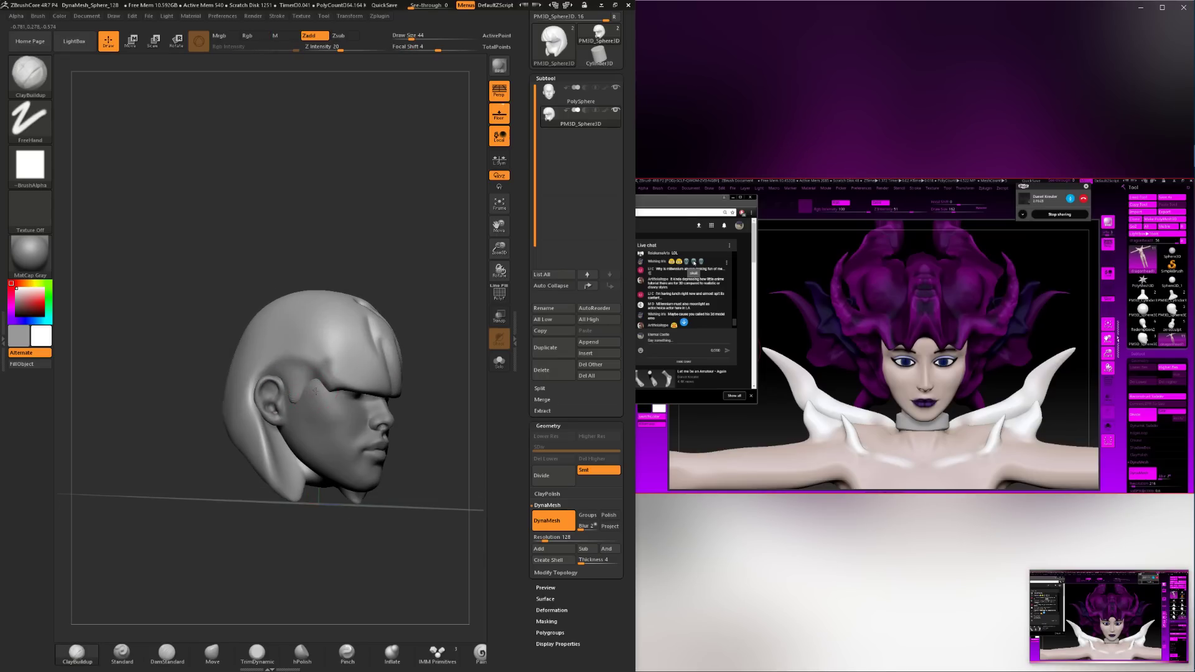
{"action": "key", "text": "shift"}
{"action": "mouse_move", "coordinate": [424, 303]}
{"action": "left_mouse_down", "text": "shift"}
{"action": "mouse_move", "coordinate": [243, 432]}
{"action": "mouse_move", "coordinate": [252, 616]}
{"action": "left_mouse_up", "text": "shift"}
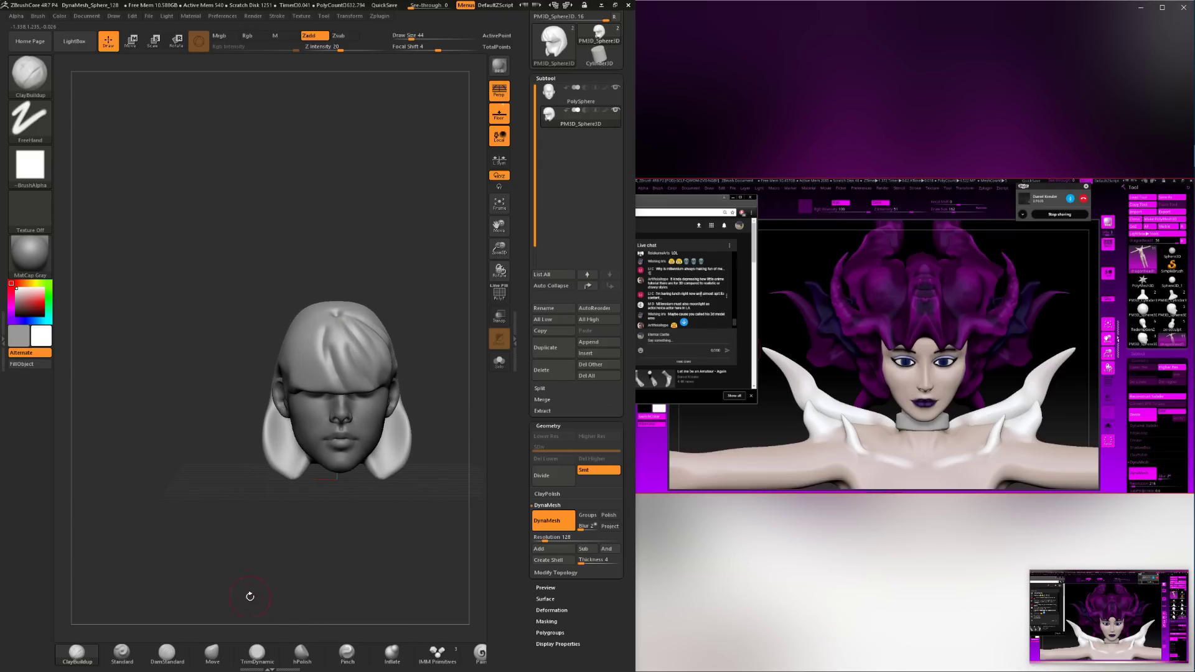
Flatten the surface of the fringe with the TrimDynamic brush at a large draw size.
{"action": "left_click", "coordinate": [257, 654]}
{"action": "left_click_drag", "start_coordinate": [294, 581], "coordinate": [239, 578]}
{"action": "key", "text": "space"}
{"action": "left_click_drag", "start_coordinate": [348, 325], "coordinate": [365, 324]}
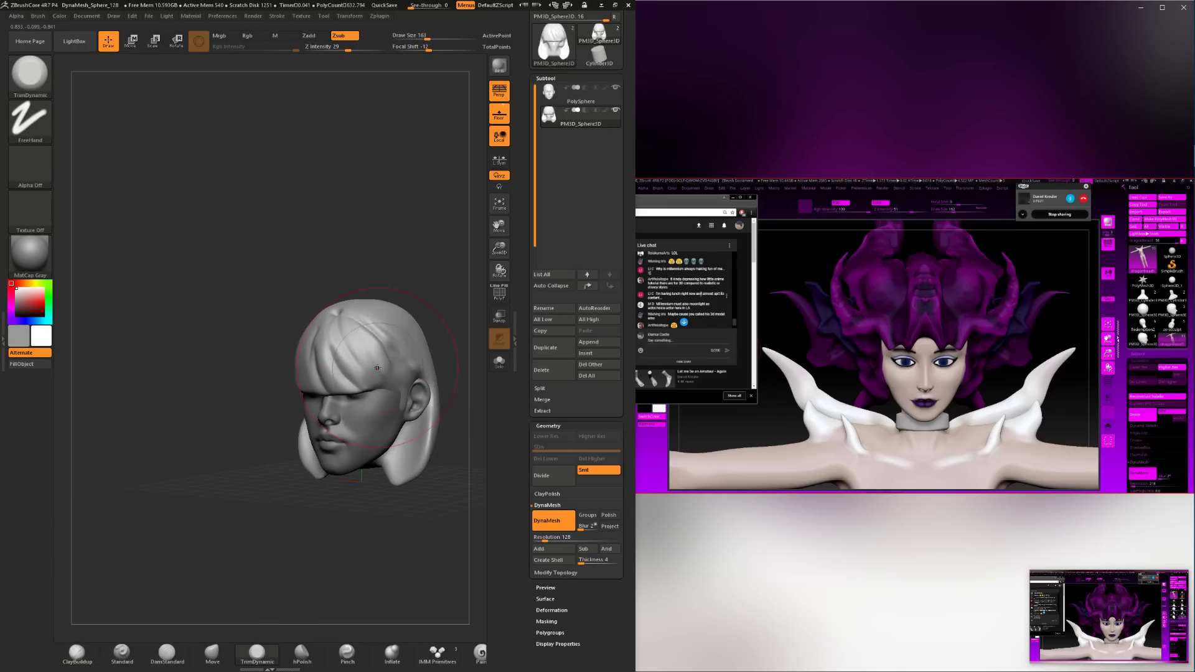
{"action": "left_click_drag", "start_coordinate": [332, 384], "coordinate": [348, 377]}
{"action": "left_click_drag", "start_coordinate": [225, 375], "coordinate": [318, 382]}
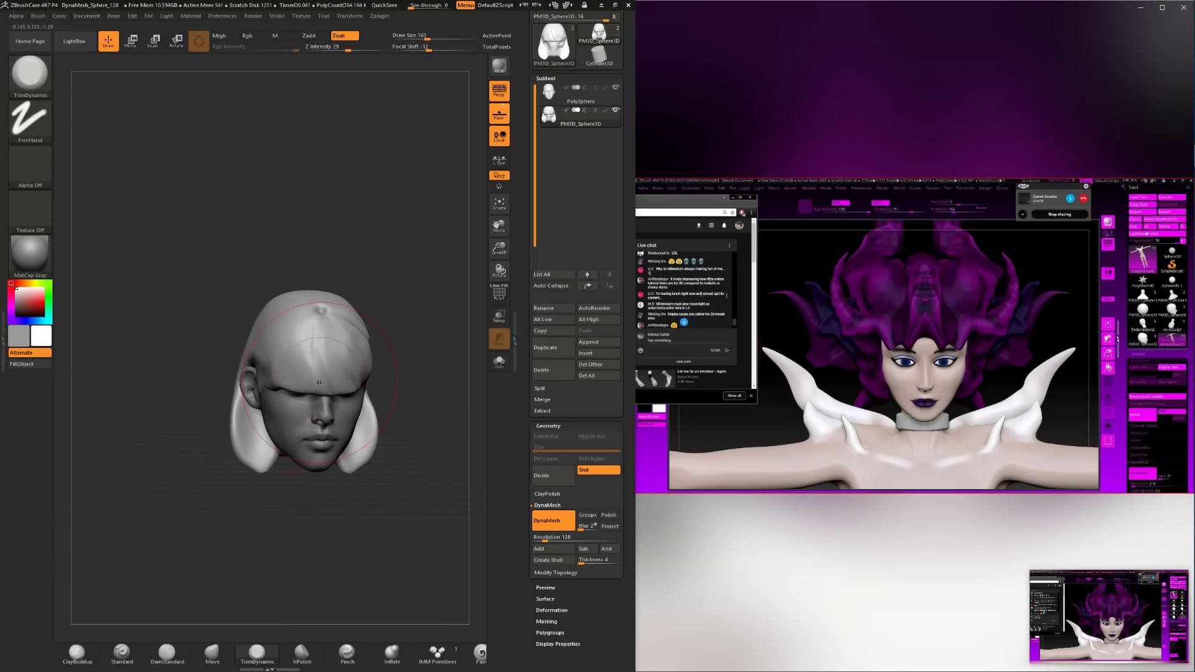
{"action": "left_click_drag", "start_coordinate": [414, 262], "coordinate": [361, 256]}
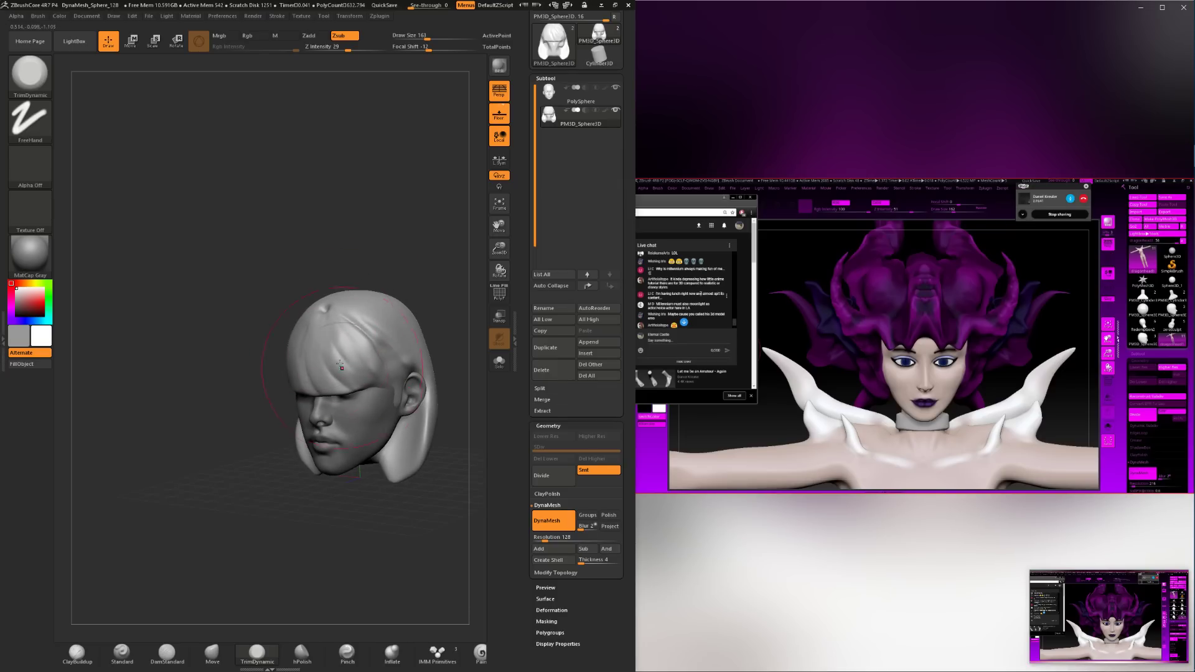
Carve a deep strand parting into the middle of the fringe with the DamStandard brush at a reduced draw size.
{"action": "mouse_move", "coordinate": [187, 551]}
{"action": "left_mouse_down"}
{"action": "mouse_move", "coordinate": [244, 550]}
{"action": "mouse_move", "coordinate": [221, 628]}
{"action": "mouse_move", "coordinate": [158, 548]}
{"action": "left_mouse_up"}
{"action": "left_click", "coordinate": [157, 658]}
{"action": "key", "text": "space"}
{"action": "mouse_move", "coordinate": [341, 369]}
{"action": "left_mouse_down"}
{"action": "mouse_move", "coordinate": [331, 369]}
{"action": "mouse_move", "coordinate": [341, 382]}
{"action": "mouse_move", "coordinate": [333, 368]}
{"action": "left_mouse_up"}
{"action": "key", "text": "ctrl+z"}
{"action": "key", "text": "space"}
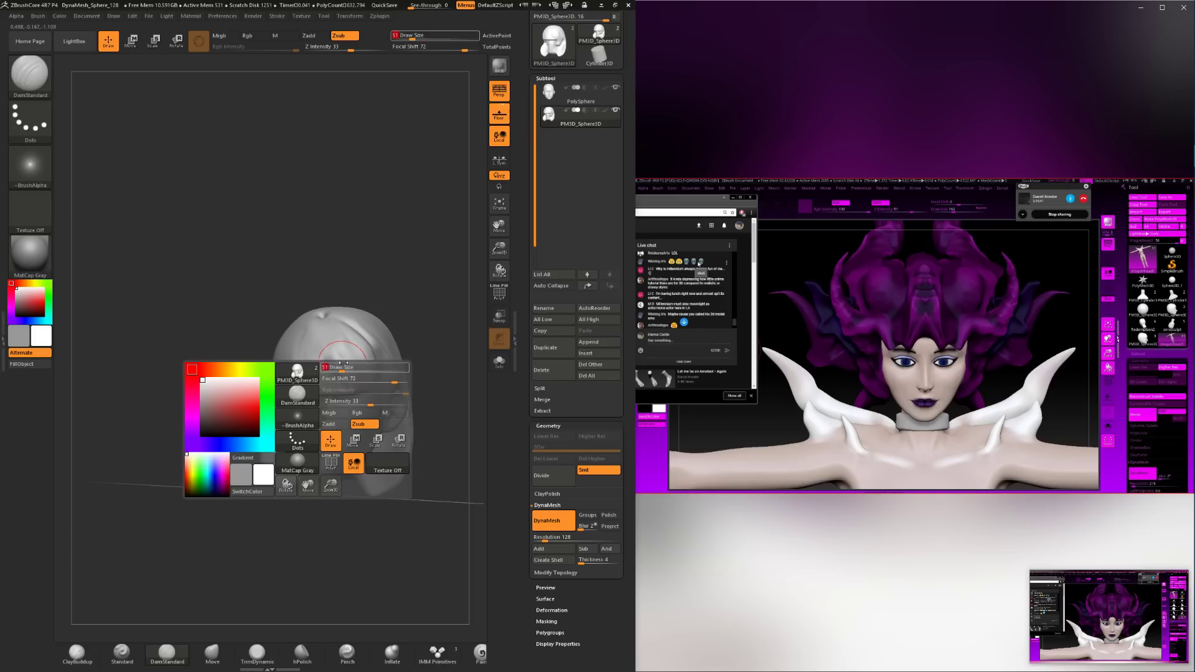
{"action": "left_click_drag", "start_coordinate": [252, 574], "coordinate": [318, 379], "text": "shift"}
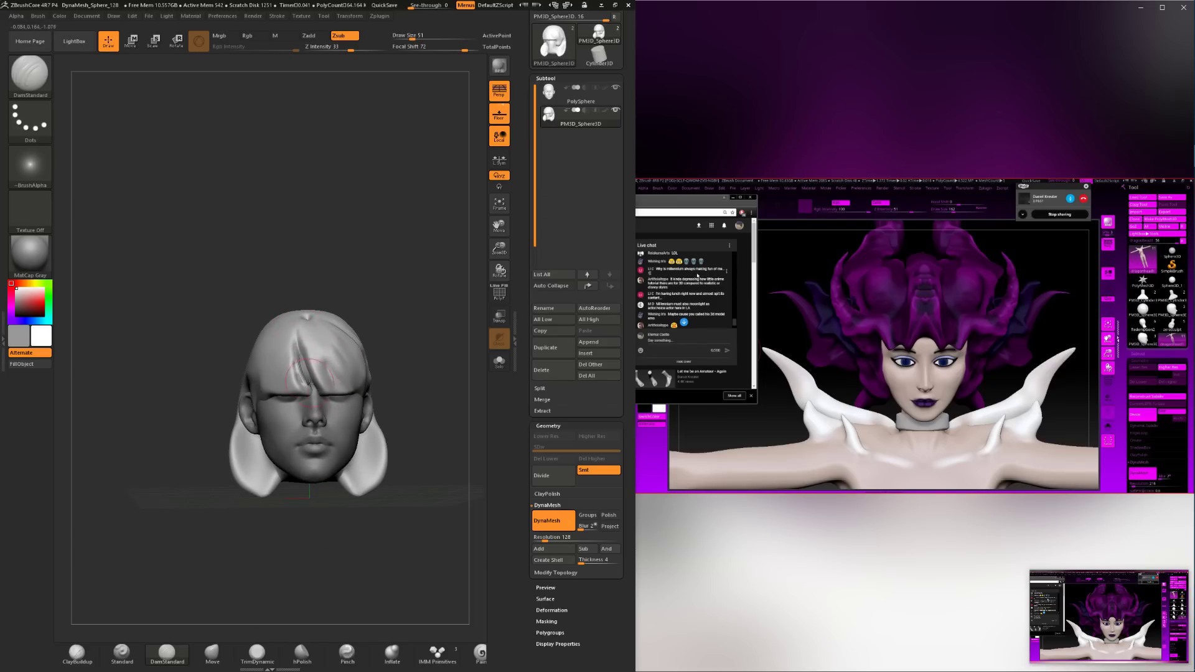
Rework the strand grooves along the fringe's lower edge, undo the last stroke and smooth the fringe.
{"action": "left_click_drag", "start_coordinate": [367, 535], "coordinate": [299, 532]}
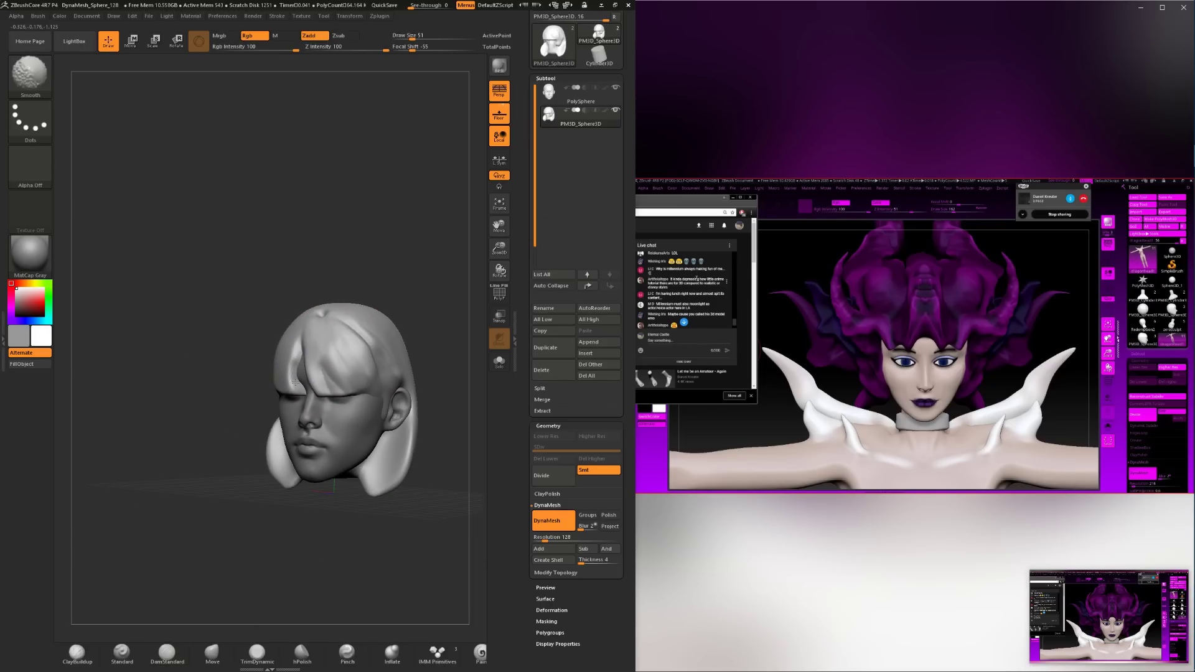
{"action": "left_click_drag", "start_coordinate": [228, 454], "coordinate": [305, 453]}
{"action": "mouse_move", "coordinate": [283, 356]}
{"action": "left_mouse_down"}
{"action": "mouse_move", "coordinate": [290, 390]}
{"action": "mouse_move", "coordinate": [277, 376]}
{"action": "left_mouse_up"}
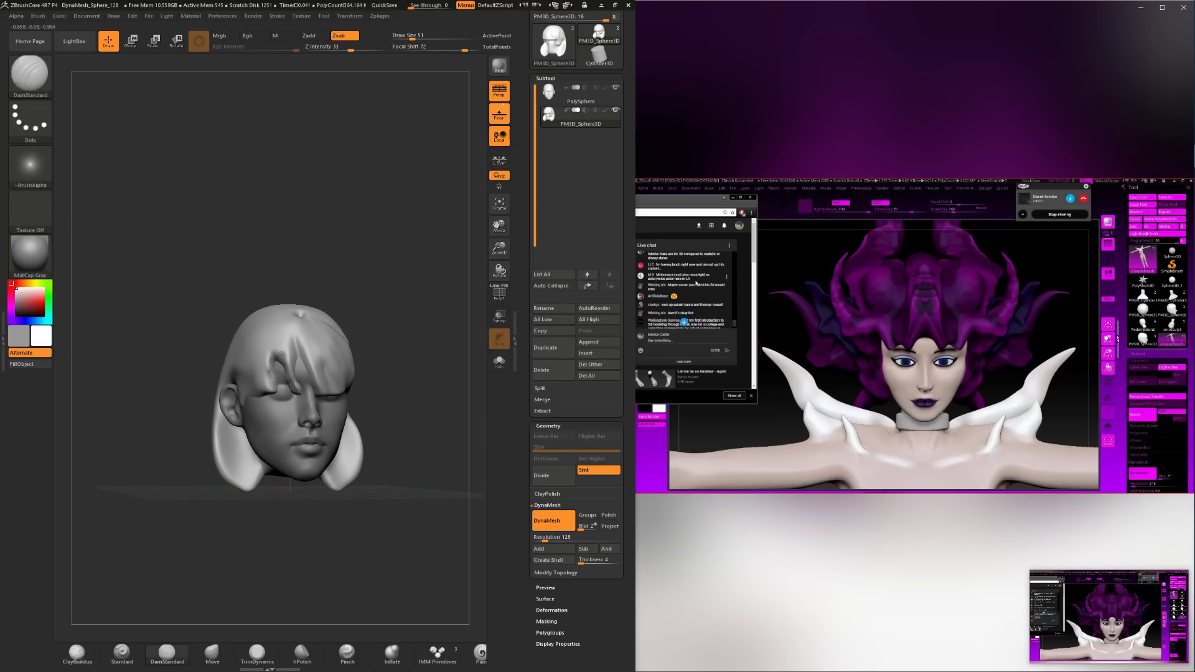
{"action": "key", "text": "ctrl+z"}
{"action": "left_click_drag", "start_coordinate": [400, 293], "coordinate": [376, 320], "text": "alt"}
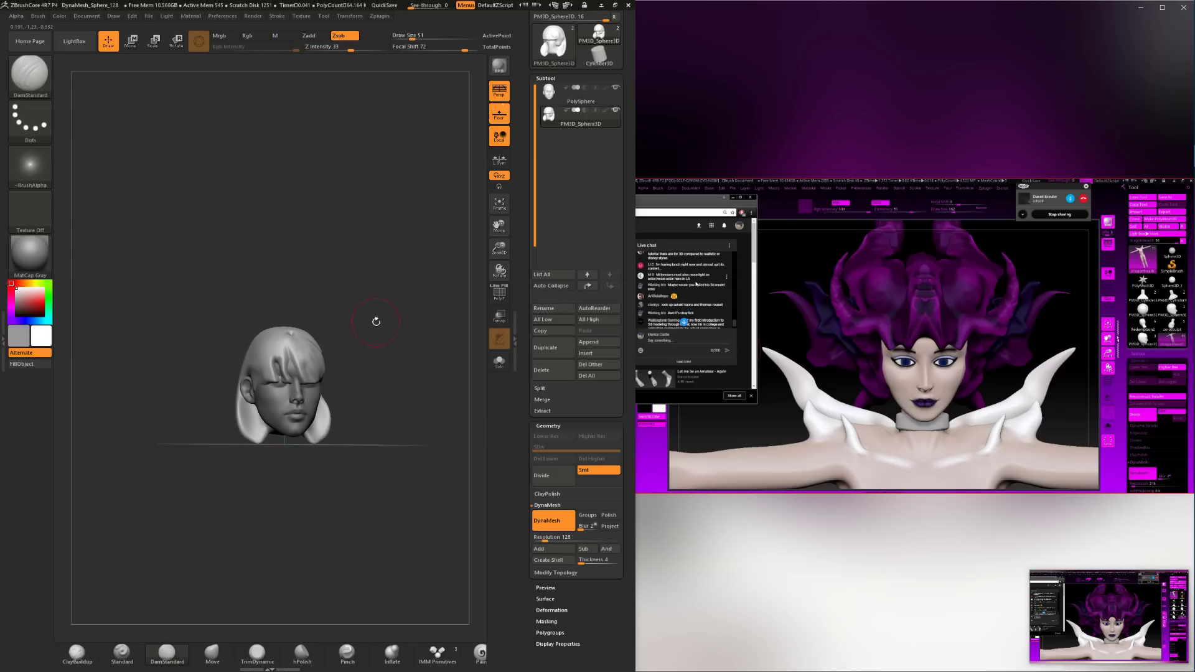
{"action": "left_click_drag", "start_coordinate": [275, 353], "coordinate": [286, 374], "text": "shift"}
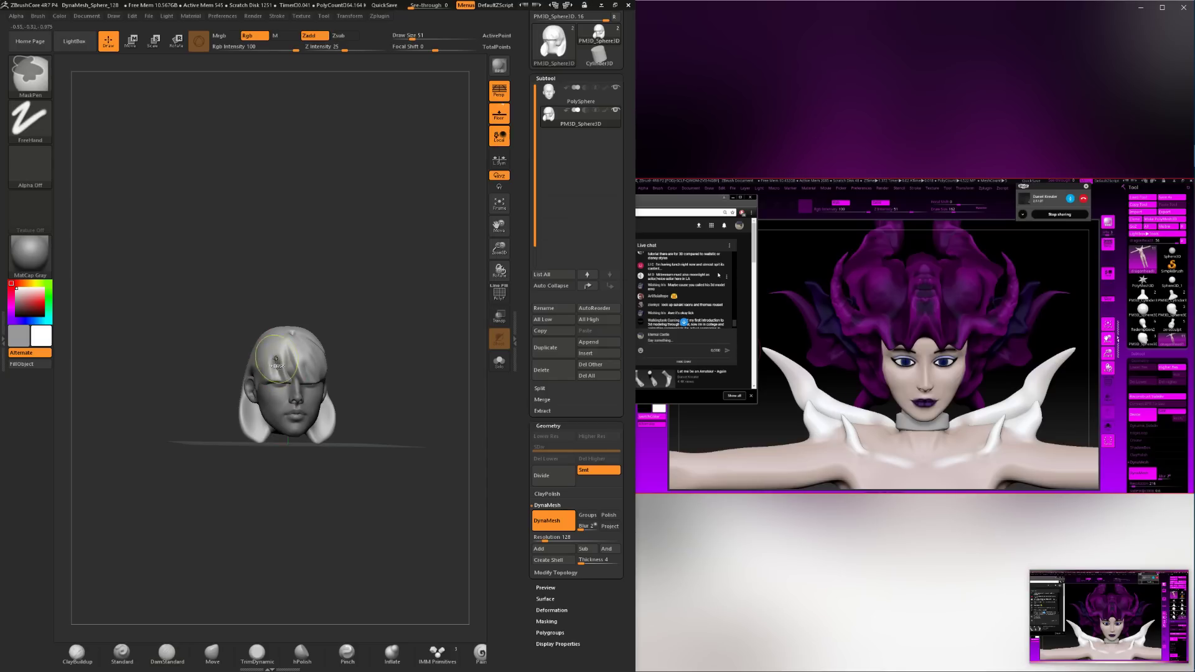
{"action": "mouse_move", "coordinate": [380, 374]}
{"action": "left_mouse_down"}
{"action": "mouse_move", "coordinate": [342, 374]}
{"action": "mouse_move", "coordinate": [359, 328]}
{"action": "mouse_move", "coordinate": [369, 355]}
{"action": "mouse_move", "coordinate": [399, 374]}
{"action": "mouse_move", "coordinate": [364, 384]}
{"action": "mouse_move", "coordinate": [381, 366]}
{"action": "mouse_move", "coordinate": [371, 367]}
{"action": "left_mouse_up"}
Make the head subtool active and hide the hair cap to inspect the bare head.
{"action": "left_click", "coordinate": [580, 96]}
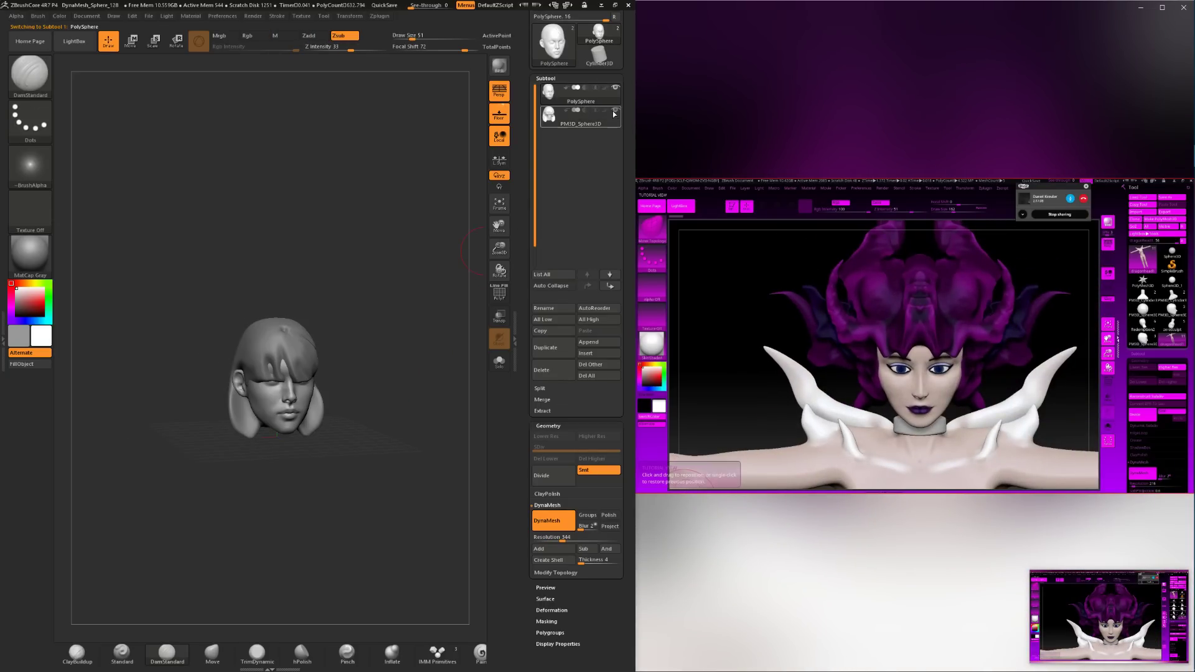
{"action": "left_click", "coordinate": [615, 110]}
{"action": "left_click_drag", "start_coordinate": [459, 337], "coordinate": [405, 379]}
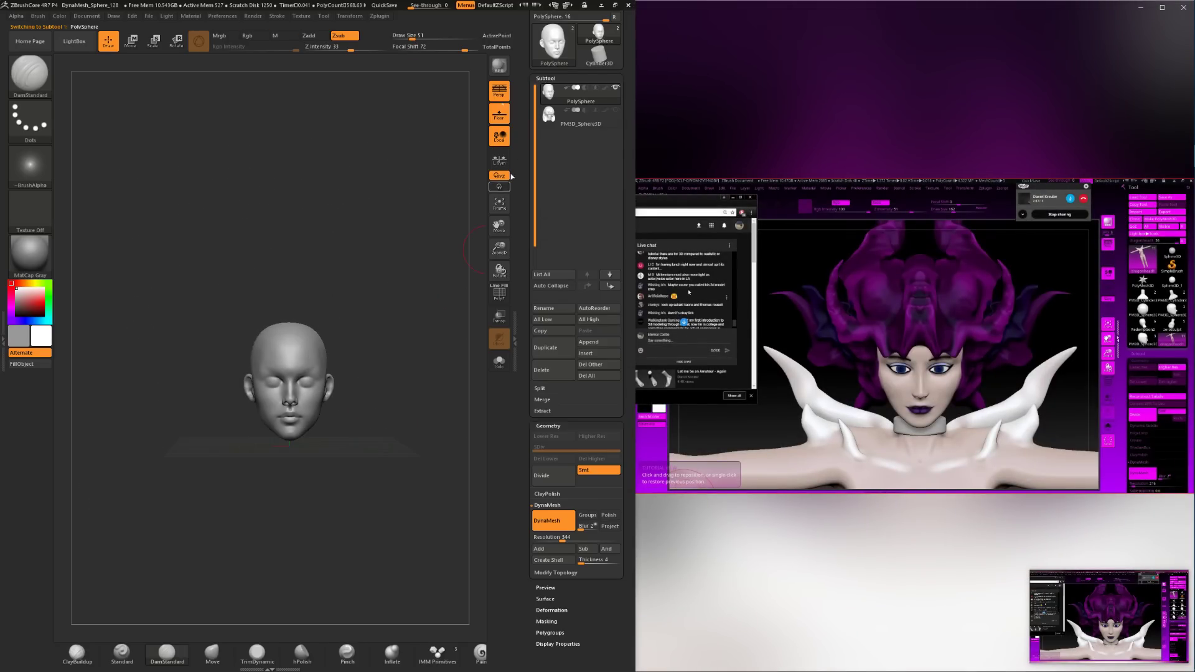
Delete the hair cap subtool so that only the head subtool is left.
{"action": "left_click", "coordinate": [553, 118]}
{"action": "left_click_drag", "start_coordinate": [404, 300], "coordinate": [473, 214]}
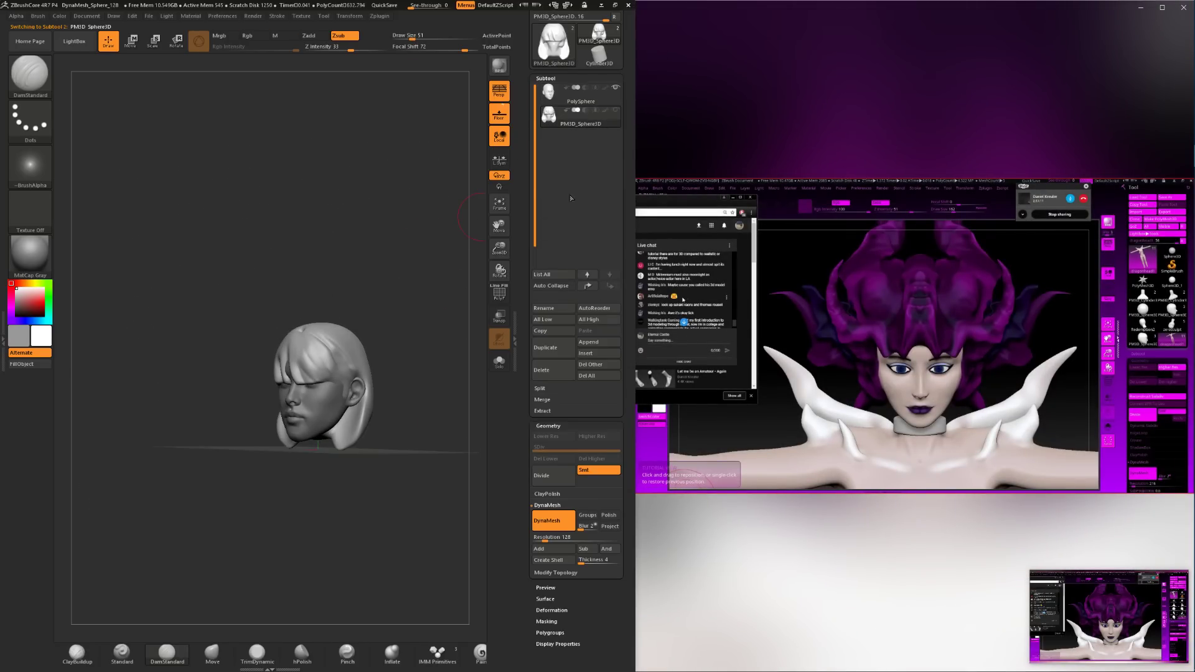
{"action": "left_click", "coordinate": [545, 370]}
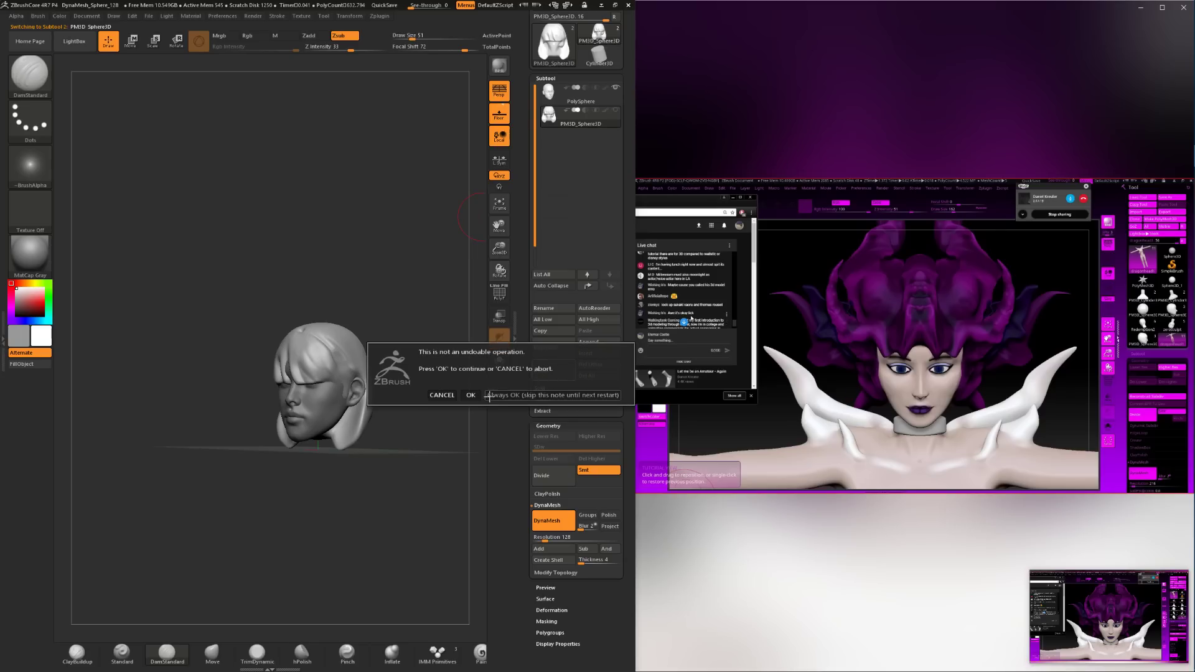
{"action": "left_click", "coordinate": [479, 397]}
{"action": "left_click_drag", "start_coordinate": [430, 377], "coordinate": [392, 380]}
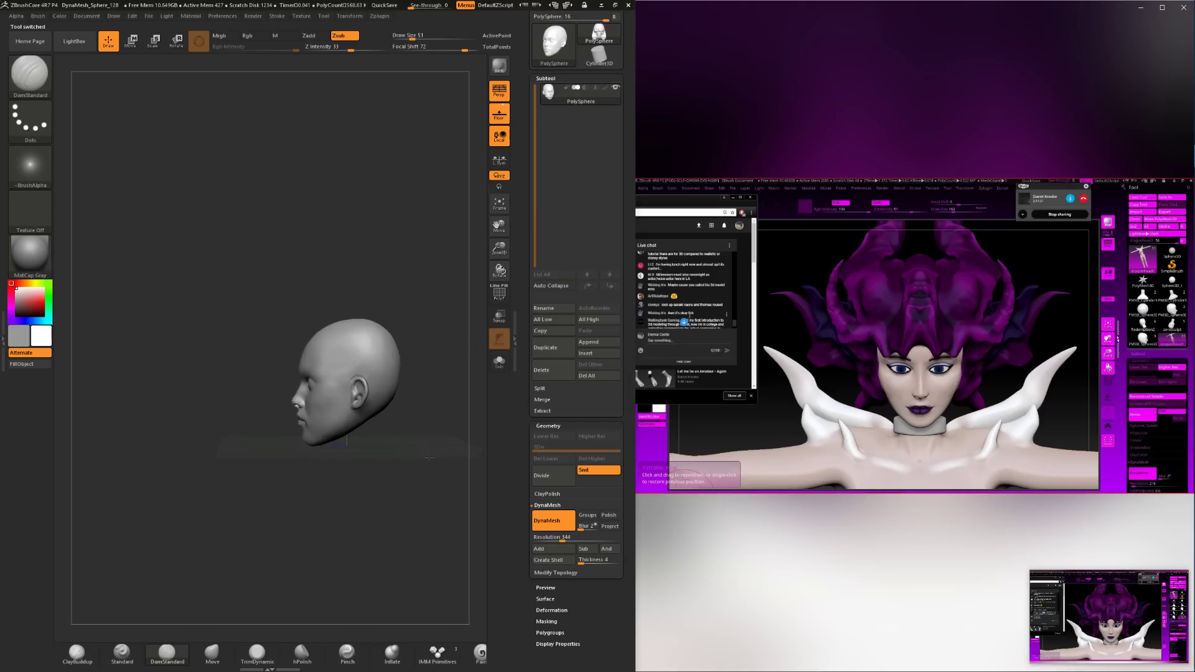
Adjust the ear with the Move brush at draw size 62 and smooth the transition in front of it.
{"action": "left_click_drag", "start_coordinate": [423, 538], "coordinate": [318, 484], "text": "alt"}
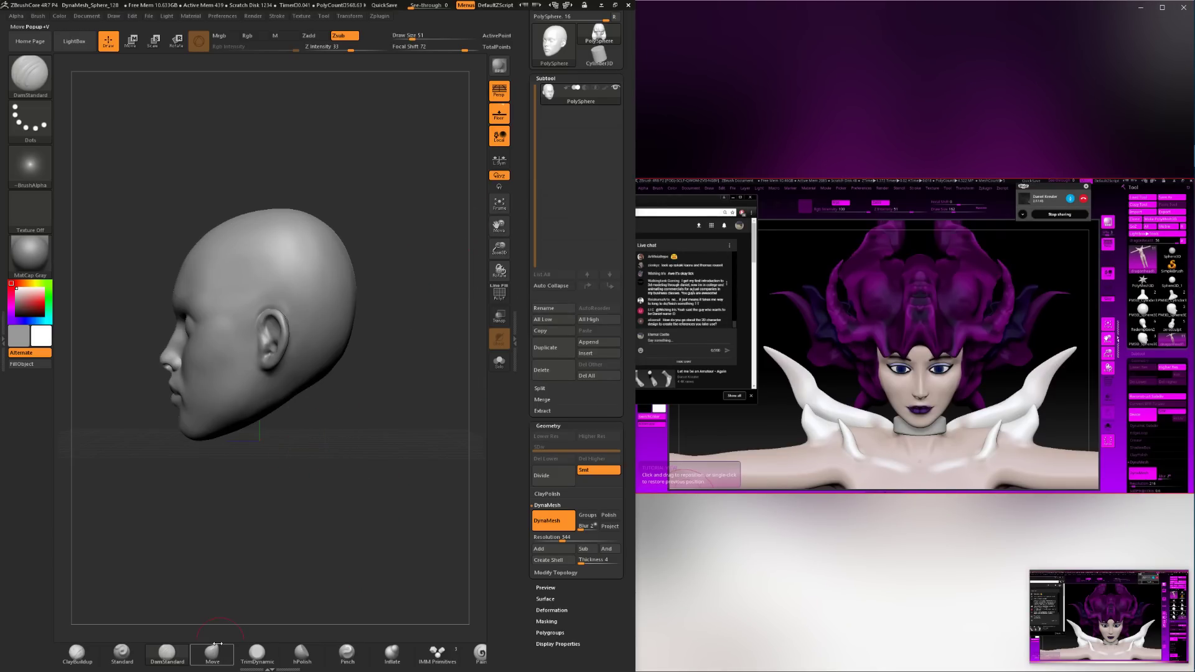
{"action": "key", "text": "shift"}
{"action": "key", "text": "b"}
{"action": "key", "text": "m"}
{"action": "key", "text": "v"}
{"action": "left_click_drag", "start_coordinate": [328, 434], "coordinate": [381, 459], "text": "alt"}
{"action": "key", "text": "space"}
{"action": "left_click_drag", "start_coordinate": [311, 390], "coordinate": [320, 389]}
{"action": "mouse_move", "coordinate": [376, 461]}
{"action": "left_mouse_down"}
{"action": "mouse_move", "coordinate": [406, 480]}
{"action": "mouse_move", "coordinate": [443, 462]}
{"action": "mouse_move", "coordinate": [429, 461]}
{"action": "left_mouse_up"}
{"action": "key", "text": "space"}
{"action": "left_click_drag", "start_coordinate": [398, 386], "coordinate": [401, 430]}
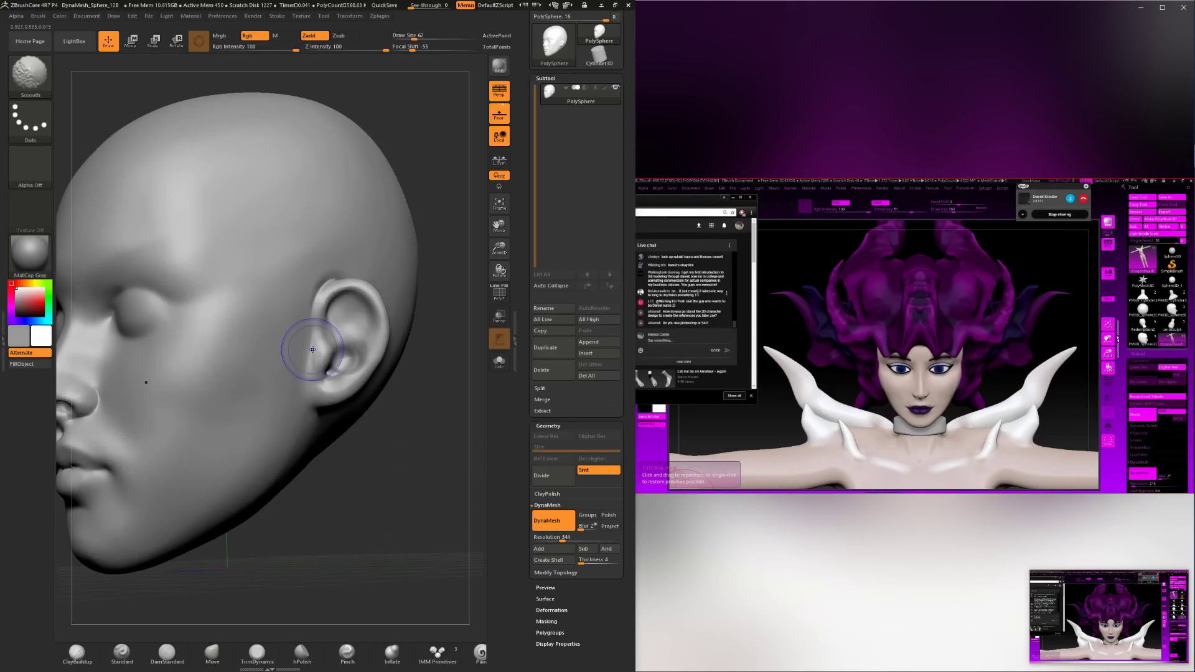
{"action": "left_click_drag", "start_coordinate": [307, 351], "coordinate": [312, 352], "text": "shift"}
{"action": "left_click_drag", "start_coordinate": [431, 453], "coordinate": [366, 451], "text": "alt"}
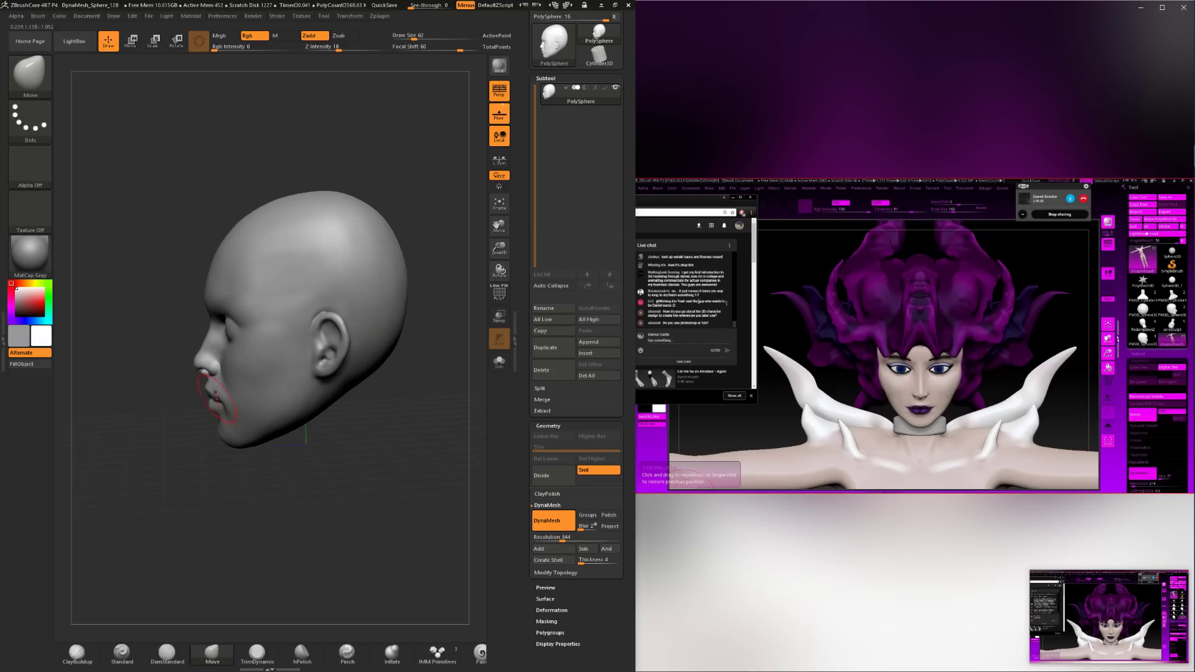
Examine the bare head's proportions in profile, three-quarter and front views.
{"action": "left_click_drag", "start_coordinate": [335, 463], "coordinate": [338, 398]}
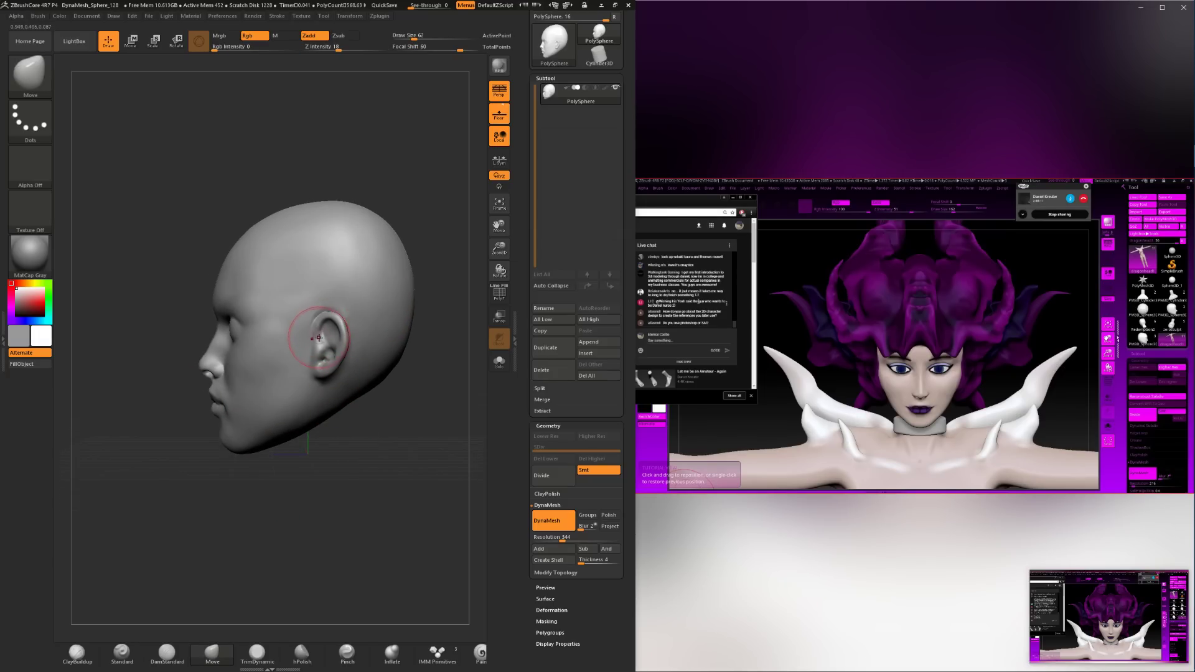
{"action": "mouse_move", "coordinate": [352, 458]}
{"action": "left_mouse_down"}
{"action": "mouse_move", "coordinate": [373, 457]}
{"action": "mouse_move", "coordinate": [361, 418]}
{"action": "mouse_move", "coordinate": [388, 421]}
{"action": "mouse_move", "coordinate": [352, 429]}
{"action": "mouse_move", "coordinate": [325, 409]}
{"action": "left_mouse_up"}
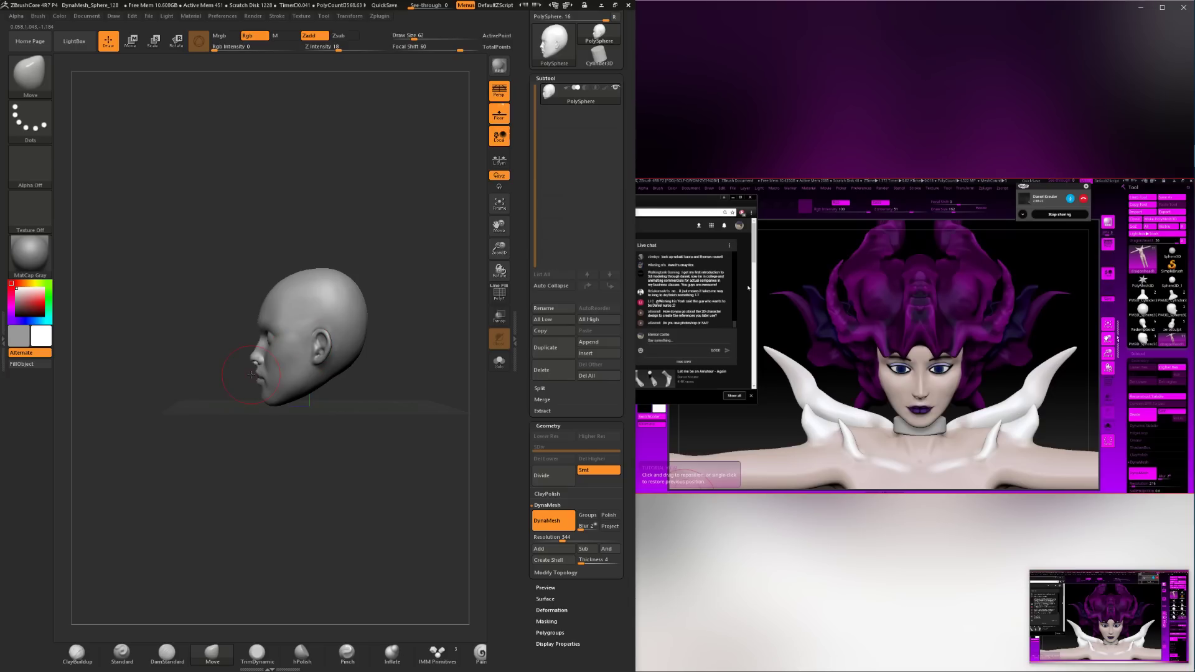
{"action": "mouse_move", "coordinate": [308, 416]}
{"action": "left_mouse_down"}
{"action": "mouse_move", "coordinate": [350, 459]}
{"action": "mouse_move", "coordinate": [336, 456]}
{"action": "left_mouse_up"}
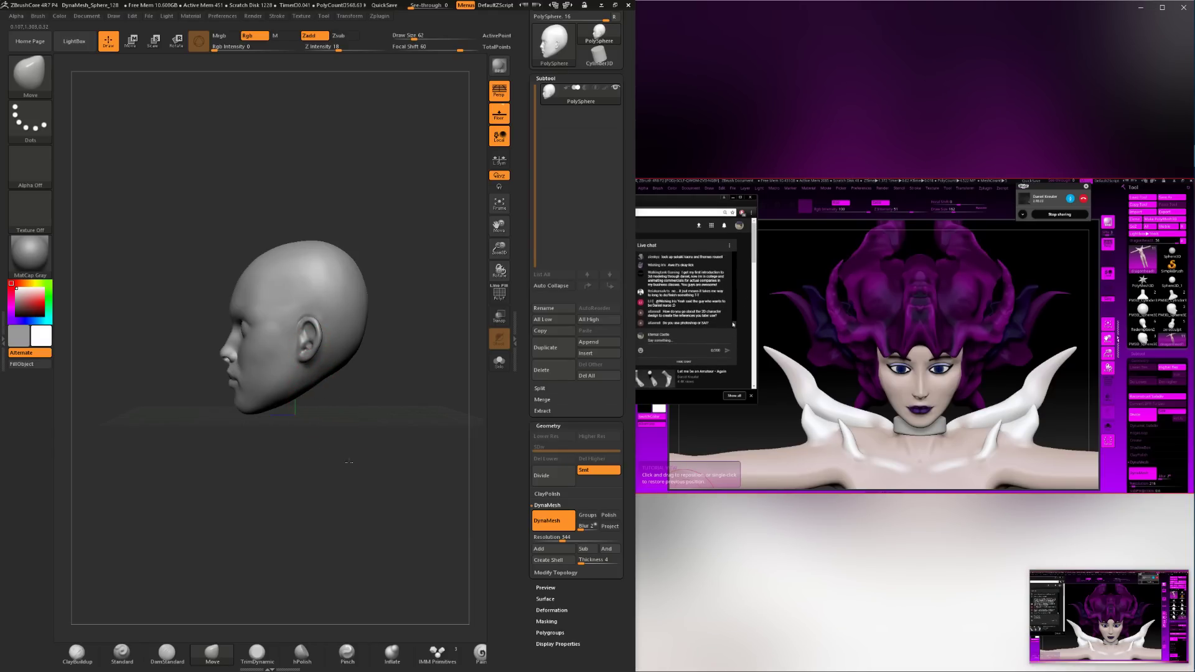
{"action": "left_click_drag", "start_coordinate": [348, 462], "coordinate": [401, 425]}
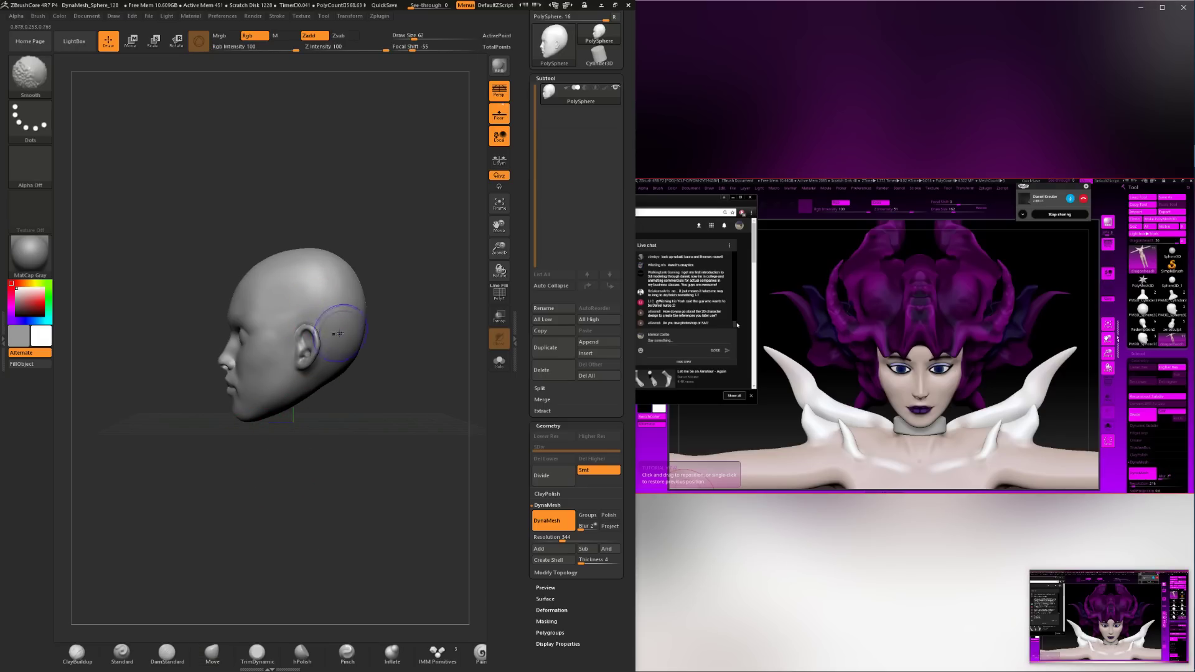
{"action": "key", "text": "f"}
{"action": "mouse_move", "coordinate": [356, 509]}
{"action": "left_mouse_down"}
{"action": "mouse_move", "coordinate": [348, 498]}
{"action": "mouse_move", "coordinate": [379, 520]}
{"action": "mouse_move", "coordinate": [435, 532]}
{"action": "mouse_move", "coordinate": [349, 535]}
{"action": "mouse_move", "coordinate": [399, 533]}
{"action": "left_mouse_up"}
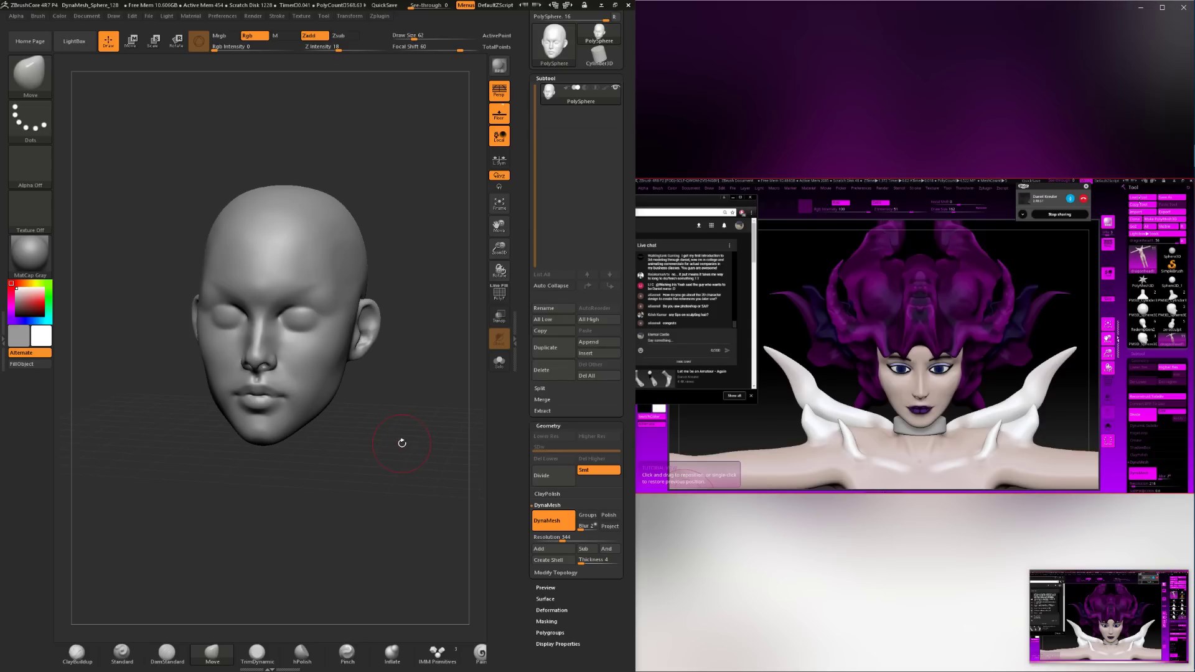
{"action": "left_click_drag", "start_coordinate": [400, 448], "coordinate": [404, 429]}
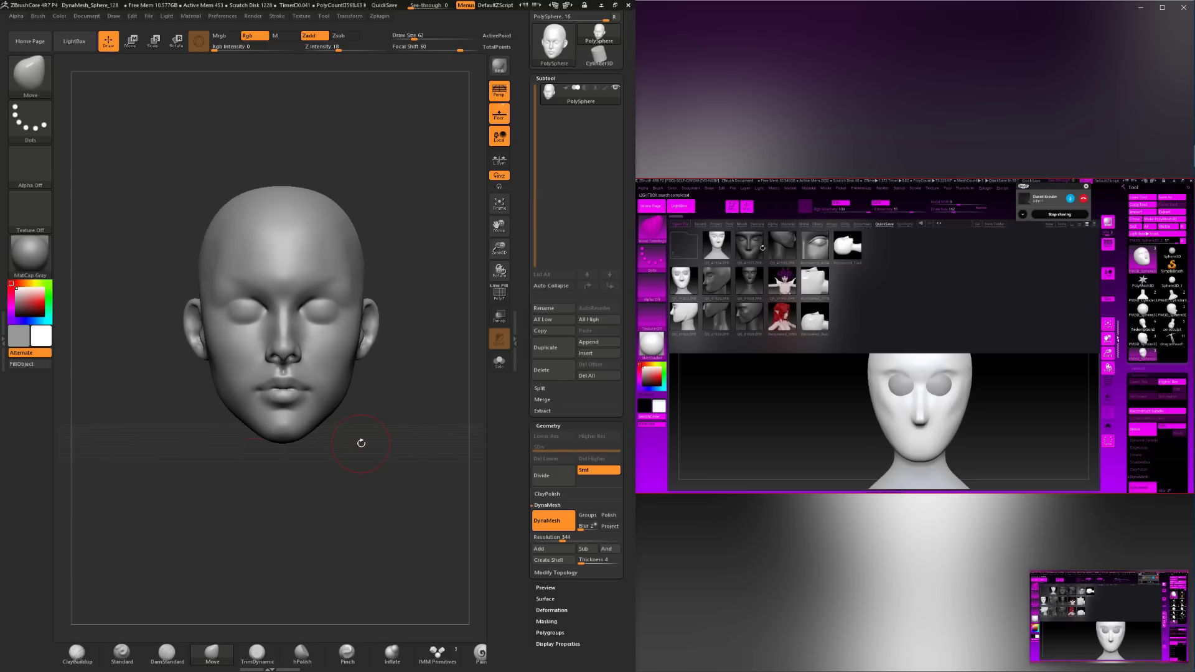
{"action": "left_click_drag", "start_coordinate": [361, 526], "coordinate": [332, 519]}
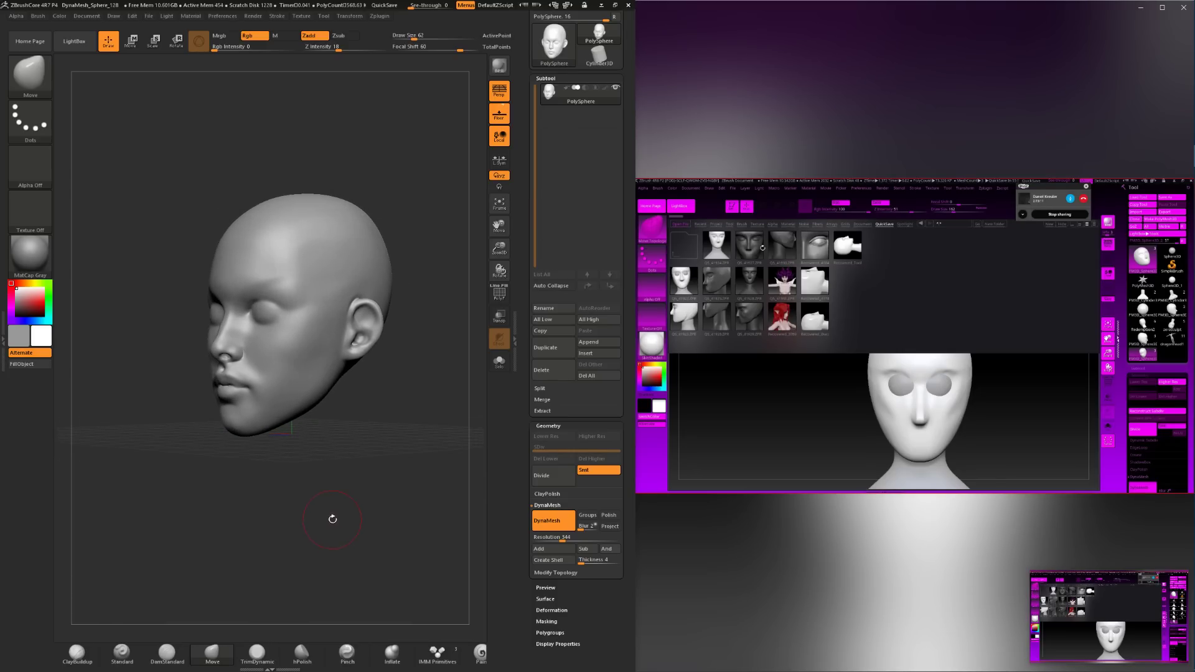
{"action": "mouse_move", "coordinate": [219, 456]}
{"action": "left_mouse_down"}
{"action": "mouse_move", "coordinate": [382, 485]}
{"action": "mouse_move", "coordinate": [353, 493]}
{"action": "mouse_move", "coordinate": [387, 501]}
{"action": "mouse_move", "coordinate": [384, 517]}
{"action": "mouse_move", "coordinate": [360, 499]}
{"action": "mouse_move", "coordinate": [375, 504]}
{"action": "mouse_move", "coordinate": [359, 512]}
{"action": "mouse_move", "coordinate": [390, 499]}
{"action": "left_mouse_up"}
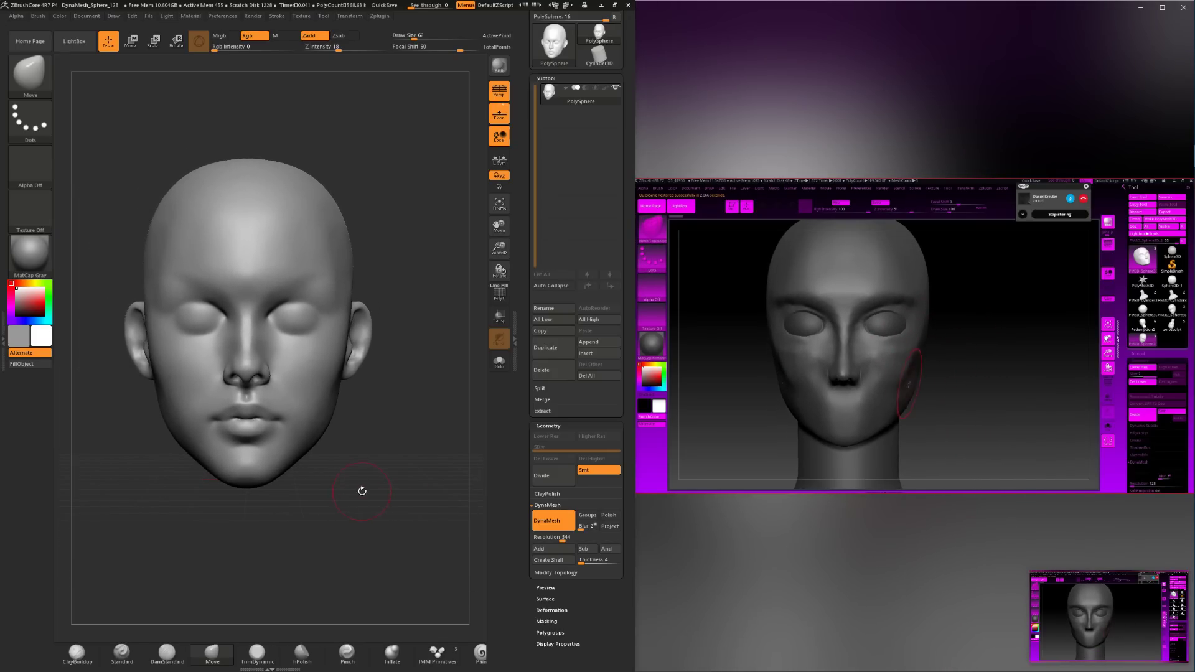
{"action": "mouse_move", "coordinate": [403, 485]}
{"action": "left_mouse_down"}
{"action": "mouse_move", "coordinate": [374, 485]}
{"action": "mouse_move", "coordinate": [415, 507]}
{"action": "mouse_move", "coordinate": [416, 489]}
{"action": "mouse_move", "coordinate": [384, 485]}
{"action": "mouse_move", "coordinate": [424, 477]}
{"action": "mouse_move", "coordinate": [377, 465]}
{"action": "mouse_move", "coordinate": [408, 487]}
{"action": "mouse_move", "coordinate": [389, 466]}
{"action": "mouse_move", "coordinate": [379, 482]}
{"action": "mouse_move", "coordinate": [357, 480]}
{"action": "left_mouse_up"}
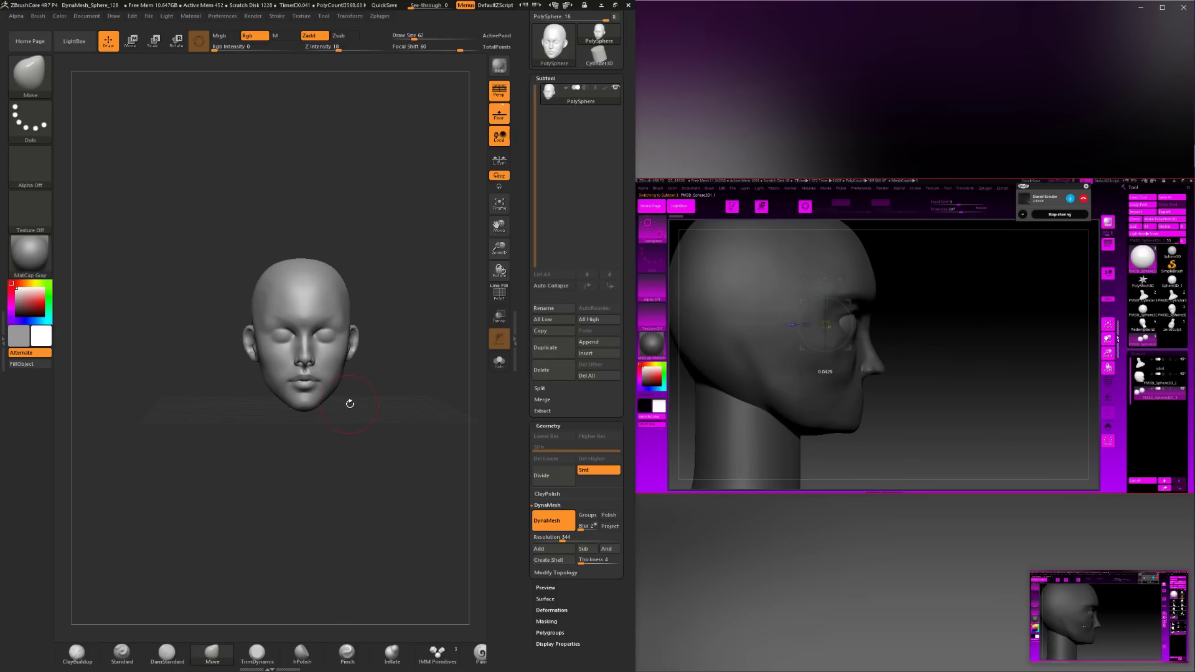
{"action": "left_click_drag", "start_coordinate": [349, 403], "coordinate": [309, 537], "text": "alt"}
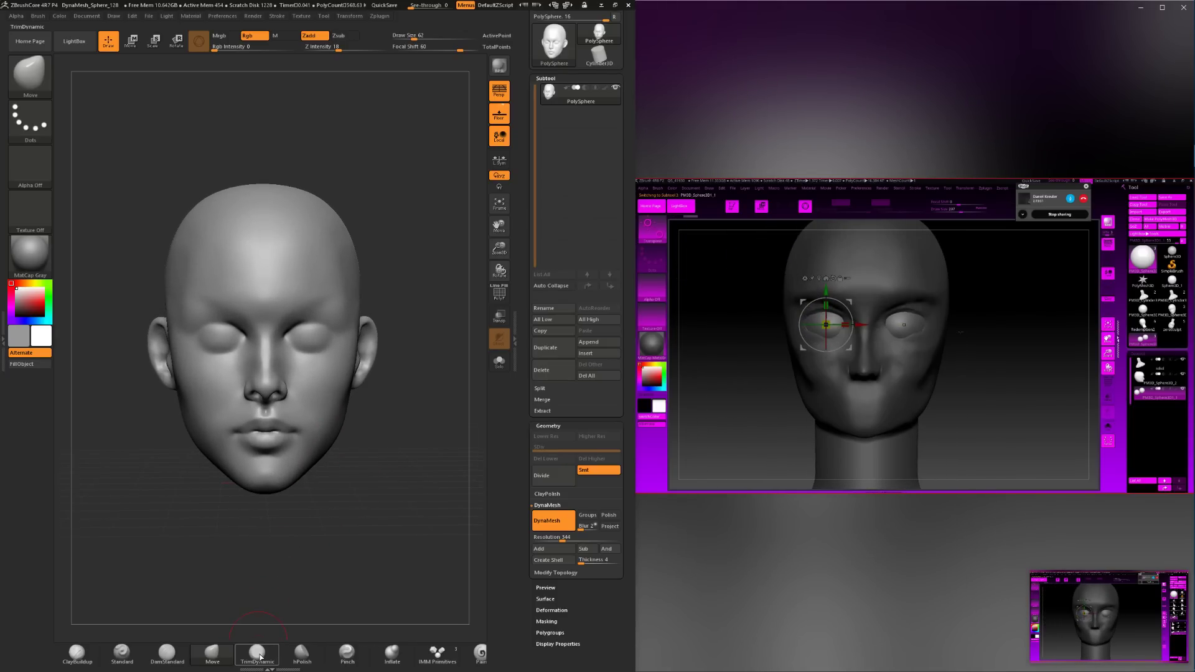
Build up the rear jaw below the ear with ClayBuildup at draw size 62 and smooth the added clay.
{"action": "left_click", "coordinate": [76, 652]}
{"action": "mouse_move", "coordinate": [181, 568]}
{"action": "left_mouse_down"}
{"action": "mouse_move", "coordinate": [324, 456]}
{"action": "mouse_move", "coordinate": [294, 381]}
{"action": "mouse_move", "coordinate": [269, 383]}
{"action": "left_mouse_up"}
{"action": "key", "text": "space"}
{"action": "key", "text": "space"}
{"action": "key", "text": "space"}
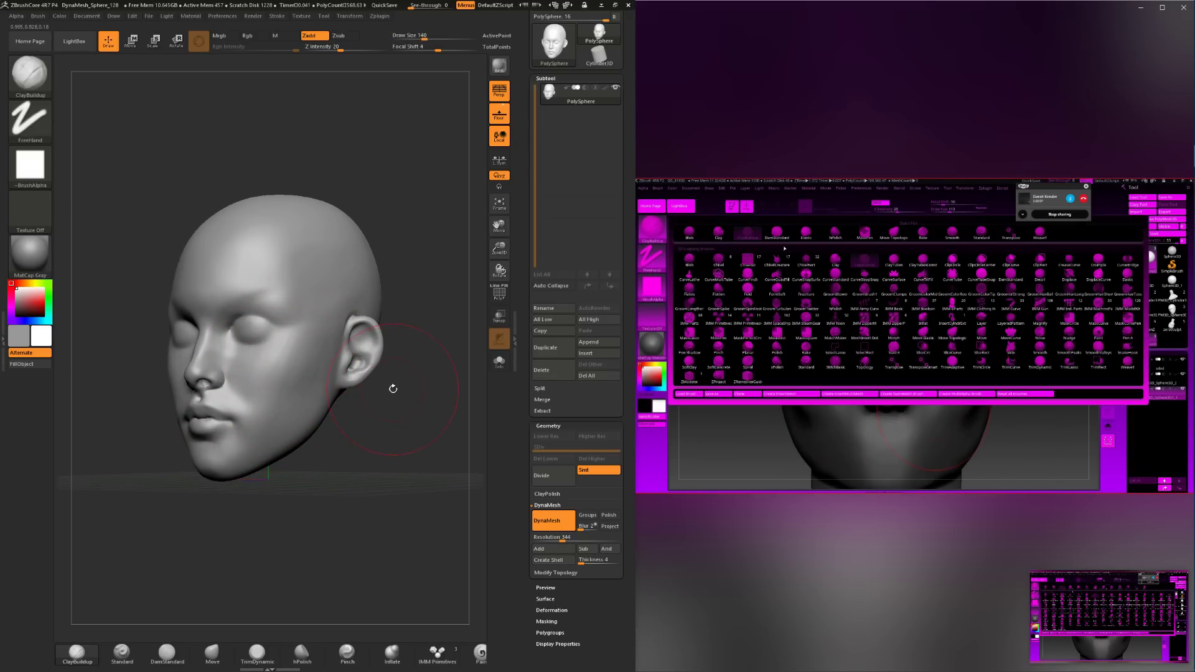
{"action": "key", "text": "space"}
{"action": "key", "text": "space"}
{"action": "left_click_drag", "start_coordinate": [358, 394], "coordinate": [345, 397]}
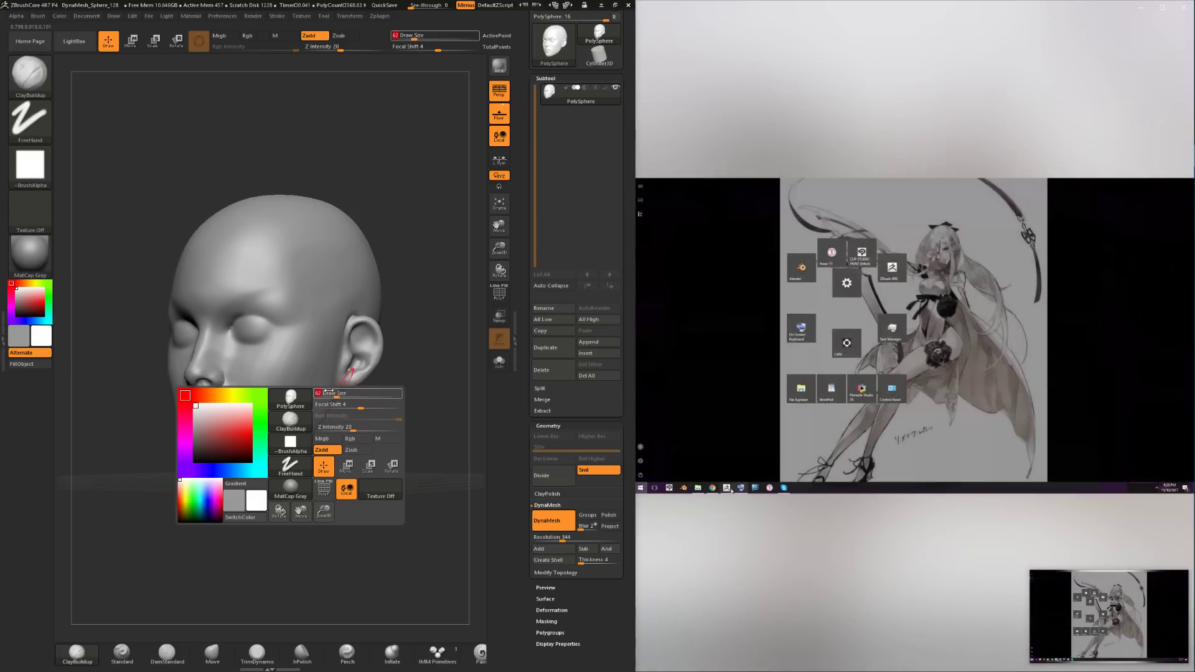
{"action": "key", "text": "shift"}
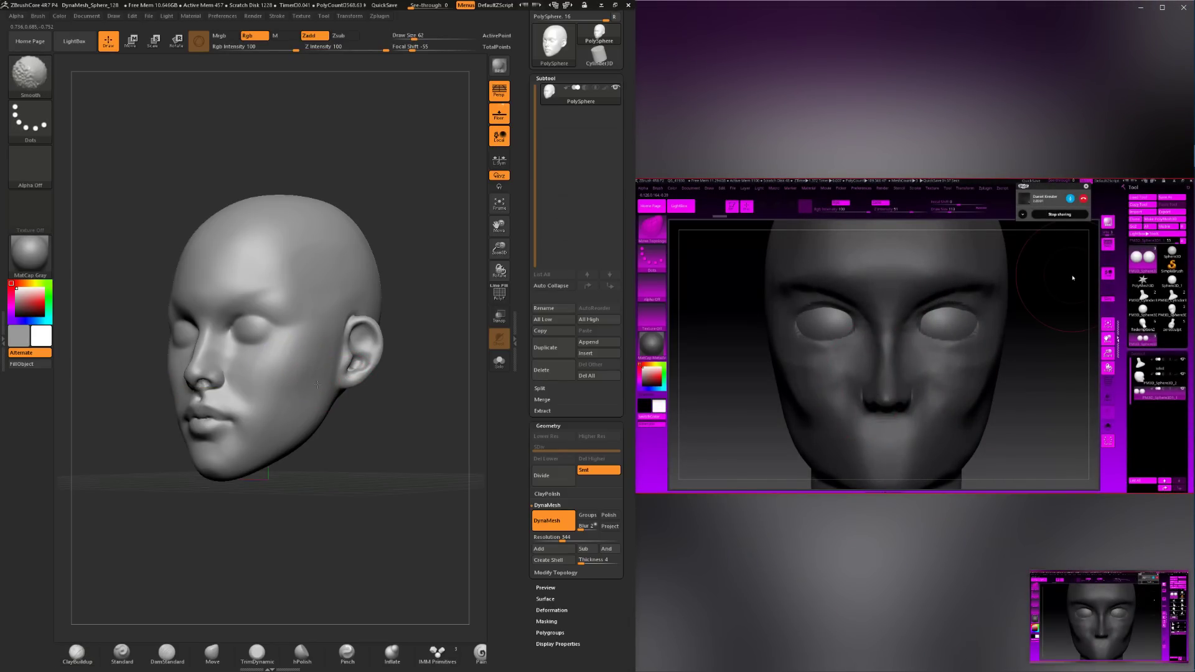
{"action": "mouse_move", "coordinate": [343, 423]}
{"action": "left_mouse_down"}
{"action": "mouse_move", "coordinate": [407, 429]}
{"action": "mouse_move", "coordinate": [366, 457]}
{"action": "mouse_move", "coordinate": [322, 458]}
{"action": "left_mouse_up"}
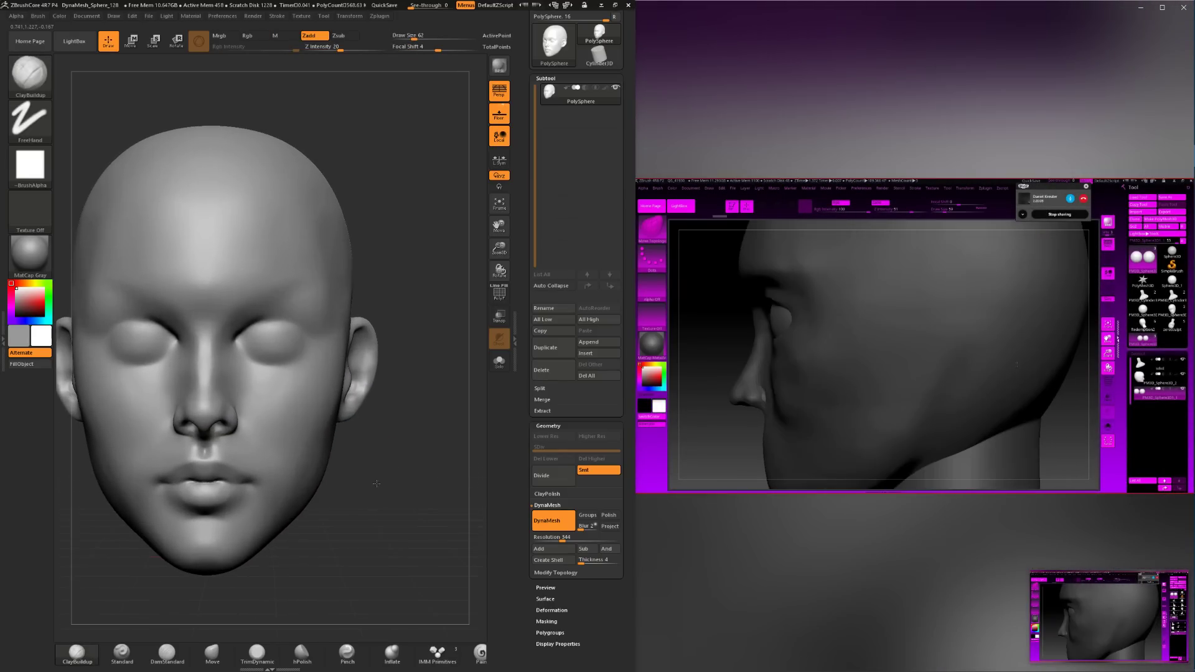
Refine the cheek and jaw contours with ClayBuildup and smoothing, checking the front and three-quarter views.
{"action": "key", "text": "shift"}
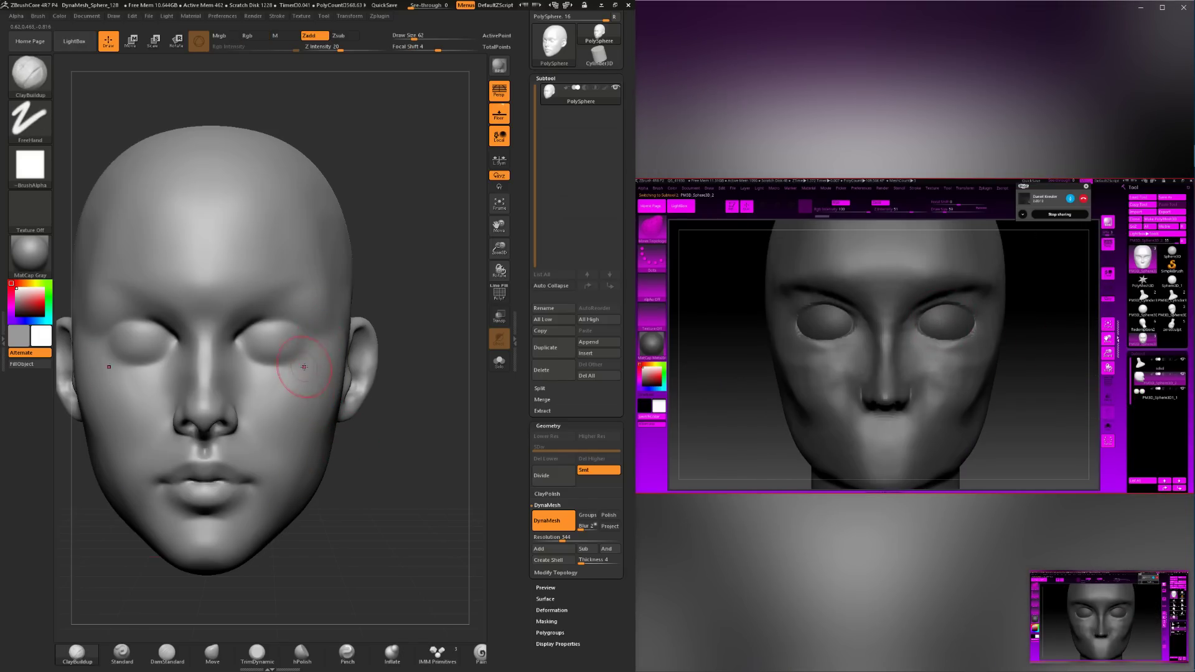
{"action": "left_click_drag", "start_coordinate": [371, 446], "coordinate": [363, 408], "text": "alt"}
{"action": "mouse_move", "coordinate": [325, 463]}
{"action": "left_mouse_down"}
{"action": "mouse_move", "coordinate": [316, 392]}
{"action": "mouse_move", "coordinate": [327, 449]}
{"action": "left_mouse_up"}
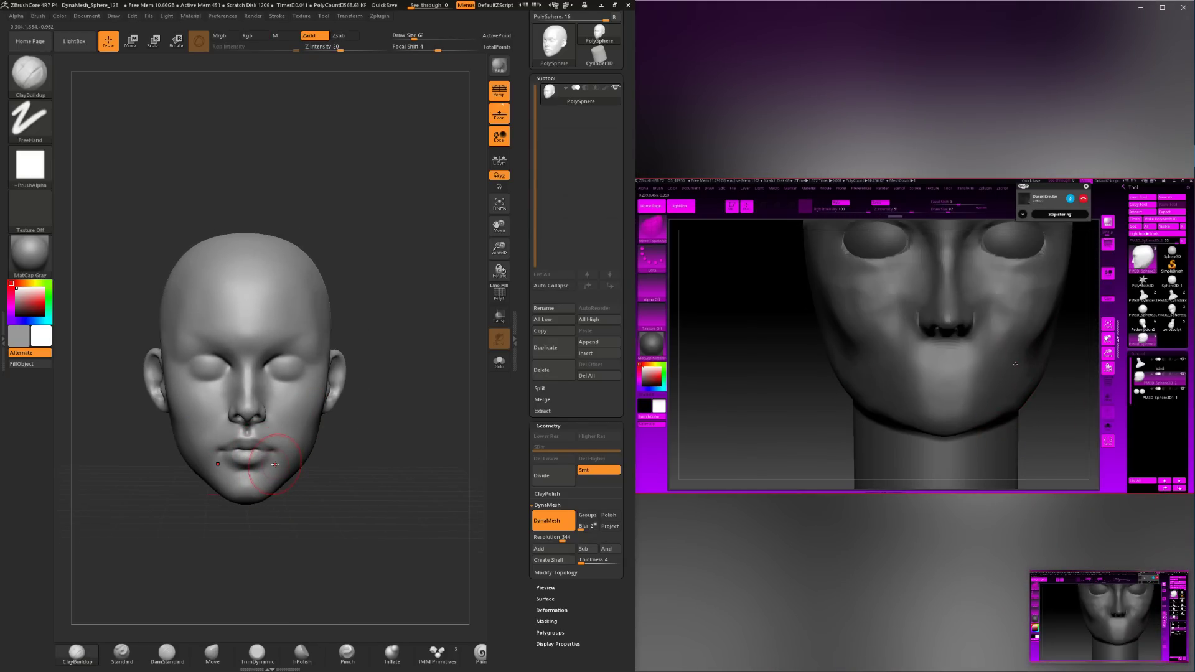
{"action": "left_click_drag", "start_coordinate": [366, 438], "coordinate": [336, 373]}
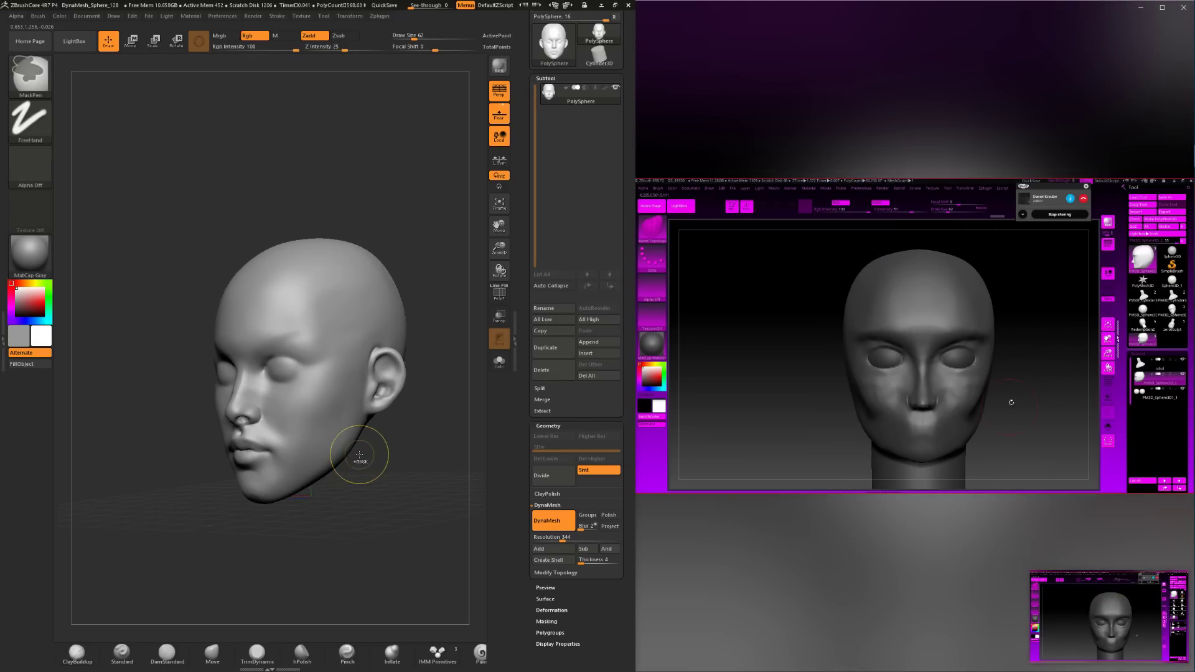
{"action": "left_click_drag", "start_coordinate": [381, 454], "coordinate": [395, 413]}
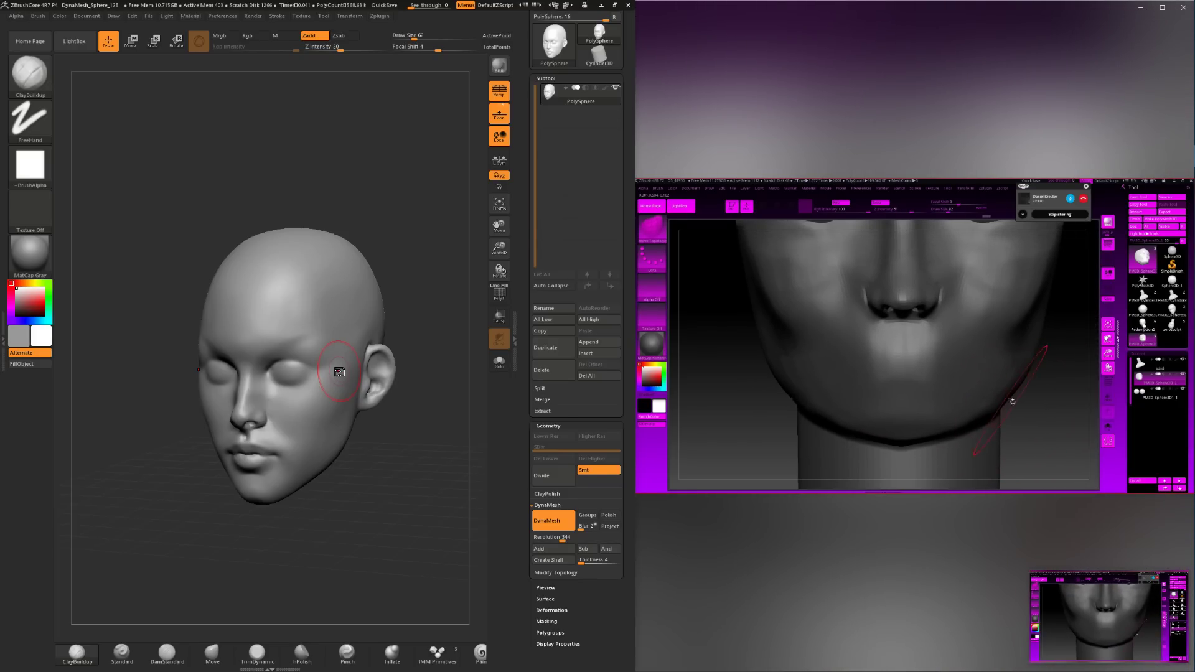
{"action": "left_click_drag", "start_coordinate": [365, 501], "coordinate": [411, 527]}
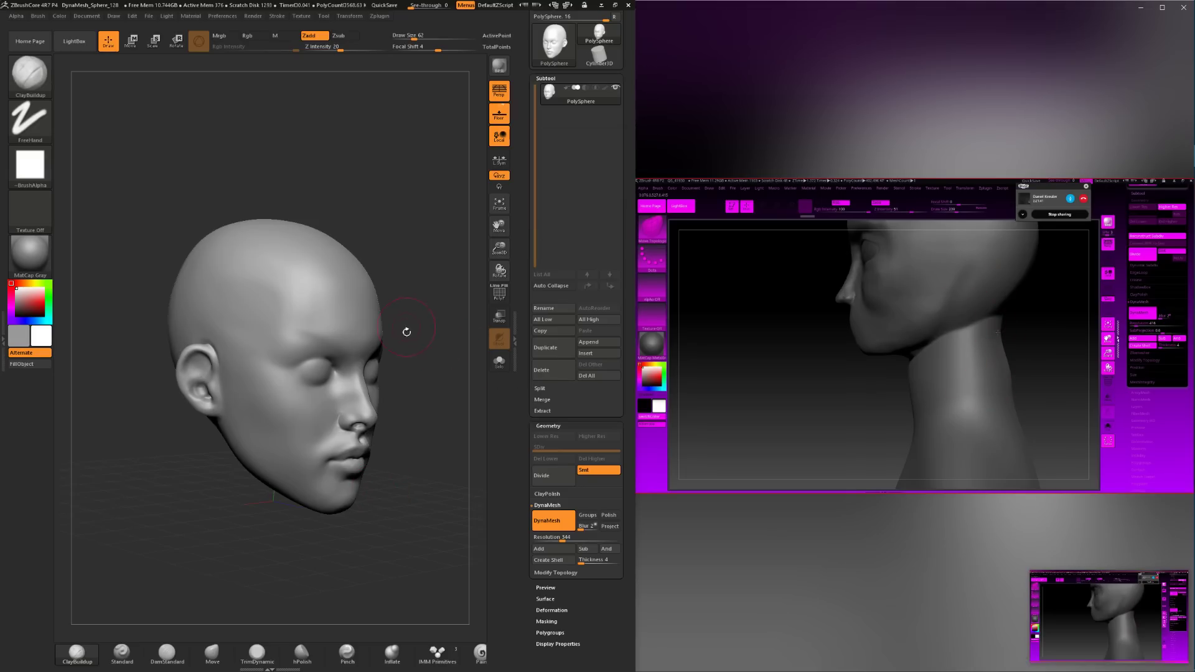
Blend the side of the cheek in front of the ear with light smoothing.
{"action": "mouse_move", "coordinate": [421, 454]}
{"action": "left_mouse_down"}
{"action": "mouse_move", "coordinate": [408, 431]}
{"action": "mouse_move", "coordinate": [382, 433]}
{"action": "mouse_move", "coordinate": [410, 464]}
{"action": "mouse_move", "coordinate": [353, 434]}
{"action": "left_mouse_up"}
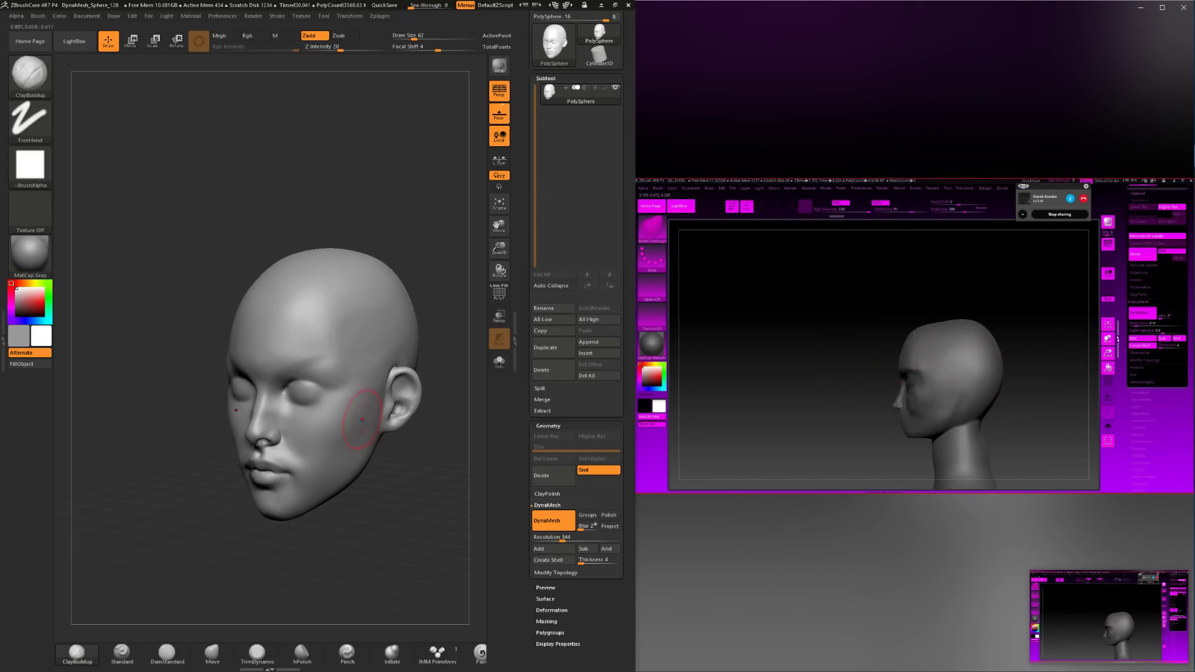
{"action": "key", "text": "shift"}
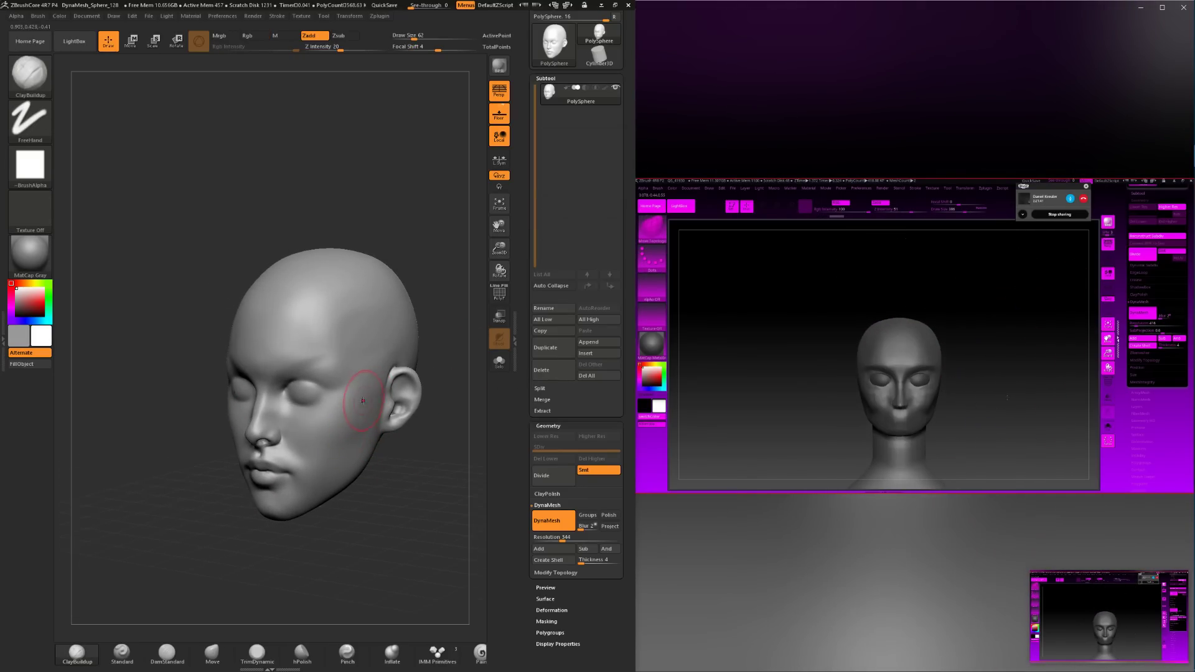
{"action": "key", "text": "ctrl"}
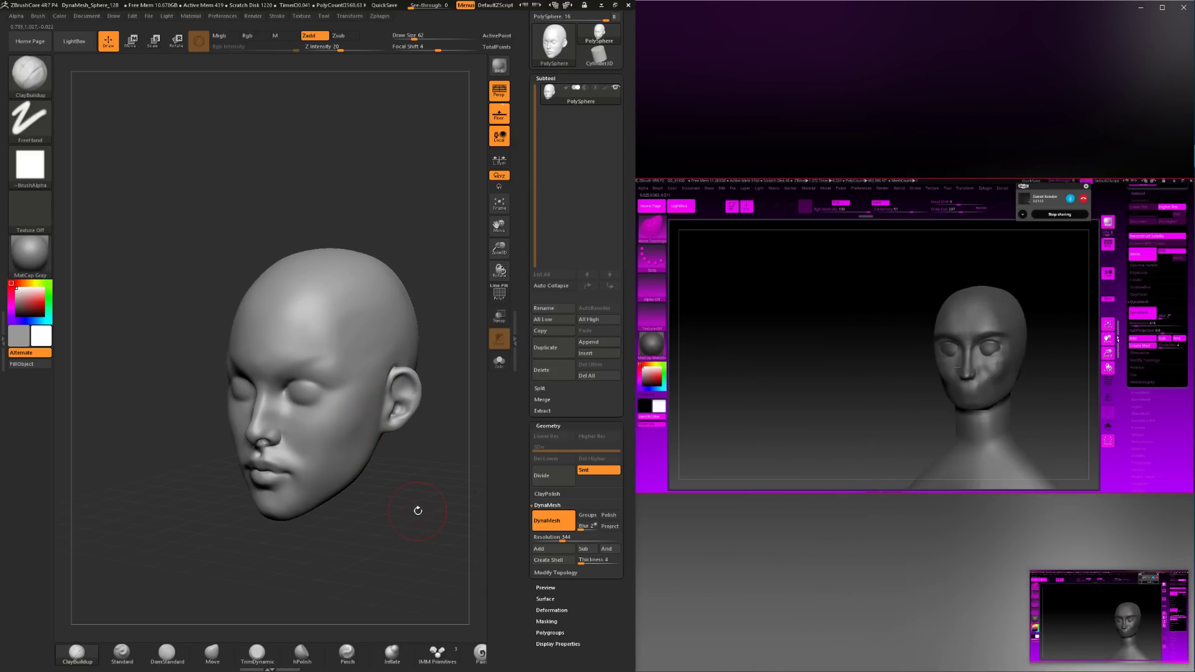
{"action": "left_click_drag", "start_coordinate": [417, 507], "coordinate": [406, 490]}
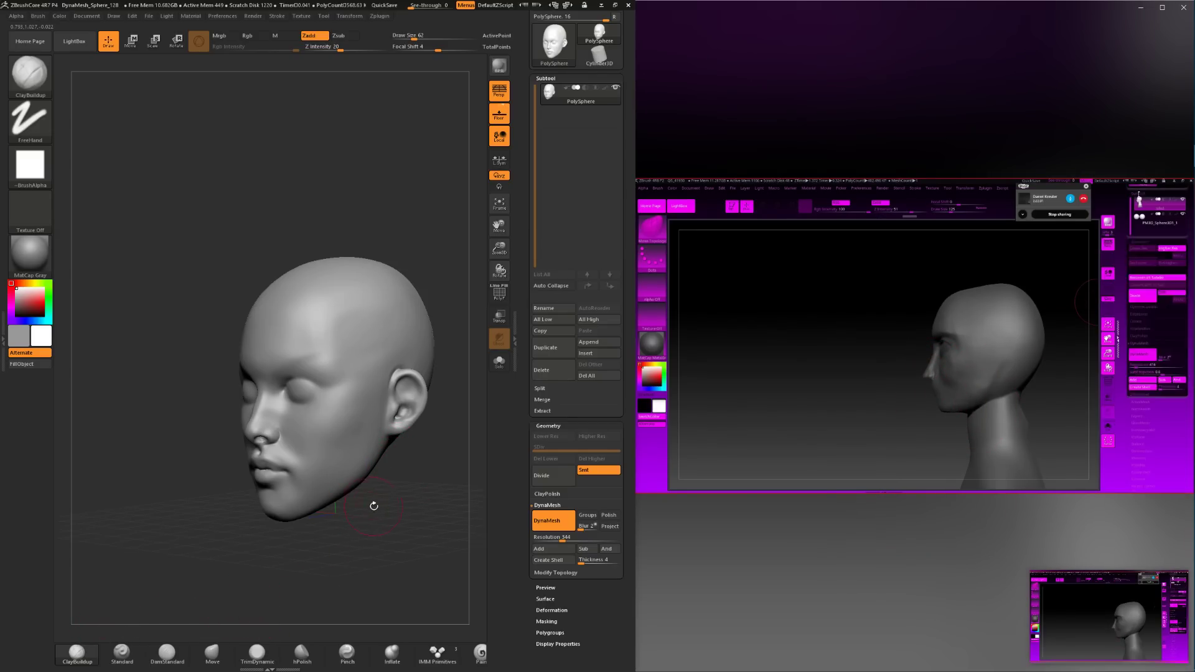
{"action": "mouse_move", "coordinate": [404, 503]}
{"action": "left_mouse_down", "text": "alt"}
{"action": "mouse_move", "coordinate": [430, 509]}
{"action": "mouse_move", "coordinate": [387, 523]}
{"action": "mouse_move", "coordinate": [374, 515]}
{"action": "mouse_move", "coordinate": [403, 489]}
{"action": "mouse_move", "coordinate": [387, 498]}
{"action": "left_mouse_up", "text": "alt"}
Build up the ear's upper attachment with ClayBuildup at draw size 35 and carve its crease with DamStandard.
{"action": "key", "text": "space"}
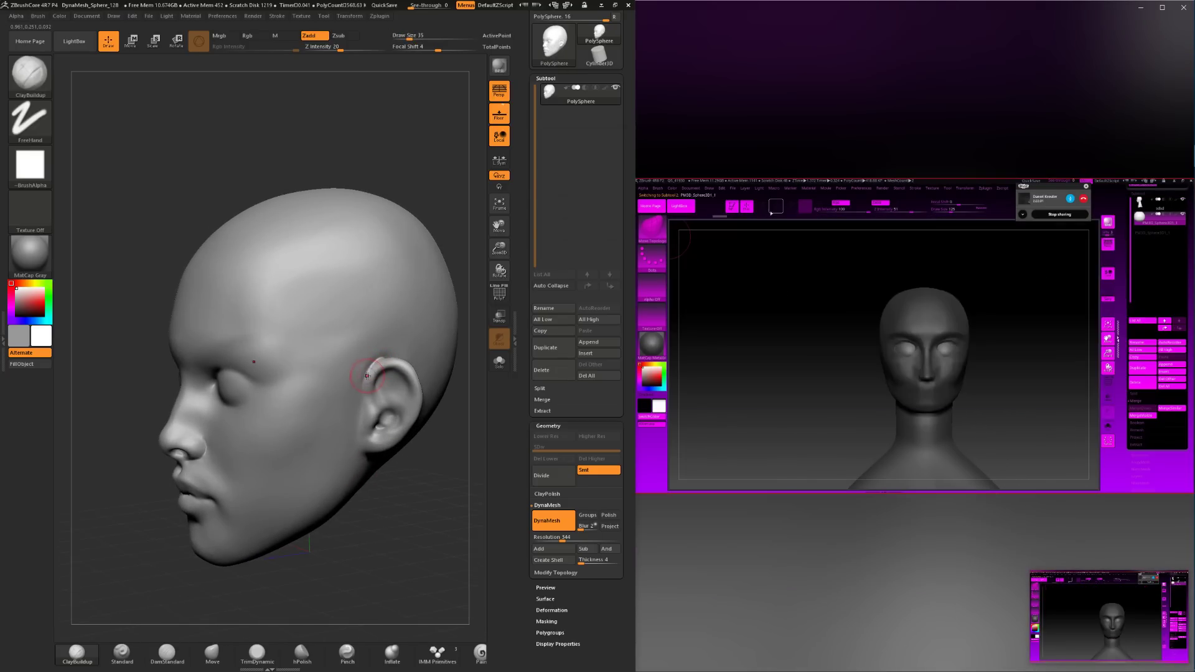
{"action": "left_click_drag", "start_coordinate": [453, 472], "coordinate": [395, 595]}
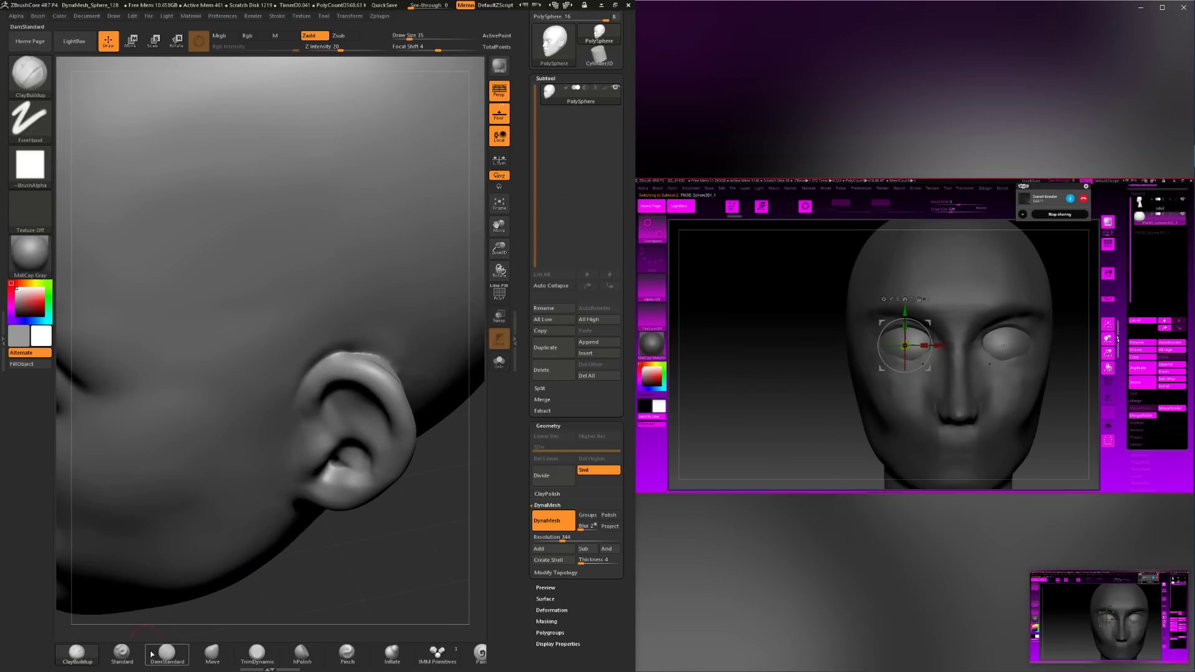
{"action": "key", "text": "b"}
{"action": "key", "text": "d"}
{"action": "key", "text": "s"}
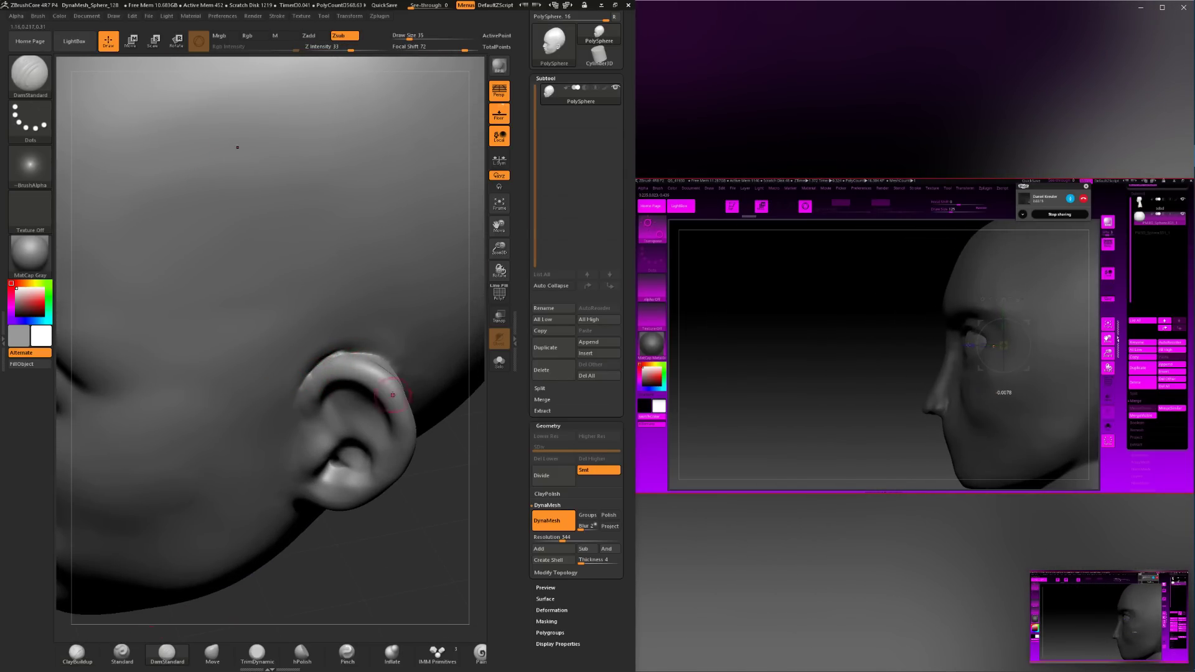
{"action": "left_click_drag", "start_coordinate": [395, 506], "coordinate": [405, 450]}
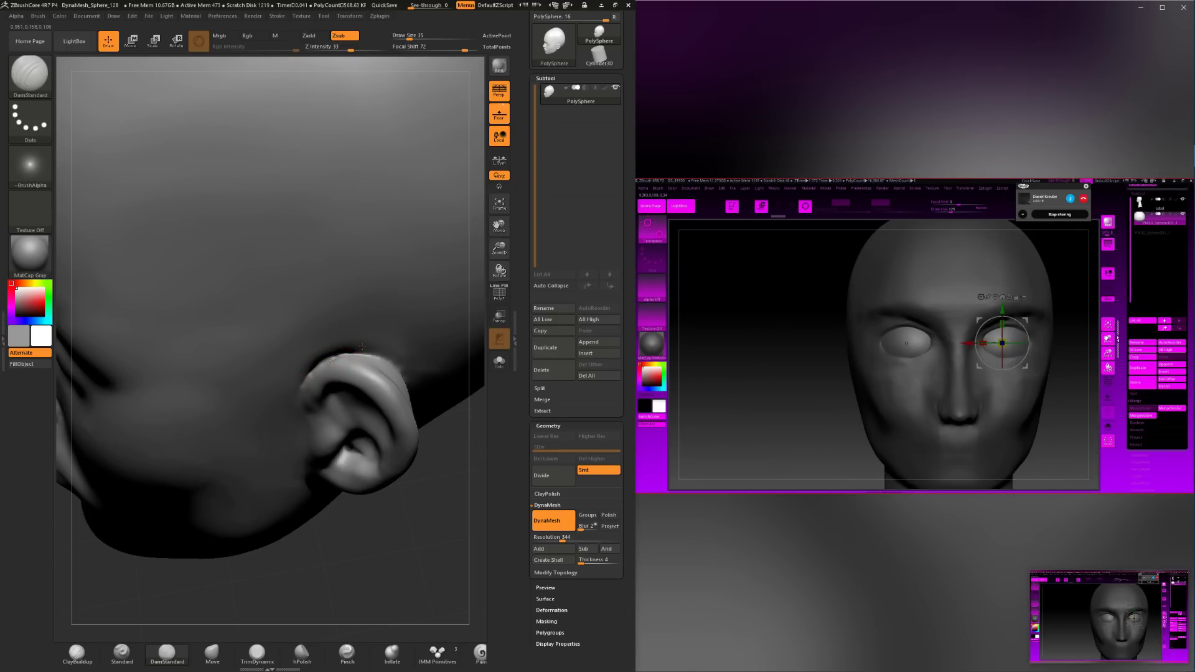
{"action": "left_click_drag", "start_coordinate": [396, 491], "coordinate": [392, 423]}
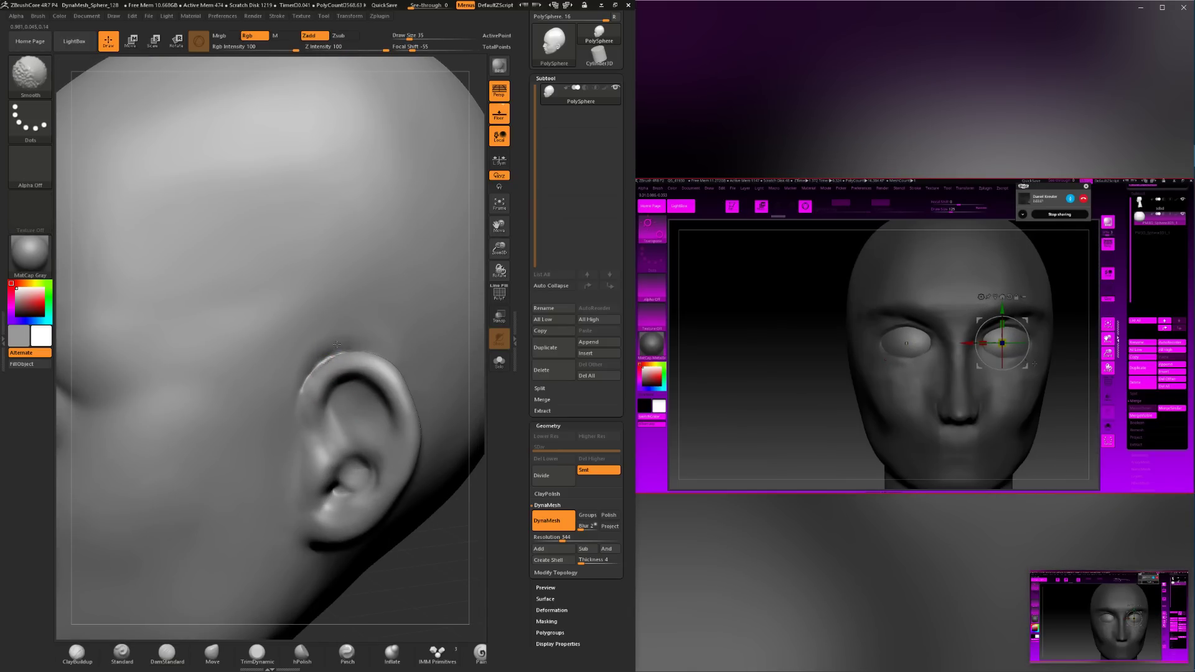
Smooth the crease where the ear's upper rim meets the head, undoing the unwanted stroke there.
{"action": "left_click_drag", "start_coordinate": [337, 344], "coordinate": [316, 367], "text": "shift"}
{"action": "mouse_move", "coordinate": [435, 535]}
{"action": "left_mouse_down"}
{"action": "mouse_move", "coordinate": [454, 577]}
{"action": "mouse_move", "coordinate": [445, 598]}
{"action": "left_mouse_up"}
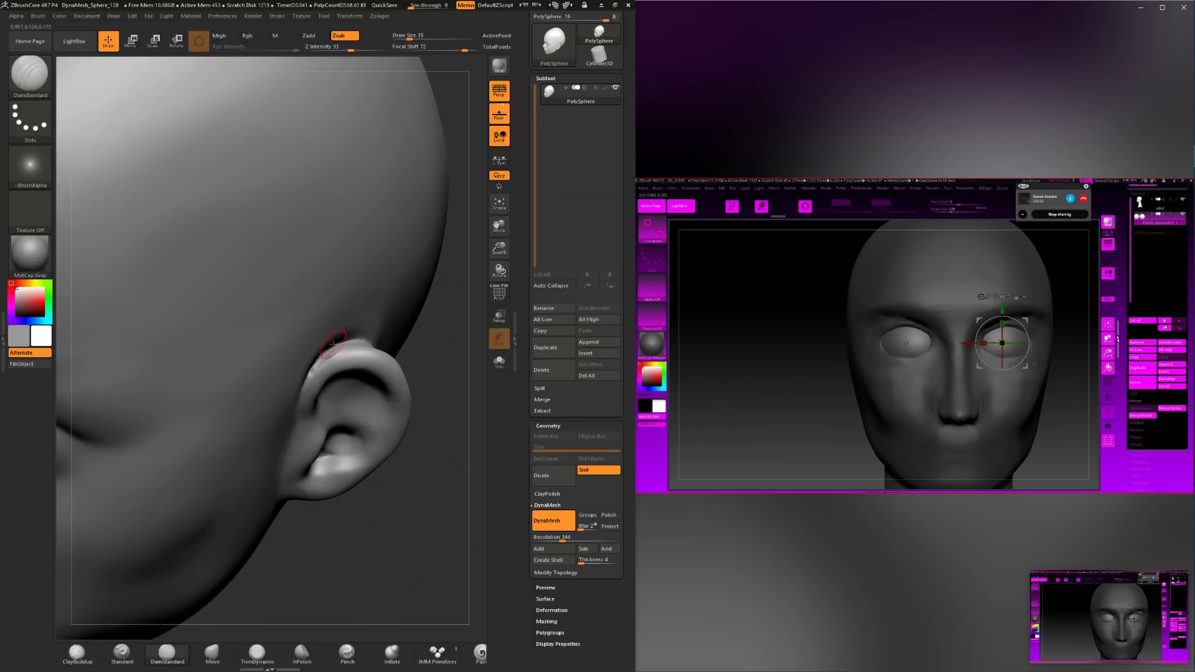
{"action": "key", "text": "ctrl+z"}
{"action": "left_click_drag", "start_coordinate": [386, 529], "coordinate": [373, 448]}
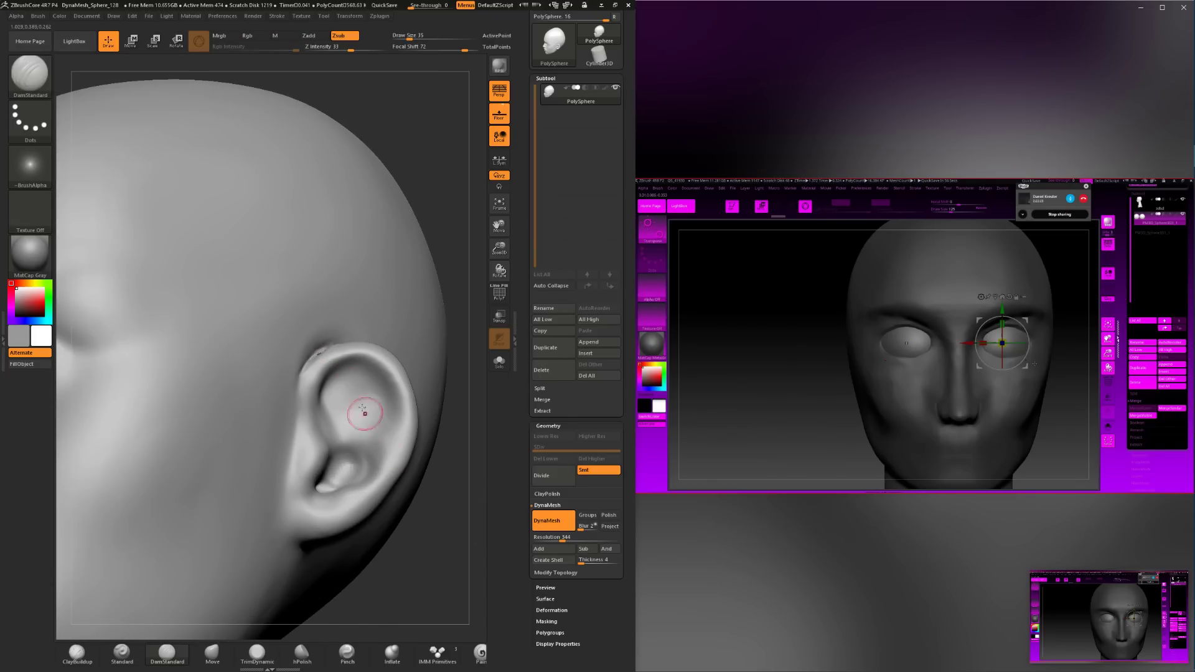
{"action": "left_click_drag", "start_coordinate": [325, 358], "coordinate": [316, 368], "text": "shift"}
{"action": "left_click_drag", "start_coordinate": [437, 216], "coordinate": [465, 242]}
Add ClayBuildup volume to the front of the ear's upper rim and smooth it into the head.
{"action": "left_click", "coordinate": [77, 653]}
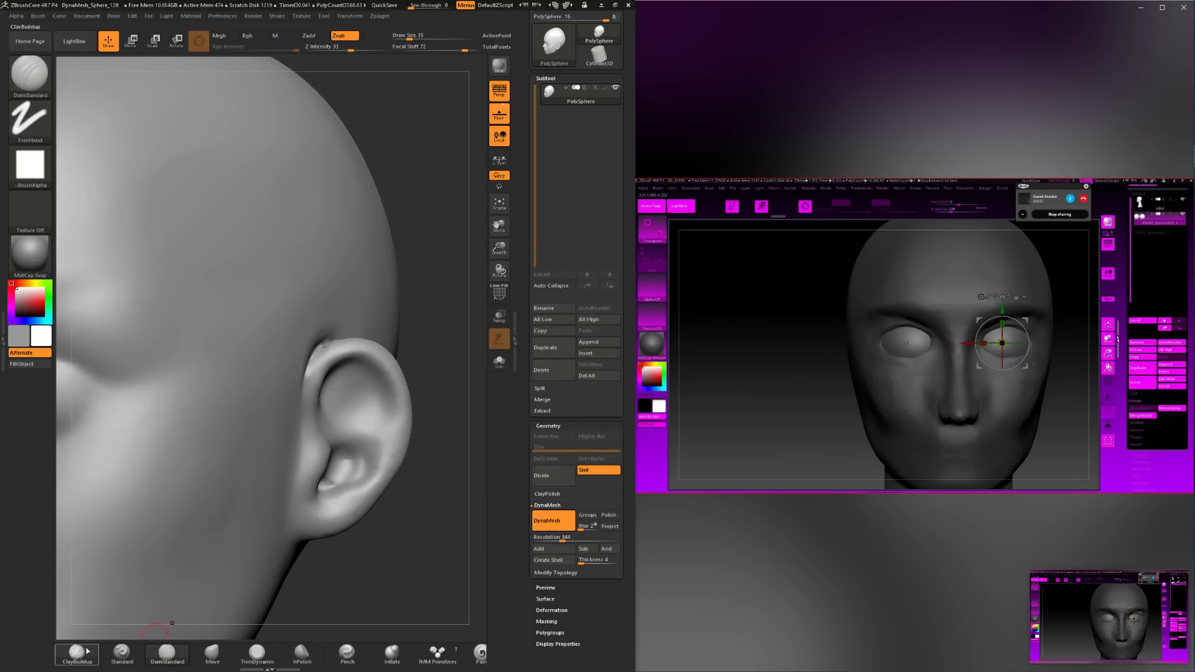
{"action": "left_click_drag", "start_coordinate": [372, 311], "coordinate": [341, 346]}
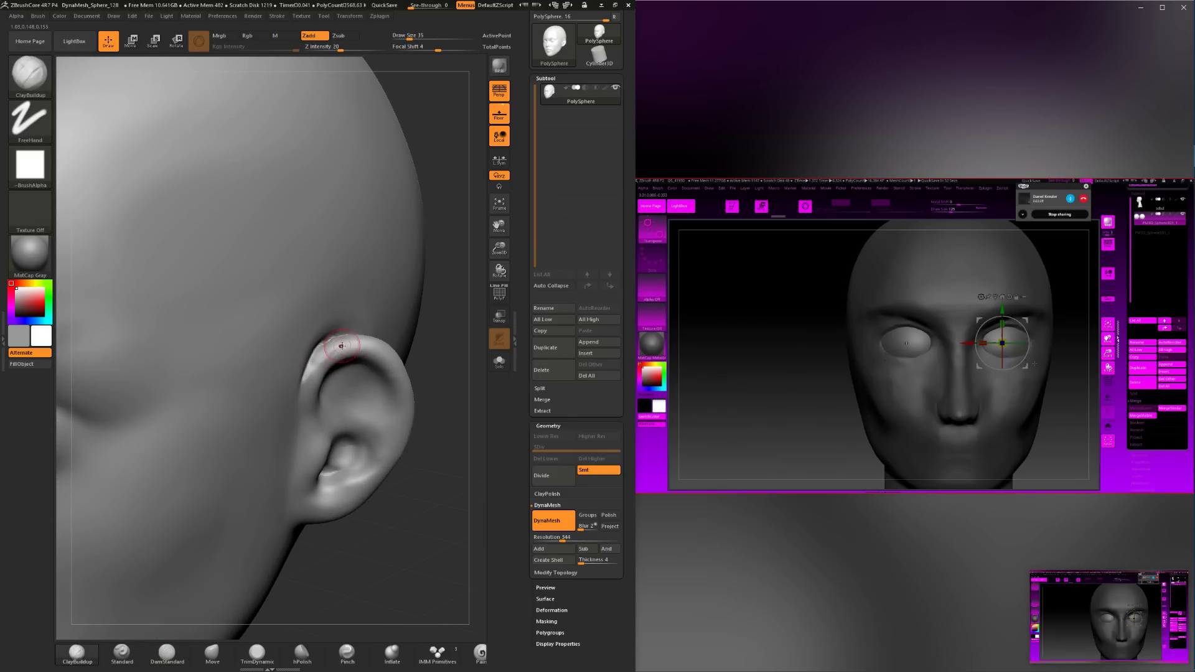
{"action": "key", "text": "shift"}
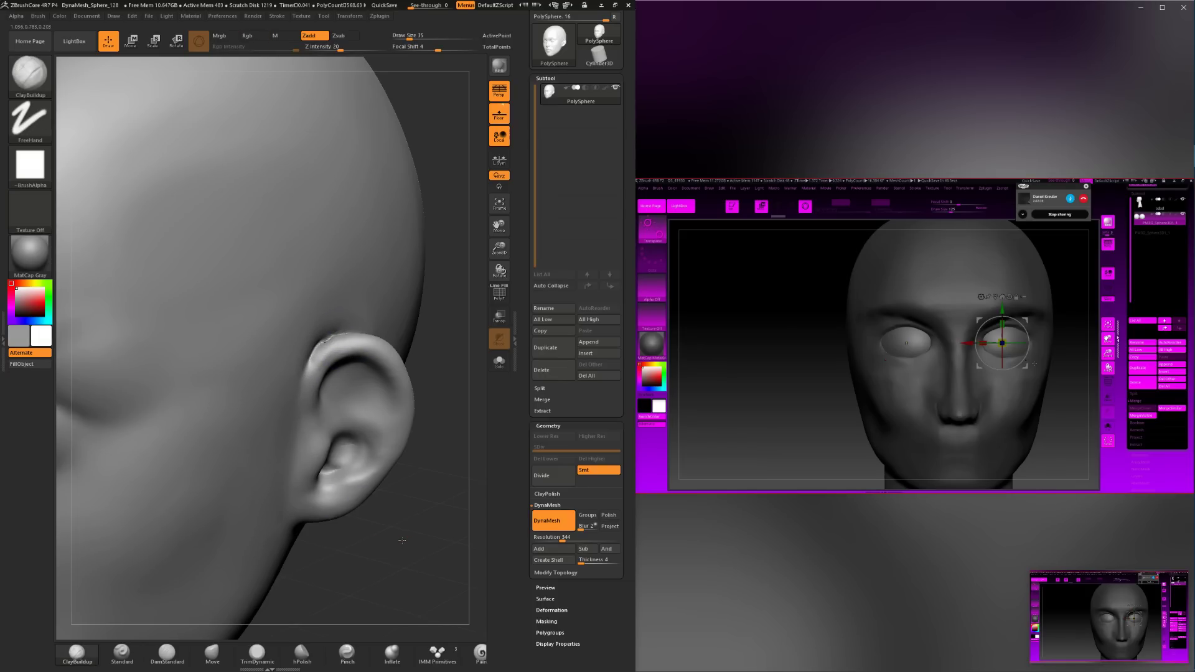
{"action": "left_click_drag", "start_coordinate": [299, 399], "coordinate": [317, 422]}
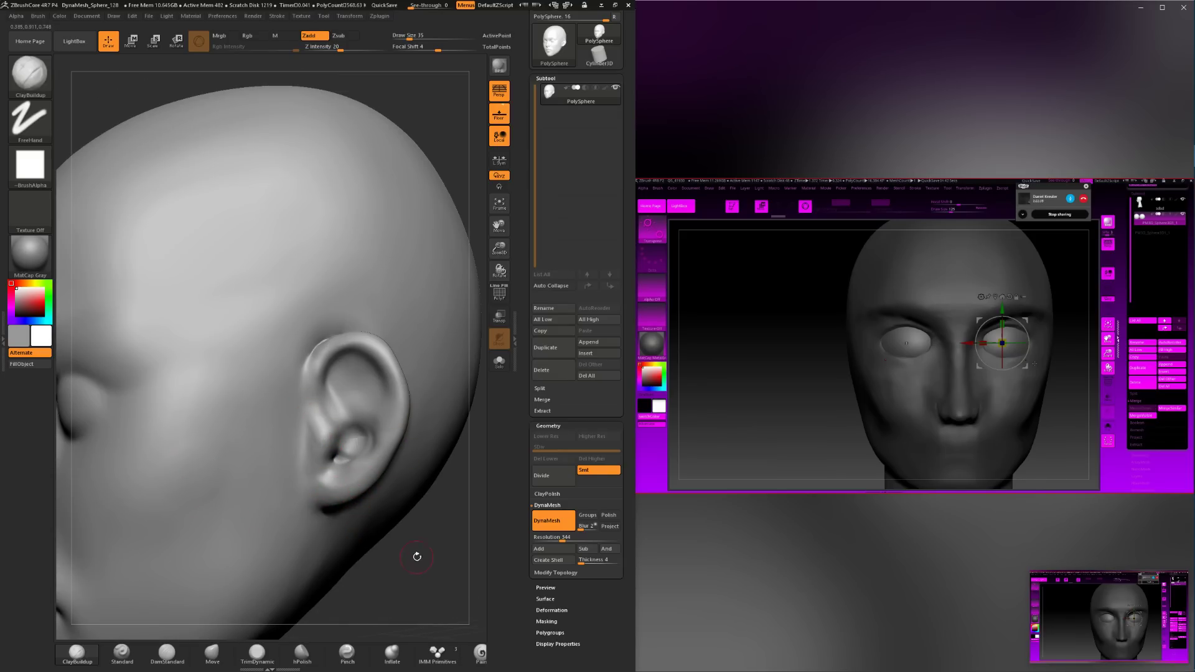
Smooth the transition beneath the earlobe and check the ear's shape from the side and front.
{"action": "left_click_drag", "start_coordinate": [467, 533], "coordinate": [339, 469]}
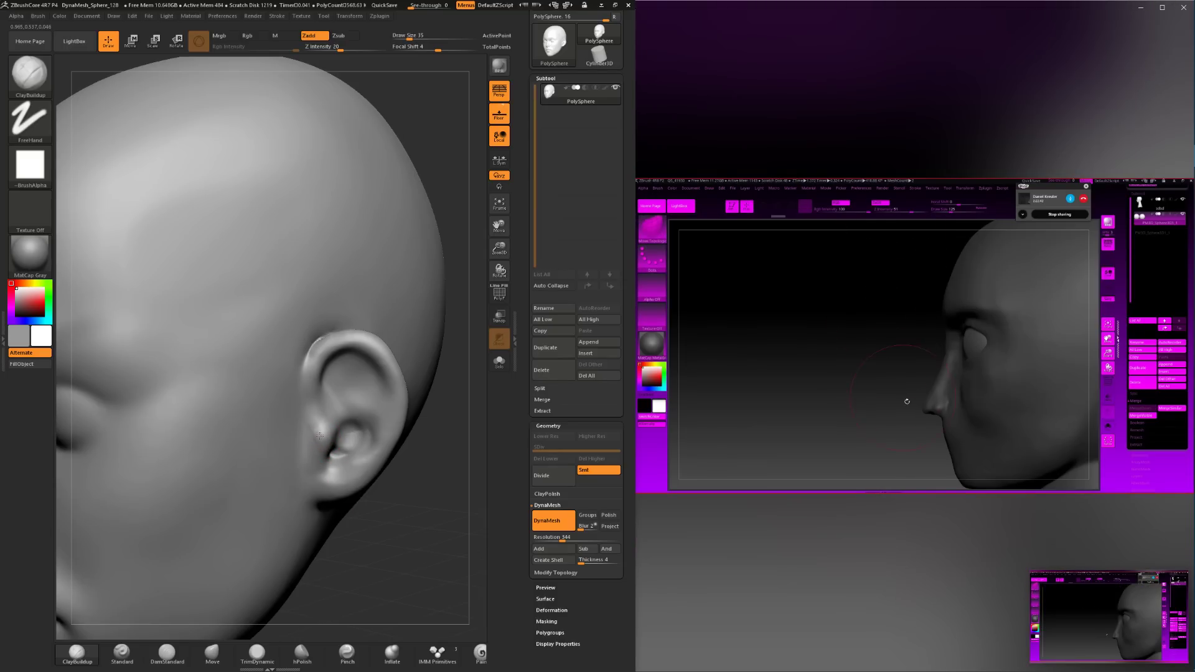
{"action": "left_click_drag", "start_coordinate": [413, 515], "coordinate": [320, 434]}
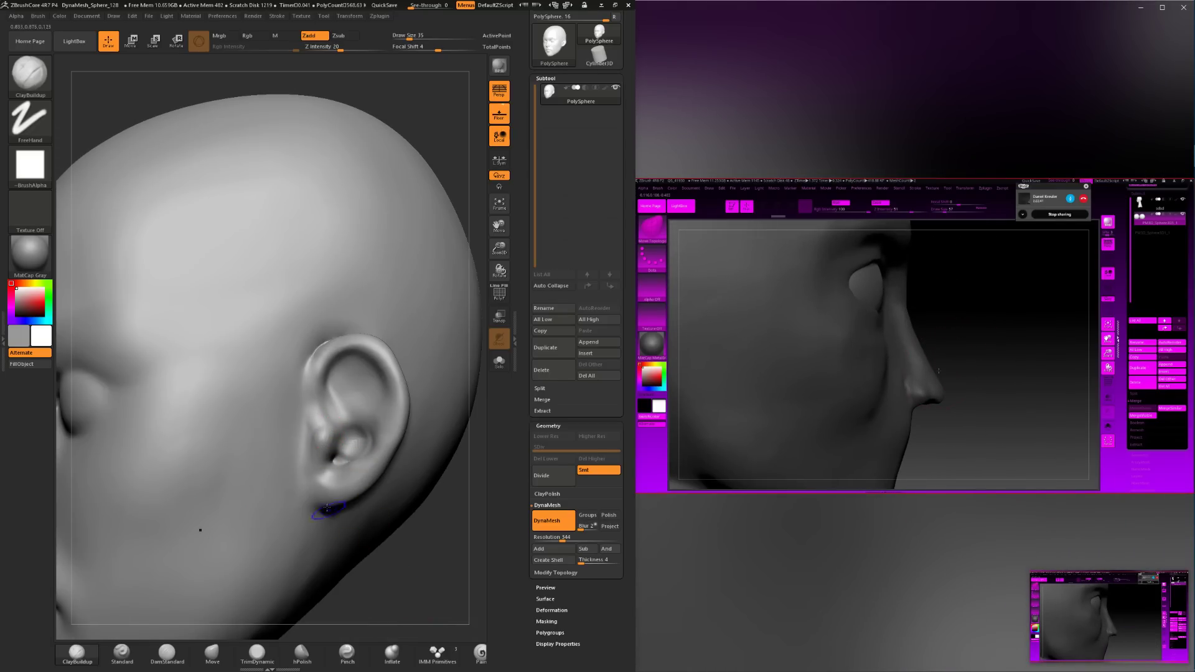
{"action": "key", "text": "shift"}
{"action": "left_click_drag", "start_coordinate": [318, 613], "coordinate": [356, 536]}
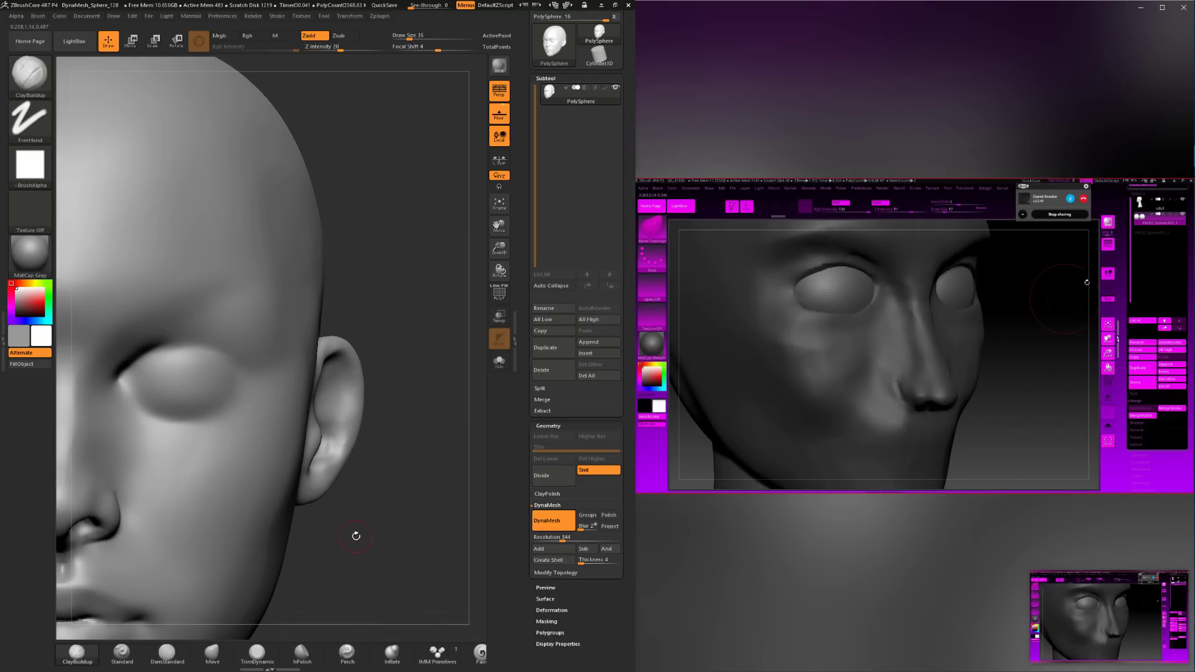
{"action": "left_click_drag", "start_coordinate": [417, 512], "coordinate": [389, 507]}
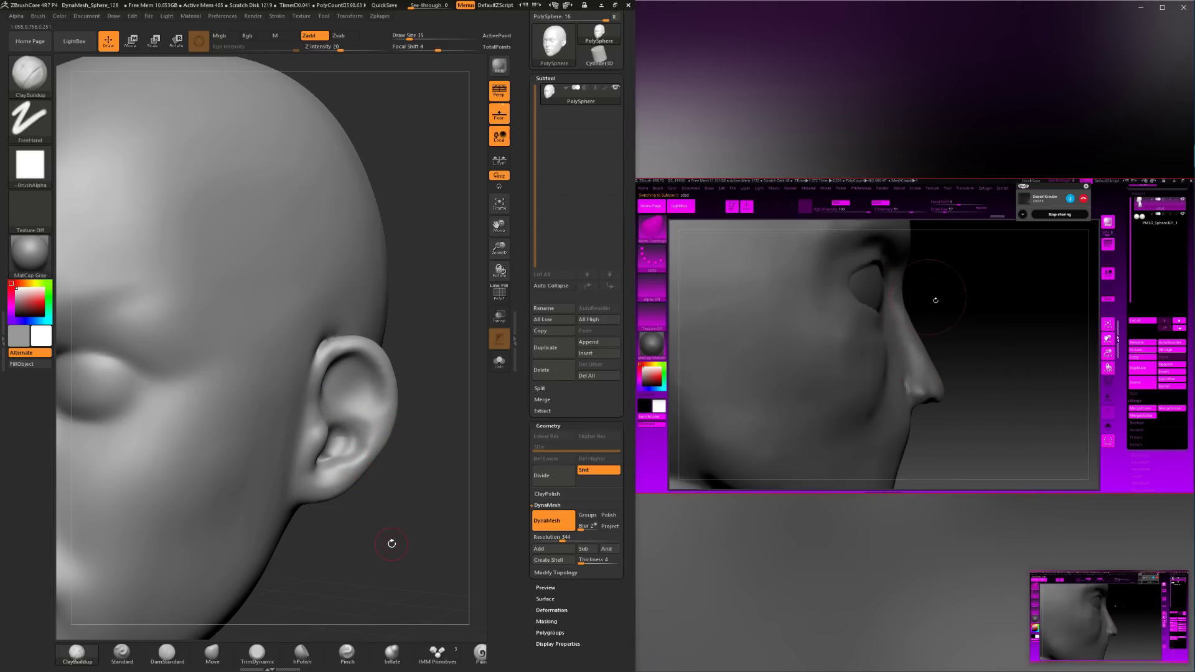
{"action": "mouse_move", "coordinate": [367, 528]}
{"action": "left_mouse_down"}
{"action": "mouse_move", "coordinate": [383, 575]}
{"action": "mouse_move", "coordinate": [336, 464]}
{"action": "left_mouse_up"}
Refine the jaw below the ear with ClayBuildup at draw size 71 and smooth the adjoining cheek.
{"action": "key", "text": "space"}
{"action": "left_click_drag", "start_coordinate": [253, 464], "coordinate": [266, 472]}
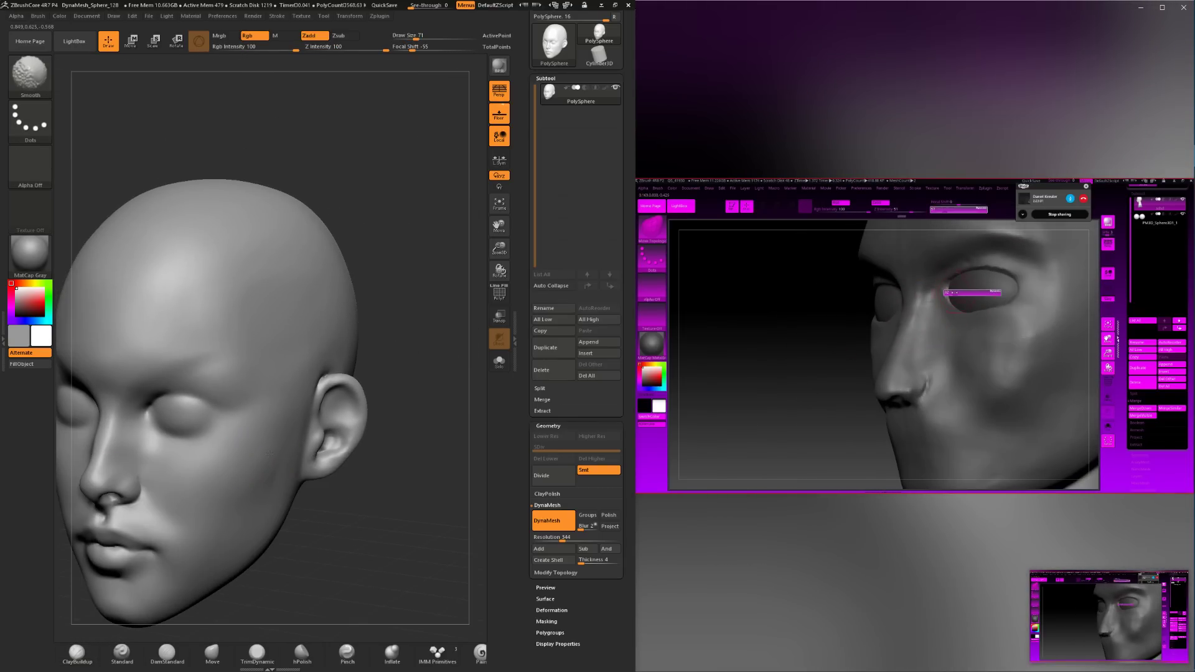
{"action": "mouse_move", "coordinate": [352, 544]}
{"action": "left_mouse_down"}
{"action": "mouse_move", "coordinate": [365, 542]}
{"action": "mouse_move", "coordinate": [333, 535]}
{"action": "left_mouse_up"}
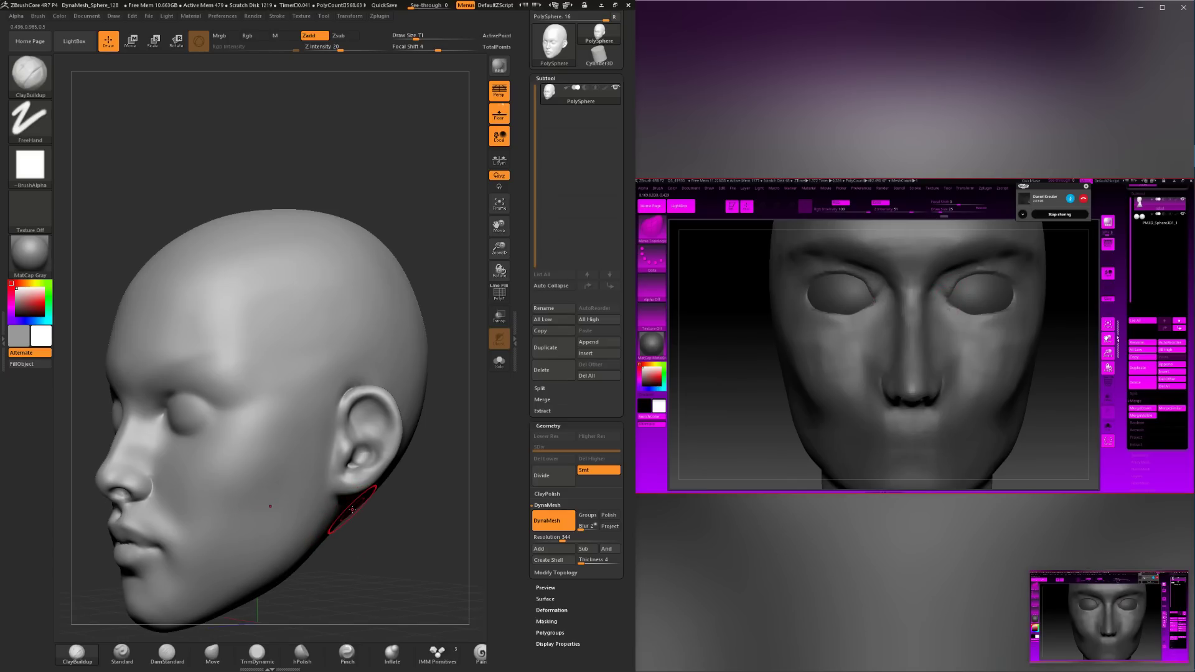
{"action": "mouse_move", "coordinate": [369, 510]}
{"action": "left_mouse_down"}
{"action": "mouse_move", "coordinate": [392, 528]}
{"action": "mouse_move", "coordinate": [368, 531]}
{"action": "mouse_move", "coordinate": [407, 539]}
{"action": "mouse_move", "coordinate": [385, 530]}
{"action": "left_mouse_up"}
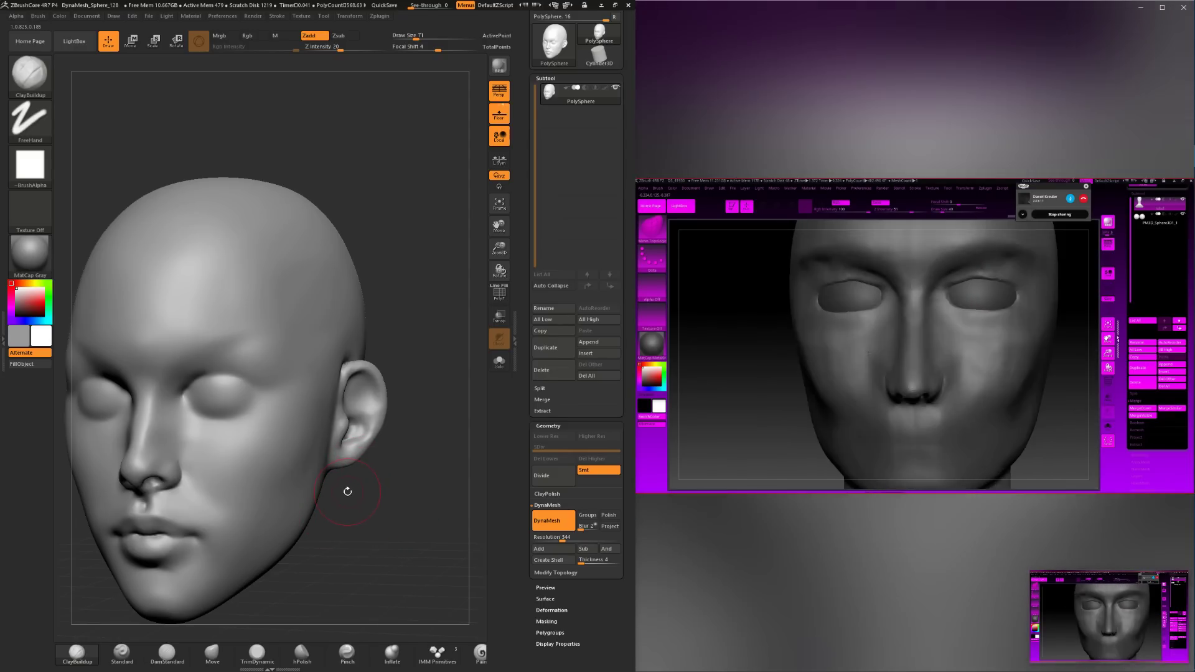
{"action": "key", "text": "shift"}
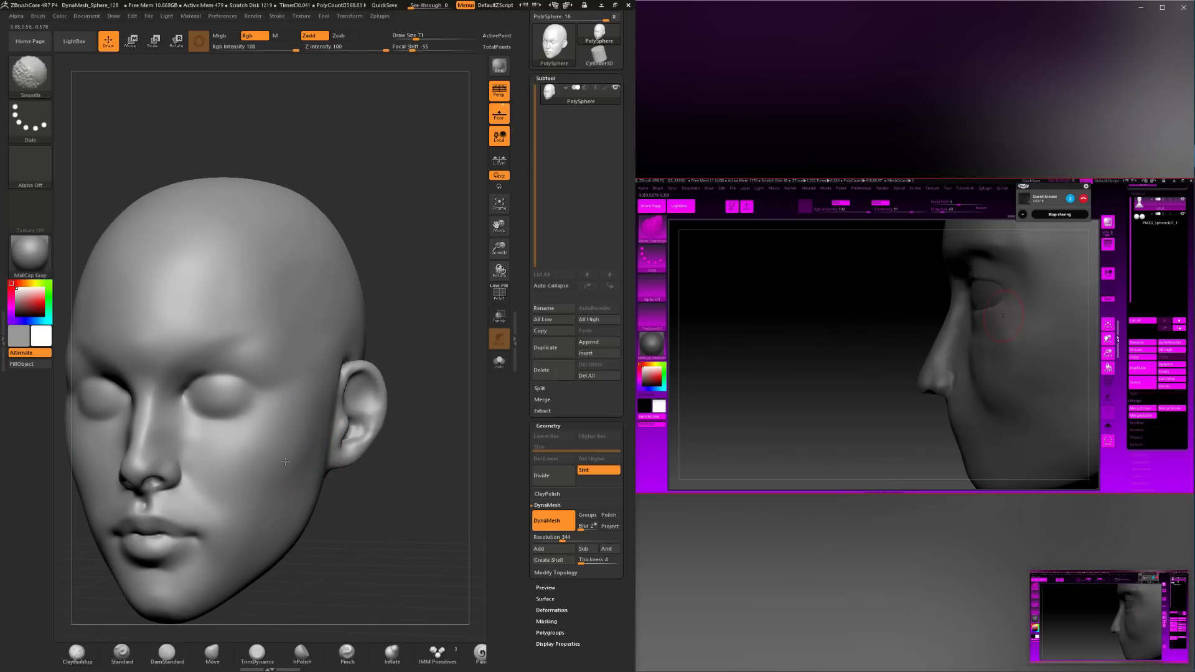
Refine the area around the earlobe and rear jaw with DamStandard at draw size 46, undoing one stroke and smoothing.
{"action": "left_click", "coordinate": [165, 653]}
{"action": "mouse_move", "coordinate": [339, 544]}
{"action": "left_mouse_down"}
{"action": "mouse_move", "coordinate": [387, 531]}
{"action": "mouse_move", "coordinate": [370, 506]}
{"action": "left_mouse_up"}
{"action": "key", "text": "space"}
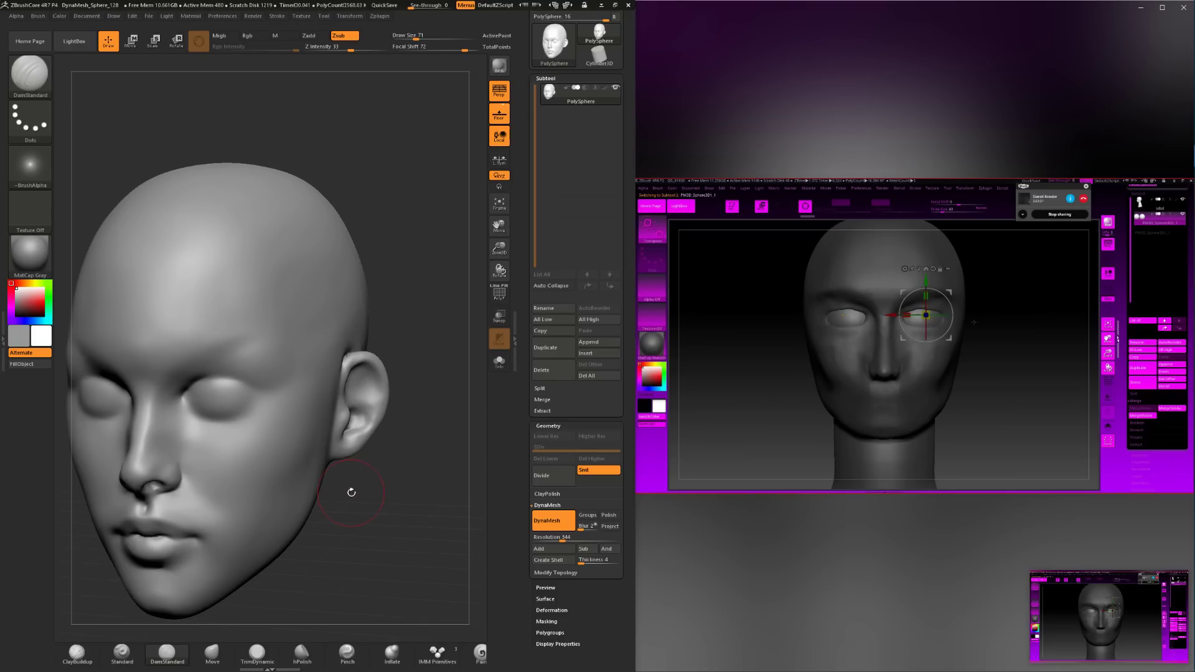
{"action": "left_click_drag", "start_coordinate": [350, 486], "coordinate": [341, 454]}
{"action": "key", "text": "shift"}
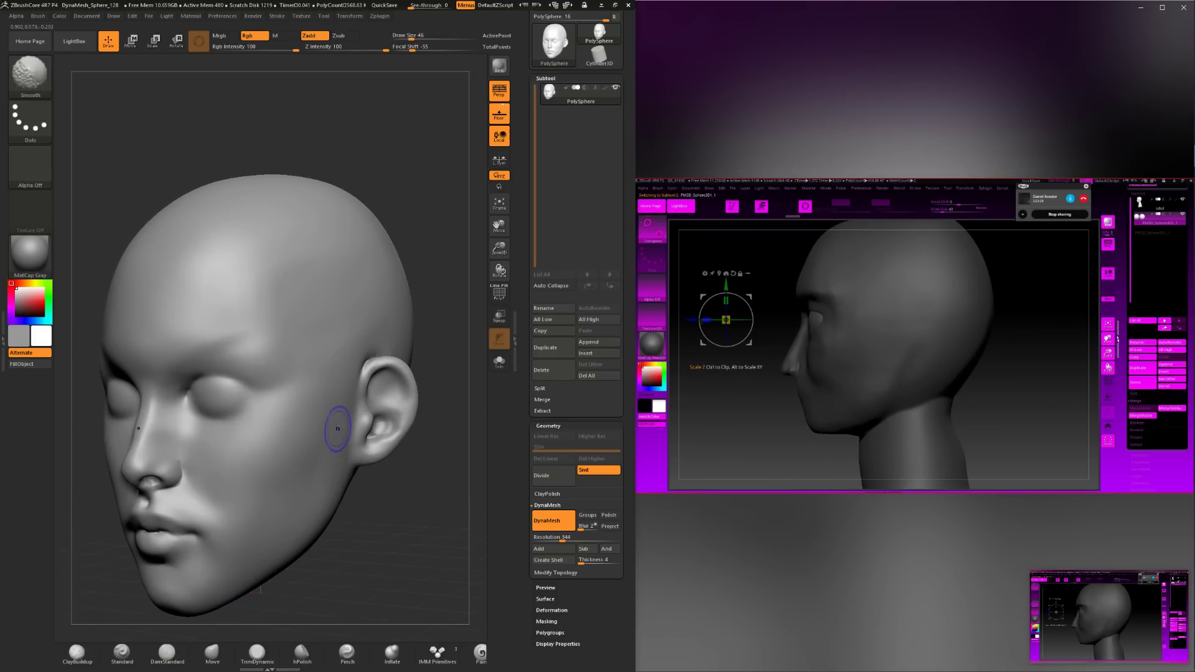
{"action": "mouse_move", "coordinate": [377, 518]}
{"action": "left_mouse_down"}
{"action": "mouse_move", "coordinate": [333, 501]}
{"action": "mouse_move", "coordinate": [354, 456]}
{"action": "mouse_move", "coordinate": [390, 483]}
{"action": "mouse_move", "coordinate": [361, 468]}
{"action": "left_mouse_up"}
{"action": "key", "text": "ctrl+z"}
{"action": "key", "text": "shift"}
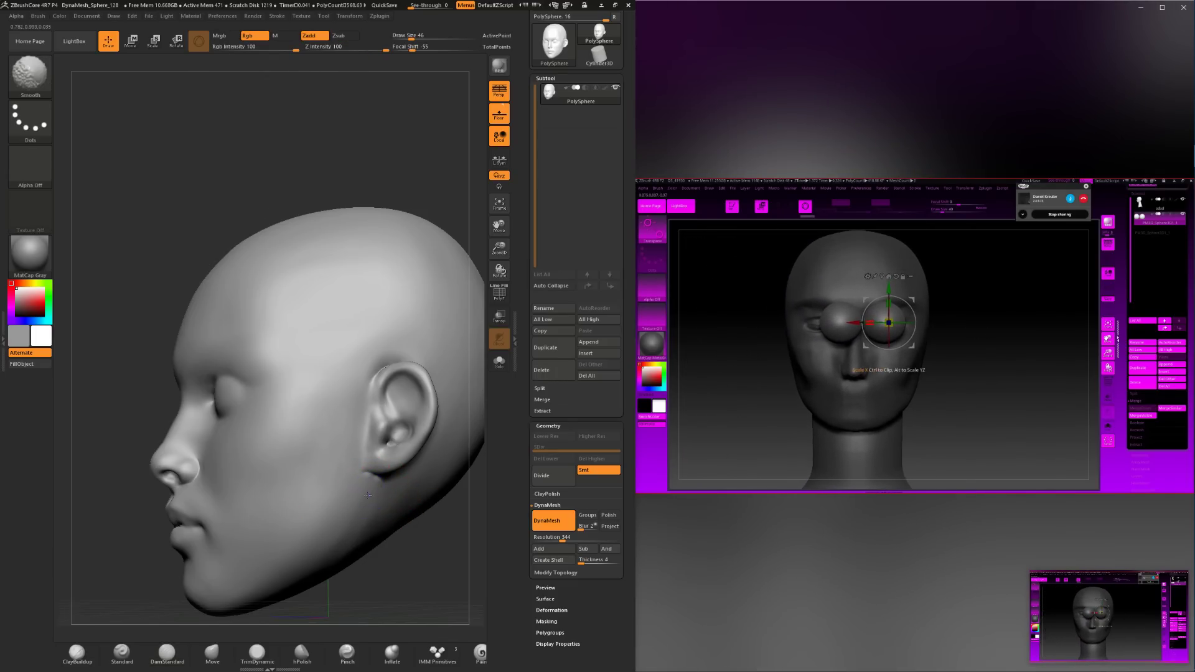
Undo the last smoothing stroke and carve the crease beneath the earlobe with DamStandard at draw size 22.
{"action": "left_click_drag", "start_coordinate": [367, 490], "coordinate": [368, 476], "text": "shift"}
{"action": "key", "text": "ctrl+z"}
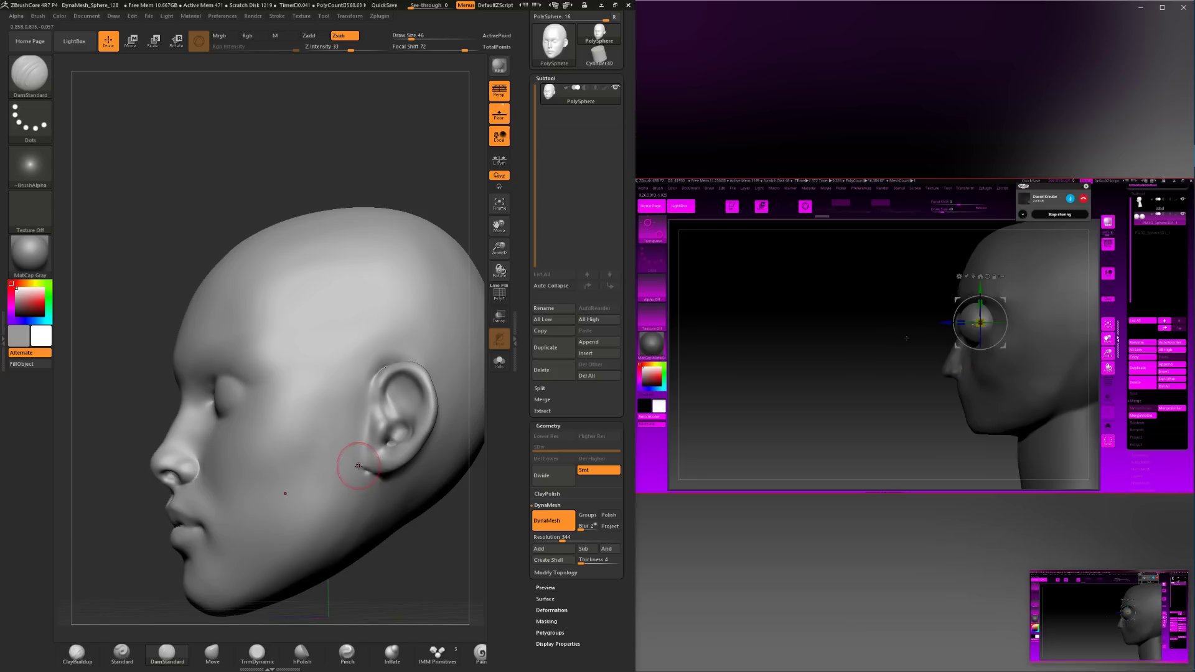
{"action": "key", "text": "shift"}
{"action": "key", "text": "space"}
{"action": "left_click_drag", "start_coordinate": [357, 495], "coordinate": [382, 479]}
{"action": "left_click_drag", "start_coordinate": [425, 605], "coordinate": [362, 469]}
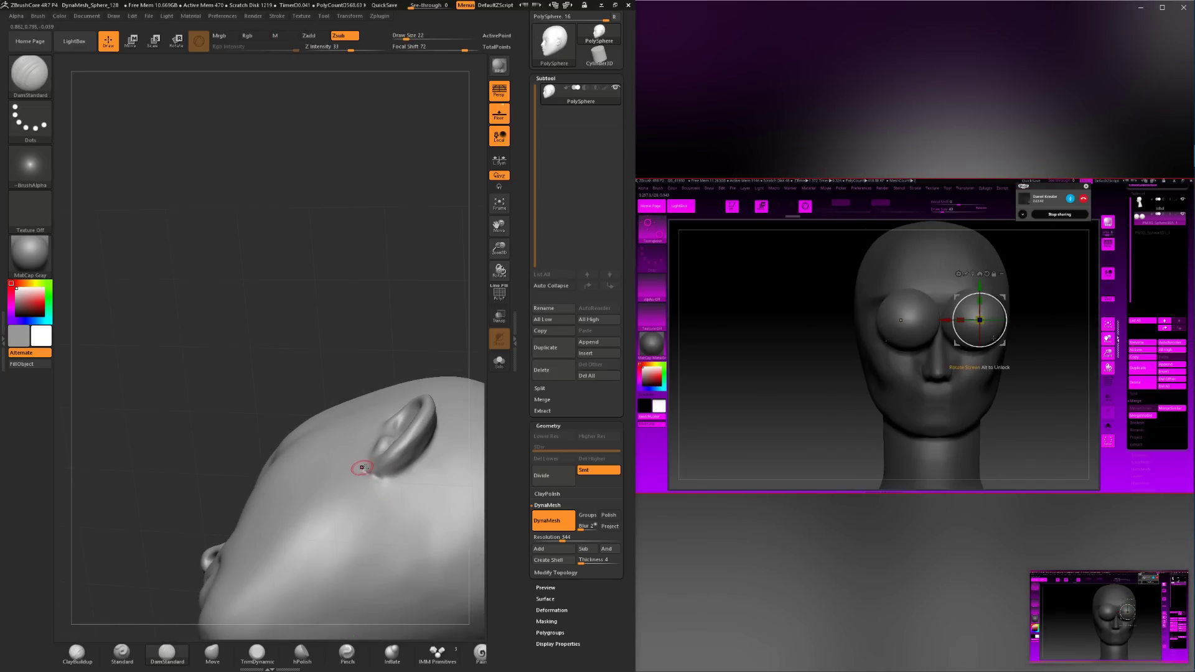
Smooth the crease under the earlobe and blend it into the rear jaw.
{"action": "key", "text": "shift"}
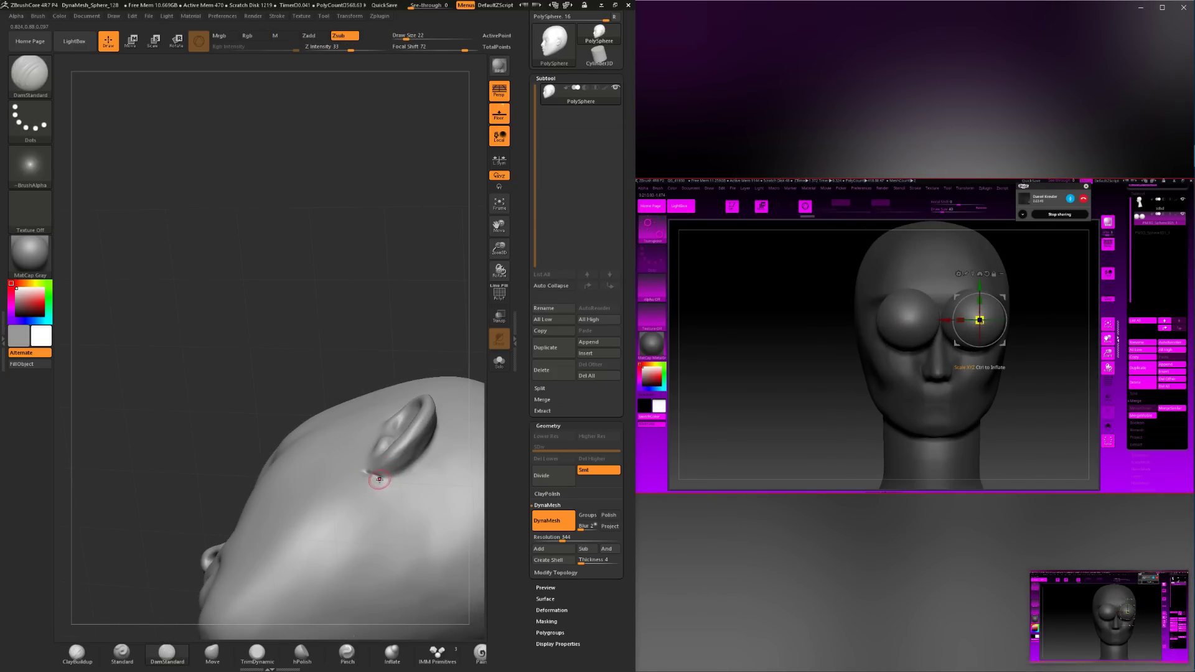
{"action": "key", "text": "ctrl"}
{"action": "left_click_drag", "start_coordinate": [342, 315], "coordinate": [346, 488]}
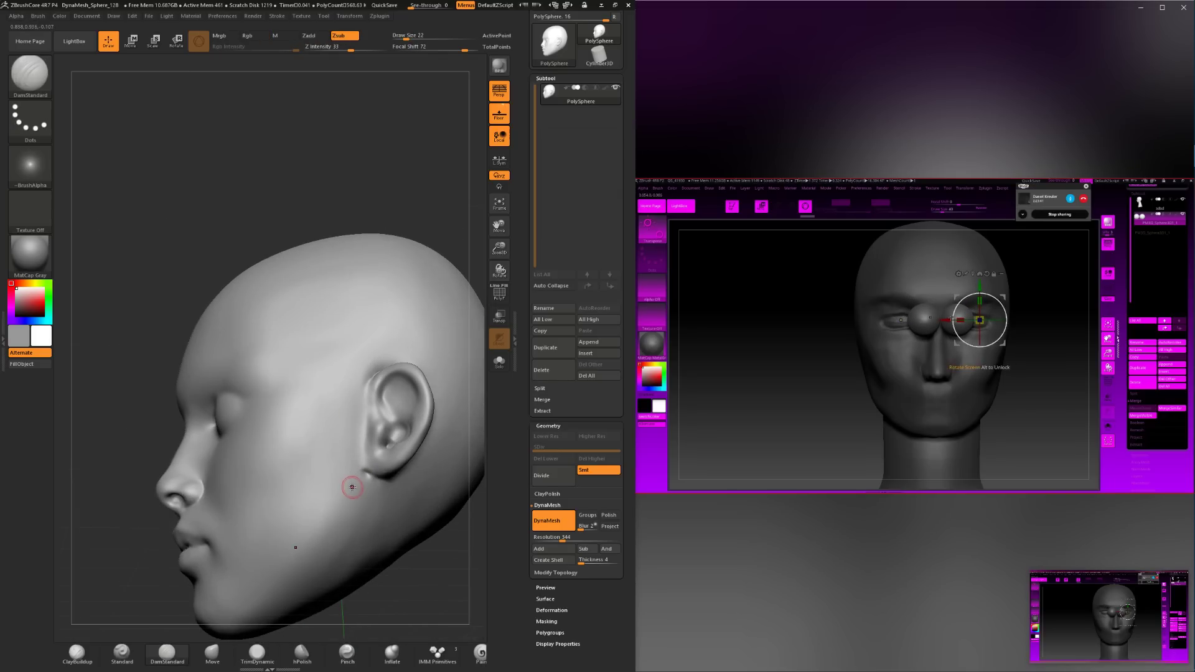
{"action": "key", "text": "ctrl"}
{"action": "key", "text": "shift"}
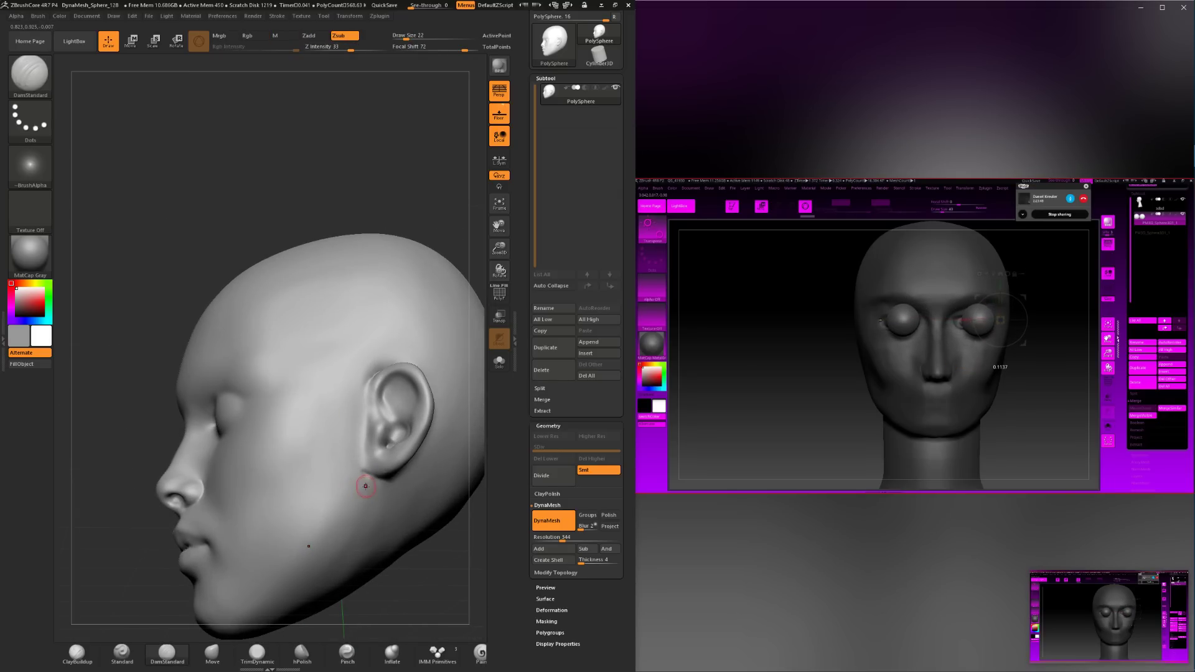
{"action": "mouse_move", "coordinate": [375, 492]}
{"action": "left_mouse_down"}
{"action": "mouse_move", "coordinate": [413, 573]}
{"action": "mouse_move", "coordinate": [403, 512]}
{"action": "mouse_move", "coordinate": [413, 509]}
{"action": "left_mouse_up"}
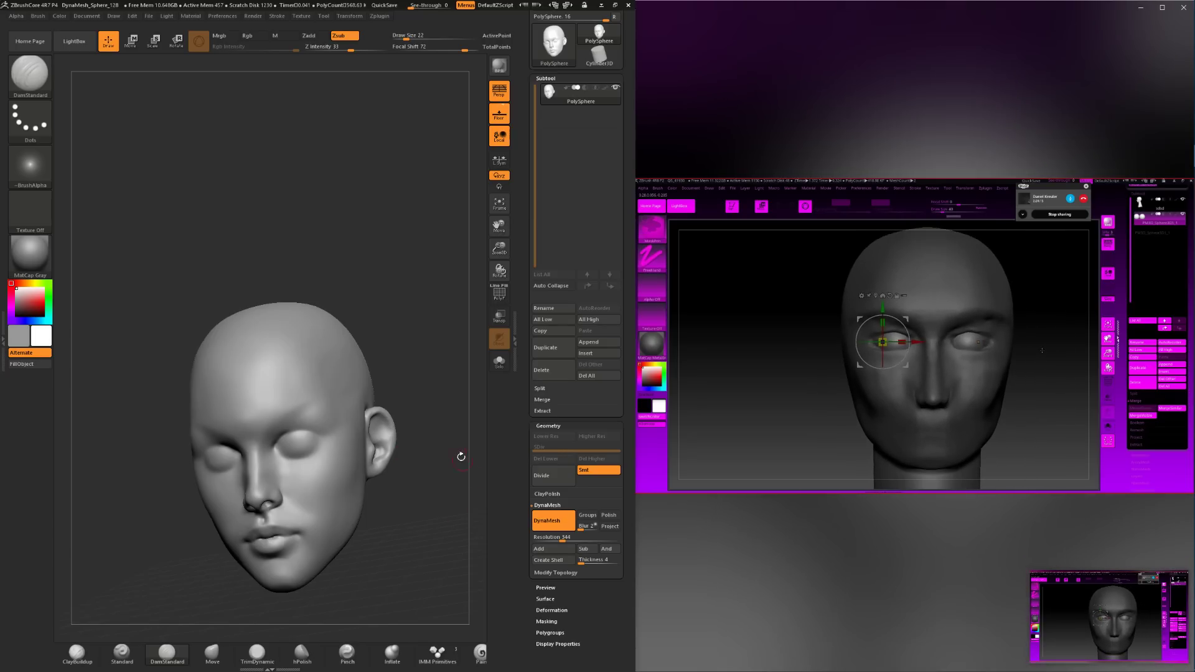
Flatten the temple and side of the skull with TrimDynamic at draw size 46 and smooth the surface.
{"action": "left_click", "coordinate": [257, 652]}
{"action": "left_click_drag", "start_coordinate": [394, 517], "coordinate": [340, 512]}
{"action": "key", "text": "space"}
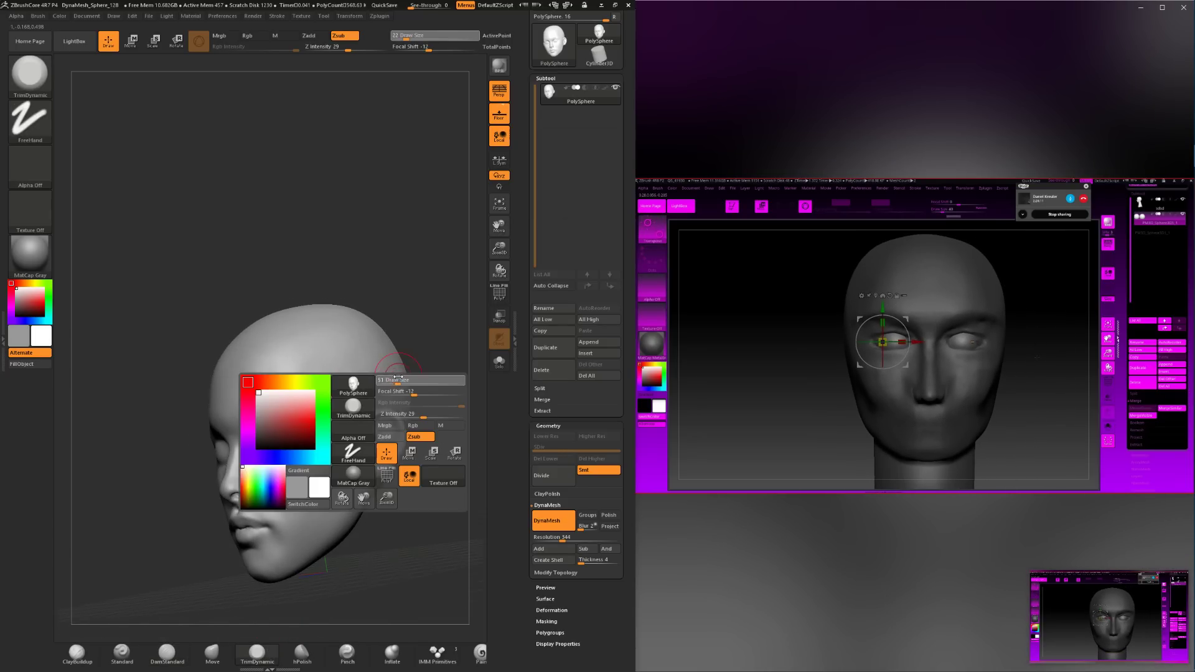
{"action": "left_click_drag", "start_coordinate": [439, 373], "coordinate": [373, 365]}
{"action": "key", "text": "space"}
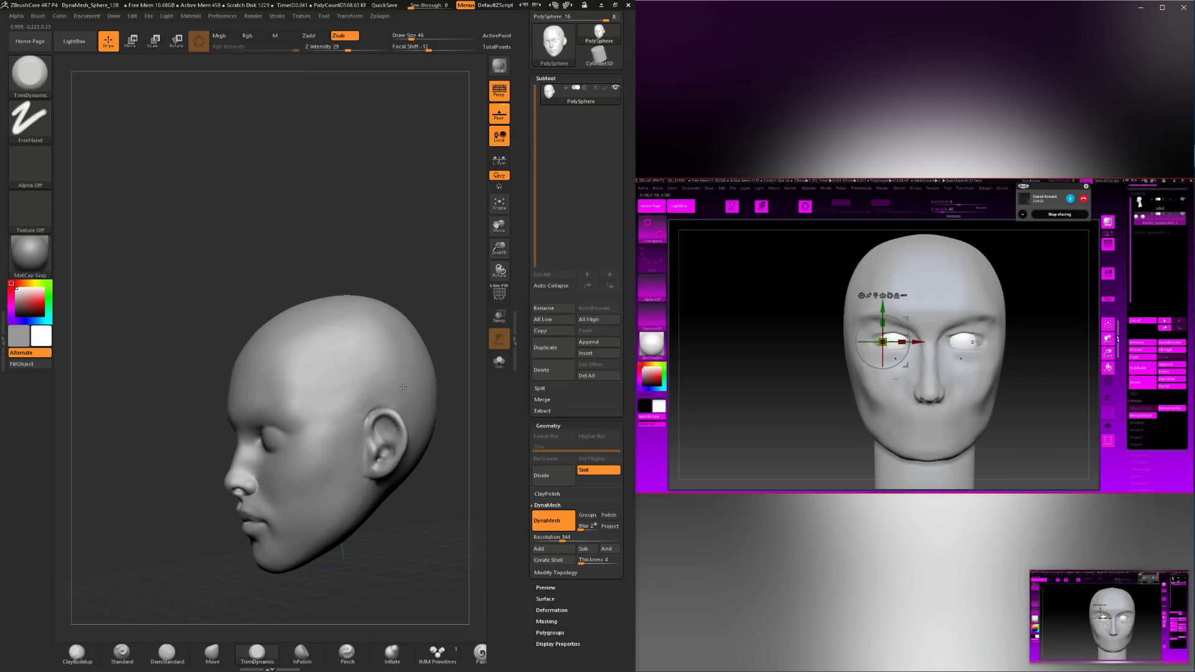
{"action": "key", "text": "shift"}
{"action": "left_click_drag", "start_coordinate": [395, 326], "coordinate": [418, 334]}
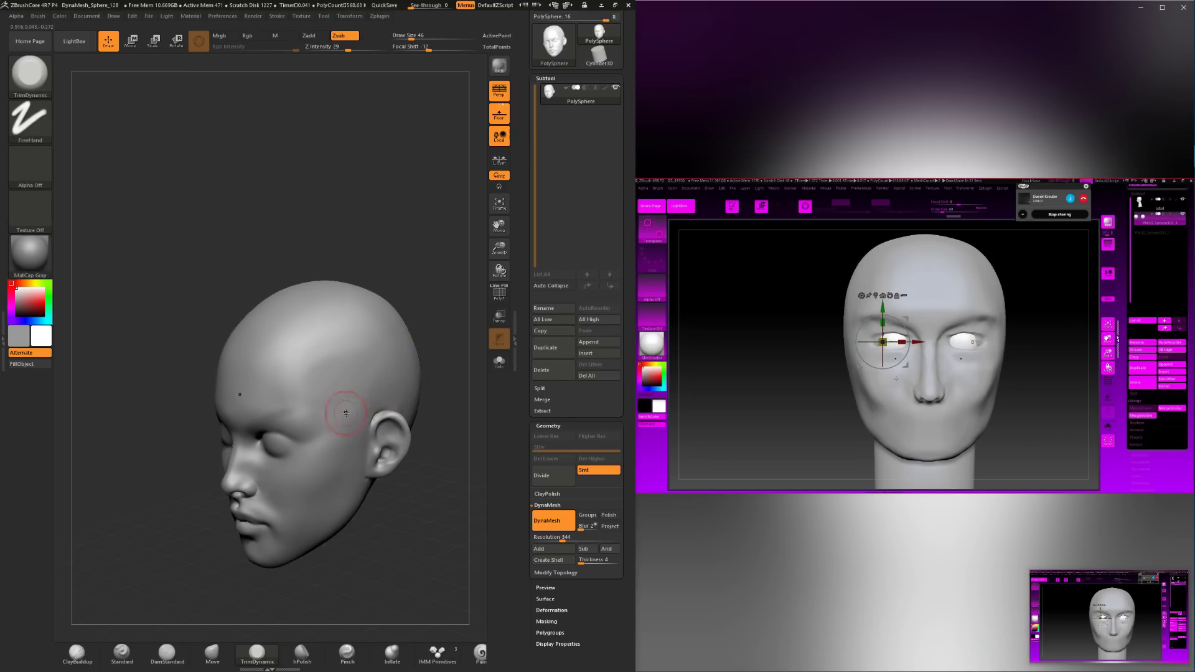
{"action": "key", "text": "shift"}
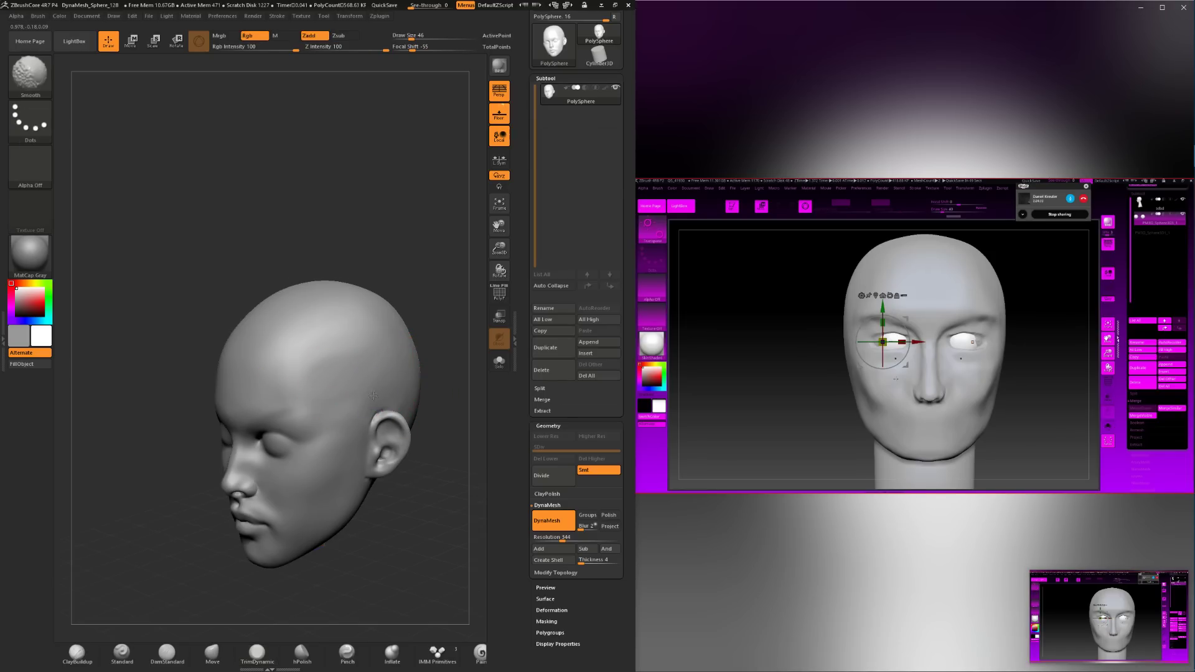
{"action": "mouse_move", "coordinate": [373, 396]}
{"action": "left_mouse_down"}
{"action": "mouse_move", "coordinate": [422, 397]}
{"action": "mouse_move", "coordinate": [346, 417]}
{"action": "mouse_move", "coordinate": [421, 510]}
{"action": "mouse_move", "coordinate": [378, 526]}
{"action": "left_mouse_up"}
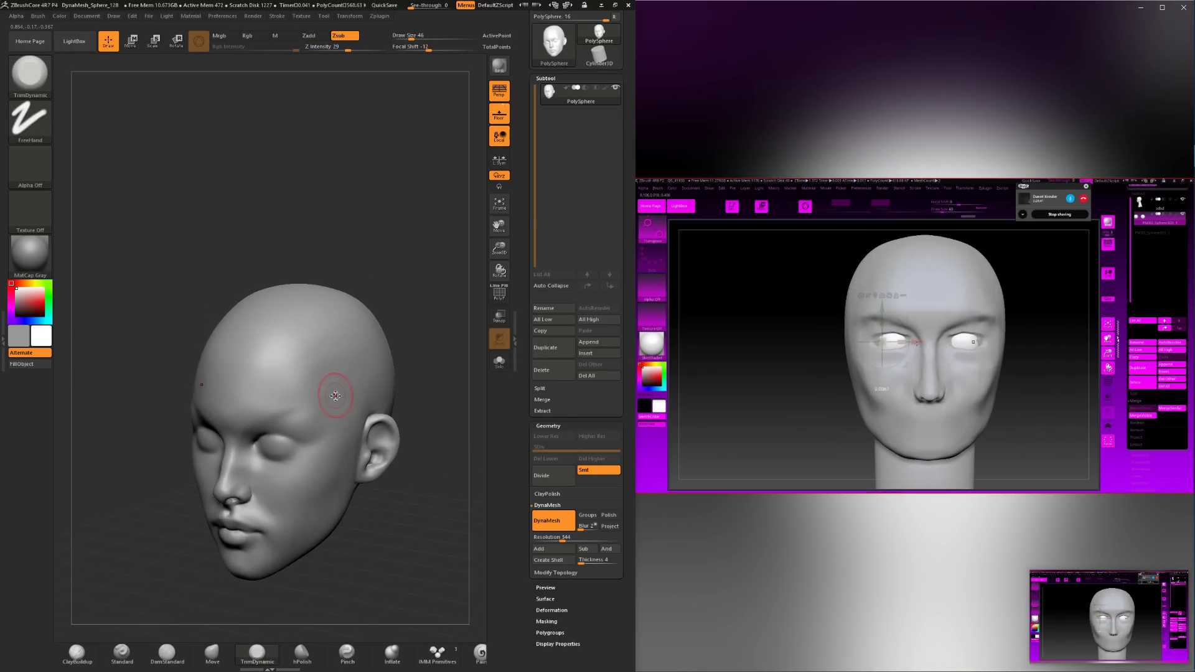
Refine the planes of the temple and upper skull with TrimDynamic at draw size 65.
{"action": "key", "text": "space"}
{"action": "left_click_drag", "start_coordinate": [333, 398], "coordinate": [338, 398]}
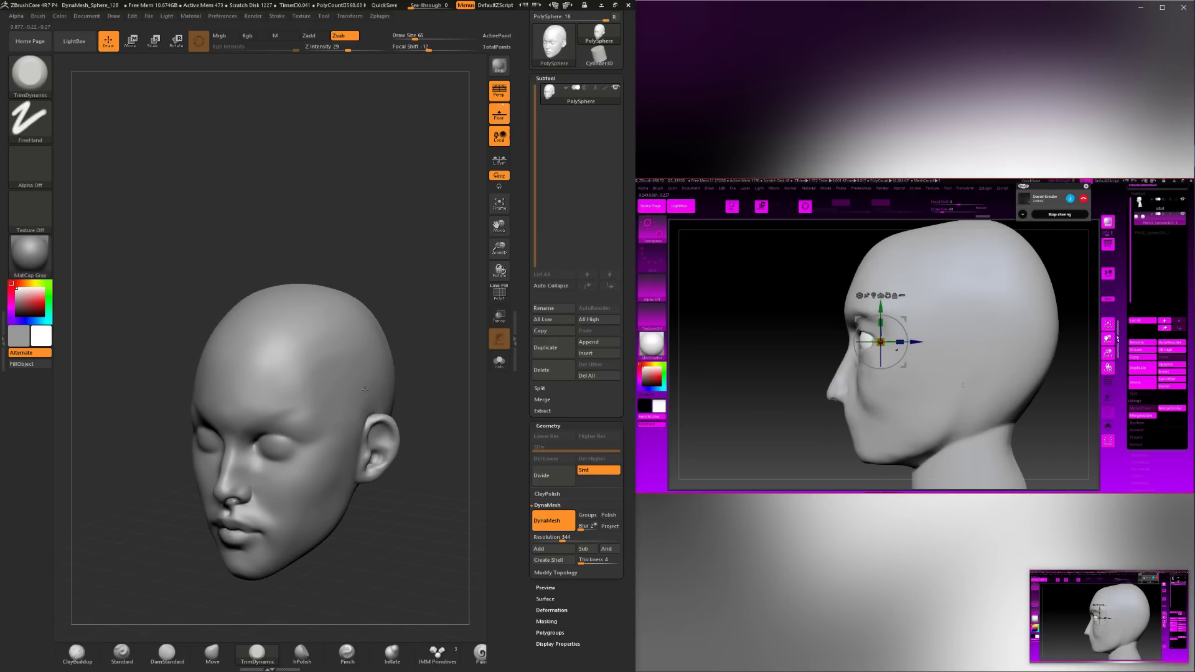
{"action": "left_click_drag", "start_coordinate": [432, 339], "coordinate": [406, 342]}
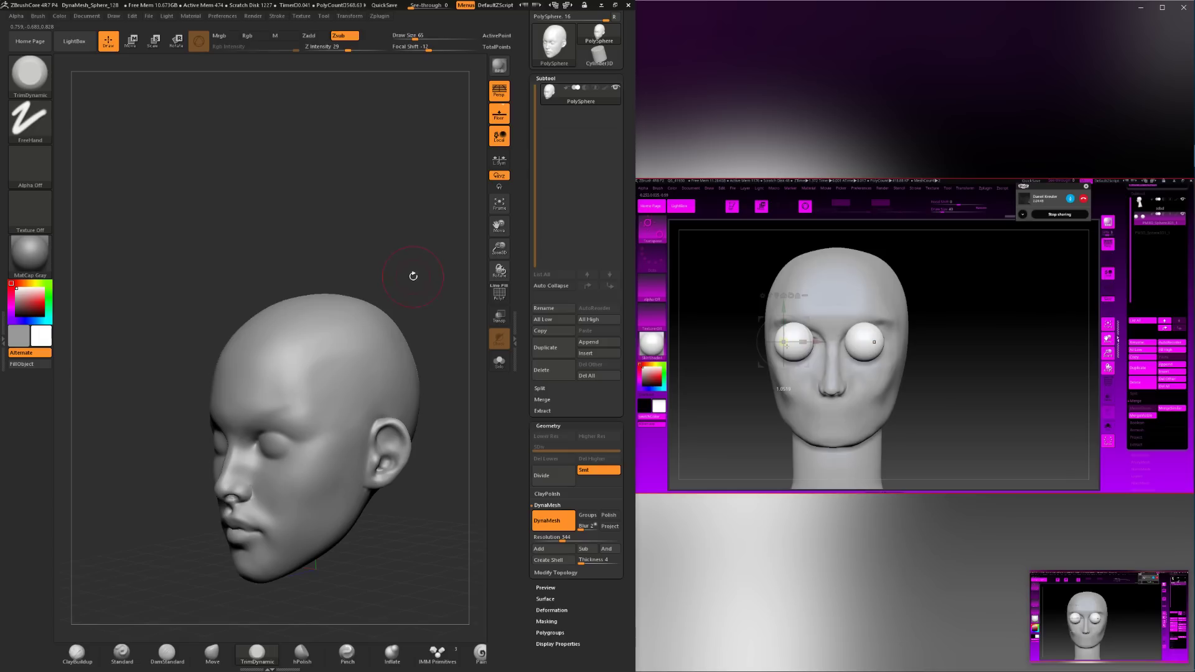
{"action": "mouse_move", "coordinate": [427, 331]}
{"action": "left_mouse_down"}
{"action": "mouse_move", "coordinate": [445, 322]}
{"action": "mouse_move", "coordinate": [437, 344]}
{"action": "mouse_move", "coordinate": [398, 348]}
{"action": "left_mouse_up"}
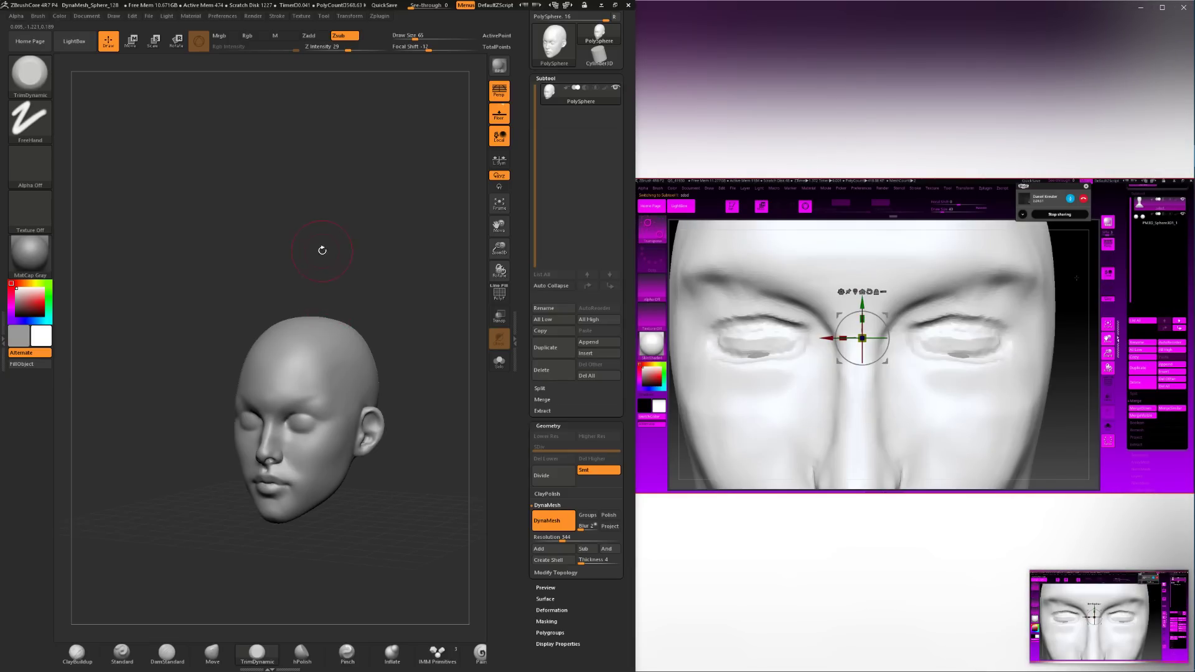
{"action": "mouse_move", "coordinate": [376, 242]}
{"action": "left_mouse_down", "text": "shift"}
{"action": "mouse_move", "coordinate": [419, 275]}
{"action": "mouse_move", "coordinate": [417, 226]}
{"action": "mouse_move", "coordinate": [377, 425]}
{"action": "left_mouse_up", "text": "shift"}
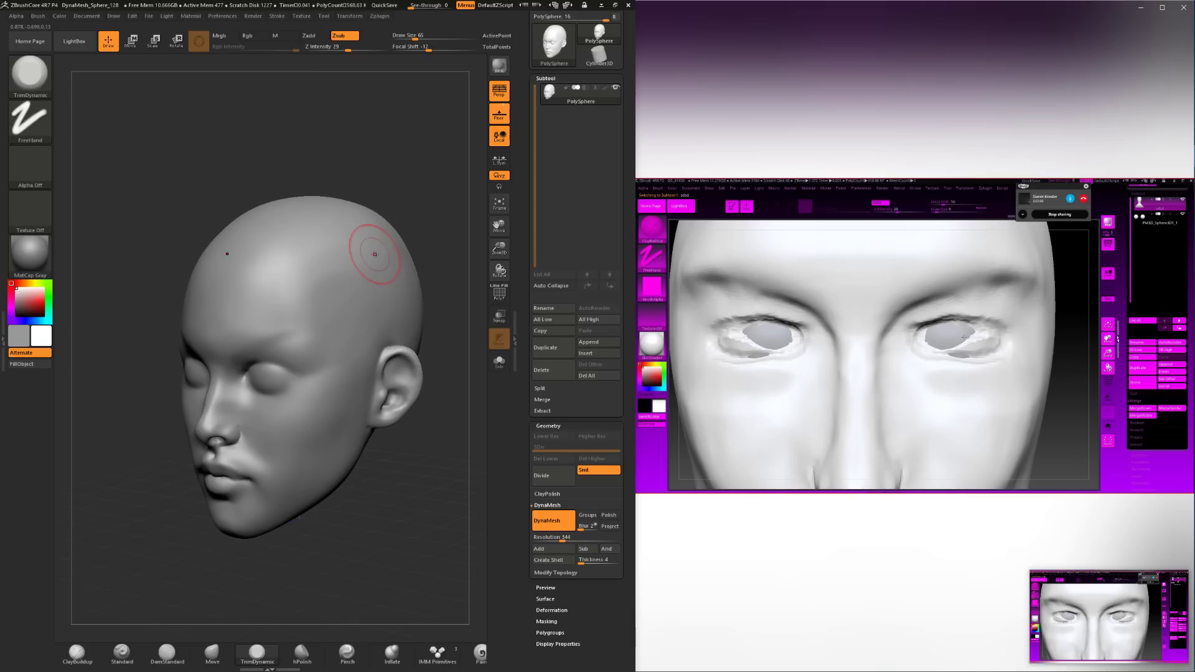
Smooth the area where the earlobe meets the jaw at draw size 22.
{"action": "mouse_move", "coordinate": [440, 575]}
{"action": "left_mouse_down"}
{"action": "mouse_move", "coordinate": [376, 562]}
{"action": "mouse_move", "coordinate": [443, 562]}
{"action": "mouse_move", "coordinate": [411, 551]}
{"action": "left_mouse_up"}
{"action": "left_click_drag", "start_coordinate": [349, 499], "coordinate": [384, 583], "text": "alt"}
{"action": "key", "text": "space"}
{"action": "left_click_drag", "start_coordinate": [352, 508], "coordinate": [350, 508]}
{"action": "key", "text": "shift"}
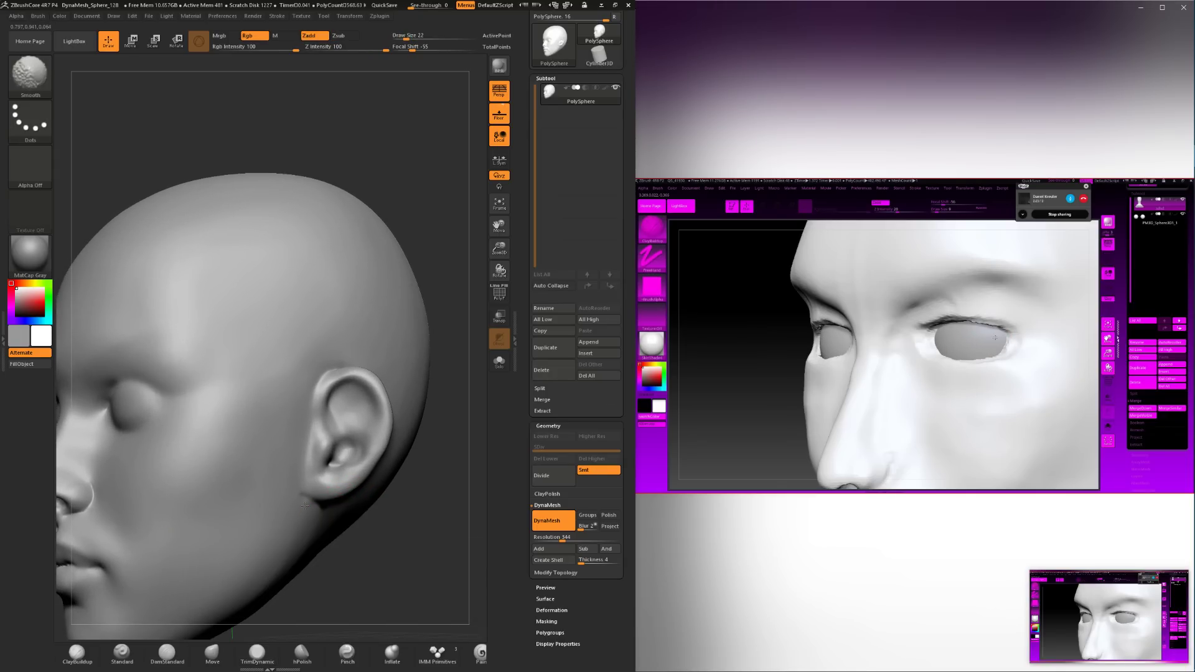
{"action": "key", "text": "ctrl"}
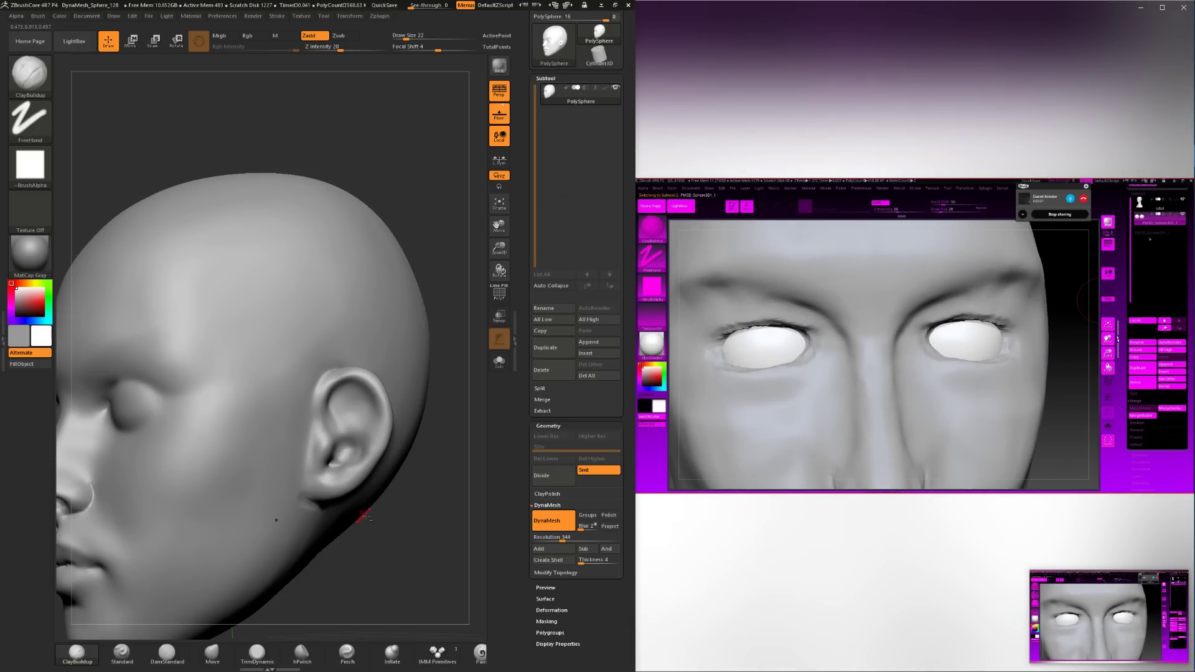
Build up the earlobe's attachment to the jaw with ClayBuildup at draw size 35 and smooth it.
{"action": "left_click_drag", "start_coordinate": [400, 581], "coordinate": [319, 493]}
{"action": "key", "text": "space"}
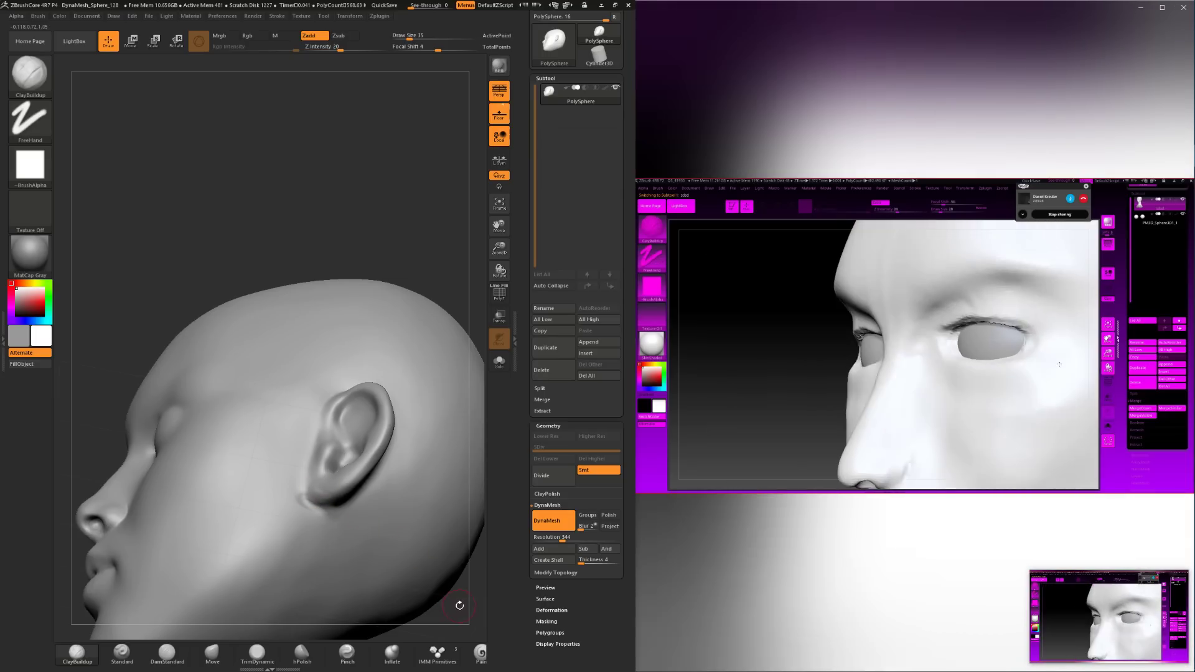
{"action": "left_click_drag", "start_coordinate": [459, 607], "coordinate": [320, 493]}
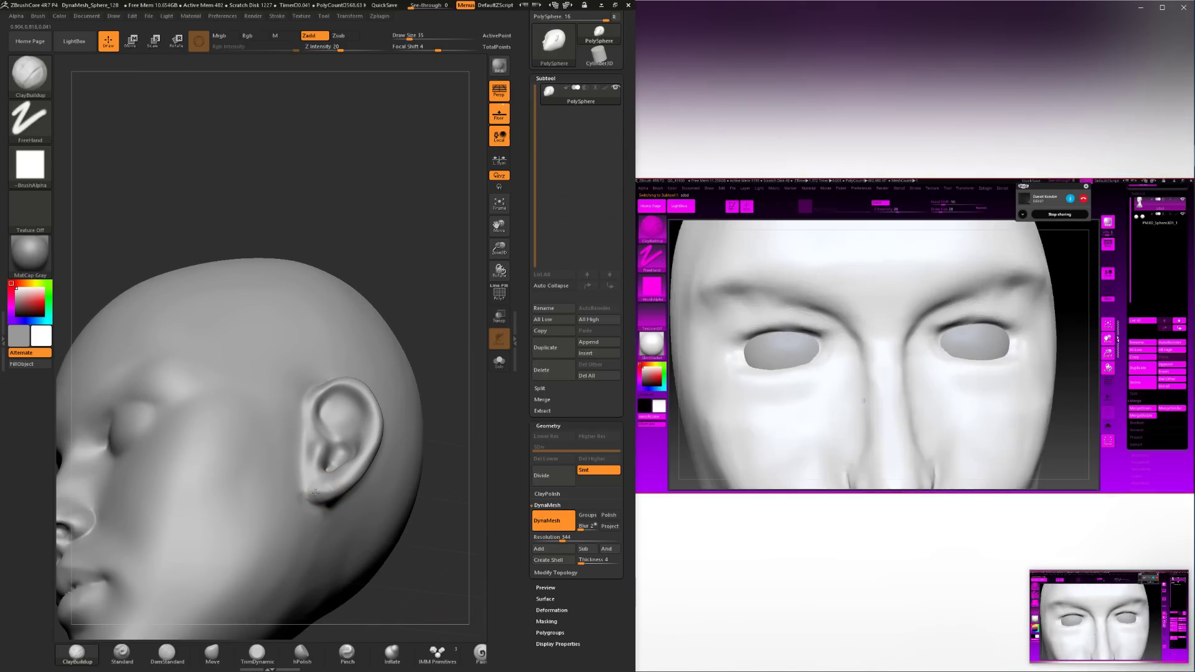
{"action": "key", "text": "shift"}
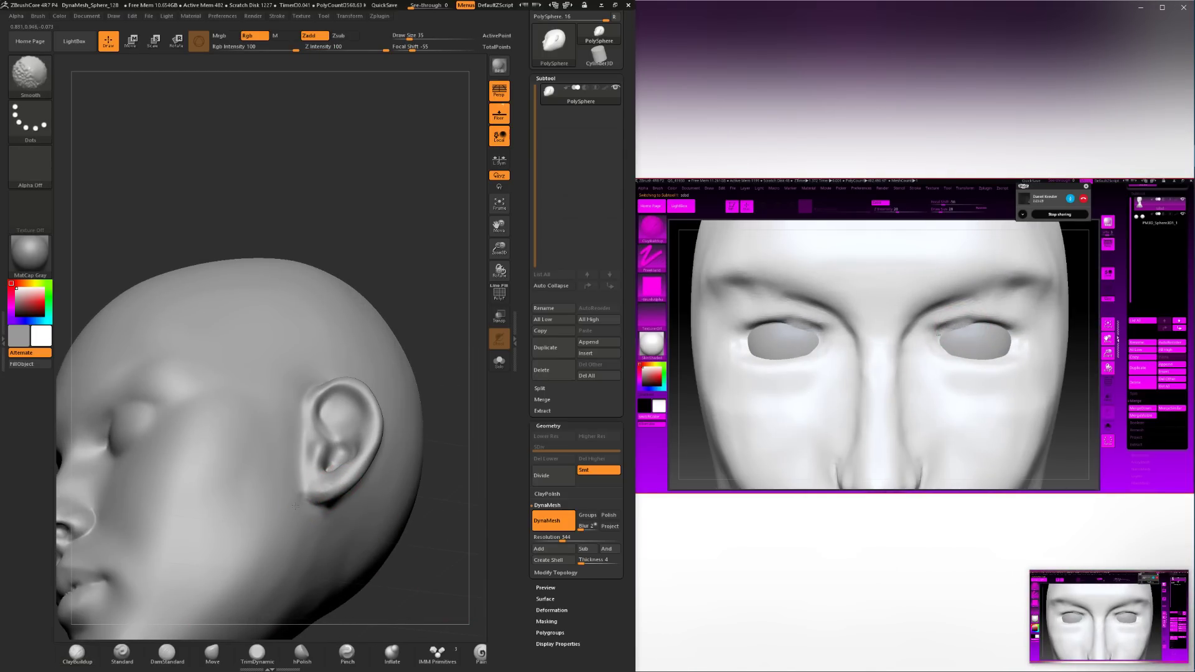
{"action": "mouse_move", "coordinate": [315, 515]}
{"action": "left_mouse_down", "text": "shift"}
{"action": "mouse_move", "coordinate": [331, 482]}
{"action": "mouse_move", "coordinate": [323, 487]}
{"action": "left_mouse_up", "text": "shift"}
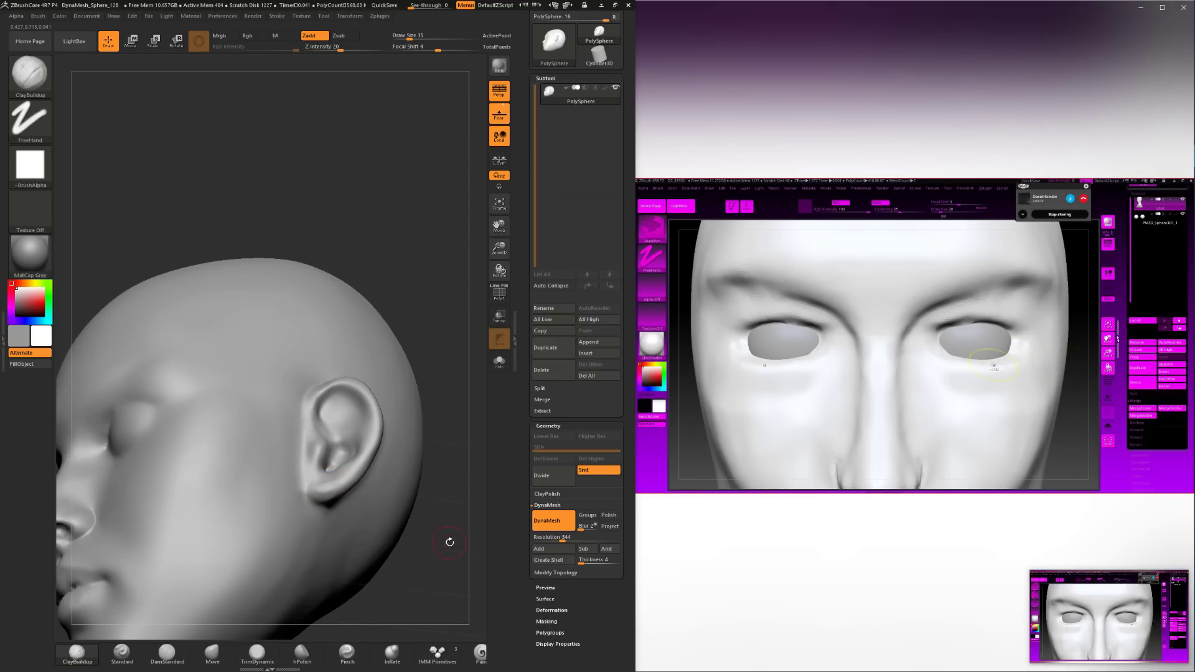
{"action": "left_click_drag", "start_coordinate": [449, 542], "coordinate": [345, 485]}
{"action": "key", "text": "shift"}
Adjust the outer shape of the ears from the front with an enlarged Move brush.
{"action": "mouse_move", "coordinate": [365, 536]}
{"action": "left_mouse_down"}
{"action": "mouse_move", "coordinate": [349, 541]}
{"action": "mouse_move", "coordinate": [351, 524]}
{"action": "mouse_move", "coordinate": [341, 541]}
{"action": "mouse_move", "coordinate": [355, 557]}
{"action": "mouse_move", "coordinate": [375, 540]}
{"action": "left_mouse_up"}
{"action": "left_click", "coordinate": [212, 652]}
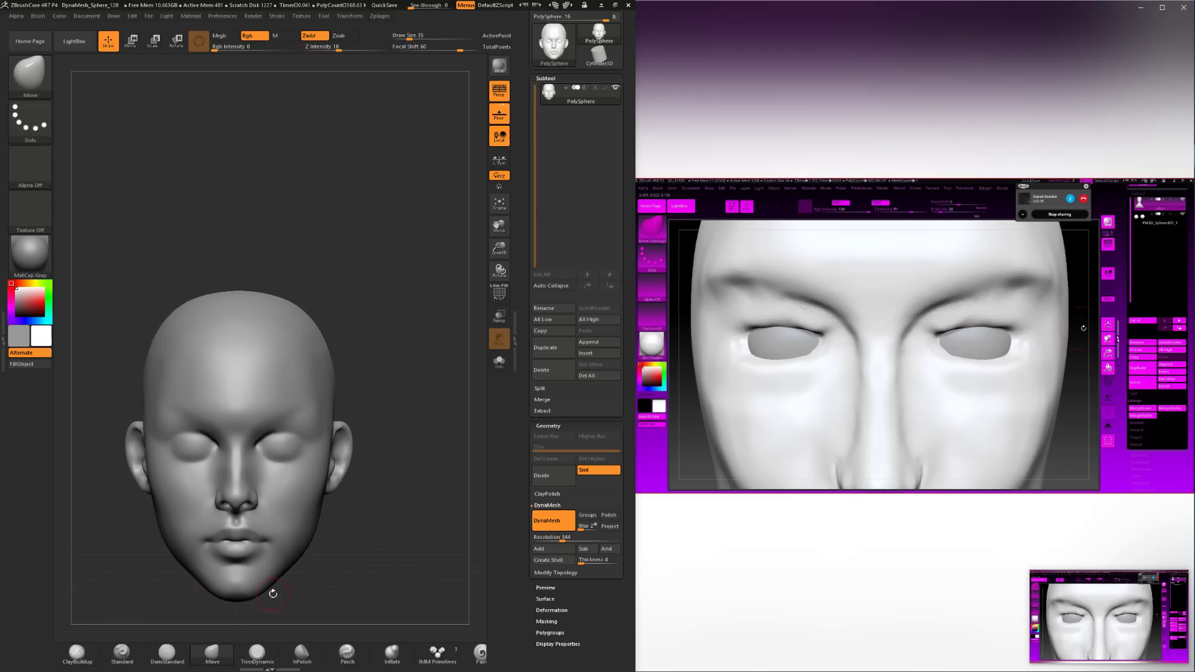
{"action": "key", "text": "space"}
{"action": "left_click_drag", "start_coordinate": [367, 433], "coordinate": [365, 434]}
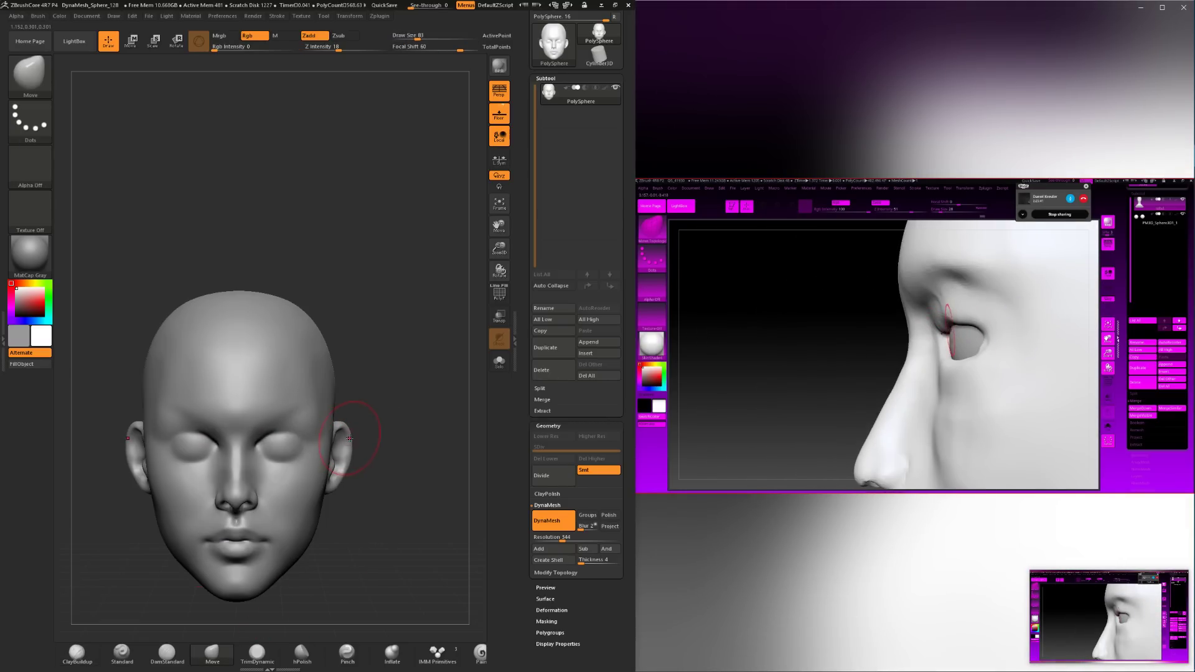
{"action": "left_click_drag", "start_coordinate": [370, 515], "coordinate": [404, 459], "text": "alt"}
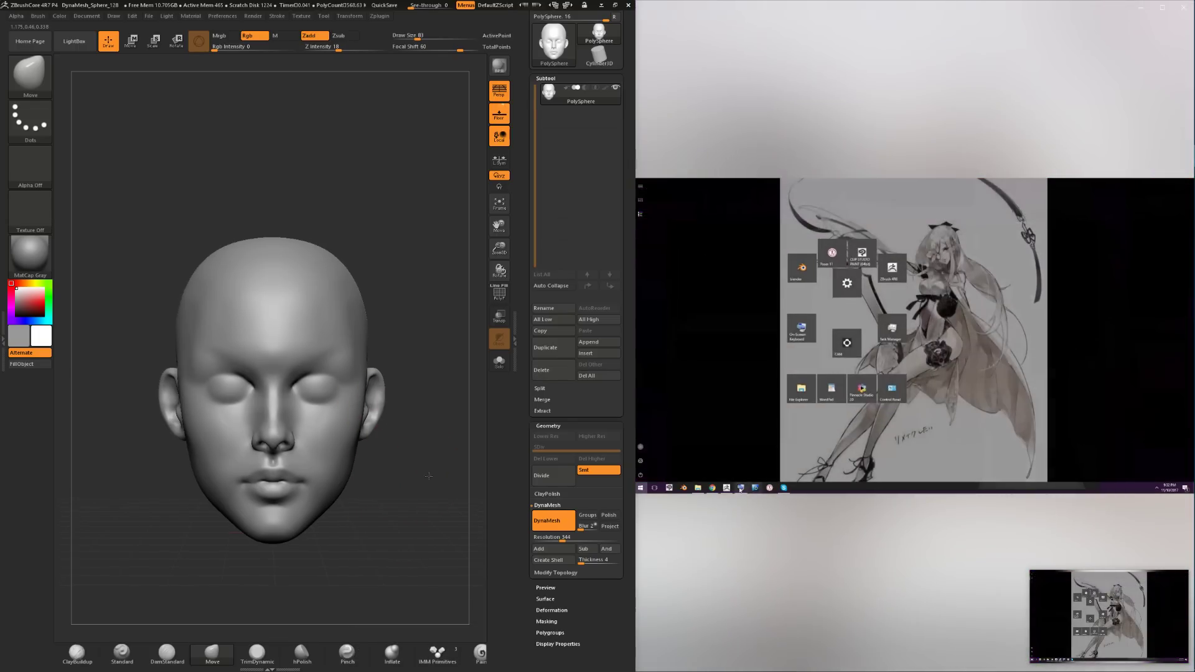
{"action": "left_click_drag", "start_coordinate": [408, 446], "coordinate": [395, 563], "text": "alt"}
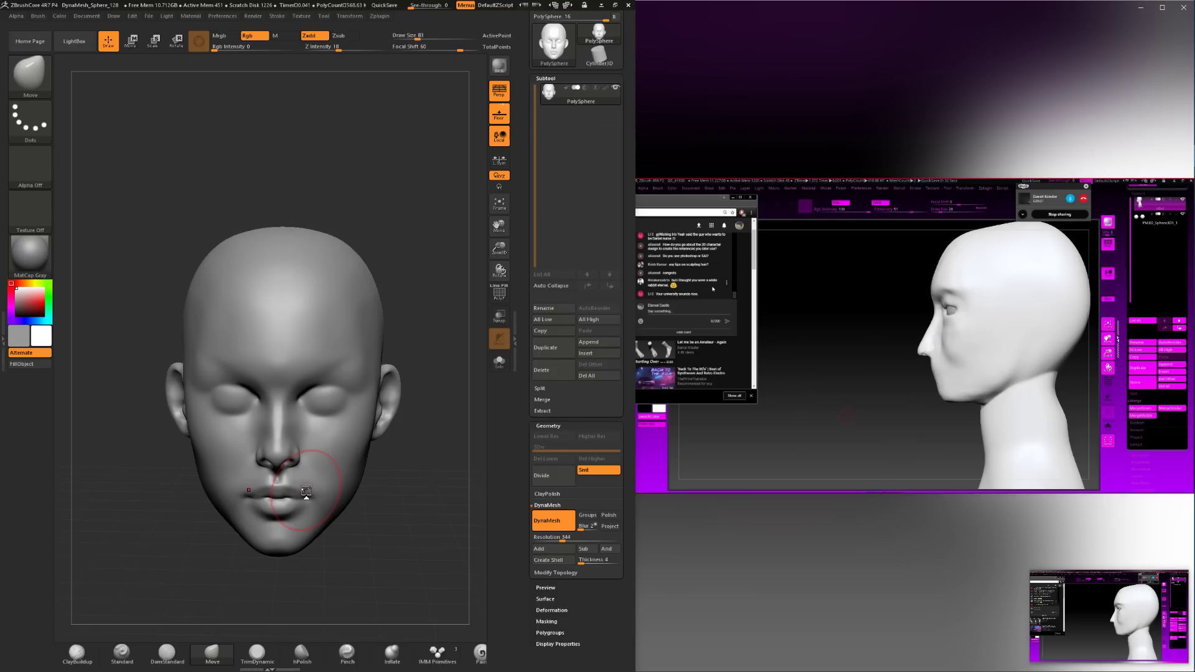
Refine the forehead and upper side of the skull with TrimDynamic at draw size 56.
{"action": "left_click_drag", "start_coordinate": [400, 418], "coordinate": [280, 315]}
{"action": "left_click", "coordinate": [257, 652]}
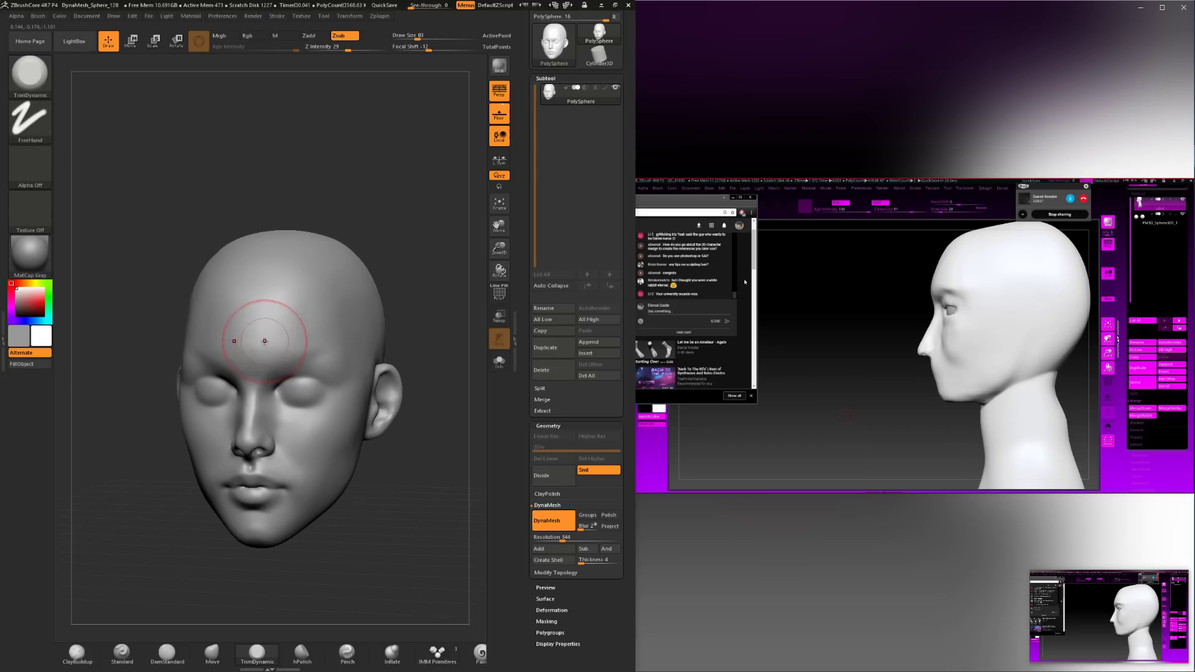
{"action": "key", "text": "space"}
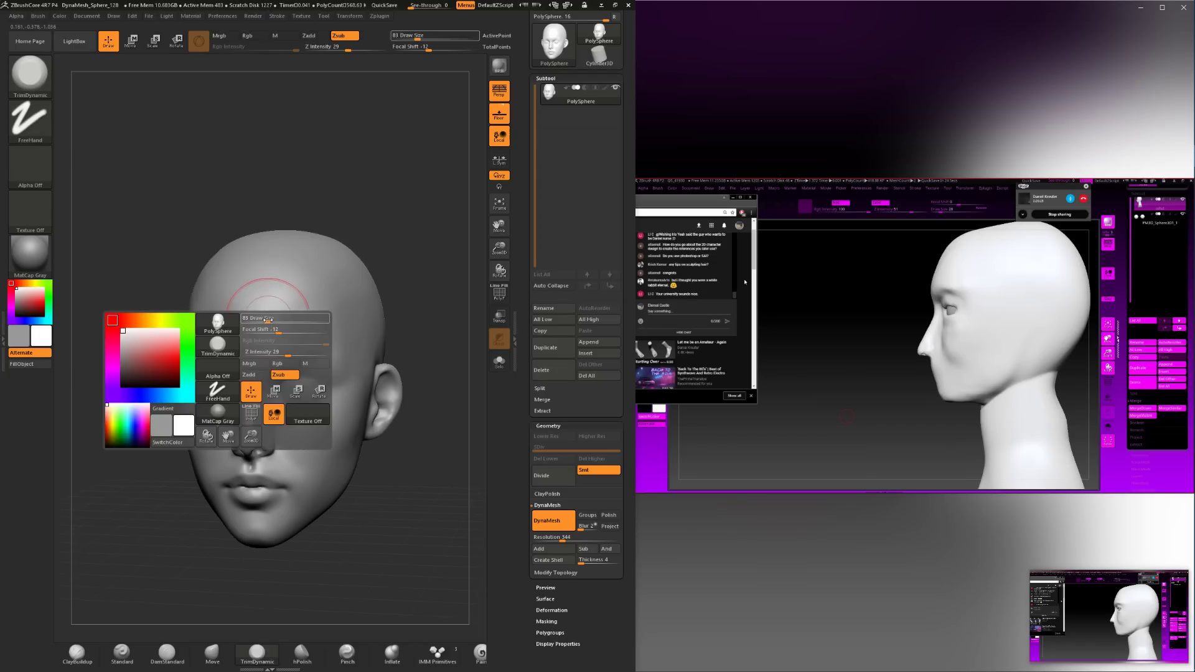
{"action": "left_click_drag", "start_coordinate": [267, 319], "coordinate": [256, 335]}
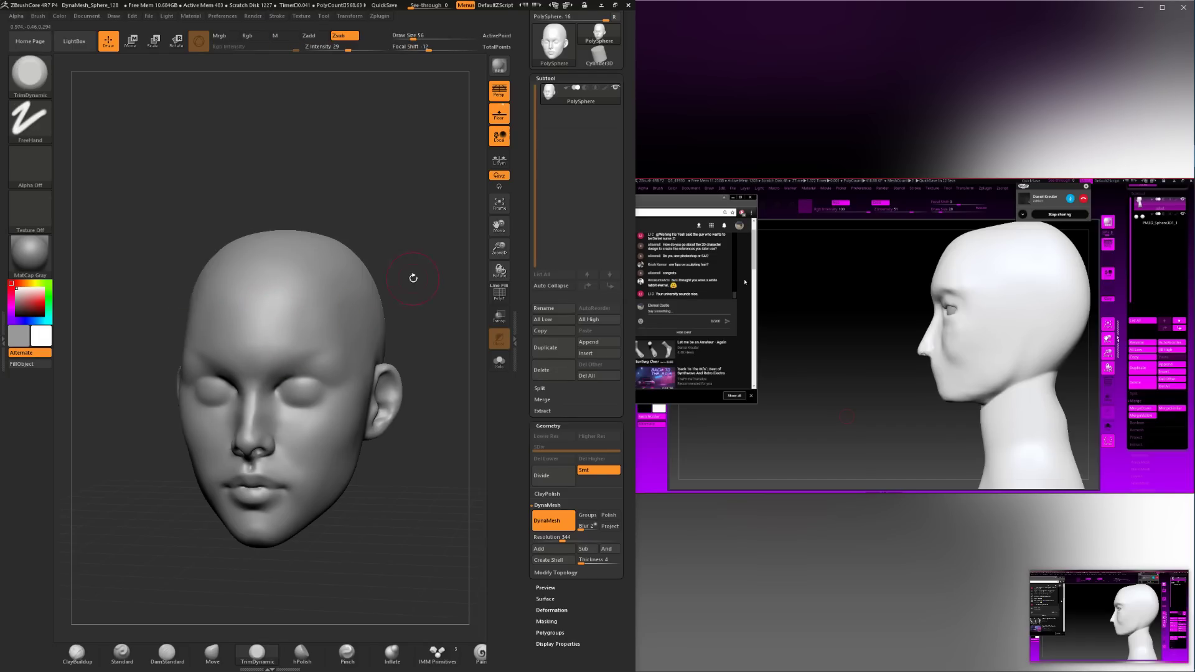
{"action": "mouse_move", "coordinate": [413, 278]}
{"action": "left_mouse_down"}
{"action": "mouse_move", "coordinate": [438, 290]}
{"action": "mouse_move", "coordinate": [460, 272]}
{"action": "left_mouse_up"}
{"action": "mouse_move", "coordinate": [361, 280]}
{"action": "left_mouse_down"}
{"action": "mouse_move", "coordinate": [340, 318]}
{"action": "mouse_move", "coordinate": [359, 314]}
{"action": "mouse_move", "coordinate": [344, 306]}
{"action": "mouse_move", "coordinate": [366, 289]}
{"action": "left_mouse_up"}
Even out the side of the skull with broad smoothing and TrimDynamic strokes at draw size 101.
{"action": "key", "text": "space"}
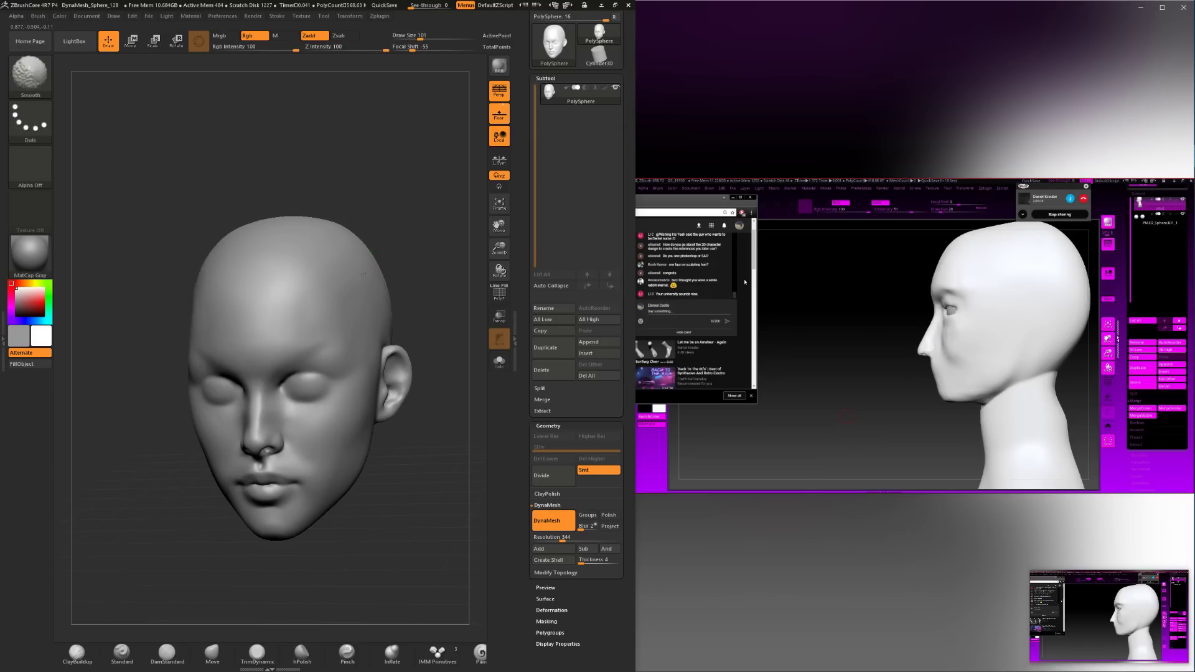
{"action": "left_click_drag", "start_coordinate": [417, 441], "coordinate": [341, 268]}
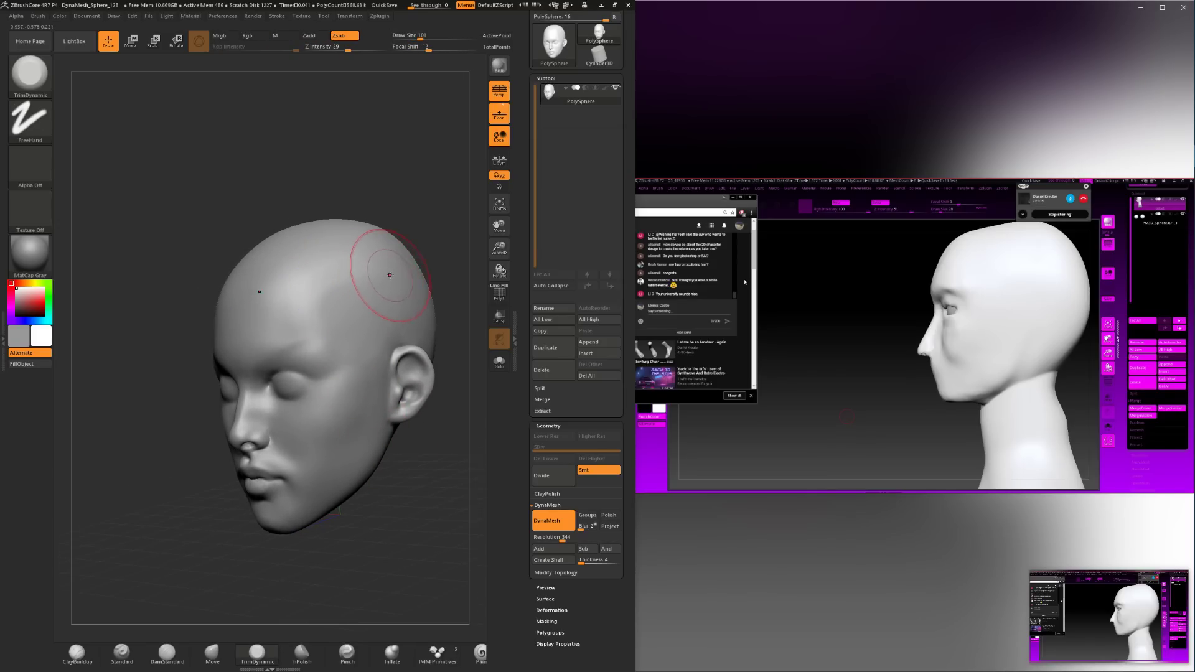
{"action": "key", "text": "shift"}
{"action": "mouse_move", "coordinate": [378, 539]}
{"action": "left_mouse_down"}
{"action": "mouse_move", "coordinate": [422, 573]}
{"action": "mouse_move", "coordinate": [405, 563]}
{"action": "left_mouse_up"}
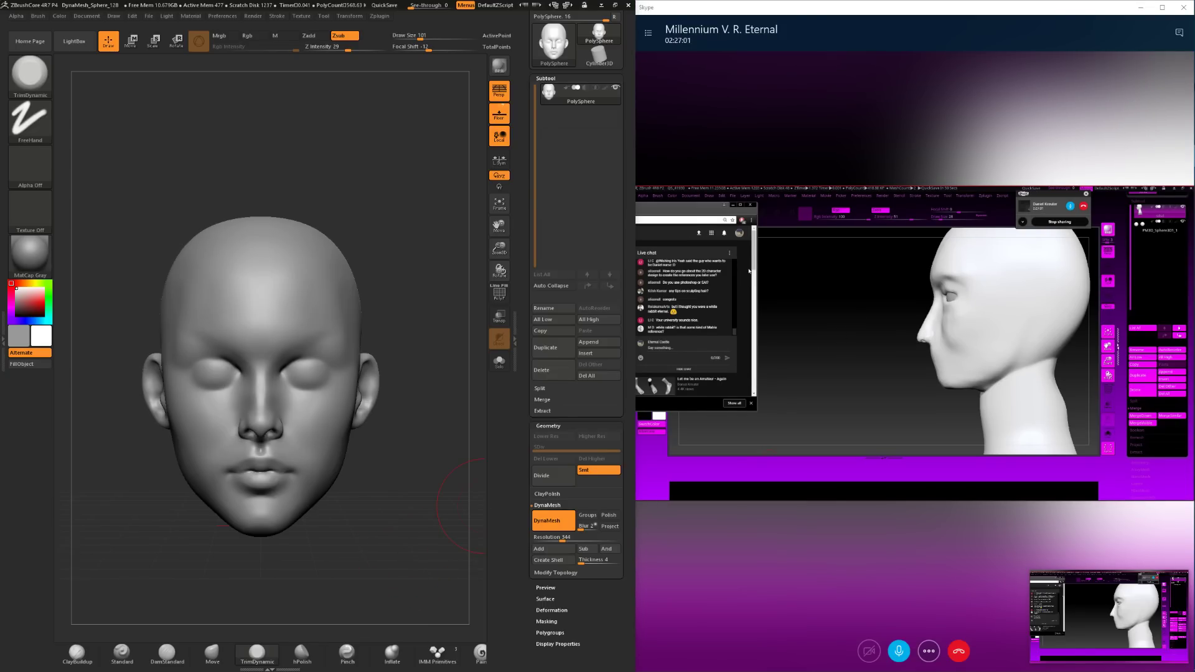
Post a short compliment about a person in the live chat.
{"action": "mouse_move", "coordinate": [1186, 113]}
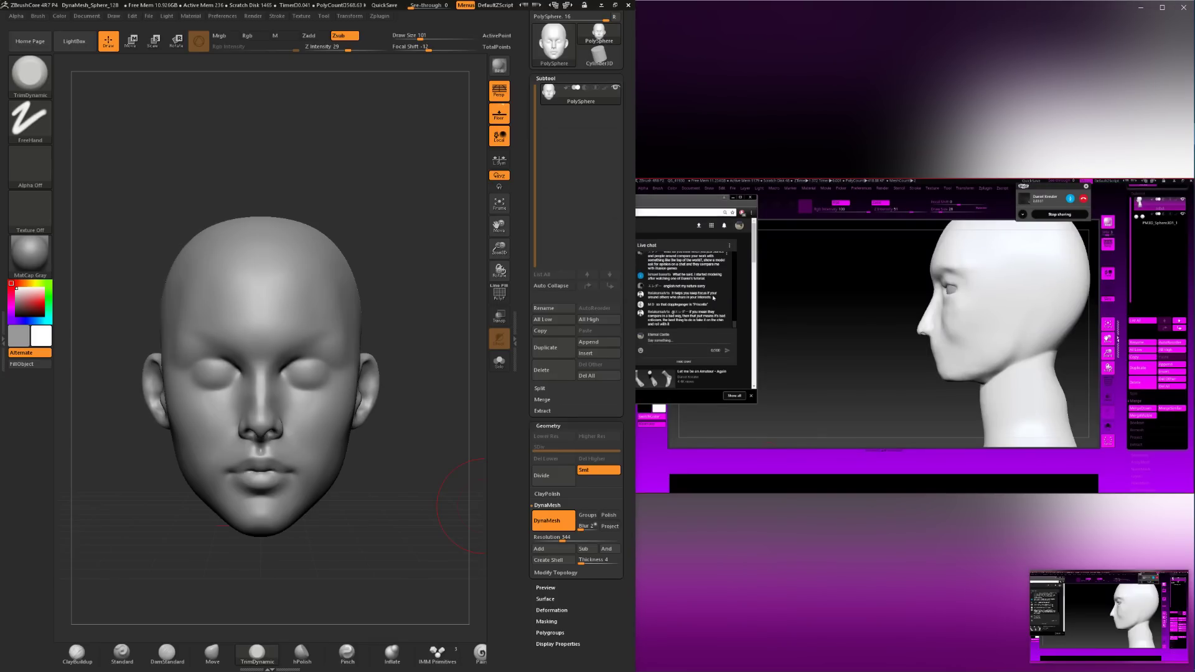
{"action": "left_click", "coordinate": [688, 339]}
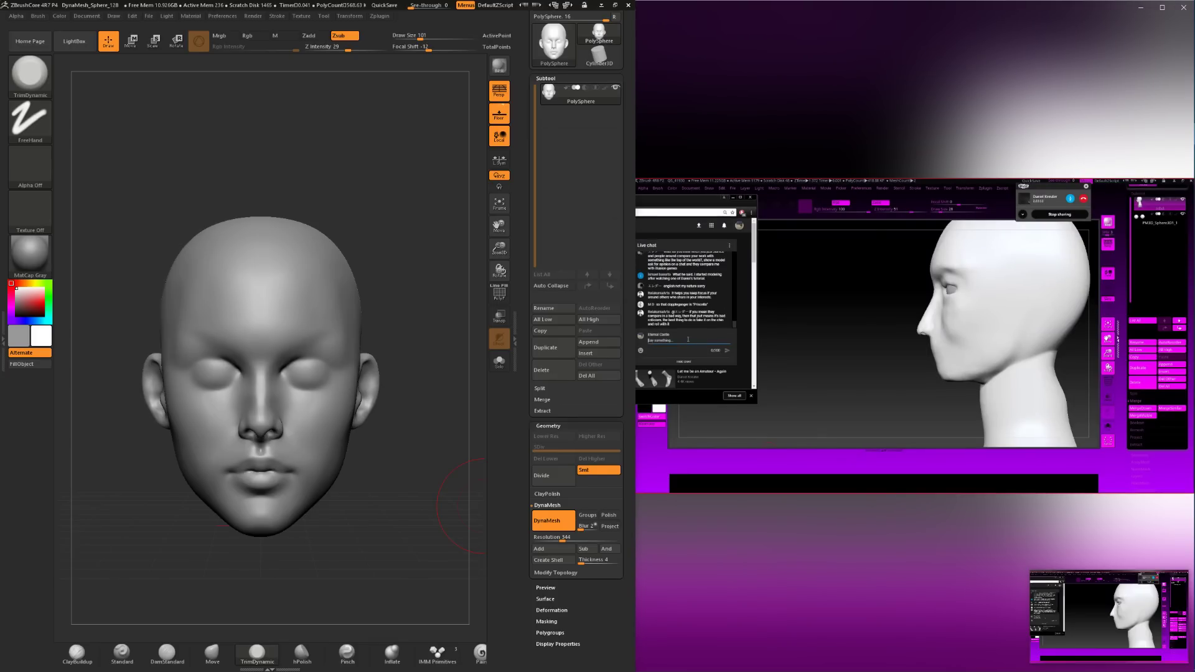
{"action": "type", "text": "Priscilla is a cutie"}
{"action": "key", "text": "Return"}
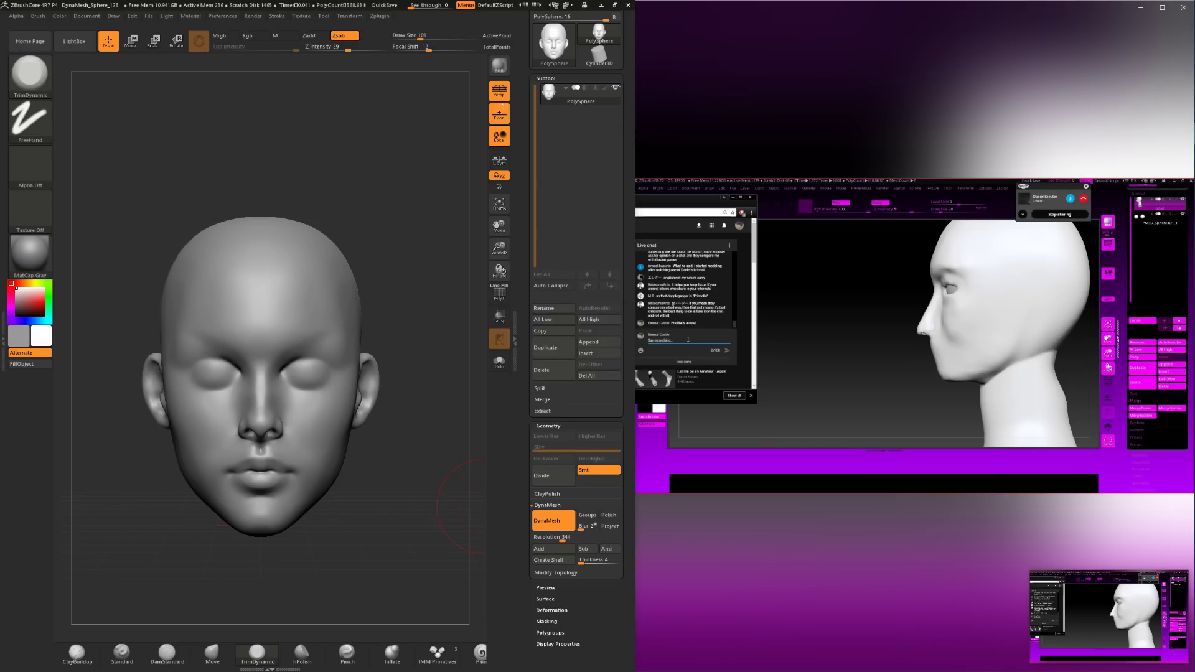